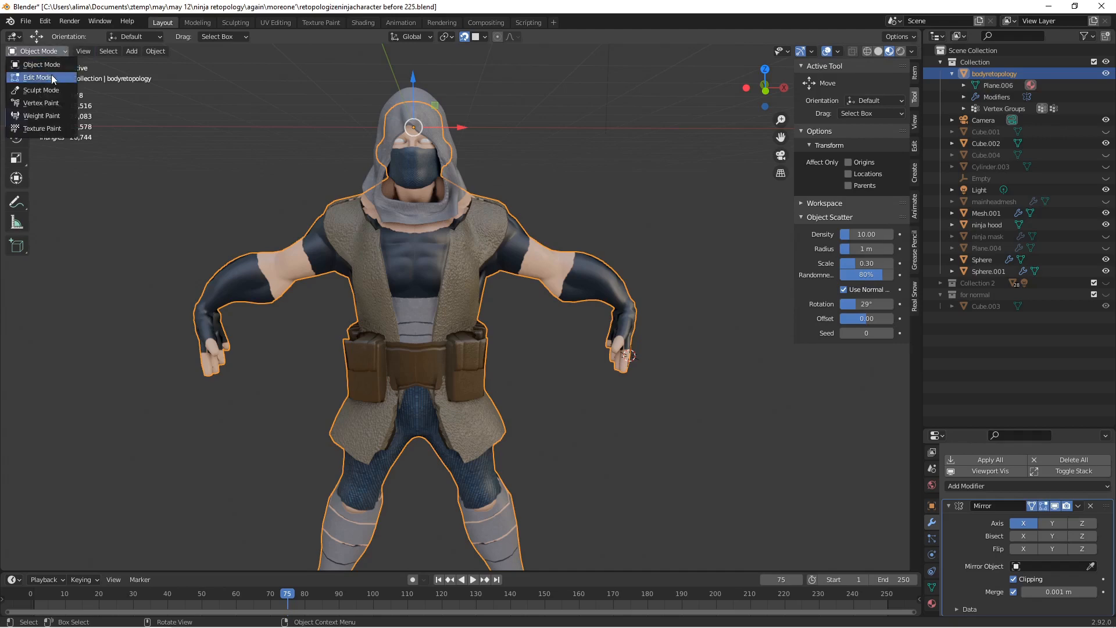
Inspect the finished body retopology's wireframe in Edit Mode, and return to Object Mode.
{"action": "middle_click_drag", "start_coordinate": [430, 250], "coordinate": [533, 274]}
{"action": "scroll", "coordinate": [529, 259], "scroll_direction": "down", "scroll_amount": 3}
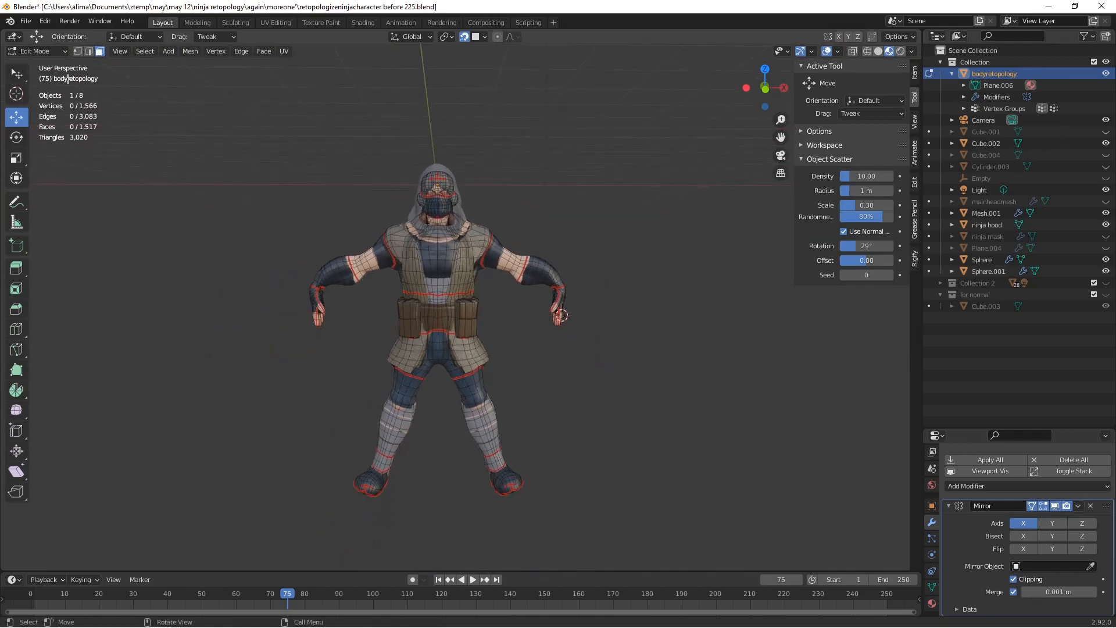
{"action": "left_click", "coordinate": [54, 53]}
{"action": "left_click", "coordinate": [57, 65]}
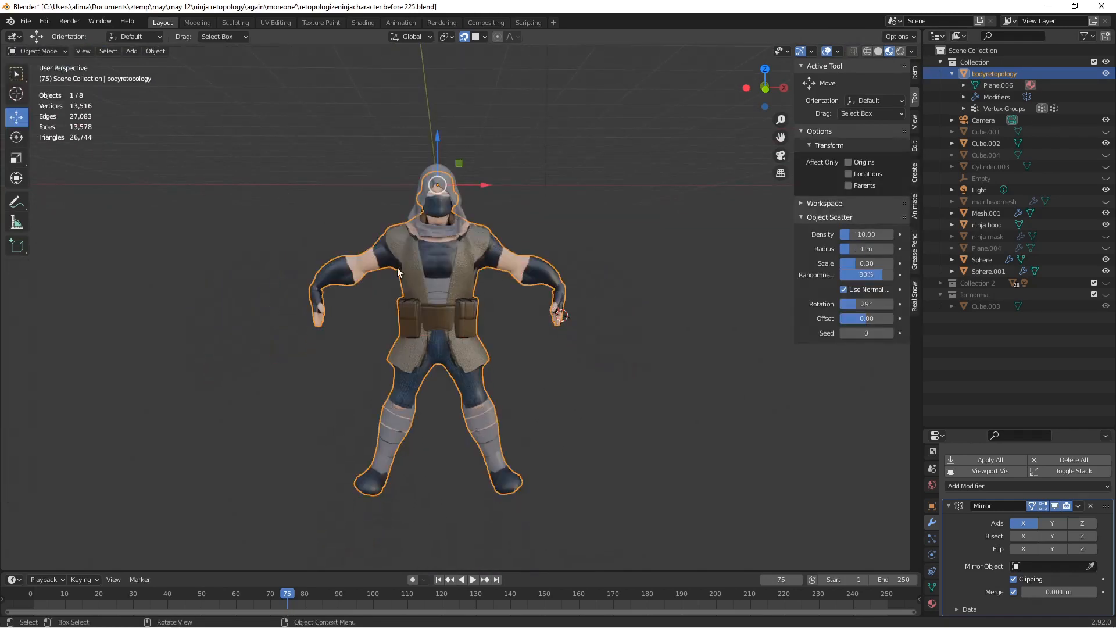
{"action": "left_click", "coordinate": [622, 341]}
{"action": "scroll", "coordinate": [637, 343], "scroll_direction": "up", "scroll_amount": 3}
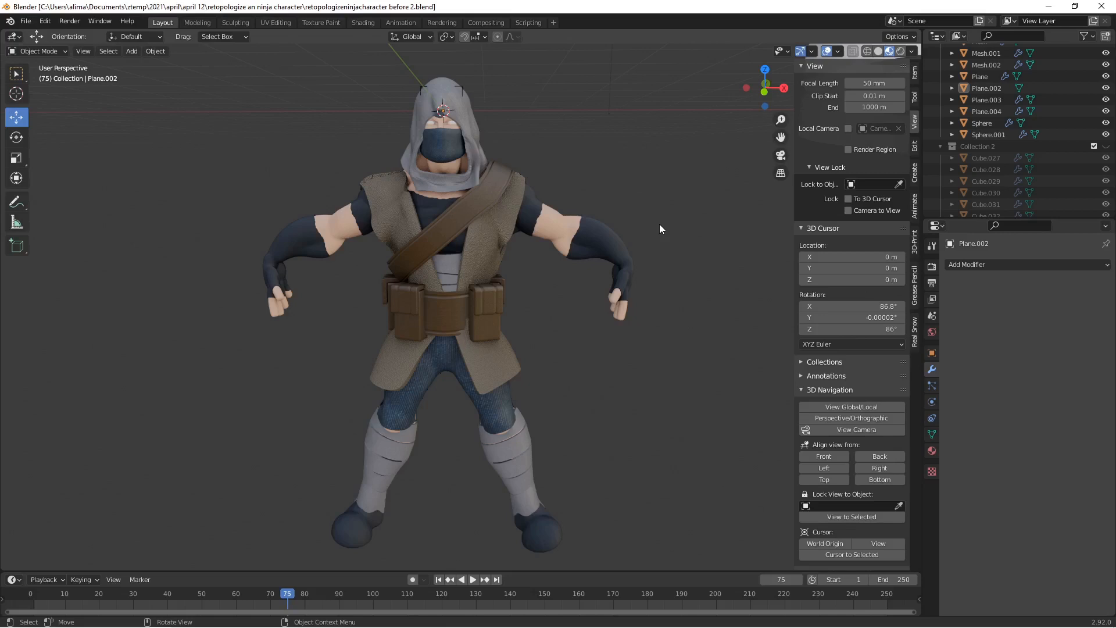
Hide the empty at the character's head and the grey hood mesh.
{"action": "key", "text": "Pause"}
{"action": "left_click", "coordinate": [461, 89]}
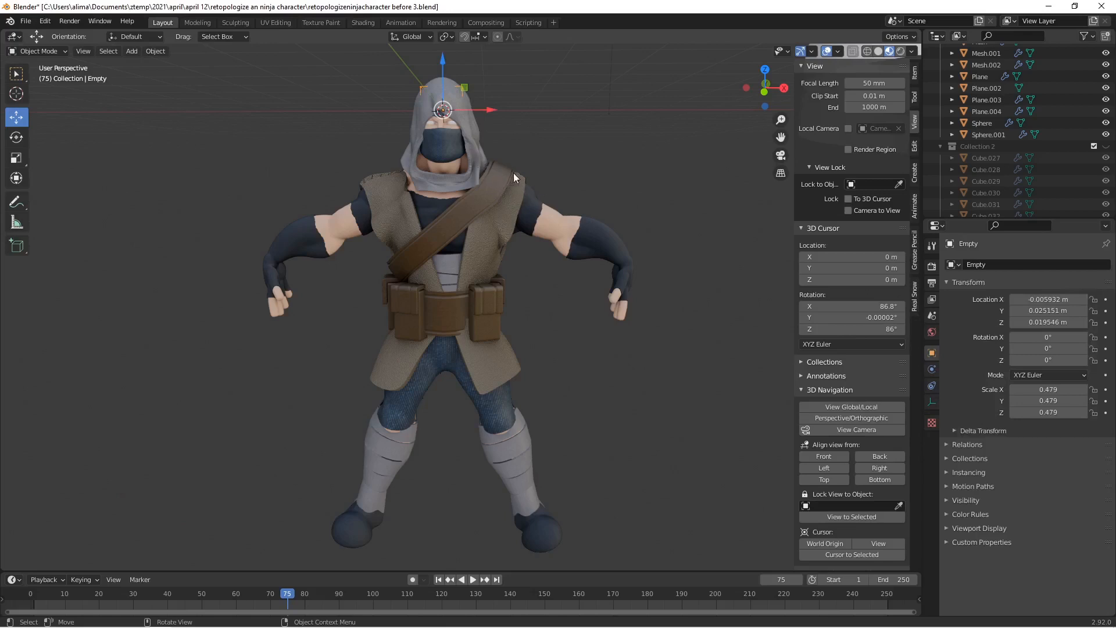
{"action": "key", "text": "h"}
{"action": "left_click", "coordinate": [470, 126]}
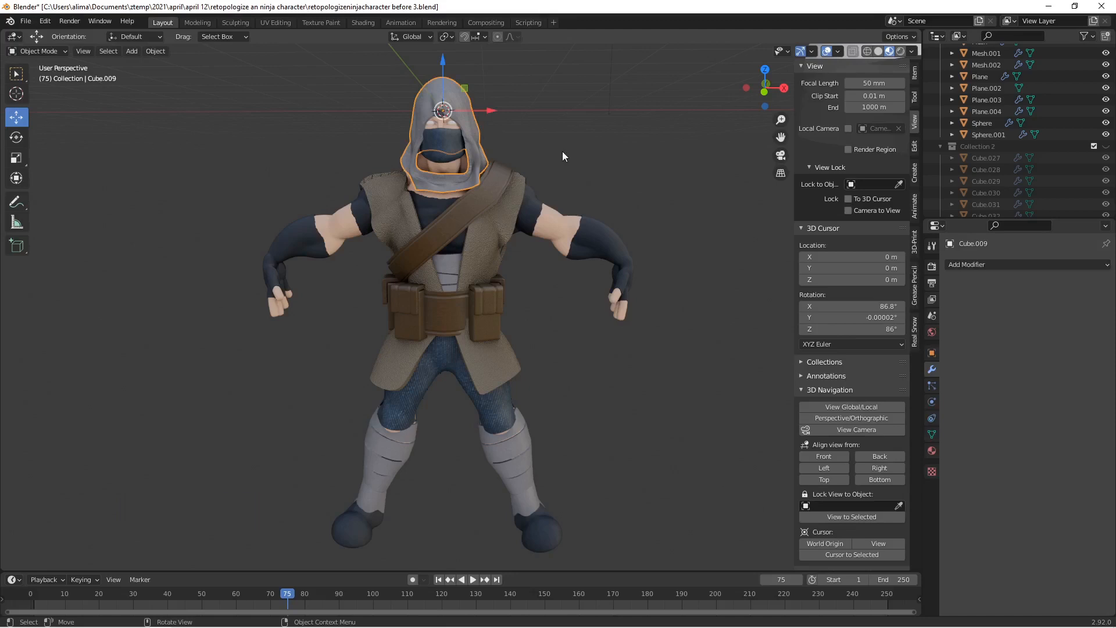
{"action": "key", "text": "h"}
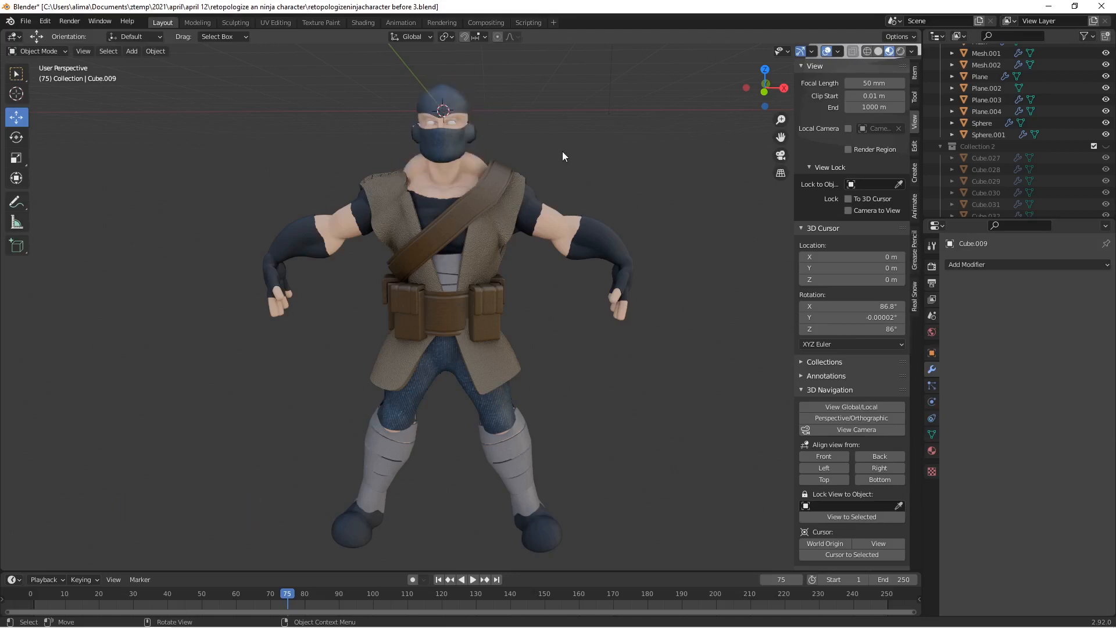
{"action": "key", "text": "Pause"}
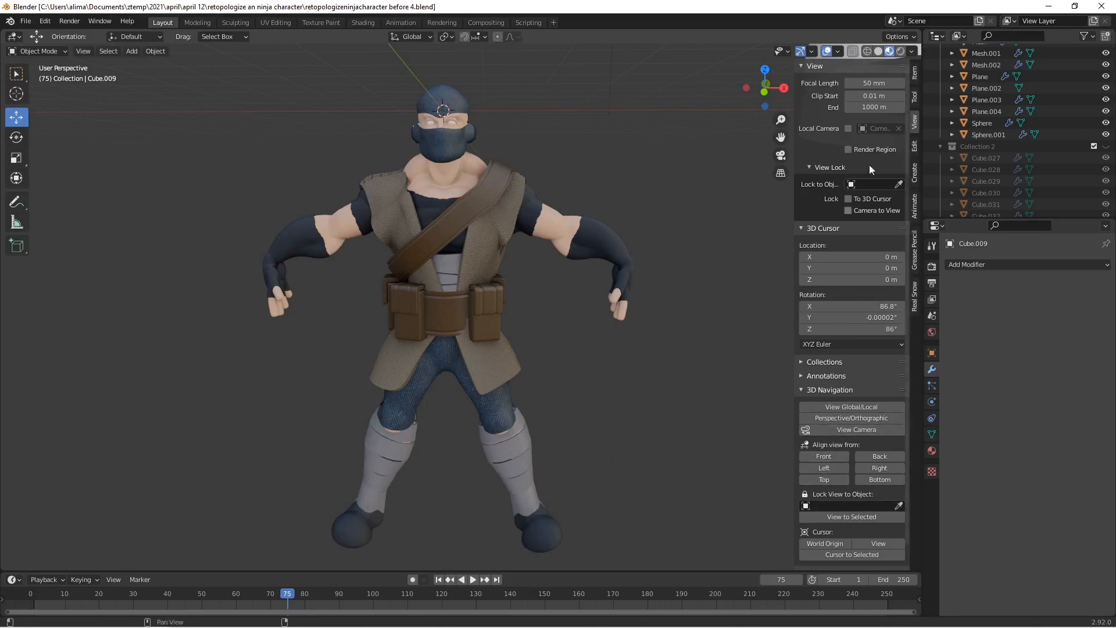
Show the sidebar's view settings and check the 3D Navigation add-on in the preferences.
{"action": "key", "text": "n"}
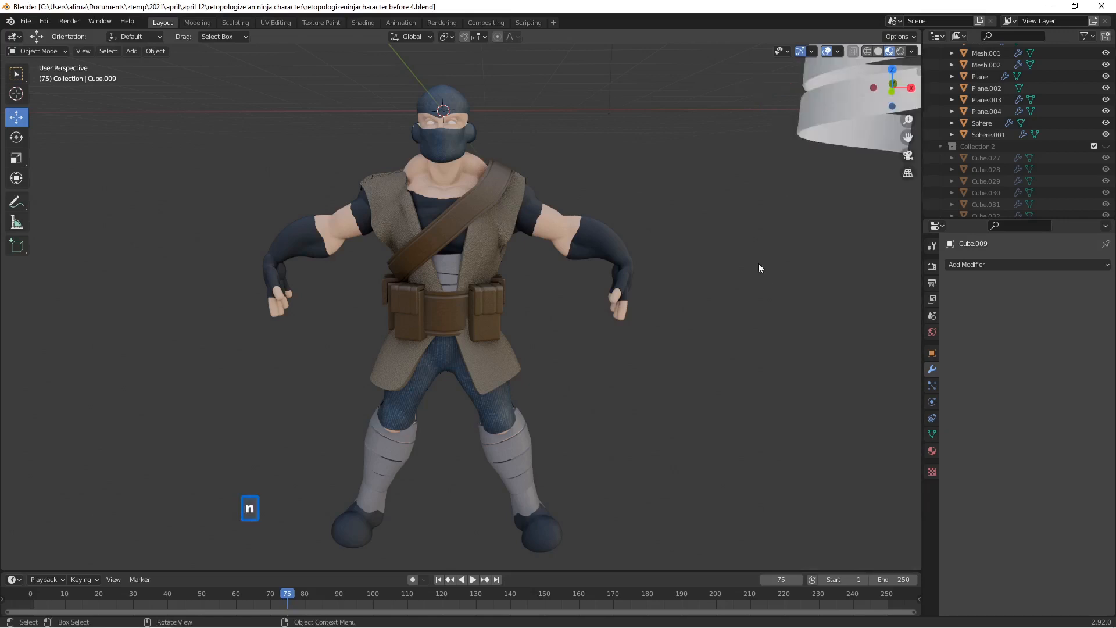
{"action": "key", "text": "n"}
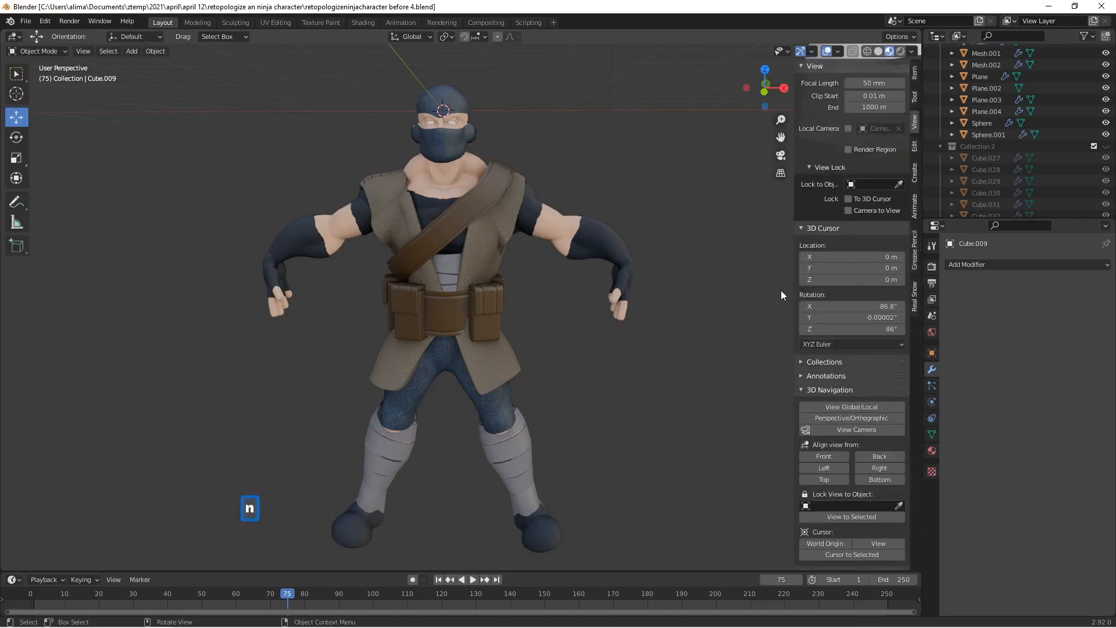
{"action": "left_click", "coordinate": [915, 125]}
{"action": "left_click", "coordinate": [43, 22]}
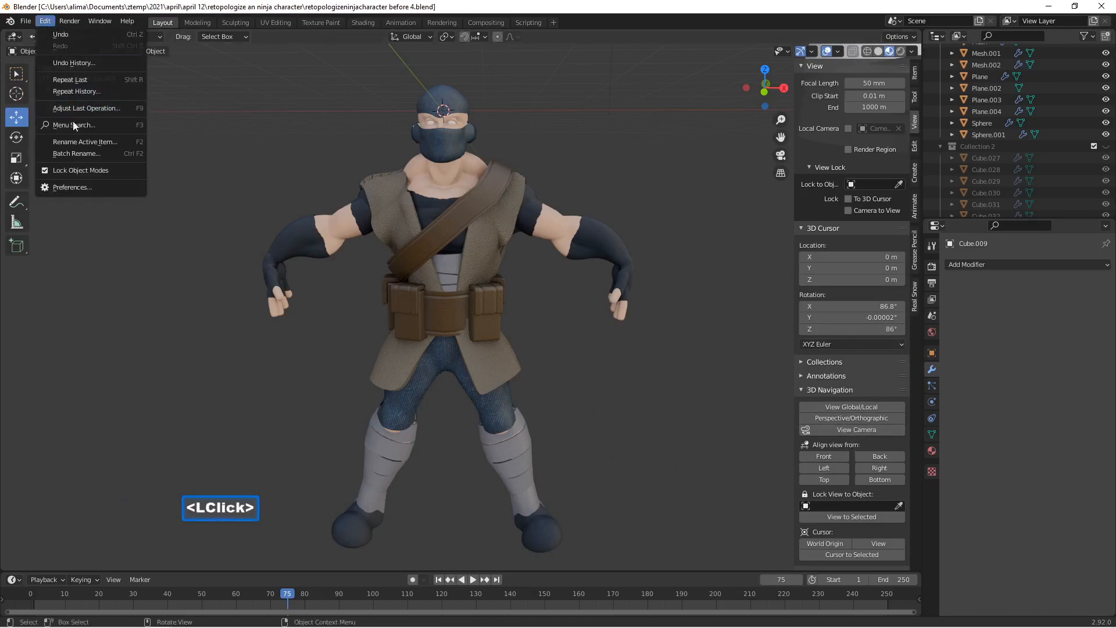
{"action": "left_click", "coordinate": [78, 186]}
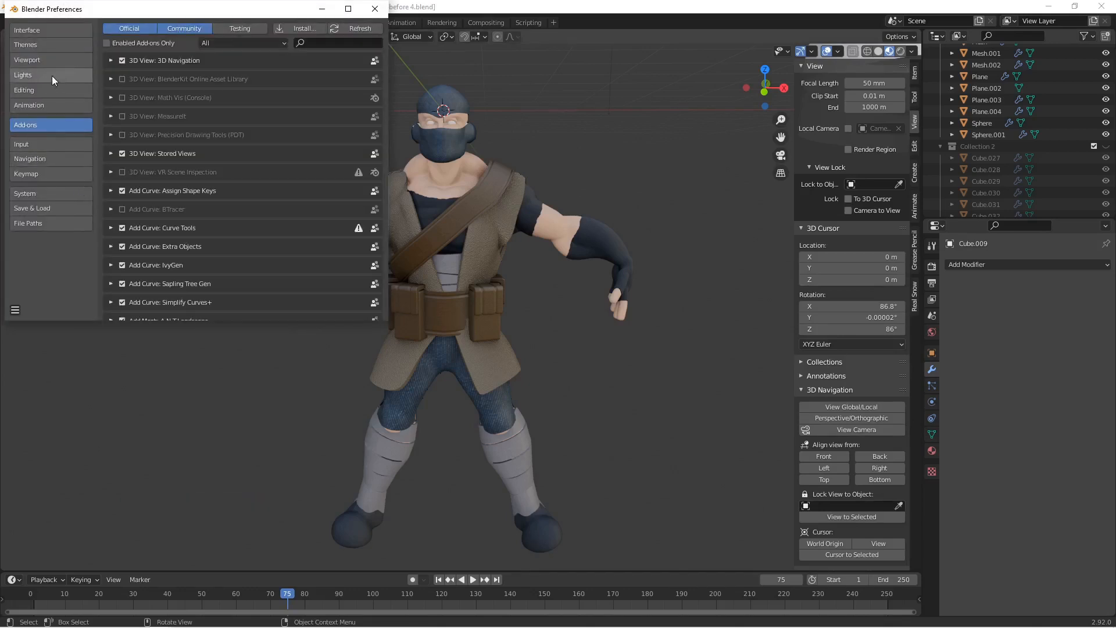
{"action": "left_click", "coordinate": [45, 126]}
{"action": "left_click", "coordinate": [374, 9]}
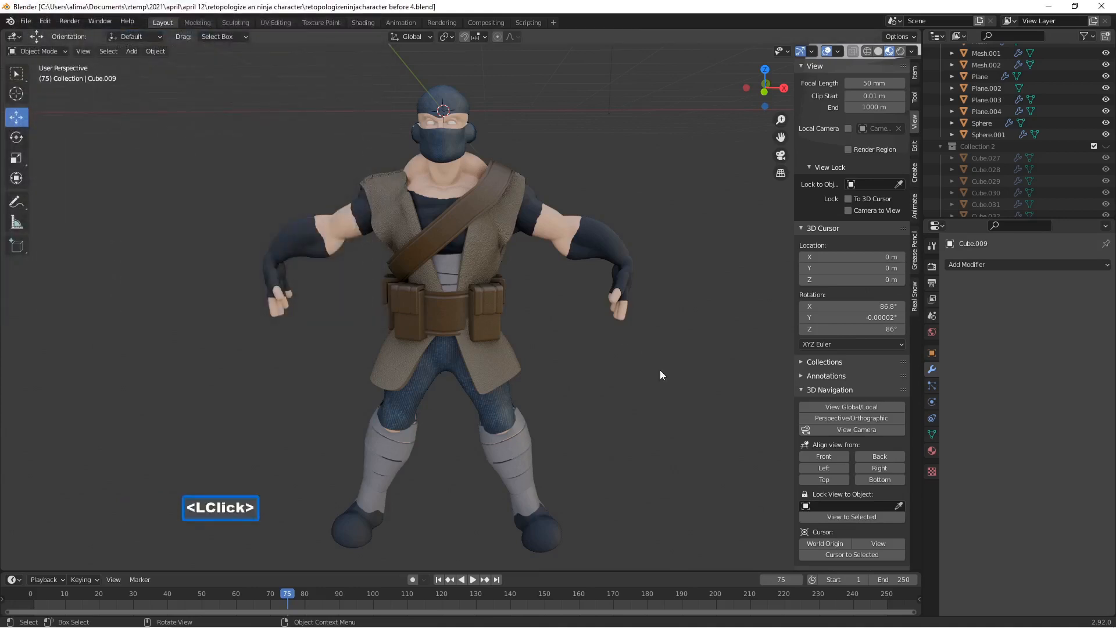
{"action": "key", "text": "Pause"}
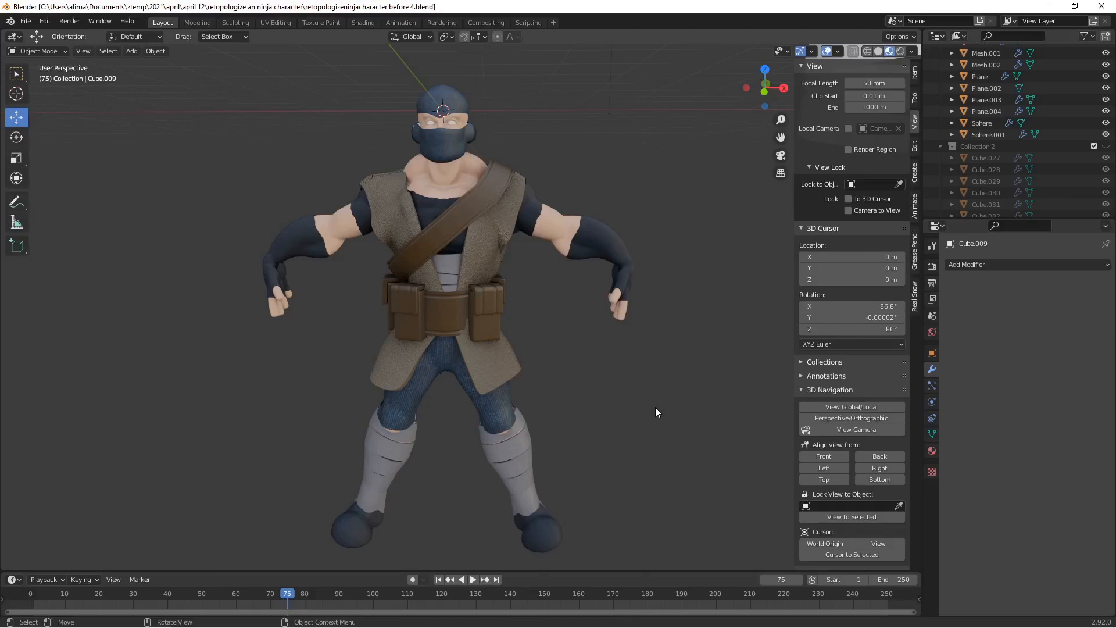
Align the view to the front and hide the white spiral strip beside the character.
{"action": "left_click", "coordinate": [825, 456]}
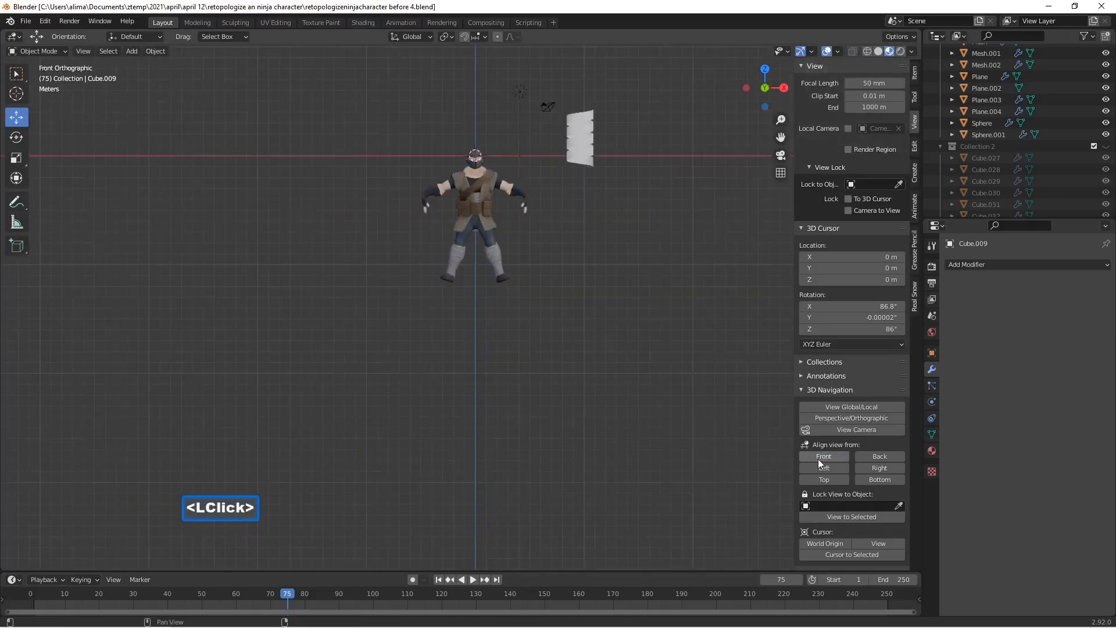
{"action": "left_click", "coordinate": [590, 143]}
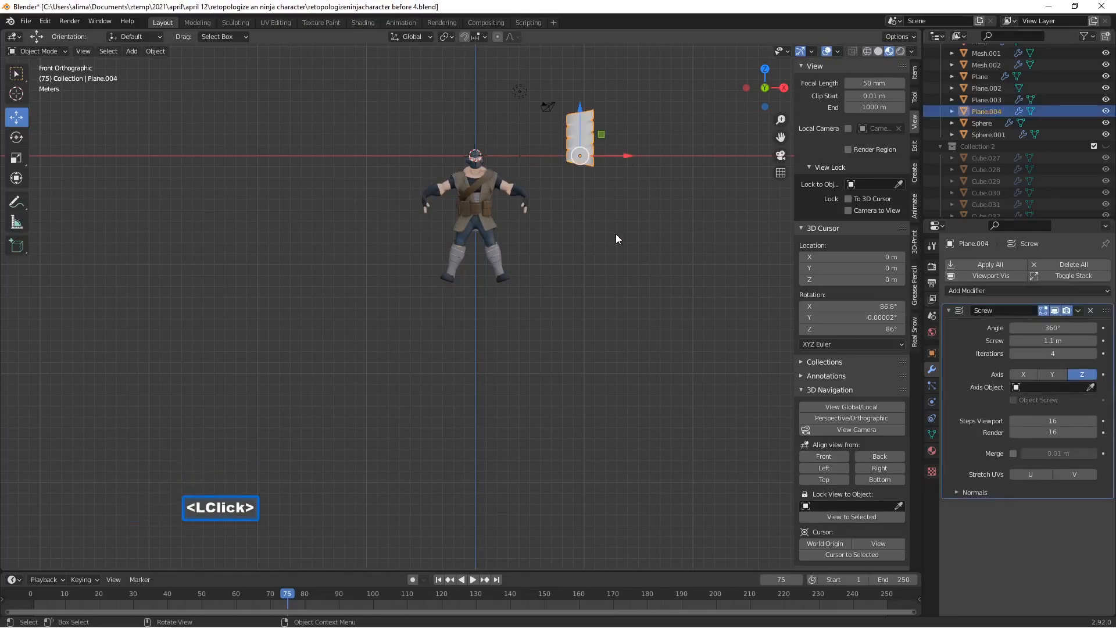
{"action": "key", "text": "h"}
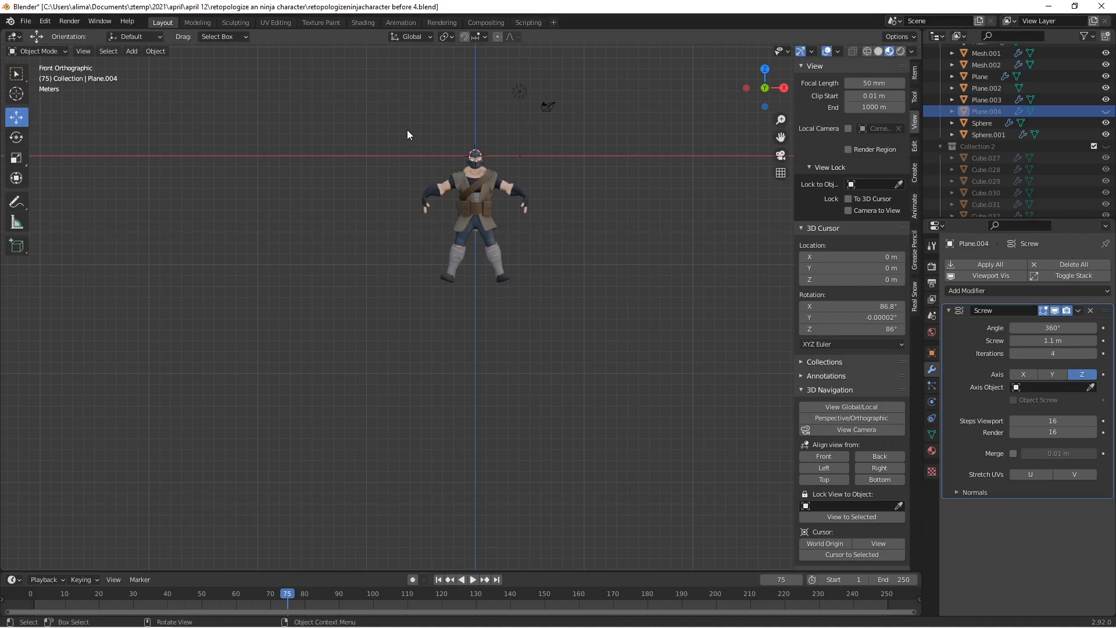
{"action": "key", "text": "b"}
{"action": "left_click_drag", "start_coordinate": [405, 124], "coordinate": [546, 288]}
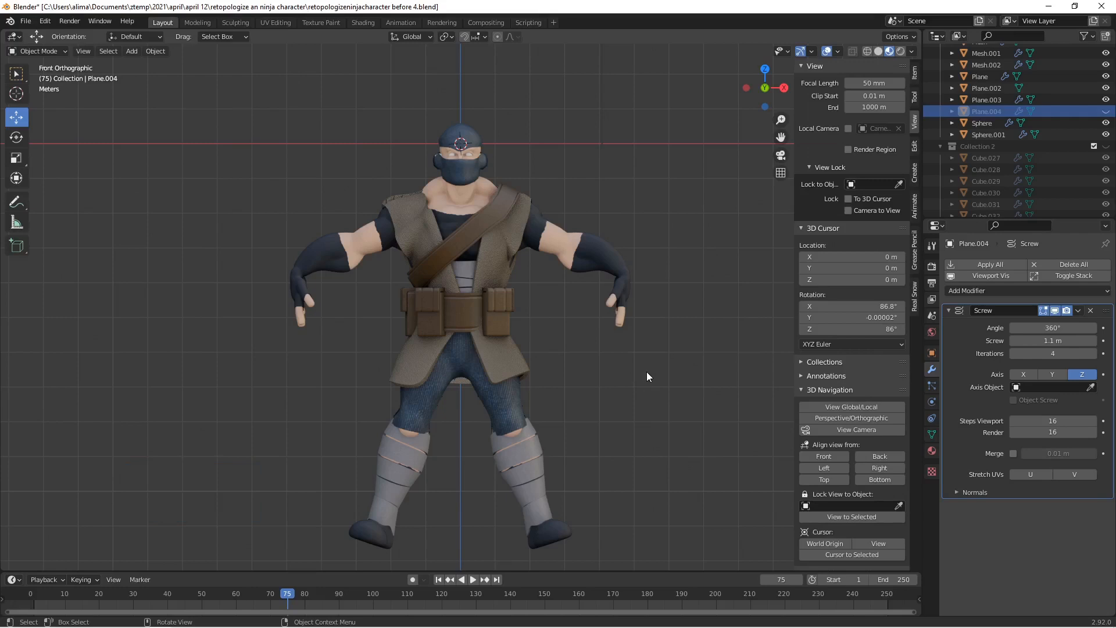
{"action": "key", "text": "Pause"}
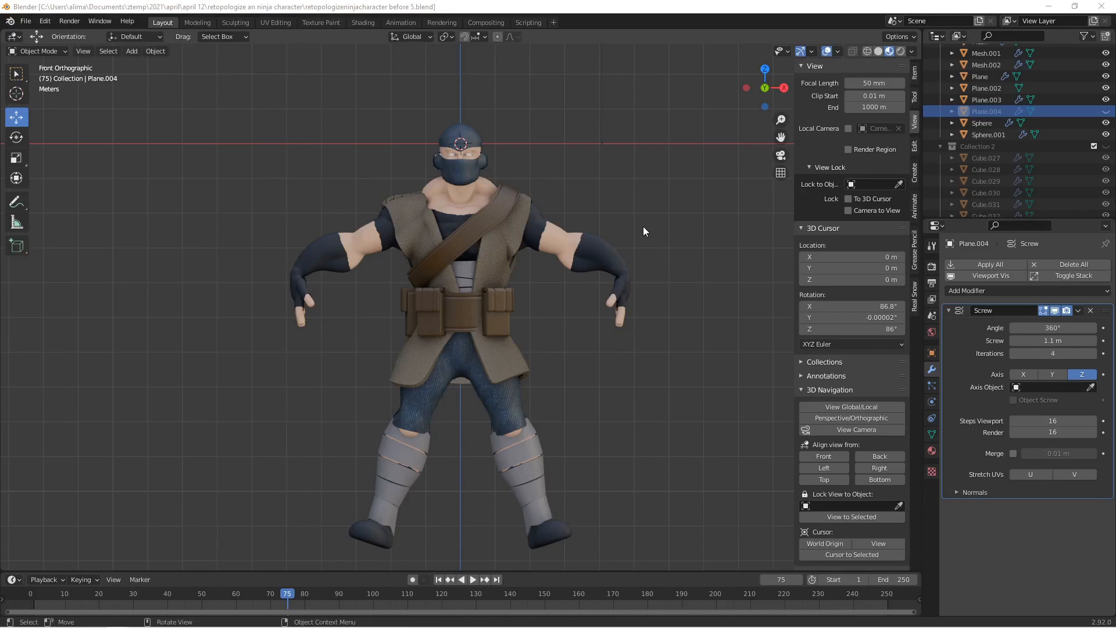
Add a mesh plane at the 3D cursor on the character's head.
{"action": "key", "text": "a"}
{"action": "left_click", "coordinate": [618, 9]}
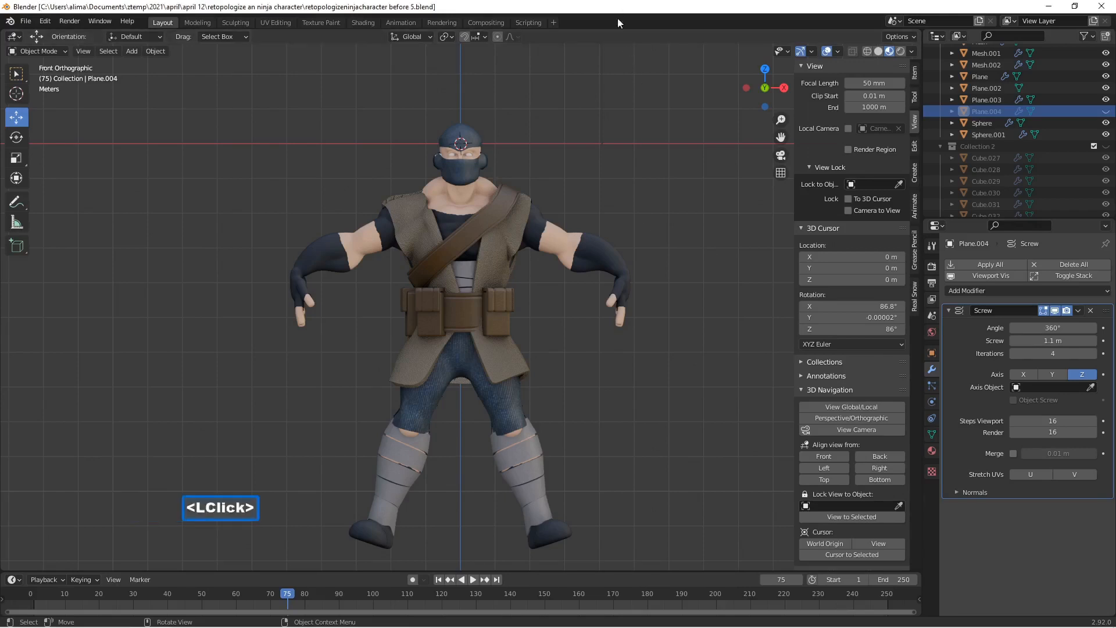
{"action": "key", "text": "shift+a"}
{"action": "mouse_move", "coordinate": [650, 300]}
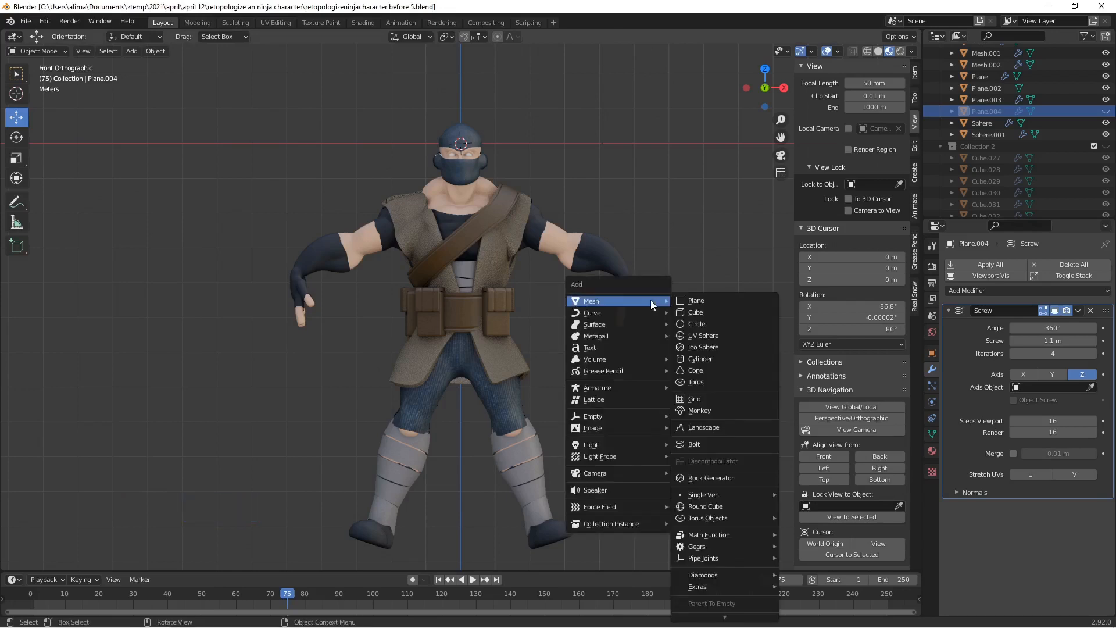
{"action": "left_click", "coordinate": [726, 298]}
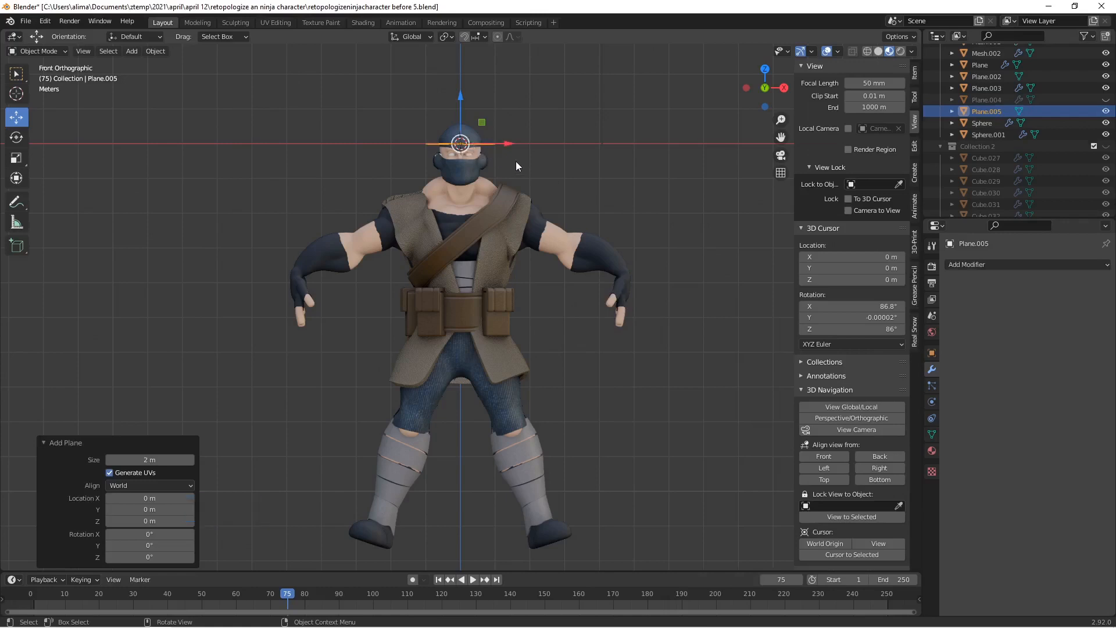
Merge all of the plane's vertices at center in Edit Mode with vertex selection.
{"action": "scroll", "coordinate": [517, 162], "scroll_direction": "up", "scroll_amount": 2}
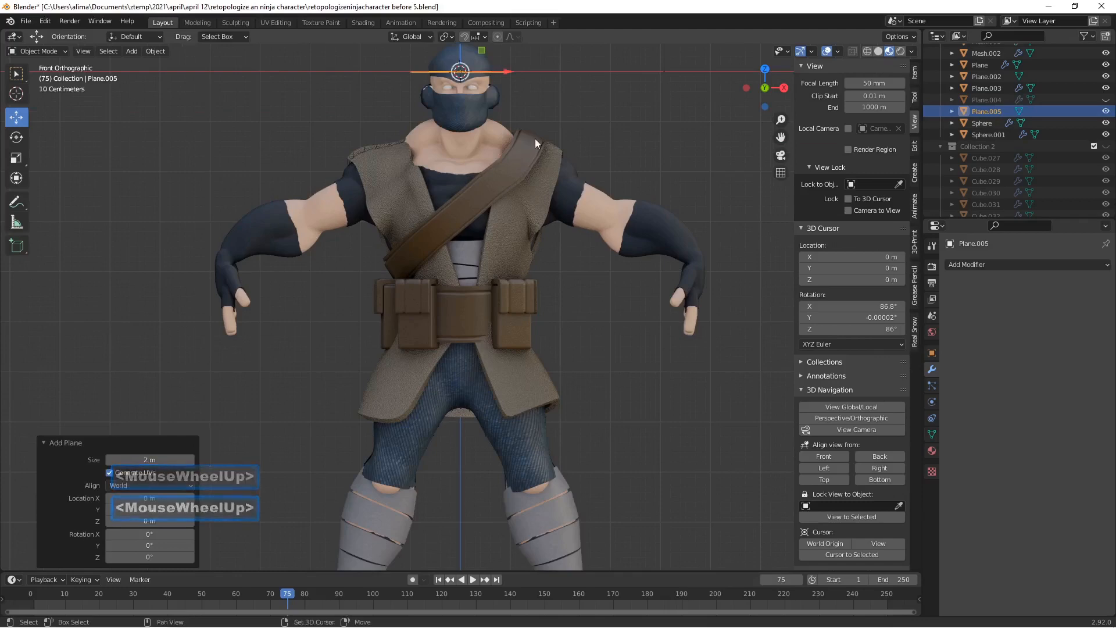
{"action": "middle_click_drag", "start_coordinate": [536, 119], "coordinate": [495, 320], "text": "shift"}
{"action": "scroll", "coordinate": [502, 317], "scroll_direction": "up", "scroll_amount": 3}
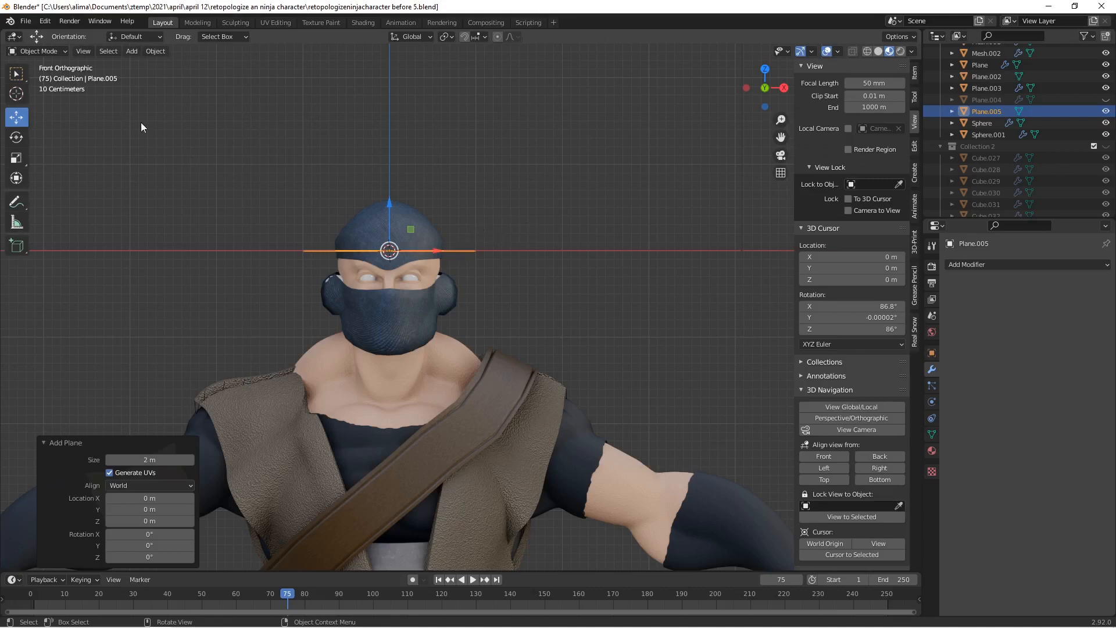
{"action": "left_click", "coordinate": [64, 51]}
{"action": "left_click", "coordinate": [61, 78]}
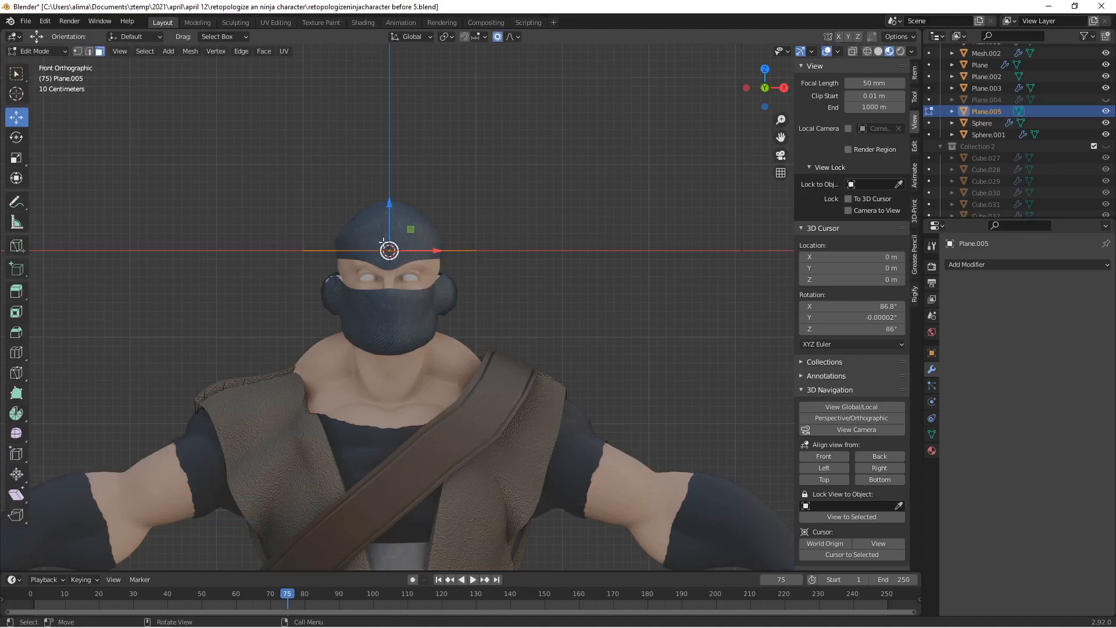
{"action": "middle_click_drag", "start_coordinate": [419, 225], "coordinate": [452, 254]}
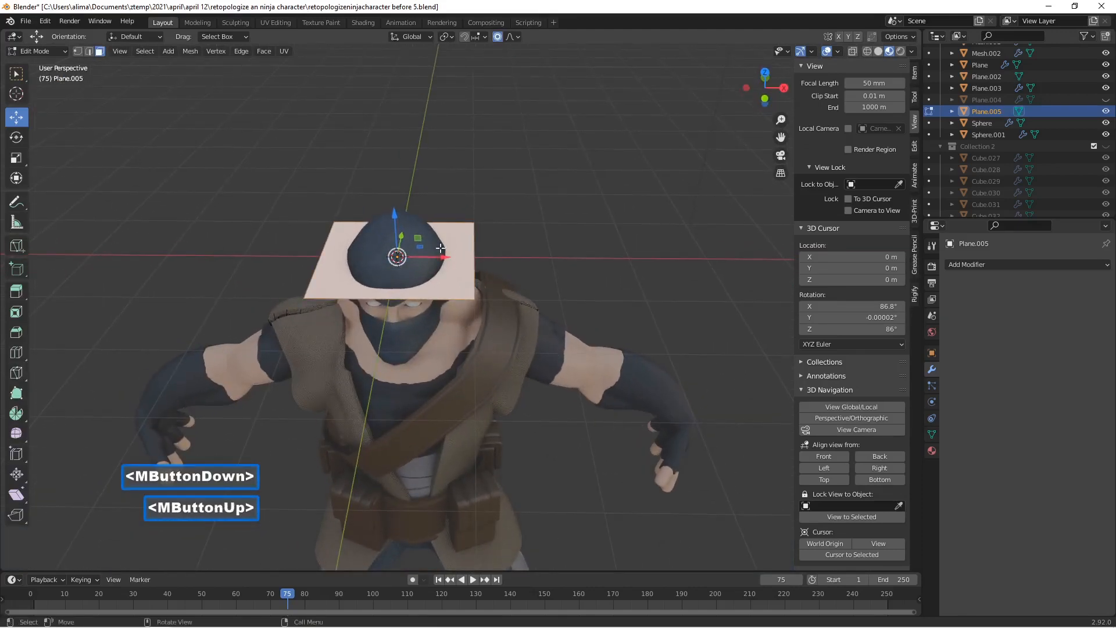
{"action": "left_click", "coordinate": [824, 456]}
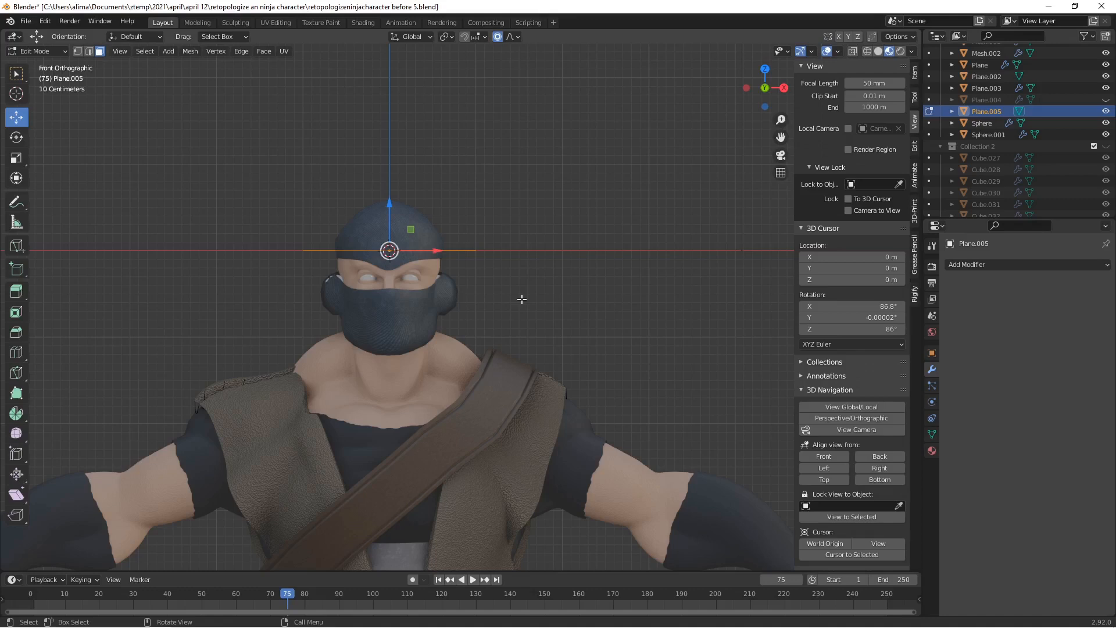
{"action": "left_click", "coordinate": [76, 51]}
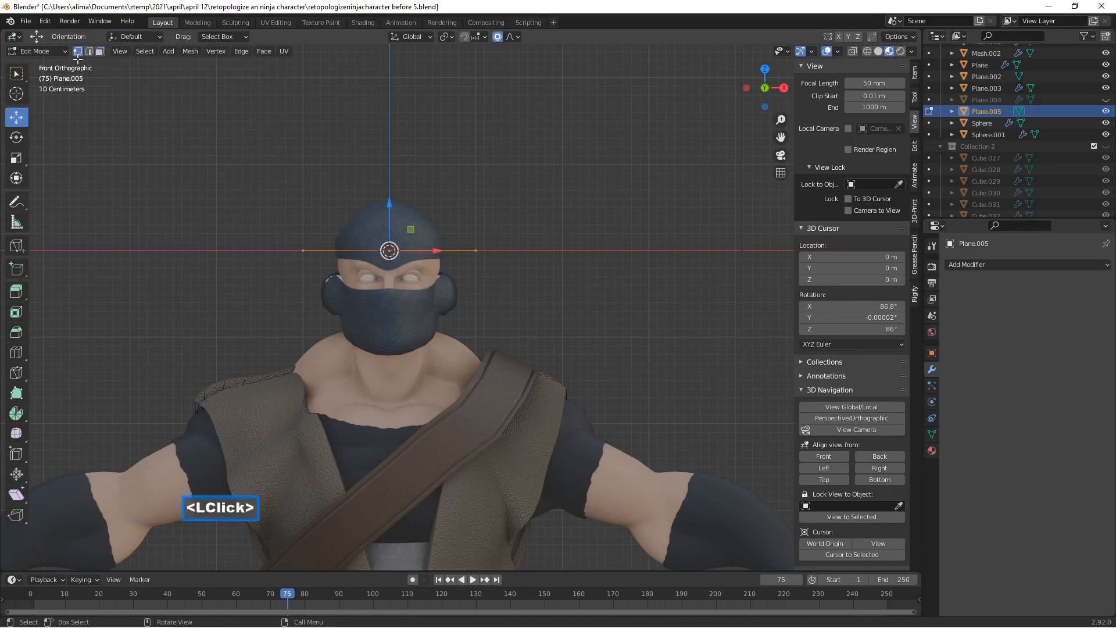
{"action": "left_click", "coordinate": [187, 51]}
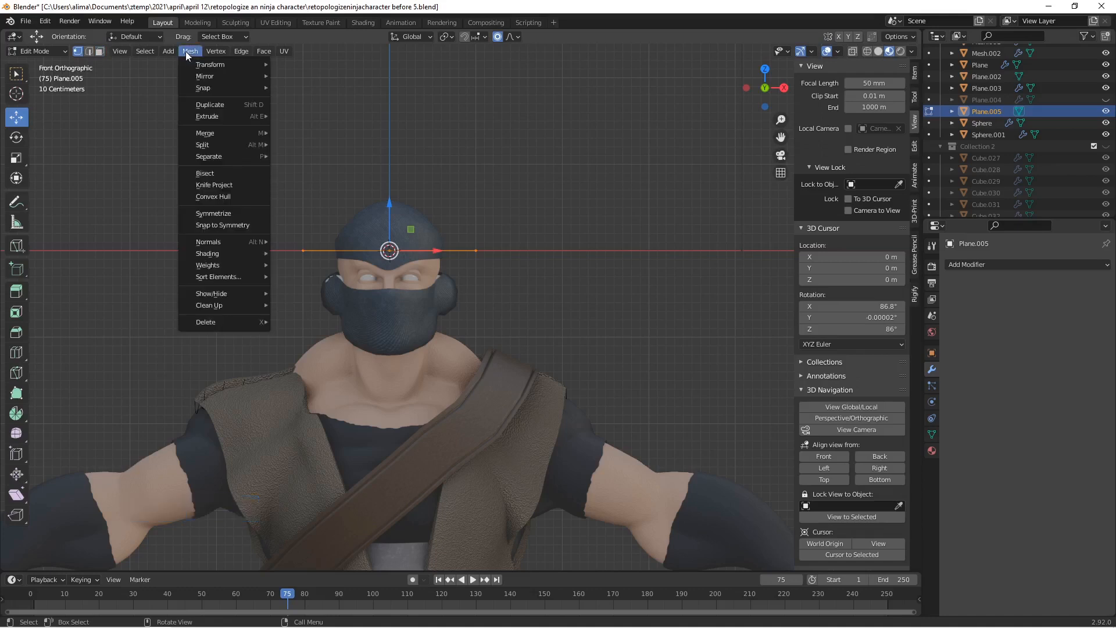
{"action": "mouse_move", "coordinate": [221, 133]}
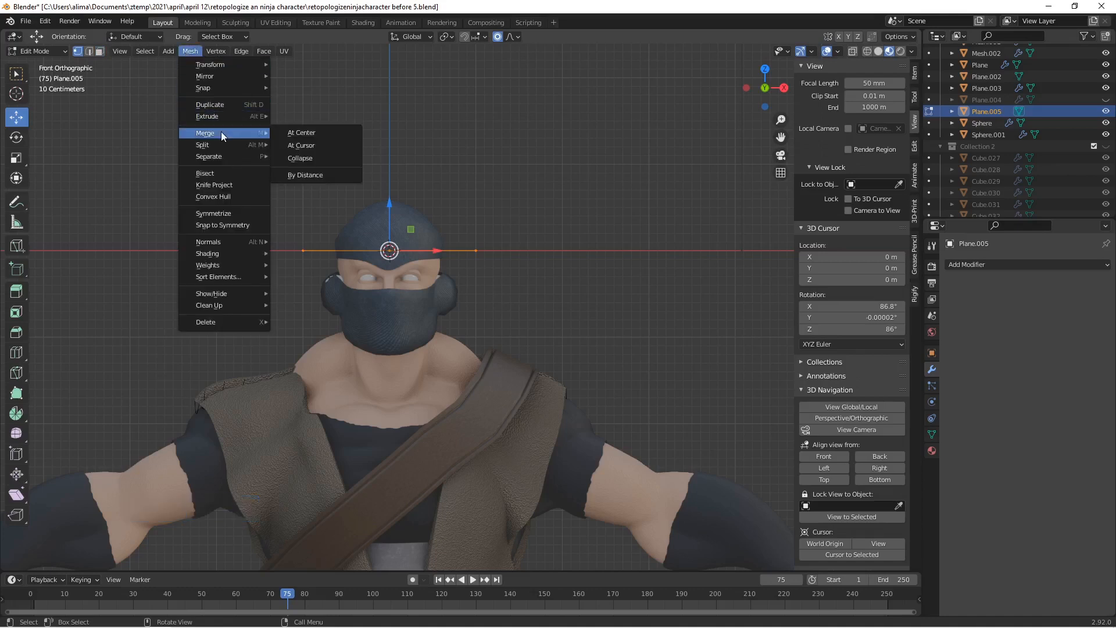
{"action": "left_click", "coordinate": [330, 133]}
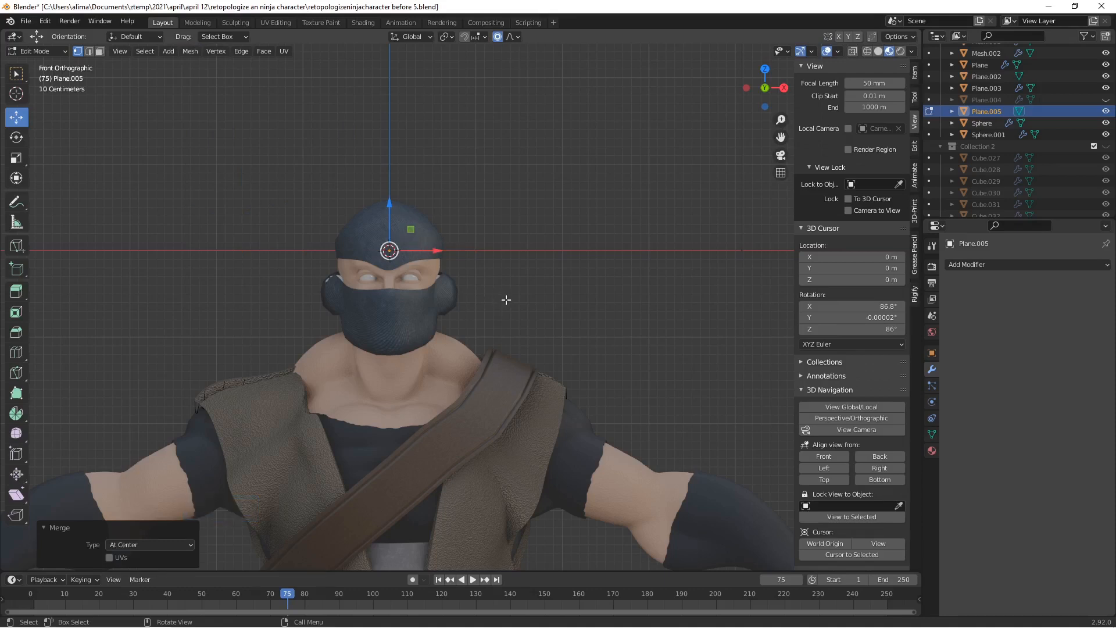
{"action": "key", "text": "Pause"}
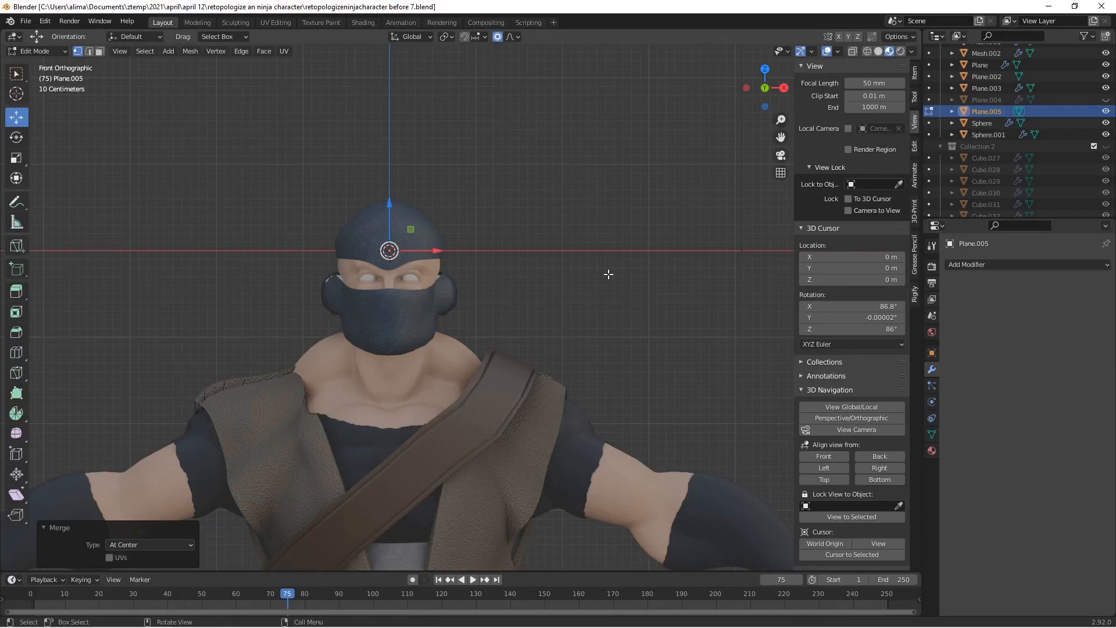
Return to Object Mode, enable snapping and set it to snap to Face.
{"action": "left_click", "coordinate": [64, 54]}
{"action": "left_click", "coordinate": [57, 61]}
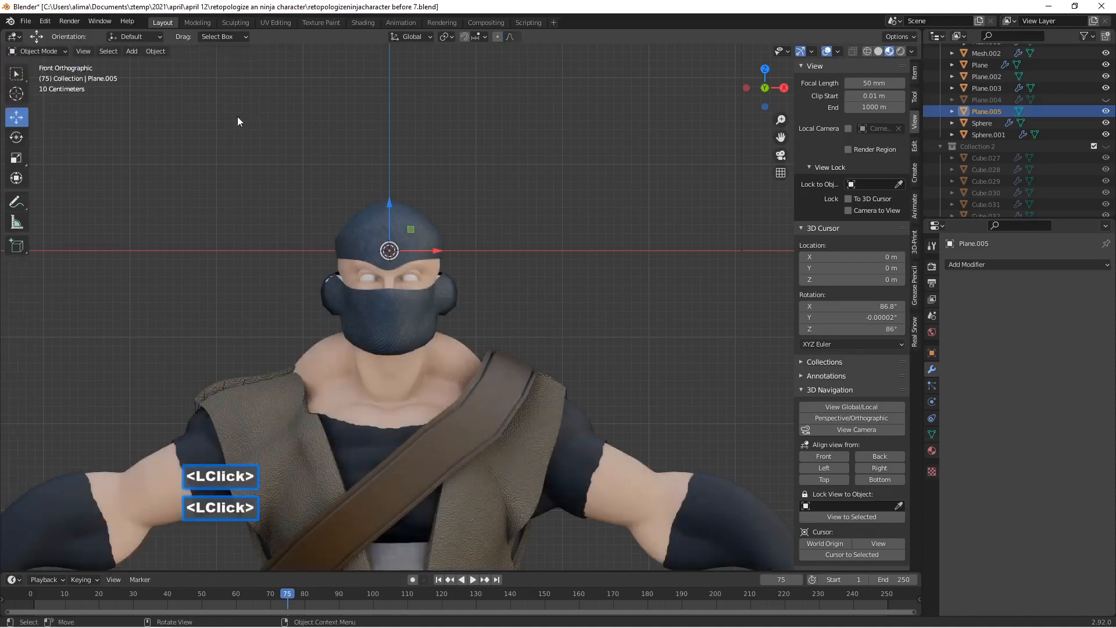
{"action": "left_click", "coordinate": [464, 37]}
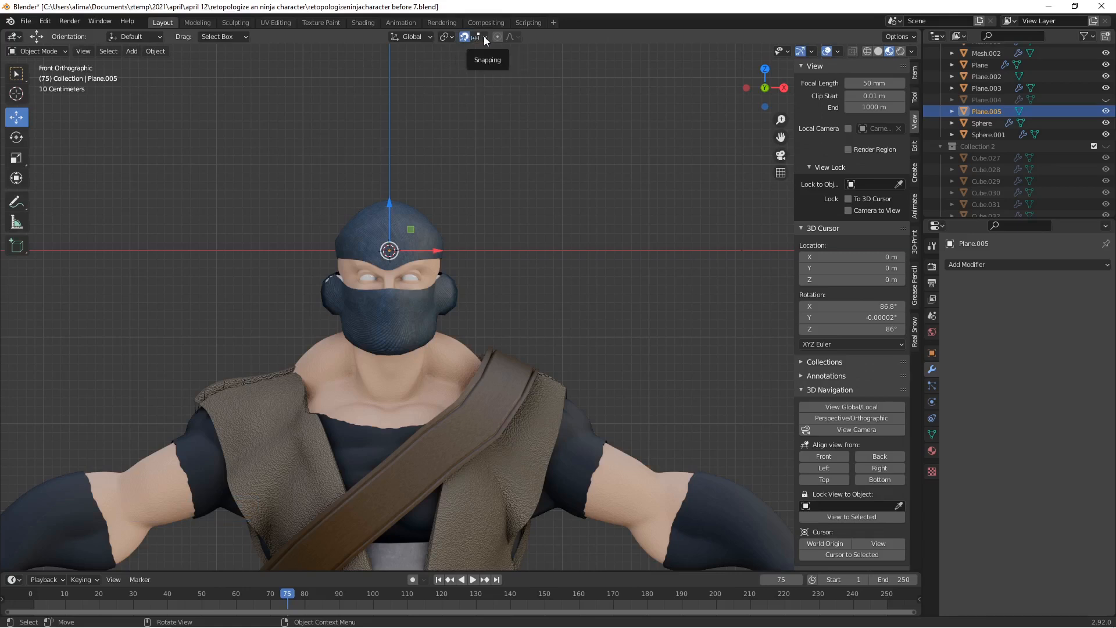
{"action": "left_click", "coordinate": [484, 36]}
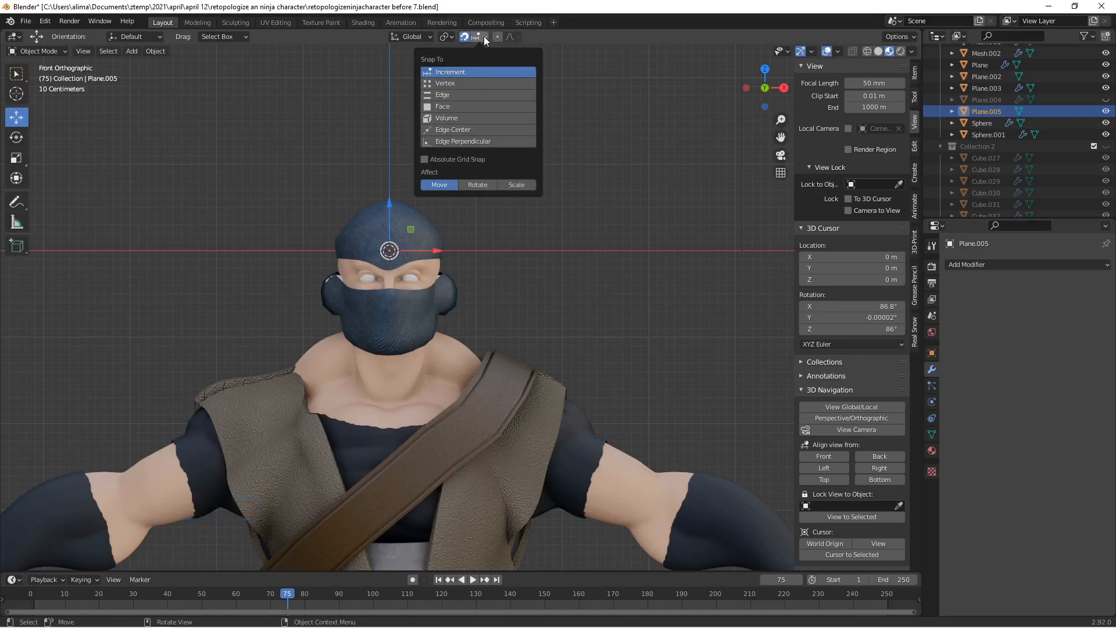
{"action": "left_click", "coordinate": [460, 106]}
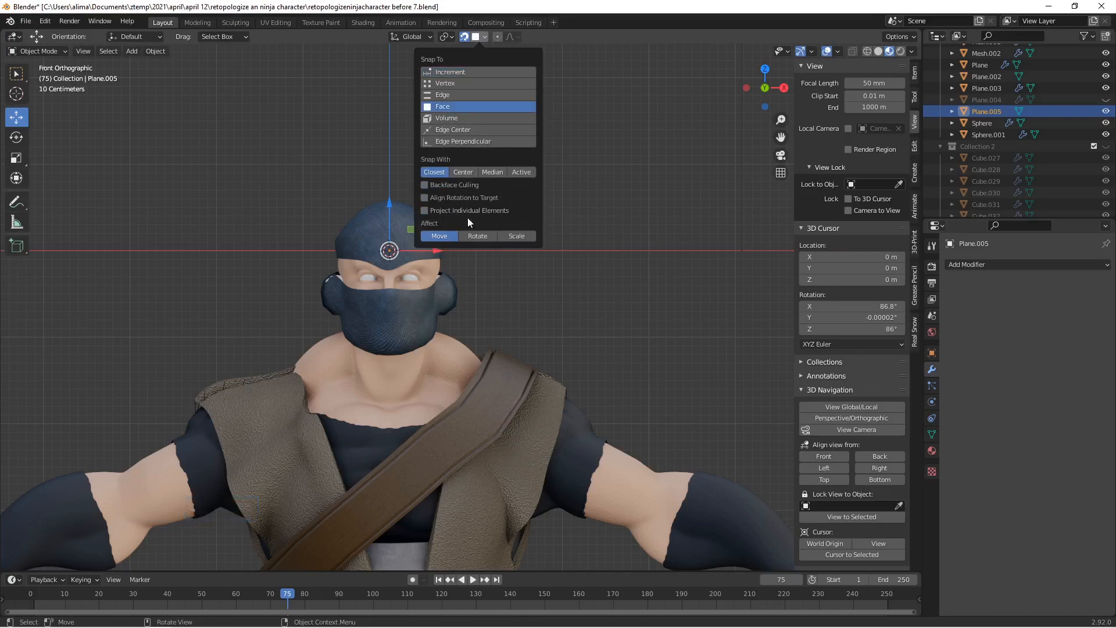
Enable Project Individual Elements for snapping and rename the single-vertex plane object to retopology.
{"action": "left_click", "coordinate": [425, 210]}
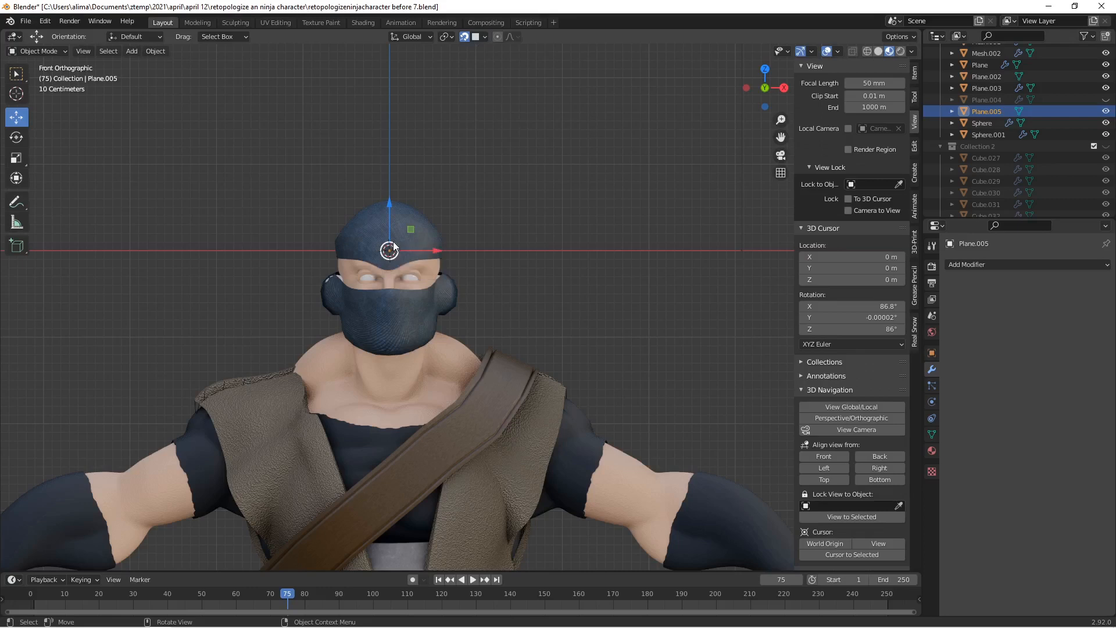
{"action": "double_click", "coordinate": [996, 112]}
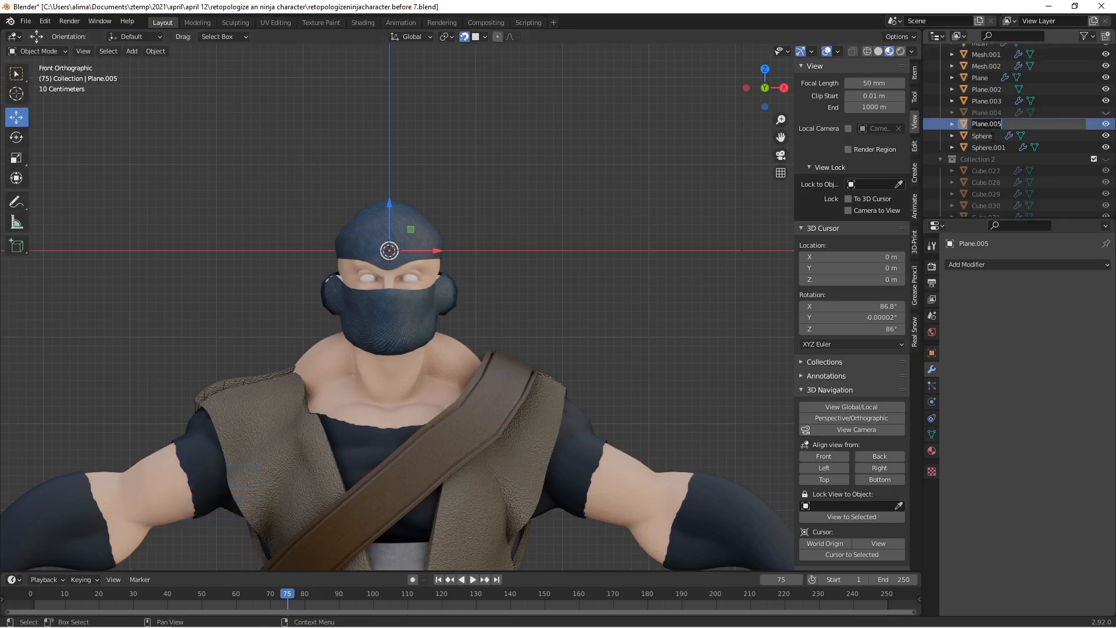
{"action": "type", "text": "ret"}
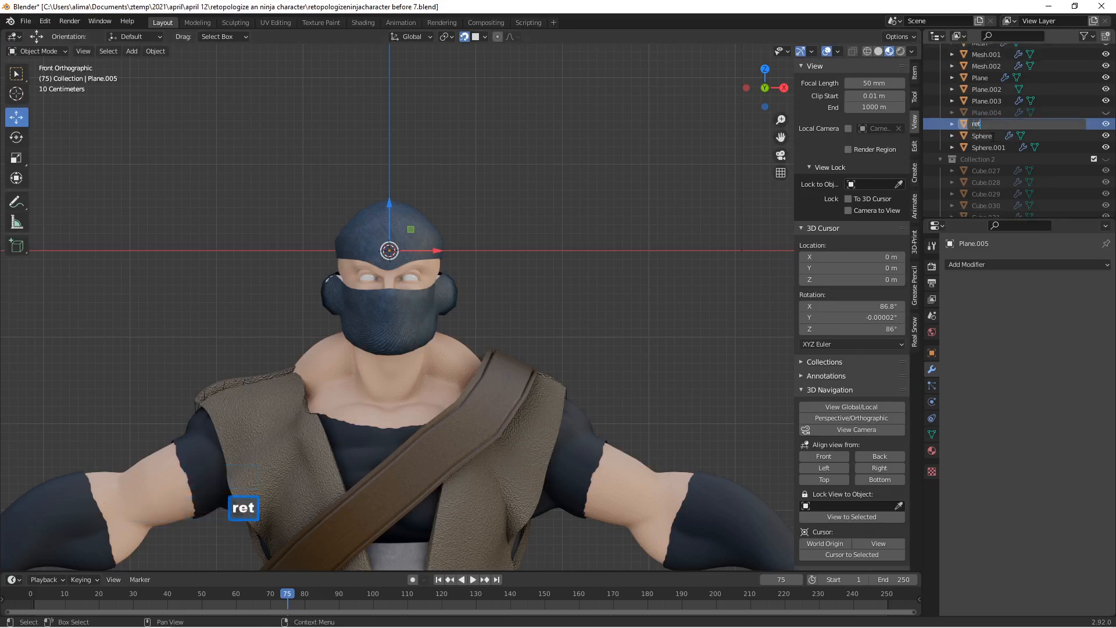
{"action": "type", "text": "opology"}
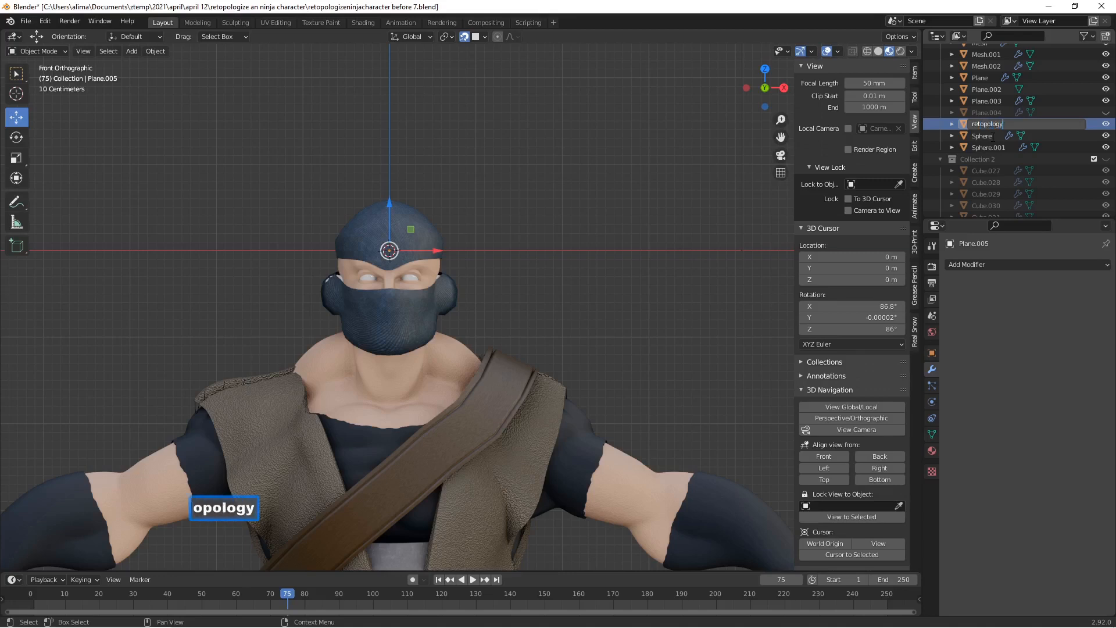
{"action": "key", "text": "Return"}
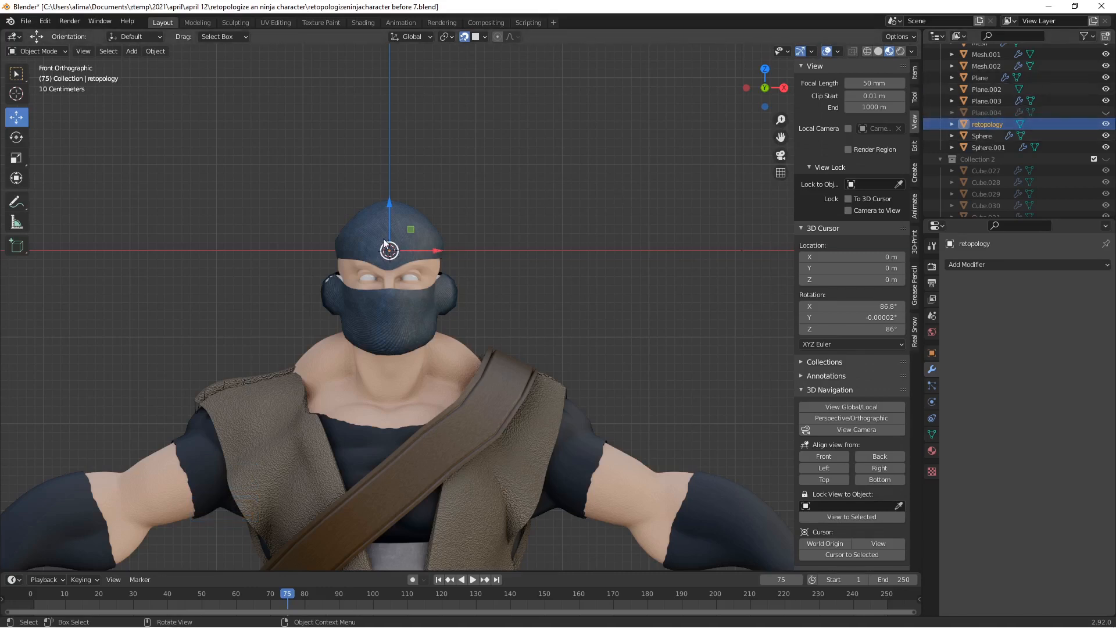
Turn snapping off in Object Mode and put the retopology object in Edit Mode.
{"action": "left_click", "coordinate": [62, 49]}
{"action": "left_click", "coordinate": [58, 78]}
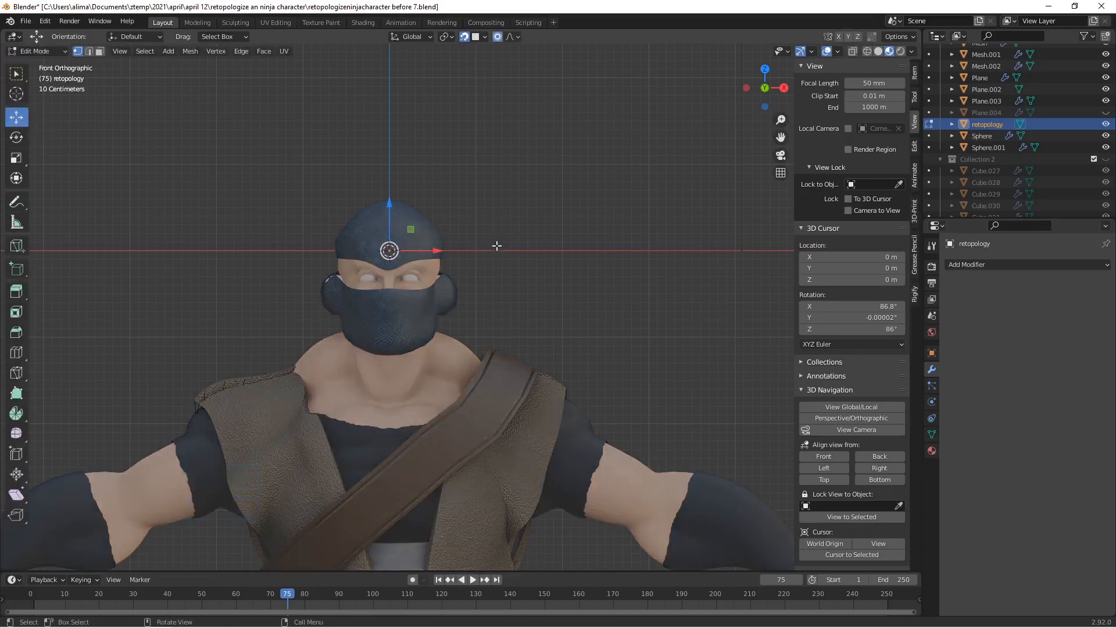
{"action": "key", "text": "Pause"}
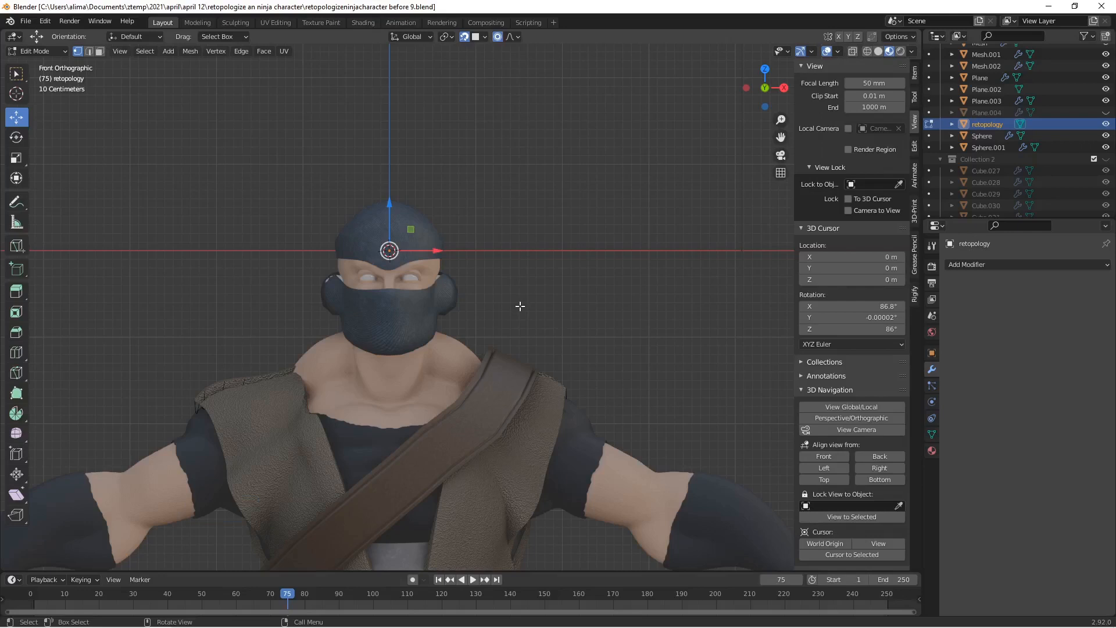
{"action": "middle_click_drag", "start_coordinate": [564, 247], "coordinate": [469, 269]}
{"action": "scroll", "coordinate": [401, 245], "scroll_direction": "up", "scroll_amount": 2}
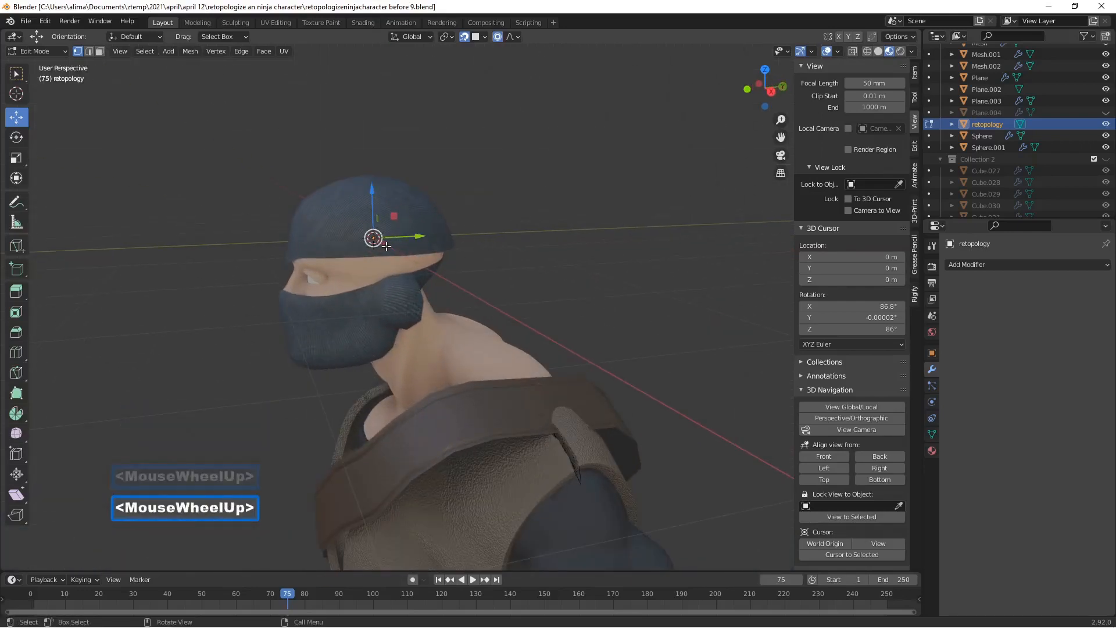
{"action": "scroll", "coordinate": [372, 239], "scroll_direction": "up", "scroll_amount": 1}
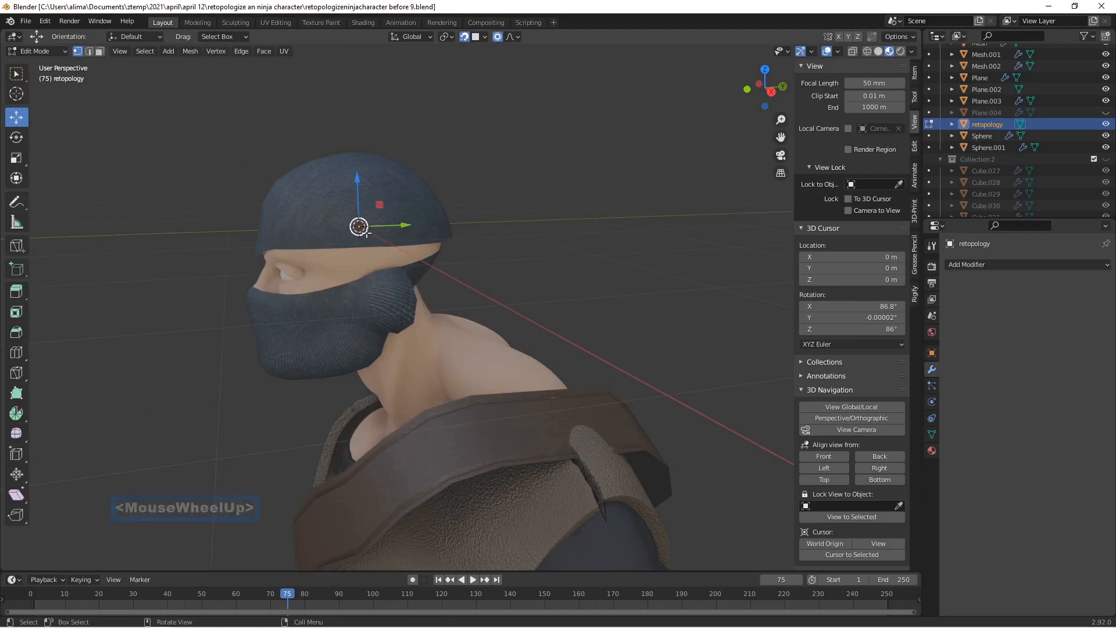
{"action": "left_click", "coordinate": [62, 51]}
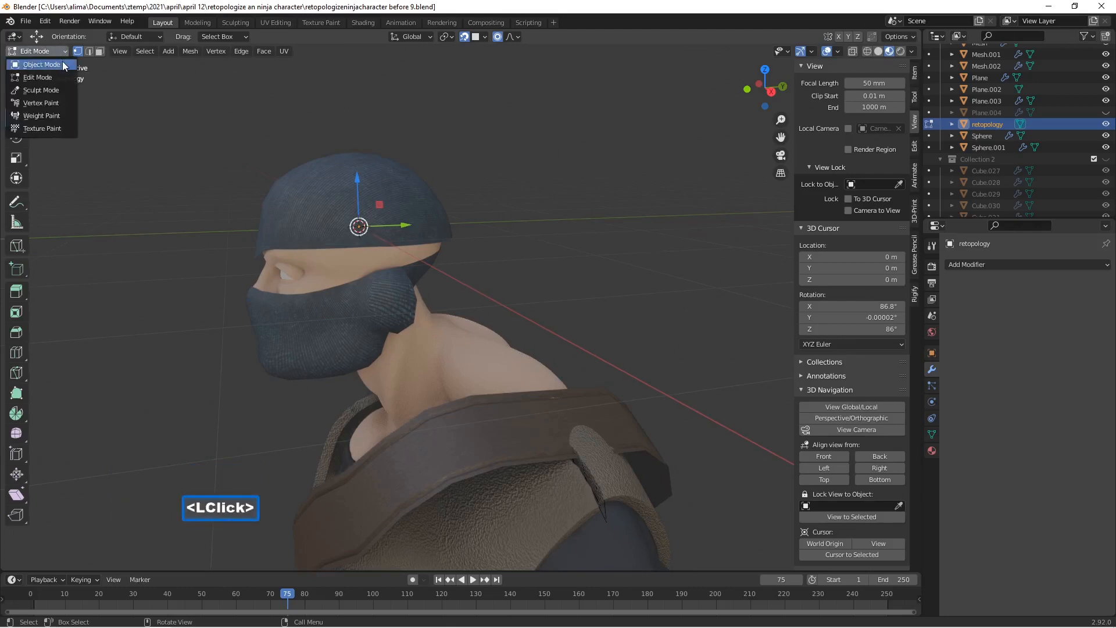
{"action": "left_click", "coordinate": [64, 64]}
{"action": "left_click", "coordinate": [464, 38]}
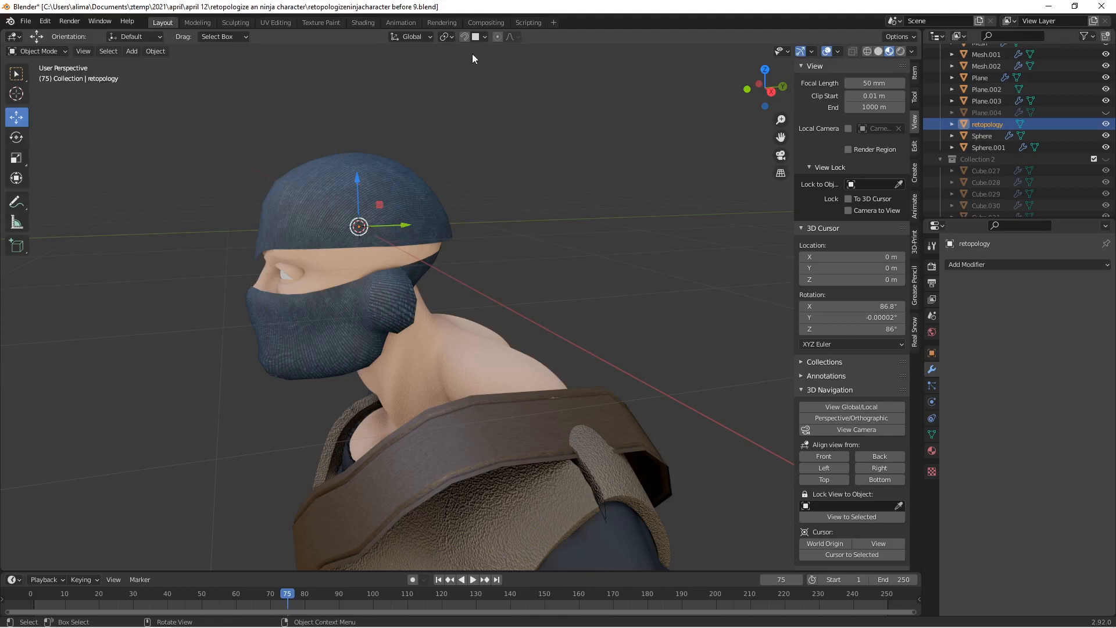
{"action": "left_click", "coordinate": [61, 51]}
{"action": "left_click", "coordinate": [55, 75]}
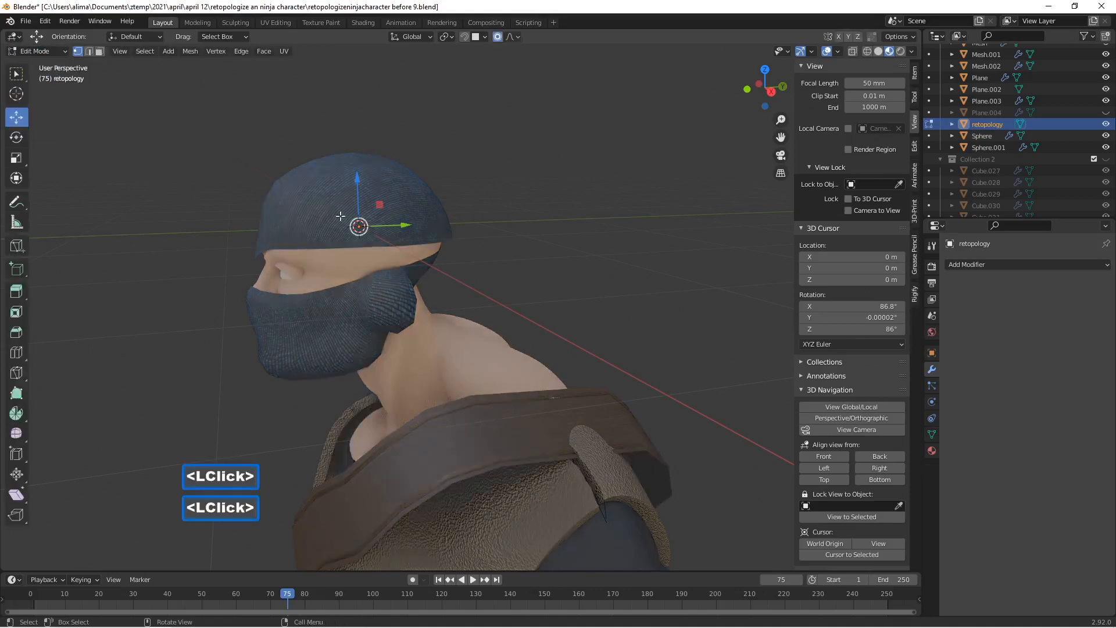
Move the vertex about -0.91 m along Y in front of the face, down to eye level, and about 0.09 m along X.
{"action": "left_click_drag", "start_coordinate": [390, 227], "coordinate": [278, 230]}
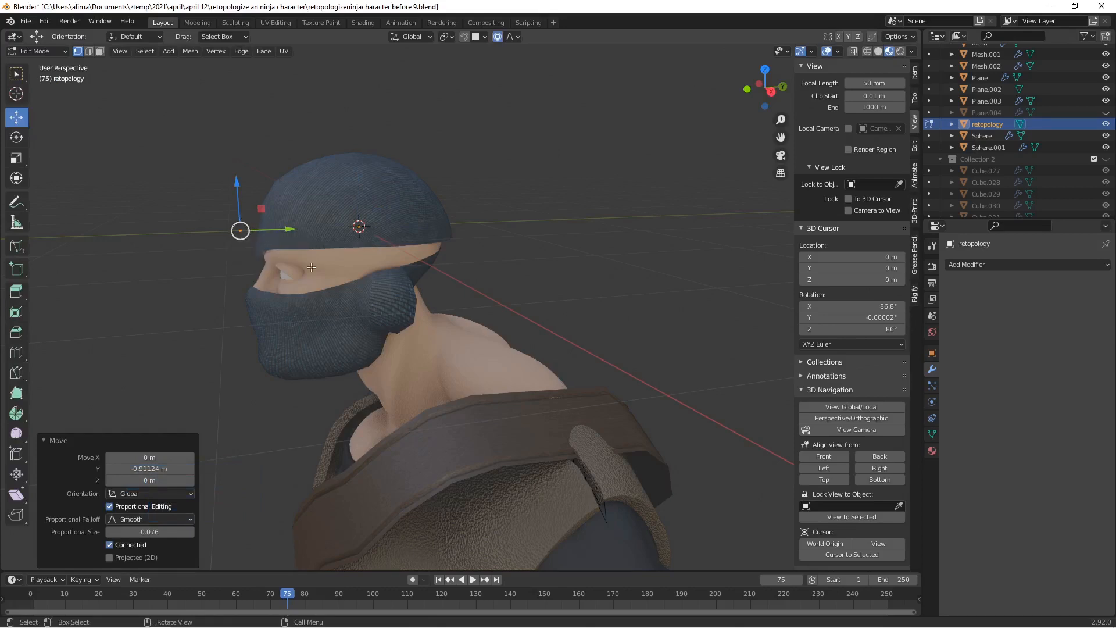
{"action": "left_click", "coordinate": [832, 454]}
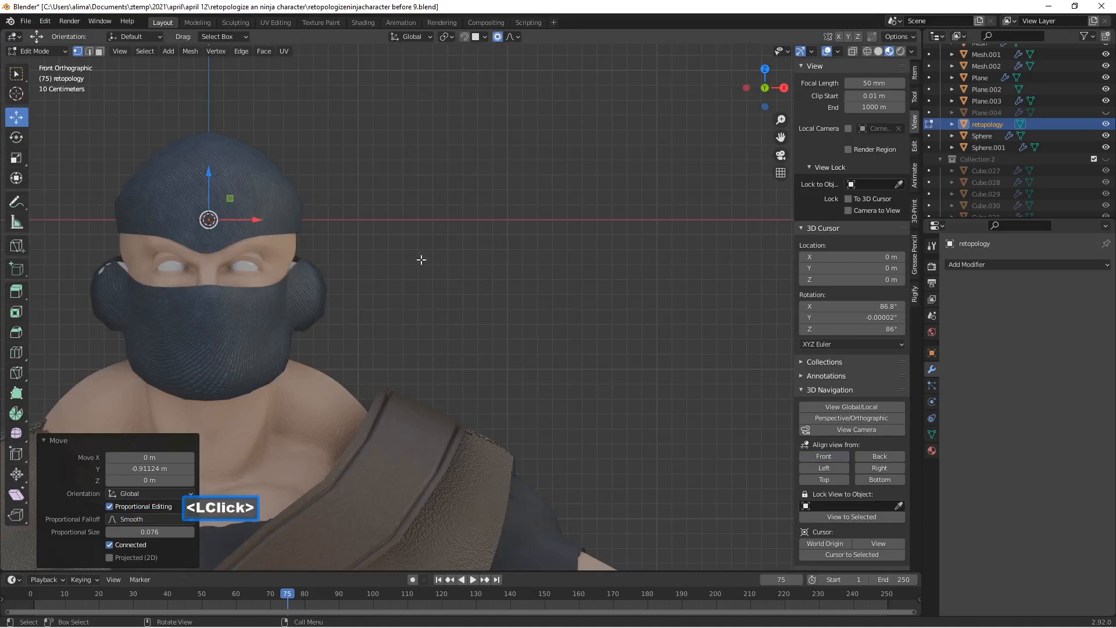
{"action": "left_click_drag", "start_coordinate": [209, 173], "coordinate": [209, 220]}
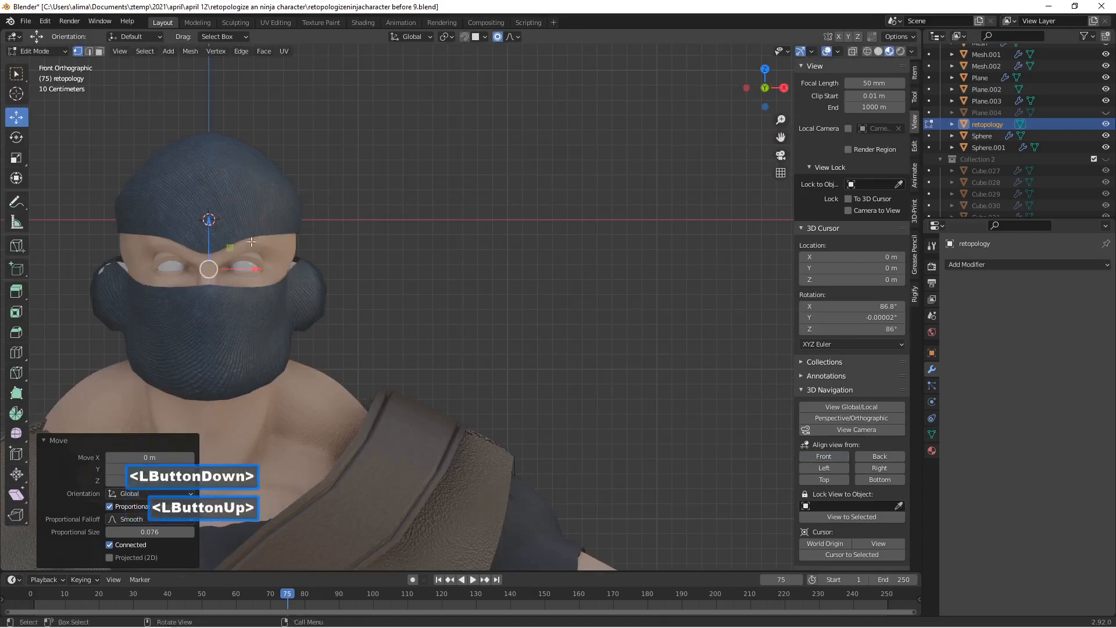
{"action": "left_click_drag", "start_coordinate": [256, 266], "coordinate": [272, 268]}
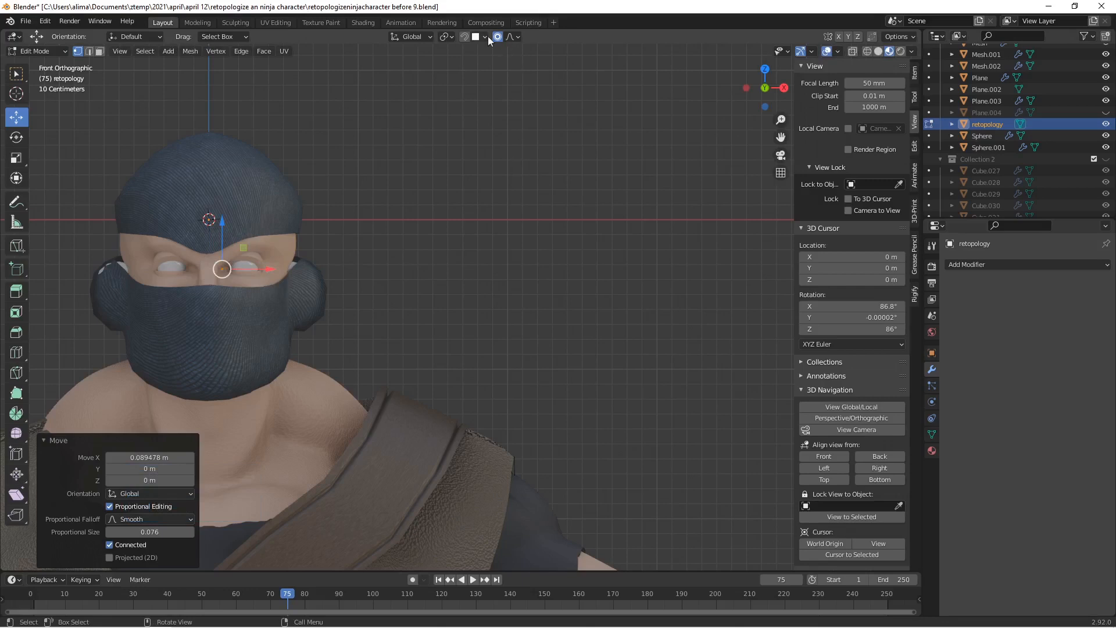
Disable proportional editing, turn snapping back on in Object Mode, and return to Edit Mode.
{"action": "key", "text": "o"}
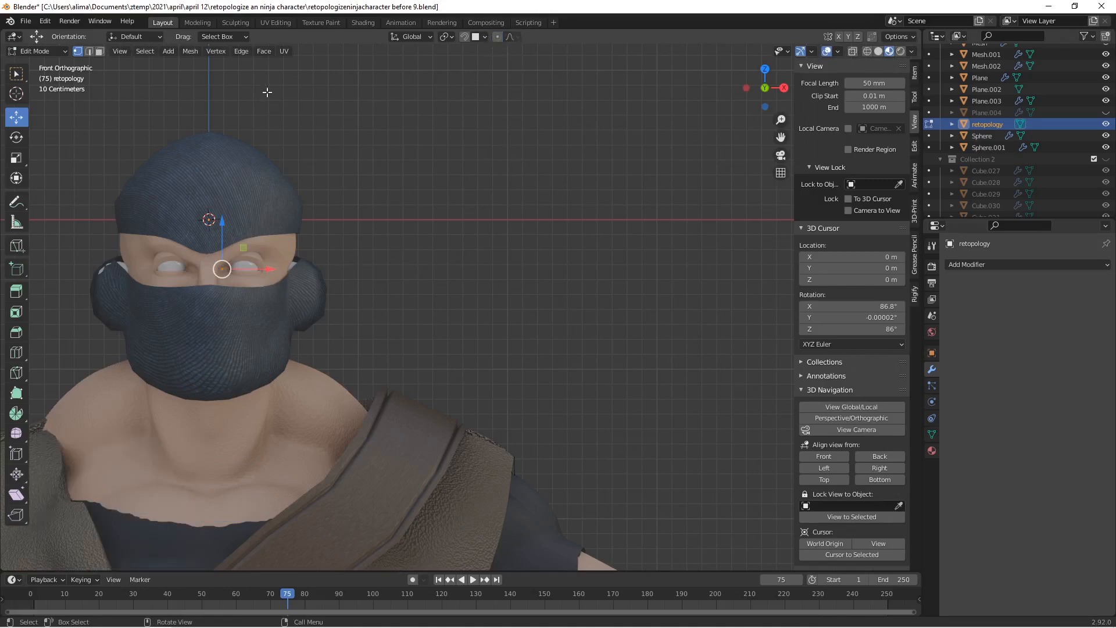
{"action": "left_click", "coordinate": [61, 50]}
{"action": "left_click", "coordinate": [56, 64]}
{"action": "left_click", "coordinate": [463, 37]}
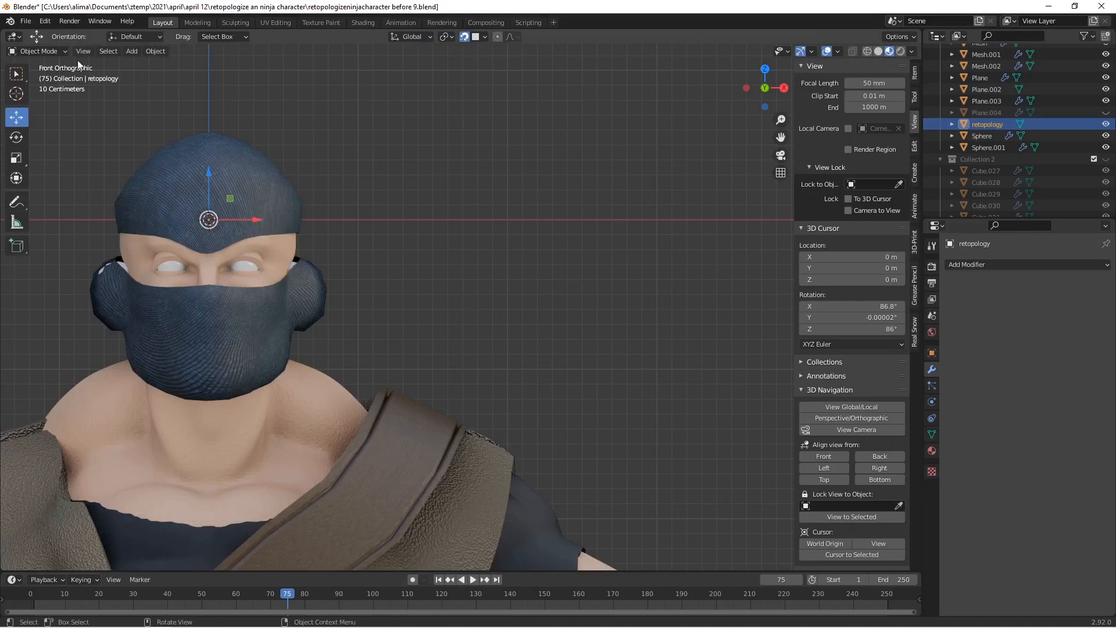
{"action": "left_click", "coordinate": [62, 51]}
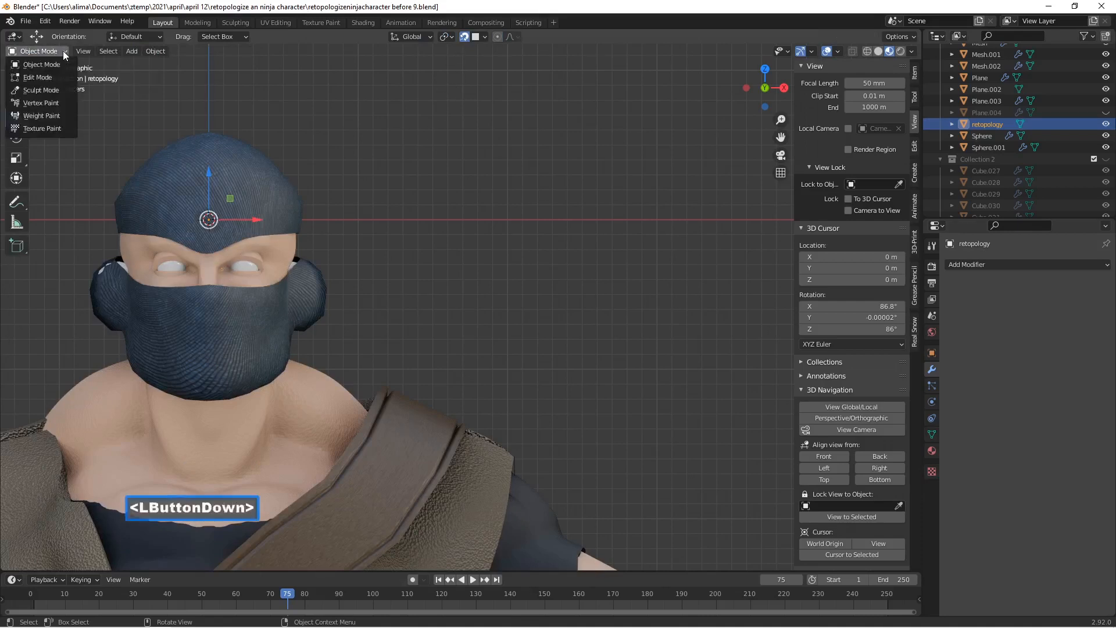
{"action": "left_click", "coordinate": [60, 76]}
Grab the vertex and confirm it in place to project it onto the face surface beside the nose.
{"action": "mouse_move", "coordinate": [197, 273]}
{"action": "middle_mouse_down"}
{"action": "mouse_move", "coordinate": [164, 280]}
{"action": "mouse_move", "coordinate": [220, 277]}
{"action": "mouse_move", "coordinate": [199, 269]}
{"action": "middle_mouse_up"}
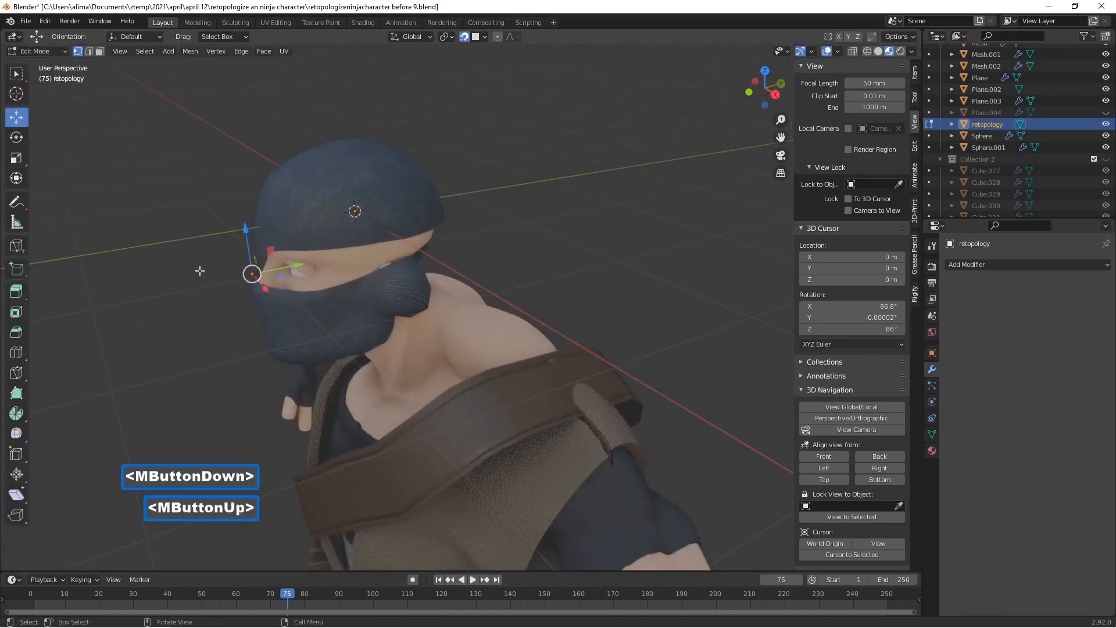
{"action": "mouse_move", "coordinate": [253, 278]}
{"action": "middle_mouse_down"}
{"action": "mouse_move", "coordinate": [239, 242]}
{"action": "mouse_move", "coordinate": [312, 227]}
{"action": "mouse_move", "coordinate": [253, 281]}
{"action": "middle_mouse_up"}
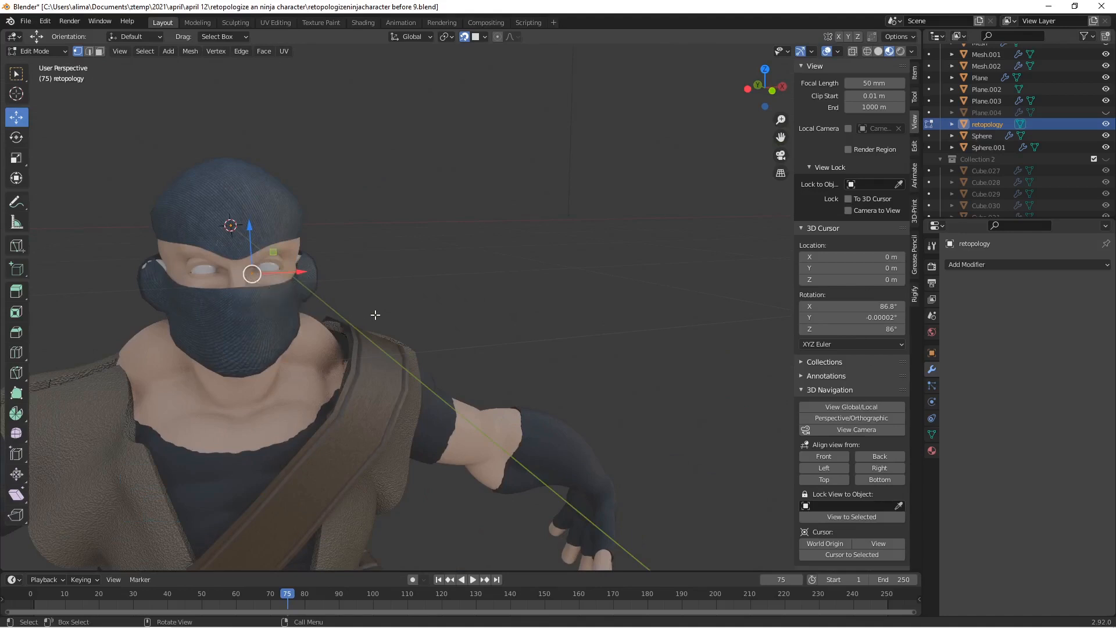
{"action": "key", "text": "g"}
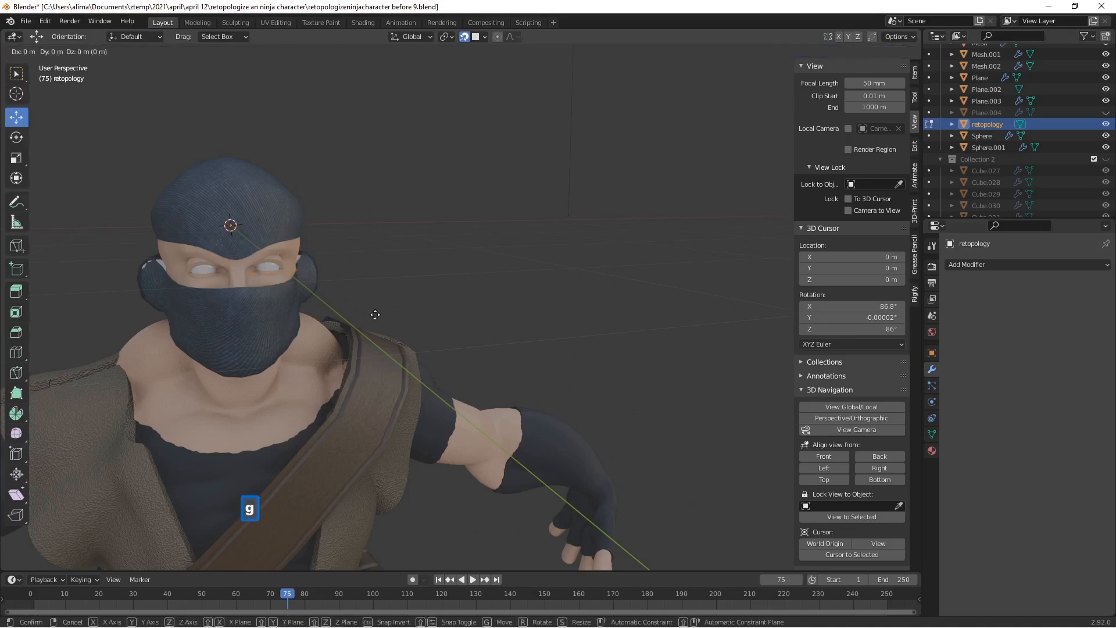
{"action": "left_click", "coordinate": [375, 315]}
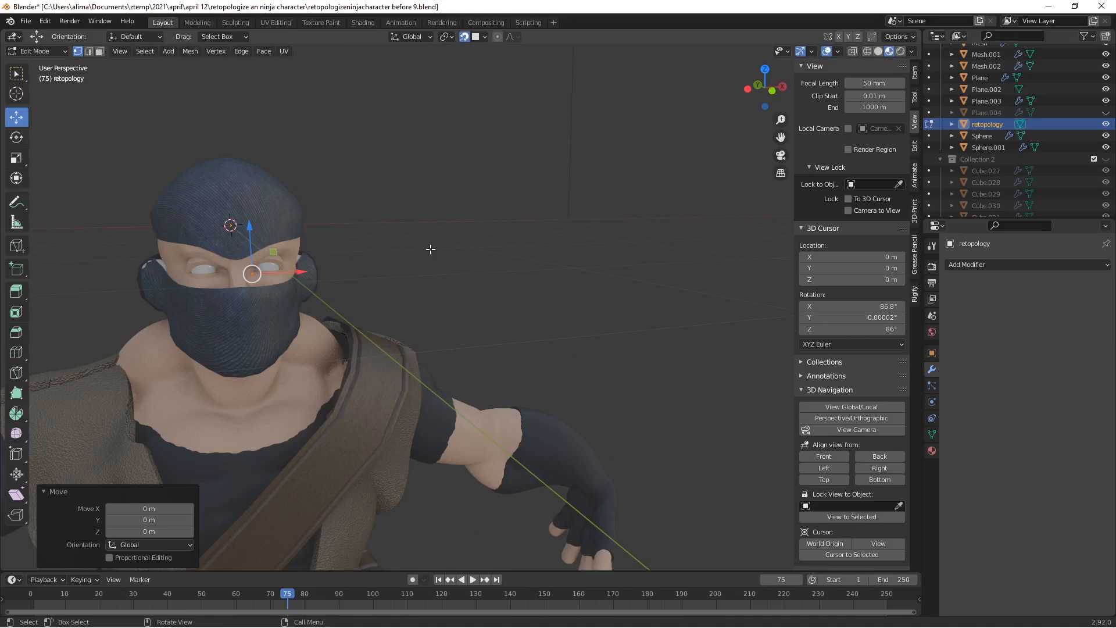
{"action": "middle_click_drag", "start_coordinate": [444, 256], "coordinate": [253, 269]}
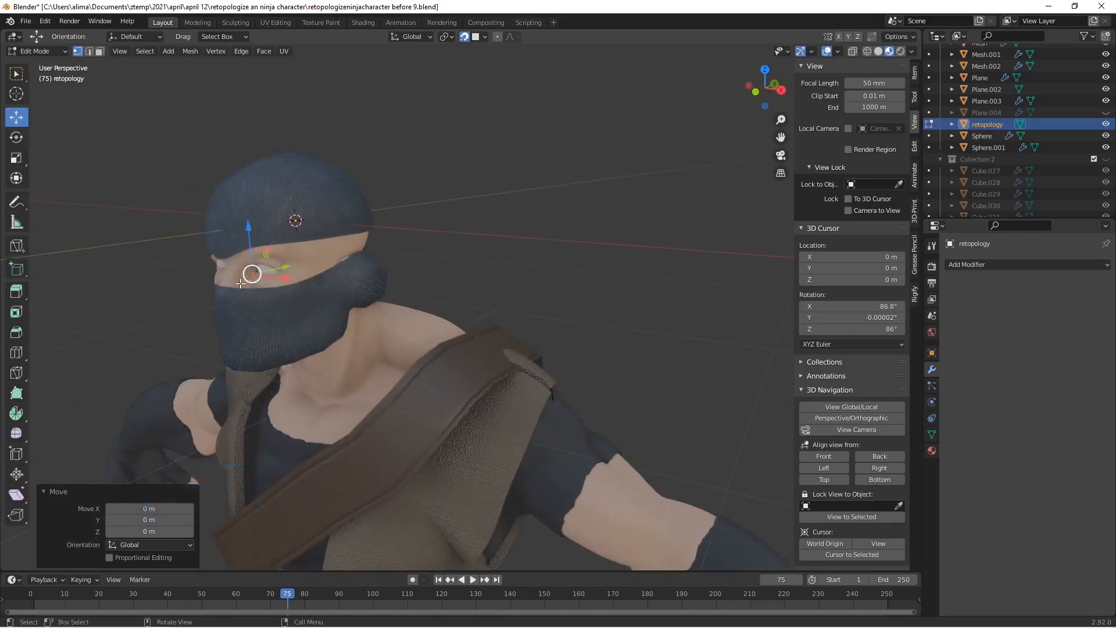
{"action": "middle_click_drag", "start_coordinate": [244, 279], "coordinate": [250, 274]}
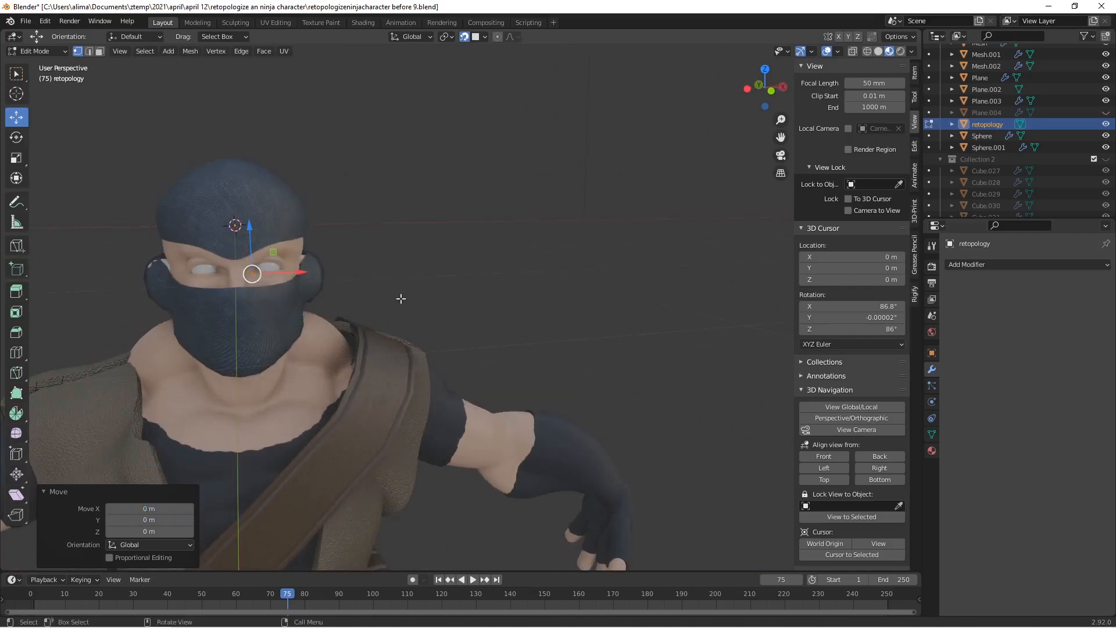
{"action": "key", "text": "Pause"}
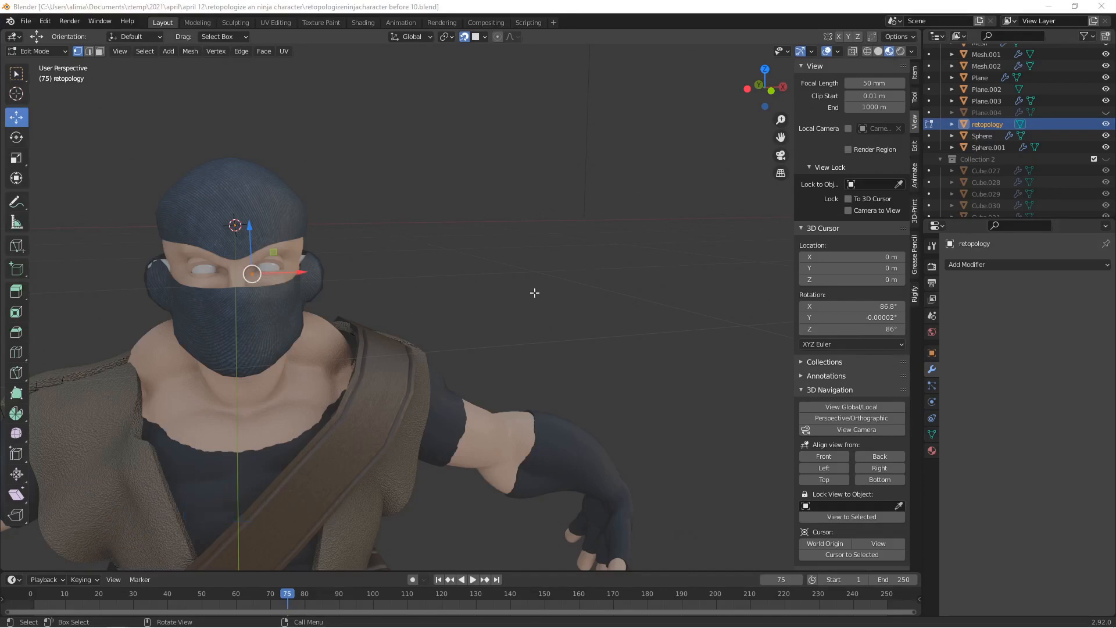
Move the vertex about 0.038 m up along Z and -0.016 m along X to the inner corner of the character's left eye.
{"action": "scroll", "coordinate": [295, 312], "scroll_direction": "up", "scroll_amount": 3}
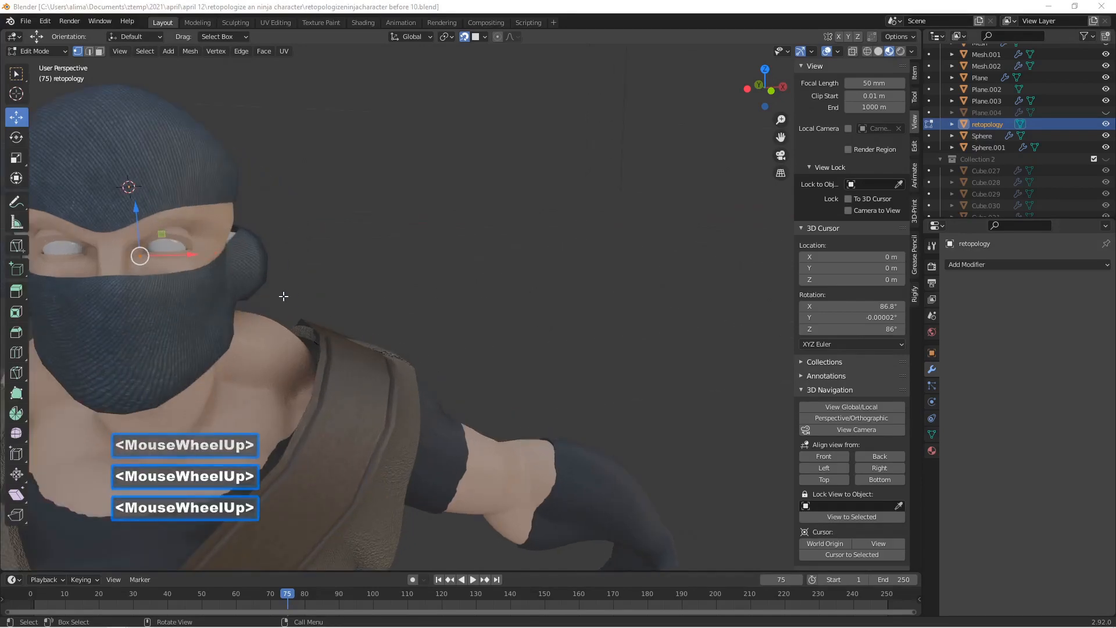
{"action": "middle_click_drag", "start_coordinate": [260, 283], "coordinate": [361, 227], "text": "shift"}
{"action": "scroll", "coordinate": [504, 312], "scroll_direction": "up", "scroll_amount": 7}
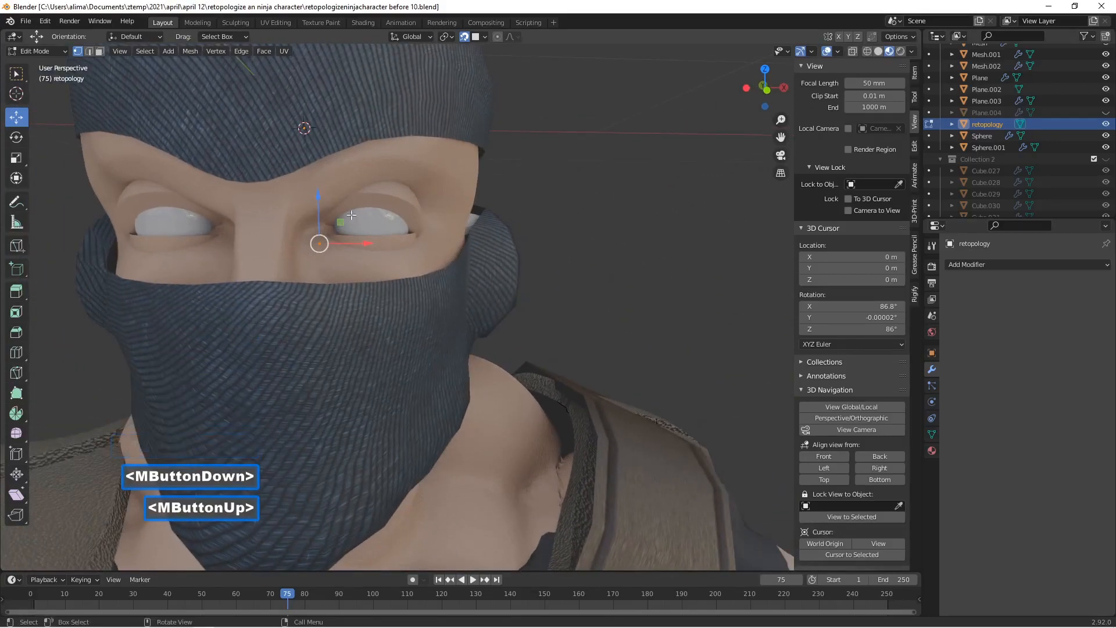
{"action": "left_click_drag", "start_coordinate": [319, 197], "coordinate": [319, 182]}
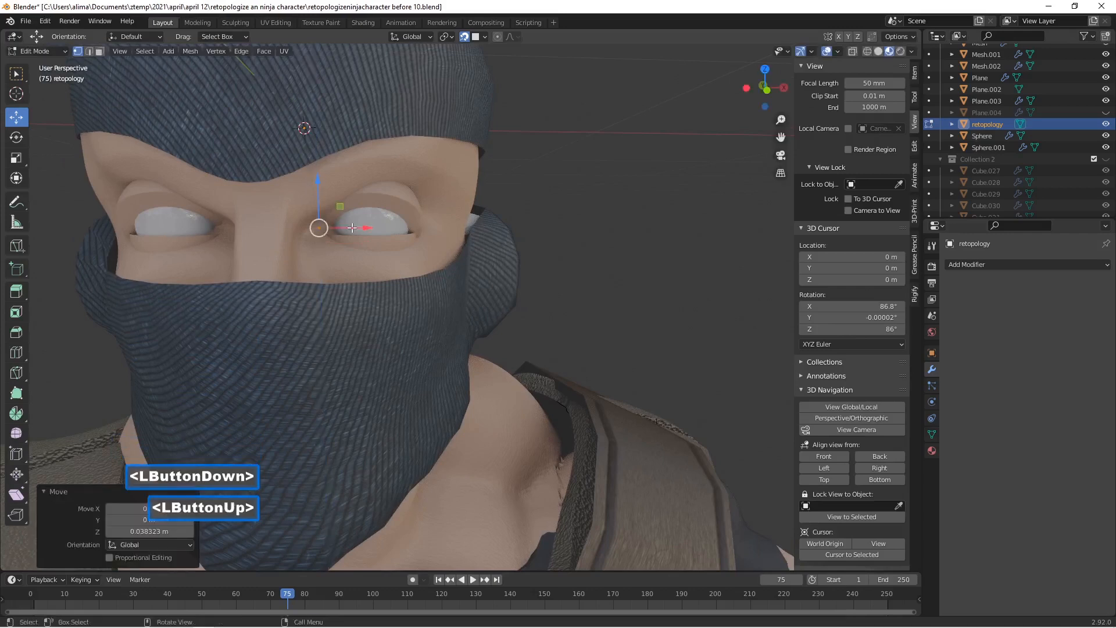
{"action": "left_click_drag", "start_coordinate": [363, 228], "coordinate": [318, 228]}
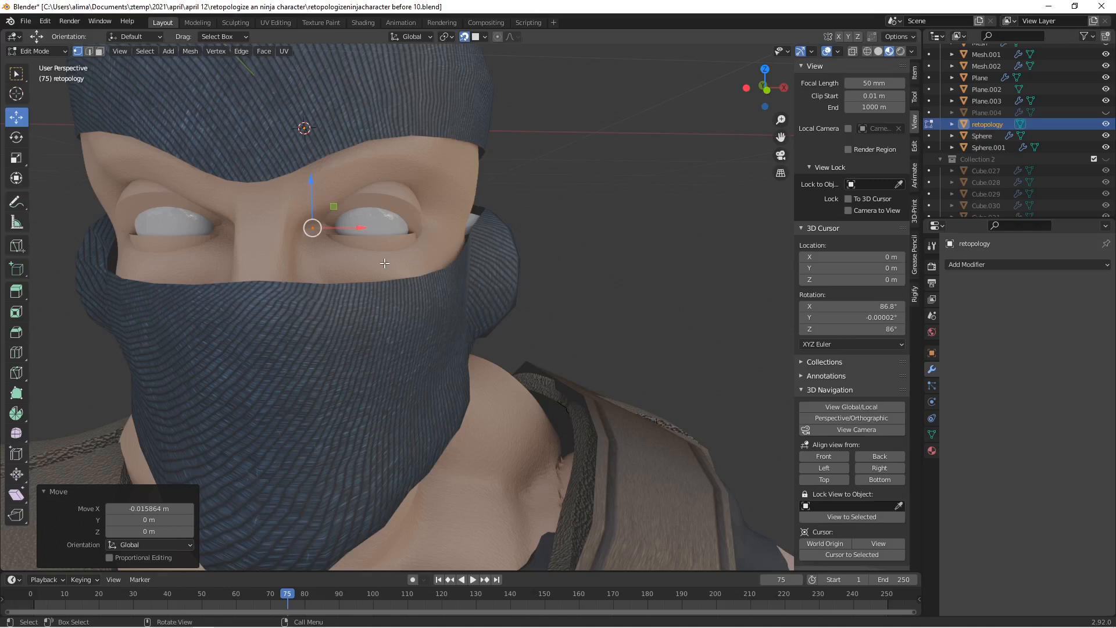
{"action": "key", "text": "Pause"}
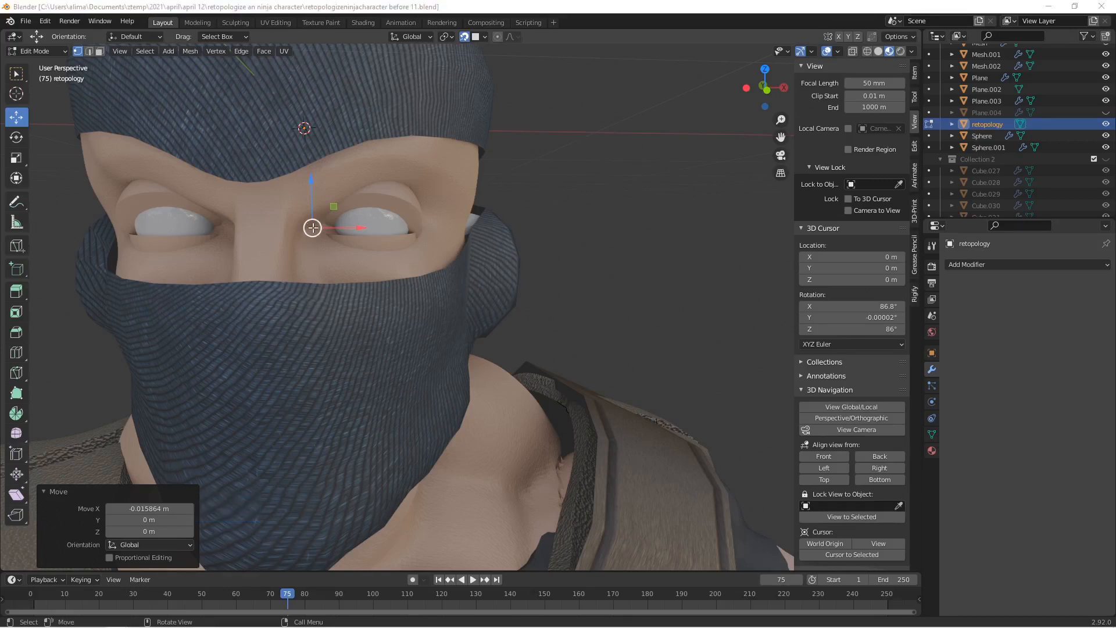
Extrude seven face-snapped vertices from the inner-corner vertex, over the brow, past the outer corner and back beneath the character's left eye.
{"action": "key", "text": "ctrl"}
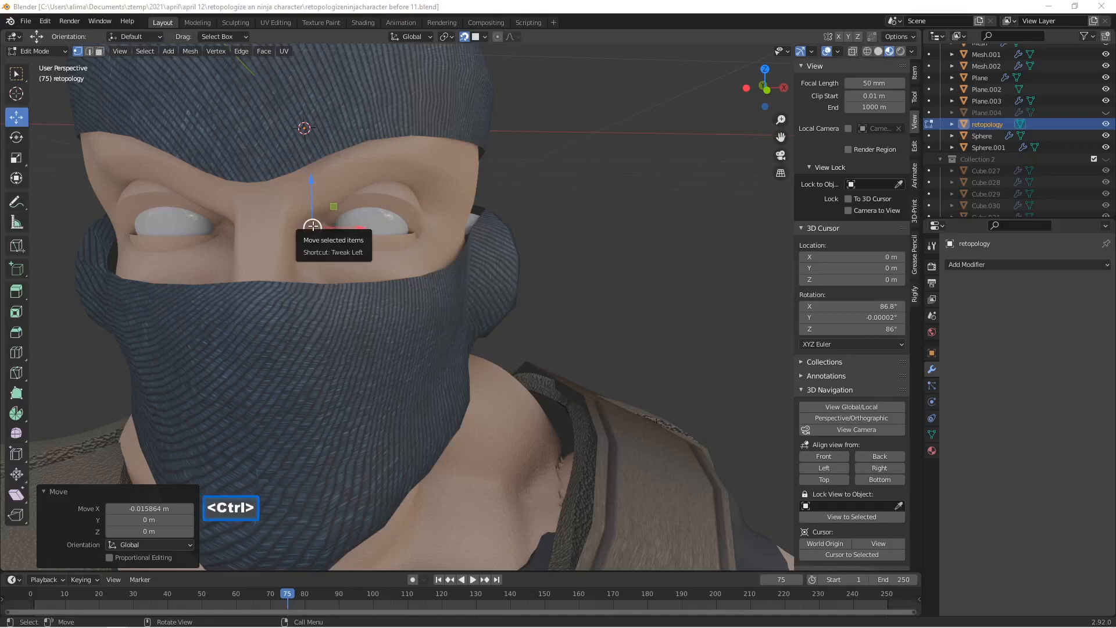
{"action": "right_click", "coordinate": [329, 195], "text": "ctrl"}
{"action": "mouse_move", "coordinate": [329, 196]}
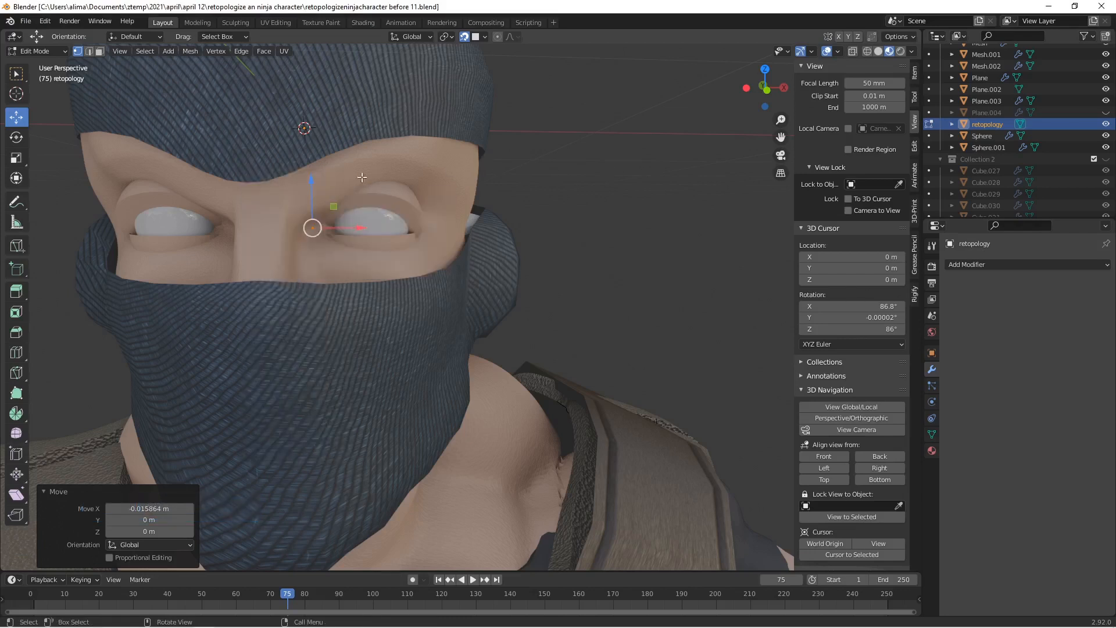
{"action": "right_click", "coordinate": [330, 191], "text": "ctrl"}
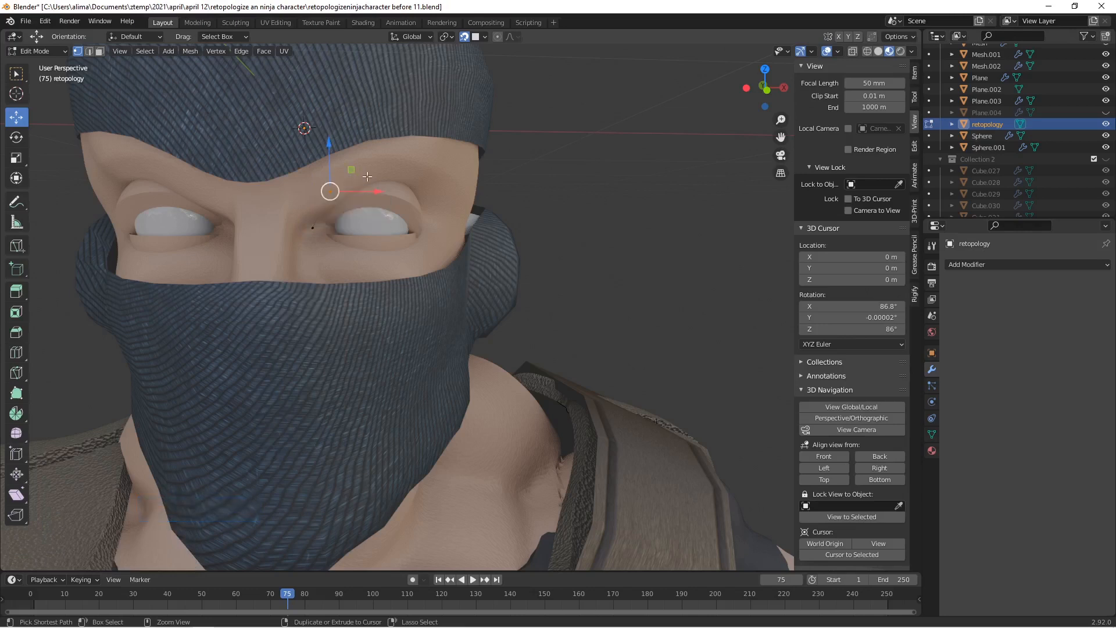
{"action": "right_click", "coordinate": [384, 170], "text": "ctrl"}
{"action": "right_click", "coordinate": [429, 194], "text": "ctrl"}
{"action": "right_click", "coordinate": [429, 230], "text": "ctrl"}
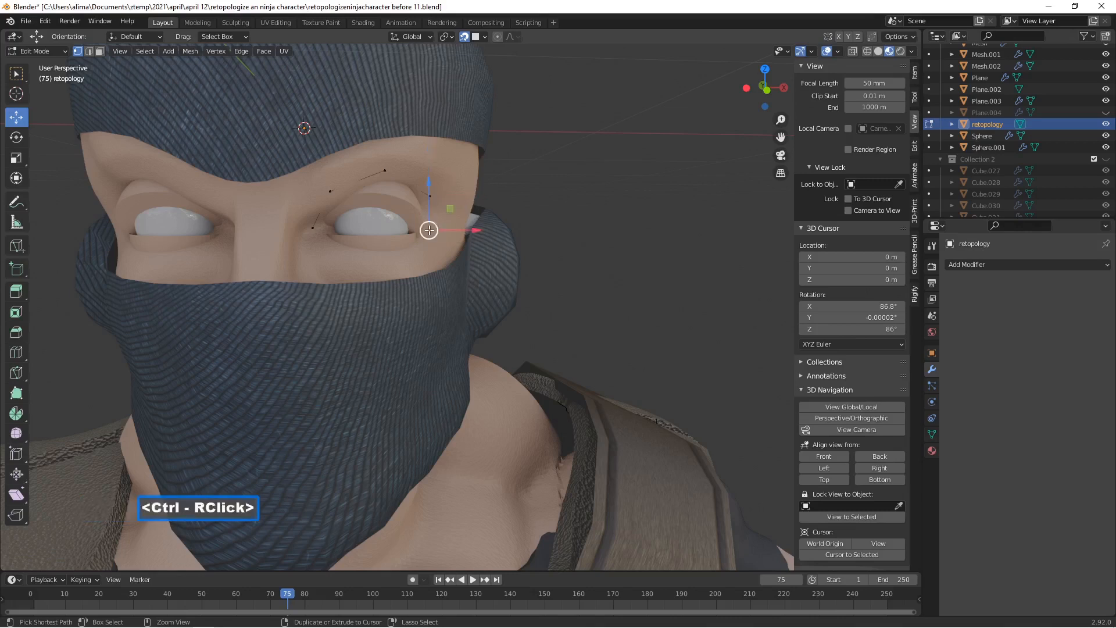
{"action": "right_click", "coordinate": [416, 250], "text": "ctrl"}
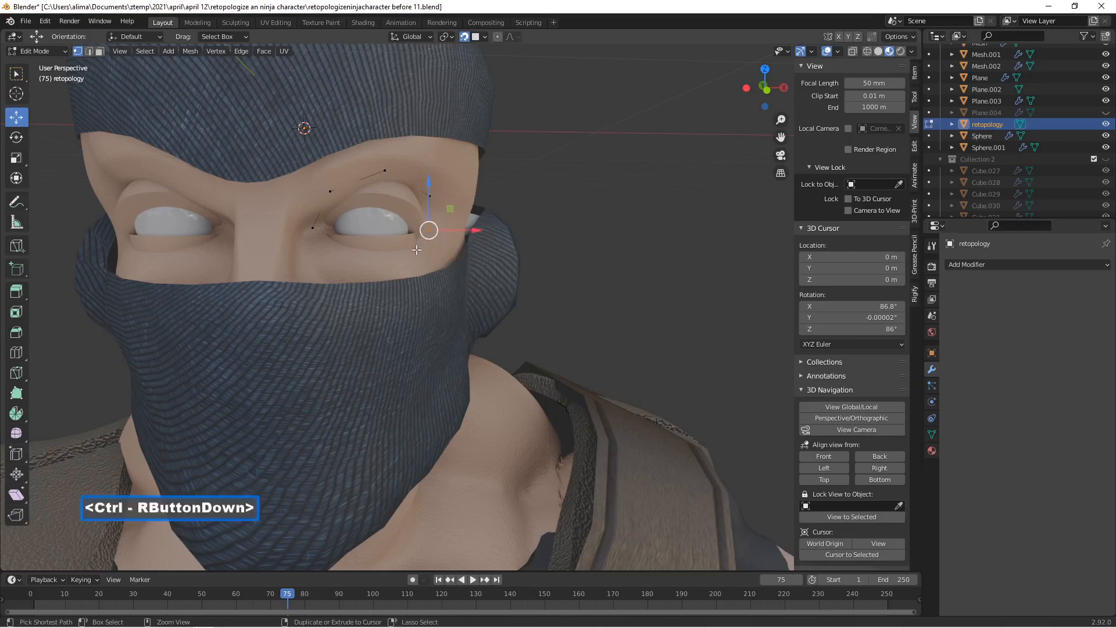
{"action": "right_click", "coordinate": [372, 260], "text": "ctrl"}
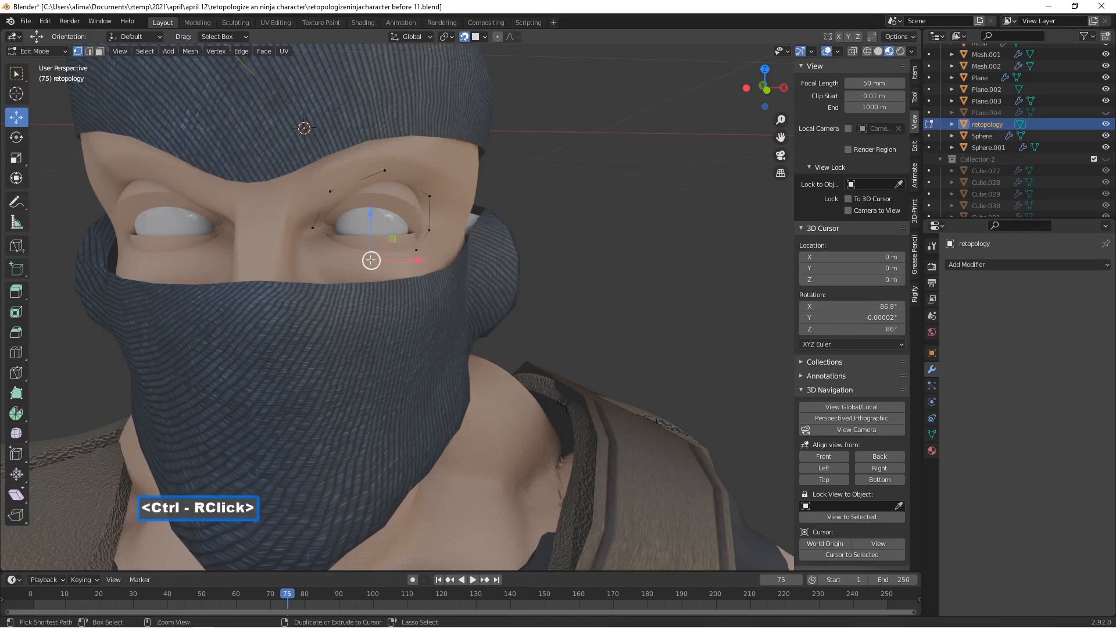
{"action": "right_click", "coordinate": [335, 249], "text": "ctrl"}
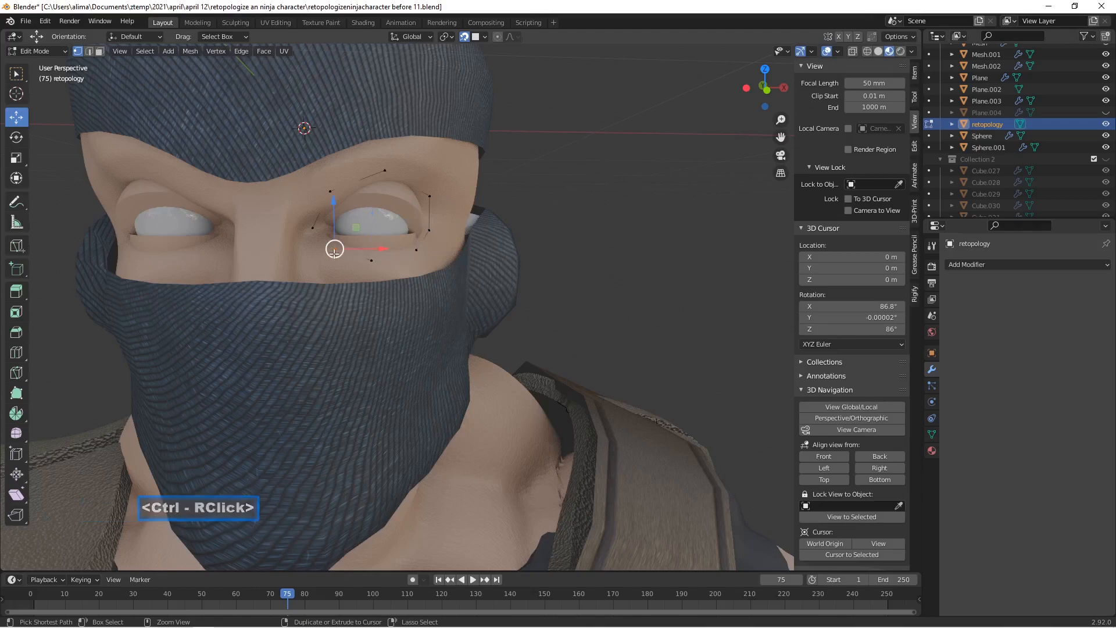
Close the loop around the eye by joining its last extruded vertex to the starting vertex with an edge.
{"action": "left_click", "coordinate": [313, 226], "text": "shift"}
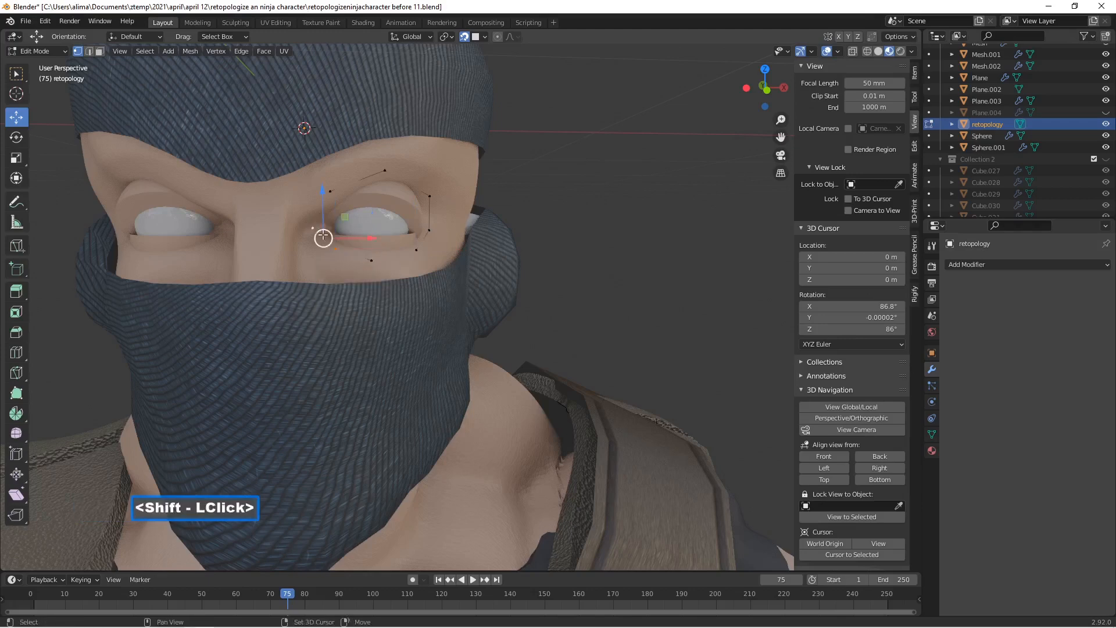
{"action": "key", "text": "f"}
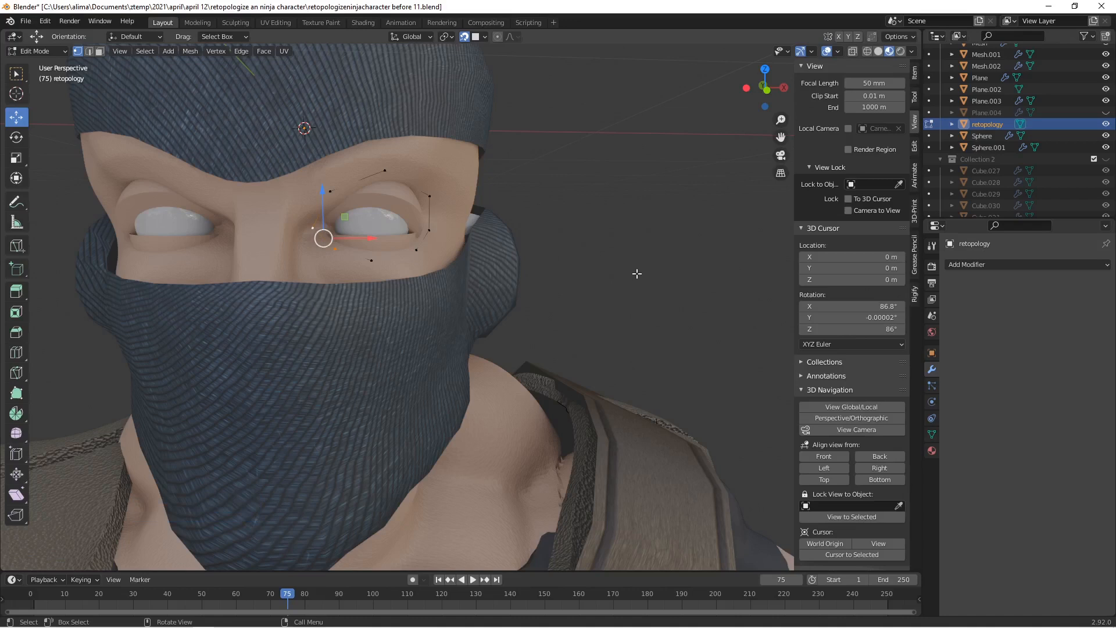
{"action": "key", "text": "Pause"}
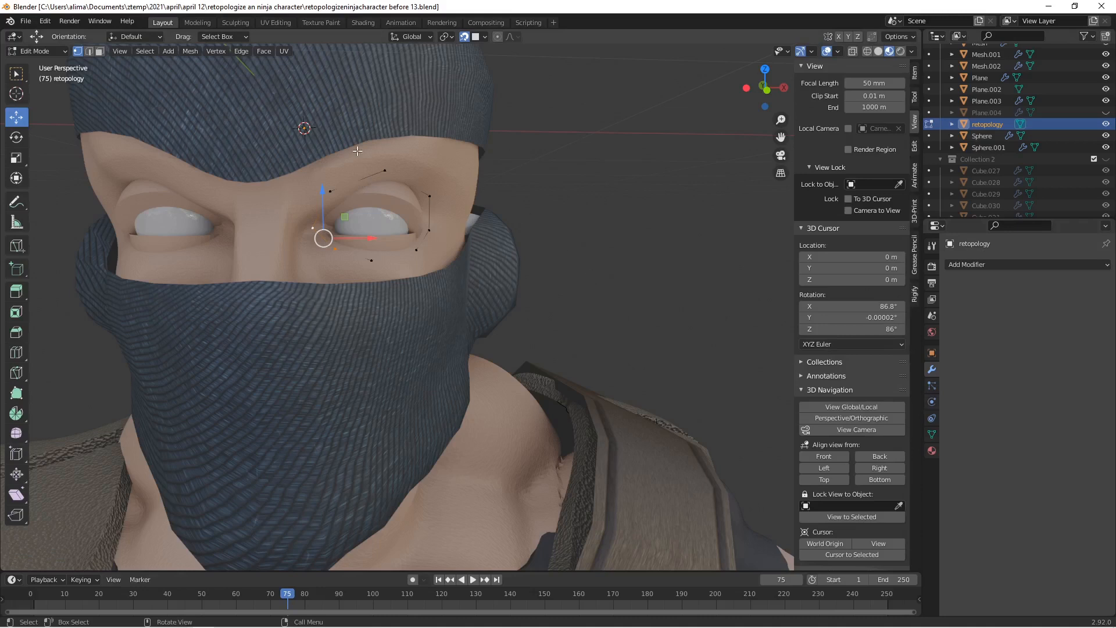
Enable the In Front viewport display option for the retopology object.
{"action": "left_click", "coordinate": [931, 353]}
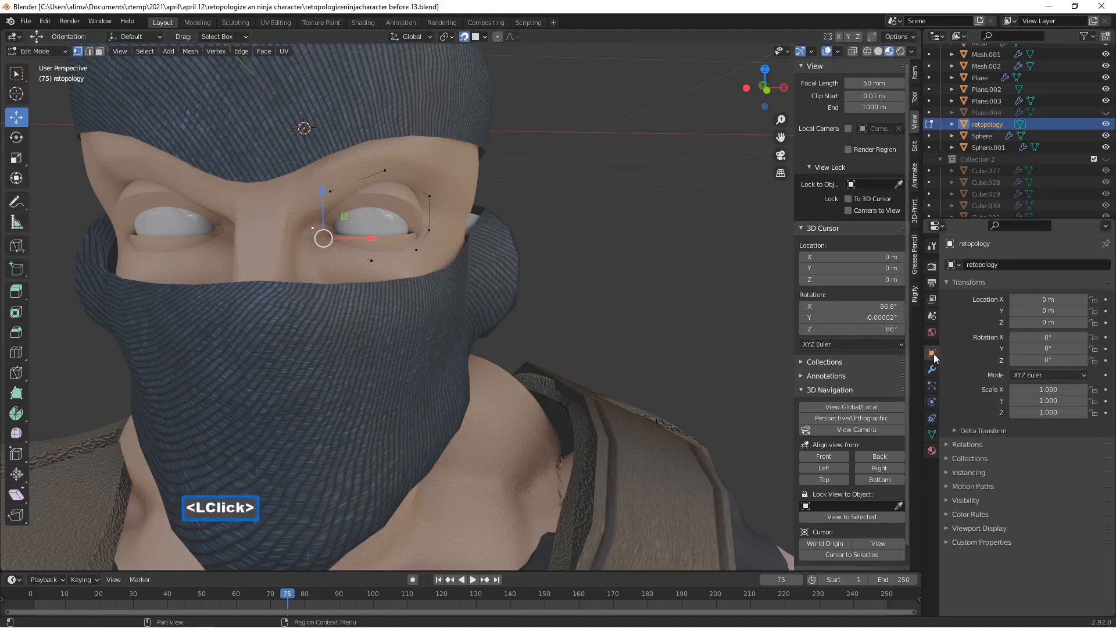
{"action": "left_click", "coordinate": [966, 500]}
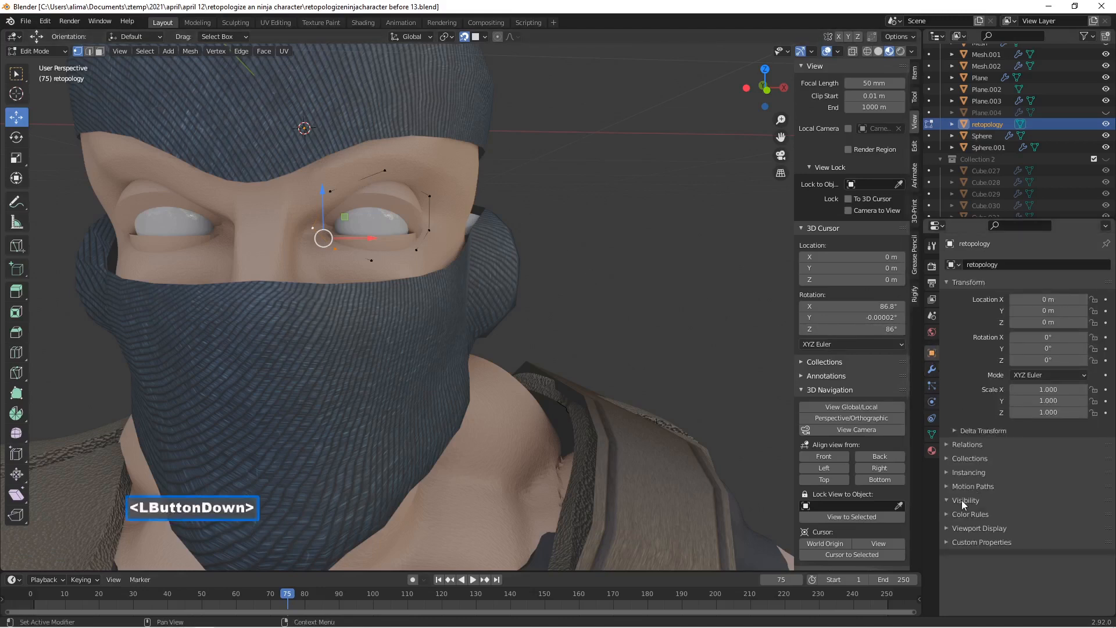
{"action": "left_click", "coordinate": [963, 577]}
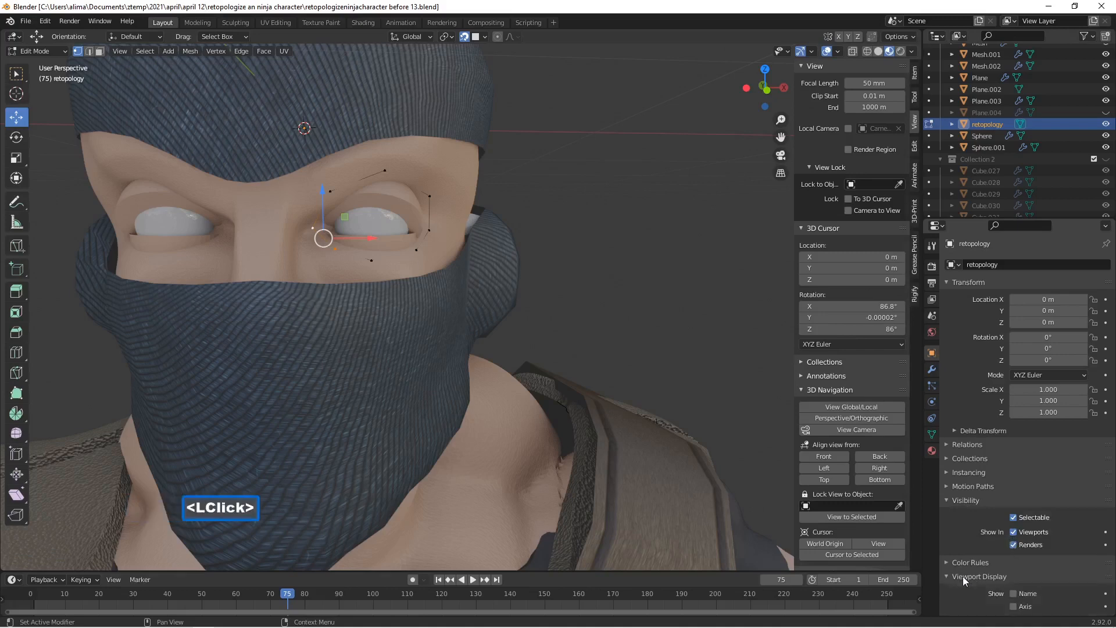
{"action": "scroll", "coordinate": [1028, 581], "scroll_direction": "down", "scroll_amount": 3}
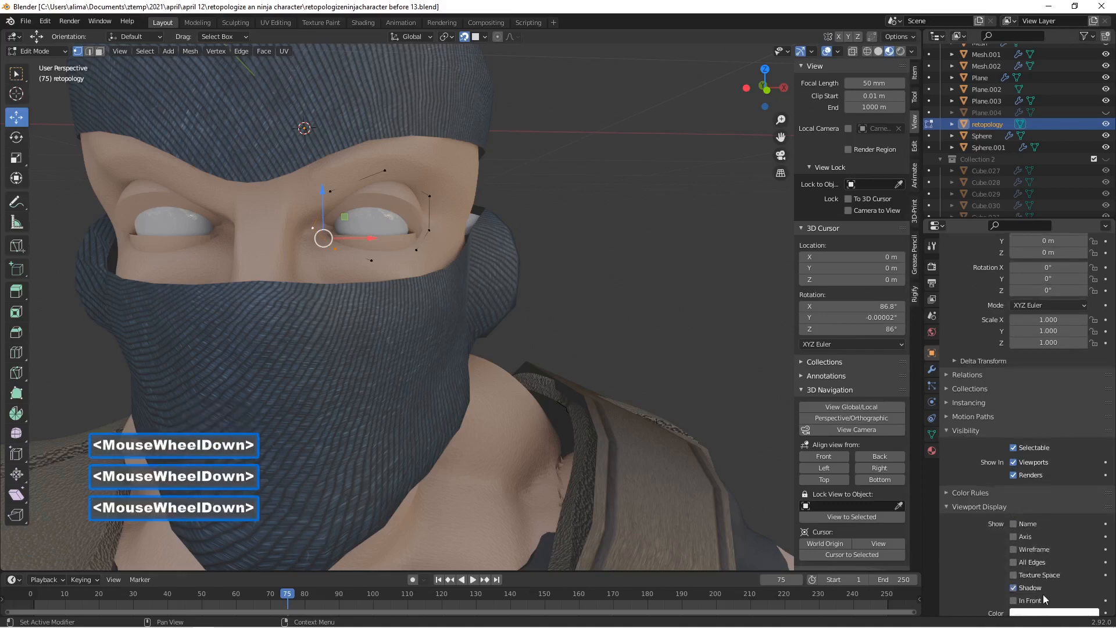
{"action": "left_click", "coordinate": [1017, 602]}
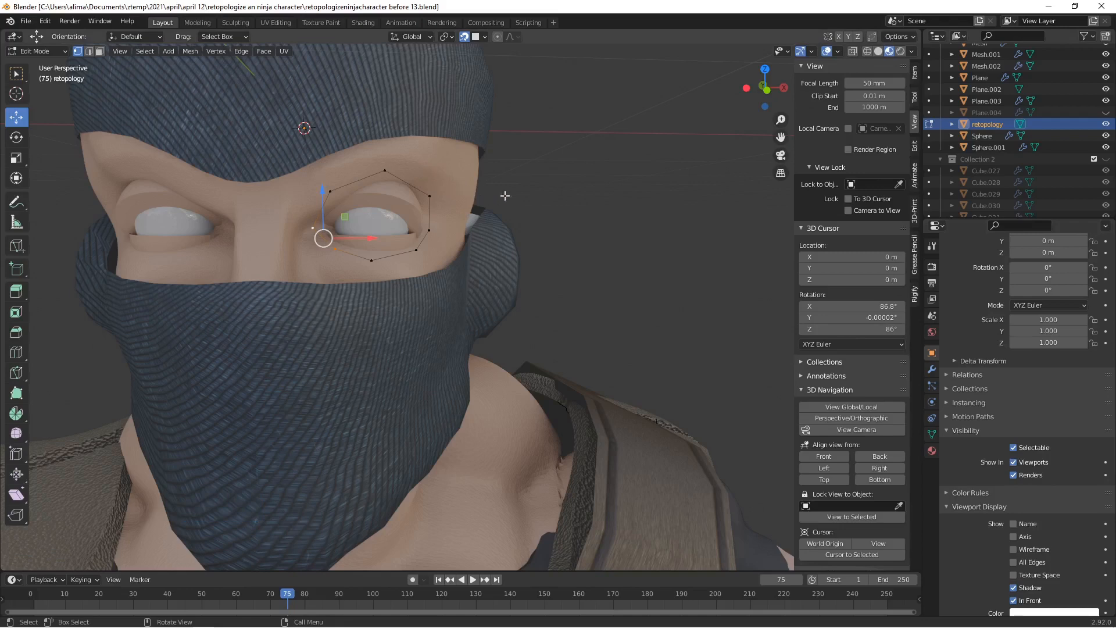
Extrude the entire eye loop in place and scale the new loop outward by 1.394 to form a ring of faces.
{"action": "left_click", "coordinate": [541, 206]}
{"action": "key", "text": "a"}
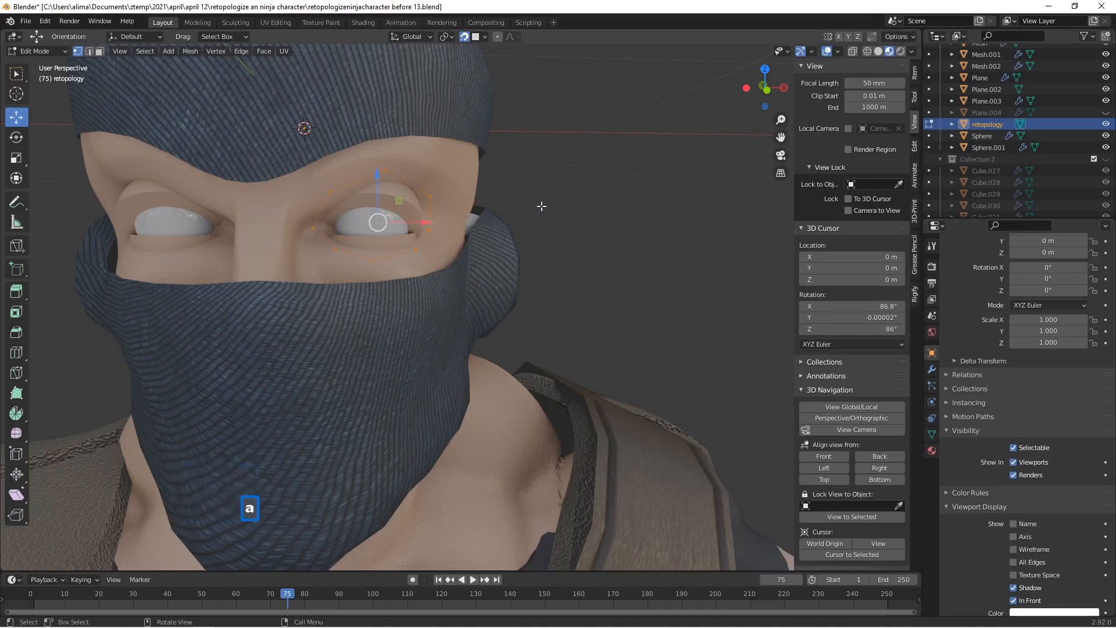
{"action": "key", "text": "e"}
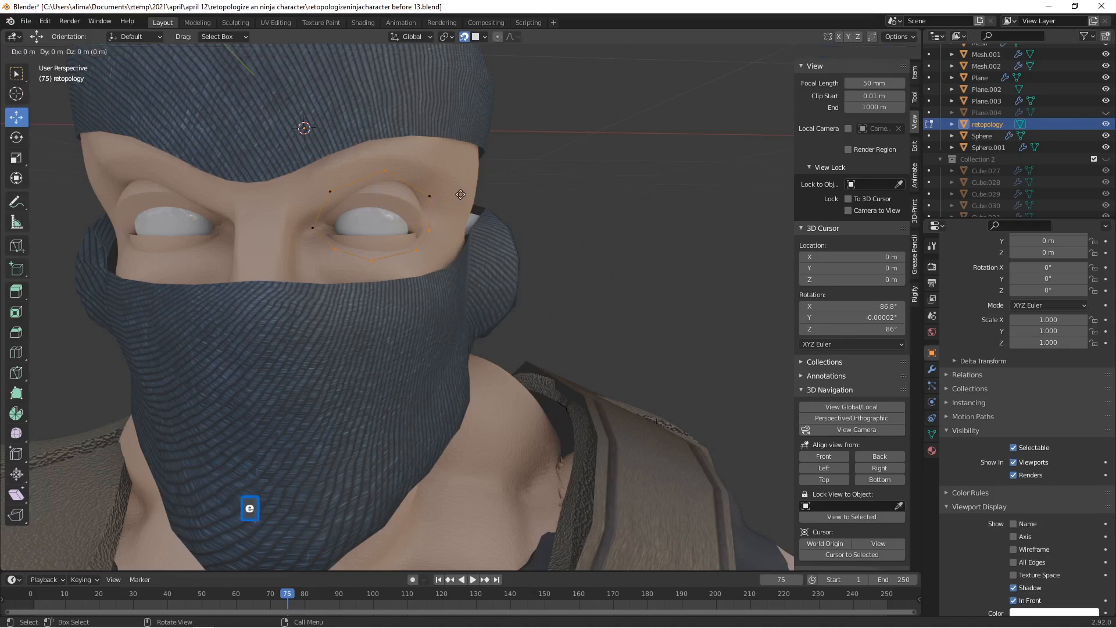
{"action": "right_click", "coordinate": [460, 194]}
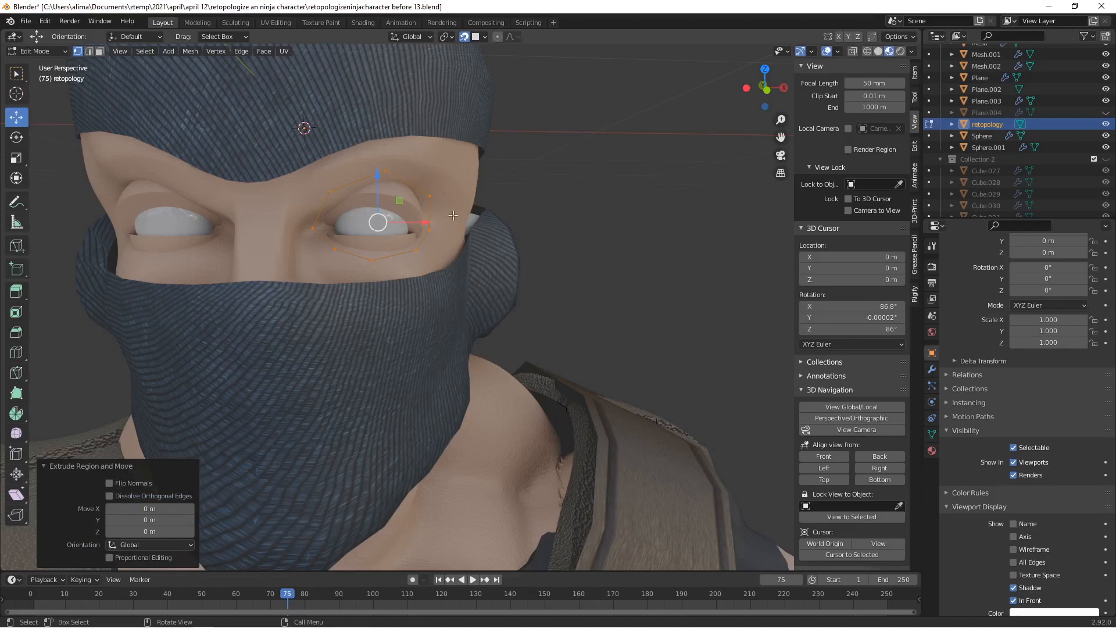
{"action": "key", "text": "s"}
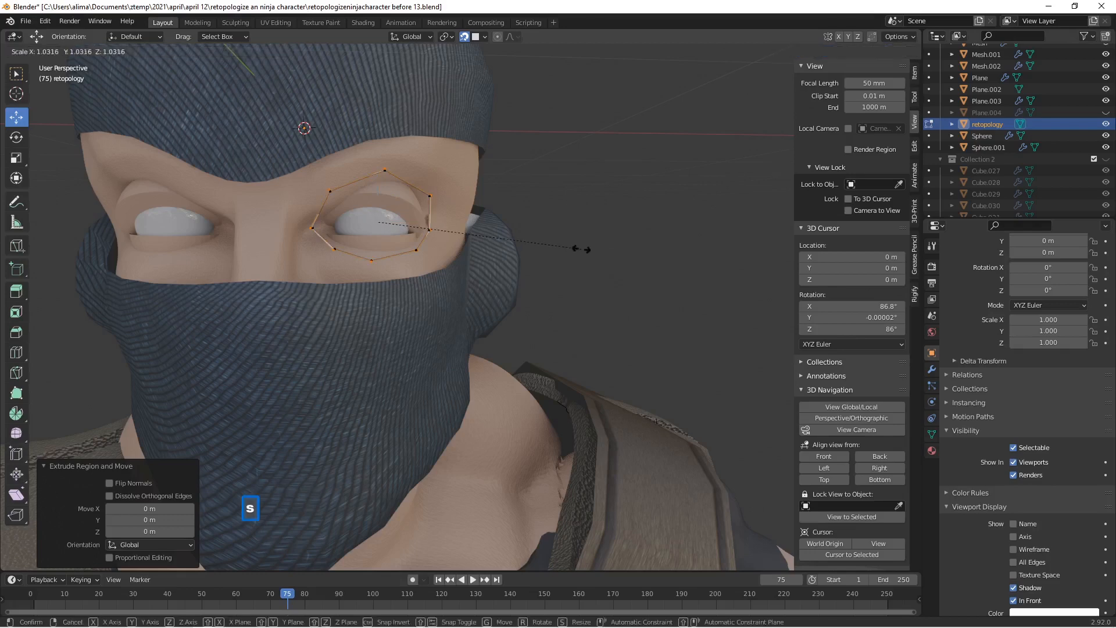
{"action": "left_click", "coordinate": [632, 260]}
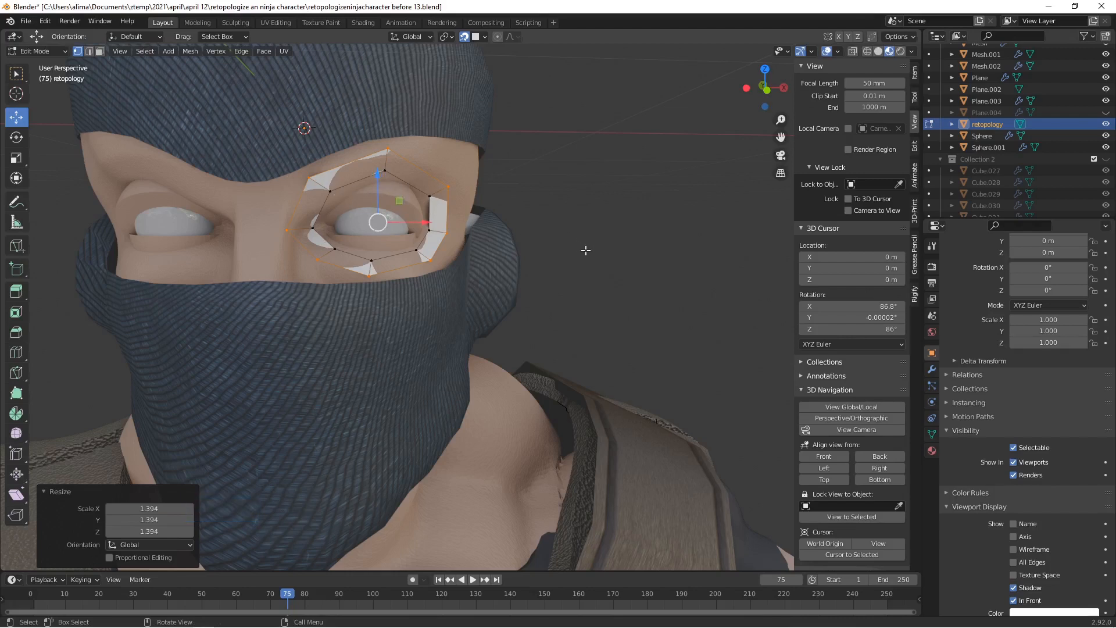
{"action": "key", "text": "Pause"}
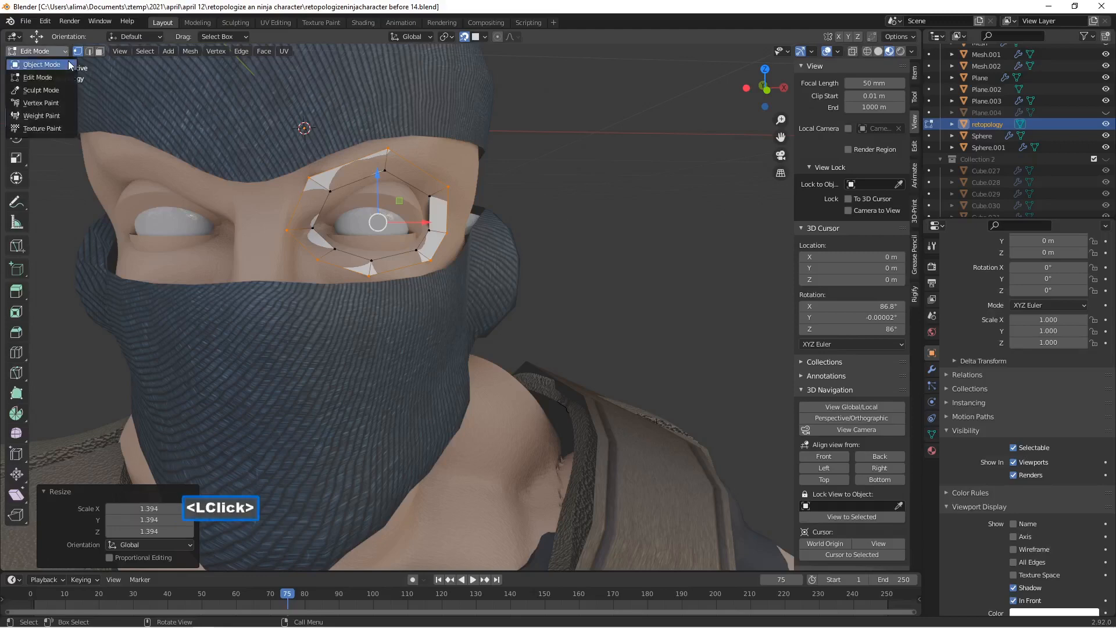
Switch to Object Mode and add a Mirror modifier across the X axis to the retopology mesh.
{"action": "left_click", "coordinate": [38, 65]}
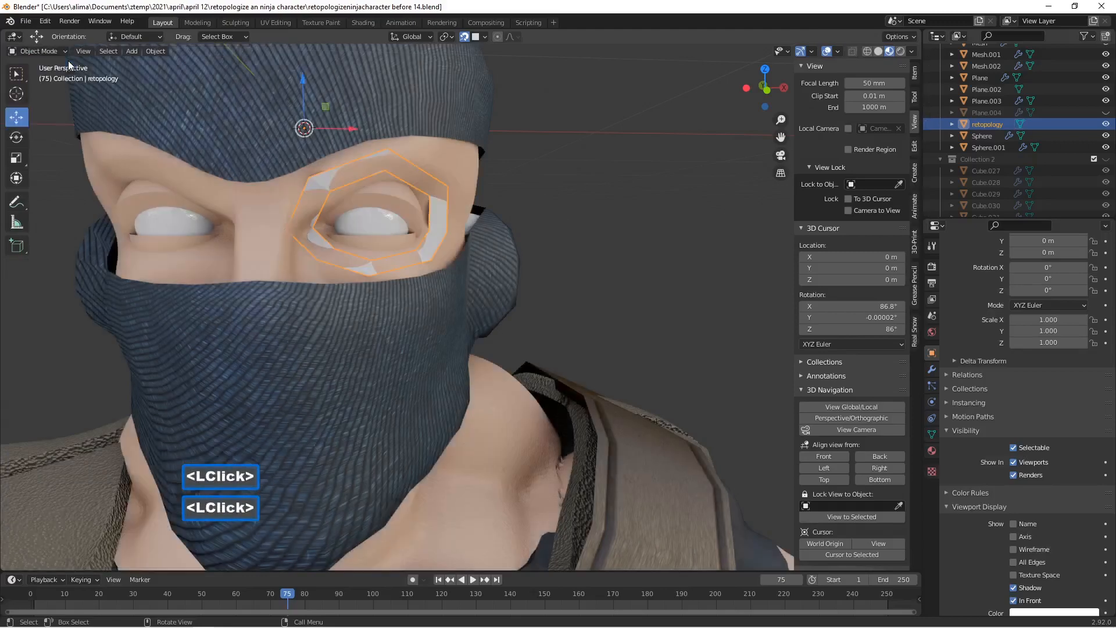
{"action": "left_click", "coordinate": [932, 370]}
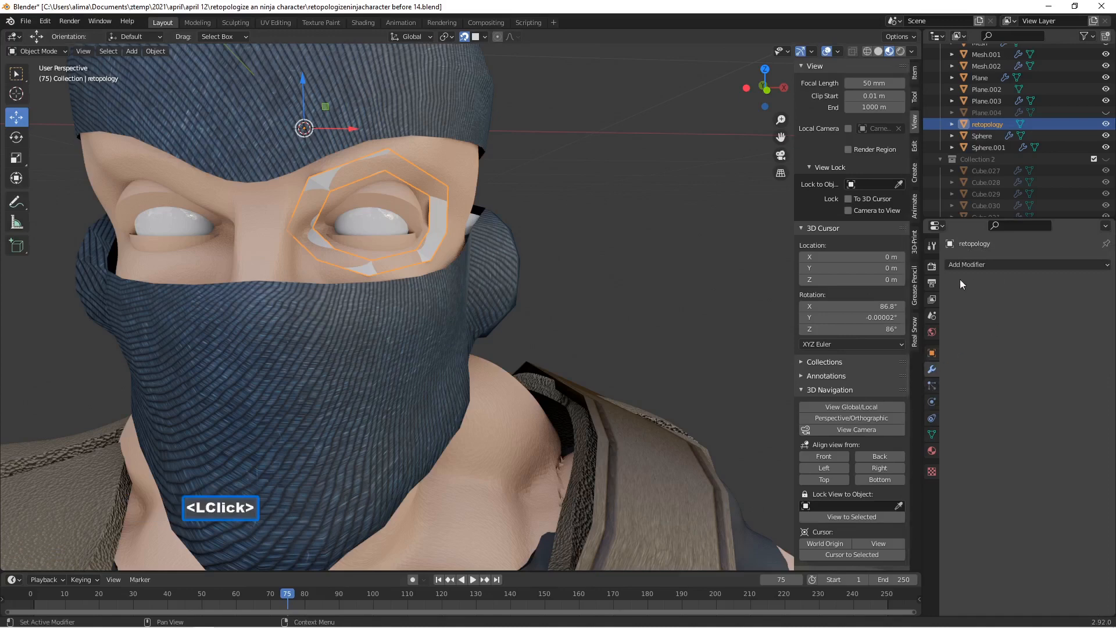
{"action": "left_click", "coordinate": [1104, 266]}
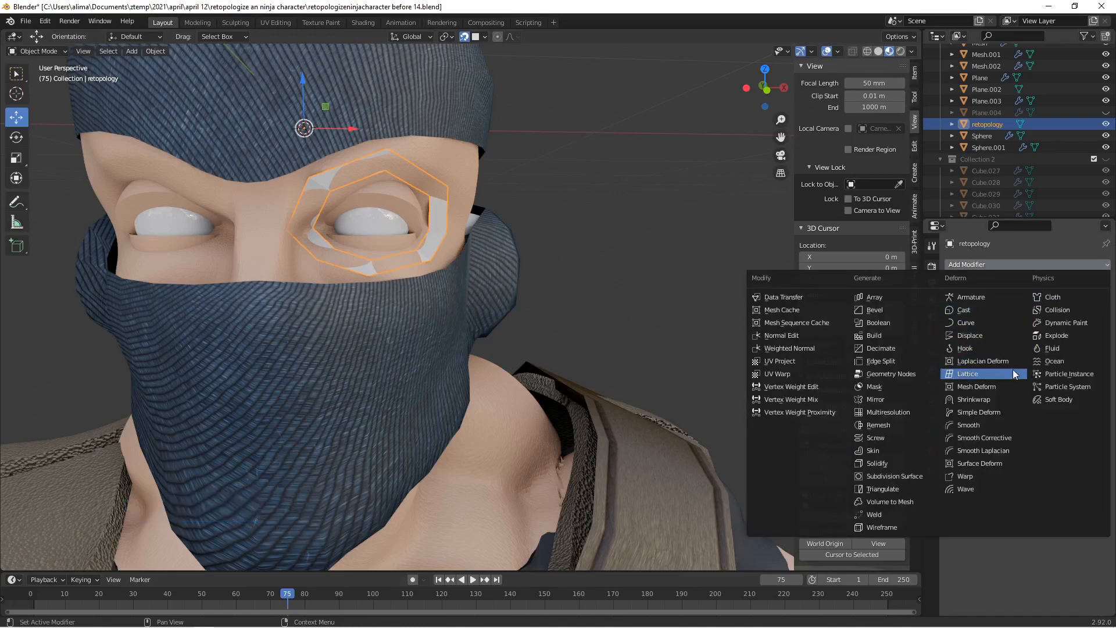
{"action": "left_click", "coordinate": [915, 399]}
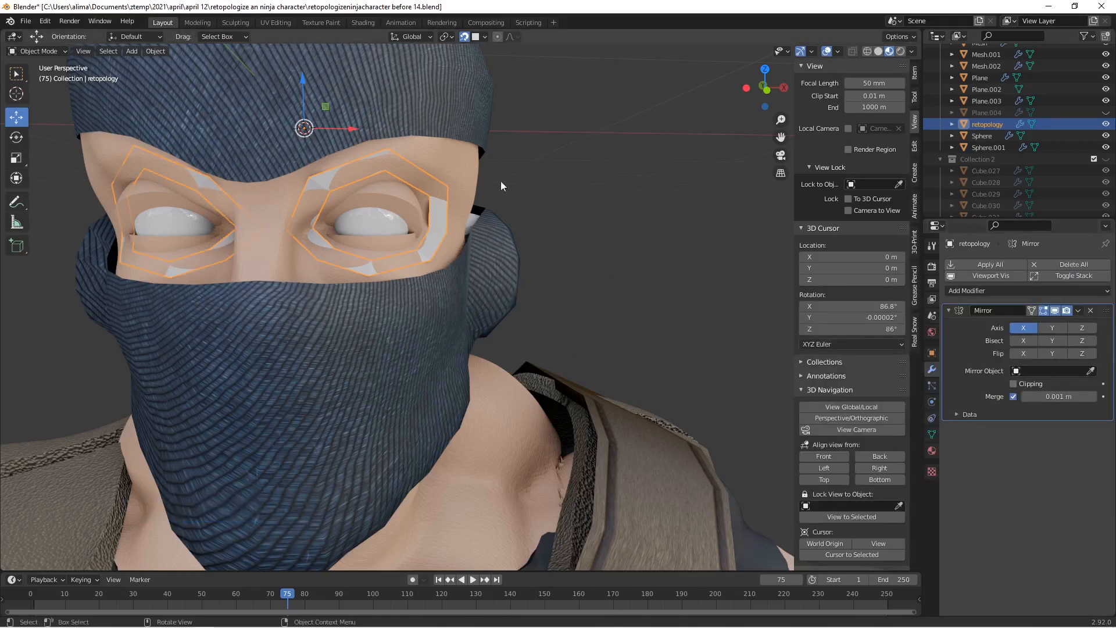
Turn on the mirror's on-cage display in Edit Mode and move the outer loop's inner-corner vertex about 0.036 m along X.
{"action": "middle_click_drag", "start_coordinate": [284, 212], "coordinate": [312, 200]}
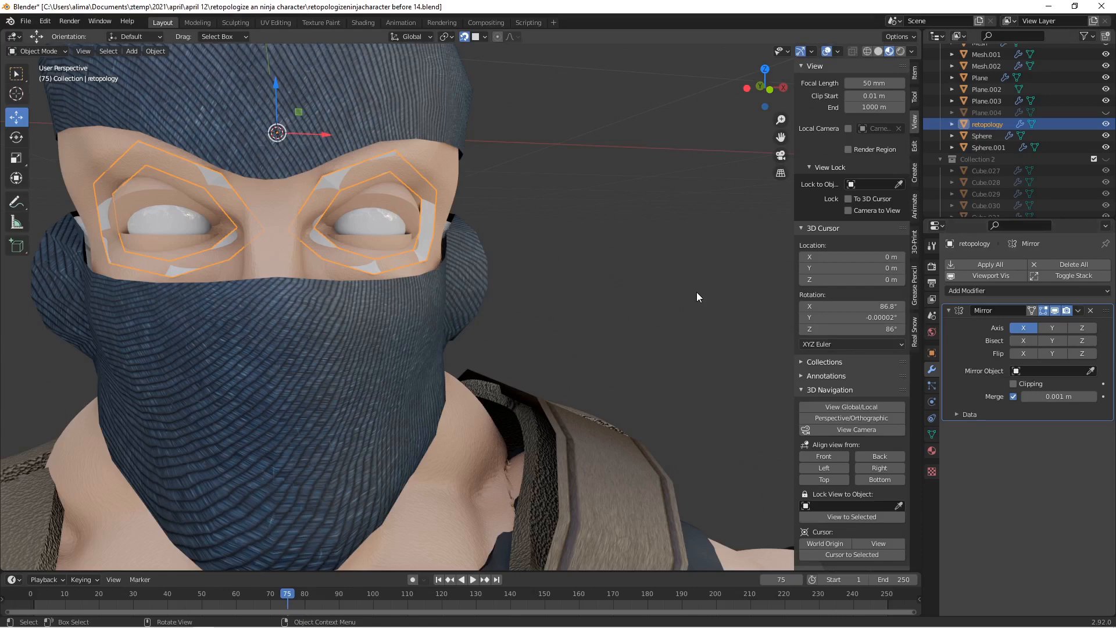
{"action": "left_click", "coordinate": [57, 49]}
{"action": "left_click", "coordinate": [51, 78]}
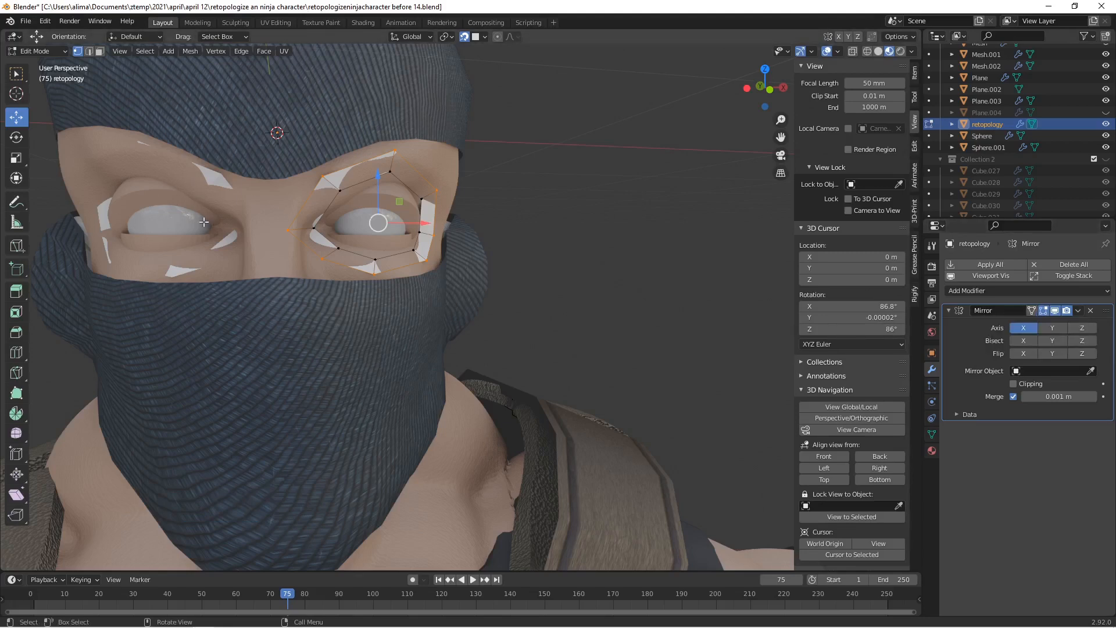
{"action": "left_click", "coordinate": [1031, 311]}
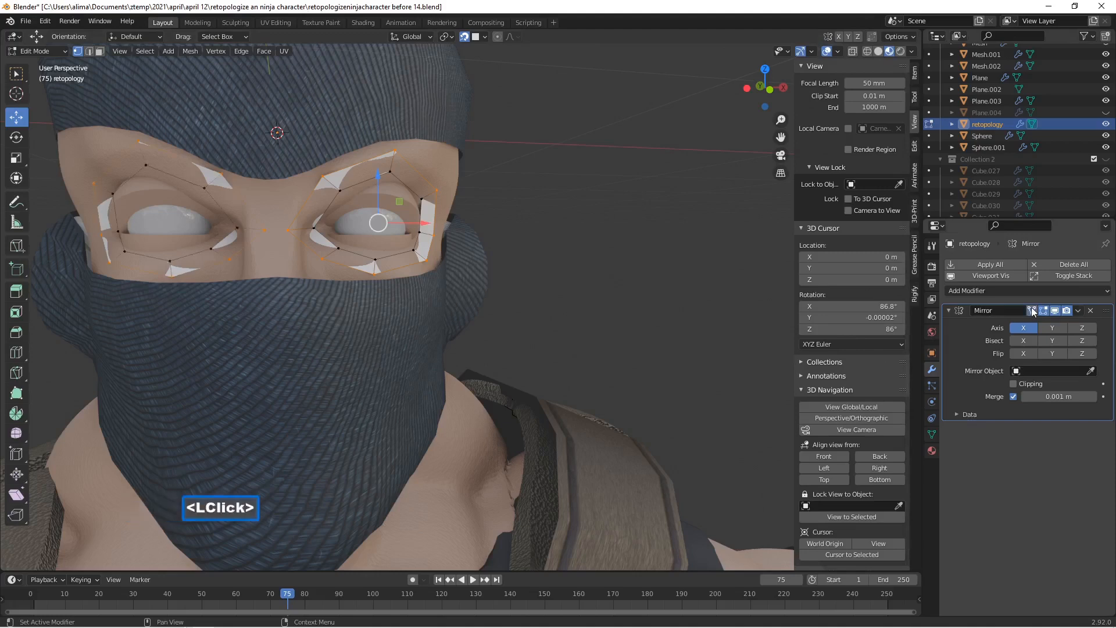
{"action": "left_click", "coordinate": [288, 231]}
{"action": "left_click_drag", "start_coordinate": [337, 226], "coordinate": [352, 224]}
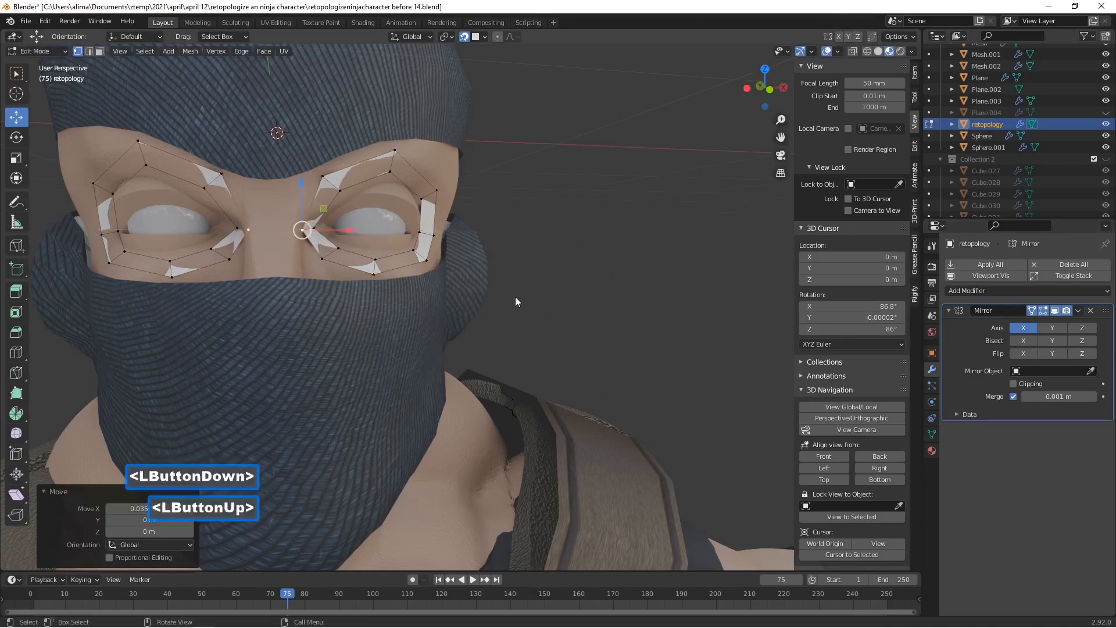
In edge select mode, extrude the outer loop's lower inner edge about 0.027 m down along Z and rotate it -14.7°.
{"action": "left_click", "coordinate": [89, 51]}
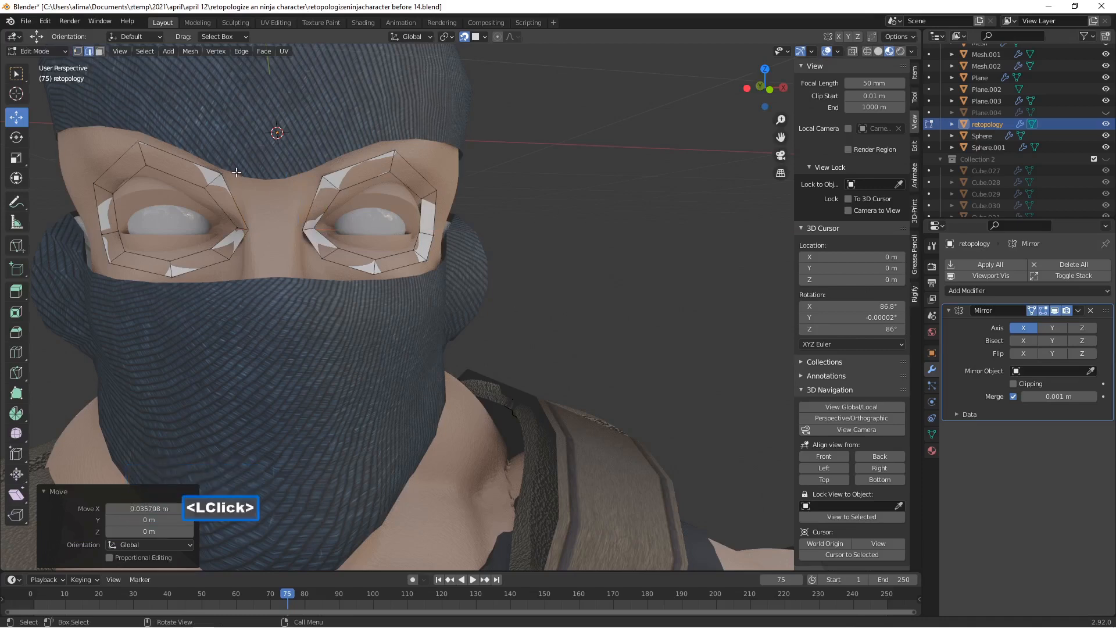
{"action": "left_click", "coordinate": [351, 268]}
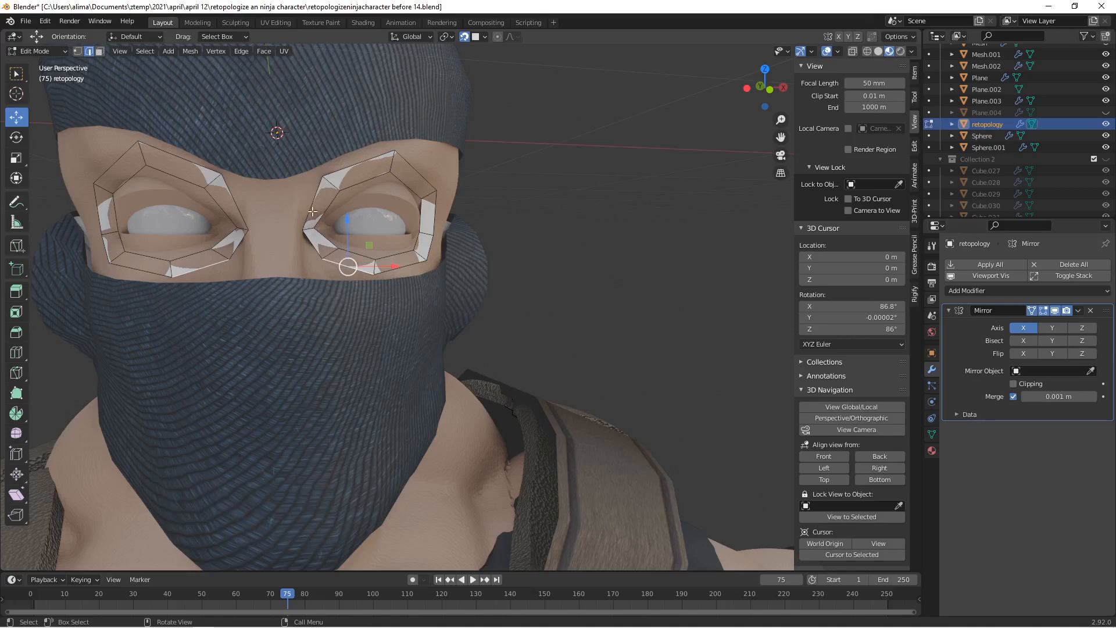
{"action": "key", "text": "e"}
{"action": "right_click", "coordinate": [588, 274]}
{"action": "left_click_drag", "start_coordinate": [349, 225], "coordinate": [347, 236]}
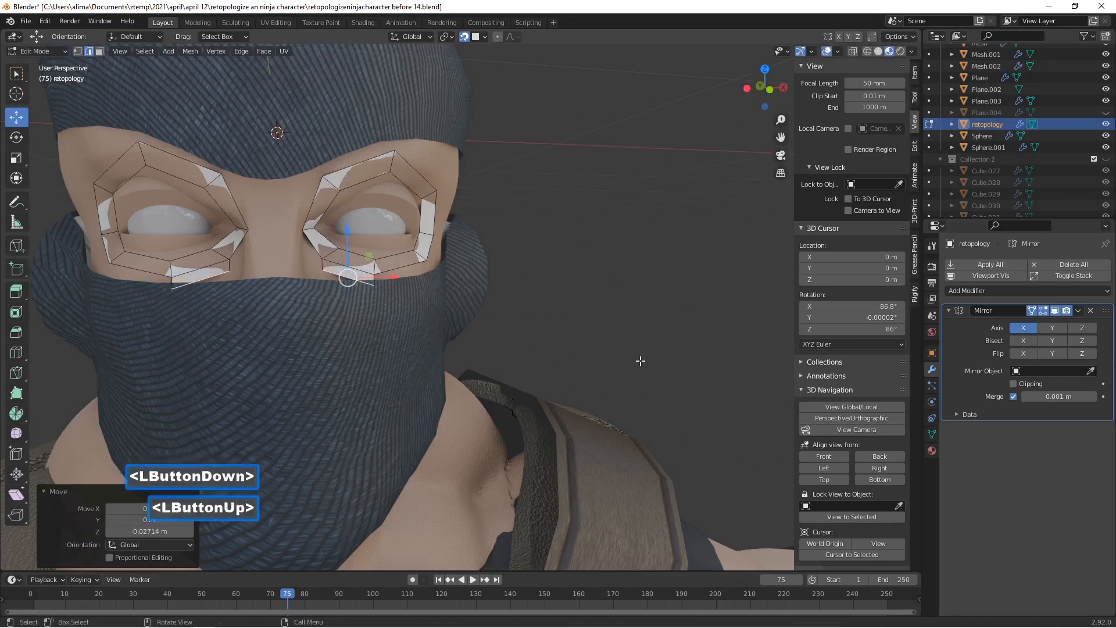
{"action": "key", "text": "r"}
{"action": "left_click", "coordinate": [621, 281]}
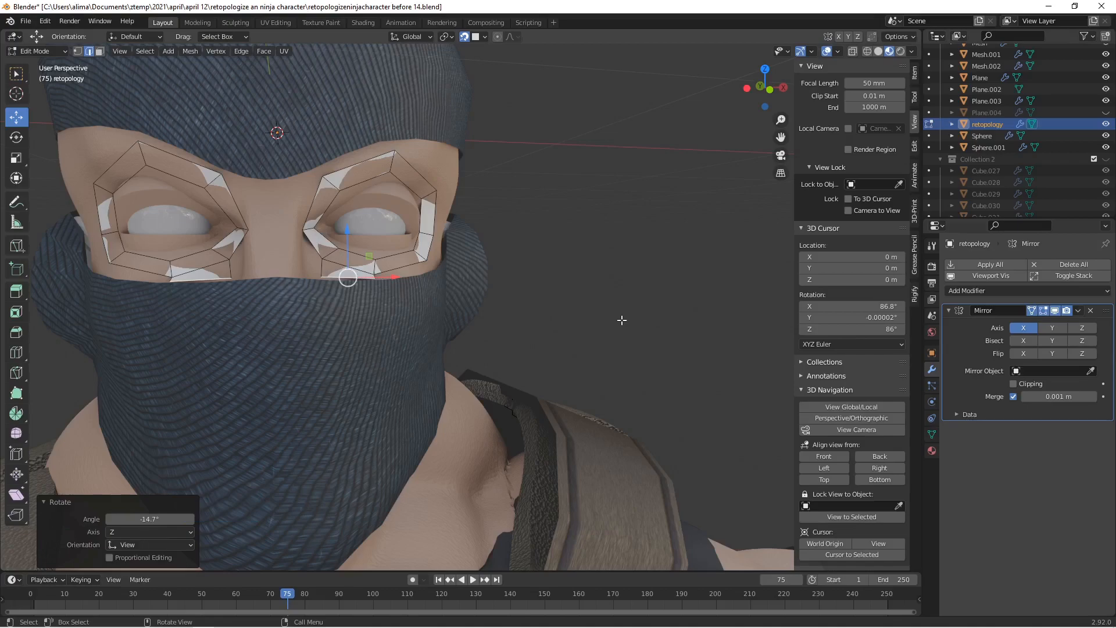
{"action": "key", "text": "Pause"}
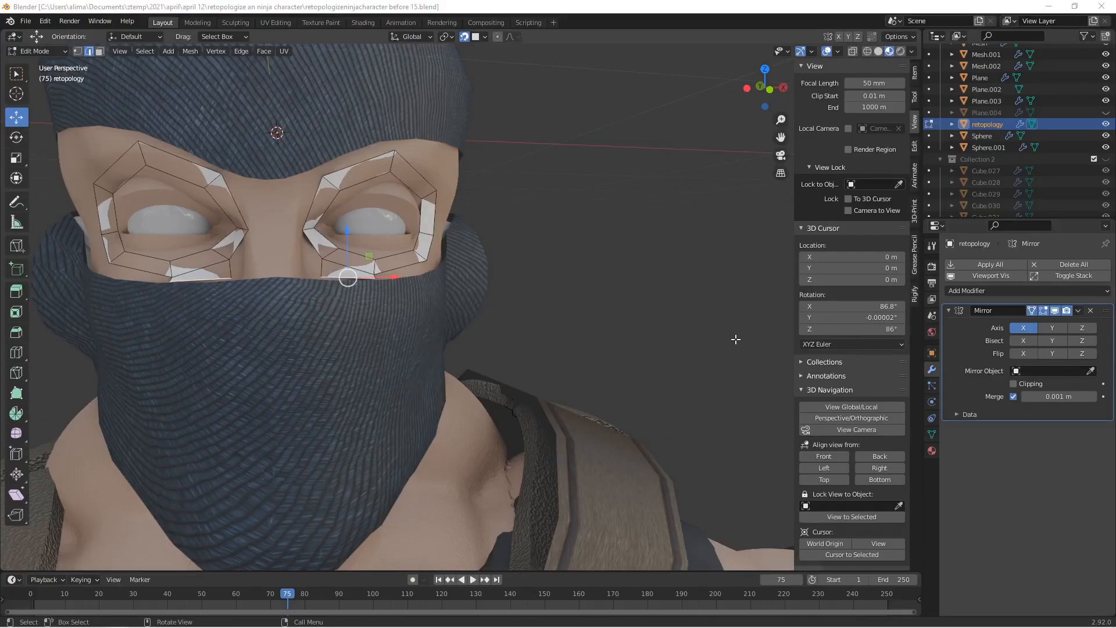
Extrude the outer ring's two inner edges beside the nose in place and move them about -0.05 m along X.
{"action": "left_click", "coordinate": [311, 203]}
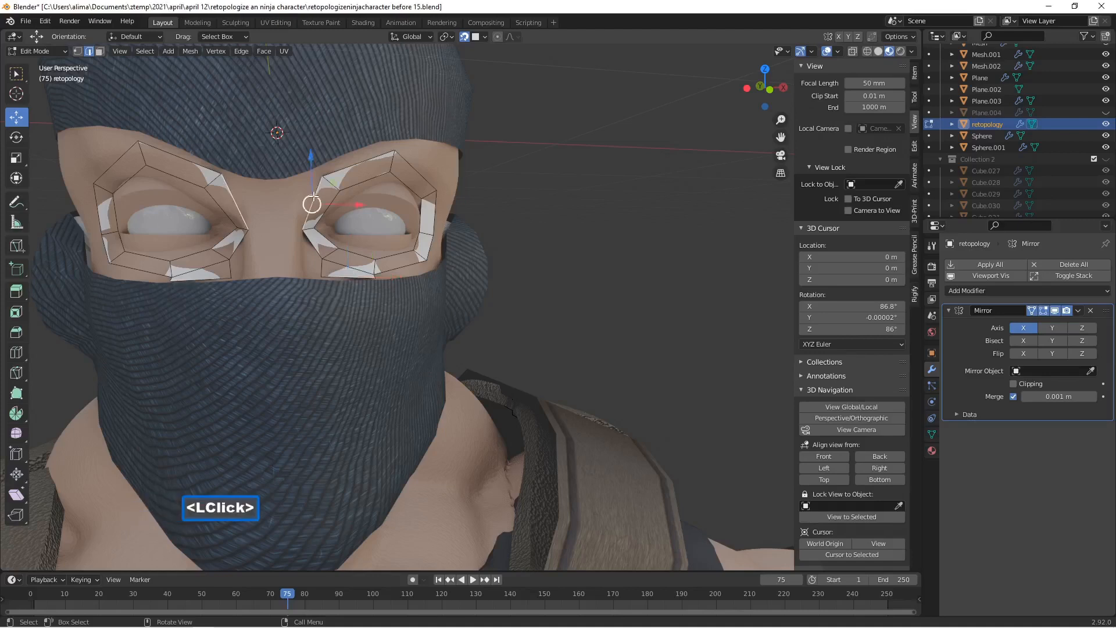
{"action": "left_click", "coordinate": [314, 247], "text": "shift"}
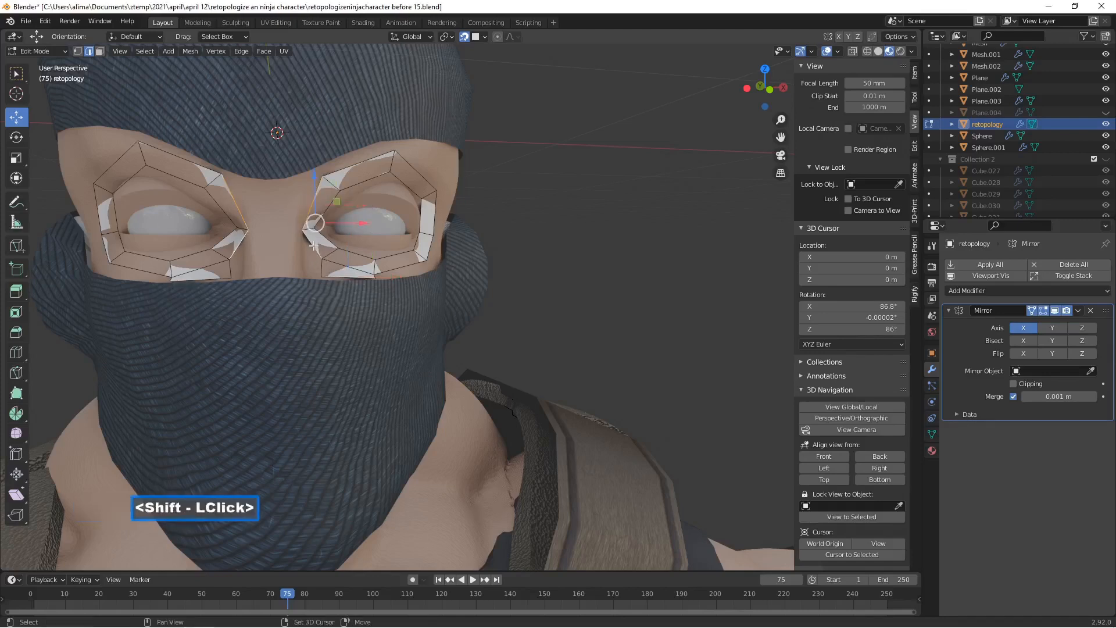
{"action": "key", "text": "e"}
{"action": "right_click", "coordinate": [593, 251]}
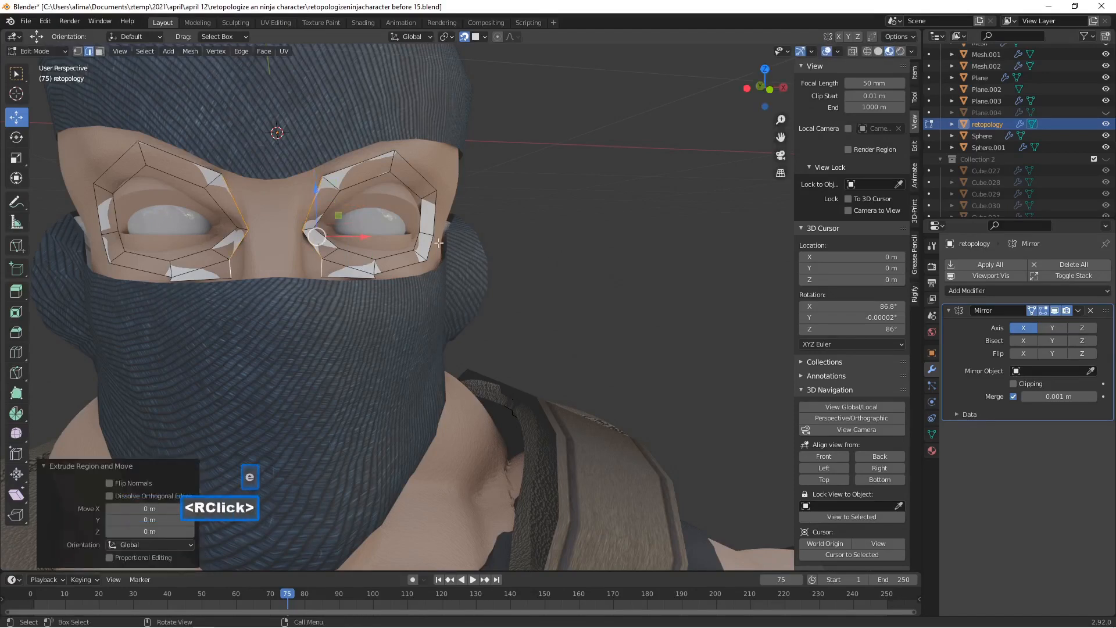
{"action": "left_click_drag", "start_coordinate": [364, 237], "coordinate": [339, 240]}
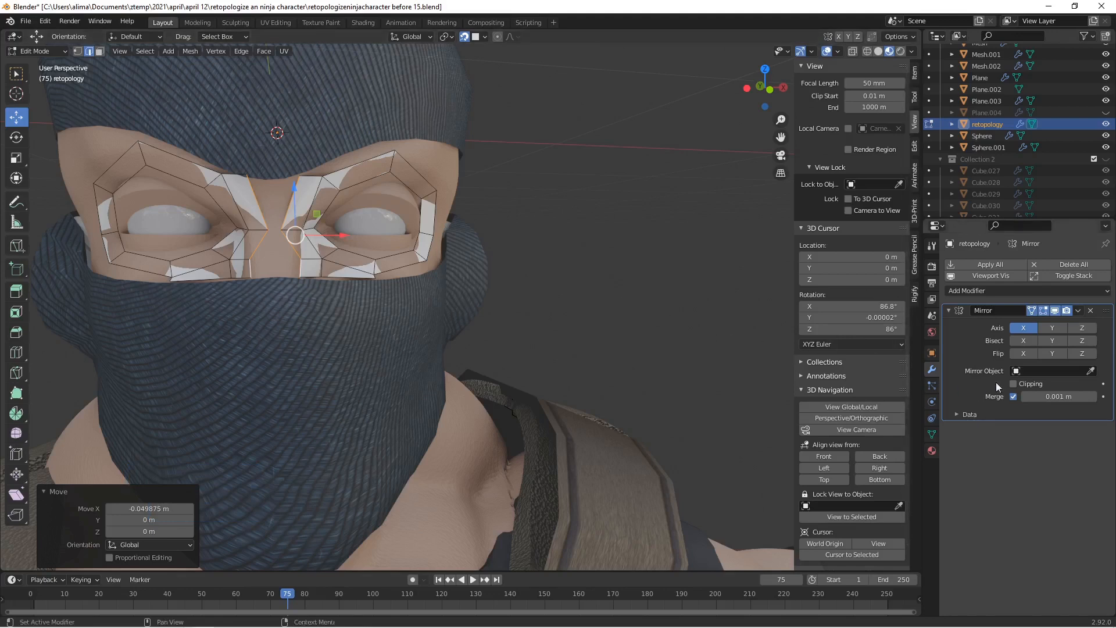
Enable Clipping on the Mirror modifier and move the extruded edges about -0.106 m along X to the centre line.
{"action": "left_click", "coordinate": [1013, 384]}
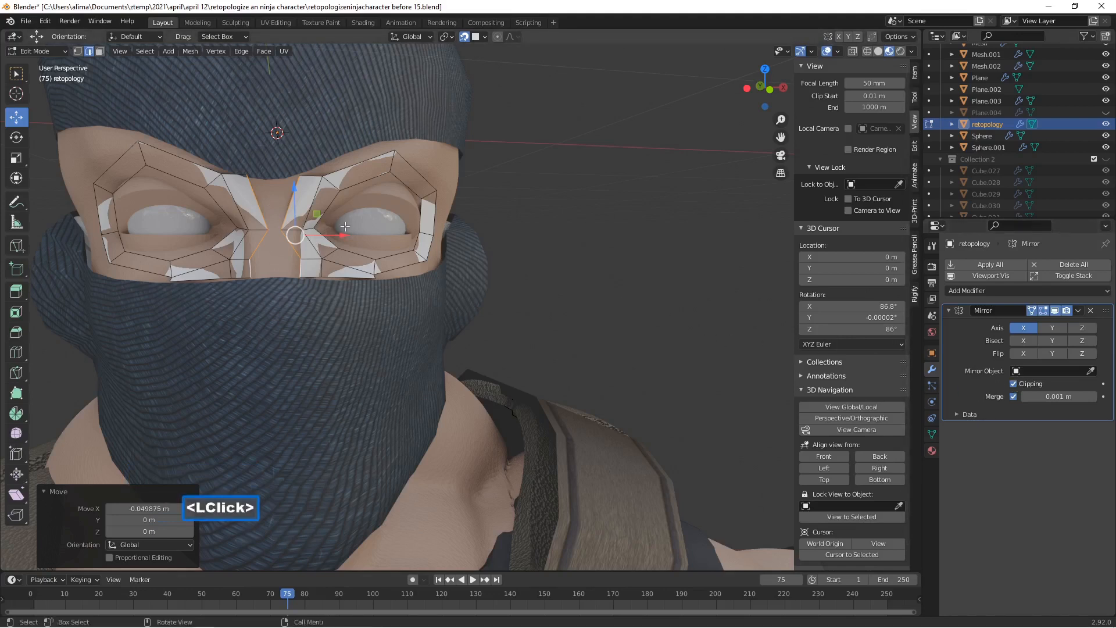
{"action": "left_click_drag", "start_coordinate": [342, 237], "coordinate": [290, 238]}
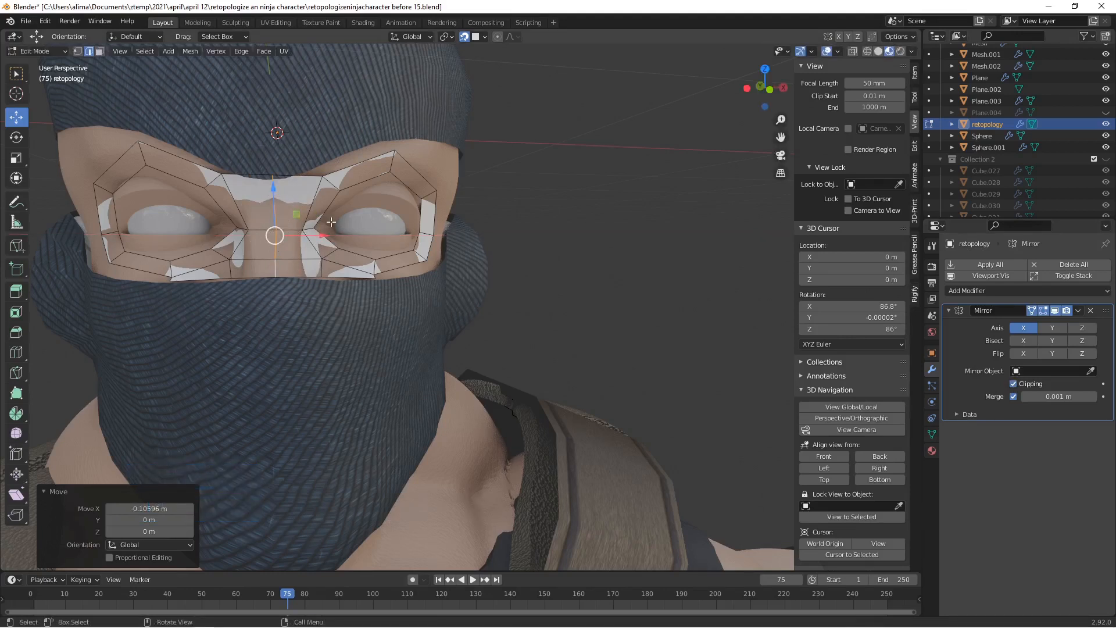
{"action": "middle_click_drag", "start_coordinate": [565, 241], "coordinate": [302, 217]}
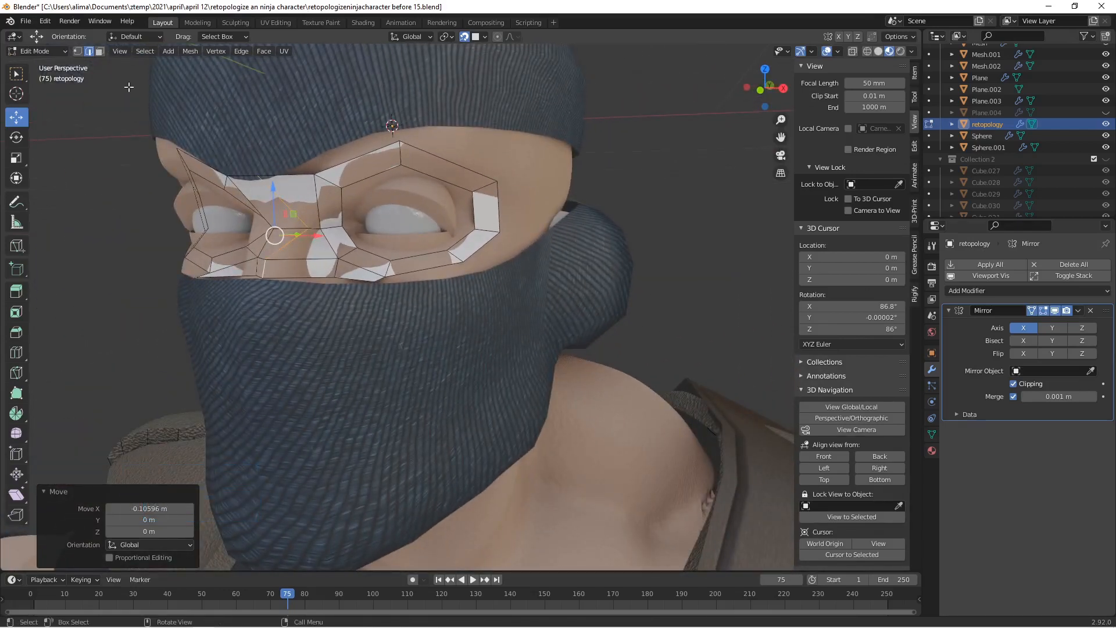
In vertex select mode, snap the middle centre-line vertex on the nose bridge onto the face surface.
{"action": "left_click", "coordinate": [77, 51]}
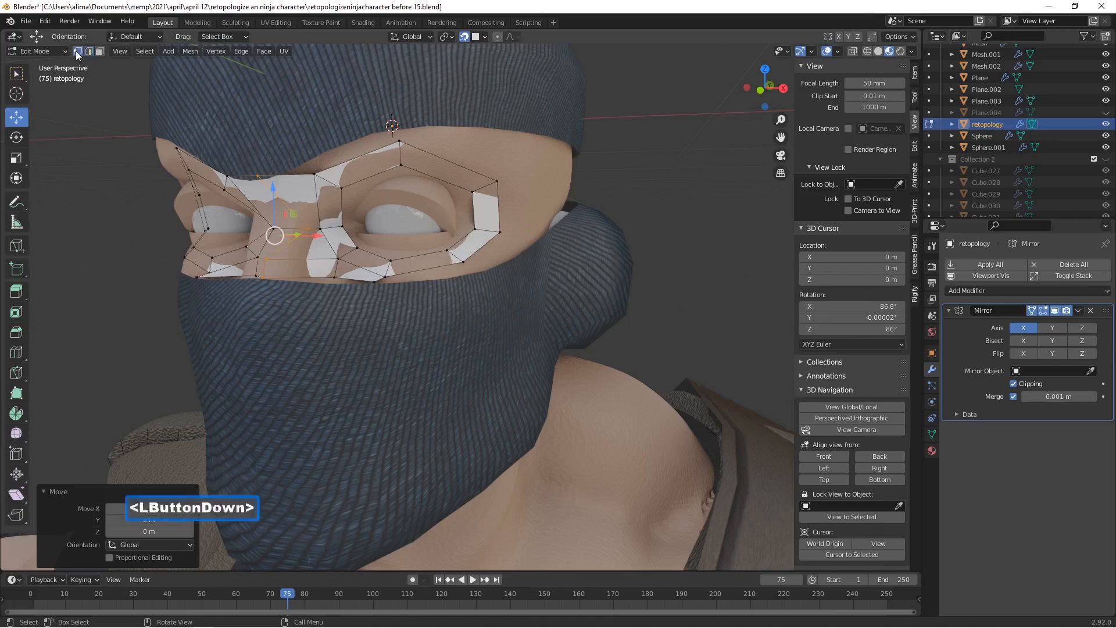
{"action": "left_click", "coordinate": [319, 229]}
{"action": "middle_click_drag", "start_coordinate": [320, 229], "coordinate": [436, 267]}
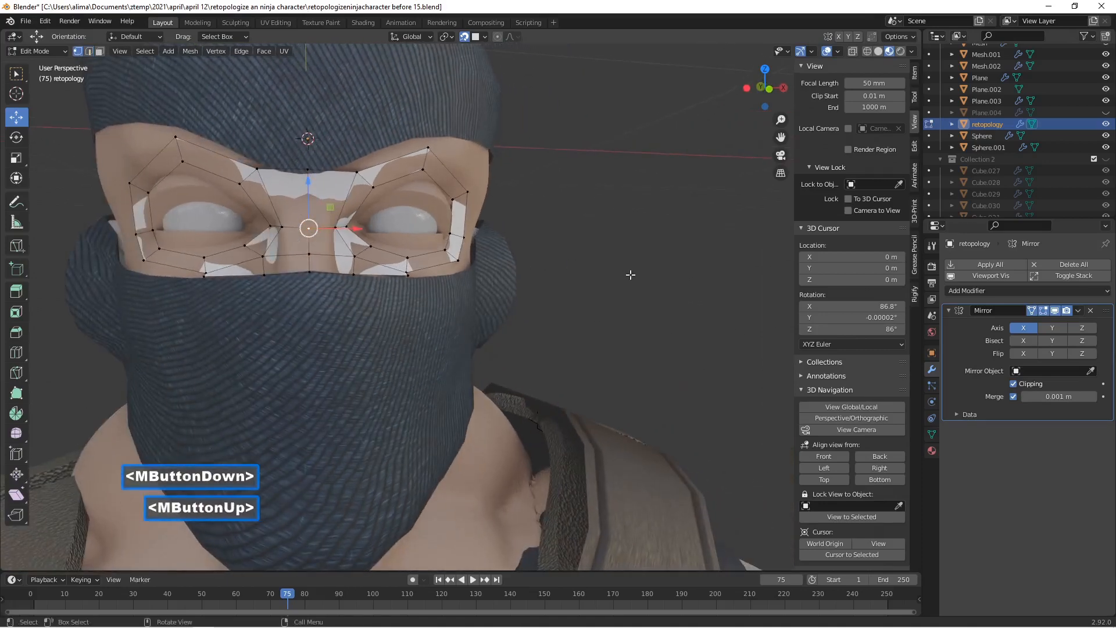
{"action": "key", "text": "g"}
{"action": "left_click", "coordinate": [638, 270]}
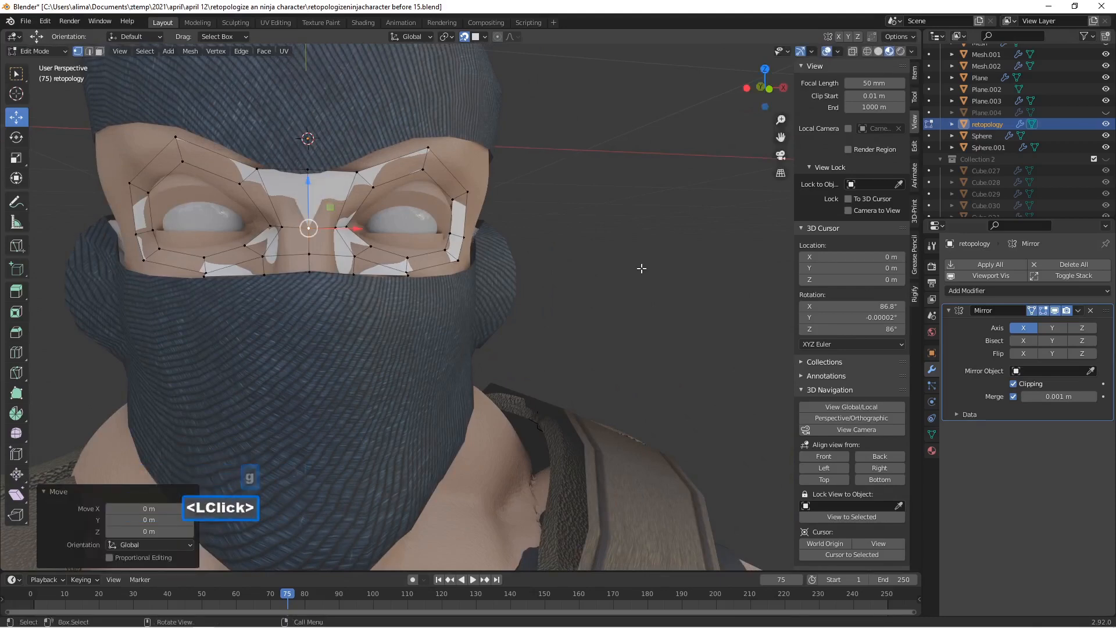
{"action": "middle_click_drag", "start_coordinate": [641, 268], "coordinate": [405, 257]}
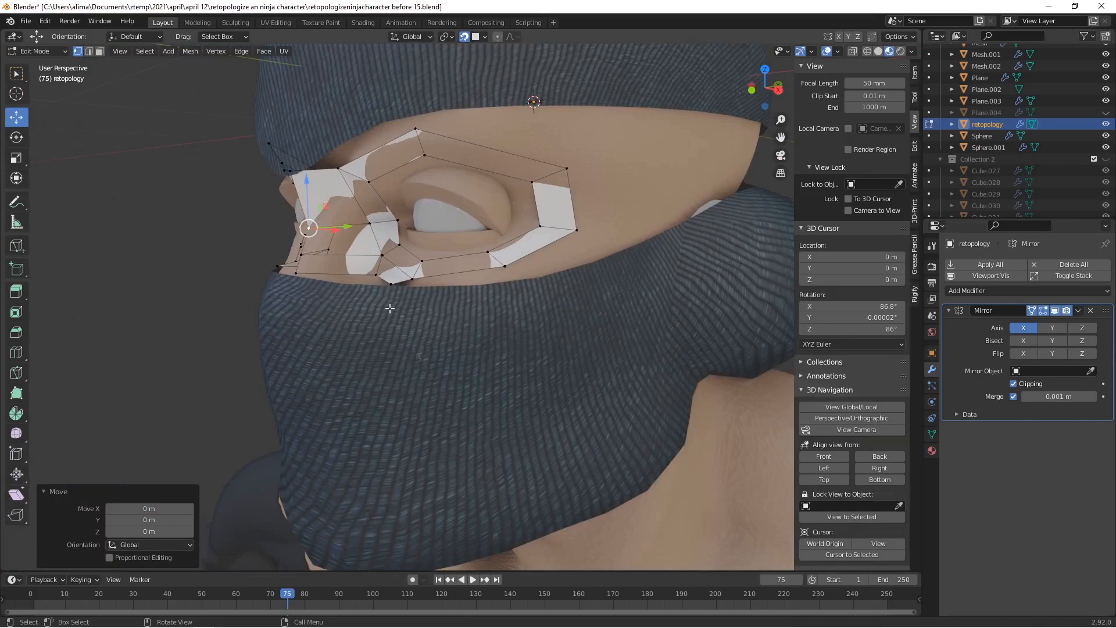
{"action": "middle_click_drag", "start_coordinate": [350, 299], "coordinate": [424, 288]}
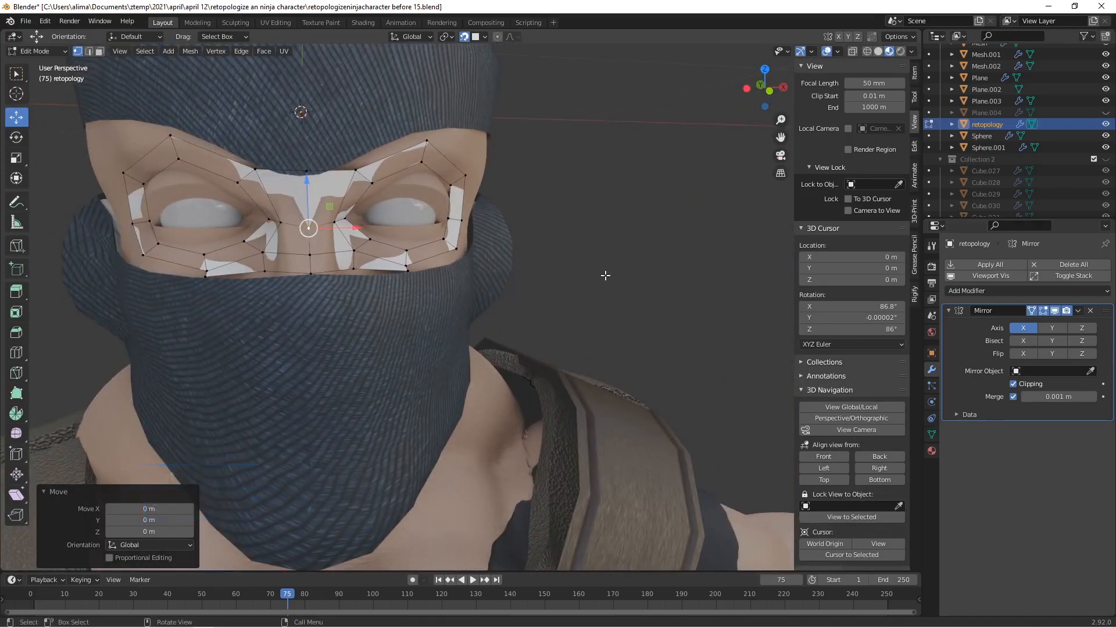
{"action": "key", "text": "Pause"}
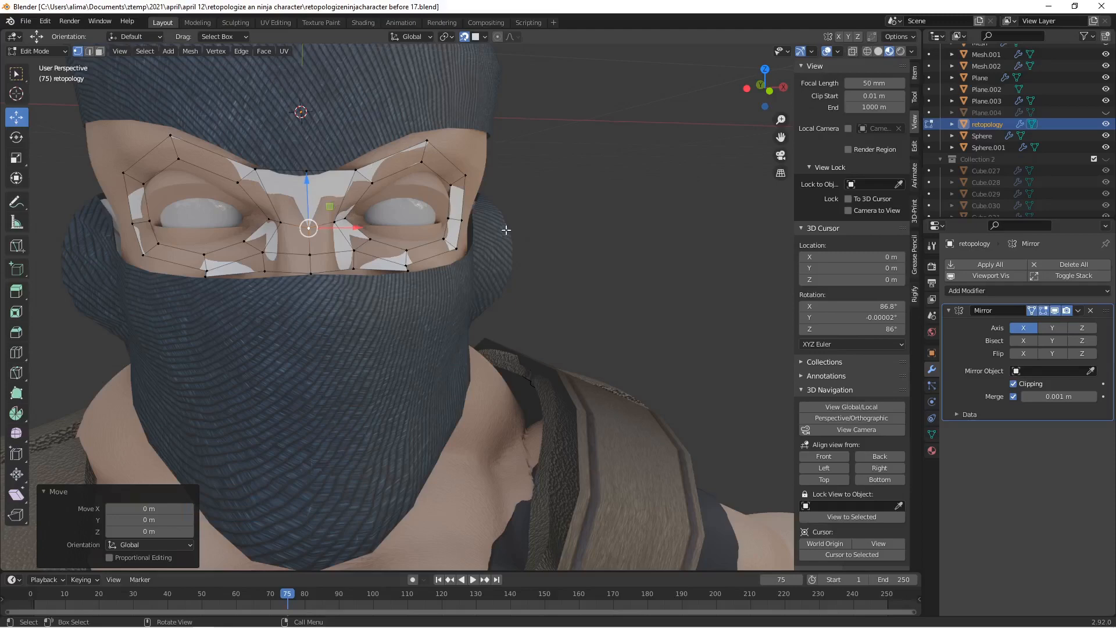
Switch to Object Mode and add a 2 m cube mesh at the world origin.
{"action": "scroll", "coordinate": [473, 203], "scroll_direction": "down", "scroll_amount": 2}
{"action": "scroll", "coordinate": [474, 202], "scroll_direction": "down", "scroll_amount": 2}
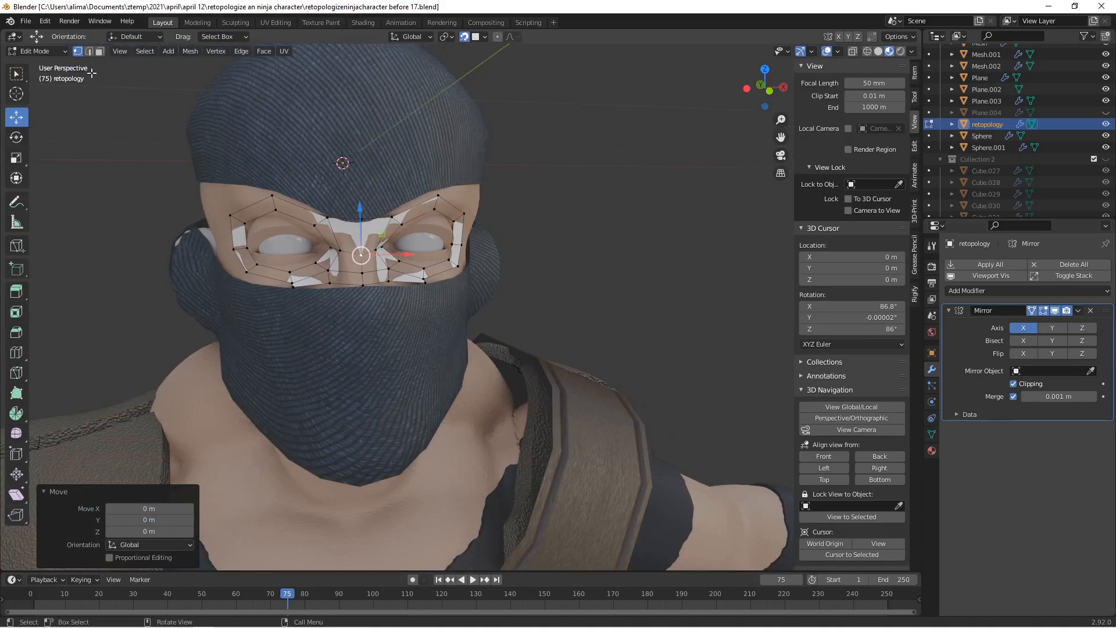
{"action": "left_click", "coordinate": [35, 51]}
{"action": "left_click", "coordinate": [24, 65]}
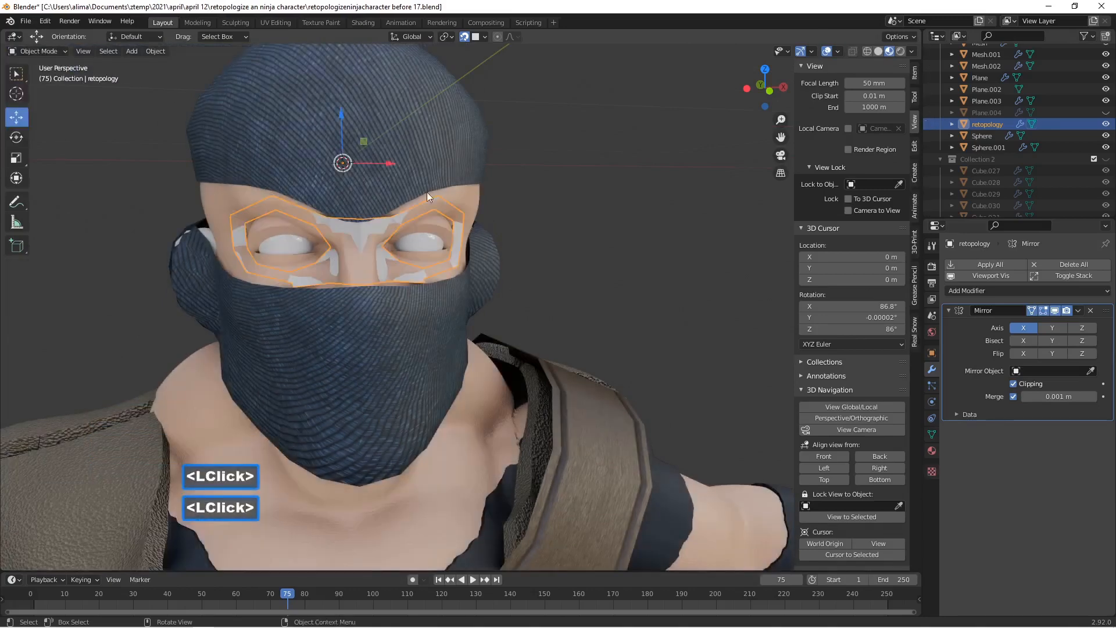
{"action": "scroll", "coordinate": [652, 279], "scroll_direction": "down", "scroll_amount": 4}
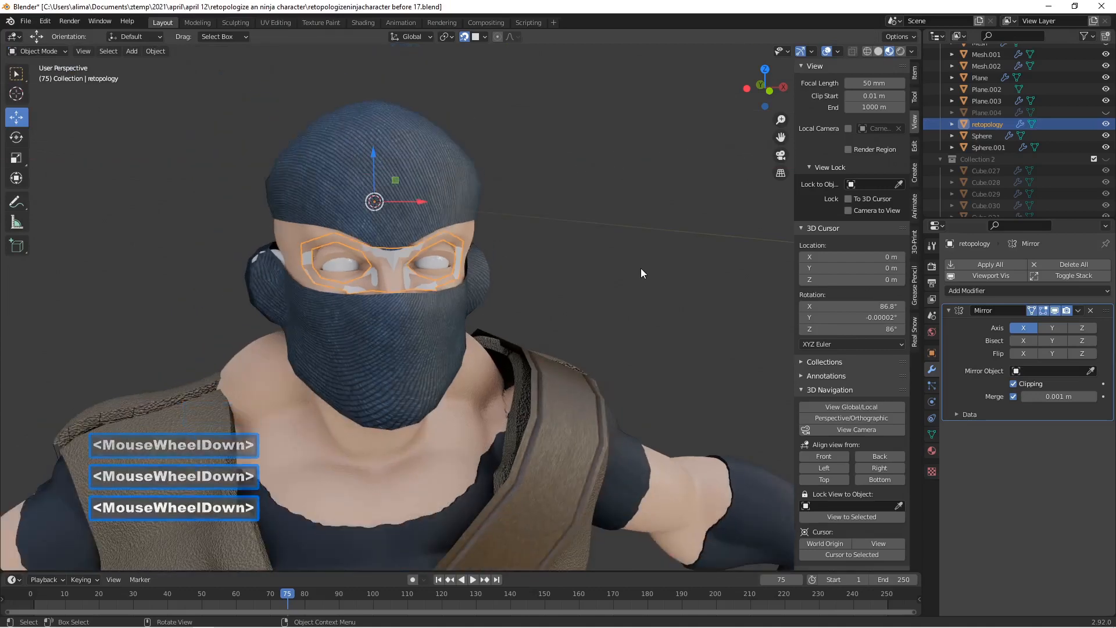
{"action": "scroll", "coordinate": [641, 267], "scroll_direction": "down", "scroll_amount": 1}
{"action": "middle_click_drag", "start_coordinate": [645, 269], "coordinate": [629, 277]}
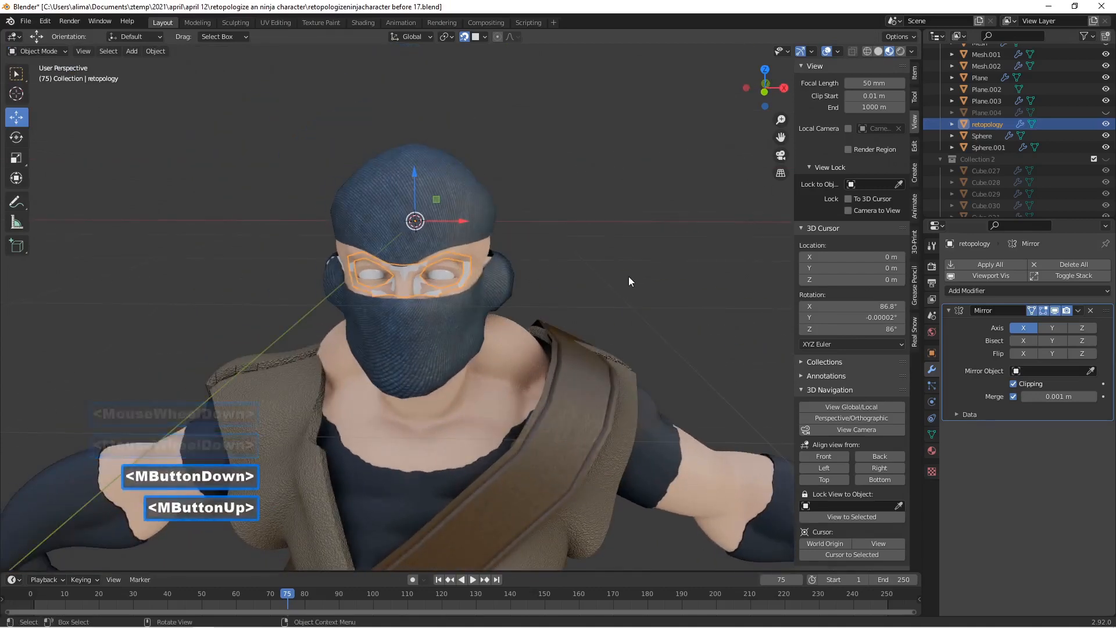
{"action": "key", "text": "shift+a"}
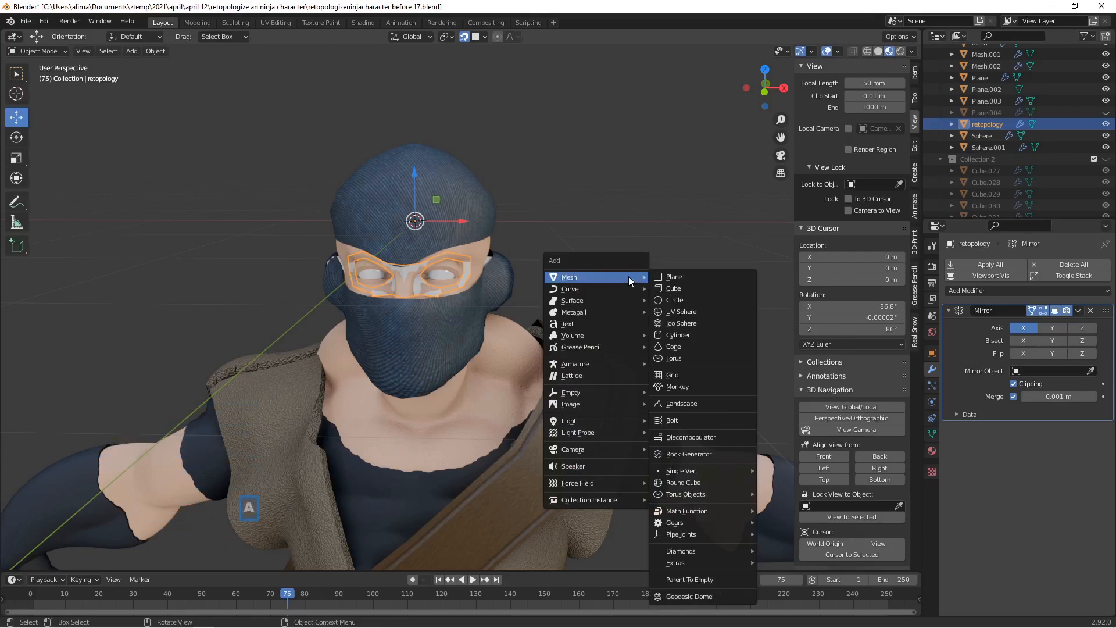
{"action": "left_click", "coordinate": [703, 289]}
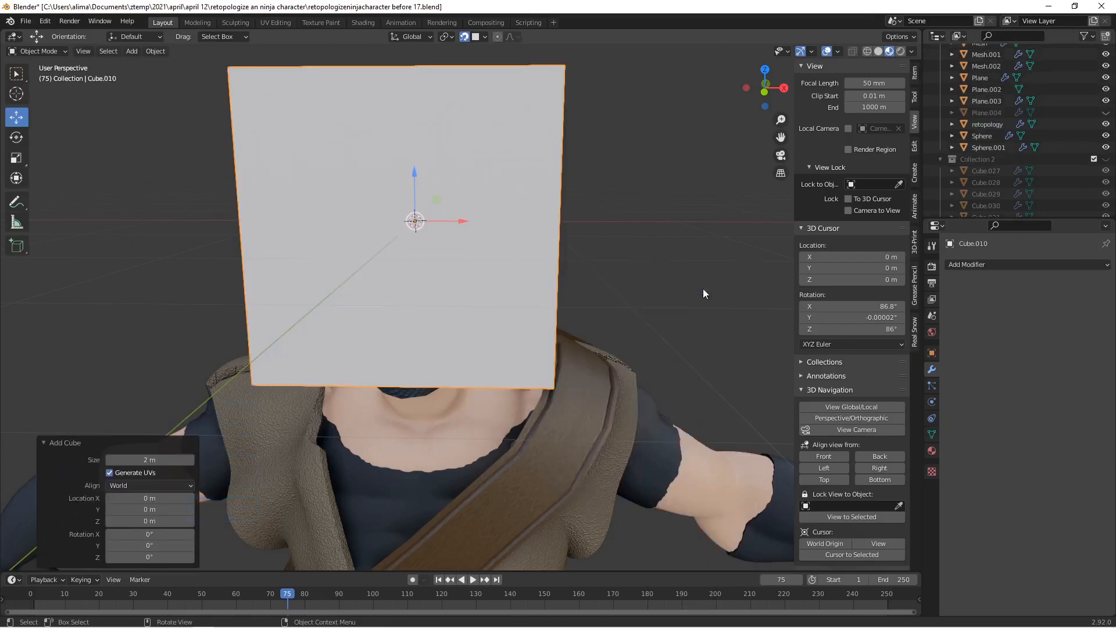
Add a Subdivision Surface modifier with viewport level 1 to the cube, duplicate it, and apply both modifiers.
{"action": "left_click", "coordinate": [1035, 265]}
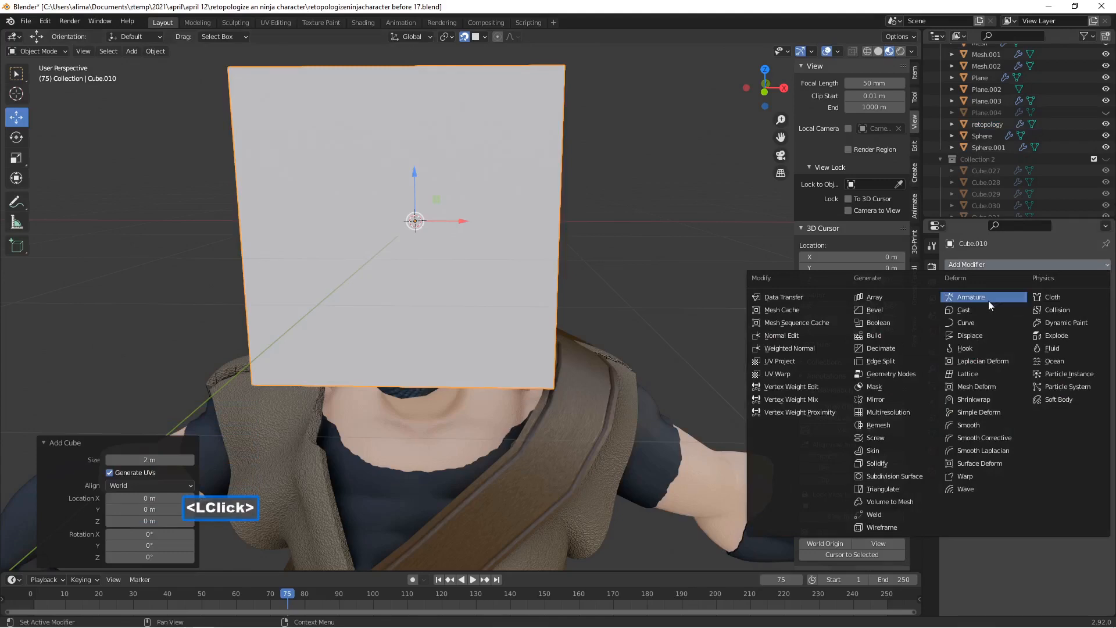
{"action": "left_click", "coordinate": [894, 475]}
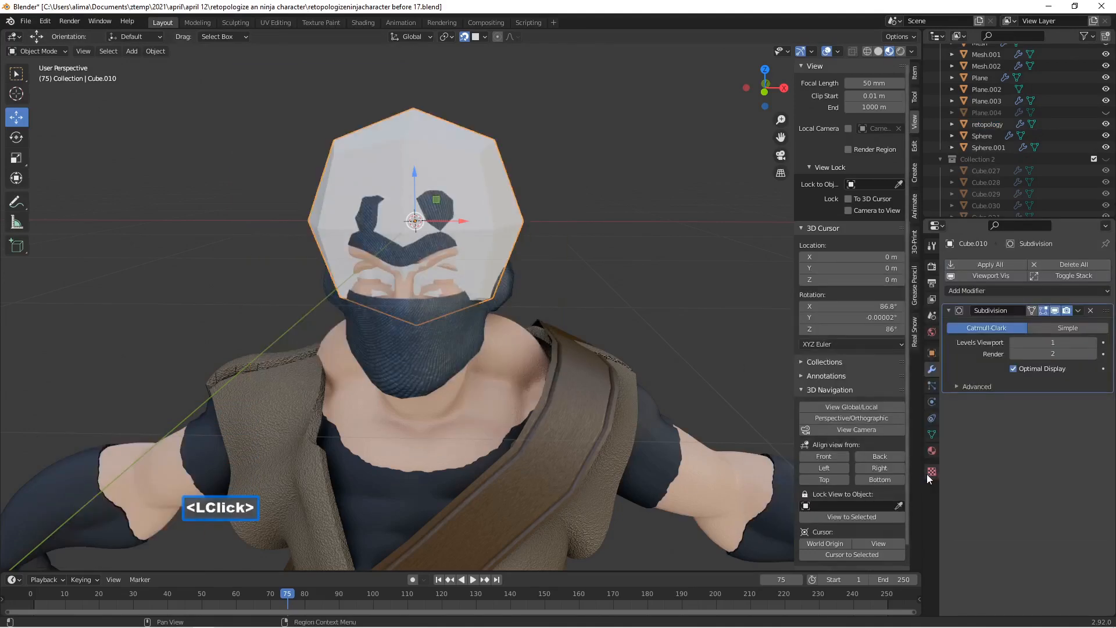
{"action": "left_click", "coordinate": [1078, 310]}
{"action": "left_click", "coordinate": [1035, 336]}
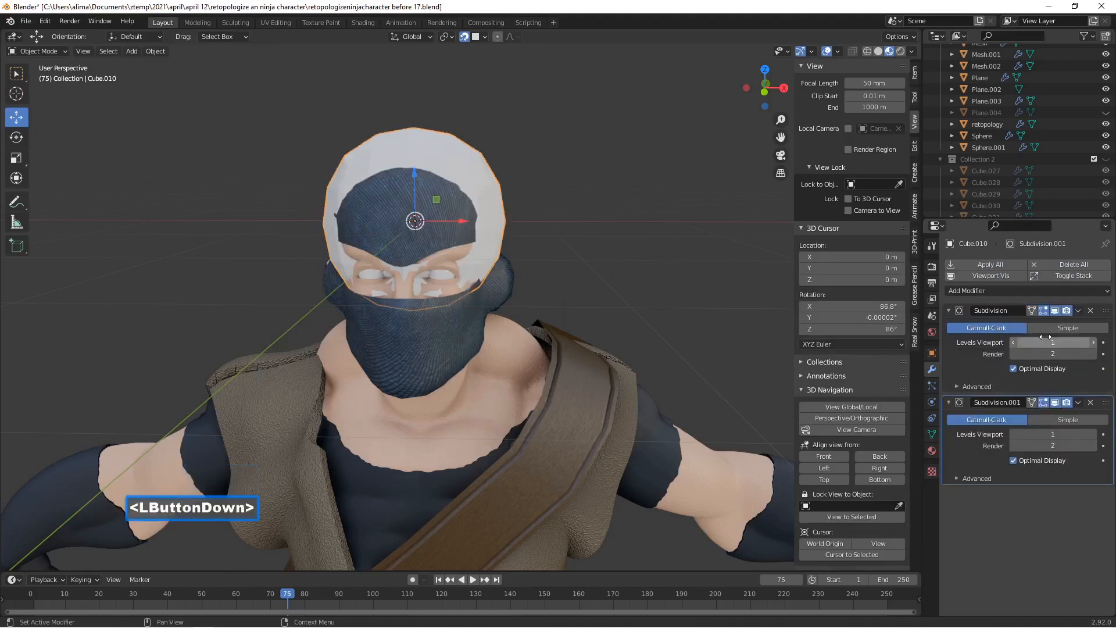
{"action": "left_click", "coordinate": [1078, 311]}
{"action": "left_click", "coordinate": [1027, 323]}
{"action": "left_click", "coordinate": [1078, 310]}
{"action": "left_click", "coordinate": [1049, 324]}
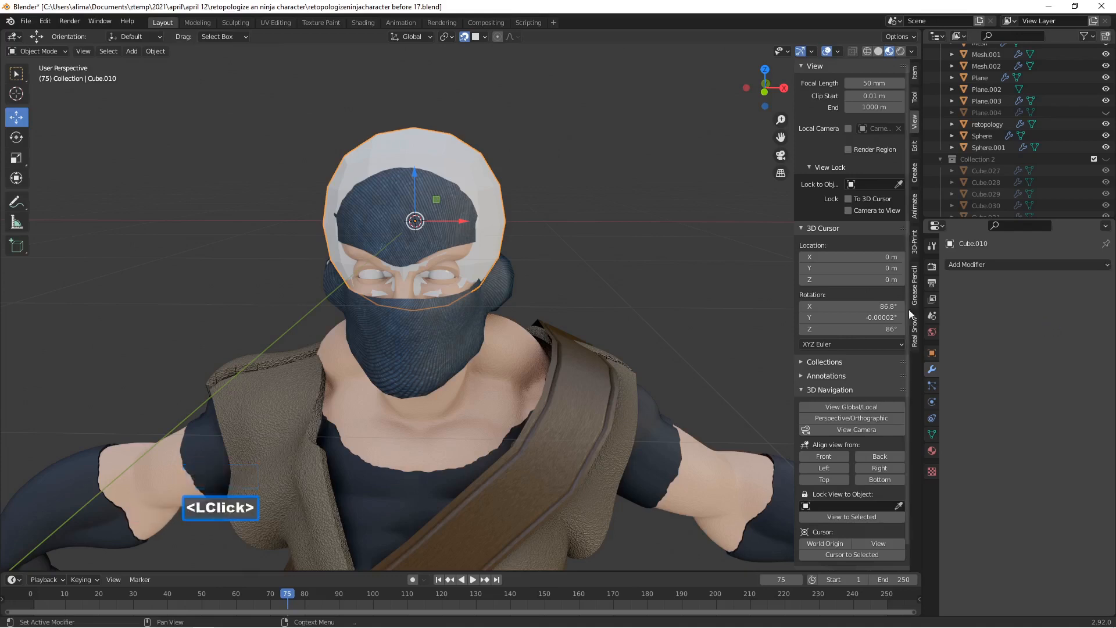
In Edit Mode, select the subdivided cube's horizontal middle edge loop and rip it without displacing it.
{"action": "left_click", "coordinate": [54, 51]}
{"action": "left_click", "coordinate": [57, 73]}
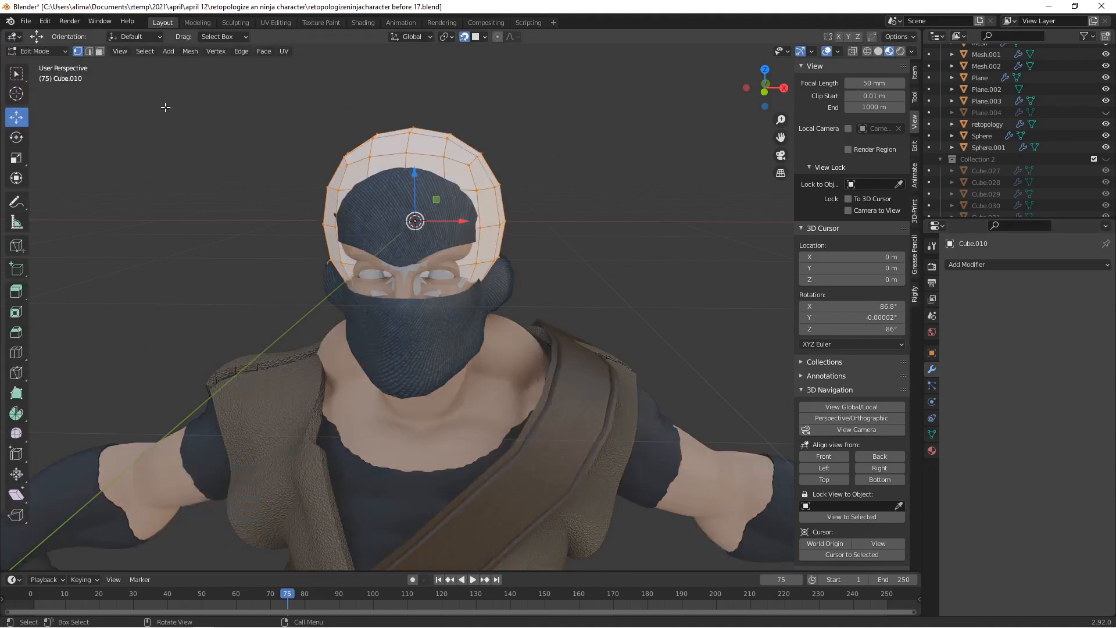
{"action": "left_click", "coordinate": [89, 52]}
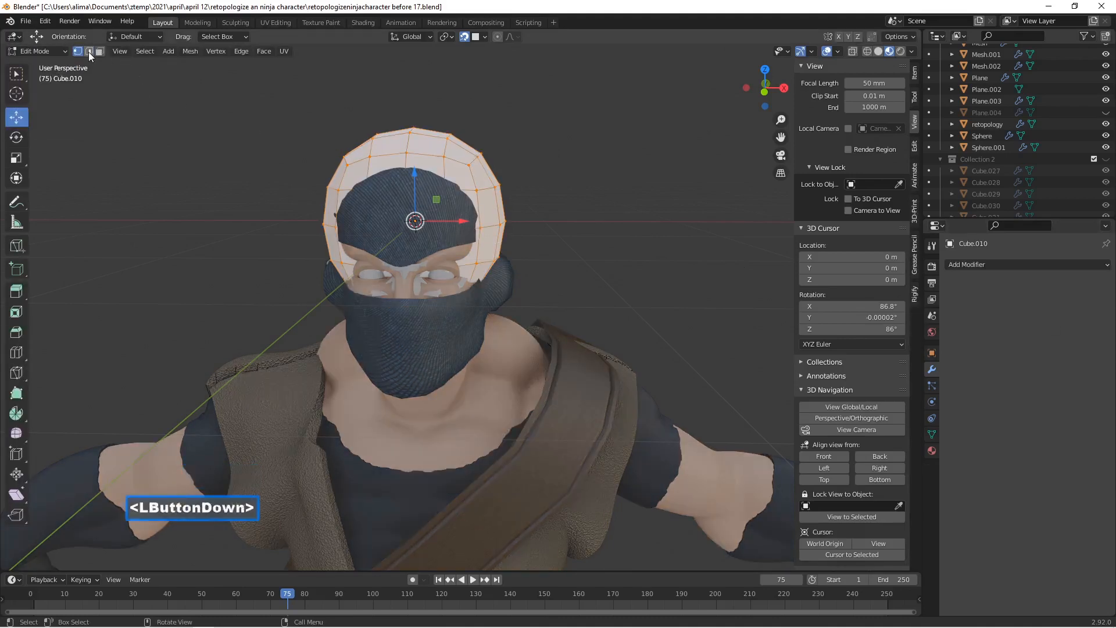
{"action": "left_click", "coordinate": [492, 225], "text": "alt"}
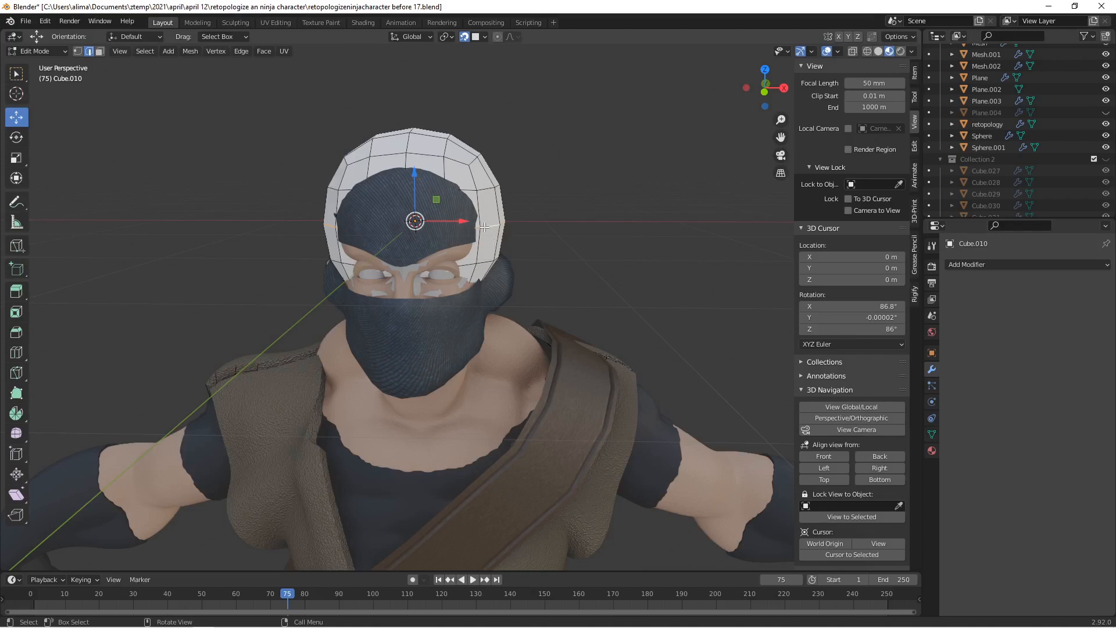
{"action": "scroll", "coordinate": [500, 231], "scroll_direction": "down", "scroll_amount": 2}
{"action": "middle_click_drag", "start_coordinate": [500, 231], "coordinate": [441, 249]}
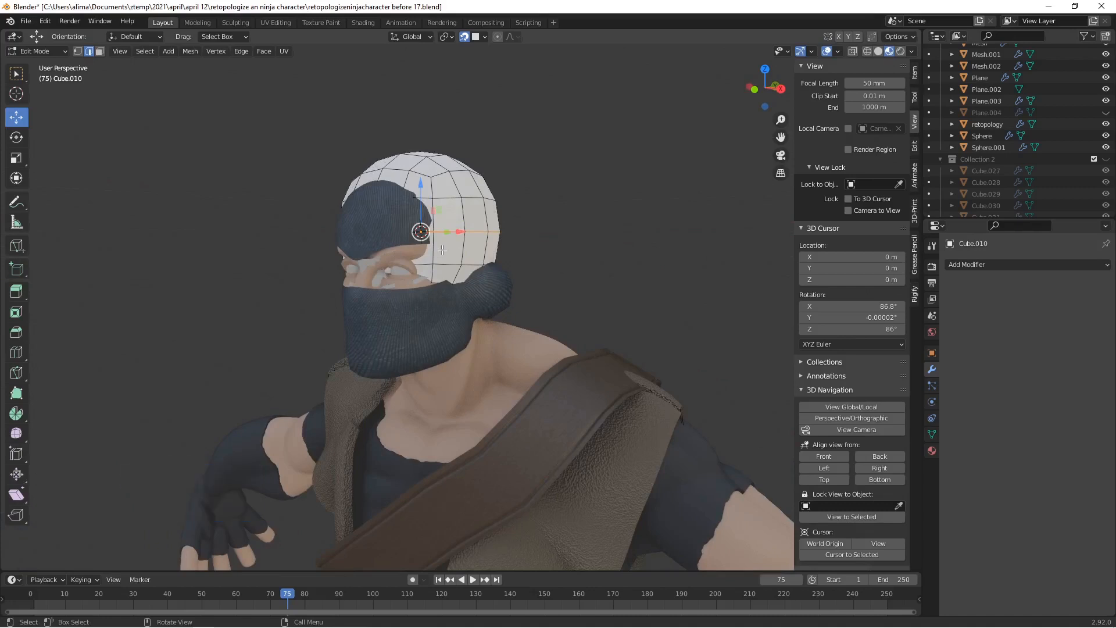
{"action": "key", "text": "v"}
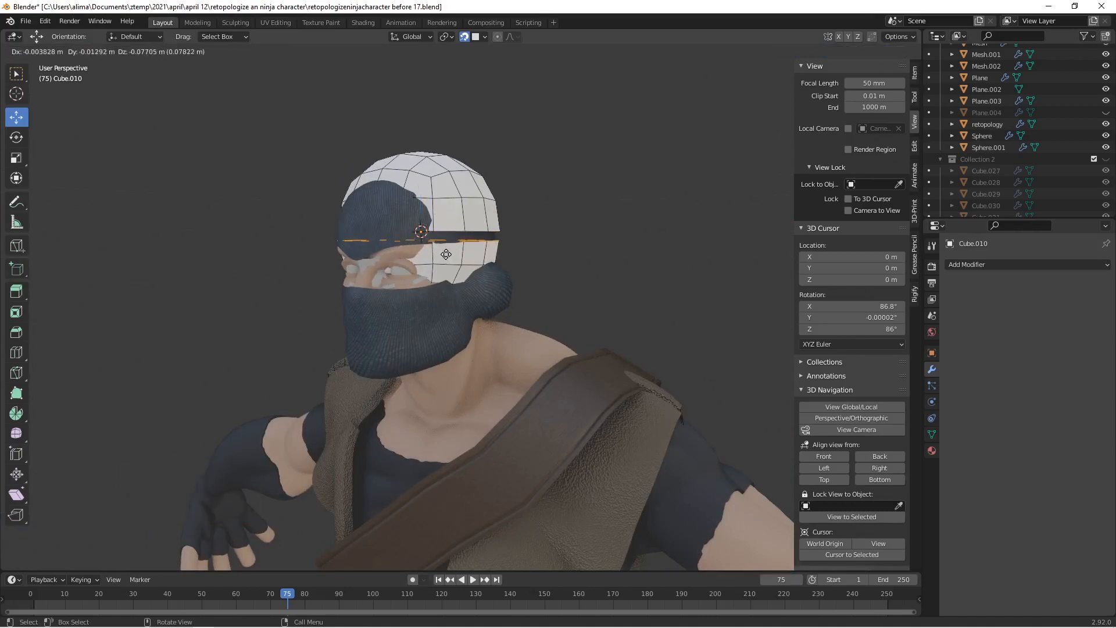
{"action": "right_click", "coordinate": [453, 244]}
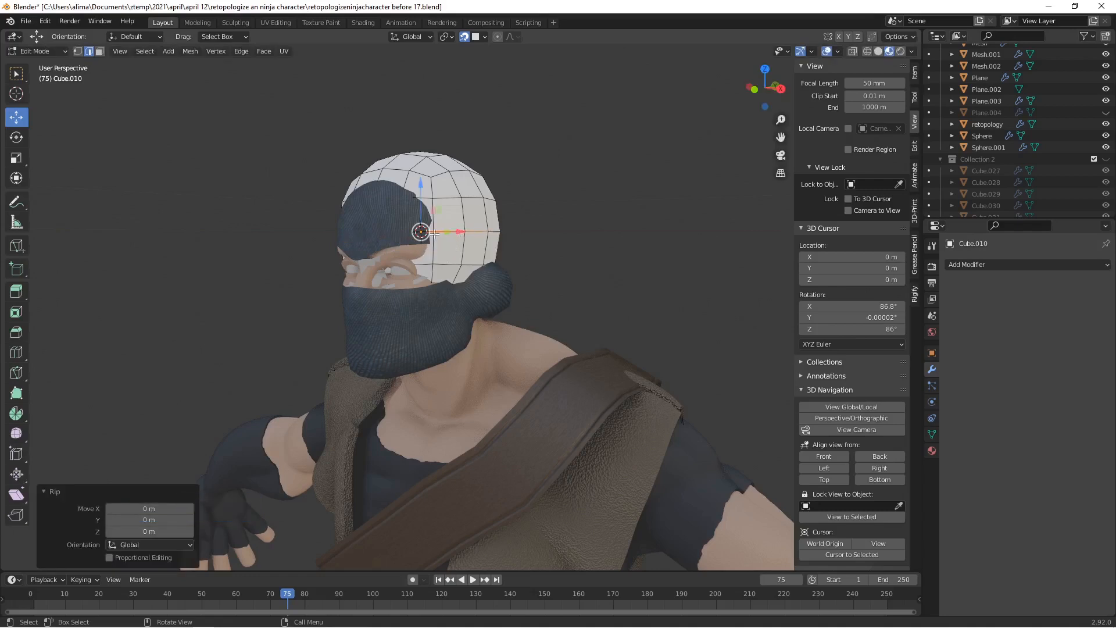
In face select mode, select the linked lower half of the subdivided cube and delete its faces.
{"action": "left_click", "coordinate": [99, 51]}
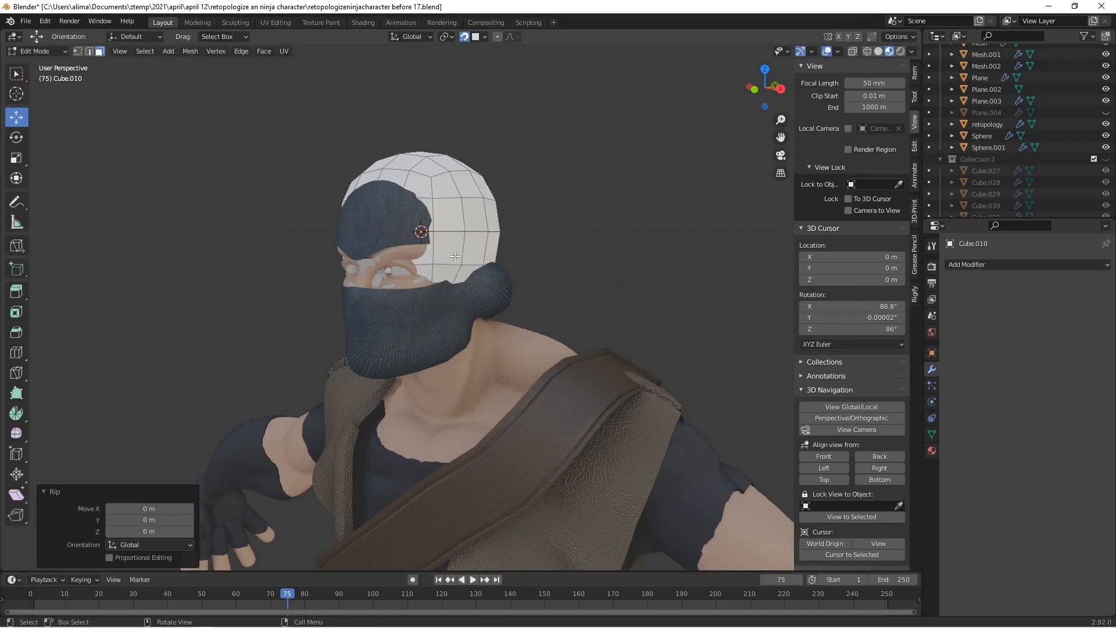
{"action": "key", "text": "l"}
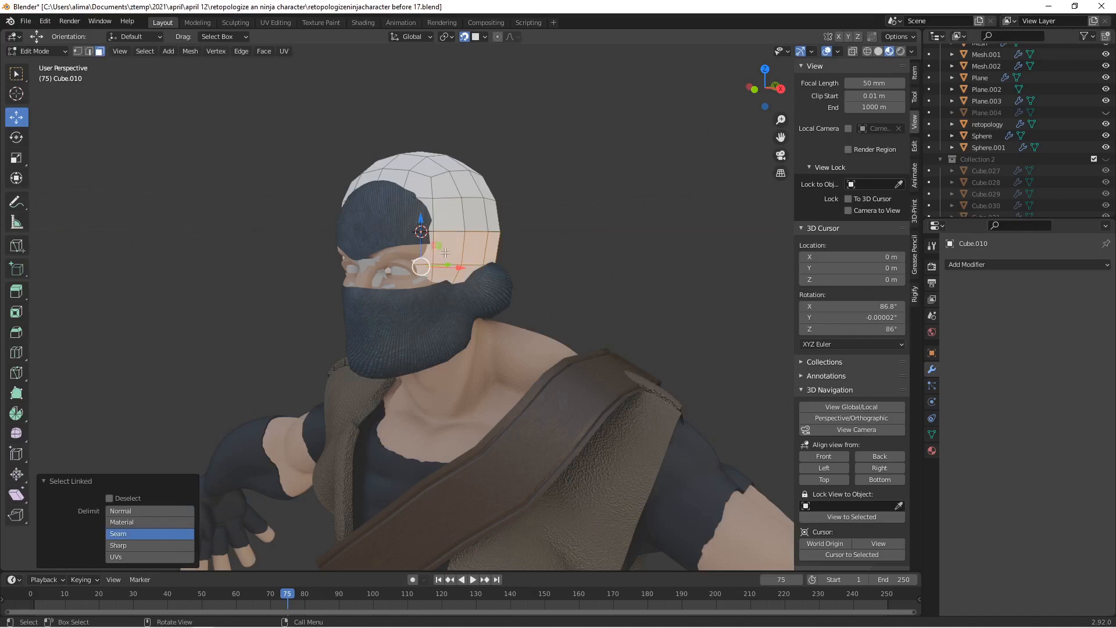
{"action": "key", "text": "x"}
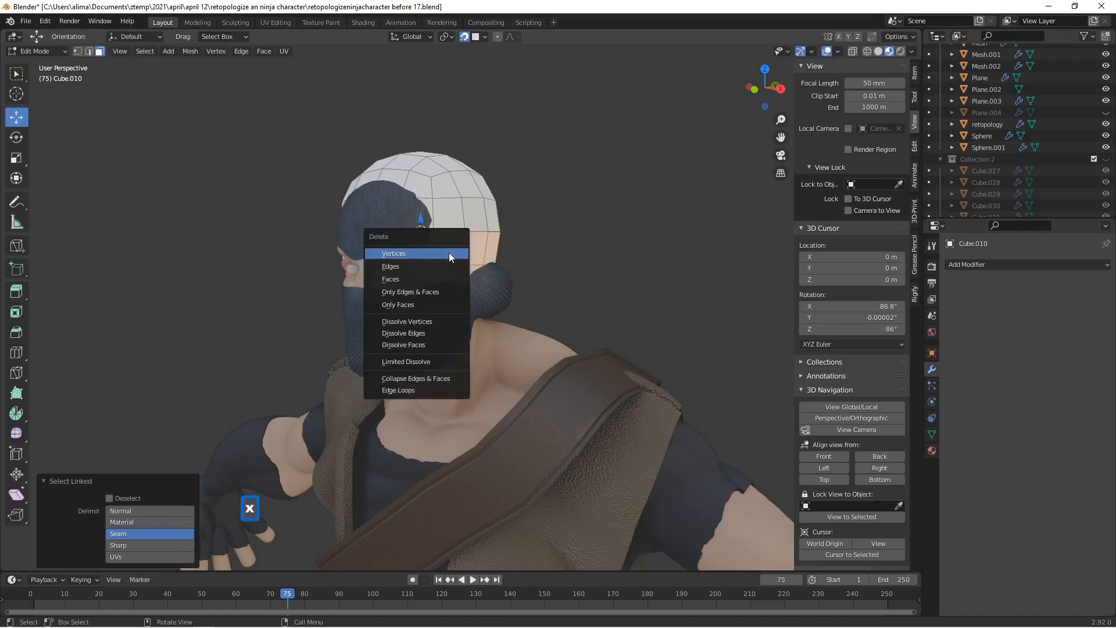
{"action": "left_click", "coordinate": [445, 278]}
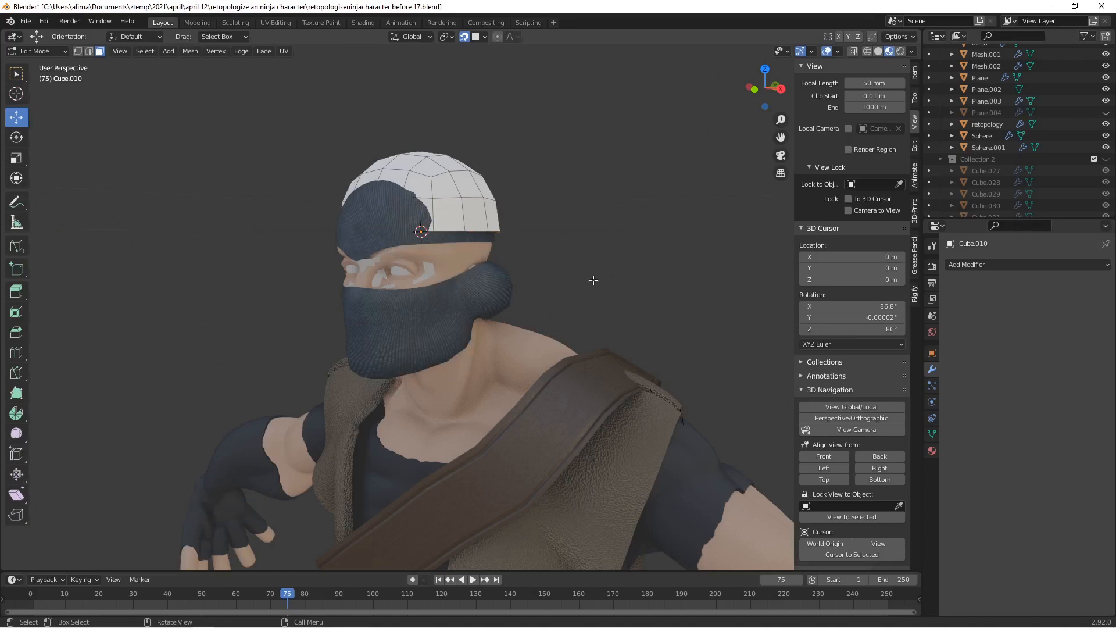
{"action": "key", "text": "Pause"}
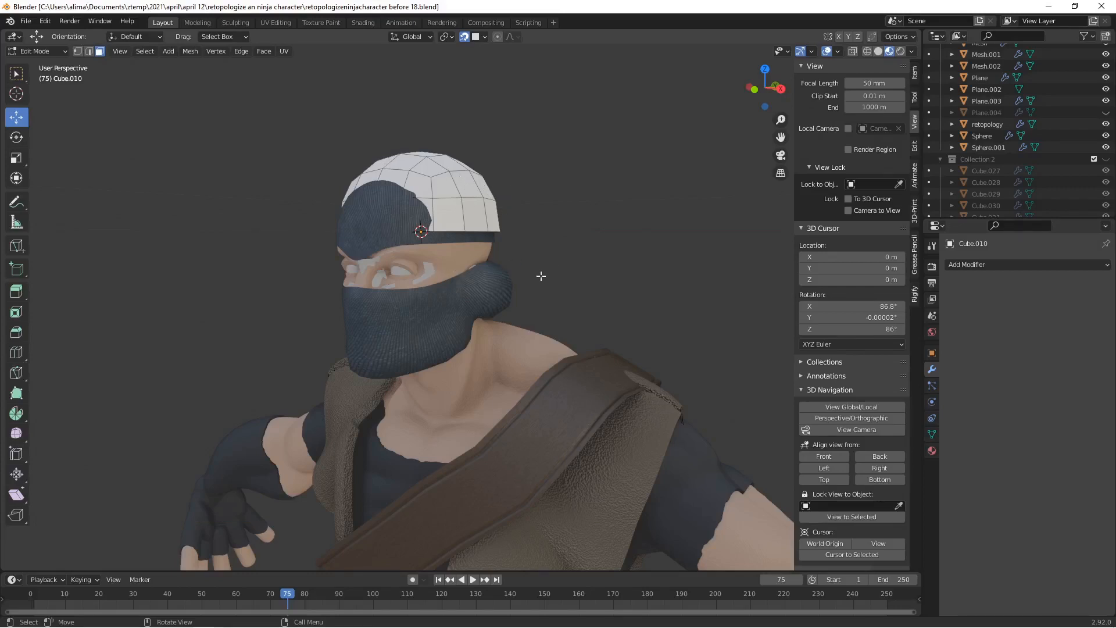
{"action": "middle_click_drag", "start_coordinate": [511, 231], "coordinate": [542, 246]}
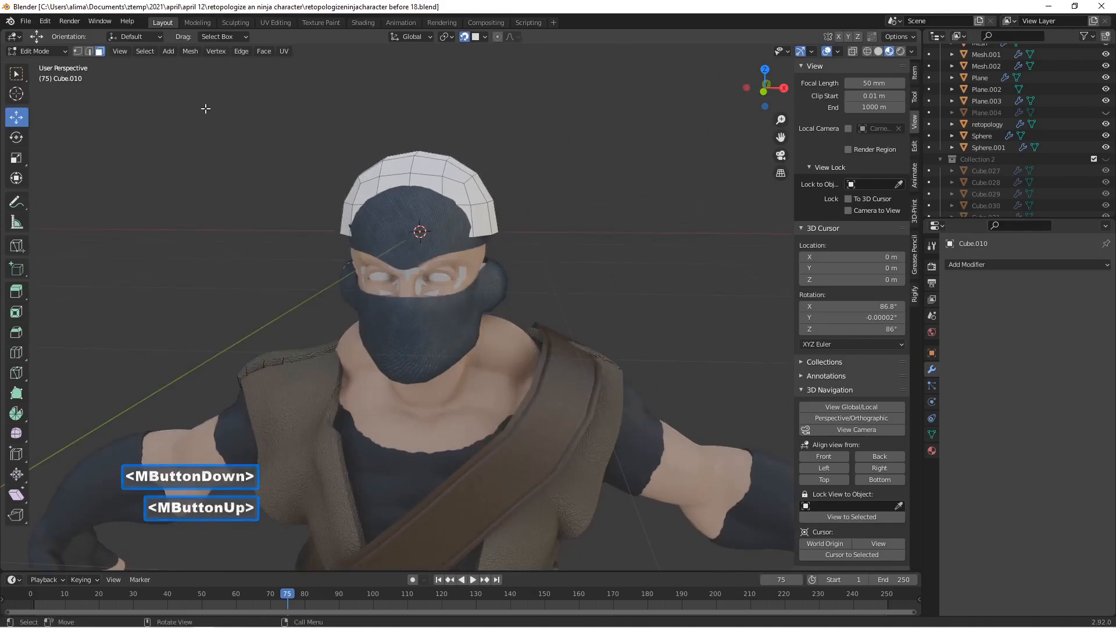
In Object Mode, select the character's original head mesh and rename it mainheadmesh.
{"action": "left_click", "coordinate": [62, 51]}
{"action": "left_click", "coordinate": [61, 63]}
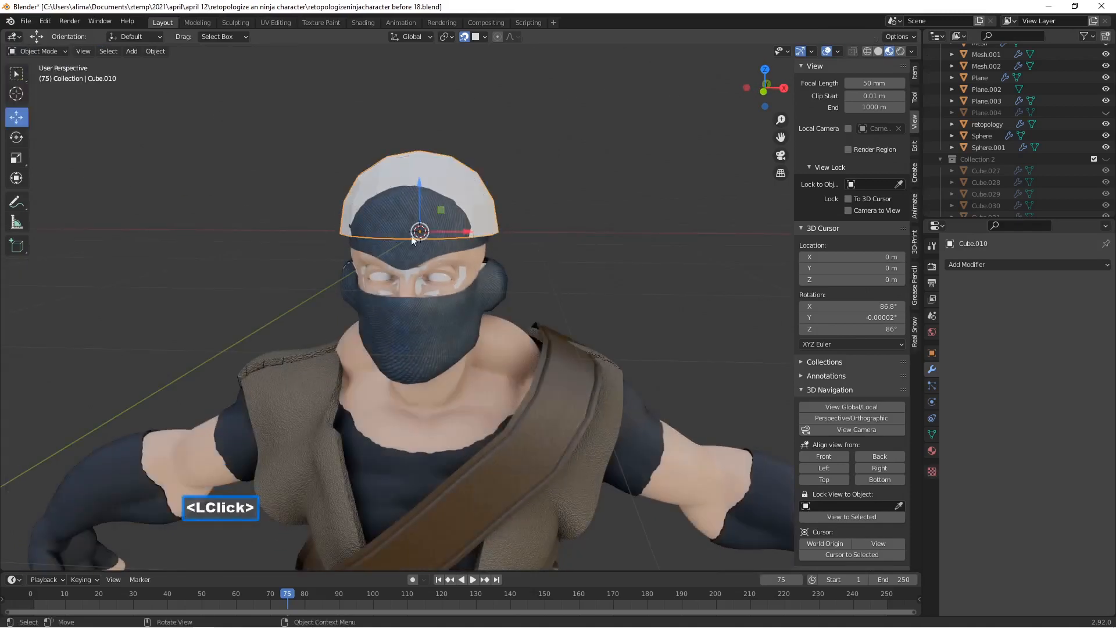
{"action": "left_click", "coordinate": [467, 257]}
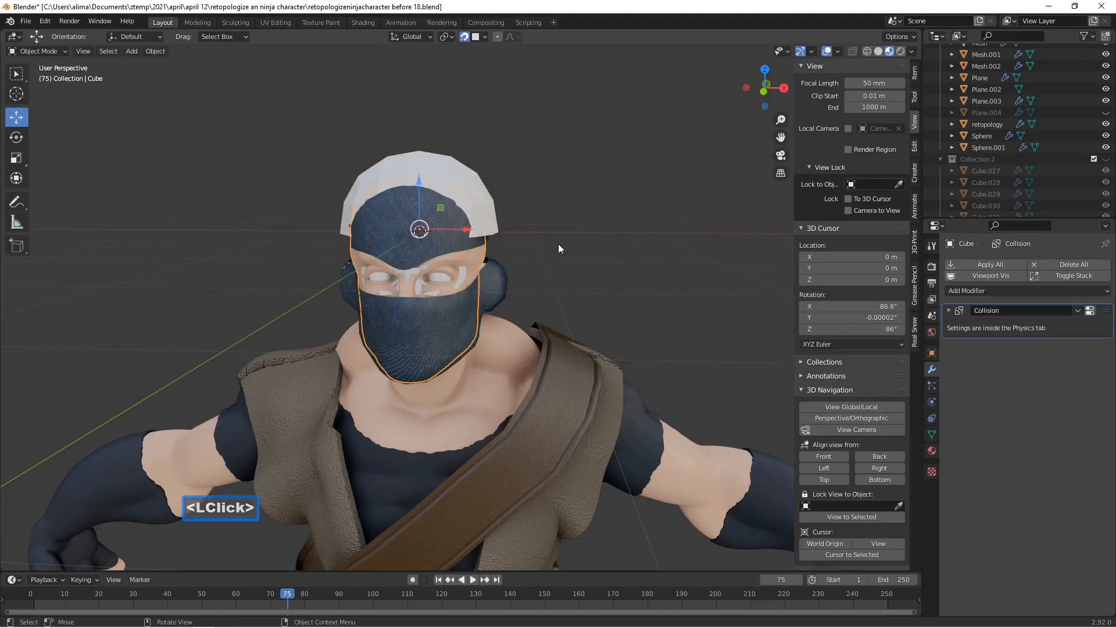
{"action": "scroll", "coordinate": [1023, 157], "scroll_direction": "up", "scroll_amount": 8}
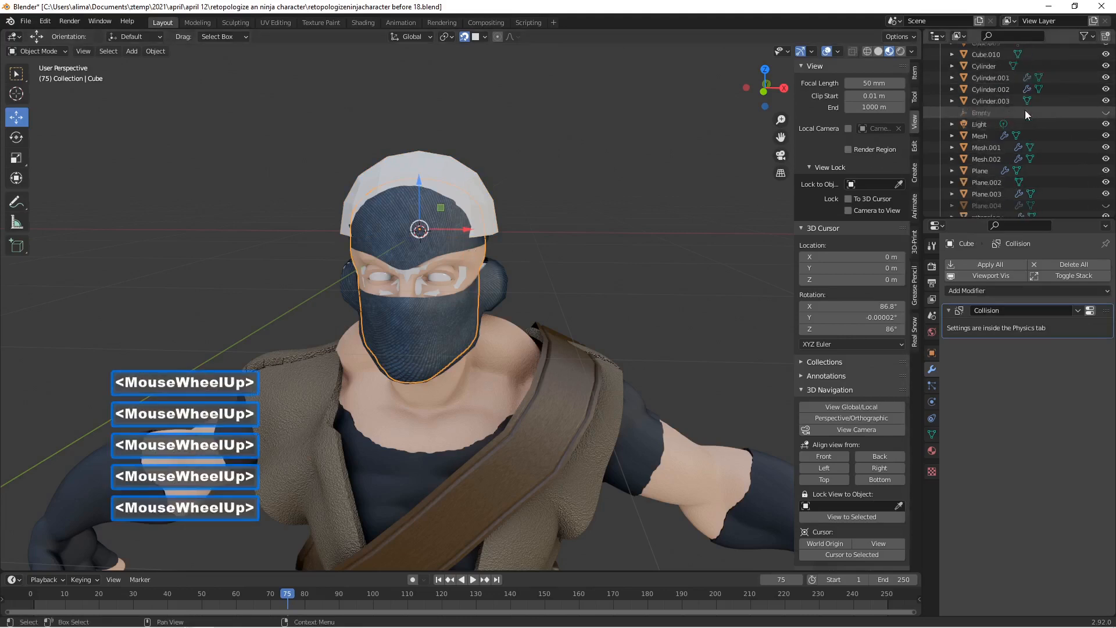
{"action": "scroll", "coordinate": [1019, 104], "scroll_direction": "up", "scroll_amount": 3}
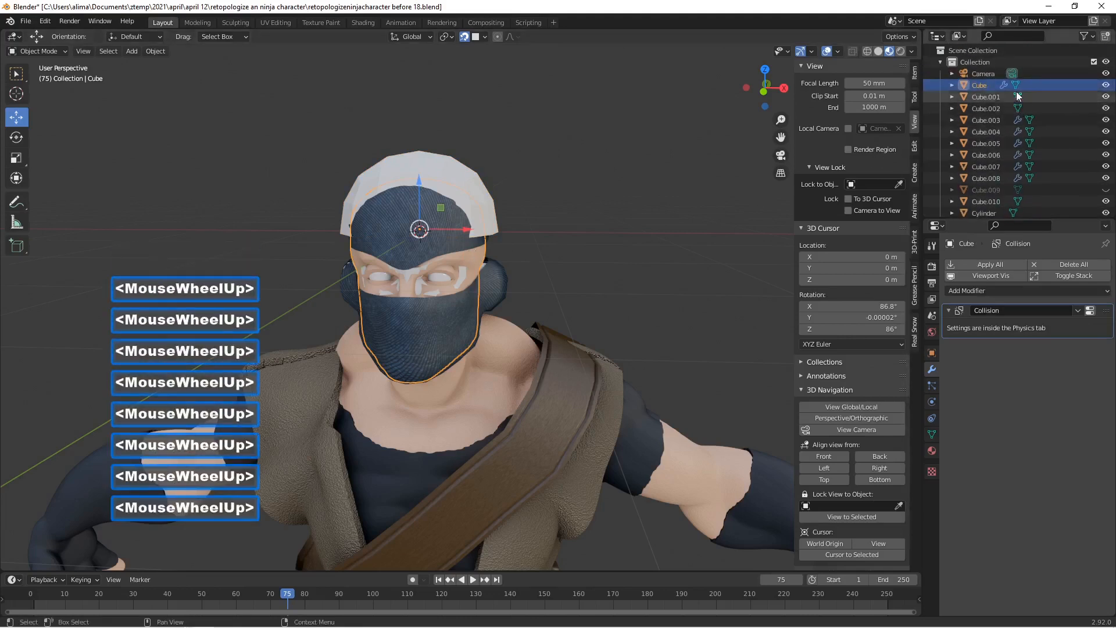
{"action": "left_click", "coordinate": [985, 85]}
{"action": "double_click", "coordinate": [985, 85]}
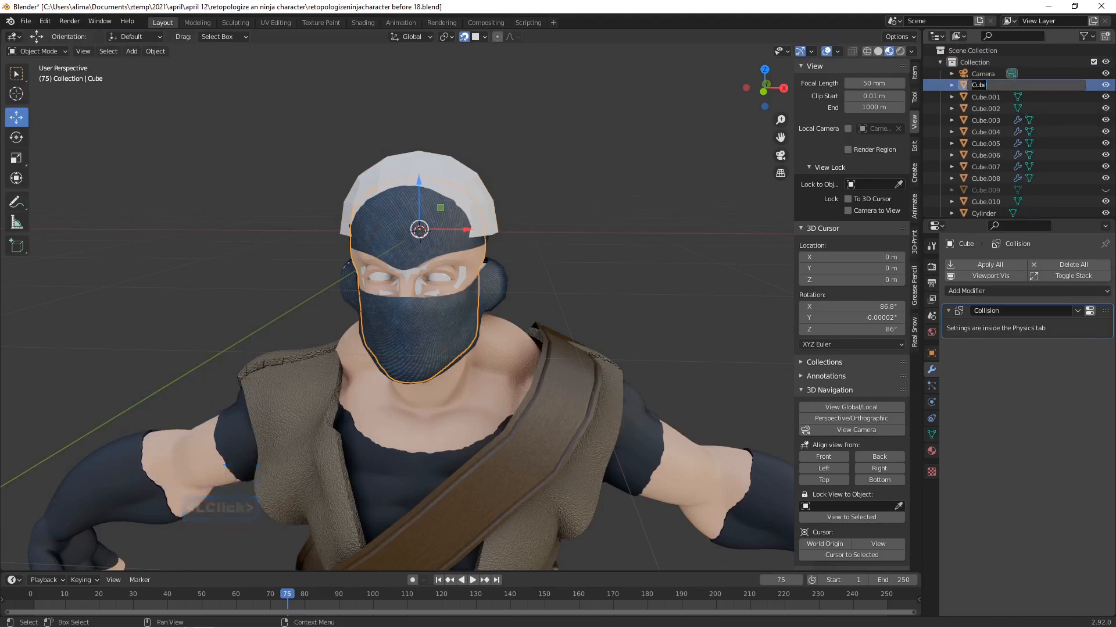
{"action": "type", "text": "mainheadmesh"}
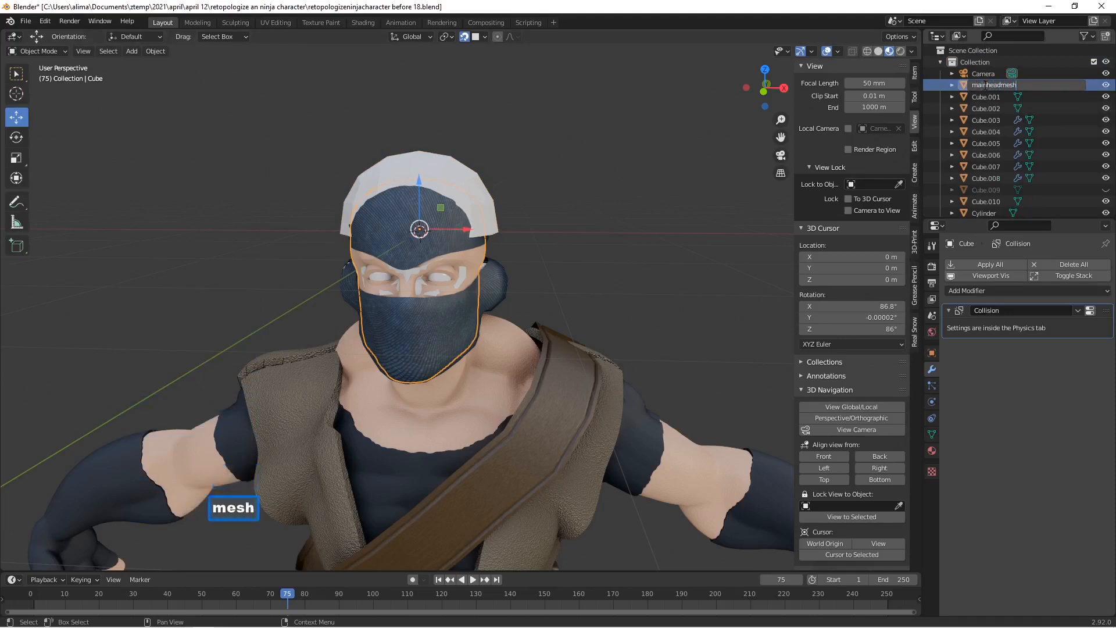
{"action": "key", "text": "Return"}
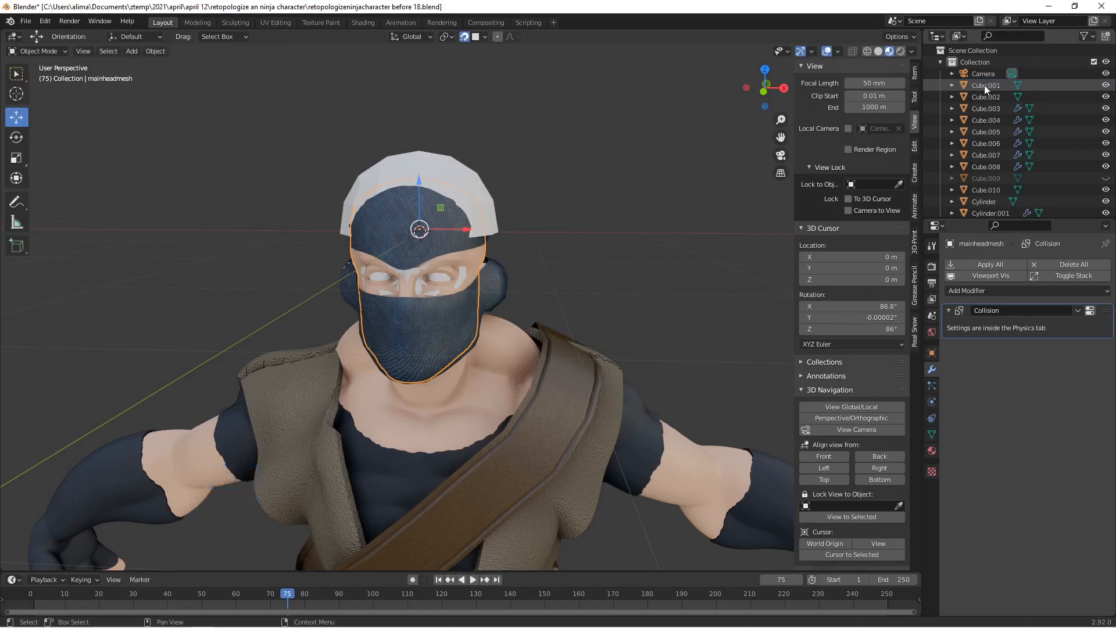
{"action": "scroll", "coordinate": [1006, 121], "scroll_direction": "down", "scroll_amount": 6}
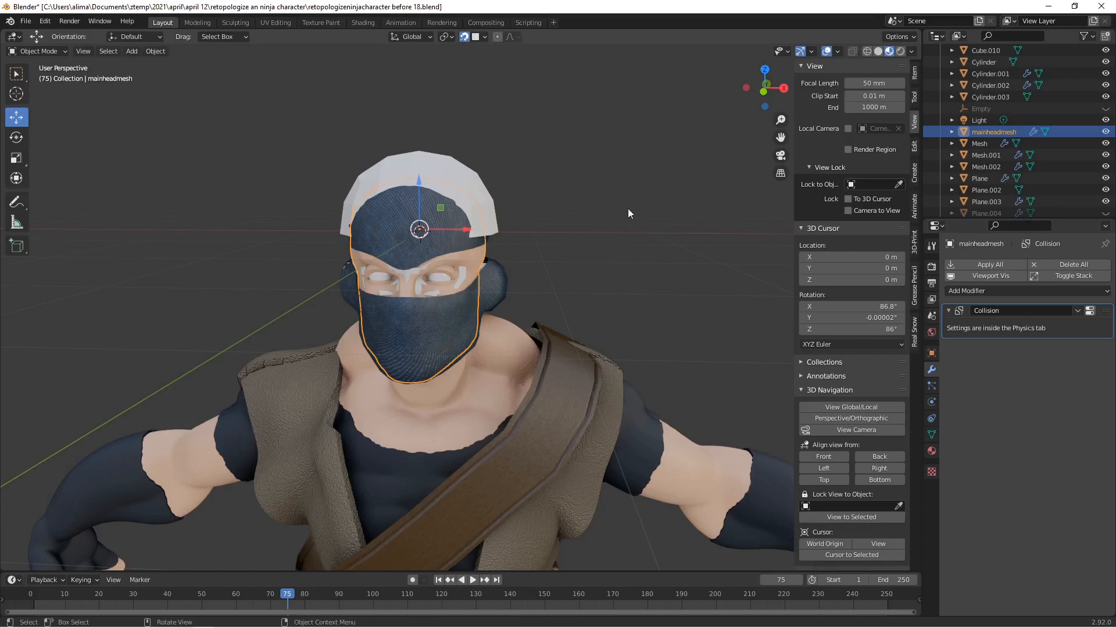
Add a Shrinkwrap modifier to the half-dome with mainheadmesh as its target, and apply the modifier.
{"action": "left_click", "coordinate": [490, 194]}
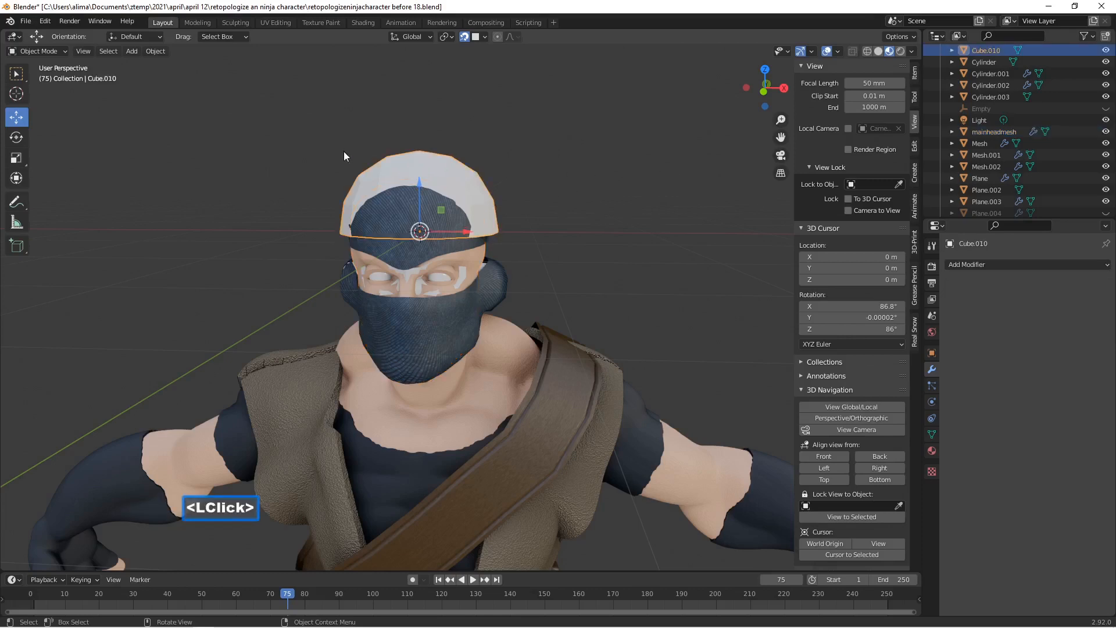
{"action": "left_click", "coordinate": [1000, 265]}
{"action": "left_click", "coordinate": [997, 400]}
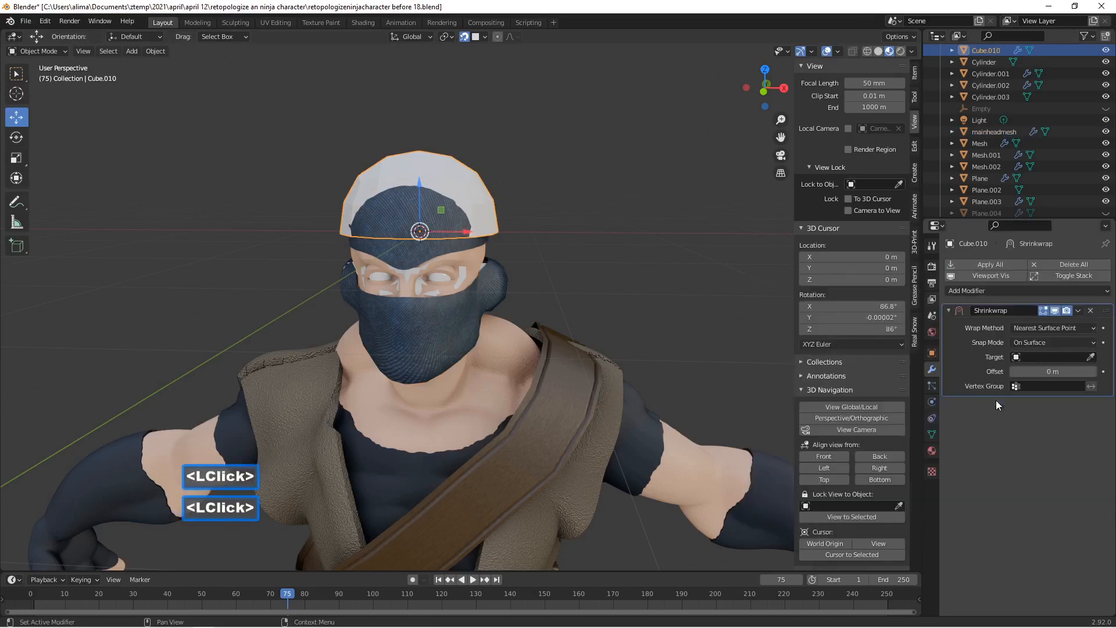
{"action": "left_click", "coordinate": [1088, 357]}
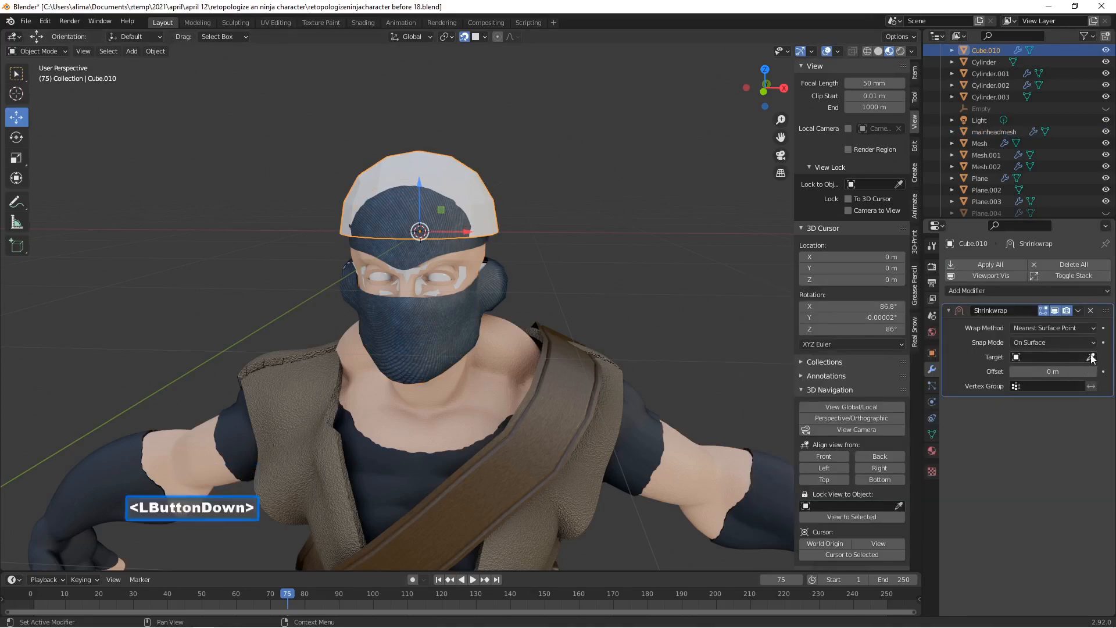
{"action": "left_click", "coordinate": [485, 250]}
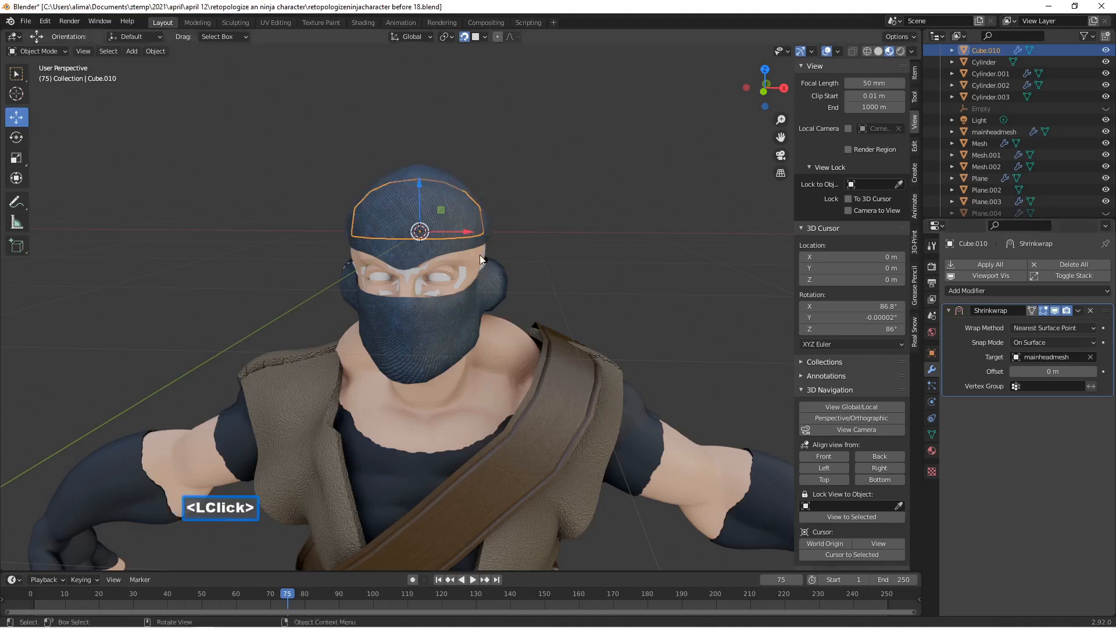
{"action": "left_click", "coordinate": [1078, 312]}
{"action": "left_click", "coordinate": [1045, 319]}
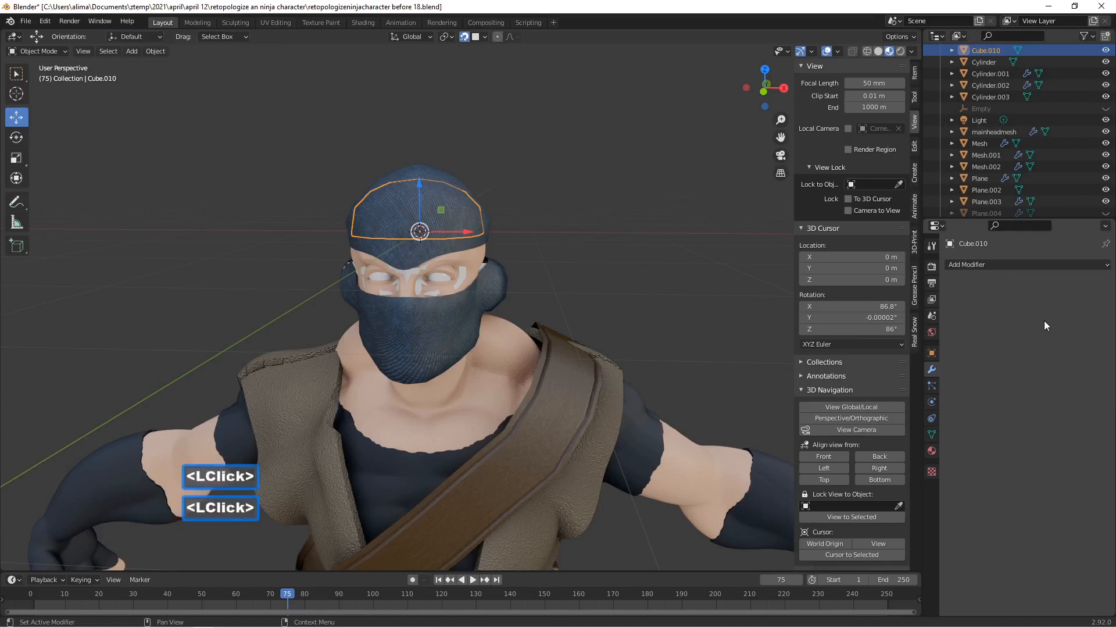
In Edit Mode, isolate the dome in local view and rip its vertical centre edge loop without displacing it.
{"action": "left_click", "coordinate": [63, 51]}
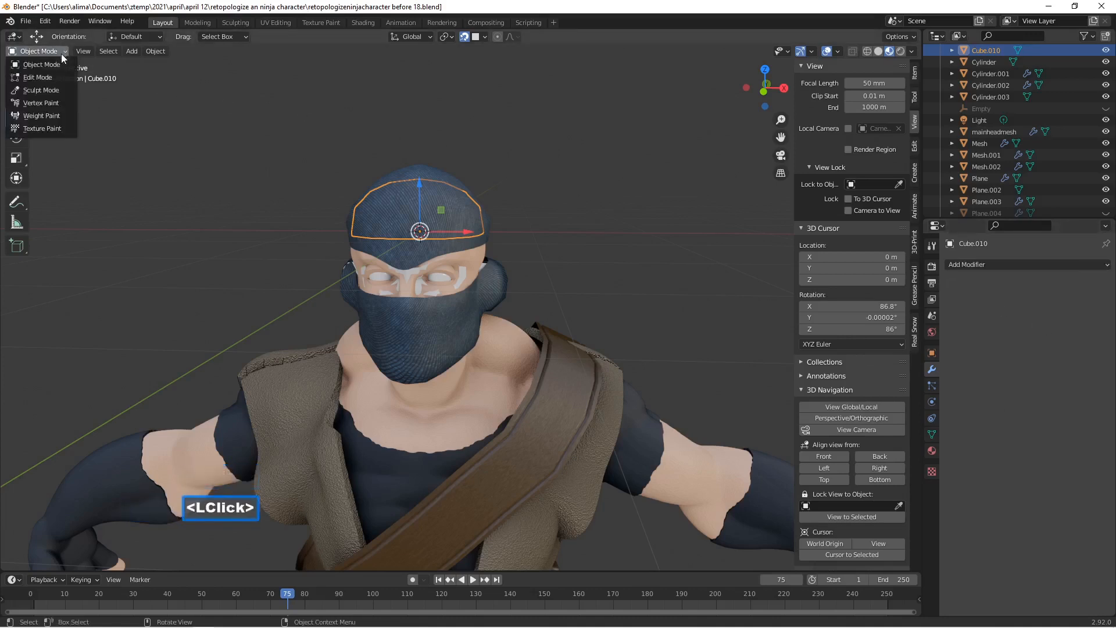
{"action": "left_click", "coordinate": [49, 77]}
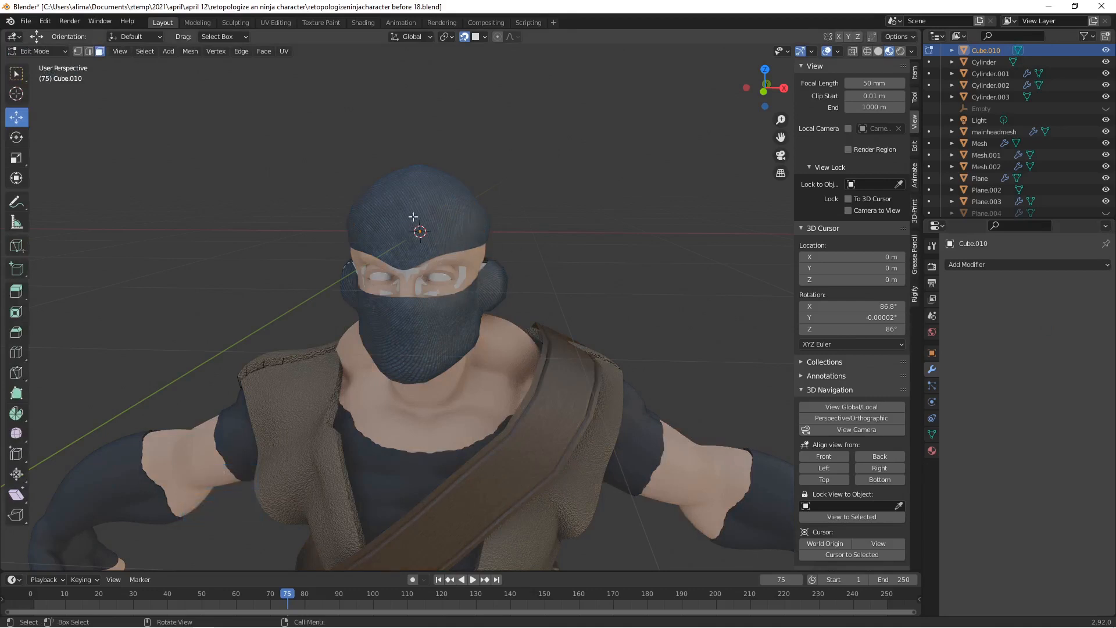
{"action": "left_click", "coordinate": [850, 407]}
{"action": "left_click", "coordinate": [93, 51]}
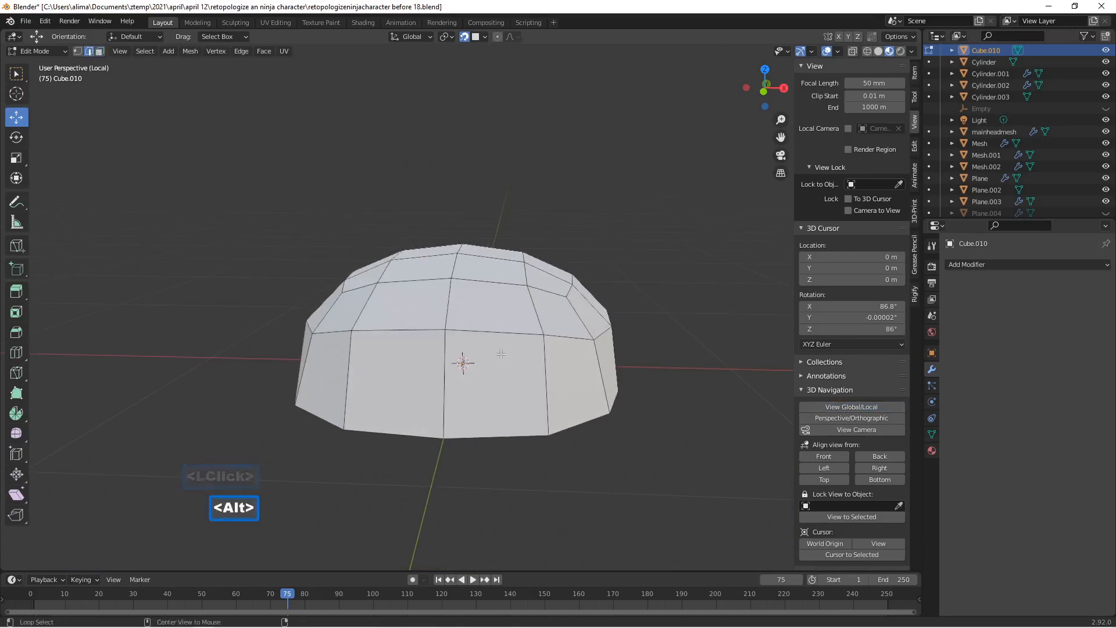
{"action": "left_click", "coordinate": [446, 375], "text": "alt"}
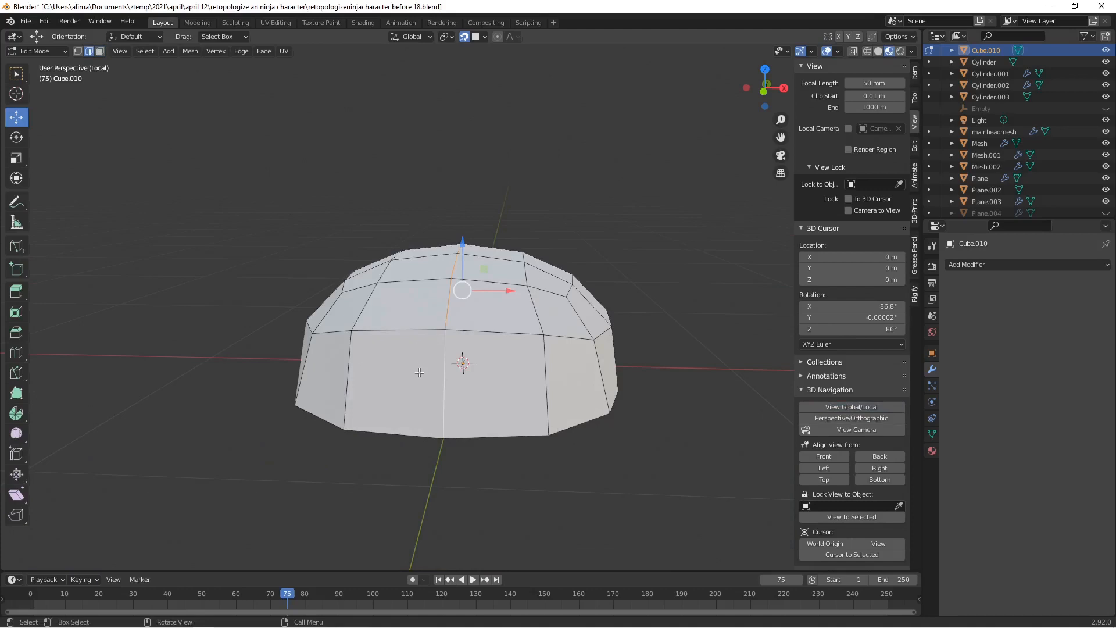
{"action": "key", "text": "v"}
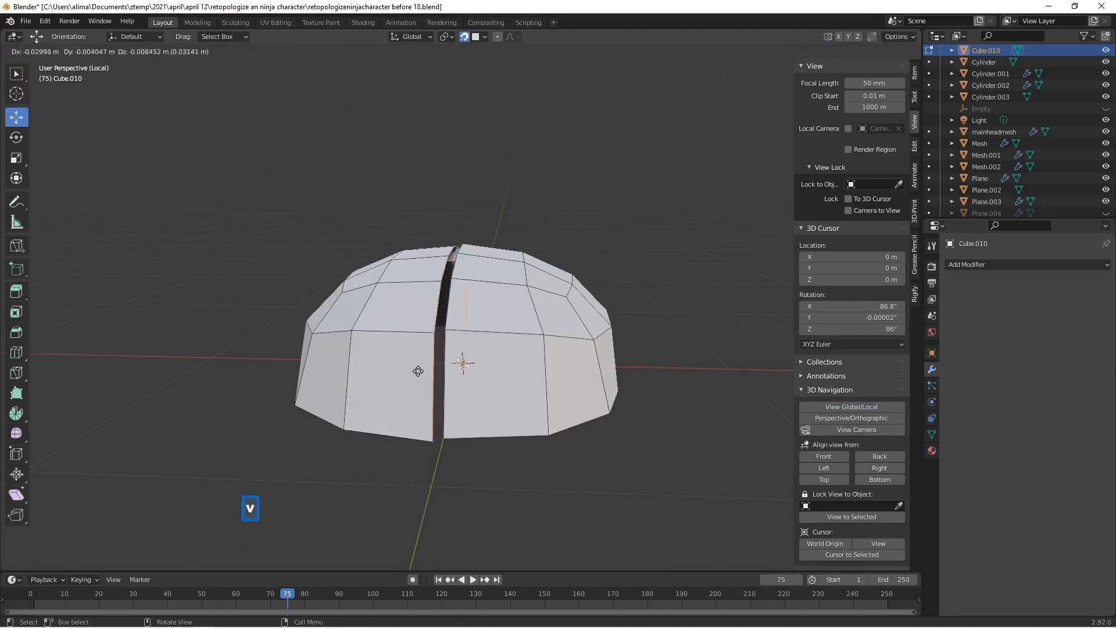
{"action": "right_click", "coordinate": [418, 370]}
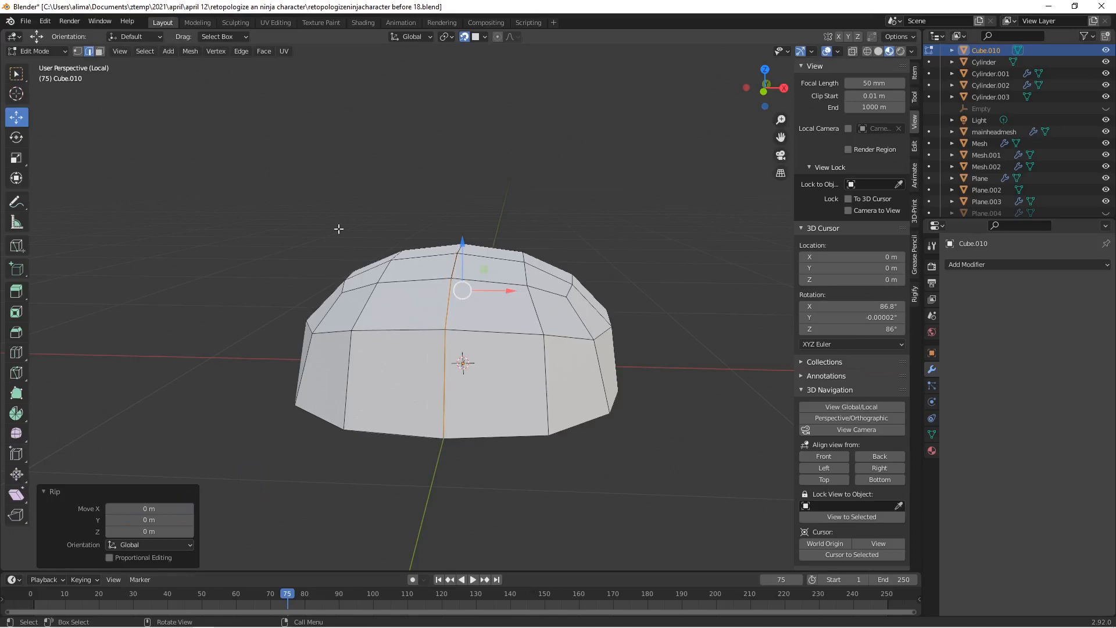
In face select mode, select the linked negative-X half of the dome and delete its faces.
{"action": "left_click", "coordinate": [99, 51]}
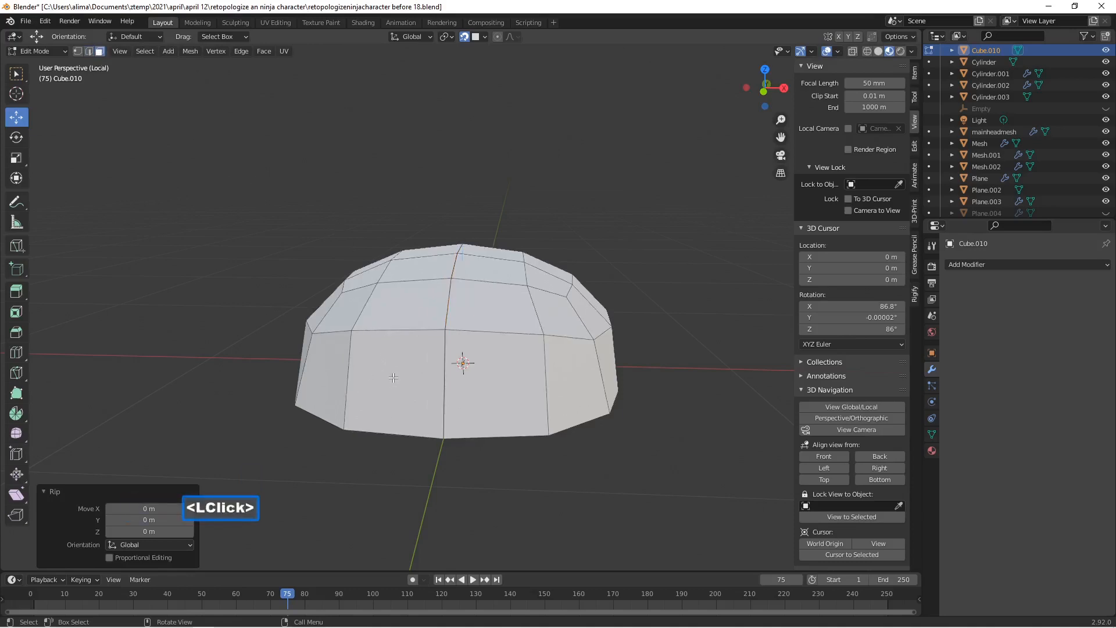
{"action": "key", "text": "l"}
{"action": "key", "text": "x"}
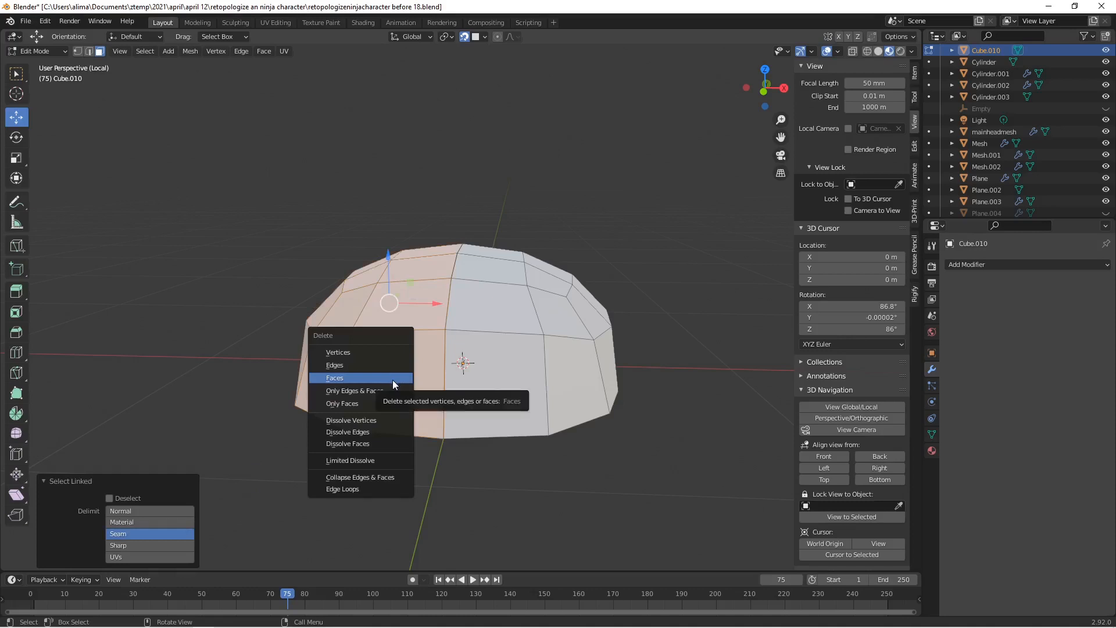
{"action": "left_click", "coordinate": [393, 379]}
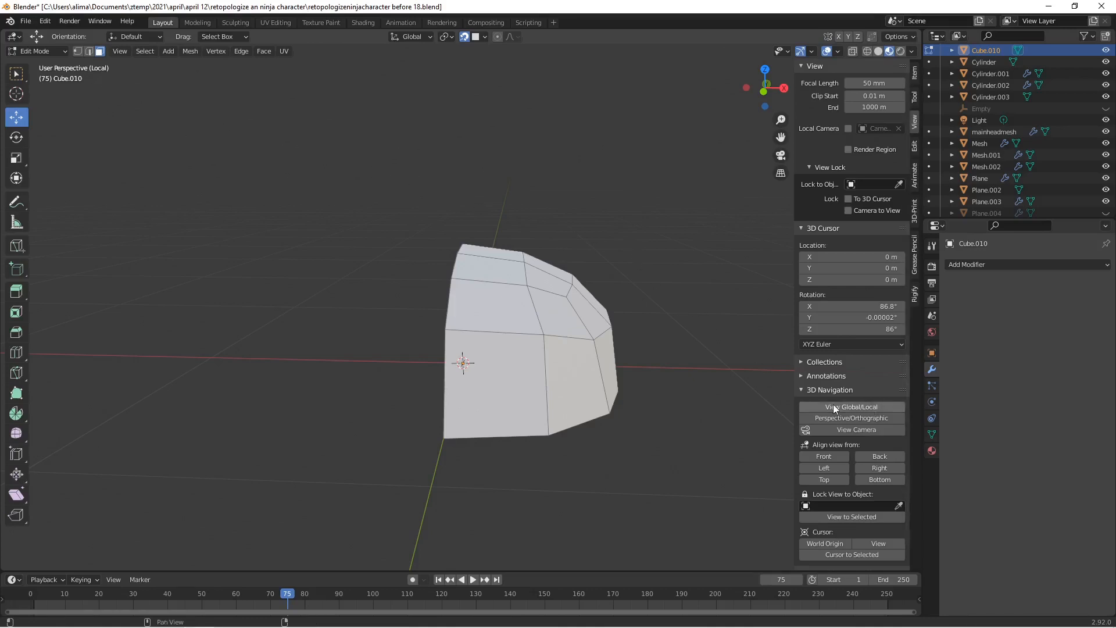
Leave local view, return to Object Mode, and join the remaining half-dome into the retopology object.
{"action": "left_click", "coordinate": [889, 406]}
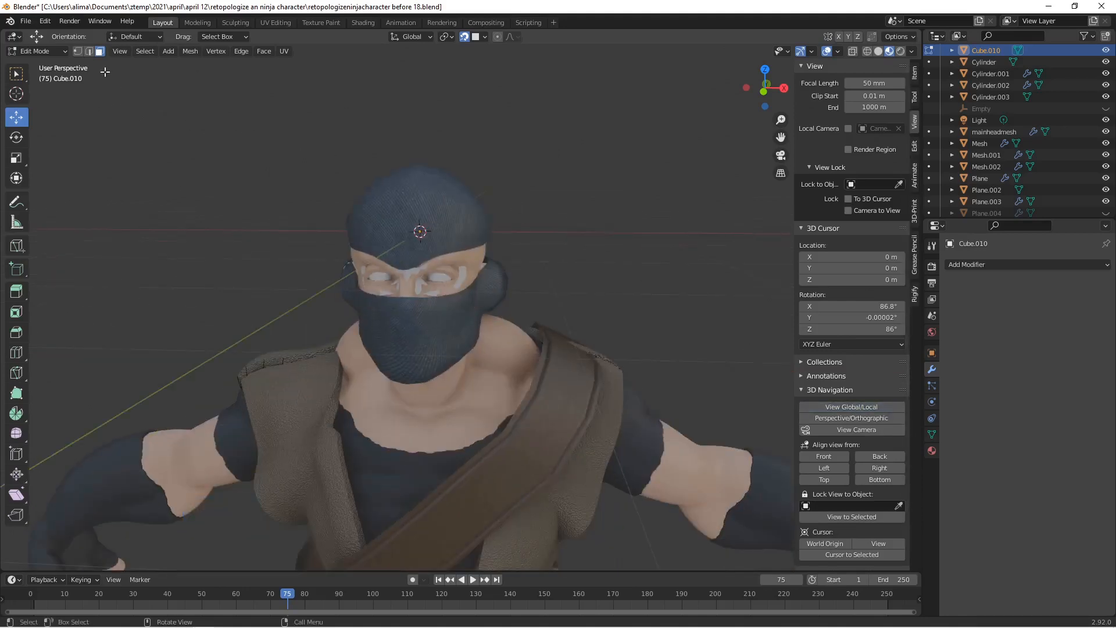
{"action": "left_click", "coordinate": [56, 53]}
{"action": "left_click", "coordinate": [57, 65]}
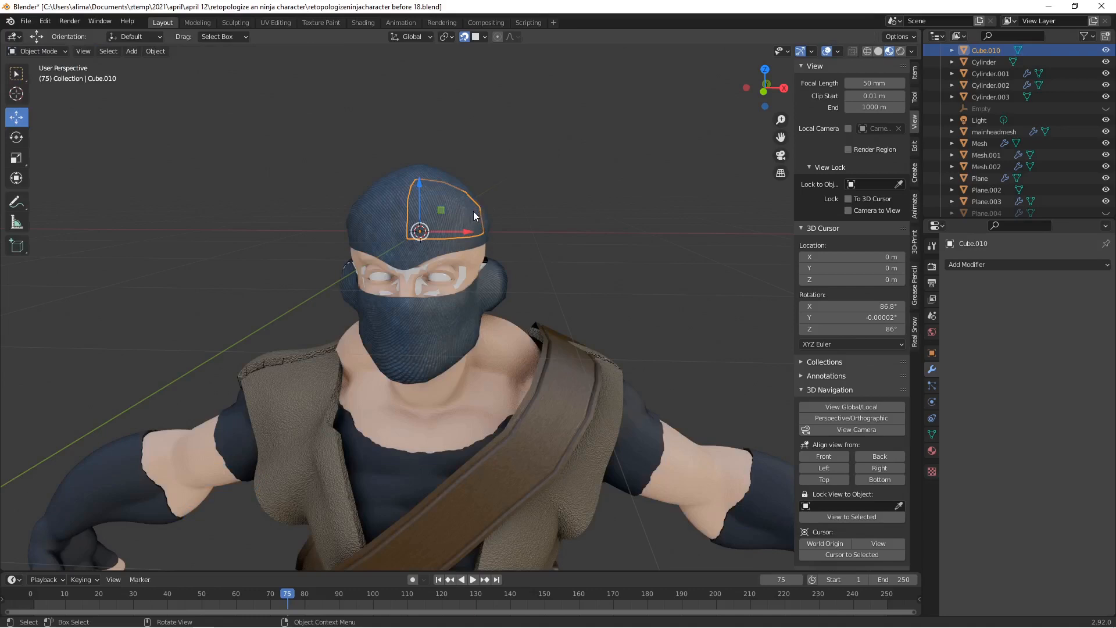
{"action": "left_click", "coordinate": [465, 275], "text": "shift"}
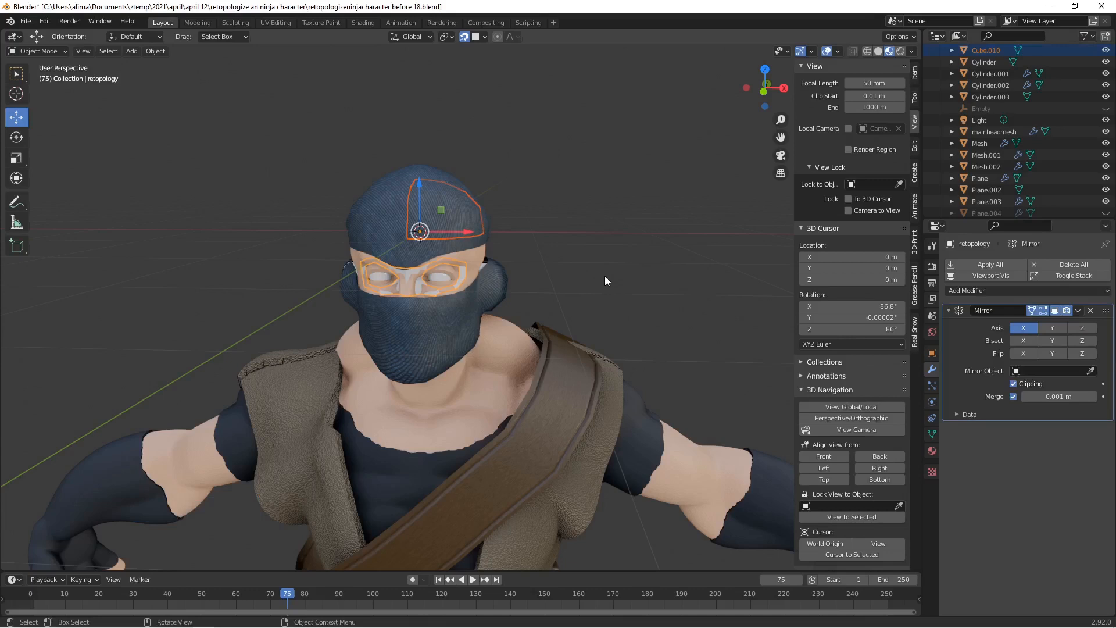
{"action": "key", "text": "ctrl+j"}
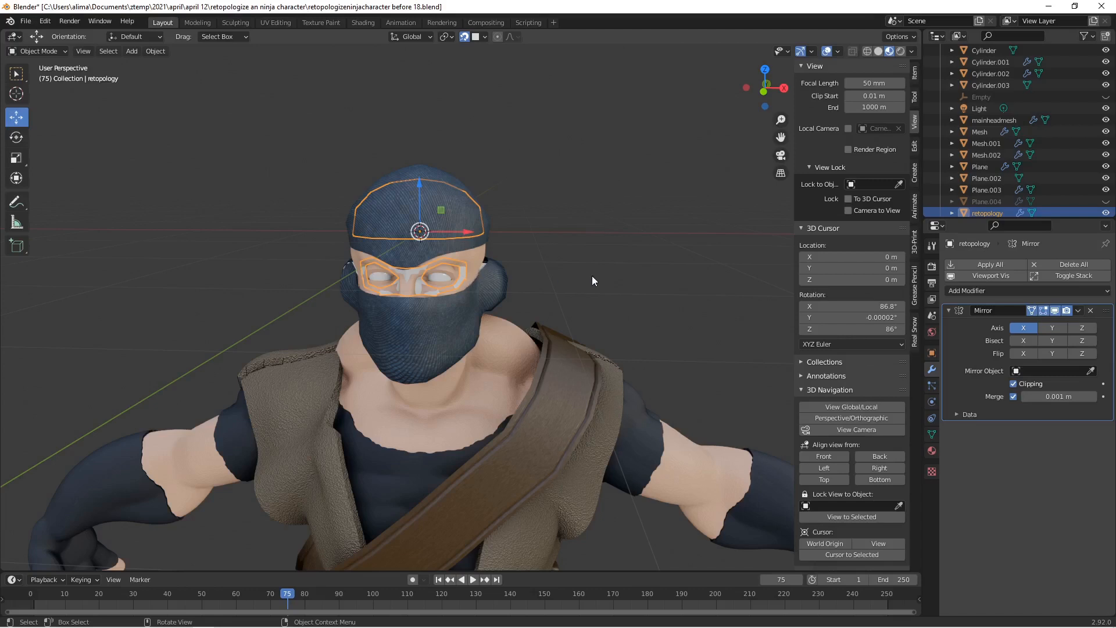
{"action": "key", "text": "Pause"}
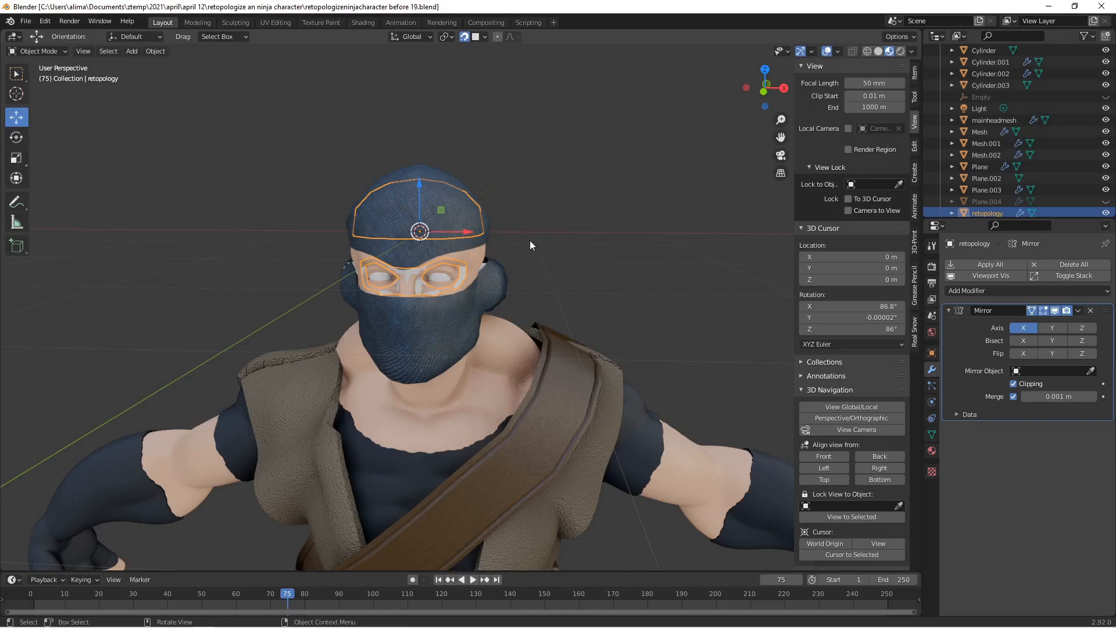
In Object Mode, hide the cloth head wrap that covers the skull.
{"action": "left_click", "coordinate": [65, 55]}
{"action": "left_click", "coordinate": [72, 80]}
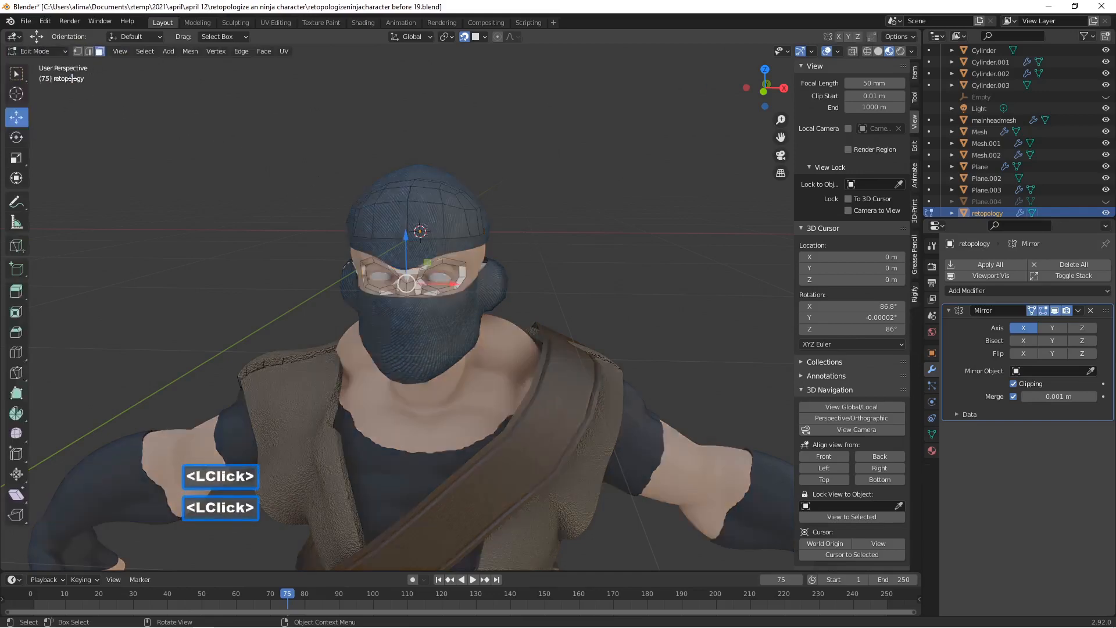
{"action": "scroll", "coordinate": [470, 304], "scroll_direction": "up", "scroll_amount": 7}
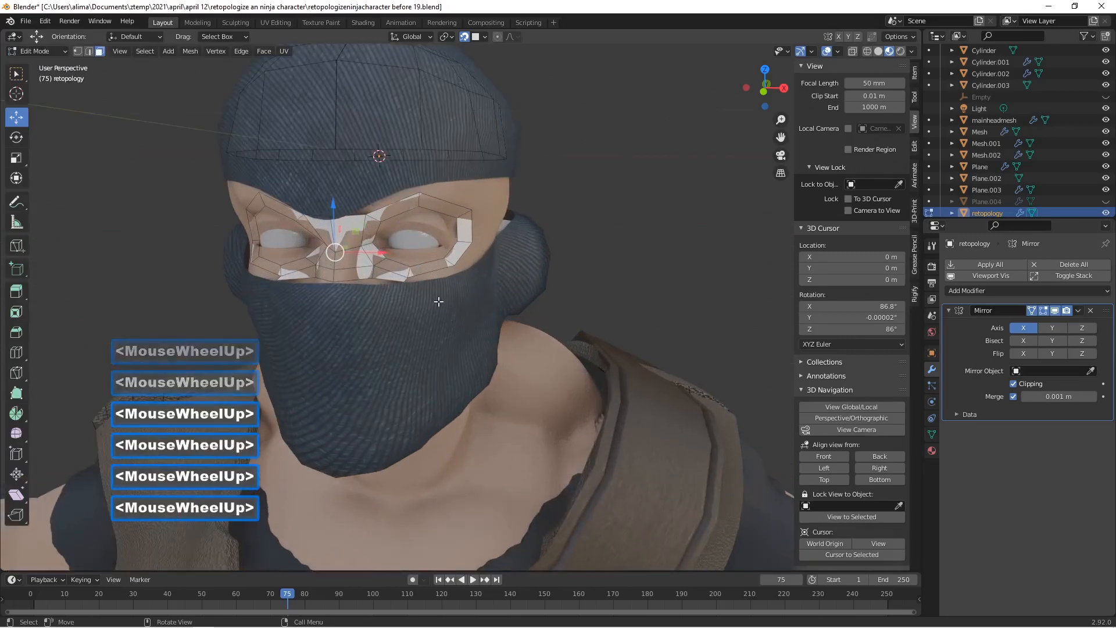
{"action": "mouse_move", "coordinate": [437, 283]}
{"action": "middle_mouse_down"}
{"action": "mouse_move", "coordinate": [459, 289]}
{"action": "mouse_move", "coordinate": [377, 274]}
{"action": "mouse_move", "coordinate": [448, 299]}
{"action": "middle_mouse_up"}
{"action": "left_click", "coordinate": [36, 51]}
{"action": "left_click", "coordinate": [42, 64]}
{"action": "left_click", "coordinate": [402, 172]}
{"action": "key", "text": "h"}
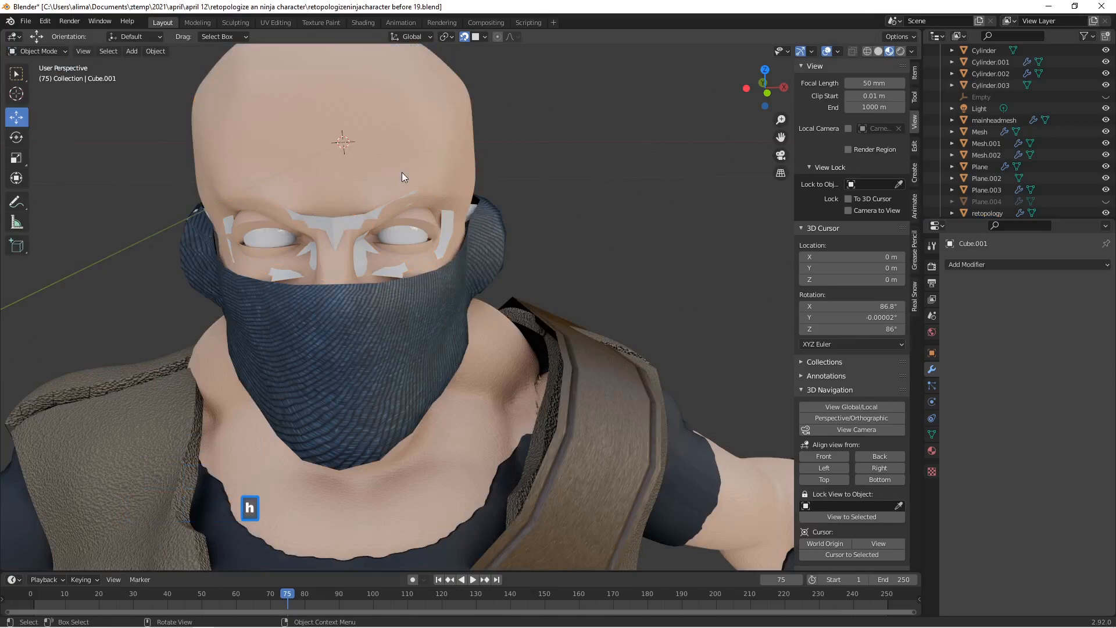
Edit the retopology mesh and add one vertical loop cut beside the dome's centre line, slid toward it by a factor of about 0.18.
{"action": "left_click", "coordinate": [379, 145]}
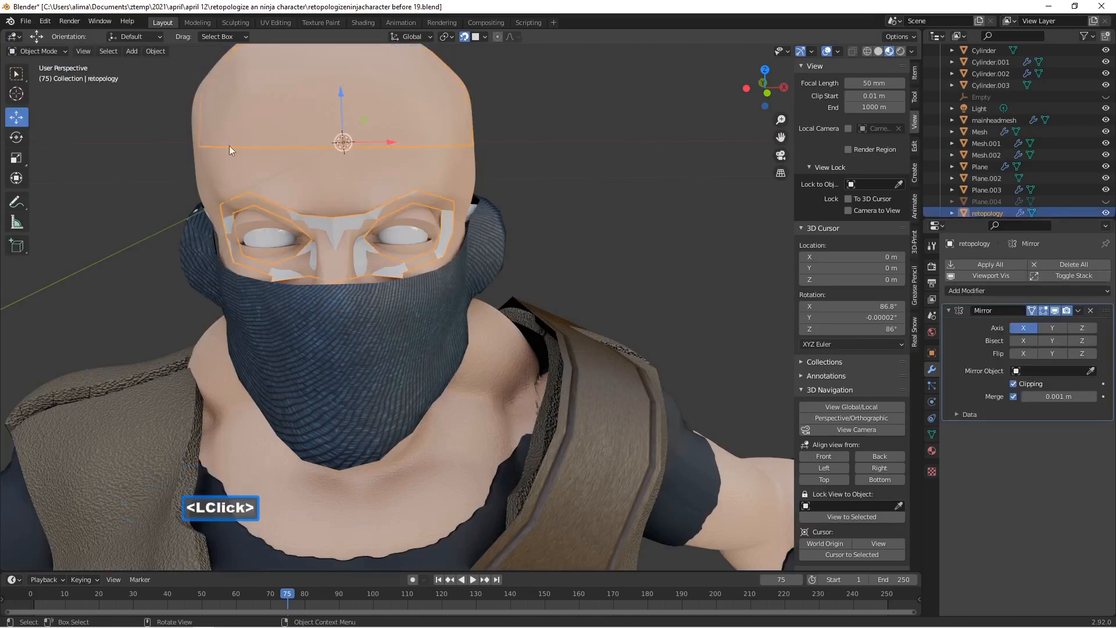
{"action": "left_click", "coordinate": [36, 51]}
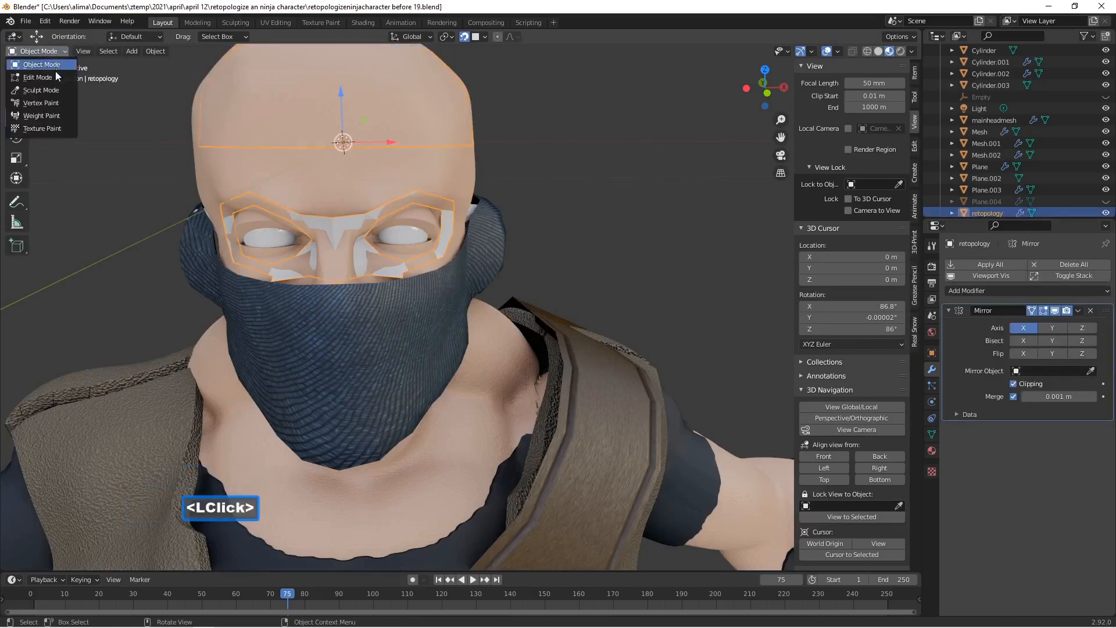
{"action": "left_click", "coordinate": [36, 77]}
{"action": "middle_click_drag", "start_coordinate": [372, 199], "coordinate": [404, 236], "text": "shift"}
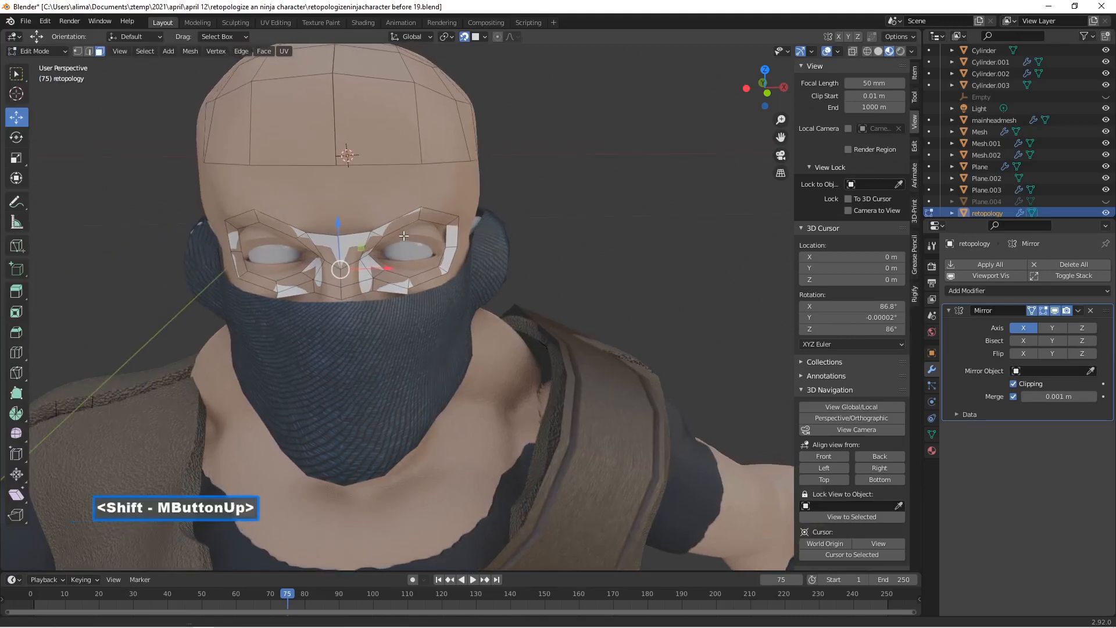
{"action": "key", "text": "ctrl+r"}
{"action": "left_click", "coordinate": [379, 160]}
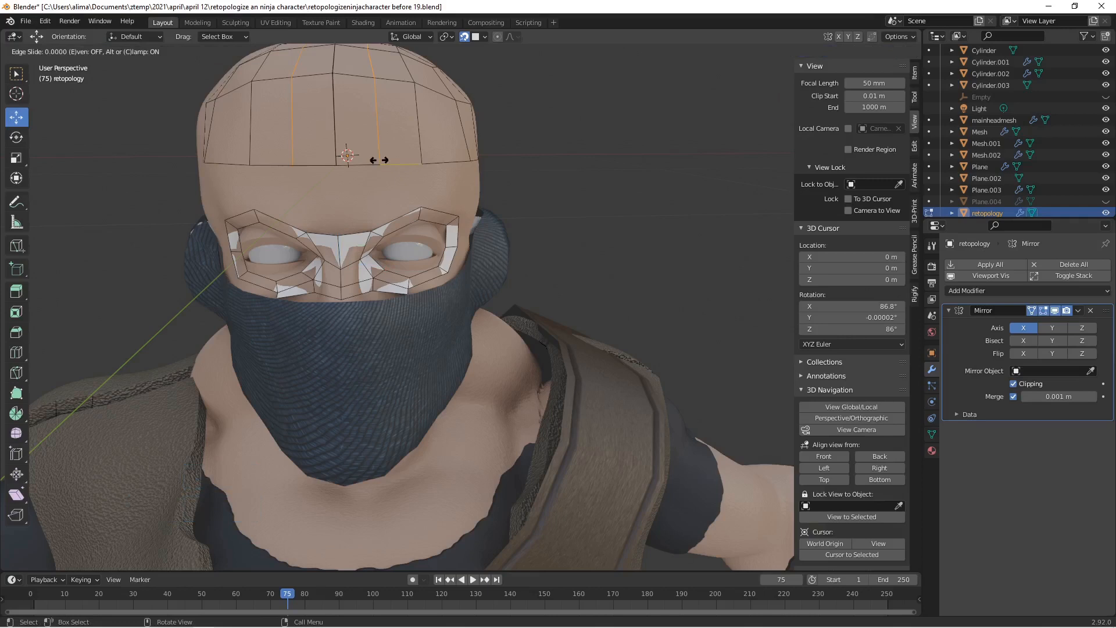
{"action": "left_click", "coordinate": [371, 165]}
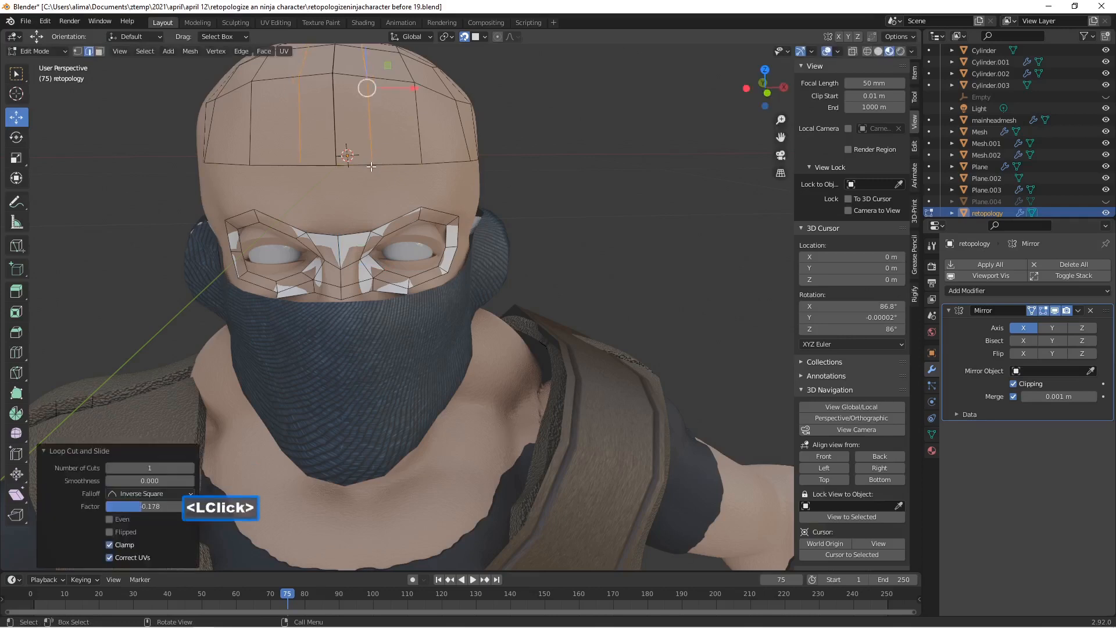
Select the dome's front edge beside the centre line and the brow edge below it, and fill a face between them.
{"action": "left_click", "coordinate": [356, 165]}
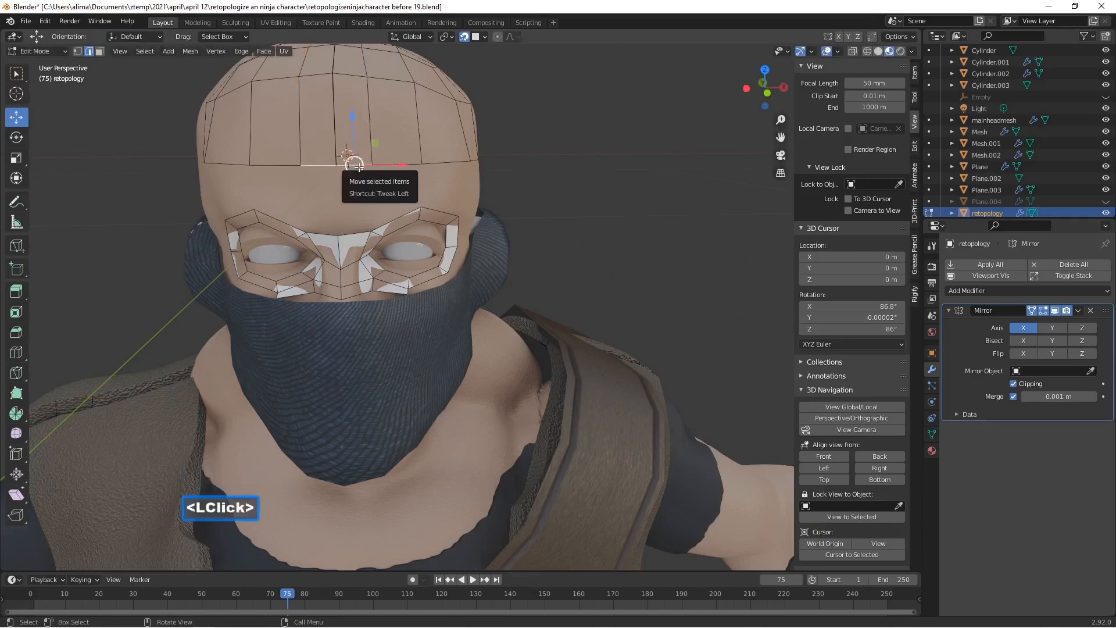
{"action": "left_click", "coordinate": [360, 234], "text": "shift"}
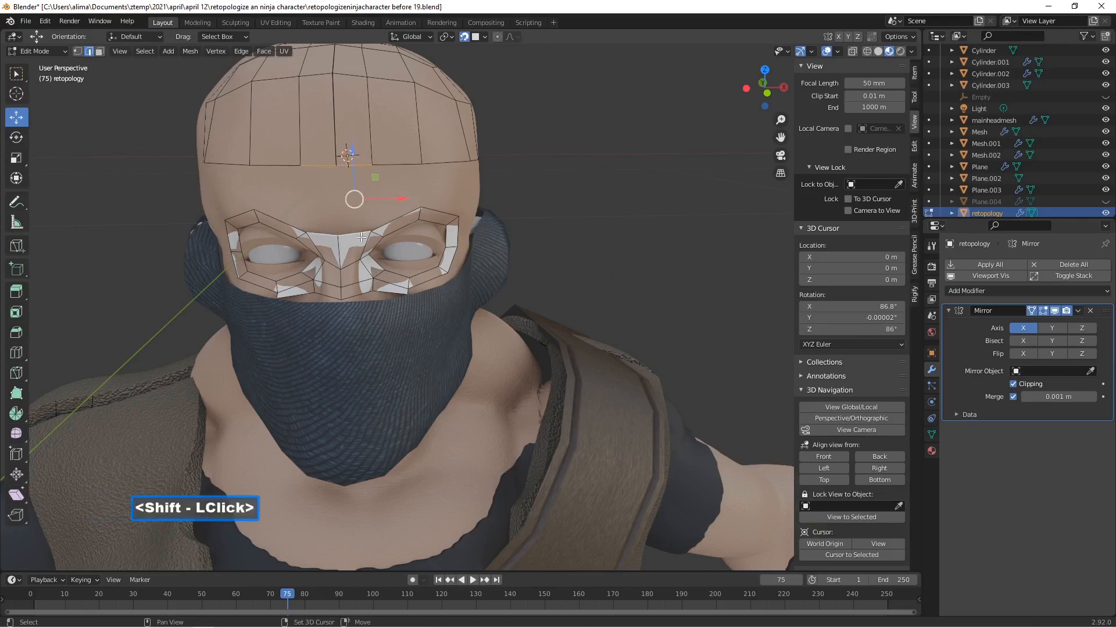
{"action": "key", "text": "f"}
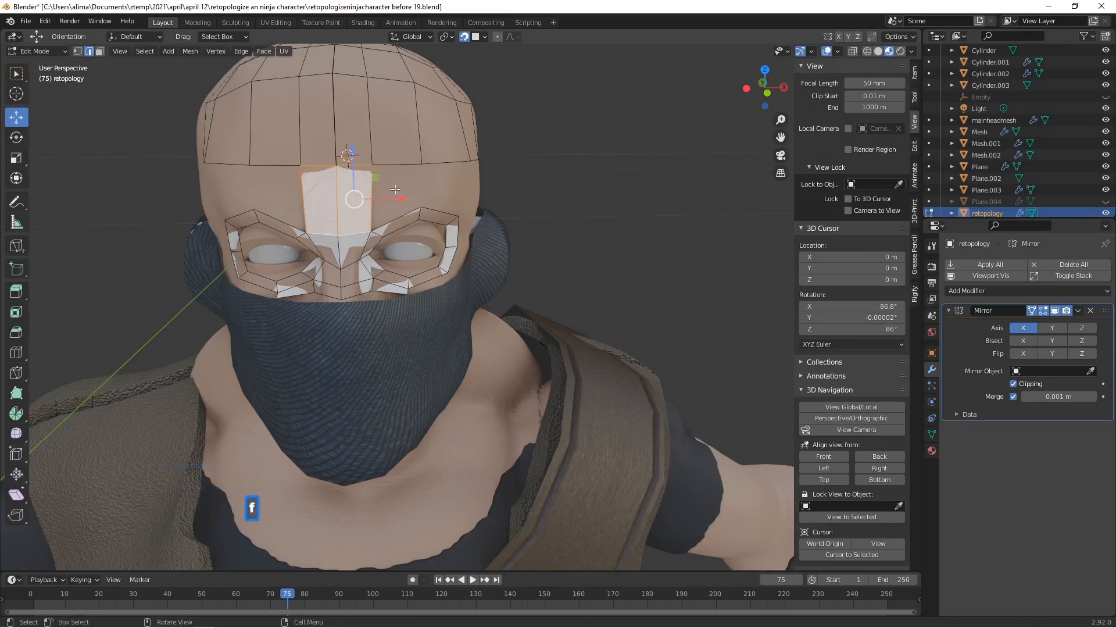
Fill the next forehead faces from the centre patch outward above the eye, and save an incremental version as retopologizeninjacharacter before 20.blend.
{"action": "middle_click_drag", "start_coordinate": [546, 207], "coordinate": [420, 192]}
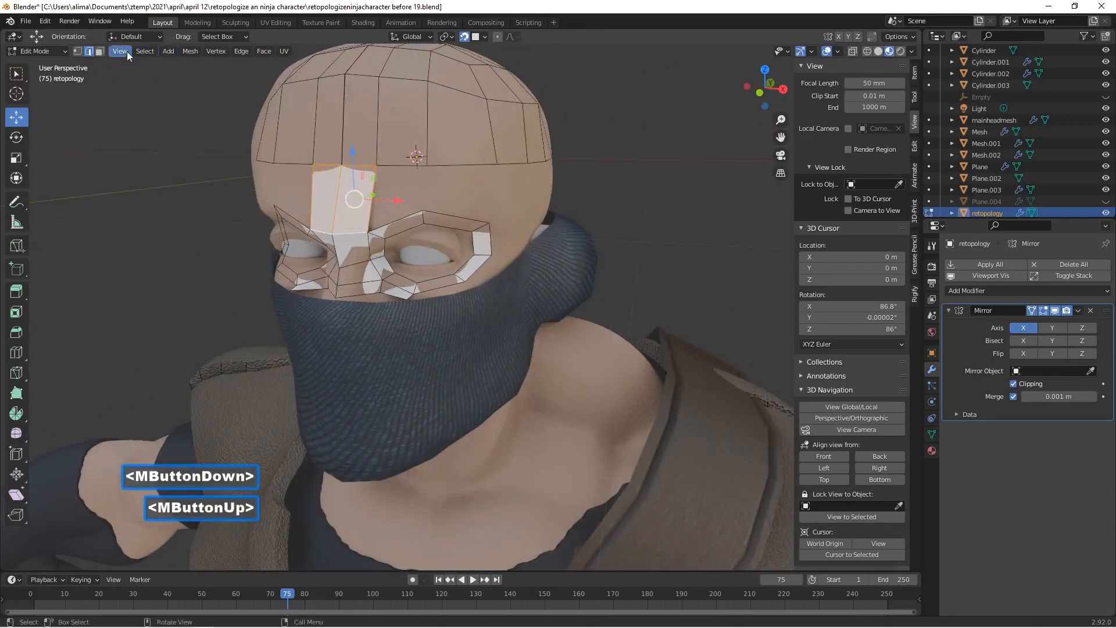
{"action": "left_click", "coordinate": [371, 212]}
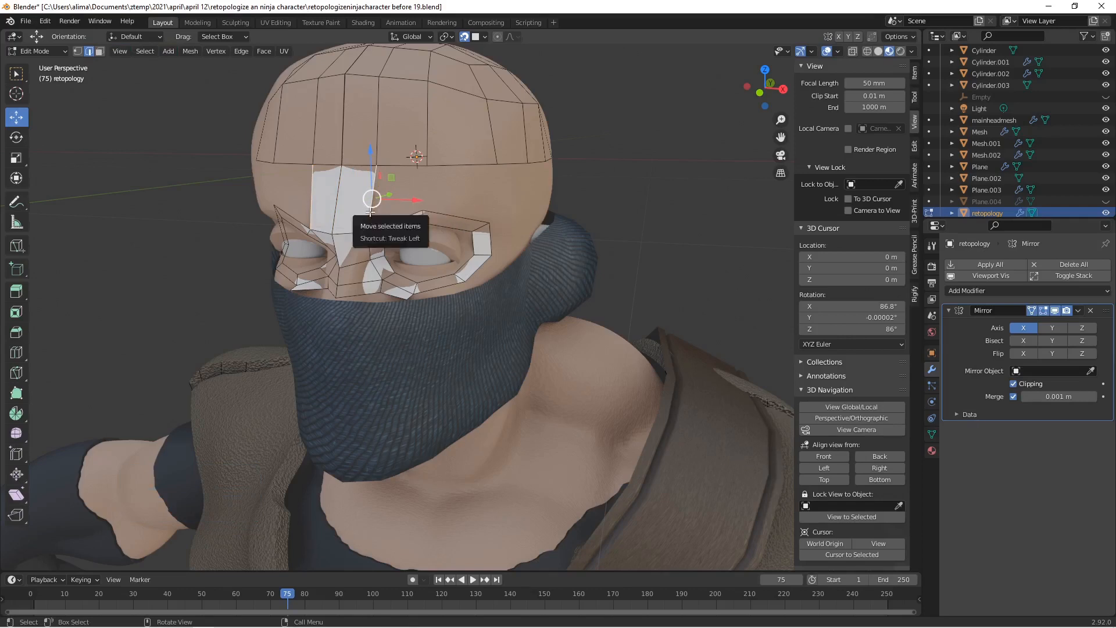
{"action": "key", "text": "f"}
{"action": "key", "text": "f"}
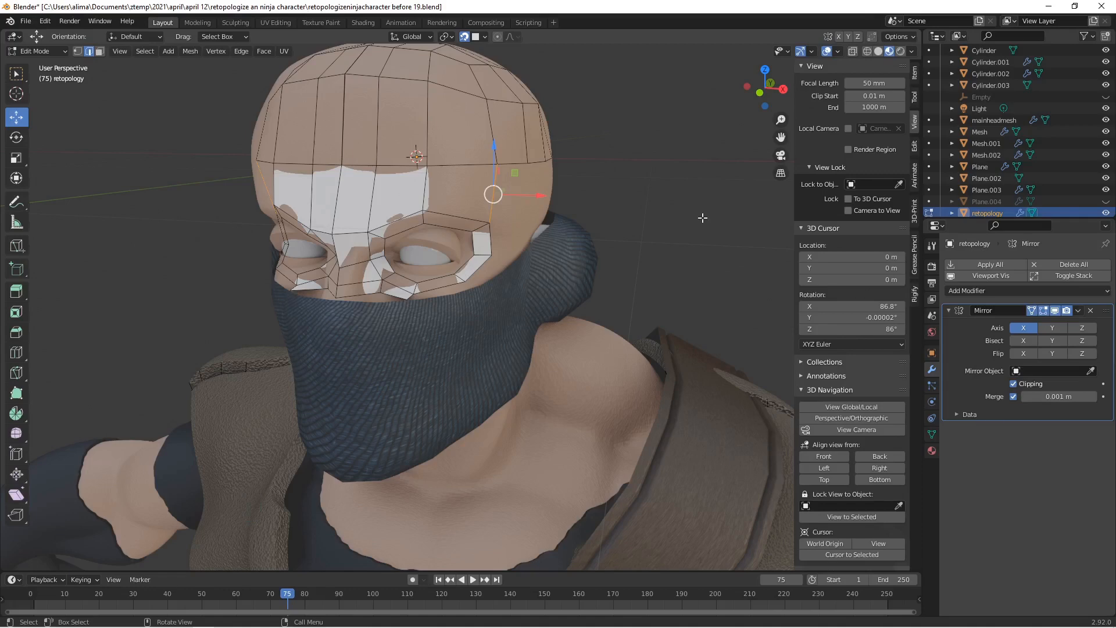
{"action": "key", "text": "ctrl+alt+s"}
{"action": "key", "text": "Pause"}
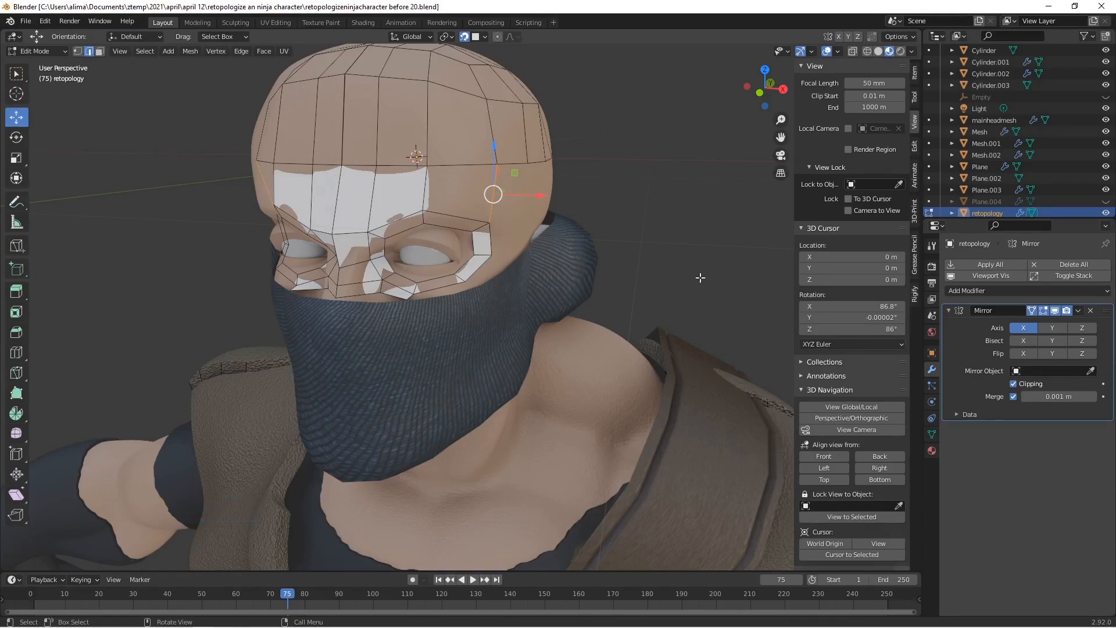
Extrude the outer eye-corner edge backward along the side of the head in three segments just above the mask.
{"action": "middle_click_drag", "start_coordinate": [708, 213], "coordinate": [563, 237]}
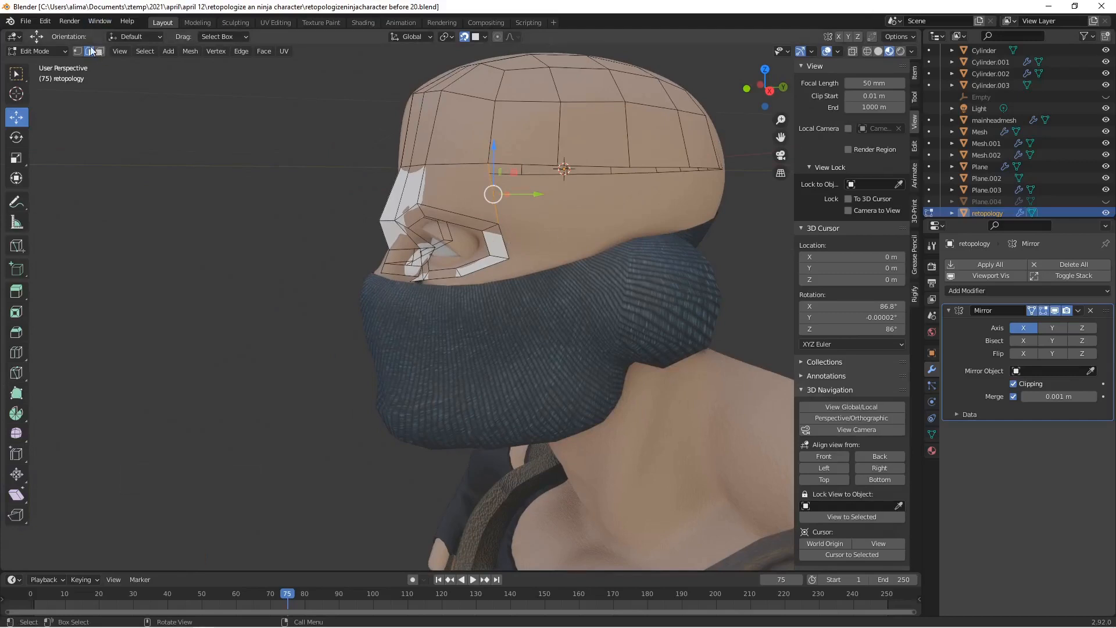
{"action": "left_click", "coordinate": [500, 233]}
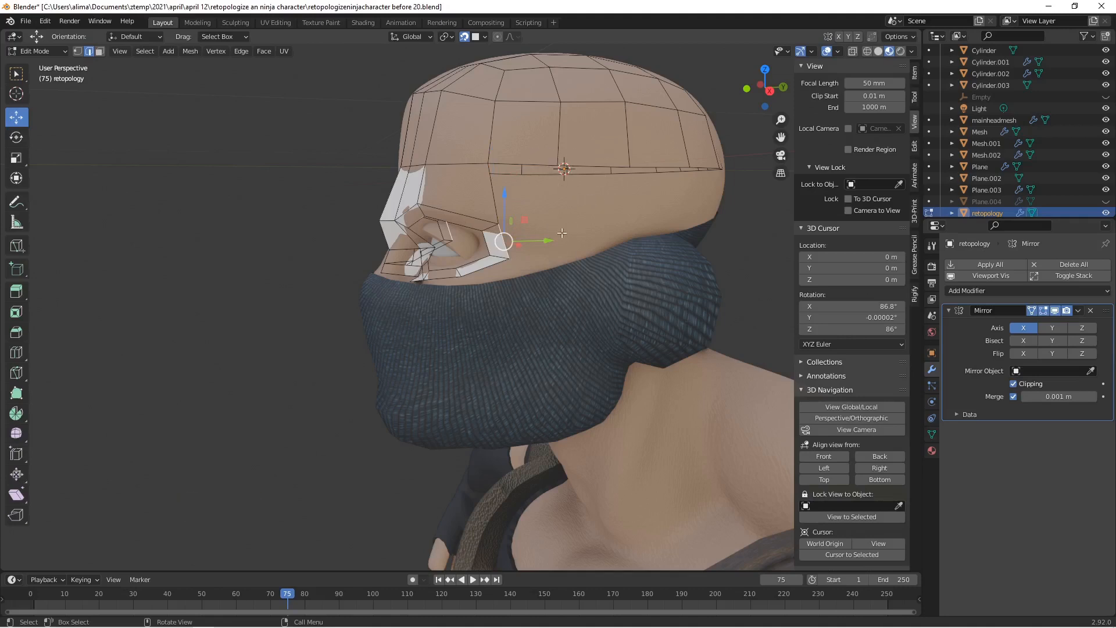
{"action": "key", "text": "ctrl"}
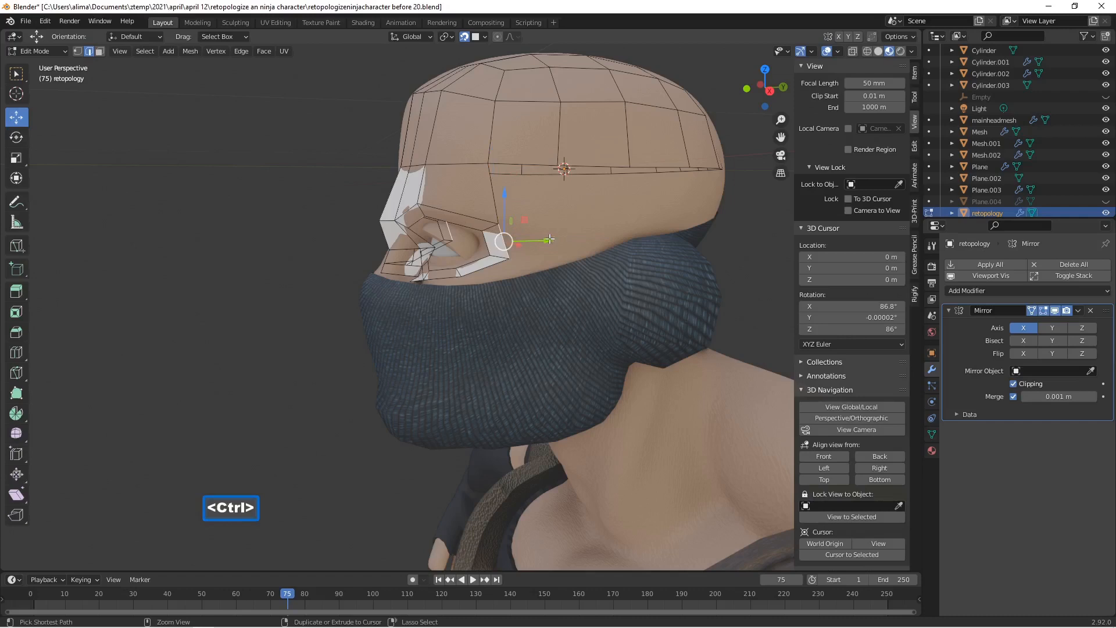
{"action": "right_click", "coordinate": [549, 237], "text": "ctrl"}
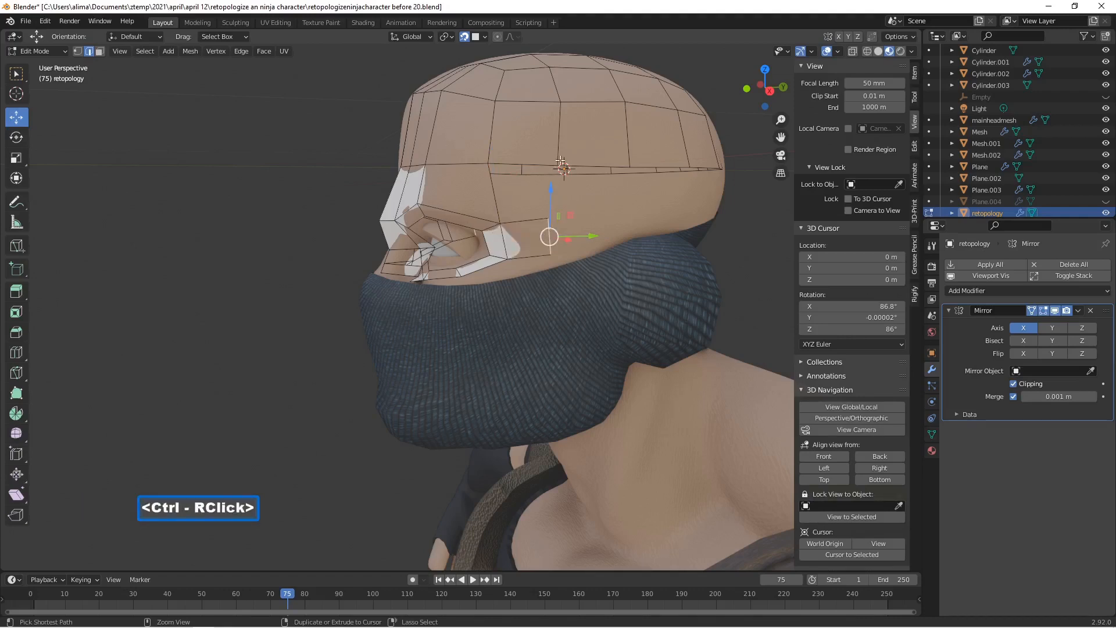
{"action": "right_click", "coordinate": [632, 226], "text": "ctrl"}
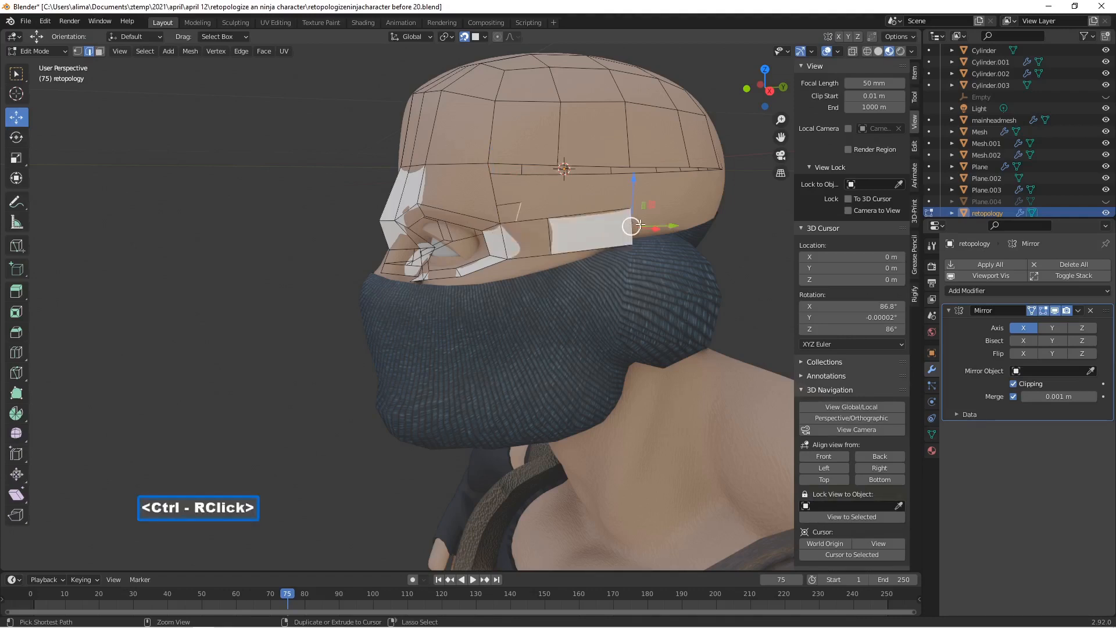
{"action": "right_click", "coordinate": [687, 212], "text": "ctrl"}
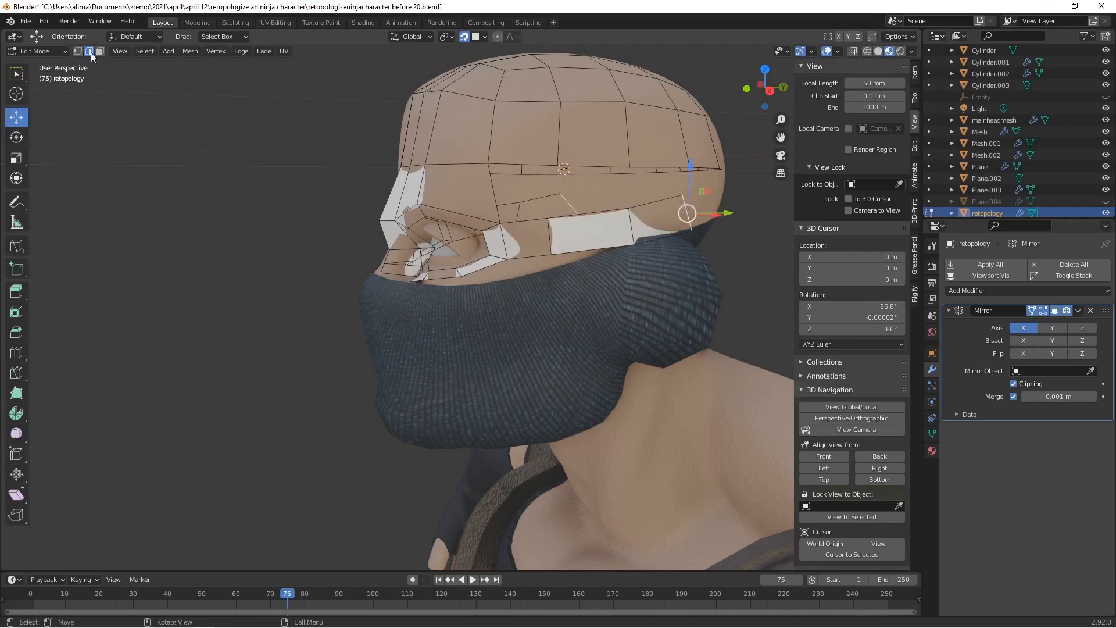
{"action": "left_click", "coordinate": [61, 51]}
{"action": "left_click", "coordinate": [61, 62]}
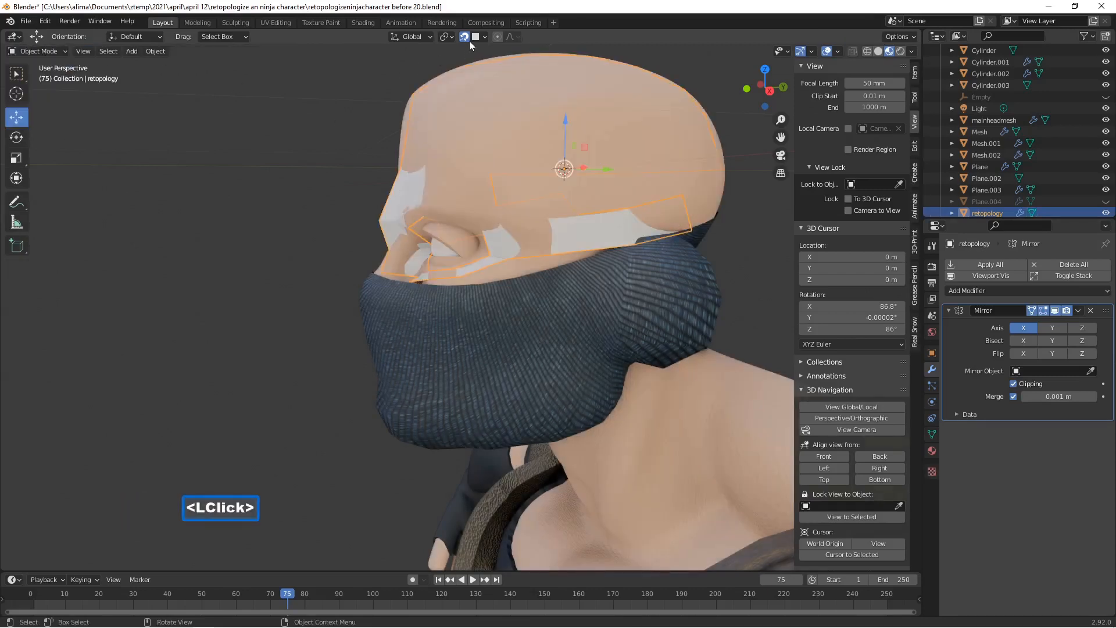
{"action": "left_click", "coordinate": [51, 51]}
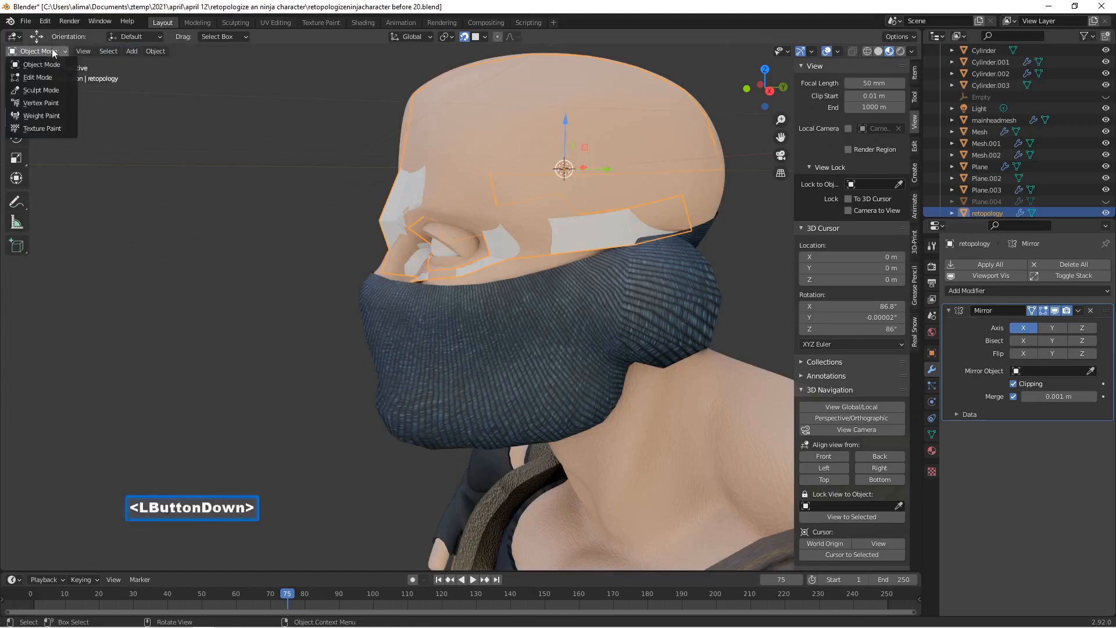
{"action": "left_click", "coordinate": [54, 72]}
{"action": "middle_click_drag", "start_coordinate": [622, 253], "coordinate": [460, 279]}
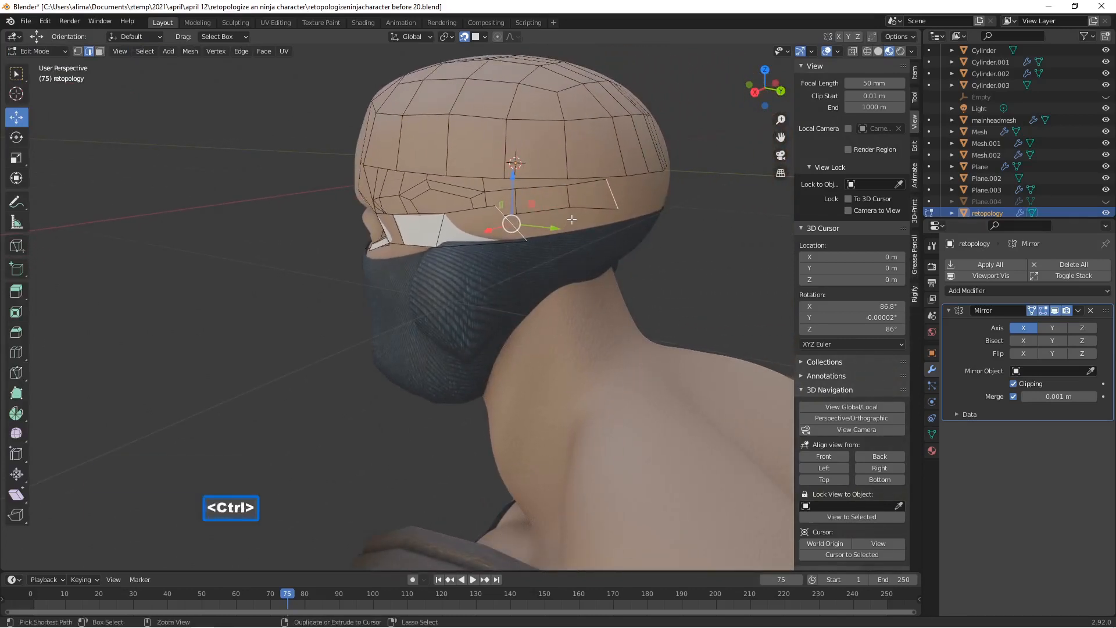
{"action": "middle_click_drag", "start_coordinate": [555, 222], "coordinate": [497, 219]}
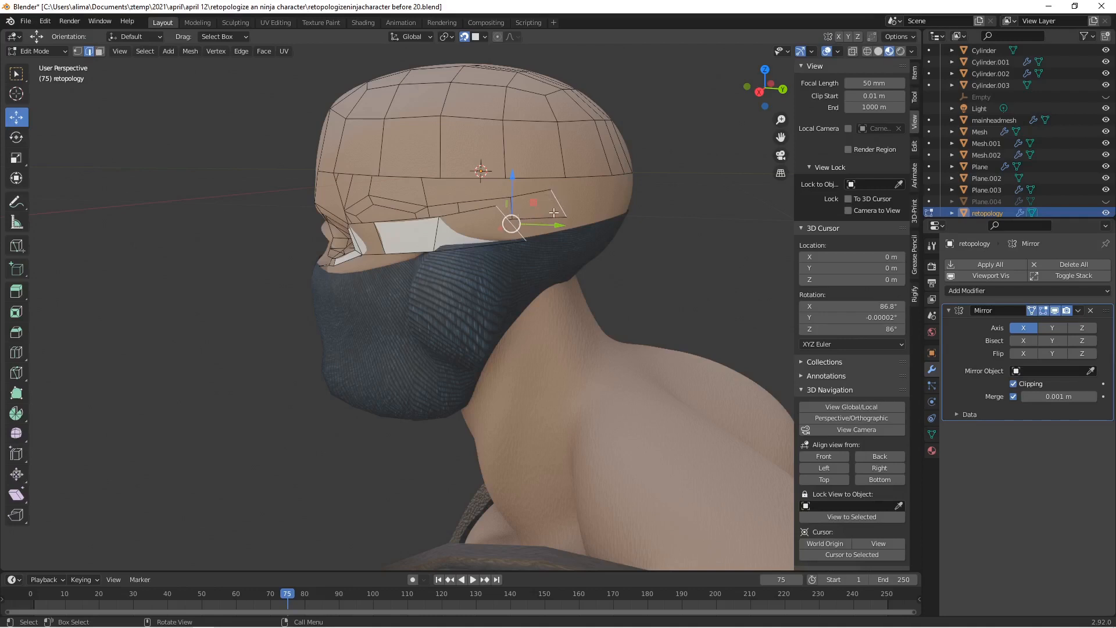
Enable Backface Culling in the snapping options from Object Mode, return to Edit Mode, and save an incremental version as retopologizeninjacharacter before 21.blend.
{"action": "left_click", "coordinate": [54, 51]}
{"action": "left_click", "coordinate": [61, 65]}
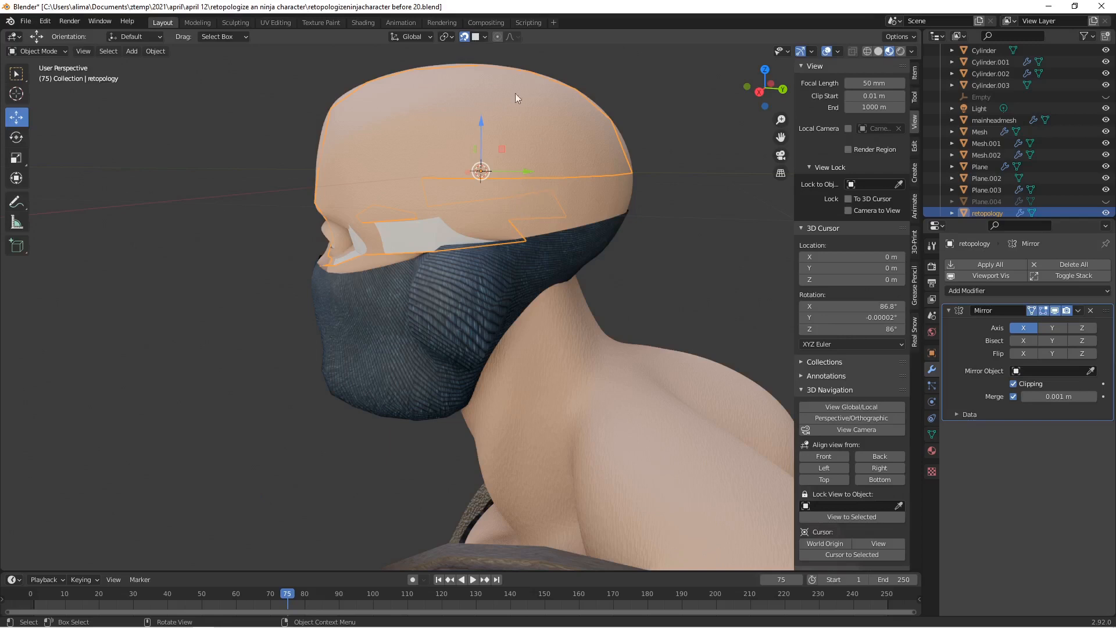
{"action": "left_click", "coordinate": [485, 37]}
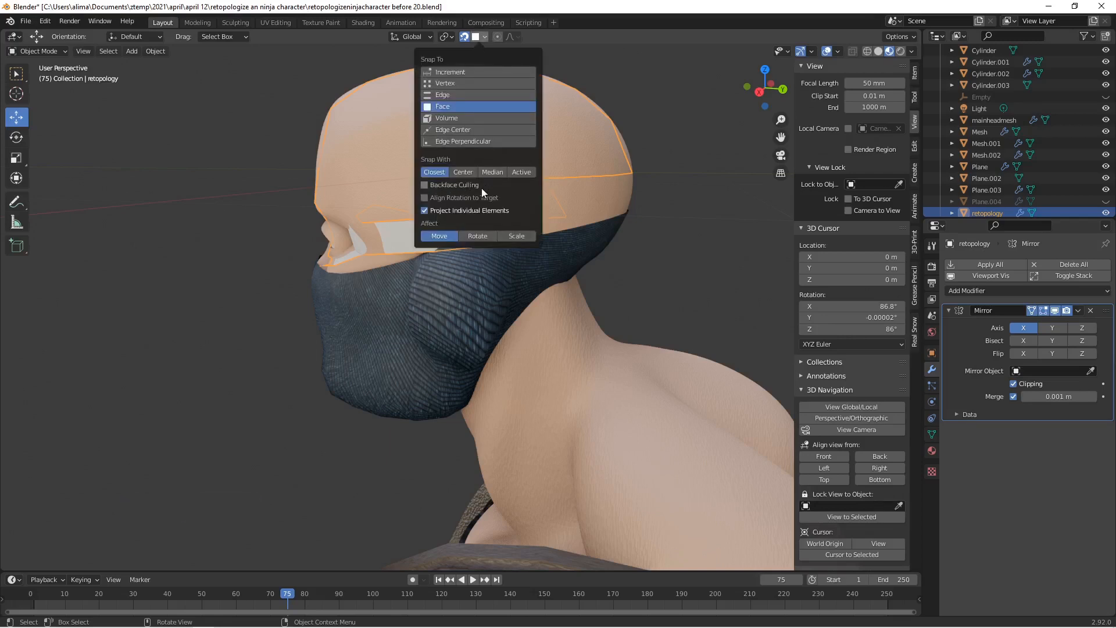
{"action": "left_click", "coordinate": [425, 186]}
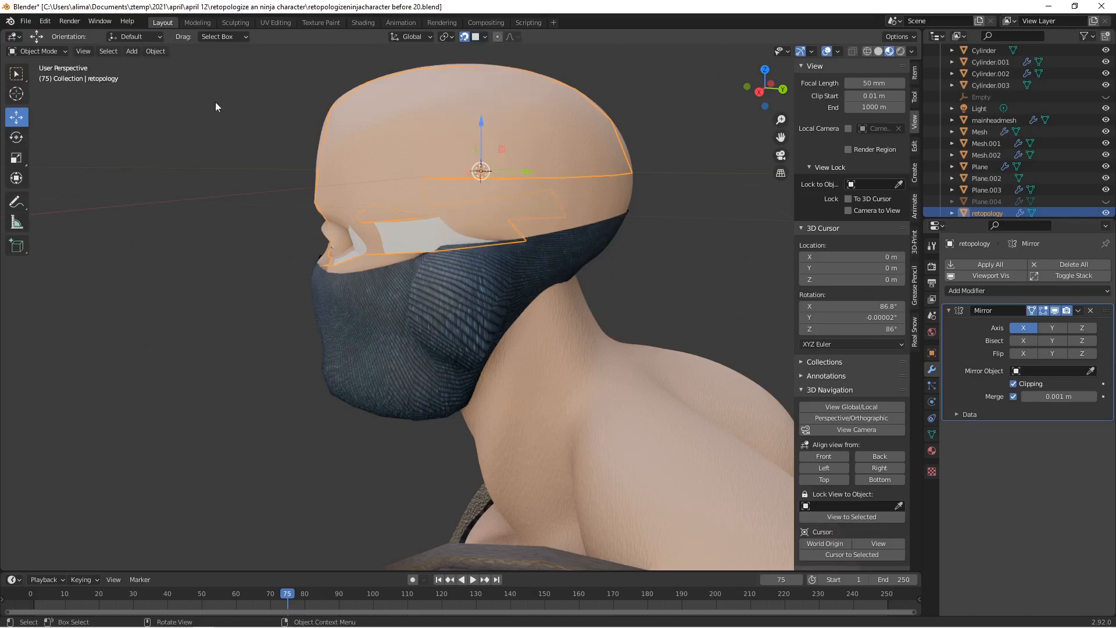
{"action": "left_click", "coordinate": [63, 50]}
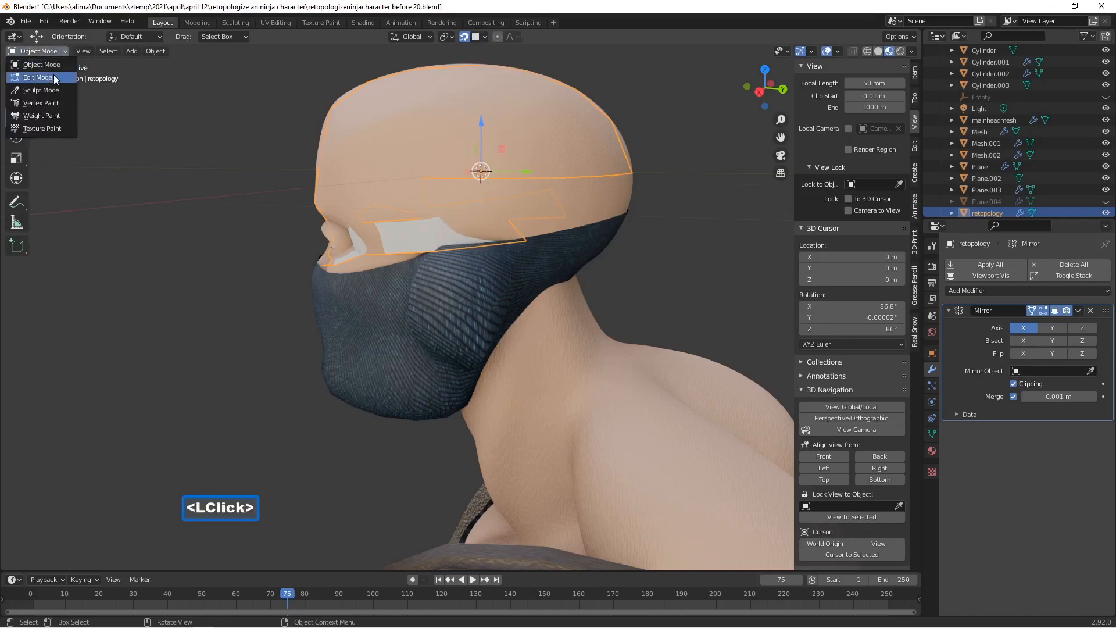
{"action": "left_click", "coordinate": [54, 74]}
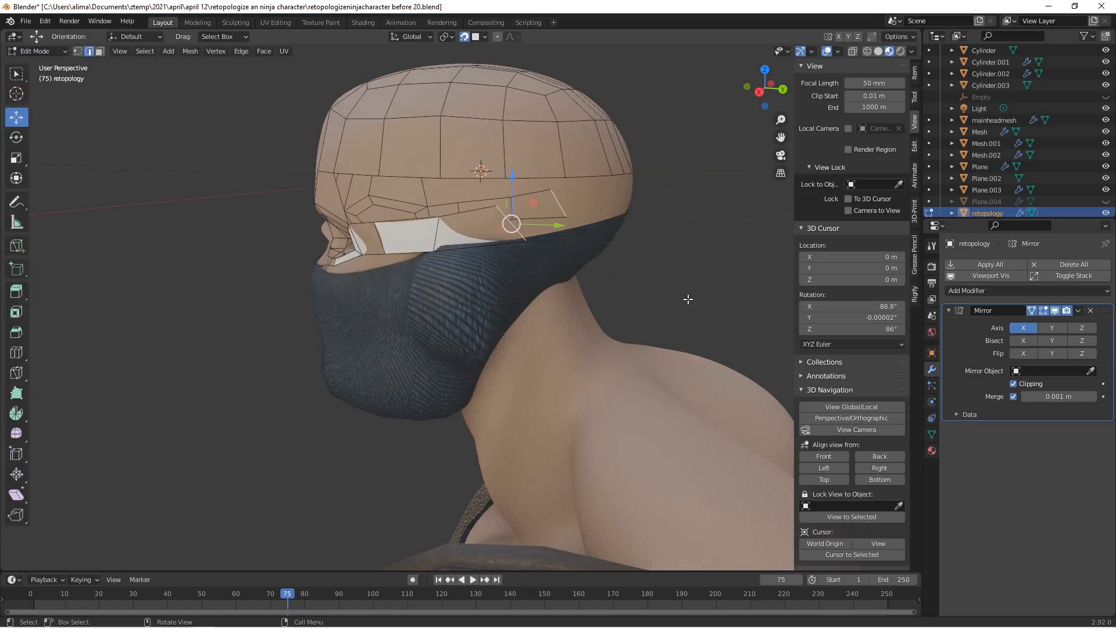
{"action": "key", "text": "Pause"}
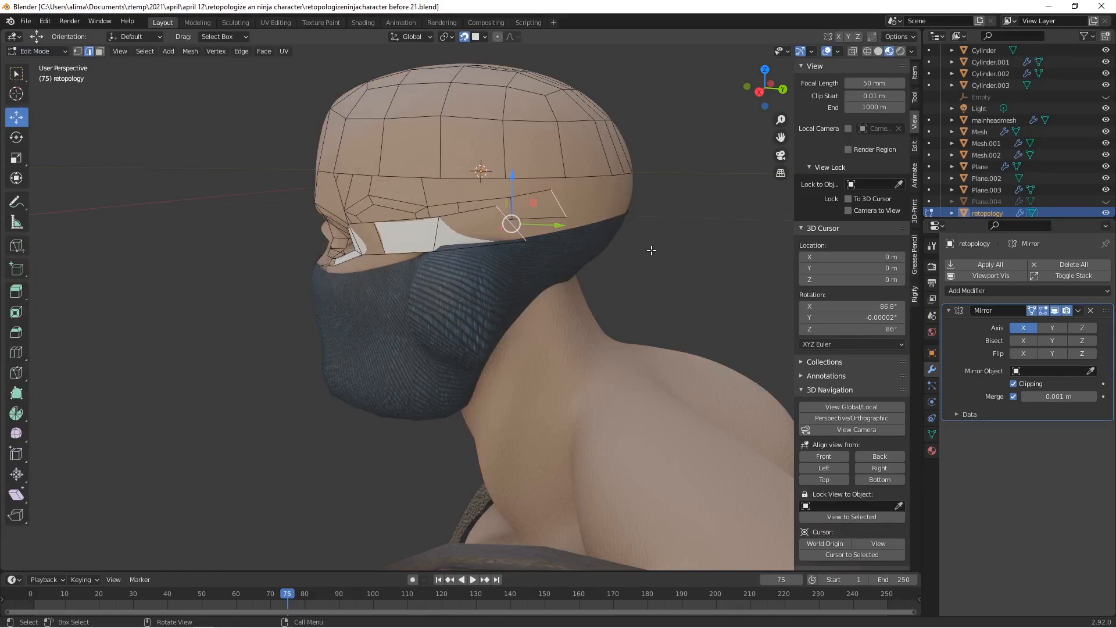
Extrude the side strip one more segment toward the back of the head, scale its end edge, and lower it about 0.044 m along Z.
{"action": "key", "text": "ctrl"}
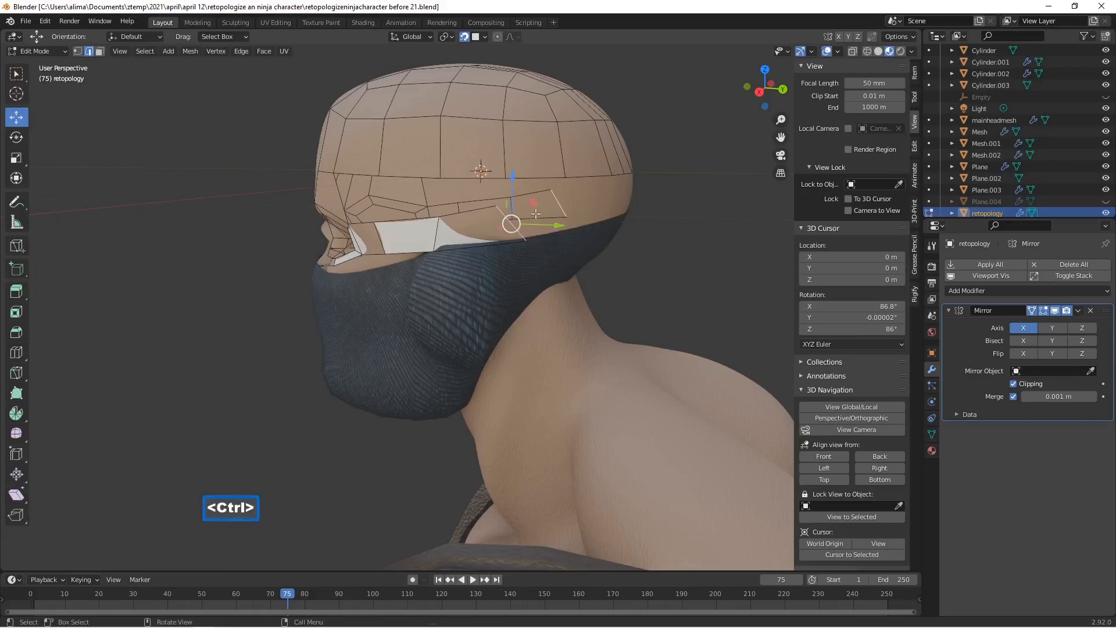
{"action": "right_click", "coordinate": [557, 208], "text": "ctrl"}
{"action": "middle_click_drag", "start_coordinate": [557, 209], "coordinate": [545, 207]}
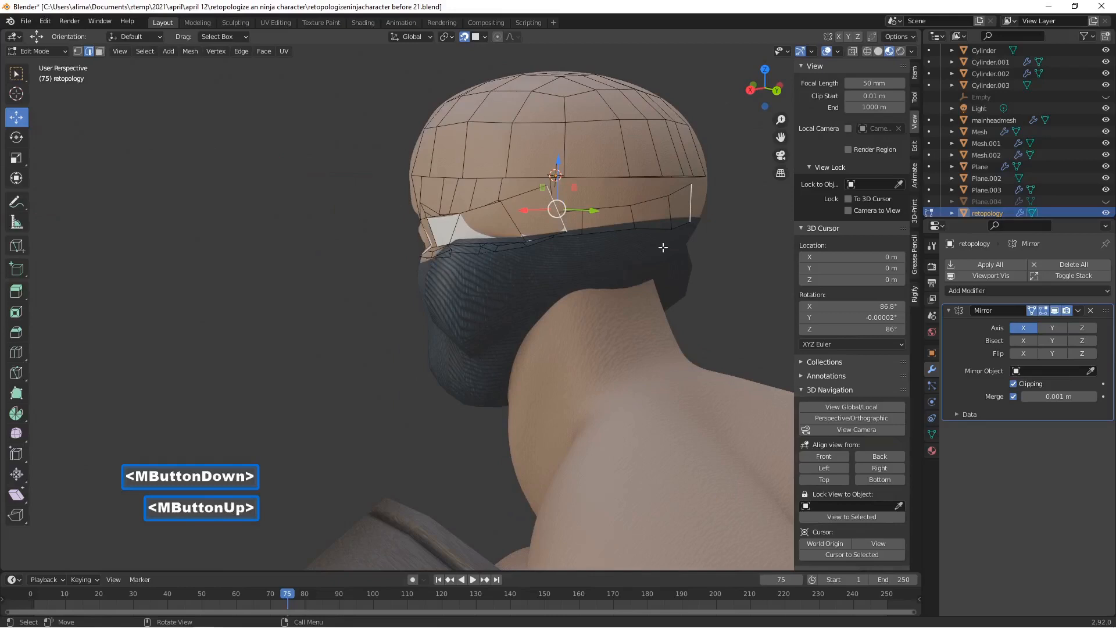
{"action": "key", "text": "s"}
{"action": "left_click", "coordinate": [618, 242]}
{"action": "left_click_drag", "start_coordinate": [558, 171], "coordinate": [558, 184]}
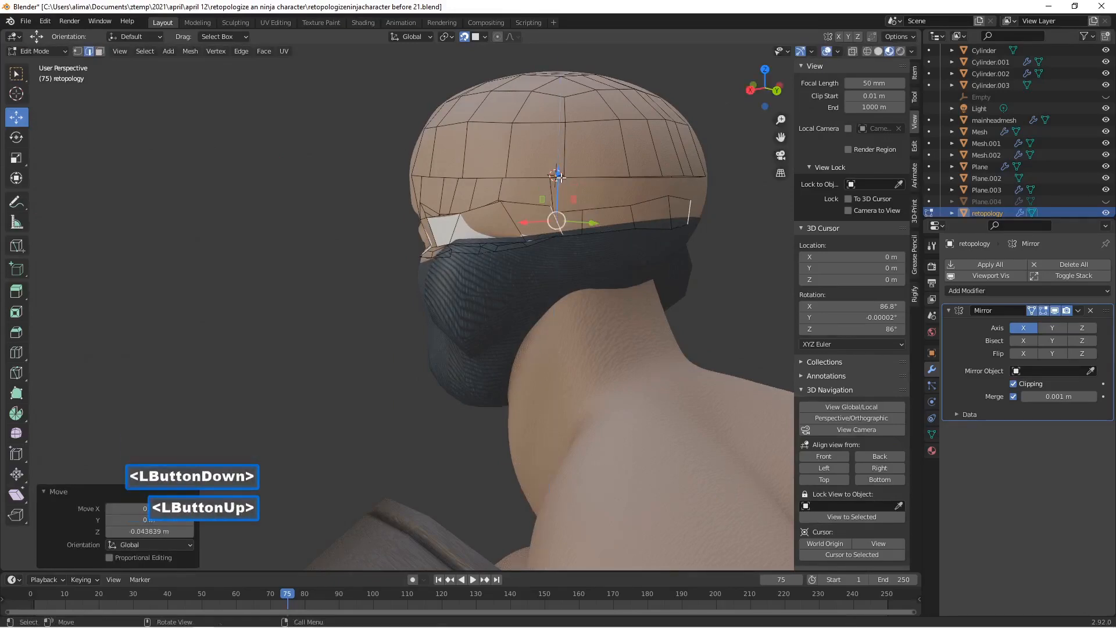
Extrude three more segments around the back of the head, and move the last edge about -0.065 m along X to the centre line.
{"action": "right_click", "coordinate": [629, 211], "text": "ctrl"}
{"action": "middle_click_drag", "start_coordinate": [628, 212], "coordinate": [629, 212]}
{"action": "right_click", "coordinate": [660, 212], "text": "ctrl"}
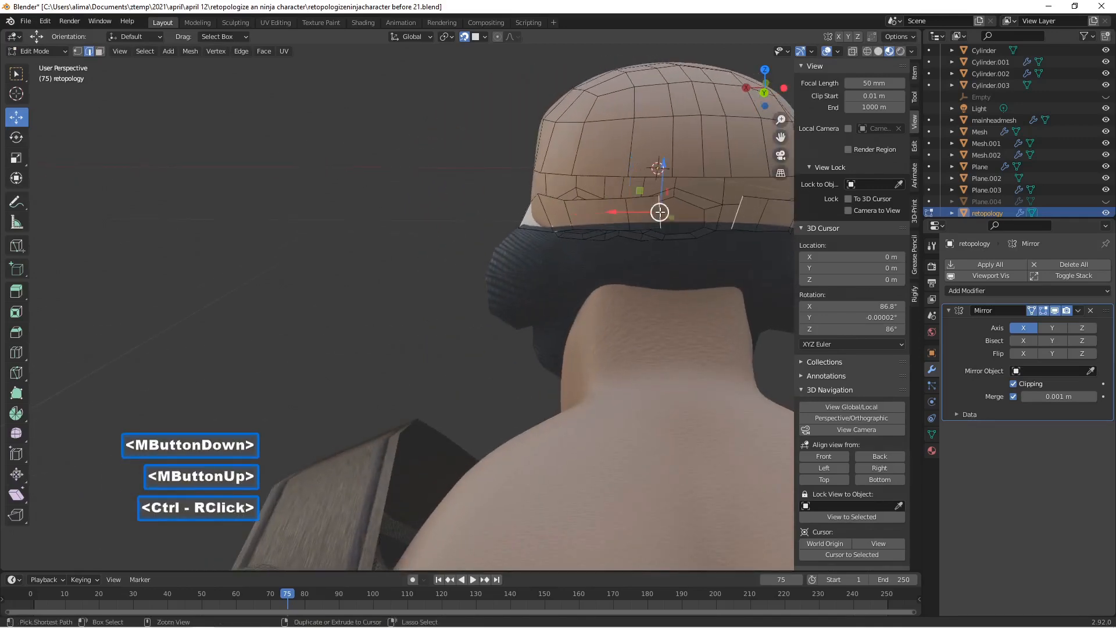
{"action": "right_click", "coordinate": [695, 211], "text": "ctrl"}
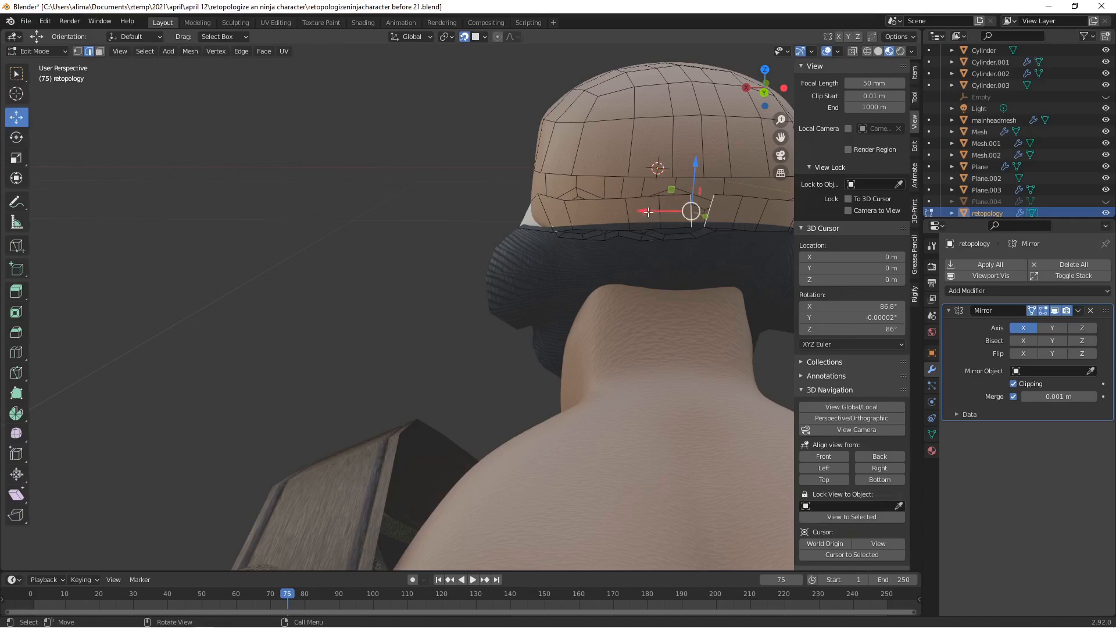
{"action": "left_click_drag", "start_coordinate": [649, 211], "coordinate": [669, 213]}
Switch to solid shading and fill the gap between the dome's lower edge and the side strip, starting at the temple.
{"action": "middle_click_drag", "start_coordinate": [669, 213], "coordinate": [535, 215]}
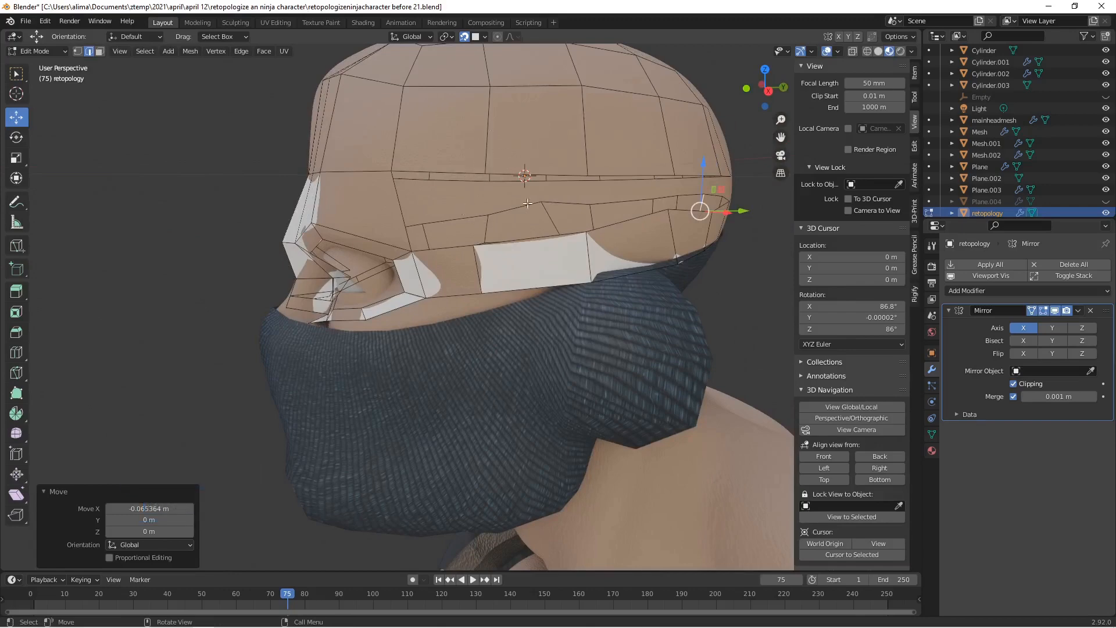
{"action": "left_click", "coordinate": [877, 54]}
{"action": "mouse_move", "coordinate": [597, 202]}
{"action": "middle_mouse_down"}
{"action": "mouse_move", "coordinate": [589, 188]}
{"action": "mouse_move", "coordinate": [609, 197]}
{"action": "middle_mouse_up"}
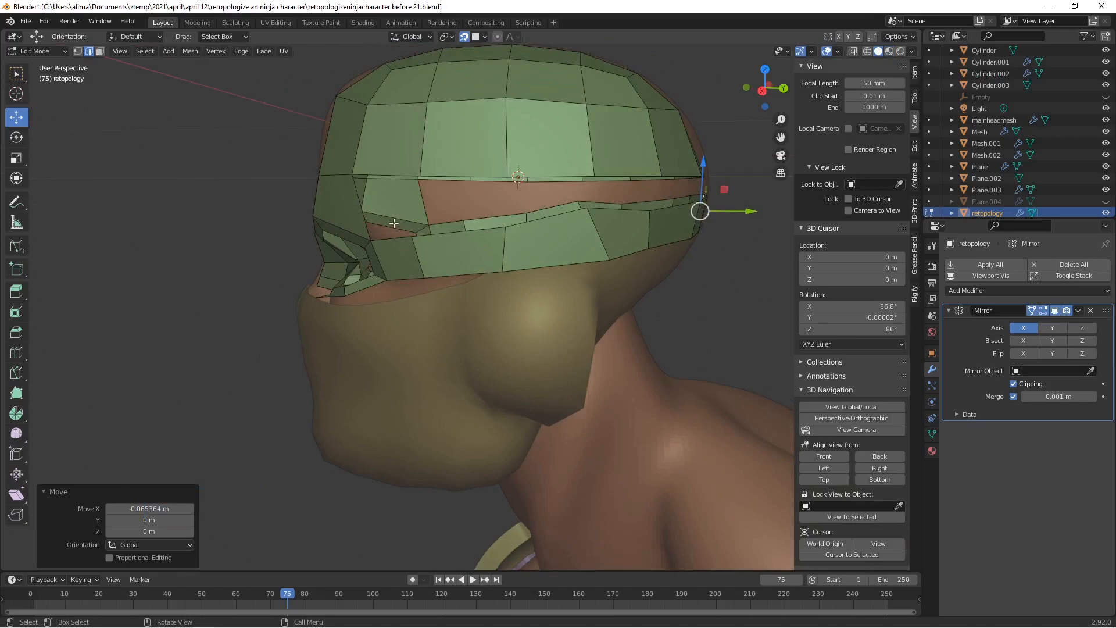
{"action": "left_click", "coordinate": [371, 220]}
{"action": "left_click", "coordinate": [372, 219]}
{"action": "left_click", "coordinate": [373, 217]}
{"action": "key", "text": "f"}
{"action": "key", "text": "f"}
{"action": "key", "text": "f"}
{"action": "key", "text": "f"}
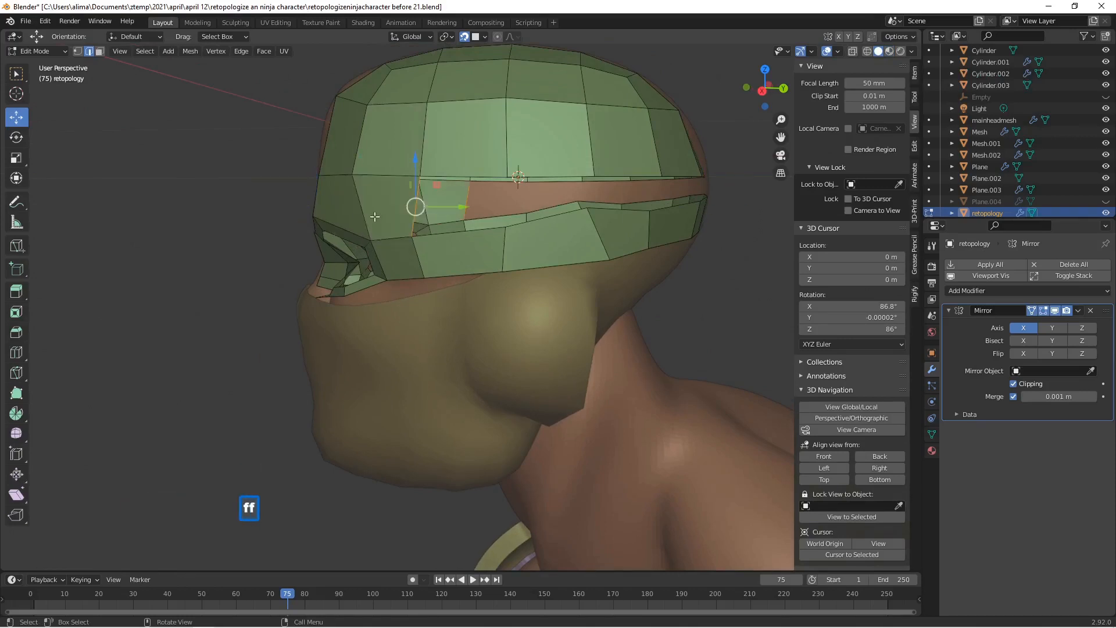
Fill the remaining faces between the dome and the strip around the back of the head, and clear the selection.
{"action": "middle_click_drag", "start_coordinate": [490, 215], "coordinate": [454, 218]}
{"action": "scroll", "coordinate": [454, 218], "scroll_direction": "down", "scroll_amount": 1}
{"action": "key", "text": "f"}
{"action": "middle_click_drag", "start_coordinate": [615, 244], "coordinate": [500, 285], "text": "shift"}
{"action": "key", "text": "f"}
{"action": "key", "text": "f"}
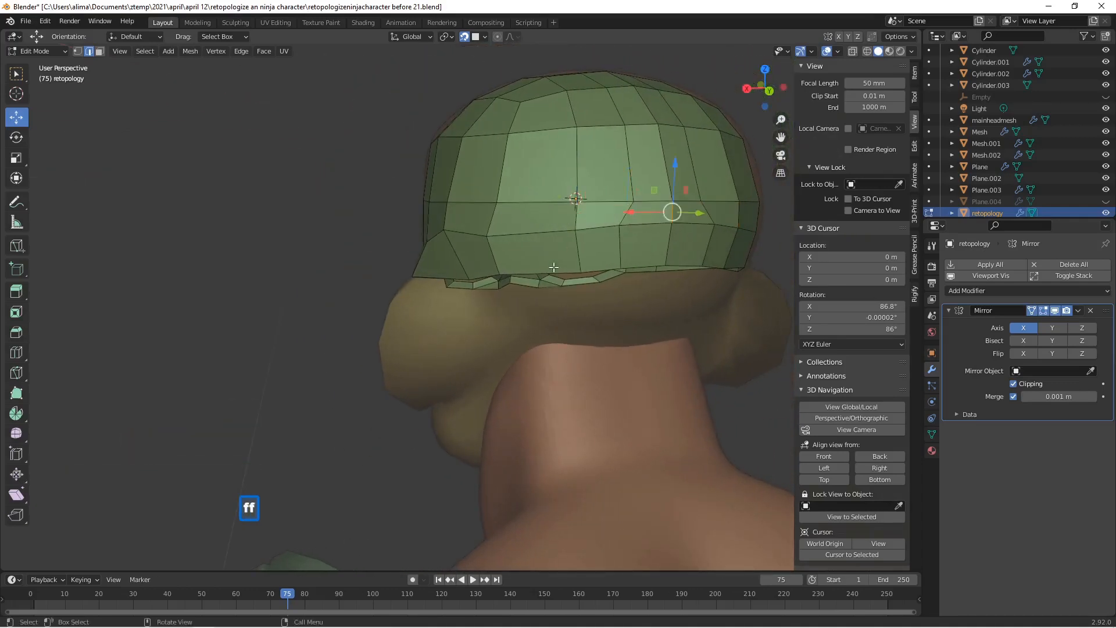
{"action": "middle_click_drag", "start_coordinate": [384, 221], "coordinate": [479, 217]}
{"action": "scroll", "coordinate": [524, 271], "scroll_direction": "down", "scroll_amount": 6}
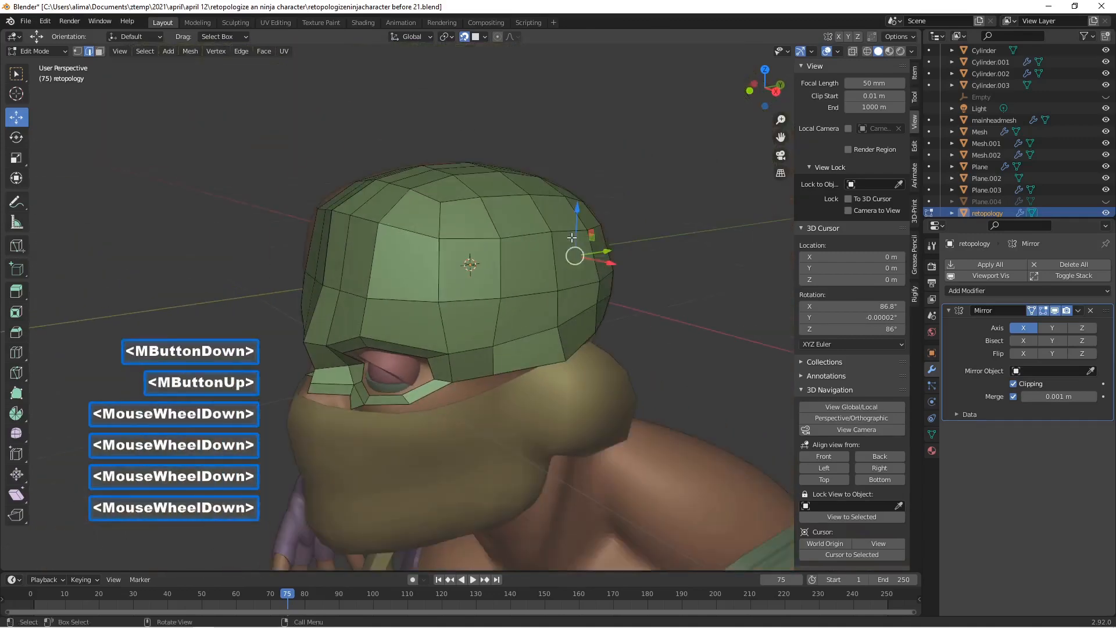
{"action": "middle_click_drag", "start_coordinate": [525, 271], "coordinate": [653, 331]}
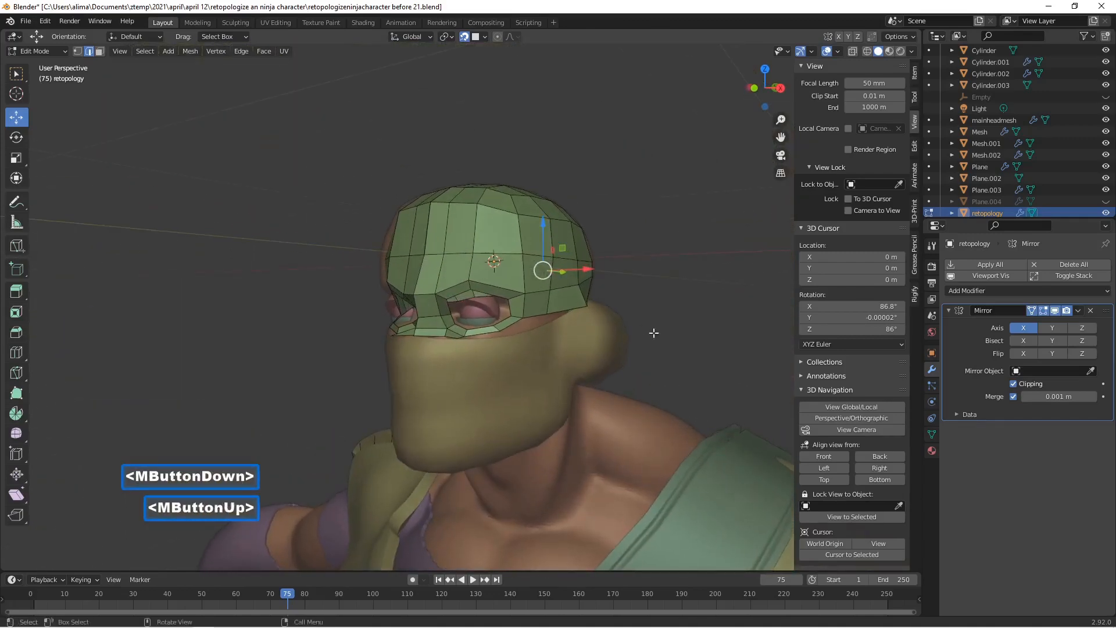
{"action": "left_click", "coordinate": [671, 333]}
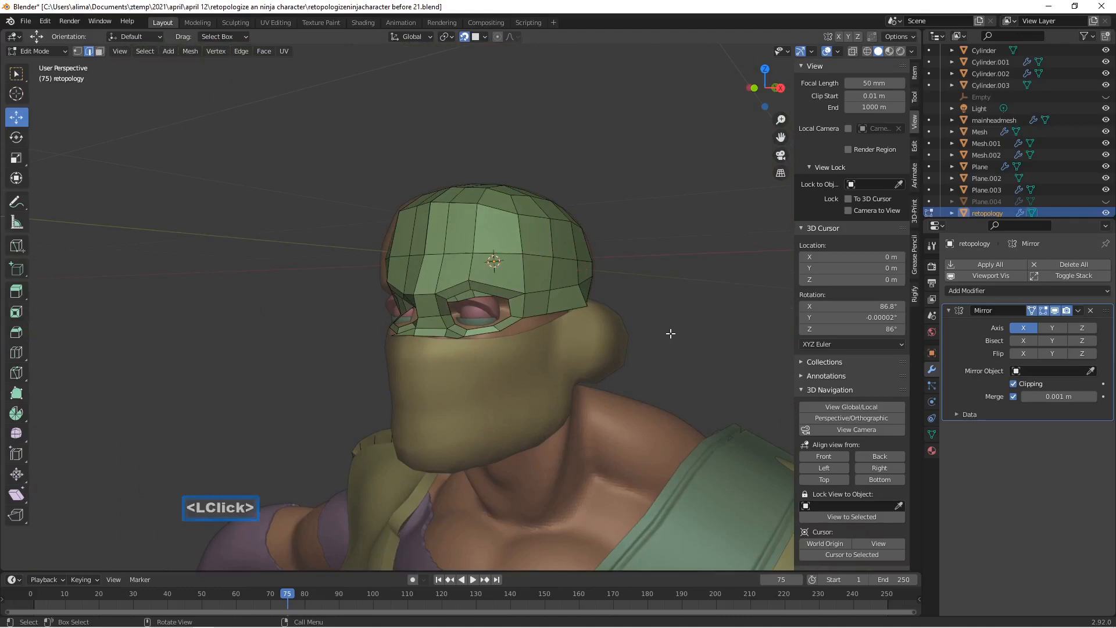
{"action": "key", "text": "Pause"}
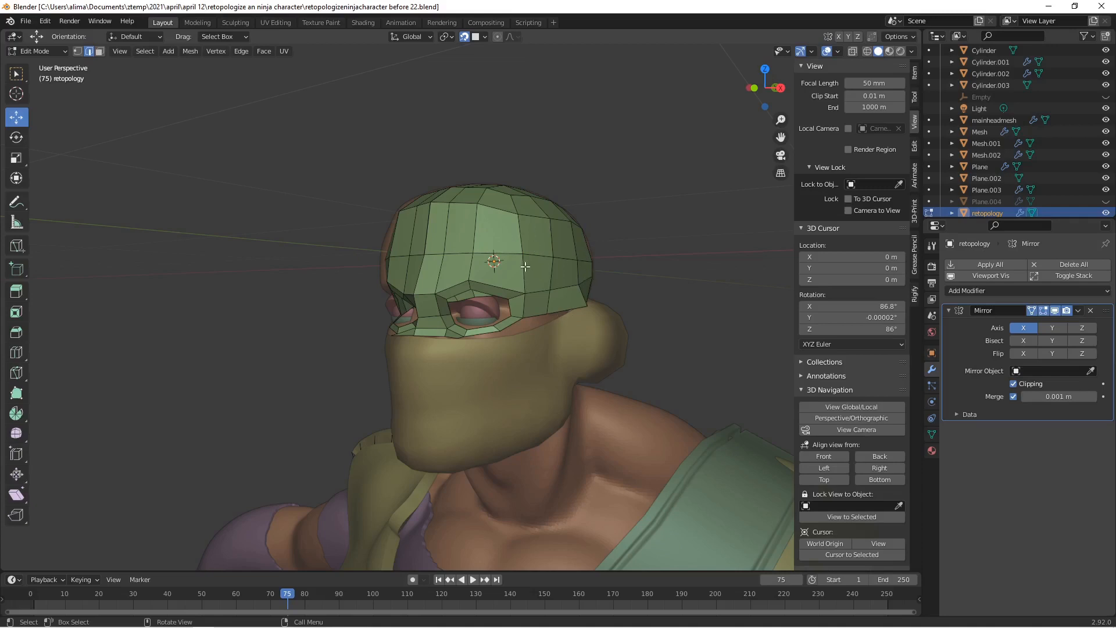
{"action": "mouse_move", "coordinate": [531, 268]}
{"action": "middle_mouse_down"}
{"action": "mouse_move", "coordinate": [551, 263]}
{"action": "mouse_move", "coordinate": [510, 263]}
{"action": "middle_mouse_up"}
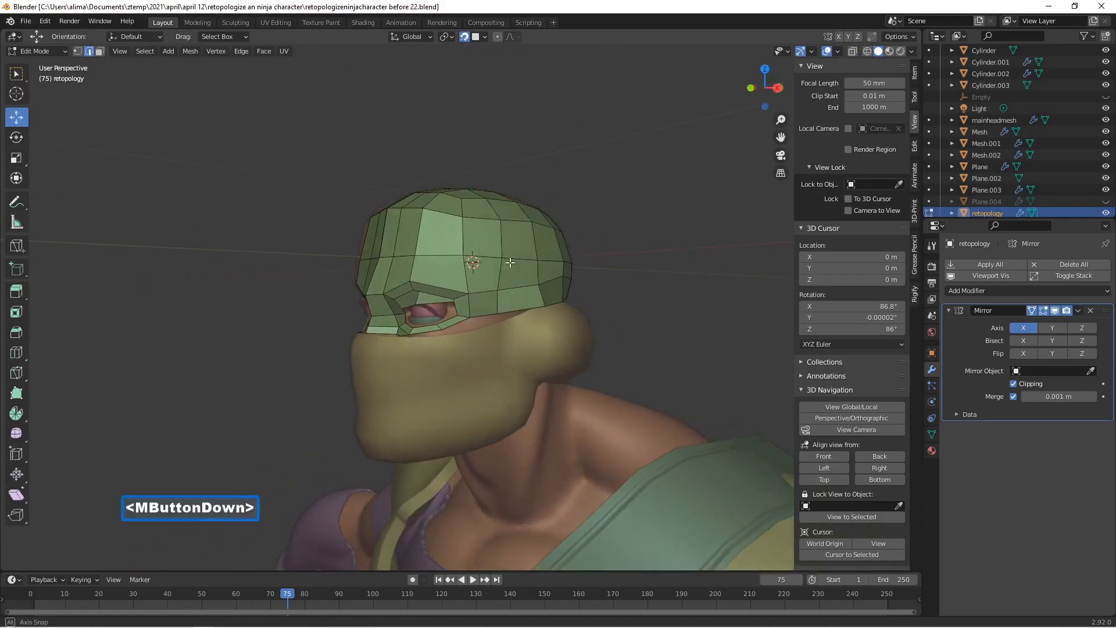
{"action": "mouse_move", "coordinate": [509, 263]}
{"action": "middle_mouse_down"}
{"action": "mouse_move", "coordinate": [556, 264]}
{"action": "mouse_move", "coordinate": [528, 263]}
{"action": "middle_mouse_up"}
{"action": "middle_click_drag", "start_coordinate": [535, 261], "coordinate": [555, 287]}
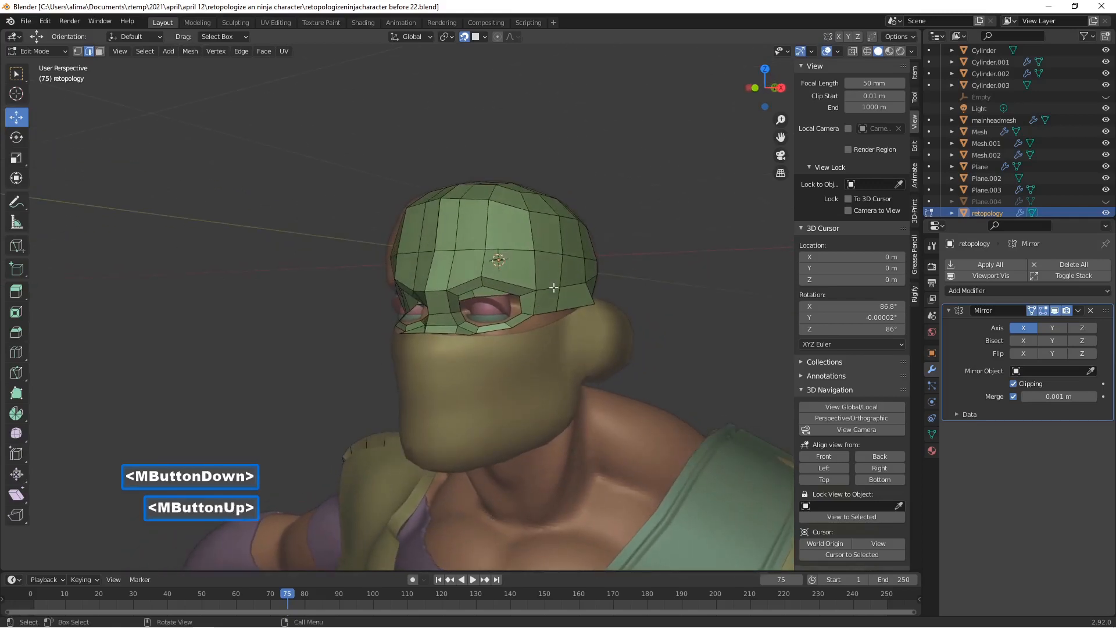
Move the lower vertex beneath the inner part of the eye about 0.042 m along X.
{"action": "scroll", "coordinate": [561, 307], "scroll_direction": "up", "scroll_amount": 4}
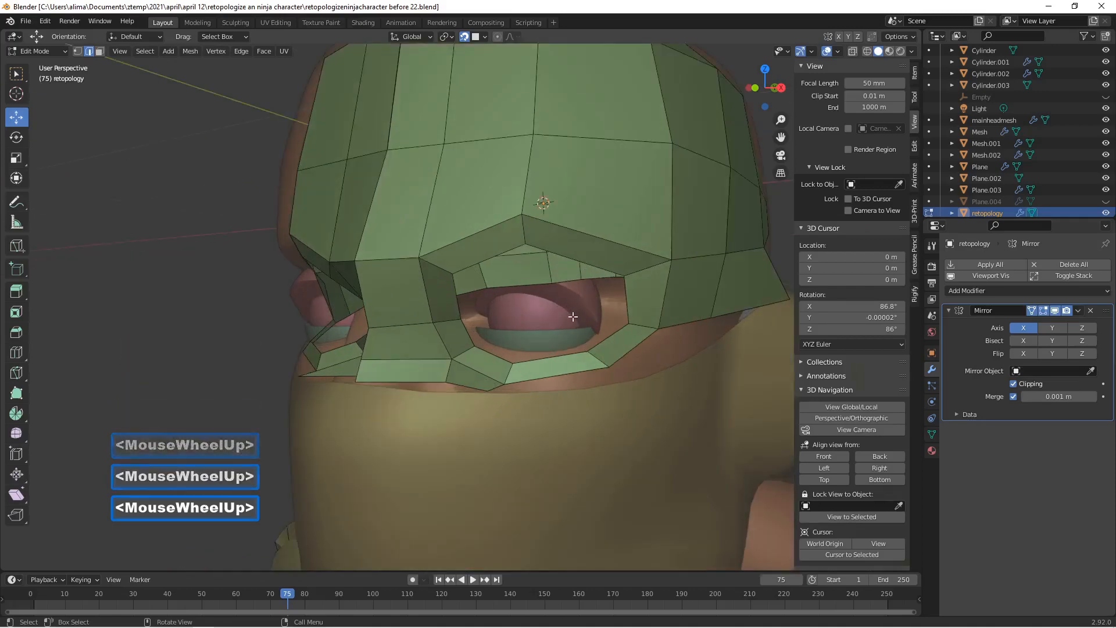
{"action": "middle_click_drag", "start_coordinate": [593, 322], "coordinate": [471, 174], "text": "shift"}
{"action": "left_click", "coordinate": [78, 51]}
{"action": "left_click", "coordinate": [401, 365]}
{"action": "left_click_drag", "start_coordinate": [401, 365], "coordinate": [456, 377]}
Extrude a chain of three vertices from the one beneath the eye, following the mask's upper edge toward the ear.
{"action": "middle_click_drag", "start_coordinate": [507, 366], "coordinate": [407, 327], "text": "shift"}
{"action": "key", "text": "ctrl"}
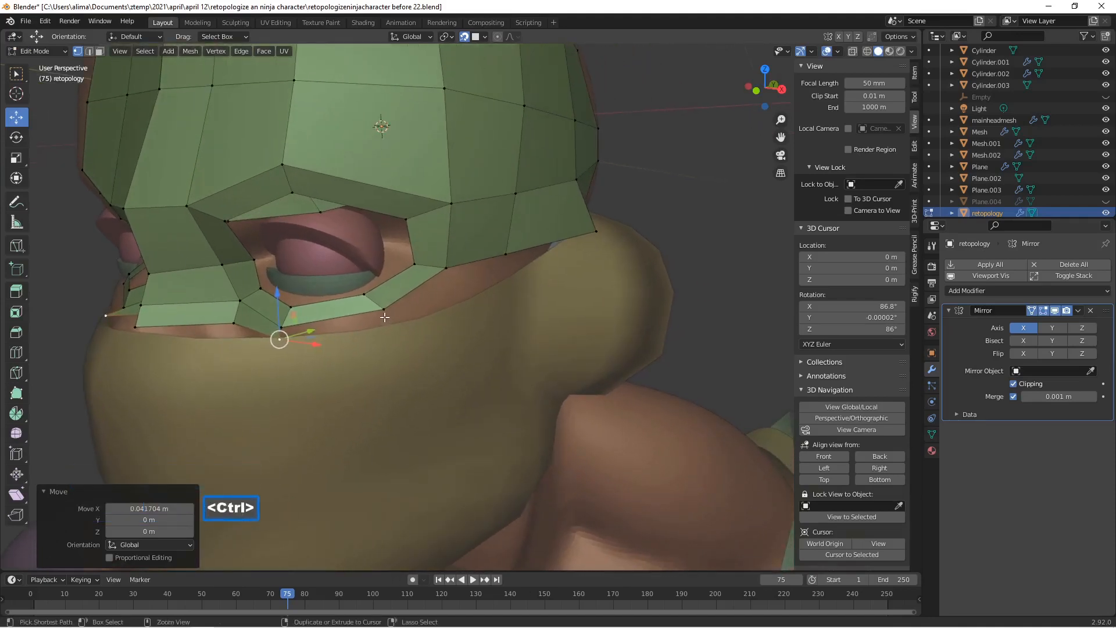
{"action": "right_click", "coordinate": [390, 322], "text": "ctrl"}
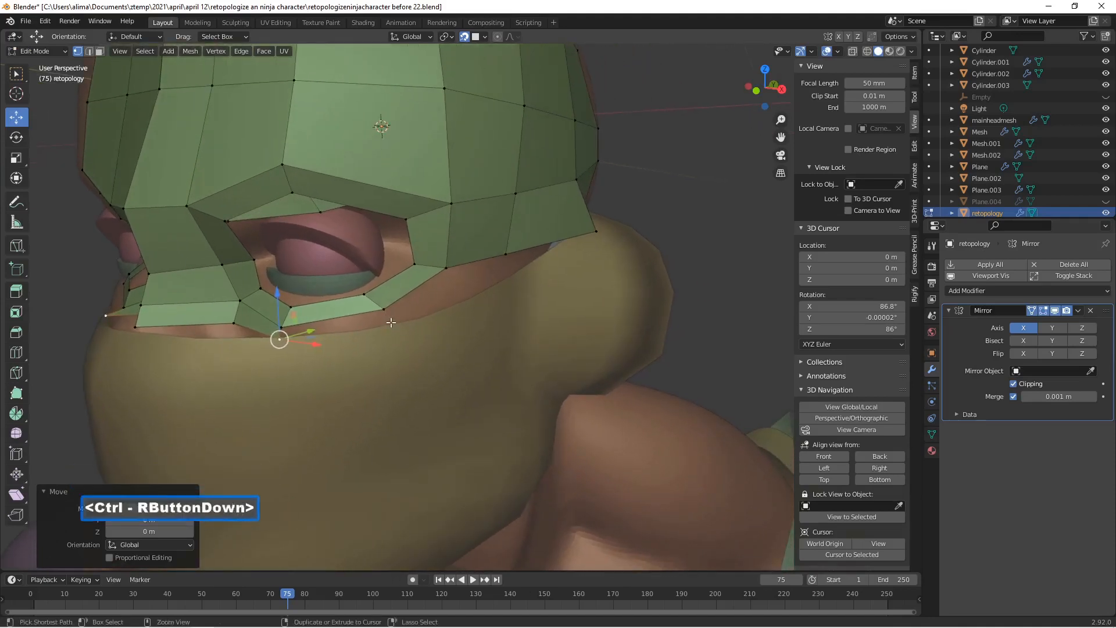
{"action": "right_click", "coordinate": [454, 302], "text": "ctrl"}
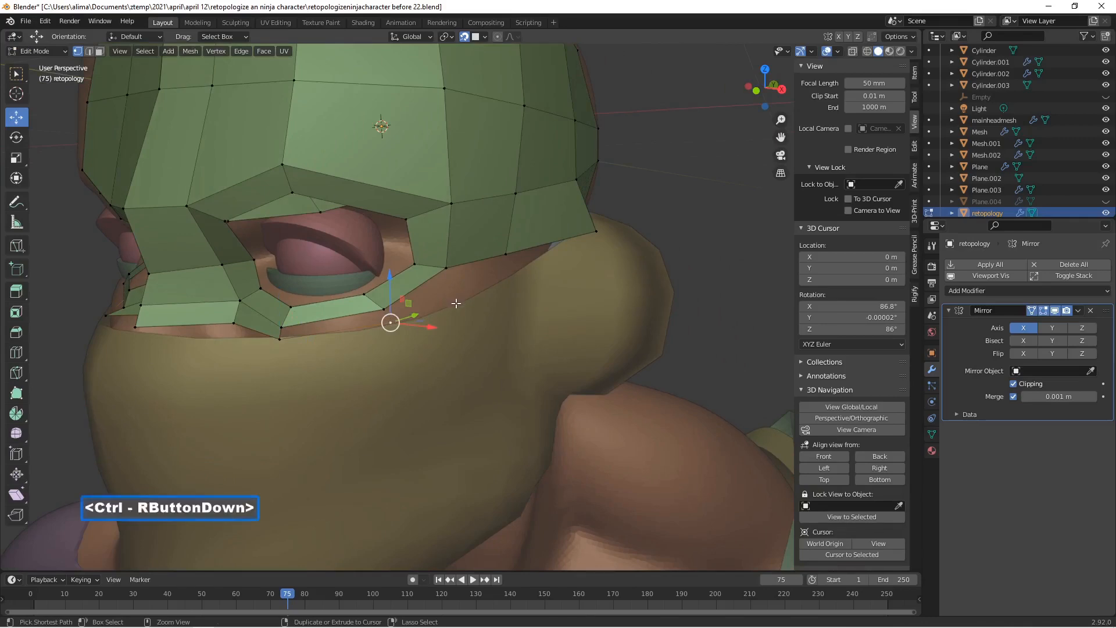
{"action": "right_click", "coordinate": [510, 277], "text": "ctrl"}
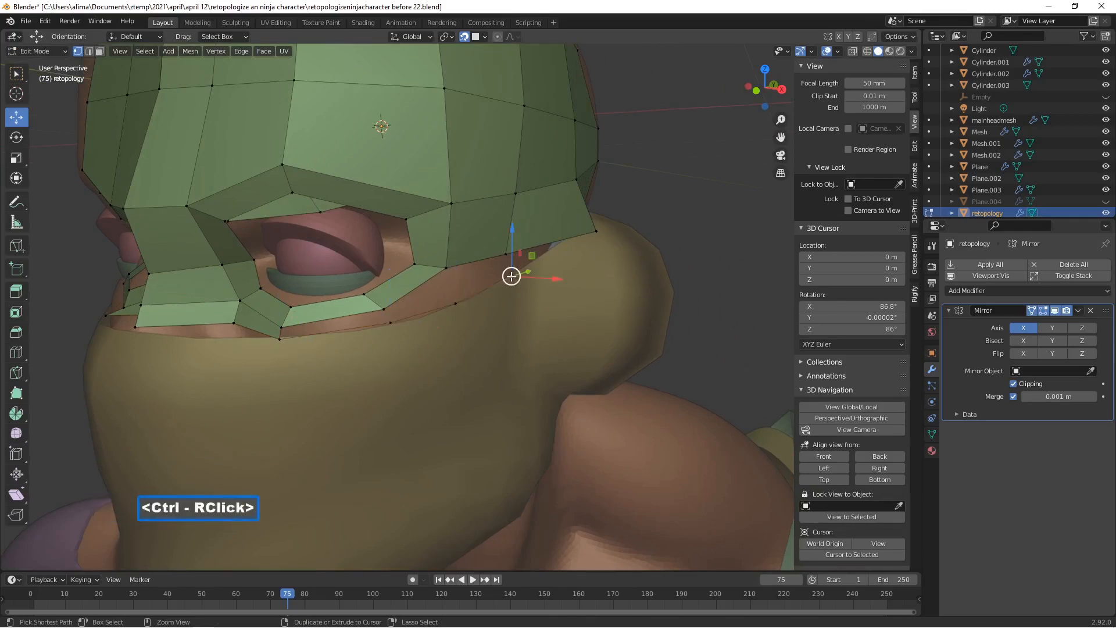
{"action": "middle_click_drag", "start_coordinate": [511, 277], "coordinate": [518, 271]}
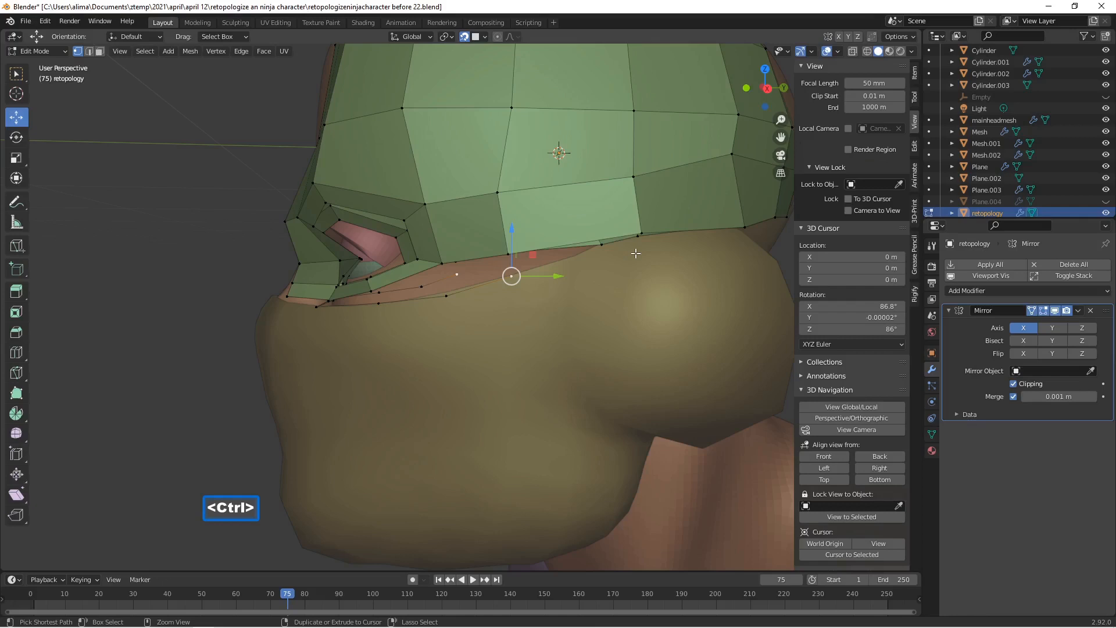
Extend the vertex chain with six more points above the ear and around the back of the head to the centre line.
{"action": "right_click", "coordinate": [635, 253], "text": "ctrl"}
{"action": "middle_click_drag", "start_coordinate": [635, 254], "coordinate": [474, 254], "text": "shift"}
{"action": "right_click", "coordinate": [474, 254], "text": "ctrl"}
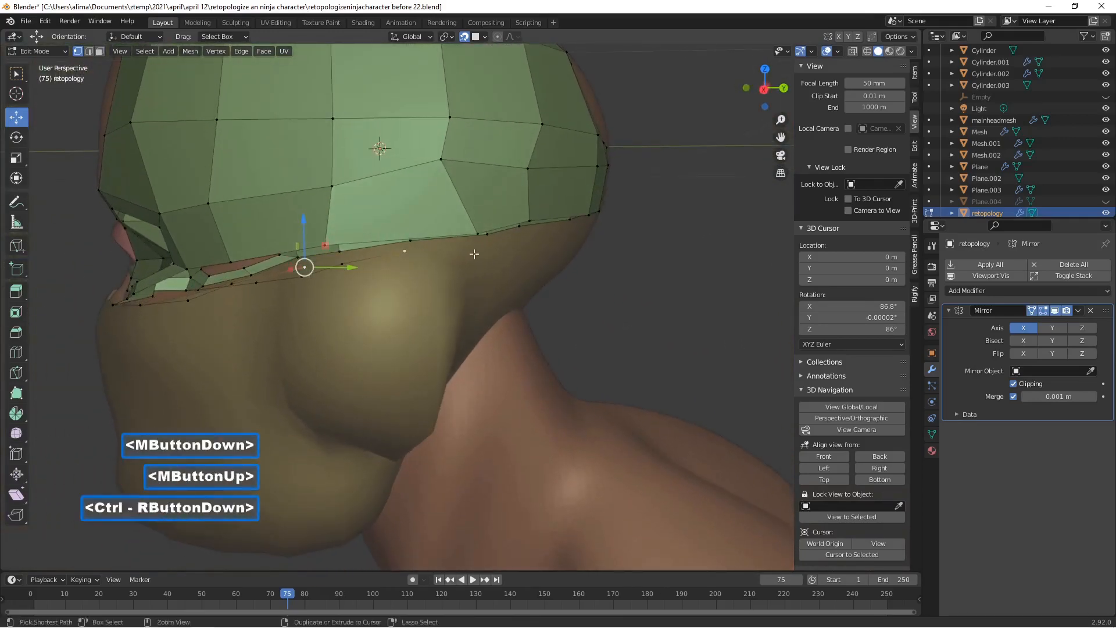
{"action": "right_click", "coordinate": [531, 242], "text": "ctrl"}
{"action": "scroll", "coordinate": [547, 250], "scroll_direction": "up", "scroll_amount": 1}
{"action": "middle_click_drag", "start_coordinate": [531, 242], "coordinate": [552, 244]}
{"action": "middle_click_drag", "start_coordinate": [616, 229], "coordinate": [500, 228], "text": "shift"}
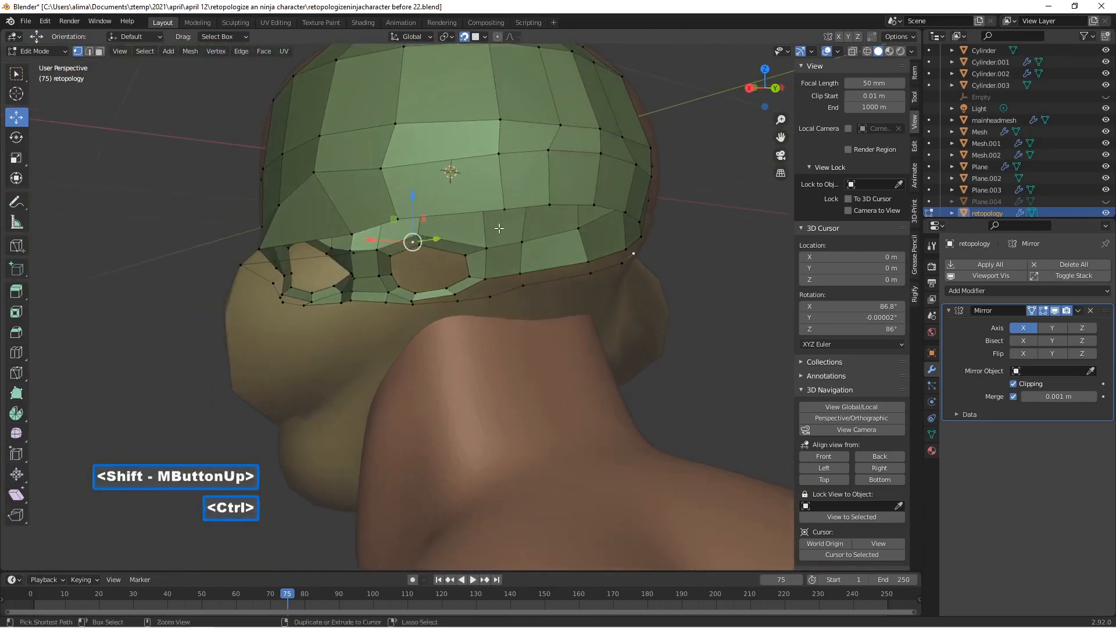
{"action": "right_click", "coordinate": [500, 228], "text": "ctrl"}
{"action": "right_click", "coordinate": [541, 222], "text": "ctrl"}
{"action": "middle_click_drag", "start_coordinate": [541, 222], "coordinate": [490, 217]}
{"action": "right_click", "coordinate": [591, 214], "text": "ctrl"}
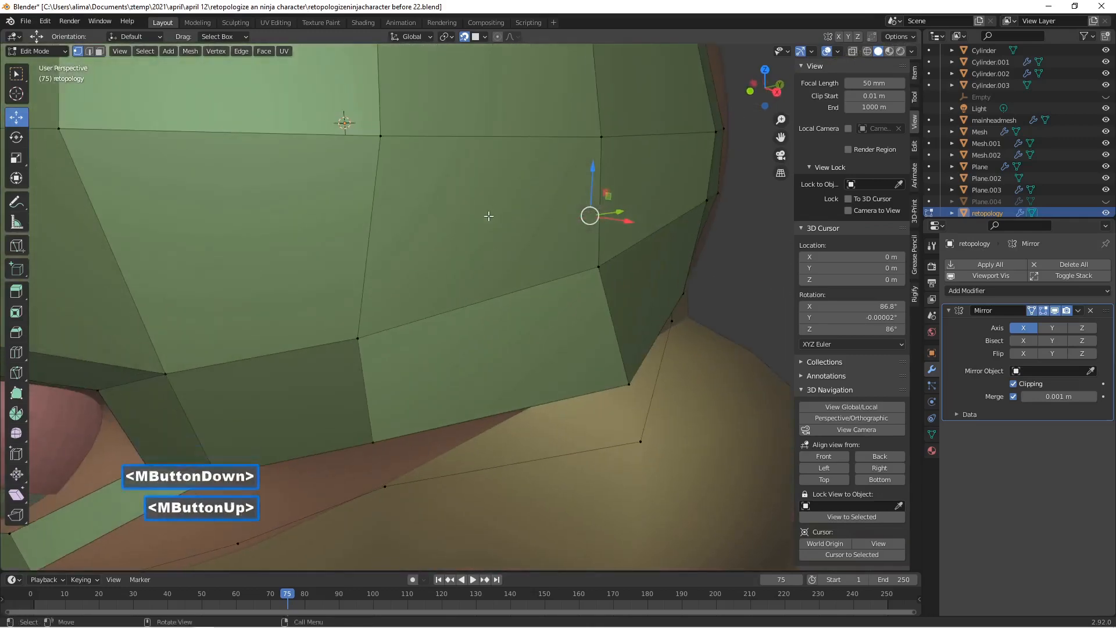
Move the vertex beneath the eye about -0.03 m along X.
{"action": "scroll", "coordinate": [289, 335], "scroll_direction": "down", "scroll_amount": 3}
{"action": "middle_click_drag", "start_coordinate": [289, 335], "coordinate": [494, 349]}
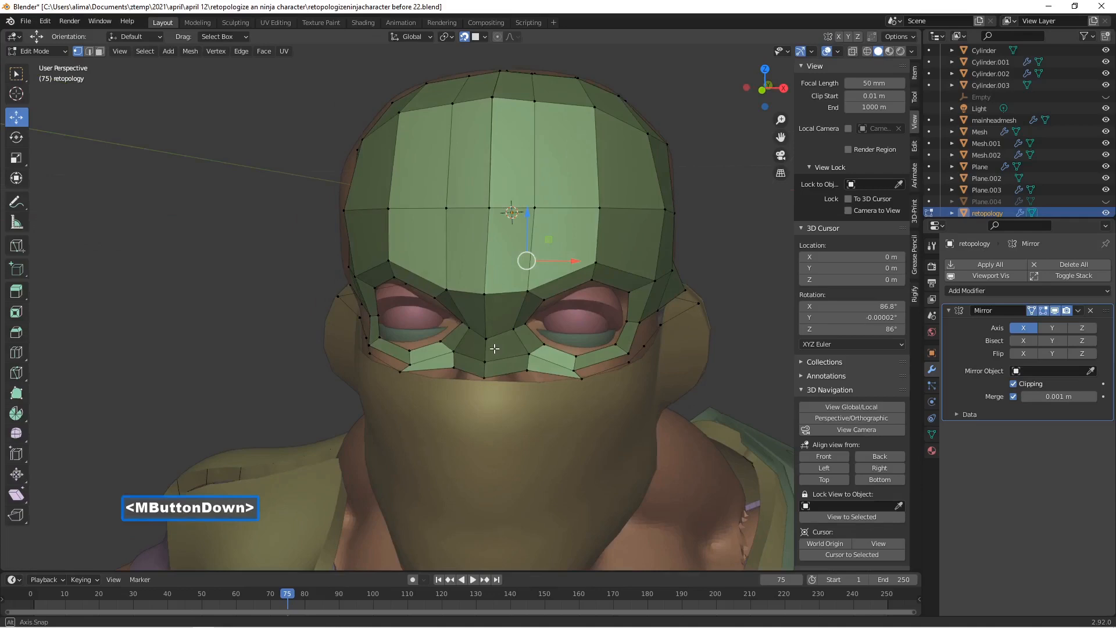
{"action": "middle_click_drag", "start_coordinate": [494, 348], "coordinate": [510, 395]}
{"action": "left_click", "coordinate": [509, 395]}
{"action": "left_click_drag", "start_coordinate": [510, 393], "coordinate": [500, 393]}
{"action": "middle_click_drag", "start_coordinate": [461, 375], "coordinate": [499, 366]}
In edge selection mode, fill four faces between the face mesh and the vertex chain, from beneath the eye to the ear.
{"action": "left_click", "coordinate": [90, 52]}
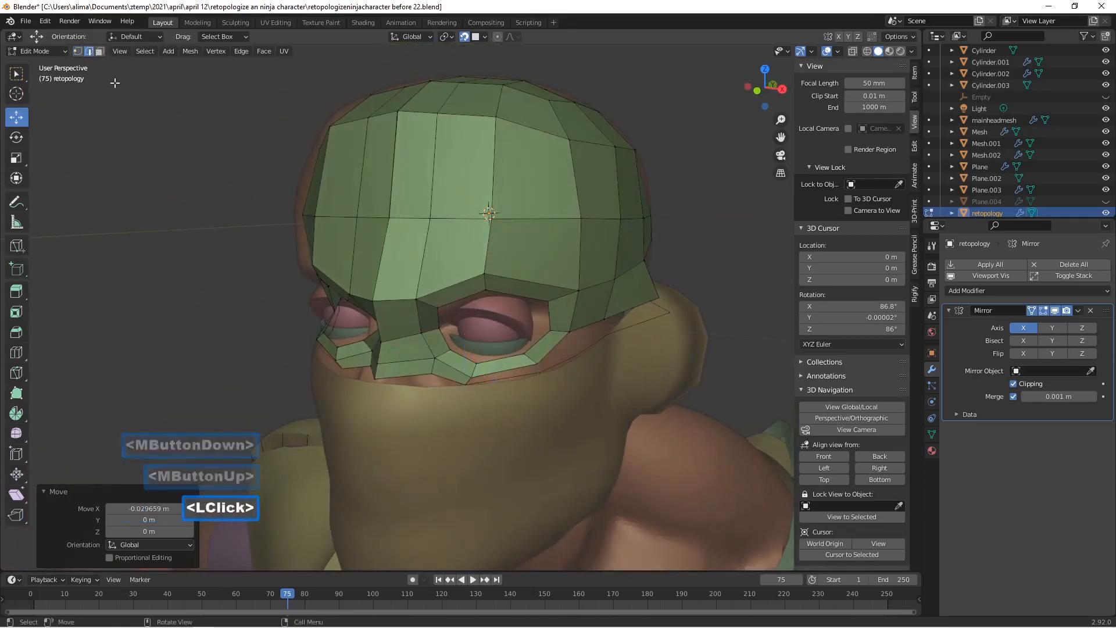
{"action": "left_click", "coordinate": [471, 384]}
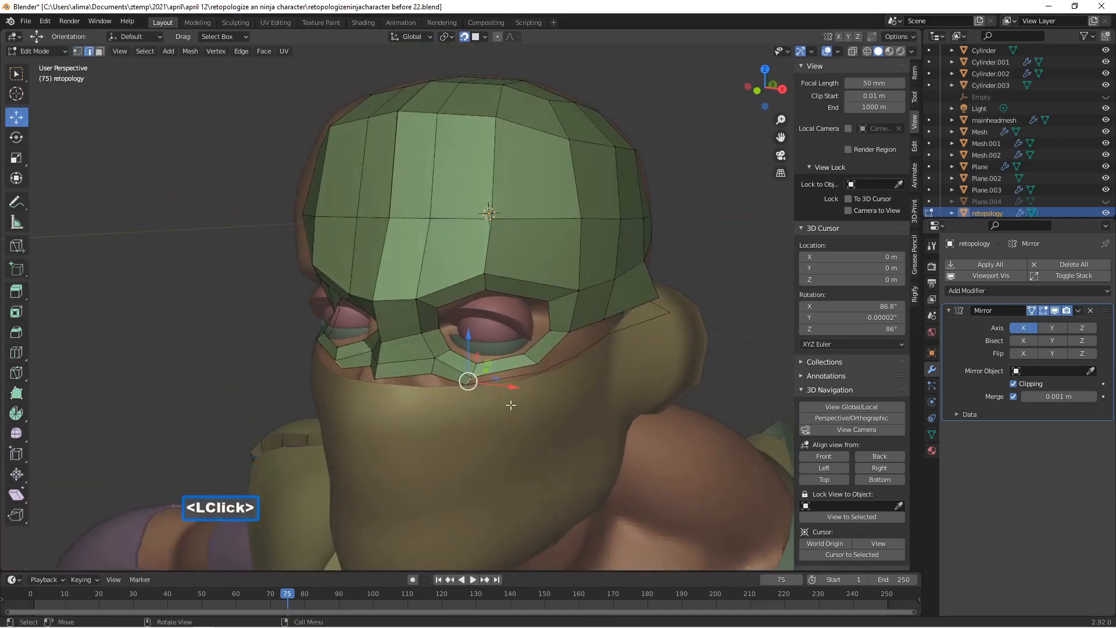
{"action": "key", "text": "f"}
{"action": "key", "text": "f"}
{"action": "key", "text": "f"}
{"action": "key", "text": "f"}
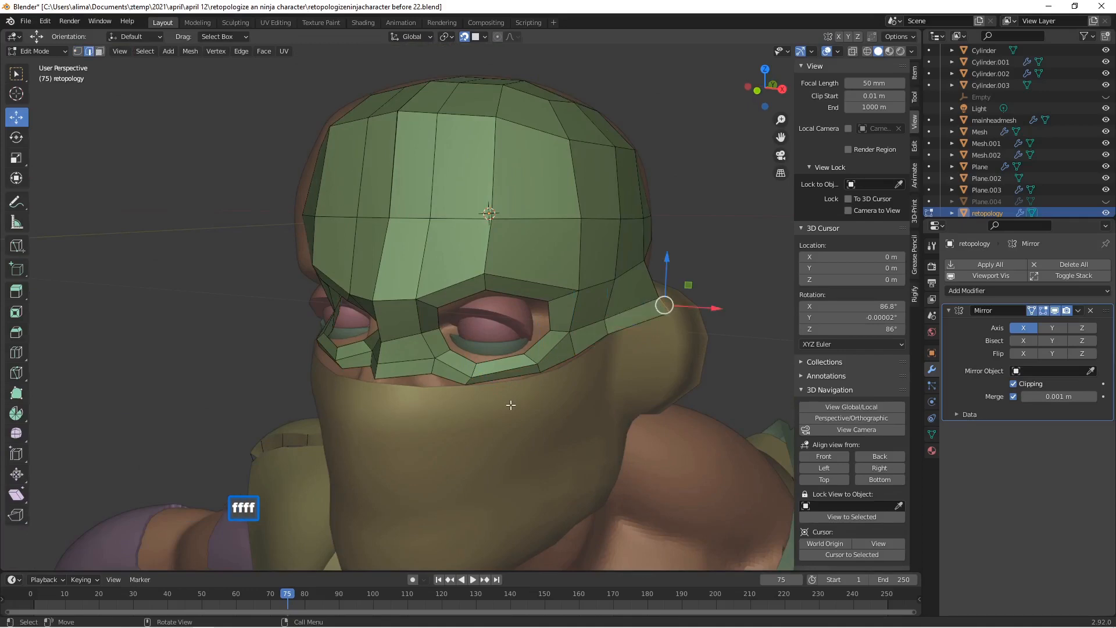
Fill three more faces along the chain, from behind the ear to the back of the head.
{"action": "middle_click_drag", "start_coordinate": [618, 363], "coordinate": [511, 340]}
{"action": "key", "text": "f"}
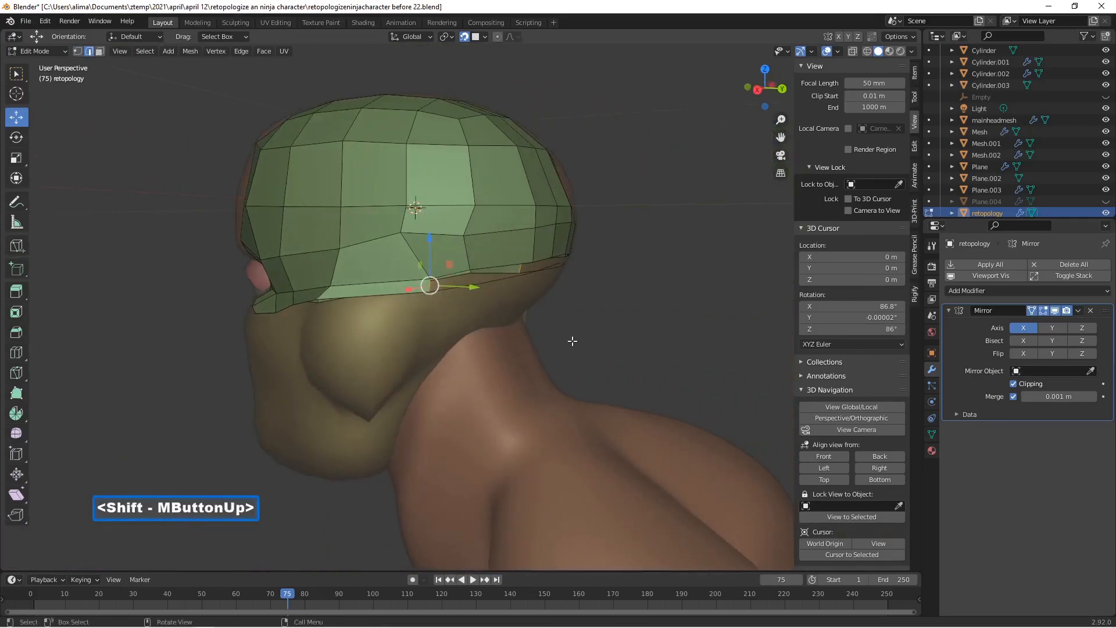
{"action": "middle_click_drag", "start_coordinate": [620, 336], "coordinate": [554, 320]}
{"action": "key", "text": "f"}
{"action": "key", "text": "f"}
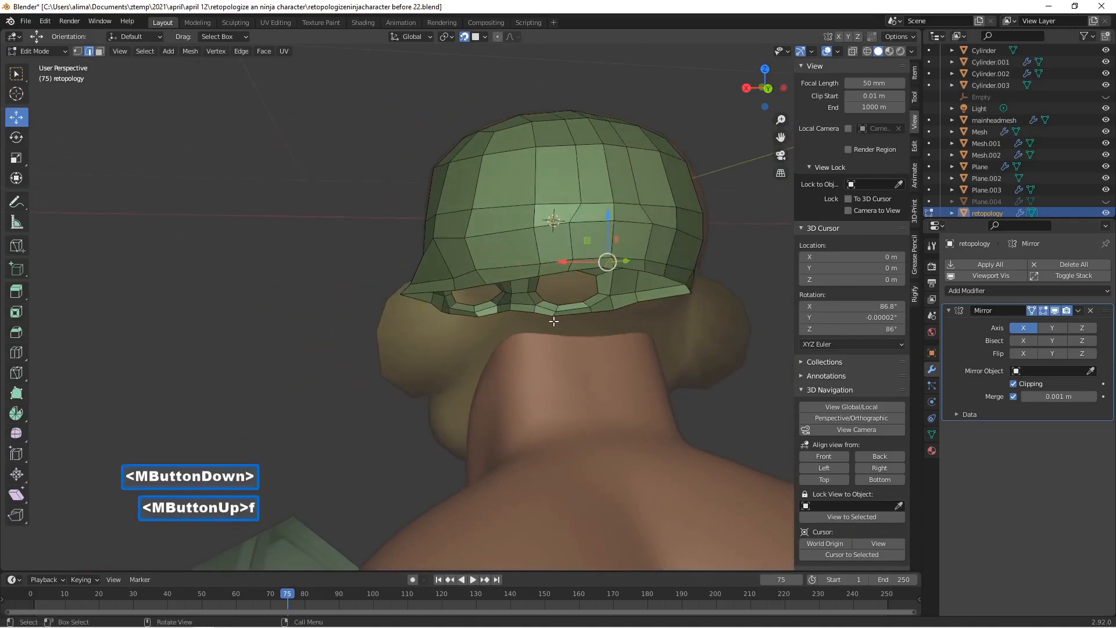
Move the open edge at the back of the head along X to close the centre gap, and clear the selection.
{"action": "scroll", "coordinate": [626, 332], "scroll_direction": "up", "scroll_amount": 1}
{"action": "middle_click_drag", "start_coordinate": [681, 298], "coordinate": [451, 389], "text": "shift"}
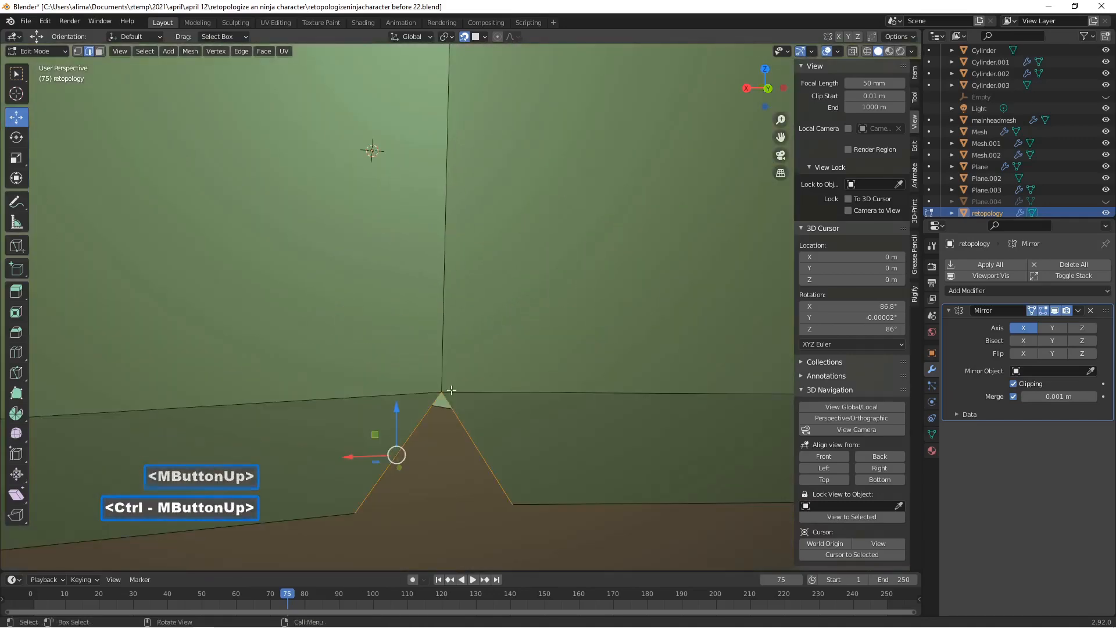
{"action": "left_click", "coordinate": [423, 422]}
{"action": "scroll", "coordinate": [424, 422], "scroll_direction": "down", "scroll_amount": 2}
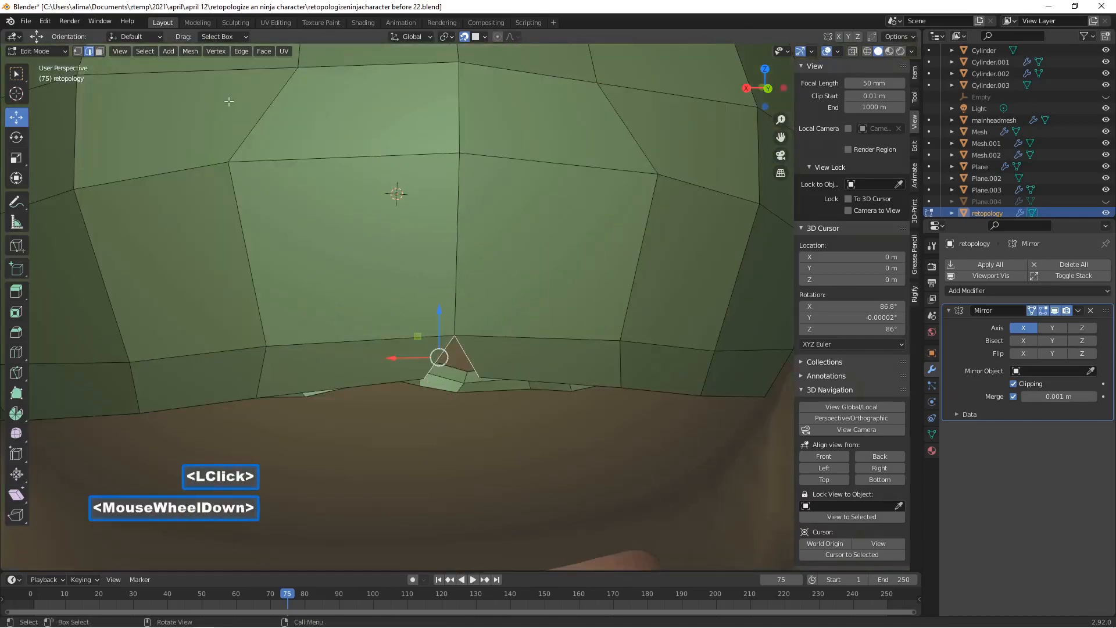
{"action": "left_click_drag", "start_coordinate": [396, 358], "coordinate": [423, 363]}
{"action": "scroll", "coordinate": [478, 363], "scroll_direction": "down", "scroll_amount": 2}
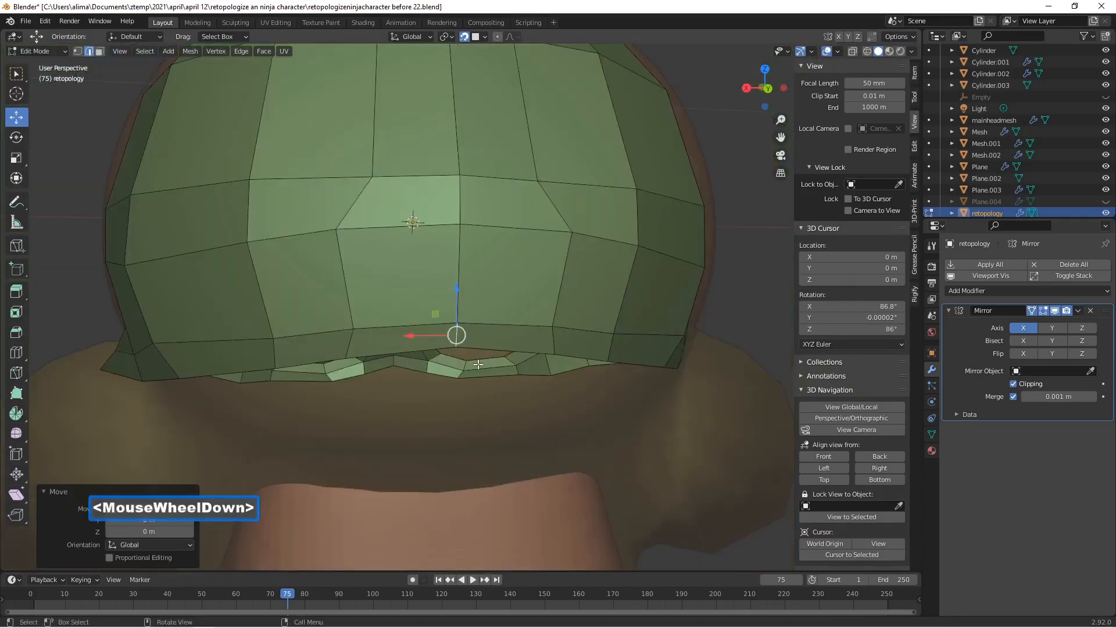
{"action": "key", "text": "a"}
{"action": "left_click", "coordinate": [518, 369]}
{"action": "scroll", "coordinate": [568, 319], "scroll_direction": "down", "scroll_amount": 5}
{"action": "middle_click_drag", "start_coordinate": [568, 319], "coordinate": [525, 301]}
{"action": "scroll", "coordinate": [526, 301], "scroll_direction": "down", "scroll_amount": 1}
{"action": "middle_click_drag", "start_coordinate": [450, 314], "coordinate": [466, 316]}
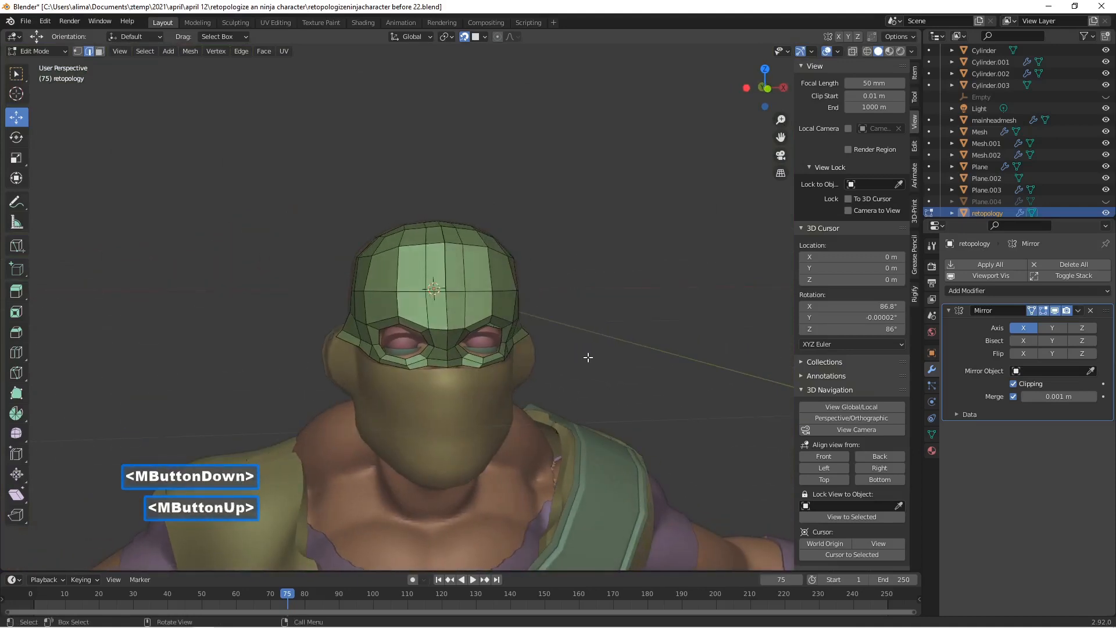
{"action": "middle_click_drag", "start_coordinate": [589, 356], "coordinate": [605, 339], "text": "ctrl"}
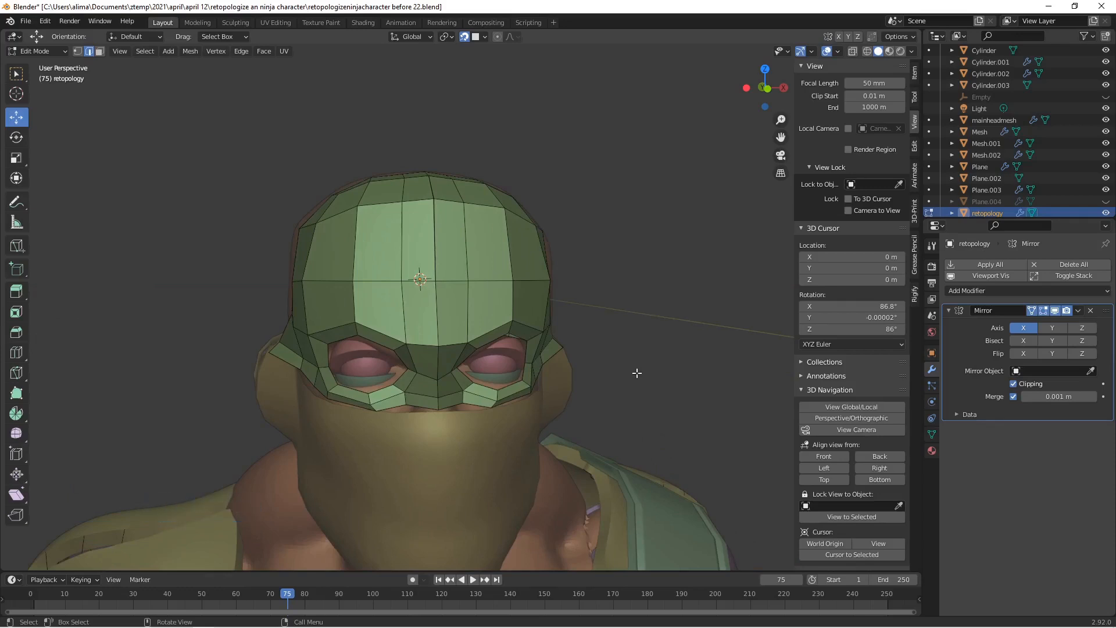
{"action": "key", "text": "Pause"}
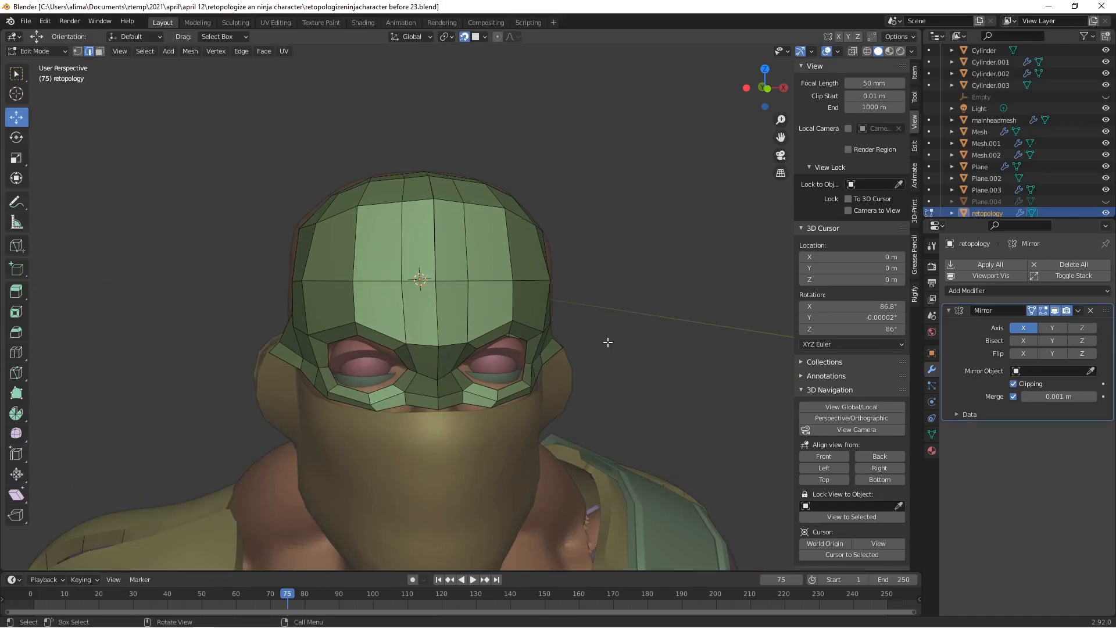
Select the run of lower boundary edges from the nose, beneath the eye, to the temple.
{"action": "middle_click_drag", "start_coordinate": [610, 295], "coordinate": [578, 275]}
{"action": "middle_click_drag", "start_coordinate": [296, 267], "coordinate": [337, 302]}
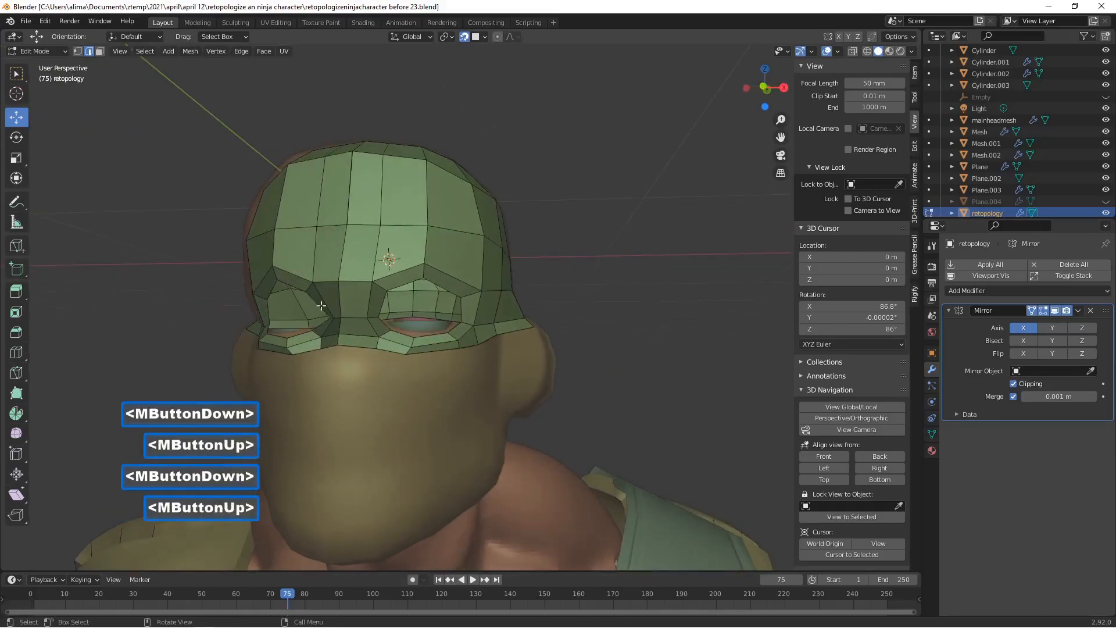
{"action": "left_click", "coordinate": [356, 346]}
{"action": "middle_click_drag", "start_coordinate": [428, 369], "coordinate": [508, 366]}
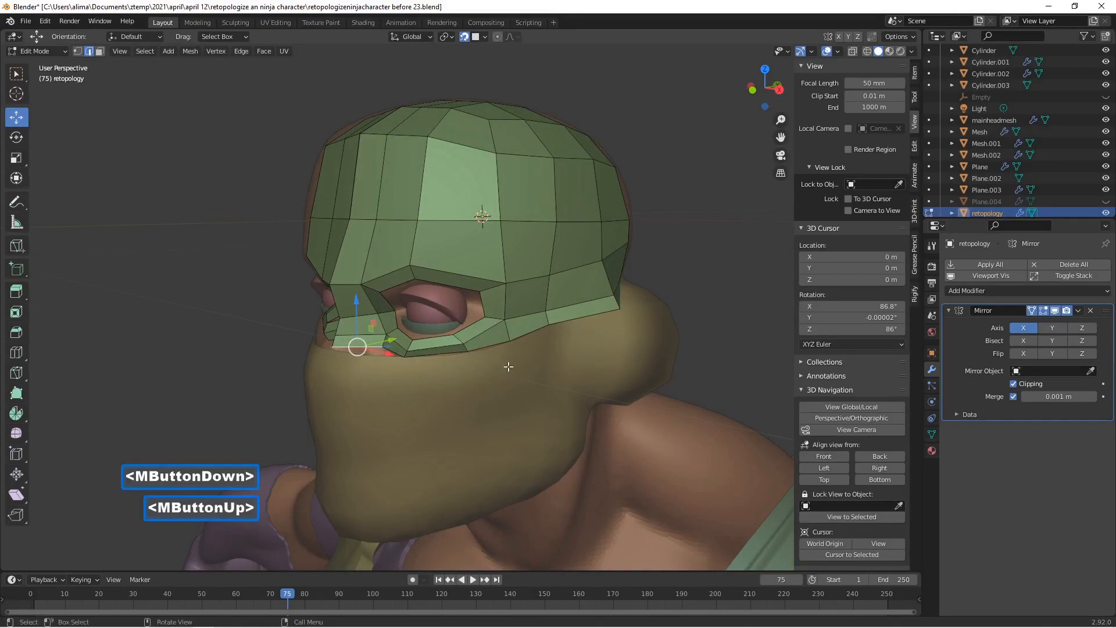
{"action": "left_click", "coordinate": [537, 332], "text": "ctrl"}
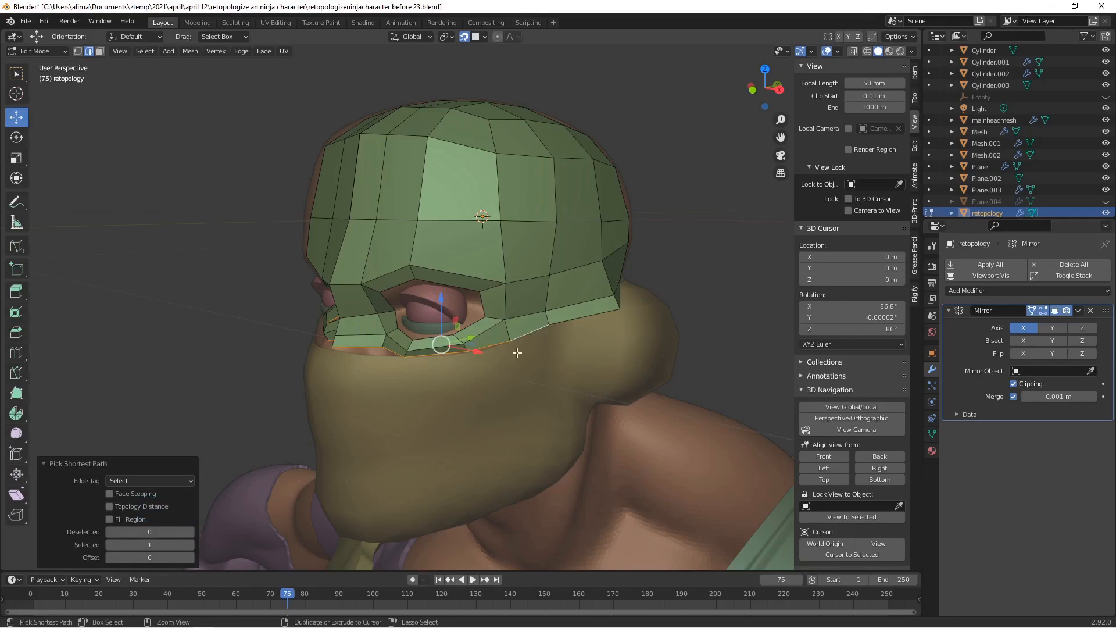
{"action": "middle_click_drag", "start_coordinate": [517, 353], "coordinate": [521, 381]}
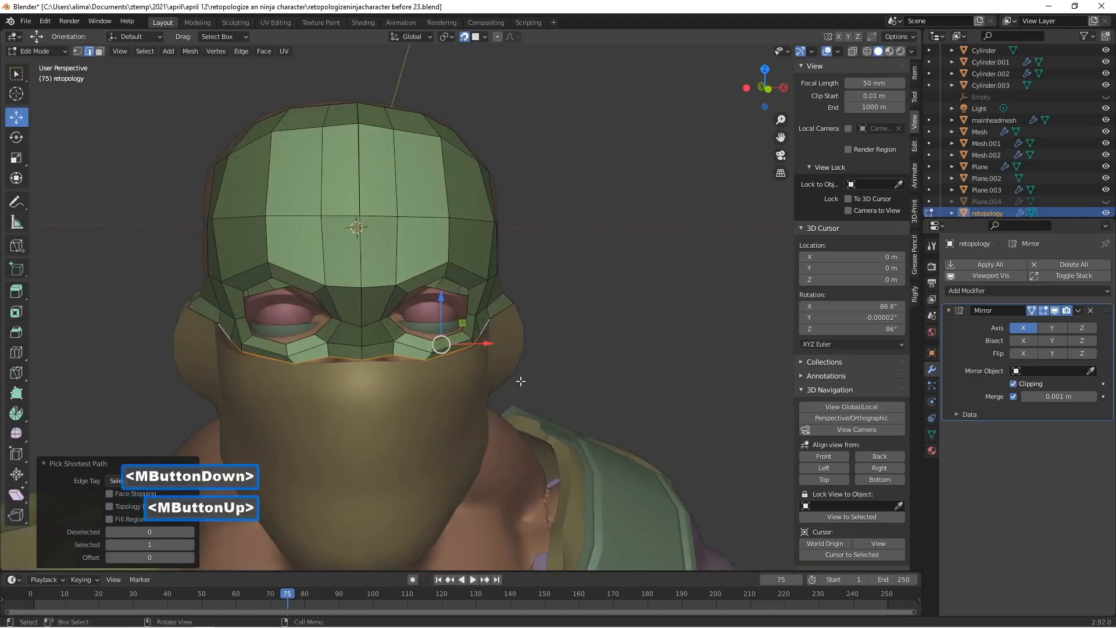
Turn off snapping in Object Mode, and disable Clipping on the Mirror modifier back in Edit Mode.
{"action": "left_click", "coordinate": [60, 51]}
{"action": "double_click", "coordinate": [35, 64]}
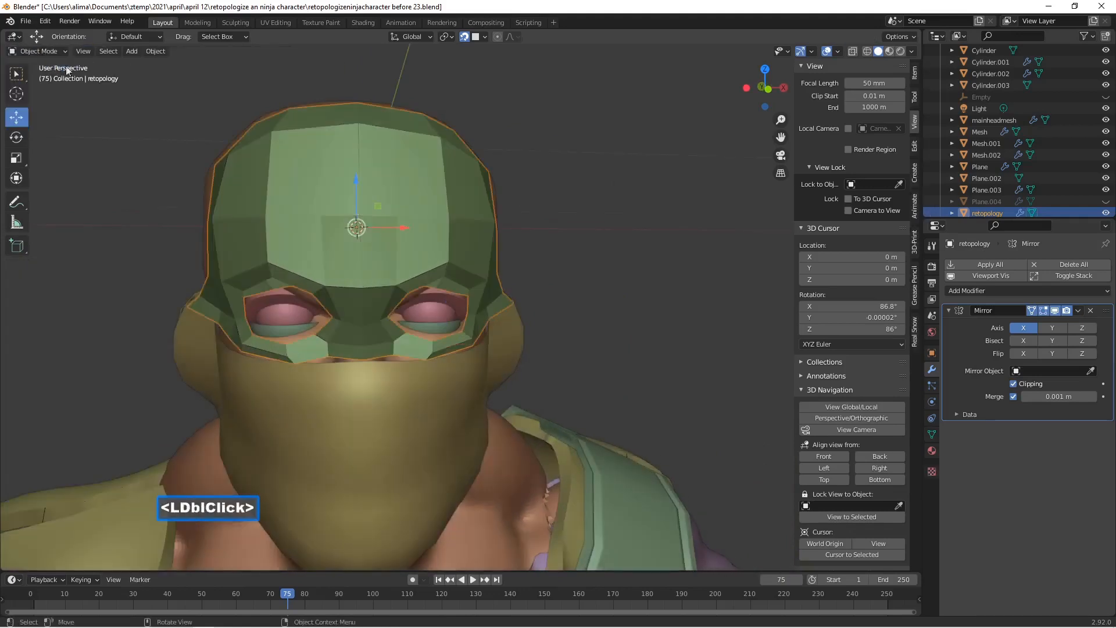
{"action": "left_click", "coordinate": [467, 35]}
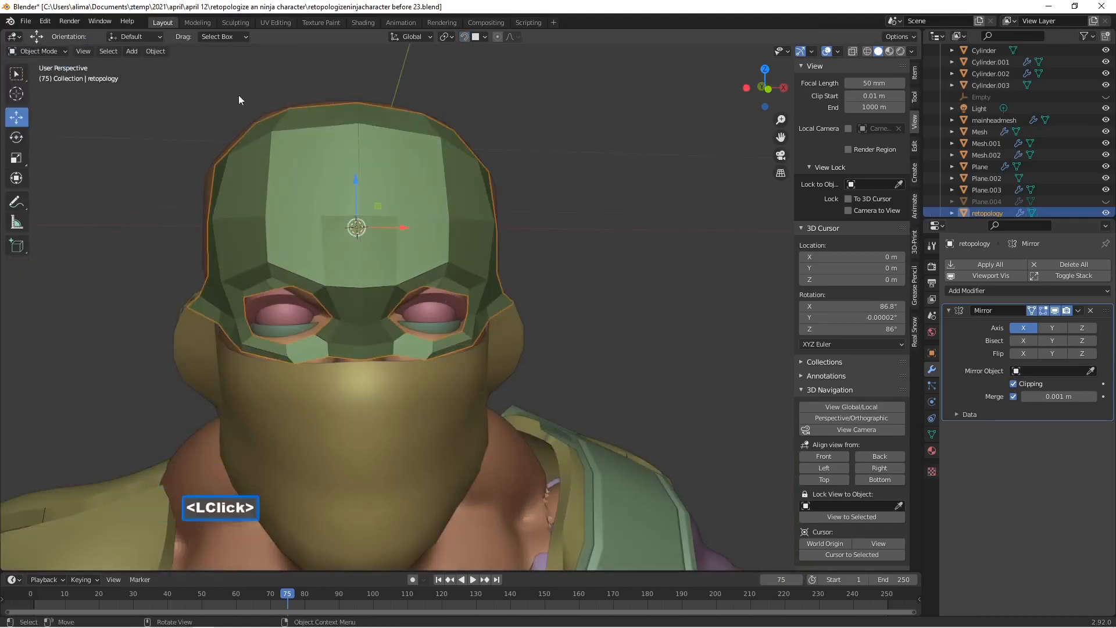
{"action": "left_click", "coordinate": [60, 51]}
{"action": "left_click", "coordinate": [58, 77]}
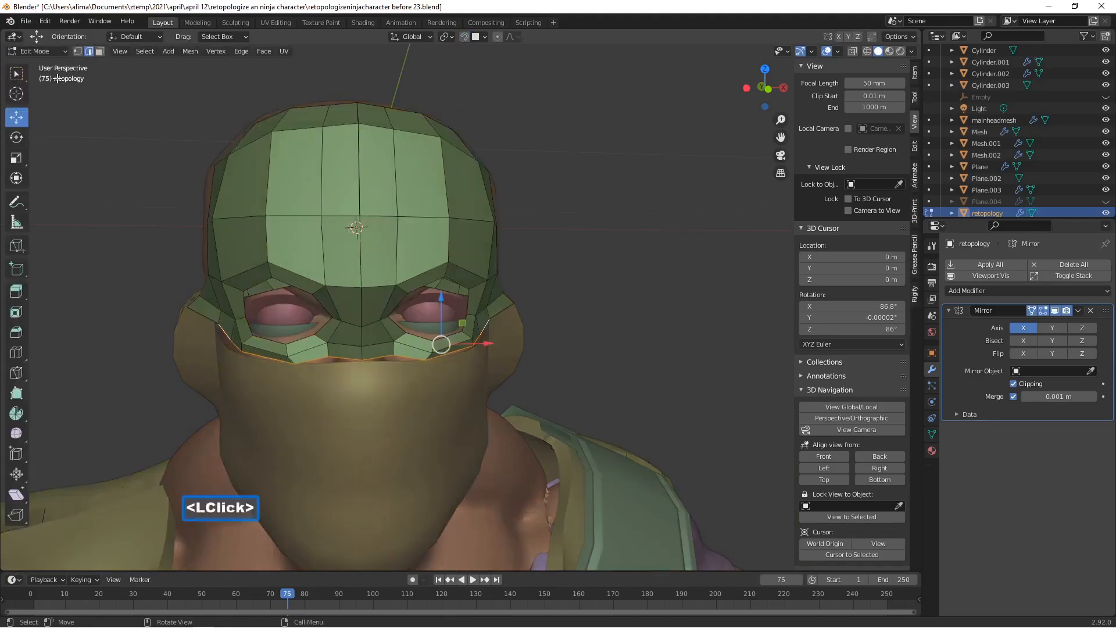
{"action": "middle_click_drag", "start_coordinate": [502, 421], "coordinate": [502, 423]}
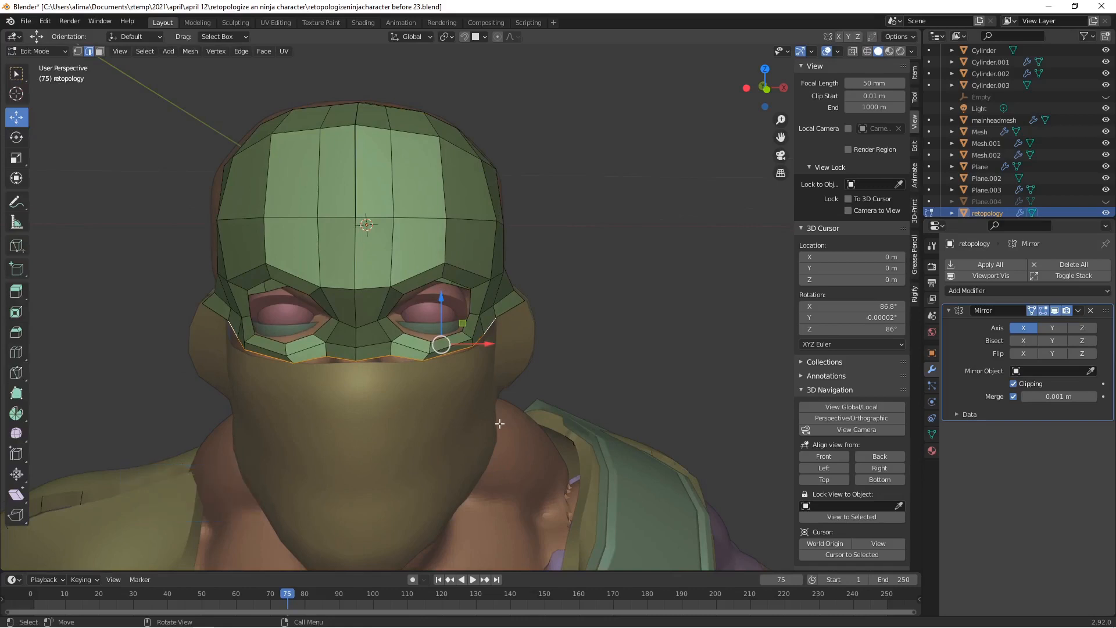
{"action": "left_click", "coordinate": [1013, 383]}
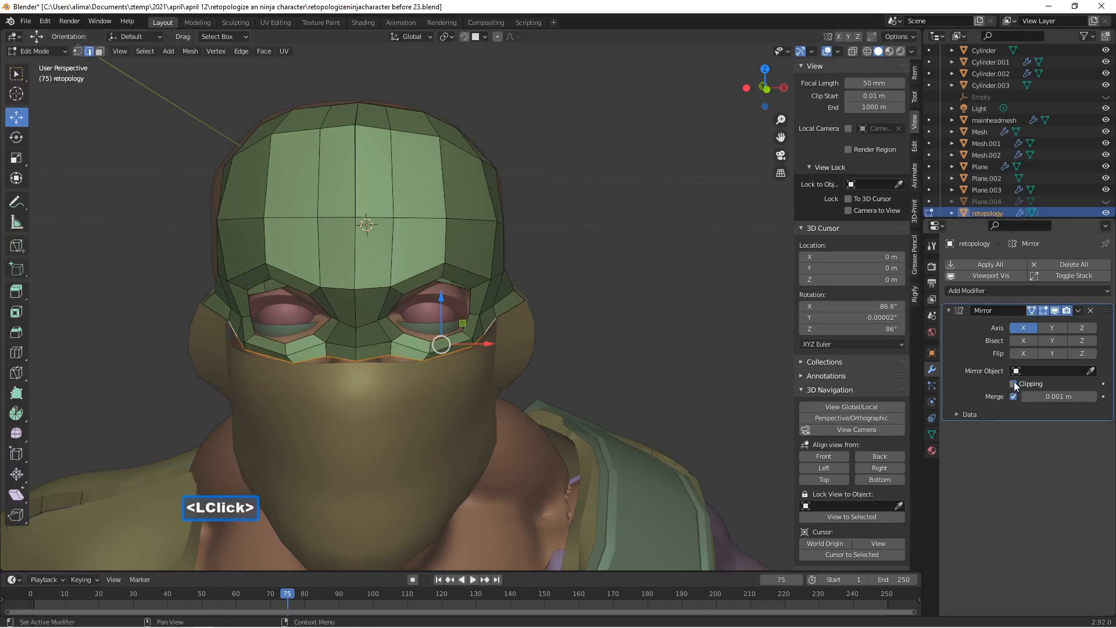
Extrude the selected lower edges and move them about -0.667 m along Z, down over the mask.
{"action": "key", "text": "e"}
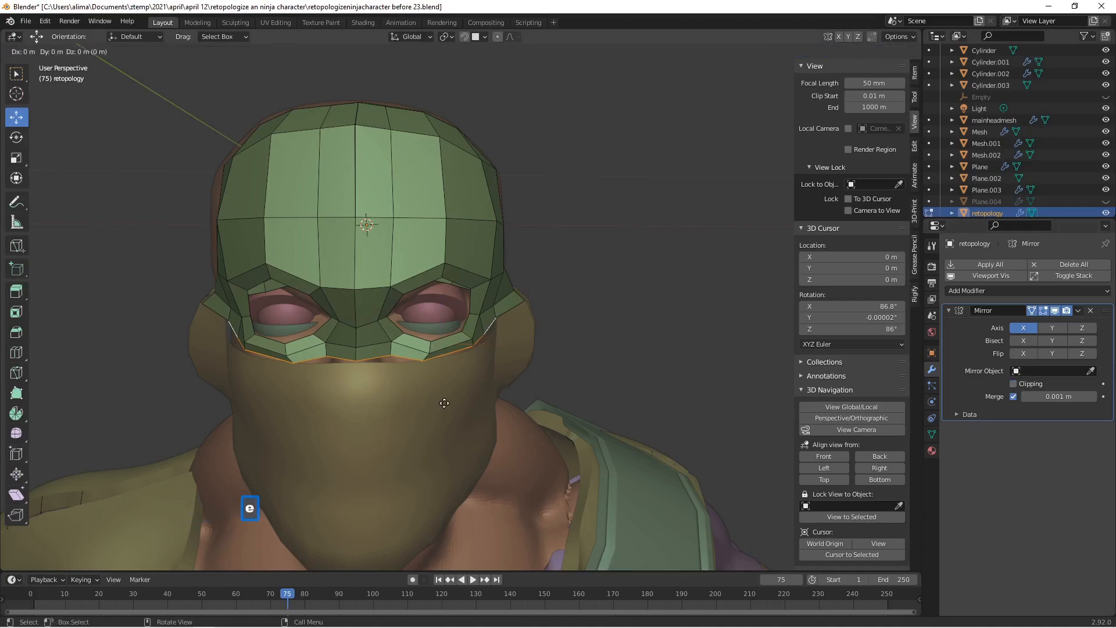
{"action": "right_click", "coordinate": [445, 403]}
{"action": "left_click_drag", "start_coordinate": [450, 301], "coordinate": [449, 479]}
{"action": "middle_click_drag", "start_coordinate": [465, 474], "coordinate": [473, 349], "text": "shift"}
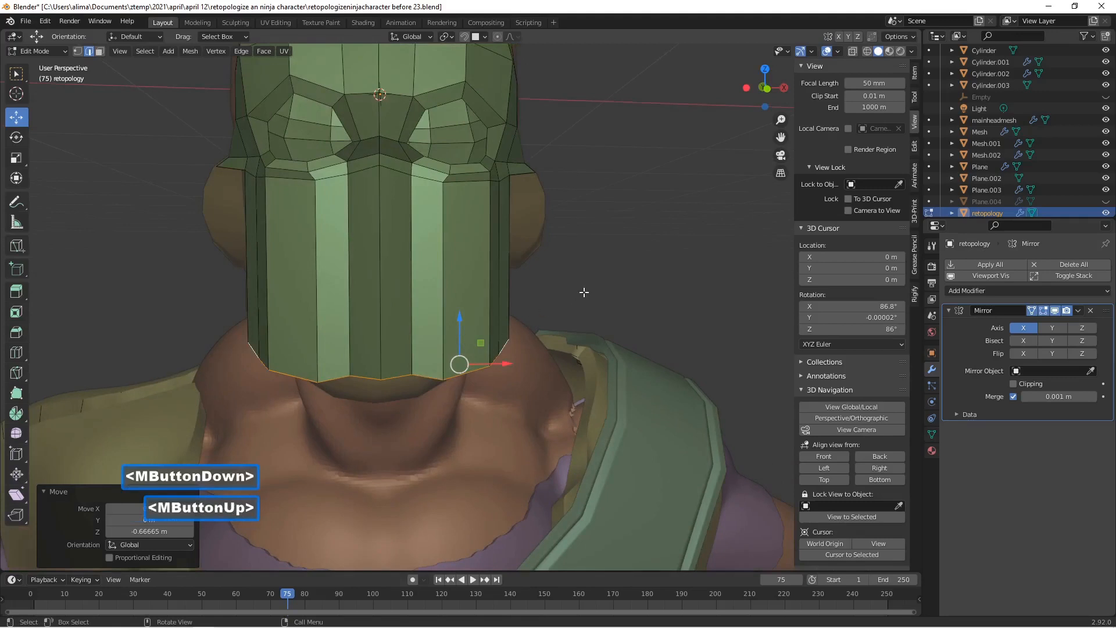
Enable Clipping on the Mirror modifier, turn snapping on in Object Mode, and return to Edit Mode.
{"action": "left_click", "coordinate": [605, 289]}
{"action": "left_click", "coordinate": [1013, 383]}
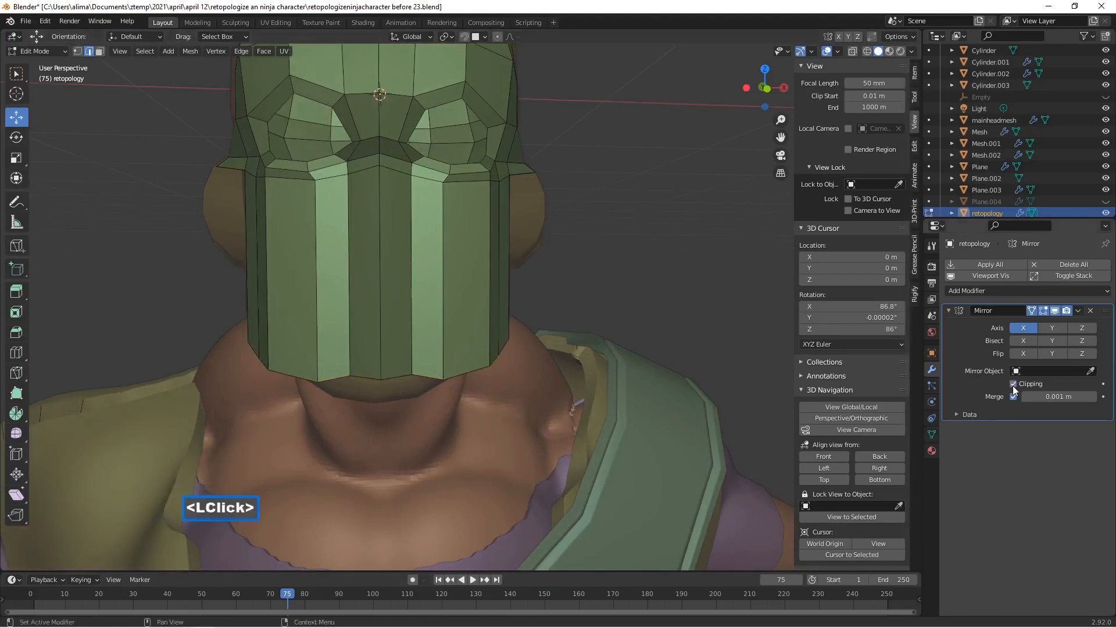
{"action": "double_click", "coordinate": [57, 53]}
{"action": "left_click", "coordinate": [55, 61]}
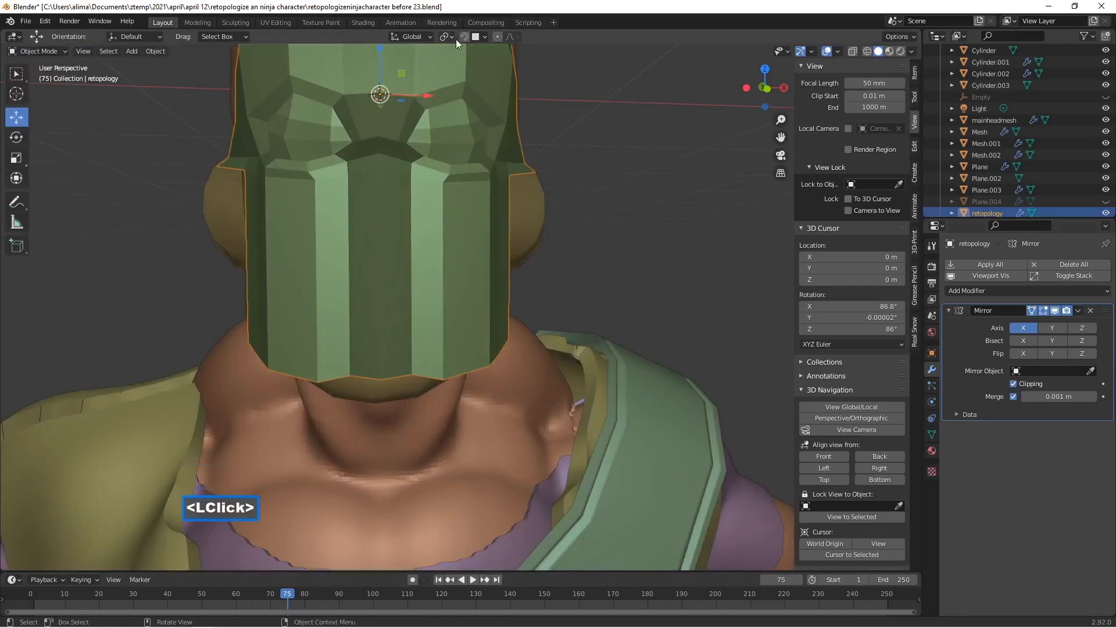
{"action": "left_click", "coordinate": [41, 50]}
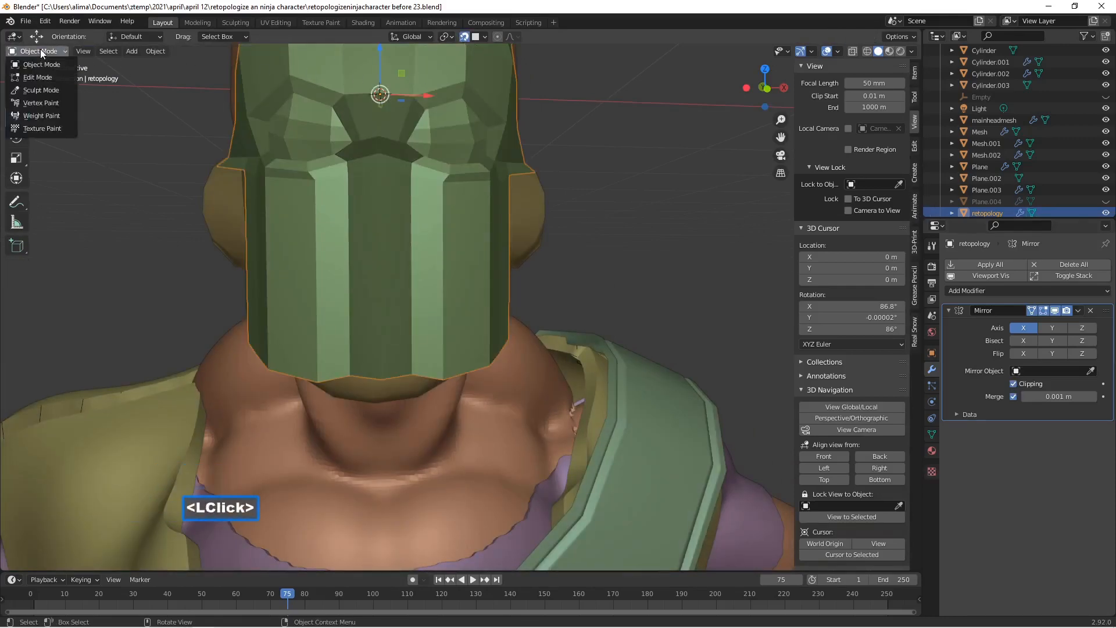
{"action": "left_click", "coordinate": [46, 74]}
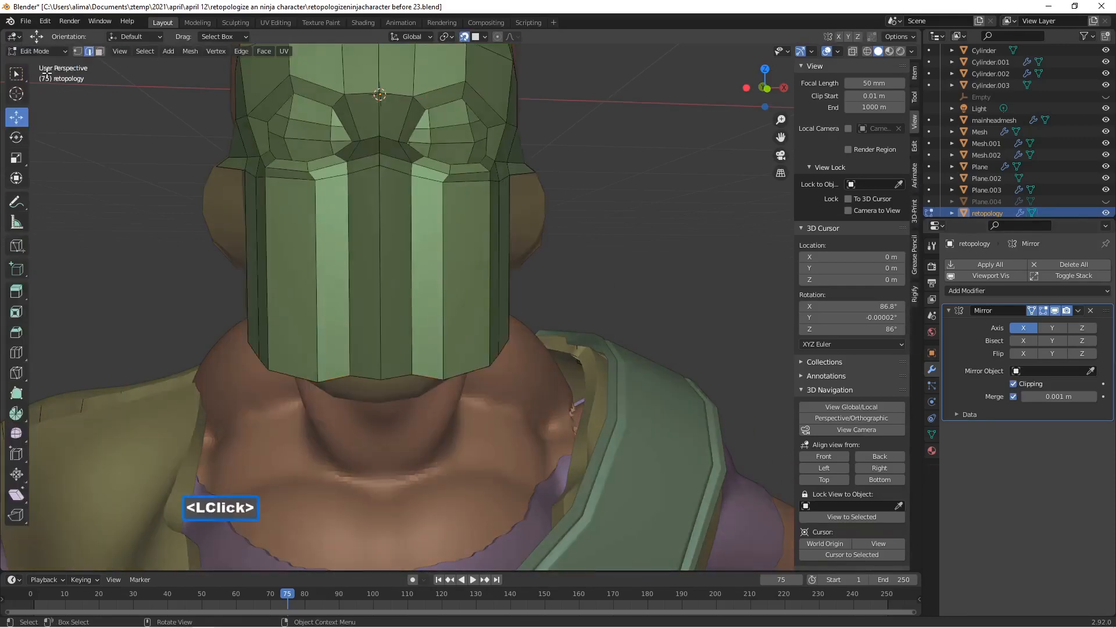
Reposition the vertices along the extruded lower edge, from the chin to the jaw corner, so they snap to the mask's contour.
{"action": "left_click", "coordinate": [78, 52]}
{"action": "left_click", "coordinate": [380, 379]}
{"action": "left_click_drag", "start_coordinate": [387, 339], "coordinate": [410, 340]}
{"action": "left_click", "coordinate": [412, 374]}
{"action": "left_click", "coordinate": [444, 379]}
{"action": "middle_click_drag", "start_coordinate": [450, 375], "coordinate": [431, 345]}
{"action": "left_click_drag", "start_coordinate": [446, 335], "coordinate": [595, 303]}
{"action": "left_click", "coordinate": [506, 375]}
{"action": "left_click", "coordinate": [553, 367]}
{"action": "left_click", "coordinate": [597, 352]}
{"action": "middle_click_drag", "start_coordinate": [595, 303], "coordinate": [456, 292]}
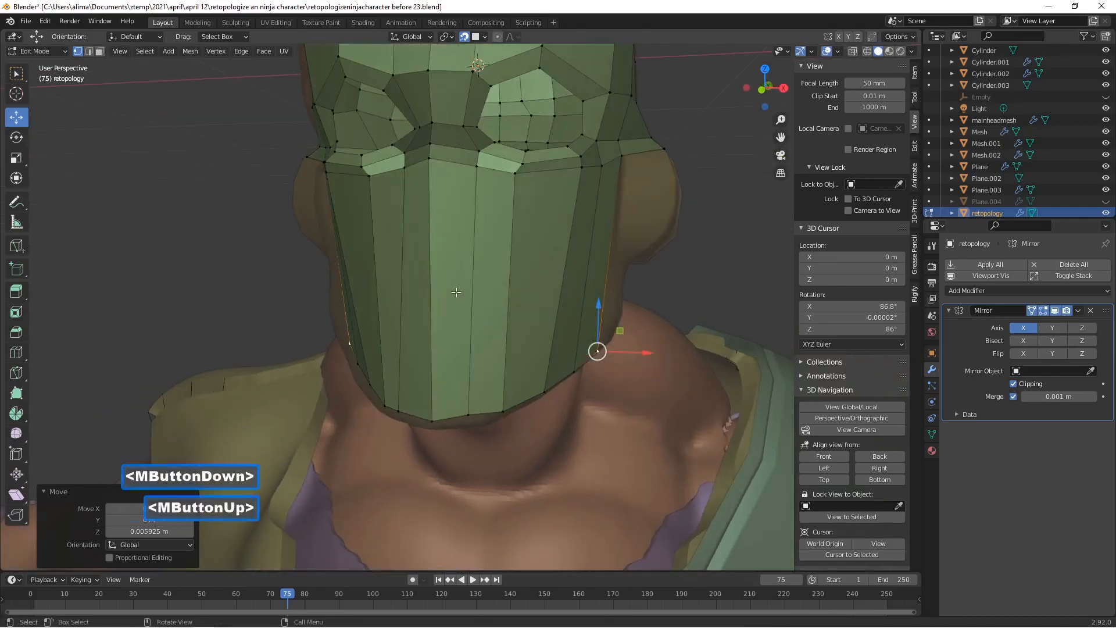
Add three horizontal loop cuts across the extruded mask faces and conform them to the sculpted surface.
{"action": "scroll", "coordinate": [470, 299], "scroll_direction": "down", "scroll_amount": 2}
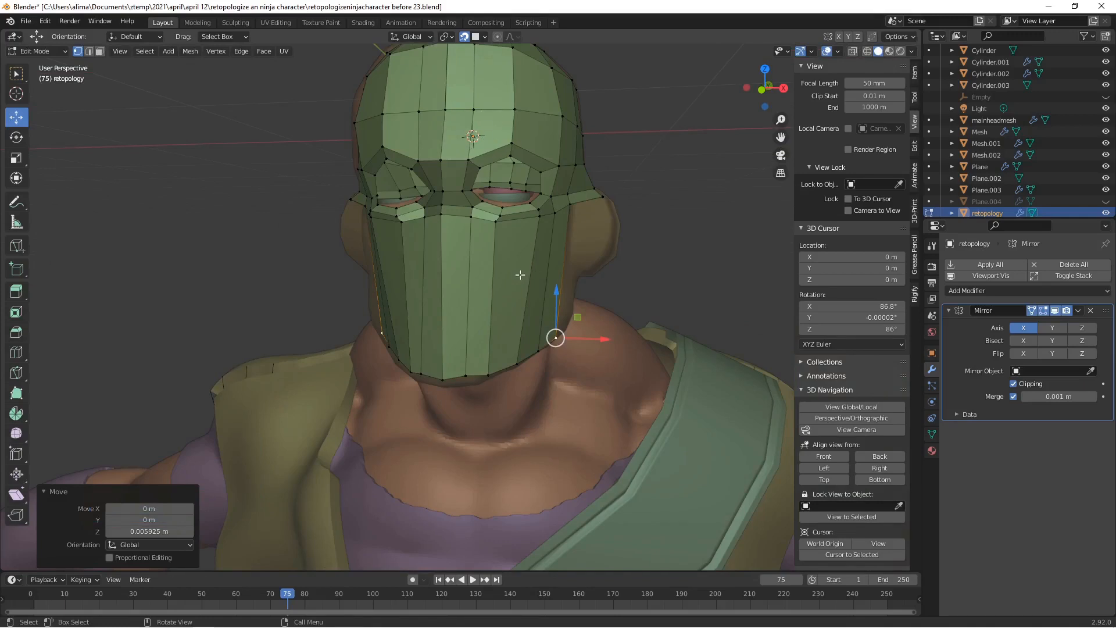
{"action": "key", "text": "ctrl+r"}
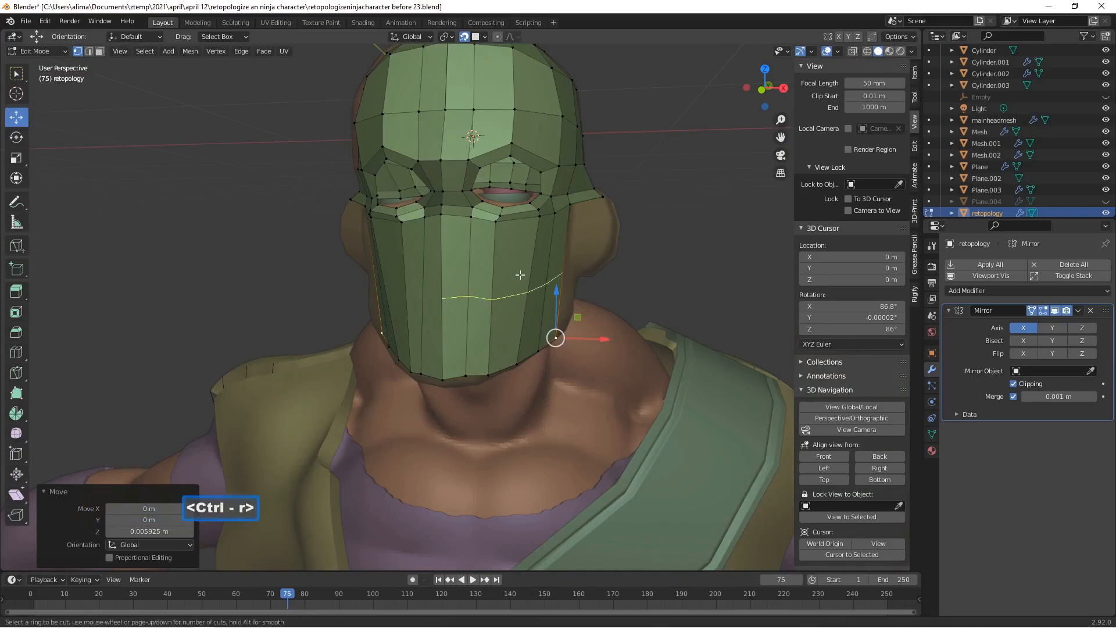
{"action": "scroll", "coordinate": [520, 275], "scroll_direction": "up", "scroll_amount": 1}
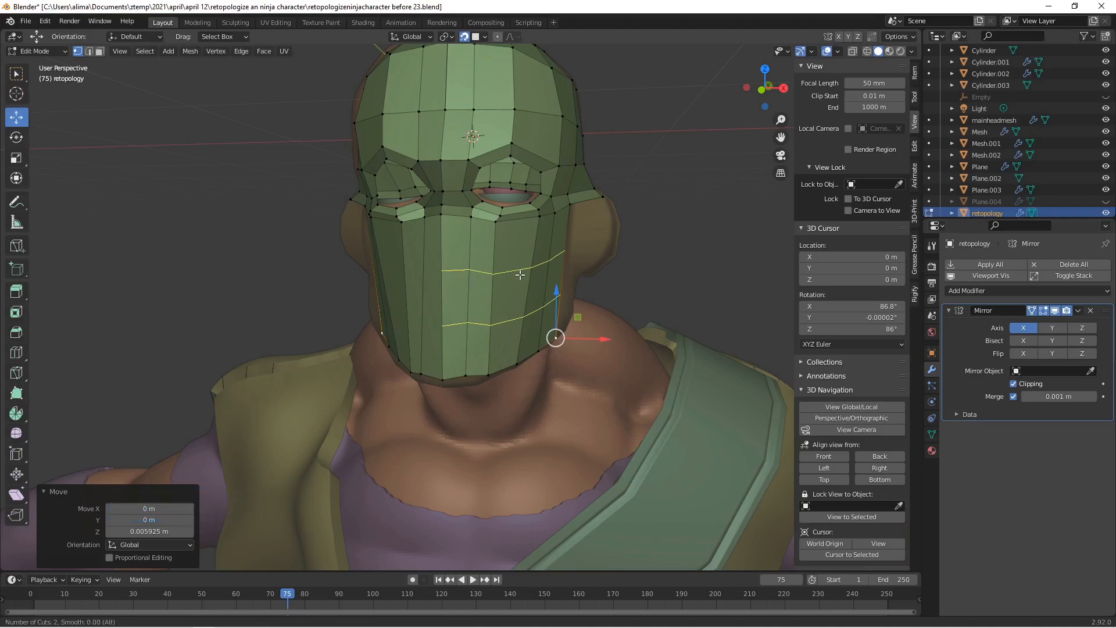
{"action": "scroll", "coordinate": [517, 256], "scroll_direction": "up", "scroll_amount": 1}
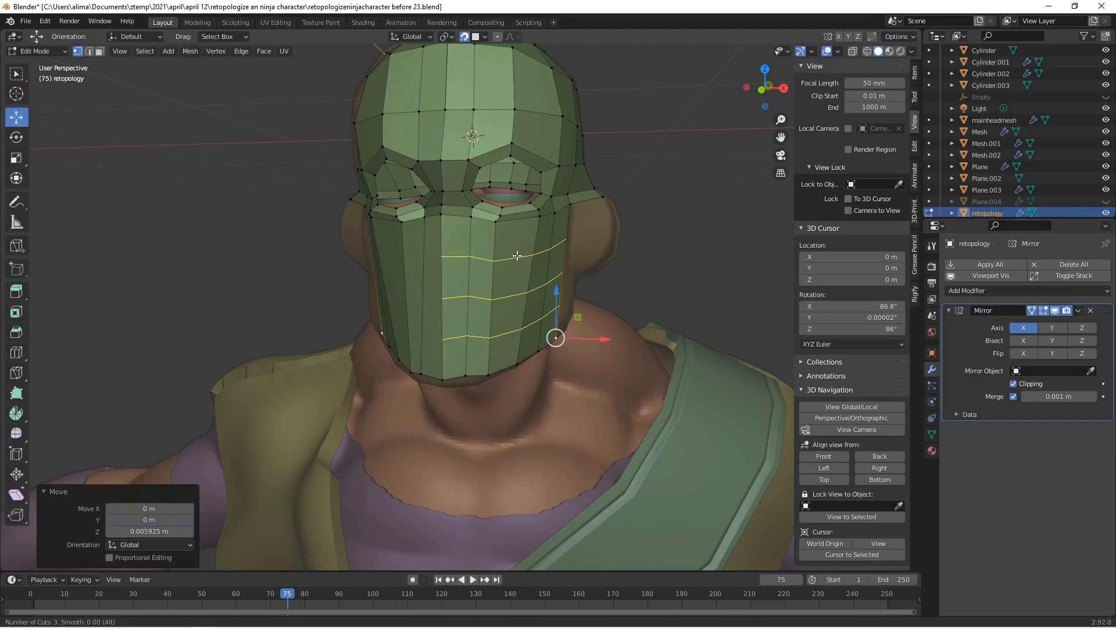
{"action": "left_click", "coordinate": [517, 256]}
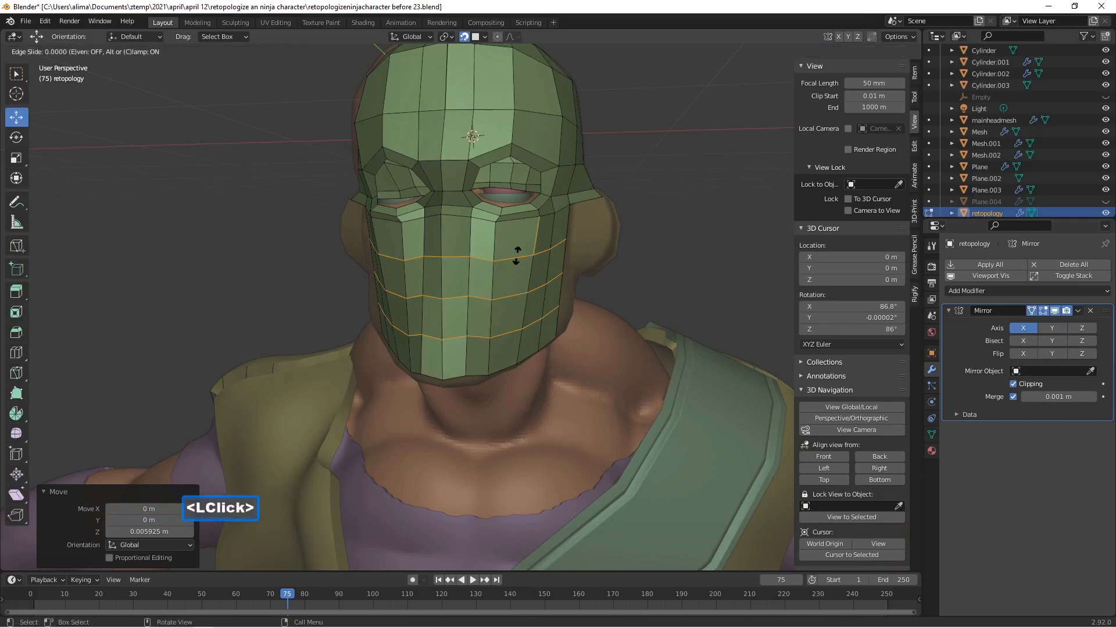
{"action": "left_click", "coordinate": [517, 256]}
{"action": "mouse_move", "coordinate": [598, 345]}
{"action": "middle_mouse_down"}
{"action": "mouse_move", "coordinate": [463, 323]}
{"action": "mouse_move", "coordinate": [613, 346]}
{"action": "middle_mouse_up"}
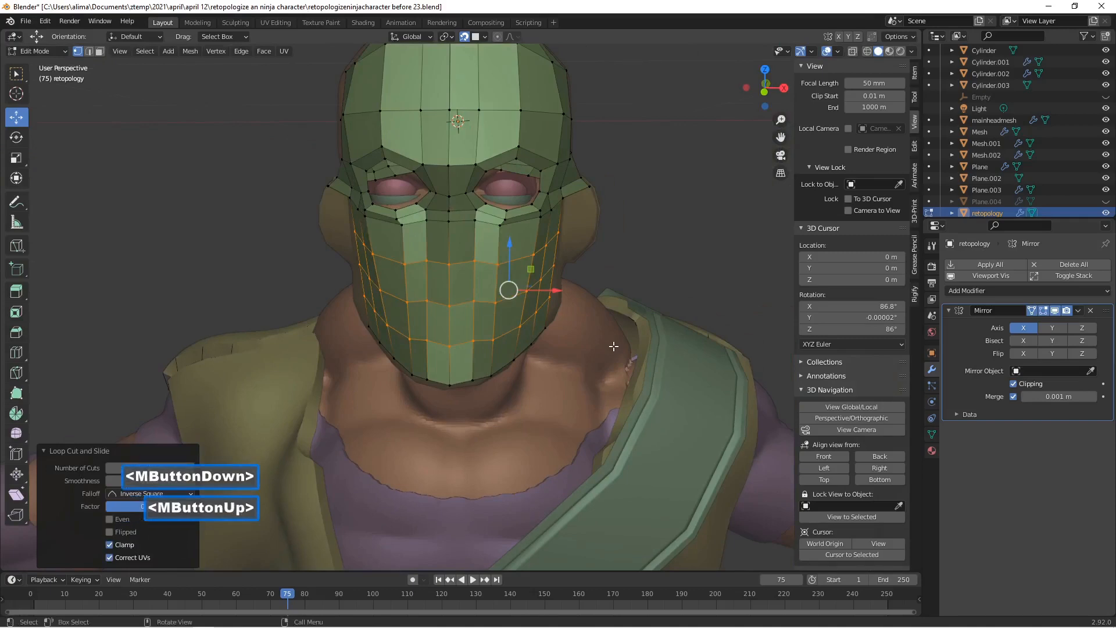
{"action": "left_click", "coordinate": [509, 290]}
{"action": "middle_click_drag", "start_coordinate": [508, 290], "coordinate": [645, 316]}
{"action": "left_click", "coordinate": [658, 297]}
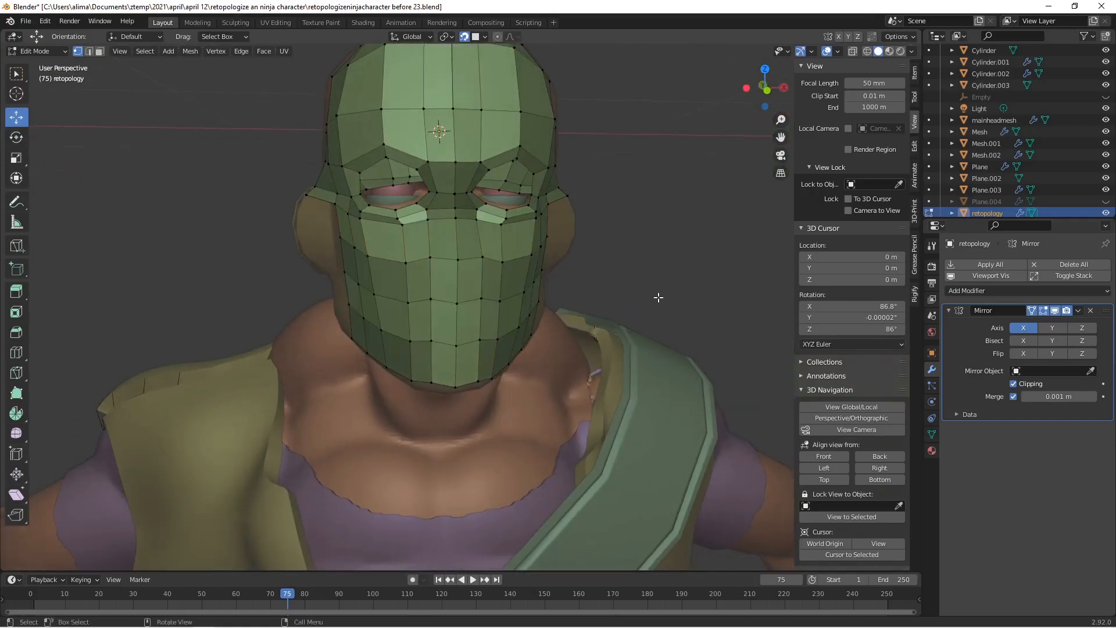
Dissolve the three horizontal edge loops across the face mask, from the uppermost to the lowest.
{"action": "key", "text": "Pause"}
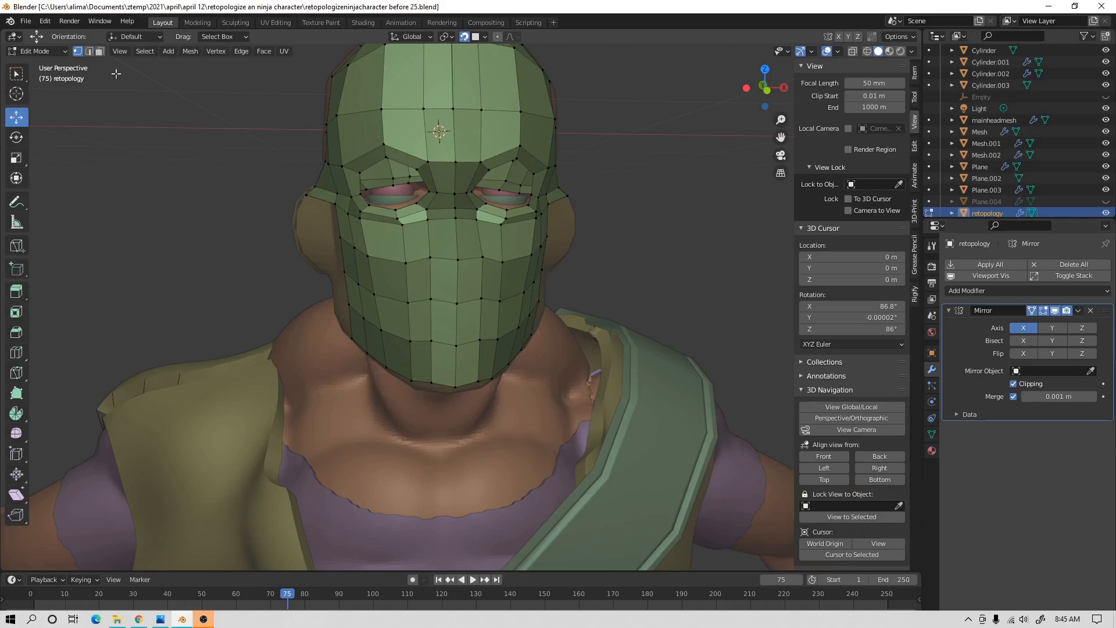
{"action": "left_click", "coordinate": [88, 50]}
{"action": "key", "text": "alt"}
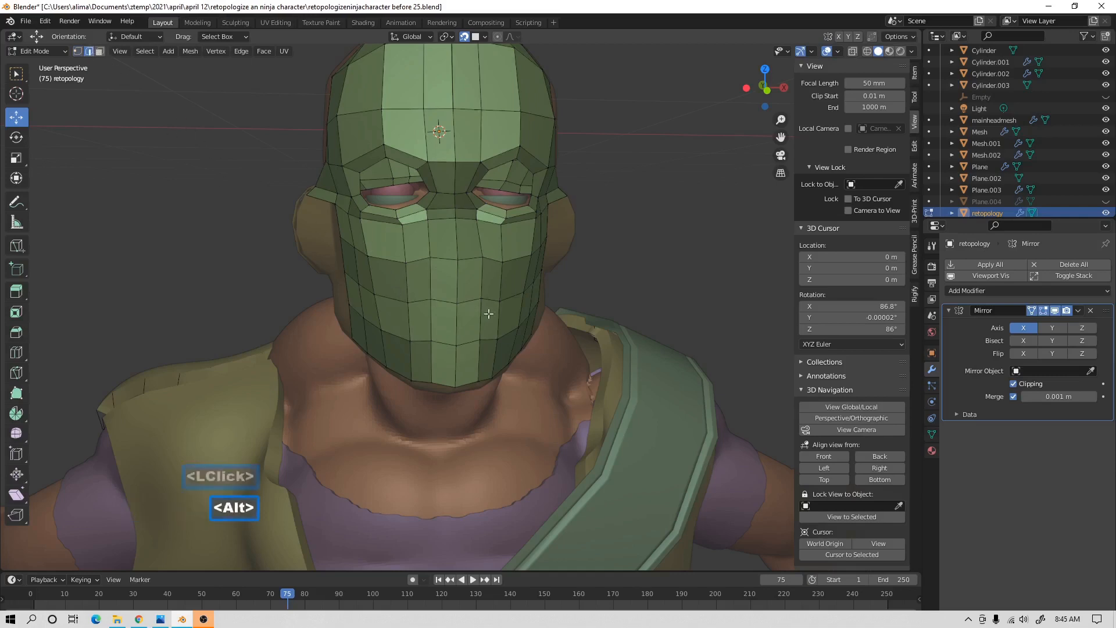
{"action": "left_click", "coordinate": [514, 259], "text": "alt"}
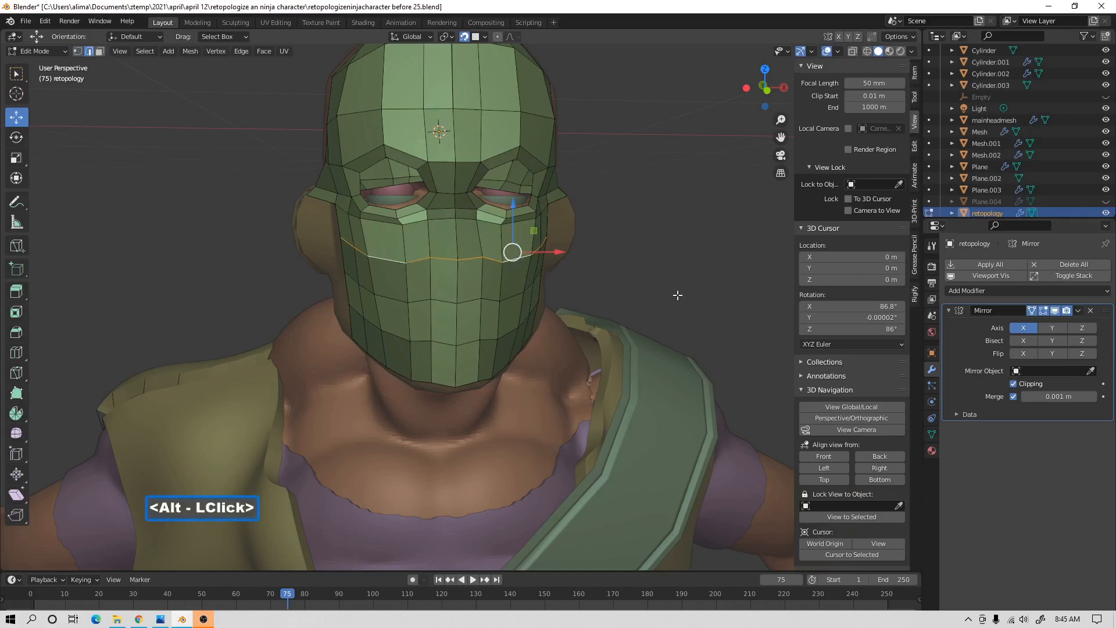
{"action": "key", "text": "x"}
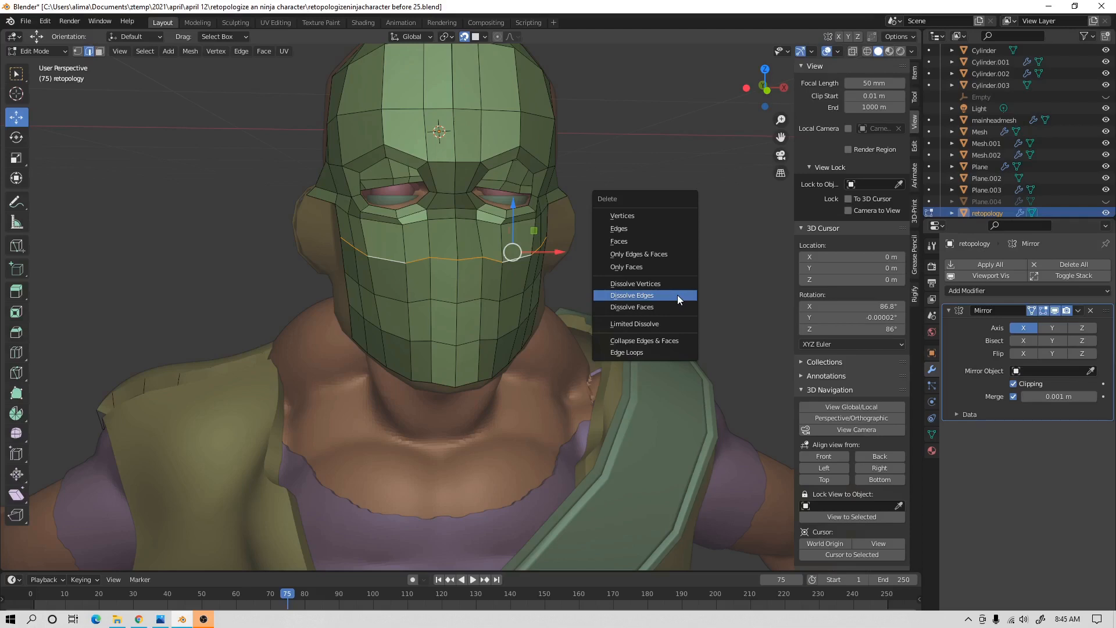
{"action": "left_click", "coordinate": [677, 295]}
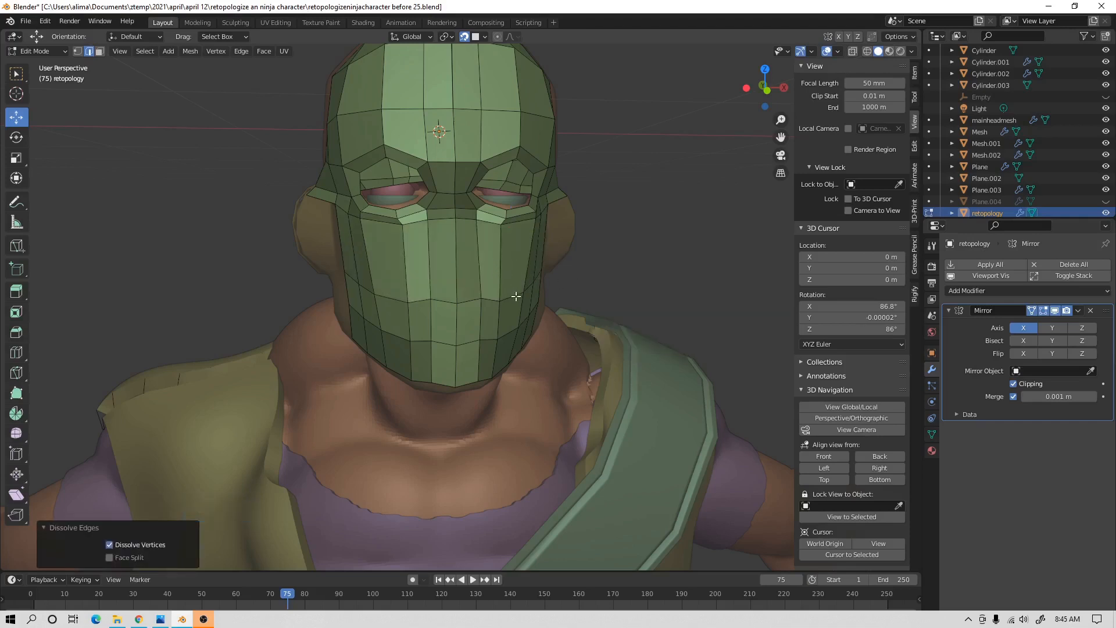
{"action": "key", "text": "alt"}
{"action": "left_click", "coordinate": [509, 291], "text": "alt"}
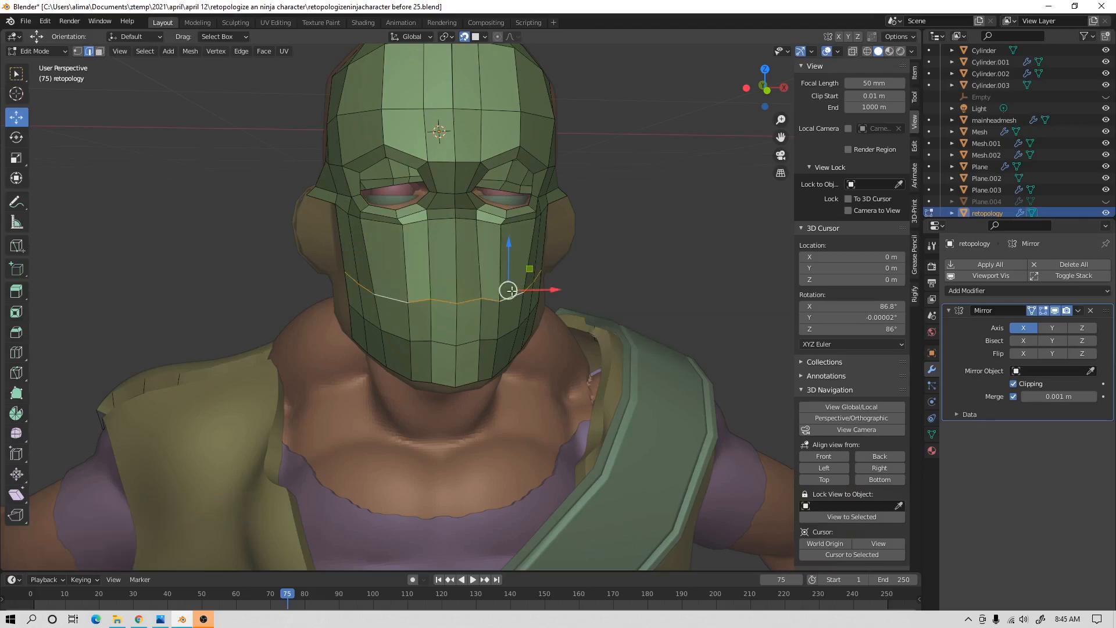
{"action": "key", "text": "x"}
{"action": "left_click", "coordinate": [641, 276]}
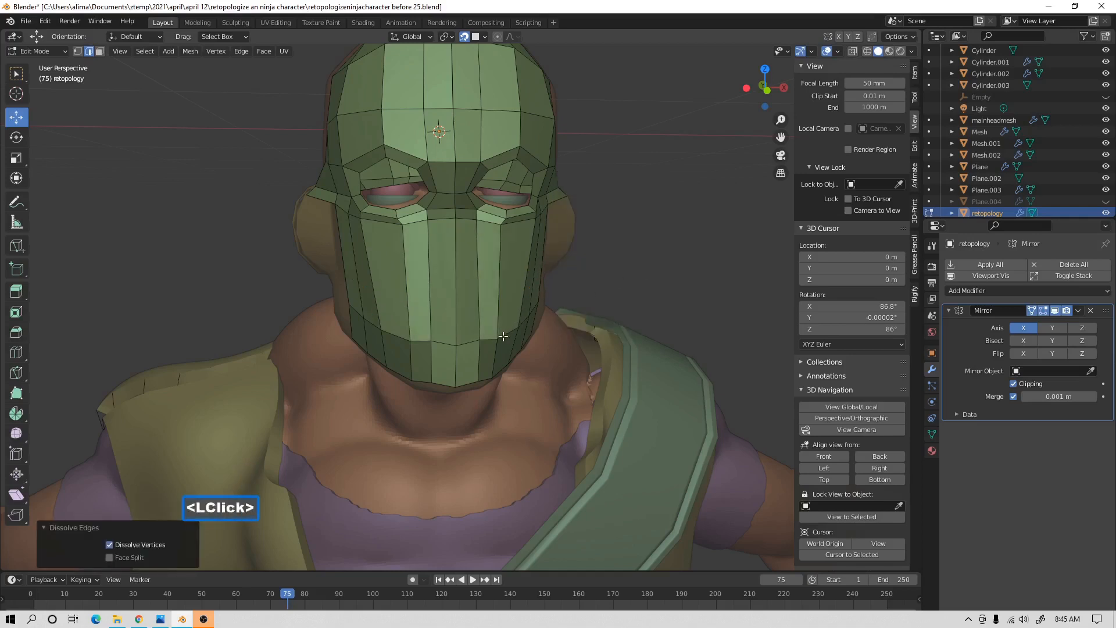
{"action": "left_click", "coordinate": [504, 336], "text": "alt"}
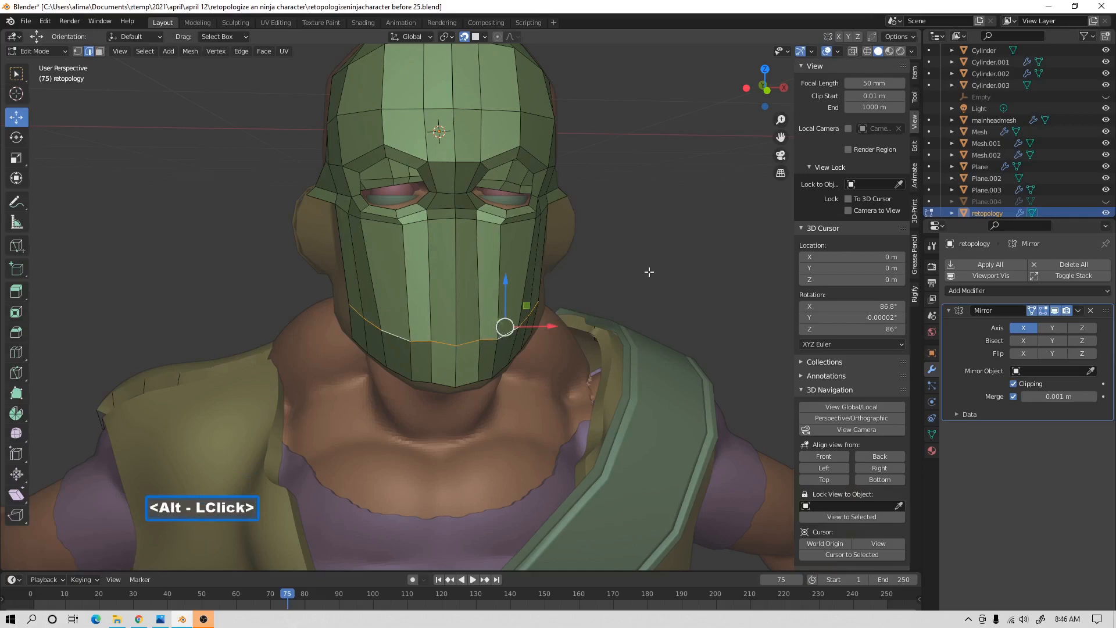
{"action": "key", "text": "x"}
{"action": "left_click", "coordinate": [649, 271]}
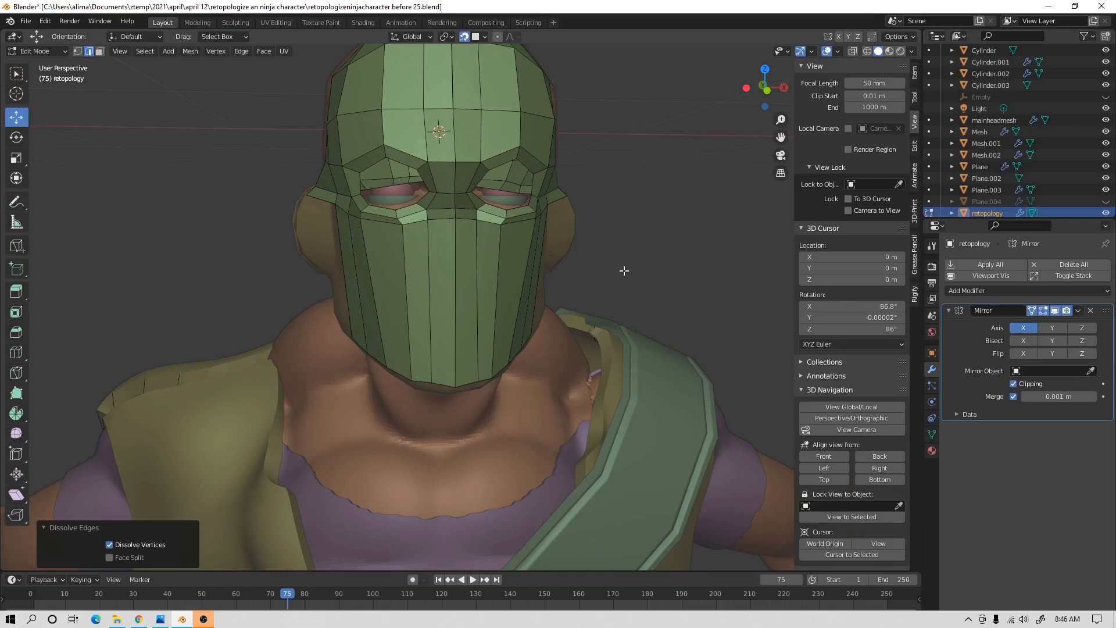
Add two horizontal loop cuts across the mask faces and snap them onto the sculpted face mask.
{"action": "key", "text": "Pause"}
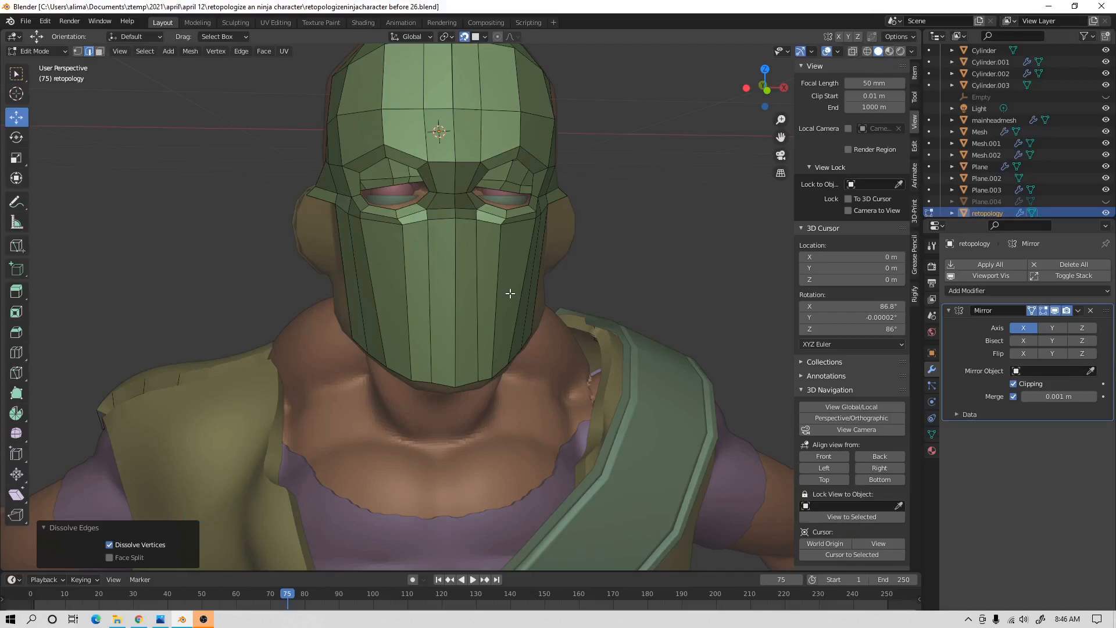
{"action": "key", "text": "ctrl+r"}
{"action": "scroll", "coordinate": [510, 294], "scroll_direction": "up", "scroll_amount": 1}
{"action": "double_click", "coordinate": [510, 294]}
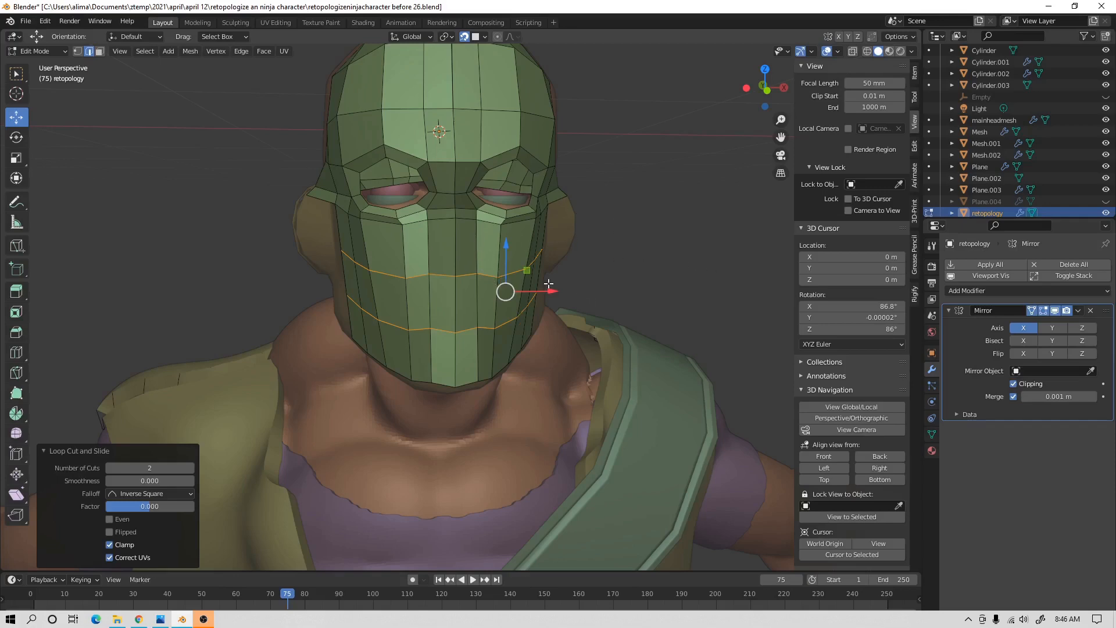
{"action": "middle_click_drag", "start_coordinate": [641, 268], "coordinate": [518, 265]}
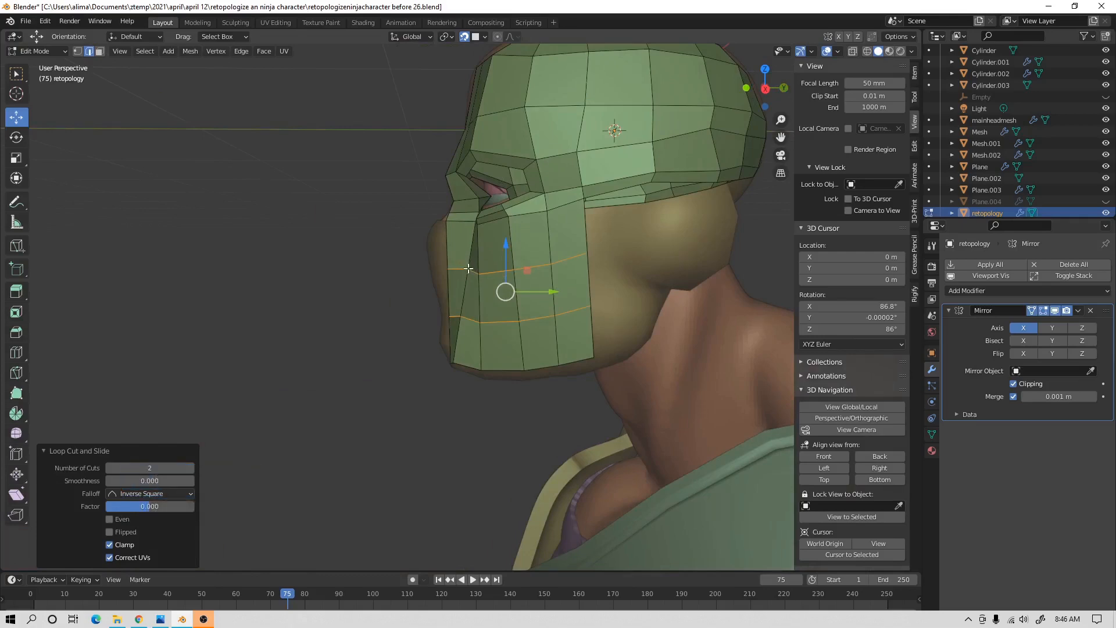
{"action": "middle_click_drag", "start_coordinate": [419, 263], "coordinate": [558, 270]}
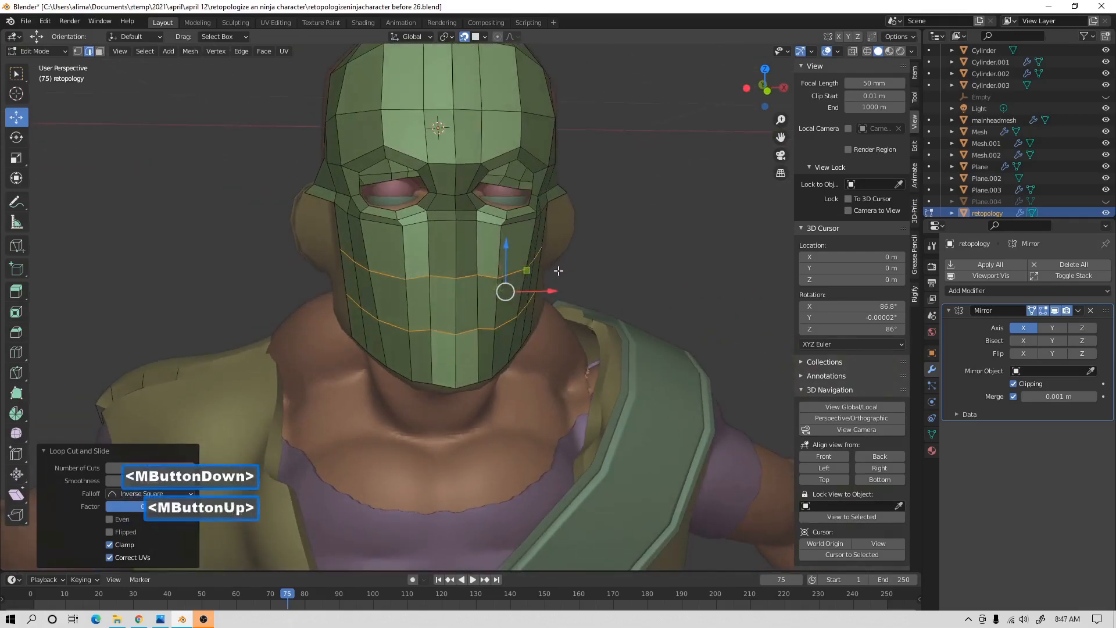
{"action": "key", "text": "g"}
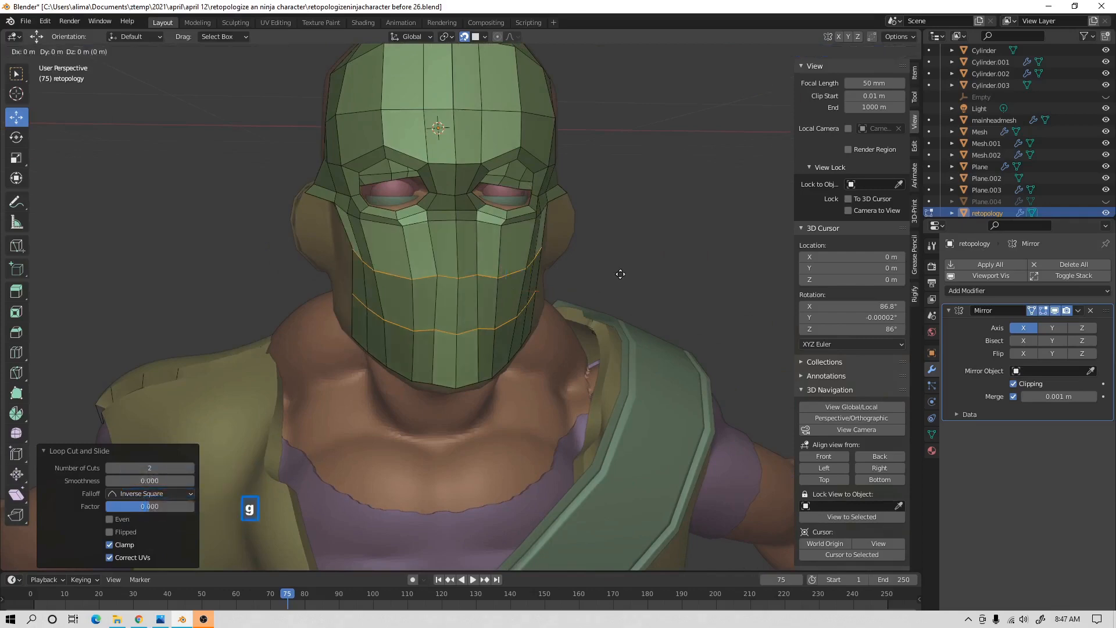
{"action": "left_click", "coordinate": [620, 272]}
{"action": "middle_click_drag", "start_coordinate": [645, 249], "coordinate": [491, 301]}
{"action": "middle_click_drag", "start_coordinate": [451, 263], "coordinate": [566, 274]}
Move the rear end vertex of the upper mask loop about 0.2 m along both Y and X, back across the cheek.
{"action": "left_click", "coordinate": [78, 51]}
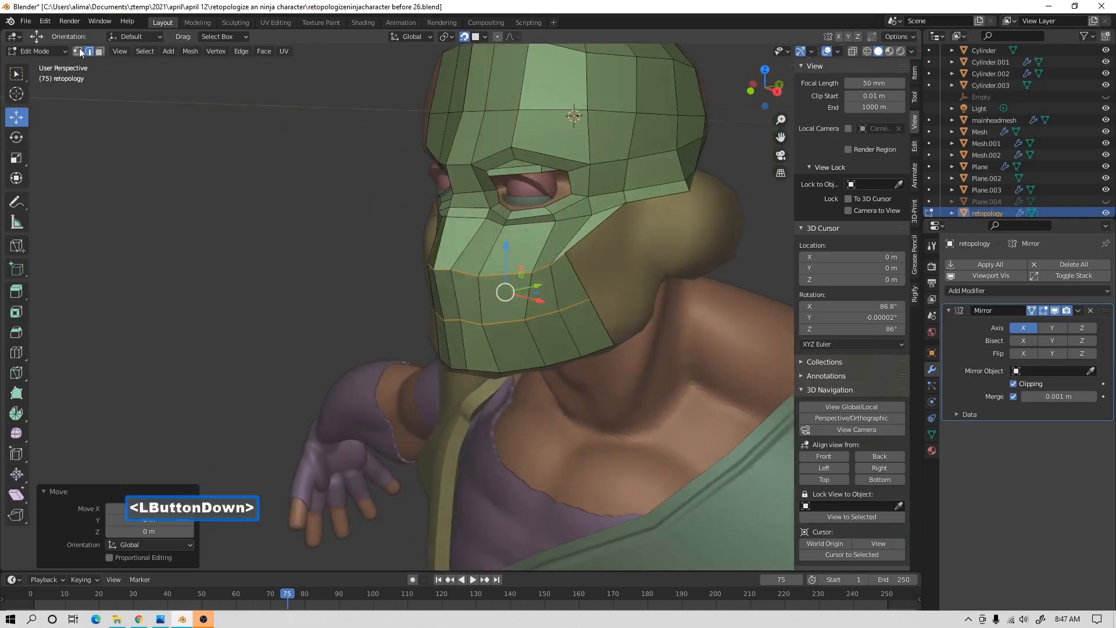
{"action": "left_click", "coordinate": [569, 256]}
{"action": "middle_click_drag", "start_coordinate": [605, 260], "coordinate": [615, 269]}
{"action": "left_click_drag", "start_coordinate": [592, 240], "coordinate": [633, 269]}
{"action": "middle_click_drag", "start_coordinate": [633, 269], "coordinate": [645, 263]}
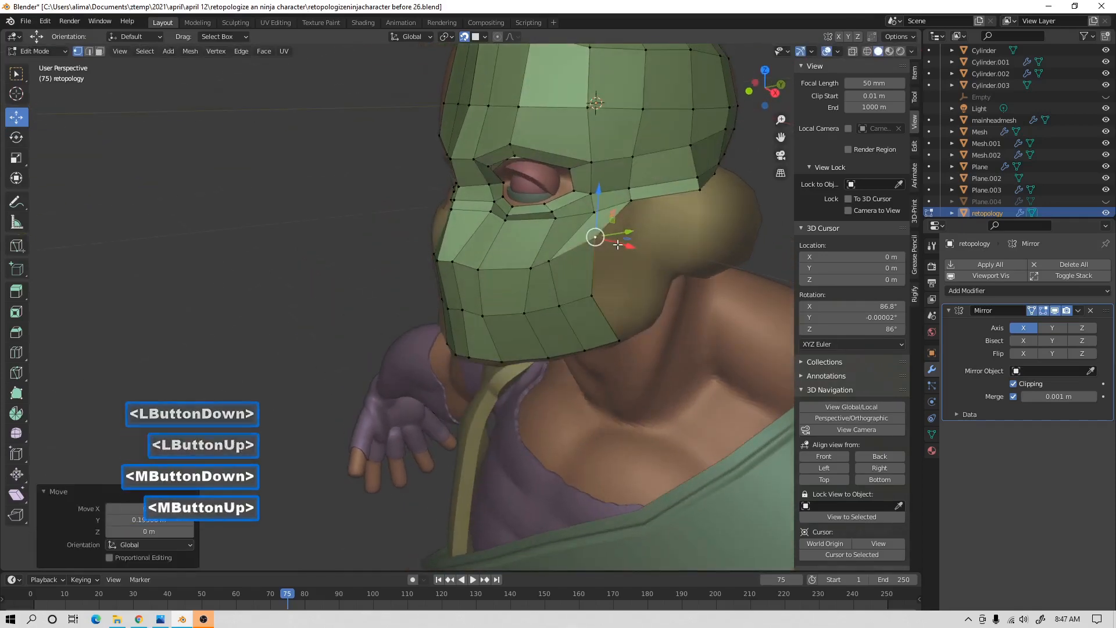
{"action": "left_click_drag", "start_coordinate": [634, 252], "coordinate": [657, 266]}
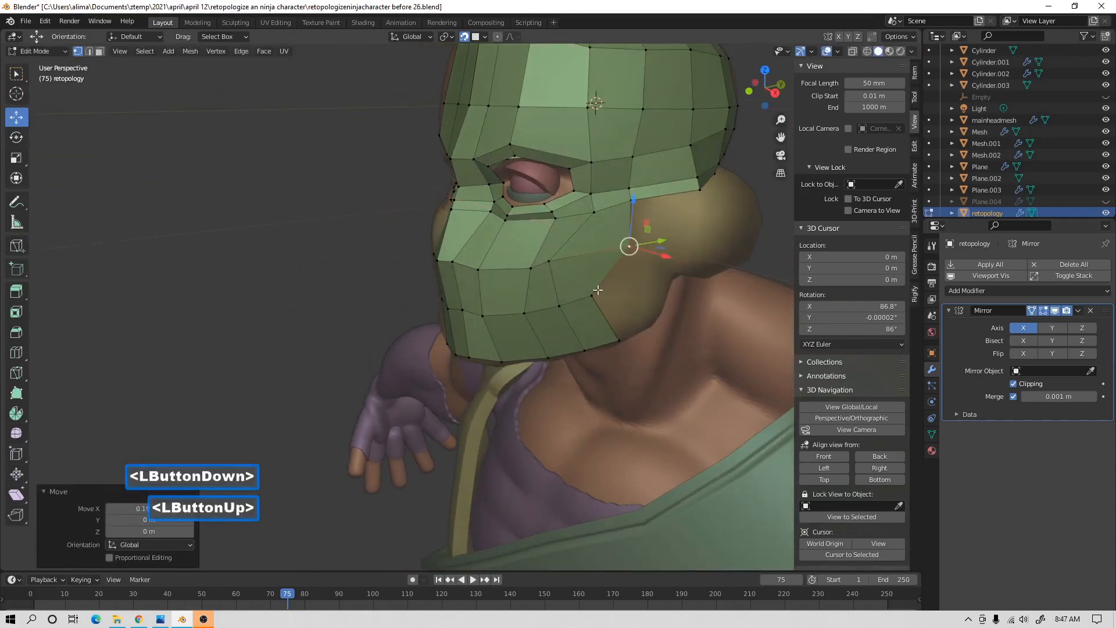
Move the rear end vertex of the lower mask loop about 0.14 m along X, 0.08 m along Z and 0.03 m along Y.
{"action": "left_click", "coordinate": [594, 292]}
{"action": "left_click_drag", "start_coordinate": [628, 308], "coordinate": [659, 303]}
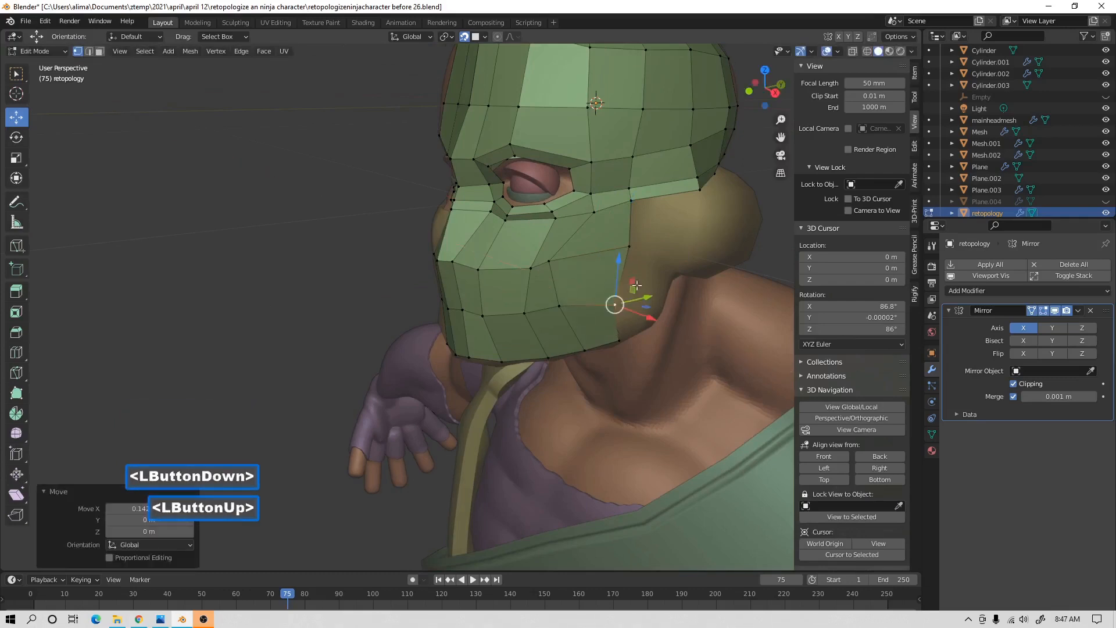
{"action": "left_click_drag", "start_coordinate": [621, 269], "coordinate": [614, 244]}
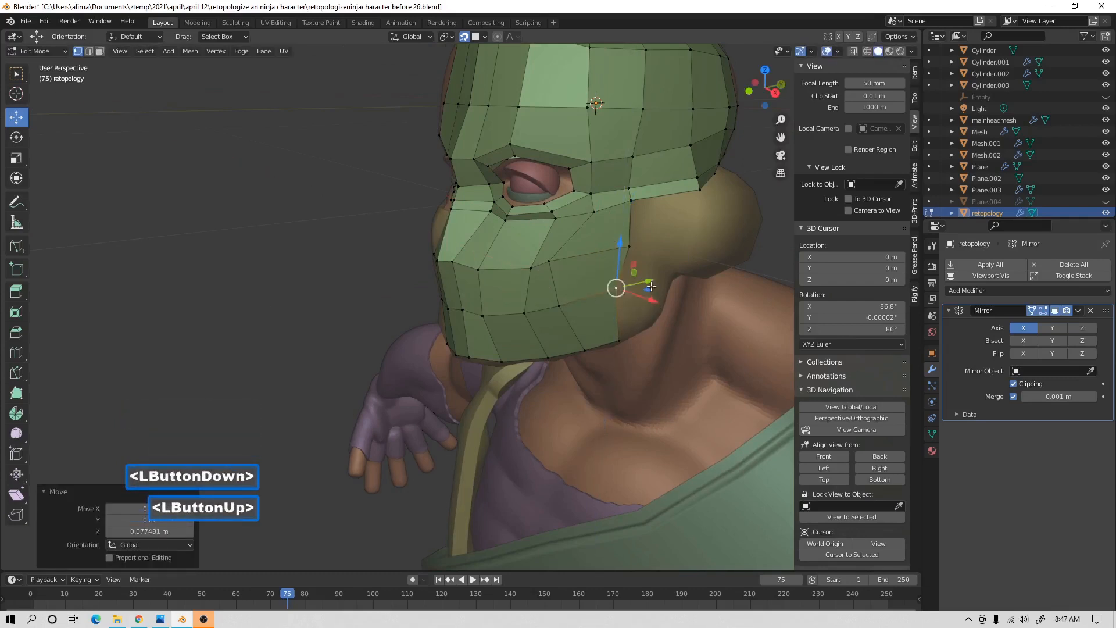
{"action": "left_click_drag", "start_coordinate": [648, 282], "coordinate": [645, 288]}
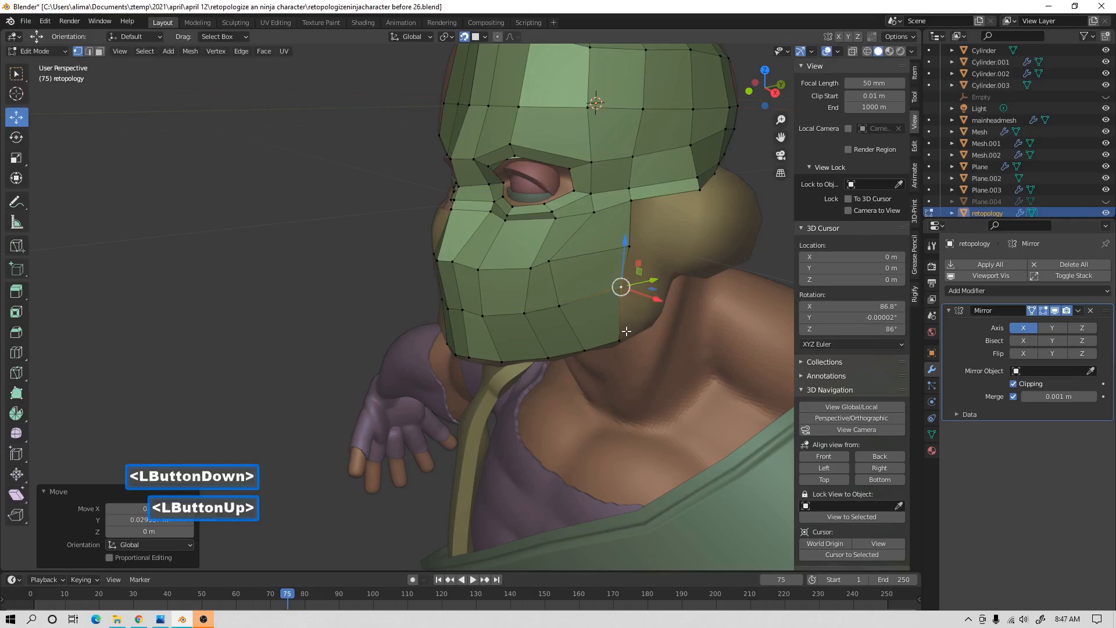
Move the rear jaw corner vertex of the mask mesh about 0.09 m along Y and check the jawline from below.
{"action": "left_click", "coordinate": [635, 329]}
{"action": "left_click_drag", "start_coordinate": [652, 330], "coordinate": [664, 323]}
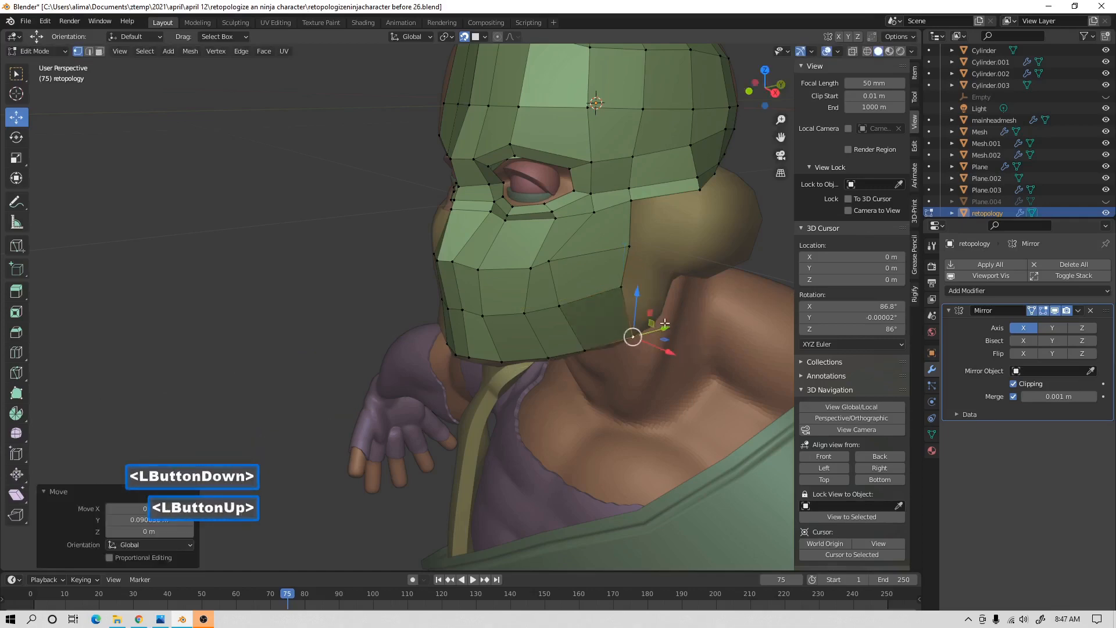
{"action": "middle_click_drag", "start_coordinate": [576, 332], "coordinate": [591, 251]}
{"action": "left_click_drag", "start_coordinate": [551, 223], "coordinate": [551, 223]}
{"action": "middle_click_drag", "start_coordinate": [593, 299], "coordinate": [604, 298]}
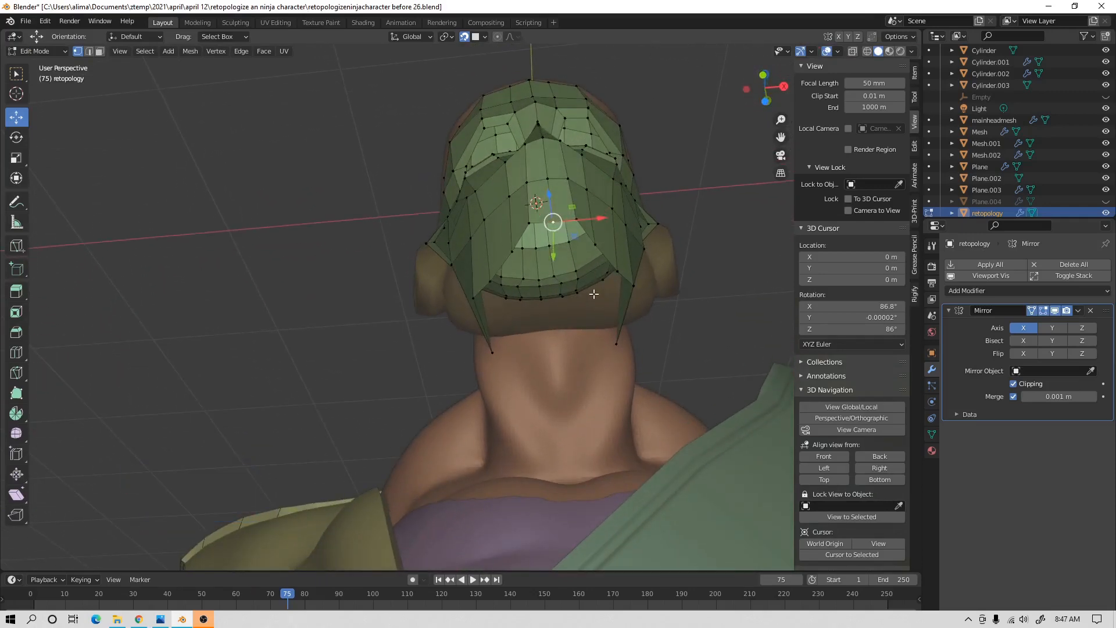
Leave Edit Mode on the retopology mesh, review the face snapping options including backface culling and projecting individual elements, and return to Edit Mode.
{"action": "left_click", "coordinate": [35, 51]}
{"action": "left_click", "coordinate": [40, 64]}
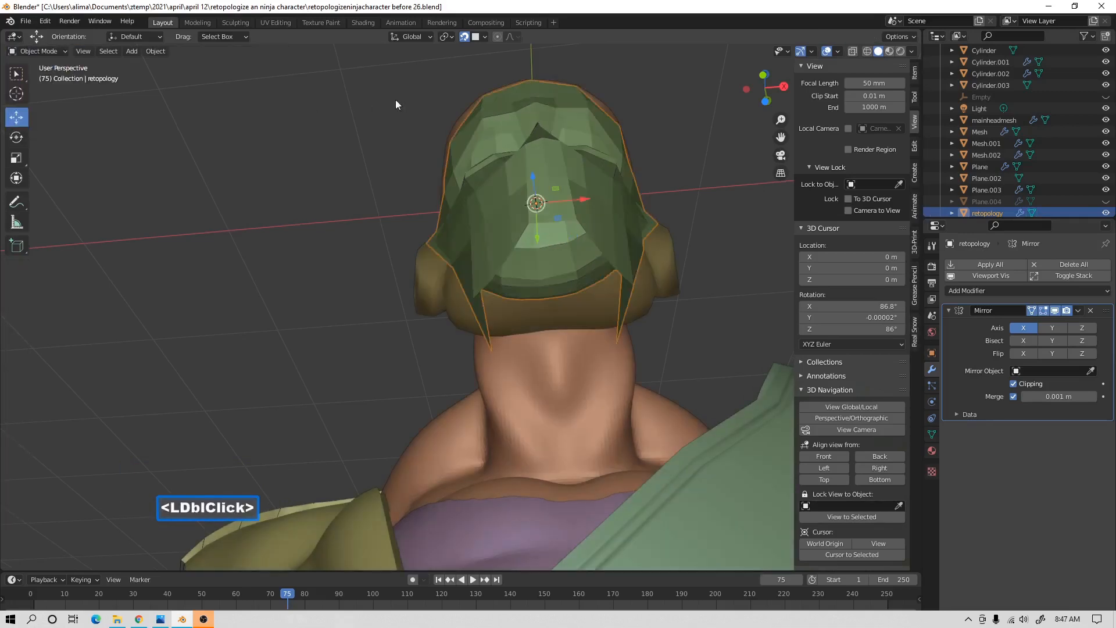
{"action": "left_click", "coordinate": [483, 36]}
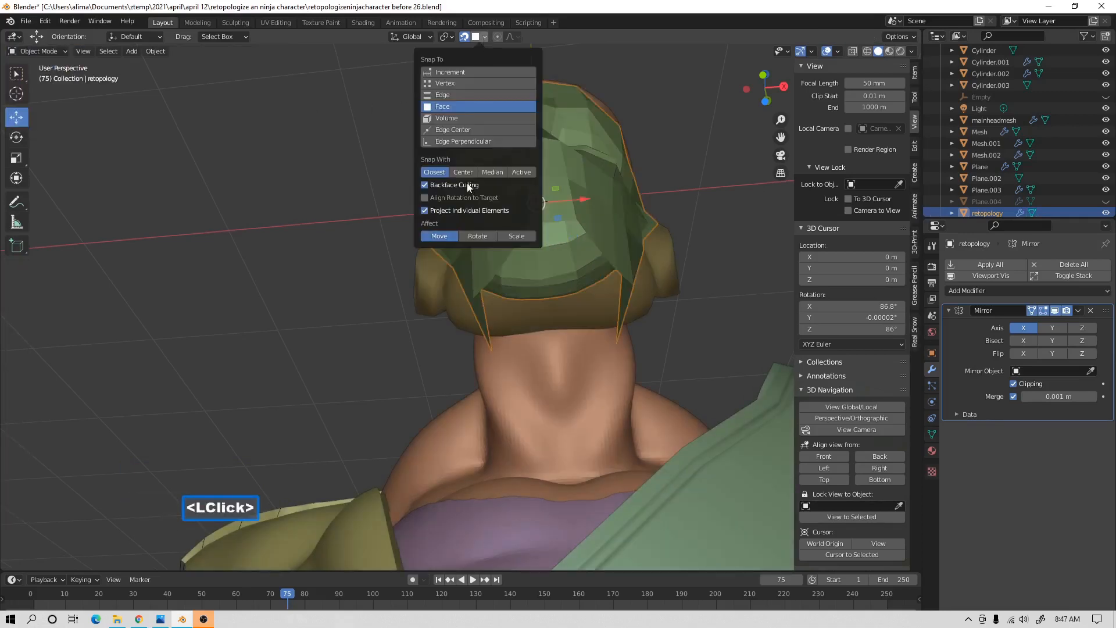
{"action": "left_click", "coordinate": [55, 51]}
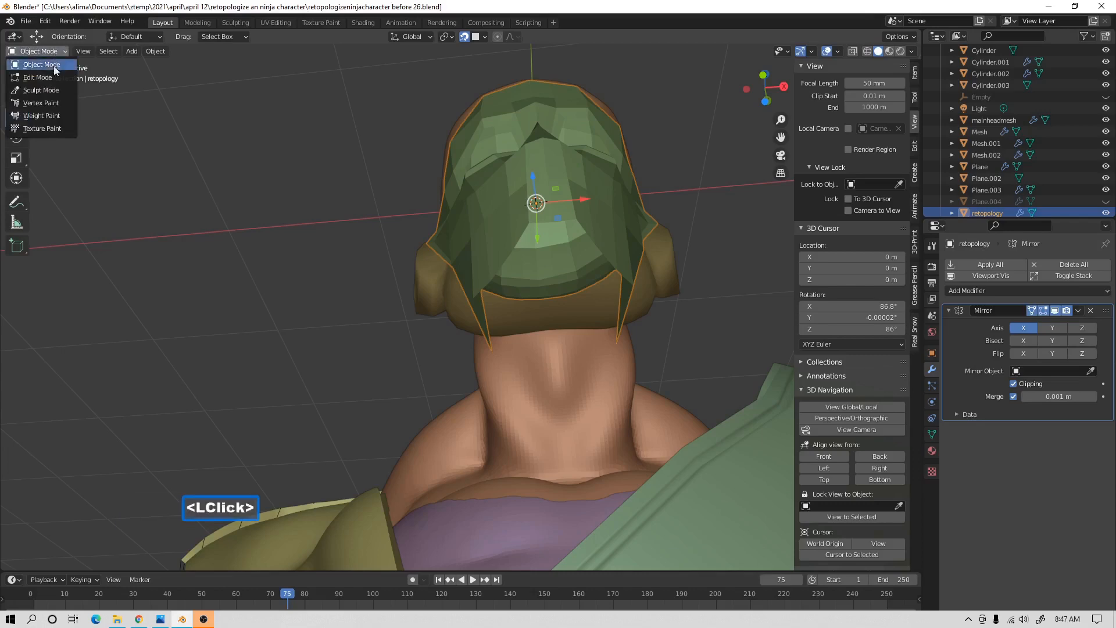
{"action": "left_click", "coordinate": [54, 79]}
Check the retopology object's In Front viewport display by turning it off and back on.
{"action": "middle_click_drag", "start_coordinate": [558, 305], "coordinate": [558, 272]}
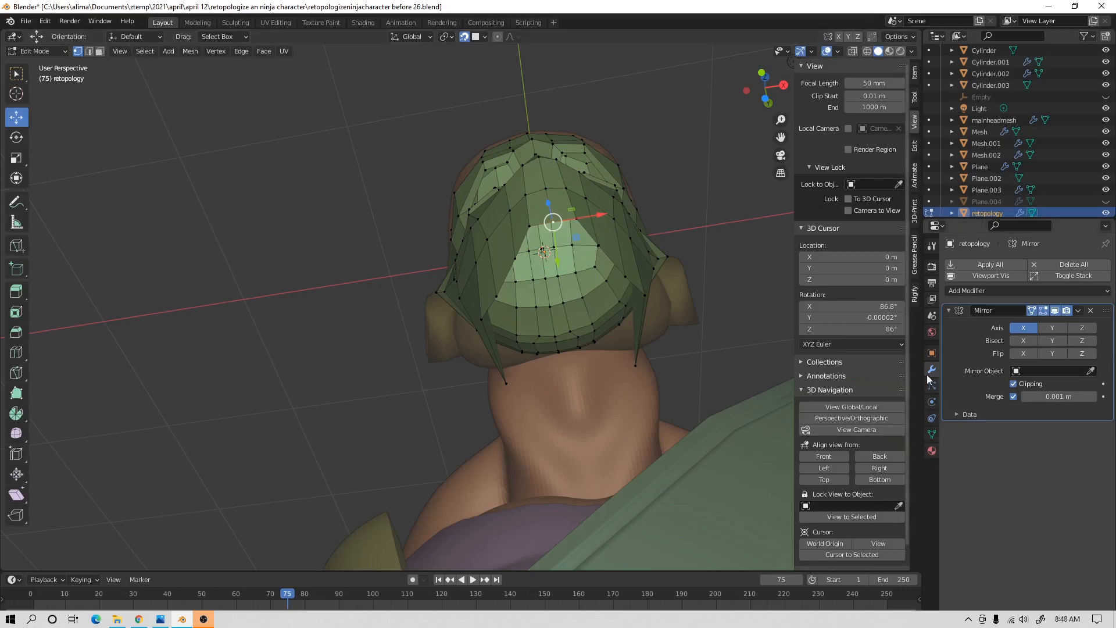
{"action": "left_click", "coordinate": [932, 353]}
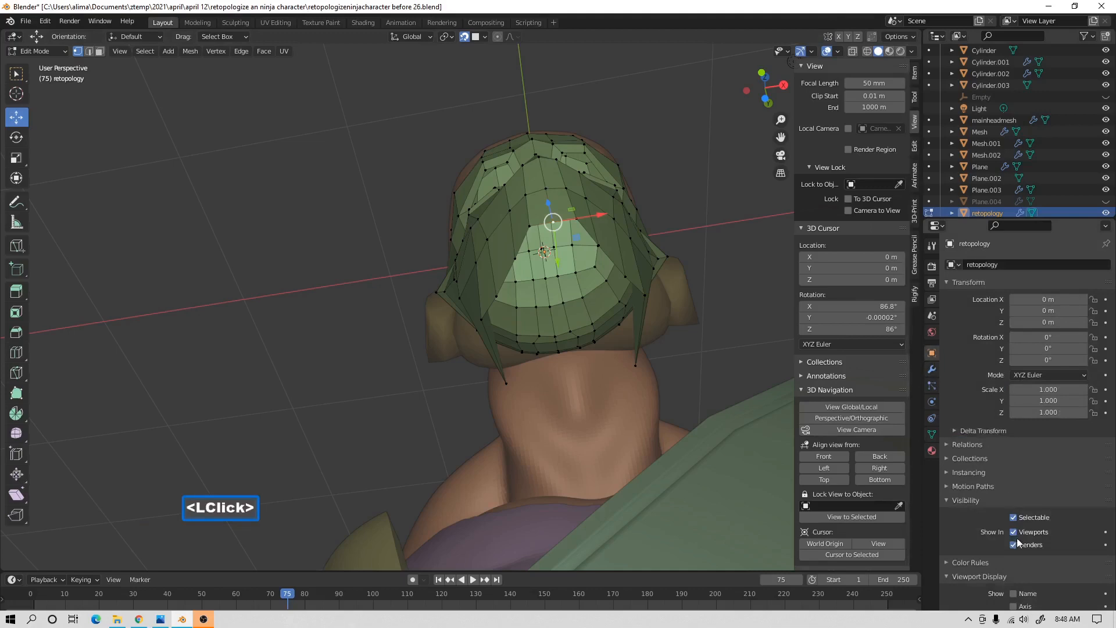
{"action": "scroll", "coordinate": [1019, 542], "scroll_direction": "down", "scroll_amount": 6}
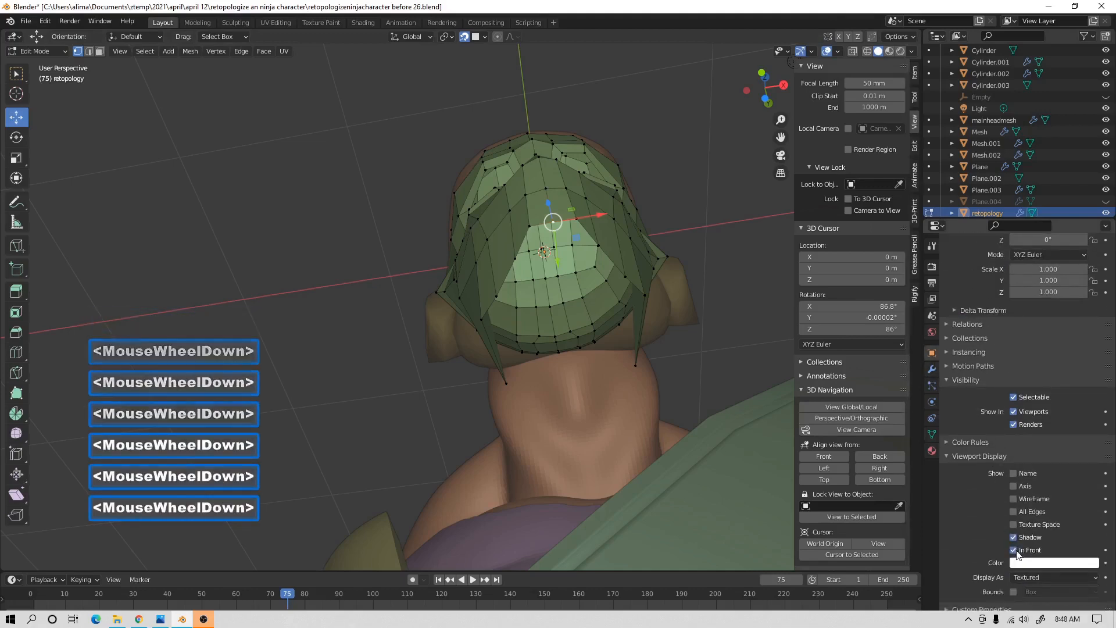
{"action": "left_click", "coordinate": [1016, 551]}
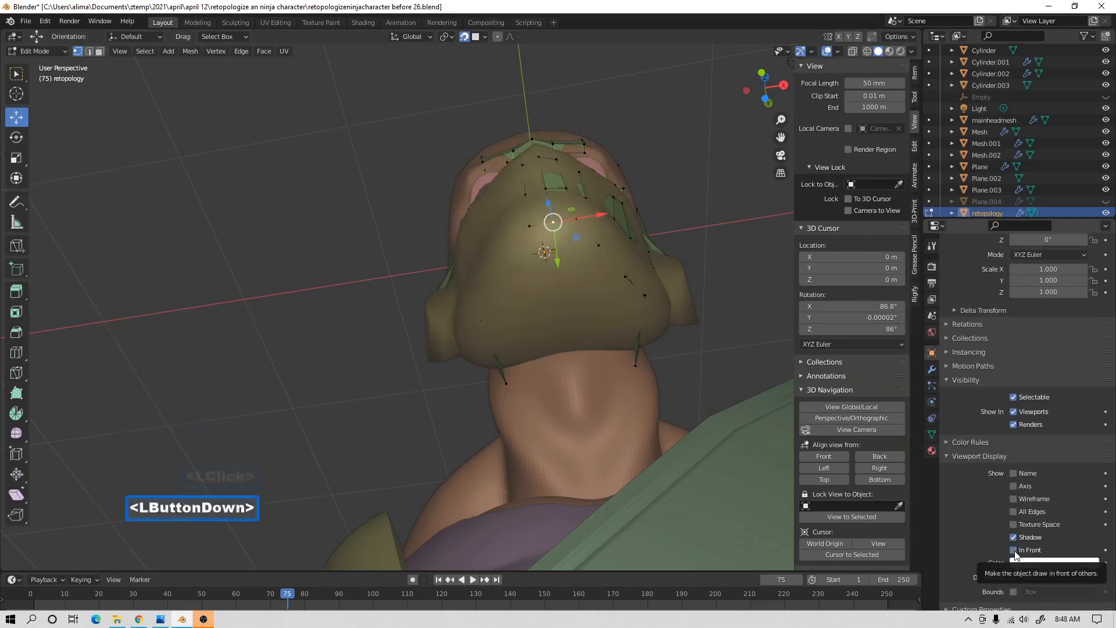
{"action": "left_click", "coordinate": [1014, 549]}
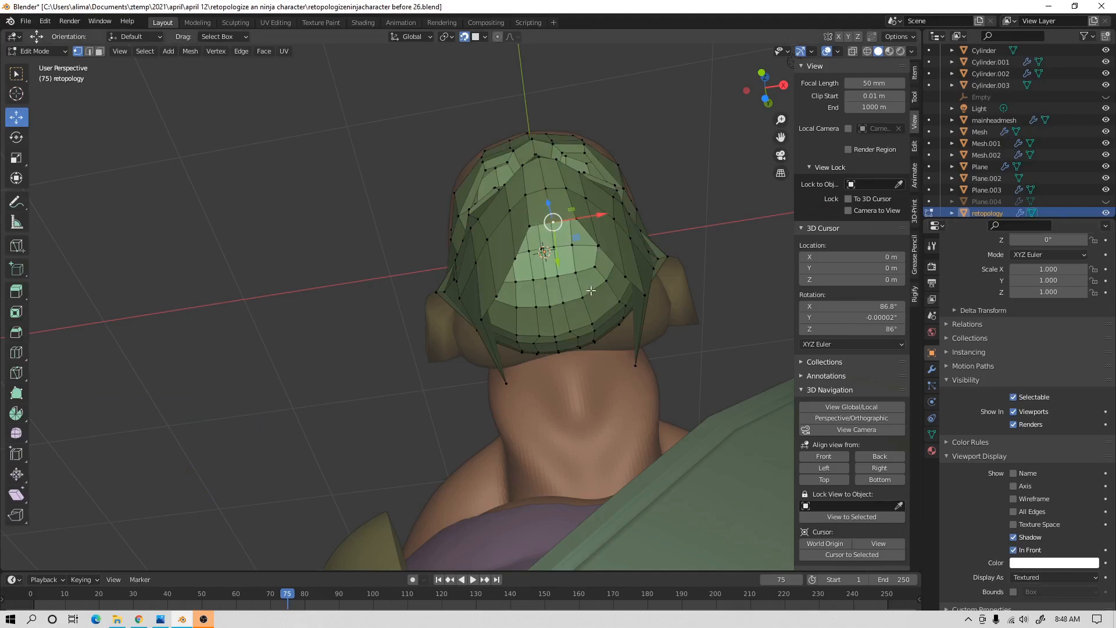
Extrude a chain of four vertices from the chin underside back along the jaw toward the neck.
{"action": "middle_click_drag", "start_coordinate": [598, 284], "coordinate": [572, 251]}
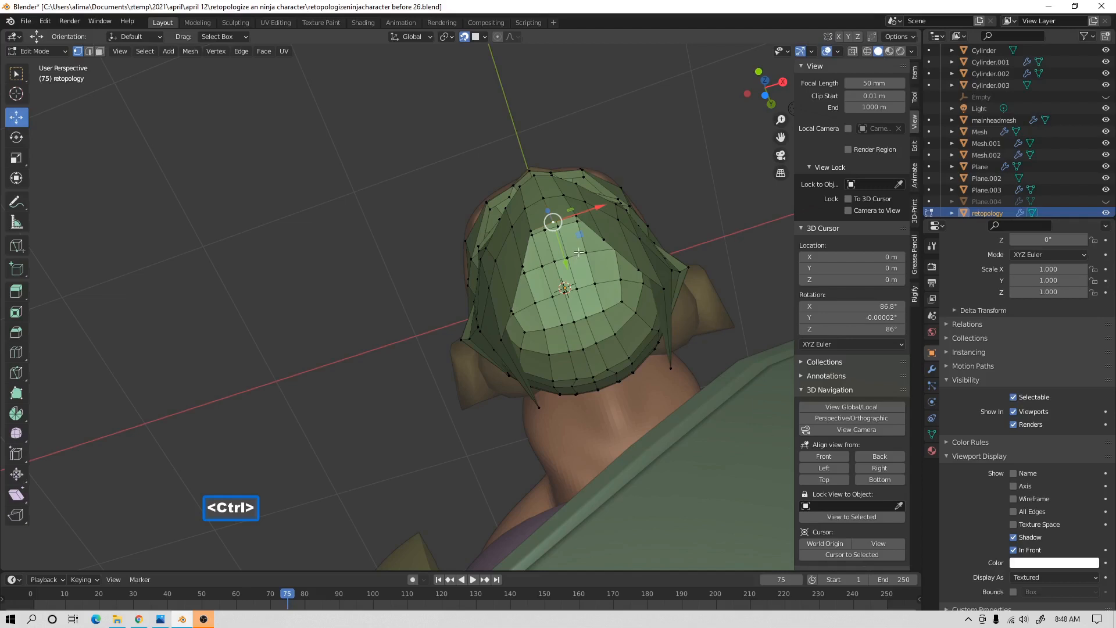
{"action": "right_click", "coordinate": [572, 252], "text": "ctrl"}
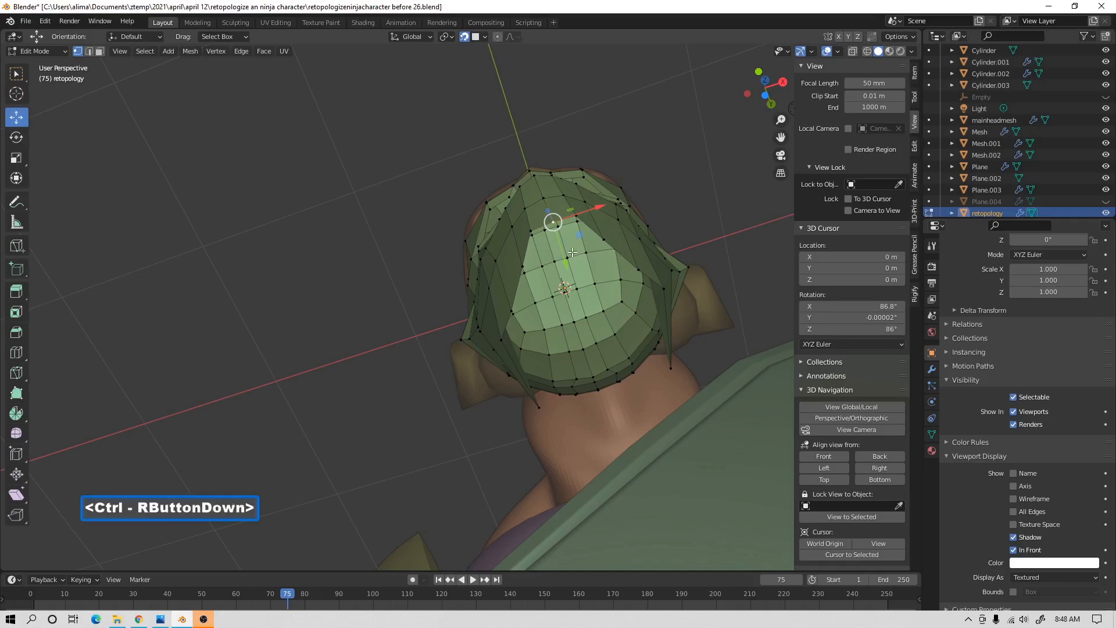
{"action": "right_click", "coordinate": [595, 283], "text": "ctrl"}
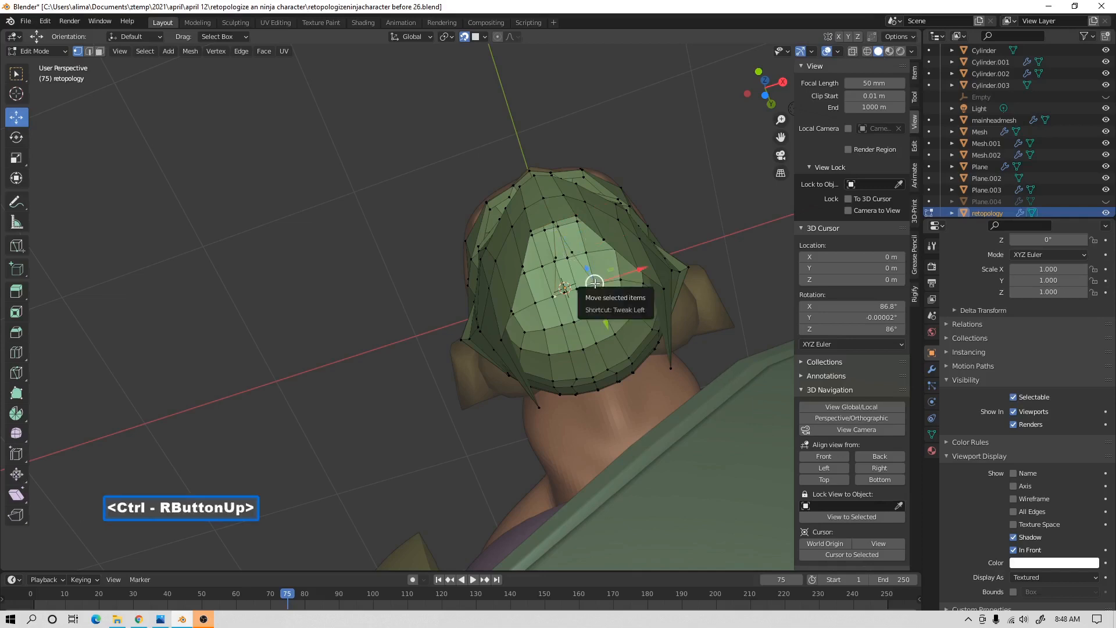
{"action": "right_click", "coordinate": [613, 308], "text": "ctrl"}
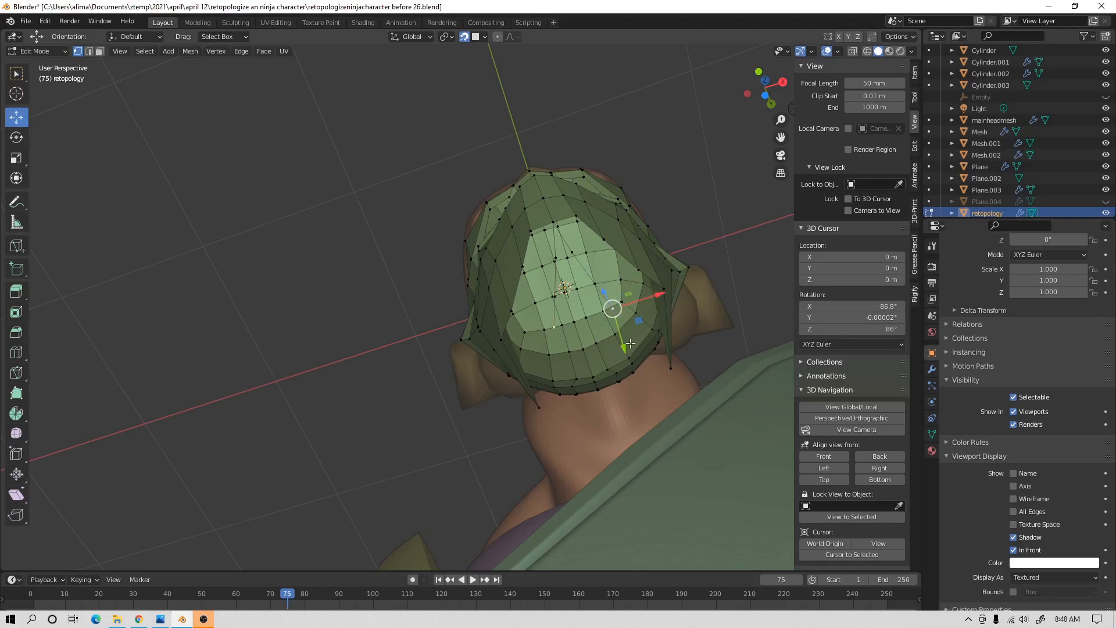
{"action": "right_click", "coordinate": [631, 367], "text": "ctrl"}
{"action": "middle_click_drag", "start_coordinate": [631, 367], "coordinate": [630, 292]}
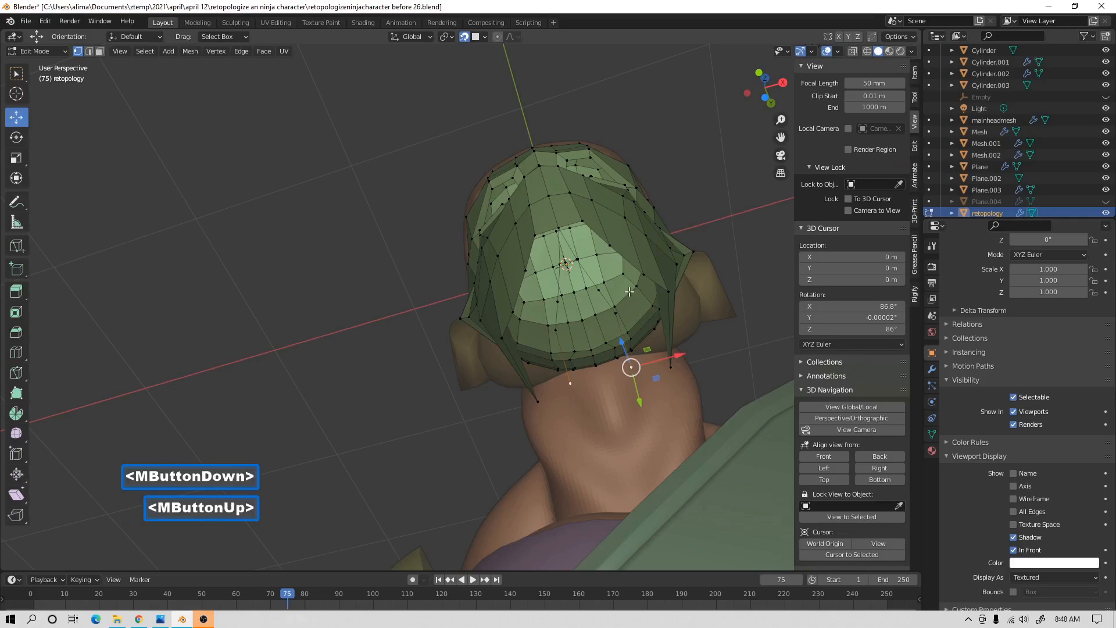
Fill a face under the chin between the front chin edge and the first vertex of the new chain.
{"action": "left_click", "coordinate": [558, 227]}
{"action": "left_click", "coordinate": [579, 217], "text": "shift"}
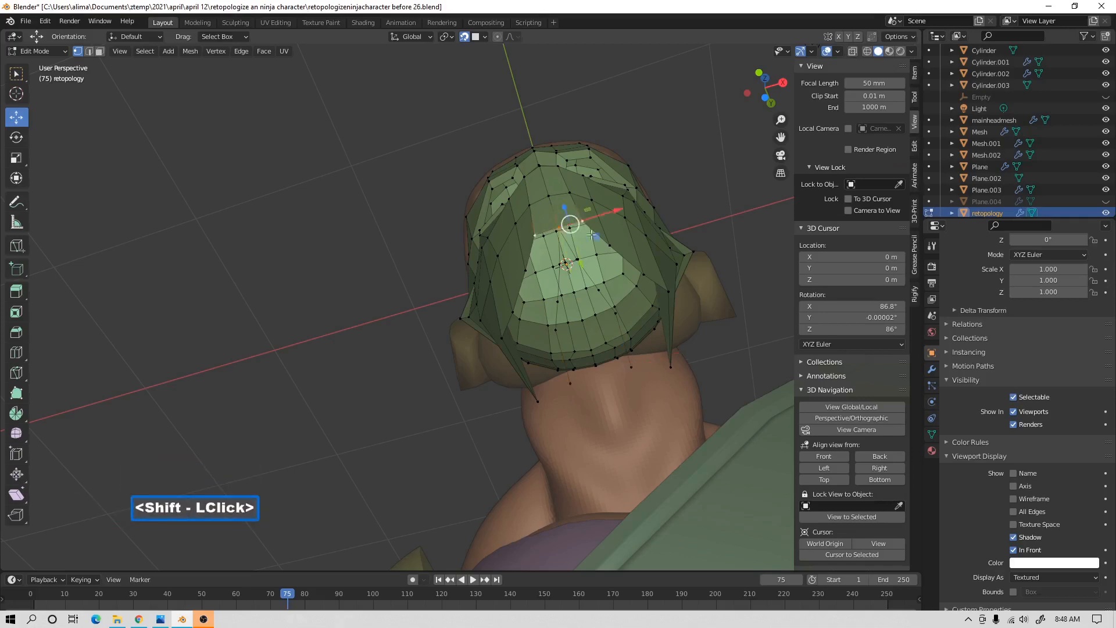
{"action": "left_click", "coordinate": [567, 264], "text": "shift"}
{"action": "middle_click_drag", "start_coordinate": [576, 262], "coordinate": [618, 282]}
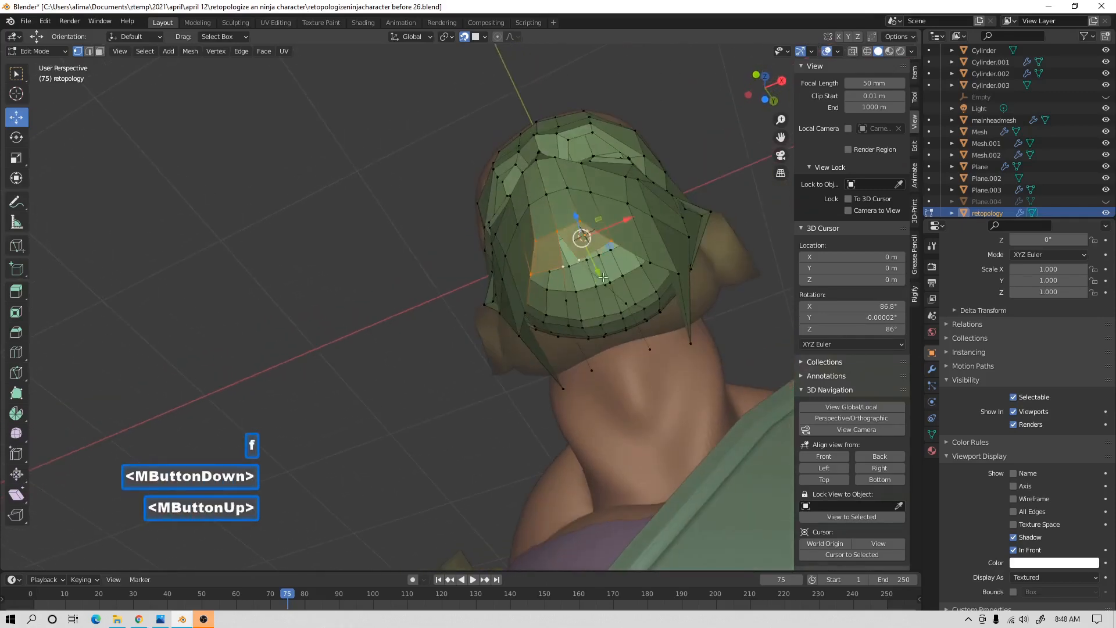
Check the under-chin chain vertices and move the chain's end vertex near the neck about -0.03 m along Y.
{"action": "left_click", "coordinate": [577, 261]}
{"action": "left_click_drag", "start_coordinate": [613, 282], "coordinate": [655, 348]}
{"action": "left_click", "coordinate": [604, 289]}
{"action": "left_click", "coordinate": [626, 305]}
{"action": "left_click", "coordinate": [650, 347]}
{"action": "mouse_move", "coordinate": [656, 347]}
{"action": "middle_mouse_down"}
{"action": "mouse_move", "coordinate": [646, 357]}
{"action": "mouse_move", "coordinate": [661, 365]}
{"action": "middle_mouse_up"}
{"action": "left_click_drag", "start_coordinate": [661, 365], "coordinate": [659, 358]}
{"action": "middle_click_drag", "start_coordinate": [658, 359], "coordinate": [559, 360]}
Fill two successive faces under the jaw, starting from the open edge of the first chin face.
{"action": "key", "text": "2"}
{"action": "left_click", "coordinate": [561, 364]}
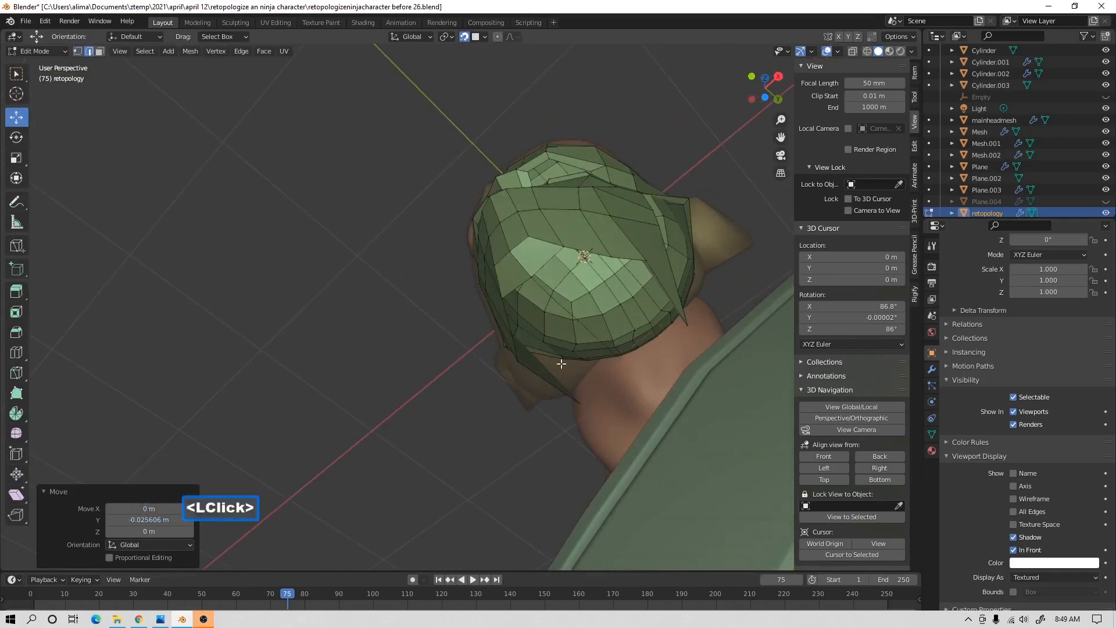
{"action": "left_click", "coordinate": [538, 271]}
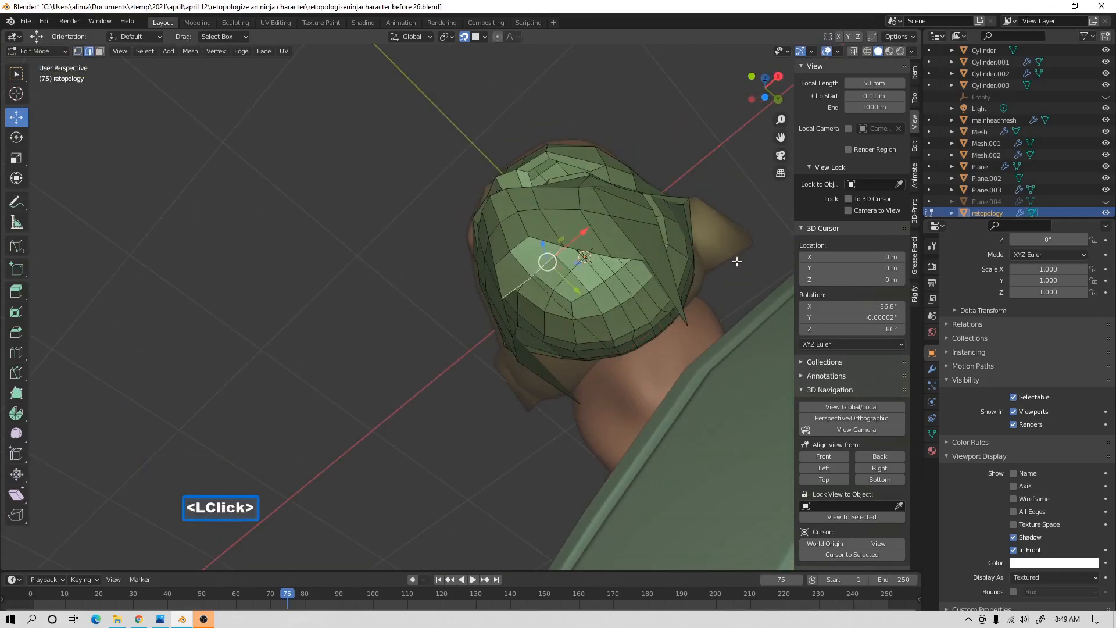
{"action": "key", "text": "f"}
{"action": "key", "text": "f"}
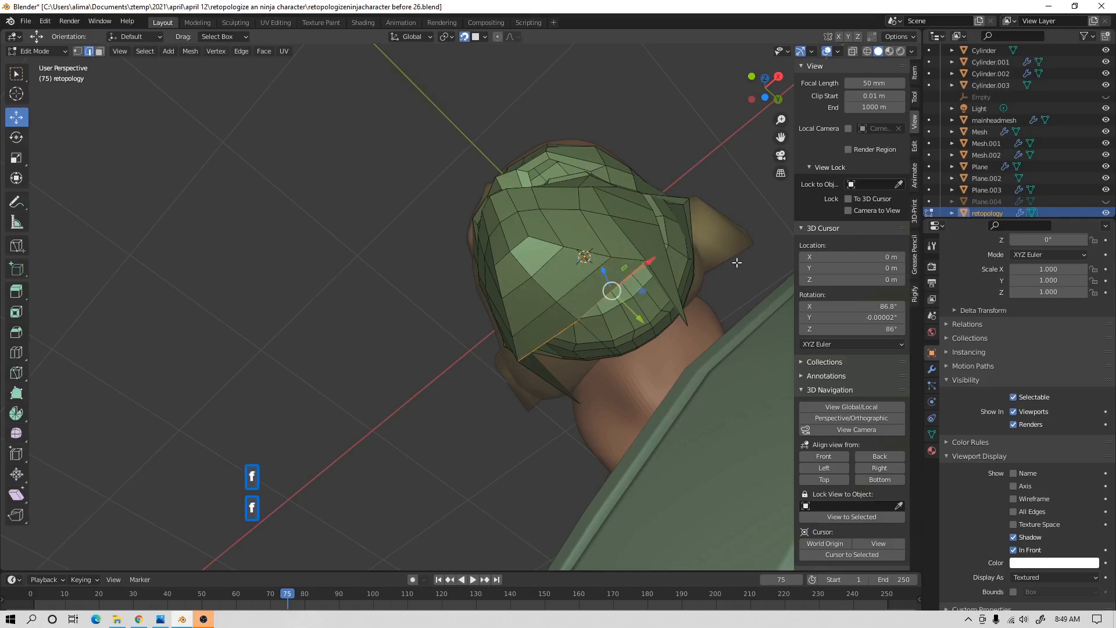
{"action": "middle_click_drag", "start_coordinate": [710, 289], "coordinate": [349, 214]}
Fill the last face under the jaw from the chain's last two vertices and the two rear jaw vertices.
{"action": "left_click", "coordinate": [77, 51]}
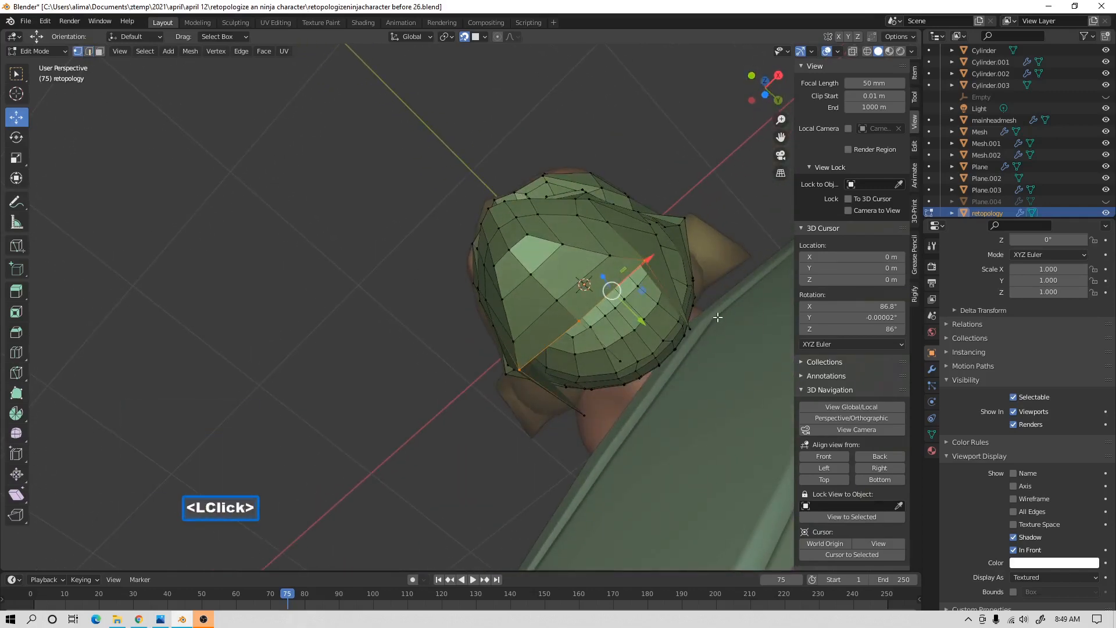
{"action": "left_click", "coordinate": [612, 328]}
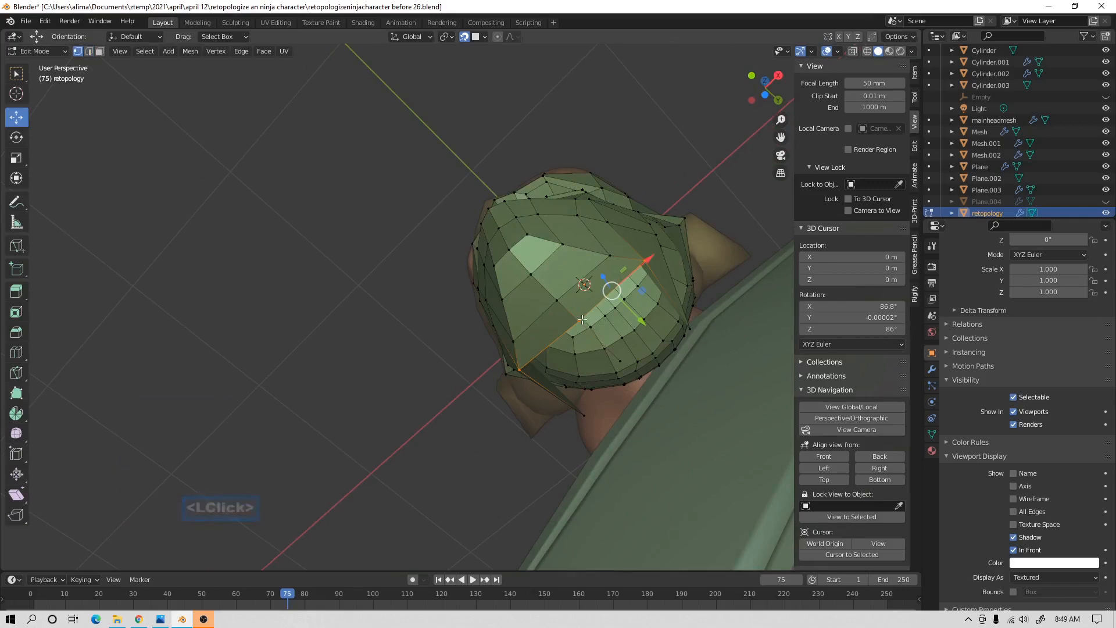
{"action": "left_click", "coordinate": [625, 363], "text": "shift"}
{"action": "mouse_move", "coordinate": [628, 363]}
{"action": "middle_mouse_down"}
{"action": "mouse_move", "coordinate": [662, 350]}
{"action": "mouse_move", "coordinate": [643, 359]}
{"action": "middle_mouse_up"}
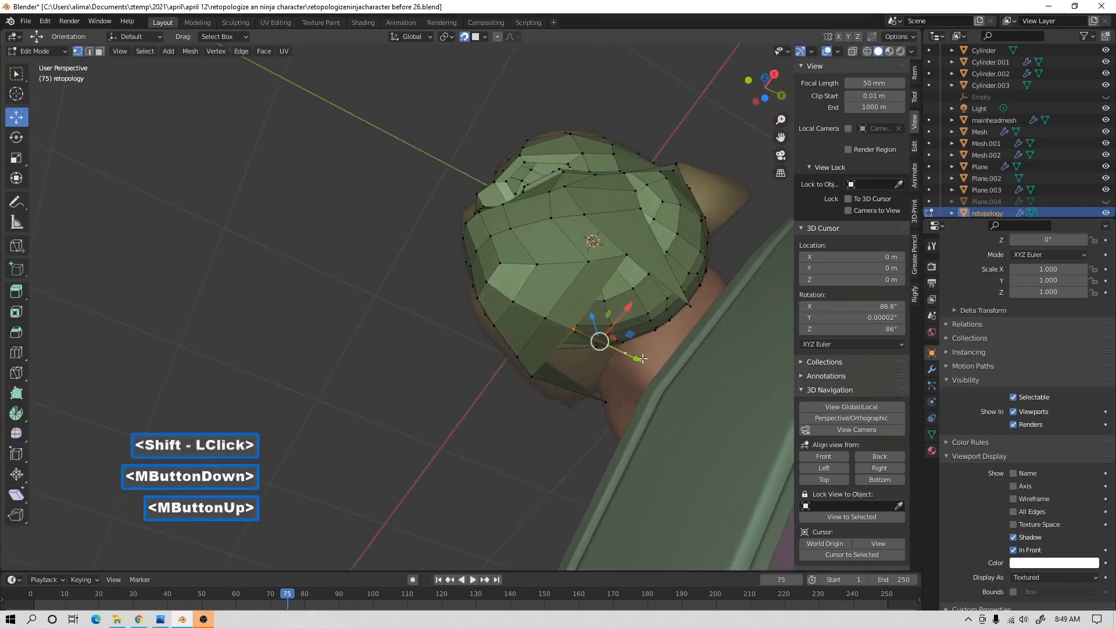
{"action": "left_click", "coordinate": [687, 302], "text": "shift"}
{"action": "left_click", "coordinate": [628, 257], "text": "shift"}
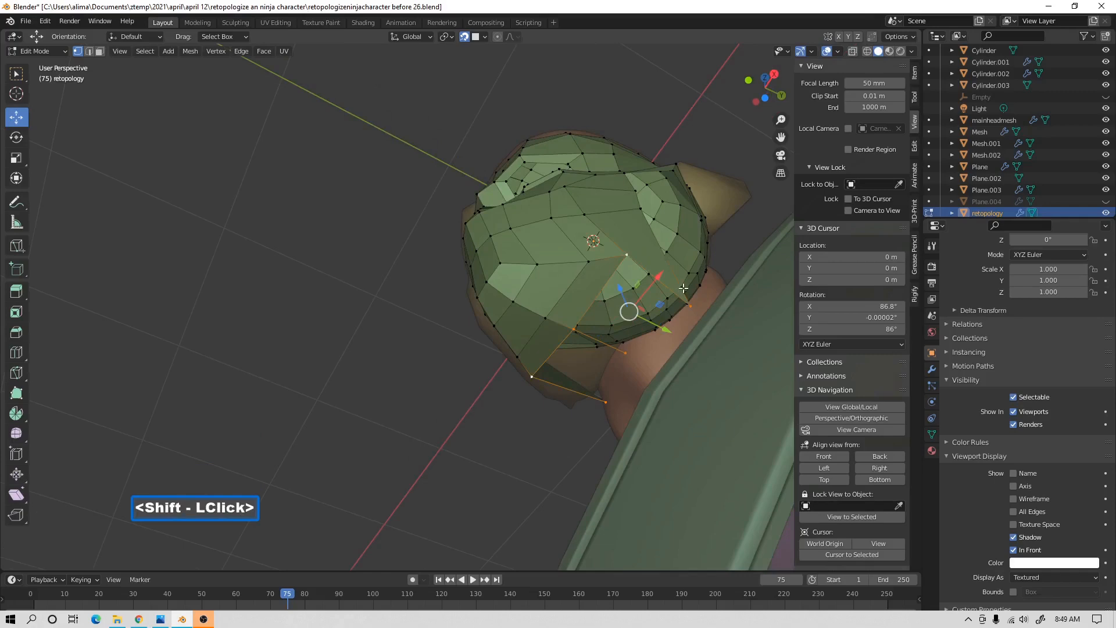
{"action": "key", "text": "f"}
Check the jaw underside from the front and side, and save the file as the incremental version "before 27".
{"action": "middle_click_drag", "start_coordinate": [655, 239], "coordinate": [750, 292]}
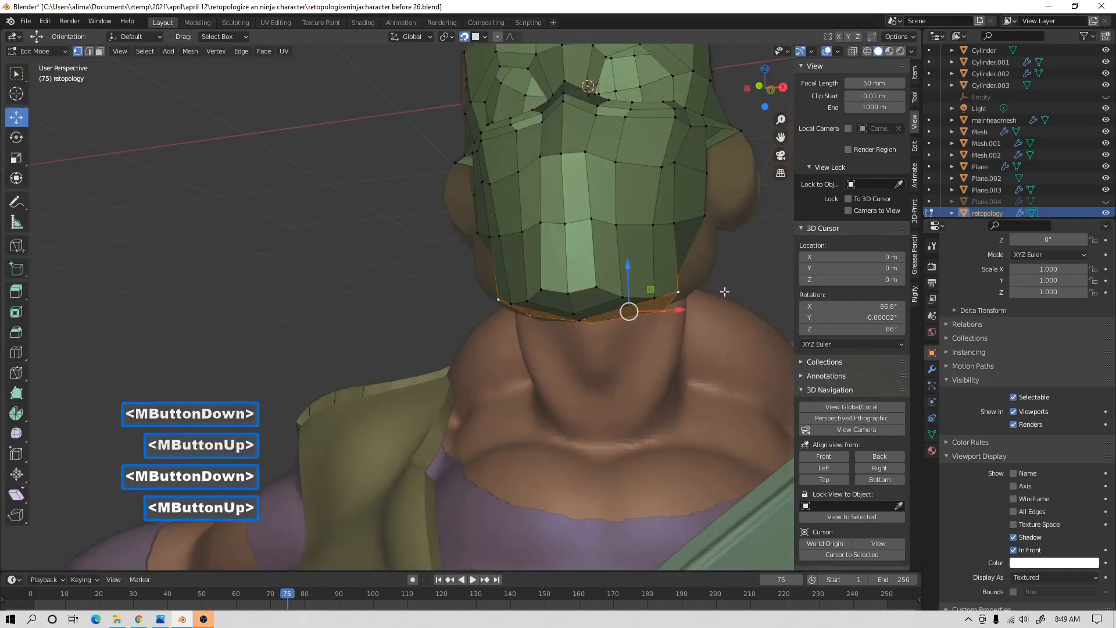
{"action": "left_click", "coordinate": [749, 289]}
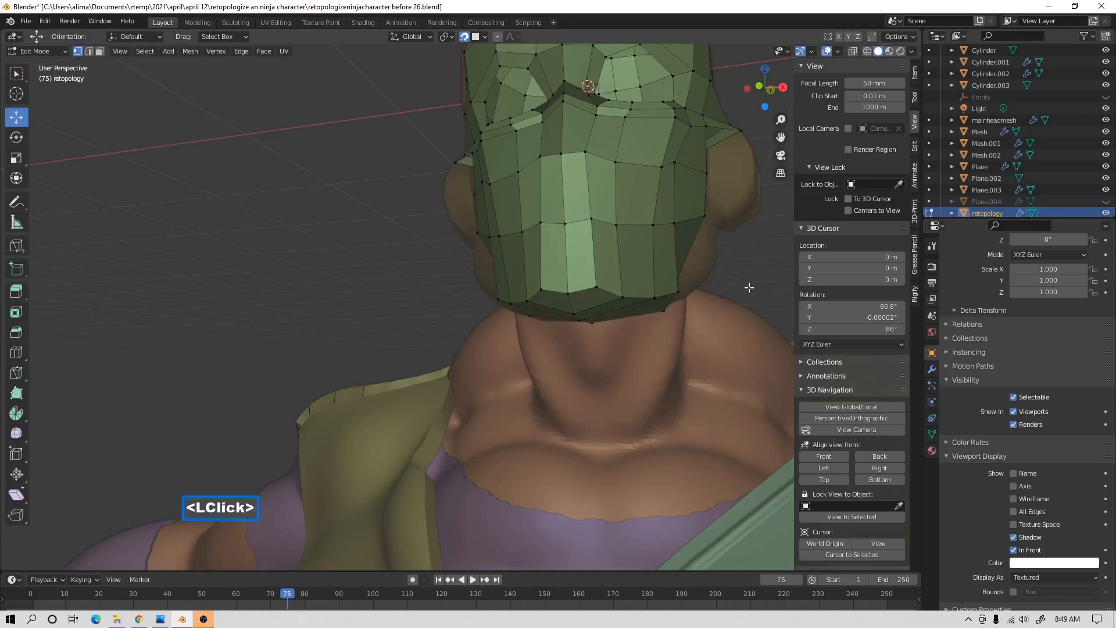
{"action": "middle_click_drag", "start_coordinate": [748, 282], "coordinate": [616, 320], "text": "shift"}
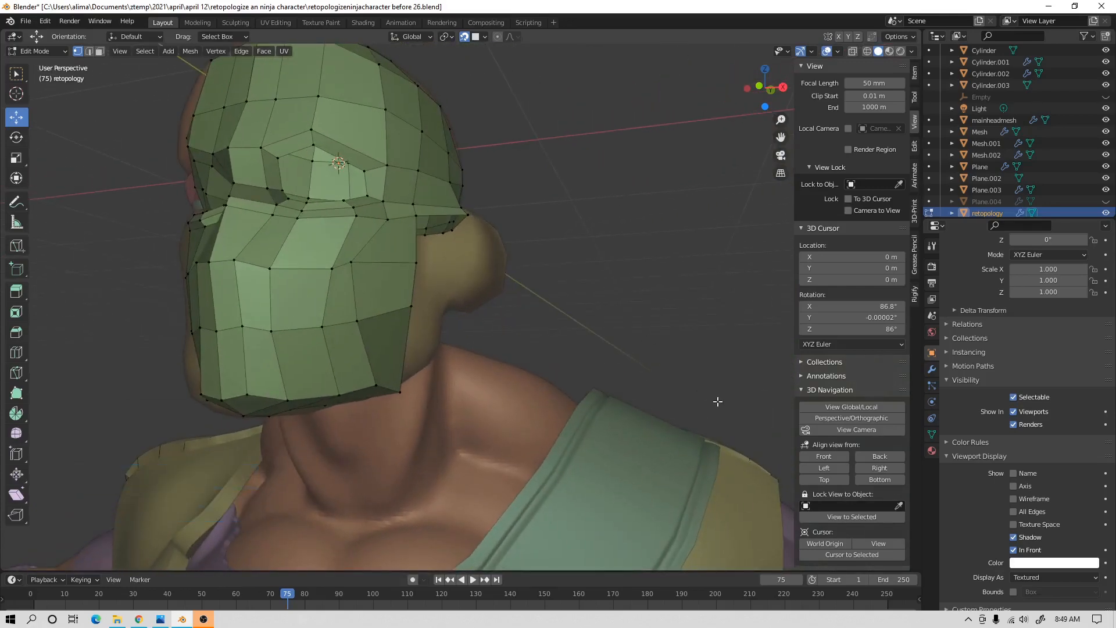
{"action": "key", "text": "Pause"}
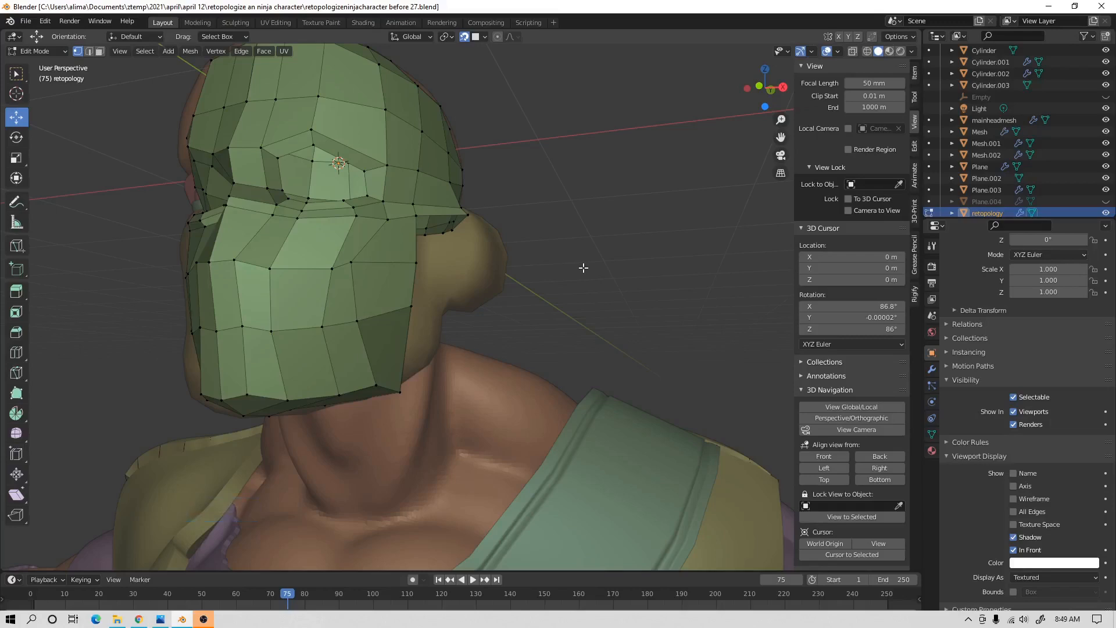
Extrude a chain of three vertices from the headband's lower edge near the ear down behind the cheek to the jaw.
{"action": "middle_click_drag", "start_coordinate": [593, 251], "coordinate": [492, 270]}
{"action": "middle_click_drag", "start_coordinate": [296, 294], "coordinate": [351, 278]}
{"action": "middle_click_drag", "start_coordinate": [400, 239], "coordinate": [401, 210]}
{"action": "scroll", "coordinate": [401, 210], "scroll_direction": "up", "scroll_amount": 1}
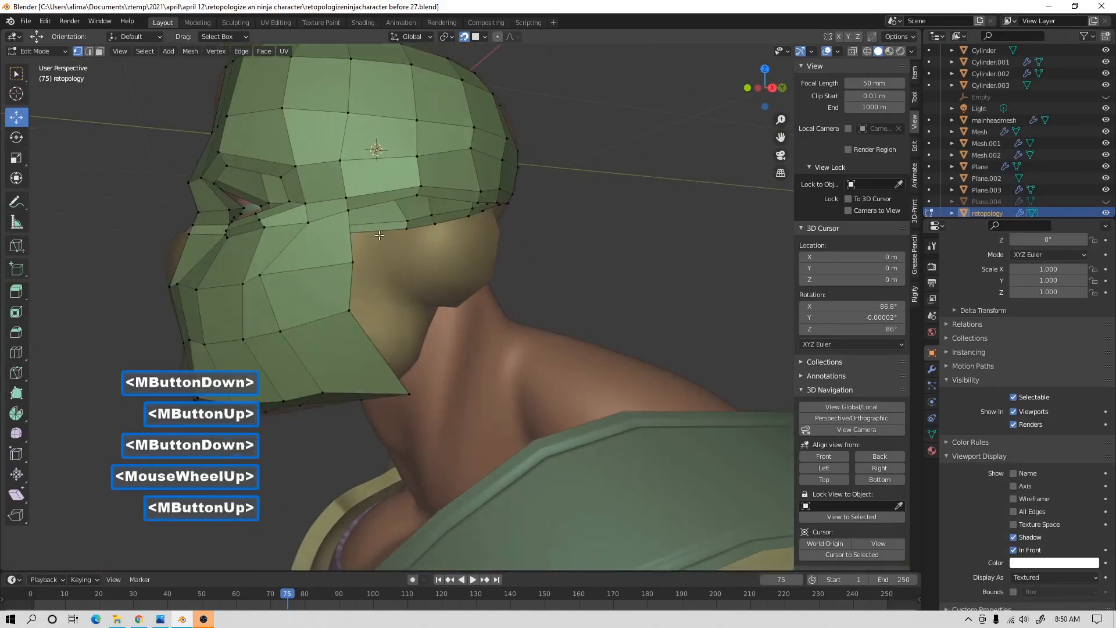
{"action": "left_click", "coordinate": [416, 195]}
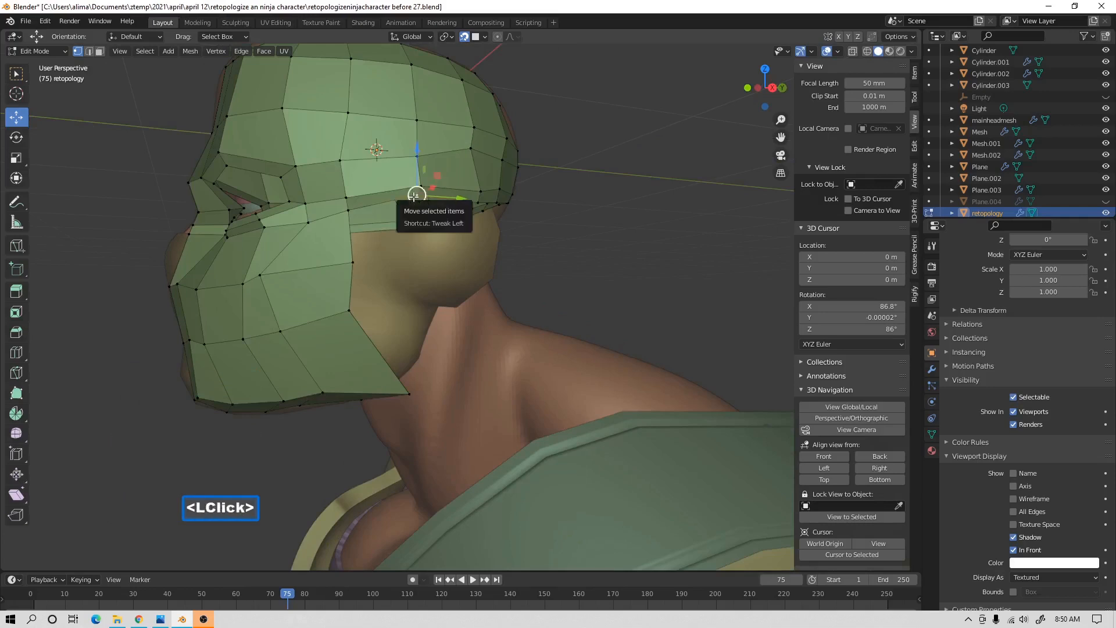
{"action": "key", "text": "ctrl"}
{"action": "right_click", "coordinate": [394, 260], "text": "ctrl"}
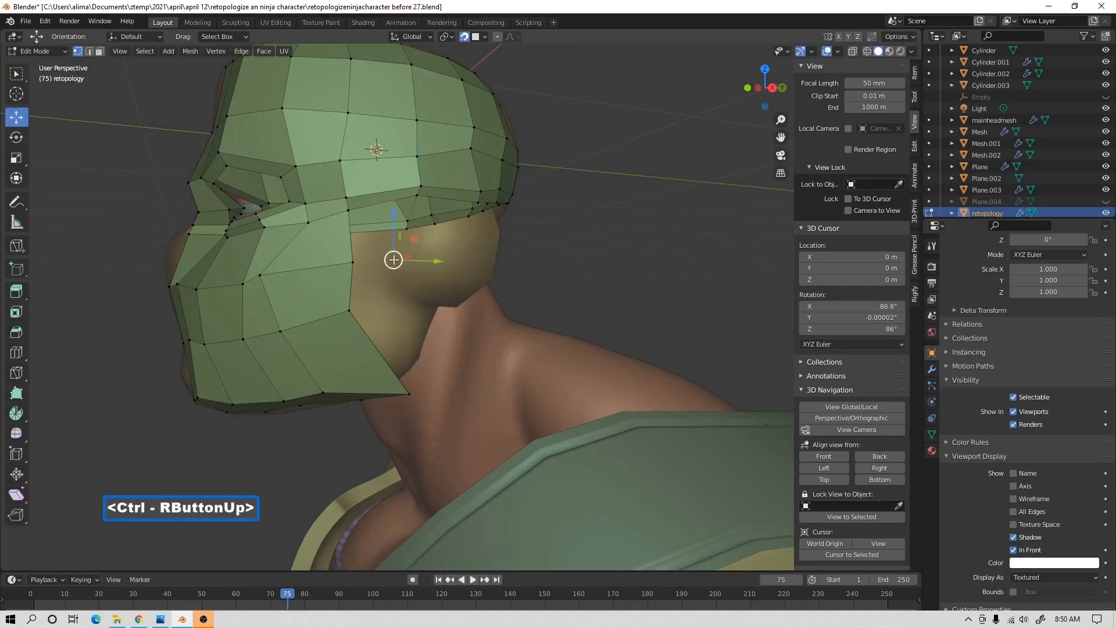
{"action": "right_click", "coordinate": [403, 304], "text": "ctrl"}
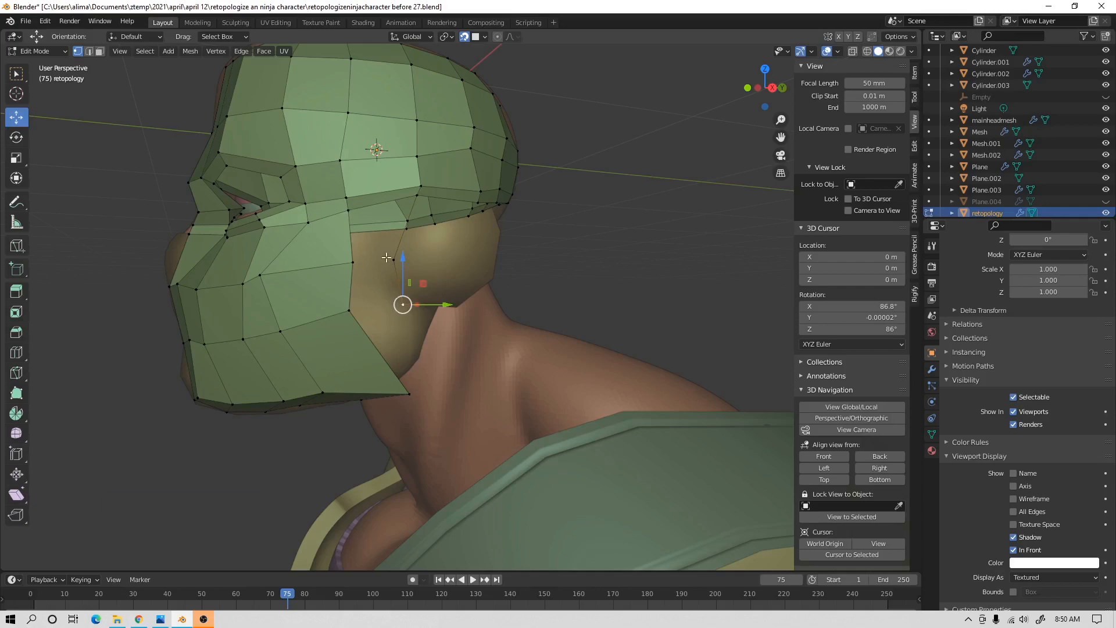
{"action": "middle_click_drag", "start_coordinate": [452, 356], "coordinate": [478, 339]}
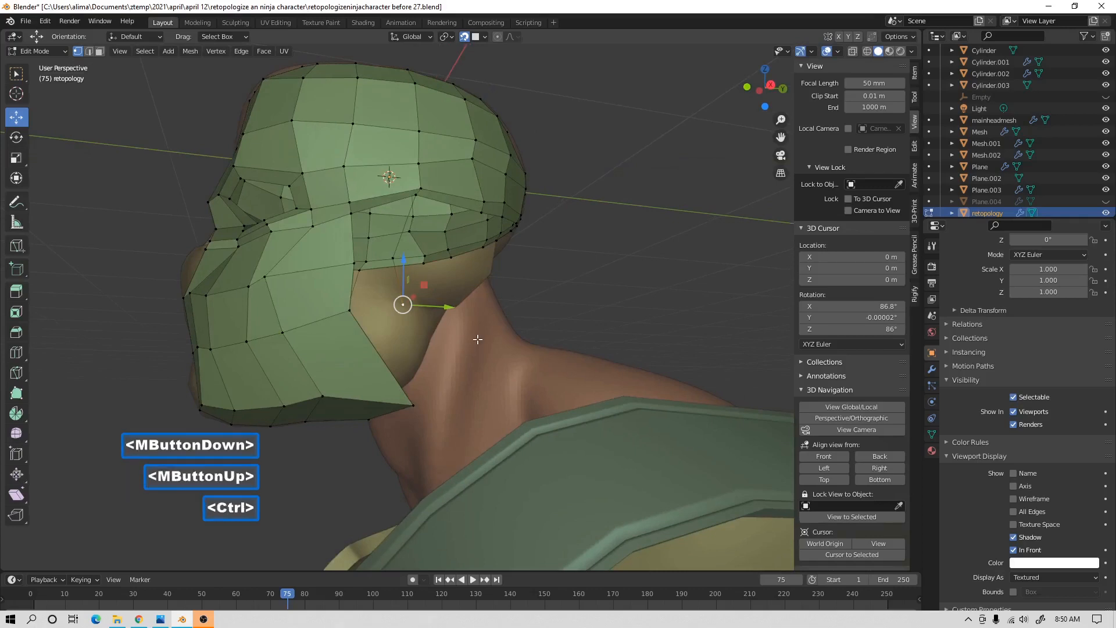
{"action": "right_click", "coordinate": [423, 342], "text": "ctrl"}
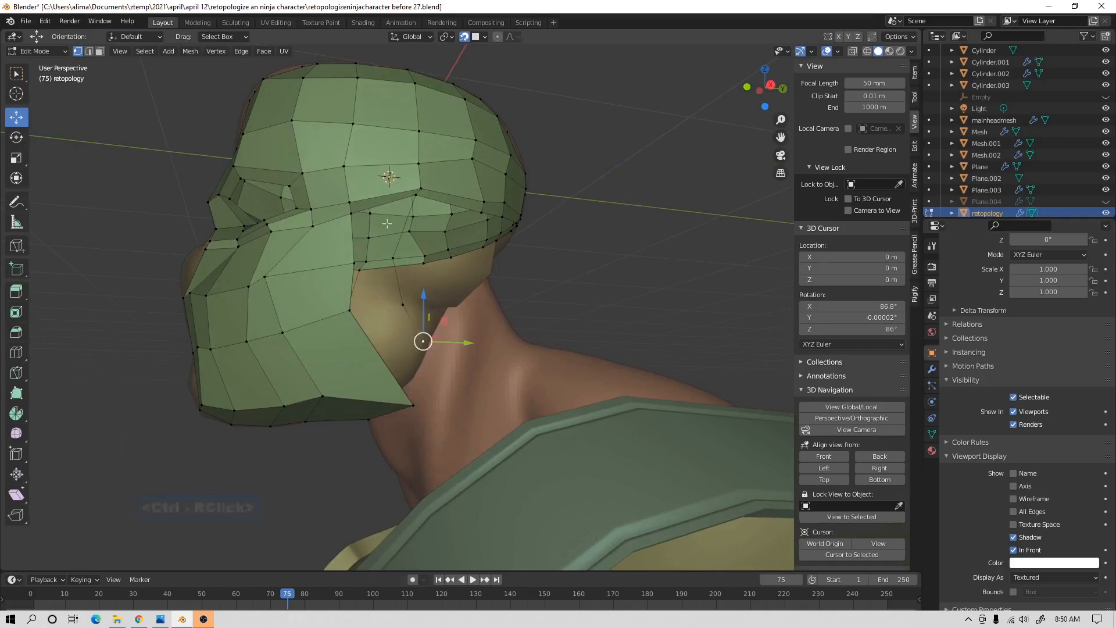
Fill the three faces between the cheek's rear edge and the vertex chain down to the jaw, and save incremental version "before 28".
{"action": "middle_click_drag", "start_coordinate": [403, 228], "coordinate": [390, 236]}
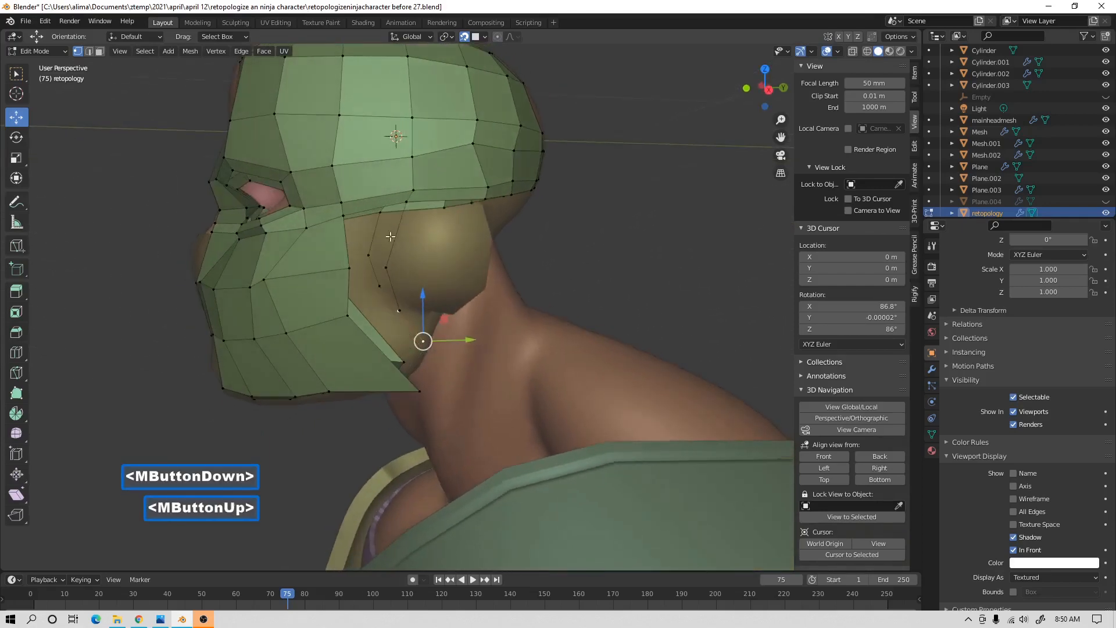
{"action": "middle_click_drag", "start_coordinate": [434, 236], "coordinate": [460, 237]}
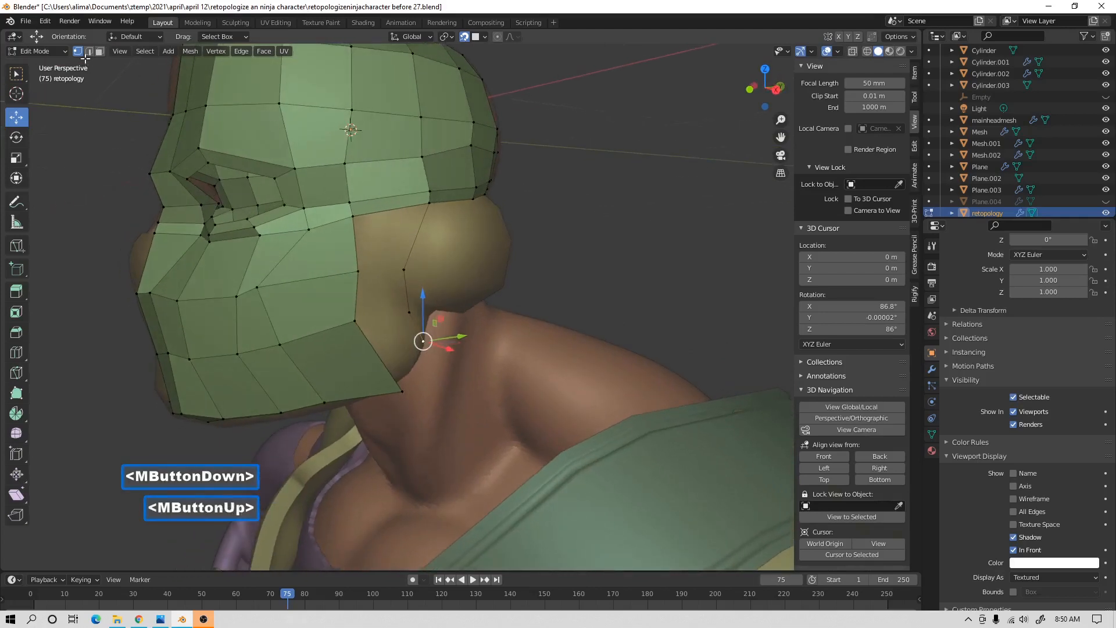
{"action": "left_click", "coordinate": [89, 52]}
{"action": "left_click", "coordinate": [390, 212]}
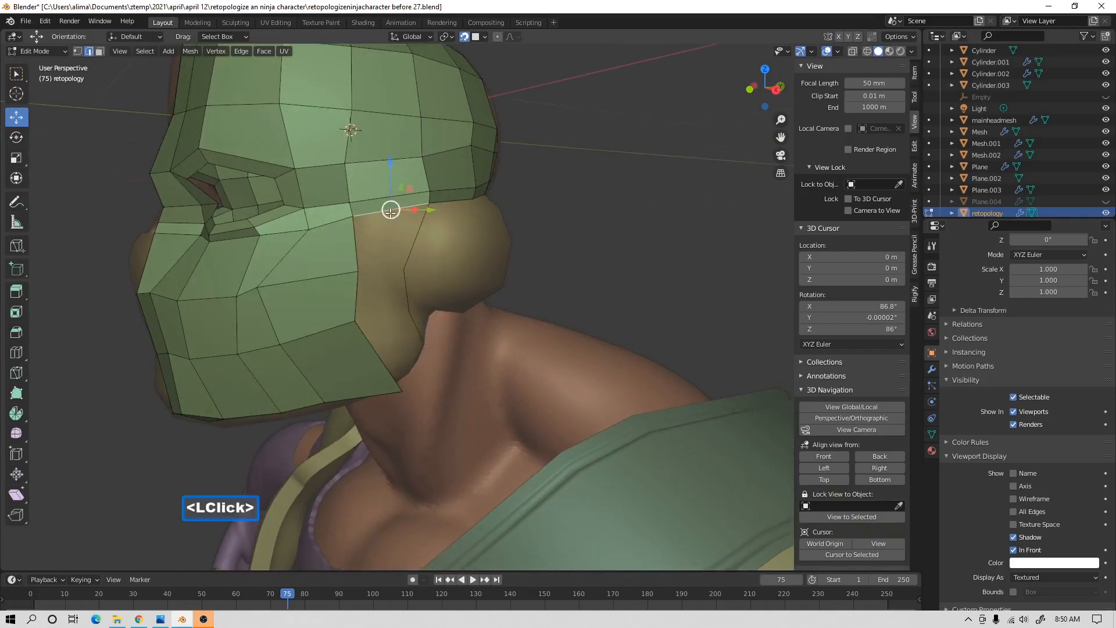
{"action": "key", "text": "f"}
{"action": "key", "text": "f"}
{"action": "key", "text": "f"}
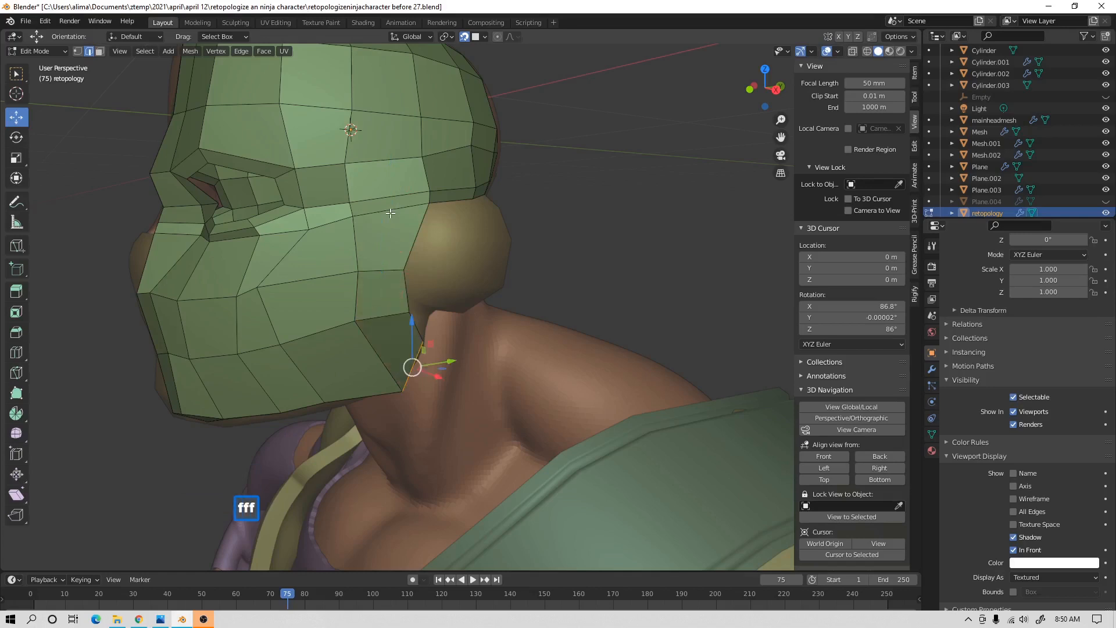
{"action": "left_click", "coordinate": [592, 273]}
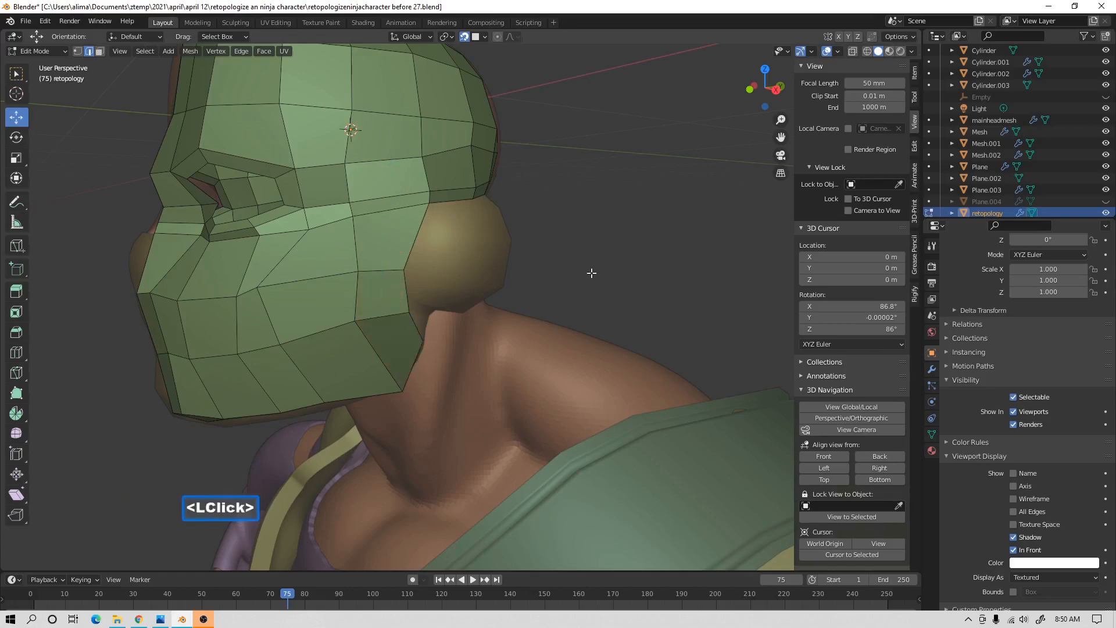
{"action": "key", "text": "Pause"}
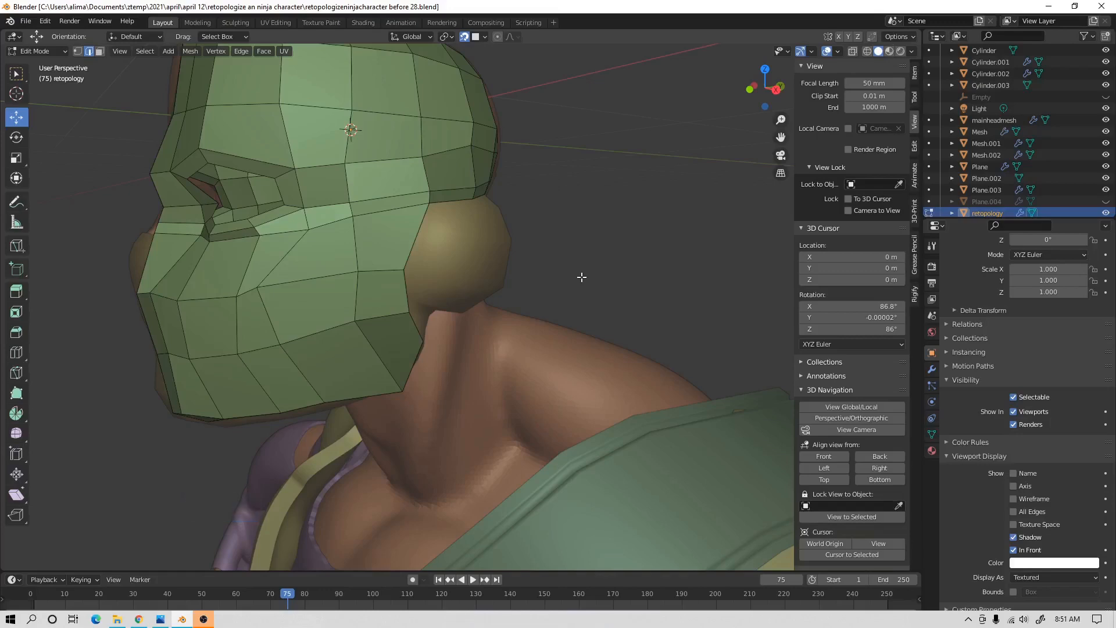
Extrude the rear jaw edge twice, backward and upward behind the ear, to form two new faces.
{"action": "mouse_move", "coordinate": [592, 273]}
{"action": "middle_mouse_down"}
{"action": "mouse_move", "coordinate": [529, 252]}
{"action": "mouse_move", "coordinate": [563, 249]}
{"action": "mouse_move", "coordinate": [570, 262]}
{"action": "mouse_move", "coordinate": [526, 256]}
{"action": "mouse_move", "coordinate": [555, 276]}
{"action": "mouse_move", "coordinate": [523, 279]}
{"action": "mouse_move", "coordinate": [526, 264]}
{"action": "mouse_move", "coordinate": [578, 264]}
{"action": "middle_mouse_up"}
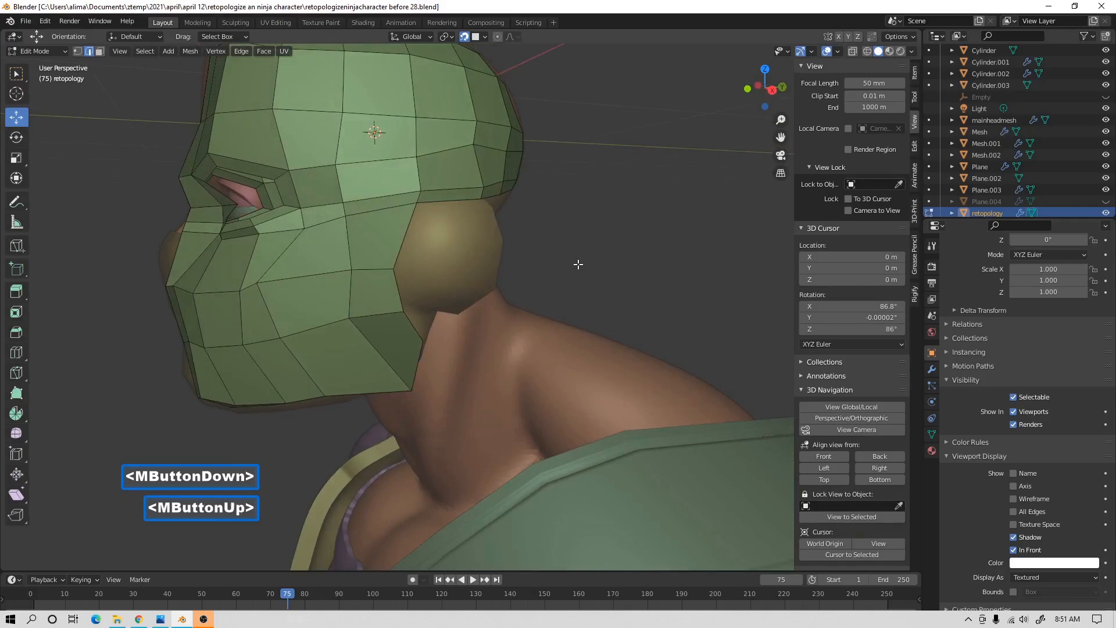
{"action": "left_click", "coordinate": [419, 365]}
{"action": "middle_click_drag", "start_coordinate": [486, 345], "coordinate": [453, 330]}
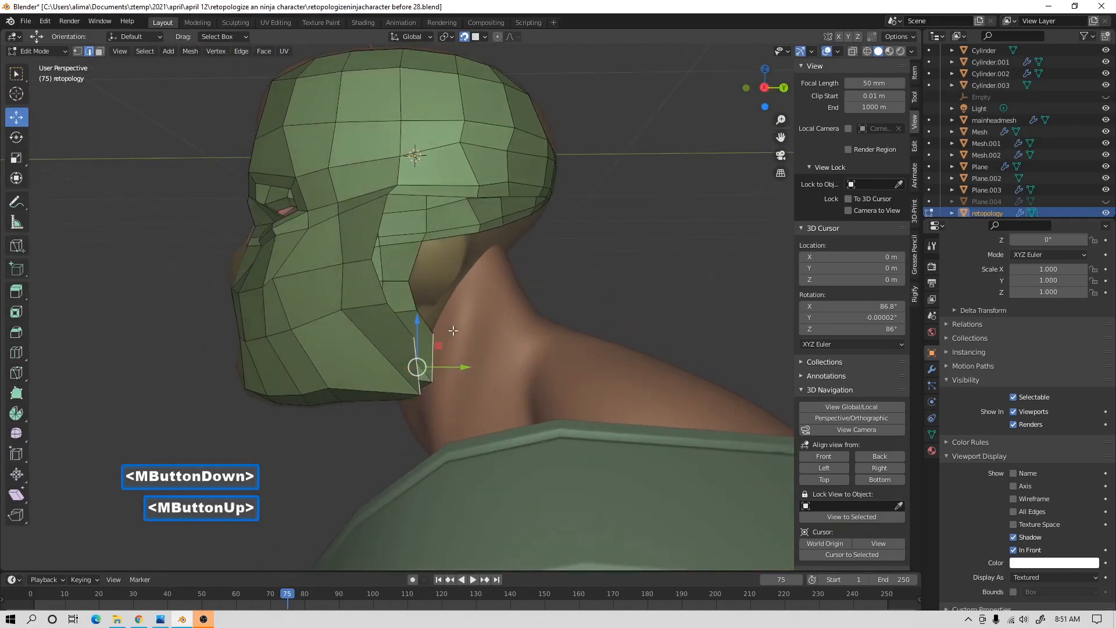
{"action": "key", "text": "ctrl"}
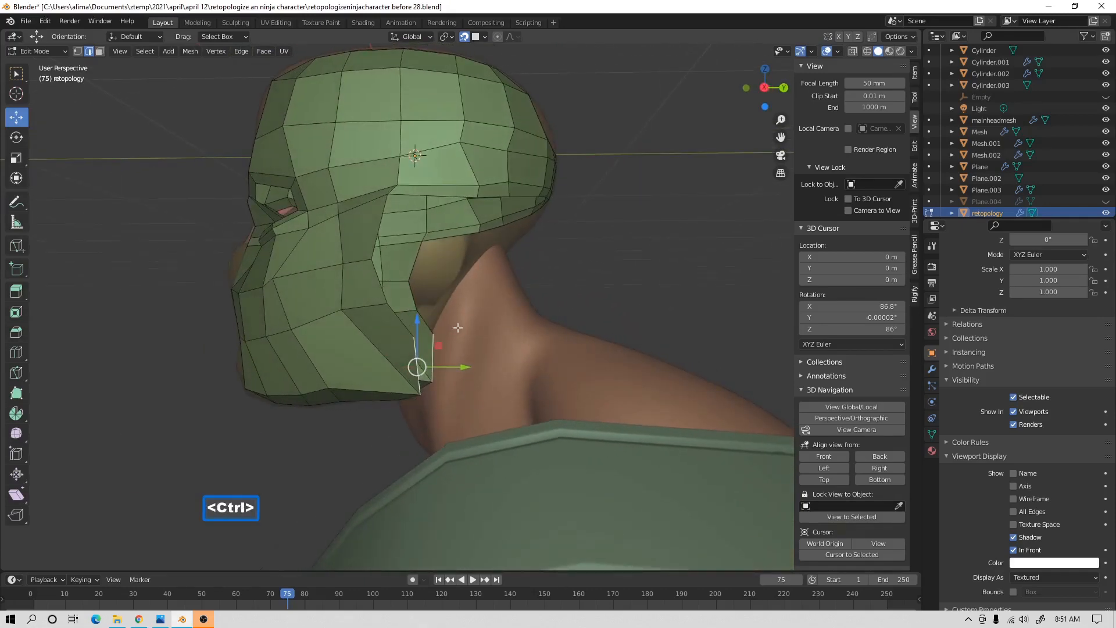
{"action": "right_click", "coordinate": [458, 325], "text": "ctrl"}
{"action": "middle_click_drag", "start_coordinate": [477, 308], "coordinate": [470, 310]}
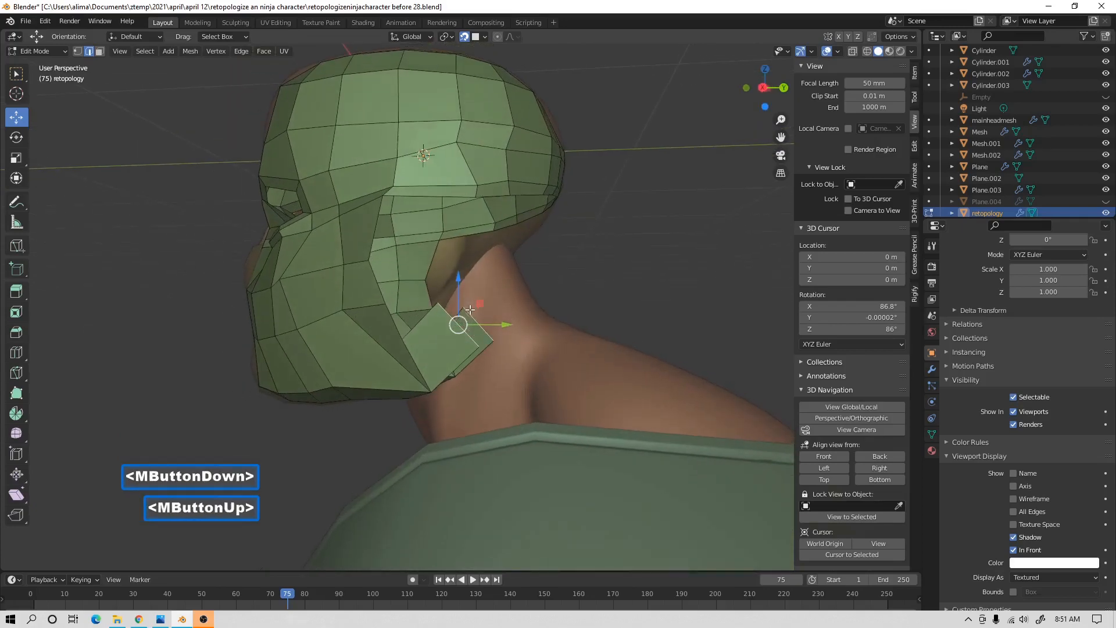
{"action": "right_click", "coordinate": [490, 278], "text": "ctrl"}
{"action": "middle_click_drag", "start_coordinate": [491, 277], "coordinate": [522, 261]}
Fill the face joining the extruded strip to the headband's lower edge behind the ear, and save incremental version "before 29".
{"action": "left_click", "coordinate": [493, 201], "text": "shift"}
{"action": "key", "text": "f"}
{"action": "middle_click_drag", "start_coordinate": [651, 287], "coordinate": [584, 291]}
{"action": "left_click", "coordinate": [609, 295]}
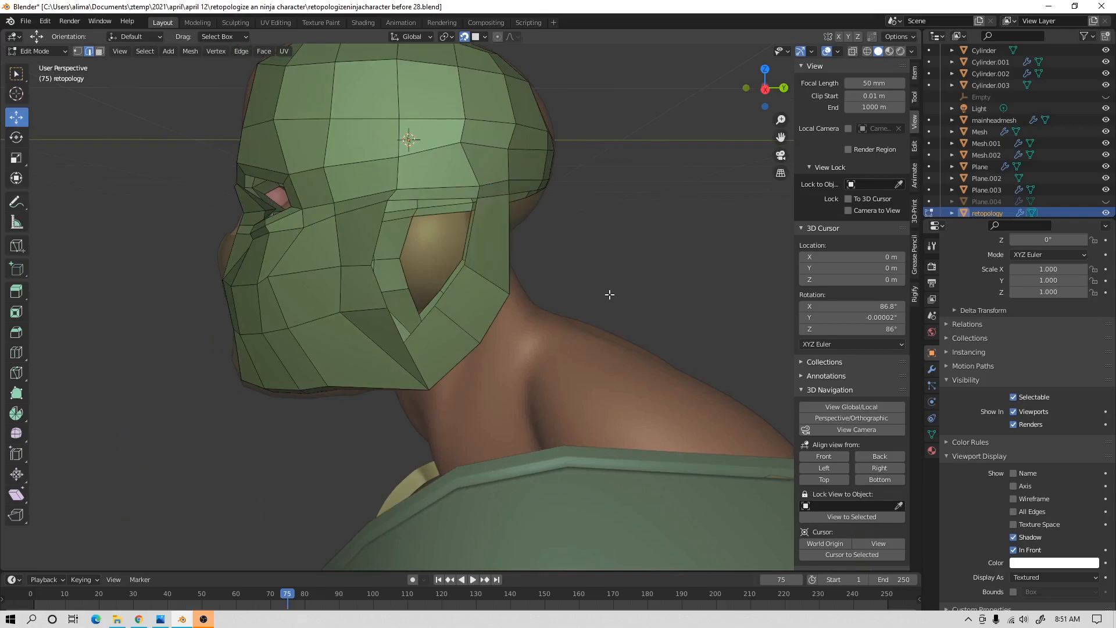
{"action": "key", "text": "Pause"}
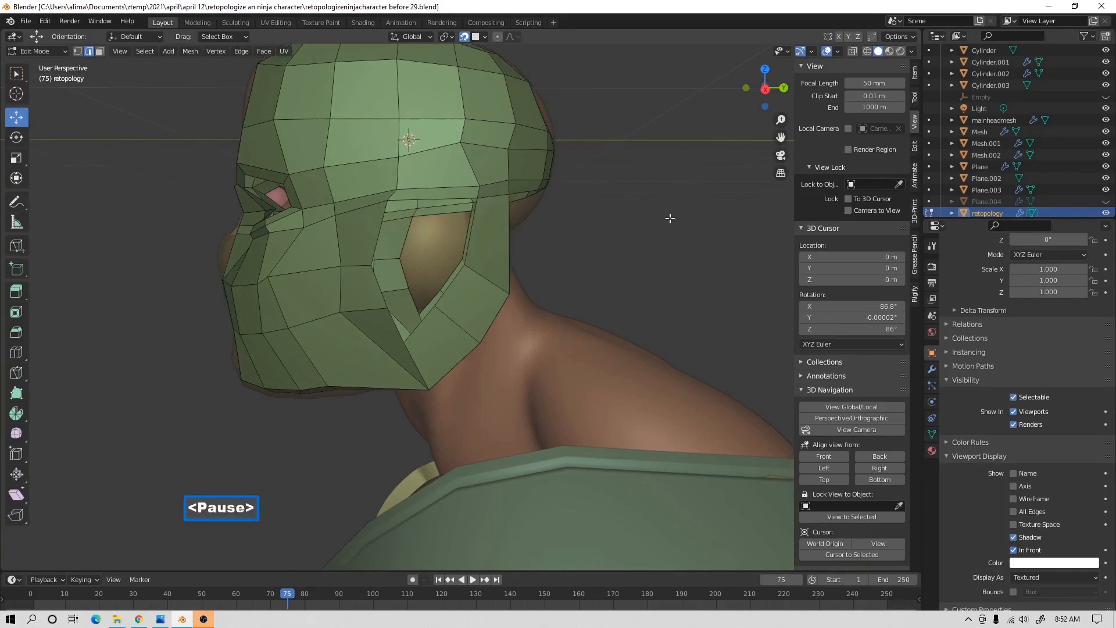
Select the brow edge above the eye on the front of the retopology mesh.
{"action": "middle_click_drag", "start_coordinate": [683, 233], "coordinate": [597, 210]}
{"action": "scroll", "coordinate": [628, 237], "scroll_direction": "down", "scroll_amount": 2}
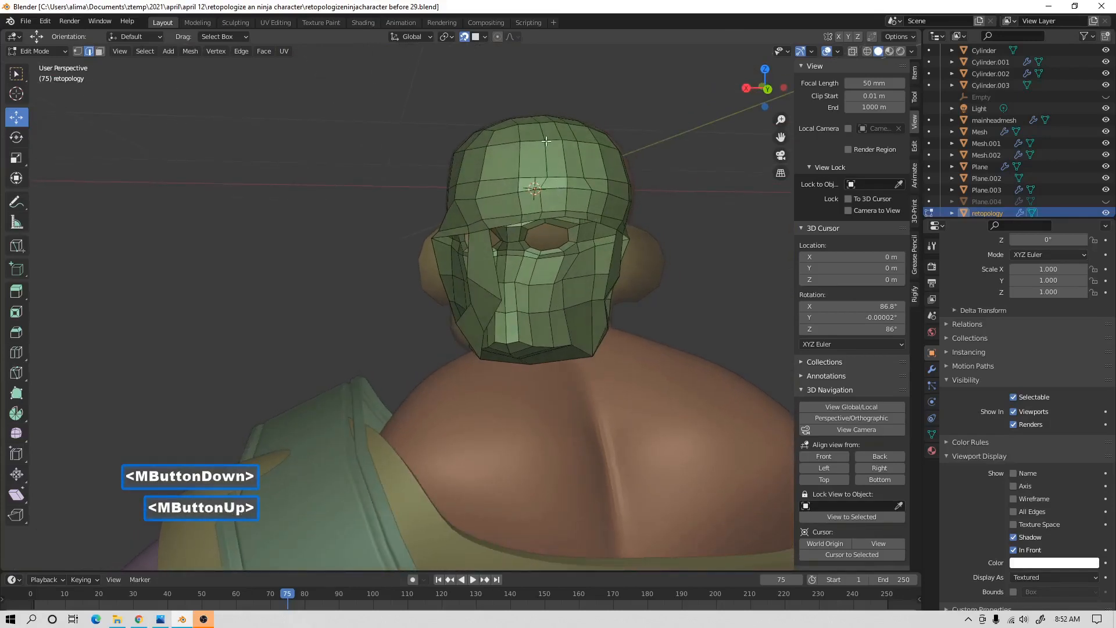
{"action": "scroll", "coordinate": [540, 224], "scroll_direction": "up", "scroll_amount": 2}
{"action": "middle_click_drag", "start_coordinate": [611, 244], "coordinate": [567, 195]}
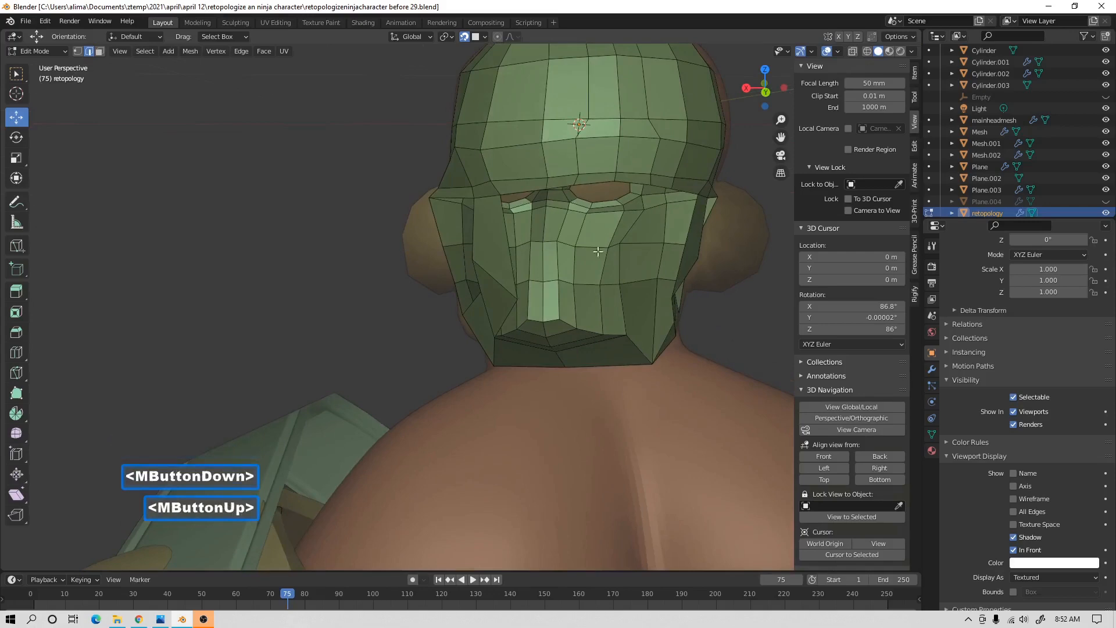
{"action": "middle_click_drag", "start_coordinate": [591, 237], "coordinate": [587, 225]}
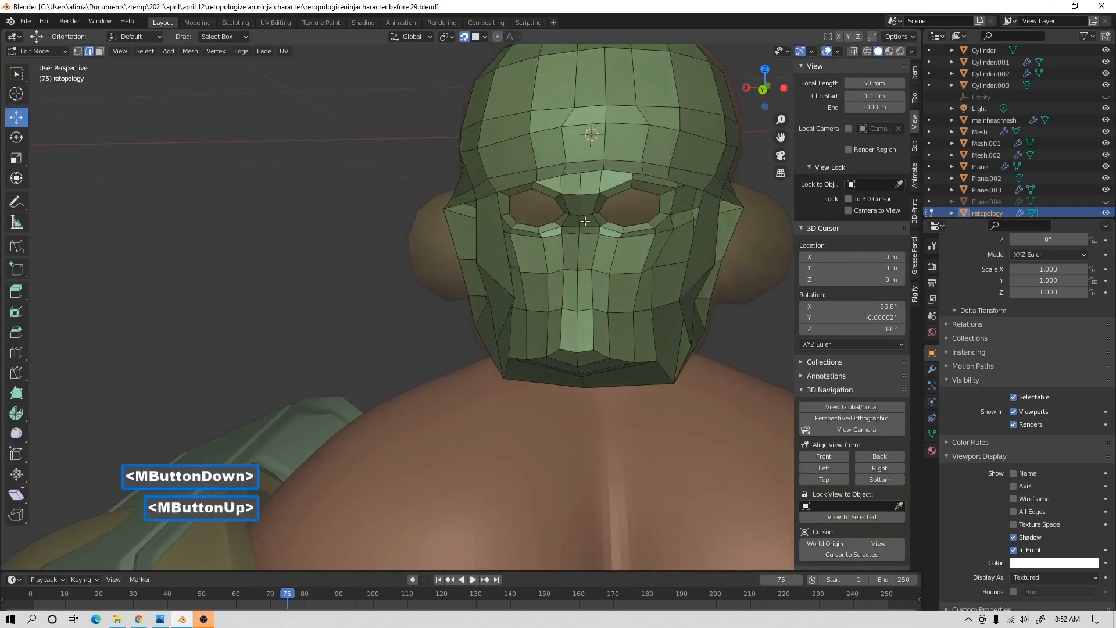
{"action": "left_click", "coordinate": [553, 178]}
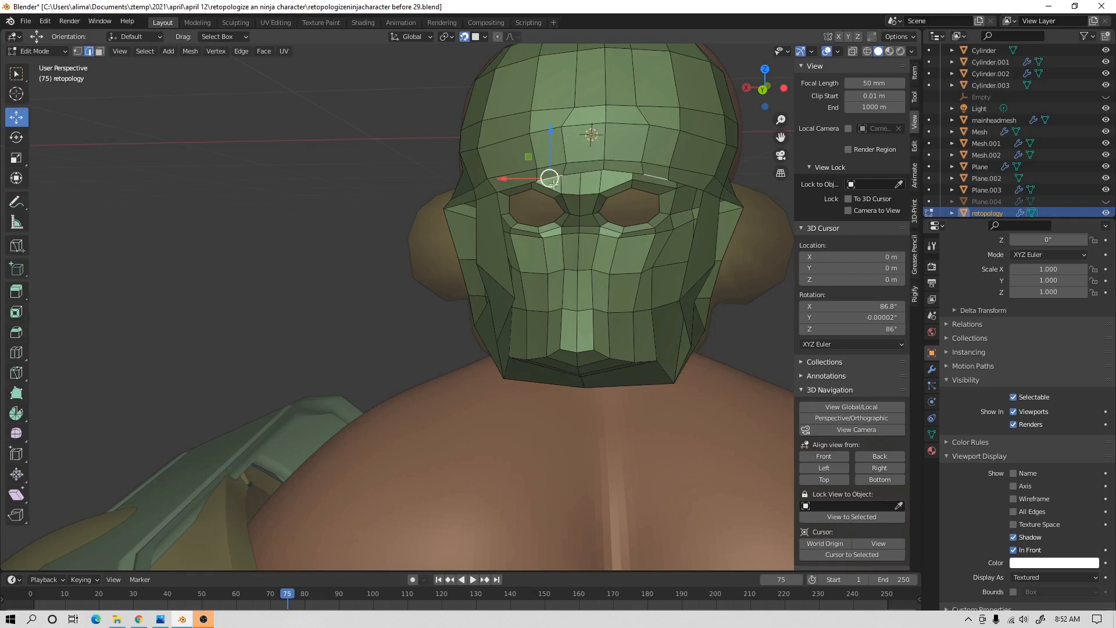
Extrude the selected edge at the back of the head mesh, lower it about 0.154 m along Z, and rotate it about -36.2°.
{"action": "middle_click_drag", "start_coordinate": [554, 201], "coordinate": [582, 252]}
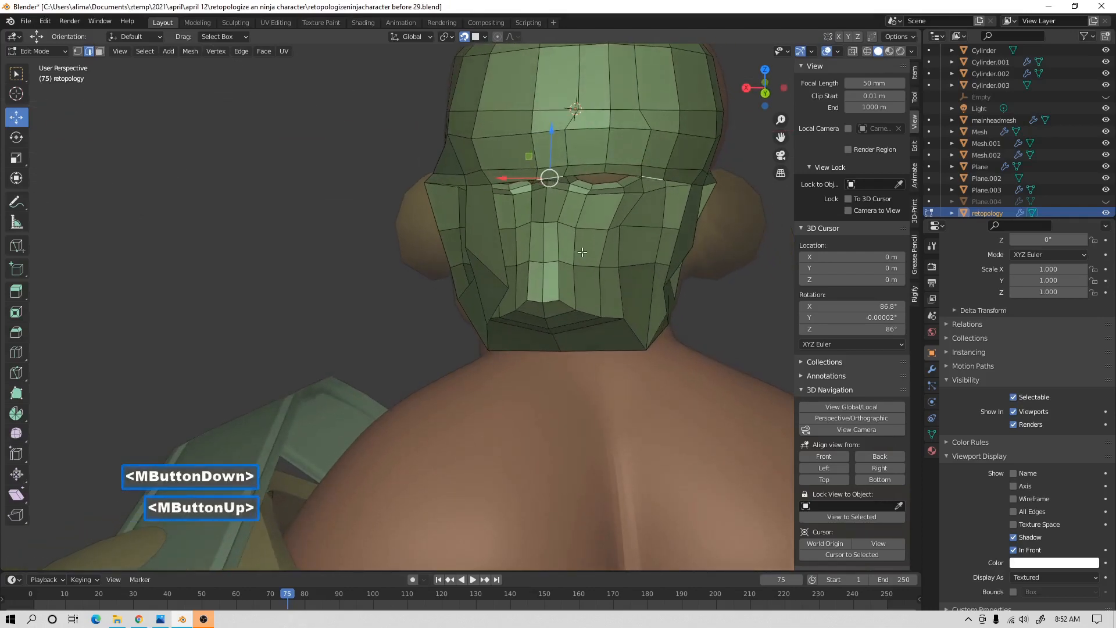
{"action": "key", "text": "e"}
{"action": "right_click", "coordinate": [582, 251]}
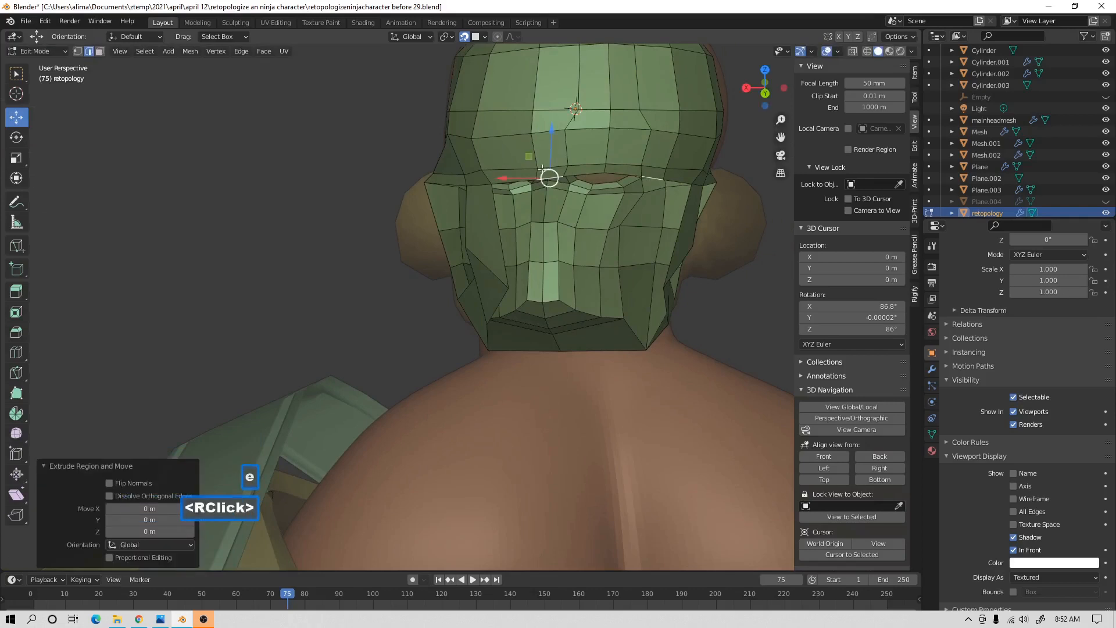
{"action": "left_click_drag", "start_coordinate": [551, 142], "coordinate": [551, 177]}
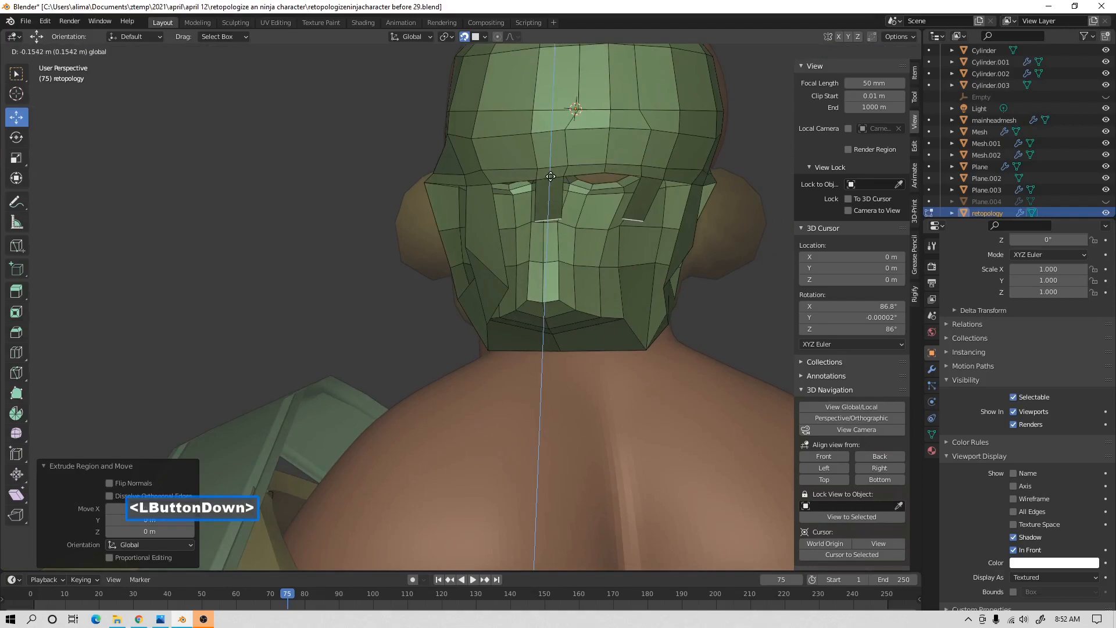
{"action": "left_click_drag", "start_coordinate": [550, 176], "coordinate": [551, 176]}
{"action": "key", "text": "r"}
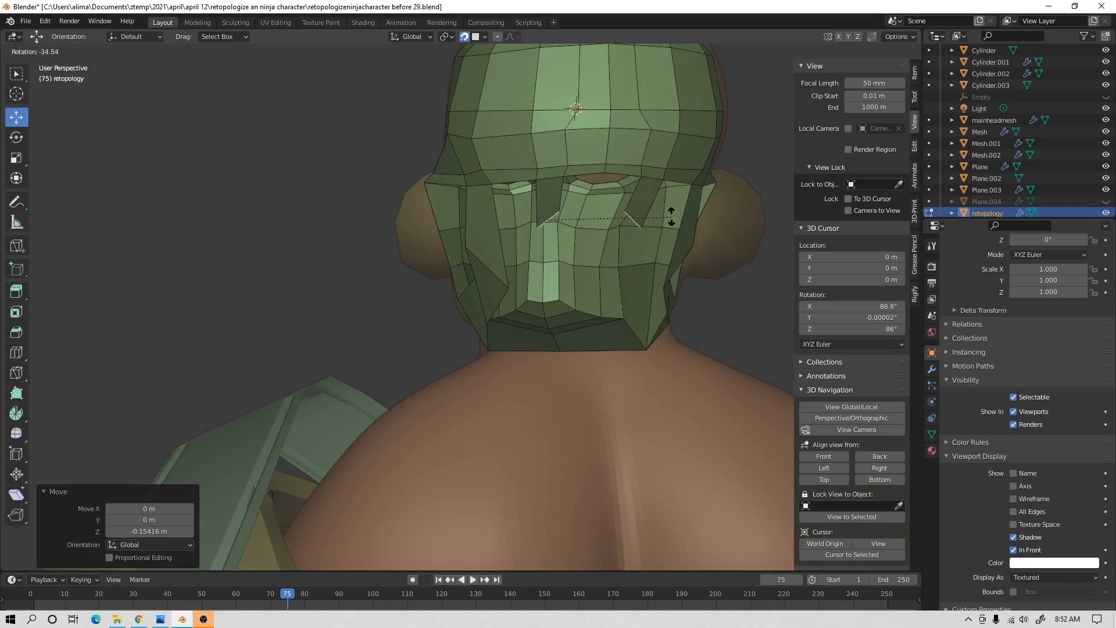
{"action": "left_click", "coordinate": [671, 214]}
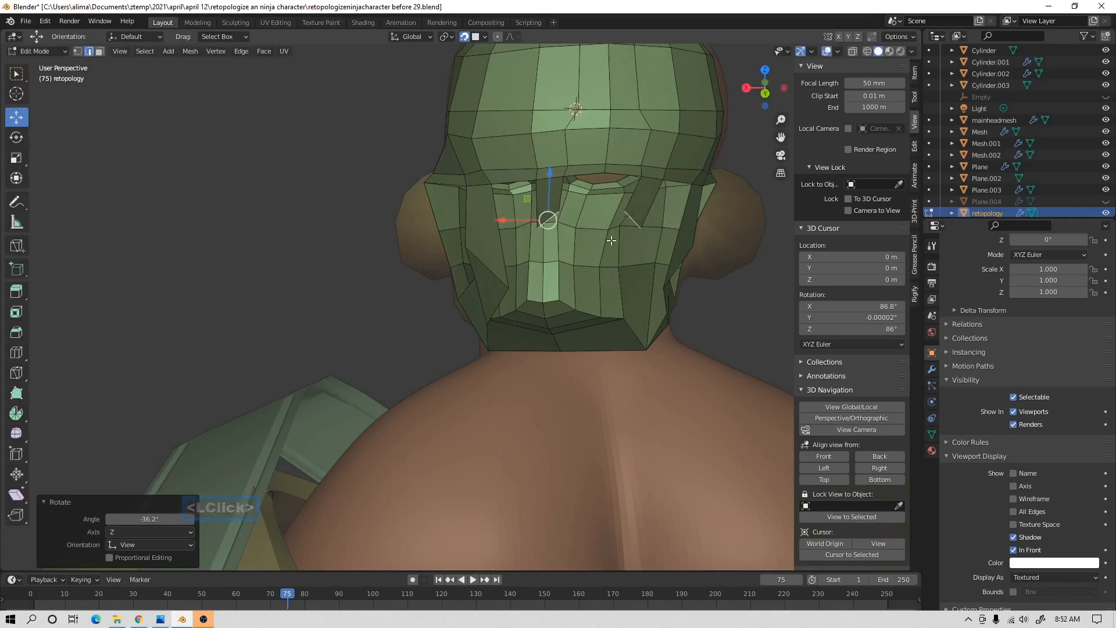
Extrude the rotated edge again and shift it along X to the mirror centre line, bridging the lower side of the opening.
{"action": "key", "text": "e"}
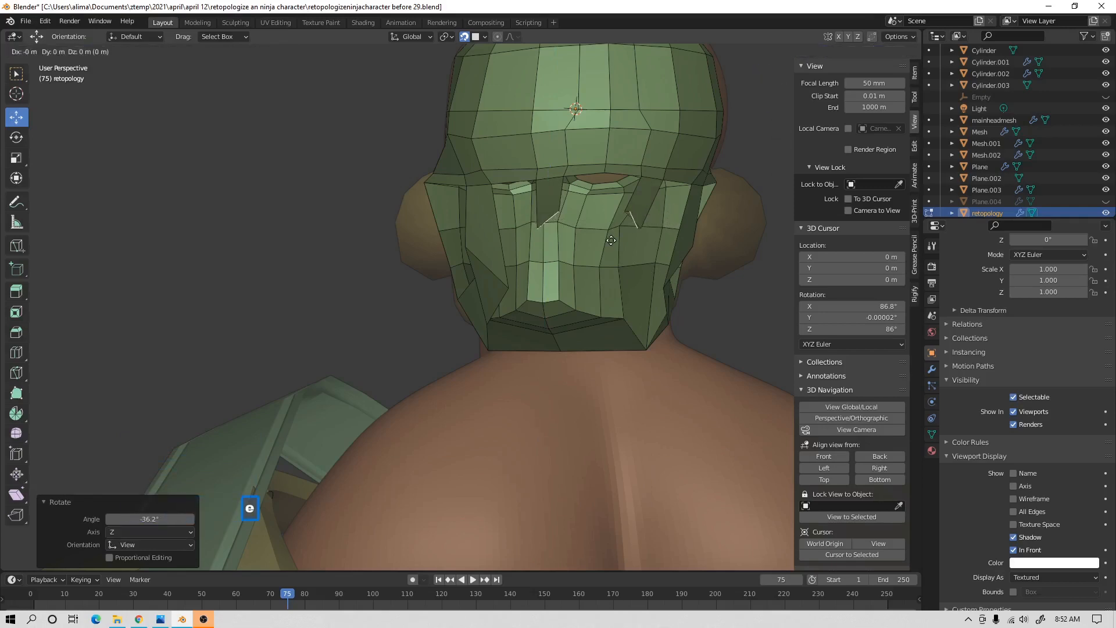
{"action": "right_click", "coordinate": [611, 240]}
{"action": "left_click_drag", "start_coordinate": [507, 222], "coordinate": [572, 223]}
{"action": "middle_click_drag", "start_coordinate": [645, 271], "coordinate": [646, 244]}
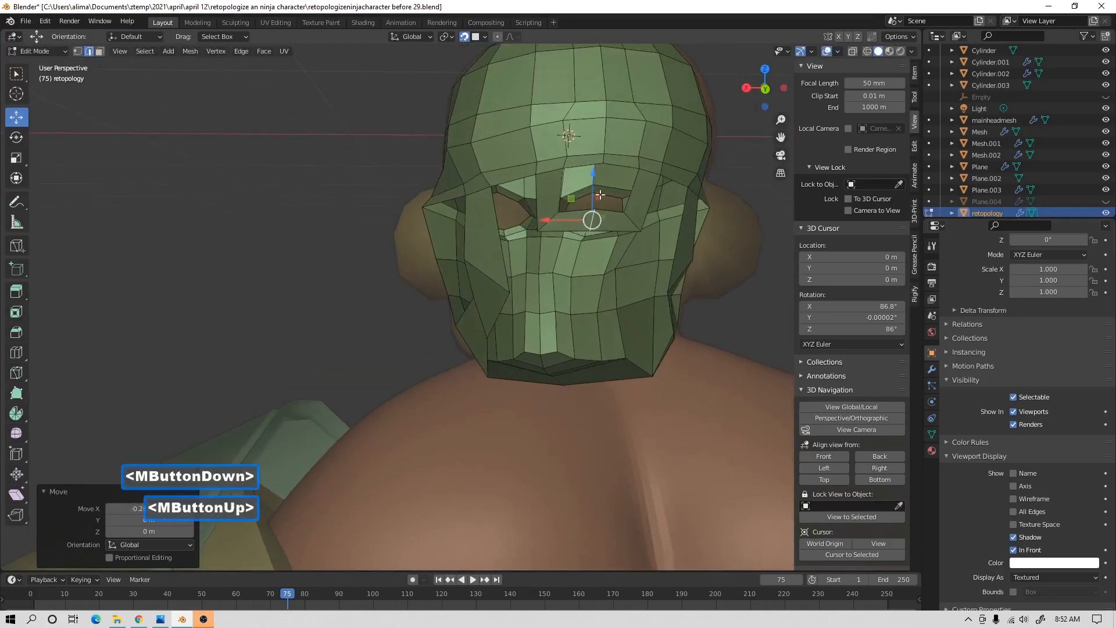
Fill the central opening at the back of the head with a face between its upper, side and lower edges.
{"action": "left_click", "coordinate": [580, 164]}
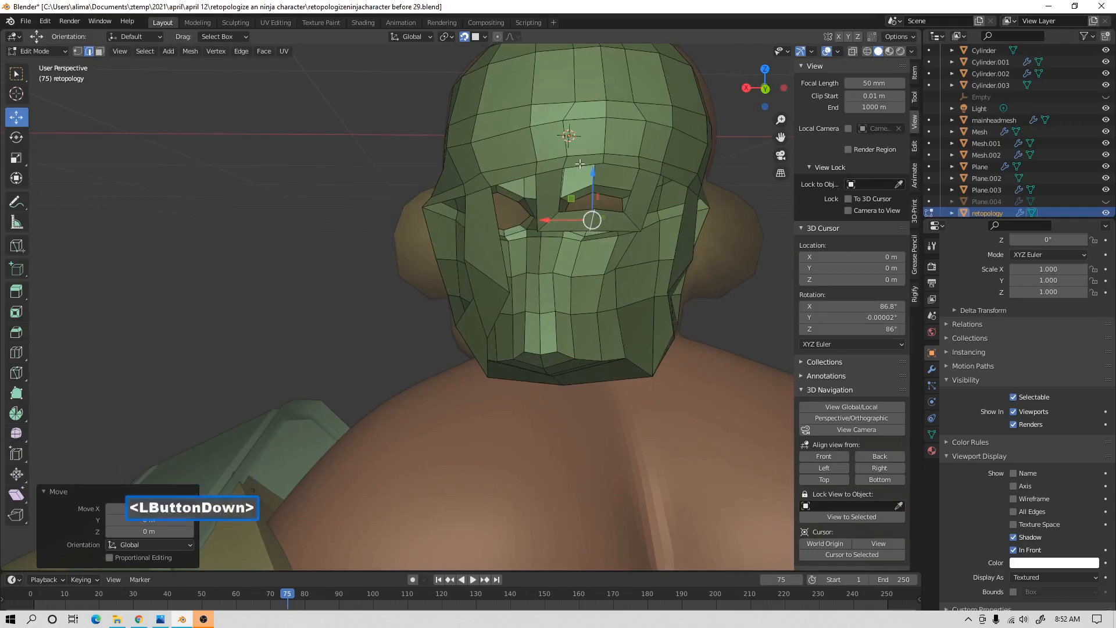
{"action": "left_click", "coordinate": [560, 193], "text": "shift"}
{"action": "left_click", "coordinate": [576, 213], "text": "shift"}
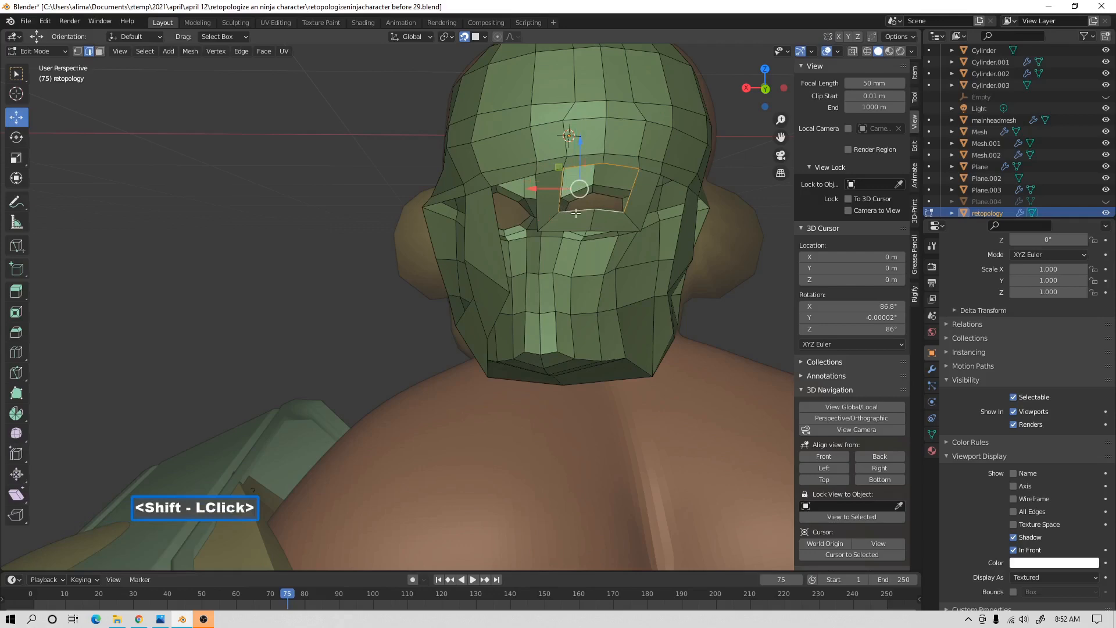
{"action": "key", "text": "f"}
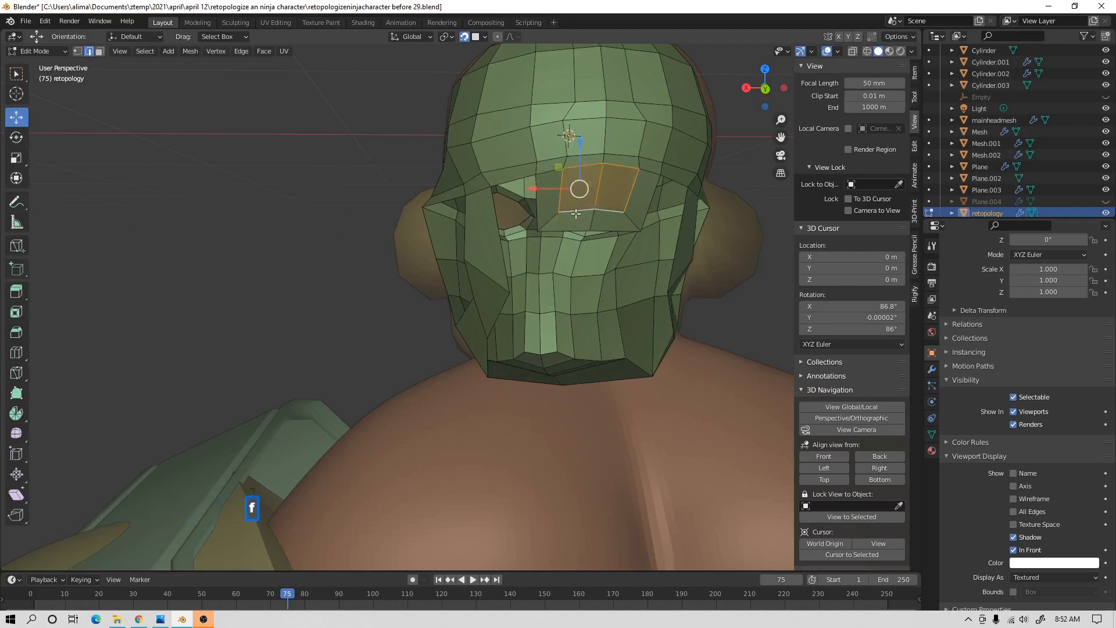
Add a single horizontal loop cut through the tall faces beside the new patch, without sliding it.
{"action": "middle_click_drag", "start_coordinate": [576, 212], "coordinate": [549, 224]}
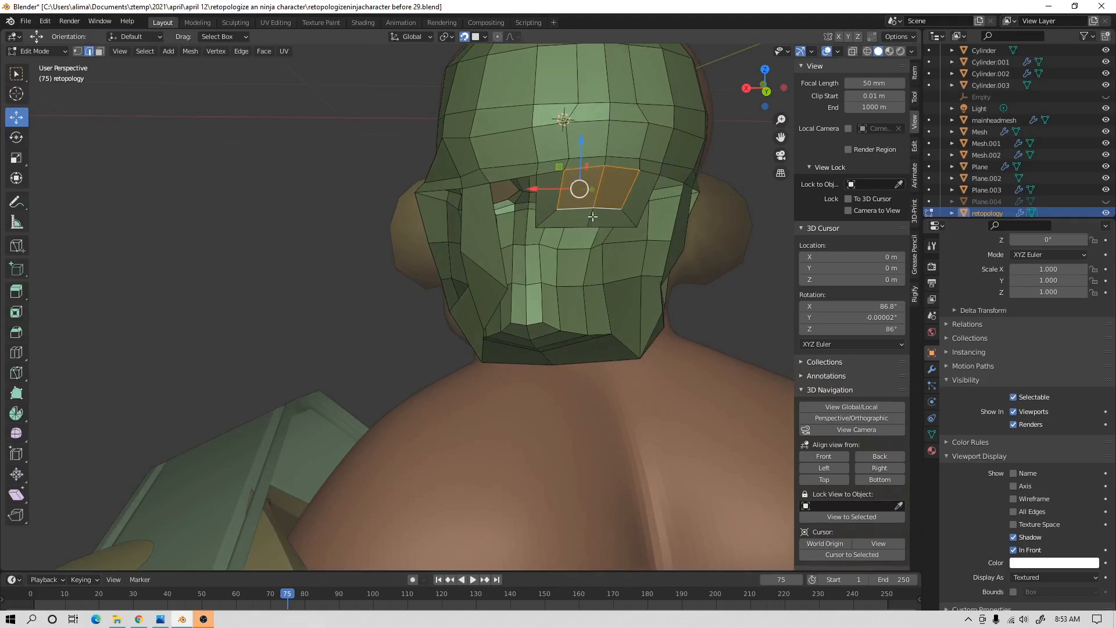
{"action": "middle_click_drag", "start_coordinate": [596, 226], "coordinate": [604, 214]}
{"action": "middle_click_drag", "start_coordinate": [604, 214], "coordinate": [537, 226]}
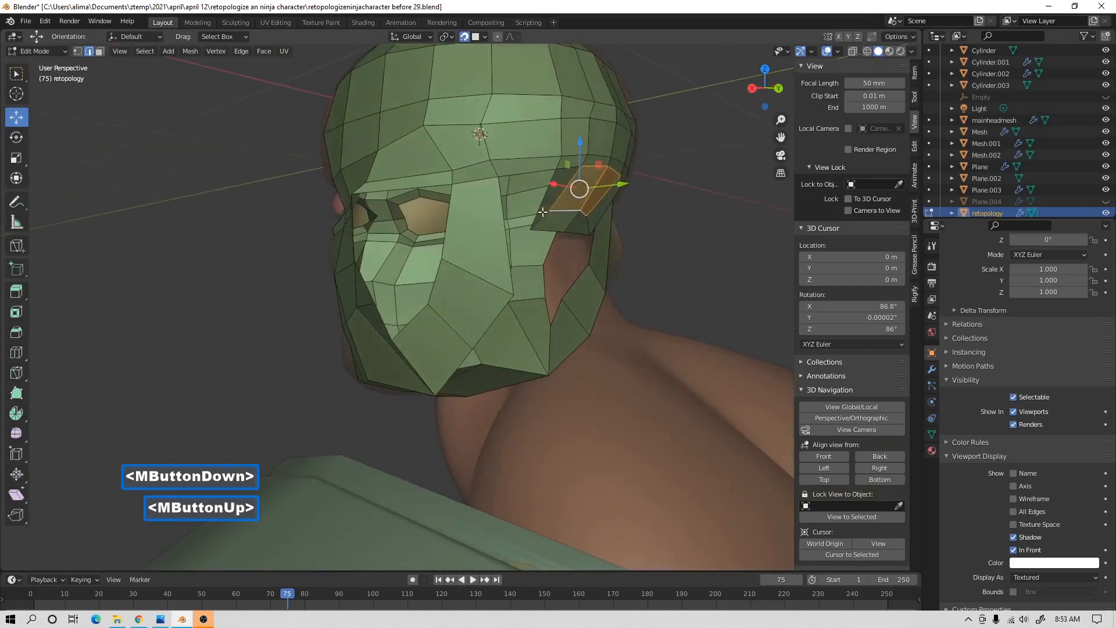
{"action": "key", "text": "ctrl+r"}
{"action": "left_click", "coordinate": [481, 233]}
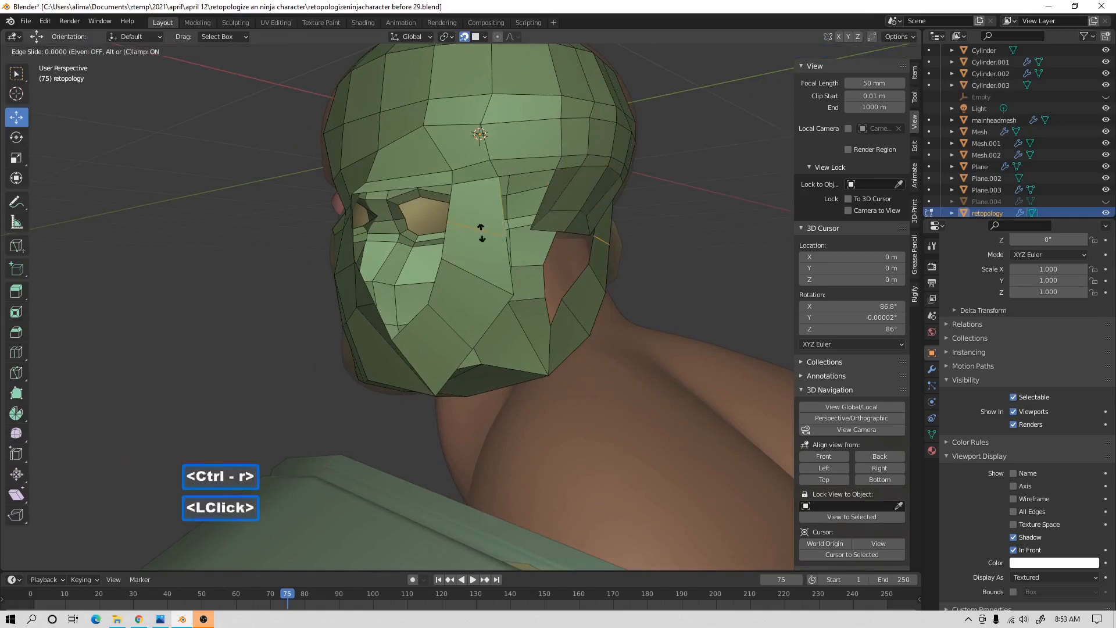
{"action": "left_click", "coordinate": [481, 232]}
Fill the gap between the side faces and the central back patch with a face, and deselect everything.
{"action": "middle_click_drag", "start_coordinate": [481, 232], "coordinate": [562, 221]}
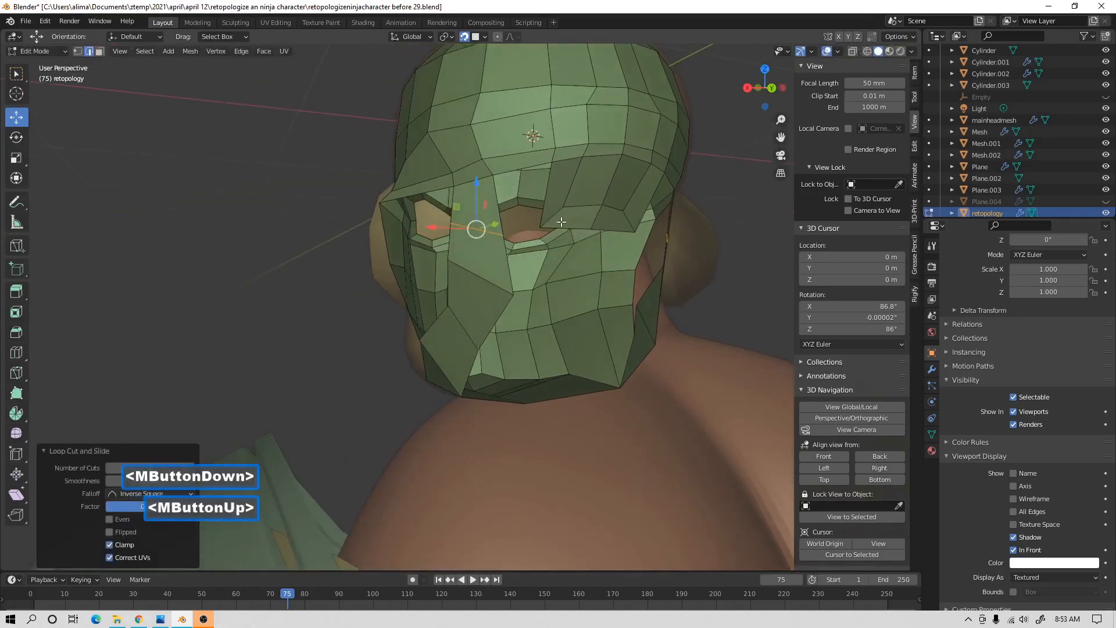
{"action": "left_click", "coordinate": [518, 173]}
{"action": "left_click", "coordinate": [517, 172]}
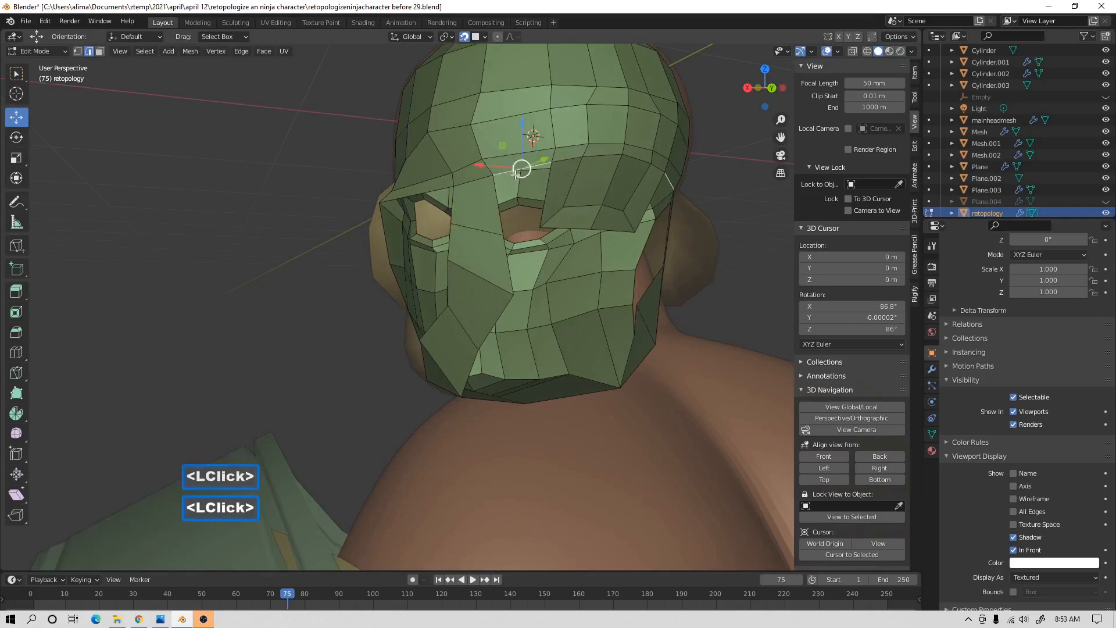
{"action": "left_click", "coordinate": [497, 202], "text": "shift"}
{"action": "key", "text": "f"}
{"action": "middle_click_drag", "start_coordinate": [544, 204], "coordinate": [687, 251]}
{"action": "left_click", "coordinate": [697, 265]}
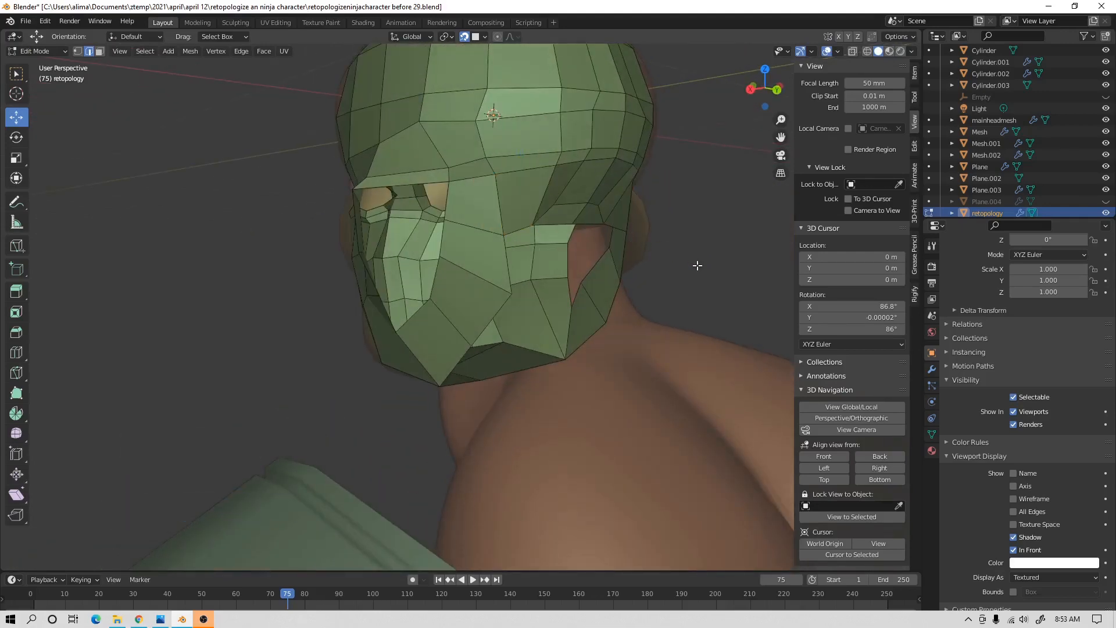
Examine the retopology mesh around the back patch, the ear opening and the open nape area from several angles.
{"action": "key", "text": "Pause"}
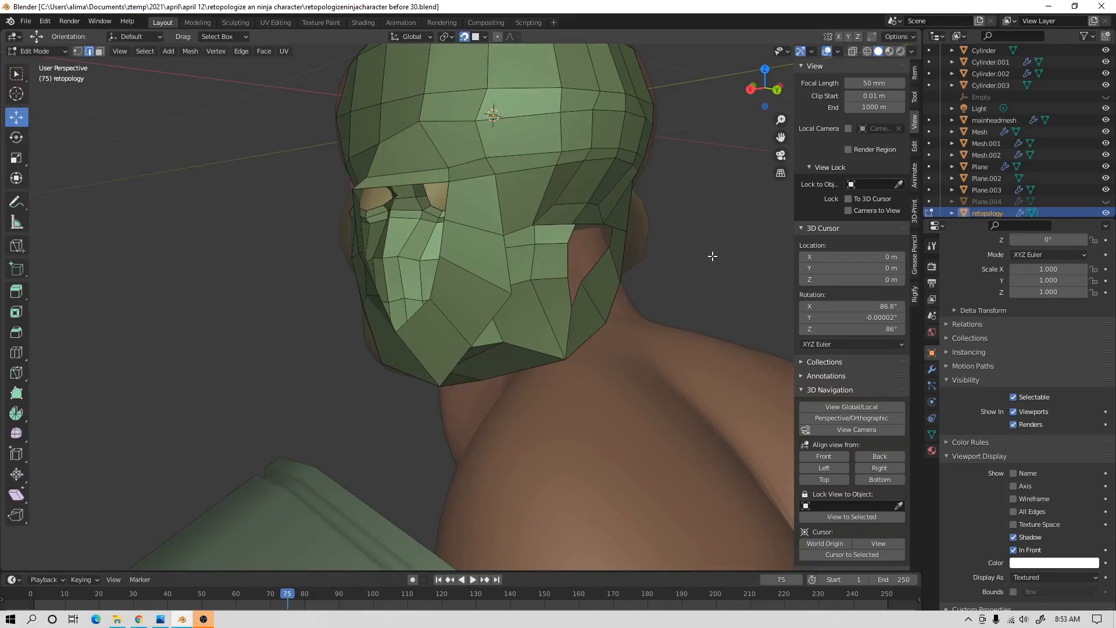
{"action": "middle_click_drag", "start_coordinate": [709, 221], "coordinate": [704, 223]}
{"action": "scroll", "coordinate": [705, 223], "scroll_direction": "up", "scroll_amount": 1}
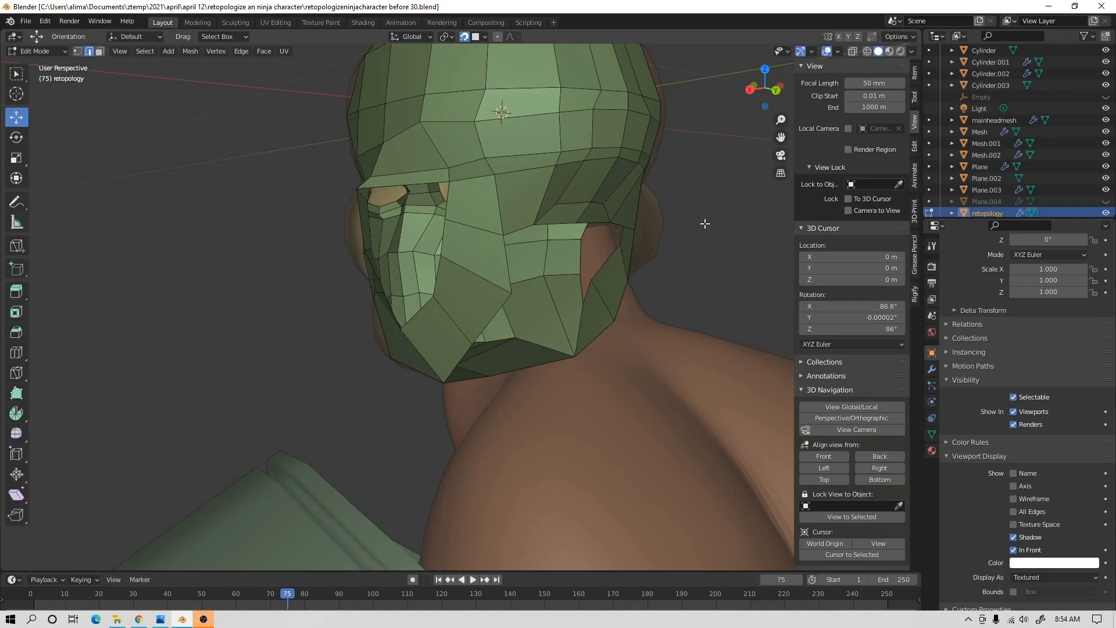
{"action": "middle_click_drag", "start_coordinate": [628, 191], "coordinate": [571, 191]}
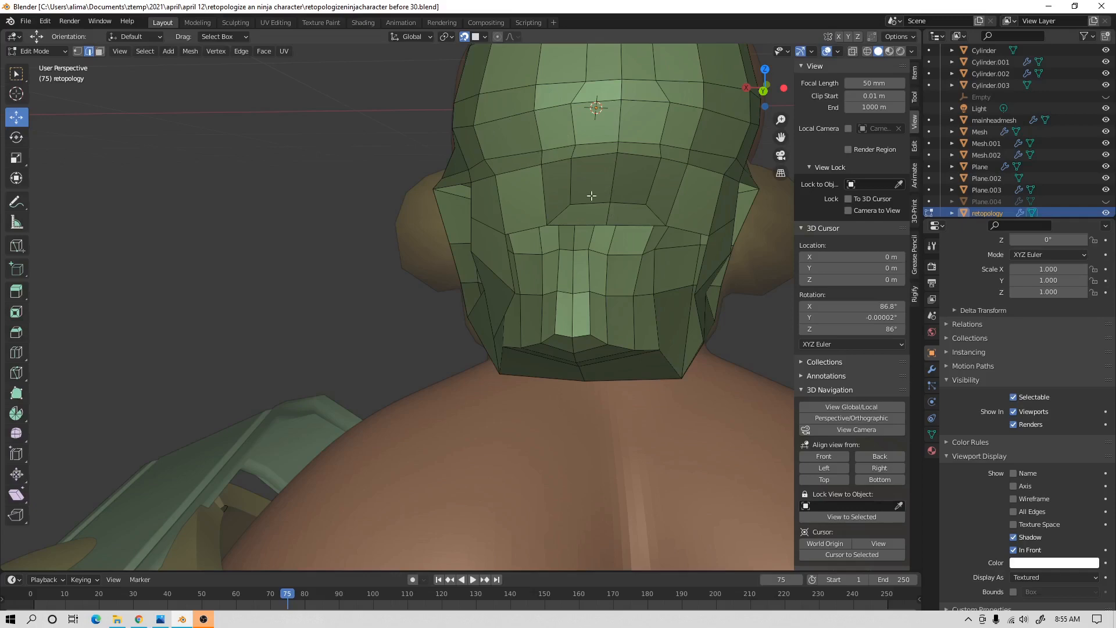
{"action": "middle_click_drag", "start_coordinate": [549, 209], "coordinate": [571, 198]}
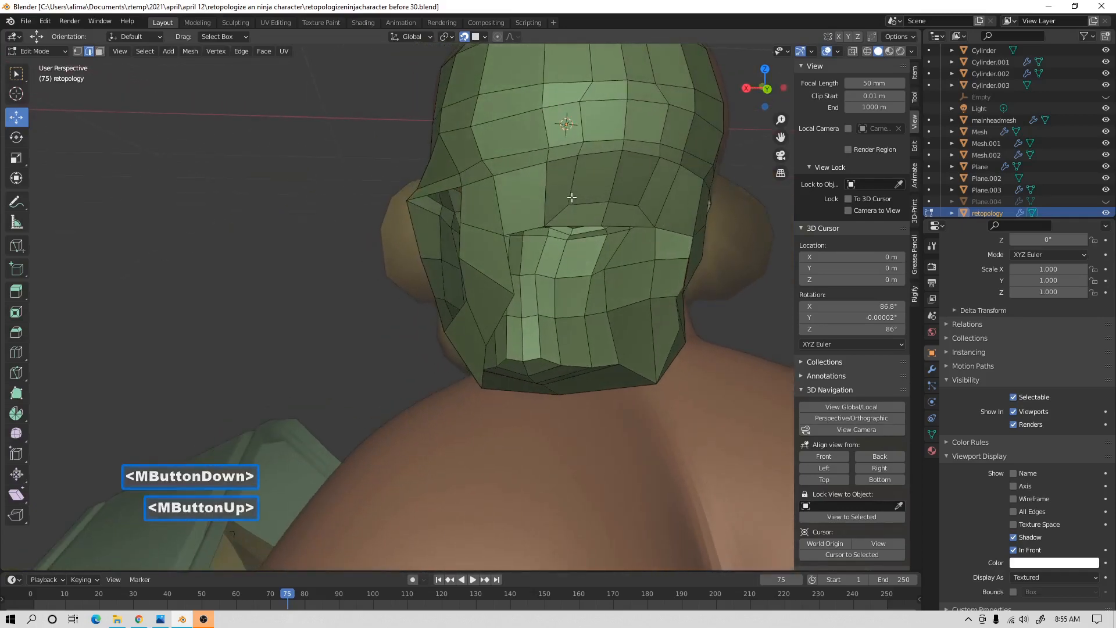
{"action": "mouse_move", "coordinate": [571, 197]}
{"action": "middle_mouse_down"}
{"action": "mouse_move", "coordinate": [605, 207]}
{"action": "mouse_move", "coordinate": [548, 213]}
{"action": "mouse_move", "coordinate": [583, 193]}
{"action": "middle_mouse_up"}
{"action": "scroll", "coordinate": [540, 209], "scroll_direction": "up", "scroll_amount": 3}
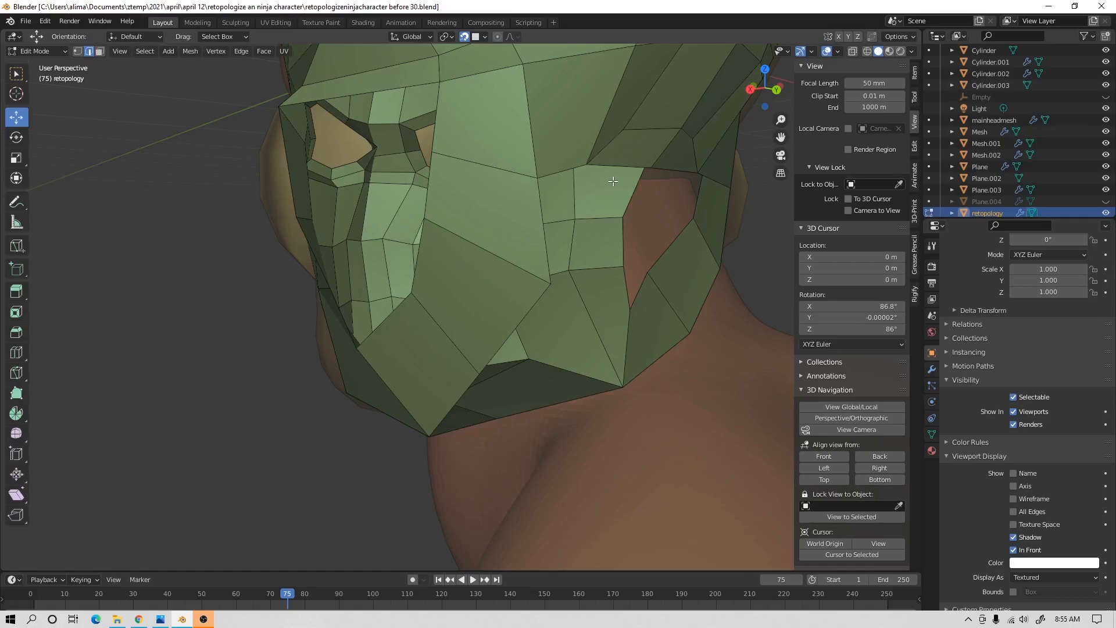
{"action": "middle_click_drag", "start_coordinate": [612, 181], "coordinate": [572, 170]}
{"action": "middle_click_drag", "start_coordinate": [639, 145], "coordinate": [575, 163]}
{"action": "middle_click_drag", "start_coordinate": [576, 163], "coordinate": [558, 163], "text": "shift"}
{"action": "middle_click_drag", "start_coordinate": [488, 186], "coordinate": [540, 173]}
{"action": "scroll", "coordinate": [465, 200], "scroll_direction": "up", "scroll_amount": 1, "text": "shift"}
{"action": "middle_click_drag", "start_coordinate": [460, 200], "coordinate": [497, 193], "text": "shift"}
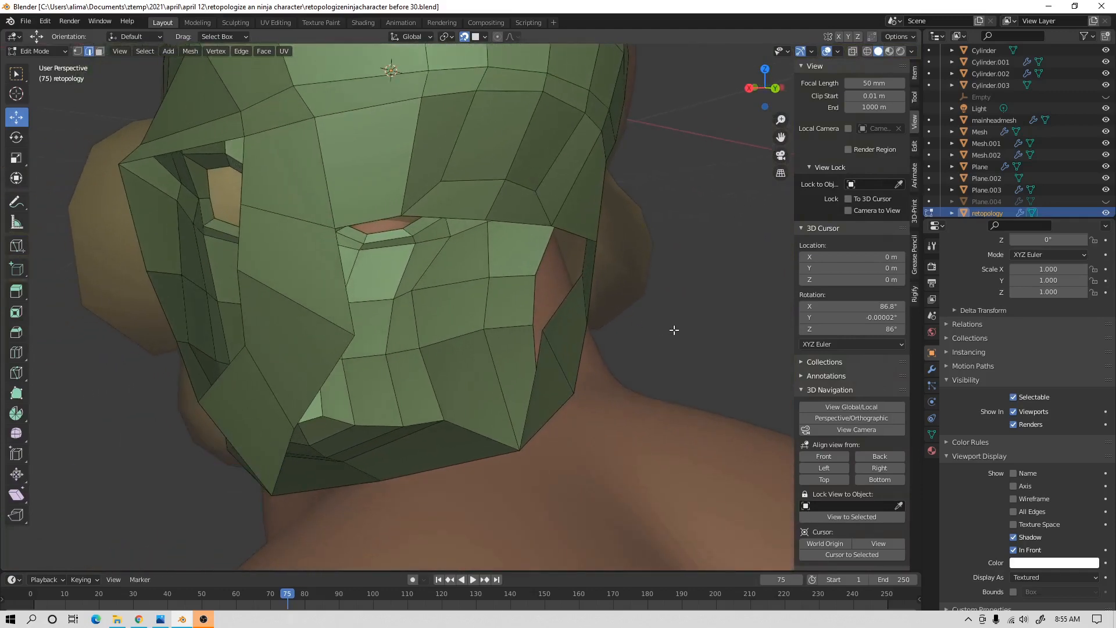
{"action": "mouse_move", "coordinate": [688, 319]}
{"action": "middle_mouse_down"}
{"action": "mouse_move", "coordinate": [655, 339]}
{"action": "mouse_move", "coordinate": [683, 326]}
{"action": "middle_mouse_up"}
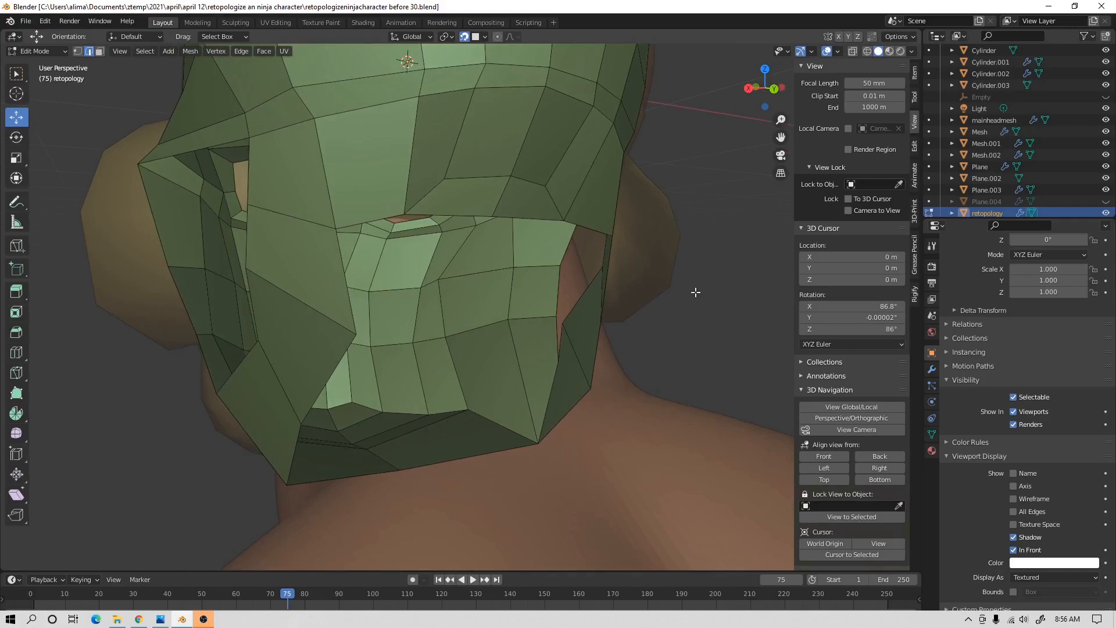
{"action": "middle_click_drag", "start_coordinate": [710, 286], "coordinate": [673, 297]}
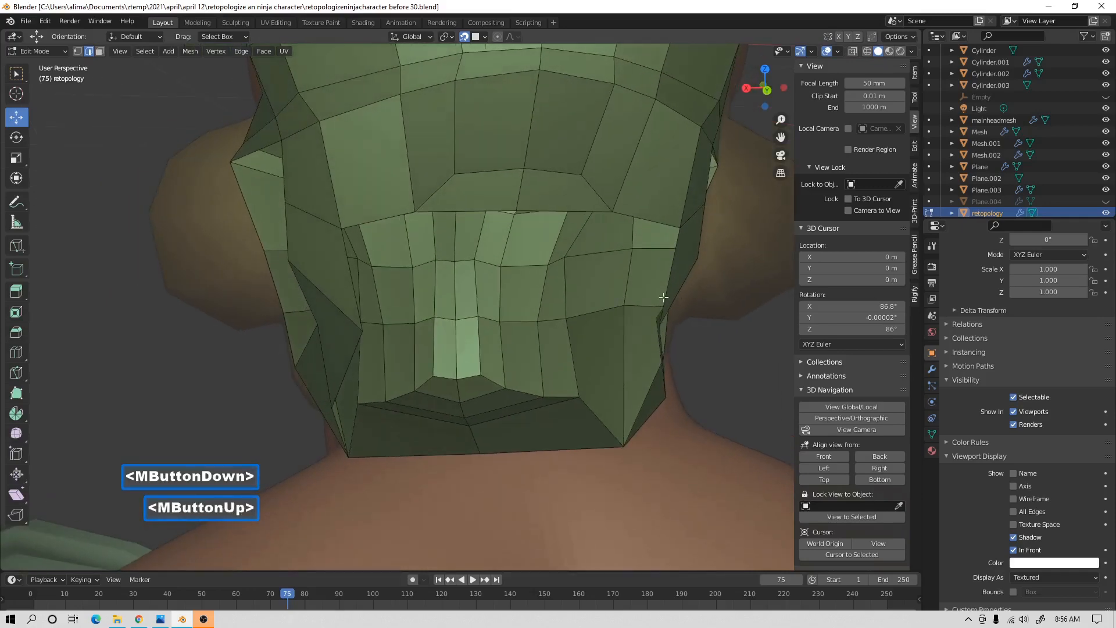
{"action": "middle_click_drag", "start_coordinate": [437, 302], "coordinate": [455, 263]}
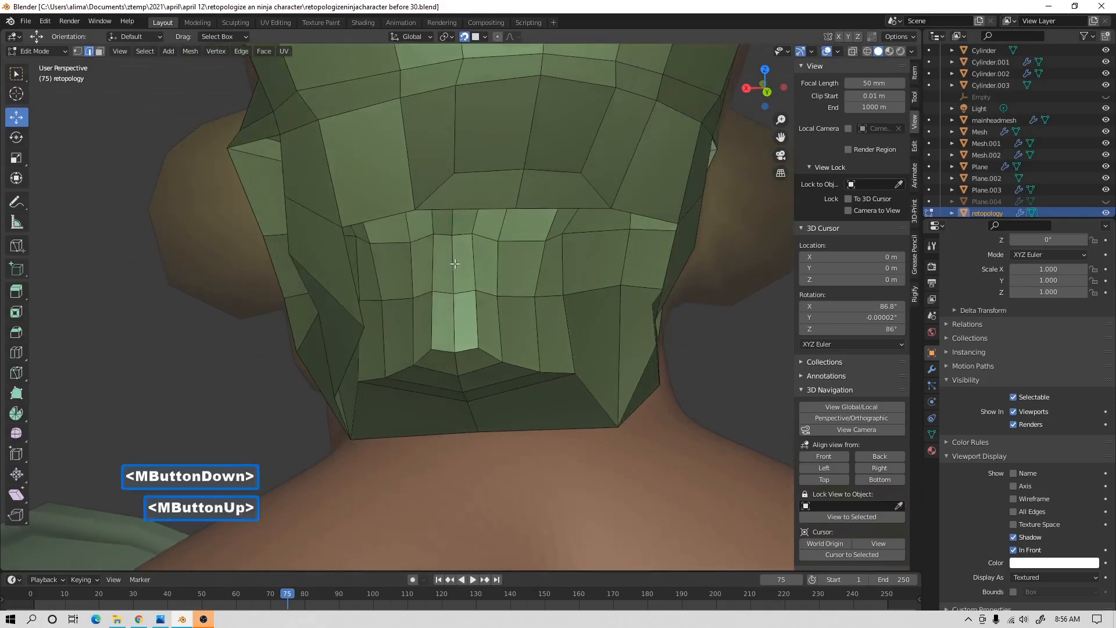
Extrude a chain of two new vertices down toward the nape from the centre vertex of the back patch's lower edge.
{"action": "left_click", "coordinate": [77, 52]}
{"action": "left_click", "coordinate": [527, 215]}
{"action": "middle_click_drag", "start_coordinate": [527, 216], "coordinate": [535, 281]}
{"action": "key", "text": "ctrl"}
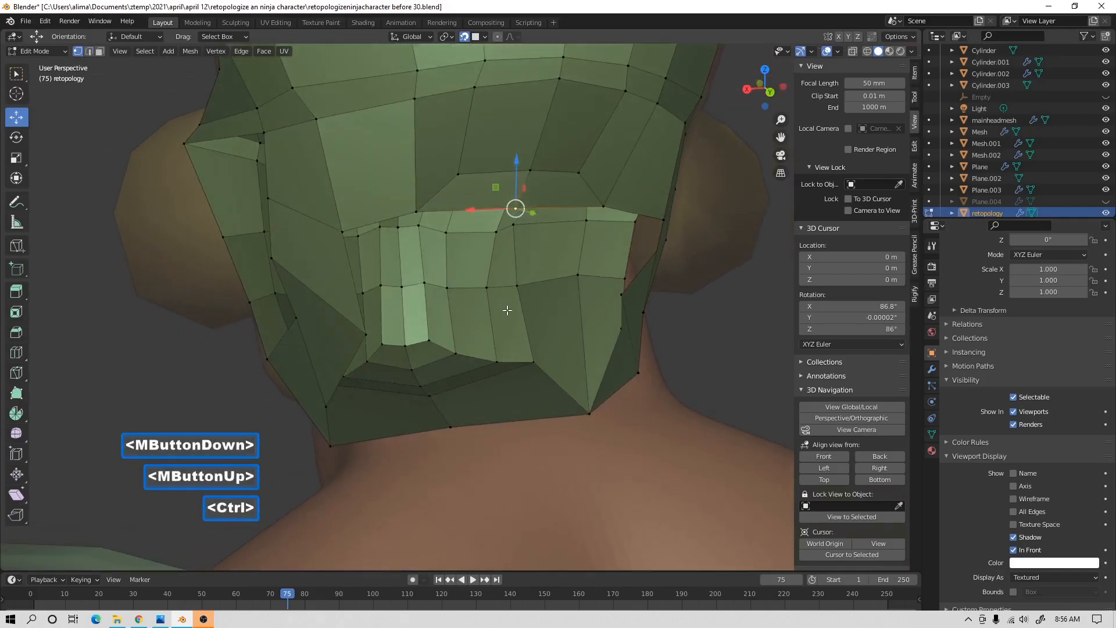
{"action": "right_click", "coordinate": [509, 315], "text": "ctrl"}
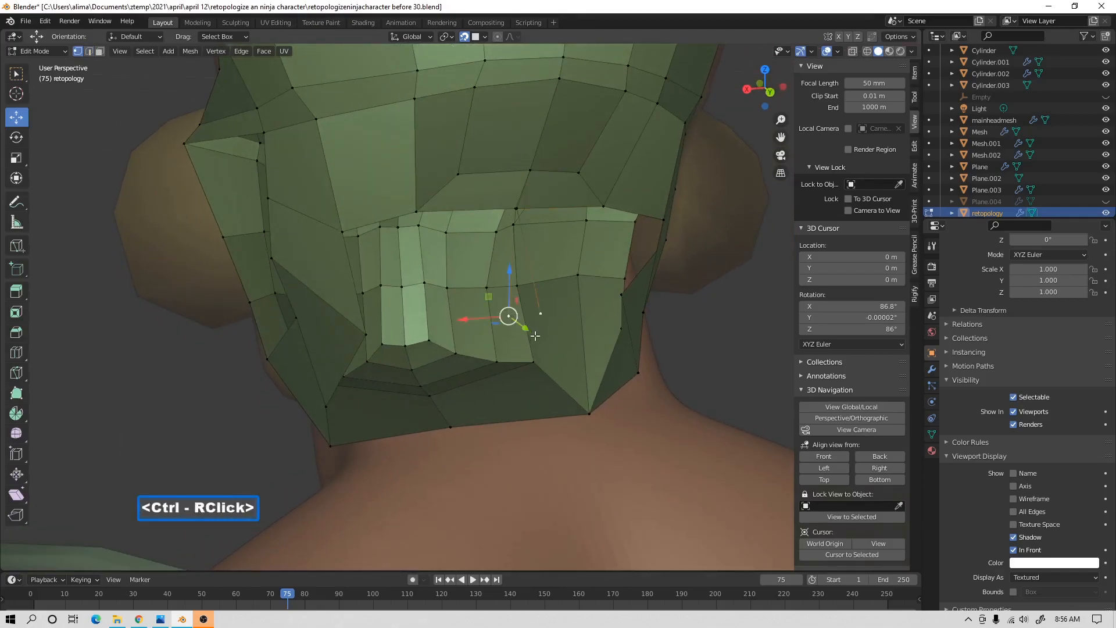
{"action": "middle_click_drag", "start_coordinate": [556, 331], "coordinate": [513, 388]}
{"action": "key", "text": "ctrl"}
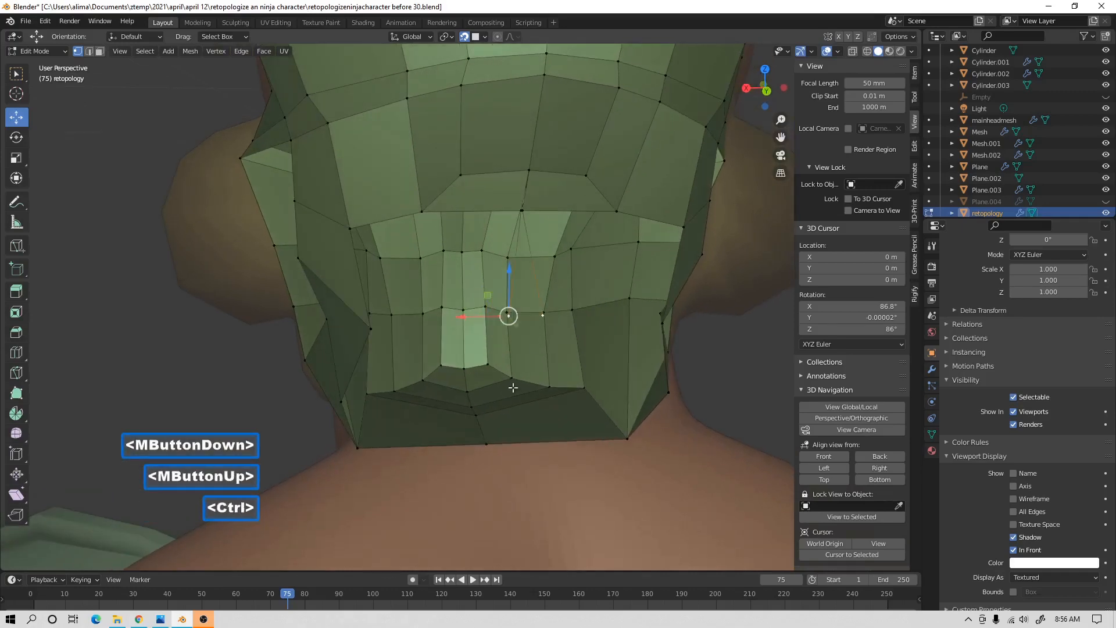
{"action": "right_click", "coordinate": [504, 429], "text": "ctrl"}
Extrude a second chain of two new vertices down toward the nape from the outer corner vertex of the patch's lower edge.
{"action": "middle_click_drag", "start_coordinate": [535, 228], "coordinate": [501, 306]}
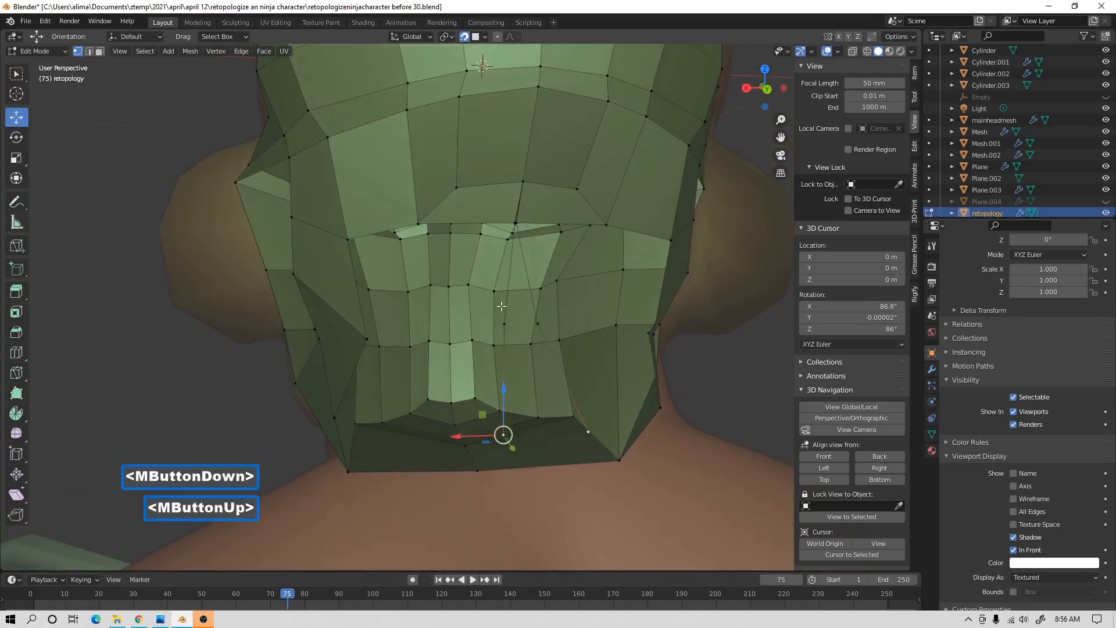
{"action": "left_click", "coordinate": [433, 232]}
{"action": "middle_click_drag", "start_coordinate": [432, 232], "coordinate": [442, 326]}
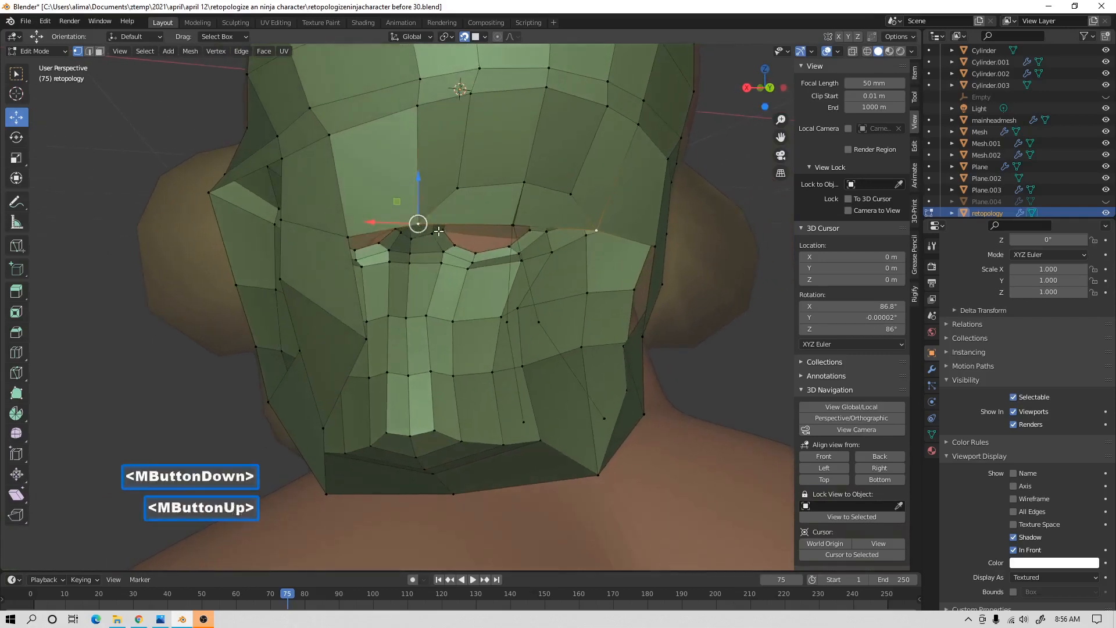
{"action": "right_click", "coordinate": [438, 338], "text": "ctrl"}
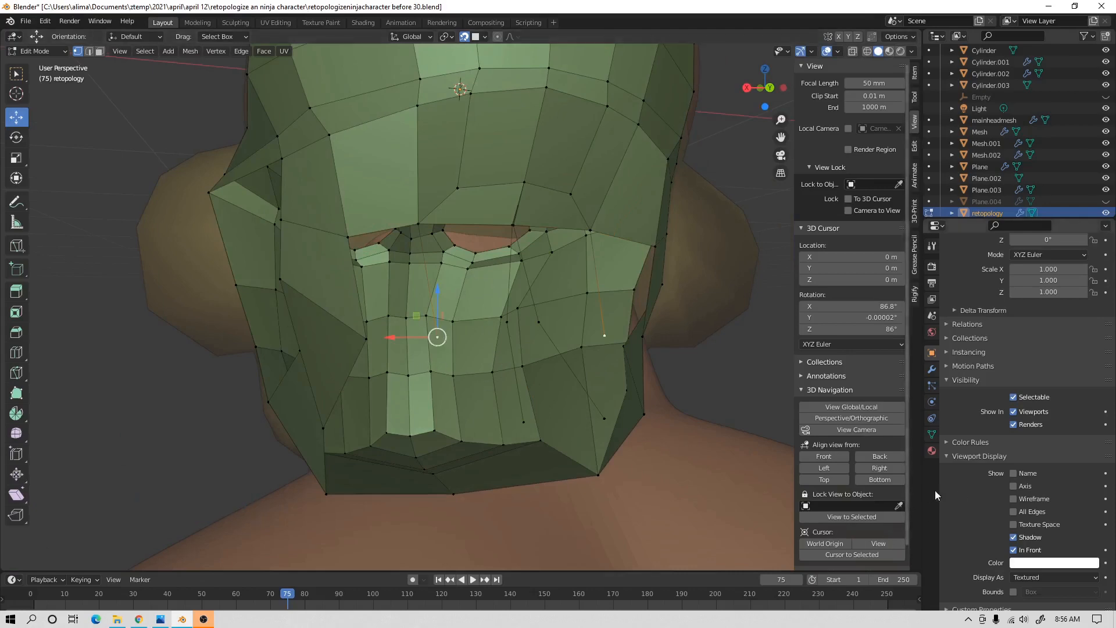
{"action": "mouse_move", "coordinate": [553, 316]}
{"action": "middle_mouse_down"}
{"action": "mouse_move", "coordinate": [531, 321]}
{"action": "mouse_move", "coordinate": [553, 330]}
{"action": "mouse_move", "coordinate": [533, 325]}
{"action": "mouse_move", "coordinate": [545, 325]}
{"action": "middle_mouse_up"}
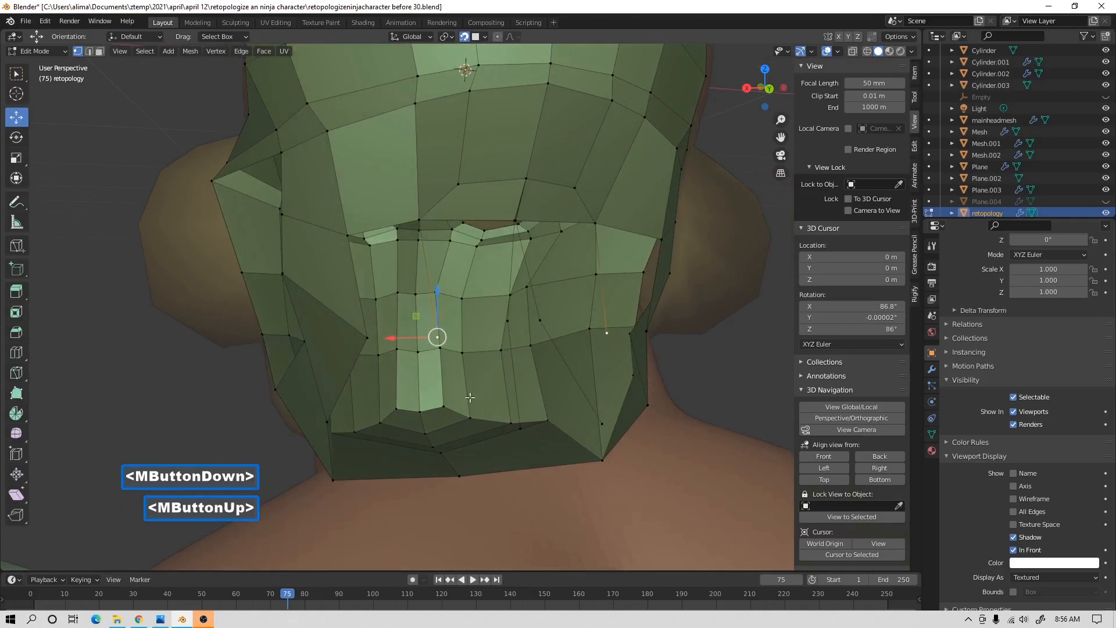
{"action": "right_click", "coordinate": [443, 423], "text": "ctrl"}
{"action": "mouse_move", "coordinate": [459, 344]}
{"action": "middle_mouse_down"}
{"action": "mouse_move", "coordinate": [481, 360]}
{"action": "mouse_move", "coordinate": [468, 341]}
{"action": "middle_mouse_up"}
Fill two adjoining columns of two faces each between the extruded vertex chains, from the back patch's lower edge down the nape.
{"action": "scroll", "coordinate": [481, 360], "scroll_direction": "up", "scroll_amount": 1}
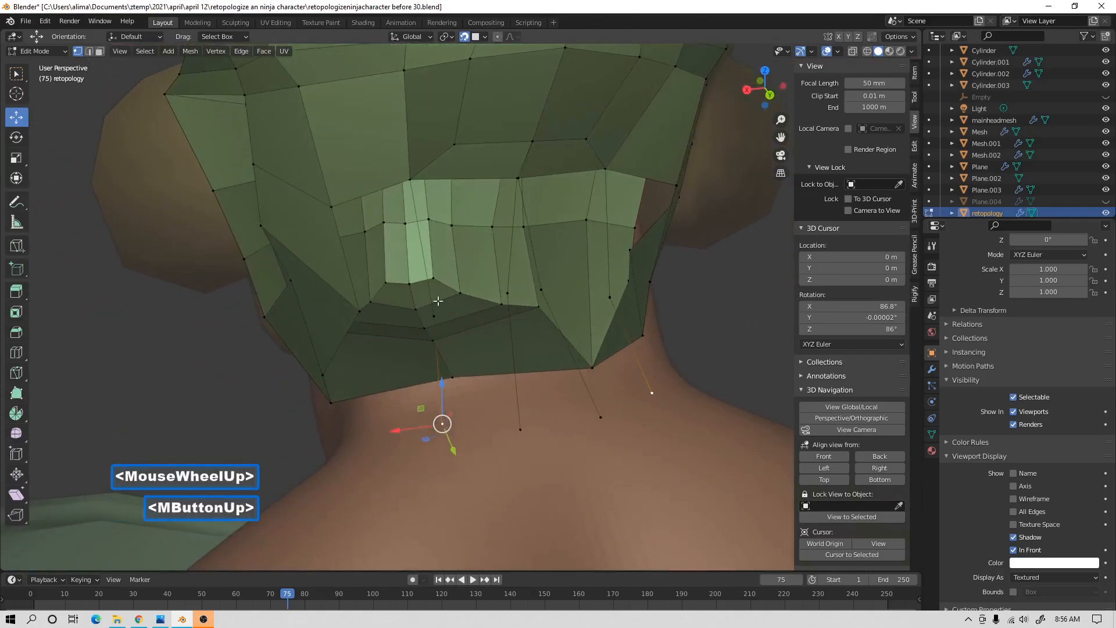
{"action": "left_click", "coordinate": [89, 52]}
{"action": "left_click", "coordinate": [368, 199]}
{"action": "key", "text": "f"}
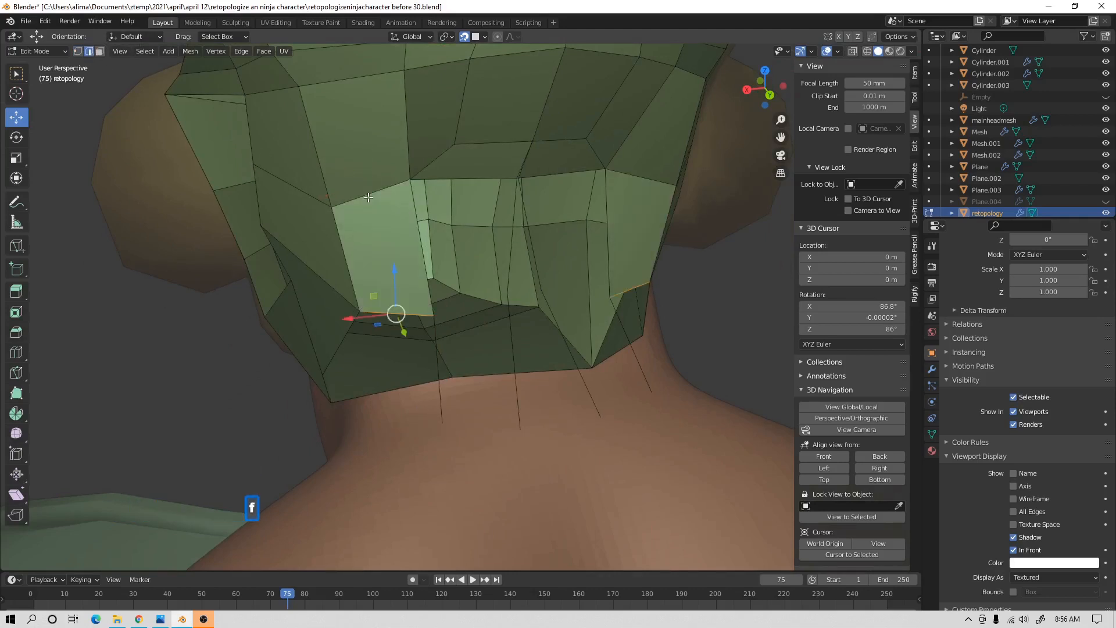
{"action": "key", "text": "f"}
{"action": "left_click", "coordinate": [464, 179]}
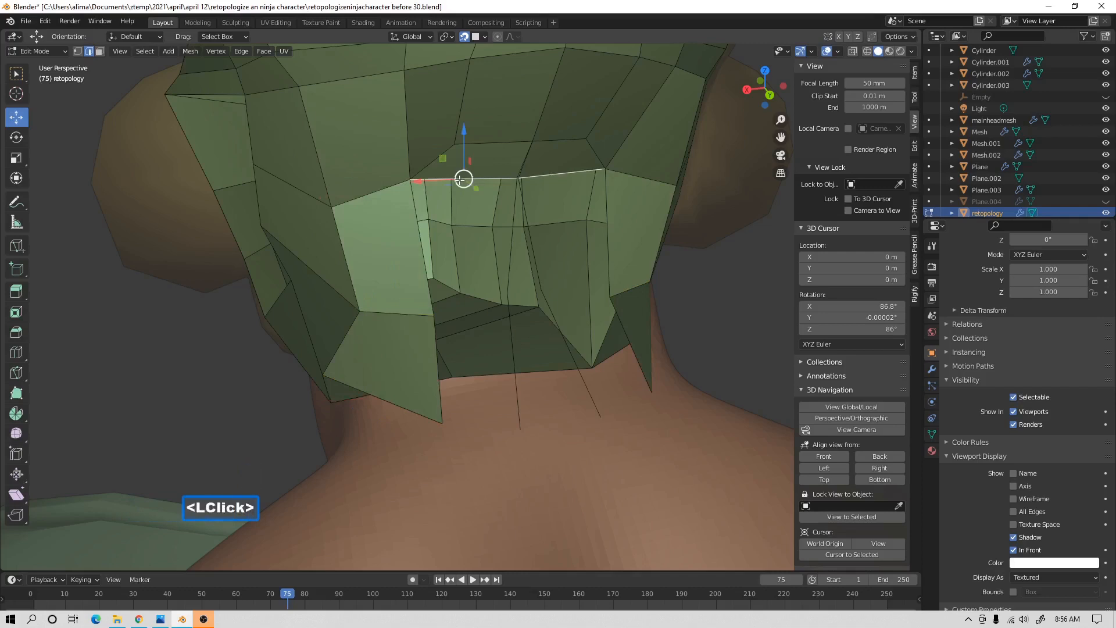
{"action": "key", "text": "f"}
{"action": "key", "text": "f"}
Move the centre vertices of the new nape faces along X onto the mirror line to close the seam, and deselect everything.
{"action": "left_click", "coordinate": [515, 277]}
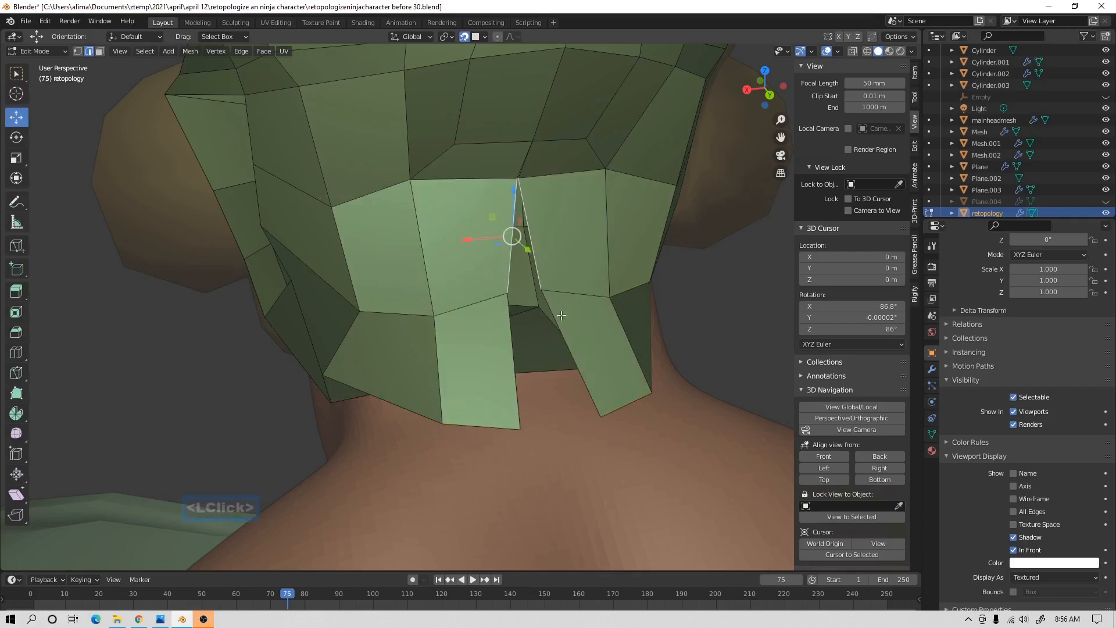
{"action": "middle_click_drag", "start_coordinate": [565, 338], "coordinate": [556, 331]}
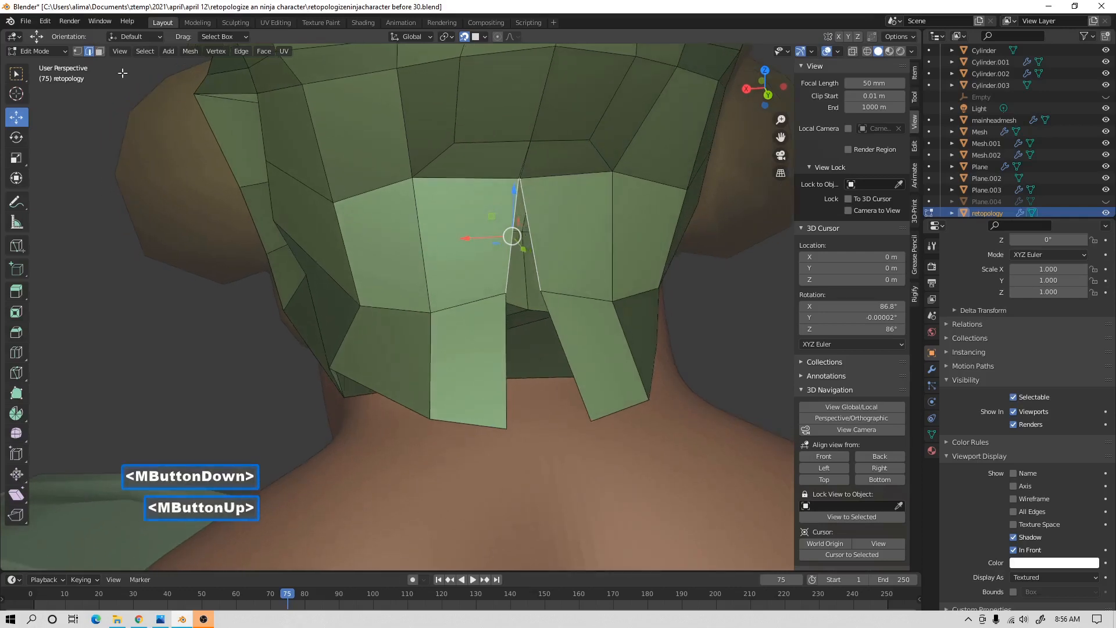
{"action": "left_click", "coordinate": [79, 52]}
{"action": "left_click", "coordinate": [506, 292]}
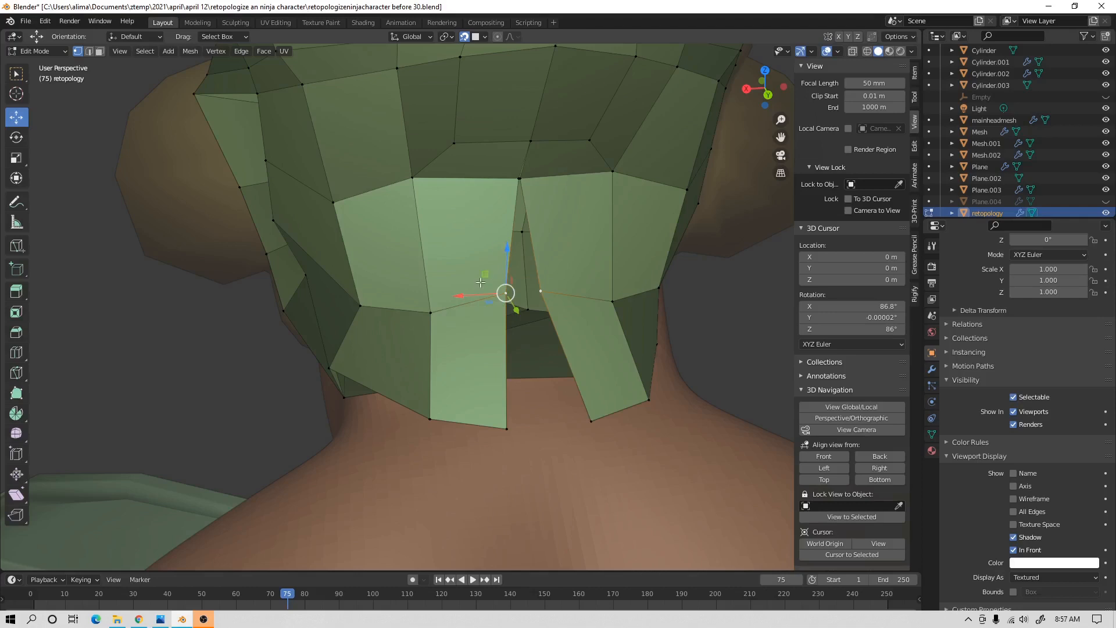
{"action": "left_click_drag", "start_coordinate": [465, 295], "coordinate": [483, 295]}
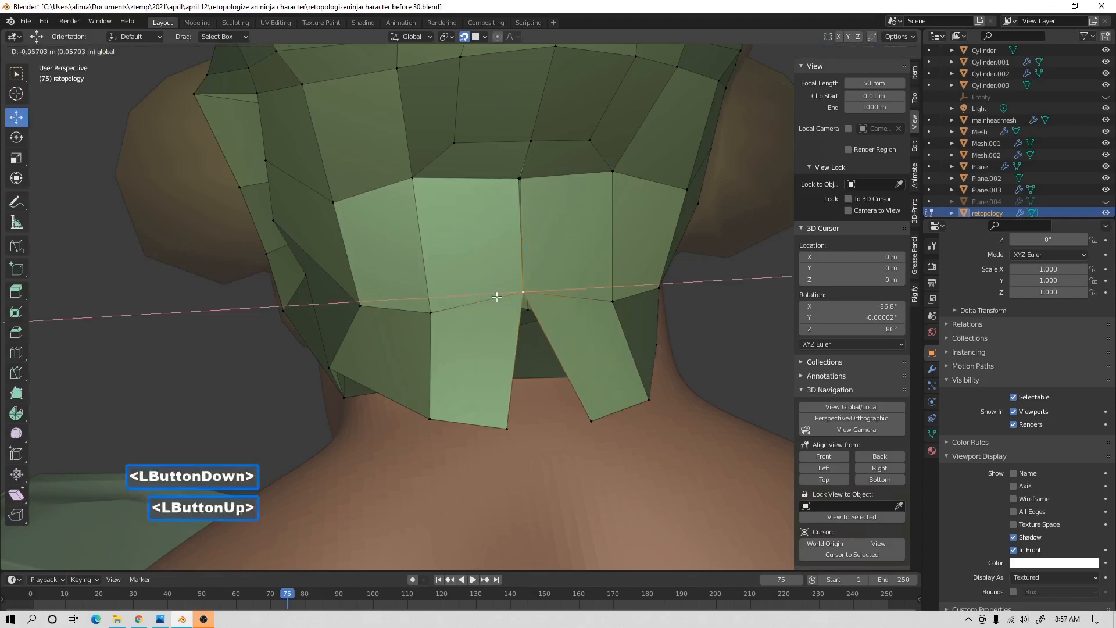
{"action": "left_click", "coordinate": [503, 419]}
{"action": "left_click_drag", "start_coordinate": [489, 428], "coordinate": [531, 429]}
{"action": "left_click", "coordinate": [519, 179]}
{"action": "left_click_drag", "start_coordinate": [475, 180], "coordinate": [498, 187]}
{"action": "scroll", "coordinate": [498, 186], "scroll_direction": "down", "scroll_amount": 2}
{"action": "middle_click_drag", "start_coordinate": [498, 189], "coordinate": [657, 304]}
{"action": "left_click", "coordinate": [674, 293]}
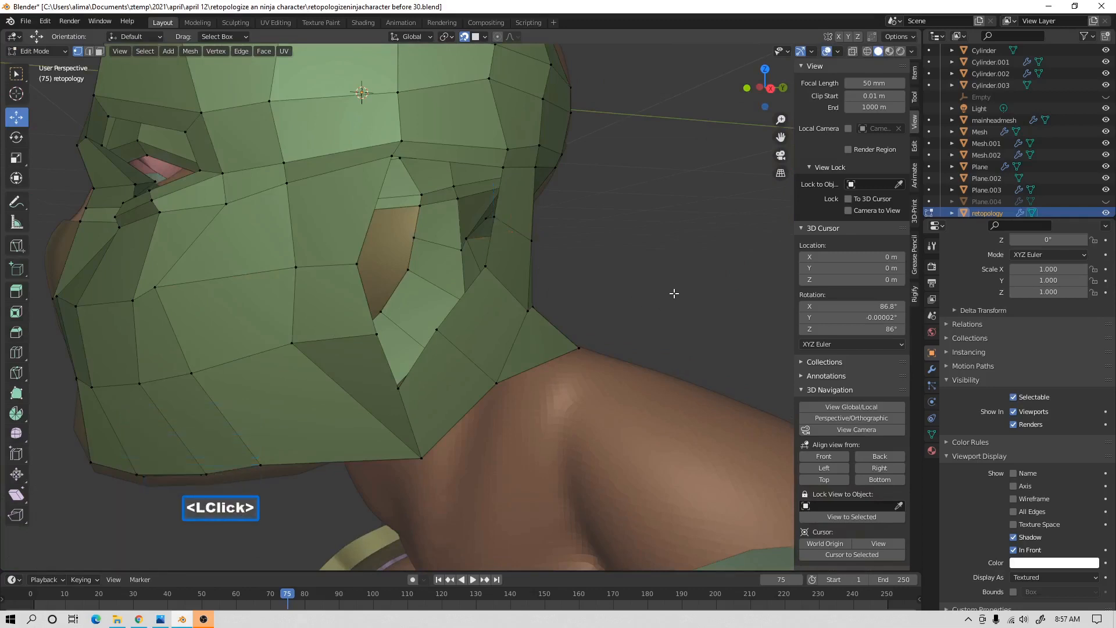
Move the bottom vertex of the ear opening's rim upward and slightly toward the back of the head.
{"action": "key", "text": "Pause"}
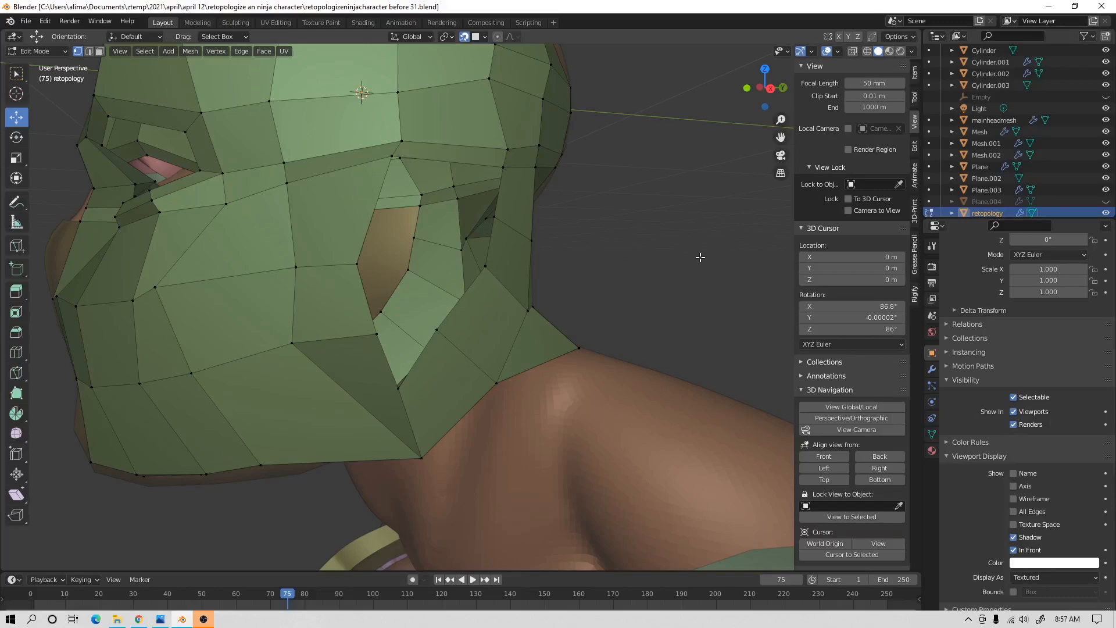
{"action": "middle_click_drag", "start_coordinate": [697, 240], "coordinate": [536, 251]}
{"action": "left_click", "coordinate": [356, 369]}
{"action": "left_click_drag", "start_coordinate": [357, 326], "coordinate": [371, 281]}
{"action": "left_click_drag", "start_coordinate": [393, 327], "coordinate": [404, 328]}
{"action": "middle_click_drag", "start_coordinate": [411, 317], "coordinate": [432, 217]}
{"action": "scroll", "coordinate": [438, 316], "scroll_direction": "up", "scroll_amount": 1}
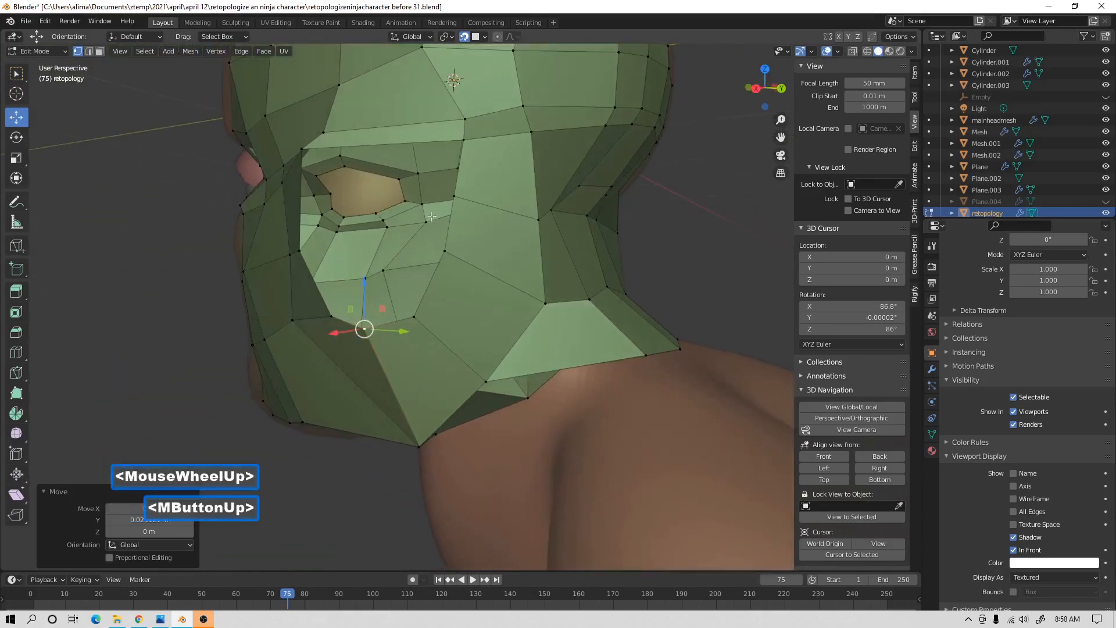
Move the vertices on the ear opening's rear rim backward along Y, by about 0.02 m and 0.05 m.
{"action": "left_click", "coordinate": [461, 139]}
{"action": "left_click_drag", "start_coordinate": [464, 116], "coordinate": [507, 195]}
{"action": "left_click", "coordinate": [456, 200]}
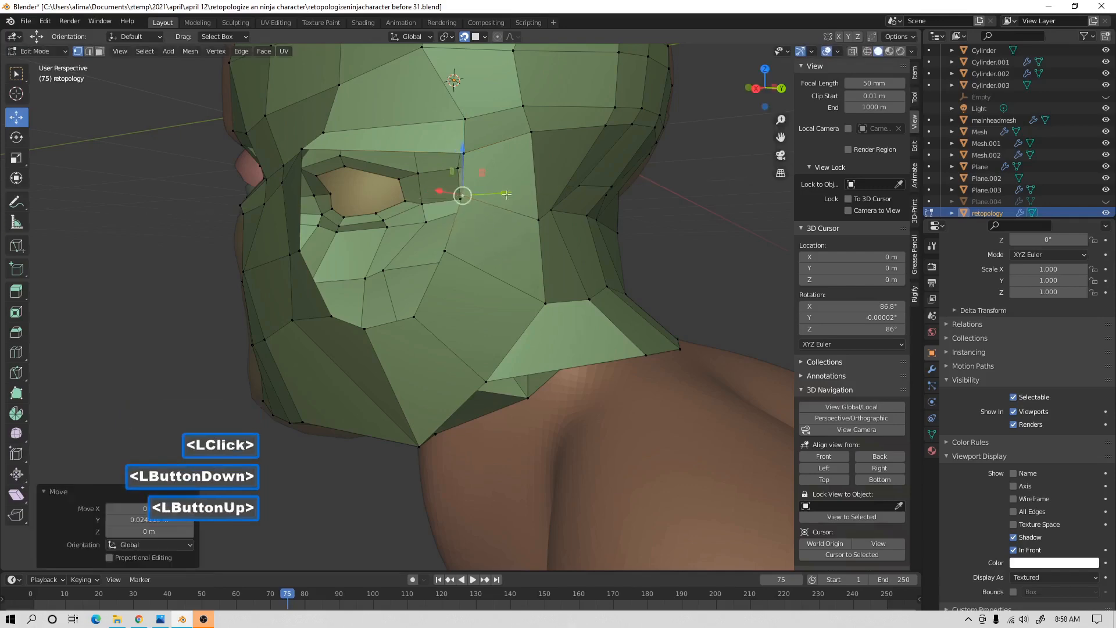
{"action": "left_click", "coordinate": [447, 255]}
{"action": "left_click_drag", "start_coordinate": [473, 254], "coordinate": [492, 254]}
{"action": "middle_click_drag", "start_coordinate": [491, 254], "coordinate": [542, 230]}
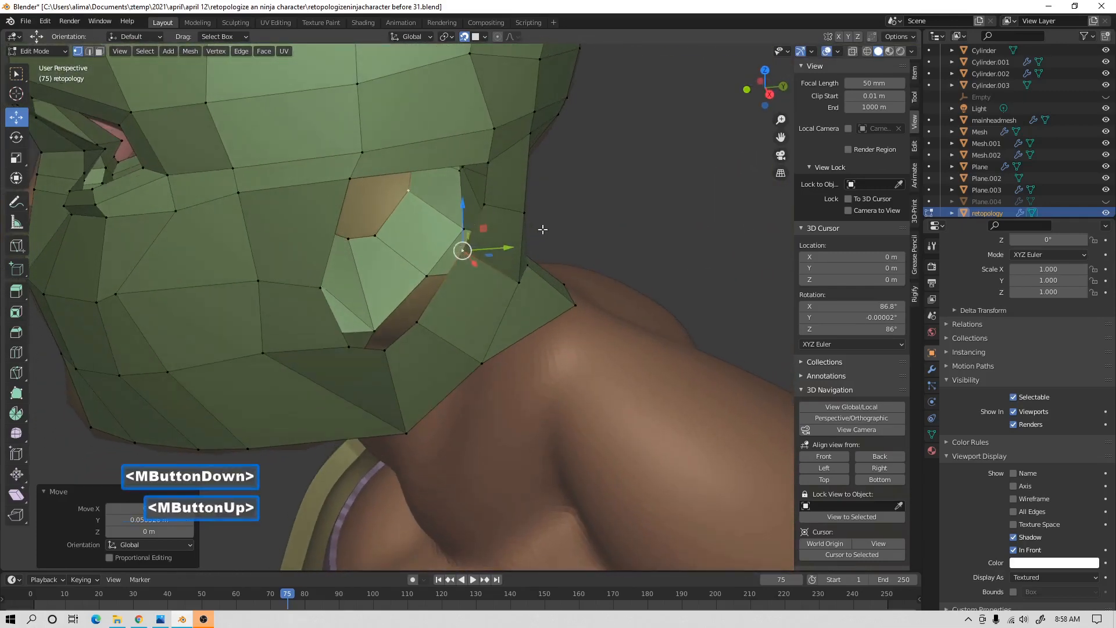
{"action": "middle_click_drag", "start_coordinate": [537, 223], "coordinate": [534, 213]}
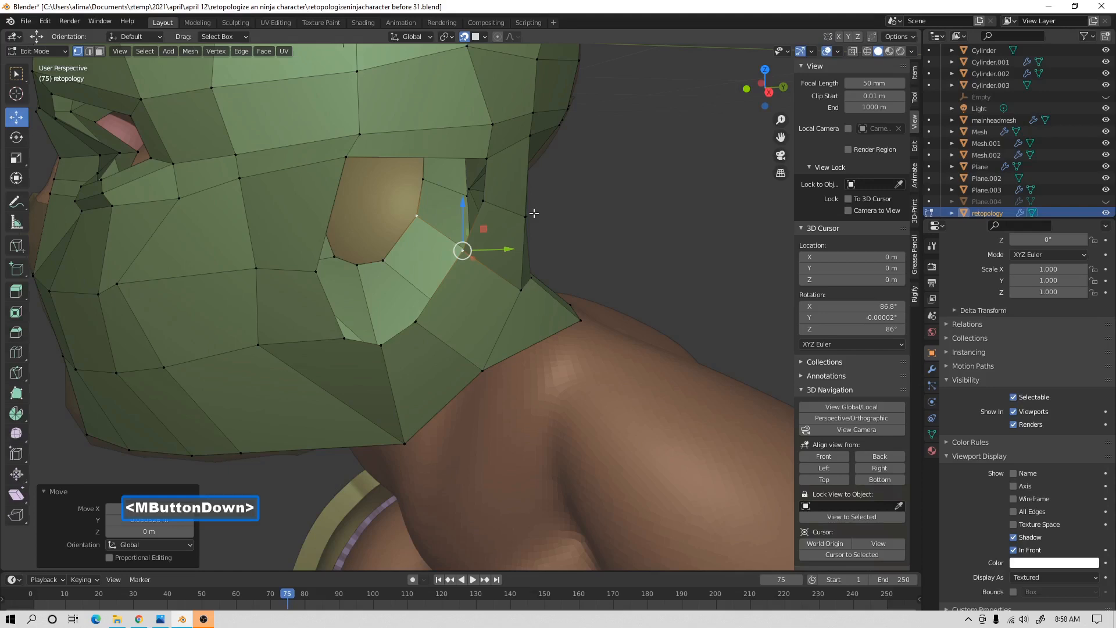
{"action": "mouse_move", "coordinate": [534, 213]}
{"action": "middle_mouse_down"}
{"action": "mouse_move", "coordinate": [491, 224]}
{"action": "mouse_move", "coordinate": [518, 220]}
{"action": "middle_mouse_up"}
{"action": "middle_click_drag", "start_coordinate": [518, 220], "coordinate": [574, 215]}
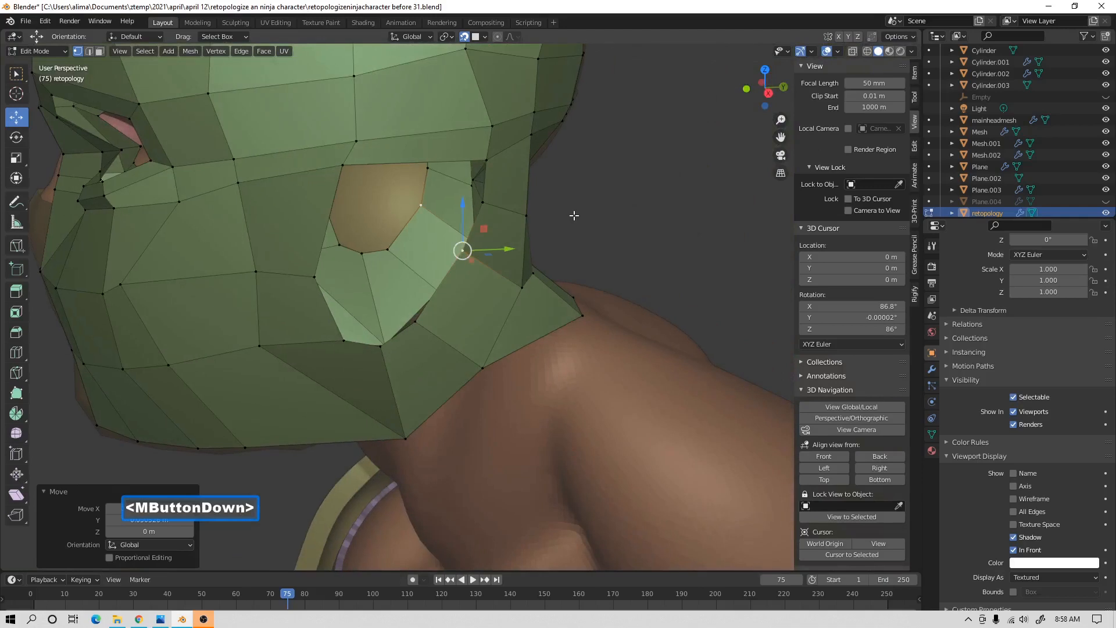
{"action": "middle_click_drag", "start_coordinate": [574, 215], "coordinate": [574, 215]}
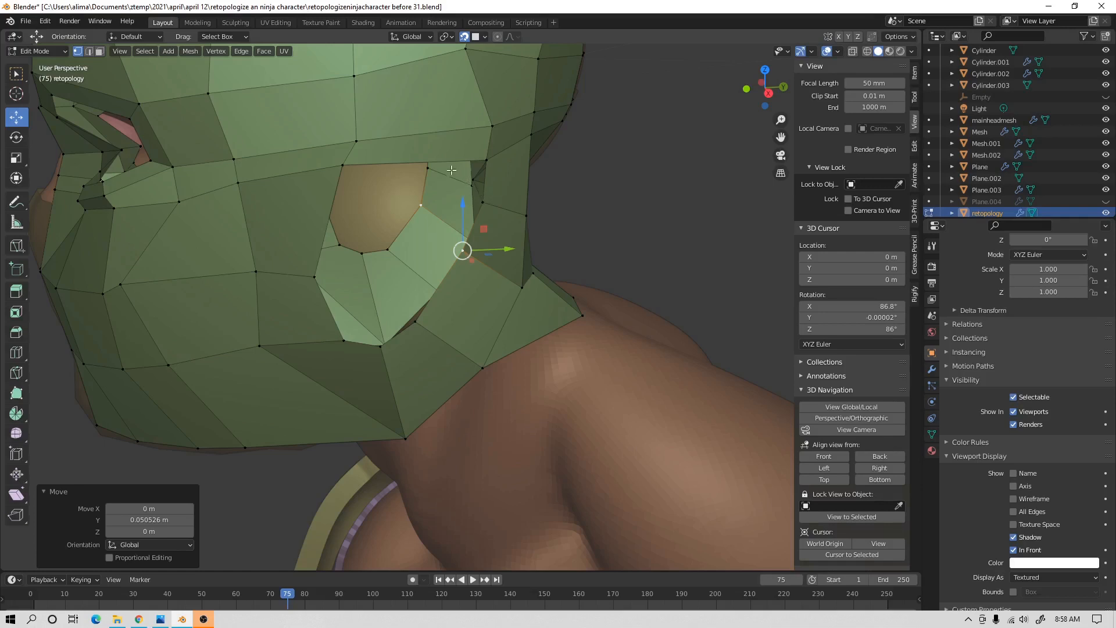
Select the whole edge loop around the ear opening and turn snapping off.
{"action": "left_click", "coordinate": [89, 51]}
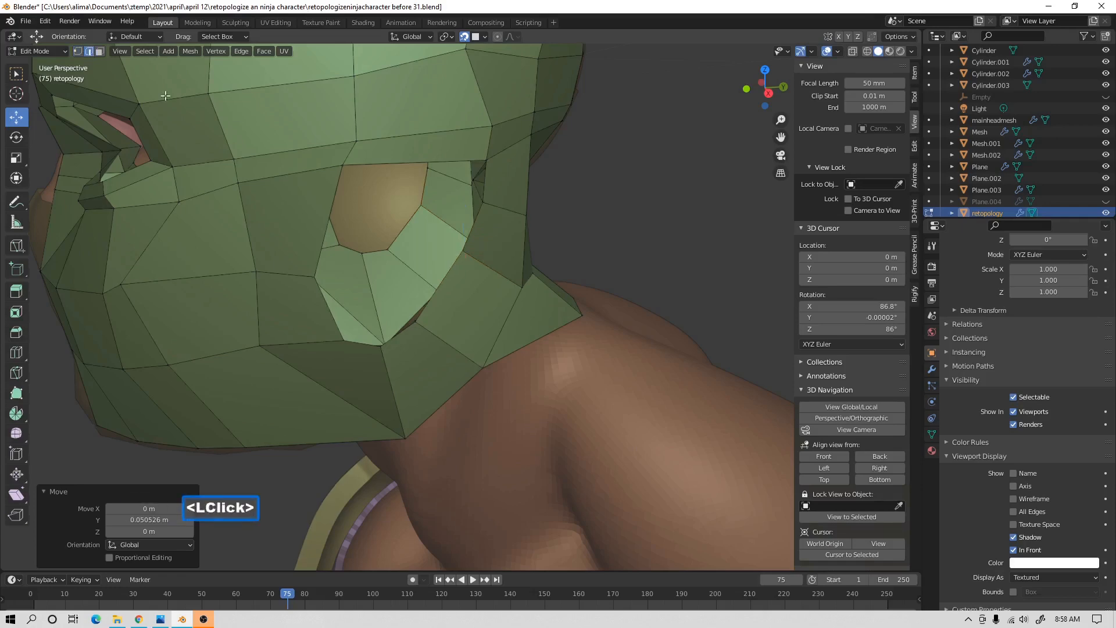
{"action": "left_click", "coordinate": [409, 167], "text": "alt"}
{"action": "middle_click_drag", "start_coordinate": [409, 167], "coordinate": [477, 206]}
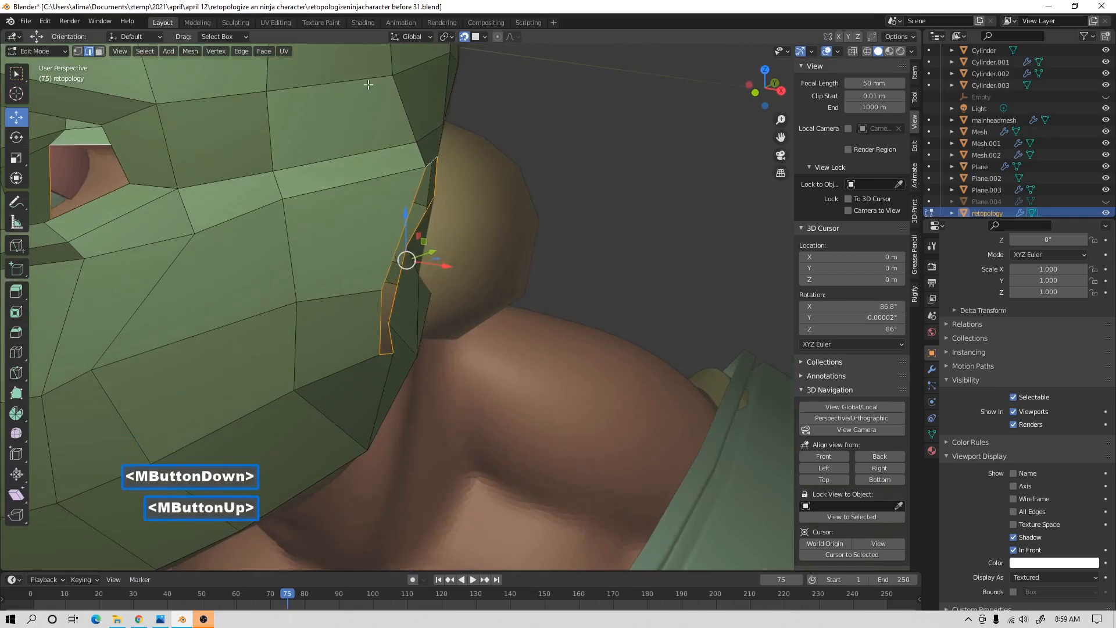
{"action": "left_click", "coordinate": [48, 50]}
{"action": "left_click", "coordinate": [50, 60]}
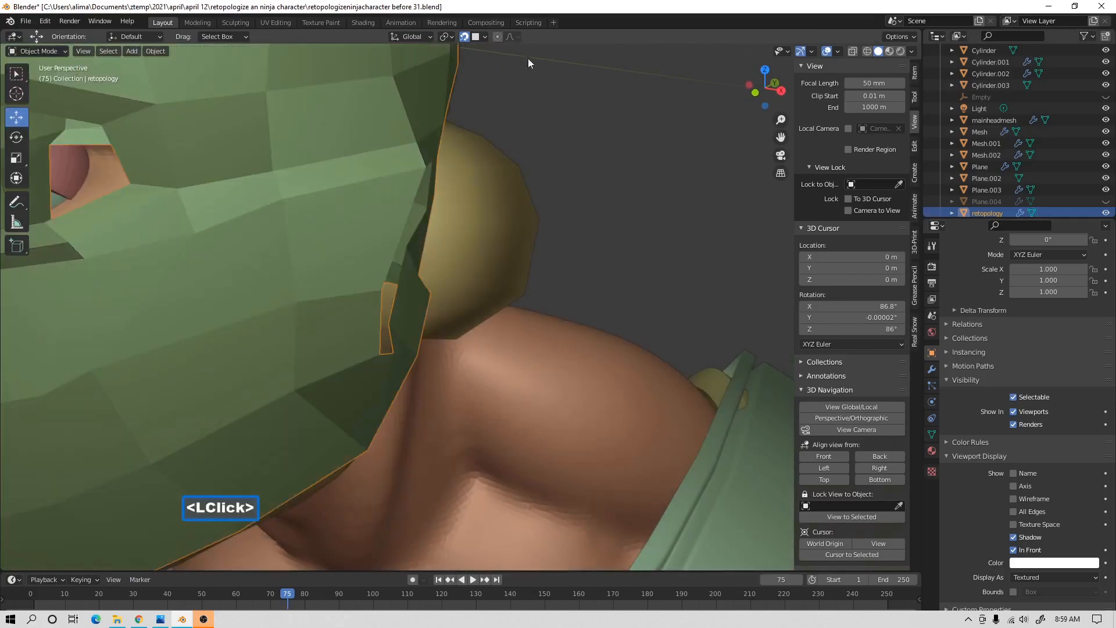
{"action": "left_click", "coordinate": [464, 38]}
{"action": "left_click", "coordinate": [51, 51]}
{"action": "left_click", "coordinate": [48, 72]}
Extrude the ear opening's edge loop and move it outward along X to form the ear's side walls.
{"action": "key", "text": "e"}
{"action": "right_click", "coordinate": [559, 291]}
{"action": "left_click_drag", "start_coordinate": [438, 267], "coordinate": [526, 275]}
{"action": "mouse_move", "coordinate": [588, 257]}
{"action": "middle_mouse_down"}
{"action": "mouse_move", "coordinate": [610, 246]}
{"action": "mouse_move", "coordinate": [563, 259]}
{"action": "mouse_move", "coordinate": [598, 257]}
{"action": "mouse_move", "coordinate": [581, 256]}
{"action": "middle_mouse_up"}
Select the edges along the top of the ear's base and raise them about 0.051 m along Z.
{"action": "left_click", "coordinate": [437, 157]}
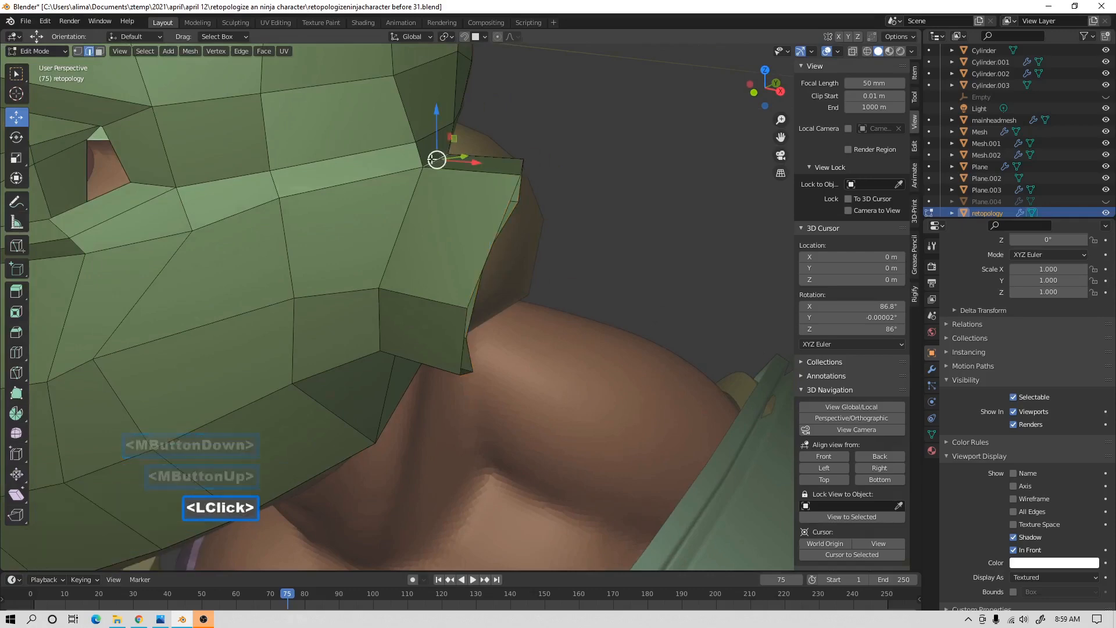
{"action": "mouse_move", "coordinate": [507, 166]}
{"action": "middle_mouse_down"}
{"action": "mouse_move", "coordinate": [529, 154]}
{"action": "mouse_move", "coordinate": [530, 169]}
{"action": "middle_mouse_up"}
{"action": "mouse_move", "coordinate": [448, 118]}
{"action": "left_mouse_down"}
{"action": "mouse_move", "coordinate": [445, 96]}
{"action": "mouse_move", "coordinate": [448, 109]}
{"action": "left_mouse_up"}
{"action": "middle_click_drag", "start_coordinate": [449, 109], "coordinate": [453, 123]}
{"action": "left_click", "coordinate": [464, 128]}
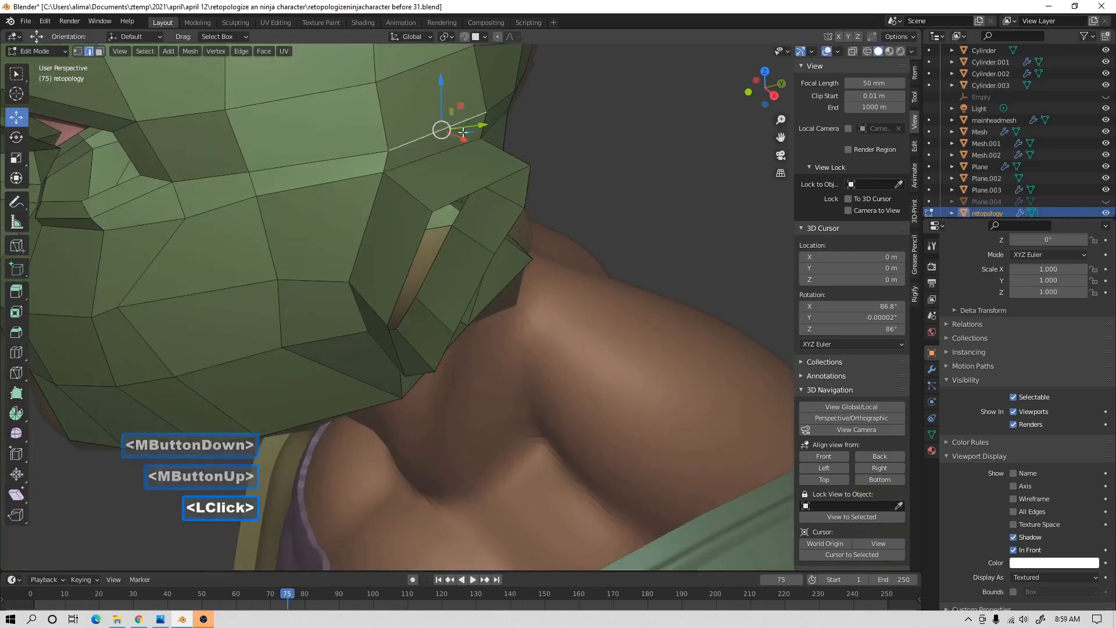
{"action": "middle_click_drag", "start_coordinate": [584, 159], "coordinate": [511, 152]}
{"action": "left_click", "coordinate": [518, 143], "text": "shift"}
{"action": "left_click", "coordinate": [463, 151], "text": "shift"}
{"action": "middle_click_drag", "start_coordinate": [401, 161], "coordinate": [501, 143]}
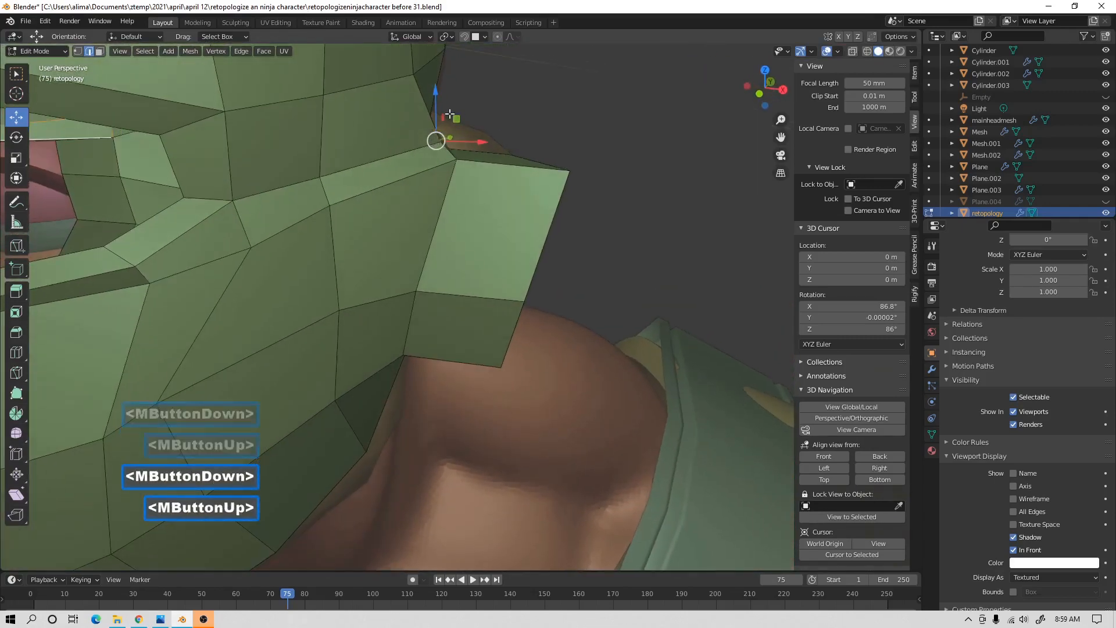
{"action": "left_click_drag", "start_coordinate": [436, 103], "coordinate": [434, 77]}
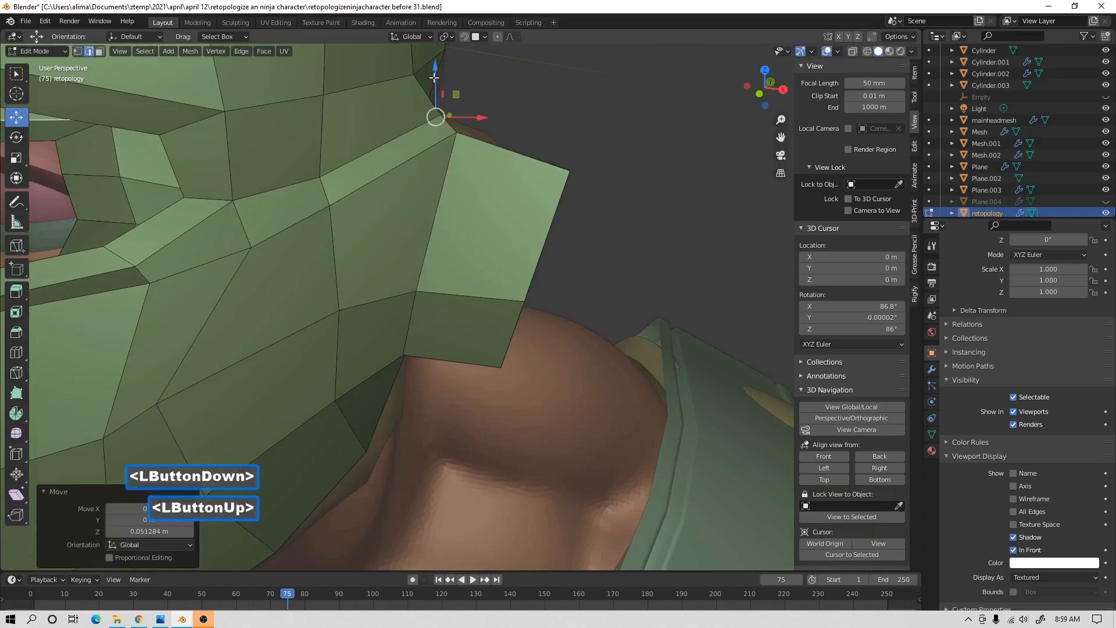
Raise the edges at the top of the ear's base a further 0.035 m along Z.
{"action": "middle_click_drag", "start_coordinate": [537, 137], "coordinate": [537, 316], "text": "shift"}
{"action": "left_click_drag", "start_coordinate": [445, 251], "coordinate": [447, 247]}
{"action": "middle_click_drag", "start_coordinate": [447, 246], "coordinate": [516, 352]}
{"action": "scroll", "coordinate": [530, 334], "scroll_direction": "down", "scroll_amount": 3}
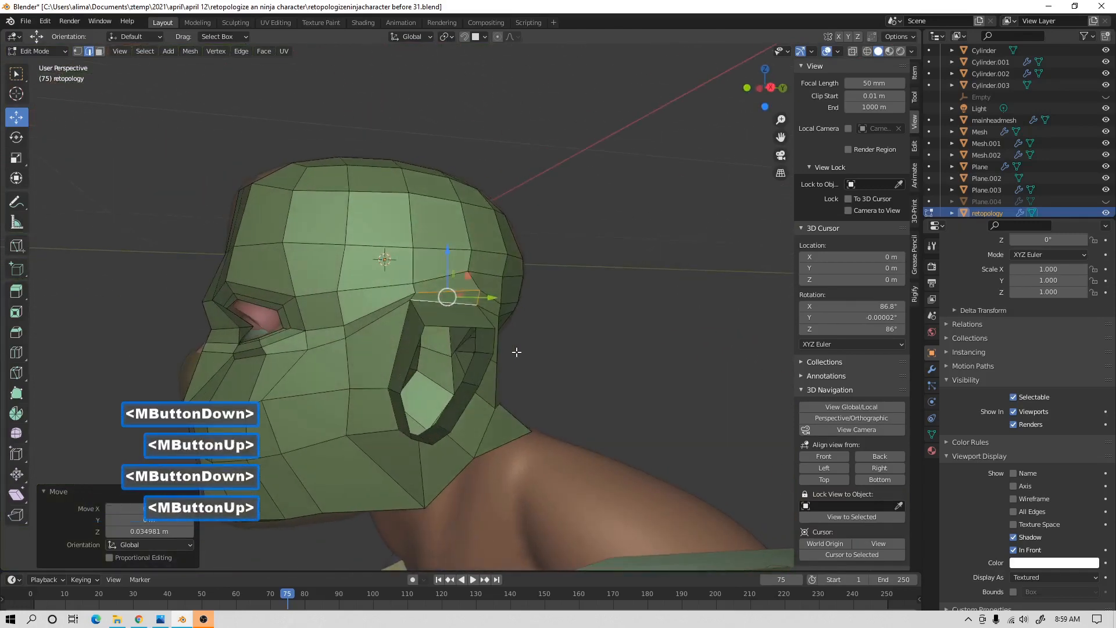
Select the open outer edge loop of the extruded ear and enable the Statistics overlay.
{"action": "left_click", "coordinate": [472, 327]}
{"action": "left_click", "coordinate": [466, 324], "text": "alt"}
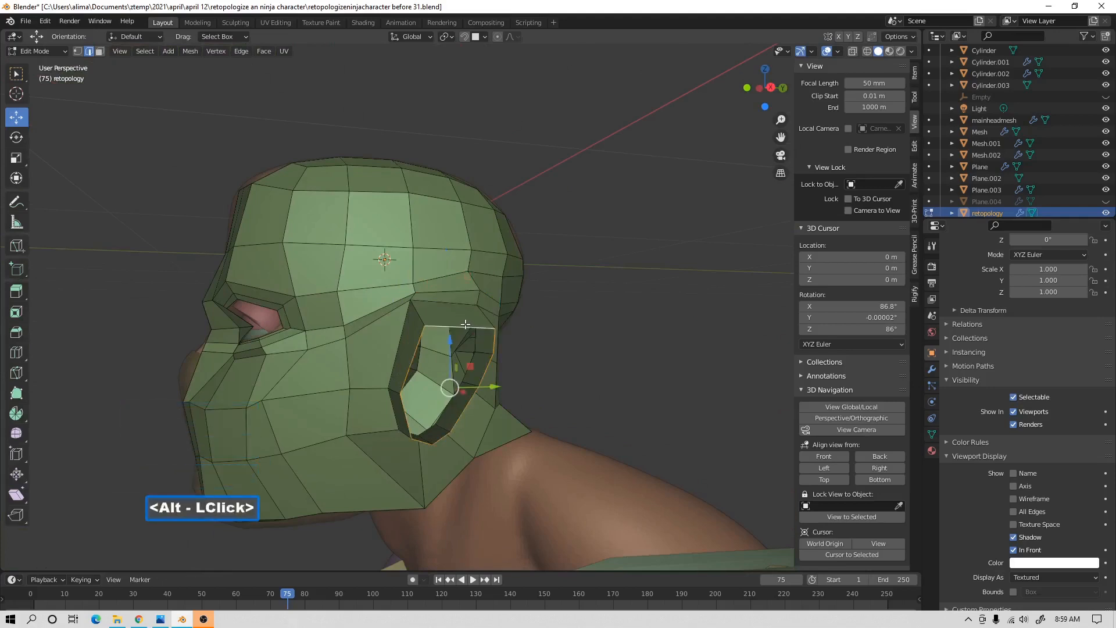
{"action": "left_click", "coordinate": [838, 52]}
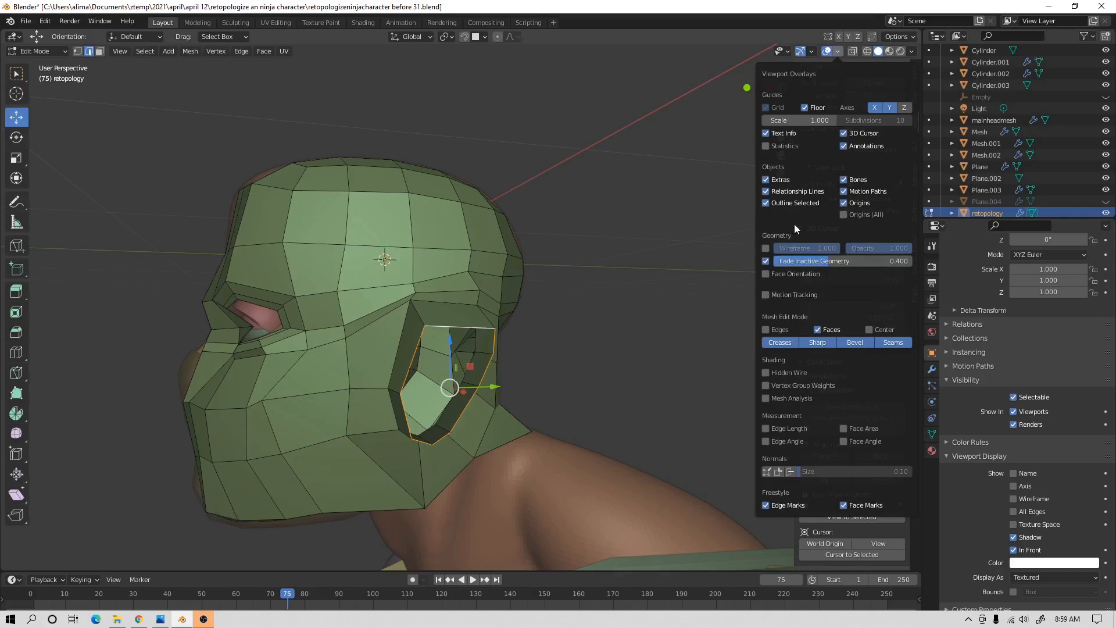
{"action": "left_click", "coordinate": [766, 146]}
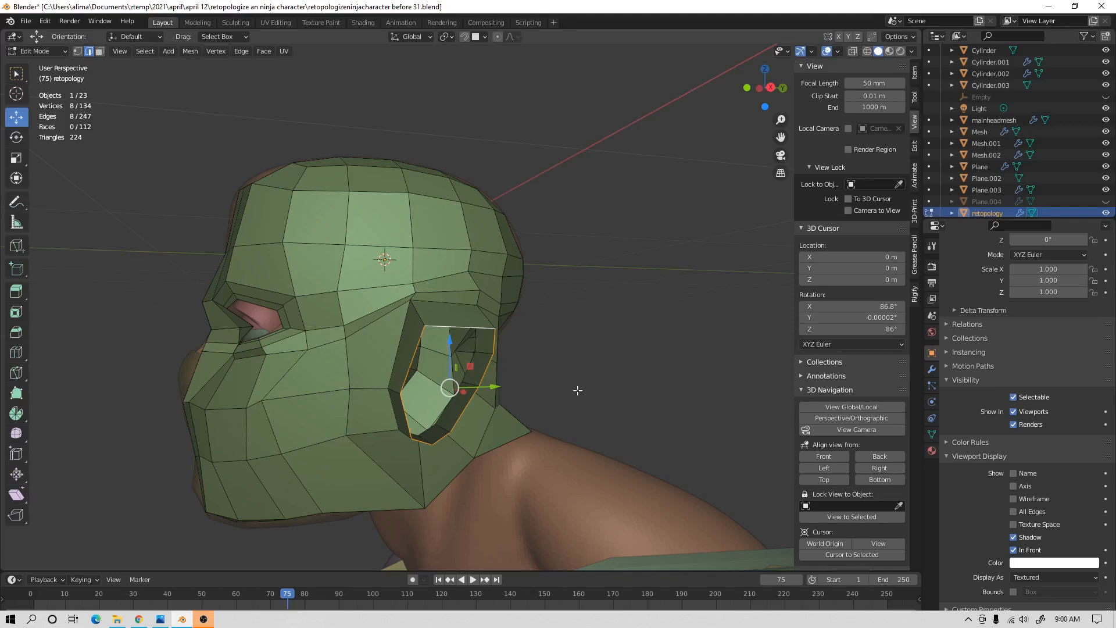
Close the ear's open outer loop with a Grid Fill and deselect everything.
{"action": "key", "text": "ctrl+f"}
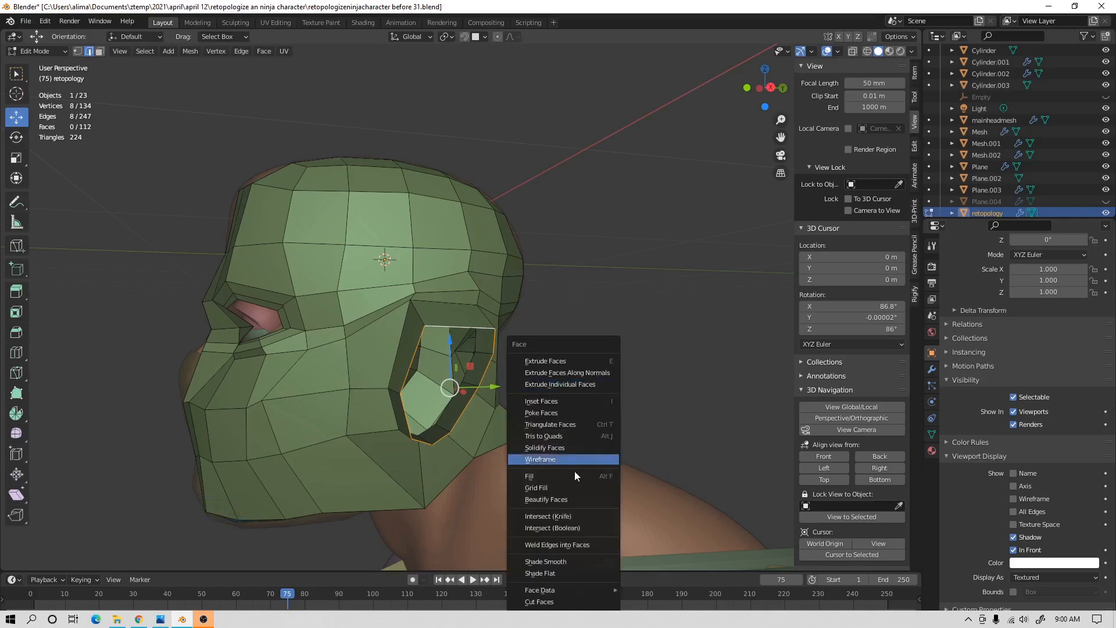
{"action": "left_click", "coordinate": [574, 487]}
{"action": "middle_click_drag", "start_coordinate": [454, 365], "coordinate": [491, 368]}
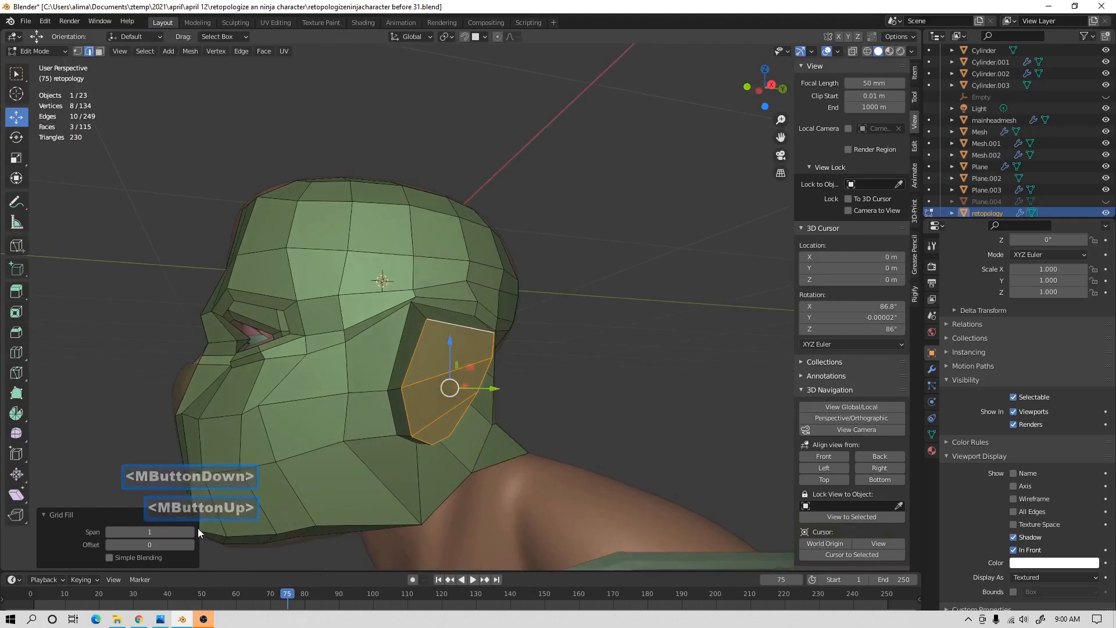
{"action": "mouse_move", "coordinate": [445, 445]}
{"action": "middle_mouse_down"}
{"action": "mouse_move", "coordinate": [345, 435]}
{"action": "mouse_move", "coordinate": [449, 442]}
{"action": "middle_mouse_up"}
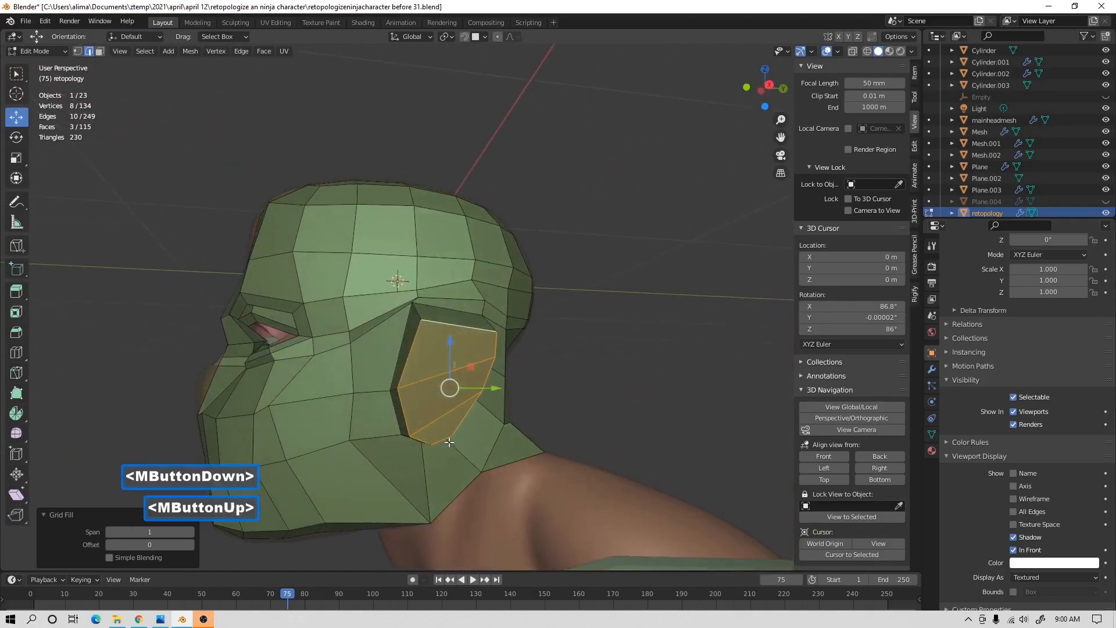
{"action": "middle_click_drag", "start_coordinate": [203, 494], "coordinate": [320, 498]}
{"action": "scroll", "coordinate": [303, 504], "scroll_direction": "up", "scroll_amount": 3}
{"action": "middle_click_drag", "start_coordinate": [473, 420], "coordinate": [525, 415]}
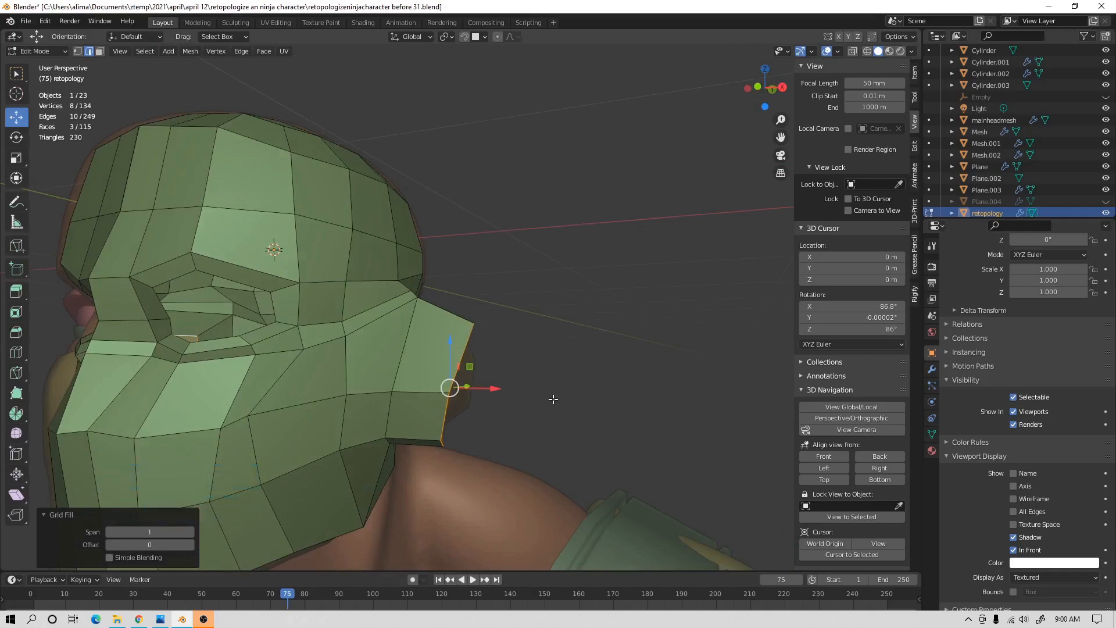
{"action": "middle_click_drag", "start_coordinate": [584, 392], "coordinate": [640, 388]}
{"action": "left_click", "coordinate": [583, 389]}
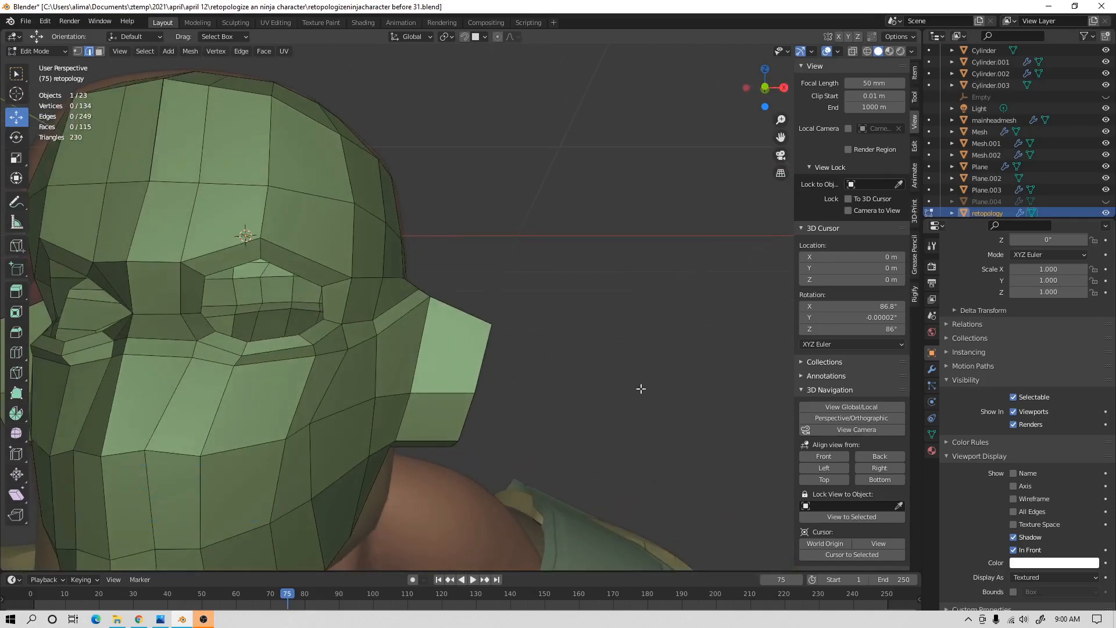
Bring the whole head into view from the front and switch the retopology mesh to Object Mode.
{"action": "key", "text": "Pause"}
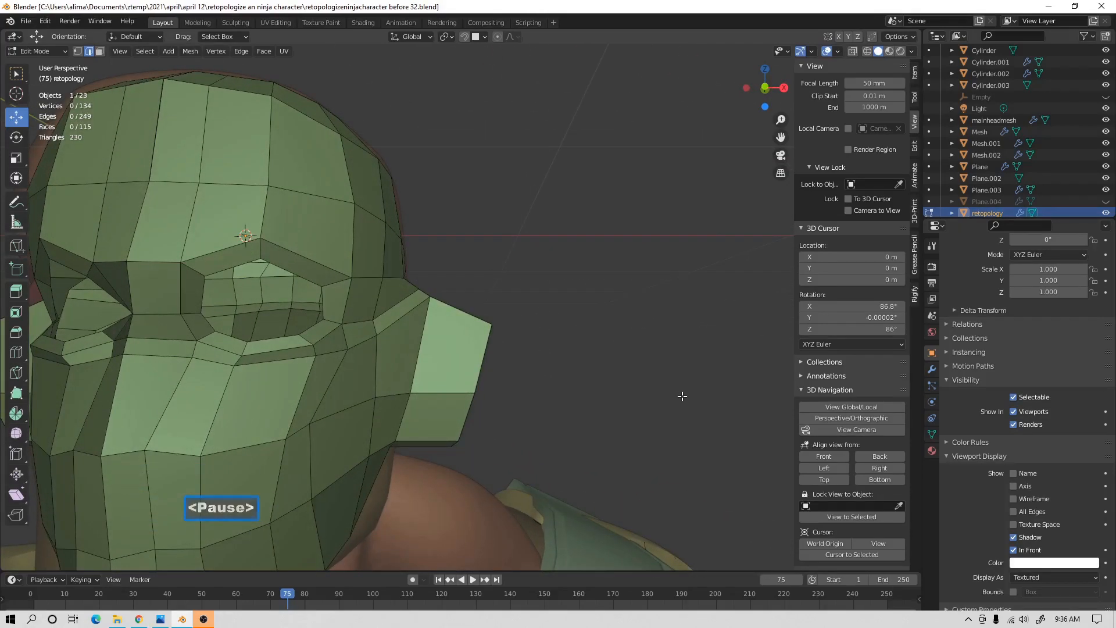
{"action": "scroll", "coordinate": [682, 395], "scroll_direction": "down", "scroll_amount": 3}
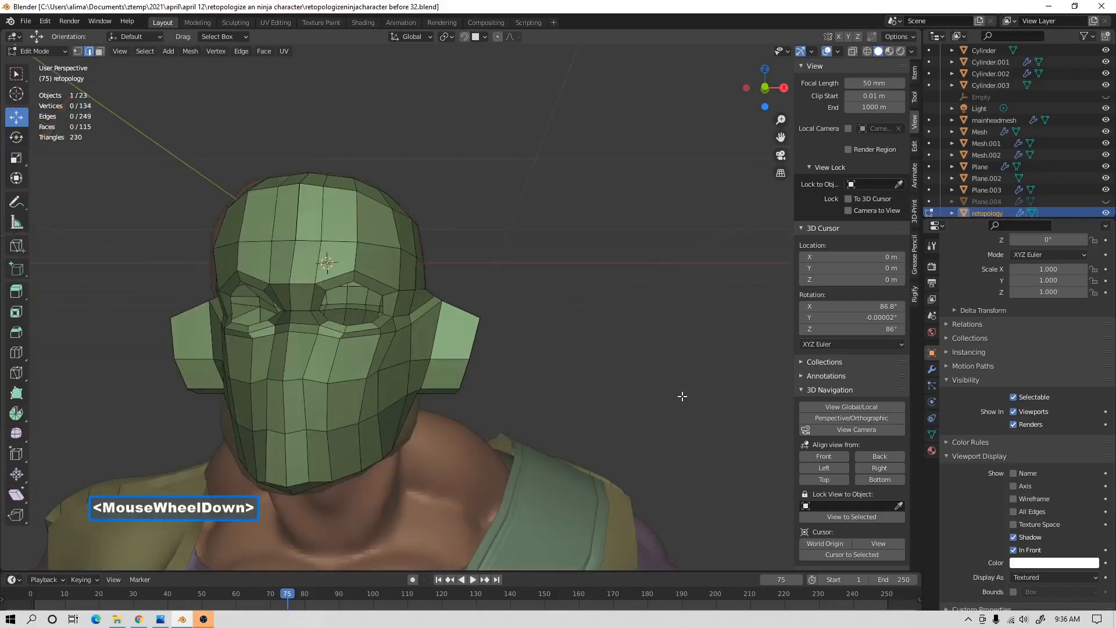
{"action": "mouse_move", "coordinate": [599, 334]}
{"action": "middle_mouse_down"}
{"action": "mouse_move", "coordinate": [613, 332]}
{"action": "mouse_move", "coordinate": [444, 331]}
{"action": "mouse_move", "coordinate": [612, 334]}
{"action": "middle_mouse_up"}
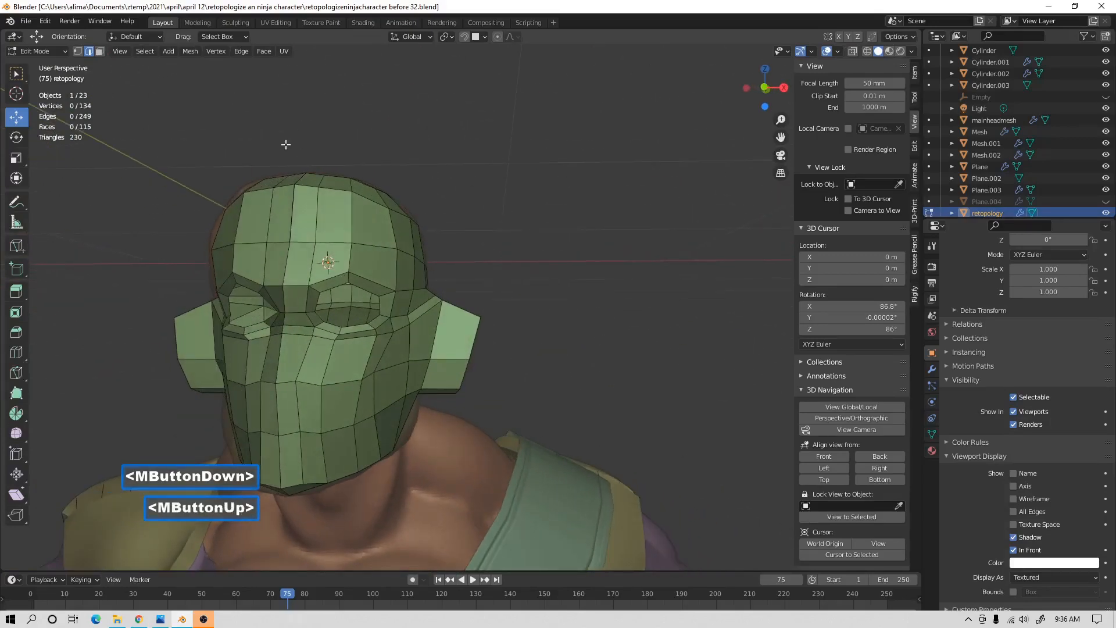
{"action": "left_click", "coordinate": [62, 51]}
{"action": "left_click", "coordinate": [60, 64]}
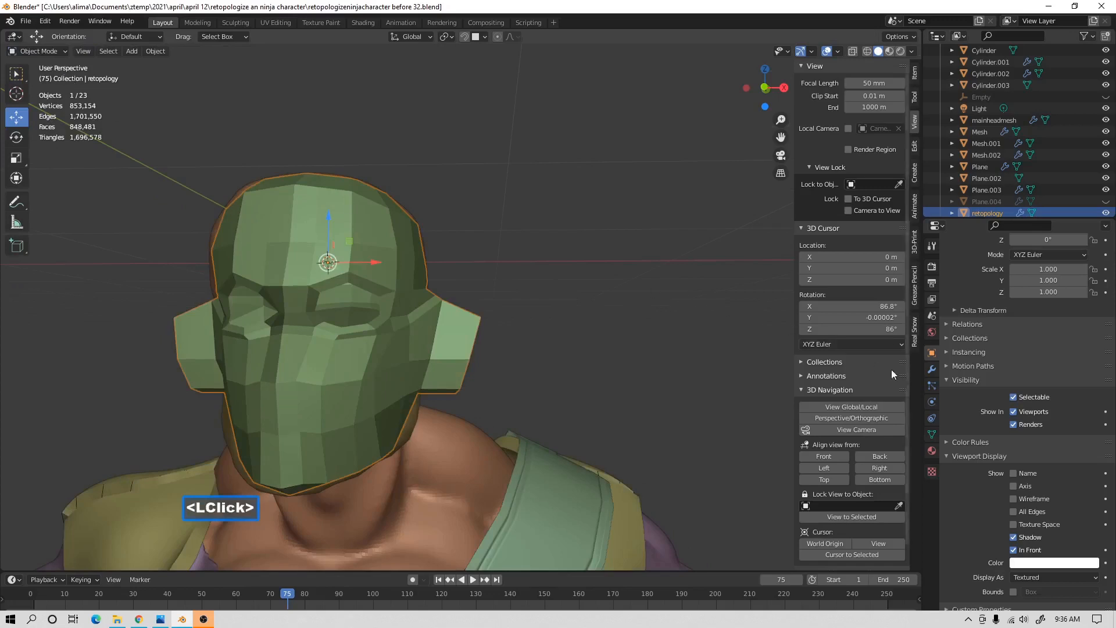
Remove the Mirror modifier from the retopology mesh and add a Subdivision Surface modifier.
{"action": "left_click", "coordinate": [932, 369]}
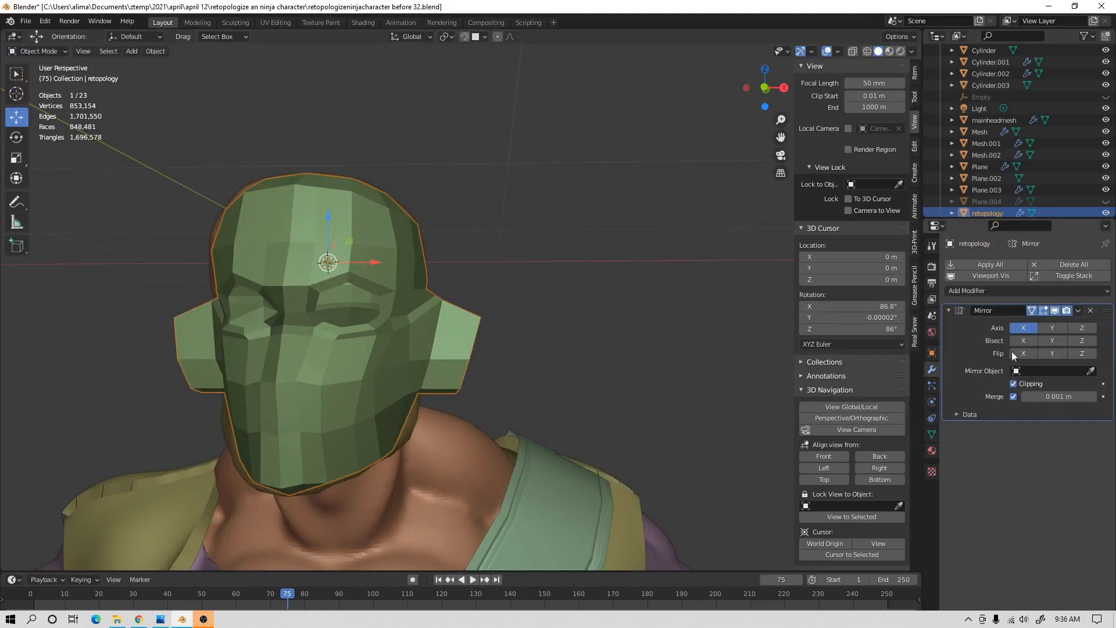
{"action": "left_click", "coordinate": [1091, 311]}
{"action": "left_click", "coordinate": [1078, 267]}
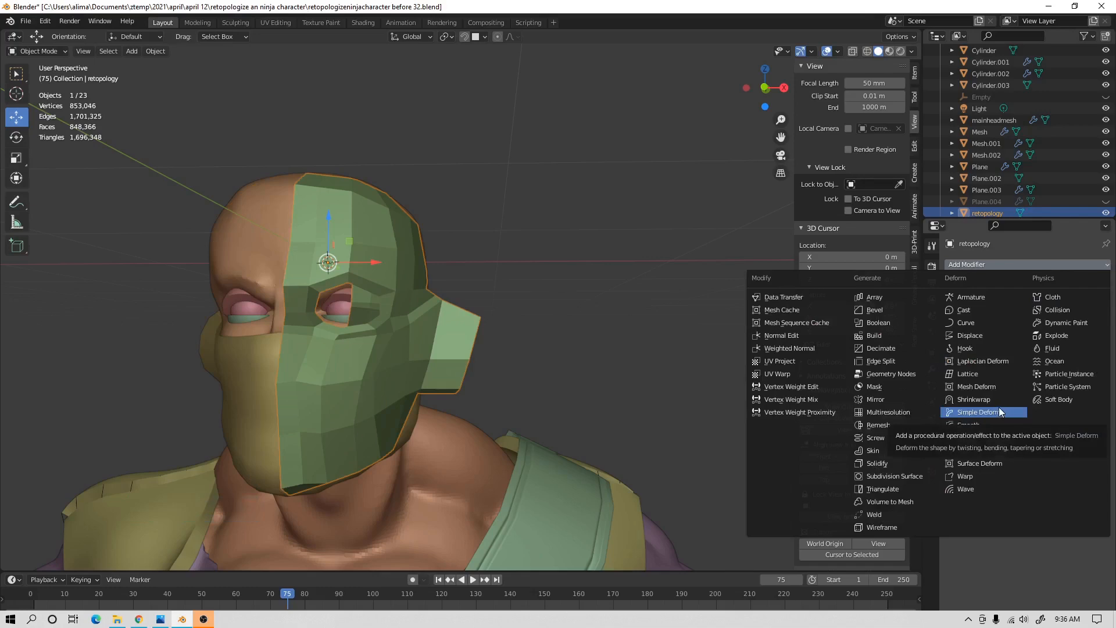
{"action": "left_click", "coordinate": [933, 475]}
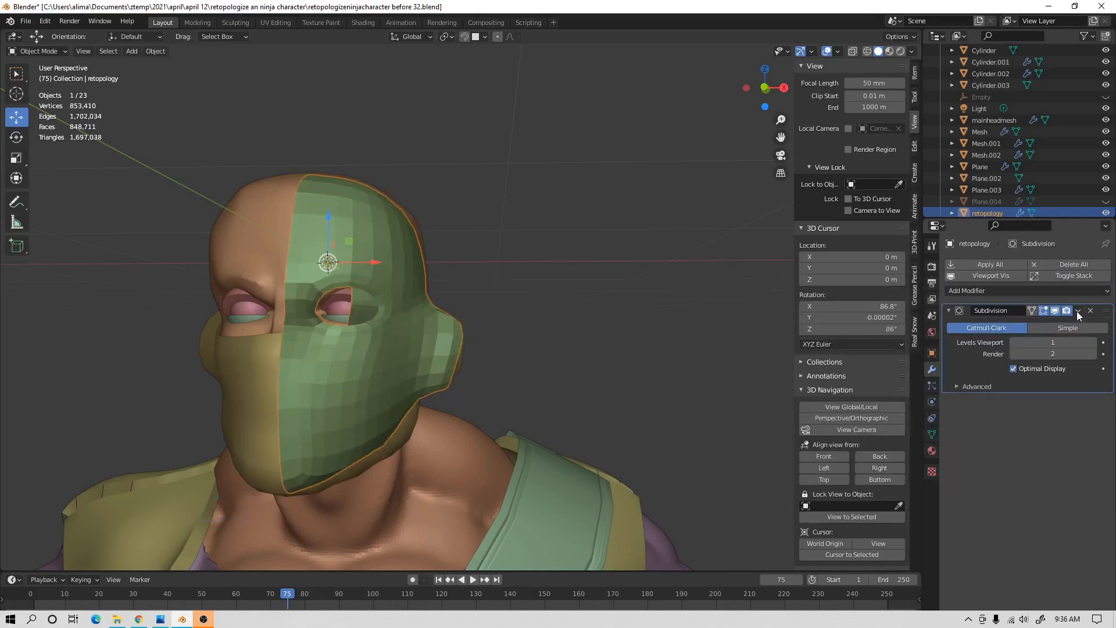
Add a Shrinkwrap modifier to the retopology mesh with mainheadmesh as its target.
{"action": "left_click", "coordinate": [1086, 291]}
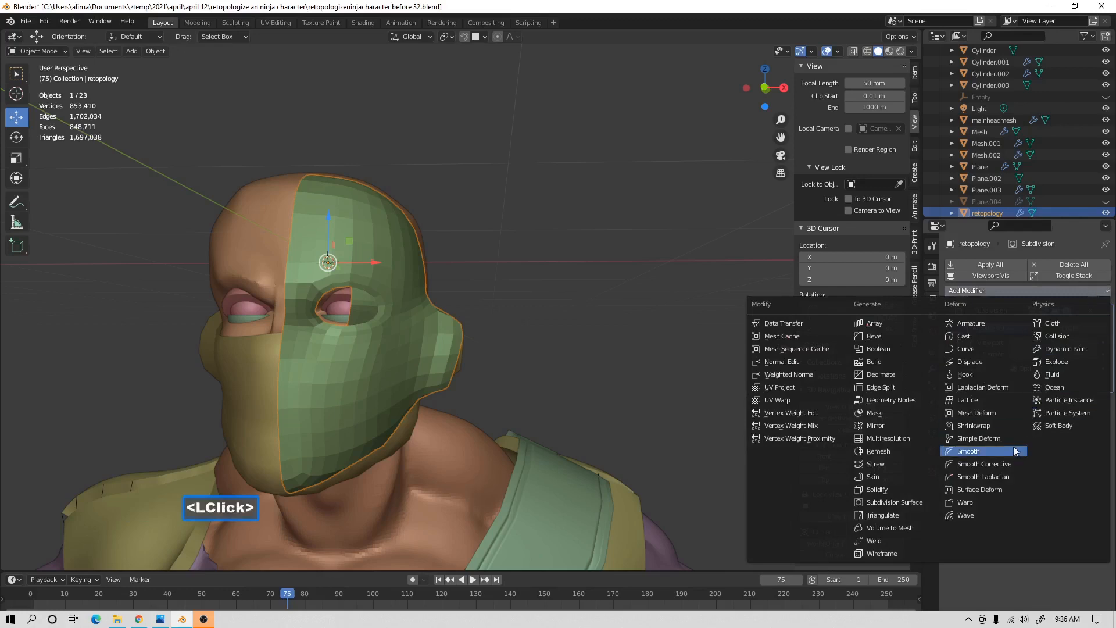
{"action": "left_click", "coordinate": [1007, 427]}
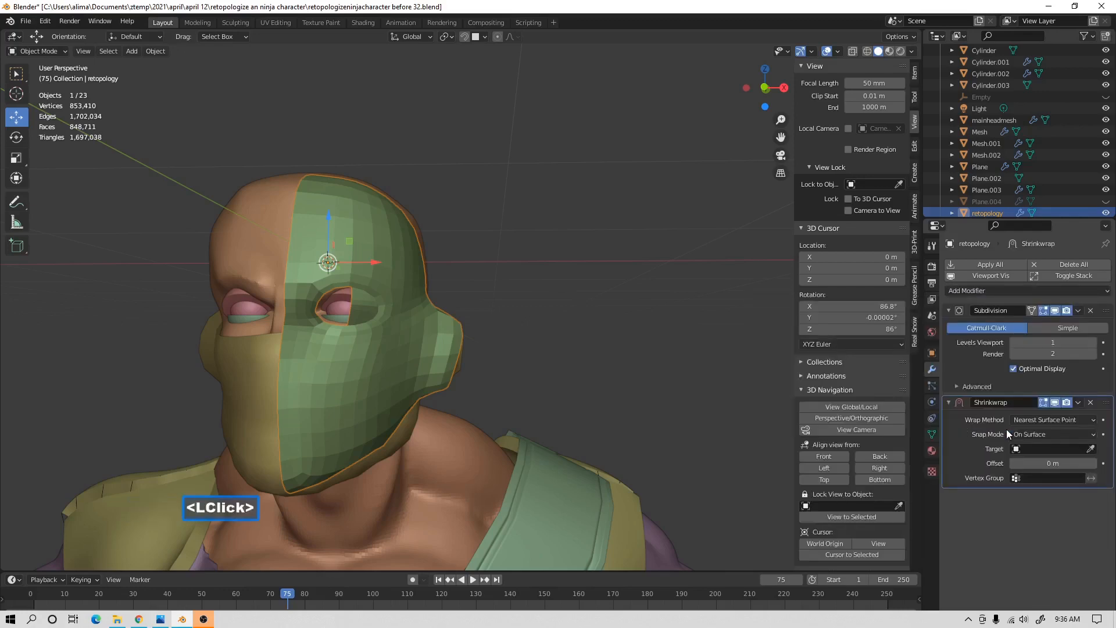
{"action": "middle_click_drag", "start_coordinate": [714, 347], "coordinate": [466, 343]}
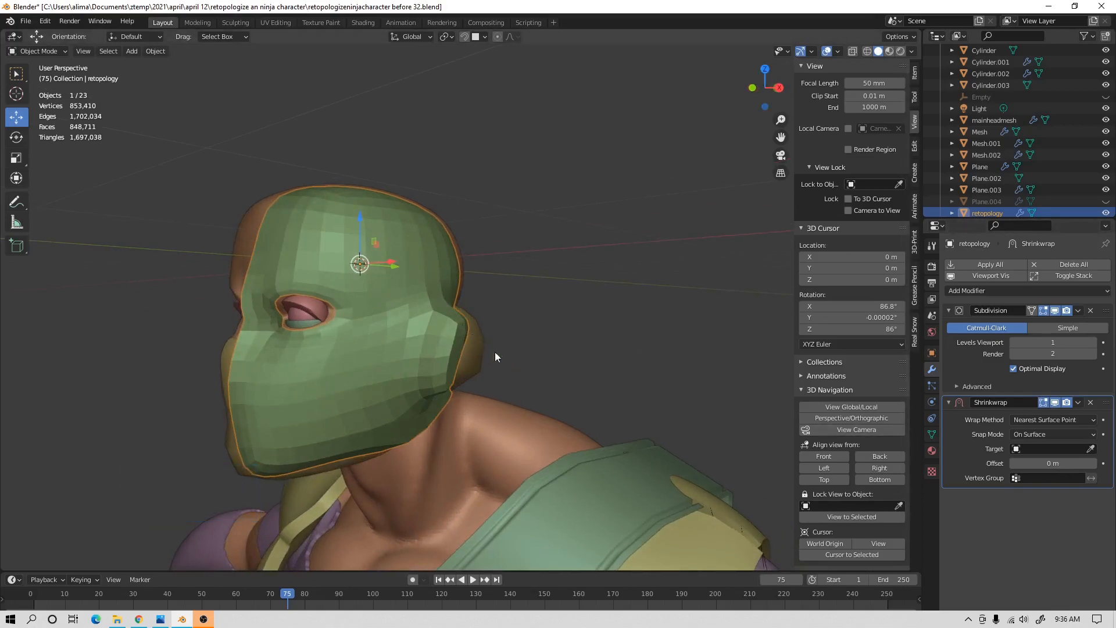
{"action": "middle_click_drag", "start_coordinate": [418, 329], "coordinate": [552, 343]}
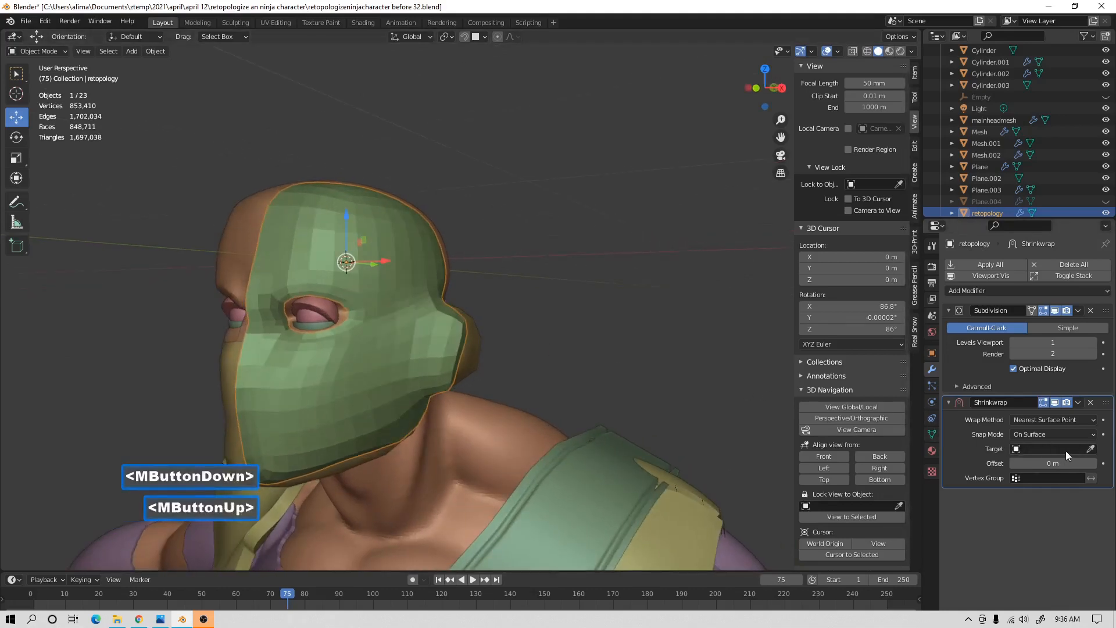
{"action": "left_click", "coordinate": [1090, 448]}
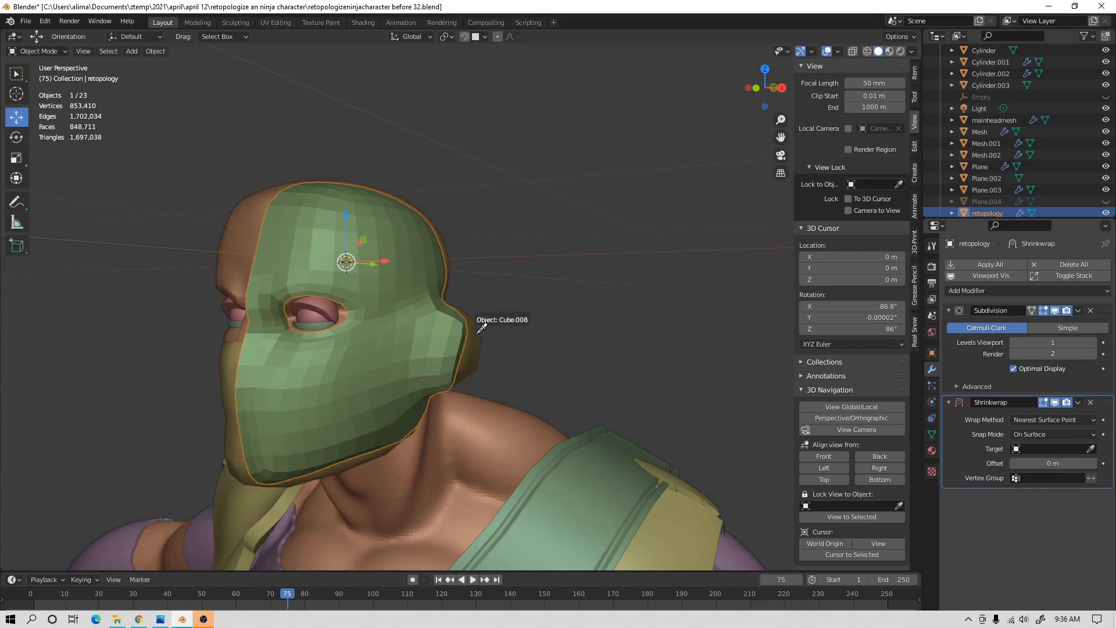
{"action": "left_click", "coordinate": [454, 277]}
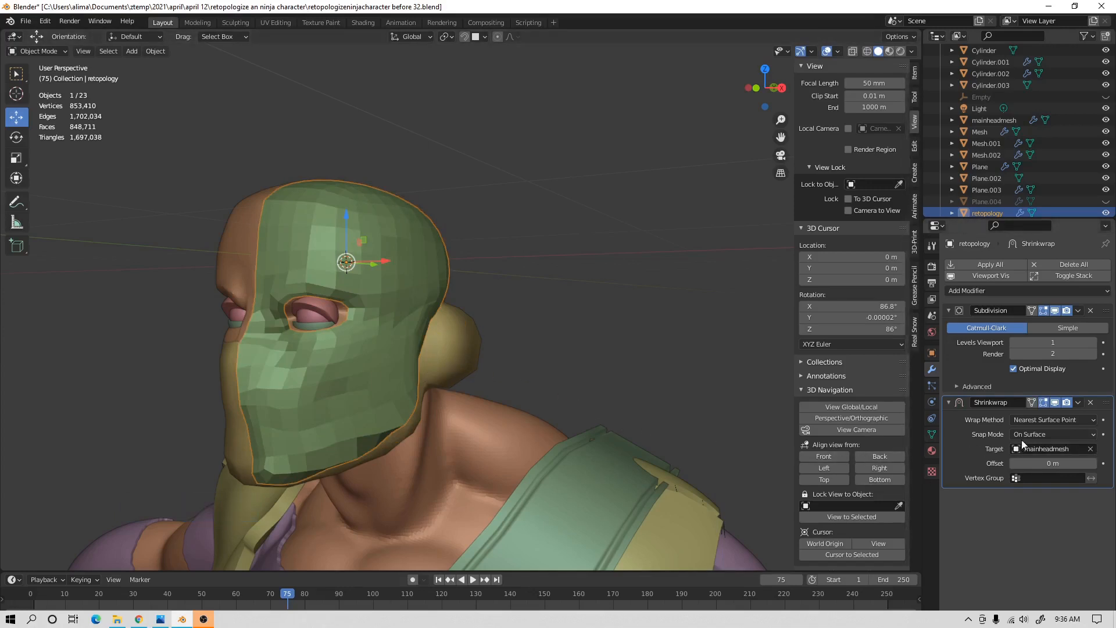
Set the Shrinkwrap snap mode to Outside and check the fit around the face and ear.
{"action": "left_click", "coordinate": [1093, 436]}
{"action": "left_click", "coordinate": [1062, 473]}
{"action": "middle_click_drag", "start_coordinate": [479, 337], "coordinate": [497, 369]}
{"action": "mouse_move", "coordinate": [423, 379]}
{"action": "middle_mouse_down"}
{"action": "mouse_move", "coordinate": [440, 378]}
{"action": "mouse_move", "coordinate": [338, 357]}
{"action": "mouse_move", "coordinate": [416, 364]}
{"action": "mouse_move", "coordinate": [435, 385]}
{"action": "middle_mouse_up"}
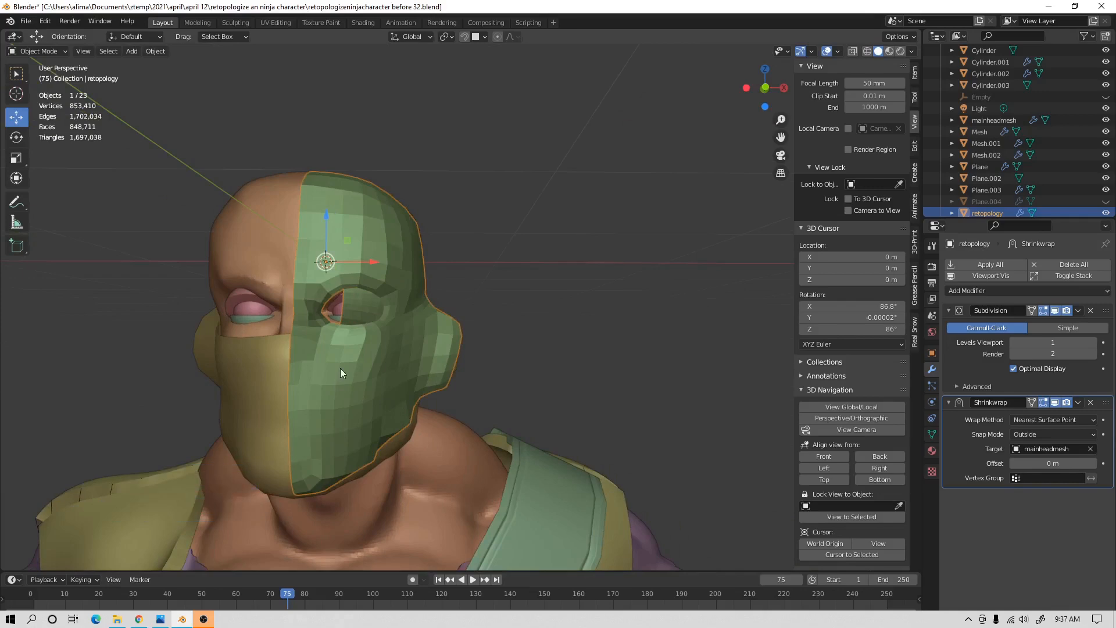
{"action": "middle_click_drag", "start_coordinate": [374, 391], "coordinate": [298, 386]}
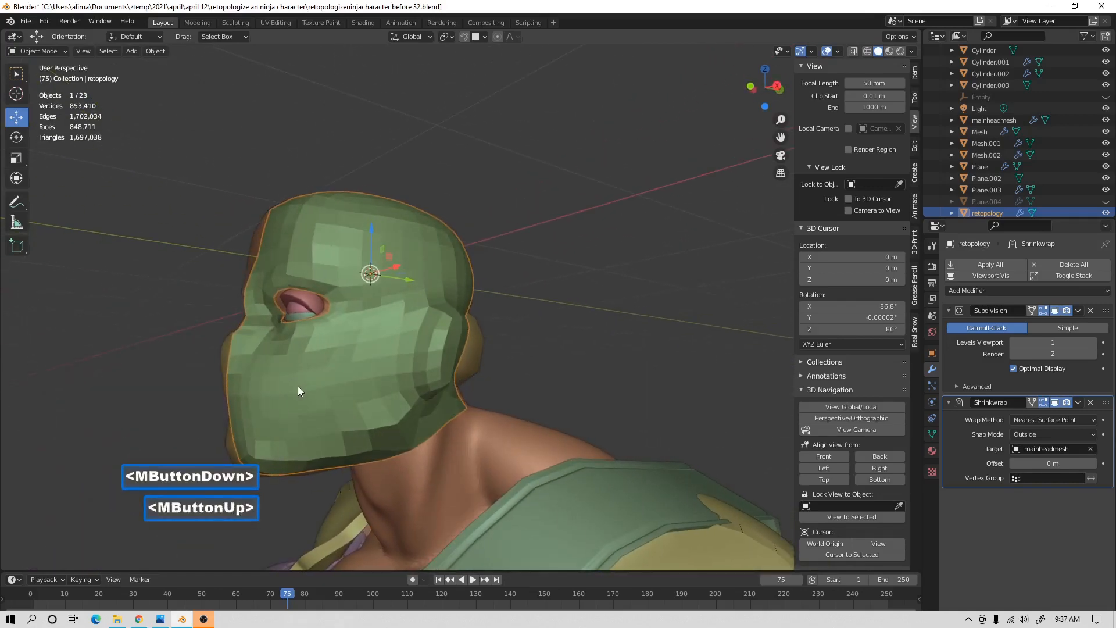
{"action": "middle_click_drag", "start_coordinate": [421, 446], "coordinate": [265, 346]}
In Edit Mode, turn on the on-cage display for both the Subdivision and Shrinkwrap modifiers.
{"action": "left_click", "coordinate": [54, 51]}
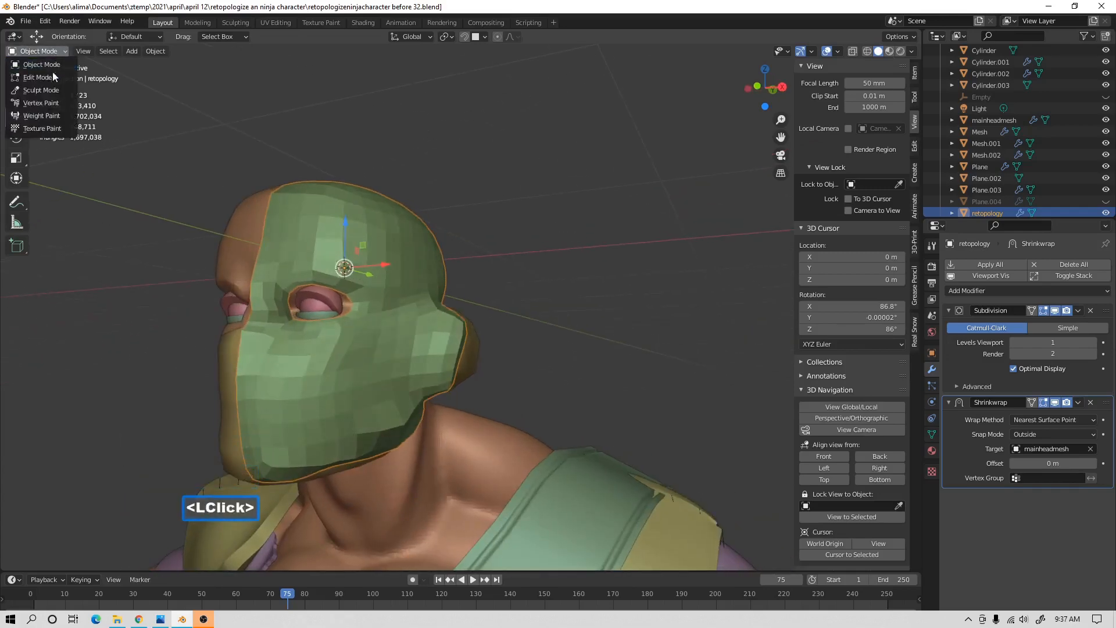
{"action": "left_click", "coordinate": [52, 72]}
{"action": "middle_click_drag", "start_coordinate": [512, 361], "coordinate": [616, 367]}
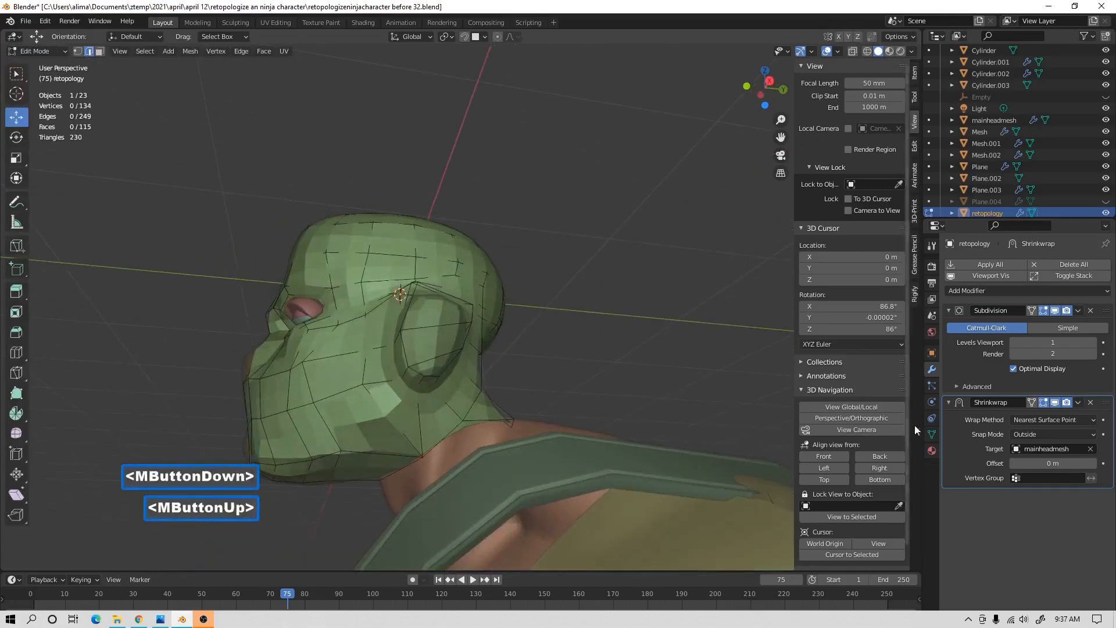
{"action": "left_click", "coordinate": [1032, 310]}
{"action": "left_click", "coordinate": [1031, 403]}
{"action": "middle_click_drag", "start_coordinate": [364, 429], "coordinate": [463, 459]}
{"action": "left_click", "coordinate": [369, 440]}
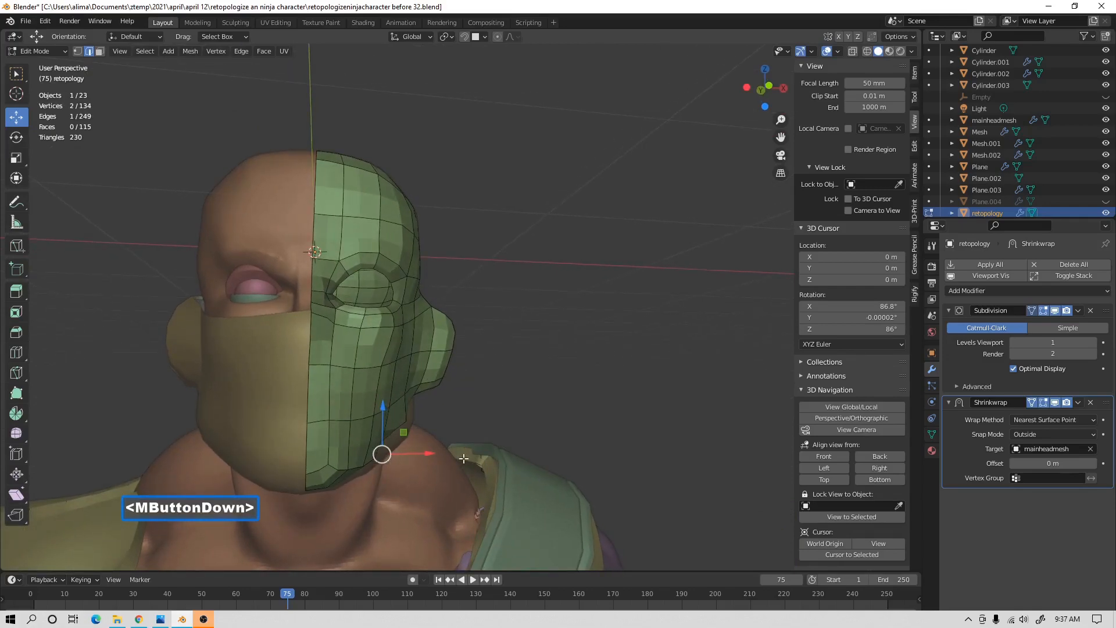
{"action": "middle_click_drag", "start_coordinate": [464, 459], "coordinate": [419, 433]}
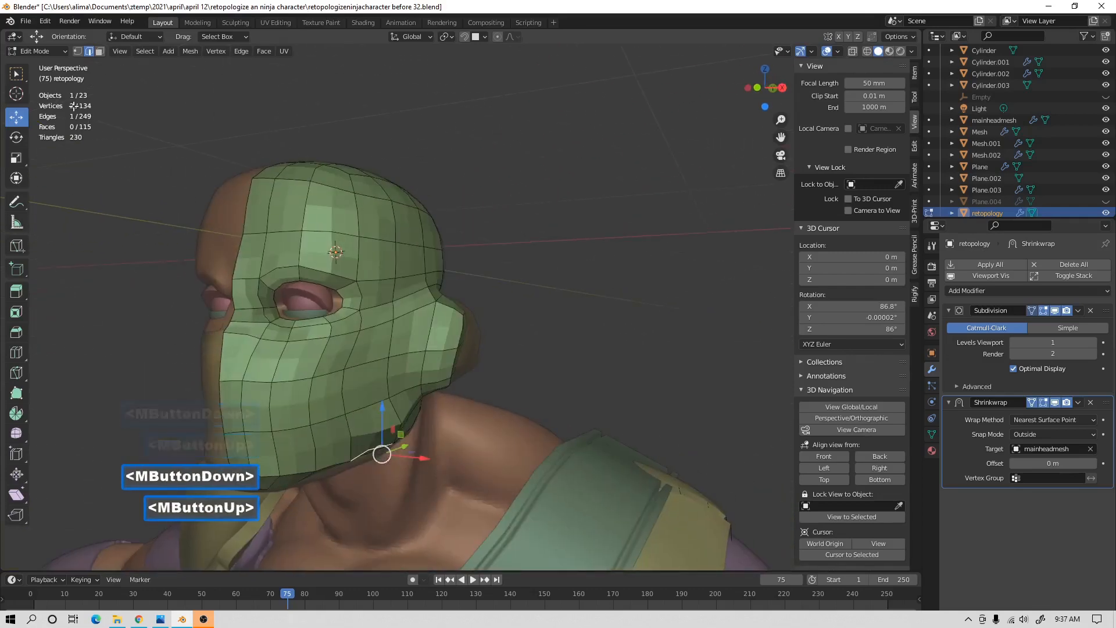
Return the retopology mesh to Object Mode and apply all its modifiers.
{"action": "left_click", "coordinate": [59, 51]}
{"action": "left_click", "coordinate": [41, 64]}
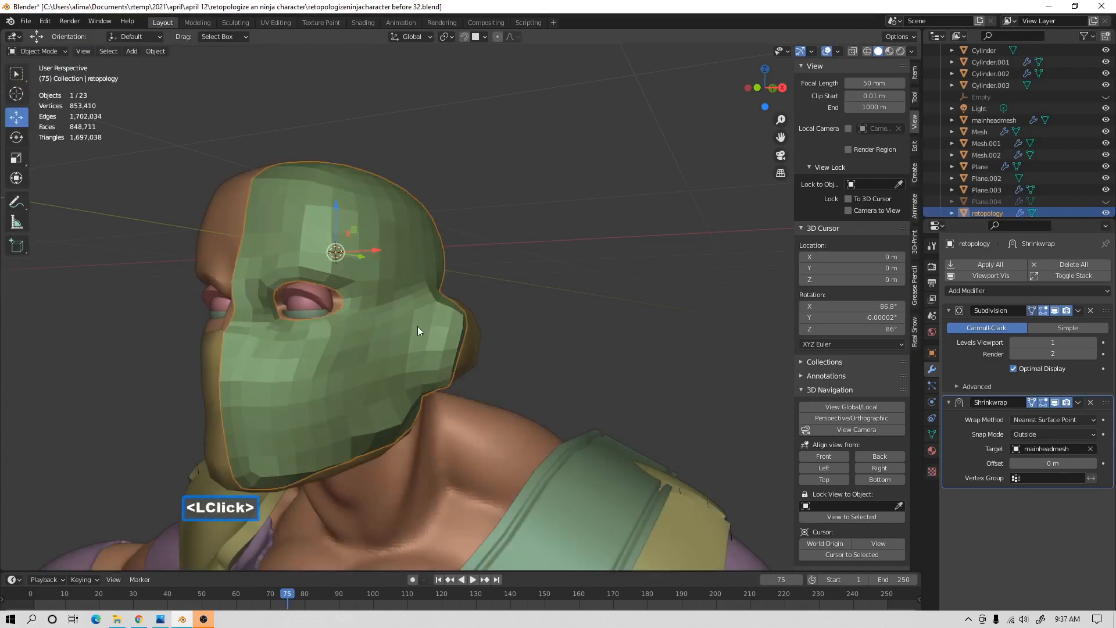
{"action": "left_click", "coordinate": [156, 52]}
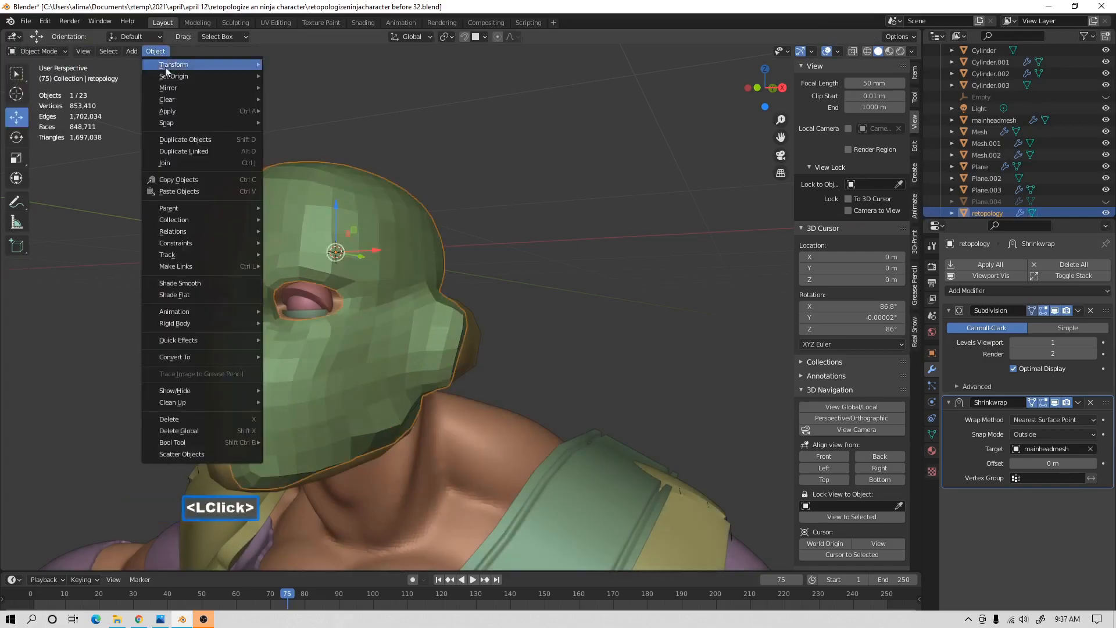
{"action": "mouse_move", "coordinate": [179, 109]}
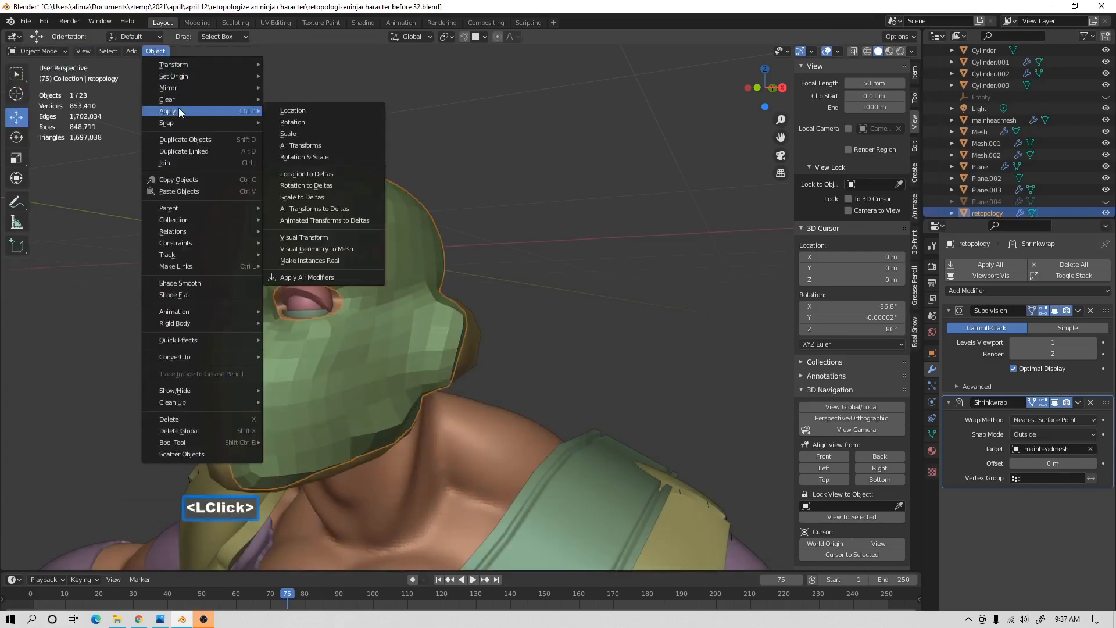
{"action": "left_click", "coordinate": [365, 277]}
{"action": "middle_click_drag", "start_coordinate": [365, 277], "coordinate": [480, 356]}
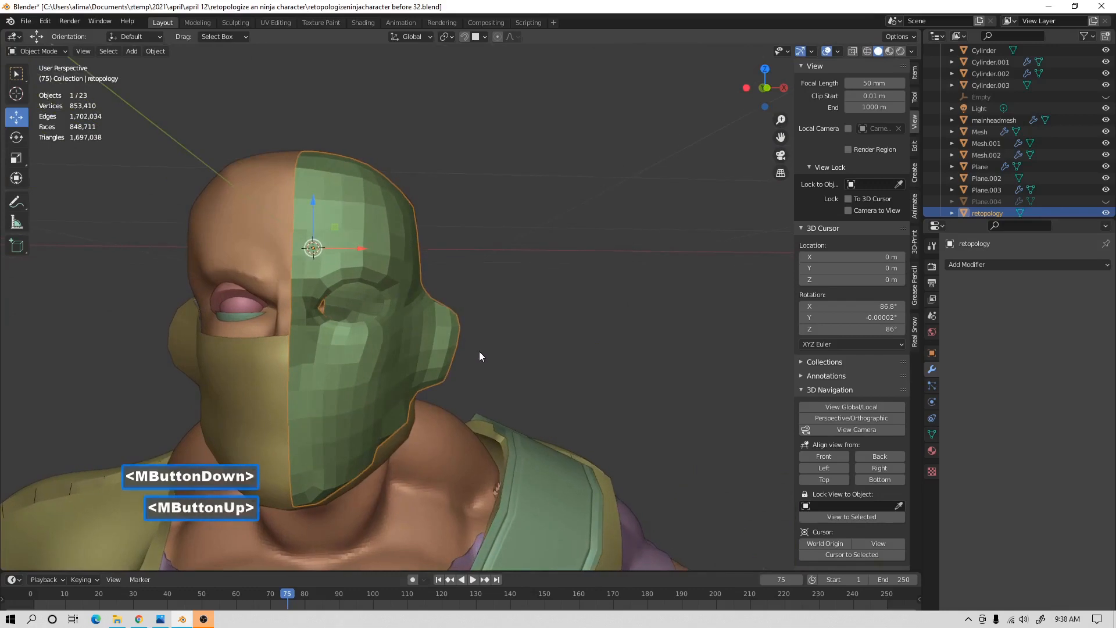
In Edit Mode, select the edge loop running from the nose below the eye, over the ear, to the back of the head.
{"action": "left_click", "coordinate": [63, 52]}
{"action": "left_click", "coordinate": [35, 77]}
{"action": "middle_click_drag", "start_coordinate": [451, 307], "coordinate": [373, 309]}
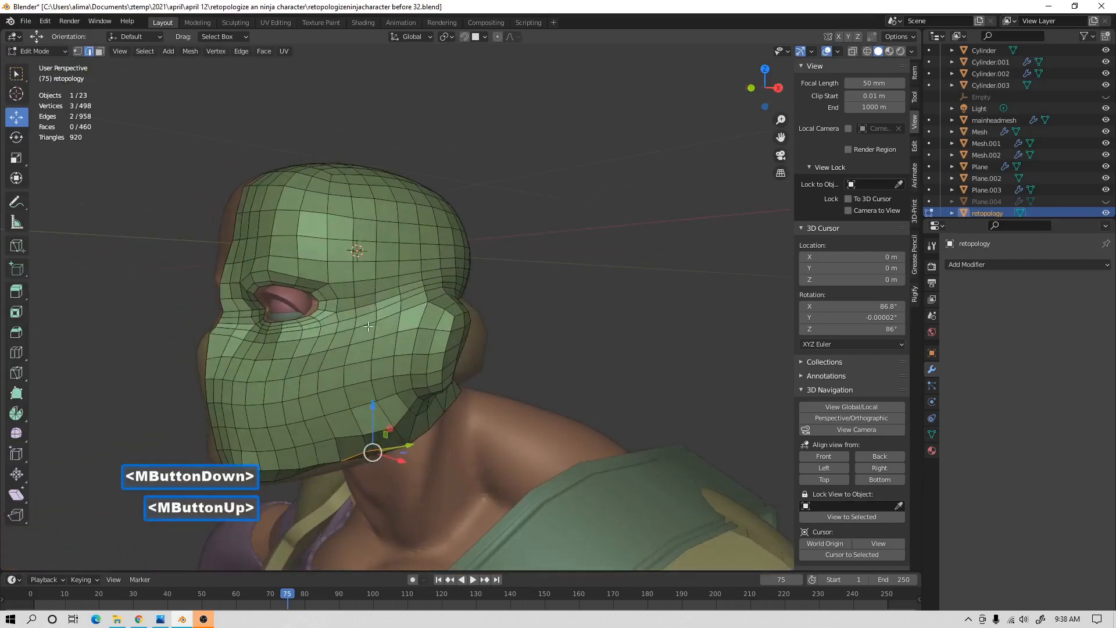
{"action": "left_click", "coordinate": [367, 327], "text": "alt"}
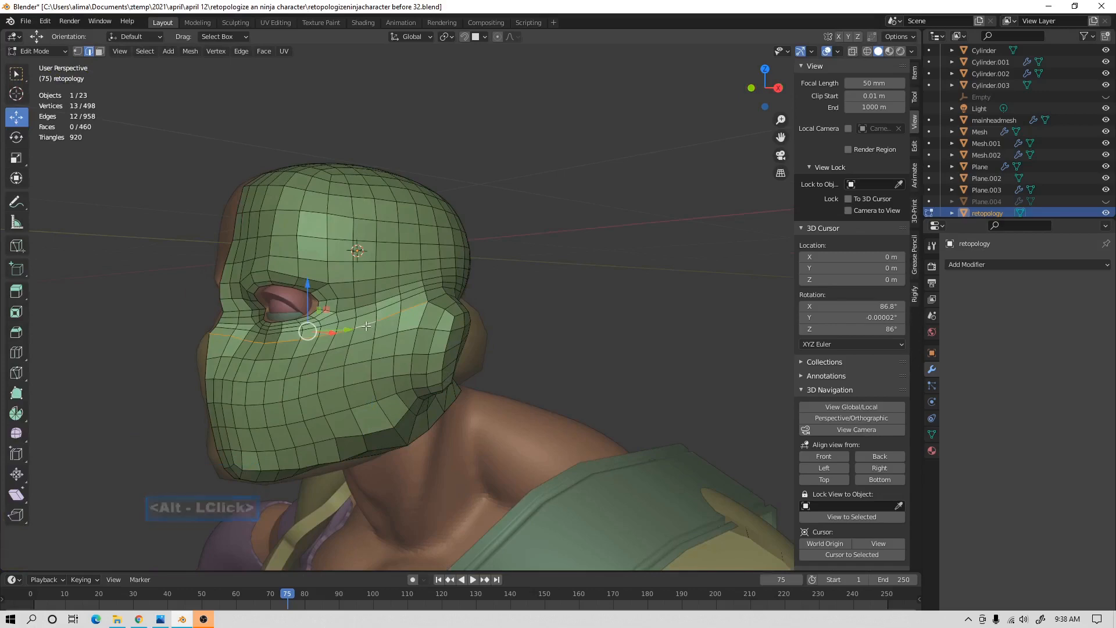
{"action": "mouse_move", "coordinate": [436, 324]}
{"action": "middle_mouse_down"}
{"action": "mouse_move", "coordinate": [410, 331]}
{"action": "mouse_move", "coordinate": [452, 308]}
{"action": "middle_mouse_up"}
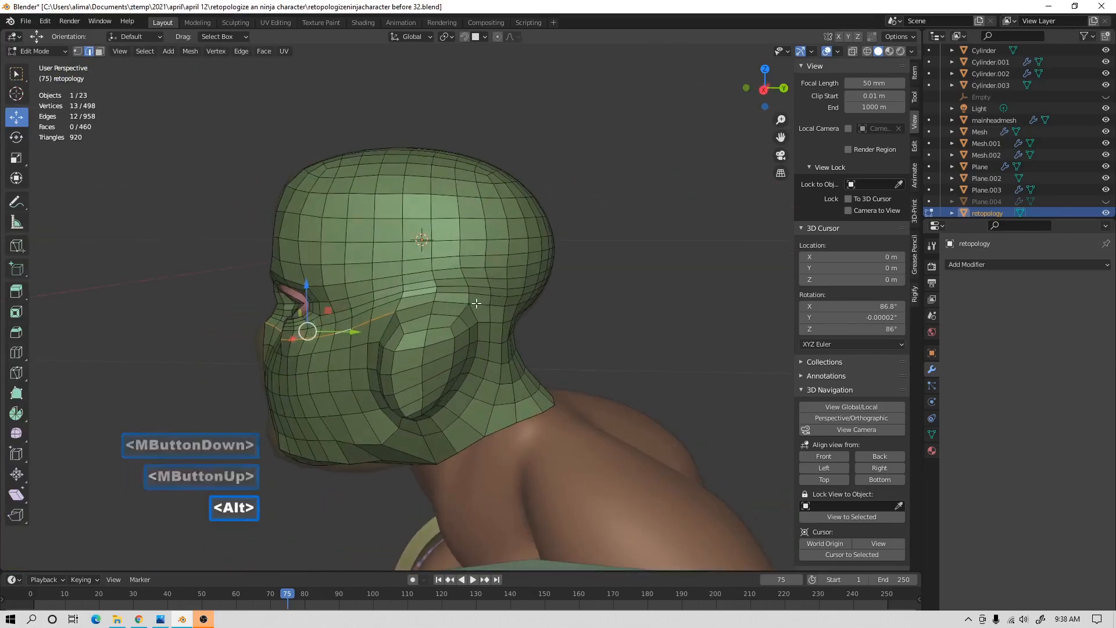
{"action": "left_click", "coordinate": [476, 303], "text": "alt"}
{"action": "left_click", "coordinate": [453, 302], "text": "shift"}
{"action": "left_click", "coordinate": [425, 304], "text": "shift"}
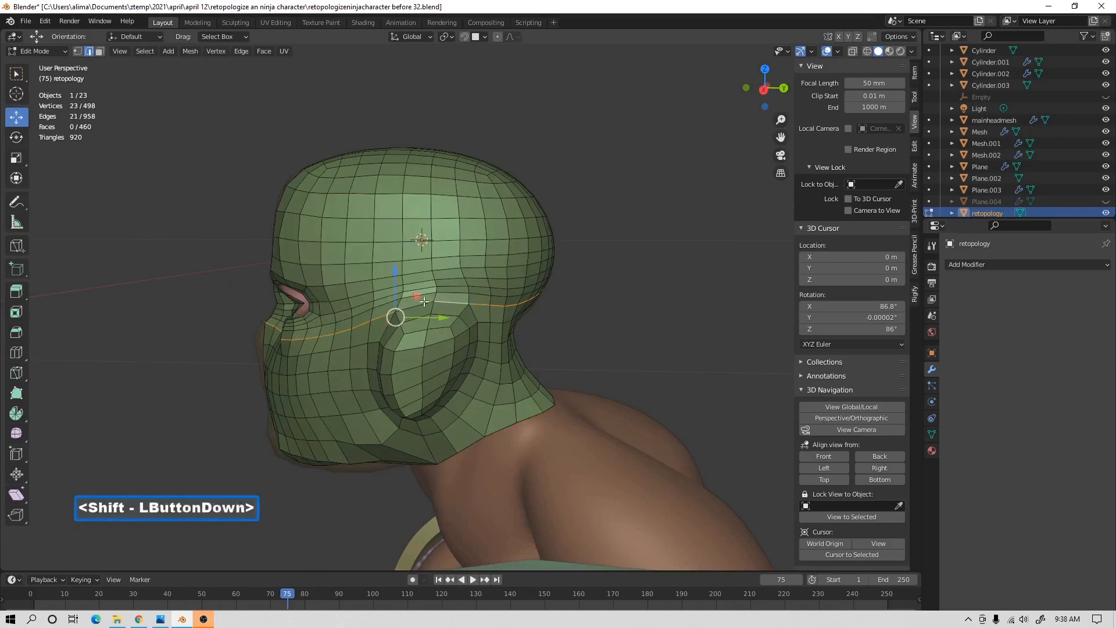
{"action": "middle_click_drag", "start_coordinate": [302, 330], "coordinate": [576, 352]}
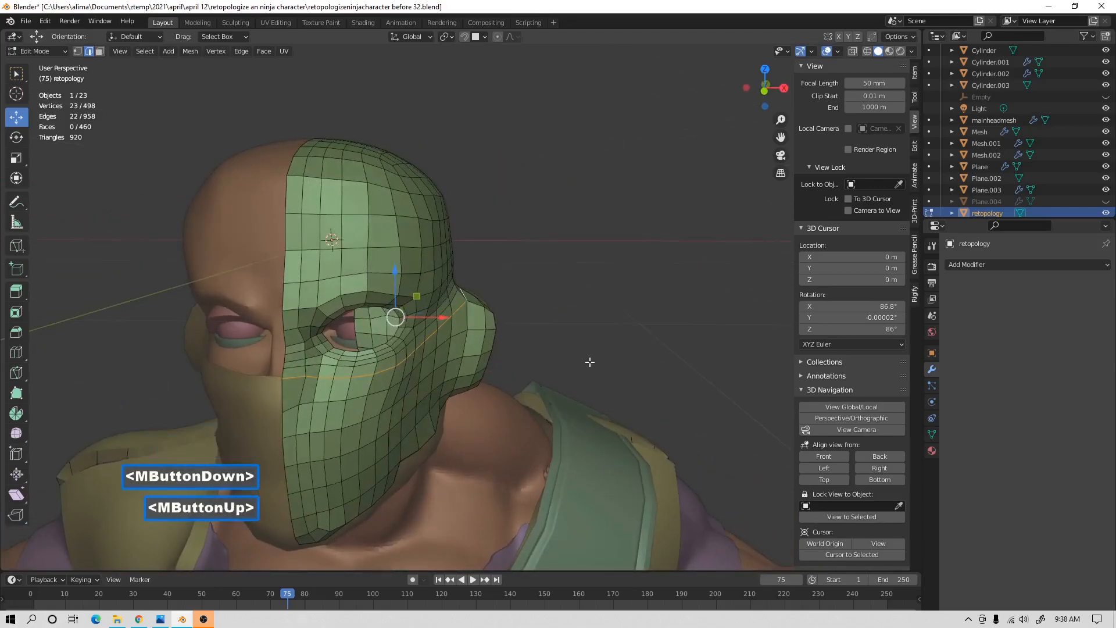
Mark the selected edge loop as a seam and deselect everything.
{"action": "key", "text": "ctrl+e"}
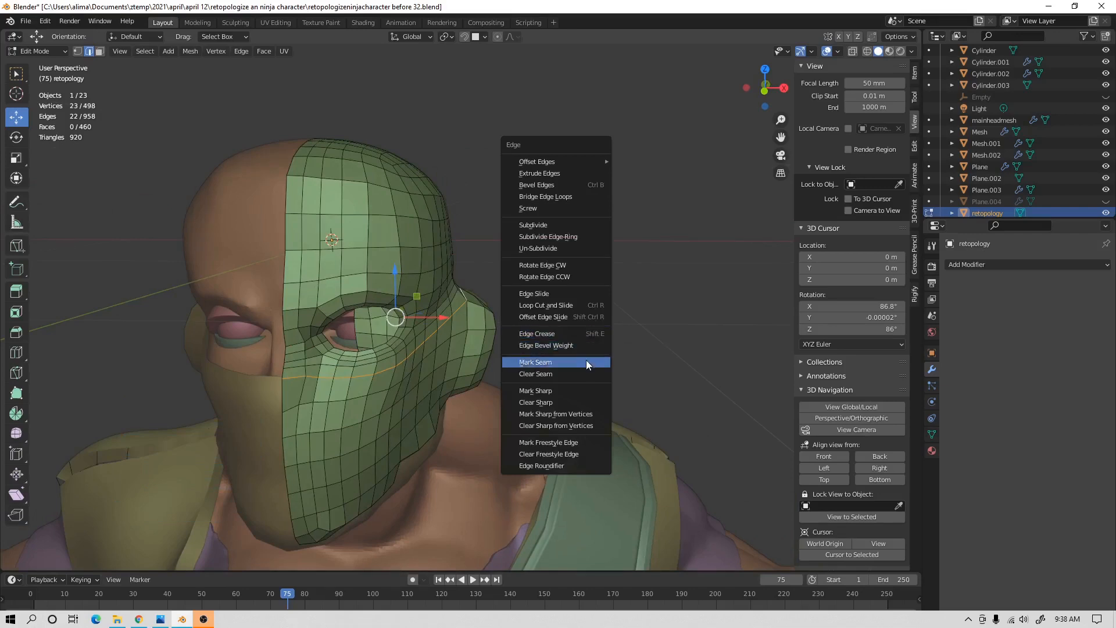
{"action": "left_click", "coordinate": [587, 361]}
{"action": "left_click", "coordinate": [596, 360]}
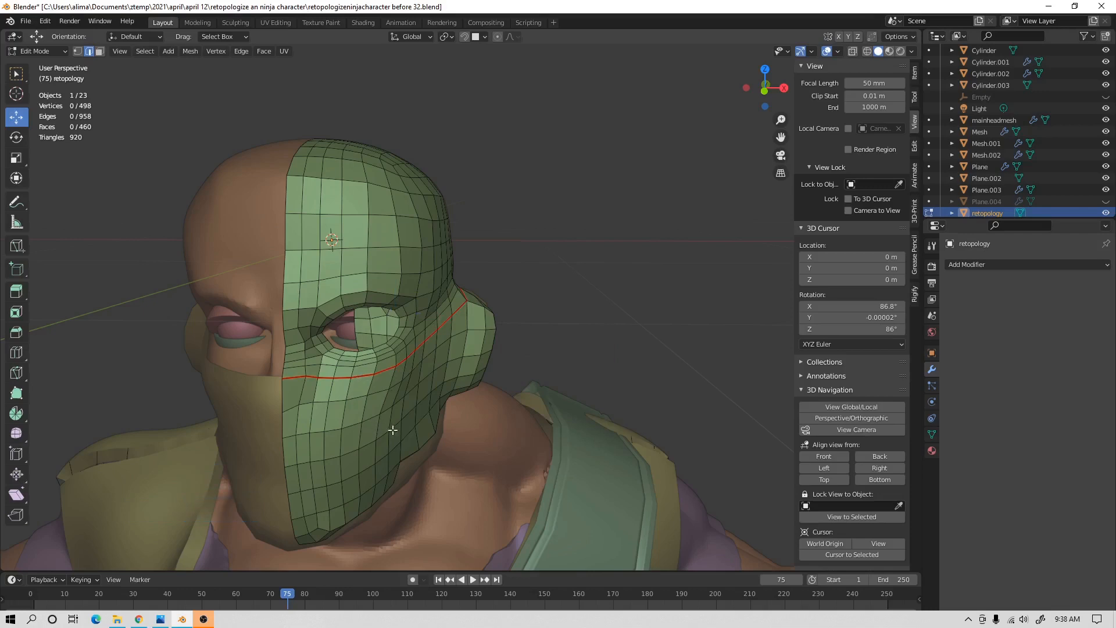
Select the linked faces below the seam, assign them to a new vertex group named "mask", and clear the selection.
{"action": "left_click", "coordinate": [100, 52]}
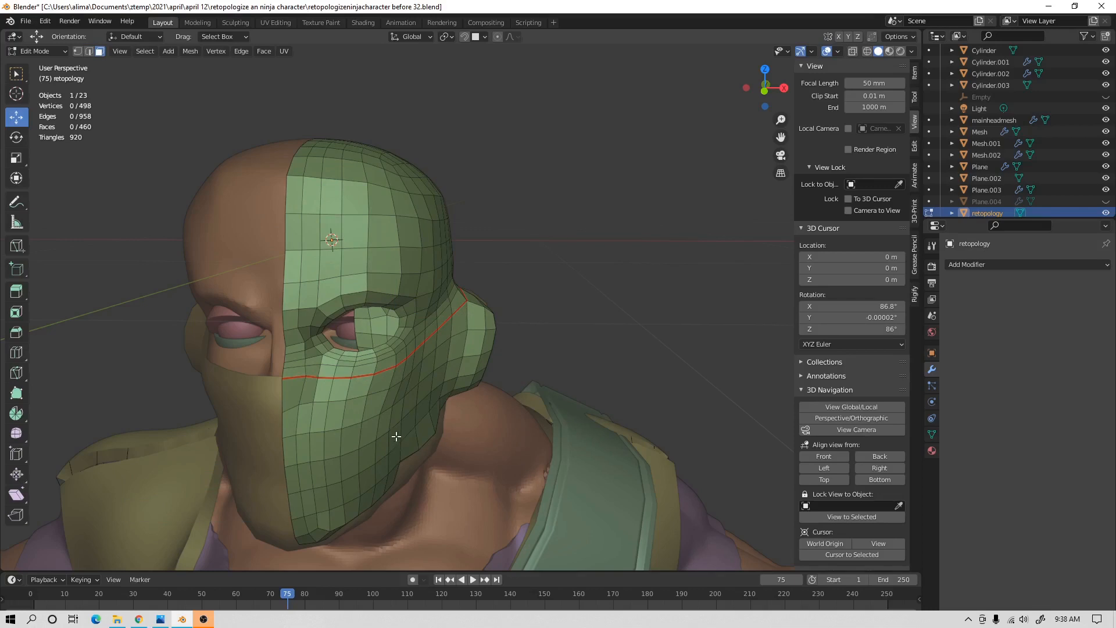
{"action": "key", "text": "l"}
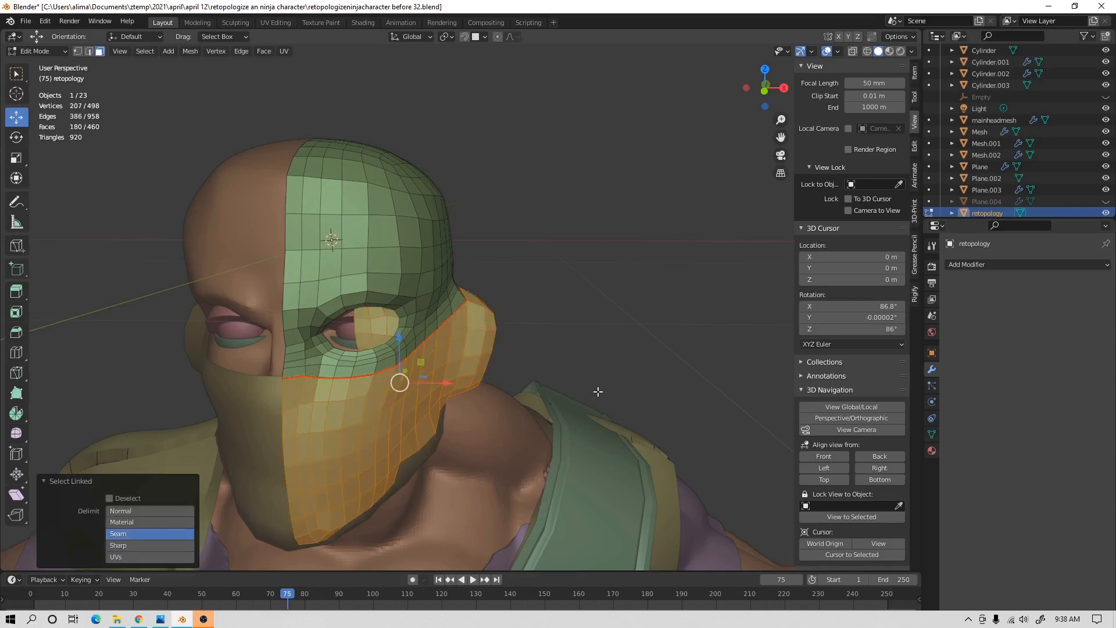
{"action": "left_click", "coordinate": [932, 434]}
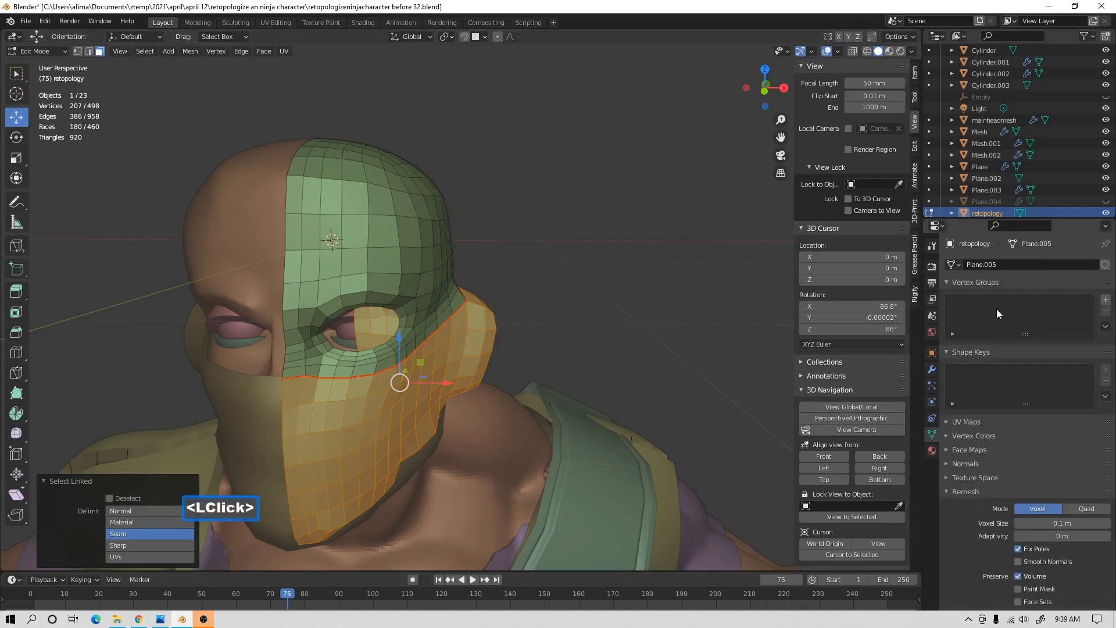
{"action": "left_click", "coordinate": [1105, 299]}
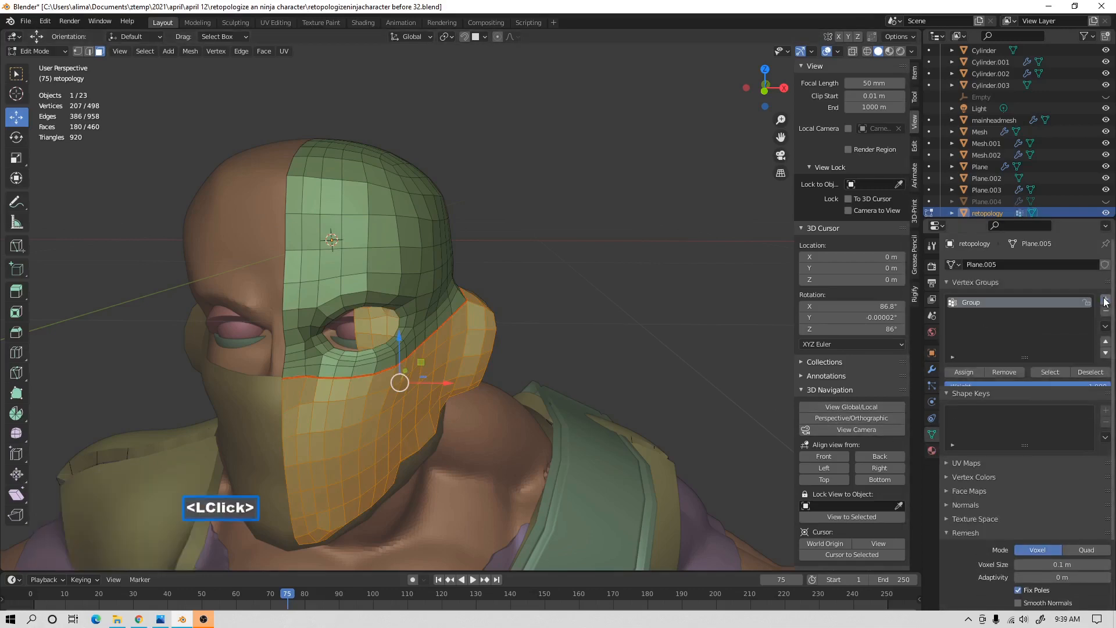
{"action": "double_click", "coordinate": [975, 301]}
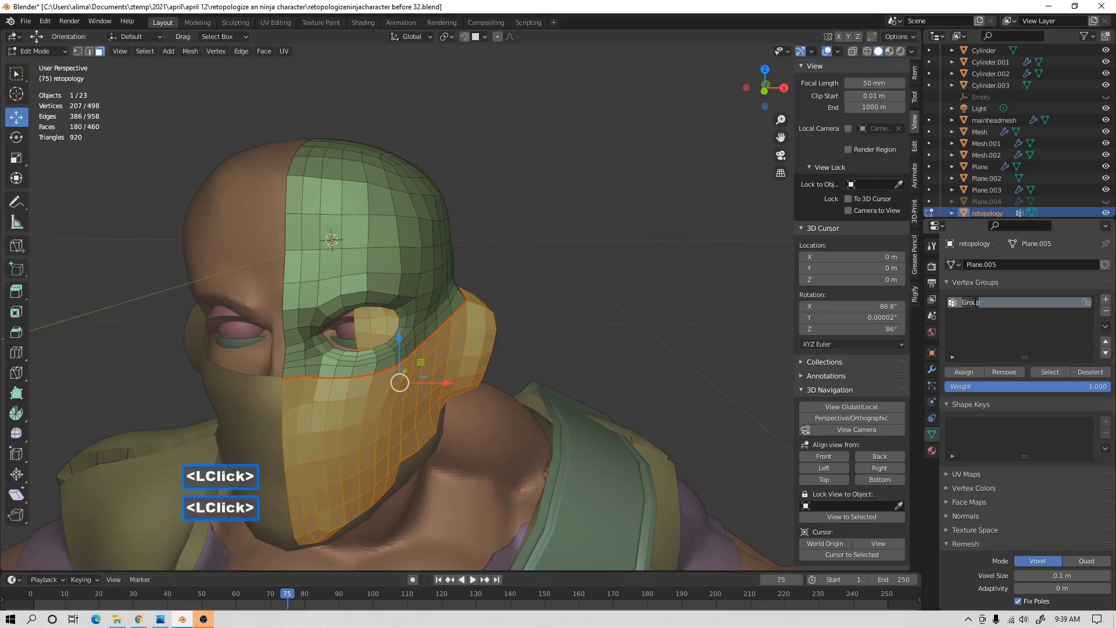
{"action": "type", "text": "mask"}
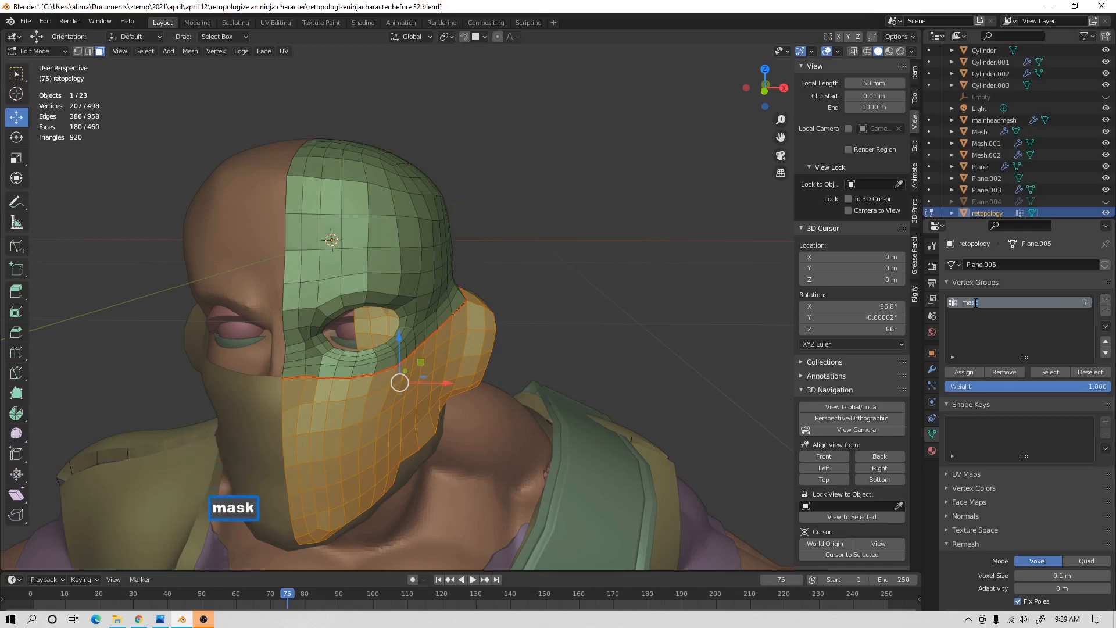
{"action": "key", "text": "Return"}
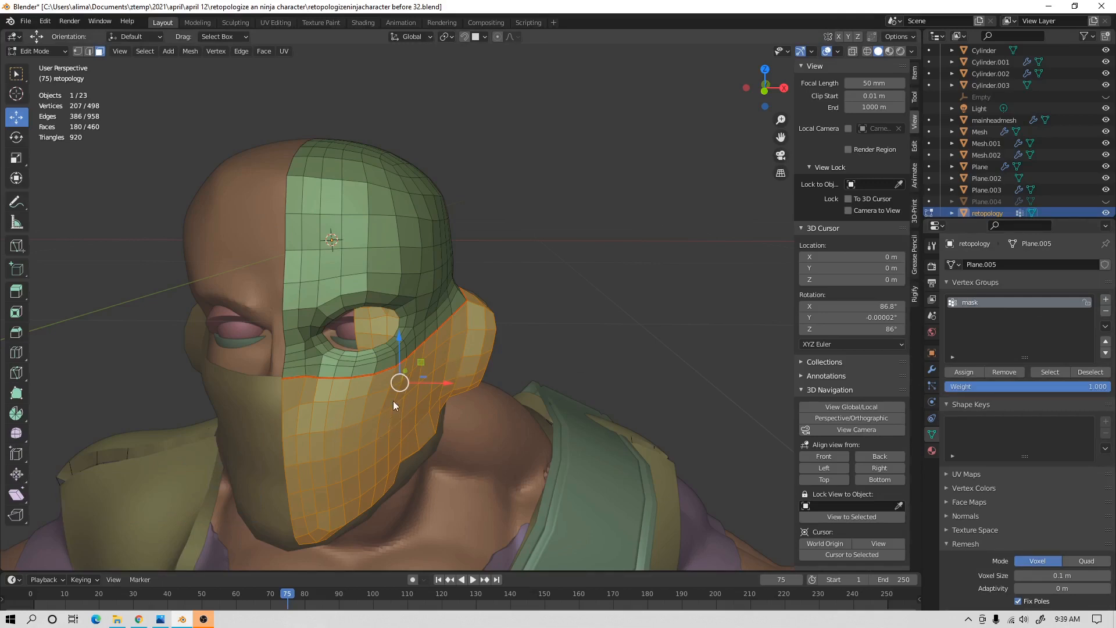
{"action": "left_click", "coordinate": [964, 372]}
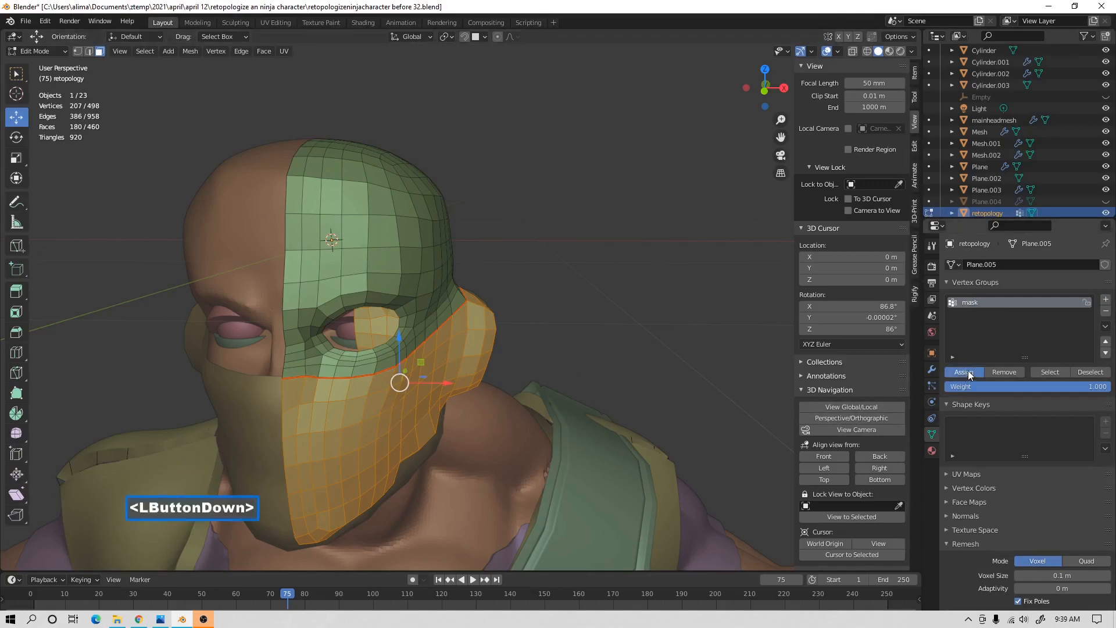
{"action": "left_click", "coordinate": [575, 370]}
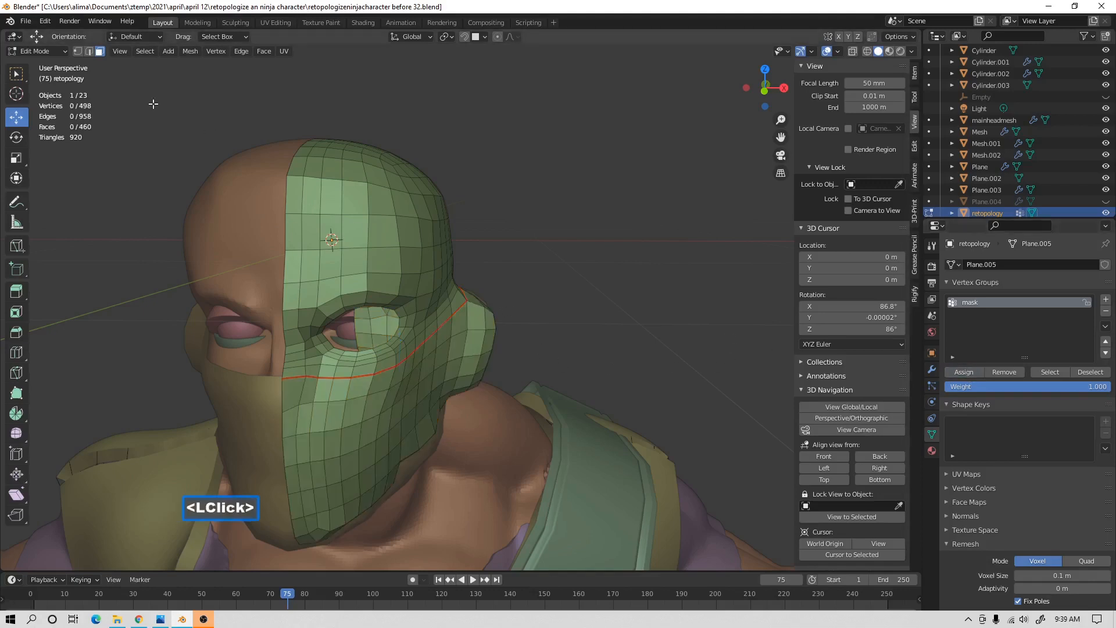
Return the retopology mesh to Object Mode and add a Shrinkwrap modifier to it.
{"action": "left_click", "coordinate": [57, 52]}
{"action": "left_click", "coordinate": [56, 61]}
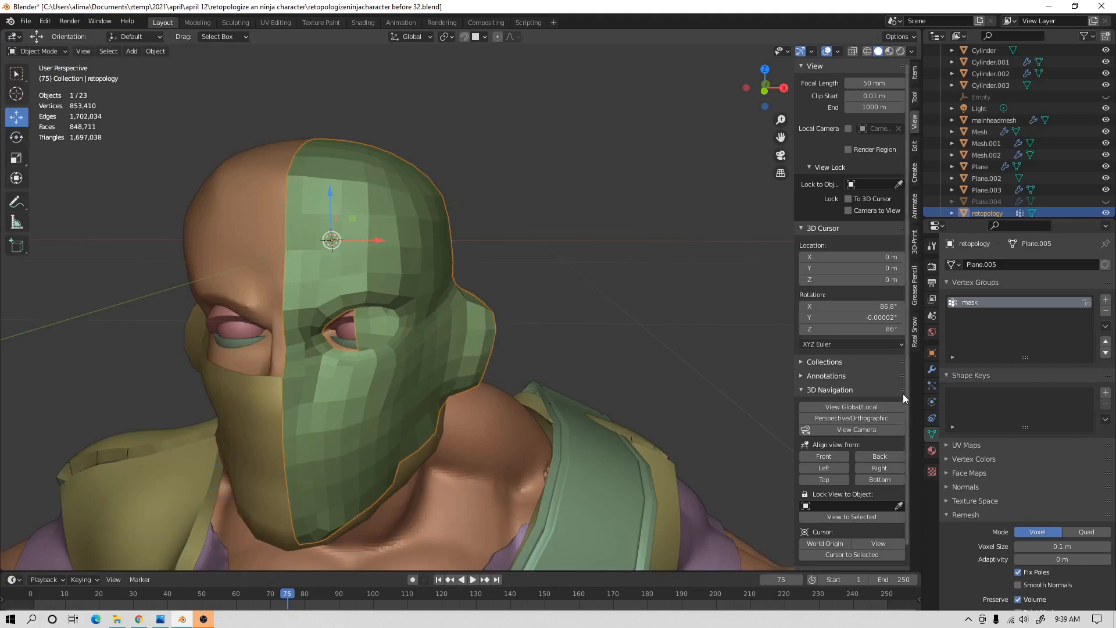
{"action": "left_click", "coordinate": [930, 368]}
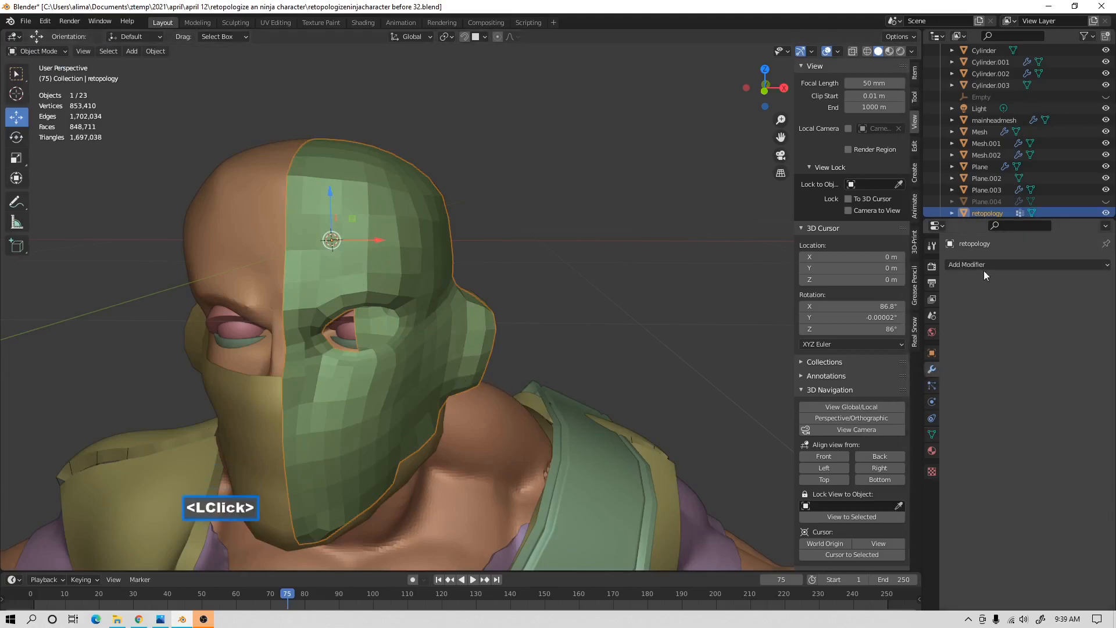
{"action": "left_click", "coordinate": [996, 264]}
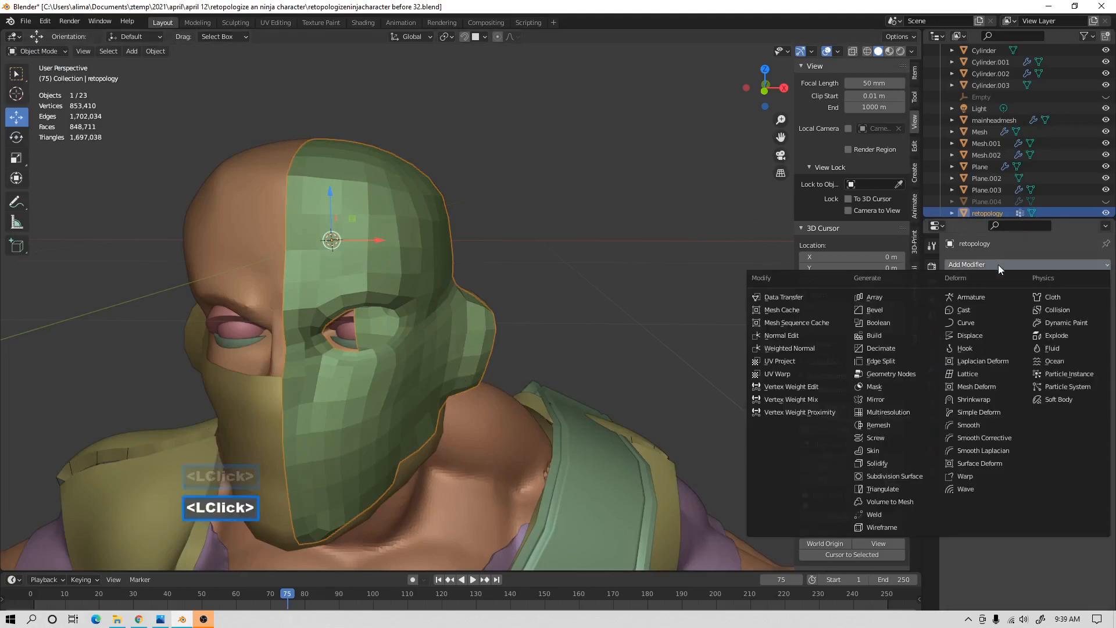
{"action": "left_click", "coordinate": [995, 400]}
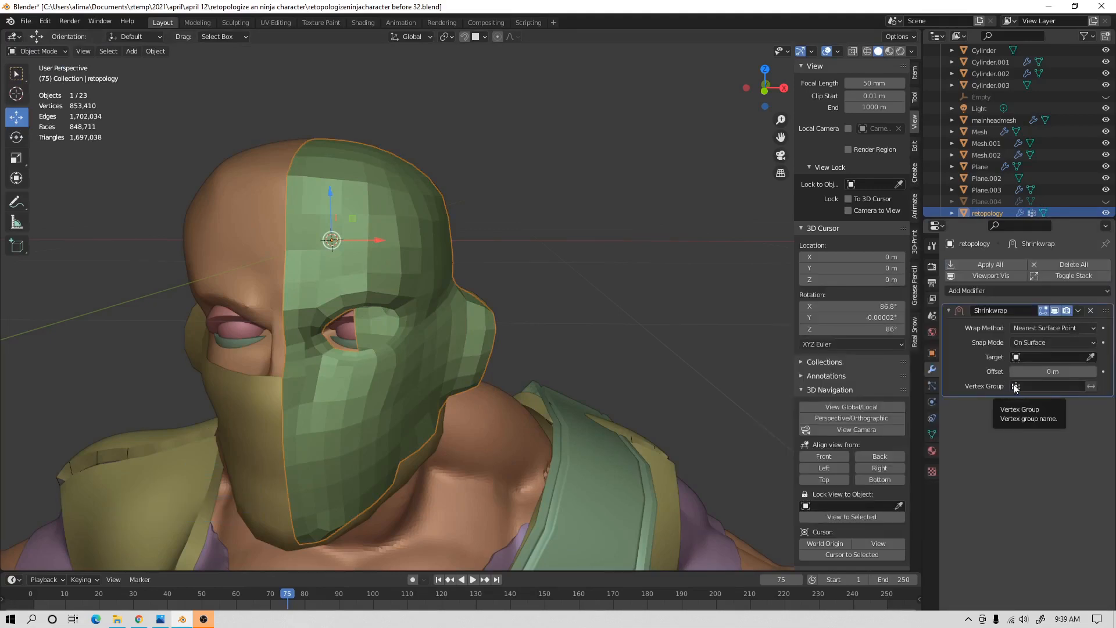
Limit the Shrinkwrap modifier to the "mask" vertex group and target the character's face mask, Cube.008.
{"action": "left_click", "coordinate": [1016, 386]}
{"action": "left_click", "coordinate": [1017, 403]}
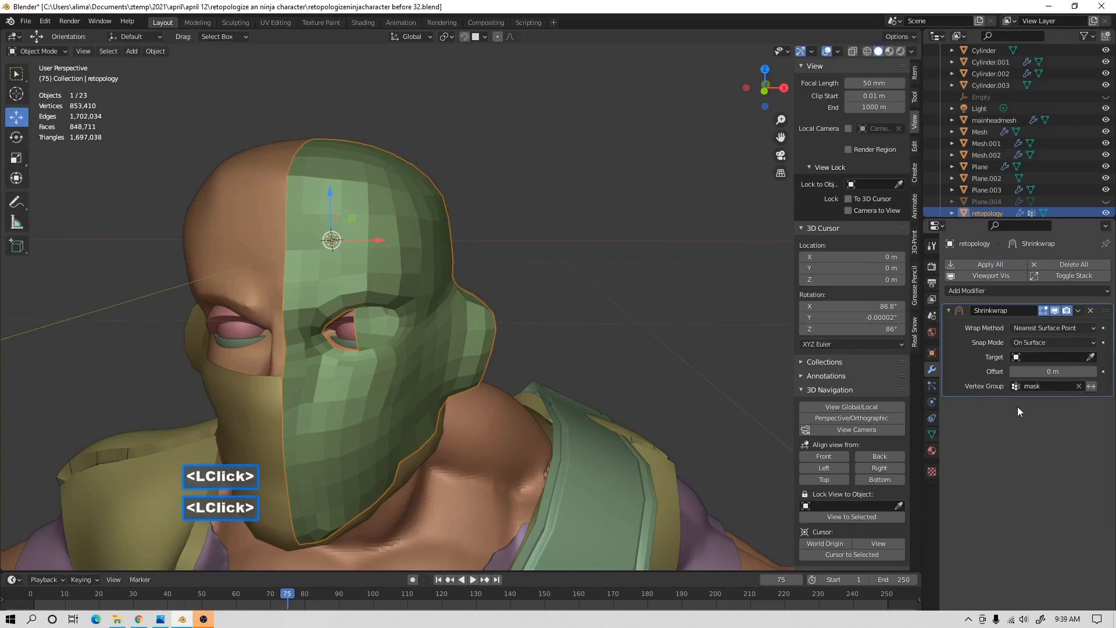
{"action": "left_click", "coordinate": [1090, 357]}
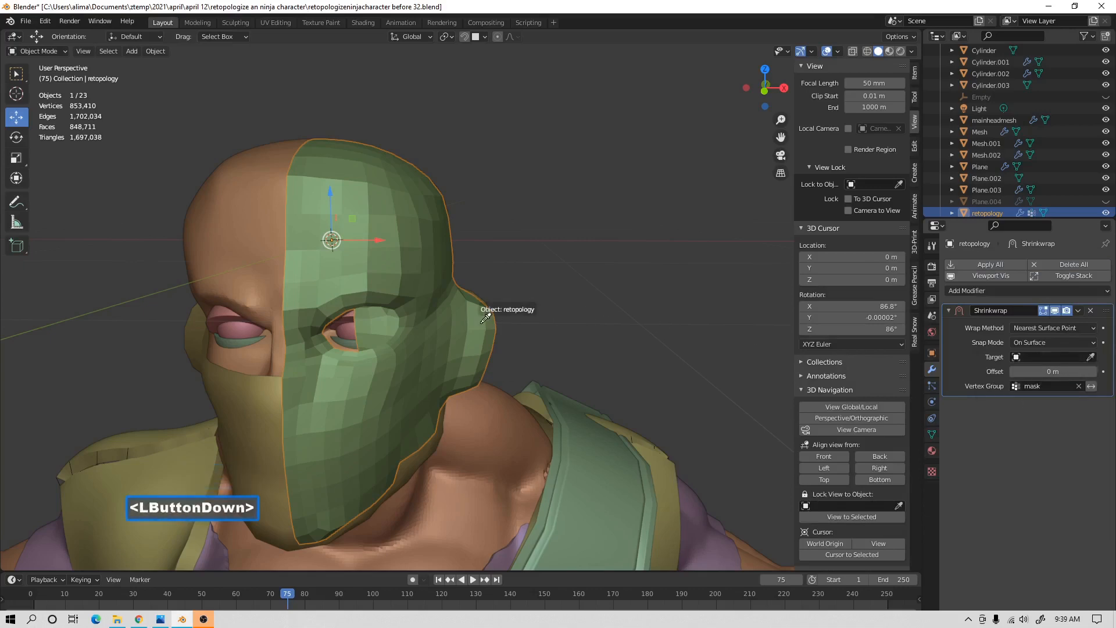
{"action": "left_click", "coordinate": [427, 456]}
{"action": "middle_click_drag", "start_coordinate": [430, 443], "coordinate": [401, 403]}
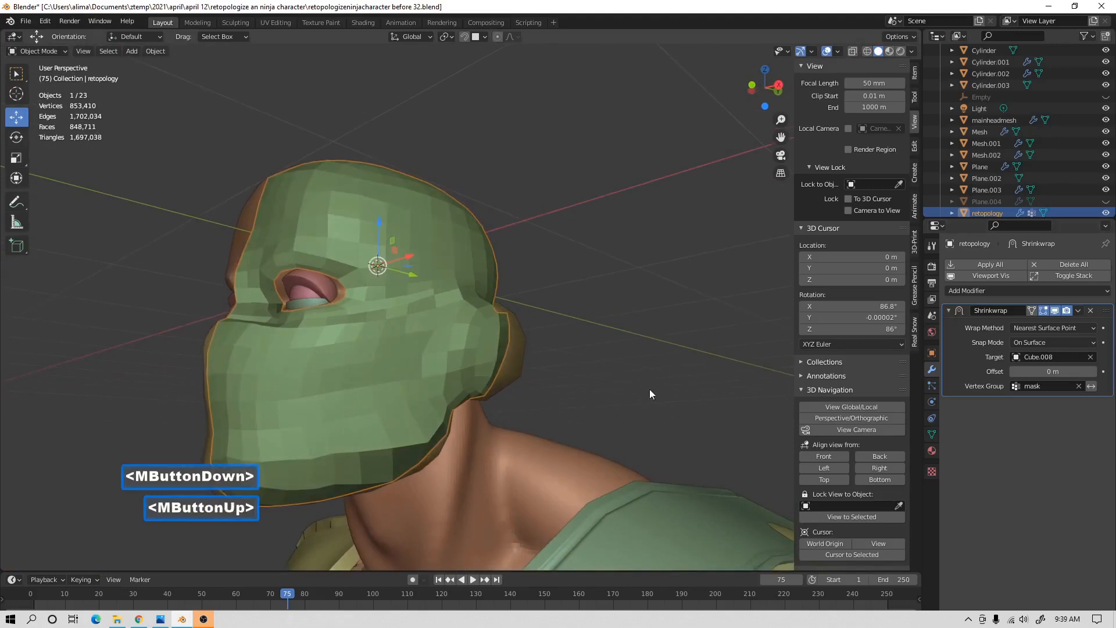
Turn the Shrinkwrap's viewport display off and back on to compare the mask area with and without wrapping.
{"action": "left_click", "coordinate": [1055, 310]}
{"action": "middle_click_drag", "start_coordinate": [451, 417], "coordinate": [427, 411]}
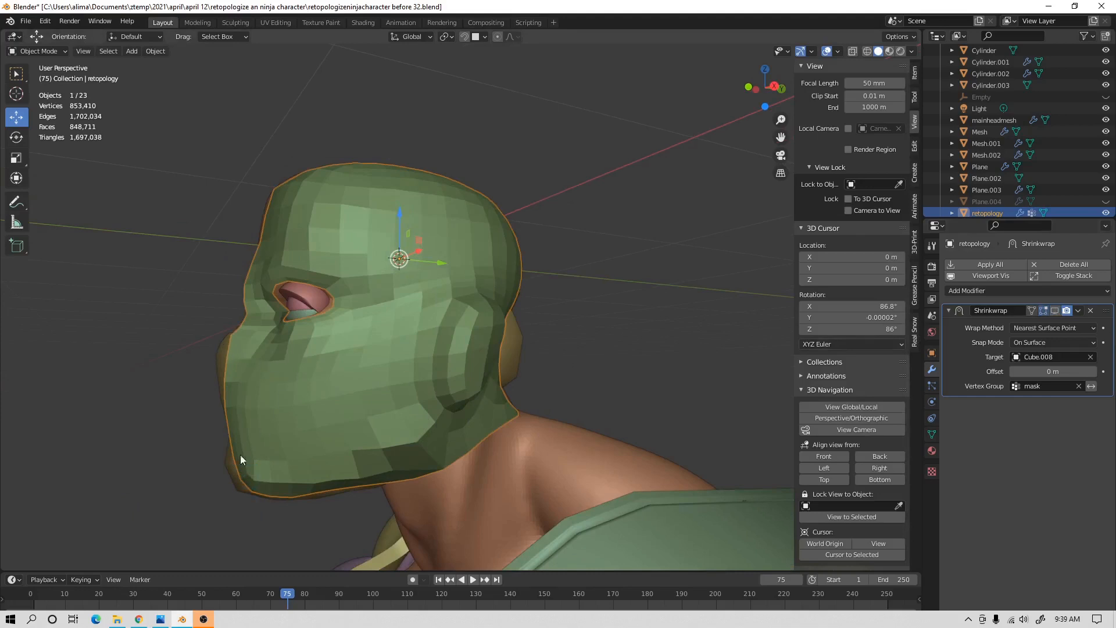
{"action": "left_click", "coordinate": [1055, 311]}
{"action": "middle_click_drag", "start_coordinate": [399, 390], "coordinate": [297, 303]}
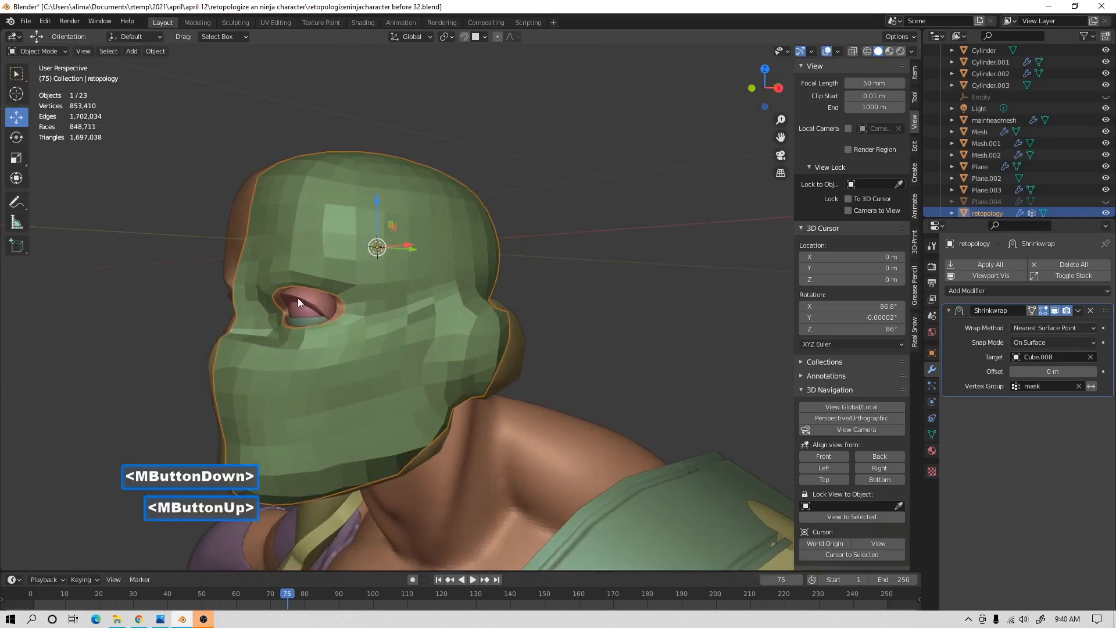
Enter Edit Mode and show the Shrinkwrap result on the editing cage.
{"action": "left_click", "coordinate": [50, 51]}
{"action": "left_click", "coordinate": [36, 63]}
{"action": "mouse_move", "coordinate": [332, 342]}
{"action": "middle_mouse_down"}
{"action": "mouse_move", "coordinate": [273, 325]}
{"action": "mouse_move", "coordinate": [288, 309]}
{"action": "mouse_move", "coordinate": [319, 327]}
{"action": "middle_mouse_up"}
{"action": "left_click", "coordinate": [1031, 310]}
{"action": "middle_click_drag", "start_coordinate": [477, 349], "coordinate": [515, 371]}
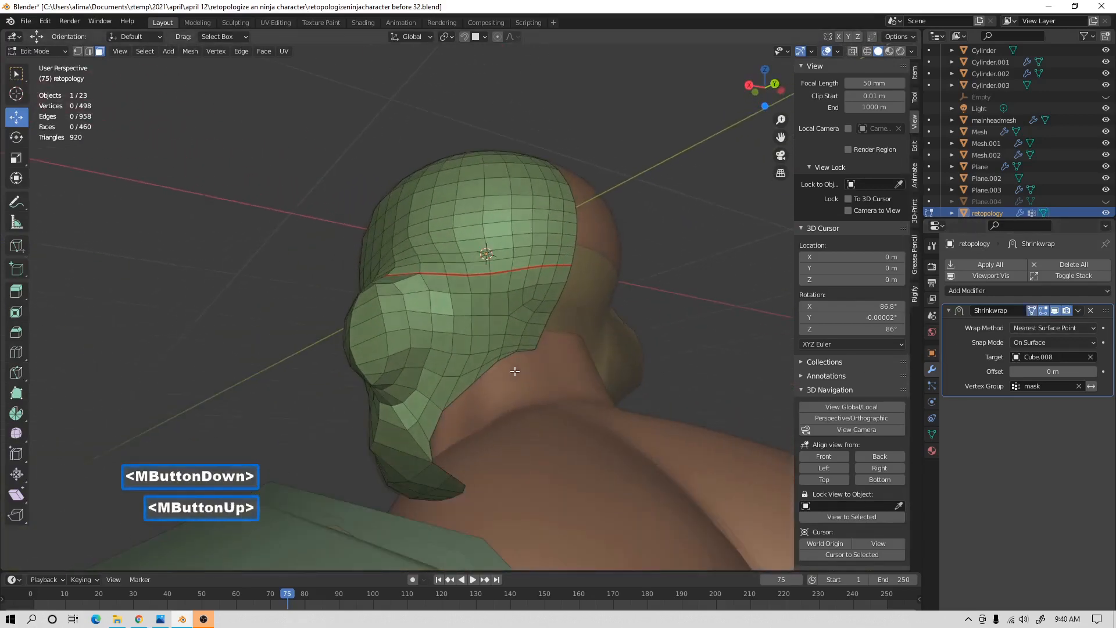
Insert a loop cut along the mask's lower edge, from the chin under the jaw toward the ear, and deselect it.
{"action": "middle_click_drag", "start_coordinate": [310, 368], "coordinate": [413, 409]}
{"action": "key", "text": "ctrl+r"}
{"action": "left_click", "coordinate": [425, 452]}
{"action": "middle_click_drag", "start_coordinate": [424, 453], "coordinate": [491, 448]}
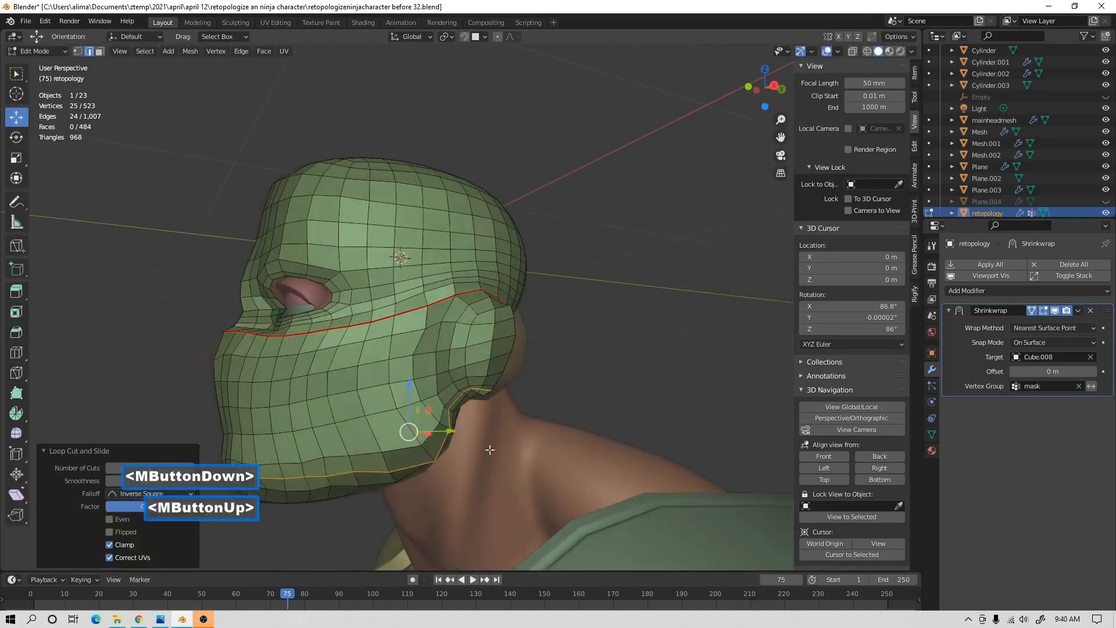
{"action": "left_click", "coordinate": [620, 410]}
Apply the Shrinkwrap modifier in Object Mode and save the file as "retopologizeninjacharacter before 33".
{"action": "left_click", "coordinate": [54, 53]}
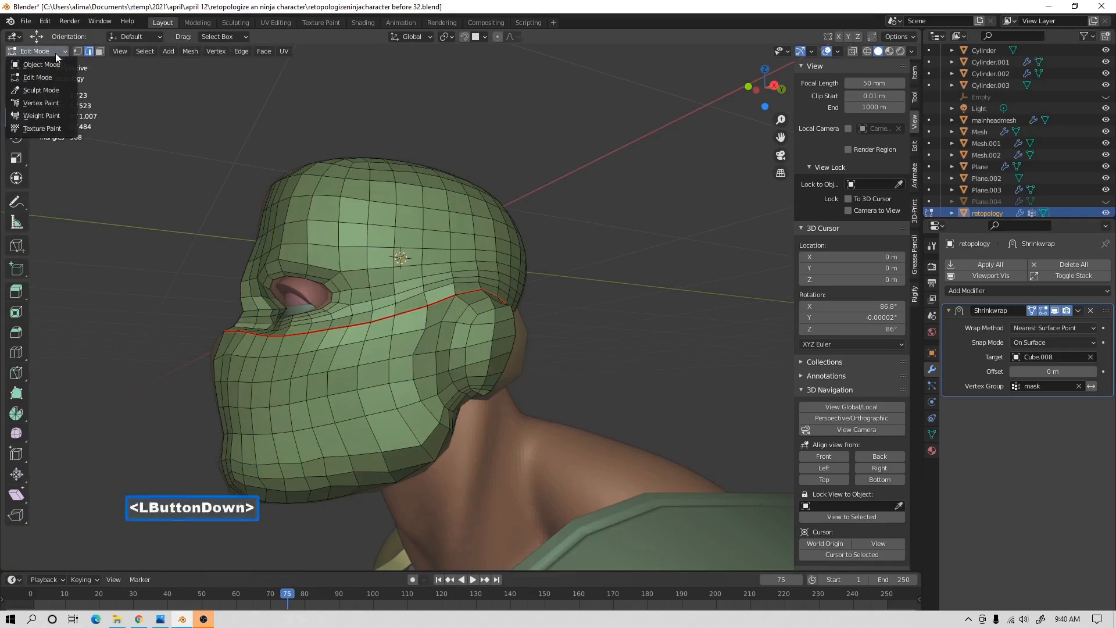
{"action": "left_click", "coordinate": [55, 63]}
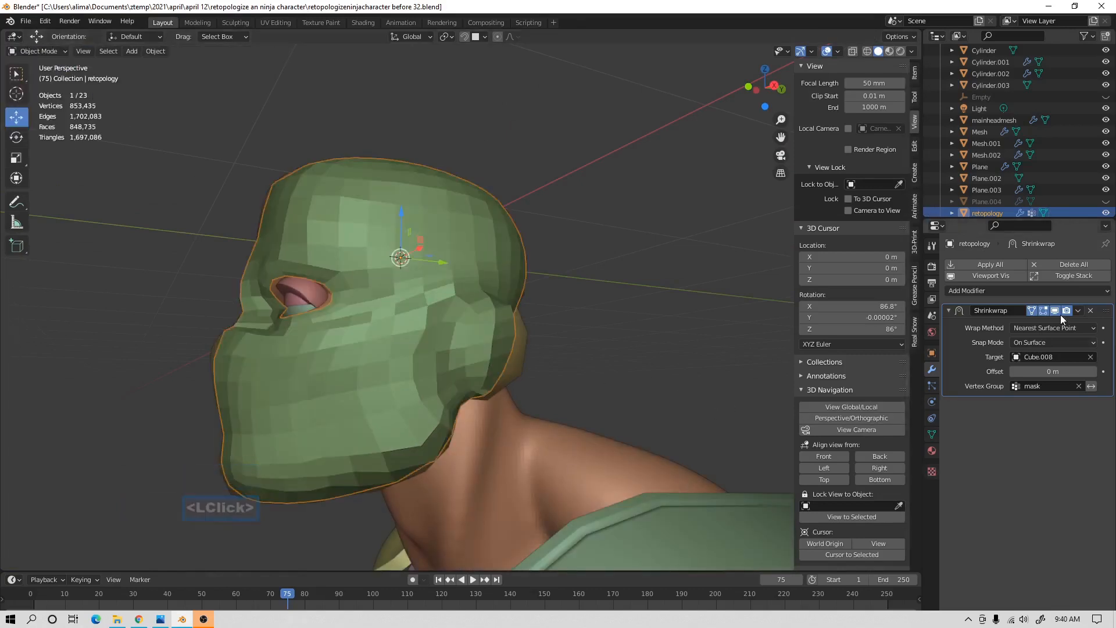
{"action": "left_click", "coordinate": [1080, 309]}
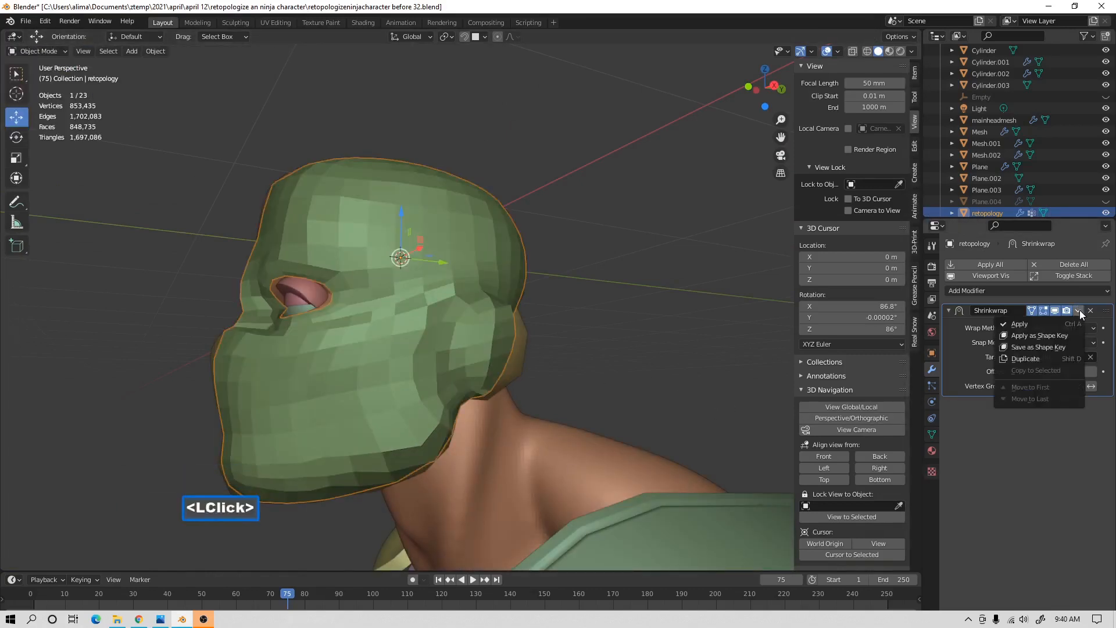
{"action": "left_click", "coordinate": [1055, 322]}
{"action": "middle_click_drag", "start_coordinate": [535, 312], "coordinate": [570, 325]}
{"action": "scroll", "coordinate": [570, 322], "scroll_direction": "down", "scroll_amount": 1}
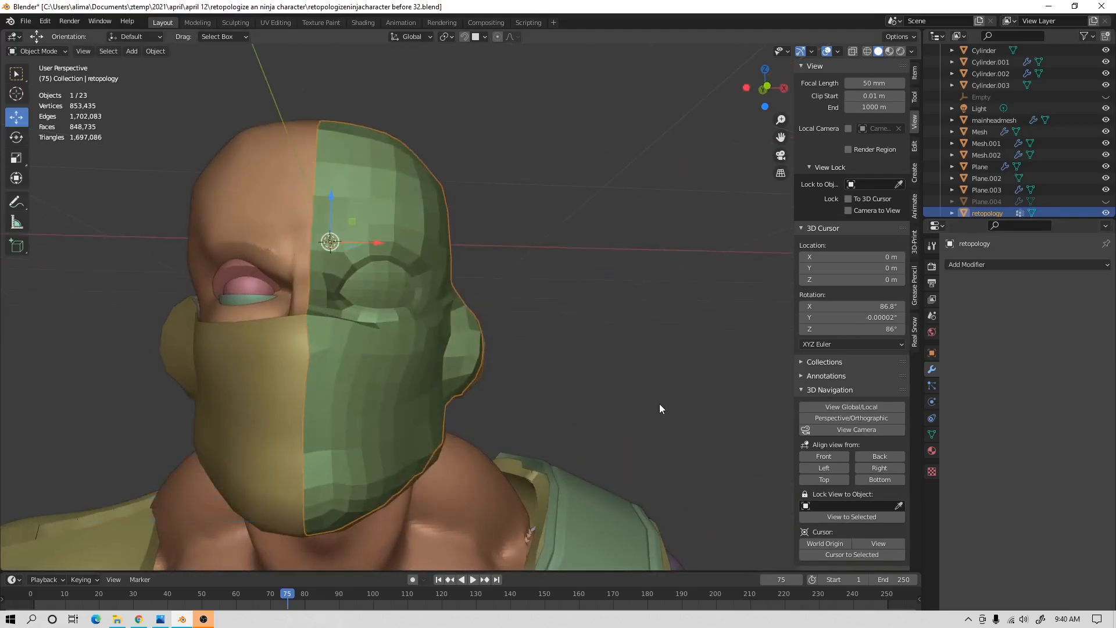
{"action": "key", "text": "Pause"}
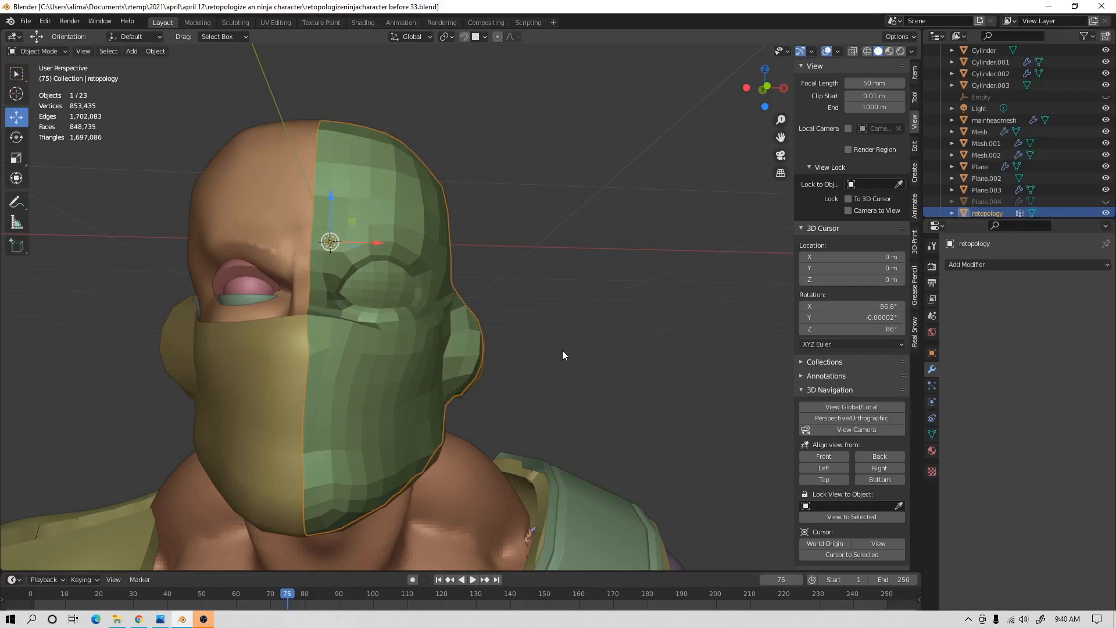
Add a Mirror modifier on the X axis to the retopology mesh.
{"action": "left_click", "coordinate": [1024, 265]}
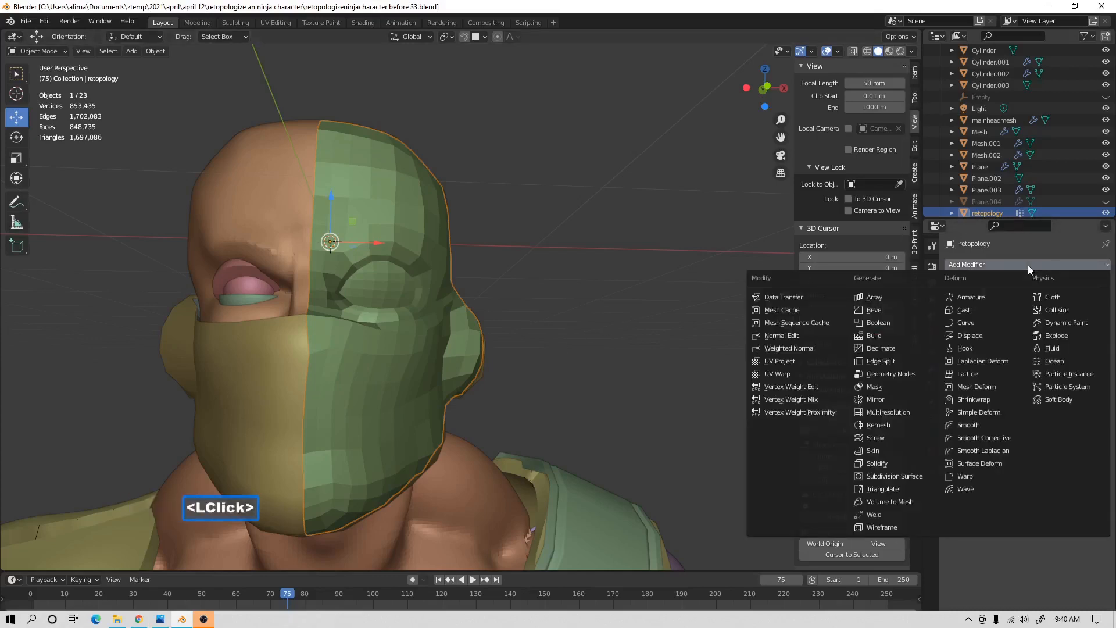
{"action": "left_click", "coordinate": [876, 399]}
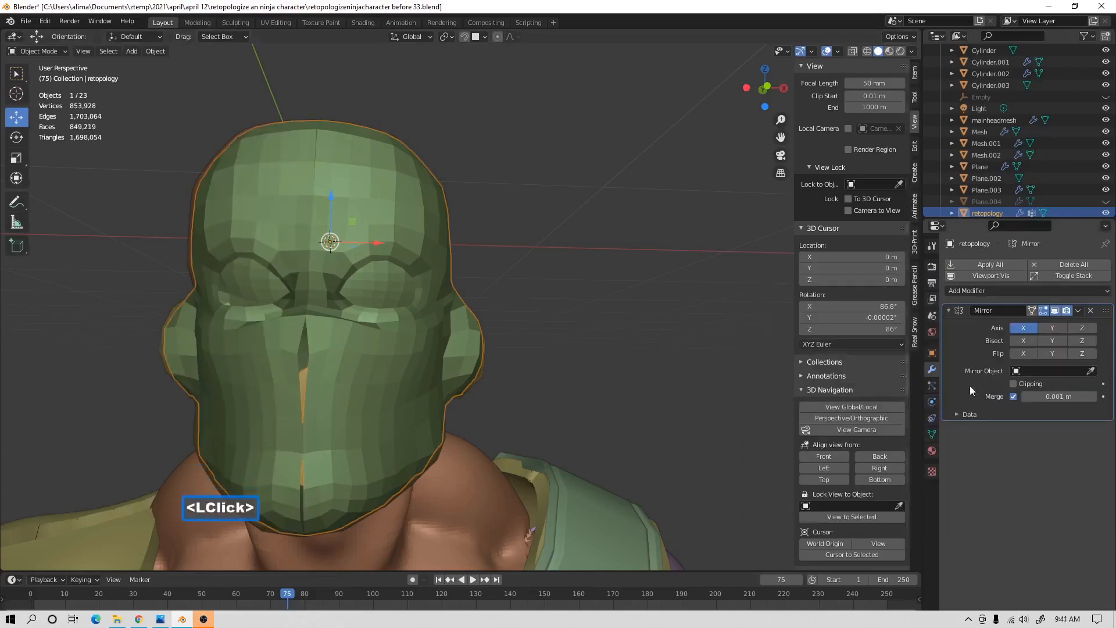
{"action": "middle_click_drag", "start_coordinate": [580, 389], "coordinate": [576, 401]}
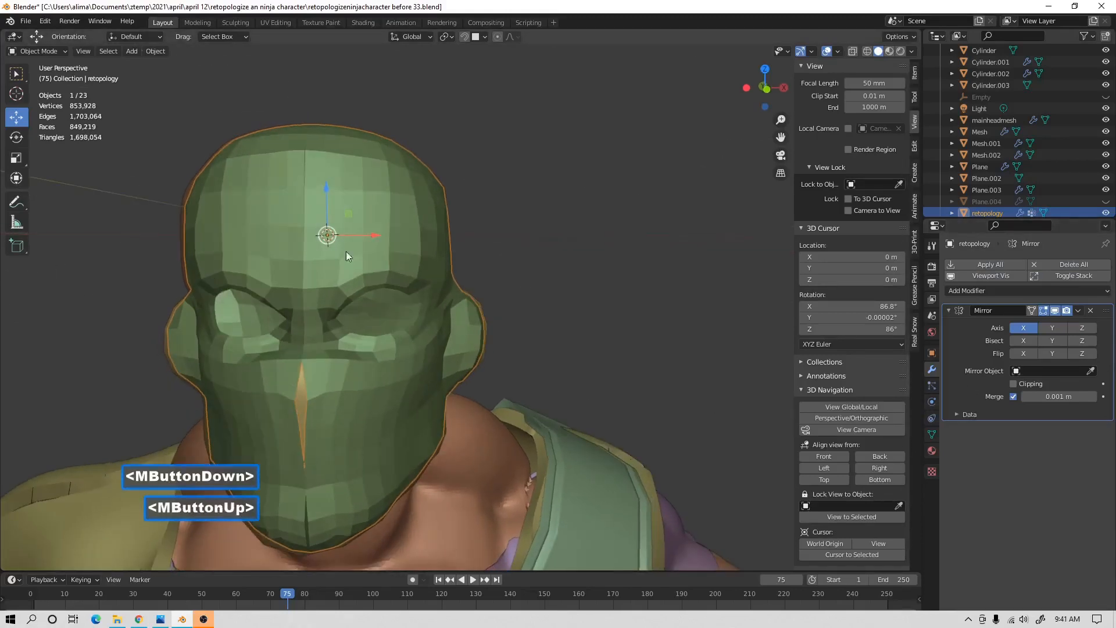
Enter Edit Mode and enable the Face Orientation overlay to check the normals around the eye and nose bridge.
{"action": "left_click", "coordinate": [48, 50]}
{"action": "left_click", "coordinate": [50, 71]}
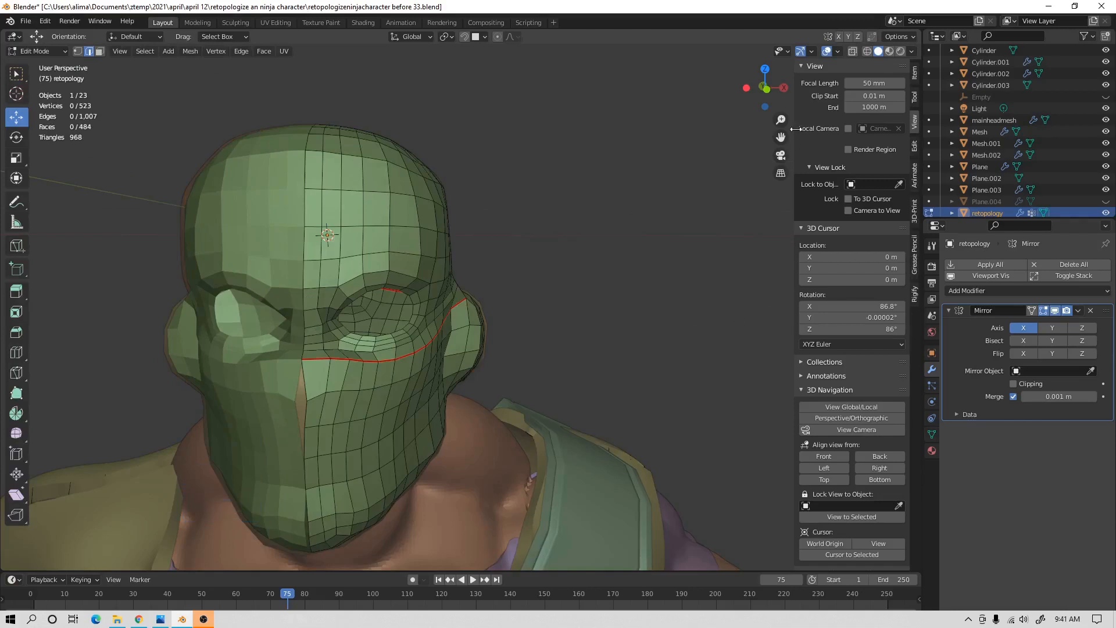
{"action": "left_click", "coordinate": [837, 51]}
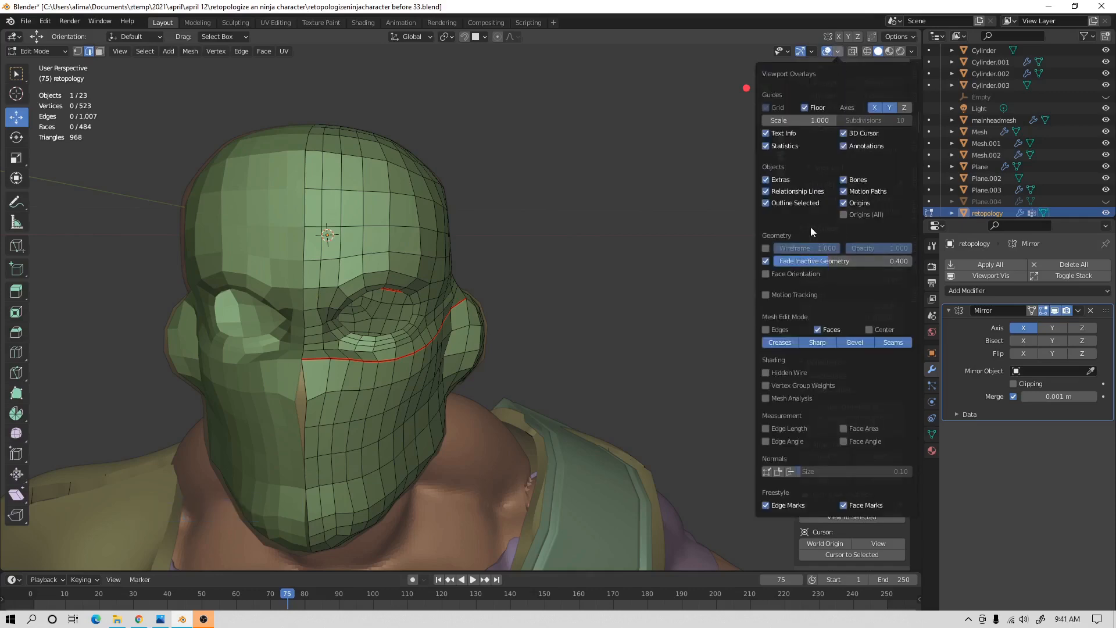
{"action": "left_click", "coordinate": [765, 274]}
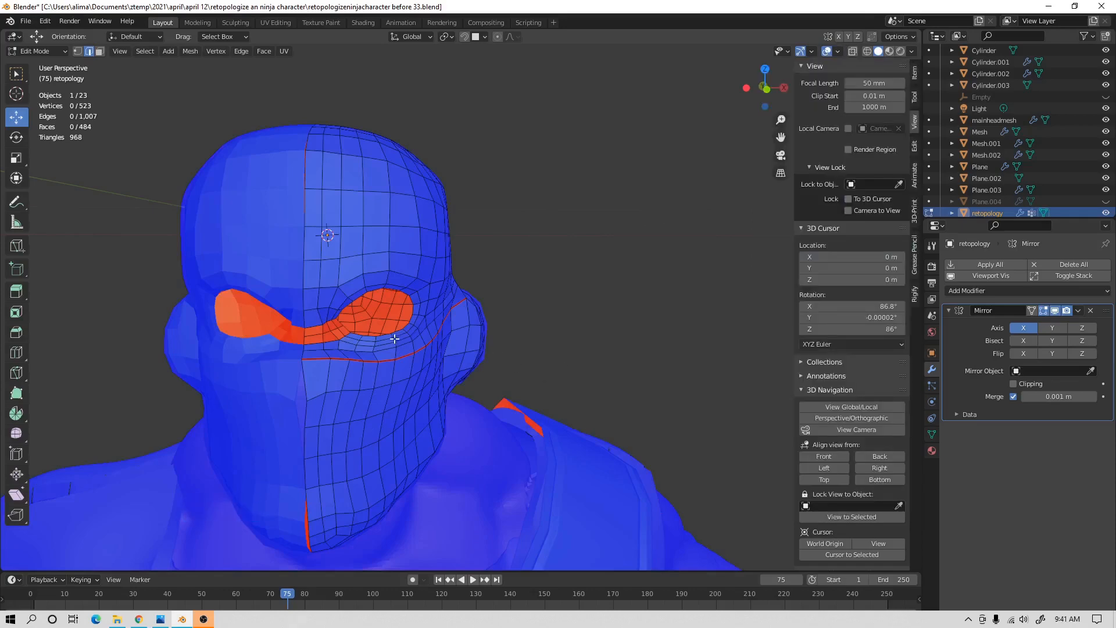
{"action": "middle_click_drag", "start_coordinate": [382, 371], "coordinate": [518, 337]}
{"action": "scroll", "coordinate": [398, 374], "scroll_direction": "up", "scroll_amount": 2}
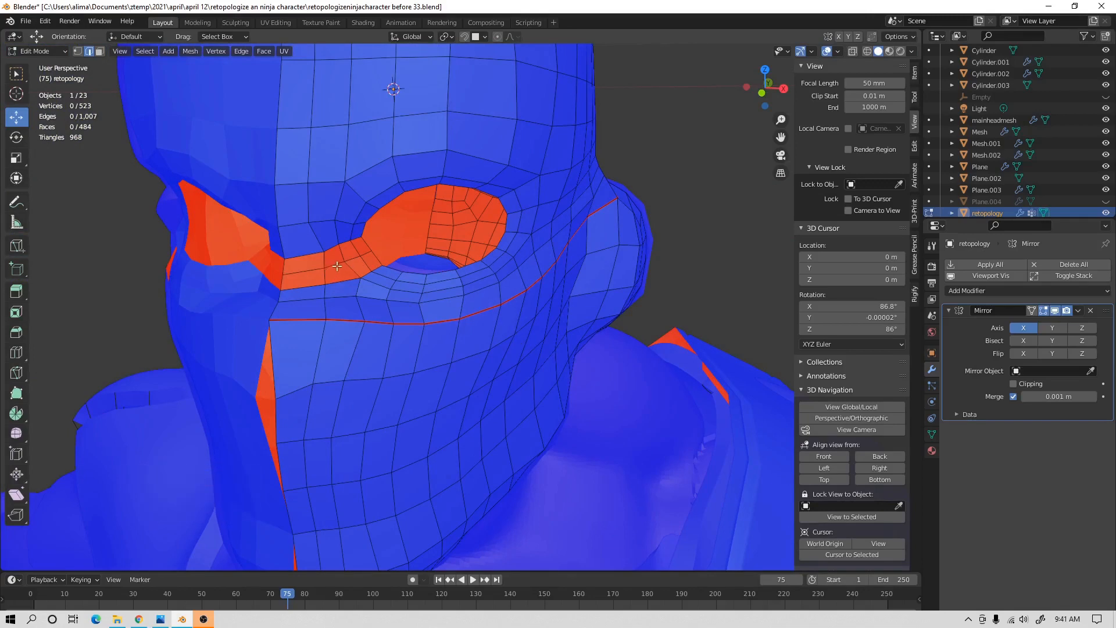
In face selection mode, select only the eight reversed faces running from the nose bridge to the inner eye corner.
{"action": "left_click", "coordinate": [100, 52]}
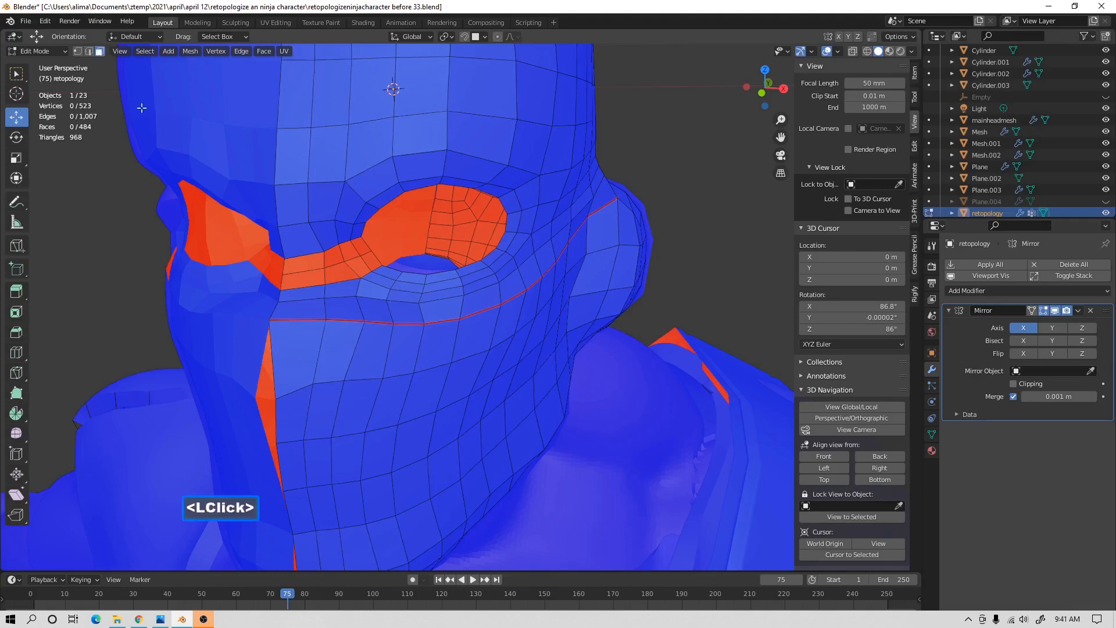
{"action": "left_click", "coordinate": [351, 259], "text": "alt"}
{"action": "left_click", "coordinate": [362, 259]}
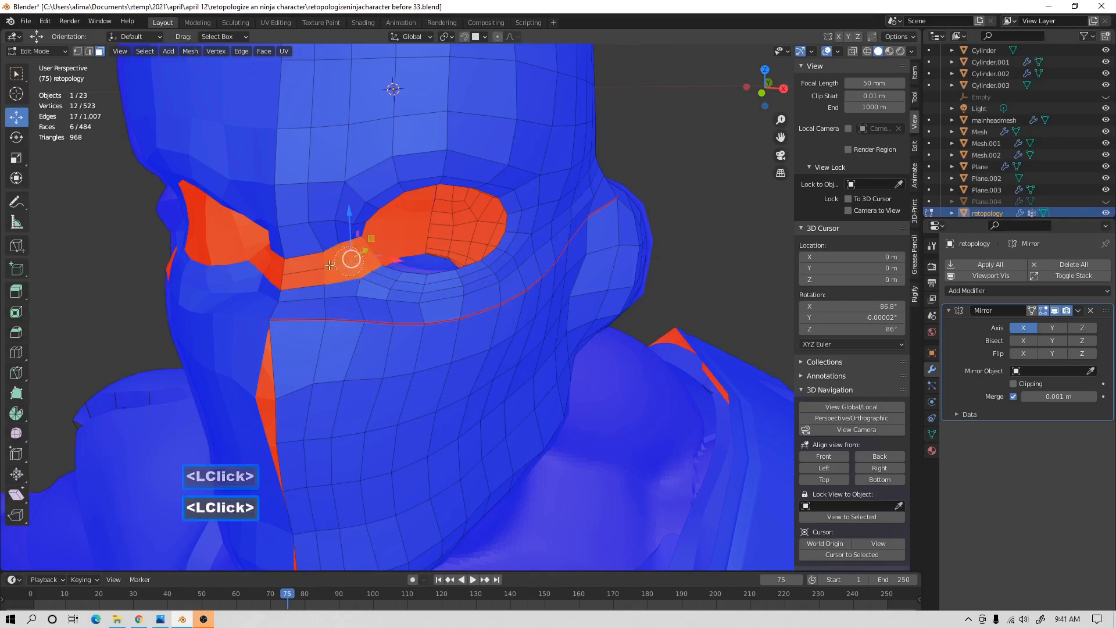
{"action": "left_click", "coordinate": [311, 260]}
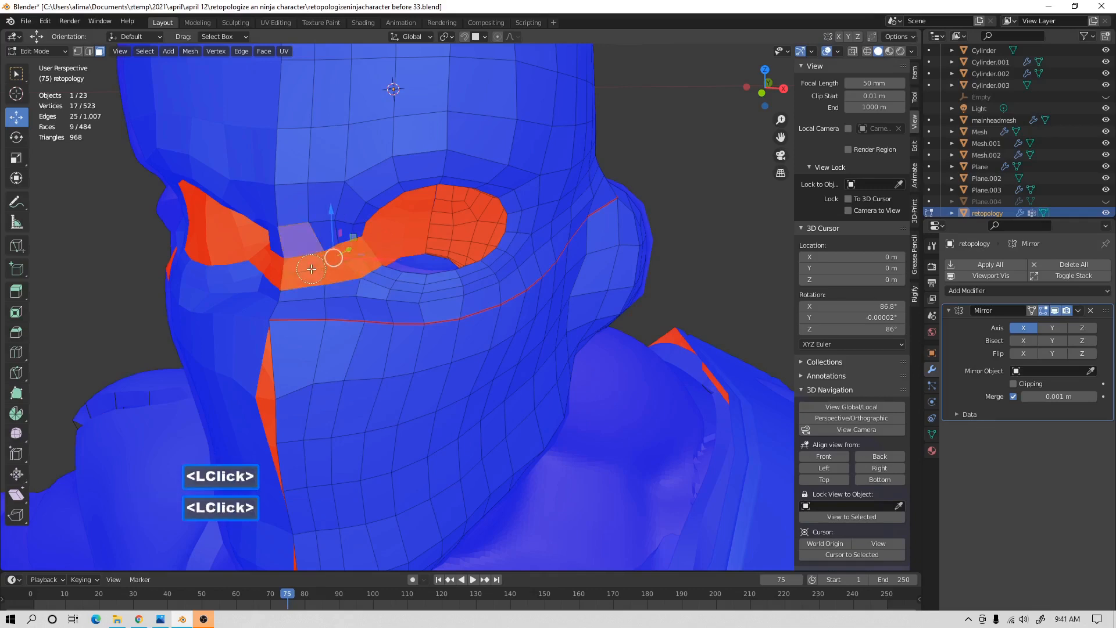
{"action": "middle_click", "coordinate": [302, 230]}
{"action": "right_click", "coordinate": [698, 228]}
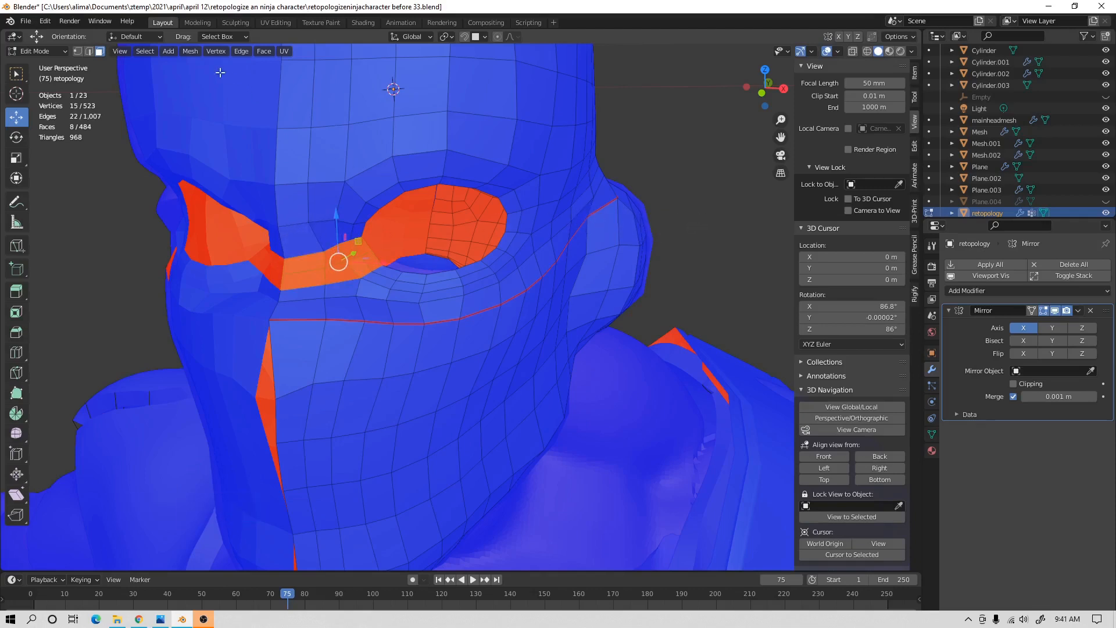
Flip the normals of the selected nose bridge faces.
{"action": "left_click", "coordinate": [192, 51]}
{"action": "left_click", "coordinate": [190, 51]}
{"action": "mouse_move", "coordinate": [231, 241]}
{"action": "key", "text": "alt+n"}
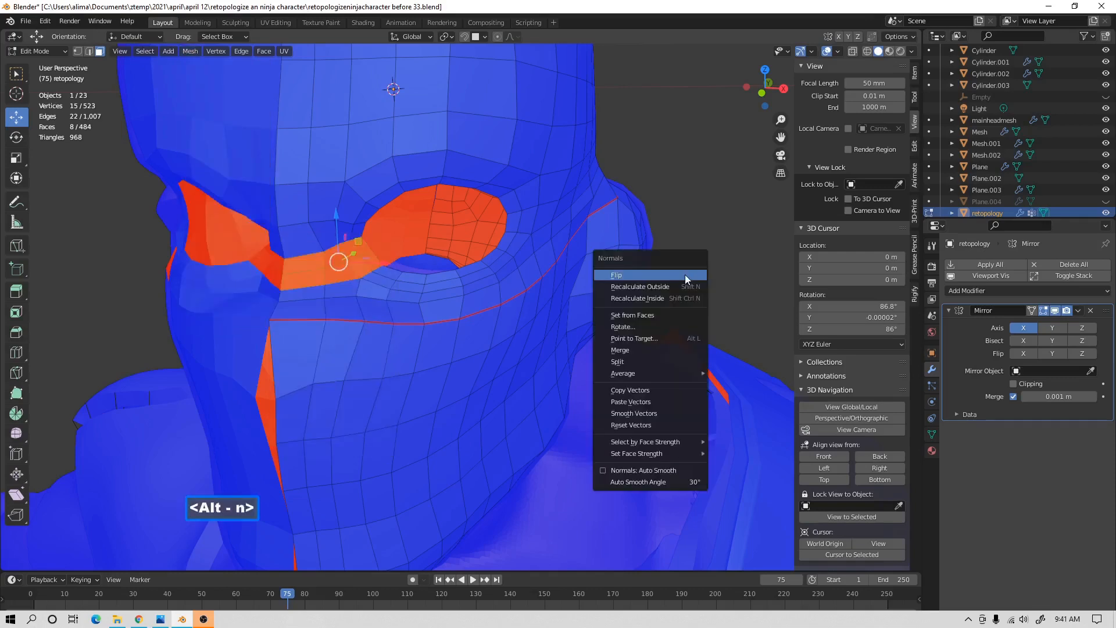
{"action": "left_click", "coordinate": [686, 279]}
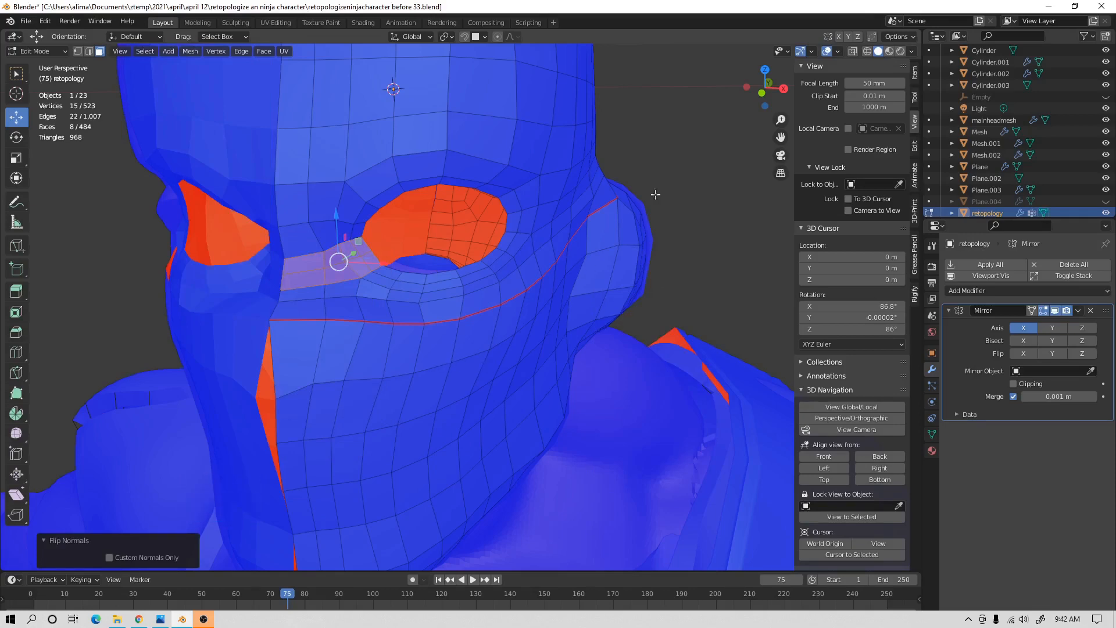
Disable the Face Orientation overlay, show the Mirror modifier on the editing cage, and clear the selection.
{"action": "left_click", "coordinate": [837, 51]}
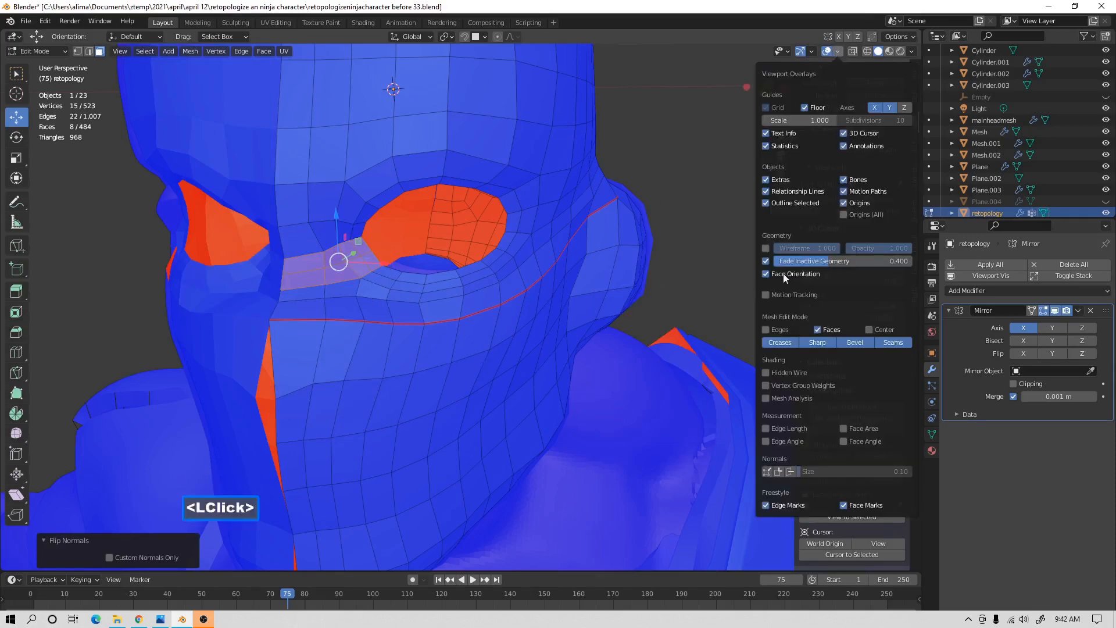
{"action": "left_click", "coordinate": [766, 274]}
{"action": "middle_click_drag", "start_coordinate": [462, 337], "coordinate": [428, 343]}
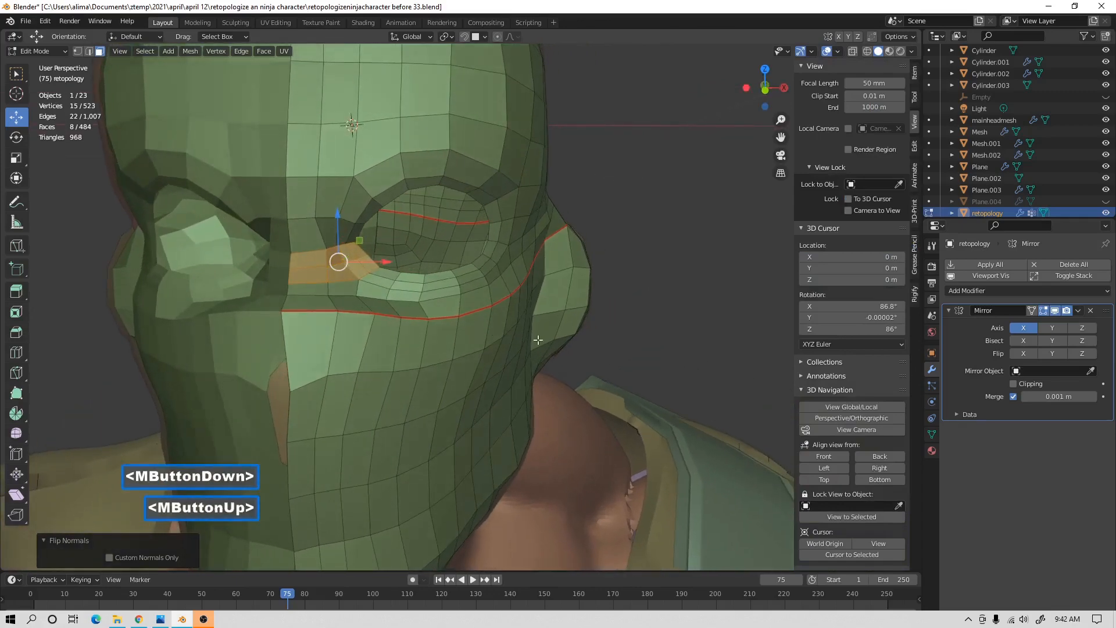
{"action": "left_click", "coordinate": [1033, 310]}
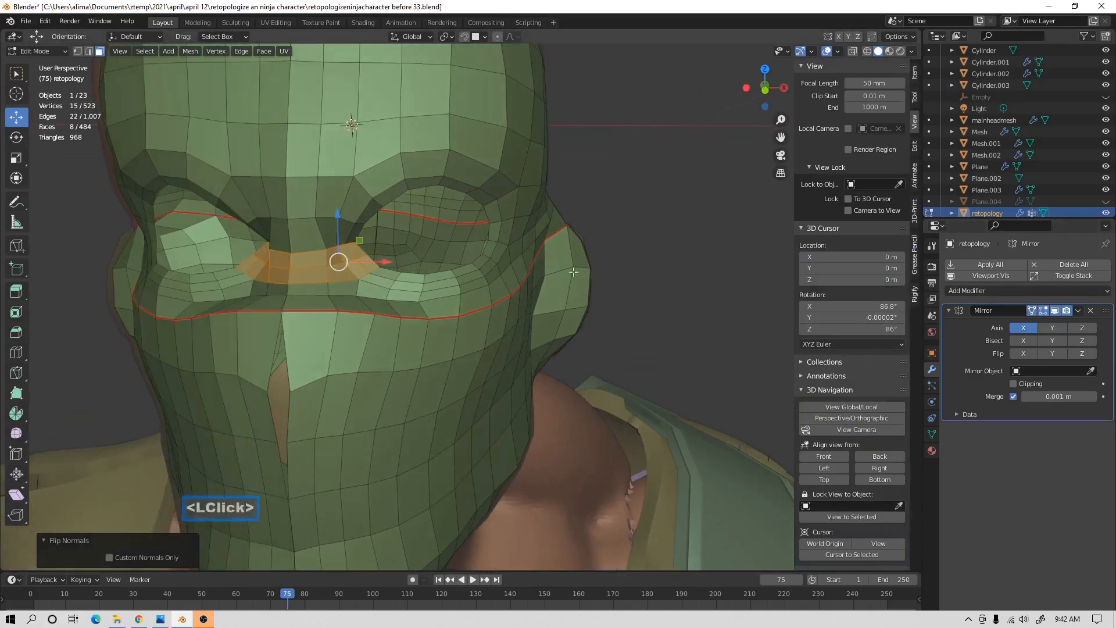
{"action": "left_click", "coordinate": [432, 295]}
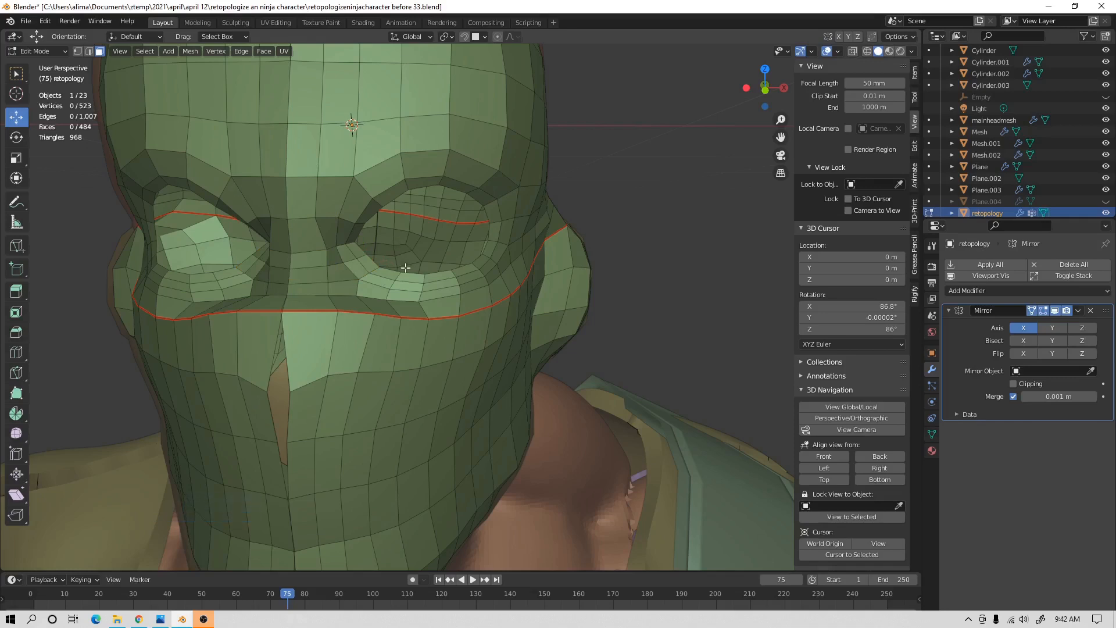
In edge selection mode, select the centre-line edge just below the nose seam and move it about 0.007 m along X.
{"action": "left_click", "coordinate": [90, 51]}
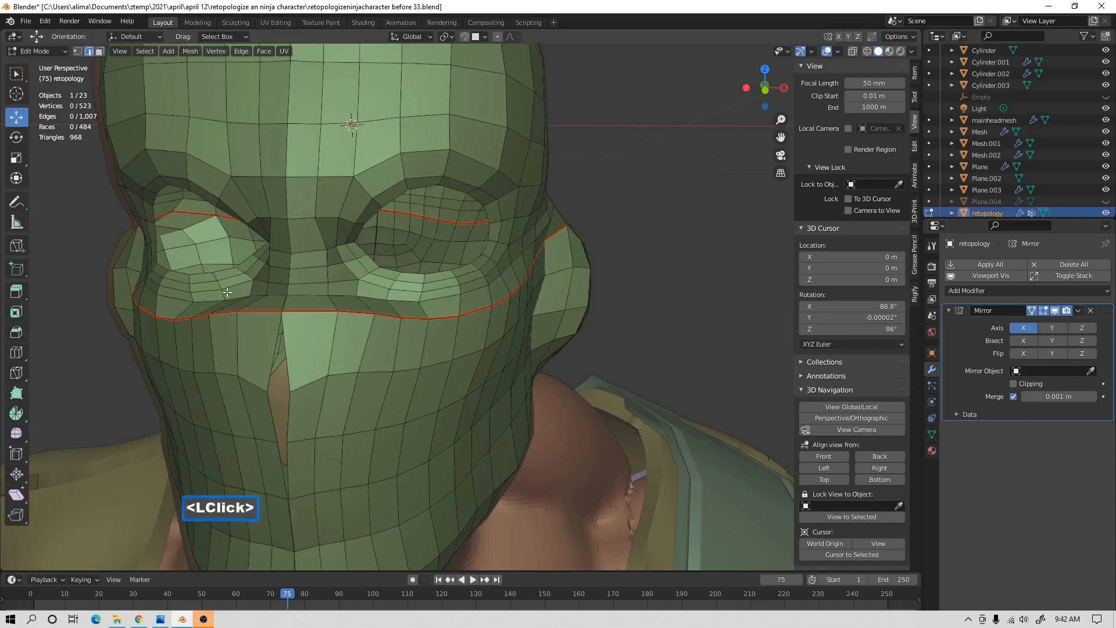
{"action": "left_click", "coordinate": [283, 354]}
{"action": "left_click_drag", "start_coordinate": [285, 350], "coordinate": [338, 361]}
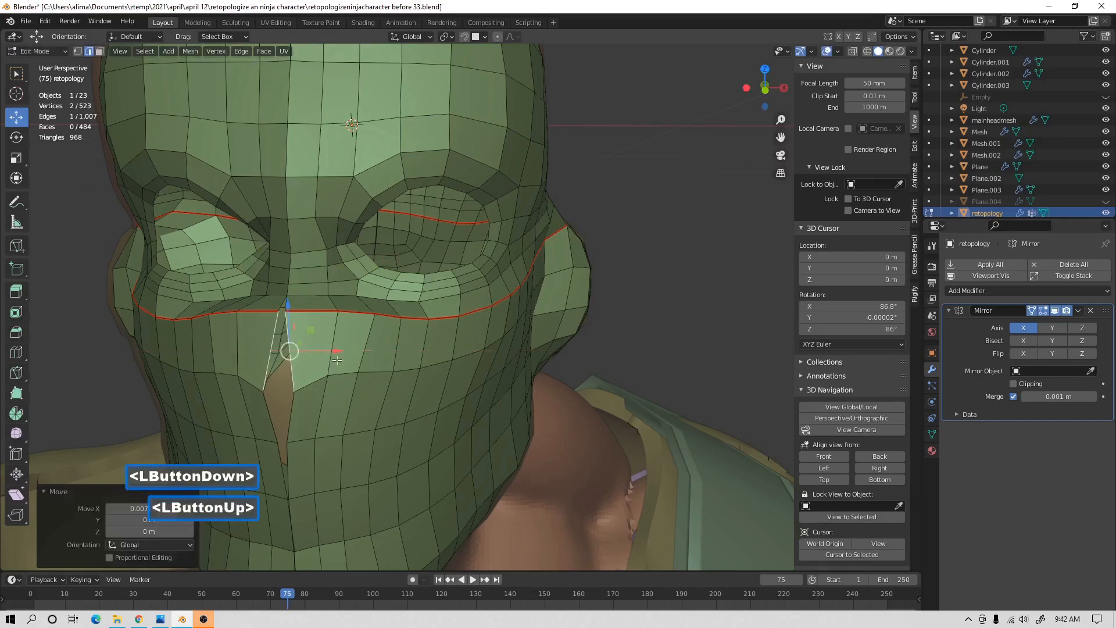
Enable Clipping on the Mirror modifier and, in vertex mode, move the centre-line vertices below the nose seam onto the mirror plane.
{"action": "left_click", "coordinate": [1017, 384]}
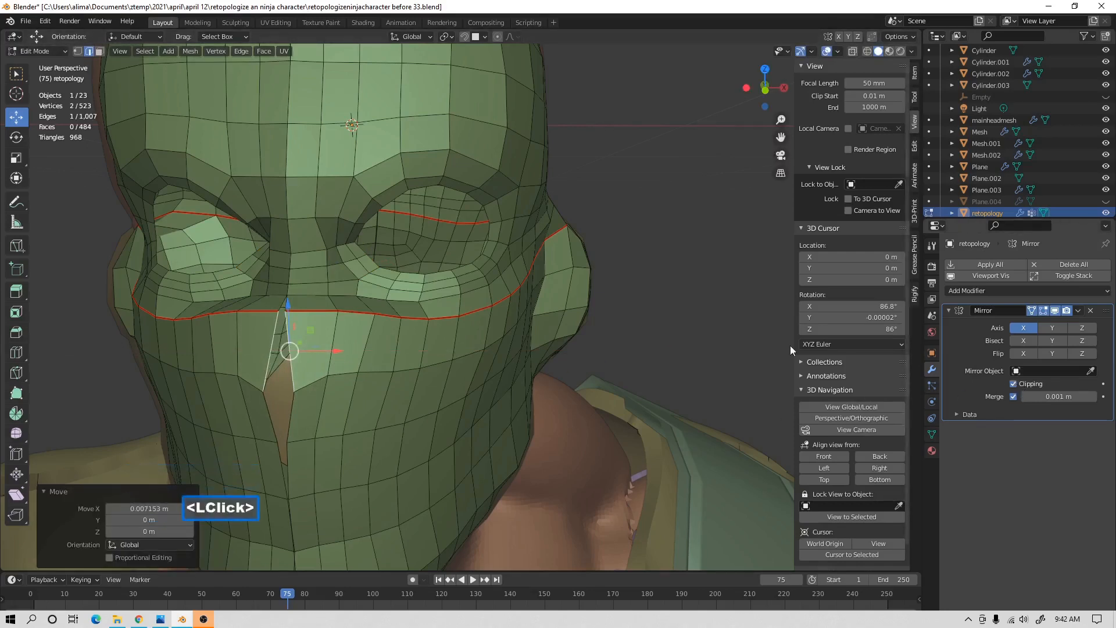
{"action": "left_click", "coordinate": [78, 52]}
{"action": "left_click", "coordinate": [285, 311]}
{"action": "left_click_drag", "start_coordinate": [322, 319], "coordinate": [318, 318]}
{"action": "left_click", "coordinate": [293, 391]}
{"action": "left_click_drag", "start_coordinate": [347, 395], "coordinate": [314, 395]}
{"action": "left_click", "coordinate": [284, 442]}
{"action": "left_click_drag", "start_coordinate": [285, 442], "coordinate": [282, 442]}
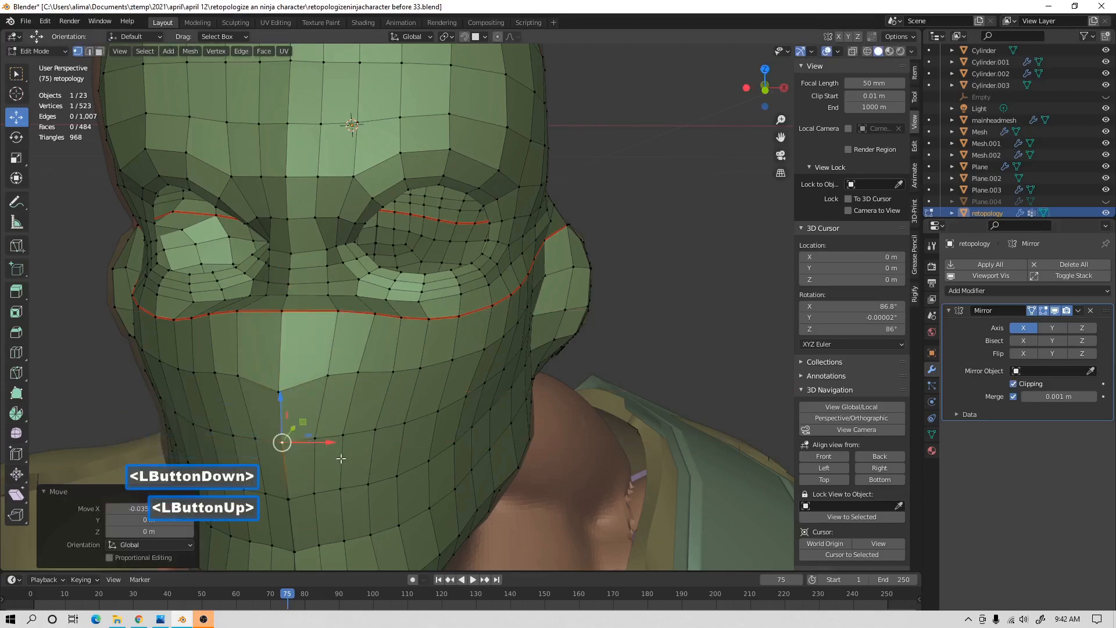
Close the centre gap down the mask's front and chin by moving its vertices along X onto the mirror plane.
{"action": "middle_click_drag", "start_coordinate": [343, 460], "coordinate": [369, 217], "text": "shift"}
{"action": "left_click", "coordinate": [314, 265]}
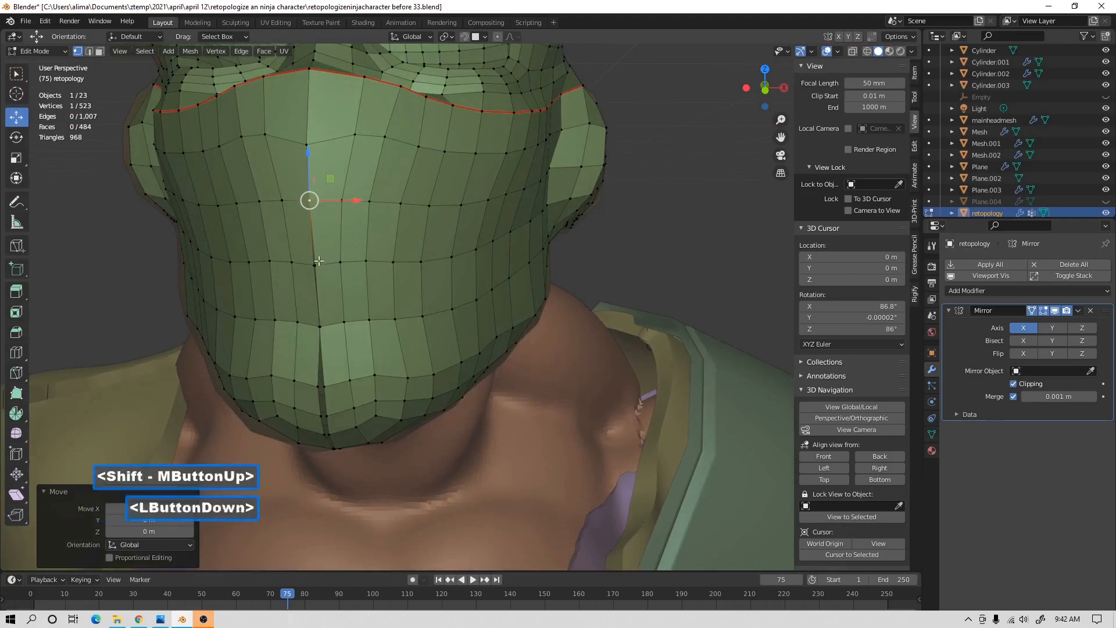
{"action": "left_click_drag", "start_coordinate": [357, 266], "coordinate": [338, 283]}
{"action": "left_click", "coordinate": [332, 327]}
{"action": "left_click_drag", "start_coordinate": [372, 327], "coordinate": [341, 440]}
{"action": "left_click", "coordinate": [322, 384]}
{"action": "left_click", "coordinate": [327, 416]}
{"action": "left_click", "coordinate": [327, 434]}
Move the centre-line vertices directly under the chin along X until they meet the mirror plane.
{"action": "middle_click_drag", "start_coordinate": [347, 422], "coordinate": [362, 289]}
{"action": "left_click", "coordinate": [340, 474]}
{"action": "left_click_drag", "start_coordinate": [368, 282], "coordinate": [387, 359]}
{"action": "left_click", "coordinate": [336, 317]}
{"action": "left_click", "coordinate": [346, 345]}
{"action": "left_click", "coordinate": [356, 366]}
{"action": "left_click", "coordinate": [365, 386]}
Bring the remaining centre-line vertices of the jaw's underside, up to the front edge of the neck opening, onto the mirror plane.
{"action": "left_click", "coordinate": [403, 382]}
{"action": "left_click", "coordinate": [388, 405]}
{"action": "left_click_drag", "start_coordinate": [426, 400], "coordinate": [430, 421]}
{"action": "left_click", "coordinate": [389, 417]}
{"action": "middle_click_drag", "start_coordinate": [430, 421], "coordinate": [431, 417]}
{"action": "left_click", "coordinate": [434, 431]}
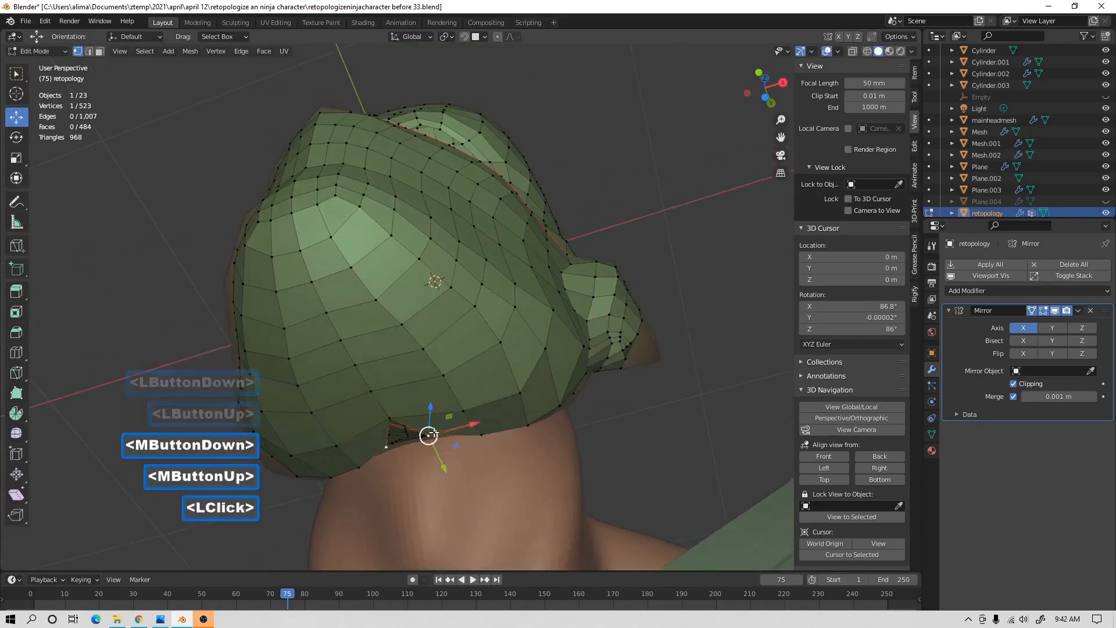
{"action": "left_click_drag", "start_coordinate": [459, 424], "coordinate": [406, 433]}
Clear the vertex selection and save an incremental copy of the file as retopologizeninjacharacter before 34.blend.
{"action": "middle_click_drag", "start_coordinate": [407, 433], "coordinate": [430, 407]}
{"action": "scroll", "coordinate": [434, 402], "scroll_direction": "down", "scroll_amount": 2}
{"action": "left_click", "coordinate": [641, 322]}
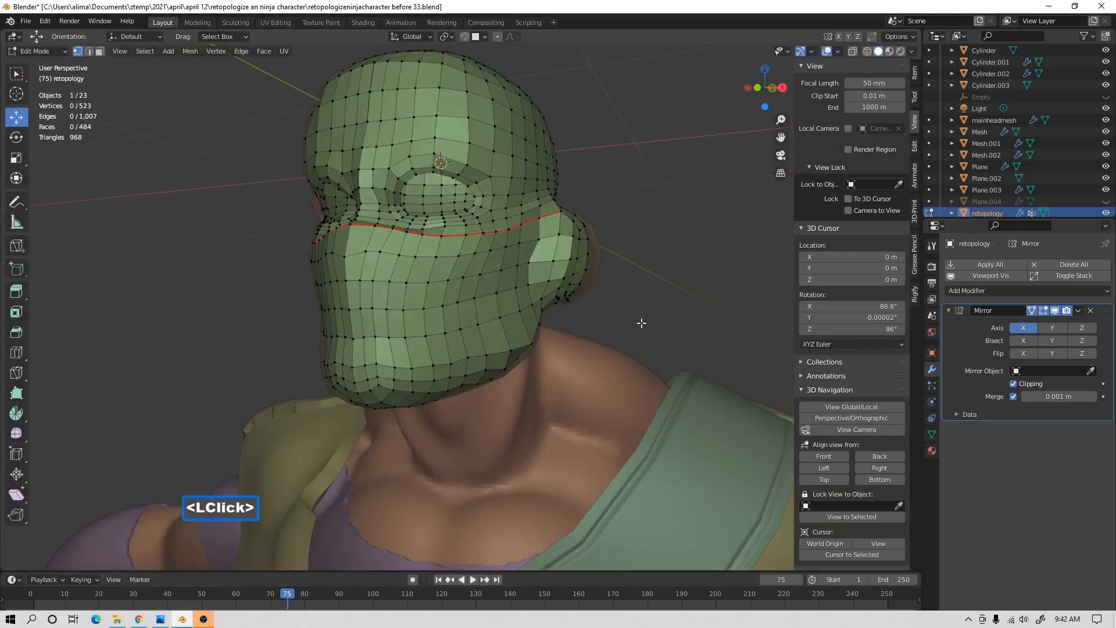
{"action": "key", "text": "ctrl+alt+s"}
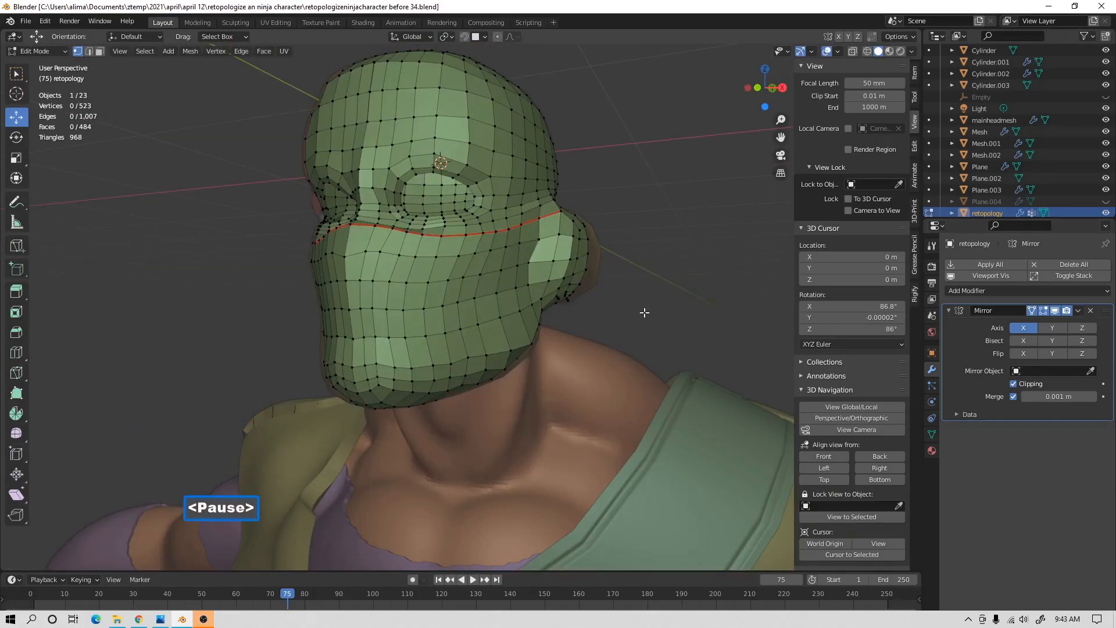
In edge selection mode, select the boundary loop of the neck opening together with the edge loop crossing the back of the neck.
{"action": "middle_click_drag", "start_coordinate": [649, 286], "coordinate": [434, 270]}
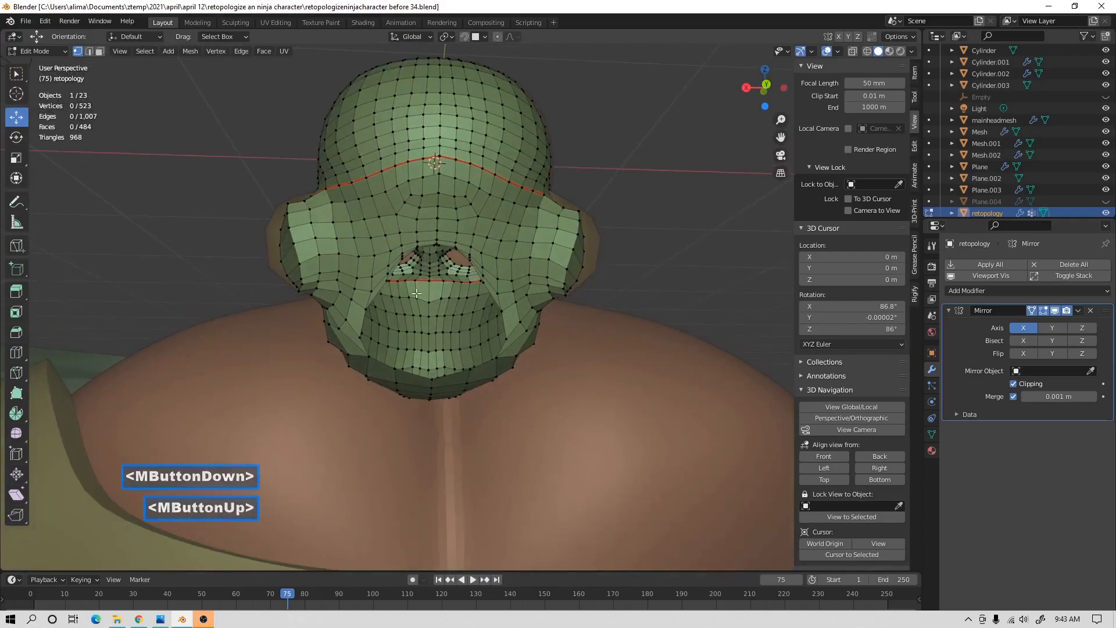
{"action": "left_click", "coordinate": [90, 53]}
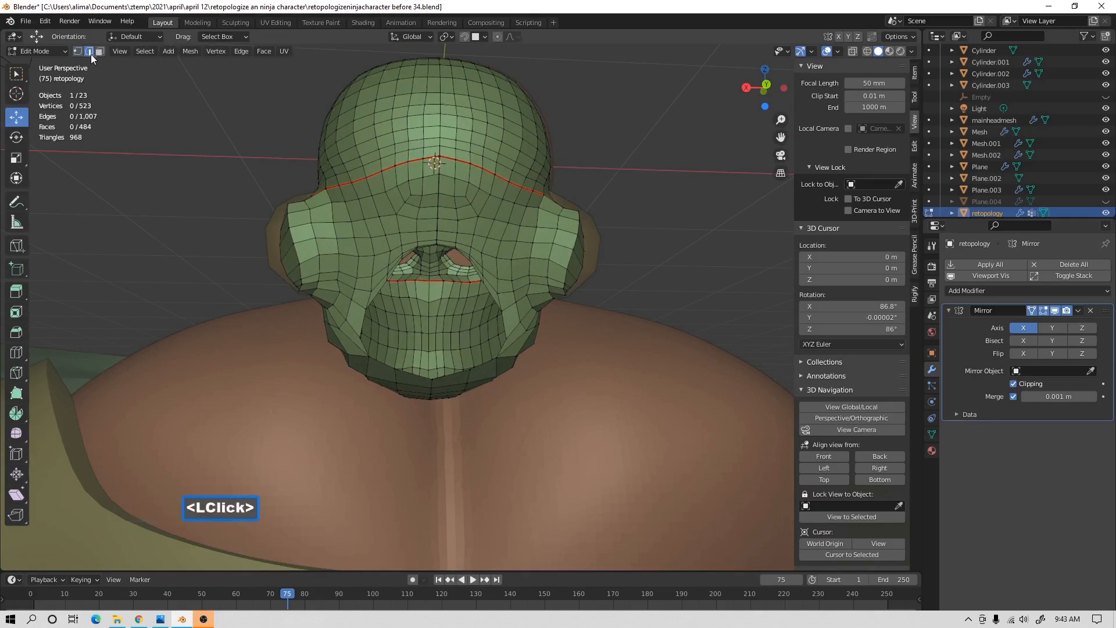
{"action": "left_click", "coordinate": [393, 266], "text": "alt"}
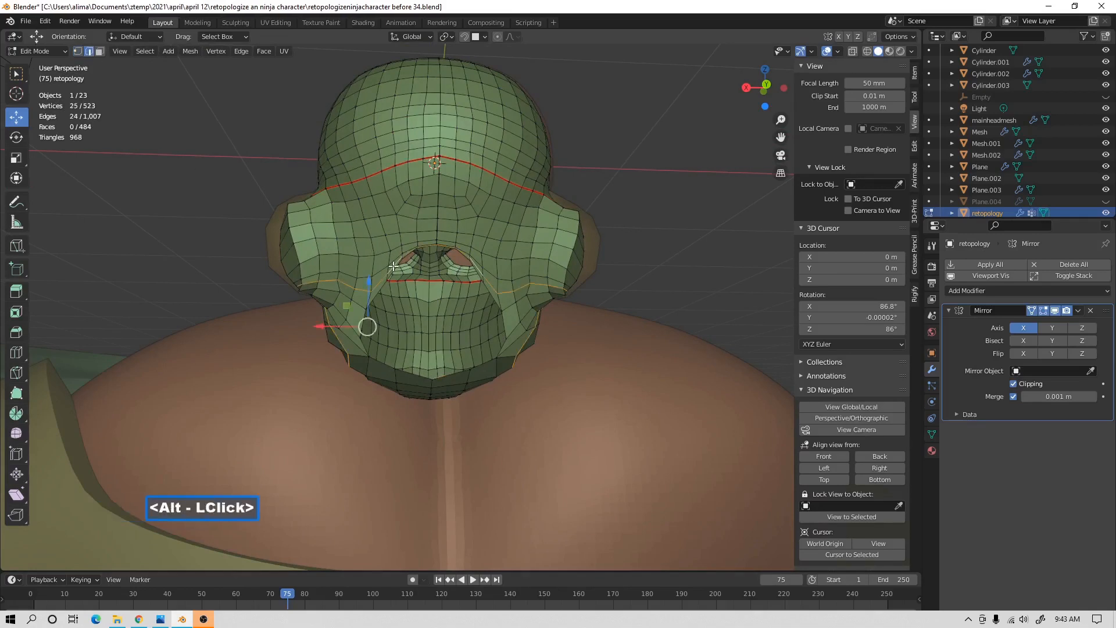
{"action": "left_click", "coordinate": [385, 285], "text": "alt+shift"}
{"action": "left_click", "coordinate": [385, 274], "text": "alt"}
{"action": "left_click", "coordinate": [385, 279], "text": "alt+shift"}
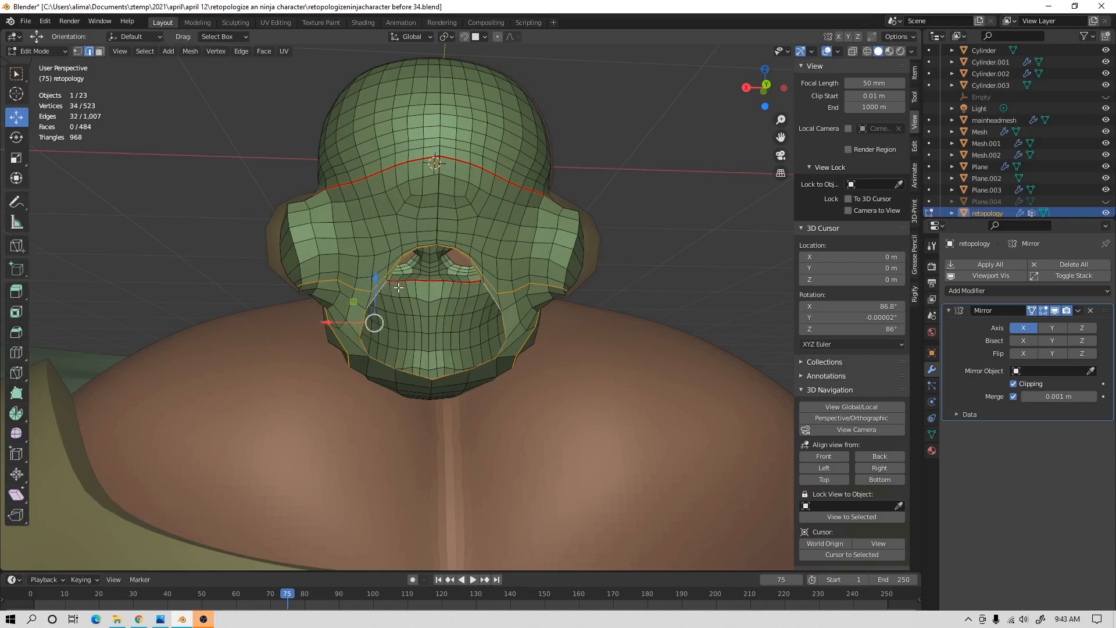
Smooth the vertices of the selected loops once and add Smooth Vertices to the Quick Favorites.
{"action": "left_click", "coordinate": [195, 54]}
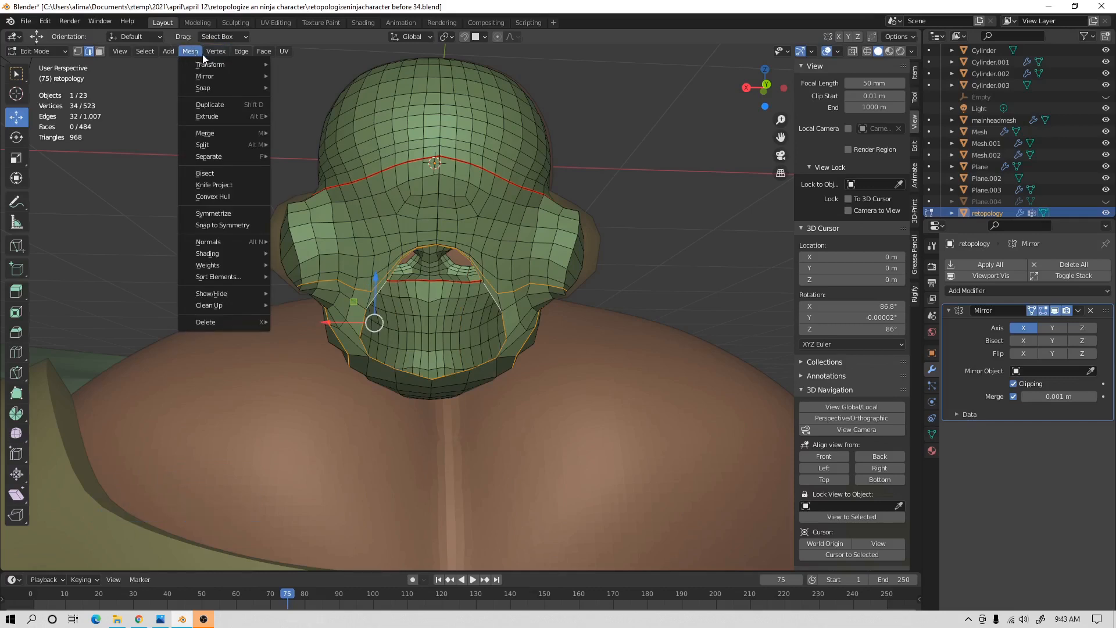
{"action": "mouse_move", "coordinate": [208, 53]}
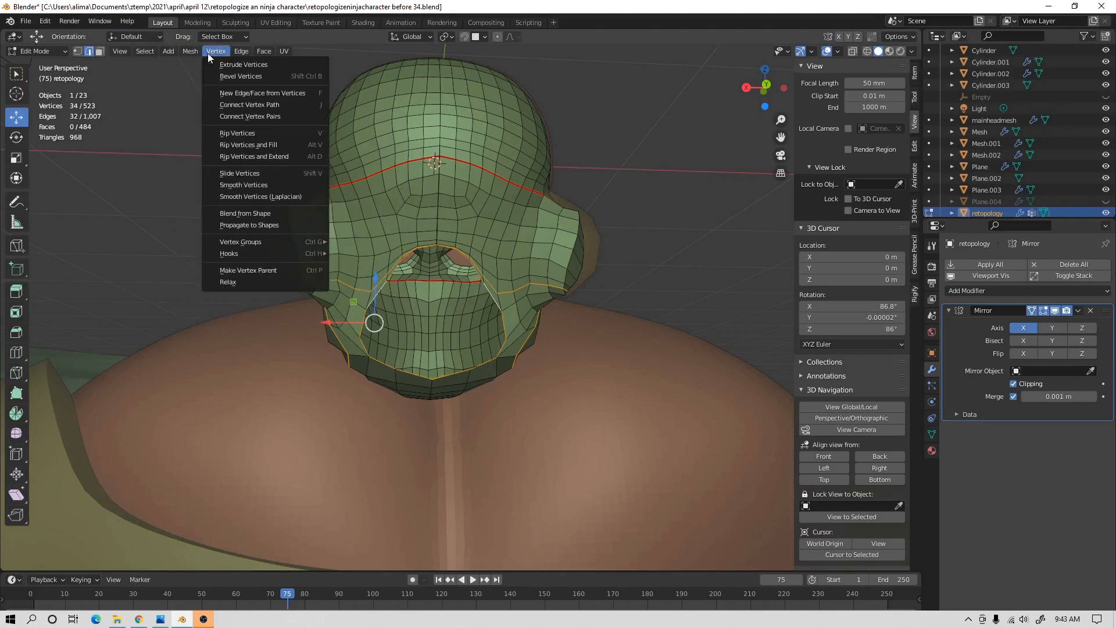
{"action": "left_click", "coordinate": [282, 185]}
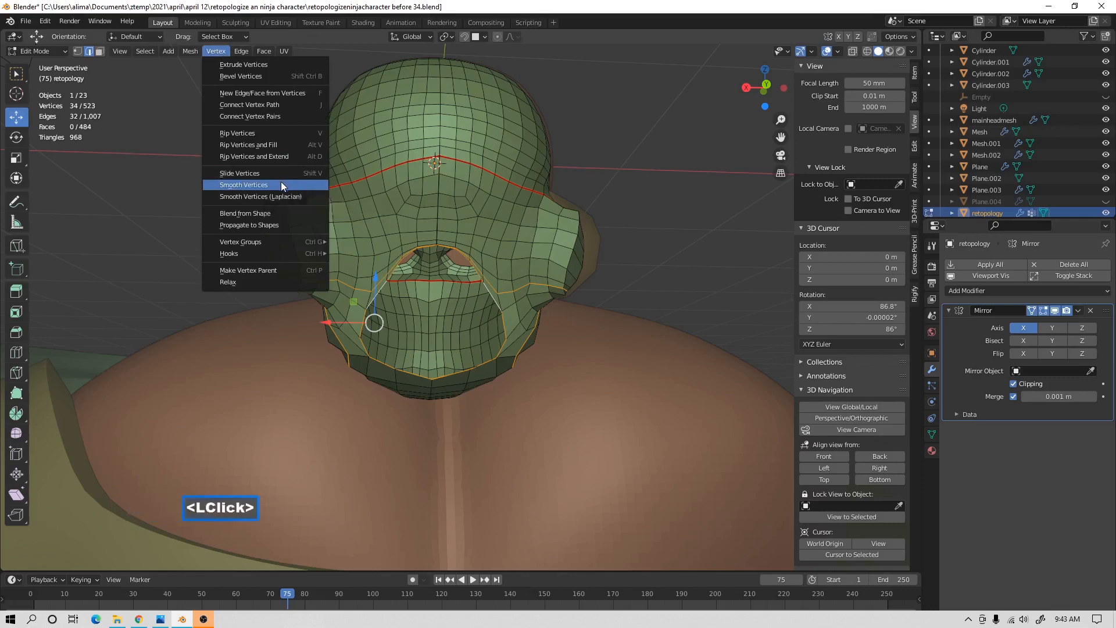
{"action": "left_click", "coordinate": [224, 52]}
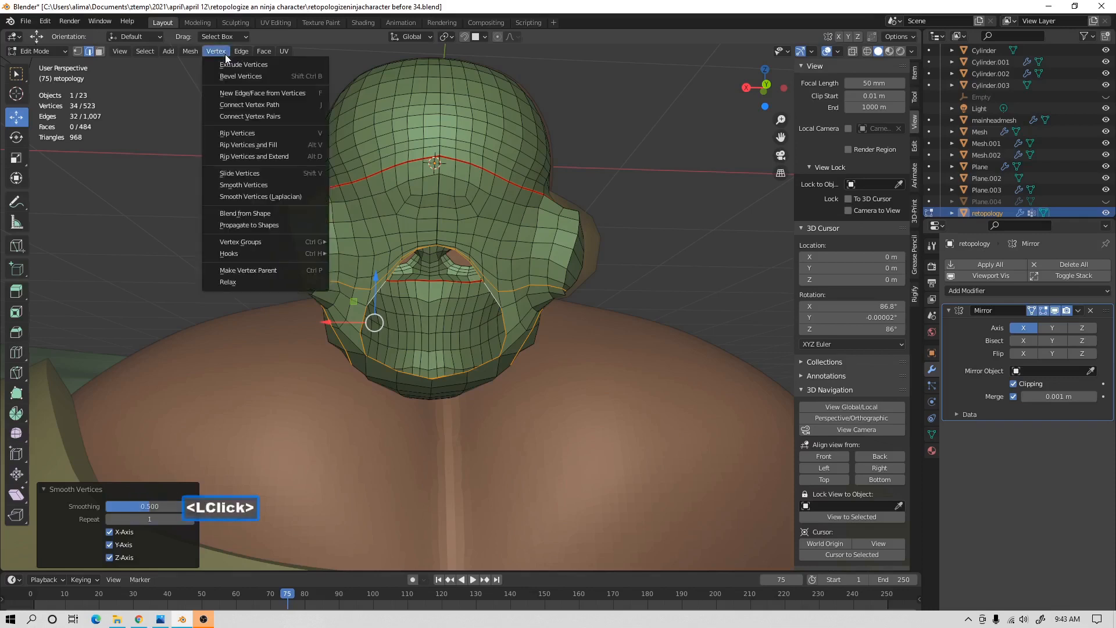
{"action": "right_click", "coordinate": [278, 184]}
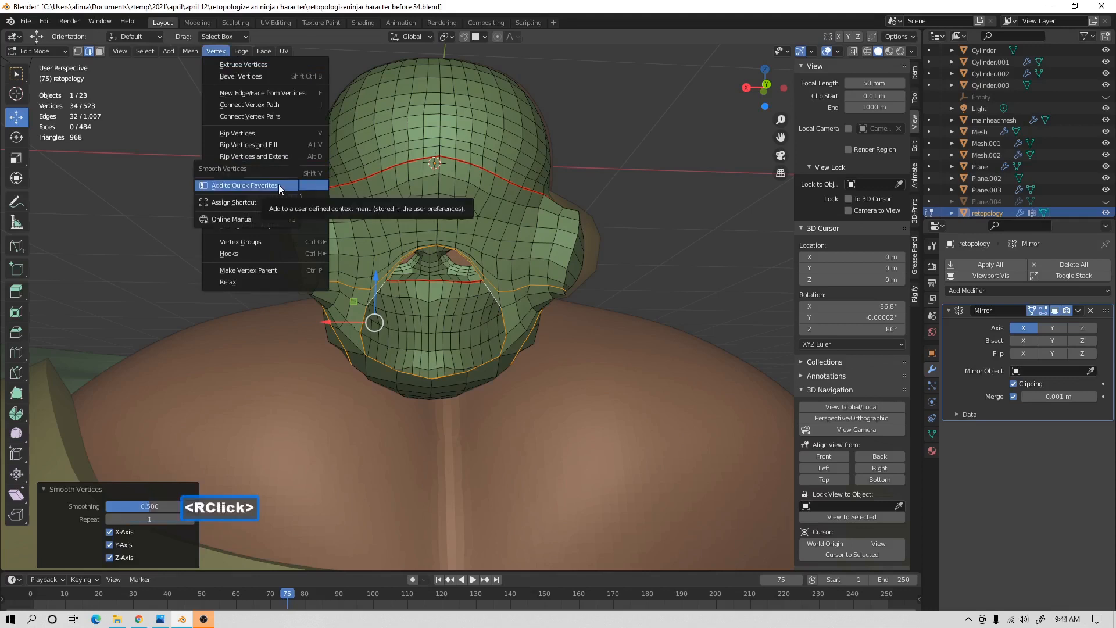
{"action": "left_click", "coordinate": [283, 186]}
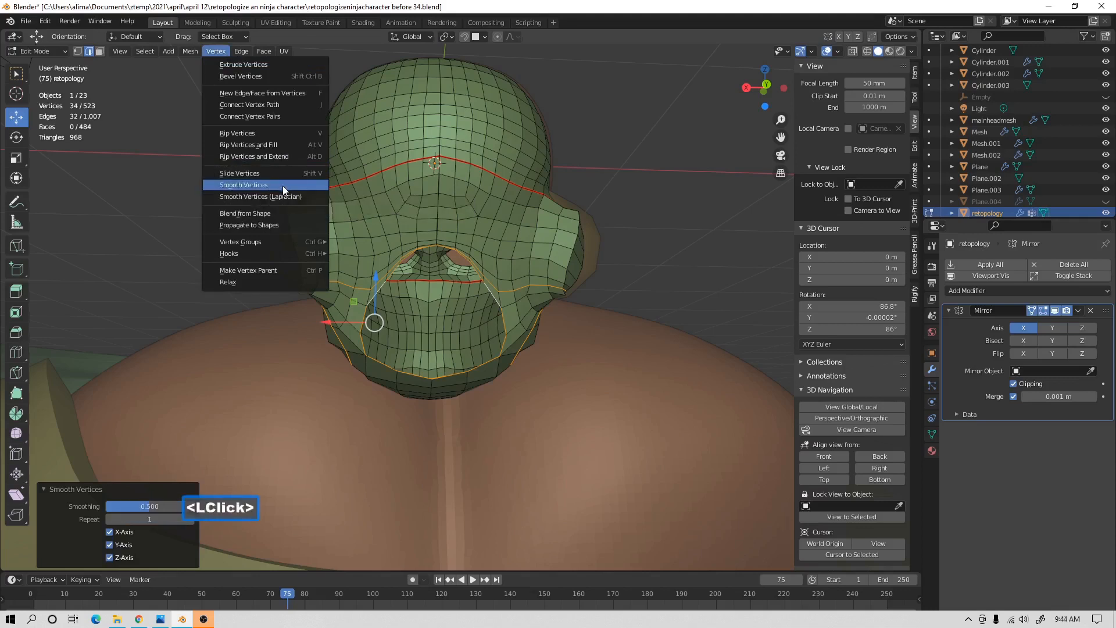
Apply Smooth Vertices four more times to the selected neck opening loops from the Quick Favorites.
{"action": "key", "text": "q"}
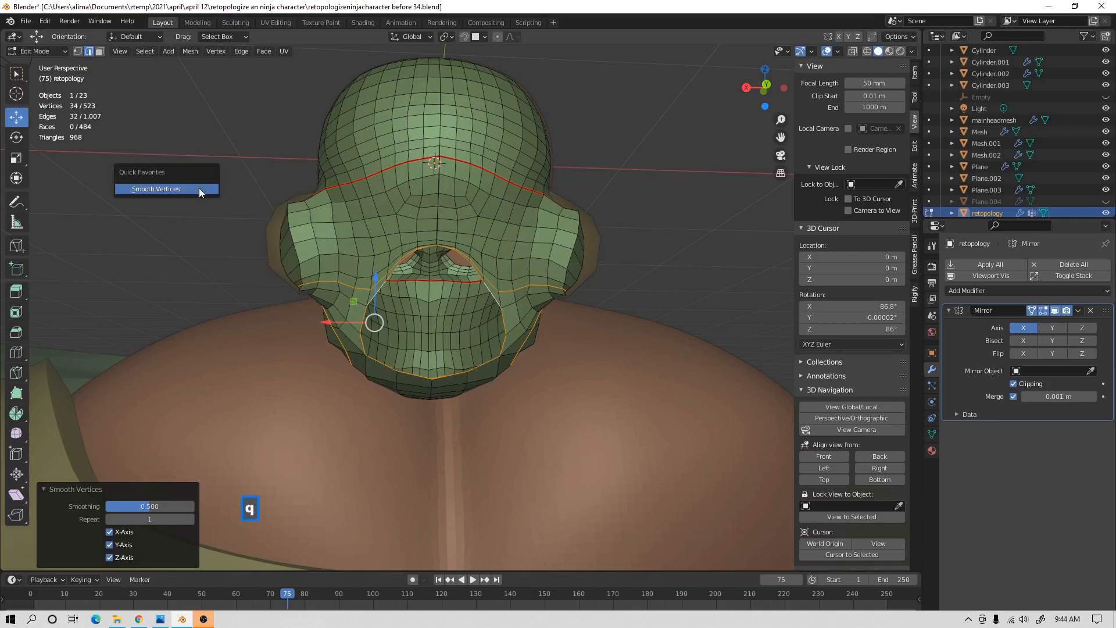
{"action": "left_click", "coordinate": [199, 188]}
{"action": "key", "text": "q"}
{"action": "left_click", "coordinate": [199, 188]}
{"action": "key", "text": "q"}
{"action": "left_click", "coordinate": [199, 188]}
{"action": "key", "text": "q"}
{"action": "left_click", "coordinate": [198, 188]}
In vertex mode, move the centre vertices at the rear rim of the neck opening and just above it onto the mirror plane.
{"action": "middle_click_drag", "start_coordinate": [416, 274], "coordinate": [407, 267]}
{"action": "scroll", "coordinate": [389, 165], "scroll_direction": "up", "scroll_amount": 3}
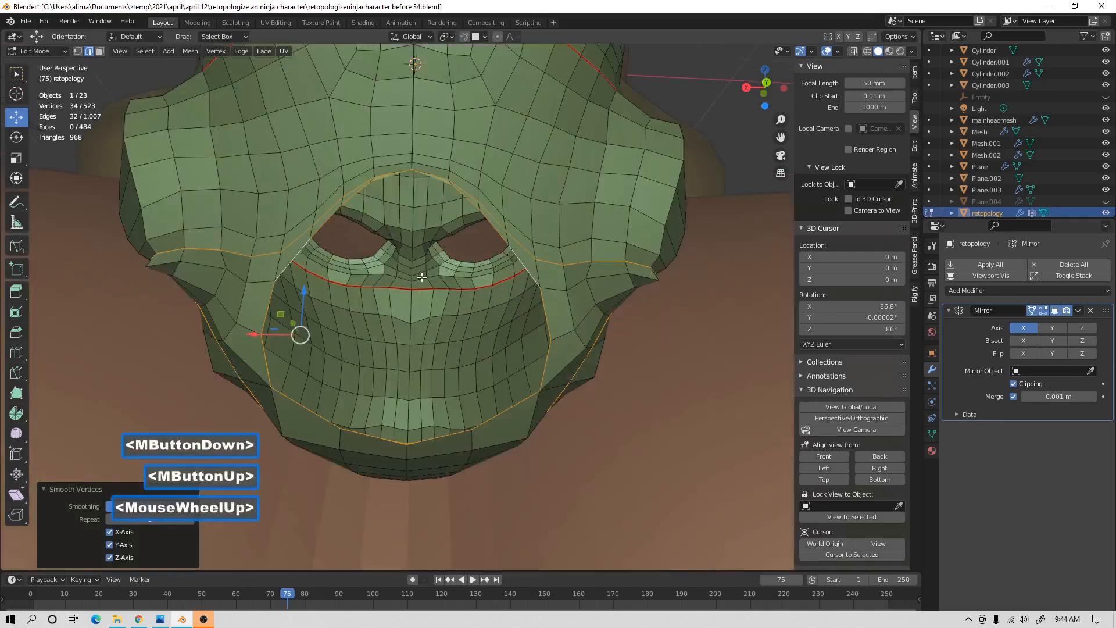
{"action": "left_click", "coordinate": [80, 51]}
{"action": "left_click", "coordinate": [408, 172]}
{"action": "middle_click_drag", "start_coordinate": [410, 173], "coordinate": [448, 172]}
{"action": "left_click_drag", "start_coordinate": [418, 153], "coordinate": [395, 107]}
{"action": "left_click", "coordinate": [413, 154]}
{"action": "left_click", "coordinate": [405, 154]}
{"action": "left_click", "coordinate": [394, 105]}
{"action": "left_click", "coordinate": [394, 106]}
Move the centre-line vertices around the red seam at the back of the head along X onto the mirror plane.
{"action": "middle_click_drag", "start_coordinate": [471, 137], "coordinate": [436, 215], "text": "shift"}
{"action": "left_click", "coordinate": [444, 207]}
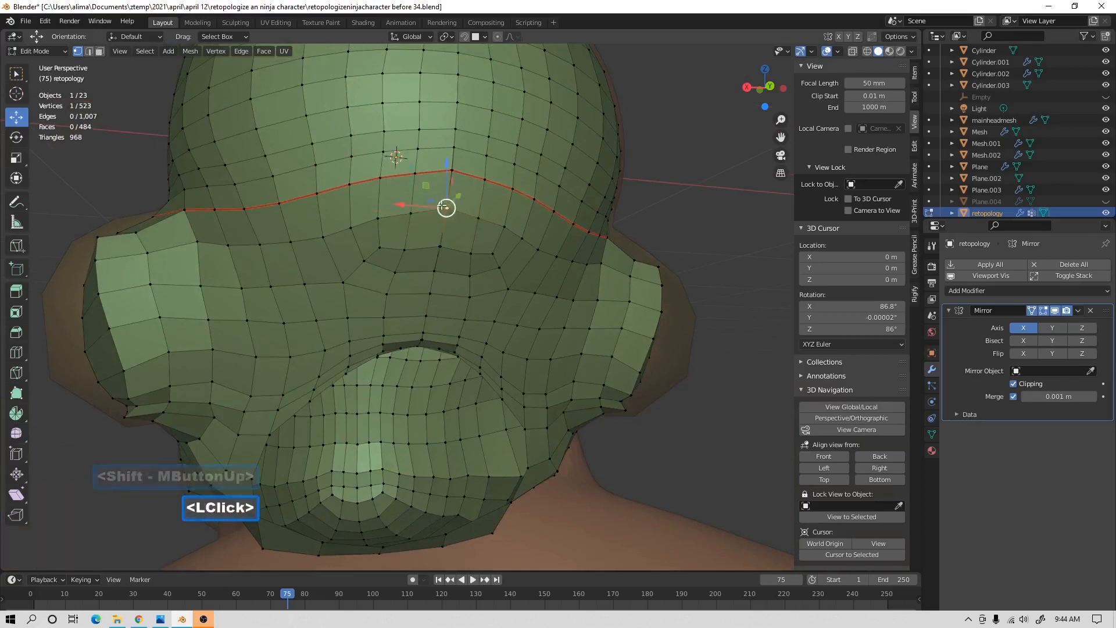
{"action": "left_click", "coordinate": [414, 209]}
{"action": "left_click", "coordinate": [445, 209]}
{"action": "left_click_drag", "start_coordinate": [409, 205], "coordinate": [411, 242]}
{"action": "left_click", "coordinate": [439, 244]}
{"action": "left_click", "coordinate": [451, 171]}
{"action": "left_click_drag", "start_coordinate": [410, 168], "coordinate": [432, 141]}
{"action": "left_click", "coordinate": [454, 151]}
Try to reposition the lower centre vertex of the inner face strip at the rear neck rim.
{"action": "middle_click_drag", "start_coordinate": [514, 190], "coordinate": [503, 248], "text": "shift"}
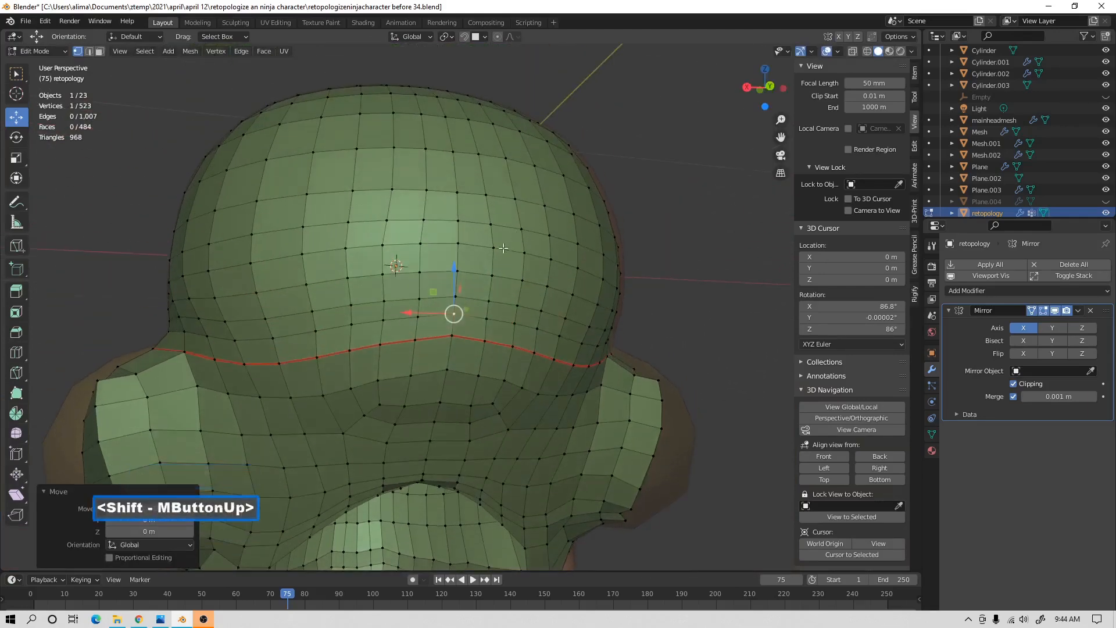
{"action": "middle_click_drag", "start_coordinate": [447, 567], "coordinate": [414, 305], "text": "shift"}
{"action": "scroll", "coordinate": [410, 314], "scroll_direction": "up", "scroll_amount": 2}
{"action": "scroll", "coordinate": [410, 314], "scroll_direction": "down", "scroll_amount": 2}
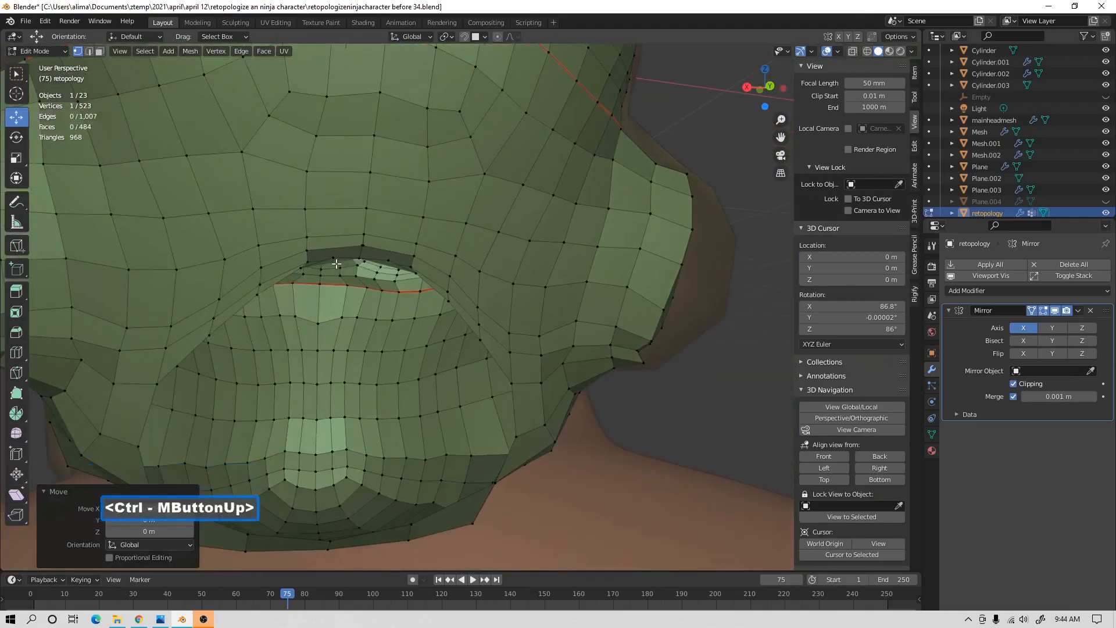
{"action": "left_click", "coordinate": [358, 260]}
{"action": "middle_click_drag", "start_coordinate": [358, 260], "coordinate": [364, 240]}
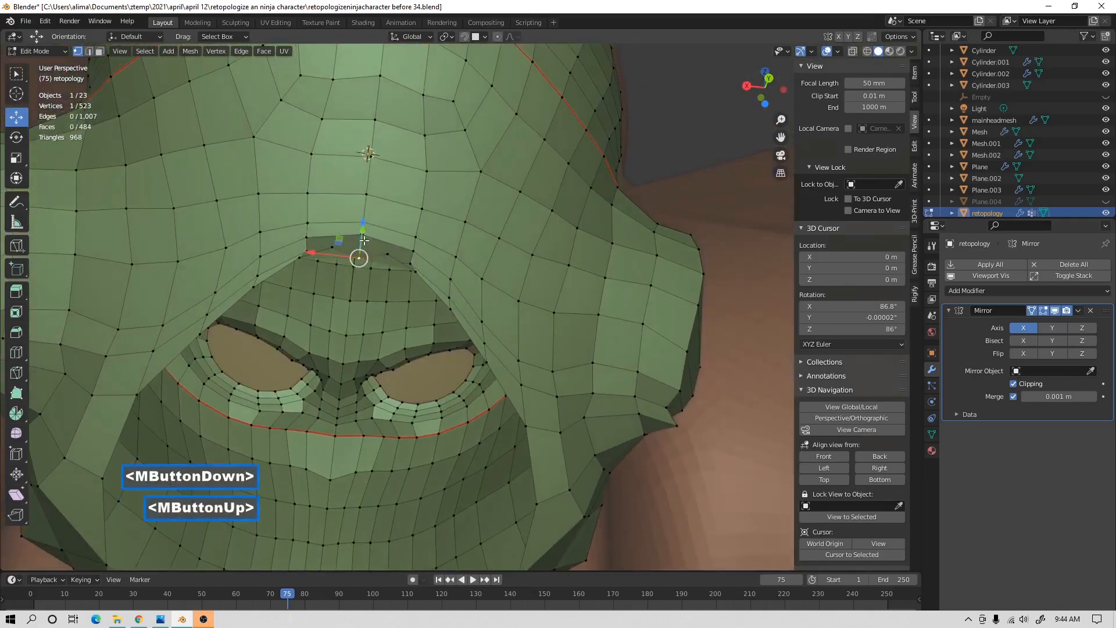
{"action": "left_click_drag", "start_coordinate": [360, 231], "coordinate": [309, 244]}
{"action": "left_click", "coordinate": [306, 250]}
{"action": "left_click_drag", "start_coordinate": [364, 272], "coordinate": [365, 217]}
{"action": "middle_click_drag", "start_coordinate": [365, 218], "coordinate": [375, 205]}
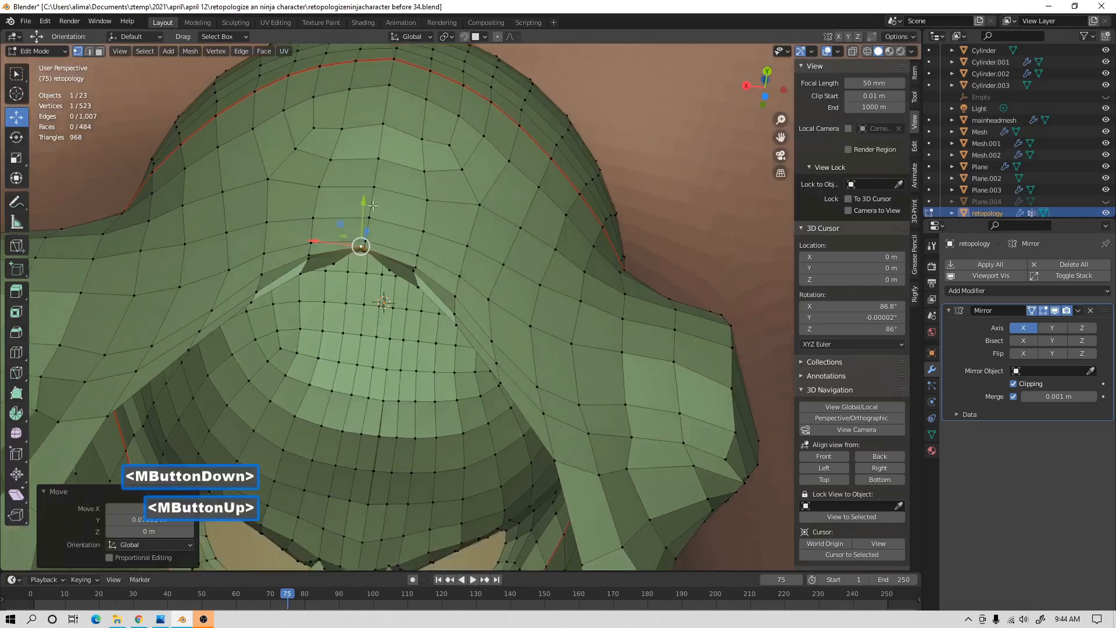
{"action": "left_click_drag", "start_coordinate": [364, 215], "coordinate": [364, 224]}
Move the upper centre vertex of the rear neck rim about 0.01 m along negative X onto the mirror plane.
{"action": "middle_click_drag", "start_coordinate": [416, 276], "coordinate": [323, 231], "text": "ctrl"}
{"action": "middle_click_drag", "start_coordinate": [323, 231], "coordinate": [259, 173]}
{"action": "left_click", "coordinate": [226, 153]}
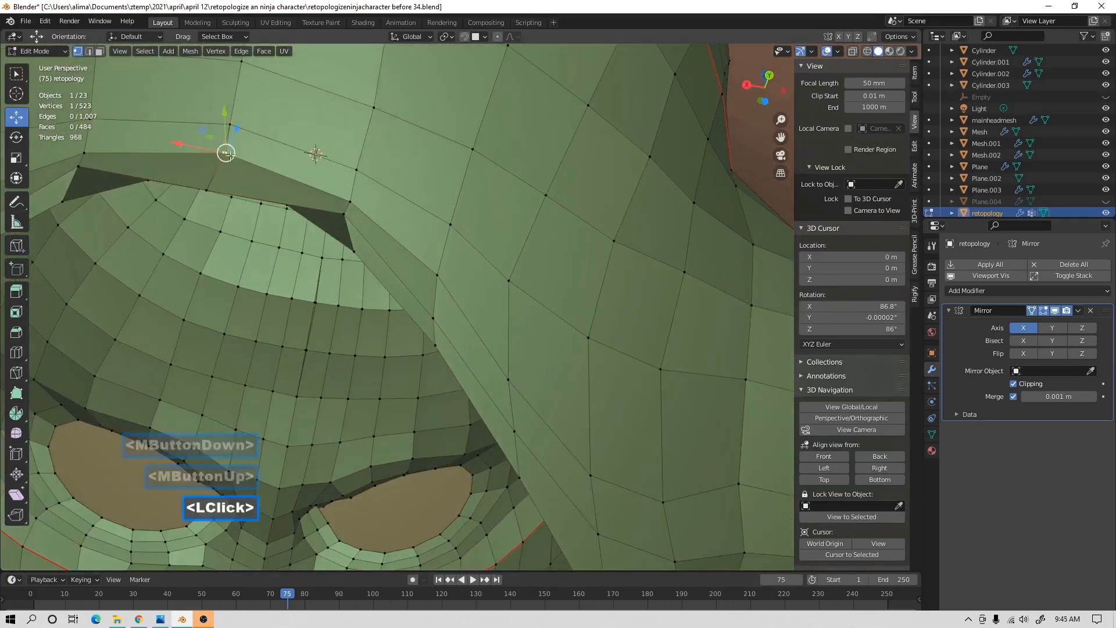
{"action": "left_click_drag", "start_coordinate": [187, 146], "coordinate": [191, 147]}
{"action": "middle_click_drag", "start_coordinate": [251, 145], "coordinate": [269, 186]}
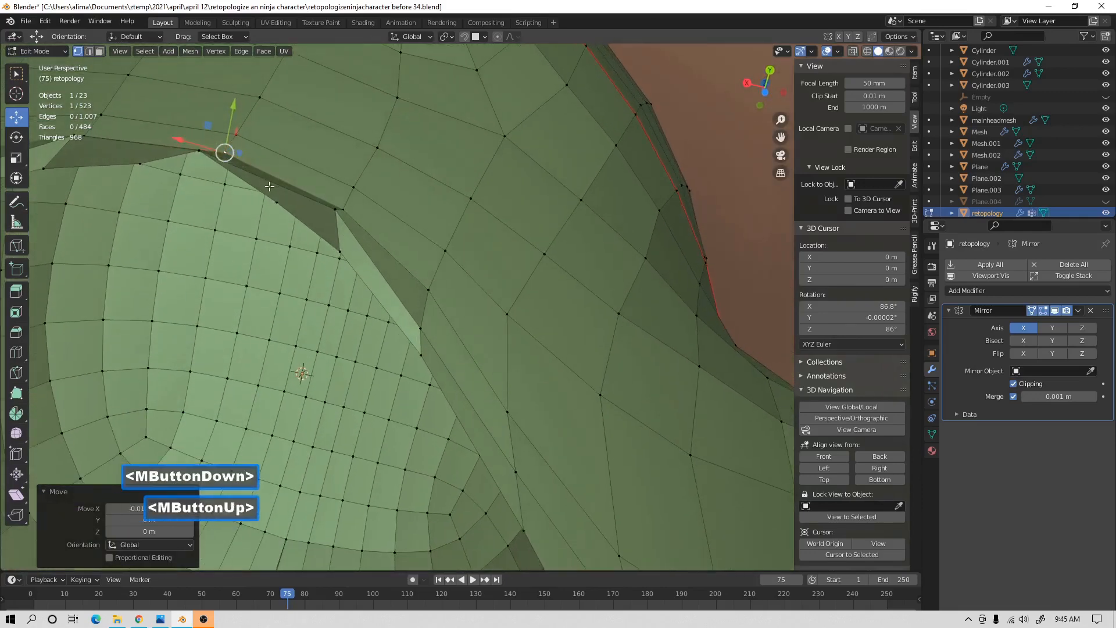
Delete the distorted centre face of the inner strip at the rear neck rim.
{"action": "double_click", "coordinate": [293, 202]}
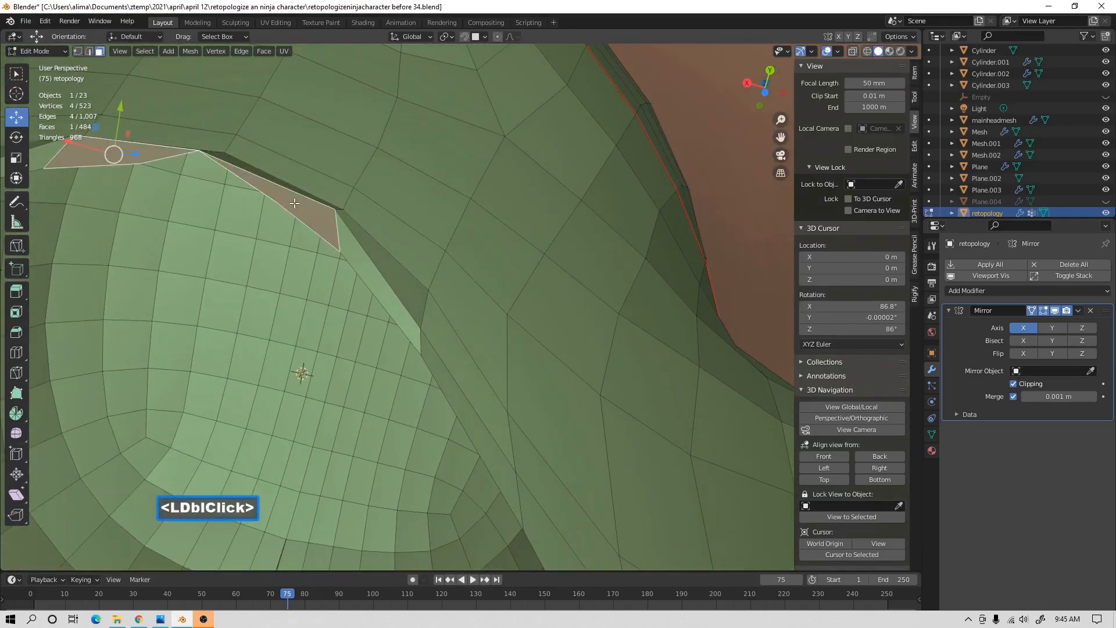
{"action": "key", "text": "x"}
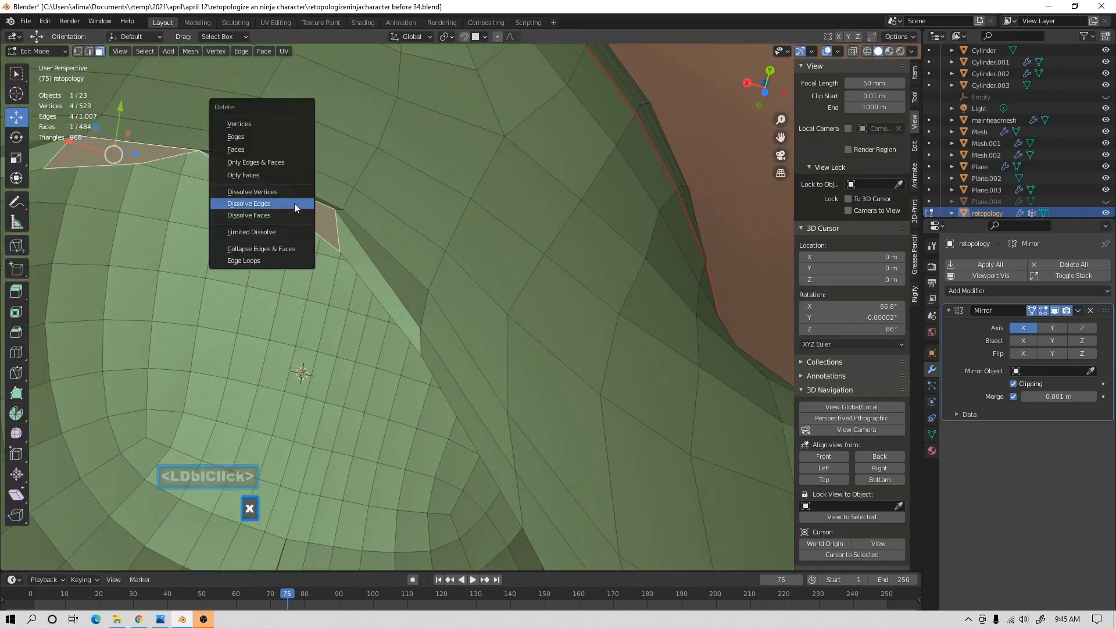
{"action": "left_click", "coordinate": [266, 150]}
In vertex mode, extrude a new vertex from the lower corner of the rear rim gap and move it to the mirror plane.
{"action": "middle_click_drag", "start_coordinate": [285, 244], "coordinate": [303, 269]}
{"action": "left_click", "coordinate": [77, 51]}
{"action": "middle_click_drag", "start_coordinate": [287, 210], "coordinate": [252, 269]}
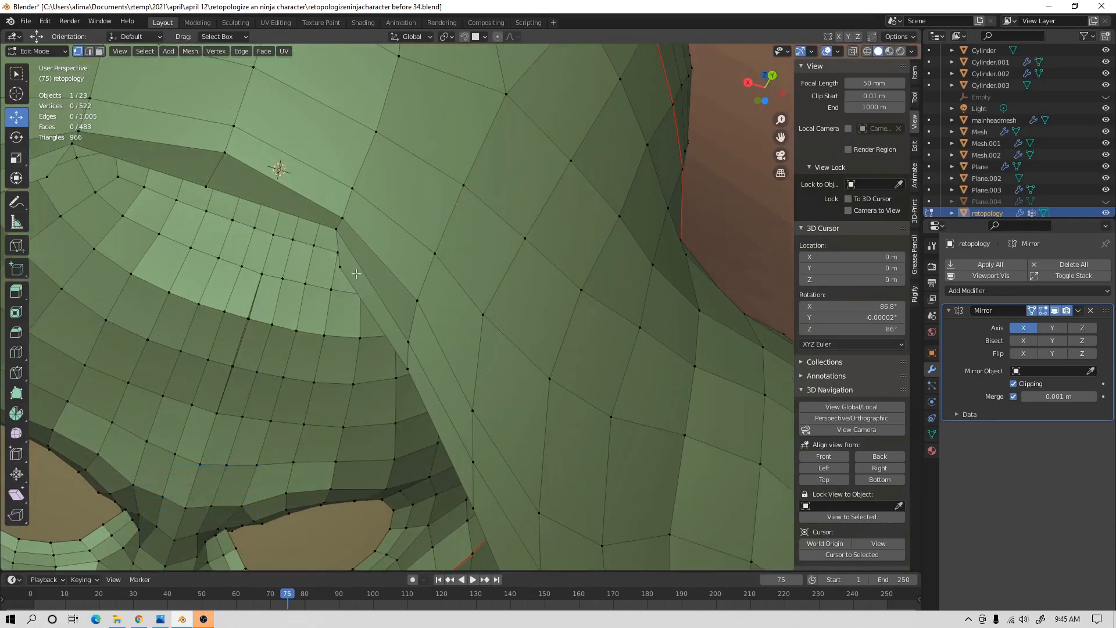
{"action": "middle_click_drag", "start_coordinate": [356, 273], "coordinate": [425, 306]}
{"action": "left_click", "coordinate": [416, 279]}
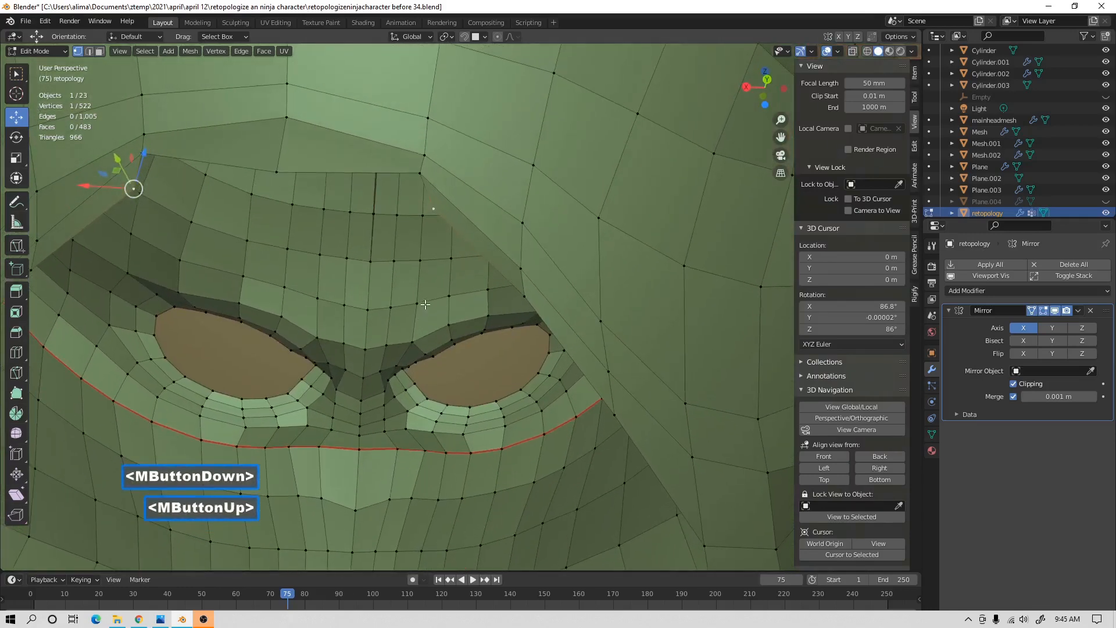
{"action": "right_click", "coordinate": [295, 205], "text": "ctrl"}
{"action": "mouse_move", "coordinate": [295, 205]}
{"action": "middle_mouse_down"}
{"action": "mouse_move", "coordinate": [322, 199]}
{"action": "mouse_move", "coordinate": [310, 205]}
{"action": "middle_mouse_up"}
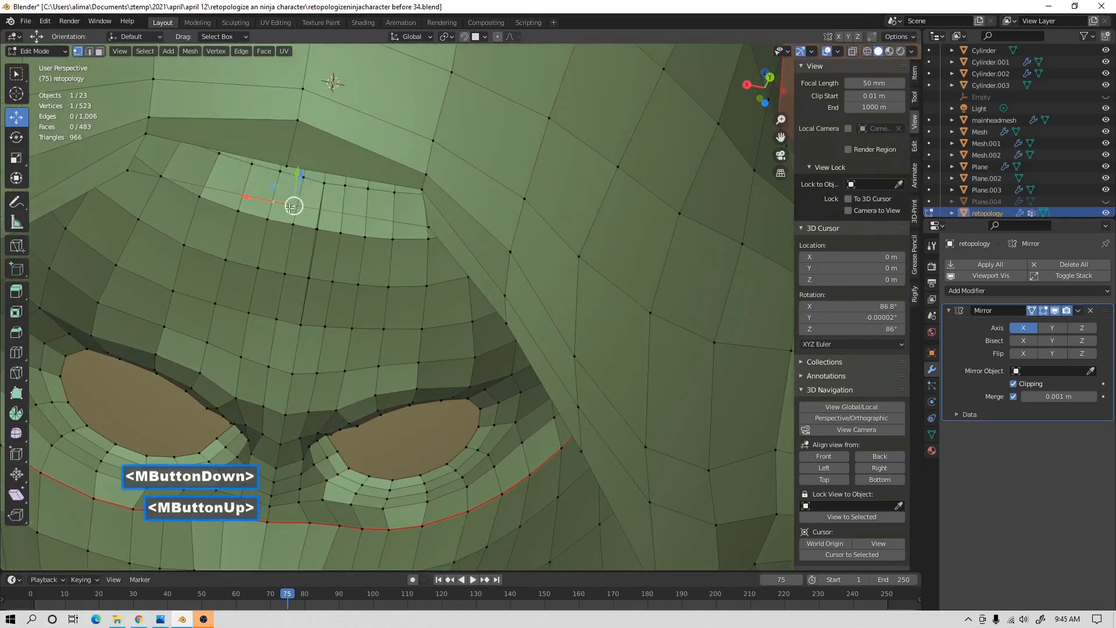
{"action": "left_click_drag", "start_coordinate": [247, 199], "coordinate": [283, 207]}
Select the four vertices around the gap at the rear neck rim and fill them with a face.
{"action": "left_click", "coordinate": [287, 167]}
{"action": "left_click", "coordinate": [146, 133], "text": "shift"}
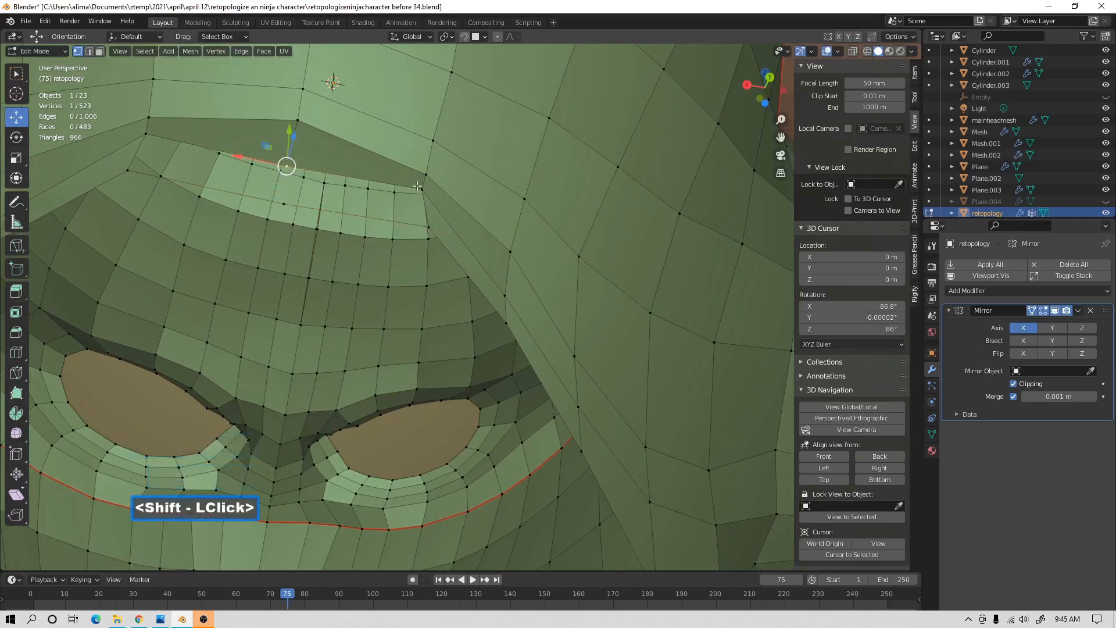
{"action": "left_click", "coordinate": [423, 228], "text": "shift"}
{"action": "left_click", "coordinate": [283, 203], "text": "shift"}
{"action": "key", "text": "f"}
Clear the selection, switch the retopology mesh to Object Mode, and check the mirrored head from the front.
{"action": "middle_click_drag", "start_coordinate": [329, 221], "coordinate": [396, 256]}
{"action": "scroll", "coordinate": [396, 256], "scroll_direction": "down", "scroll_amount": 2}
{"action": "middle_click_drag", "start_coordinate": [317, 251], "coordinate": [621, 305]}
{"action": "left_click", "coordinate": [494, 282]}
{"action": "left_click", "coordinate": [622, 307]}
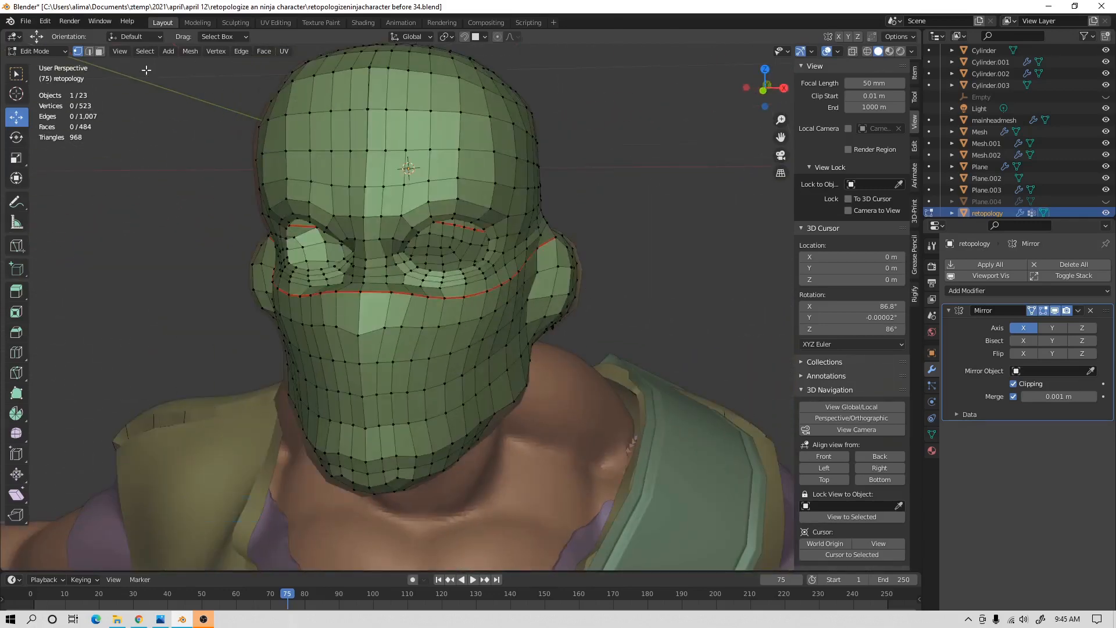
{"action": "left_click", "coordinate": [61, 51]}
{"action": "left_click", "coordinate": [34, 36]}
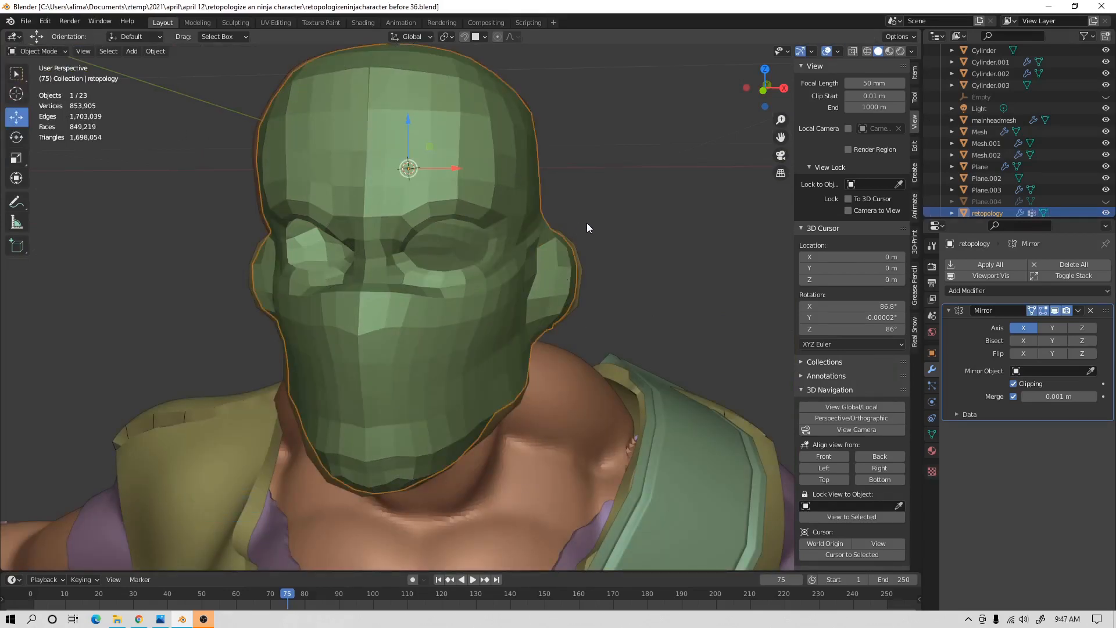
{"action": "scroll", "coordinate": [587, 227], "scroll_direction": "down", "scroll_amount": 3}
{"action": "middle_click_drag", "start_coordinate": [569, 256], "coordinate": [580, 262]}
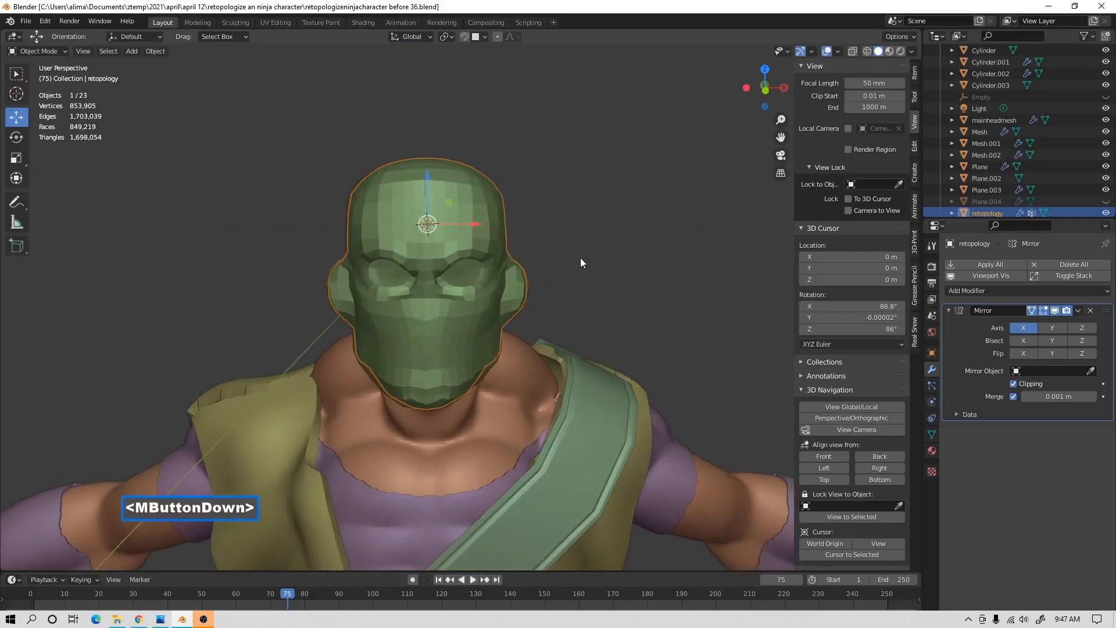
{"action": "middle_click_drag", "start_coordinate": [620, 313], "coordinate": [619, 308]}
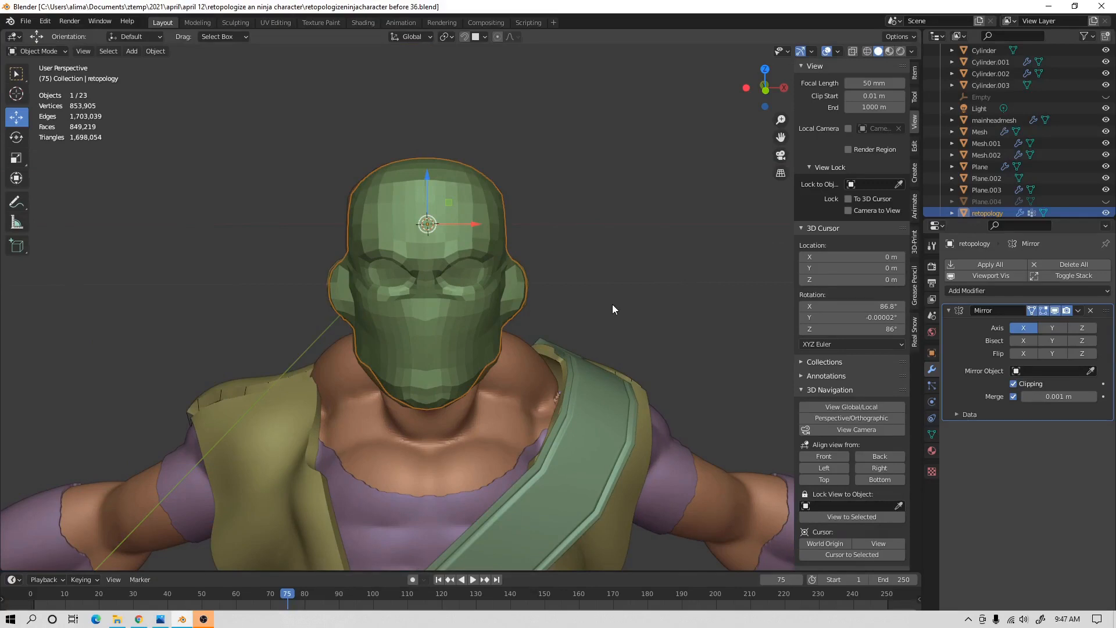
Add a plane at the origin and merge all its vertices at the center in Edit Mode.
{"action": "key", "text": "shift+a"}
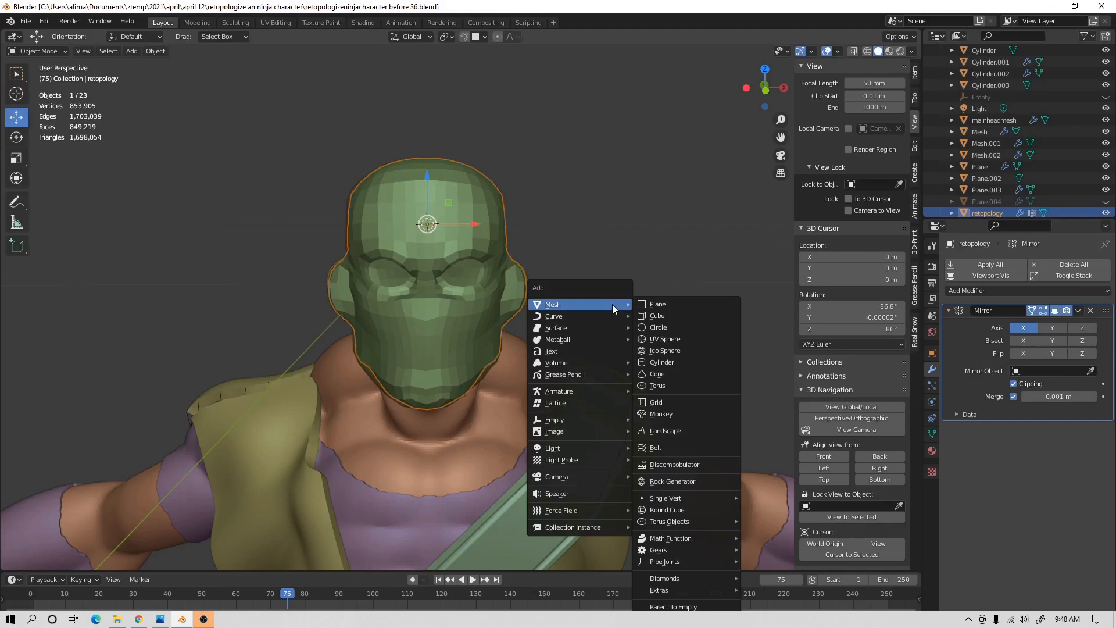
{"action": "left_click", "coordinate": [685, 305]}
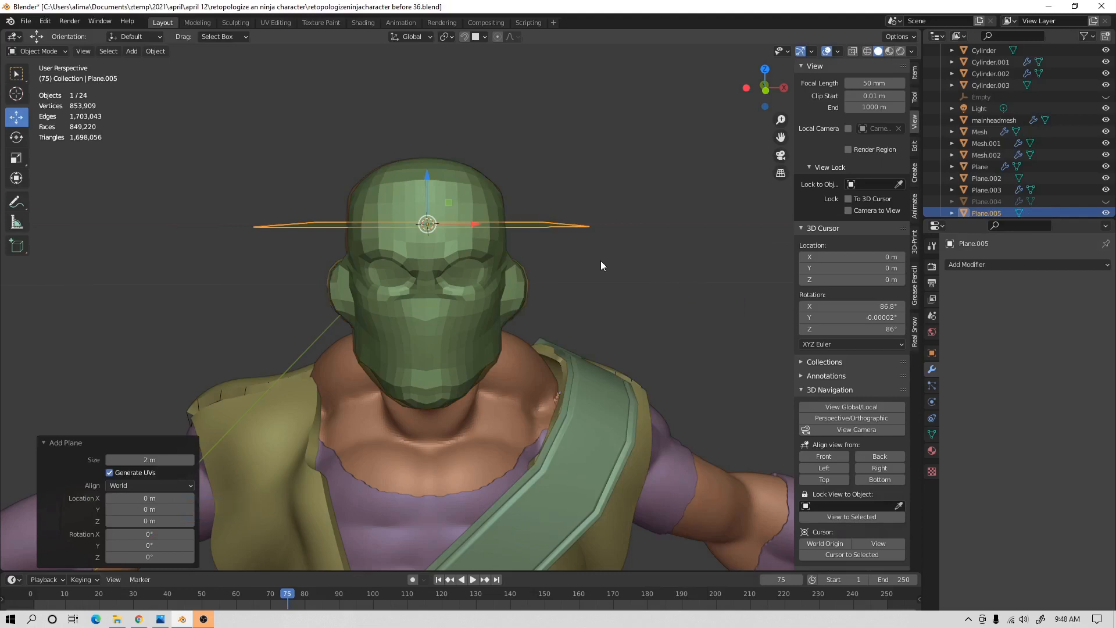
{"action": "left_click", "coordinate": [35, 51]}
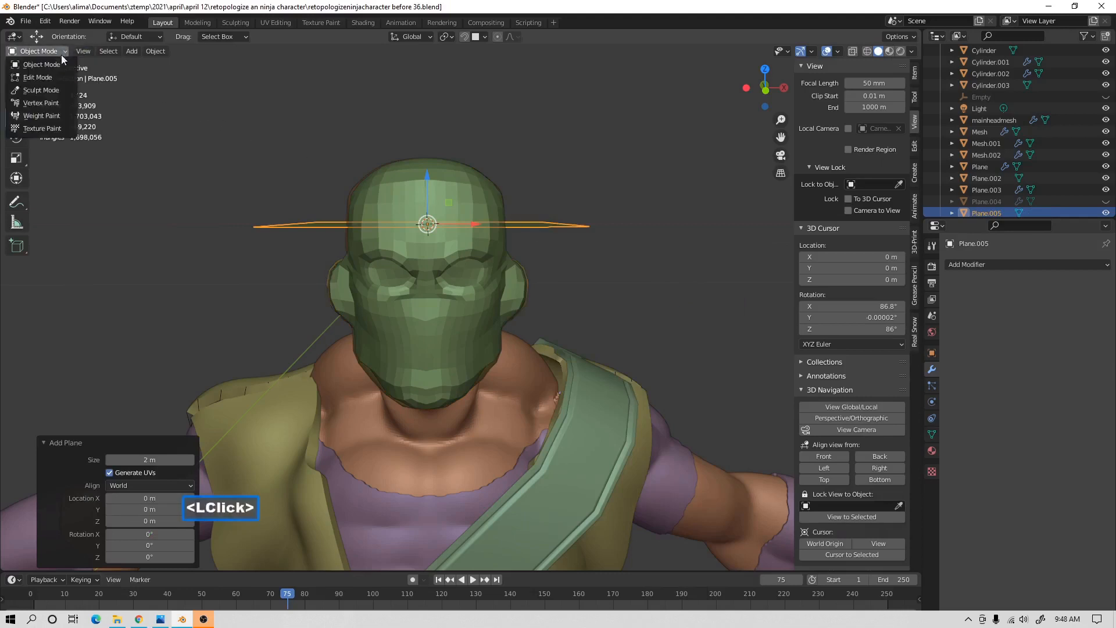
{"action": "left_click", "coordinate": [35, 78]}
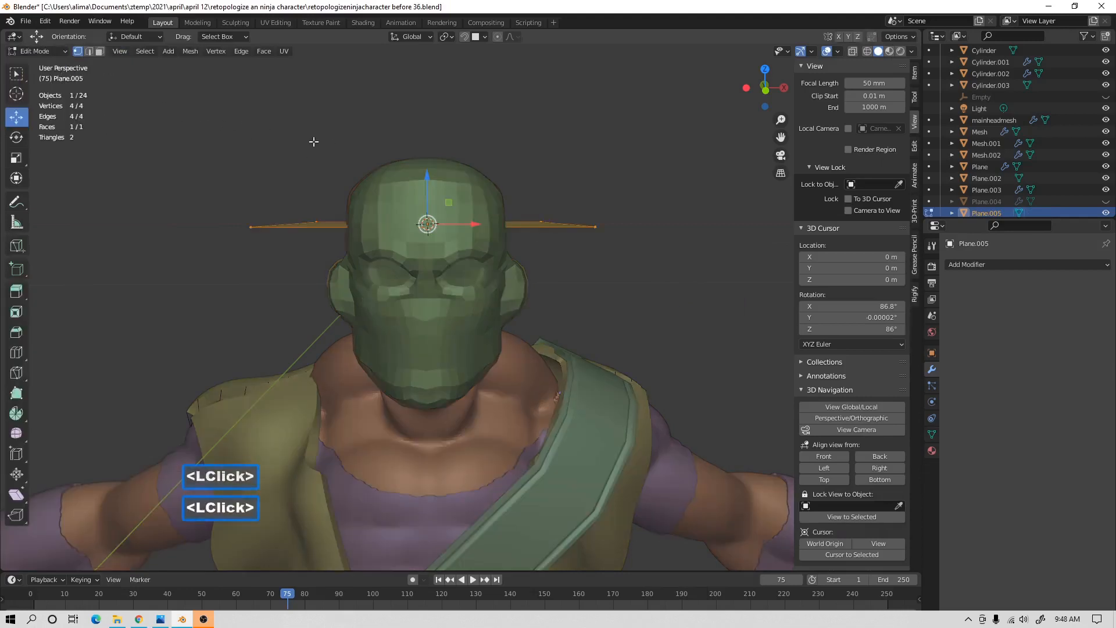
{"action": "left_click", "coordinate": [190, 51]}
{"action": "mouse_move", "coordinate": [225, 142]}
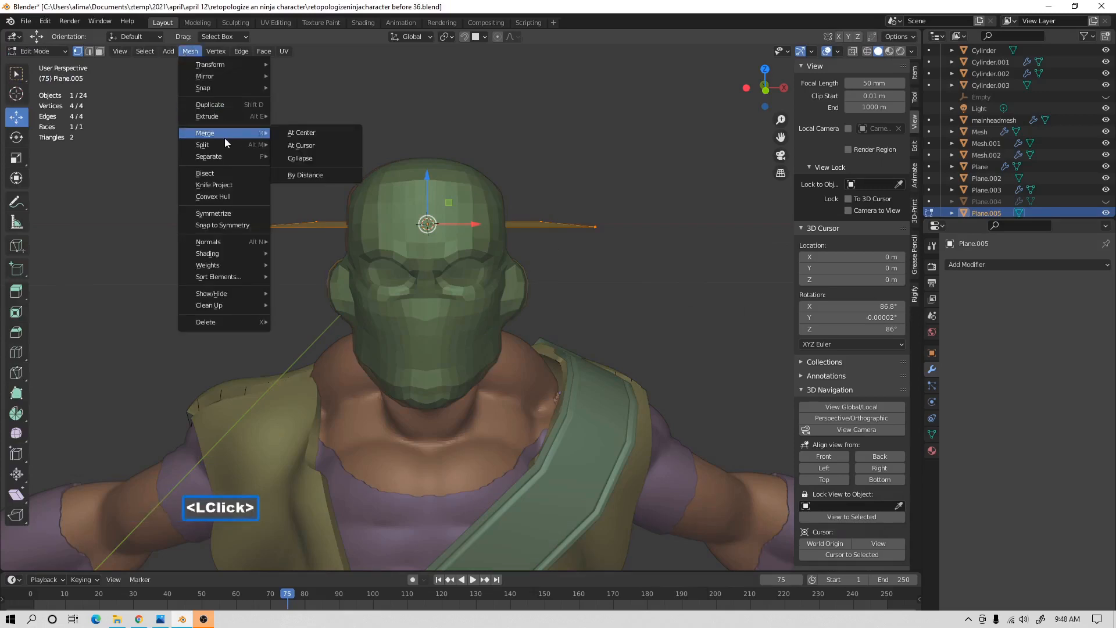
{"action": "left_click", "coordinate": [336, 134]}
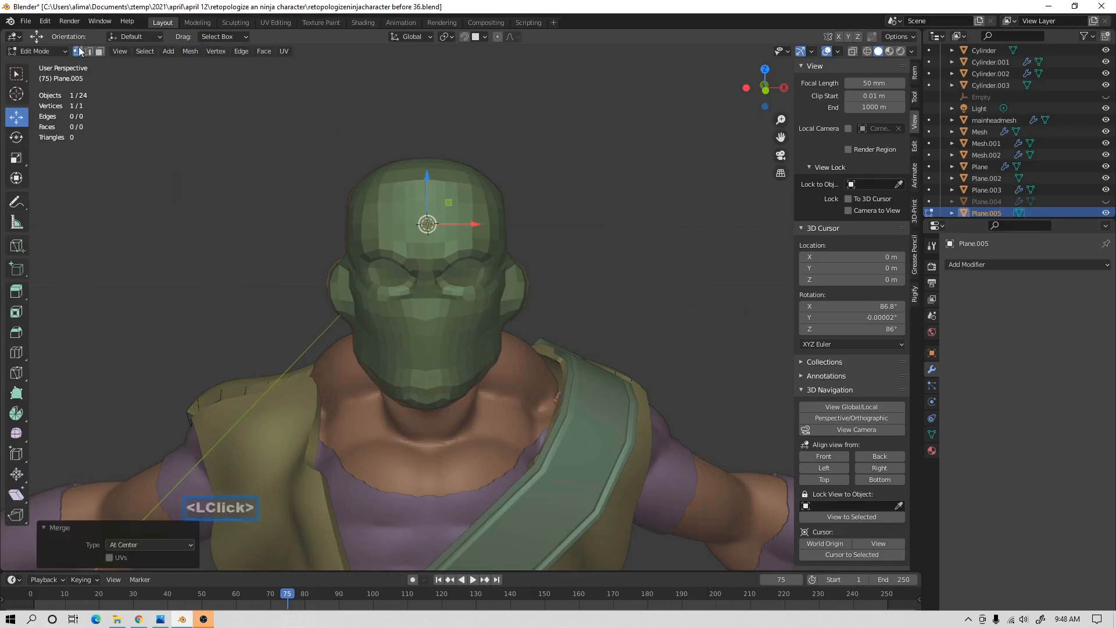
Move the single vertex forward about 1.03 m along Y and down about 1.66 m to the upper chest, then return to Object Mode.
{"action": "middle_click_drag", "start_coordinate": [528, 225], "coordinate": [445, 226]}
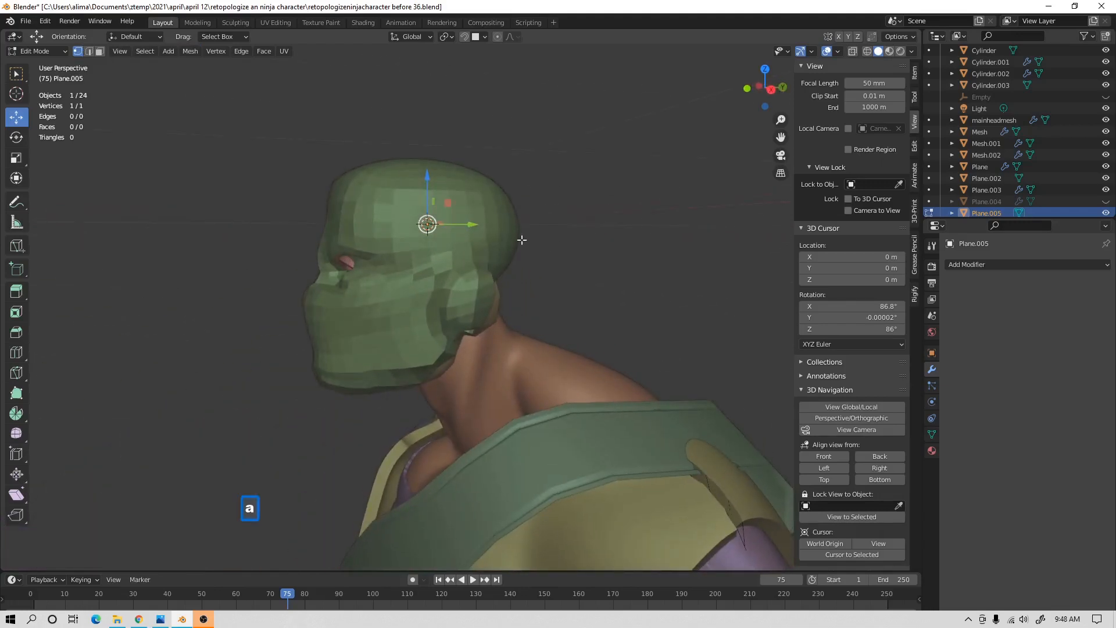
{"action": "left_click_drag", "start_coordinate": [472, 224], "coordinate": [285, 223]}
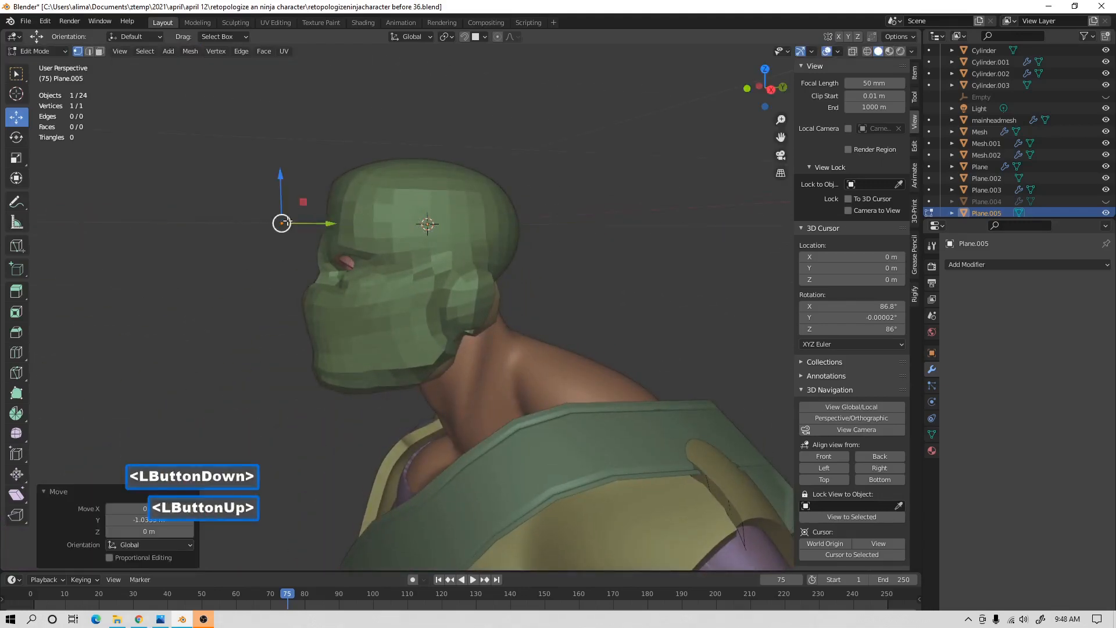
{"action": "left_click_drag", "start_coordinate": [284, 175], "coordinate": [277, 409]}
{"action": "middle_click_drag", "start_coordinate": [237, 307], "coordinate": [360, 298]}
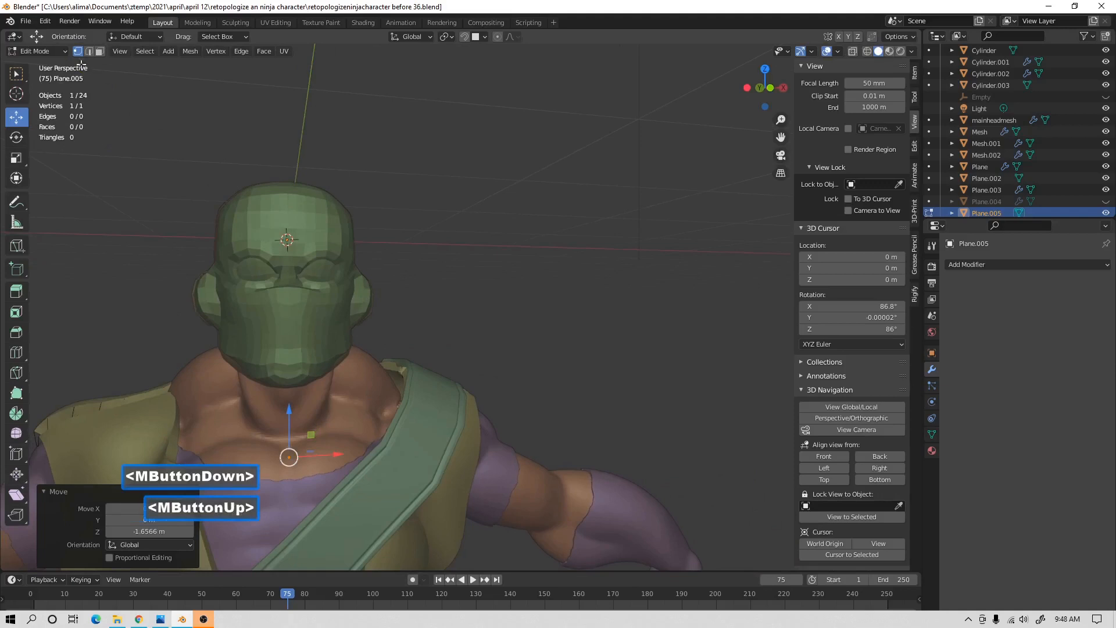
{"action": "left_click", "coordinate": [55, 52]}
{"action": "left_click", "coordinate": [49, 65]}
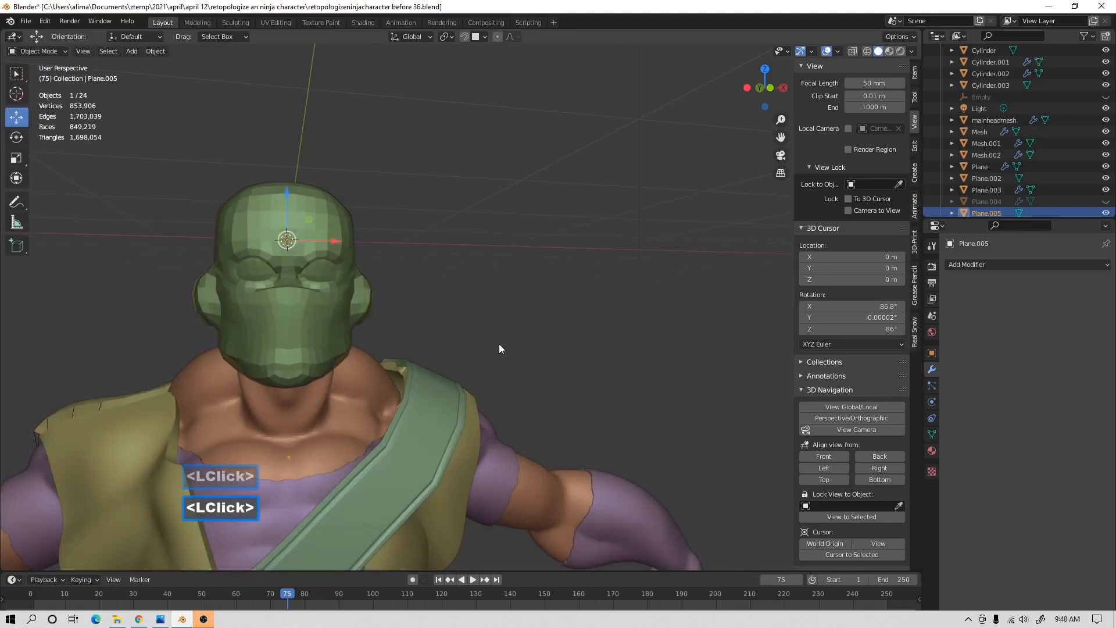
{"action": "key", "text": "Pause"}
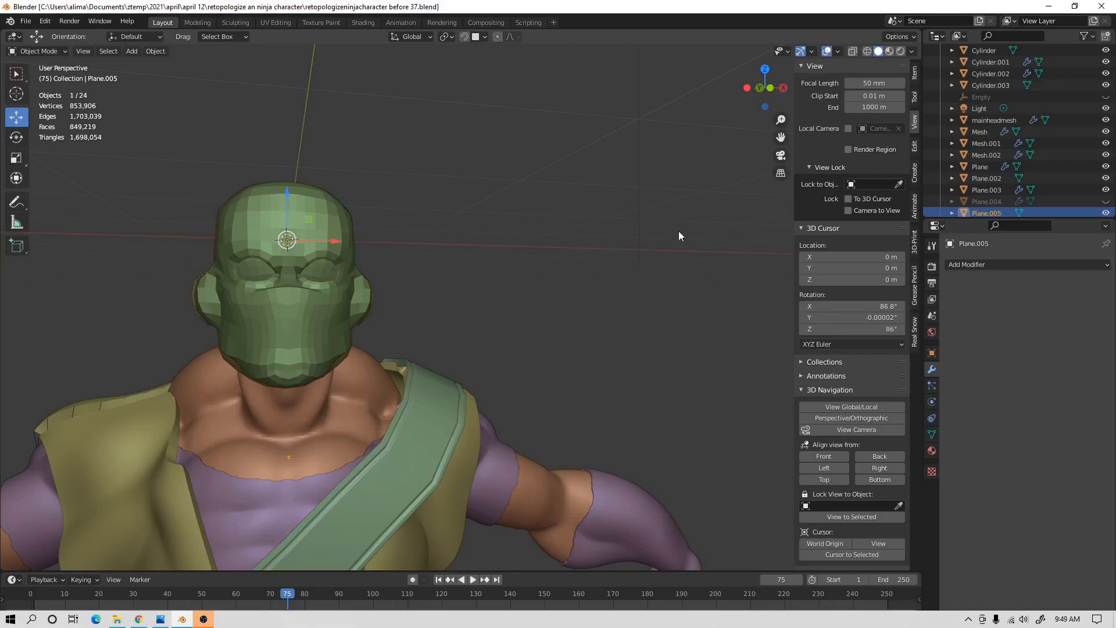
Rename the Plane.005 object as bodyretopology.
{"action": "scroll", "coordinate": [983, 192], "scroll_direction": "down", "scroll_amount": 2}
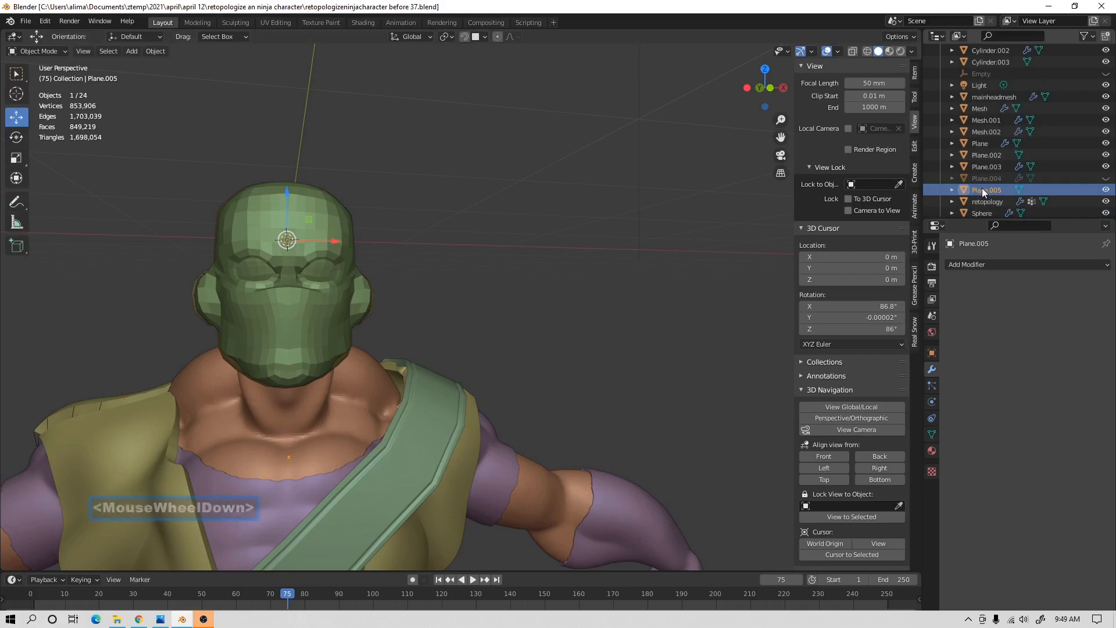
{"action": "double_click", "coordinate": [982, 189]}
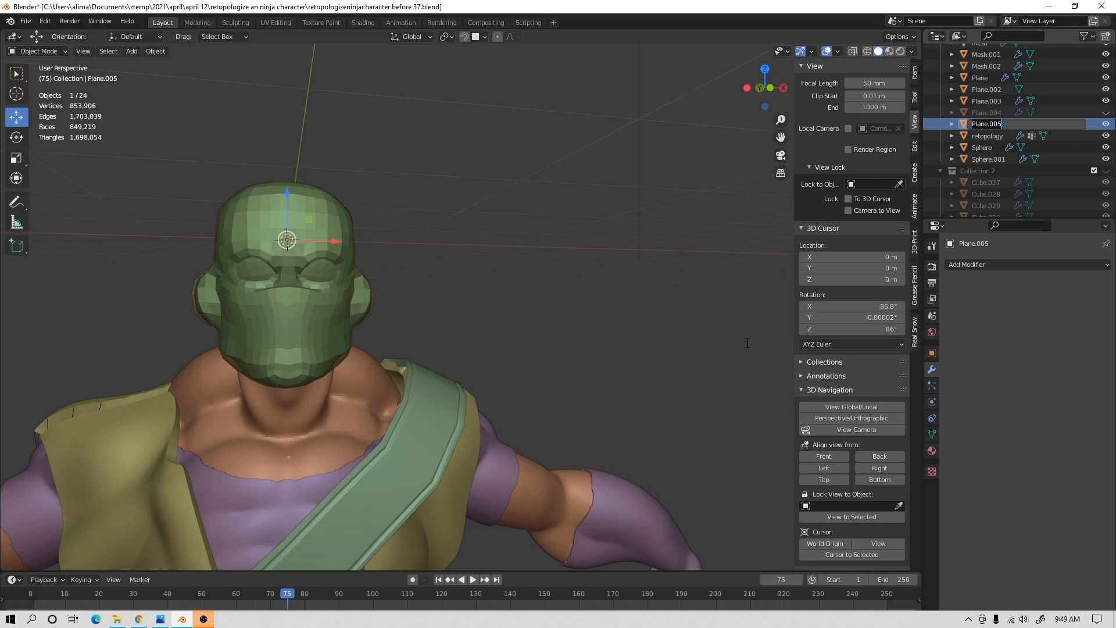
{"action": "type", "text": "bod"}
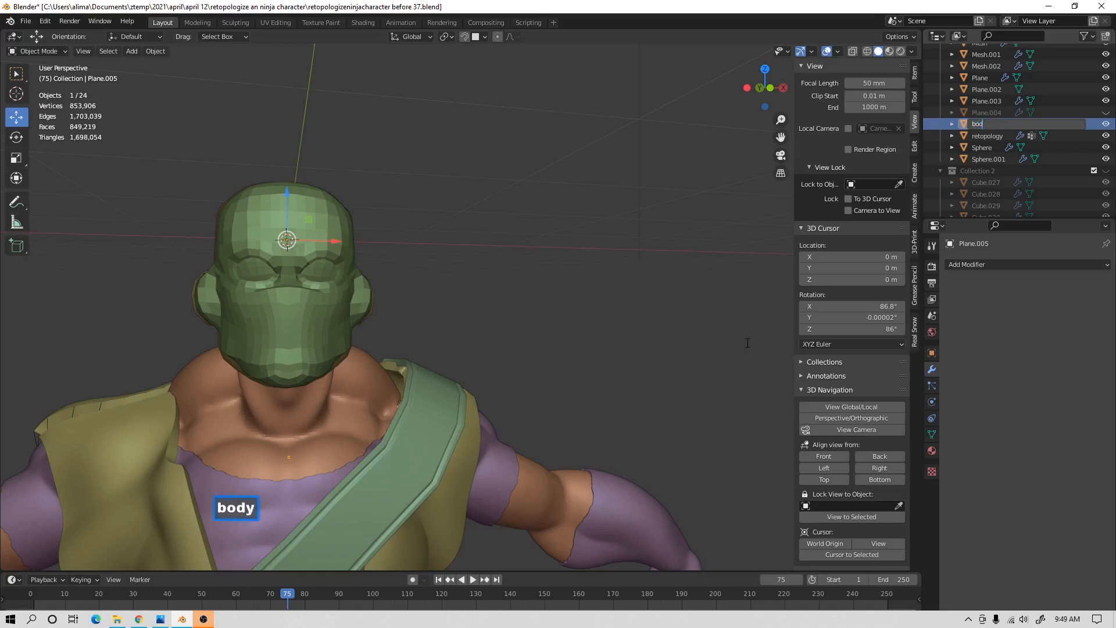
{"action": "type", "text": "yretop"}
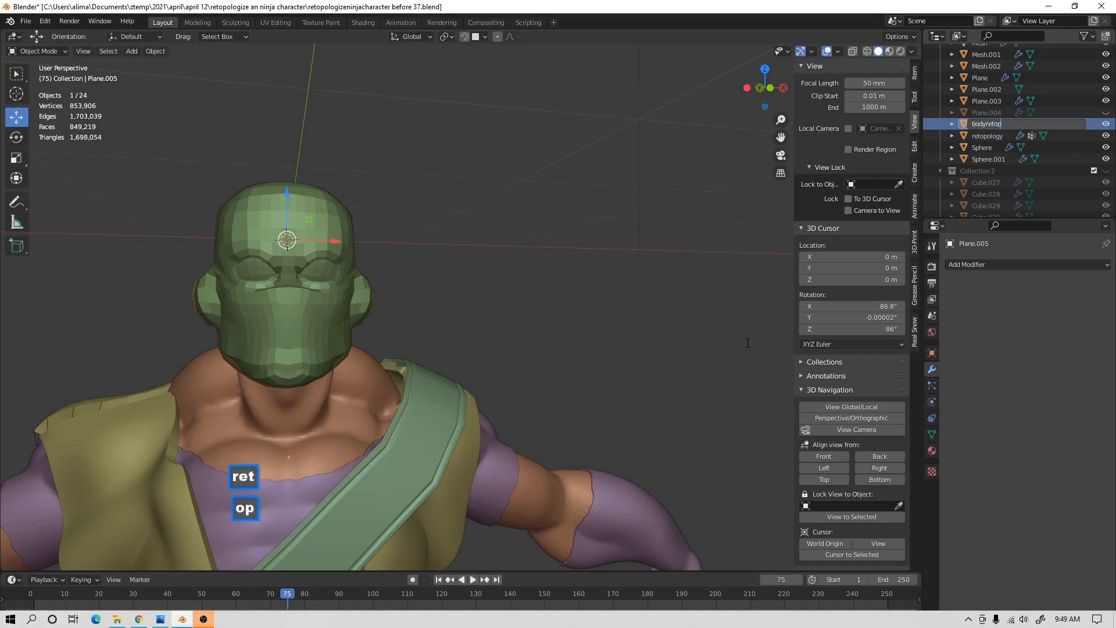
{"action": "type", "text": "ology"}
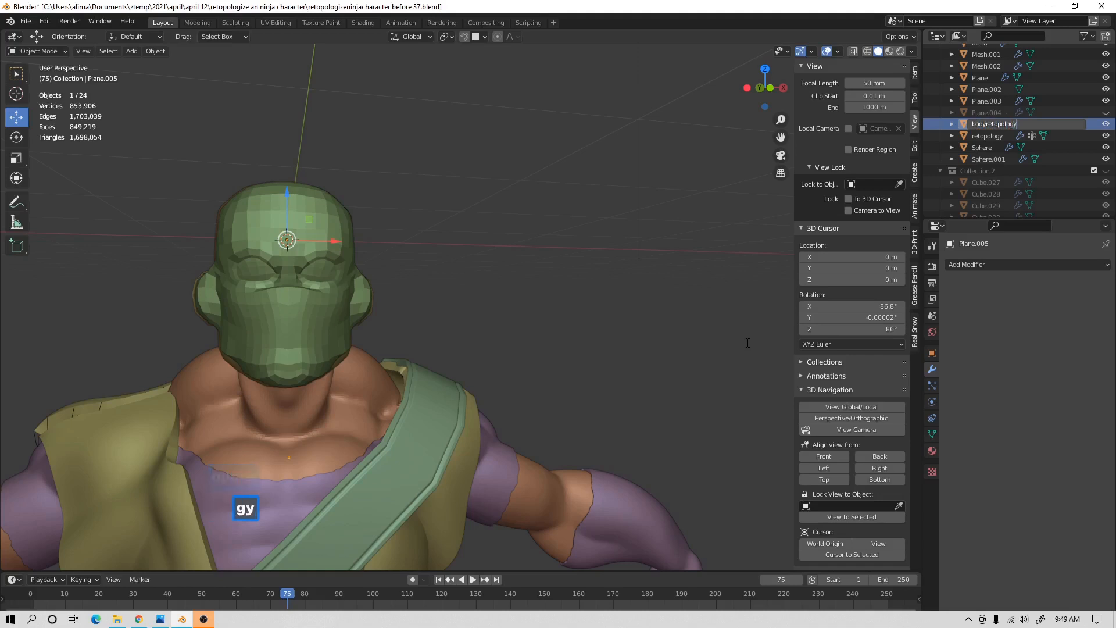
{"action": "key", "text": "Return"}
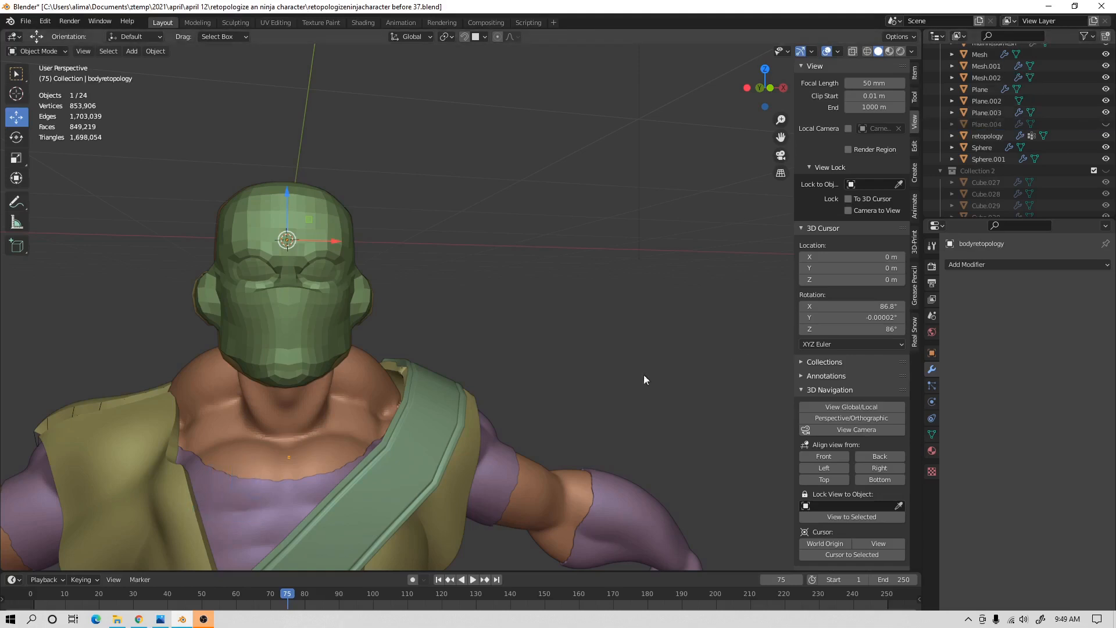
Hide the diagonal sash across the chest and reselect the bodyretopology object.
{"action": "left_click", "coordinate": [447, 445]}
{"action": "key", "text": "h"}
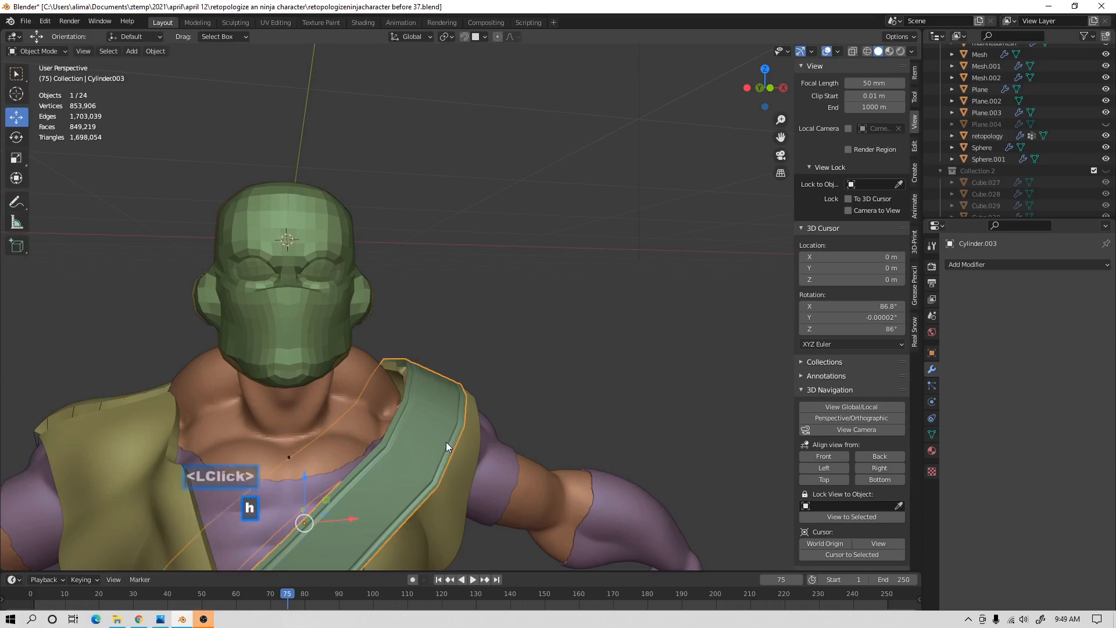
{"action": "left_click", "coordinate": [291, 458]}
{"action": "scroll", "coordinate": [983, 137], "scroll_direction": "up", "scroll_amount": 3}
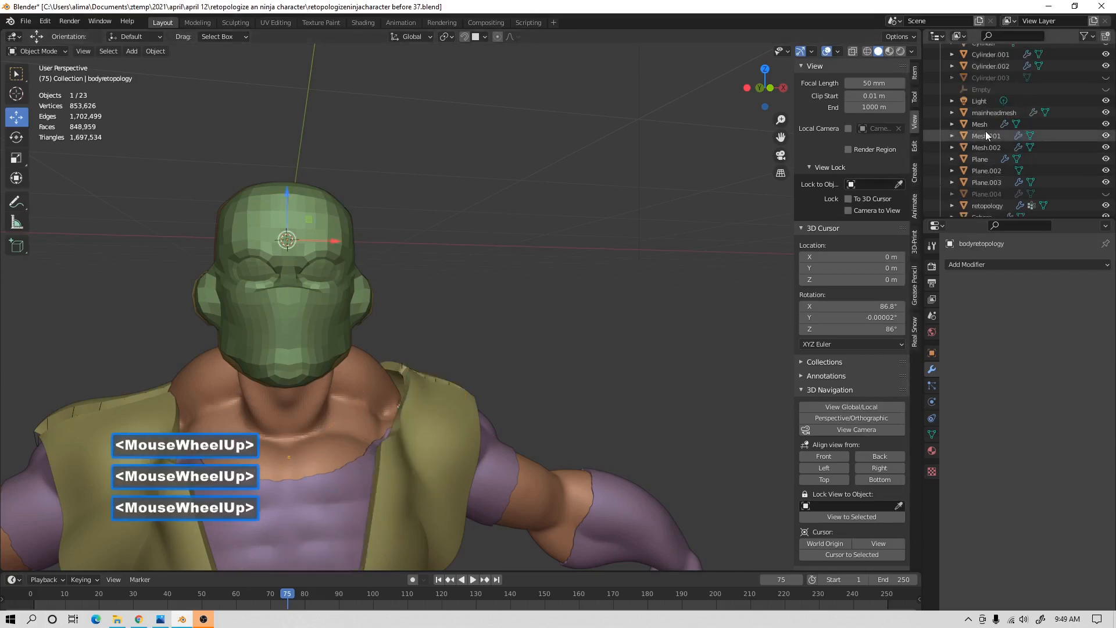
{"action": "scroll", "coordinate": [986, 134], "scroll_direction": "up", "scroll_amount": 6}
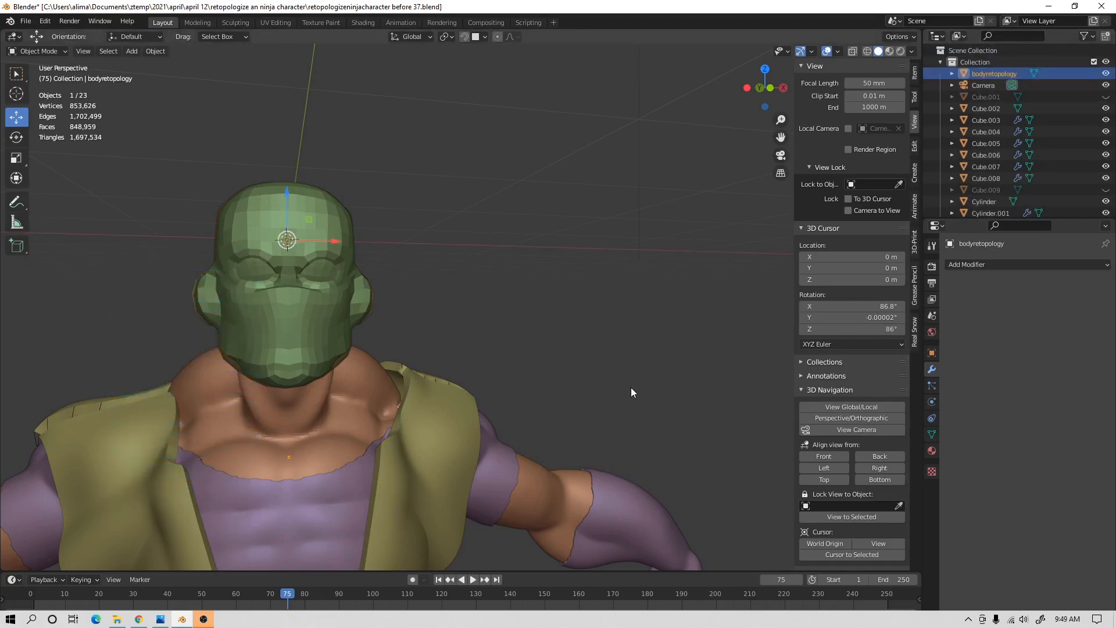
{"action": "key", "text": "Pause"}
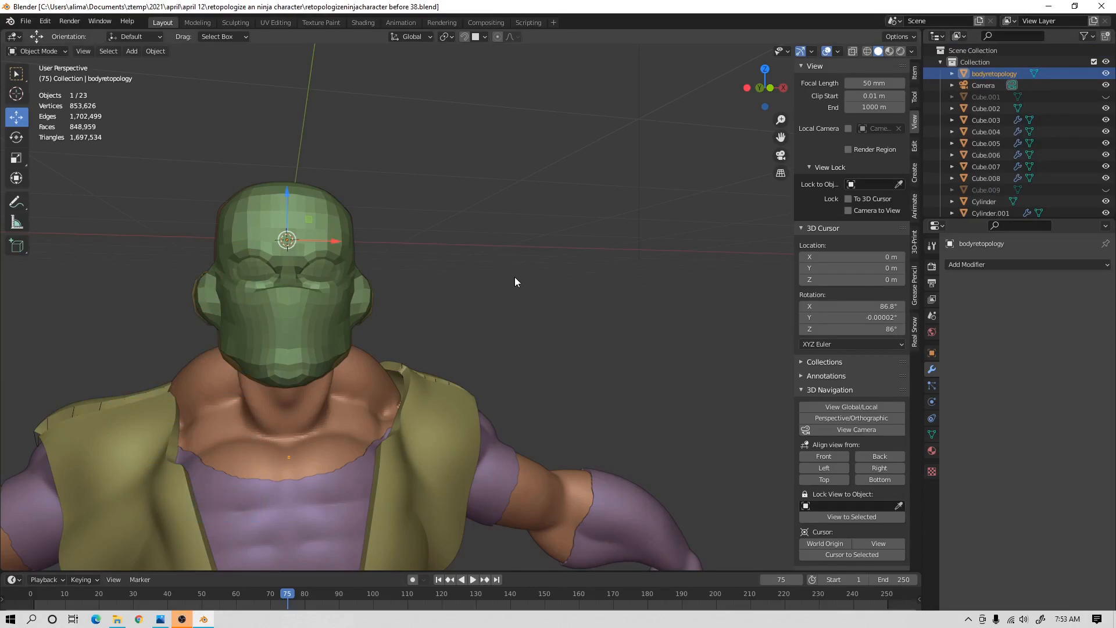
Turn on snapping and put the bodyretopology object in Edit Mode with the chest in view.
{"action": "left_click", "coordinate": [60, 50]}
{"action": "left_click", "coordinate": [51, 75]}
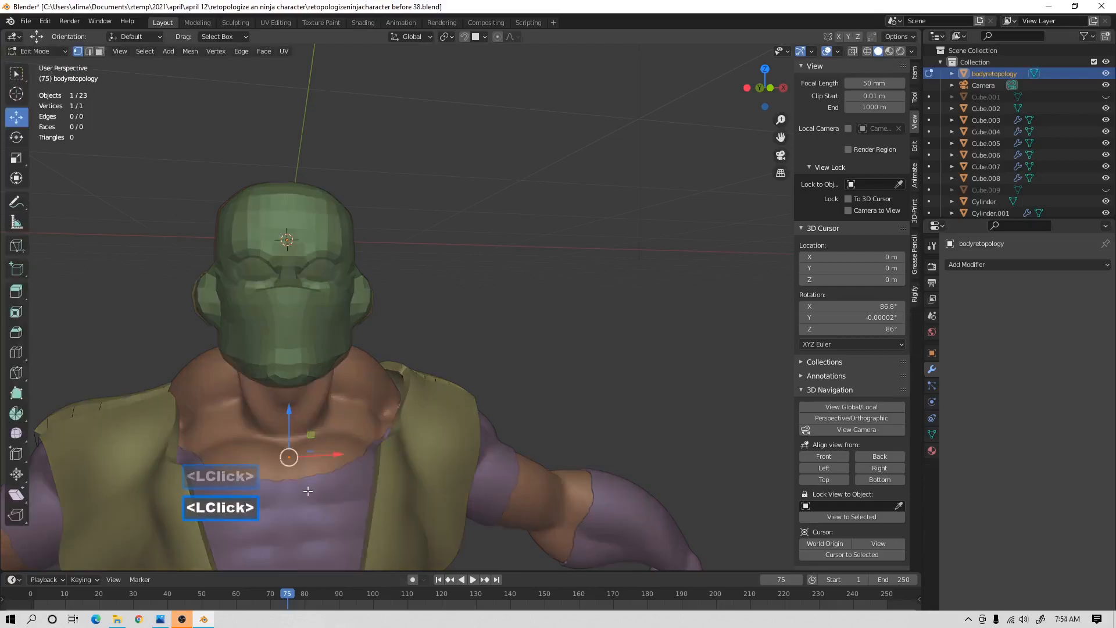
{"action": "middle_click_drag", "start_coordinate": [431, 482], "coordinate": [477, 371], "text": "shift"}
{"action": "left_click", "coordinate": [58, 51]}
{"action": "left_click", "coordinate": [17, 63]}
{"action": "left_click", "coordinate": [464, 36]}
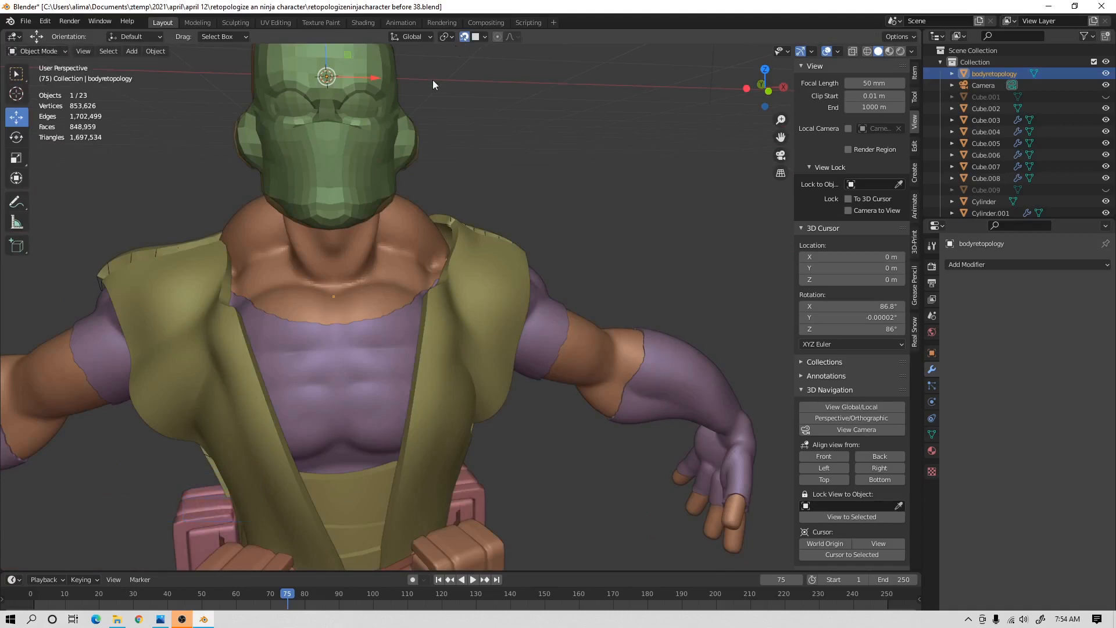
{"action": "left_click", "coordinate": [54, 54]}
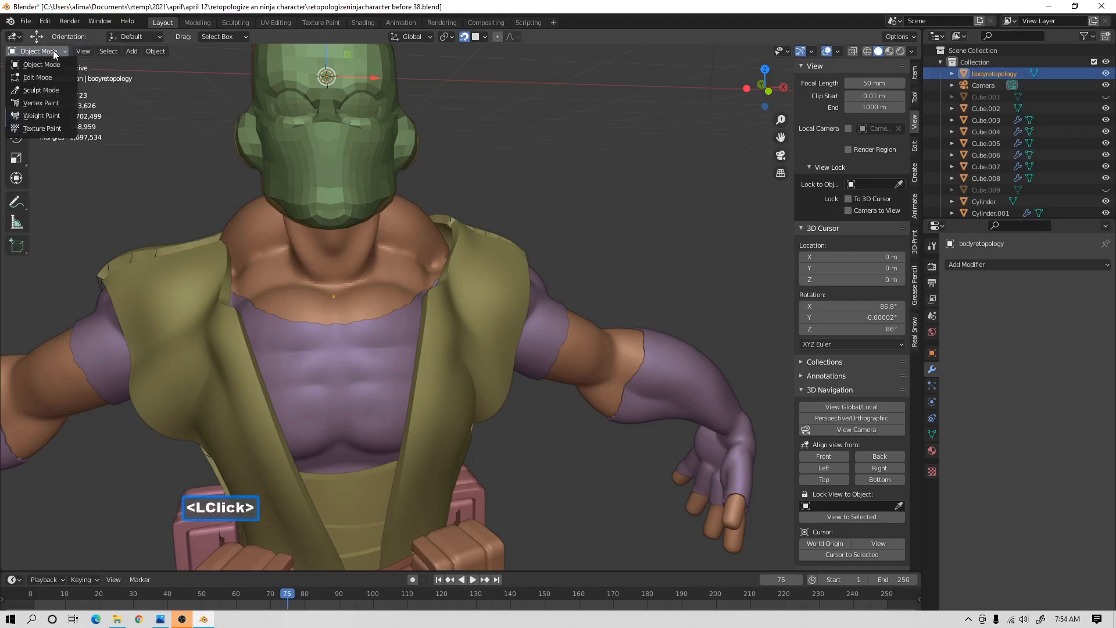
{"action": "left_click", "coordinate": [61, 78]}
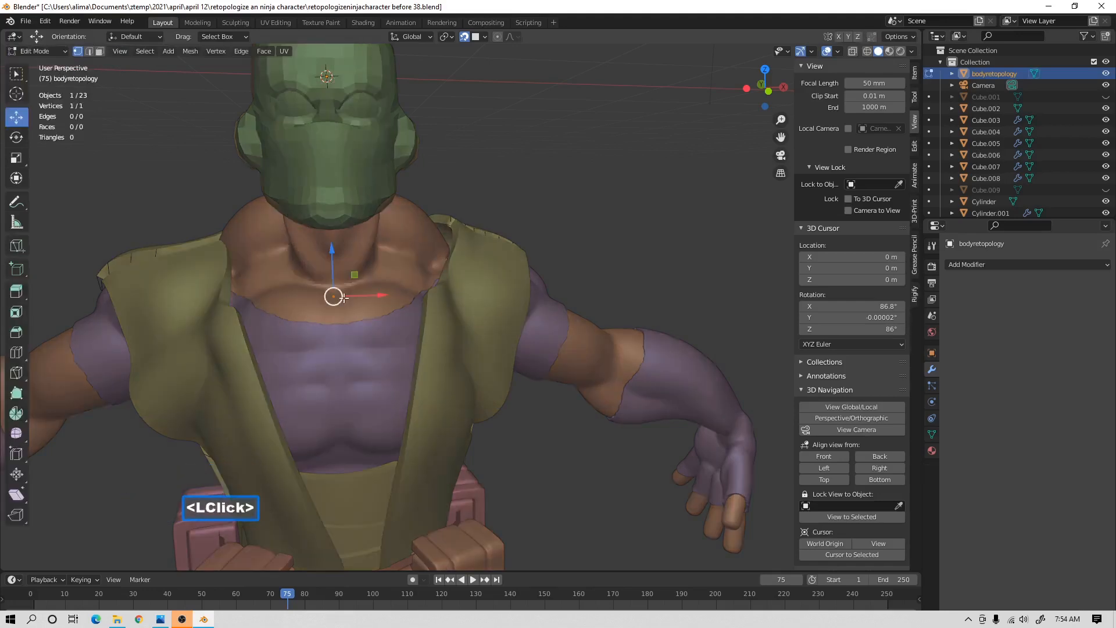
Extrude a new vertex from the single chest vertex and move it down about 0.49 m along Z.
{"action": "left_click", "coordinate": [578, 212]}
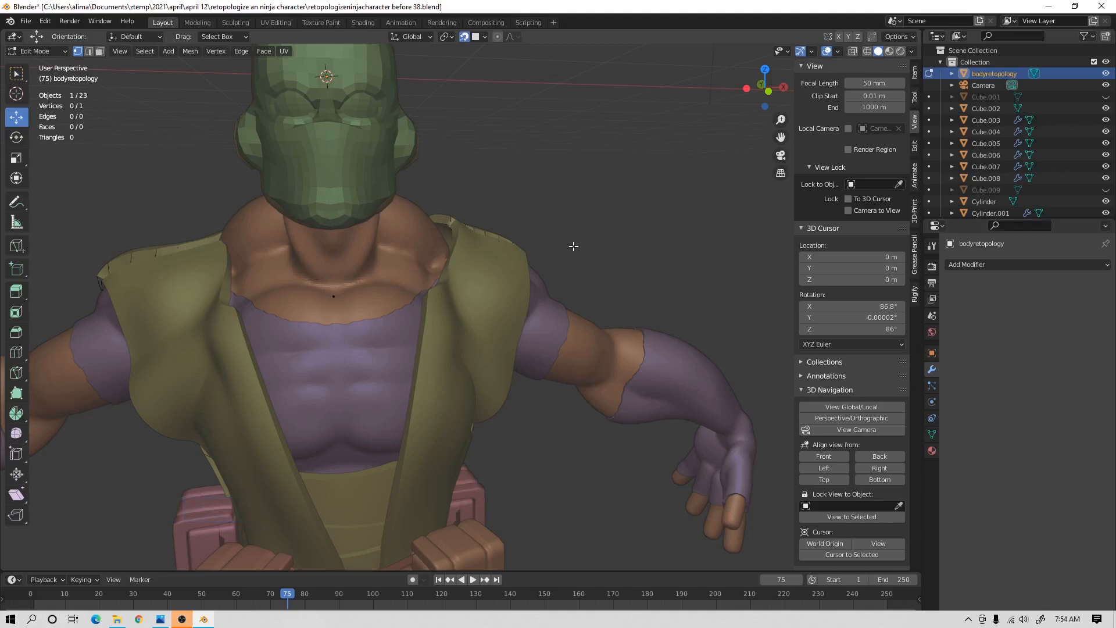
{"action": "key", "text": "a"}
{"action": "key", "text": "e"}
{"action": "right_click", "coordinate": [351, 315]}
{"action": "left_click_drag", "start_coordinate": [332, 254], "coordinate": [334, 320]}
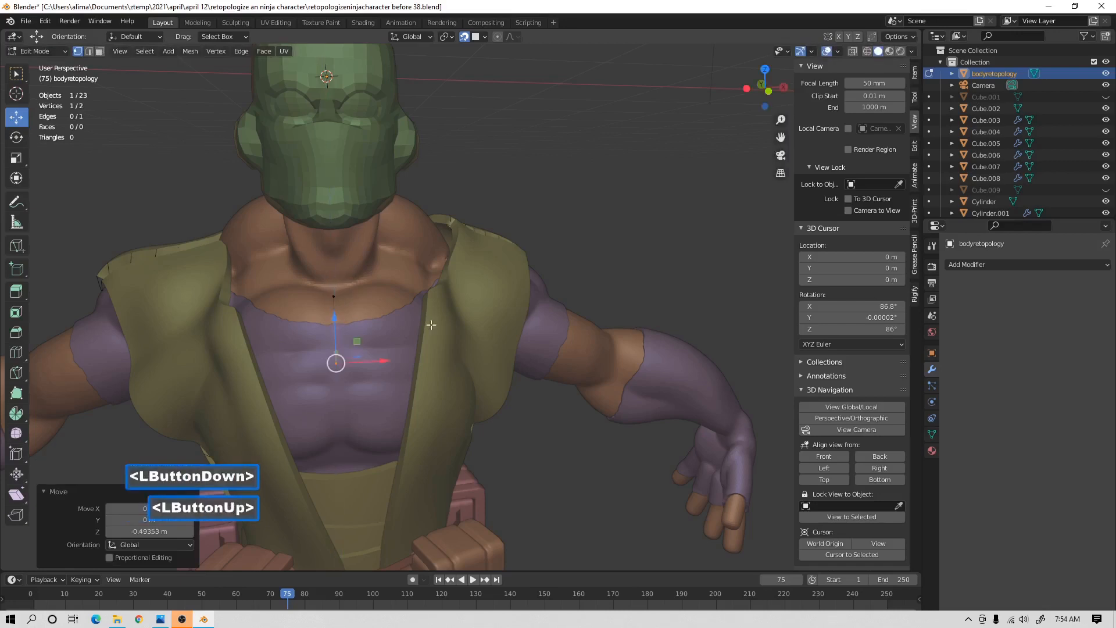
In edge mode, select the vertical chest edge and shift it slightly along positive X, off the centre line.
{"action": "left_click", "coordinate": [89, 51]}
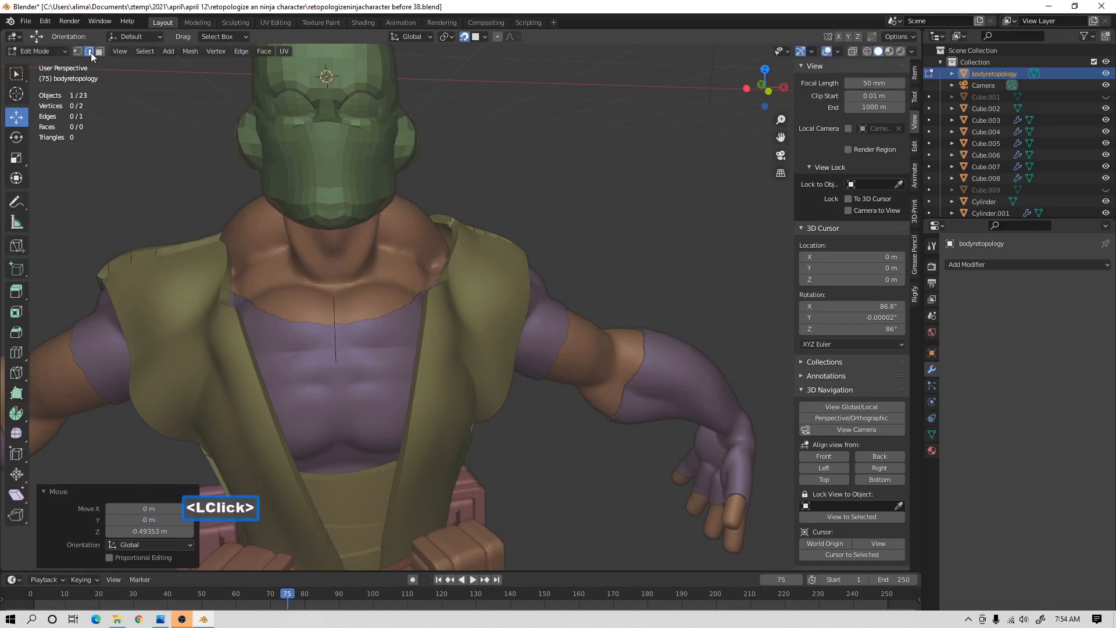
{"action": "left_click", "coordinate": [335, 307]}
{"action": "left_click_drag", "start_coordinate": [382, 333], "coordinate": [394, 326]}
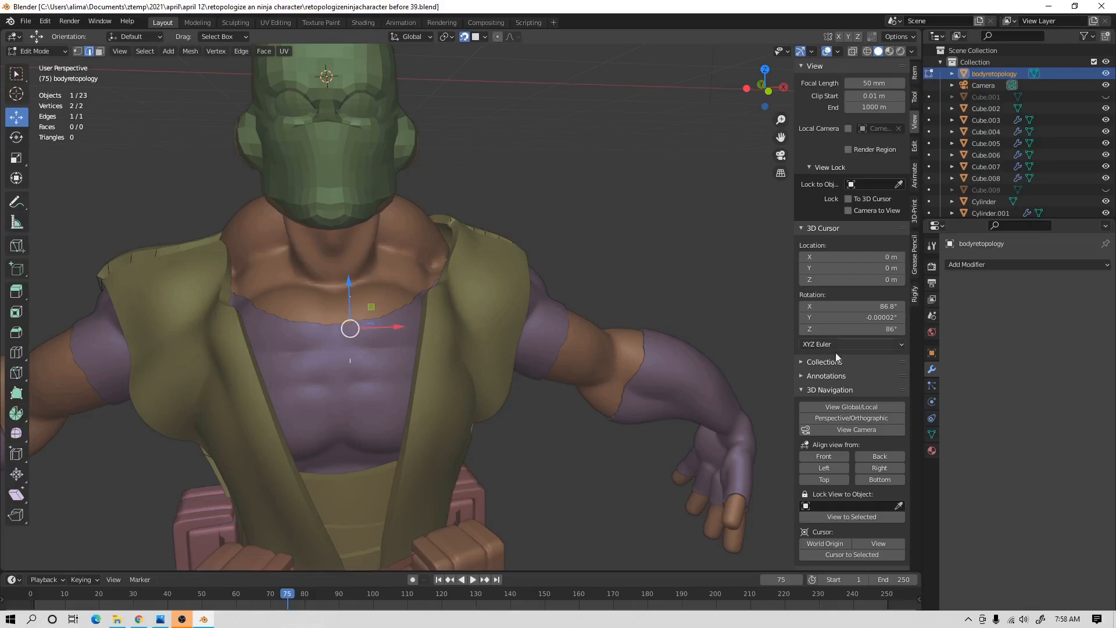
Enable the In Front viewport display option for the bodyretopology object.
{"action": "left_click", "coordinate": [931, 353]}
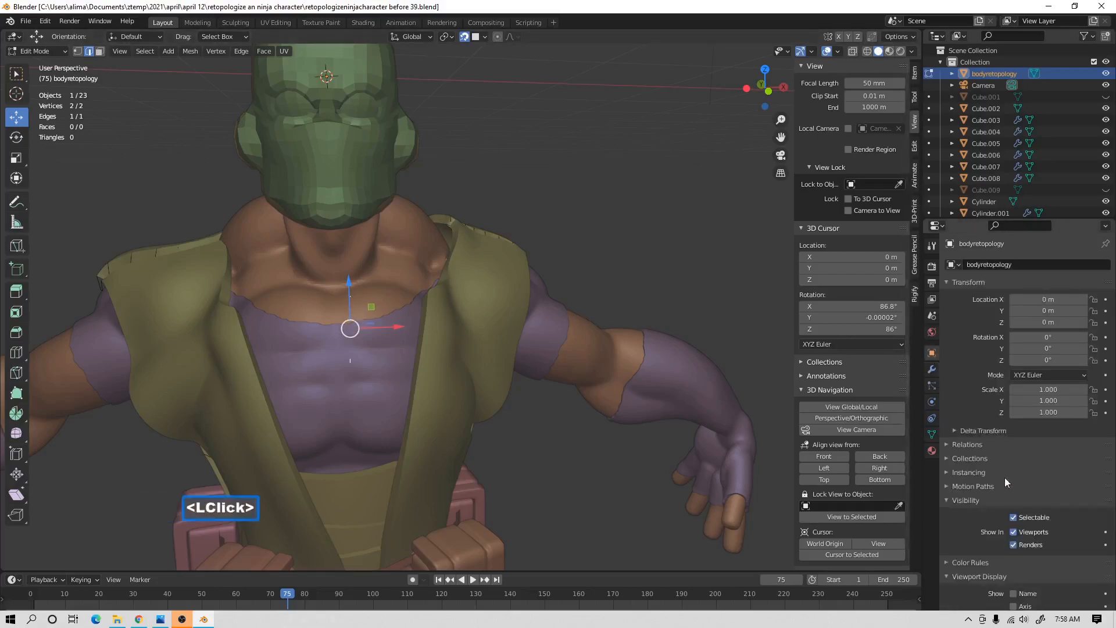
{"action": "scroll", "coordinate": [1008, 512], "scroll_direction": "down", "scroll_amount": 3}
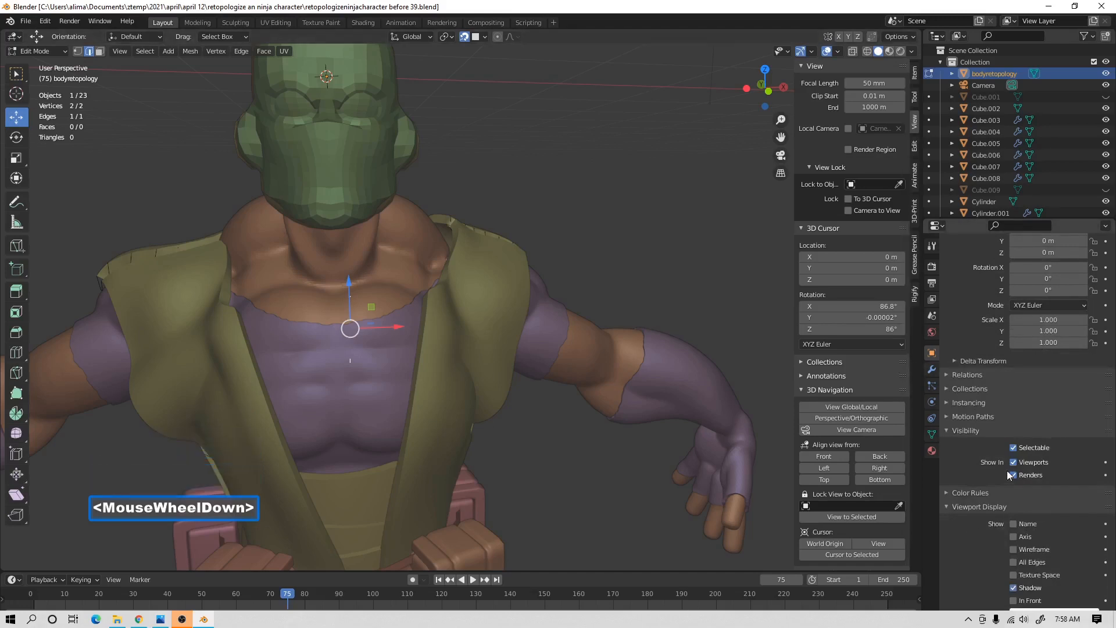
{"action": "scroll", "coordinate": [1000, 501], "scroll_direction": "down", "scroll_amount": 1}
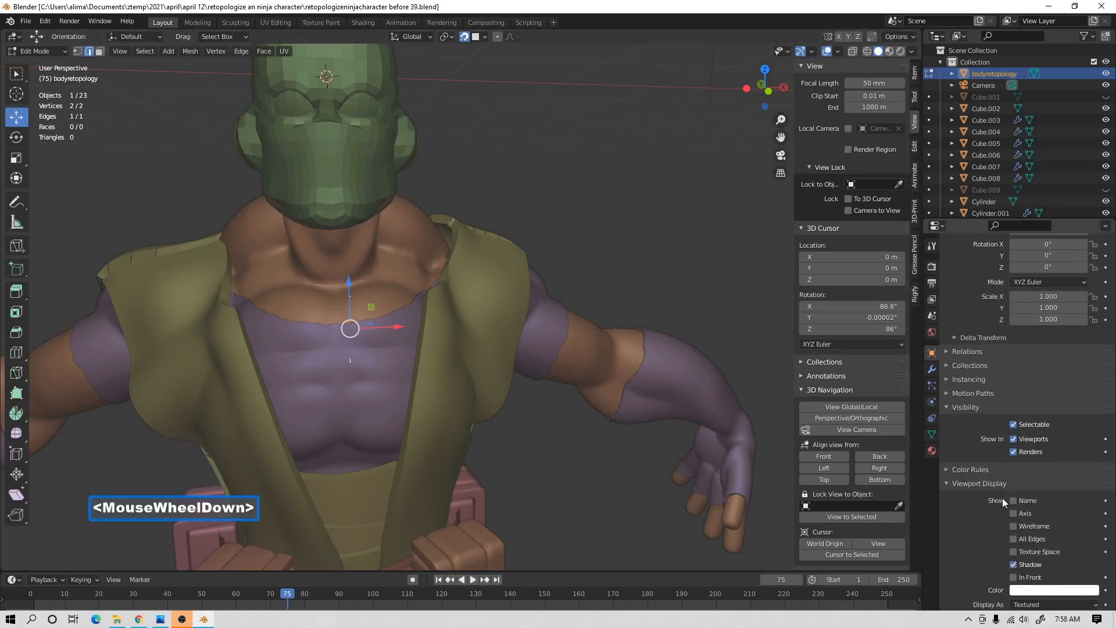
{"action": "scroll", "coordinate": [1011, 506], "scroll_direction": "down", "scroll_amount": 5}
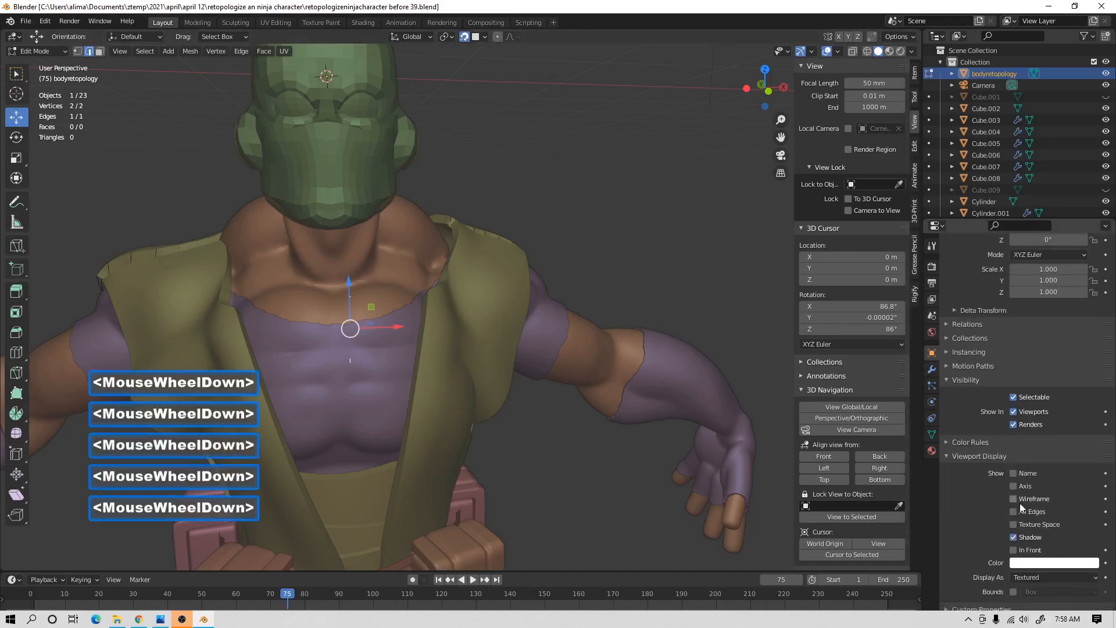
{"action": "left_click", "coordinate": [1013, 550]}
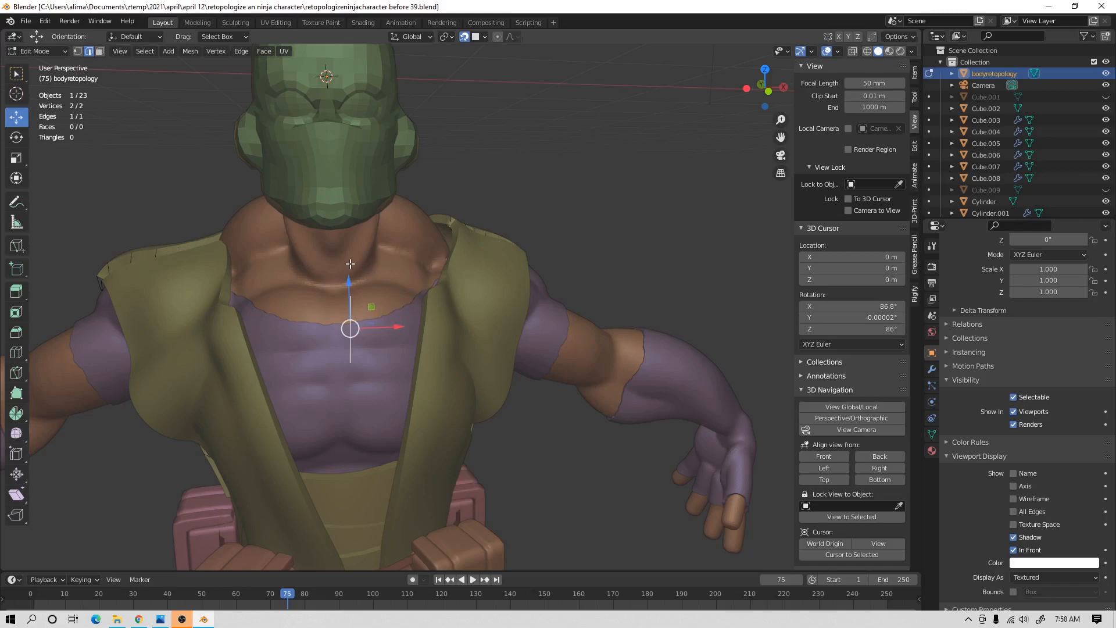
{"action": "key", "text": "ctrl"}
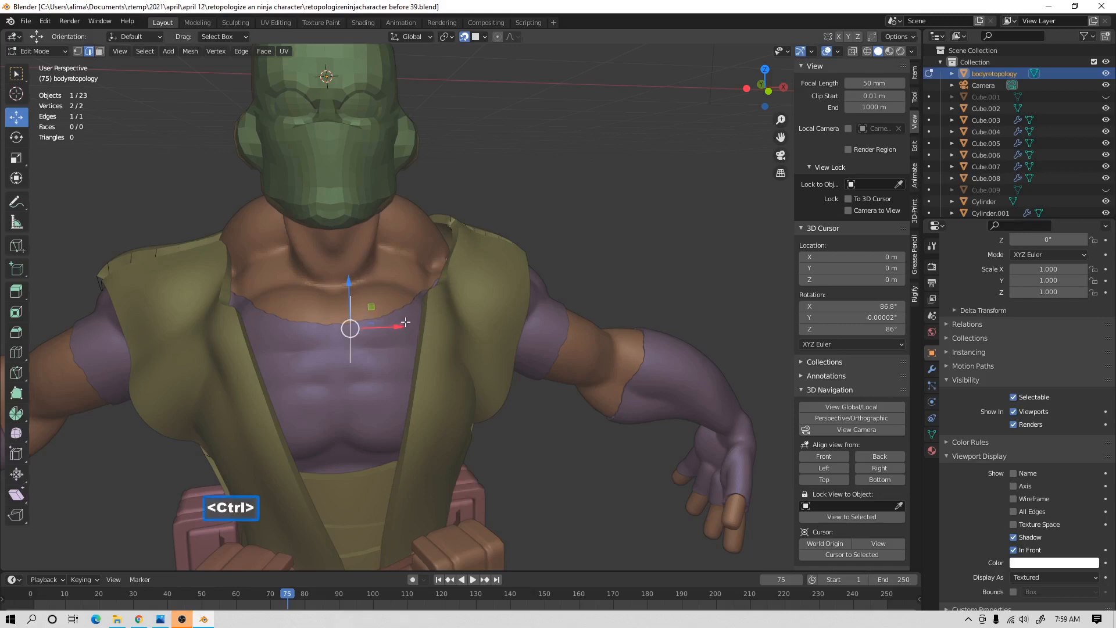
Extrude the selected chest edge outward into three faces running across the upper chest towards the shoulder.
{"action": "right_click", "coordinate": [408, 328], "text": "ctrl"}
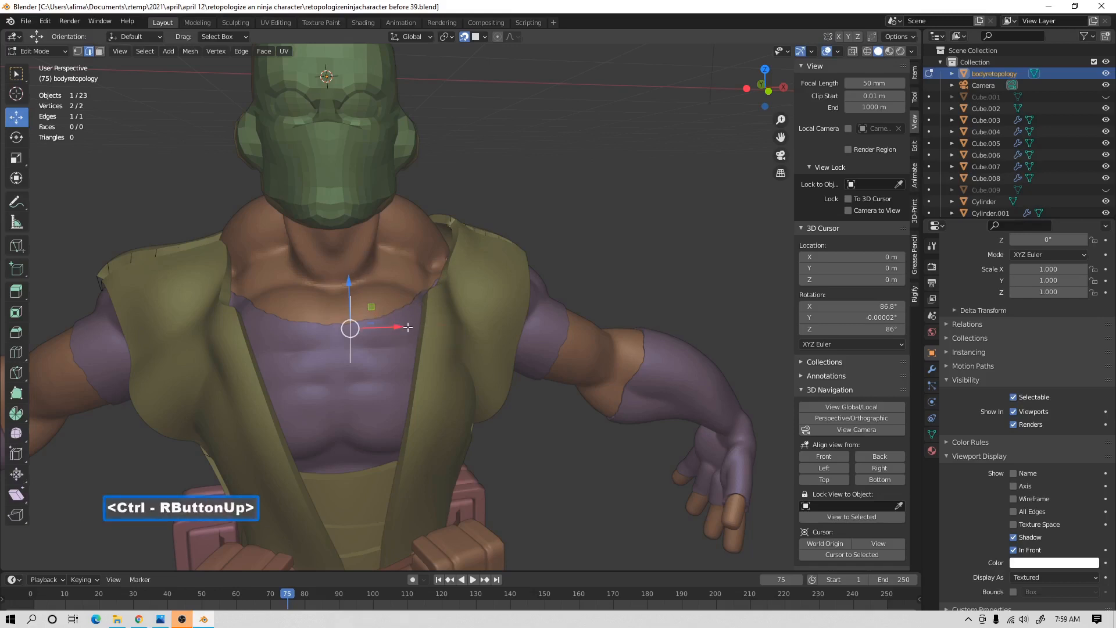
{"action": "right_click", "coordinate": [442, 305], "text": "ctrl"}
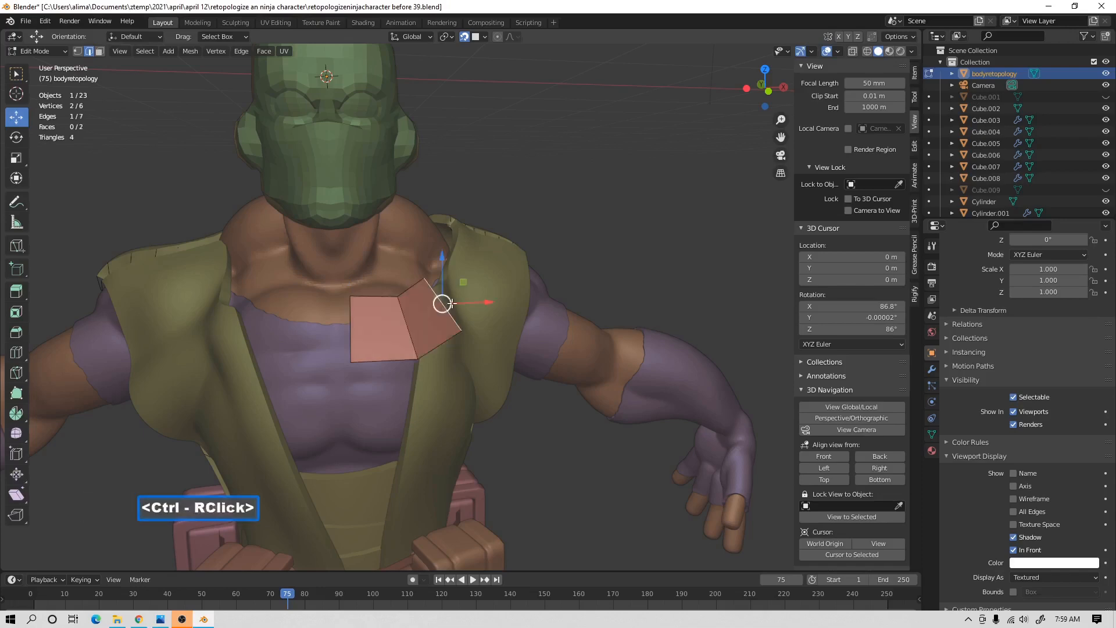
{"action": "right_click", "coordinate": [485, 287], "text": "ctrl"}
Continue the face strip with three more extrusions over the outer shoulder and across the upper back towards the centre.
{"action": "middle_click_drag", "start_coordinate": [609, 277], "coordinate": [552, 285]}
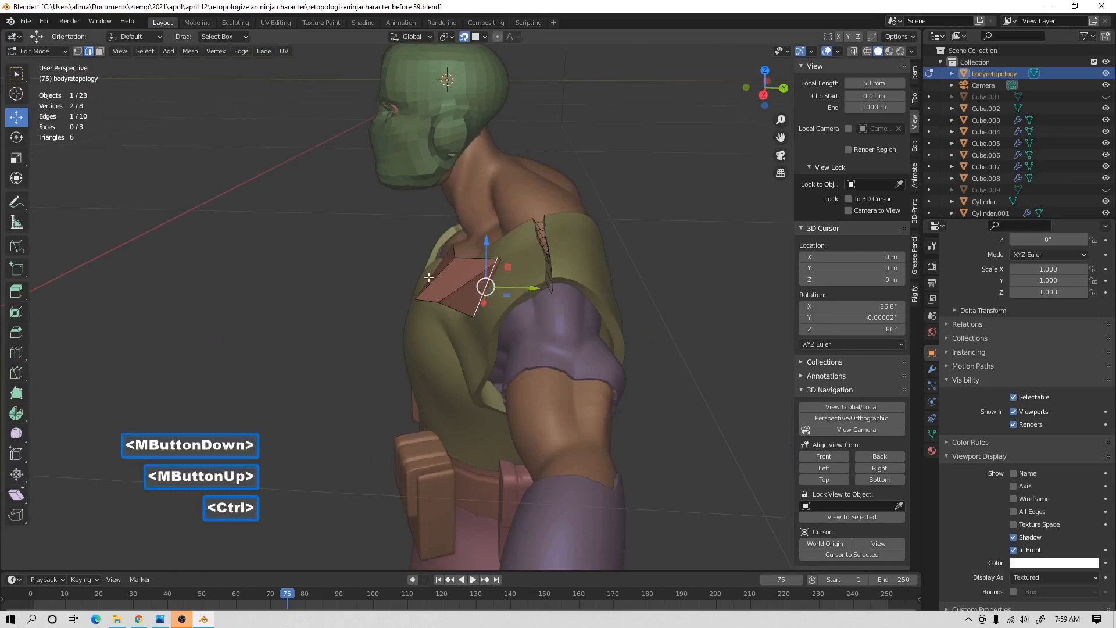
{"action": "right_click", "coordinate": [581, 278], "text": "ctrl"}
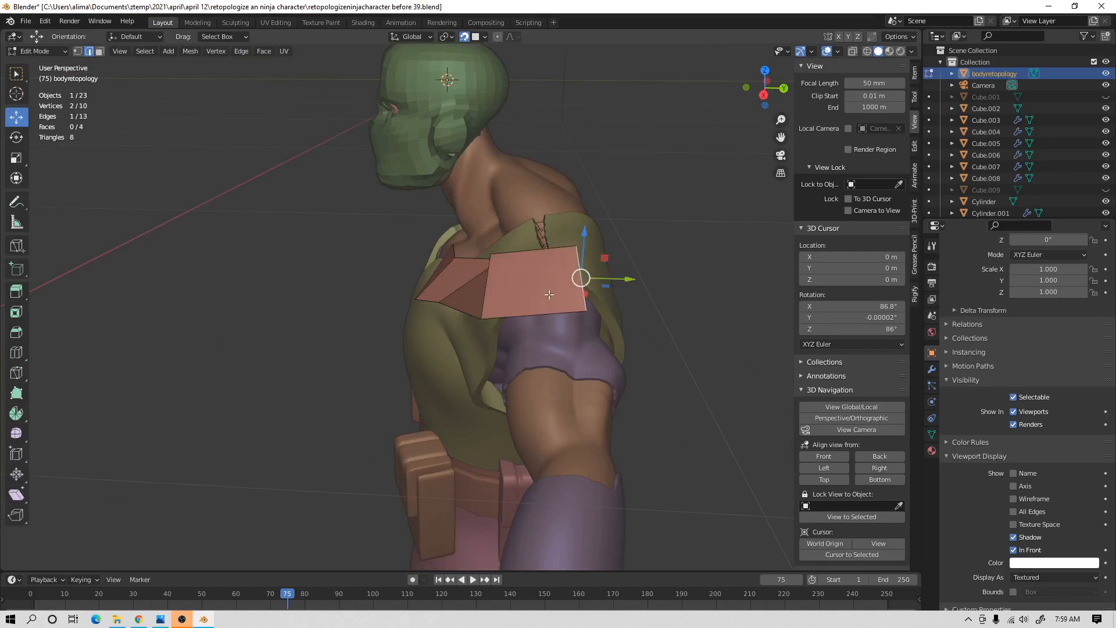
{"action": "middle_click_drag", "start_coordinate": [635, 294], "coordinate": [581, 301]}
{"action": "middle_click_drag", "start_coordinate": [646, 323], "coordinate": [543, 323], "text": "shift"}
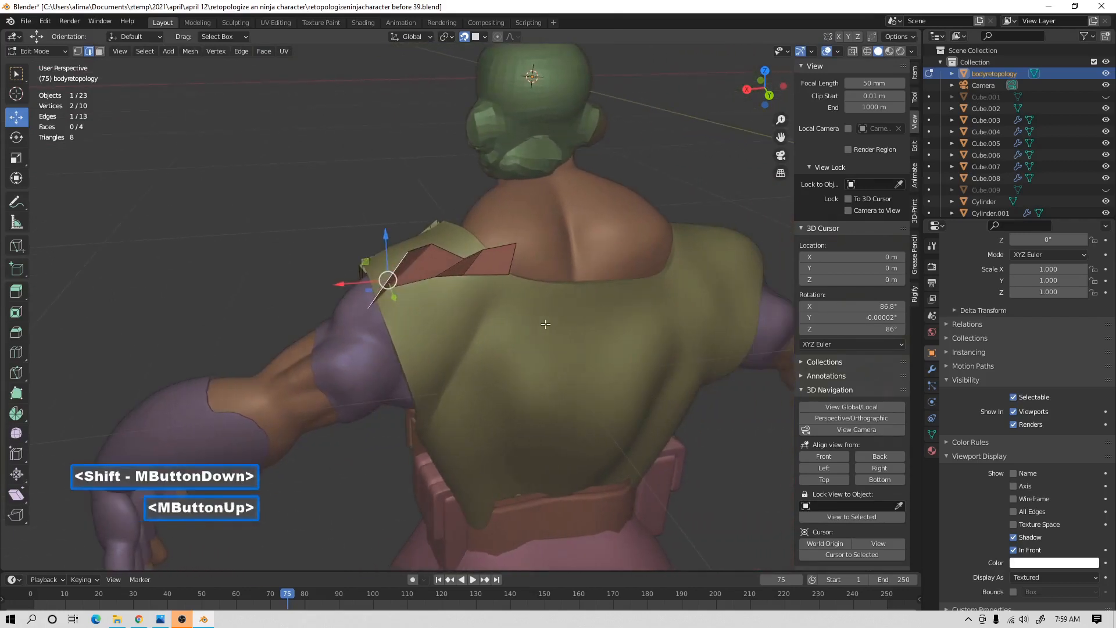
{"action": "right_click", "coordinate": [493, 310], "text": "ctrl"}
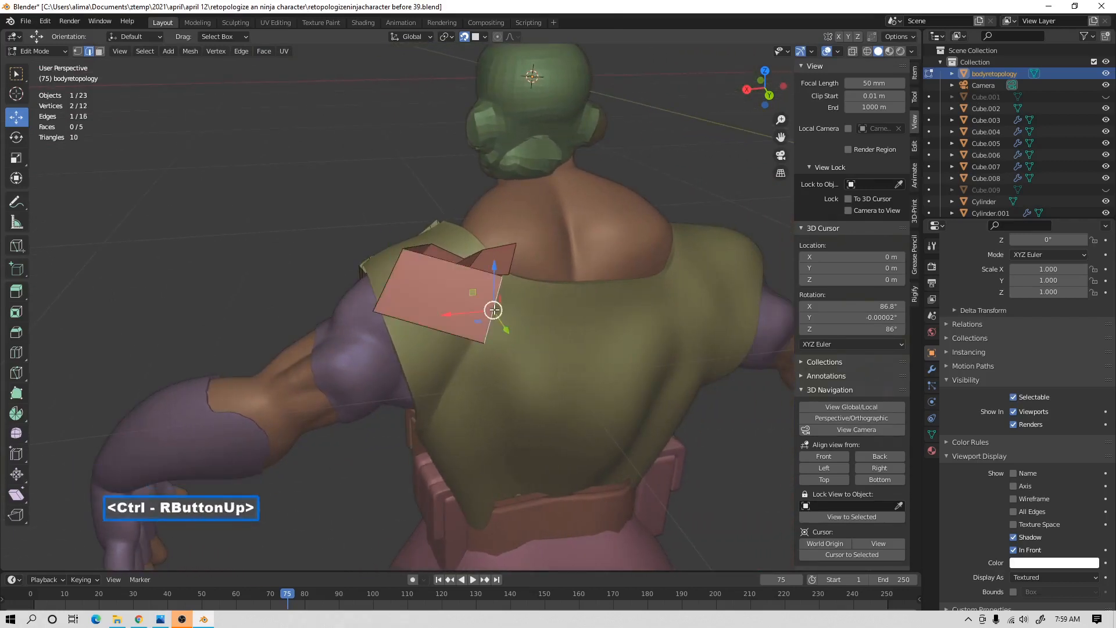
{"action": "right_click", "coordinate": [559, 309], "text": "ctrl"}
Deselect the mesh and save an incremental copy as "retopologizeninjacharacter before 40.blend".
{"action": "middle_click_drag", "start_coordinate": [319, 306], "coordinate": [595, 298]}
{"action": "scroll", "coordinate": [595, 297], "scroll_direction": "down", "scroll_amount": 2}
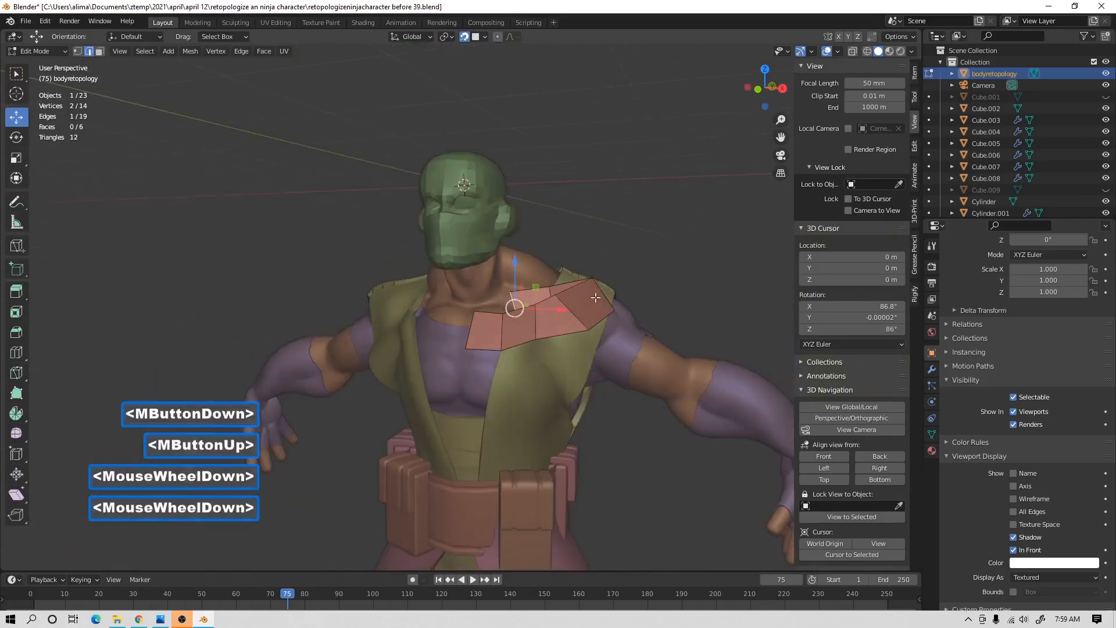
{"action": "scroll", "coordinate": [595, 298], "scroll_direction": "down", "scroll_amount": 1}
{"action": "left_click", "coordinate": [658, 301]}
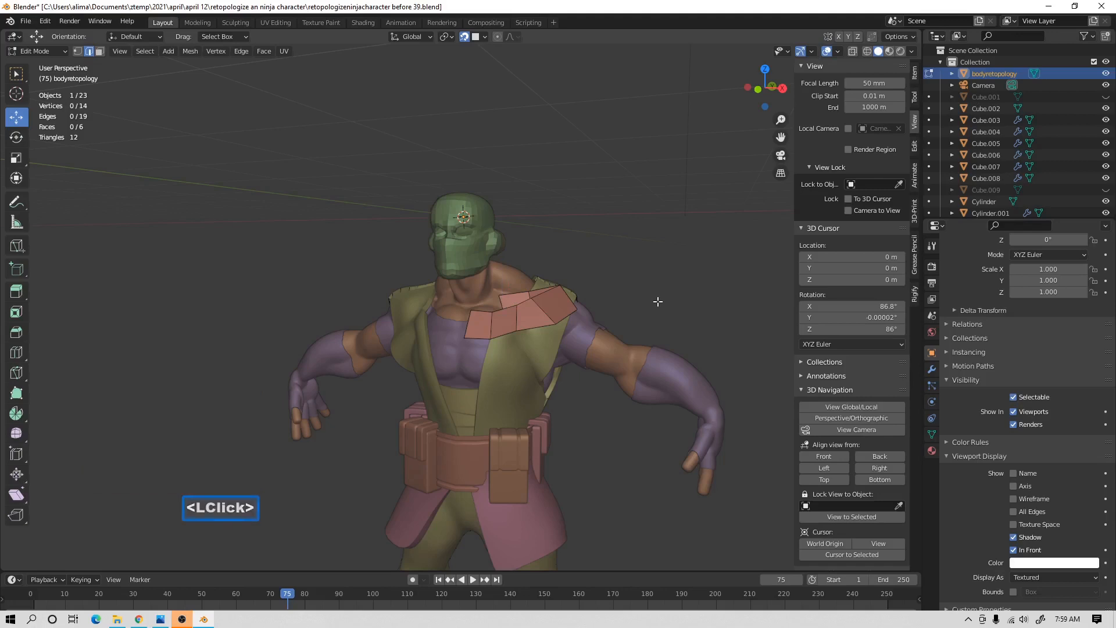
{"action": "key", "text": "Pause"}
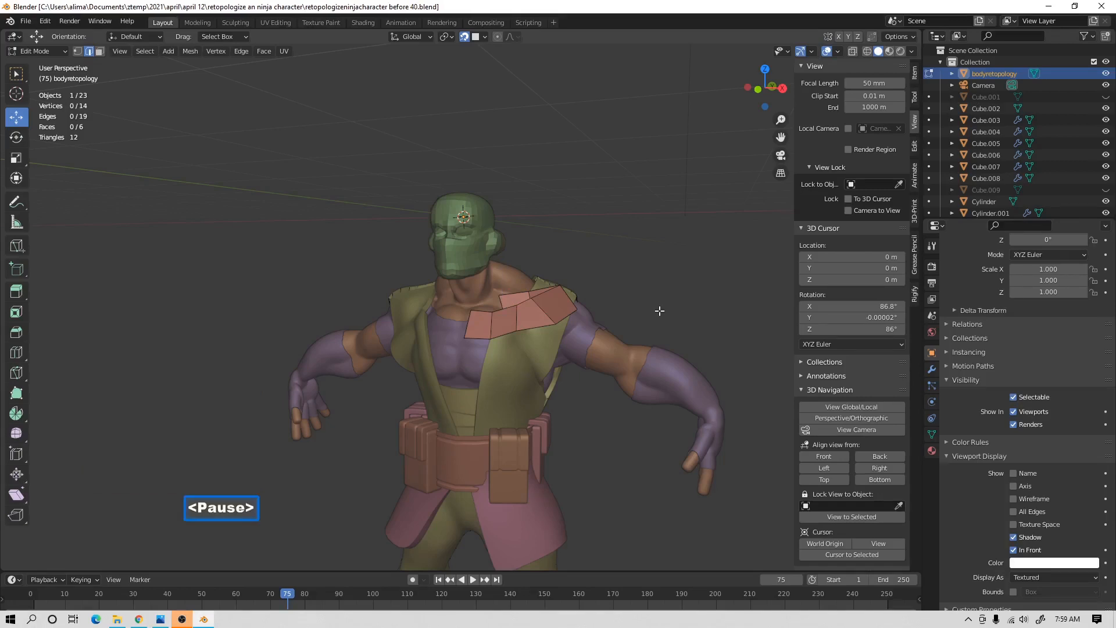
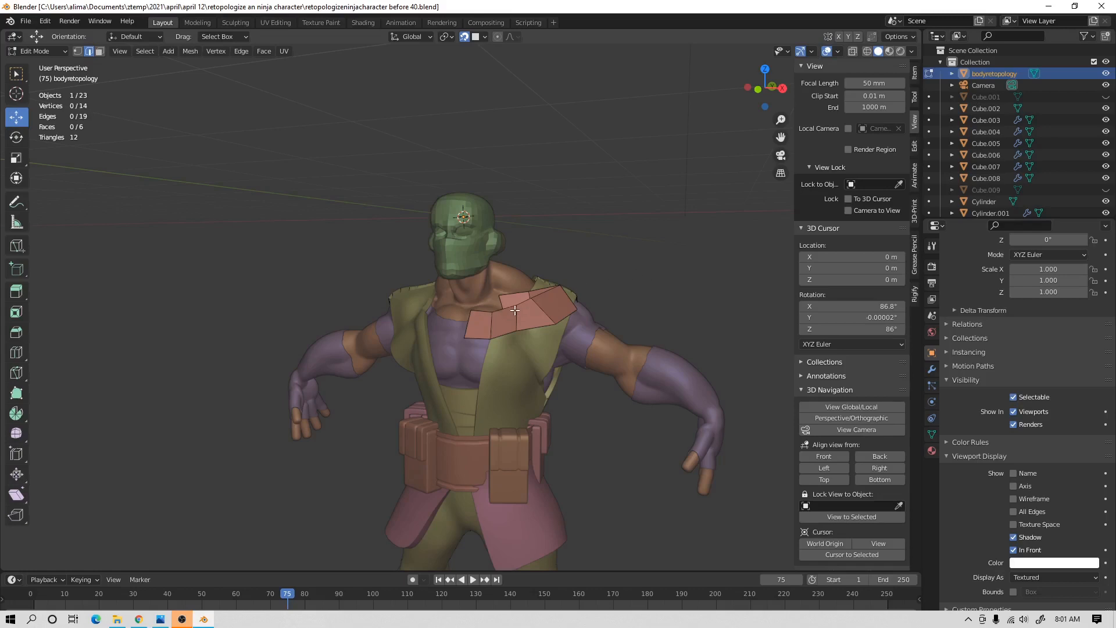
In Object Mode, add a Mirror modifier on the X axis to bodyretopology and enable Clipping.
{"action": "left_click", "coordinate": [61, 53]}
{"action": "left_click", "coordinate": [60, 63]}
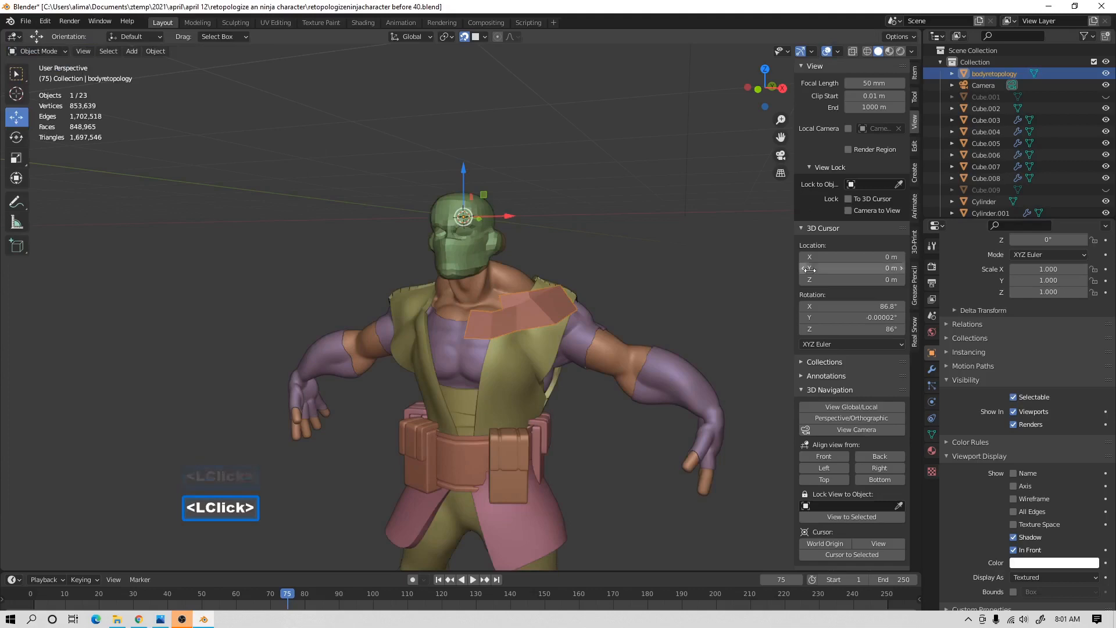
{"action": "left_click", "coordinate": [931, 369]}
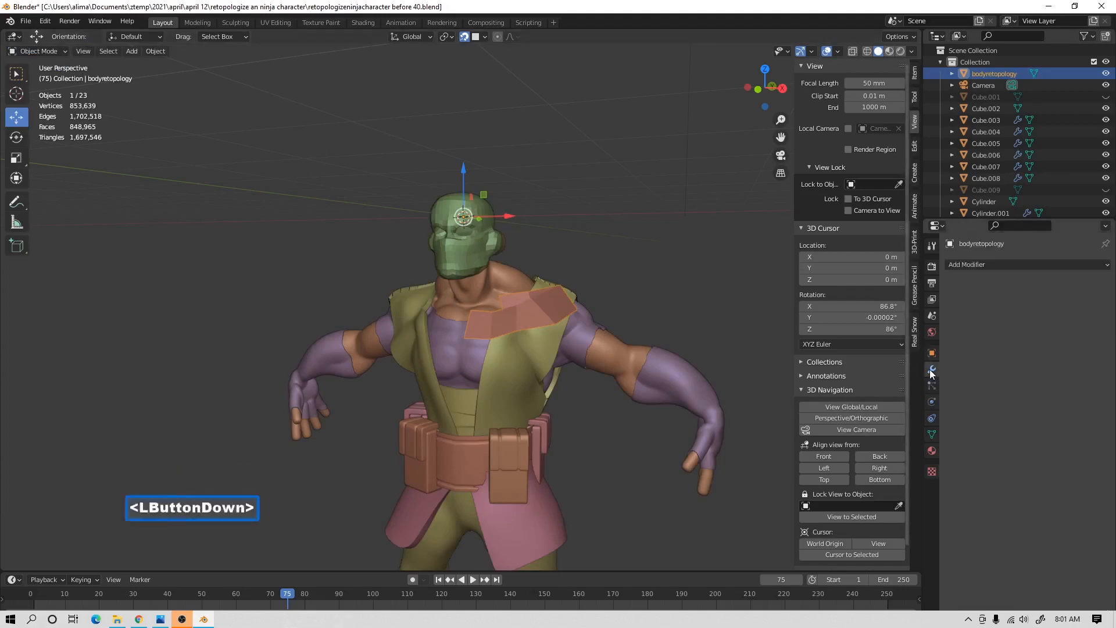
{"action": "left_click", "coordinate": [1104, 265]}
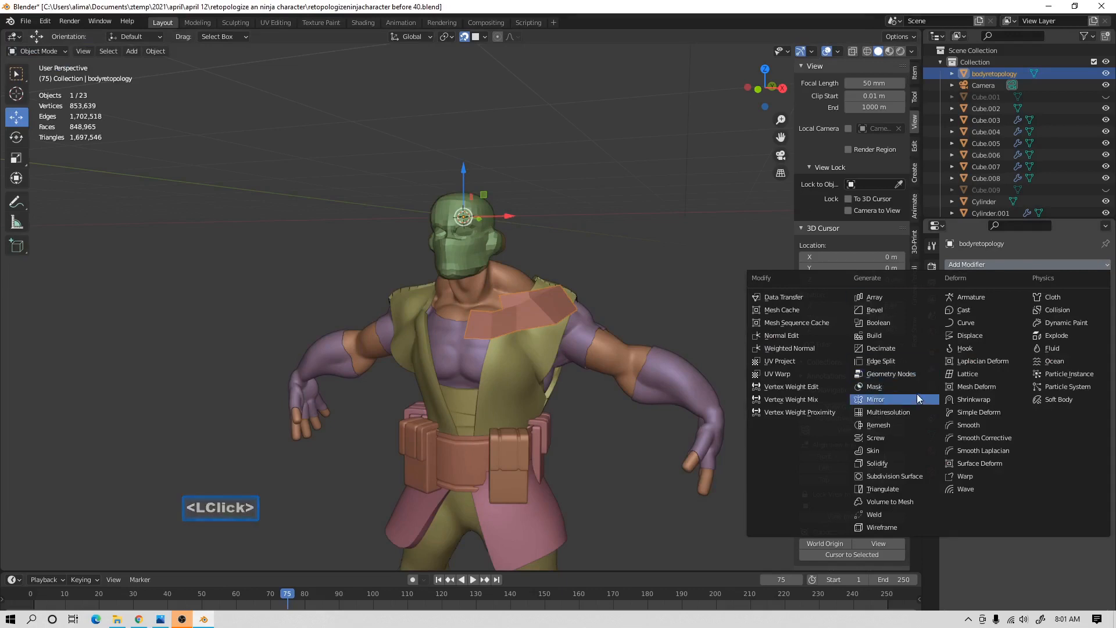
{"action": "left_click", "coordinate": [878, 399]}
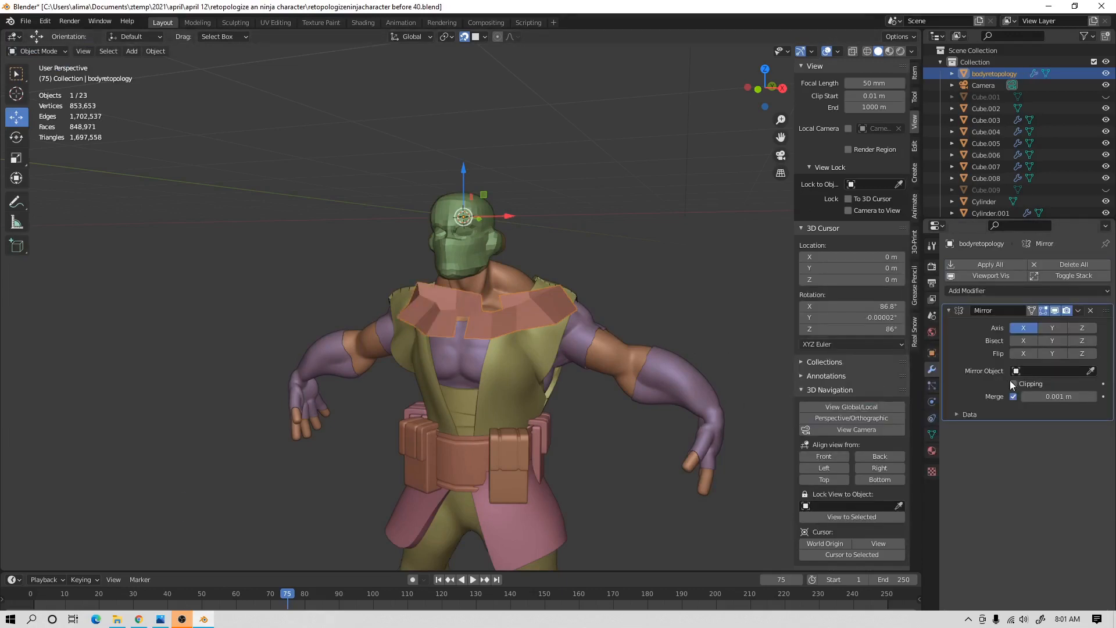
{"action": "left_click", "coordinate": [1017, 384]}
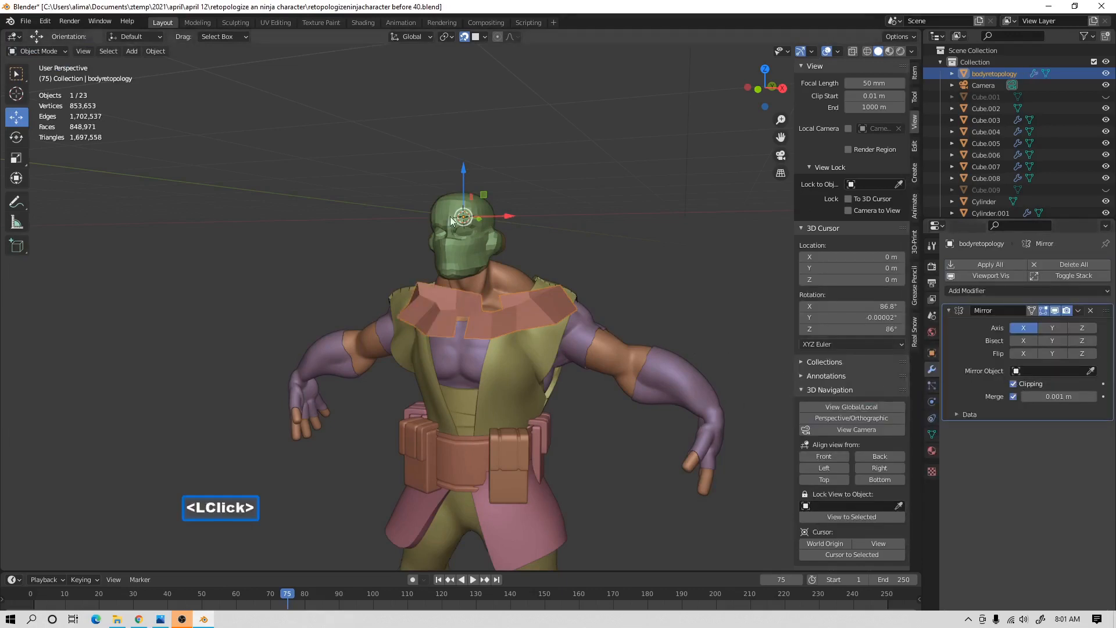
Return to Edit Mode and enable the Mirror modifier's On Cage display.
{"action": "left_click", "coordinate": [64, 49]}
{"action": "left_click", "coordinate": [62, 78]}
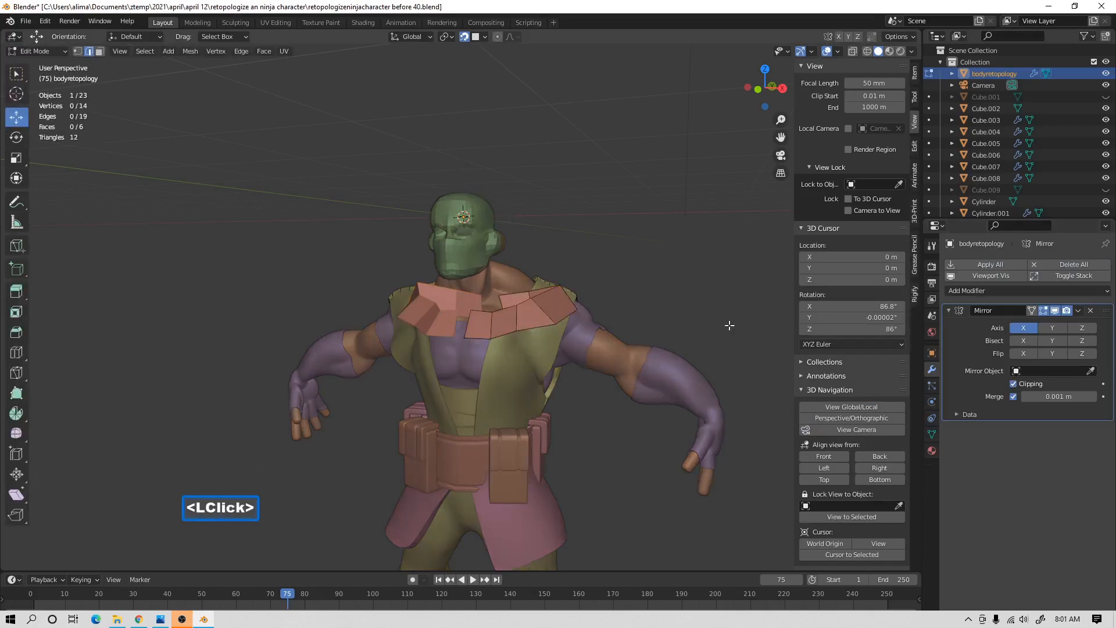
{"action": "left_click", "coordinate": [1032, 311]}
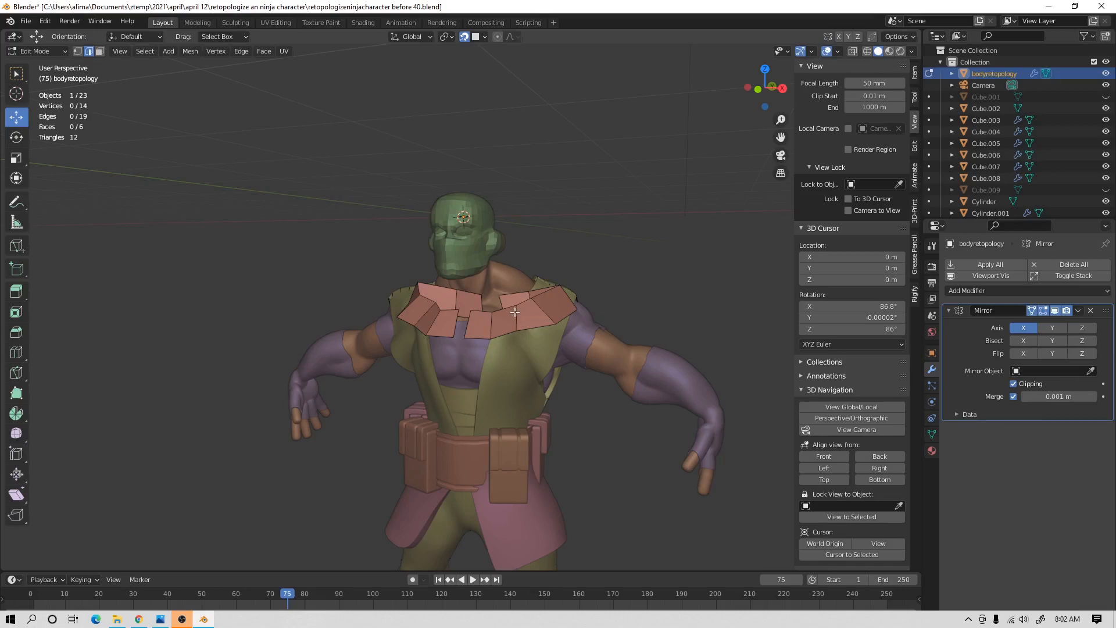
Close the mirrored strip by moving the front centre edge about -0.50 m along X and the back end edge onto the mirror line.
{"action": "left_click", "coordinate": [473, 326]}
{"action": "middle_click_drag", "start_coordinate": [473, 327], "coordinate": [518, 326]}
{"action": "left_click_drag", "start_coordinate": [515, 326], "coordinate": [486, 326]}
{"action": "middle_click_drag", "start_coordinate": [622, 293], "coordinate": [485, 332]}
{"action": "left_click", "coordinate": [509, 350]}
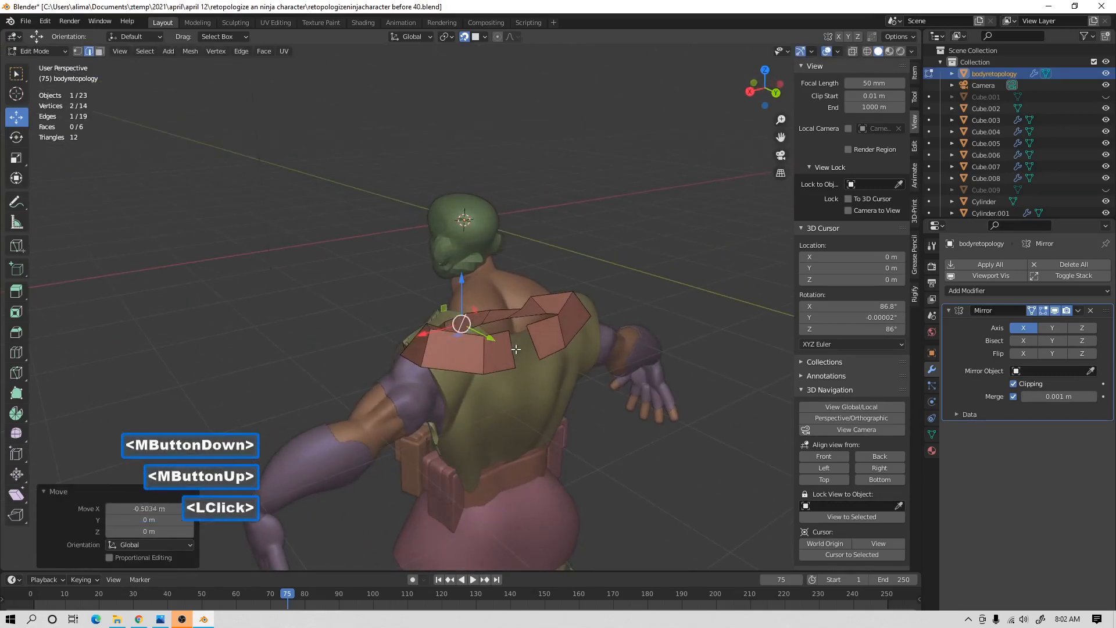
{"action": "left_click_drag", "start_coordinate": [506, 351], "coordinate": [523, 343]}
Select the strip's edge on the outer front chest and lower it about 0.16 m along Z.
{"action": "middle_click_drag", "start_coordinate": [523, 343], "coordinate": [557, 372]}
{"action": "left_click", "coordinate": [557, 367]}
{"action": "left_click_drag", "start_coordinate": [559, 328], "coordinate": [559, 337]}
Select the outer edge over the shoulder and move it about 0.34 m along positive Y, towards the back.
{"action": "scroll", "coordinate": [559, 338], "scroll_direction": "up", "scroll_amount": 2}
{"action": "middle_click_drag", "start_coordinate": [573, 349], "coordinate": [520, 364]}
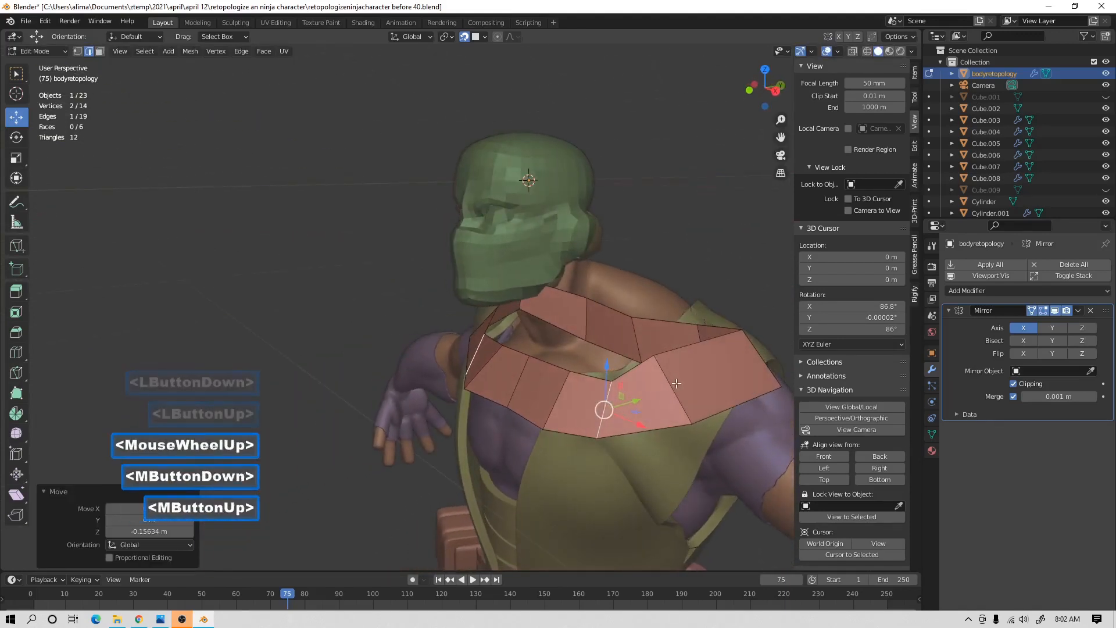
{"action": "left_click", "coordinate": [681, 388]}
{"action": "scroll", "coordinate": [681, 389], "scroll_direction": "down", "scroll_amount": 2}
{"action": "middle_click_drag", "start_coordinate": [668, 372], "coordinate": [642, 357]}
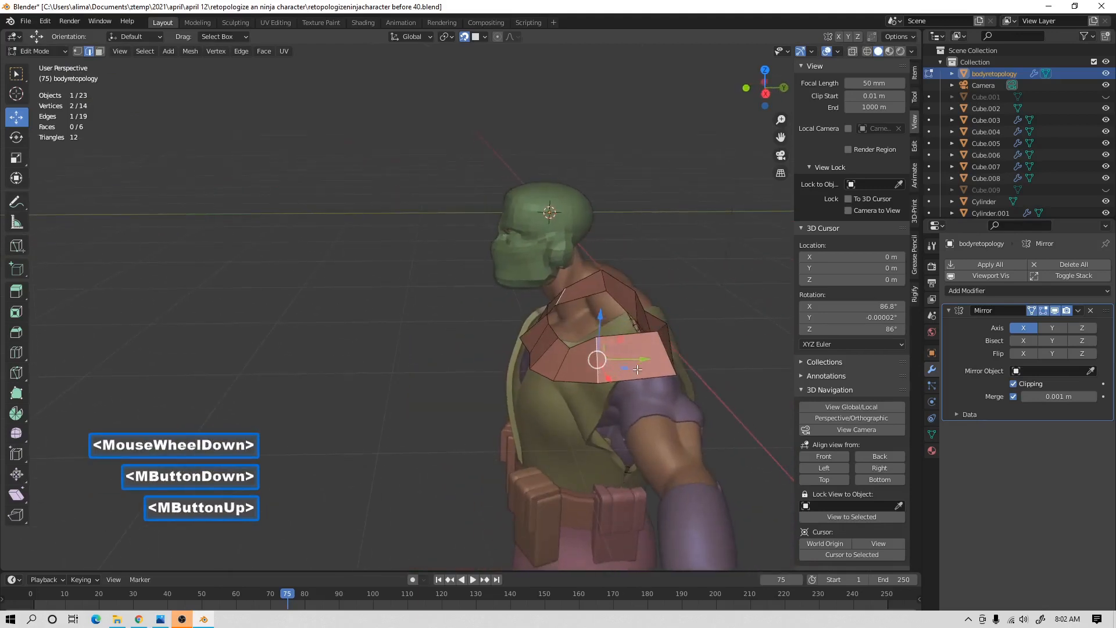
{"action": "left_click_drag", "start_coordinate": [642, 357], "coordinate": [657, 357]}
{"action": "left_click_drag", "start_coordinate": [667, 355], "coordinate": [668, 356]}
{"action": "middle_click_drag", "start_coordinate": [669, 356], "coordinate": [710, 359]}
{"action": "scroll", "coordinate": [692, 357], "scroll_direction": "up", "scroll_amount": 1}
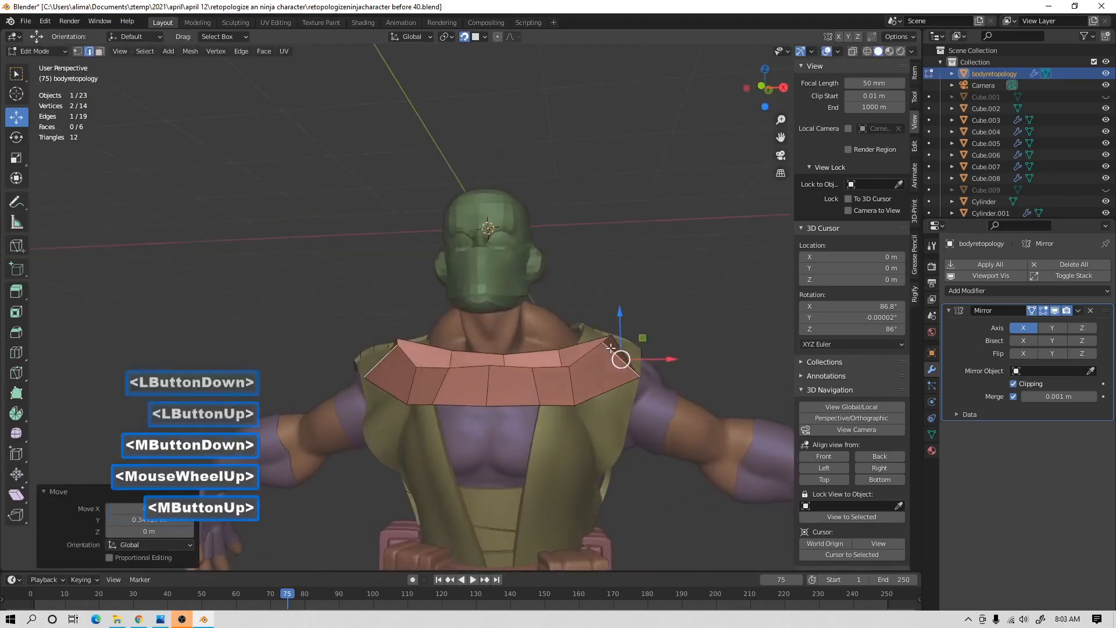
Deselect the shoulder strip and save an incremental copy as "retopologizeninjacharacter before 41.blend".
{"action": "left_click", "coordinate": [722, 383]}
{"action": "left_click", "coordinate": [729, 394]}
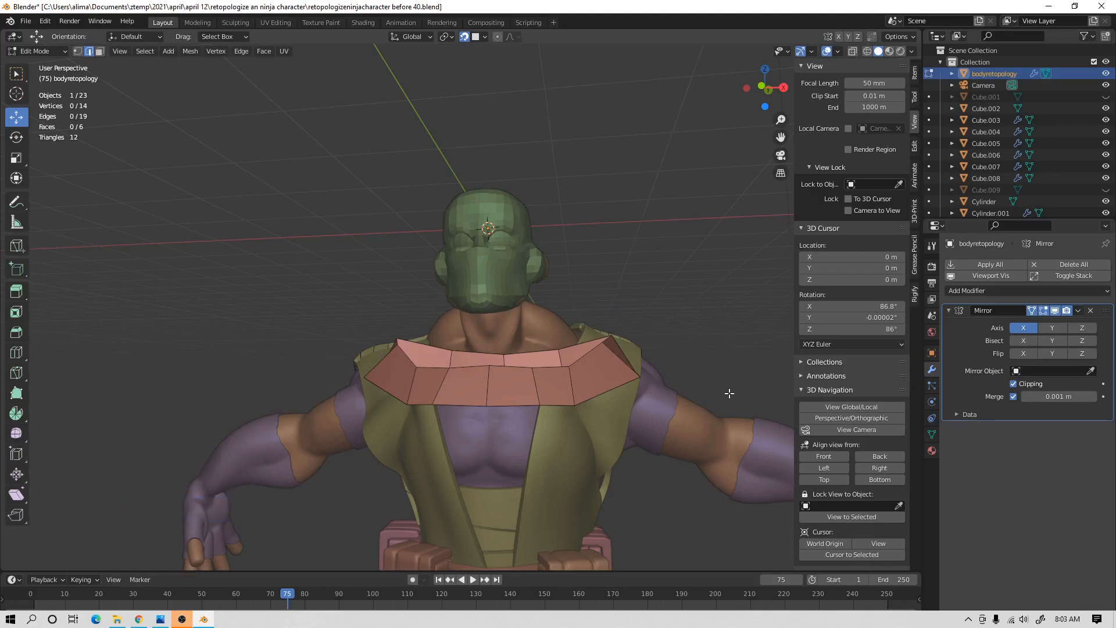
{"action": "key", "text": "Pause"}
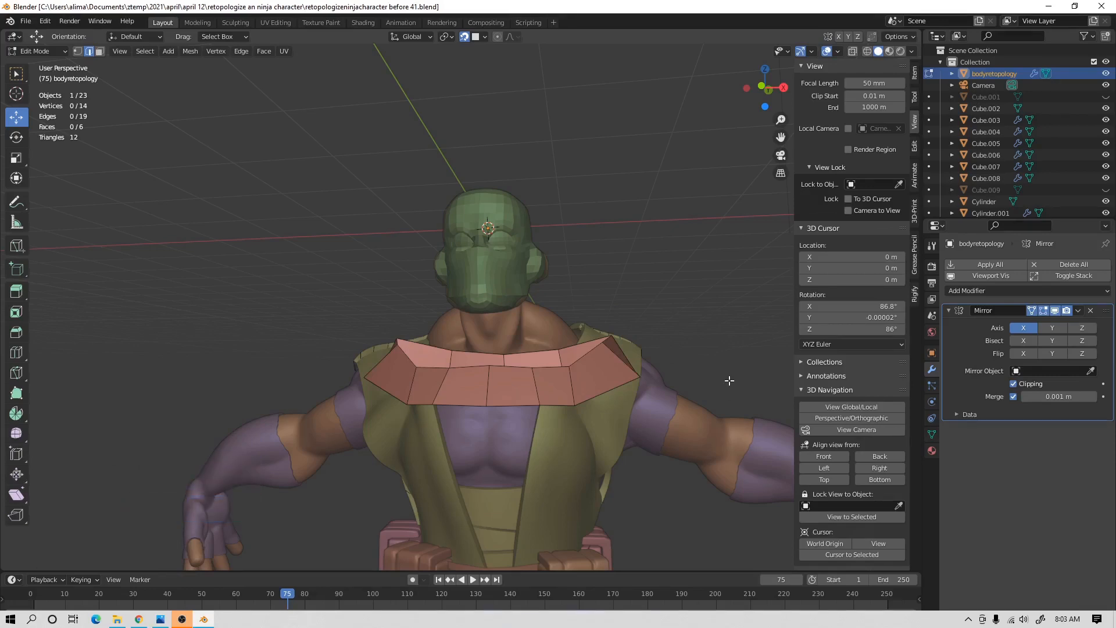
Place the 3D cursor on the character's forearm and add a mesh circle there.
{"action": "middle_click_drag", "start_coordinate": [735, 351], "coordinate": [632, 311], "text": "shift"}
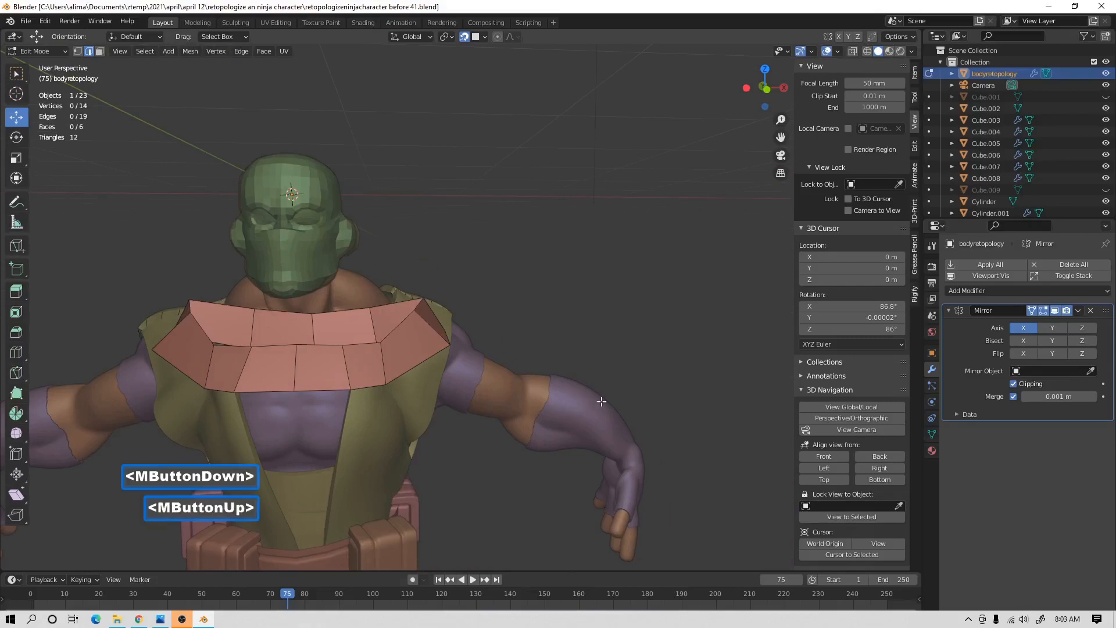
{"action": "right_click", "coordinate": [599, 428], "text": "shift"}
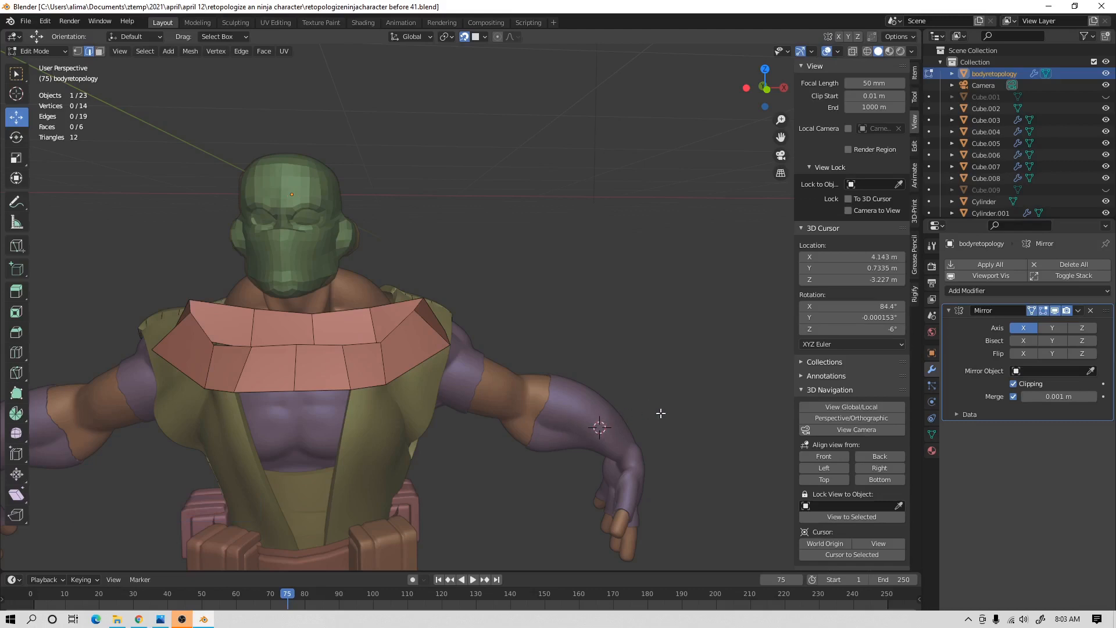
{"action": "key", "text": "shift+a"}
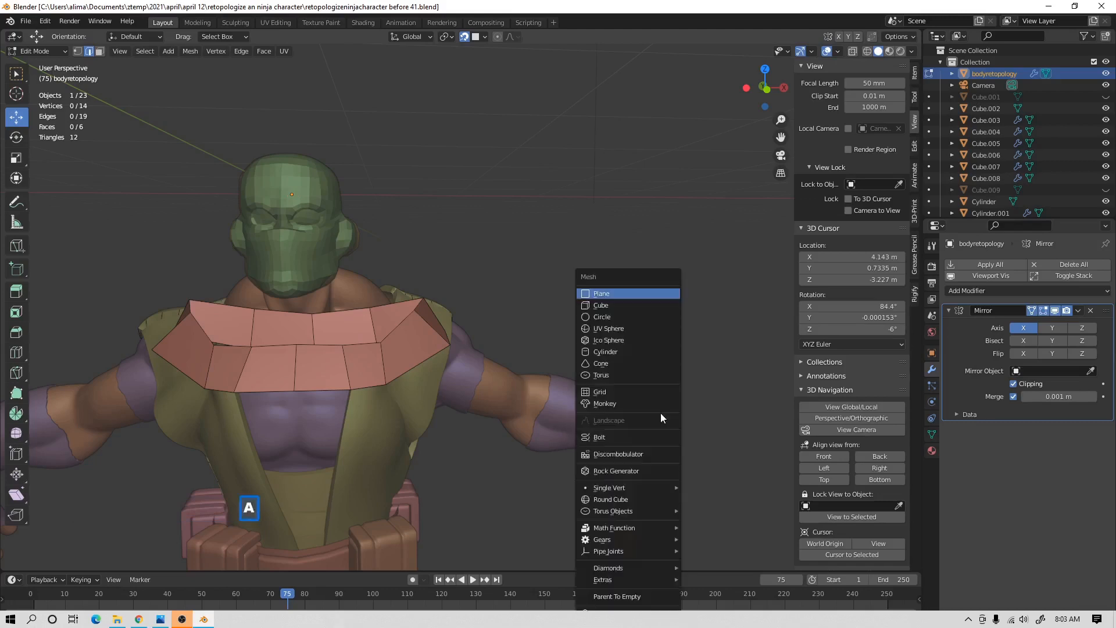
{"action": "left_click", "coordinate": [641, 316]}
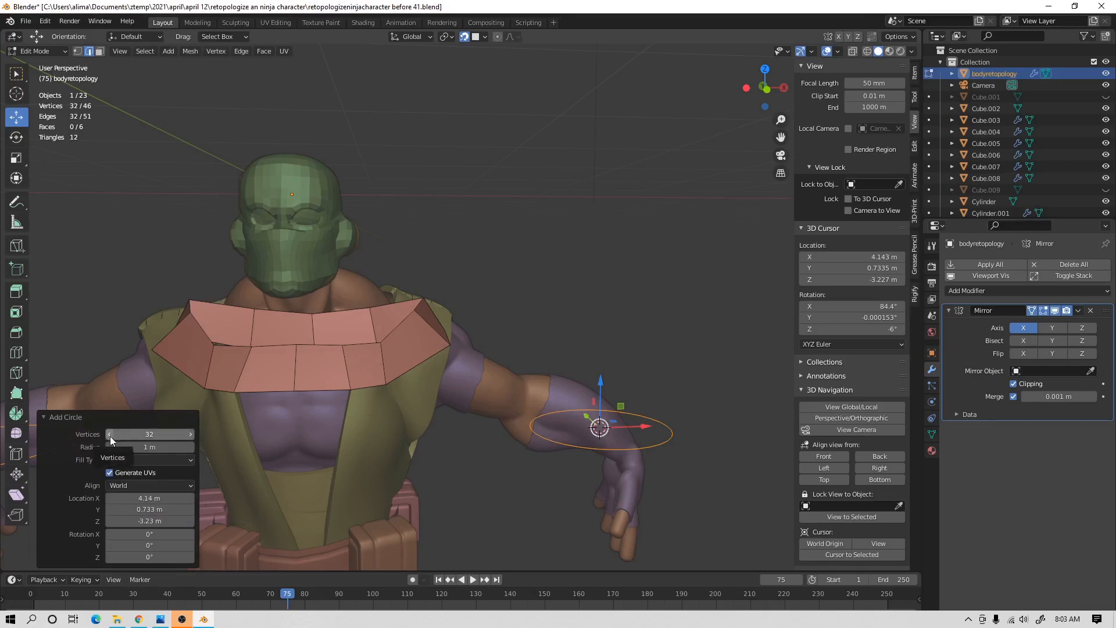
Set the new circle's vertex count to 12.
{"action": "left_click", "coordinate": [44, 417]}
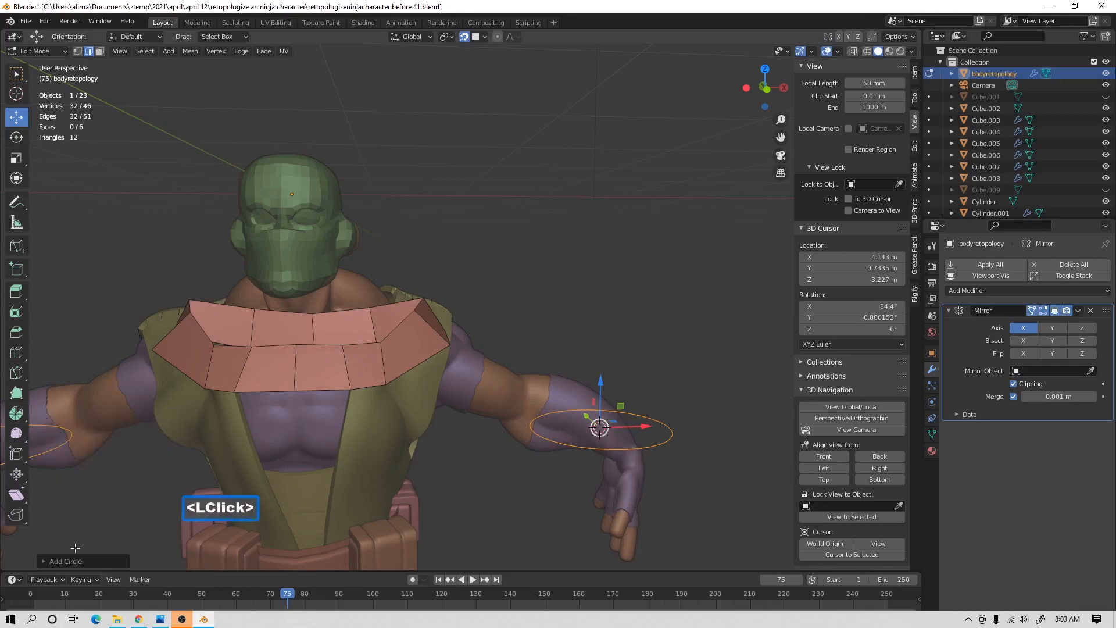
{"action": "left_click", "coordinate": [44, 560]}
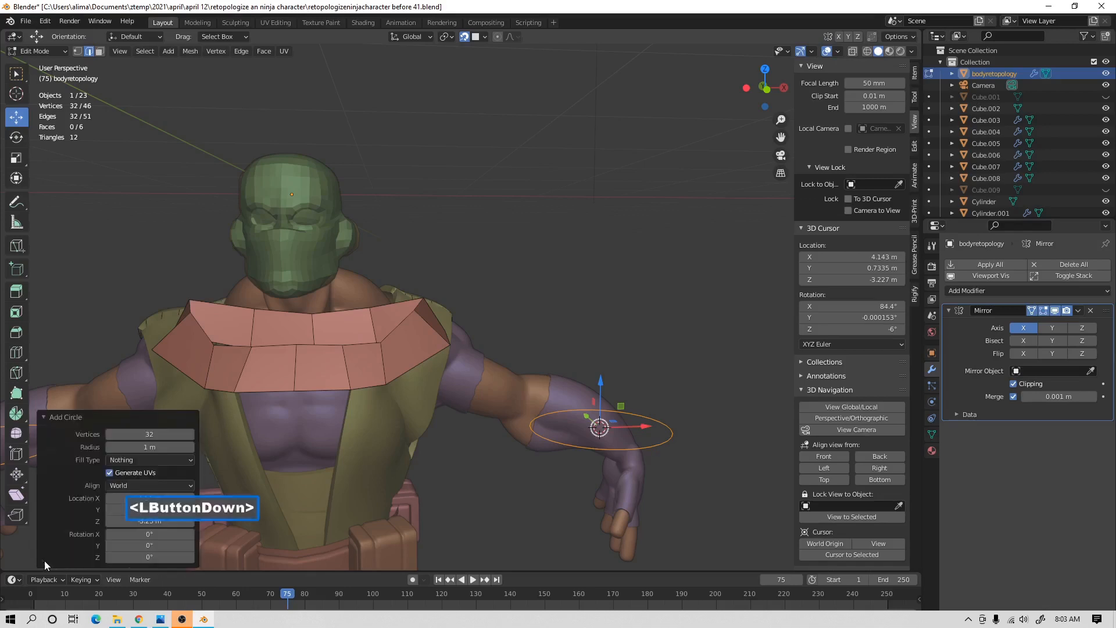
{"action": "left_click", "coordinate": [152, 437]}
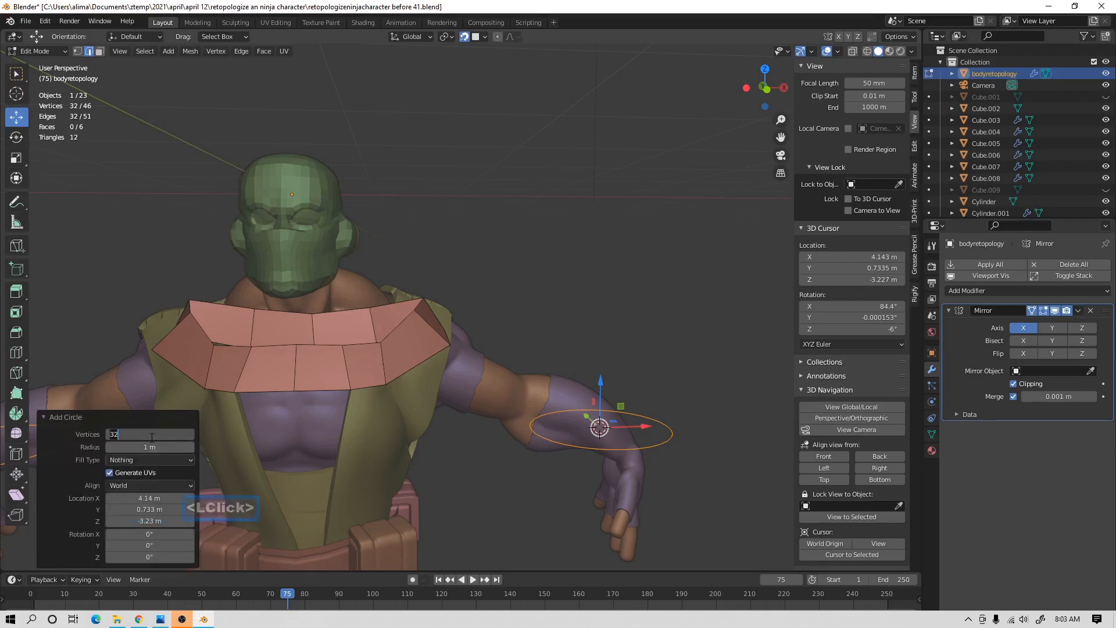
{"action": "type", "text": "12"}
{"action": "key", "text": "Return"}
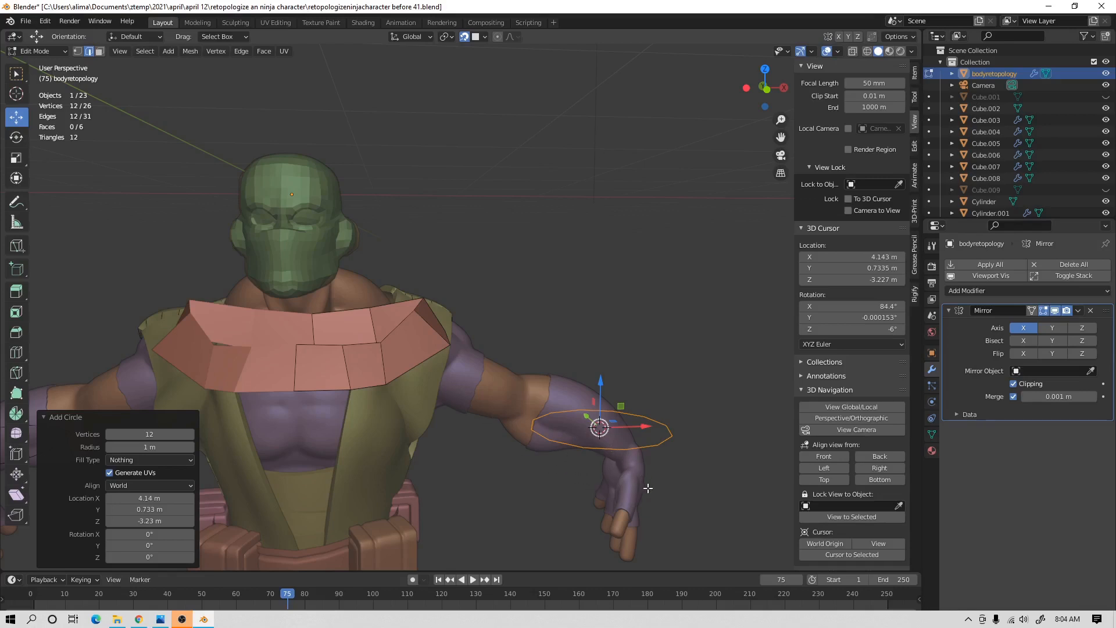
Enable the Mirror modifier's On Cage display again and turn off snapping, returning to Edit Mode with the circle selected.
{"action": "left_click", "coordinate": [1029, 310]}
{"action": "left_click", "coordinate": [60, 51]}
{"action": "left_click", "coordinate": [50, 64]}
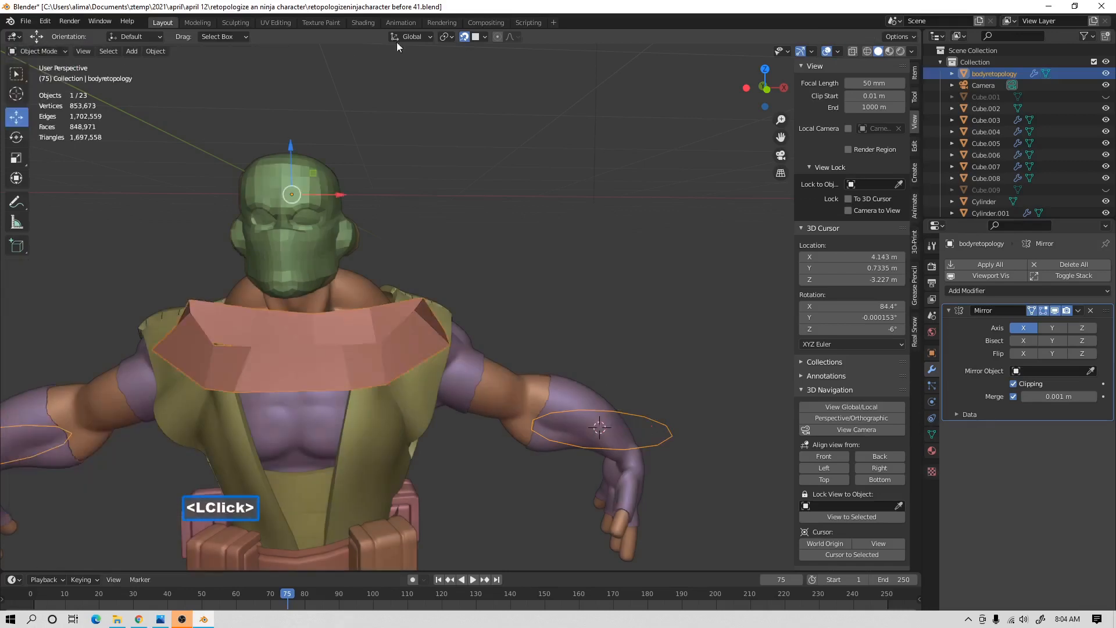
{"action": "left_click", "coordinate": [465, 37]}
{"action": "left_click", "coordinate": [61, 50]}
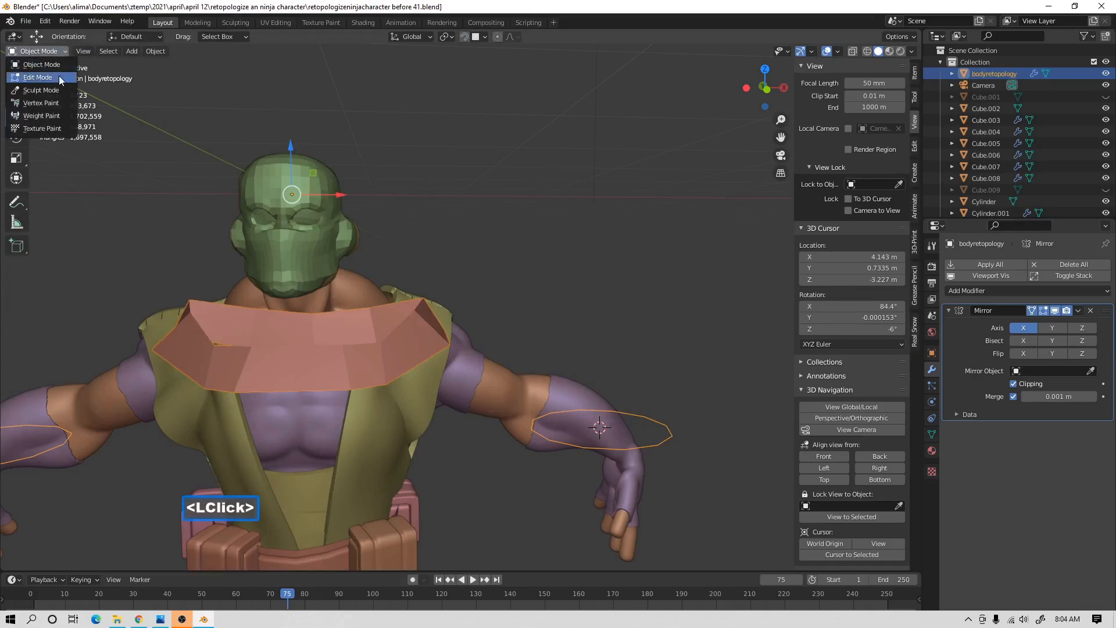
{"action": "left_click", "coordinate": [38, 78]}
Rotate the 12-vertex circle about the Y axis so it stands upright across the forearm.
{"action": "middle_click_drag", "start_coordinate": [696, 434], "coordinate": [614, 437]}
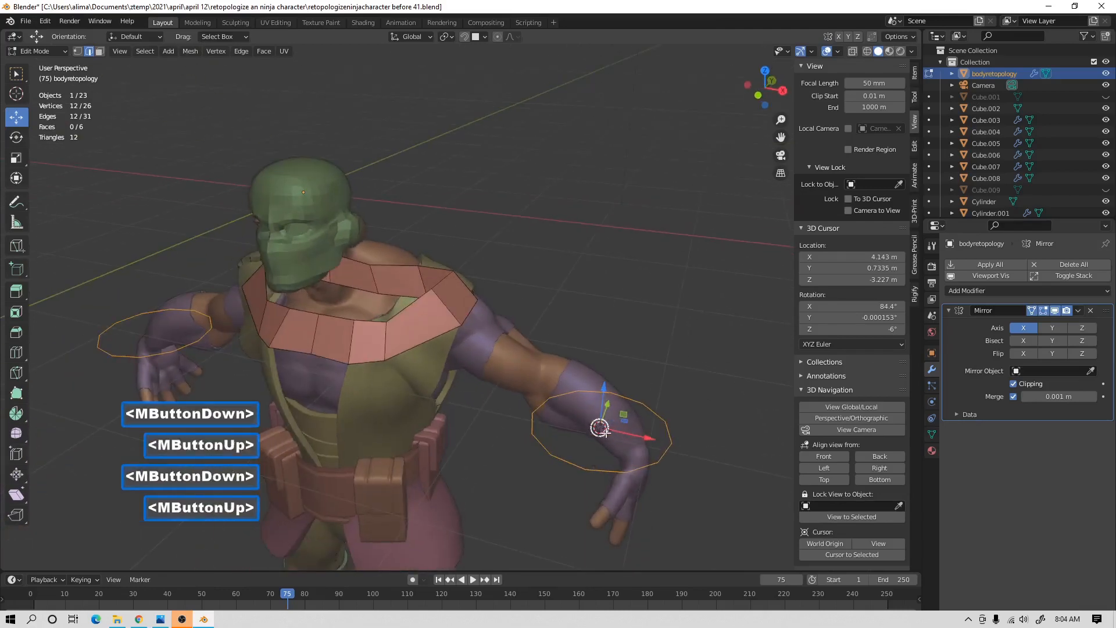
{"action": "key", "text": "r"}
{"action": "key", "text": "y"}
{"action": "left_click", "coordinate": [642, 381]}
Reposition the upright circle around the forearm, lowering it about 0.18 m along Z.
{"action": "middle_click_drag", "start_coordinate": [652, 386], "coordinate": [641, 431]}
{"action": "left_click_drag", "start_coordinate": [641, 429], "coordinate": [645, 424]}
{"action": "middle_click_drag", "start_coordinate": [645, 424], "coordinate": [646, 401]}
{"action": "left_click_drag", "start_coordinate": [655, 403], "coordinate": [661, 417]}
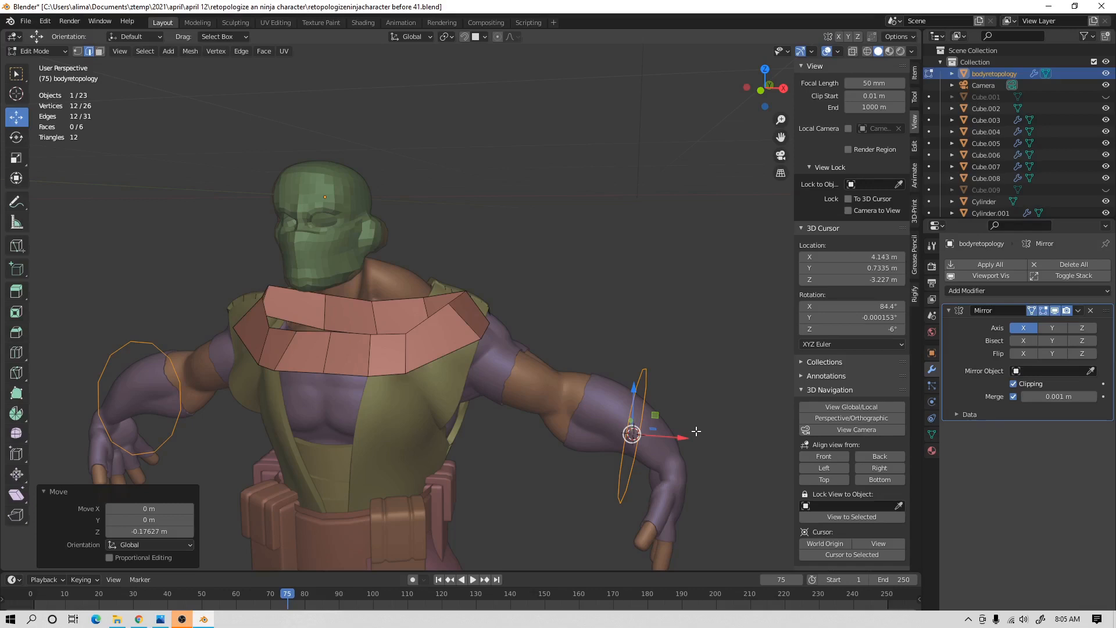
Rotate the 12-vertex circle 22.6° about the Y axis to tilt it square to the forearm.
{"action": "middle_click_drag", "start_coordinate": [699, 432], "coordinate": [695, 405], "text": "shift"}
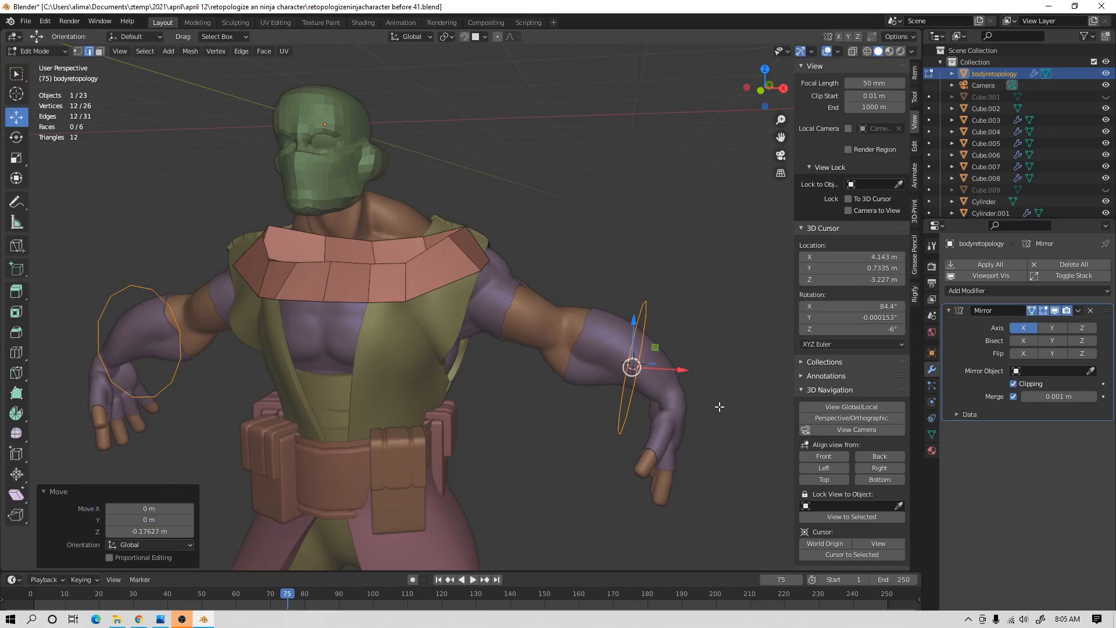
{"action": "middle_click_drag", "start_coordinate": [651, 396], "coordinate": [698, 403]}
{"action": "key", "text": "r"}
{"action": "key", "text": "y"}
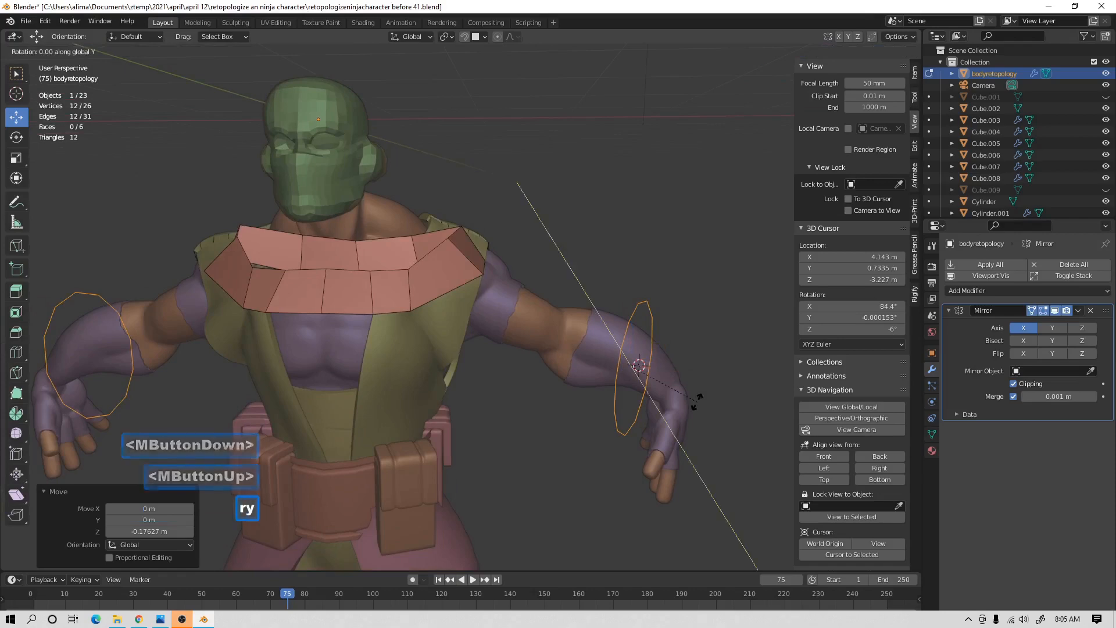
{"action": "left_click", "coordinate": [699, 450]}
{"action": "middle_click_drag", "start_coordinate": [710, 438], "coordinate": [671, 439], "text": "shift"}
{"action": "middle_click_drag", "start_coordinate": [671, 439], "coordinate": [637, 363]}
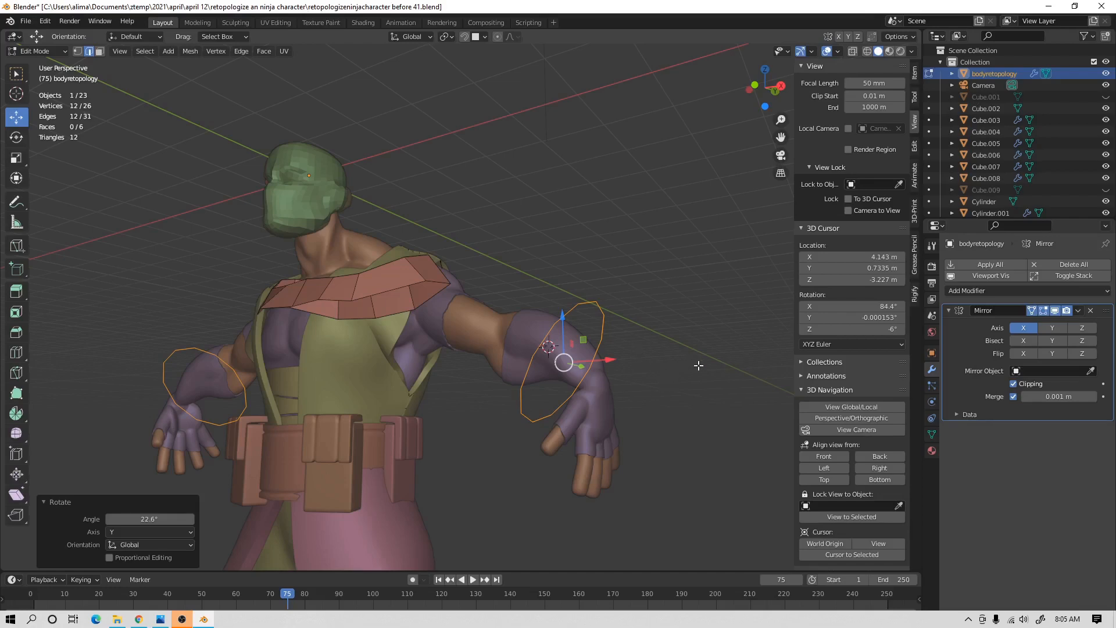
Scale the circle down to the forearm's thickness and centre it around the arm near the wrist, shifting it about -0.125 m along Y.
{"action": "middle_click_drag", "start_coordinate": [698, 365], "coordinate": [645, 366]}
{"action": "mouse_move", "coordinate": [645, 366]}
{"action": "middle_mouse_down"}
{"action": "mouse_move", "coordinate": [622, 361]}
{"action": "mouse_move", "coordinate": [632, 378]}
{"action": "mouse_move", "coordinate": [673, 386]}
{"action": "mouse_move", "coordinate": [616, 367]}
{"action": "mouse_move", "coordinate": [638, 369]}
{"action": "mouse_move", "coordinate": [626, 363]}
{"action": "middle_mouse_up"}
{"action": "key", "text": "s"}
{"action": "left_click", "coordinate": [637, 376]}
{"action": "left_click_drag", "start_coordinate": [616, 363], "coordinate": [625, 367]}
{"action": "mouse_move", "coordinate": [625, 367]}
{"action": "middle_mouse_down"}
{"action": "mouse_move", "coordinate": [650, 366]}
{"action": "mouse_move", "coordinate": [630, 367]}
{"action": "middle_mouse_up"}
{"action": "left_click_drag", "start_coordinate": [630, 365], "coordinate": [629, 366]}
{"action": "middle_click_drag", "start_coordinate": [629, 366], "coordinate": [627, 370]}
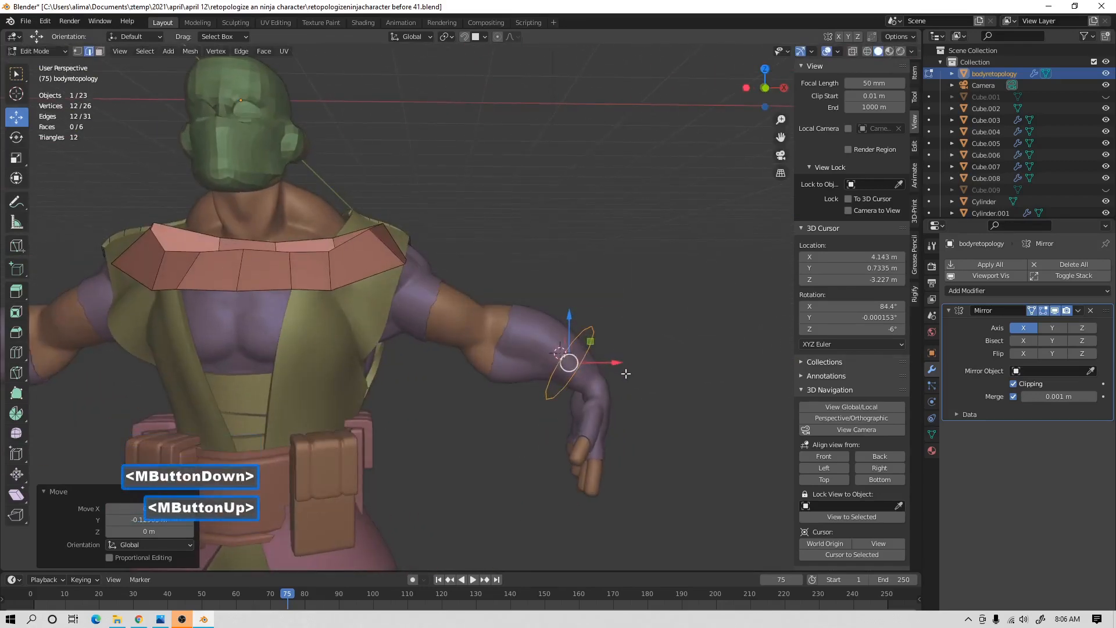
Extrude the ring up the forearm to the elbow and shift the new loop about 0.125 m along Y.
{"action": "key", "text": "e"}
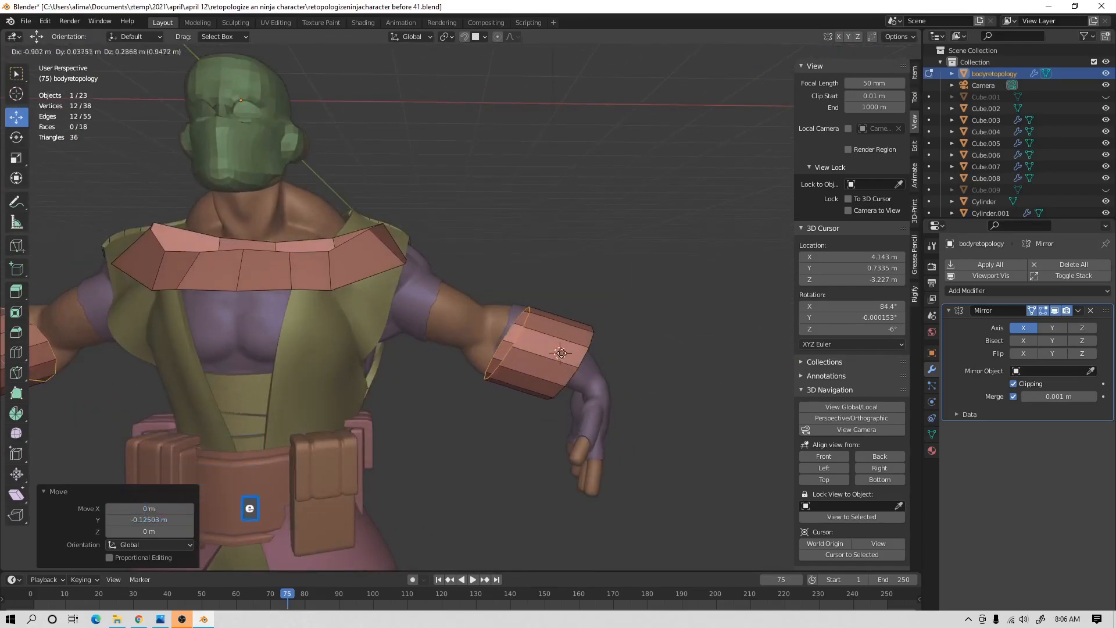
{"action": "left_click", "coordinate": [541, 340]}
{"action": "middle_click_drag", "start_coordinate": [541, 340], "coordinate": [478, 326]}
{"action": "left_click_drag", "start_coordinate": [522, 324], "coordinate": [534, 323]}
{"action": "middle_click_drag", "start_coordinate": [535, 323], "coordinate": [574, 313]}
Extrude the elbow ring again up to the upper arm, deselect it and save an incremental version of the file.
{"action": "key", "text": "e"}
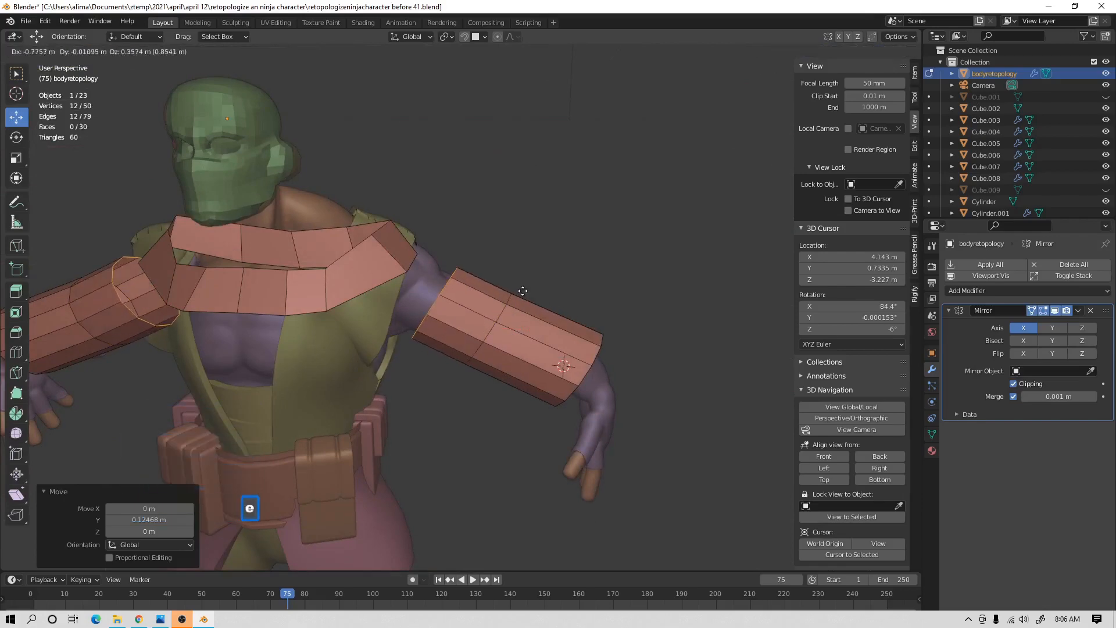
{"action": "left_click", "coordinate": [584, 296]}
{"action": "mouse_move", "coordinate": [585, 296]}
{"action": "middle_mouse_down"}
{"action": "mouse_move", "coordinate": [369, 264]}
{"action": "mouse_move", "coordinate": [553, 304]}
{"action": "mouse_move", "coordinate": [587, 289]}
{"action": "middle_mouse_up"}
{"action": "left_click", "coordinate": [669, 323]}
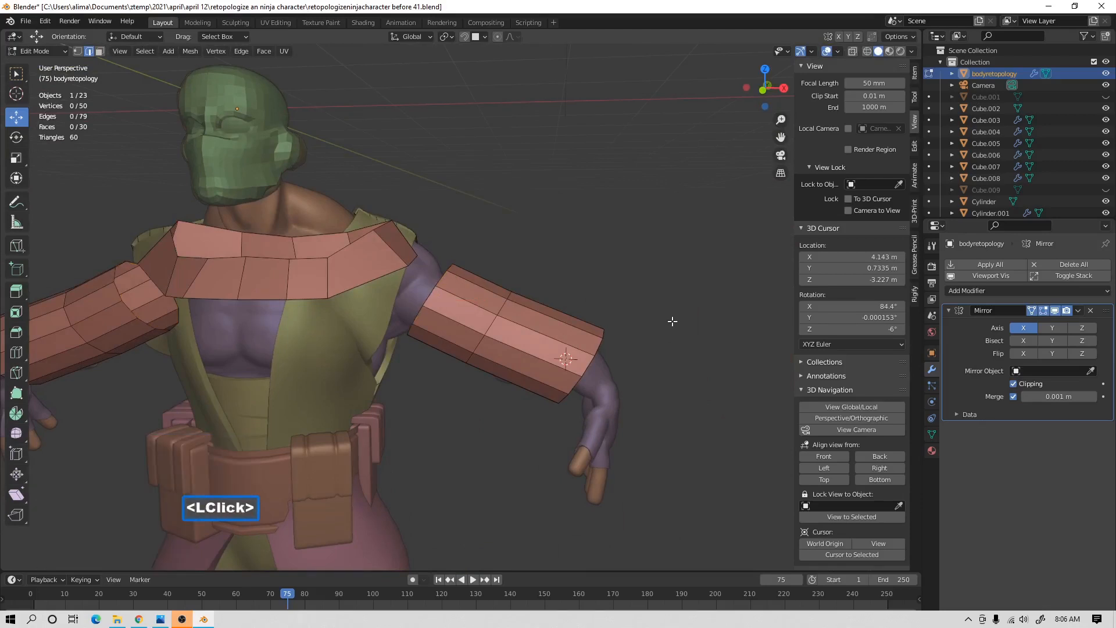
{"action": "key", "text": "ctrl+alt+s"}
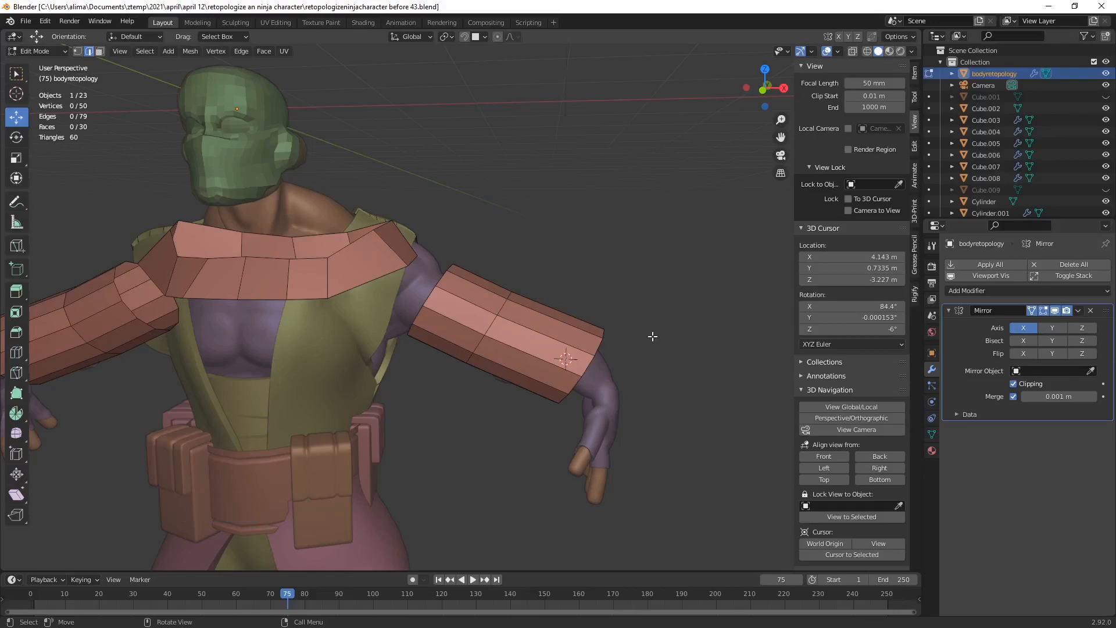
In Object Mode, add a Shrinkwrap modifier to bodyretopology with the body mesh Cube.004 as its target.
{"action": "left_click", "coordinate": [46, 51]}
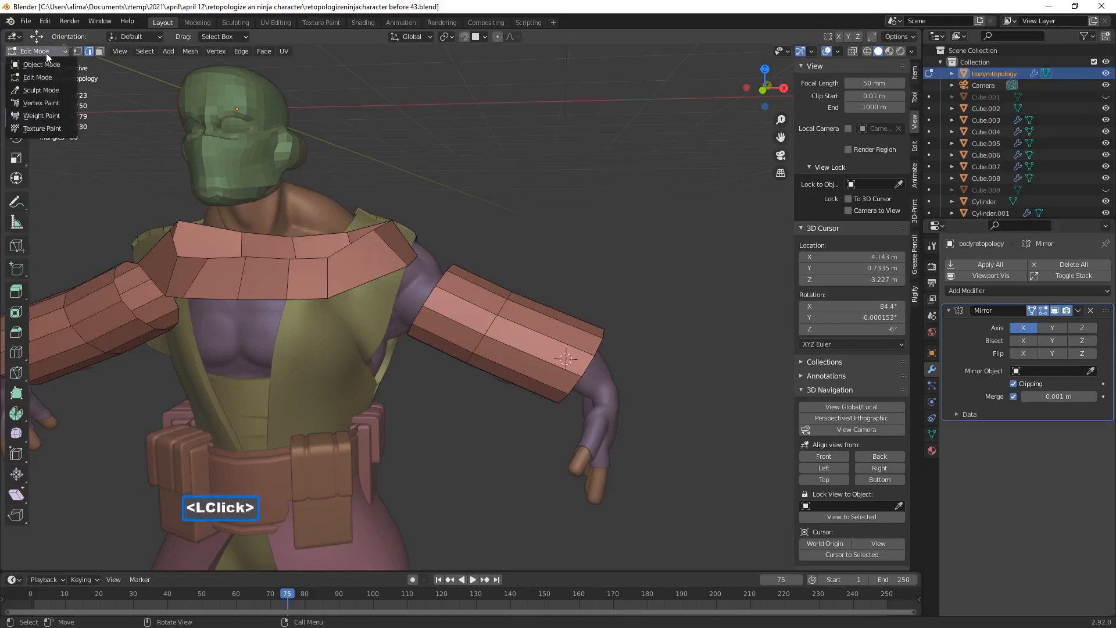
{"action": "left_click", "coordinate": [50, 65]}
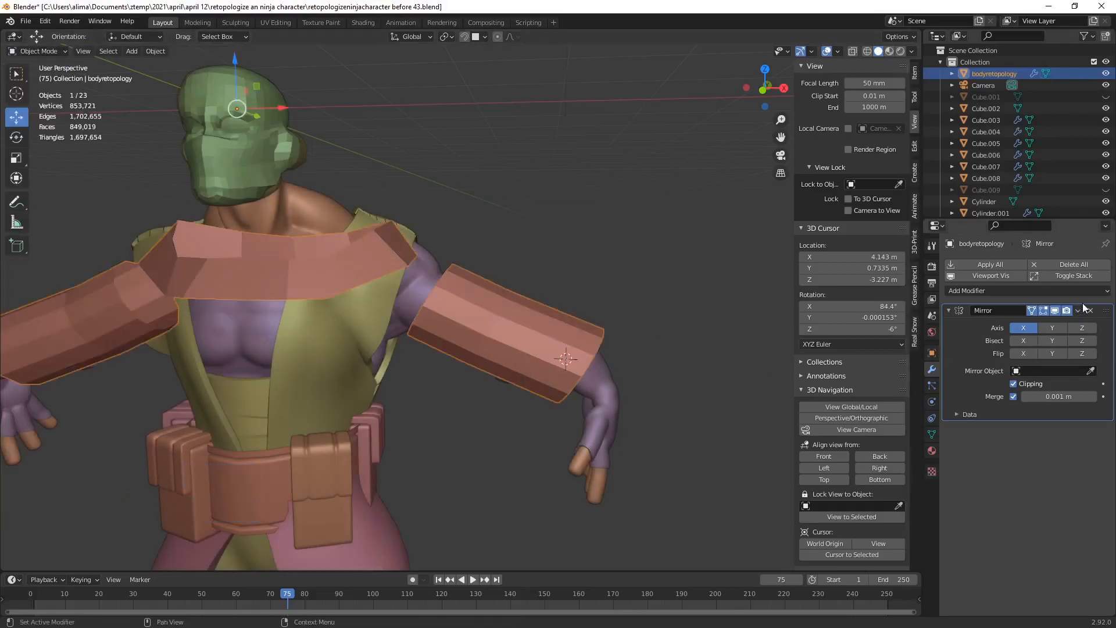
{"action": "left_click", "coordinate": [1105, 296]}
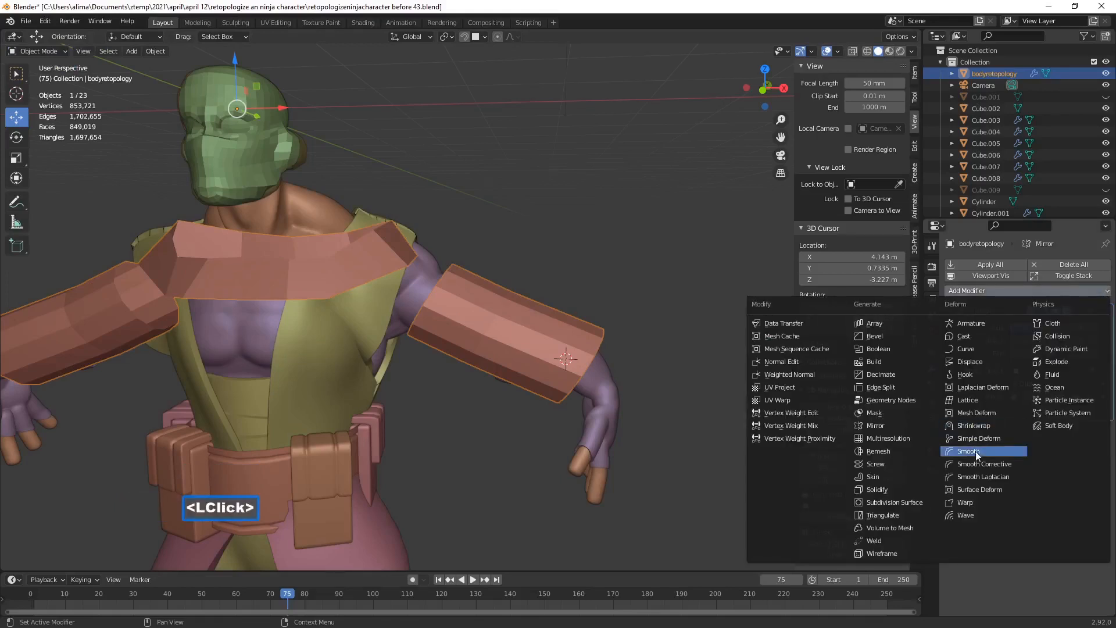
{"action": "left_click", "coordinate": [995, 426]}
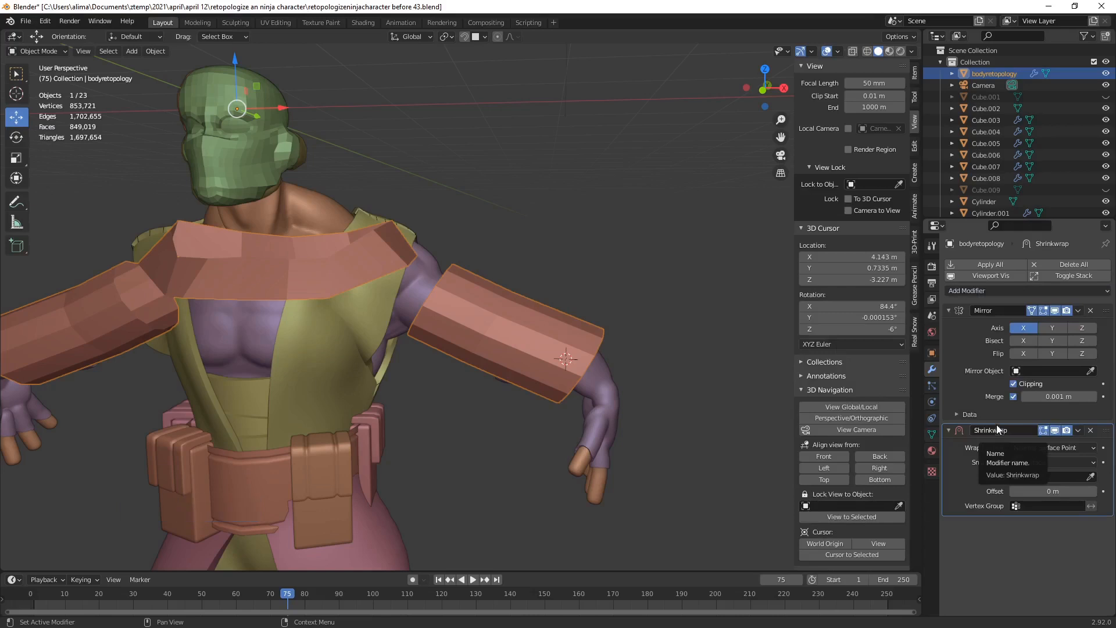
{"action": "left_click", "coordinate": [1090, 477]}
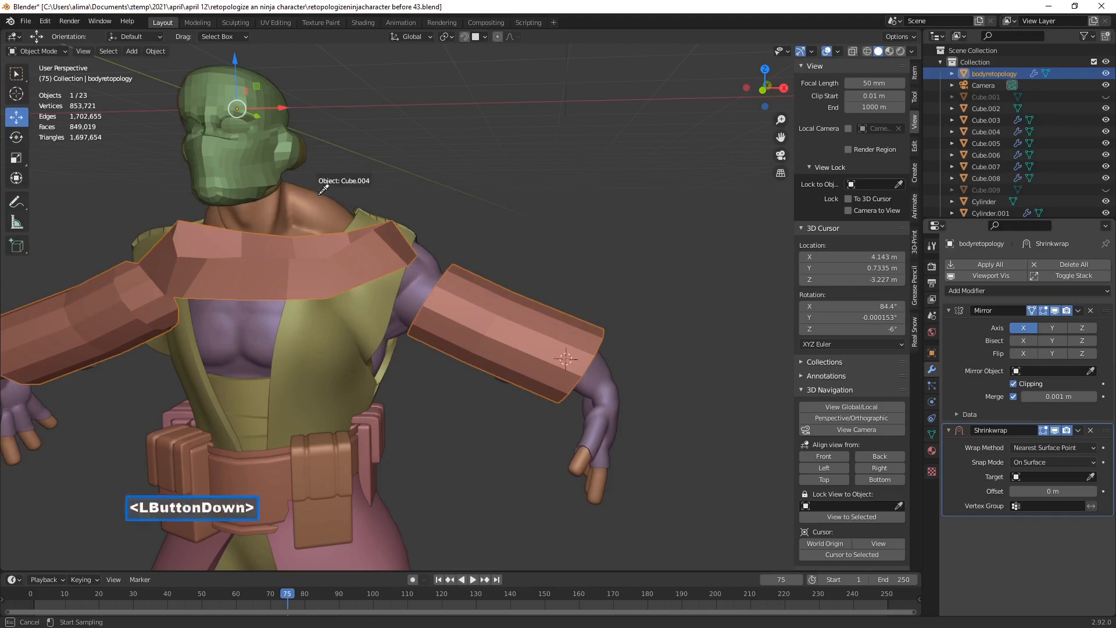
{"action": "left_click", "coordinate": [319, 192]}
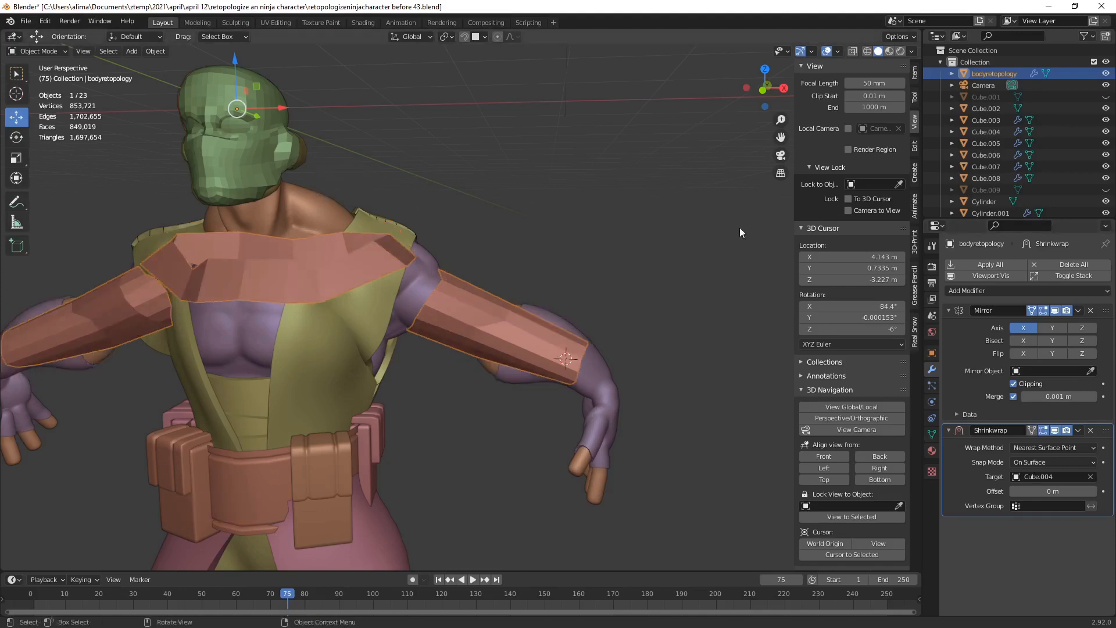
Select the character's body mesh Cube.004 and rename it mainbody.
{"action": "scroll", "coordinate": [986, 154], "scroll_direction": "down", "scroll_amount": 4}
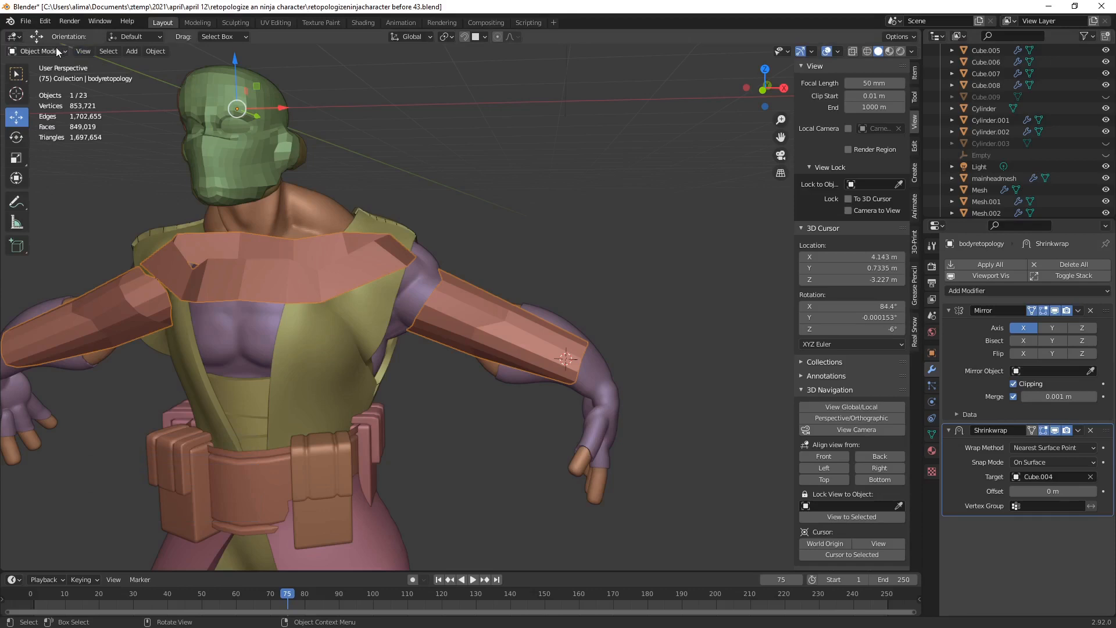
{"action": "left_click", "coordinate": [361, 217]}
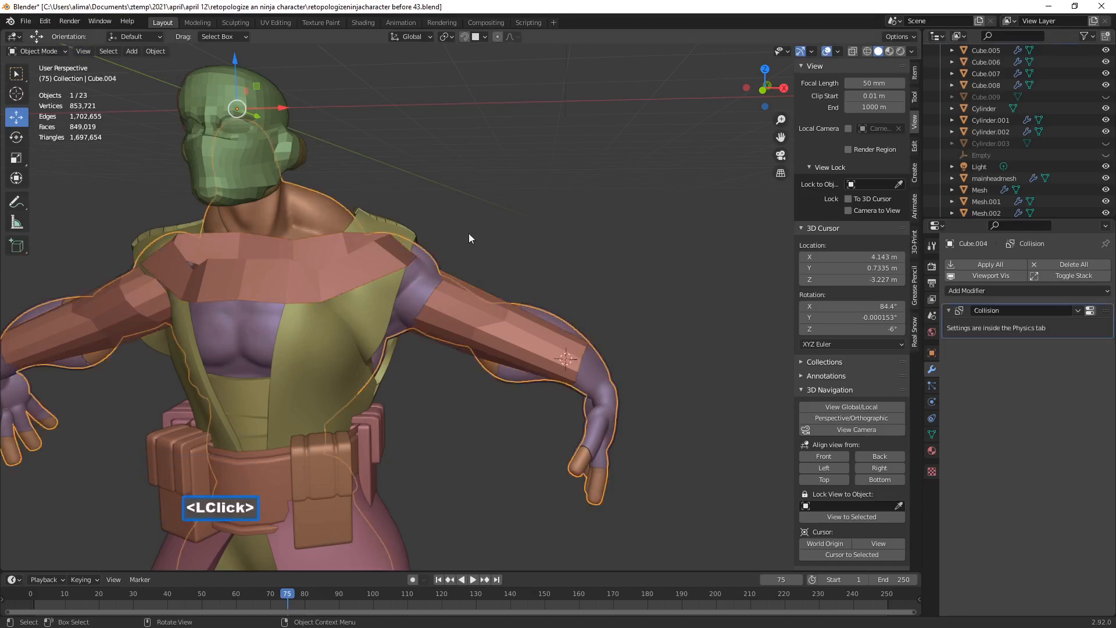
{"action": "scroll", "coordinate": [1007, 156], "scroll_direction": "down", "scroll_amount": 10}
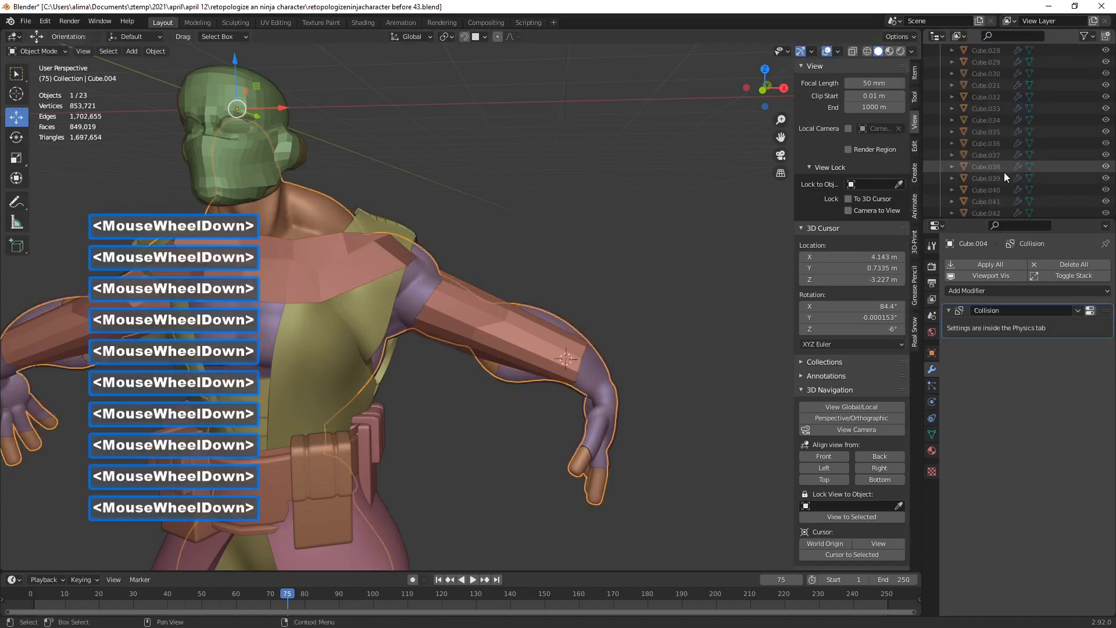
{"action": "scroll", "coordinate": [1003, 172], "scroll_direction": "up", "scroll_amount": 10}
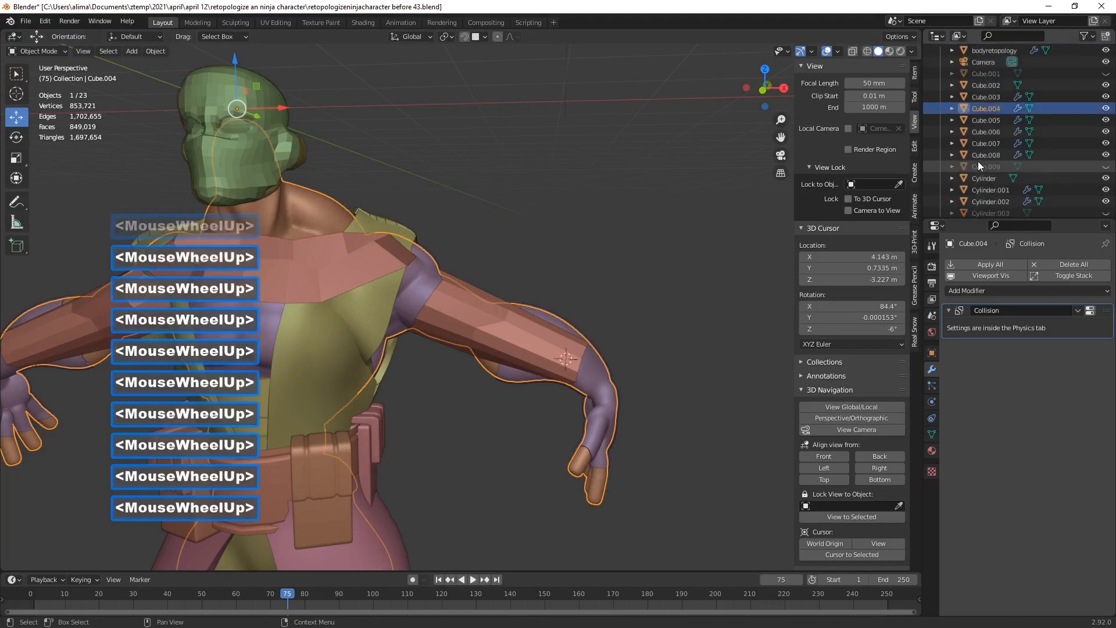
{"action": "double_click", "coordinate": [997, 110]}
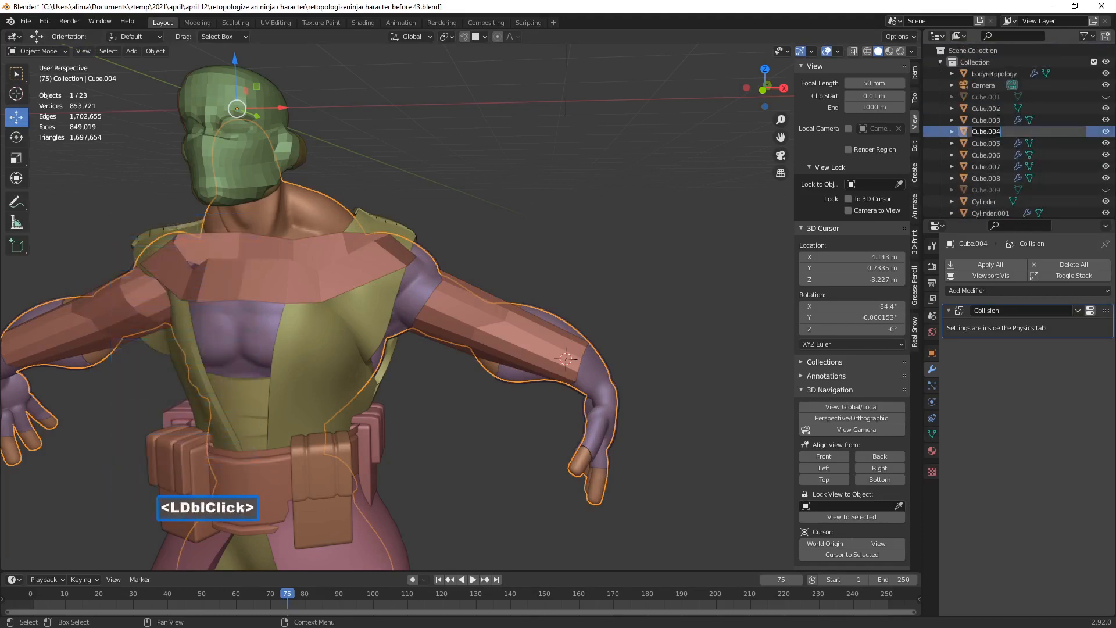
{"action": "type", "text": "mainbod"}
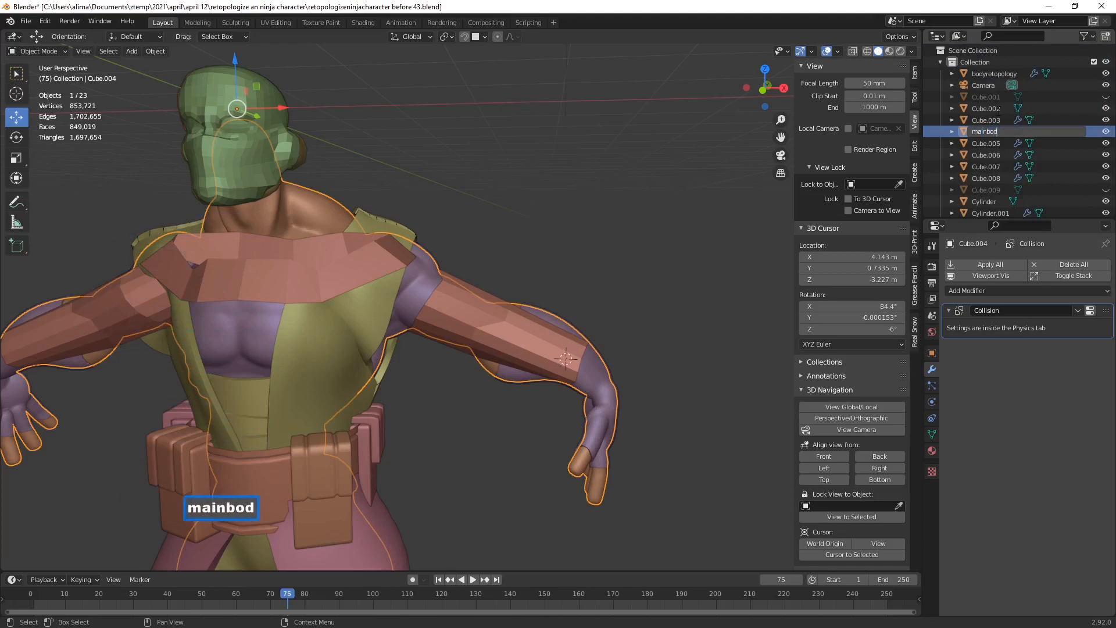
{"action": "type", "text": "y"}
{"action": "key", "text": "Return"}
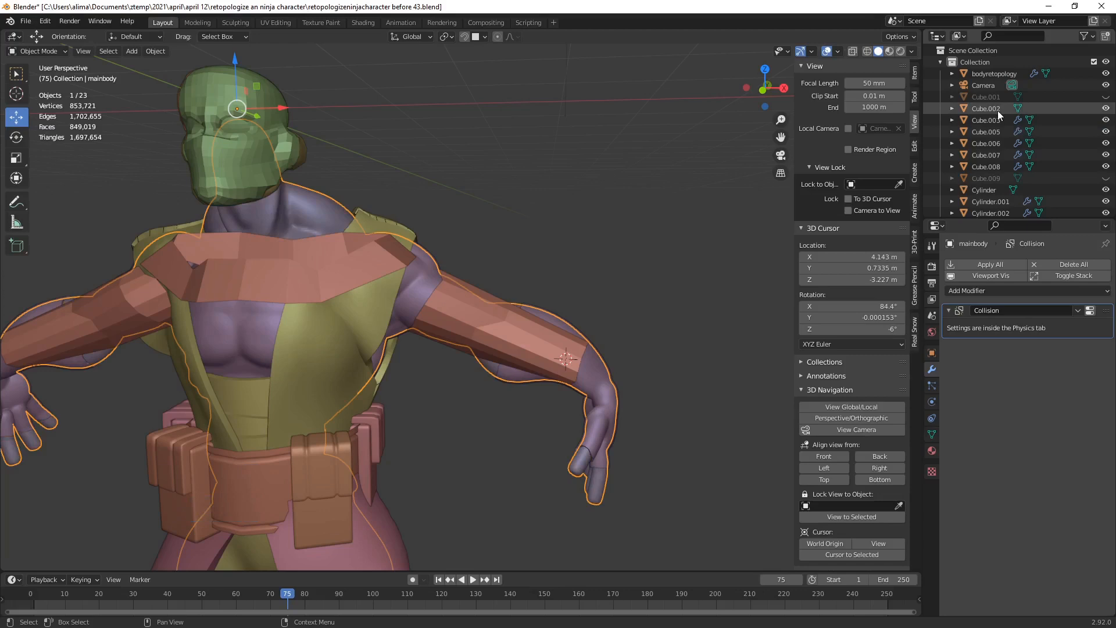
Select bodyretopology, enter Edit Mode and enable the Shrinkwrap modifier's On Cage display.
{"action": "left_click", "coordinate": [486, 311]}
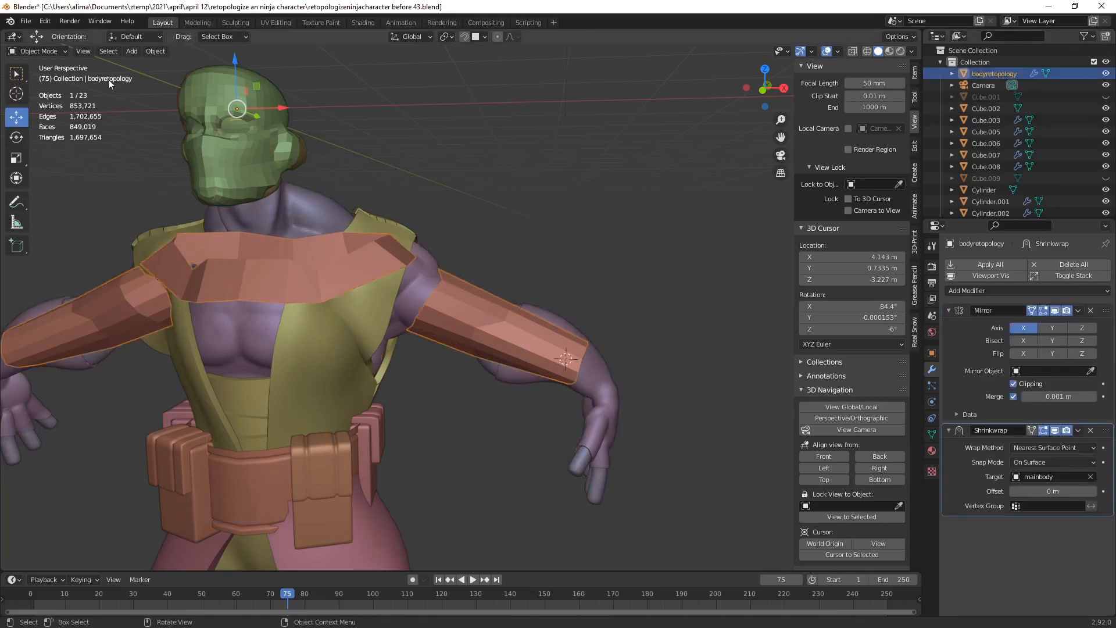
{"action": "left_click", "coordinate": [64, 51]}
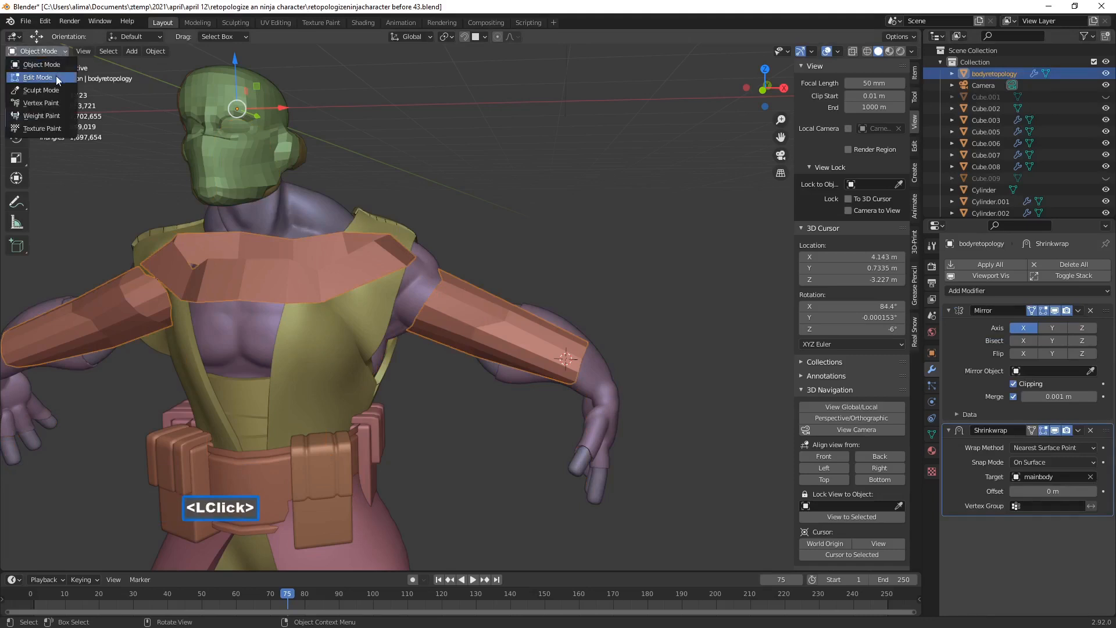
{"action": "left_click", "coordinate": [57, 77]}
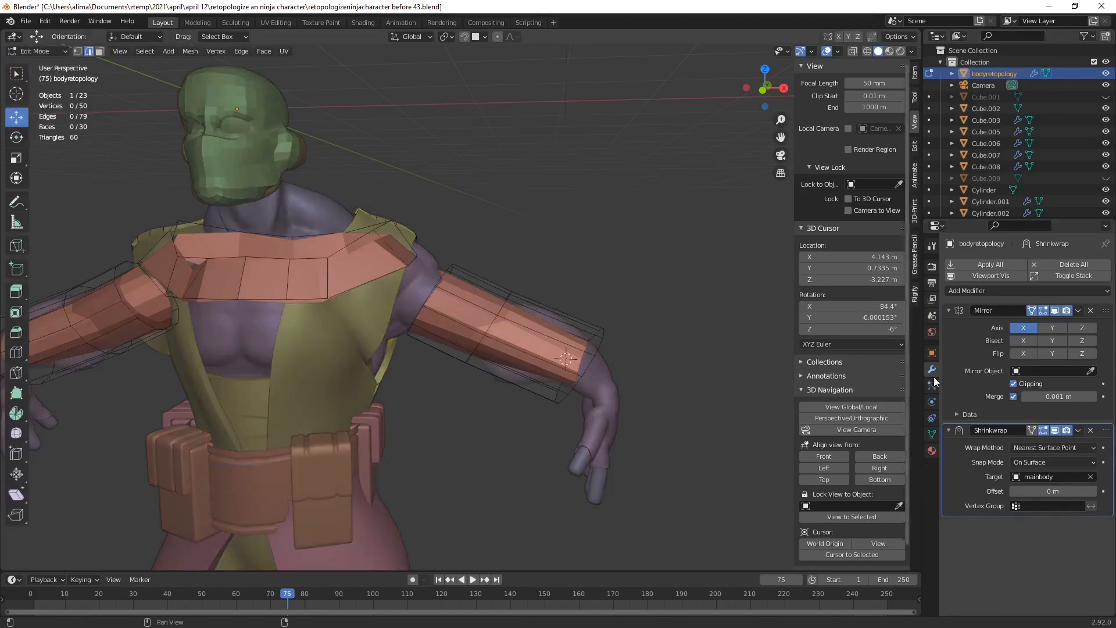
{"action": "left_click", "coordinate": [1033, 430]}
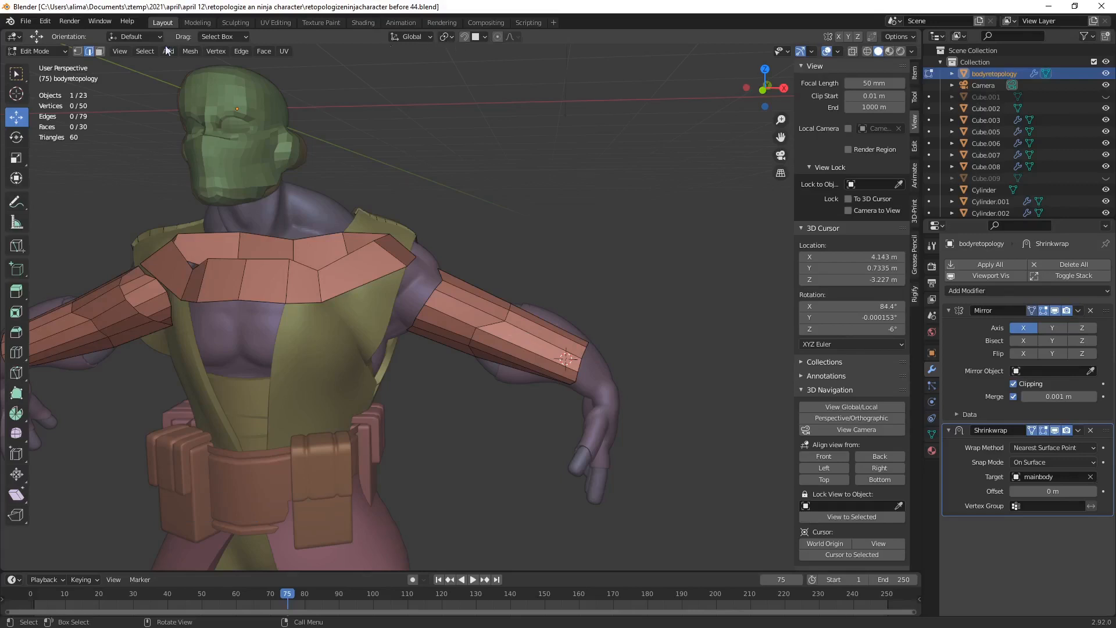
Turn snapping on from Object Mode and return bodyretopology to Edit Mode.
{"action": "left_click", "coordinate": [62, 49]}
{"action": "left_click", "coordinate": [59, 62]}
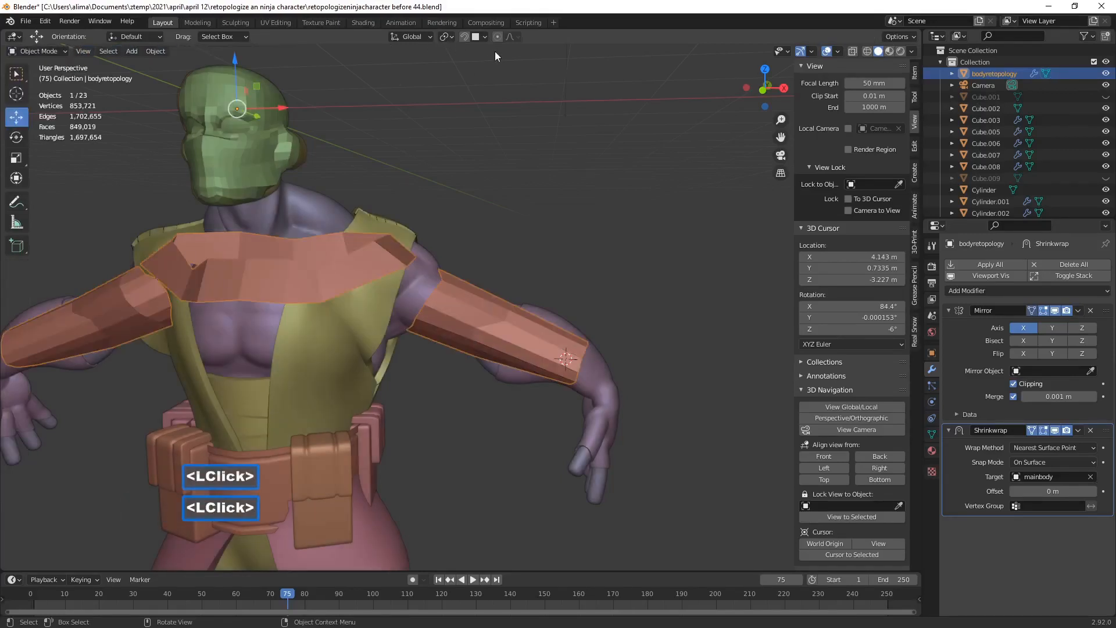
{"action": "left_click", "coordinate": [463, 37]}
{"action": "left_click", "coordinate": [51, 51]}
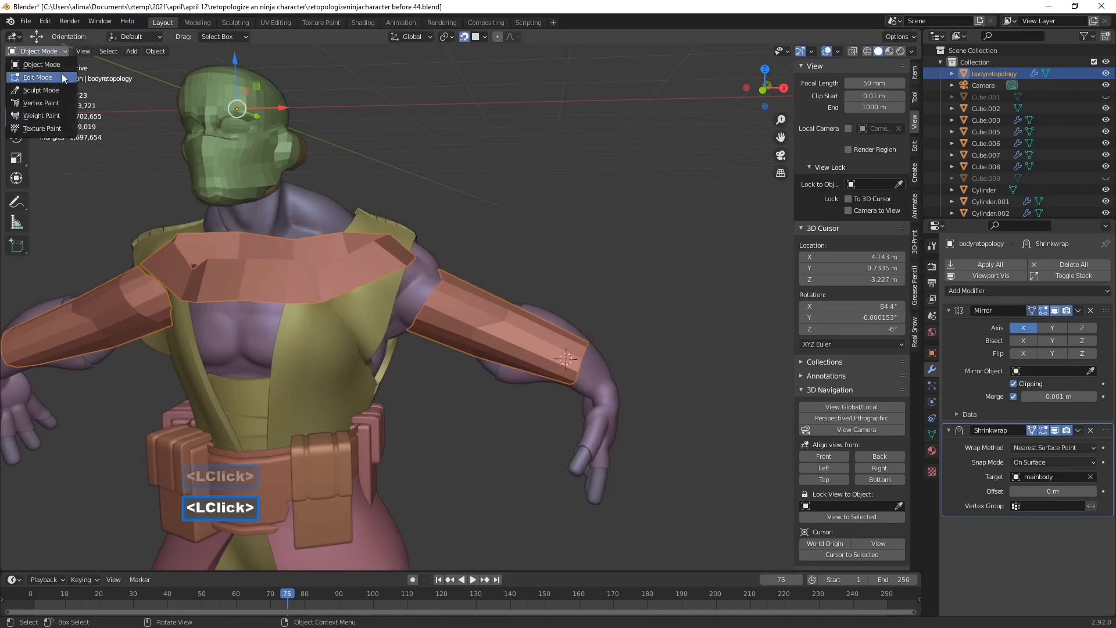
{"action": "left_click", "coordinate": [63, 77]}
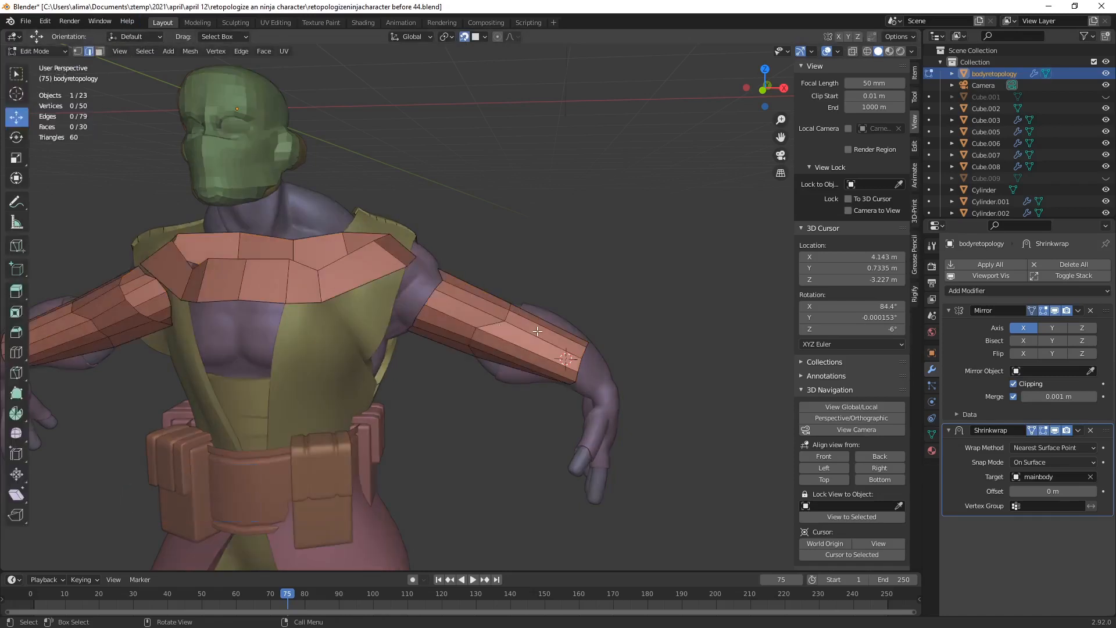
Add two evenly spaced loop cuts around the forearm section of the arm mesh and deselect them.
{"action": "key", "text": "ctrl+r"}
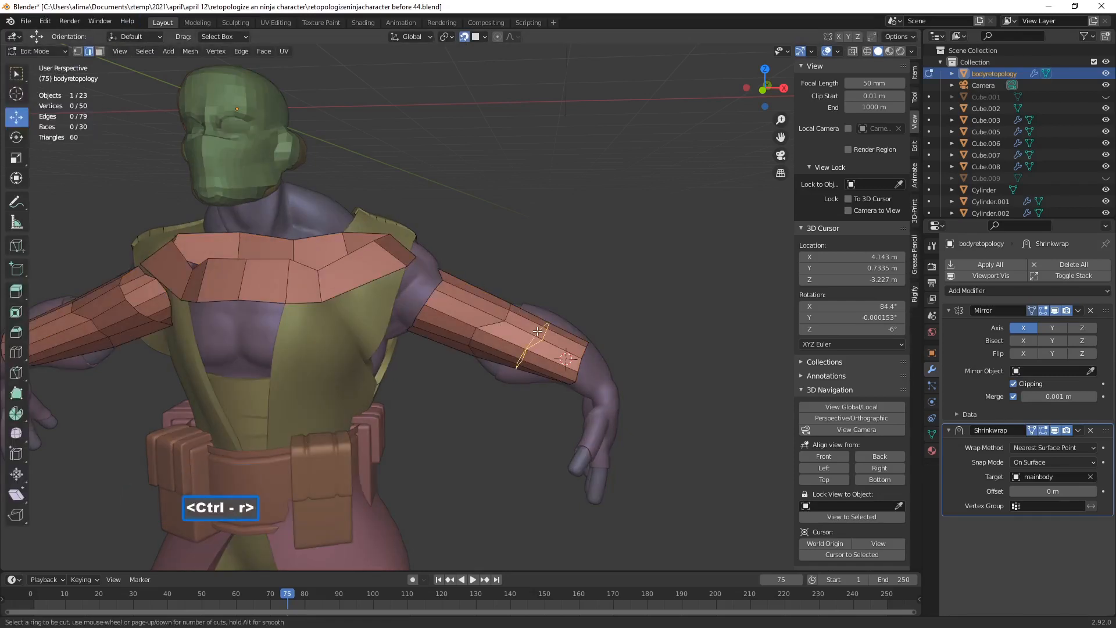
{"action": "scroll", "coordinate": [537, 331], "scroll_direction": "up", "scroll_amount": 1}
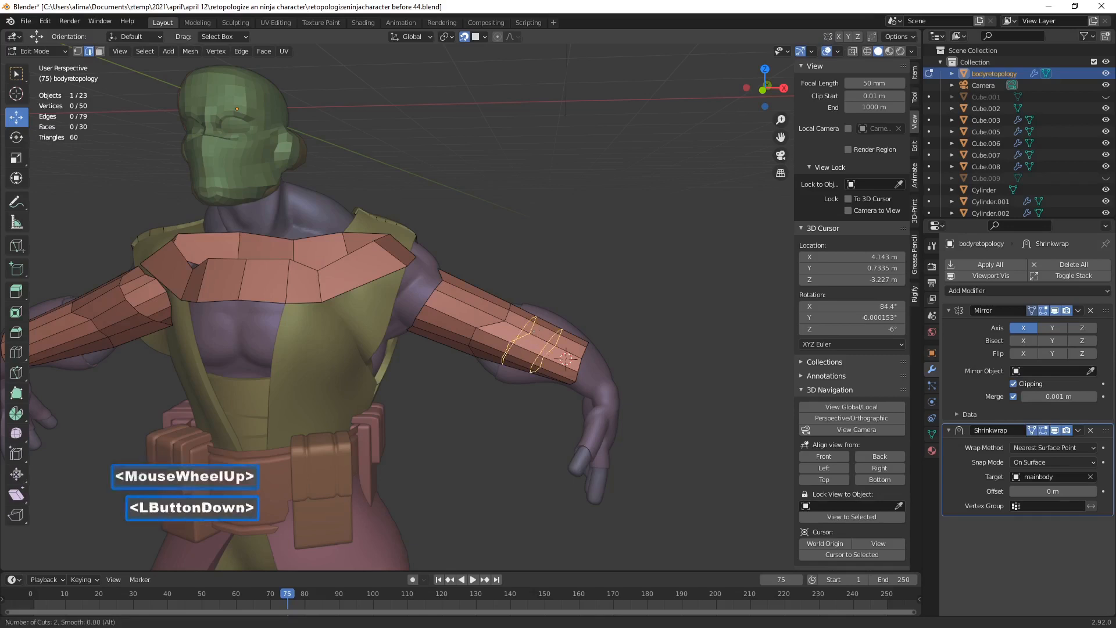
{"action": "left_click", "coordinate": [538, 332]}
{"action": "left_click", "coordinate": [538, 334]}
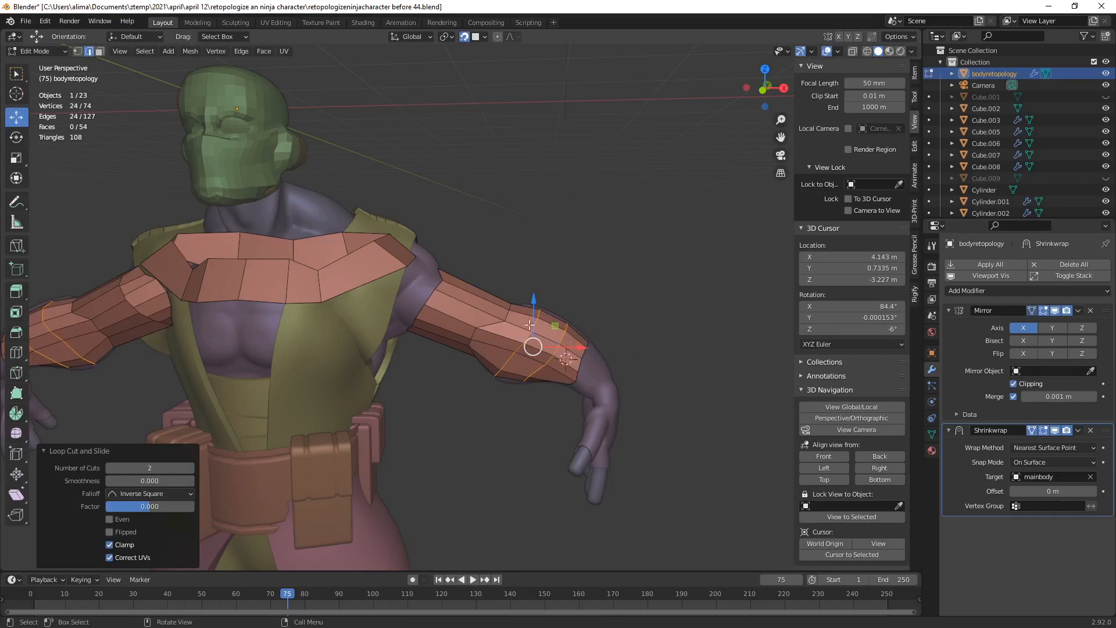
{"action": "left_click", "coordinate": [666, 347]}
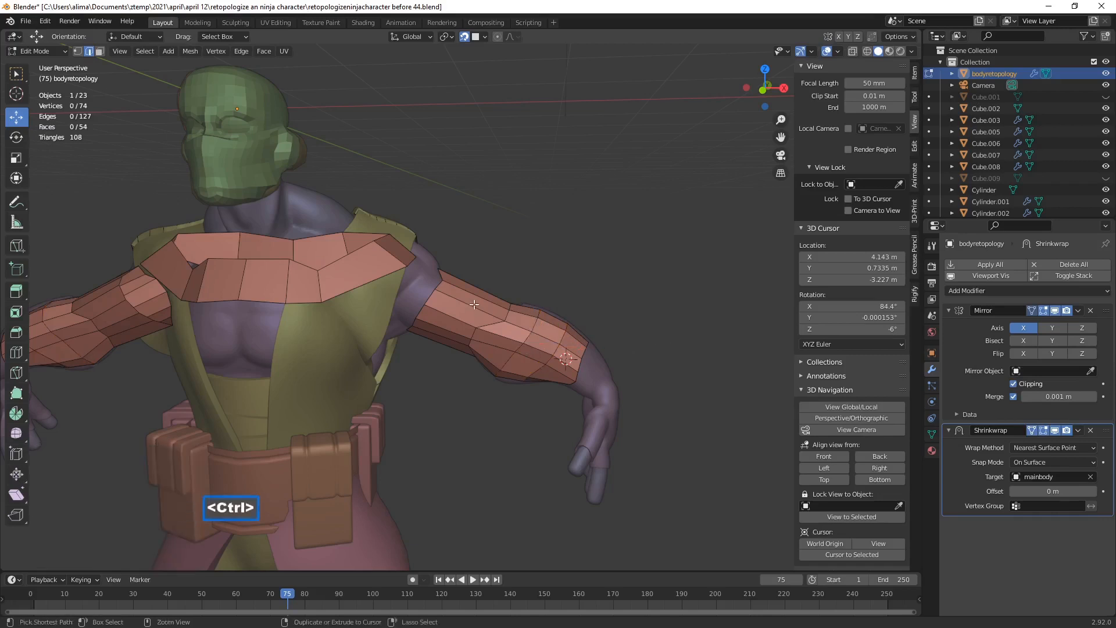
Add one loop cut around the upper-arm section of the arm mesh and deselect it.
{"action": "key", "text": "ctrl+r"}
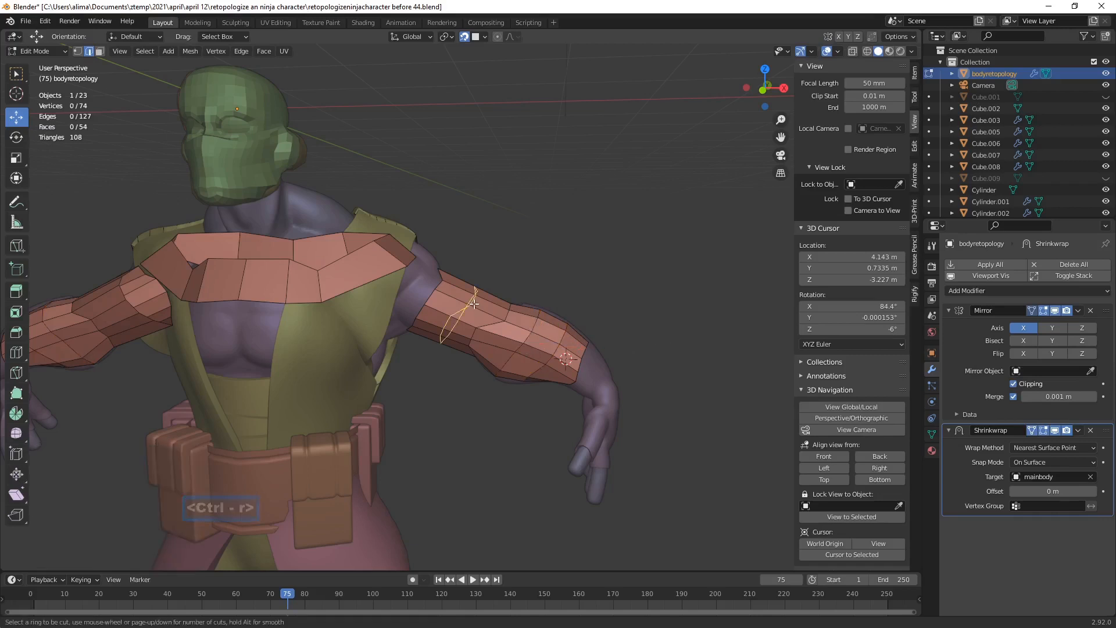
{"action": "left_click", "coordinate": [472, 304]}
{"action": "left_click", "coordinate": [461, 304]}
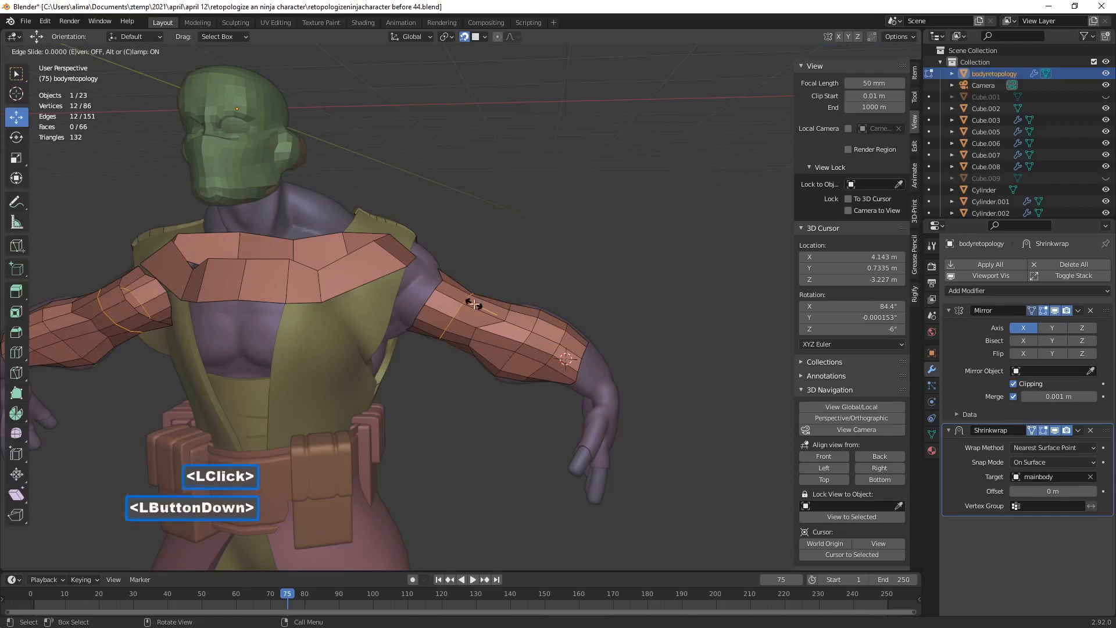
{"action": "left_click", "coordinate": [663, 354]}
{"action": "middle_click_drag", "start_coordinate": [663, 354], "coordinate": [616, 345]}
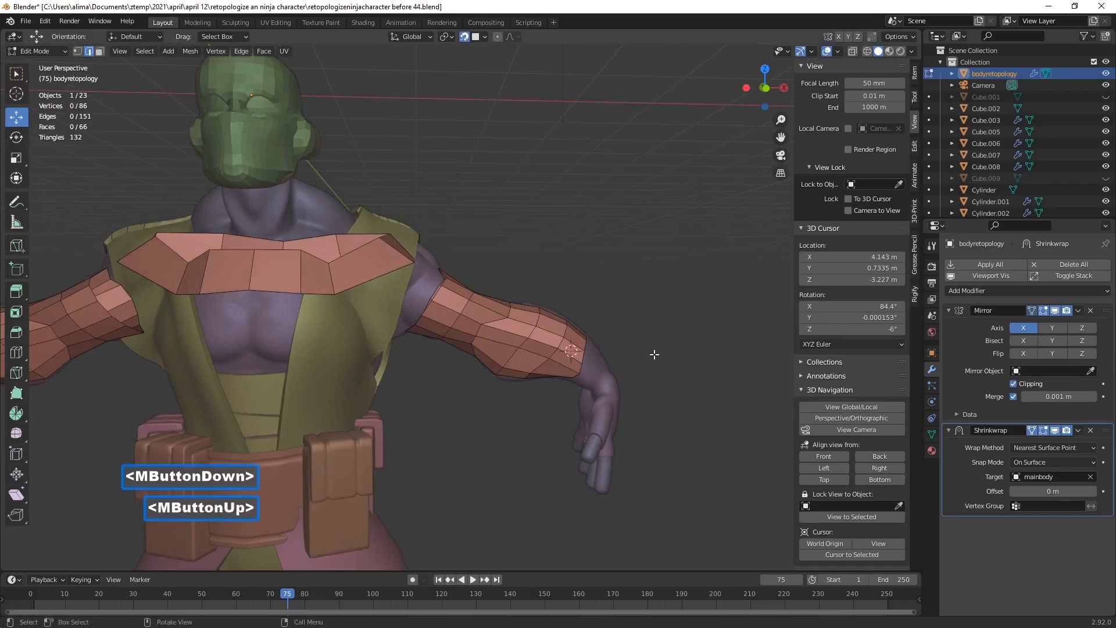
Move the outer vertical edge on the front of the chest strip outward about 0.43 m along X.
{"action": "key", "text": "Pause"}
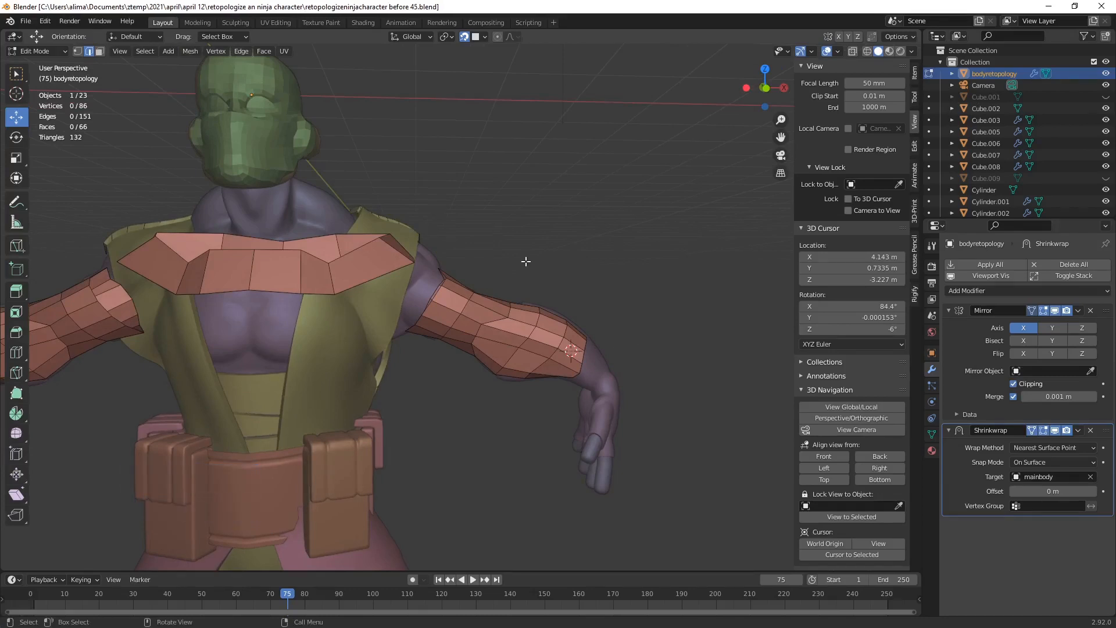
{"action": "mouse_move", "coordinate": [526, 262]}
{"action": "middle_mouse_down"}
{"action": "mouse_move", "coordinate": [501, 286]}
{"action": "mouse_move", "coordinate": [509, 272]}
{"action": "middle_mouse_up"}
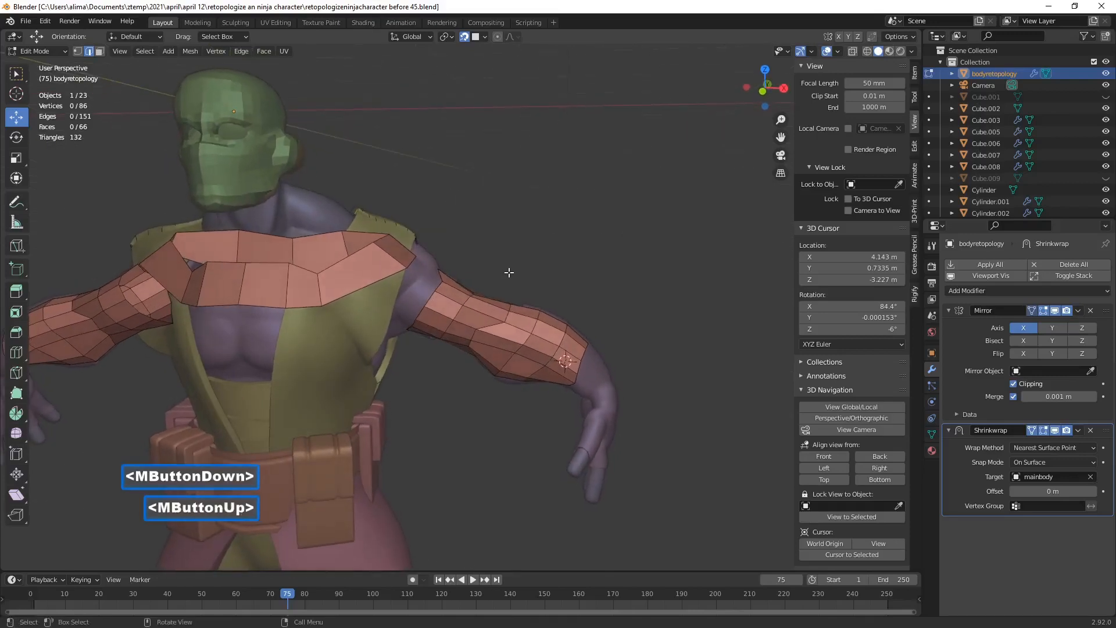
{"action": "left_click", "coordinate": [323, 281]}
{"action": "left_click_drag", "start_coordinate": [326, 281], "coordinate": [404, 267]}
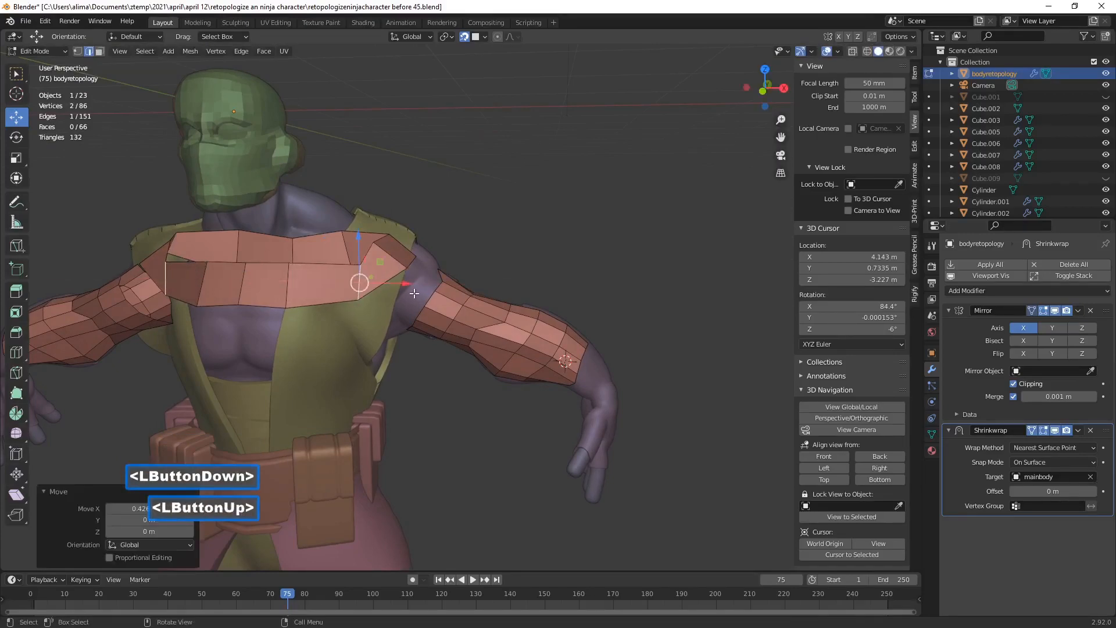
{"action": "middle_click_drag", "start_coordinate": [414, 294], "coordinate": [444, 281]}
{"action": "scroll", "coordinate": [304, 302], "scroll_direction": "up", "scroll_amount": 3}
{"action": "scroll", "coordinate": [287, 304], "scroll_direction": "down", "scroll_amount": 2}
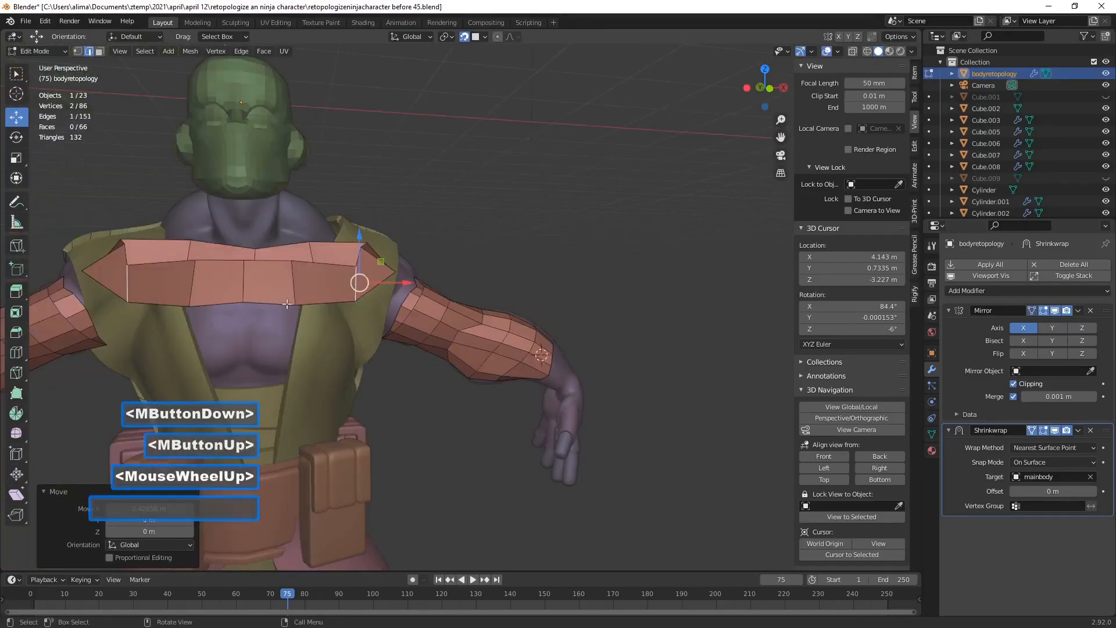
With Mirror clipping disabled, extrude the chest strip's two lower front edges down to the waist, about 1.85 m along Z.
{"action": "left_click", "coordinate": [271, 302]}
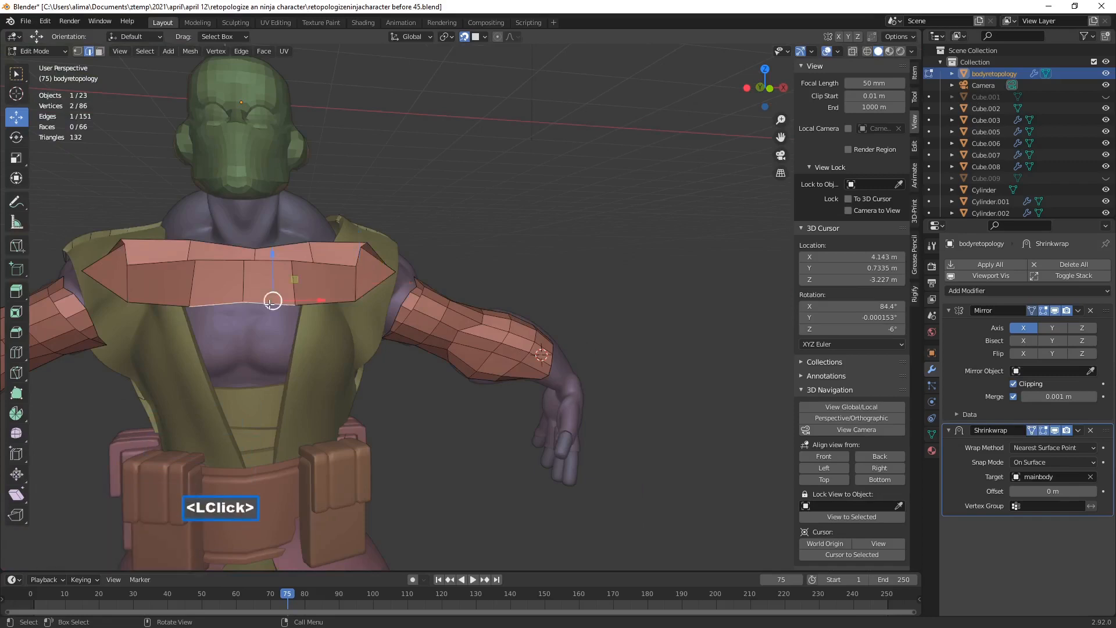
{"action": "left_click", "coordinate": [317, 302], "text": "shift"}
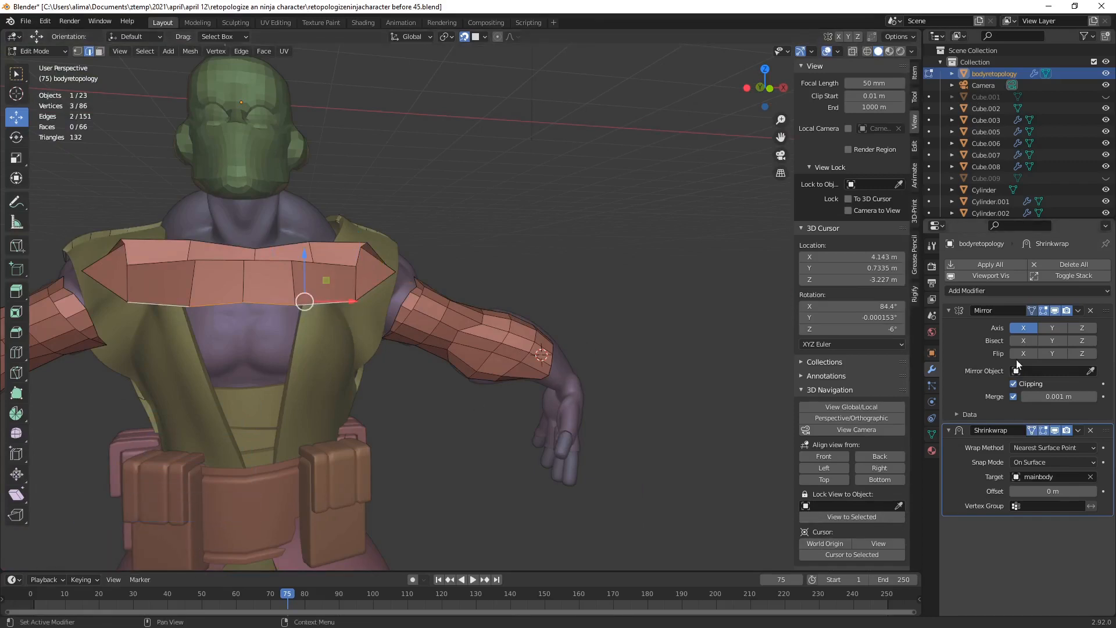
{"action": "left_click", "coordinate": [1014, 385]}
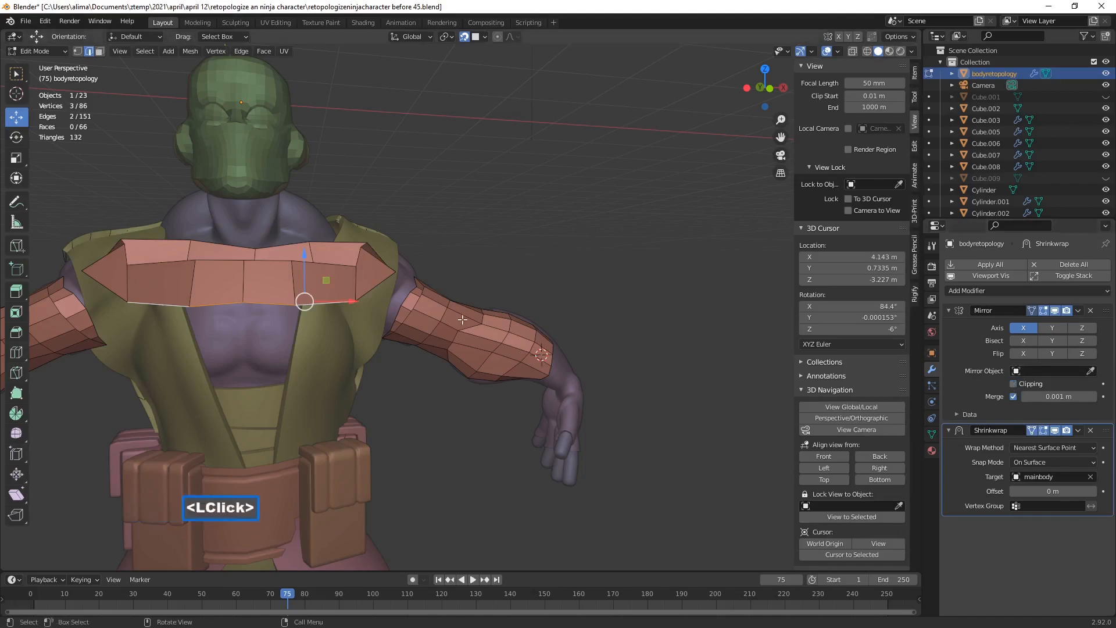
{"action": "key", "text": "e"}
{"action": "right_click", "coordinate": [337, 349]}
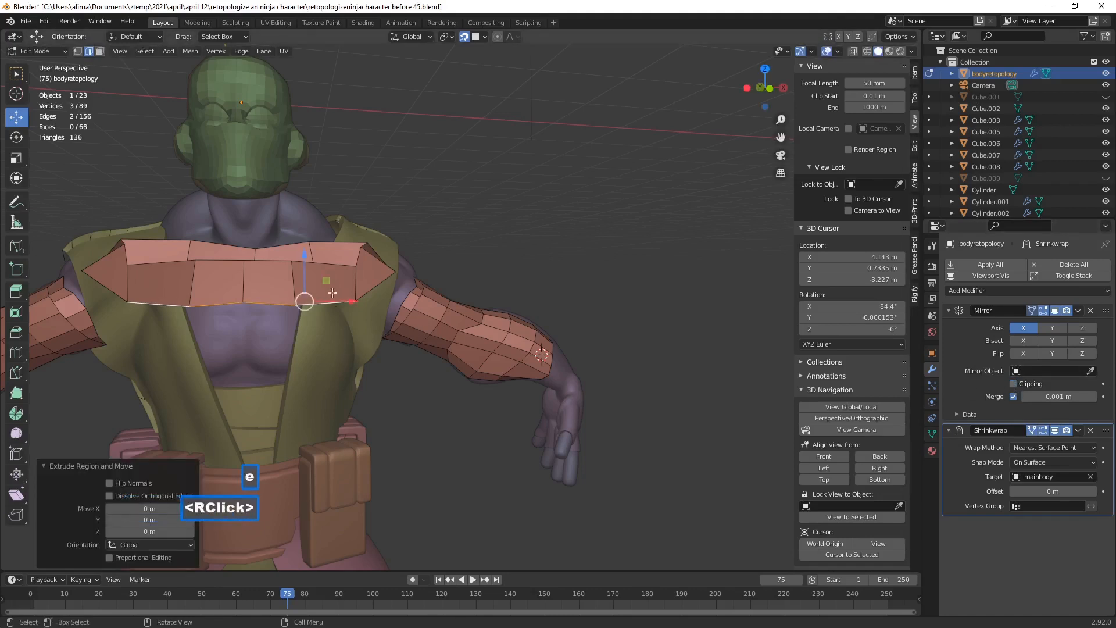
{"action": "left_click_drag", "start_coordinate": [309, 260], "coordinate": [299, 411]}
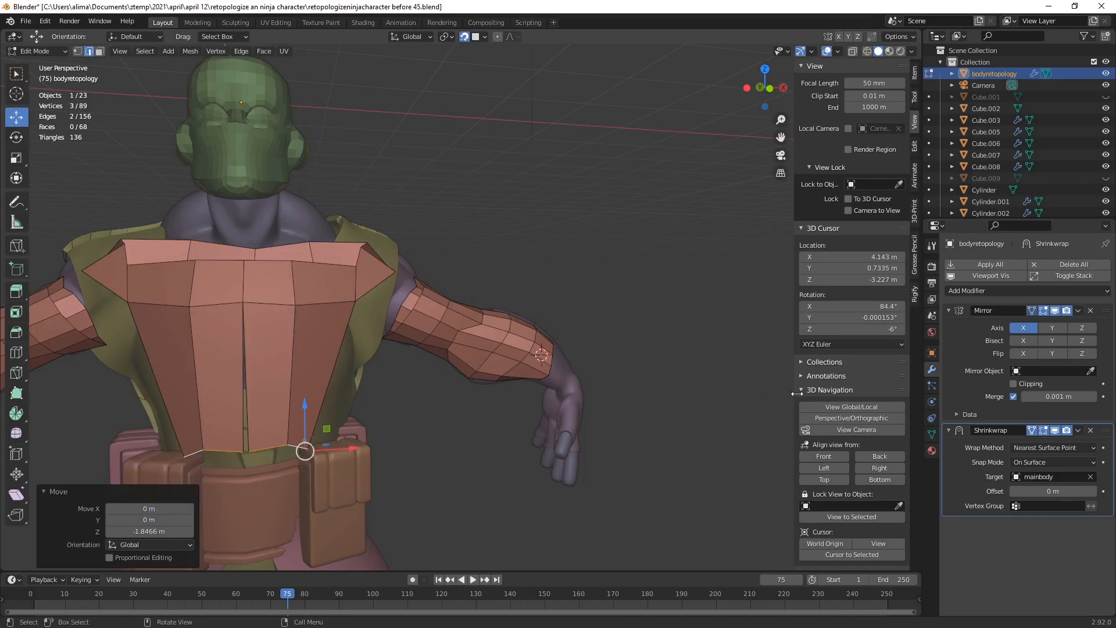
Re-enable Mirror clipping and move the new panel's centre edge and its bottom centre vertex in X onto the mirror line.
{"action": "left_click", "coordinate": [1013, 384]}
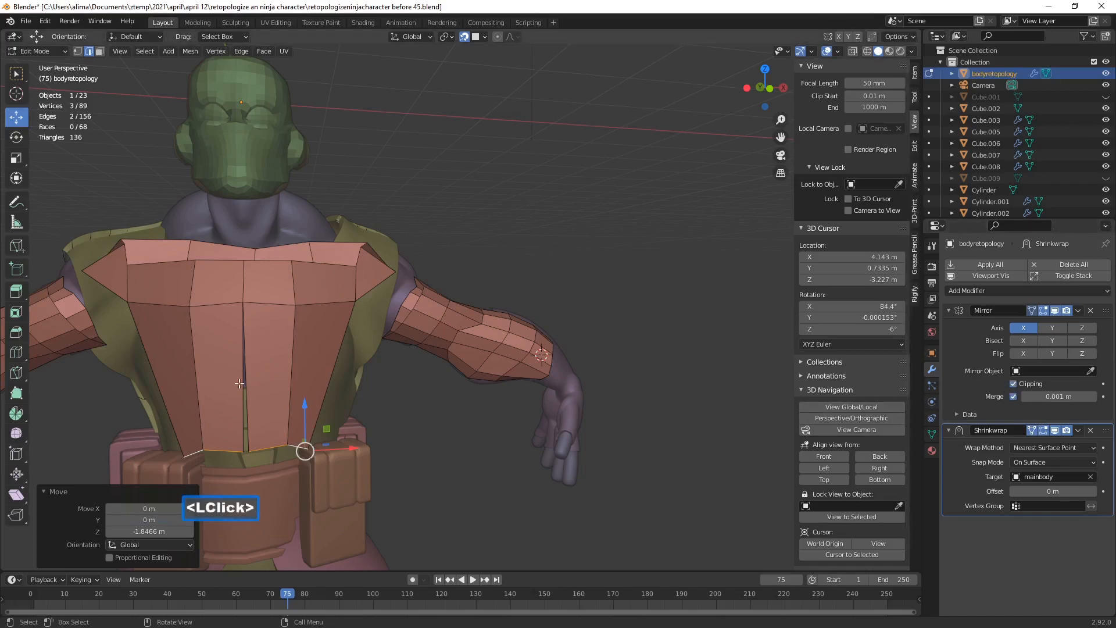
{"action": "left_click", "coordinate": [247, 417]}
{"action": "left_click_drag", "start_coordinate": [289, 379], "coordinate": [282, 387]}
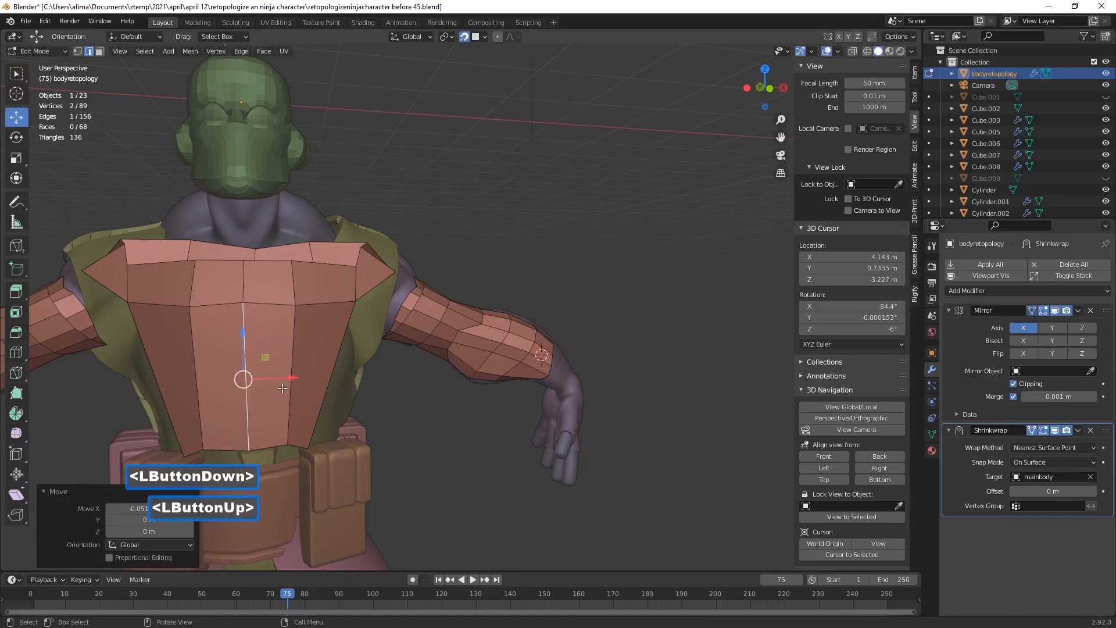
{"action": "left_click", "coordinate": [77, 51]}
{"action": "left_click", "coordinate": [254, 450]}
{"action": "left_click_drag", "start_coordinate": [291, 454], "coordinate": [290, 458]}
{"action": "middle_click_drag", "start_coordinate": [342, 424], "coordinate": [243, 414]}
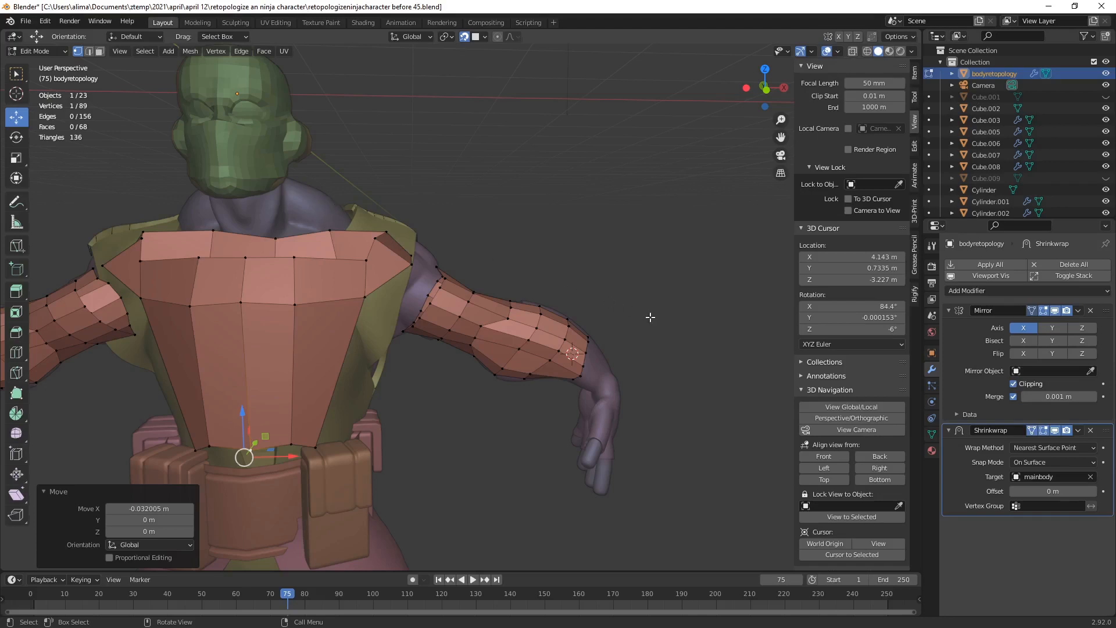
{"action": "key", "text": "Pause"}
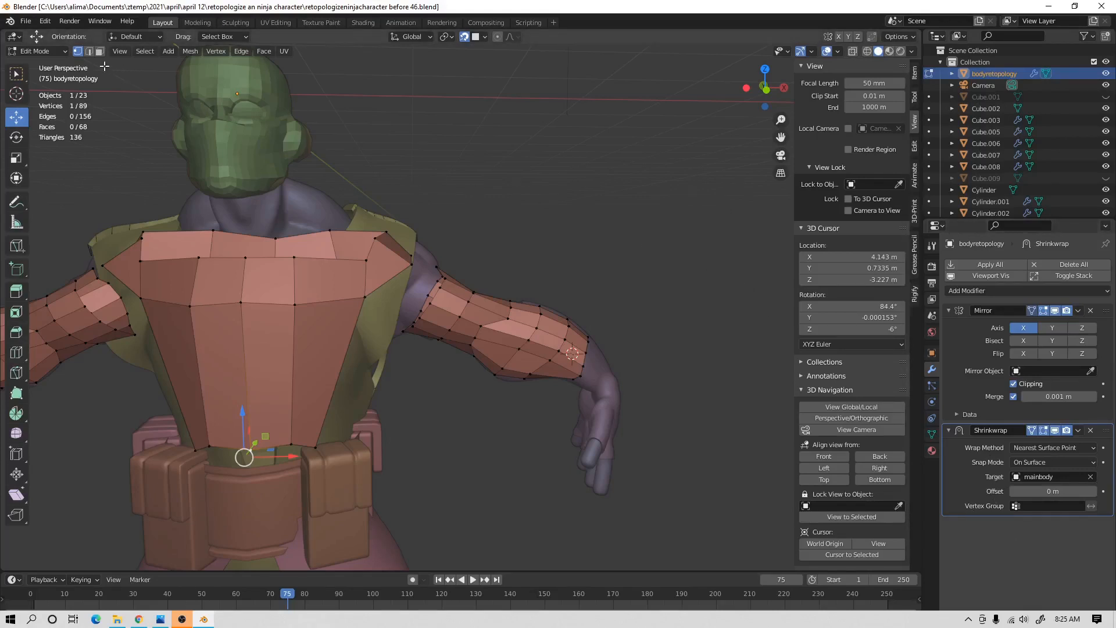
Switch bodyretopology to Object Mode and apply its Shrinkwrap modifier.
{"action": "left_click", "coordinate": [64, 50]}
{"action": "left_click", "coordinate": [61, 65]}
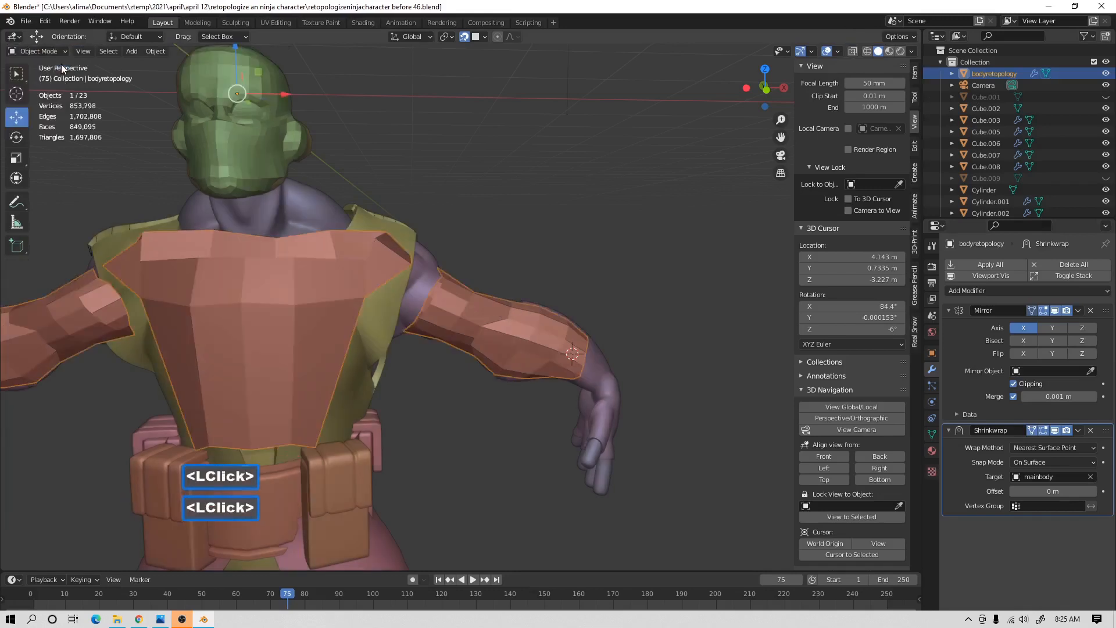
{"action": "left_click", "coordinate": [1078, 431]}
{"action": "left_click", "coordinate": [1040, 442]}
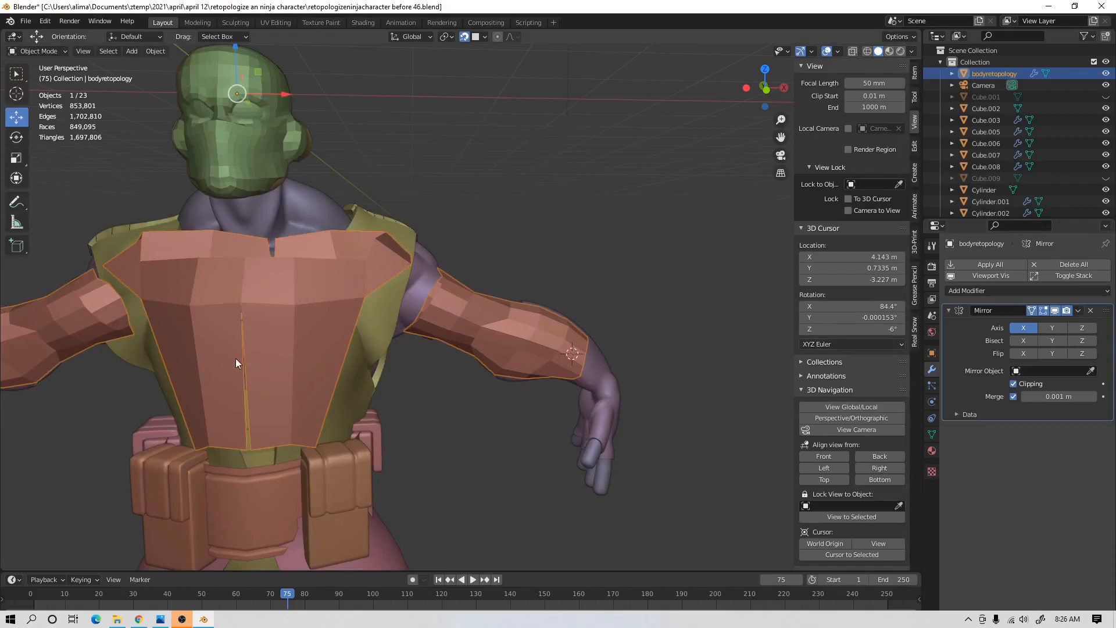
Turn snapping off and, back in Edit Mode, move the bottom centre torso vertex about -0.03 m in X onto the mirror line.
{"action": "left_click", "coordinate": [463, 36]}
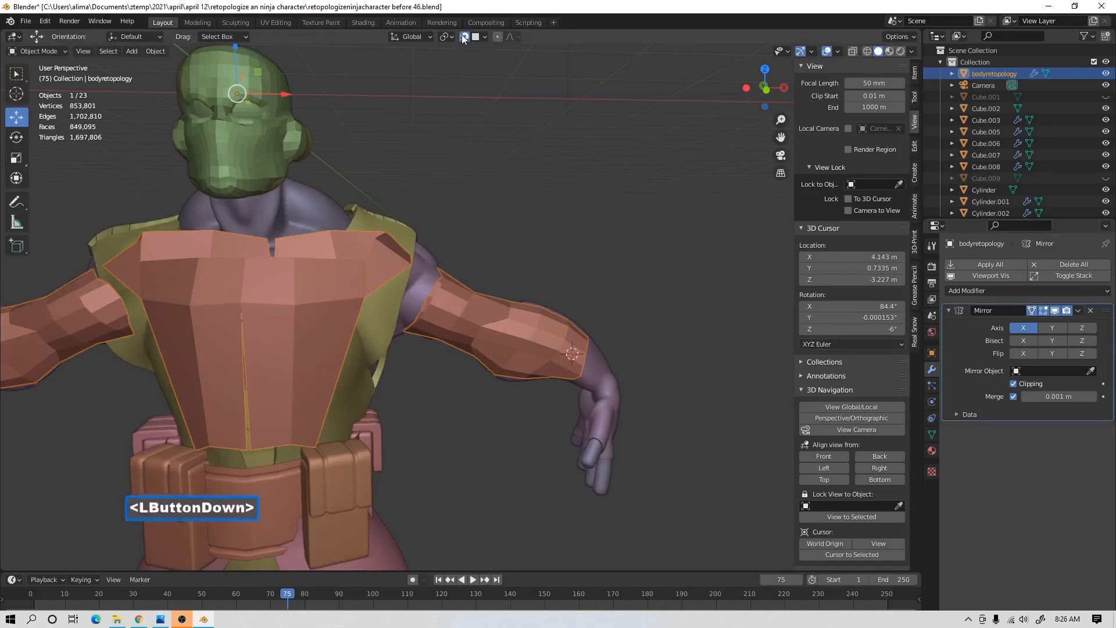
{"action": "left_click", "coordinate": [48, 48]}
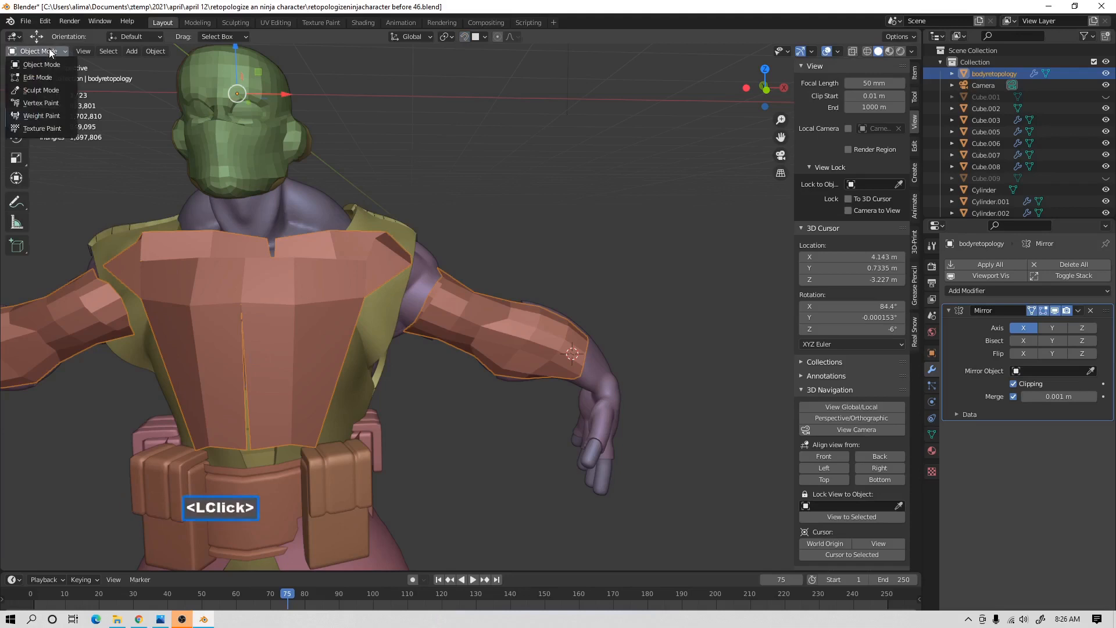
{"action": "left_click", "coordinate": [51, 73]}
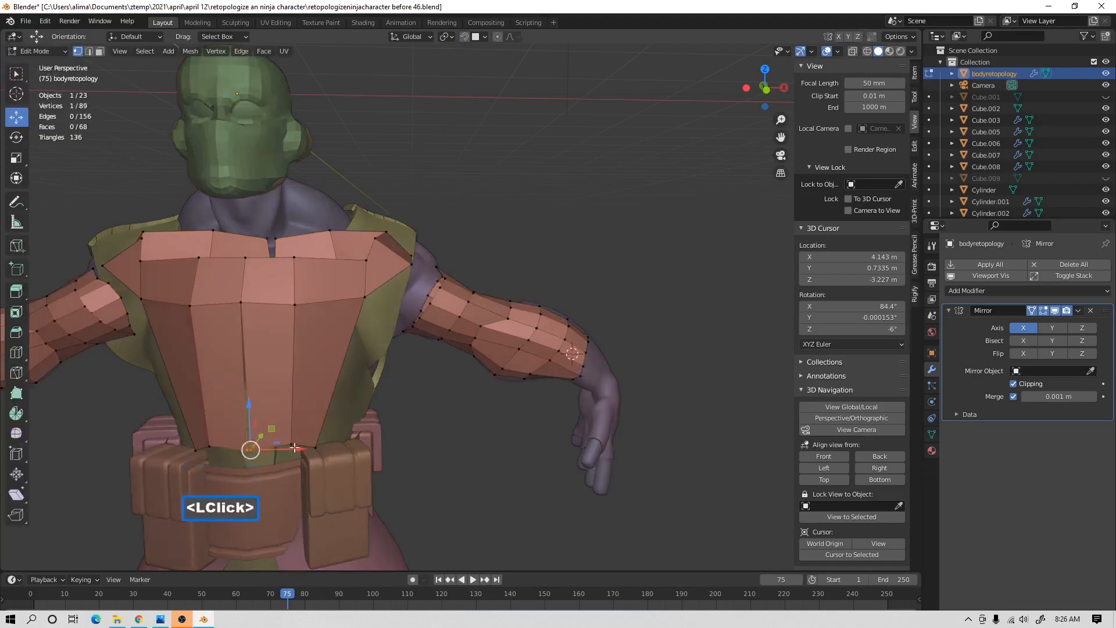
{"action": "left_click_drag", "start_coordinate": [289, 450], "coordinate": [287, 450]}
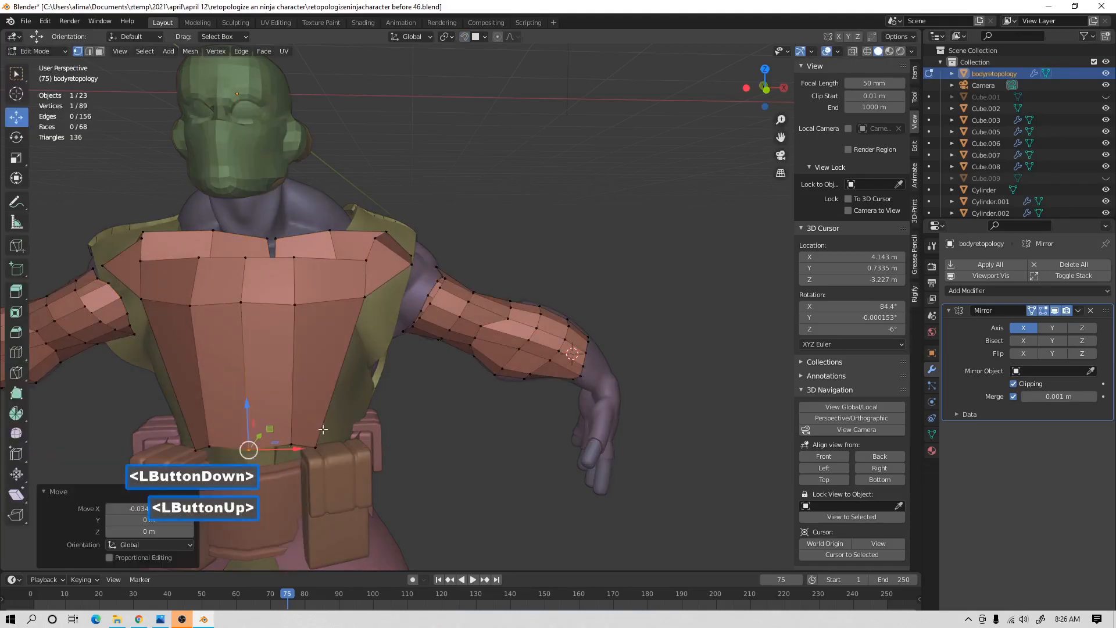
Add a horizontal loop cut across the front torso panel, slide it toward the waist and deselect it.
{"action": "key", "text": "ctrl"}
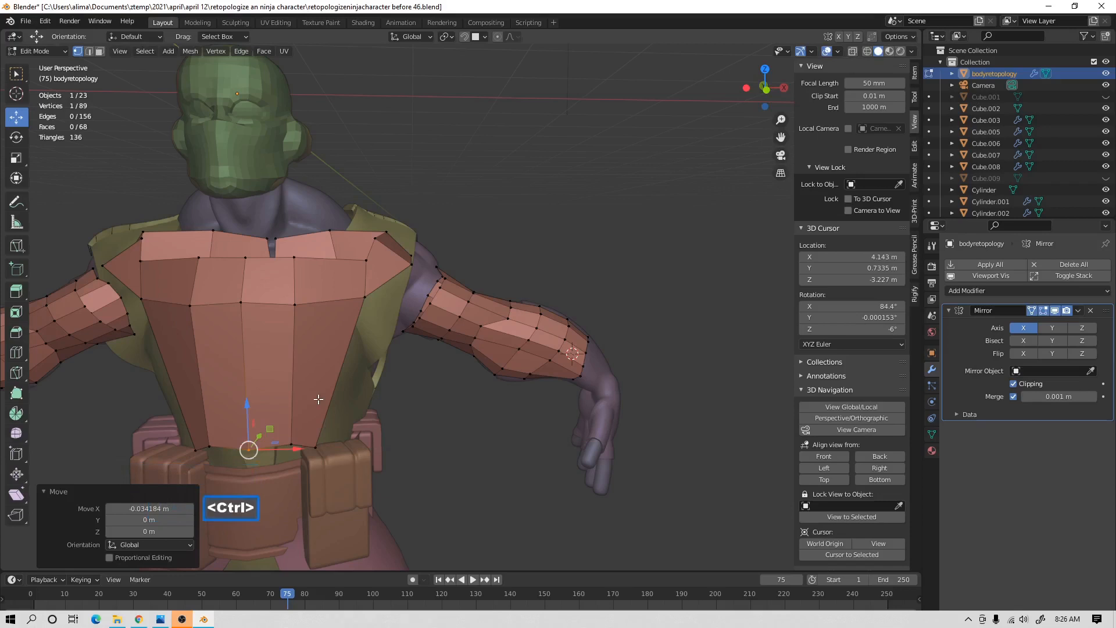
{"action": "key", "text": "ctrl+r"}
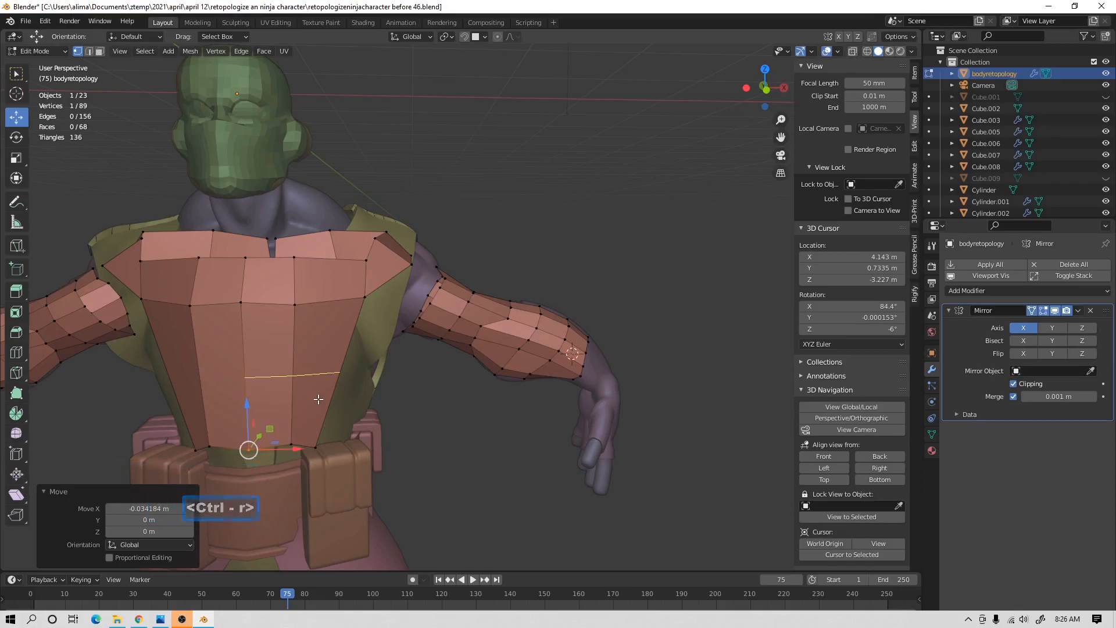
{"action": "left_click", "coordinate": [319, 399]}
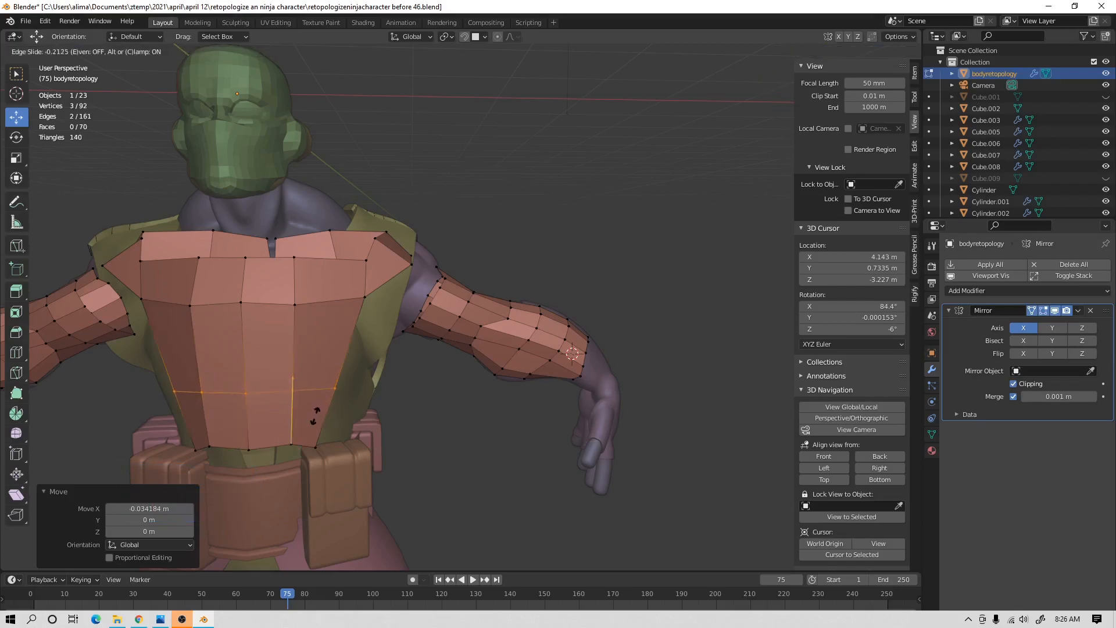
{"action": "left_click", "coordinate": [314, 418]}
{"action": "left_click", "coordinate": [464, 426]}
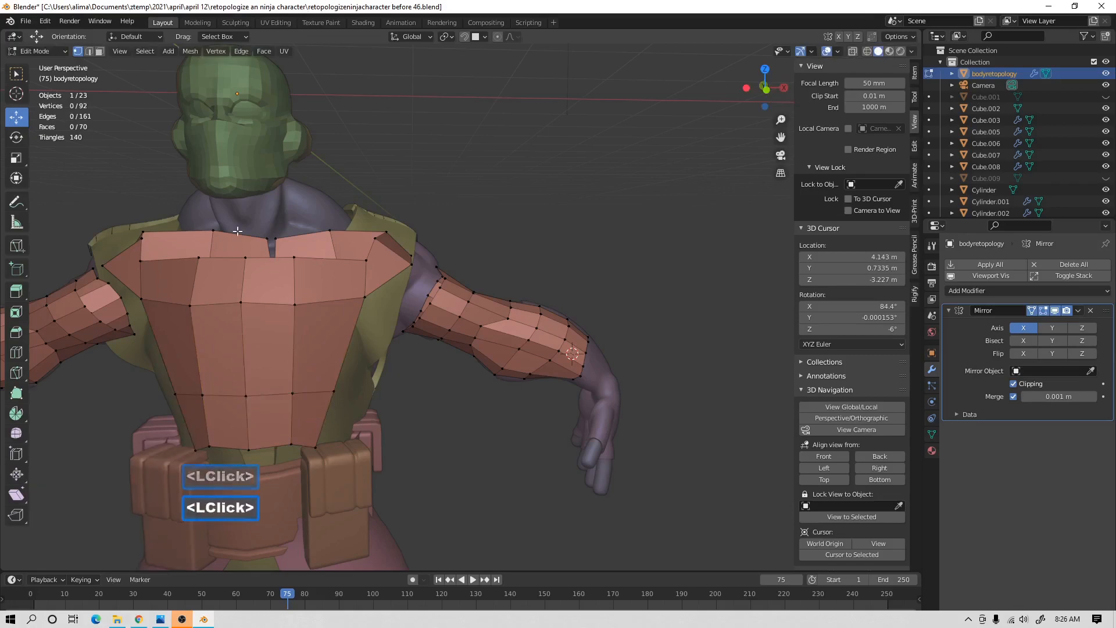
In edge select mode, extrude the outer side edge of the lowest torso row backward around the waist.
{"action": "left_click", "coordinate": [88, 51]}
{"action": "left_click", "coordinate": [340, 411]}
{"action": "middle_click_drag", "start_coordinate": [463, 409], "coordinate": [357, 398]}
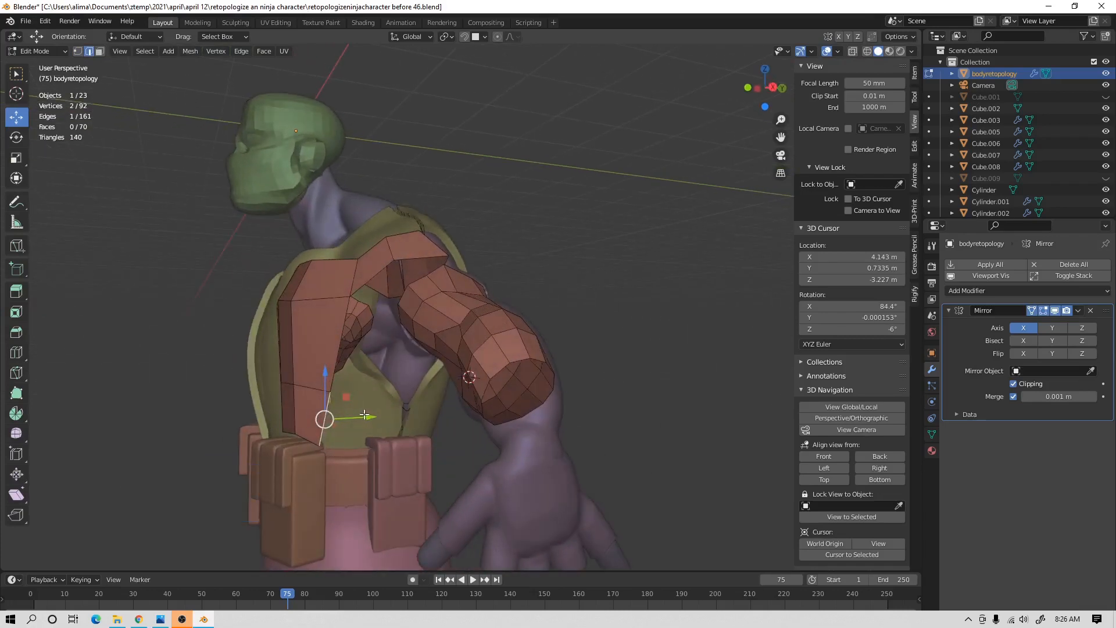
{"action": "middle_click_drag", "start_coordinate": [445, 418], "coordinate": [411, 424]}
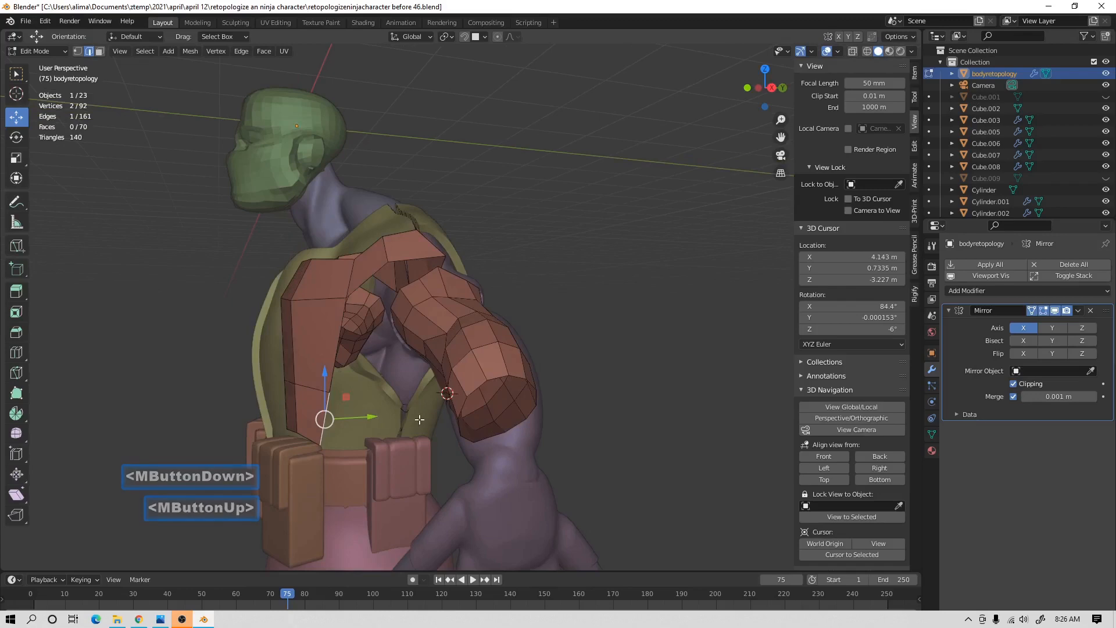
{"action": "key", "text": "ctrl"}
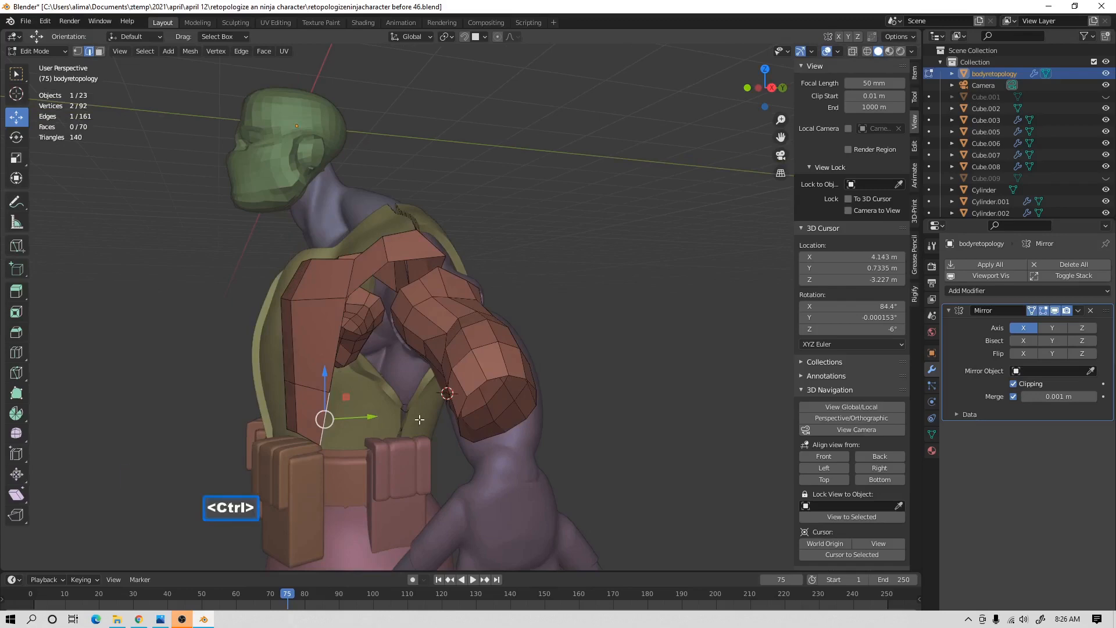
{"action": "right_click", "coordinate": [419, 419], "text": "ctrl"}
{"action": "middle_click_drag", "start_coordinate": [541, 440], "coordinate": [459, 423]}
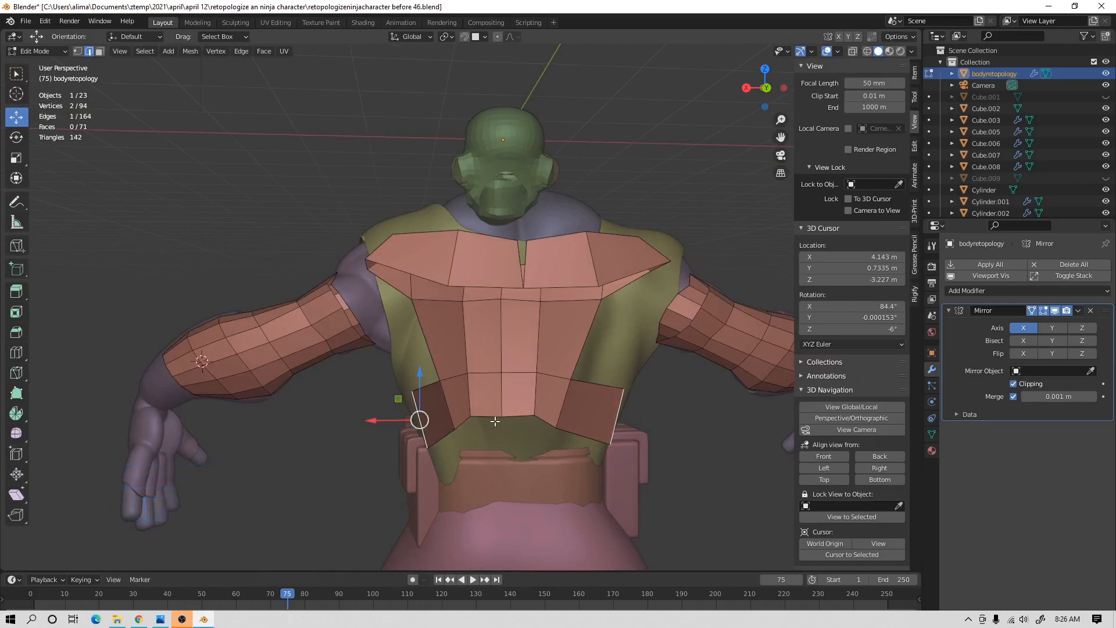
Extrude the waist strip's end edge across the lower back and move it about -0.71 m in X onto the mirror line.
{"action": "key", "text": "ctrl"}
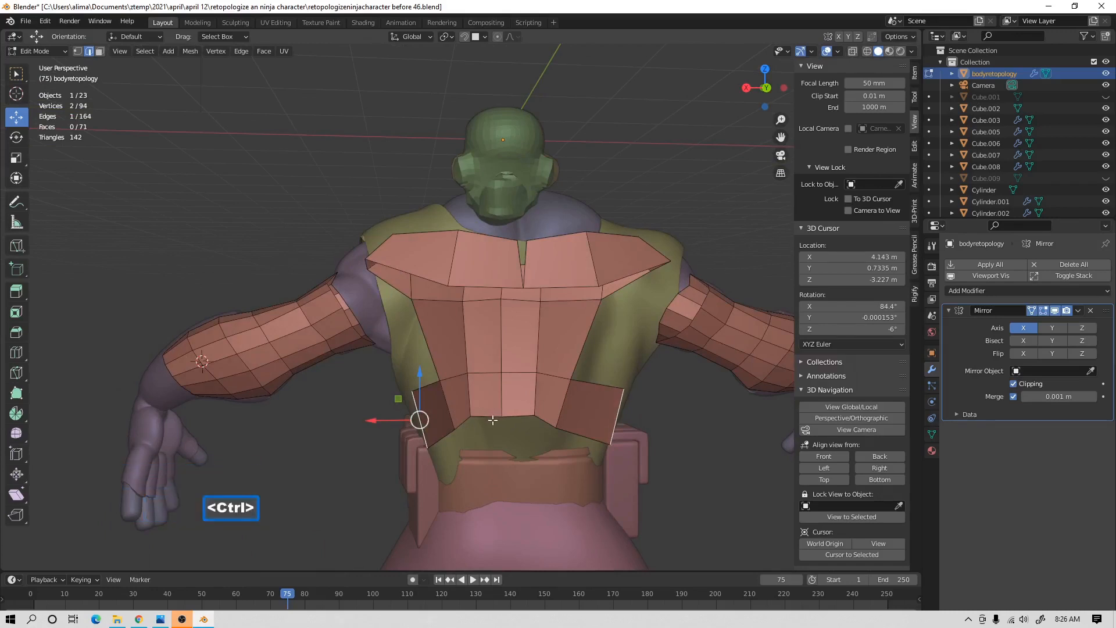
{"action": "right_click", "coordinate": [493, 420], "text": "ctrl"}
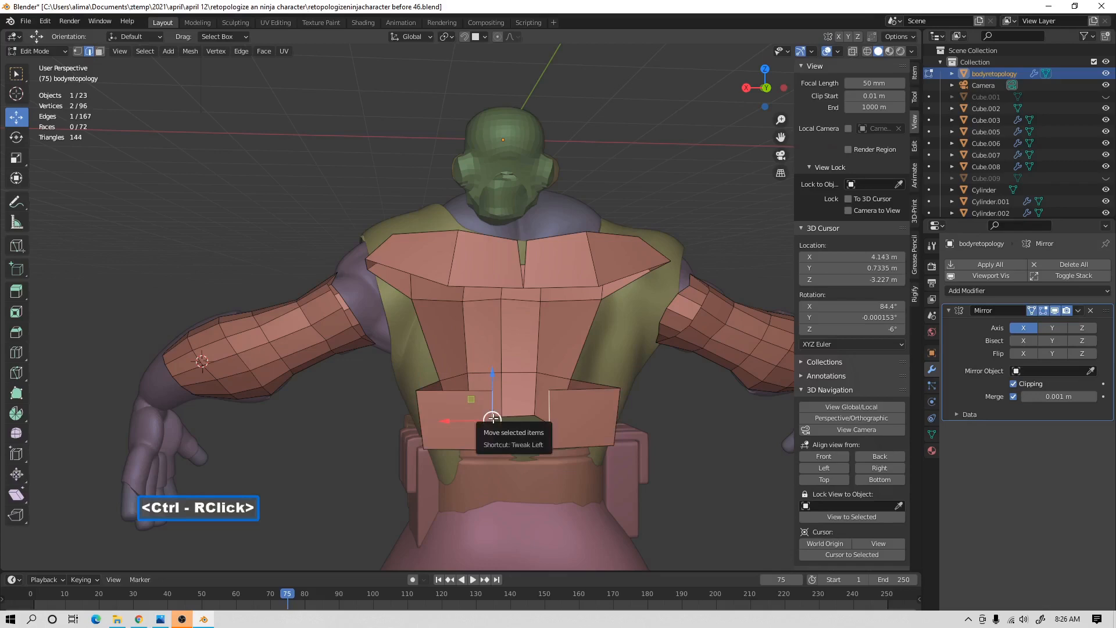
{"action": "left_click_drag", "start_coordinate": [456, 421], "coordinate": [486, 421]}
{"action": "middle_click_drag", "start_coordinate": [376, 383], "coordinate": [541, 414]}
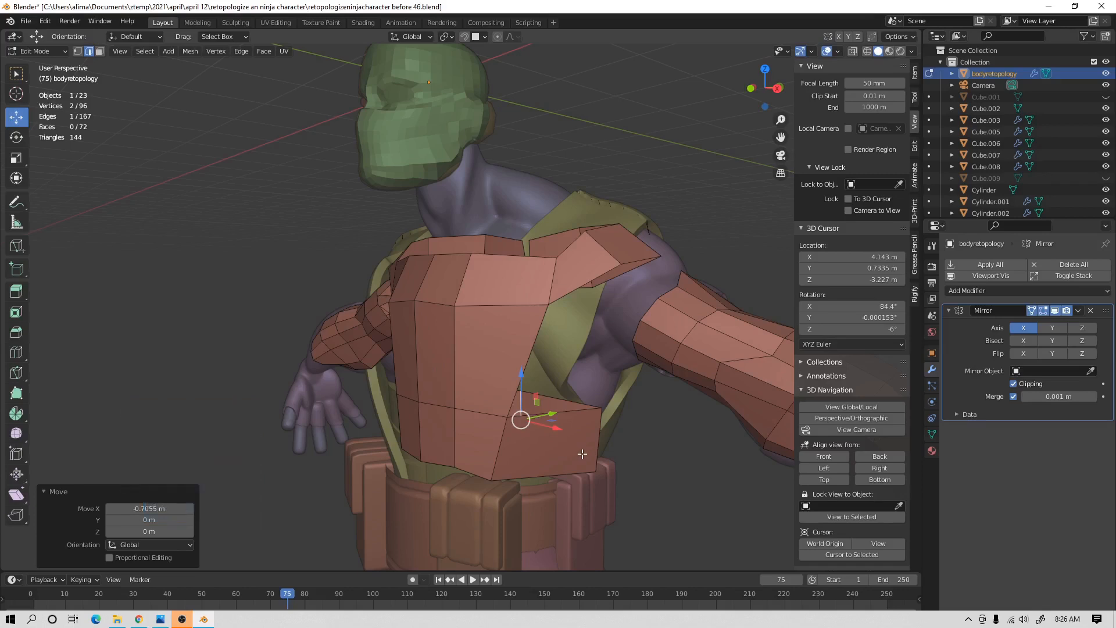
Close the upper-back gap by moving its centre edge about -0.31 m in X onto the mirror line, and deselect it.
{"action": "middle_click_drag", "start_coordinate": [636, 420], "coordinate": [593, 416], "text": "shift"}
{"action": "middle_click_drag", "start_coordinate": [603, 367], "coordinate": [439, 361]}
{"action": "left_click", "coordinate": [388, 264]}
{"action": "left_click_drag", "start_coordinate": [388, 264], "coordinate": [385, 300]}
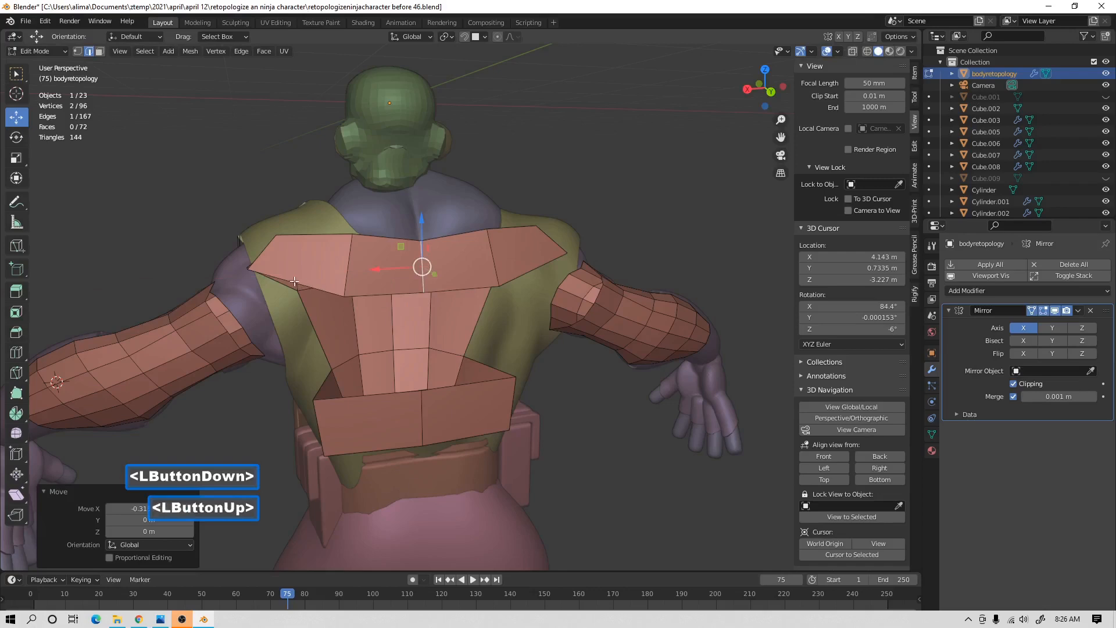
{"action": "middle_click_drag", "start_coordinate": [298, 252], "coordinate": [513, 255]}
{"action": "left_click", "coordinate": [620, 442]}
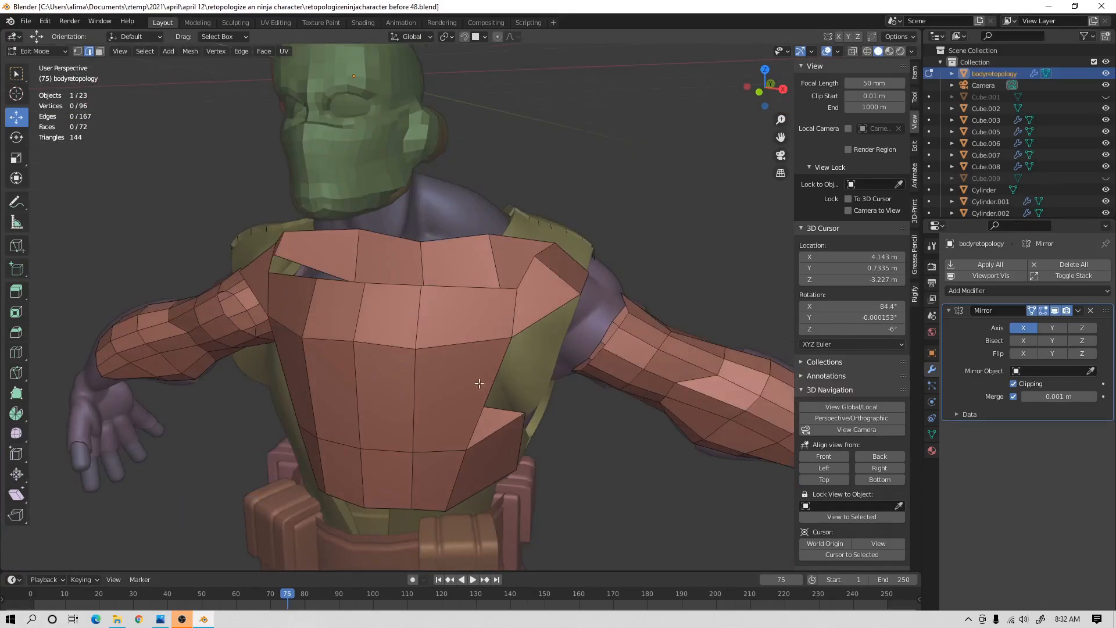
Add a horizontal loop cut across the front torso, slide it up by a factor of about 0.74 to just below the chest row, and deselect it.
{"action": "key", "text": "ctrl"}
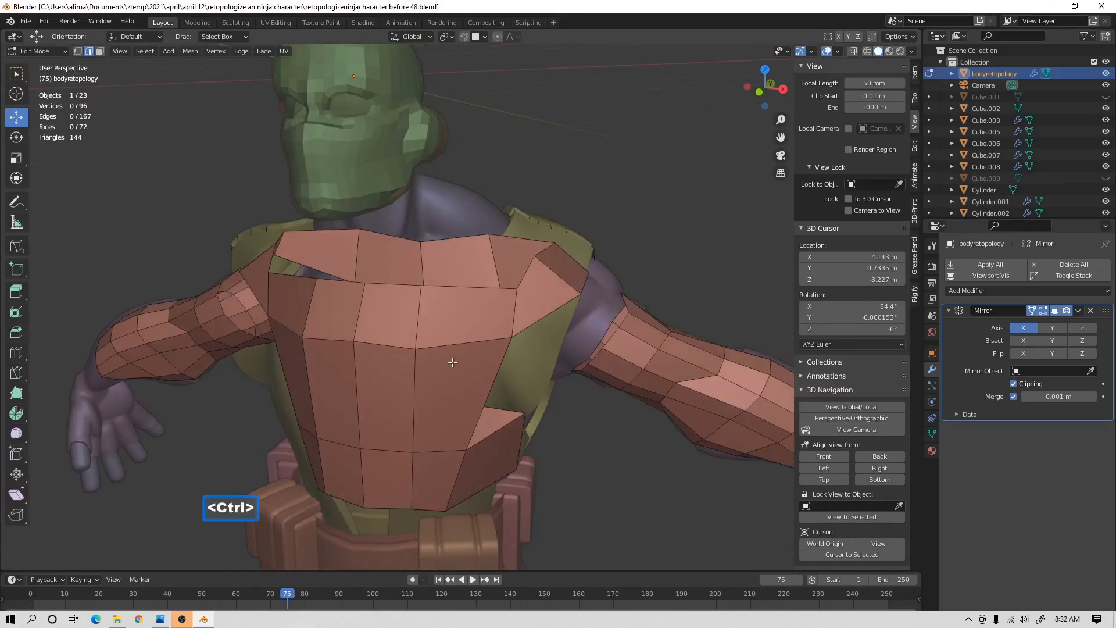
{"action": "key", "text": "ctrl+r"}
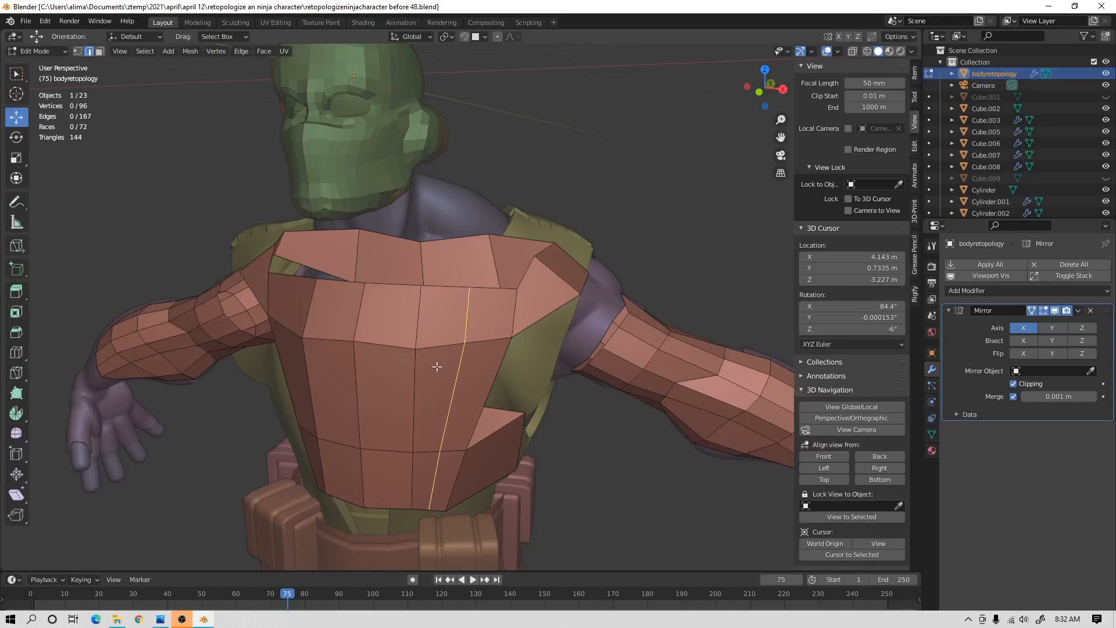
{"action": "left_click", "coordinate": [477, 371]}
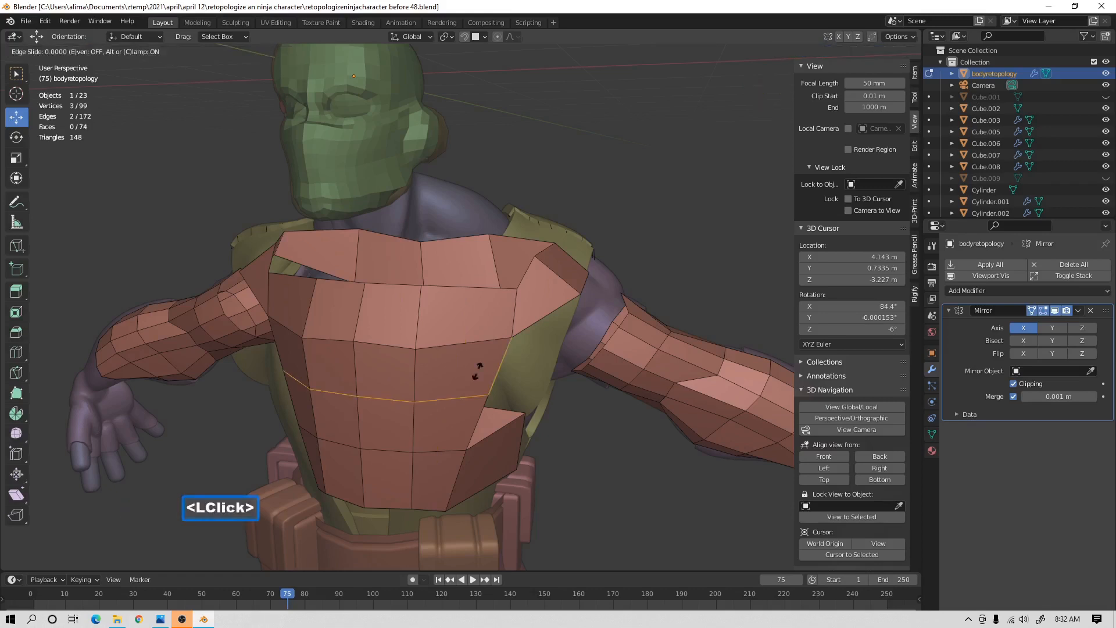
{"action": "left_click", "coordinate": [483, 323]}
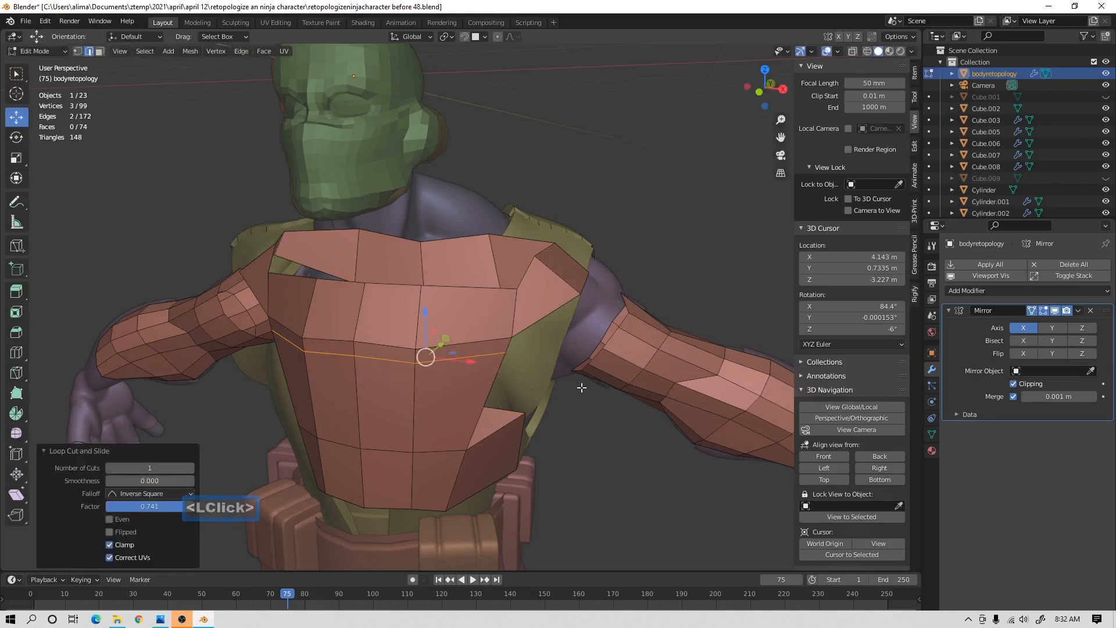
{"action": "left_click", "coordinate": [608, 429]}
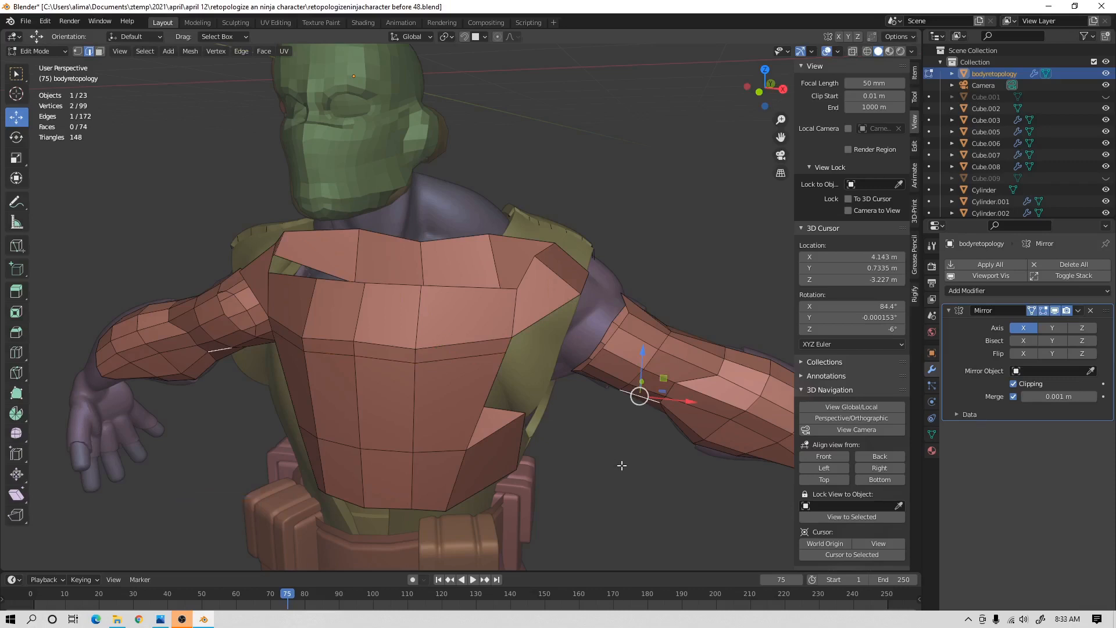
{"action": "key", "text": "alt+a"}
Add a single centred loop cut through the front shoulder face between the chest panel and the arm opening.
{"action": "key", "text": "ctrl"}
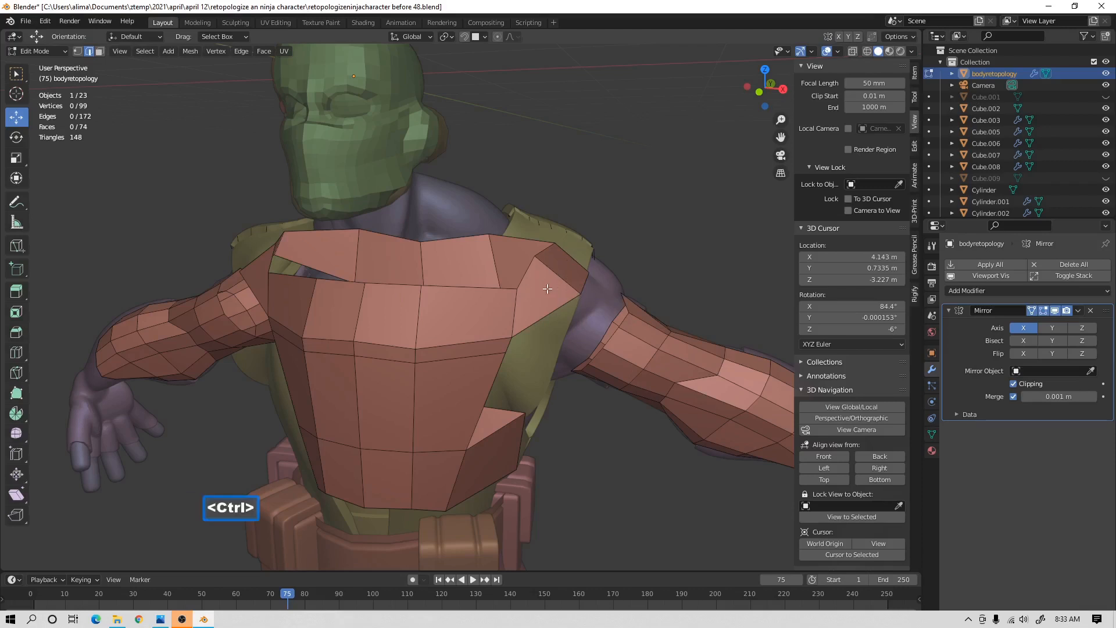
{"action": "key", "text": "ctrl+r"}
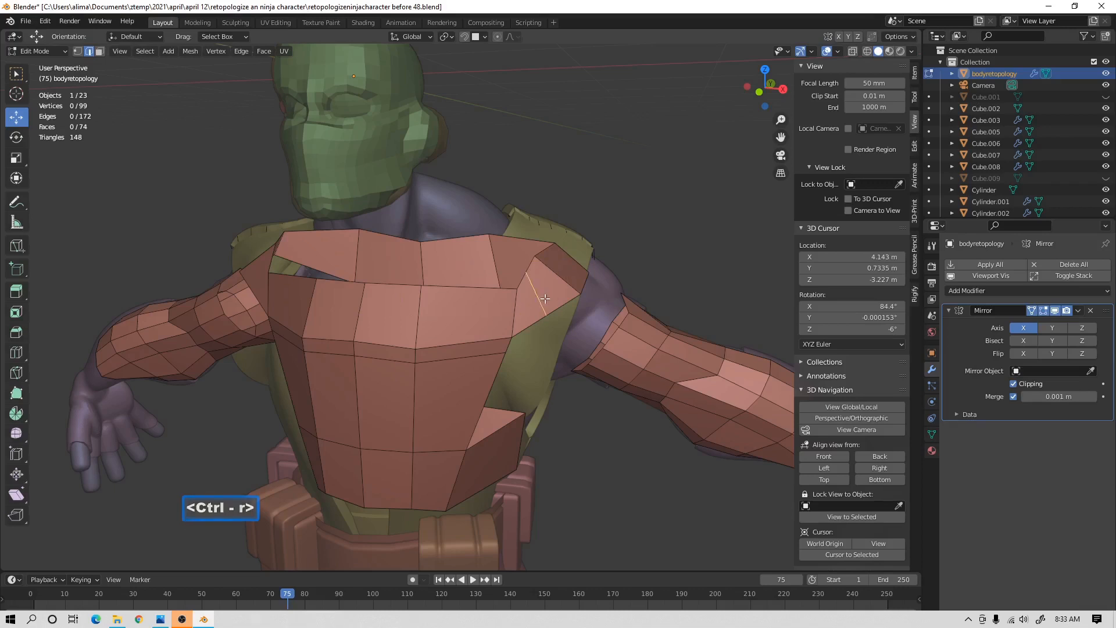
{"action": "left_click", "coordinate": [544, 299]}
{"action": "left_click", "coordinate": [544, 298]}
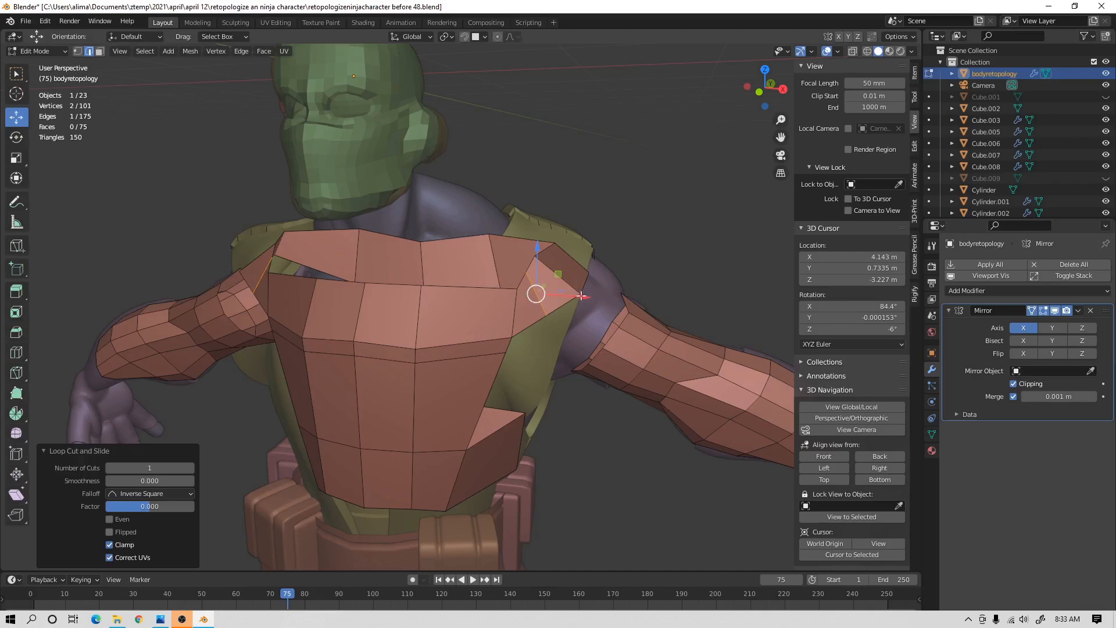
Add a single centred loop cut through the face at the back of the shoulder, above the arm opening.
{"action": "middle_click_drag", "start_coordinate": [650, 274], "coordinate": [582, 289]}
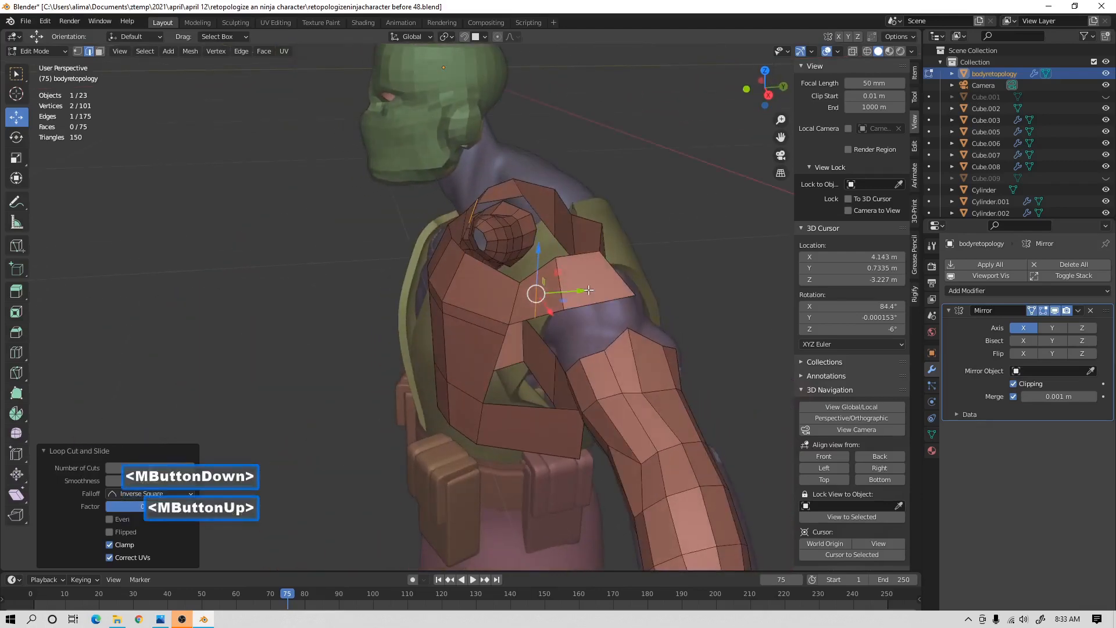
{"action": "key", "text": "ctrl+r"}
{"action": "double_click", "coordinate": [588, 289]}
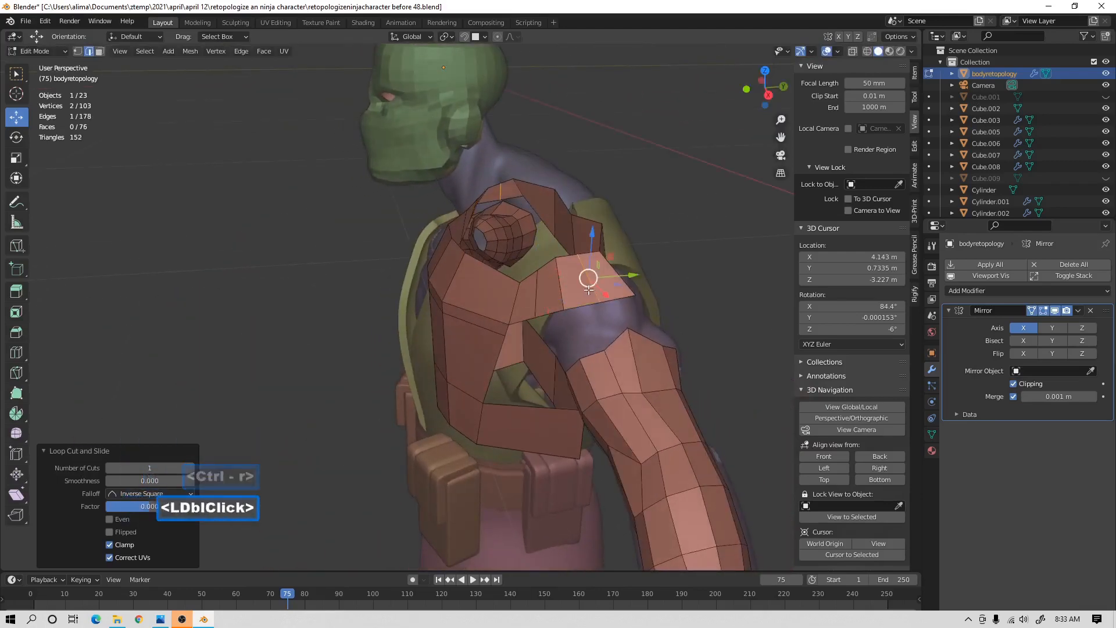
{"action": "middle_click_drag", "start_coordinate": [588, 290], "coordinate": [643, 303]}
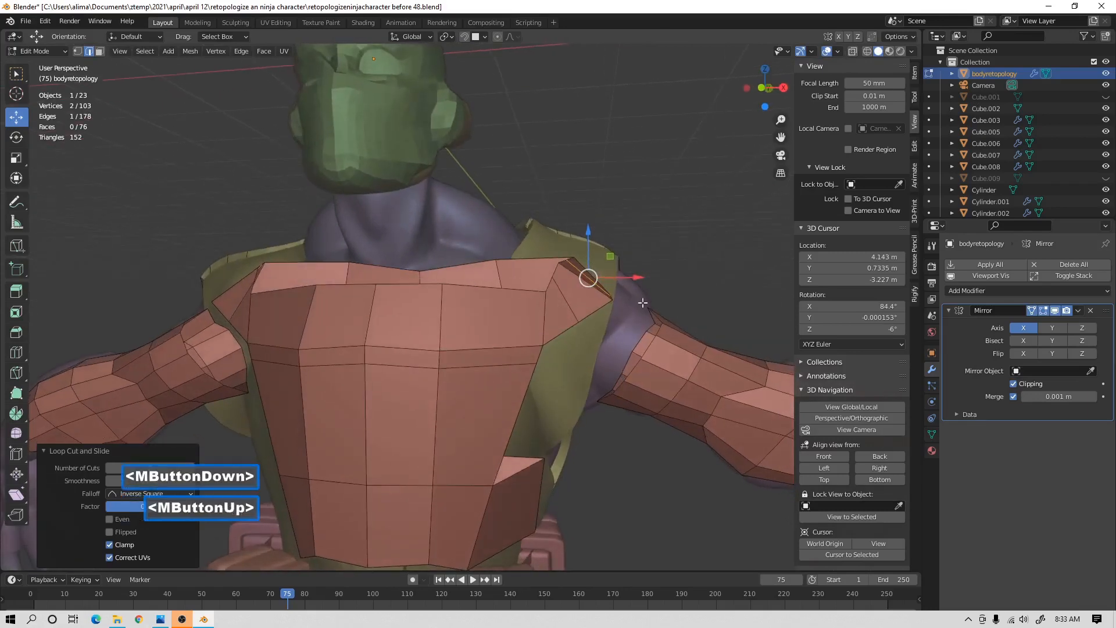
{"action": "left_click", "coordinate": [657, 471]}
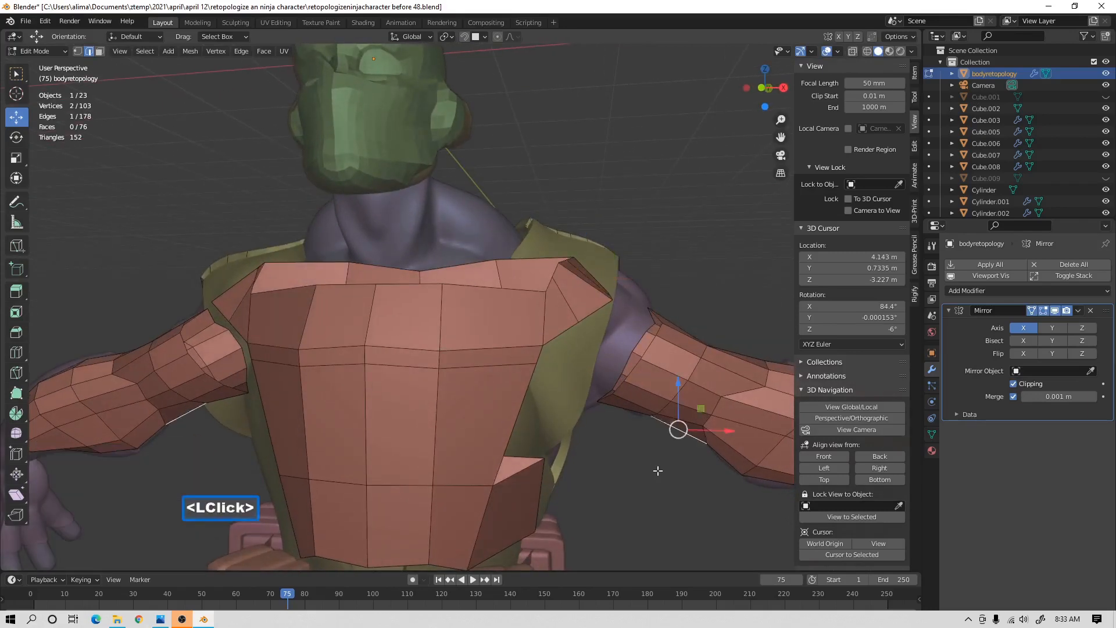
{"action": "left_click", "coordinate": [658, 471]}
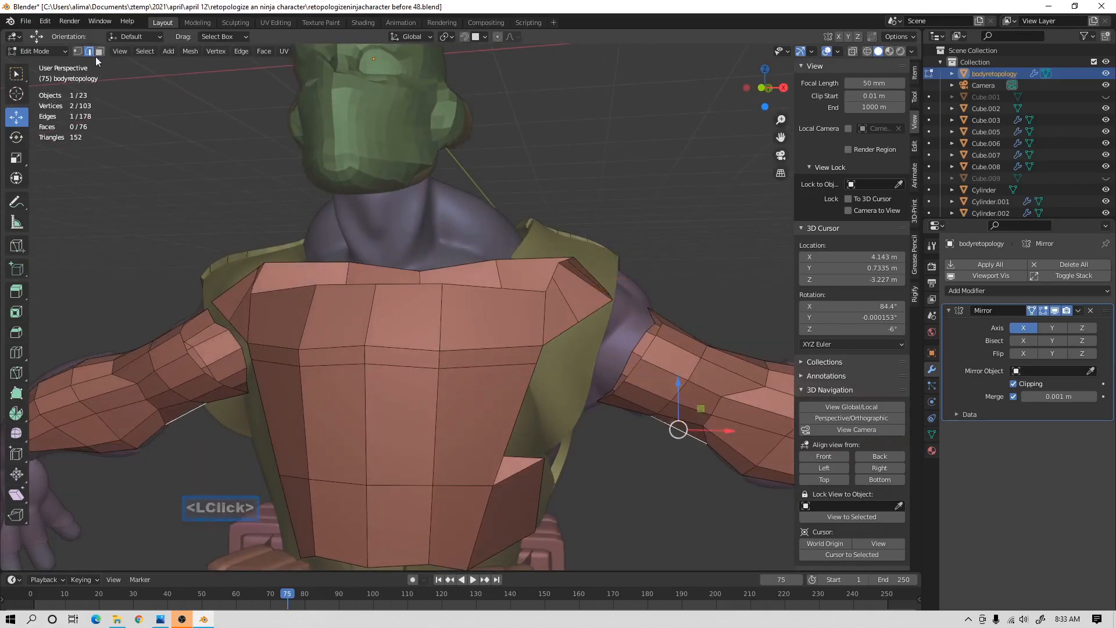
Fill a face between the upper arm opening's front edge and the chest's facing armhole edge.
{"action": "left_click", "coordinate": [78, 52]}
{"action": "left_click", "coordinate": [617, 434]}
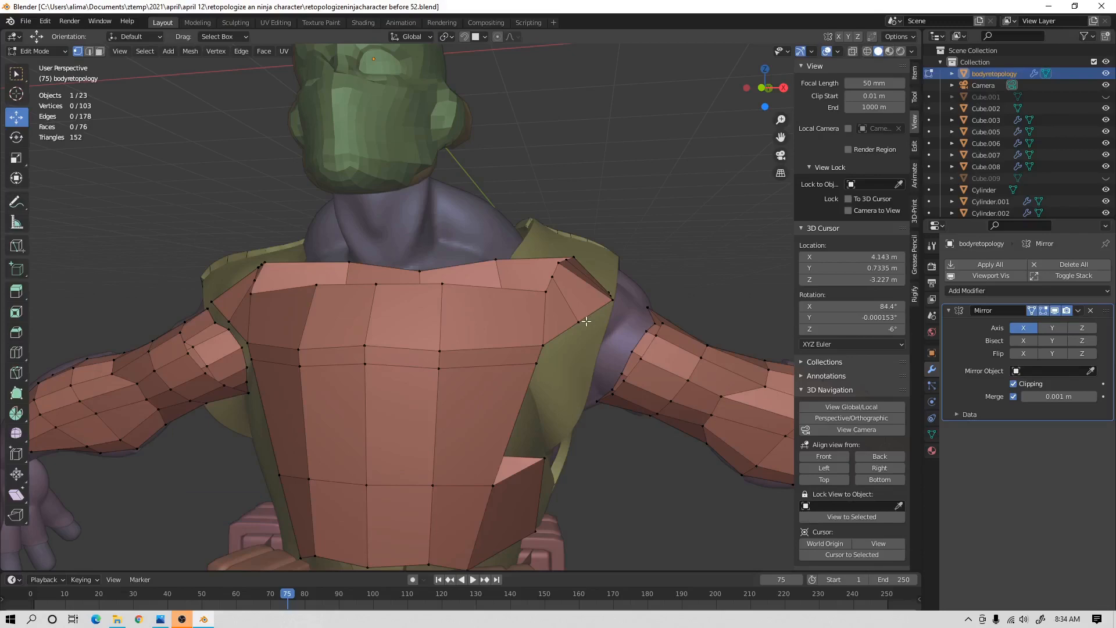
{"action": "middle_click_drag", "start_coordinate": [702, 381], "coordinate": [613, 378], "text": "shift"}
{"action": "mouse_move", "coordinate": [458, 331]}
{"action": "middle_mouse_down"}
{"action": "mouse_move", "coordinate": [407, 376]}
{"action": "mouse_move", "coordinate": [442, 326]}
{"action": "middle_mouse_up"}
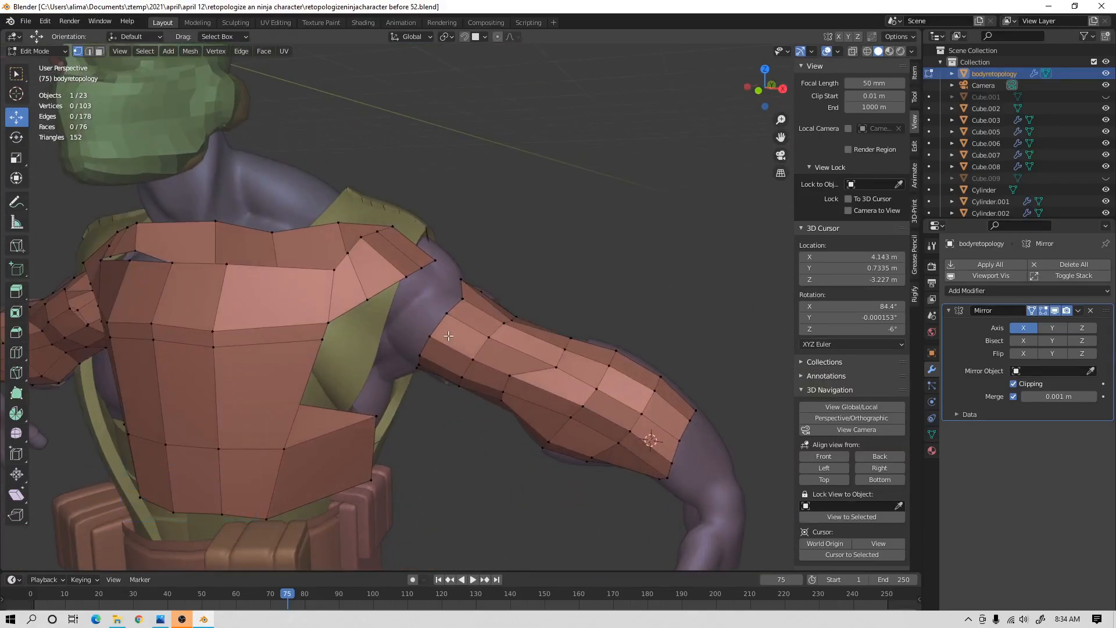
{"action": "left_click", "coordinate": [90, 52]}
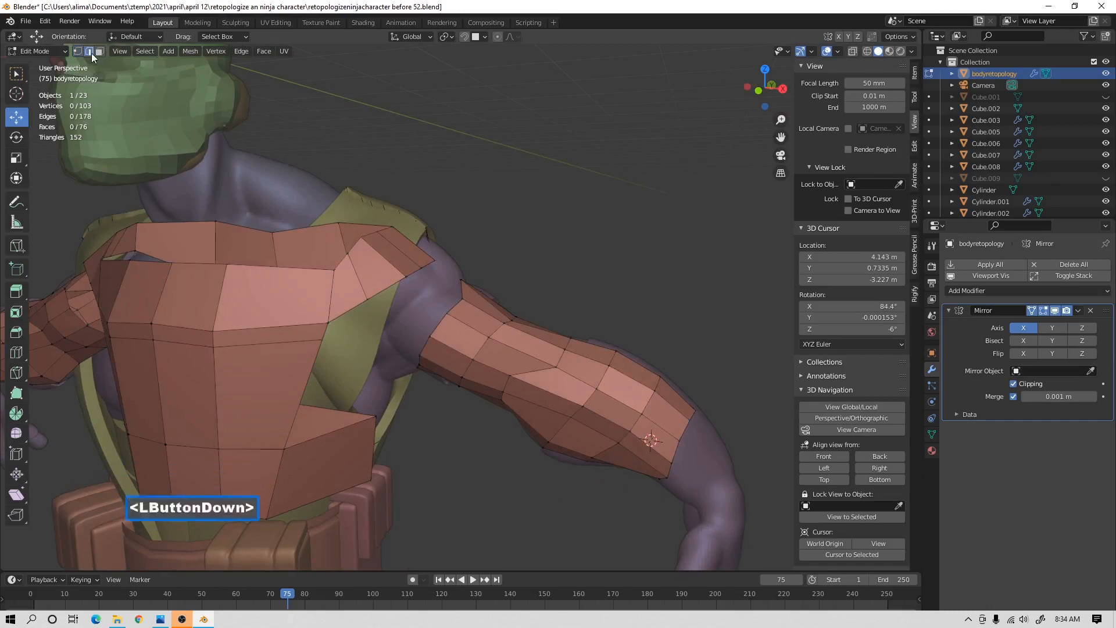
{"action": "left_click", "coordinate": [440, 328]}
{"action": "left_click", "coordinate": [397, 289], "text": "shift"}
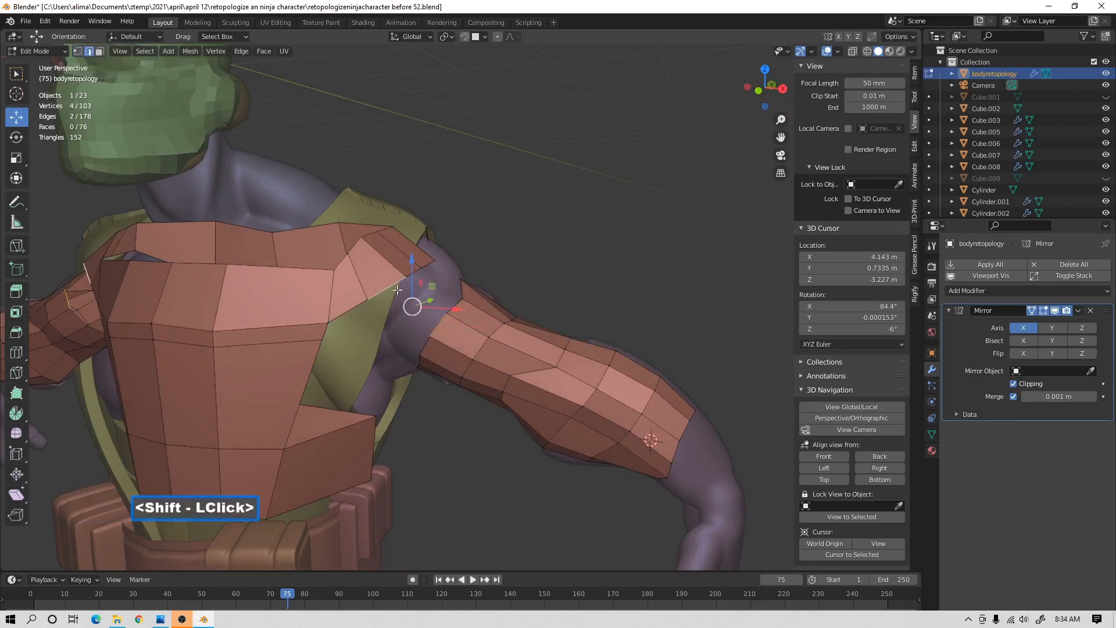
{"action": "key", "text": "f"}
Fill the next face across the top of the shoulder gap, continuing from the new front shoulder face.
{"action": "middle_click_drag", "start_coordinate": [617, 301], "coordinate": [513, 318]}
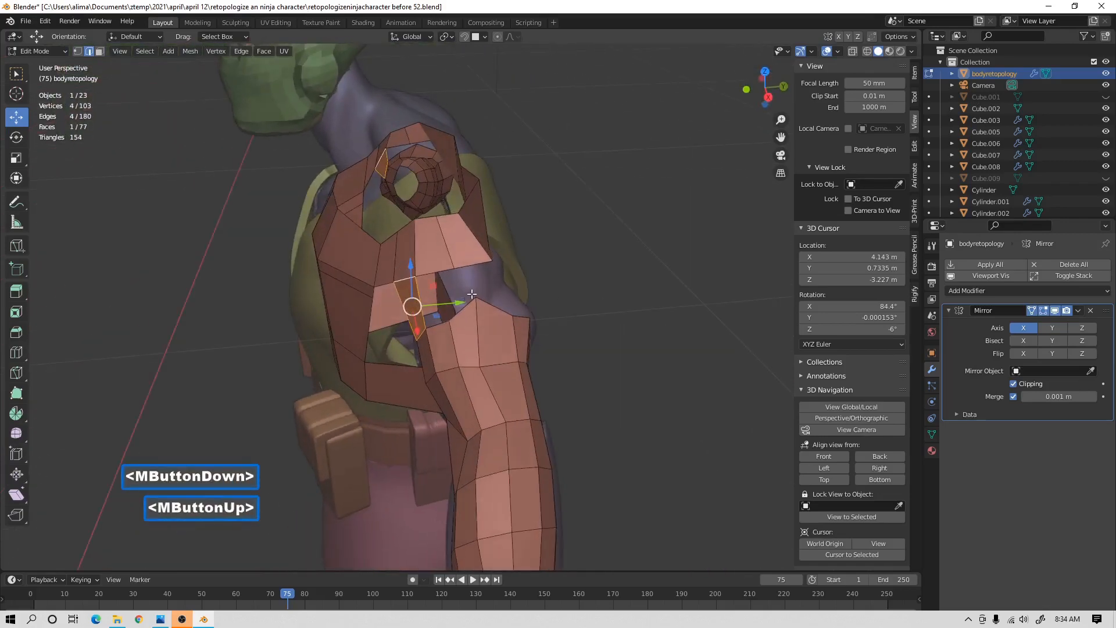
{"action": "left_click", "coordinate": [549, 336]}
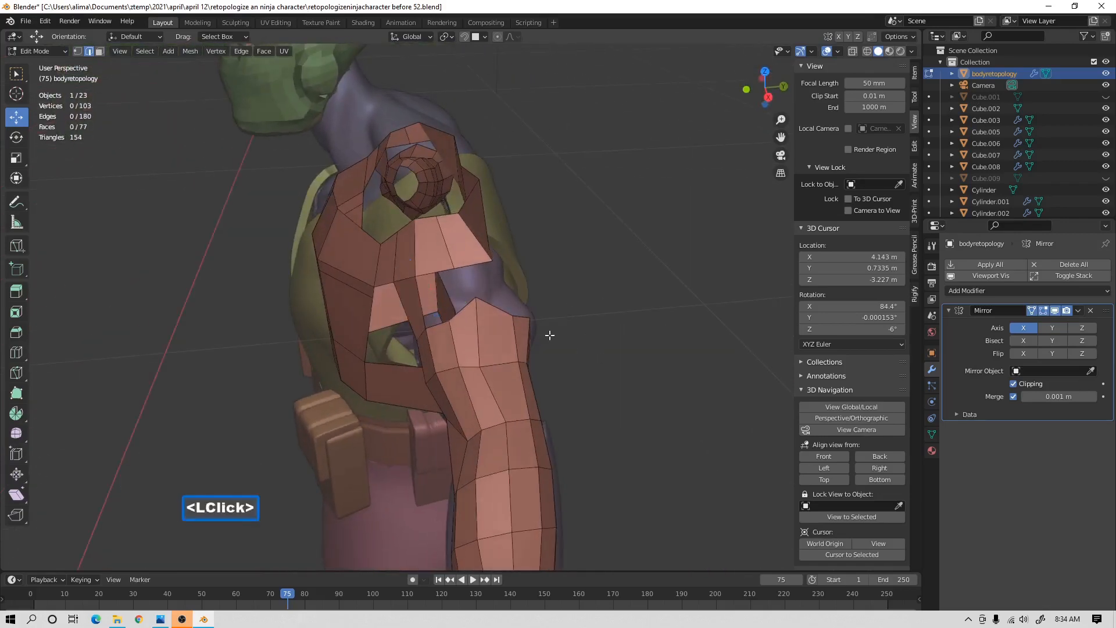
{"action": "left_click", "coordinate": [409, 304]}
{"action": "key", "text": "f"}
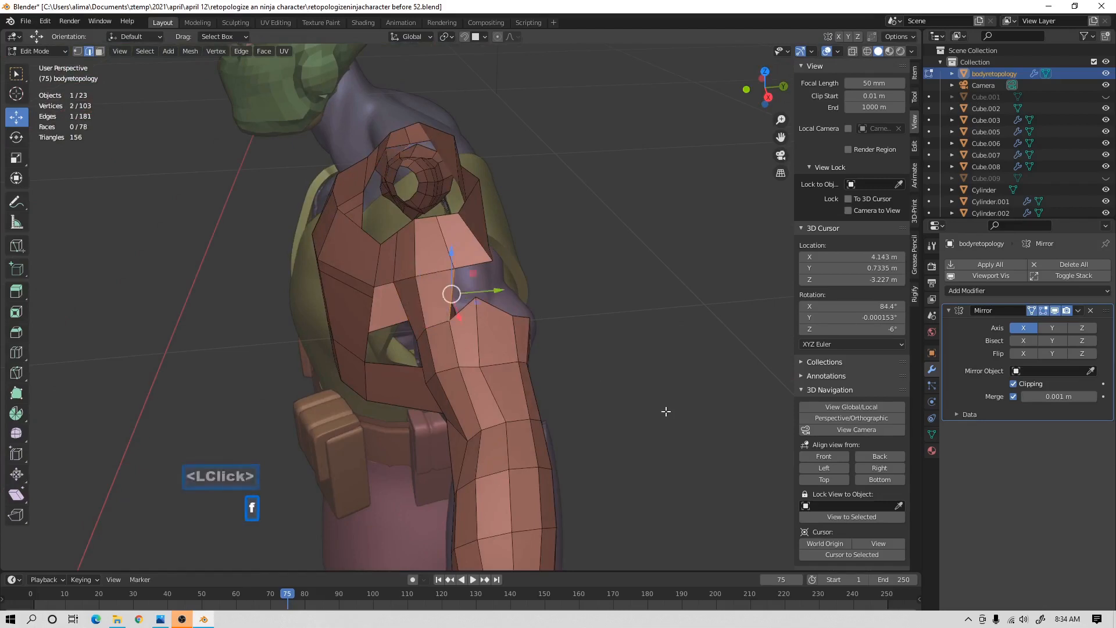
Move individual vertices along the shoulder and upper arm openings so the two borders line up over the sculpted body.
{"action": "middle_click_drag", "start_coordinate": [643, 392], "coordinate": [618, 409]}
{"action": "left_click", "coordinate": [77, 53]}
{"action": "left_click", "coordinate": [459, 265]}
{"action": "mouse_move", "coordinate": [460, 265]}
{"action": "left_mouse_down"}
{"action": "mouse_move", "coordinate": [500, 272]}
{"action": "mouse_move", "coordinate": [482, 277]}
{"action": "mouse_move", "coordinate": [494, 299]}
{"action": "mouse_move", "coordinate": [463, 281]}
{"action": "left_mouse_up"}
{"action": "left_click", "coordinate": [473, 306]}
{"action": "left_click_drag", "start_coordinate": [504, 317], "coordinate": [523, 319]}
{"action": "left_click", "coordinate": [500, 264]}
{"action": "left_click_drag", "start_coordinate": [540, 268], "coordinate": [516, 273]}
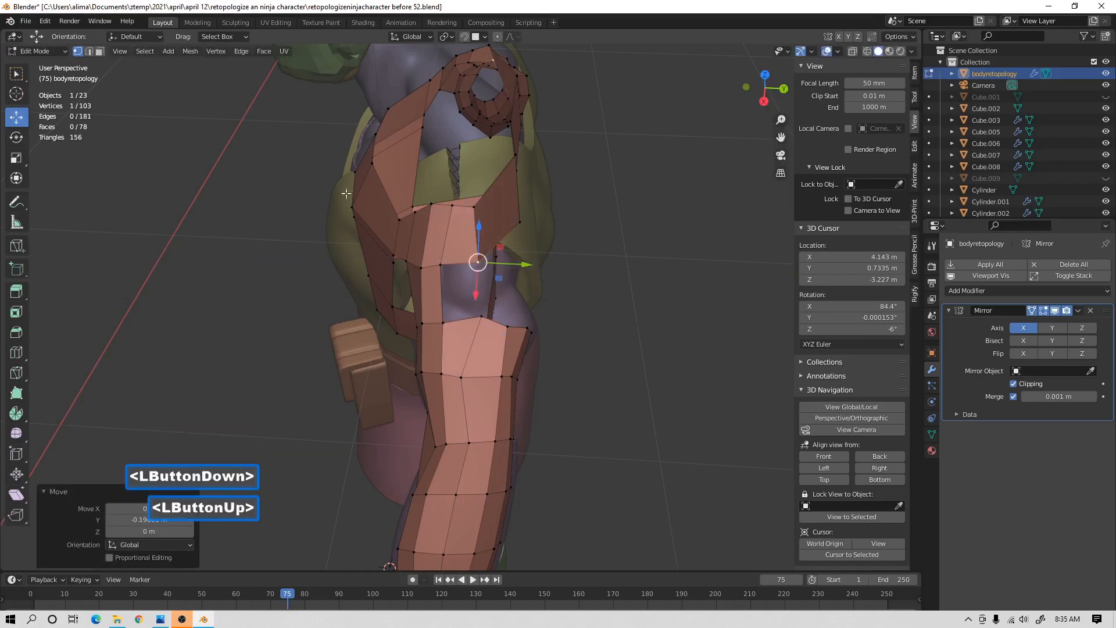
{"action": "left_click", "coordinate": [600, 307]}
Fill a face between the upper arm's top edge and the shoulder edge above it, and clear the selection.
{"action": "left_click", "coordinate": [89, 51]}
{"action": "left_click", "coordinate": [461, 317]}
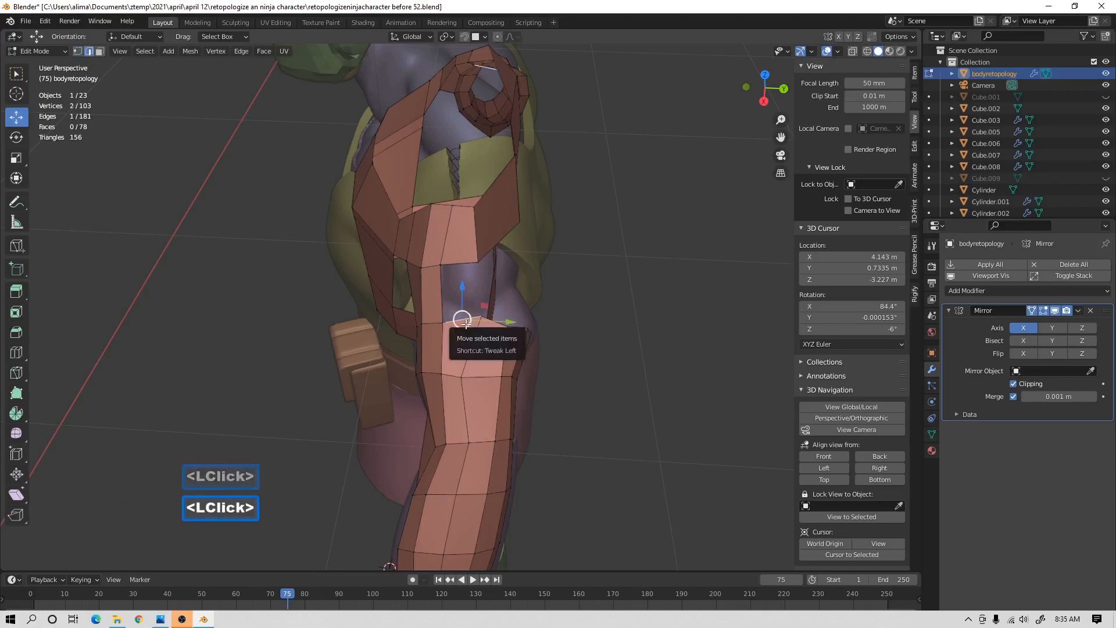
{"action": "left_click", "coordinate": [462, 262], "text": "shift"}
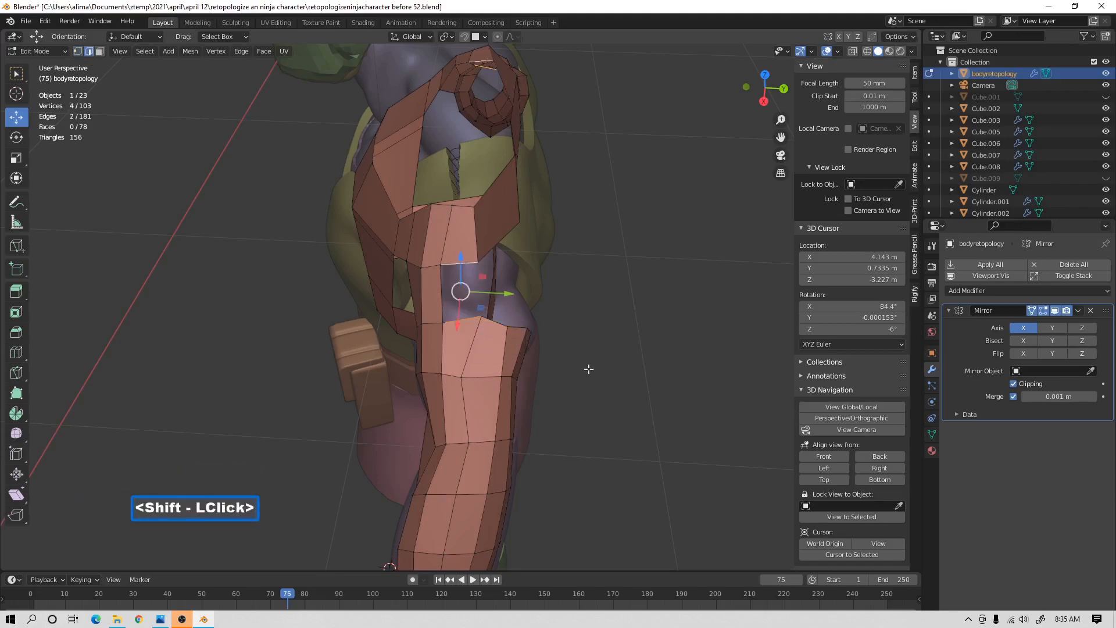
{"action": "key", "text": "f"}
{"action": "middle_click_drag", "start_coordinate": [589, 369], "coordinate": [529, 327]}
{"action": "left_click", "coordinate": [584, 491]}
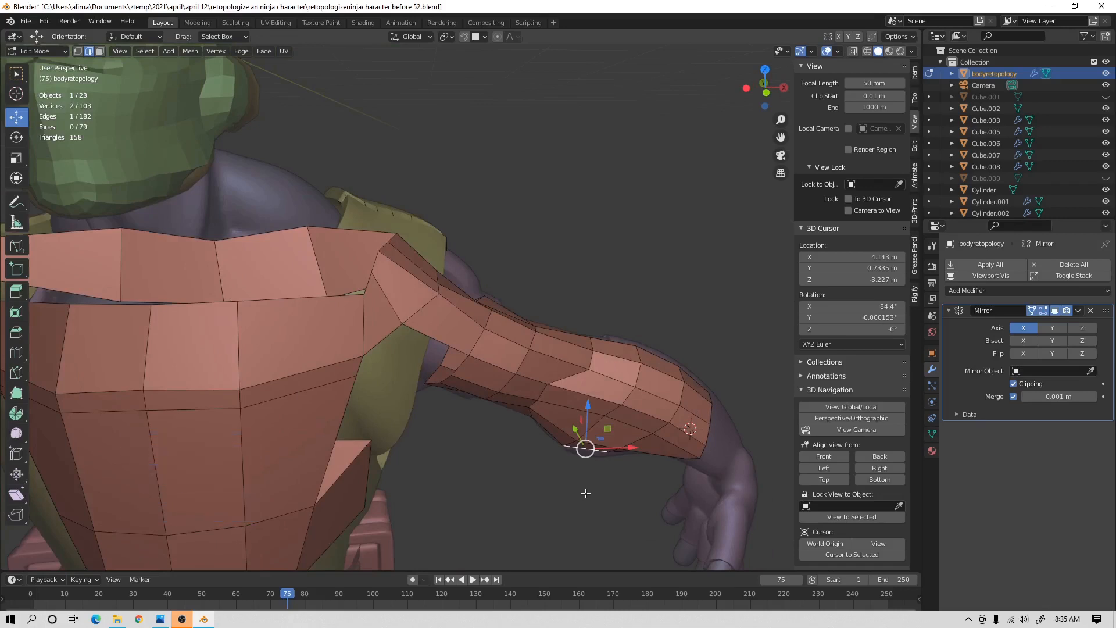
{"action": "key", "text": "alt+a"}
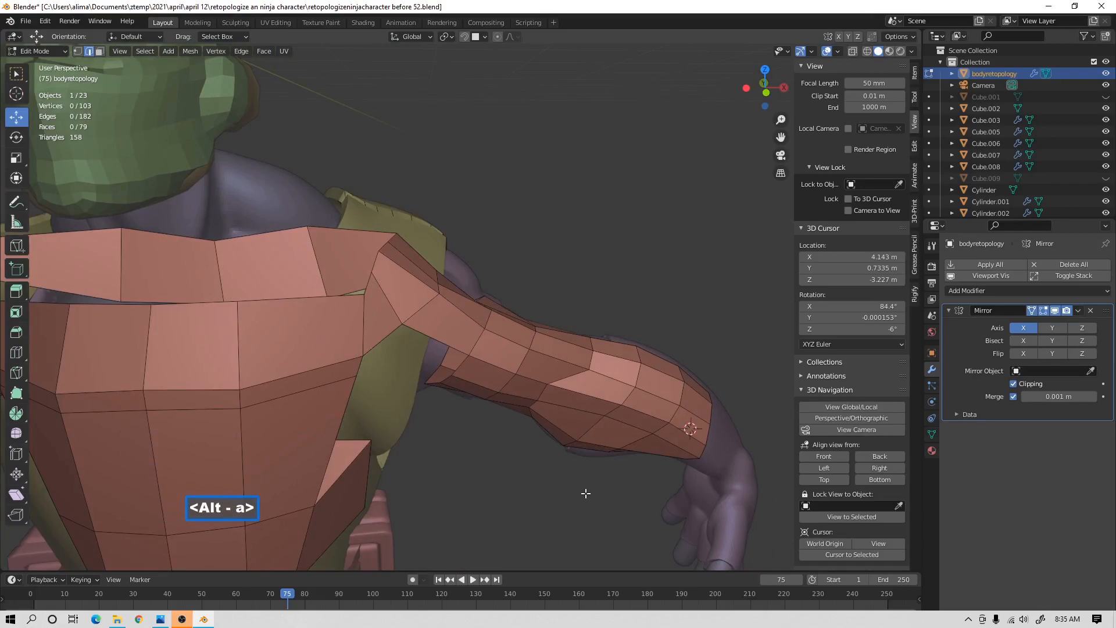
{"action": "key", "text": "Pause"}
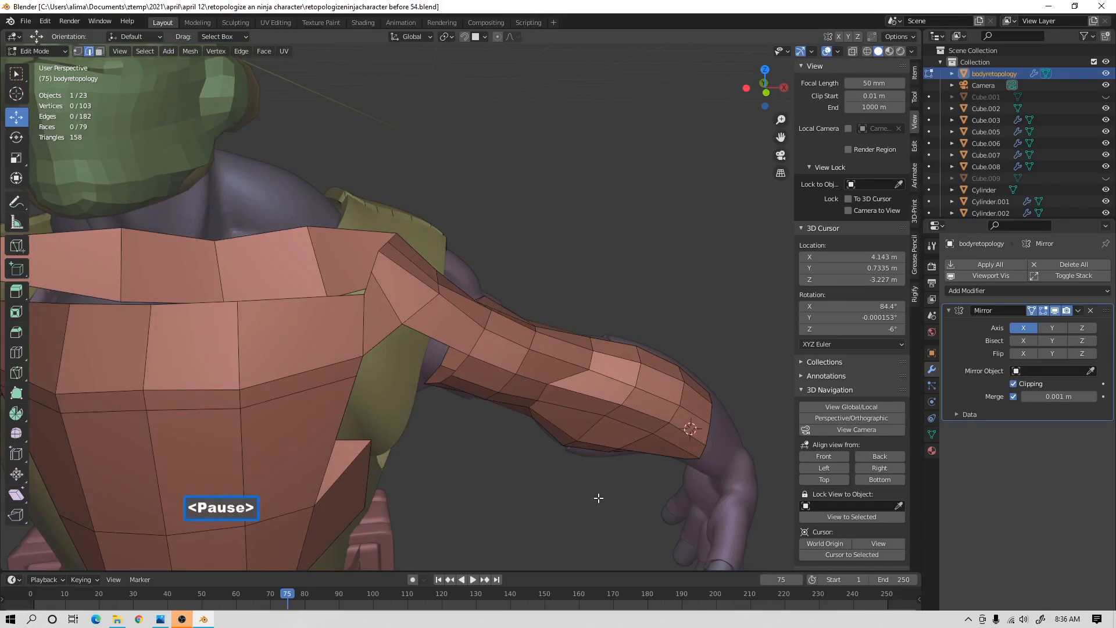
Fill a face down the back from the upper back panel's lower edge to the lower back panel's upper edge.
{"action": "middle_click_drag", "start_coordinate": [627, 440], "coordinate": [555, 443]}
{"action": "middle_click_drag", "start_coordinate": [687, 437], "coordinate": [587, 441]}
{"action": "middle_click_drag", "start_coordinate": [587, 440], "coordinate": [564, 443], "text": "shift"}
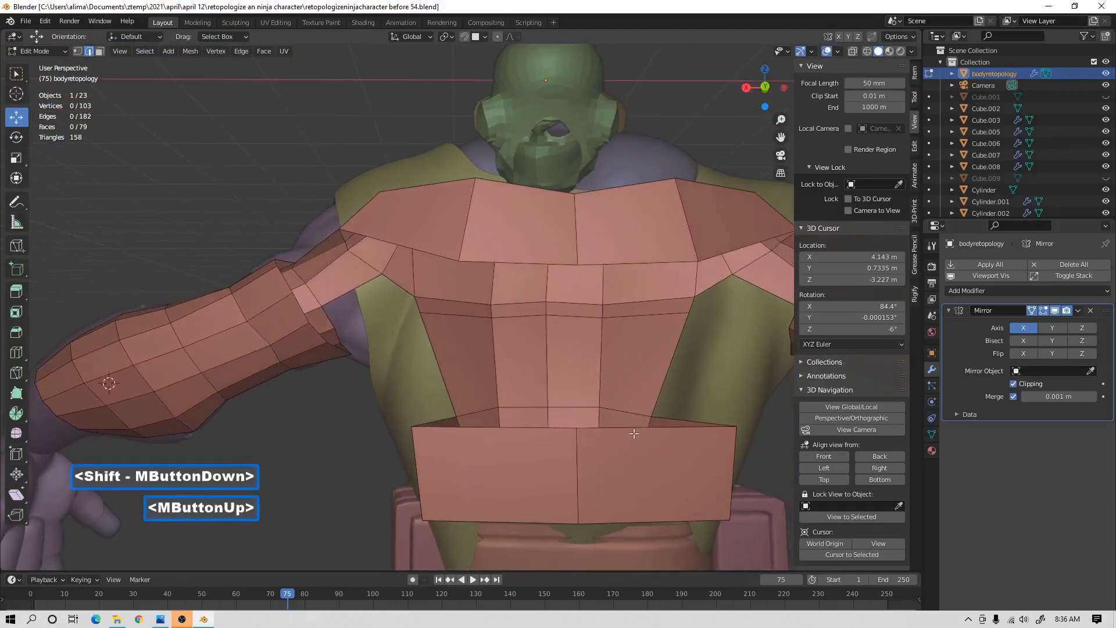
{"action": "left_click", "coordinate": [544, 431]}
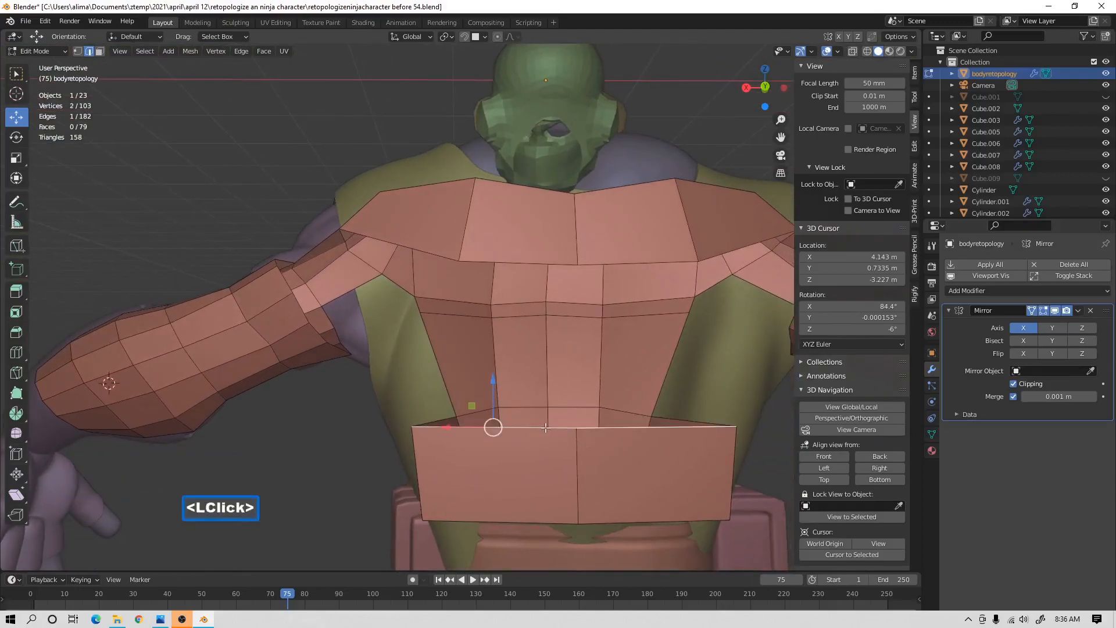
{"action": "left_click", "coordinate": [530, 261], "text": "shift"}
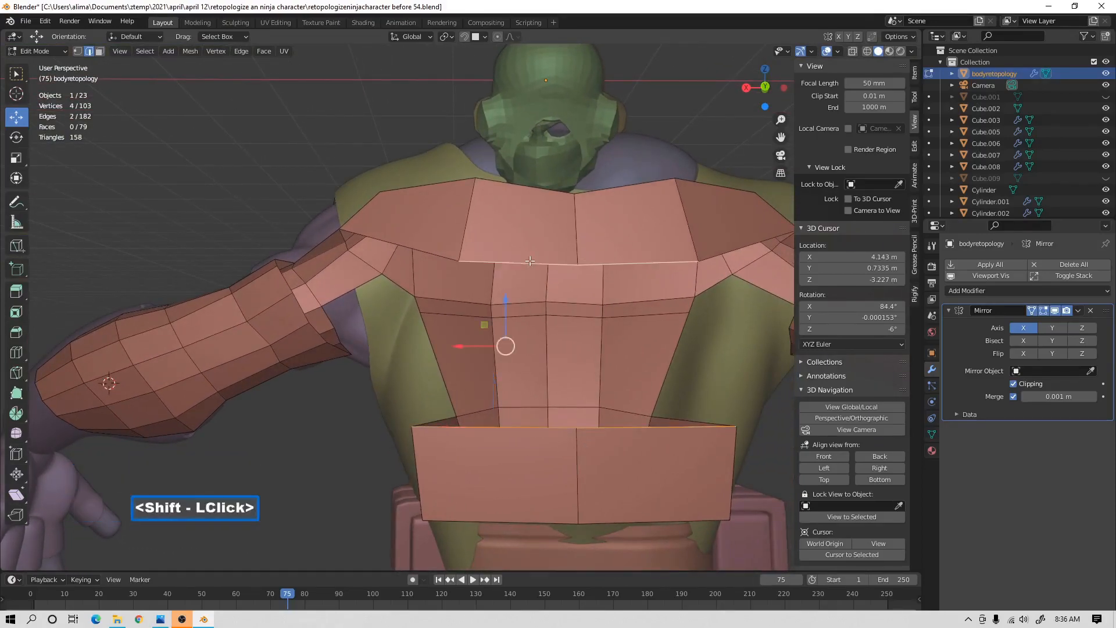
{"action": "key", "text": "f"}
Add one horizontal loop cut across the new back face and another across the front torso panels.
{"action": "middle_click_drag", "start_coordinate": [529, 266], "coordinate": [548, 343]}
{"action": "middle_click_drag", "start_coordinate": [569, 380], "coordinate": [492, 384]}
{"action": "key", "text": "ctrl+r"}
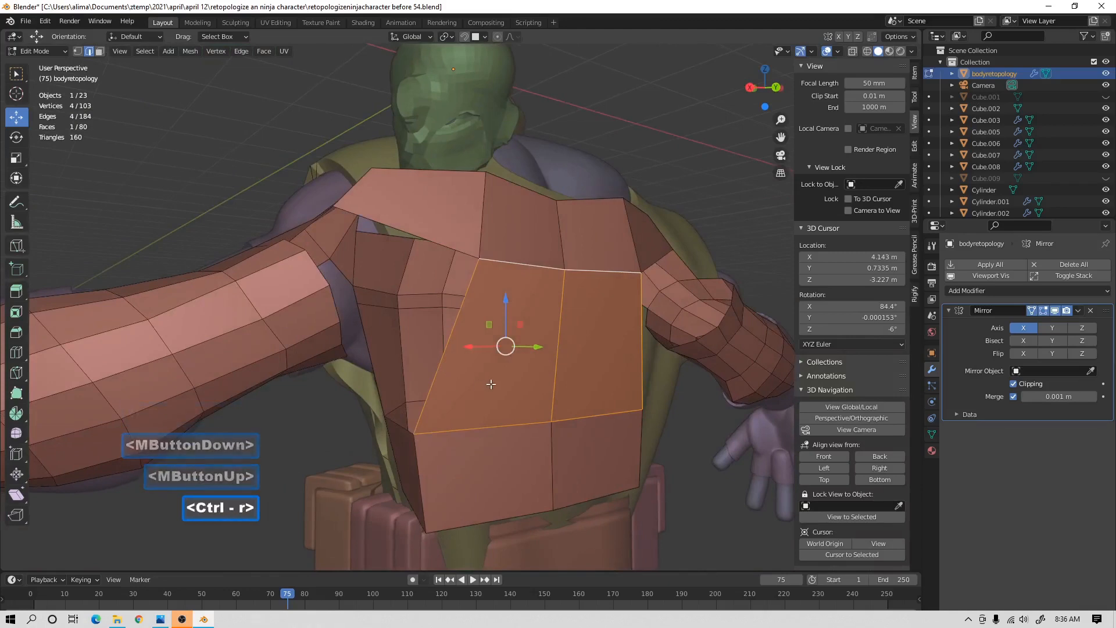
{"action": "left_click", "coordinate": [465, 366]}
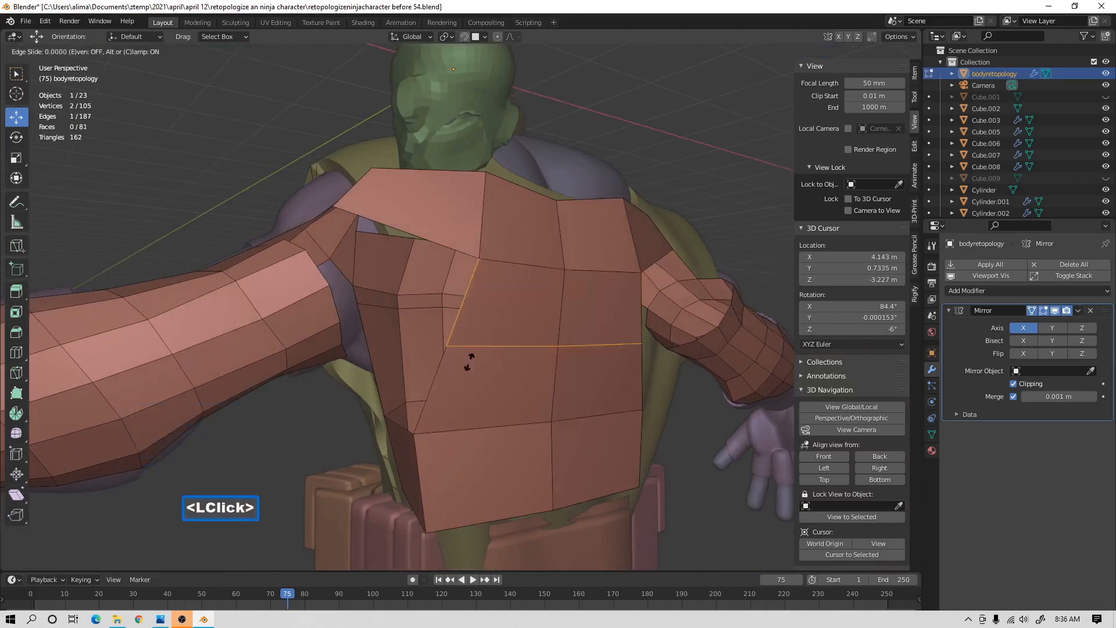
{"action": "left_click", "coordinate": [459, 387]}
{"action": "middle_click_drag", "start_coordinate": [459, 387], "coordinate": [410, 396]}
{"action": "key", "text": "ctrl+r"}
{"action": "double_click", "coordinate": [410, 369]}
Fill the lower side of the torso with a face joining the front edge, waist edge and back edge, and clear the selection.
{"action": "left_click", "coordinate": [405, 395]}
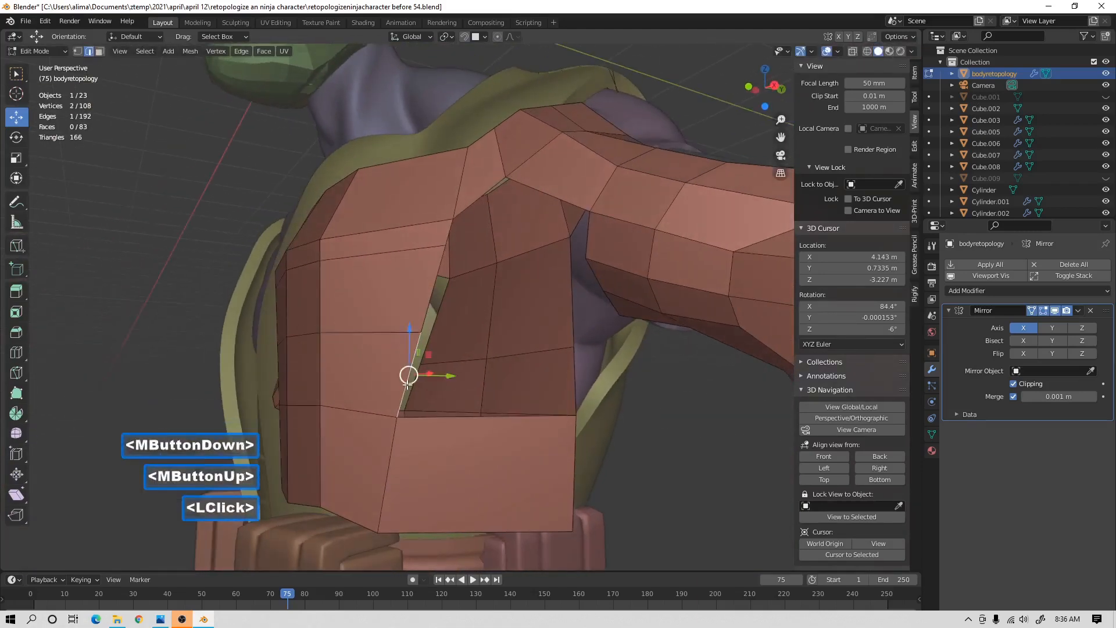
{"action": "middle_click_drag", "start_coordinate": [525, 406], "coordinate": [549, 408]}
{"action": "left_click", "coordinate": [556, 411], "text": "shift"}
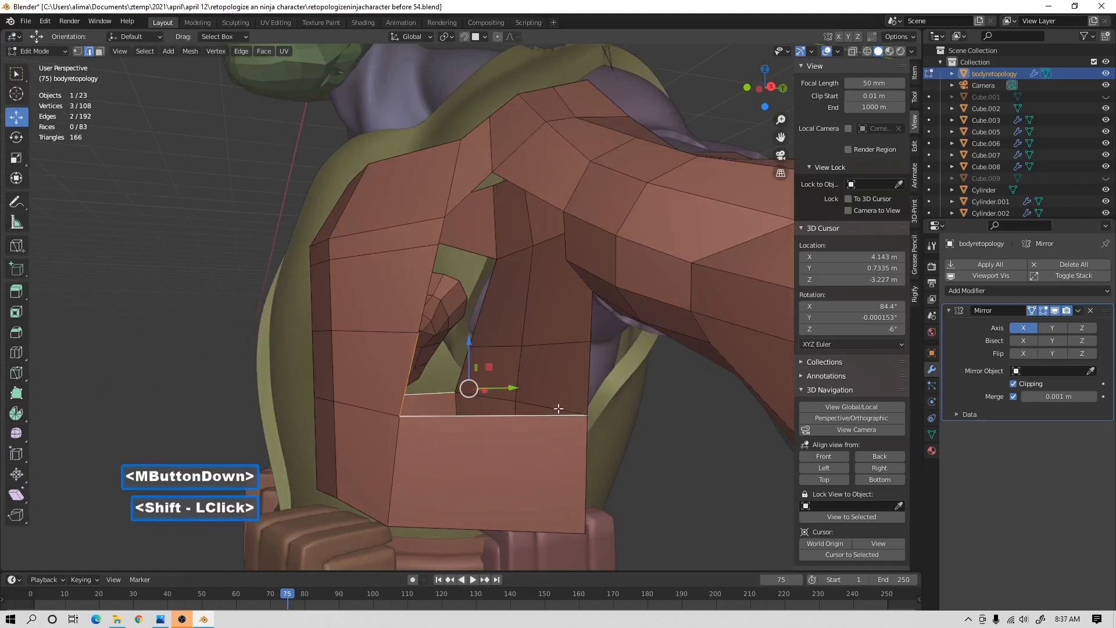
{"action": "left_click", "coordinate": [589, 382], "text": "shift"}
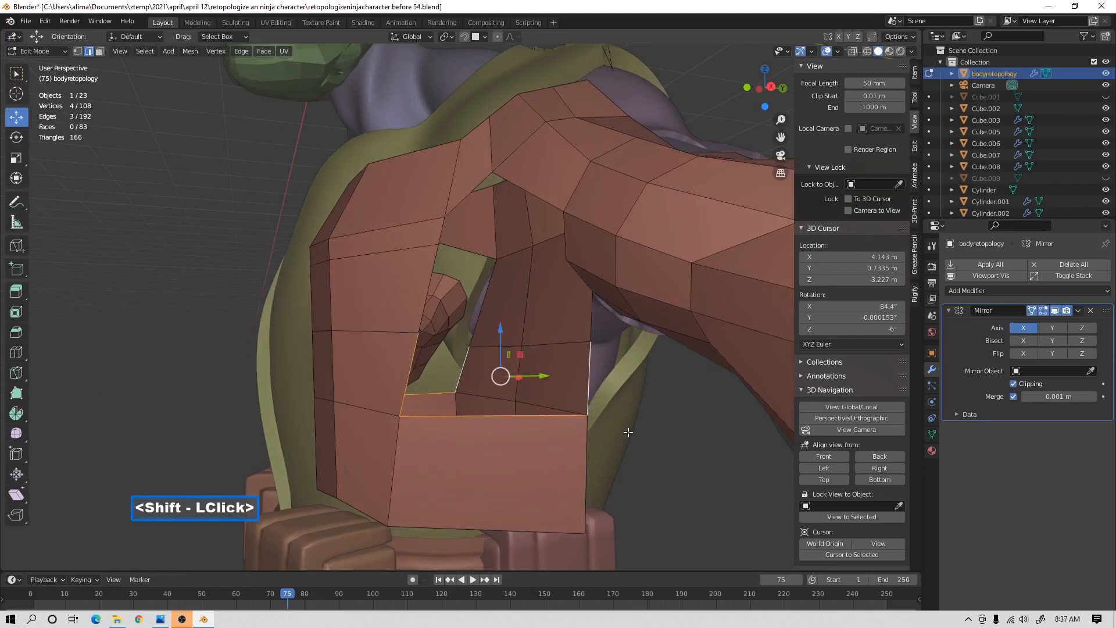
{"action": "key", "text": "f"}
{"action": "middle_click_drag", "start_coordinate": [628, 433], "coordinate": [690, 455]}
{"action": "left_click", "coordinate": [674, 457]}
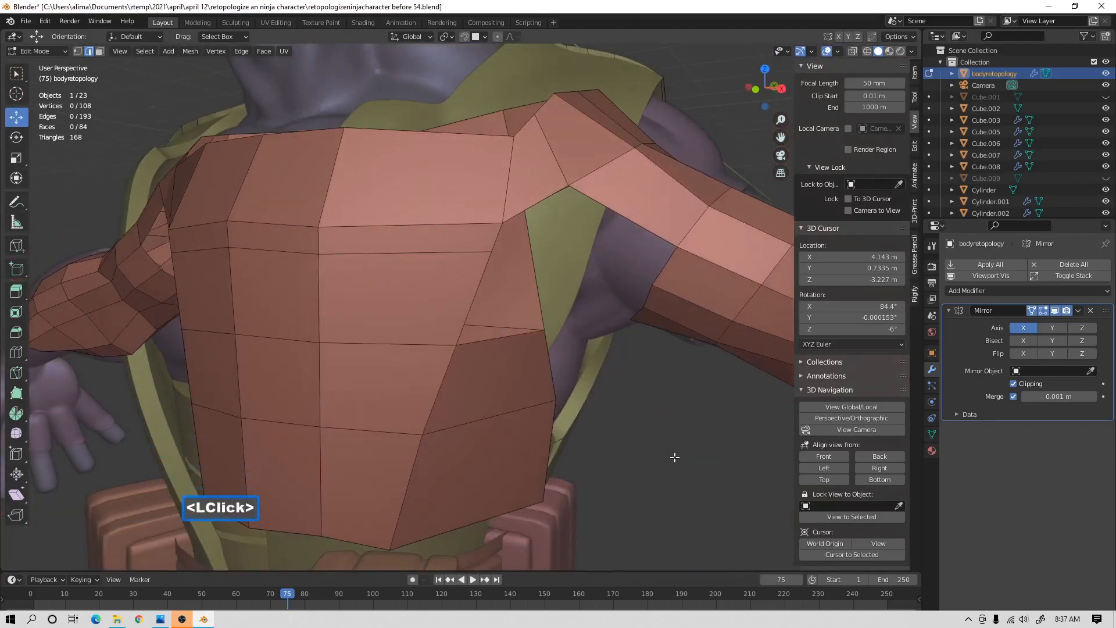
{"action": "key", "text": "Pause"}
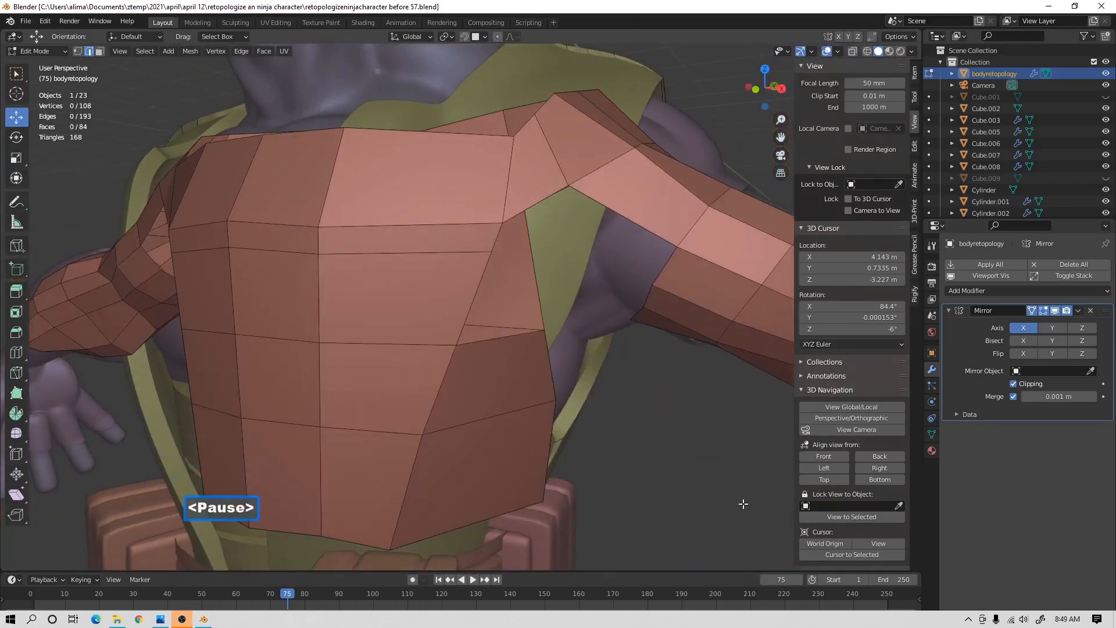
Add two evenly spaced vertical loop cuts through the outer panel of the upper back.
{"action": "scroll", "coordinate": [743, 504], "scroll_direction": "down", "scroll_amount": 4}
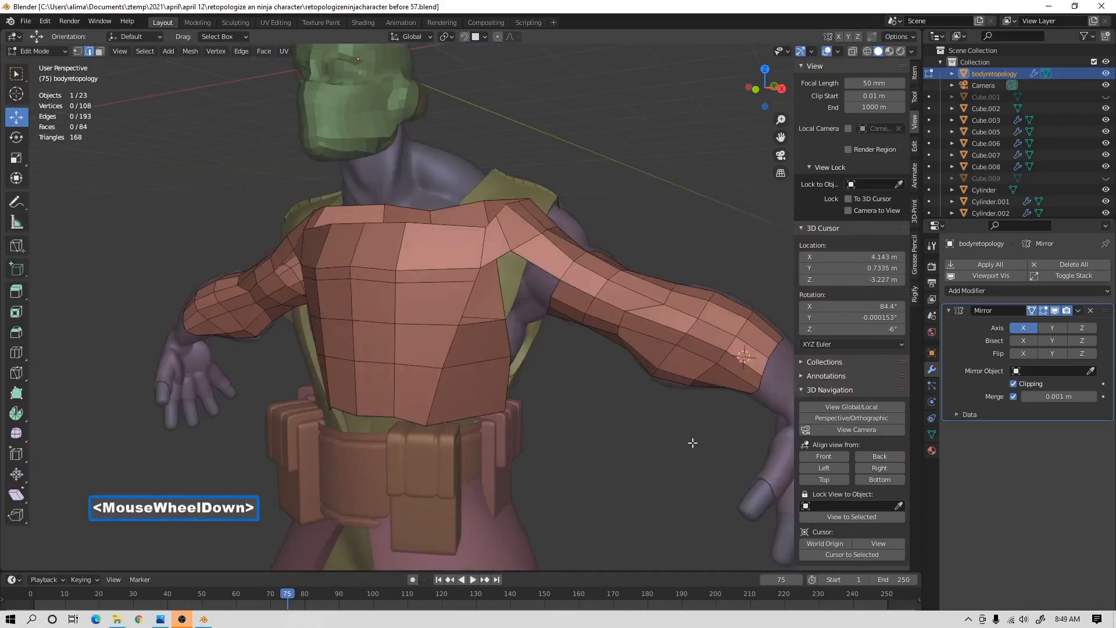
{"action": "middle_click_drag", "start_coordinate": [690, 354], "coordinate": [351, 254]}
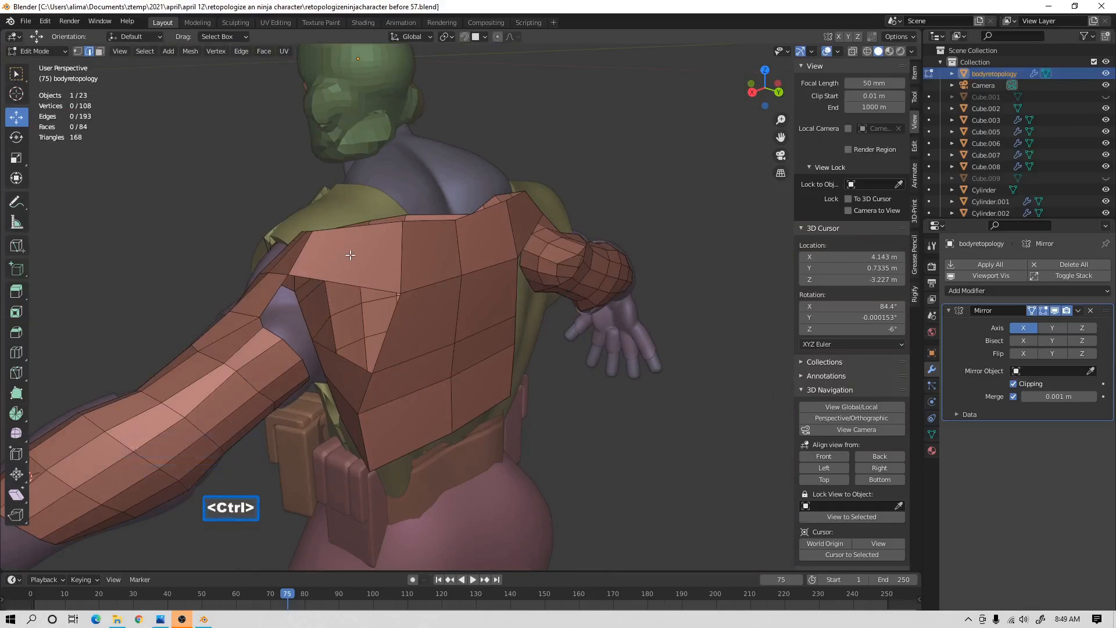
{"action": "key", "text": "ctrl+r"}
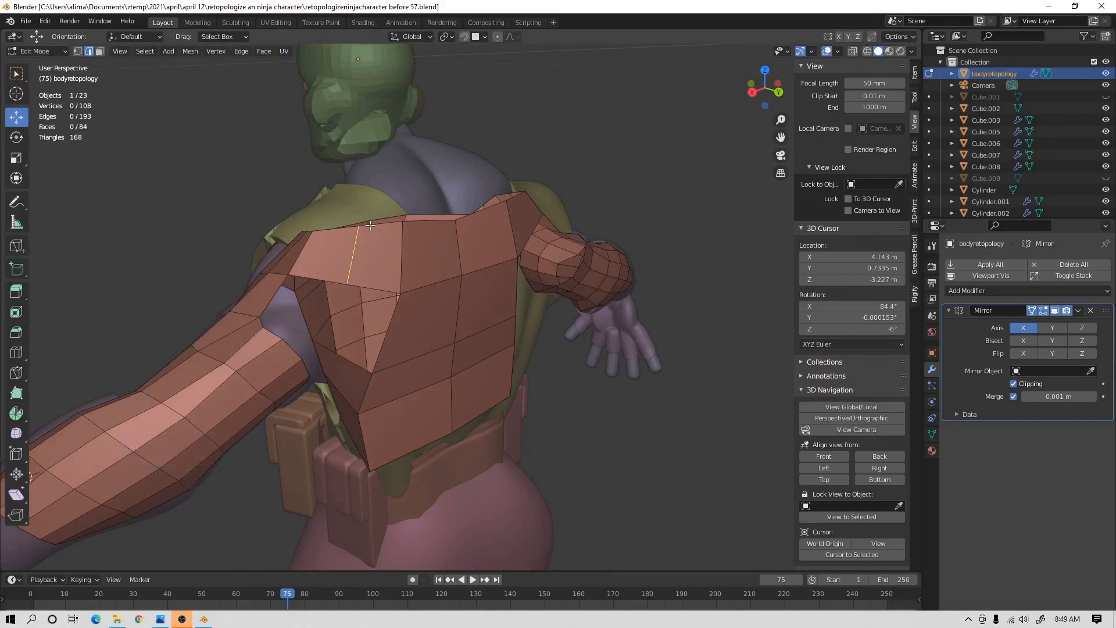
{"action": "scroll", "coordinate": [366, 218], "scroll_direction": "up", "scroll_amount": 1}
{"action": "double_click", "coordinate": [354, 242]}
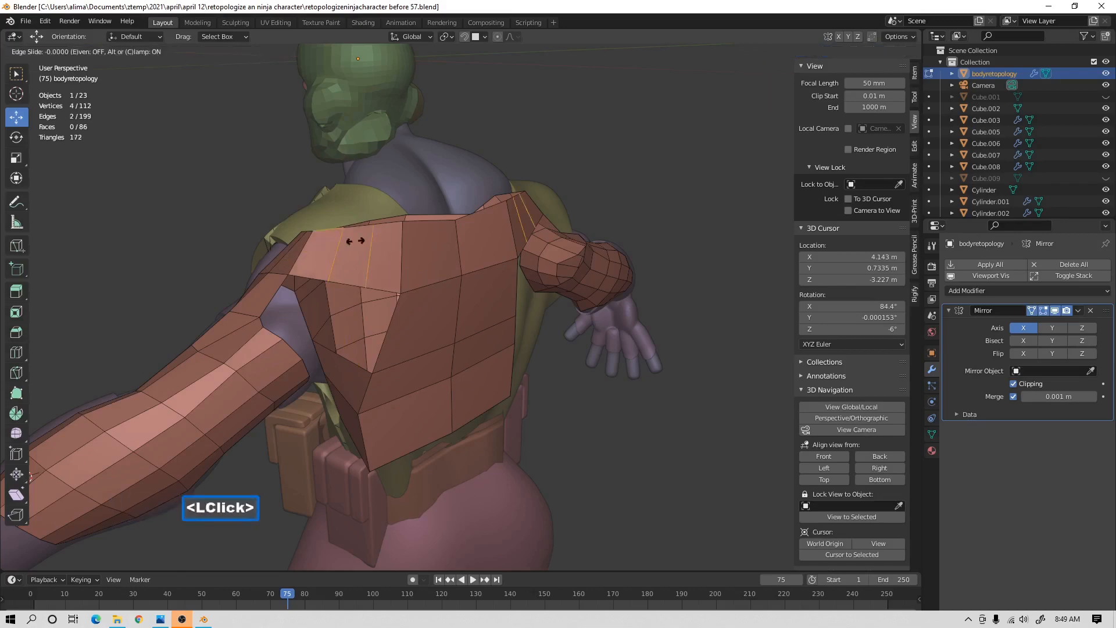
Fill two consecutive faces across the gap behind the shoulder, starting from the edge beside the upper arm opening.
{"action": "middle_click_drag", "start_coordinate": [373, 277], "coordinate": [399, 285]}
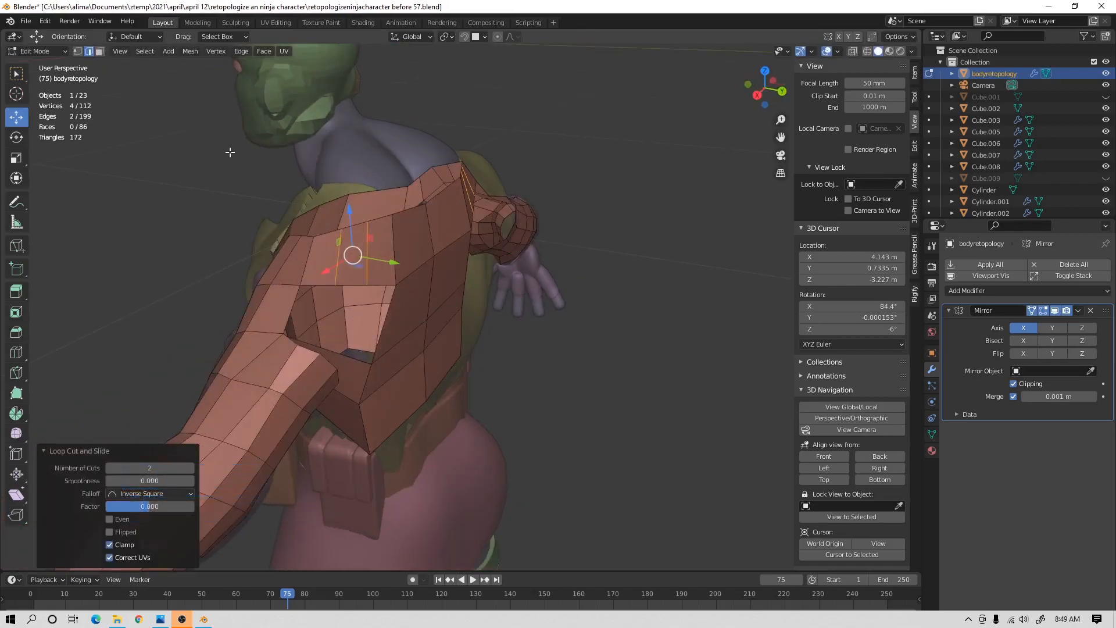
{"action": "left_click", "coordinate": [288, 336]}
{"action": "left_click", "coordinate": [291, 304]}
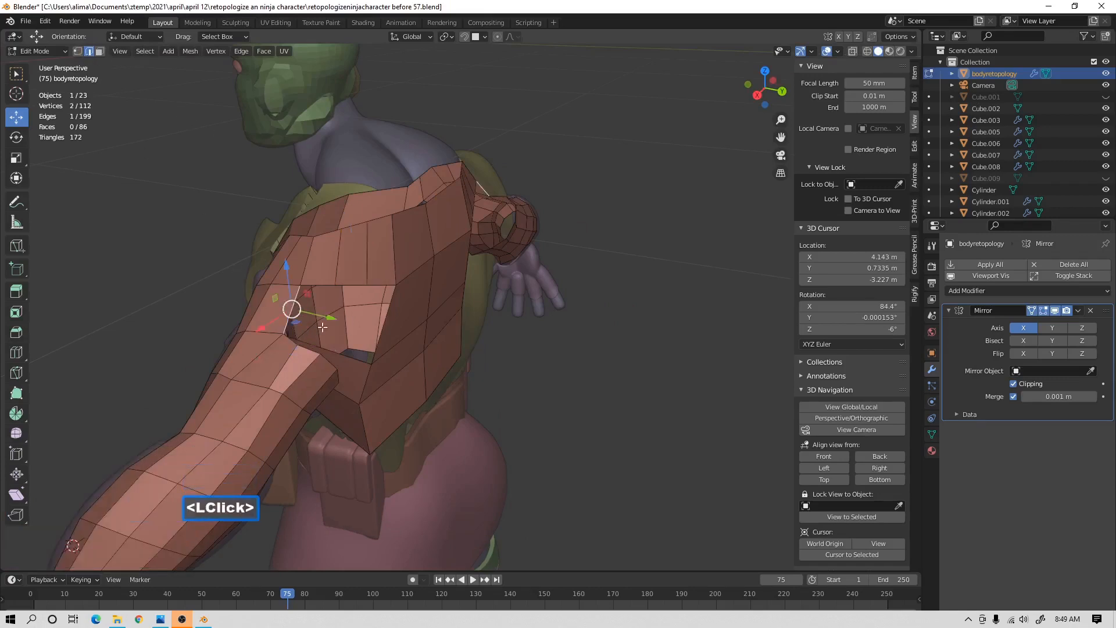
{"action": "key", "text": "f"}
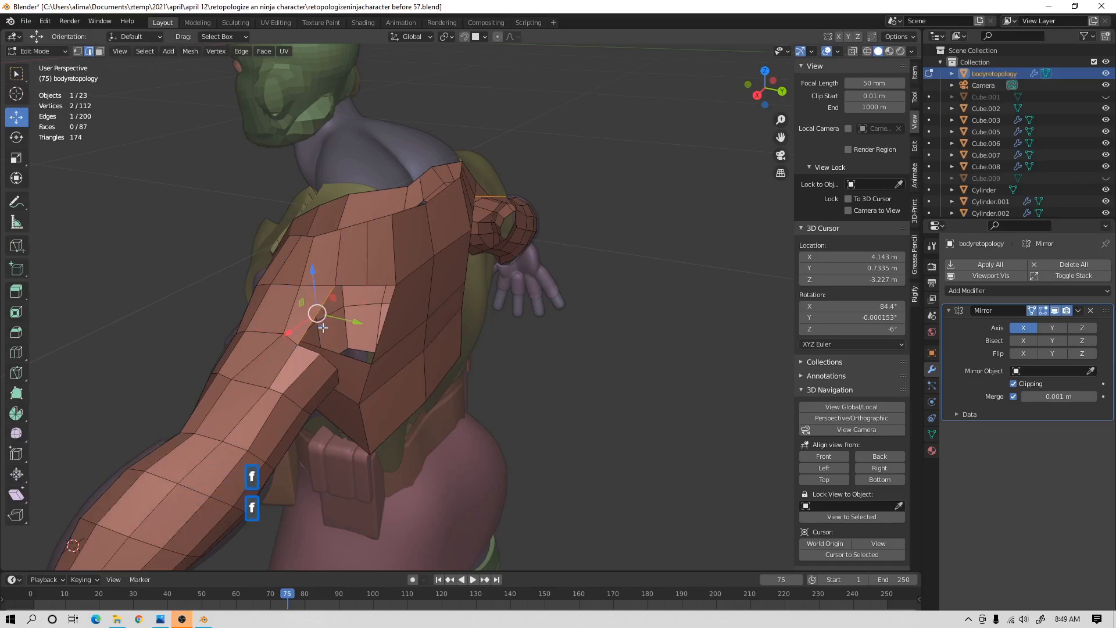
{"action": "key", "text": "f"}
Fill another face behind the shoulder between the upper arm opening and the upper back panel, and clear the selection.
{"action": "middle_click_drag", "start_coordinate": [324, 328], "coordinate": [325, 352]}
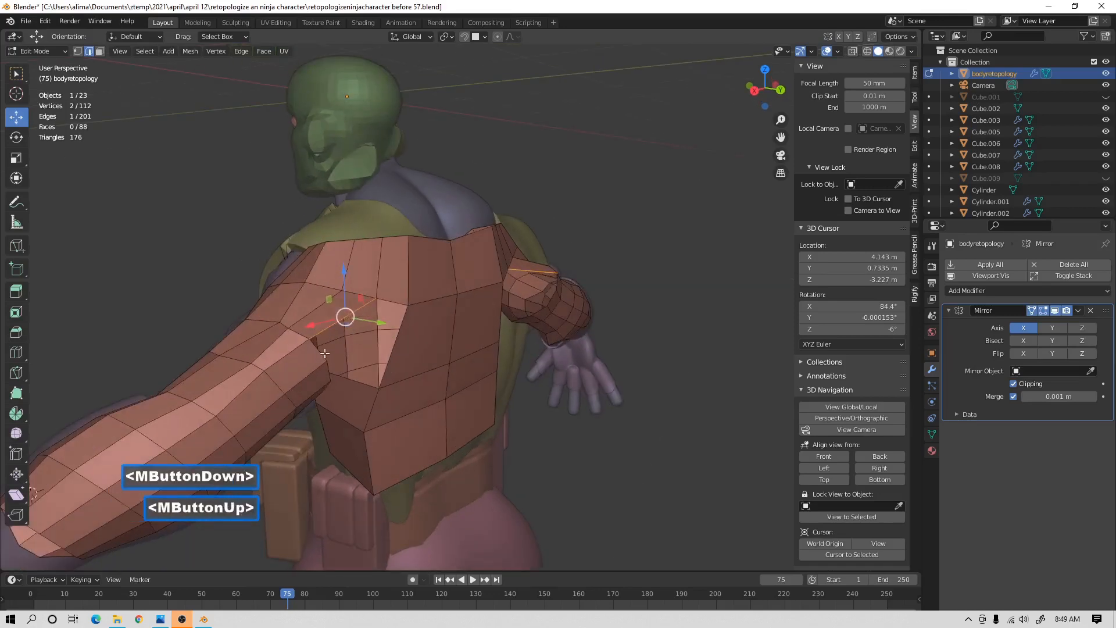
{"action": "left_click", "coordinate": [320, 336]}
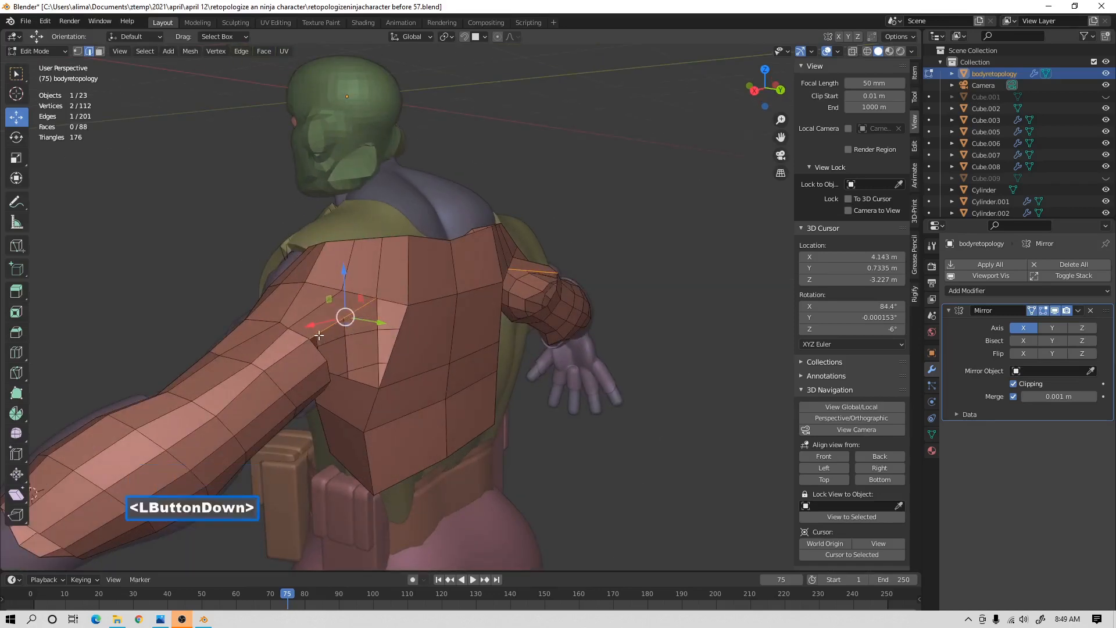
{"action": "left_click", "coordinate": [340, 343], "text": "shift"}
{"action": "left_click", "coordinate": [386, 298], "text": "shift"}
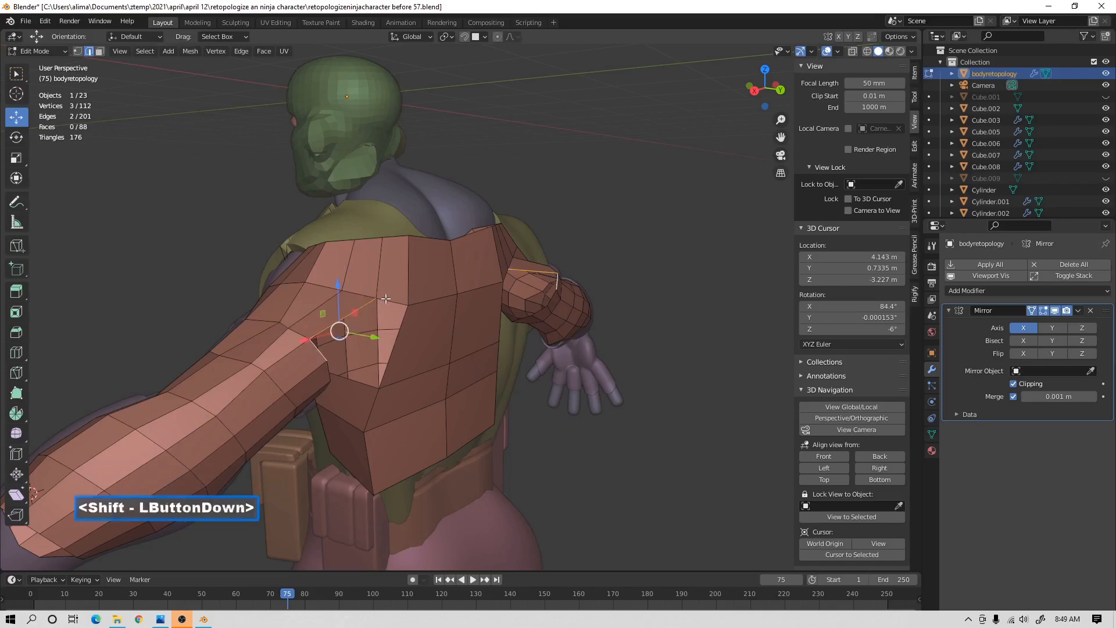
{"action": "key", "text": "f"}
{"action": "middle_click_drag", "start_coordinate": [367, 306], "coordinate": [523, 366]}
{"action": "left_click", "coordinate": [618, 386]}
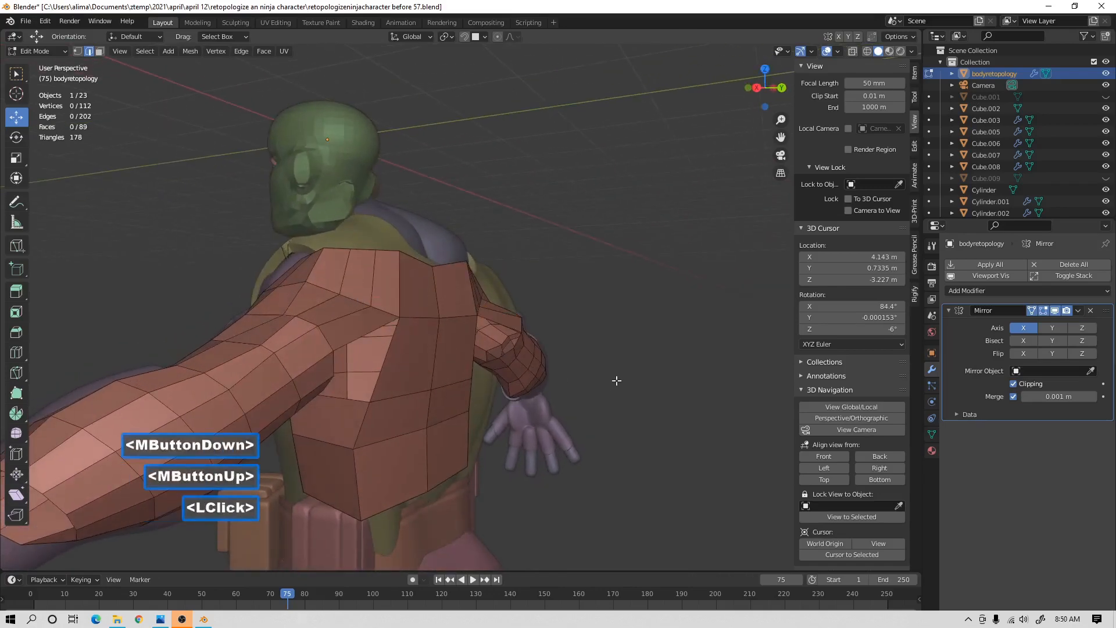
{"action": "scroll", "coordinate": [618, 386], "scroll_direction": "down", "scroll_amount": 2}
{"action": "middle_click_drag", "start_coordinate": [618, 386], "coordinate": [469, 304]}
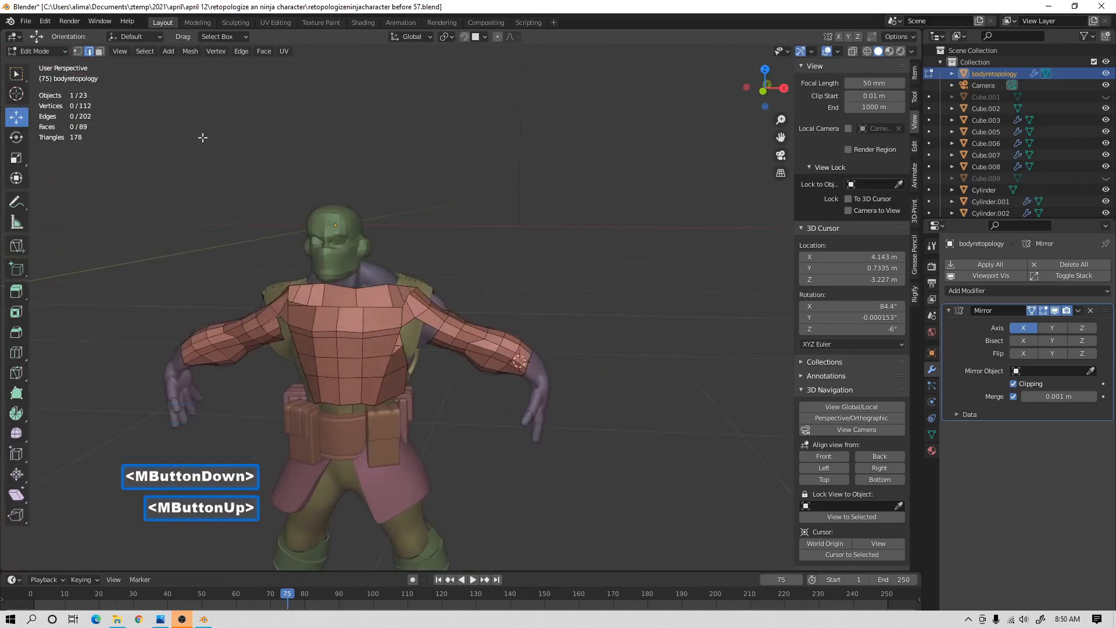
In Object Mode, add a Shrinkwrap modifier to the bodyretopology mesh with mainbody as its target.
{"action": "left_click", "coordinate": [59, 50]}
{"action": "left_click", "coordinate": [58, 61]}
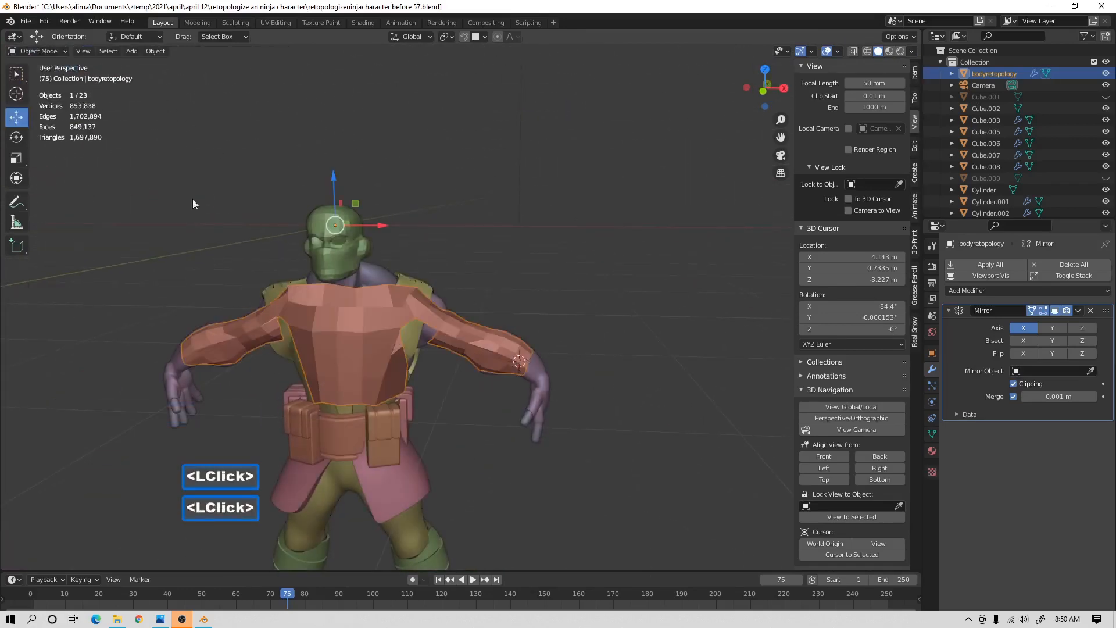
{"action": "left_click", "coordinate": [1104, 291]}
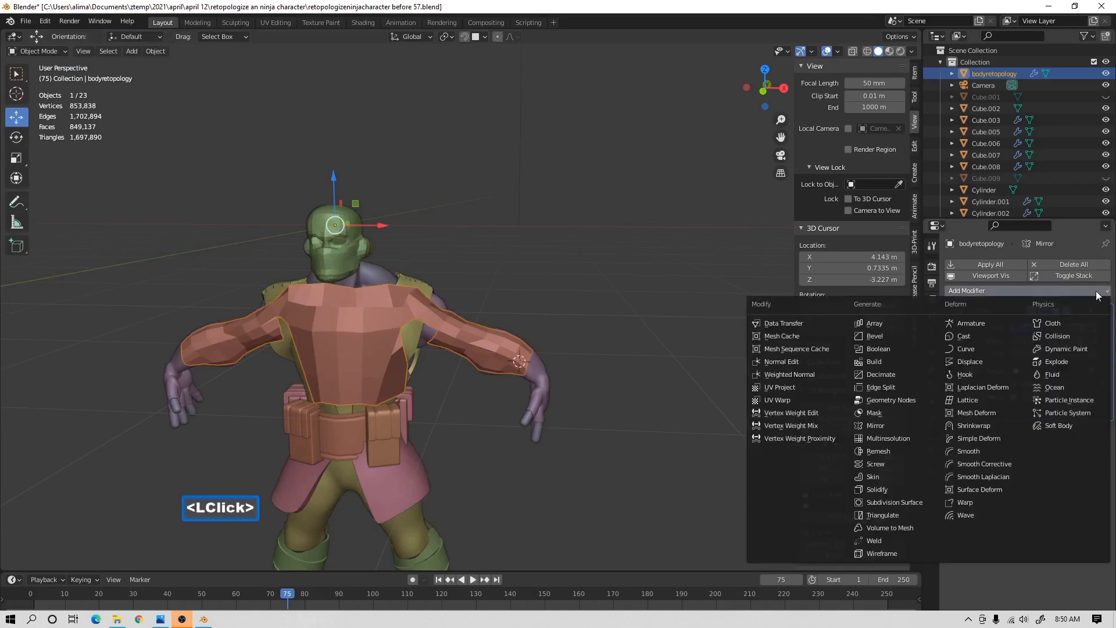
{"action": "left_click", "coordinate": [1000, 426]}
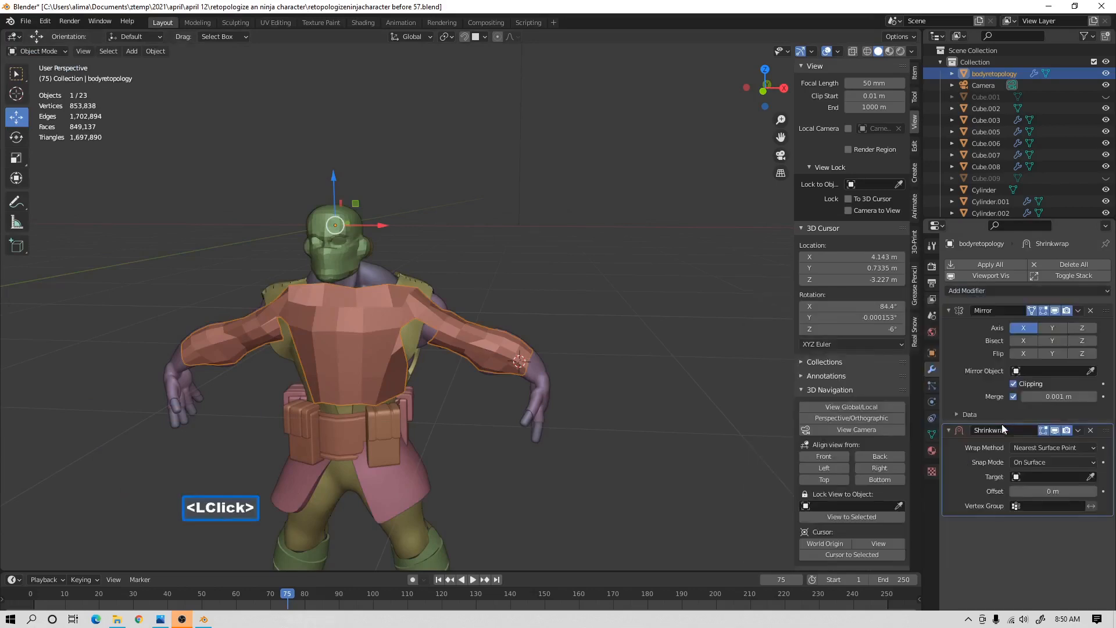
{"action": "left_click", "coordinate": [1091, 476]}
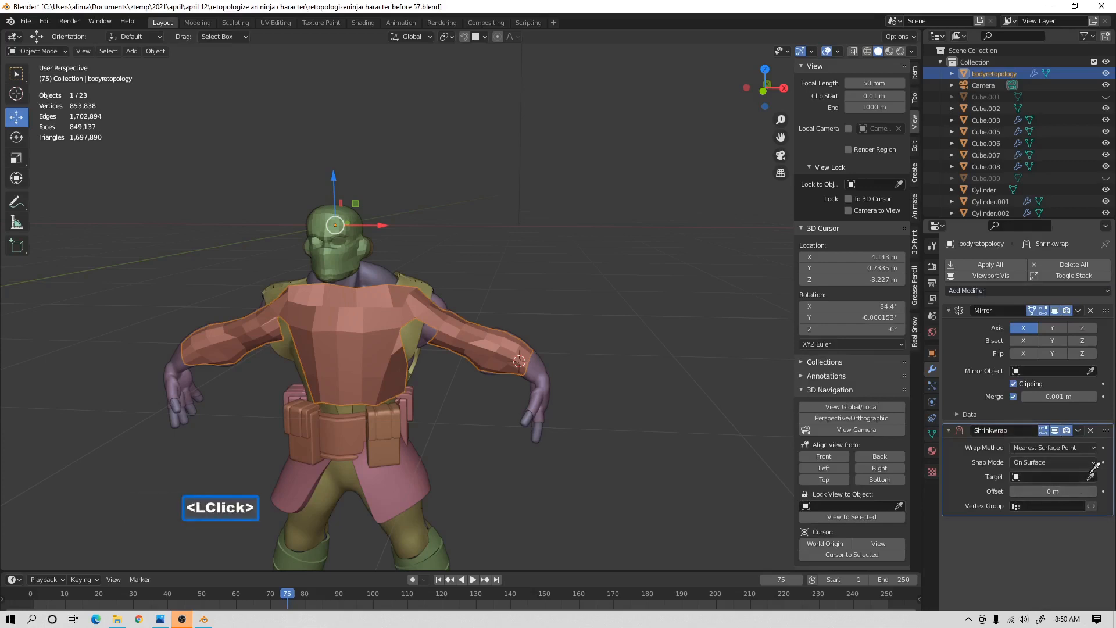
{"action": "left_click", "coordinate": [388, 261]}
{"action": "middle_click_drag", "start_coordinate": [500, 334], "coordinate": [566, 345]}
Return the retopology mesh to Edit Mode and show the Shrinkwrap result on the editing cage.
{"action": "left_click", "coordinate": [61, 50]}
{"action": "left_click", "coordinate": [61, 77]}
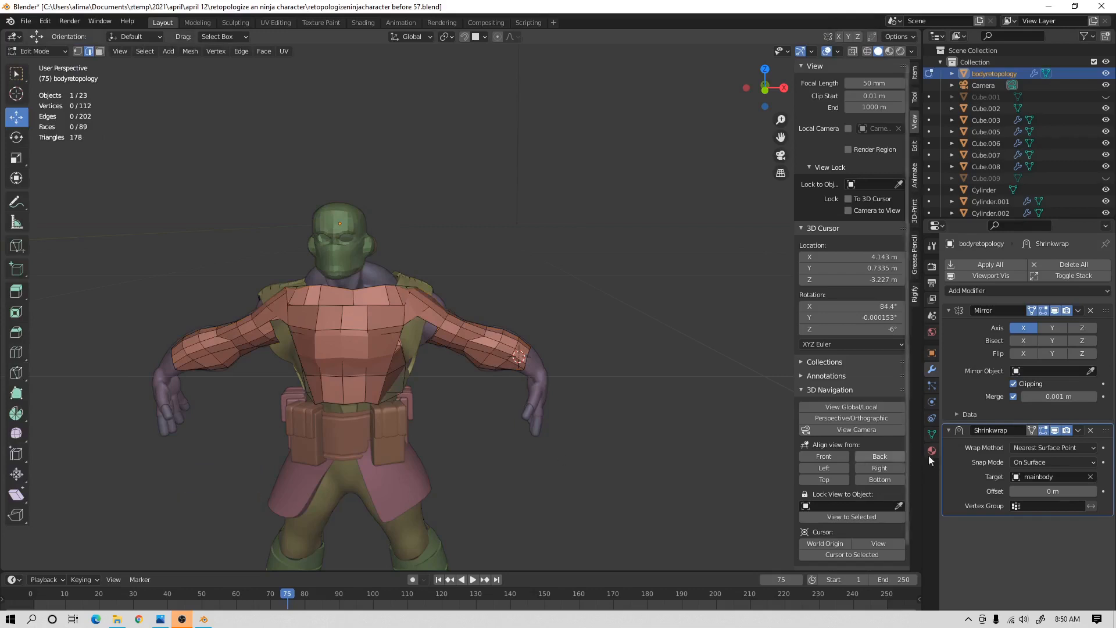
{"action": "left_click", "coordinate": [1032, 431]}
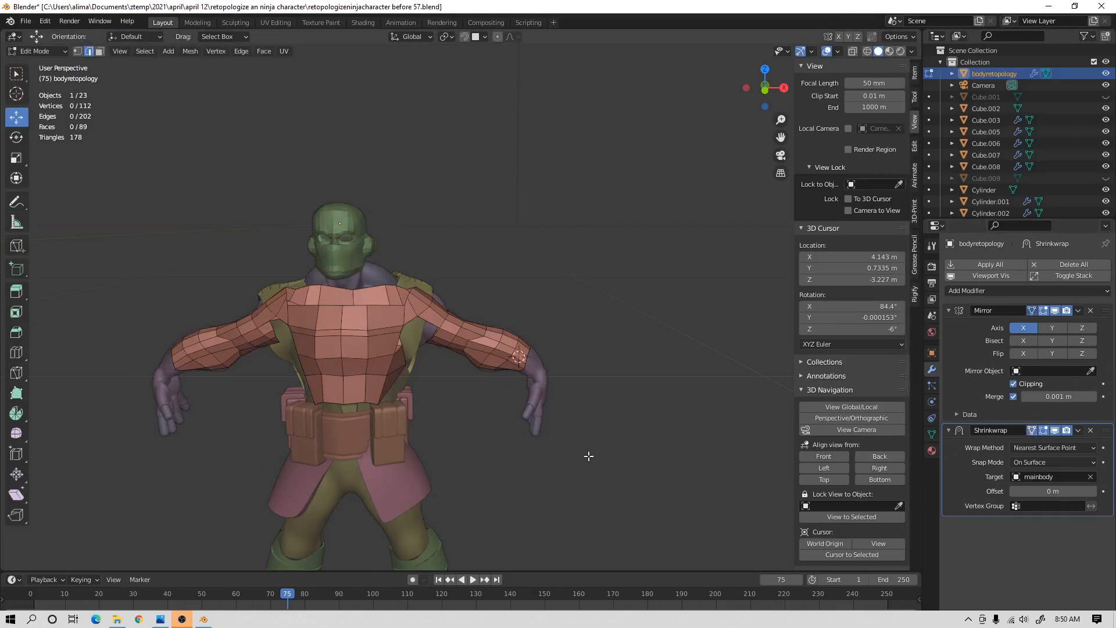
{"action": "key", "text": "Pause"}
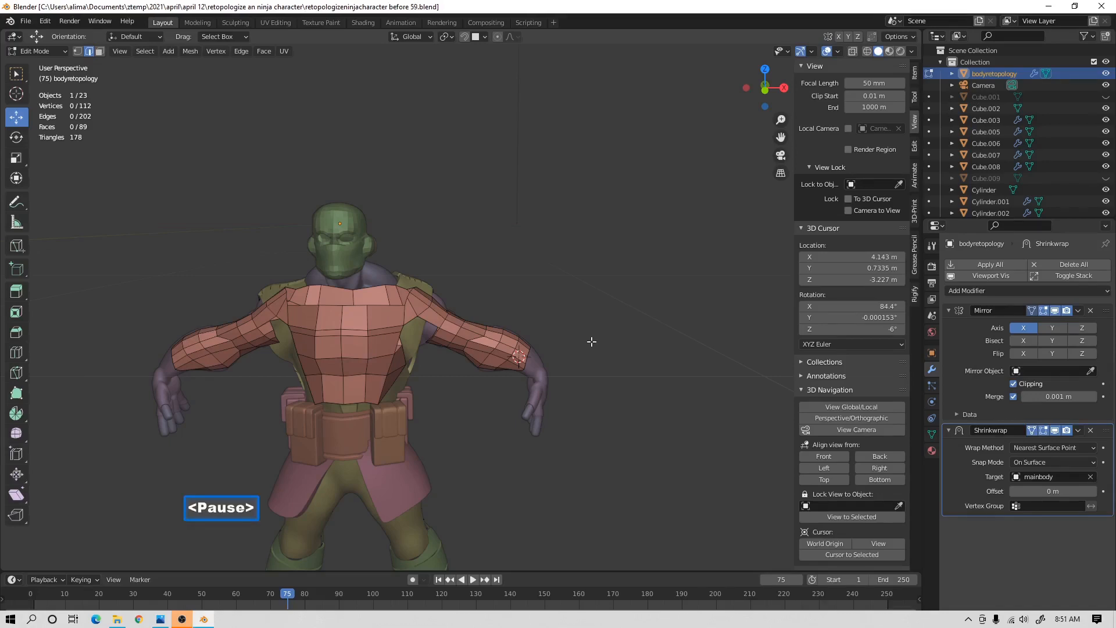
Select the waist edge at the side of the torso and move it up by about 0.03 m.
{"action": "middle_click_drag", "start_coordinate": [591, 337], "coordinate": [566, 314]}
{"action": "left_click", "coordinate": [402, 382]}
{"action": "middle_click_drag", "start_coordinate": [402, 382], "coordinate": [379, 367]}
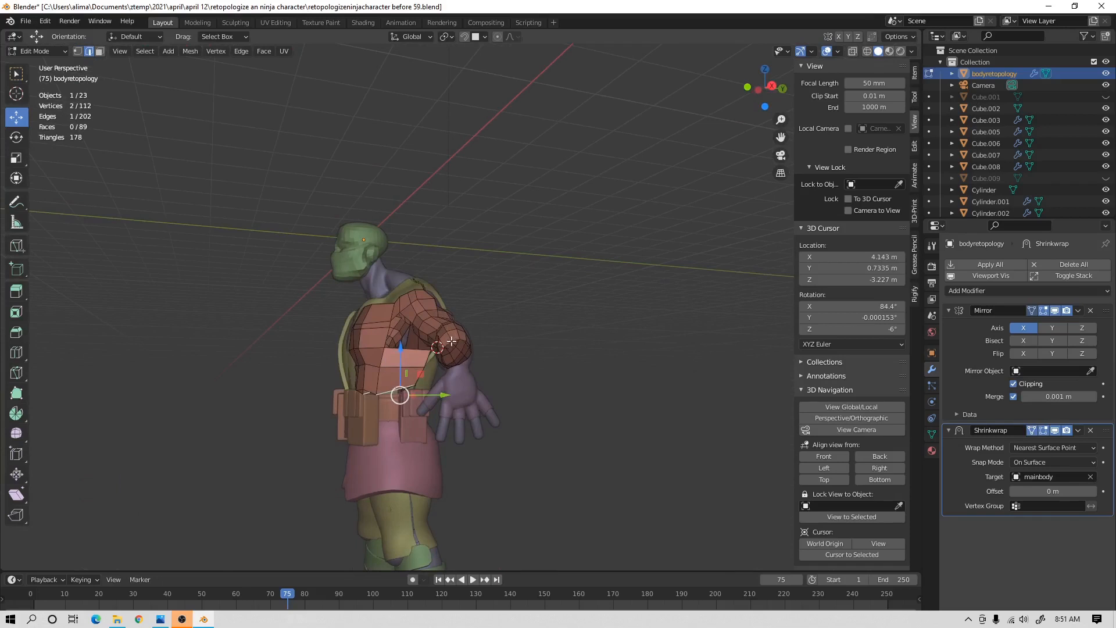
{"action": "left_click", "coordinate": [412, 379]}
{"action": "middle_click_drag", "start_coordinate": [414, 379], "coordinate": [485, 367]}
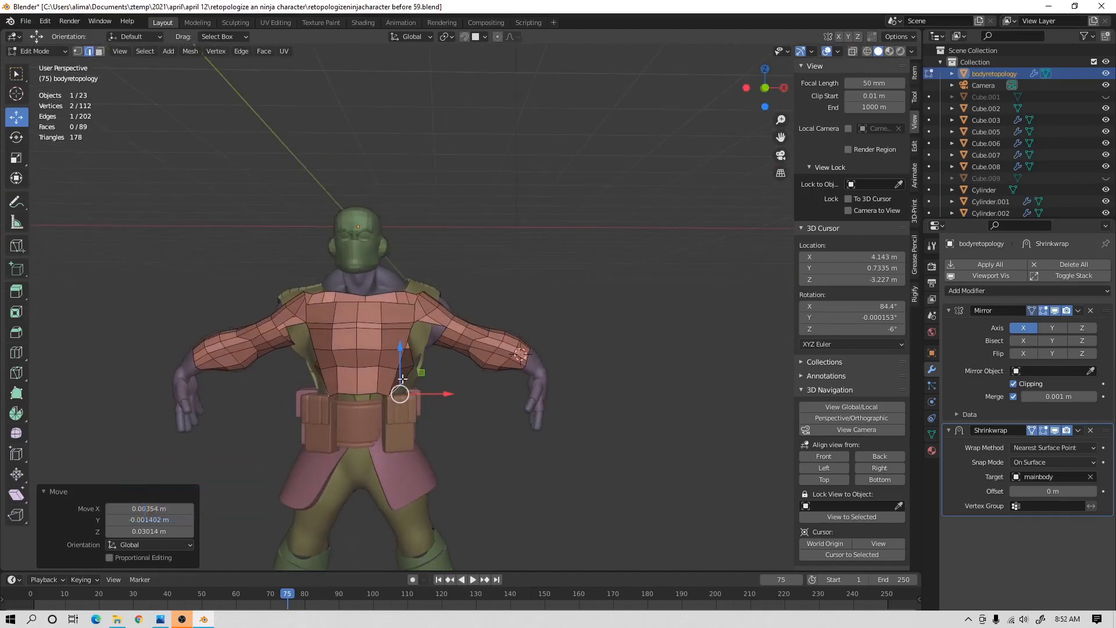
{"action": "middle_click_drag", "start_coordinate": [513, 346], "coordinate": [426, 375]}
Fill a face at the front armpit between the lower shoulder edges and the upper arm opening.
{"action": "scroll", "coordinate": [472, 382], "scroll_direction": "up", "scroll_amount": 4}
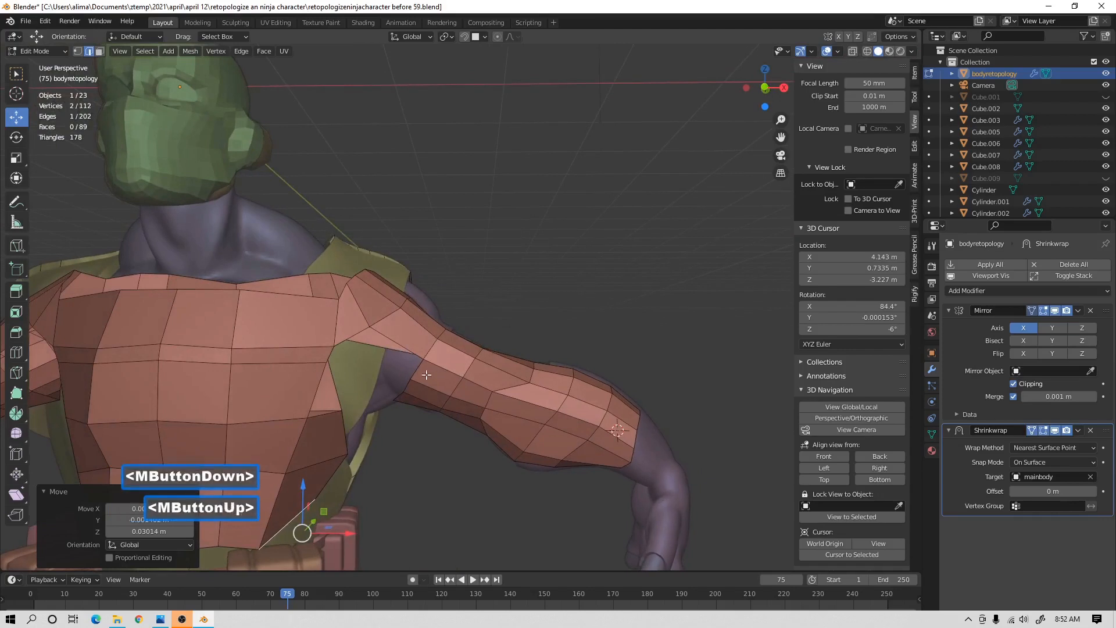
{"action": "left_click", "coordinate": [358, 333]}
{"action": "key", "text": "ctrl"}
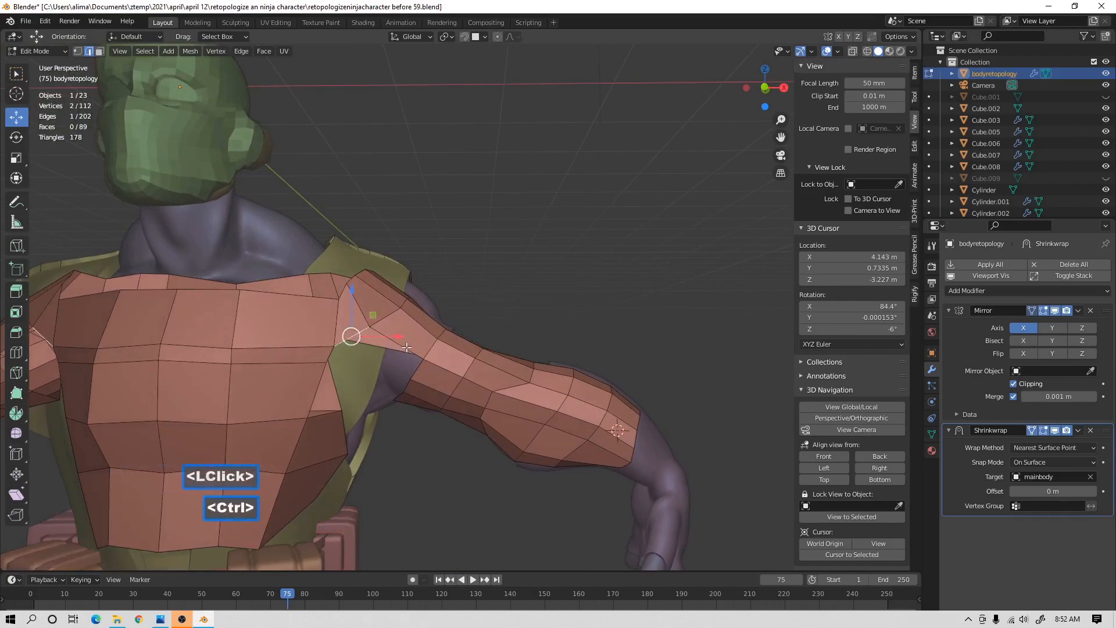
{"action": "left_click", "coordinate": [407, 347], "text": "shift"}
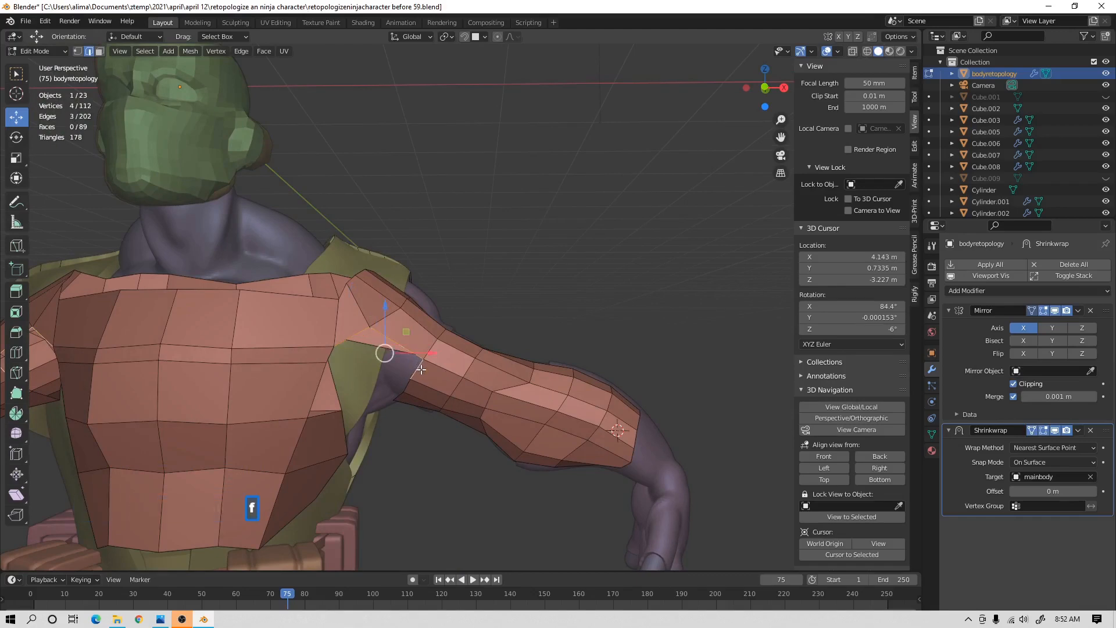
{"action": "key", "text": "f"}
{"action": "mouse_move", "coordinate": [421, 366]}
{"action": "middle_mouse_down"}
{"action": "mouse_move", "coordinate": [421, 347]}
{"action": "mouse_move", "coordinate": [375, 362]}
{"action": "mouse_move", "coordinate": [419, 350]}
{"action": "mouse_move", "coordinate": [417, 363]}
{"action": "middle_mouse_up"}
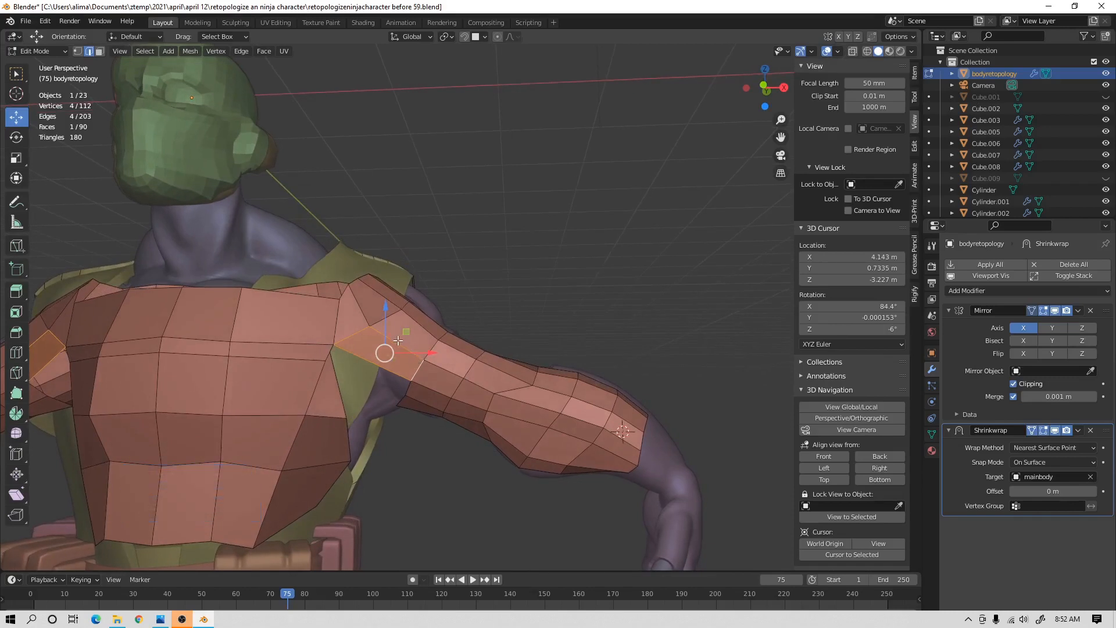
Add one centered loop cut around the shoulder, passing through the front armpit face beside the upper arm.
{"action": "key", "text": "ctrl+r"}
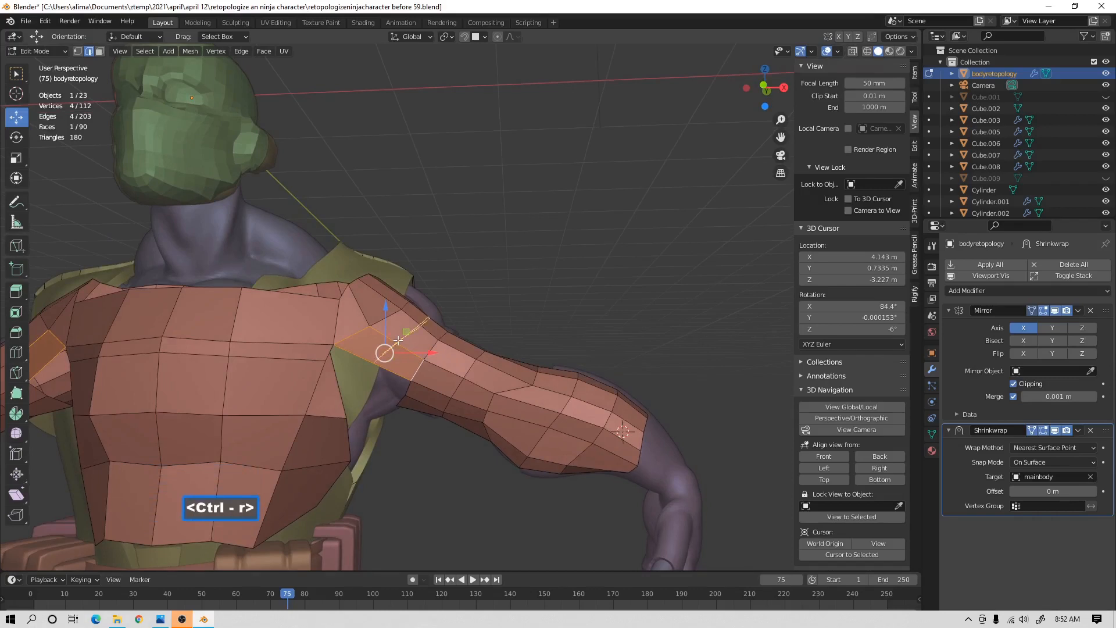
{"action": "left_click", "coordinate": [397, 340]}
{"action": "left_click", "coordinate": [397, 340]}
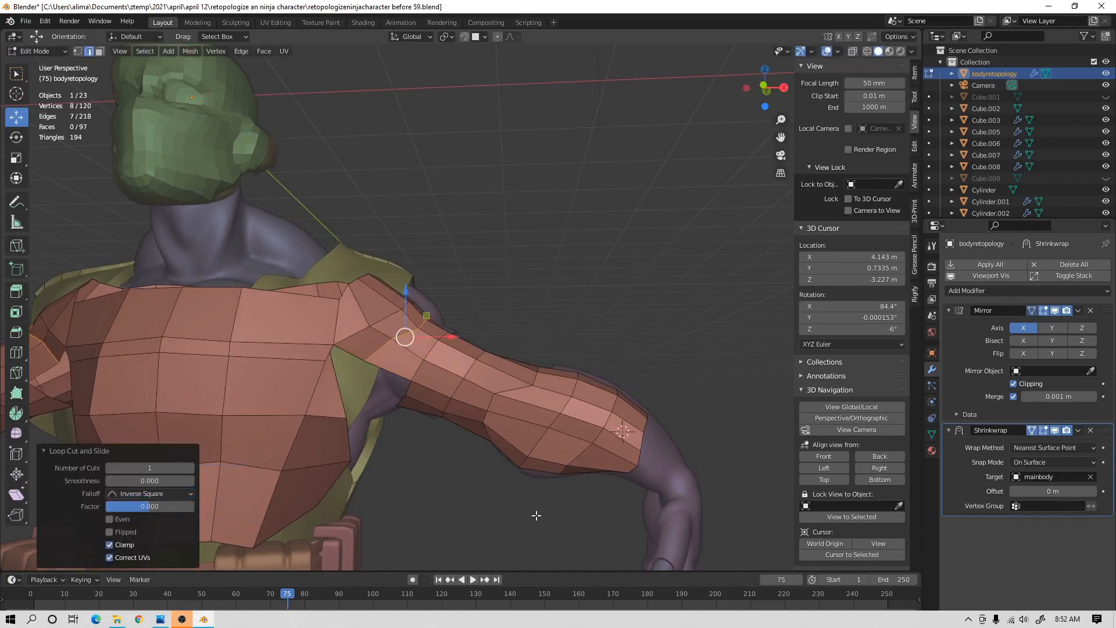
{"action": "key", "text": "Pause"}
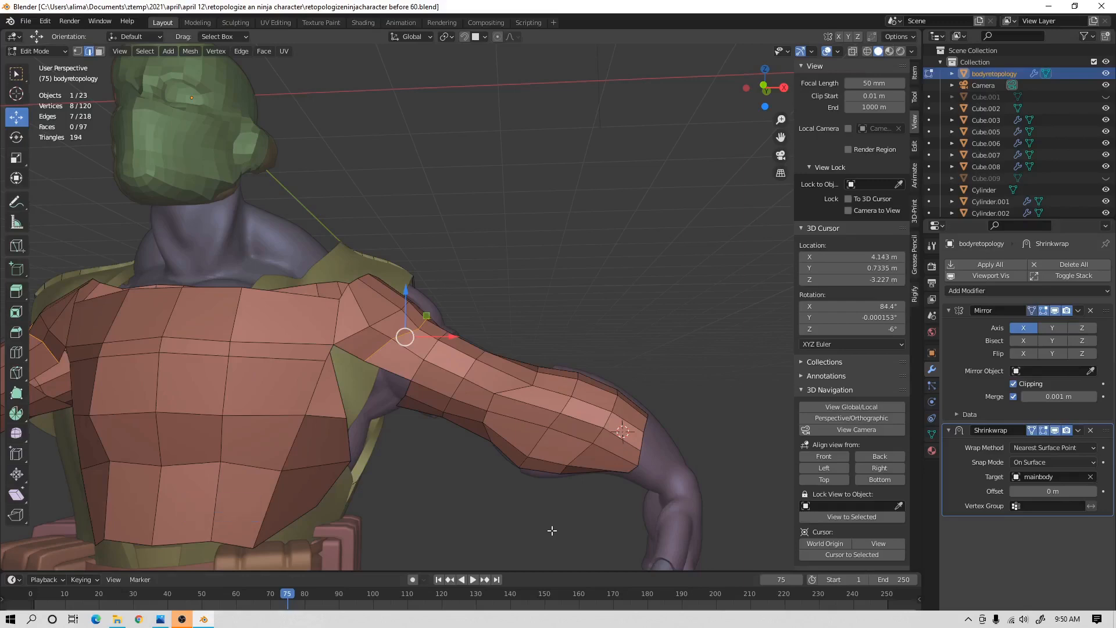
Extrude a chain of four vertices from the front armpit vertex along the underside of the arm opening toward the back.
{"action": "left_click", "coordinate": [78, 51]}
{"action": "middle_click_drag", "start_coordinate": [384, 370], "coordinate": [365, 315]}
{"action": "left_click", "coordinate": [357, 327]}
{"action": "right_click", "coordinate": [359, 362], "text": "ctrl"}
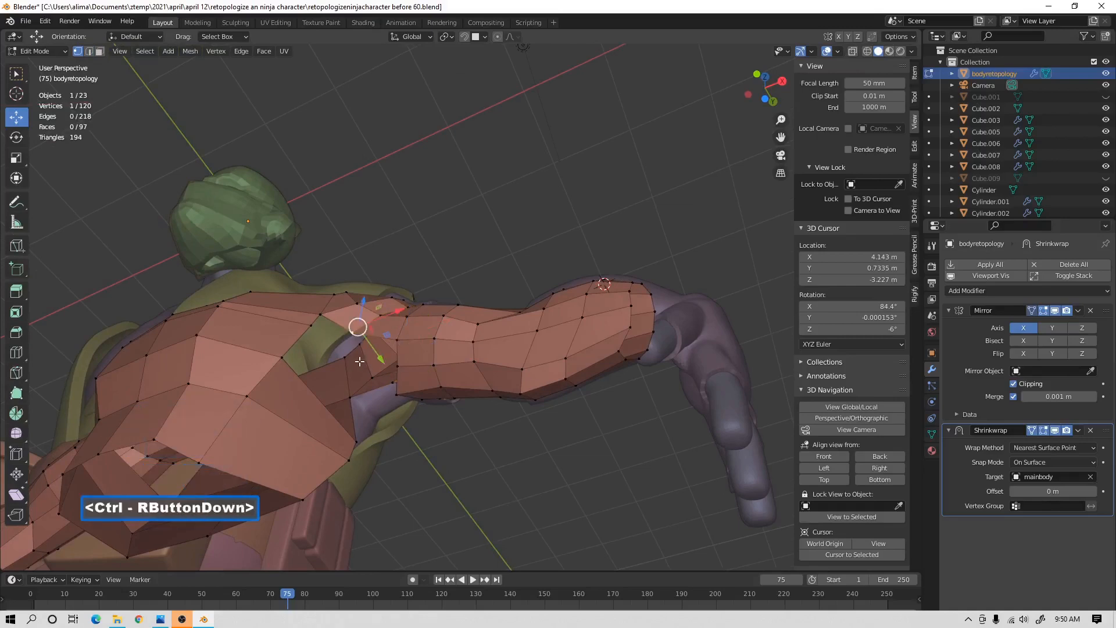
{"action": "right_click", "coordinate": [363, 389], "text": "ctrl"}
{"action": "middle_click_drag", "start_coordinate": [461, 427], "coordinate": [423, 387]}
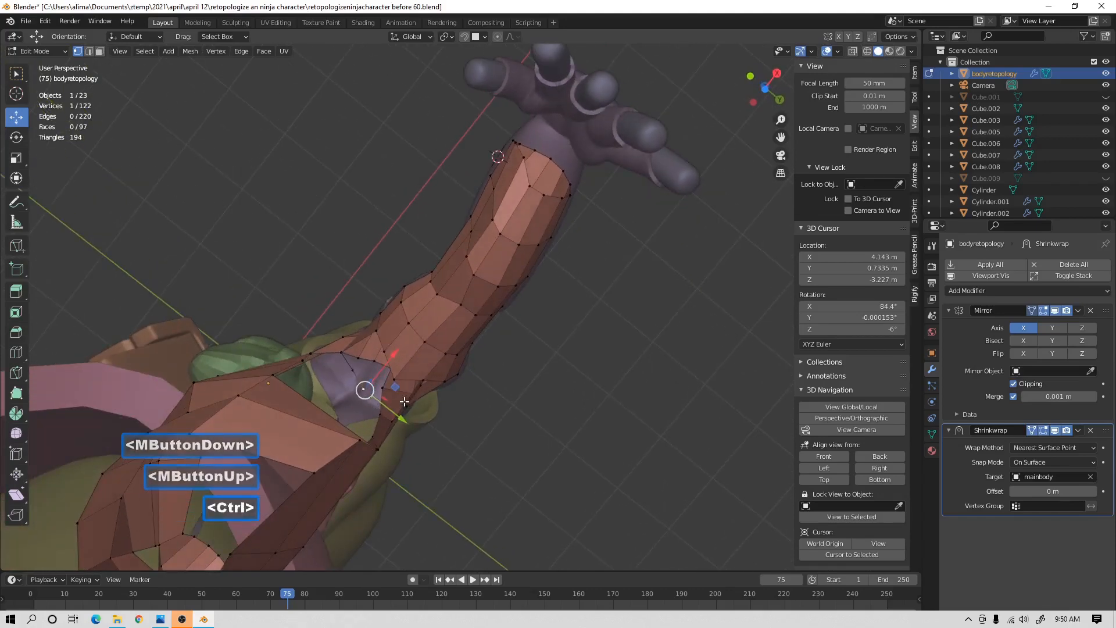
{"action": "right_click", "coordinate": [404, 401], "text": "ctrl"}
{"action": "mouse_move", "coordinate": [415, 407]}
{"action": "middle_mouse_down"}
{"action": "mouse_move", "coordinate": [442, 399]}
{"action": "mouse_move", "coordinate": [496, 425]}
{"action": "mouse_move", "coordinate": [411, 393]}
{"action": "middle_mouse_up"}
{"action": "key", "text": "ctrl"}
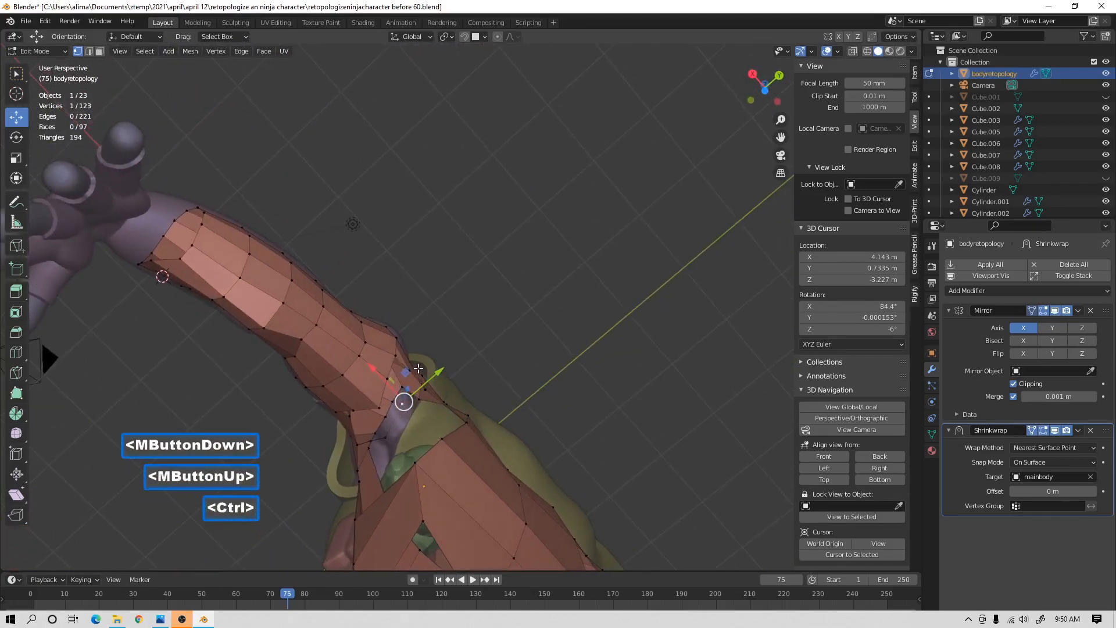
Move the last vertex of the underarm chain along the X axis to follow the arm opening.
{"action": "middle_click_drag", "start_coordinate": [487, 337], "coordinate": [402, 372]}
{"action": "mouse_move", "coordinate": [402, 372]}
{"action": "left_mouse_down"}
{"action": "mouse_move", "coordinate": [385, 357]}
{"action": "mouse_move", "coordinate": [398, 357]}
{"action": "left_mouse_up"}
{"action": "middle_click_drag", "start_coordinate": [398, 357], "coordinate": [540, 361]}
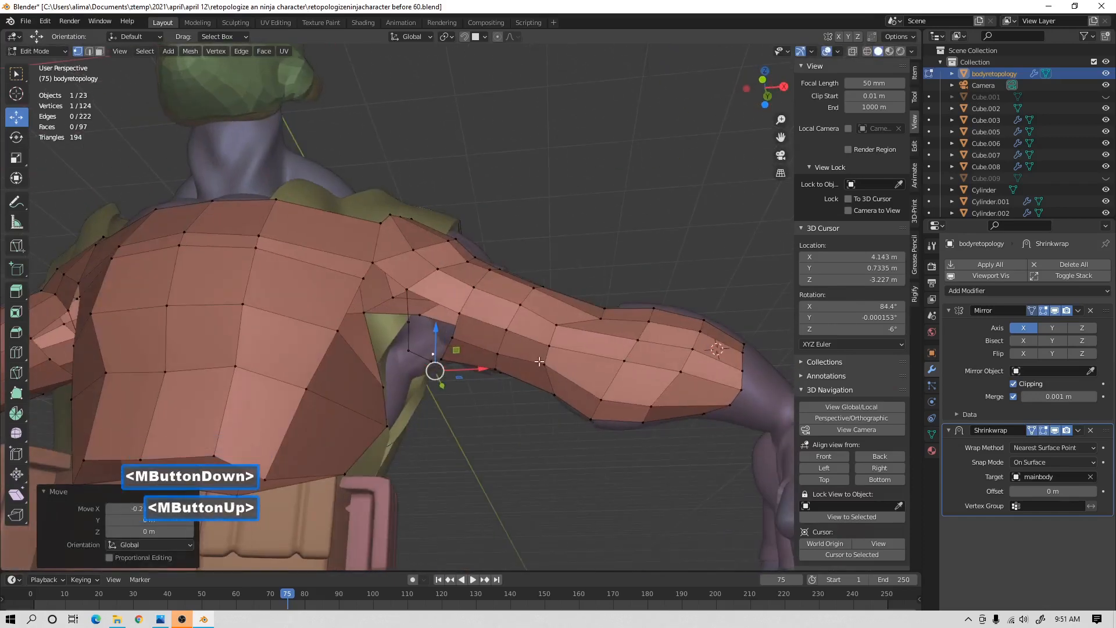
Fill three consecutive faces between the underarm edge chain and the upper arm opening, starting from the edge at the front armpit.
{"action": "left_click", "coordinate": [89, 51]}
{"action": "left_click", "coordinate": [424, 300]}
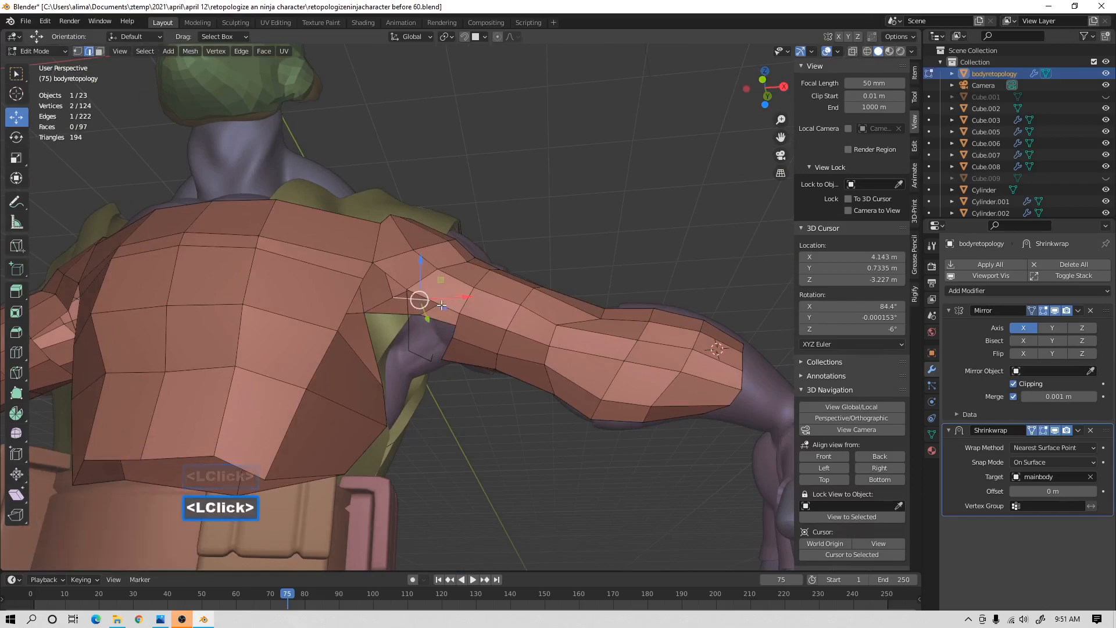
{"action": "key", "text": "f"}
{"action": "key", "text": "f"}
{"action": "middle_click_drag", "start_coordinate": [491, 306], "coordinate": [436, 337]}
{"action": "key", "text": "f"}
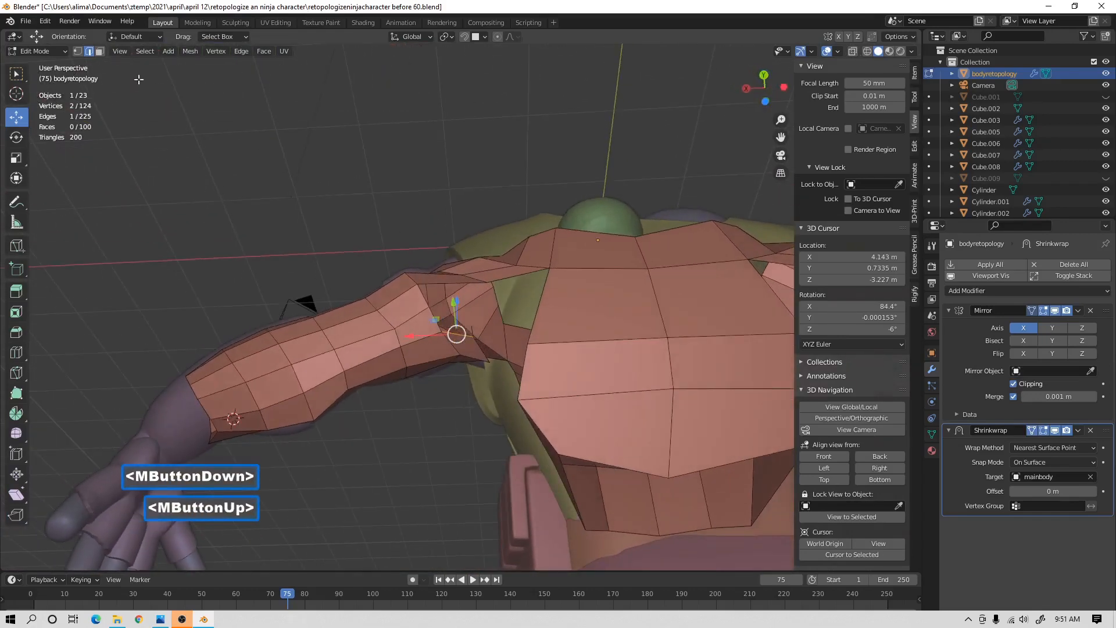
Fill a face at the rear underarm joining the end of the underarm chain to the upper arm vertices.
{"action": "left_click", "coordinate": [77, 51]}
{"action": "middle_click_drag", "start_coordinate": [426, 250], "coordinate": [456, 317]}
{"action": "left_click", "coordinate": [470, 308]}
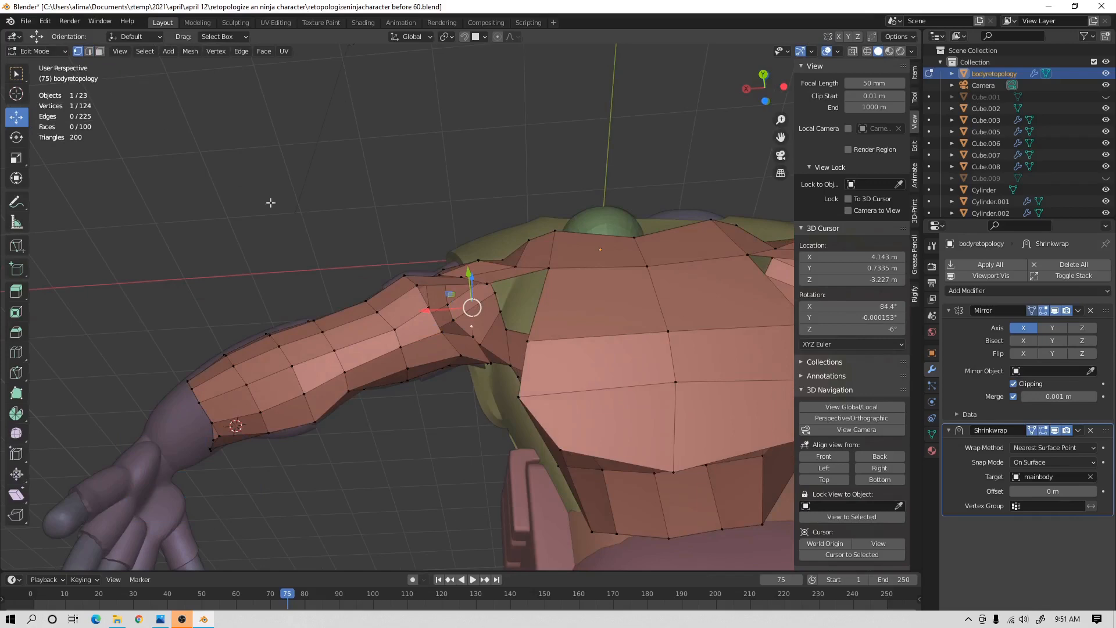
{"action": "middle_click_drag", "start_coordinate": [573, 348], "coordinate": [606, 372]}
{"action": "left_click", "coordinate": [427, 306]}
{"action": "left_click", "coordinate": [475, 334], "text": "shift"}
{"action": "left_click", "coordinate": [468, 333], "text": "shift"}
{"action": "mouse_move", "coordinate": [469, 333]}
{"action": "middle_mouse_down"}
{"action": "mouse_move", "coordinate": [507, 335]}
{"action": "mouse_move", "coordinate": [466, 319]}
{"action": "middle_mouse_up"}
{"action": "key", "text": "f"}
Raise the rear underarm vertex by about 0.15 m along the Z axis.
{"action": "left_click", "coordinate": [473, 314]}
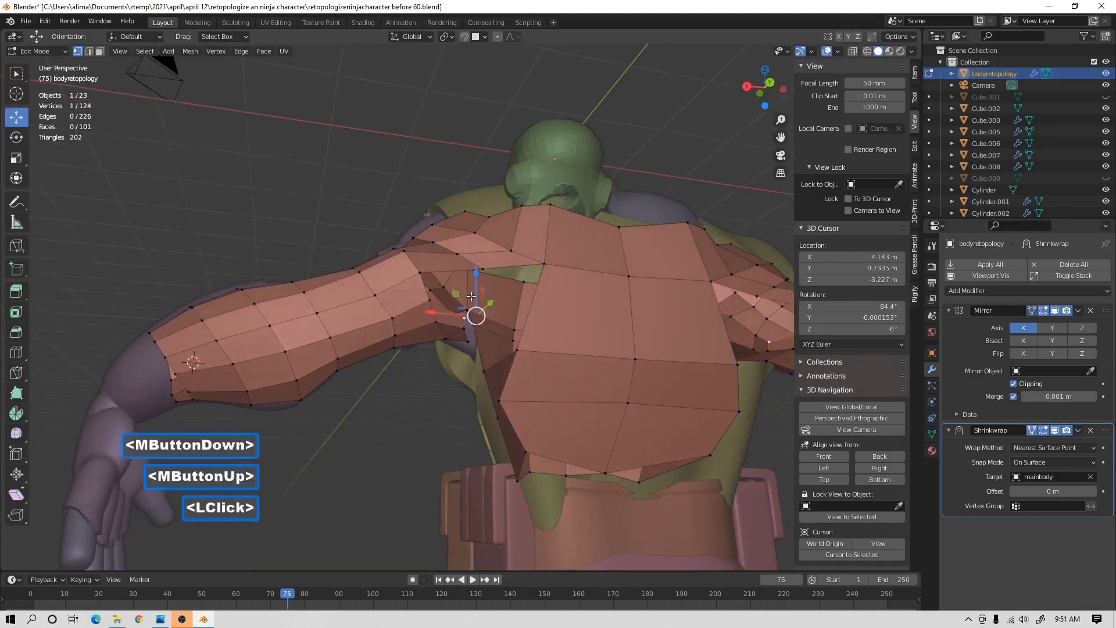
{"action": "left_click_drag", "start_coordinate": [473, 291], "coordinate": [474, 257]}
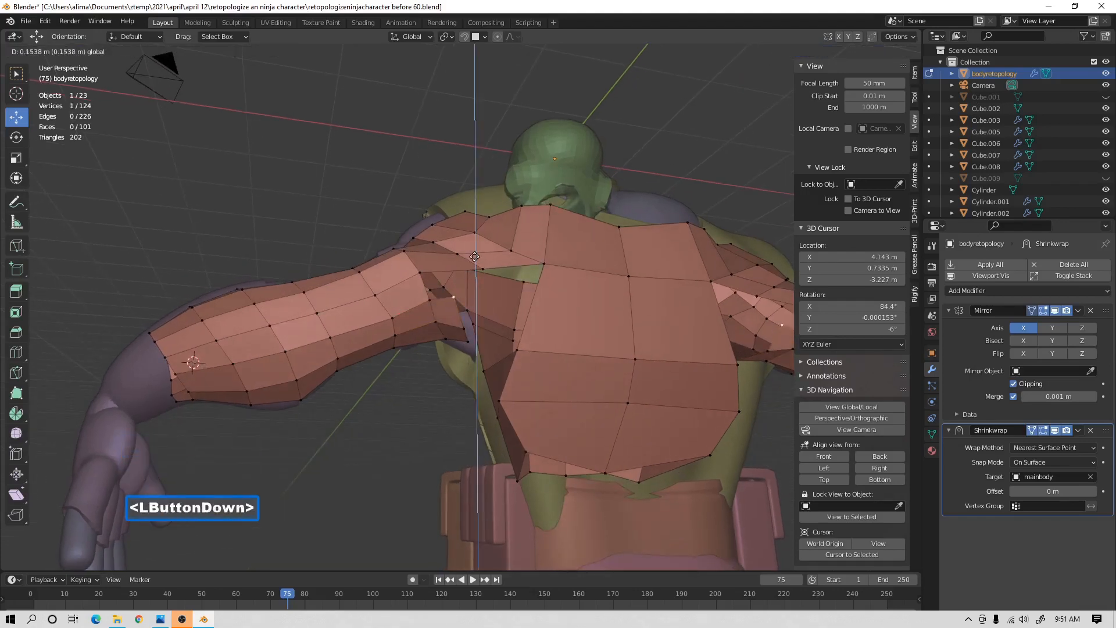
{"action": "left_click_drag", "start_coordinate": [473, 259], "coordinate": [473, 260]}
Fill a face behind the armpit from the raised vertex, two upper arm vertices and the rear shoulder vertex.
{"action": "left_click", "coordinate": [454, 298]}
{"action": "left_click", "coordinate": [418, 270], "text": "shift"}
{"action": "left_click", "coordinate": [428, 287], "text": "shift"}
{"action": "left_click", "coordinate": [478, 272], "text": "shift"}
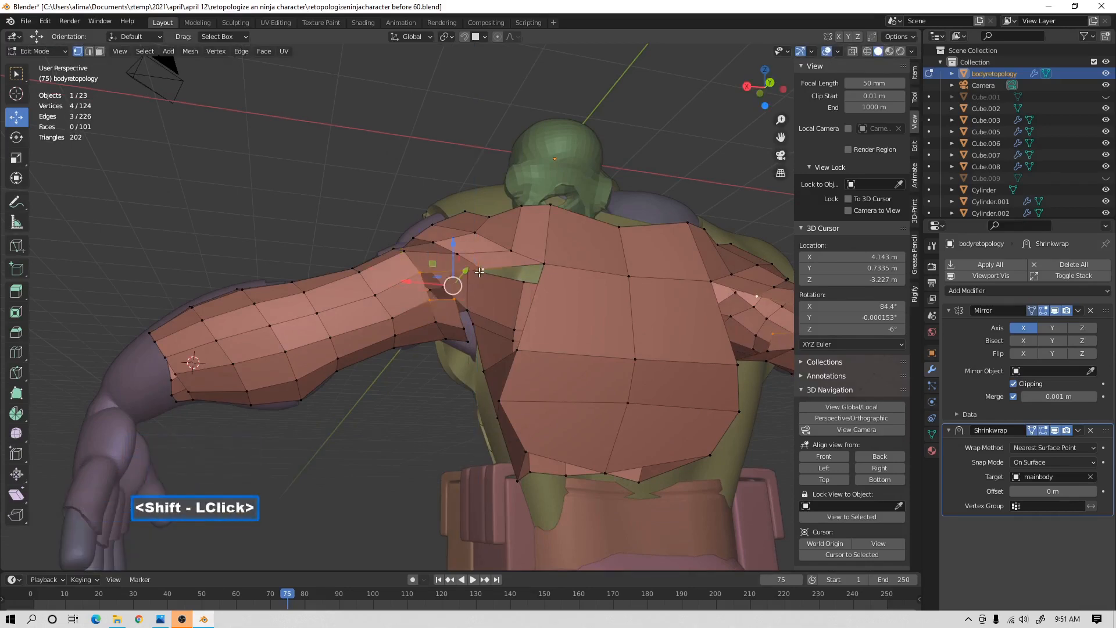
{"action": "key", "text": "f"}
Add a horizontal loop cut across the upper back panel and slide it toward the panel's lower edge.
{"action": "mouse_move", "coordinate": [524, 303]}
{"action": "middle_mouse_down"}
{"action": "mouse_move", "coordinate": [535, 281]}
{"action": "mouse_move", "coordinate": [535, 296]}
{"action": "middle_mouse_up"}
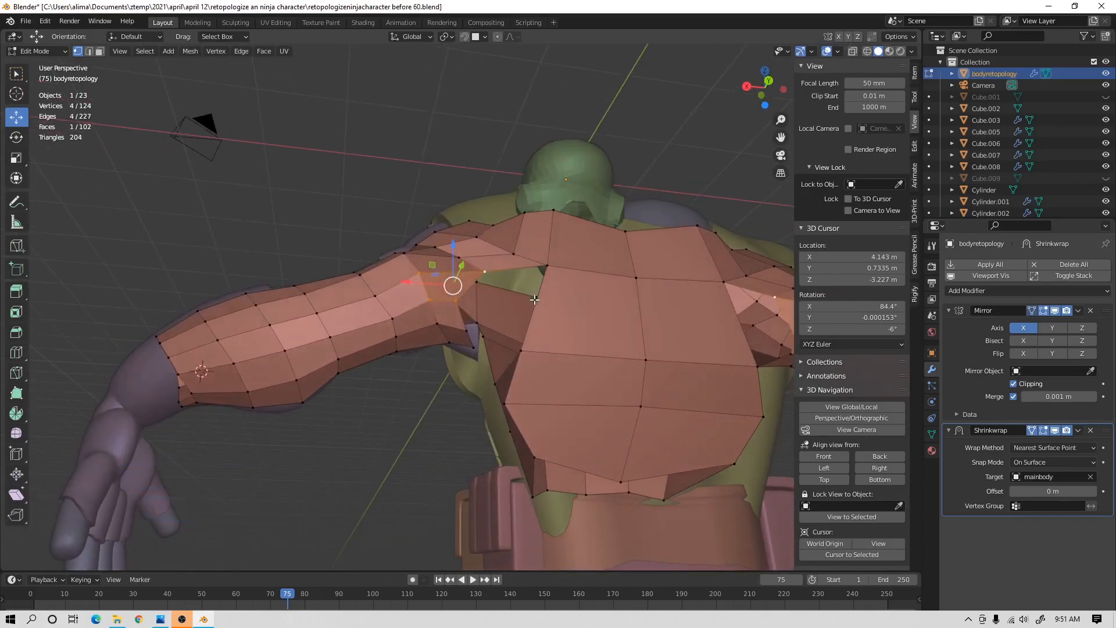
{"action": "middle_click_drag", "start_coordinate": [513, 314], "coordinate": [541, 323]}
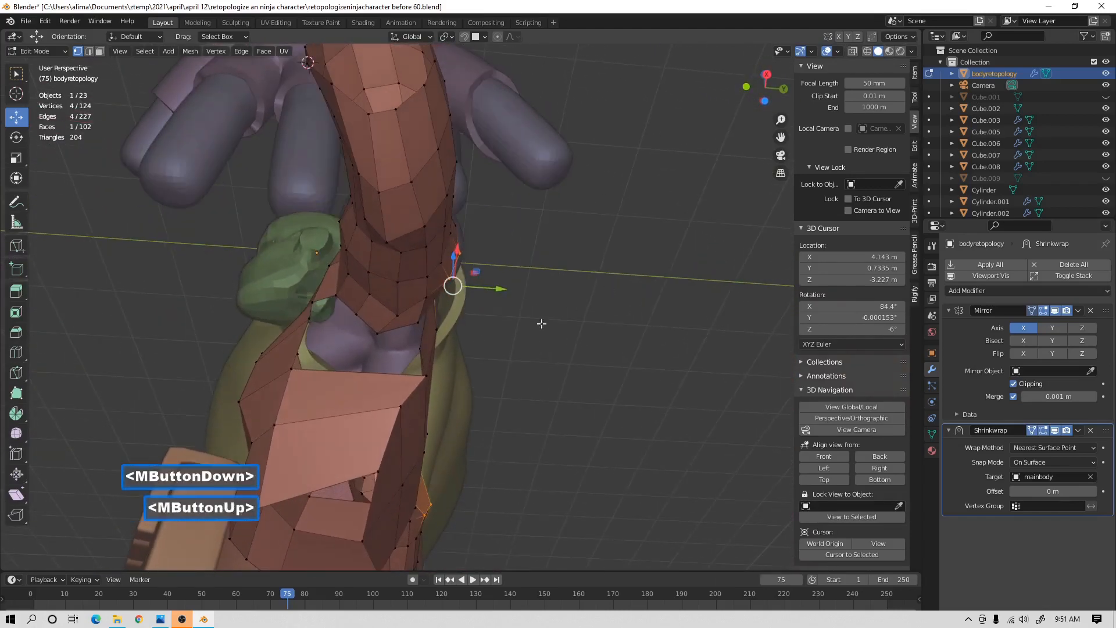
{"action": "middle_click_drag", "start_coordinate": [449, 338], "coordinate": [495, 365]}
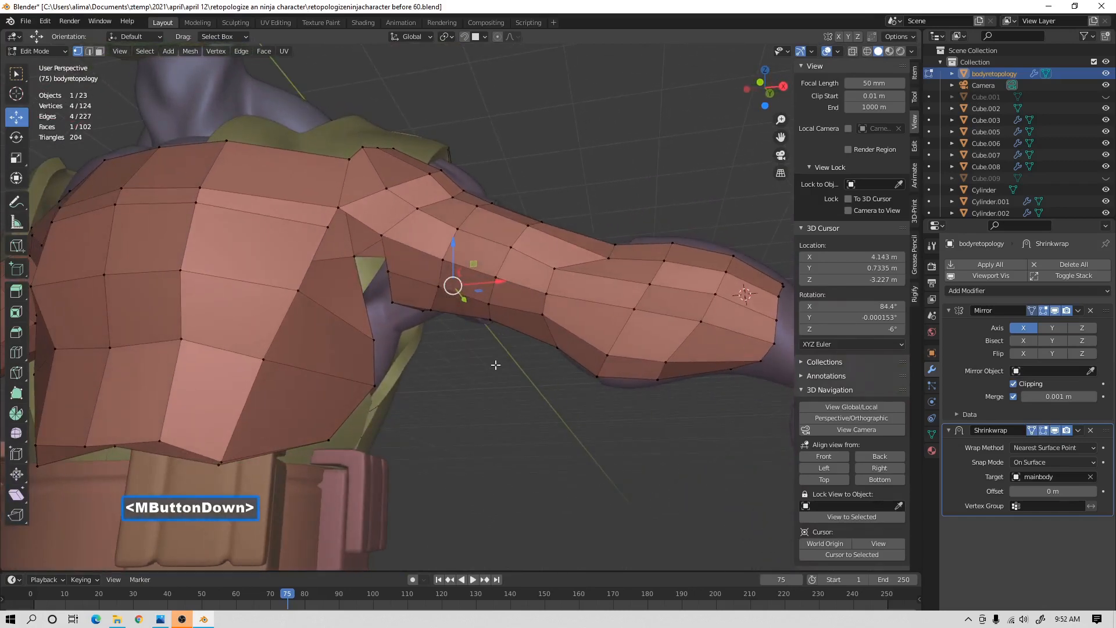
{"action": "middle_click_drag", "start_coordinate": [495, 365], "coordinate": [303, 357]}
{"action": "key", "text": "ctrl+r"}
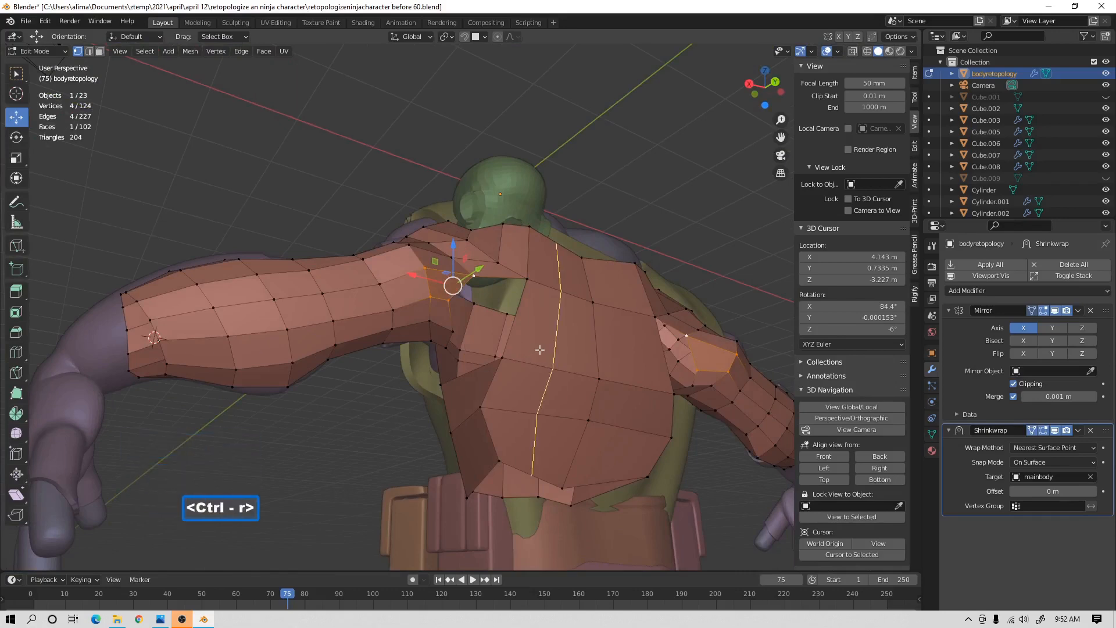
{"action": "left_click", "coordinate": [503, 344]}
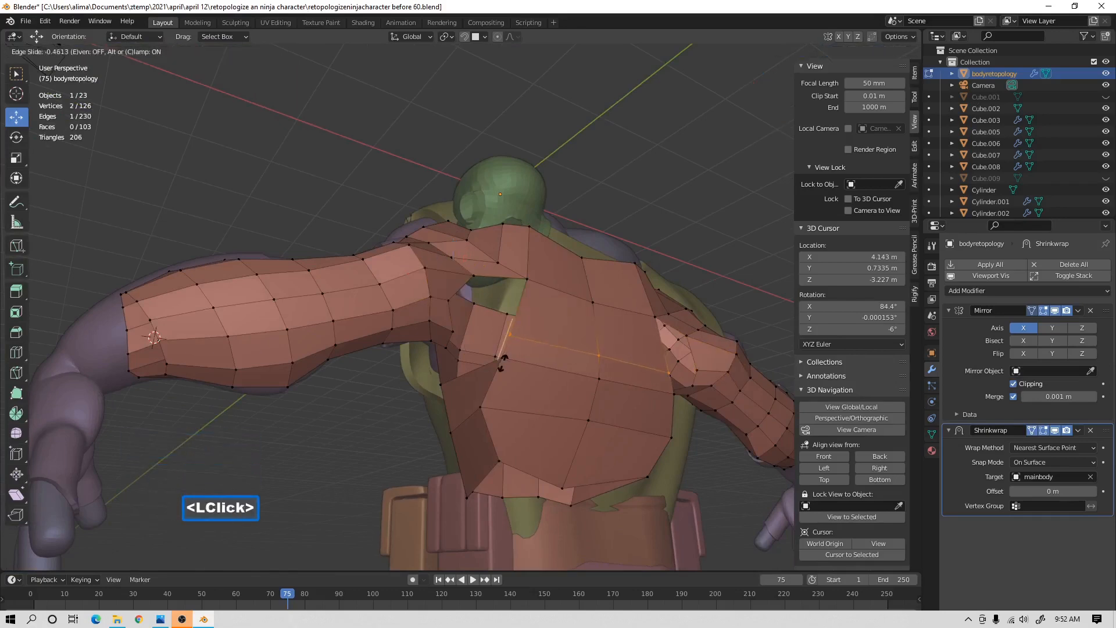
{"action": "left_click", "coordinate": [503, 359]}
Add a single horizontal loop cut across the front of the chest, near the middle of the panel below the armpit.
{"action": "middle_click_drag", "start_coordinate": [503, 358], "coordinate": [484, 318]}
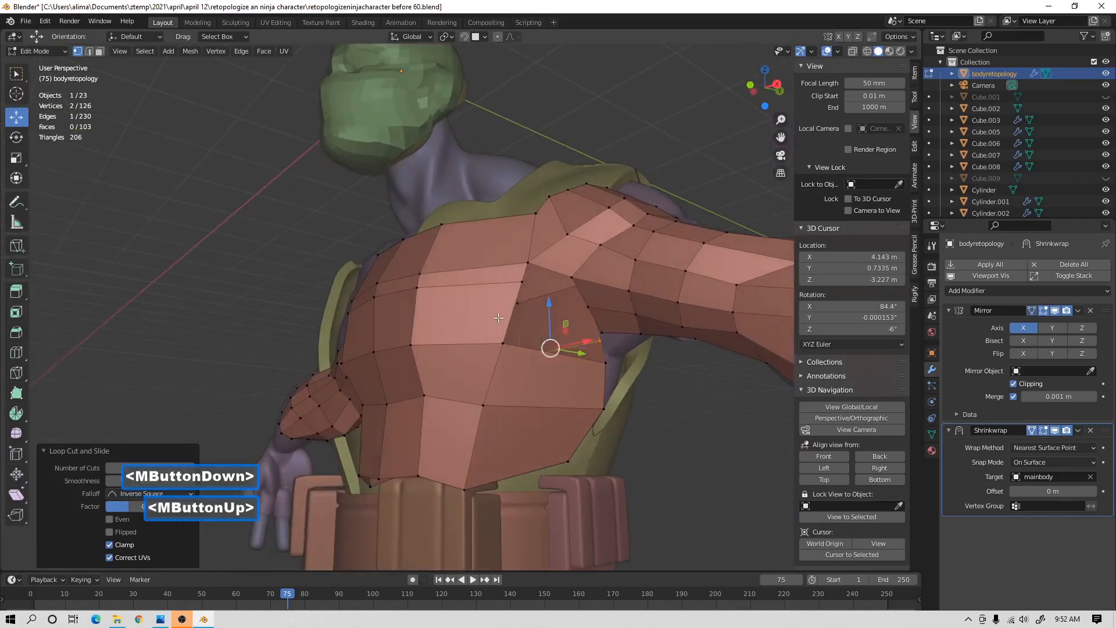
{"action": "key", "text": "ctrl+r"}
{"action": "double_click", "coordinate": [498, 317]}
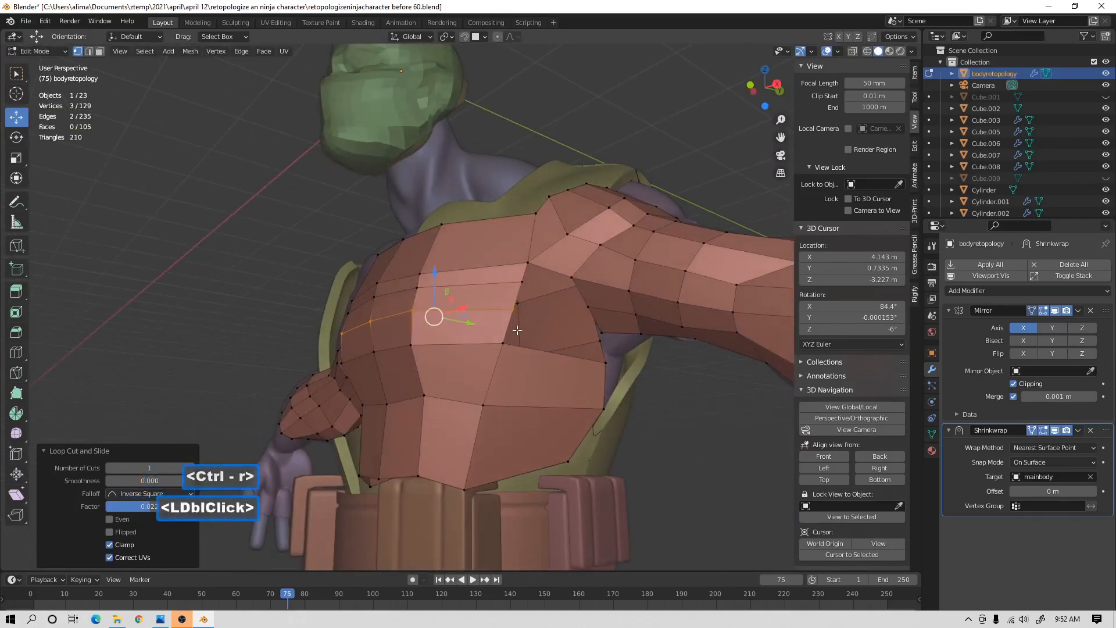
Fill a face across the side below the armpit, joining the chest edge, the side panel's upper edge and the back edge.
{"action": "left_click", "coordinate": [89, 51]}
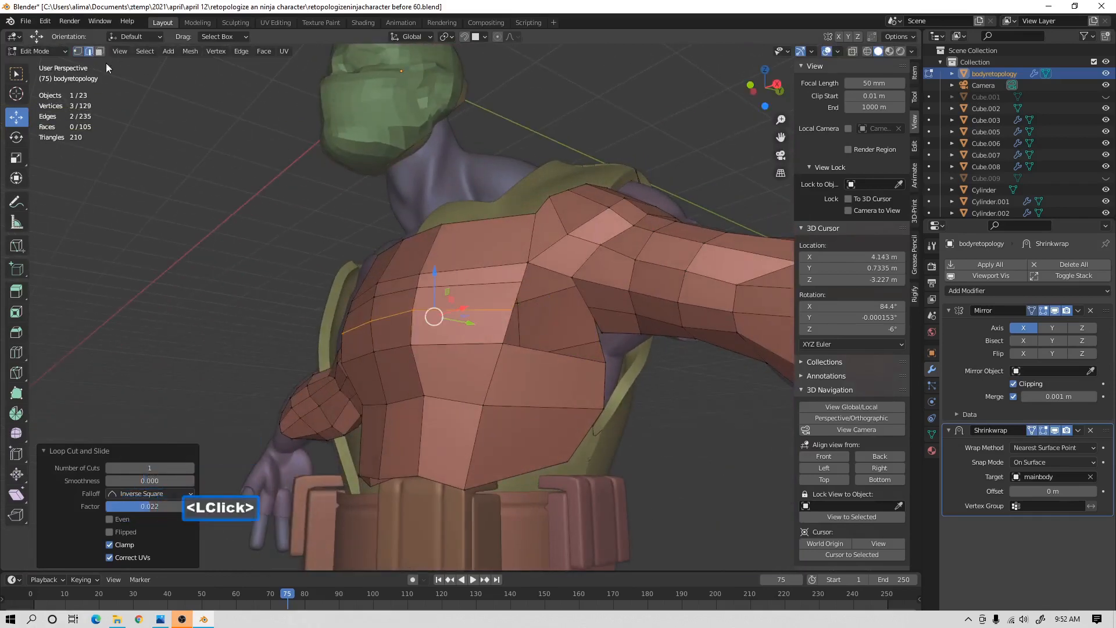
{"action": "left_click", "coordinate": [504, 320]}
{"action": "left_click", "coordinate": [542, 354], "text": "shift"}
{"action": "middle_click_drag", "start_coordinate": [671, 405], "coordinate": [573, 397]}
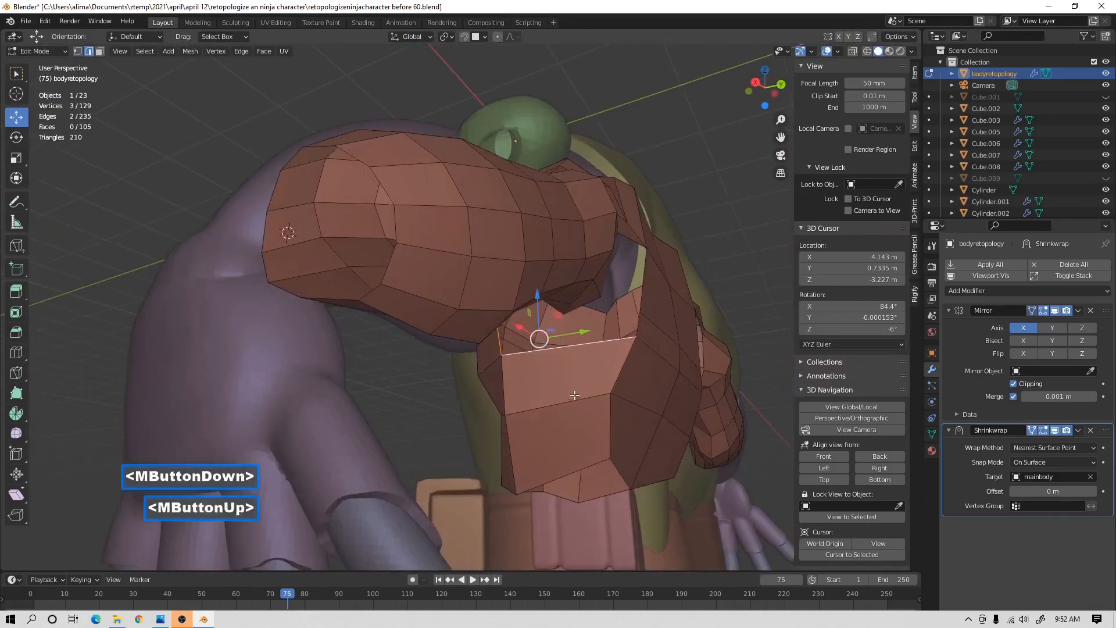
{"action": "left_click", "coordinate": [640, 329], "text": "shift"}
{"action": "key", "text": "f"}
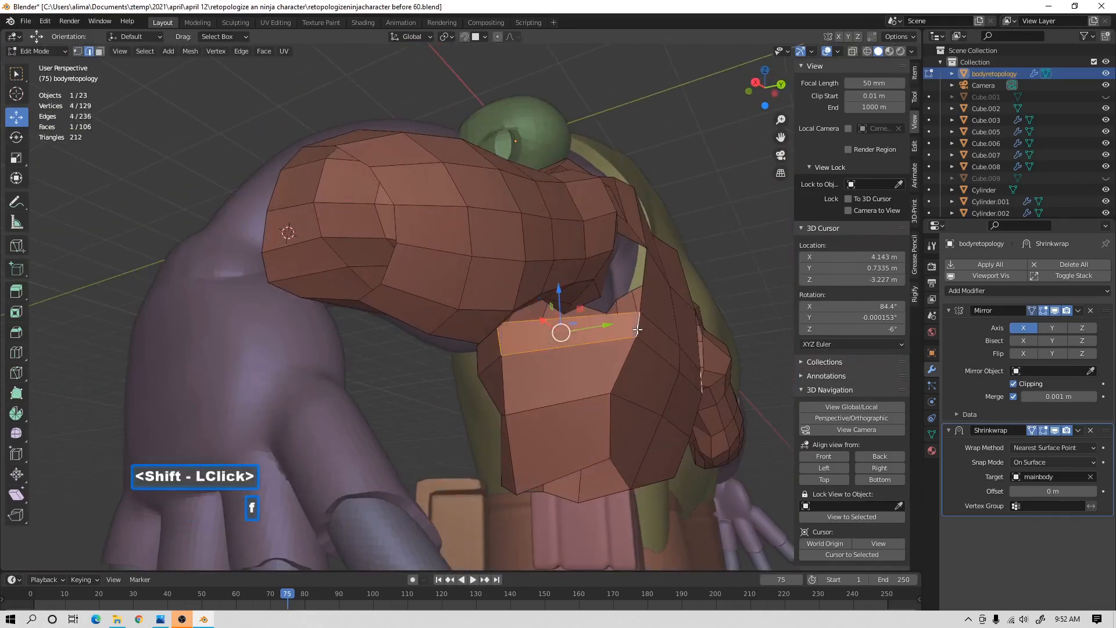
Add a single horizontal loop cut across the upper back panel beside the rear armpit gap.
{"action": "middle_click_drag", "start_coordinate": [640, 329], "coordinate": [564, 328]}
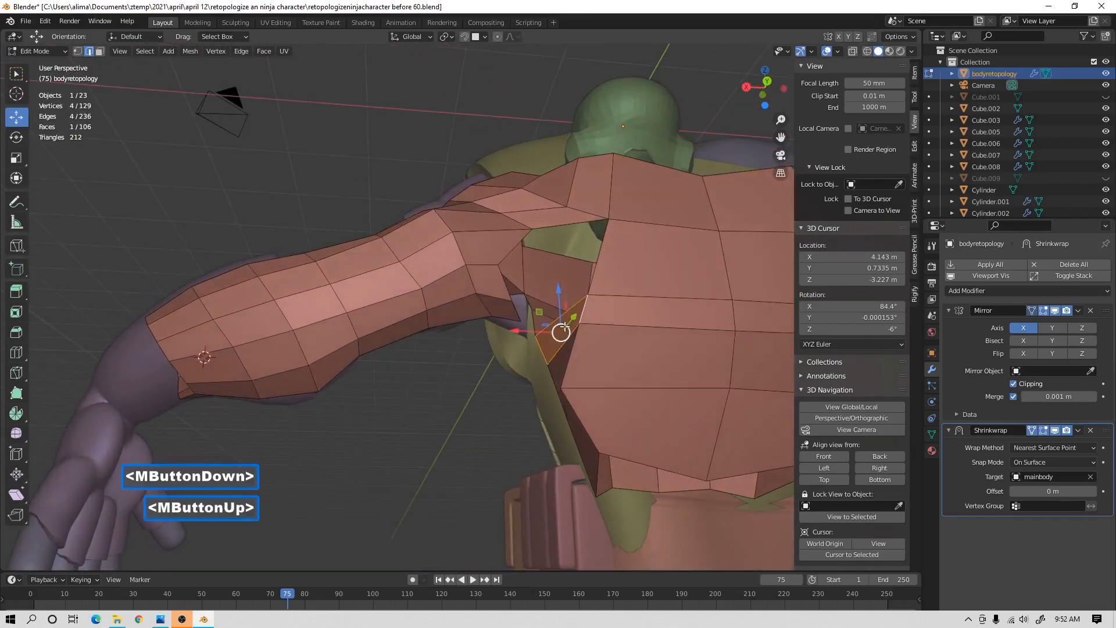
{"action": "key", "text": "ctrl+r"}
{"action": "double_click", "coordinate": [604, 251]}
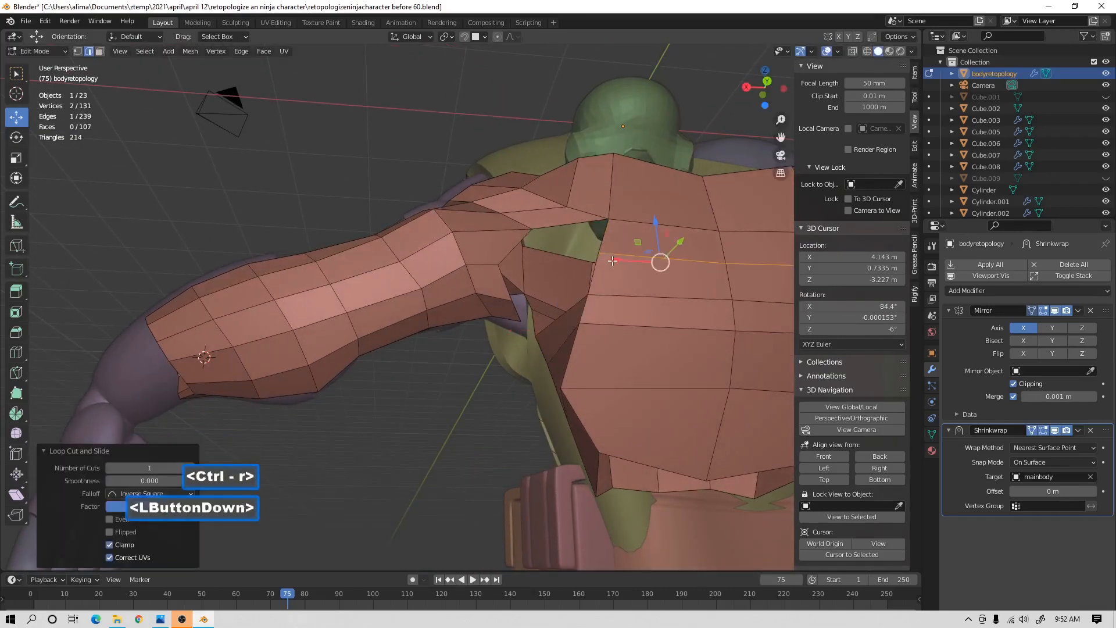
Fill a face across the rear shoulder gap between the upper arm edge, the shoulder's lower edge and the upper back edge.
{"action": "left_click", "coordinate": [524, 243]}
{"action": "left_click", "coordinate": [577, 232], "text": "shift"}
{"action": "left_click", "coordinate": [605, 239], "text": "shift"}
{"action": "key", "text": "f"}
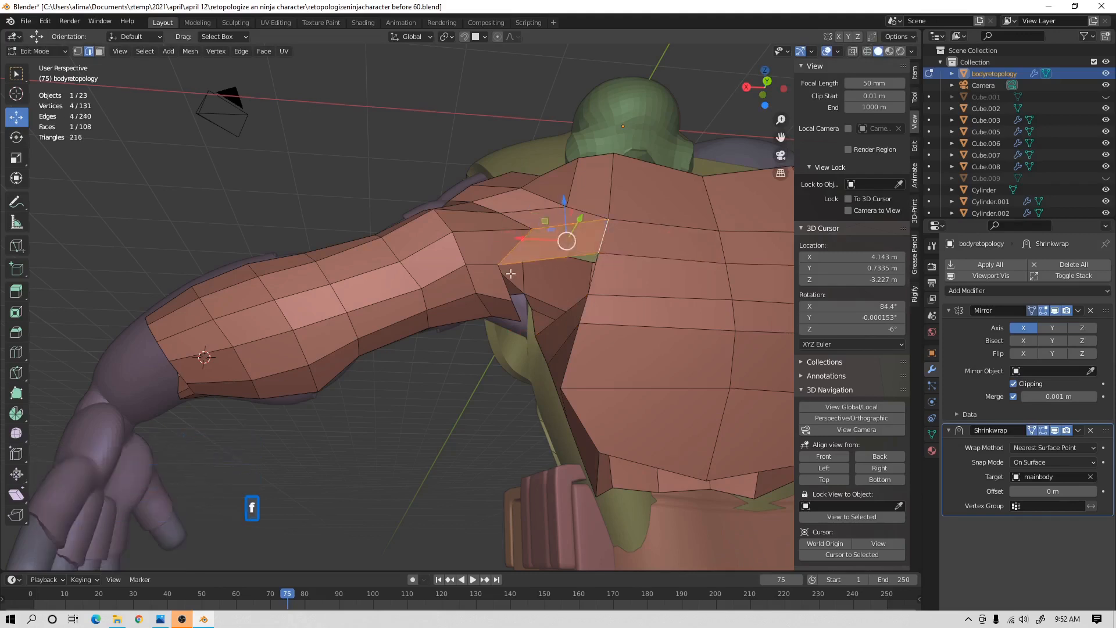
Fill the remaining gap behind the armpit with a face between the new rear shoulder face, the arm and the back edge.
{"action": "left_click", "coordinate": [511, 275]}
{"action": "left_click", "coordinate": [594, 282], "text": "shift"}
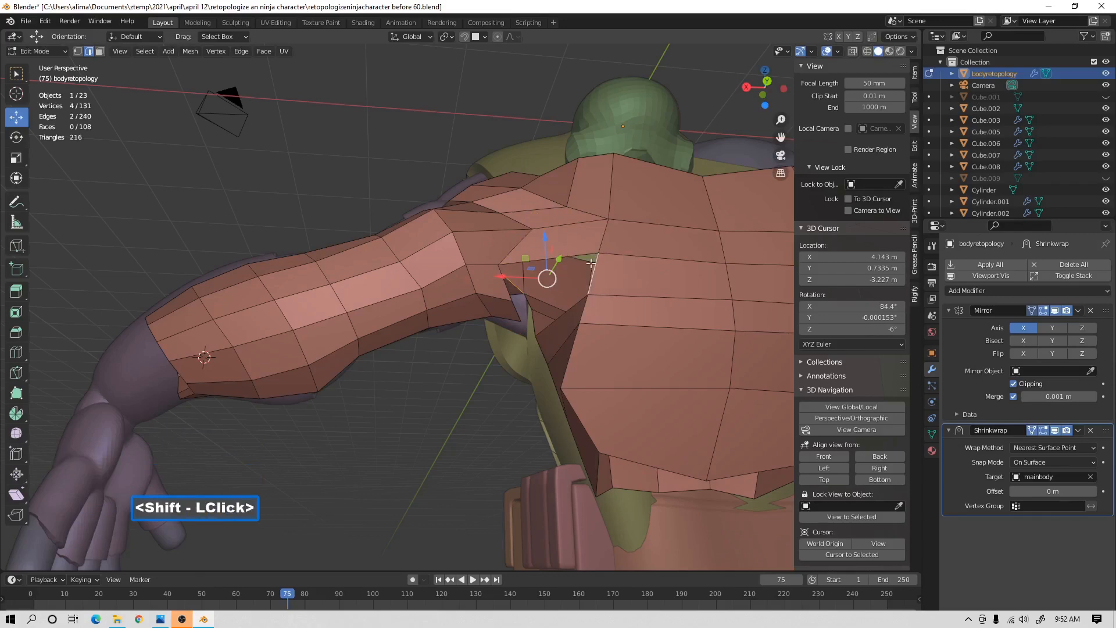
{"action": "left_click", "coordinate": [512, 275]}
{"action": "left_click", "coordinate": [589, 282], "text": "shift"}
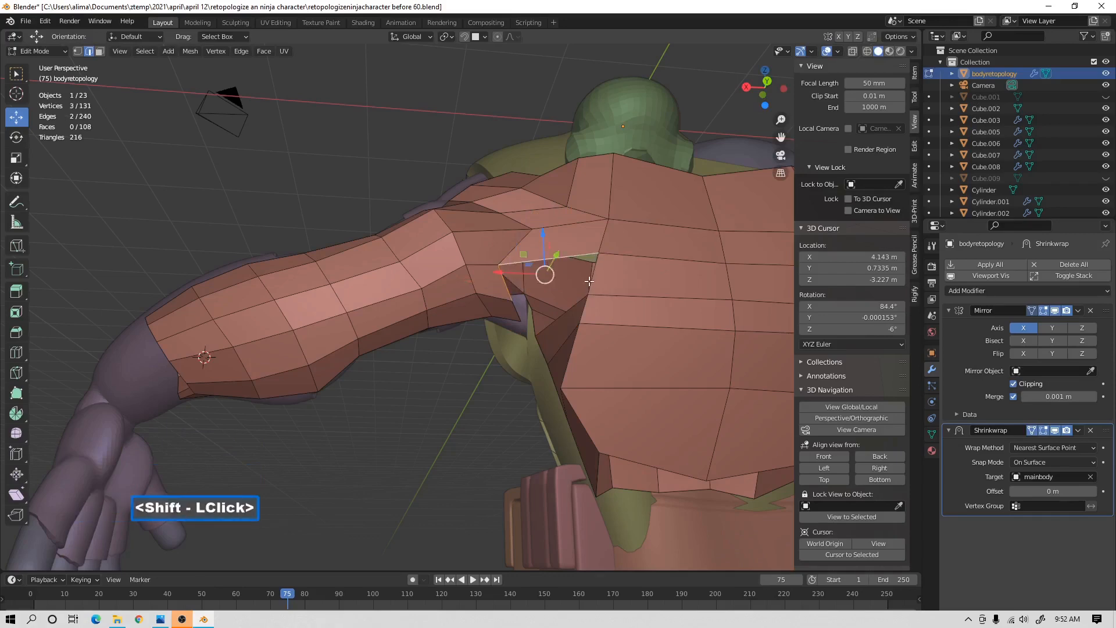
{"action": "left_click", "coordinate": [591, 279], "text": "shift"}
{"action": "key", "text": "f"}
Add two vertical loop cuts down the side panel below the armpit.
{"action": "mouse_move", "coordinate": [602, 292]}
{"action": "middle_mouse_down"}
{"action": "mouse_move", "coordinate": [594, 243]}
{"action": "mouse_move", "coordinate": [615, 275]}
{"action": "middle_mouse_up"}
{"action": "middle_click_drag", "start_coordinate": [494, 314], "coordinate": [522, 307]}
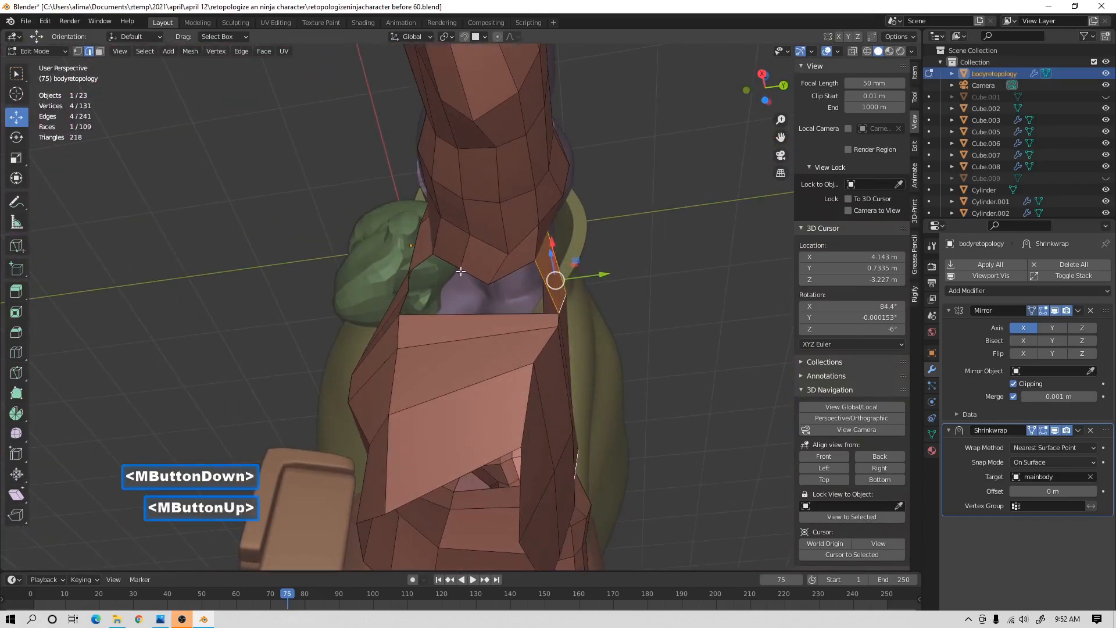
{"action": "key", "text": "ctrl+r"}
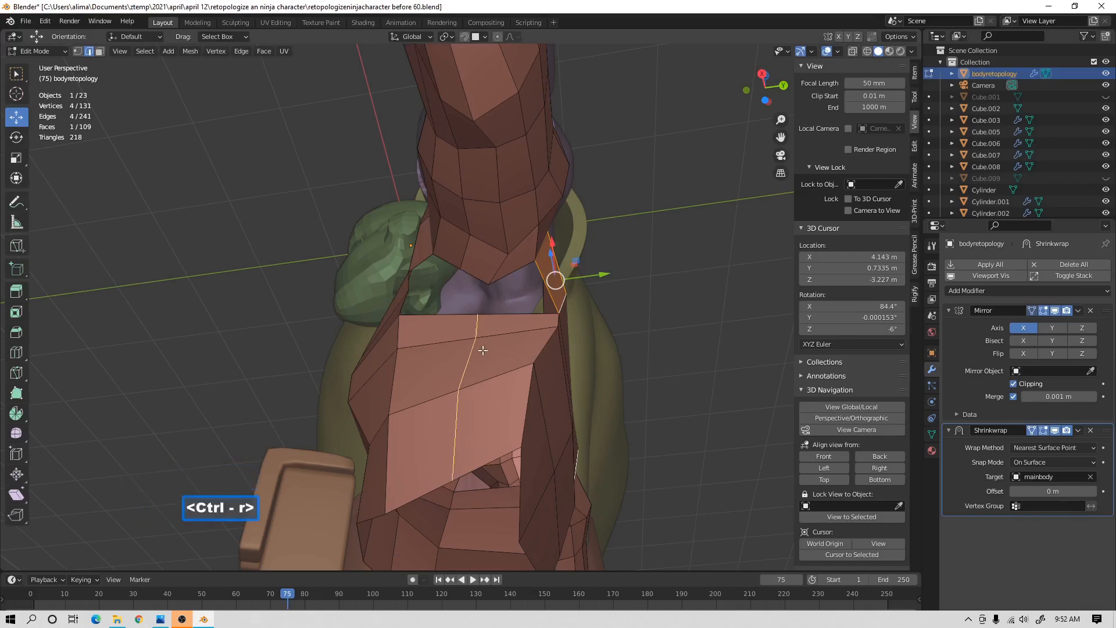
{"action": "scroll", "coordinate": [483, 350], "scroll_direction": "up", "scroll_amount": 1}
{"action": "double_click", "coordinate": [482, 349]}
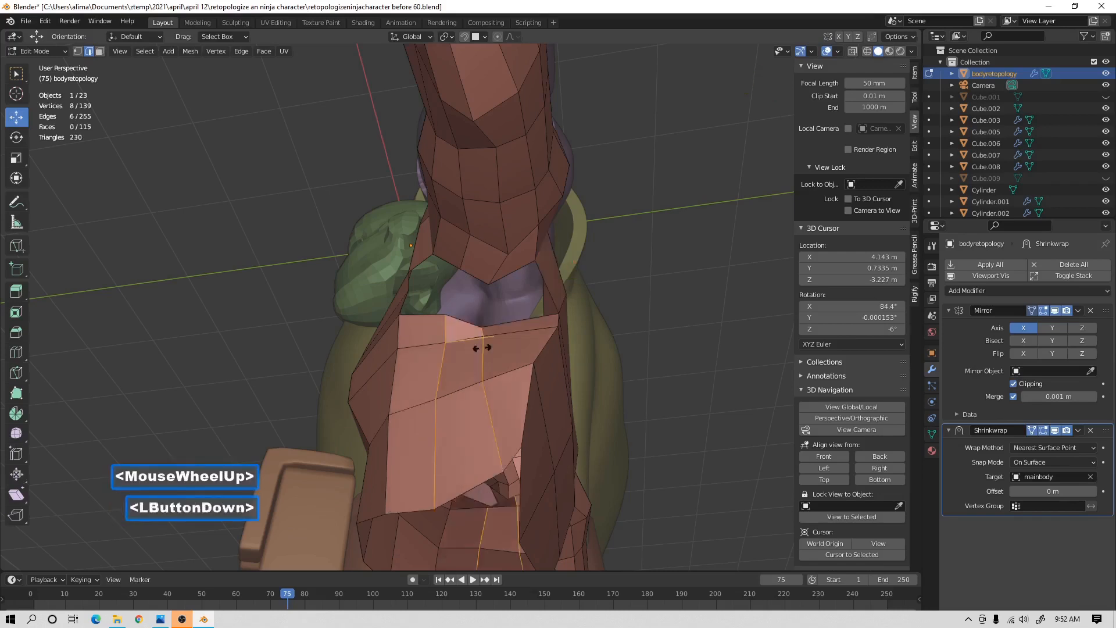
Fill the rear part of the armpit hole between the underarm edge and the rear segment of the side panel's upper edge.
{"action": "left_click", "coordinate": [515, 281]}
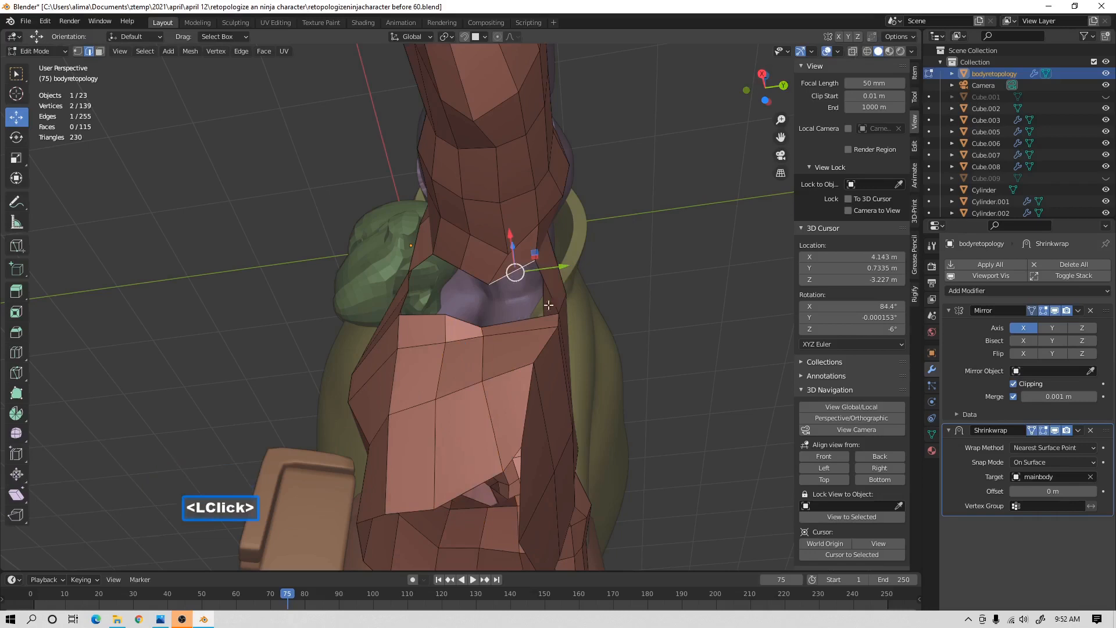
{"action": "left_click", "coordinate": [553, 295], "text": "shift"}
{"action": "left_click", "coordinate": [541, 312], "text": "shift"}
{"action": "left_click", "coordinate": [529, 316], "text": "shift"}
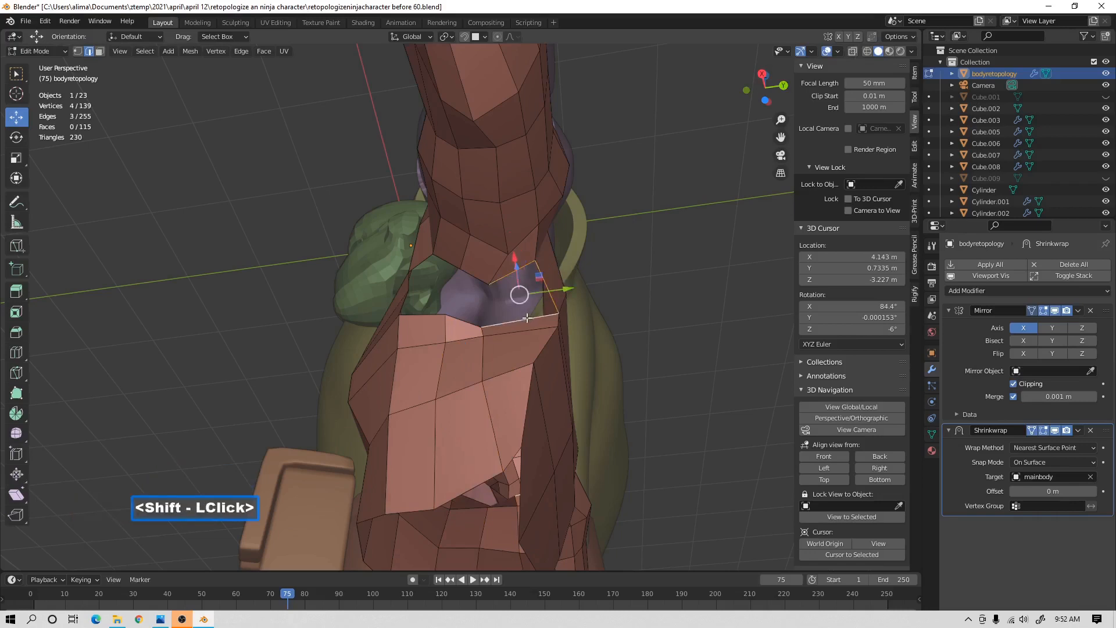
{"action": "key", "text": "f"}
Fill the middle part of the armpit hole between the next underarm edge and the middle segment of the side panel.
{"action": "left_click", "coordinate": [474, 273]}
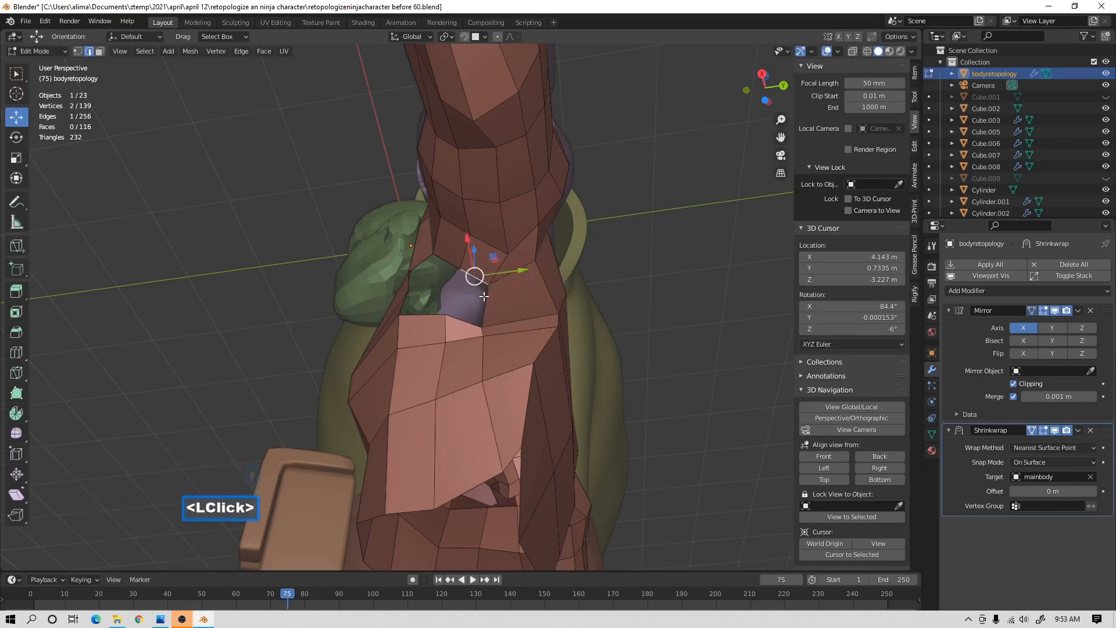
{"action": "left_click", "coordinate": [490, 283], "text": "shift"}
{"action": "left_click", "coordinate": [482, 324], "text": "shift"}
{"action": "left_click", "coordinate": [466, 322], "text": "shift"}
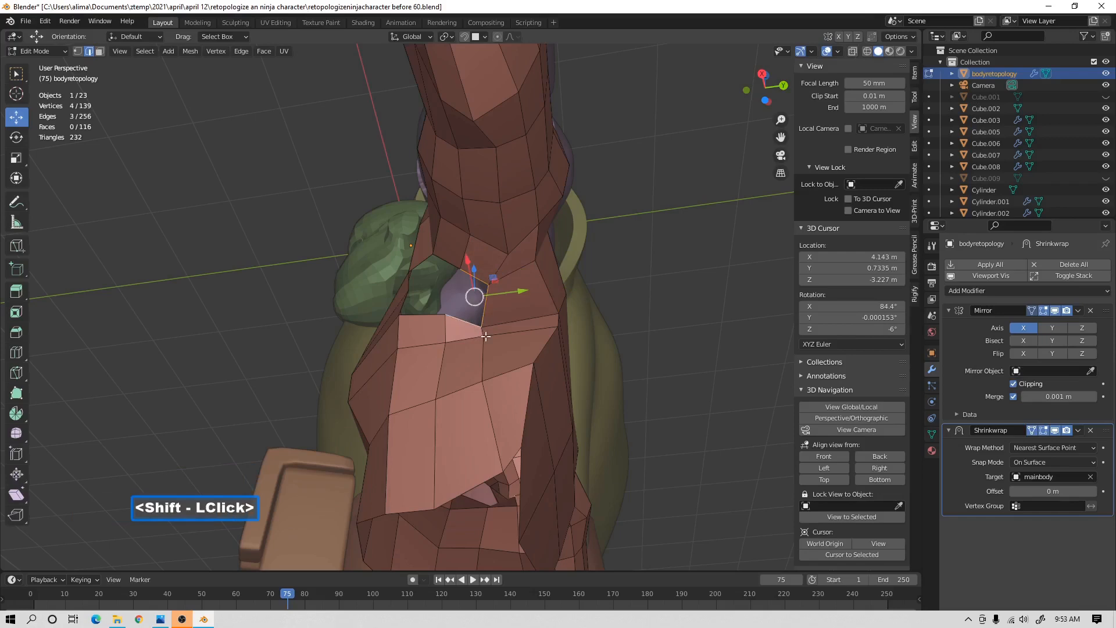
{"action": "key", "text": "f"}
Clear the selection and delete the front shoulder face bordering the narrow gap between chest and upper arm.
{"action": "middle_click_drag", "start_coordinate": [456, 313], "coordinate": [540, 367]}
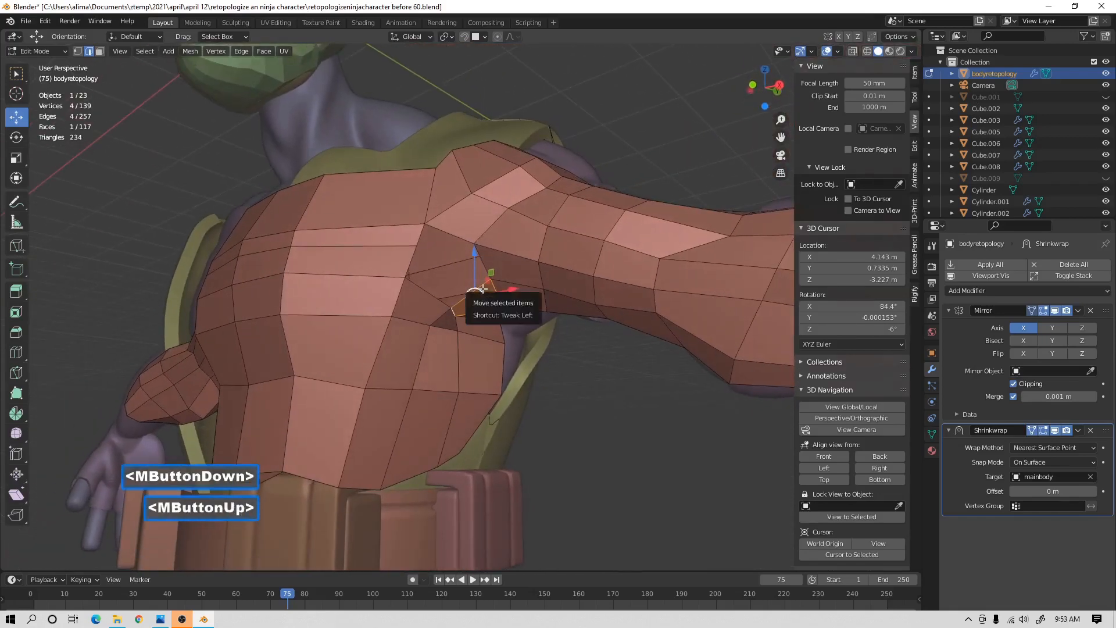
{"action": "middle_click_drag", "start_coordinate": [432, 300], "coordinate": [431, 283]}
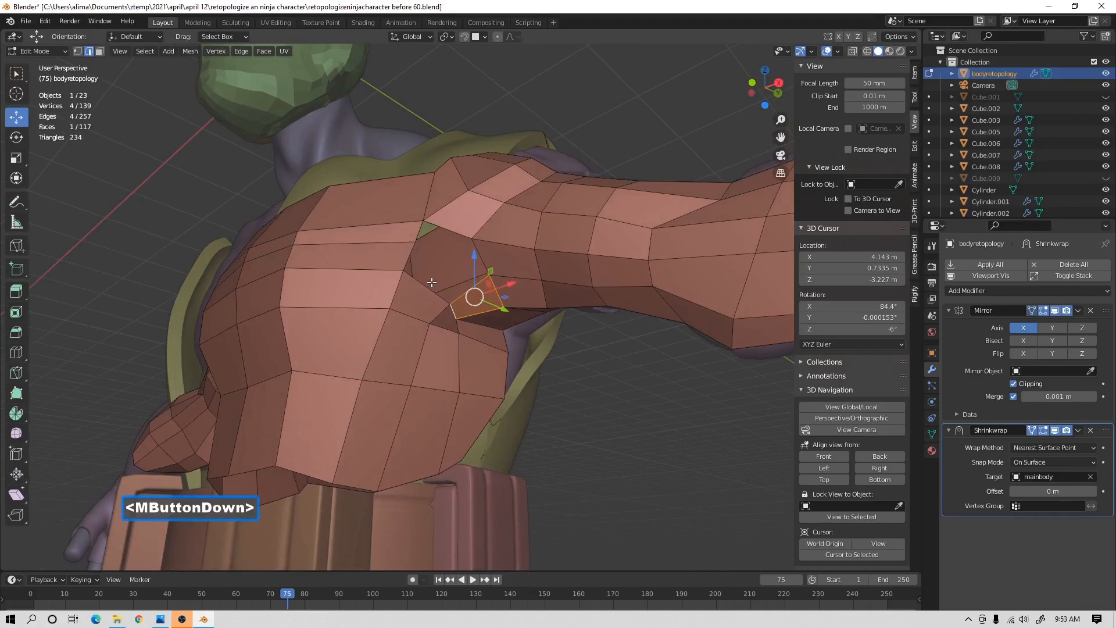
{"action": "middle_click_drag", "start_coordinate": [431, 282], "coordinate": [431, 283]}
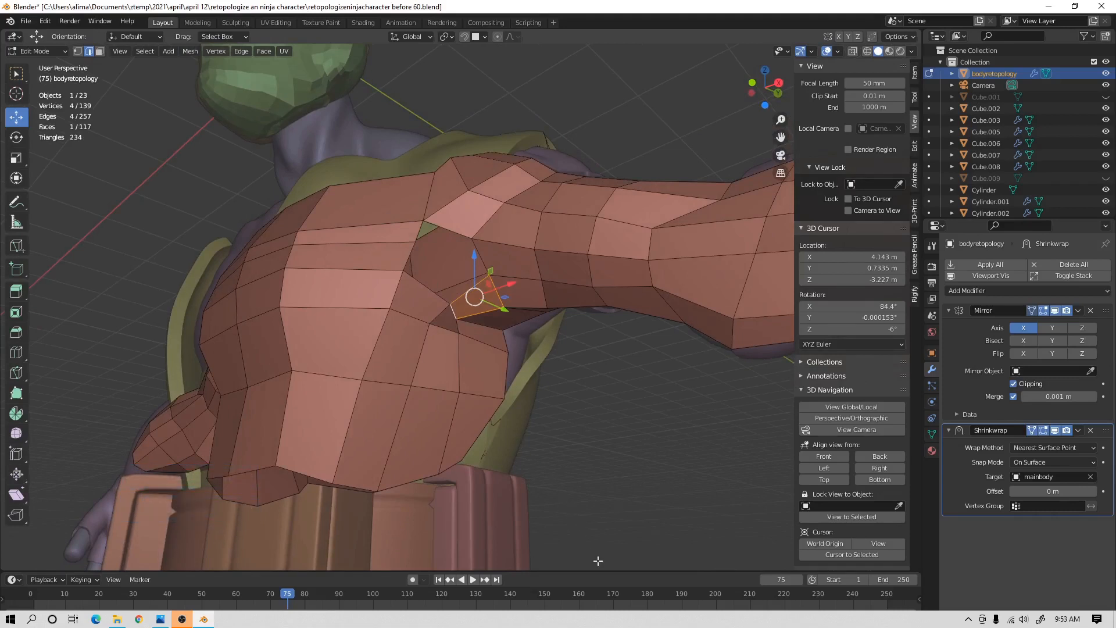
{"action": "key", "text": "alt"}
{"action": "key", "text": "alt+a"}
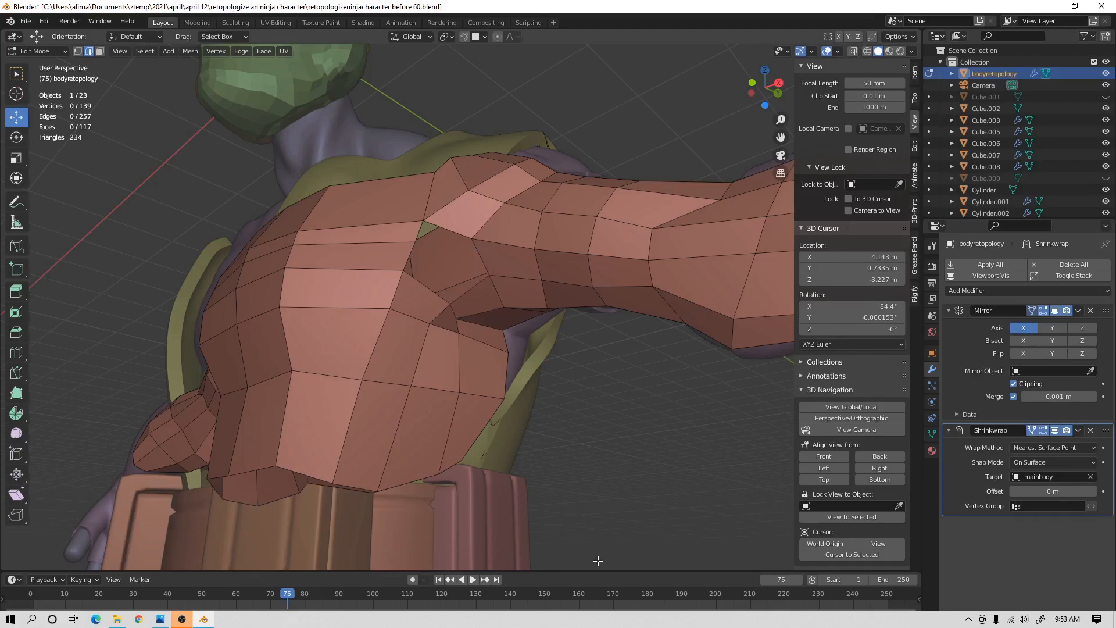
{"action": "key", "text": "Pause"}
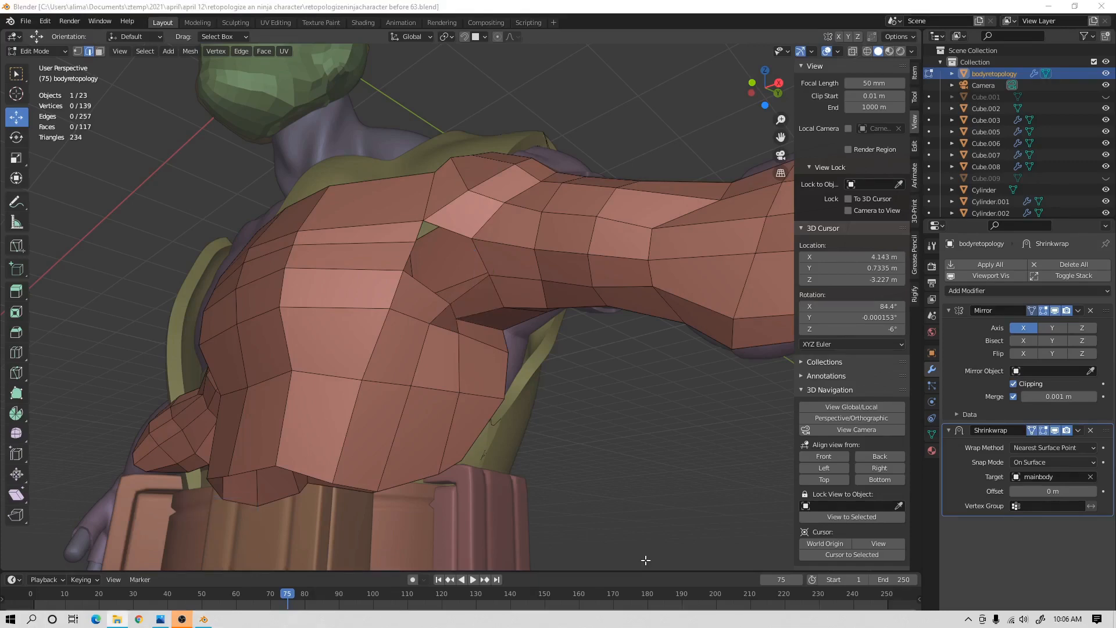
{"action": "left_click", "coordinate": [99, 51]}
{"action": "left_click", "coordinate": [466, 221]}
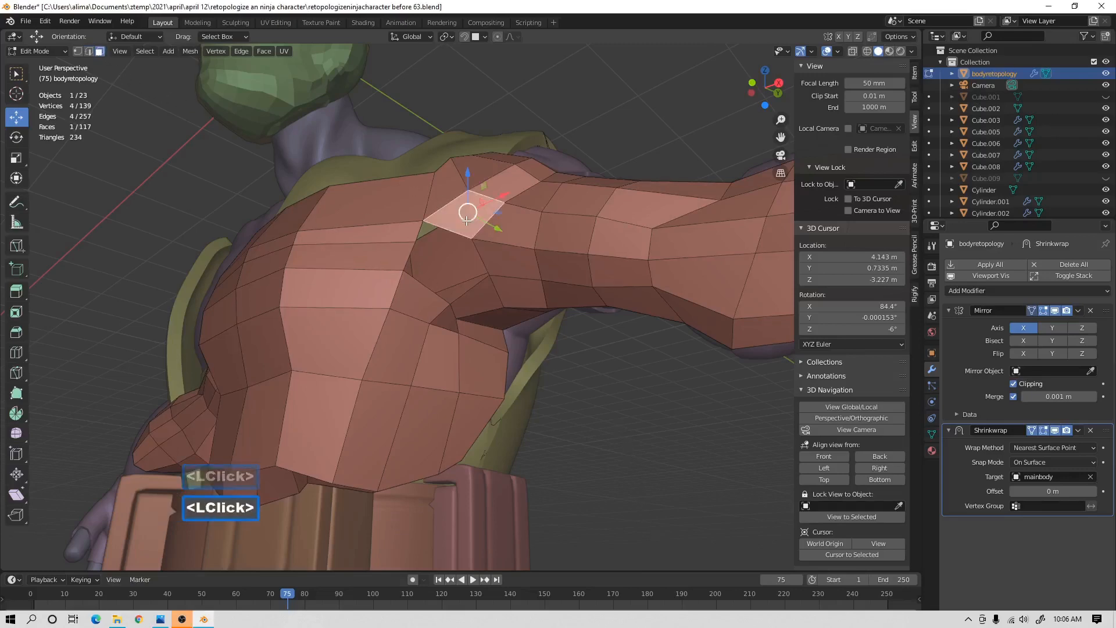
{"action": "key", "text": "x"}
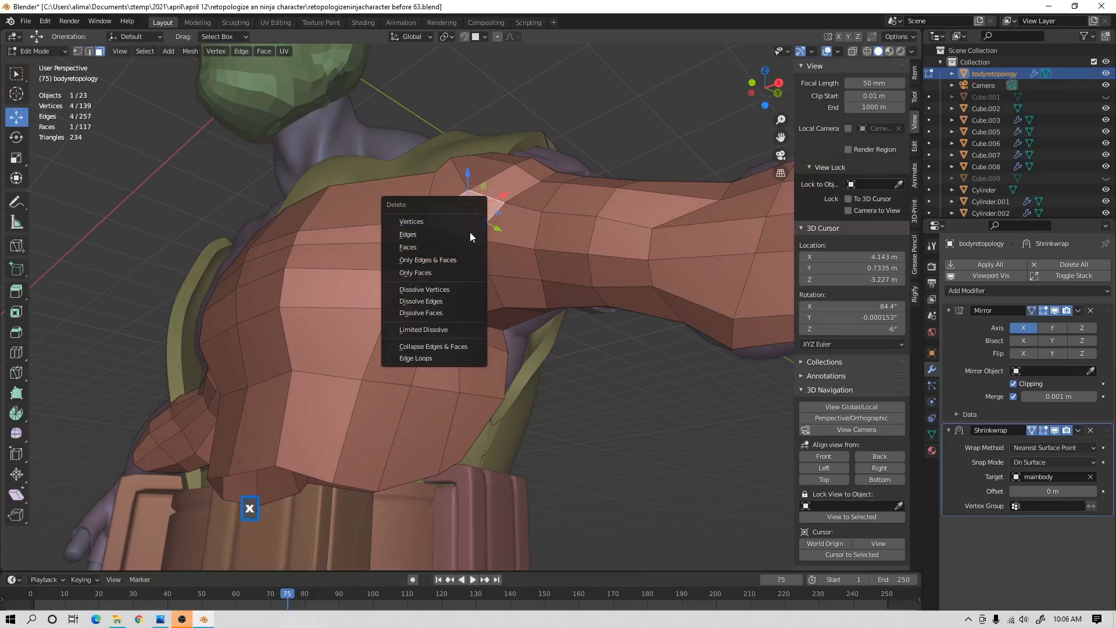
{"action": "left_click", "coordinate": [465, 247]}
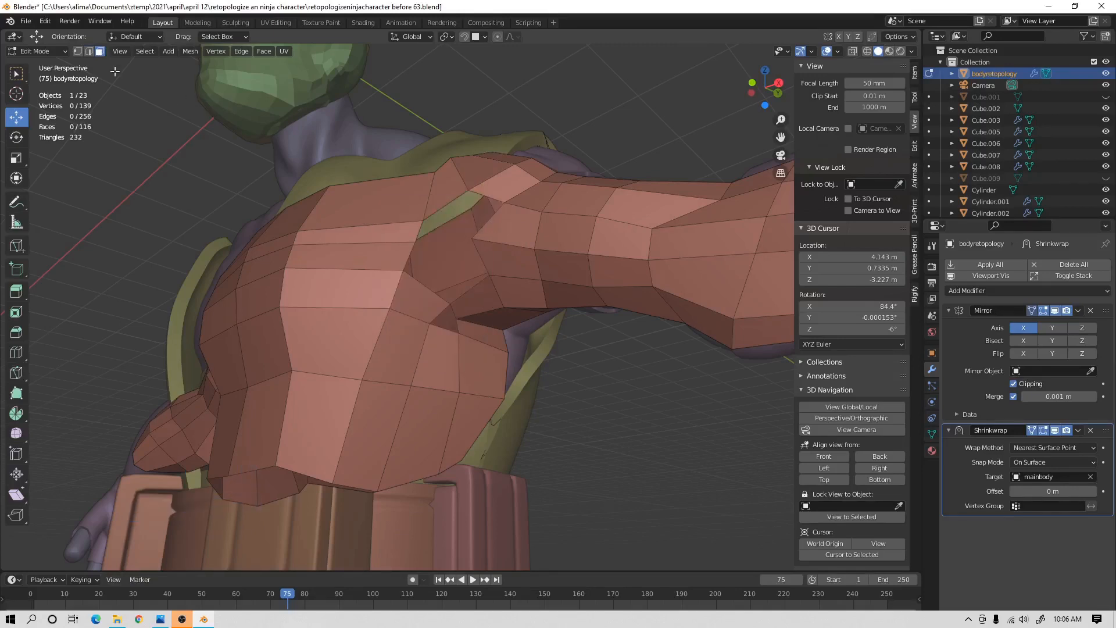
Extrude the open front shoulder edge down toward the armpit and rotate the new edge by about -42°.
{"action": "left_click", "coordinate": [89, 52]}
{"action": "left_click", "coordinate": [478, 196]}
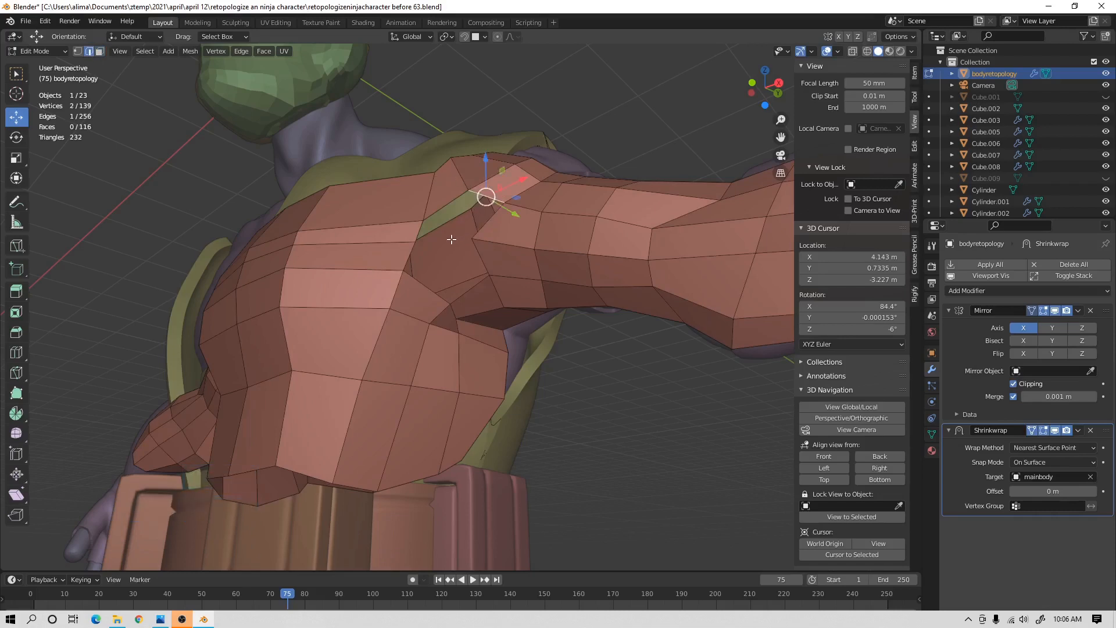
{"action": "key", "text": "ctrl"}
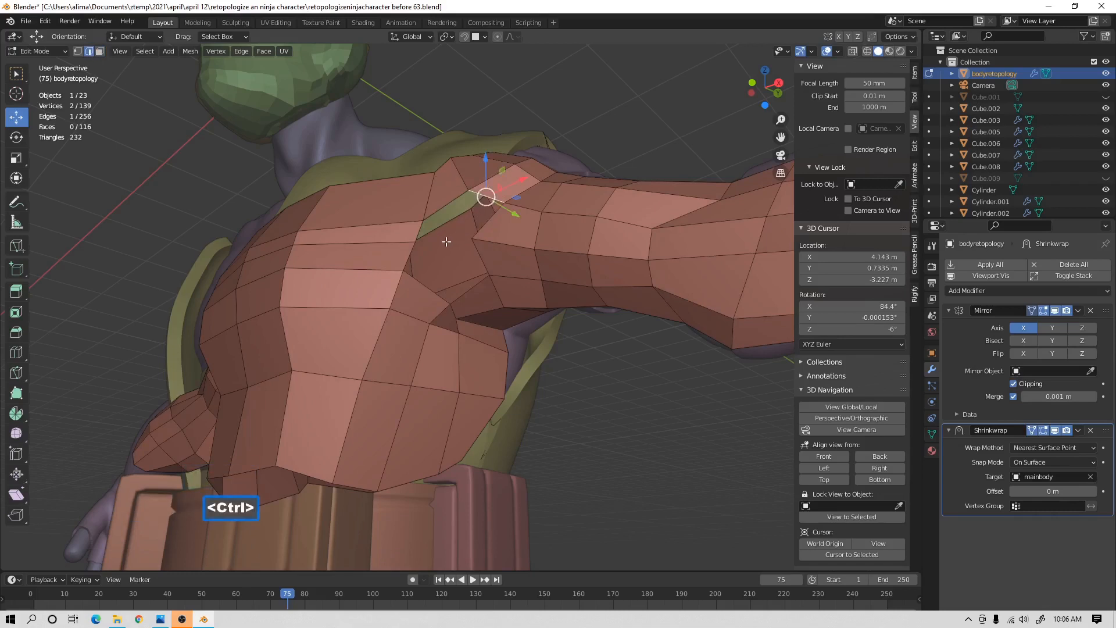
{"action": "right_click", "coordinate": [446, 242], "text": "ctrl"}
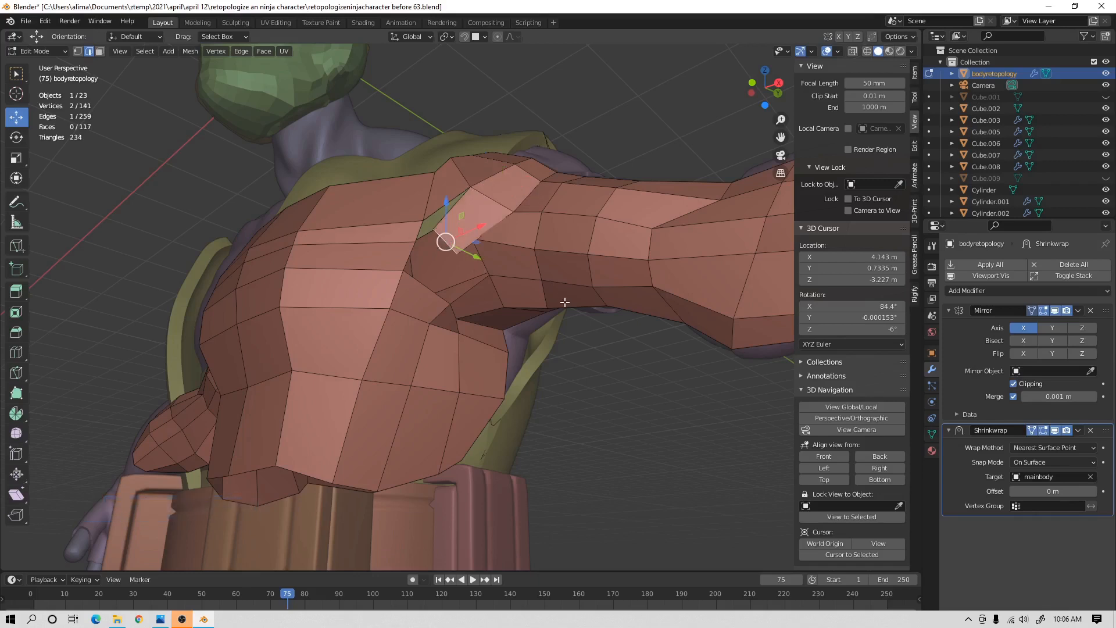
{"action": "key", "text": "r"}
{"action": "left_click", "coordinate": [553, 210]}
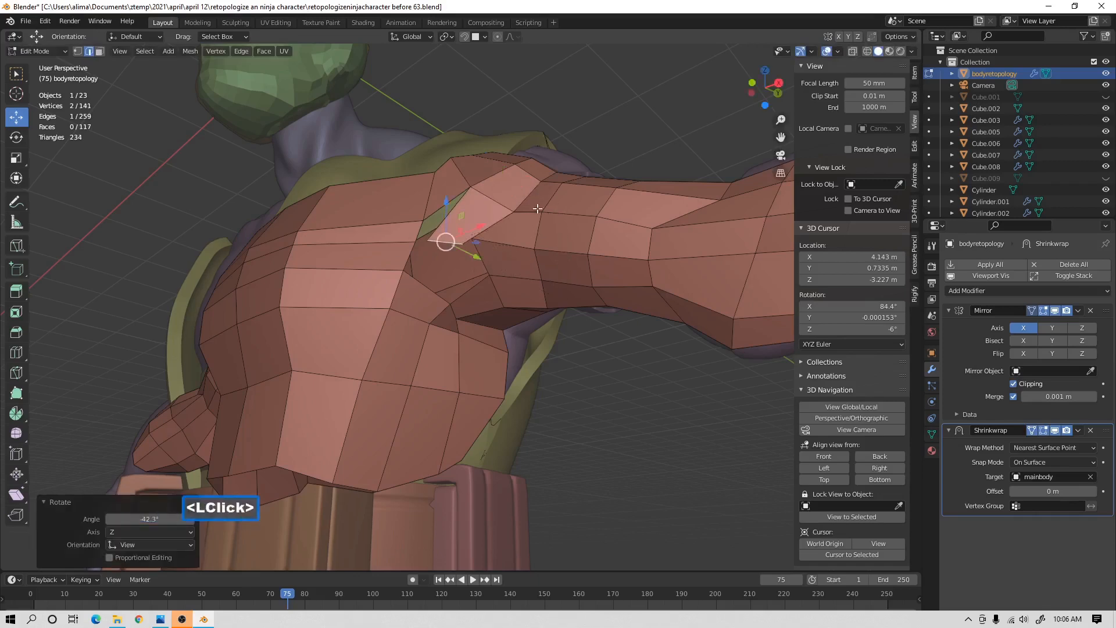
Merge the extruded edge's arm-side vertex with the neighbouring upper arm vertex using At Last.
{"action": "left_click", "coordinate": [78, 52]}
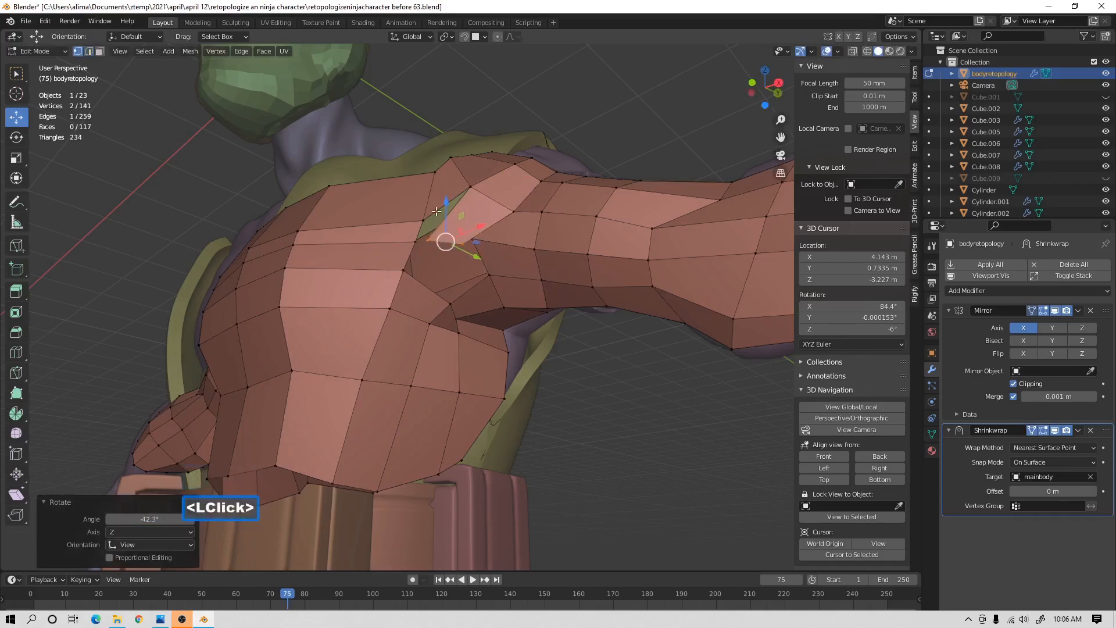
{"action": "left_click", "coordinate": [481, 238]}
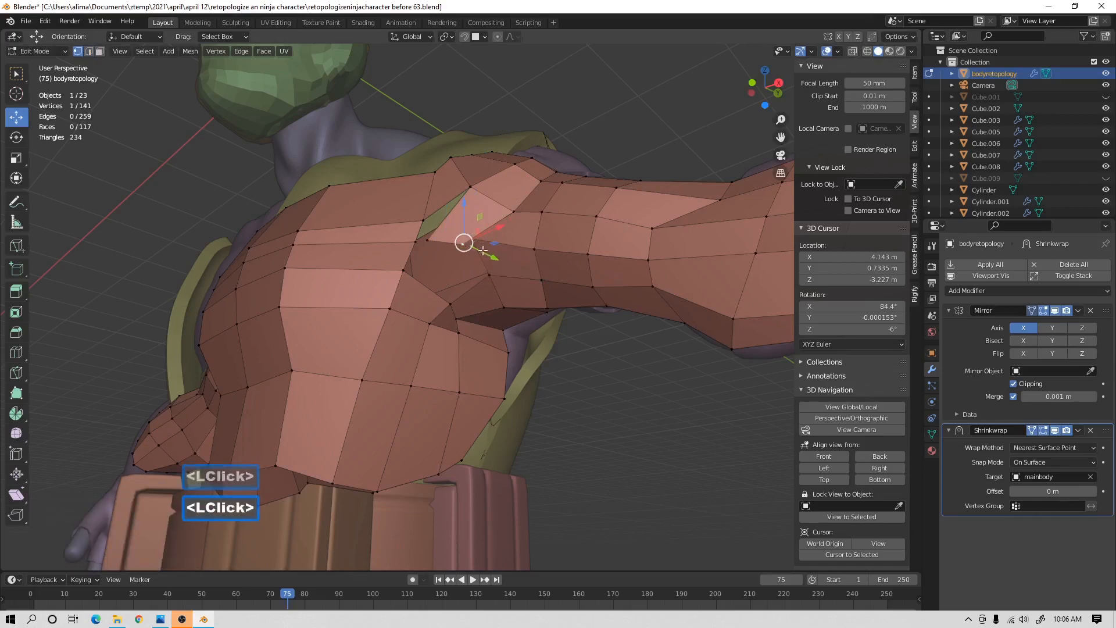
{"action": "left_click", "coordinate": [429, 240]}
{"action": "left_click", "coordinate": [462, 243]}
{"action": "left_click", "coordinate": [479, 240], "text": "shift"}
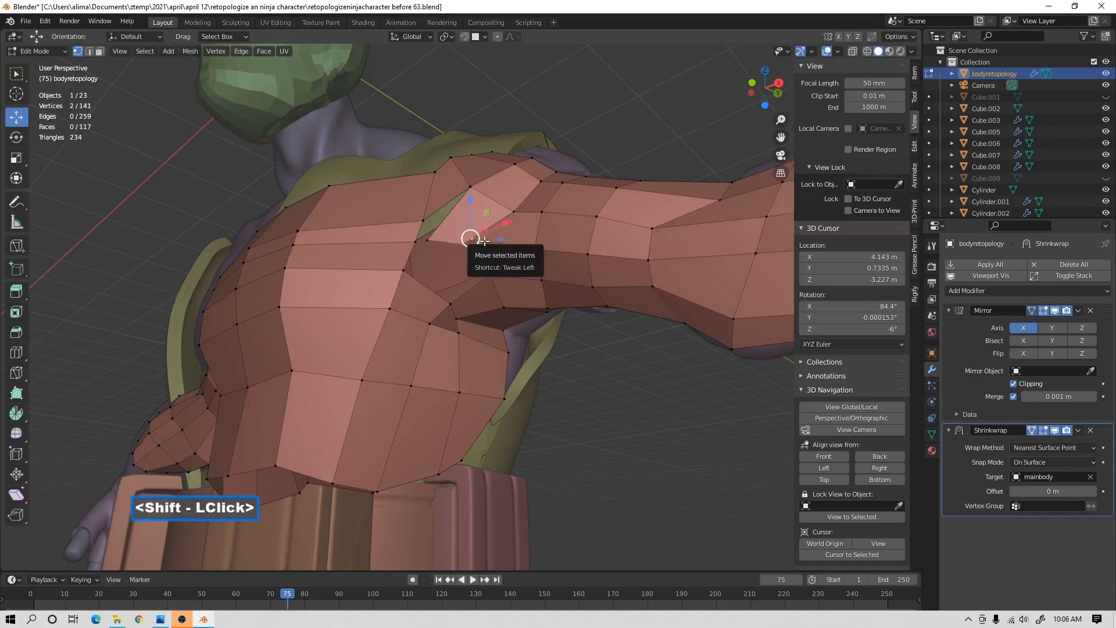
{"action": "key", "text": "m"}
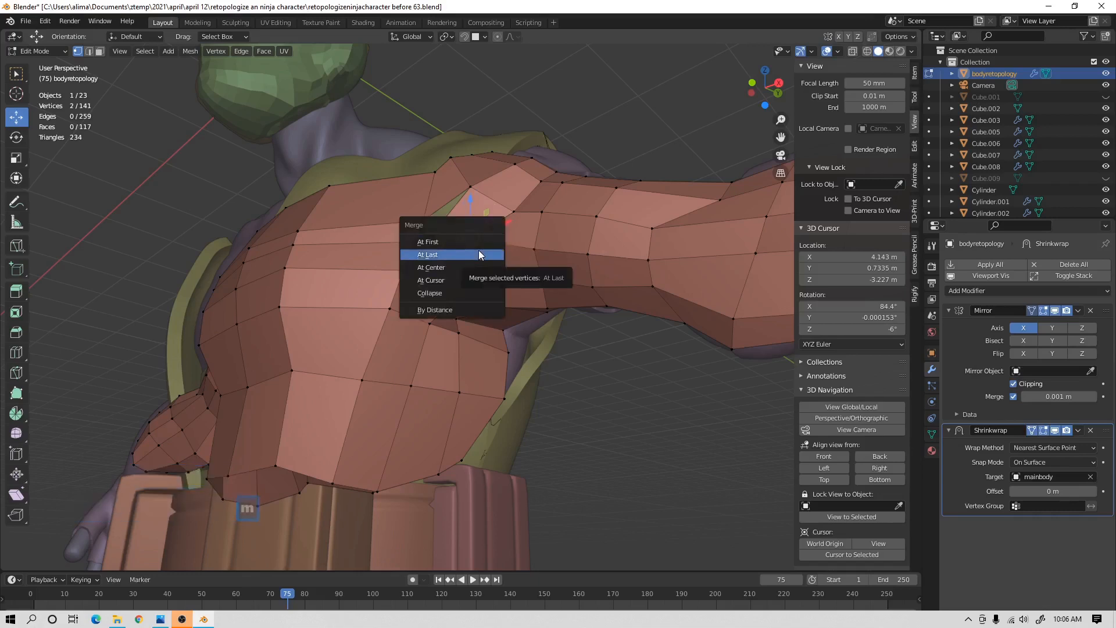
{"action": "left_click", "coordinate": [479, 254]}
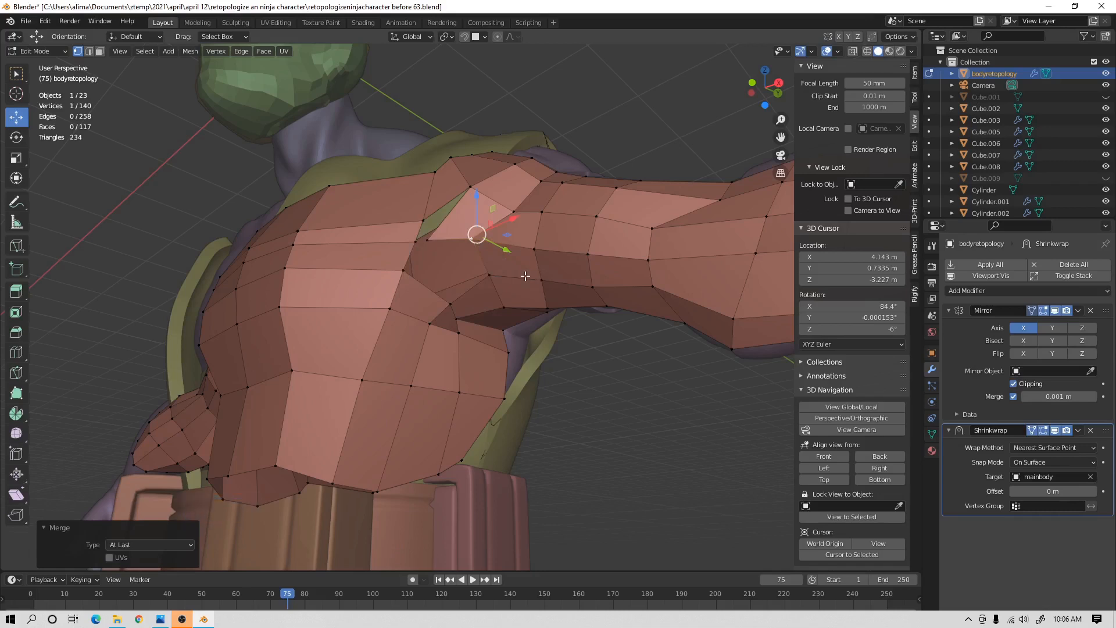
Fill a face between the extruded shoulder face's lower edge and the front armpit edge.
{"action": "left_click", "coordinate": [90, 54]}
{"action": "left_click", "coordinate": [451, 238]}
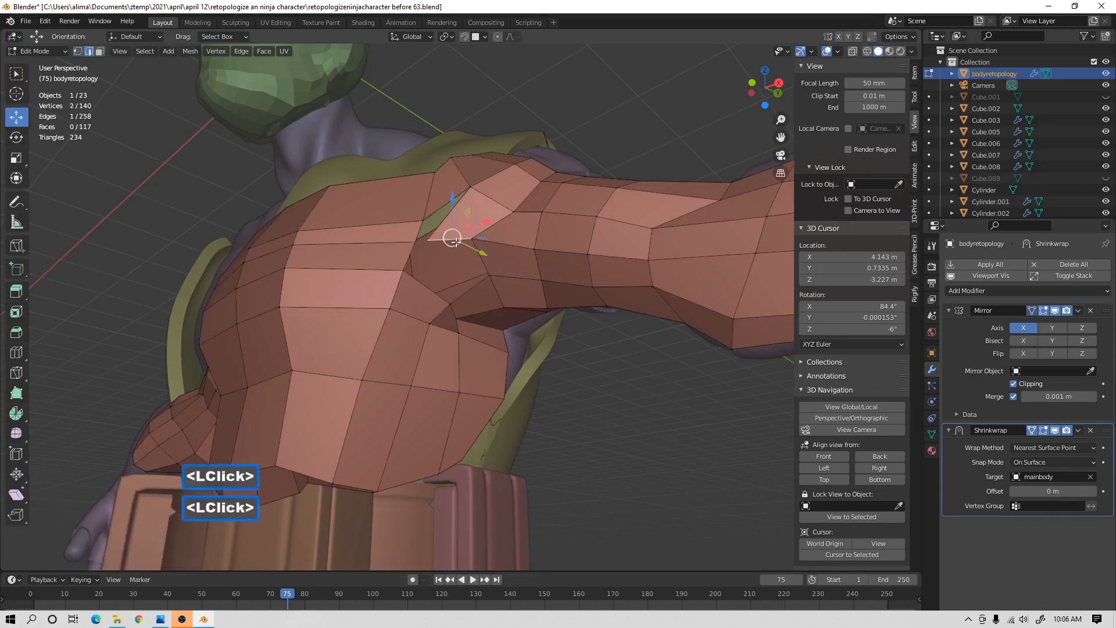
{"action": "left_click", "coordinate": [476, 287], "text": "shift"}
{"action": "key", "text": "f"}
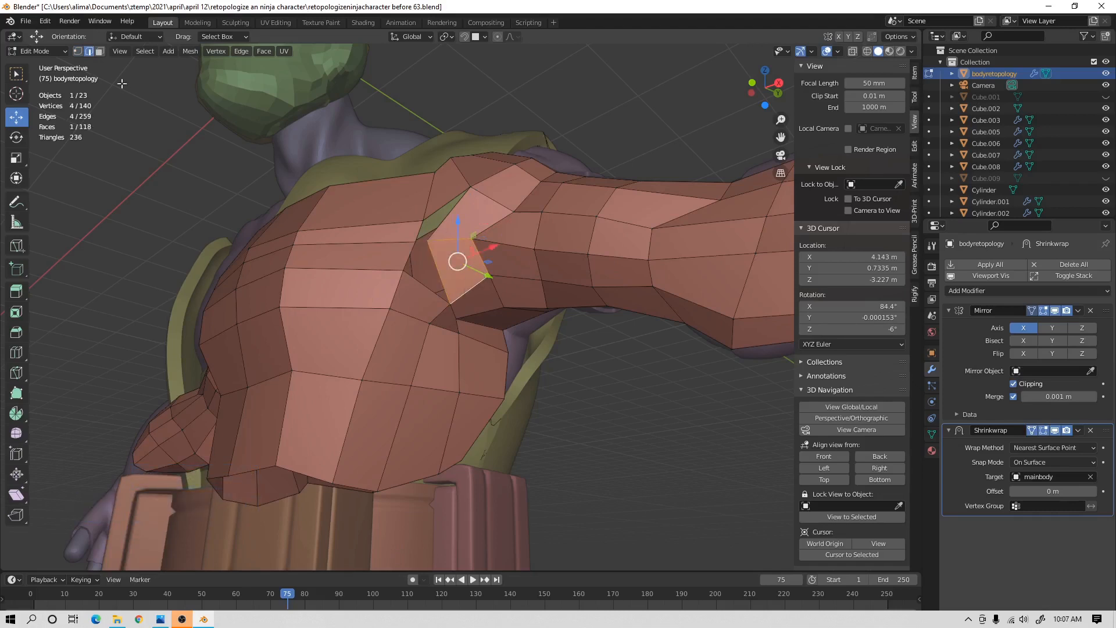
Switch to vertex selection and fill the narrow gap between the chest edge and the upper front shoulder with a face.
{"action": "left_click", "coordinate": [77, 51]}
{"action": "left_click", "coordinate": [421, 239]}
{"action": "left_click", "coordinate": [416, 243], "text": "shift"}
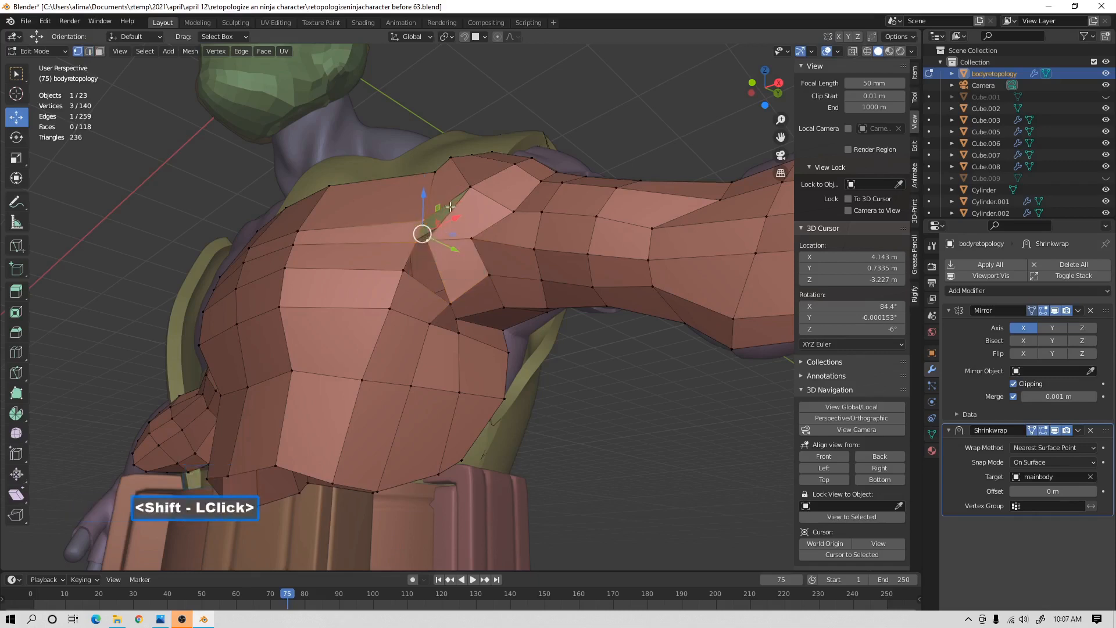
{"action": "left_click", "coordinate": [468, 191], "text": "shift"}
{"action": "key", "text": "f"}
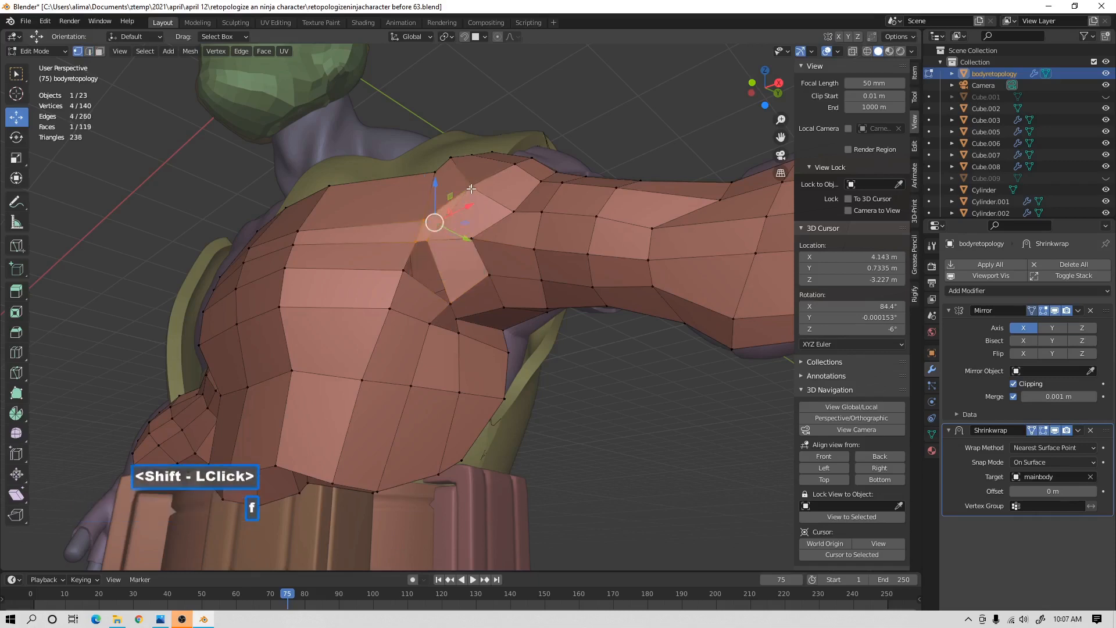
Fill the remaining four-vertex gap between the chest edge and the face above the armpit, and clear the selection.
{"action": "left_click", "coordinate": [419, 243]}
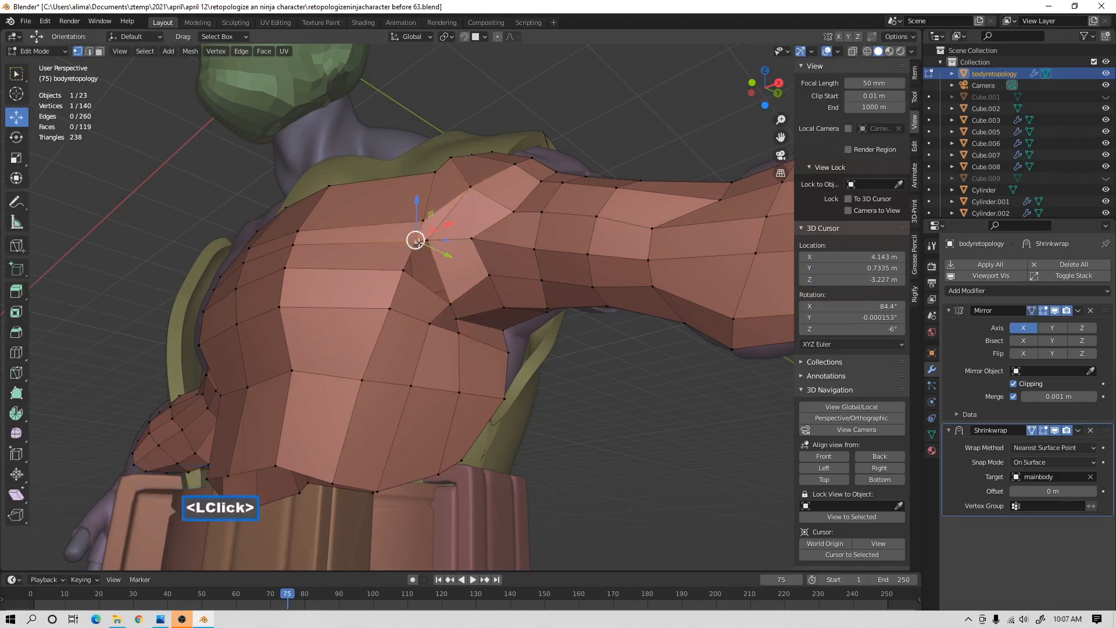
{"action": "left_click", "coordinate": [404, 271], "text": "shift"}
{"action": "left_click", "coordinate": [451, 303], "text": "shift"}
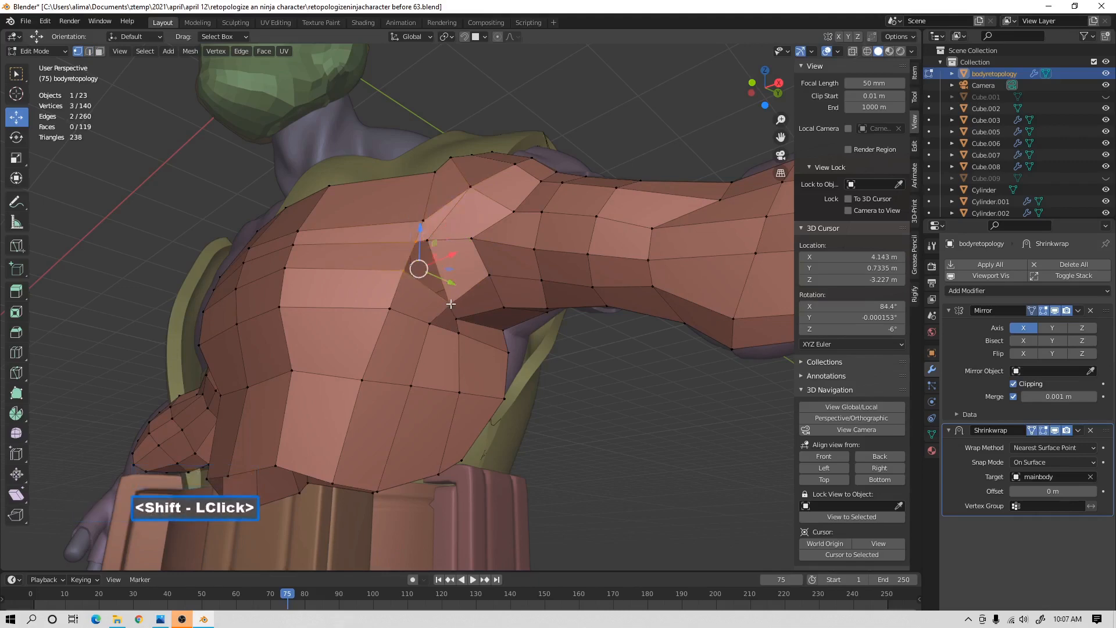
{"action": "left_click", "coordinate": [430, 236], "text": "shift"}
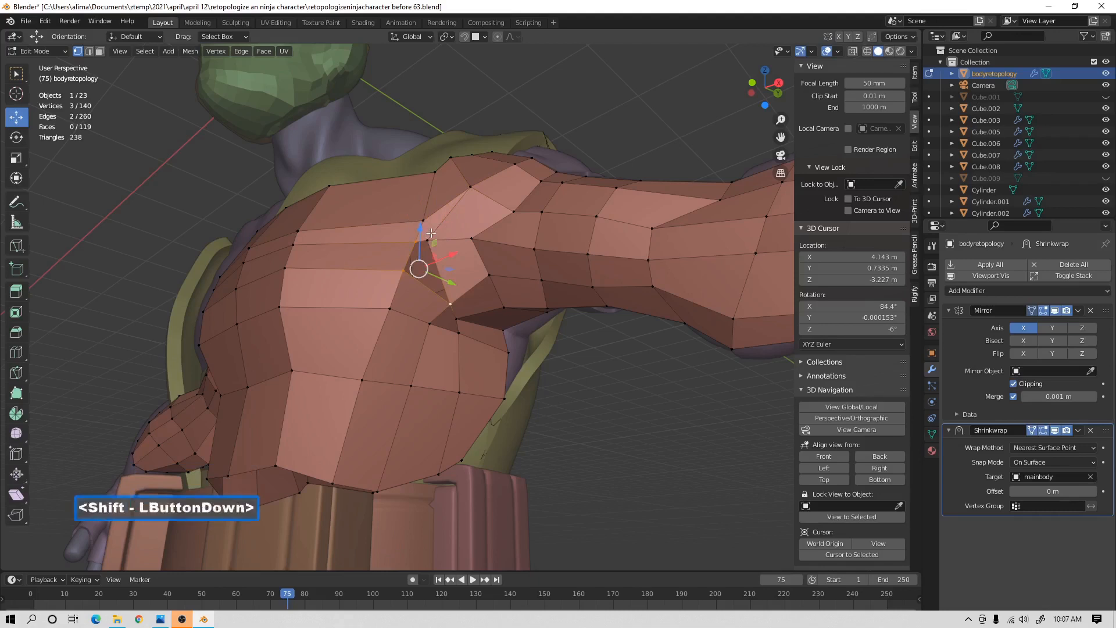
{"action": "key", "text": "f"}
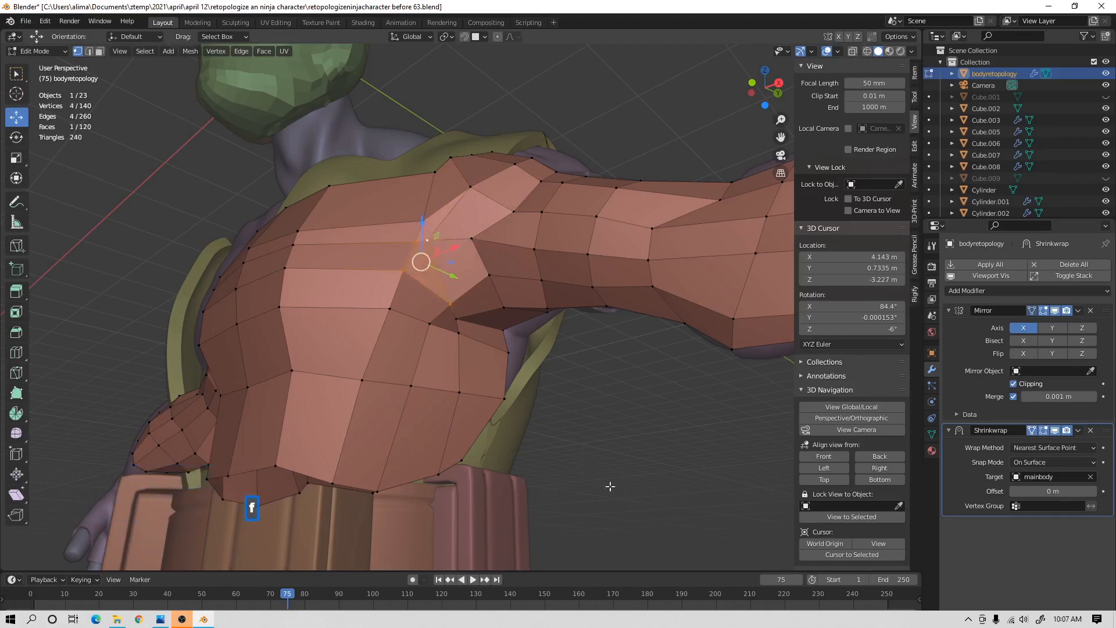
{"action": "key", "text": "alt"}
{"action": "key", "text": "alt+a"}
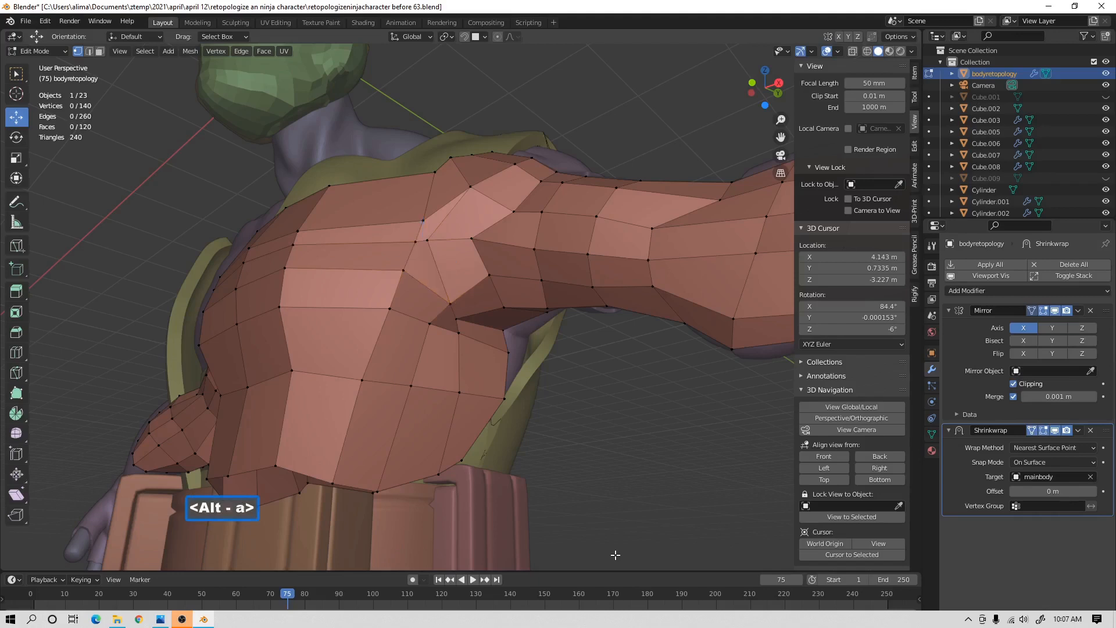
Examine the edge flow across the chest and shoulder with a loop cut preview, without adding a cut, and view the whole upper body.
{"action": "key", "text": "Pause"}
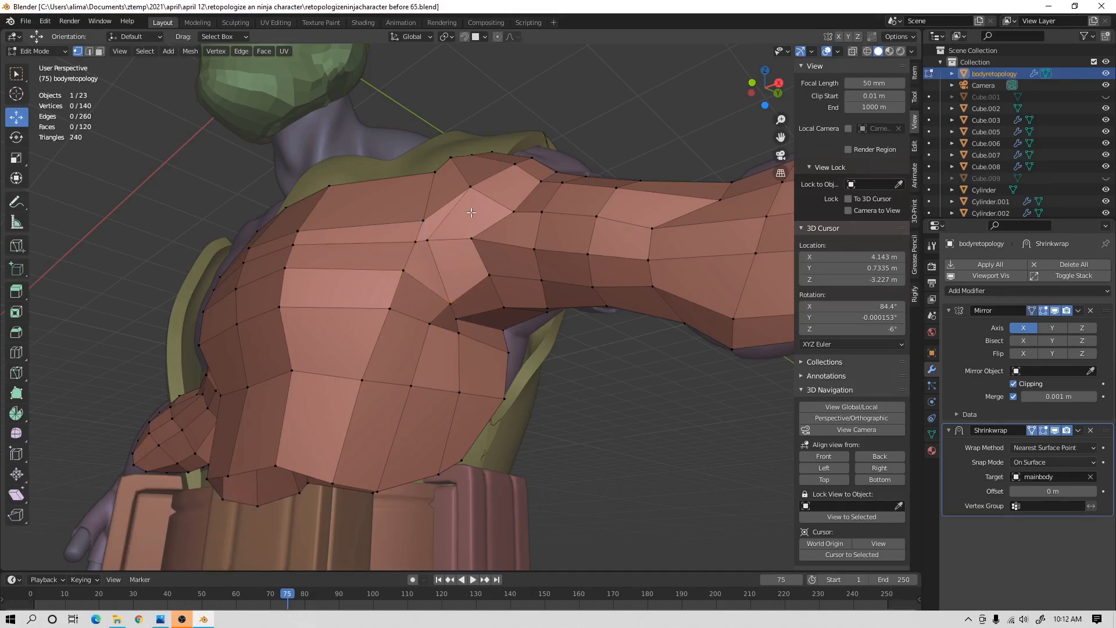
{"action": "middle_click_drag", "start_coordinate": [507, 225], "coordinate": [526, 244]}
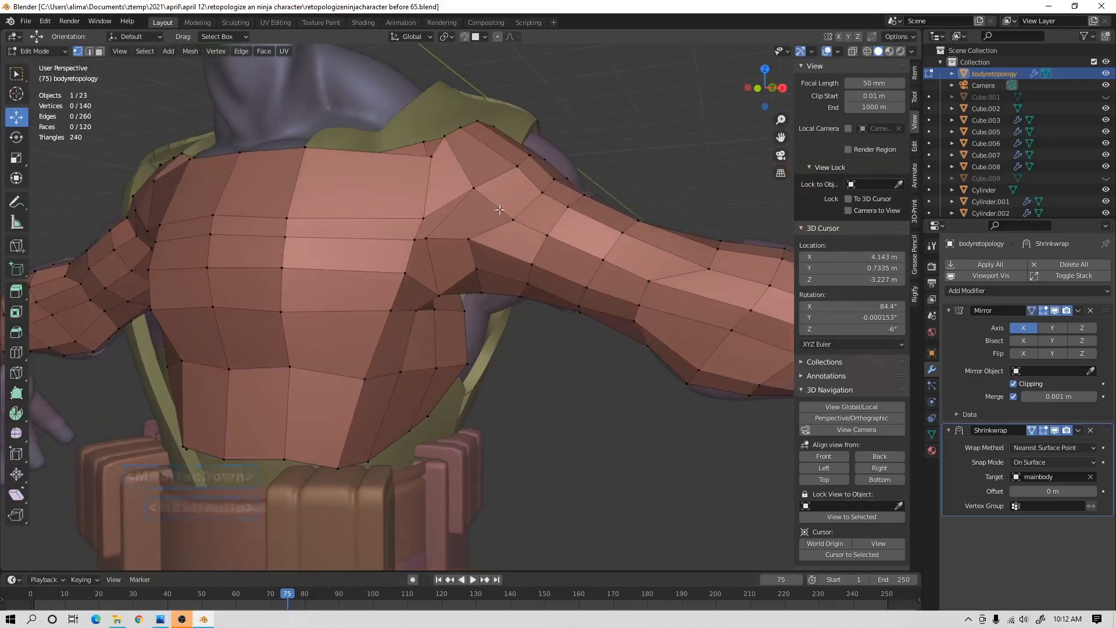
{"action": "key", "text": "ctrl+r"}
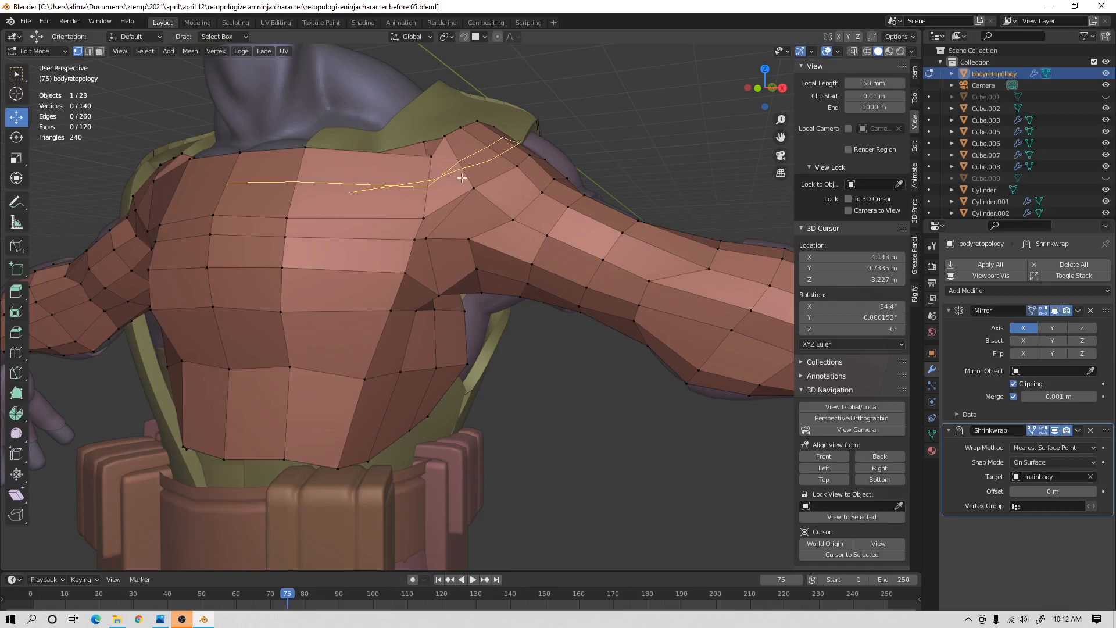
{"action": "left_click", "coordinate": [414, 235]}
{"action": "right_click", "coordinate": [562, 486]}
{"action": "scroll", "coordinate": [549, 282], "scroll_direction": "down", "scroll_amount": 3}
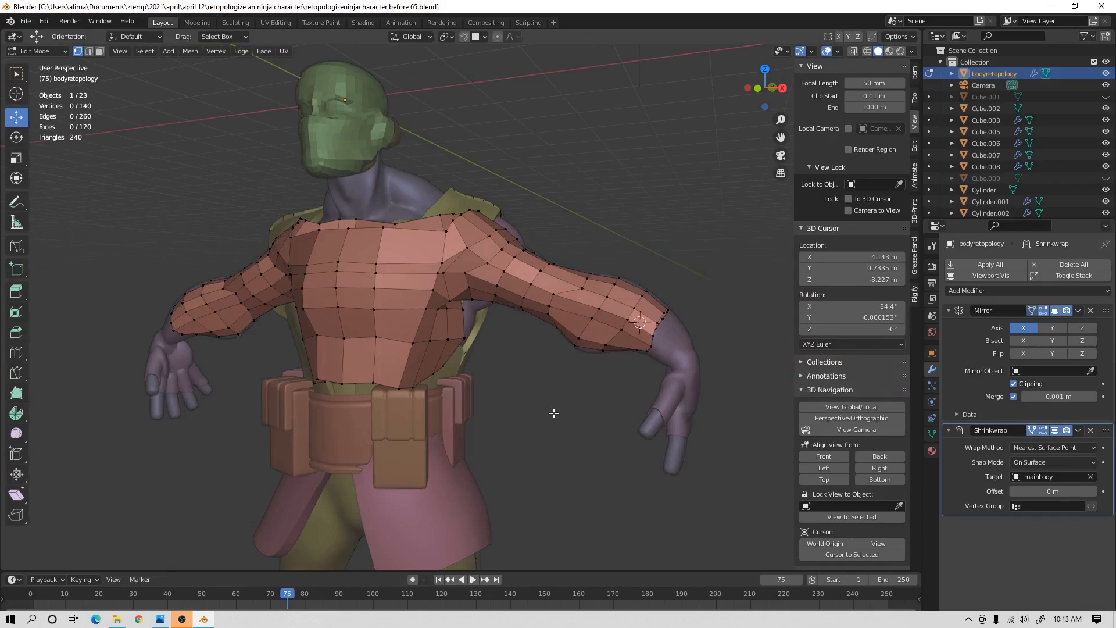
{"action": "mouse_move", "coordinate": [521, 371]}
{"action": "middle_mouse_down"}
{"action": "mouse_move", "coordinate": [581, 379]}
{"action": "mouse_move", "coordinate": [536, 377]}
{"action": "middle_mouse_up"}
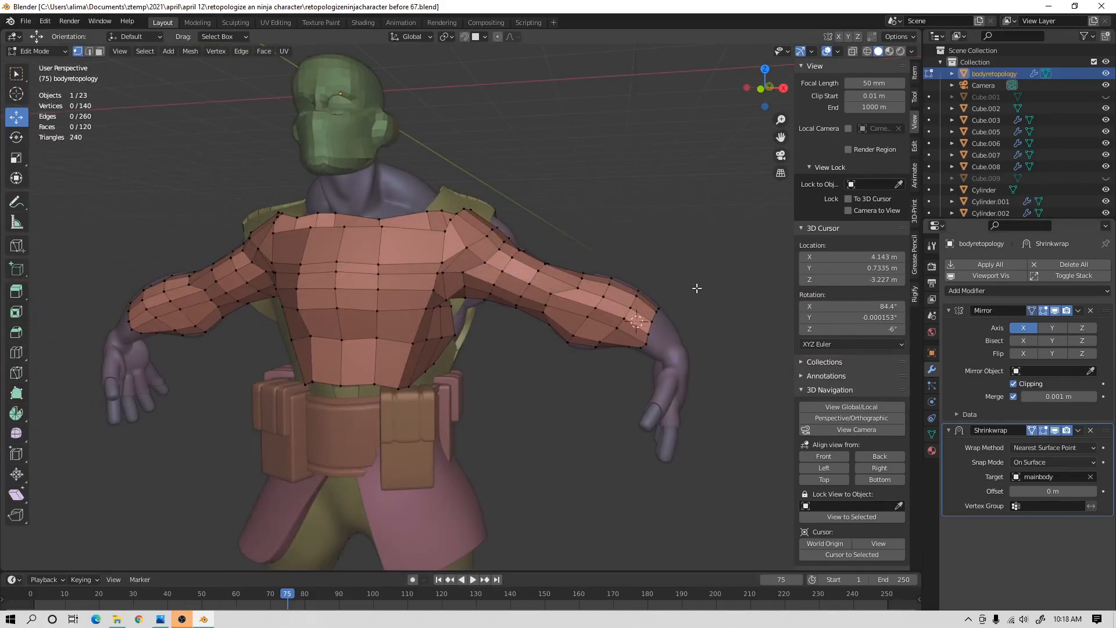
{"action": "scroll", "coordinate": [693, 270], "scroll_direction": "down", "scroll_amount": 6}
{"action": "middle_click_drag", "start_coordinate": [617, 285], "coordinate": [642, 290]}
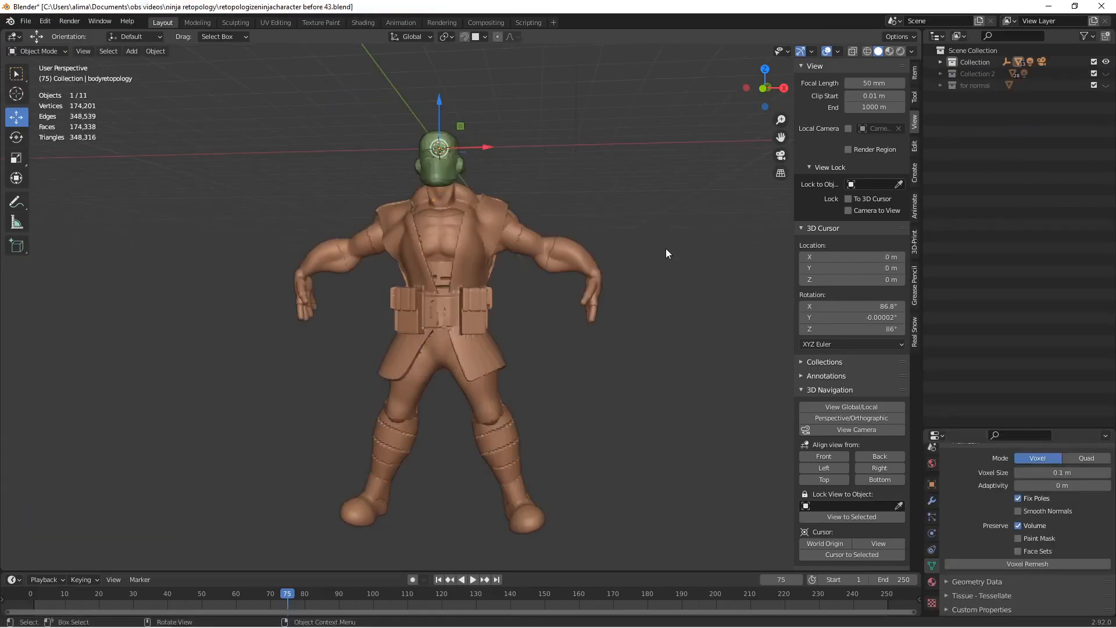
Expand the main Collection to reveal the bodyretopology object and enter Edit Mode on it.
{"action": "left_click", "coordinate": [938, 61]}
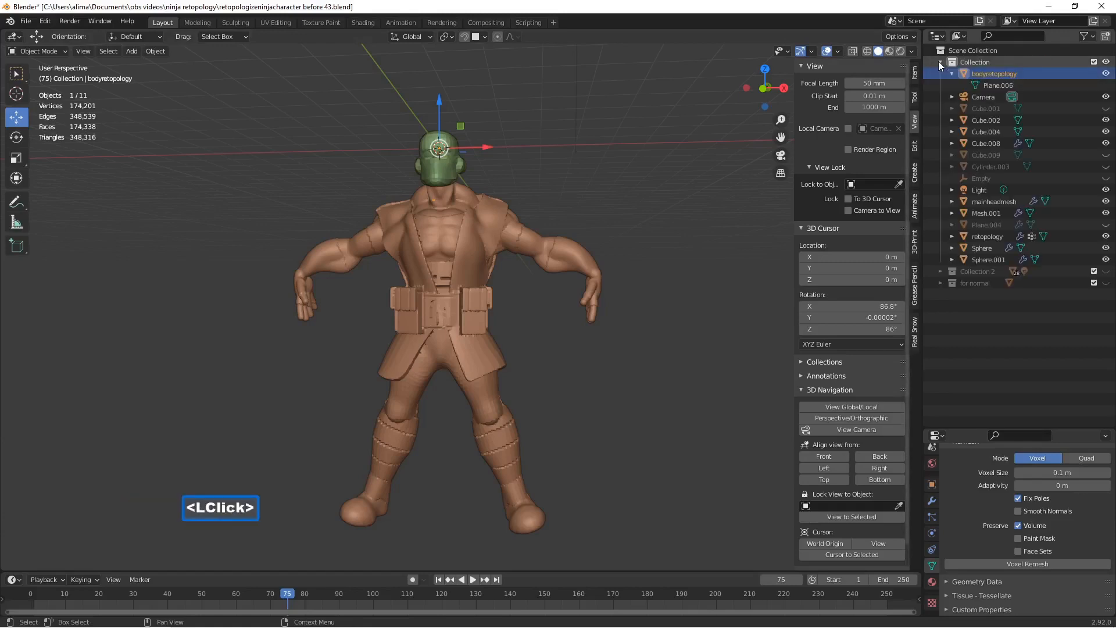
{"action": "left_click", "coordinate": [952, 74]}
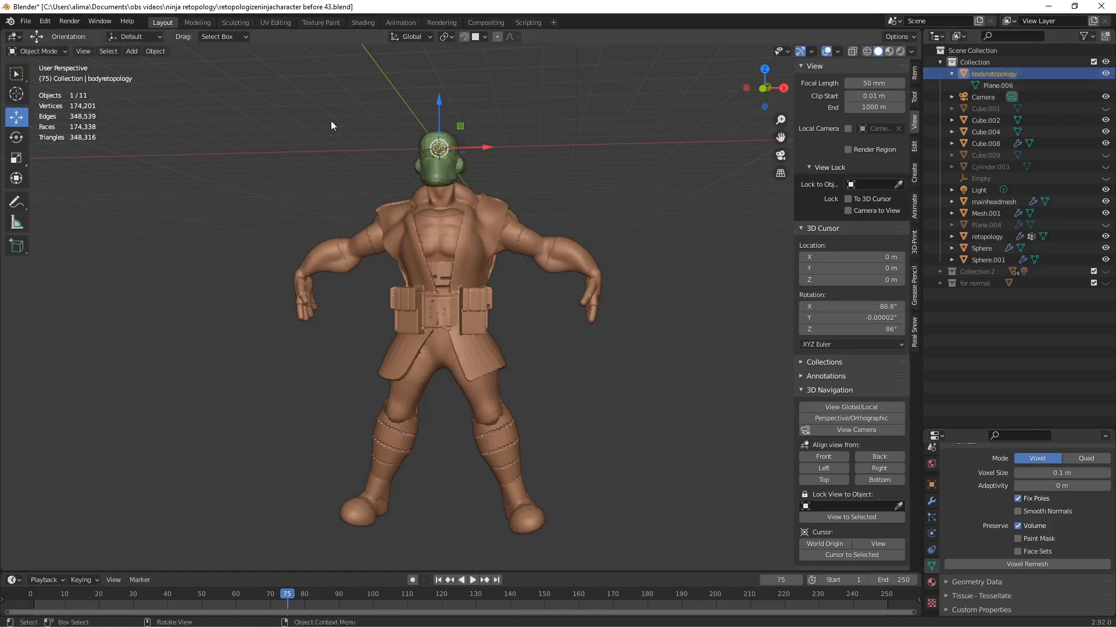
{"action": "left_click", "coordinate": [58, 51]}
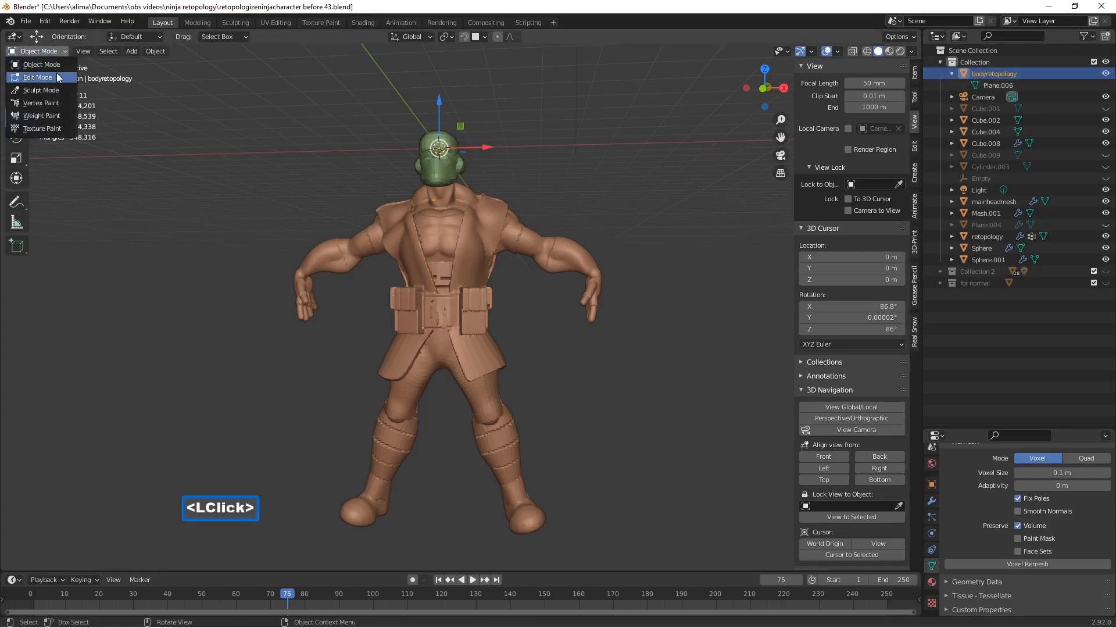
{"action": "left_click", "coordinate": [58, 78]}
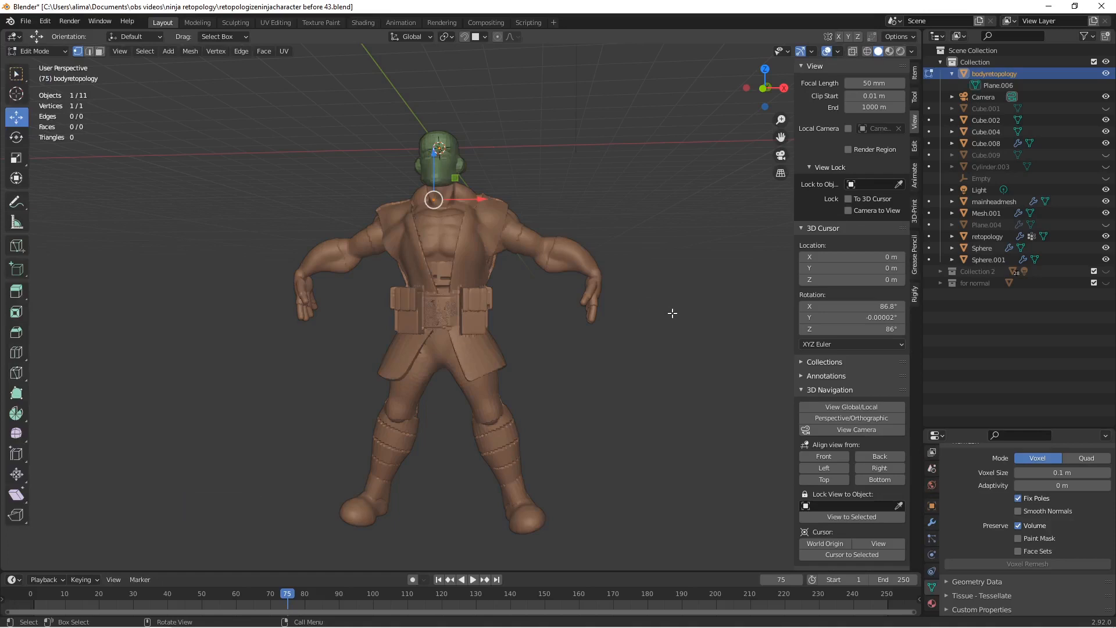
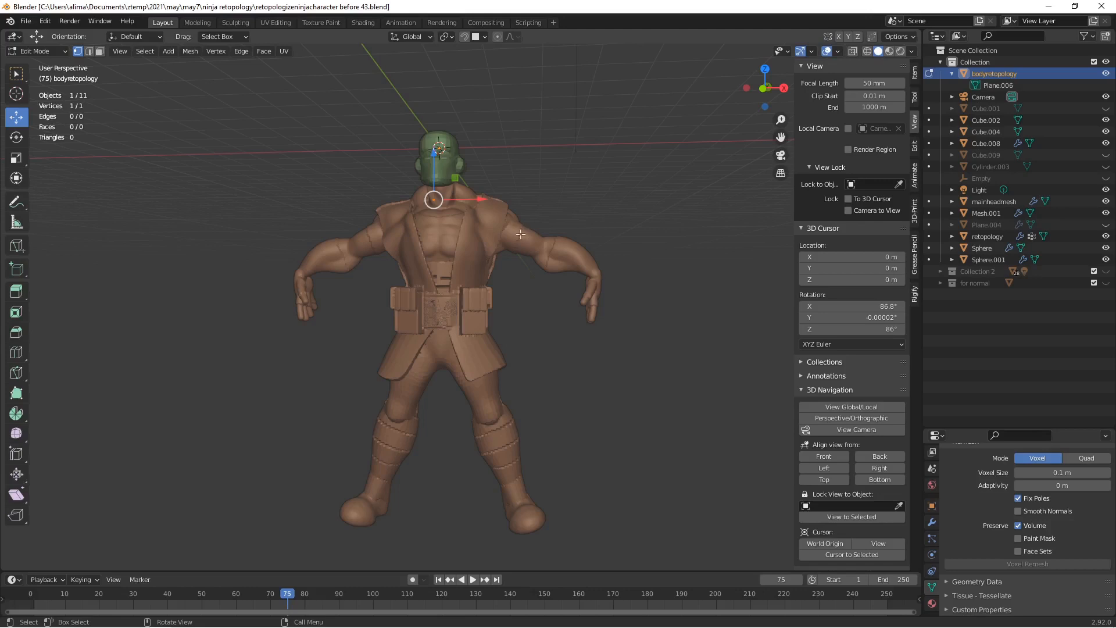
Select everything in the bodyretopology mesh and delete its single vertex.
{"action": "scroll", "coordinate": [523, 236], "scroll_direction": "up", "scroll_amount": 1}
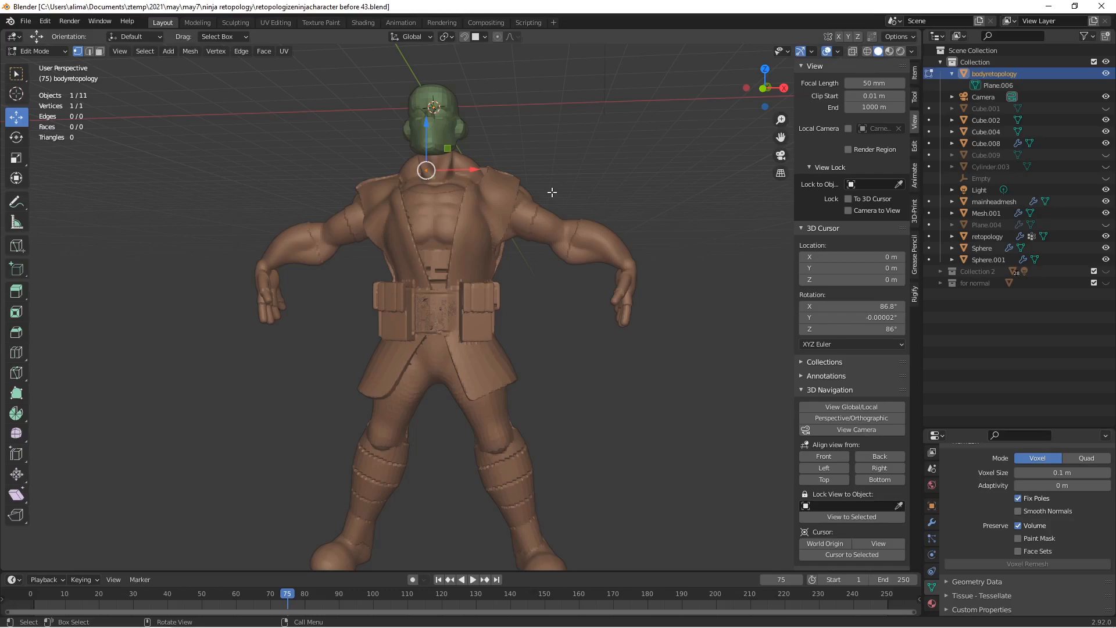
{"action": "key", "text": "a"}
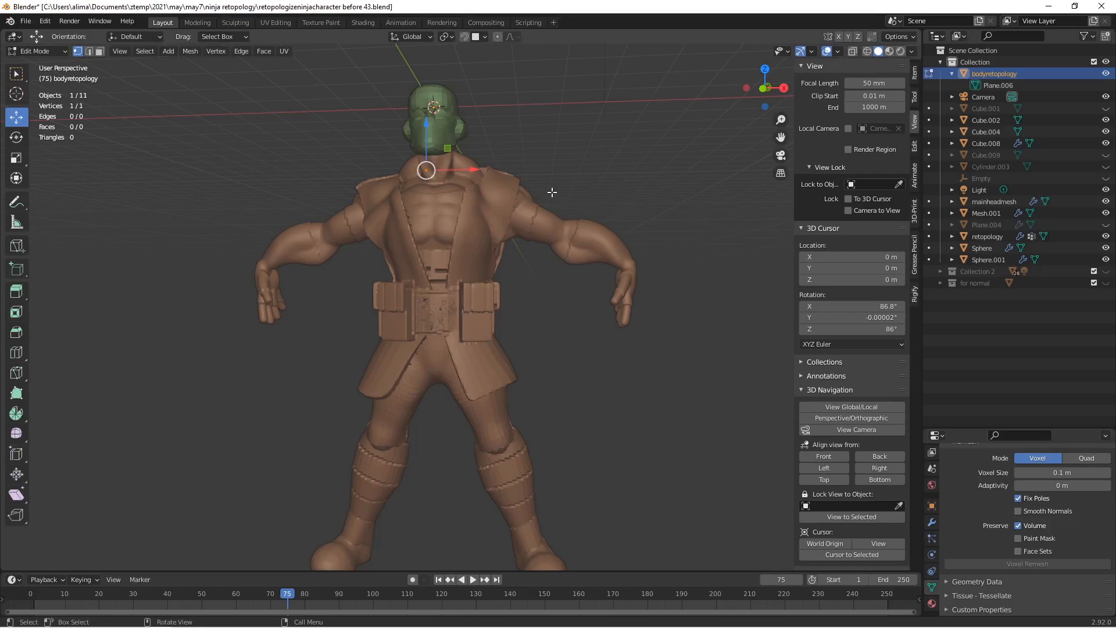
{"action": "key", "text": "x"}
{"action": "left_click", "coordinate": [552, 191]}
Place the 3D cursor on the upper arm near the shoulder and add a circle there with 8 vertices.
{"action": "right_click", "coordinate": [529, 210], "text": "shift"}
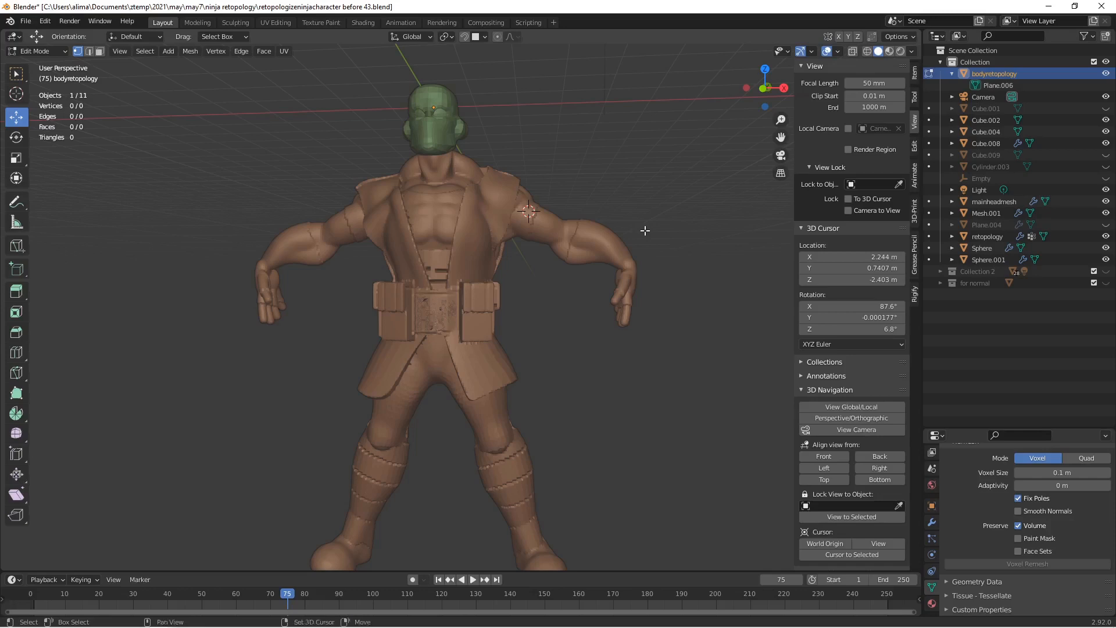
{"action": "key", "text": "shift+a"}
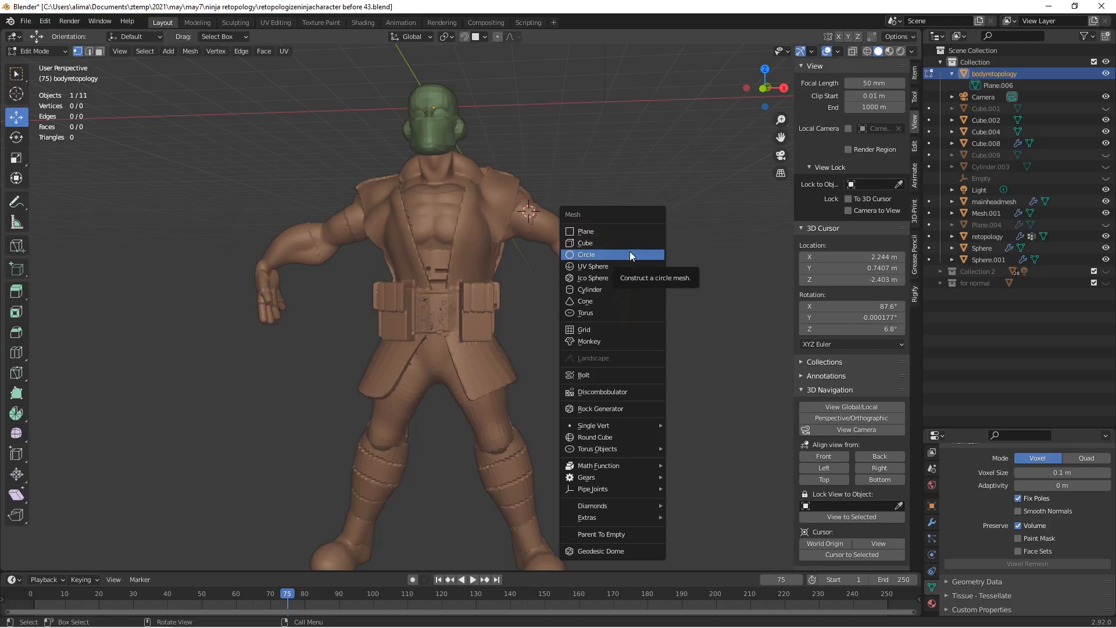
{"action": "left_click", "coordinate": [629, 254]}
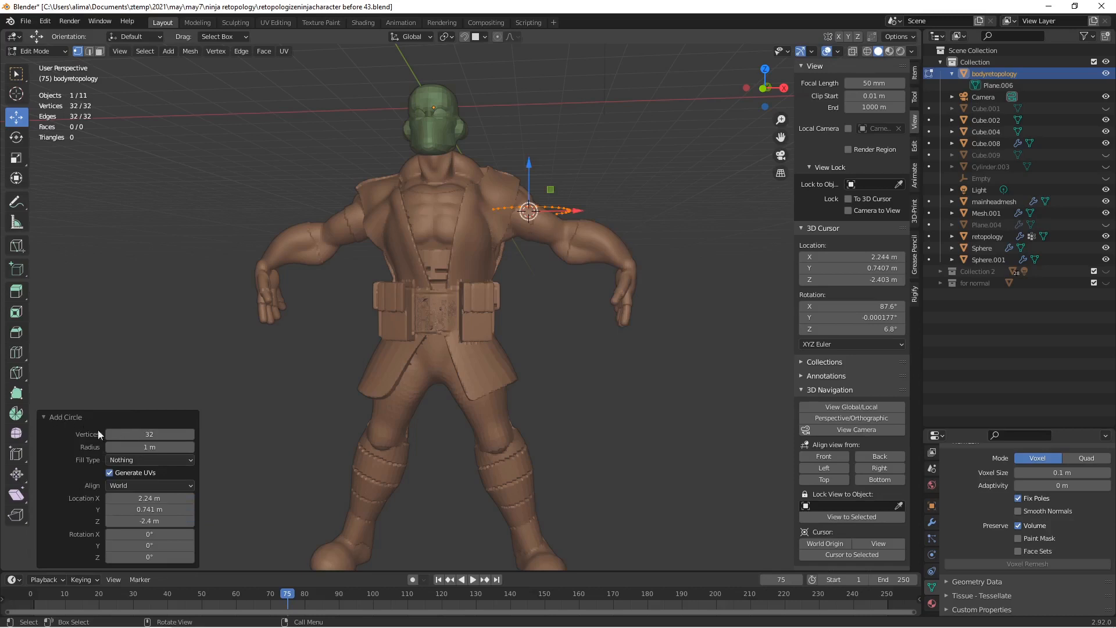
{"action": "left_click", "coordinate": [151, 437]}
{"action": "type", "text": "8"}
{"action": "key", "text": "Return"}
Rotate the new circle 90° about the global Y axis so it stands upright around the upper arm.
{"action": "middle_click_drag", "start_coordinate": [564, 237], "coordinate": [558, 189]}
{"action": "key", "text": "r"}
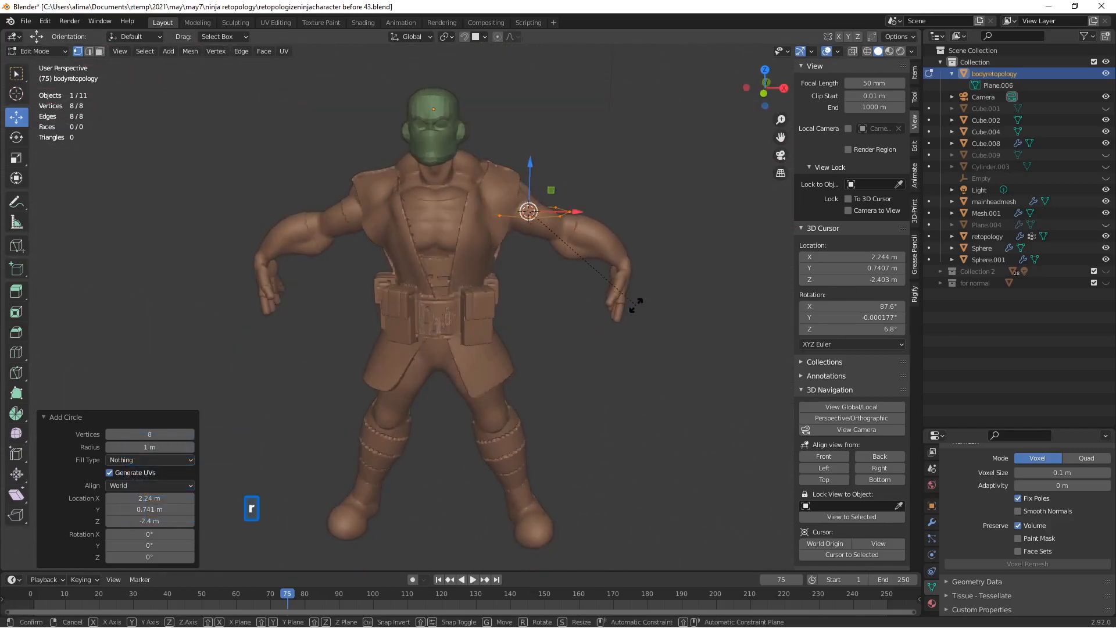
{"action": "key", "text": "y"}
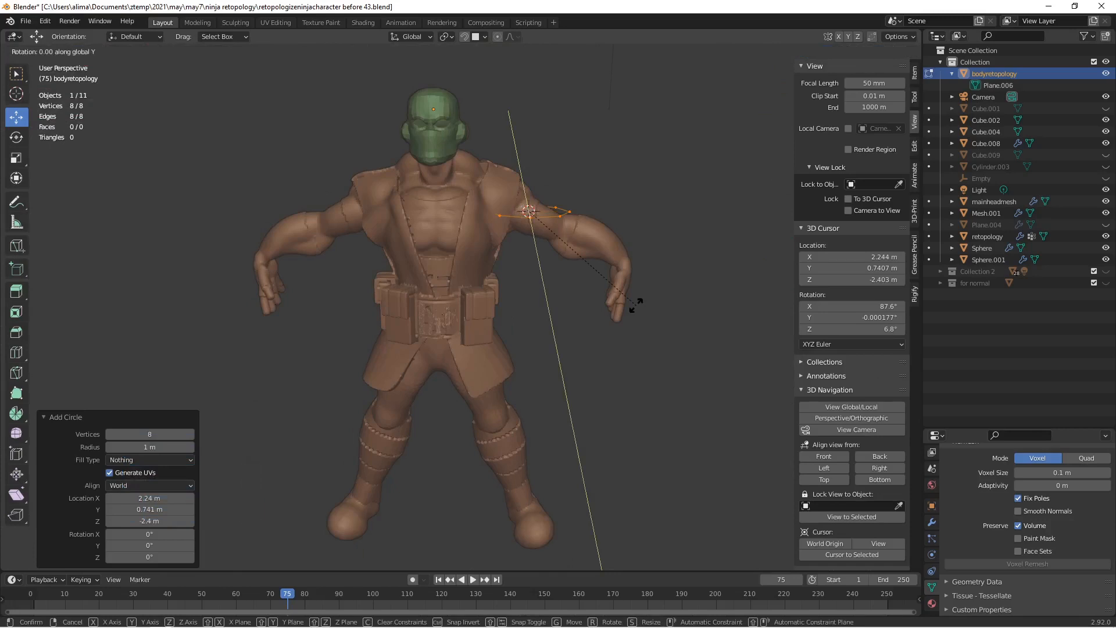
{"action": "type", "text": "90"}
{"action": "left_click", "coordinate": [636, 305]}
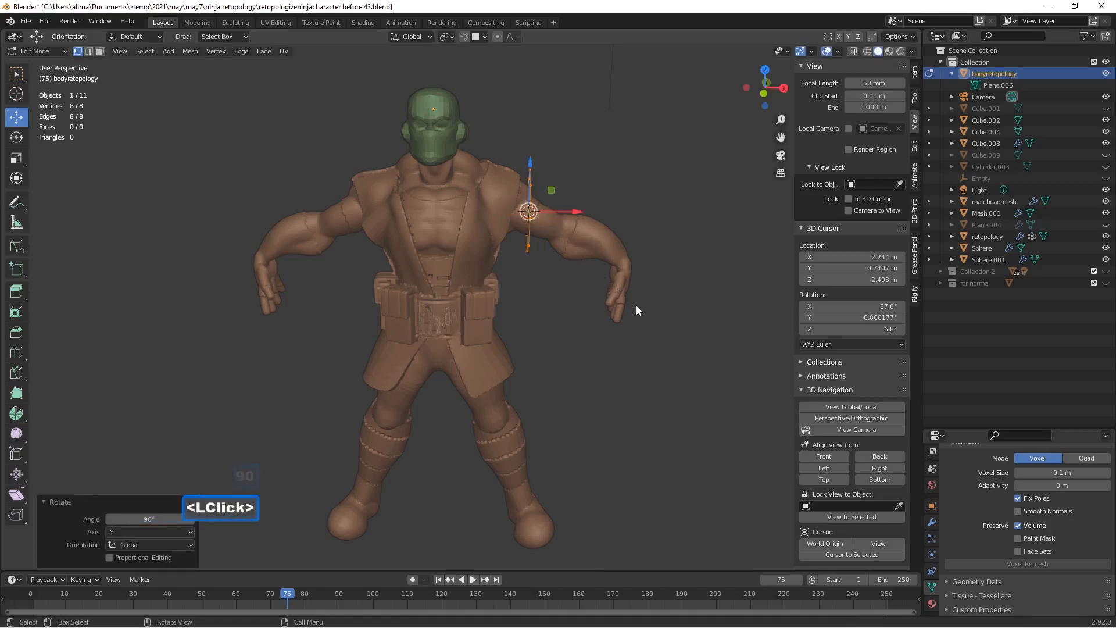
{"action": "mouse_move", "coordinate": [605, 292]}
{"action": "middle_mouse_down"}
{"action": "mouse_move", "coordinate": [537, 281]}
{"action": "mouse_move", "coordinate": [605, 273]}
{"action": "middle_mouse_up"}
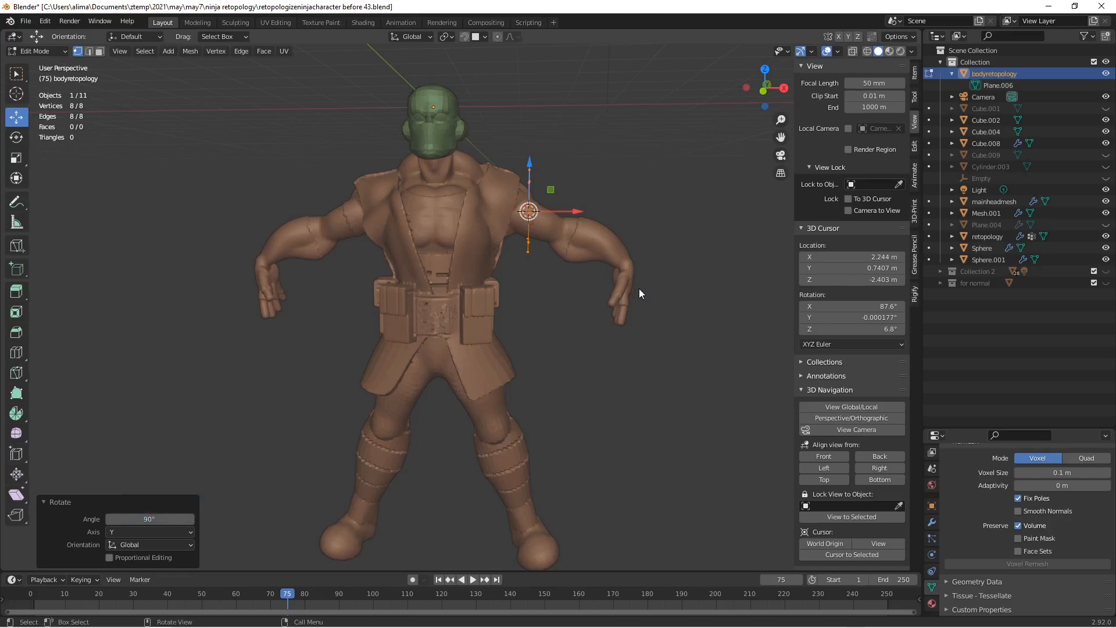
Return to Object Mode and enable In Front in the viewport display settings of bodyretopology.
{"action": "left_click", "coordinate": [58, 50]}
{"action": "left_click", "coordinate": [59, 64]}
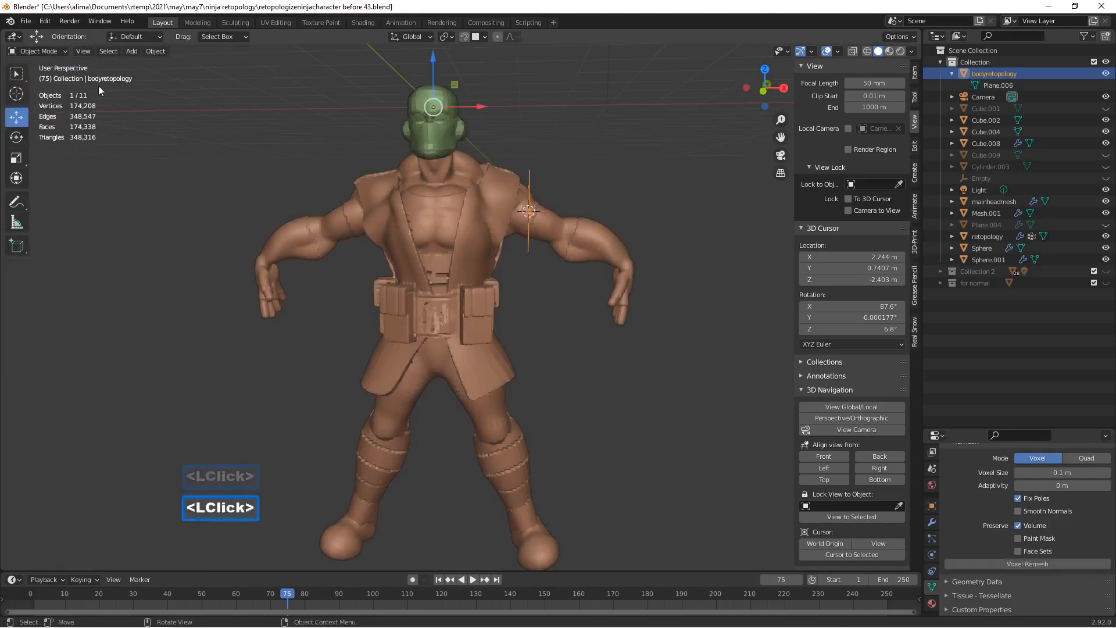
{"action": "left_click", "coordinate": [931, 507]}
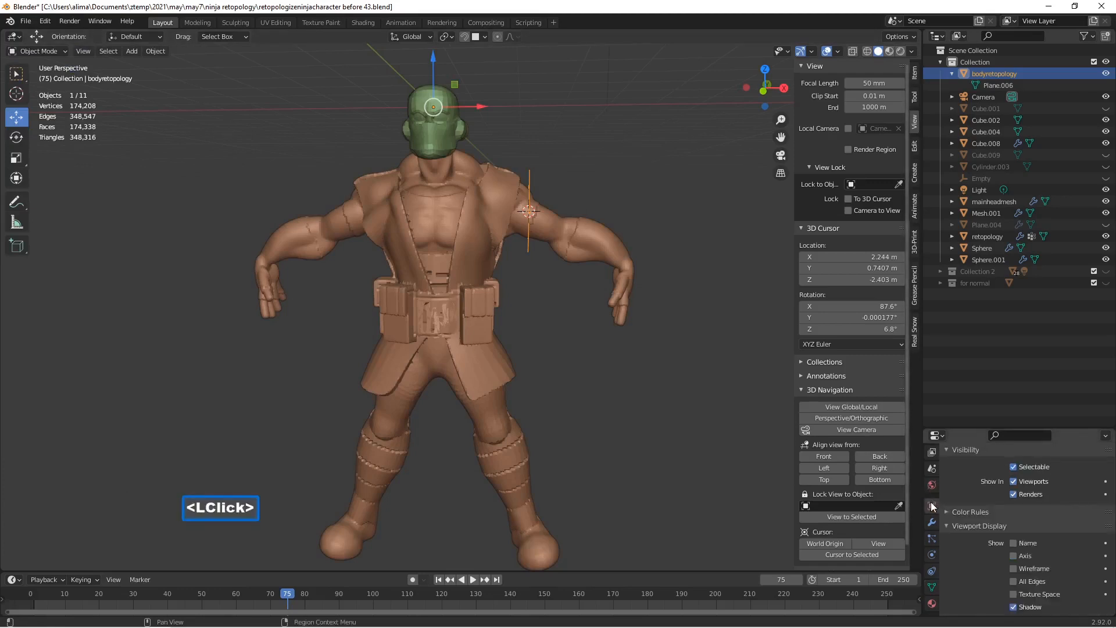
{"action": "scroll", "coordinate": [999, 543], "scroll_direction": "down", "scroll_amount": 3}
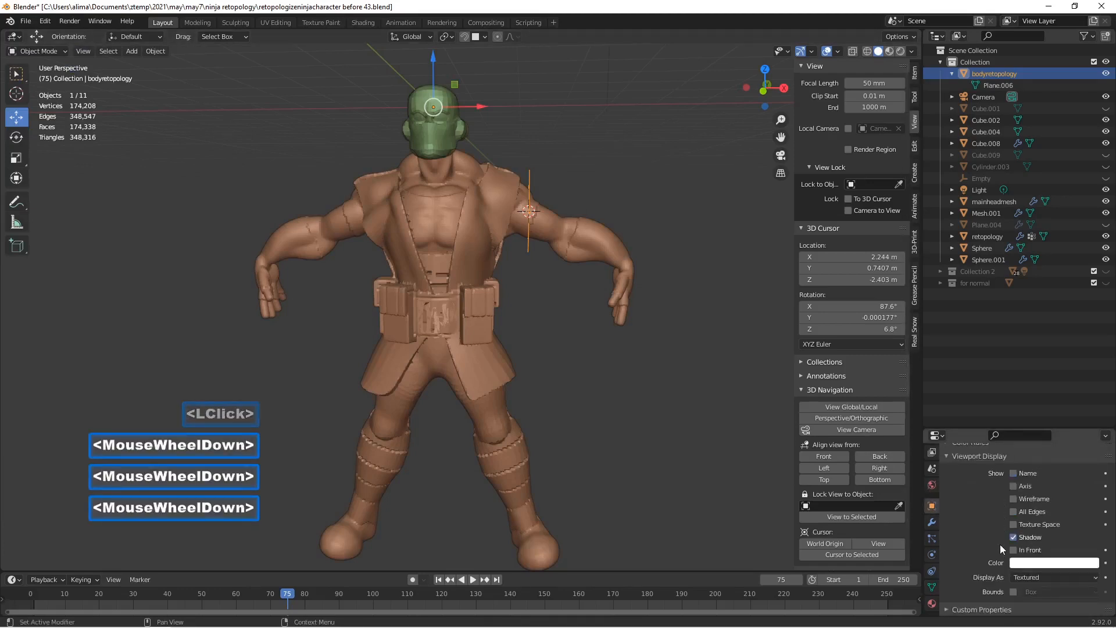
{"action": "left_click", "coordinate": [1013, 550]}
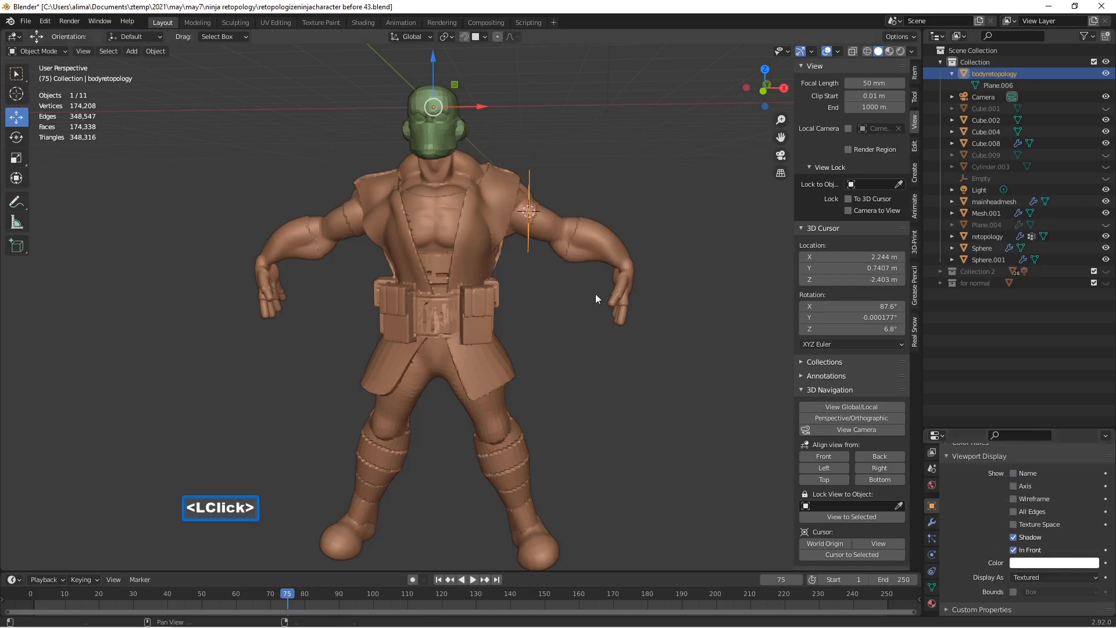
Enter Edit Mode and tilt the circle by about 21.2° around the global Y axis to match the upper arm's slope.
{"action": "left_click", "coordinate": [62, 51]}
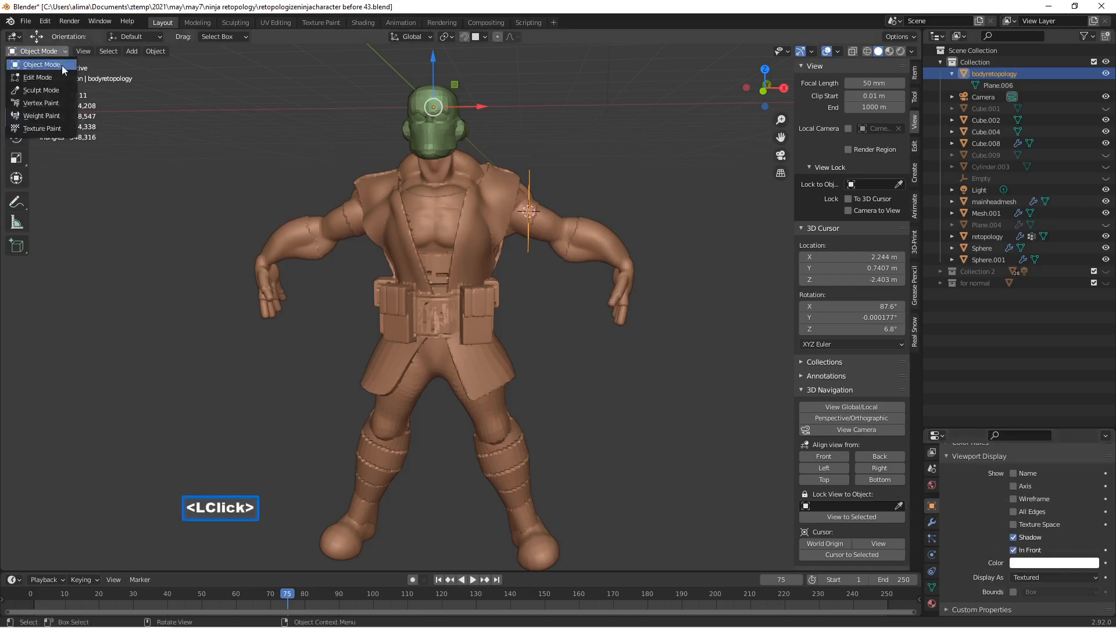
{"action": "left_click", "coordinate": [38, 77]}
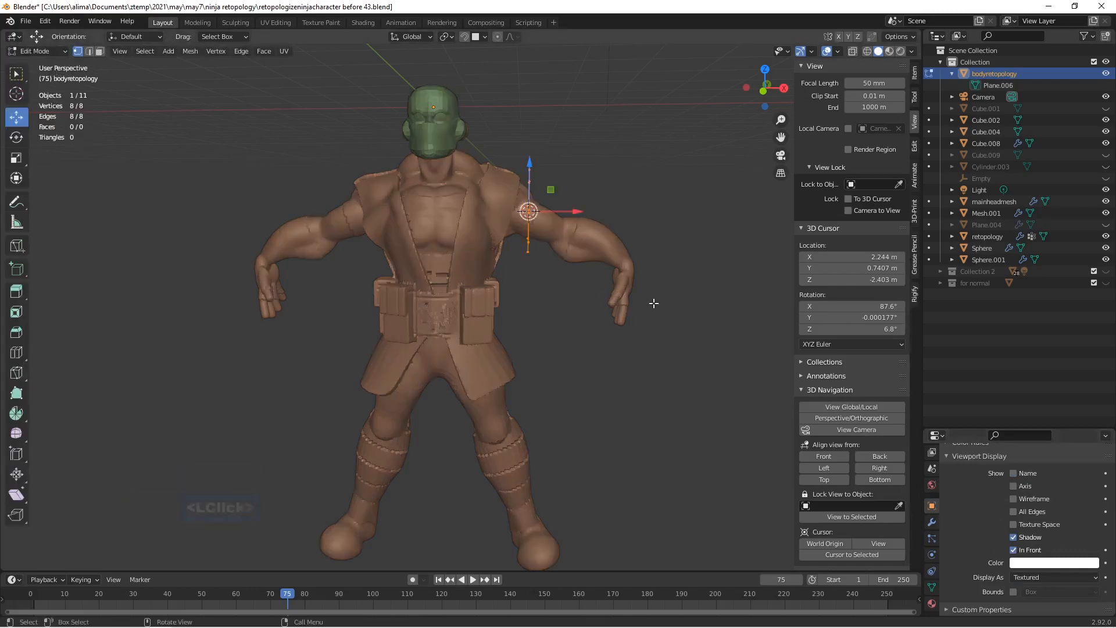
{"action": "key", "text": "r"}
{"action": "key", "text": "y"}
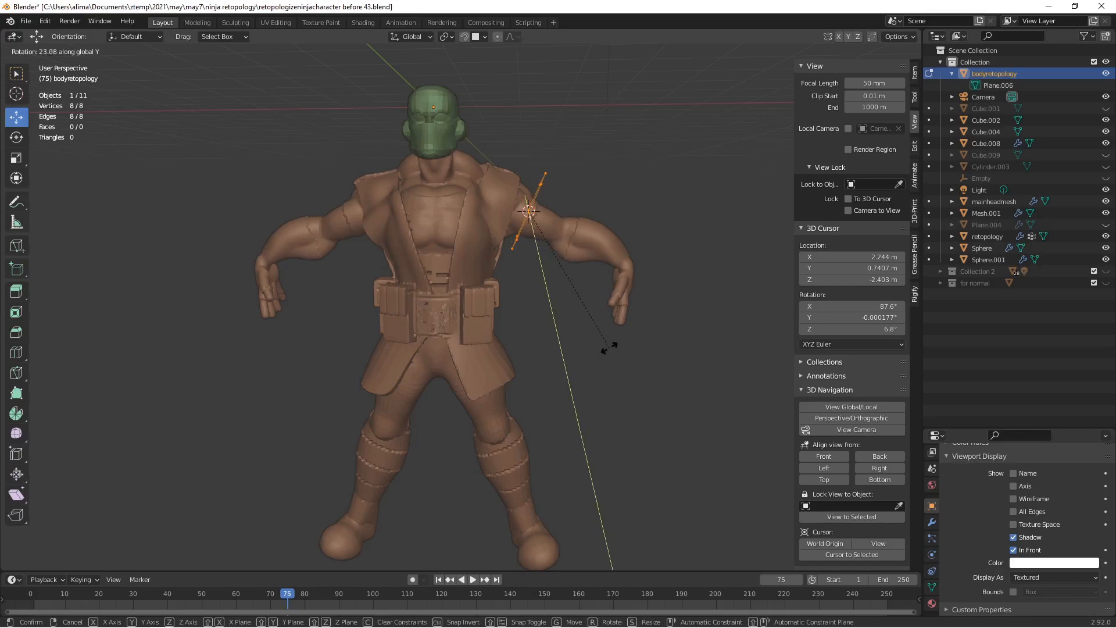
{"action": "left_click", "coordinate": [605, 344]}
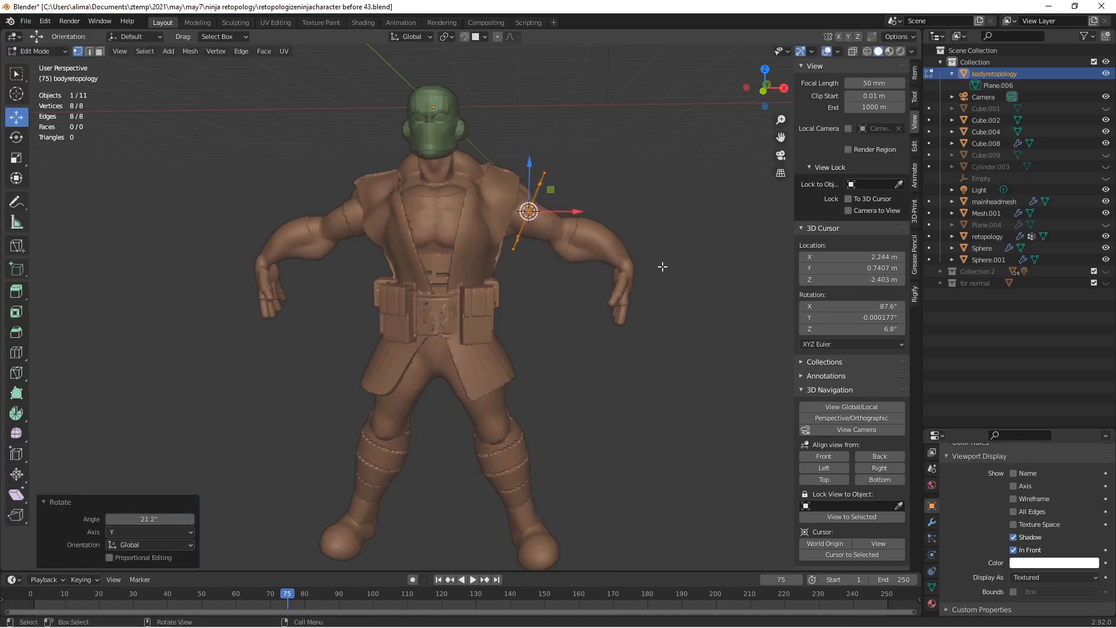
Scale the circle down by a factor of 0.413 to approach the upper arm's thickness.
{"action": "key", "text": "s"}
{"action": "left_click", "coordinate": [580, 236]}
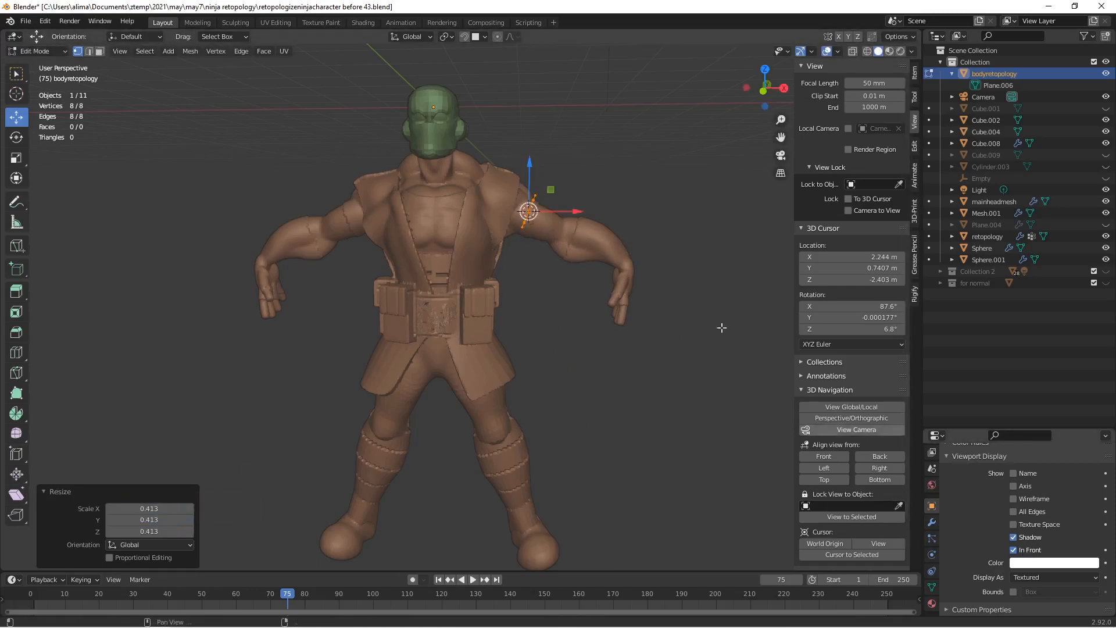
{"action": "middle_click_drag", "start_coordinate": [585, 234], "coordinate": [553, 244]}
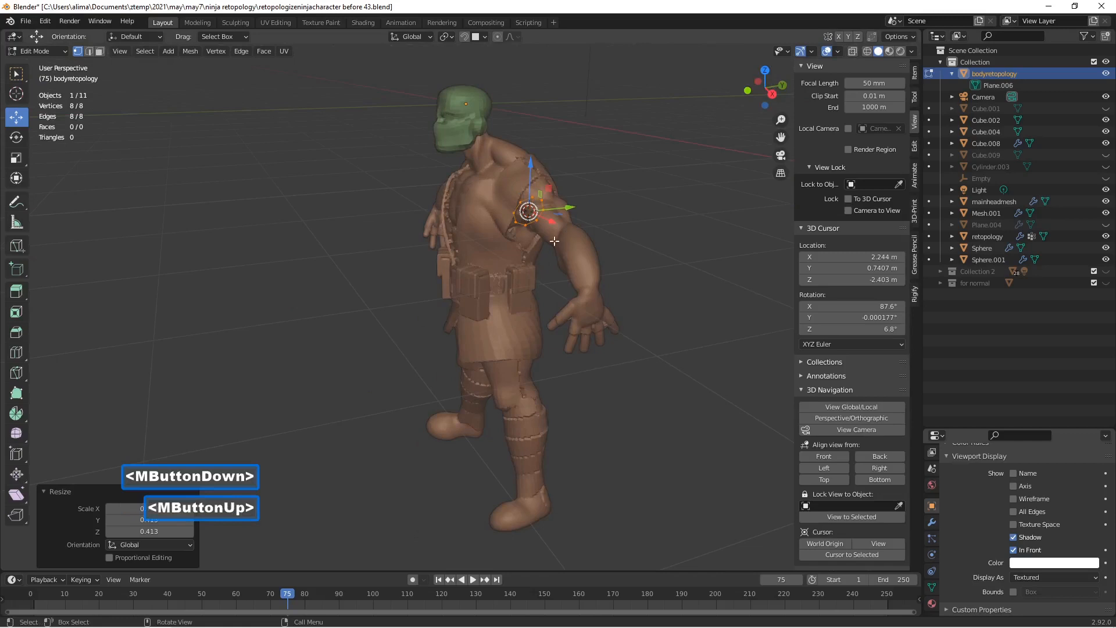
Move the circle along the global Y and Z axes to centre it around the upper arm.
{"action": "left_click_drag", "start_coordinate": [557, 213], "coordinate": [563, 213]}
{"action": "middle_click_drag", "start_coordinate": [564, 214], "coordinate": [539, 174]}
{"action": "left_click_drag", "start_coordinate": [543, 167], "coordinate": [536, 176]}
{"action": "middle_click_drag", "start_coordinate": [536, 176], "coordinate": [496, 211]}
{"action": "left_click_drag", "start_coordinate": [590, 218], "coordinate": [581, 219]}
{"action": "middle_click_drag", "start_coordinate": [582, 220], "coordinate": [630, 208]}
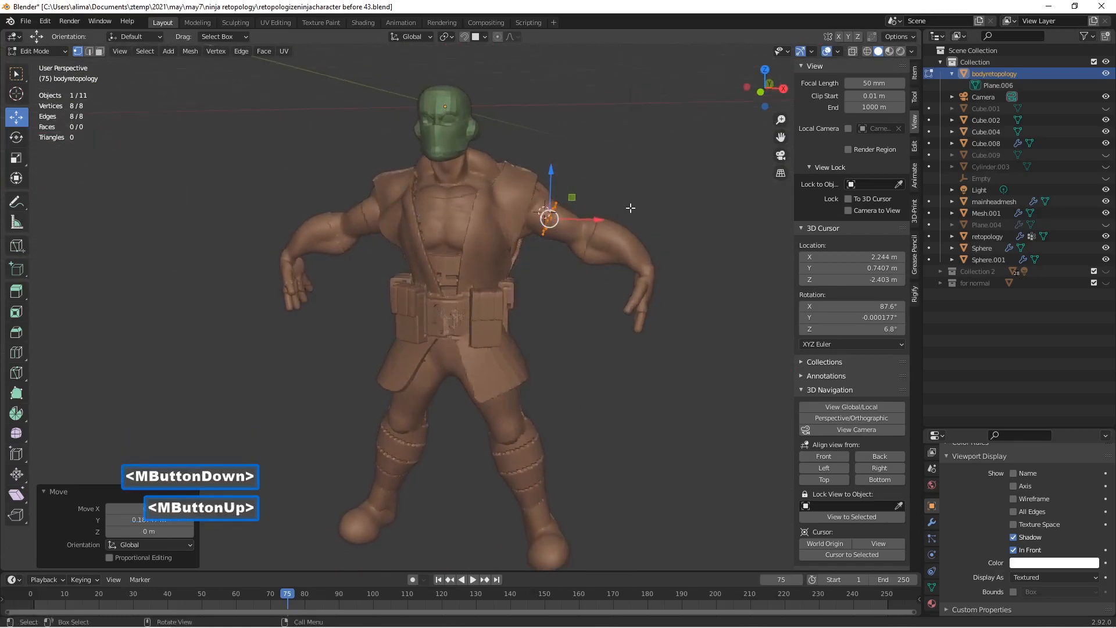
Scale the circle by 0.872 and shift it slightly outward along X, lowering it about 0.057 m in Z.
{"action": "key", "text": "s"}
{"action": "left_click", "coordinate": [642, 243]}
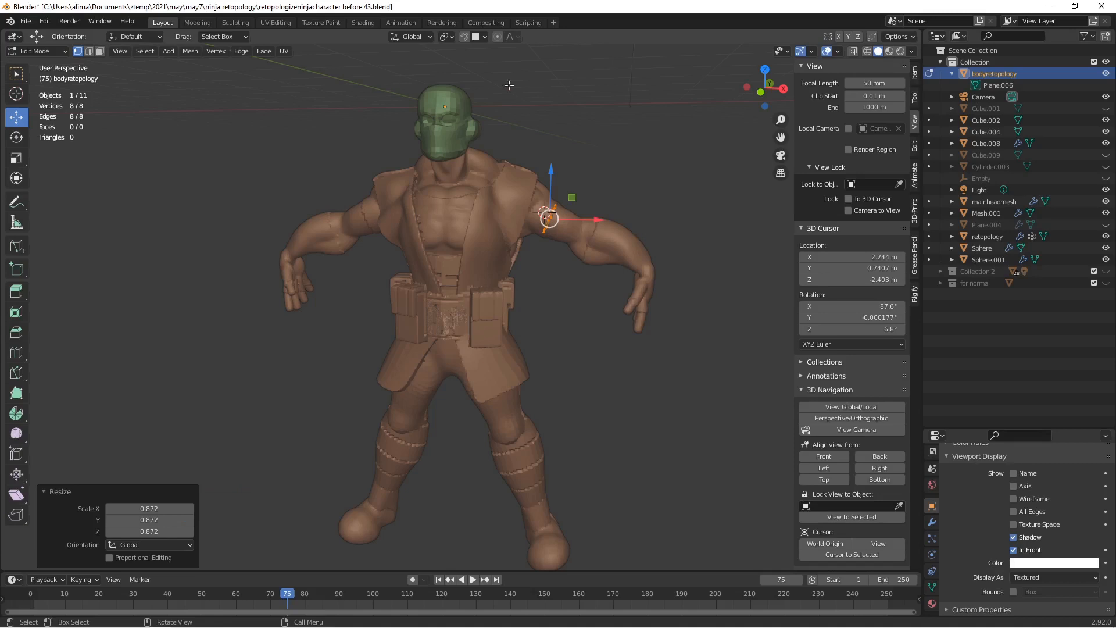
{"action": "mouse_move", "coordinate": [594, 171]}
{"action": "middle_mouse_down"}
{"action": "mouse_move", "coordinate": [697, 174]}
{"action": "mouse_move", "coordinate": [593, 181]}
{"action": "middle_mouse_up"}
{"action": "left_click_drag", "start_coordinate": [590, 218], "coordinate": [595, 215]}
{"action": "left_click_drag", "start_coordinate": [557, 172], "coordinate": [557, 176]}
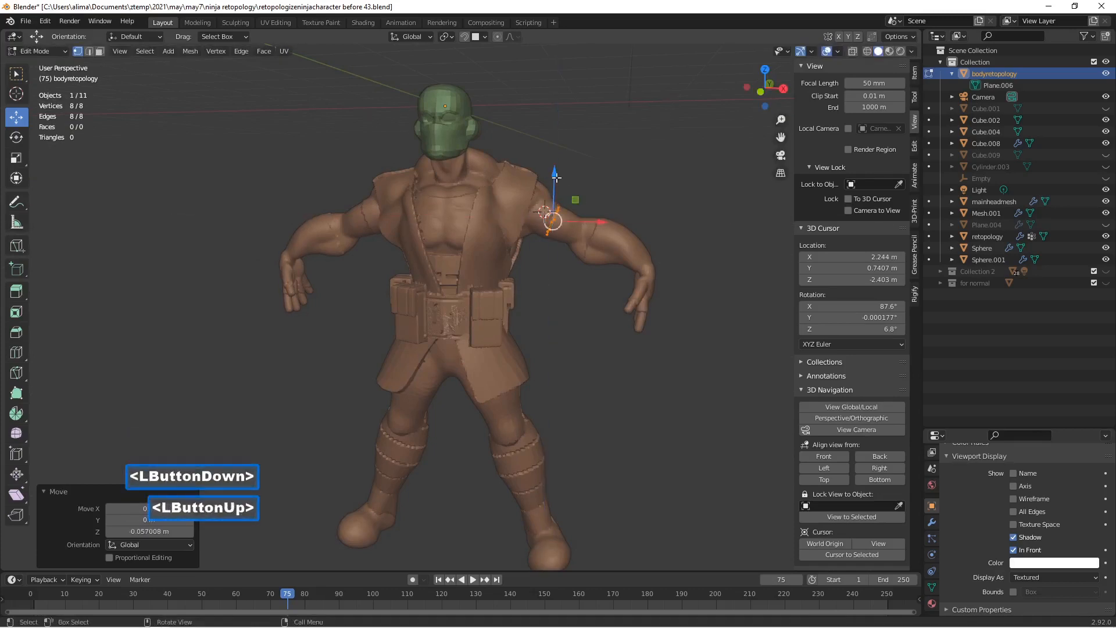
Fine-tune the circle's X and Z position on the upper arm, ending with an upward move of about 0.043 m.
{"action": "middle_click_drag", "start_coordinate": [555, 227], "coordinate": [562, 195]}
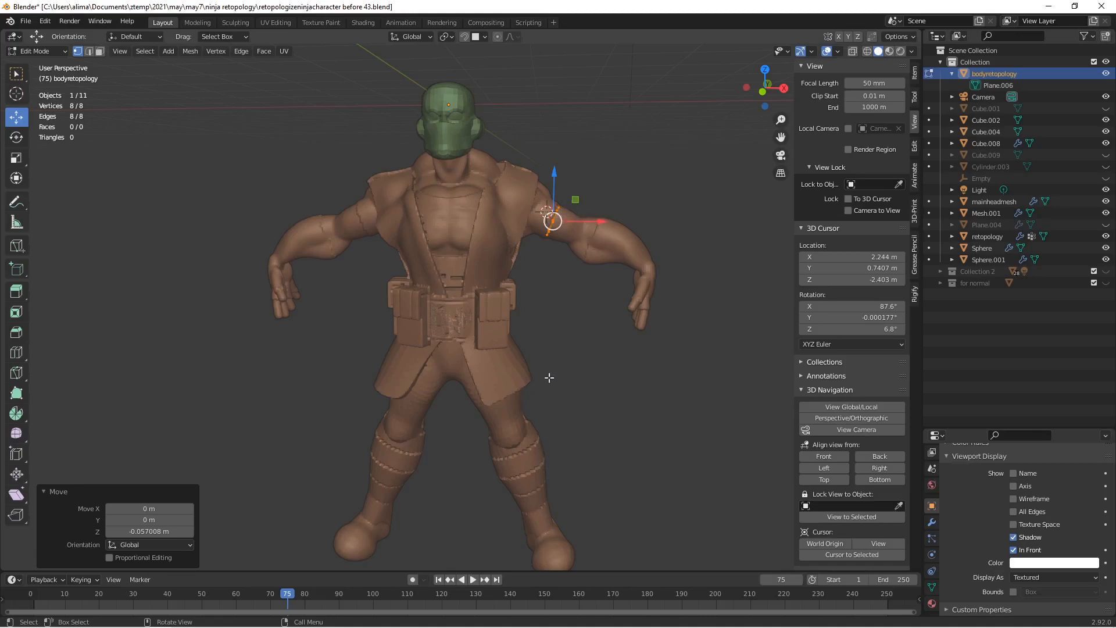
{"action": "middle_click_drag", "start_coordinate": [596, 278], "coordinate": [587, 242]}
{"action": "left_click_drag", "start_coordinate": [555, 176], "coordinate": [552, 179]}
{"action": "left_click_drag", "start_coordinate": [595, 222], "coordinate": [601, 219]}
{"action": "left_click_drag", "start_coordinate": [558, 177], "coordinate": [558, 187]}
{"action": "mouse_move", "coordinate": [621, 235]}
{"action": "middle_mouse_down"}
{"action": "mouse_move", "coordinate": [558, 238]}
{"action": "mouse_move", "coordinate": [625, 242]}
{"action": "middle_mouse_up"}
{"action": "left_click_drag", "start_coordinate": [557, 181], "coordinate": [559, 174]}
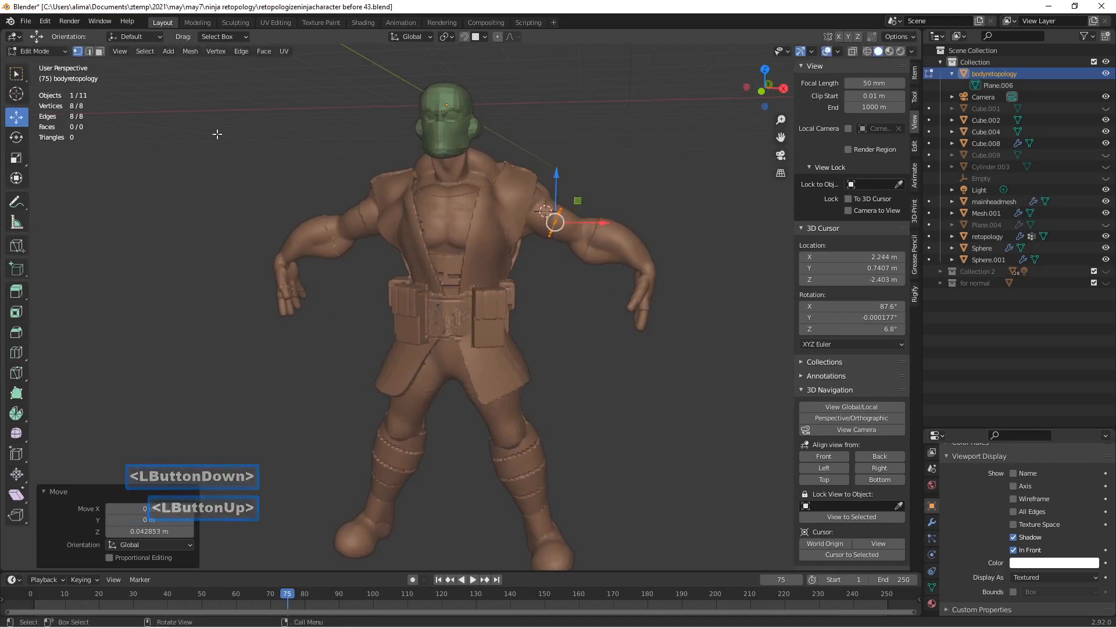
Return to Object Mode and add a Shrinkwrap modifier to bodyretopology.
{"action": "left_click", "coordinate": [61, 51]}
{"action": "left_click", "coordinate": [61, 62]}
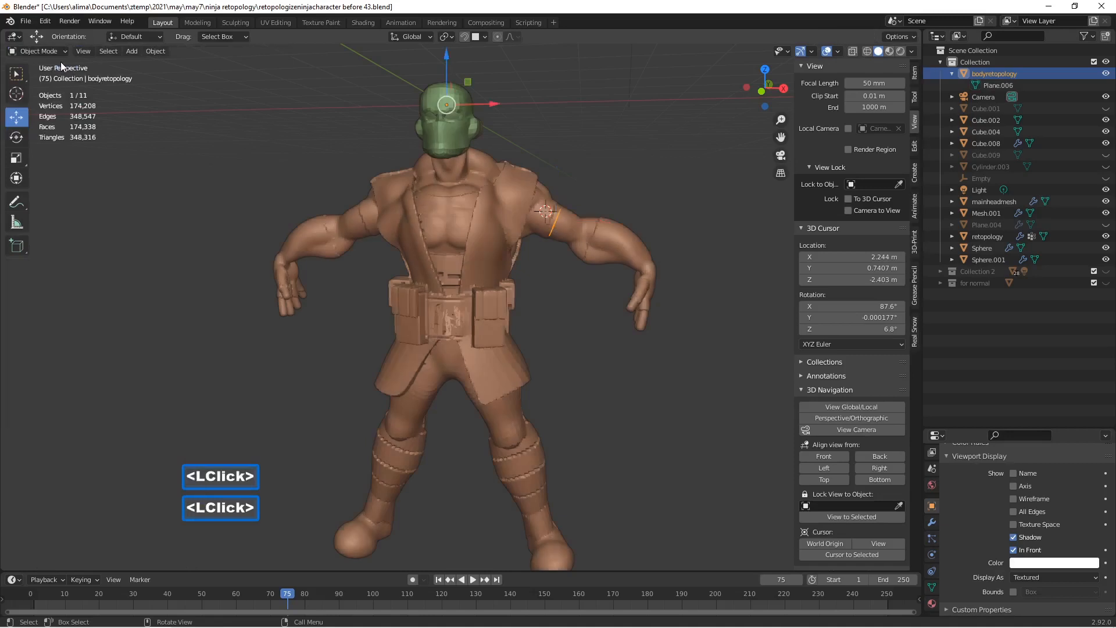
{"action": "key", "text": "Pause"}
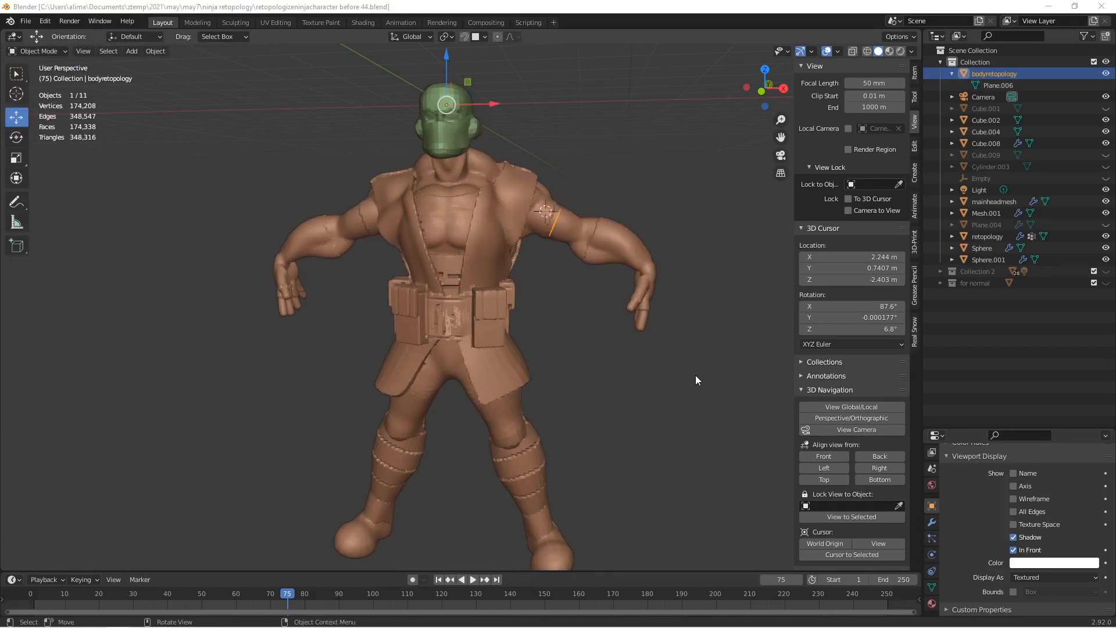
{"action": "left_click", "coordinate": [932, 523]}
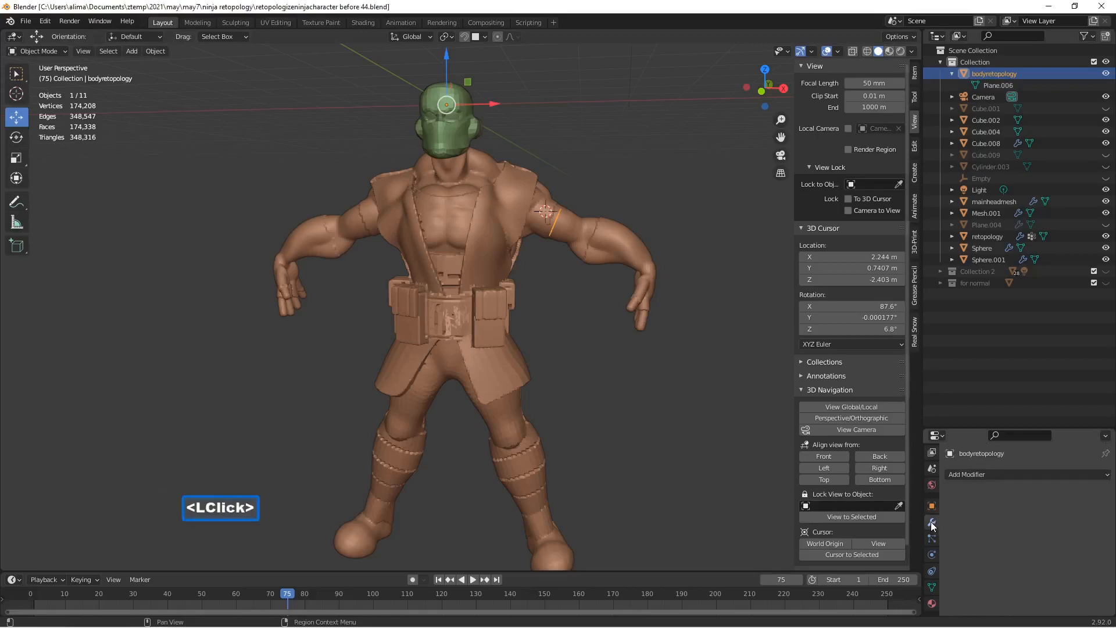
{"action": "left_click", "coordinate": [1105, 476]}
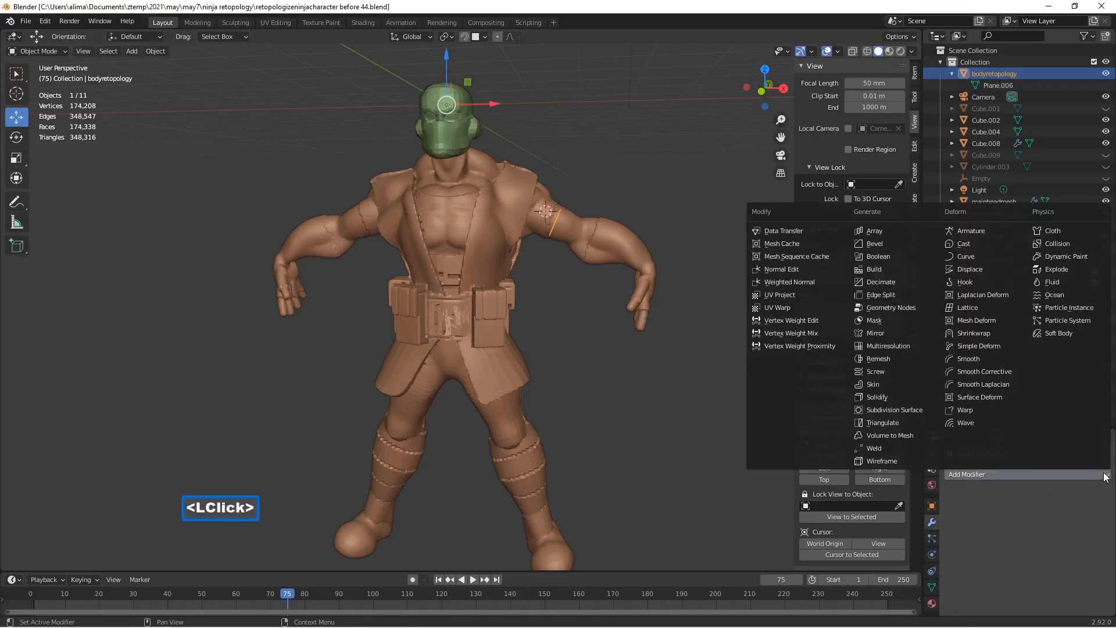
{"action": "left_click", "coordinate": [994, 333]}
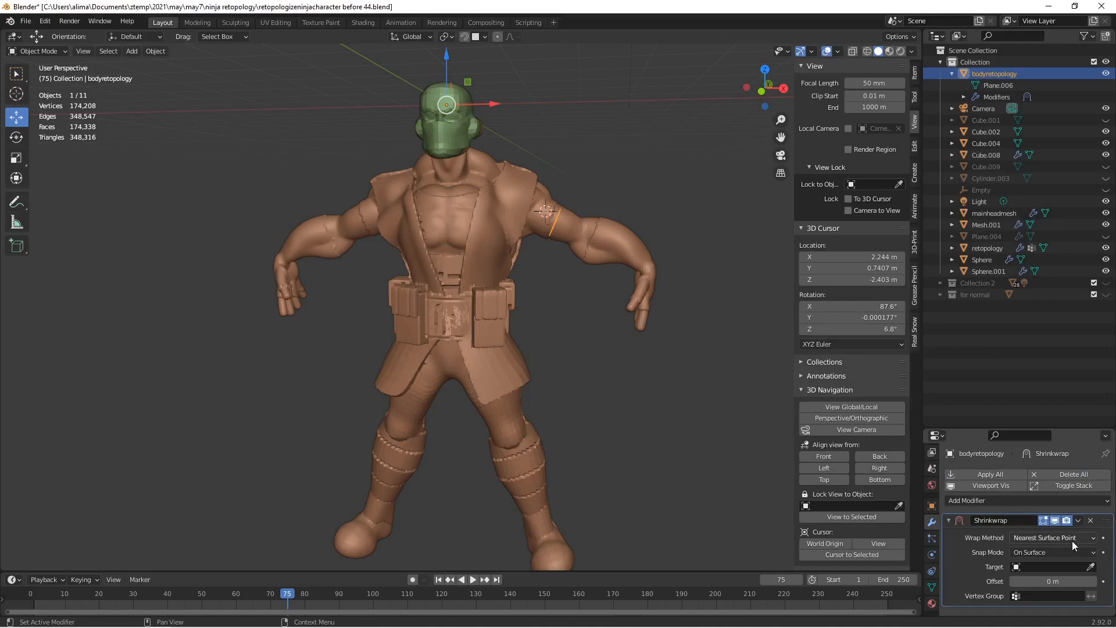
Set the Shrinkwrap wrap method to Project and the snap mode to Outside Surface.
{"action": "left_click", "coordinate": [1091, 539]}
{"action": "left_click", "coordinate": [1045, 563]}
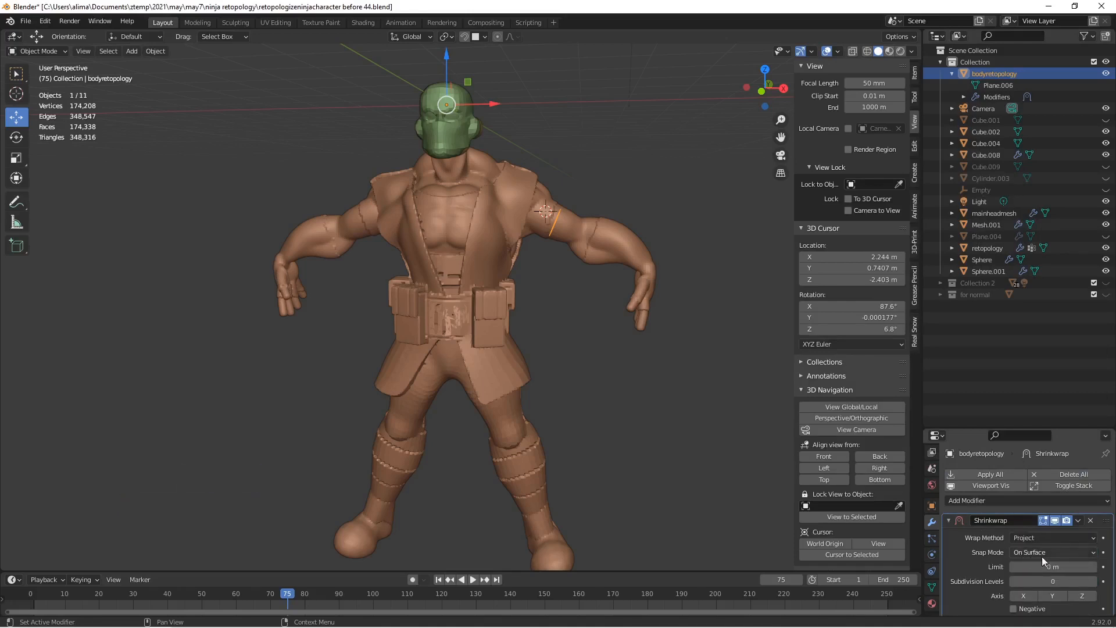
{"action": "left_click", "coordinate": [1092, 553]}
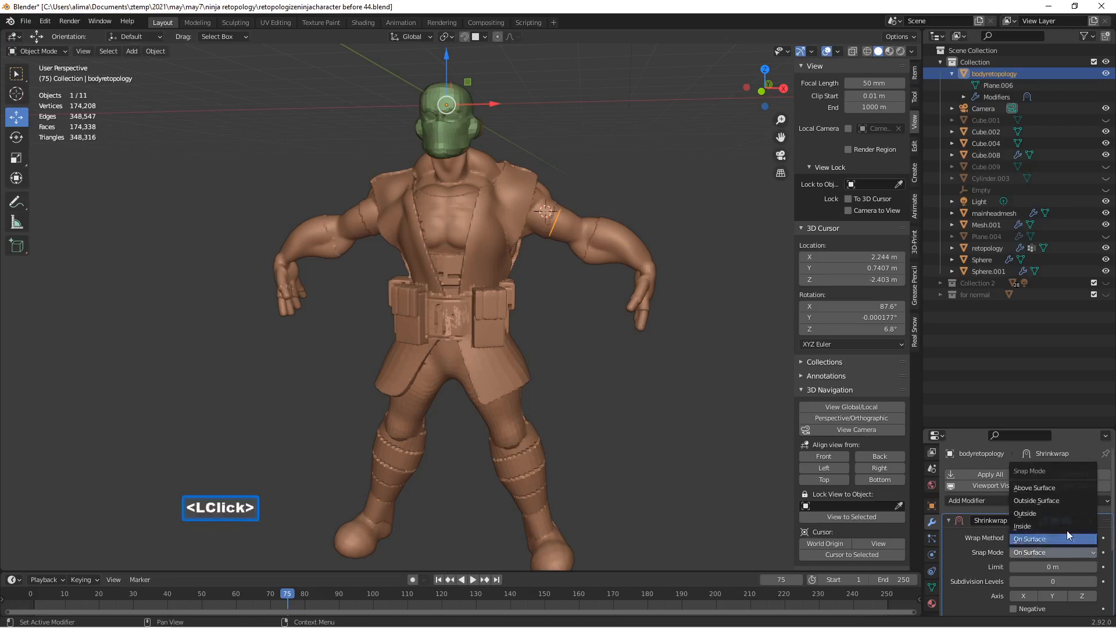
{"action": "left_click", "coordinate": [1066, 498]}
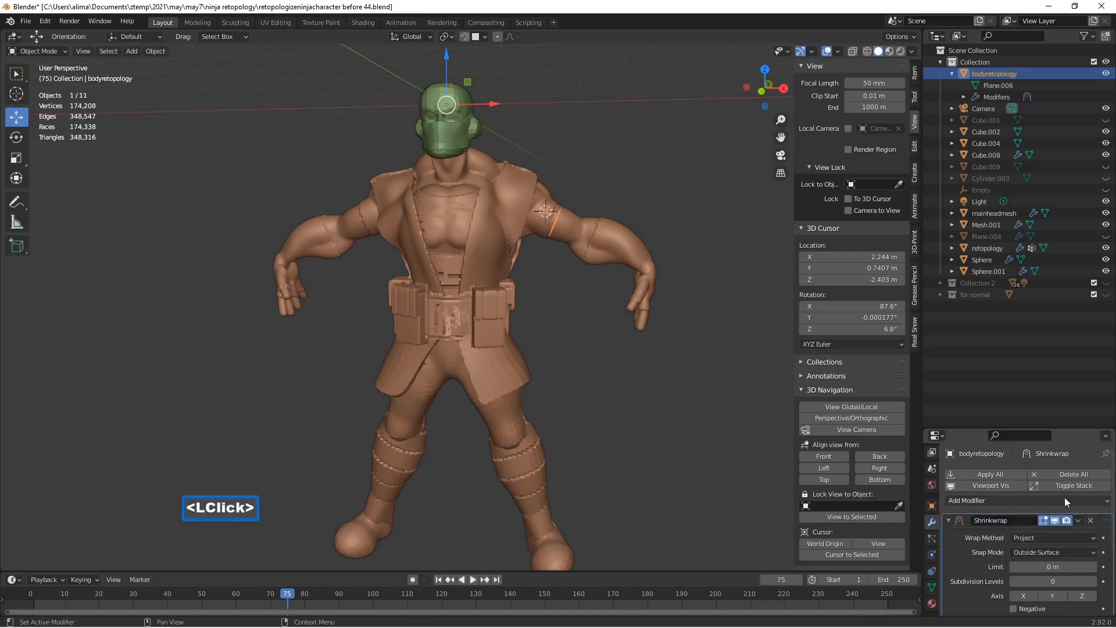
Pick the arm mesh Cube.004 as the Shrinkwrap target and enable the Negative projection direction.
{"action": "scroll", "coordinate": [1041, 553], "scroll_direction": "down", "scroll_amount": 4}
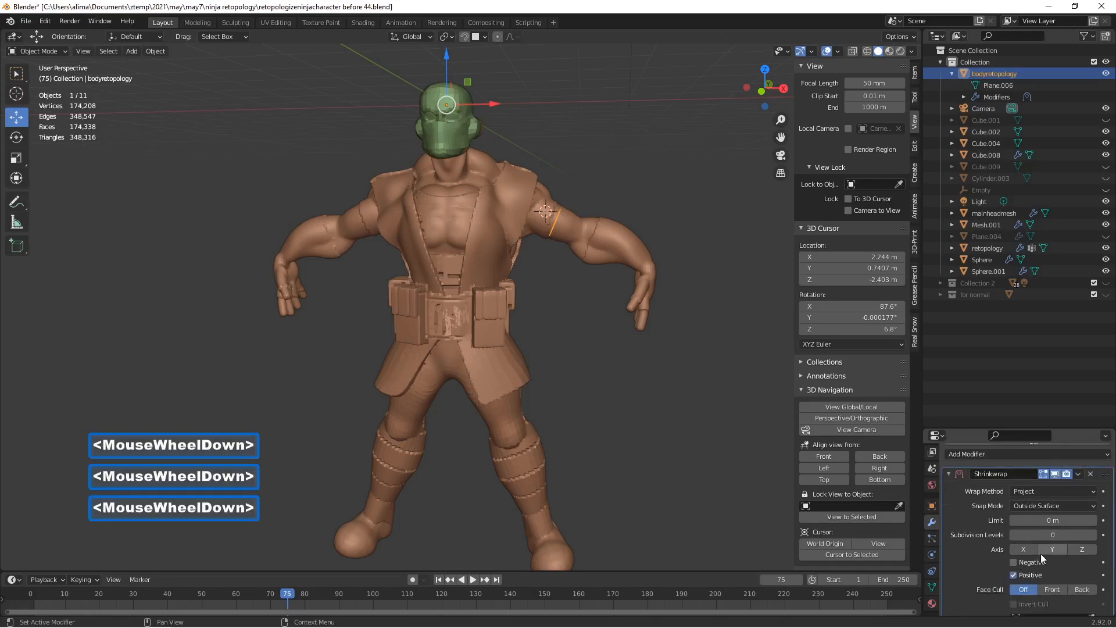
{"action": "left_click", "coordinate": [1091, 561]}
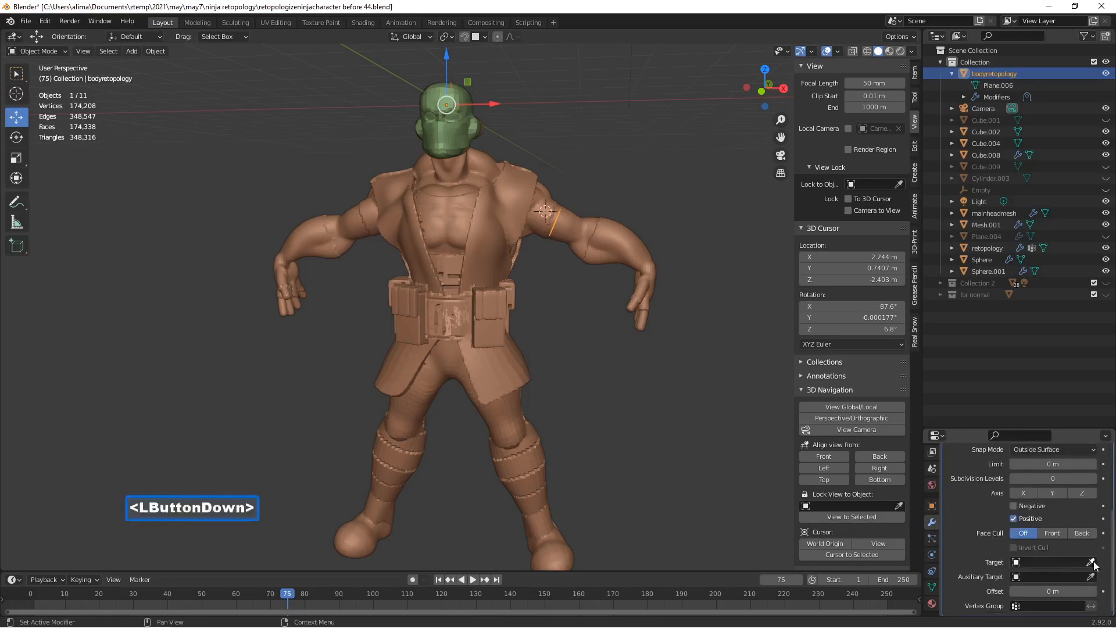
{"action": "left_click", "coordinate": [622, 240]}
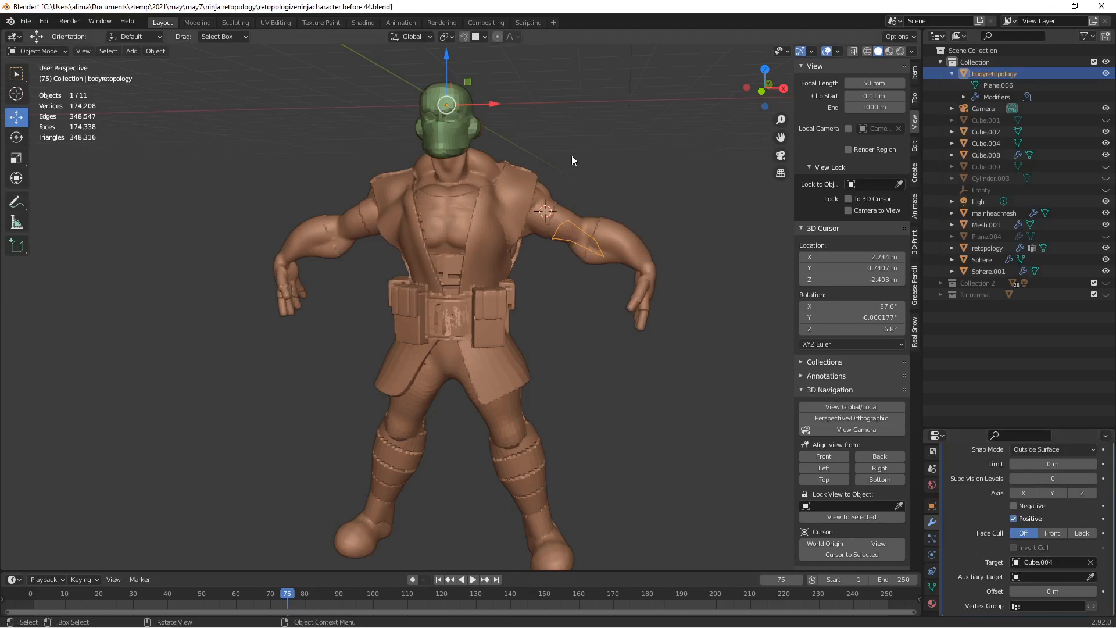
{"action": "scroll", "coordinate": [984, 572], "scroll_direction": "down", "scroll_amount": 2}
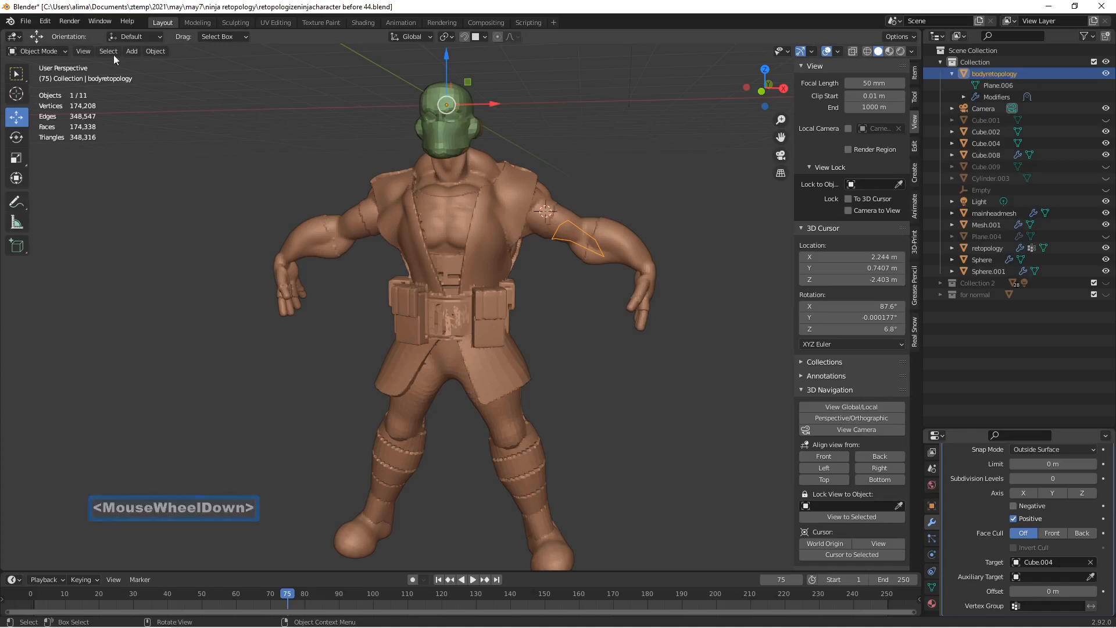
{"action": "scroll", "coordinate": [990, 494], "scroll_direction": "down", "scroll_amount": 2}
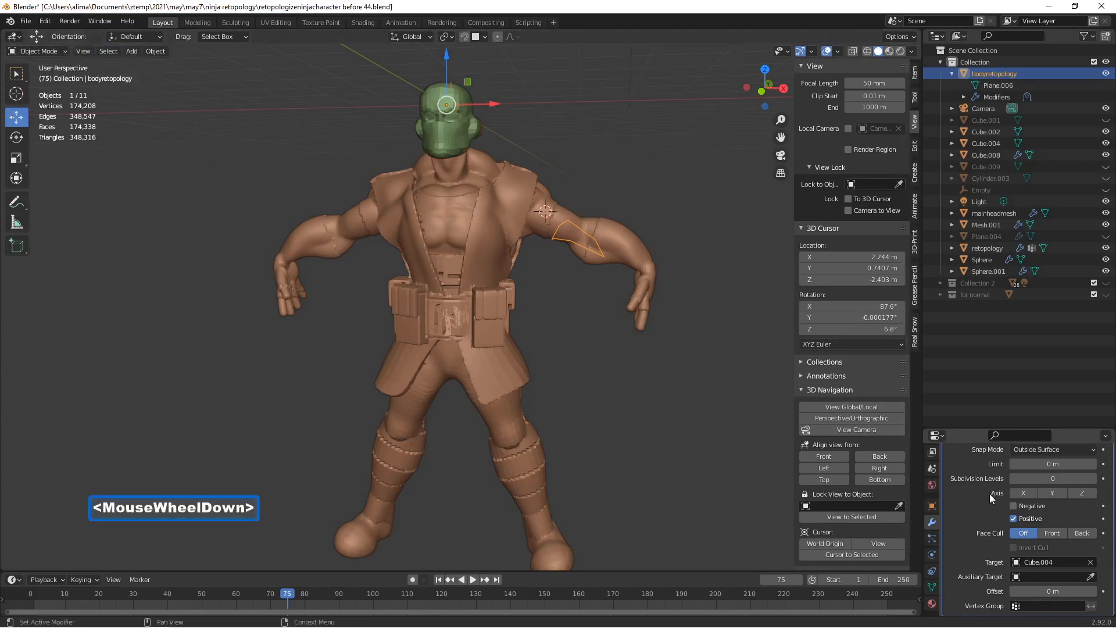
{"action": "left_click", "coordinate": [1015, 506]}
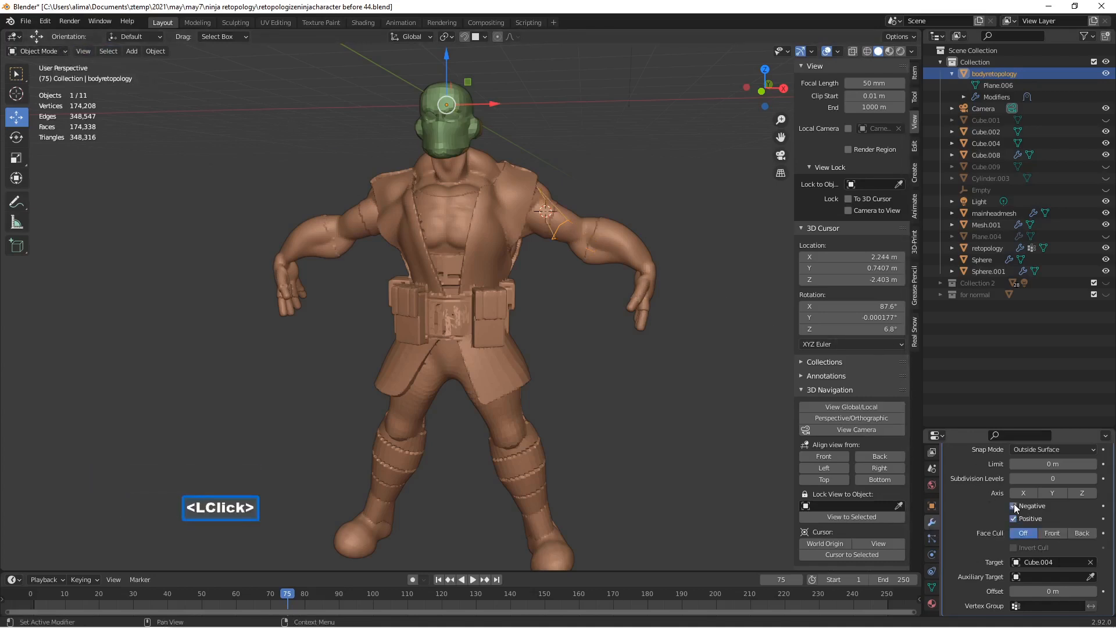
Enter Edit Mode on bodyretopology and extrude the circle along the arm toward the wrist.
{"action": "left_click", "coordinate": [47, 51]}
{"action": "left_click", "coordinate": [58, 77]}
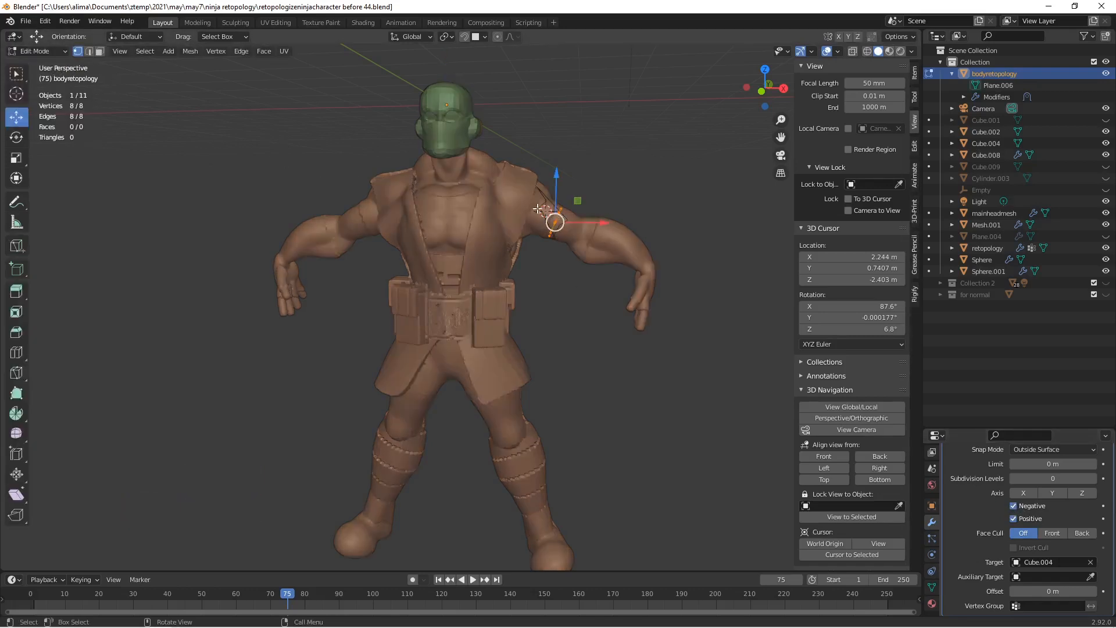
{"action": "scroll", "coordinate": [538, 209], "scroll_direction": "up", "scroll_amount": 2}
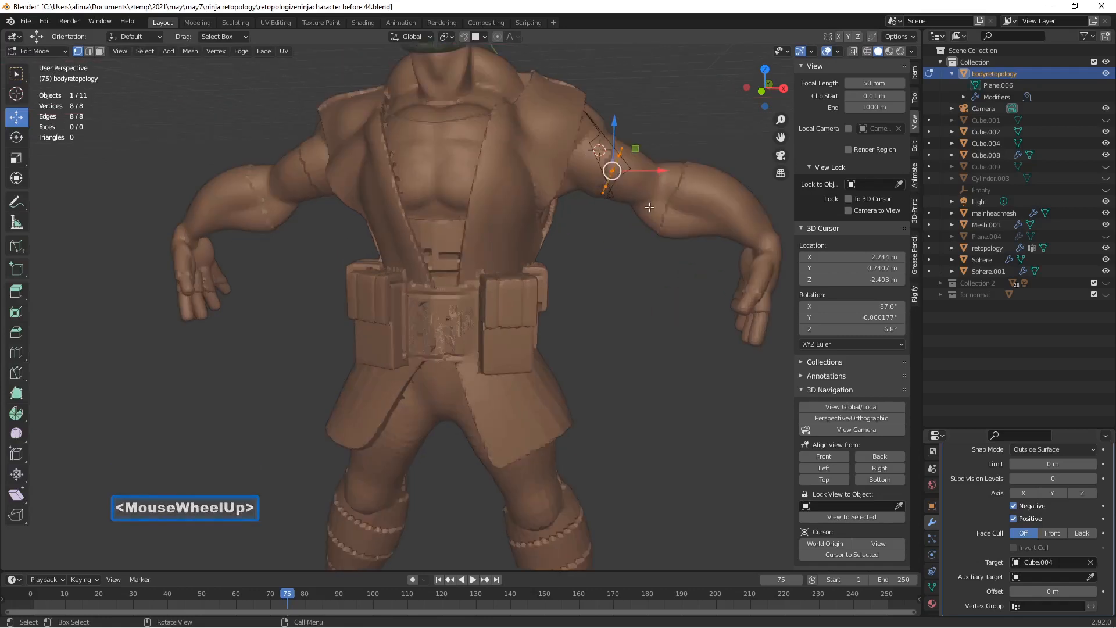
{"action": "middle_click_drag", "start_coordinate": [648, 205], "coordinate": [535, 230], "text": "shift"}
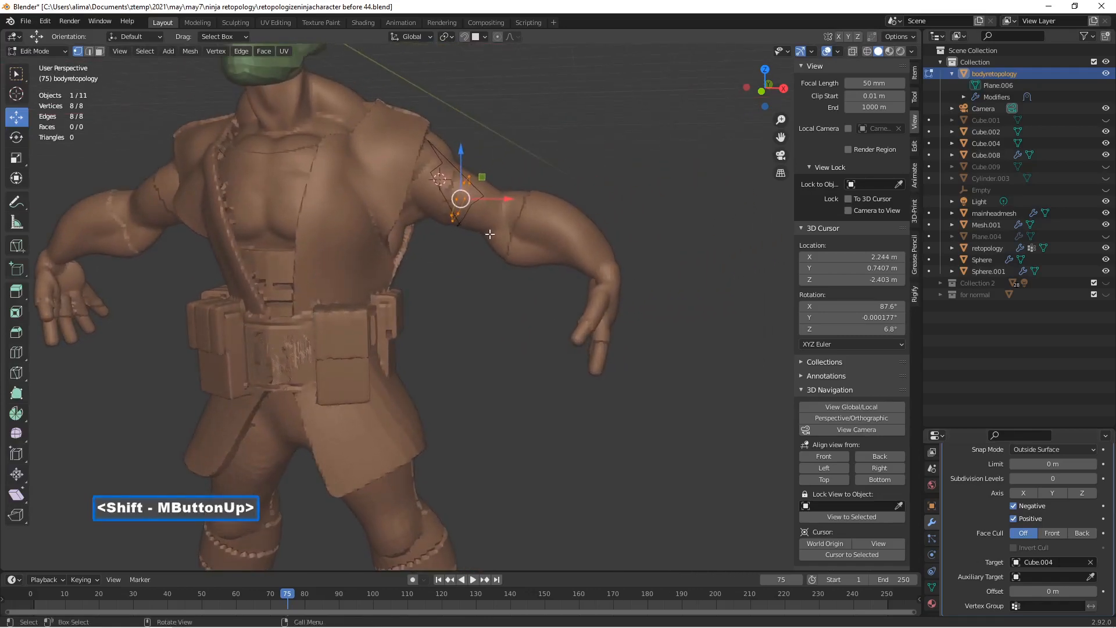
{"action": "key", "text": "e"}
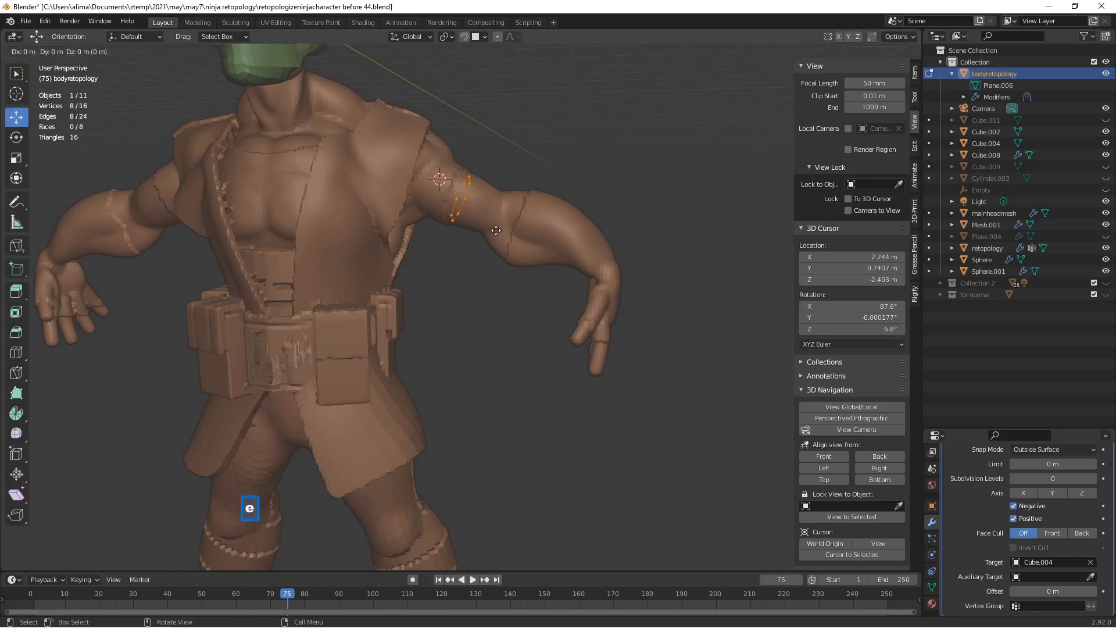
{"action": "left_click", "coordinate": [616, 286]}
Move the extruded end loop along Y to line up with the forearm and raise it about 0.009 m in Z.
{"action": "middle_click_drag", "start_coordinate": [665, 244], "coordinate": [607, 257]}
{"action": "left_click_drag", "start_coordinate": [620, 253], "coordinate": [606, 258]}
{"action": "middle_click_drag", "start_coordinate": [606, 258], "coordinate": [574, 221]}
{"action": "left_click_drag", "start_coordinate": [570, 215], "coordinate": [572, 215]}
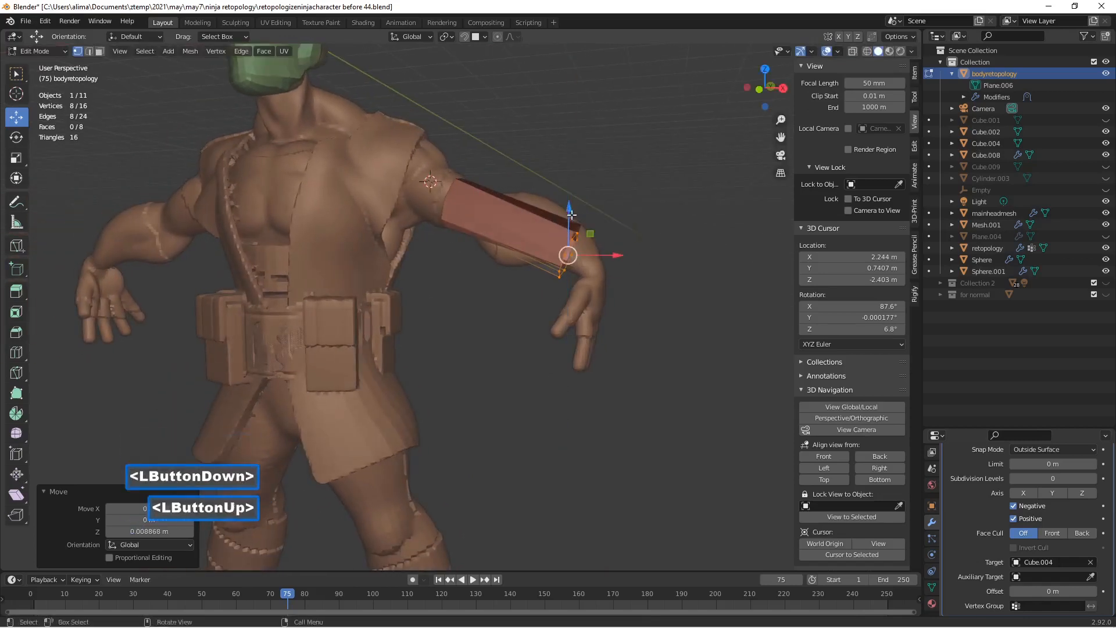
{"action": "middle_click_drag", "start_coordinate": [661, 275], "coordinate": [605, 256]}
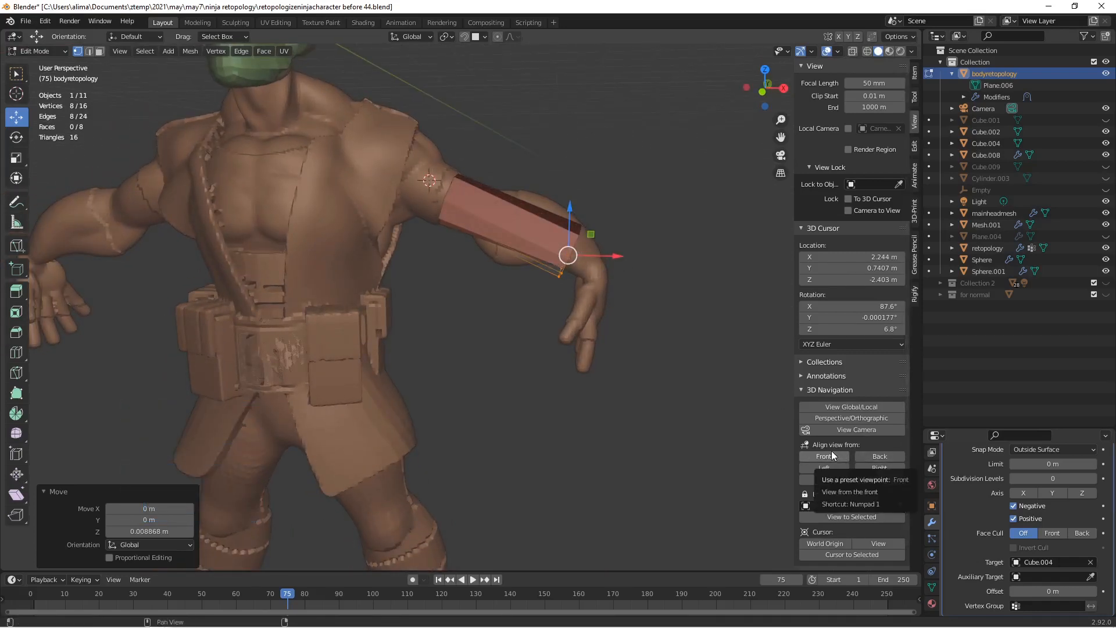
Try the Hidden Wire shading overlay on the arm mesh and switch it back off.
{"action": "scroll", "coordinate": [976, 512], "scroll_direction": "up", "scroll_amount": 1}
{"action": "scroll", "coordinate": [977, 512], "scroll_direction": "down", "scroll_amount": 1}
{"action": "scroll", "coordinate": [978, 511], "scroll_direction": "up", "scroll_amount": 4}
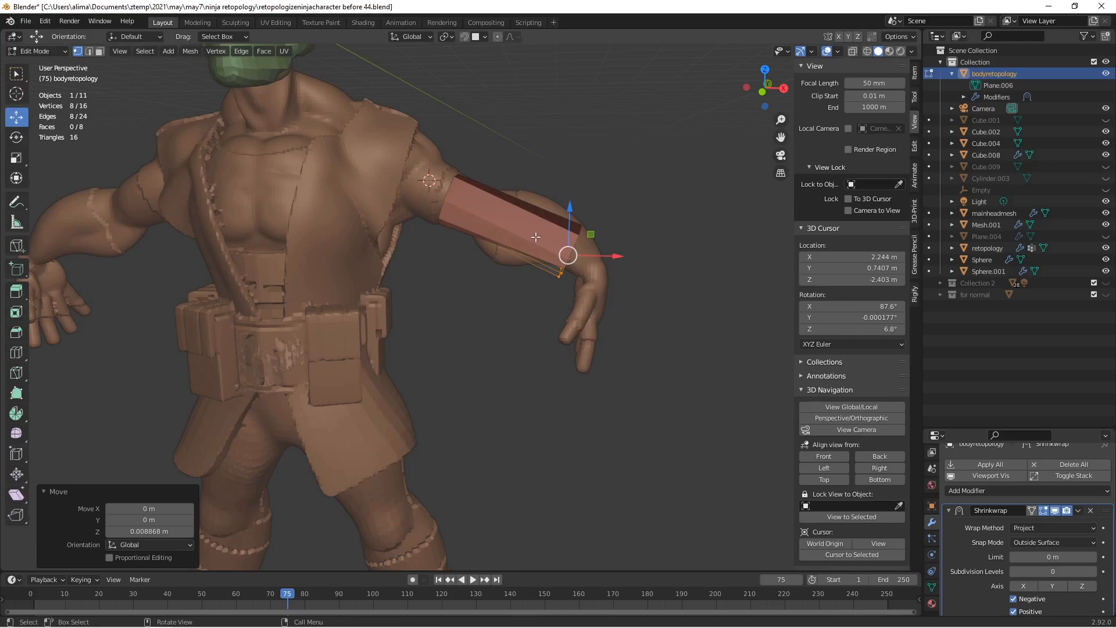
{"action": "middle_click_drag", "start_coordinate": [524, 224], "coordinate": [649, 264]}
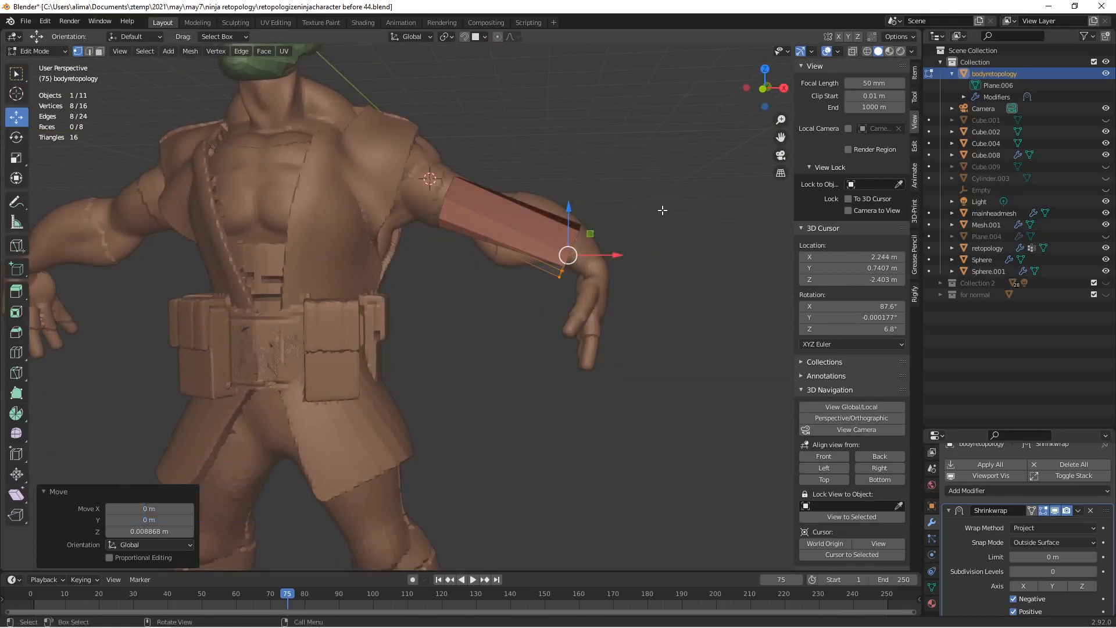
{"action": "left_click", "coordinate": [838, 51]}
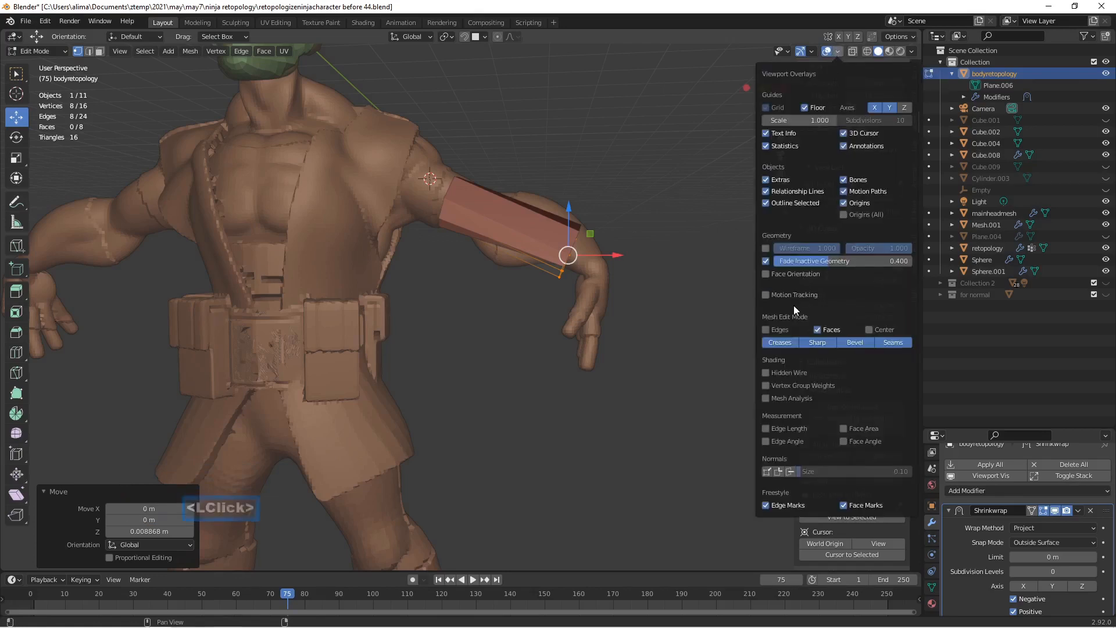
{"action": "left_click", "coordinate": [765, 372]}
{"action": "middle_click_drag", "start_coordinate": [547, 293], "coordinate": [714, 151]}
{"action": "scroll", "coordinate": [564, 302], "scroll_direction": "up", "scroll_amount": 1}
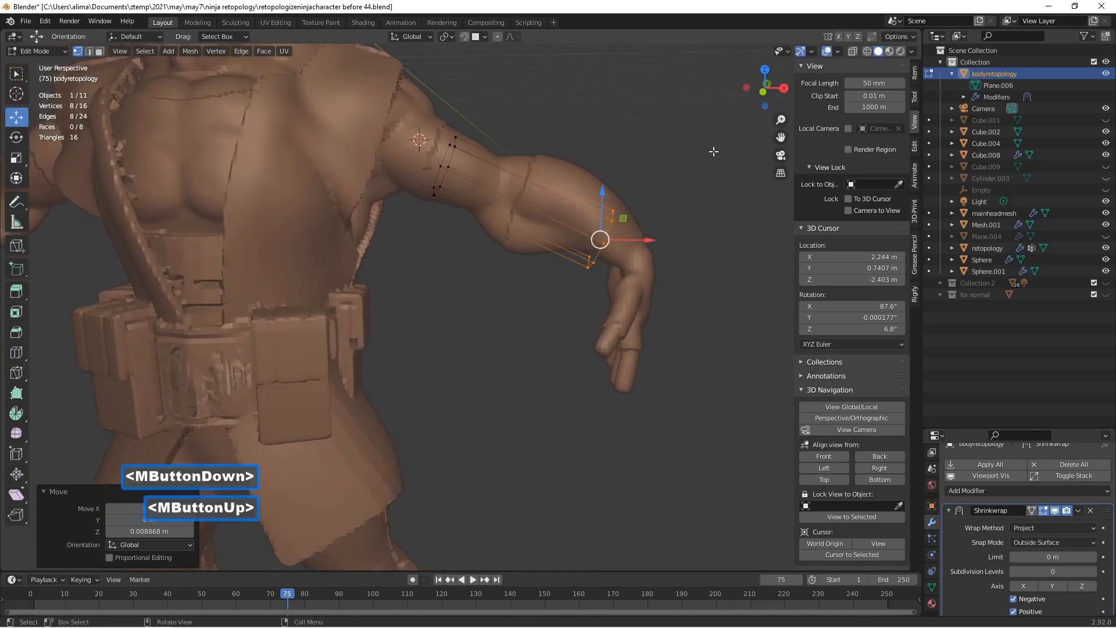
{"action": "left_click", "coordinate": [837, 52]}
{"action": "left_click", "coordinate": [767, 372]}
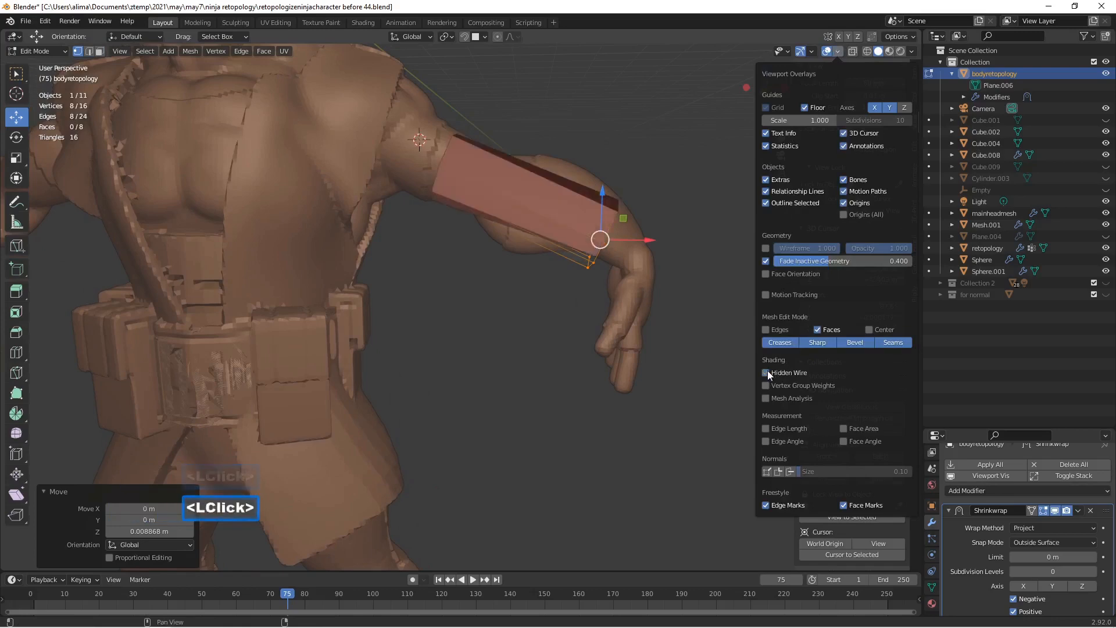
Add eight evenly spaced loop cuts along the arm sleeve between its upper-arm and wrist end loops, and clear the selection.
{"action": "middle_click_drag", "start_coordinate": [634, 256], "coordinate": [552, 208]}
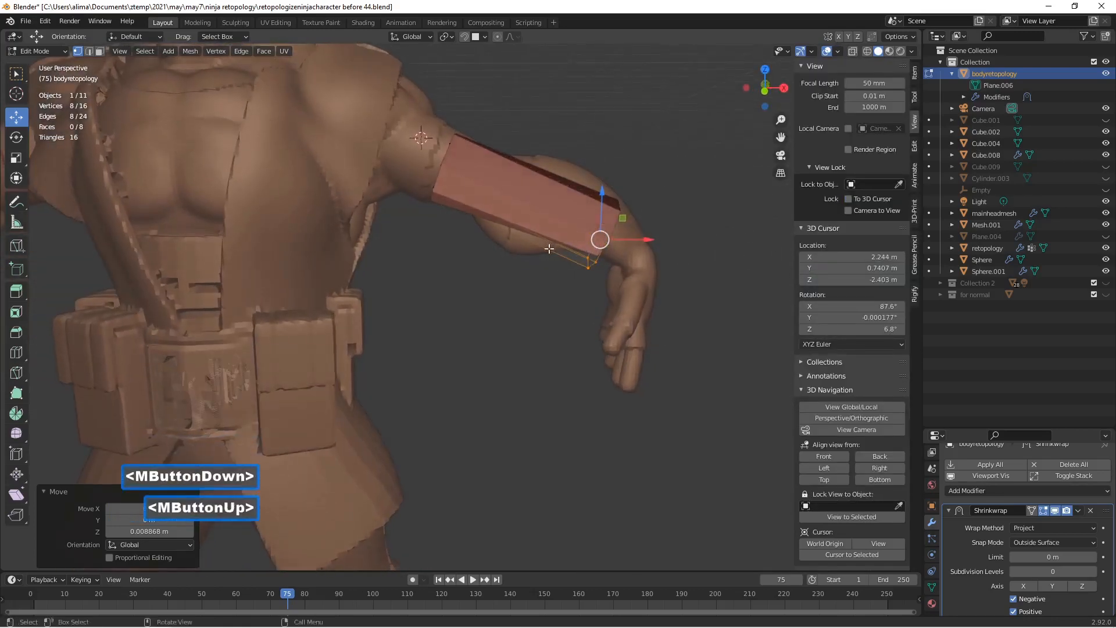
{"action": "key", "text": "ctrl"}
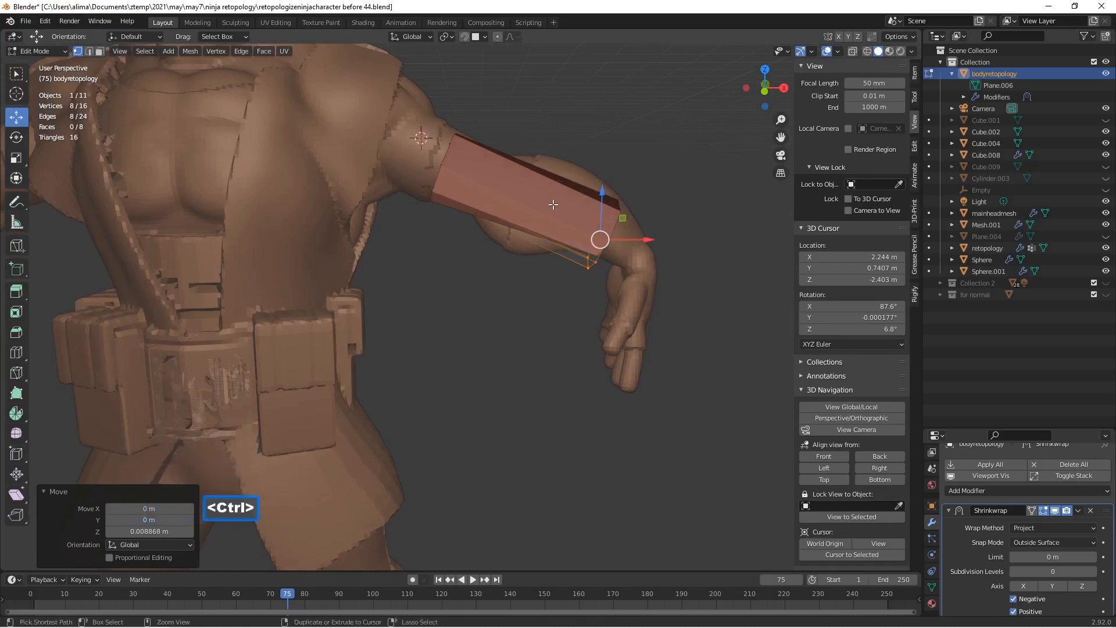
{"action": "key", "text": "ctrl+r"}
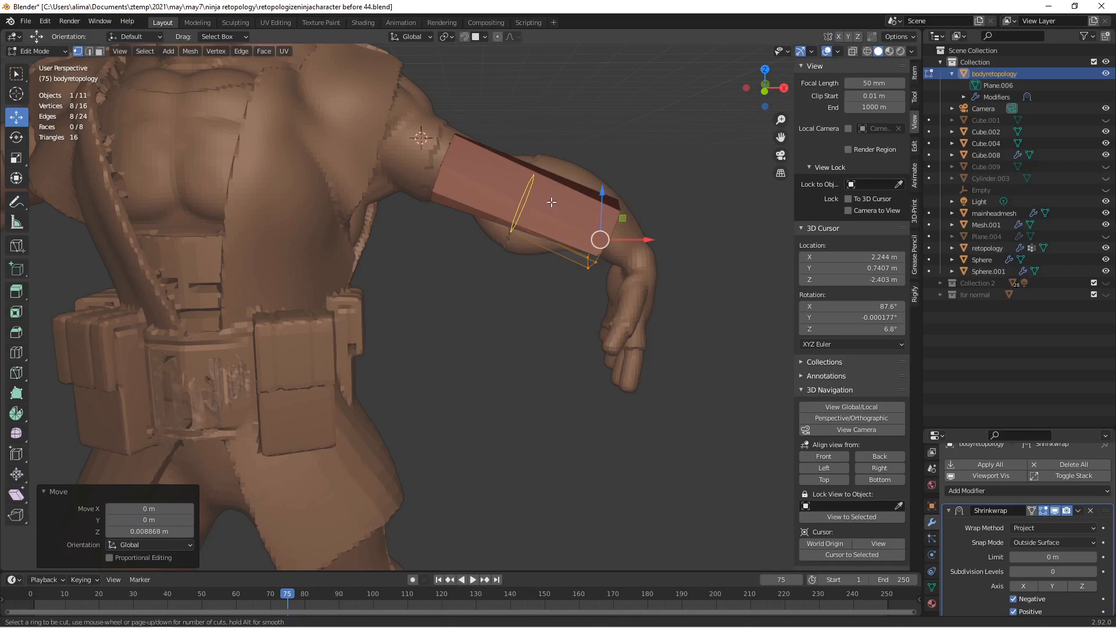
{"action": "scroll", "coordinate": [552, 202], "scroll_direction": "up", "scroll_amount": 1}
{"action": "scroll", "coordinate": [550, 200], "scroll_direction": "up", "scroll_amount": 1}
{"action": "scroll", "coordinate": [546, 195], "scroll_direction": "up", "scroll_amount": 1}
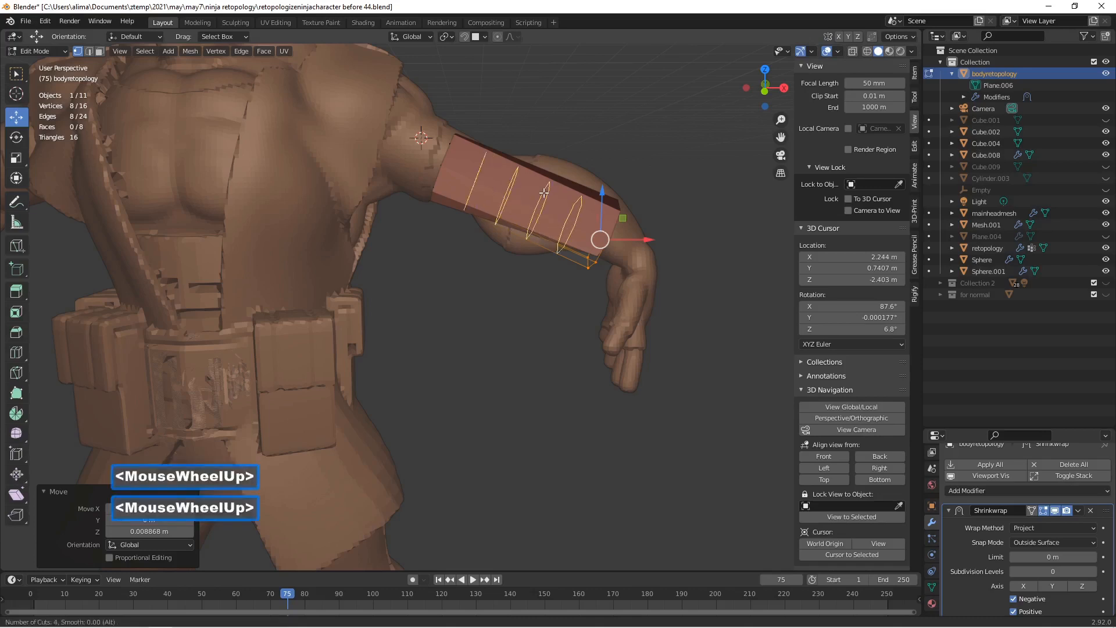
{"action": "scroll", "coordinate": [542, 190], "scroll_direction": "up", "scroll_amount": 1}
{"action": "scroll", "coordinate": [542, 189], "scroll_direction": "up", "scroll_amount": 1}
{"action": "scroll", "coordinate": [539, 183], "scroll_direction": "up", "scroll_amount": 1}
{"action": "scroll", "coordinate": [536, 182], "scroll_direction": "up", "scroll_amount": 1}
{"action": "left_click", "coordinate": [535, 182]}
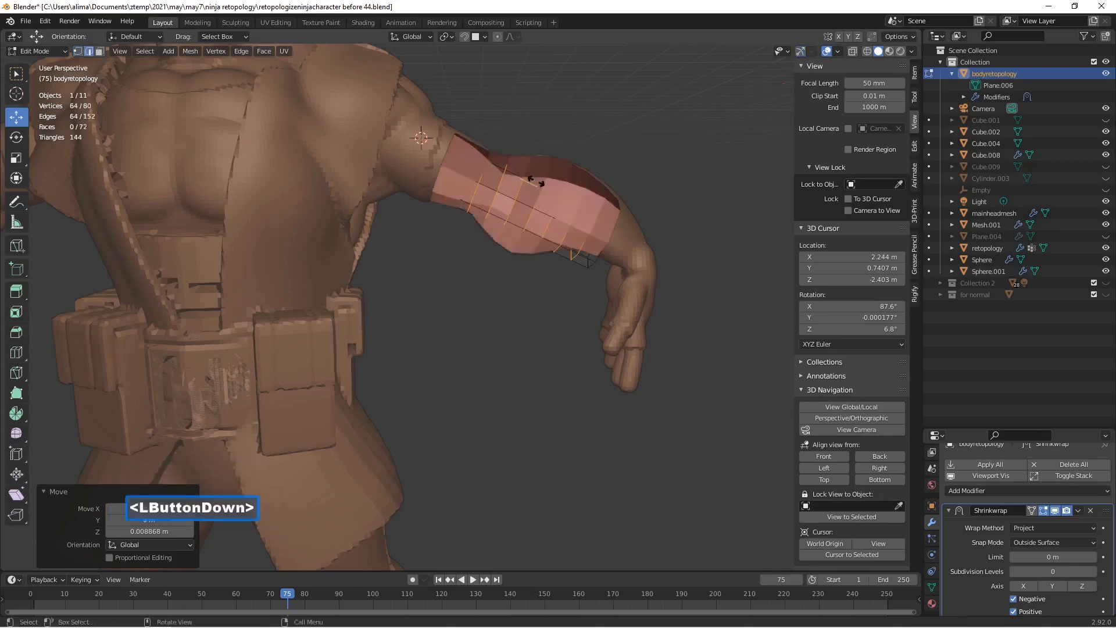
{"action": "left_click", "coordinate": [535, 183]}
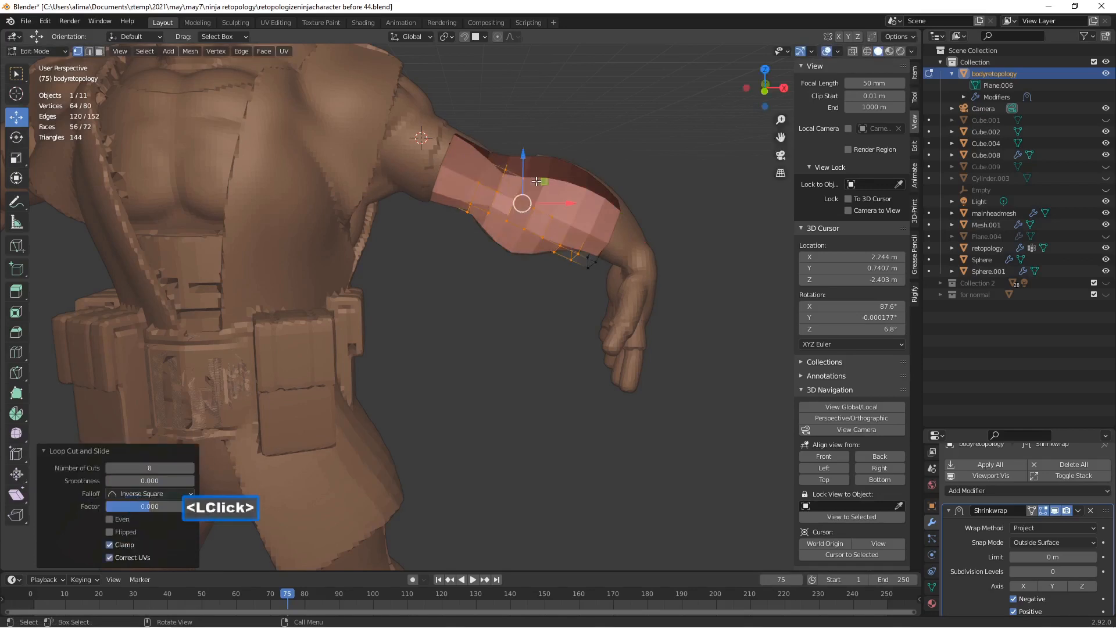
{"action": "left_click", "coordinate": [698, 242]}
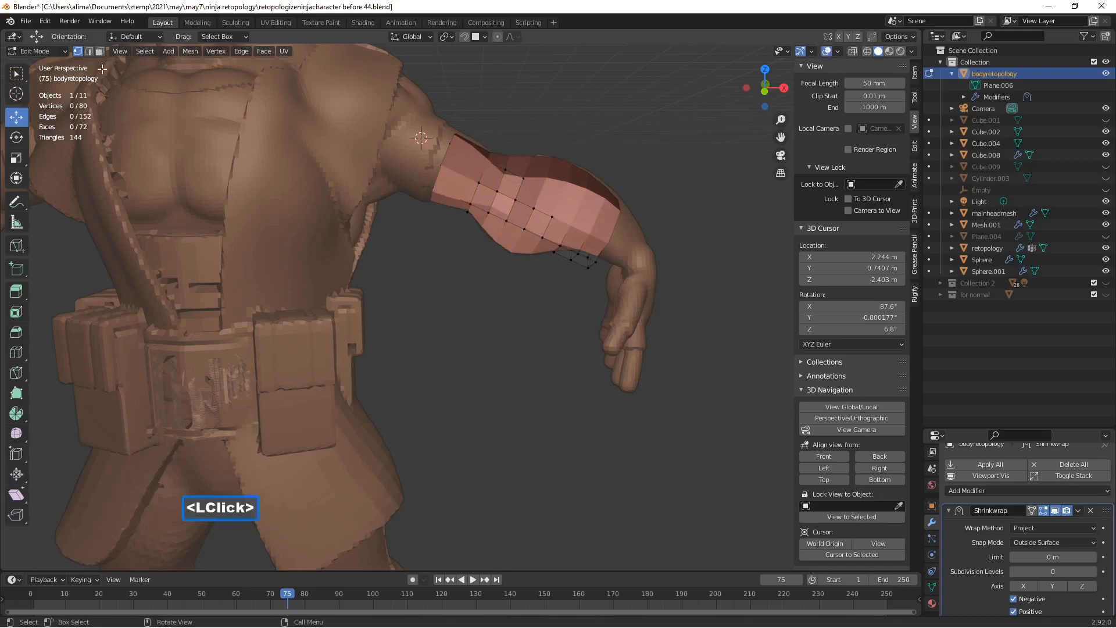
Turn on the Shrinkwrap modifier's On Cage display and inspect the fitted arm cage in Edit Mode from several angles.
{"action": "left_click", "coordinate": [61, 52]}
{"action": "left_click", "coordinate": [61, 63]}
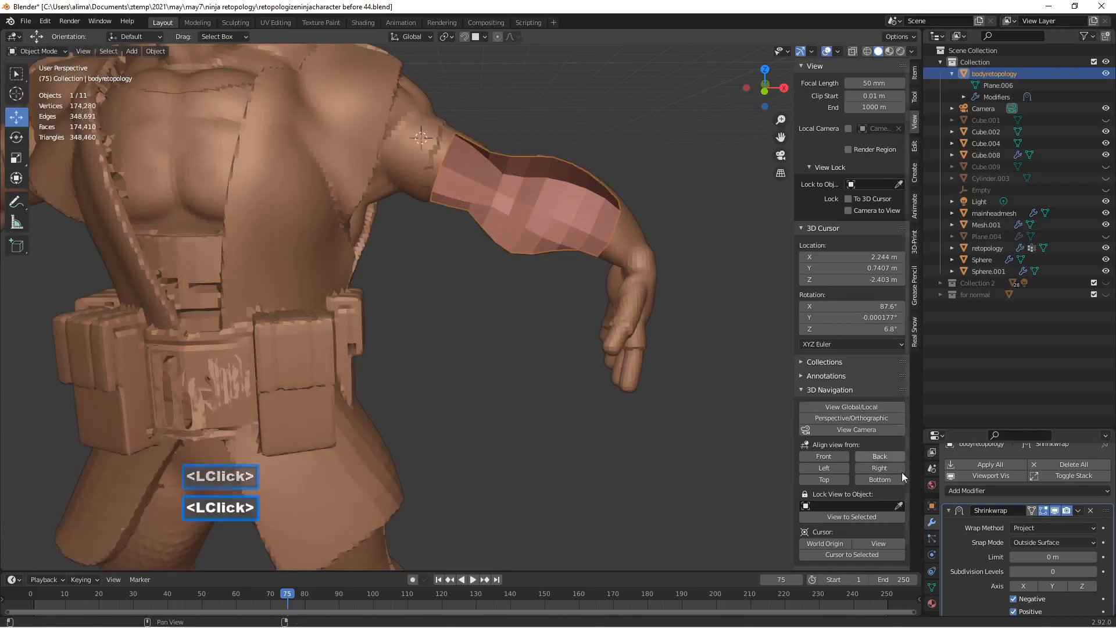
{"action": "left_click", "coordinate": [1031, 511]}
{"action": "middle_click_drag", "start_coordinate": [451, 259], "coordinate": [220, 122]}
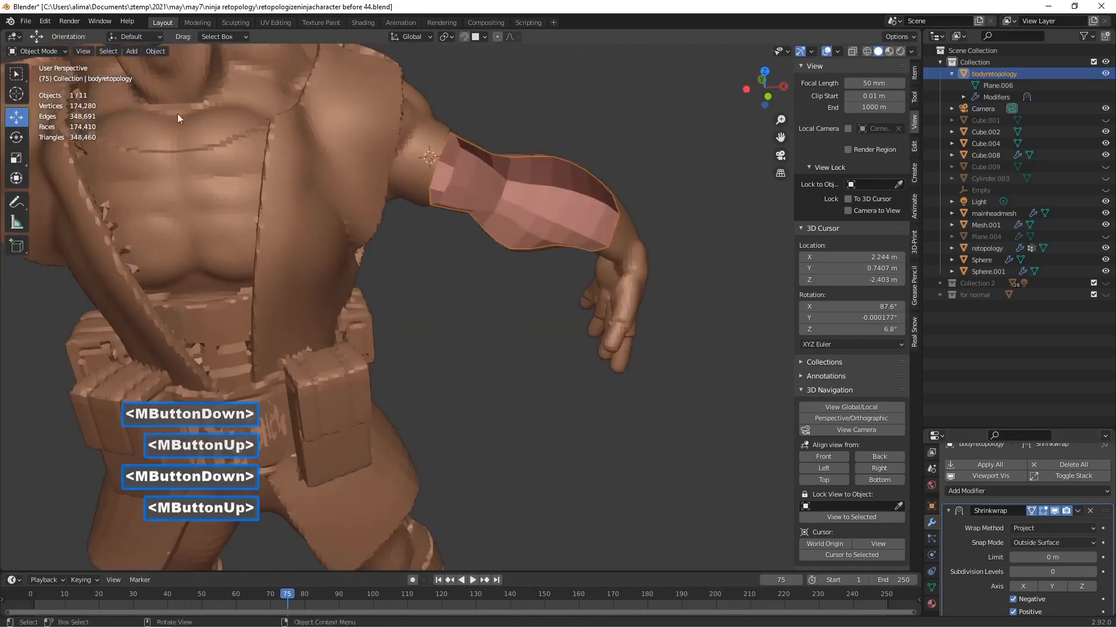
{"action": "left_click", "coordinate": [52, 51]}
{"action": "left_click", "coordinate": [36, 74]}
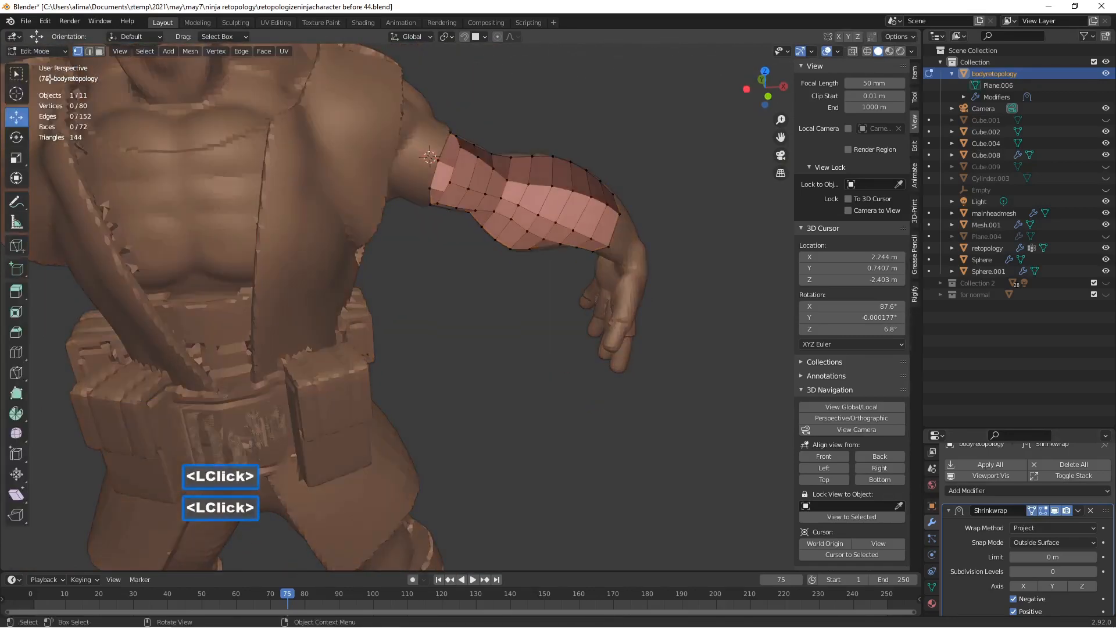
{"action": "middle_click_drag", "start_coordinate": [589, 309], "coordinate": [853, 426]}
{"action": "middle_click_drag", "start_coordinate": [726, 374], "coordinate": [688, 334]}
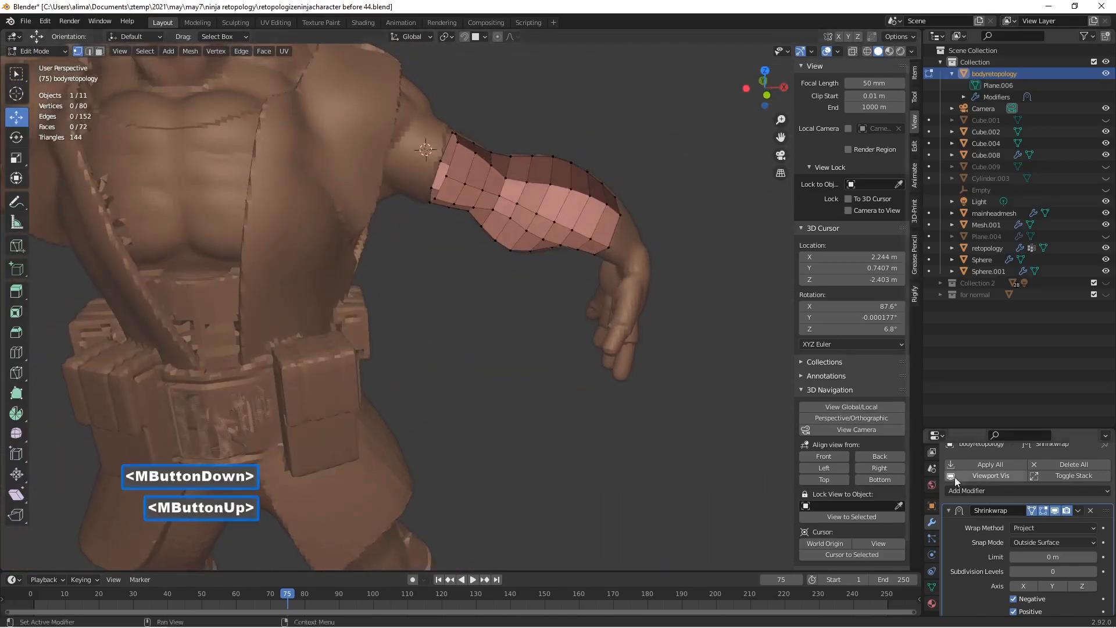
{"action": "middle_click_drag", "start_coordinate": [765, 358], "coordinate": [691, 344]}
{"action": "middle_click_drag", "start_coordinate": [547, 292], "coordinate": [436, 247]}
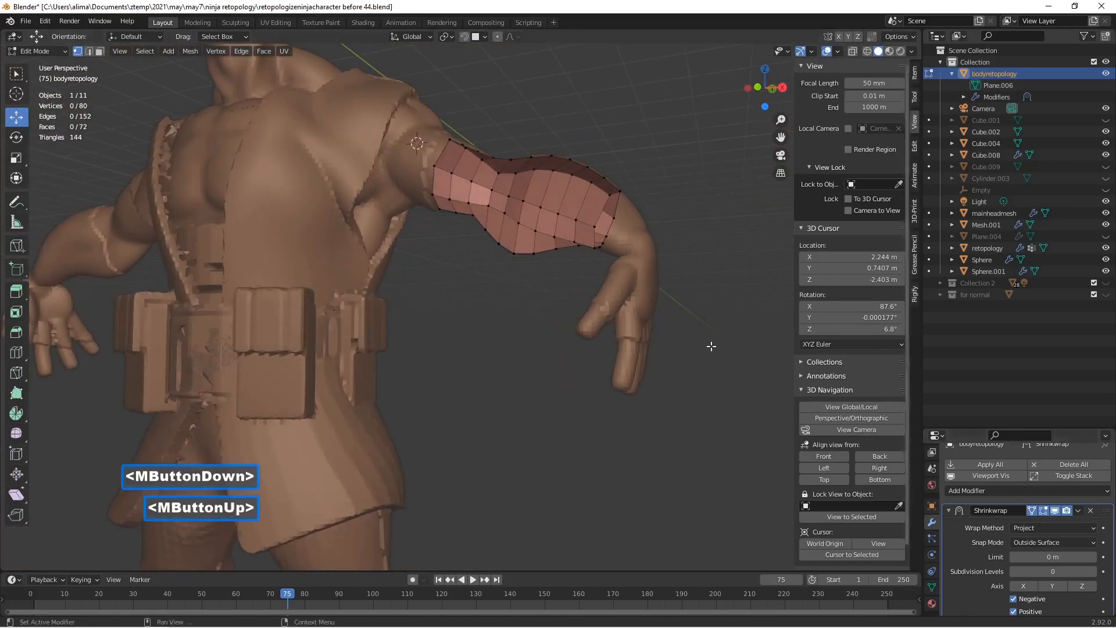
{"action": "middle_click_drag", "start_coordinate": [709, 343], "coordinate": [660, 333]}
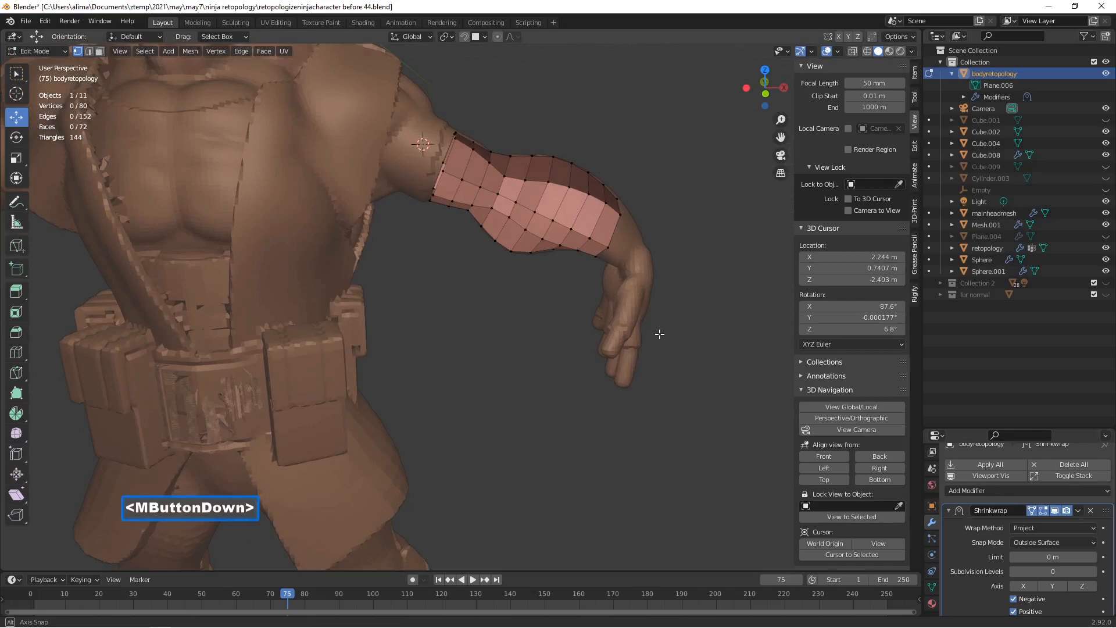
{"action": "middle_click_drag", "start_coordinate": [659, 334], "coordinate": [659, 333]}
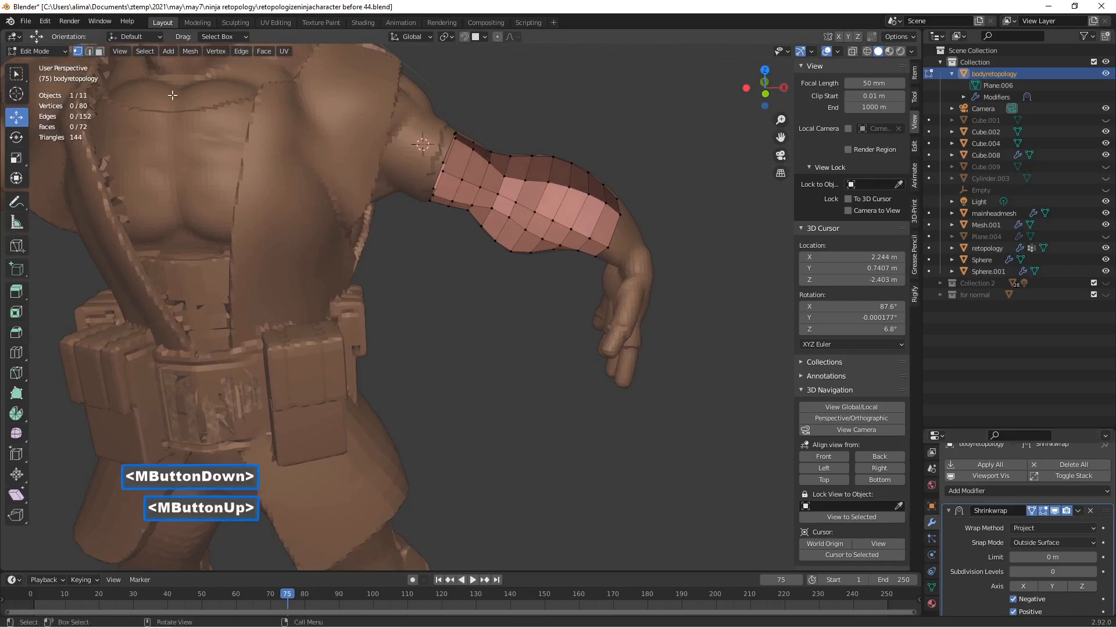
Return bodyretopology to Object Mode and duplicate its Shrinkwrap modifier.
{"action": "left_click", "coordinate": [58, 50]}
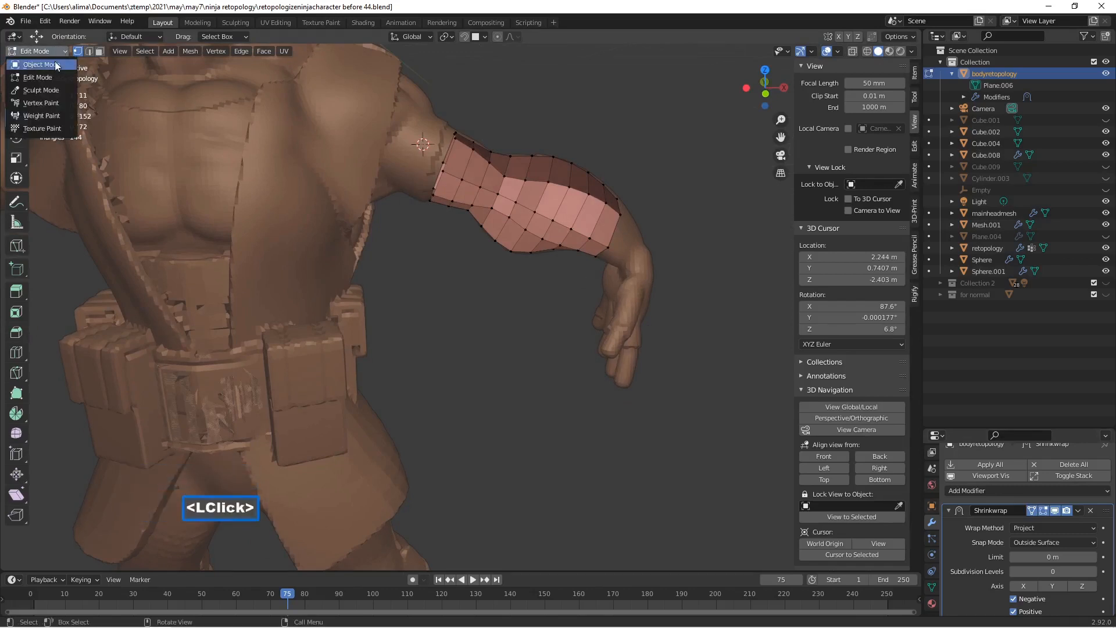
{"action": "left_click", "coordinate": [55, 61]}
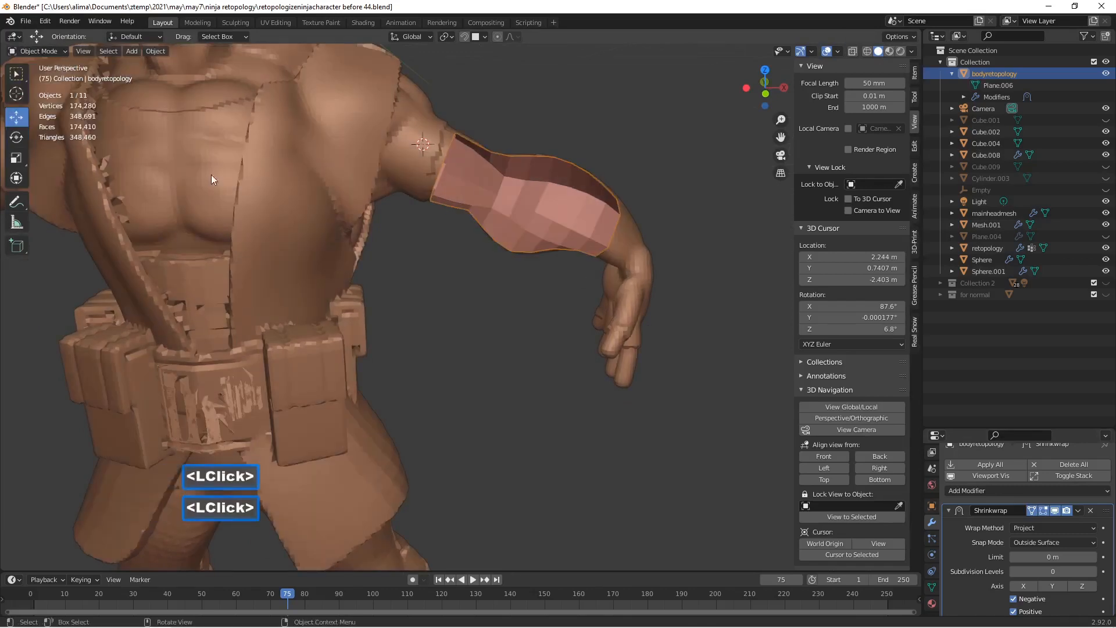
{"action": "left_click", "coordinate": [1078, 511]}
{"action": "left_click", "coordinate": [1077, 511]}
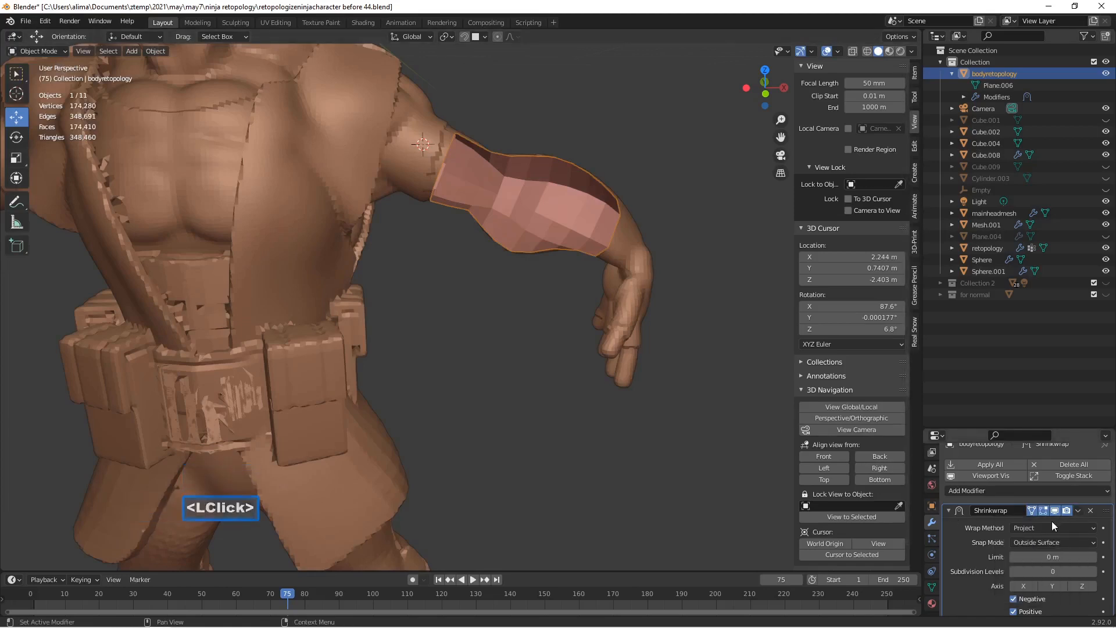
{"action": "left_click", "coordinate": [1078, 511]}
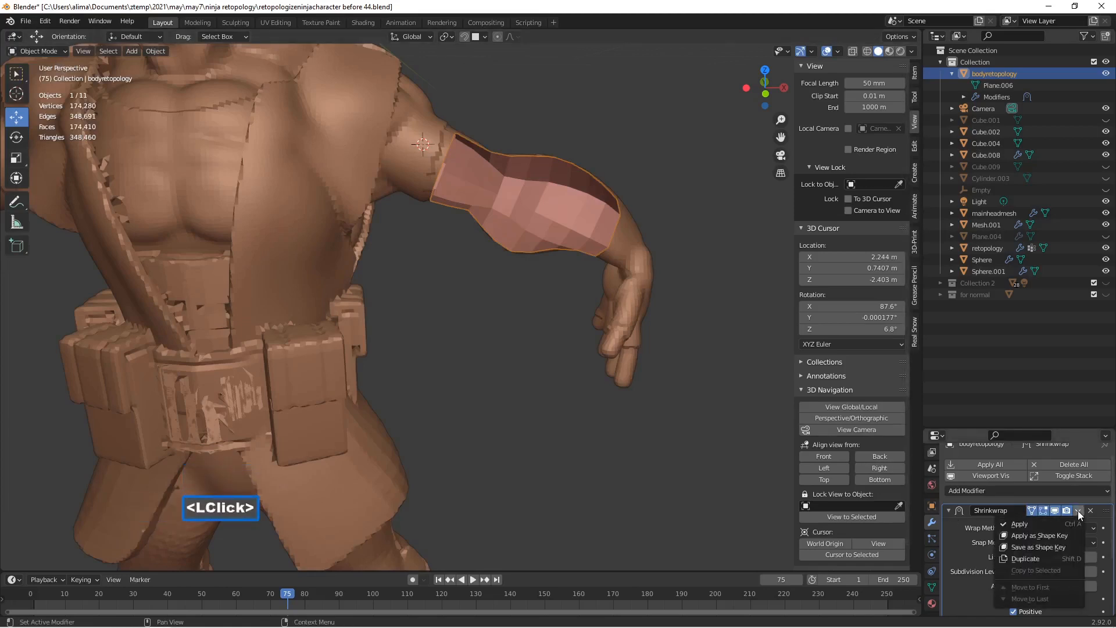
{"action": "left_click", "coordinate": [1044, 558]}
{"action": "scroll", "coordinate": [1041, 541], "scroll_direction": "down", "scroll_amount": 5}
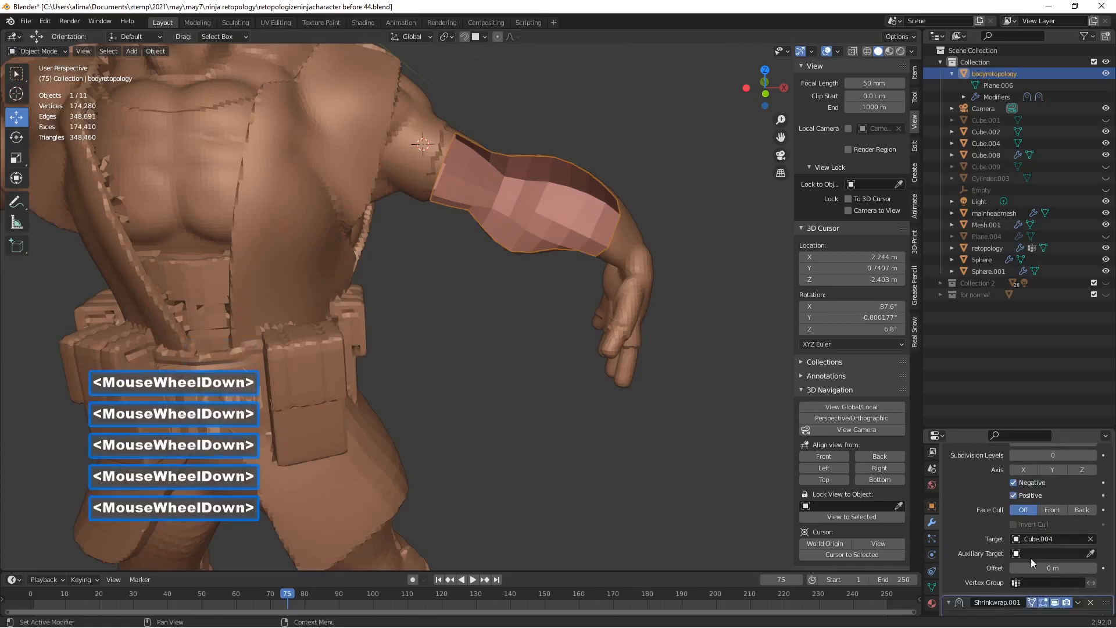
{"action": "scroll", "coordinate": [1032, 562], "scroll_direction": "down", "scroll_amount": 1}
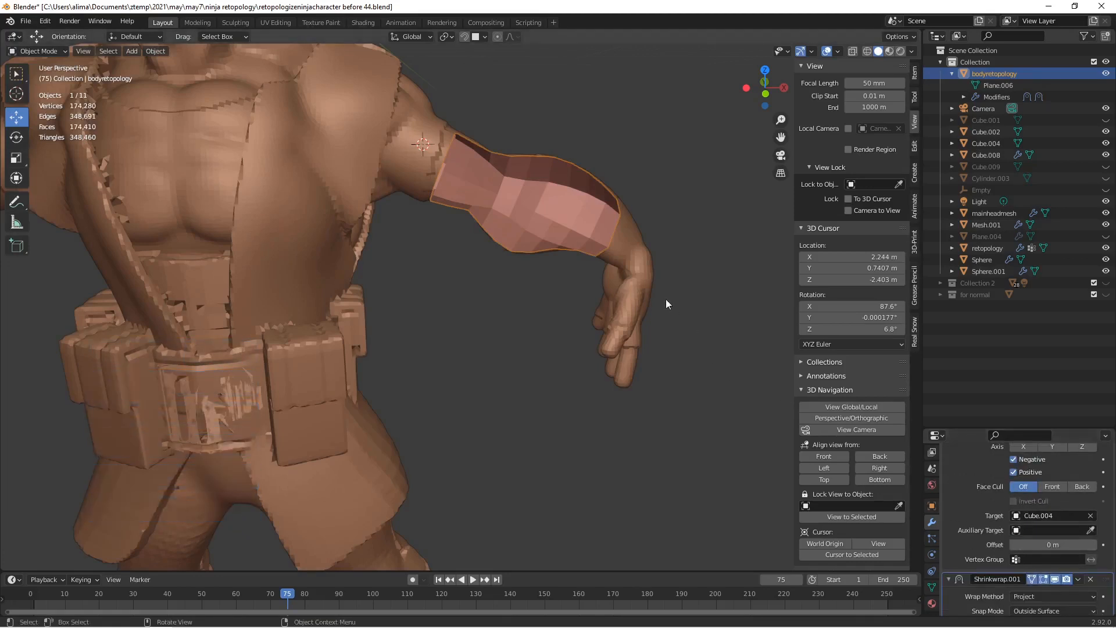
Apply the original Shrinkwrap modifier and turn off the duplicate's viewport display.
{"action": "scroll", "coordinate": [991, 536], "scroll_direction": "up", "scroll_amount": 5}
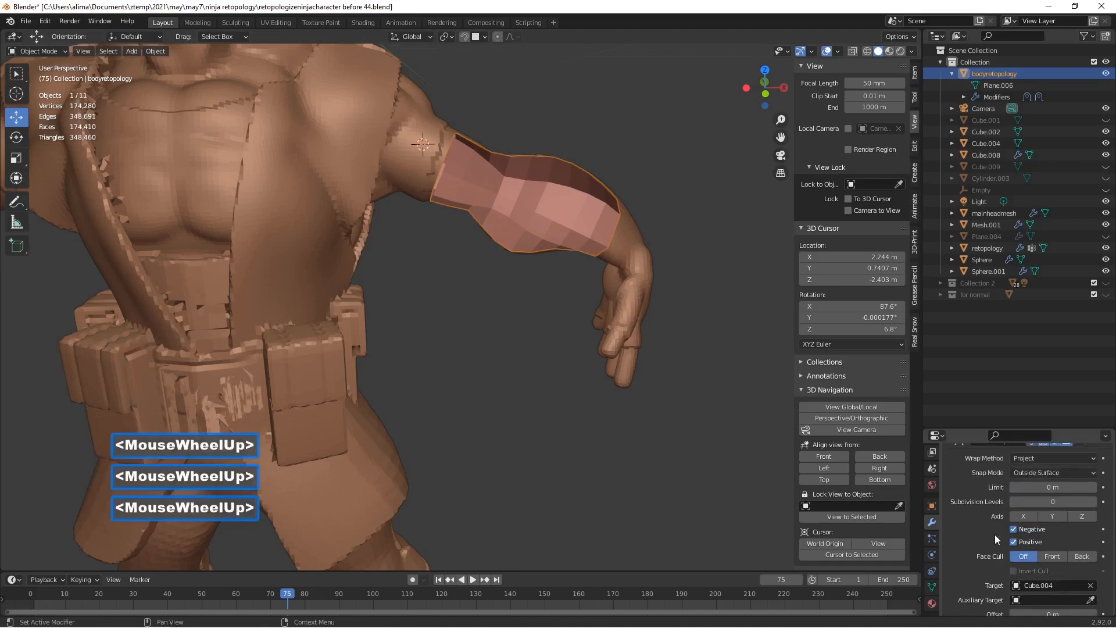
{"action": "left_click", "coordinate": [1078, 487]}
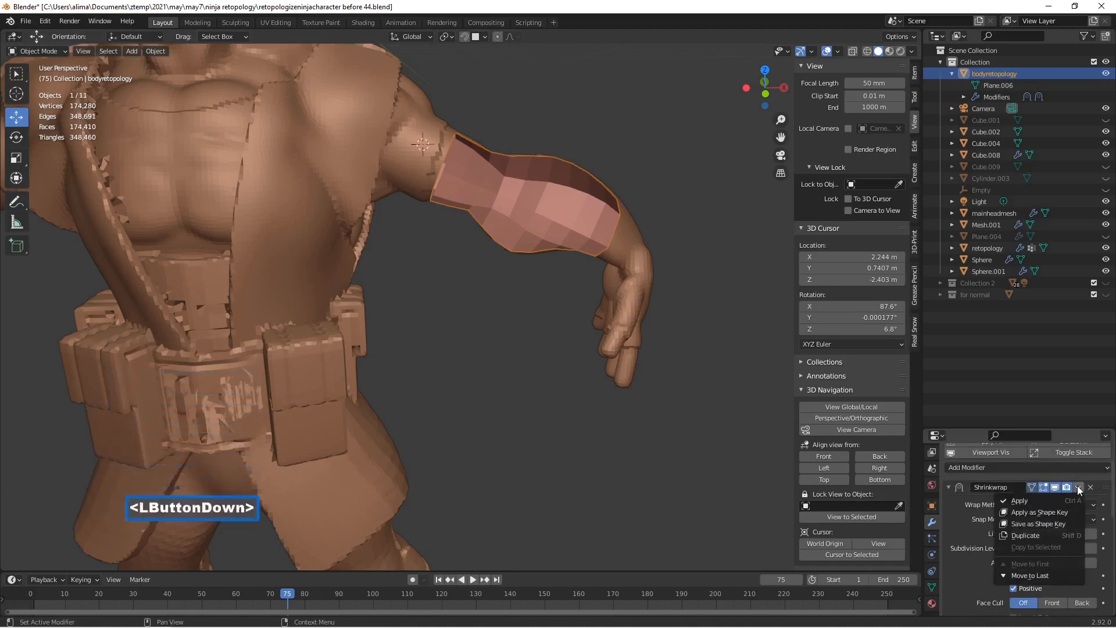
{"action": "left_click", "coordinate": [1044, 500]}
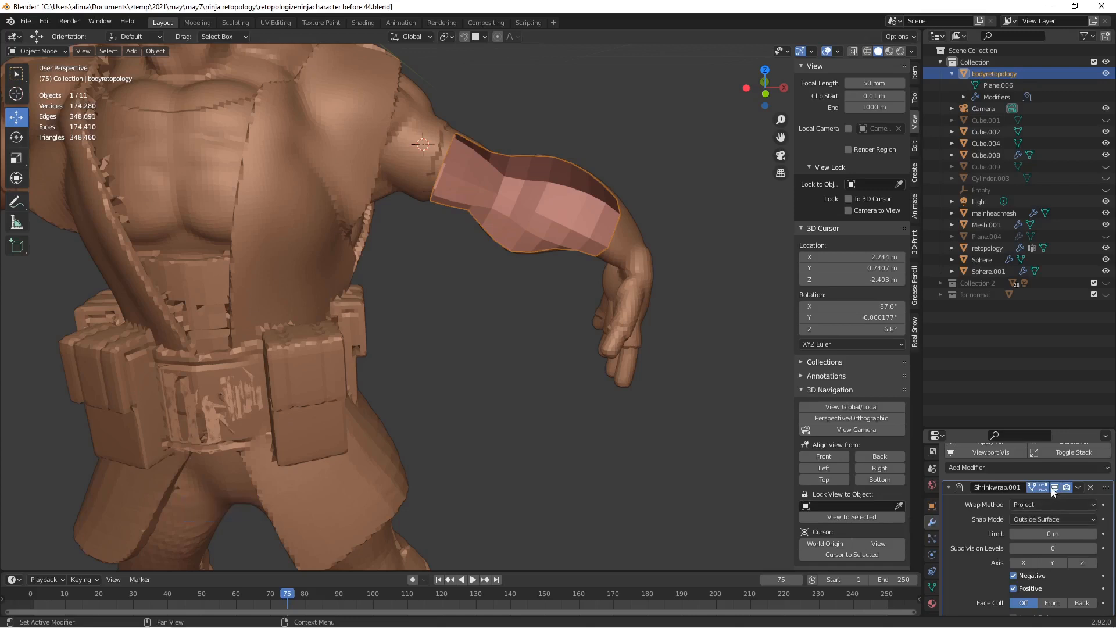
{"action": "left_click", "coordinate": [1053, 487]}
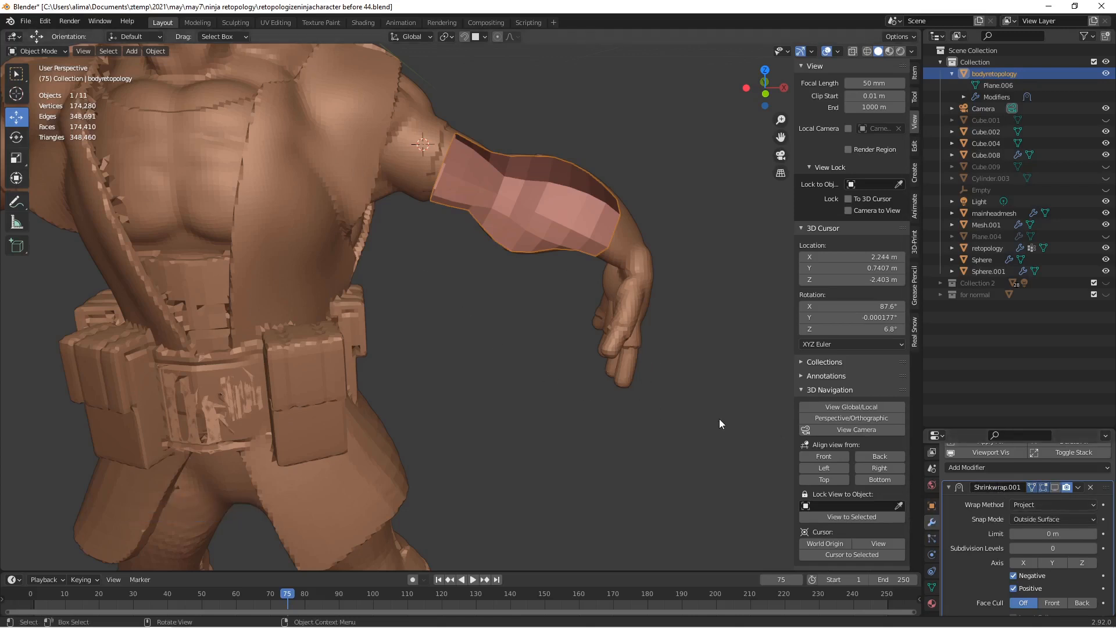
{"action": "key", "text": "Pause"}
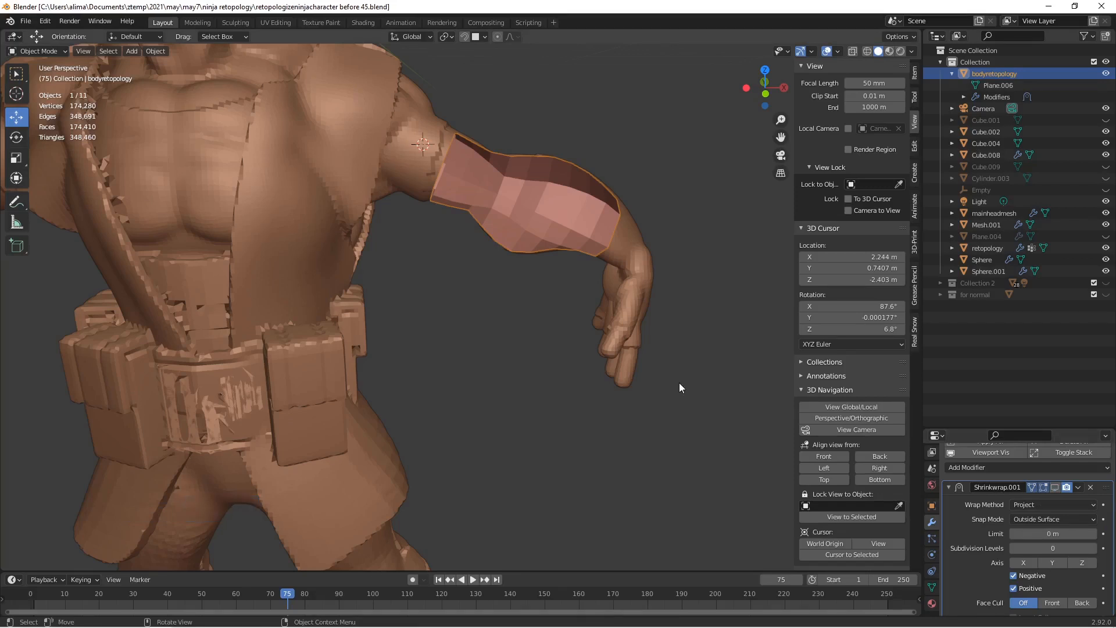
Enter Edit Mode on bodyretopology and place the 3D cursor on the thigh below the arm mesh, just above the knee.
{"action": "left_click", "coordinate": [65, 52]}
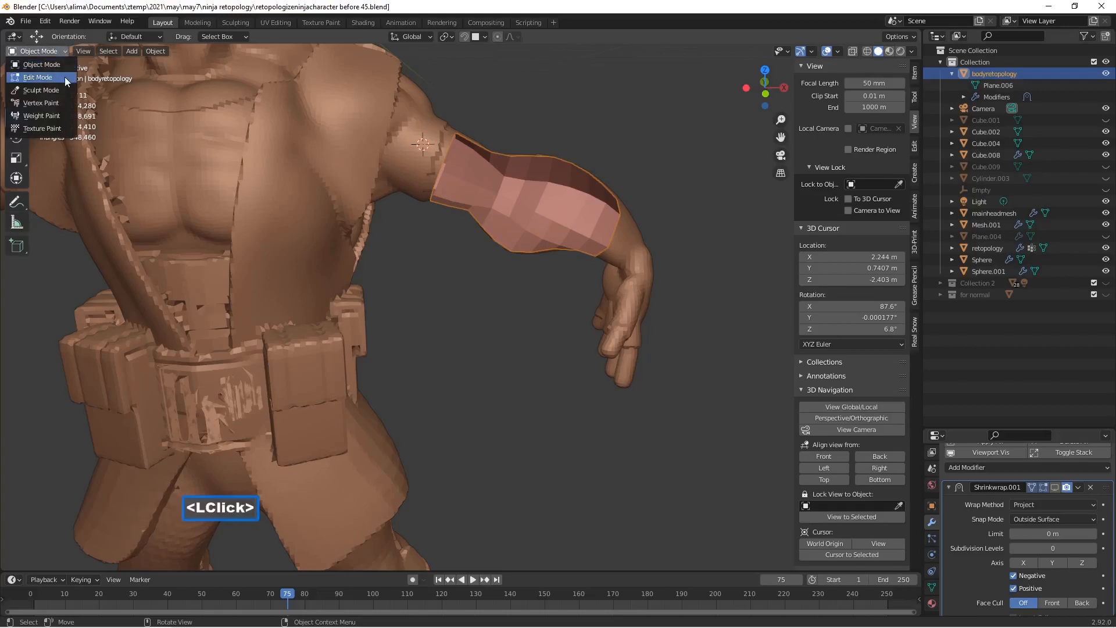
{"action": "left_click", "coordinate": [65, 74]}
{"action": "scroll", "coordinate": [508, 301], "scroll_direction": "down", "scroll_amount": 3}
{"action": "middle_click_drag", "start_coordinate": [511, 464], "coordinate": [504, 431]}
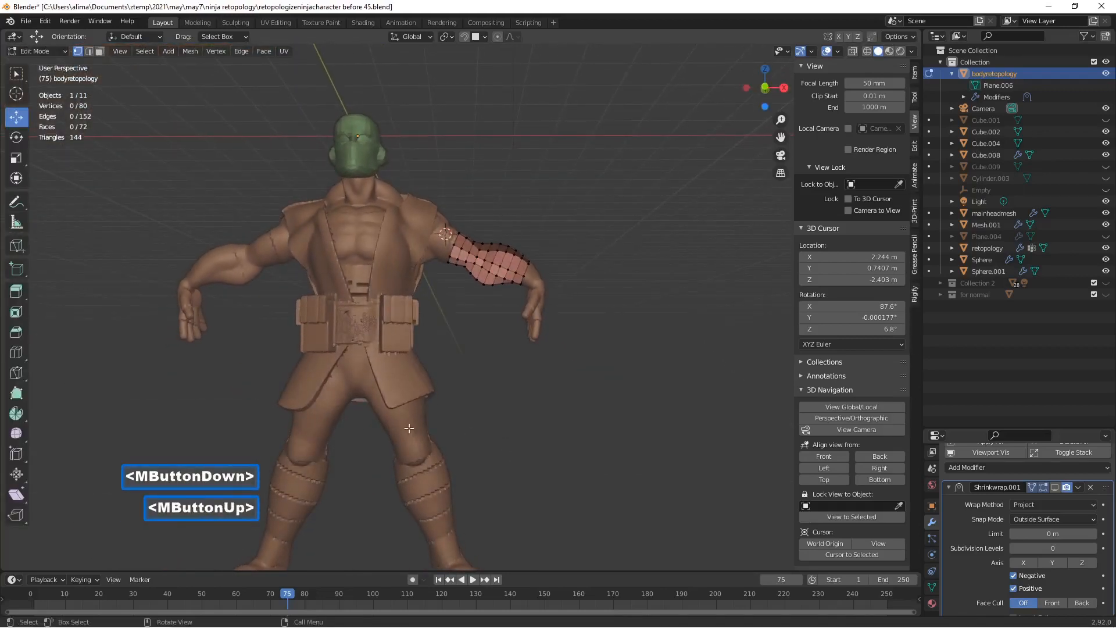
{"action": "right_click", "coordinate": [409, 428], "text": "shift"}
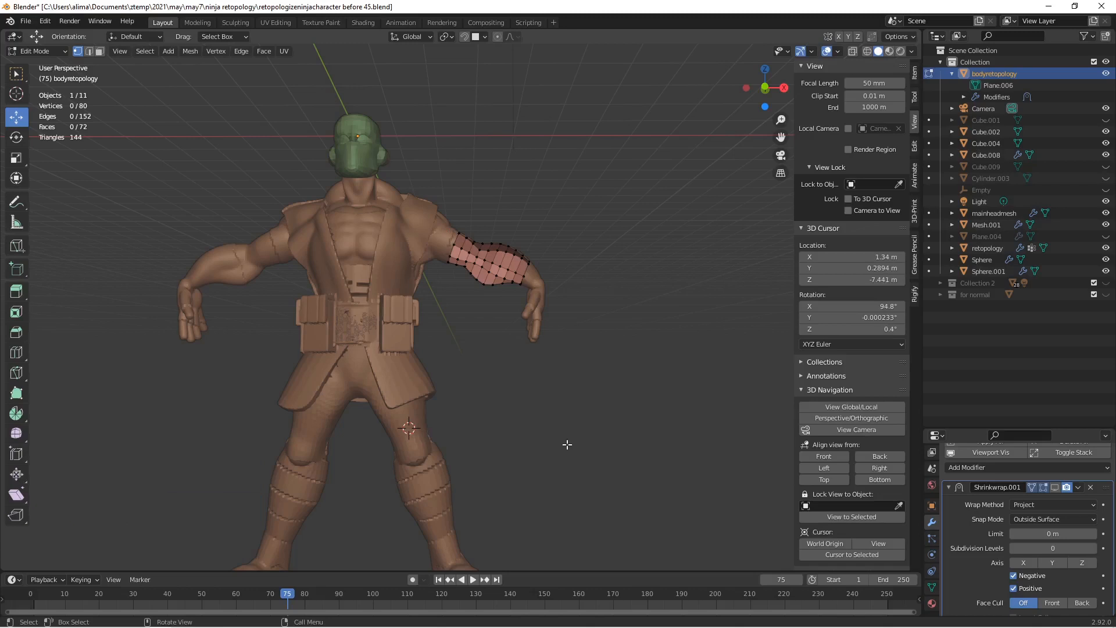
Add a circle with 8 vertices at the 3D cursor on the thigh.
{"action": "key", "text": "shift"}
{"action": "key", "text": "shift+a"}
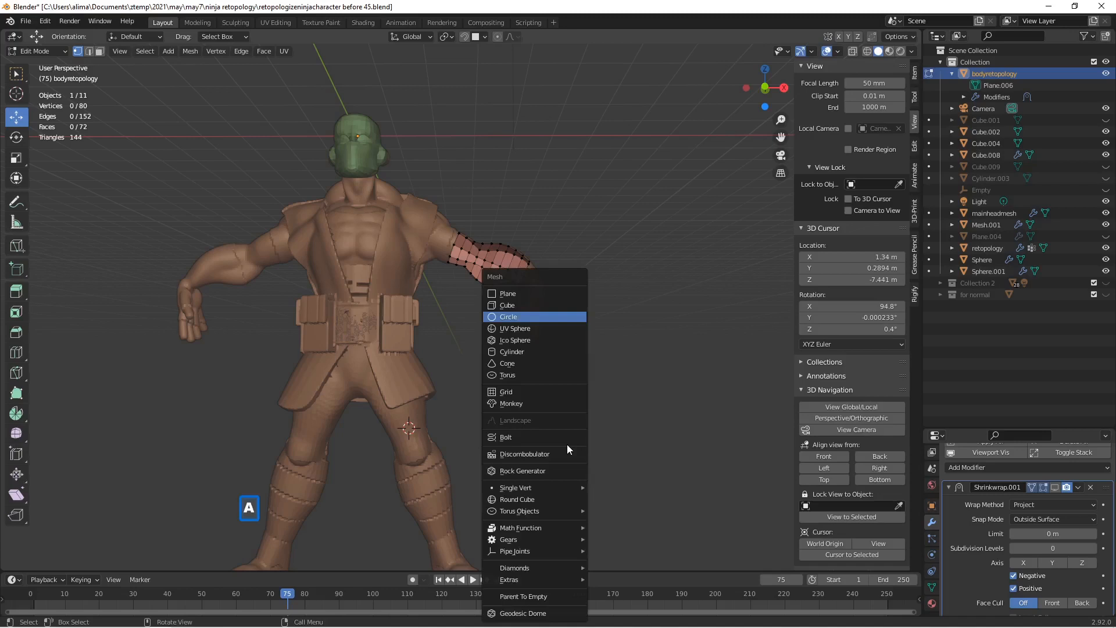
{"action": "left_click", "coordinate": [545, 317]}
{"action": "left_click", "coordinate": [148, 434]}
{"action": "type", "text": "8"}
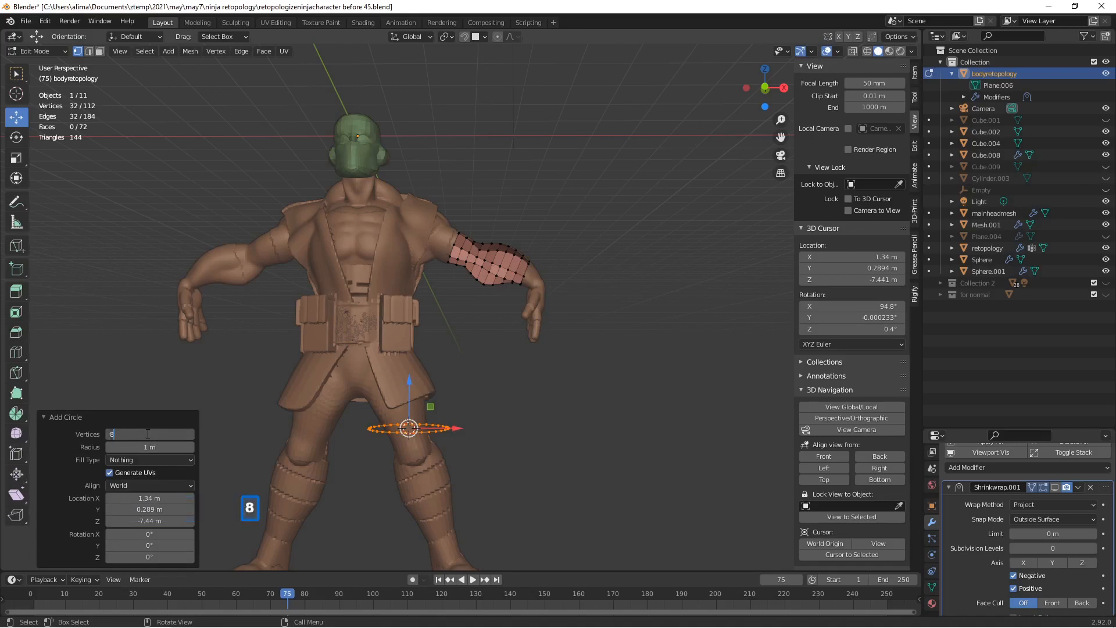
{"action": "key", "text": "Return"}
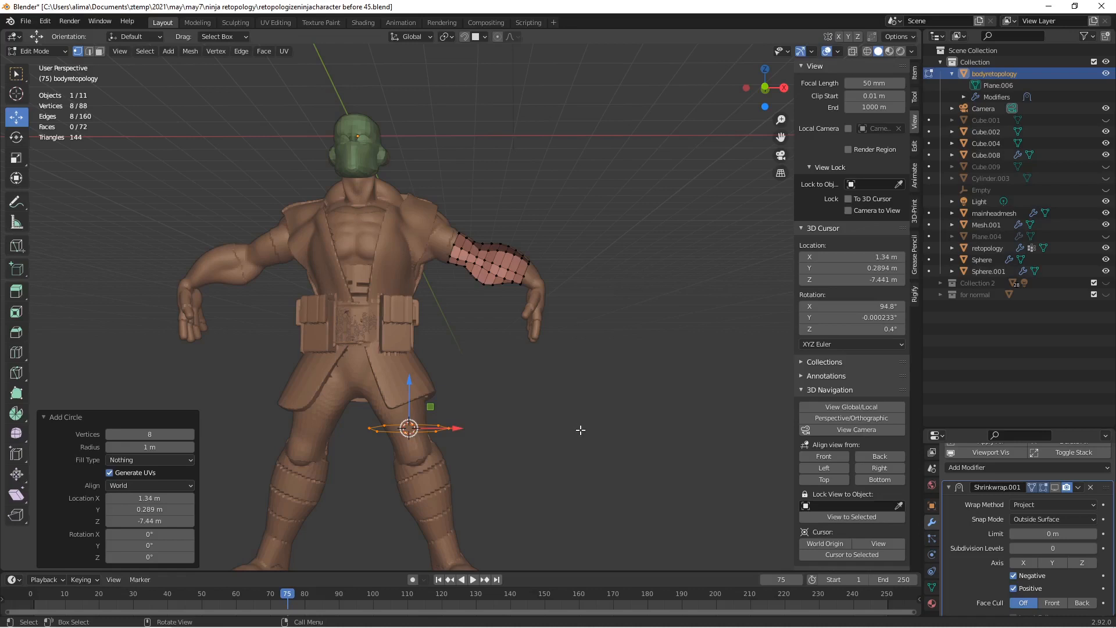
Rotate the thigh circle about -24° around the Y axis and scale it down to about 0.39.
{"action": "key", "text": "r"}
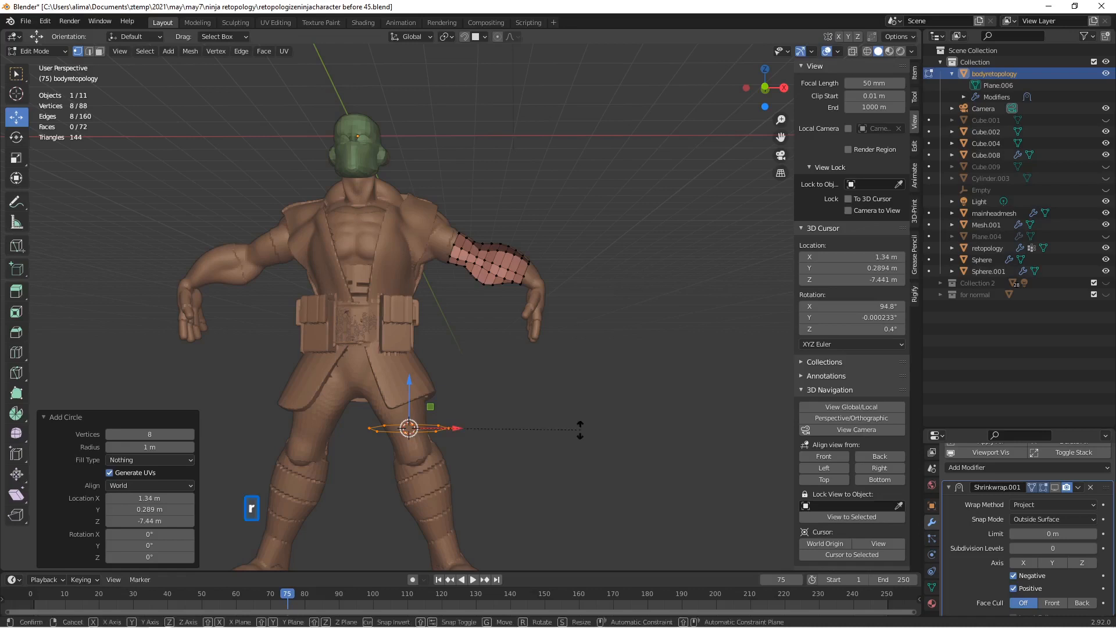
{"action": "key", "text": "y"}
{"action": "left_click", "coordinate": [546, 364]}
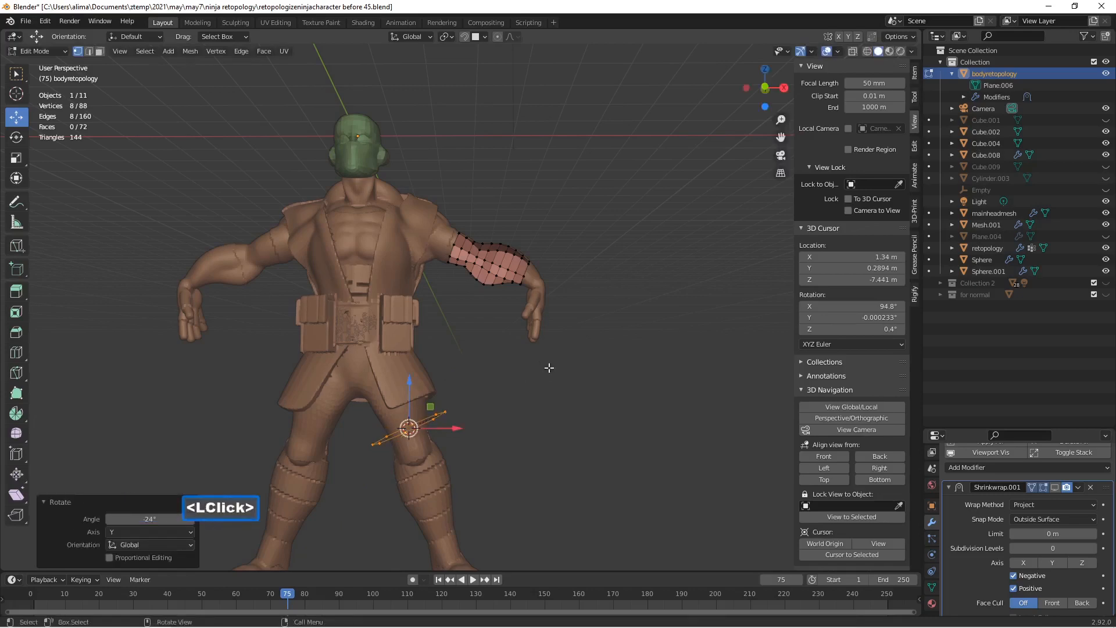
{"action": "key", "text": "s"}
{"action": "left_click", "coordinate": [486, 419]}
Move the circle along Y to centre it in the thigh, and shift it about -0.118 m in X.
{"action": "middle_click_drag", "start_coordinate": [536, 443], "coordinate": [384, 426]}
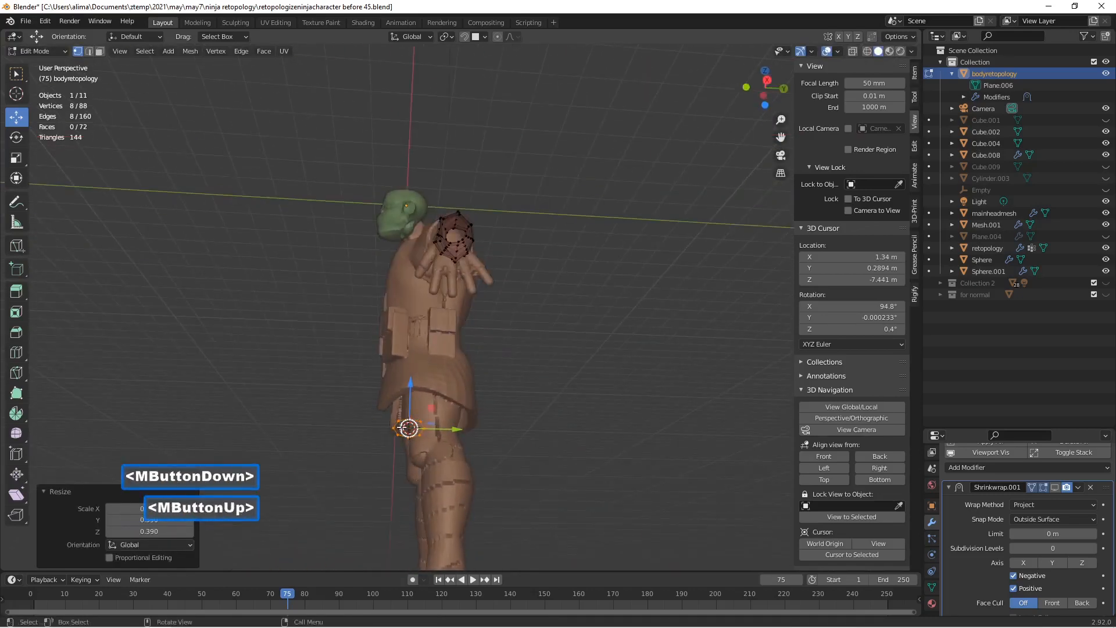
{"action": "left_click_drag", "start_coordinate": [458, 436], "coordinate": [478, 434]}
{"action": "middle_click_drag", "start_coordinate": [384, 385], "coordinate": [491, 403]}
{"action": "left_click_drag", "start_coordinate": [473, 428], "coordinate": [467, 427]}
{"action": "middle_click_drag", "start_coordinate": [468, 428], "coordinate": [498, 369]}
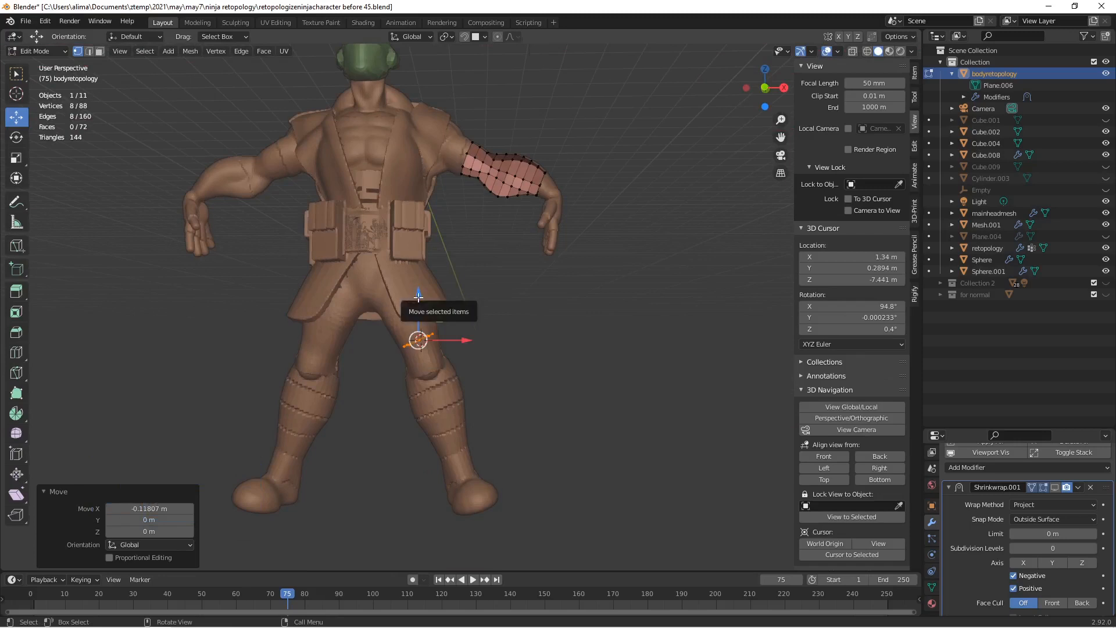
Turn on the Shrinkwrap.001 modifier's viewport display and turn off its on-cage display, keeping bodyretopology in Edit Mode.
{"action": "left_click", "coordinate": [63, 51]}
{"action": "left_click", "coordinate": [61, 63]}
{"action": "left_click", "coordinate": [1054, 487]}
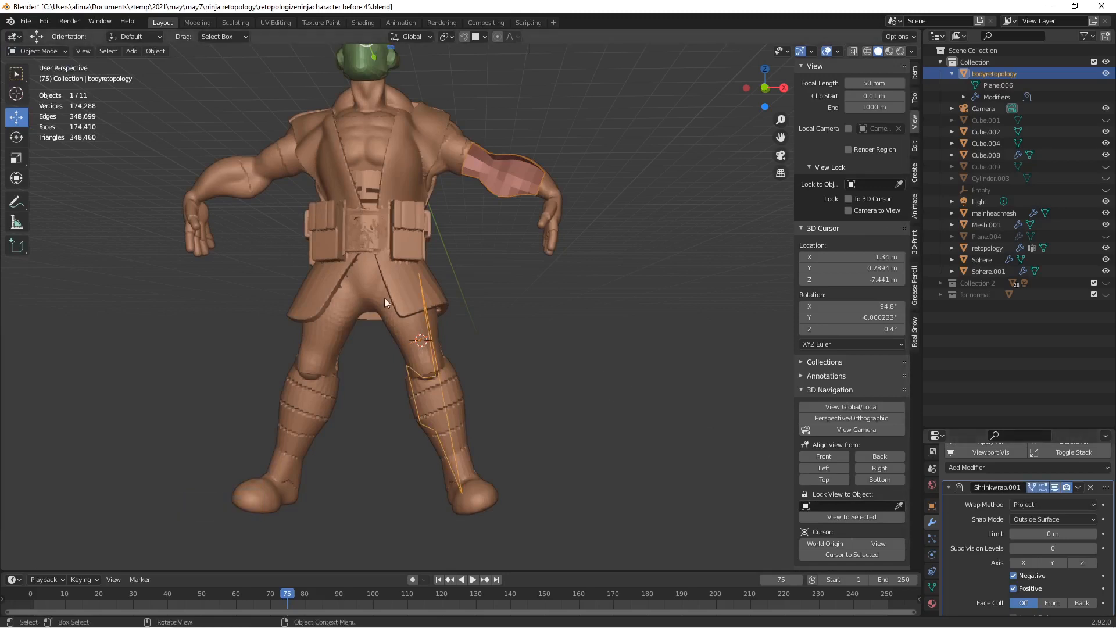
{"action": "left_click", "coordinate": [58, 52]}
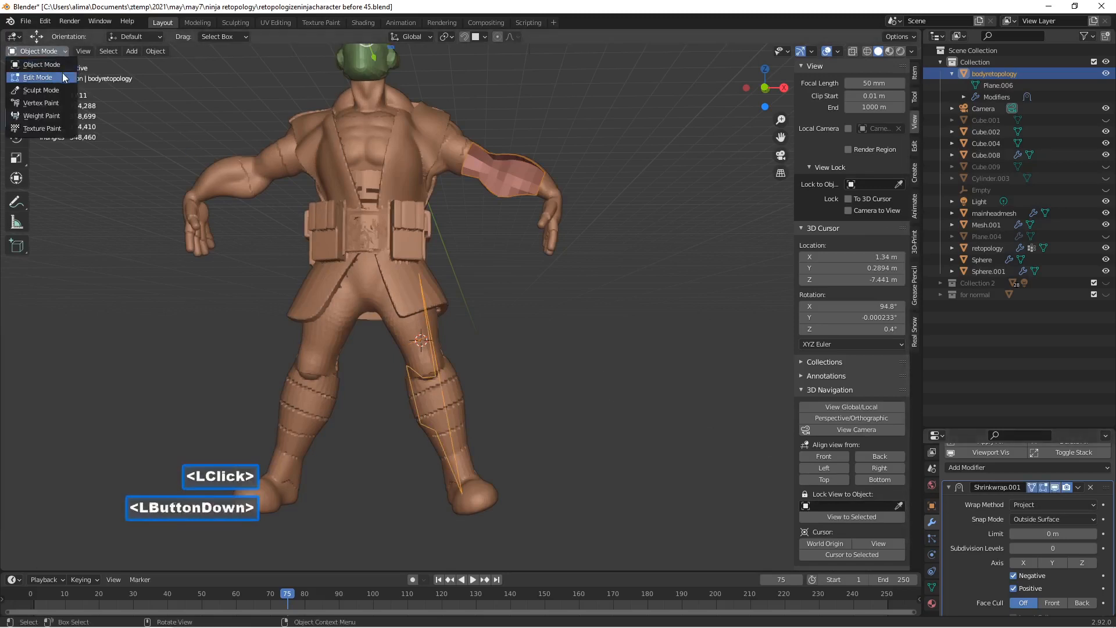
{"action": "left_click", "coordinate": [62, 77]}
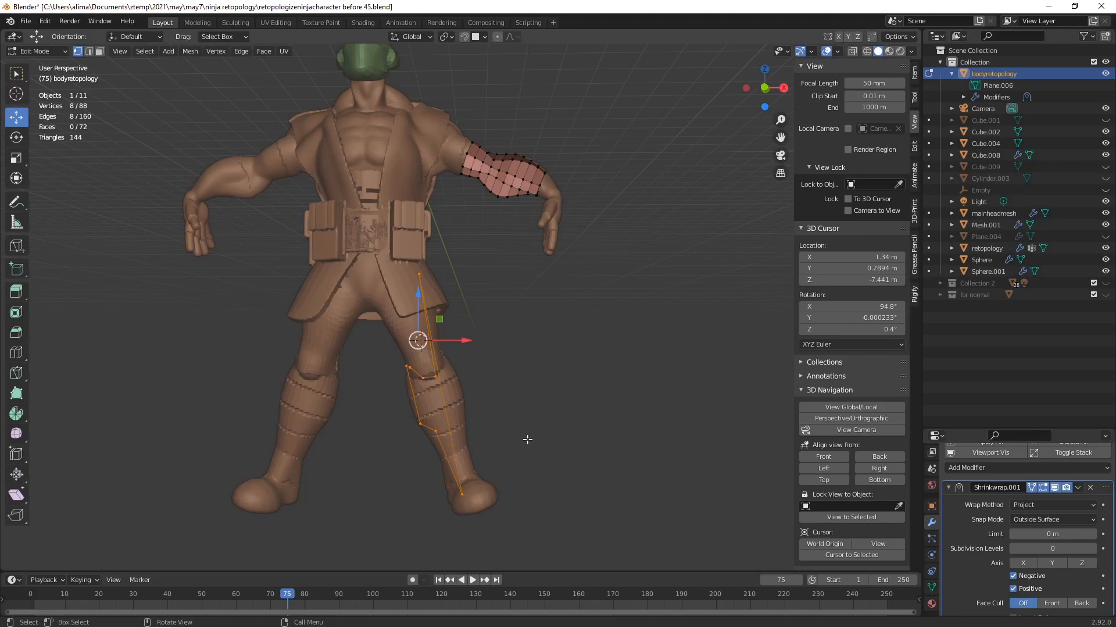
{"action": "left_click", "coordinate": [60, 52]}
{"action": "left_click", "coordinate": [41, 64]}
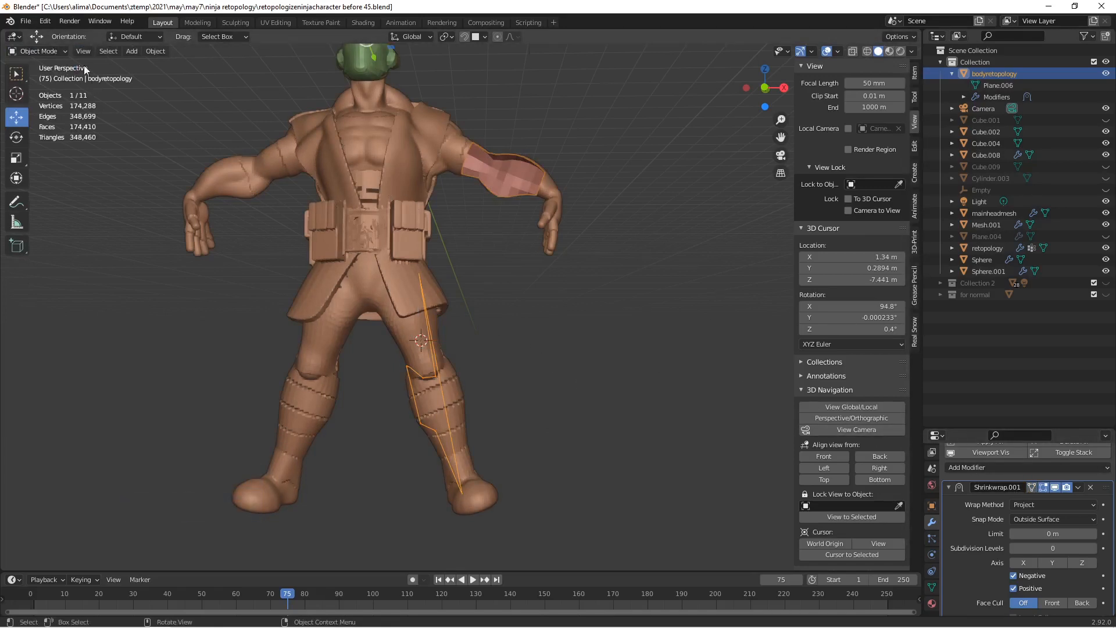
{"action": "left_click", "coordinate": [63, 51]}
{"action": "left_click", "coordinate": [62, 78]}
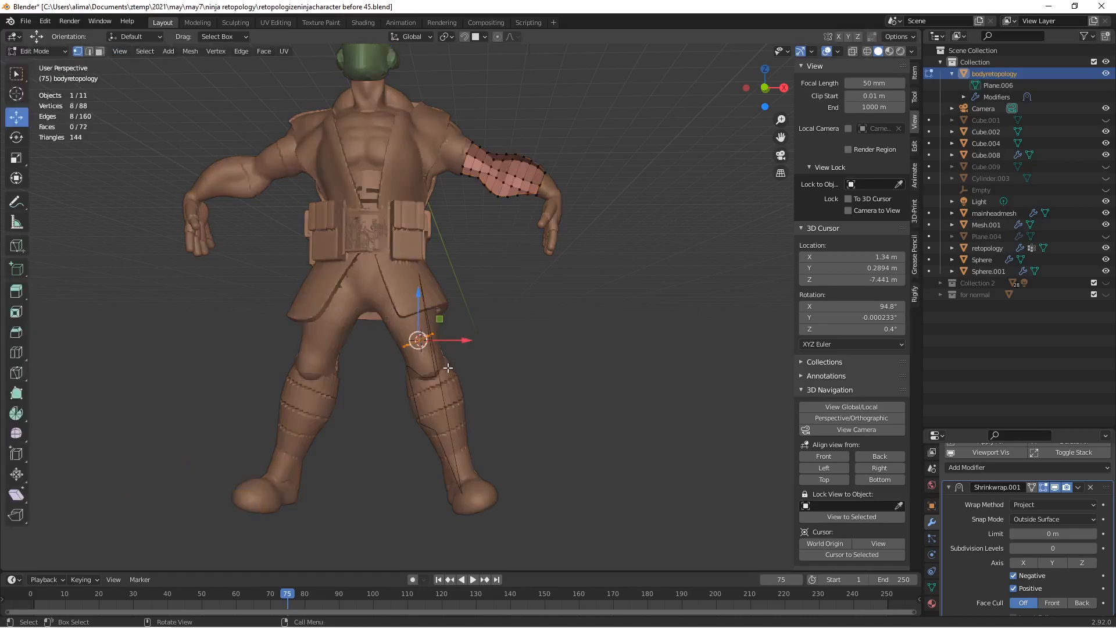
Extrude the thigh circle down the leg to just above the ankle and lower the new ring about 0.089 m in Z.
{"action": "key", "text": "e"}
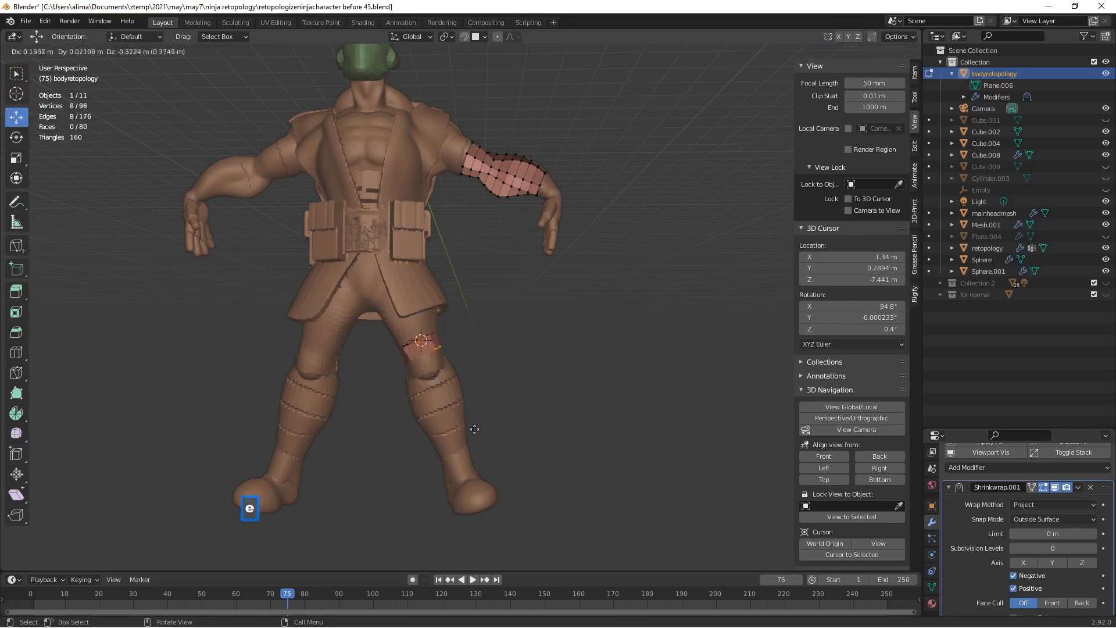
{"action": "left_click", "coordinate": [499, 516]}
{"action": "scroll", "coordinate": [539, 430], "scroll_direction": "down", "scroll_amount": 2}
{"action": "left_click_drag", "start_coordinate": [461, 363], "coordinate": [460, 369]}
{"action": "scroll", "coordinate": [511, 385], "scroll_direction": "up", "scroll_amount": 1}
{"action": "scroll", "coordinate": [511, 385], "scroll_direction": "up", "scroll_amount": 1}
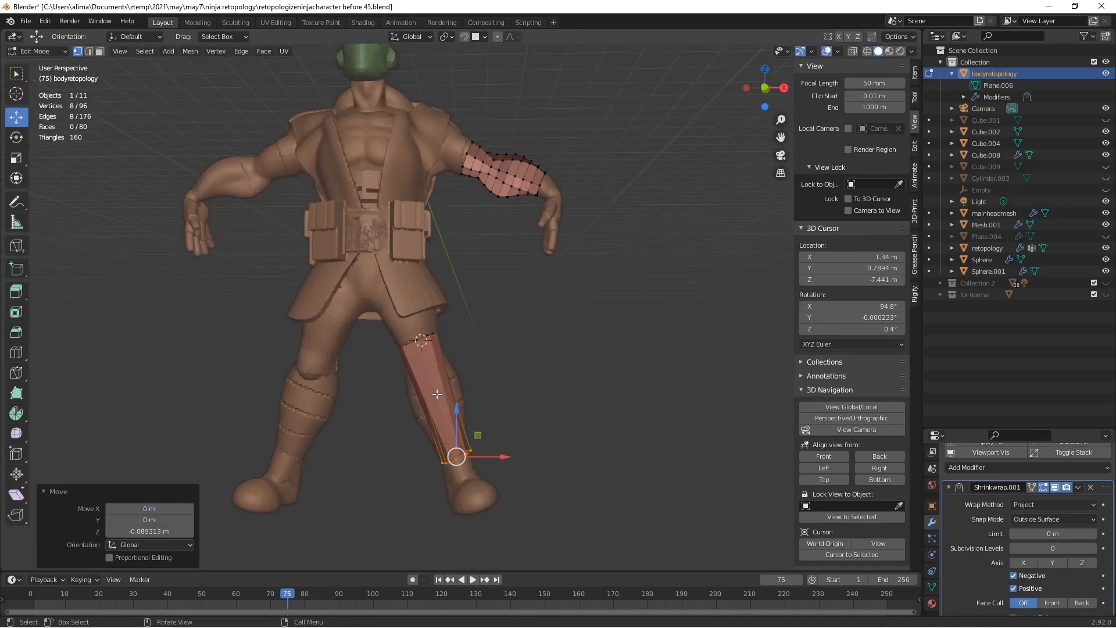
Add 8 evenly spaced loop cuts around the extruded leg tube and clear the selection.
{"action": "key", "text": "ctrl"}
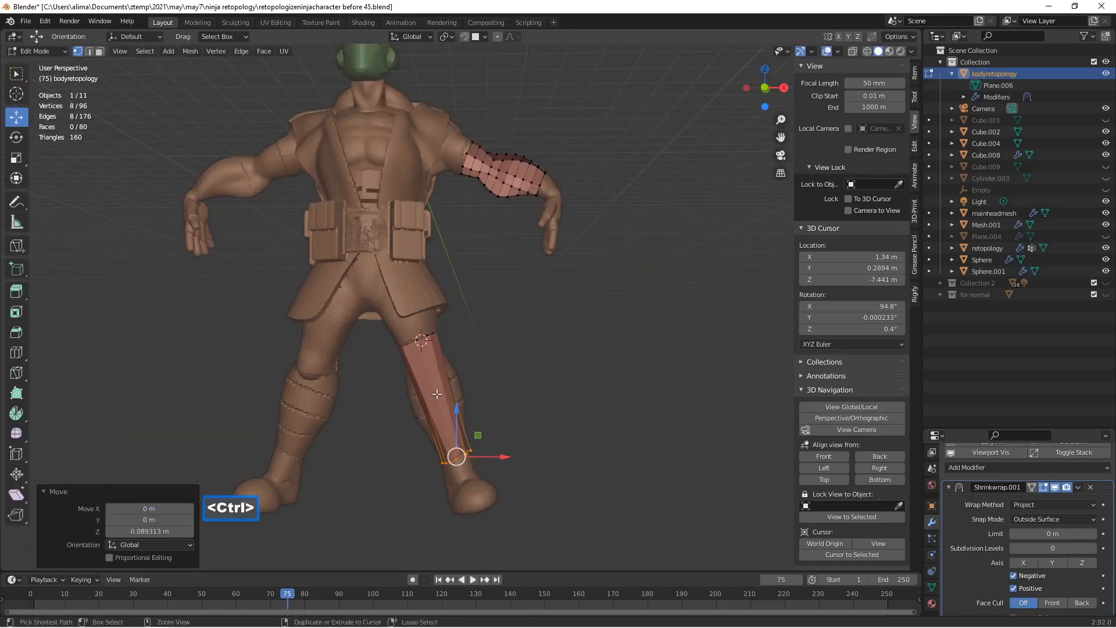
{"action": "key", "text": "ctrl+r"}
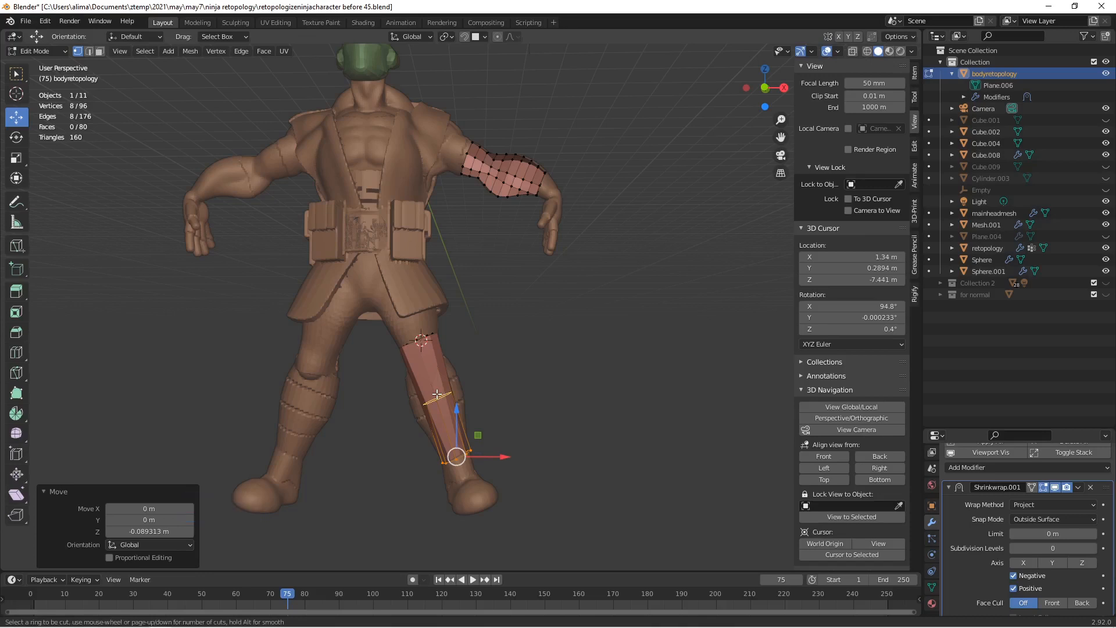
{"action": "scroll", "coordinate": [436, 394], "scroll_direction": "up", "scroll_amount": 1}
{"action": "scroll", "coordinate": [436, 390], "scroll_direction": "up", "scroll_amount": 1}
{"action": "scroll", "coordinate": [436, 387], "scroll_direction": "up", "scroll_amount": 2}
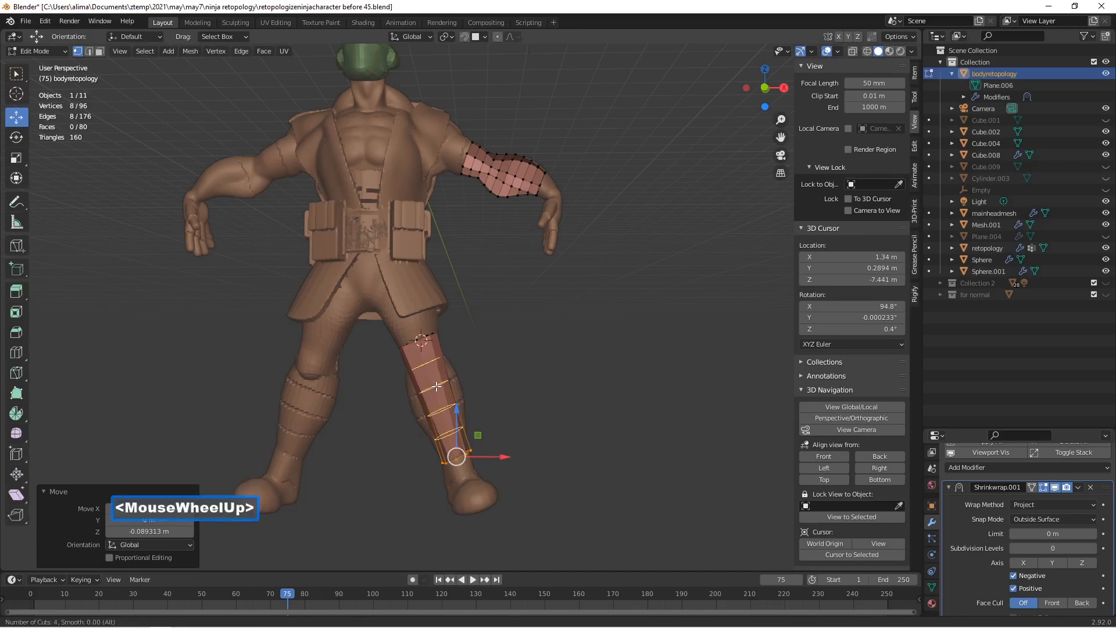
{"action": "scroll", "coordinate": [435, 384], "scroll_direction": "up", "scroll_amount": 3}
{"action": "left_click", "coordinate": [435, 382]}
{"action": "left_click", "coordinate": [433, 382]}
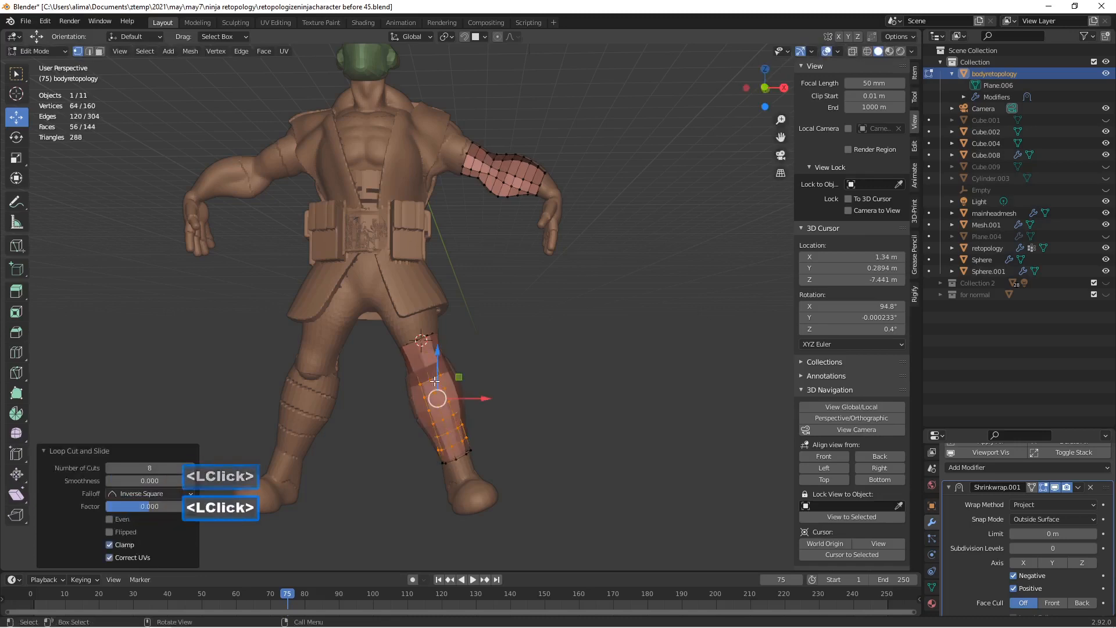
{"action": "left_click", "coordinate": [566, 410]}
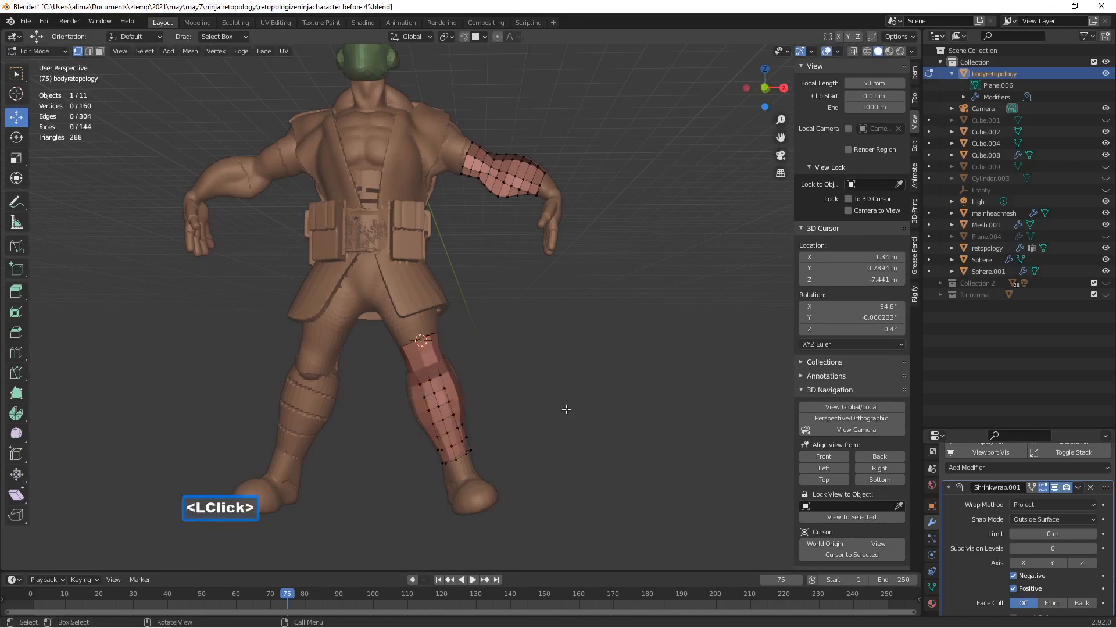
Return to Object Mode and apply the Shrinkwrap.001 modifier on bodyretopology.
{"action": "left_click", "coordinate": [65, 51]}
{"action": "left_click", "coordinate": [64, 64]}
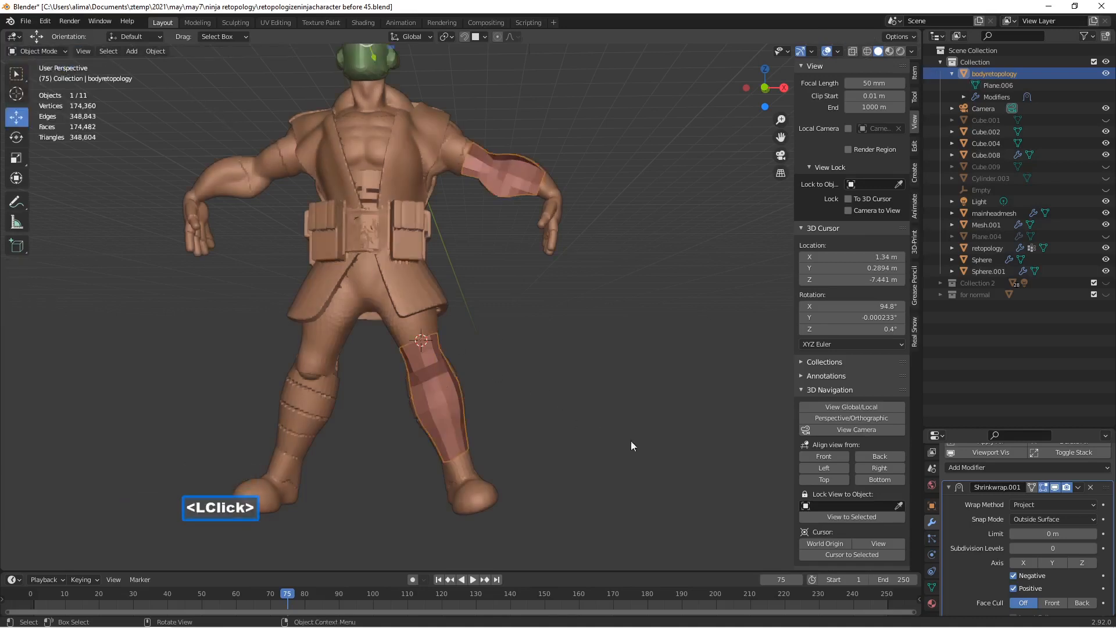
{"action": "left_click", "coordinate": [1078, 487]}
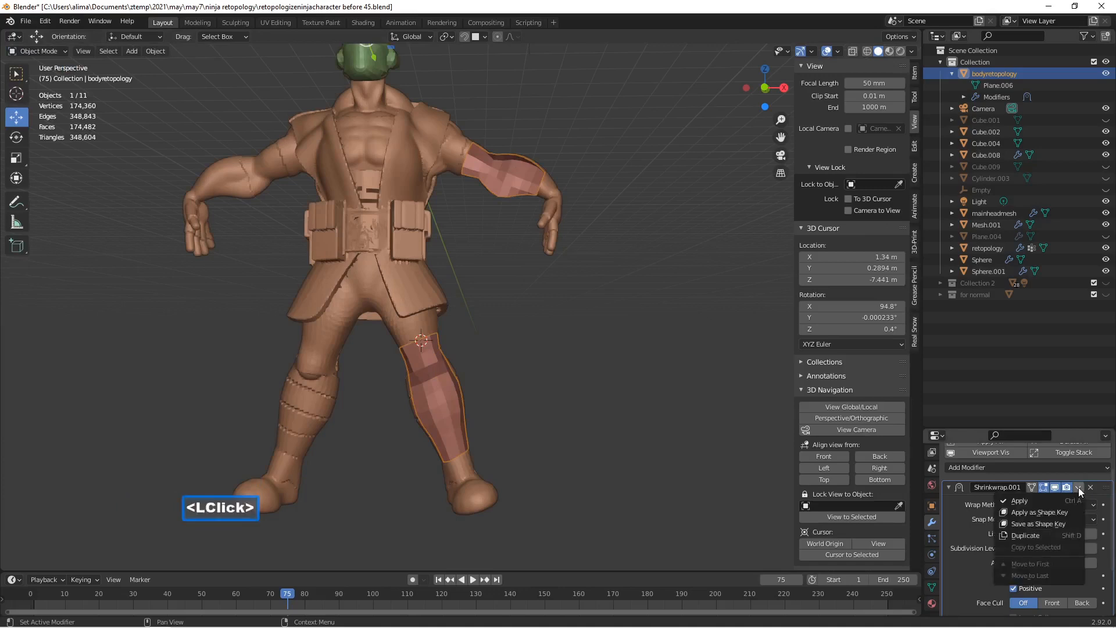
{"action": "left_click", "coordinate": [1047, 499]}
{"action": "key", "text": "Pause"}
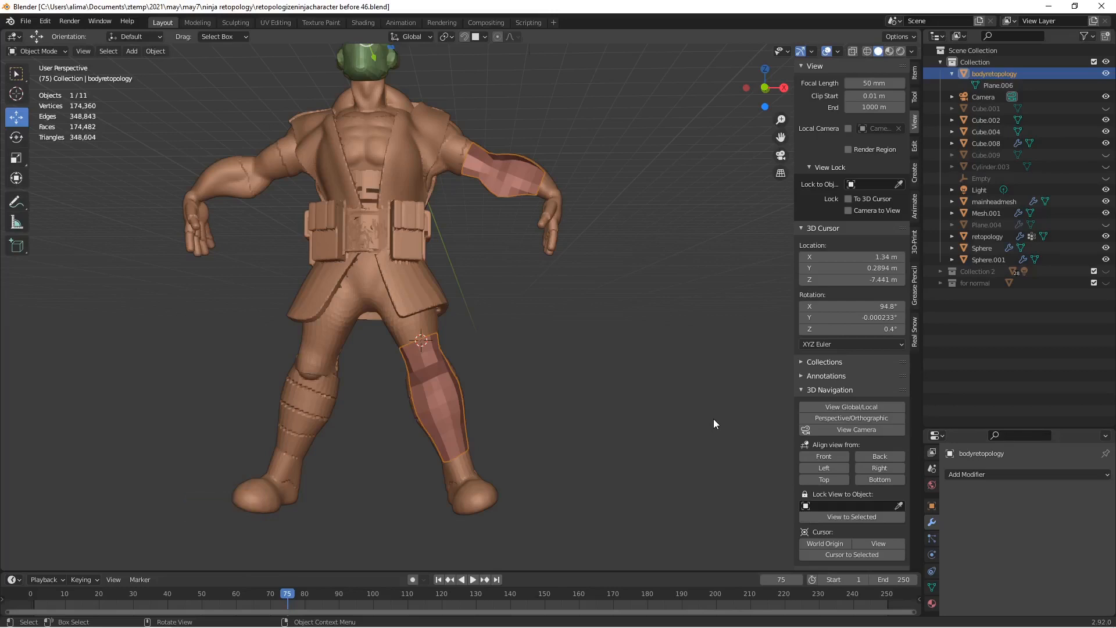
Add a Shrinkwrap modifier with the Project wrap method, Outside Surface snap mode, Negative and Positive enabled, and the sculpted body as target.
{"action": "left_click", "coordinate": [1044, 475]}
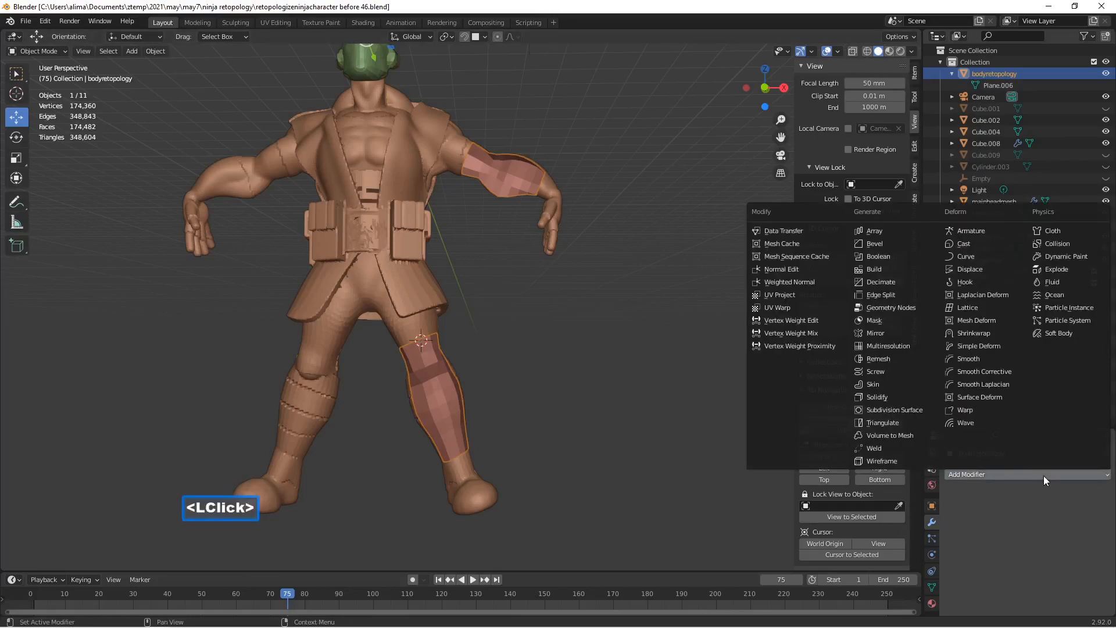
{"action": "left_click", "coordinate": [991, 334]}
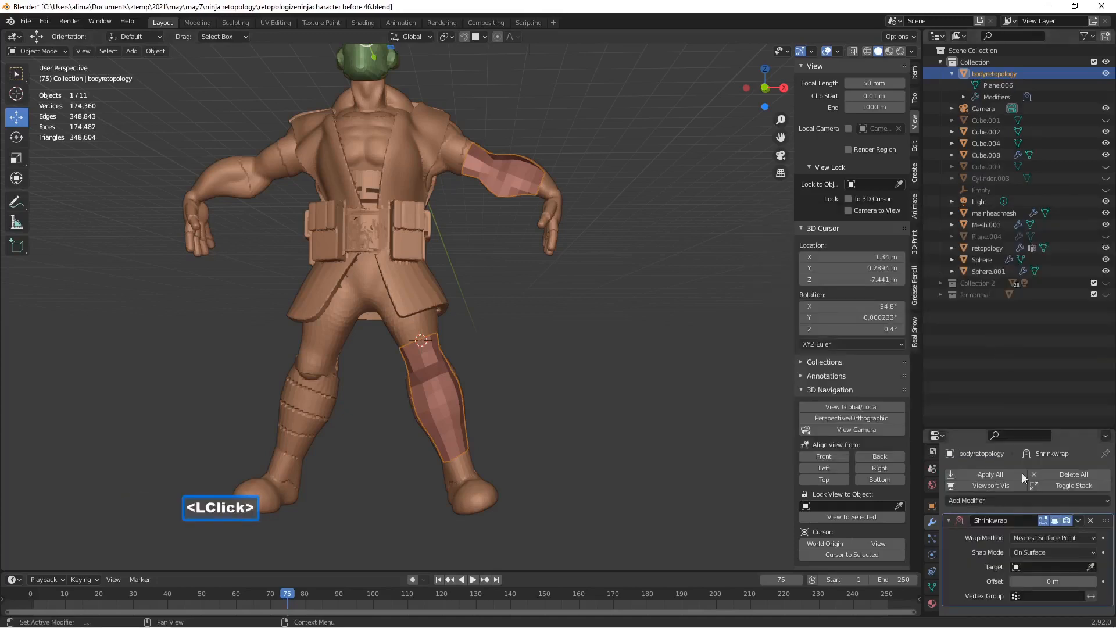
{"action": "left_click", "coordinate": [1048, 537]}
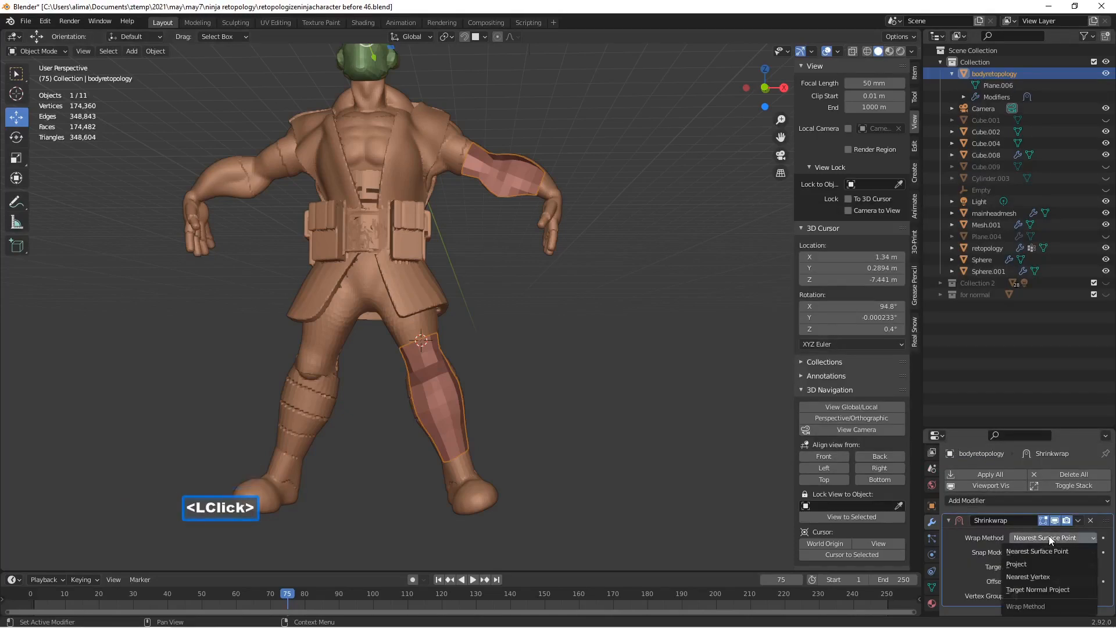
{"action": "left_click", "coordinate": [1047, 562]}
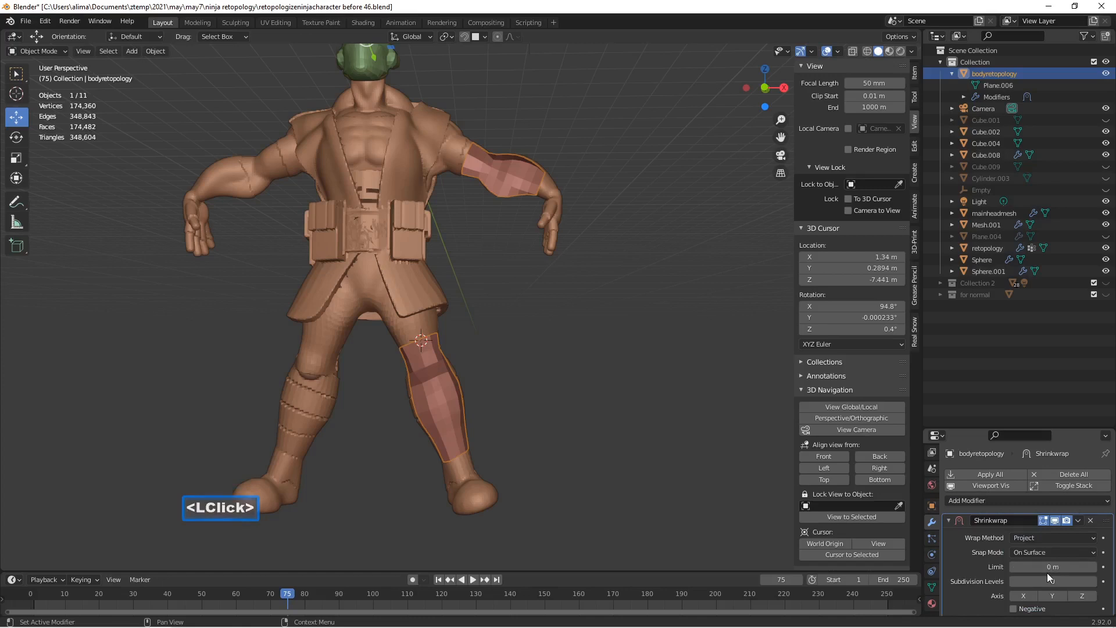
{"action": "left_click", "coordinate": [1047, 553]}
{"action": "left_click", "coordinate": [1045, 504]}
{"action": "scroll", "coordinate": [1040, 555], "scroll_direction": "down", "scroll_amount": 2}
{"action": "left_click", "coordinate": [1015, 562]}
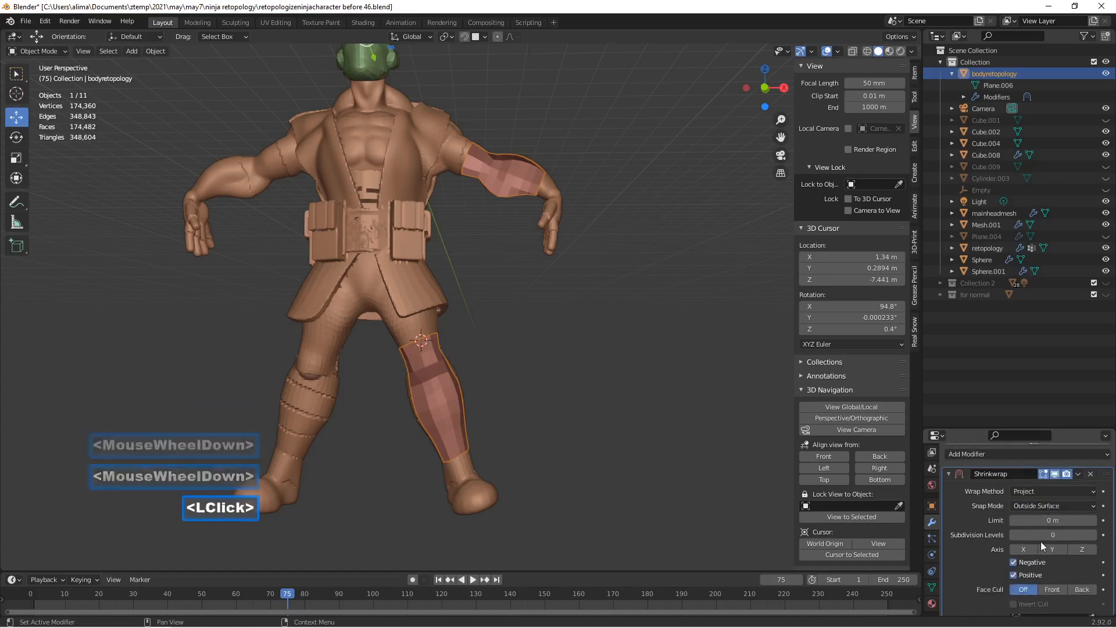
{"action": "scroll", "coordinate": [1036, 536], "scroll_direction": "down", "scroll_amount": 2}
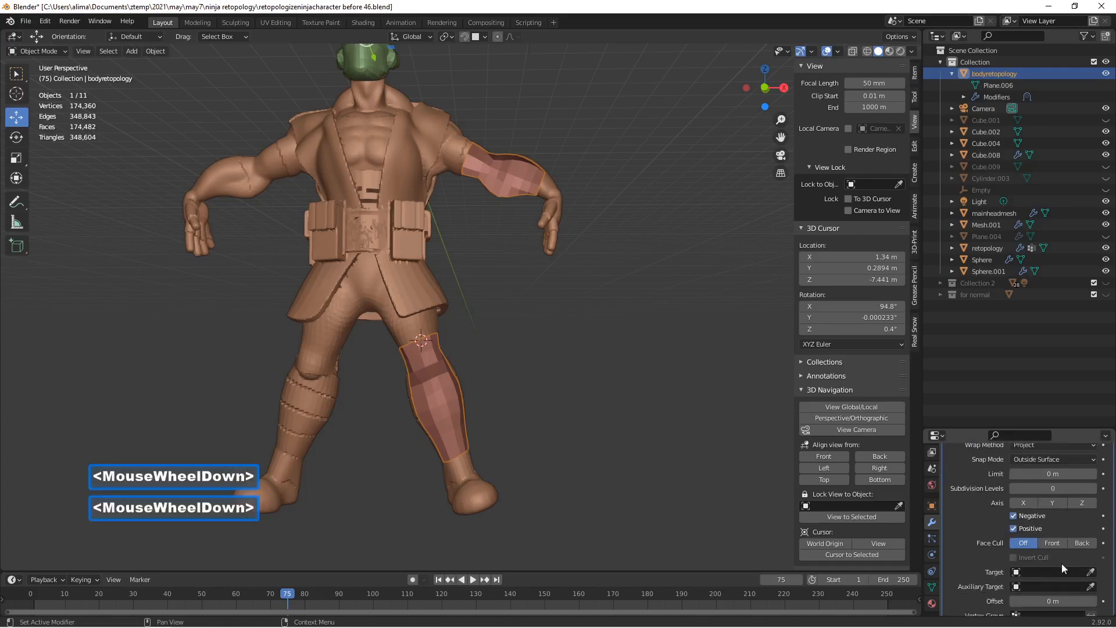
{"action": "left_click", "coordinate": [1090, 572]}
{"action": "left_click", "coordinate": [562, 204]}
{"action": "scroll", "coordinate": [1006, 511], "scroll_direction": "up", "scroll_amount": 2}
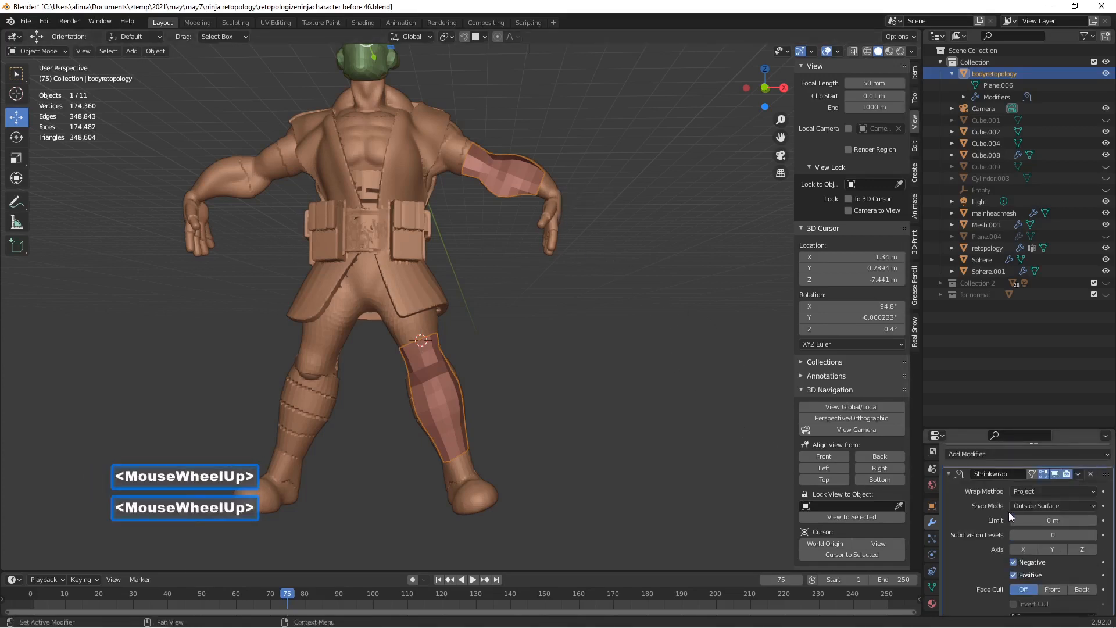
Turn off the new Shrinkwrap modifier's viewport display and enter Edit Mode on bodyretopology.
{"action": "left_click", "coordinate": [1054, 474]}
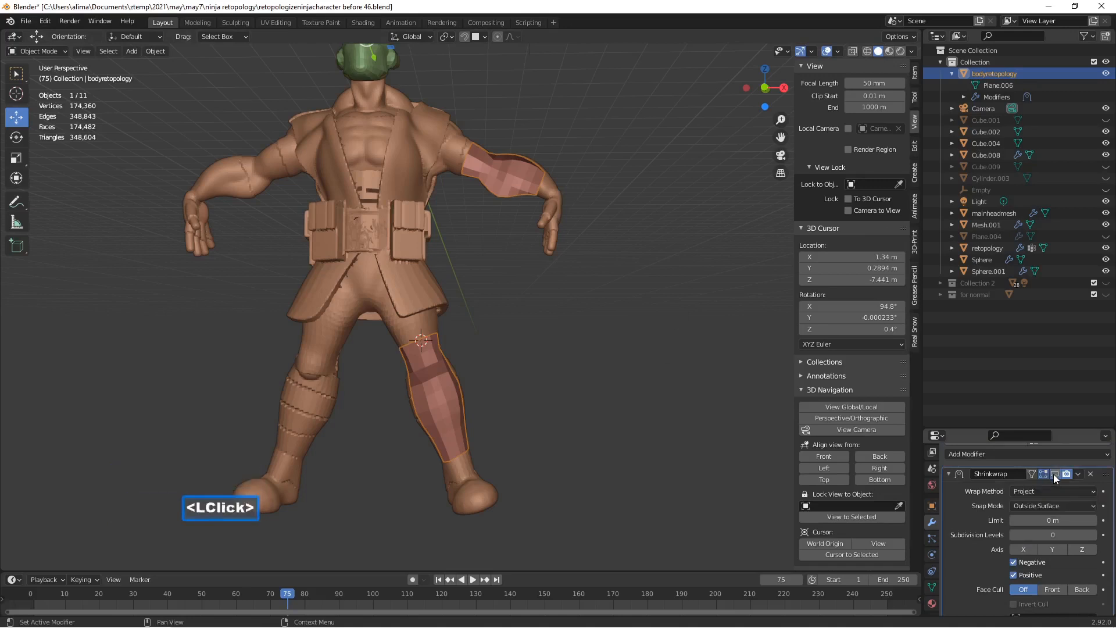
{"action": "left_click", "coordinate": [57, 51]}
{"action": "left_click", "coordinate": [53, 77]}
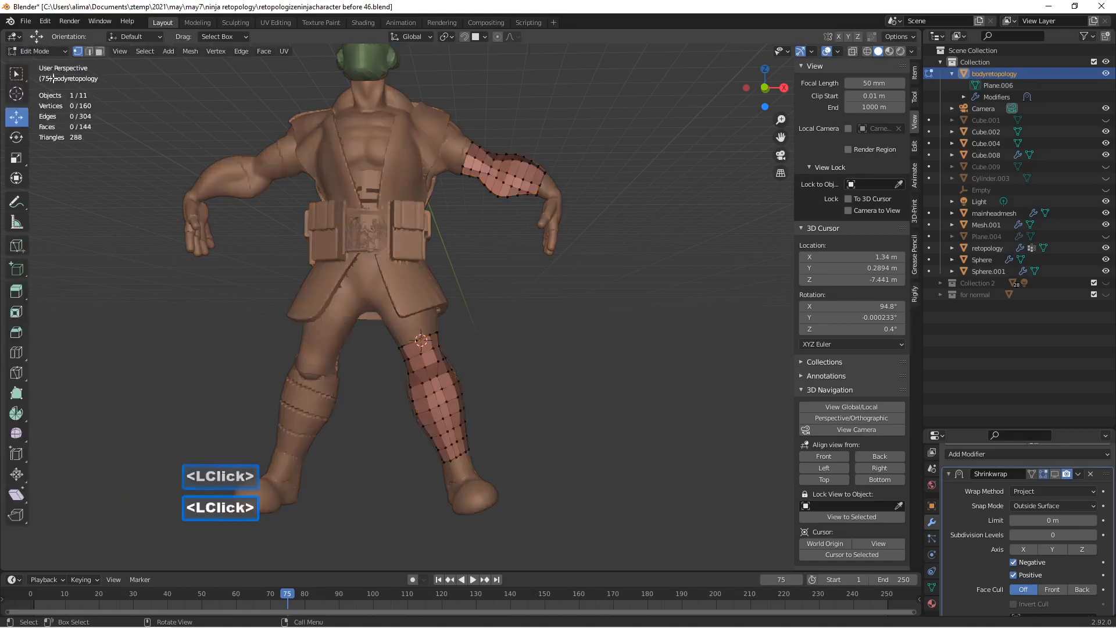
{"action": "key", "text": "Pause"}
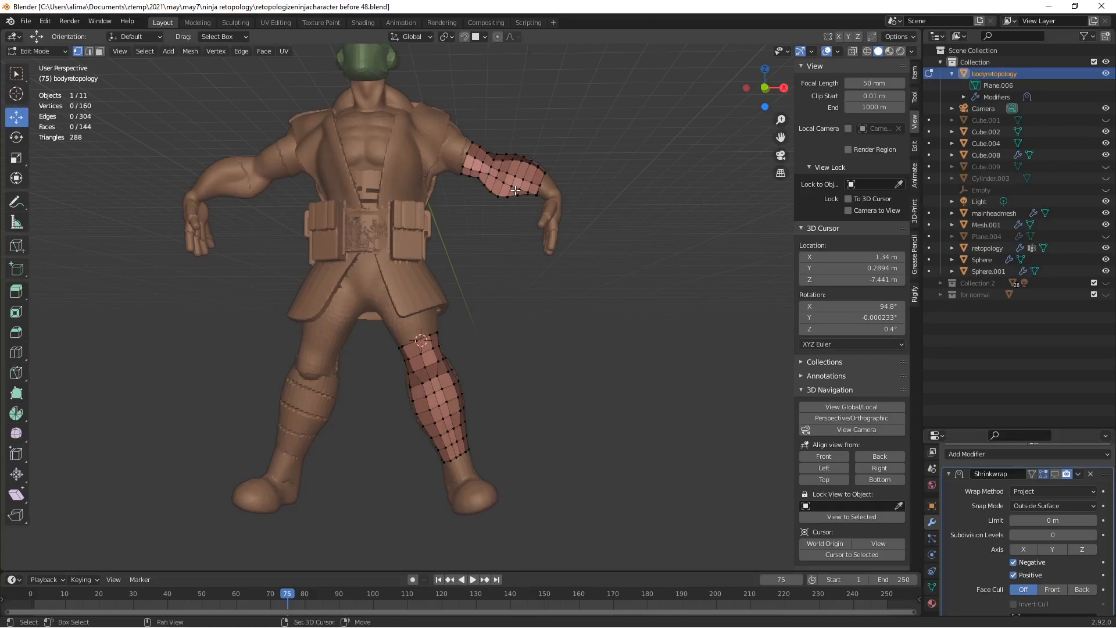
Place the 3D cursor on the middle of the thumb below the arm mesh and add a circle with 8 vertices there.
{"action": "left_click_drag", "start_coordinate": [510, 175], "coordinate": [601, 265]}
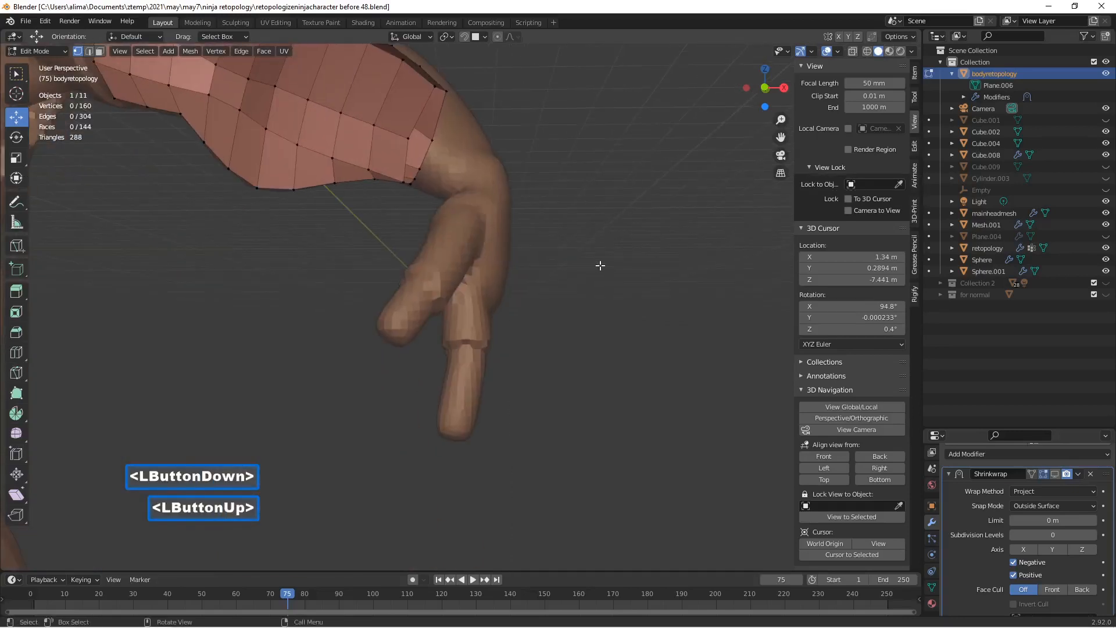
{"action": "middle_click_drag", "start_coordinate": [585, 283], "coordinate": [430, 298]}
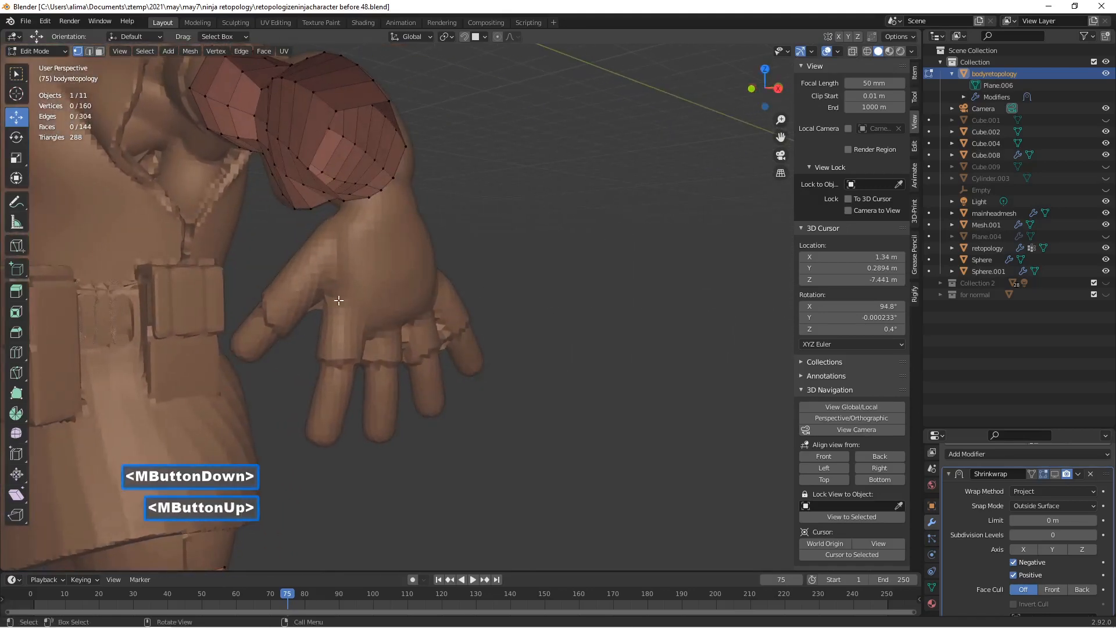
{"action": "right_click", "coordinate": [281, 307], "text": "shift"}
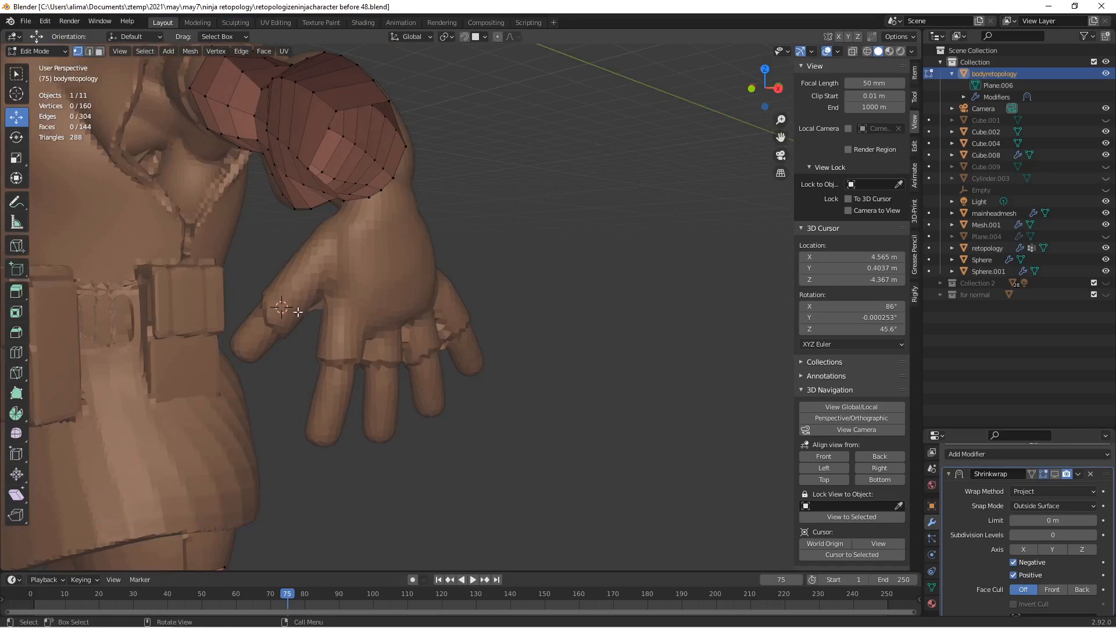
{"action": "key", "text": "shift+a"}
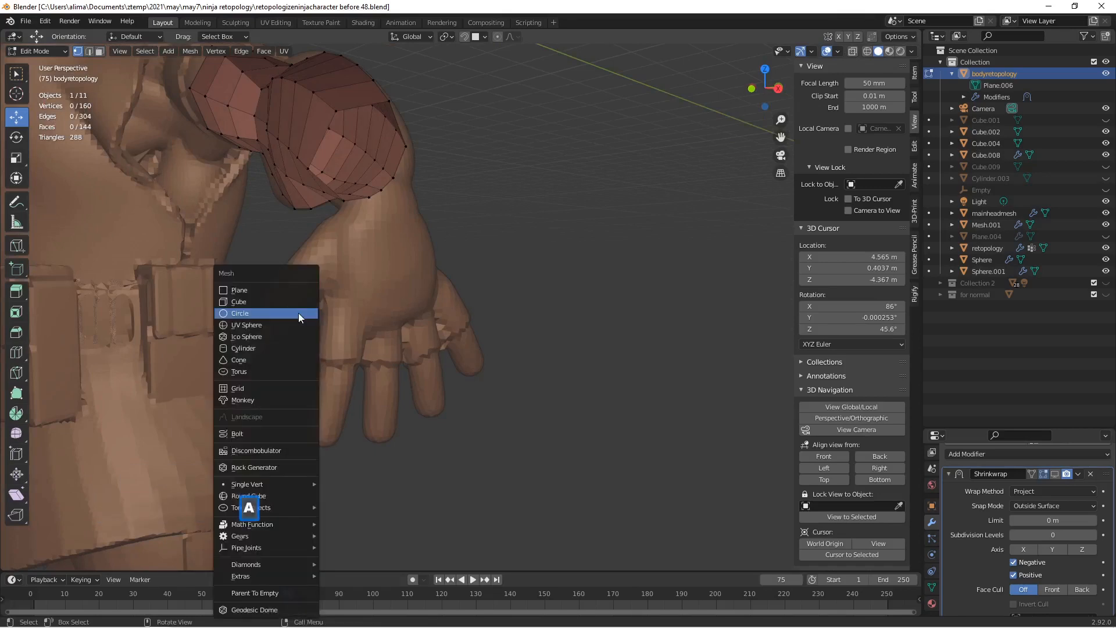
{"action": "left_click", "coordinate": [298, 313]}
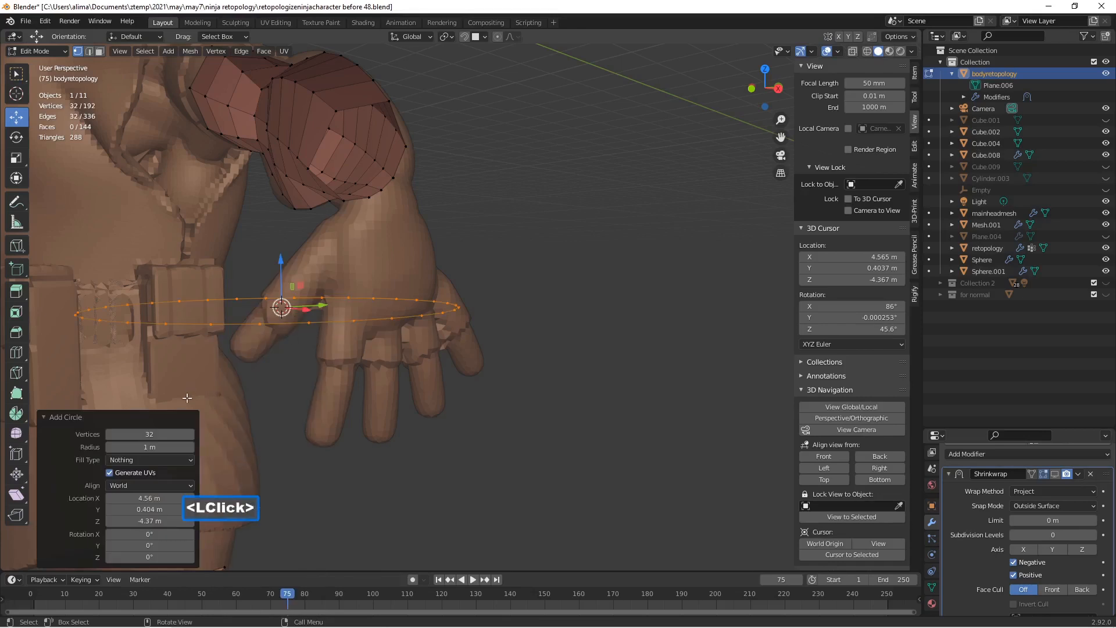
{"action": "left_click", "coordinate": [152, 434]}
{"action": "type", "text": "8"}
{"action": "key", "text": "Return"}
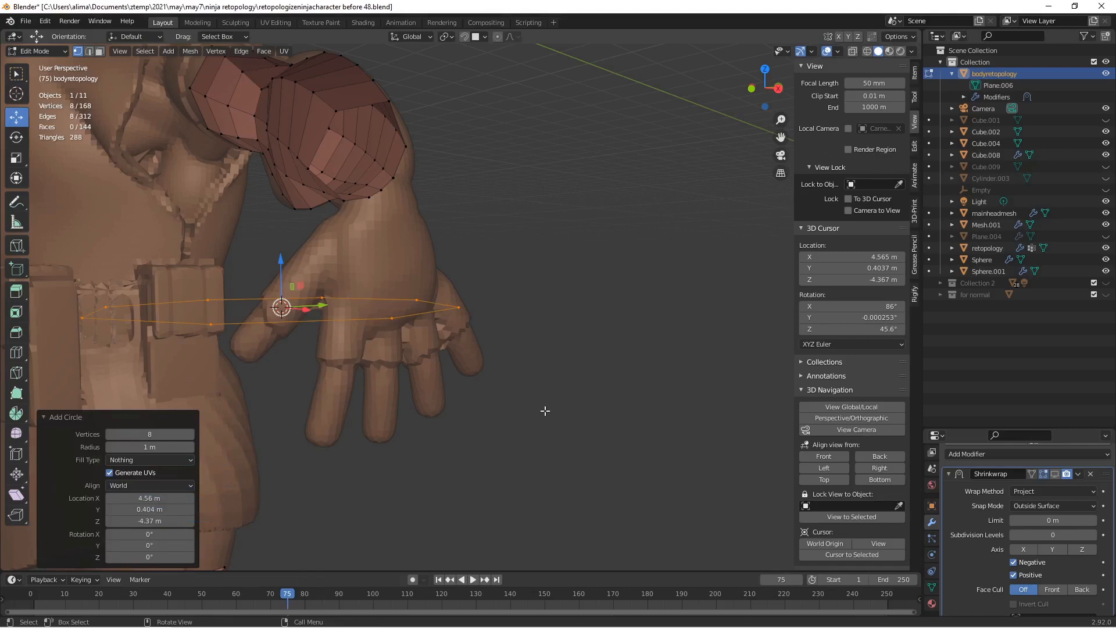
Scale the circle down to the thumb's thickness and move it about -0.105 m in X.
{"action": "key", "text": "s"}
{"action": "left_click", "coordinate": [289, 330]}
{"action": "middle_click_drag", "start_coordinate": [289, 327], "coordinate": [335, 296]}
{"action": "left_click_drag", "start_coordinate": [318, 304], "coordinate": [315, 304]}
{"action": "middle_click_drag", "start_coordinate": [315, 304], "coordinate": [379, 326]}
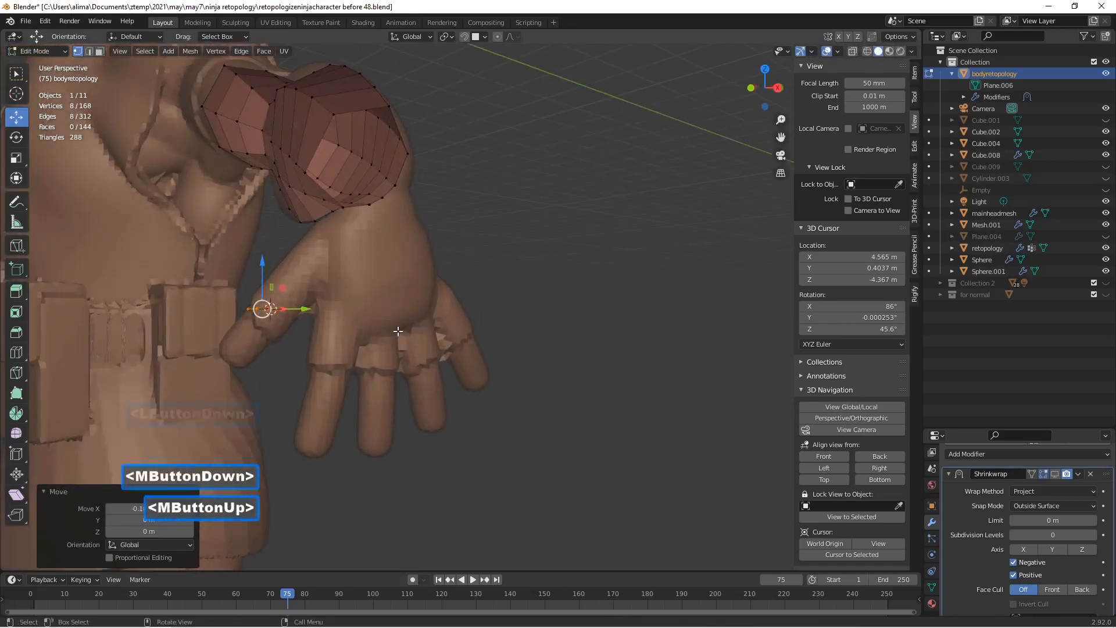
Rotate the thumb circle around the X axis and shift it along Y to centre it in the thumb.
{"action": "key", "text": "r"}
{"action": "key", "text": "x"}
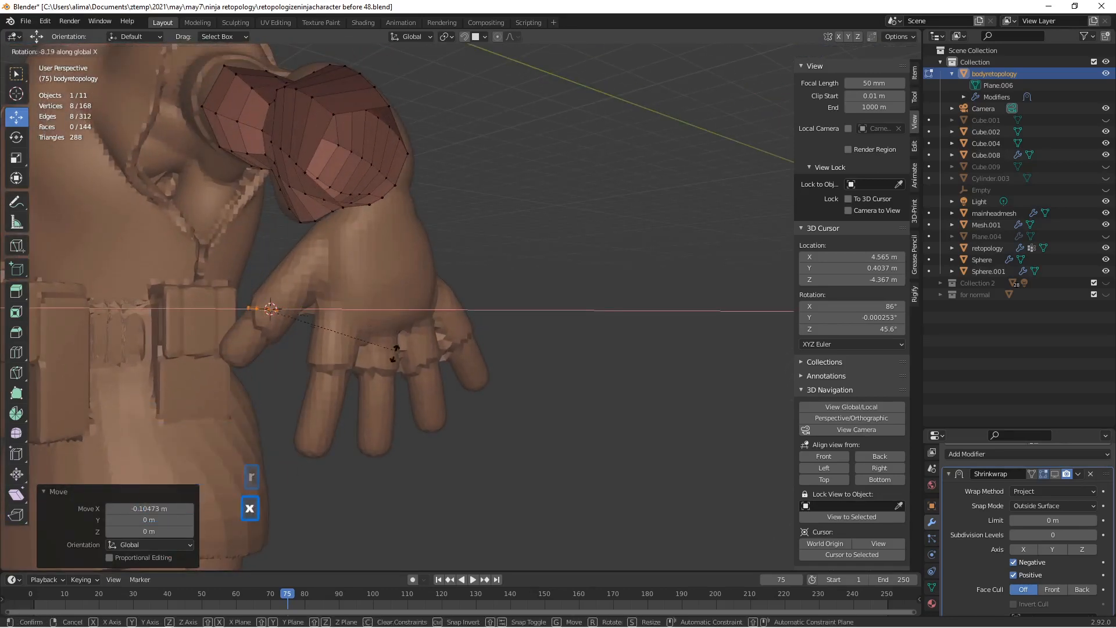
{"action": "left_click", "coordinate": [365, 377]}
{"action": "left_click_drag", "start_coordinate": [305, 310], "coordinate": [314, 312]}
{"action": "middle_click_drag", "start_coordinate": [275, 314], "coordinate": [276, 309]}
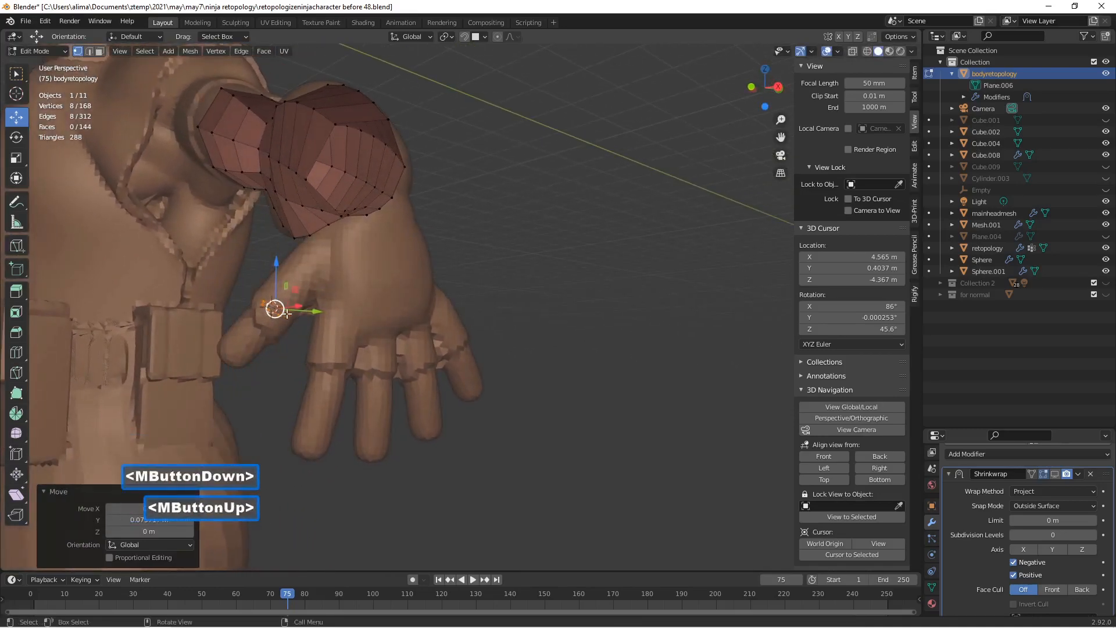
Extrude the circle a short distance toward the thumb tip and shift the new ring in negative X to follow the thumb.
{"action": "key", "text": "e"}
{"action": "left_click", "coordinate": [286, 315]}
{"action": "middle_click_drag", "start_coordinate": [286, 315], "coordinate": [311, 355]}
{"action": "left_click_drag", "start_coordinate": [308, 329], "coordinate": [302, 330]}
{"action": "middle_click_drag", "start_coordinate": [302, 329], "coordinate": [351, 351]}
{"action": "scroll", "coordinate": [307, 346], "scroll_direction": "up", "scroll_amount": 1}
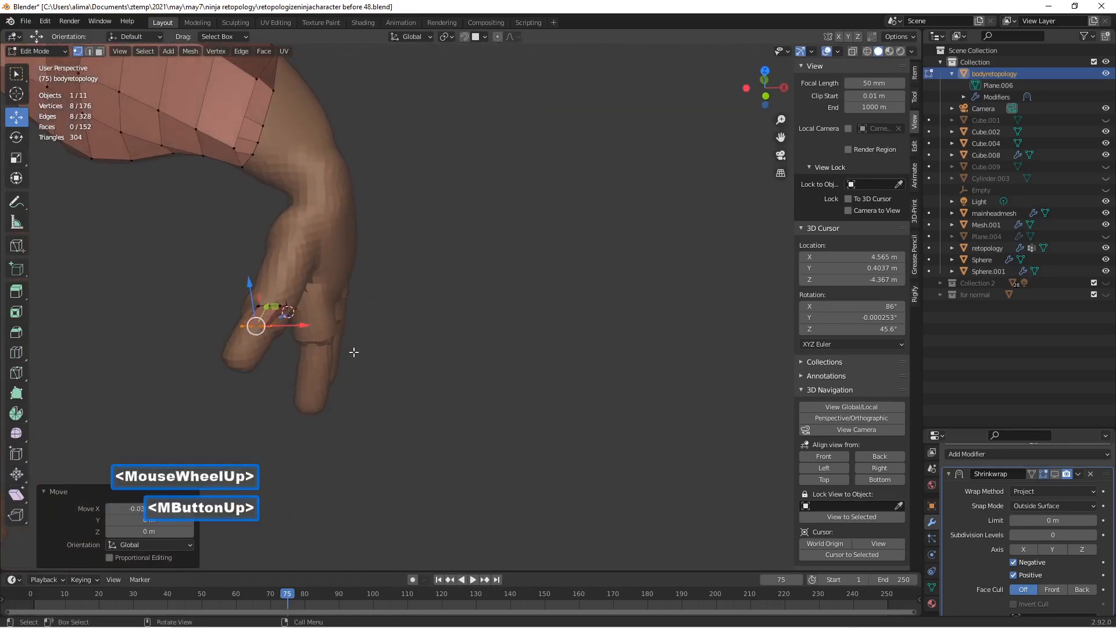
Rotate the extruded thumb ring about 26.2° around the Y axis to align it with the thumb.
{"action": "key", "text": "r"}
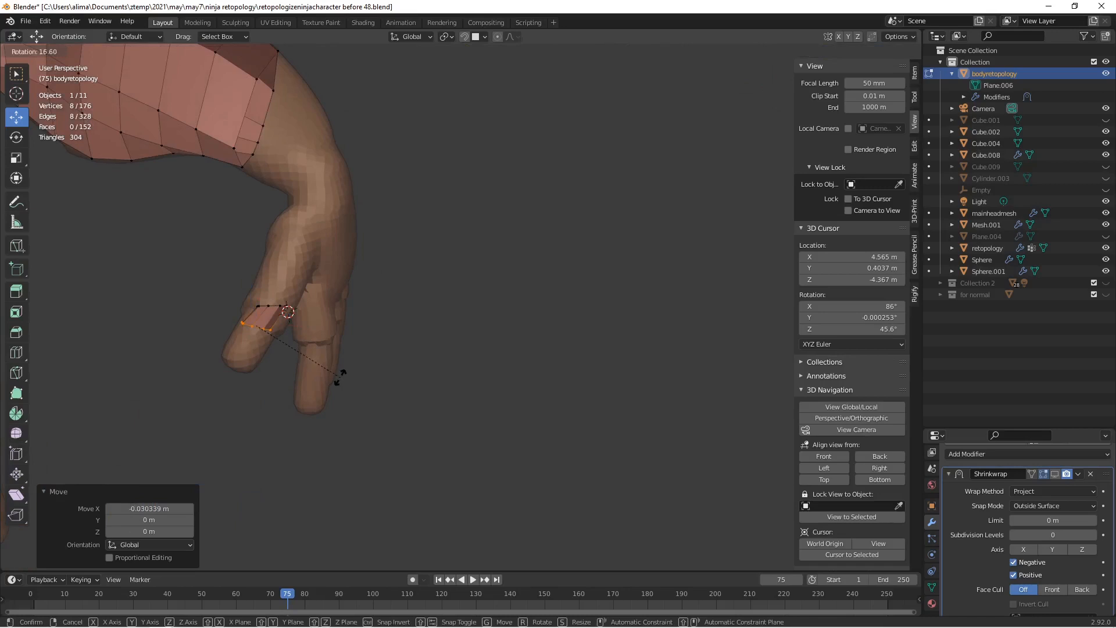
{"action": "key", "text": "y"}
{"action": "left_click", "coordinate": [330, 388]}
{"action": "middle_click_drag", "start_coordinate": [291, 321], "coordinate": [288, 320]}
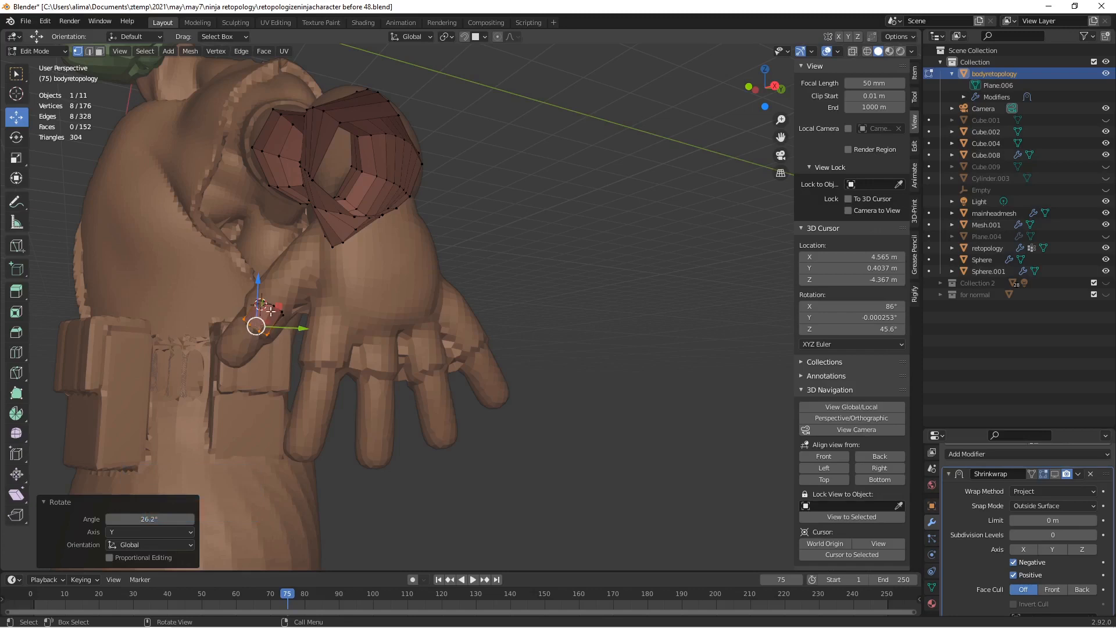
Select the whole linked thumb sleeve, duplicate it and move the copy along Y and about -0.223 m in Z onto the index finger.
{"action": "key", "text": "ctrl+l"}
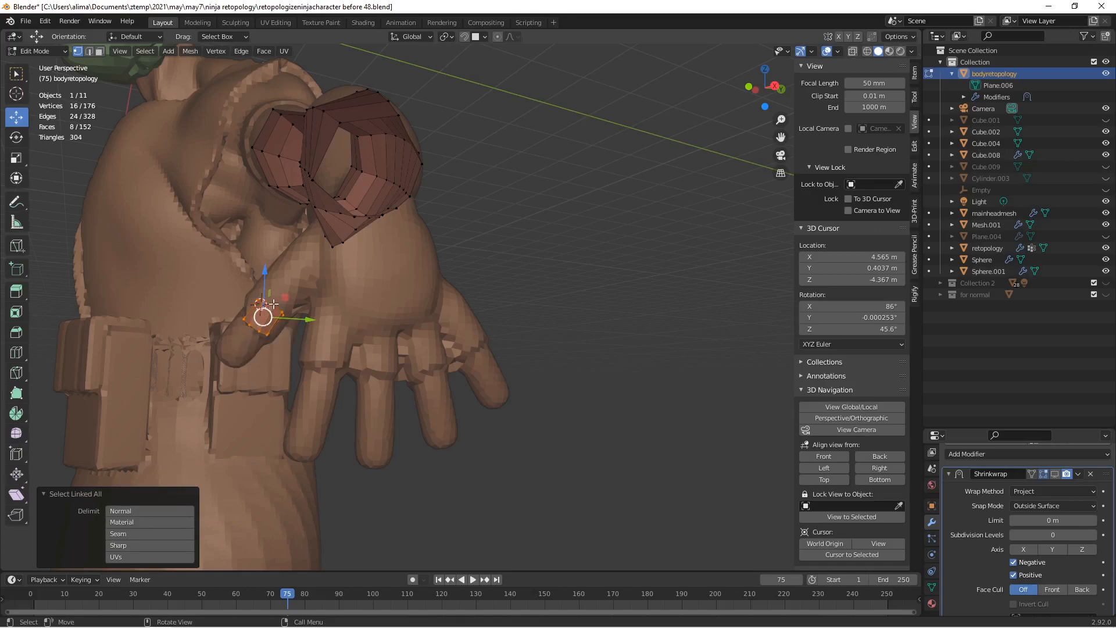
{"action": "middle_click_drag", "start_coordinate": [316, 364], "coordinate": [328, 367]}
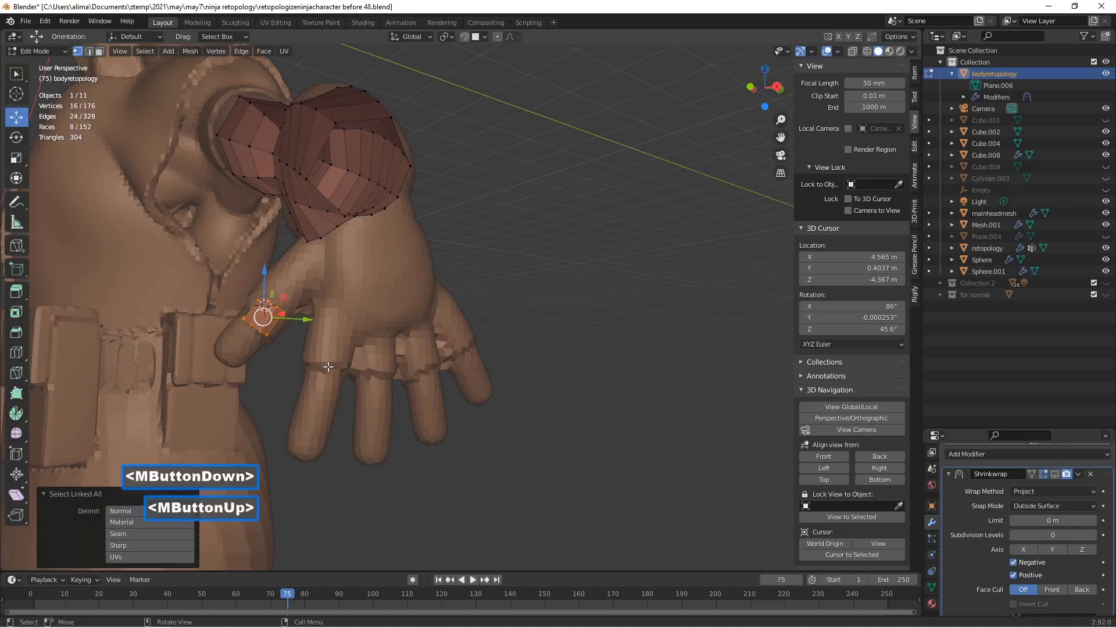
{"action": "key", "text": "shift+d"}
{"action": "right_click", "coordinate": [316, 327]}
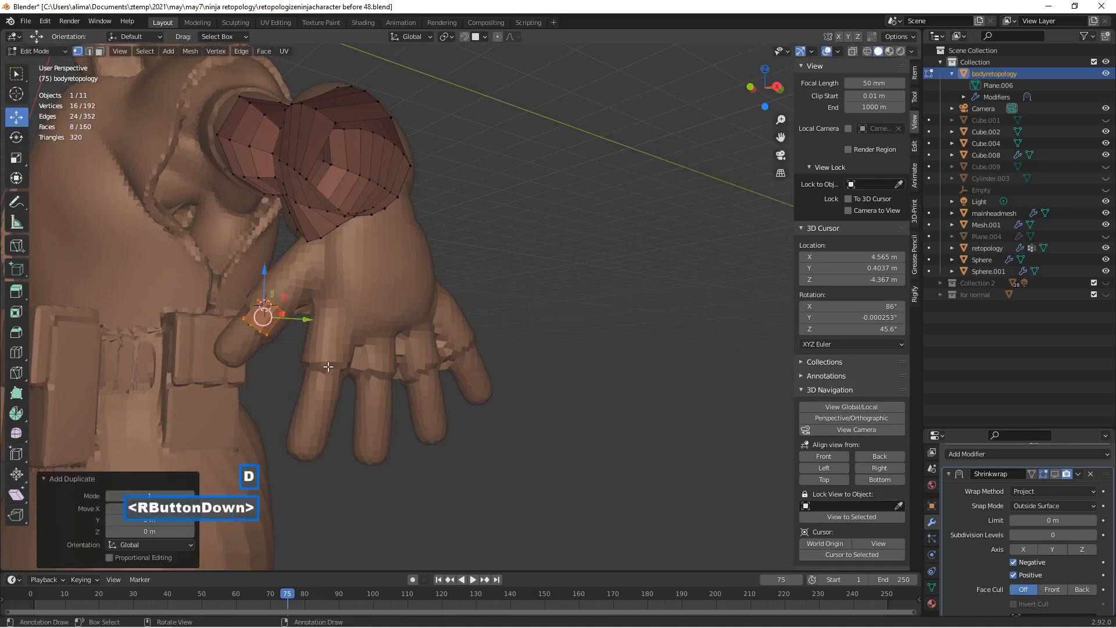
{"action": "left_click_drag", "start_coordinate": [316, 327], "coordinate": [369, 323]}
{"action": "left_click_drag", "start_coordinate": [331, 280], "coordinate": [336, 329]}
{"action": "middle_click_drag", "start_coordinate": [337, 331], "coordinate": [383, 375]}
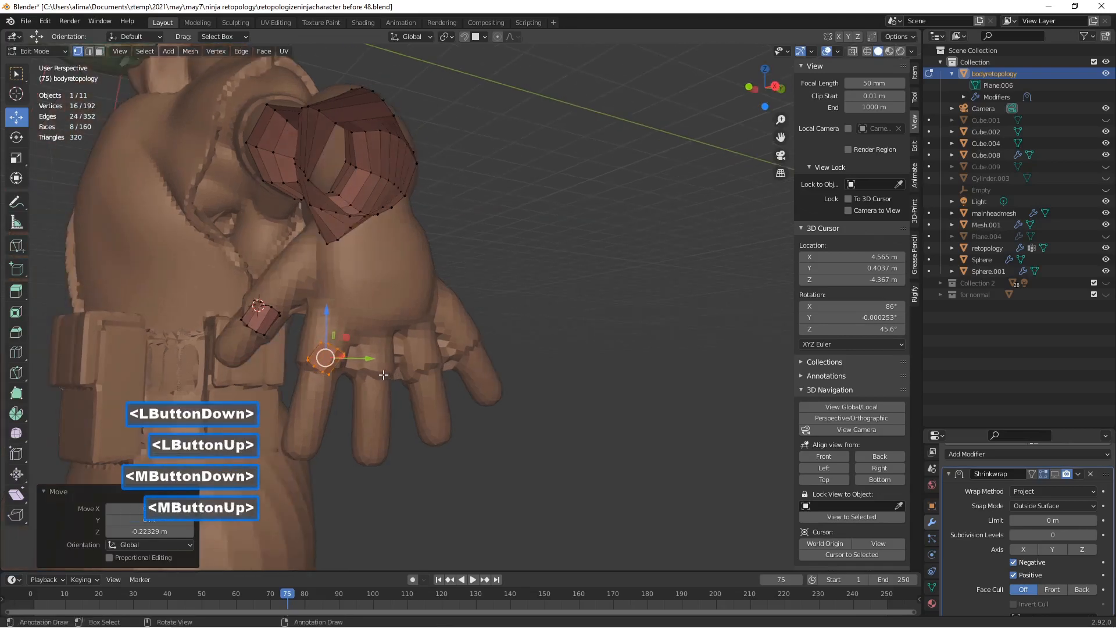
Rotate the index finger sleeve around the X axis and move it about 0.217 m in X.
{"action": "key", "text": "r"}
{"action": "key", "text": "x"}
{"action": "left_click", "coordinate": [342, 349]}
{"action": "middle_click_drag", "start_coordinate": [342, 349], "coordinate": [355, 352]}
{"action": "left_click_drag", "start_coordinate": [372, 357], "coordinate": [406, 363]}
Scale the index finger sleeve to about 0.752 and rotate it around the Y axis to follow the finger.
{"action": "key", "text": "s"}
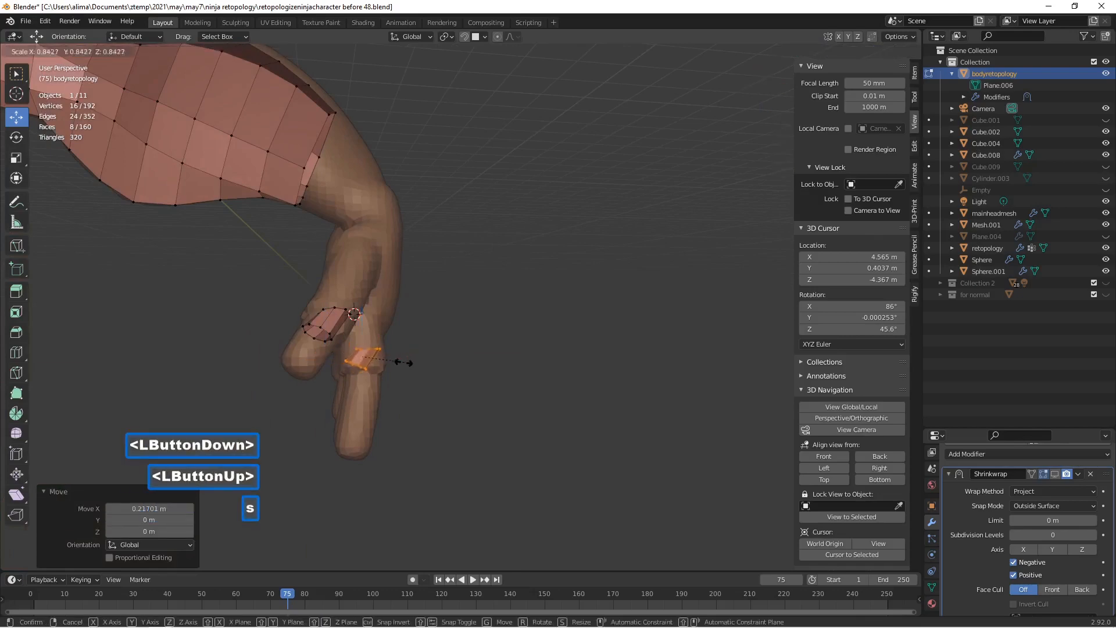
{"action": "left_click", "coordinate": [403, 364]}
{"action": "key", "text": "r"}
{"action": "key", "text": "y"}
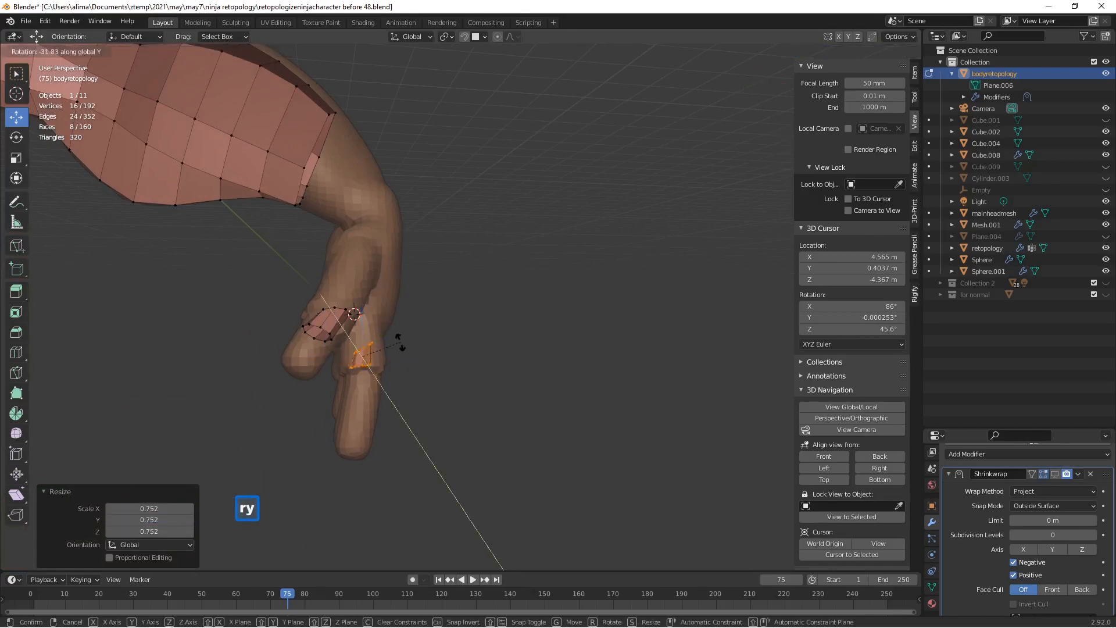
{"action": "left_click", "coordinate": [401, 344]}
Shift the index finger sleeve along X, down in Z and slightly in negative Y to centre it around the finger.
{"action": "middle_click_drag", "start_coordinate": [401, 344], "coordinate": [401, 368]}
{"action": "left_click_drag", "start_coordinate": [409, 358], "coordinate": [391, 358]}
{"action": "left_click_drag", "start_coordinate": [344, 315], "coordinate": [342, 348]}
{"action": "left_click_drag", "start_coordinate": [384, 381], "coordinate": [378, 381]}
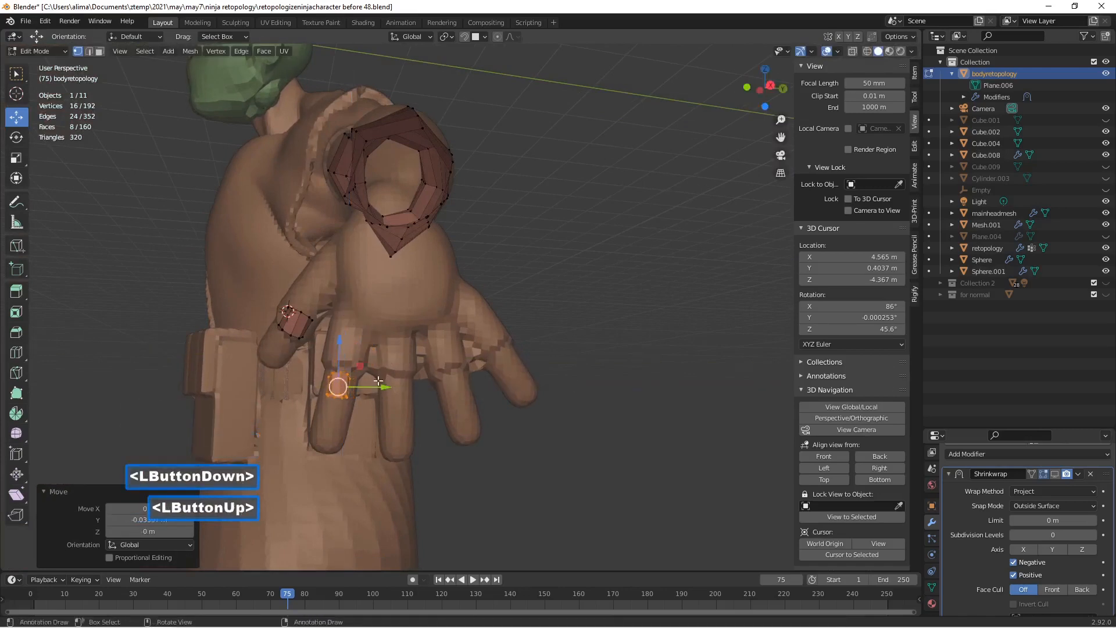
Duplicate the index finger sleeve and move the copy along Y and about -0.024 m in Z onto the middle finger.
{"action": "middle_click_drag", "start_coordinate": [369, 376], "coordinate": [323, 365]}
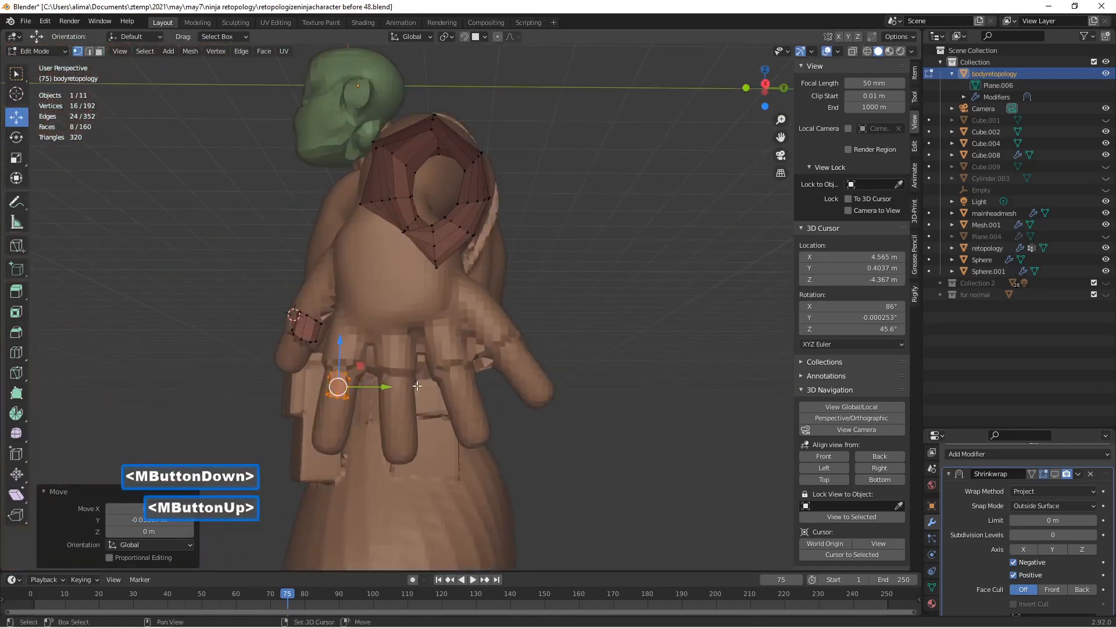
{"action": "key", "text": "shift+d"}
{"action": "right_click", "coordinate": [417, 386]}
{"action": "left_click_drag", "start_coordinate": [358, 384], "coordinate": [399, 355]}
{"action": "middle_click_drag", "start_coordinate": [400, 355], "coordinate": [442, 390]}
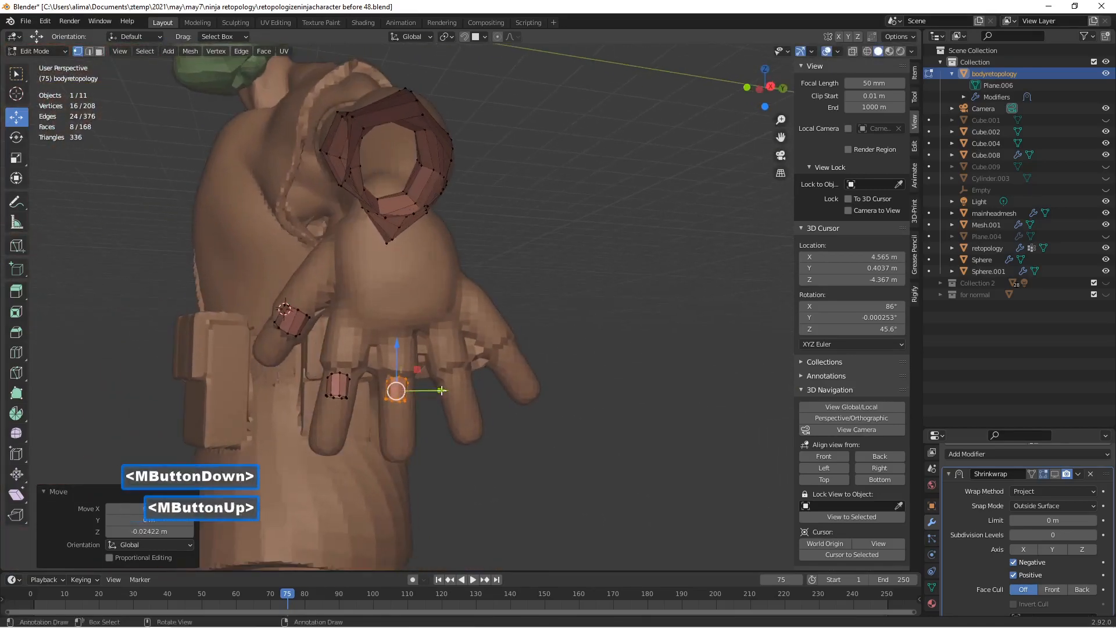
Duplicate the middle finger sleeve, move the copy along Y onto the ring finger and rotate it about 20.5° around X.
{"action": "key", "text": "shift+d"}
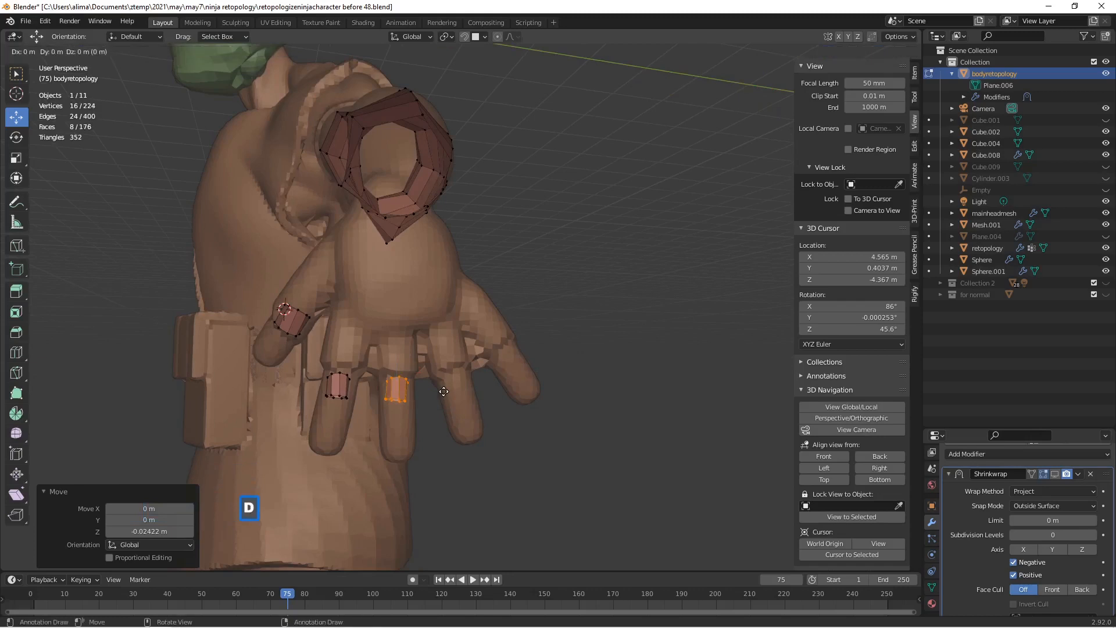
{"action": "right_click", "coordinate": [445, 392]}
{"action": "left_click_drag", "start_coordinate": [455, 394], "coordinate": [505, 400]}
{"action": "middle_click_drag", "start_coordinate": [505, 399], "coordinate": [528, 426]}
{"action": "key", "text": "r"}
{"action": "key", "text": "x"}
{"action": "left_click", "coordinate": [519, 400]}
{"action": "mouse_move", "coordinate": [519, 401]}
{"action": "middle_mouse_down"}
{"action": "mouse_move", "coordinate": [359, 347]}
{"action": "mouse_move", "coordinate": [514, 388]}
{"action": "middle_mouse_up"}
Duplicate the ring finger sleeve, position the copy around the little finger, rotate it about 13.6° around X and deselect everything.
{"action": "key", "text": "shift+d"}
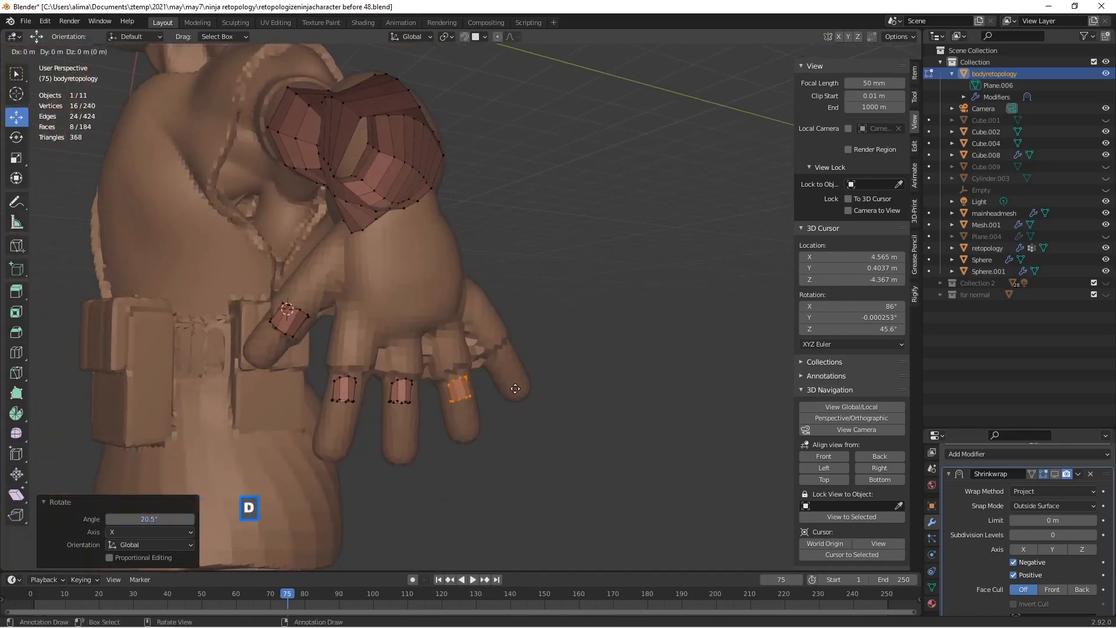
{"action": "right_click", "coordinate": [491, 387]}
{"action": "left_click_drag", "start_coordinate": [499, 389], "coordinate": [505, 321]}
{"action": "middle_click_drag", "start_coordinate": [506, 321], "coordinate": [508, 334]}
{"action": "left_click_drag", "start_coordinate": [504, 314], "coordinate": [504, 329]}
{"action": "middle_click_drag", "start_coordinate": [554, 352], "coordinate": [540, 360]}
{"action": "left_click_drag", "start_coordinate": [540, 360], "coordinate": [549, 366]}
{"action": "key", "text": "r"}
{"action": "key", "text": "y"}
{"action": "key", "text": "x"}
{"action": "left_click", "coordinate": [608, 371]}
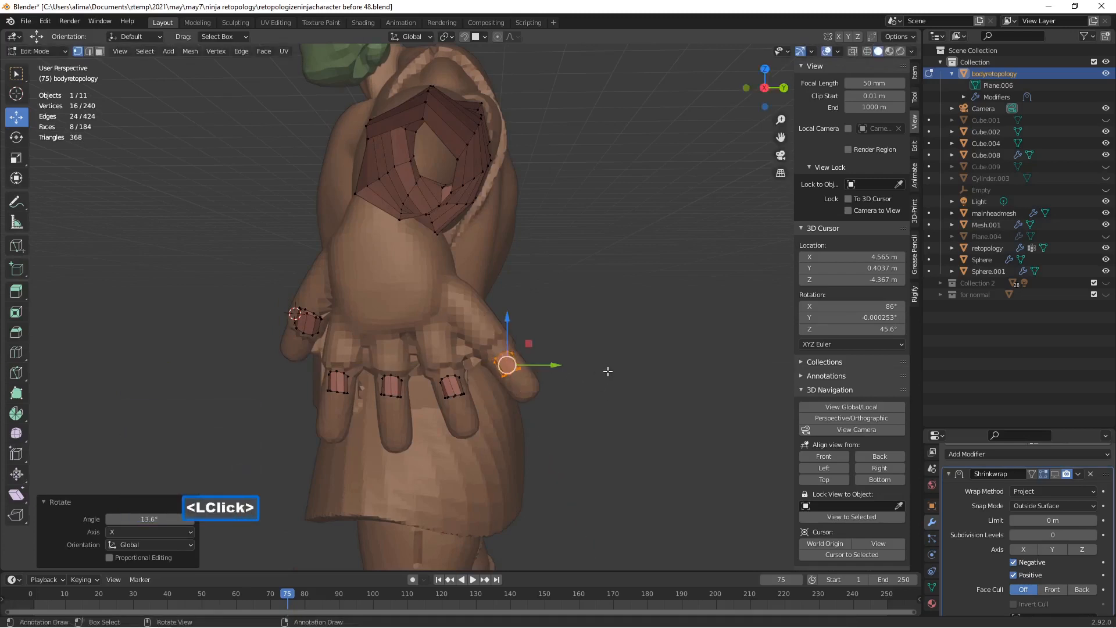
{"action": "left_click", "coordinate": [610, 343]}
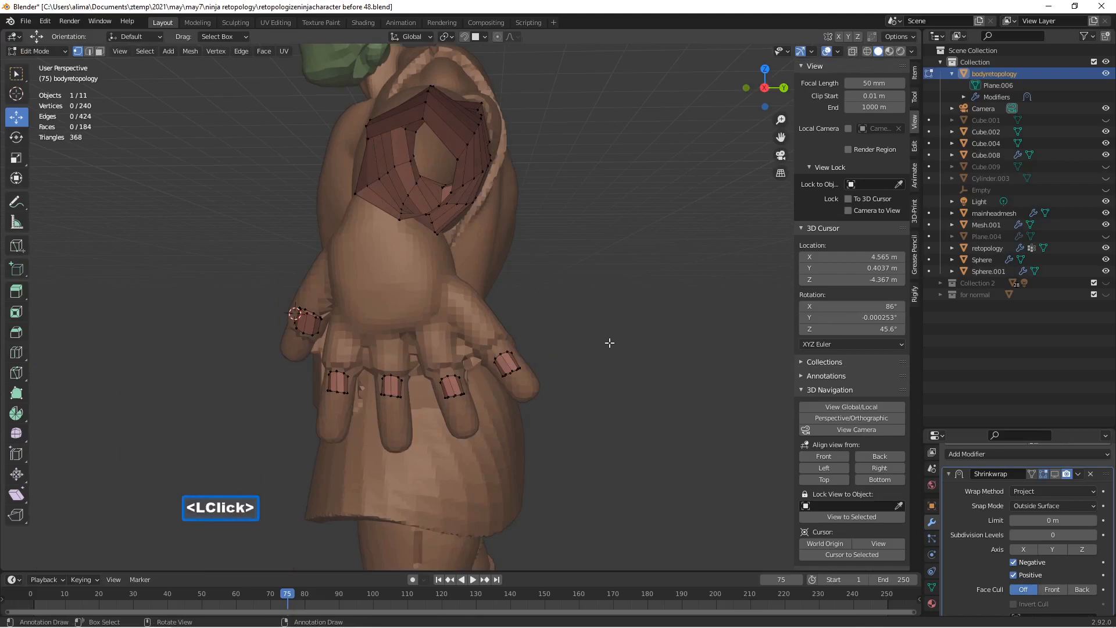
Turn on the Shrinkwrap modifier's viewport display in Object Mode and return to Edit Mode.
{"action": "key", "text": "Pause"}
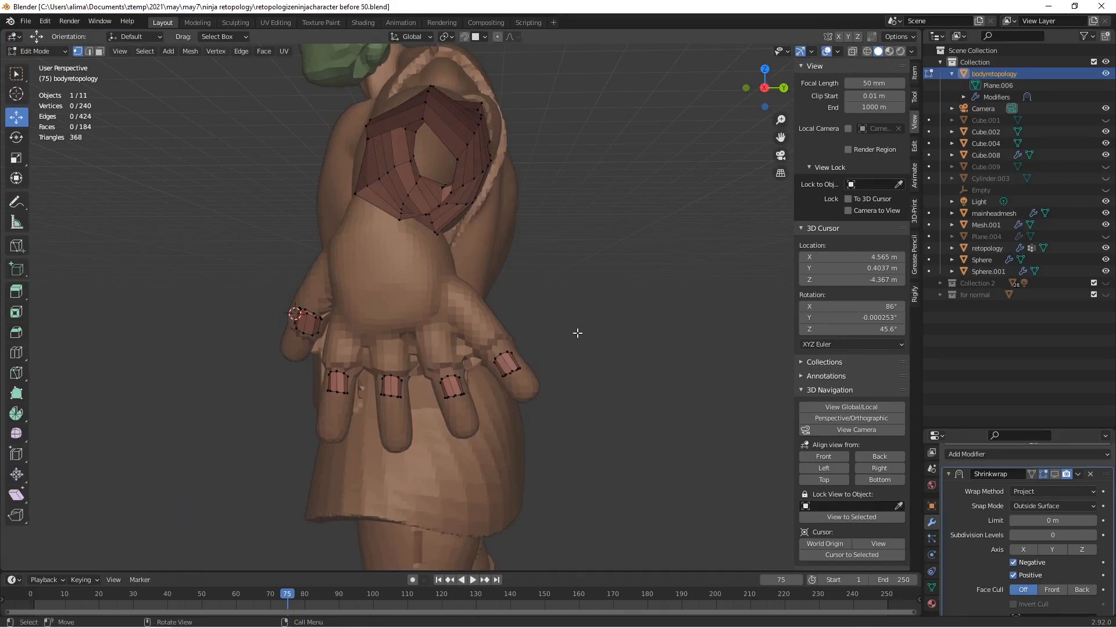
{"action": "left_click", "coordinate": [47, 52]}
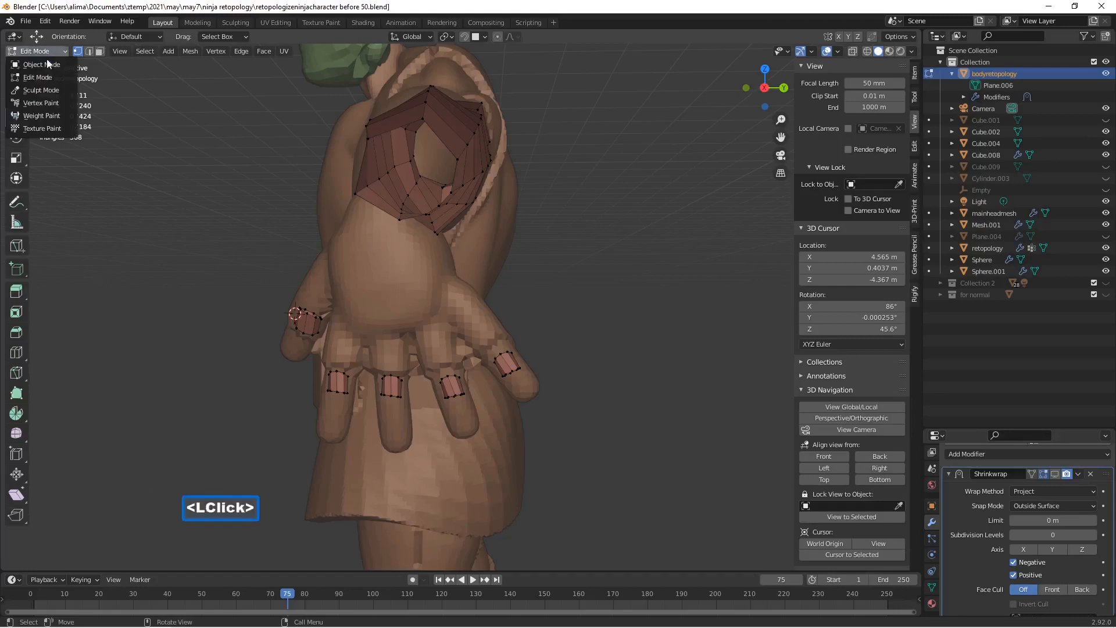
{"action": "left_click", "coordinate": [35, 66]}
{"action": "left_click", "coordinate": [1054, 474]}
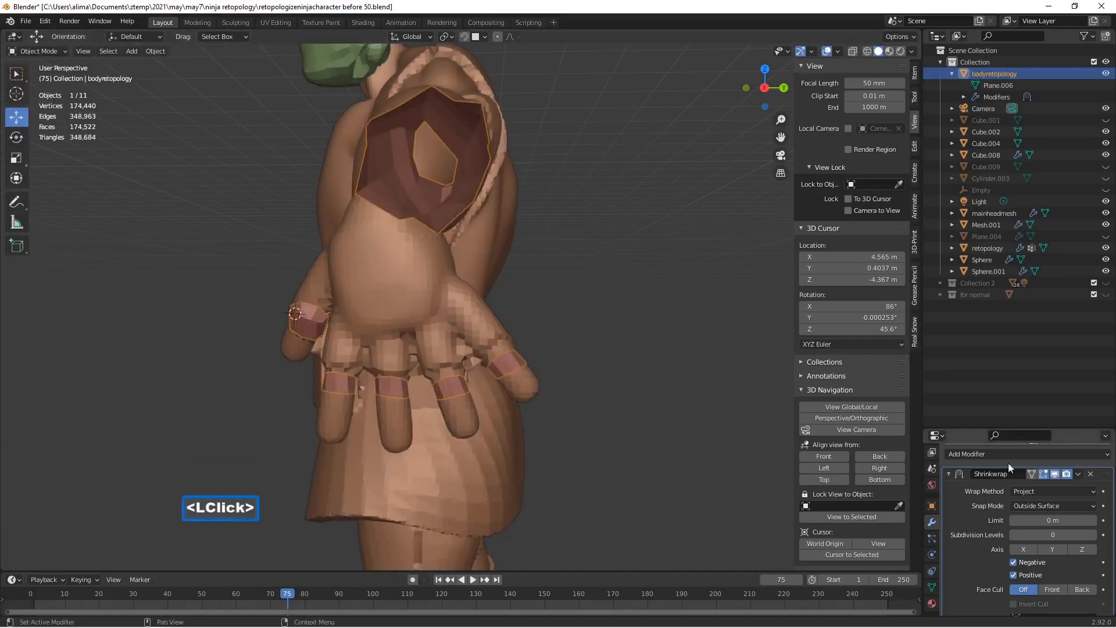
{"action": "middle_click_drag", "start_coordinate": [343, 370], "coordinate": [164, 174]}
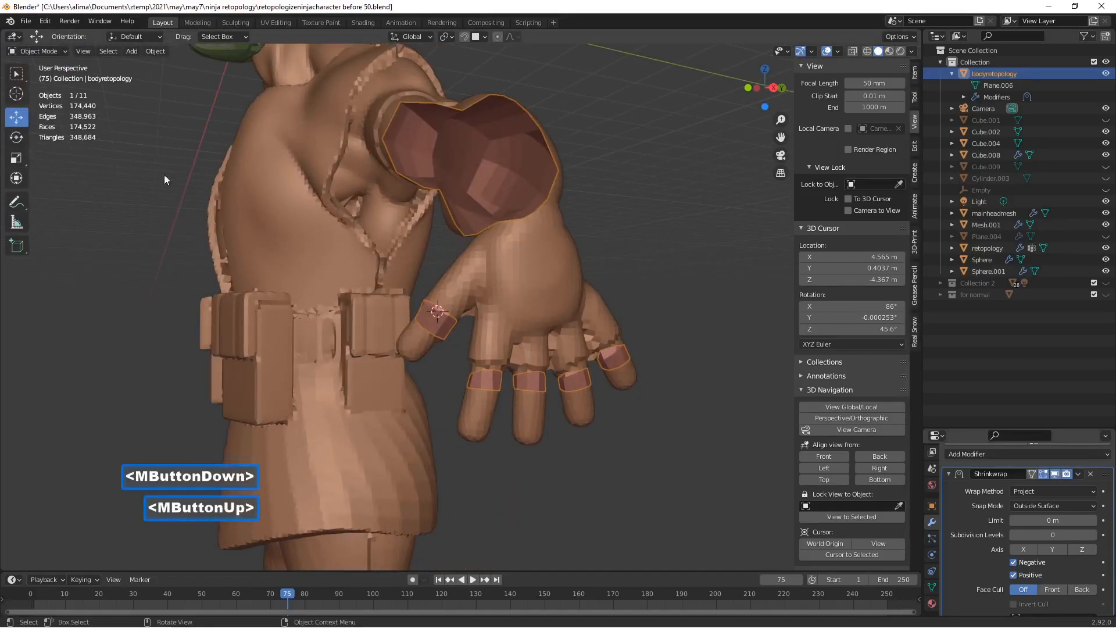
{"action": "left_click", "coordinate": [51, 54]}
{"action": "left_click", "coordinate": [54, 76]}
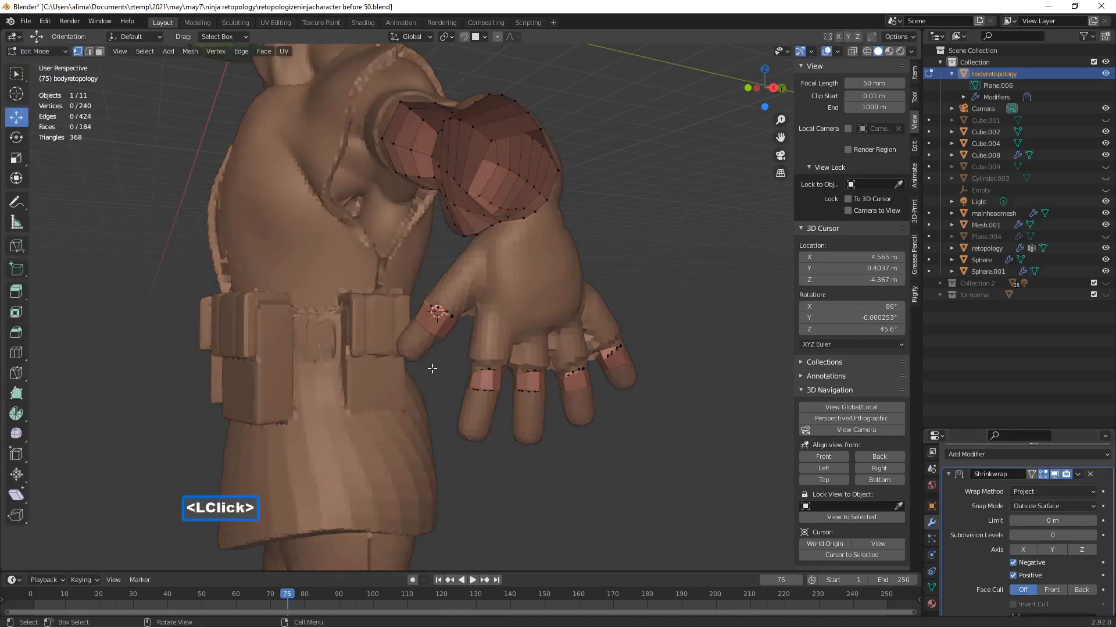
Select the index finger sleeve's lower edge loop and move it about -0.268 m in Z and -0.075 m in Y to the fingertip.
{"action": "scroll", "coordinate": [480, 415], "scroll_direction": "up", "scroll_amount": 2}
{"action": "middle_click_drag", "start_coordinate": [487, 416], "coordinate": [487, 394]}
{"action": "key", "text": "alt"}
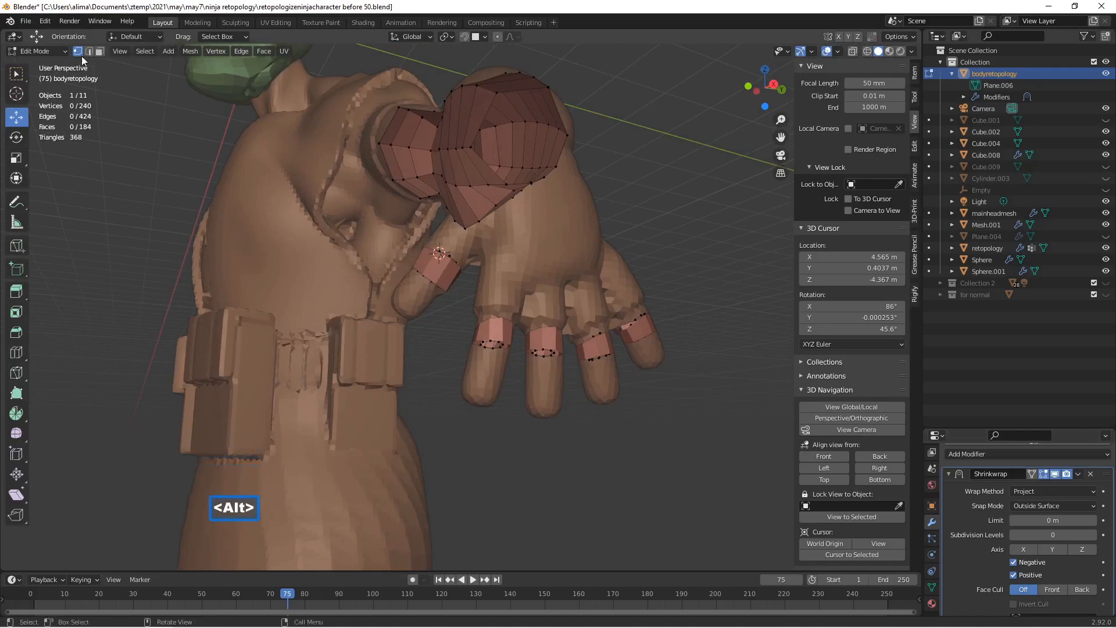
{"action": "left_click", "coordinate": [492, 343], "text": "alt"}
{"action": "middle_click_drag", "start_coordinate": [505, 358], "coordinate": [503, 373]}
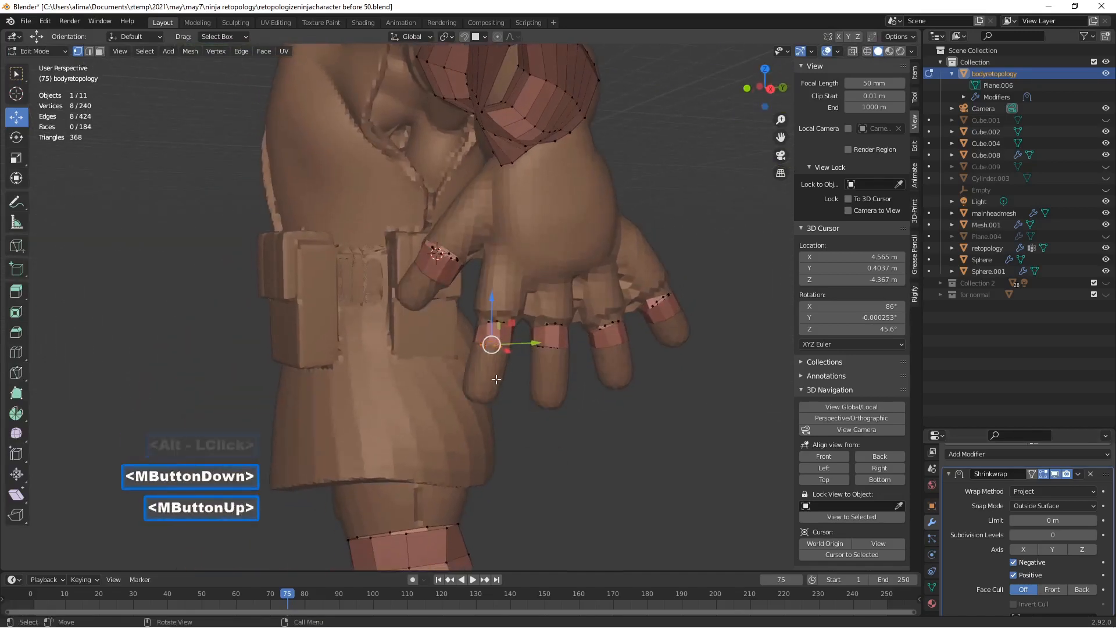
{"action": "key", "text": "g"}
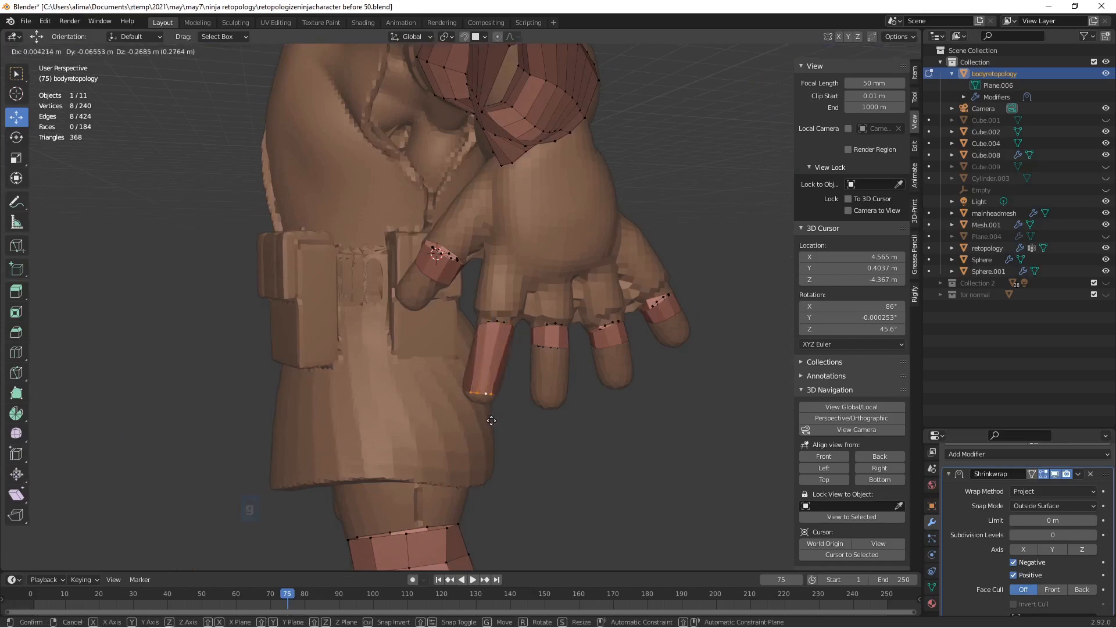
{"action": "left_click", "coordinate": [489, 420]}
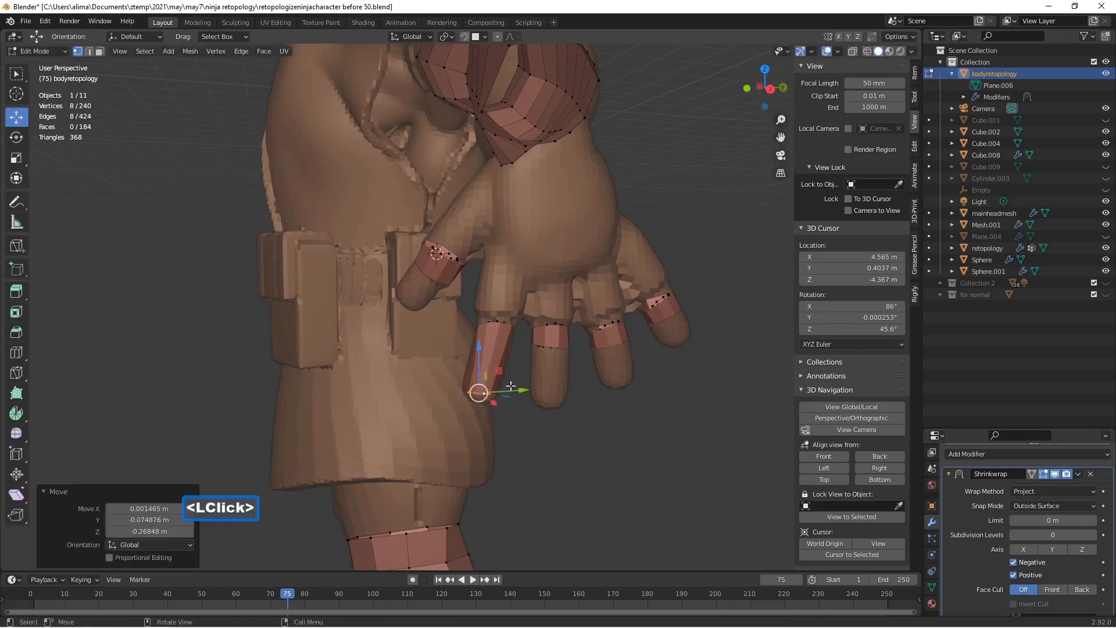
Move the lower edge loops of the middle and ring finger sleeves to their fingertips, about -0.327 m and -0.236 m in Z.
{"action": "left_click", "coordinate": [546, 348], "text": "alt"}
{"action": "middle_click_drag", "start_coordinate": [548, 349], "coordinate": [559, 377]}
{"action": "key", "text": "g"}
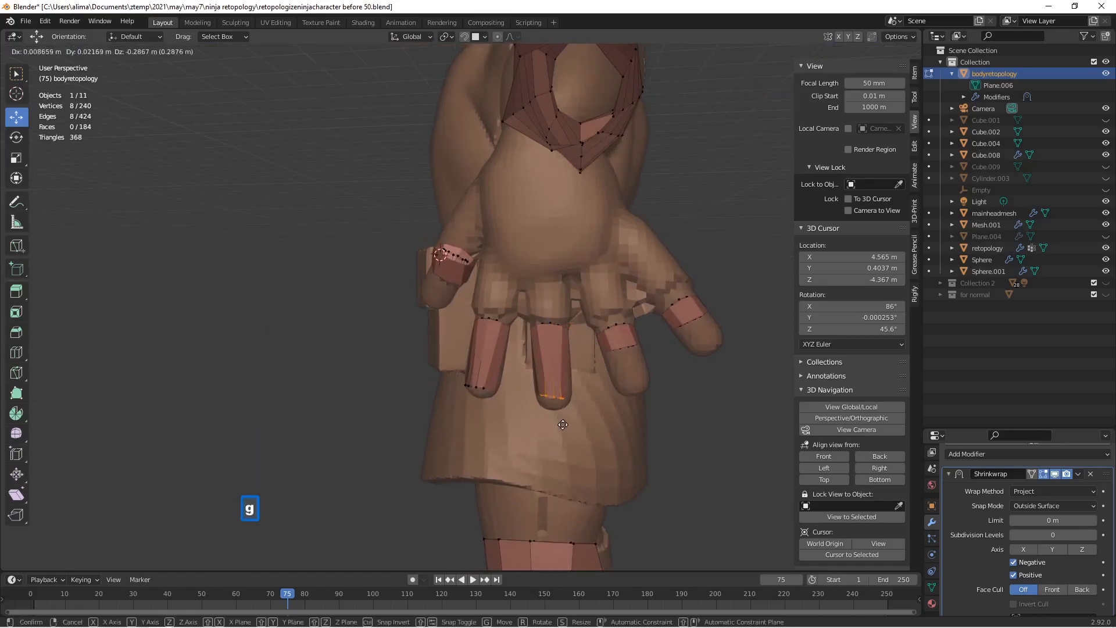
{"action": "left_click", "coordinate": [562, 431]}
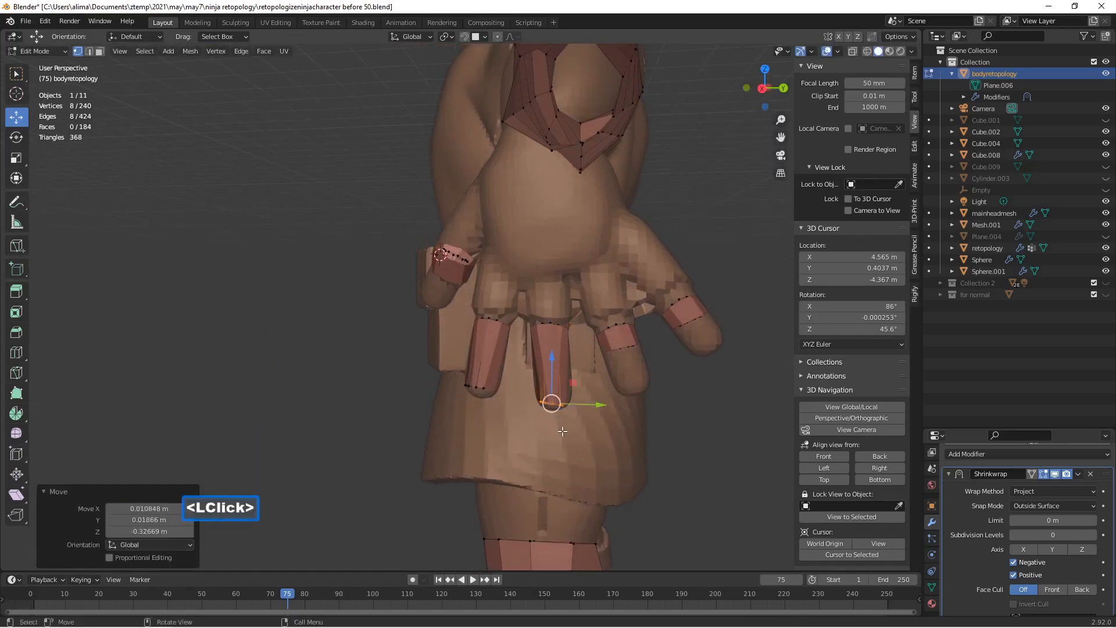
{"action": "left_click", "coordinate": [618, 351], "text": "alt"}
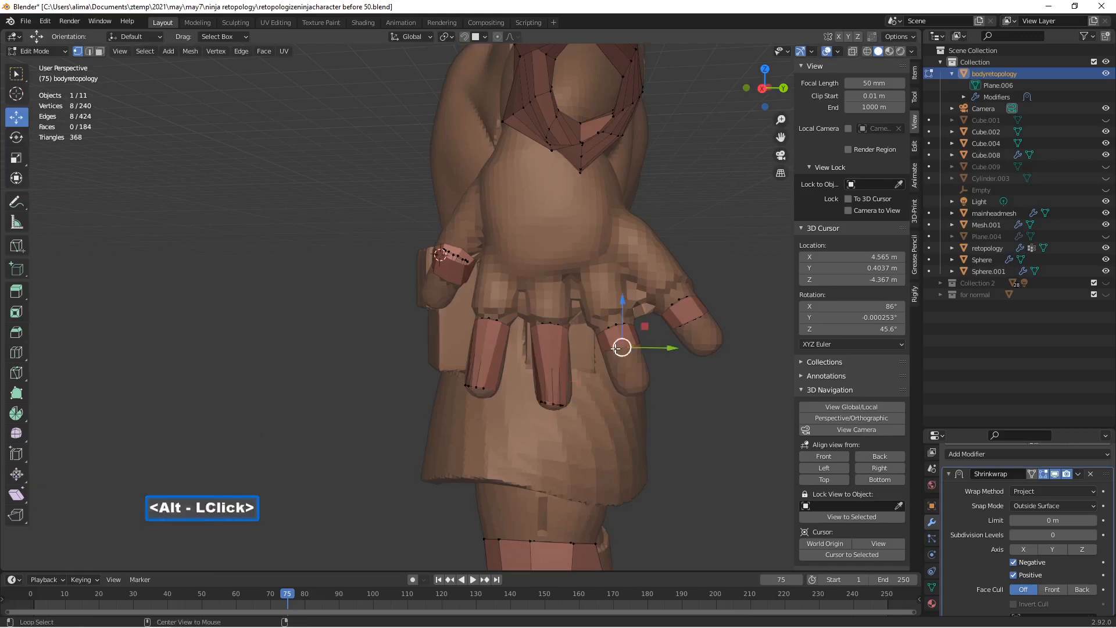
{"action": "key", "text": "g"}
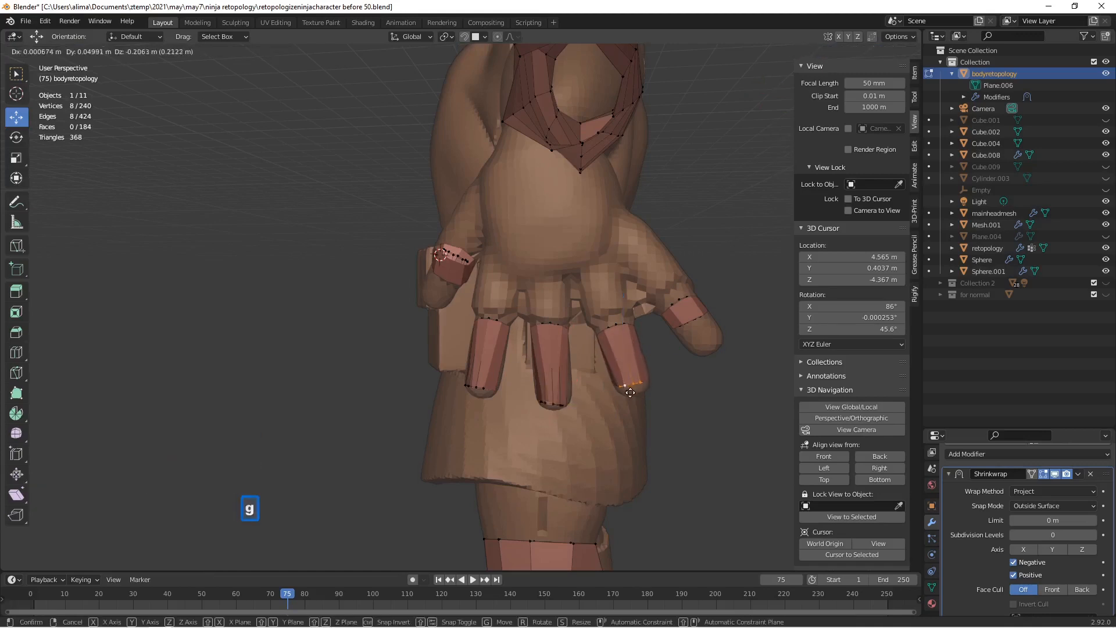
{"action": "left_click", "coordinate": [631, 396]}
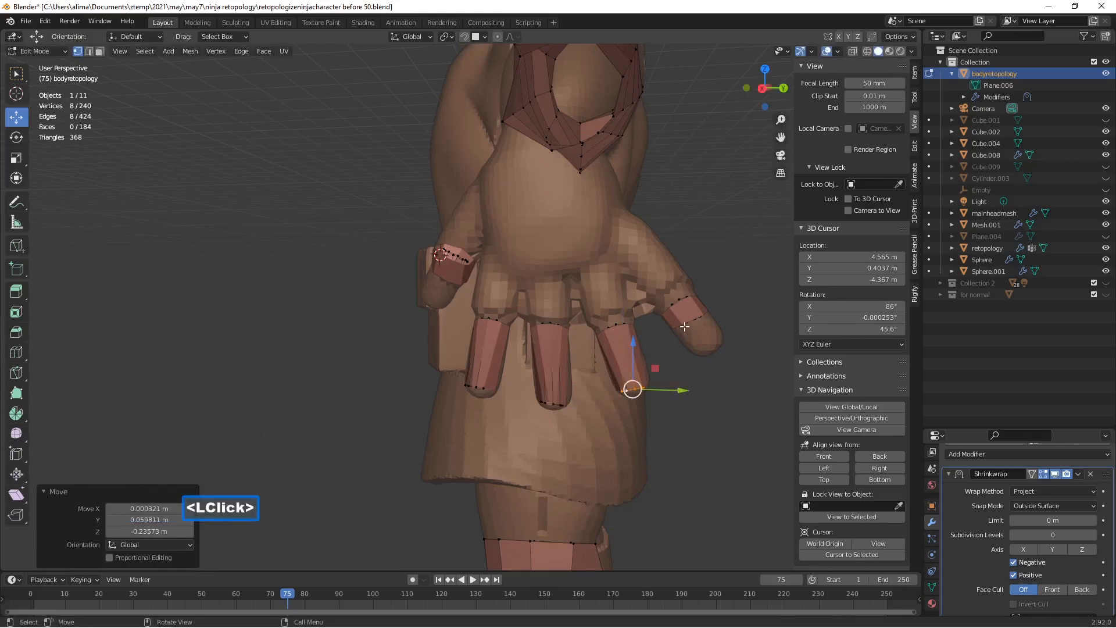
Move the little finger sleeve's lower edge loop about 0.17 m to the fingertip and clear the selection.
{"action": "left_click", "coordinate": [685, 325], "text": "alt"}
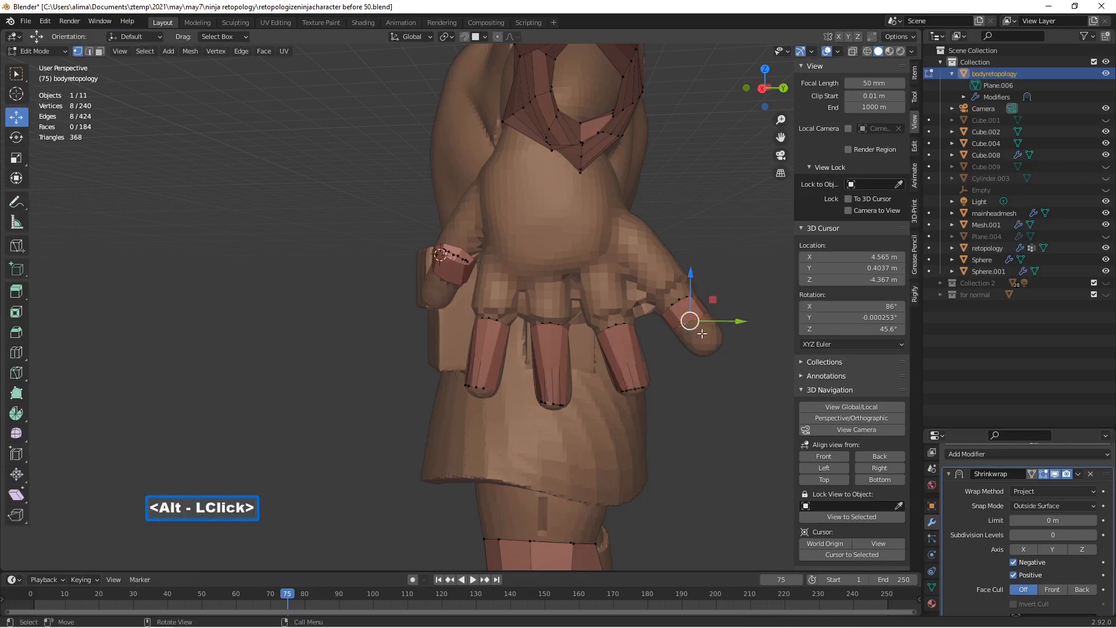
{"action": "key", "text": "g"}
{"action": "left_click", "coordinate": [719, 359]}
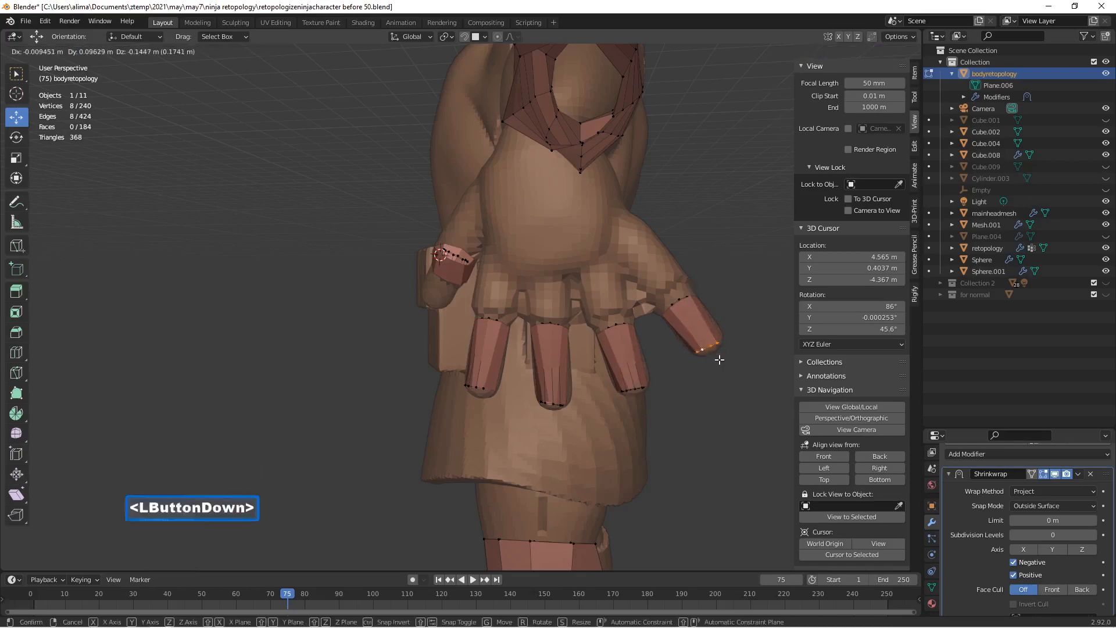
{"action": "left_click", "coordinate": [720, 411]}
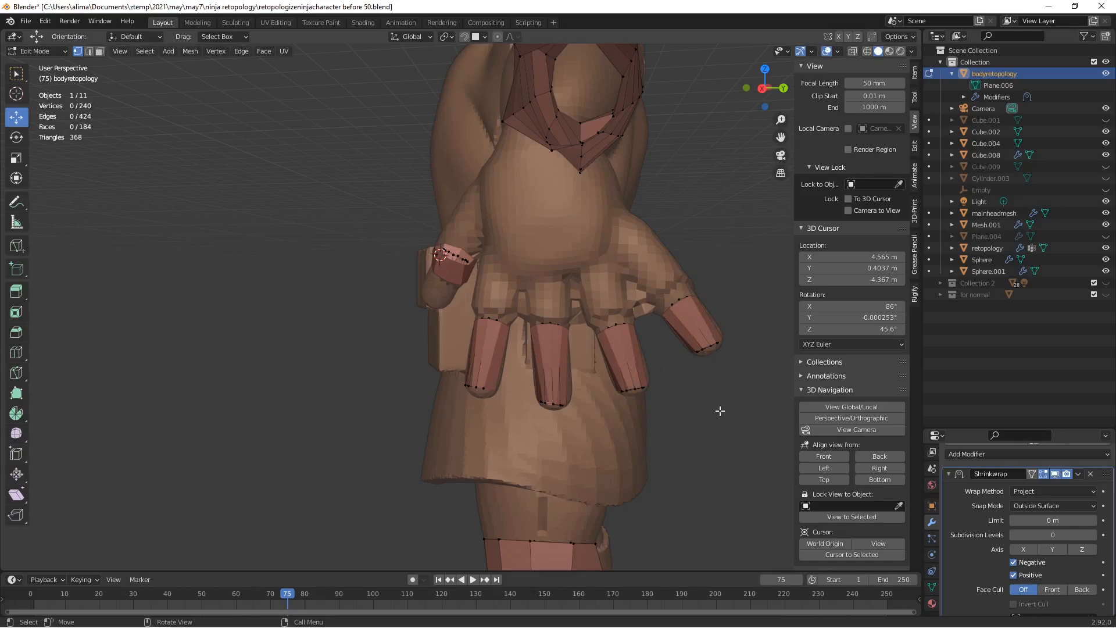
Save as retopologizeninjacharacter before 51.blend and move the thumb sleeve's lower edge loop about -0.105 m in Y and -0.175 m in Z to the thumb tip.
{"action": "key", "text": "Pause"}
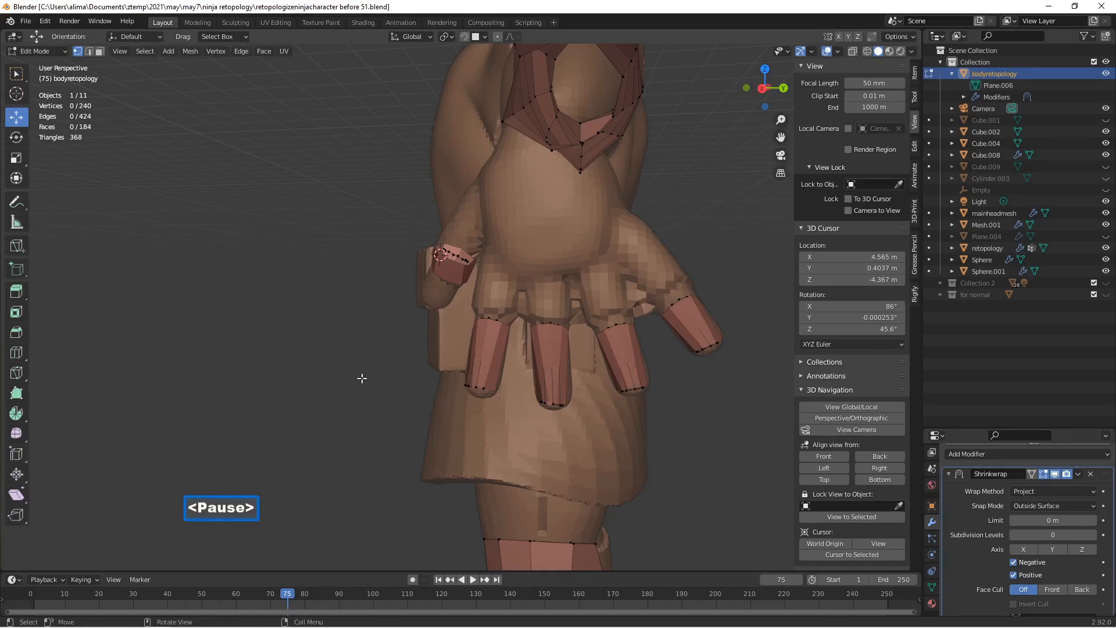
{"action": "middle_click_drag", "start_coordinate": [362, 376], "coordinate": [471, 378]}
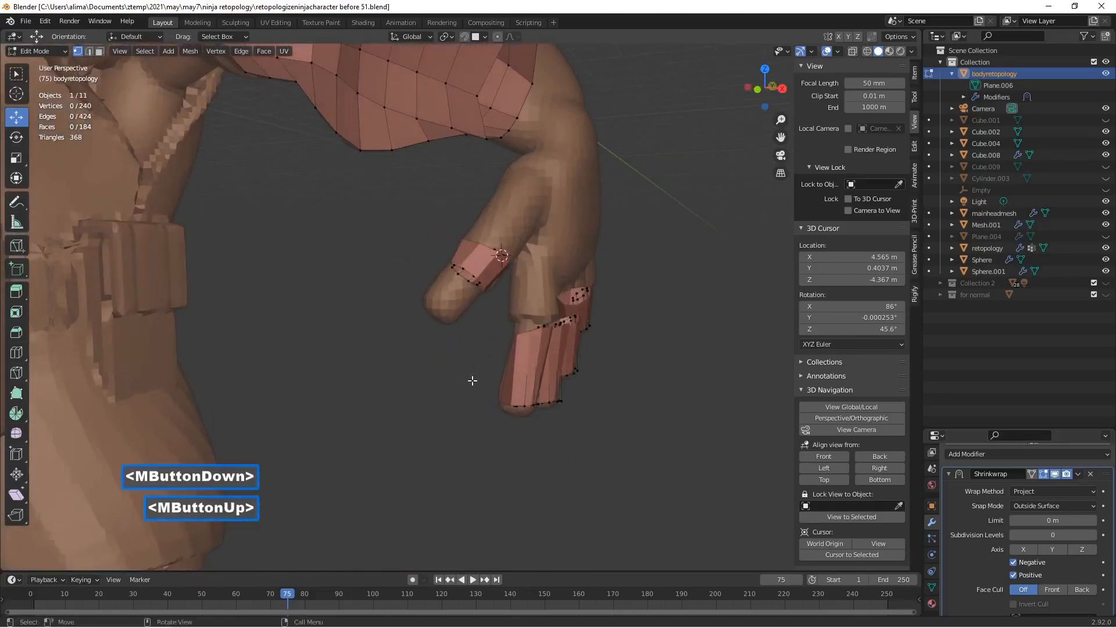
{"action": "left_click", "coordinate": [477, 280], "text": "alt"}
{"action": "middle_click_drag", "start_coordinate": [476, 279], "coordinate": [419, 300]}
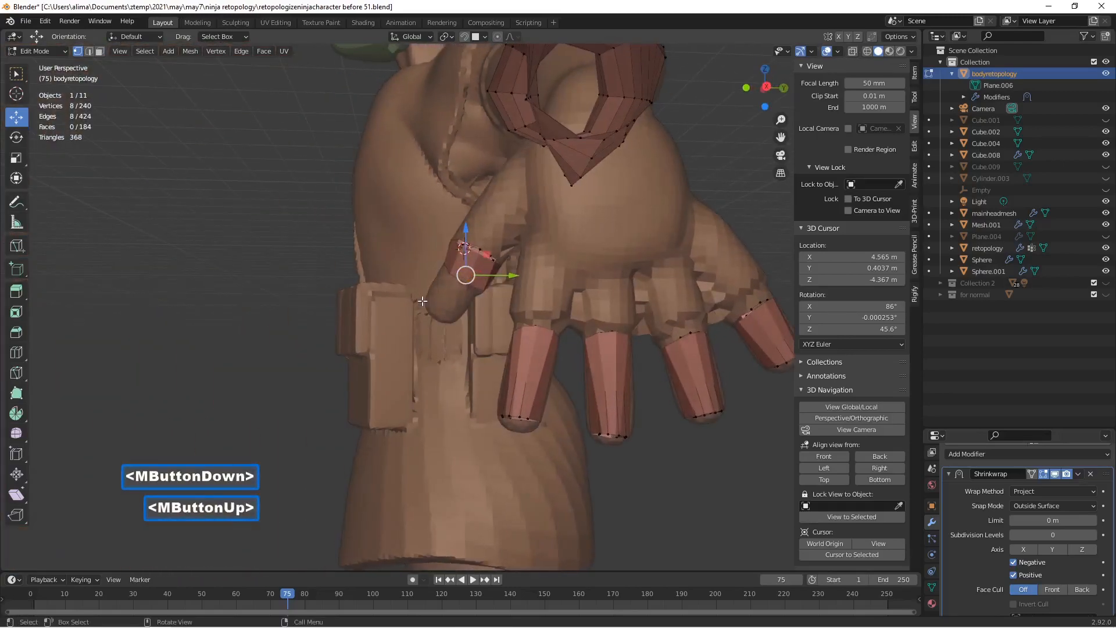
{"action": "key", "text": "g"}
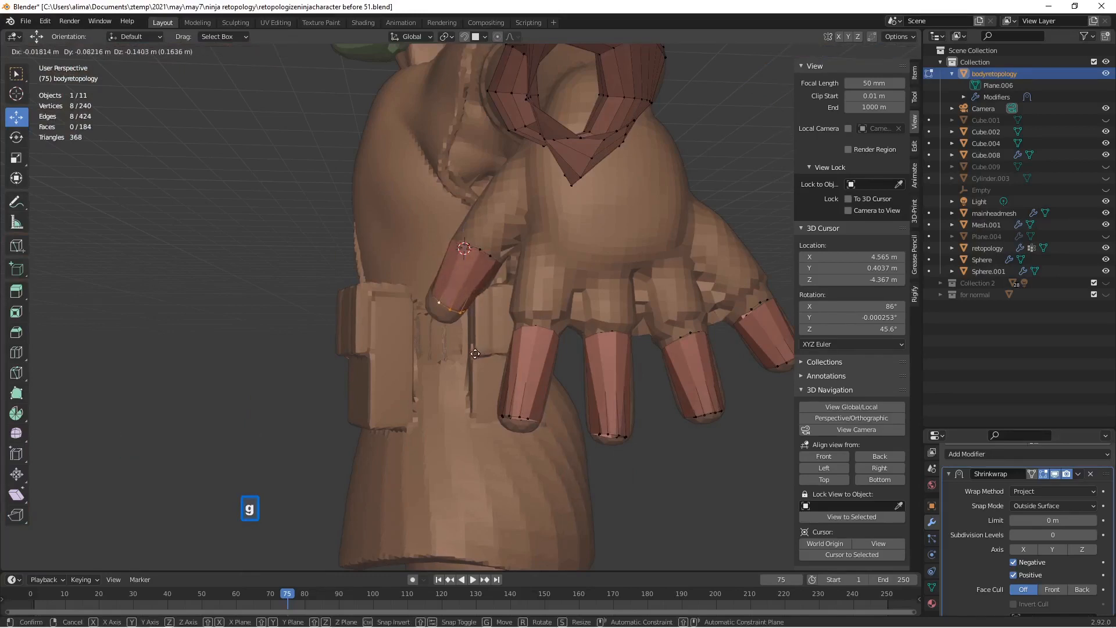
{"action": "left_click", "coordinate": [471, 357]}
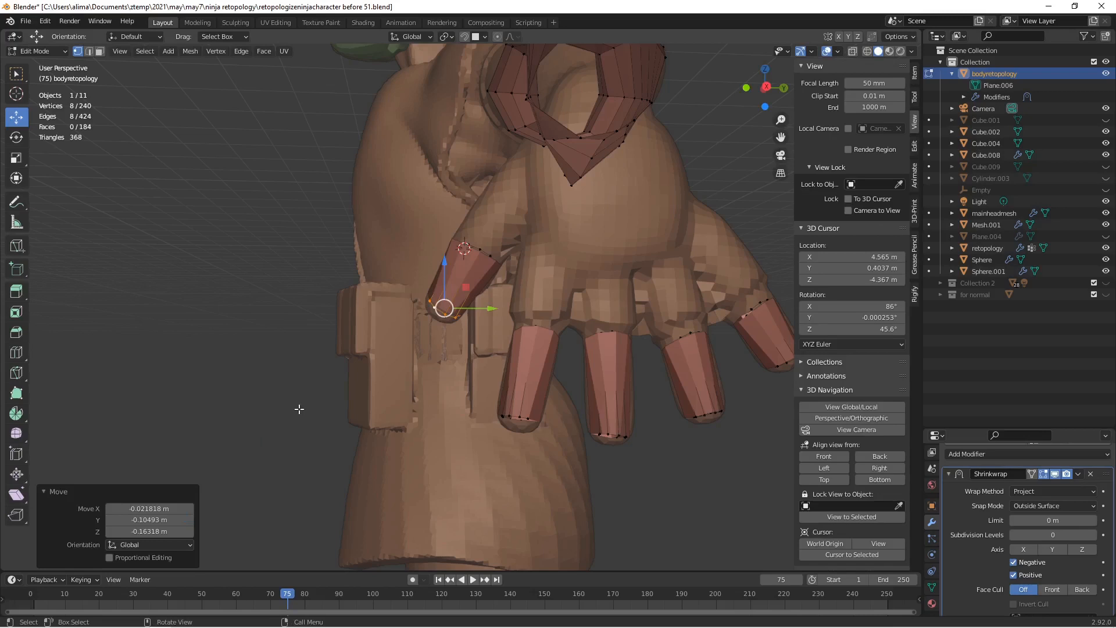
{"action": "left_click_drag", "start_coordinate": [444, 265], "coordinate": [440, 271]}
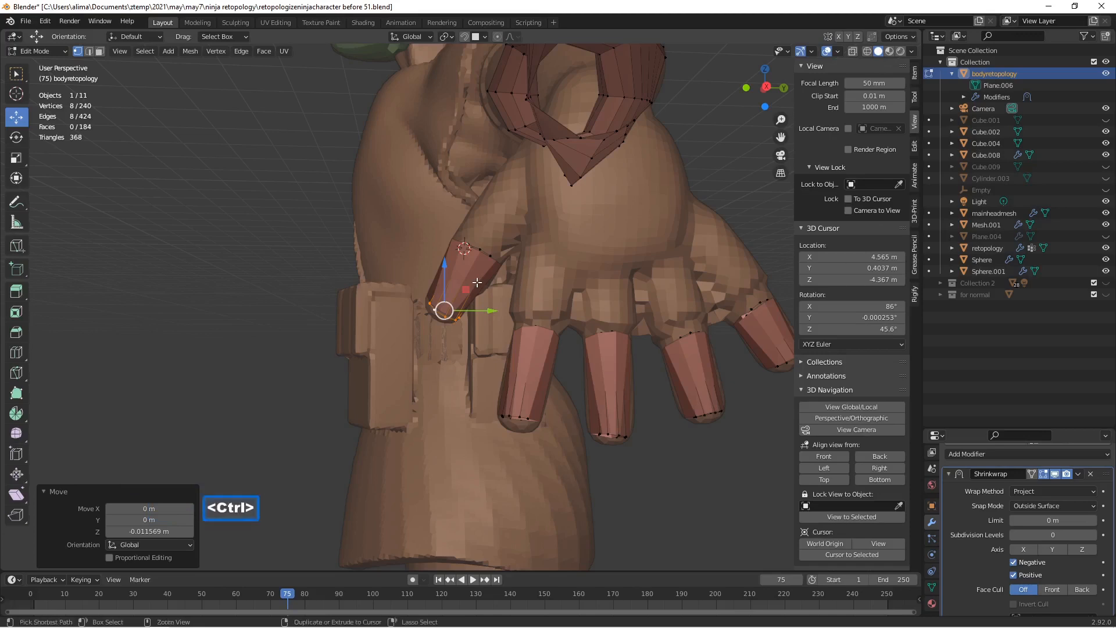
Add four evenly spaced loop cuts each to the thumb sleeve and the index finger sleeve, without sliding them.
{"action": "key", "text": "ctrl+r"}
{"action": "scroll", "coordinate": [476, 282], "scroll_direction": "up", "scroll_amount": 1}
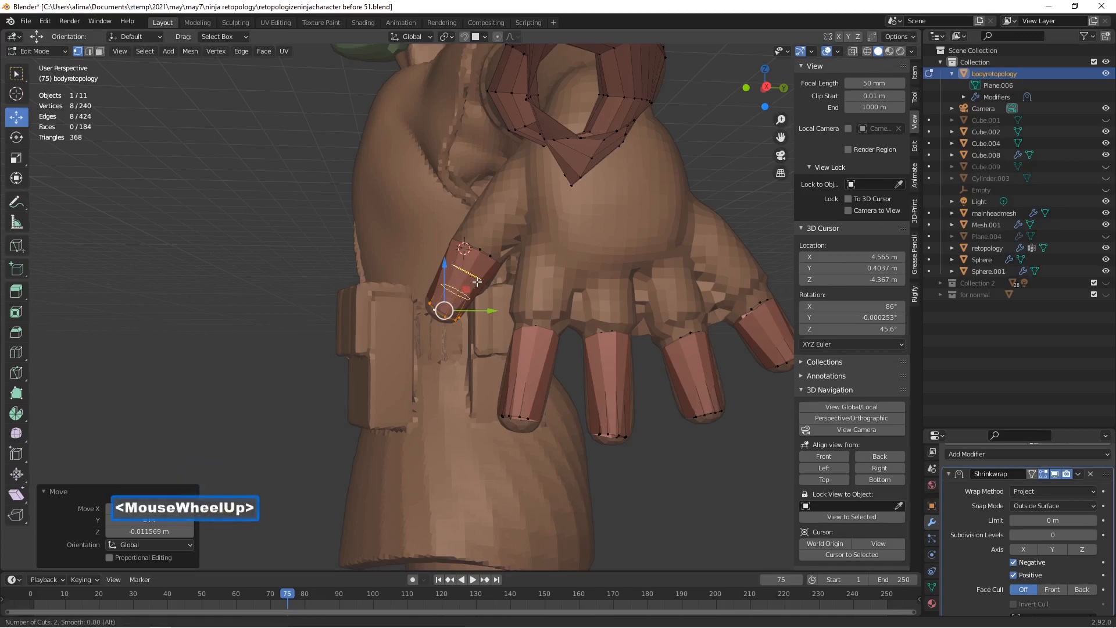
{"action": "scroll", "coordinate": [478, 281], "scroll_direction": "up", "scroll_amount": 1}
{"action": "scroll", "coordinate": [477, 278], "scroll_direction": "up", "scroll_amount": 1}
{"action": "double_click", "coordinate": [477, 277]}
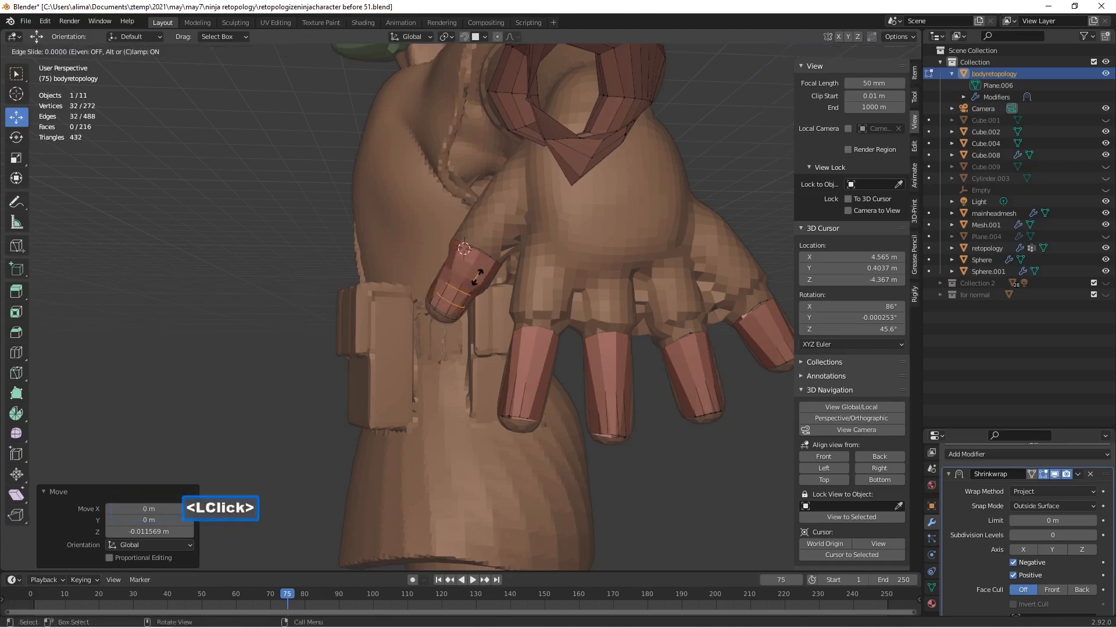
{"action": "key", "text": "ctrl+r"}
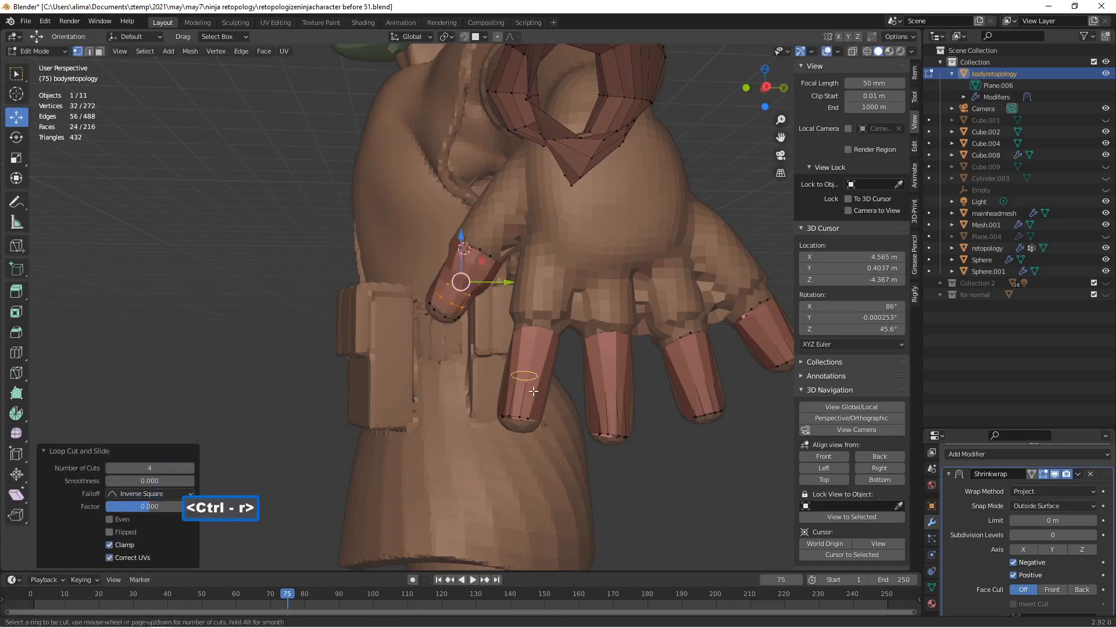
{"action": "scroll", "coordinate": [532, 389], "scroll_direction": "up", "scroll_amount": 3}
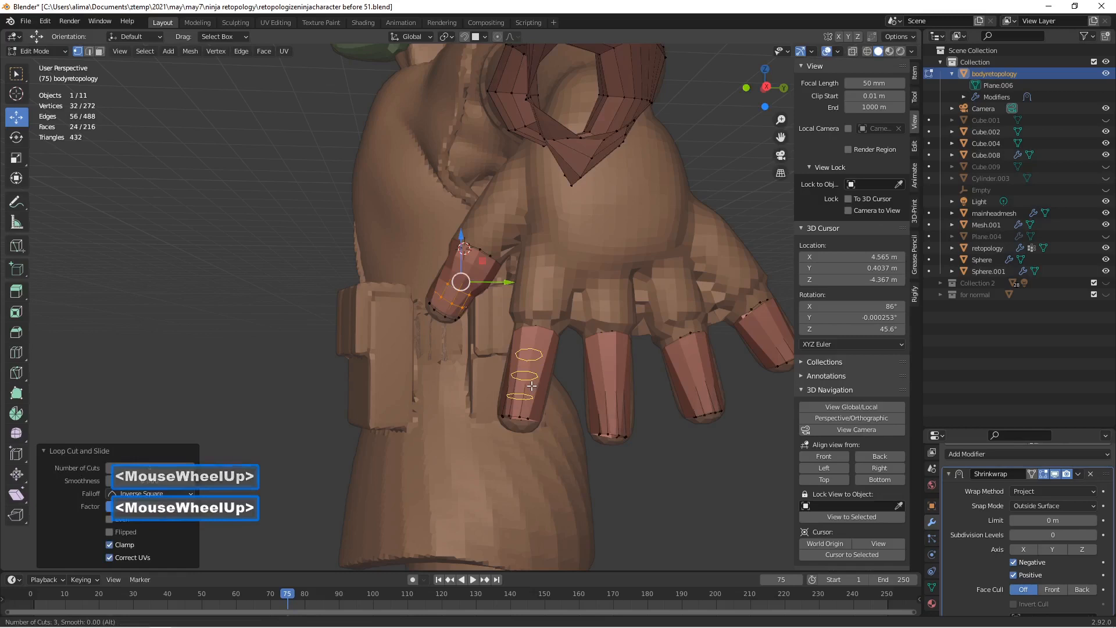
{"action": "double_click", "coordinate": [533, 388]}
Add four unslid loop cuts each around the middle finger and ring finger sleeves.
{"action": "key", "text": "ctrl+r"}
{"action": "scroll", "coordinate": [616, 386], "scroll_direction": "up", "scroll_amount": 1}
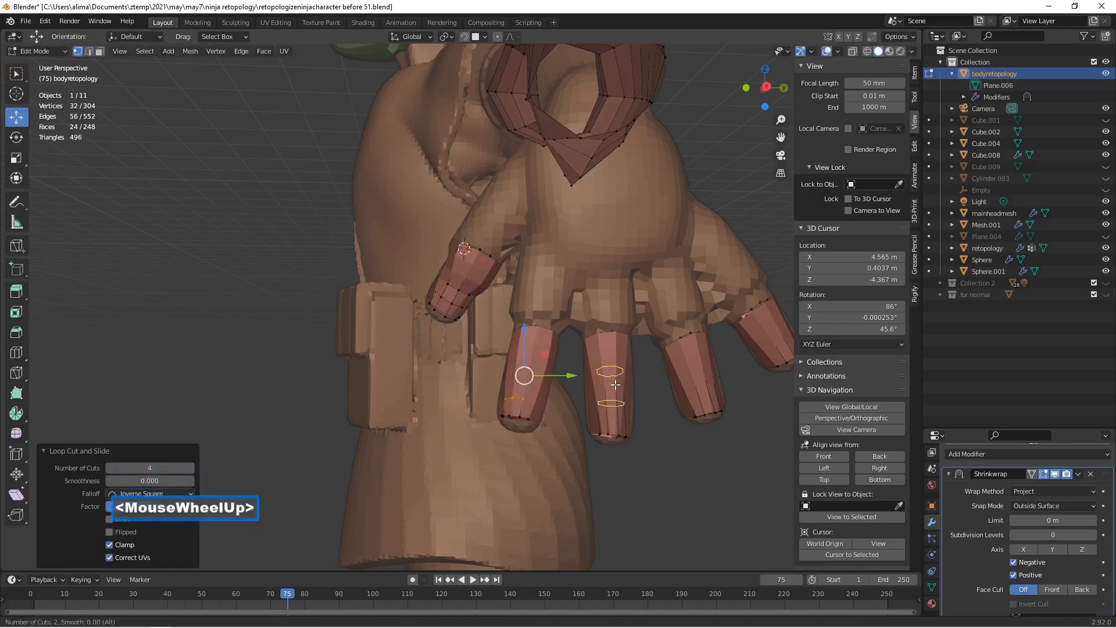
{"action": "scroll", "coordinate": [616, 385], "scroll_direction": "up", "scroll_amount": 2}
{"action": "left_click", "coordinate": [615, 384]}
{"action": "left_click", "coordinate": [611, 382]}
{"action": "key", "text": "ctrl+r"}
{"action": "scroll", "coordinate": [694, 372], "scroll_direction": "up", "scroll_amount": 3}
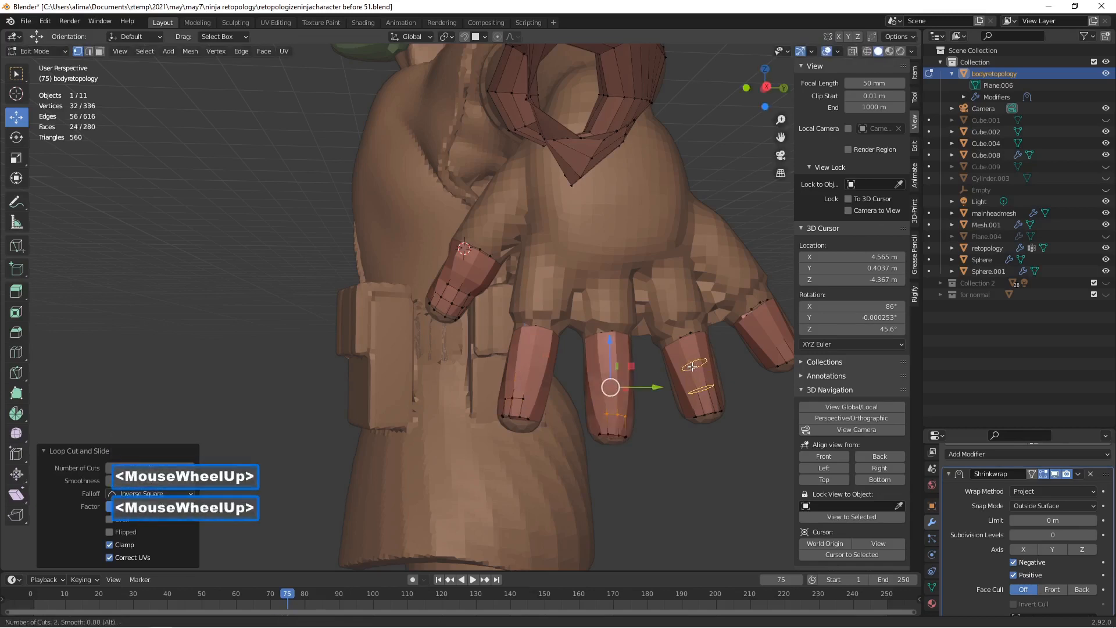
{"action": "left_click", "coordinate": [692, 363]}
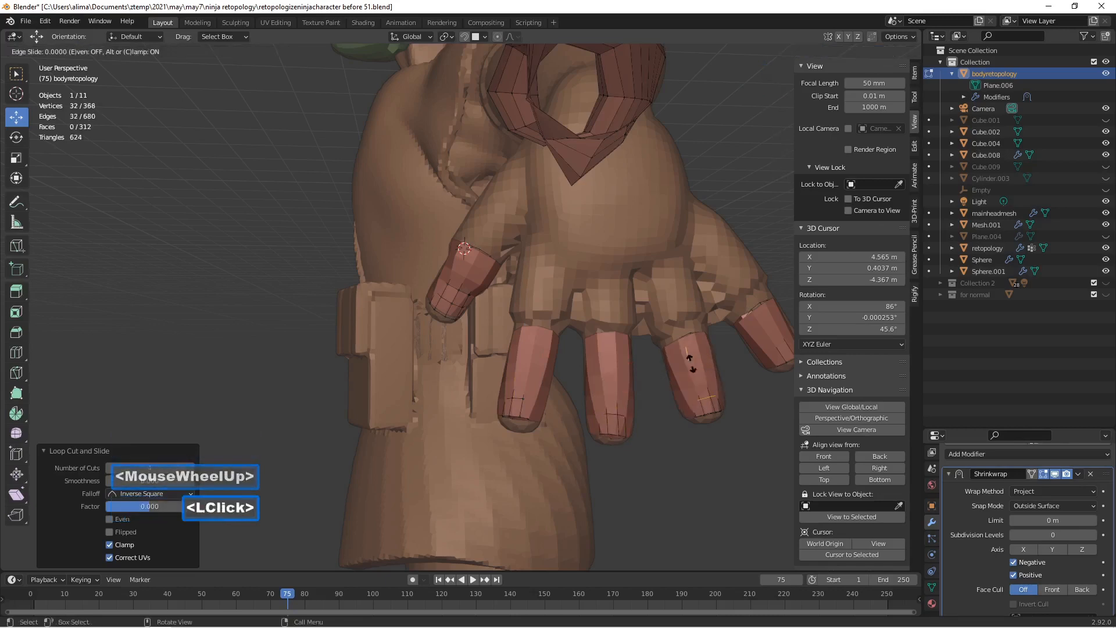
{"action": "left_click", "coordinate": [696, 363]}
Add four unslid loop cuts around the little finger sleeve and clear the selection.
{"action": "middle_click_drag", "start_coordinate": [706, 348], "coordinate": [440, 349], "text": "shift"}
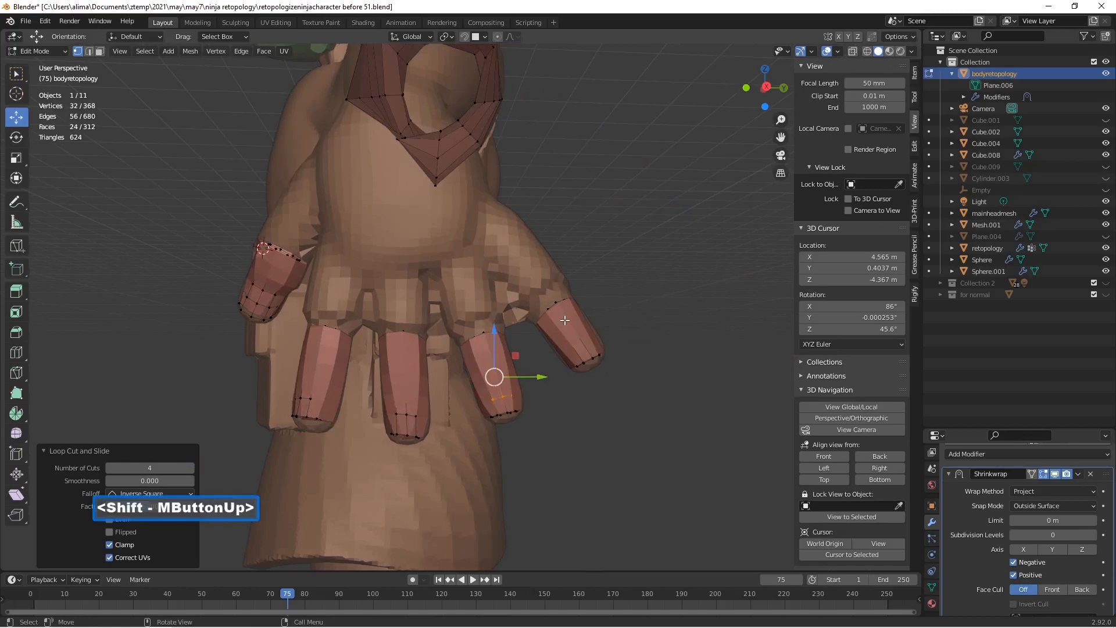
{"action": "key", "text": "ctrl+r"}
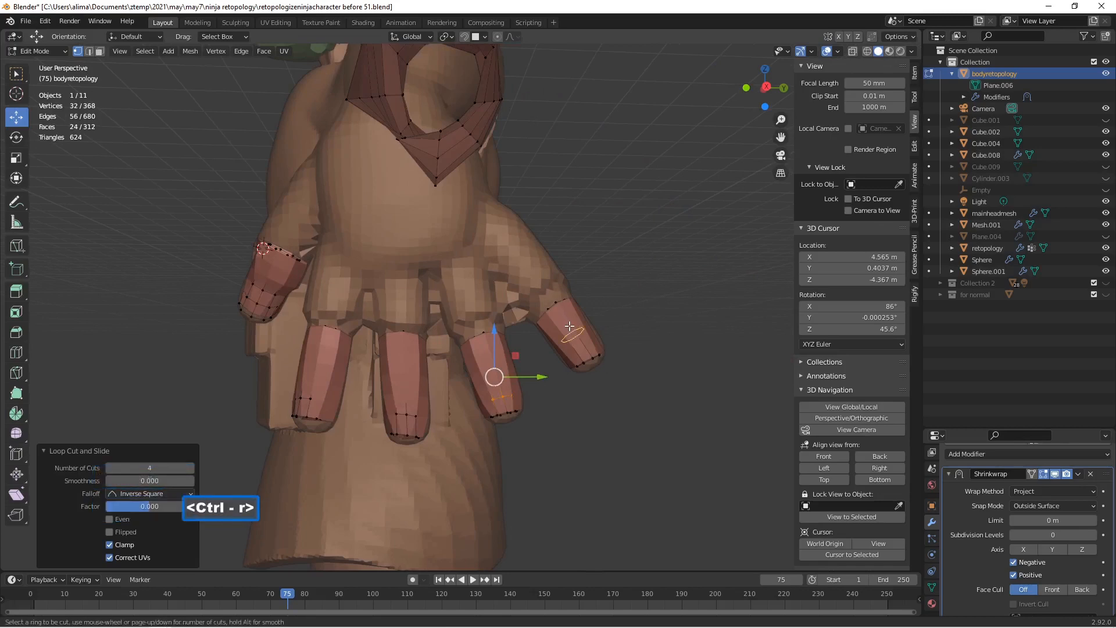
{"action": "scroll", "coordinate": [570, 327], "scroll_direction": "up", "scroll_amount": 3}
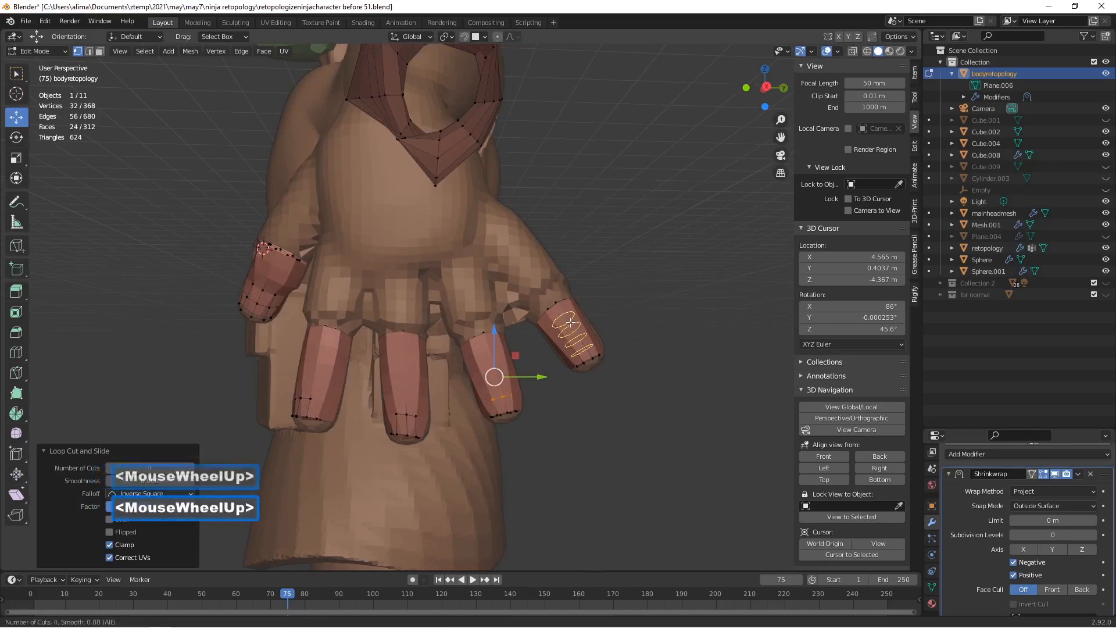
{"action": "left_click", "coordinate": [570, 323]}
{"action": "left_click", "coordinate": [571, 324]}
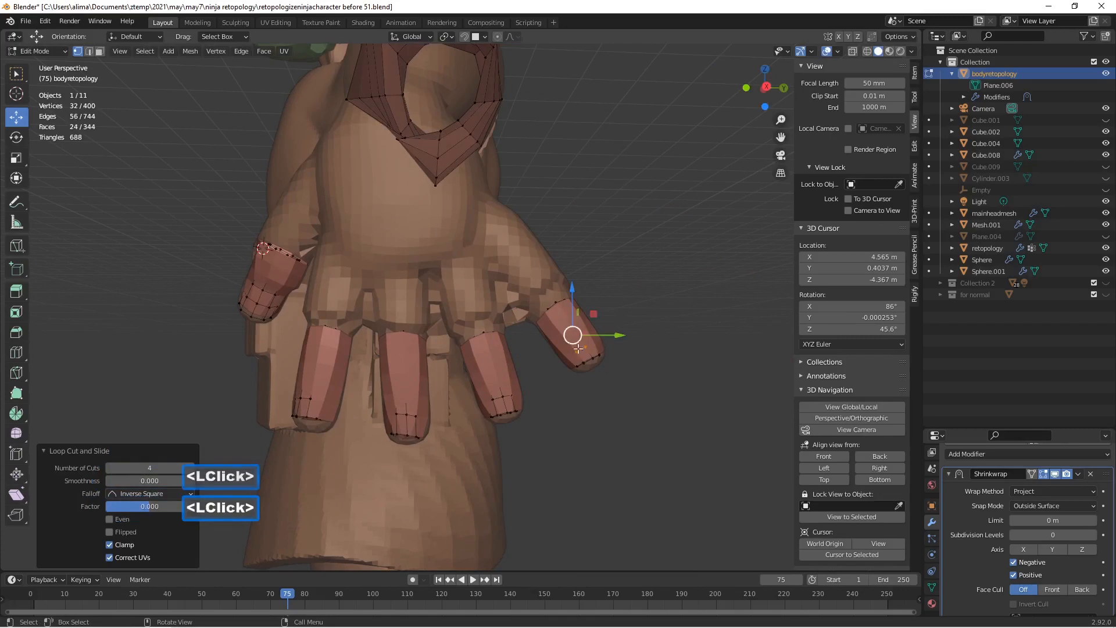
{"action": "left_click", "coordinate": [600, 401]}
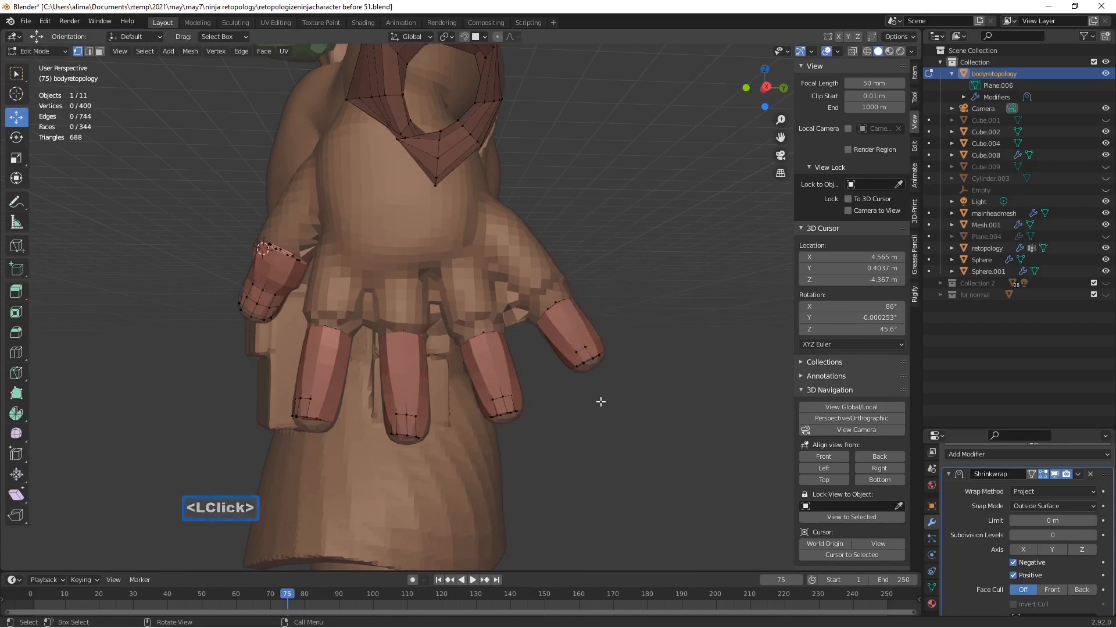
Save the file as retopologizeninjacharacter before 52.blend and apply bodyretopology's Shrinkwrap modifier in Object Mode.
{"action": "key", "text": "Pause"}
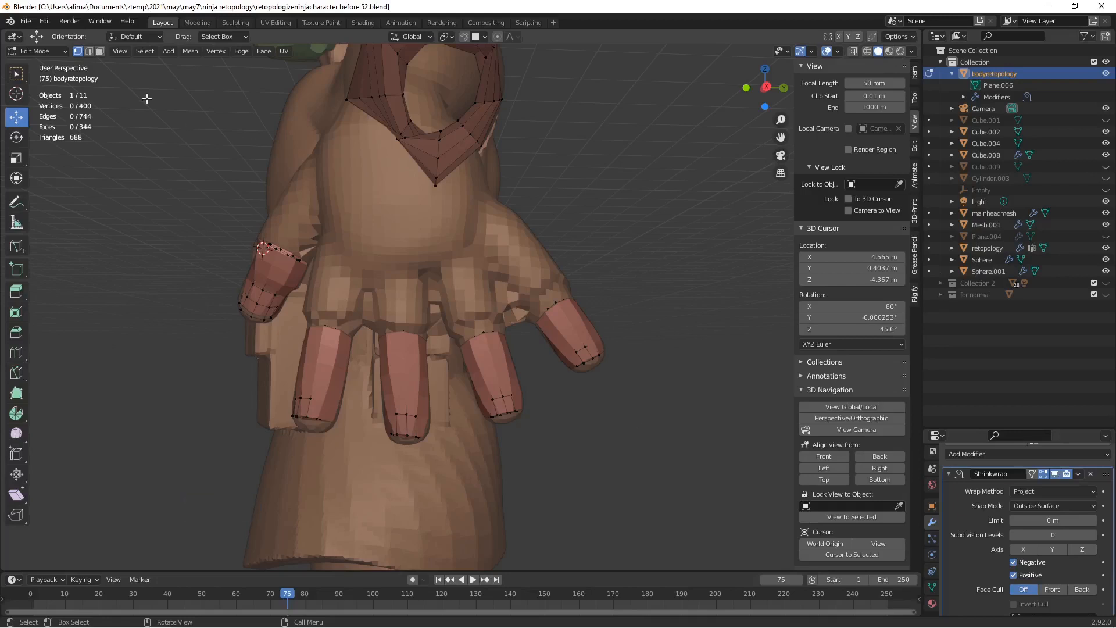
{"action": "left_click", "coordinate": [41, 51]}
{"action": "left_click", "coordinate": [60, 67]}
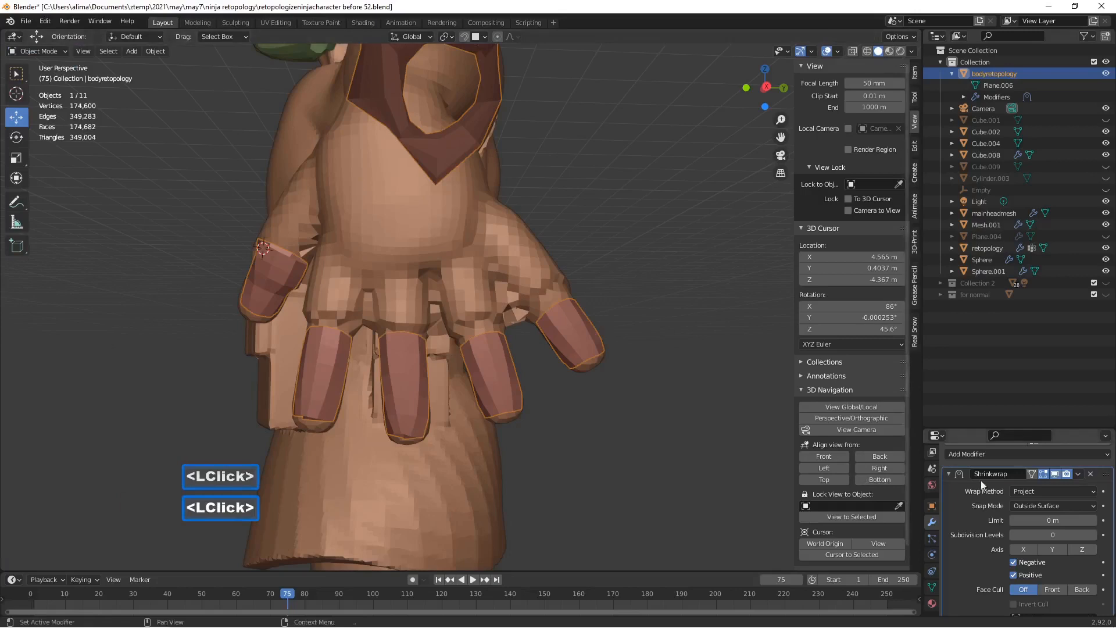
{"action": "left_click", "coordinate": [1075, 473]}
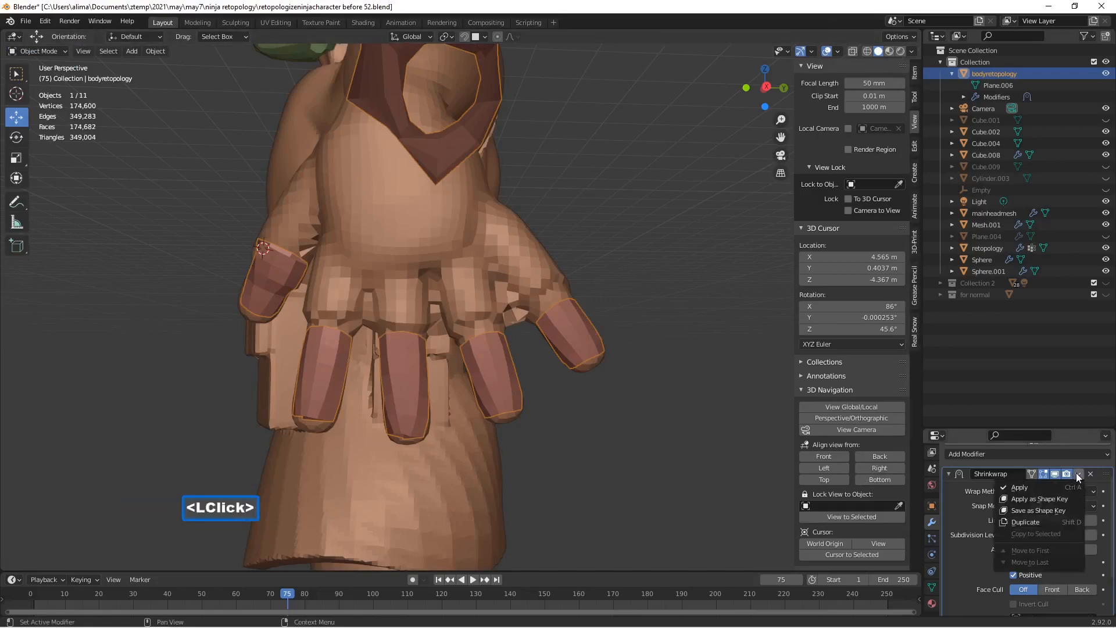
{"action": "left_click", "coordinate": [1044, 486]}
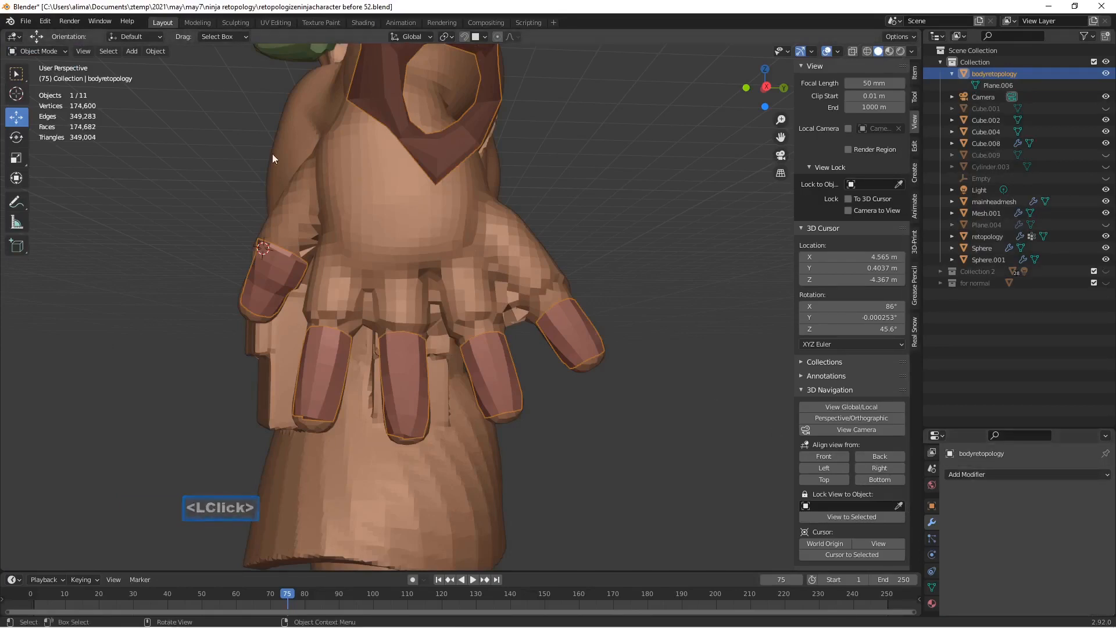
Return bodyretopology to Edit Mode and save the file as retopologizeninjacharacter before 53.blend.
{"action": "left_click", "coordinate": [62, 51]}
{"action": "left_click", "coordinate": [58, 79]}
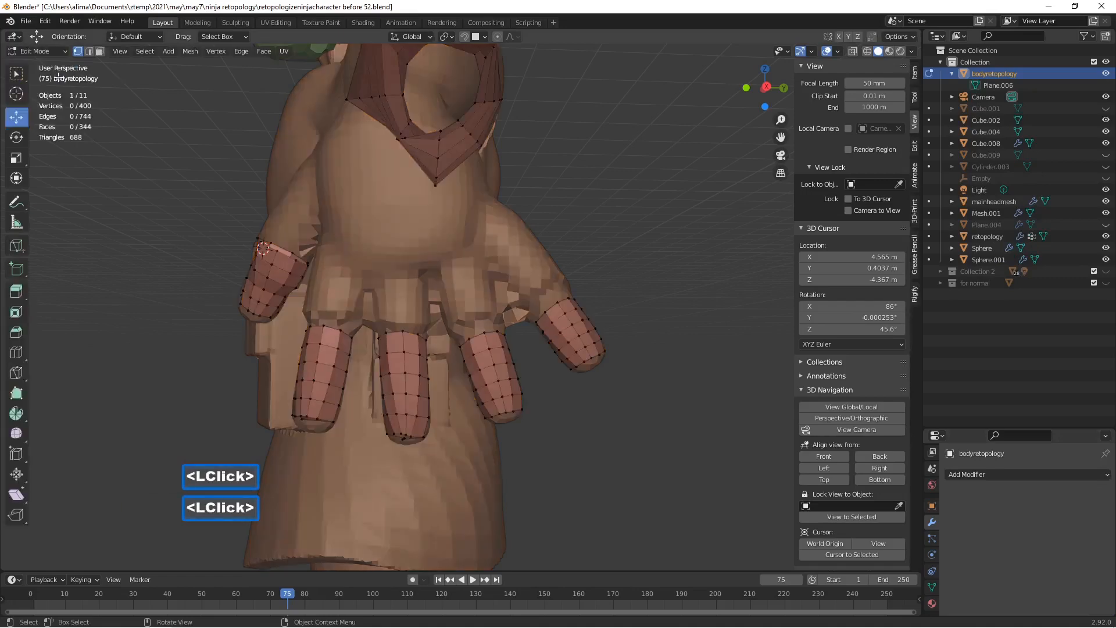
{"action": "scroll", "coordinate": [436, 289], "scroll_direction": "down", "scroll_amount": 2}
{"action": "scroll", "coordinate": [436, 289], "scroll_direction": "down", "scroll_amount": 3}
{"action": "middle_click_drag", "start_coordinate": [436, 289], "coordinate": [564, 340]}
{"action": "scroll", "coordinate": [567, 327], "scroll_direction": "down", "scroll_amount": 2}
{"action": "scroll", "coordinate": [568, 343], "scroll_direction": "down", "scroll_amount": 1}
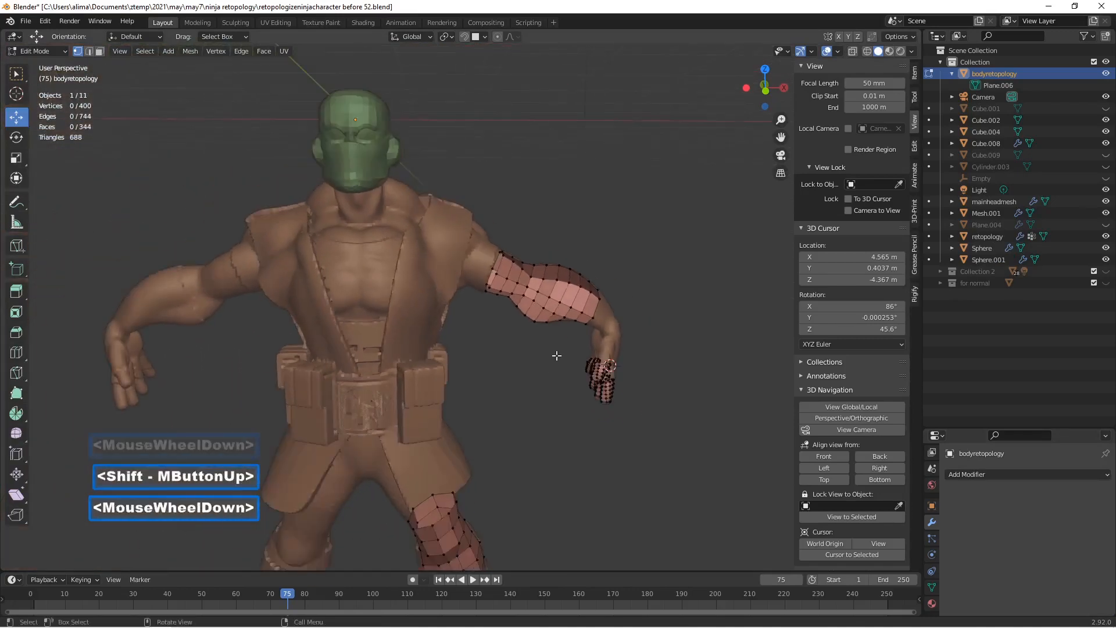
{"action": "key", "text": "ctrl+alt+s"}
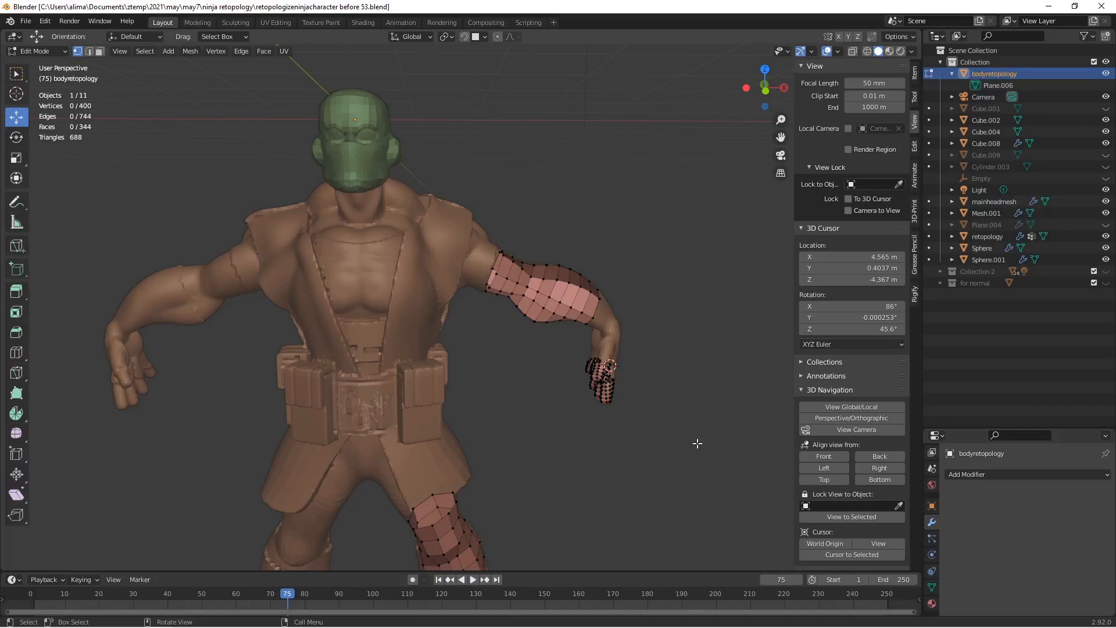
In Object Mode, add a new Shrinkwrap modifier to bodyretopology with wrap method Project and snap mode Outside Surface.
{"action": "left_click", "coordinate": [57, 52]}
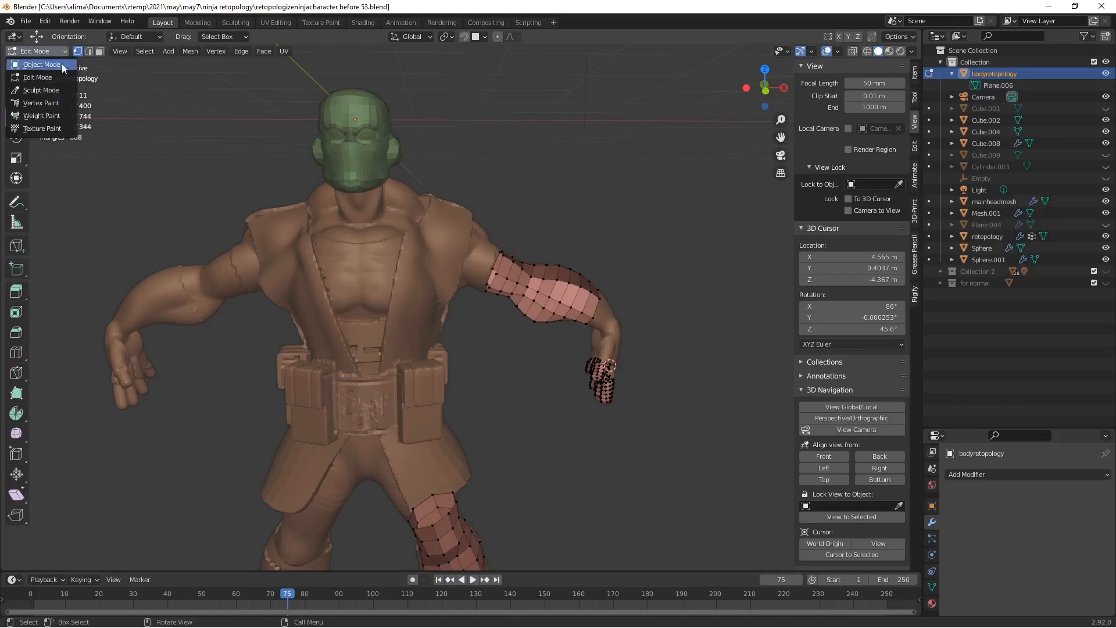
{"action": "left_click", "coordinate": [62, 64]}
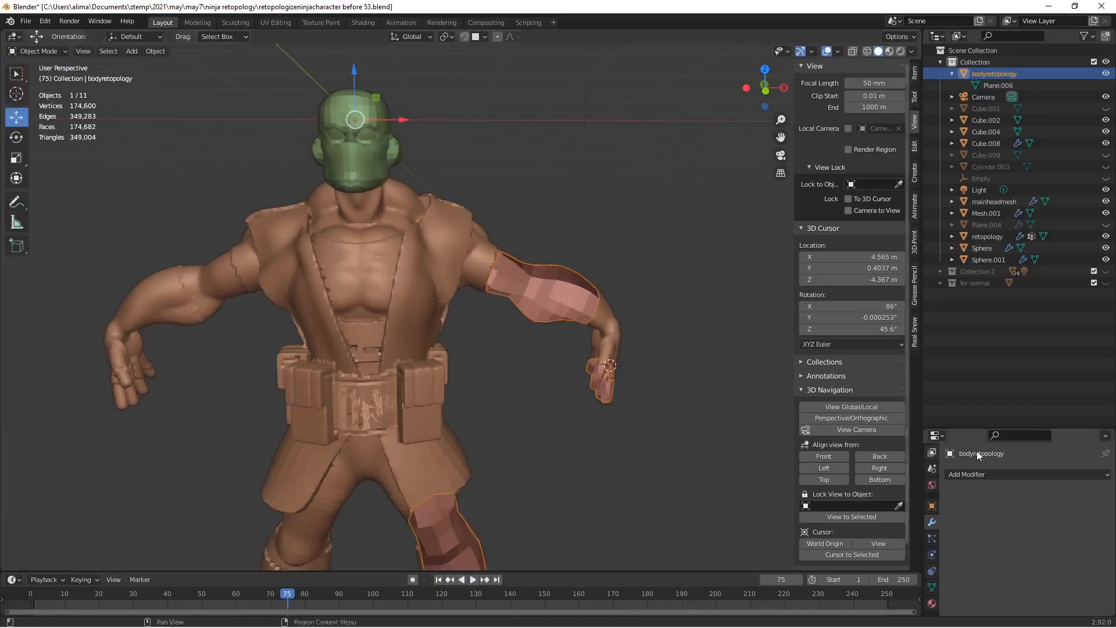
{"action": "left_click", "coordinate": [1041, 472]}
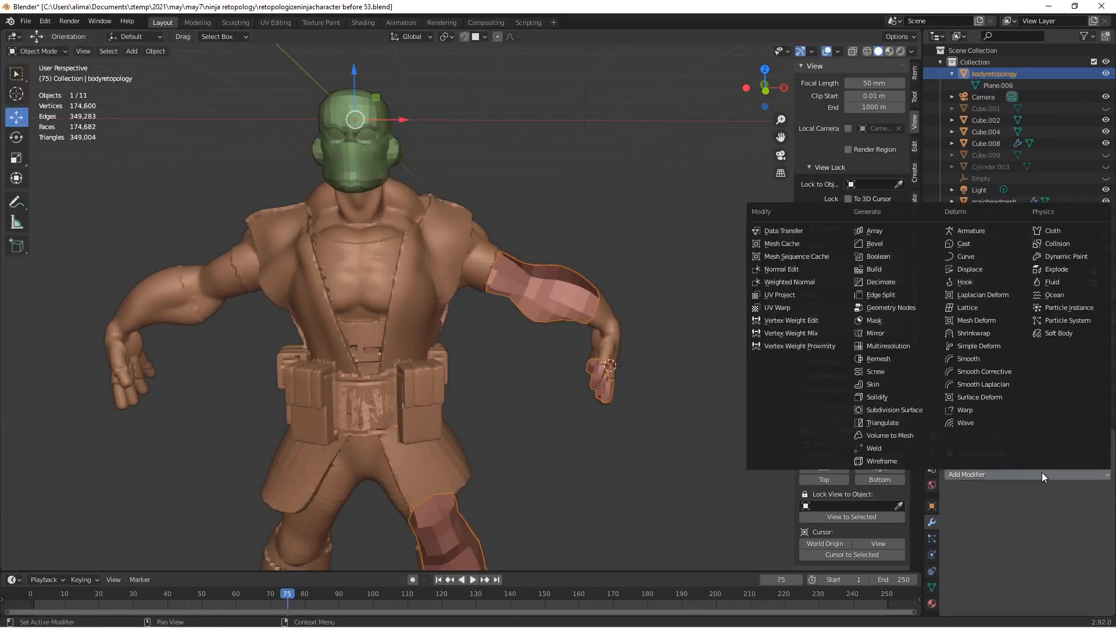
{"action": "left_click", "coordinate": [1013, 336]}
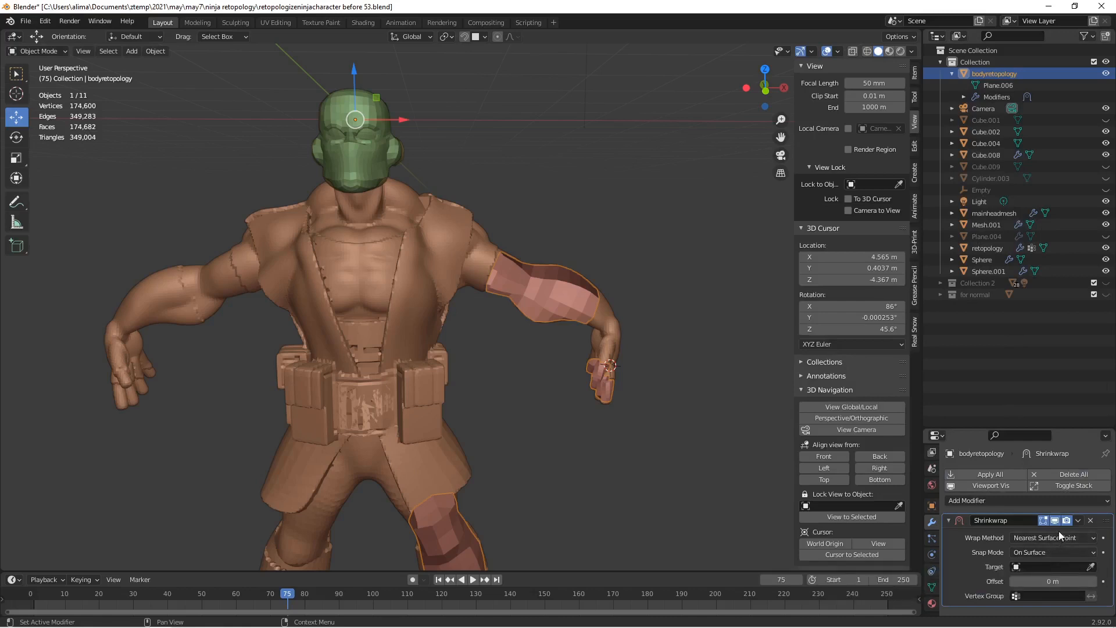
{"action": "left_click", "coordinate": [1058, 537]}
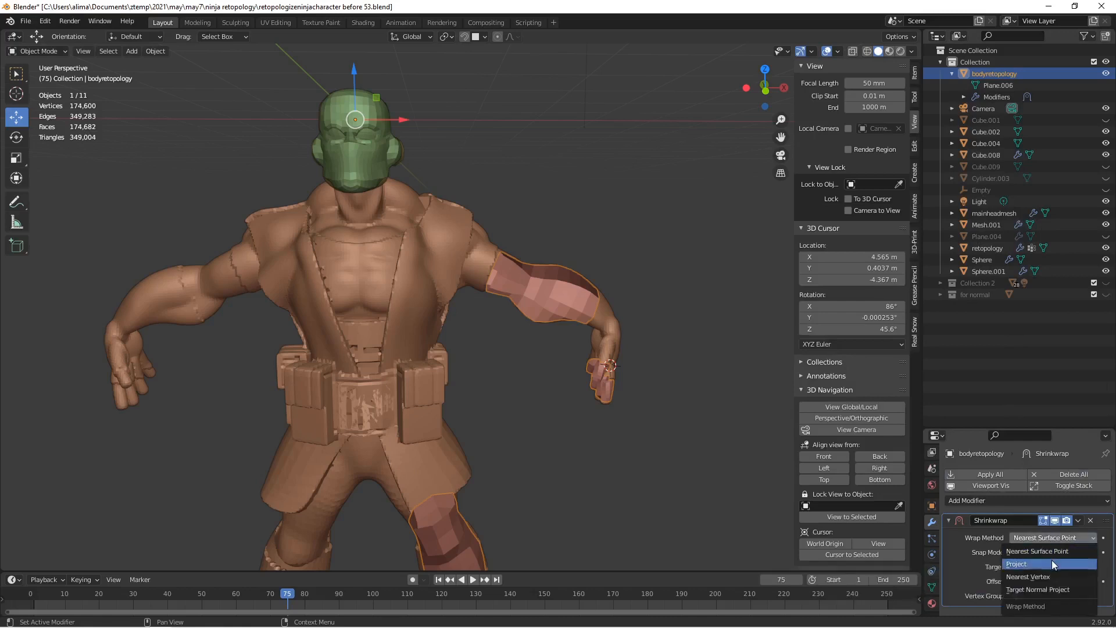
{"action": "left_click", "coordinate": [1052, 562]}
{"action": "left_click", "coordinate": [1050, 552]}
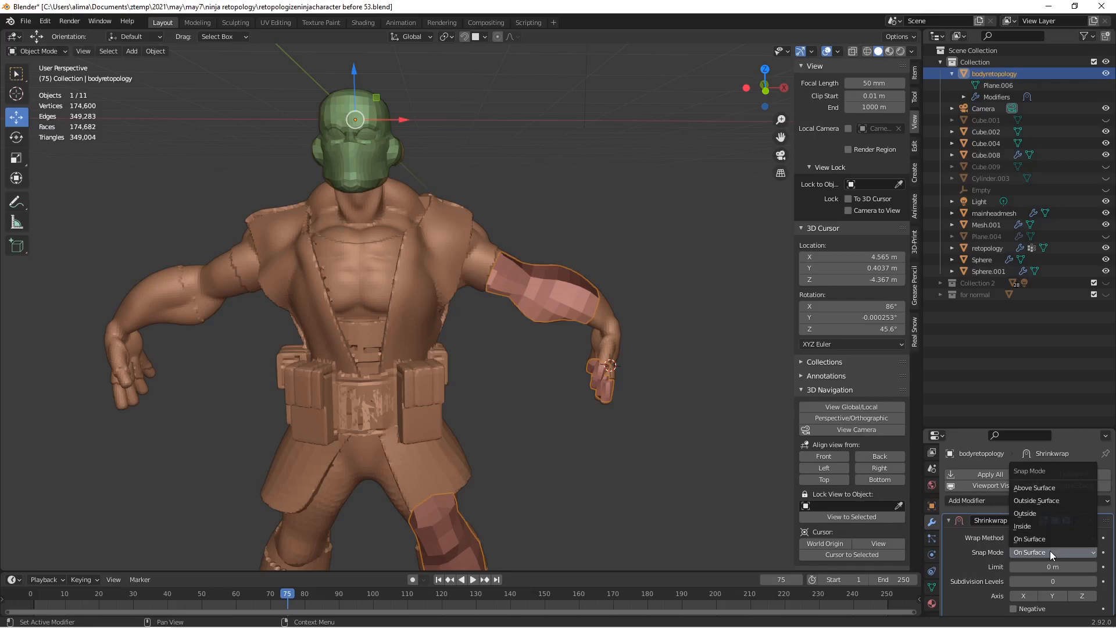
{"action": "left_click", "coordinate": [1066, 500]}
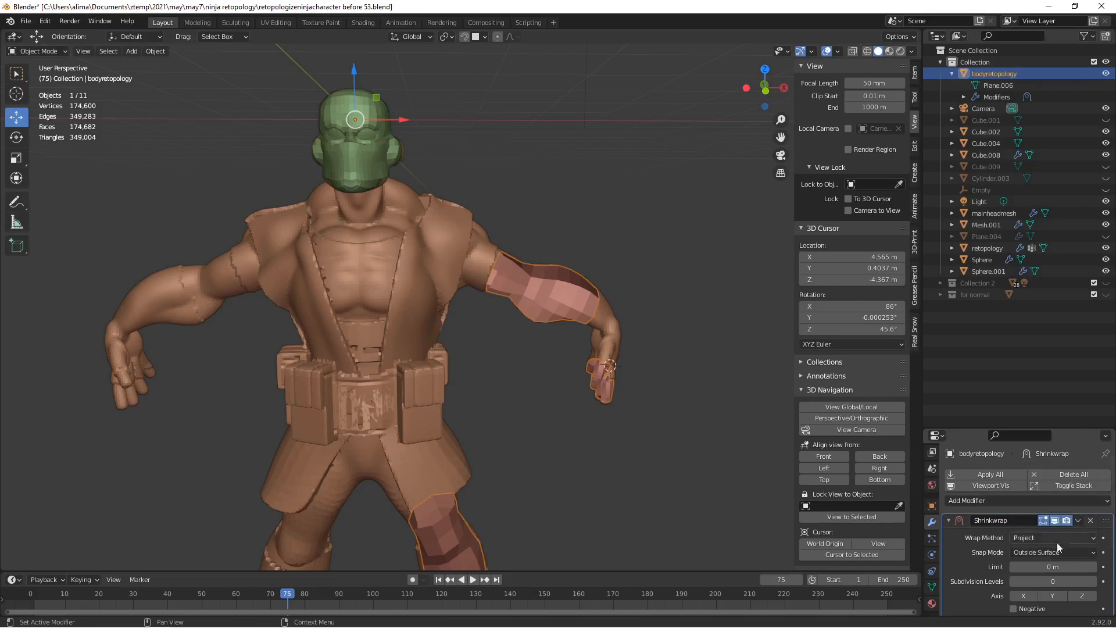
Enable Negative projection on the Shrinkwrap modifier and pick the sculpted body at the forearm as its target.
{"action": "scroll", "coordinate": [1055, 549], "scroll_direction": "down", "scroll_amount": 3}
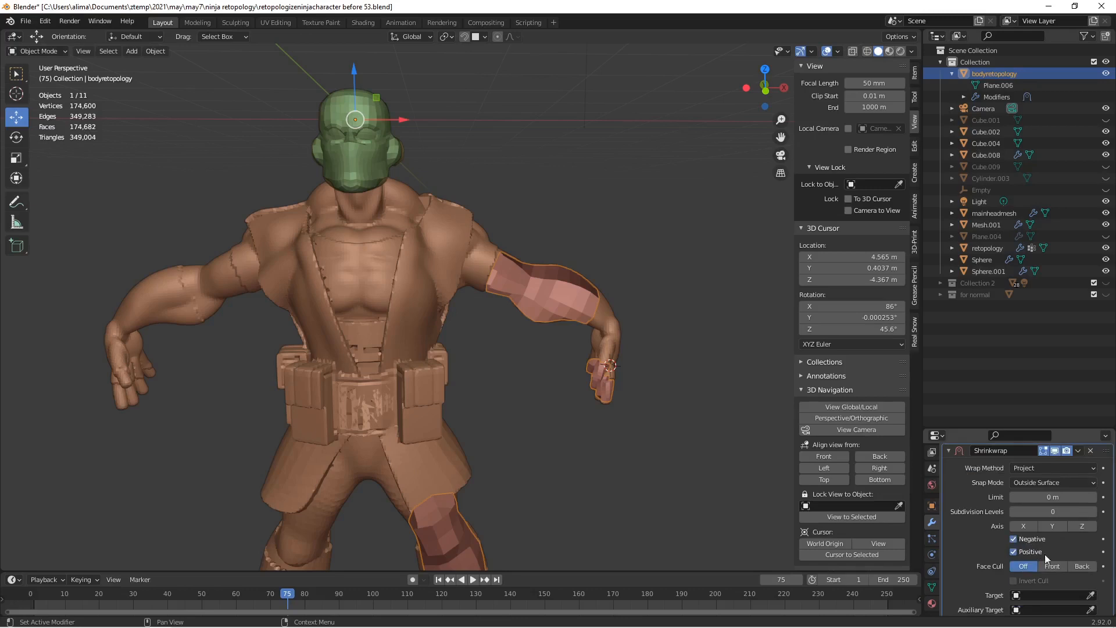
{"action": "left_click", "coordinate": [1091, 595]}
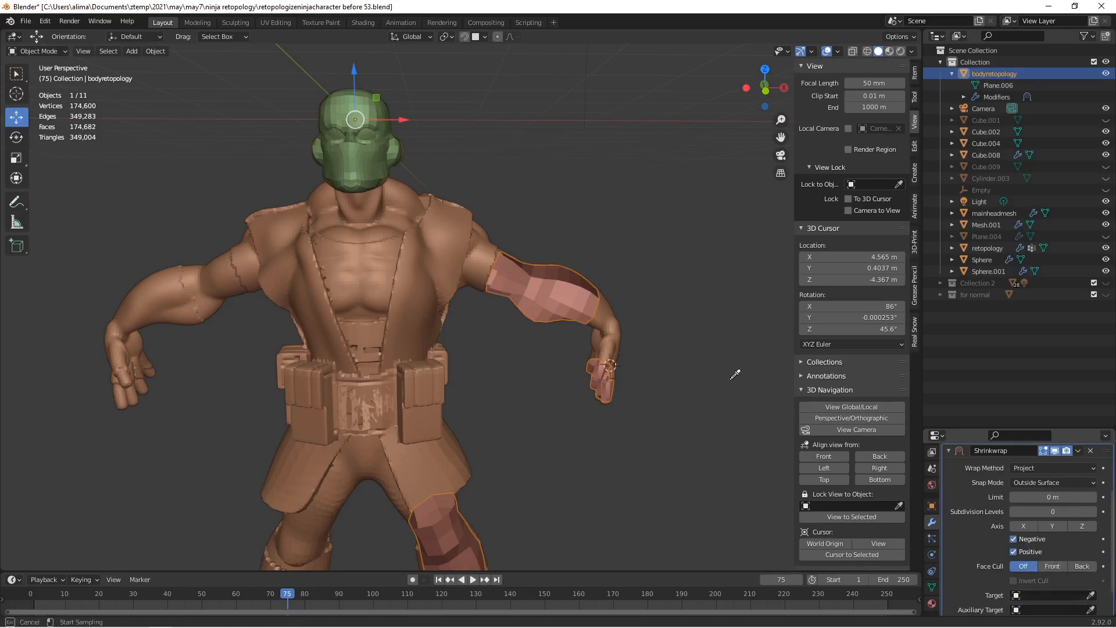
{"action": "left_click", "coordinate": [613, 318]}
{"action": "scroll", "coordinate": [970, 509], "scroll_direction": "up", "scroll_amount": 2}
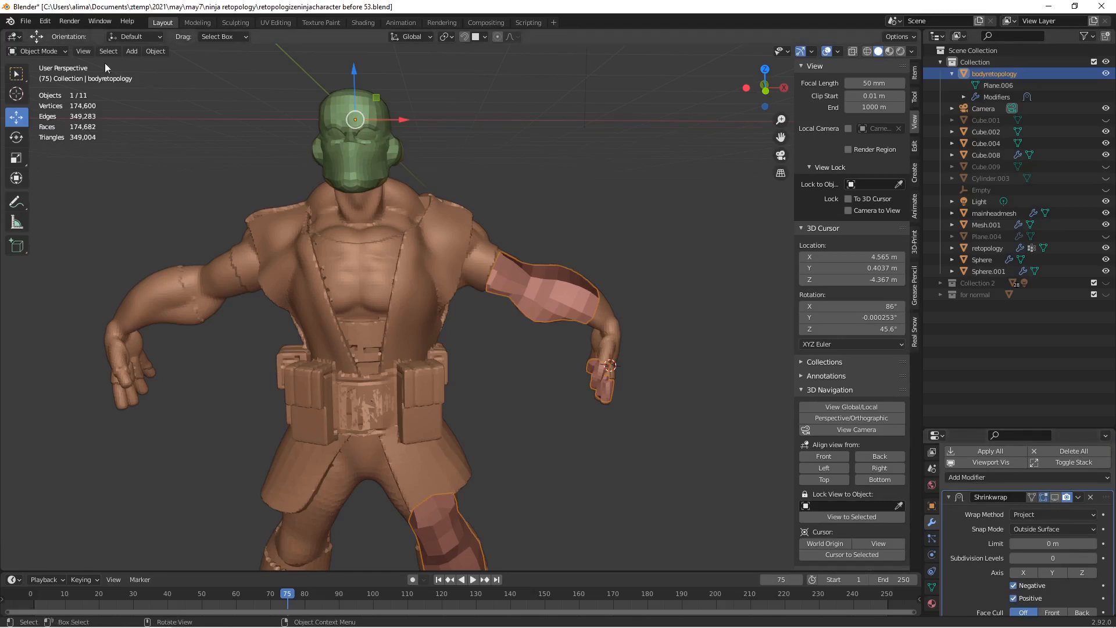
In bodyretopology's Edit Mode, place the 3D cursor on the abdomen and add a 16-vertex circle there.
{"action": "left_click", "coordinate": [36, 51]}
{"action": "left_click", "coordinate": [35, 77]}
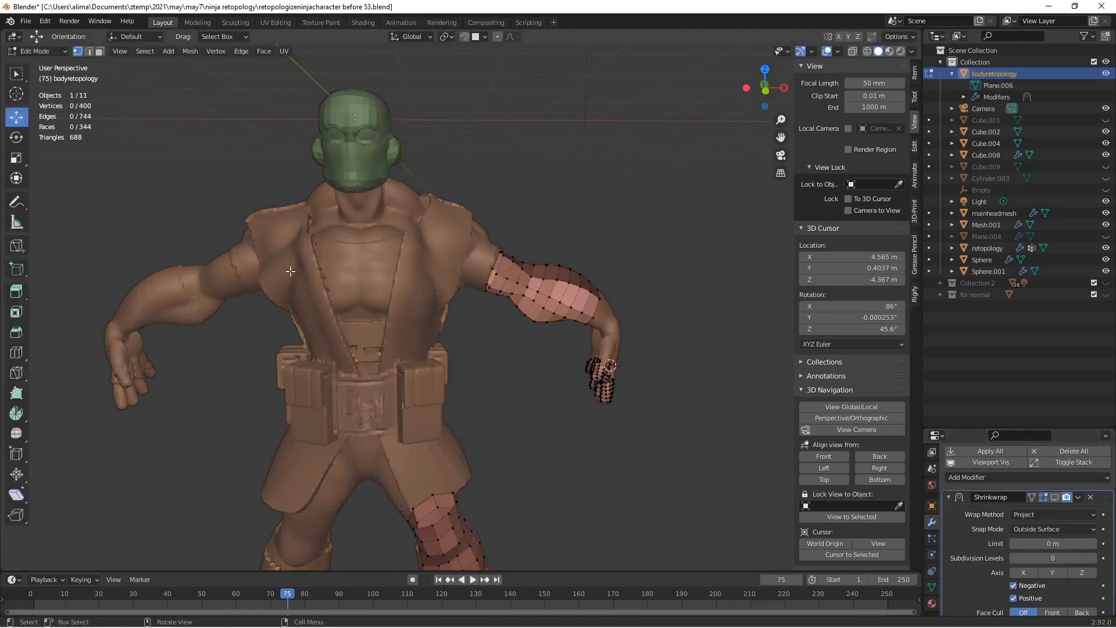
{"action": "right_click", "coordinate": [369, 319], "text": "shift"}
{"action": "key", "text": "shift+a"}
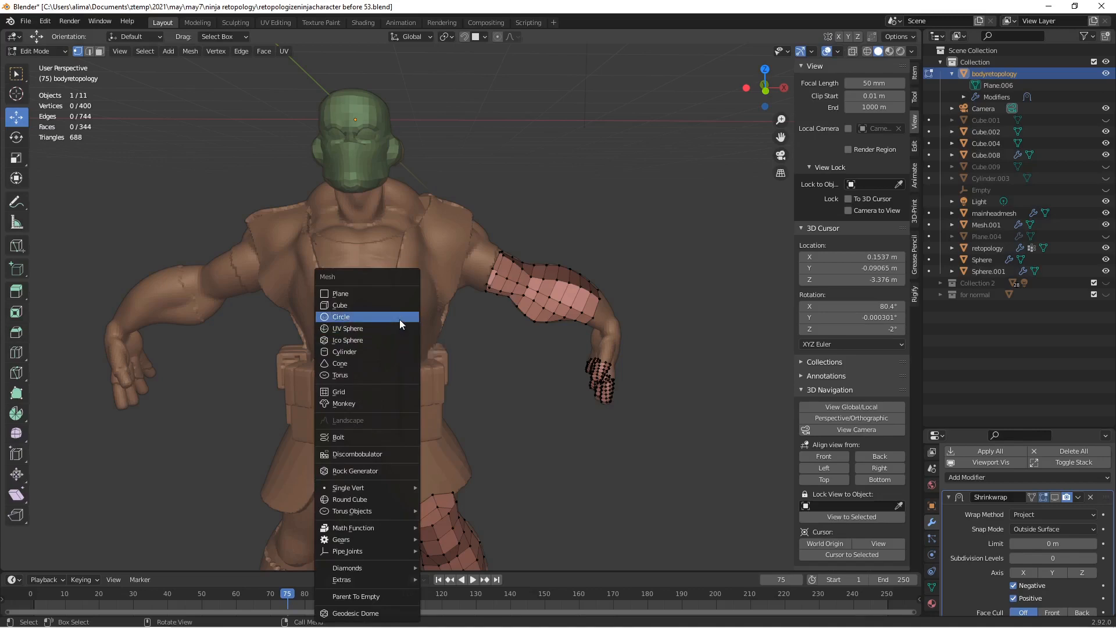
{"action": "left_click", "coordinate": [399, 319]}
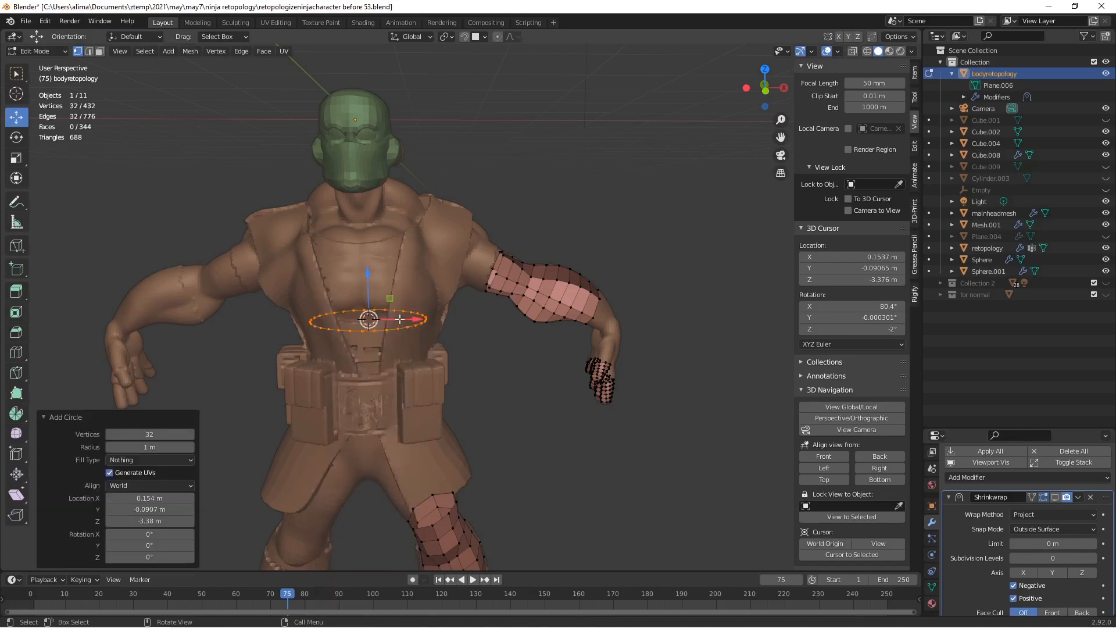
{"action": "left_click", "coordinate": [145, 434]}
{"action": "type", "text": "16"}
{"action": "key", "text": "Return"}
Move the new circle back inside the torso and lower it about 0.53 m towards the waist.
{"action": "middle_click_drag", "start_coordinate": [500, 322], "coordinate": [390, 327]}
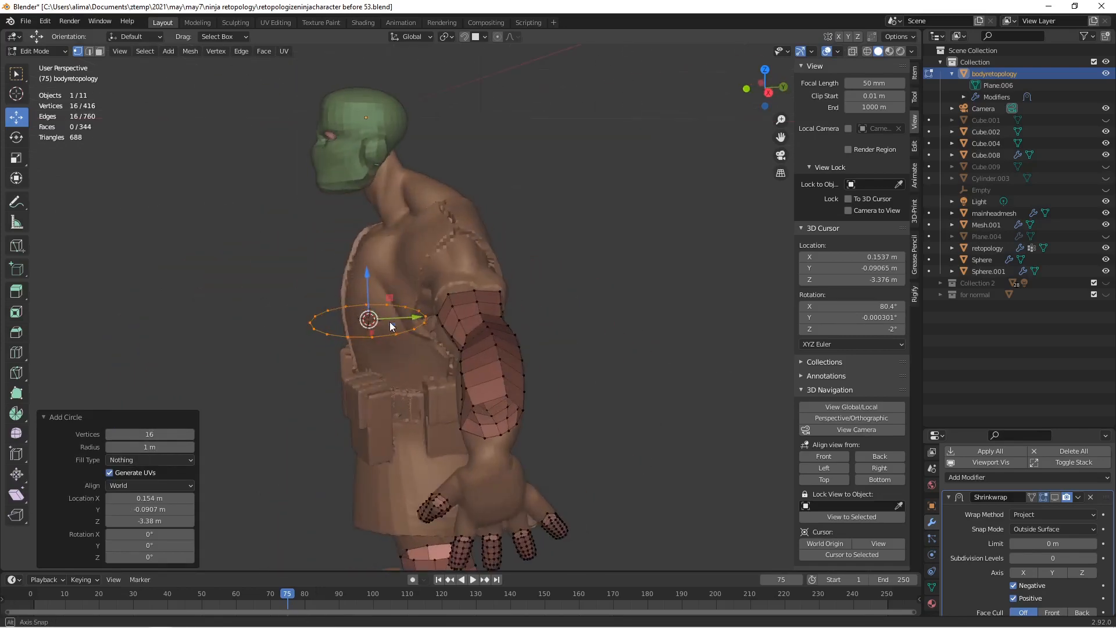
{"action": "left_click_drag", "start_coordinate": [420, 318], "coordinate": [453, 317]}
{"action": "left_click_drag", "start_coordinate": [404, 278], "coordinate": [405, 308]}
{"action": "middle_click_drag", "start_coordinate": [383, 313], "coordinate": [498, 310]}
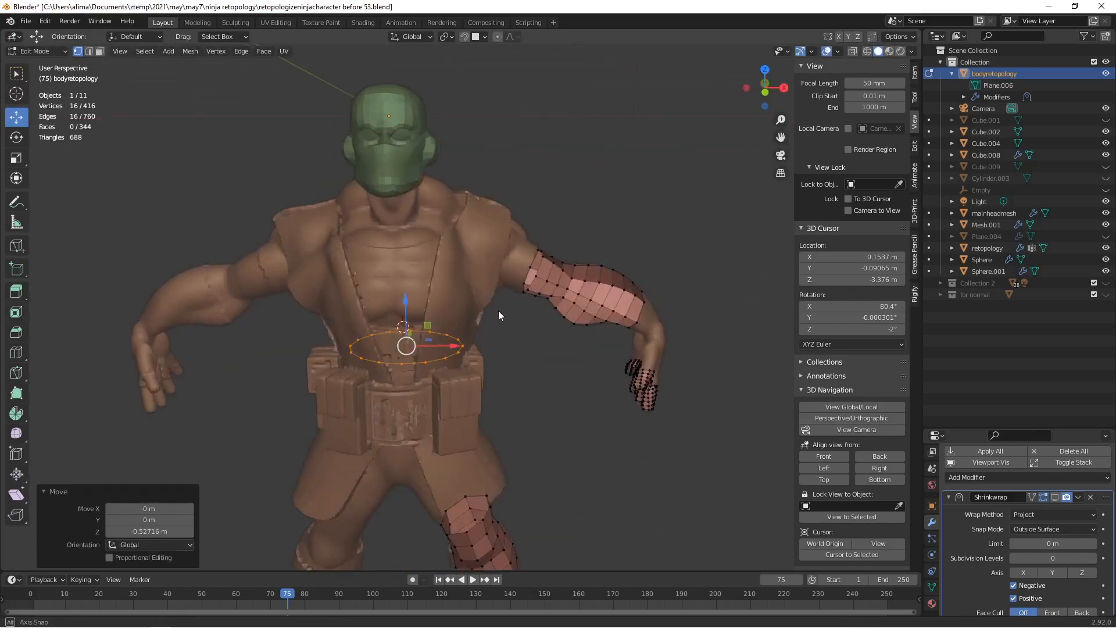
Scale the waist circle down, centre it inside the torso, and save the file as retopologizeninjacharacter before 54.blend.
{"action": "key", "text": "s"}
{"action": "left_click", "coordinate": [545, 403]}
{"action": "middle_click_drag", "start_coordinate": [545, 403], "coordinate": [444, 383]}
{"action": "left_click_drag", "start_coordinate": [455, 343], "coordinate": [464, 344]}
{"action": "middle_click_drag", "start_coordinate": [464, 345], "coordinate": [545, 339]}
{"action": "left_click_drag", "start_coordinate": [463, 345], "coordinate": [459, 347]}
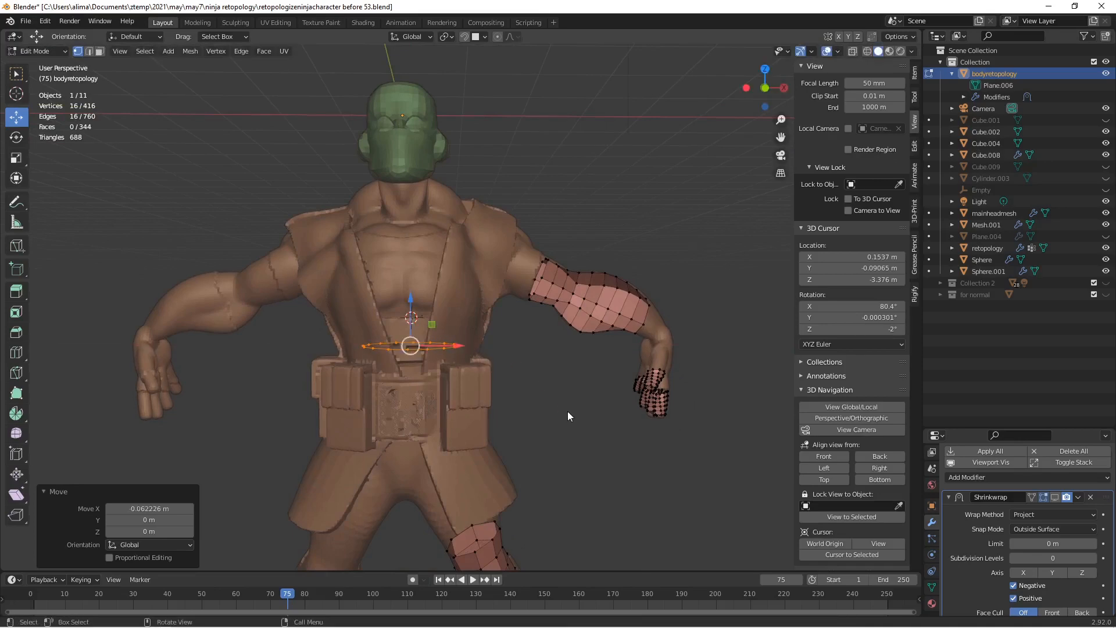
{"action": "left_click_drag", "start_coordinate": [461, 344], "coordinate": [468, 345]}
{"action": "middle_click_drag", "start_coordinate": [477, 363], "coordinate": [541, 403]}
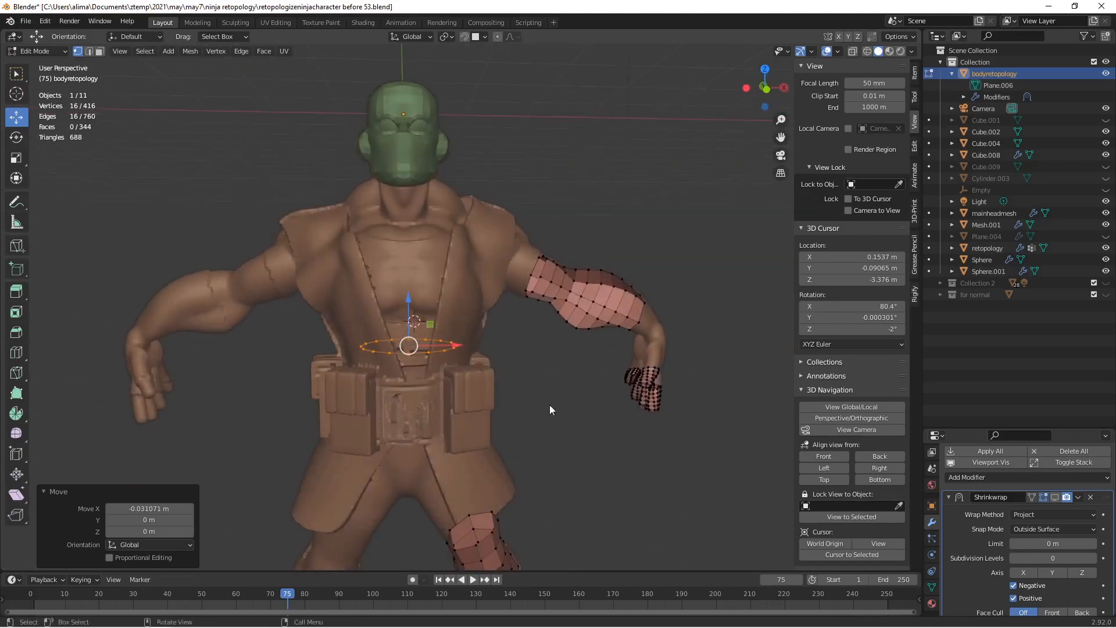
{"action": "key", "text": "ctrl+alt+s"}
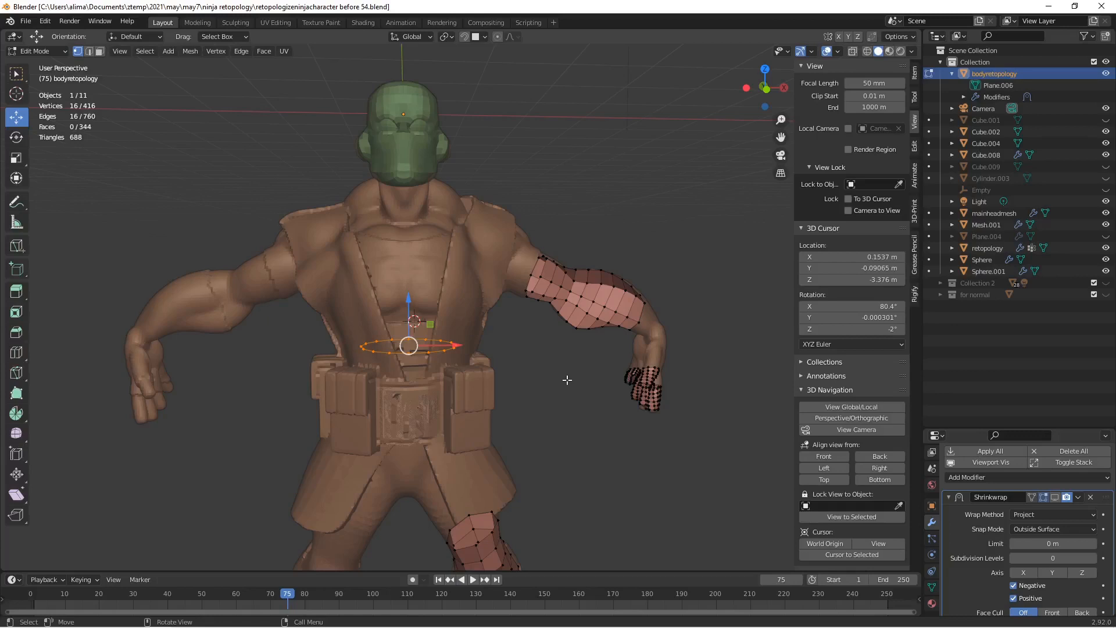
Raise the waist circle about 0.3 m and extrude it about 0.43 m downward into a band above the belt.
{"action": "middle_click_drag", "start_coordinate": [408, 319], "coordinate": [410, 309]}
{"action": "left_click_drag", "start_coordinate": [406, 306], "coordinate": [406, 289]}
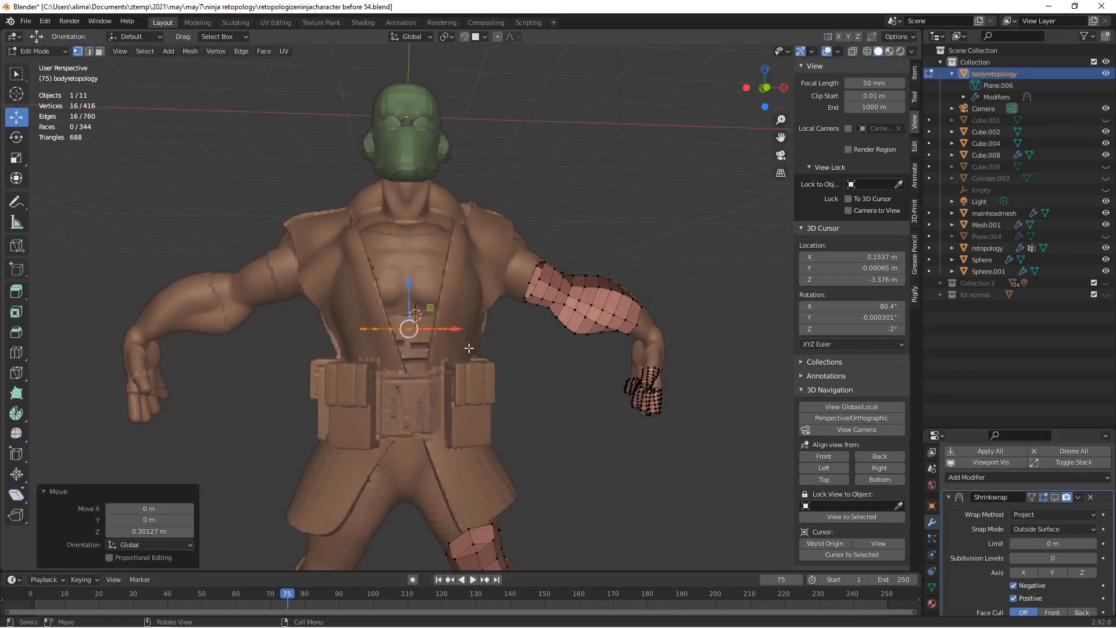
{"action": "key", "text": "e"}
{"action": "right_click", "coordinate": [549, 374]}
{"action": "left_click_drag", "start_coordinate": [410, 285], "coordinate": [406, 310]}
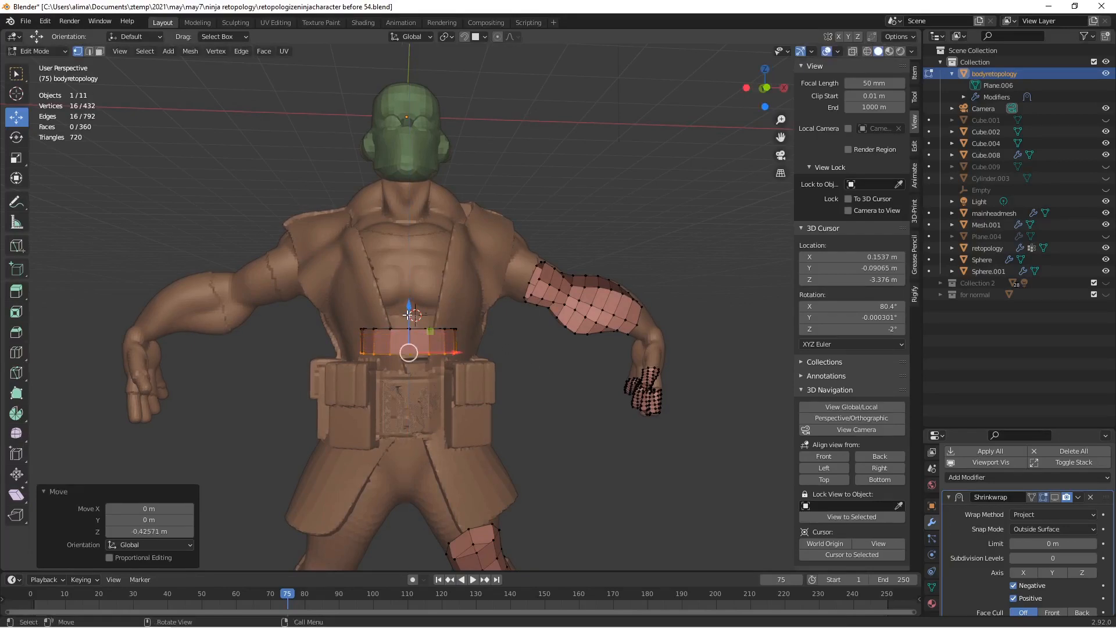
{"action": "left_click", "coordinate": [550, 379]}
In Object Mode, enable the Shrinkwrap modifier's viewport display and apply the modifier to bodyretopology.
{"action": "left_click", "coordinate": [58, 54]}
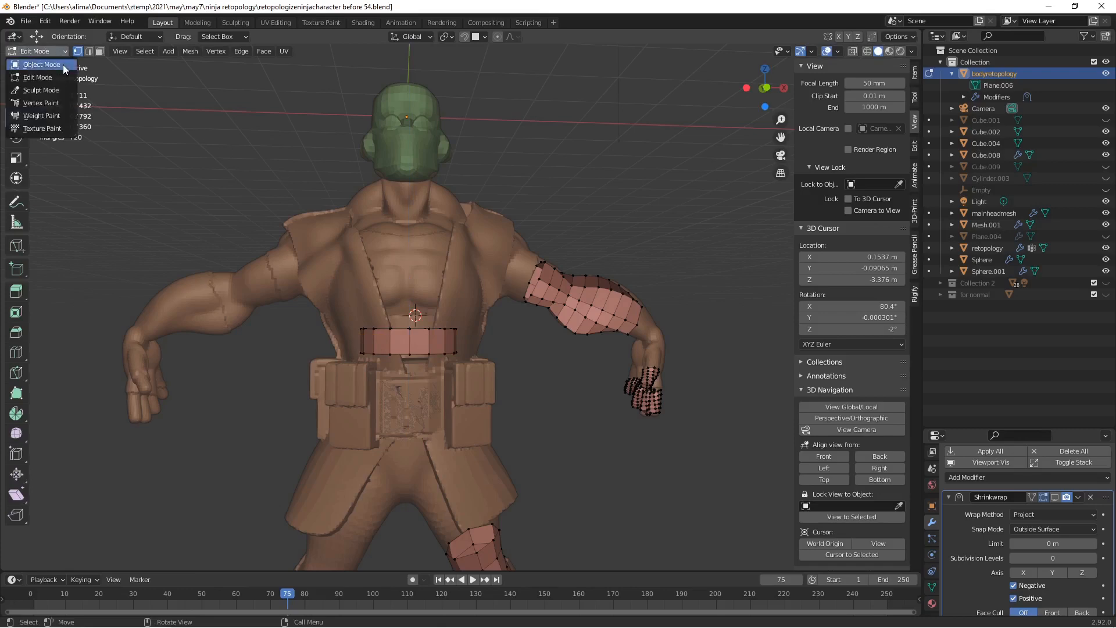
{"action": "left_click", "coordinate": [63, 65]}
{"action": "left_click", "coordinate": [1054, 497]}
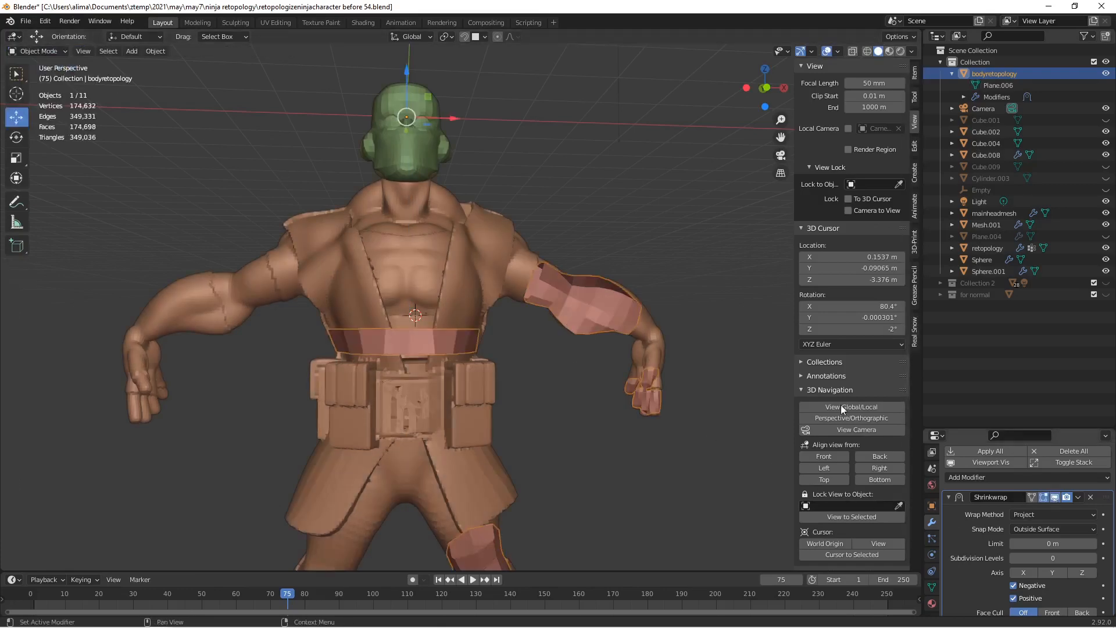
{"action": "middle_click_drag", "start_coordinate": [465, 206], "coordinate": [472, 228]}
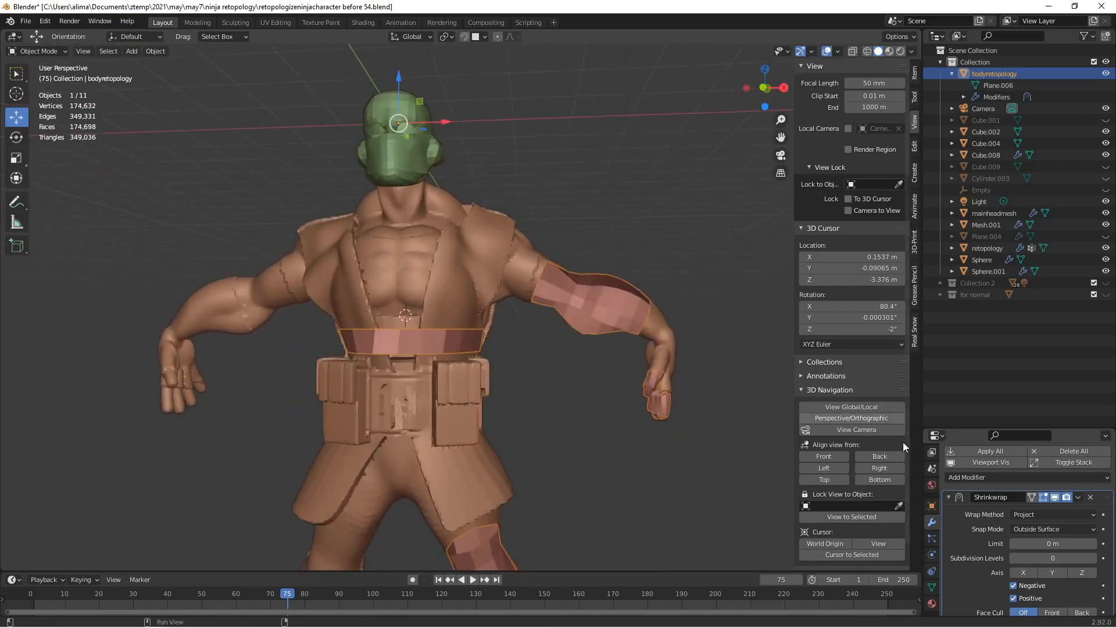
{"action": "left_click", "coordinate": [1078, 497]}
{"action": "left_click", "coordinate": [1051, 511]}
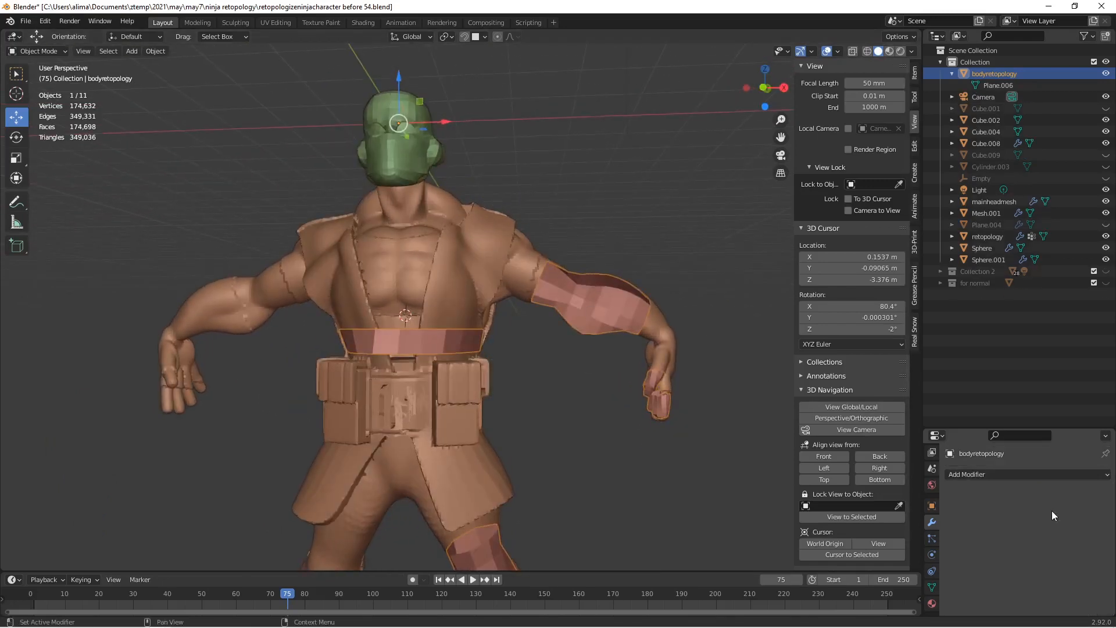
Save the file as retopologizeninjacharacter before 56.blend and return bodyretopology to Edit Mode.
{"action": "key", "text": "ctrl+alt+s"}
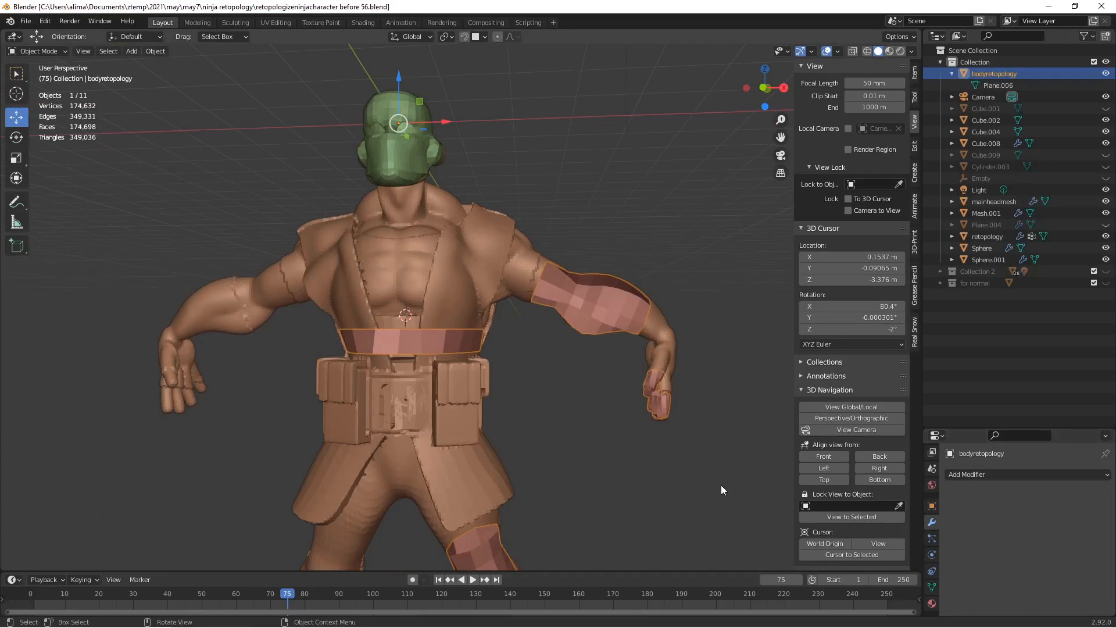
{"action": "left_click", "coordinate": [65, 51]}
{"action": "left_click", "coordinate": [62, 76]}
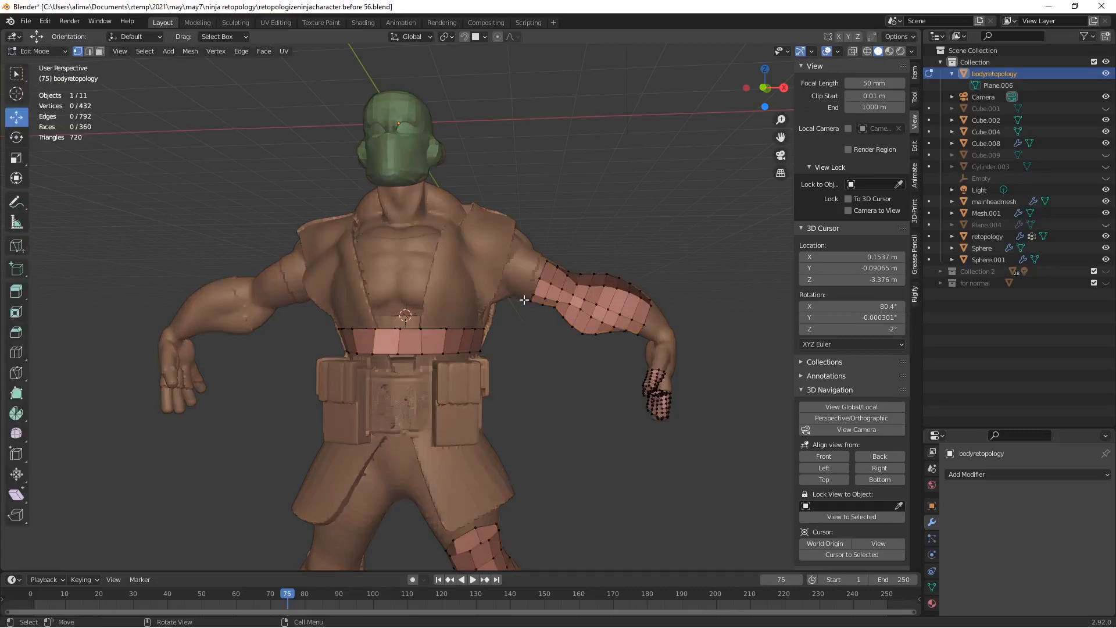
Duplicate the topmost face loop of the upper-arm mesh and move the copy up onto the shoulder.
{"action": "left_click", "coordinate": [100, 51]}
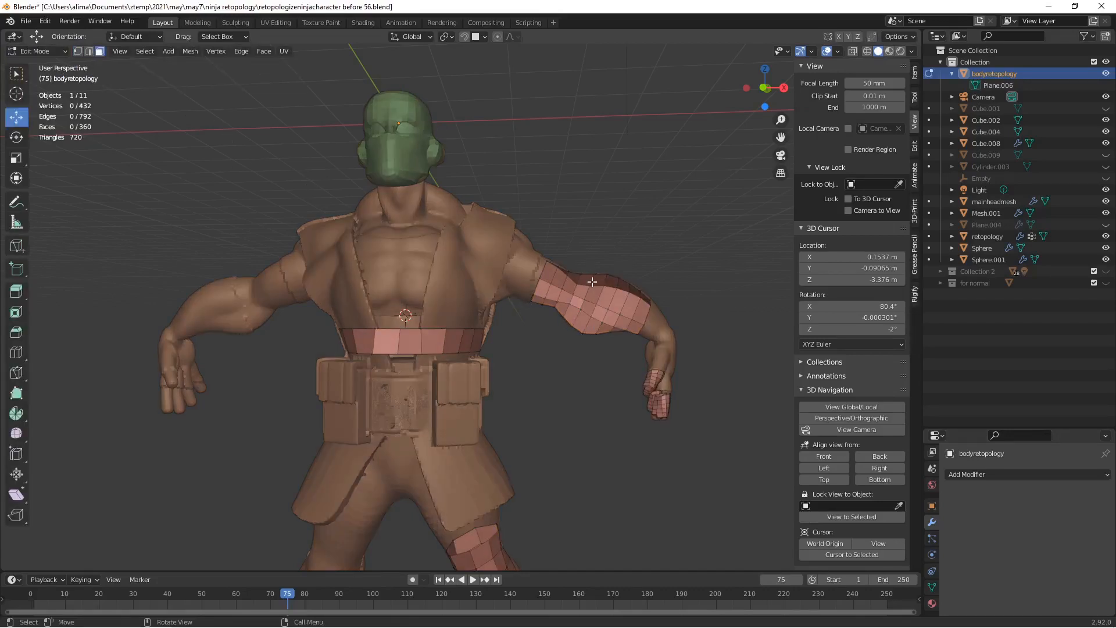
{"action": "left_click", "coordinate": [546, 283], "text": "alt"}
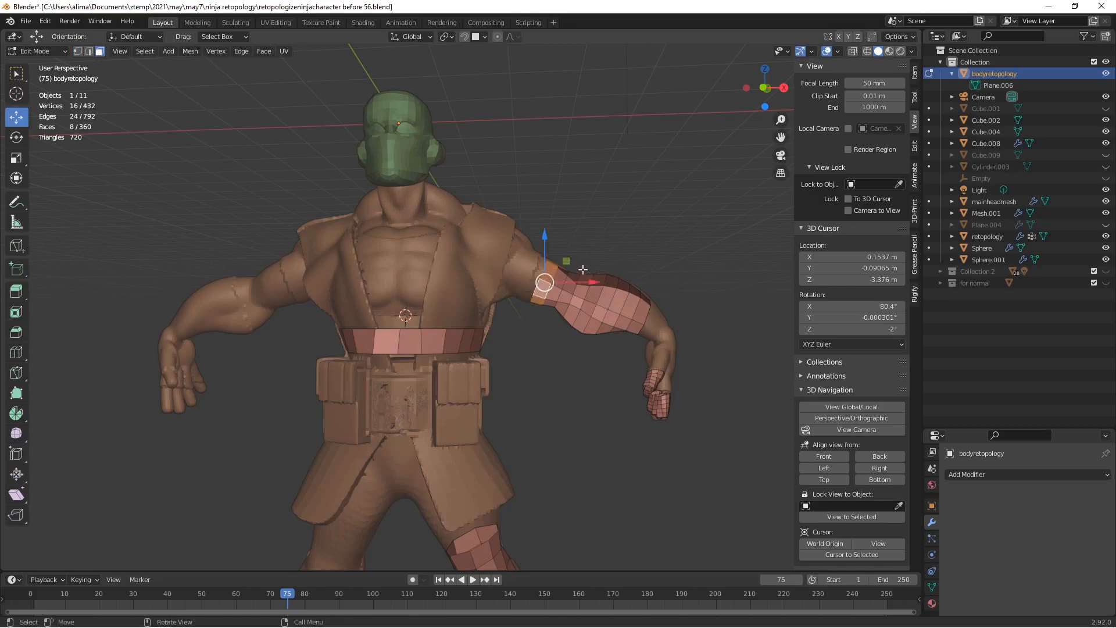
{"action": "right_click", "coordinate": [608, 247]}
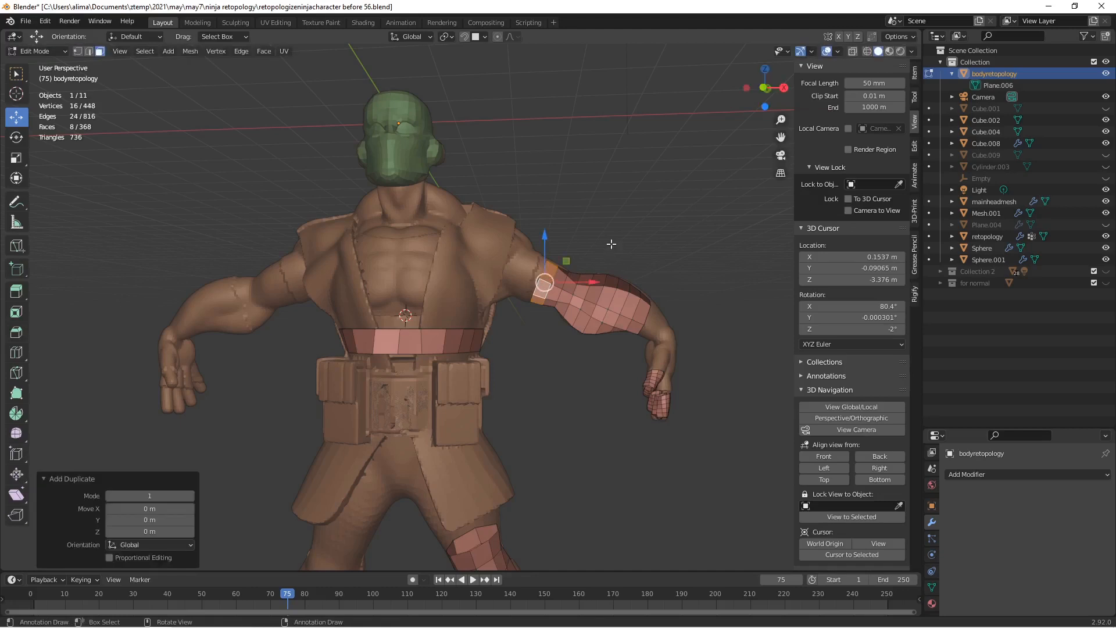
{"action": "left_click_drag", "start_coordinate": [581, 278], "coordinate": [509, 214]}
Enlarge the duplicated shoulder loop, reposition it around the shoulder, and rotate it slightly about the Y axis.
{"action": "key", "text": "s"}
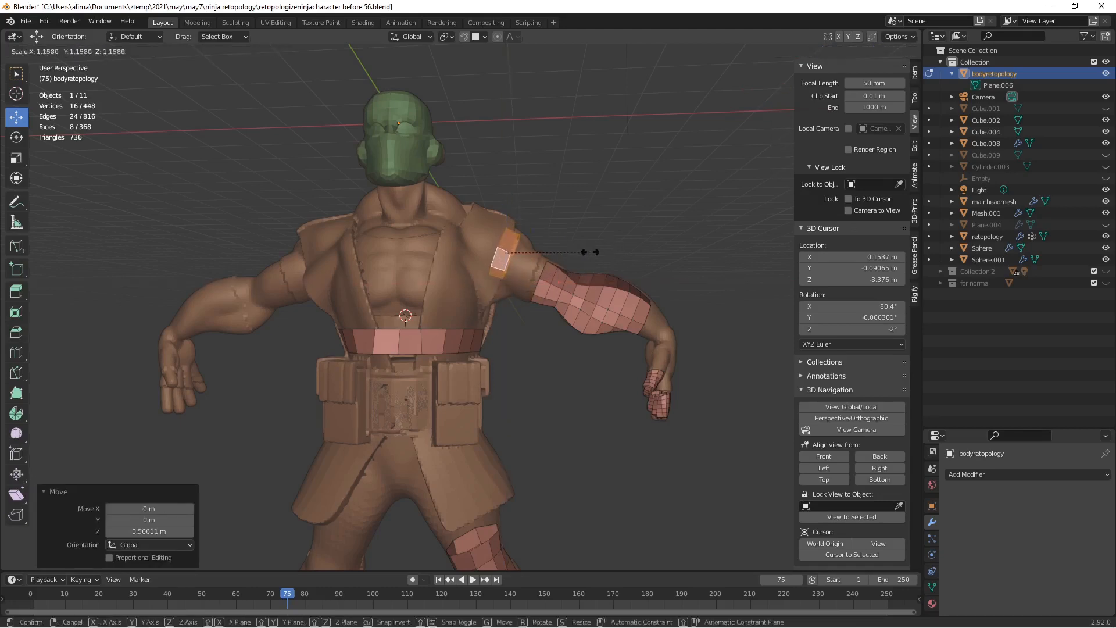
{"action": "left_click", "coordinate": [622, 254]}
{"action": "middle_click_drag", "start_coordinate": [628, 262], "coordinate": [500, 250]}
{"action": "left_click_drag", "start_coordinate": [505, 212], "coordinate": [483, 231]}
{"action": "middle_click_drag", "start_coordinate": [483, 231], "coordinate": [615, 281]}
{"action": "key", "text": "r"}
{"action": "key", "text": "y"}
{"action": "left_click", "coordinate": [644, 272]}
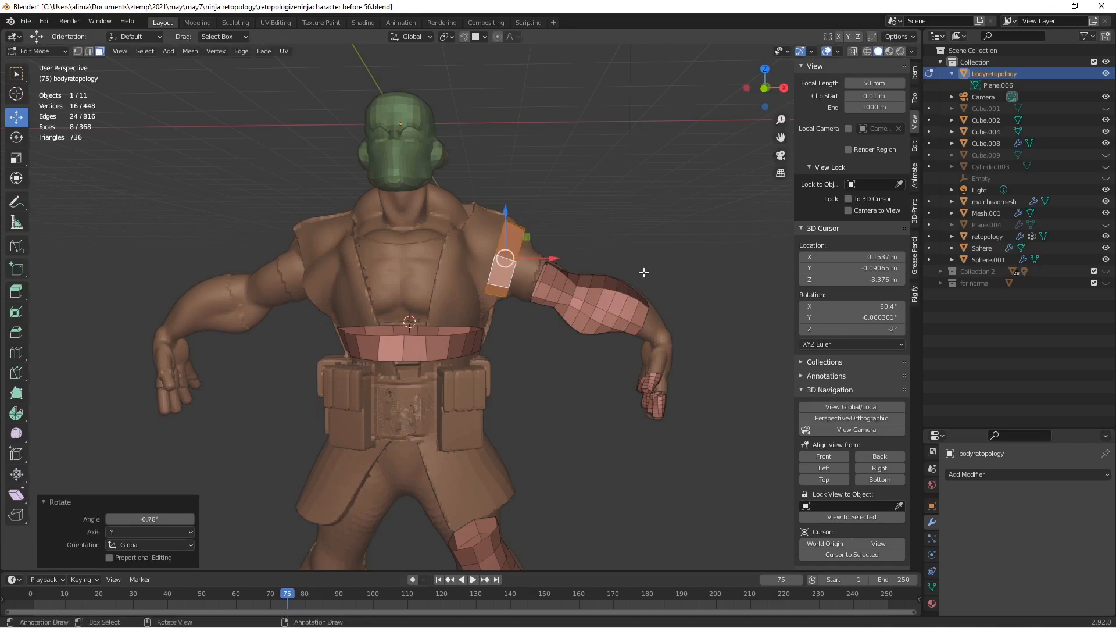
Turn on snapping in Object Mode, then return to Edit Mode with vertex selection.
{"action": "mouse_move", "coordinate": [586, 242]}
{"action": "middle_mouse_down"}
{"action": "mouse_move", "coordinate": [529, 237]}
{"action": "mouse_move", "coordinate": [585, 241]}
{"action": "middle_mouse_up"}
{"action": "scroll", "coordinate": [594, 251], "scroll_direction": "up", "scroll_amount": 1}
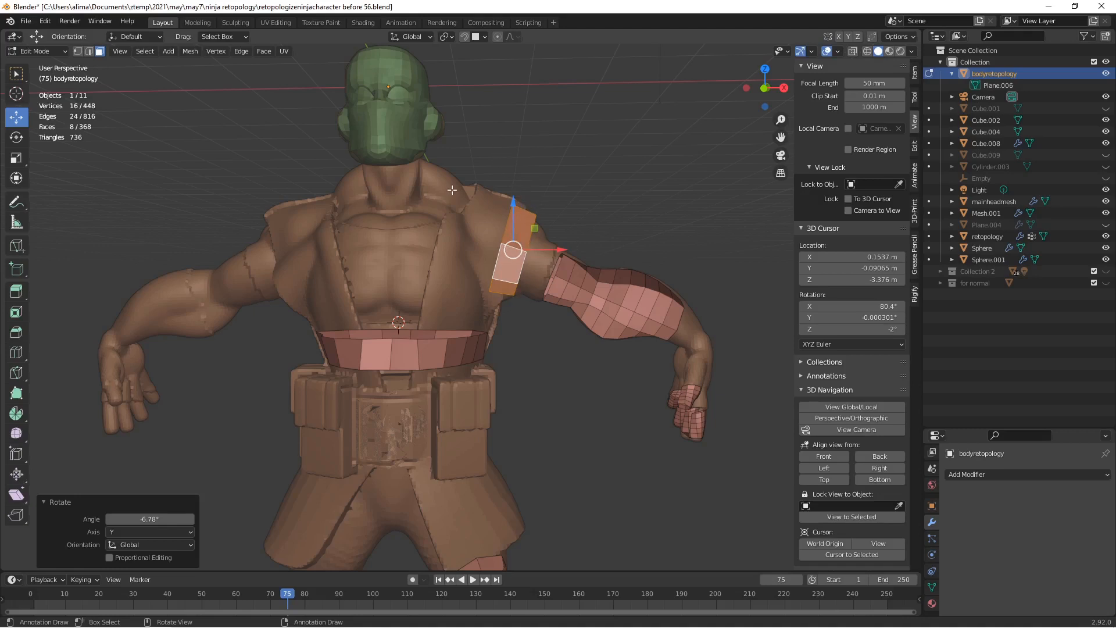
{"action": "left_click", "coordinate": [58, 50]}
{"action": "left_click", "coordinate": [61, 61]}
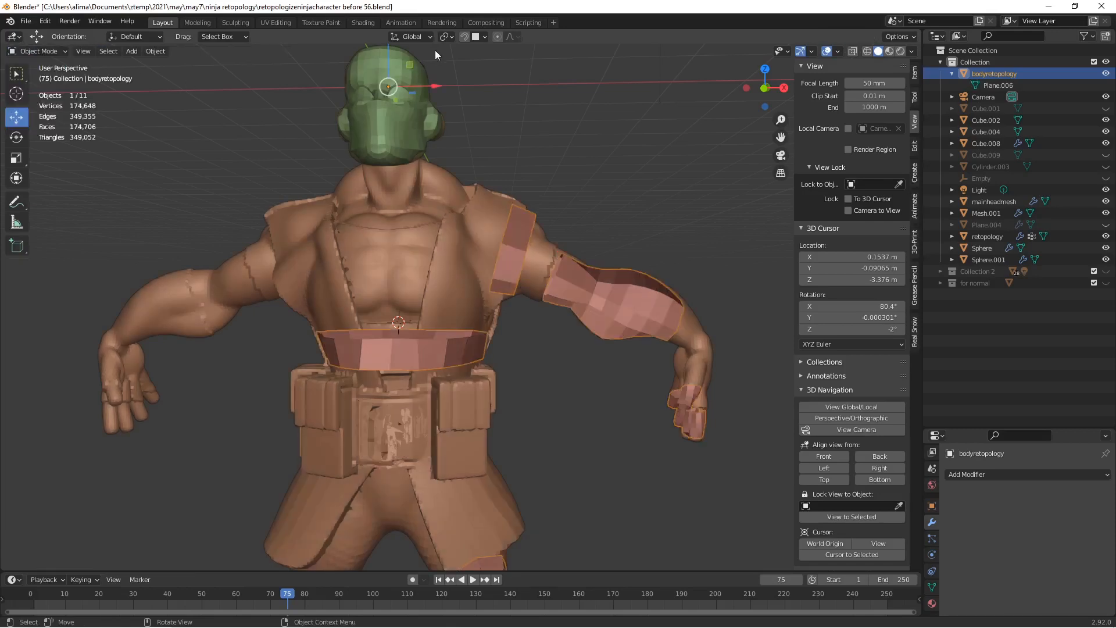
{"action": "left_click", "coordinate": [464, 37]}
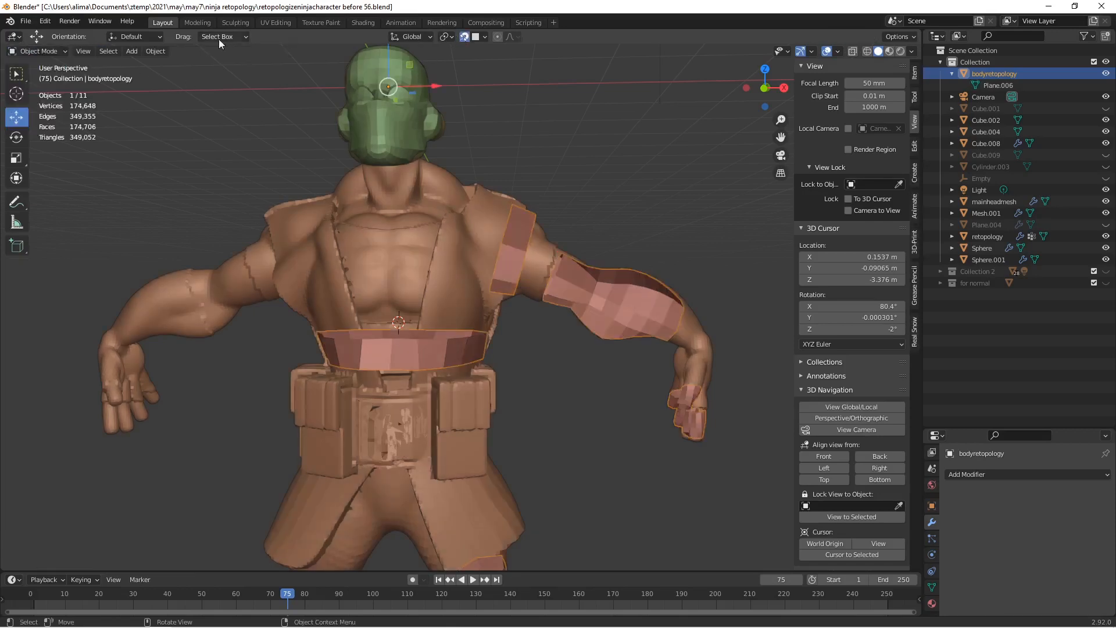
{"action": "left_click", "coordinate": [61, 51]}
{"action": "left_click", "coordinate": [62, 77]}
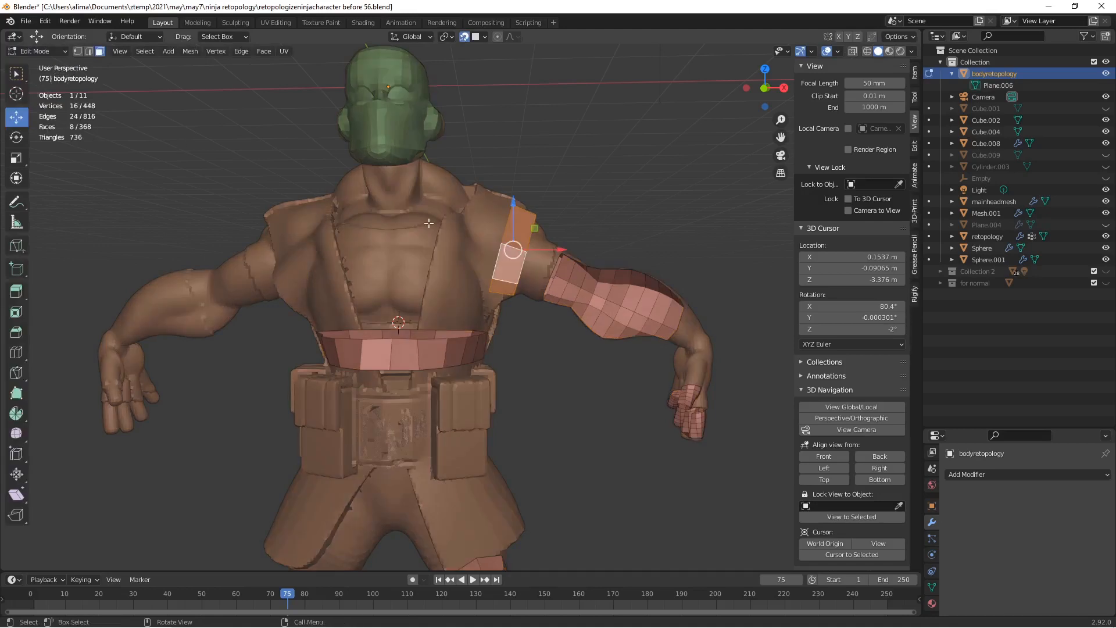
{"action": "left_click", "coordinate": [78, 51]}
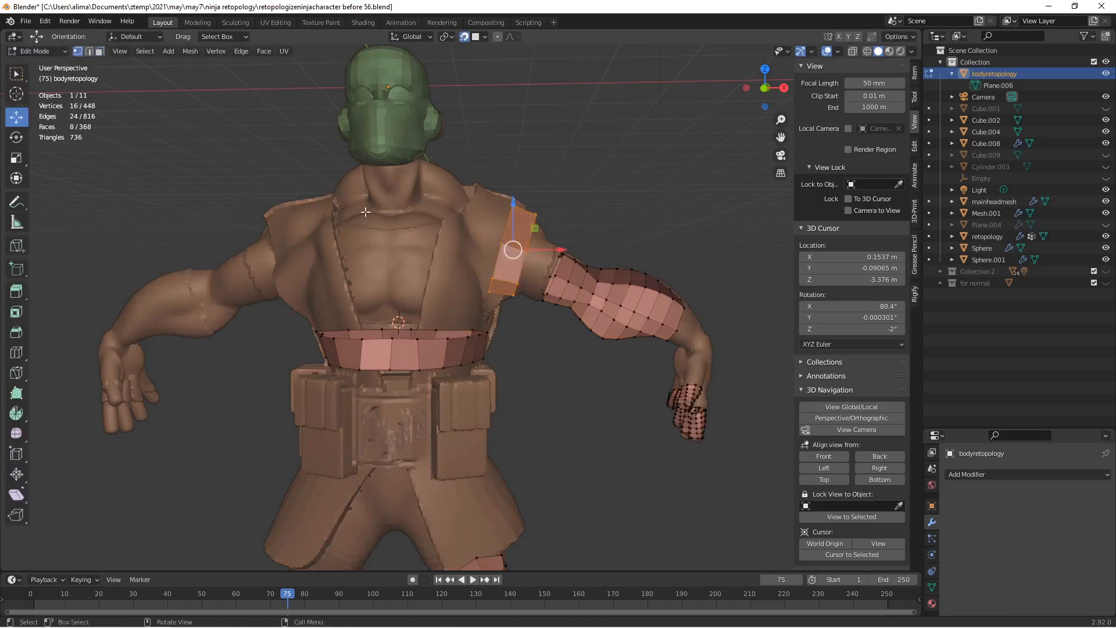
Switch to the Tweak tool and snap the shoulder loop's front middle vertices onto the sculpted body.
{"action": "left_click", "coordinate": [495, 243]}
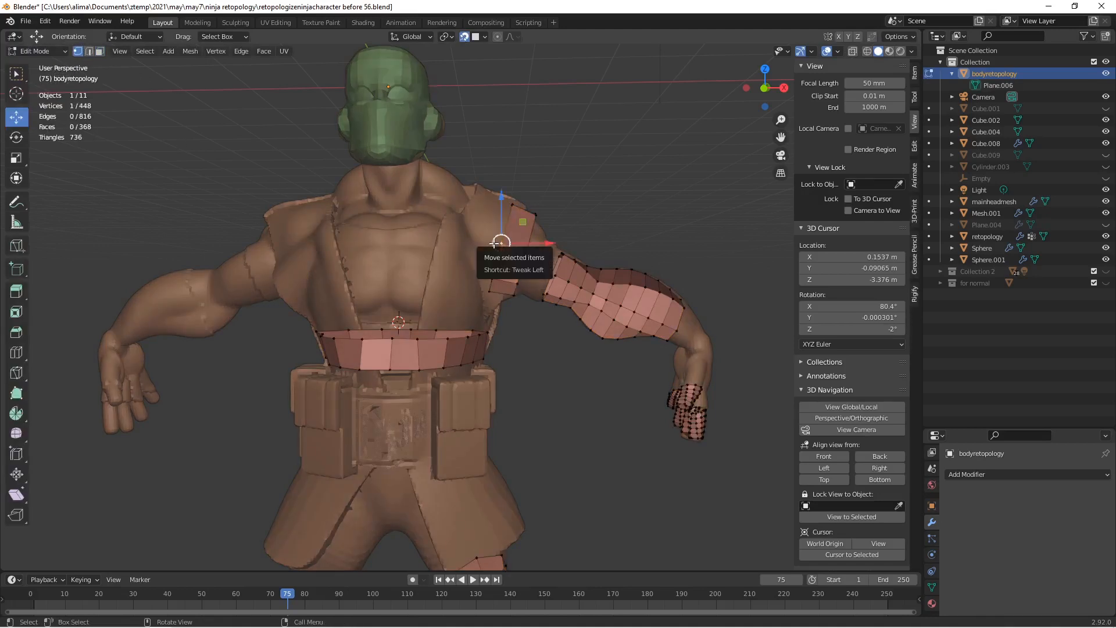
{"action": "left_click", "coordinate": [22, 79]}
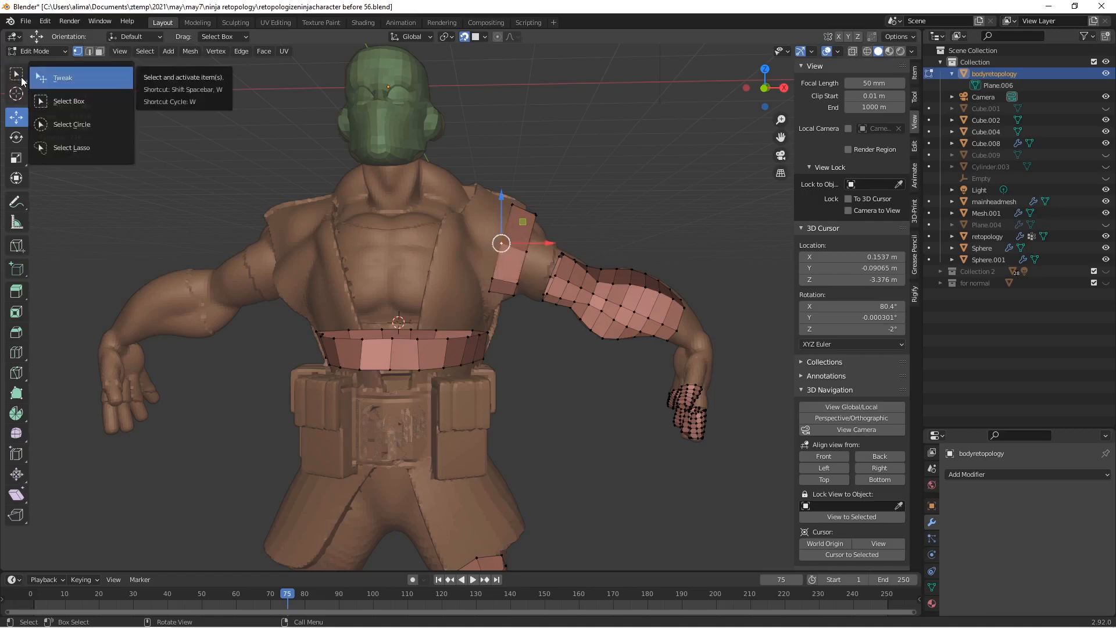
{"action": "left_click", "coordinate": [49, 81]}
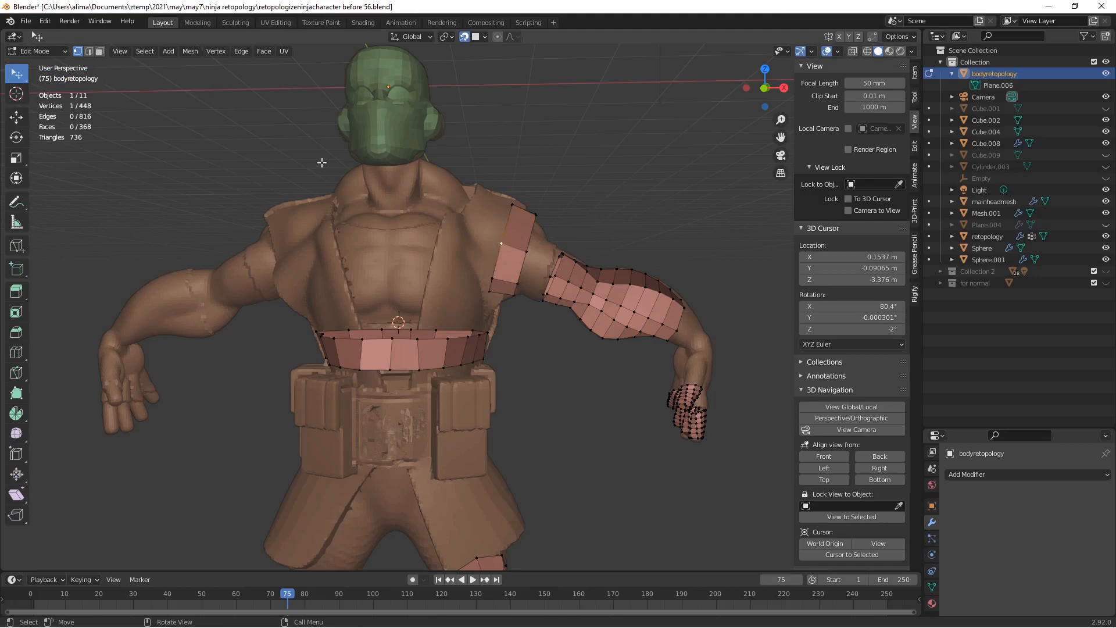
{"action": "left_click", "coordinate": [19, 80]}
{"action": "key", "text": "g"}
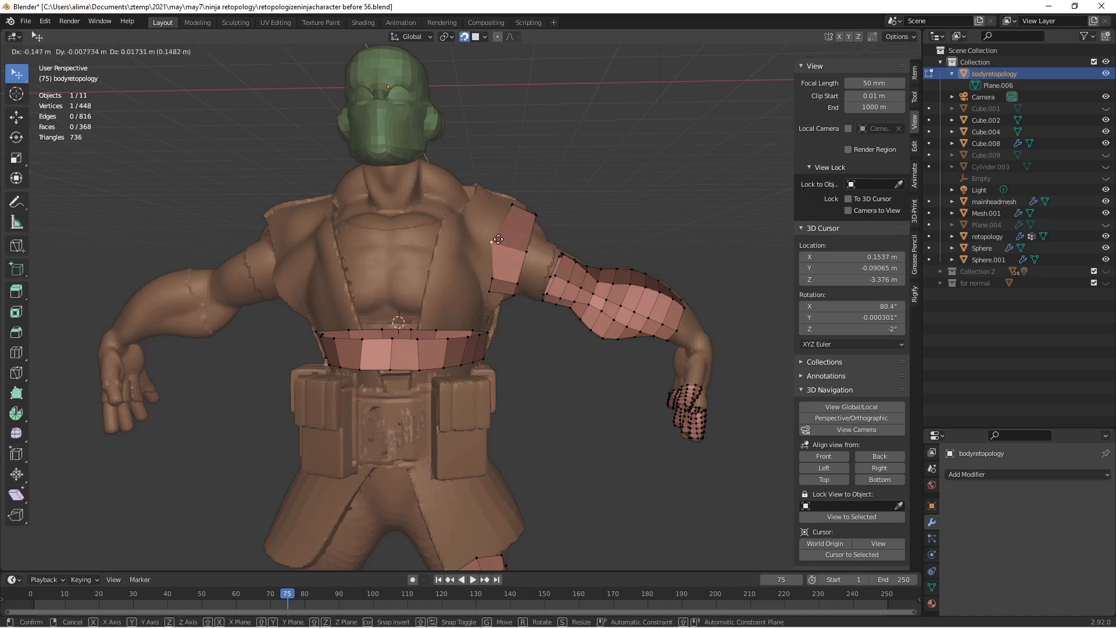
{"action": "left_click", "coordinate": [498, 240]}
{"action": "key", "text": "g"}
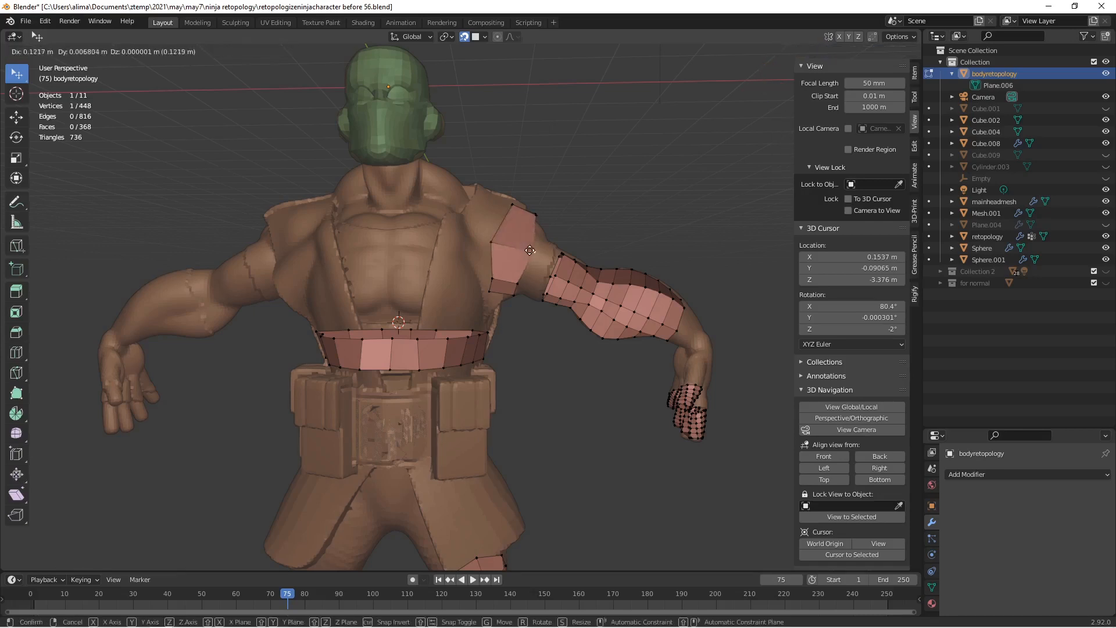
{"action": "left_click", "coordinate": [530, 246]}
Reposition the shoulder loop's upper and lower front vertices so they follow the shoulder surface.
{"action": "key", "text": "g"}
{"action": "left_click", "coordinate": [508, 202]}
{"action": "middle_click_drag", "start_coordinate": [508, 203], "coordinate": [546, 230]}
{"action": "key", "text": "g"}
{"action": "left_click", "coordinate": [536, 220]}
{"action": "key", "text": "g"}
{"action": "left_click", "coordinate": [515, 283]}
Move the shoulder loop's lower vertices into place around the armpit.
{"action": "middle_click_drag", "start_coordinate": [535, 280], "coordinate": [486, 330]}
{"action": "key", "text": "g"}
{"action": "left_click", "coordinate": [526, 289]}
{"action": "key", "text": "g"}
{"action": "left_click", "coordinate": [483, 324]}
{"action": "key", "text": "g"}
{"action": "left_click", "coordinate": [515, 323]}
Adjust the shoulder loop's vertices over the top of the shoulder, working from above.
{"action": "middle_click_drag", "start_coordinate": [598, 204], "coordinate": [522, 301]}
{"action": "key", "text": "g"}
{"action": "left_click", "coordinate": [520, 276]}
{"action": "key", "text": "g"}
{"action": "right_click", "coordinate": [528, 237]}
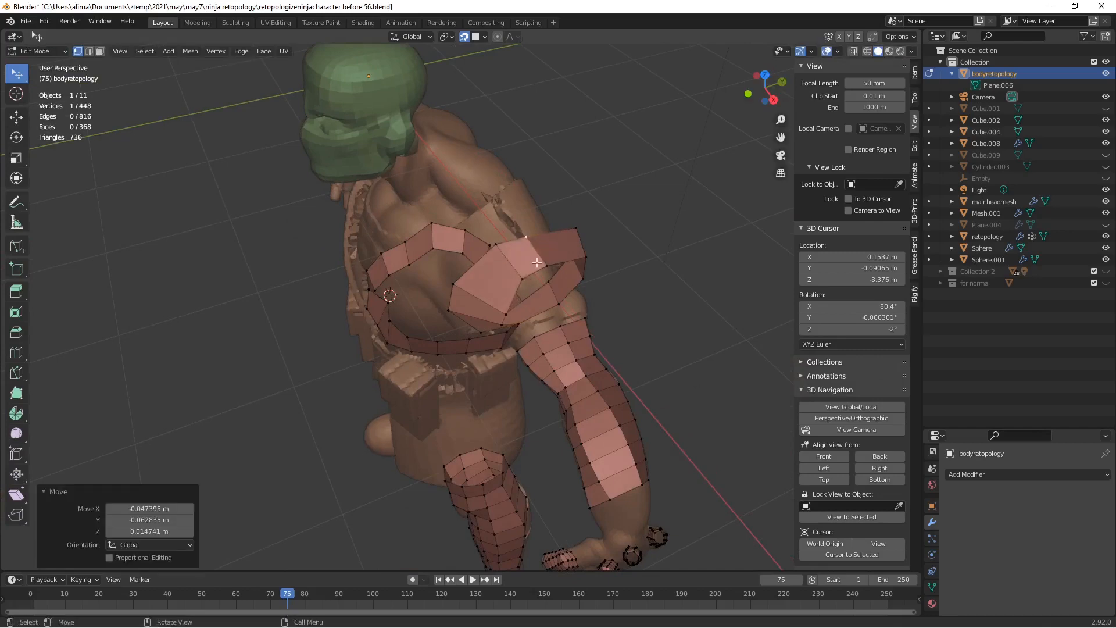
Pull the rear vertices of the shoulder loop onto the back of the shoulder.
{"action": "middle_click_drag", "start_coordinate": [605, 279], "coordinate": [481, 246]}
{"action": "left_click_drag", "start_coordinate": [593, 271], "coordinate": [571, 279]}
{"action": "middle_click_drag", "start_coordinate": [572, 280], "coordinate": [590, 283]}
{"action": "left_click_drag", "start_coordinate": [571, 275], "coordinate": [580, 315]}
{"action": "left_click_drag", "start_coordinate": [611, 356], "coordinate": [596, 378]}
{"action": "middle_click_drag", "start_coordinate": [575, 379], "coordinate": [614, 312]}
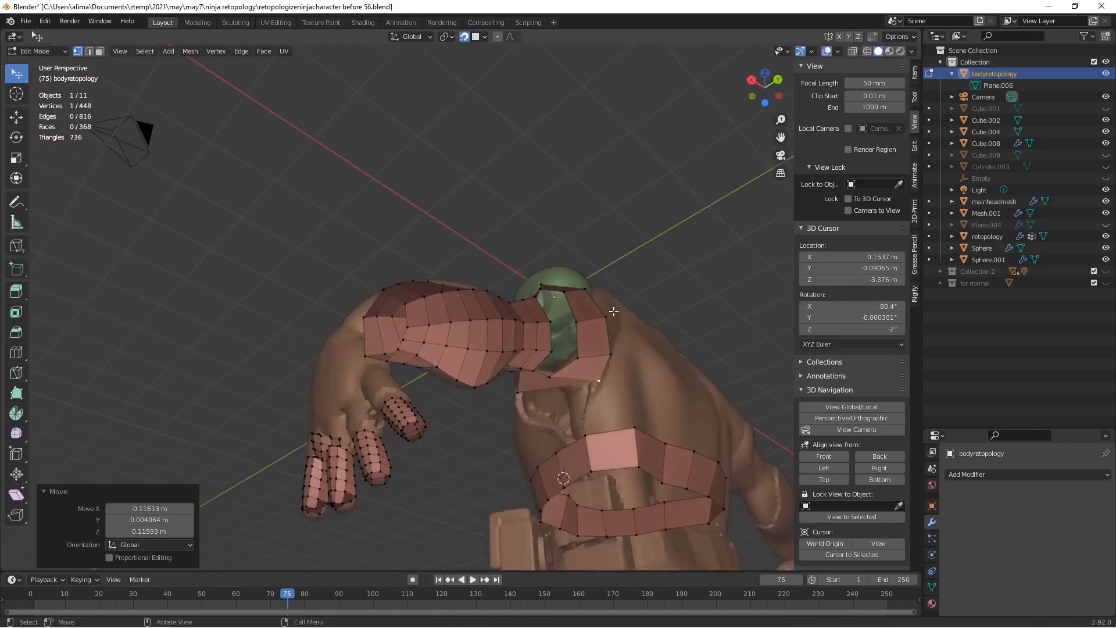
Snap the shoulder loop's remaining underarm vertices onto the body around the armpit.
{"action": "left_click_drag", "start_coordinate": [597, 383], "coordinate": [549, 382]}
{"action": "mouse_move", "coordinate": [548, 382]}
{"action": "middle_mouse_down"}
{"action": "mouse_move", "coordinate": [512, 349]}
{"action": "mouse_move", "coordinate": [615, 380]}
{"action": "mouse_move", "coordinate": [568, 372]}
{"action": "mouse_move", "coordinate": [567, 388]}
{"action": "middle_mouse_up"}
{"action": "left_click_drag", "start_coordinate": [567, 389], "coordinate": [539, 387]}
{"action": "middle_click_drag", "start_coordinate": [539, 388], "coordinate": [578, 340]}
{"action": "left_click_drag", "start_coordinate": [577, 337], "coordinate": [551, 362]}
{"action": "middle_click_drag", "start_coordinate": [573, 337], "coordinate": [590, 343]}
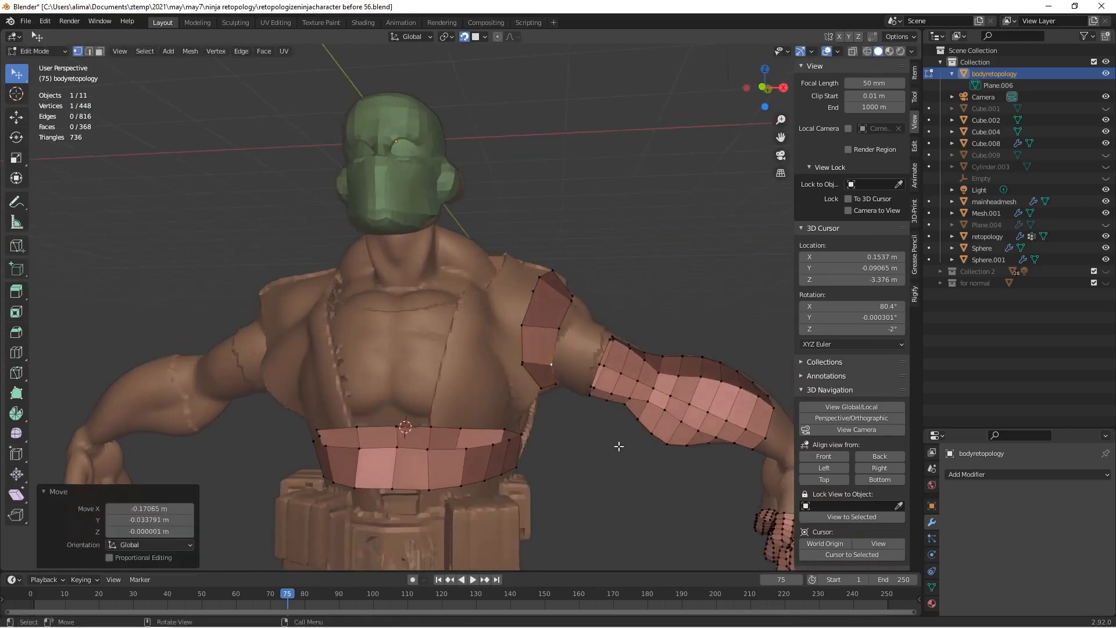
Deselect everything and save an incremental copy as "retopologizeninjacharacter before 57.blend".
{"action": "left_click", "coordinate": [616, 452]}
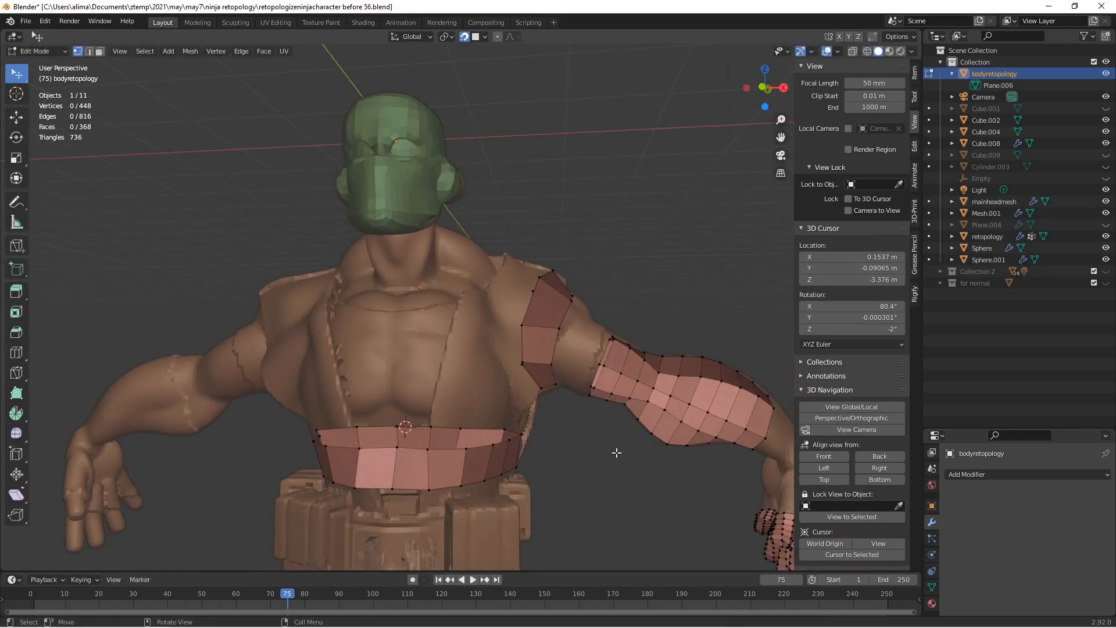
{"action": "key", "text": "ctrl+alt+s"}
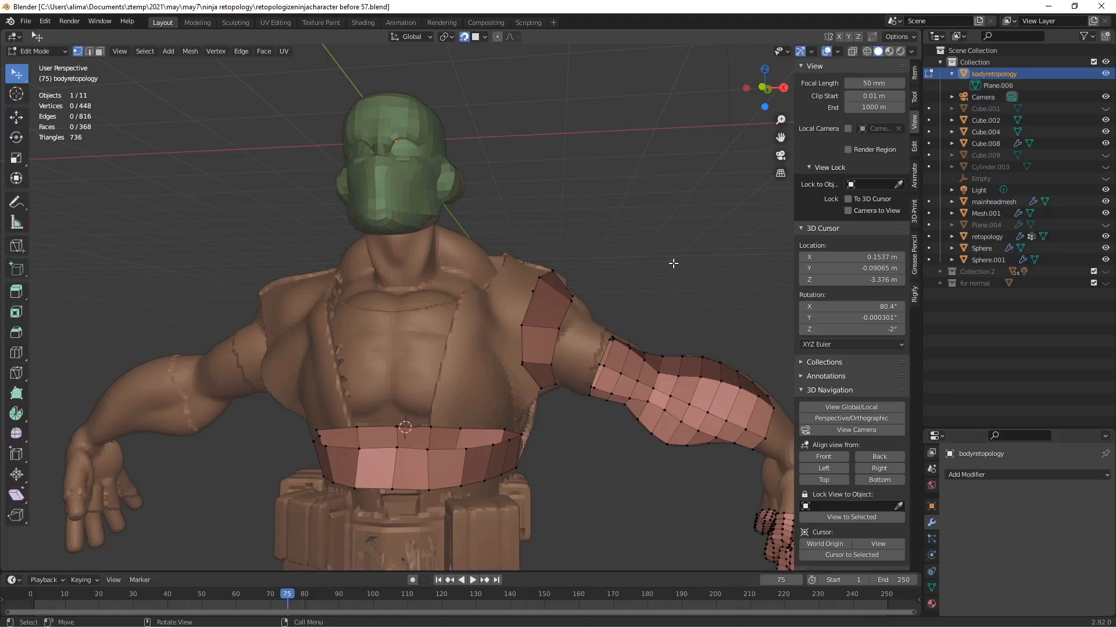
Extrude the waistband's two front-centre lower edges down about 1.76 m to the crotch.
{"action": "middle_click_drag", "start_coordinate": [671, 292], "coordinate": [685, 164], "text": "shift"}
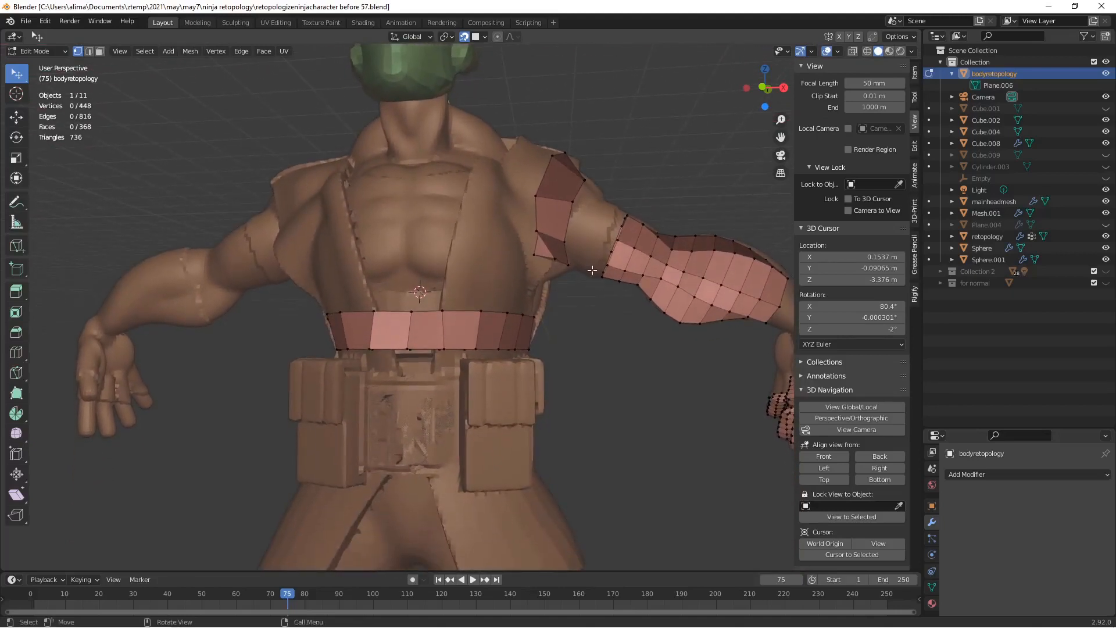
{"action": "scroll", "coordinate": [598, 267], "scroll_direction": "up", "scroll_amount": 1}
{"action": "middle_click_drag", "start_coordinate": [598, 267], "coordinate": [615, 234], "text": "shift"}
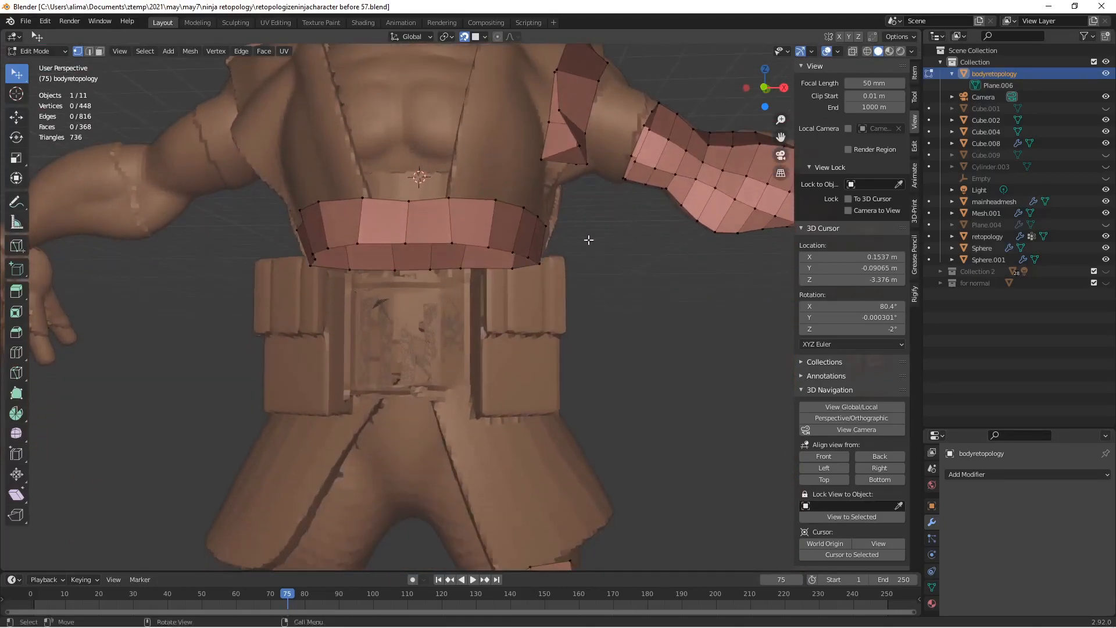
{"action": "left_click", "coordinate": [88, 51]}
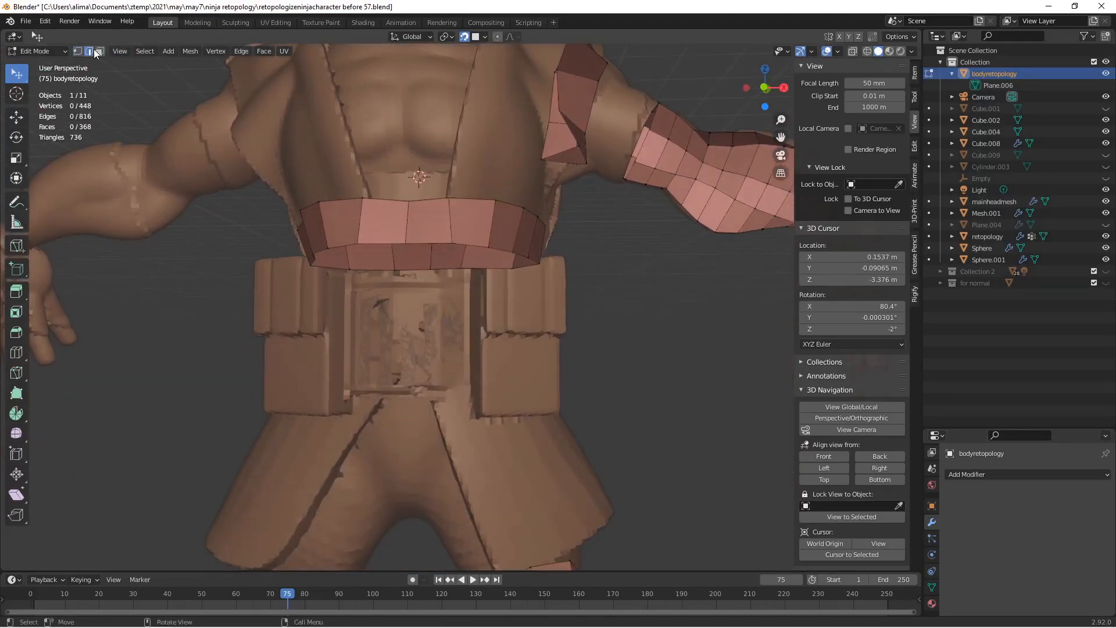
{"action": "left_click", "coordinate": [429, 245]}
{"action": "left_click", "coordinate": [427, 242]}
{"action": "middle_click_drag", "start_coordinate": [396, 214], "coordinate": [413, 275]}
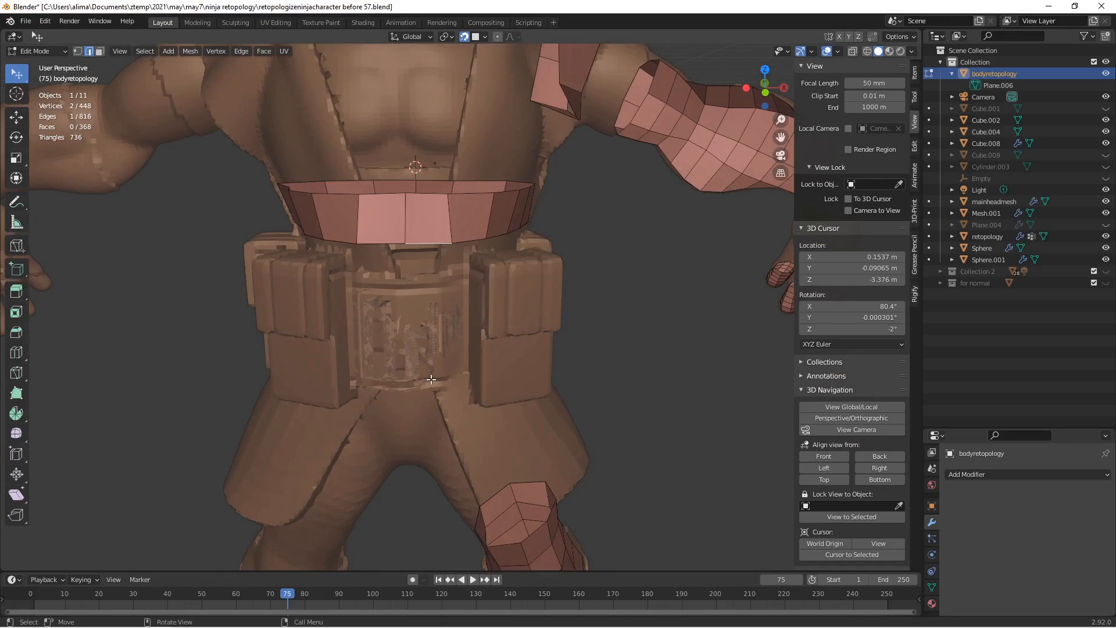
{"action": "left_click", "coordinate": [392, 242], "text": "shift"}
{"action": "key", "text": "e"}
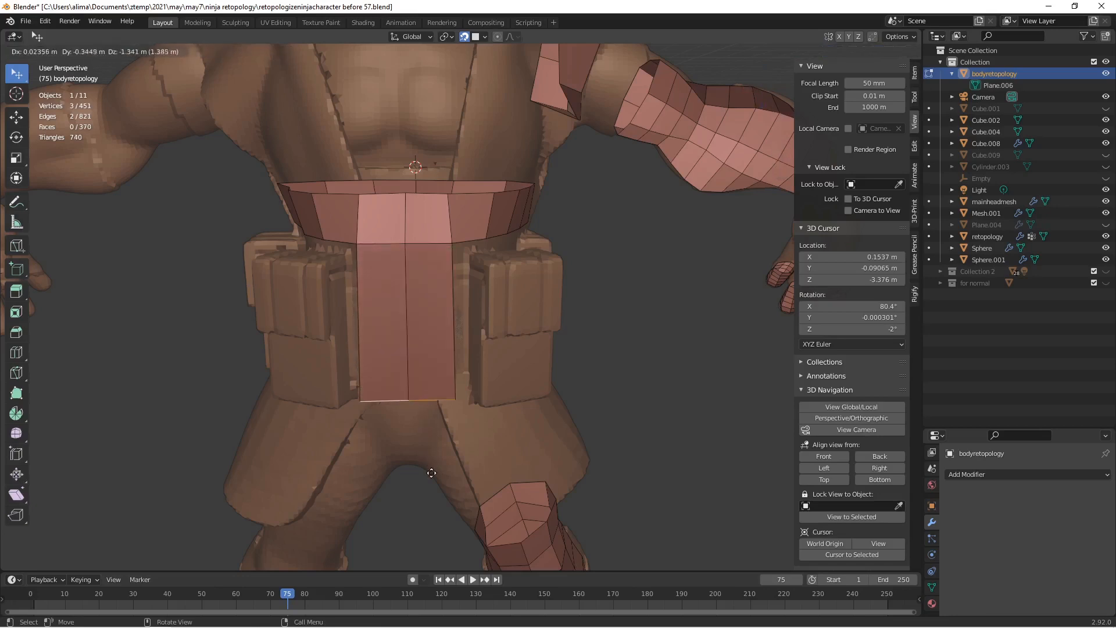
{"action": "left_click", "coordinate": [431, 518]}
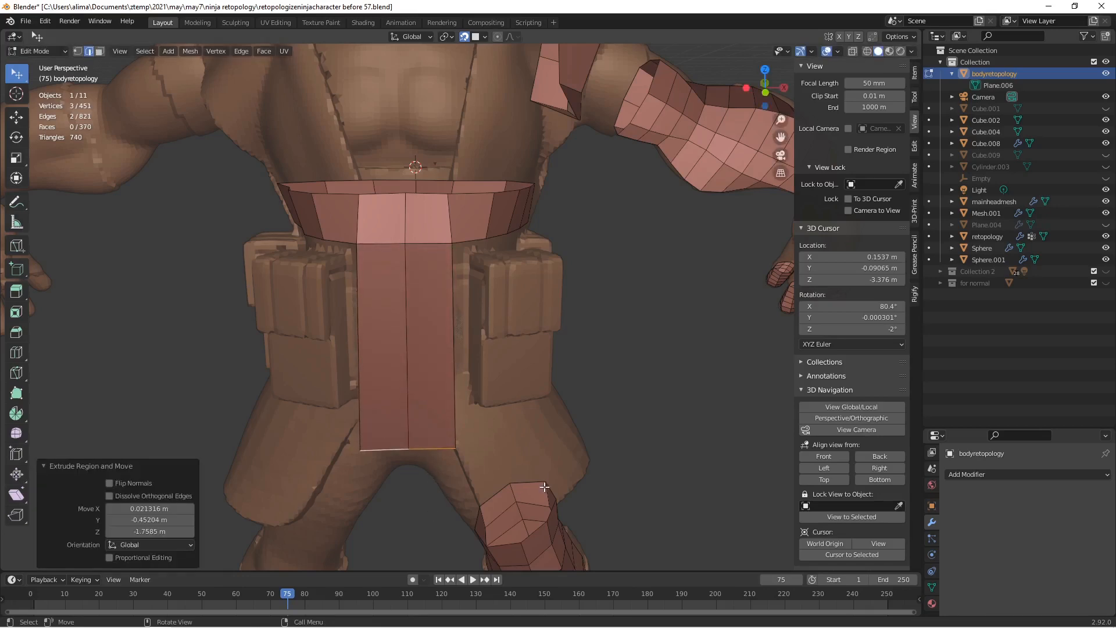
Taper the front strip's end edges by scaling them to 0.695 and again to 0.830, and lower them about 0.13 m.
{"action": "key", "text": "s"}
{"action": "left_click", "coordinate": [458, 442]}
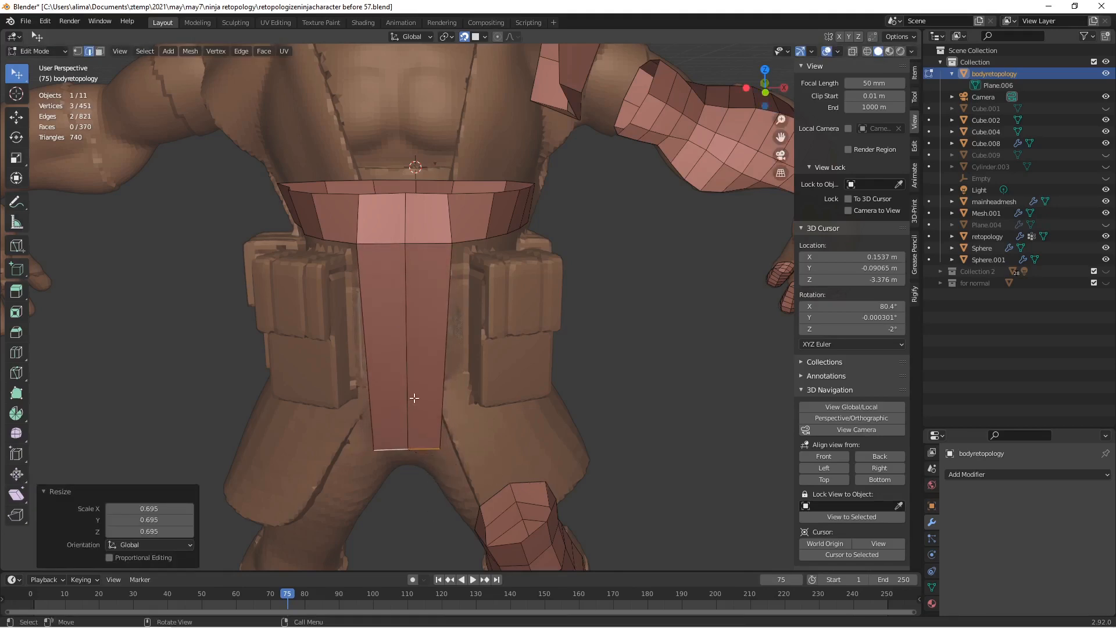
{"action": "left_click", "coordinate": [19, 119]}
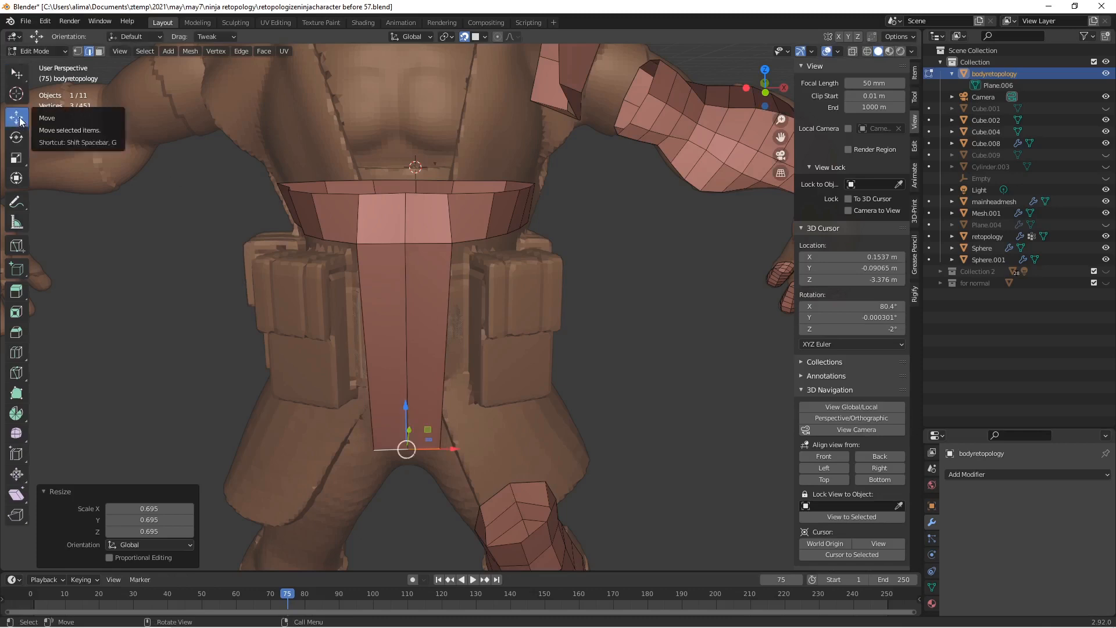
{"action": "left_click_drag", "start_coordinate": [405, 412], "coordinate": [408, 423]}
{"action": "middle_click_drag", "start_coordinate": [490, 473], "coordinate": [494, 415]}
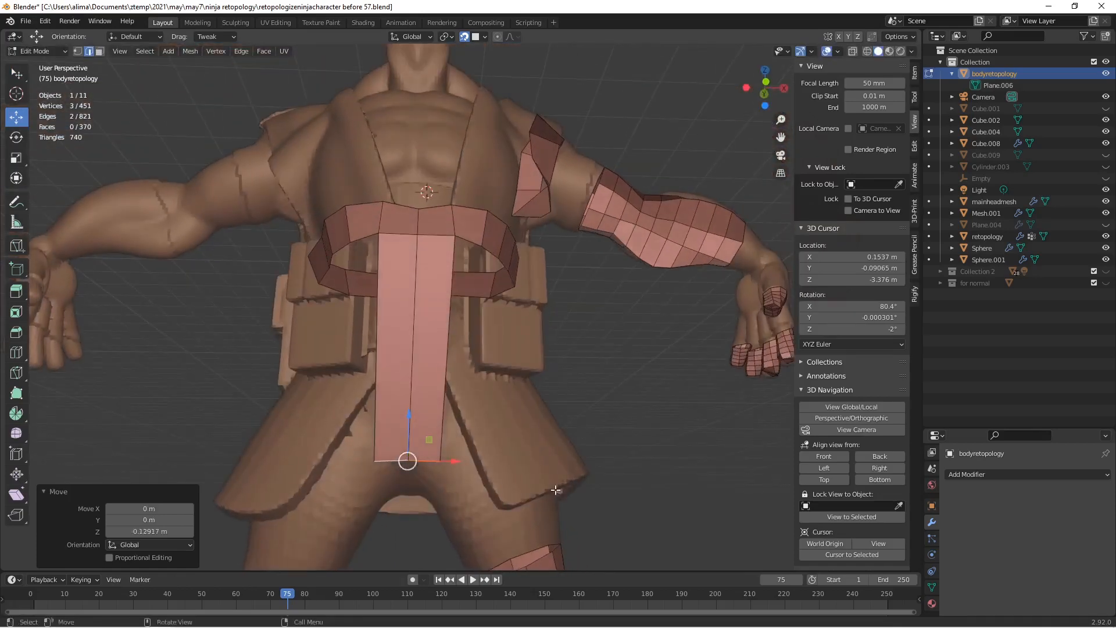
{"action": "key", "text": "s"}
{"action": "left_click", "coordinate": [530, 483]}
Extrude the strip's end edges underneath the crotch, centre them between the legs, and scale them to about 0.698.
{"action": "middle_click_drag", "start_coordinate": [509, 494], "coordinate": [471, 446]}
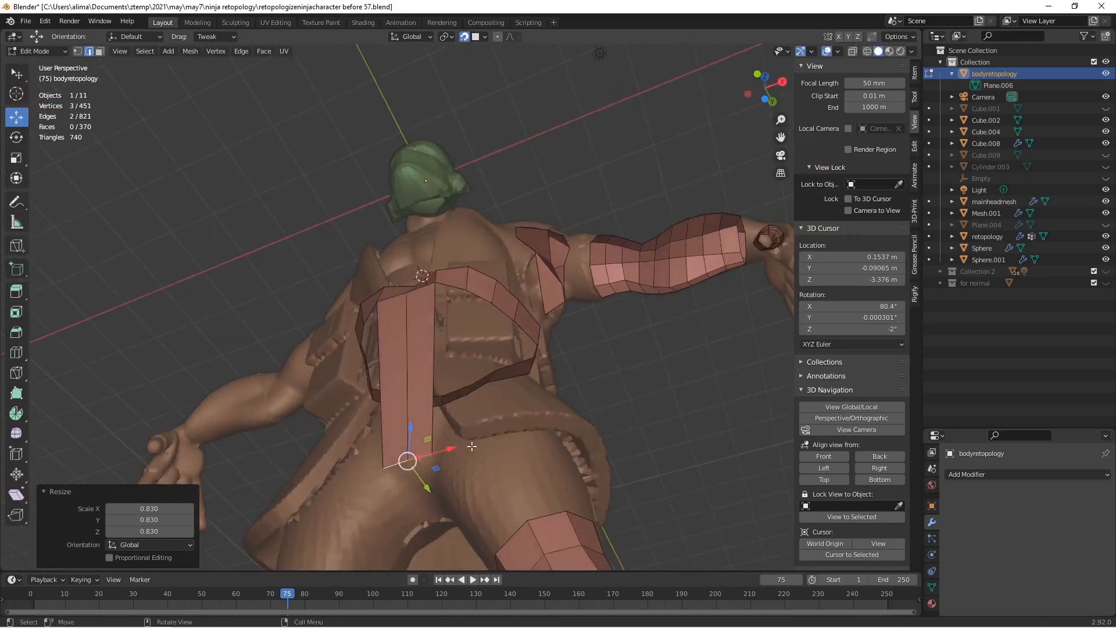
{"action": "key", "text": "e"}
{"action": "right_click", "coordinate": [471, 446]}
{"action": "left_click_drag", "start_coordinate": [426, 489], "coordinate": [452, 529]}
{"action": "middle_click_drag", "start_coordinate": [533, 496], "coordinate": [474, 484]}
{"action": "left_click_drag", "start_coordinate": [474, 484], "coordinate": [463, 486]}
{"action": "key", "text": "s"}
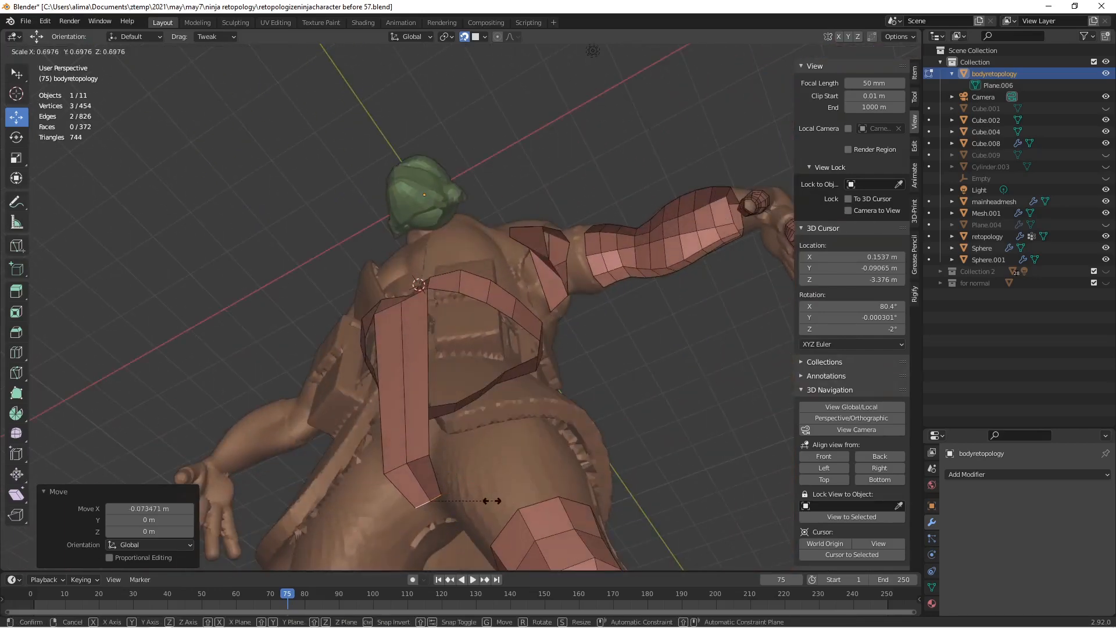
{"action": "left_click", "coordinate": [491, 500]}
Extrude the crotch strip's end edges again and move them along Y toward the buttocks.
{"action": "middle_click_drag", "start_coordinate": [491, 500], "coordinate": [436, 470]}
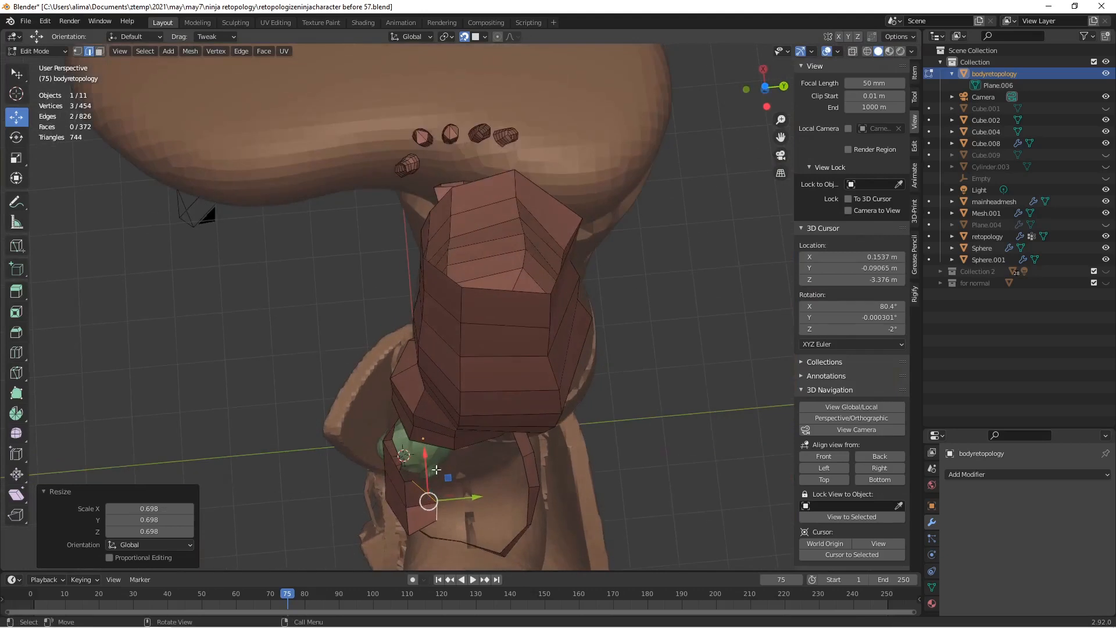
{"action": "left_click_drag", "start_coordinate": [467, 499], "coordinate": [566, 504]}
{"action": "key", "text": "e"}
{"action": "right_click", "coordinate": [491, 500]}
{"action": "middle_click_drag", "start_coordinate": [567, 504], "coordinate": [601, 521]}
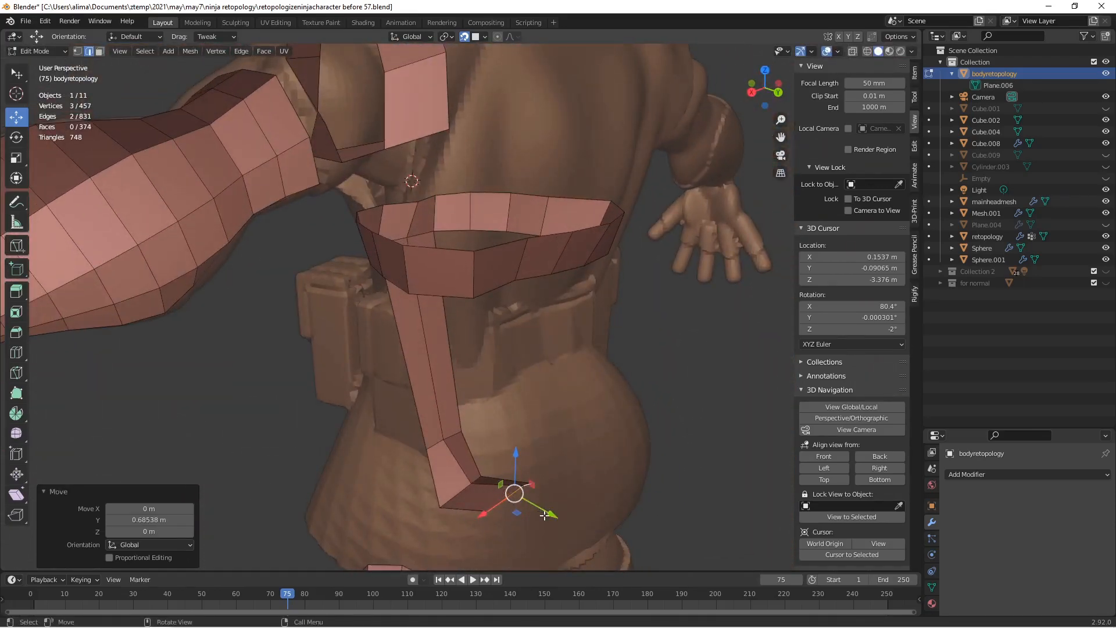
{"action": "key", "text": "g"}
{"action": "left_click", "coordinate": [571, 532]}
{"action": "middle_click_drag", "start_coordinate": [571, 532], "coordinate": [576, 430]}
{"action": "left_click_drag", "start_coordinate": [585, 468], "coordinate": [600, 482]}
Bridge the crotch strip's end edges to the waistband's two back-centre lower edges and save incrementally as "retopologizeninjacharacter before 59.blend".
{"action": "middle_click_drag", "start_coordinate": [627, 448], "coordinate": [542, 386]}
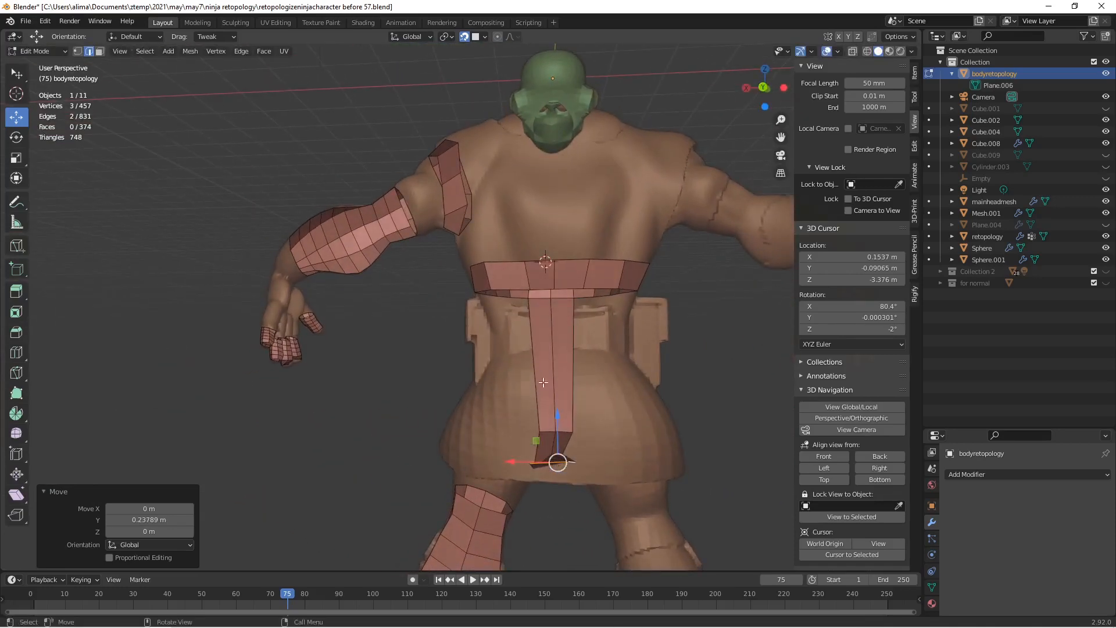
{"action": "left_click", "coordinate": [549, 284], "text": "shift"}
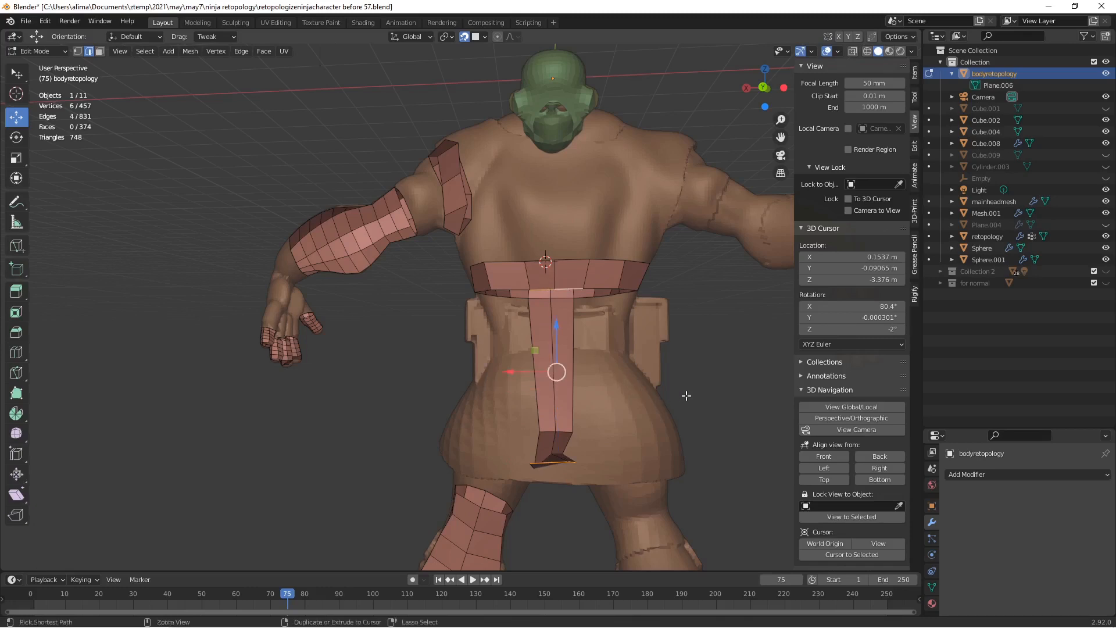
{"action": "key", "text": "ctrl+e"}
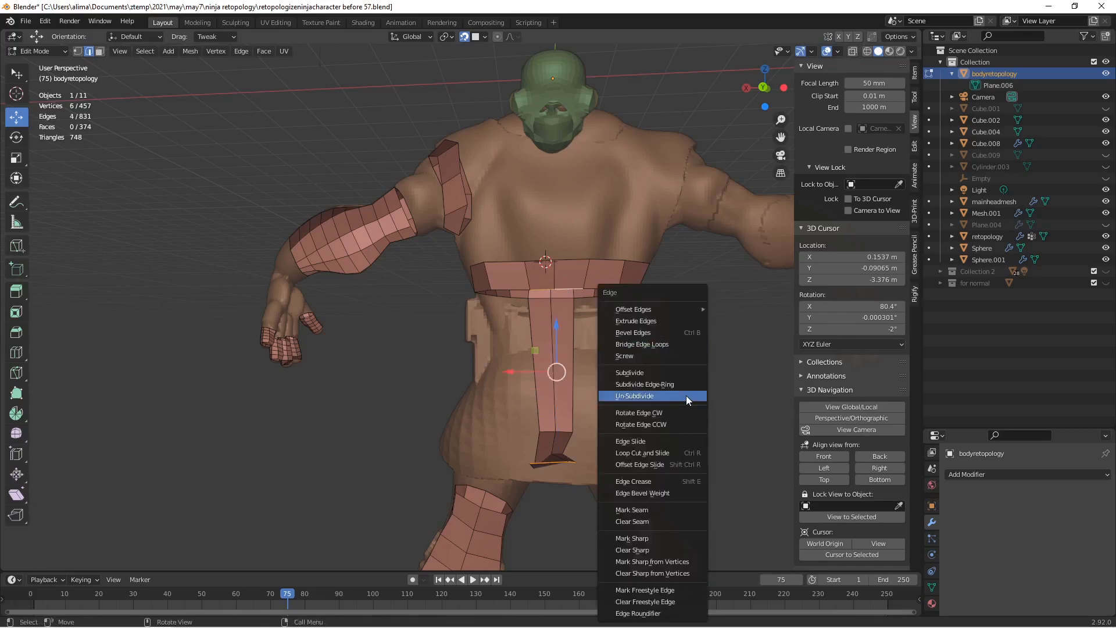
{"action": "left_click", "coordinate": [693, 345]}
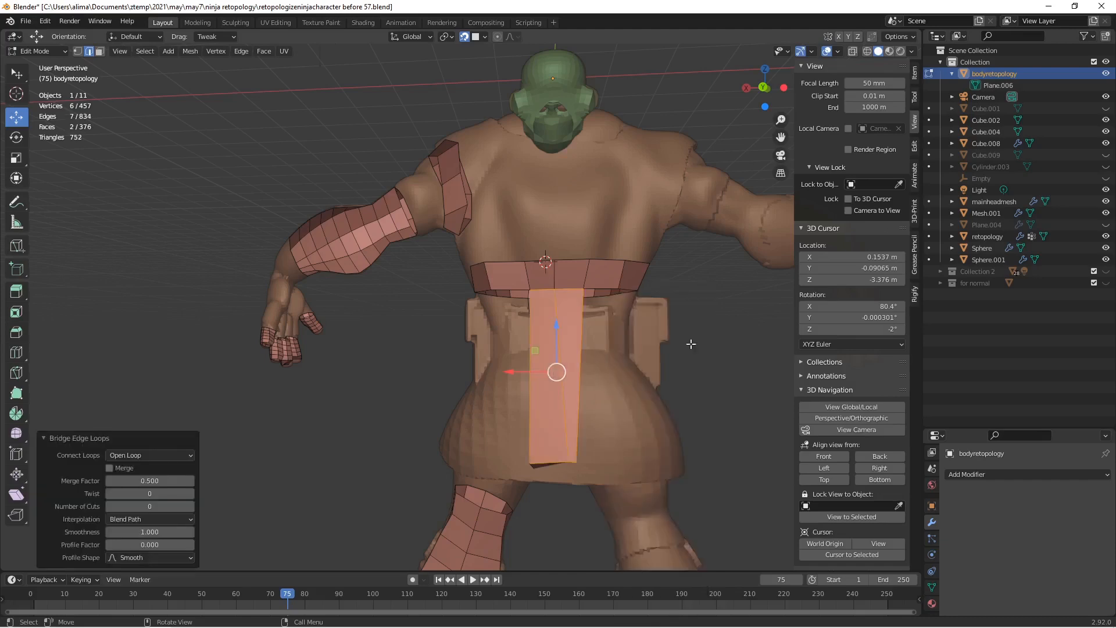
{"action": "middle_click_drag", "start_coordinate": [498, 364], "coordinate": [447, 358]}
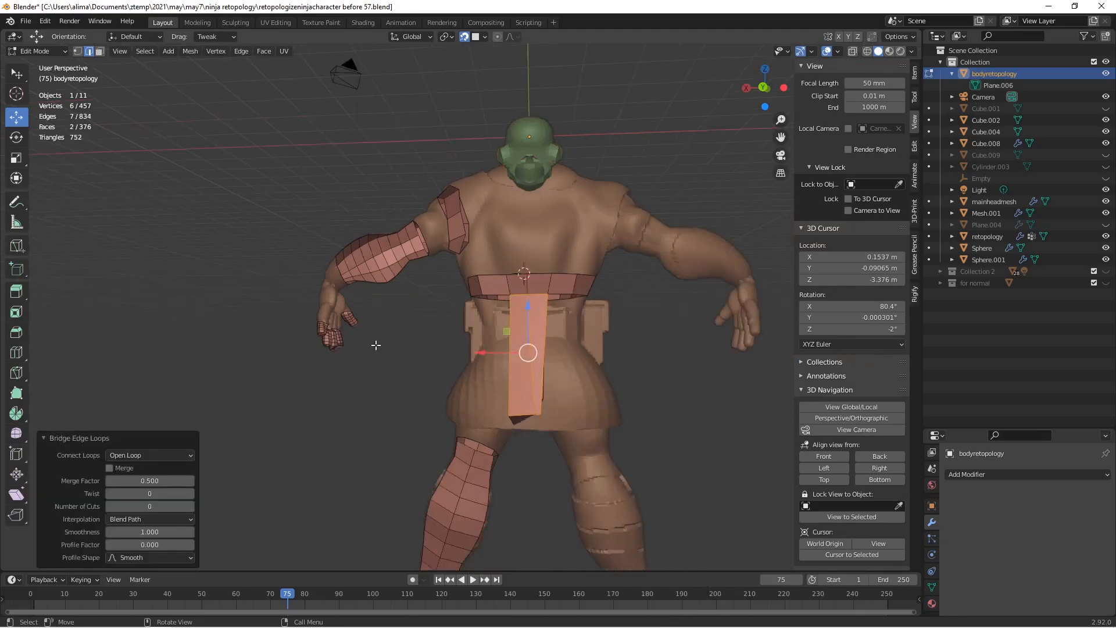
{"action": "middle_click_drag", "start_coordinate": [341, 330], "coordinate": [564, 330]}
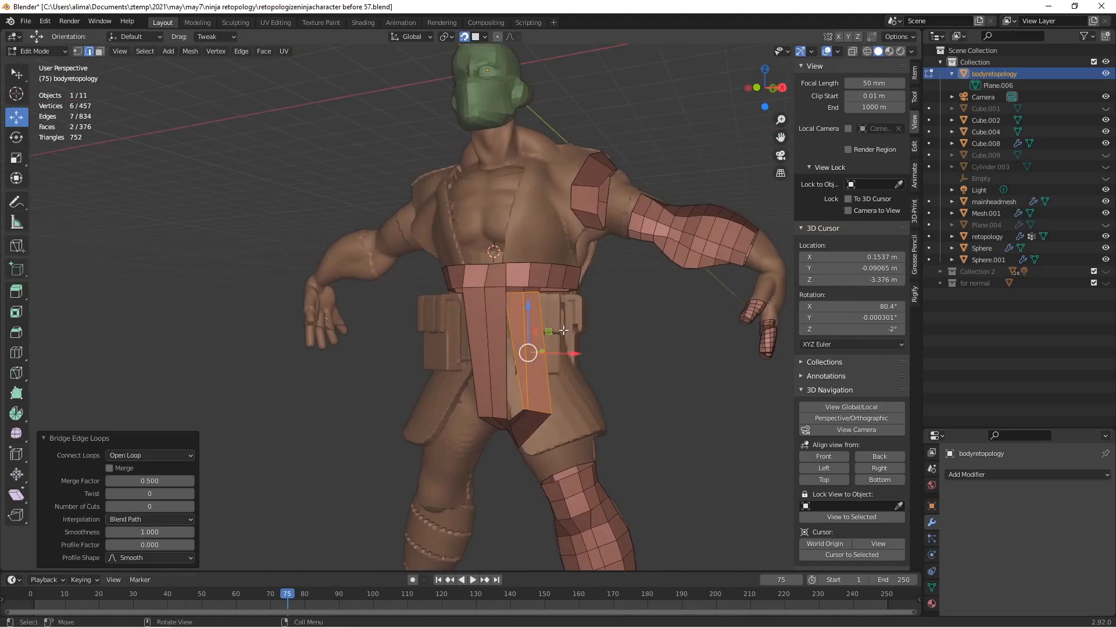
{"action": "left_click", "coordinate": [663, 433]}
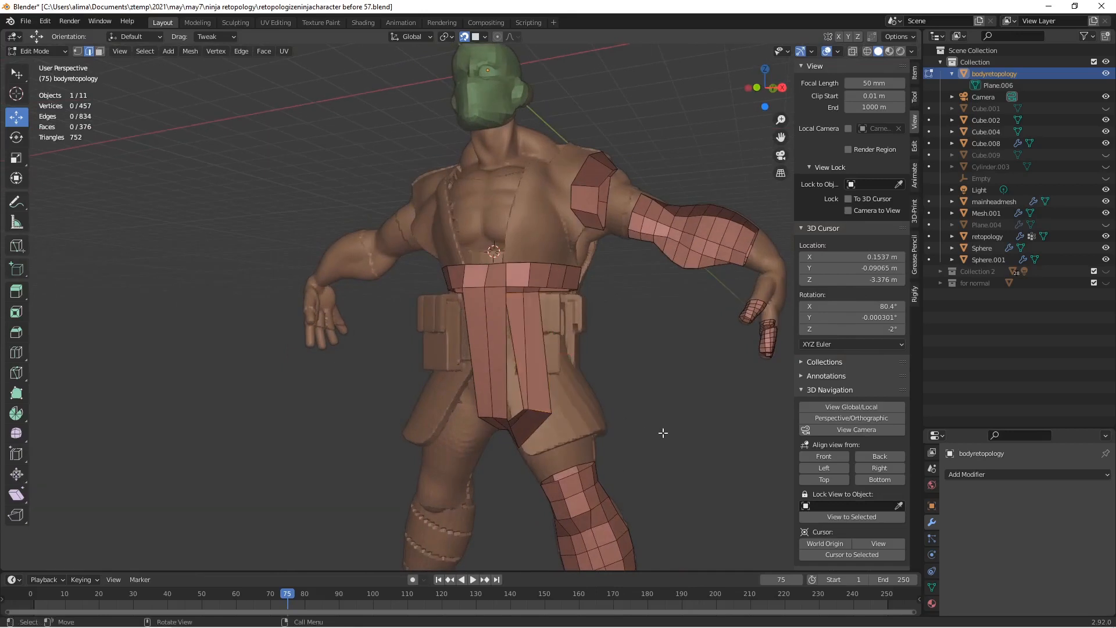
{"action": "key", "text": "ctrl+alt+s"}
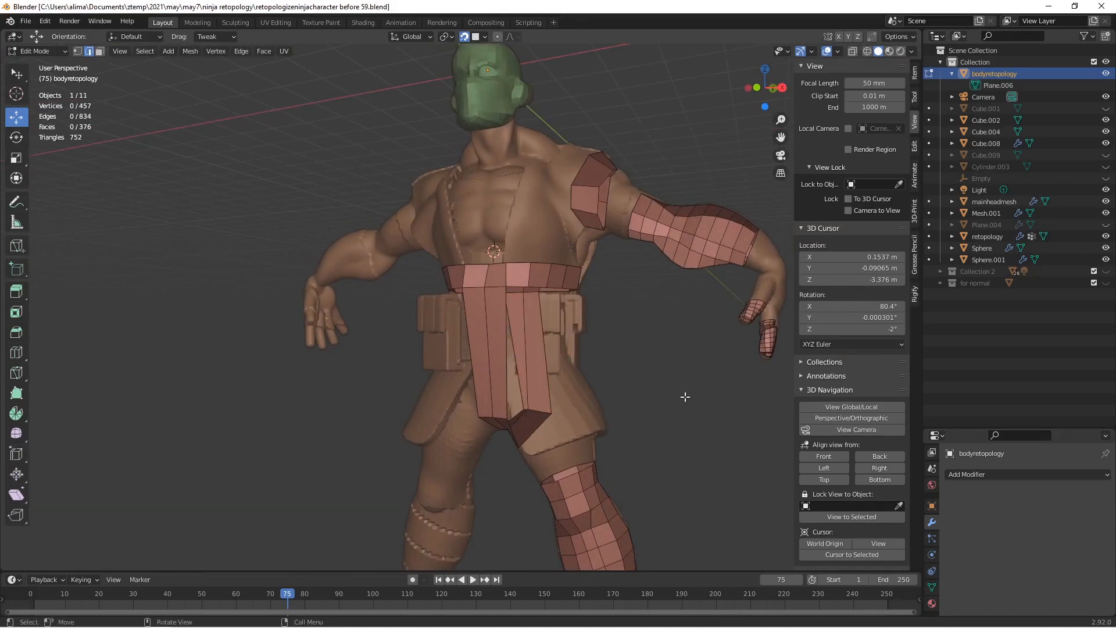
Delete the faces of the waistband and crotch strip on the character's right half, and save incrementally as "before 60".
{"action": "middle_click_drag", "start_coordinate": [685, 397], "coordinate": [601, 365]}
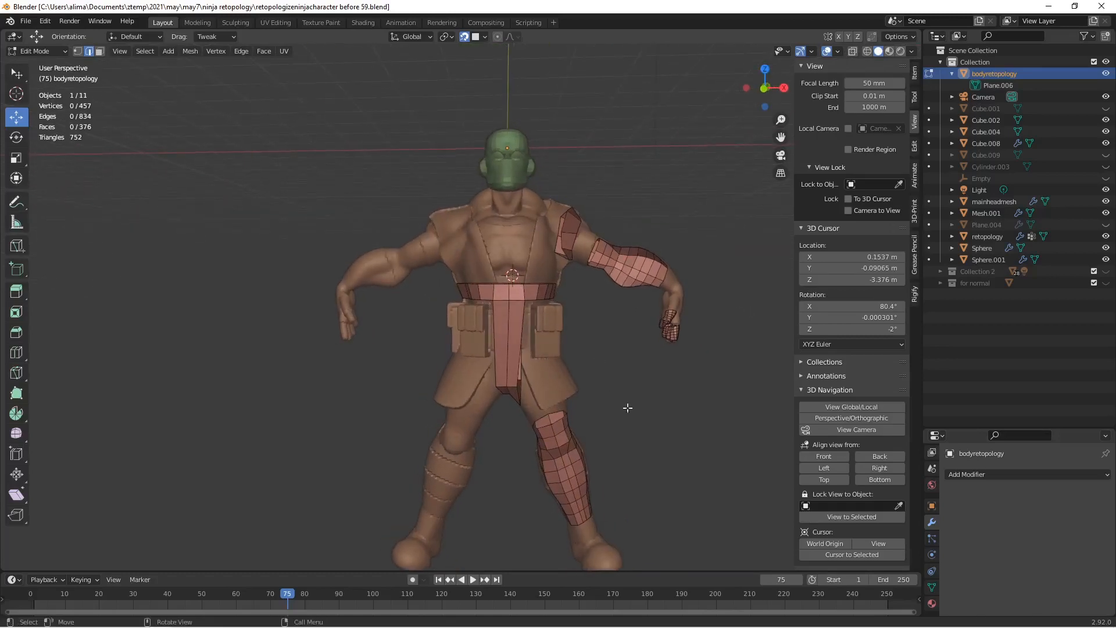
{"action": "left_click", "coordinate": [827, 458]}
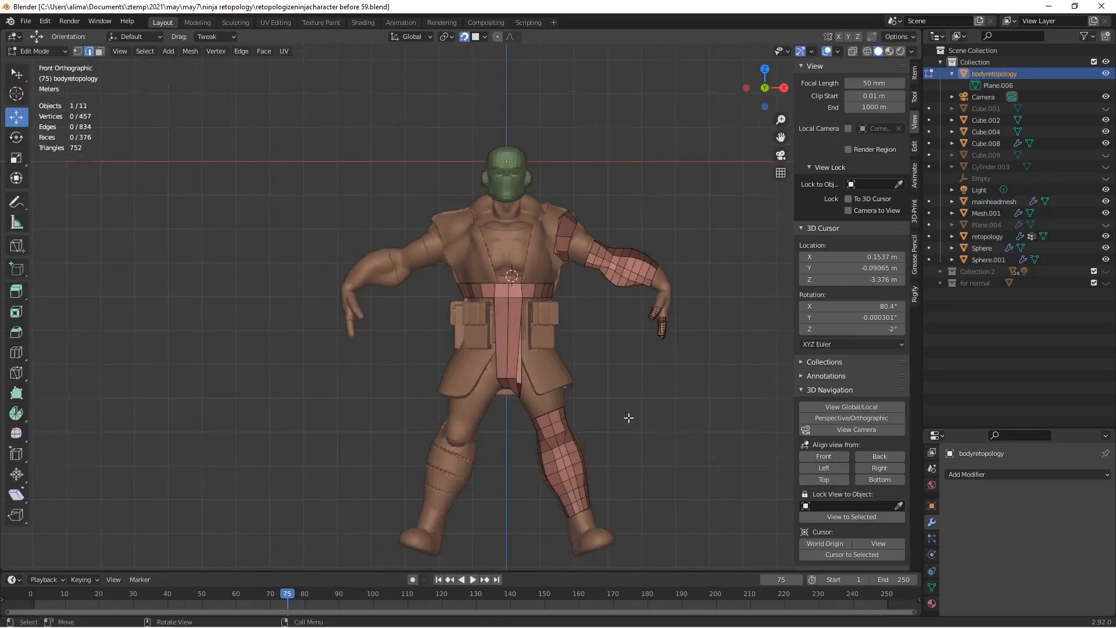
{"action": "scroll", "coordinate": [608, 405], "scroll_direction": "up", "scroll_amount": 2}
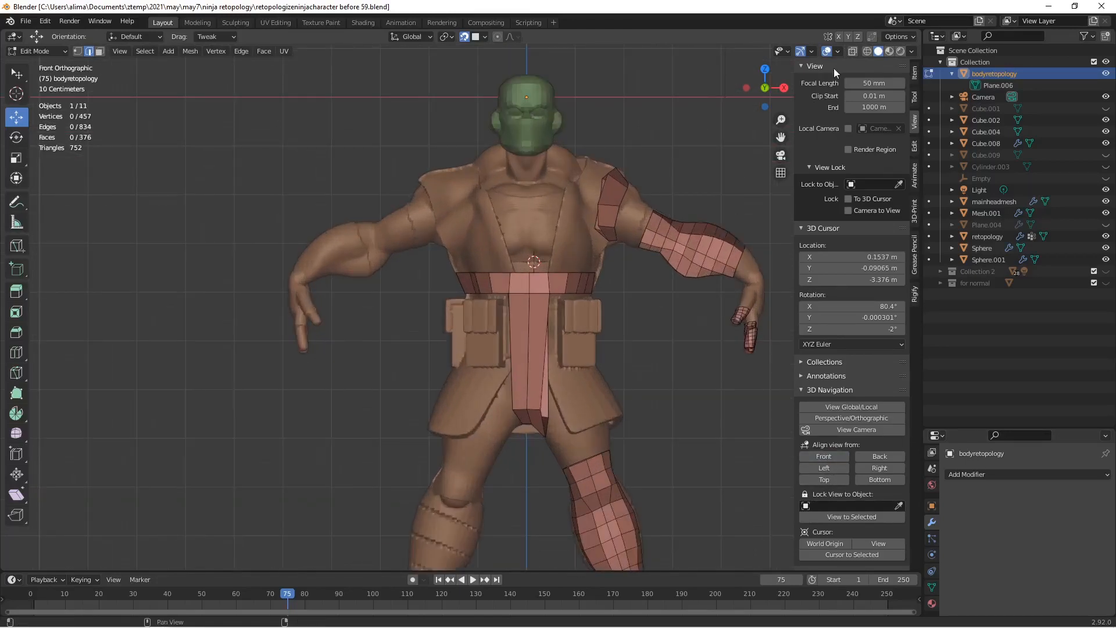
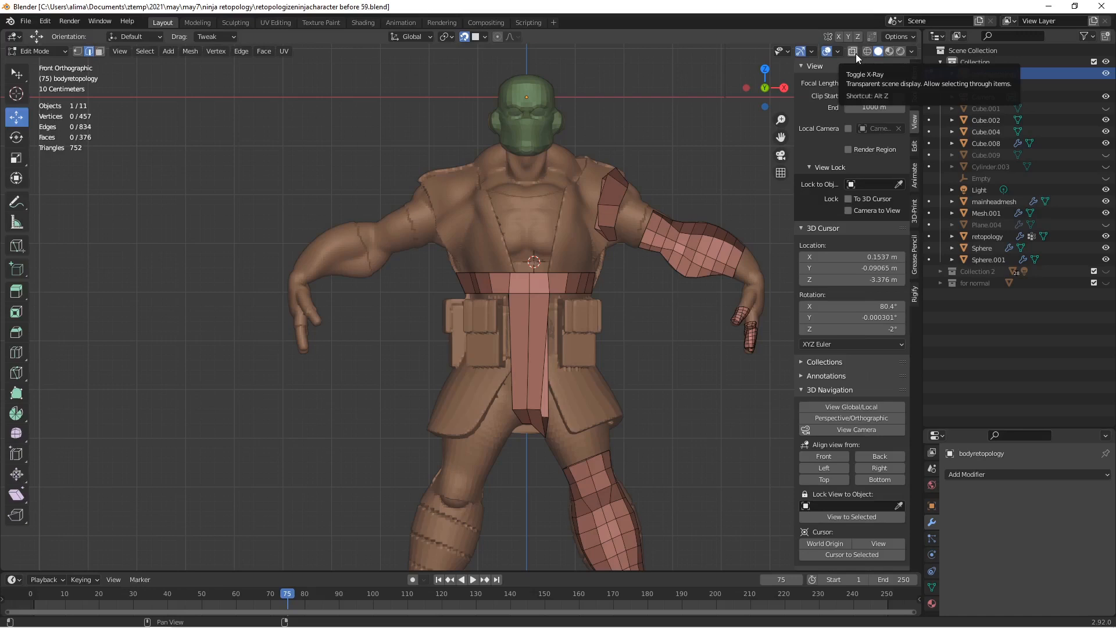
{"action": "left_click", "coordinate": [854, 52]}
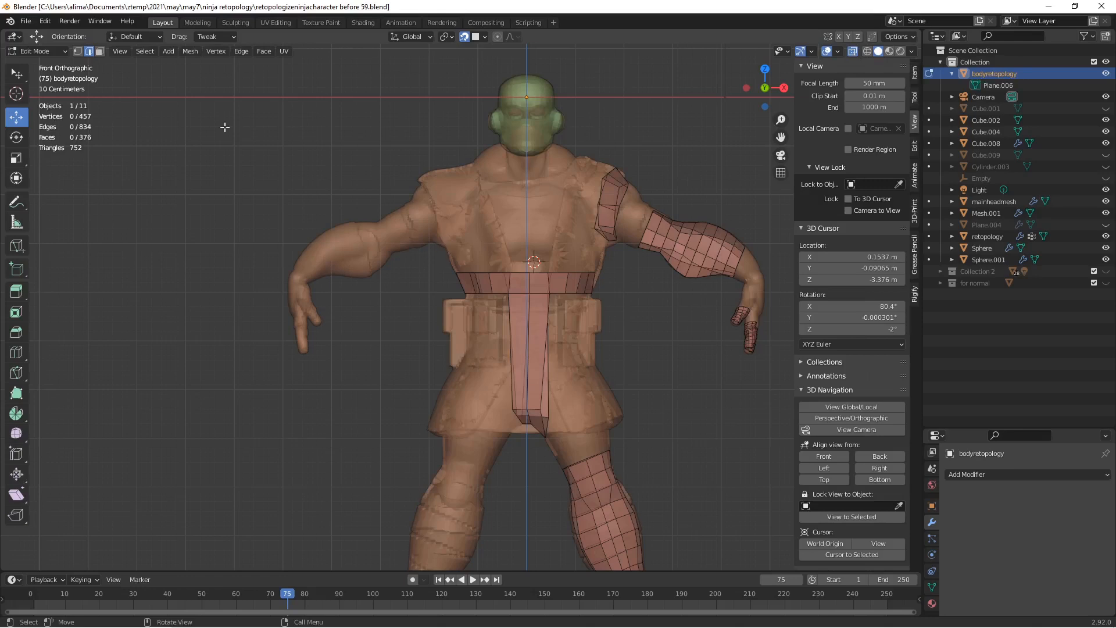
{"action": "left_click", "coordinate": [100, 51]}
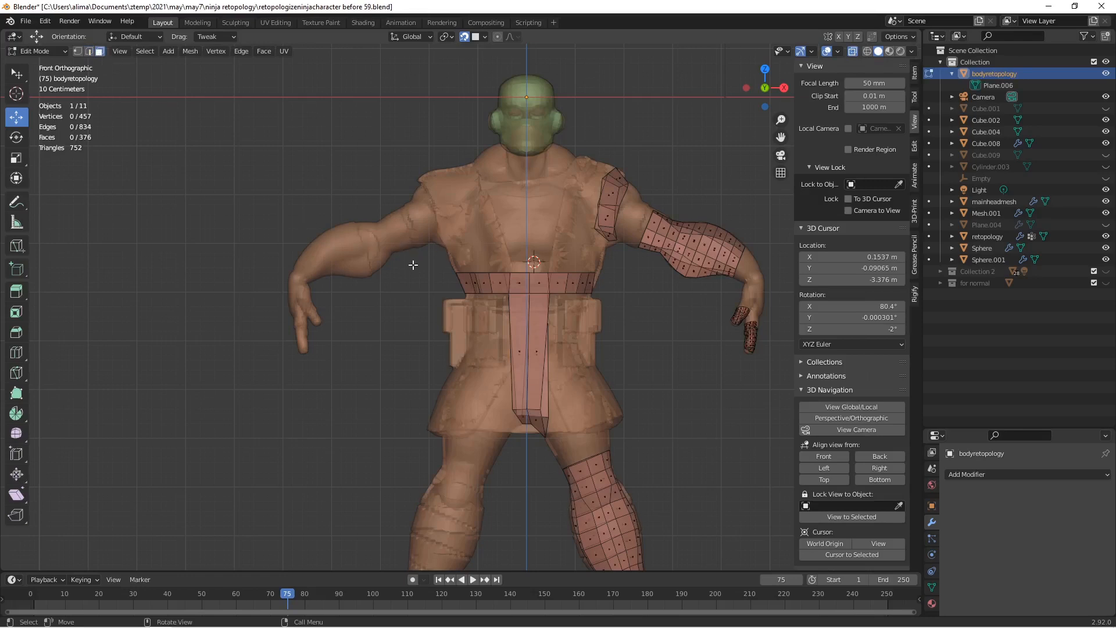
{"action": "key", "text": "b"}
{"action": "left_click_drag", "start_coordinate": [413, 265], "coordinate": [524, 447]}
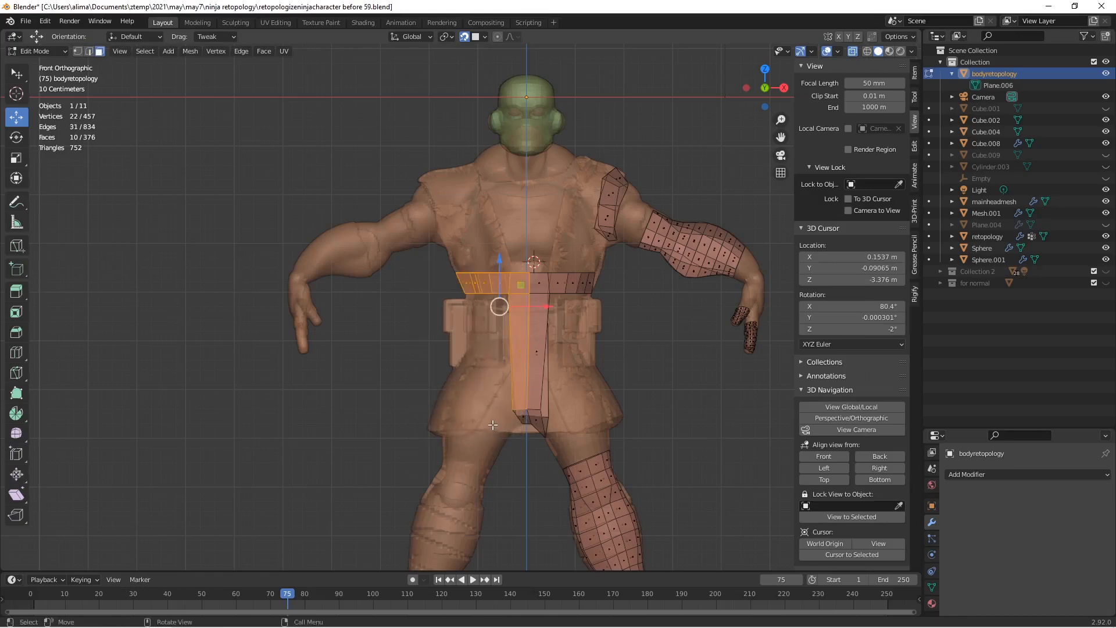
{"action": "left_click", "coordinate": [853, 51]}
{"action": "middle_click_drag", "start_coordinate": [611, 349], "coordinate": [542, 355]}
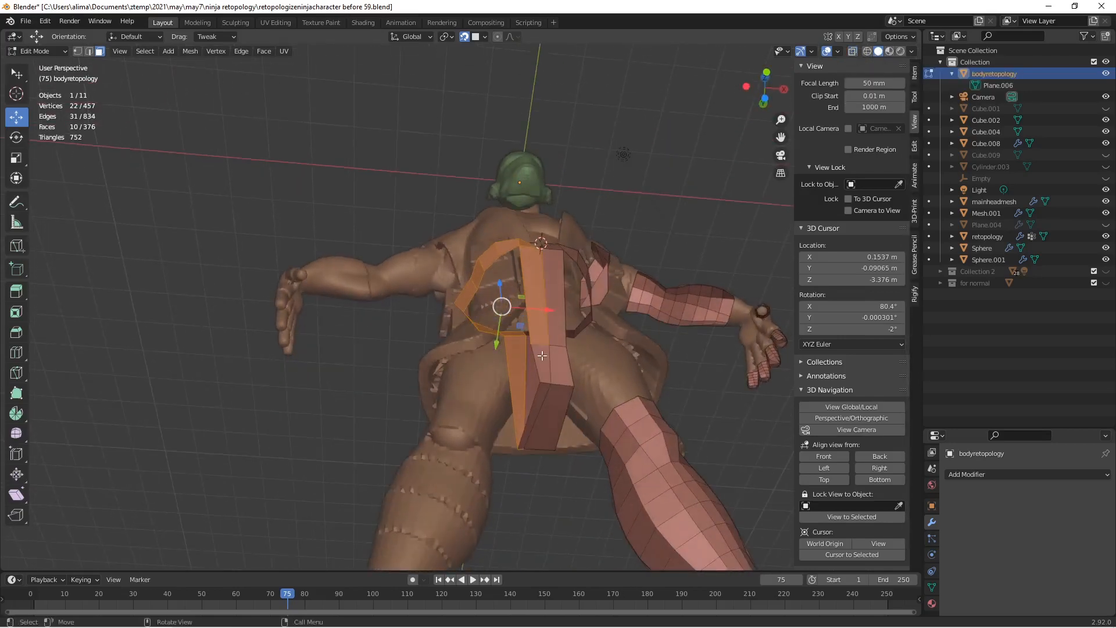
{"action": "left_click", "coordinate": [540, 360], "text": "shift"}
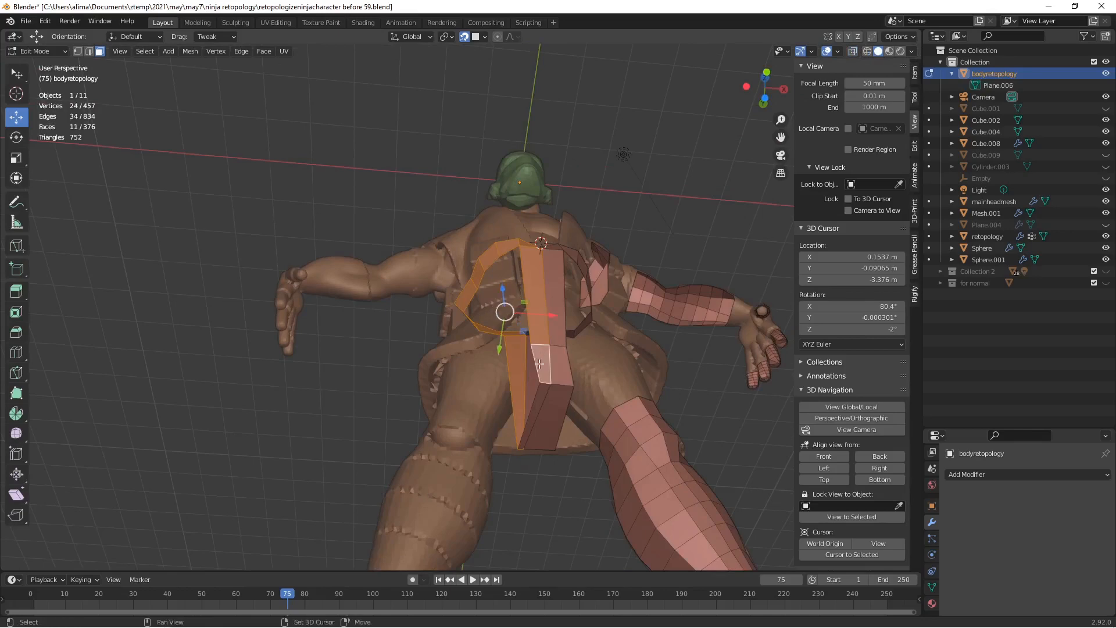
{"action": "left_click", "coordinate": [538, 403], "text": "shift"}
{"action": "middle_click_drag", "start_coordinate": [539, 403], "coordinate": [516, 459]}
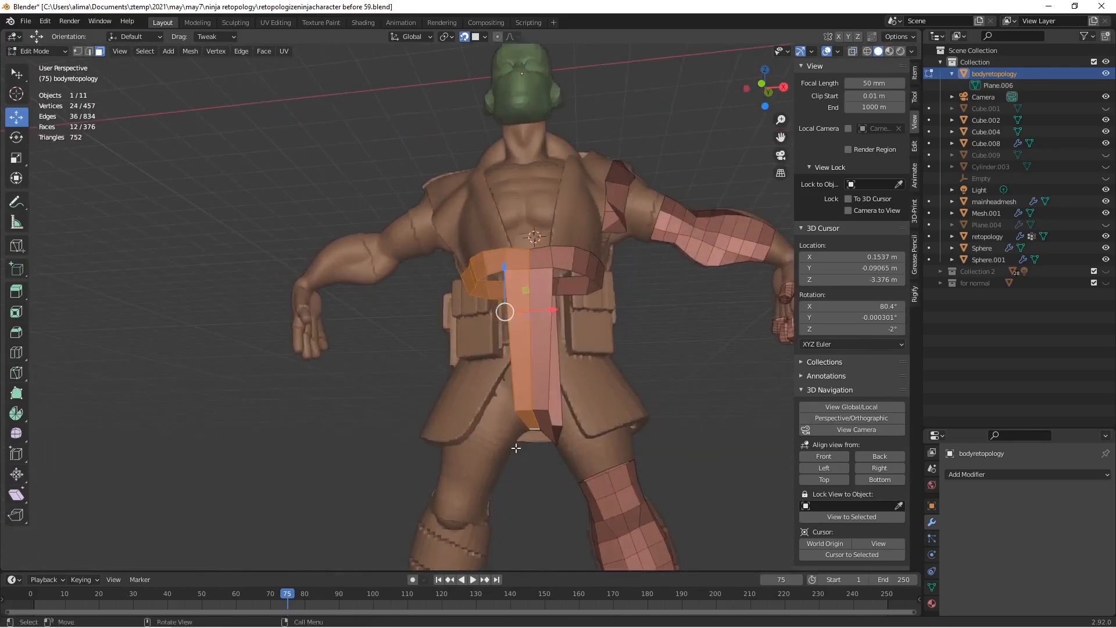
{"action": "key", "text": "x"}
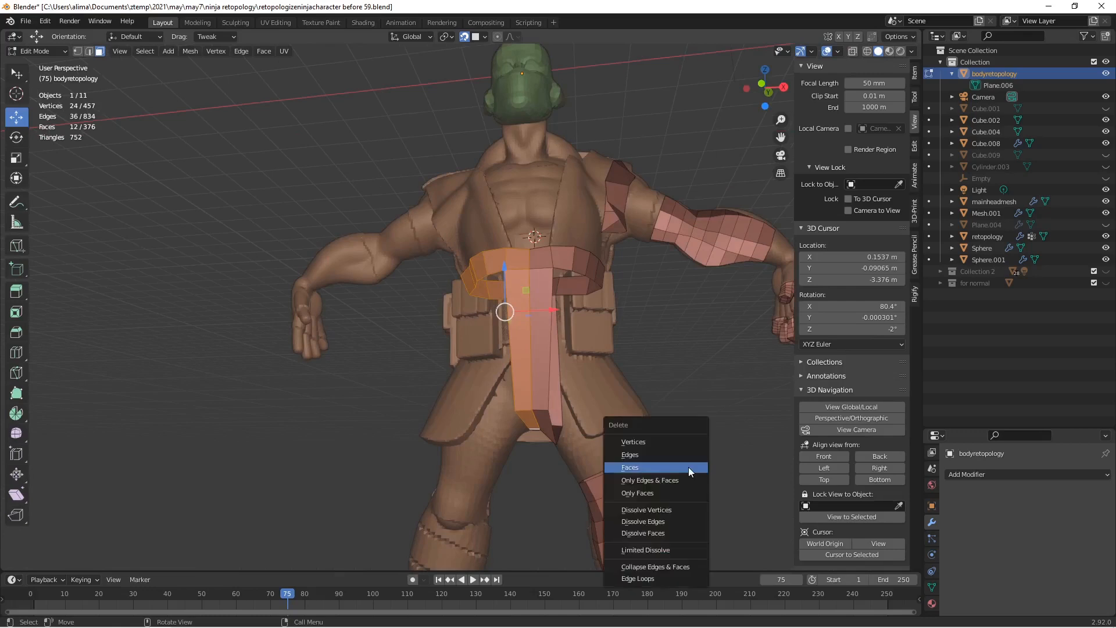
{"action": "left_click", "coordinate": [689, 467]}
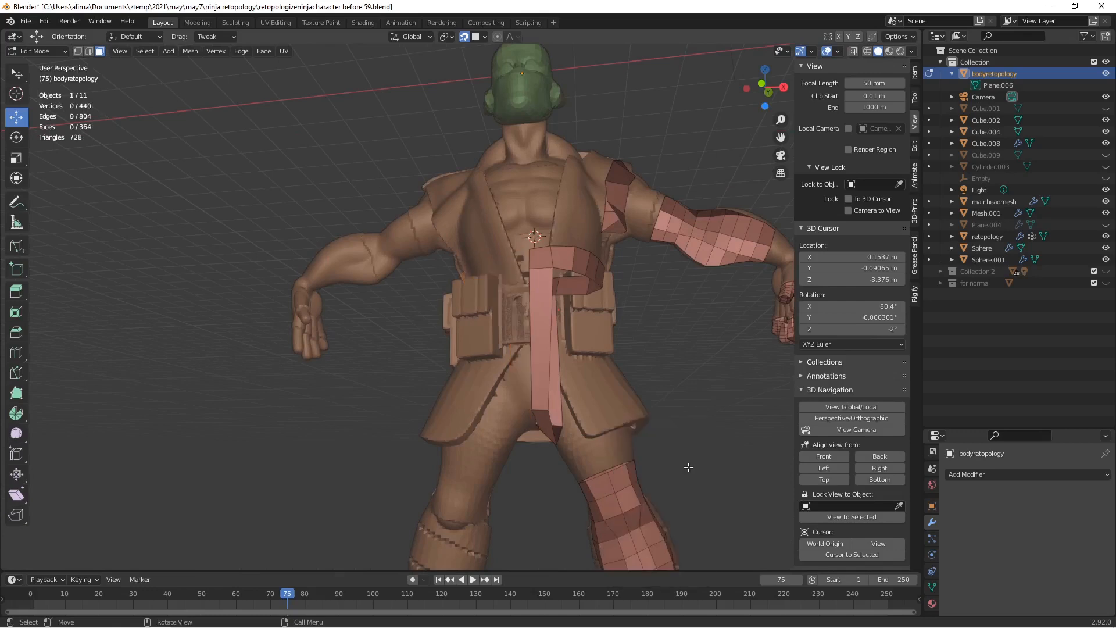
{"action": "key", "text": "ctrl+alt+s"}
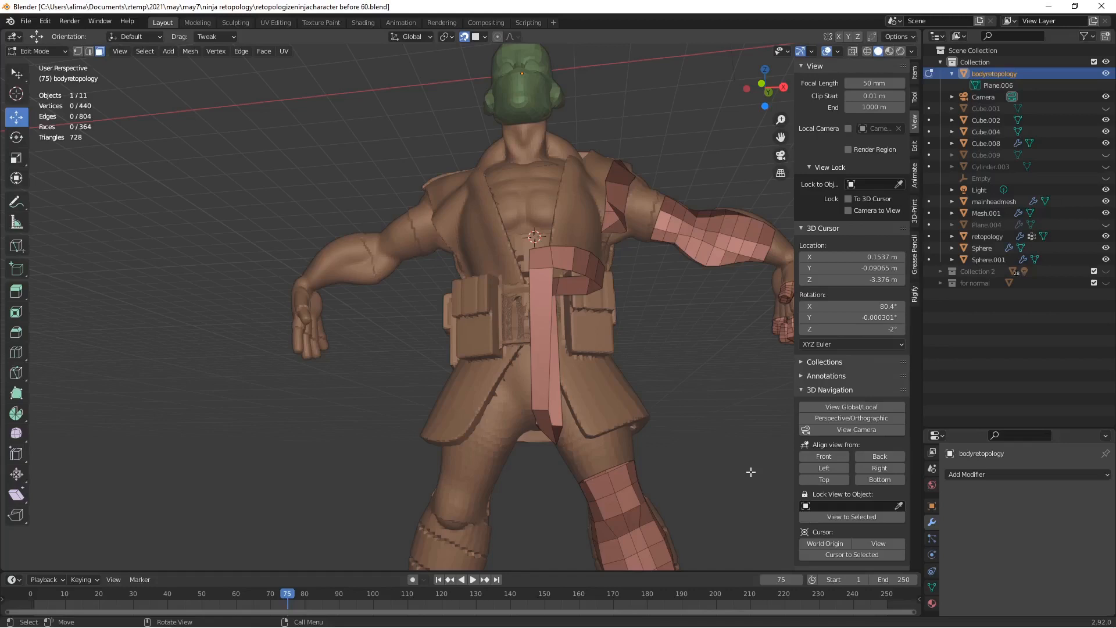
Add an X-axis Mirror modifier with Clipping to the bodyretopology object and return to Edit Mode.
{"action": "left_click", "coordinate": [50, 50]}
{"action": "left_click", "coordinate": [54, 64]}
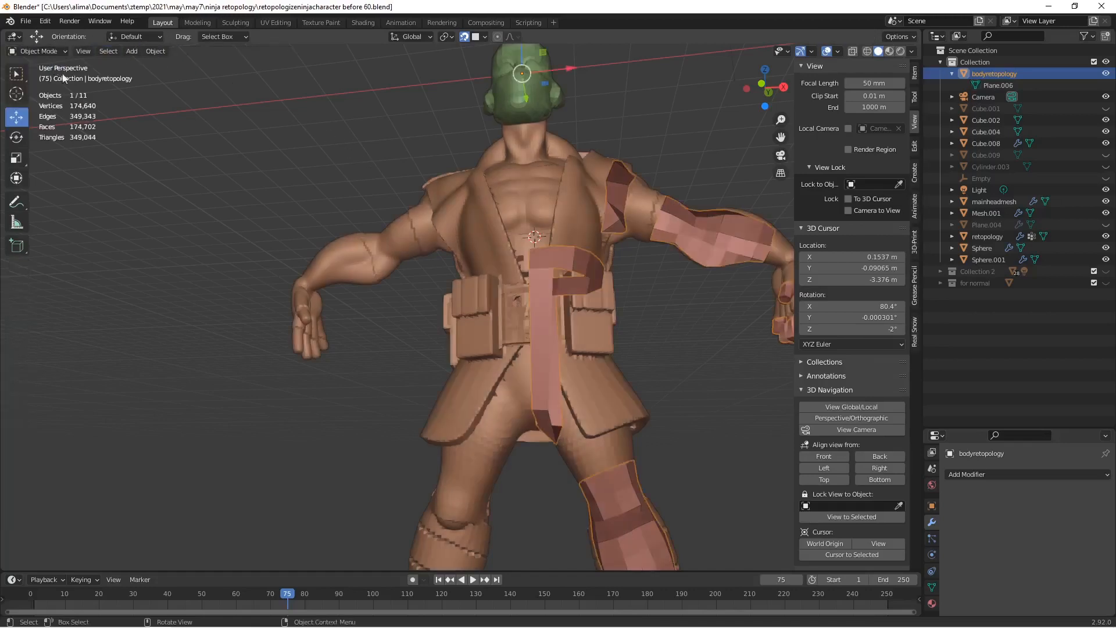
{"action": "left_click", "coordinate": [1014, 474]}
{"action": "left_click", "coordinate": [898, 335]}
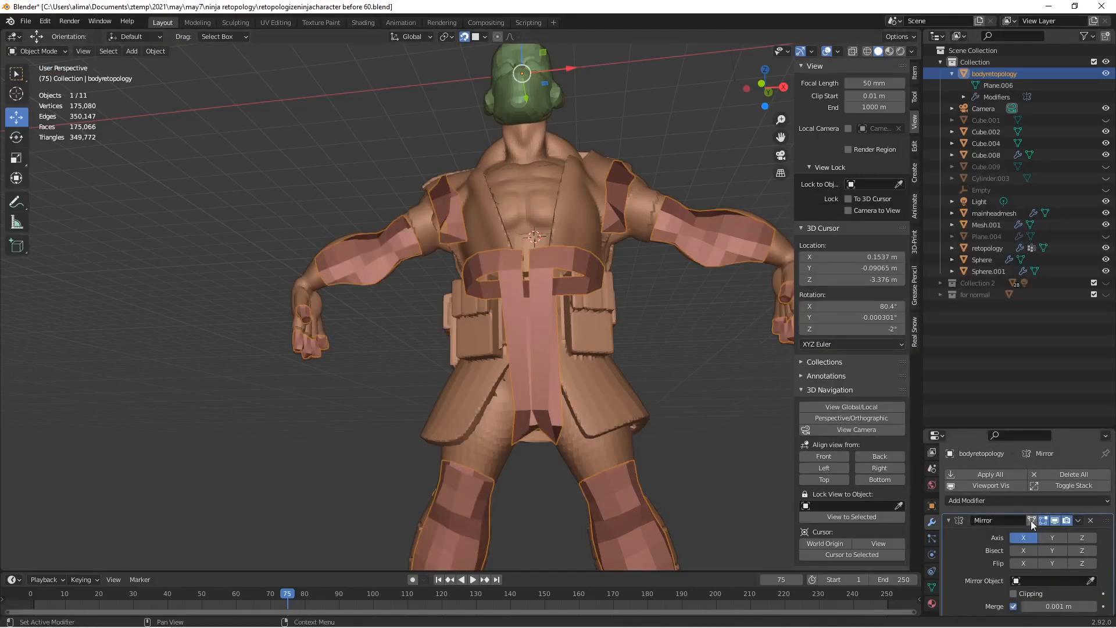
{"action": "left_click", "coordinate": [1014, 594]}
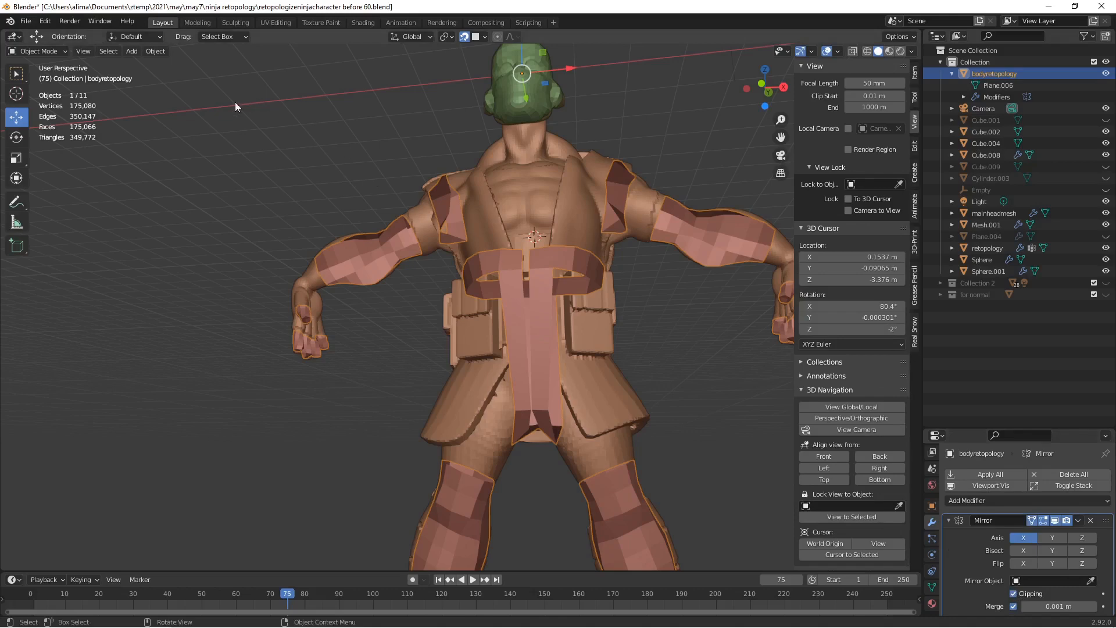
{"action": "left_click", "coordinate": [54, 51]}
{"action": "left_click", "coordinate": [57, 76]}
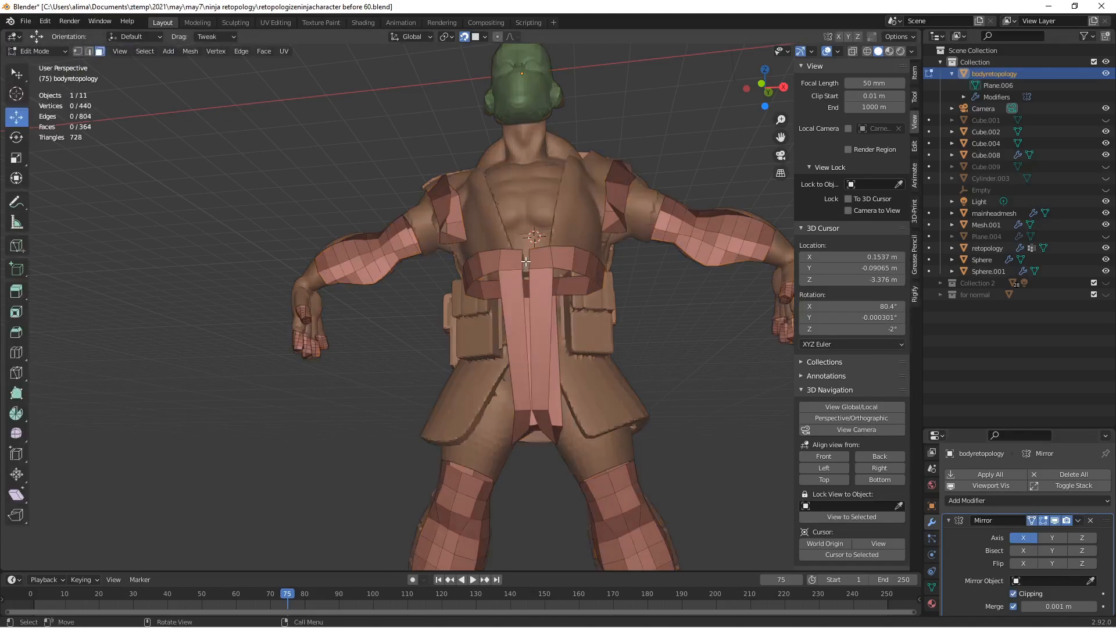
Snap the waistband's front-centre edge and the front strip's inner edge to the mirror plane, moving the strip edge about -0.26 m along X.
{"action": "left_click", "coordinate": [90, 52]}
{"action": "left_click", "coordinate": [528, 260]}
{"action": "left_click_drag", "start_coordinate": [573, 258], "coordinate": [556, 261]}
{"action": "left_click", "coordinate": [534, 341]}
{"action": "left_click_drag", "start_coordinate": [570, 342], "coordinate": [556, 340]}
{"action": "middle_click_drag", "start_coordinate": [600, 370], "coordinate": [597, 311]}
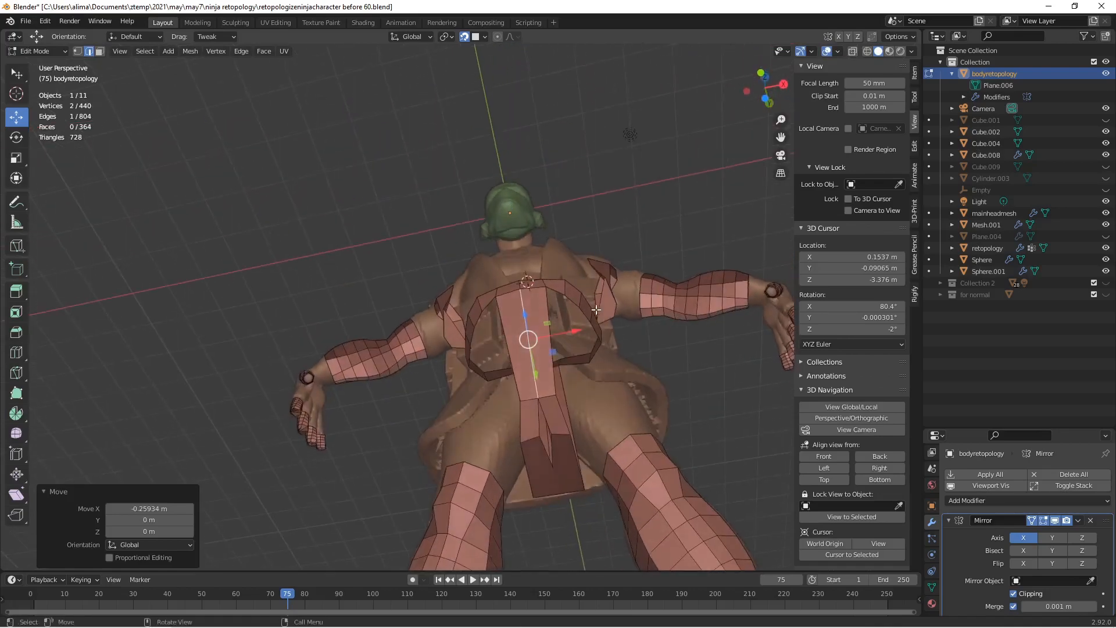
Close the centre gap underneath the crotch by moving the strip's inner edges along X onto the mirror plane.
{"action": "left_click", "coordinate": [549, 429]}
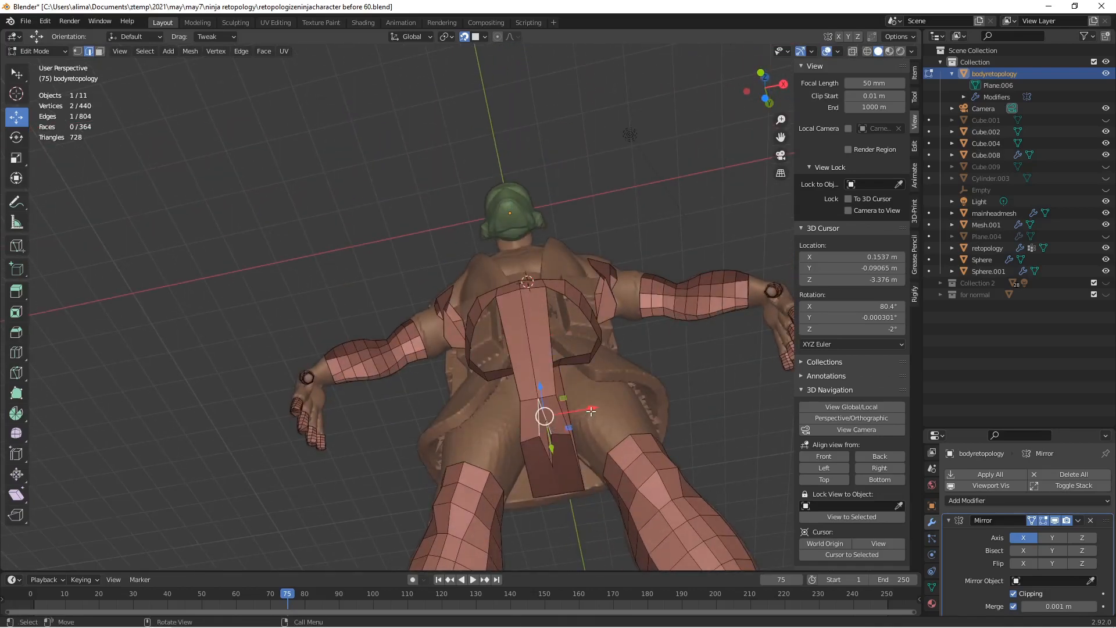
{"action": "left_click_drag", "start_coordinate": [591, 409], "coordinate": [574, 412]}
{"action": "left_click", "coordinate": [559, 433]}
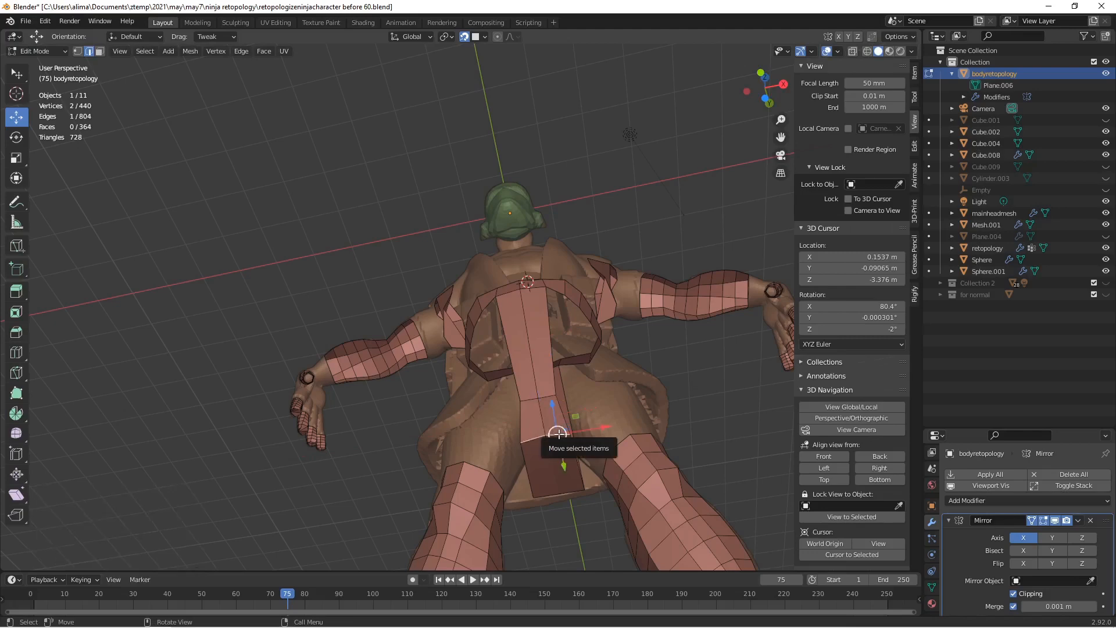
{"action": "left_click", "coordinate": [582, 430]}
{"action": "middle_click_drag", "start_coordinate": [668, 398], "coordinate": [604, 393]}
{"action": "left_click", "coordinate": [581, 390]}
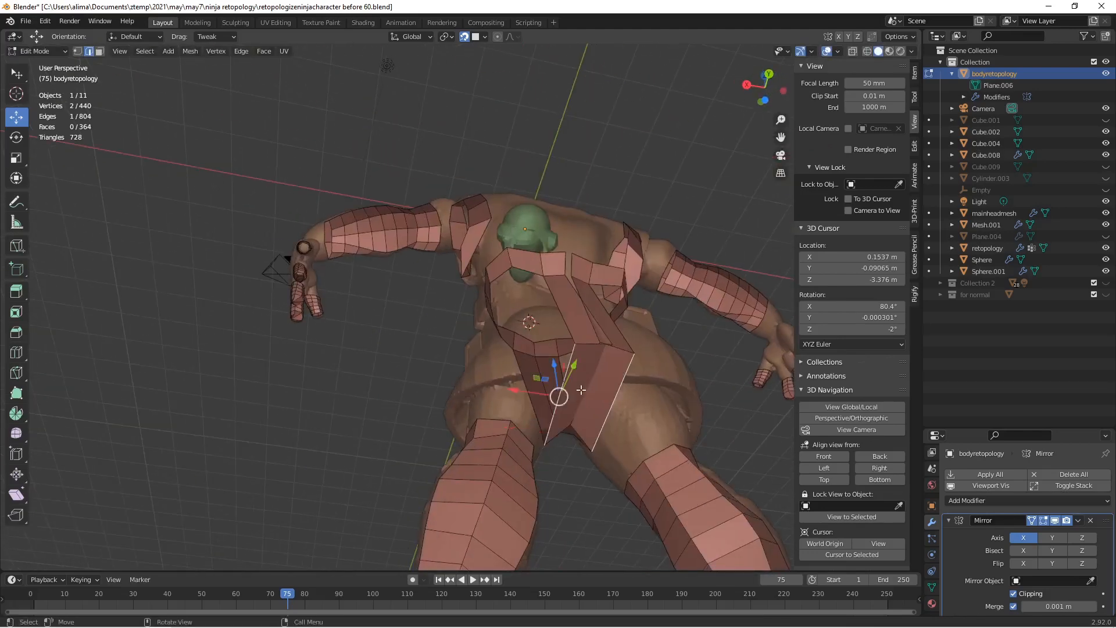
Move the back strip's inner edge about 0.41 m along X with clipping active.
{"action": "left_click", "coordinate": [593, 338]}
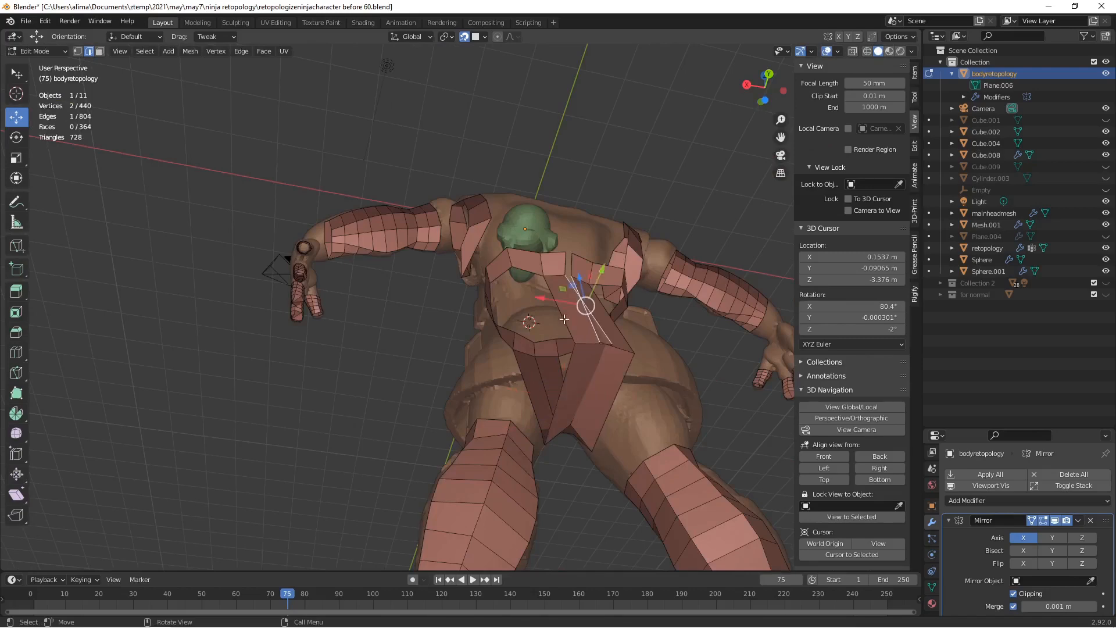
{"action": "left_click_drag", "start_coordinate": [550, 301], "coordinate": [528, 303]}
{"action": "middle_click_drag", "start_coordinate": [529, 304], "coordinate": [470, 202]}
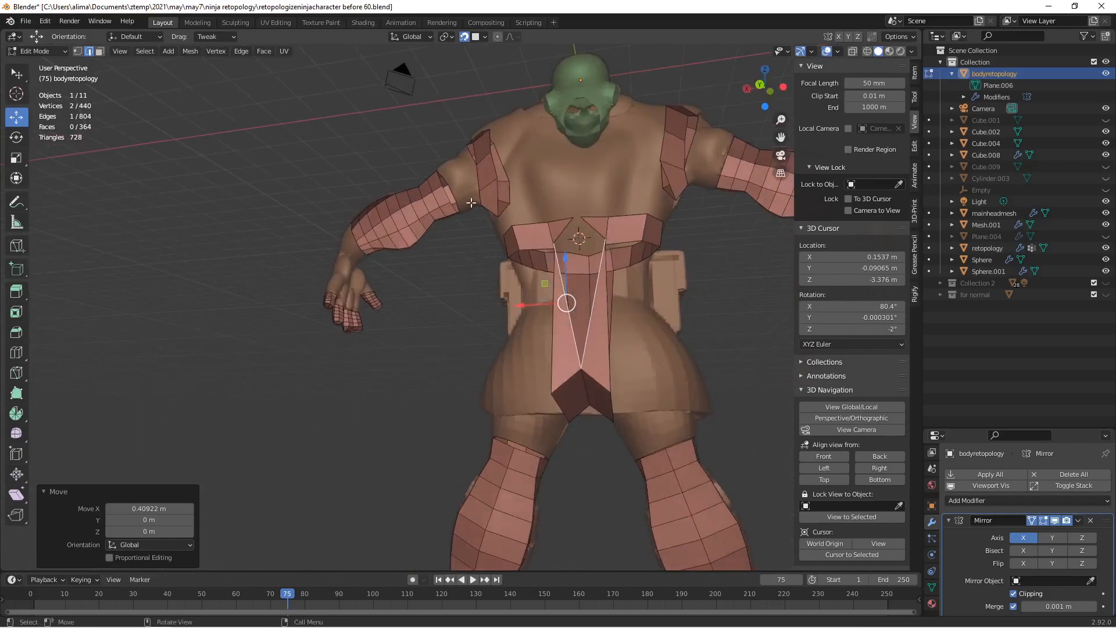
Bring the waistband's back-centre vertices onto the mirror plane, moving the upper vertex about -0.59 m along X.
{"action": "left_click", "coordinate": [78, 52]}
{"action": "left_click", "coordinate": [553, 243]}
{"action": "left_click_drag", "start_coordinate": [516, 246], "coordinate": [569, 220]}
{"action": "left_click", "coordinate": [572, 219]}
{"action": "middle_click_drag", "start_coordinate": [569, 274], "coordinate": [572, 378]}
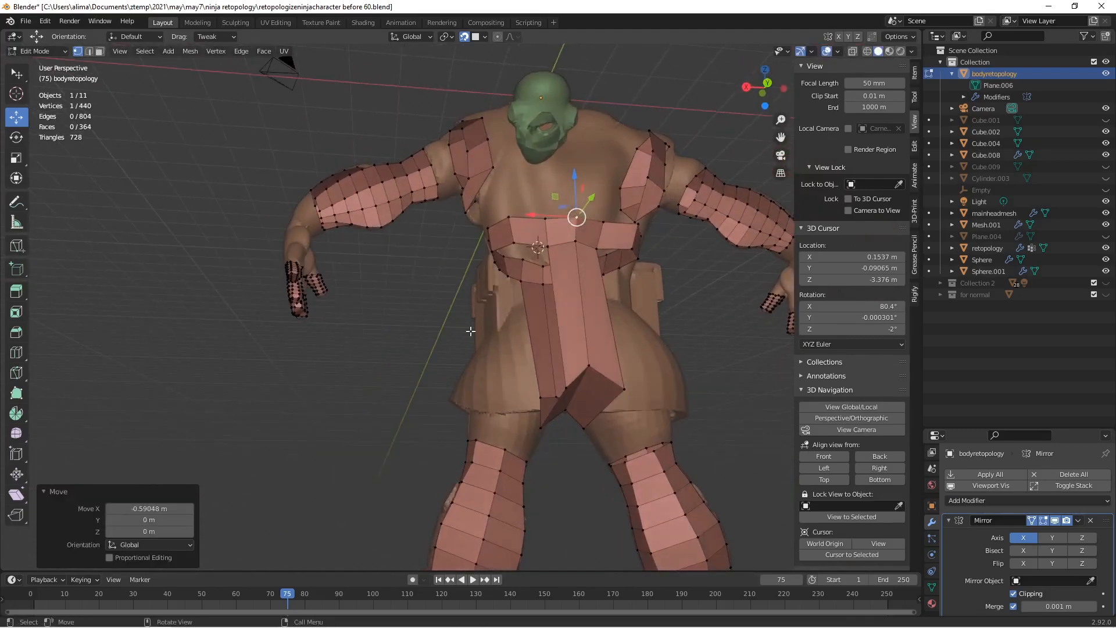
{"action": "left_click", "coordinate": [146, 107]}
Move the crotch strip's outer edge under the buttocks about -0.17 m along X.
{"action": "middle_click_drag", "start_coordinate": [630, 422], "coordinate": [591, 398]}
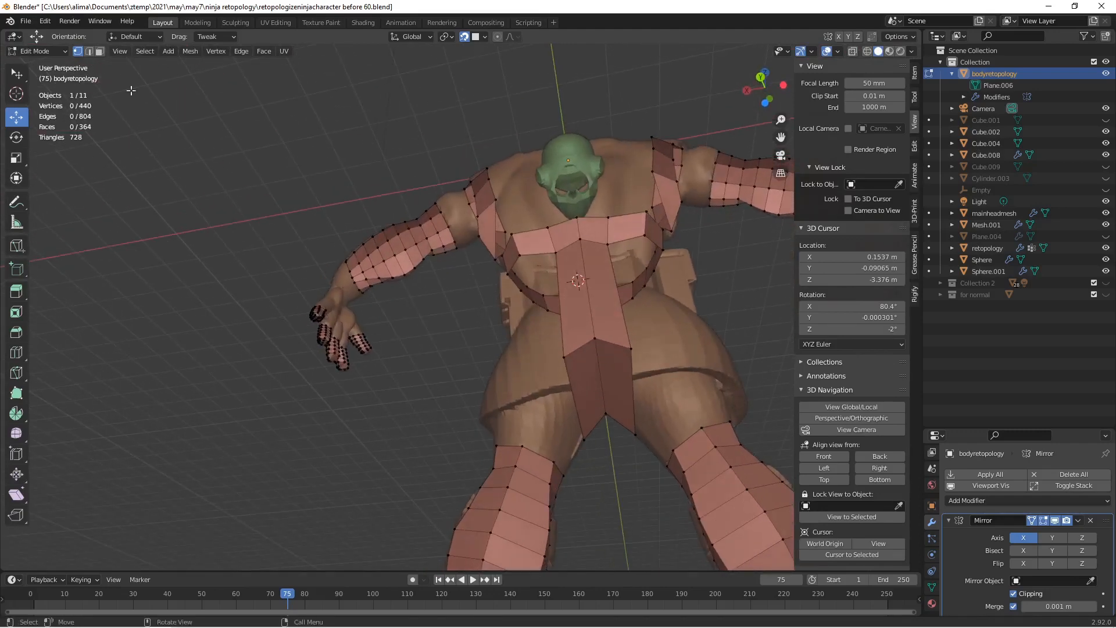
{"action": "left_click", "coordinate": [88, 51]}
{"action": "left_click", "coordinate": [568, 386]}
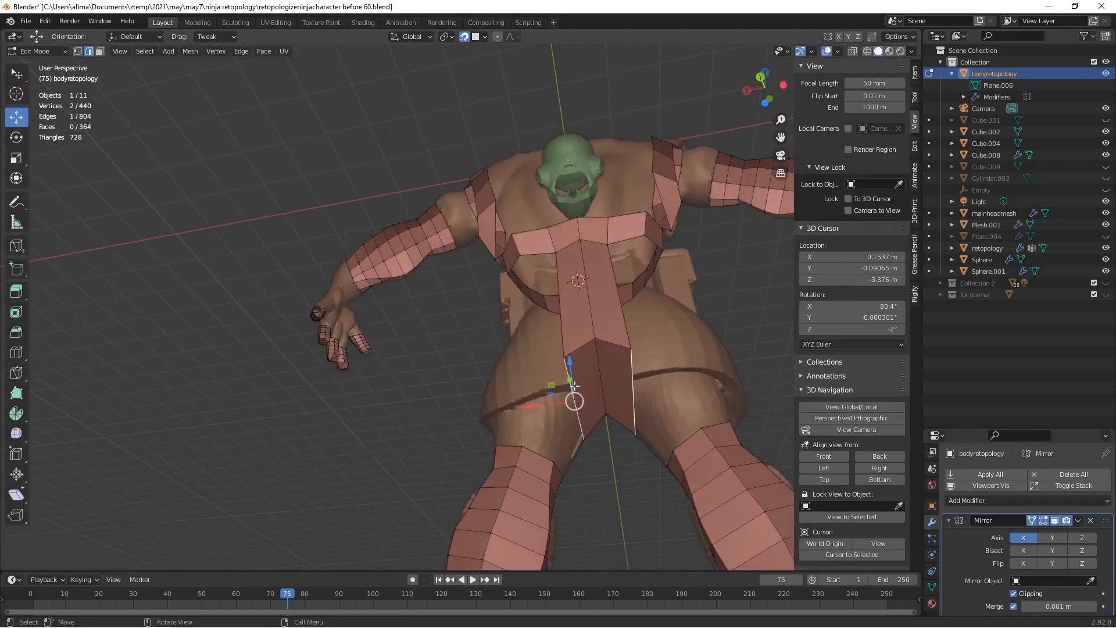
{"action": "key", "text": "g"}
{"action": "left_click", "coordinate": [551, 399]}
{"action": "middle_click_drag", "start_coordinate": [551, 398], "coordinate": [549, 370]}
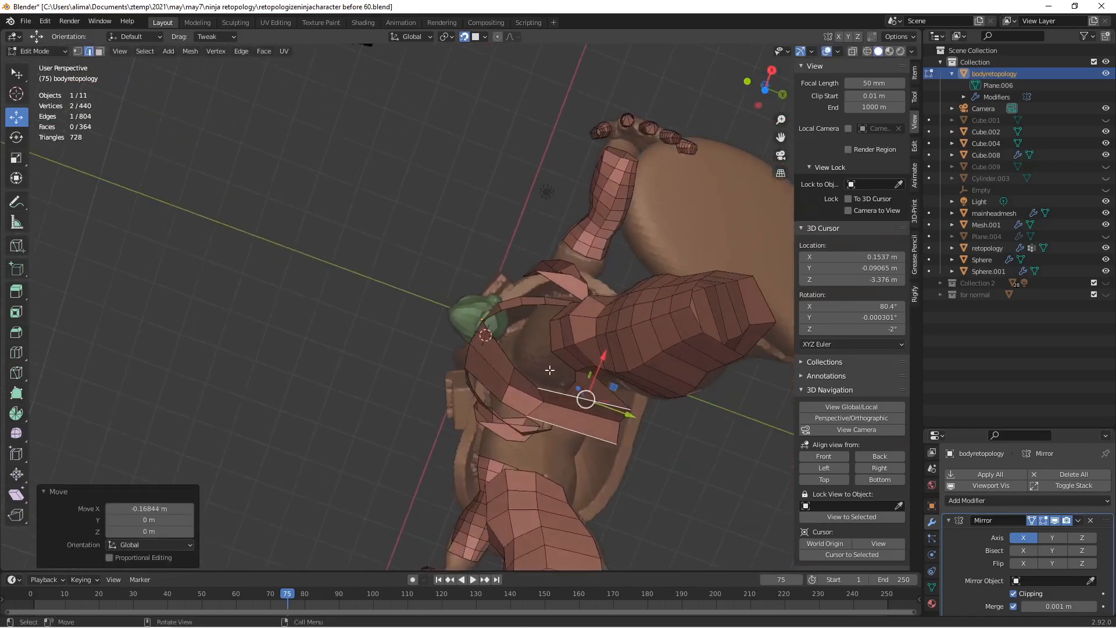
Move the crotch strip's lower front edge about 0.54 m along Y.
{"action": "left_click", "coordinate": [547, 402]}
{"action": "left_click_drag", "start_coordinate": [582, 411], "coordinate": [610, 422]}
Divide the front strip hanging below the waistband with three evenly spaced loop cuts.
{"action": "middle_click_drag", "start_coordinate": [611, 423], "coordinate": [610, 319]}
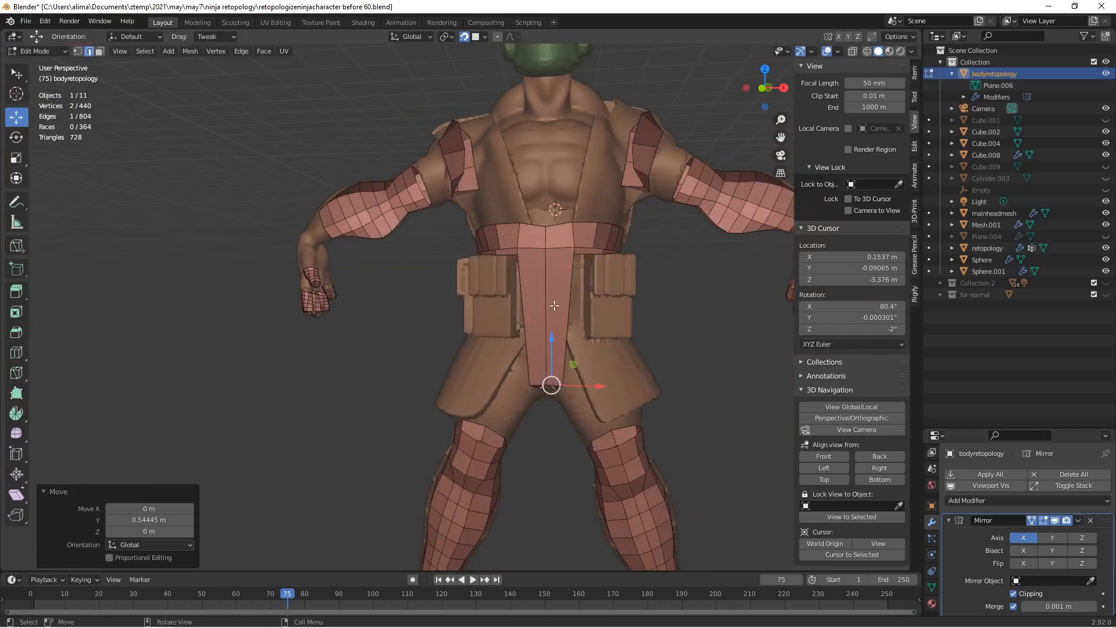
{"action": "key", "text": "ctrl+r"}
{"action": "scroll", "coordinate": [555, 302], "scroll_direction": "up", "scroll_amount": 1}
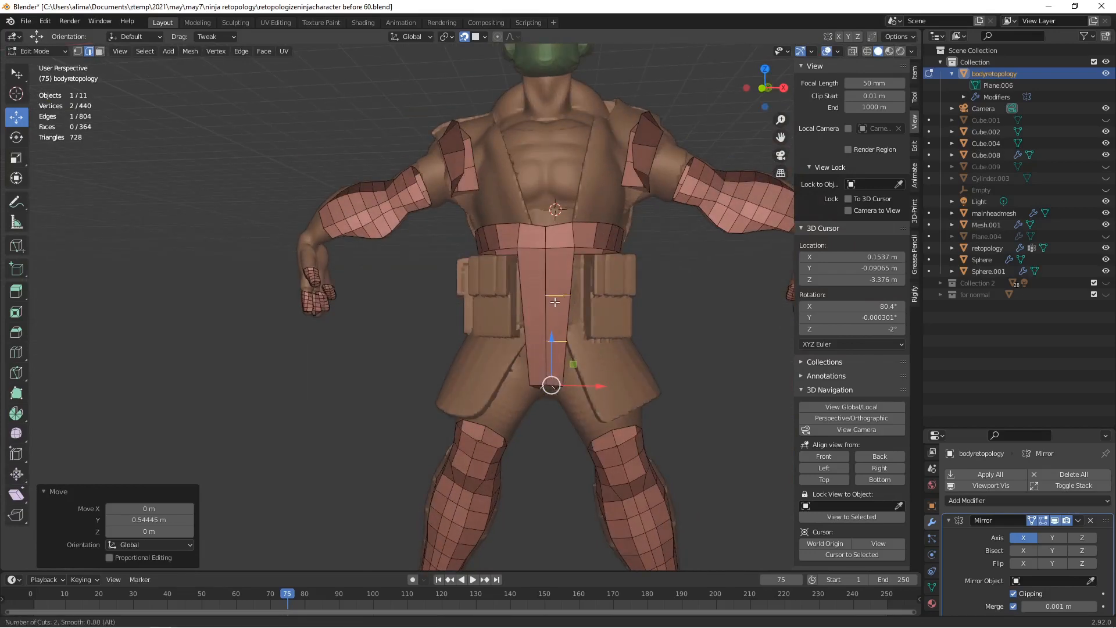
{"action": "scroll", "coordinate": [555, 302], "scroll_direction": "up", "scroll_amount": 1}
{"action": "left_click", "coordinate": [555, 303]}
{"action": "left_click", "coordinate": [555, 303]}
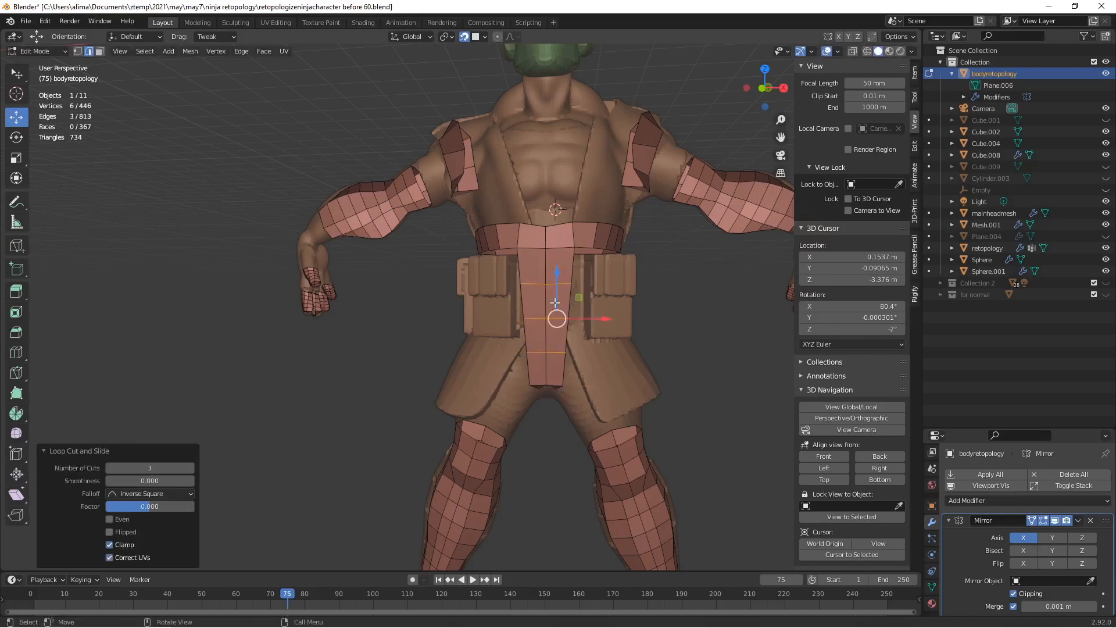
{"action": "left_click", "coordinate": [549, 300]}
Divide the back strip below the waistband with three evenly spaced loop cuts, leaving them unslid.
{"action": "middle_click_drag", "start_coordinate": [590, 347], "coordinate": [571, 323]}
{"action": "key", "text": "ctrl+r"}
{"action": "scroll", "coordinate": [564, 323], "scroll_direction": "up", "scroll_amount": 1}
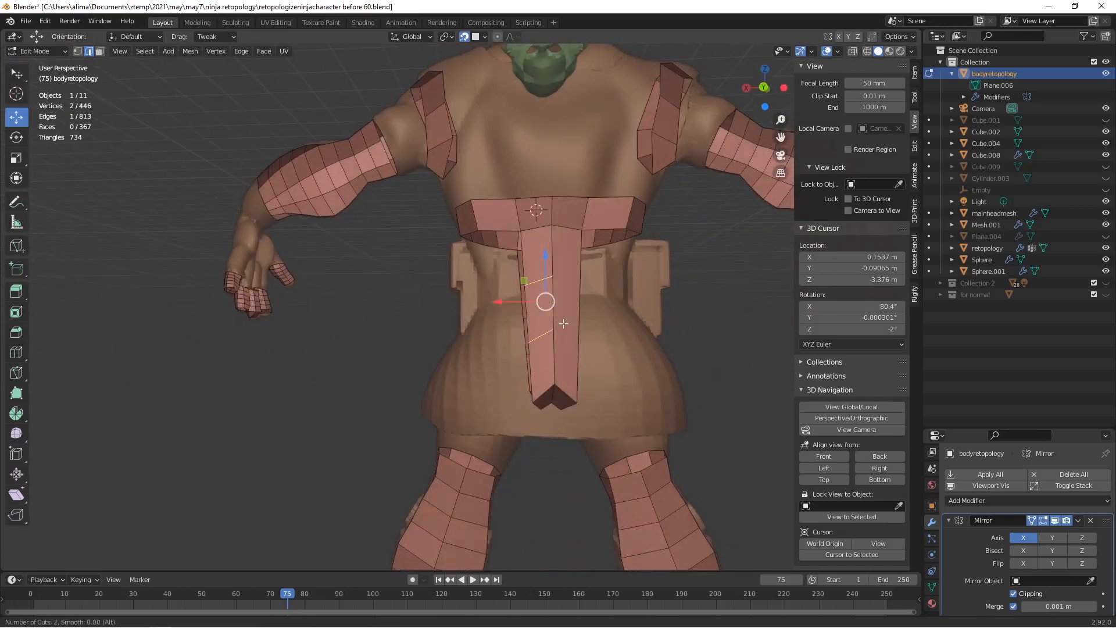
{"action": "scroll", "coordinate": [563, 322], "scroll_direction": "up", "scroll_amount": 1}
{"action": "left_click", "coordinate": [562, 321]}
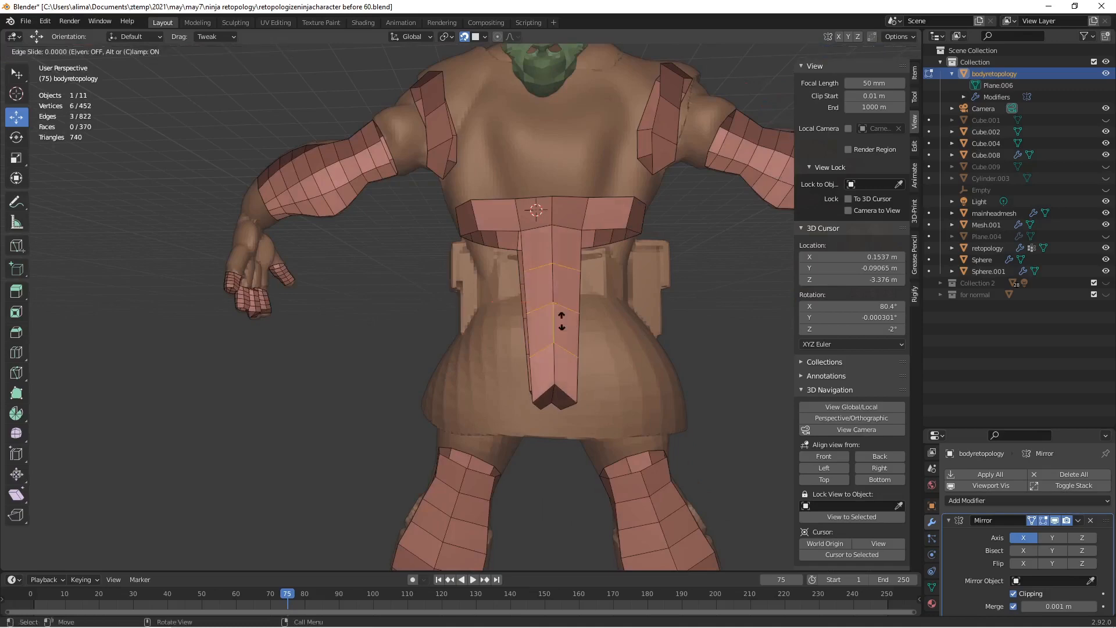
{"action": "right_click", "coordinate": [562, 321]}
Deselect the mesh and save the file as "retopologizeninjacharacter before 62.blend".
{"action": "middle_click_drag", "start_coordinate": [563, 321], "coordinate": [609, 374]}
{"action": "left_click", "coordinate": [637, 360]}
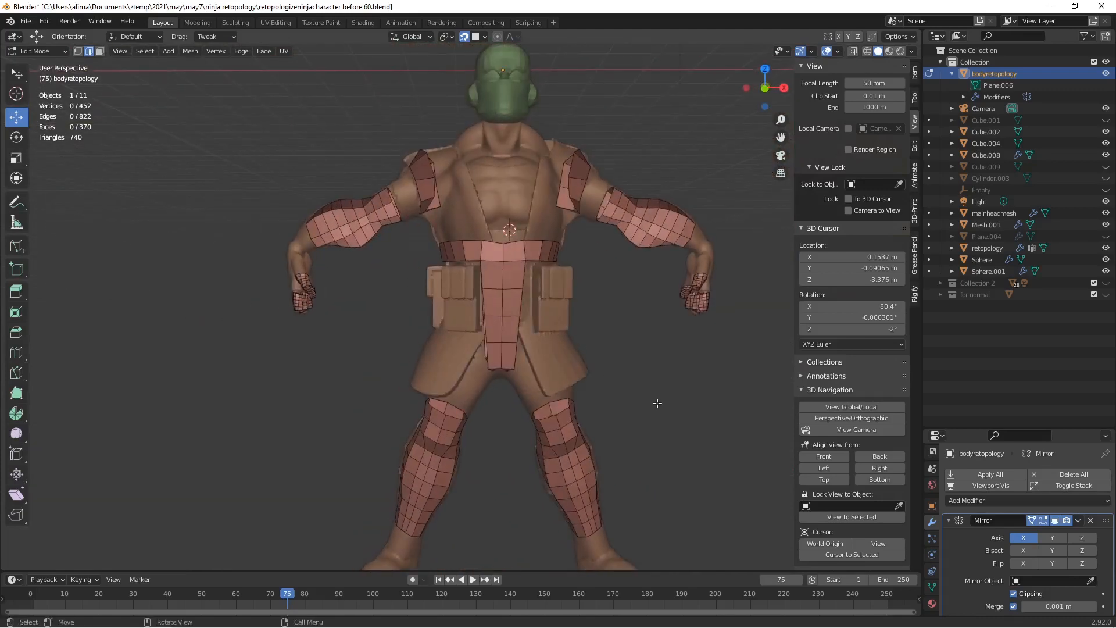
{"action": "key", "text": "ctrl+alt+s"}
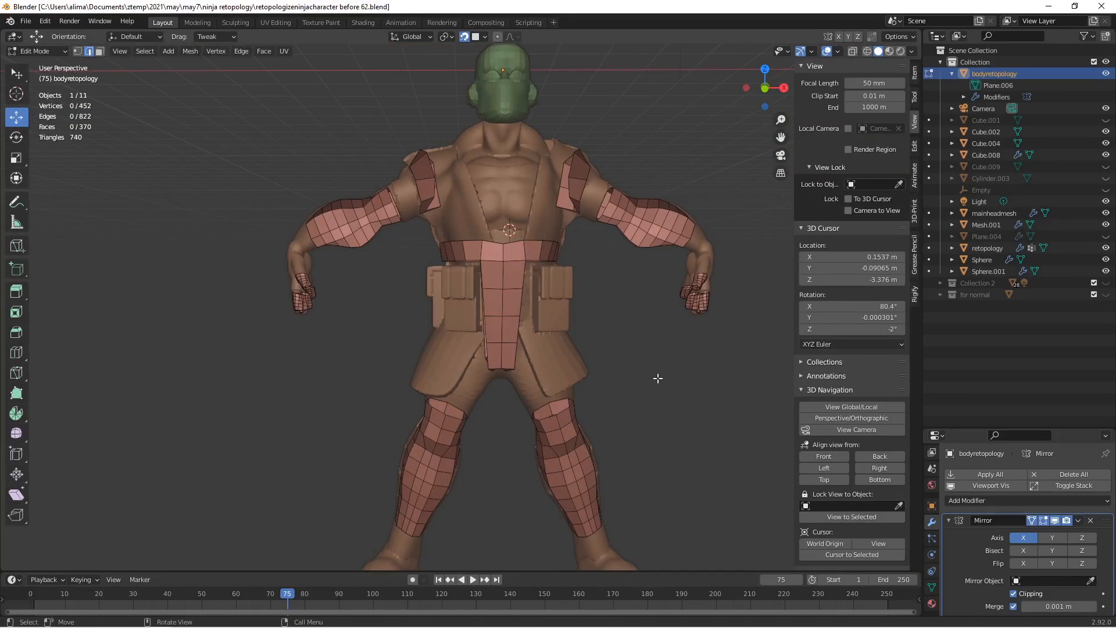
Extrude the shoulder mesh's inner front edge across the chest about -2.27 m along X onto the mirror plane.
{"action": "left_click", "coordinate": [567, 188]}
{"action": "middle_click_drag", "start_coordinate": [567, 188], "coordinate": [554, 205]}
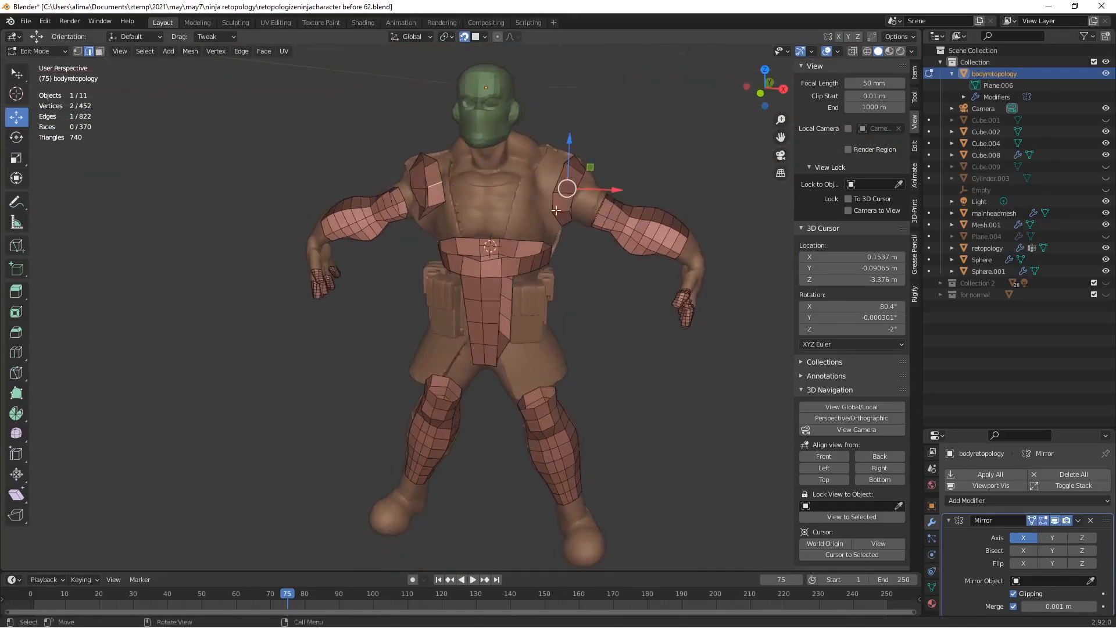
{"action": "key", "text": "e"}
{"action": "right_click", "coordinate": [593, 237]}
{"action": "left_click_drag", "start_coordinate": [599, 204], "coordinate": [497, 188]}
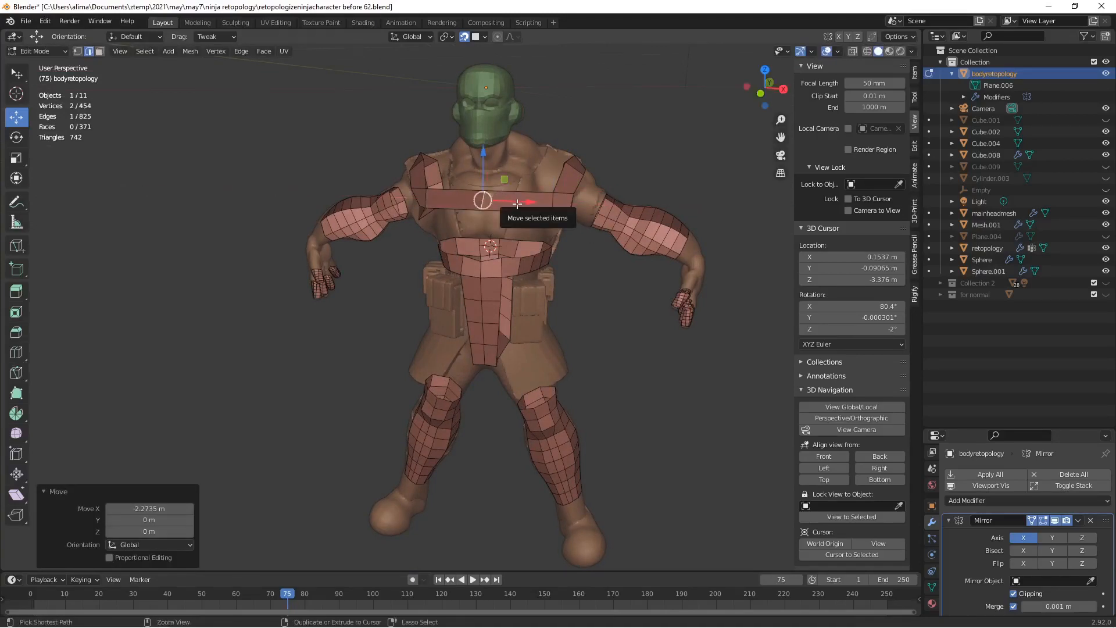
Divide the new chest strip with three evenly spaced vertical loop cuts.
{"action": "key", "text": "ctrl+r"}
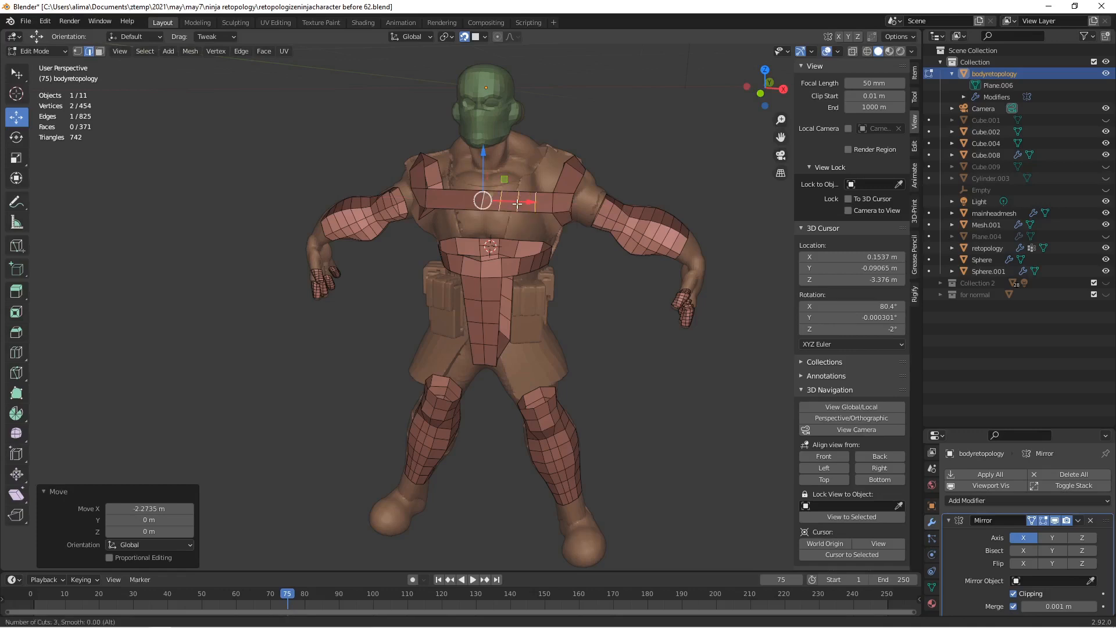
{"action": "left_click", "coordinate": [517, 203]}
{"action": "right_click", "coordinate": [517, 204]}
{"action": "left_click", "coordinate": [485, 200]}
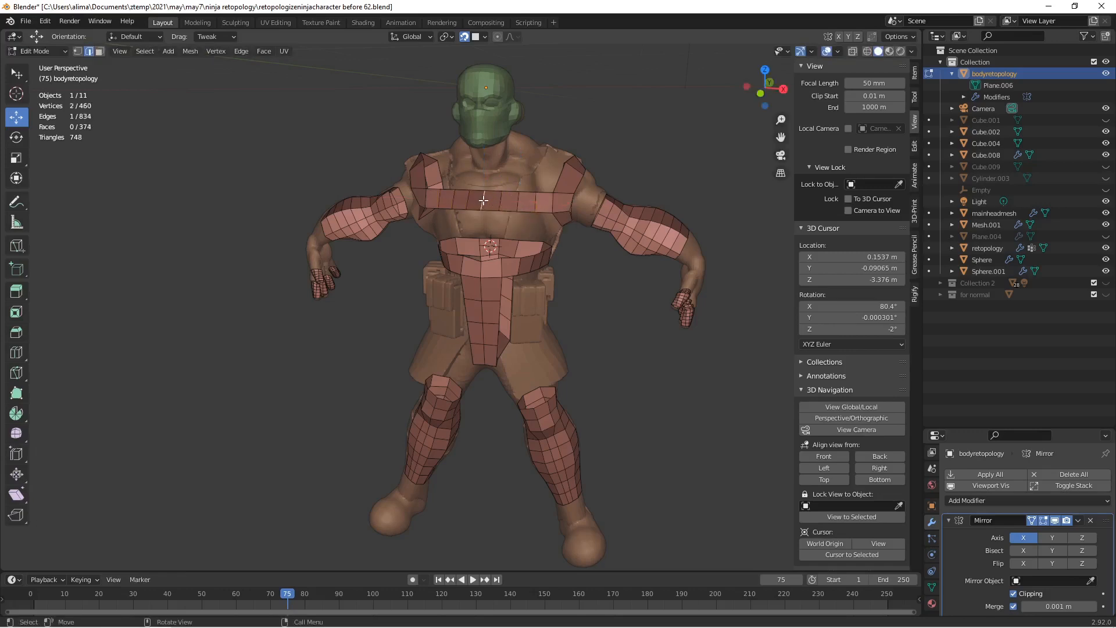
Move the chest strip's faces one by one from the shoulder towards the centre, snapping them onto the sculpted chest.
{"action": "middle_click_drag", "start_coordinate": [589, 210], "coordinate": [515, 197]}
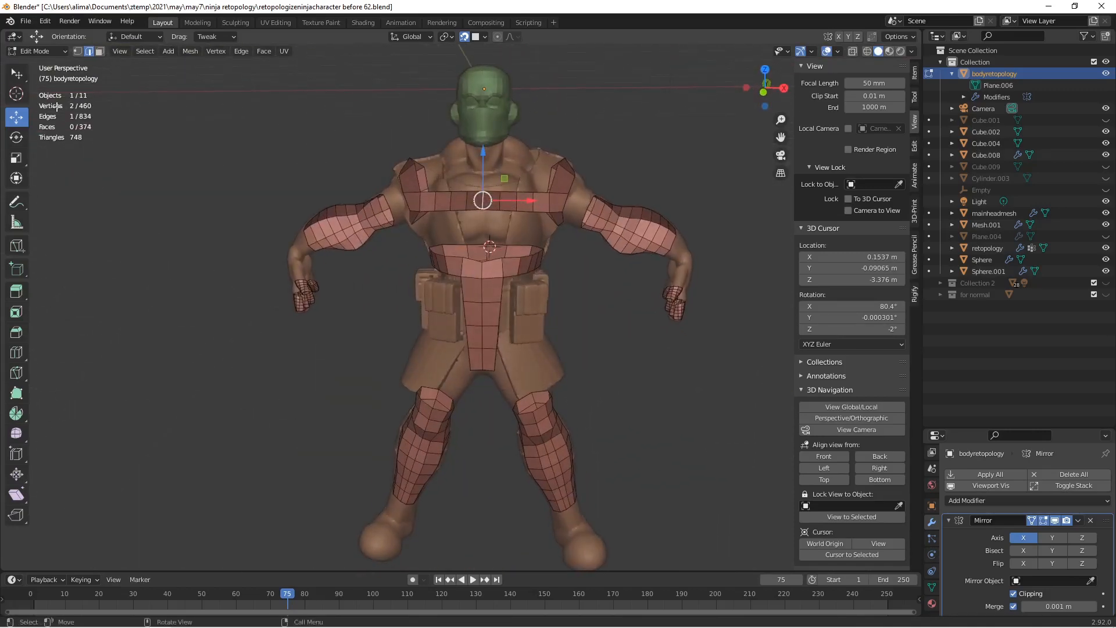
{"action": "left_click", "coordinate": [22, 76]}
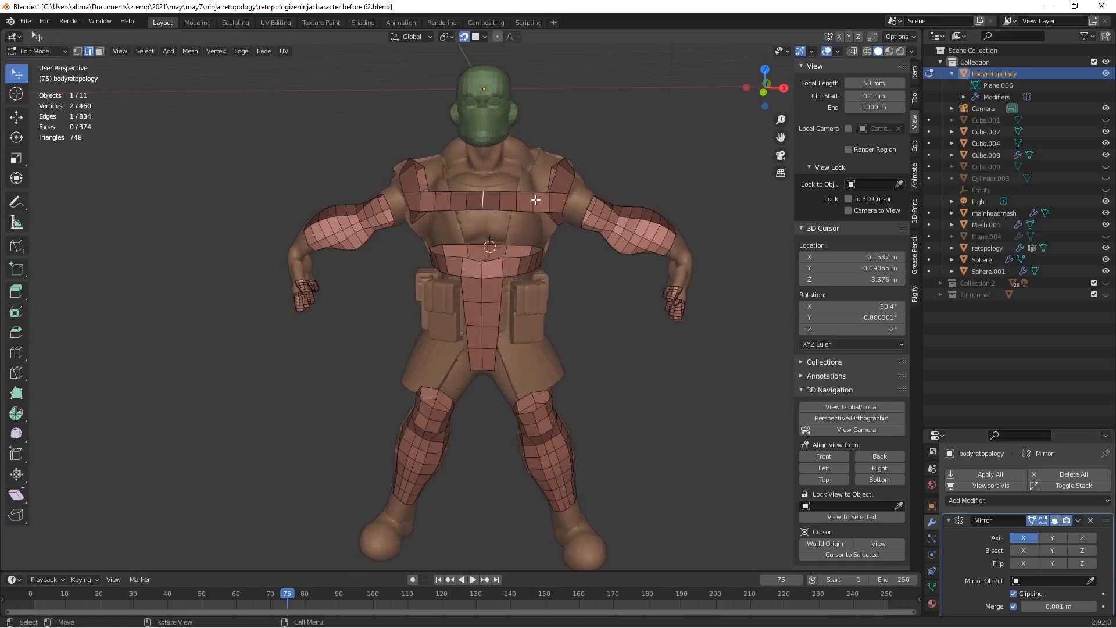
{"action": "left_click", "coordinate": [100, 51]}
{"action": "left_click", "coordinate": [541, 207]}
{"action": "key", "text": "g"}
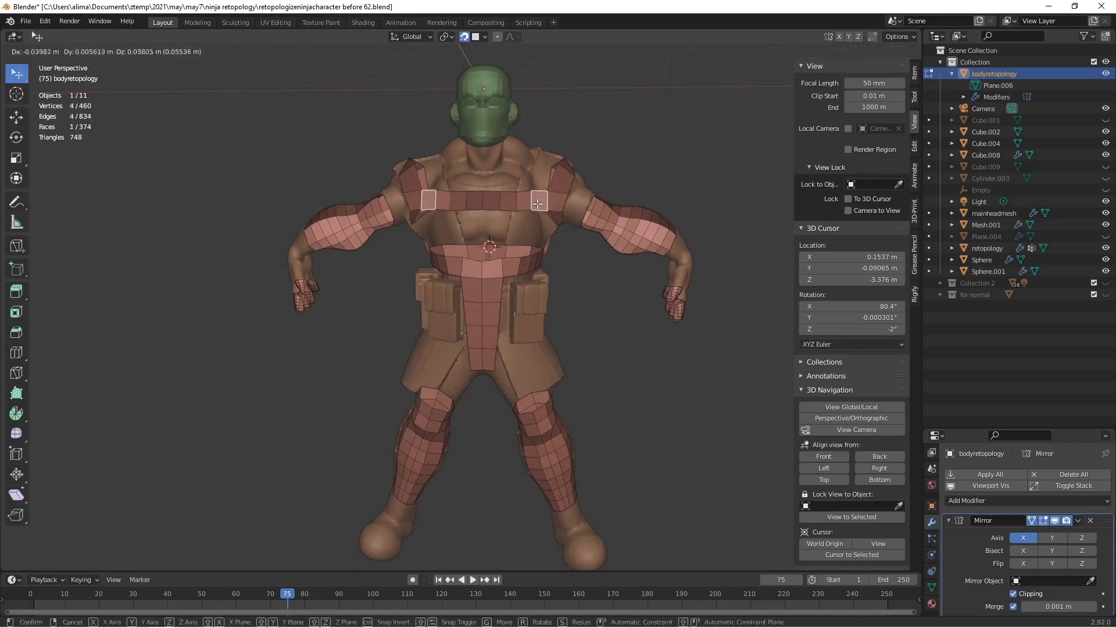
{"action": "left_click", "coordinate": [526, 205]}
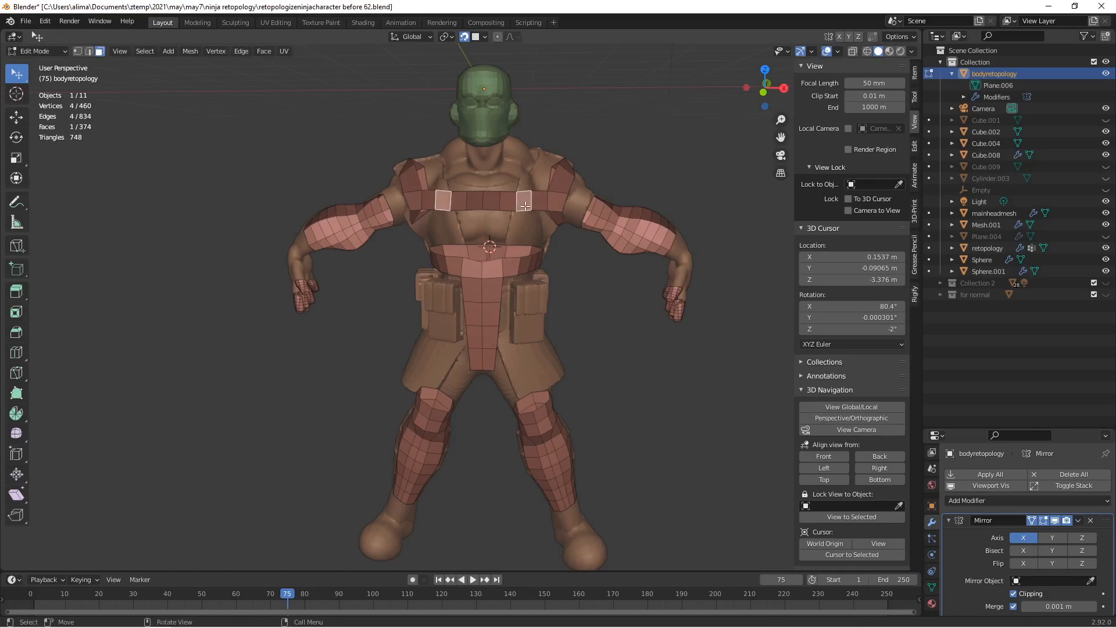
{"action": "key", "text": "g"}
{"action": "left_click", "coordinate": [509, 202]}
{"action": "middle_click_drag", "start_coordinate": [494, 200], "coordinate": [522, 212]}
{"action": "key", "text": "g"}
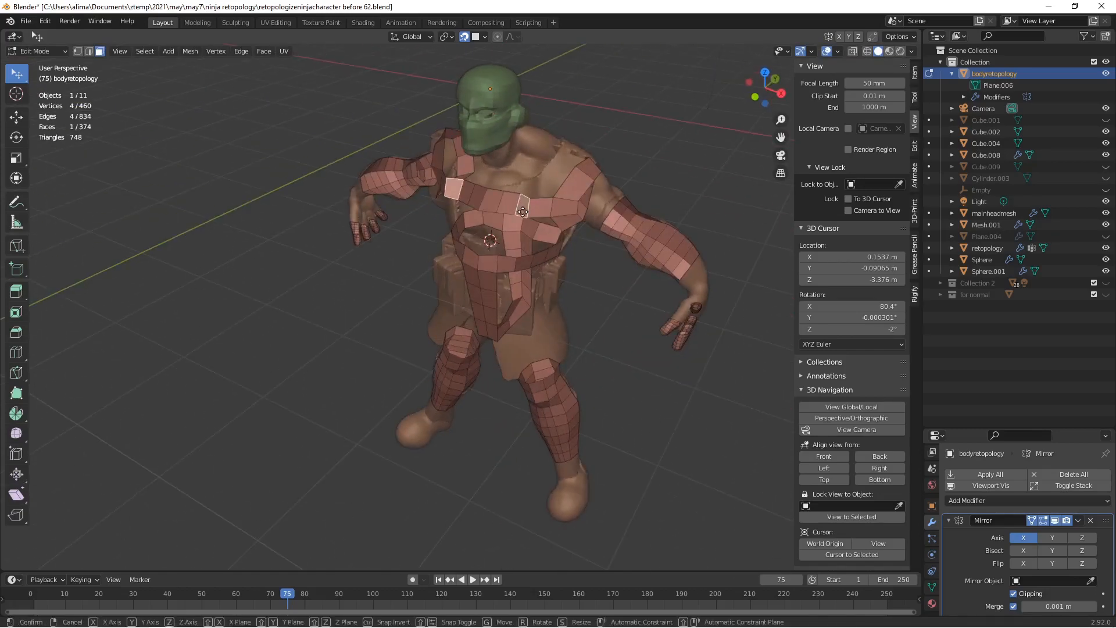
{"action": "left_click", "coordinate": [512, 198]}
{"action": "left_click_drag", "start_coordinate": [497, 197], "coordinate": [494, 203]}
Deselect the mesh and save the file as "retopologizeninjacharacter before 63.blend".
{"action": "mouse_move", "coordinate": [563, 187]}
{"action": "middle_mouse_down"}
{"action": "mouse_move", "coordinate": [529, 176]}
{"action": "mouse_move", "coordinate": [554, 183]}
{"action": "middle_mouse_up"}
{"action": "left_click", "coordinate": [668, 382]}
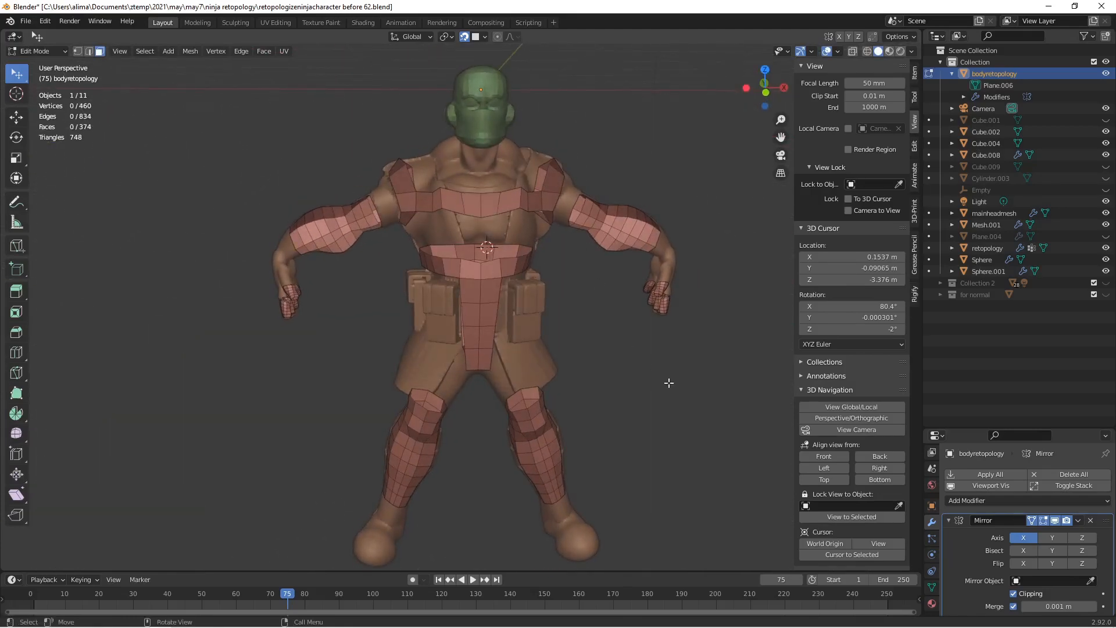
{"action": "key", "text": "ctrl+alt+s"}
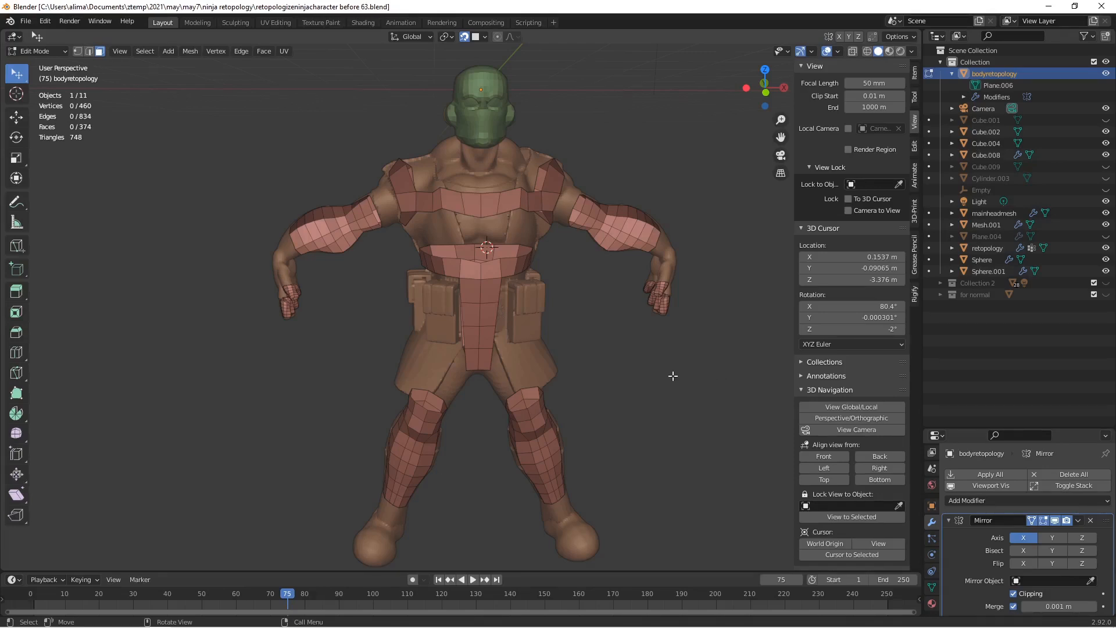
Bridge the shoulder mesh's open edge loop to the upper arm's open edge loop.
{"action": "left_click", "coordinate": [89, 52]}
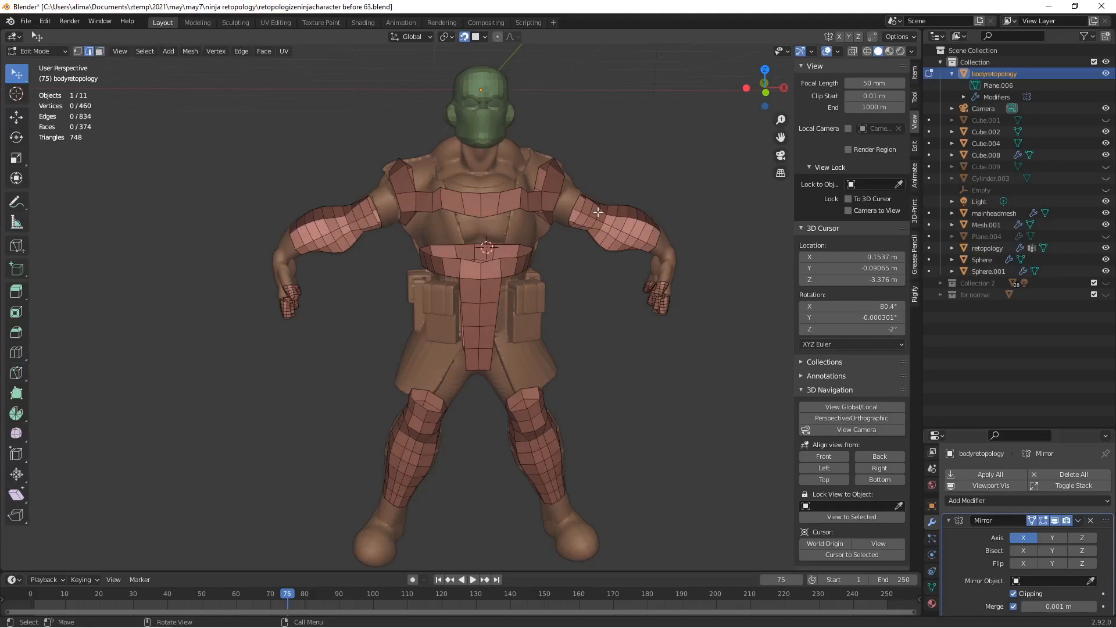
{"action": "middle_click_drag", "start_coordinate": [598, 212], "coordinate": [575, 206]}
{"action": "left_click", "coordinate": [555, 184], "text": "alt"}
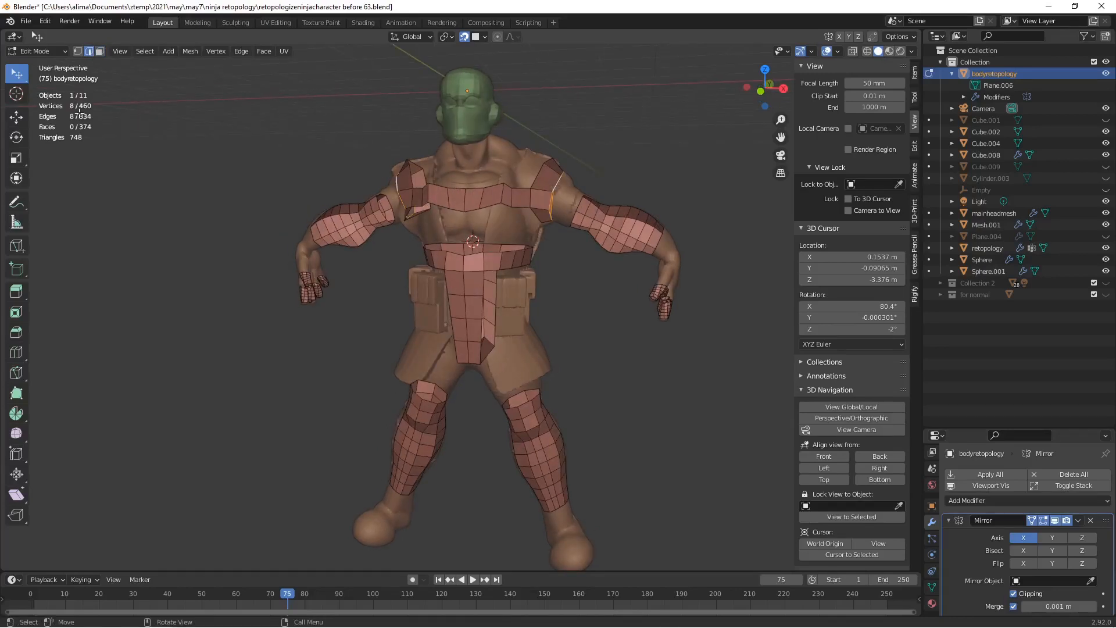
{"action": "left_click", "coordinate": [837, 52]}
{"action": "key", "text": "ctrl+z"}
{"action": "left_click", "coordinate": [557, 182], "text": "alt"}
{"action": "left_click", "coordinate": [578, 204], "text": "alt+shift"}
{"action": "key", "text": "ctrl+e"}
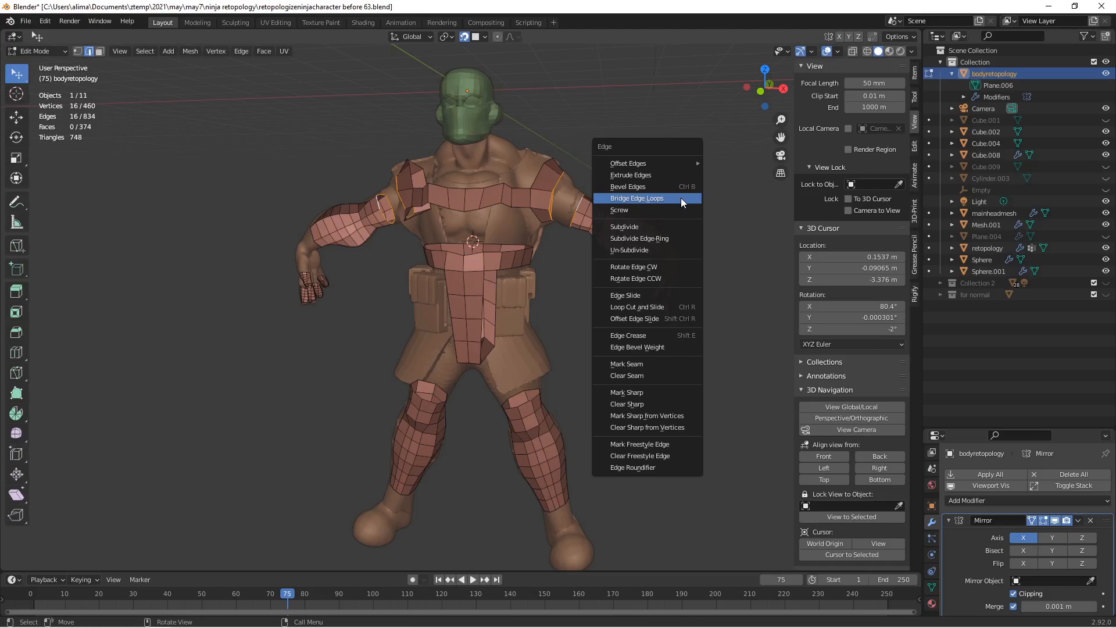
{"action": "left_click", "coordinate": [681, 197]}
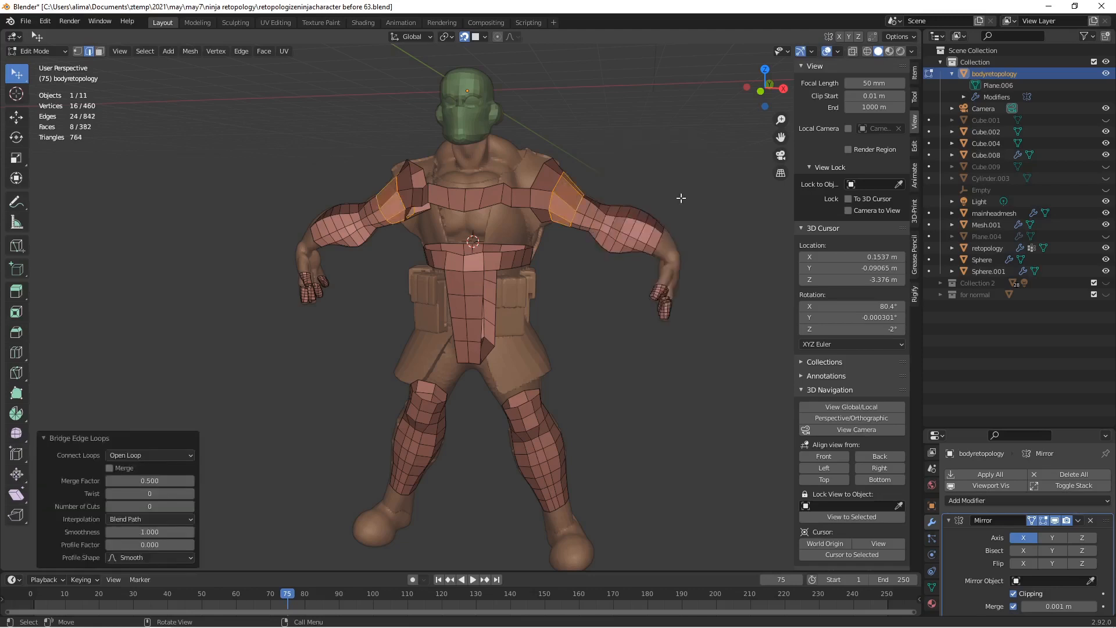
Deselect the mesh and save the file as "retopologizeninjacharacter before 65.blend".
{"action": "left_click", "coordinate": [681, 198]}
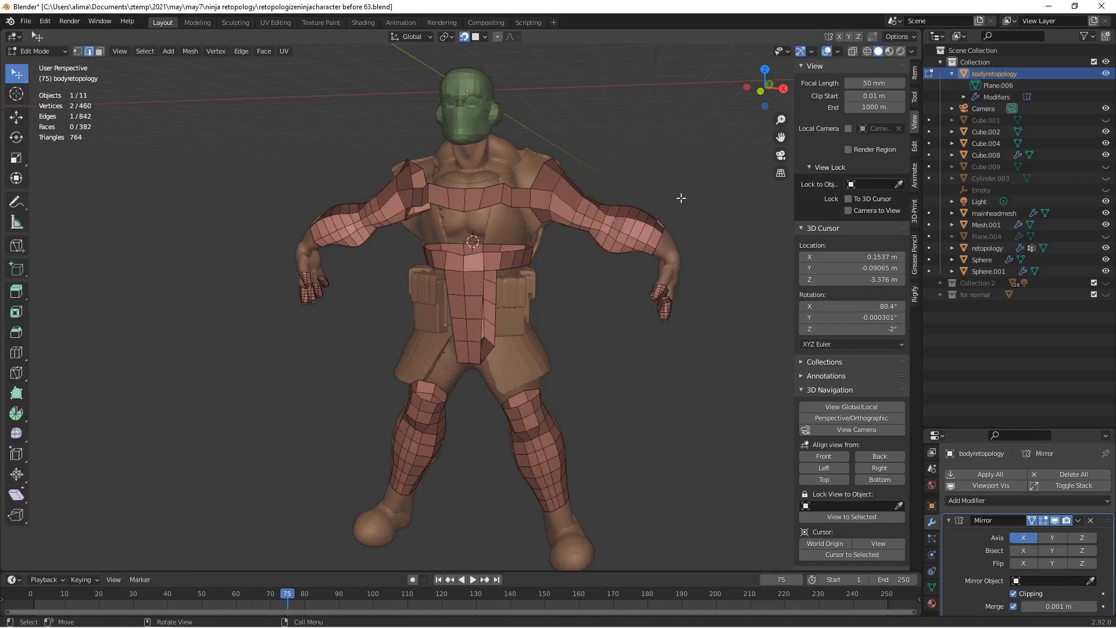
{"action": "key", "text": "alt+a"}
{"action": "key", "text": "ctrl+alt+s"}
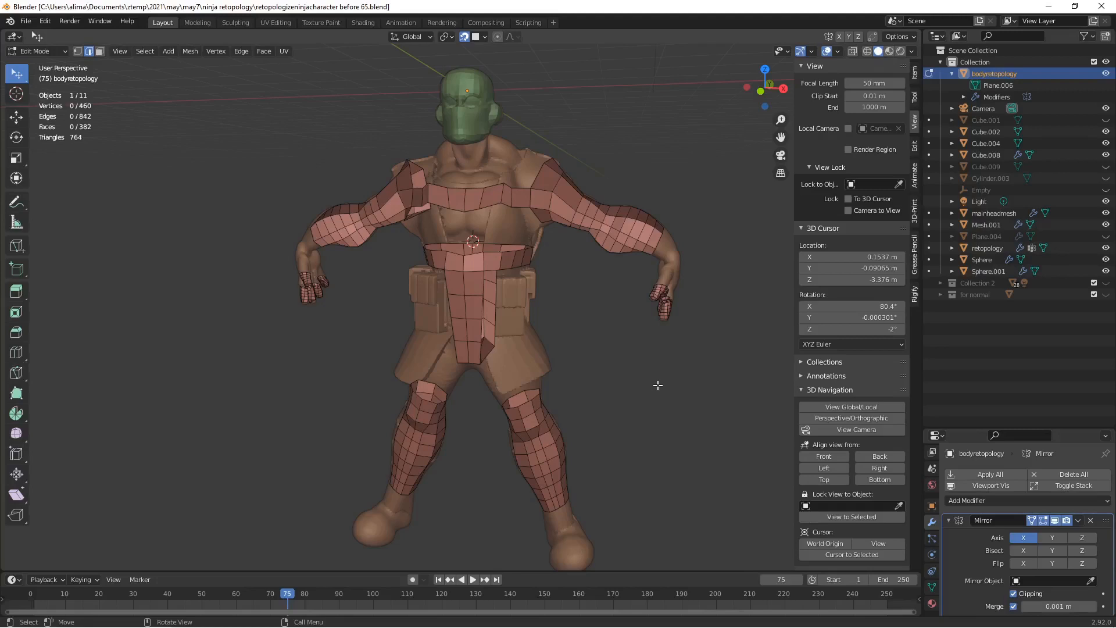
Bridge the chest strip's four lower edges to the waistband's four matching upper front edges.
{"action": "left_click", "coordinate": [472, 209]}
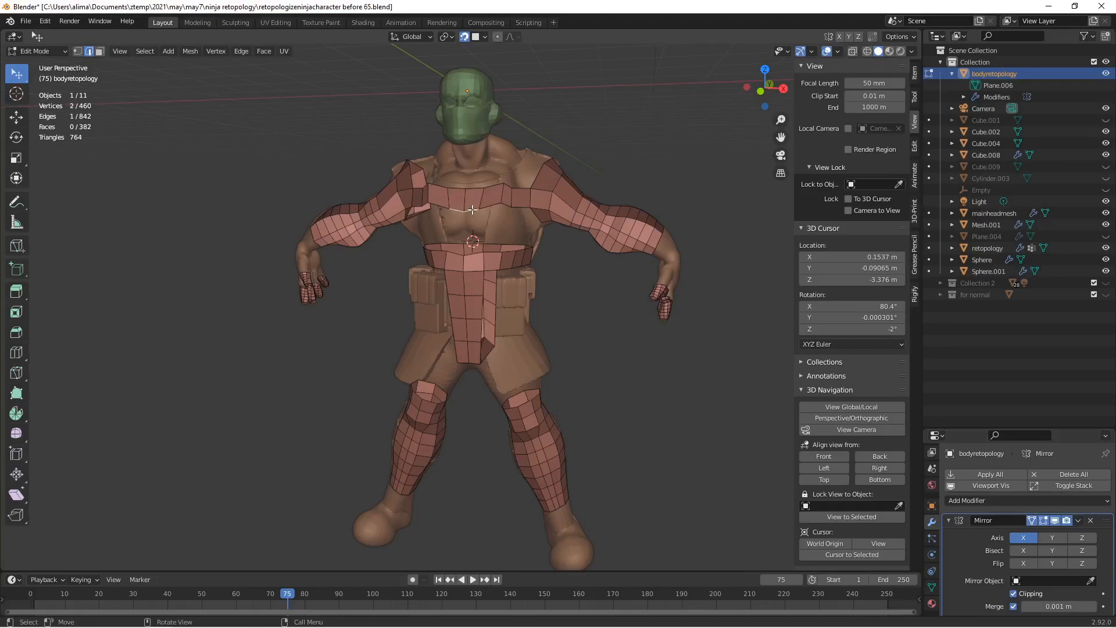
{"action": "left_click", "coordinate": [503, 201], "text": "shift"}
{"action": "left_click", "coordinate": [510, 205], "text": "shift"}
{"action": "left_click", "coordinate": [477, 256], "text": "shift"}
{"action": "left_click", "coordinate": [505, 254], "text": "shift"}
{"action": "left_click", "coordinate": [514, 252], "text": "shift"}
{"action": "left_click", "coordinate": [519, 250], "text": "shift"}
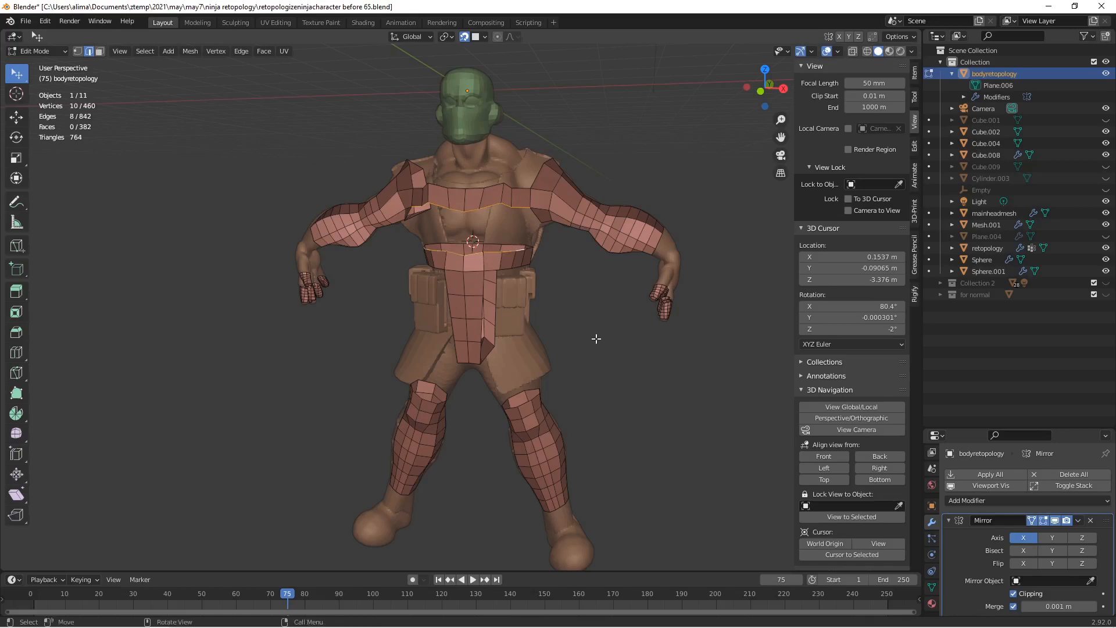
{"action": "key", "text": "ctrl+e"}
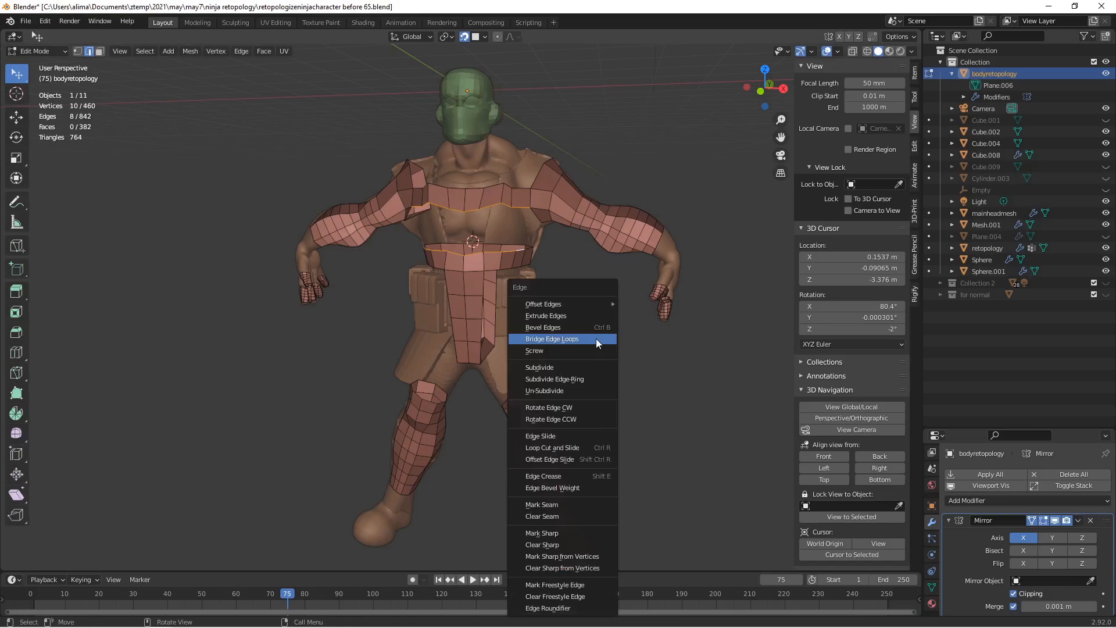
{"action": "left_click", "coordinate": [596, 340]}
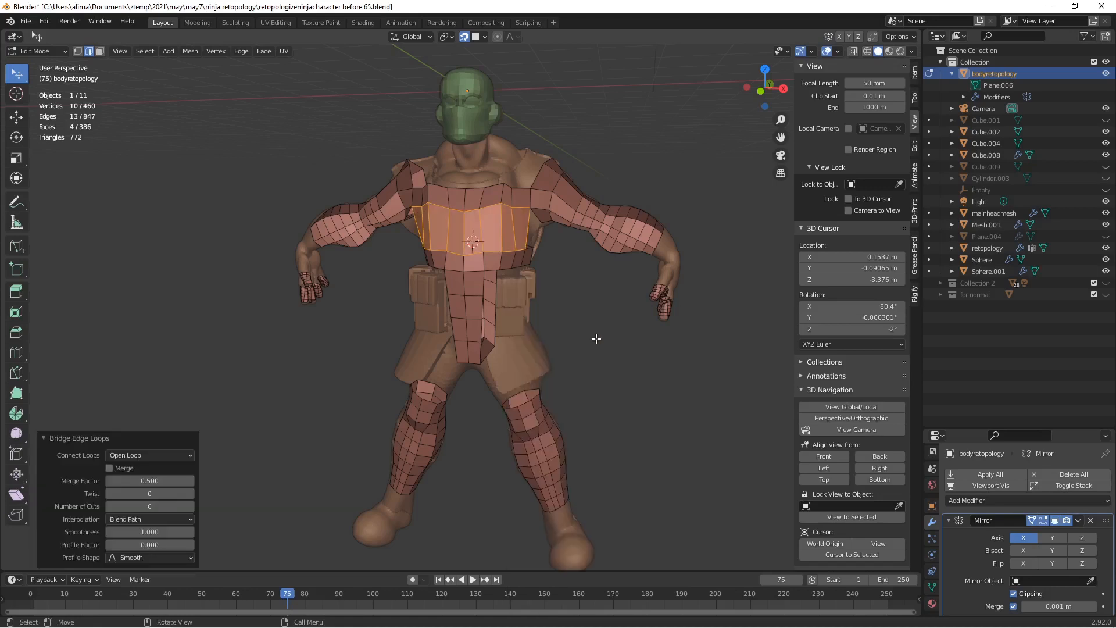
Deselect the mesh and save the file as "retopologizeninjacharacter before 66.blend".
{"action": "key", "text": "alt+a"}
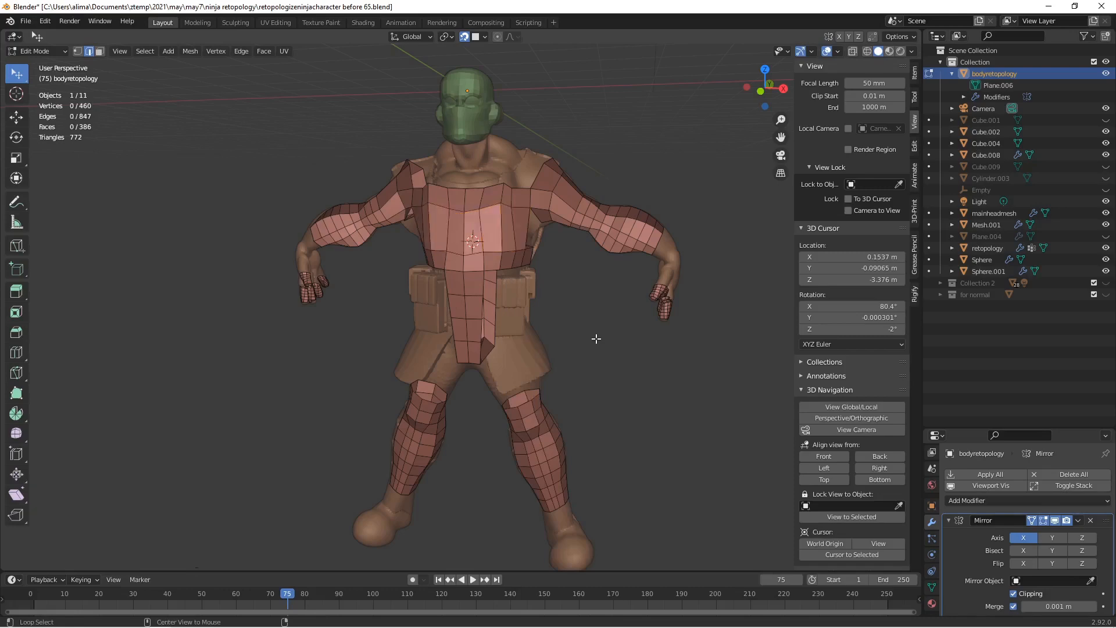
{"action": "key", "text": "ctrl+shift+s"}
{"action": "key", "text": "KP_Add"}
{"action": "key", "text": "Return"}
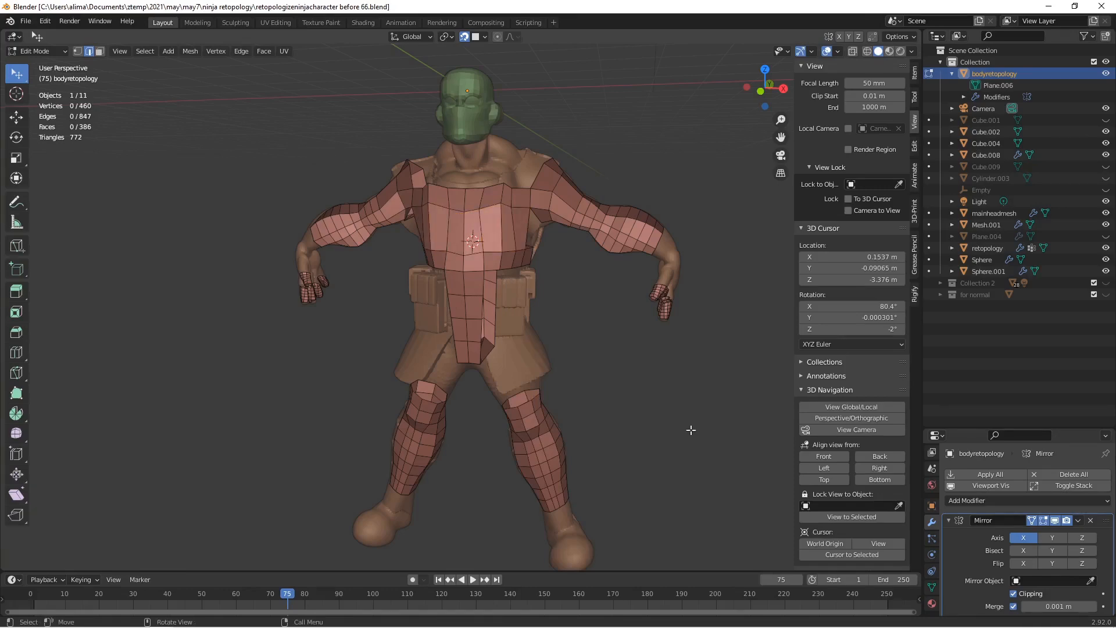
Extrude the shoulder mesh's two inner back edges across the upper back about -2.40 m along X onto the mirror plane.
{"action": "middle_click_drag", "start_coordinate": [662, 348], "coordinate": [524, 339]}
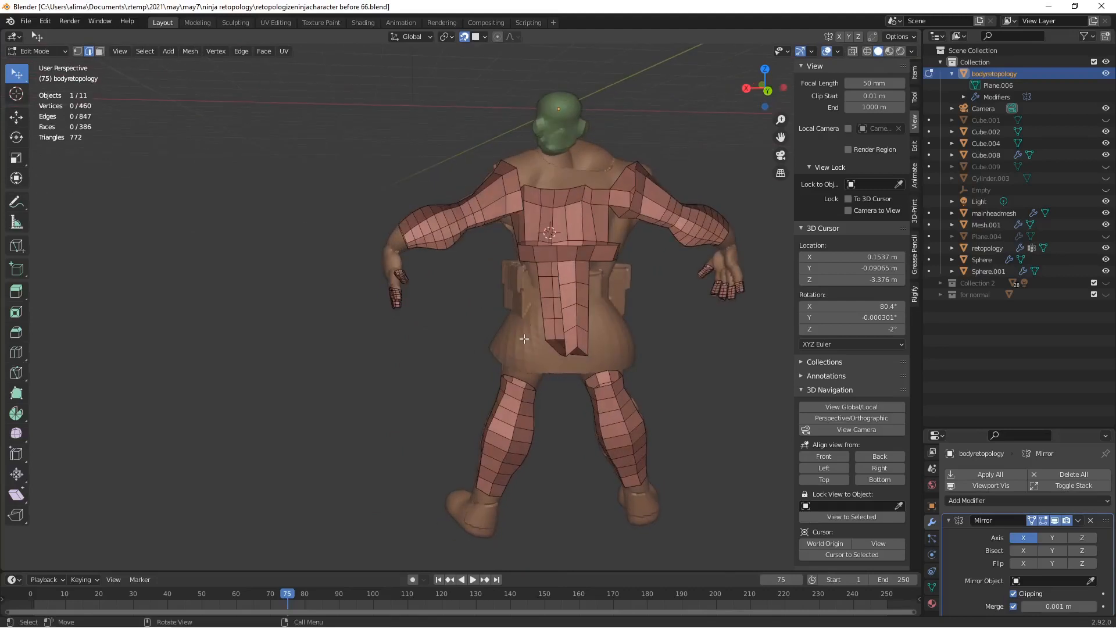
{"action": "left_click", "coordinate": [518, 177]}
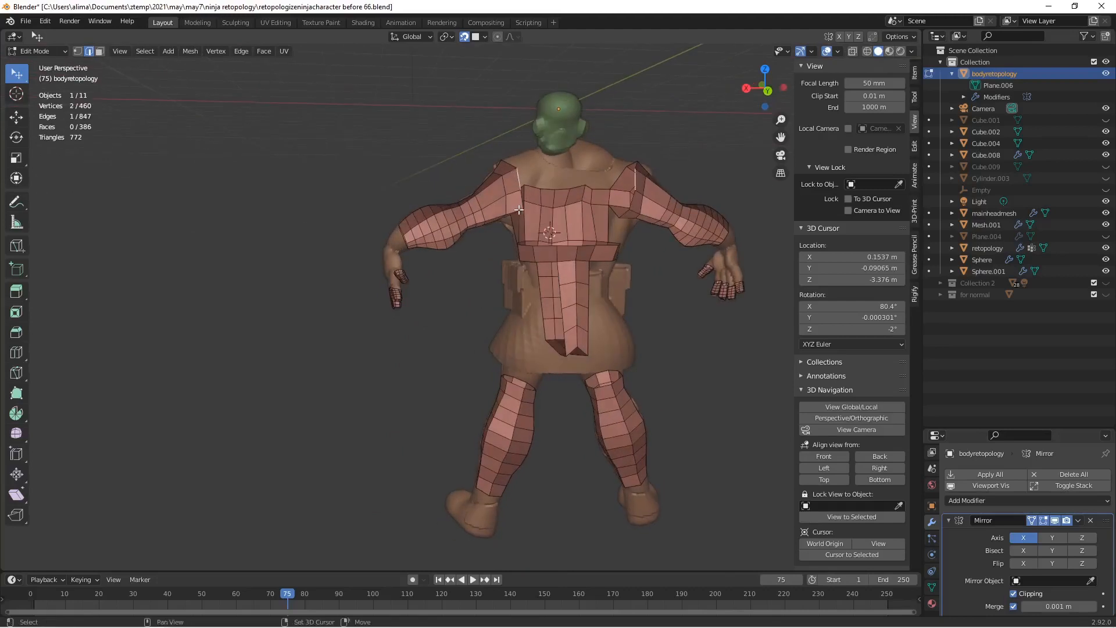
{"action": "left_click", "coordinate": [521, 203], "text": "shift"}
{"action": "key", "text": "e"}
{"action": "right_click", "coordinate": [521, 201]}
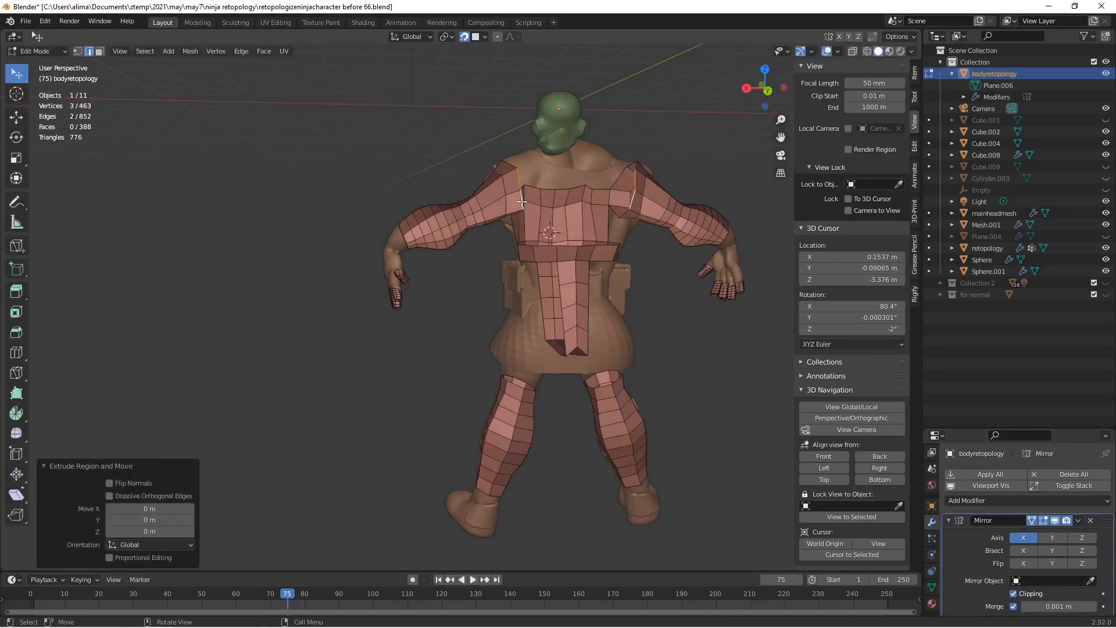
{"action": "left_click", "coordinate": [16, 118]}
{"action": "left_click_drag", "start_coordinate": [499, 186], "coordinate": [575, 187]}
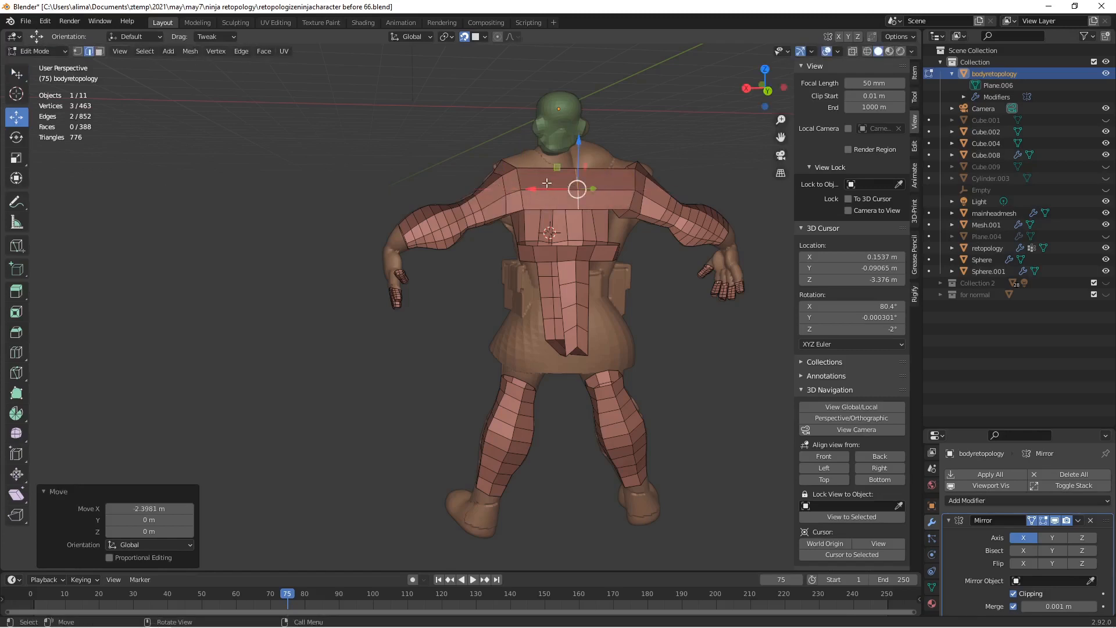
Add two evenly spaced vertical loop cuts across the new upper back strip, without sliding them.
{"action": "key", "text": "ctrl+r"}
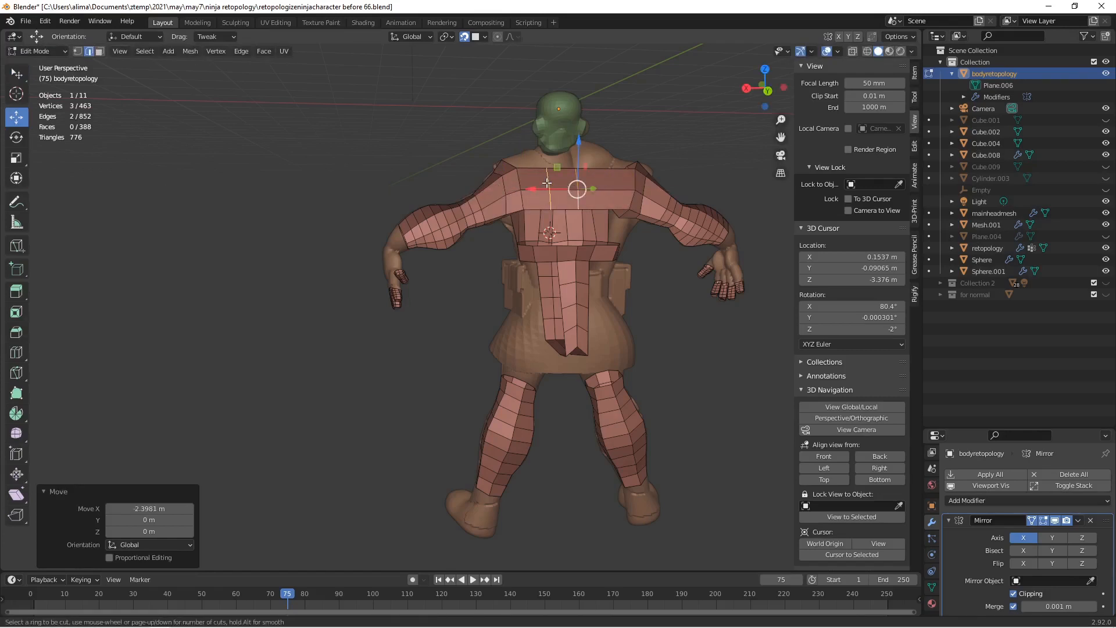
{"action": "scroll", "coordinate": [547, 183], "scroll_direction": "up", "scroll_amount": 1}
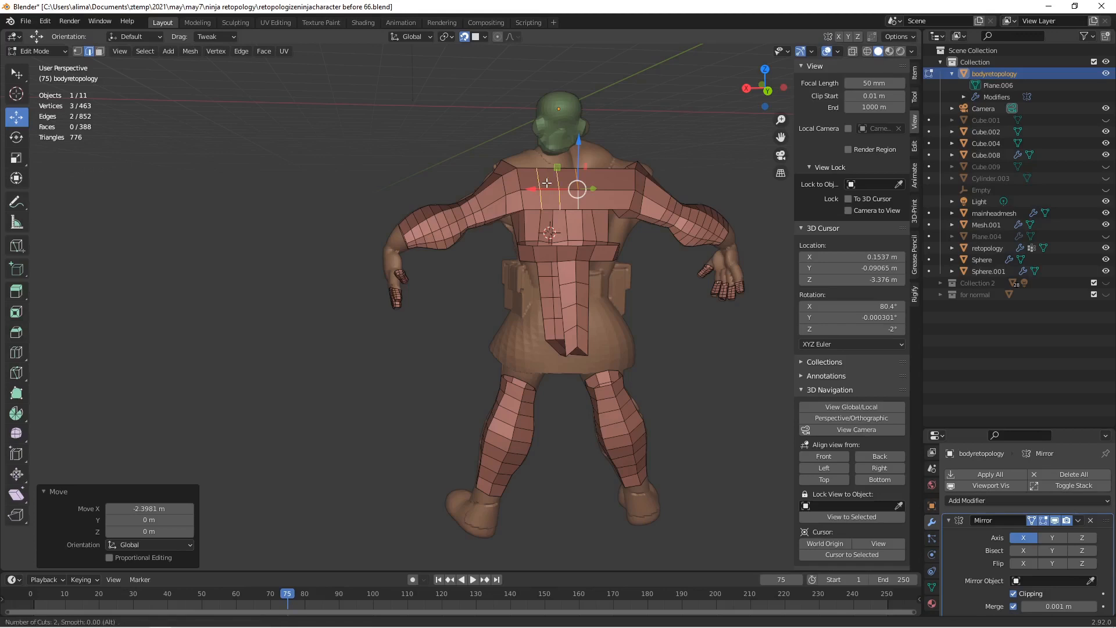
{"action": "left_click", "coordinate": [546, 183]}
{"action": "right_click", "coordinate": [548, 186]}
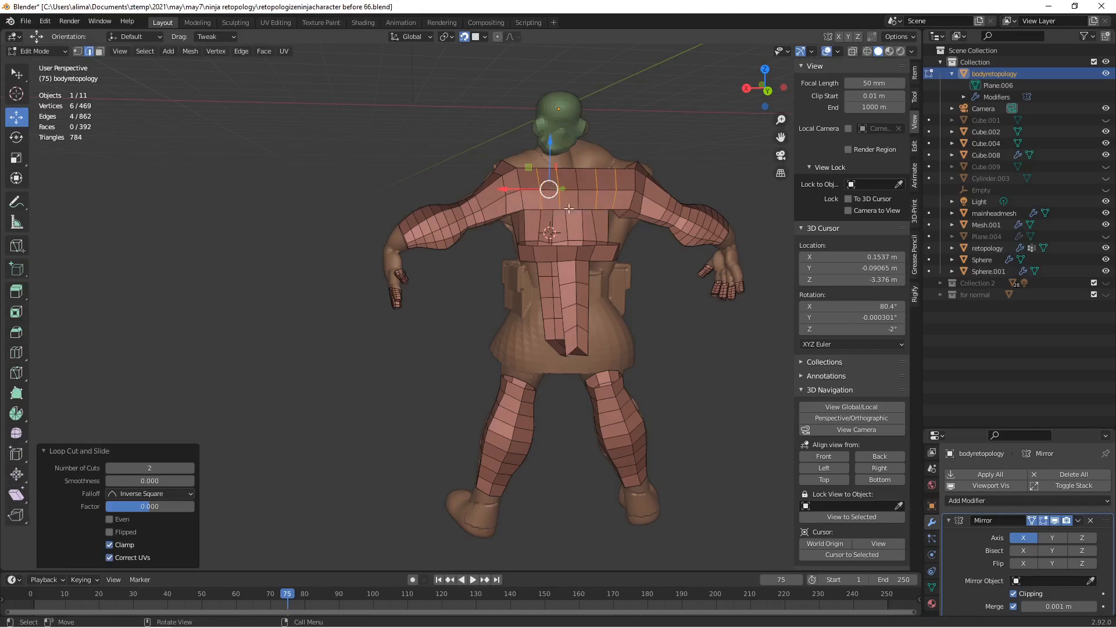
Deselect the mesh and save the file as "retopologizeninjacharacter before 67.blend".
{"action": "left_click", "coordinate": [414, 351]}
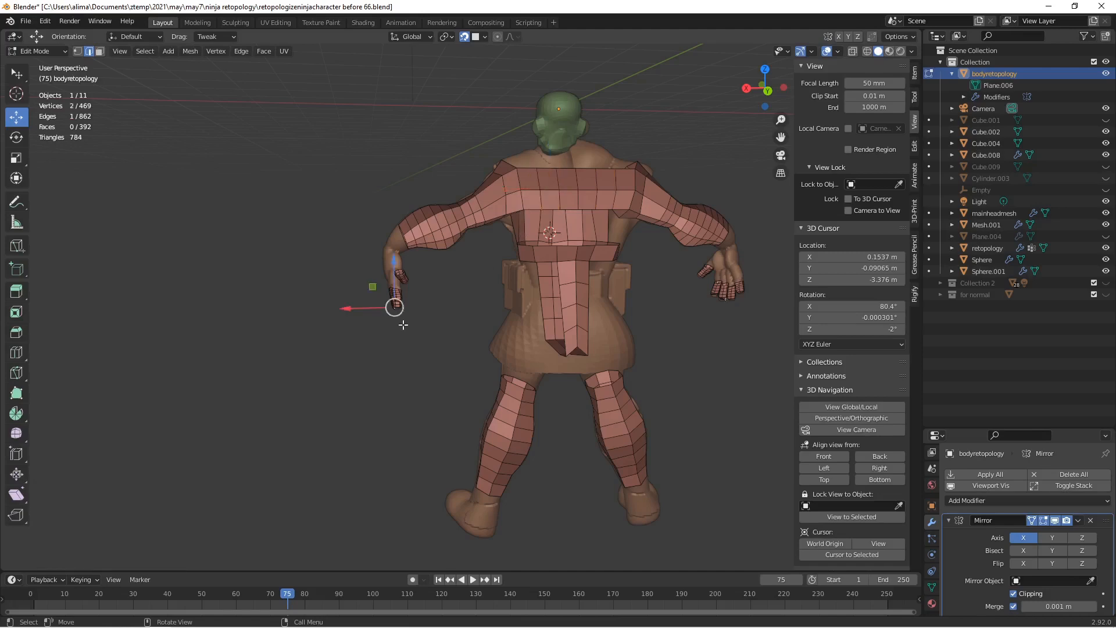
{"action": "middle_click_drag", "start_coordinate": [336, 257], "coordinate": [561, 263]}
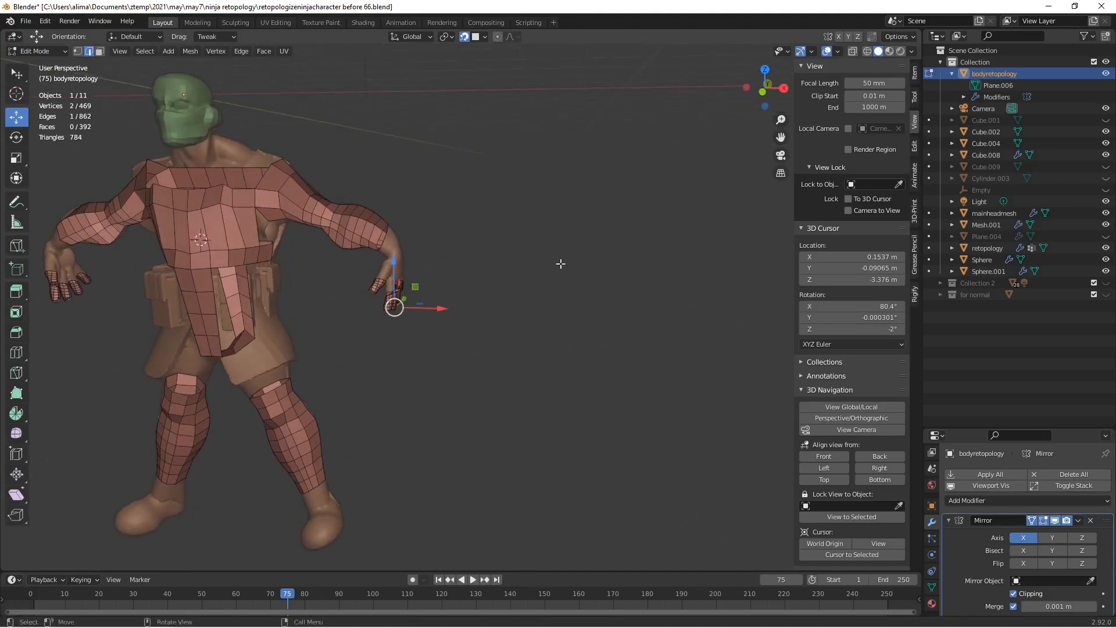
{"action": "mouse_move", "coordinate": [509, 316]}
{"action": "middle_mouse_down"}
{"action": "mouse_move", "coordinate": [492, 324]}
{"action": "mouse_move", "coordinate": [511, 311]}
{"action": "mouse_move", "coordinate": [518, 326]}
{"action": "middle_mouse_up"}
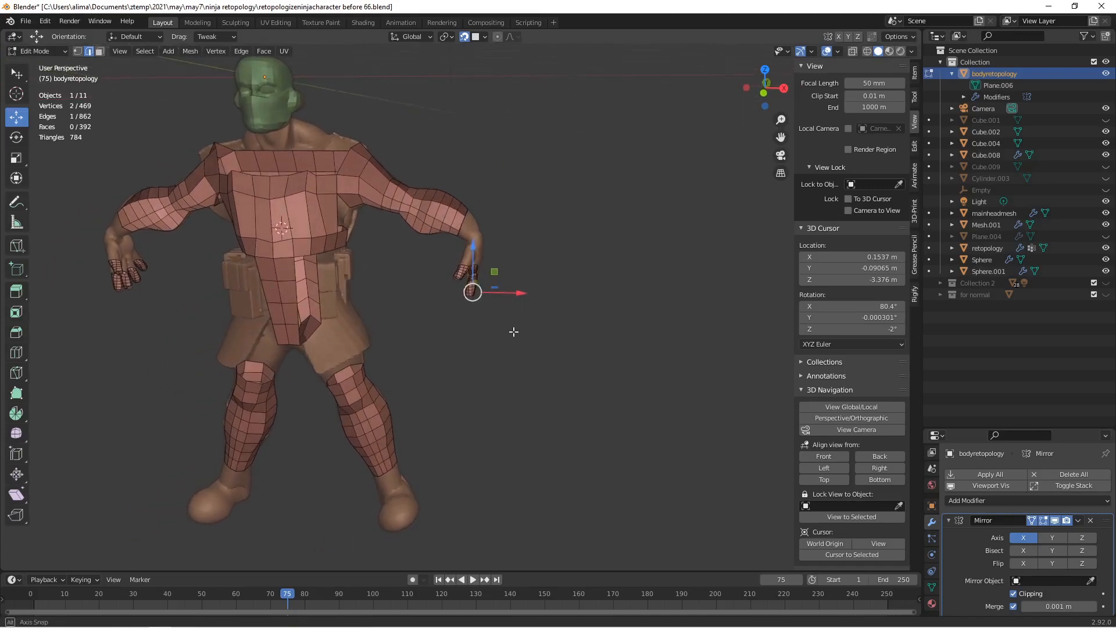
{"action": "middle_click_drag", "start_coordinate": [568, 296], "coordinate": [563, 306]}
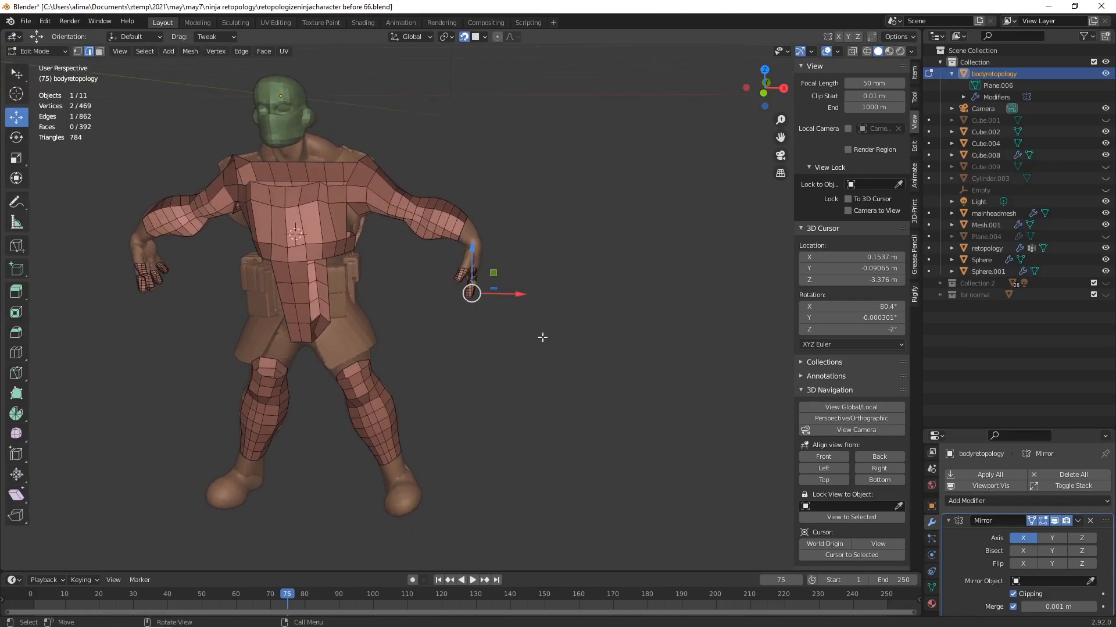
{"action": "key", "text": "alt+a"}
{"action": "key", "text": "ctrl+alt+s"}
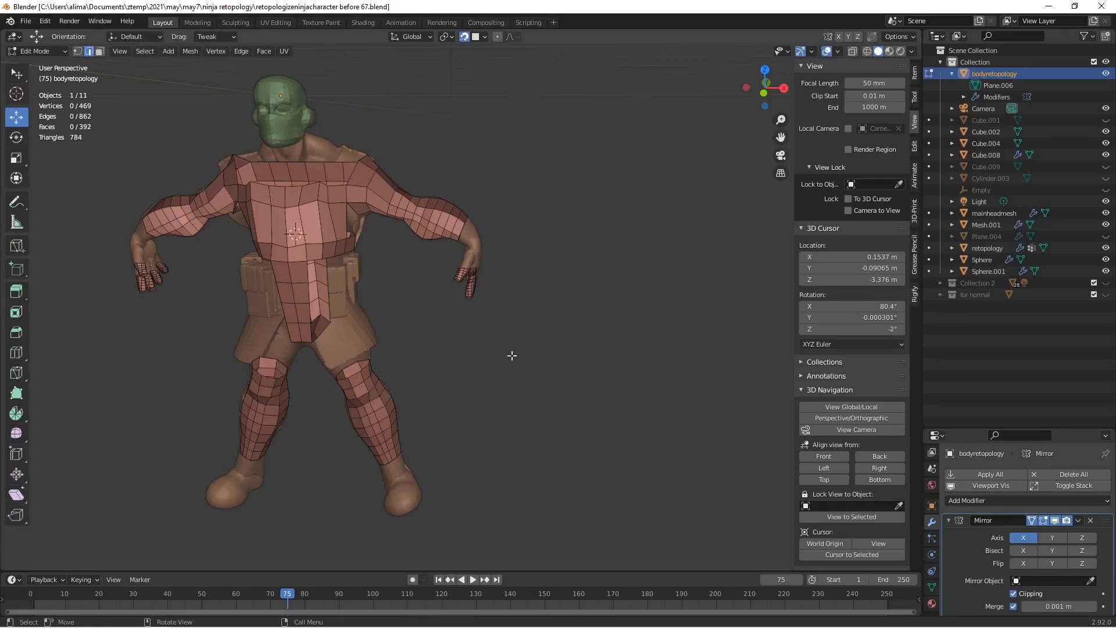
Add one centred horizontal loop cut across the chest panel and save the file as "retopologizeninjacharacter before 68.blend".
{"action": "scroll", "coordinate": [511, 355], "scroll_direction": "up", "scroll_amount": 2}
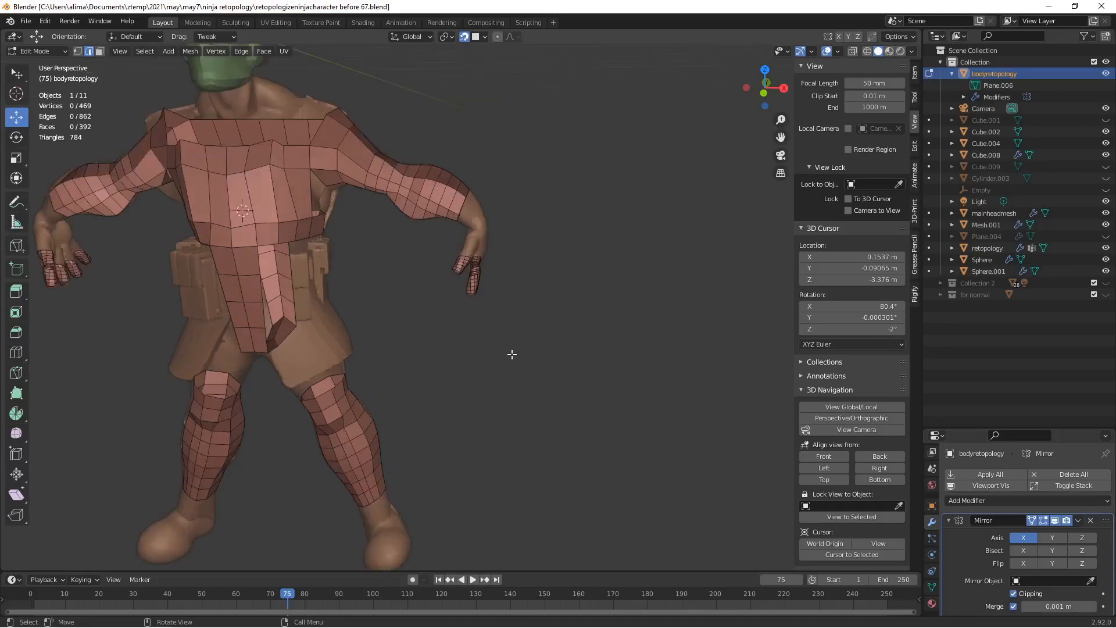
{"action": "key", "text": "ctrl+r"}
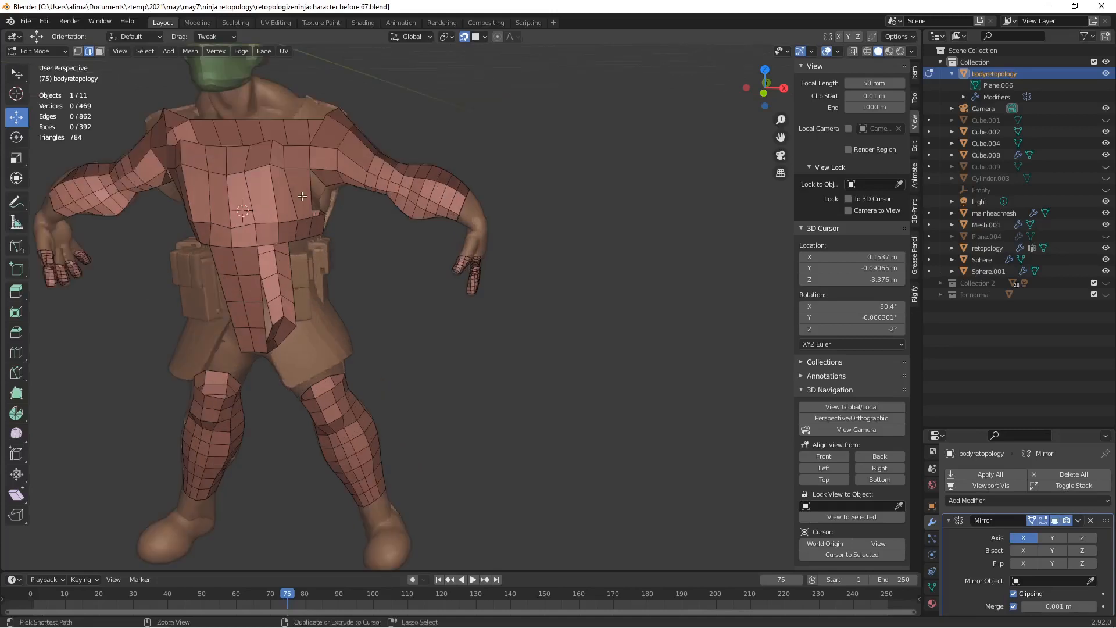
{"action": "left_click", "coordinate": [300, 196]}
{"action": "right_click", "coordinate": [300, 196]}
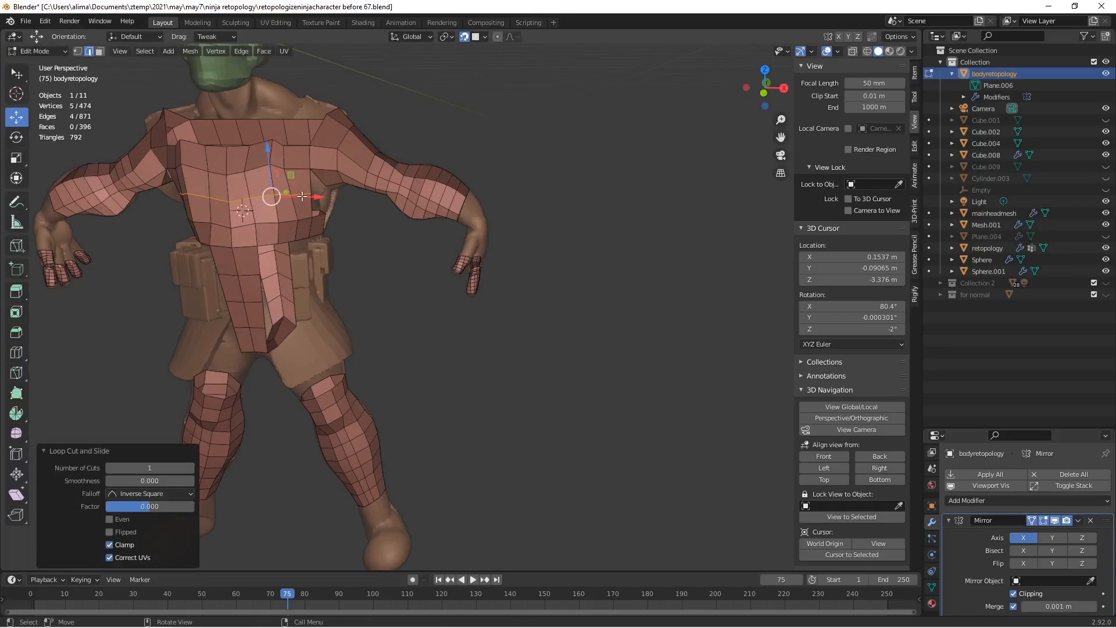
{"action": "left_click", "coordinate": [498, 355]}
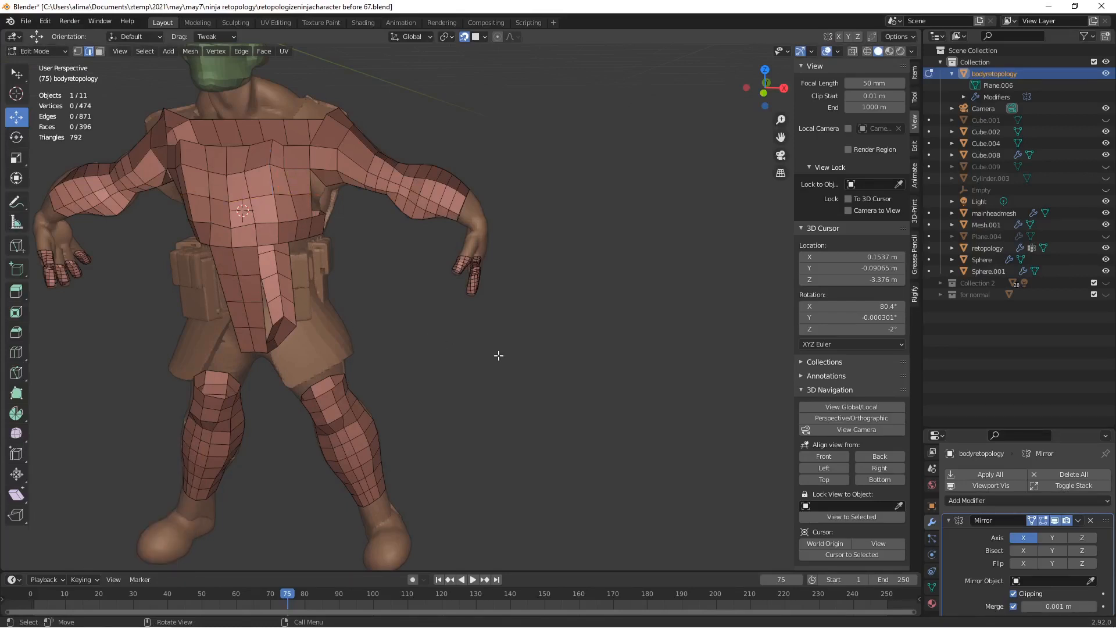
{"action": "key", "text": "ctrl+alt+s"}
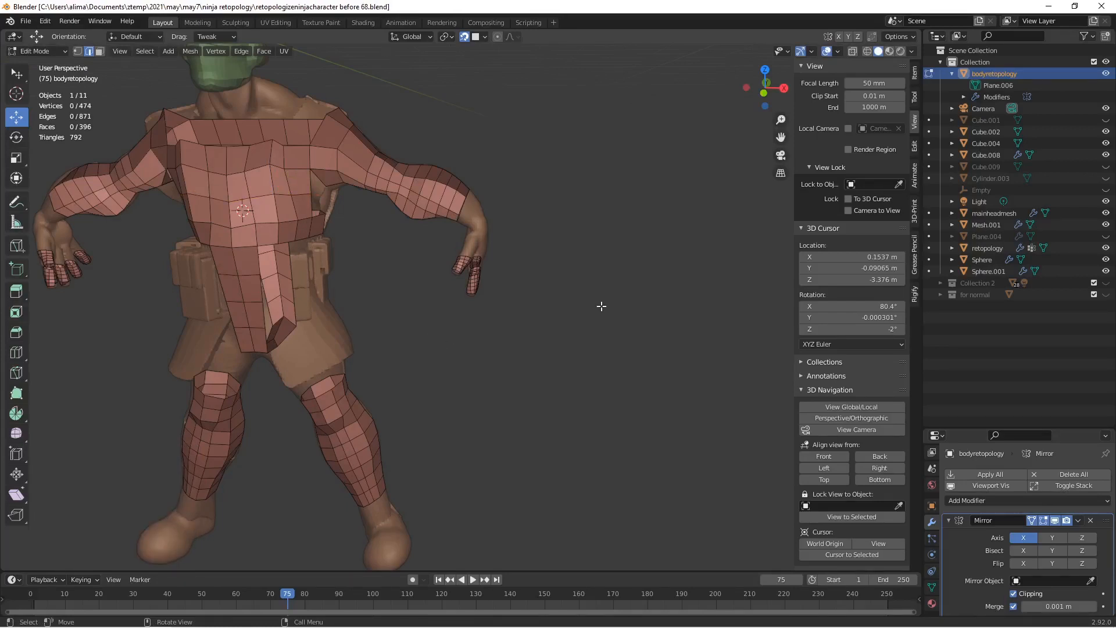
Bridge the upper back strip's three lower edges to the waistband's three matching upper back edges.
{"action": "middle_click_drag", "start_coordinate": [610, 297], "coordinate": [373, 289]}
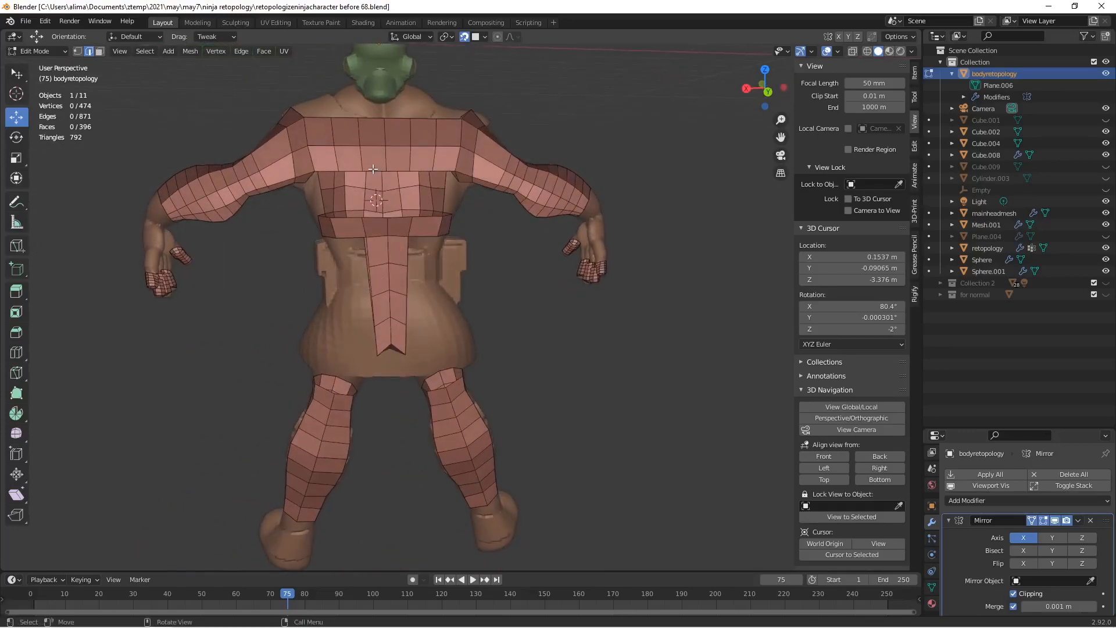
{"action": "left_click", "coordinate": [374, 170]}
{"action": "left_click", "coordinate": [378, 218], "text": "shift"}
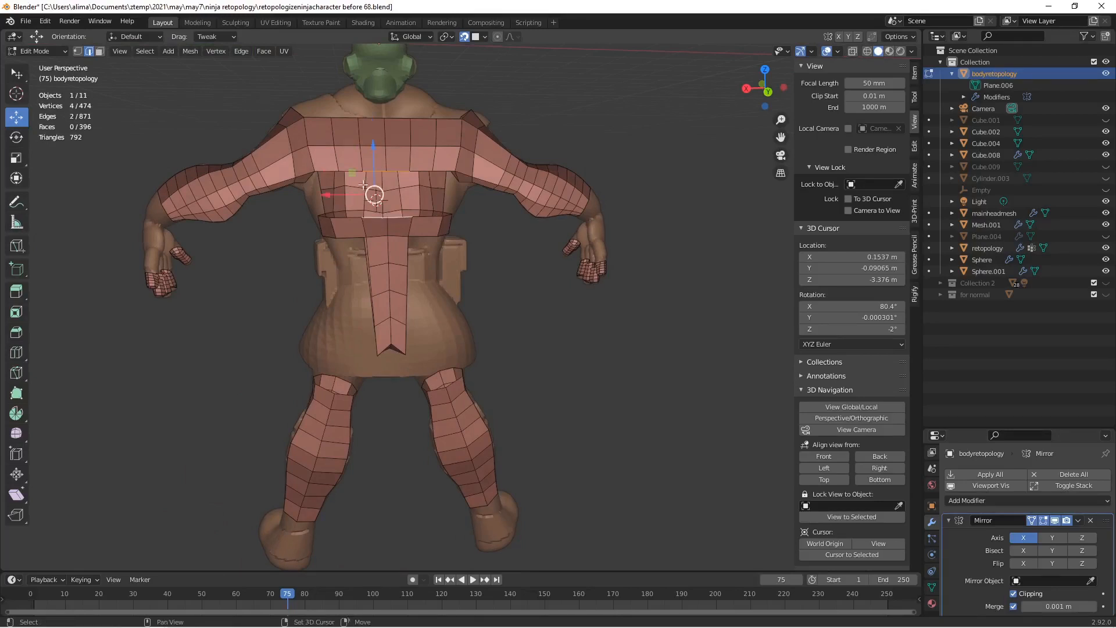
{"action": "middle_click_drag", "start_coordinate": [349, 171], "coordinate": [393, 176]}
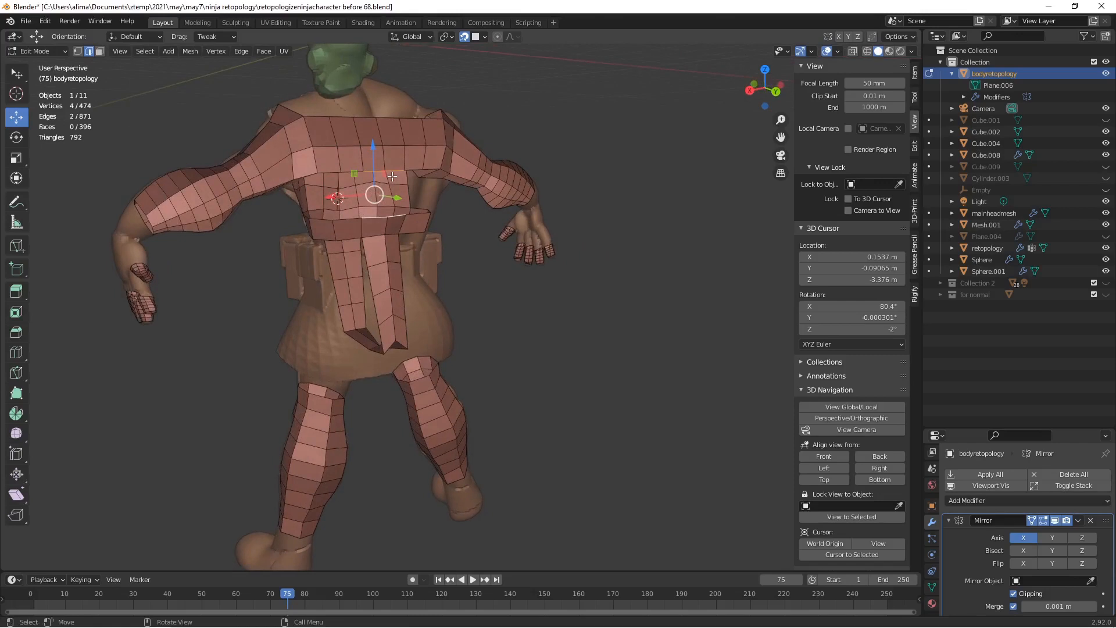
{"action": "left_click", "coordinate": [356, 170], "text": "shift"}
{"action": "left_click", "coordinate": [352, 219], "text": "shift"}
{"action": "left_click", "coordinate": [324, 173], "text": "shift"}
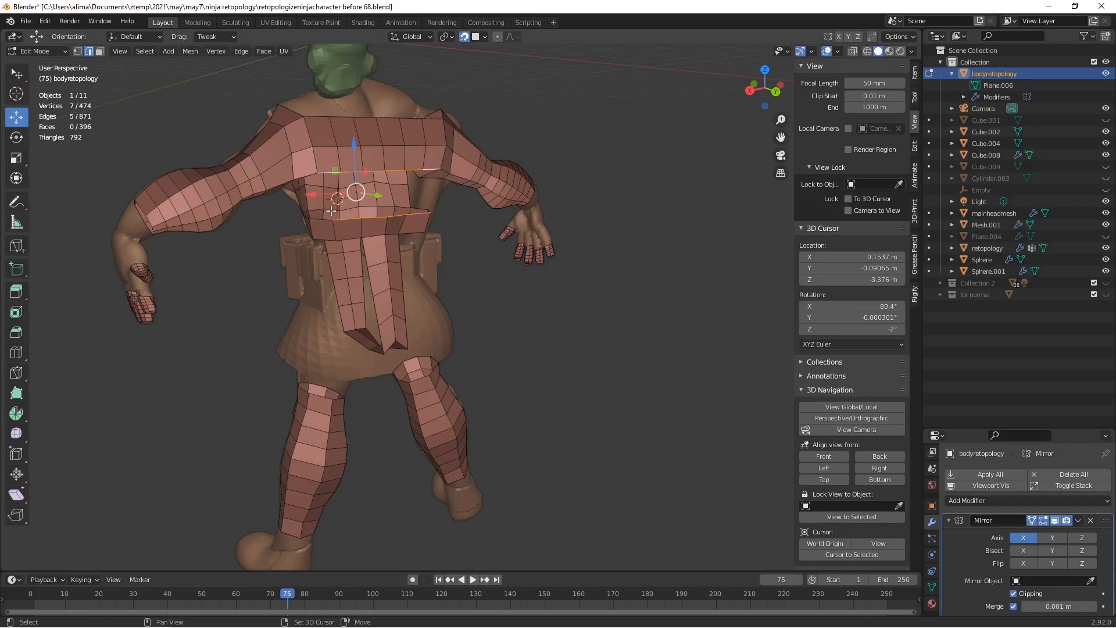
{"action": "left_click", "coordinate": [323, 219], "text": "shift"}
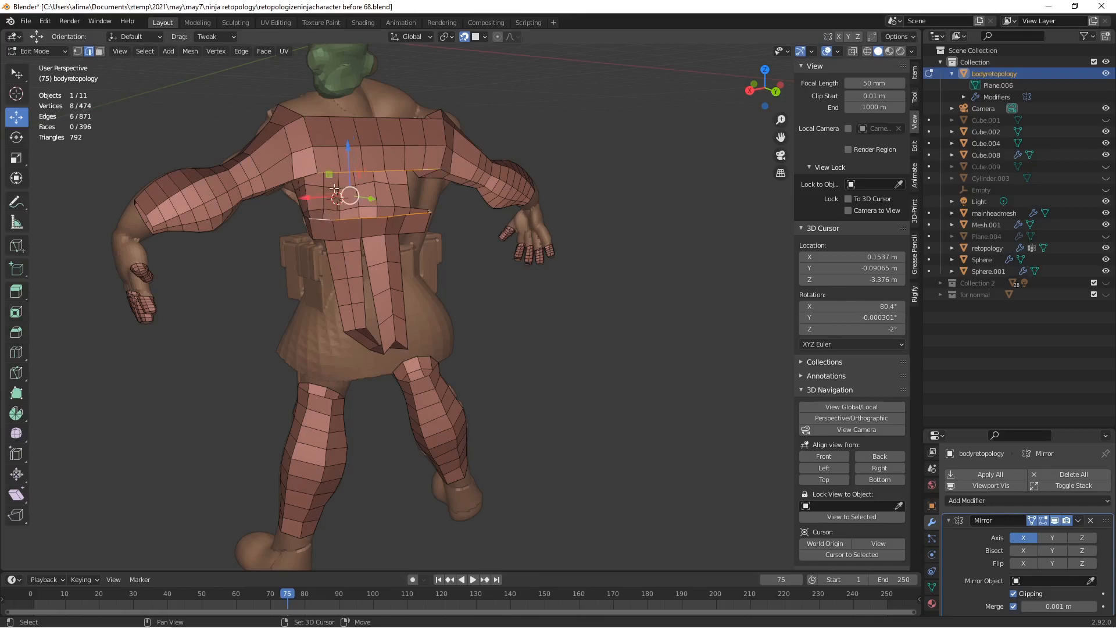
{"action": "middle_click_drag", "start_coordinate": [377, 215], "coordinate": [335, 214]}
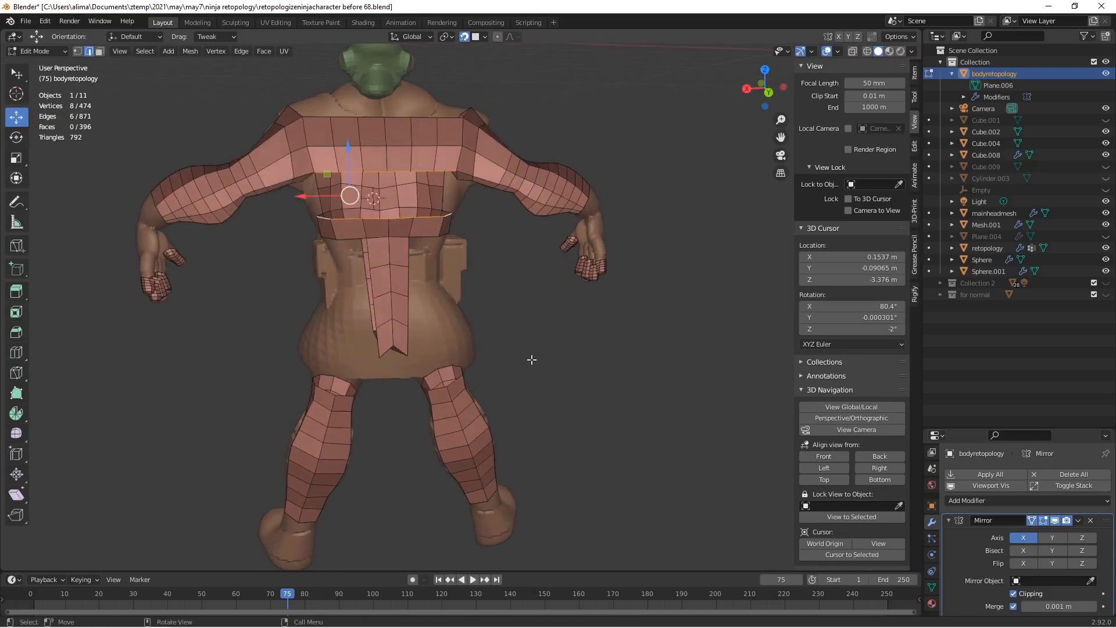
{"action": "key", "text": "ctrl+e"}
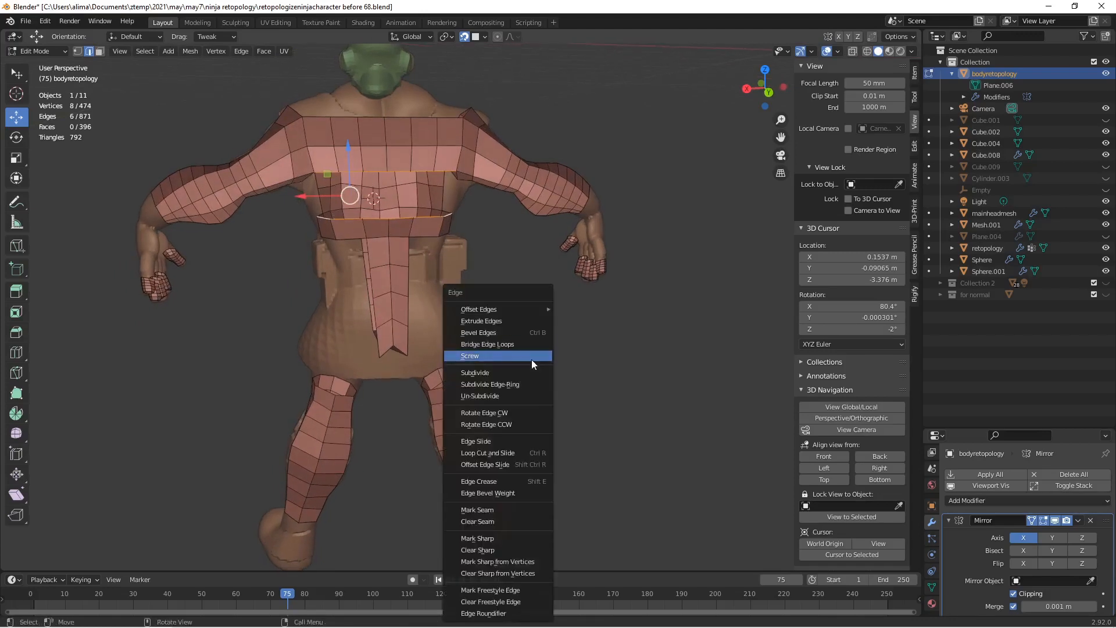
{"action": "left_click", "coordinate": [532, 347]}
Move the shoulder mesh's front armpit vertex about 0.63 m along Y, slightly down, and about -0.25 m along X towards the chest.
{"action": "middle_click_drag", "start_coordinate": [364, 263], "coordinate": [493, 191]}
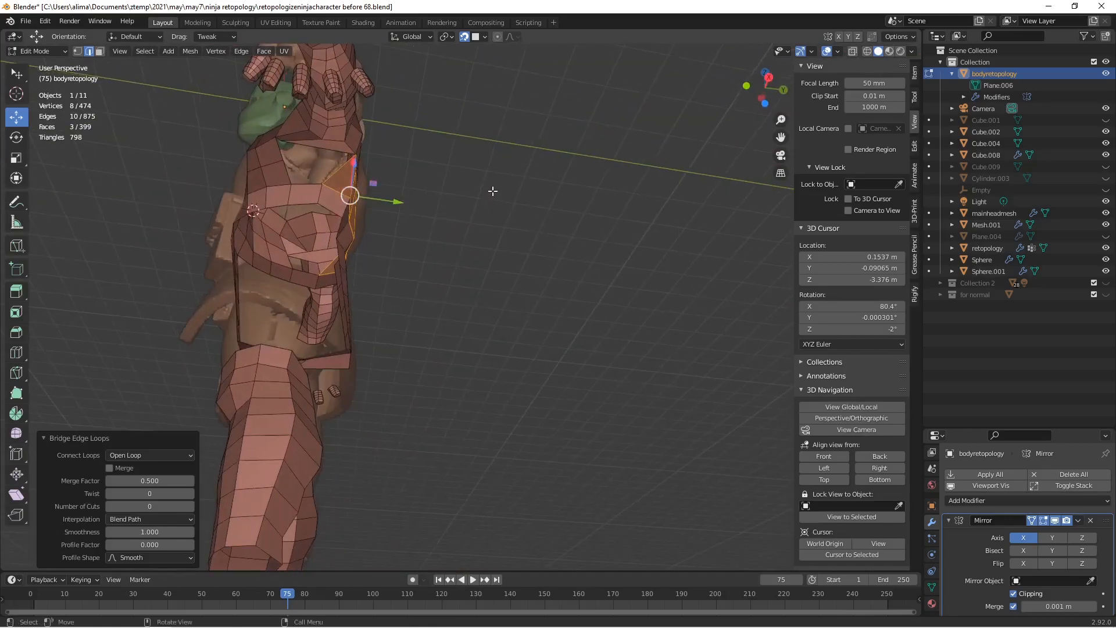
{"action": "left_click", "coordinate": [77, 51]}
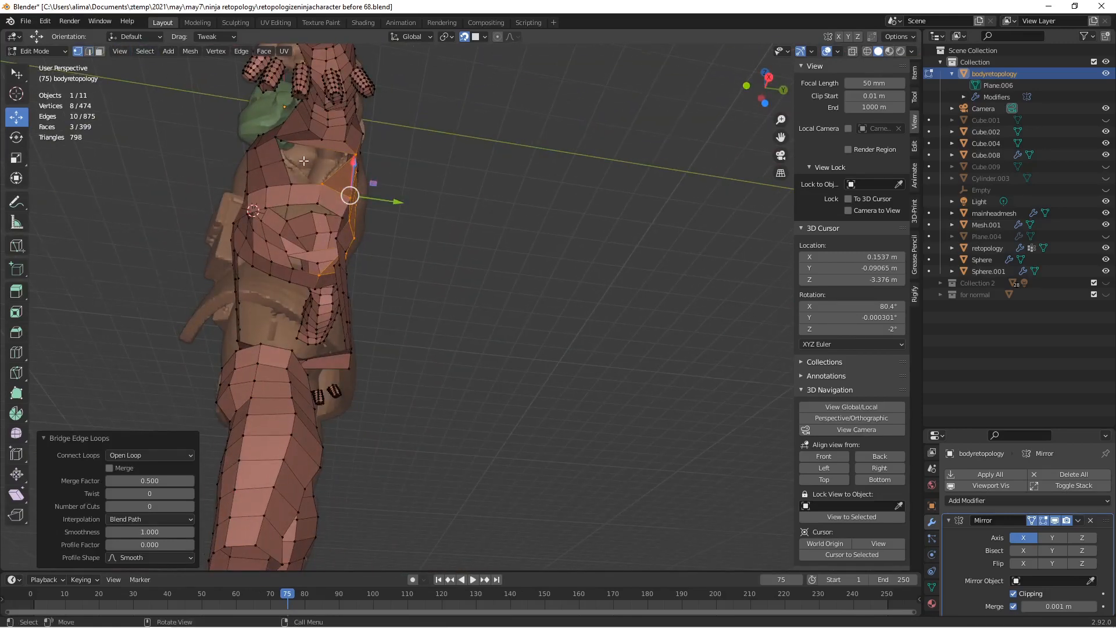
{"action": "middle_click_drag", "start_coordinate": [304, 161], "coordinate": [291, 140]}
{"action": "left_click", "coordinate": [283, 136]}
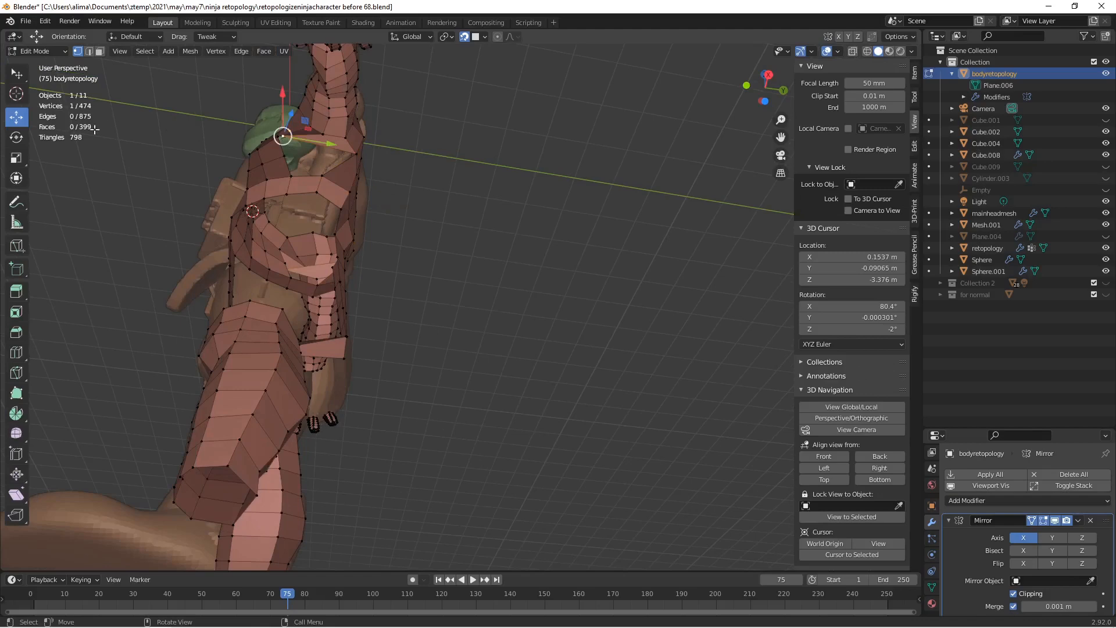
{"action": "left_click_drag", "start_coordinate": [328, 144], "coordinate": [363, 163]}
{"action": "middle_click_drag", "start_coordinate": [362, 162], "coordinate": [425, 223]}
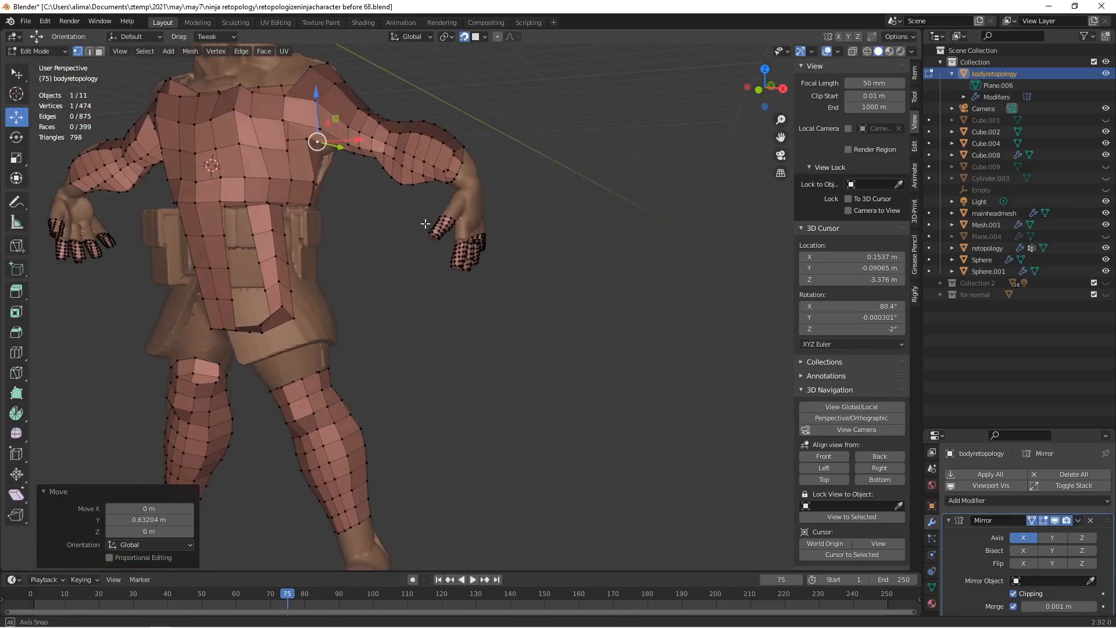
{"action": "left_click_drag", "start_coordinate": [317, 96], "coordinate": [317, 105]}
{"action": "left_click_drag", "start_coordinate": [353, 154], "coordinate": [339, 152]}
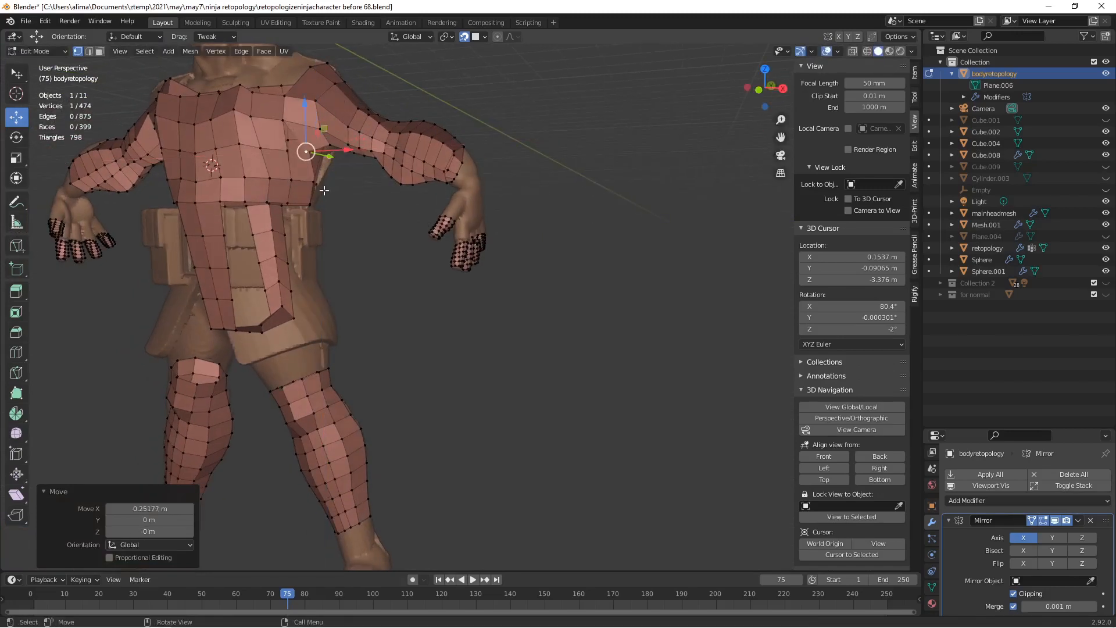
Merge the front armpit vertex at last onto the chest panel's side vertex on the new loop cut.
{"action": "key", "text": "b"}
{"action": "left_click_drag", "start_coordinate": [254, 110], "coordinate": [355, 210]}
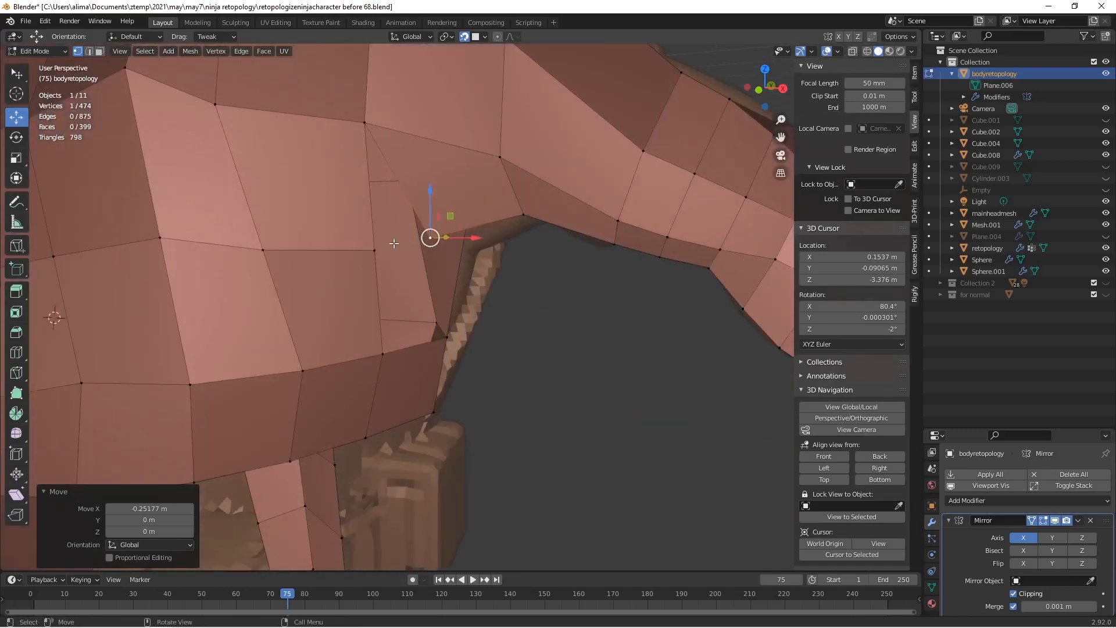
{"action": "left_click", "coordinate": [375, 250], "text": "shift"}
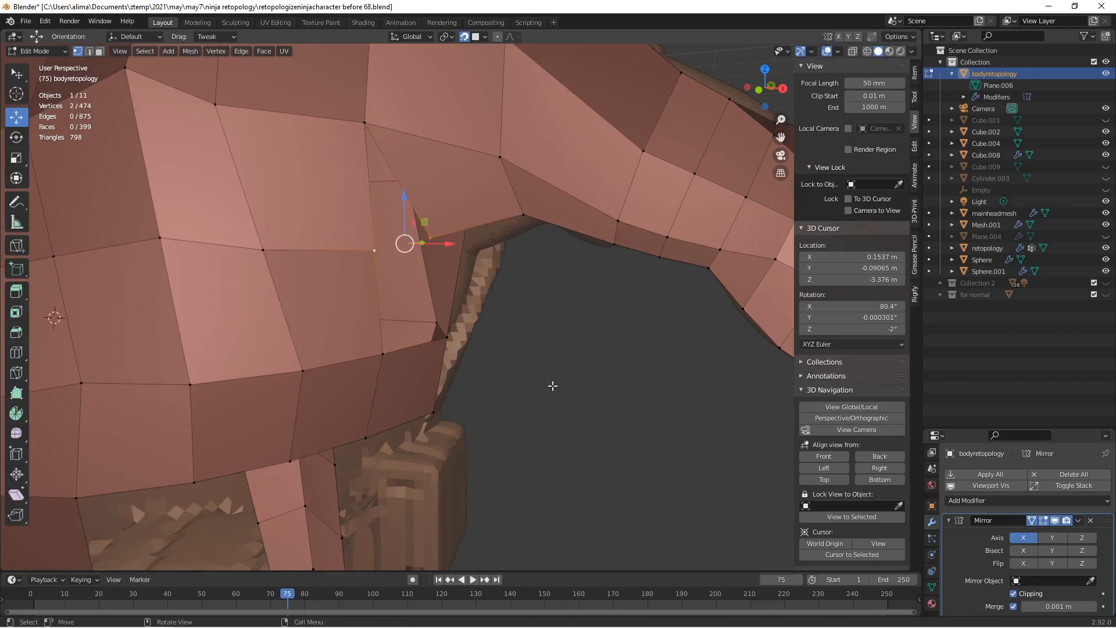
{"action": "key", "text": "m"}
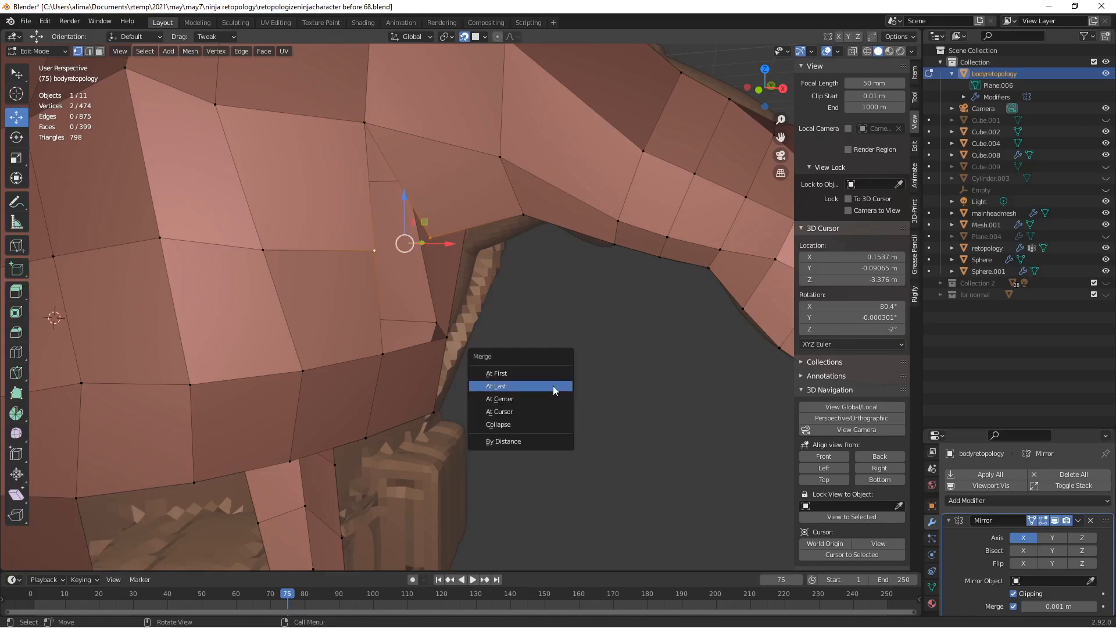
{"action": "left_click", "coordinate": [552, 386]}
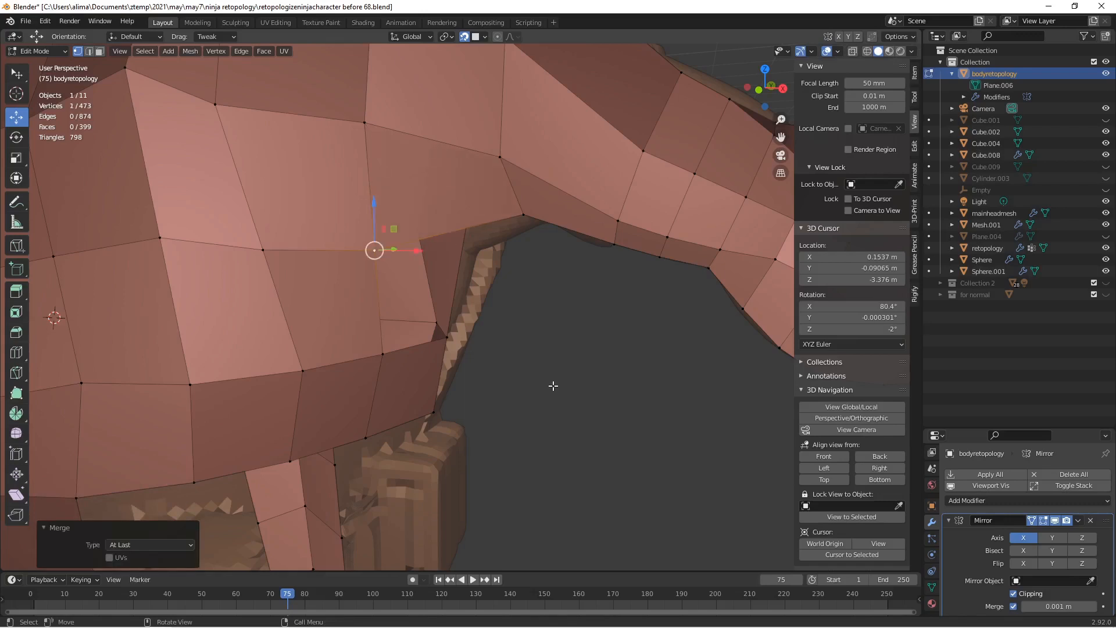
Deselect the mesh and save the file as "retopologizeninjacharacter before 70.blend".
{"action": "left_click", "coordinate": [553, 386]}
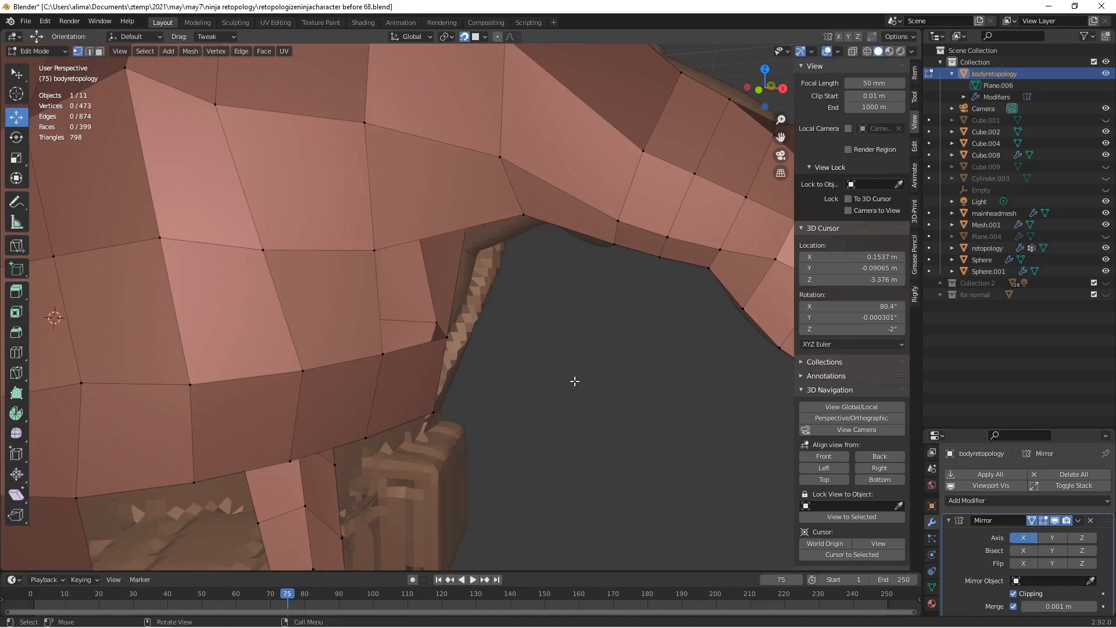
{"action": "scroll", "coordinate": [575, 380], "scroll_direction": "down", "scroll_amount": 8}
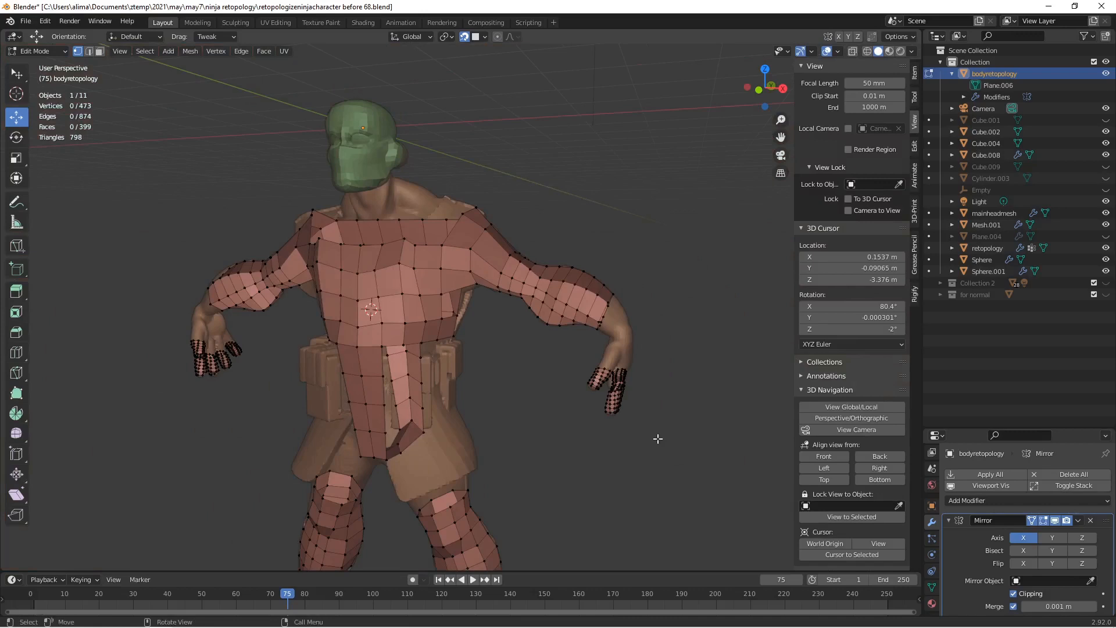
{"action": "key", "text": "ctrl+alt+s"}
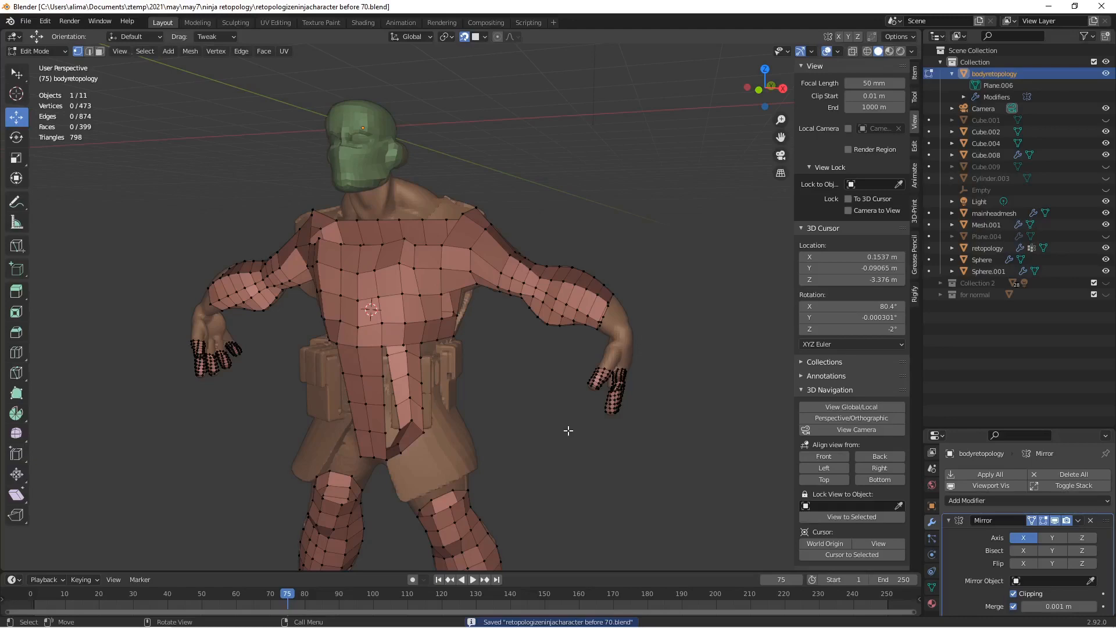
Fill a four-sided face across the top of the torso's side gap, directly under the armpit.
{"action": "middle_click_drag", "start_coordinate": [635, 449], "coordinate": [543, 382]}
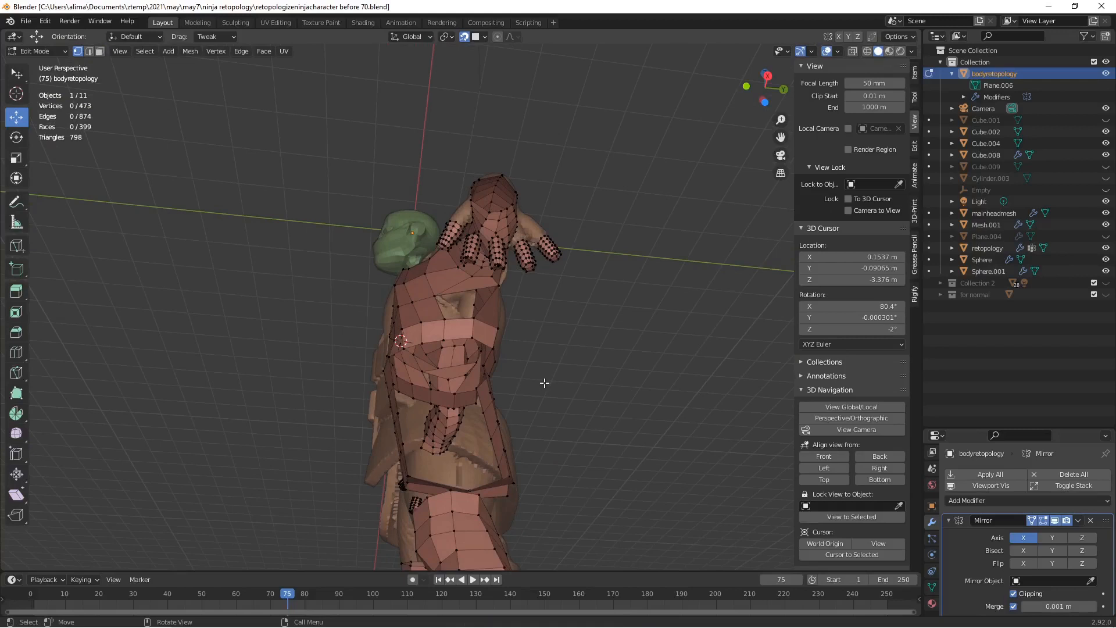
{"action": "left_click", "coordinate": [434, 293], "text": "alt"}
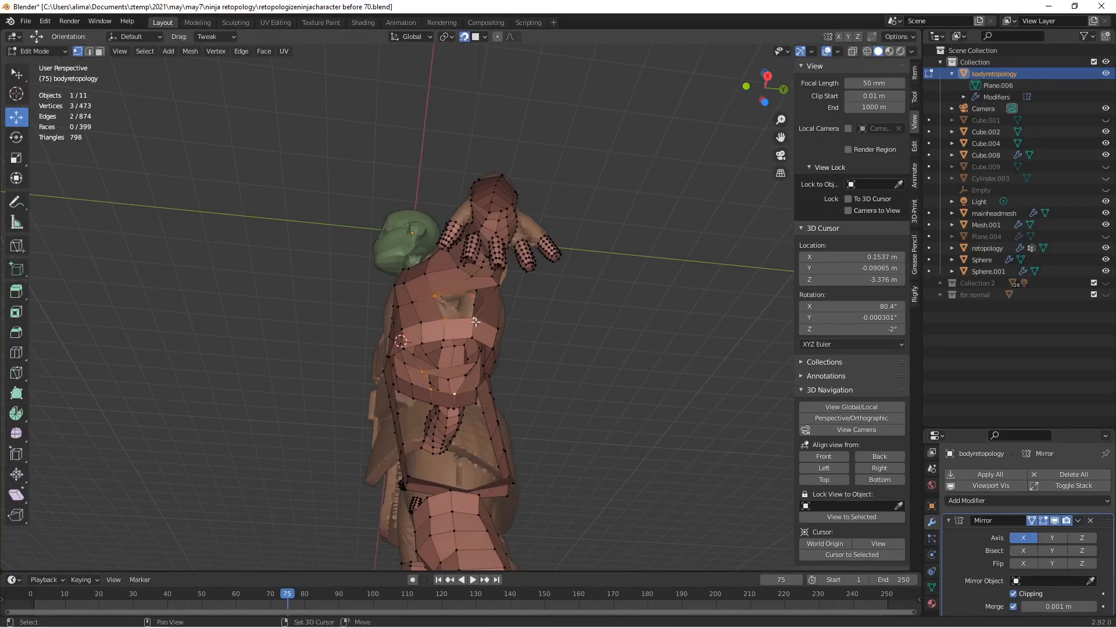
{"action": "key", "text": "f"}
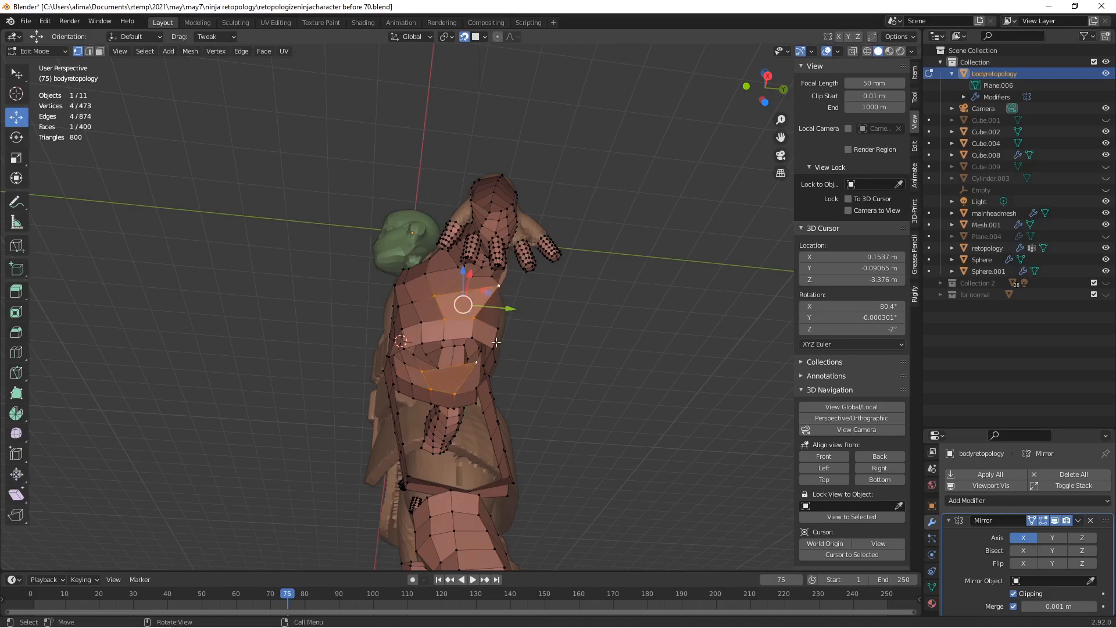
Move one vertex beside the armpit about 0.29 m along Y and a neighbouring one about -0.12 m along Z.
{"action": "middle_click_drag", "start_coordinate": [498, 342], "coordinate": [457, 303]}
{"action": "left_click", "coordinate": [436, 291]}
{"action": "left_click_drag", "start_coordinate": [477, 300], "coordinate": [491, 297]}
{"action": "middle_click_drag", "start_coordinate": [506, 307], "coordinate": [454, 311]}
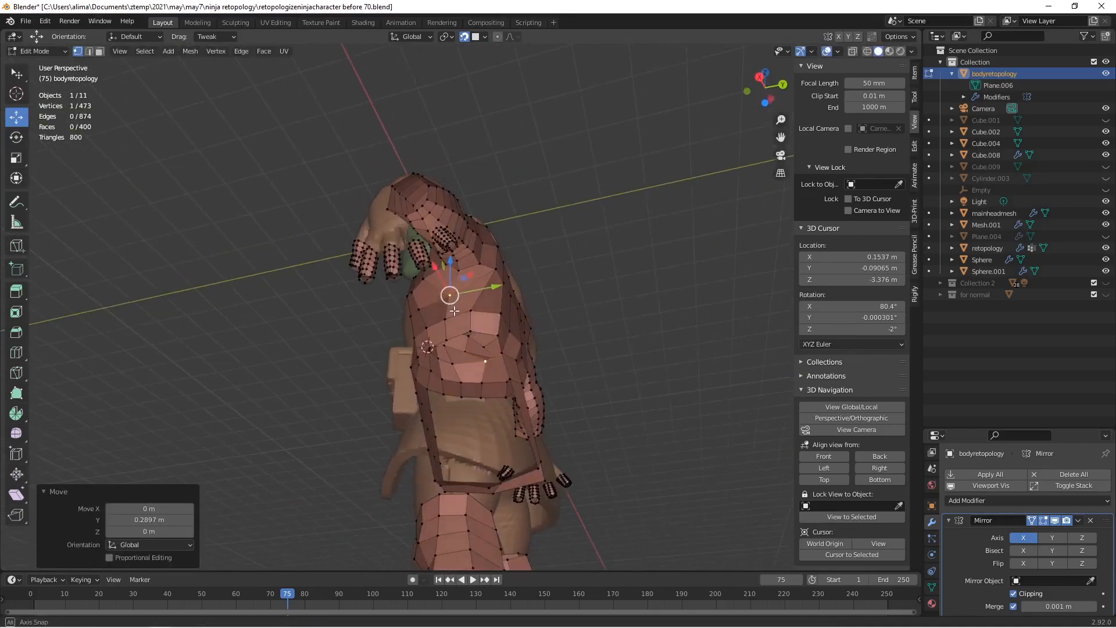
{"action": "left_click", "coordinate": [495, 269]}
{"action": "left_click_drag", "start_coordinate": [527, 265], "coordinate": [492, 273]}
{"action": "middle_click_drag", "start_coordinate": [491, 273], "coordinate": [587, 295]}
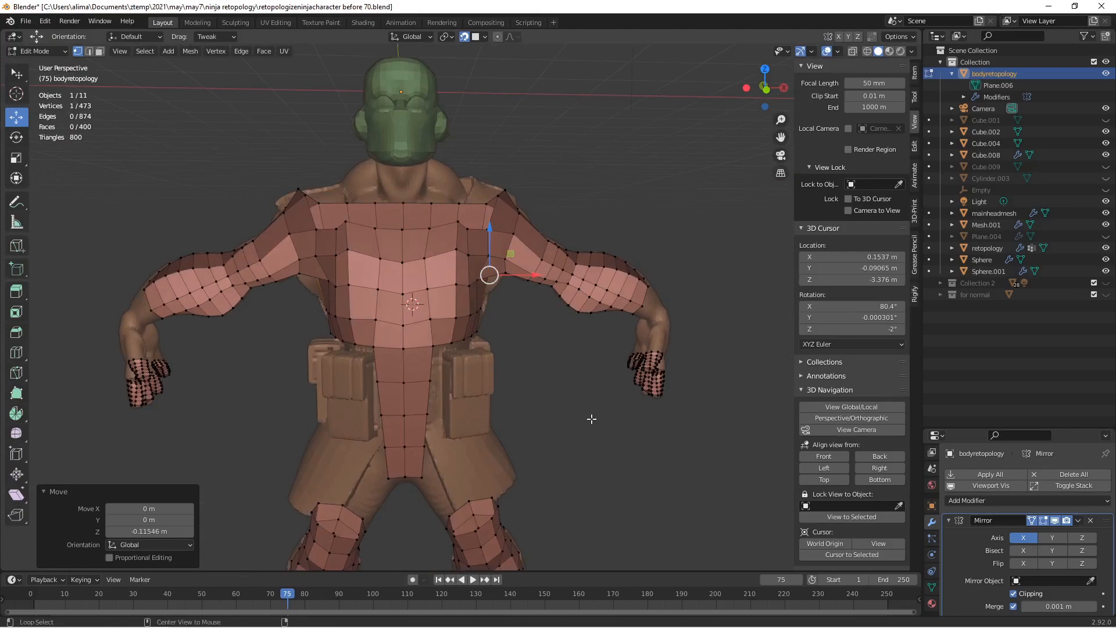
Deselect the mesh and save the file as "retopologizeninjacharacter before 72.blend".
{"action": "key", "text": "alt+a"}
{"action": "key", "text": "ctrl+alt+s"}
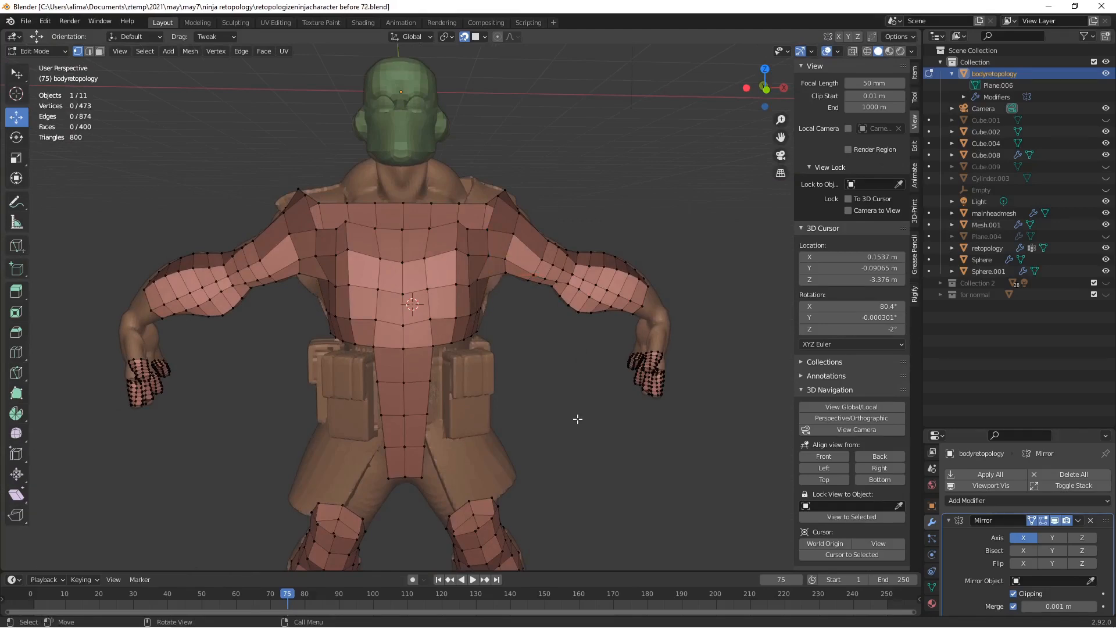
Duplicate the chest panel's lower edge vertex onto the belt pouch's top, about 0.19 m along X and -0.1 m along Z.
{"action": "scroll", "coordinate": [577, 419], "scroll_direction": "up", "scroll_amount": 4}
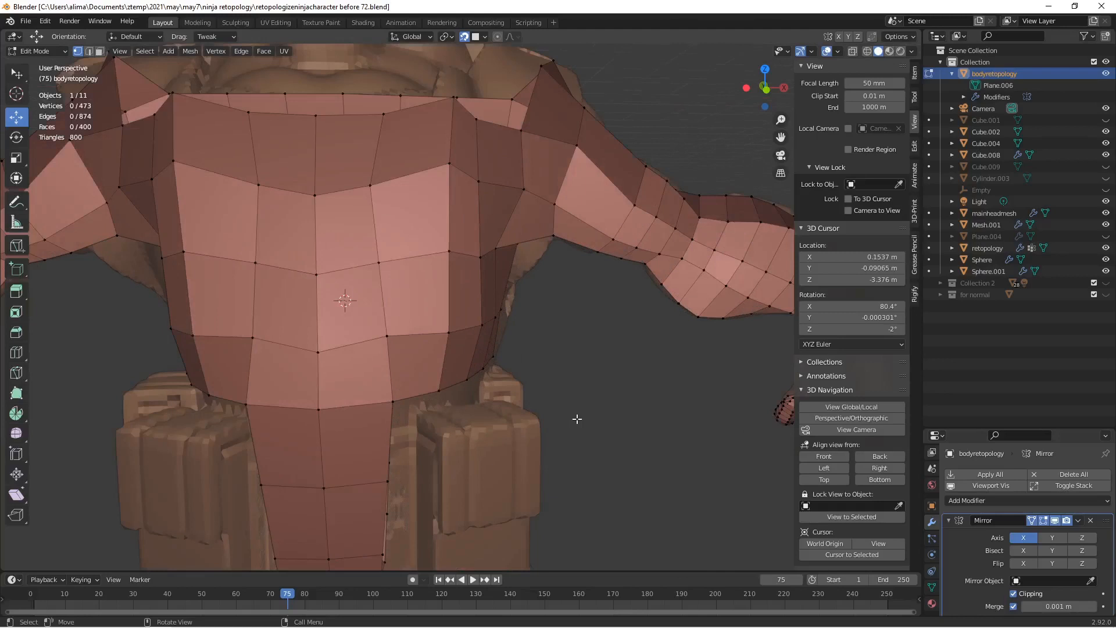
{"action": "left_click", "coordinate": [393, 399]}
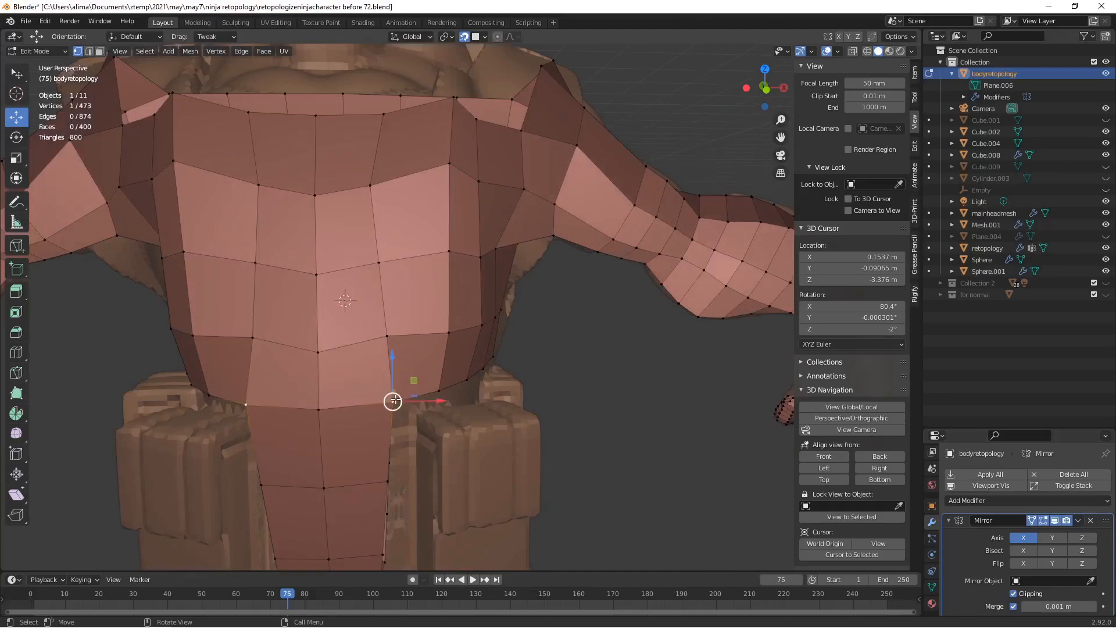
{"action": "key", "text": "shift+d"}
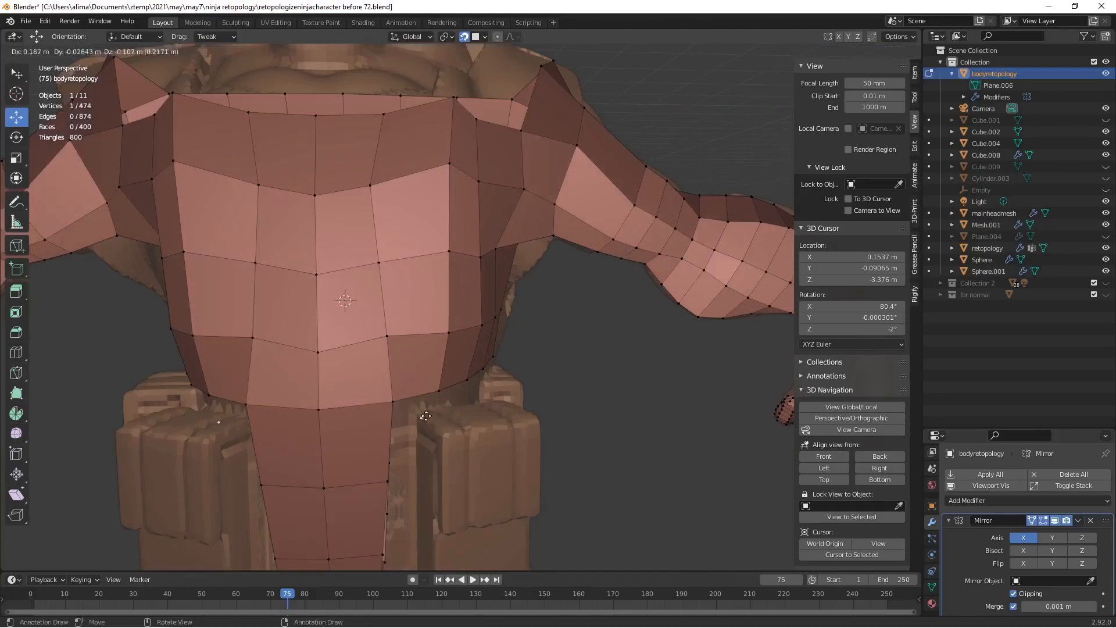
{"action": "left_click", "coordinate": [421, 415]}
{"action": "mouse_move", "coordinate": [421, 415]}
{"action": "middle_mouse_down"}
{"action": "mouse_move", "coordinate": [454, 439]}
{"action": "mouse_move", "coordinate": [428, 414]}
{"action": "middle_mouse_up"}
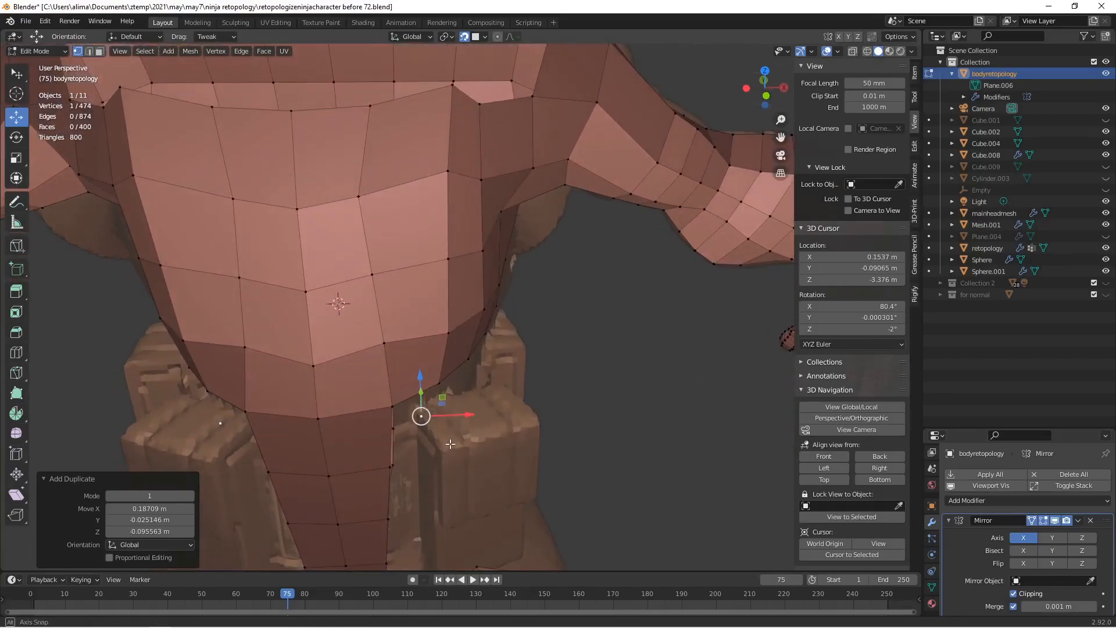
{"action": "middle_click_drag", "start_coordinate": [472, 401], "coordinate": [474, 398]}
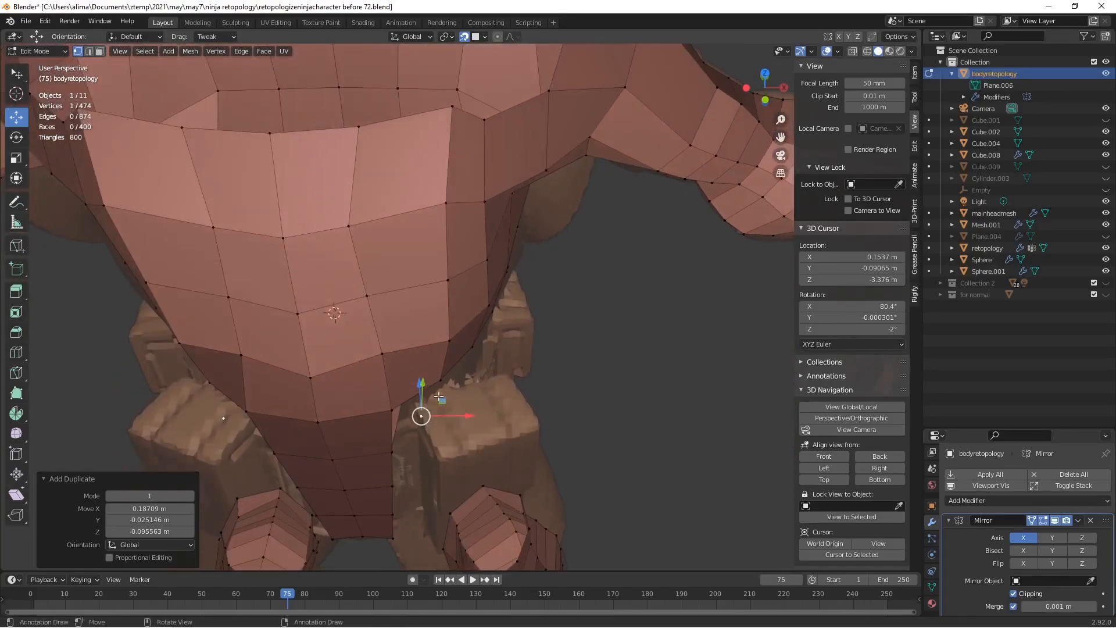
Extrude the vertex around the other three top corners of the belt pouch and fill them with a four-sided face.
{"action": "right_click", "coordinate": [504, 377], "text": "ctrl"}
{"action": "right_click", "coordinate": [533, 422], "text": "ctrl"}
{"action": "right_click", "coordinate": [445, 451], "text": "ctrl"}
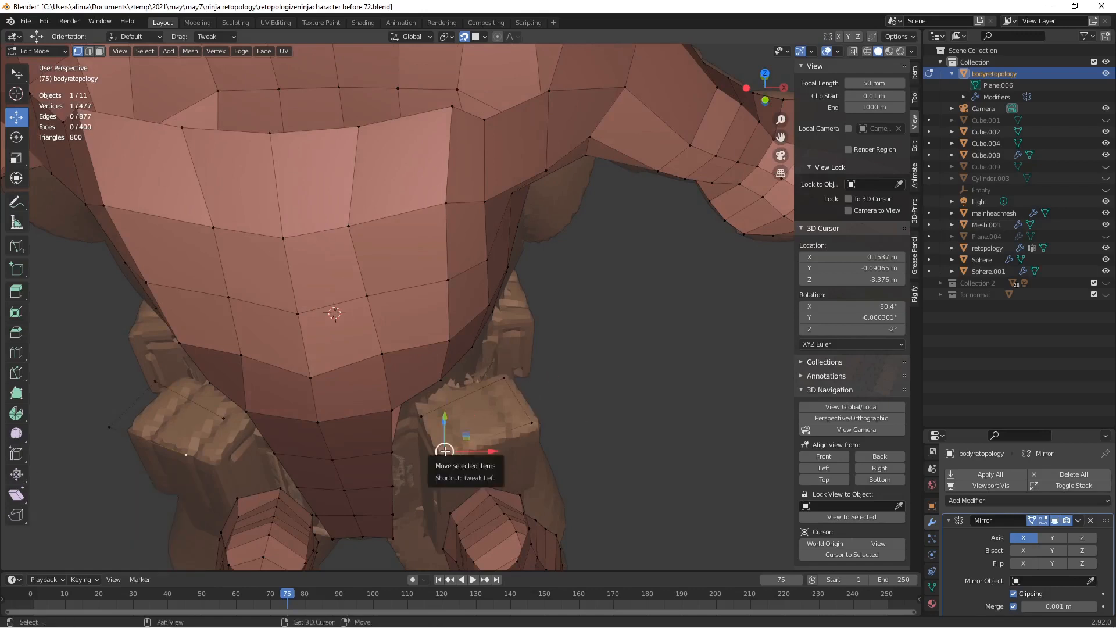
{"action": "left_click", "coordinate": [423, 417], "text": "shift"}
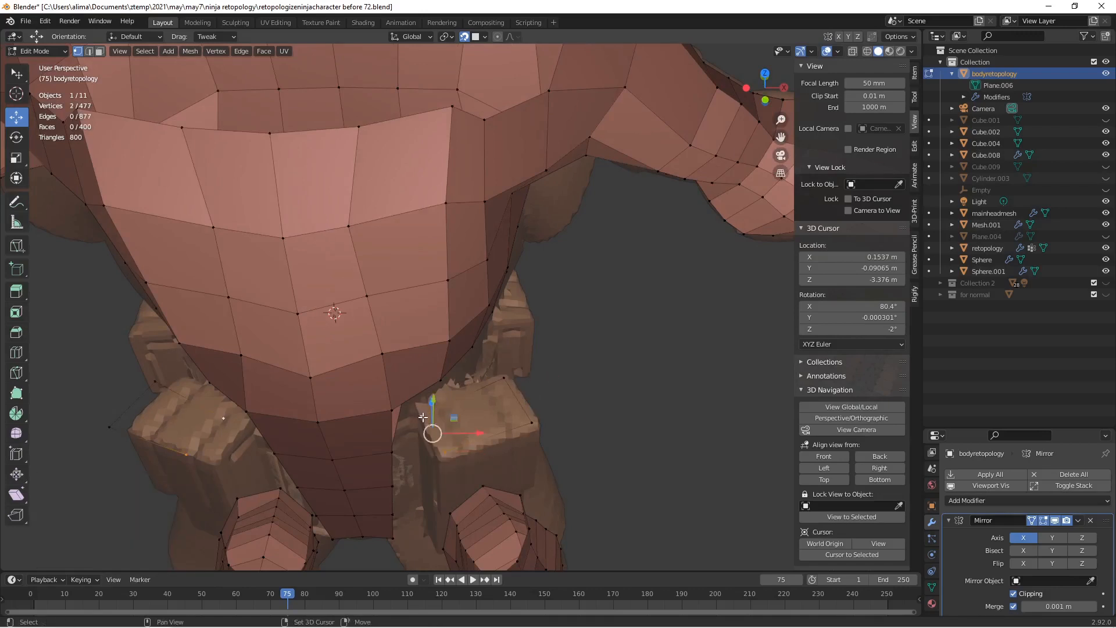
{"action": "left_click", "coordinate": [530, 423], "text": "shift"}
{"action": "left_click", "coordinate": [504, 377], "text": "shift"}
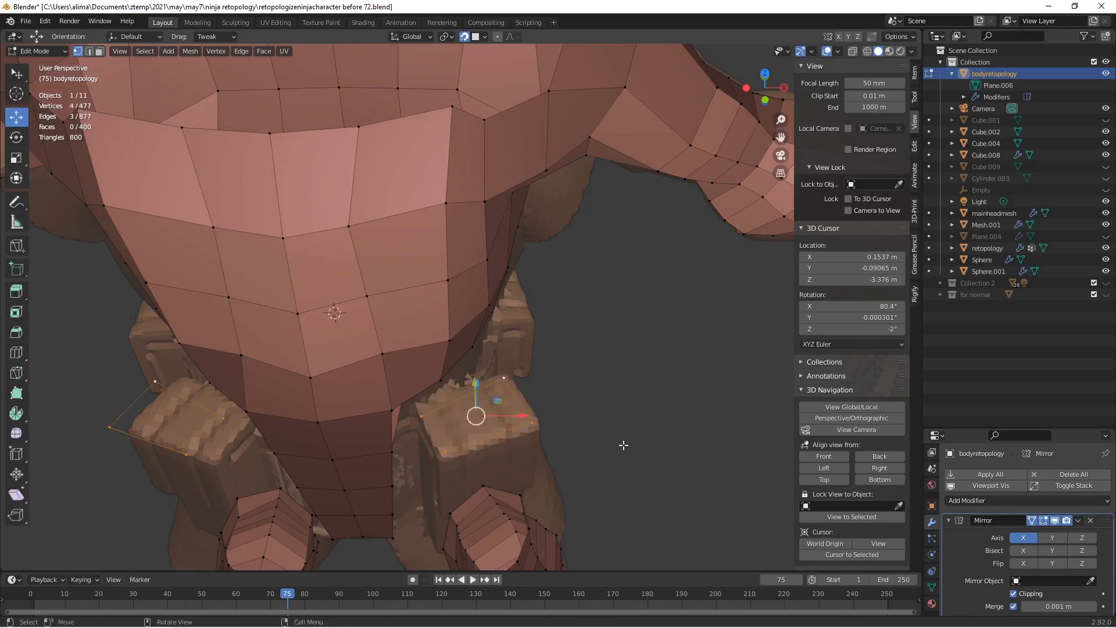
{"action": "key", "text": "f"}
Tweak three corner vertices of the pouch's top face outward to match the sculpted pouch's corners.
{"action": "middle_click_drag", "start_coordinate": [553, 449], "coordinate": [467, 433]}
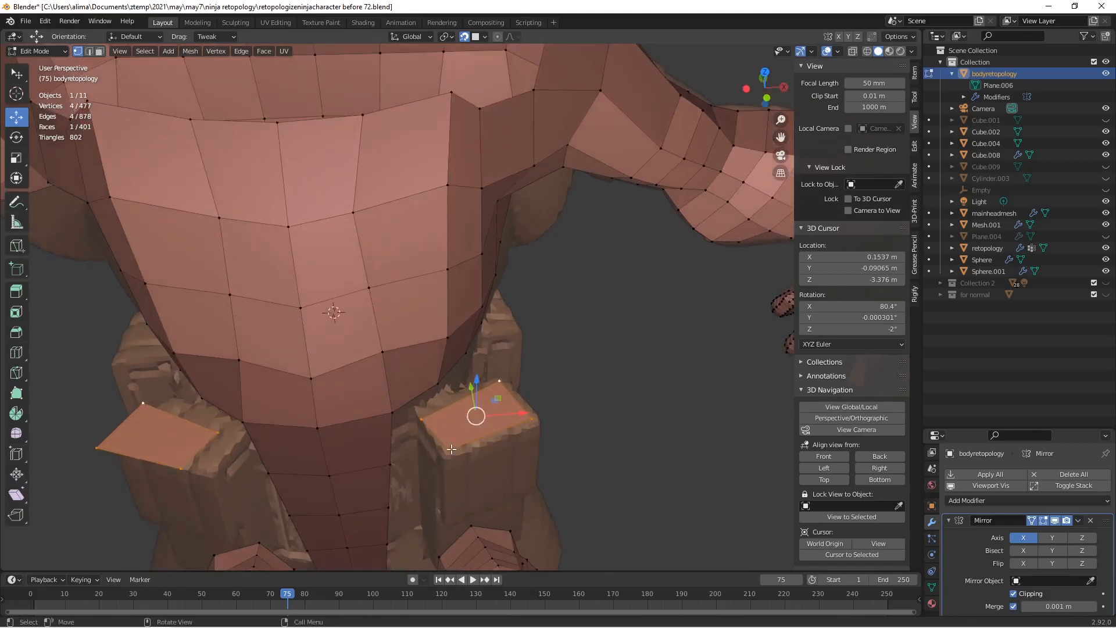
{"action": "key", "text": "w"}
{"action": "left_click_drag", "start_coordinate": [444, 449], "coordinate": [447, 456]}
{"action": "left_click_drag", "start_coordinate": [530, 421], "coordinate": [539, 424]}
{"action": "left_click_drag", "start_coordinate": [423, 417], "coordinate": [416, 410]}
Extrude the pouch's front inner corner down and across to its lower outer corner, and fill the front face.
{"action": "middle_click_drag", "start_coordinate": [554, 476], "coordinate": [549, 352]}
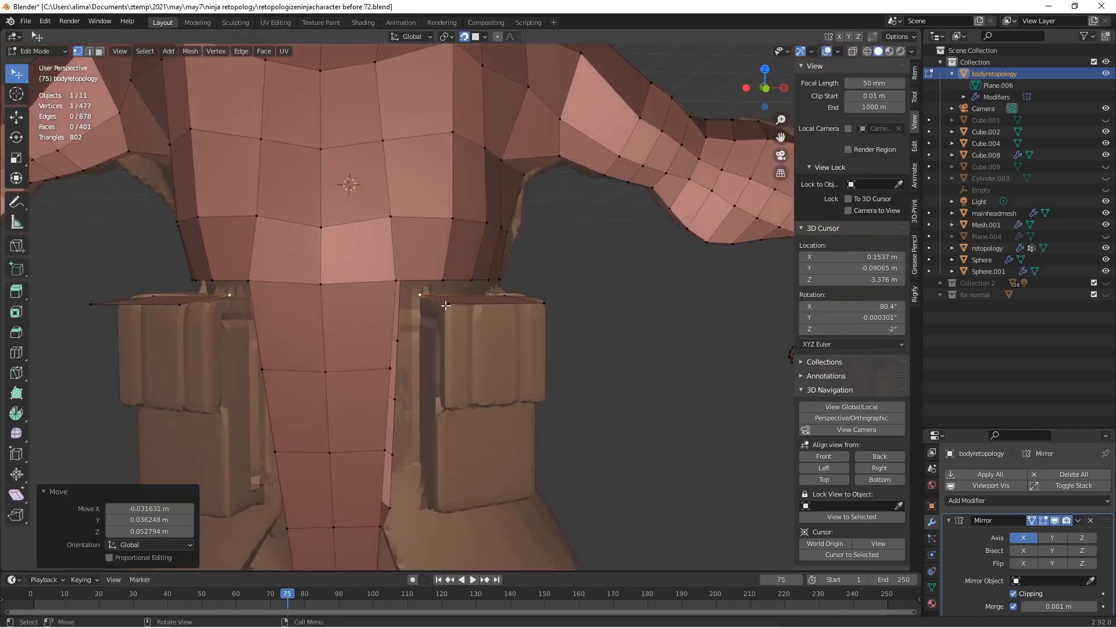
{"action": "left_click", "coordinate": [446, 305]}
{"action": "right_click", "coordinate": [441, 507], "text": "ctrl"}
{"action": "right_click", "coordinate": [533, 493], "text": "ctrl"}
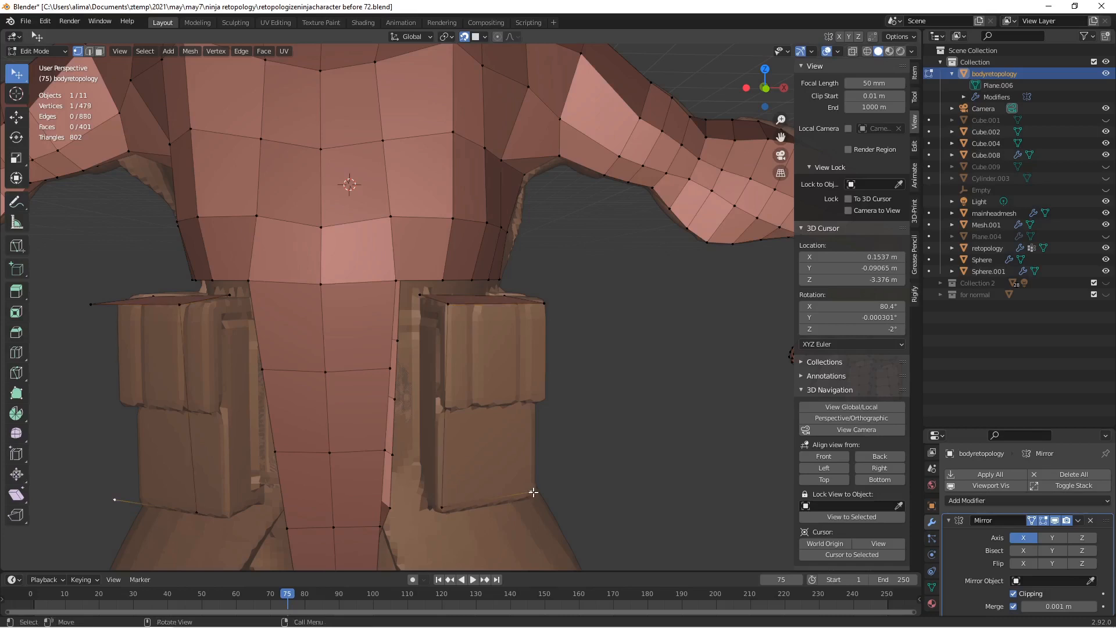
{"action": "left_click", "coordinate": [442, 305]}
{"action": "left_click", "coordinate": [443, 506], "text": "shift"}
{"action": "left_click", "coordinate": [529, 490], "text": "shift"}
{"action": "left_click", "coordinate": [541, 309], "text": "shift"}
{"action": "key", "text": "f"}
Extrude the pouch's lower front corner to its lower back corner on the inner side and fill the inner side face.
{"action": "middle_click_drag", "start_coordinate": [653, 444], "coordinate": [476, 410]}
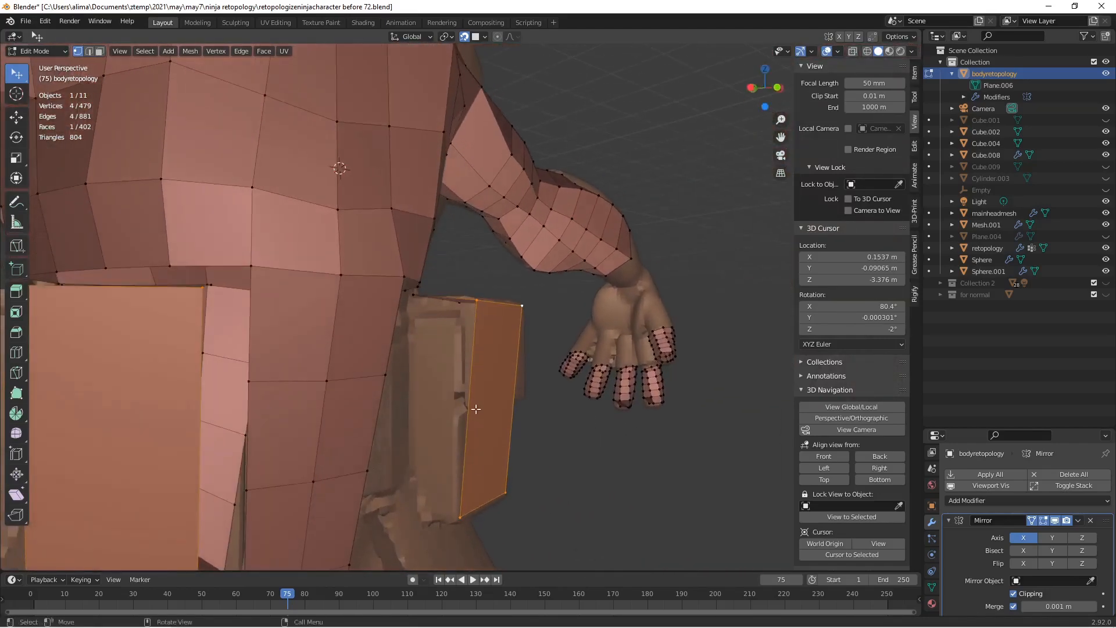
{"action": "left_click", "coordinate": [459, 516]}
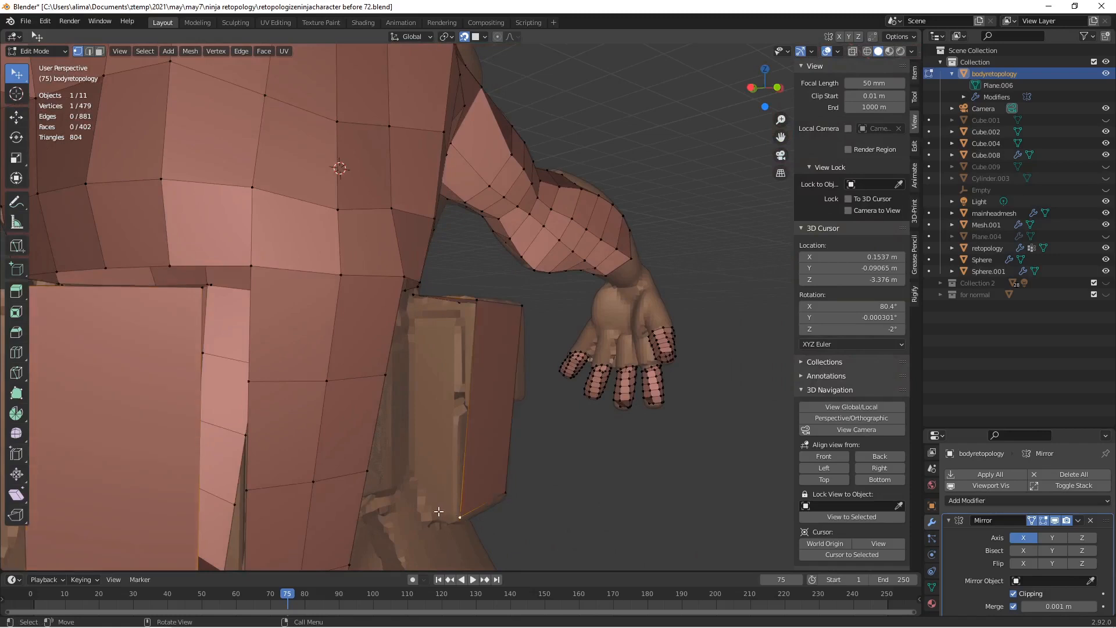
{"action": "right_click", "coordinate": [408, 510], "text": "ctrl"}
{"action": "left_click", "coordinate": [414, 296]}
{"action": "left_click", "coordinate": [476, 299], "text": "shift"}
{"action": "left_click", "coordinate": [467, 514], "text": "shift"}
{"action": "key", "text": "f"}
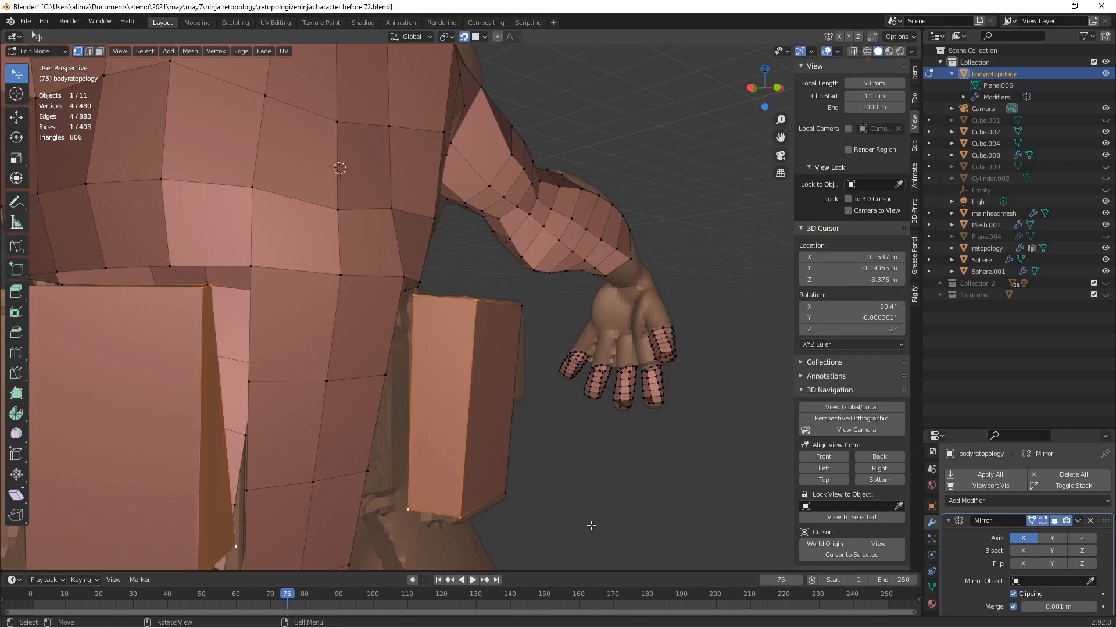
Extrude the lower front corner backward on the pouch's outer side and fill the outer side face.
{"action": "left_click", "coordinate": [600, 477]}
{"action": "middle_click_drag", "start_coordinate": [627, 455], "coordinate": [557, 510]}
{"action": "left_click", "coordinate": [532, 507]}
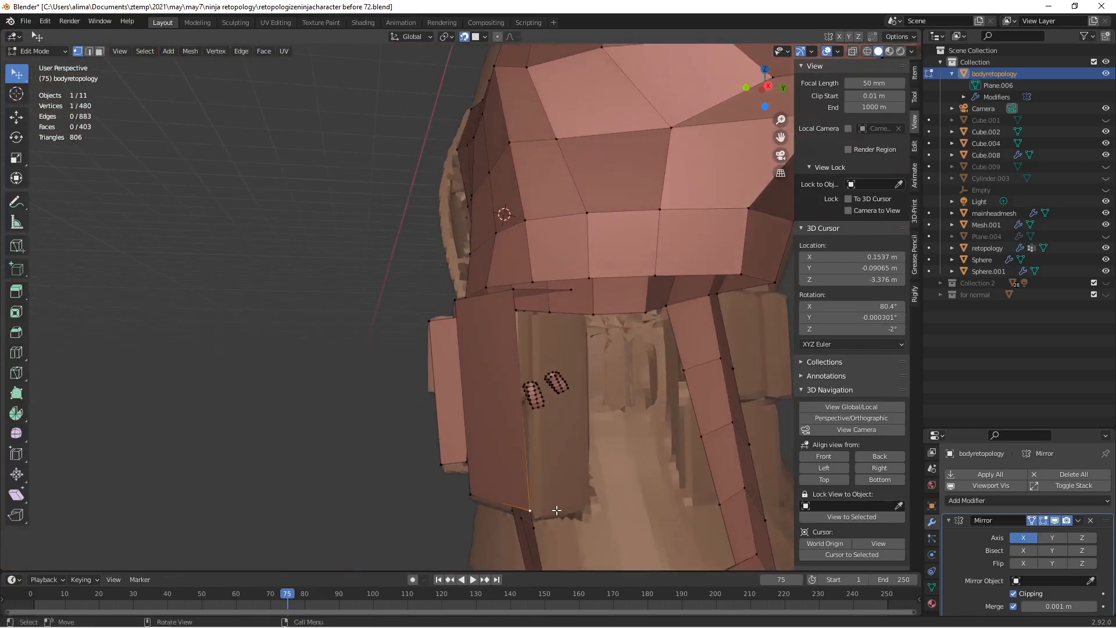
{"action": "right_click", "coordinate": [580, 501], "text": "ctrl"}
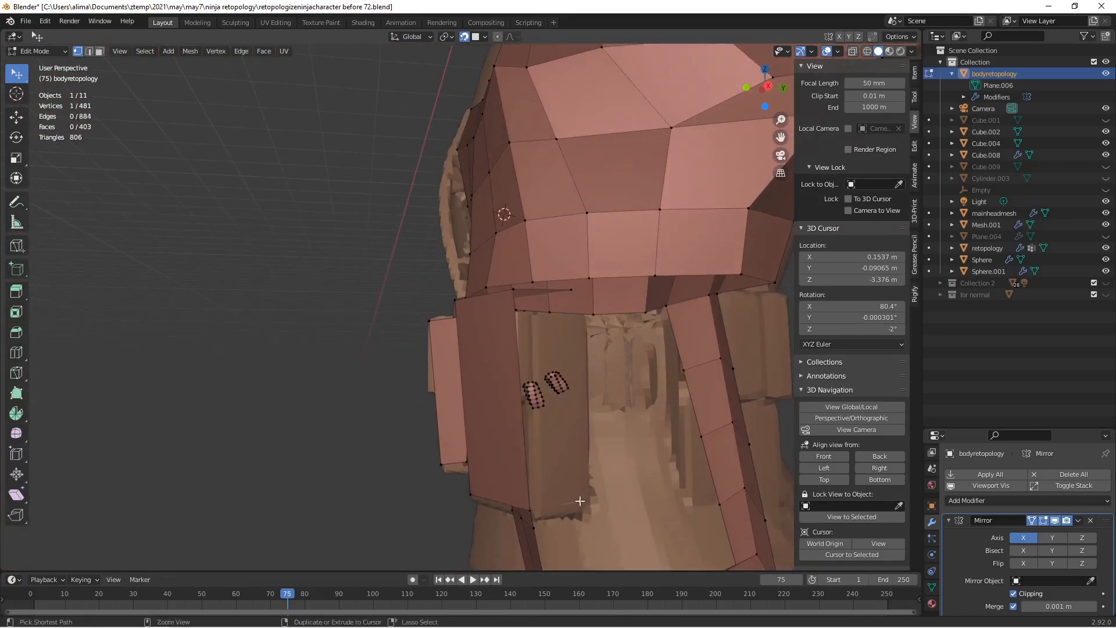
{"action": "middle_click_drag", "start_coordinate": [539, 309], "coordinate": [539, 337]}
{"action": "left_click", "coordinate": [518, 301]}
{"action": "left_click", "coordinate": [580, 288], "text": "shift"}
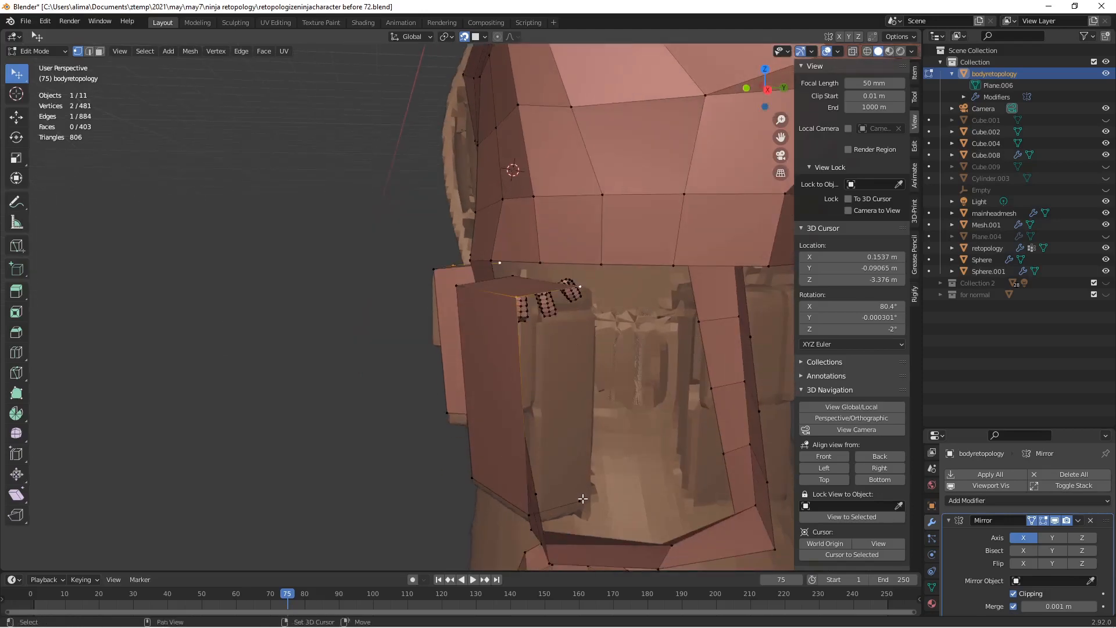
{"action": "left_click", "coordinate": [531, 511], "text": "shift"}
{"action": "key", "text": "f"}
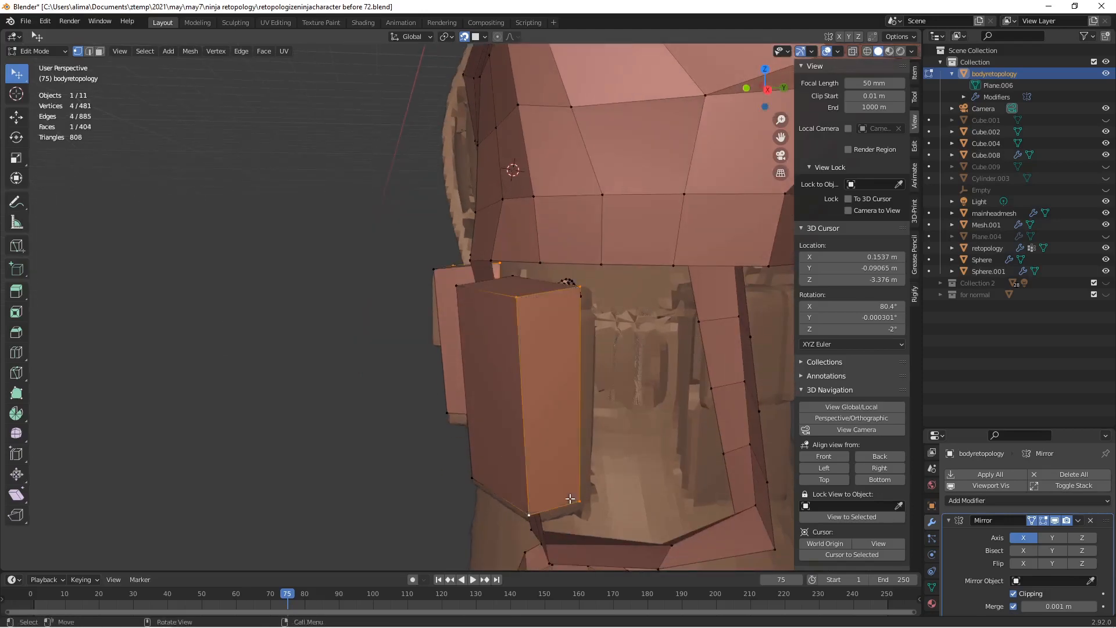
Deselect the pouch and save the file as "retopologizeninjacharacter before 74.blend".
{"action": "scroll", "coordinate": [569, 431], "scroll_direction": "down", "scroll_amount": 3}
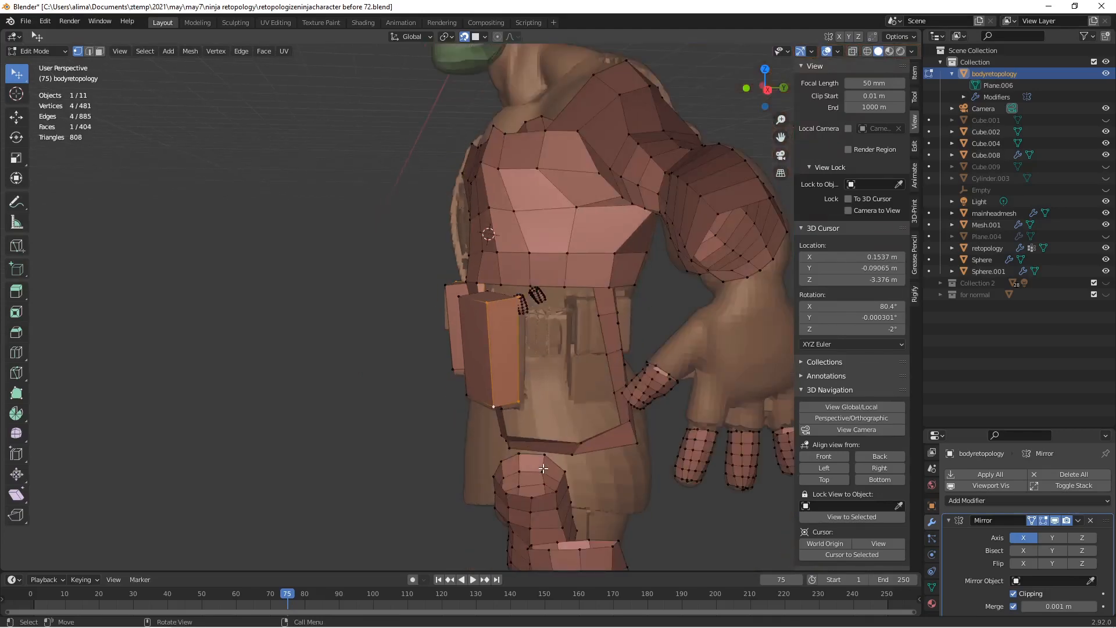
{"action": "middle_click_drag", "start_coordinate": [521, 467], "coordinate": [646, 456]}
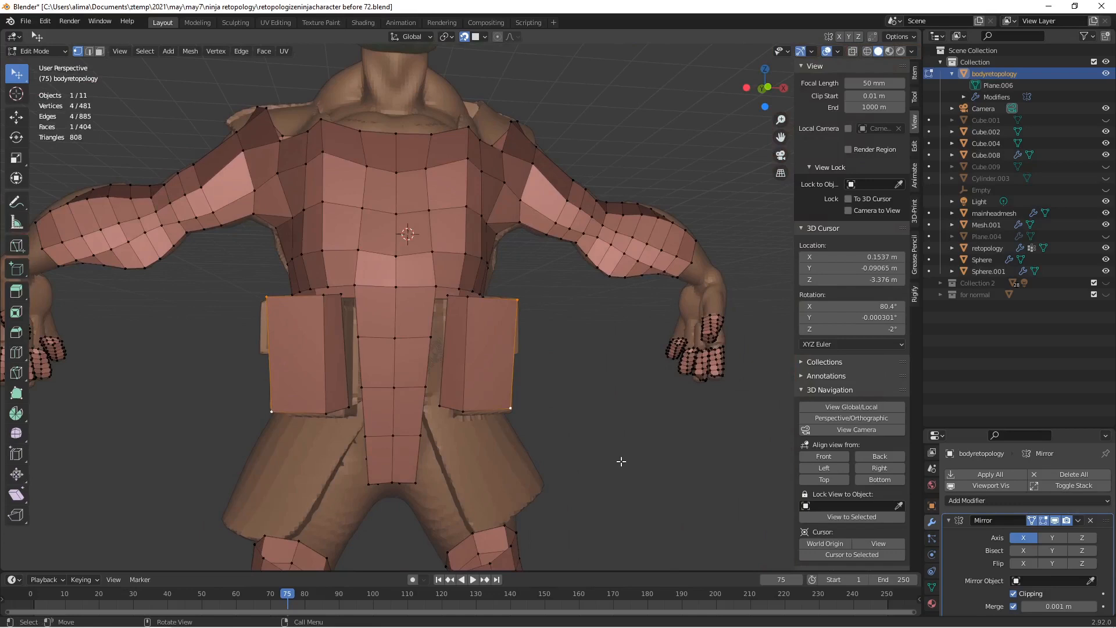
{"action": "left_click", "coordinate": [620, 462]}
{"action": "key", "text": "ctrl+alt+s"}
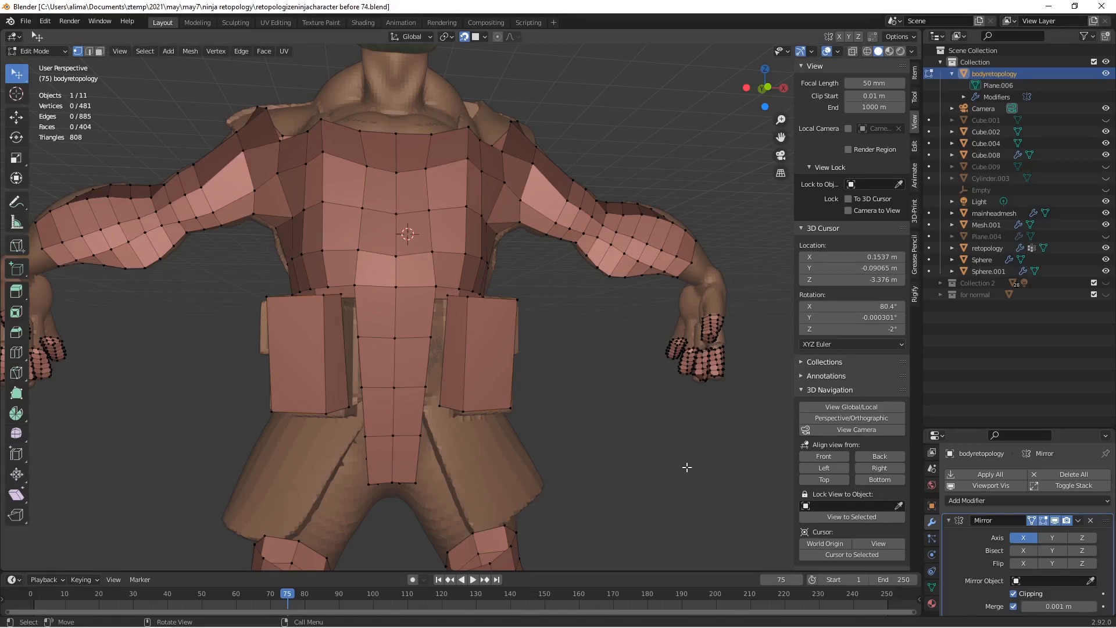
Fill a four-sided face across the underside of the pouch from its four bottom corners.
{"action": "middle_click_drag", "start_coordinate": [681, 466], "coordinate": [655, 411]}
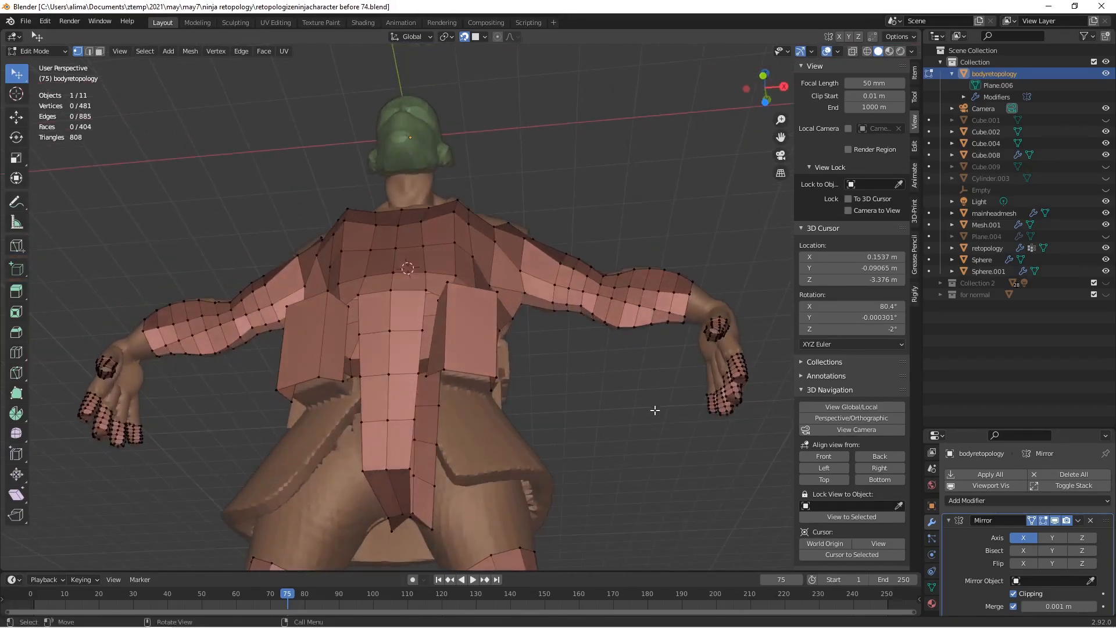
{"action": "left_click", "coordinate": [427, 376]}
{"action": "left_click", "coordinate": [443, 370], "text": "shift"}
{"action": "left_click", "coordinate": [496, 378], "text": "shift"}
{"action": "left_click", "coordinate": [493, 392], "text": "shift"}
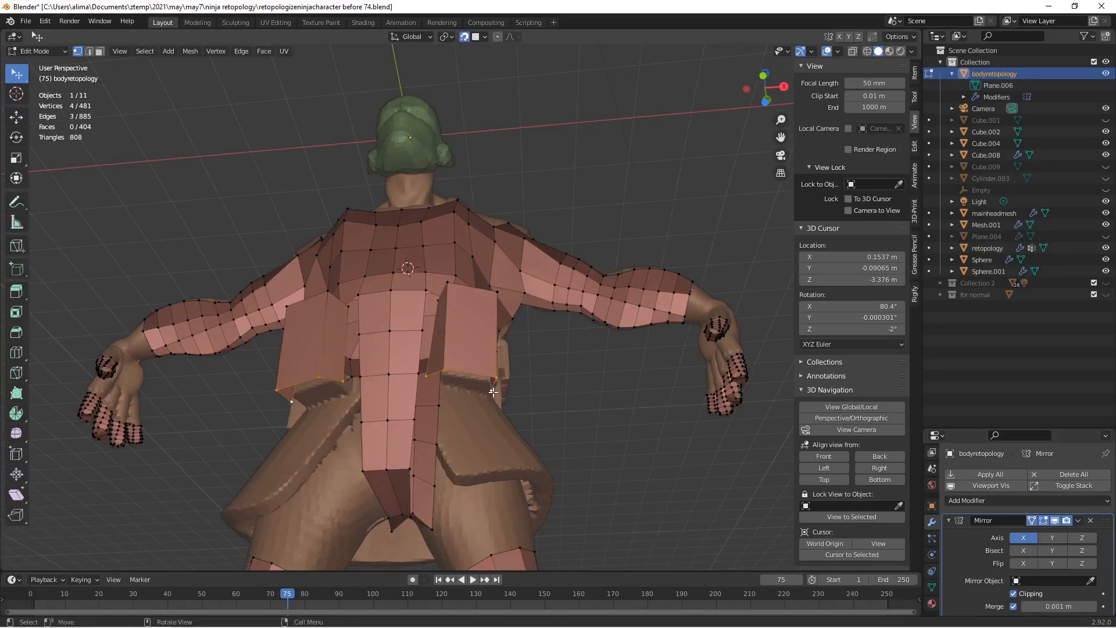
{"action": "key", "text": "f"}
Extrude two vertices from the pouch's bottom edge to the skirt flap's hem and fill a four-sided panel between them.
{"action": "middle_click_drag", "start_coordinate": [470, 393], "coordinate": [445, 347]}
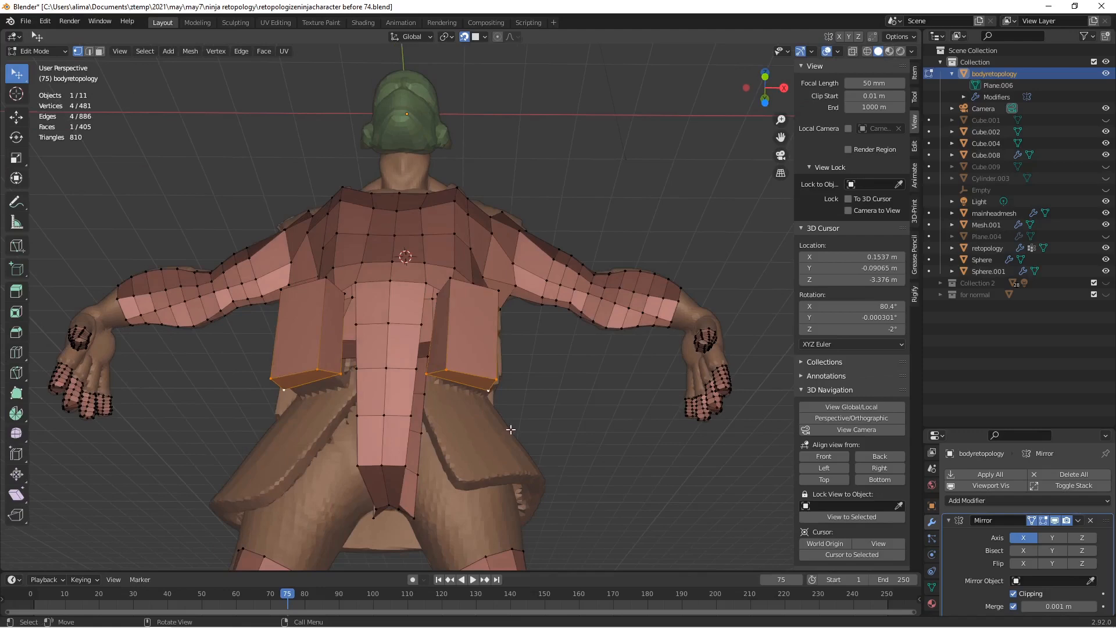
{"action": "left_click", "coordinate": [427, 375]}
{"action": "middle_click_drag", "start_coordinate": [431, 380], "coordinate": [514, 410]}
{"action": "right_click", "coordinate": [485, 483], "text": "ctrl"}
{"action": "right_click", "coordinate": [526, 468], "text": "ctrl"}
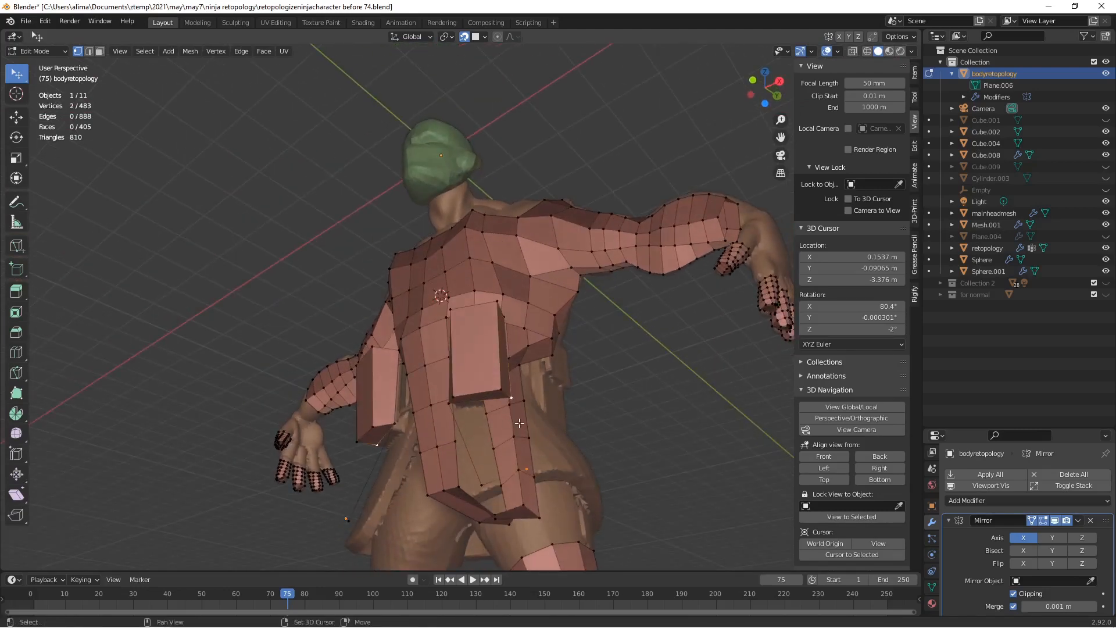
{"action": "left_click", "coordinate": [454, 405]}
{"action": "left_click", "coordinate": [510, 399], "text": "shift"}
{"action": "left_click", "coordinate": [527, 468], "text": "shift"}
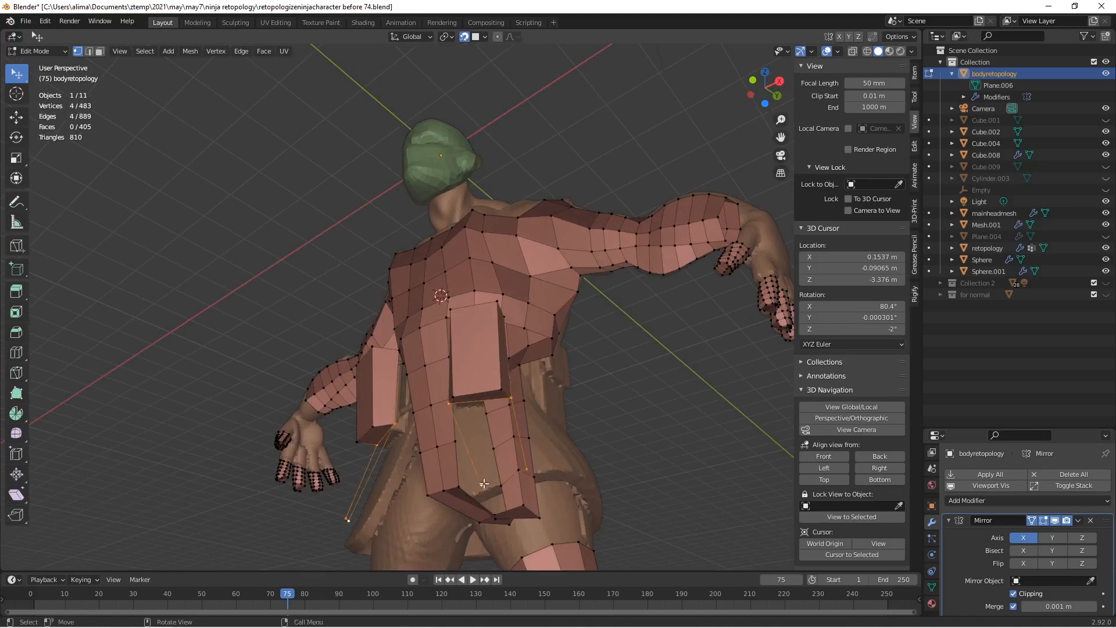
{"action": "key", "text": "f"}
Deselect the skirt panel and save the file as "retopologizeninjacharacter before 76.blend".
{"action": "middle_click_drag", "start_coordinate": [485, 482], "coordinate": [546, 487]}
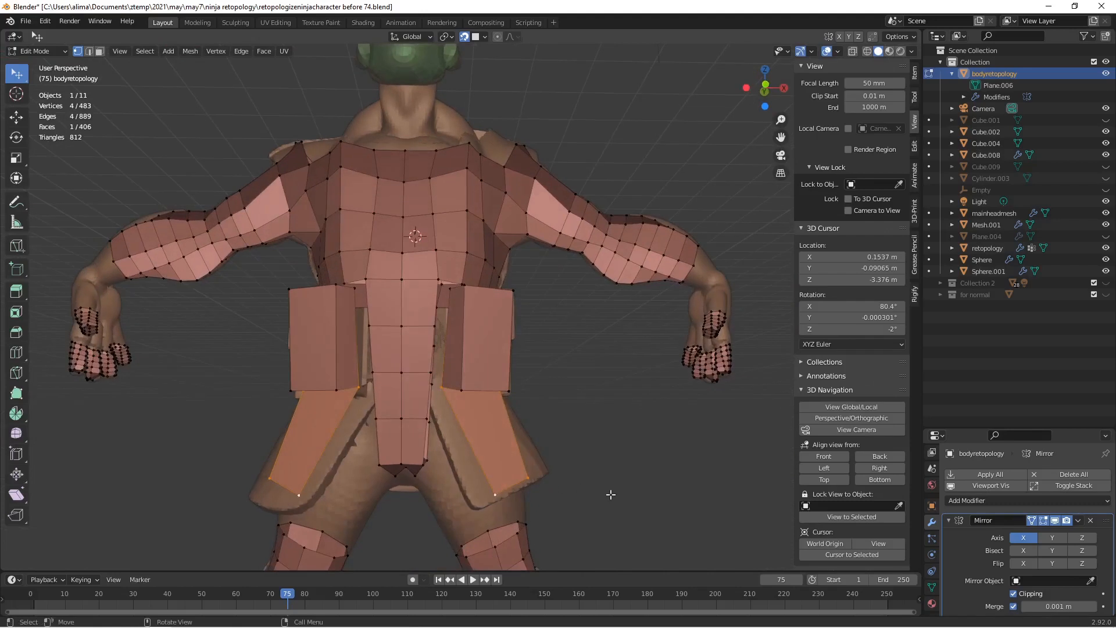
{"action": "key", "text": "alt+a"}
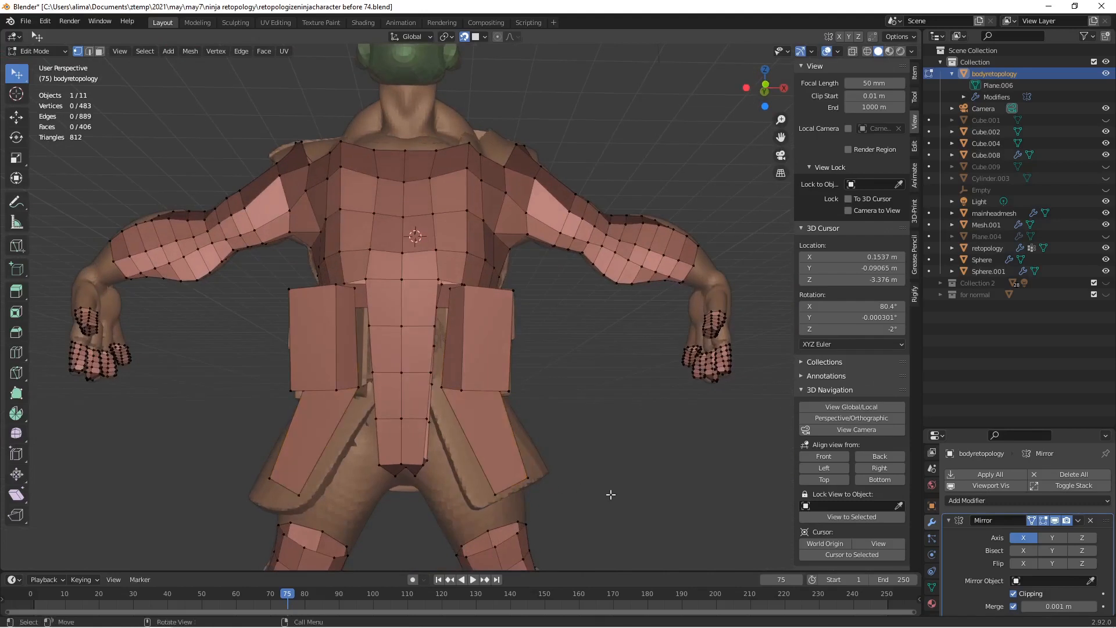
{"action": "key", "text": "Pause"}
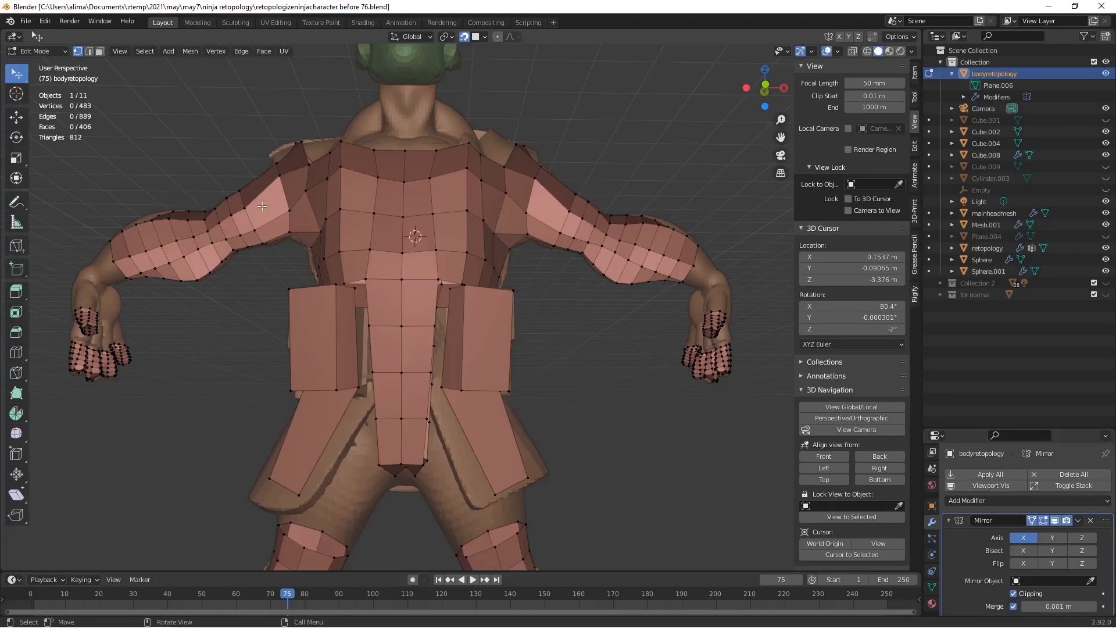
Switch to Object Mode and toggle the Mirror modifier's viewport display off and back on to check the retopology.
{"action": "left_click", "coordinate": [53, 50]}
{"action": "left_click", "coordinate": [35, 64]}
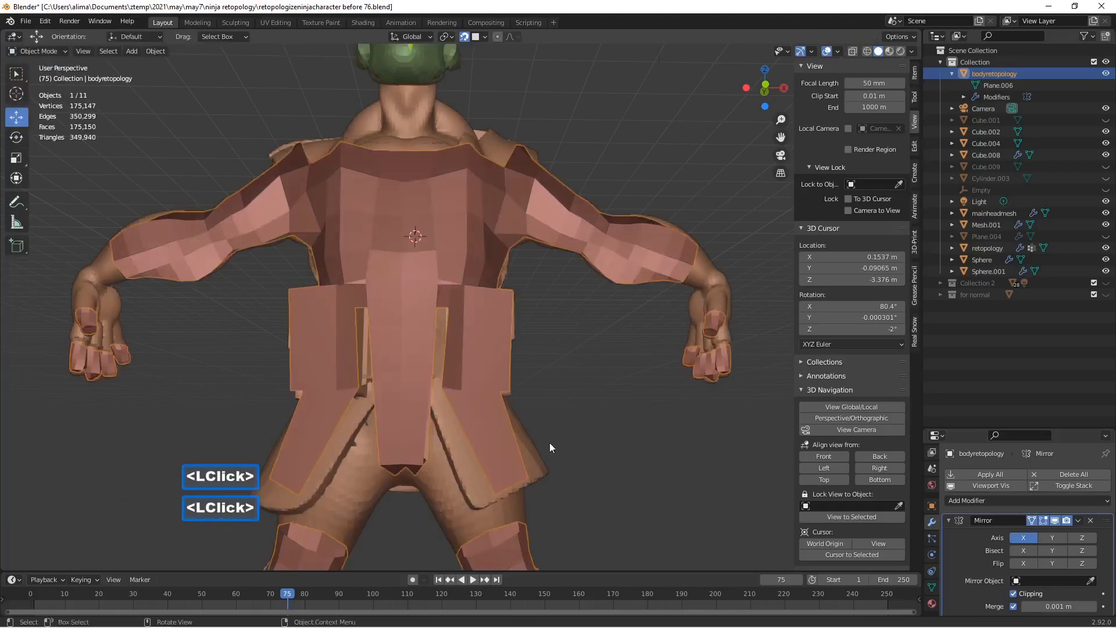
{"action": "left_click", "coordinate": [1055, 518]}
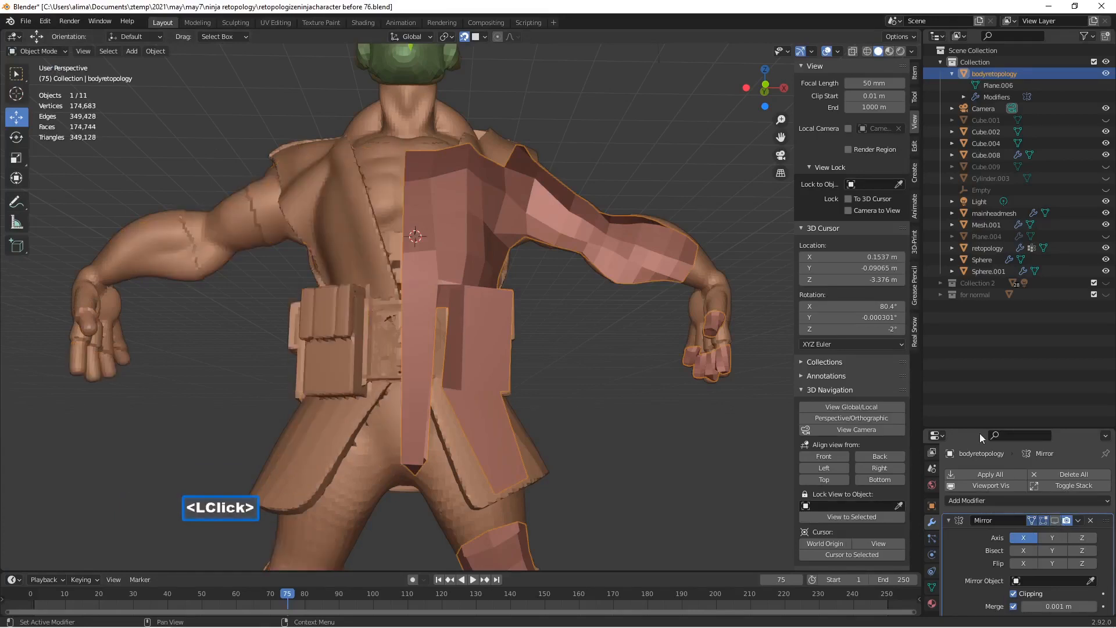
{"action": "left_click", "coordinate": [1055, 520]}
{"action": "scroll", "coordinate": [1055, 557], "scroll_direction": "down", "scroll_amount": 5}
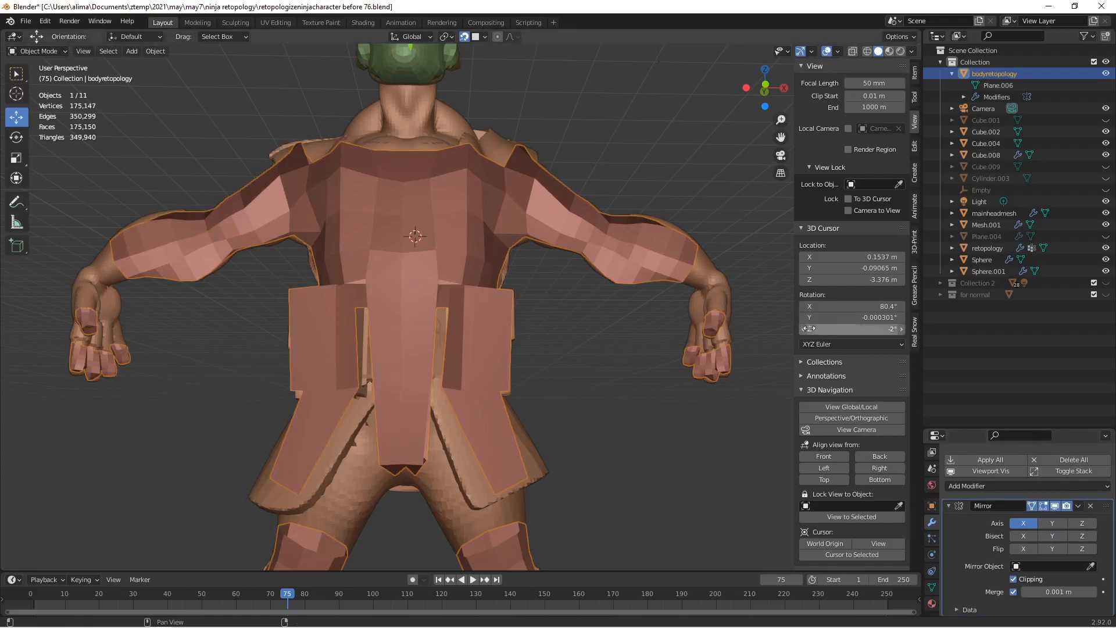
Turn off snapping and, in Edit Mode with face selection, duplicate the linked front belt pouch and skirt flap in place.
{"action": "left_click", "coordinate": [463, 38]}
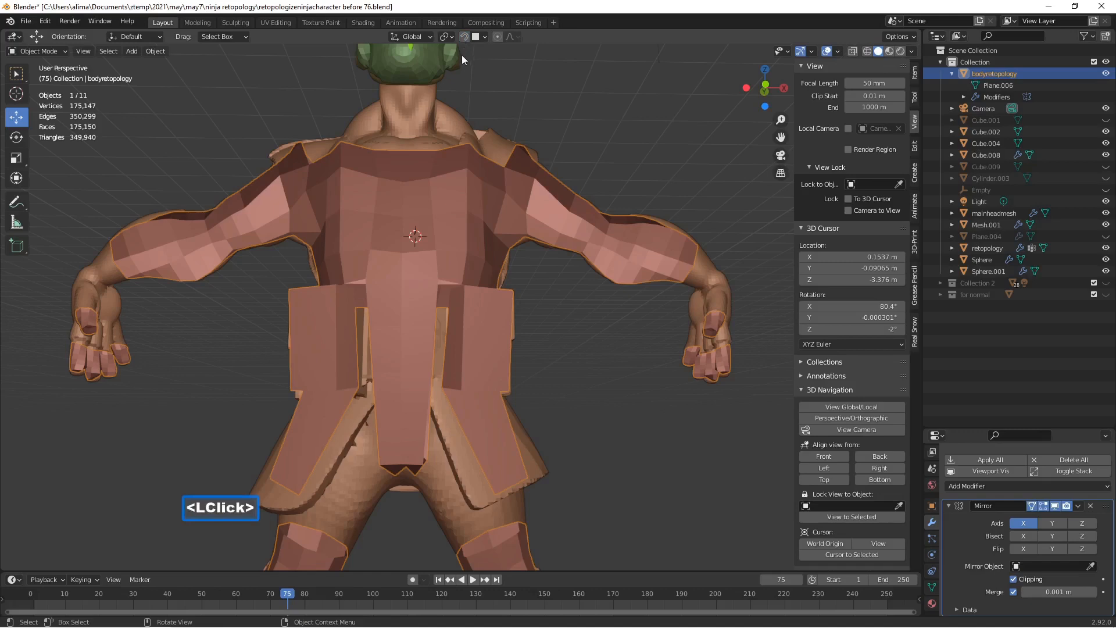
{"action": "left_click", "coordinate": [53, 51]}
{"action": "left_click", "coordinate": [54, 73]}
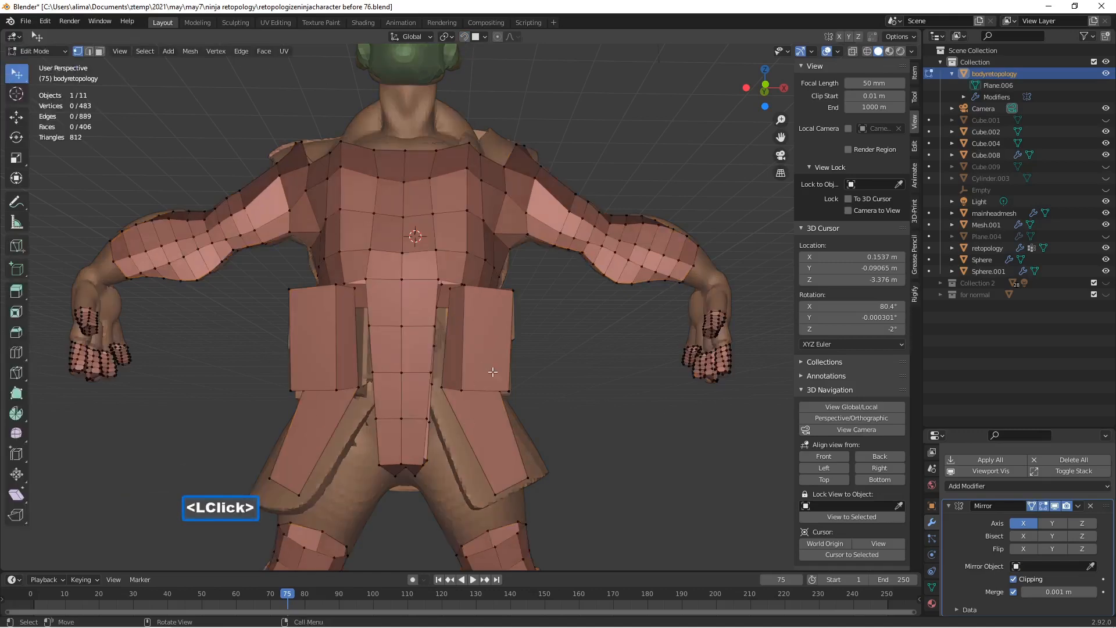
{"action": "left_click", "coordinate": [99, 51]}
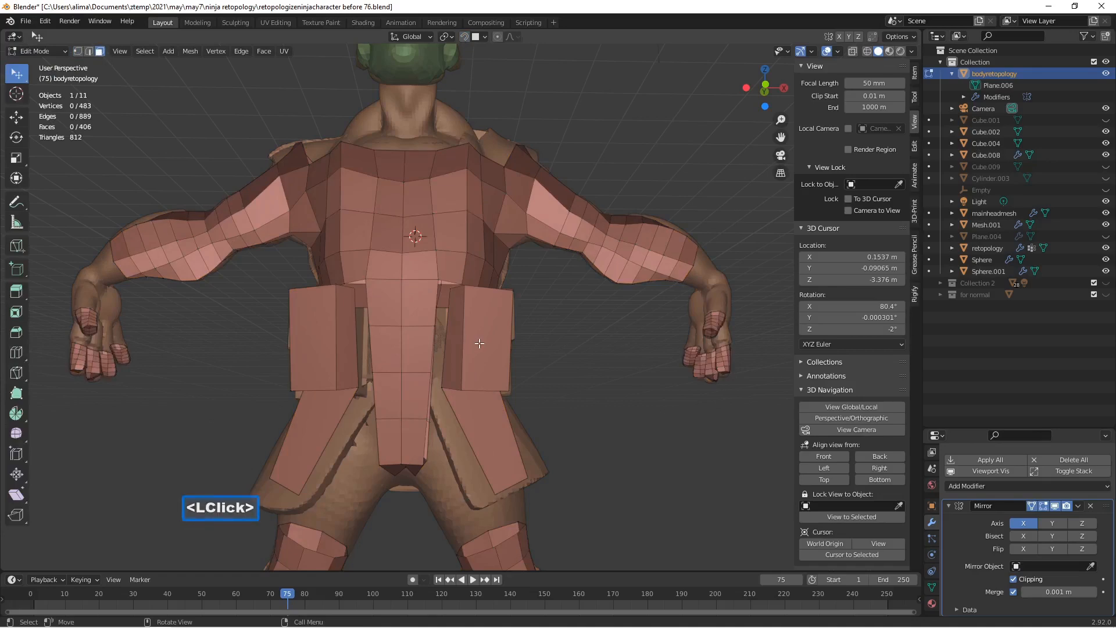
{"action": "key", "text": "l"}
{"action": "middle_click_drag", "start_coordinate": [578, 373], "coordinate": [470, 390]}
{"action": "key", "text": "shift+d"}
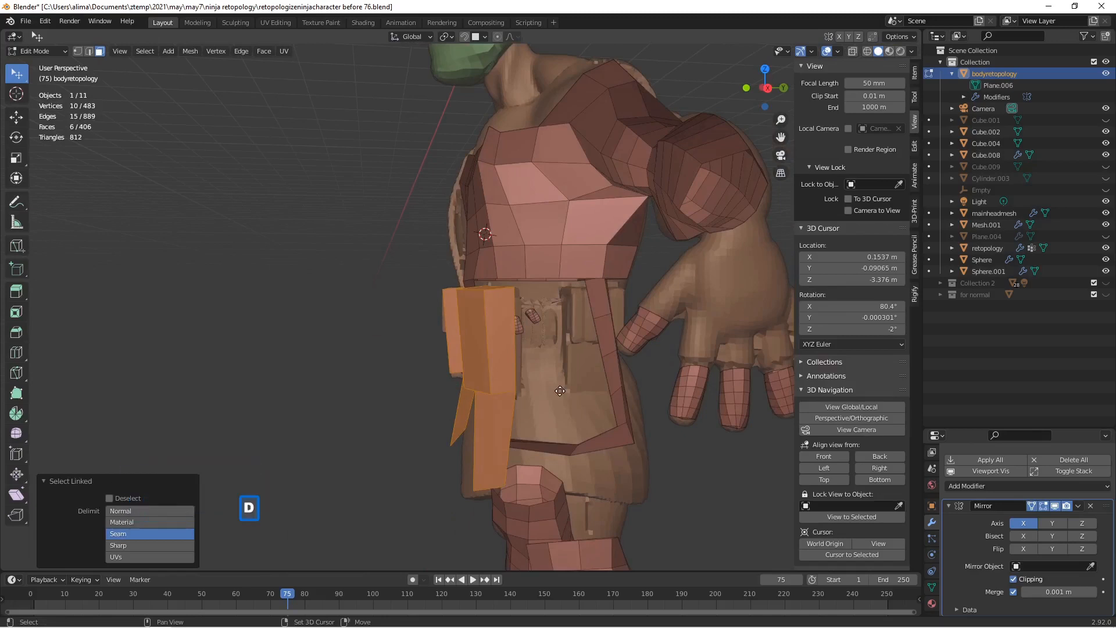
{"action": "right_click", "coordinate": [560, 391]}
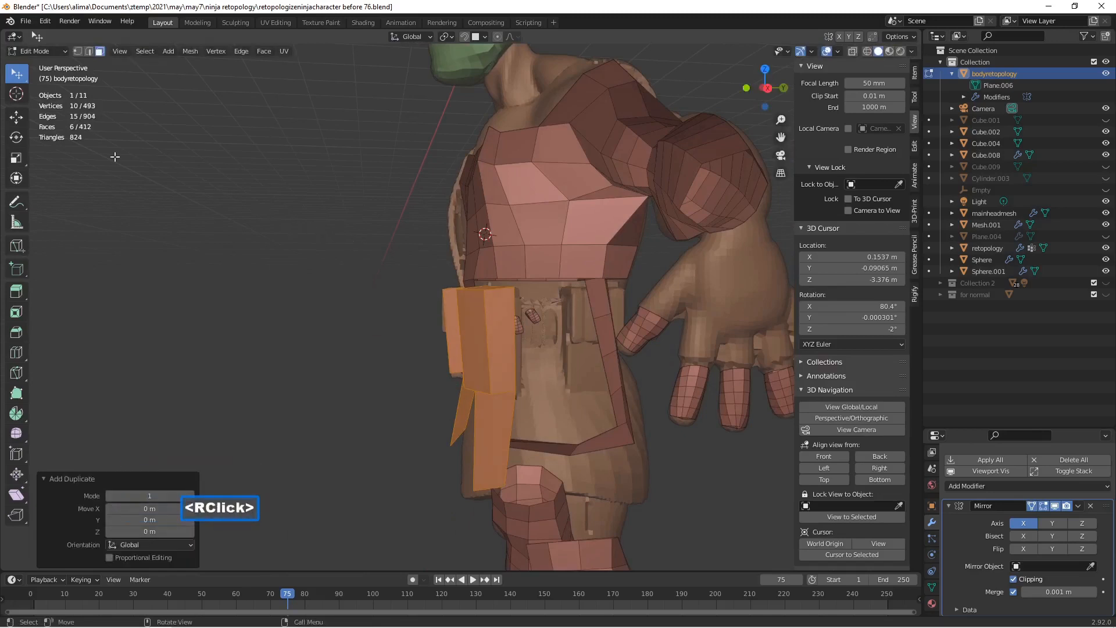
Move the duplicated pouch and flap back along Y and about 0.25 m outward along X to the side of the hip.
{"action": "left_click", "coordinate": [17, 118]}
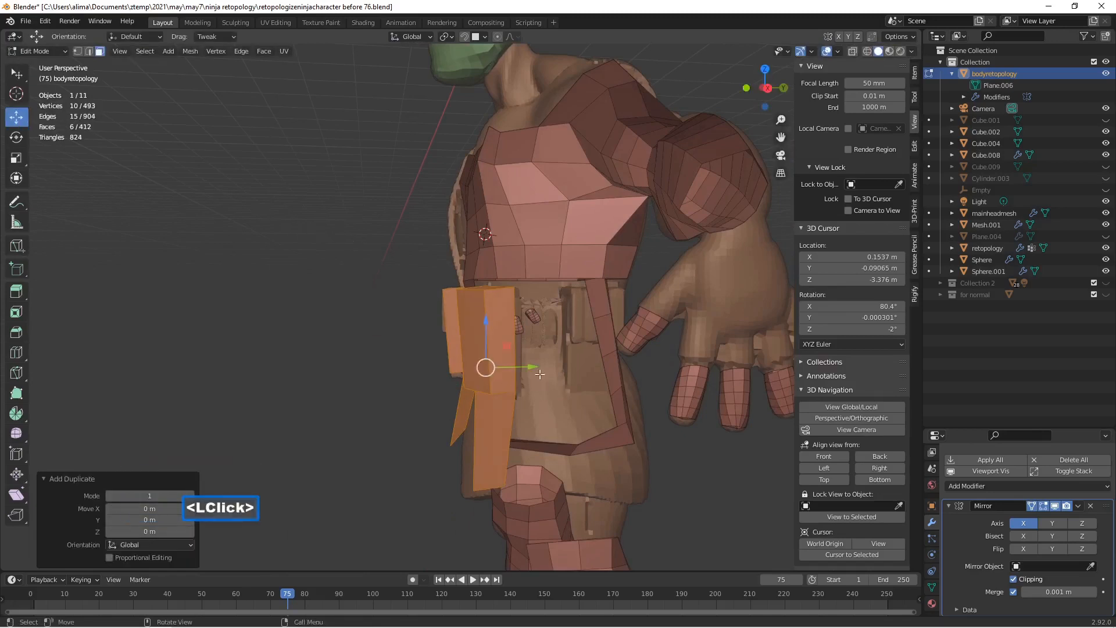
{"action": "left_click_drag", "start_coordinate": [532, 368], "coordinate": [598, 388]}
{"action": "middle_click_drag", "start_coordinate": [597, 388], "coordinate": [632, 370]}
{"action": "left_click_drag", "start_coordinate": [633, 370], "coordinate": [675, 409]}
{"action": "middle_click_drag", "start_coordinate": [674, 410], "coordinate": [604, 389]}
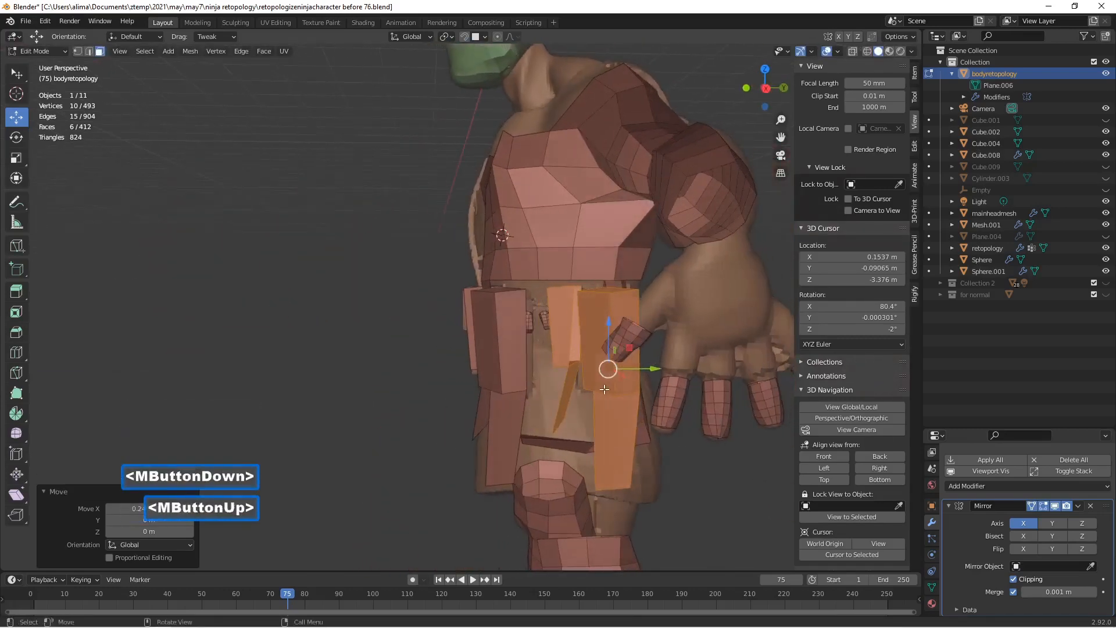
Rotate the duplicated pouch and flap about the global Z axis to face outward from the hip.
{"action": "middle_click_drag", "start_coordinate": [613, 331], "coordinate": [689, 425]}
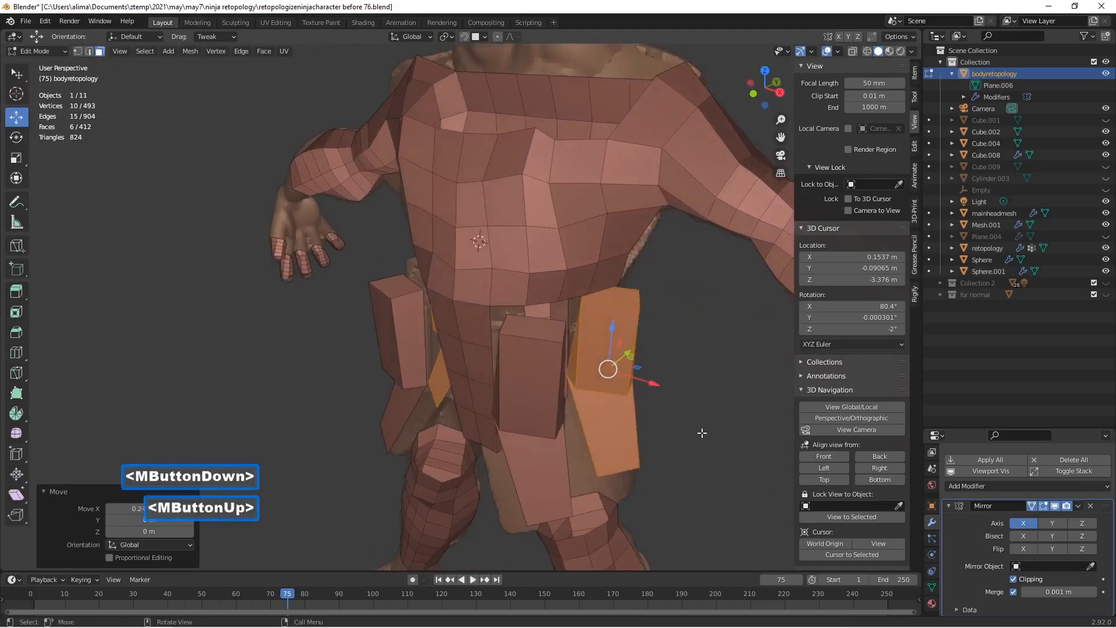
{"action": "key", "text": "r"}
{"action": "key", "text": "z"}
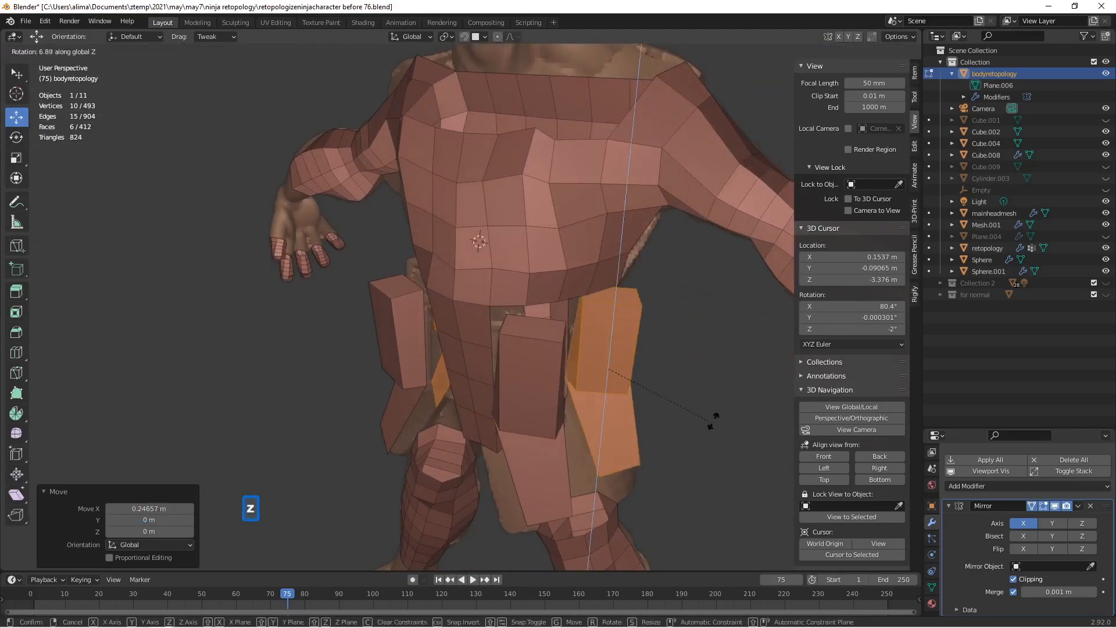
{"action": "left_click", "coordinate": [680, 348]}
Shift the rotated pouch and flap along X so they sit against the sculpted side pouch.
{"action": "middle_click_drag", "start_coordinate": [681, 349], "coordinate": [465, 319]}
{"action": "left_click_drag", "start_coordinate": [564, 368], "coordinate": [512, 372]}
{"action": "middle_click_drag", "start_coordinate": [512, 372], "coordinate": [599, 438]}
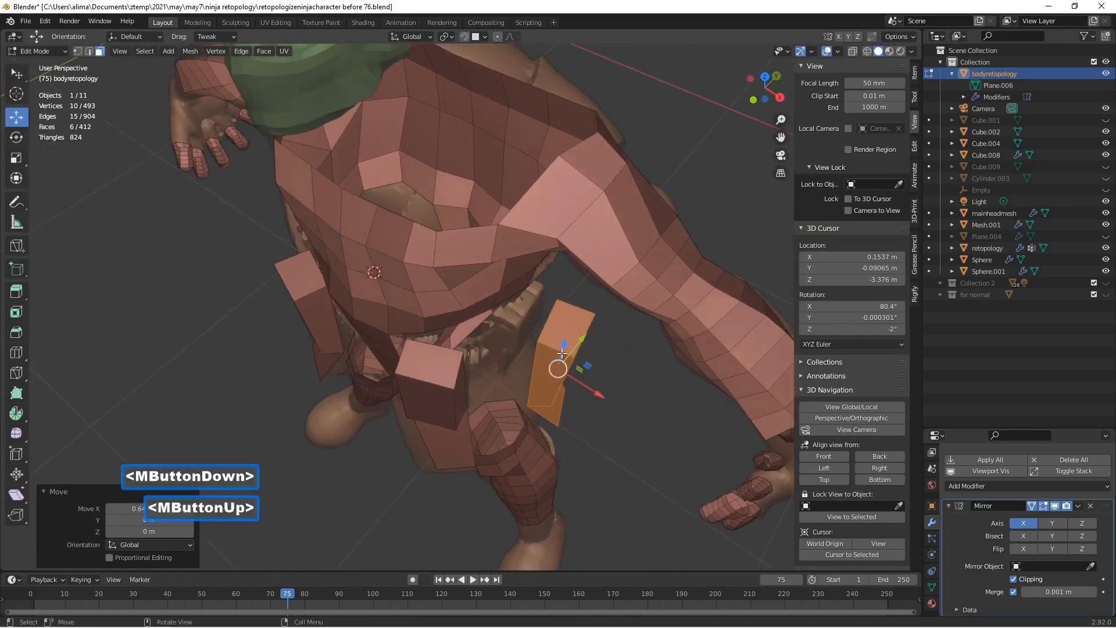
{"action": "middle_click_drag", "start_coordinate": [567, 362], "coordinate": [600, 327]}
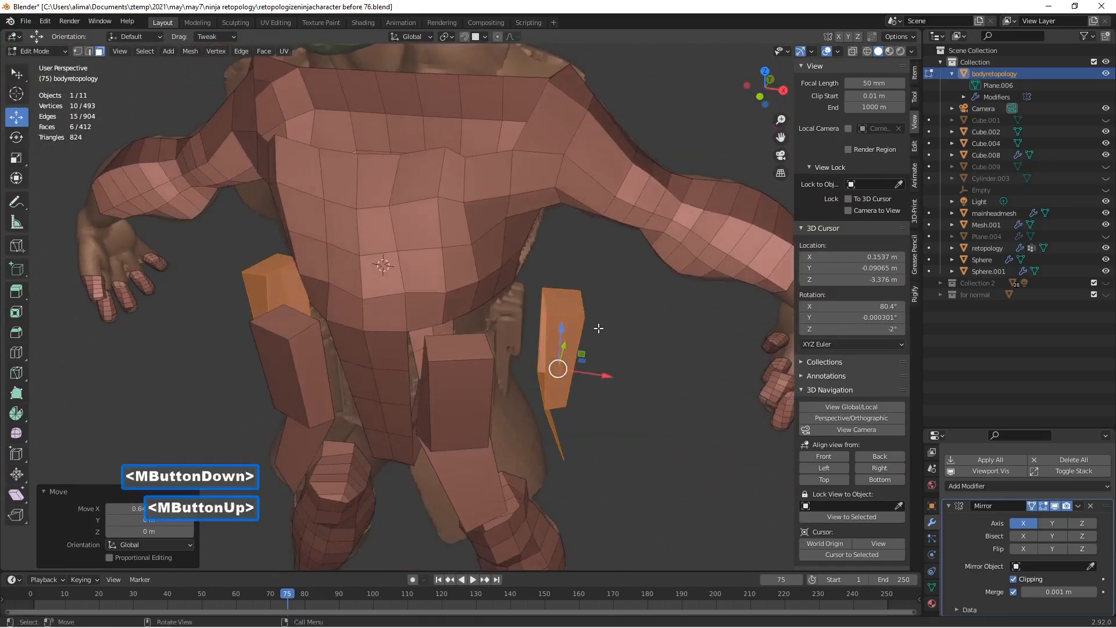
{"action": "left_click_drag", "start_coordinate": [600, 372], "coordinate": [558, 364]}
{"action": "middle_click_drag", "start_coordinate": [583, 369], "coordinate": [605, 349]}
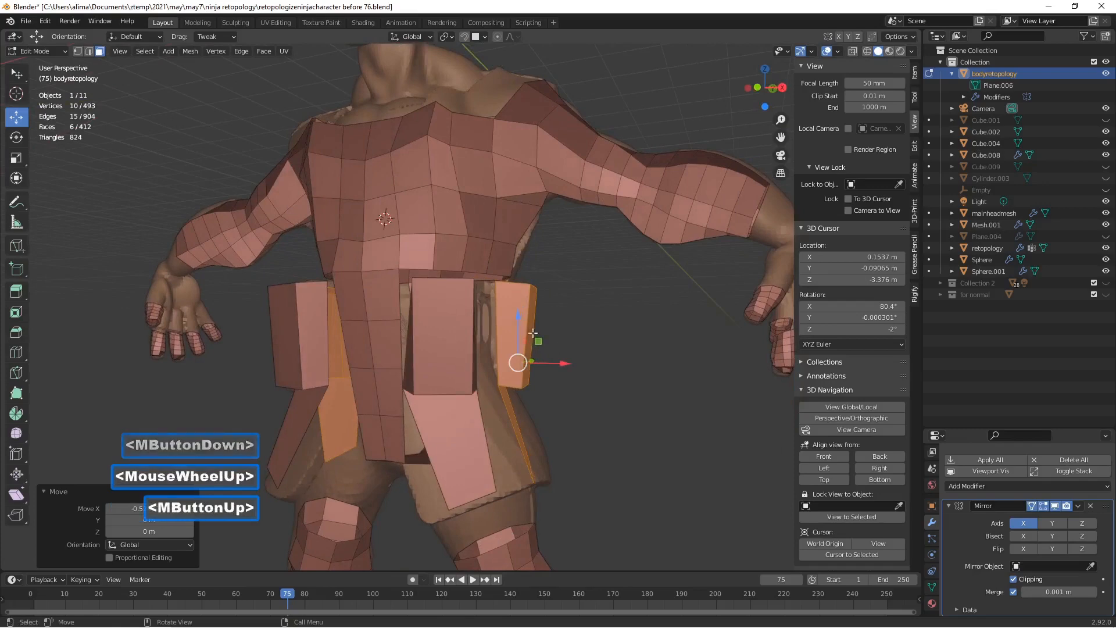
Deselect the duplicated pouch and save the file as "retopologizeninjacharacter before 77.blend".
{"action": "middle_click_drag", "start_coordinate": [526, 313], "coordinate": [526, 342]}
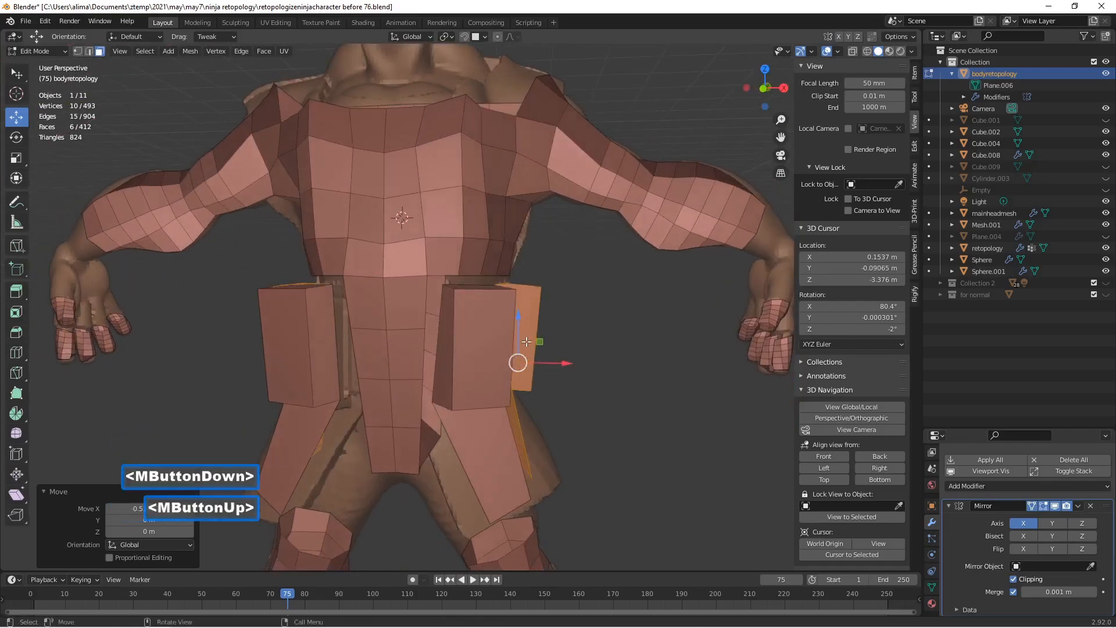
{"action": "left_click", "coordinate": [634, 402]}
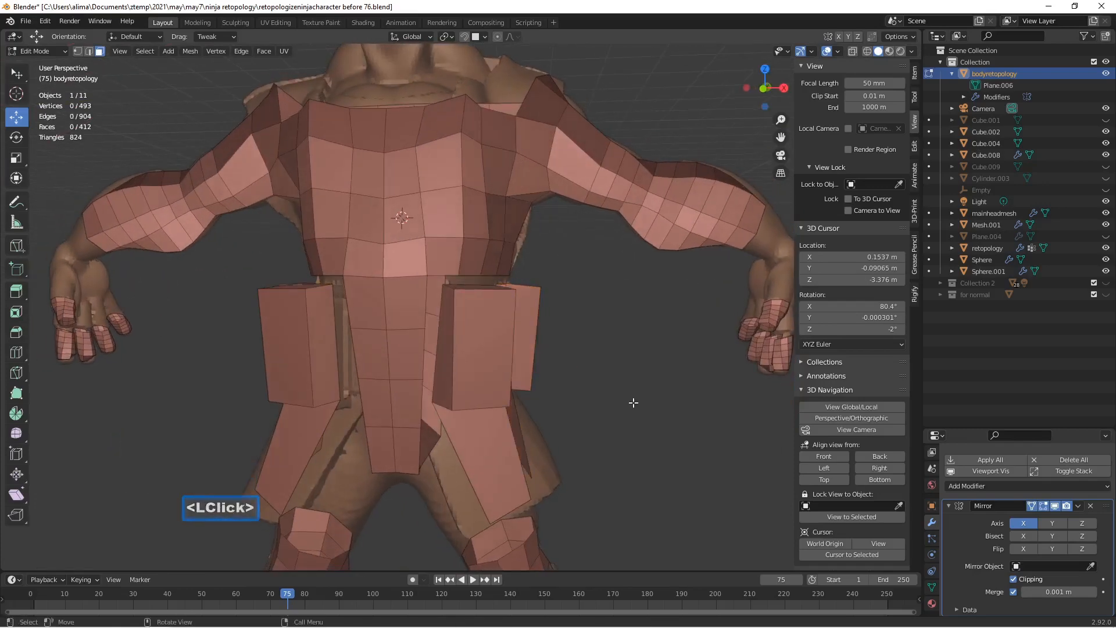
{"action": "key", "text": "Pause"}
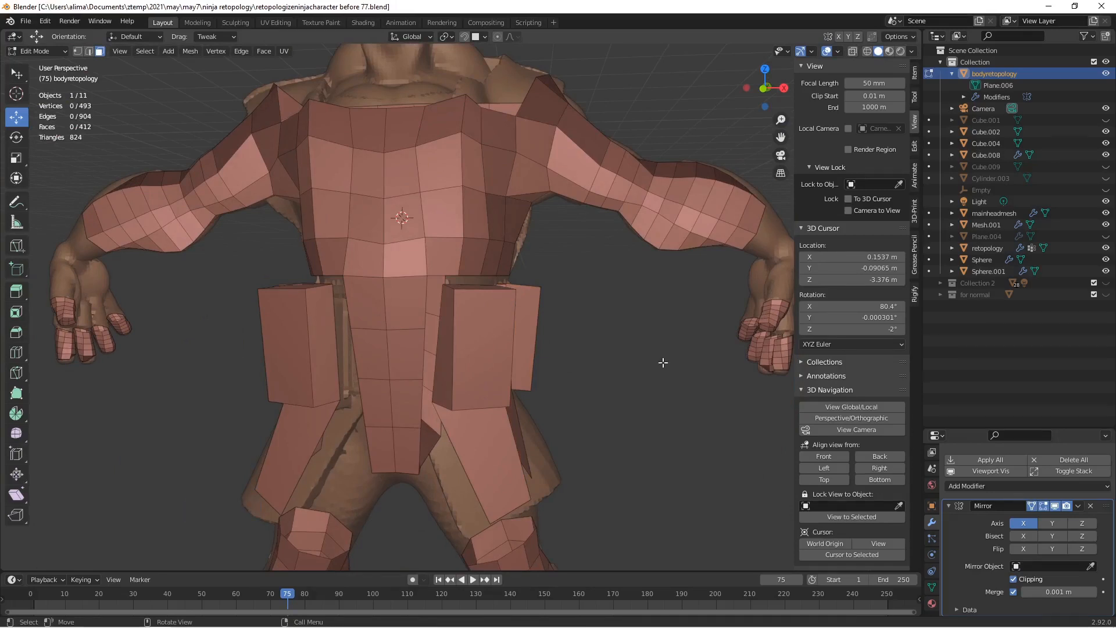
Turn snapping back on from Object Mode and return to Edit Mode with vertex selection.
{"action": "left_click", "coordinate": [49, 52]}
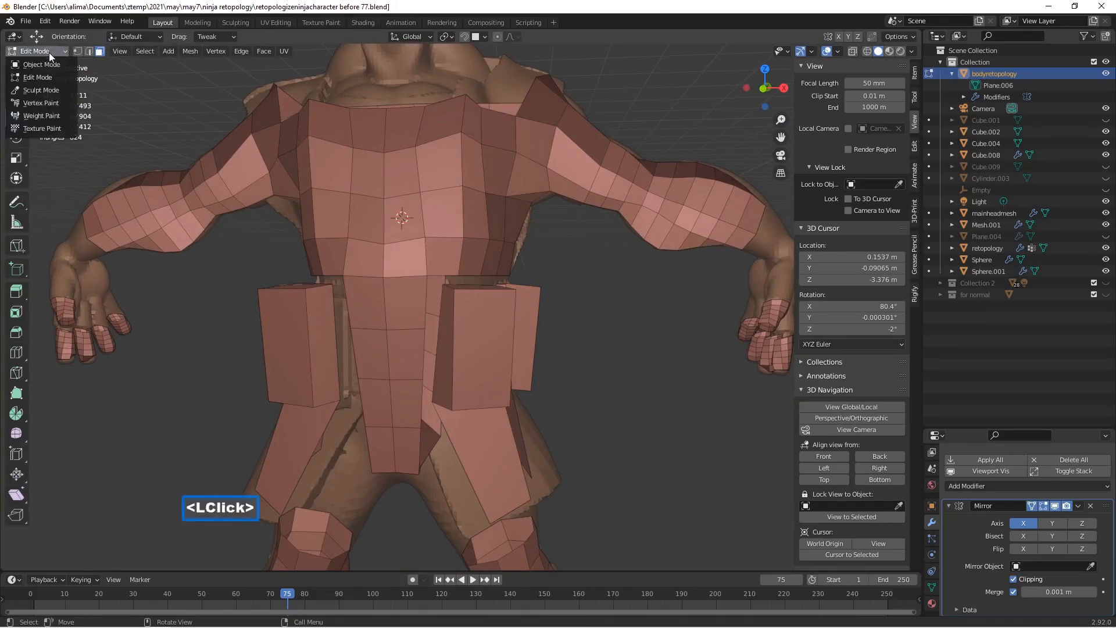
{"action": "left_click", "coordinate": [50, 62]}
{"action": "left_click", "coordinate": [463, 37]}
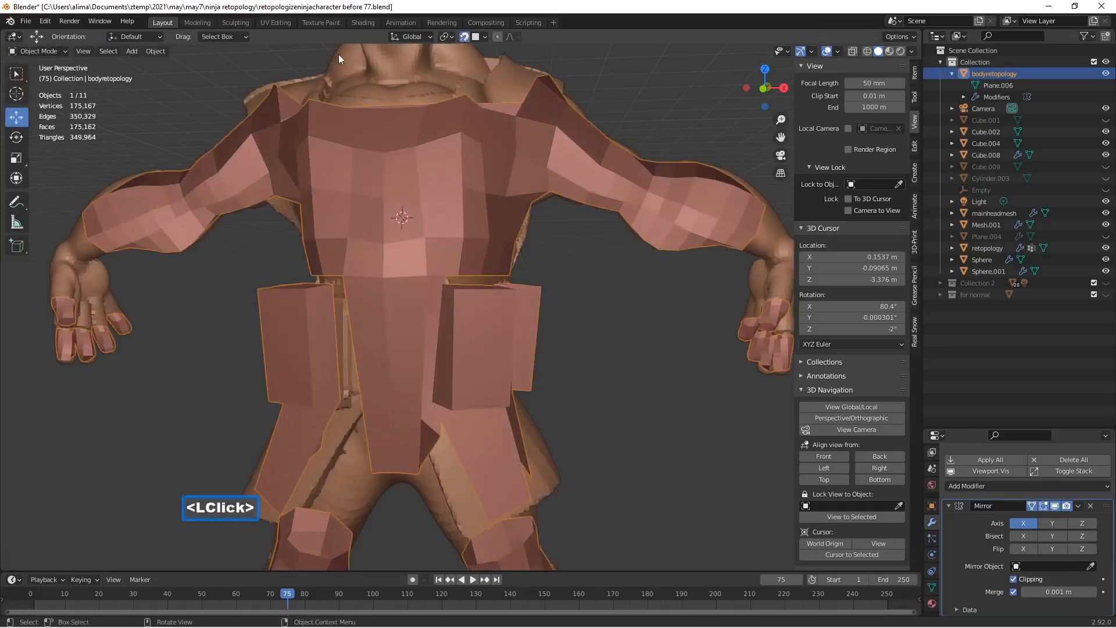
{"action": "left_click", "coordinate": [55, 52]}
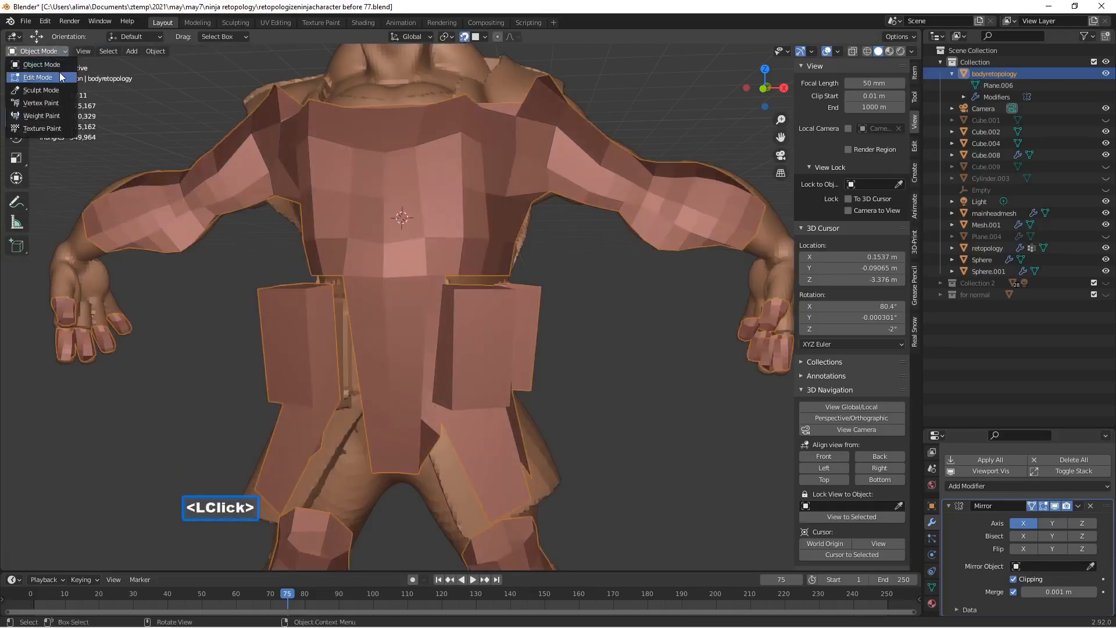
{"action": "left_click", "coordinate": [60, 75]}
{"action": "middle_click_drag", "start_coordinate": [483, 237], "coordinate": [295, 190]}
{"action": "left_click", "coordinate": [78, 51]}
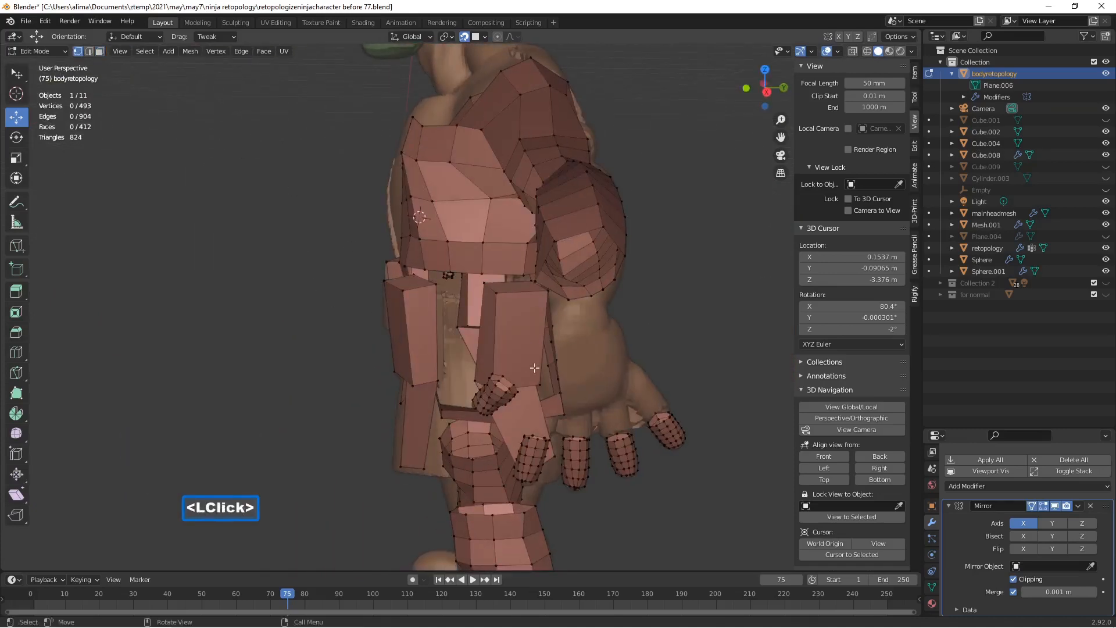
Snap the side pouch's top corner vertices onto the sculpted pouch beneath them.
{"action": "middle_click_drag", "start_coordinate": [507, 309], "coordinate": [535, 308]}
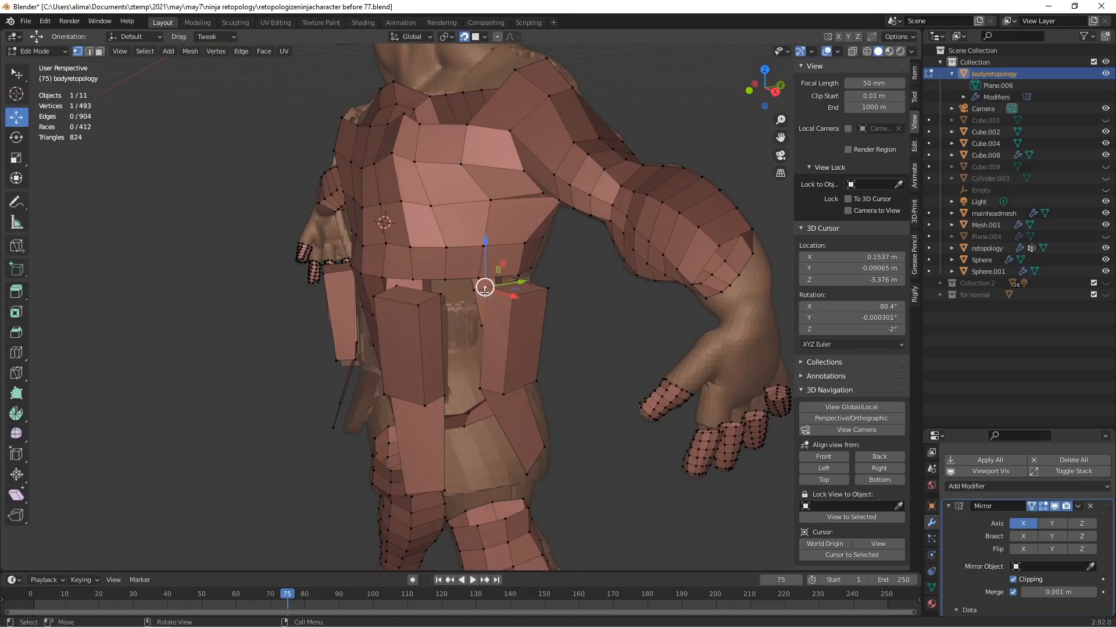
{"action": "key", "text": "g"}
{"action": "left_click", "coordinate": [485, 289]}
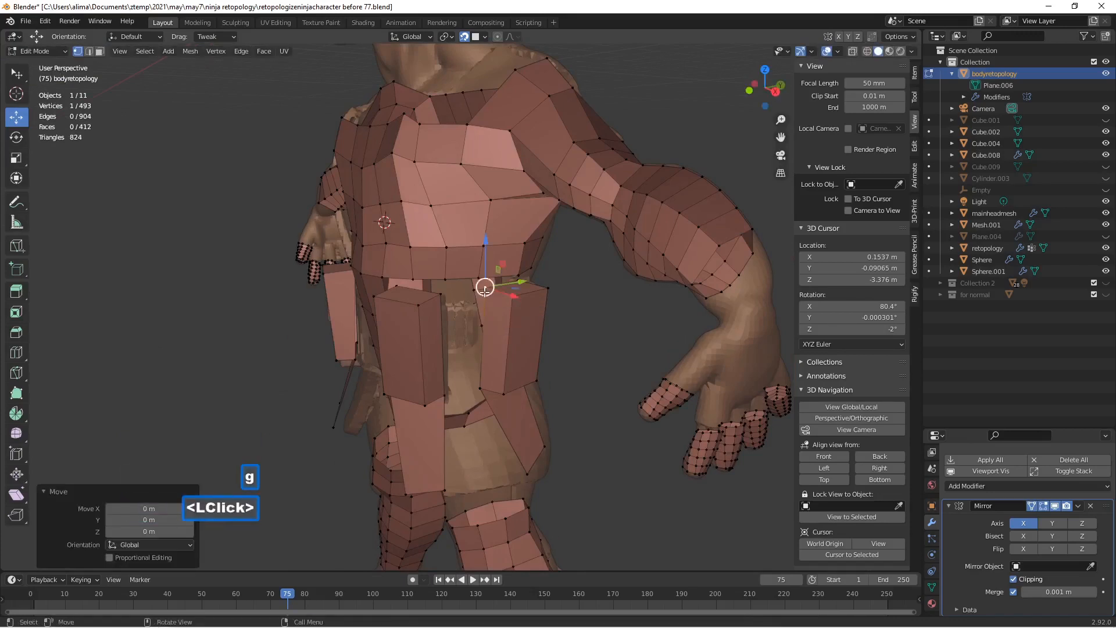
{"action": "left_click", "coordinate": [504, 304]}
{"action": "key", "text": "g"}
{"action": "left_click", "coordinate": [573, 317]}
{"action": "middle_click_drag", "start_coordinate": [573, 317], "coordinate": [523, 293]}
{"action": "left_click", "coordinate": [553, 290]}
{"action": "left_click", "coordinate": [536, 295]}
{"action": "key", "text": "g"}
{"action": "left_click", "coordinate": [532, 295]}
Snap the side pouch's bottom corner vertices onto the lower edge of the sculpted pouch.
{"action": "middle_click_drag", "start_coordinate": [532, 295], "coordinate": [559, 407]}
{"action": "left_click", "coordinate": [560, 392]}
{"action": "key", "text": "g"}
{"action": "left_click", "coordinate": [559, 392]}
{"action": "scroll", "coordinate": [534, 395], "scroll_direction": "up", "scroll_amount": 1}
{"action": "left_click", "coordinate": [558, 409]}
{"action": "key", "text": "g"}
{"action": "left_click", "coordinate": [558, 409]}
{"action": "left_click", "coordinate": [518, 410]}
{"action": "key", "text": "g"}
{"action": "double_click", "coordinate": [506, 413]}
{"action": "left_click", "coordinate": [485, 404]}
Move the two bottom vertices of the side skirt flap onto the hem of the sculpted skirt.
{"action": "middle_click_drag", "start_coordinate": [486, 404], "coordinate": [545, 486]}
{"action": "left_click", "coordinate": [545, 512]}
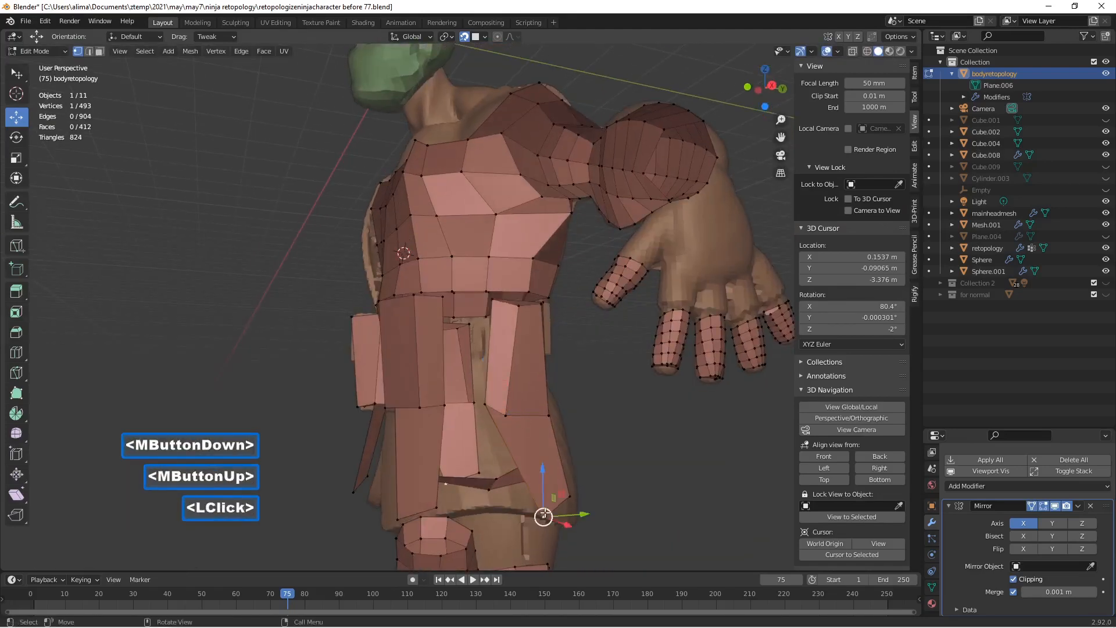
{"action": "key", "text": "g"}
{"action": "left_click", "coordinate": [533, 511]}
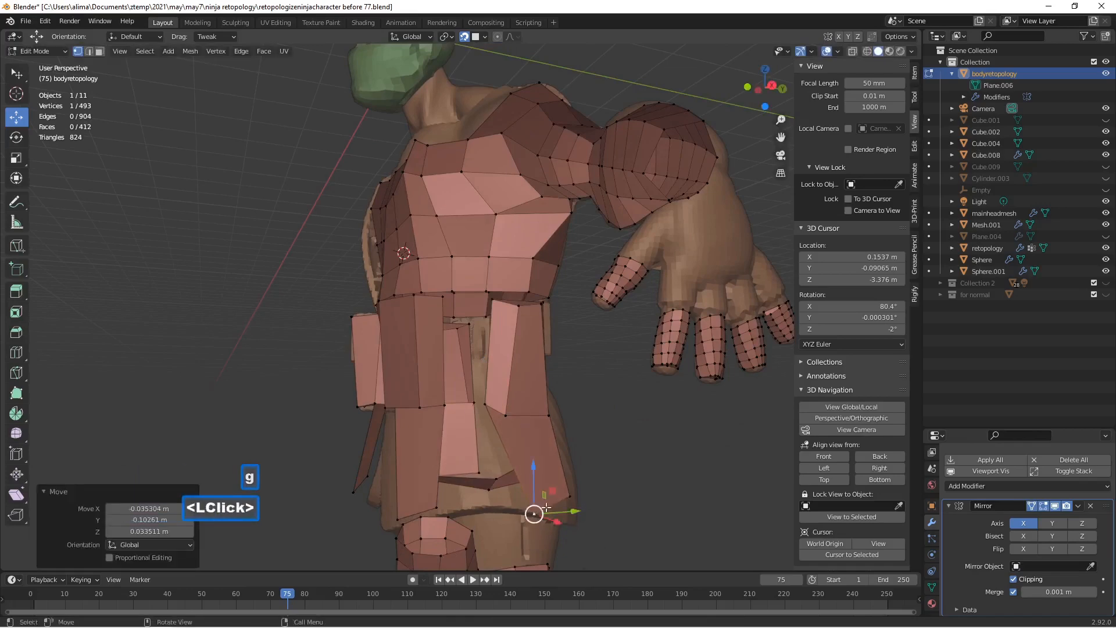
{"action": "middle_click_drag", "start_coordinate": [594, 497], "coordinate": [588, 501]}
{"action": "left_click", "coordinate": [588, 502]}
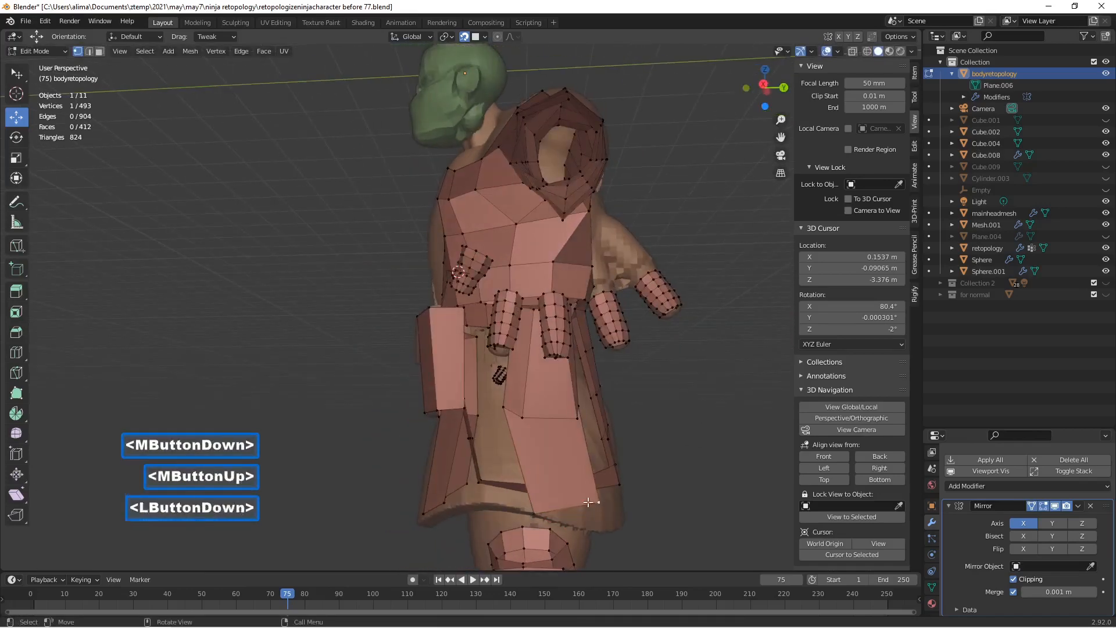
{"action": "key", "text": "g"}
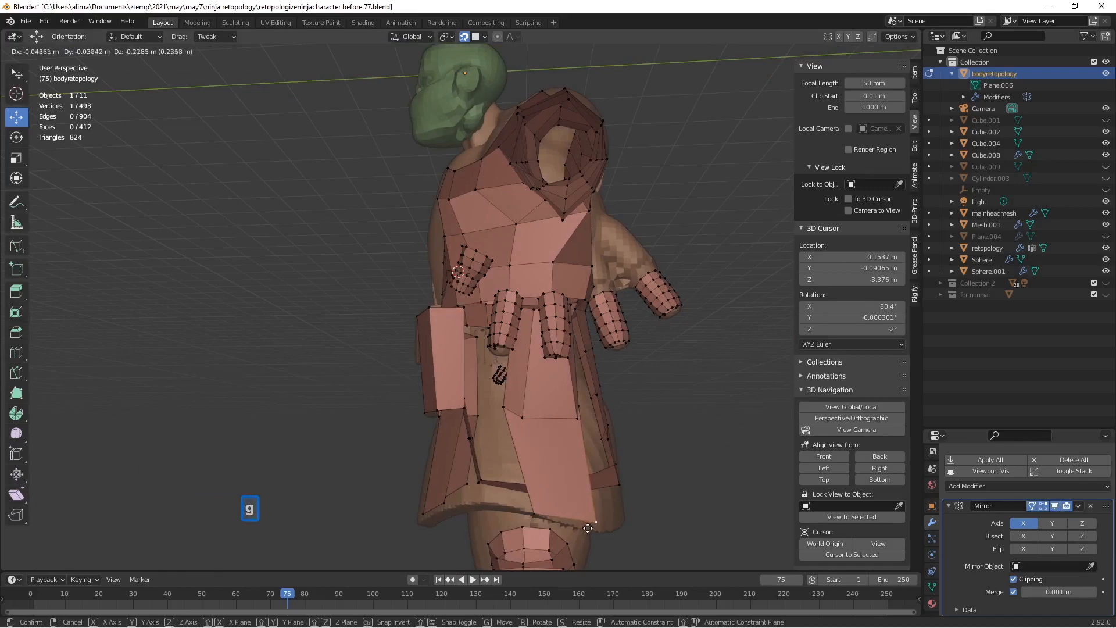
{"action": "left_click", "coordinate": [588, 527]}
Switch to the Select tool and reposition a top and a bottom corner vertex of the side pouch on the sculpt.
{"action": "middle_click_drag", "start_coordinate": [588, 526], "coordinate": [572, 426]}
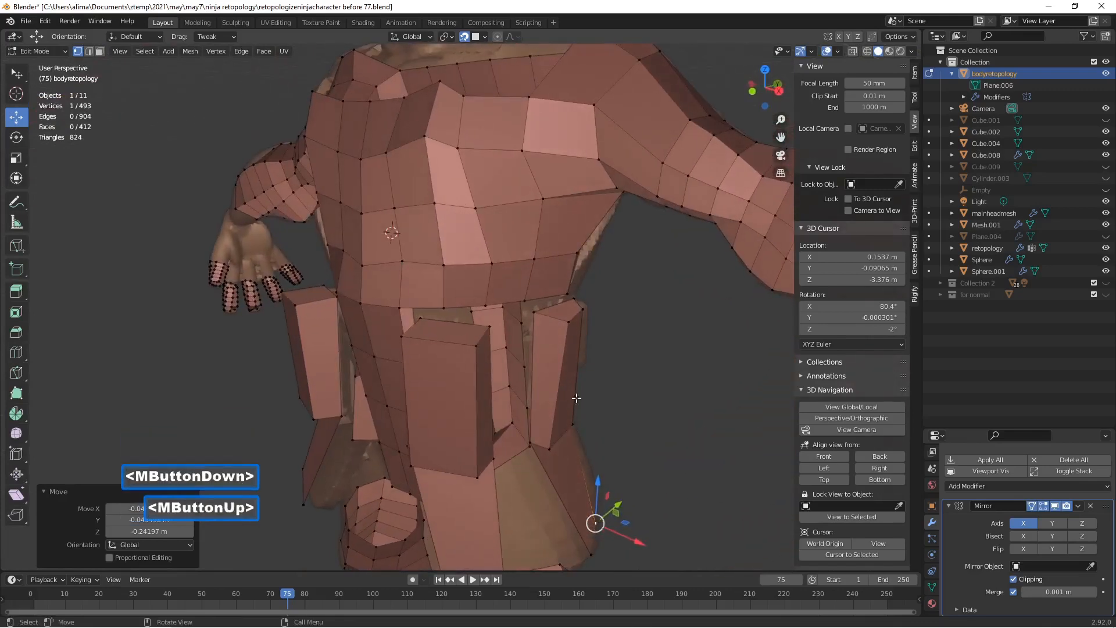
{"action": "left_click", "coordinate": [16, 73]}
{"action": "middle_click_drag", "start_coordinate": [560, 363], "coordinate": [544, 354]}
{"action": "left_click_drag", "start_coordinate": [549, 306], "coordinate": [574, 318]}
{"action": "middle_click_drag", "start_coordinate": [601, 324], "coordinate": [572, 401]}
{"action": "scroll", "coordinate": [552, 378], "scroll_direction": "up", "scroll_amount": 1}
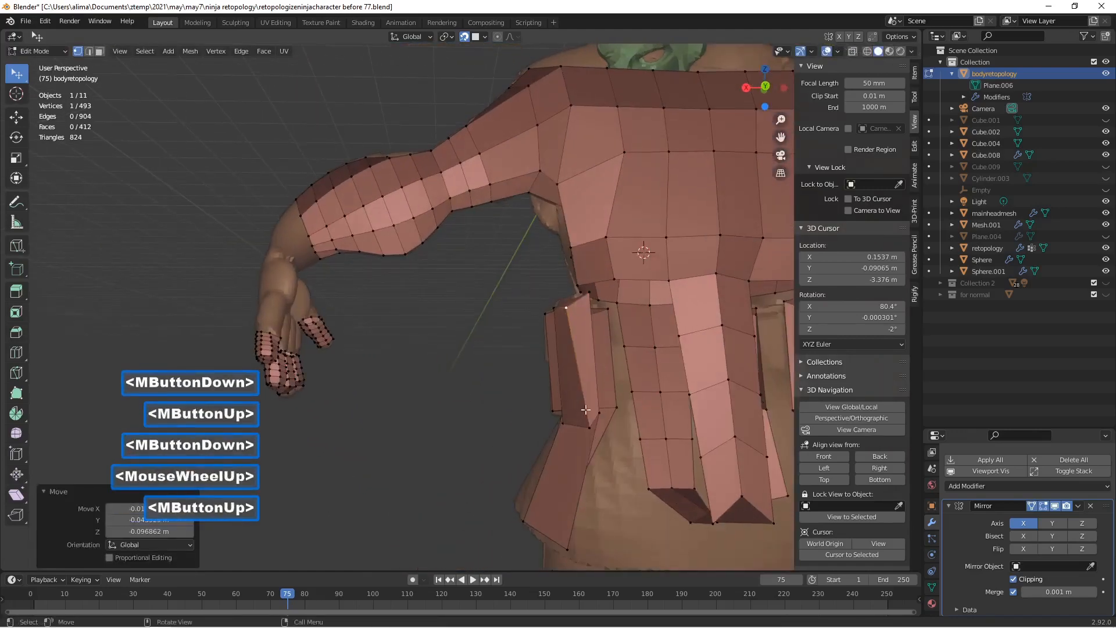
{"action": "left_click_drag", "start_coordinate": [584, 302], "coordinate": [584, 406]}
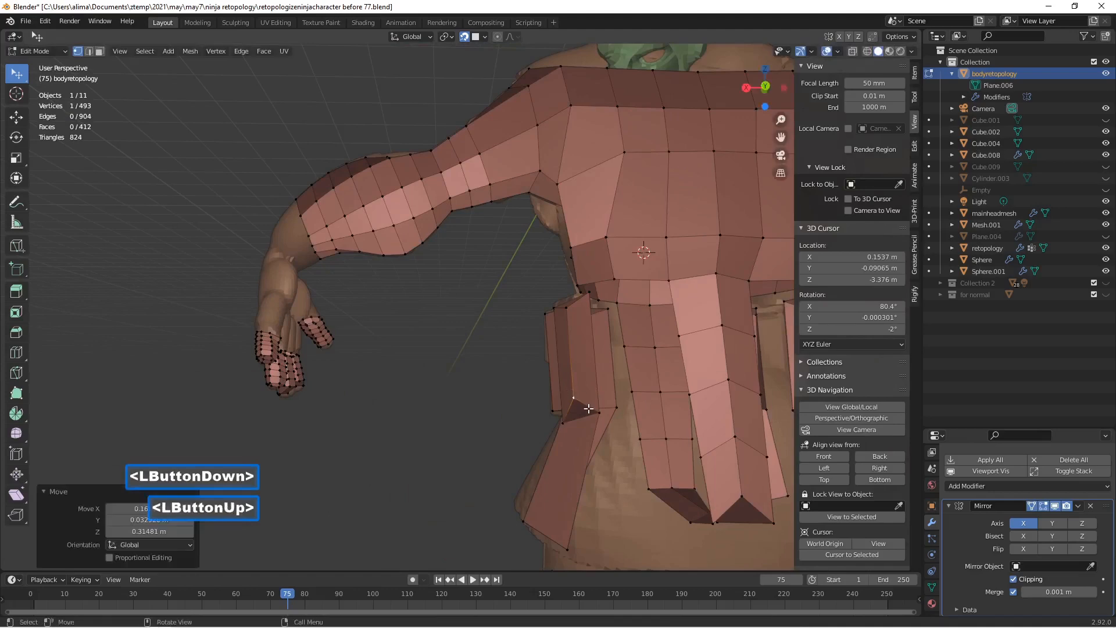
Adjust the side pouch's lower corner vertices where the pouch meets the skirt flap.
{"action": "middle_click_drag", "start_coordinate": [552, 410], "coordinate": [550, 401]}
{"action": "left_click_drag", "start_coordinate": [550, 401], "coordinate": [549, 396]}
{"action": "mouse_move", "coordinate": [549, 395]}
{"action": "middle_mouse_down"}
{"action": "mouse_move", "coordinate": [667, 391]}
{"action": "mouse_move", "coordinate": [543, 410]}
{"action": "middle_mouse_up"}
{"action": "left_click_drag", "start_coordinate": [549, 398], "coordinate": [535, 397]}
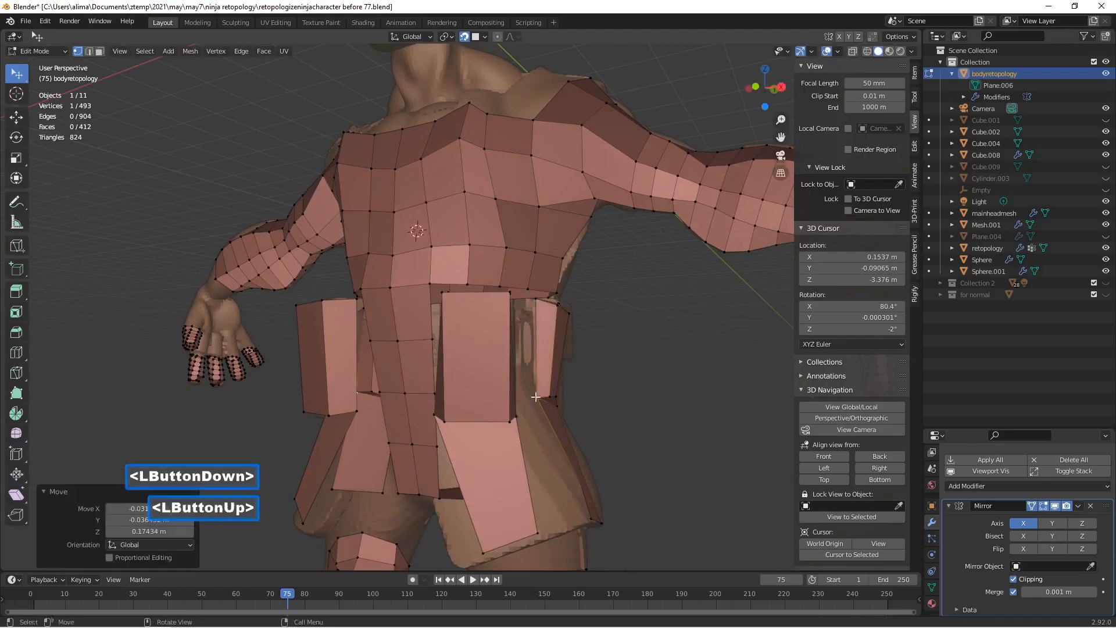
{"action": "middle_click_drag", "start_coordinate": [569, 371], "coordinate": [539, 398]}
{"action": "left_click_drag", "start_coordinate": [558, 403], "coordinate": [531, 388]}
Refine the remaining side pouch vertices against the sculpt, including the outer top corner.
{"action": "middle_click_drag", "start_coordinate": [507, 384], "coordinate": [704, 414]}
{"action": "middle_click_drag", "start_coordinate": [598, 369], "coordinate": [572, 378]}
{"action": "left_click_drag", "start_coordinate": [543, 386], "coordinate": [558, 363]}
{"action": "middle_click_drag", "start_coordinate": [581, 347], "coordinate": [567, 336]}
{"action": "left_click_drag", "start_coordinate": [562, 310], "coordinate": [563, 307]}
{"action": "middle_click_drag", "start_coordinate": [548, 352], "coordinate": [600, 368]}
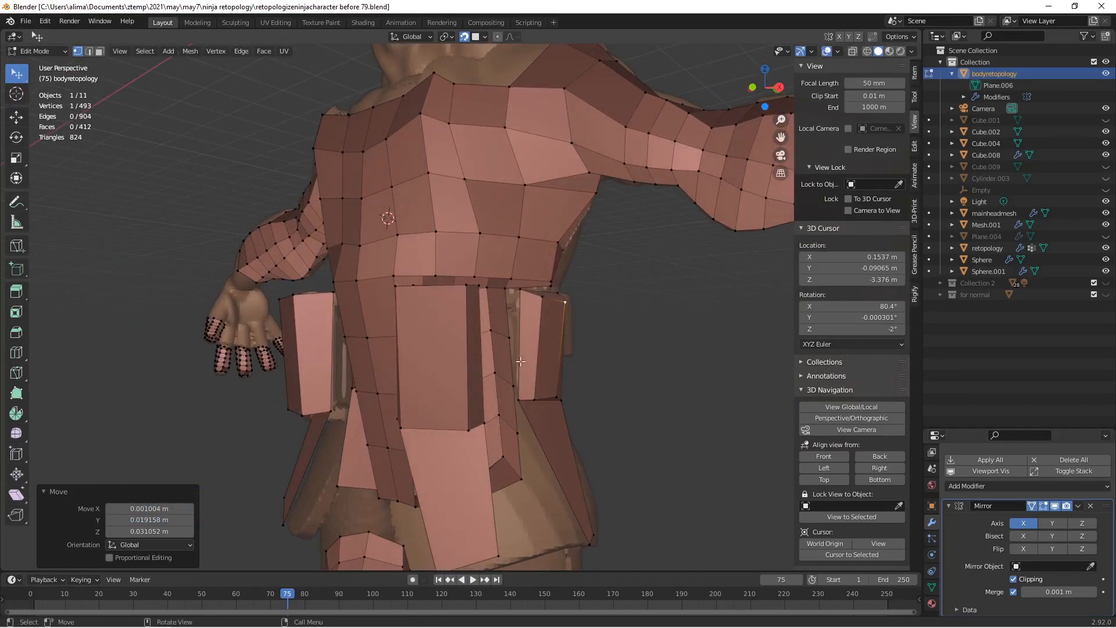
In edge selection, fill a face between the facing vertical edges of the front pouch and the side pouch.
{"action": "middle_click_drag", "start_coordinate": [439, 333], "coordinate": [407, 332]}
{"action": "left_click", "coordinate": [88, 51]}
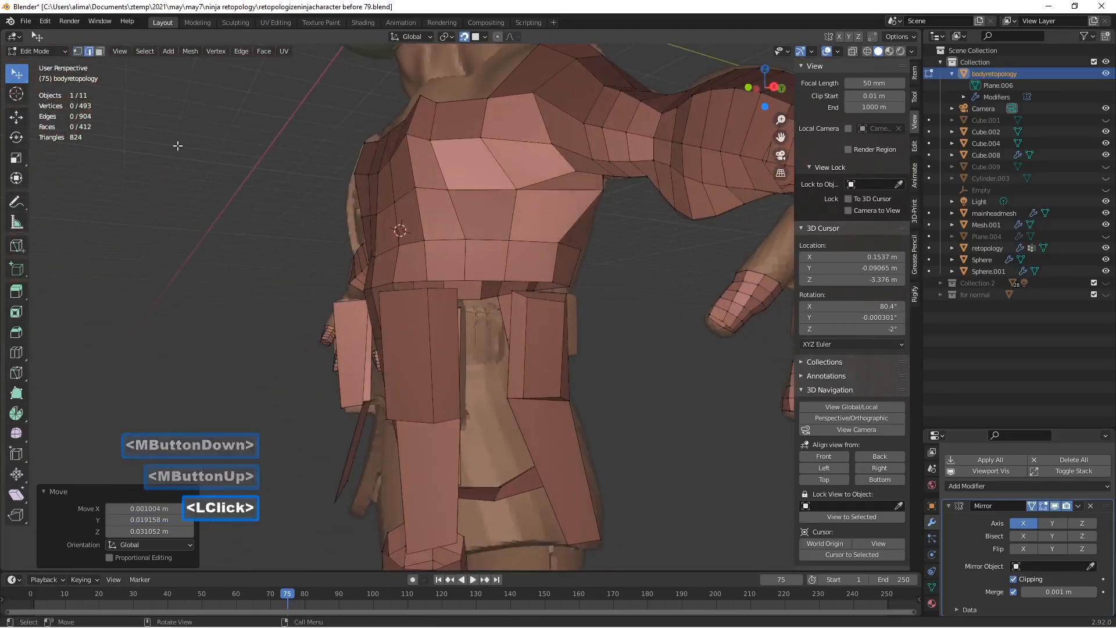
{"action": "left_click", "coordinate": [461, 353]}
{"action": "middle_click_drag", "start_coordinate": [455, 360], "coordinate": [491, 364]}
{"action": "left_click", "coordinate": [452, 364]}
{"action": "scroll", "coordinate": [459, 365], "scroll_direction": "up", "scroll_amount": 2}
{"action": "left_click", "coordinate": [491, 364], "text": "shift"}
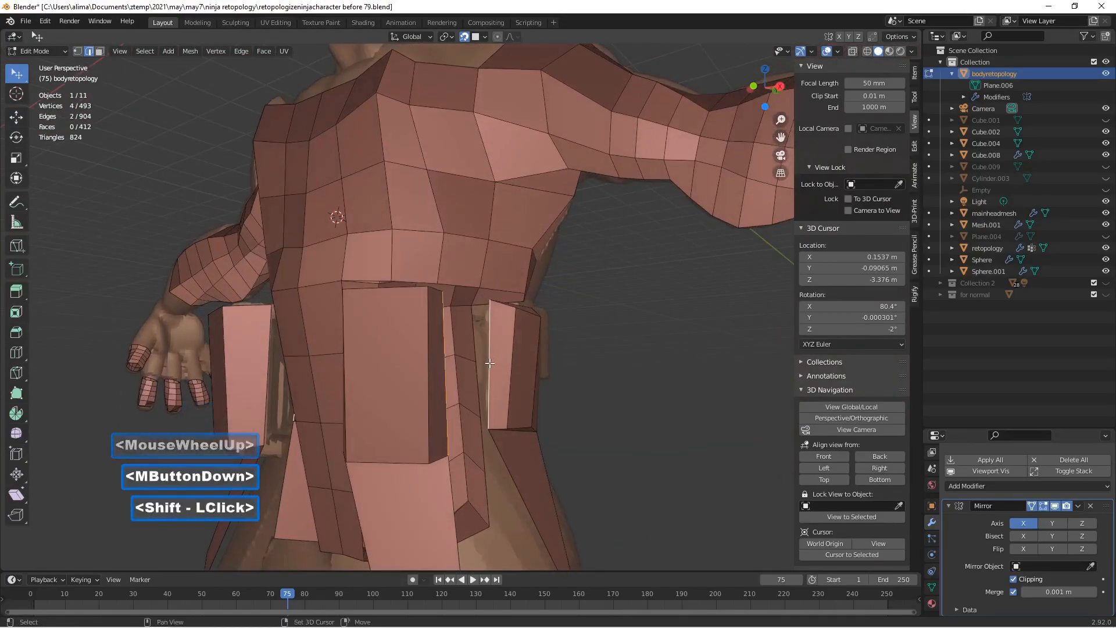
{"action": "key", "text": "f"}
Fill a face between the facing edges of the front and side skirt flaps, then clear the selection.
{"action": "middle_click_drag", "start_coordinate": [491, 365], "coordinate": [446, 465]}
{"action": "scroll", "coordinate": [490, 366], "scroll_direction": "down", "scroll_amount": 1}
{"action": "middle_click_drag", "start_coordinate": [452, 425], "coordinate": [454, 401]}
{"action": "scroll", "coordinate": [448, 409], "scroll_direction": "up", "scroll_amount": 1}
{"action": "left_click", "coordinate": [433, 452]}
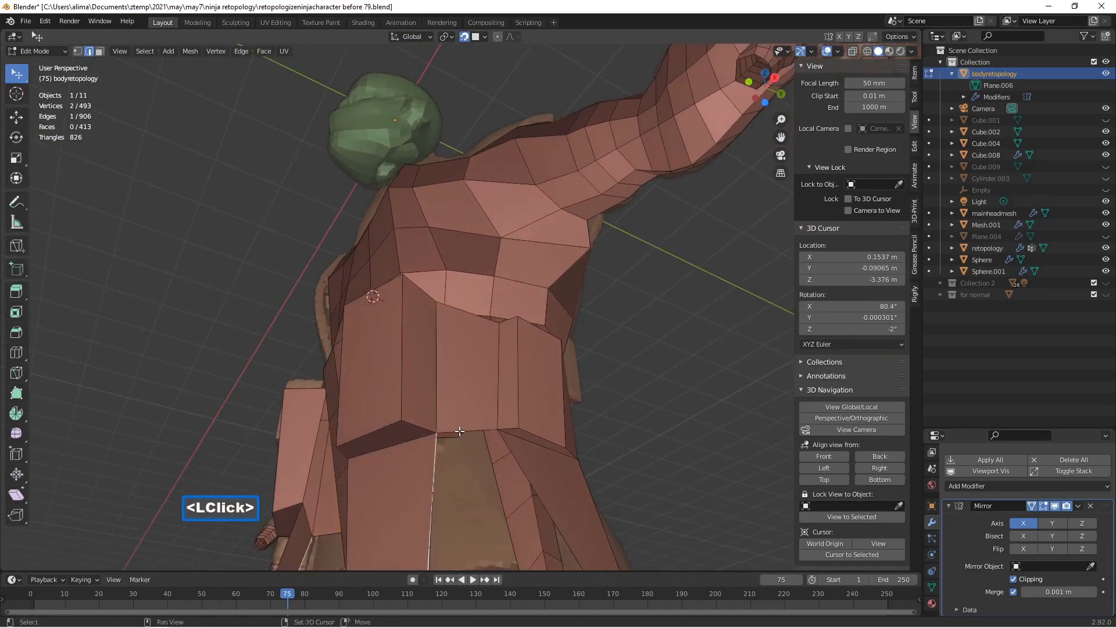
{"action": "key", "text": "f"}
{"action": "scroll", "coordinate": [522, 468], "scroll_direction": "down", "scroll_amount": 2}
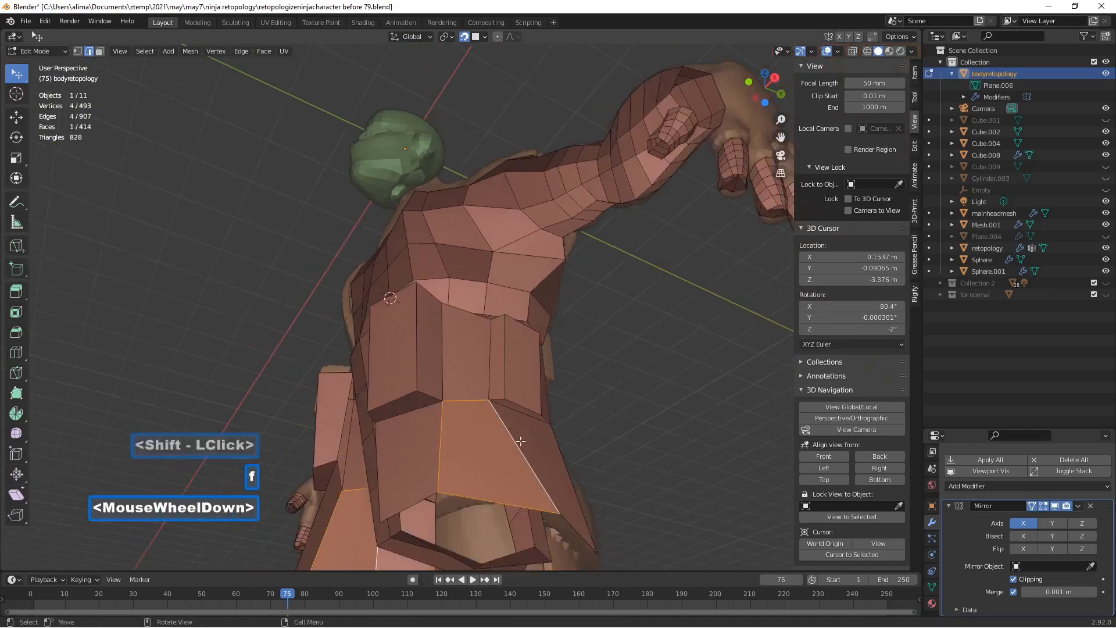
{"action": "middle_click_drag", "start_coordinate": [519, 442], "coordinate": [618, 424]}
{"action": "left_click", "coordinate": [625, 422]}
{"action": "key", "text": "alt"}
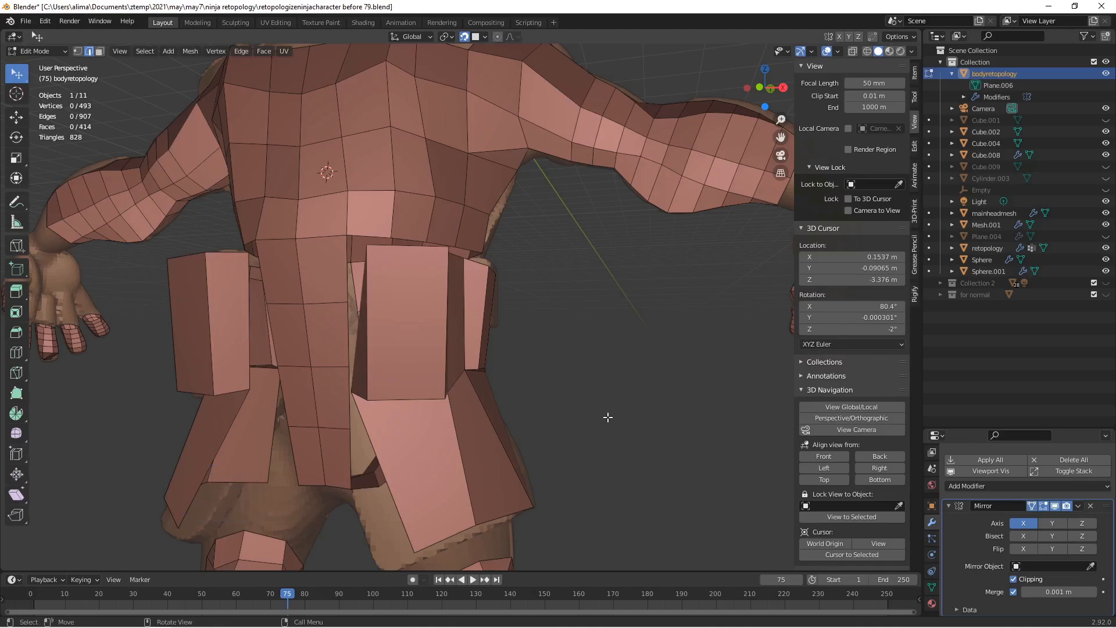
Add two separate vertical loop cuts through the front torso columns above the front pouch.
{"action": "key", "text": "Pause"}
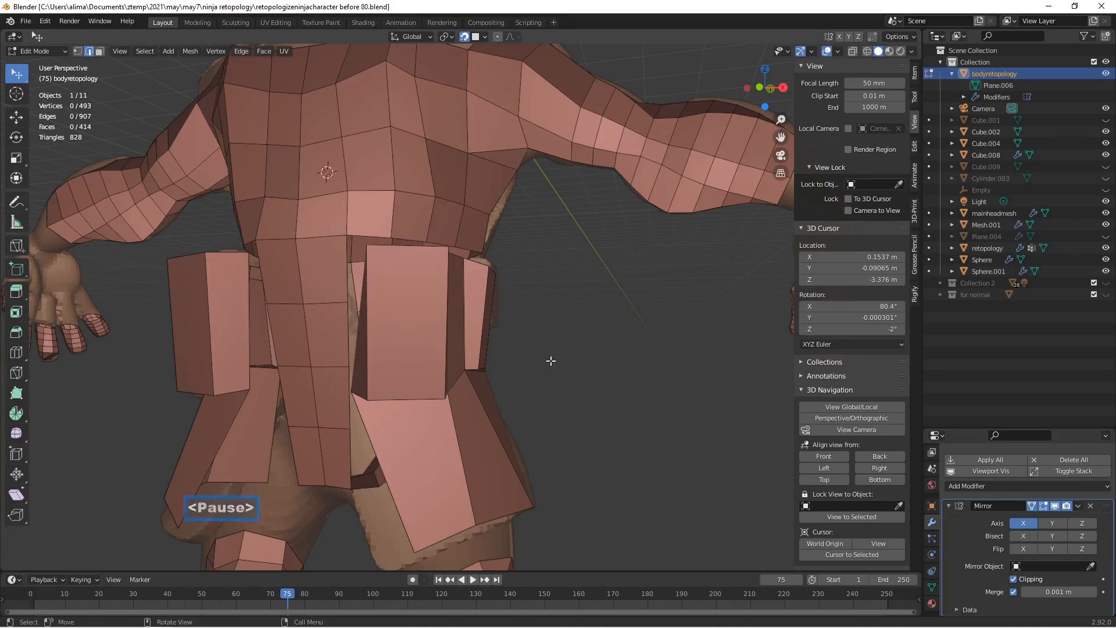
{"action": "scroll", "coordinate": [551, 361], "scroll_direction": "down", "scroll_amount": 3}
{"action": "middle_click_drag", "start_coordinate": [551, 361], "coordinate": [516, 292]}
{"action": "middle_click_drag", "start_coordinate": [515, 291], "coordinate": [412, 293]}
{"action": "scroll", "coordinate": [412, 288], "scroll_direction": "down", "scroll_amount": 2}
{"action": "scroll", "coordinate": [413, 293], "scroll_direction": "up", "scroll_amount": 1}
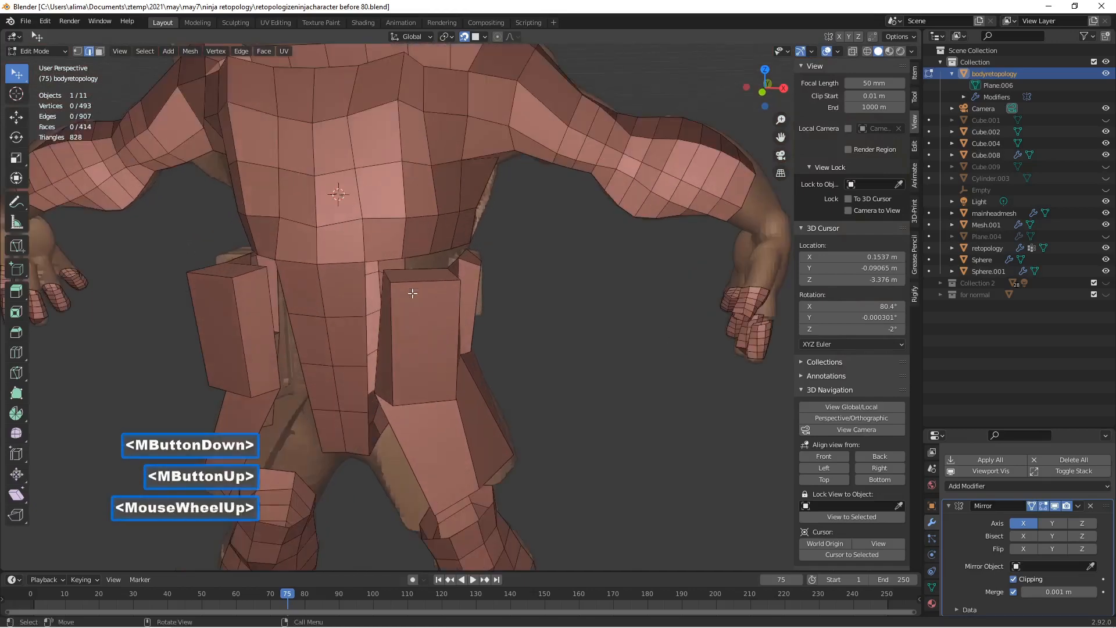
{"action": "double_click", "coordinate": [380, 251]}
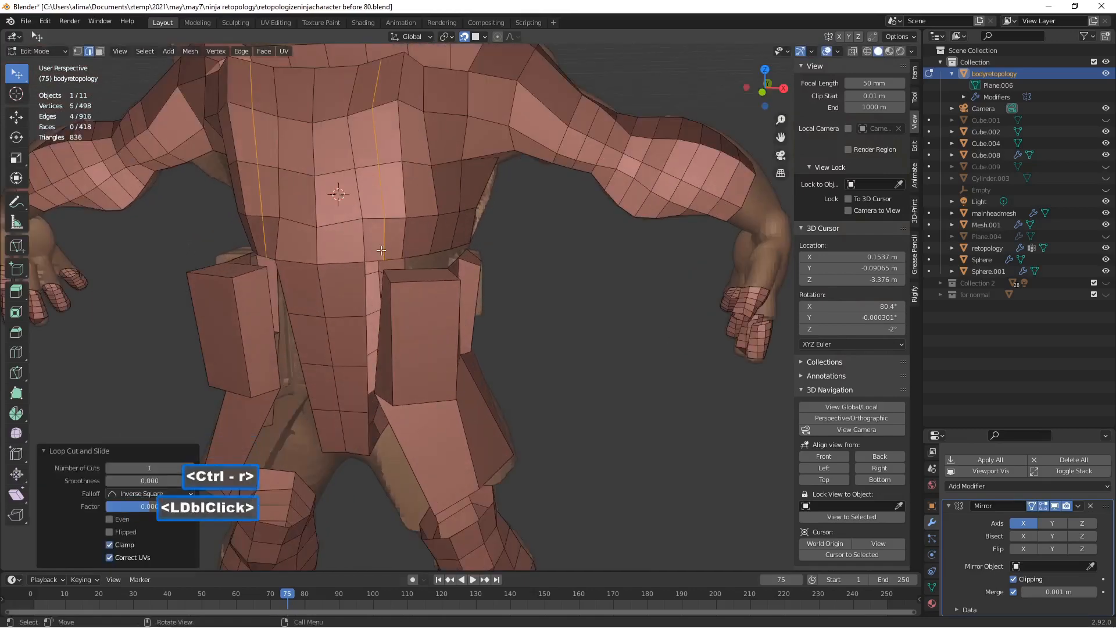
{"action": "key", "text": "ctrl+r"}
{"action": "double_click", "coordinate": [420, 251]}
{"action": "left_click", "coordinate": [441, 274]}
{"action": "middle_click_drag", "start_coordinate": [441, 273], "coordinate": [396, 291]}
Add a two-cut vertical loop cut, evenly spaced, through the front pouch and the skirt flap beneath it.
{"action": "key", "text": "ctrl+r"}
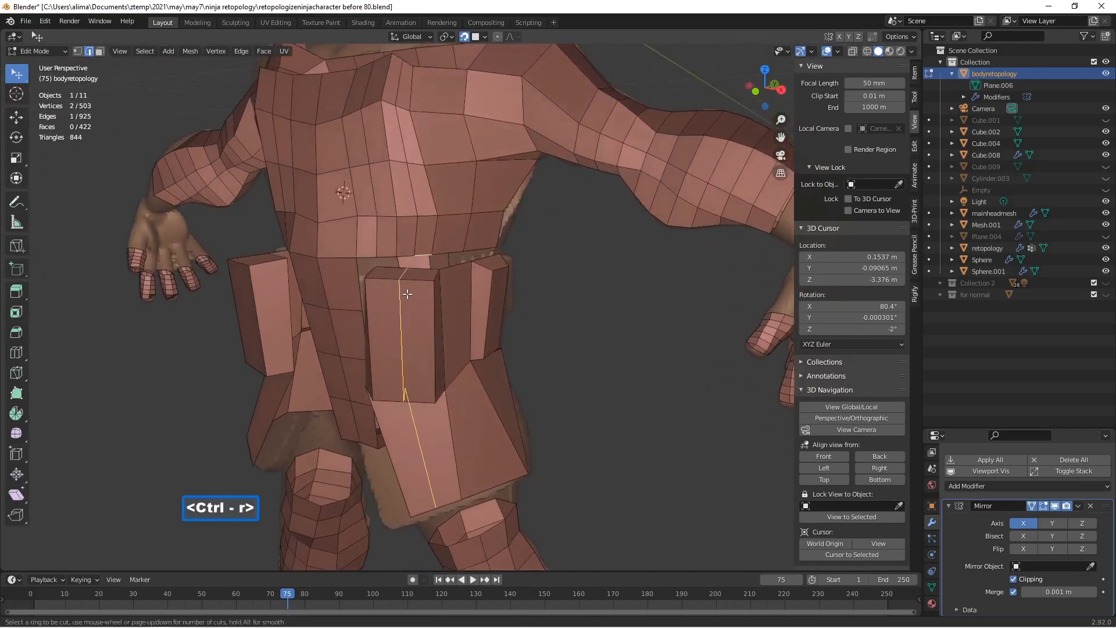
{"action": "scroll", "coordinate": [407, 295], "scroll_direction": "up", "scroll_amount": 1}
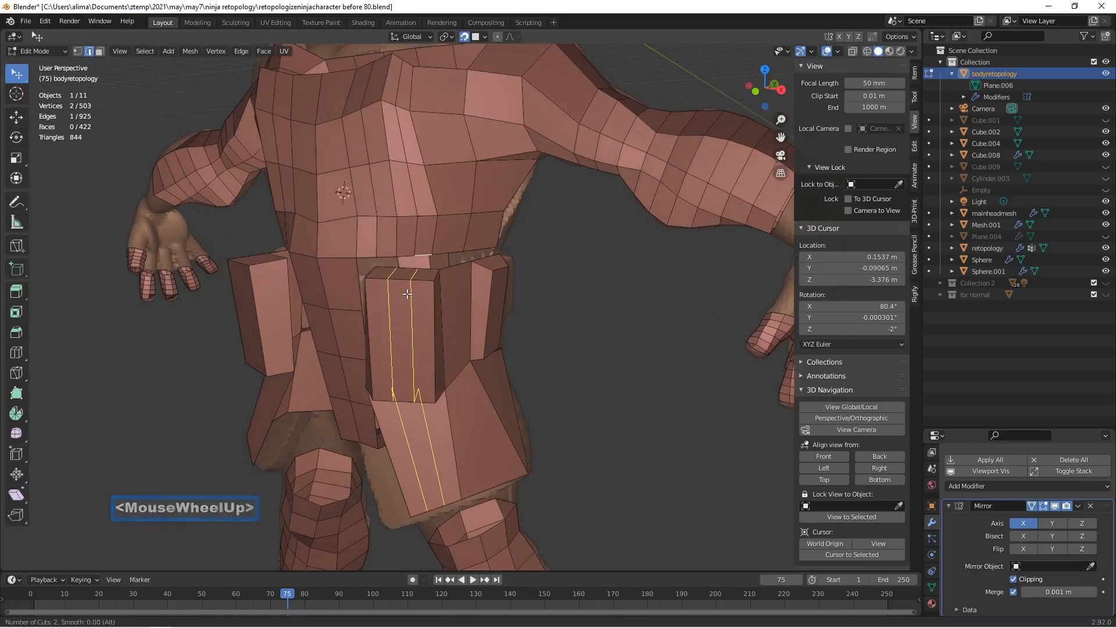
{"action": "double_click", "coordinate": [407, 294]}
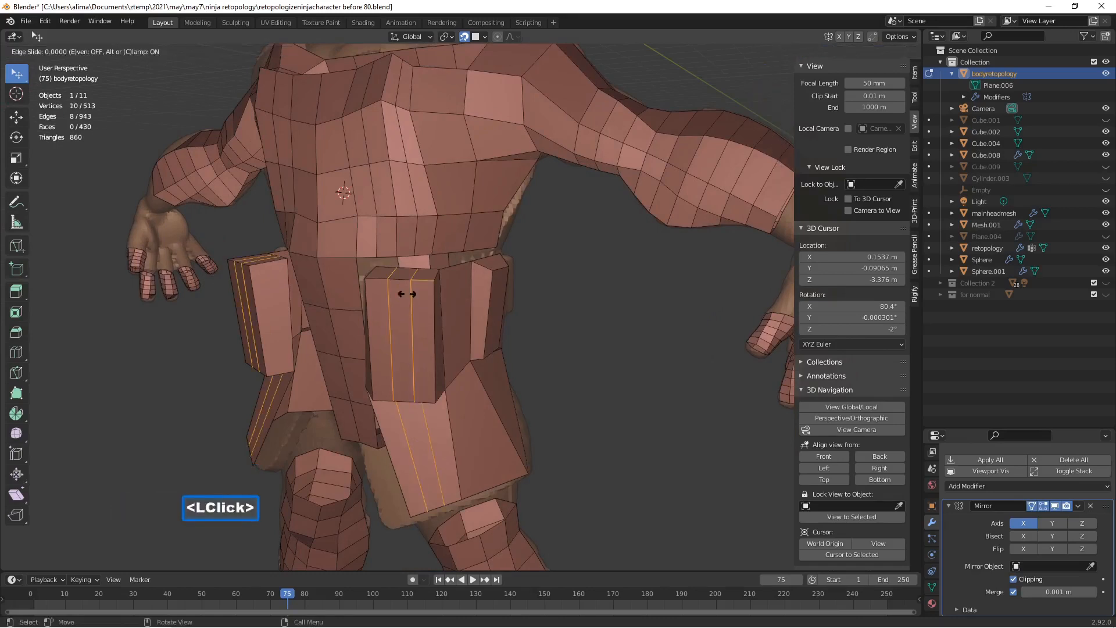
{"action": "left_click", "coordinate": [392, 267]}
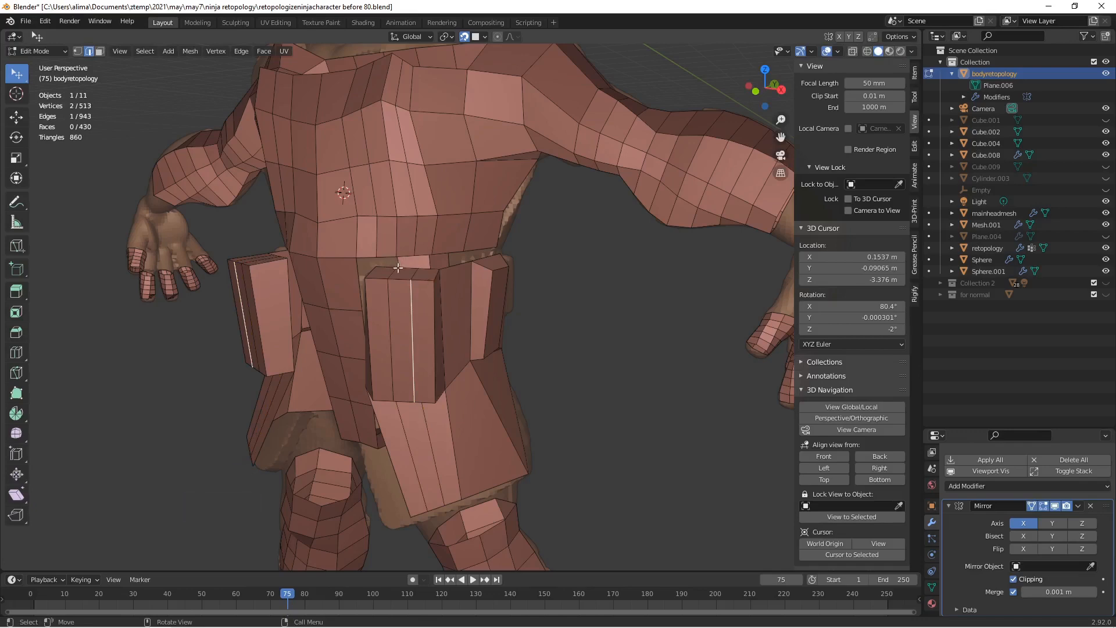
Bridge the torso's lower waist edges to the upper inner edges of the front and side pouches, then clear the selection.
{"action": "mouse_move", "coordinate": [574, 298]}
{"action": "middle_mouse_down"}
{"action": "mouse_move", "coordinate": [484, 284]}
{"action": "mouse_move", "coordinate": [567, 303]}
{"action": "middle_mouse_up"}
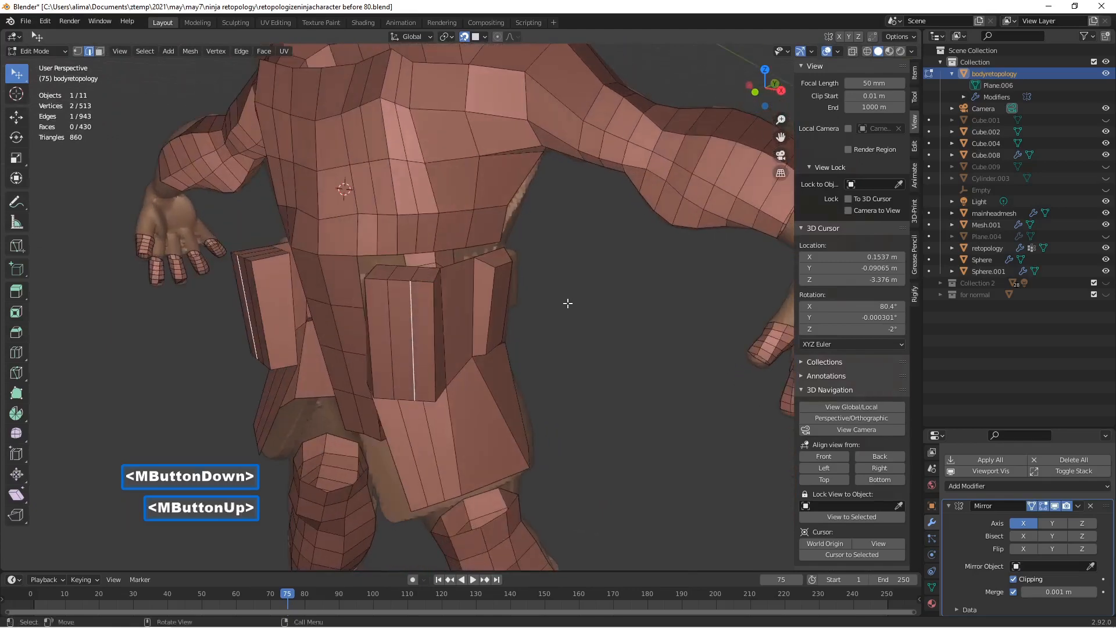
{"action": "left_click", "coordinate": [388, 254]}
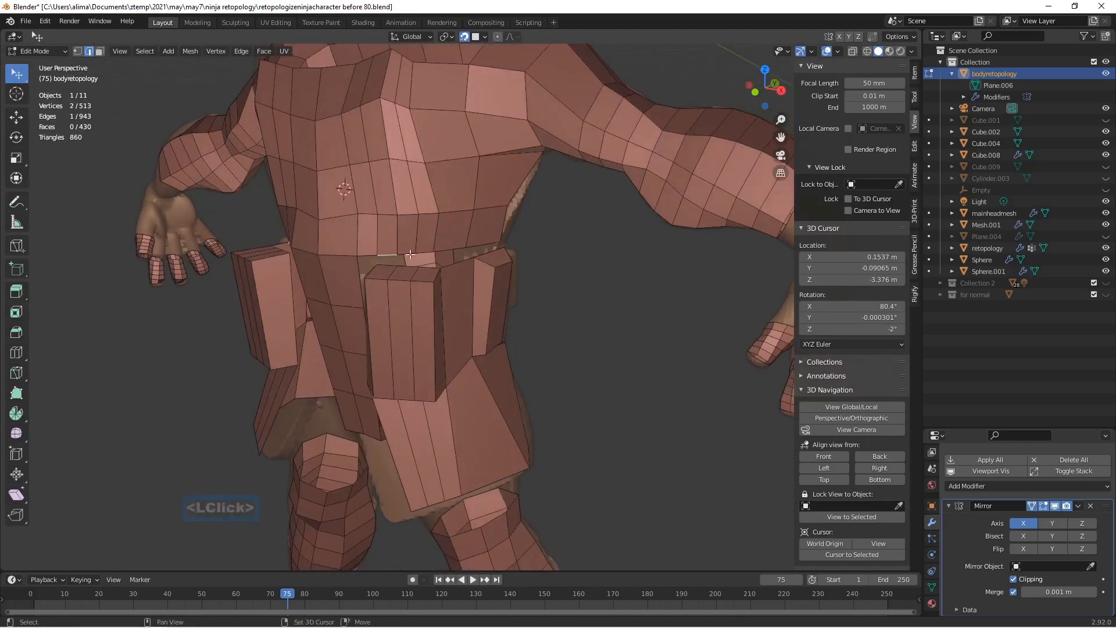
{"action": "left_click", "coordinate": [405, 254], "text": "shift"}
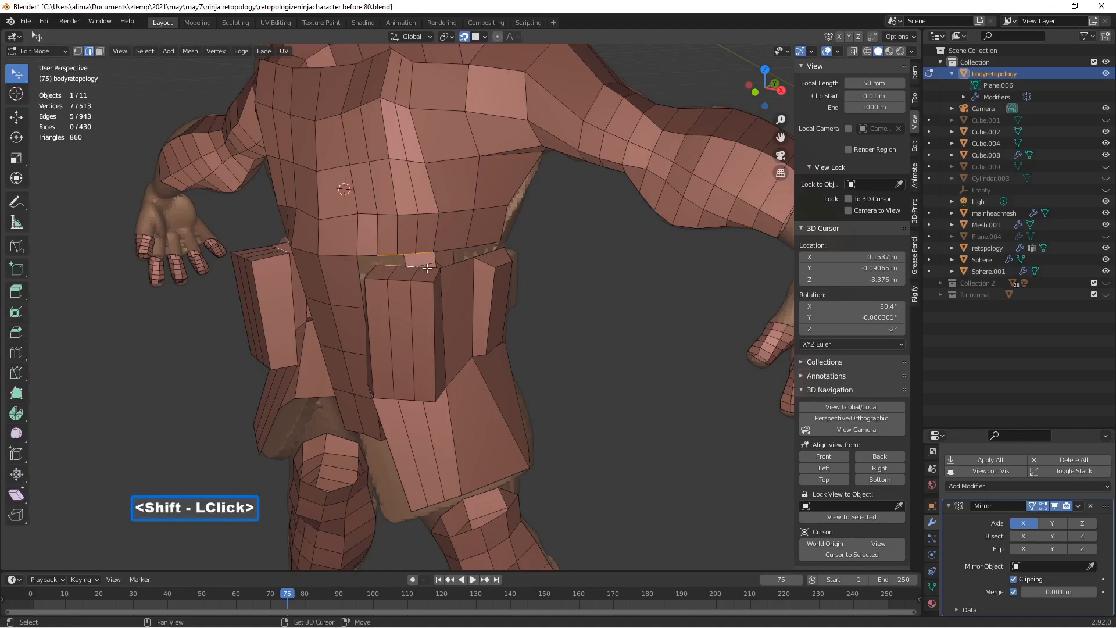
{"action": "middle_click_drag", "start_coordinate": [443, 269], "coordinate": [400, 255], "text": "shift"}
{"action": "scroll", "coordinate": [400, 255], "scroll_direction": "up", "scroll_amount": 1}
{"action": "middle_click_drag", "start_coordinate": [400, 255], "coordinate": [412, 261]}
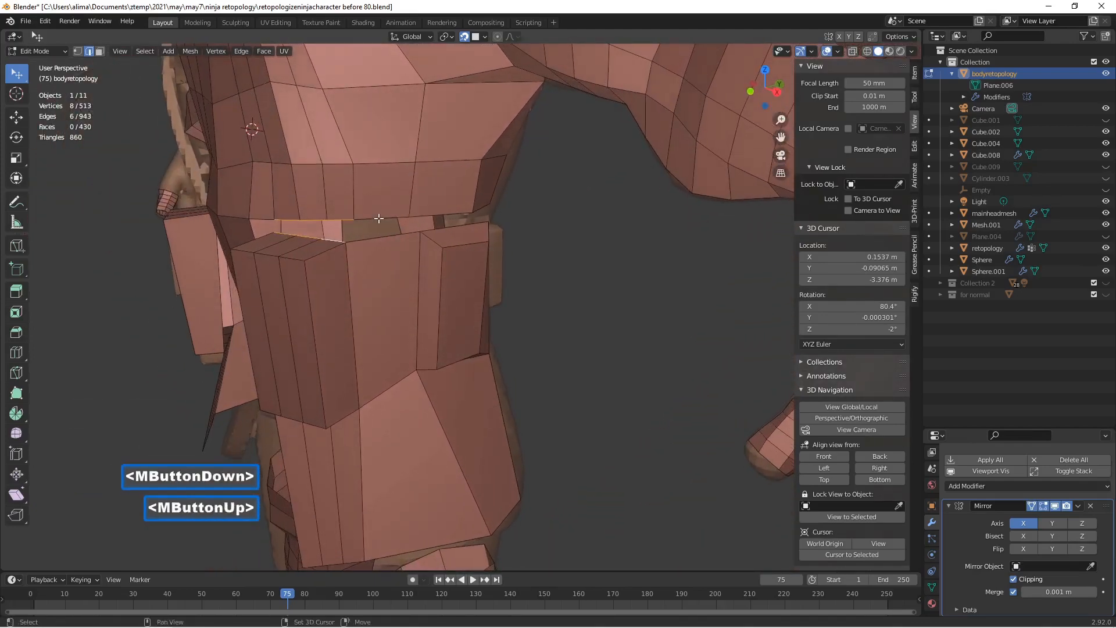
{"action": "middle_click_drag", "start_coordinate": [448, 262], "coordinate": [436, 231]}
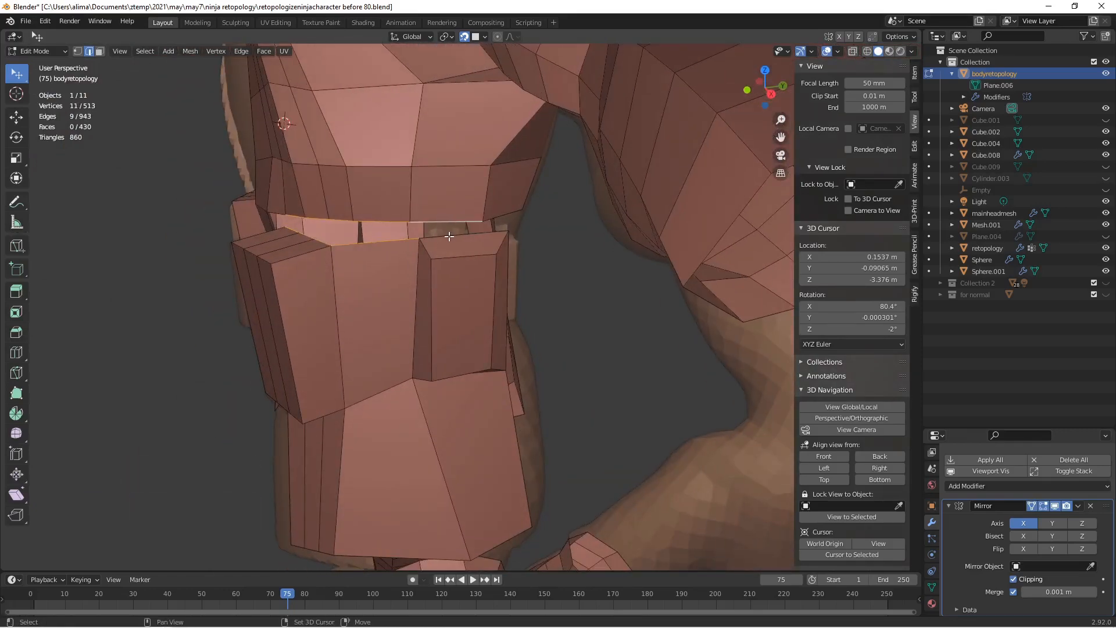
{"action": "left_click", "coordinate": [450, 236], "text": "shift"}
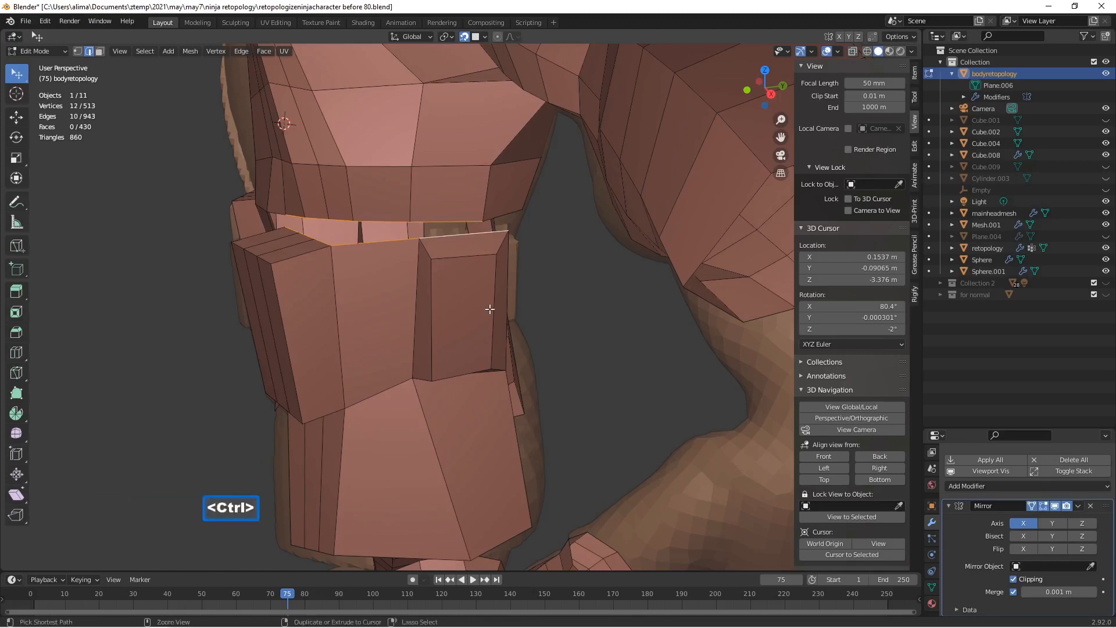
{"action": "key", "text": "ctrl+e"}
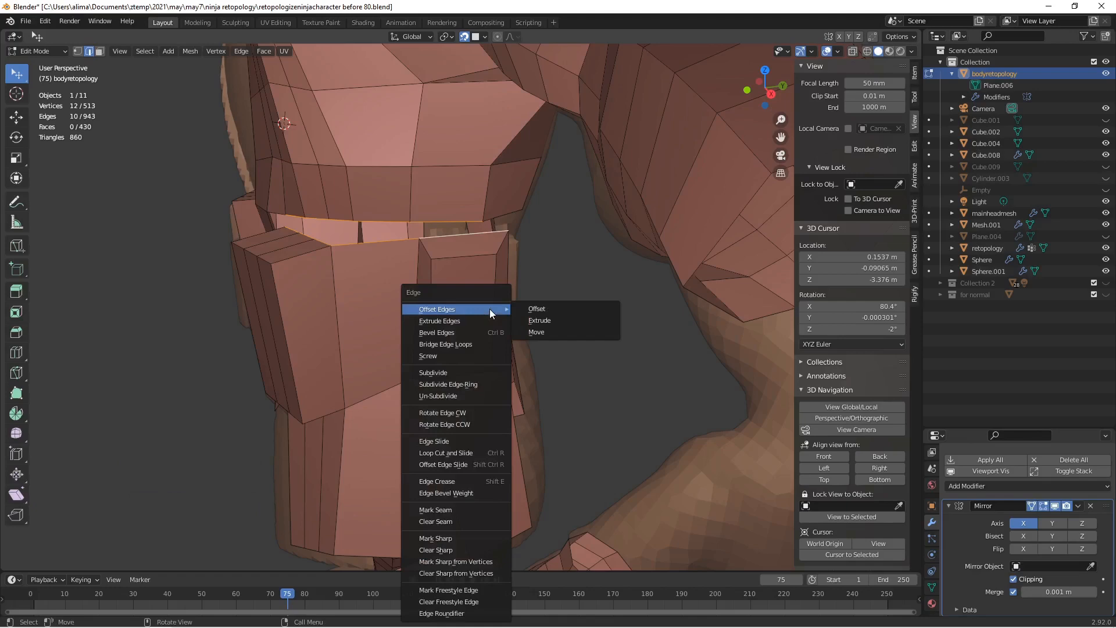
{"action": "left_click", "coordinate": [485, 342]}
{"action": "middle_click_drag", "start_coordinate": [485, 342], "coordinate": [585, 330]}
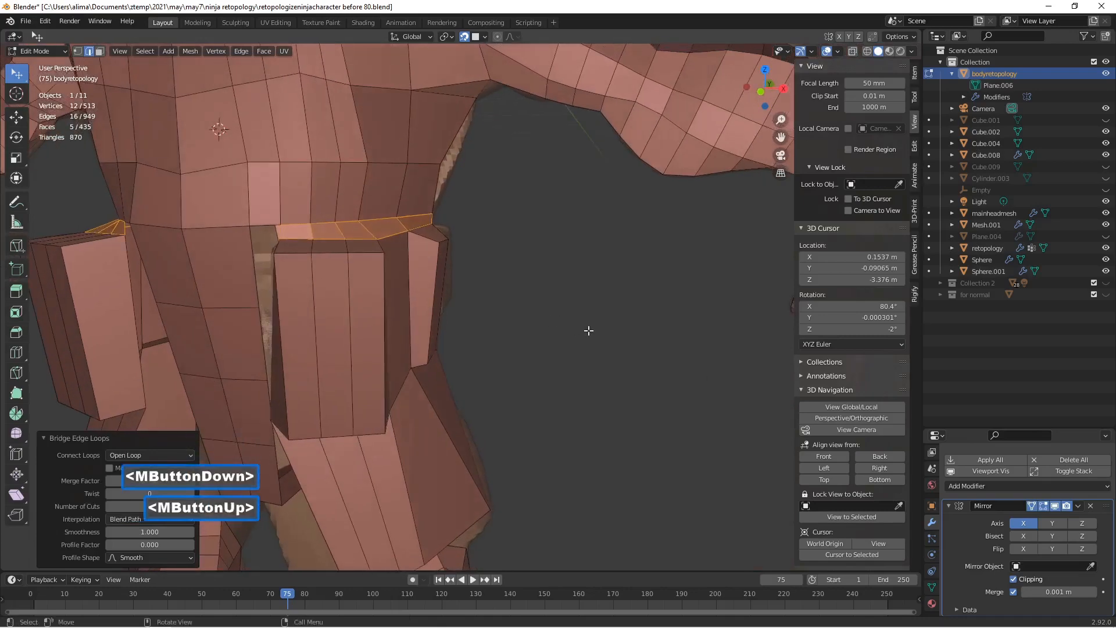
{"action": "left_click", "coordinate": [589, 330]}
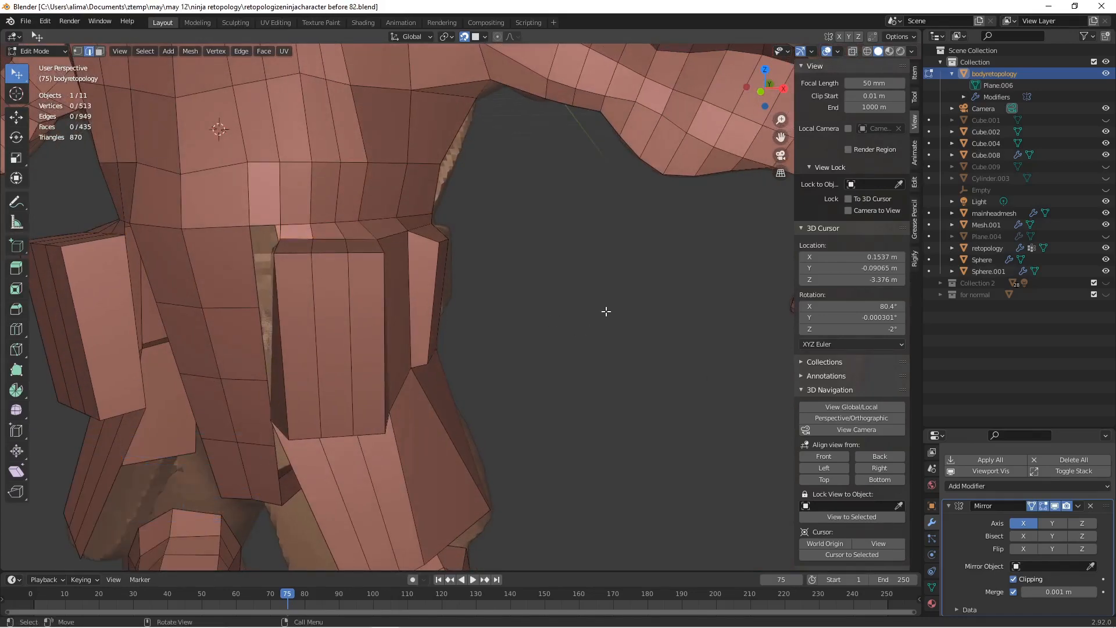
Add a centred horizontal loop cut around the middle of the side and front pouches.
{"action": "scroll", "coordinate": [607, 312], "scroll_direction": "down", "scroll_amount": 3}
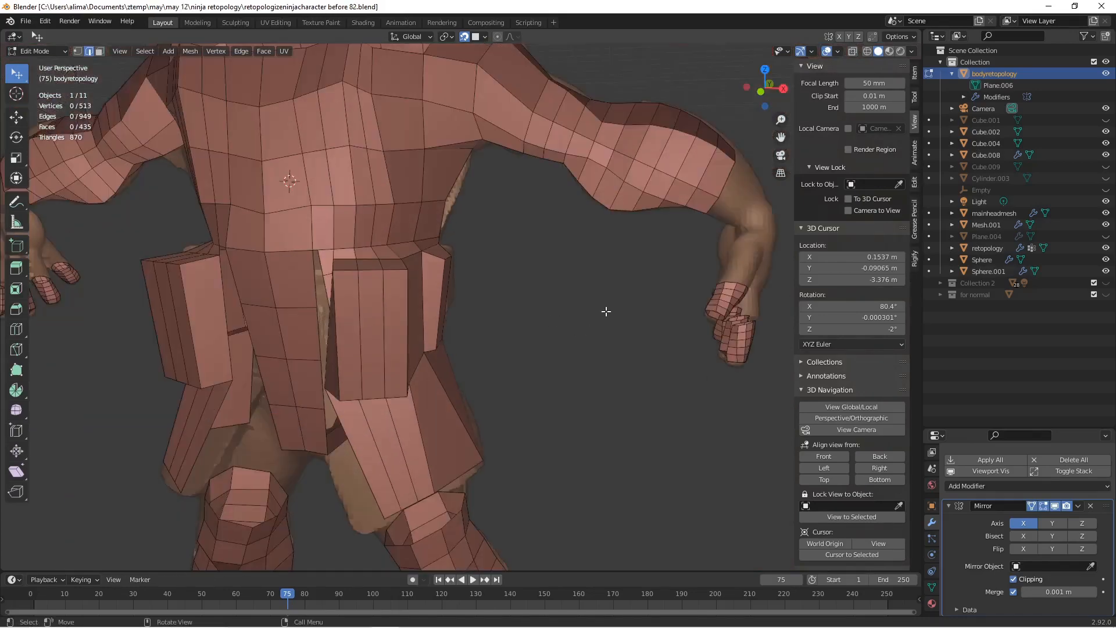
{"action": "middle_click_drag", "start_coordinate": [605, 312], "coordinate": [558, 294]}
{"action": "middle_click_drag", "start_coordinate": [348, 291], "coordinate": [446, 297]}
{"action": "scroll", "coordinate": [446, 297], "scroll_direction": "up", "scroll_amount": 4}
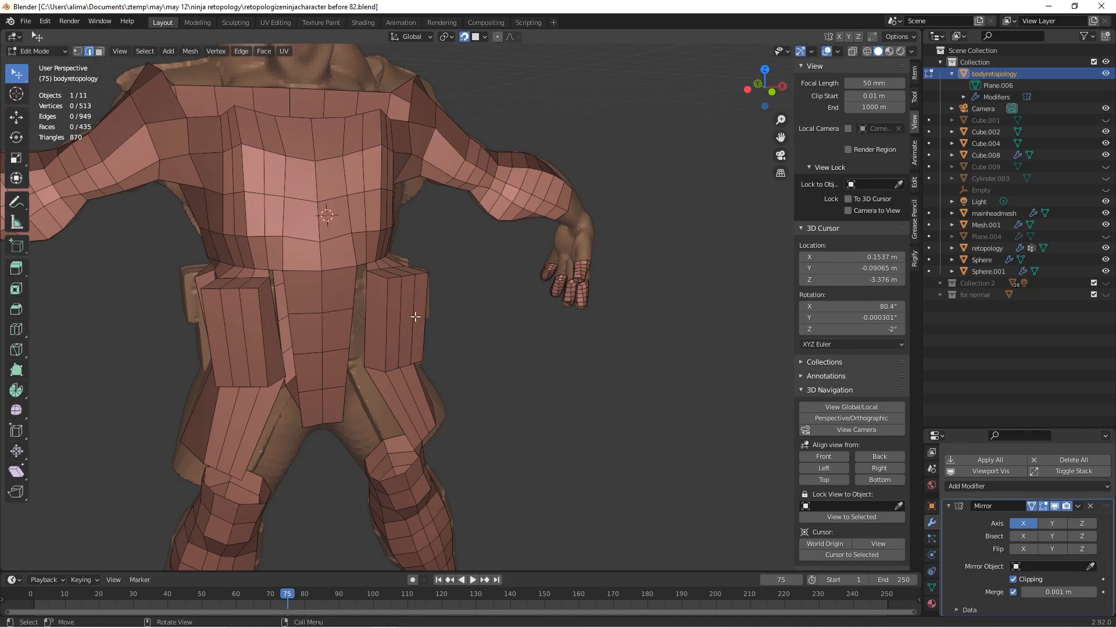
{"action": "middle_click_drag", "start_coordinate": [463, 309], "coordinate": [245, 291]}
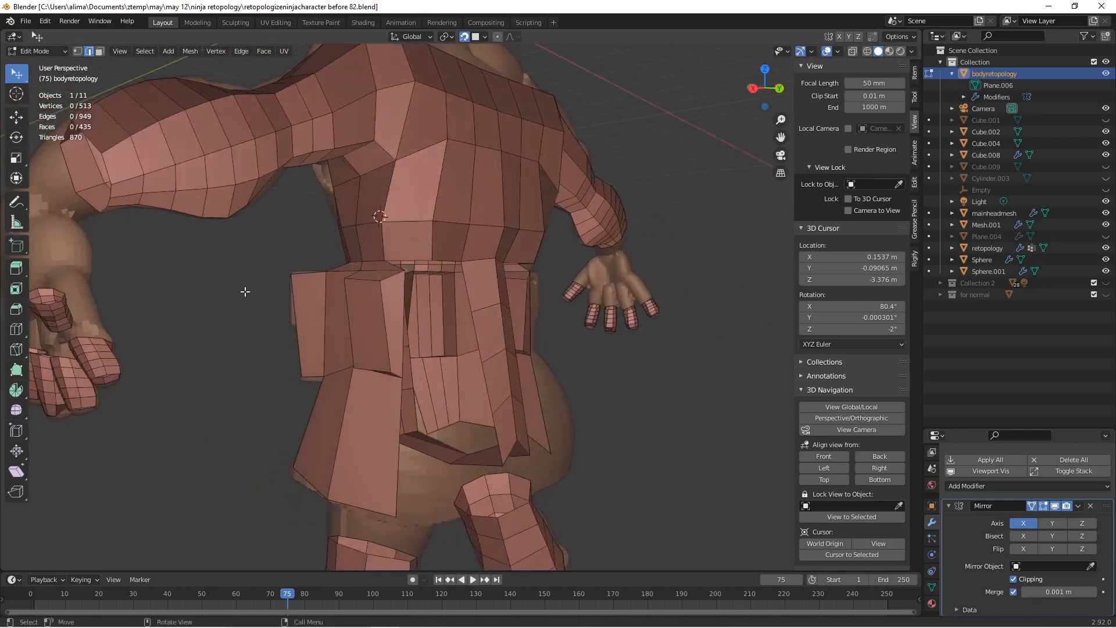
{"action": "key", "text": "ctrl+r"}
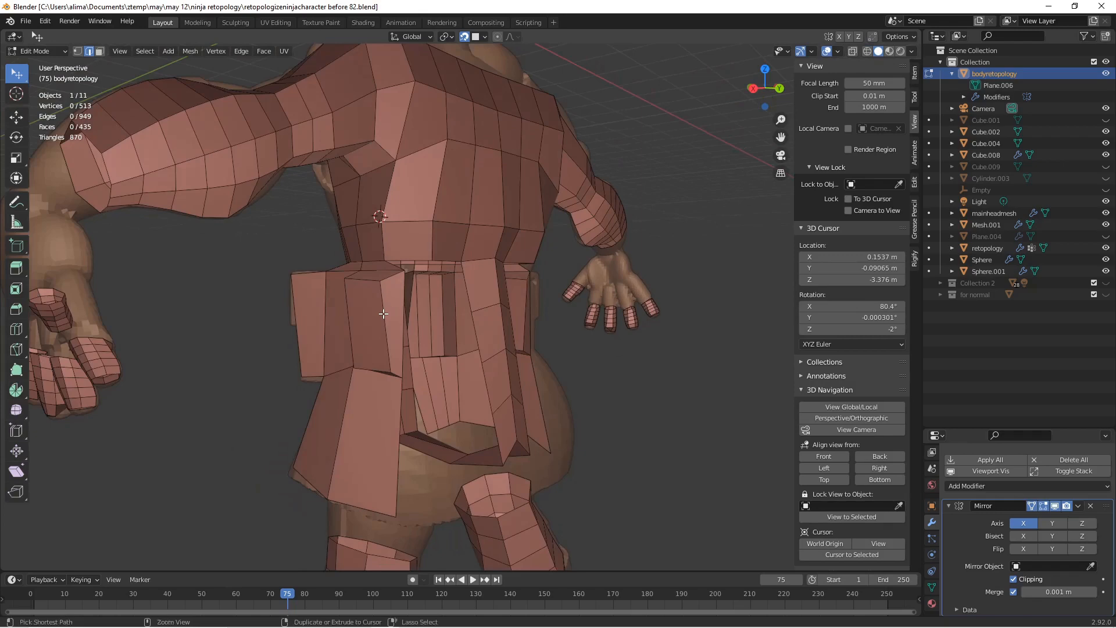
{"action": "left_click", "coordinate": [384, 314]}
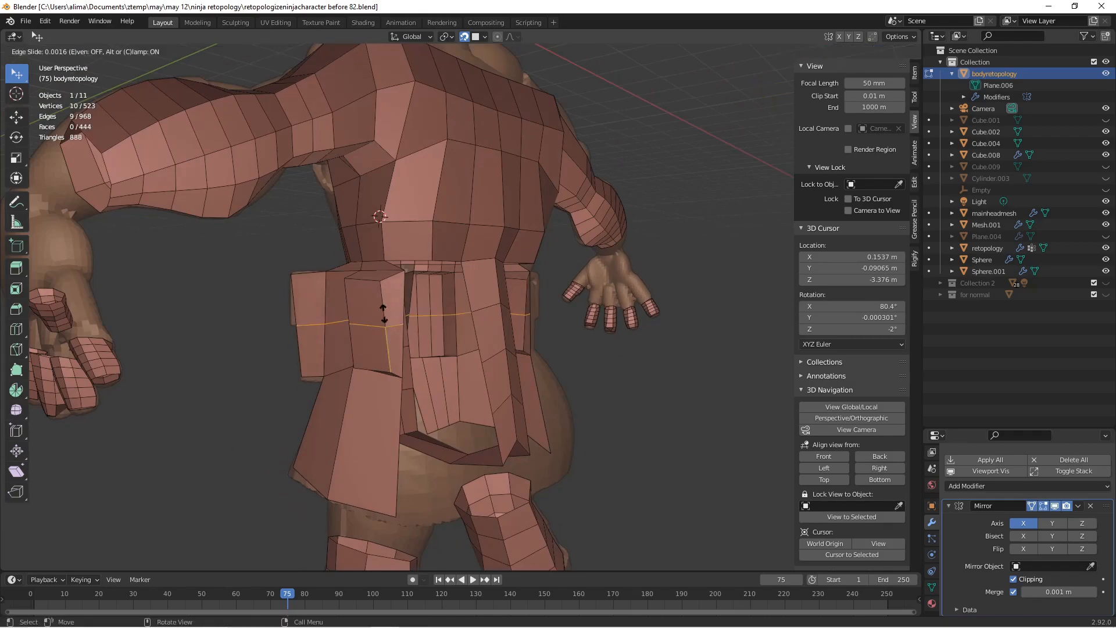
{"action": "left_click", "coordinate": [384, 314]}
Fill a face between the upper rear edge of the side pouch and the facing edge of the central back flap.
{"action": "middle_click_drag", "start_coordinate": [424, 293], "coordinate": [419, 293]}
{"action": "left_click", "coordinate": [406, 295]}
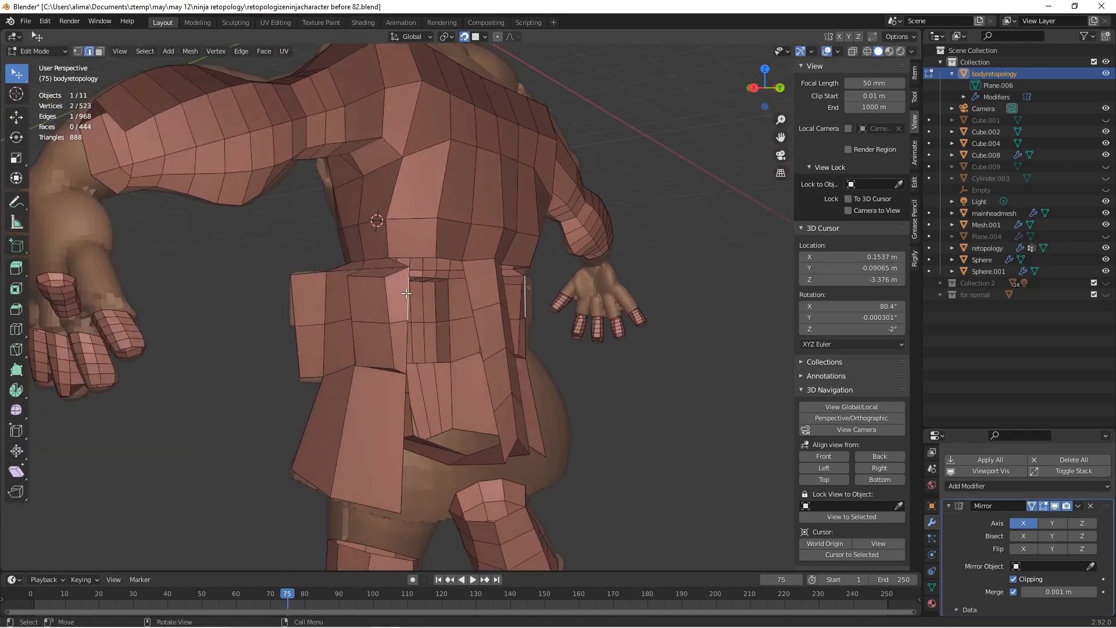
{"action": "left_click", "coordinate": [469, 285], "text": "shift"}
{"action": "key", "text": "f"}
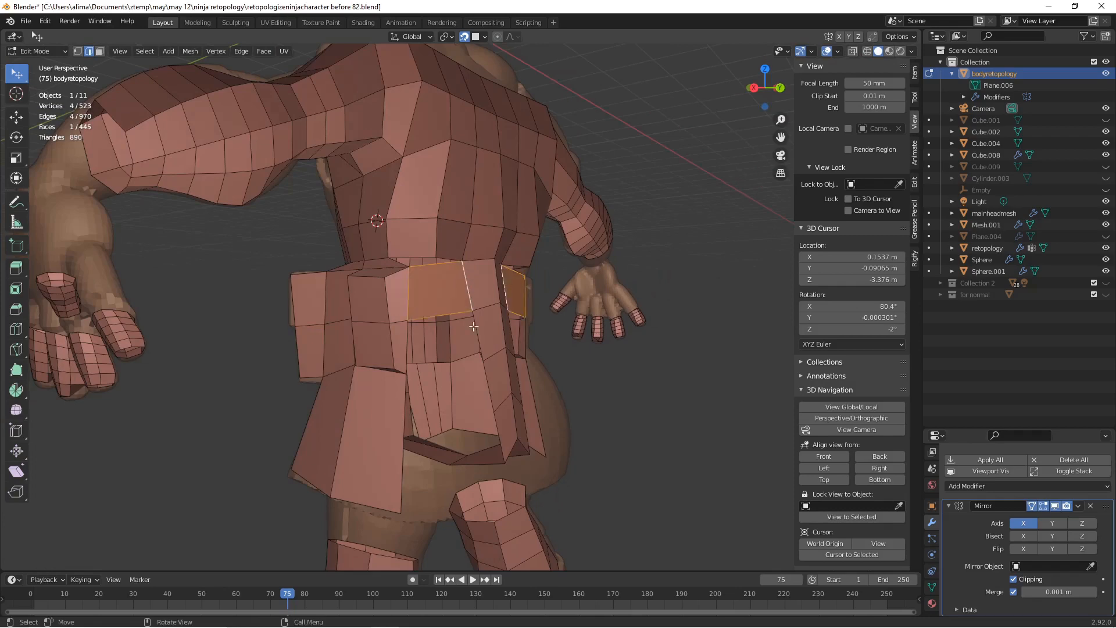
Fill a second face below it, joining the side pouch's lower rear edge to the back flap.
{"action": "middle_click_drag", "start_coordinate": [438, 365], "coordinate": [411, 348]}
{"action": "left_click", "coordinate": [405, 350]}
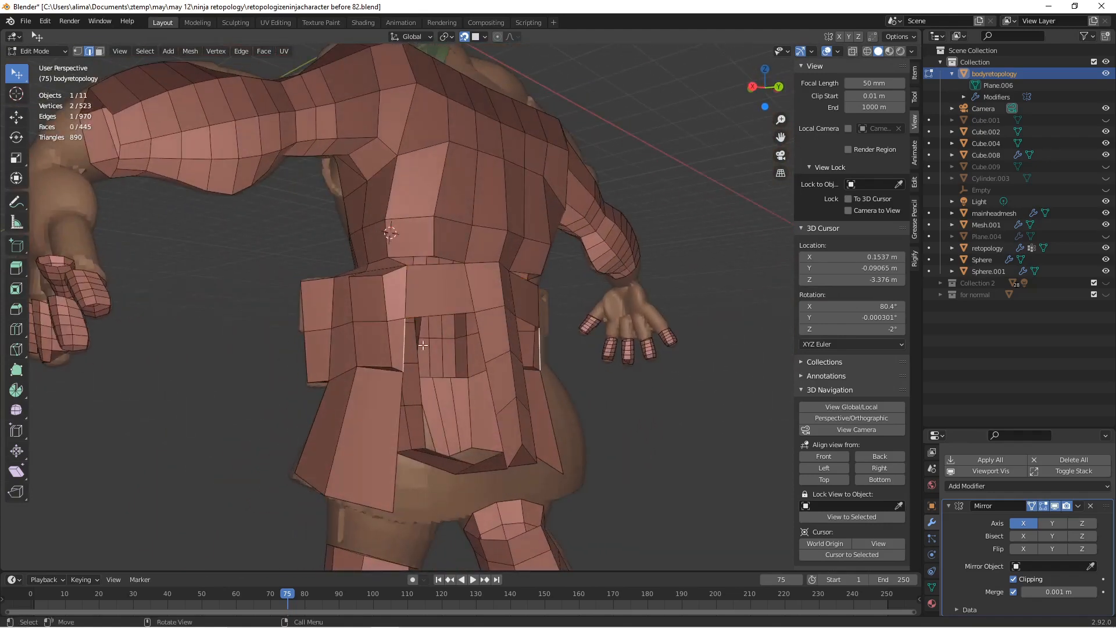
{"action": "left_click", "coordinate": [439, 316], "text": "shift"}
{"action": "left_click", "coordinate": [482, 340], "text": "shift"}
{"action": "key", "text": "f"}
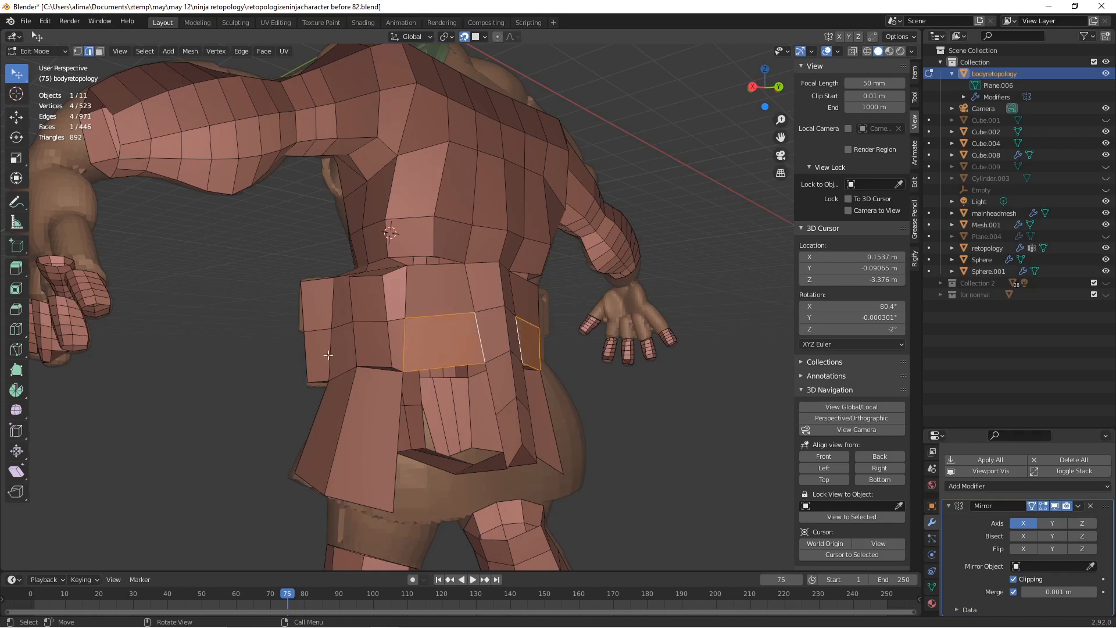
Clear the selection and save an incremental copy of the file.
{"action": "left_click", "coordinate": [262, 375]}
{"action": "middle_click_drag", "start_coordinate": [232, 366], "coordinate": [437, 368]}
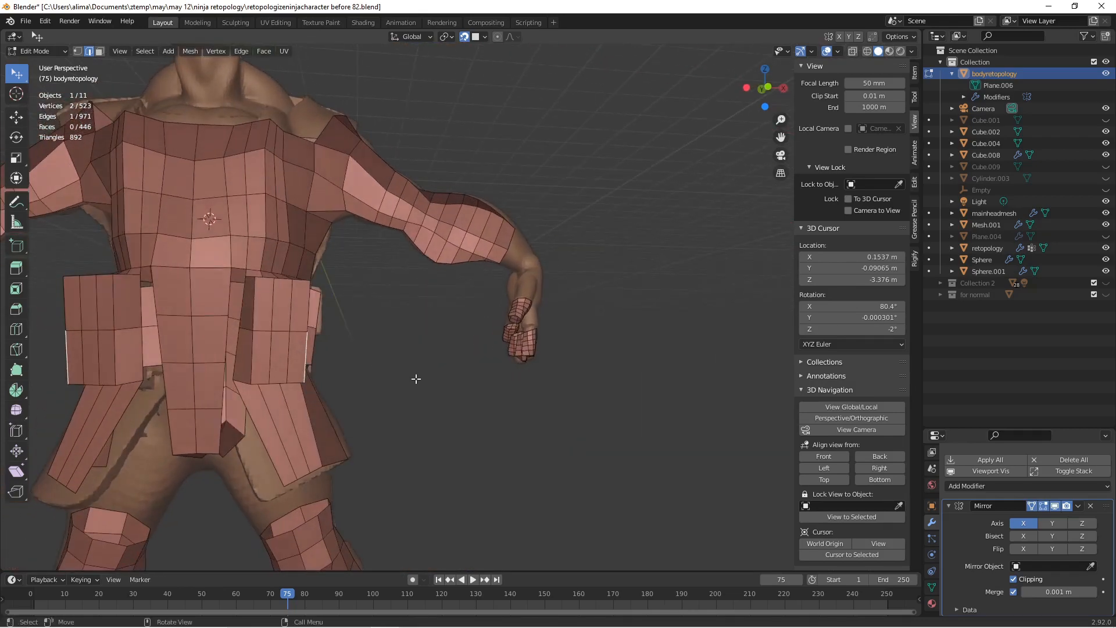
{"action": "key", "text": "alt+a"}
{"action": "key", "text": "ctrl+alt+s"}
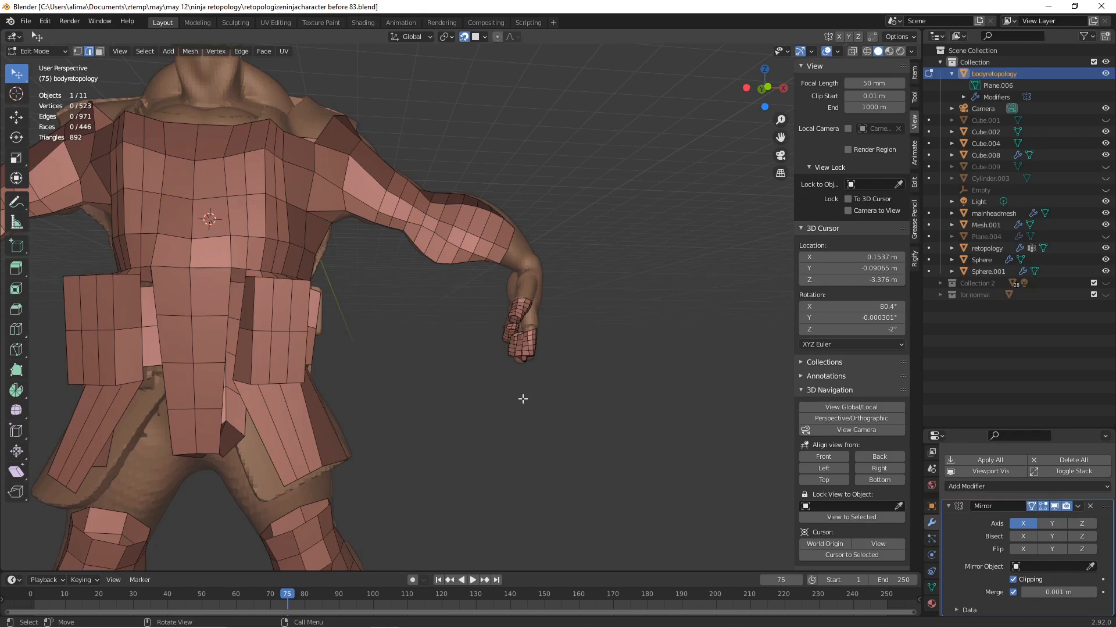
Add a horizontal loop cut across the central front flap, slid up near the waist with a factor of about 0.65.
{"action": "scroll", "coordinate": [523, 398], "scroll_direction": "up", "scroll_amount": 3}
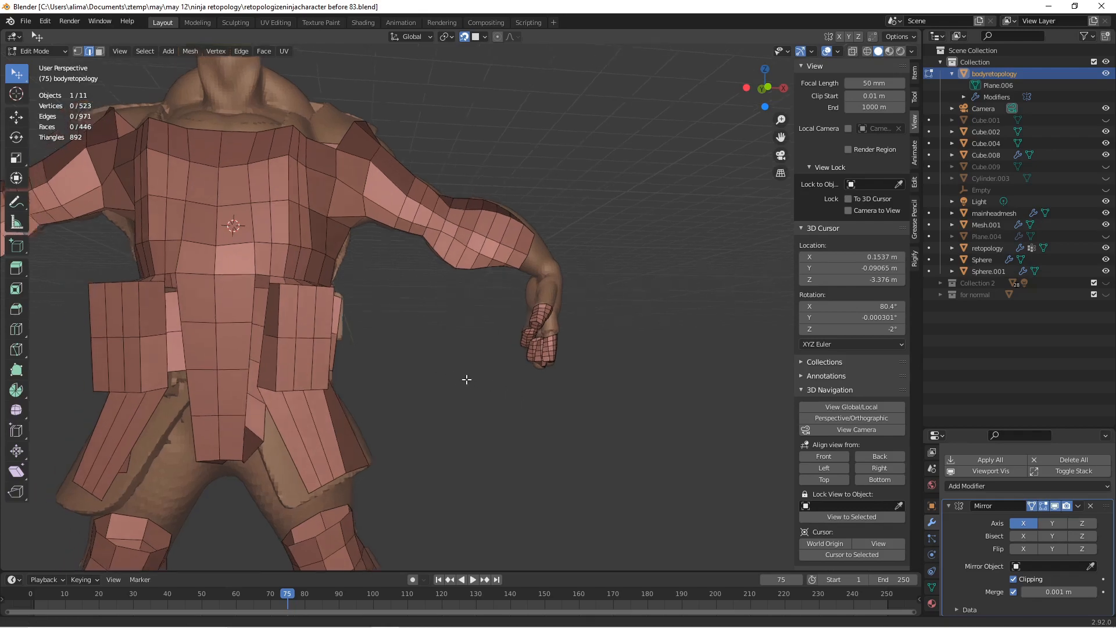
{"action": "middle_click_drag", "start_coordinate": [541, 389], "coordinate": [506, 386]}
{"action": "middle_click_drag", "start_coordinate": [390, 301], "coordinate": [339, 312]}
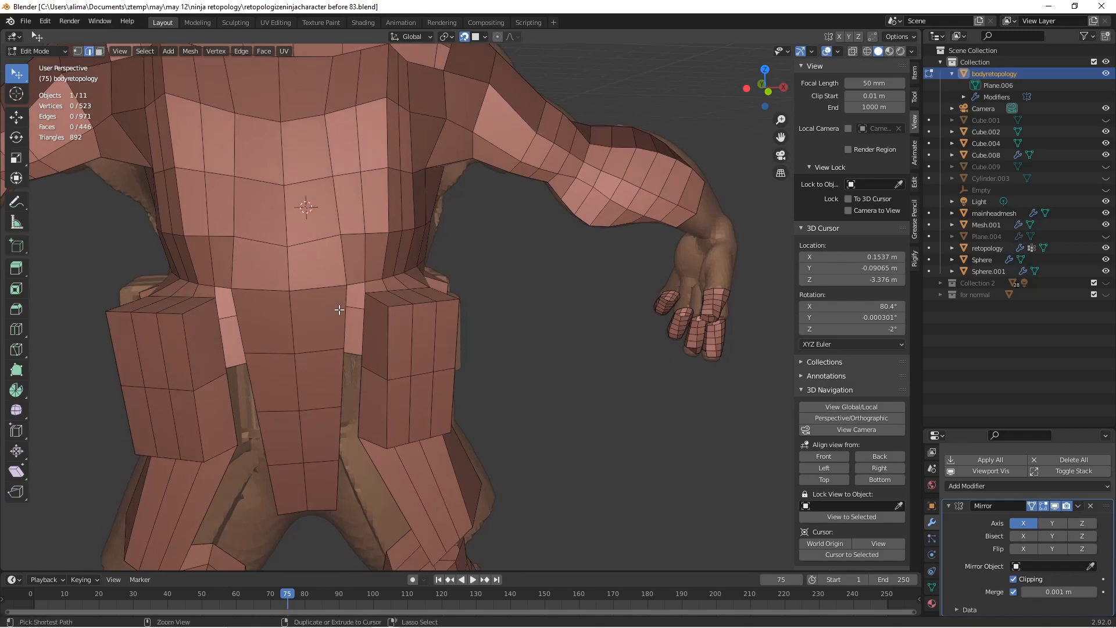
{"action": "key", "text": "ctrl+r"}
{"action": "left_click", "coordinate": [339, 310]}
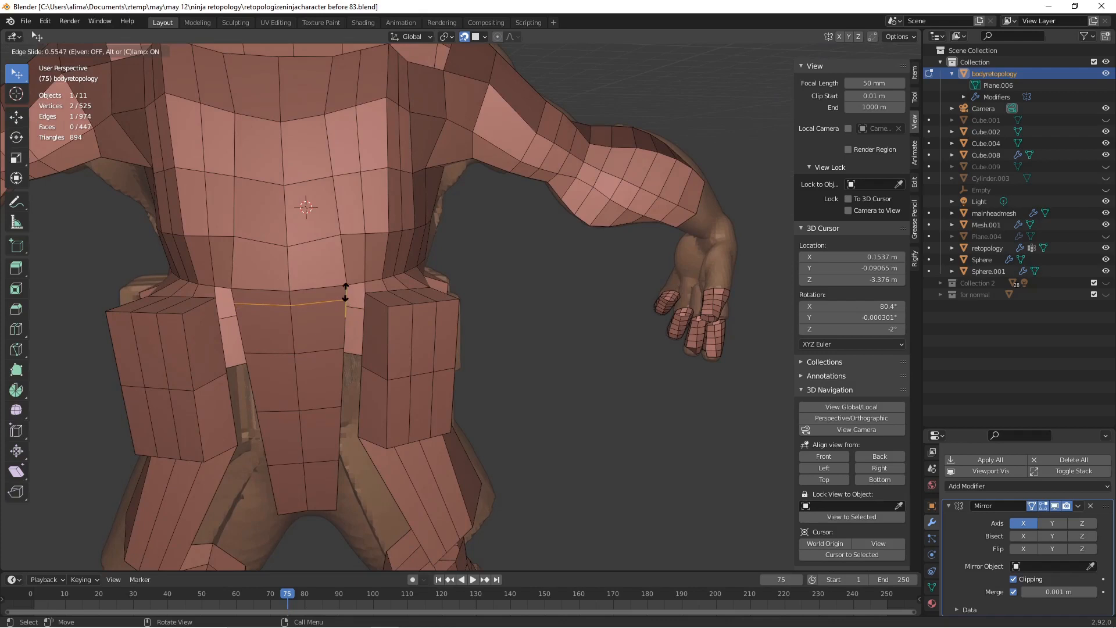
{"action": "left_click", "coordinate": [345, 289]}
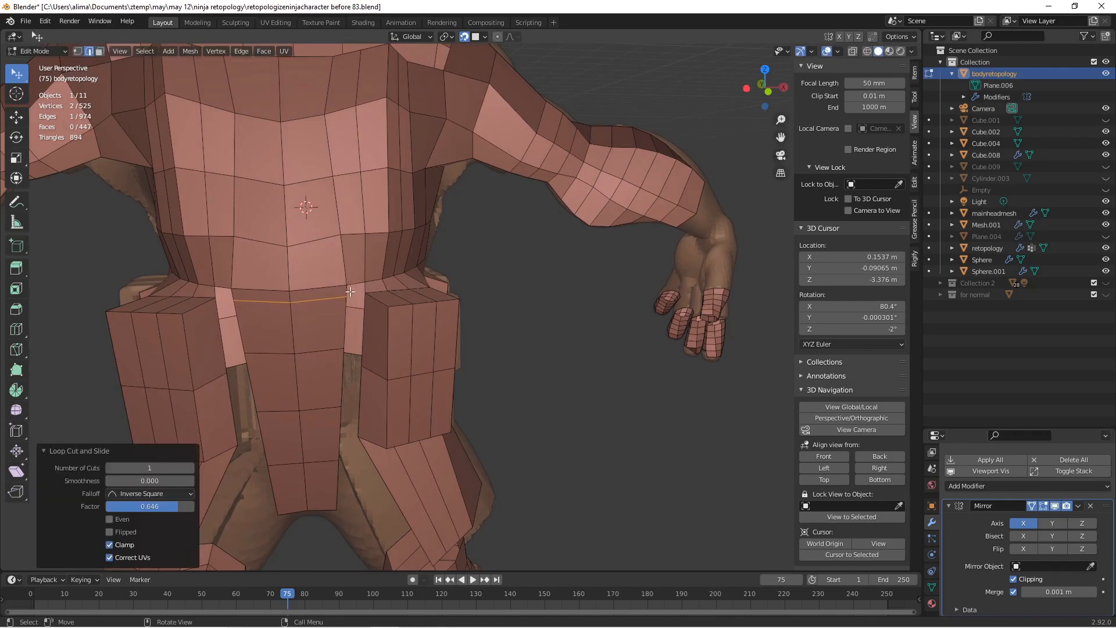
Fill the small gap at the waist between the front flap's upper side edge and the strip above the front pouch.
{"action": "scroll", "coordinate": [347, 293], "scroll_direction": "up", "scroll_amount": 2}
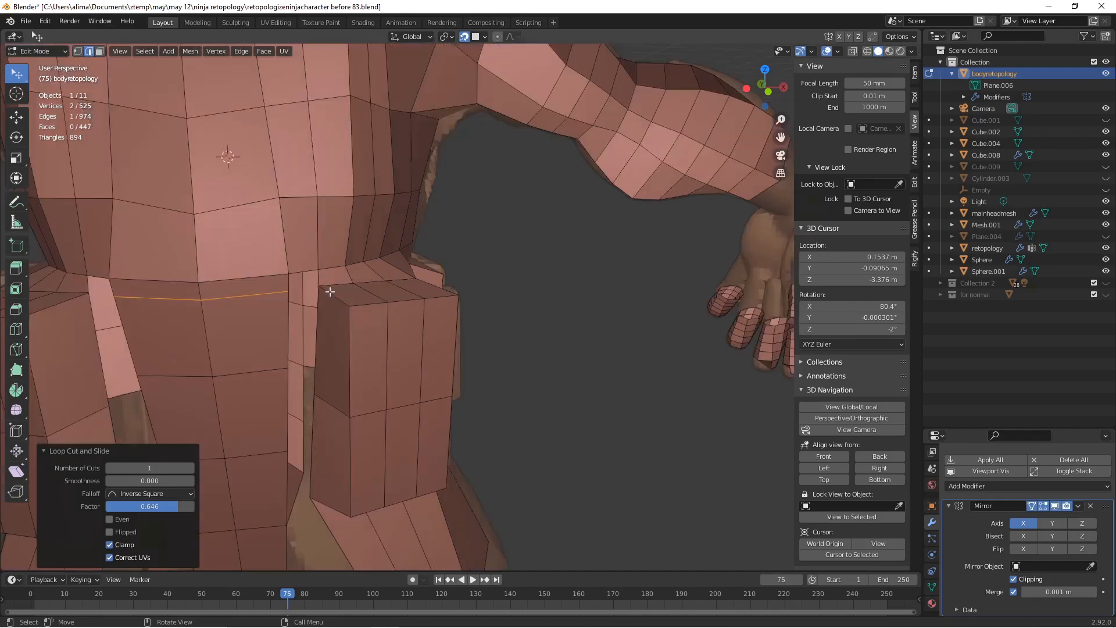
{"action": "left_click", "coordinate": [288, 284]}
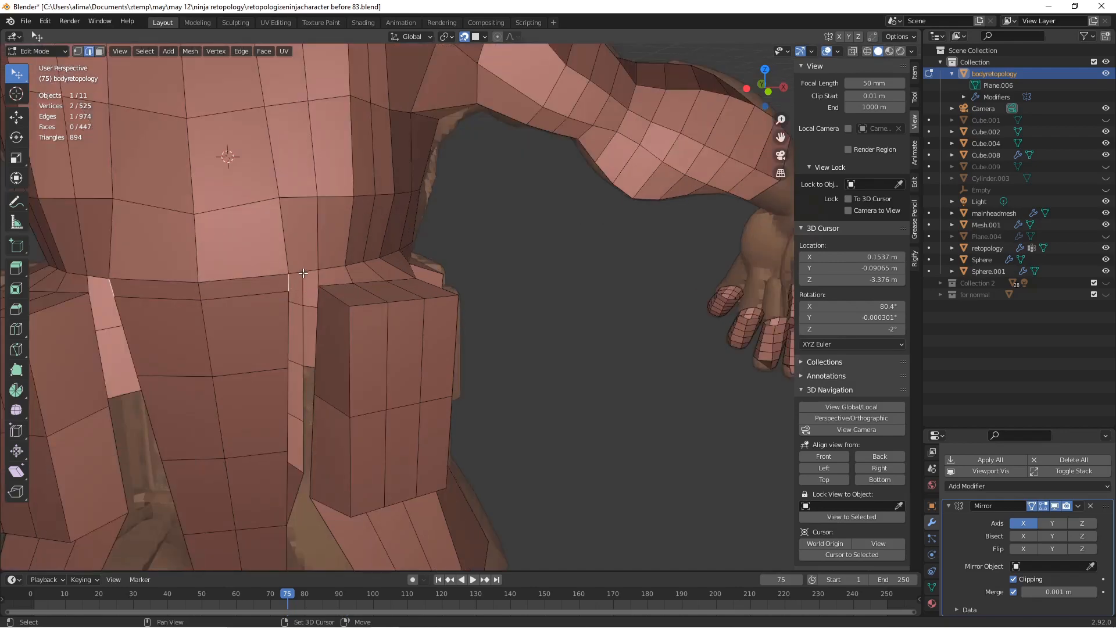
{"action": "left_click", "coordinate": [302, 270], "text": "shift"}
{"action": "left_click", "coordinate": [320, 279], "text": "shift"}
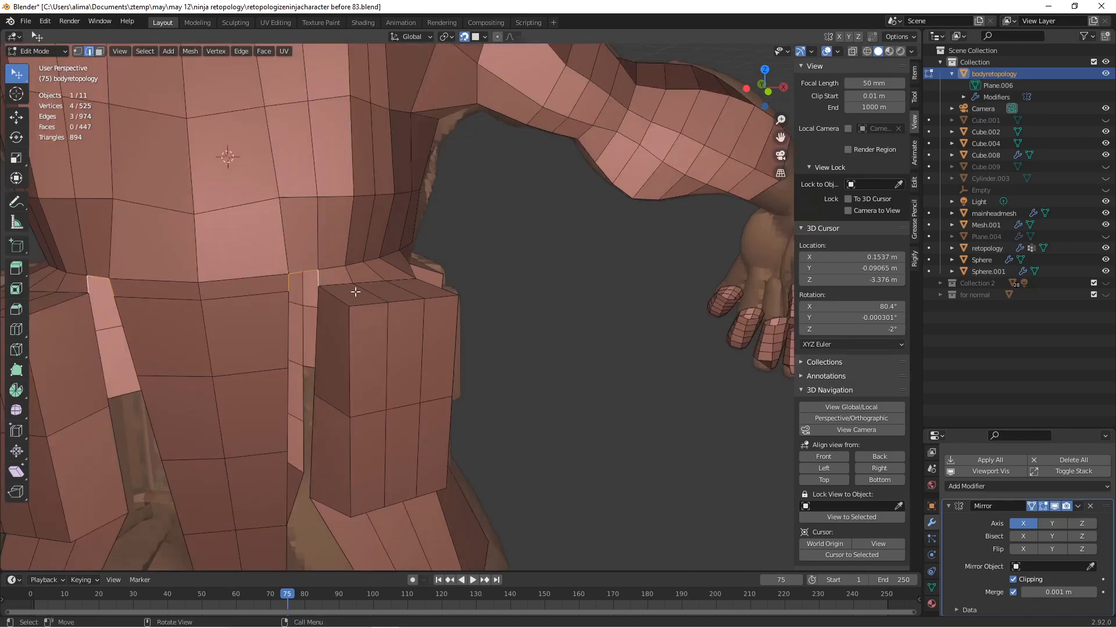
{"action": "key", "text": "f"}
{"action": "middle_click_drag", "start_coordinate": [347, 329], "coordinate": [314, 339]}
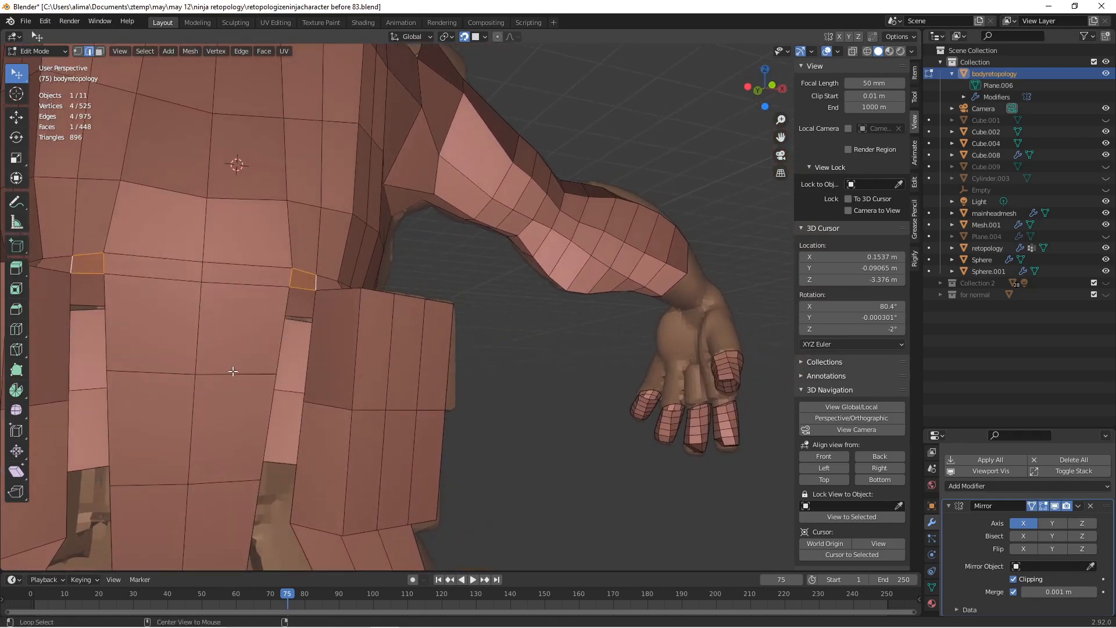
Slide the central front flap's first horizontal edge below the waist downward, with a slide factor of about 0.2.
{"action": "left_click", "coordinate": [228, 373], "text": "alt"}
{"action": "key", "text": "g"}
{"action": "key", "text": "g"}
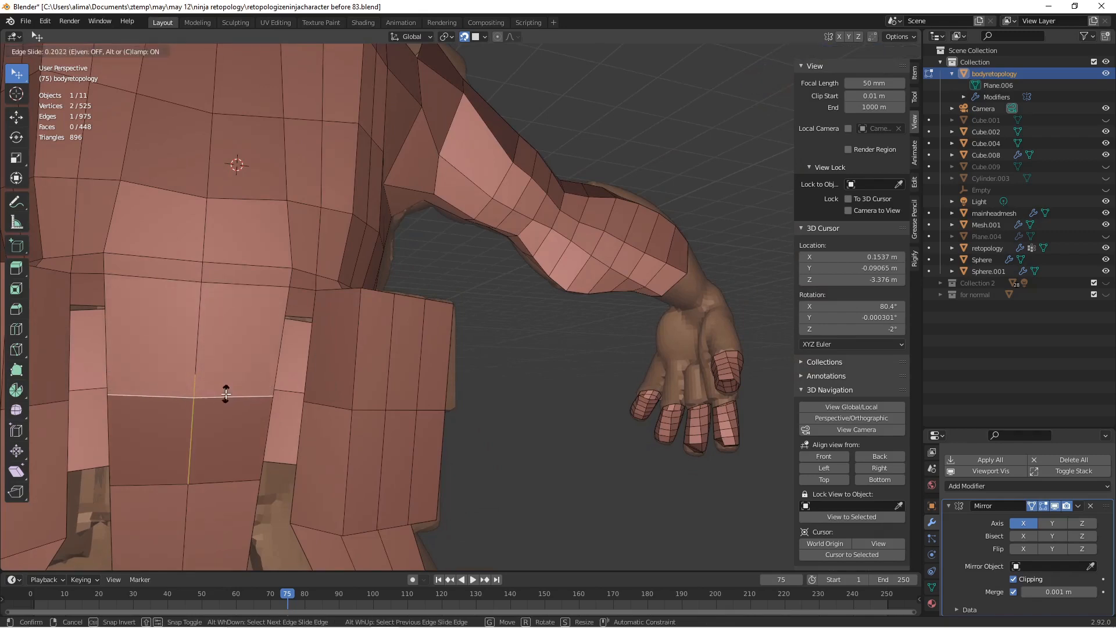
{"action": "left_click", "coordinate": [226, 393]}
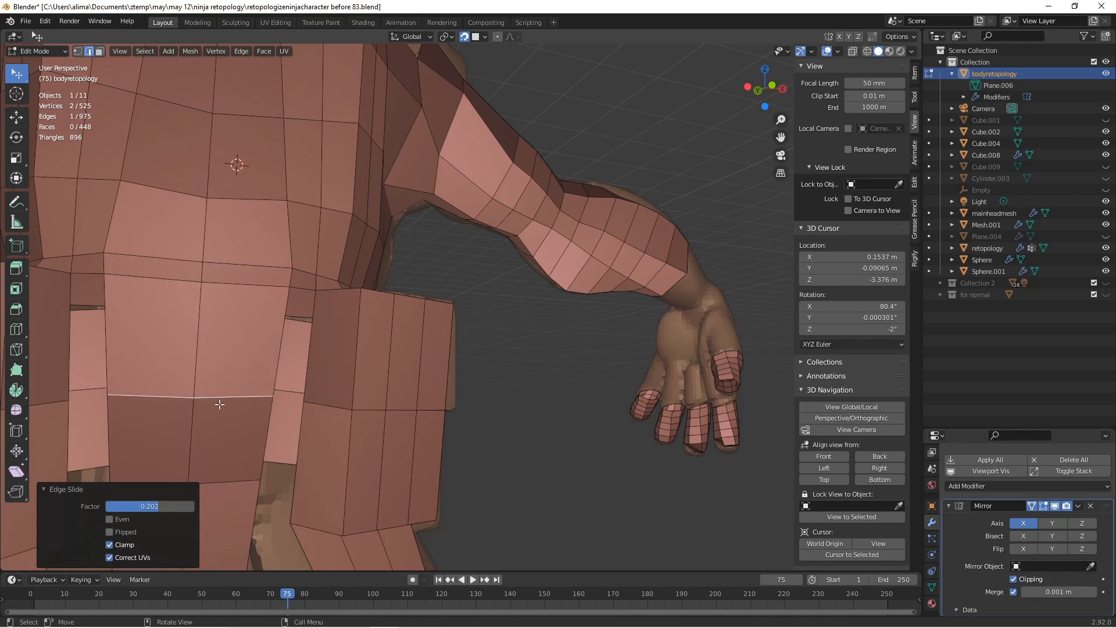
Fill the gap between the front flap's upper side edge and the front pouch's inner edge, and save an incremental copy.
{"action": "left_click", "coordinate": [279, 356]}
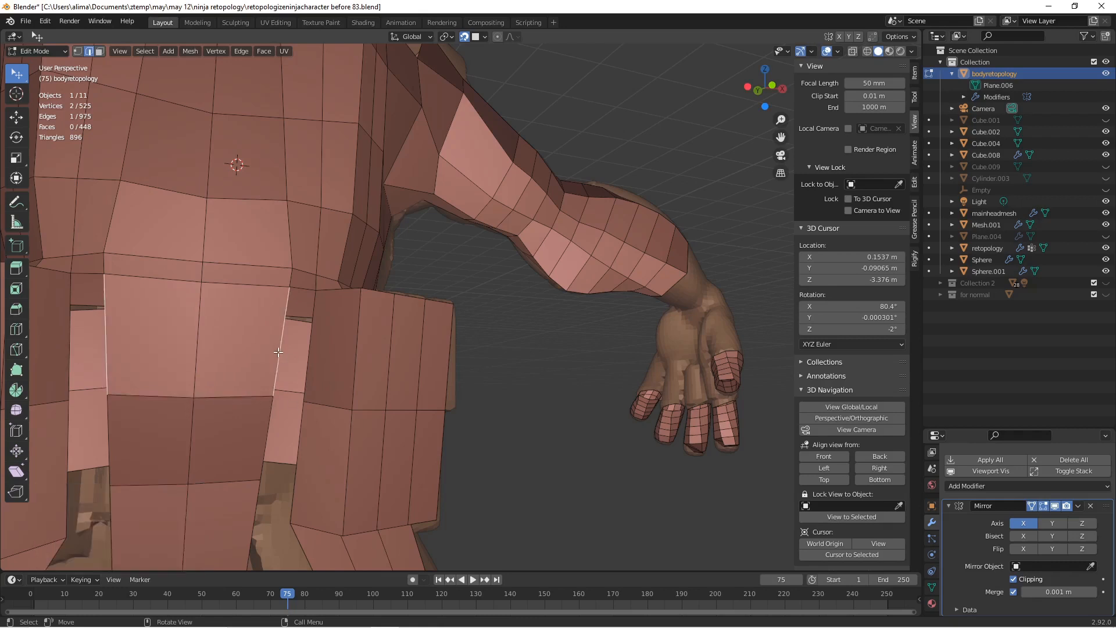
{"action": "left_click", "coordinate": [304, 289], "text": "shift"}
{"action": "key", "text": "f"}
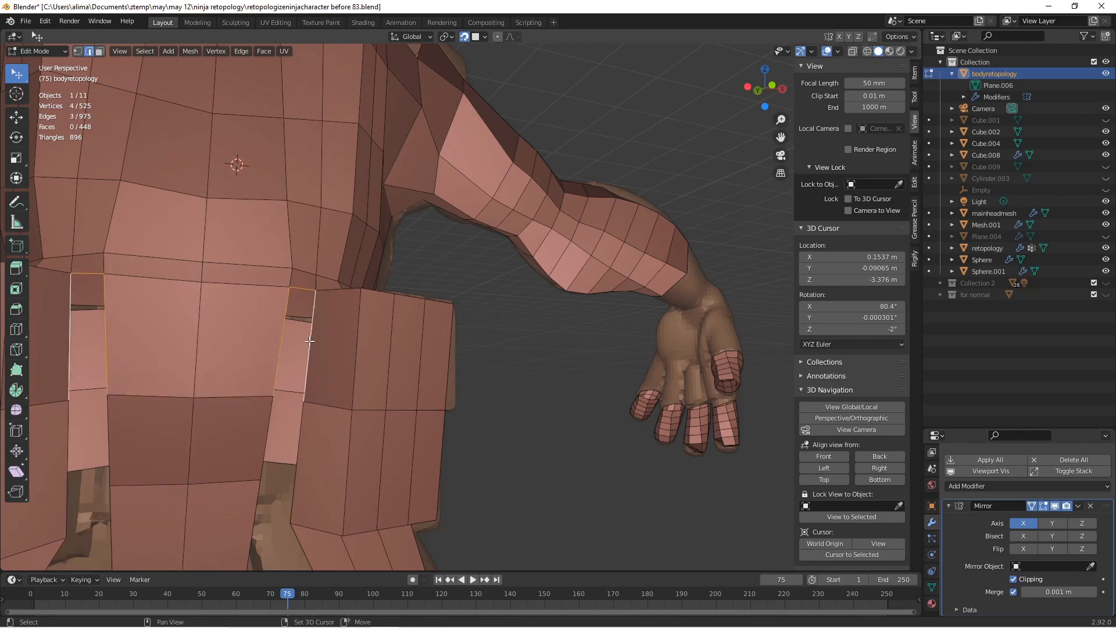
{"action": "middle_click_drag", "start_coordinate": [399, 380], "coordinate": [535, 374]}
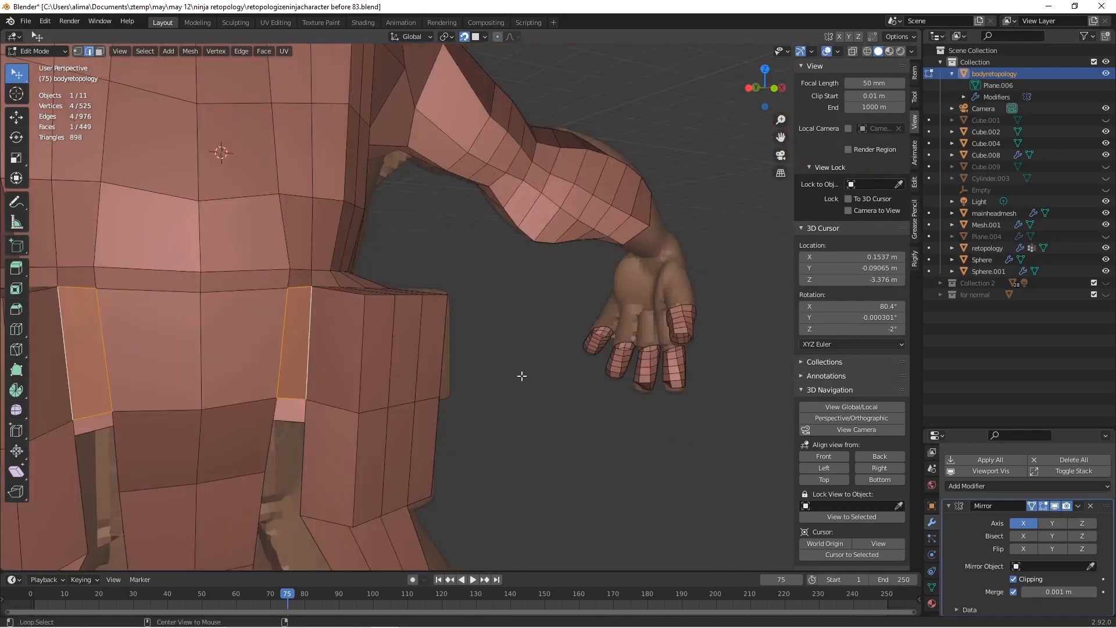
{"action": "key", "text": "alt+a"}
{"action": "key", "text": "ctrl+alt+s"}
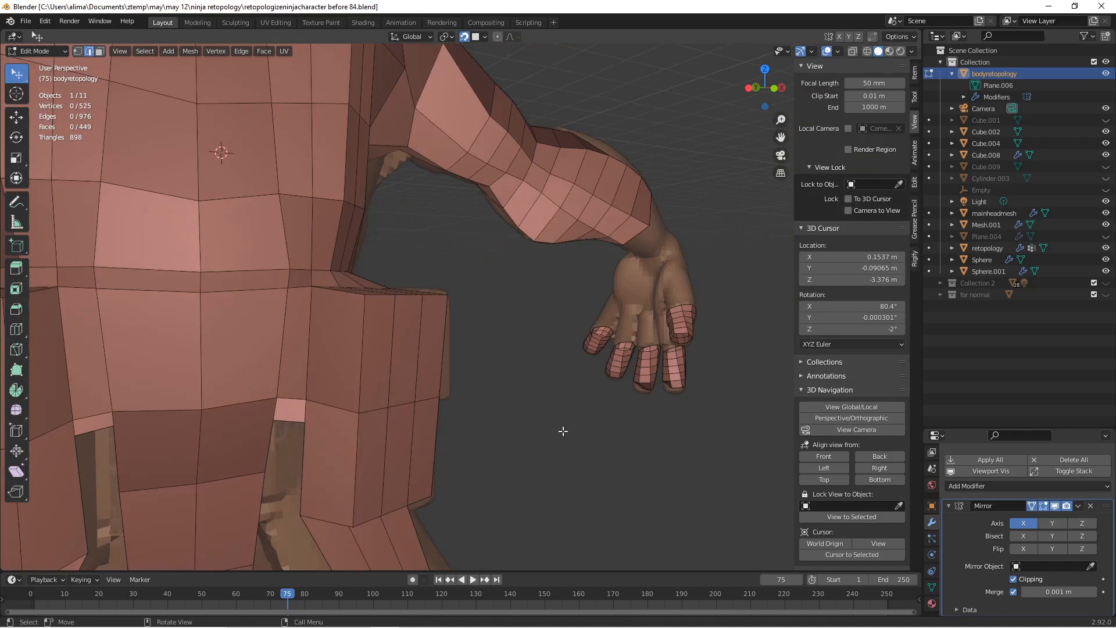
Slide the central front flap's next horizontal edge down to about the level of the front pouches' lower edge.
{"action": "scroll", "coordinate": [600, 391], "scroll_direction": "up", "scroll_amount": 5}
{"action": "middle_click_drag", "start_coordinate": [601, 391], "coordinate": [363, 384]}
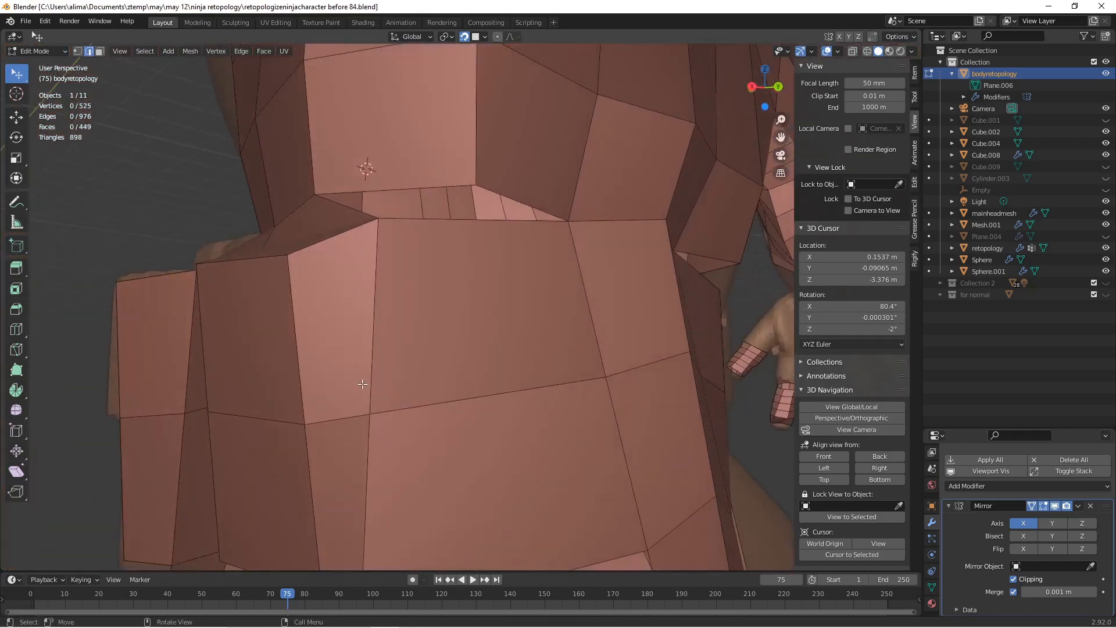
{"action": "scroll", "coordinate": [389, 390], "scroll_direction": "down", "scroll_amount": 5}
{"action": "middle_click_drag", "start_coordinate": [395, 384], "coordinate": [571, 399]}
{"action": "scroll", "coordinate": [471, 405], "scroll_direction": "up", "scroll_amount": 2}
{"action": "mouse_move", "coordinate": [389, 414]}
{"action": "middle_mouse_down"}
{"action": "mouse_move", "coordinate": [455, 416]}
{"action": "mouse_move", "coordinate": [418, 416]}
{"action": "mouse_move", "coordinate": [411, 400]}
{"action": "mouse_move", "coordinate": [395, 408]}
{"action": "middle_mouse_up"}
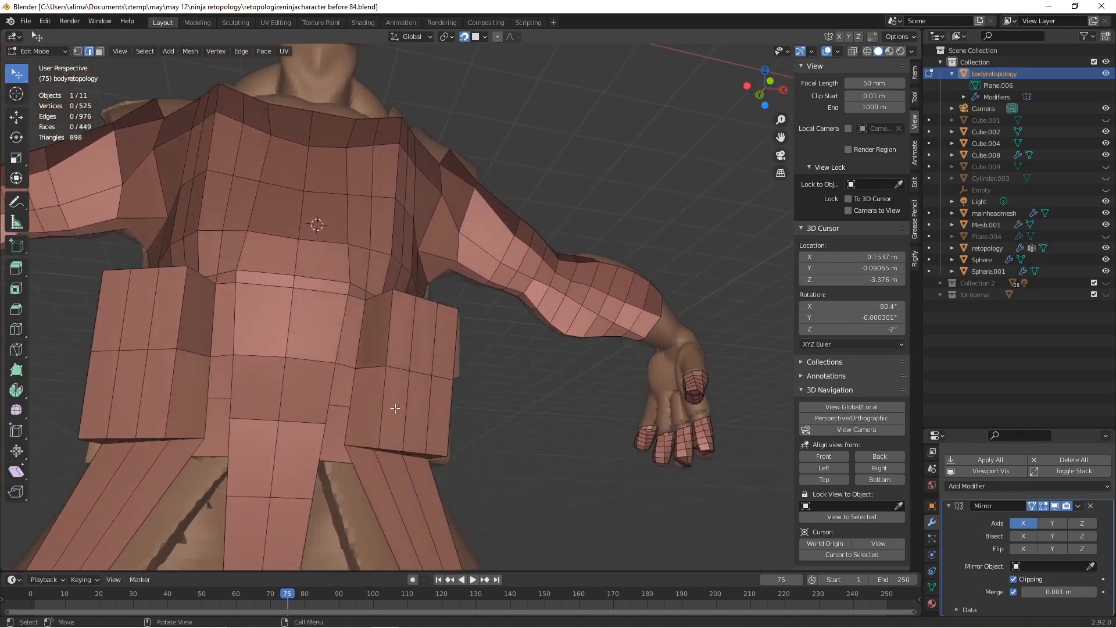
{"action": "left_click", "coordinate": [302, 420]}
{"action": "middle_click_drag", "start_coordinate": [303, 419], "coordinate": [296, 440]}
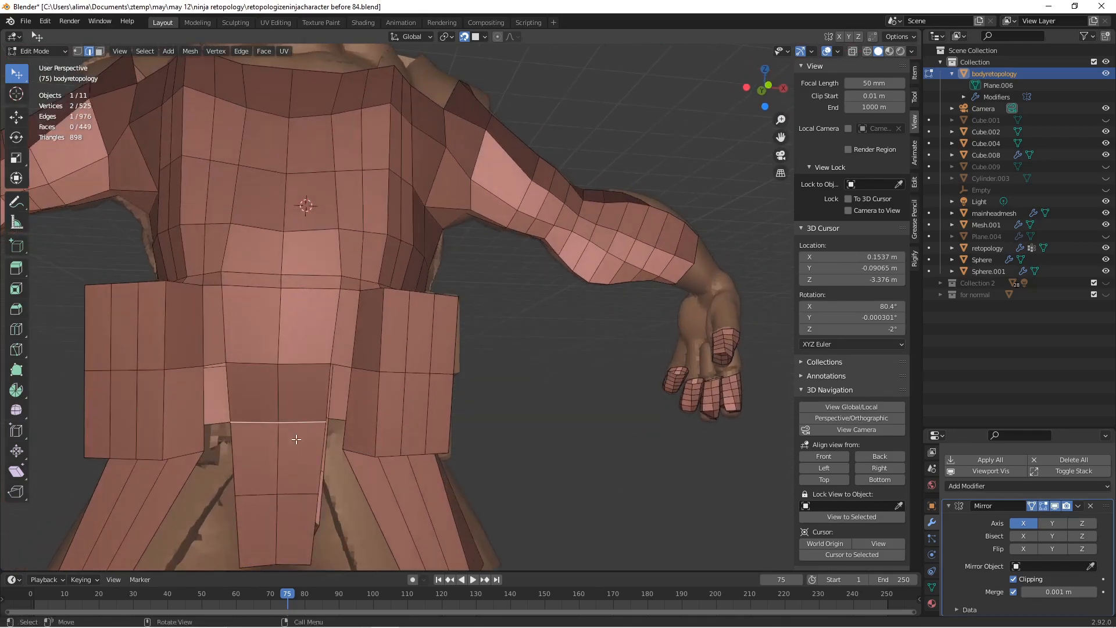
{"action": "key", "text": "g"}
{"action": "key", "text": "g"}
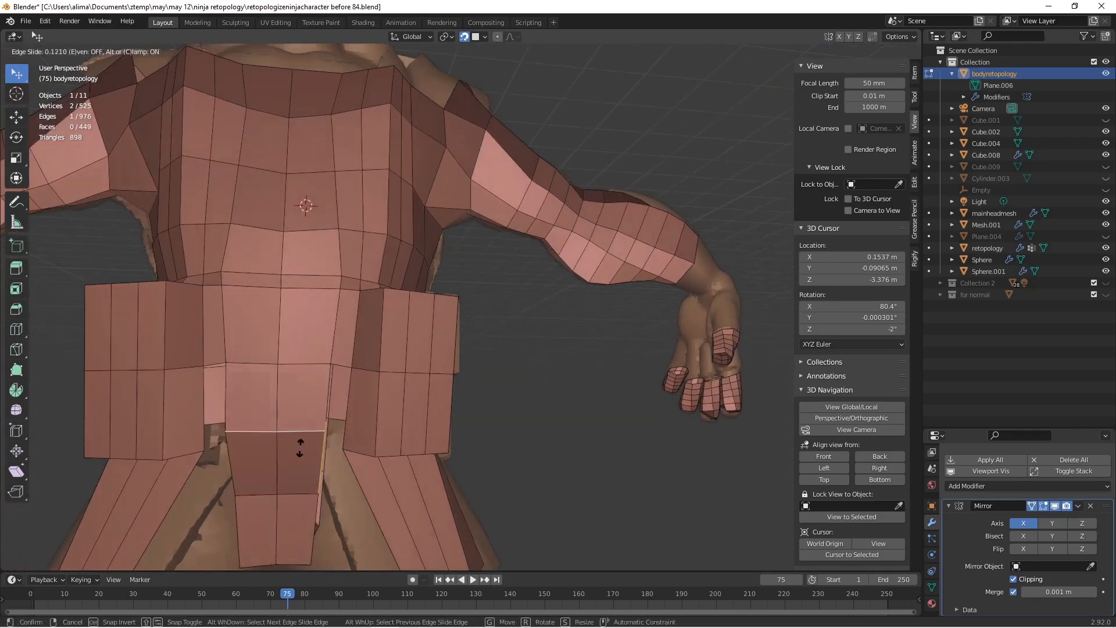
{"action": "left_click", "coordinate": [298, 465]}
Fill a face between the front flap's lower side edge and the front pouch's lower inner edge, and save an incremental copy.
{"action": "middle_click_drag", "start_coordinate": [297, 465], "coordinate": [336, 421]}
{"action": "left_click", "coordinate": [329, 397]}
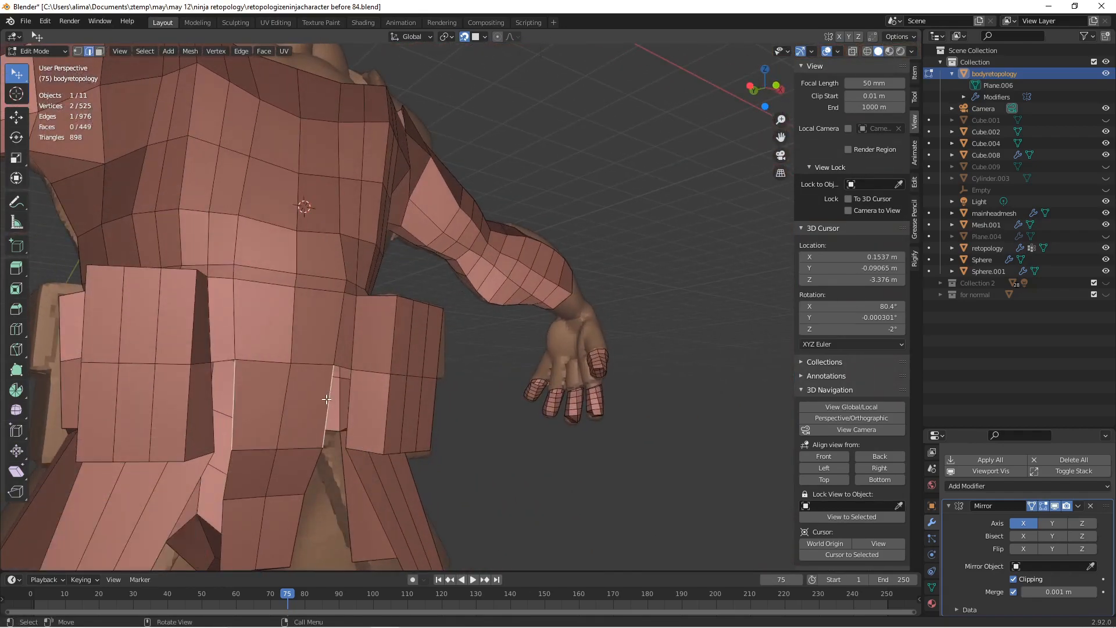
{"action": "left_click", "coordinate": [349, 382], "text": "shift"}
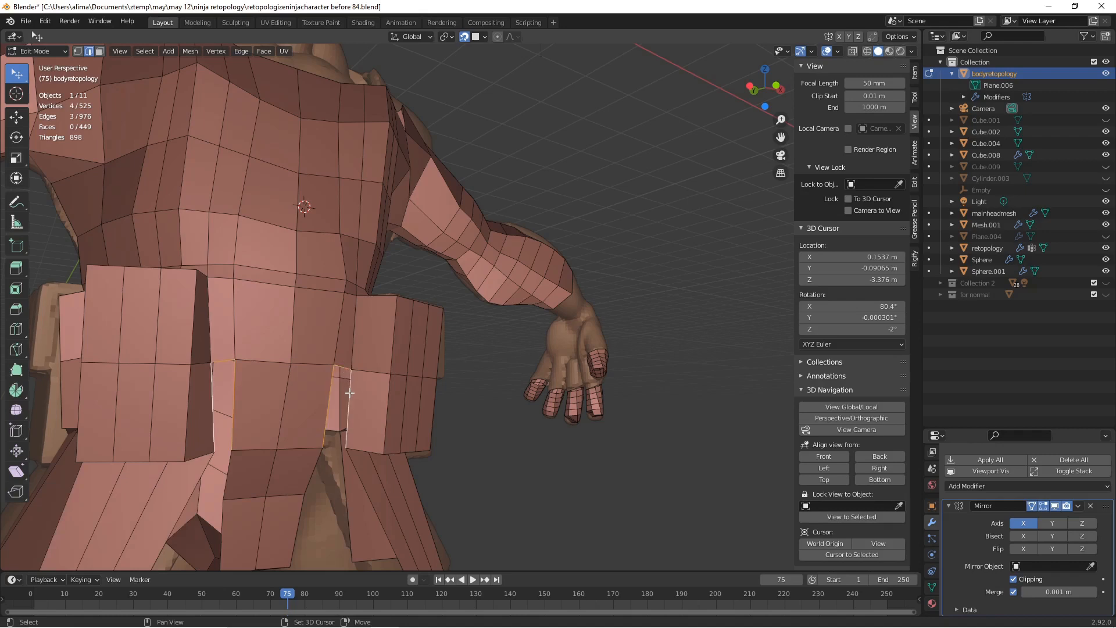
{"action": "key", "text": "f"}
{"action": "key", "text": "alt+a"}
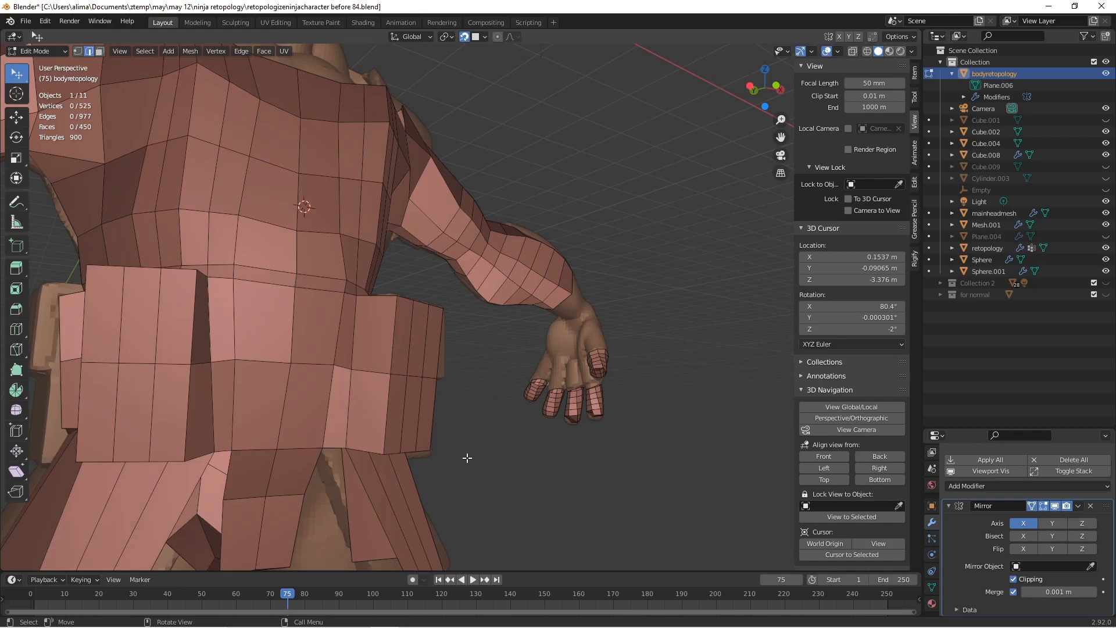
{"action": "key", "text": "ctrl+alt+s"}
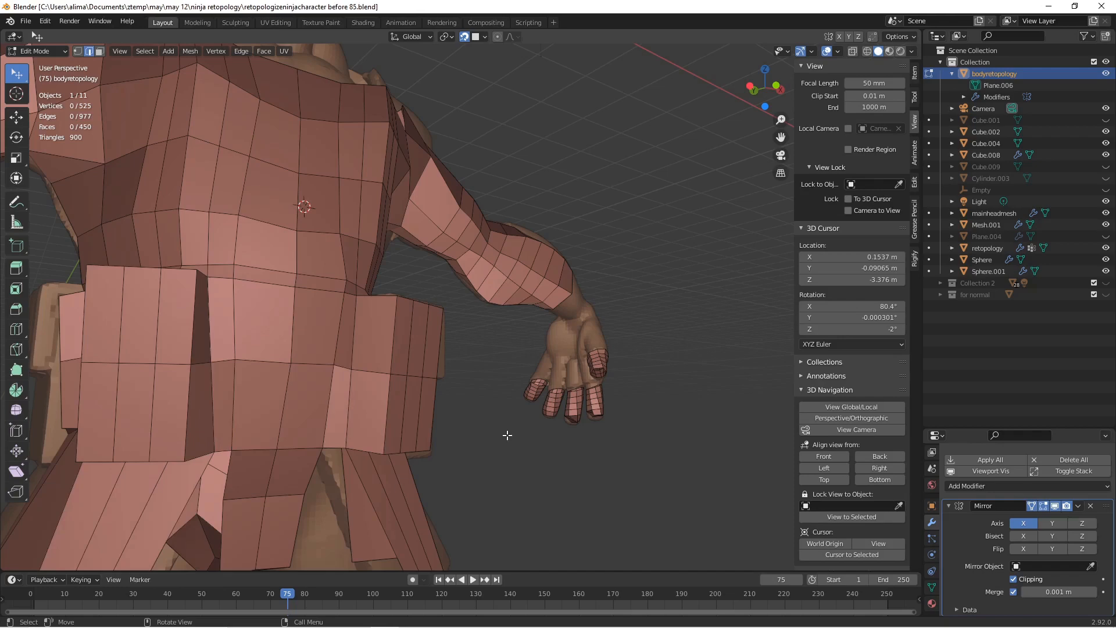
Add a horizontal loop cut across the skirt flap under the front pouch, slid upward with a factor of about 0.36.
{"action": "middle_click_drag", "start_coordinate": [506, 434], "coordinate": [274, 443]}
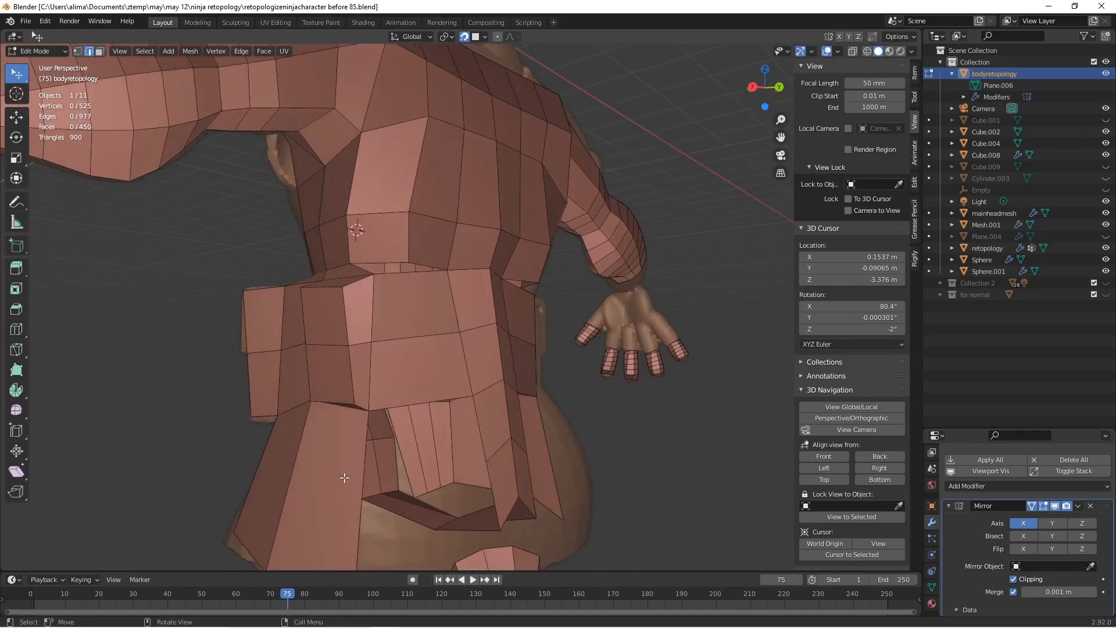
{"action": "middle_click_drag", "start_coordinate": [335, 475], "coordinate": [382, 446]}
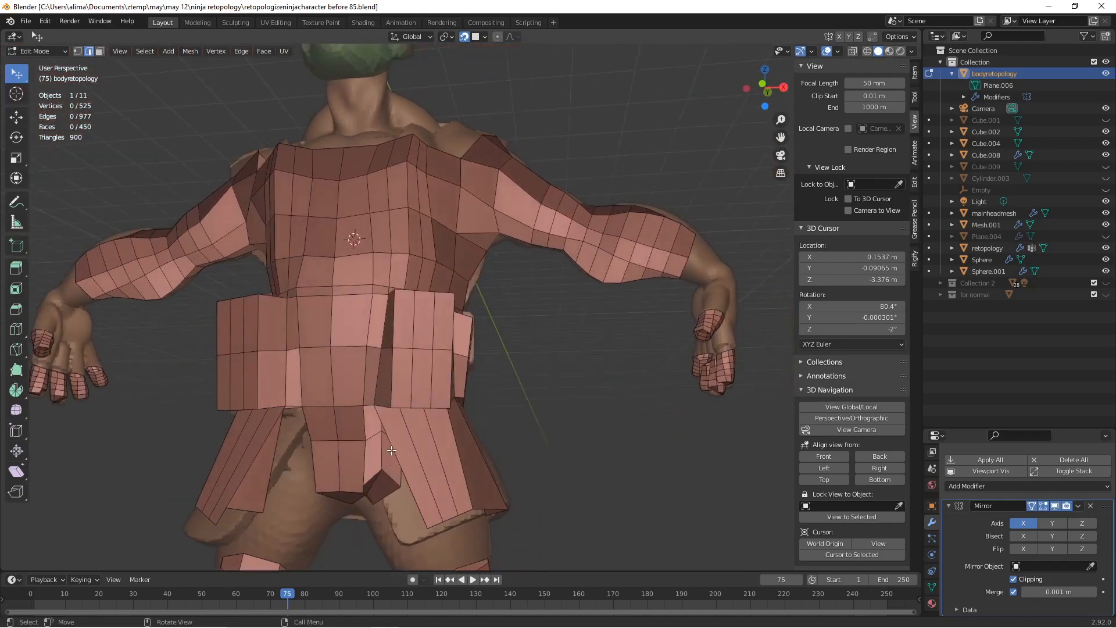
{"action": "key", "text": "ctrl+r"}
{"action": "left_click", "coordinate": [426, 445]}
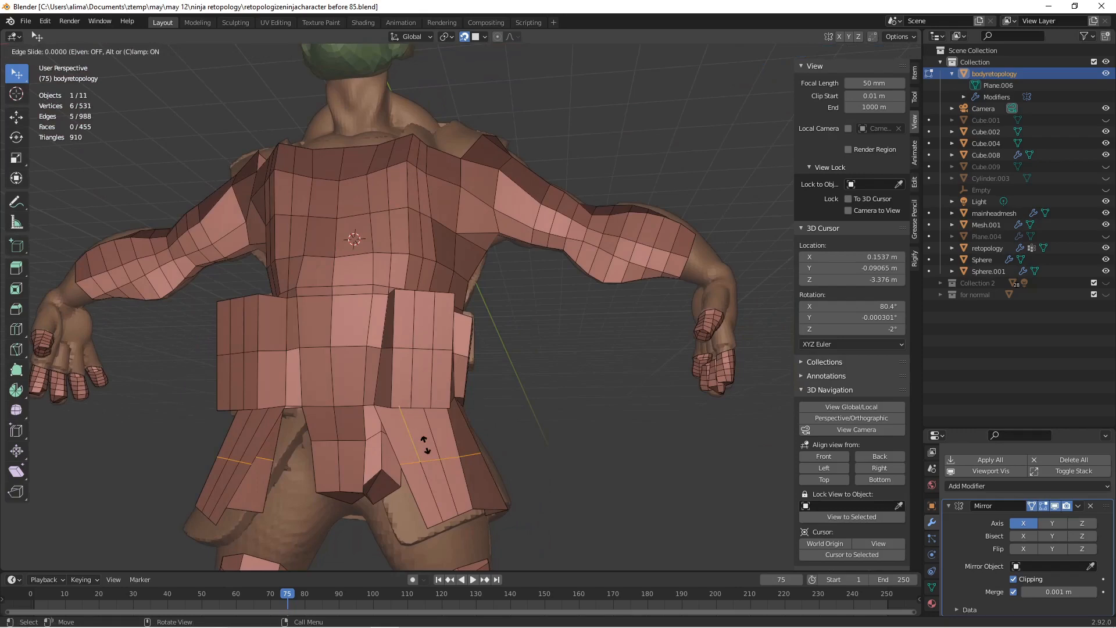
{"action": "left_click", "coordinate": [429, 423]}
{"action": "middle_click_drag", "start_coordinate": [399, 446], "coordinate": [399, 435]}
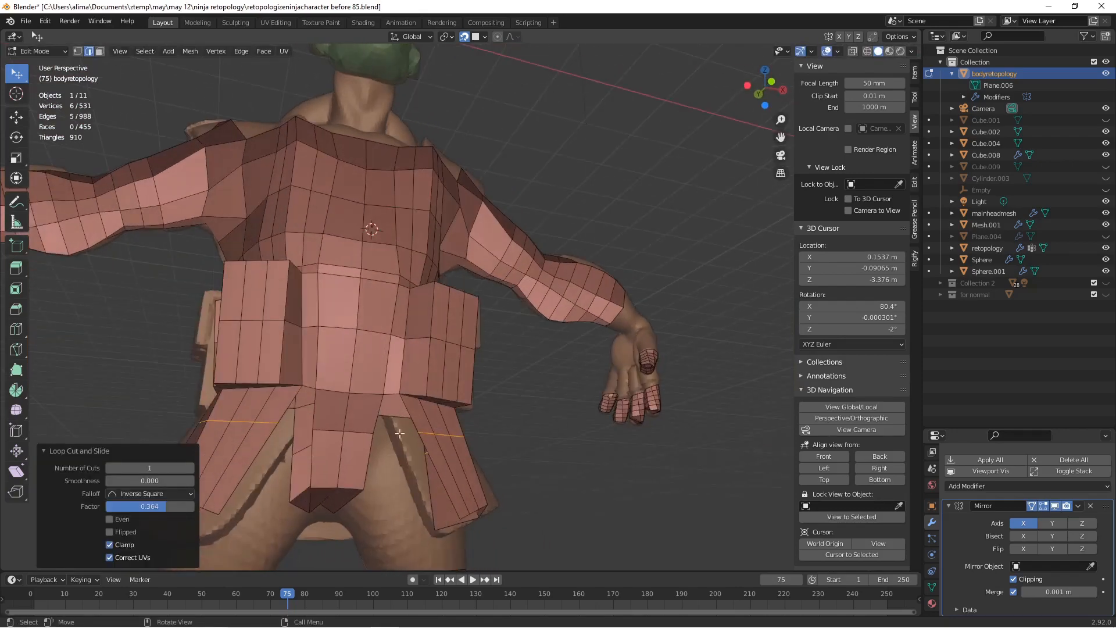
Fill the gap below the pouch between the central front flap's side edge and the neighbouring skirt flap's upper edge.
{"action": "left_click", "coordinate": [375, 426]}
{"action": "left_click", "coordinate": [395, 393], "text": "shift"}
{"action": "left_click", "coordinate": [410, 409], "text": "shift"}
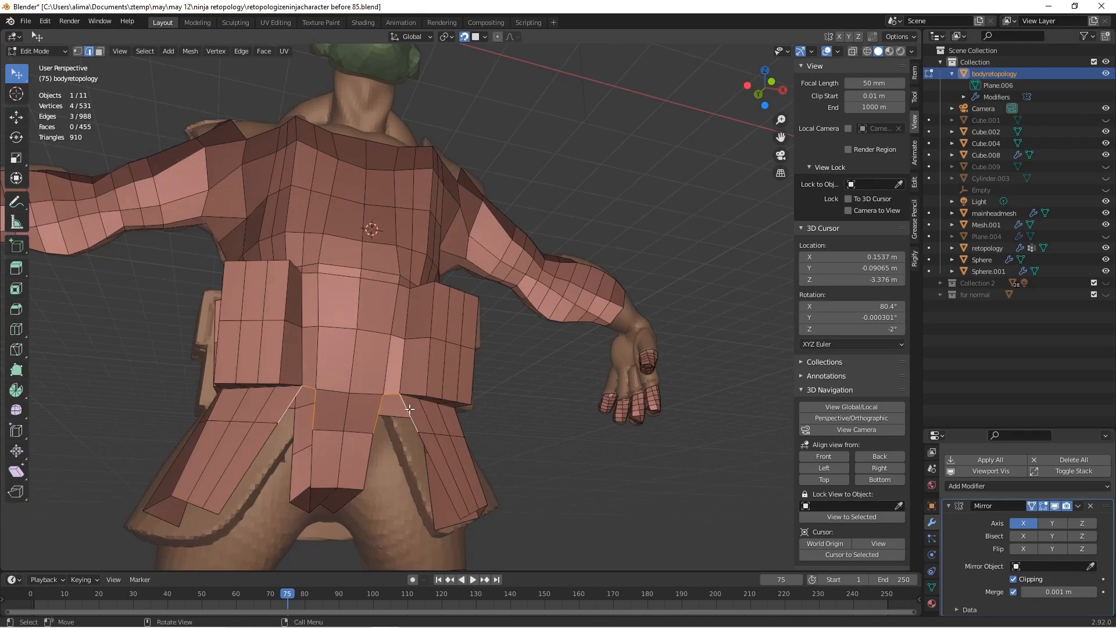
{"action": "key", "text": "f"}
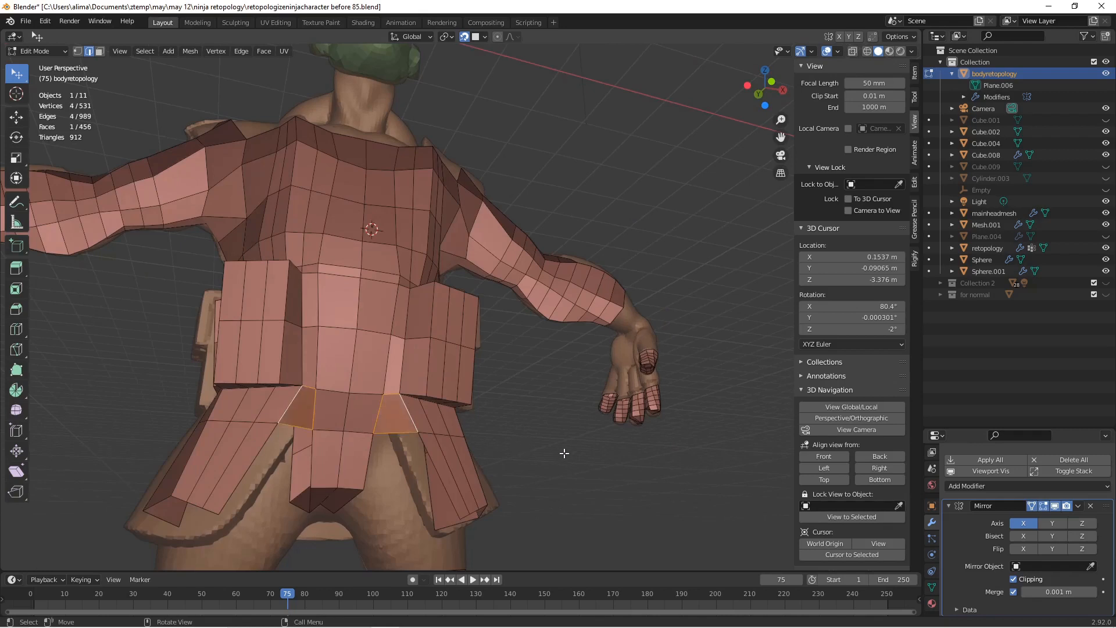
{"action": "key", "text": "alt+a"}
Fill the rear gap between the side skirt flap, the waist section's lower edge and the back flap, and save an incremental copy.
{"action": "middle_click_drag", "start_coordinate": [564, 452], "coordinate": [326, 460]}
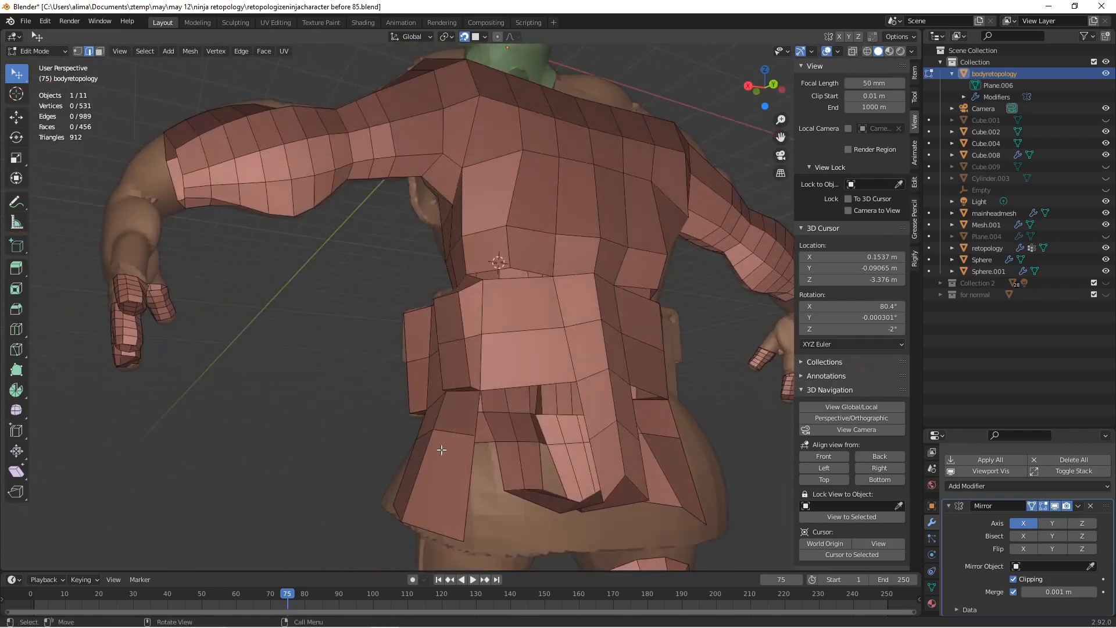
{"action": "left_click", "coordinate": [476, 412]}
{"action": "left_click", "coordinate": [521, 387], "text": "shift"}
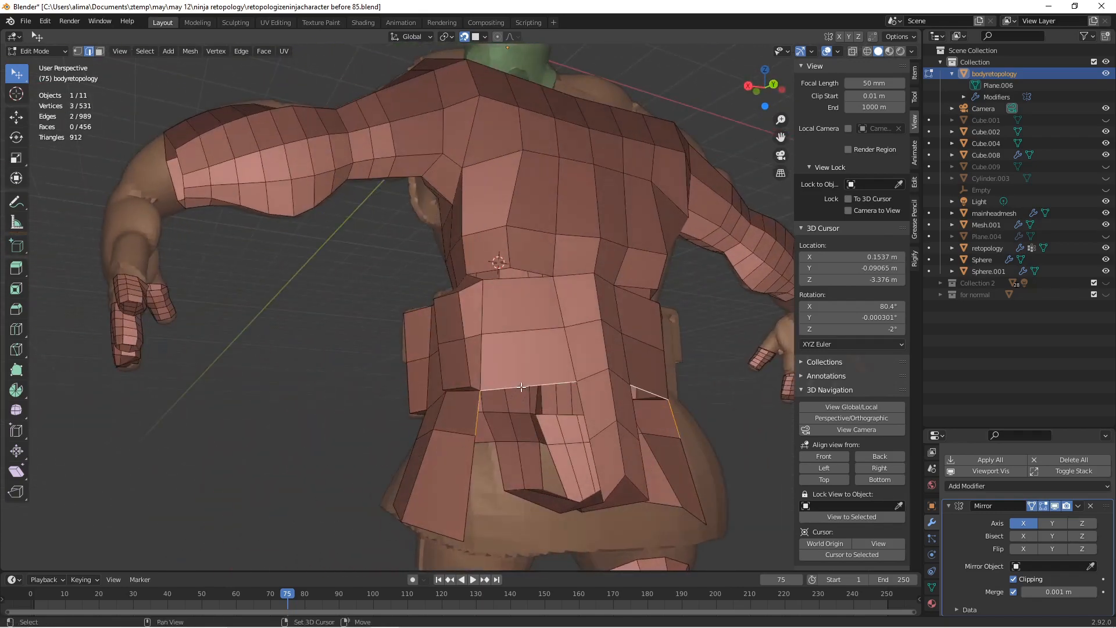
{"action": "left_click", "coordinate": [584, 412], "text": "shift"}
{"action": "key", "text": "f"}
{"action": "middle_click_drag", "start_coordinate": [567, 431], "coordinate": [598, 424]}
{"action": "left_click", "coordinate": [678, 430]}
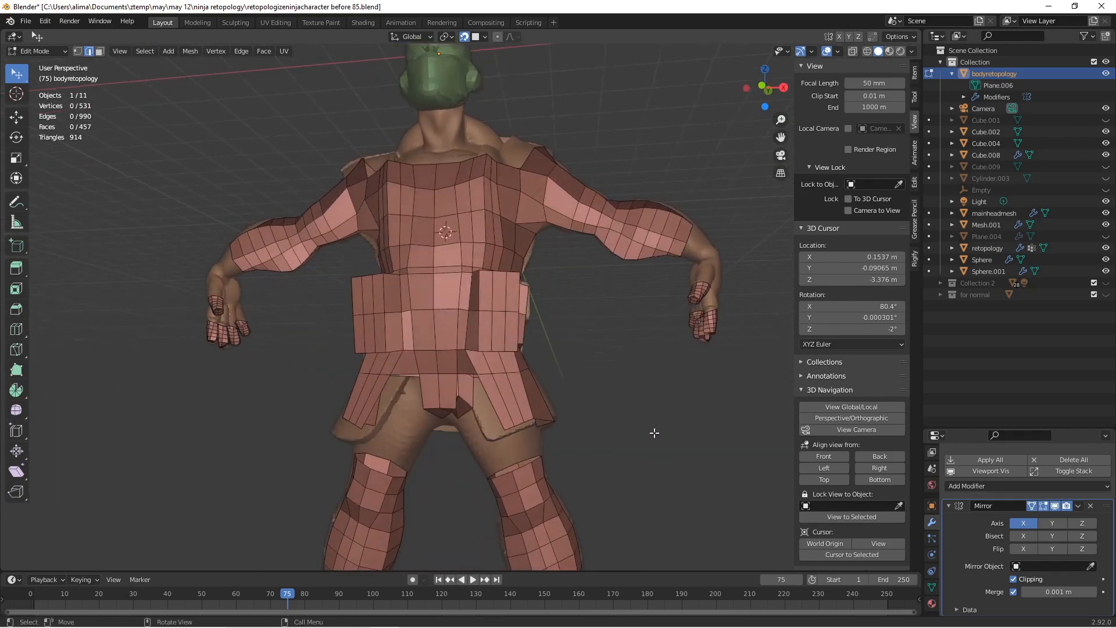
{"action": "key", "text": "ctrl+alt+s"}
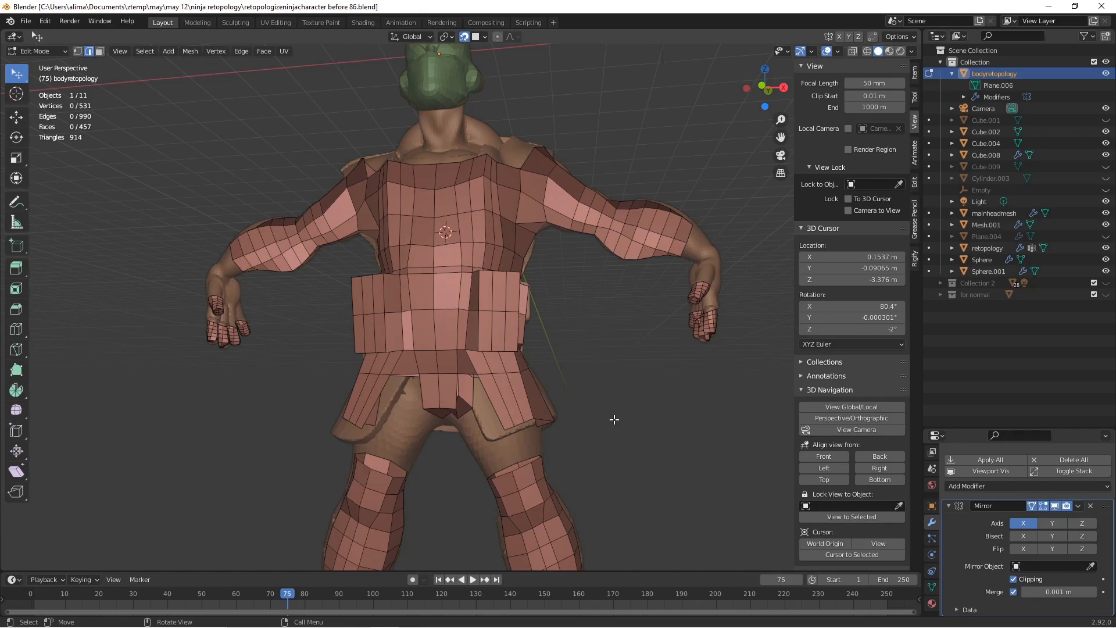
Add a centred loop cut across the crotch strip that joins the front and back flaps between the legs.
{"action": "scroll", "coordinate": [614, 420], "scroll_direction": "up", "scroll_amount": 4}
{"action": "middle_click_drag", "start_coordinate": [605, 429], "coordinate": [391, 398]}
{"action": "middle_click_drag", "start_coordinate": [347, 396], "coordinate": [645, 441]}
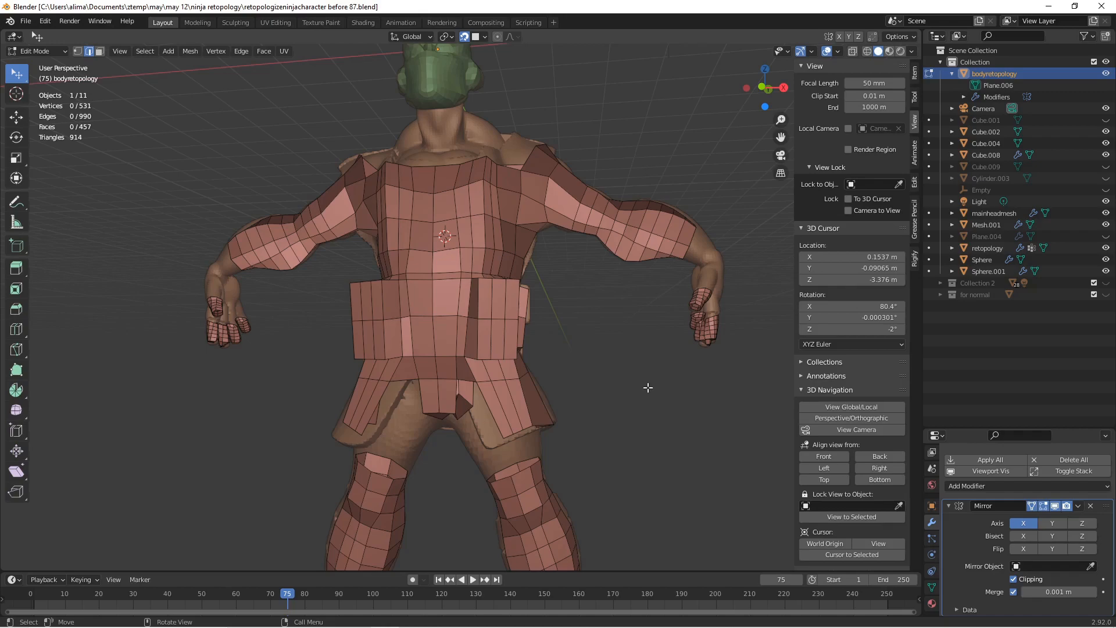
{"action": "scroll", "coordinate": [648, 387], "scroll_direction": "up", "scroll_amount": 2}
{"action": "middle_click_drag", "start_coordinate": [621, 400], "coordinate": [656, 347]}
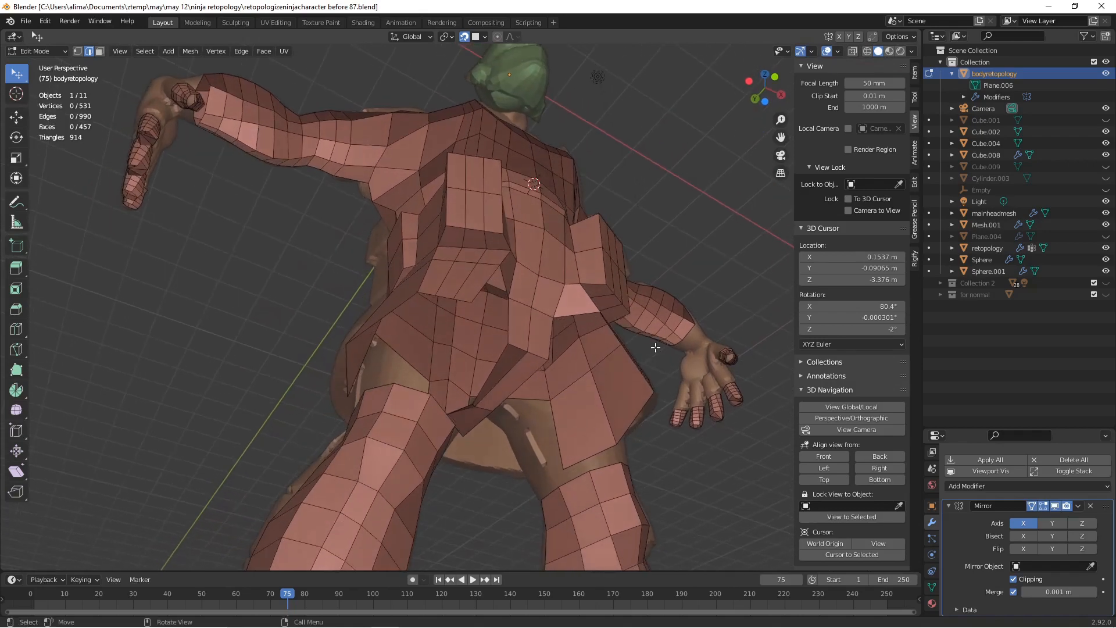
{"action": "key", "text": "ctrl+r"}
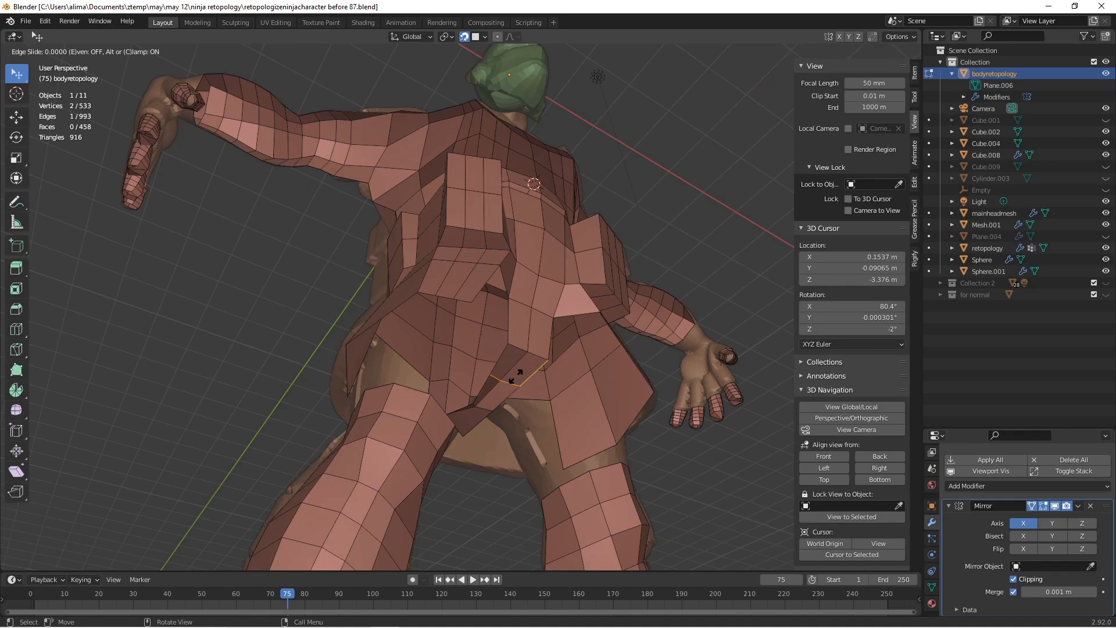
{"action": "left_click", "coordinate": [510, 384]}
{"action": "middle_click_drag", "start_coordinate": [510, 384], "coordinate": [573, 485]}
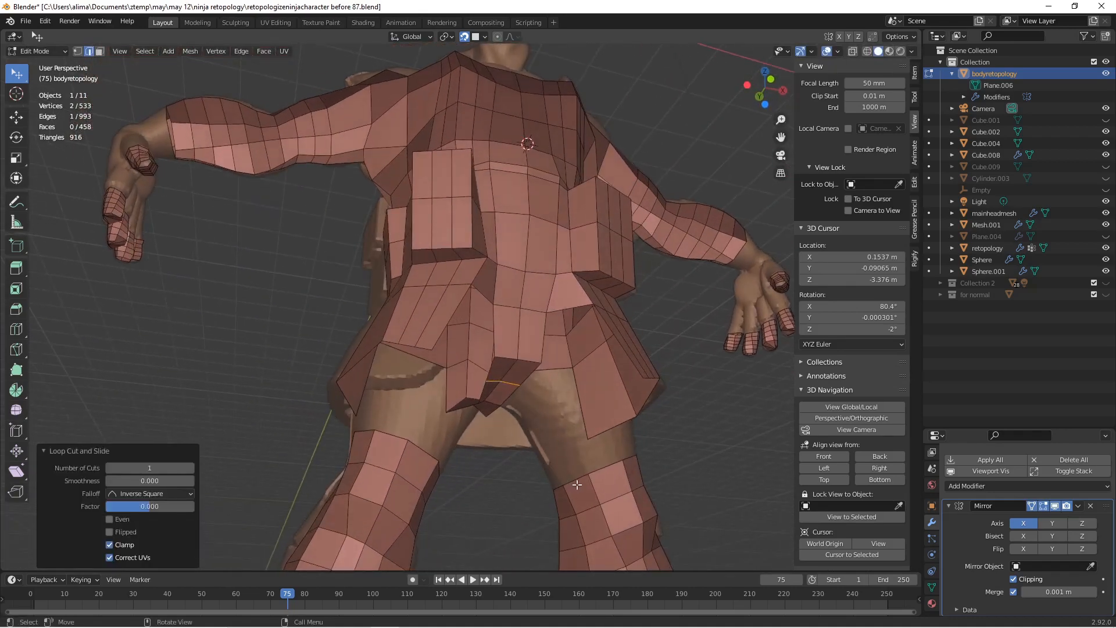
Fill a face joining the crotch strip's side edge to the top edge of the inner thigh.
{"action": "middle_click_drag", "start_coordinate": [568, 483], "coordinate": [584, 421]}
{"action": "key", "text": "ctrl+r"}
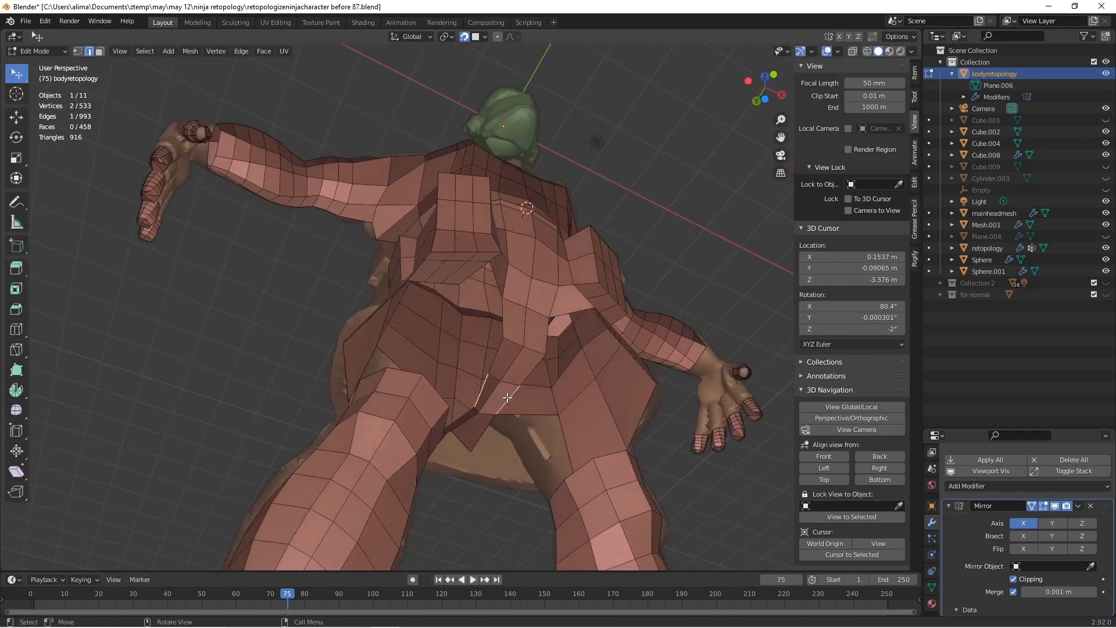
{"action": "middle_click_drag", "start_coordinate": [549, 455], "coordinate": [570, 484]}
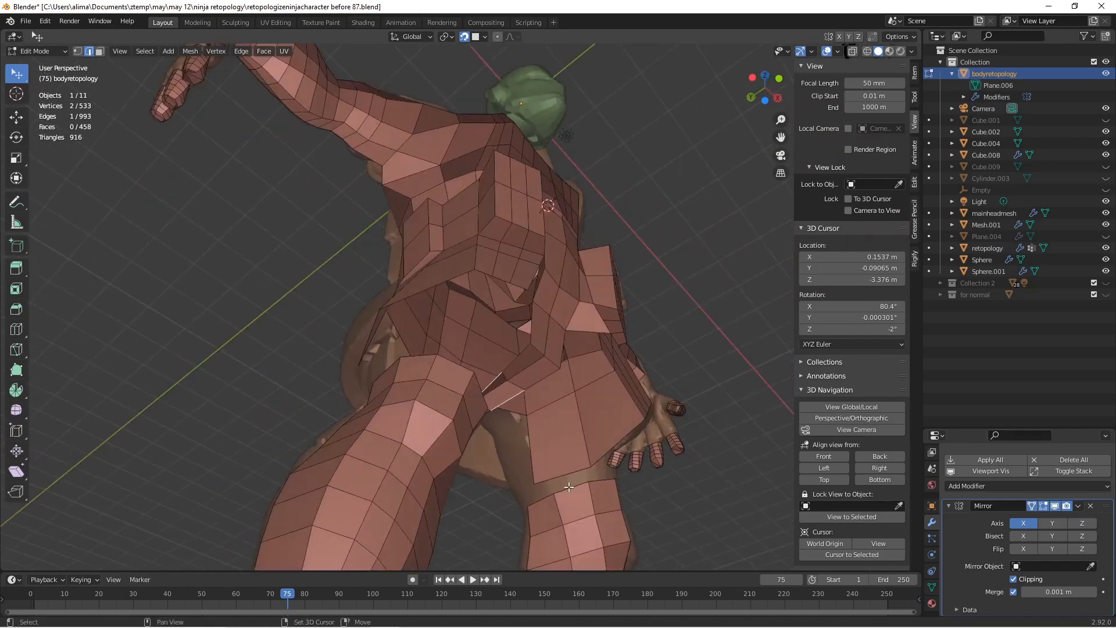
{"action": "left_click", "coordinate": [568, 488], "text": "shift"}
{"action": "middle_click_drag", "start_coordinate": [568, 488], "coordinate": [610, 432]}
{"action": "key", "text": "f"}
Add another centred loop cut across the crotch strip and fill a second face joining it to the adjacent inner thigh edge.
{"action": "key", "text": "ctrl+r"}
{"action": "left_click", "coordinate": [469, 445]}
{"action": "right_click", "coordinate": [471, 446]}
{"action": "left_click", "coordinate": [483, 446]}
{"action": "left_click", "coordinate": [553, 498], "text": "shift"}
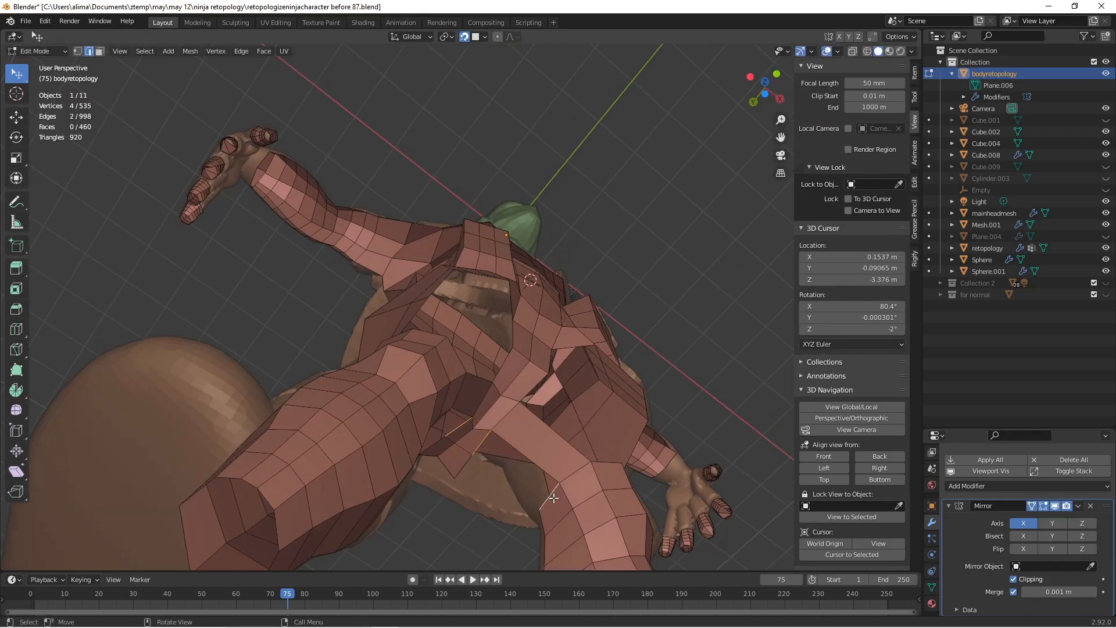
{"action": "key", "text": "f"}
{"action": "middle_click_drag", "start_coordinate": [552, 499], "coordinate": [548, 539]}
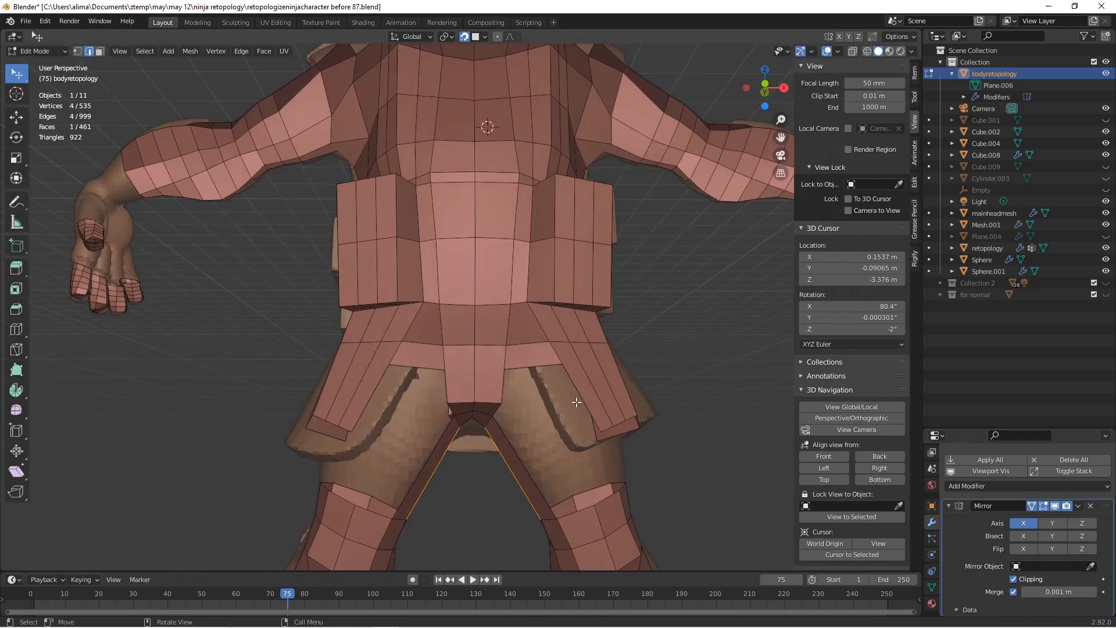
Connect the front flap's lower corner vertex to the front vertex of the thigh's upper rim with an edge.
{"action": "mouse_move", "coordinate": [546, 372]}
{"action": "middle_mouse_down"}
{"action": "mouse_move", "coordinate": [552, 388]}
{"action": "mouse_move", "coordinate": [567, 377]}
{"action": "middle_mouse_up"}
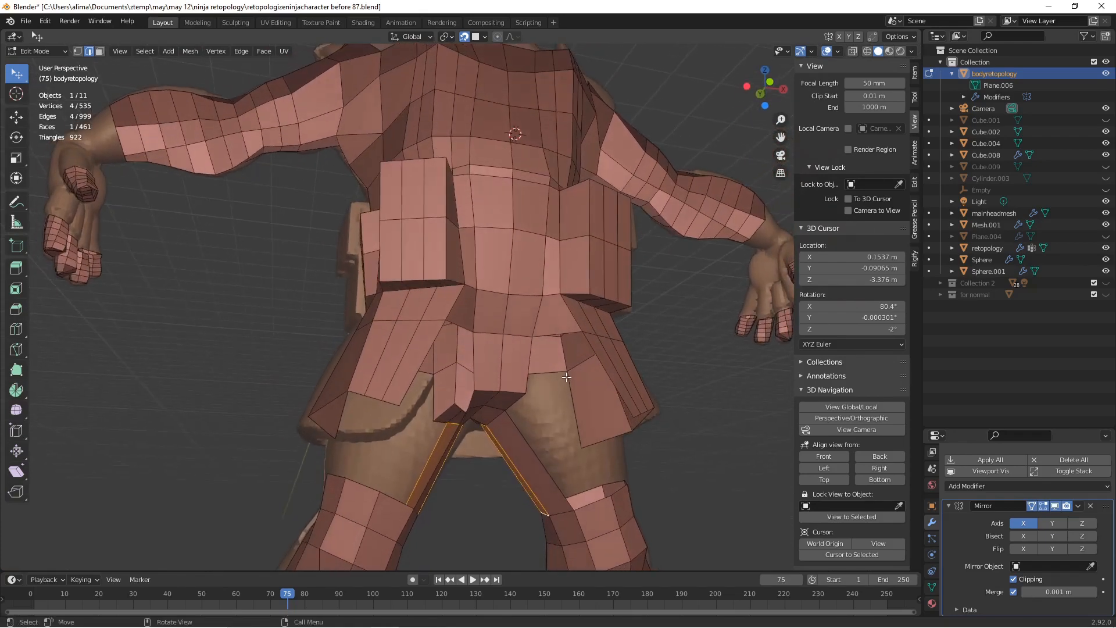
{"action": "left_click", "coordinate": [78, 51]}
{"action": "left_click", "coordinate": [523, 396]}
{"action": "middle_click_drag", "start_coordinate": [570, 458], "coordinate": [575, 443]}
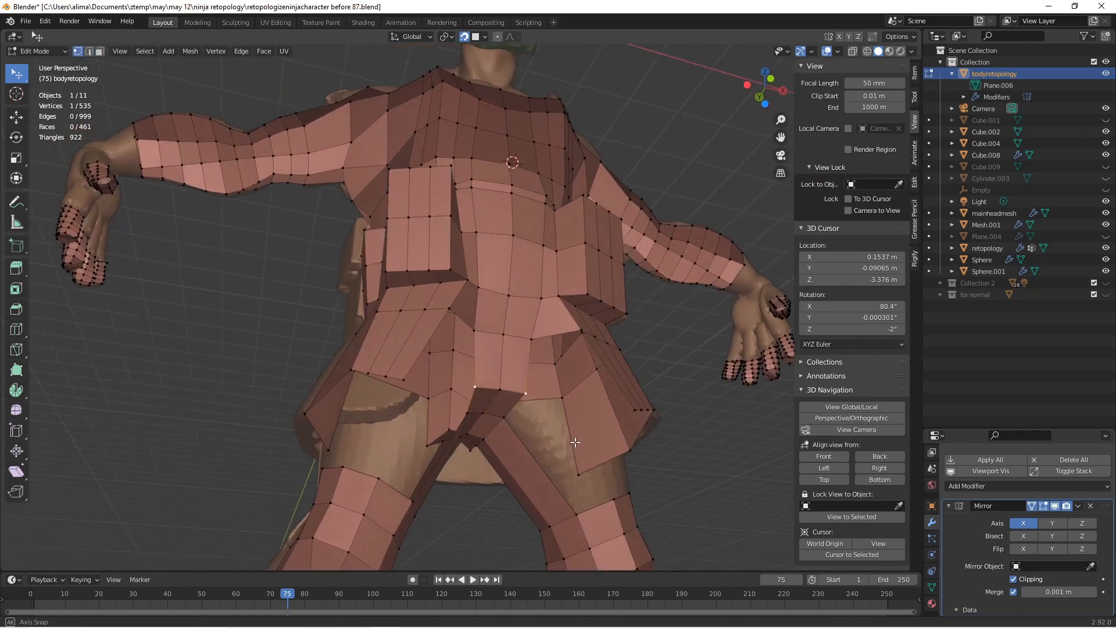
{"action": "middle_click_drag", "start_coordinate": [575, 442], "coordinate": [573, 443]}
{"action": "middle_click_drag", "start_coordinate": [615, 501], "coordinate": [618, 501]}
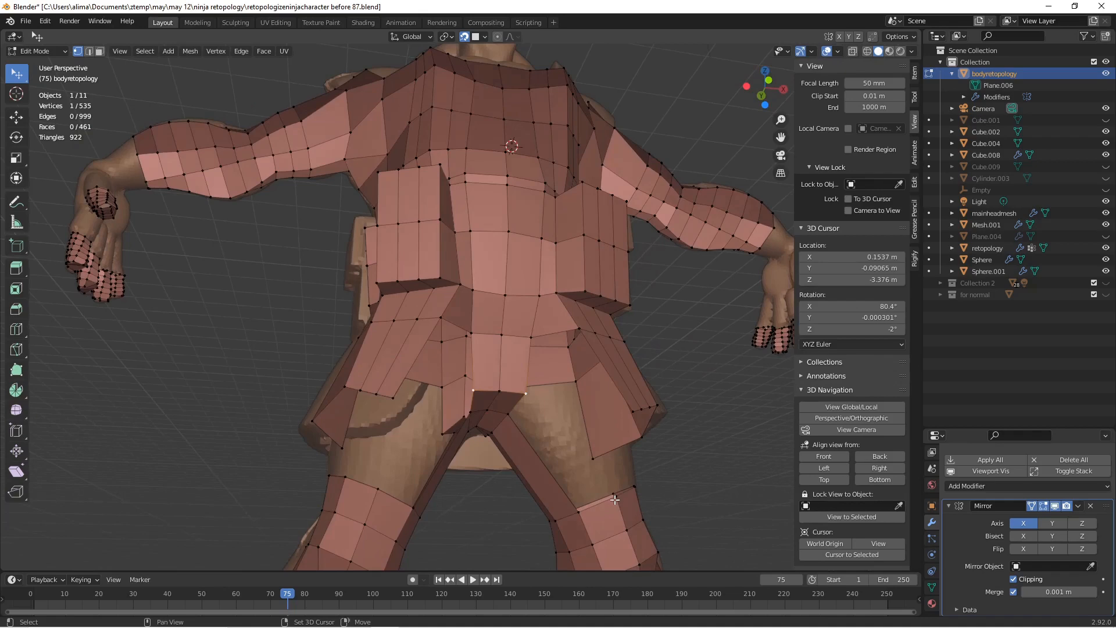
{"action": "left_click", "coordinate": [616, 496]}
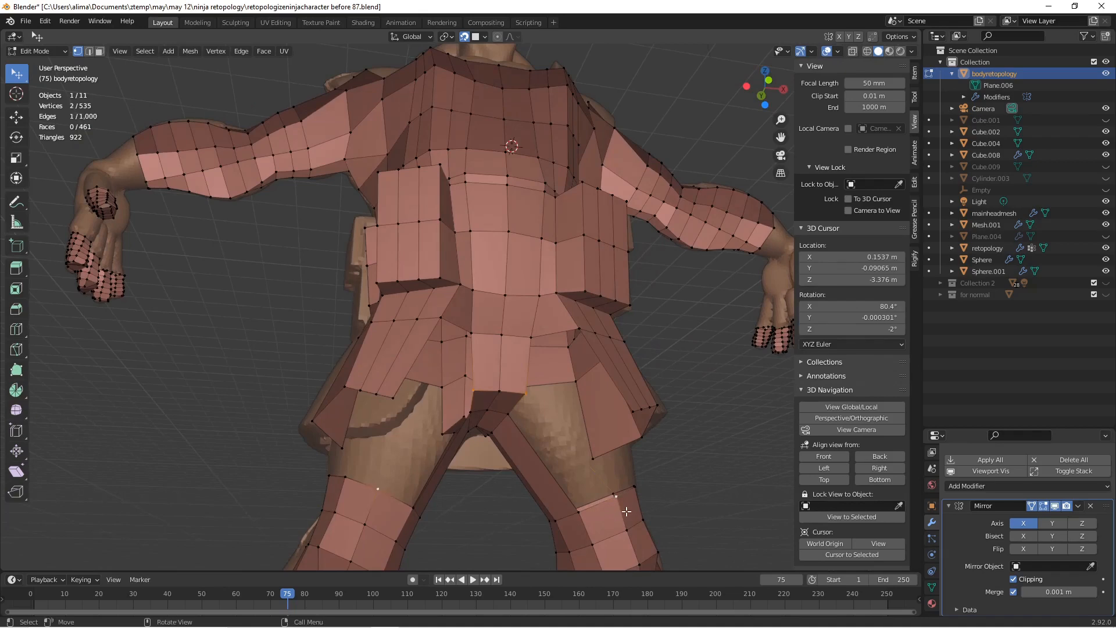
{"action": "middle_click_drag", "start_coordinate": [608, 510], "coordinate": [577, 467]}
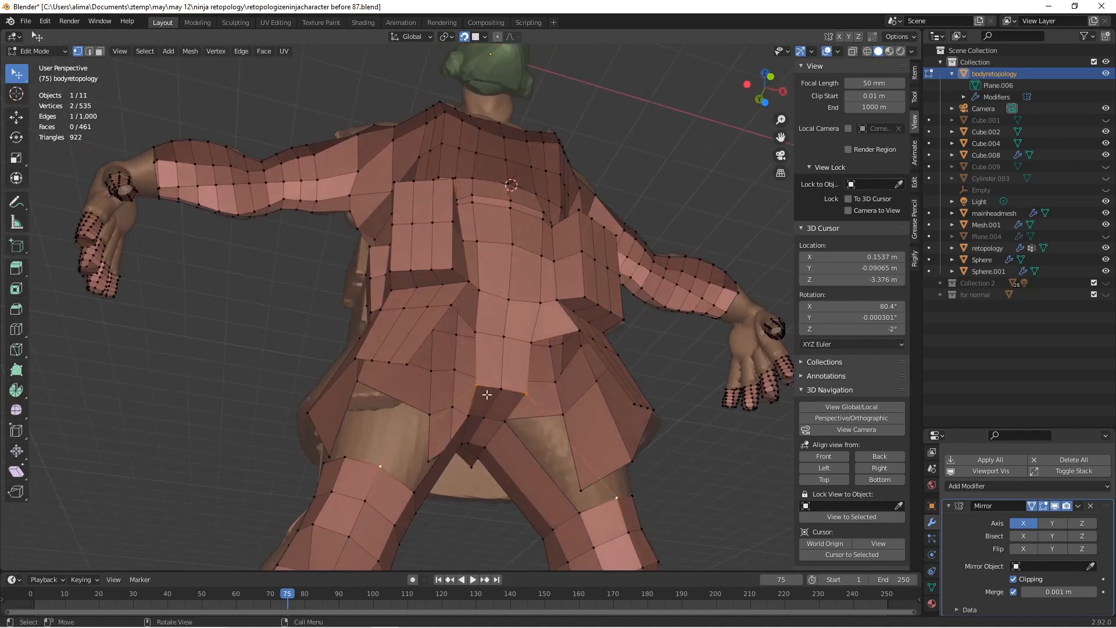
Fill the face joining the crotch strip and the new edge to the thigh's front rim, and save an incremental copy.
{"action": "left_click", "coordinate": [88, 51]}
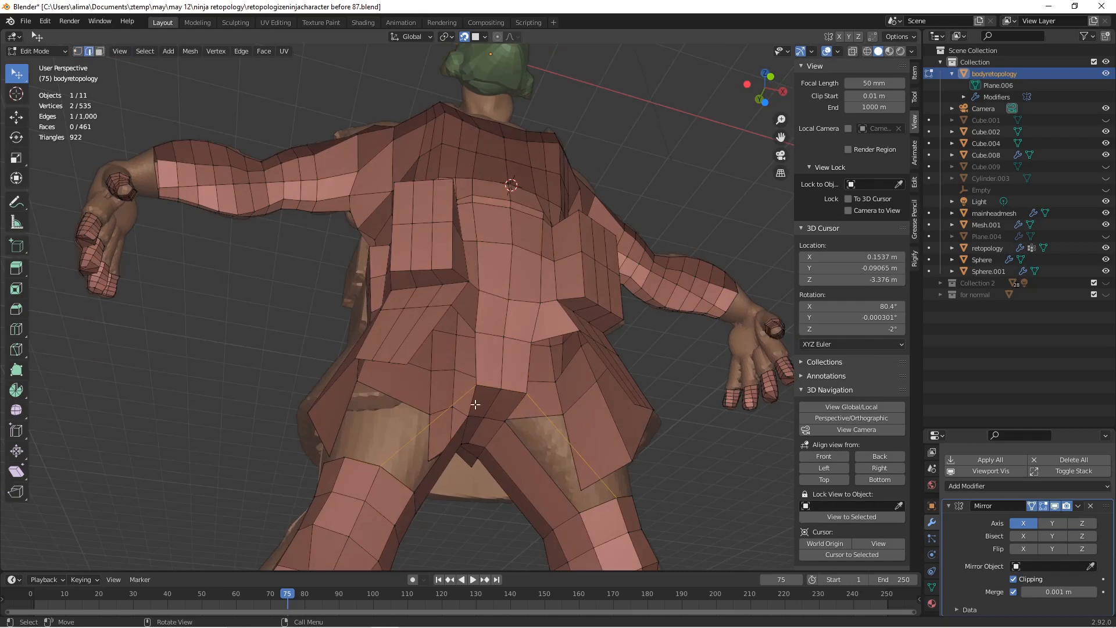
{"action": "left_click", "coordinate": [515, 427]}
{"action": "left_click", "coordinate": [523, 407], "text": "shift"}
{"action": "left_click", "coordinate": [586, 514], "text": "shift"}
{"action": "key", "text": "f"}
{"action": "middle_click_drag", "start_coordinate": [592, 510], "coordinate": [624, 499]}
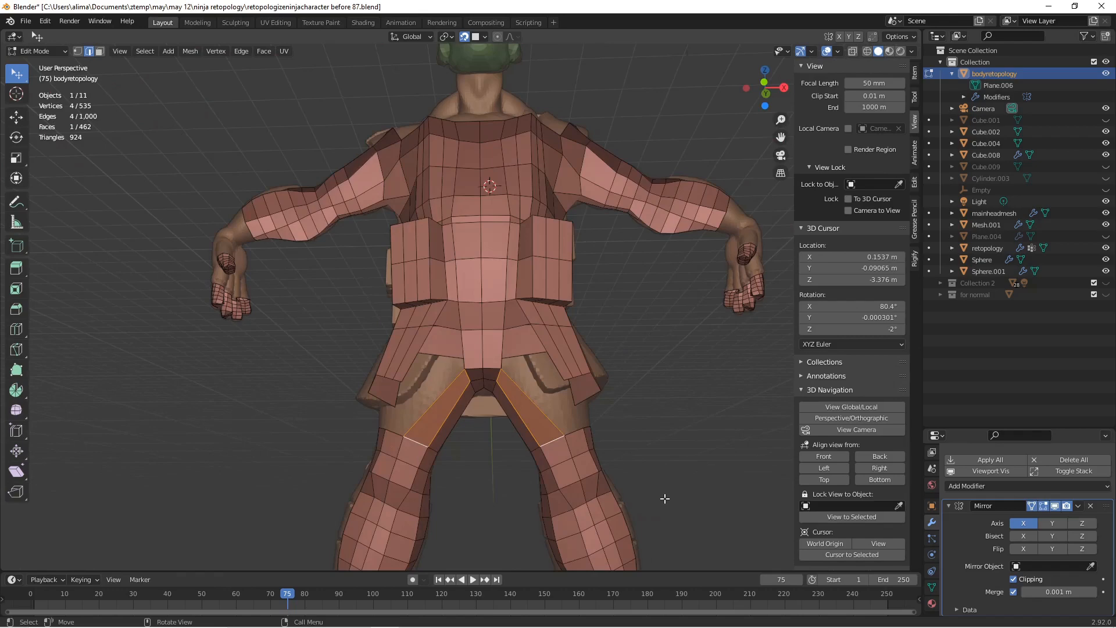
{"action": "key", "text": "alt+a"}
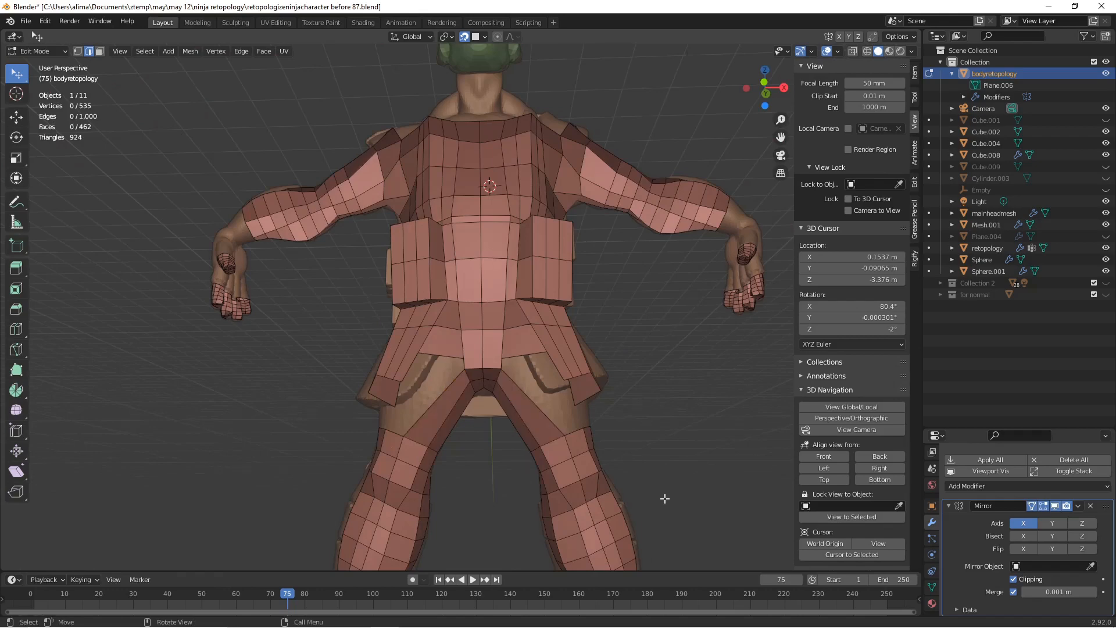
{"action": "key", "text": "ctrl+alt+s"}
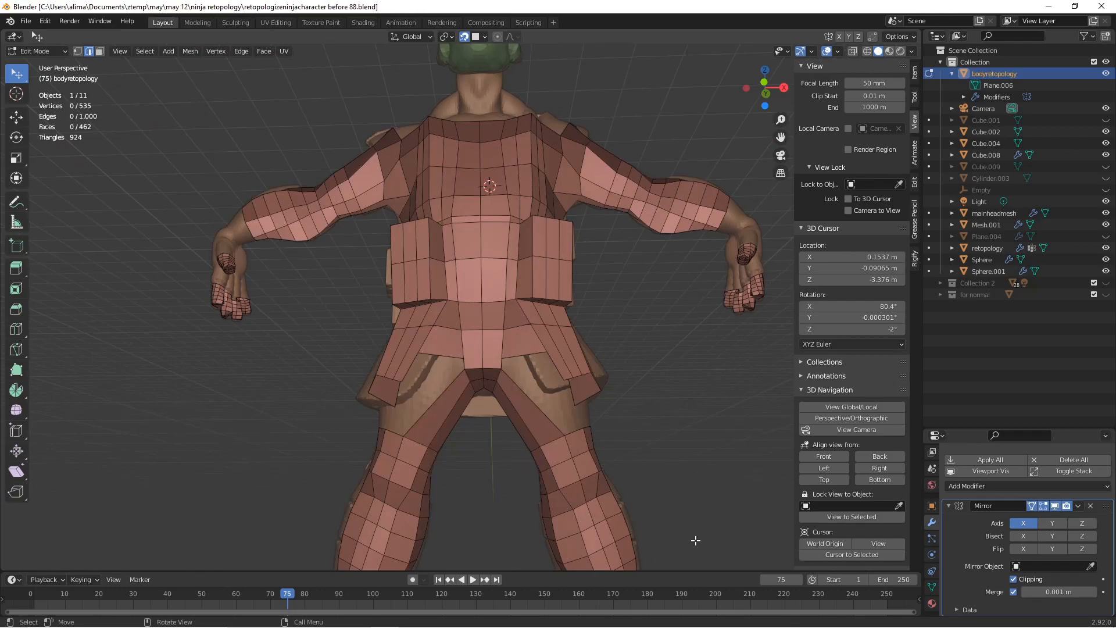
Select the side skirt flap faces below the pouches, excluding the central flaps, and hide them.
{"action": "middle_click_drag", "start_coordinate": [662, 370], "coordinate": [584, 368]}
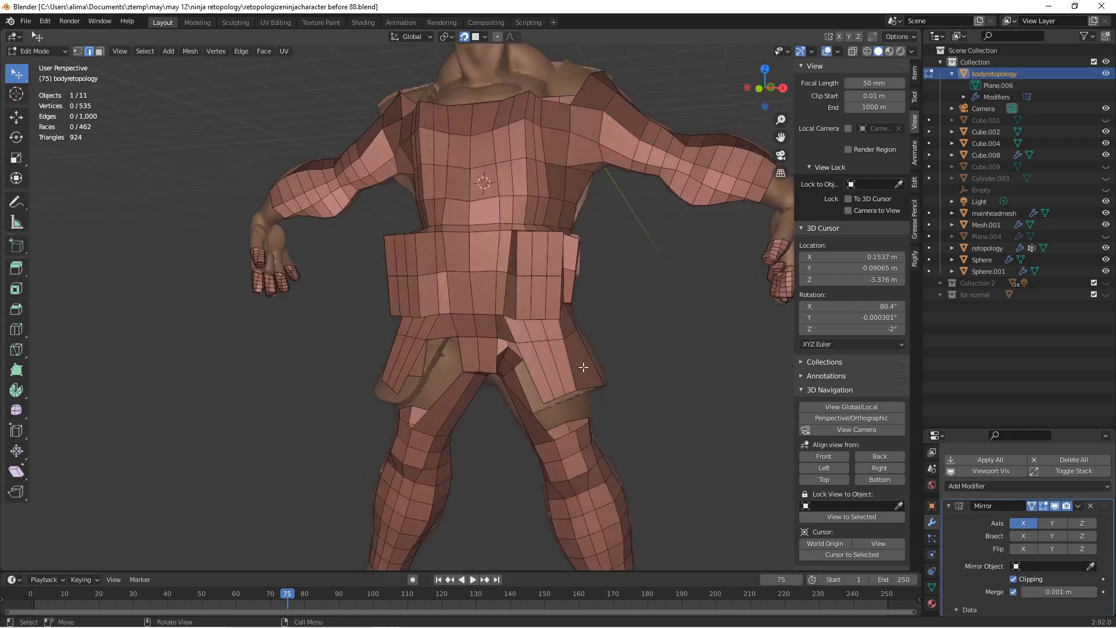
{"action": "left_click", "coordinate": [510, 339], "text": "alt"}
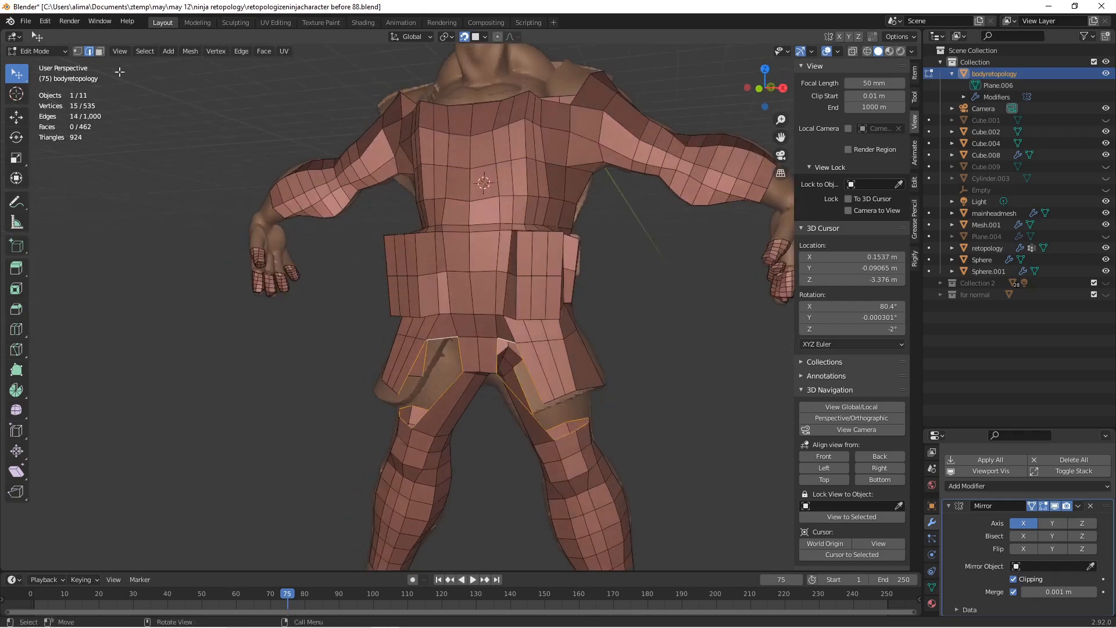
{"action": "key", "text": "3"}
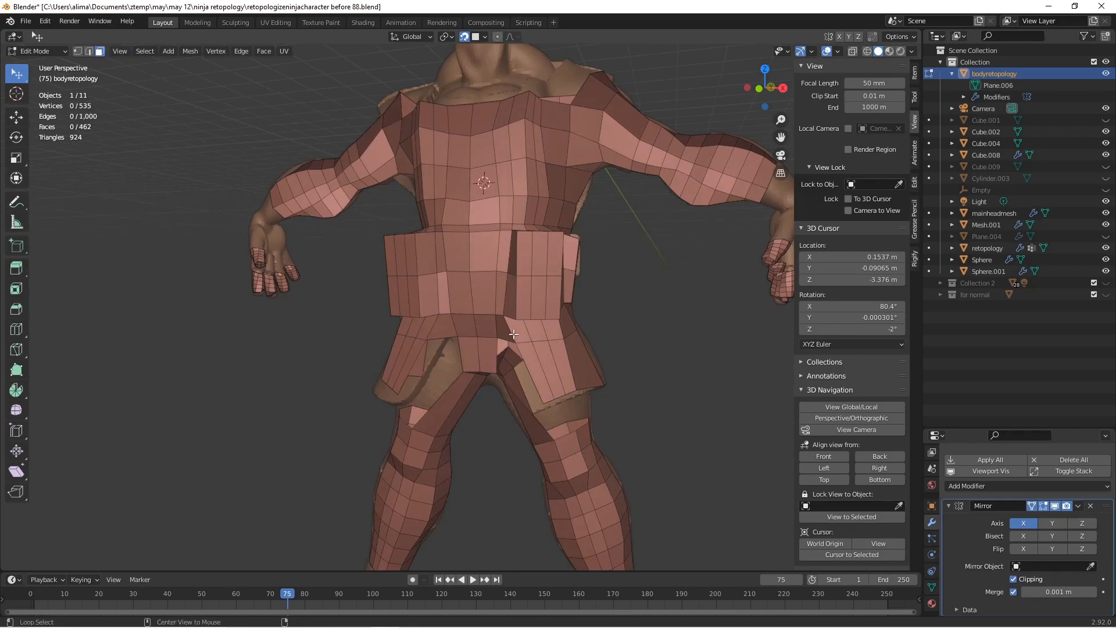
{"action": "left_click", "coordinate": [524, 345], "text": "alt"}
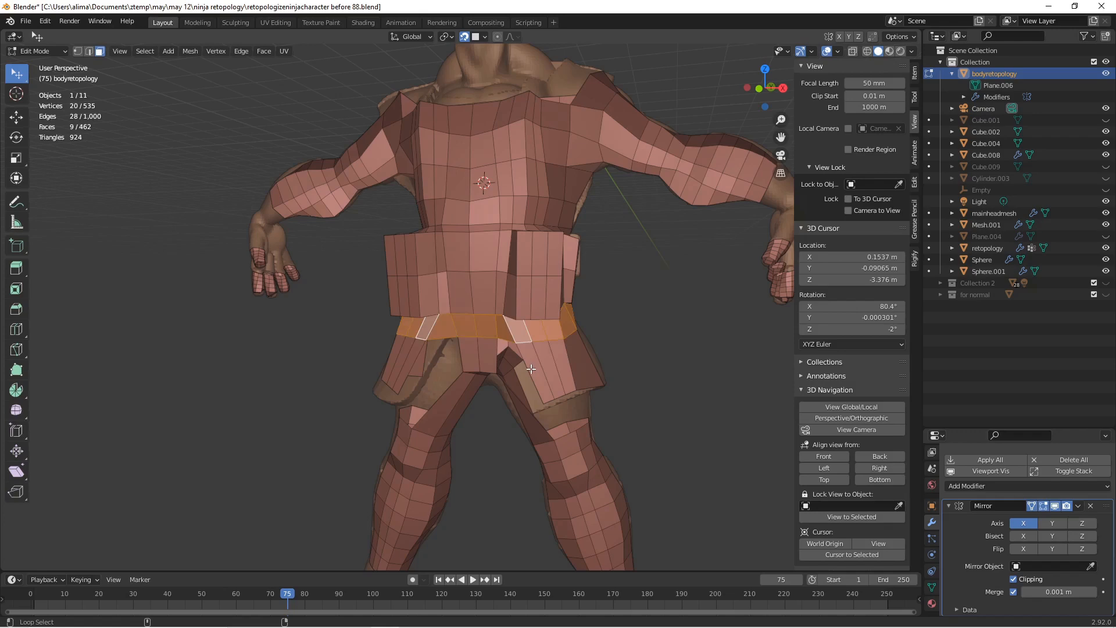
{"action": "middle_click_drag", "start_coordinate": [528, 368], "coordinate": [550, 349]}
{"action": "left_click", "coordinate": [558, 352], "text": "alt+shift"}
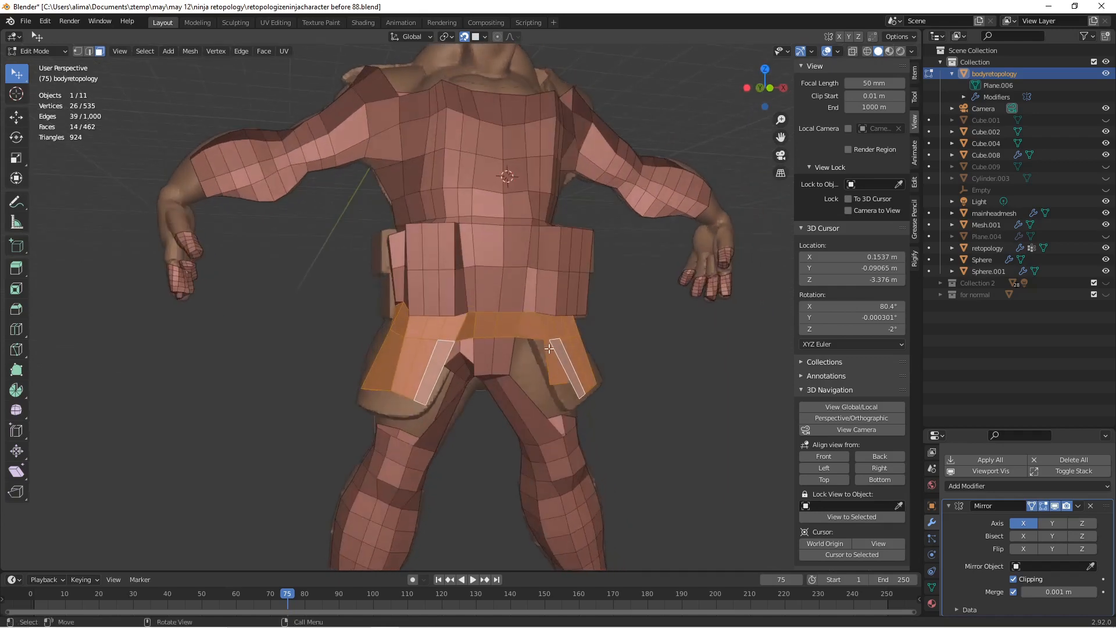
{"action": "key", "text": "c"}
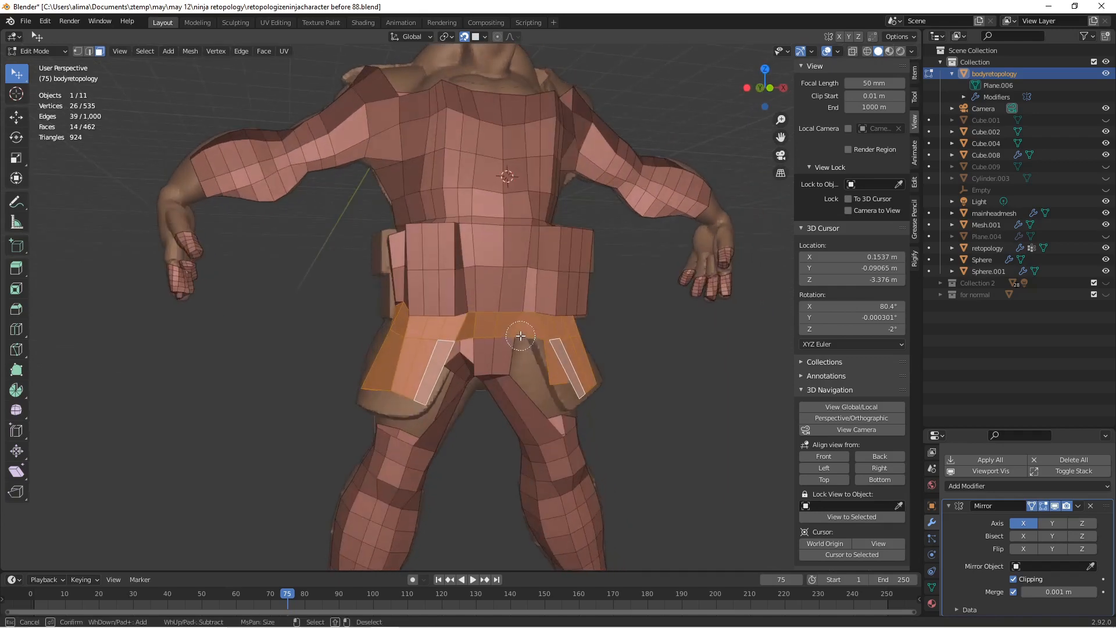
{"action": "middle_click", "coordinate": [520, 336]}
{"action": "key", "text": "Escape"}
{"action": "mouse_move", "coordinate": [631, 344]}
{"action": "middle_mouse_down"}
{"action": "mouse_move", "coordinate": [514, 350]}
{"action": "mouse_move", "coordinate": [638, 309]}
{"action": "mouse_move", "coordinate": [621, 352]}
{"action": "middle_mouse_up"}
{"action": "left_click", "coordinate": [639, 314], "text": "shift"}
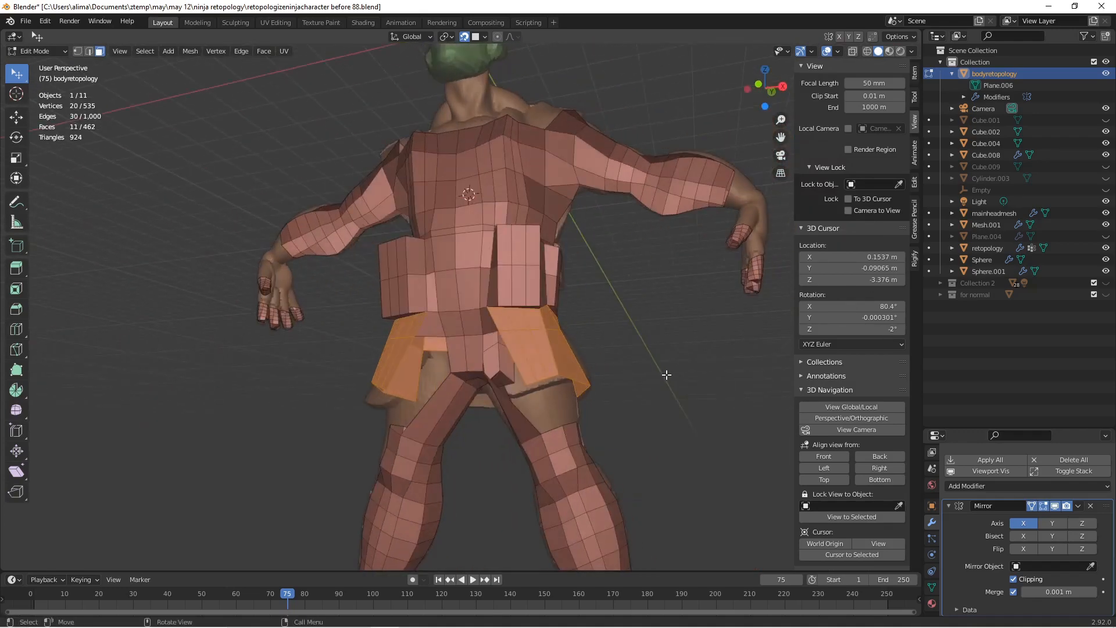
{"action": "key", "text": "h"}
Hide the leftover face beside the top of the front flap and save an incremental copy.
{"action": "middle_click_drag", "start_coordinate": [622, 368], "coordinate": [654, 365]}
{"action": "left_click", "coordinate": [510, 321]}
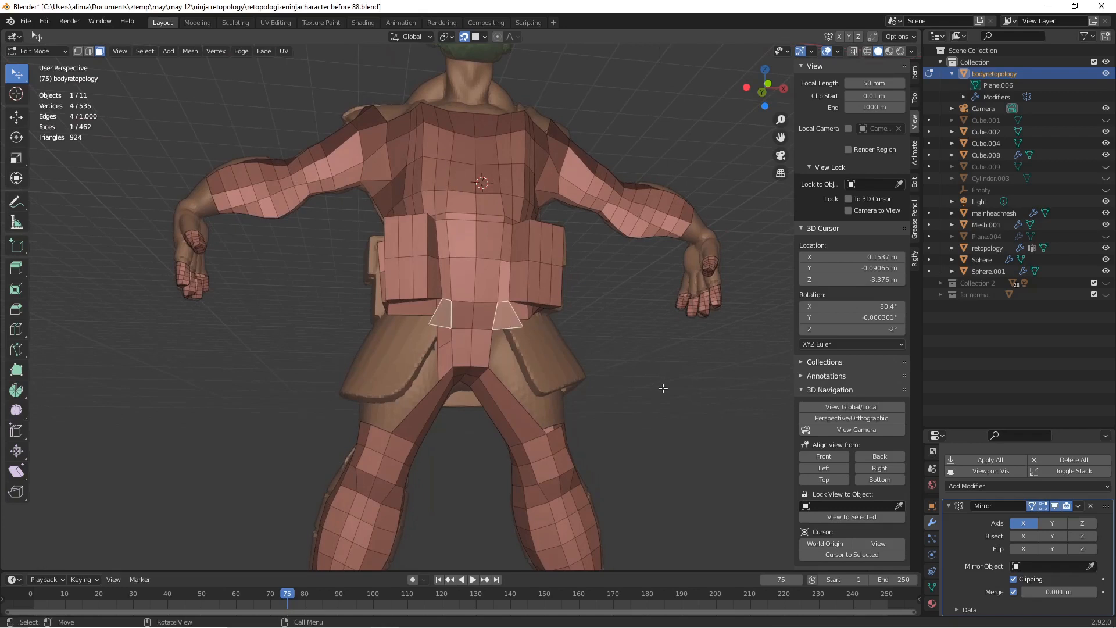
{"action": "key", "text": "h"}
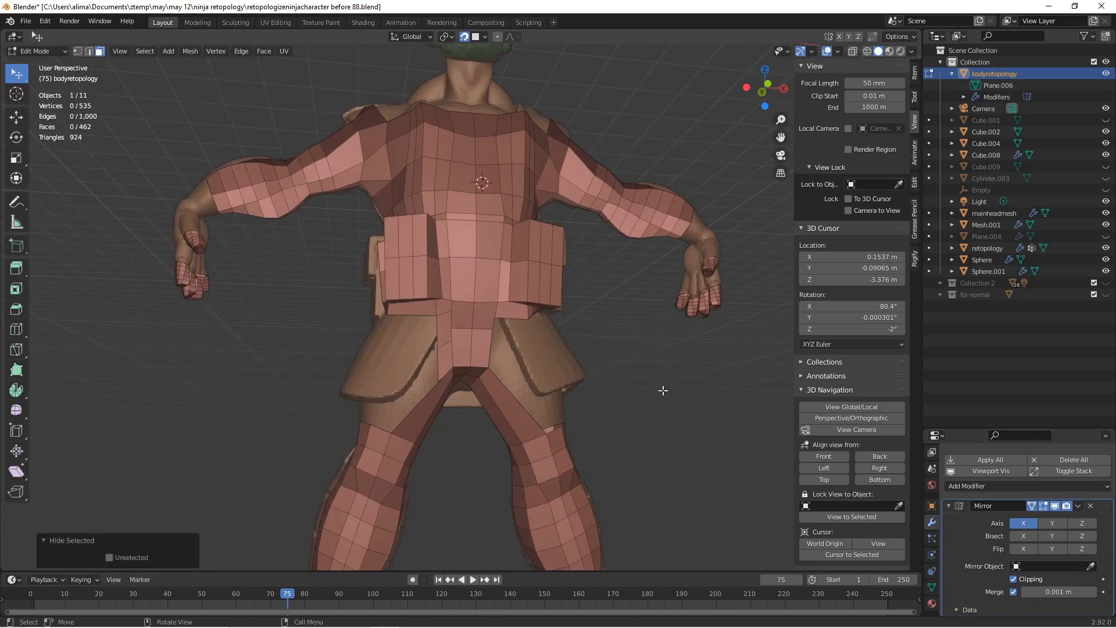
{"action": "key", "text": "ctrl+alt+s"}
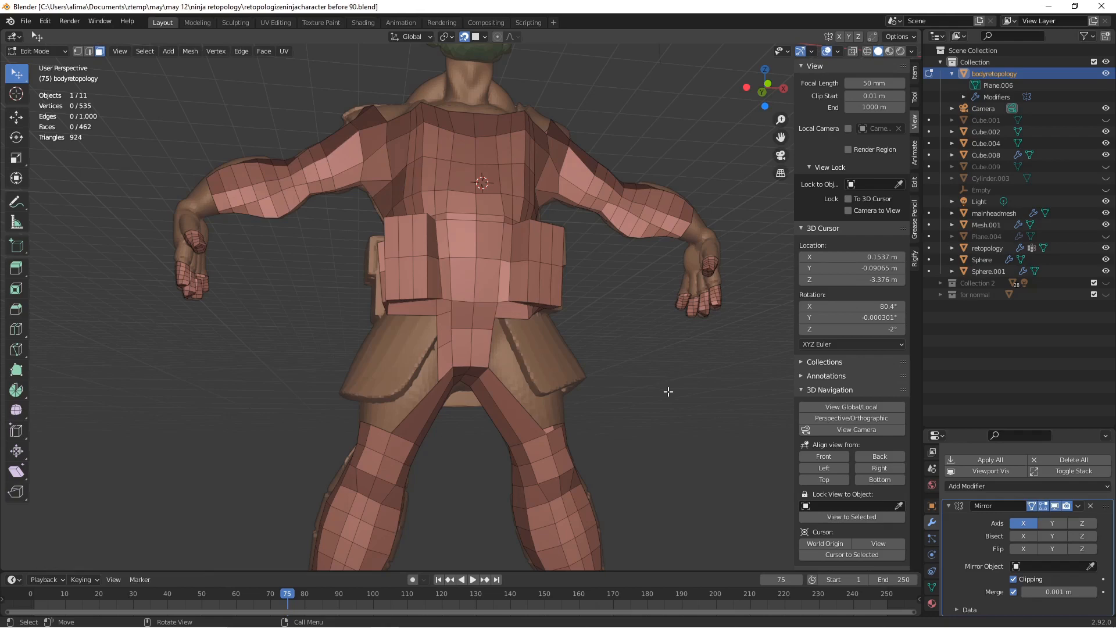
Select the three consecutive edges of the thigh's open upper rim from its outer side around to the back.
{"action": "middle_click_drag", "start_coordinate": [672, 389], "coordinate": [540, 411]}
{"action": "left_click", "coordinate": [535, 428]}
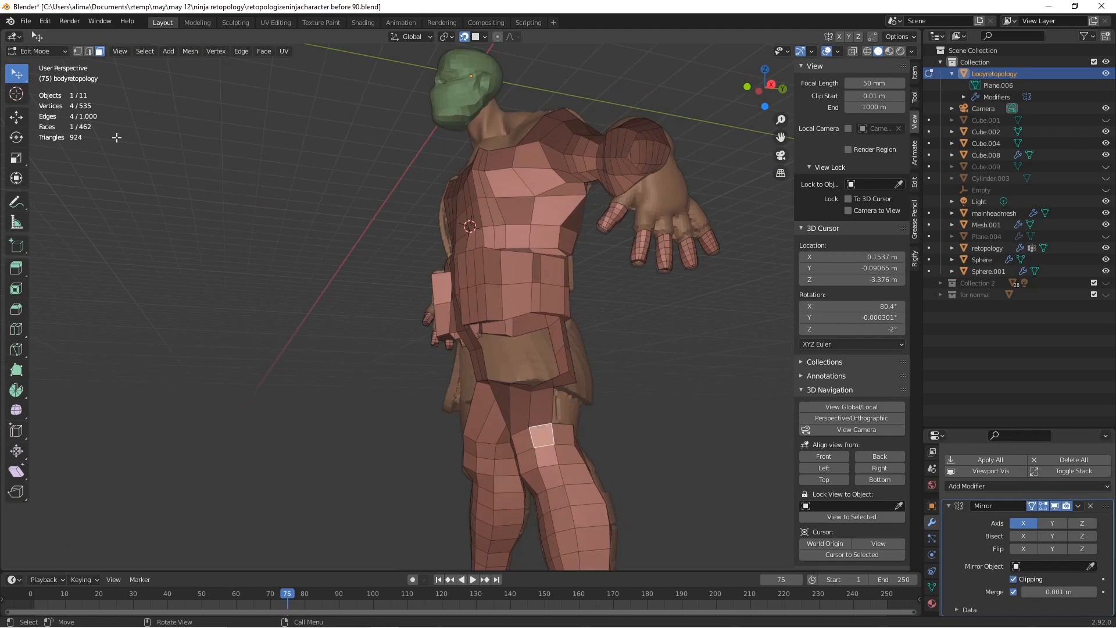
{"action": "left_click", "coordinate": [89, 51]}
{"action": "left_click", "coordinate": [549, 425]}
{"action": "middle_click_drag", "start_coordinate": [607, 440], "coordinate": [502, 421]}
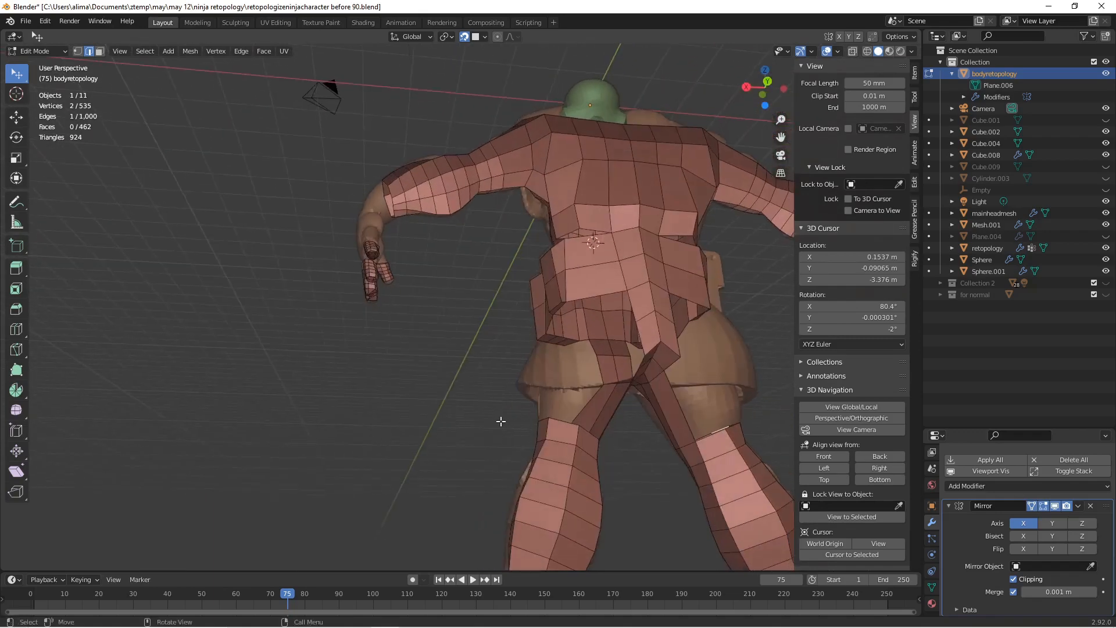
{"action": "left_click", "coordinate": [562, 421], "text": "ctrl"}
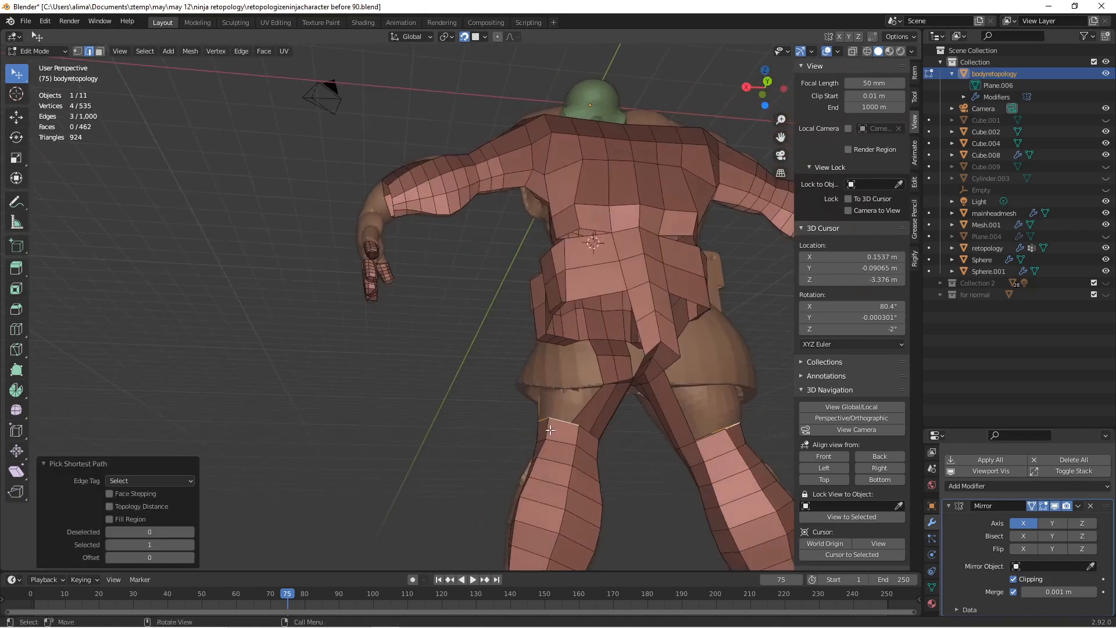
{"action": "middle_click_drag", "start_coordinate": [556, 425], "coordinate": [645, 429]}
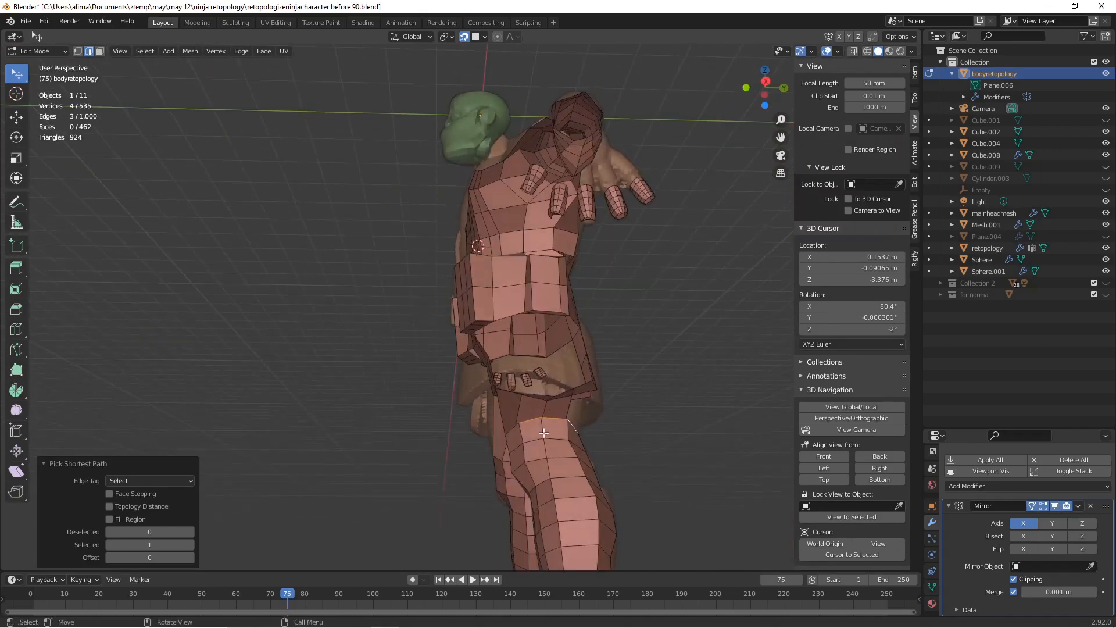
{"action": "middle_click_drag", "start_coordinate": [632, 429], "coordinate": [542, 419]}
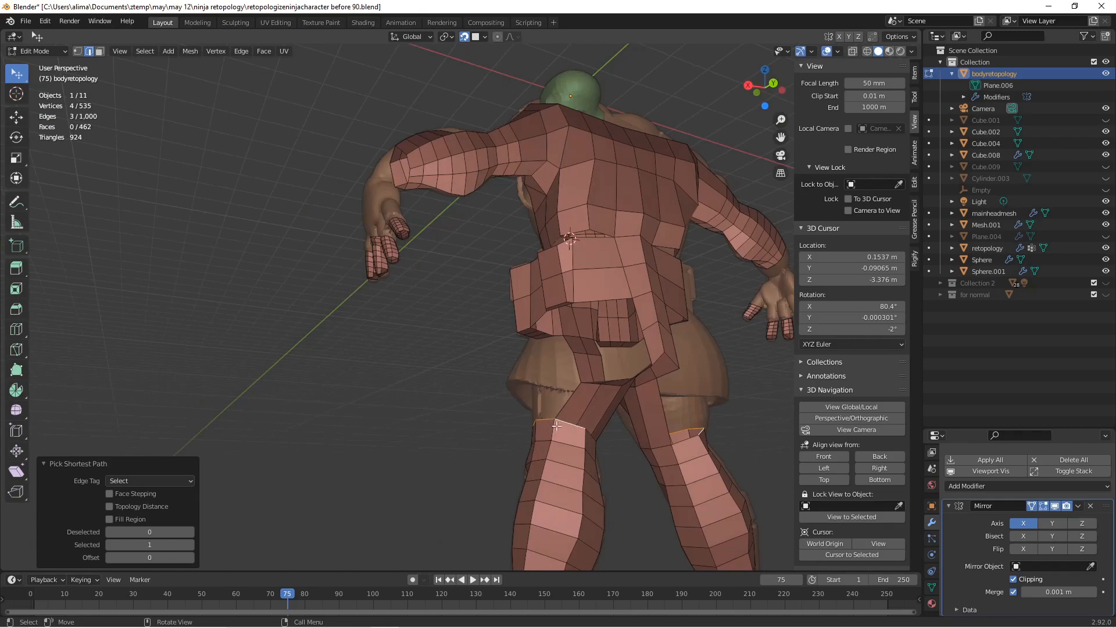
{"action": "middle_click_drag", "start_coordinate": [531, 424], "coordinate": [530, 425]}
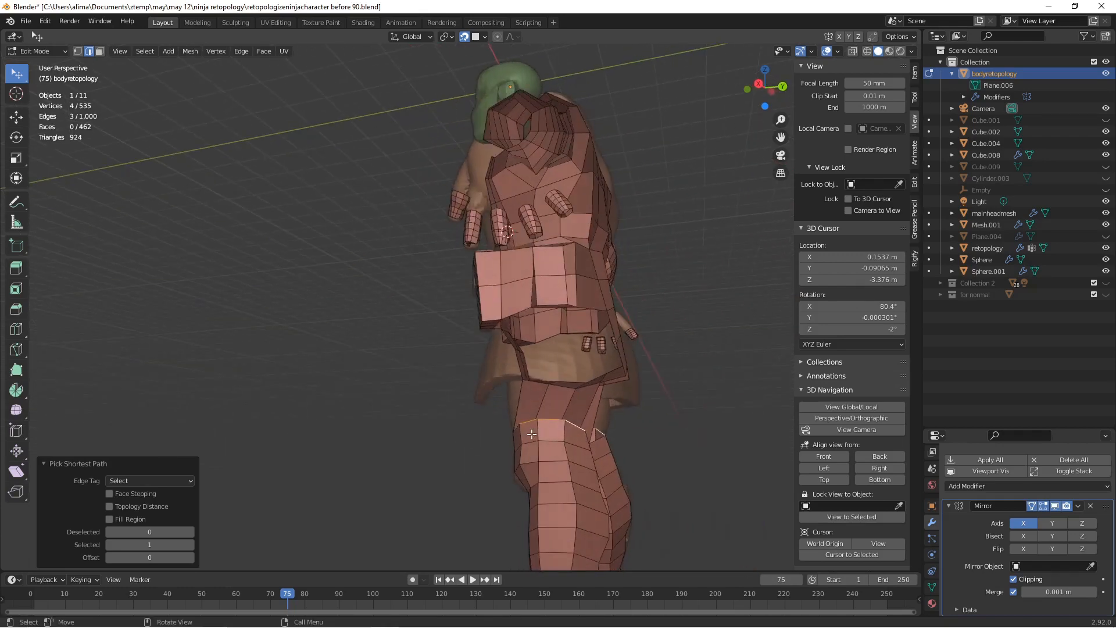
{"action": "mouse_move", "coordinate": [540, 428]}
{"action": "middle_mouse_down"}
{"action": "mouse_move", "coordinate": [525, 427]}
{"action": "mouse_move", "coordinate": [666, 431]}
{"action": "mouse_move", "coordinate": [550, 442]}
{"action": "middle_mouse_up"}
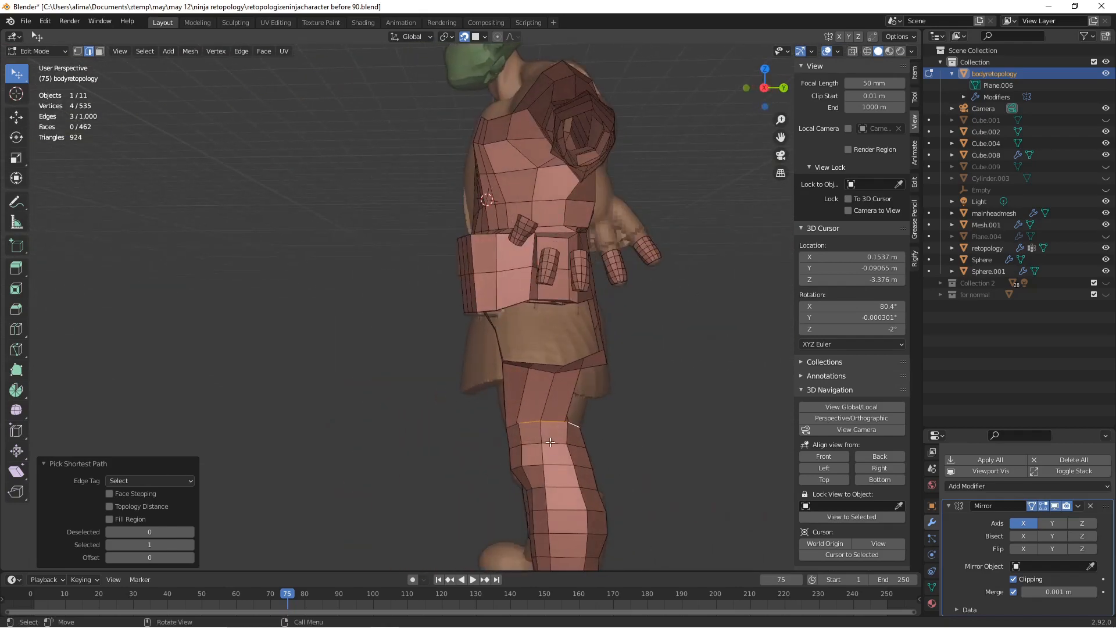
Extrude the selected thigh rim edges, raise them about 0.19 m along Z, and save an incremental copy.
{"action": "key", "text": "e"}
{"action": "right_click", "coordinate": [550, 442]}
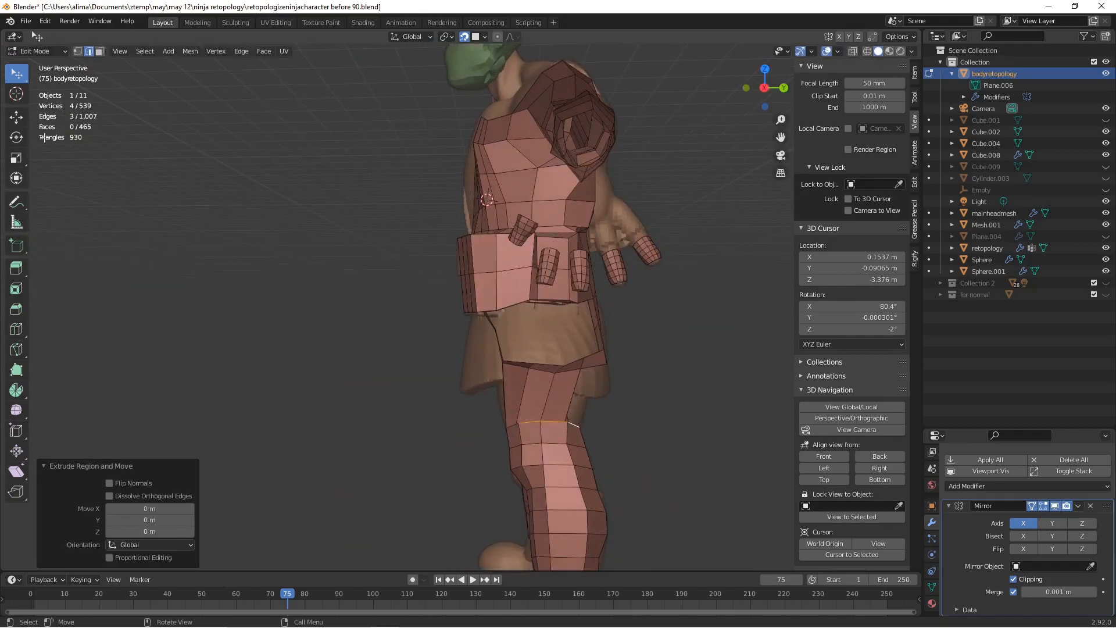
{"action": "left_click", "coordinate": [16, 117]}
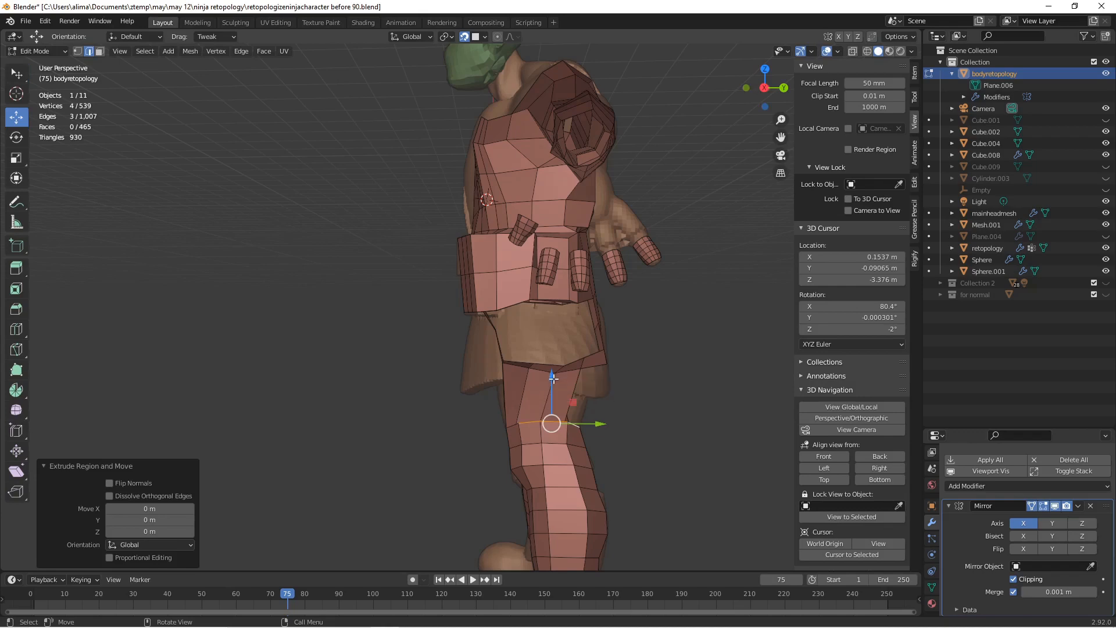
{"action": "left_click_drag", "start_coordinate": [552, 377], "coordinate": [550, 366]}
{"action": "middle_click_drag", "start_coordinate": [514, 392], "coordinate": [577, 422]}
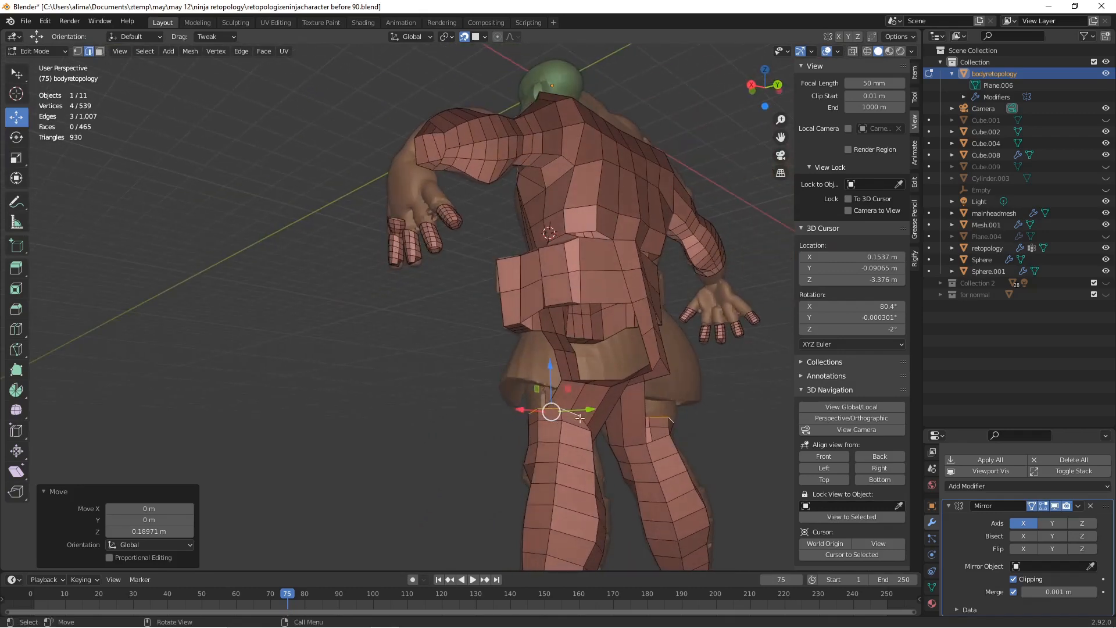
{"action": "middle_click_drag", "start_coordinate": [432, 251], "coordinate": [567, 304]}
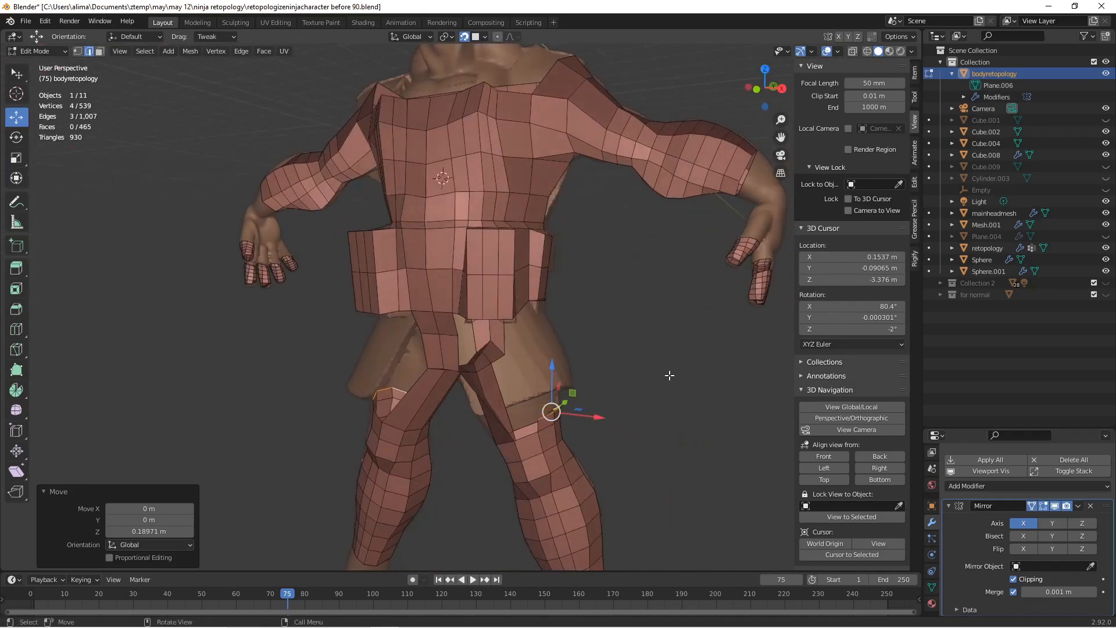
{"action": "key", "text": "alt+a"}
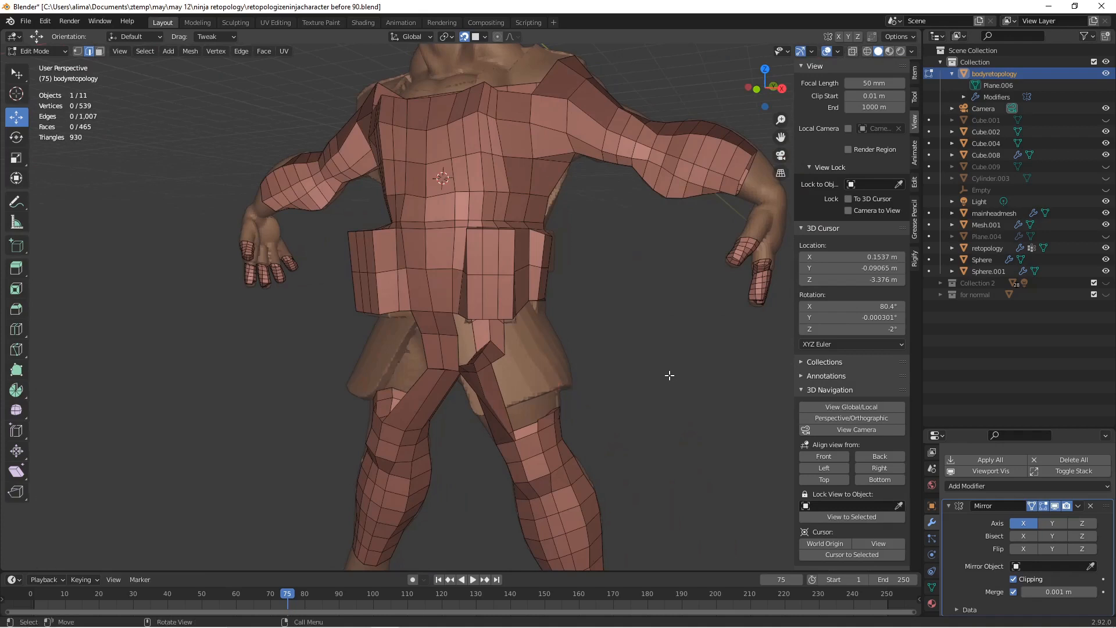
{"action": "key", "text": "ctrl+alt+s"}
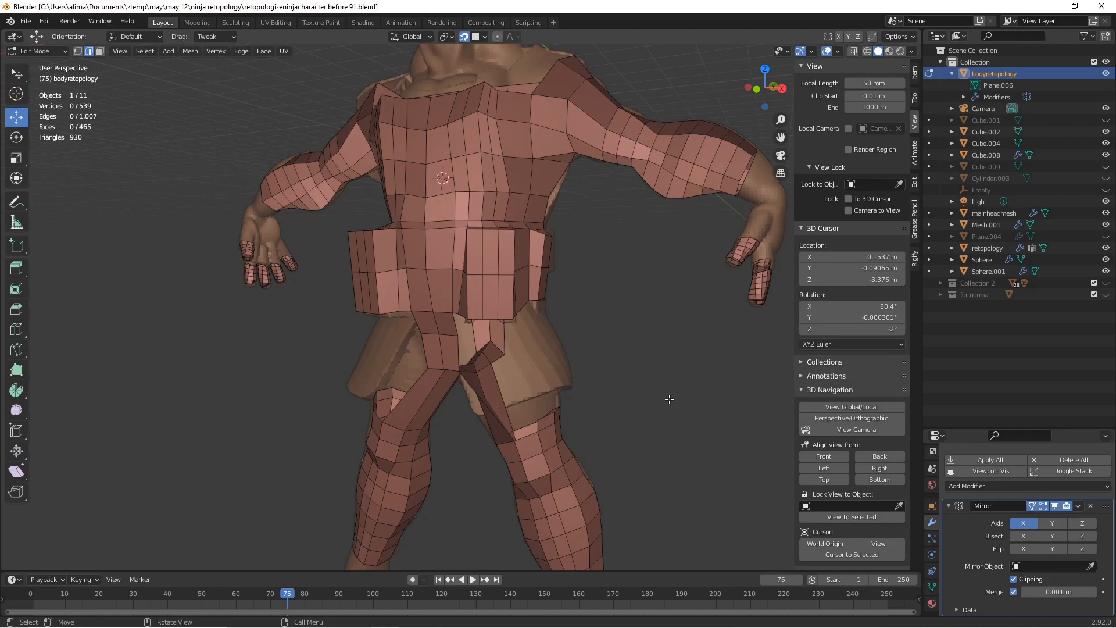
Check the complete body mesh in Object Mode, and return to Edit Mode.
{"action": "left_click", "coordinate": [54, 52]}
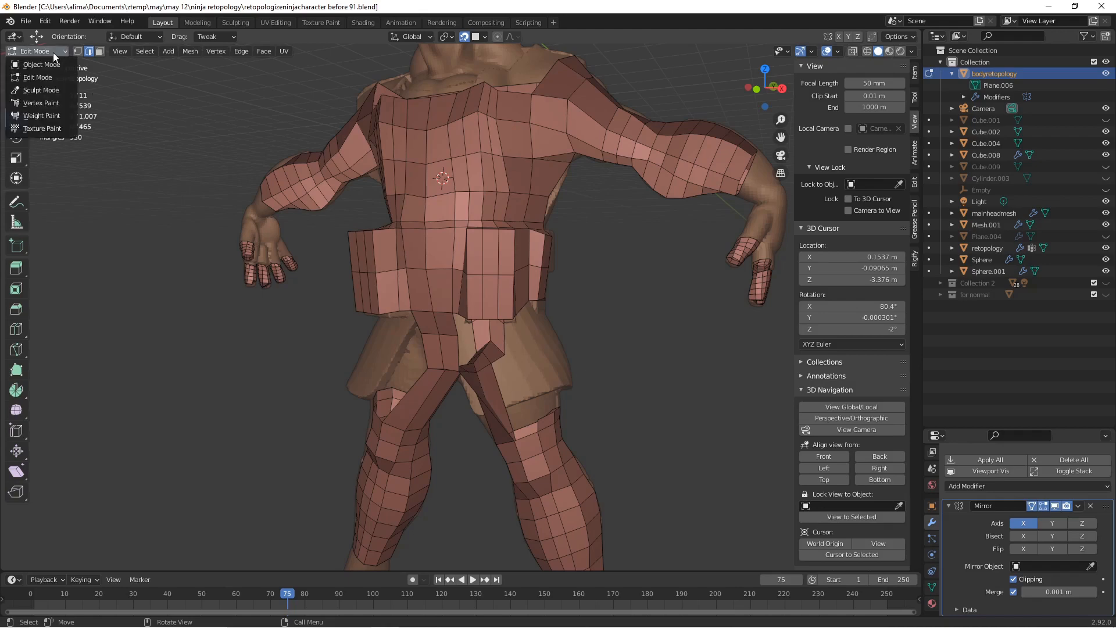
{"action": "left_click", "coordinate": [32, 65]}
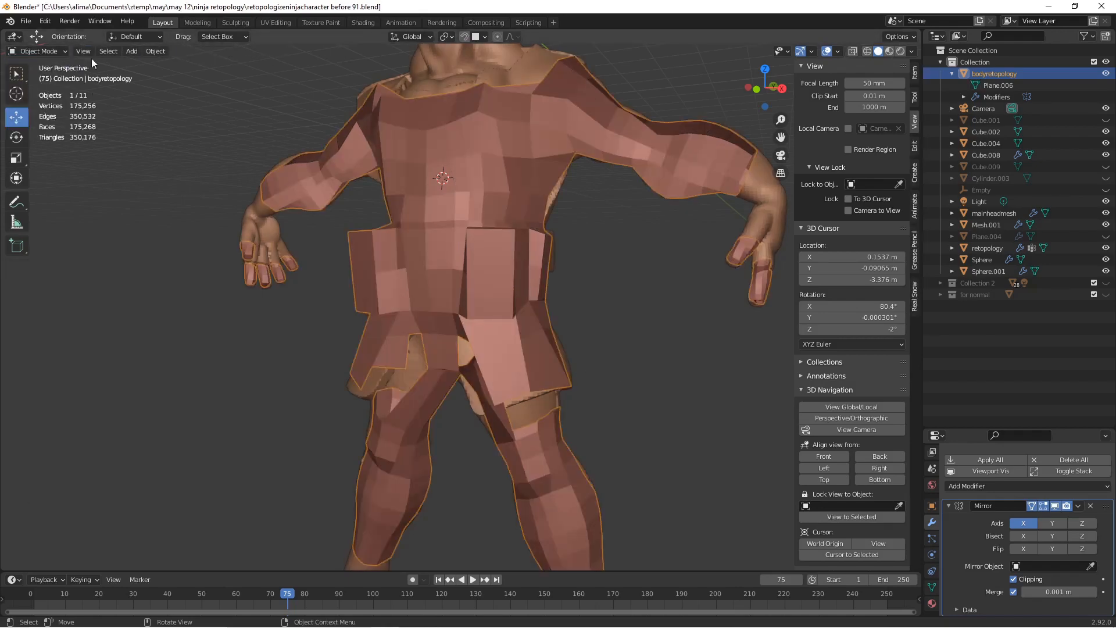
{"action": "left_click", "coordinate": [55, 51]}
{"action": "left_click", "coordinate": [48, 75]}
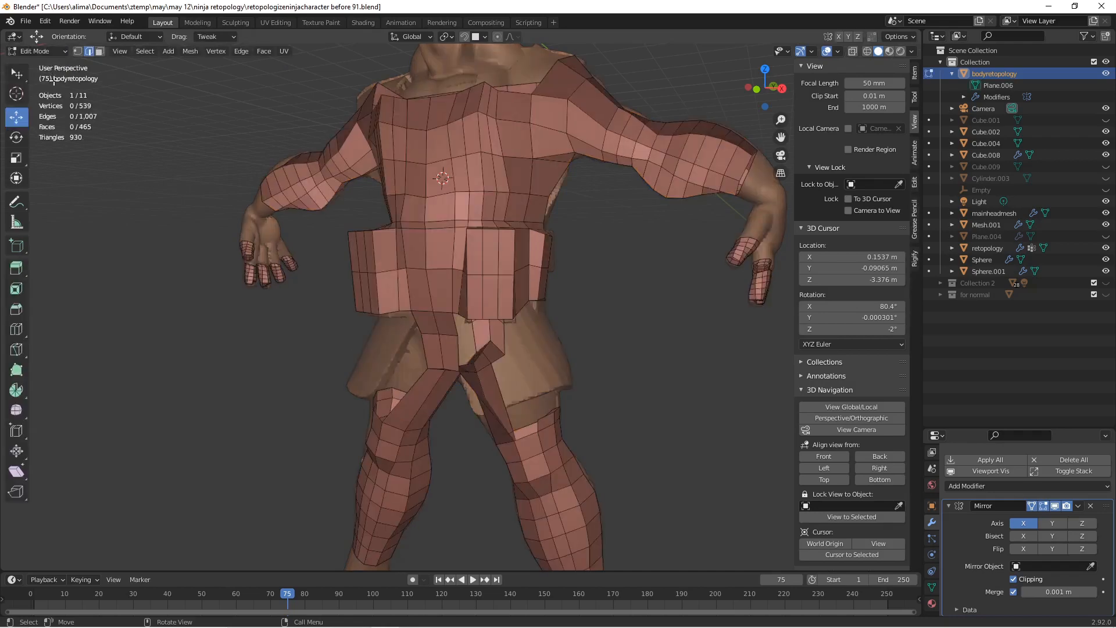
Select the three outer edges of the thigh's open upper rim and raise them about 0.42 m along Z.
{"action": "middle_click_drag", "start_coordinate": [519, 336], "coordinate": [511, 399]}
{"action": "left_click", "coordinate": [547, 412]}
{"action": "middle_click_drag", "start_coordinate": [588, 410], "coordinate": [476, 410]}
{"action": "left_click", "coordinate": [547, 412], "text": "shift"}
{"action": "middle_click_drag", "start_coordinate": [576, 417], "coordinate": [616, 386]}
{"action": "left_click_drag", "start_coordinate": [549, 367], "coordinate": [547, 338]}
{"action": "middle_click_drag", "start_coordinate": [547, 339], "coordinate": [690, 361]}
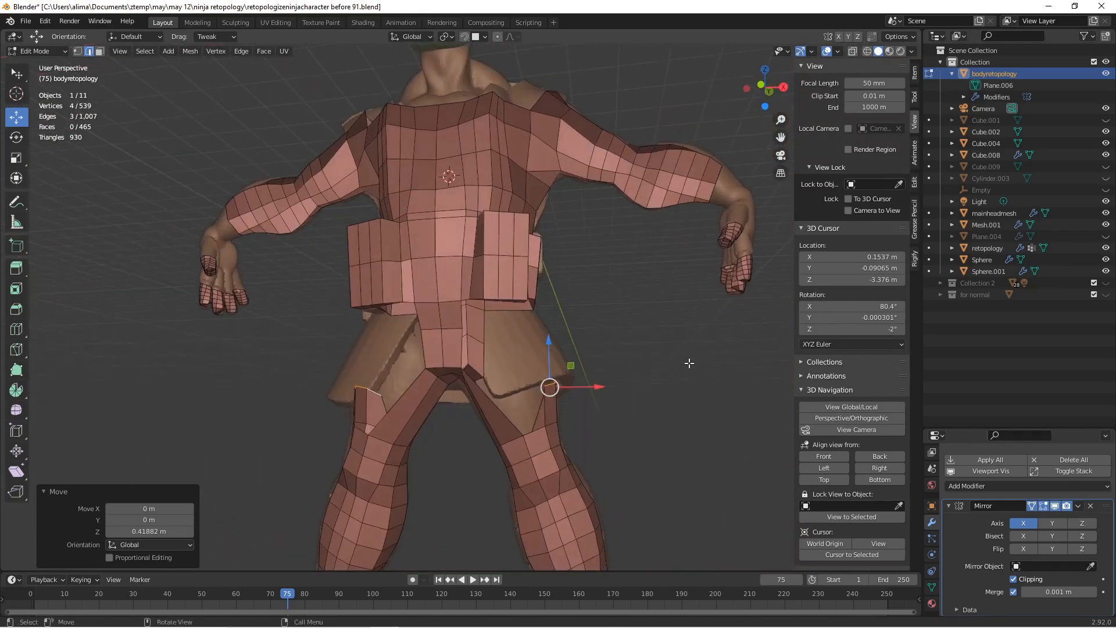
Extrude the selected thigh rim edges and move the new edges outward along X toward the skirt's lower border.
{"action": "key", "text": "e"}
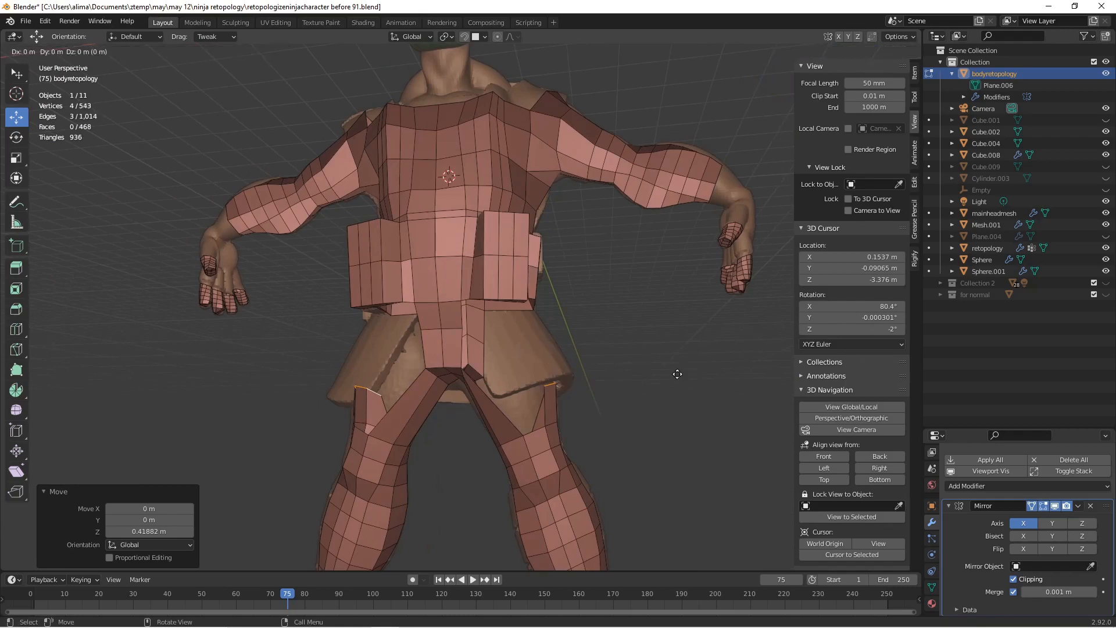
{"action": "right_click", "coordinate": [677, 374]}
{"action": "left_click_drag", "start_coordinate": [592, 388], "coordinate": [646, 387]}
Extrude the outer edges once more and raise the new edges along Z beside the hip.
{"action": "middle_click_drag", "start_coordinate": [645, 372], "coordinate": [628, 348]}
{"action": "key", "text": "e"}
{"action": "right_click", "coordinate": [618, 347]}
{"action": "key", "text": "g"}
{"action": "key", "text": "z"}
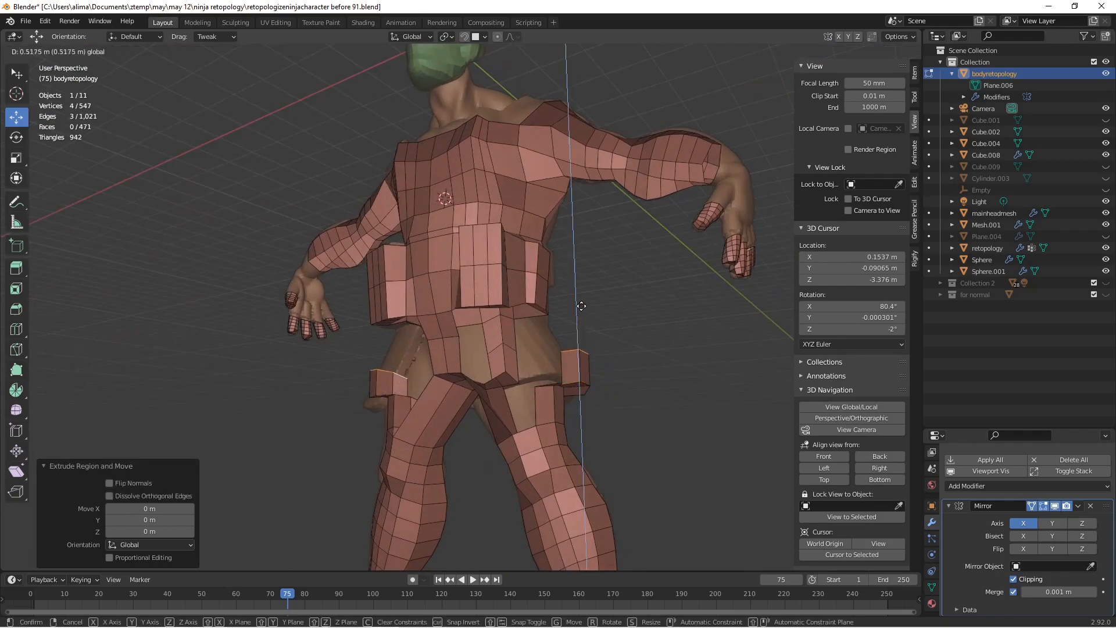
{"action": "left_click", "coordinate": [604, 332]}
Raise the extruded edges another 0.29 m or so along Z and shift them inward along X toward the waist.
{"action": "key", "text": "g"}
{"action": "key", "text": "x"}
{"action": "right_click", "coordinate": [601, 330]}
{"action": "key", "text": "g"}
{"action": "key", "text": "z"}
{"action": "left_click", "coordinate": [598, 317]}
{"action": "key", "text": "g"}
{"action": "key", "text": "x"}
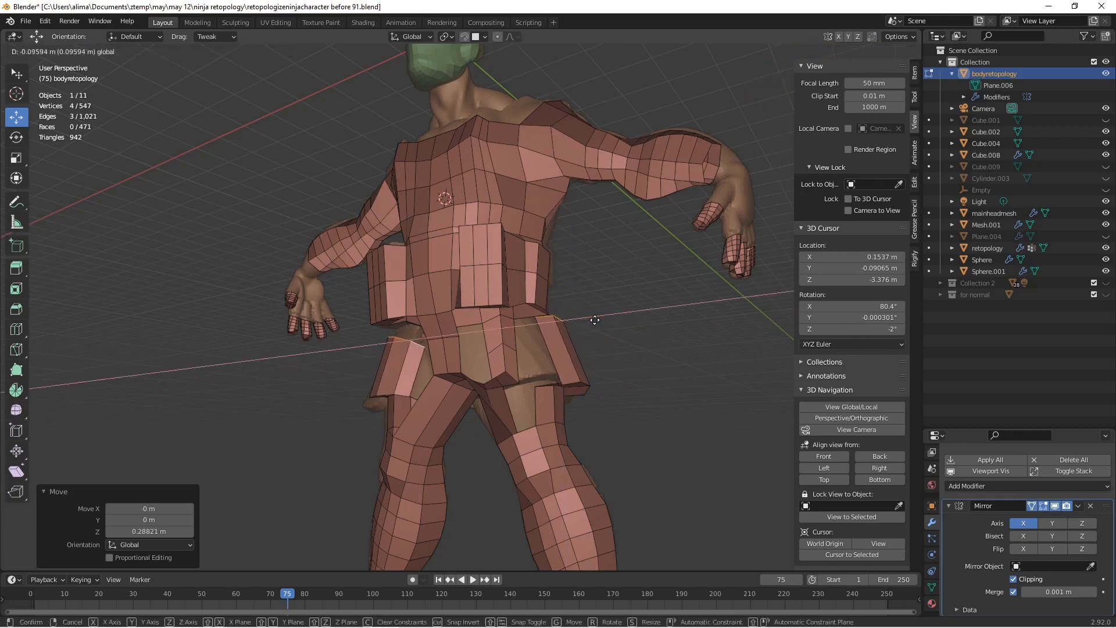
{"action": "left_click", "coordinate": [588, 318]}
Reveal the hidden mesh, delete the five revealed skirt flap faces, and save an incremental copy.
{"action": "middle_click_drag", "start_coordinate": [588, 318], "coordinate": [205, 155]}
{"action": "key", "text": "alt+h"}
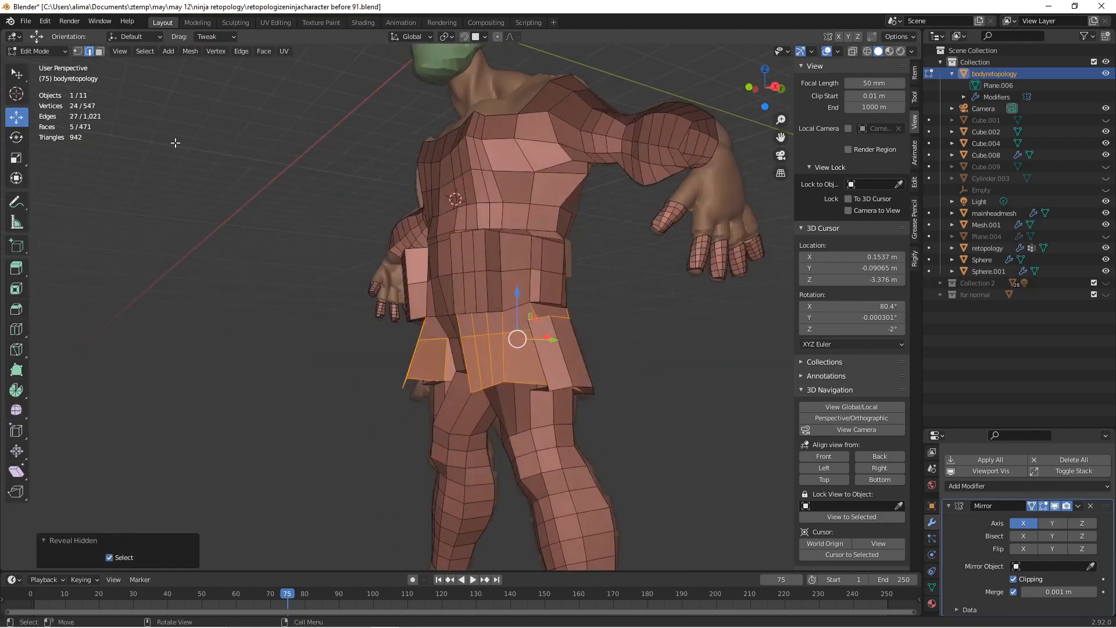
{"action": "middle_click_drag", "start_coordinate": [106, 61], "coordinate": [650, 348]}
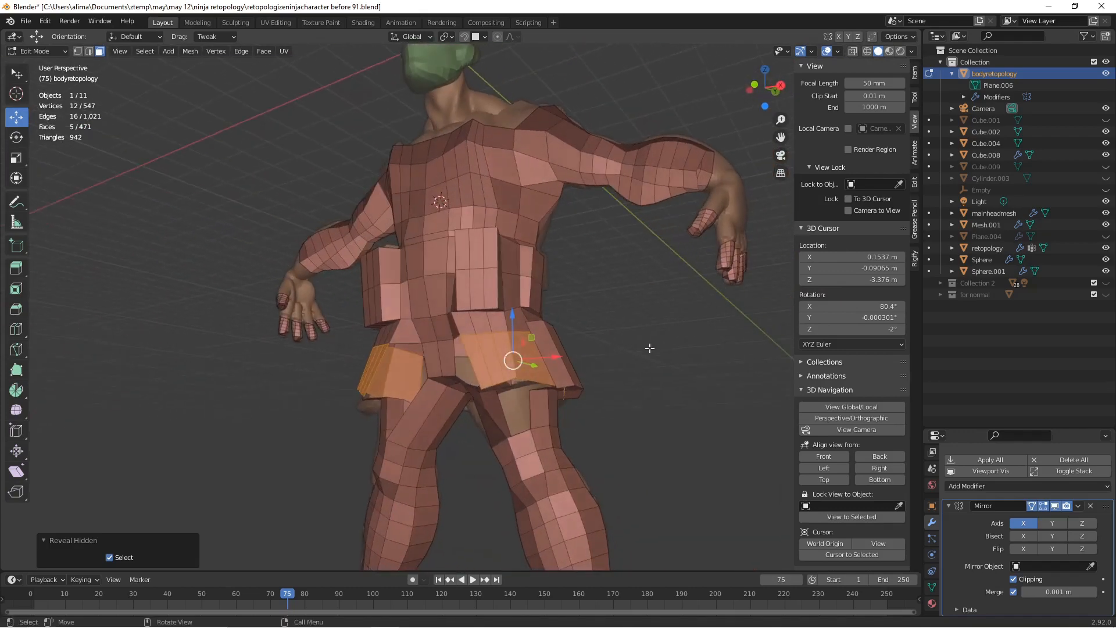
{"action": "key", "text": "x"}
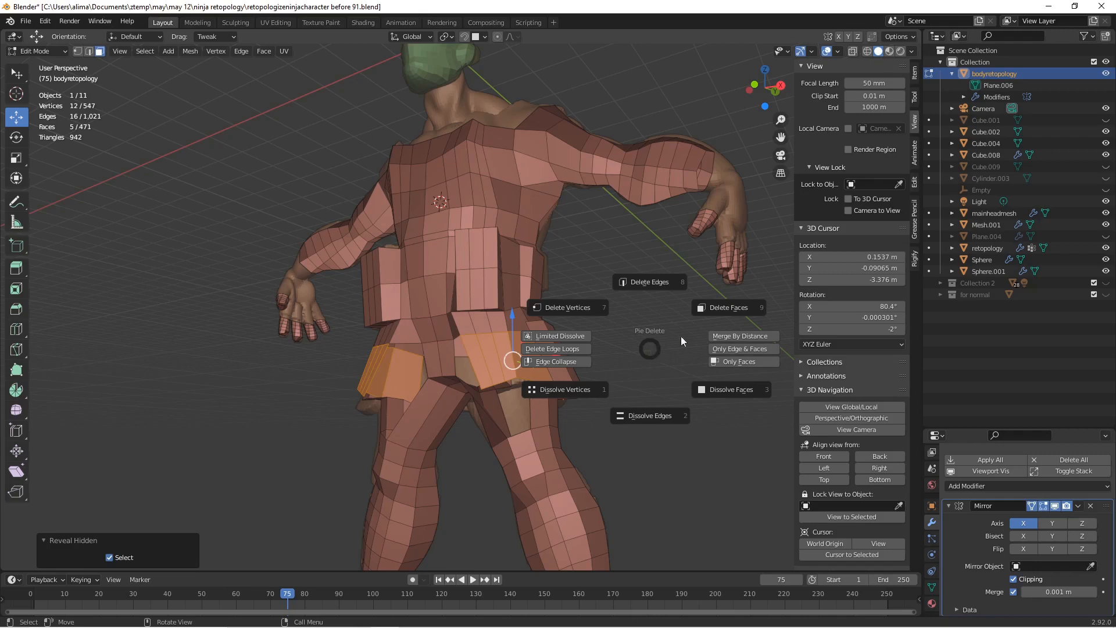
{"action": "left_click", "coordinate": [720, 305]}
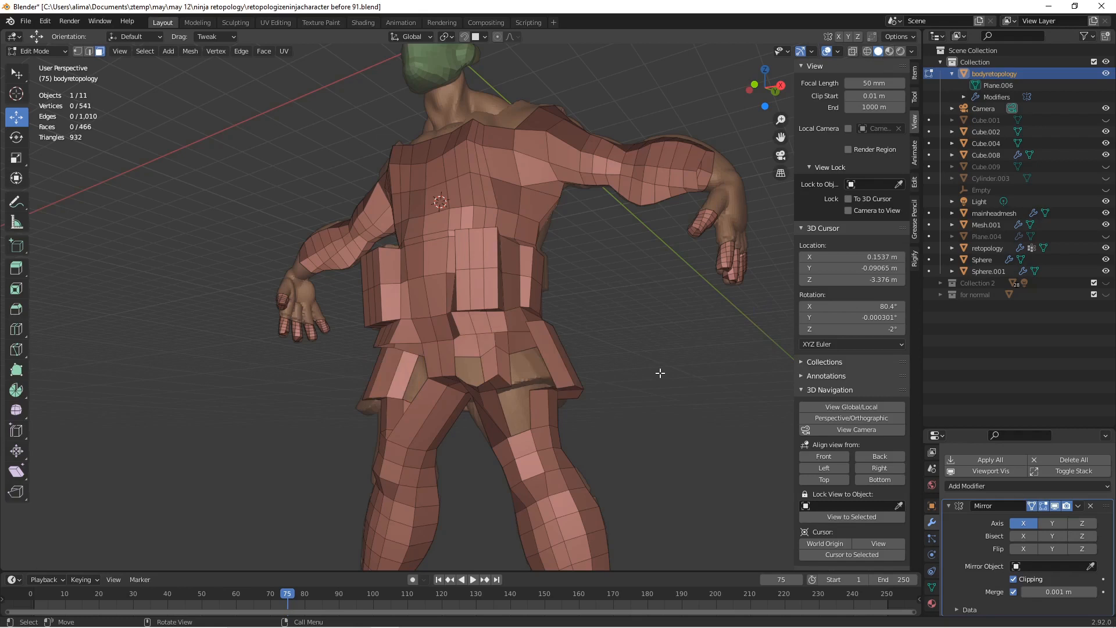
{"action": "key", "text": "ctrl+alt+s"}
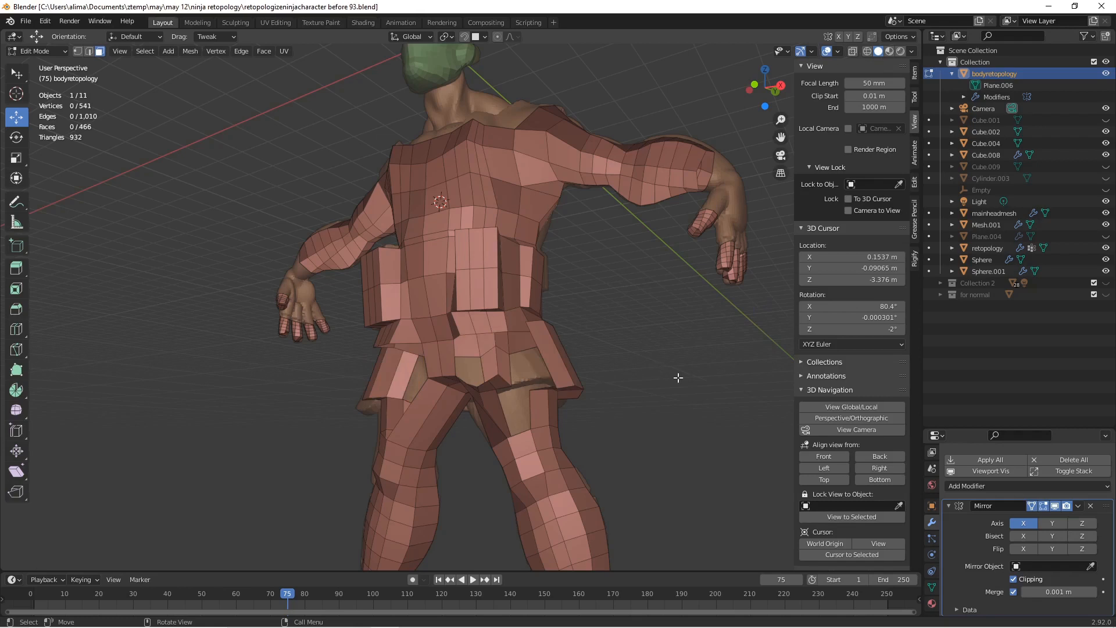
Select the three top edges of the new outer hip panel and lower them about 0.26 m along Z.
{"action": "middle_click_drag", "start_coordinate": [678, 377], "coordinate": [594, 339]}
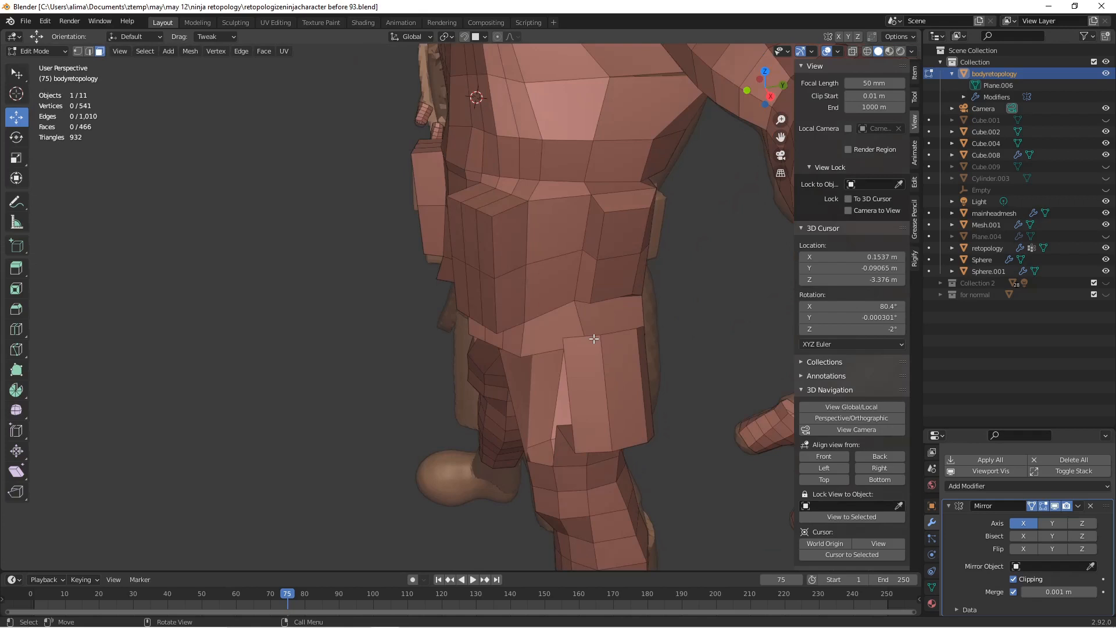
{"action": "left_click", "coordinate": [90, 52]}
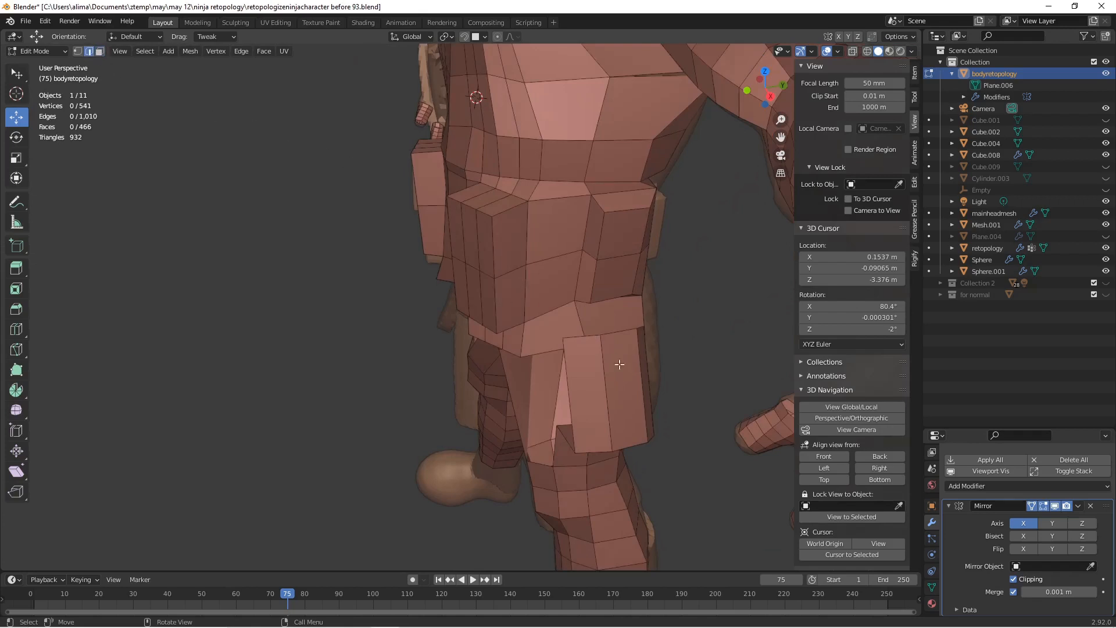
{"action": "left_click", "coordinate": [624, 336]}
{"action": "left_click", "coordinate": [588, 332]}
{"action": "left_click", "coordinate": [640, 327], "text": "shift"}
{"action": "middle_click_drag", "start_coordinate": [668, 347], "coordinate": [644, 285]}
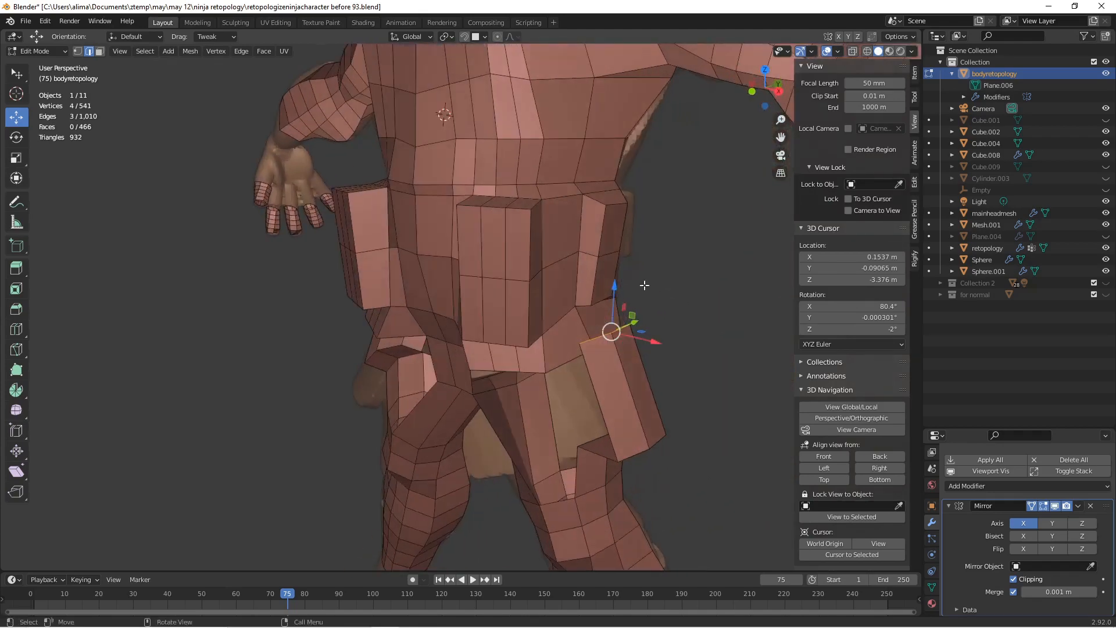
{"action": "left_click_drag", "start_coordinate": [612, 284], "coordinate": [615, 308]}
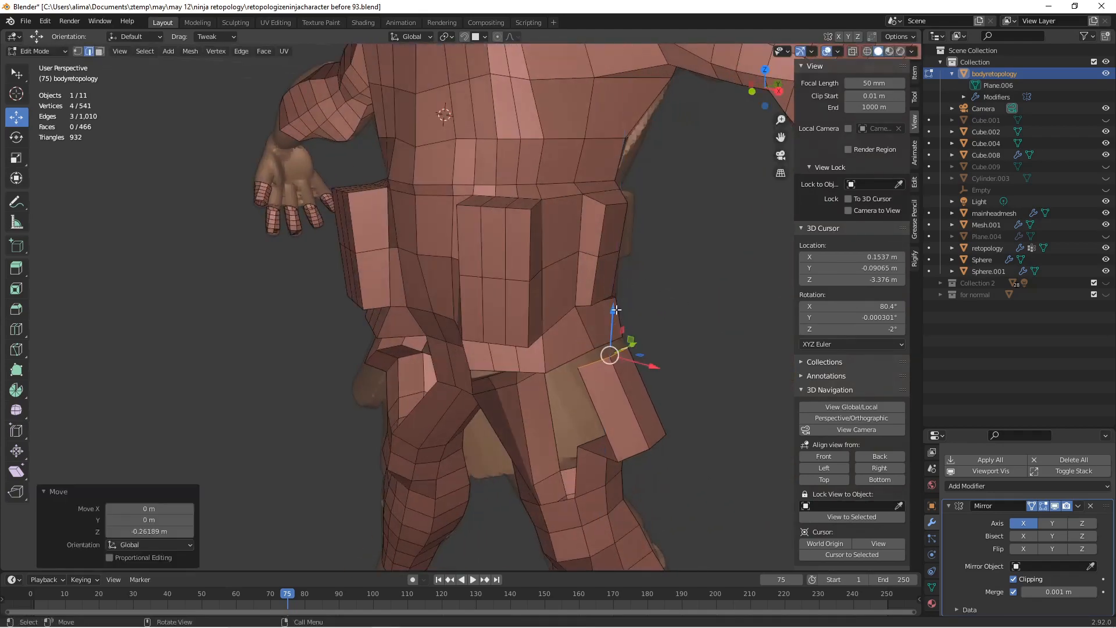
Add two vertical loop cuts down the side of the torso and belt, keeping the first centred and sliding the second.
{"action": "middle_click_drag", "start_coordinate": [635, 335], "coordinate": [567, 320]}
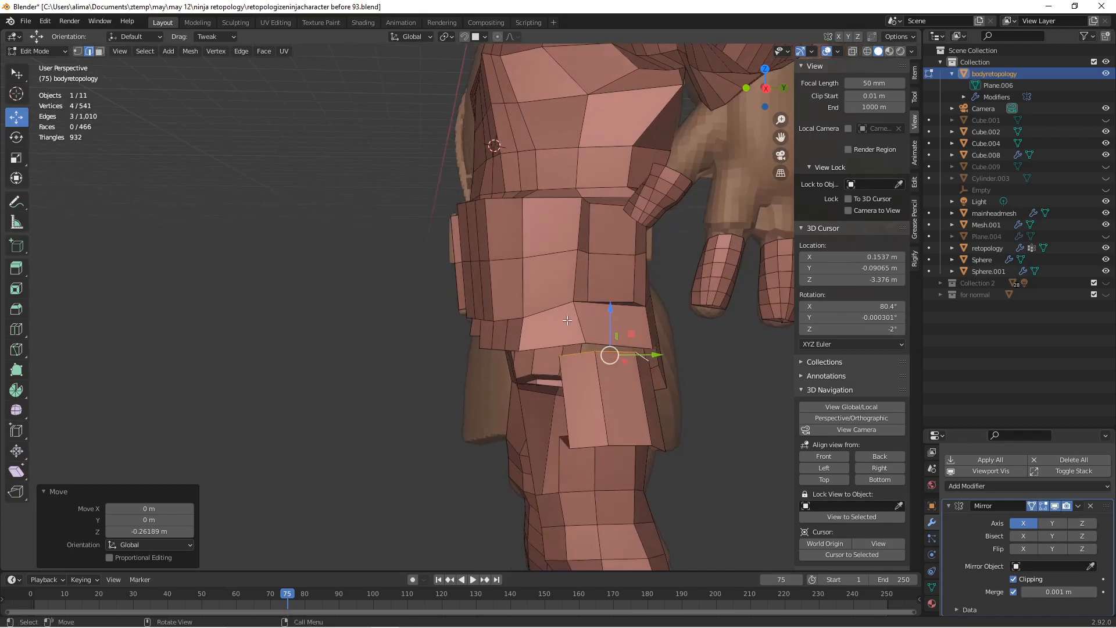
{"action": "key", "text": "ctrl+r"}
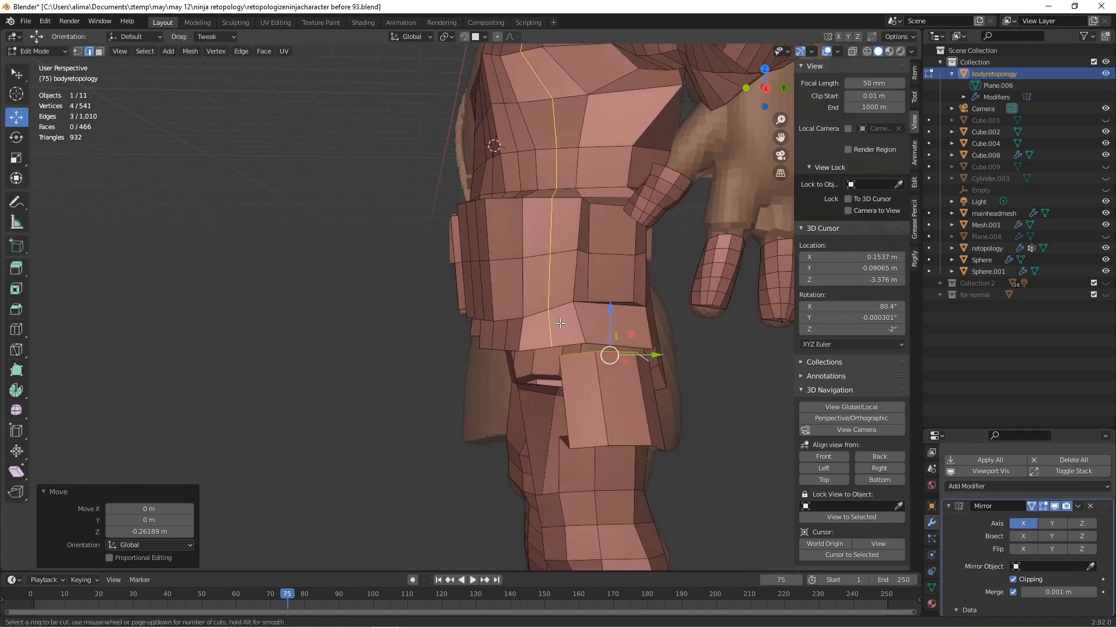
{"action": "left_click", "coordinate": [560, 322]}
{"action": "right_click", "coordinate": [559, 323]}
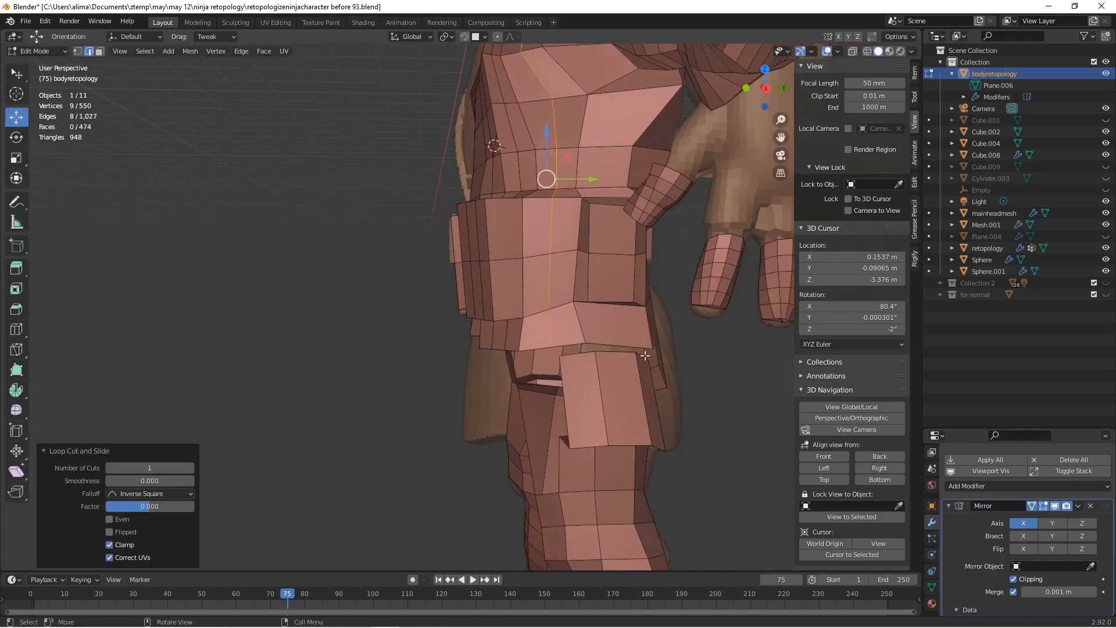
{"action": "middle_click_drag", "start_coordinate": [644, 355], "coordinate": [634, 333]}
{"action": "key", "text": "ctrl+r"}
{"action": "left_click", "coordinate": [637, 330]}
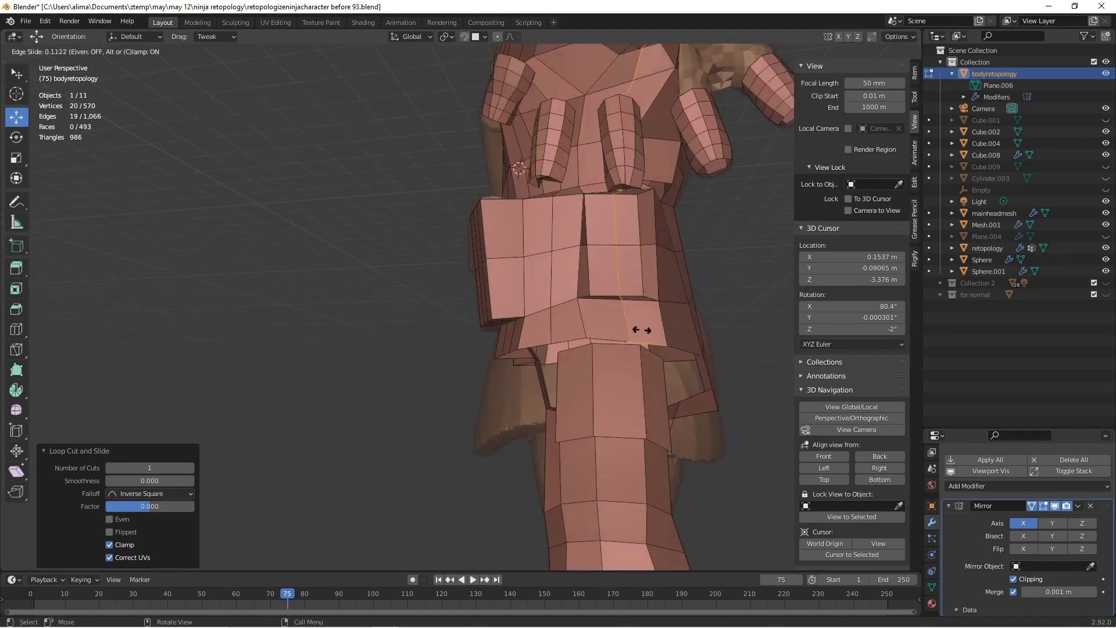
{"action": "left_click", "coordinate": [653, 329]}
{"action": "left_click", "coordinate": [654, 328]}
Bridge the belt's lower edges at the hip with the top edges of the side skirt flap.
{"action": "middle_click_drag", "start_coordinate": [614, 345], "coordinate": [618, 342]}
{"action": "left_click", "coordinate": [618, 341], "text": "shift"}
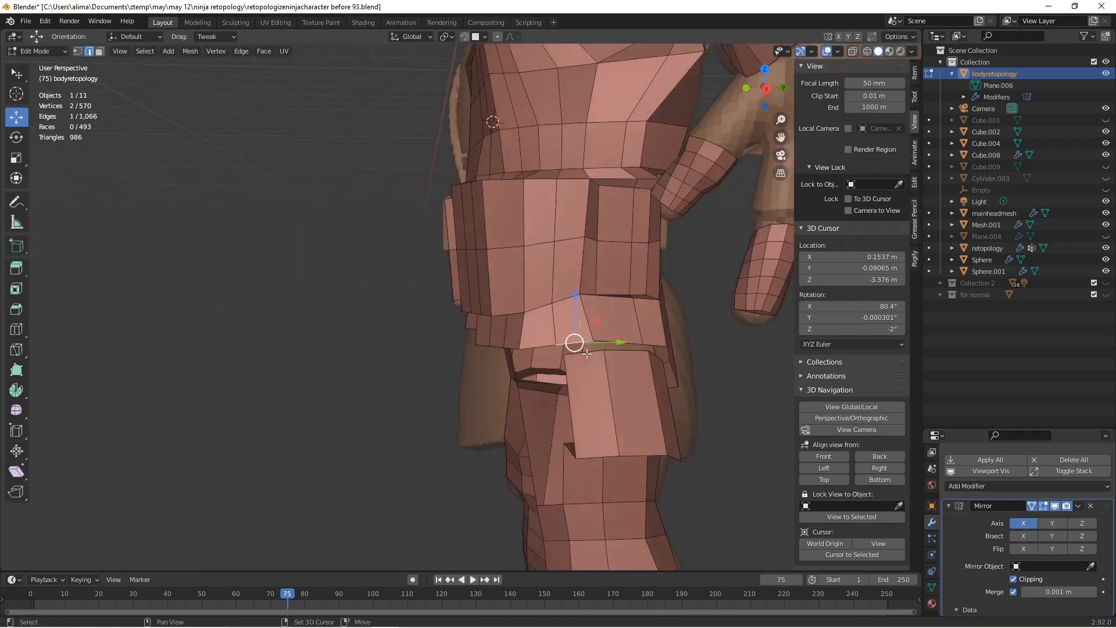
{"action": "left_click", "coordinate": [619, 343], "text": "shift"}
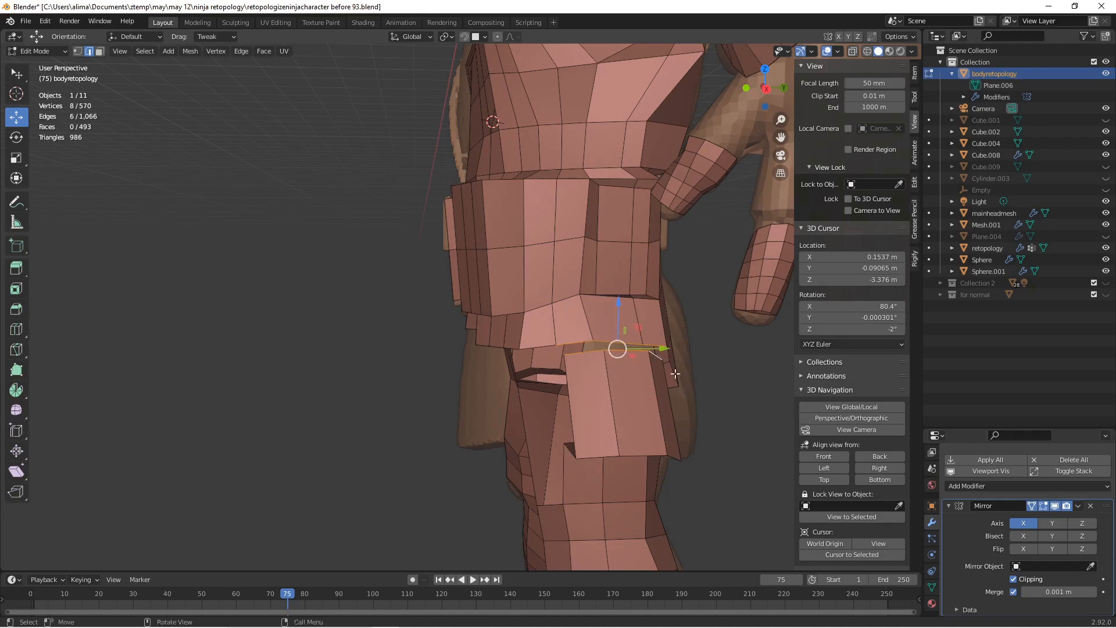
{"action": "key", "text": "ctrl+e"}
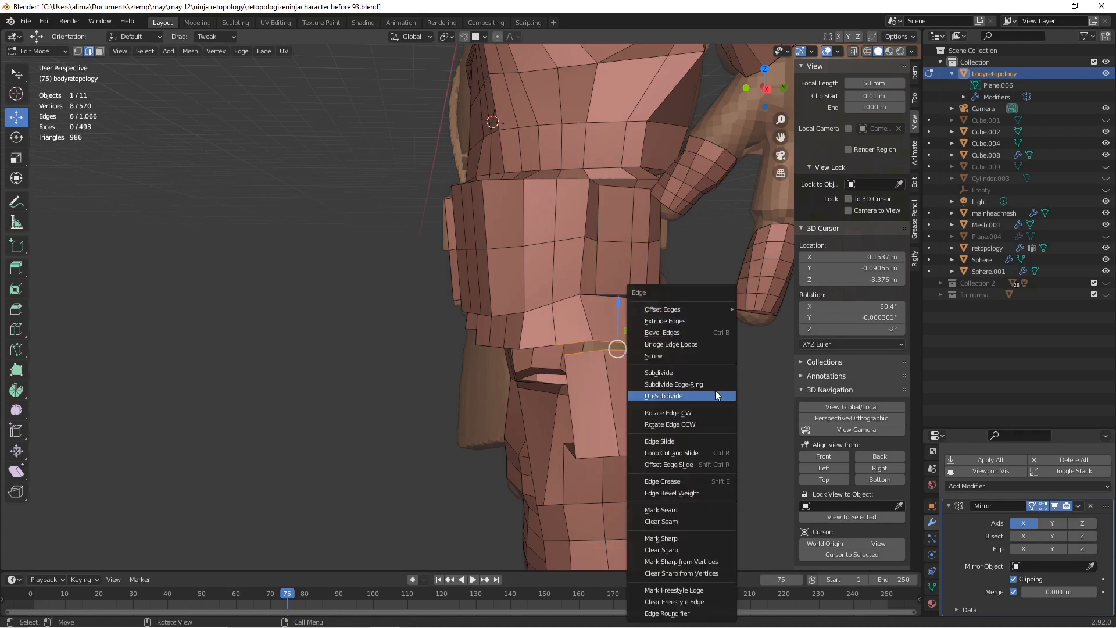
{"action": "left_click", "coordinate": [718, 345]}
Add a loop cut across the top of the inner thigh beside the crotch.
{"action": "middle_click_drag", "start_coordinate": [693, 381], "coordinate": [616, 360]}
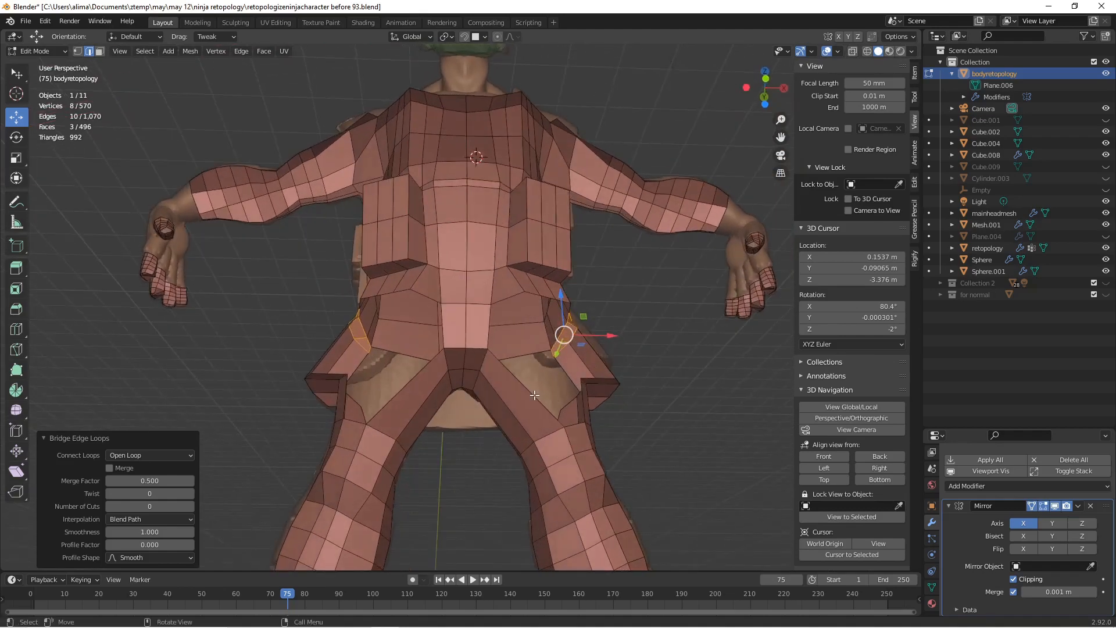
{"action": "key", "text": "ctrl+r"}
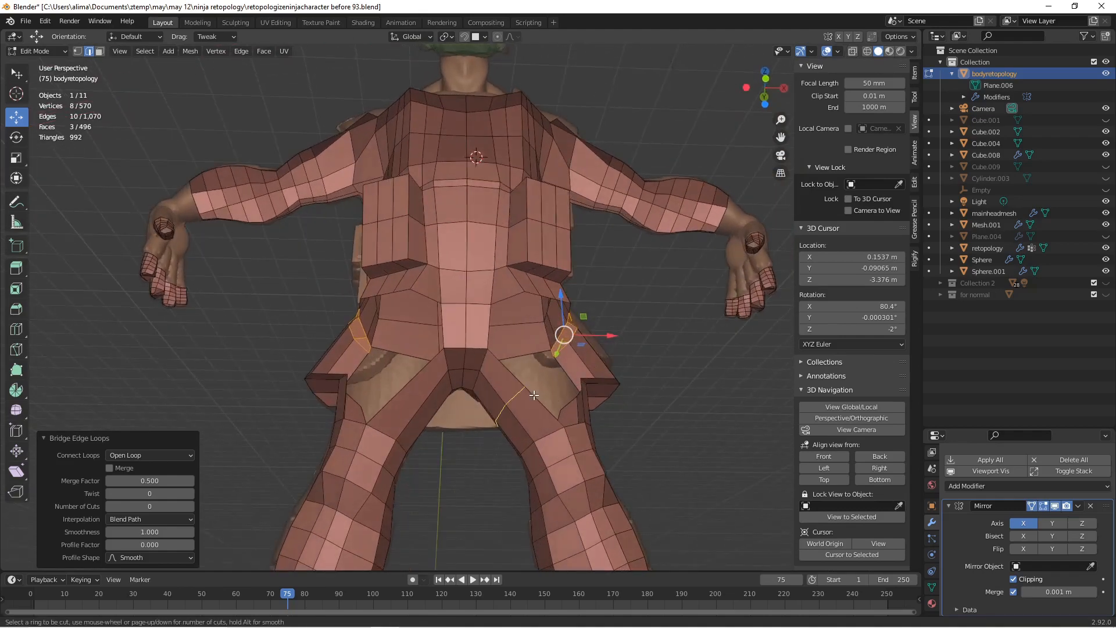
{"action": "left_click", "coordinate": [534, 394]}
{"action": "left_click", "coordinate": [540, 403]}
Fill the gap at the front of the upper thigh with a face between the inner and outer thigh edges.
{"action": "left_click", "coordinate": [553, 407]}
{"action": "mouse_move", "coordinate": [551, 408]}
{"action": "middle_mouse_down"}
{"action": "mouse_move", "coordinate": [576, 407]}
{"action": "mouse_move", "coordinate": [557, 409]}
{"action": "middle_mouse_up"}
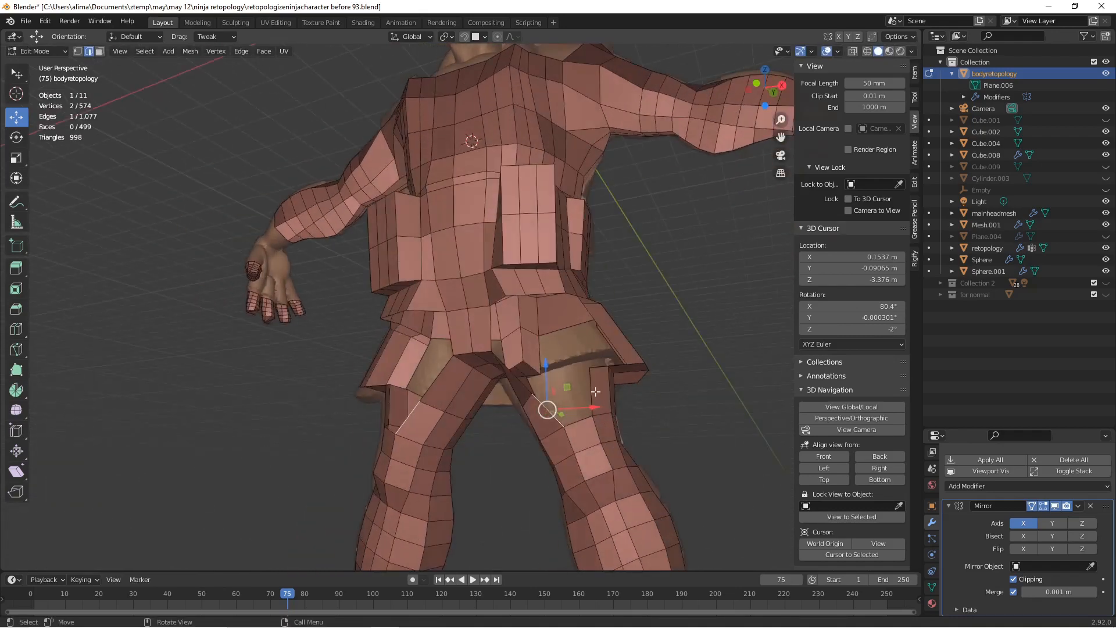
{"action": "left_click", "coordinate": [578, 421], "text": "shift"}
{"action": "left_click", "coordinate": [553, 412], "text": "shift"}
{"action": "key", "text": "f"}
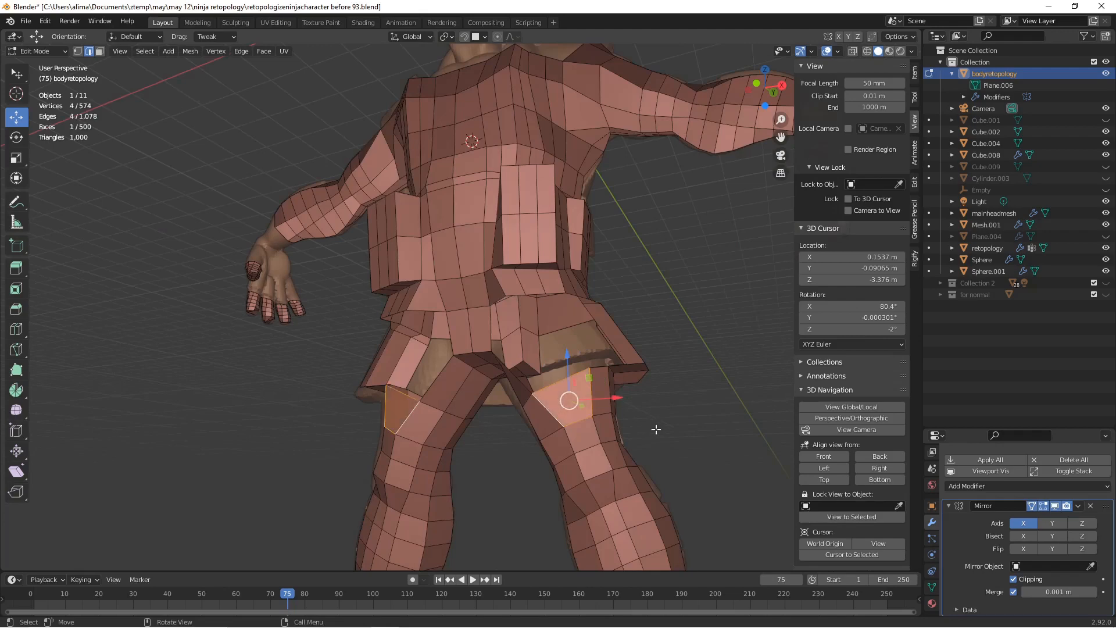
Clear the selection and save the file as an incremented copy, retopologizeninjacharacter before 94.blend.
{"action": "key", "text": "alt+a"}
{"action": "middle_click_drag", "start_coordinate": [660, 427], "coordinate": [665, 401]}
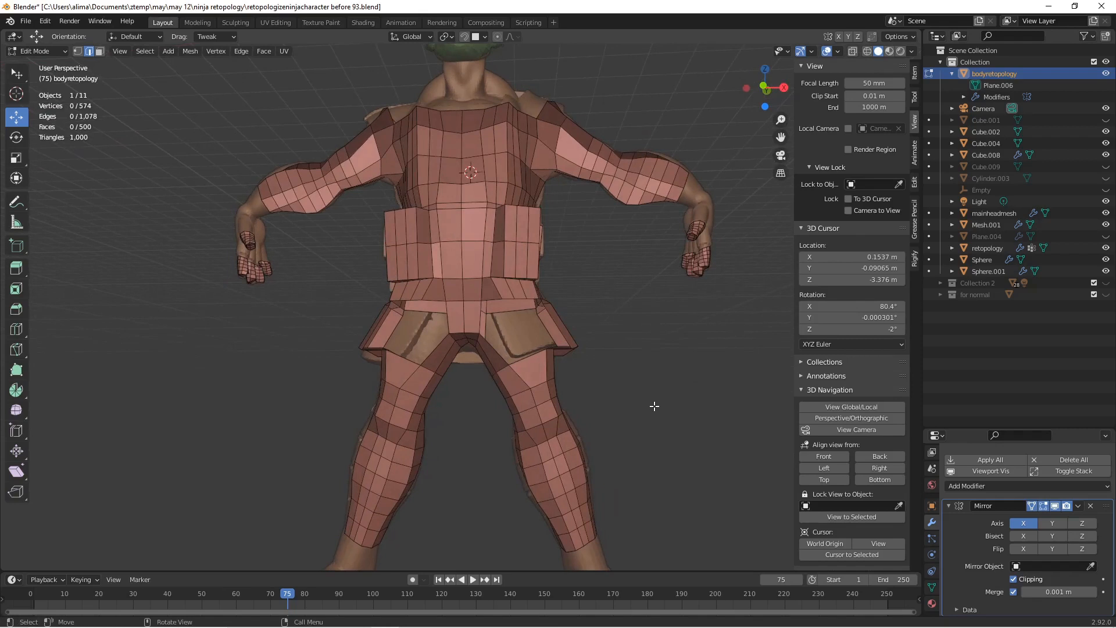
{"action": "key", "text": "ctrl+alt+s"}
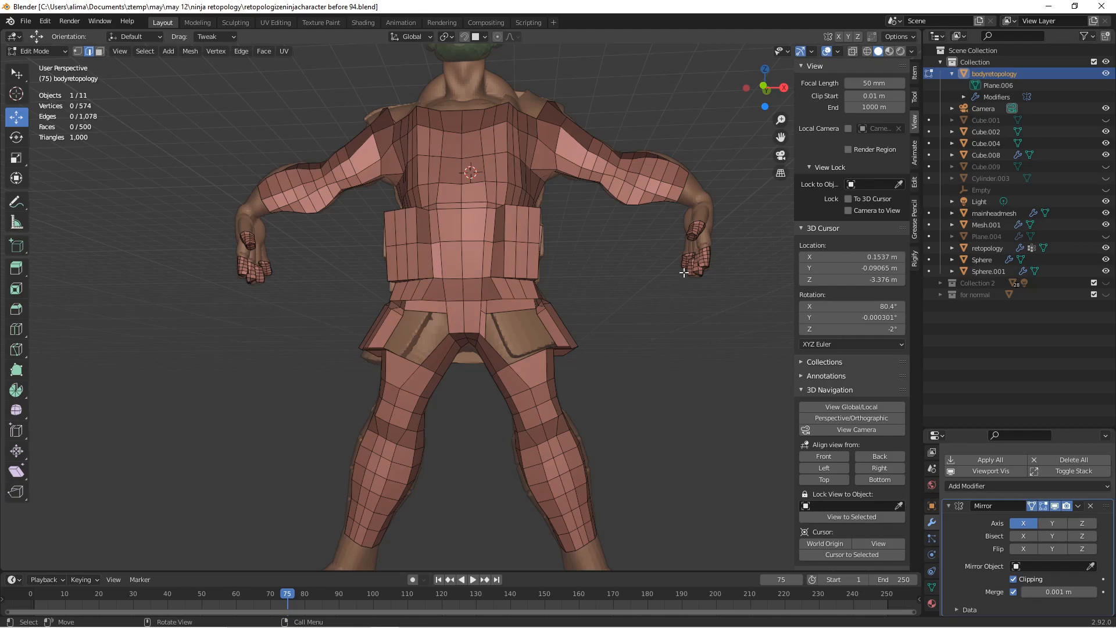
Add a loop cut across the central back strip below the waist, slid to a factor of -0.414.
{"action": "middle_click_drag", "start_coordinate": [686, 270], "coordinate": [453, 267]}
{"action": "scroll", "coordinate": [592, 329], "scroll_direction": "up", "scroll_amount": 3}
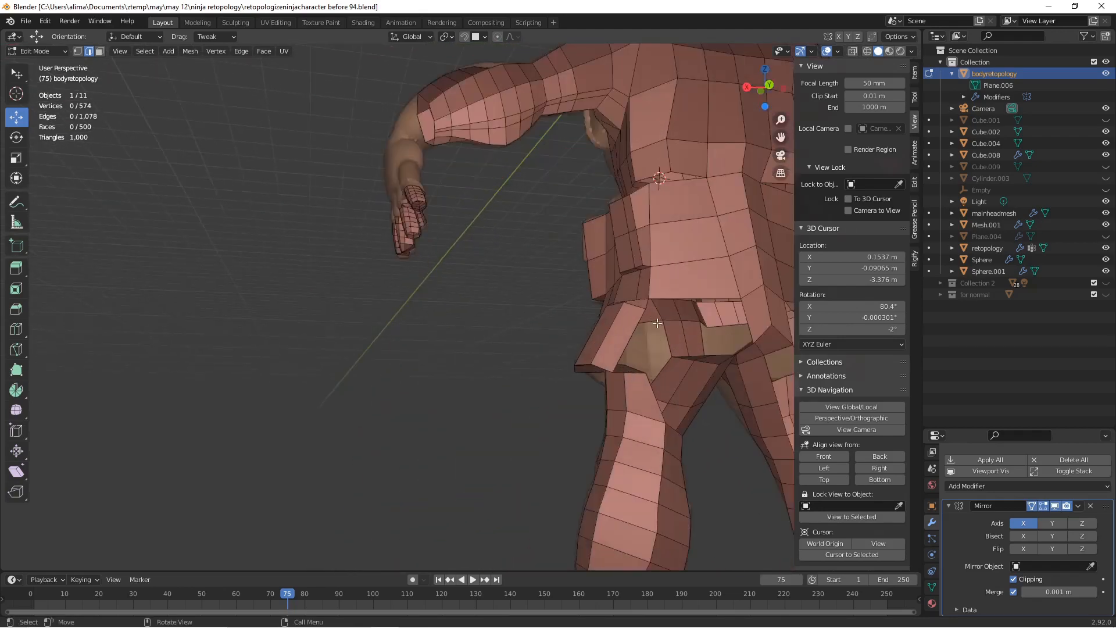
{"action": "middle_click_drag", "start_coordinate": [665, 318], "coordinate": [538, 343]}
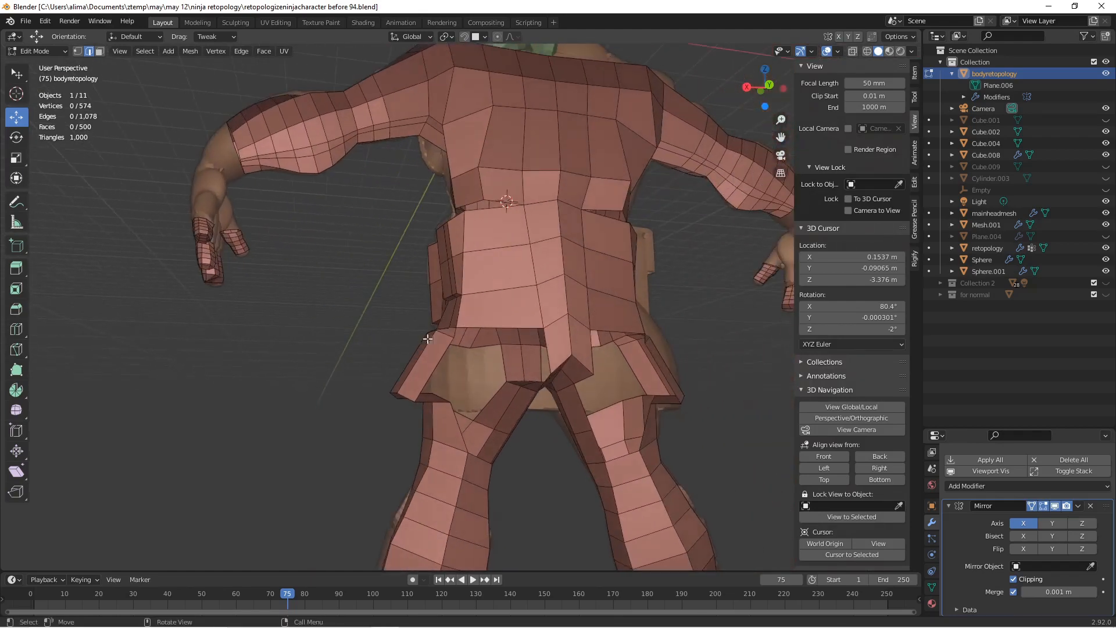
{"action": "key", "text": "ctrl+r"}
{"action": "left_click", "coordinate": [560, 329]}
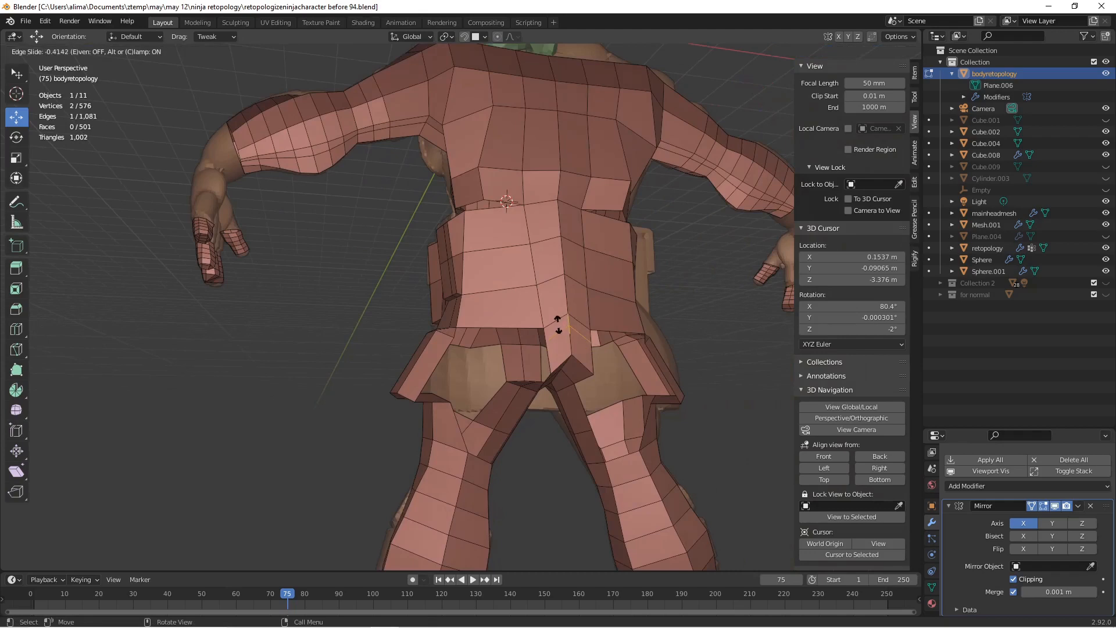
{"action": "left_click", "coordinate": [559, 325]}
Fill a face below the belt between the back panel's lower edge and the central back strip.
{"action": "middle_click_drag", "start_coordinate": [502, 306], "coordinate": [491, 331]}
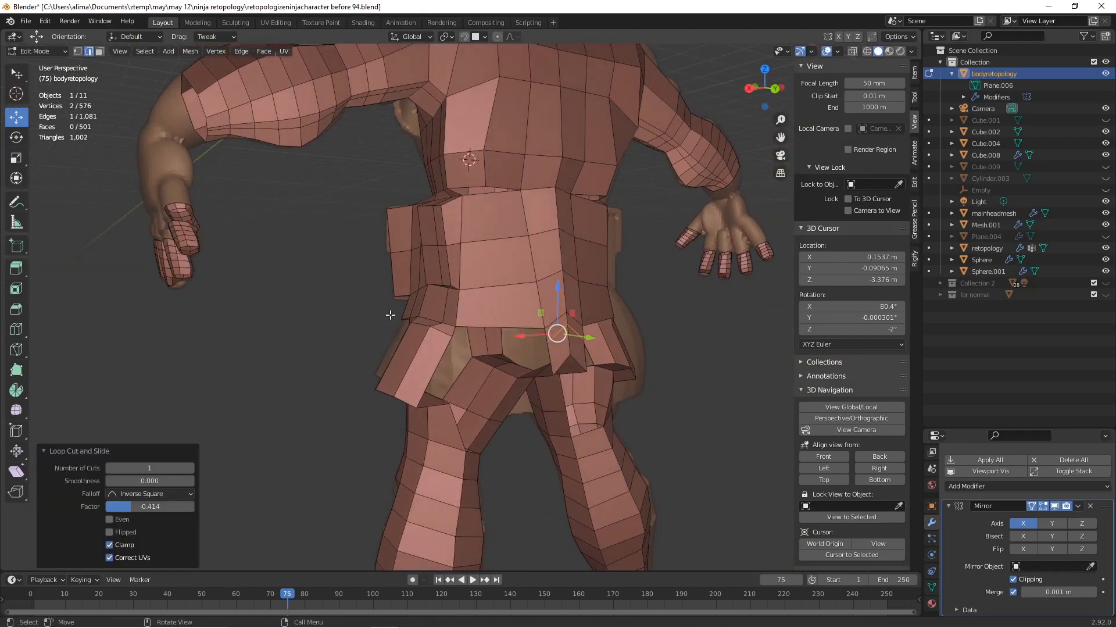
{"action": "left_click", "coordinate": [454, 329]}
{"action": "left_click", "coordinate": [488, 327], "text": "shift"}
{"action": "left_click", "coordinate": [547, 332], "text": "shift"}
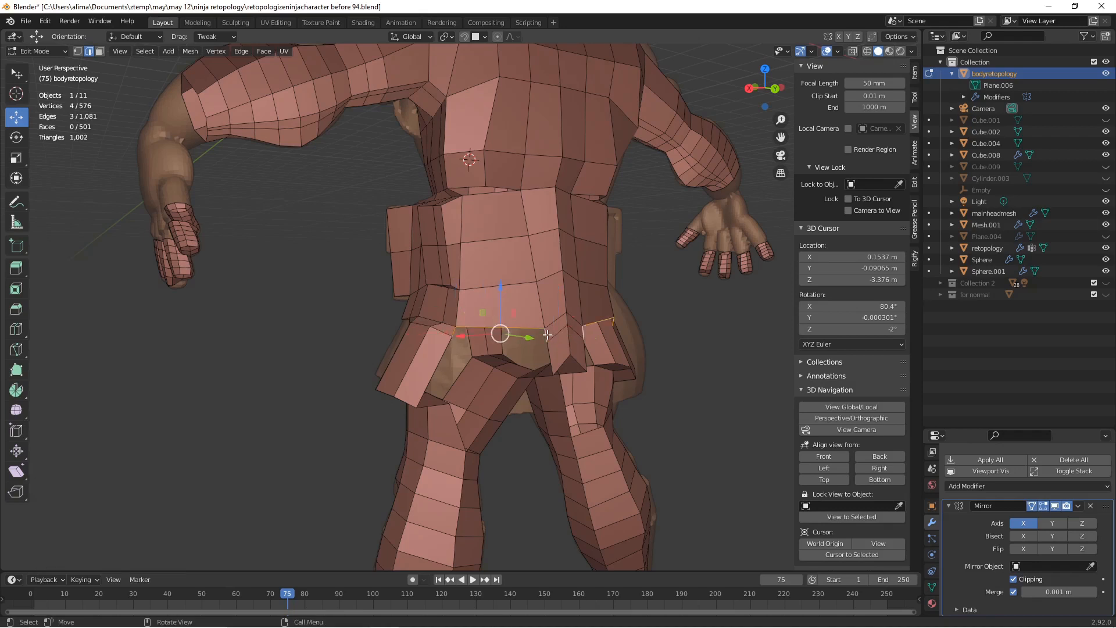
{"action": "key", "text": "f"}
Fill the rear skirt gap with a face between the side flap's edge and the back strip.
{"action": "left_click", "coordinate": [439, 365]}
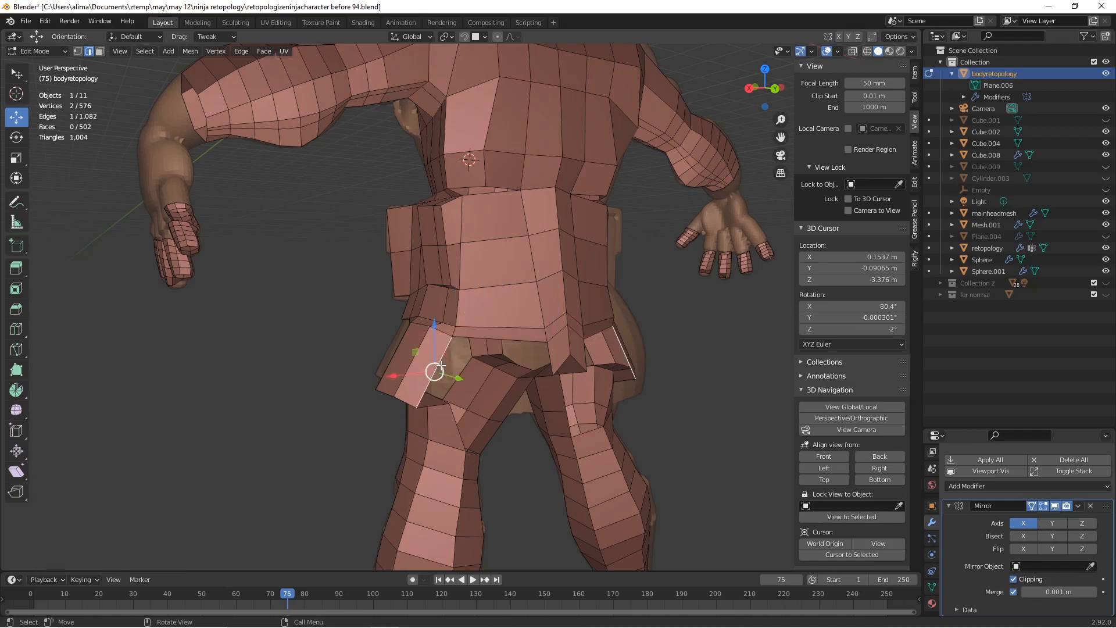
{"action": "middle_click_drag", "start_coordinate": [436, 363], "coordinate": [514, 345]}
{"action": "left_click", "coordinate": [536, 377], "text": "shift"}
{"action": "left_click", "coordinate": [539, 377], "text": "shift"}
{"action": "key", "text": "f"}
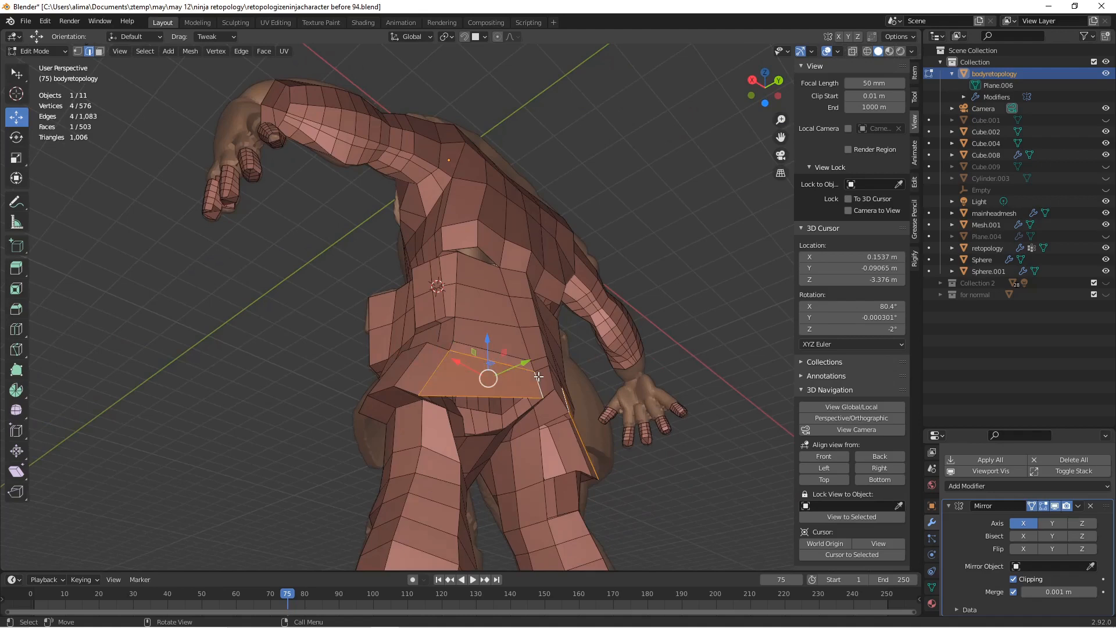
Clear the selection and save the file as an incremented copy, retopologizeninjacharacter before 95.blend.
{"action": "middle_click_drag", "start_coordinate": [522, 392], "coordinate": [628, 386]}
{"action": "key", "text": "alt+a"}
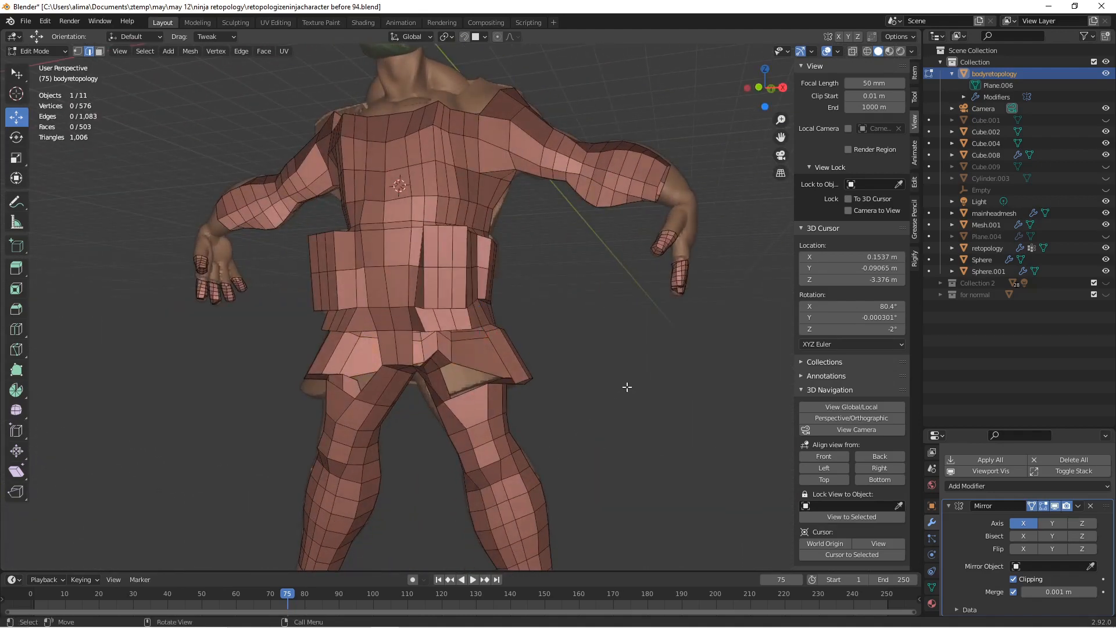
{"action": "key", "text": "ctrl+alt+s"}
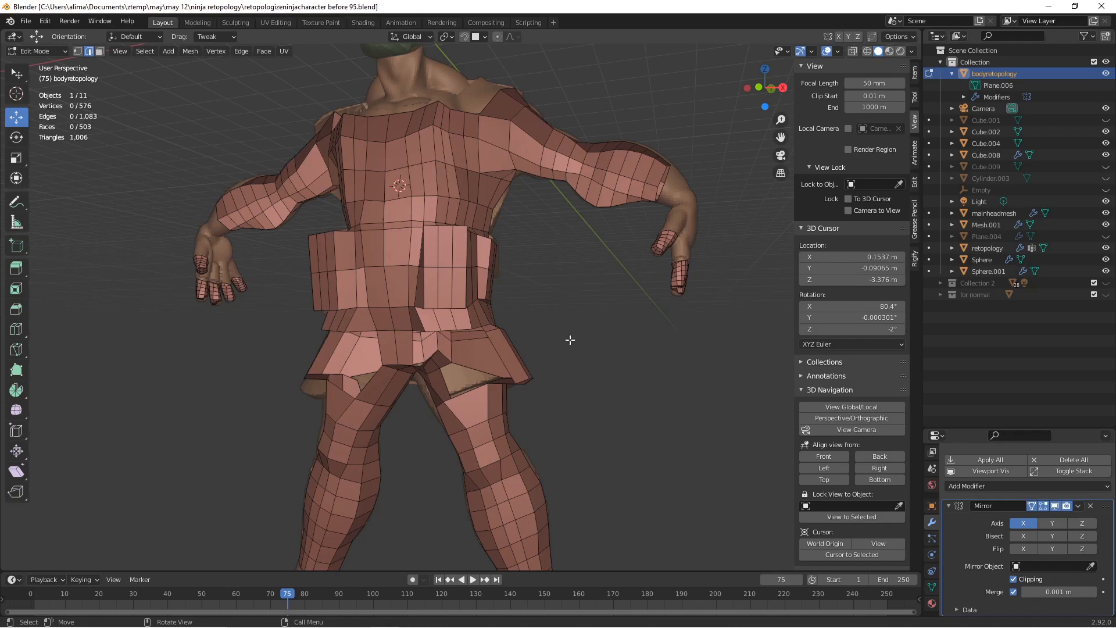
Add a centred loop cut across the underside of the side skirt flap, leaving nothing selected.
{"action": "middle_click_drag", "start_coordinate": [570, 340], "coordinate": [499, 303]}
{"action": "mouse_move", "coordinate": [504, 365]}
{"action": "middle_mouse_down"}
{"action": "mouse_move", "coordinate": [483, 337]}
{"action": "mouse_move", "coordinate": [468, 350]}
{"action": "mouse_move", "coordinate": [505, 363]}
{"action": "middle_mouse_up"}
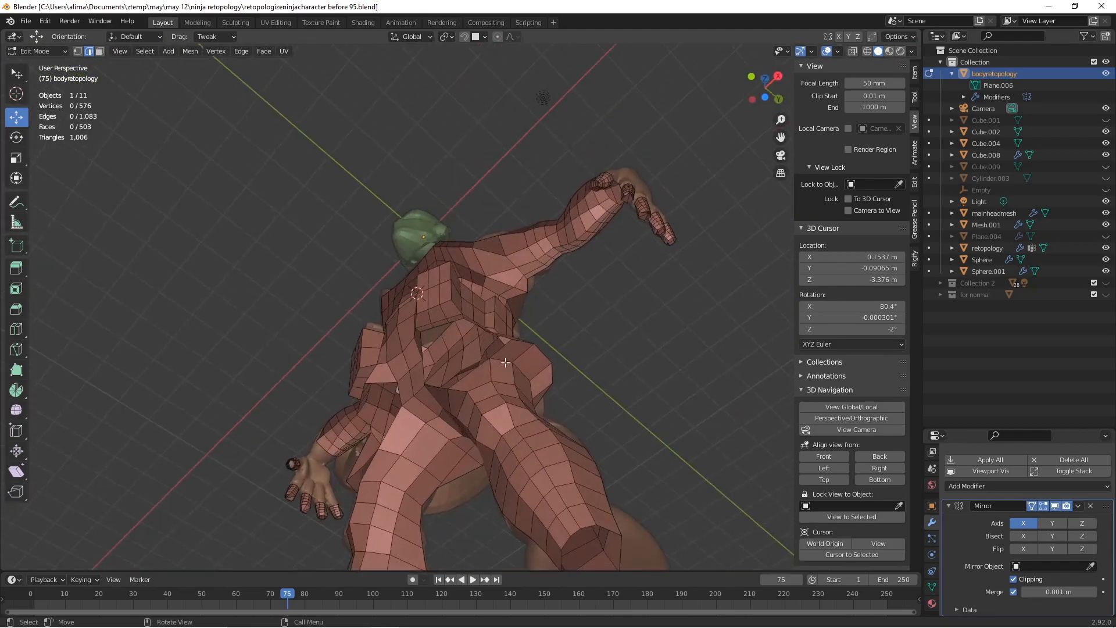
{"action": "key", "text": "ctrl+r"}
{"action": "left_click", "coordinate": [537, 368]}
{"action": "right_click", "coordinate": [538, 368]}
{"action": "middle_click_drag", "start_coordinate": [591, 306], "coordinate": [484, 239]}
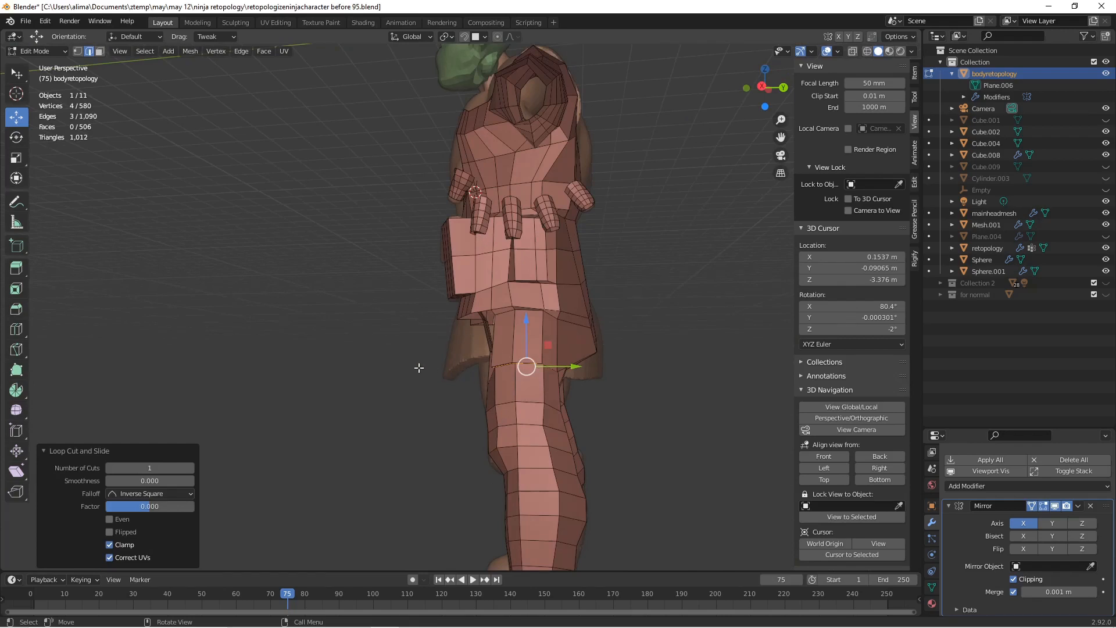
{"action": "key", "text": "alt+a"}
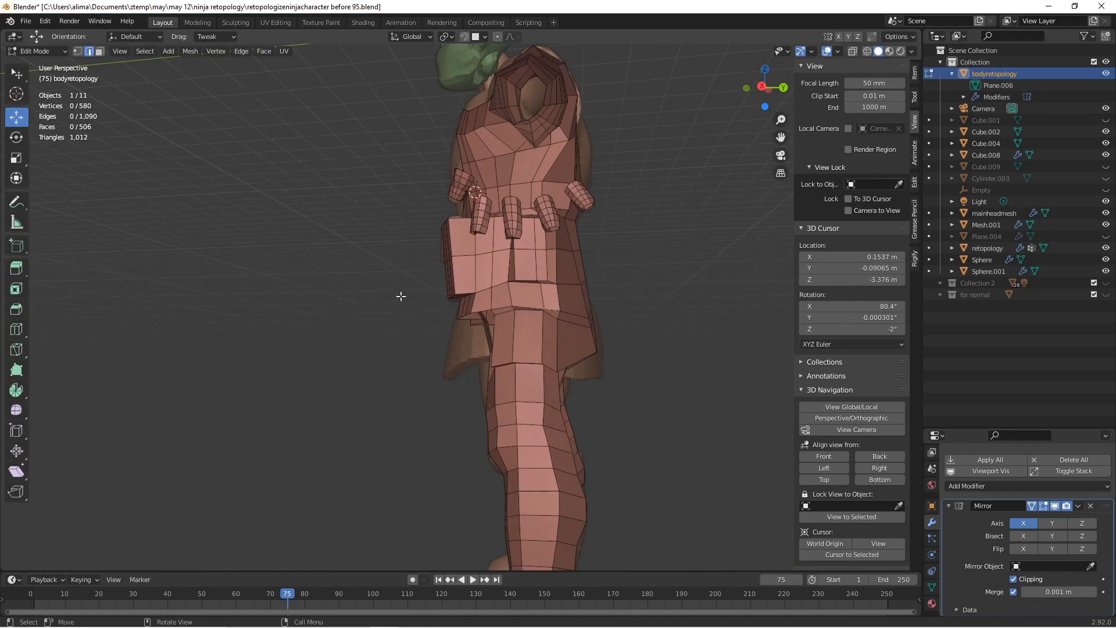
Clip the view to a region around the front of the waist, skirt and upper legs.
{"action": "key", "text": "b"}
{"action": "left_click_drag", "start_coordinate": [375, 212], "coordinate": [532, 506]}
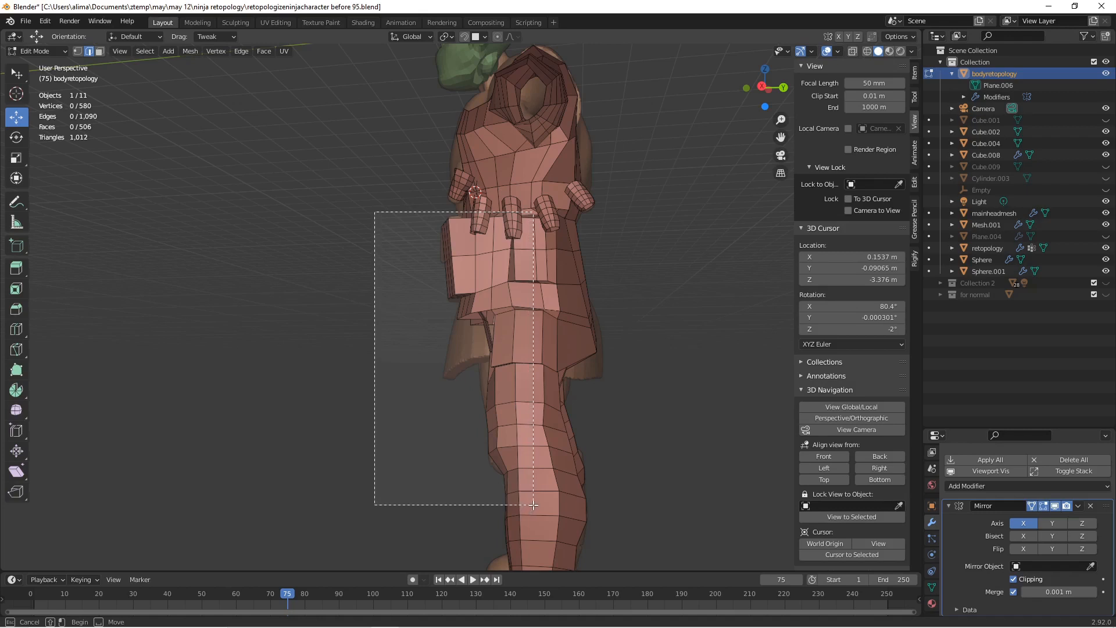
{"action": "left_click_drag", "start_coordinate": [534, 504], "coordinate": [534, 504]}
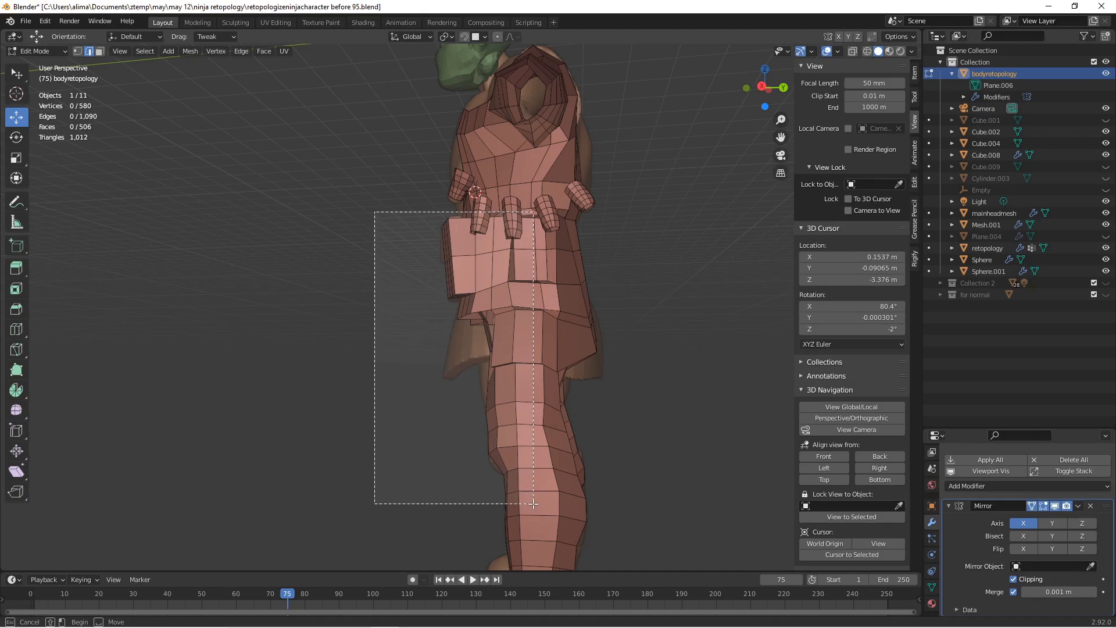
{"action": "middle_click_drag", "start_coordinate": [534, 503], "coordinate": [569, 450]}
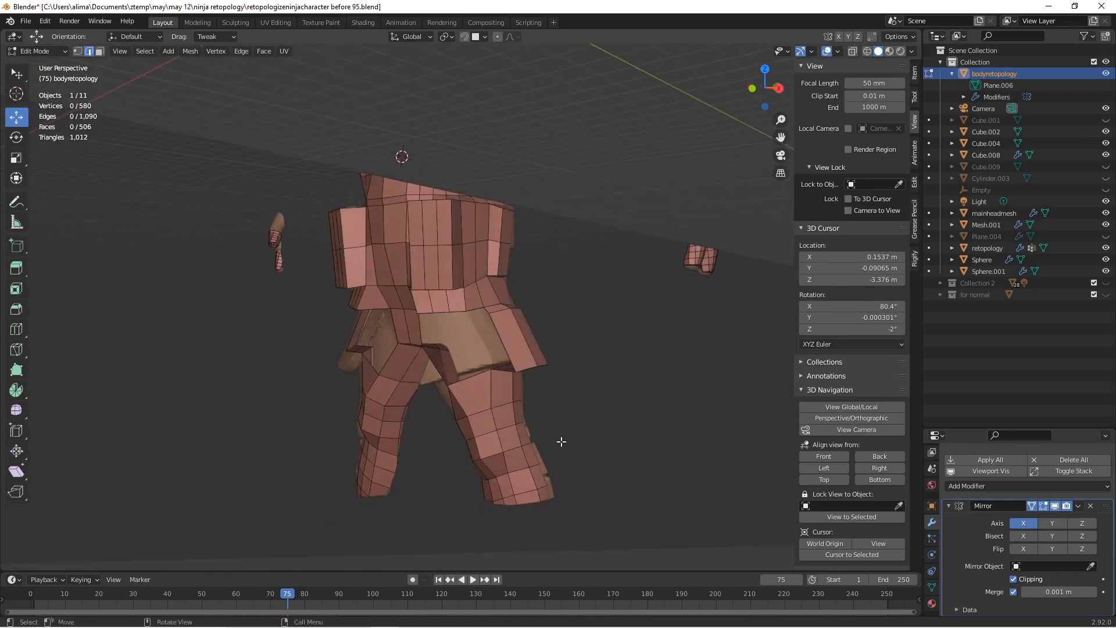
In vertex mode, extrude four vertices from the belt's lower side corner along the top of the front skirt panel.
{"action": "scroll", "coordinate": [561, 444], "scroll_direction": "up", "scroll_amount": 2}
{"action": "left_click", "coordinate": [80, 52]}
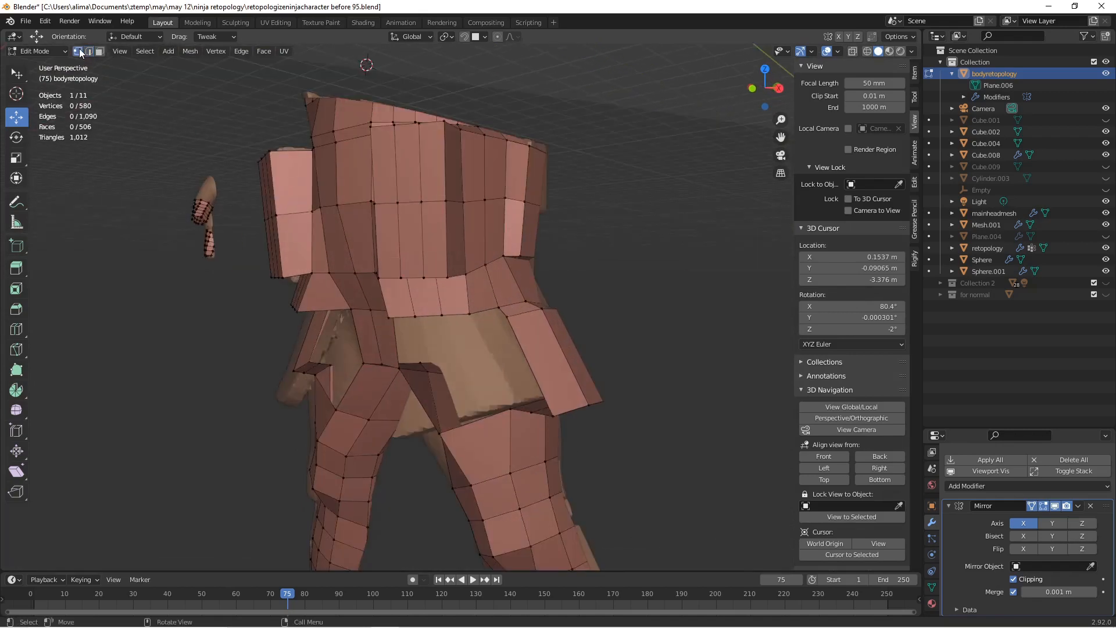
{"action": "left_click", "coordinate": [514, 324]}
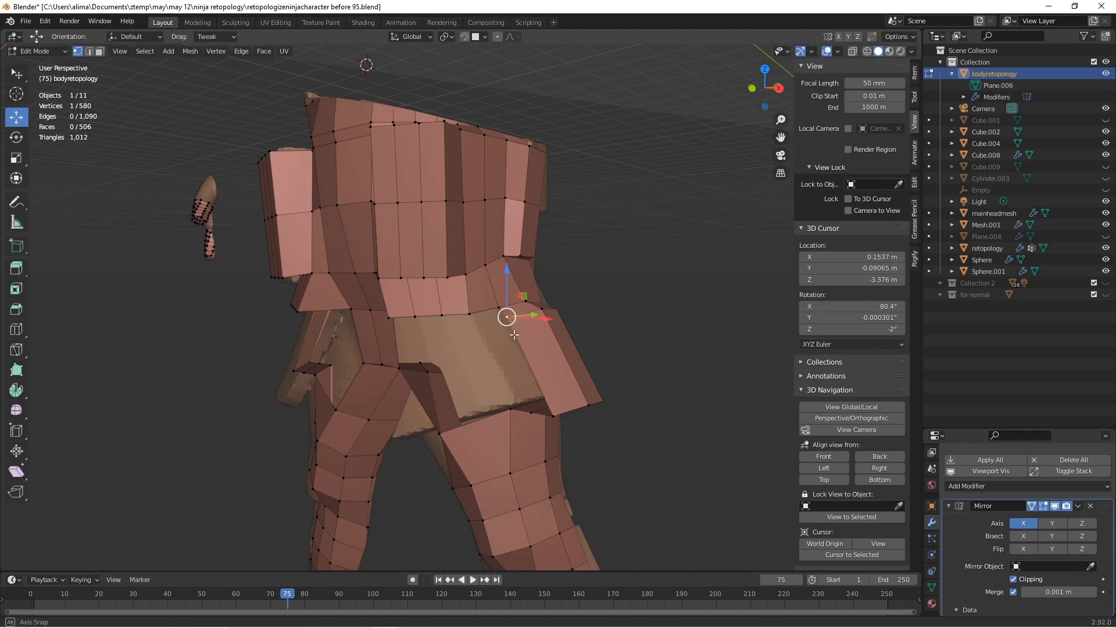
{"action": "middle_click_drag", "start_coordinate": [511, 319], "coordinate": [491, 318]}
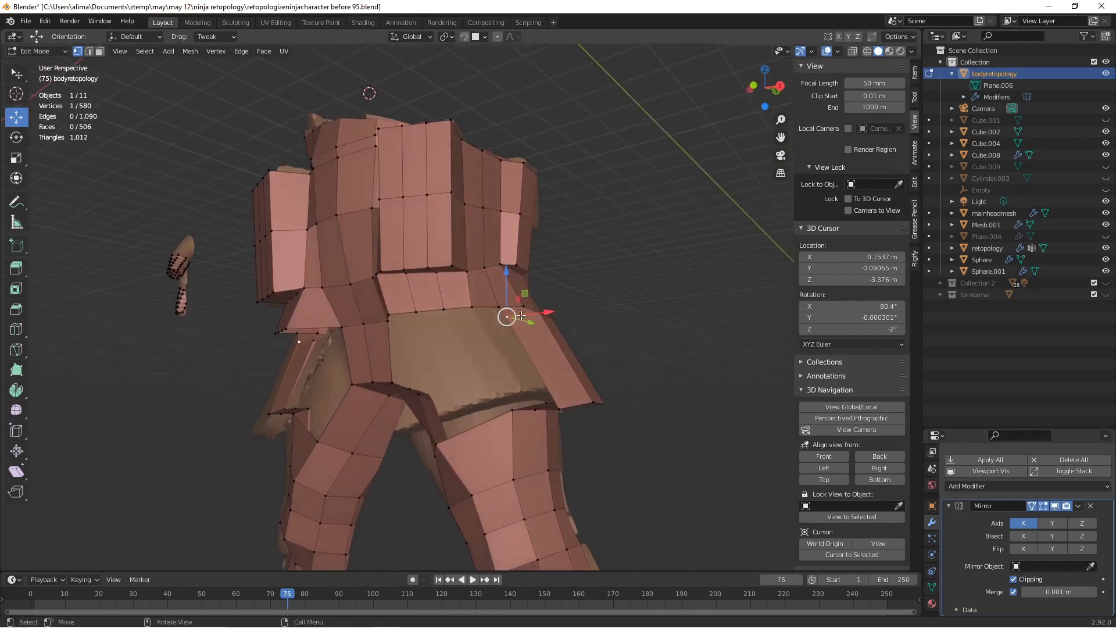
{"action": "right_click", "coordinate": [474, 319], "text": "ctrl"}
{"action": "right_click", "coordinate": [447, 323], "text": "ctrl"}
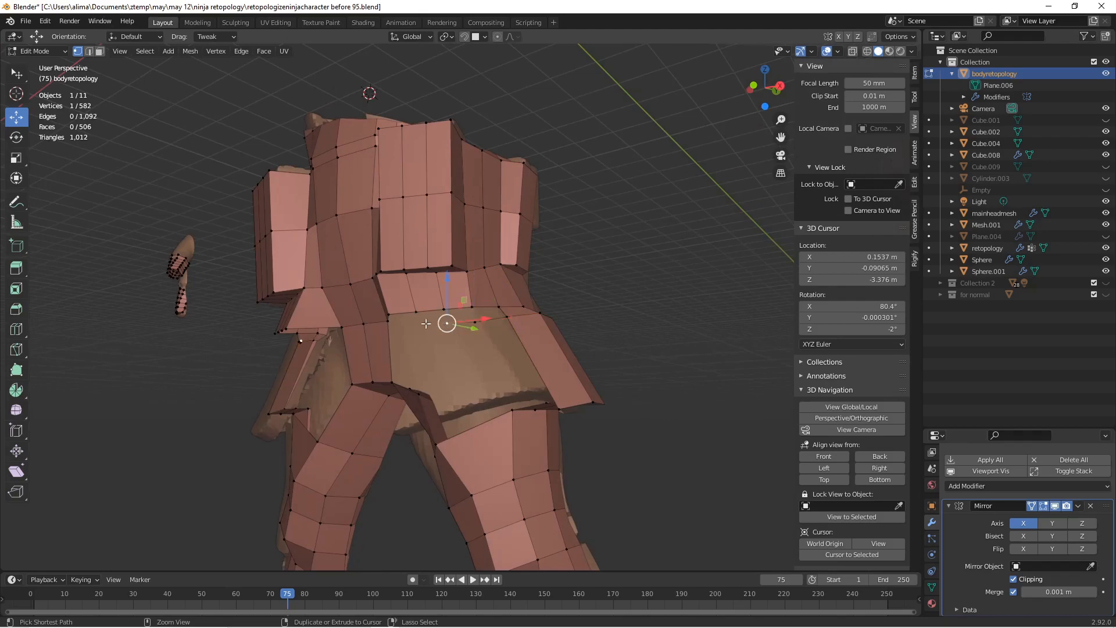
{"action": "right_click", "coordinate": [420, 325], "text": "ctrl"}
{"action": "middle_click_drag", "start_coordinate": [418, 325], "coordinate": [399, 328]}
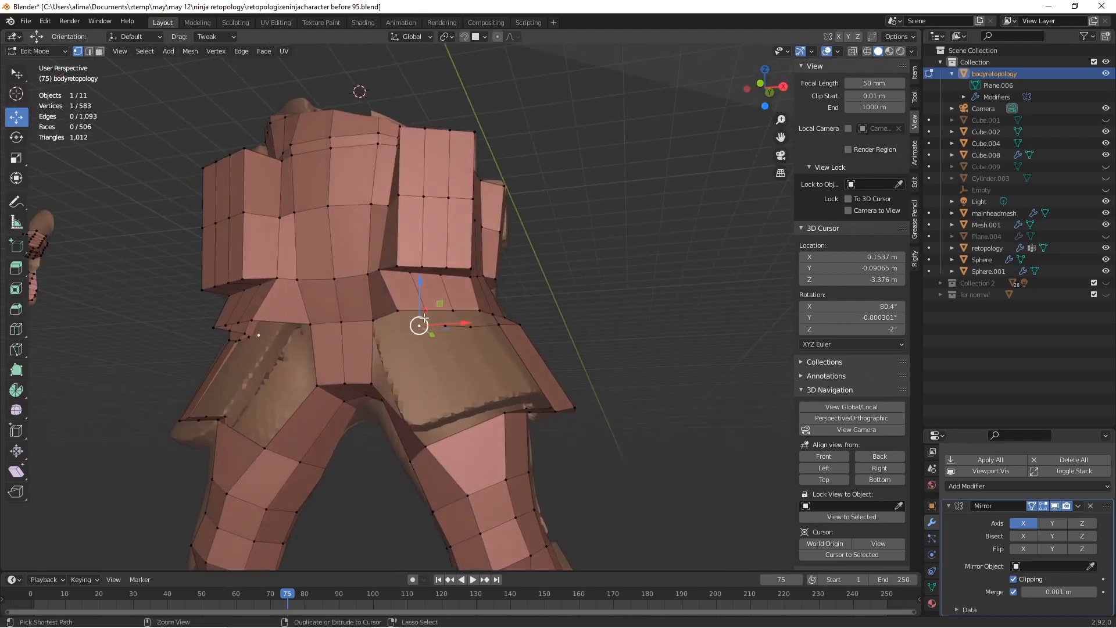
{"action": "right_click", "coordinate": [400, 327], "text": "ctrl"}
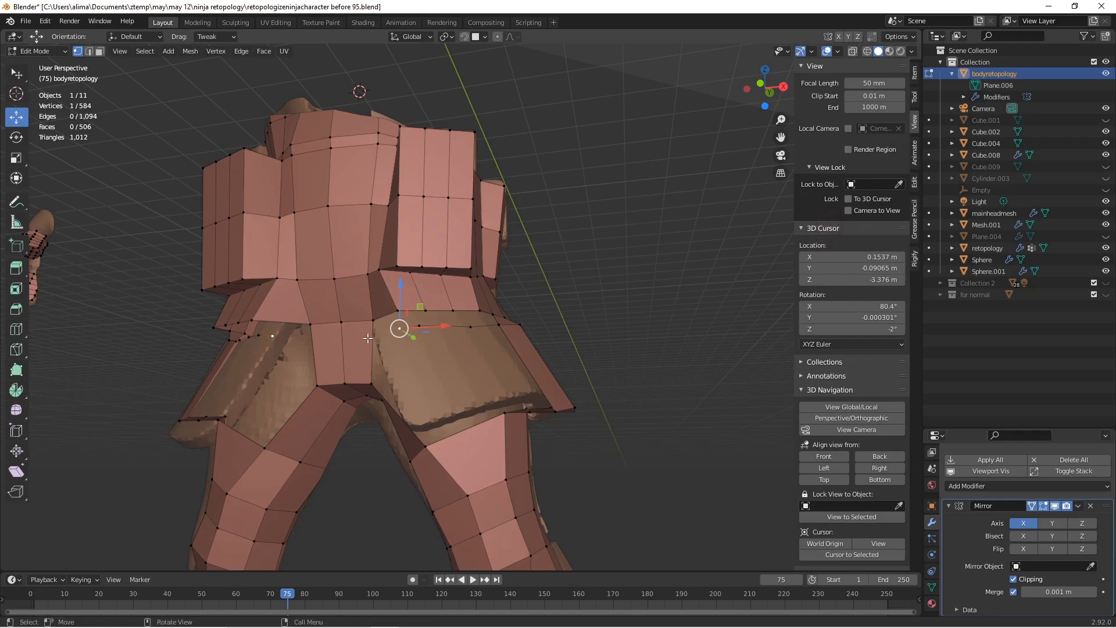
Add a loop cut across the centre front panel just below the belt, leaving nothing selected.
{"action": "key", "text": "ctrl+r"}
{"action": "left_click", "coordinate": [365, 342]}
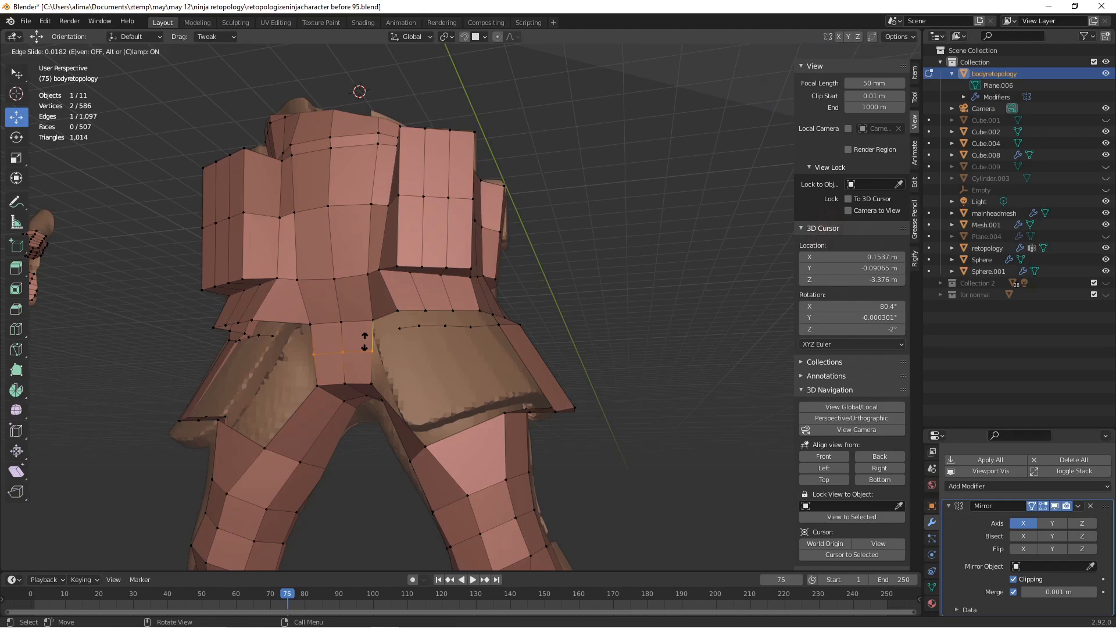
{"action": "left_click", "coordinate": [363, 328]}
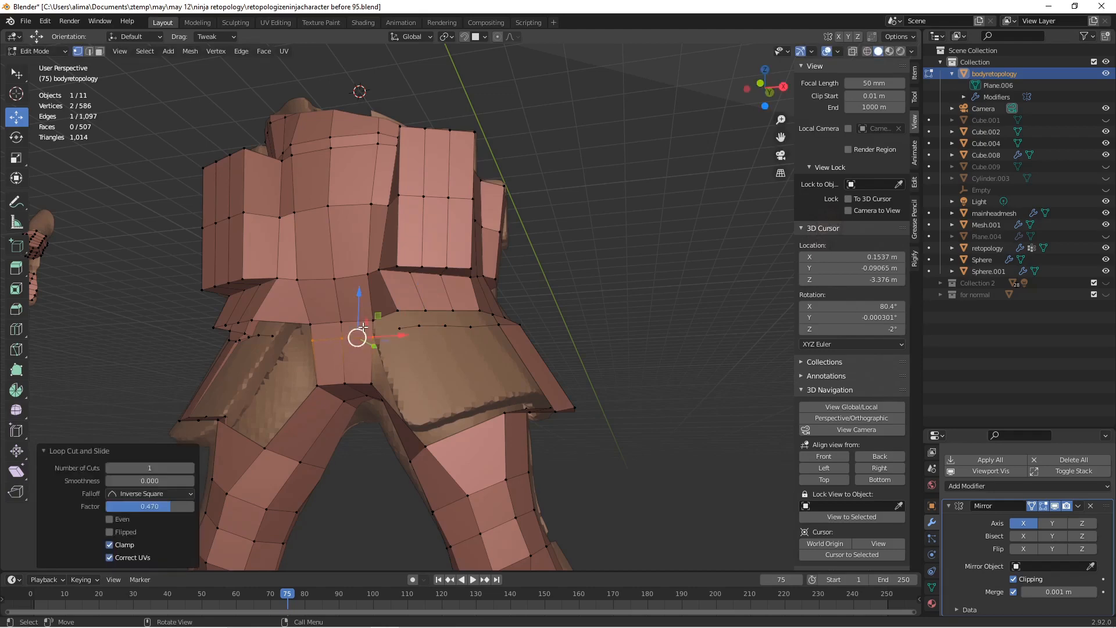
{"action": "left_click", "coordinate": [364, 322]}
In edge mode, fill faces between the belt's lower edge and the extruded vertex row, working from the side flap towards the centre panel.
{"action": "middle_click_drag", "start_coordinate": [569, 328], "coordinate": [529, 333]}
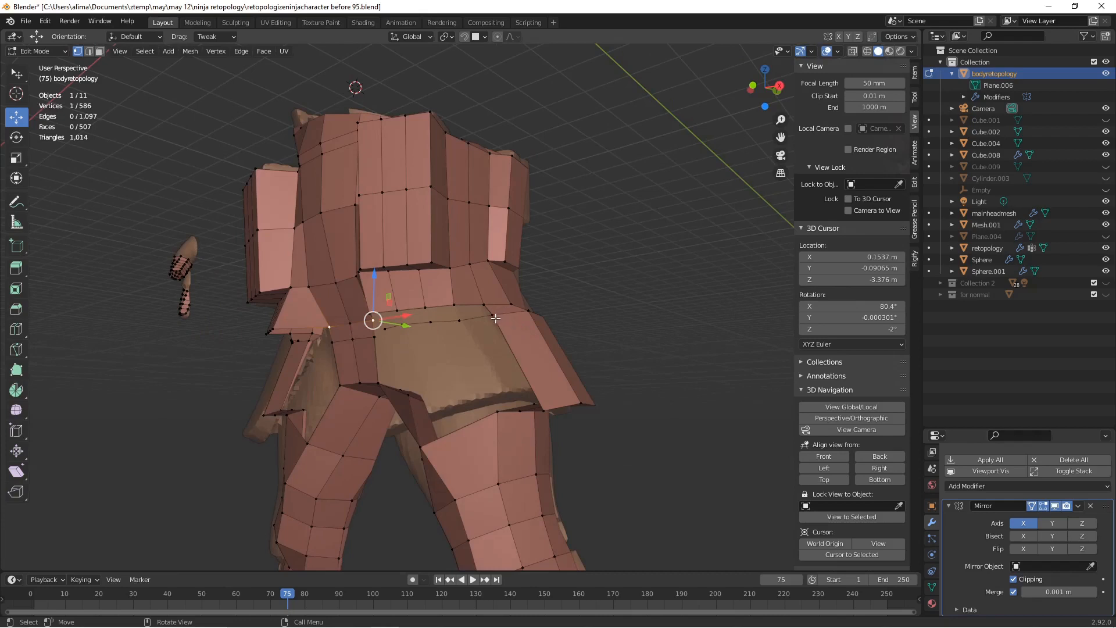
{"action": "left_click", "coordinate": [89, 51]}
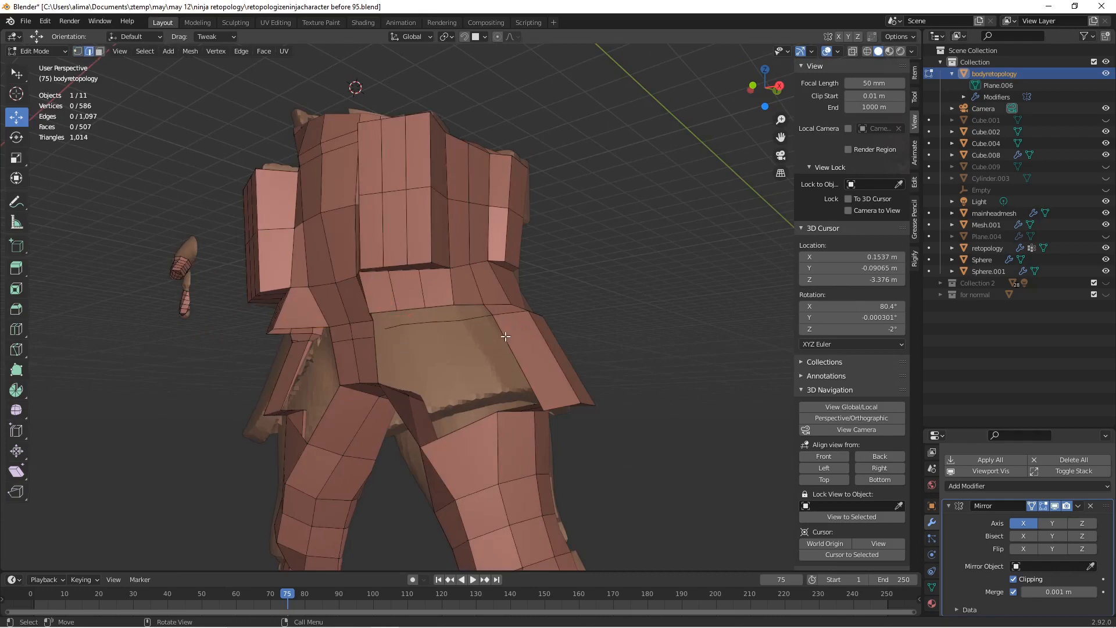
{"action": "left_click", "coordinate": [469, 303]}
{"action": "scroll", "coordinate": [492, 311], "scroll_direction": "up", "scroll_amount": 4}
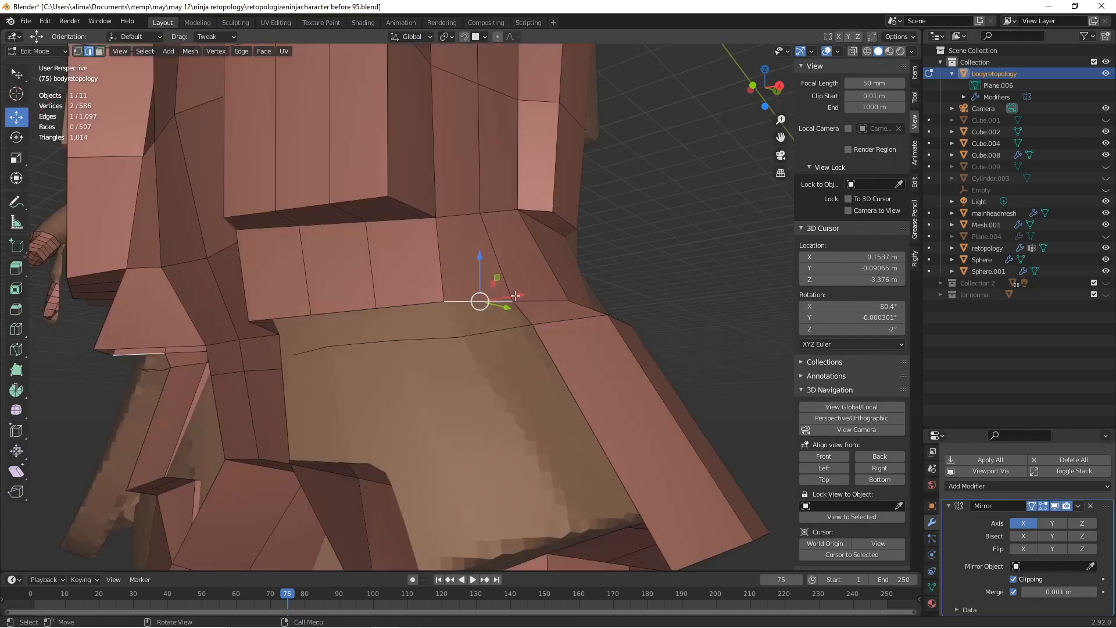
{"action": "left_click", "coordinate": [510, 330], "text": "ctrl"}
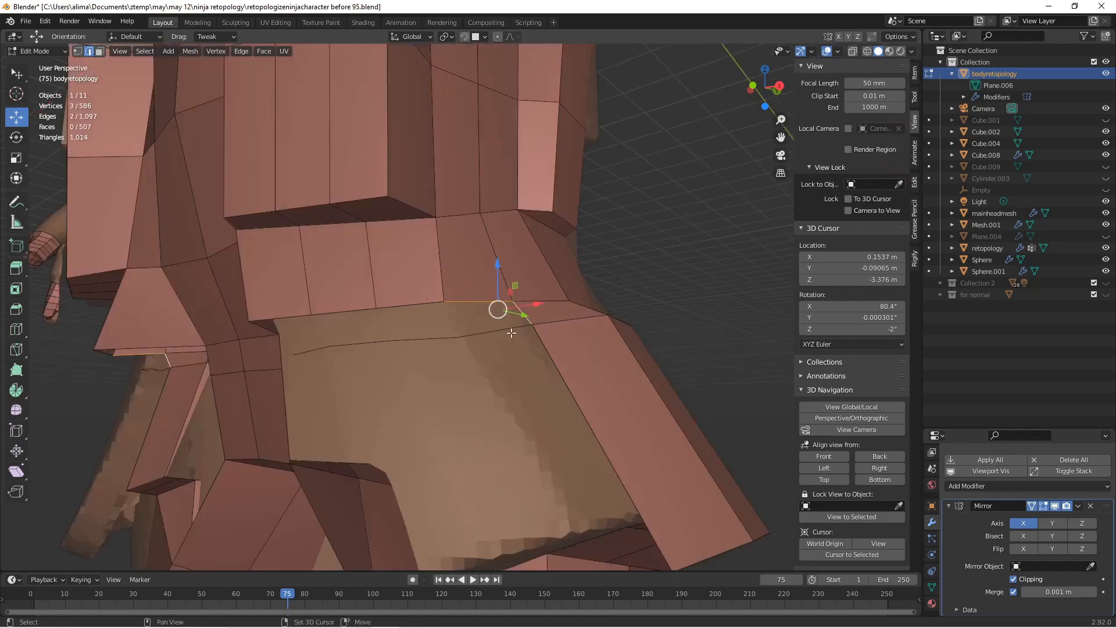
{"action": "key", "text": "f"}
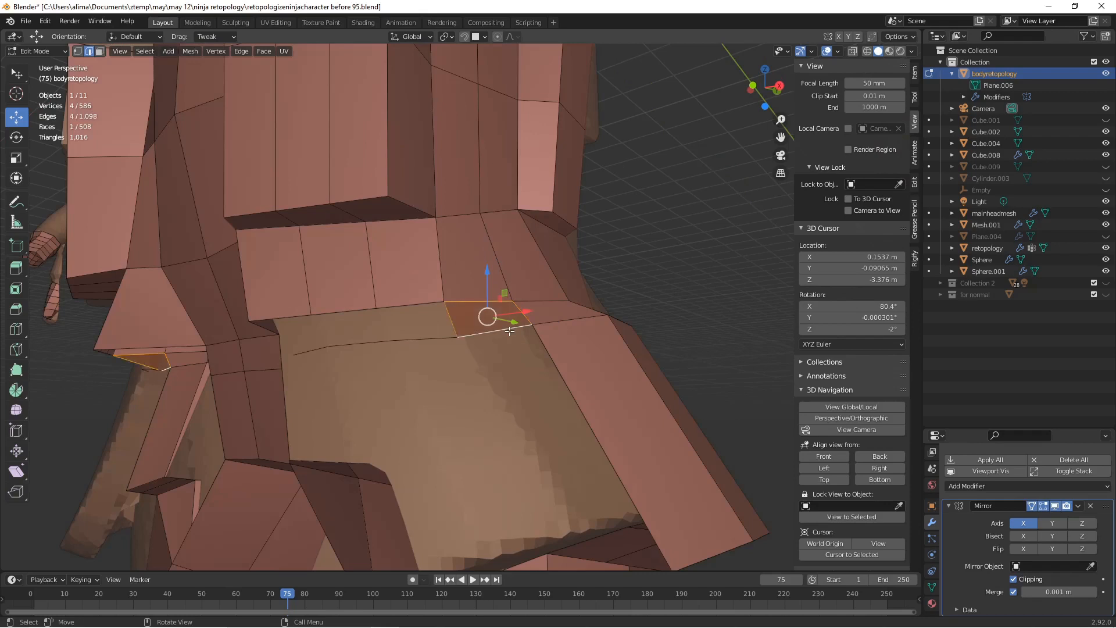
{"action": "left_click", "coordinate": [451, 319]}
{"action": "key", "text": "f"}
{"action": "key", "text": "f"}
{"action": "key", "text": "f"}
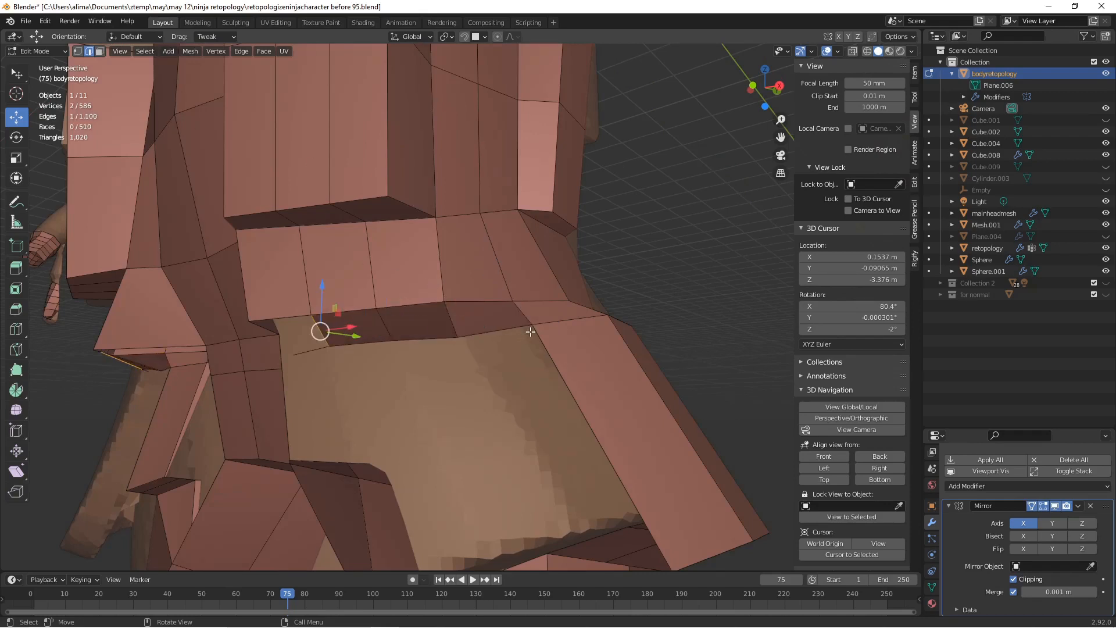
Fill the remaining gap under the belt with a face joining the new strip to the centre front panel.
{"action": "middle_click_drag", "start_coordinate": [530, 331], "coordinate": [482, 294]}
{"action": "left_click", "coordinate": [218, 360], "text": "shift"}
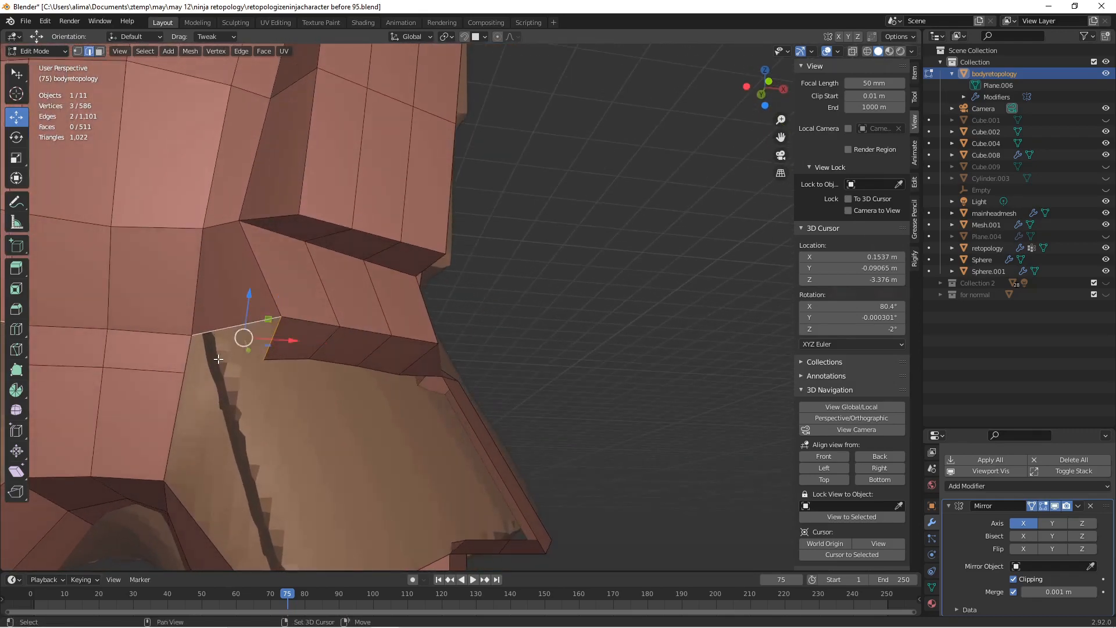
{"action": "left_click", "coordinate": [187, 359], "text": "shift"}
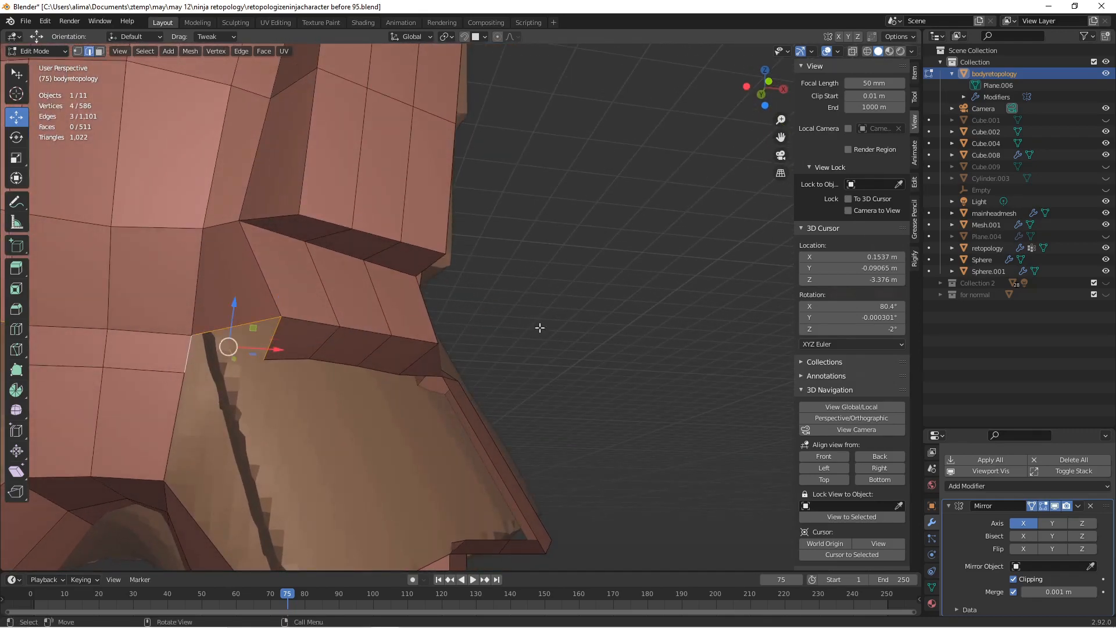
{"action": "middle_click_drag", "start_coordinate": [577, 403], "coordinate": [560, 436]}
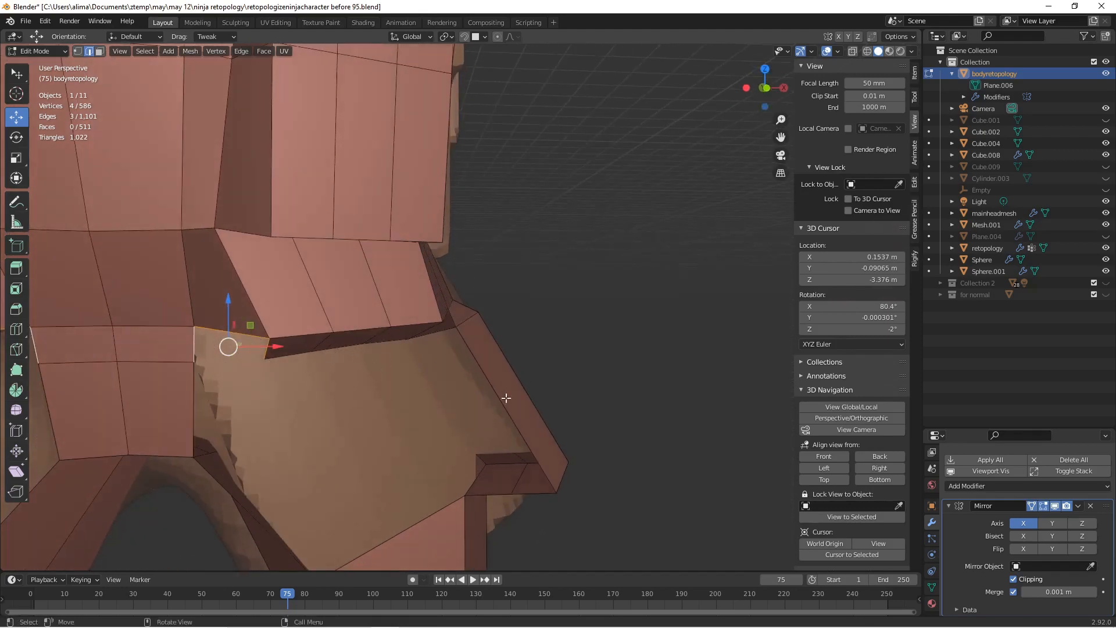
{"action": "key", "text": "f"}
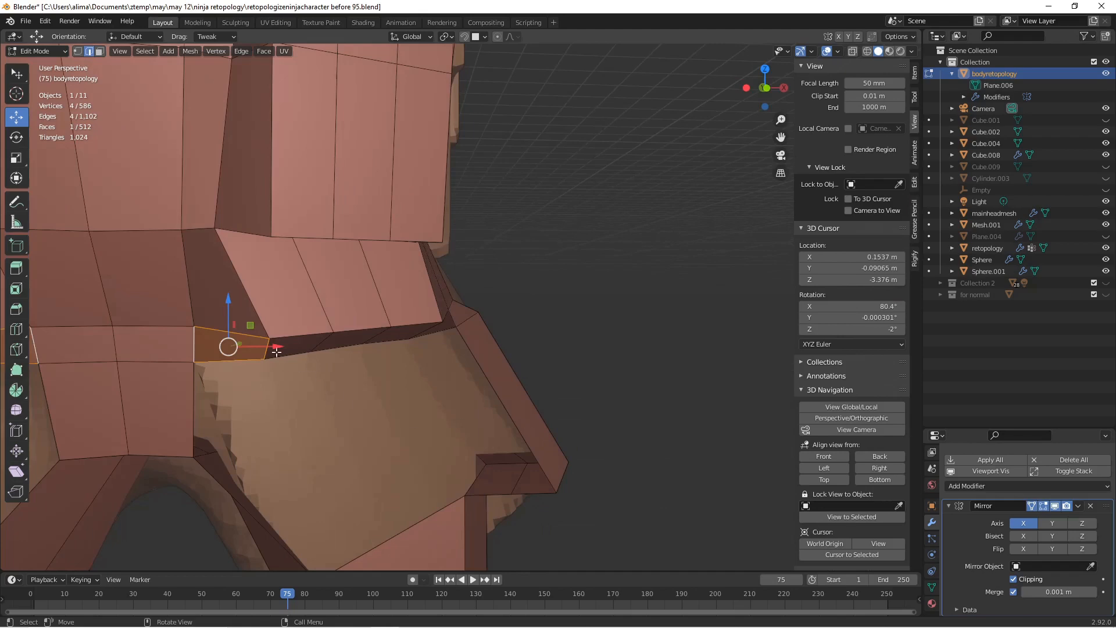
{"action": "middle_click_drag", "start_coordinate": [275, 352], "coordinate": [256, 386]}
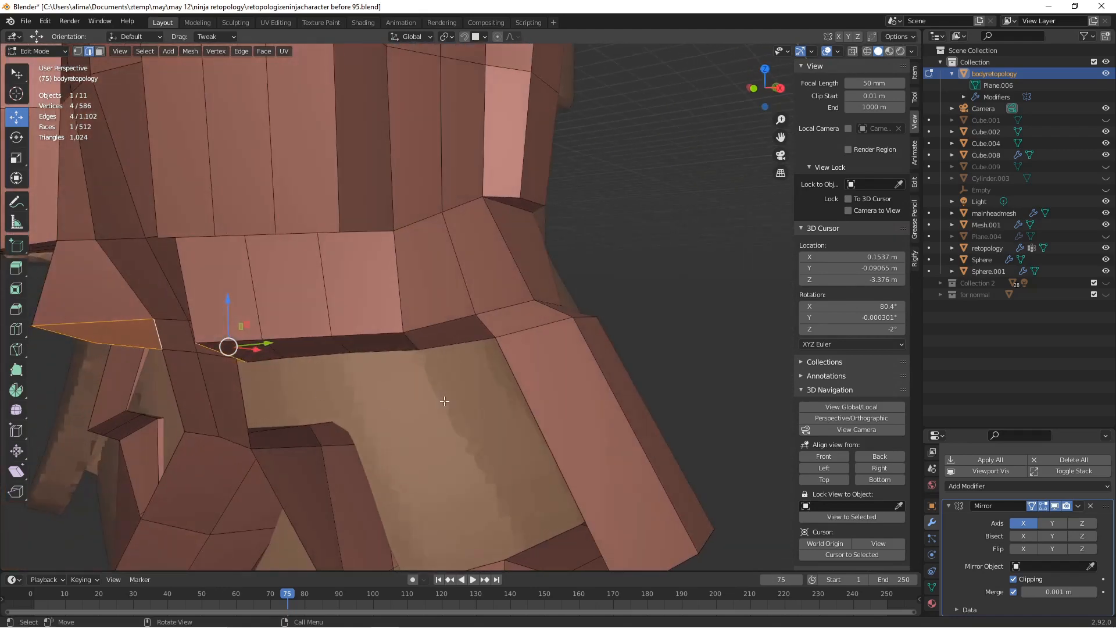
Add a loop cut across the side skirt flap and slide it slightly upward, with a factor of -0.120.
{"action": "scroll", "coordinate": [445, 401], "scroll_direction": "down", "scroll_amount": 4}
{"action": "middle_click_drag", "start_coordinate": [474, 396], "coordinate": [509, 384]}
{"action": "key", "text": "ctrl+r"}
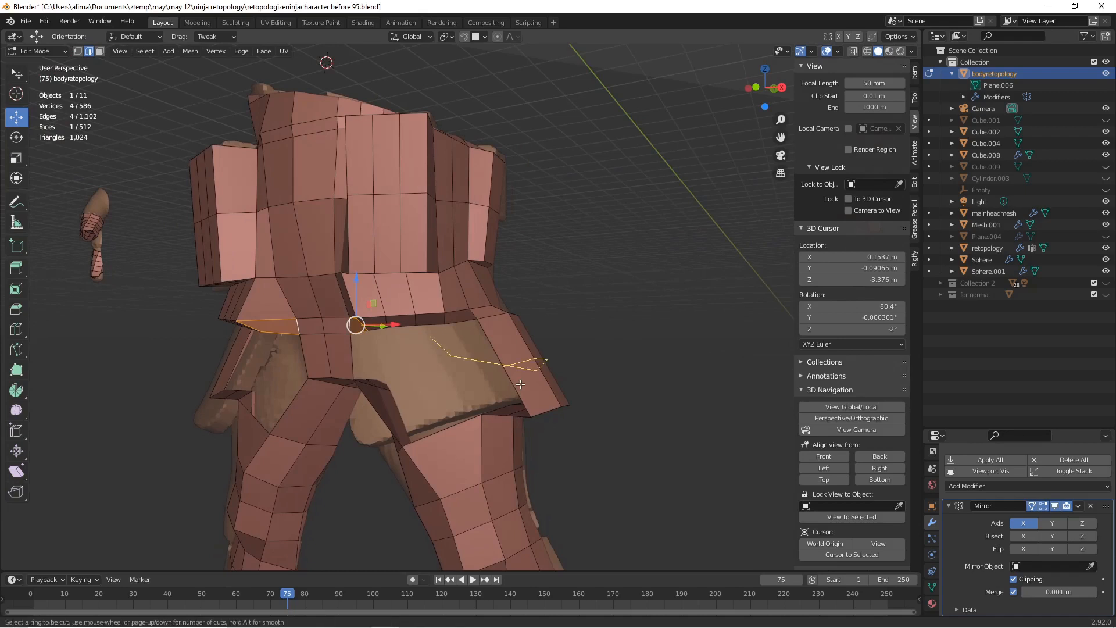
{"action": "left_click", "coordinate": [520, 384]}
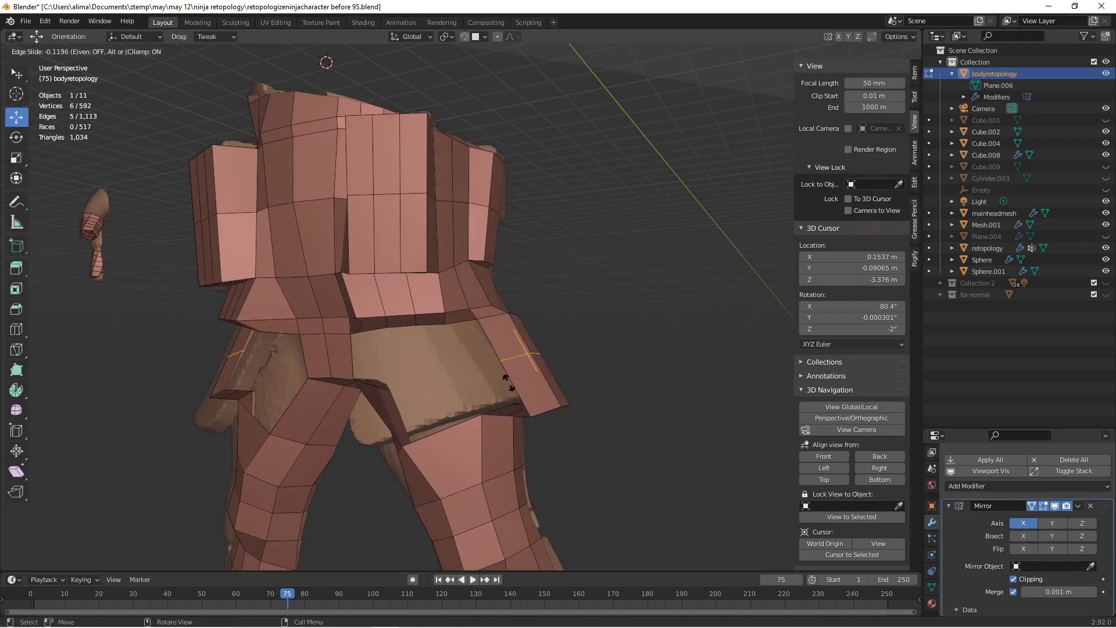
{"action": "left_click", "coordinate": [507, 382]}
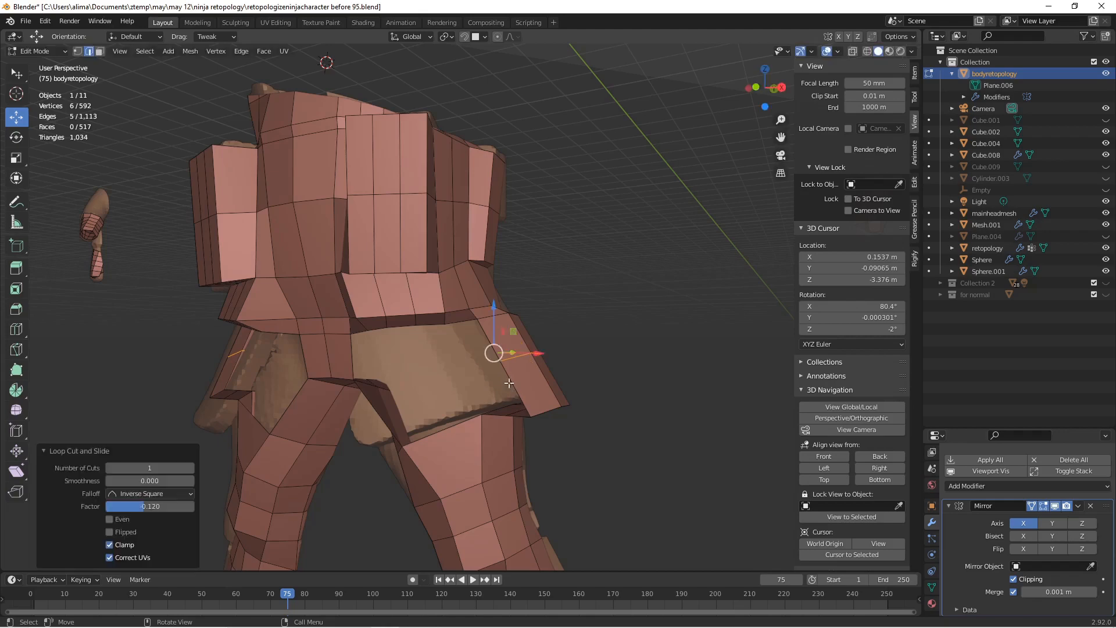
{"action": "middle_click_drag", "start_coordinate": [494, 367], "coordinate": [465, 378]}
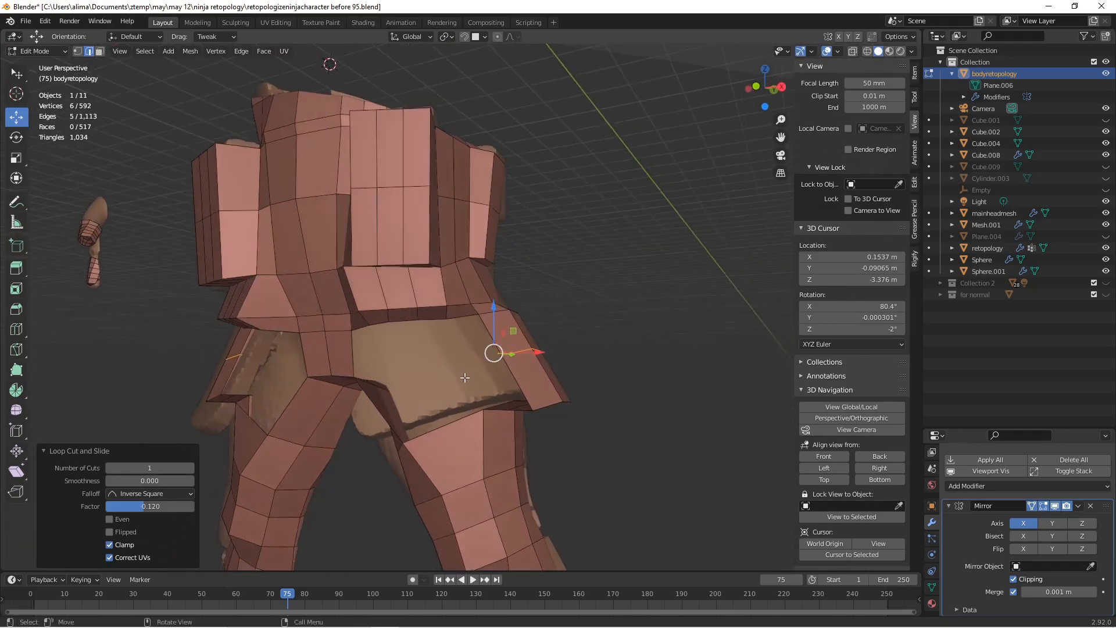
In vertex mode, extrude four vertices from the side flap's new loop across the middle of the front skirt panel towards the centre.
{"action": "left_click", "coordinate": [77, 52]}
{"action": "middle_click_drag", "start_coordinate": [477, 328], "coordinate": [485, 329]}
{"action": "left_click", "coordinate": [475, 326]}
{"action": "scroll", "coordinate": [465, 326], "scroll_direction": "up", "scroll_amount": 5}
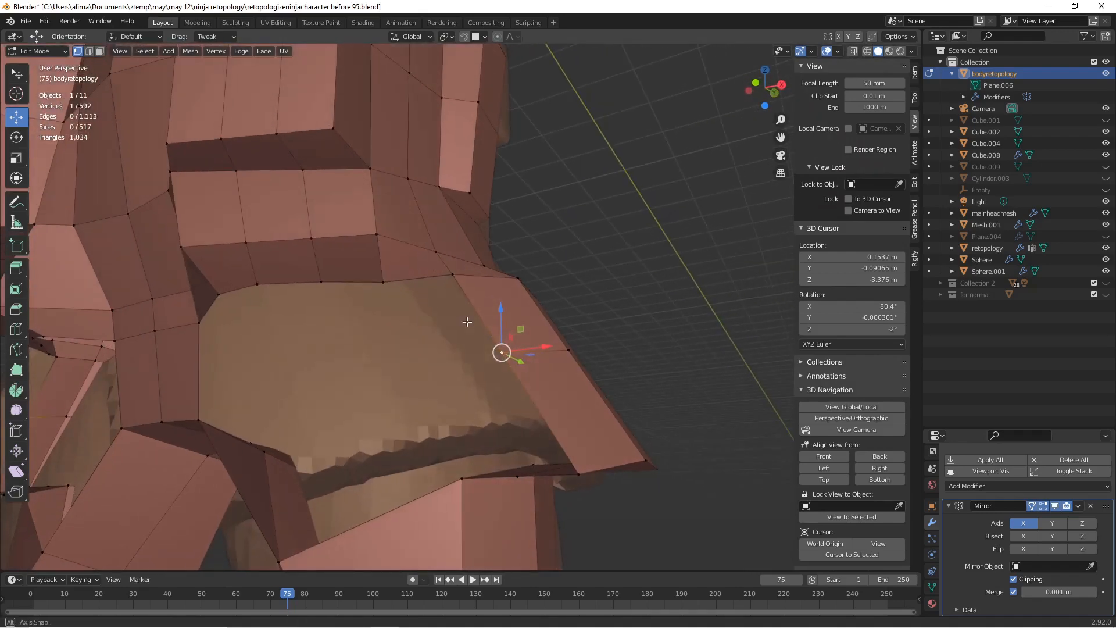
{"action": "right_click", "coordinate": [399, 352], "text": "ctrl"}
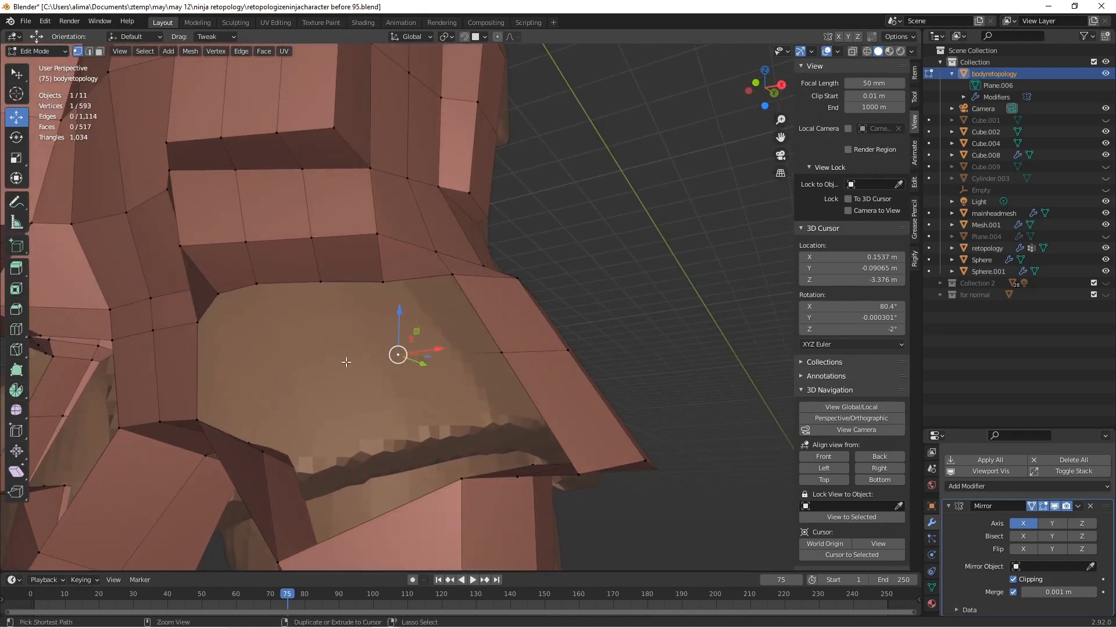
{"action": "right_click", "coordinate": [337, 361], "text": "ctrl"}
{"action": "right_click", "coordinate": [271, 360], "text": "ctrl"}
{"action": "middle_click_drag", "start_coordinate": [271, 360], "coordinate": [379, 356]}
{"action": "right_click", "coordinate": [216, 370], "text": "ctrl"}
{"action": "scroll", "coordinate": [233, 358], "scroll_direction": "down", "scroll_amount": 4}
In edge mode, fill faces between the upper skirt strip and the new middle vertex row, starting beside the side flap.
{"action": "left_click", "coordinate": [90, 52]}
{"action": "left_click", "coordinate": [436, 288]}
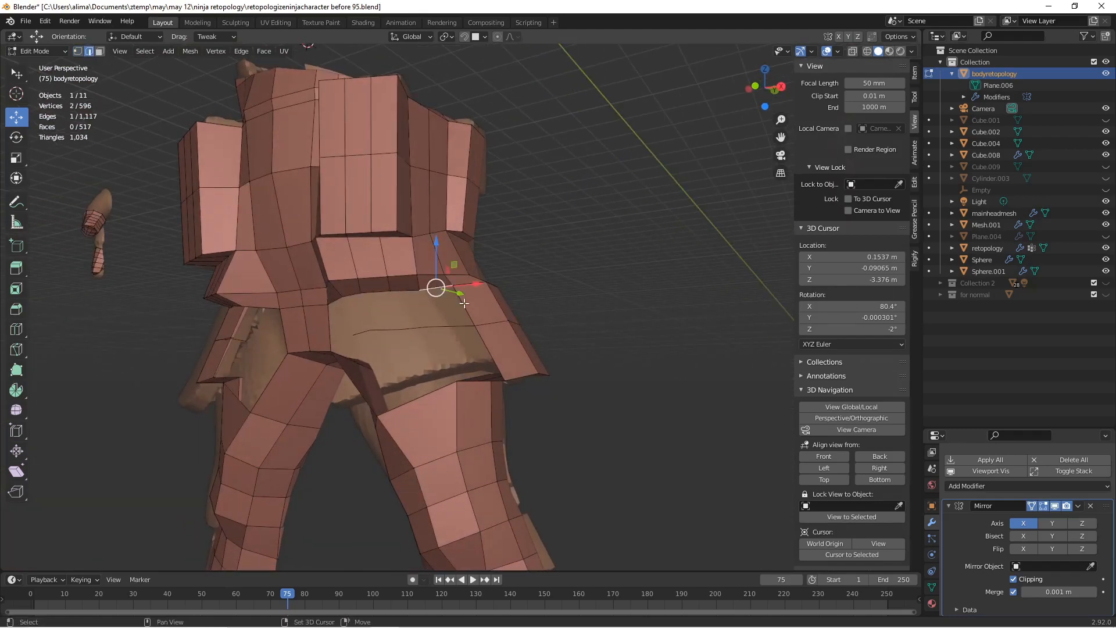
{"action": "left_click", "coordinate": [458, 325], "text": "ctrl"}
{"action": "key", "text": "f"}
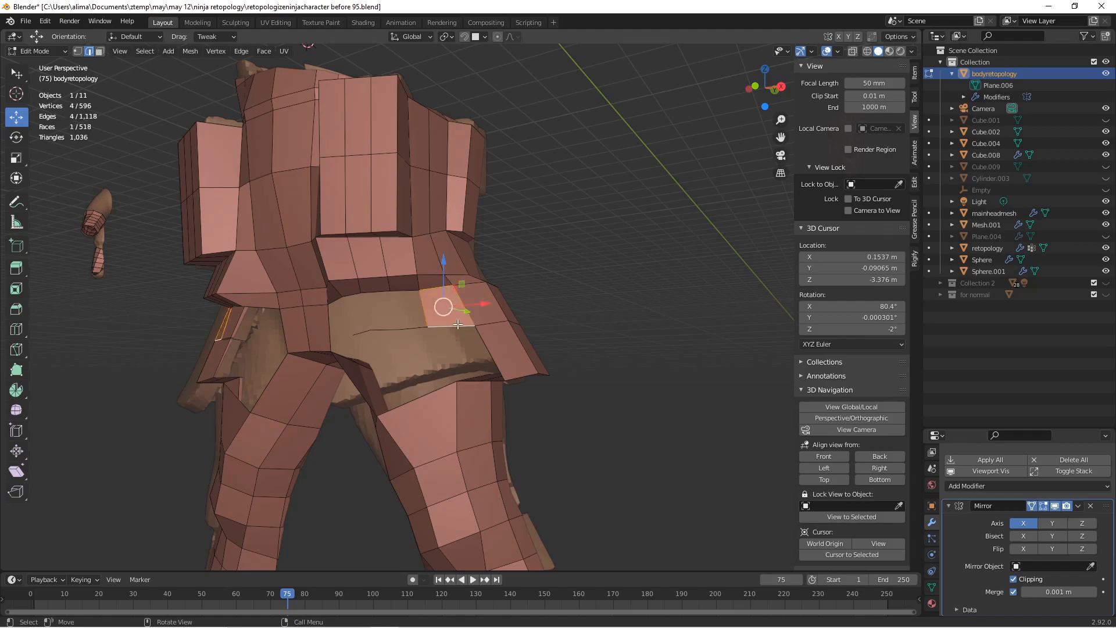
{"action": "middle_click_drag", "start_coordinate": [458, 324], "coordinate": [427, 308]}
{"action": "left_click", "coordinate": [424, 306]}
{"action": "key", "text": "f"}
{"action": "key", "text": "f"}
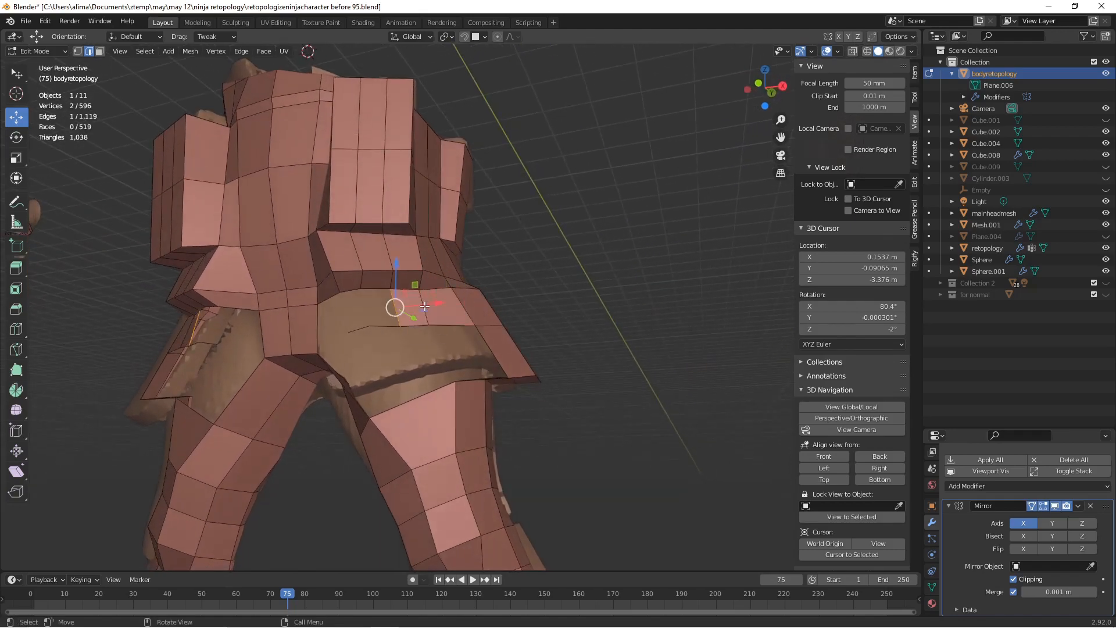
{"action": "key", "text": "f"}
Close the last gap in the front skirt's second row with a face joined to the centre panel's edge.
{"action": "middle_click_drag", "start_coordinate": [425, 305], "coordinate": [449, 297]}
{"action": "left_click", "coordinate": [329, 292], "text": "shift"}
{"action": "left_click", "coordinate": [299, 311], "text": "shift"}
{"action": "key", "text": "f"}
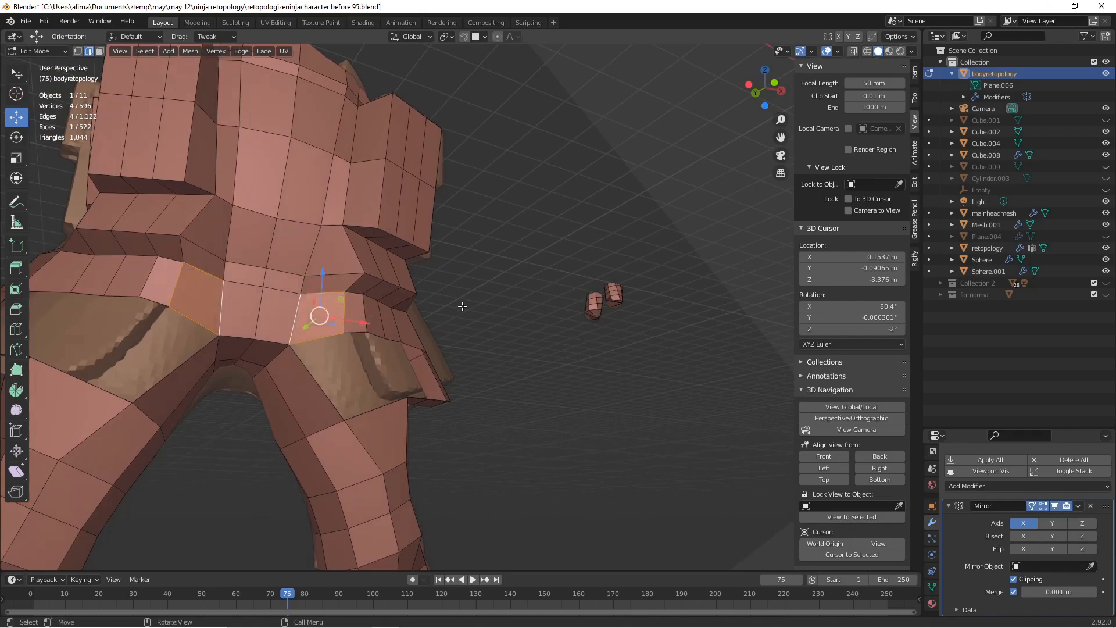
Clear the selection and save the file as an incremented copy, retopologizeninjacharacter before 96.blend.
{"action": "middle_click_drag", "start_coordinate": [507, 340], "coordinate": [504, 373]}
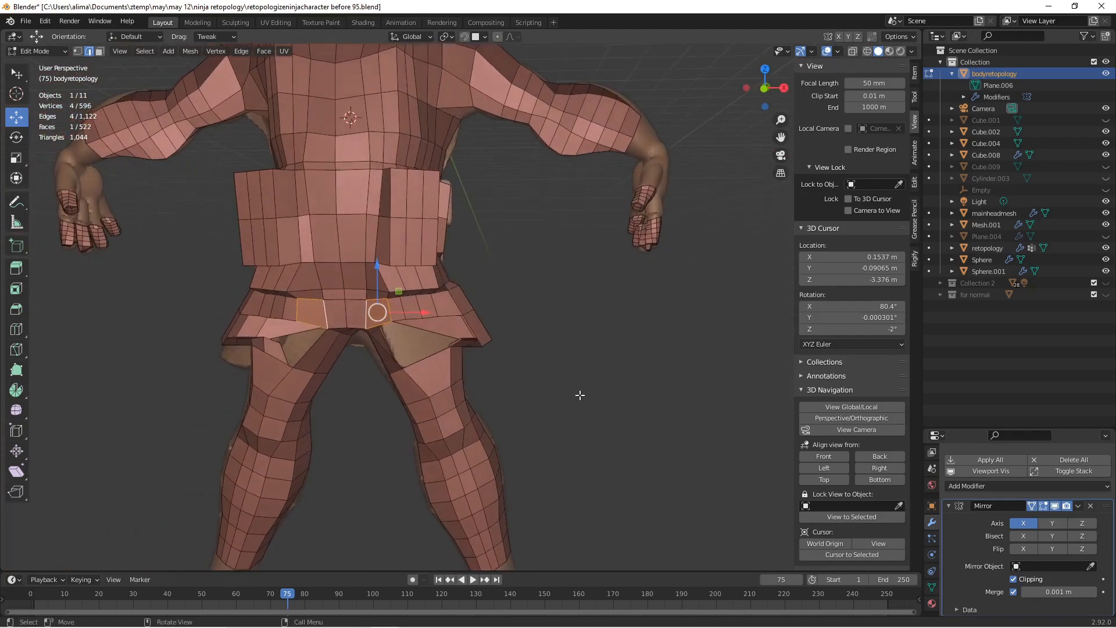
{"action": "mouse_move", "coordinate": [580, 394]}
{"action": "middle_mouse_down"}
{"action": "mouse_move", "coordinate": [533, 383]}
{"action": "mouse_move", "coordinate": [603, 373]}
{"action": "mouse_move", "coordinate": [575, 383]}
{"action": "middle_mouse_up"}
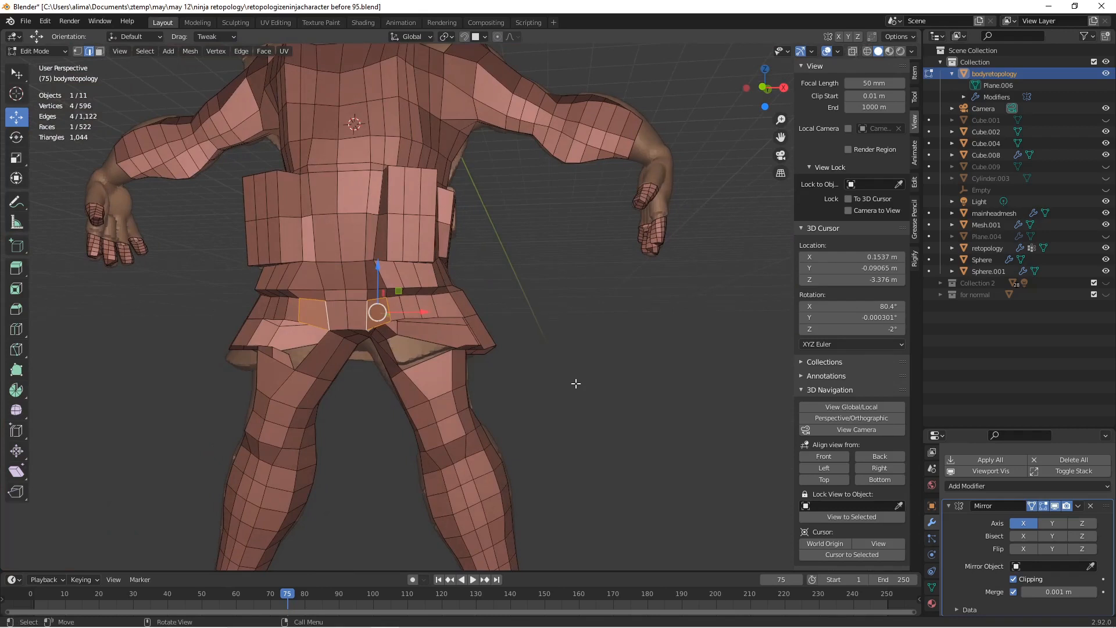
{"action": "key", "text": "alt"}
{"action": "key", "text": "alt+a"}
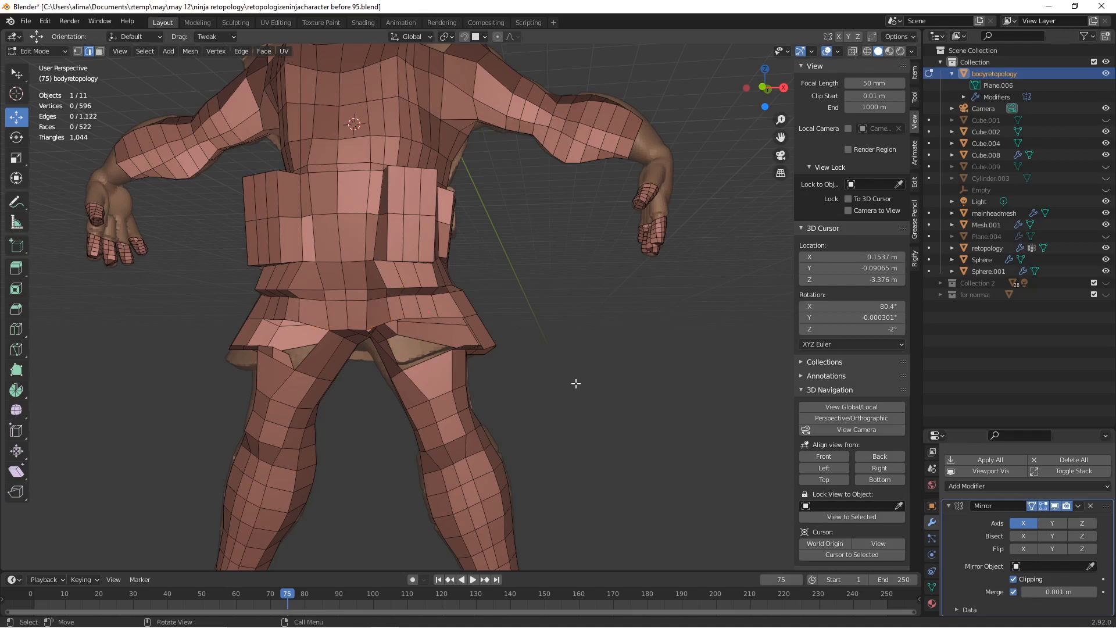
{"action": "key", "text": "ctrl+alt+s"}
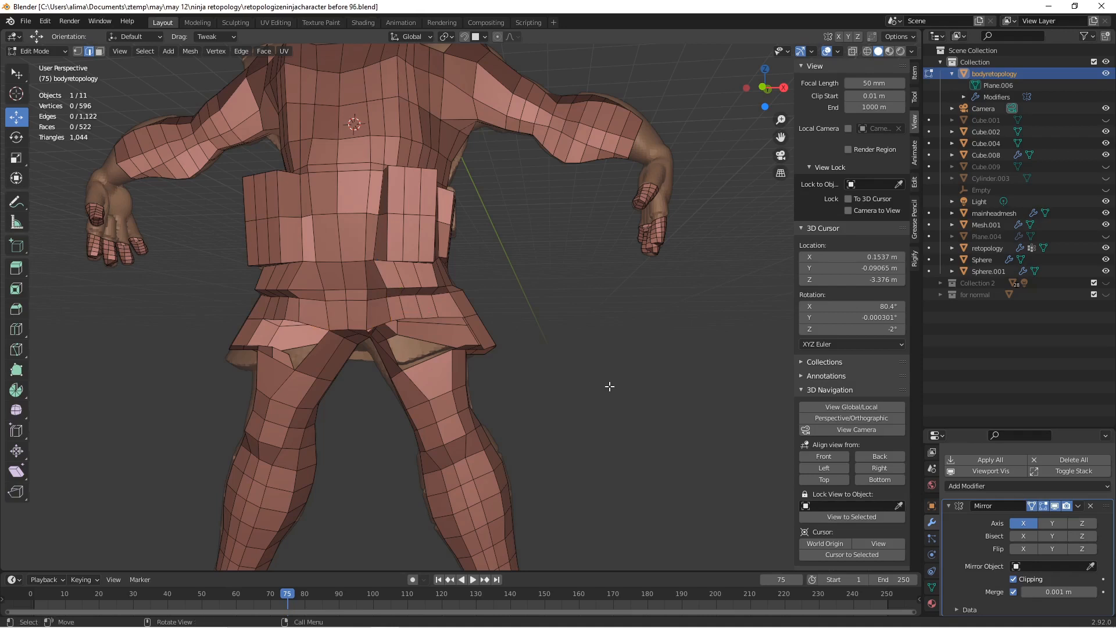
View the body mesh in Object Mode and return to Edit Mode.
{"action": "left_click", "coordinate": [54, 53]}
{"action": "left_click", "coordinate": [58, 64]}
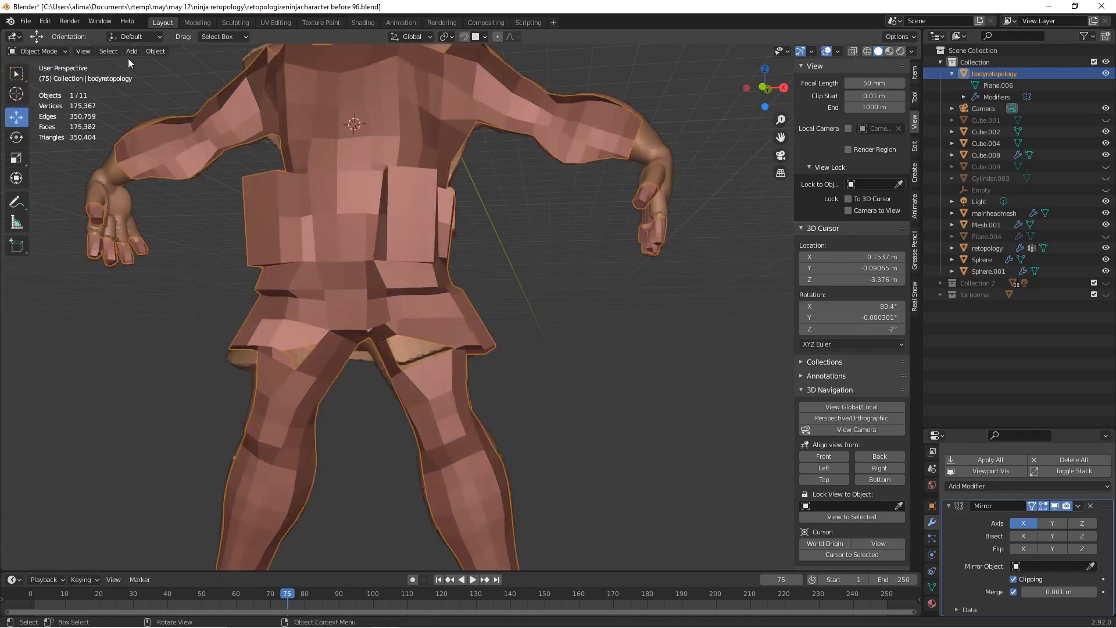
{"action": "left_click", "coordinate": [50, 50]}
{"action": "left_click", "coordinate": [48, 77]}
With snapping on, adjust the edges along the front skirt's second row against the sculpt, from the side flap to the centre panel.
{"action": "mouse_move", "coordinate": [353, 221]}
{"action": "middle_mouse_down"}
{"action": "mouse_move", "coordinate": [330, 200]}
{"action": "mouse_move", "coordinate": [360, 228]}
{"action": "middle_mouse_up"}
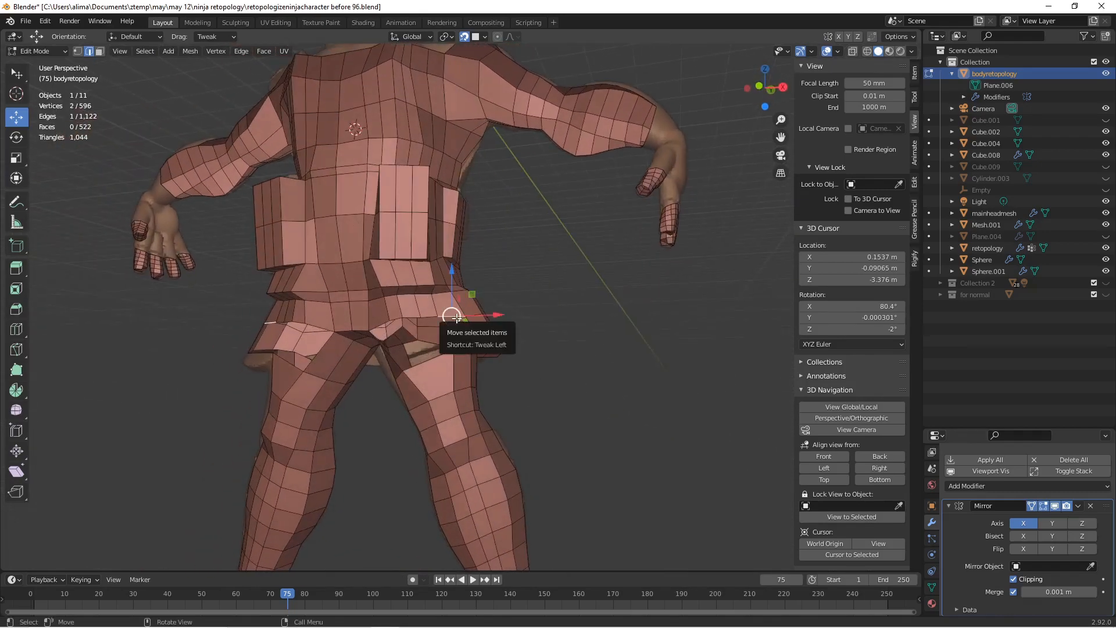
{"action": "left_click_drag", "start_coordinate": [456, 319], "coordinate": [431, 317]}
{"action": "left_click", "coordinate": [435, 317]}
{"action": "left_click", "coordinate": [407, 318]}
{"action": "left_click", "coordinate": [407, 318]}
{"action": "left_click", "coordinate": [400, 318]}
{"action": "left_click_drag", "start_coordinate": [396, 317], "coordinate": [398, 317]}
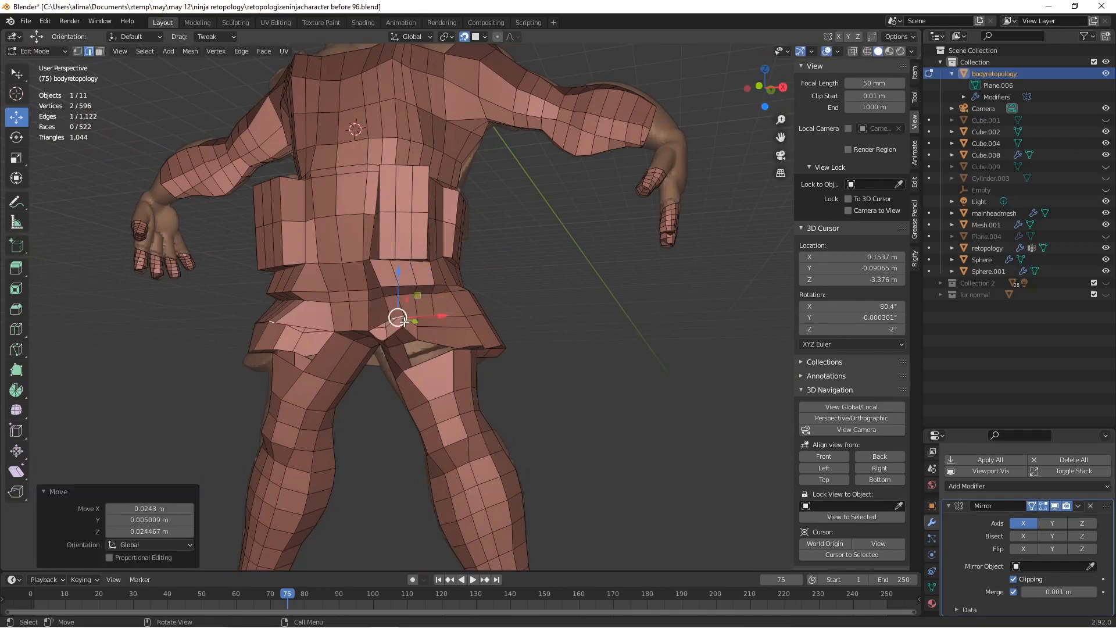
Adjust the edges along the front skirt's upper strip, just under the belt, against the sculpt.
{"action": "mouse_move", "coordinate": [443, 322]}
{"action": "middle_mouse_down"}
{"action": "mouse_move", "coordinate": [447, 259]}
{"action": "mouse_move", "coordinate": [453, 312]}
{"action": "middle_mouse_up"}
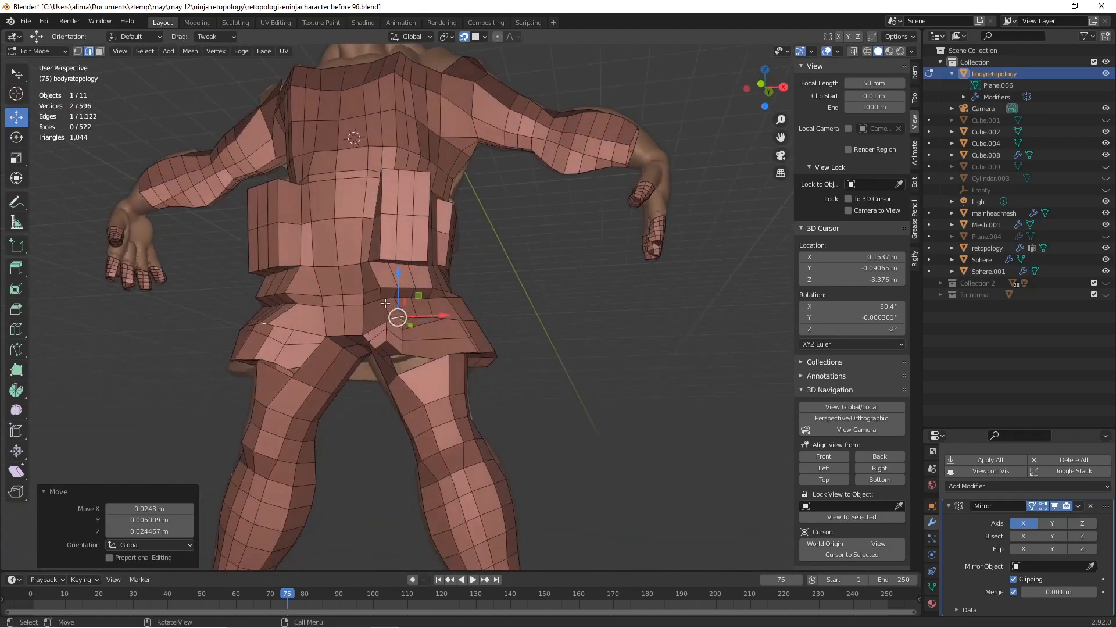
{"action": "left_click", "coordinate": [384, 303]}
{"action": "left_click", "coordinate": [388, 298]}
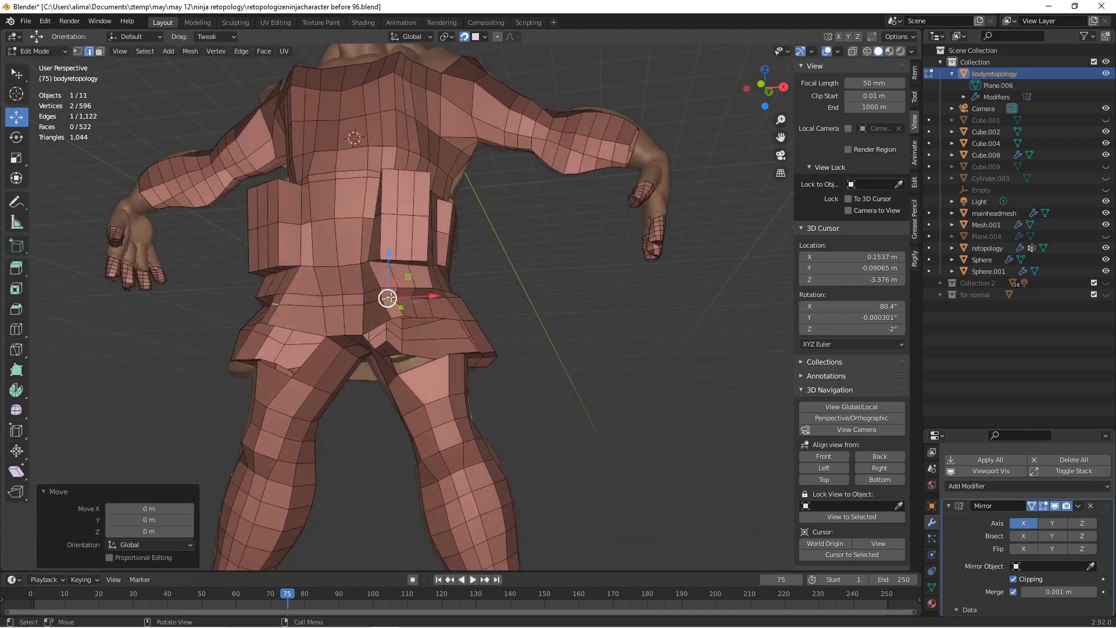
{"action": "left_click_drag", "start_coordinate": [387, 297], "coordinate": [420, 297]}
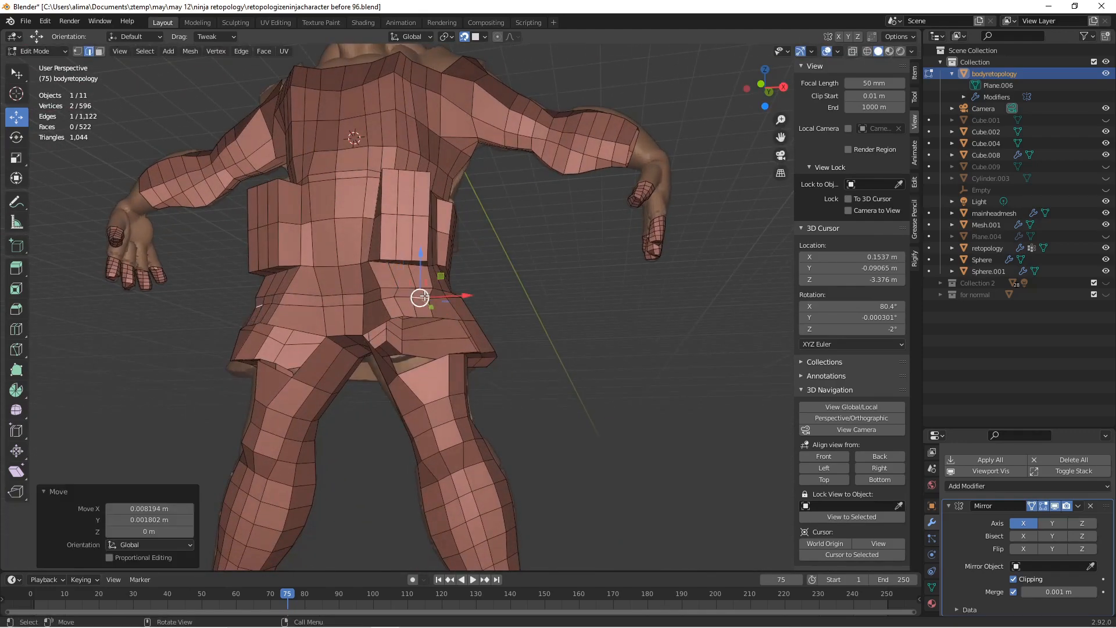
{"action": "left_click", "coordinate": [441, 296]}
{"action": "mouse_move", "coordinate": [436, 301]}
{"action": "middle_mouse_down"}
{"action": "mouse_move", "coordinate": [424, 269]}
{"action": "mouse_move", "coordinate": [479, 328]}
{"action": "mouse_move", "coordinate": [482, 348]}
{"action": "mouse_move", "coordinate": [526, 357]}
{"action": "mouse_move", "coordinate": [459, 371]}
{"action": "mouse_move", "coordinate": [474, 318]}
{"action": "mouse_move", "coordinate": [454, 301]}
{"action": "mouse_move", "coordinate": [419, 301]}
{"action": "mouse_move", "coordinate": [476, 308]}
{"action": "mouse_move", "coordinate": [454, 310]}
{"action": "middle_mouse_up"}
{"action": "middle_click_drag", "start_coordinate": [443, 314], "coordinate": [483, 311]}
In vertex mode, lower the middle-row vertex where the front skirt meets the side flap and shift it about -0.35 m along Y.
{"action": "left_click", "coordinate": [78, 51]}
{"action": "left_click", "coordinate": [457, 300]}
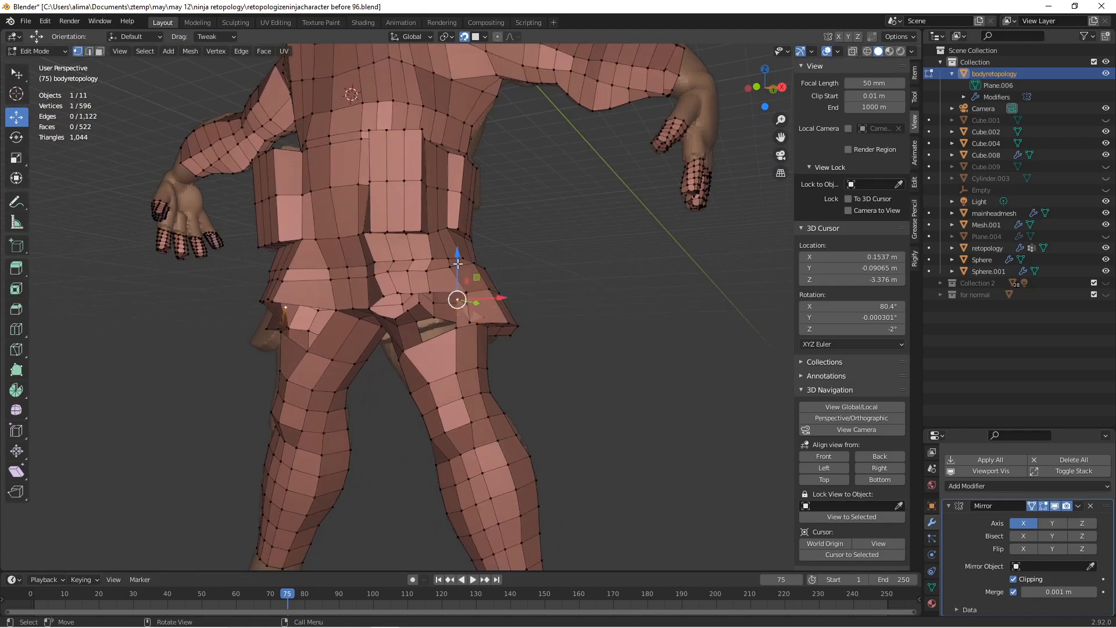
{"action": "left_click_drag", "start_coordinate": [458, 263], "coordinate": [459, 282]}
{"action": "middle_click_drag", "start_coordinate": [494, 295], "coordinate": [412, 299]}
{"action": "middle_click_drag", "start_coordinate": [505, 311], "coordinate": [612, 294]}
{"action": "key", "text": "g"}
{"action": "left_click", "coordinate": [561, 326]}
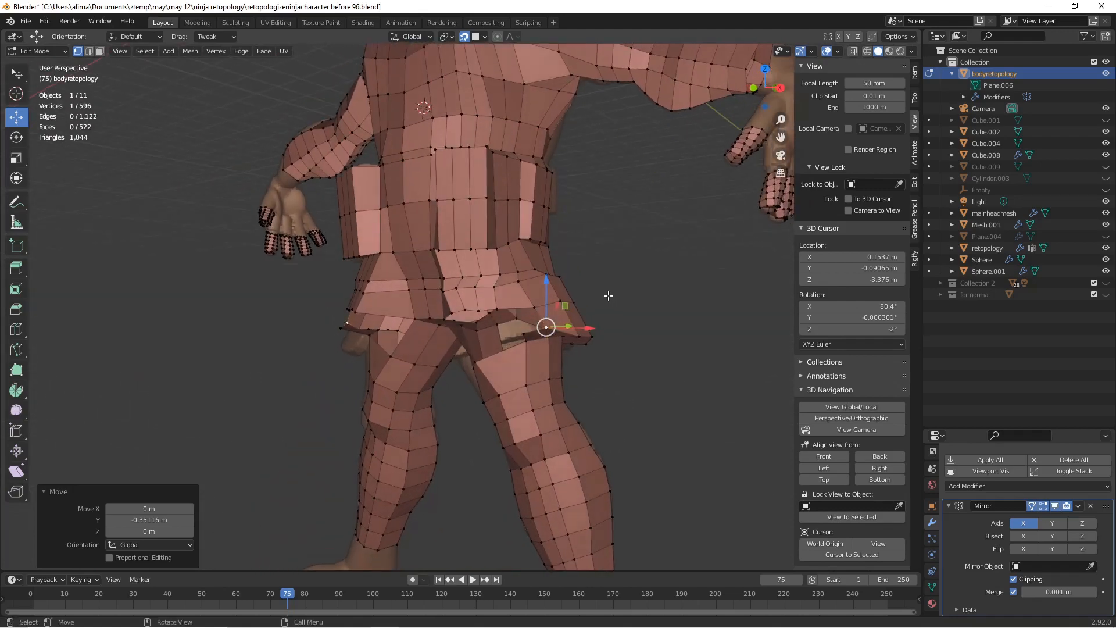
In edge mode, fill a face from the hem edge where the front skirt meets the side flap, and save the file as version 97.
{"action": "key", "text": "alt+a"}
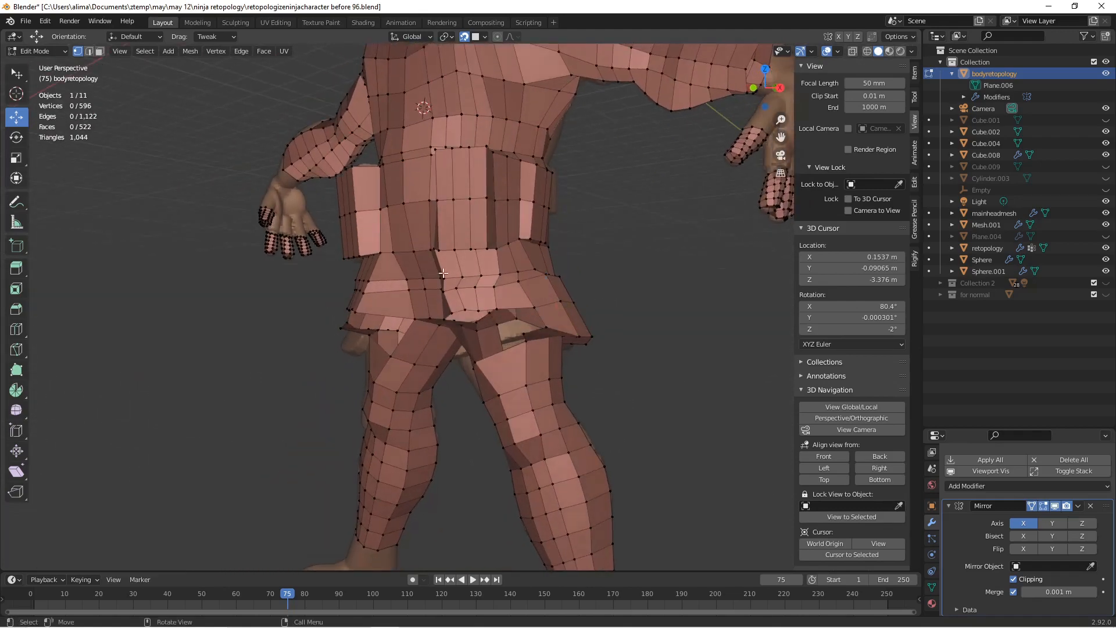
{"action": "left_click", "coordinate": [545, 327]}
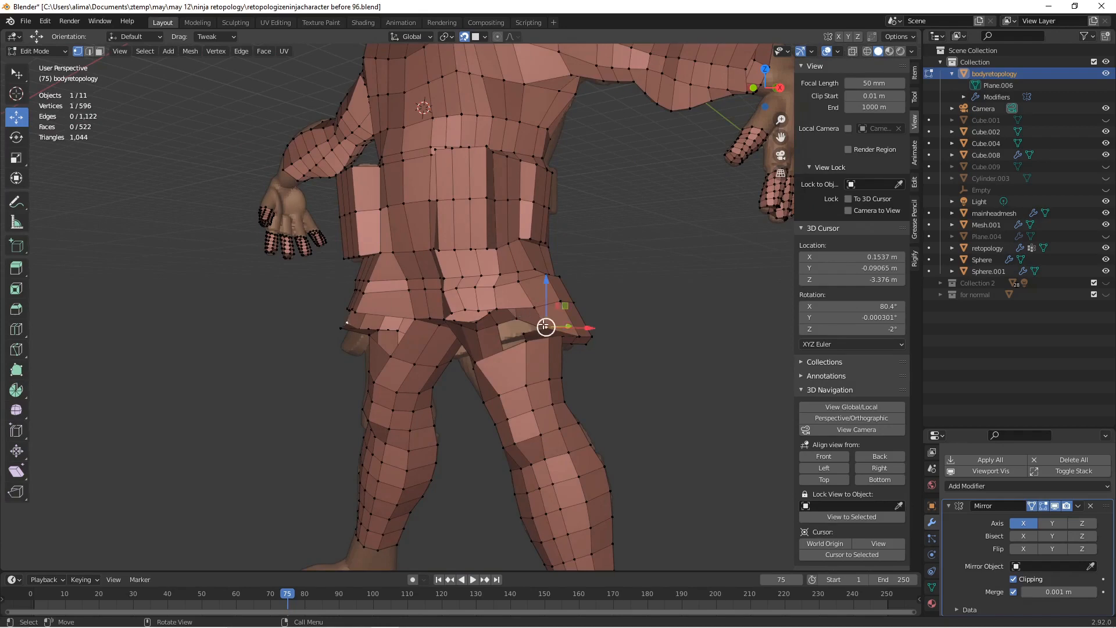
{"action": "left_click", "coordinate": [92, 52]}
{"action": "left_click", "coordinate": [541, 328], "text": "alt"}
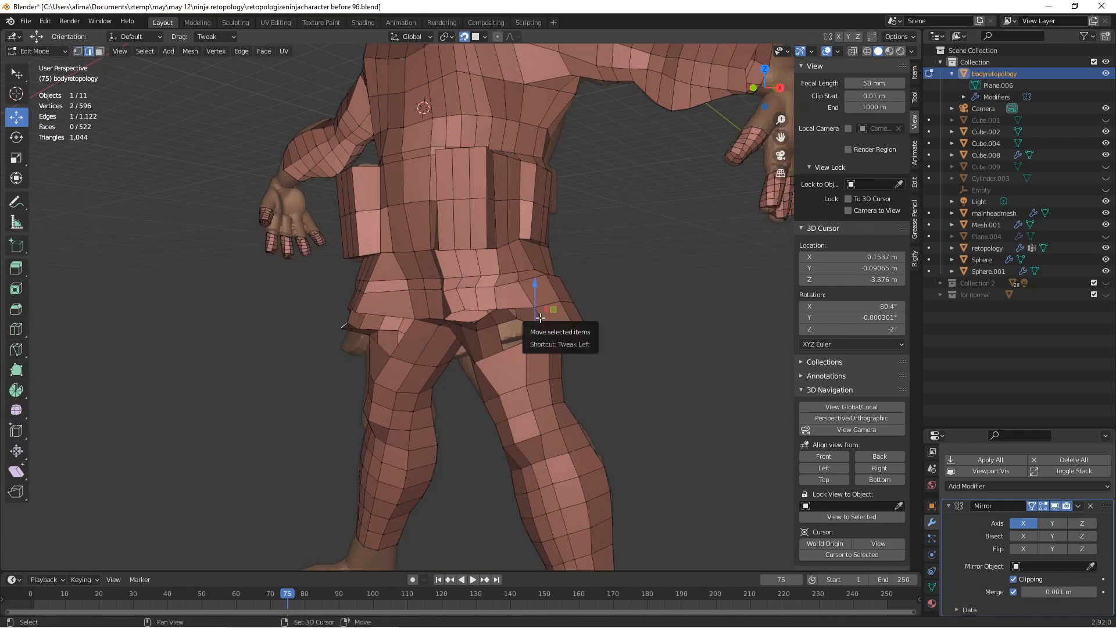
{"action": "key", "text": "f"}
{"action": "middle_click_drag", "start_coordinate": [525, 307], "coordinate": [628, 372]}
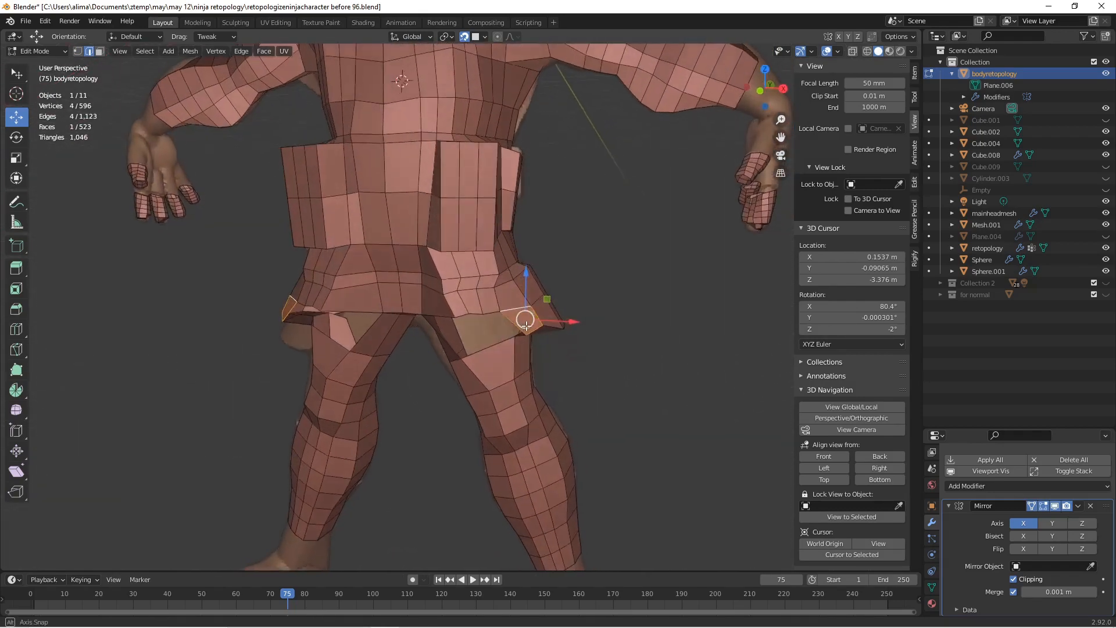
{"action": "key", "text": "alt+a"}
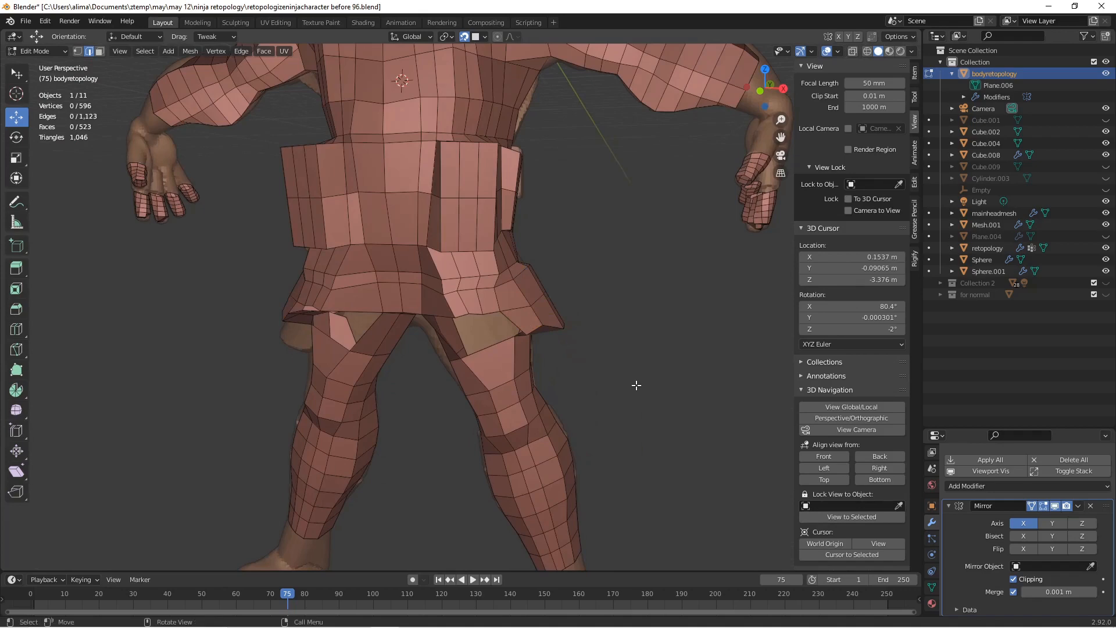
{"action": "key", "text": "ctrl+alt+s"}
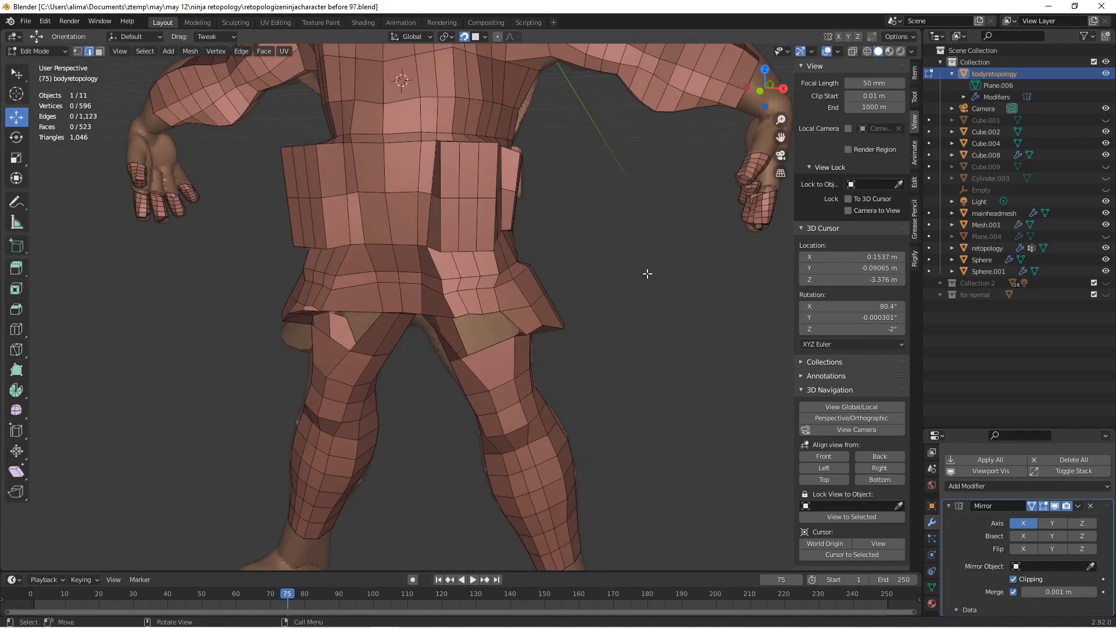
In vertex mode, extrude two connected vertices from the new face's inner corner along the front skirt's open hem toward the inner thigh.
{"action": "mouse_move", "coordinate": [647, 273]}
{"action": "middle_mouse_down"}
{"action": "mouse_move", "coordinate": [610, 250]}
{"action": "mouse_move", "coordinate": [598, 204]}
{"action": "mouse_move", "coordinate": [608, 194]}
{"action": "mouse_move", "coordinate": [622, 195]}
{"action": "mouse_move", "coordinate": [653, 266]}
{"action": "middle_mouse_up"}
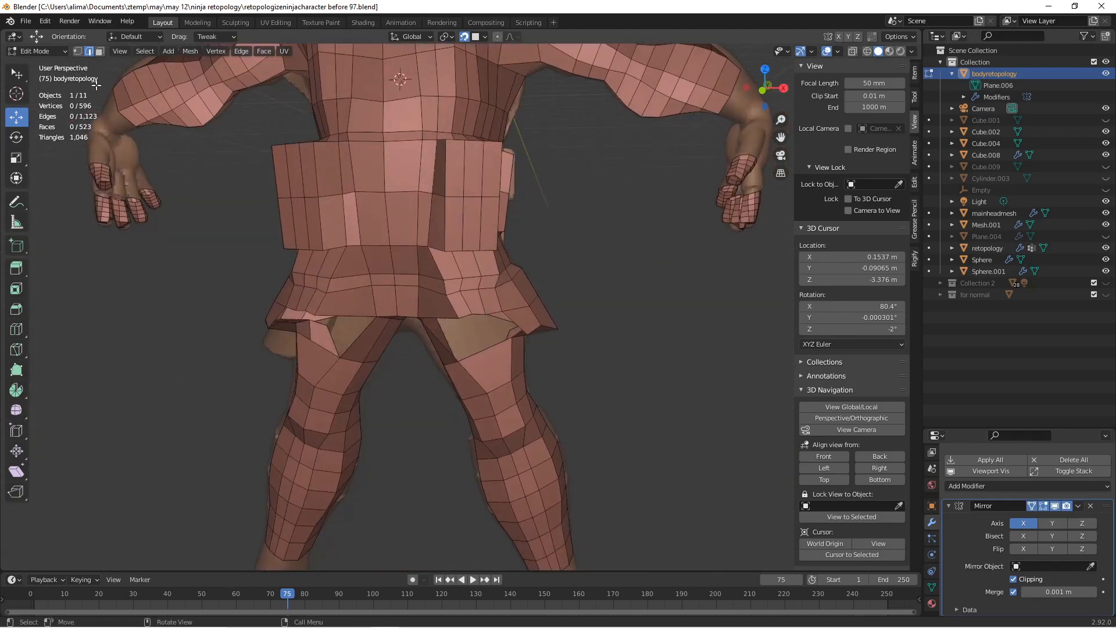
{"action": "left_click", "coordinate": [77, 51]}
{"action": "middle_click_drag", "start_coordinate": [395, 249], "coordinate": [497, 325]}
{"action": "left_click", "coordinate": [527, 330]}
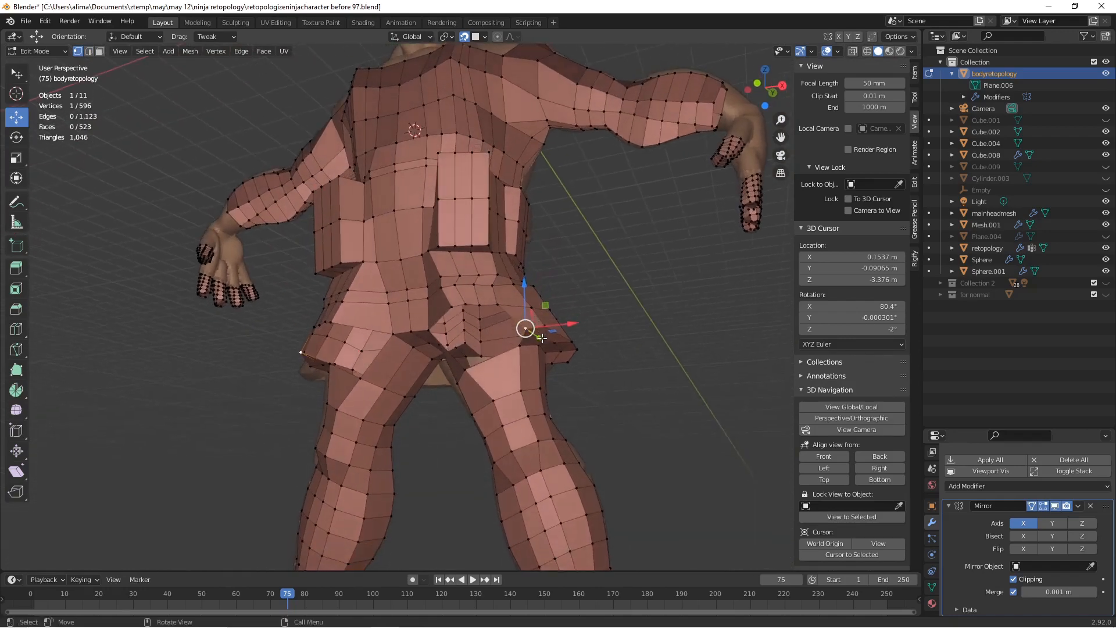
{"action": "right_click", "coordinate": [491, 335], "text": "ctrl"}
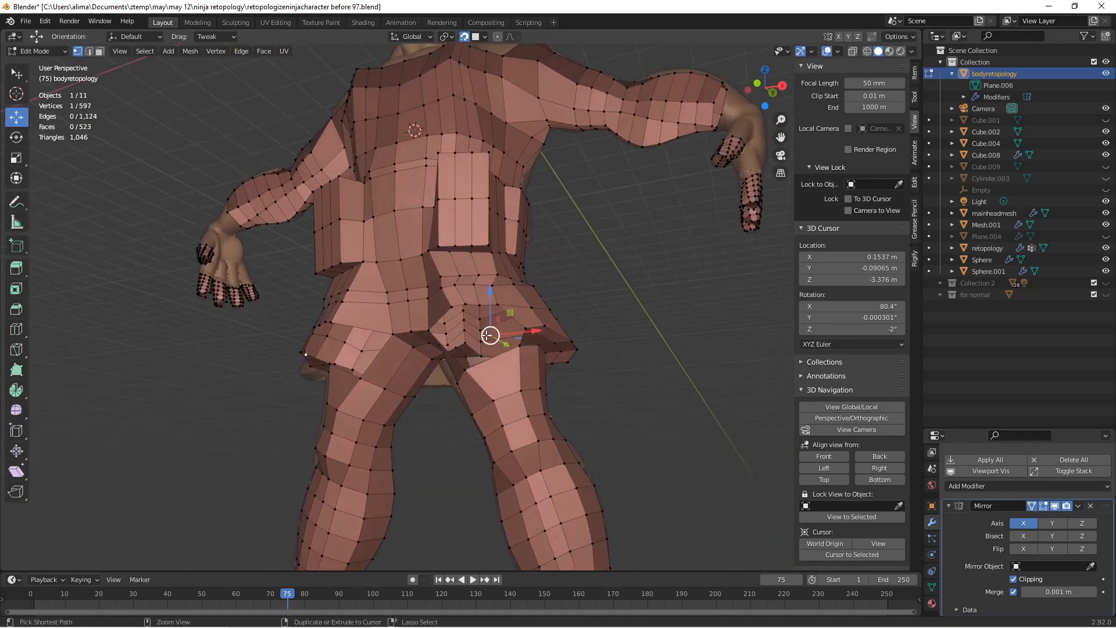
{"action": "right_click", "coordinate": [471, 337], "text": "ctrl"}
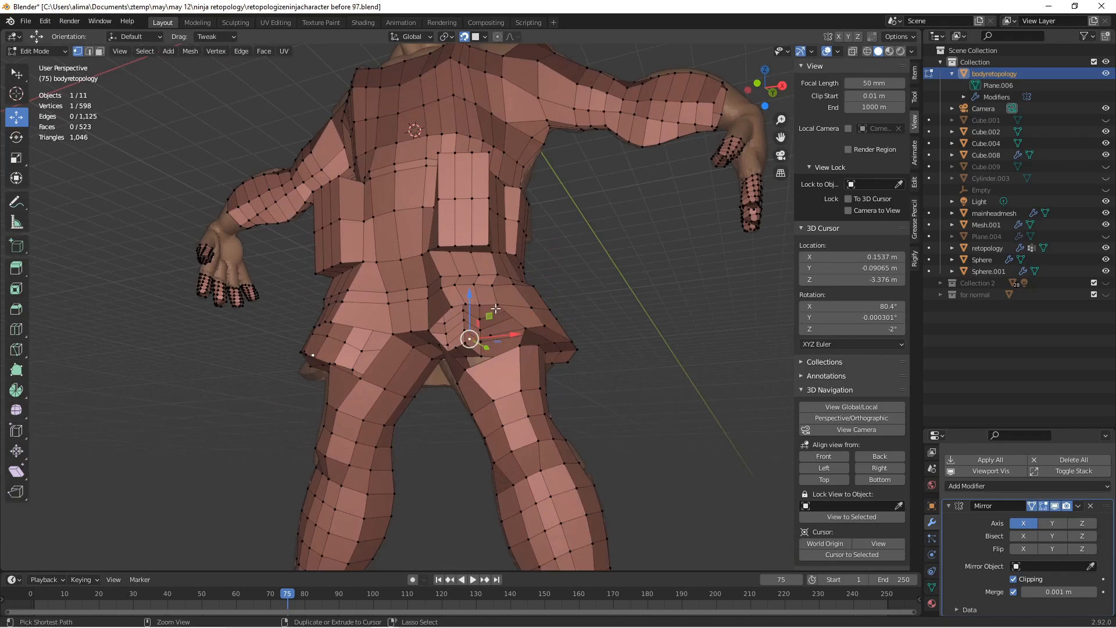
{"action": "middle_click_drag", "start_coordinate": [494, 307], "coordinate": [484, 317]}
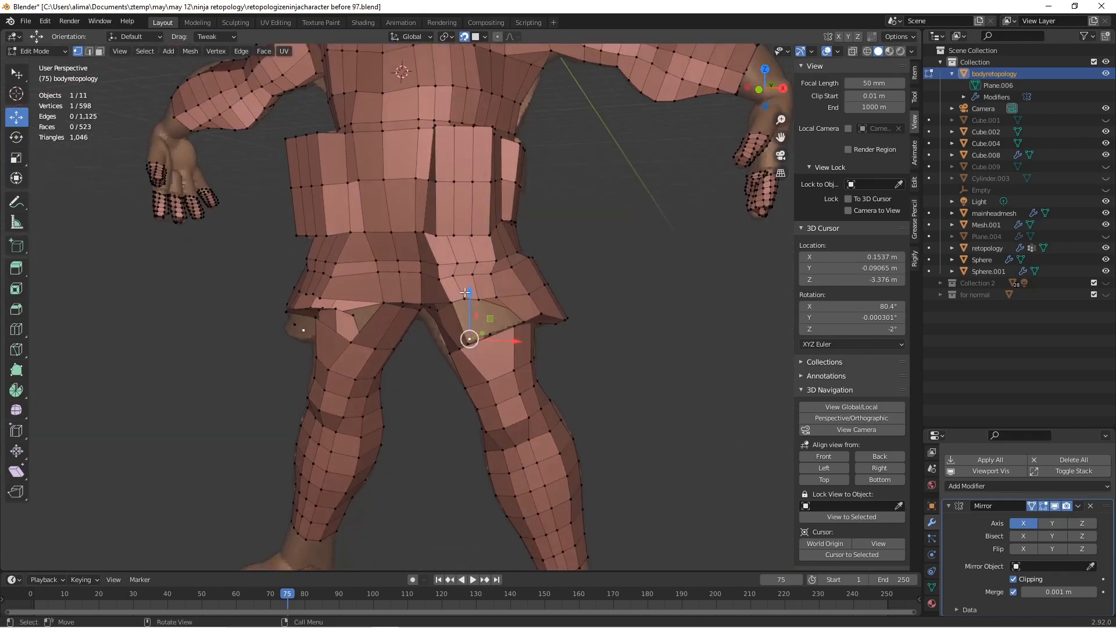
{"action": "middle_click_drag", "start_coordinate": [475, 305], "coordinate": [555, 301]}
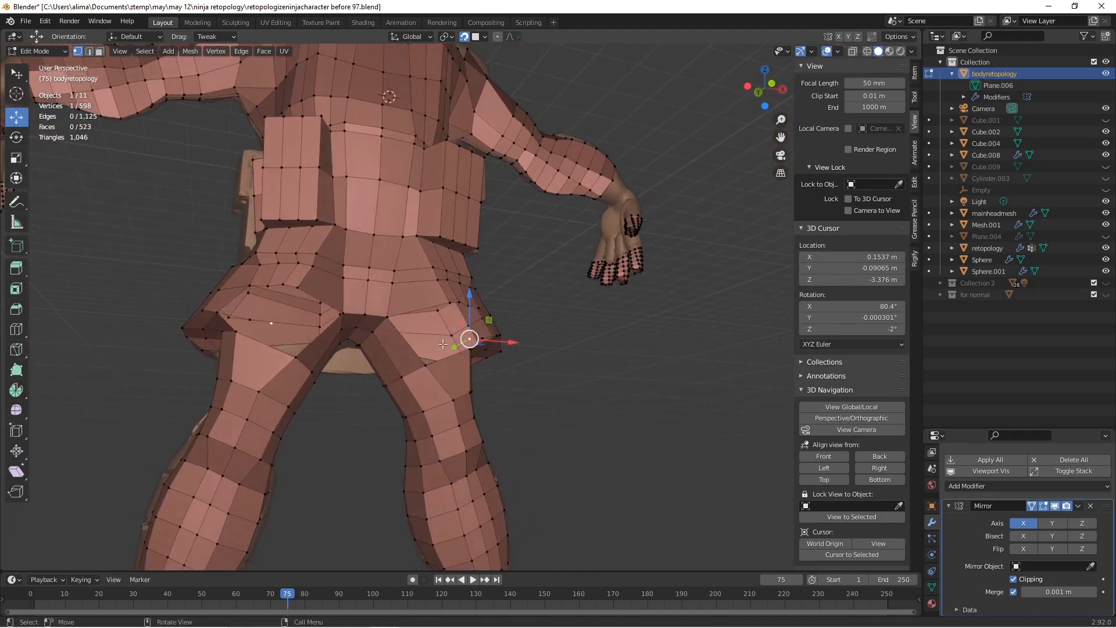
Add a loop cut across the three-face strip between the crotch and the inner thigh.
{"action": "key", "text": "ctrl+r"}
{"action": "left_click", "coordinate": [406, 352]}
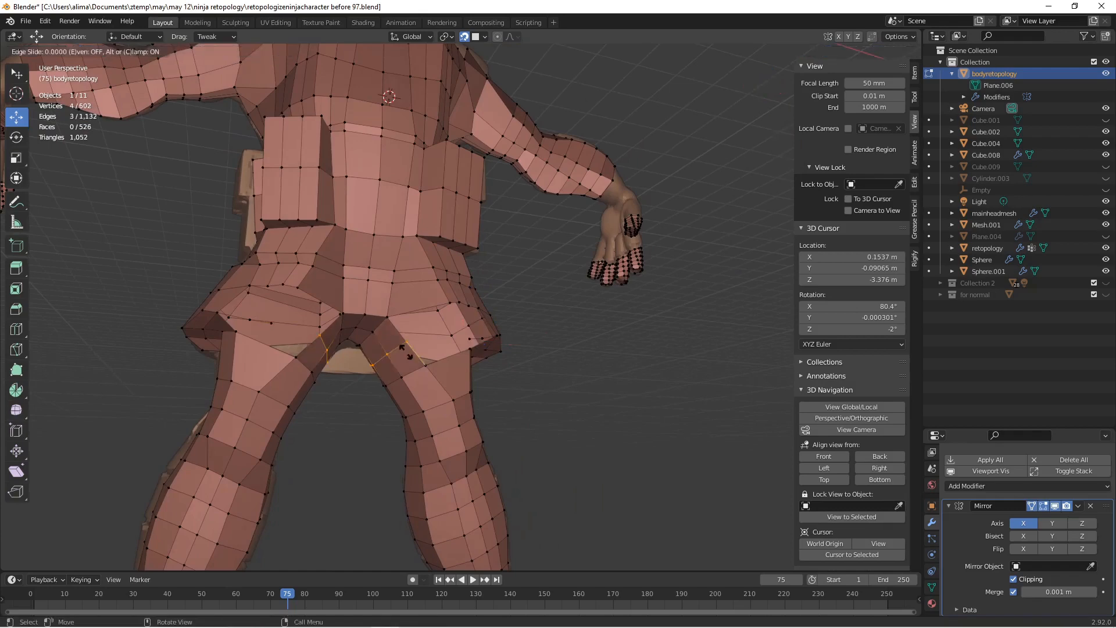
{"action": "left_click", "coordinate": [410, 357]}
{"action": "middle_click_drag", "start_coordinate": [413, 362], "coordinate": [496, 372]}
In edge mode, fill two faces in the front skirt gap between the upper skirt edges and the extruded hem edges.
{"action": "left_click", "coordinate": [89, 52]}
{"action": "left_click", "coordinate": [472, 316]}
{"action": "middle_click_drag", "start_coordinate": [472, 315], "coordinate": [453, 309]}
{"action": "left_click", "coordinate": [447, 306], "text": "shift"}
{"action": "middle_click_drag", "start_coordinate": [468, 317], "coordinate": [500, 324]}
{"action": "left_click", "coordinate": [468, 334], "text": "shift"}
{"action": "key", "text": "f"}
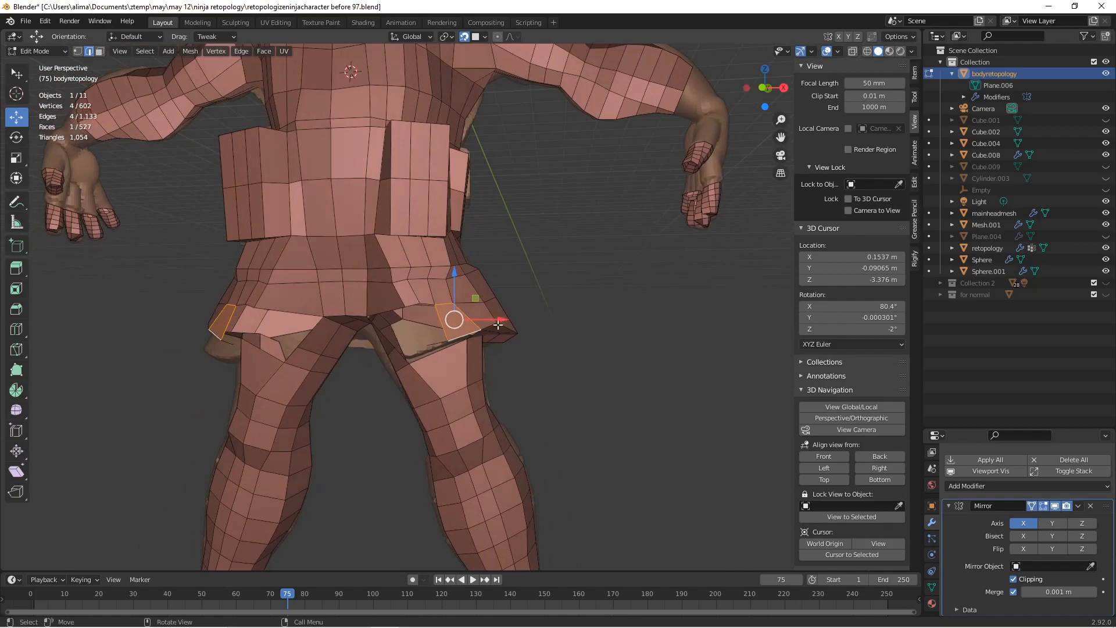
{"action": "left_click", "coordinate": [442, 324]}
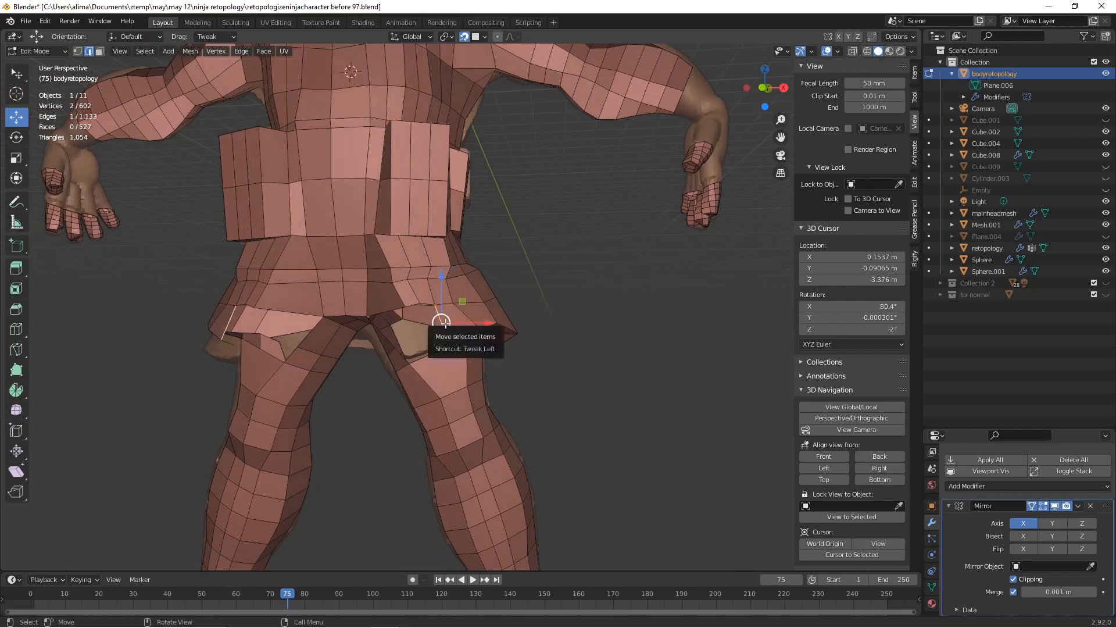
{"action": "key", "text": "f"}
{"action": "middle_click_drag", "start_coordinate": [487, 346], "coordinate": [461, 330]}
Extrude a vertex down from the front skirt's lower row and fill the narrow face between its new edge and the neighbouring hem face.
{"action": "left_click", "coordinate": [77, 51]}
{"action": "left_click", "coordinate": [406, 309]}
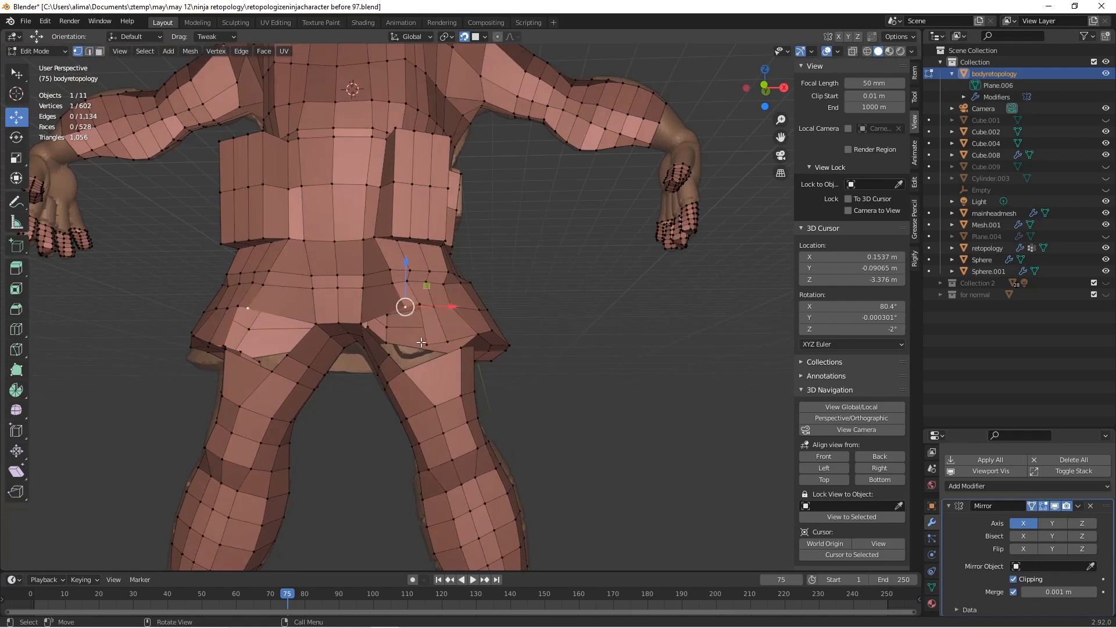
{"action": "right_click", "coordinate": [415, 343], "text": "ctrl"}
{"action": "left_click", "coordinate": [89, 51]}
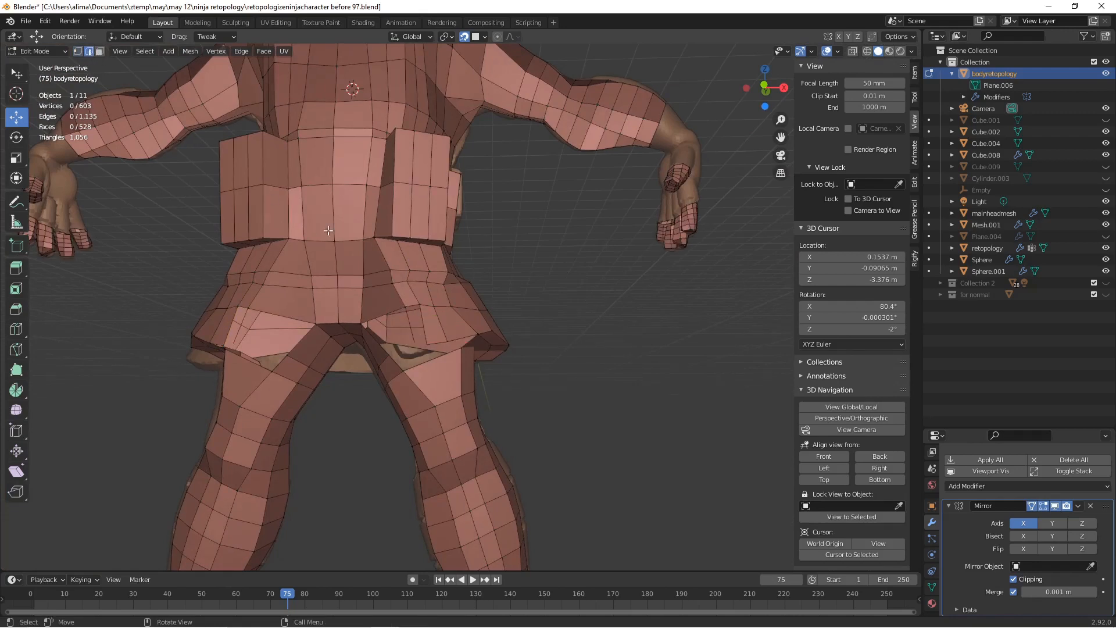
{"action": "left_click", "coordinate": [414, 306], "text": "shift"}
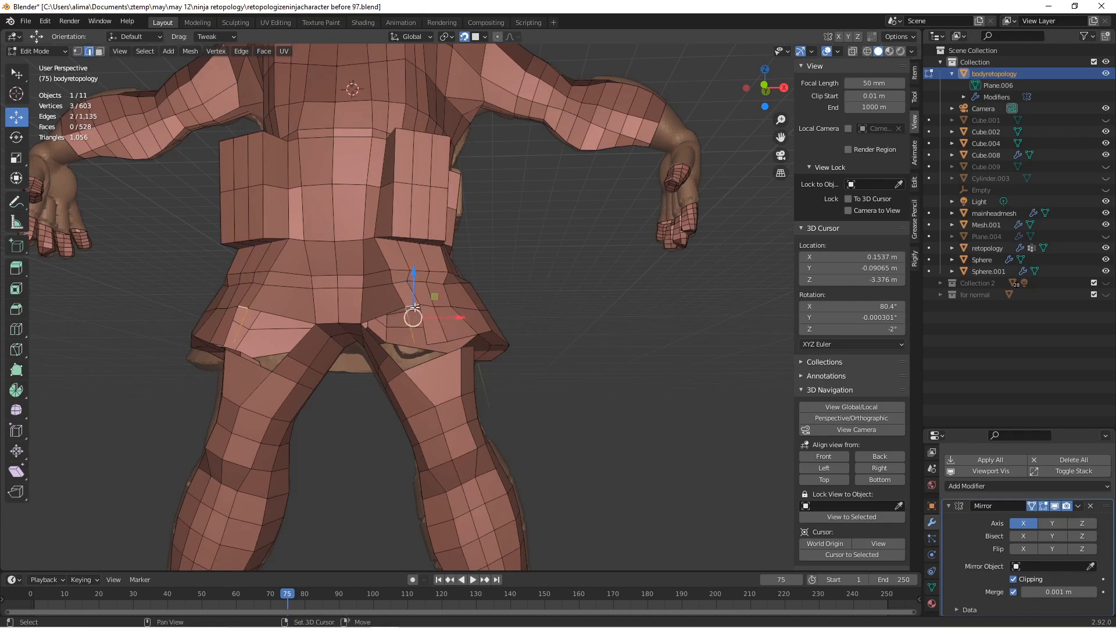
{"action": "left_click", "coordinate": [426, 335], "text": "shift"}
{"action": "key", "text": "f"}
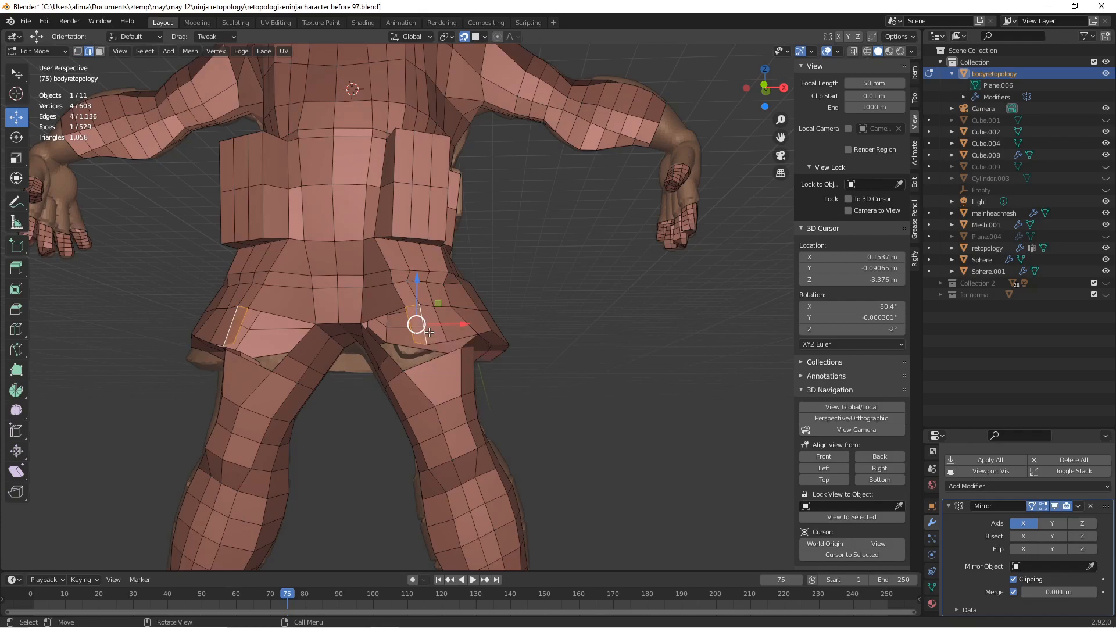
{"action": "mouse_move", "coordinate": [428, 332]}
{"action": "middle_mouse_down"}
{"action": "mouse_move", "coordinate": [457, 321]}
{"action": "mouse_move", "coordinate": [426, 327]}
{"action": "middle_mouse_up"}
Fill the remaining front skirt face between the crotch and the new hem faces, and save the file as version 98.
{"action": "left_click", "coordinate": [340, 335]}
{"action": "left_click", "coordinate": [366, 310], "text": "shift"}
{"action": "left_click", "coordinate": [411, 319], "text": "shift"}
{"action": "middle_click_drag", "start_coordinate": [411, 319], "coordinate": [561, 390]}
{"action": "key", "text": "f"}
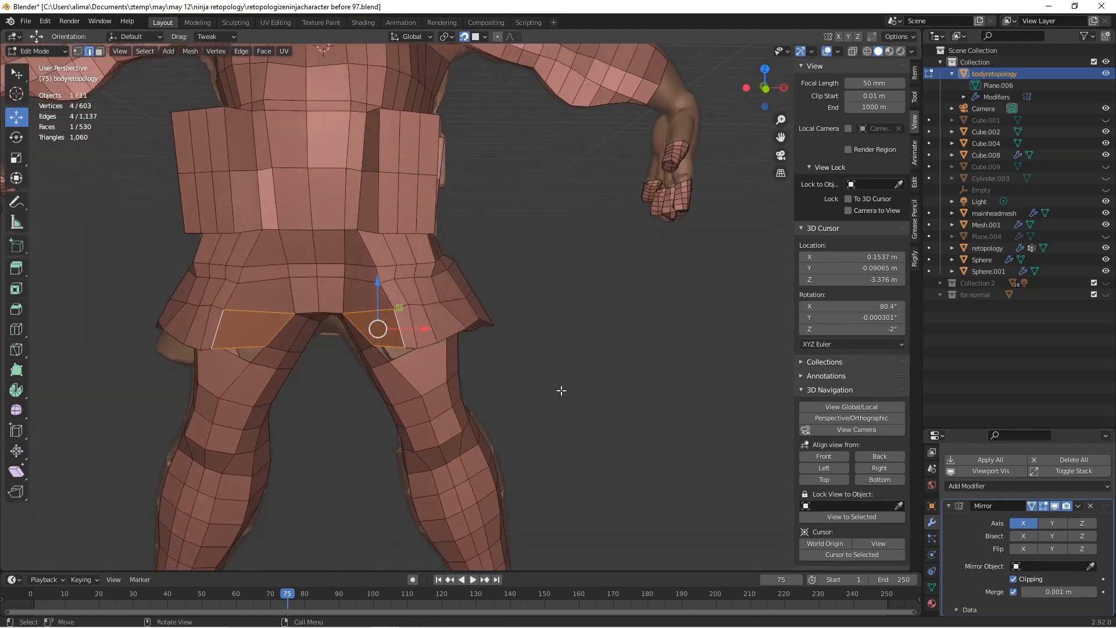
{"action": "key", "text": "alt+a"}
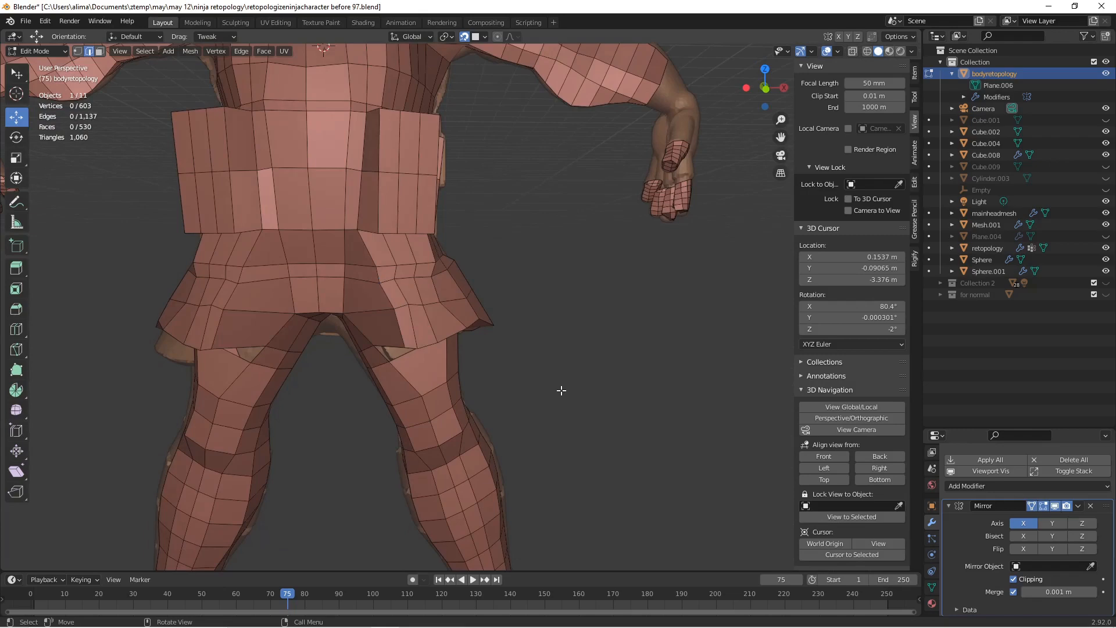
{"action": "key", "text": "ctrl+alt+s"}
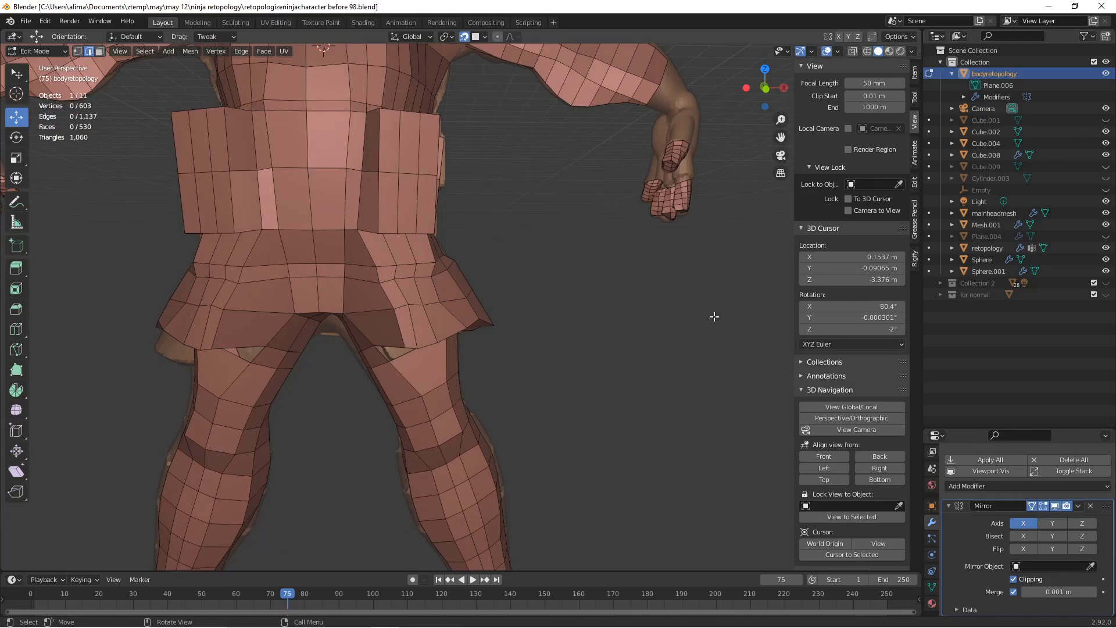
Add a centred vertical loop cut down the back waist and skirt panel beside the spine line.
{"action": "middle_click_drag", "start_coordinate": [713, 264], "coordinate": [520, 252]}
{"action": "scroll", "coordinate": [521, 253], "scroll_direction": "down", "scroll_amount": 5}
{"action": "scroll", "coordinate": [507, 225], "scroll_direction": "up", "scroll_amount": 4}
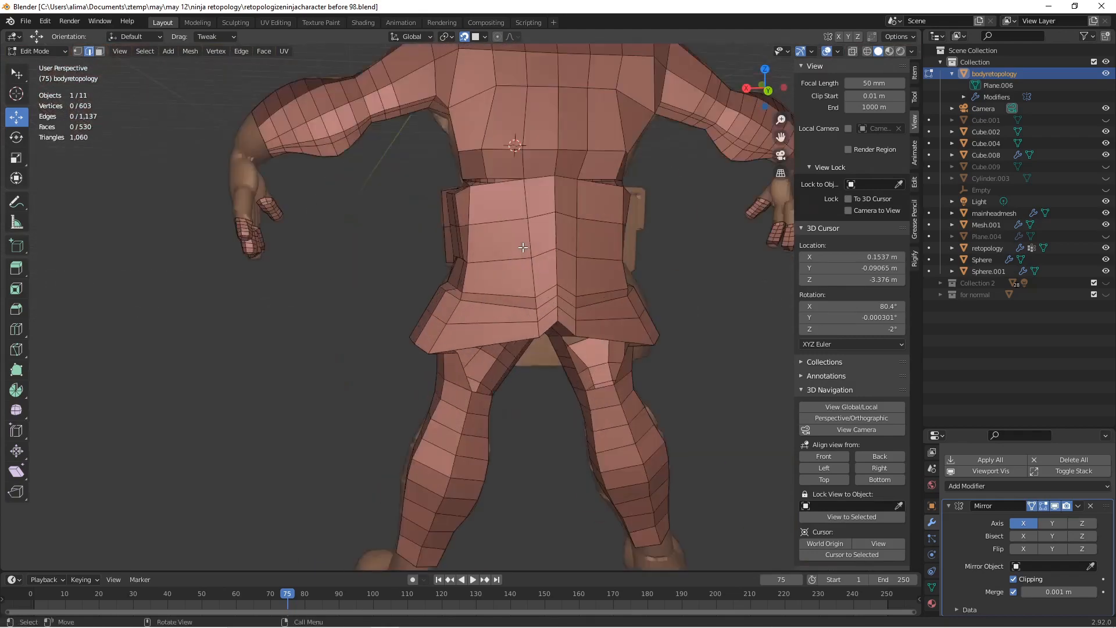
{"action": "middle_click_drag", "start_coordinate": [522, 243], "coordinate": [514, 241]}
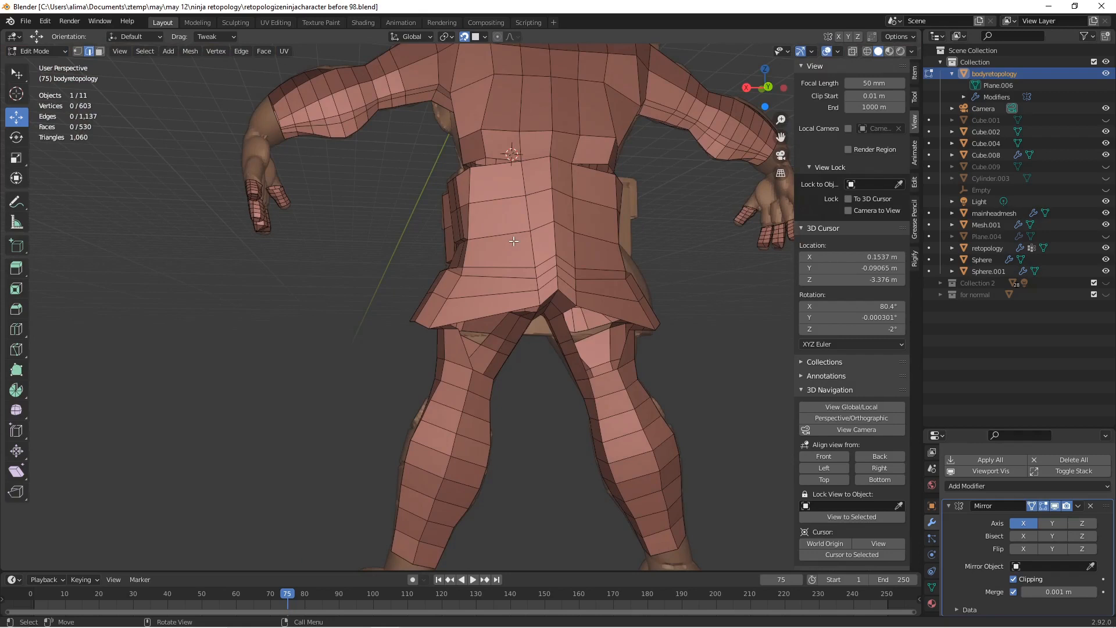
{"action": "key", "text": "ctrl+r"}
{"action": "left_click", "coordinate": [514, 240]}
{"action": "right_click", "coordinate": [514, 240]}
Rip the edge joining the upper back to the waist panel beside the spine and lower it about 0.13 m.
{"action": "left_click", "coordinate": [552, 169]}
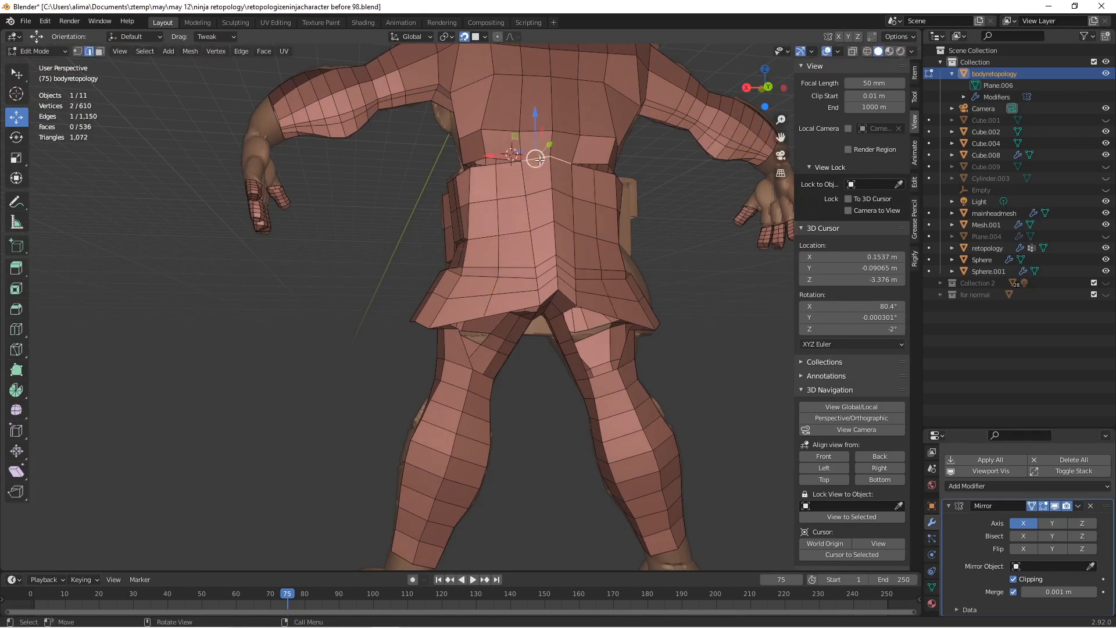
{"action": "middle_click_drag", "start_coordinate": [559, 175], "coordinate": [535, 163]}
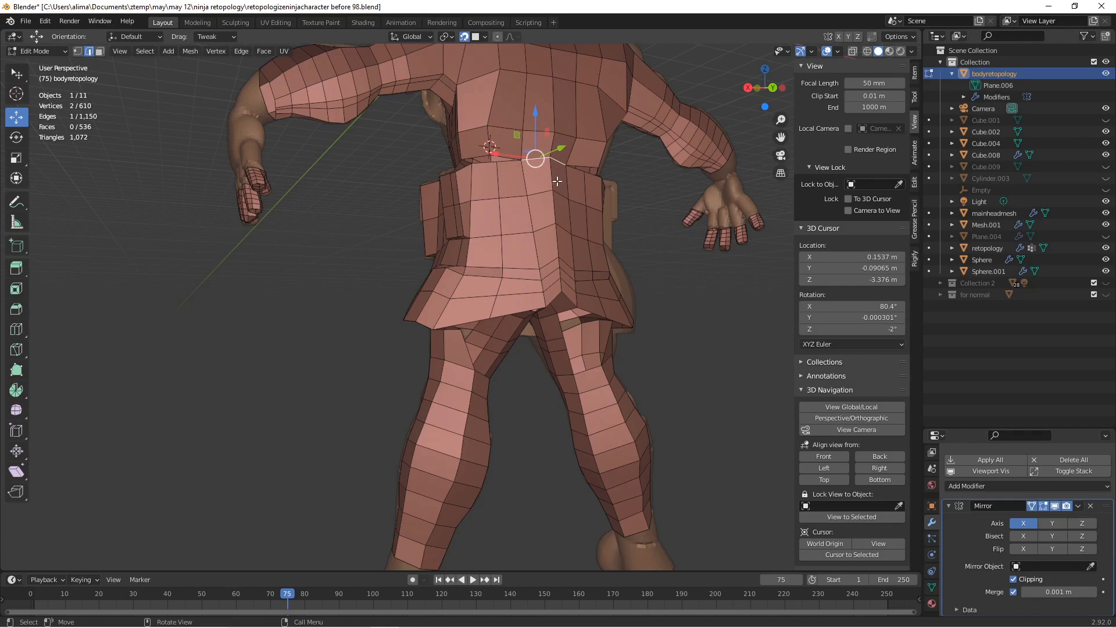
{"action": "key", "text": "e"}
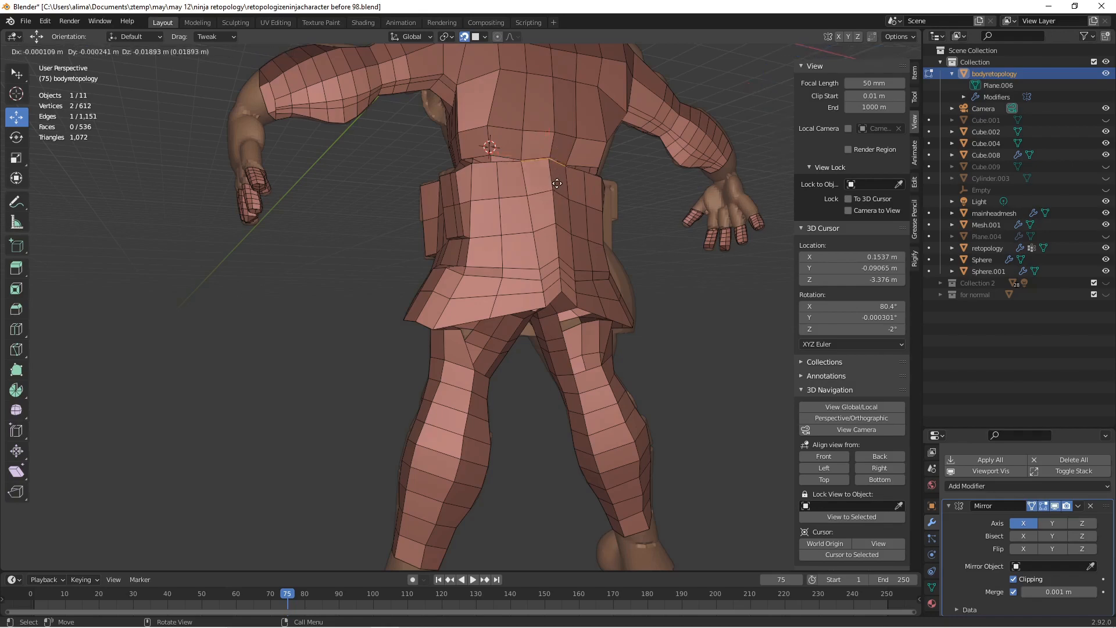
{"action": "left_click", "coordinate": [558, 190]}
Fill three faces across the narrow gap between the upper back and the top of the back waist panel.
{"action": "scroll", "coordinate": [557, 189], "scroll_direction": "up", "scroll_amount": 2}
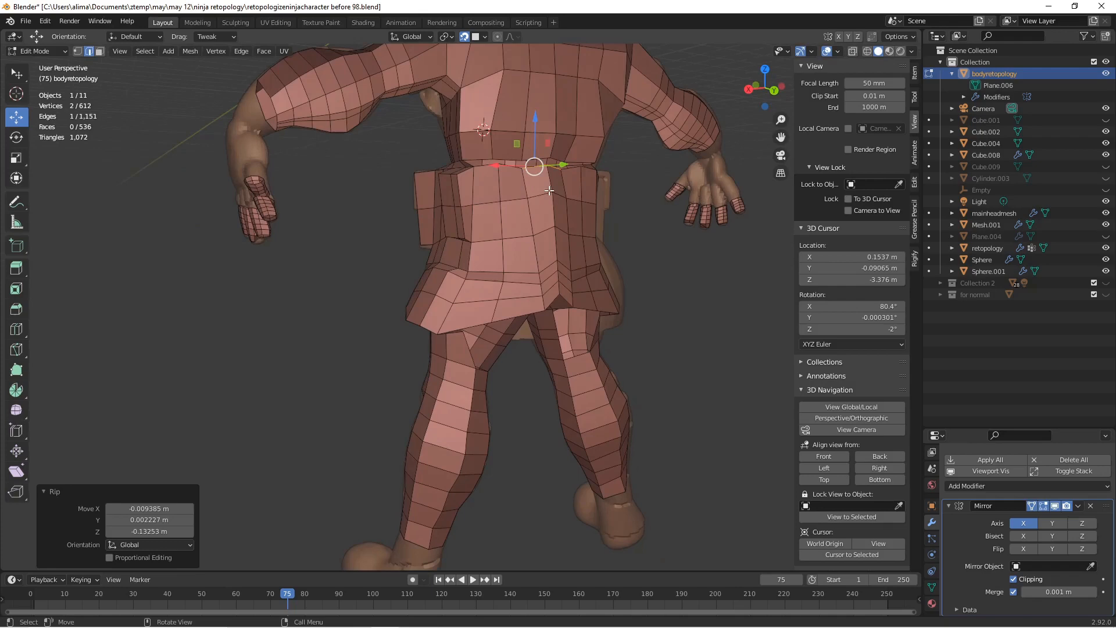
{"action": "scroll", "coordinate": [558, 181], "scroll_direction": "up", "scroll_amount": 5}
{"action": "middle_click_drag", "start_coordinate": [573, 168], "coordinate": [507, 344], "text": "shift"}
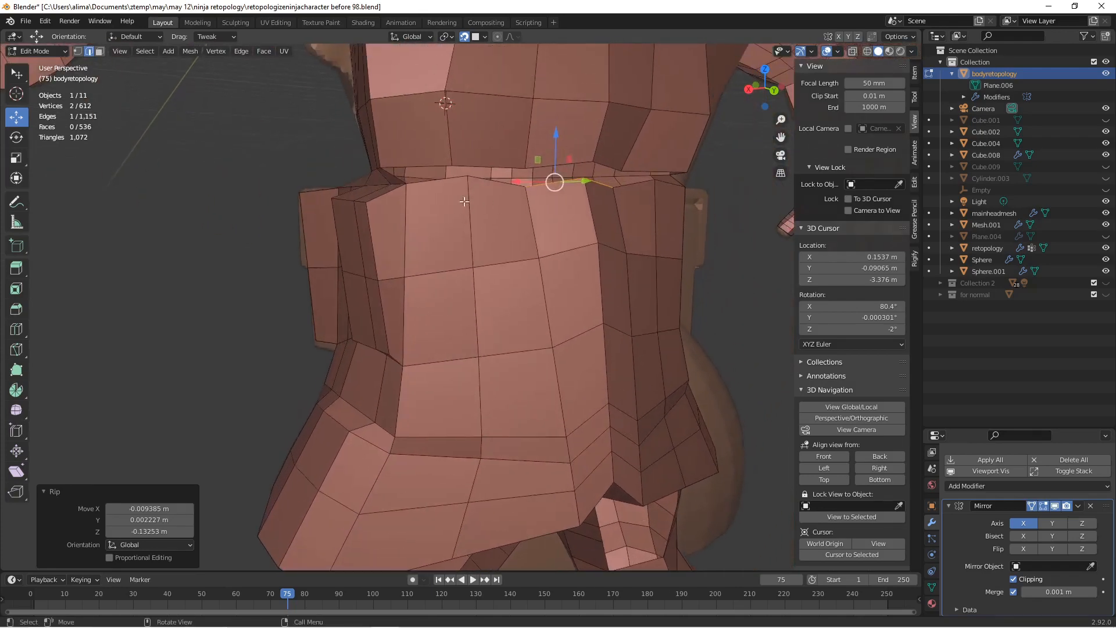
{"action": "left_click", "coordinate": [397, 179]}
{"action": "key", "text": "f"}
{"action": "key", "text": "f"}
{"action": "key", "text": "f"}
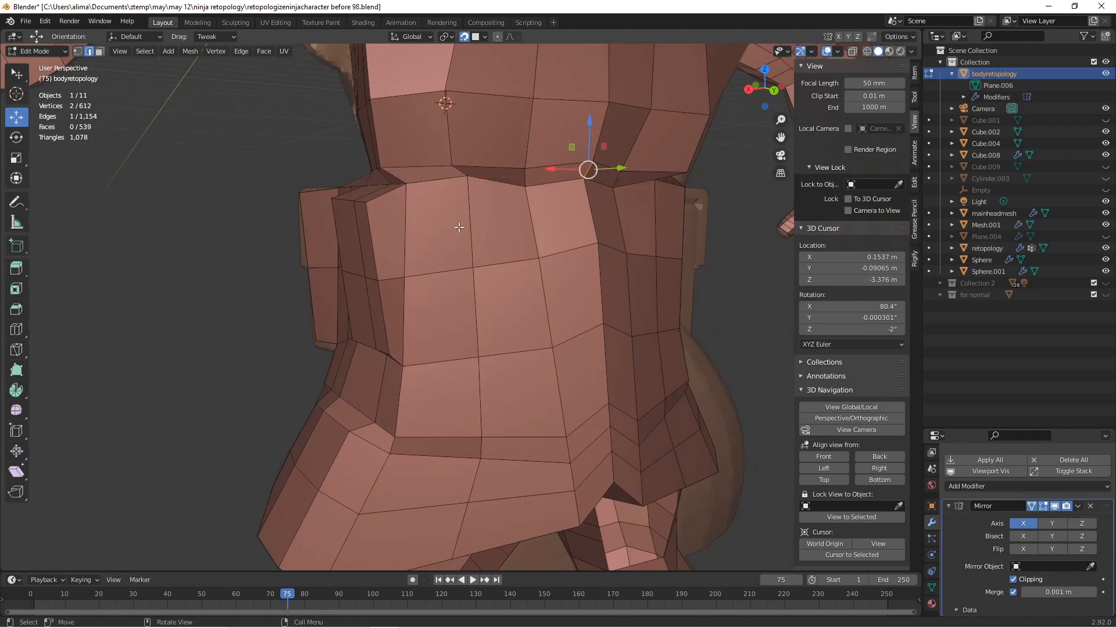
Inspect the whole body mesh from front and back, and save the file as retopologizeninjacharacter before 100.blend.
{"action": "scroll", "coordinate": [459, 236], "scroll_direction": "down", "scroll_amount": 5}
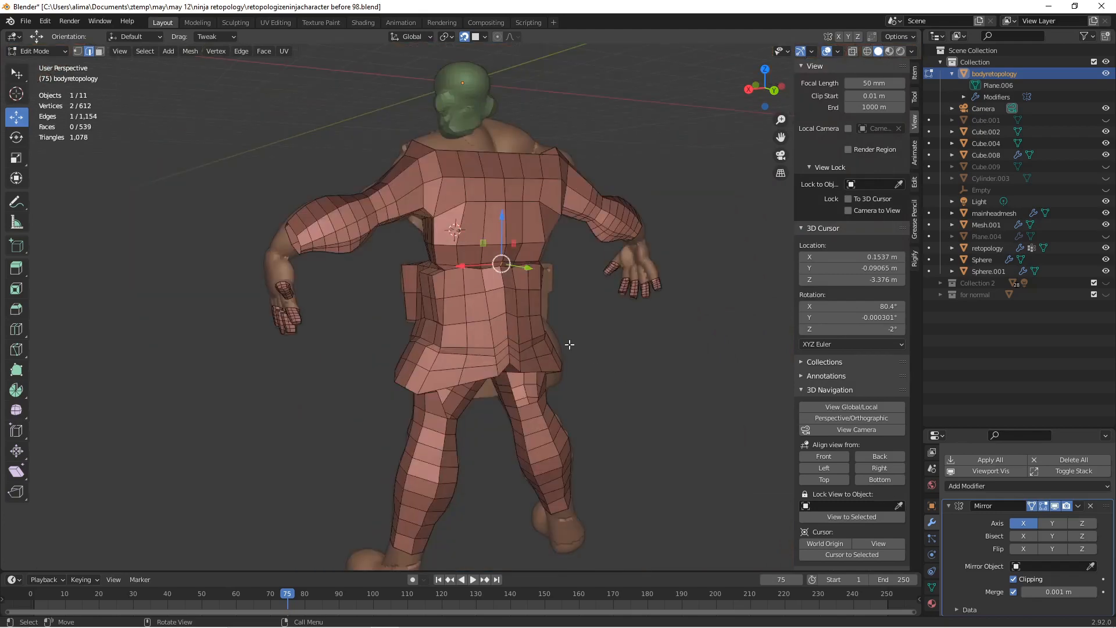
{"action": "middle_click_drag", "start_coordinate": [356, 333], "coordinate": [541, 344]}
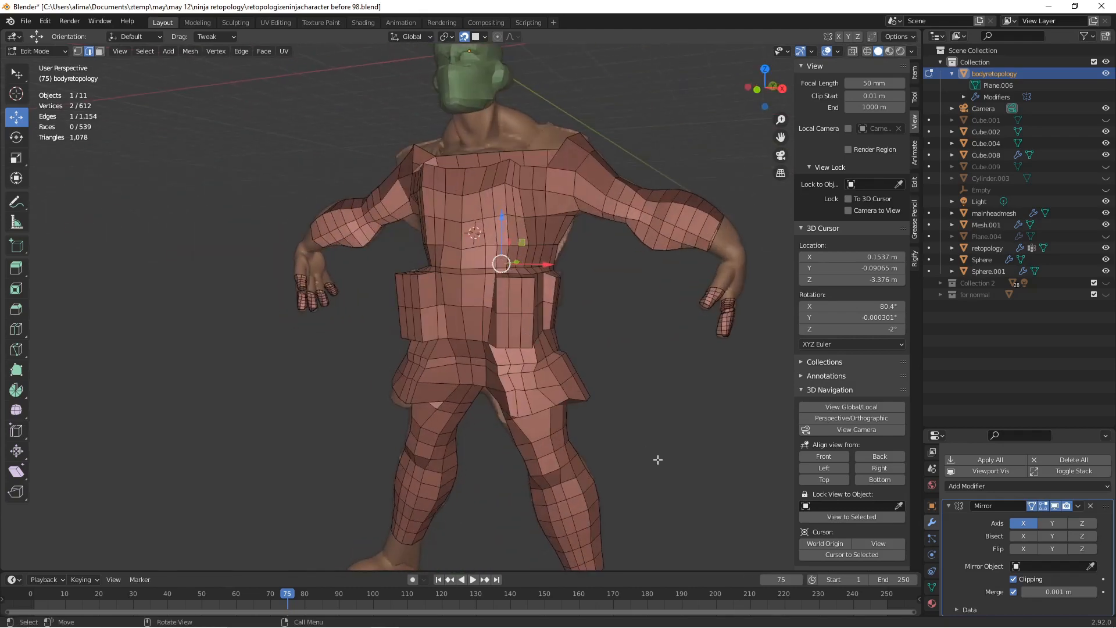
{"action": "middle_click_drag", "start_coordinate": [656, 458], "coordinate": [627, 488]}
{"action": "left_click", "coordinate": [645, 491]}
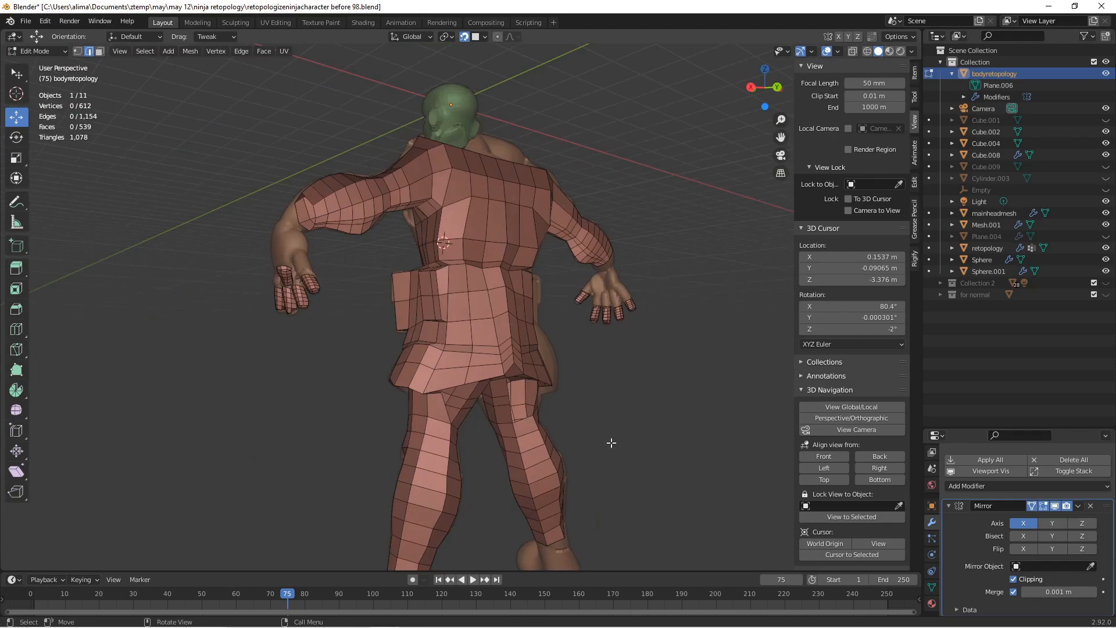
{"action": "middle_click_drag", "start_coordinate": [610, 444], "coordinate": [609, 394]}
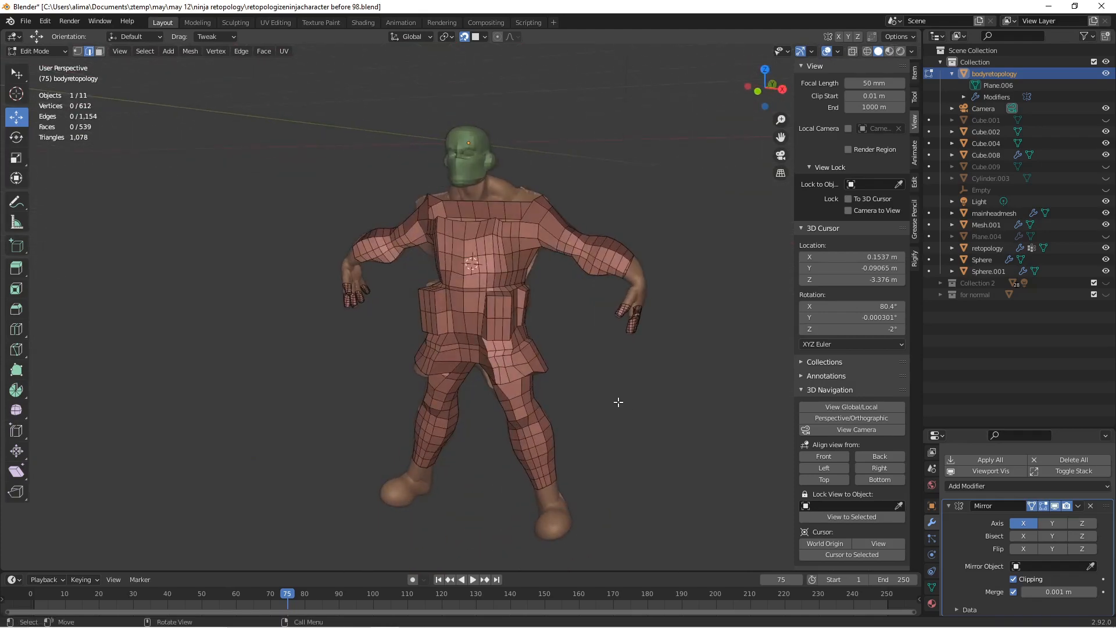
{"action": "key", "text": "ctrl+alt+s"}
{"action": "scroll", "coordinate": [658, 388], "scroll_direction": "up", "scroll_amount": 4}
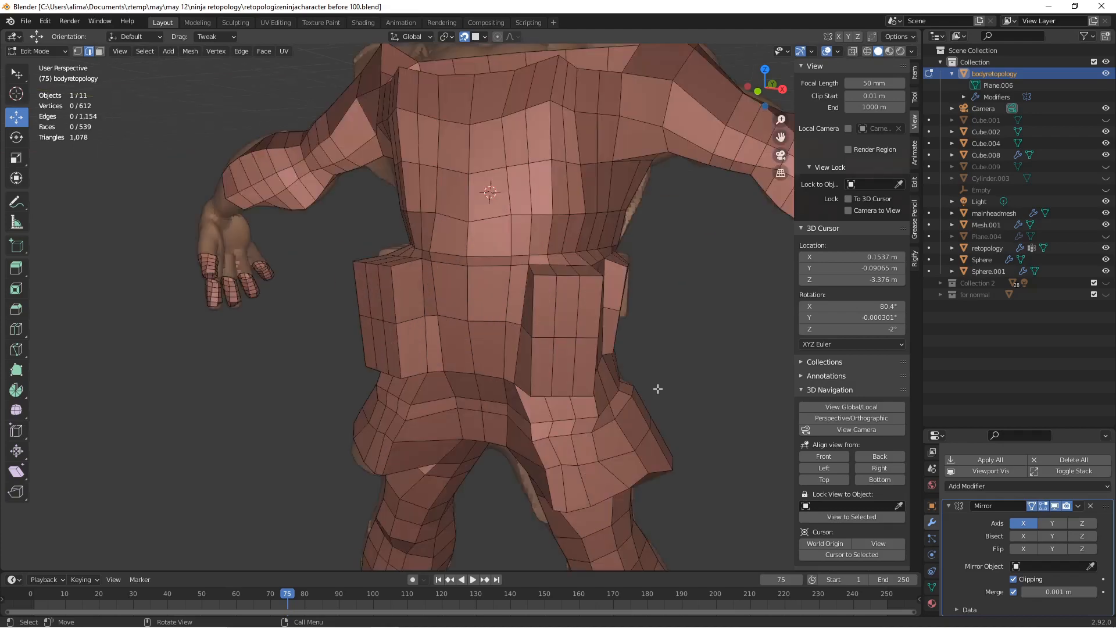
Add a centred vertical loop cut down the front of the leg from the upper thigh to the ankle.
{"action": "middle_click_drag", "start_coordinate": [656, 389], "coordinate": [575, 314]}
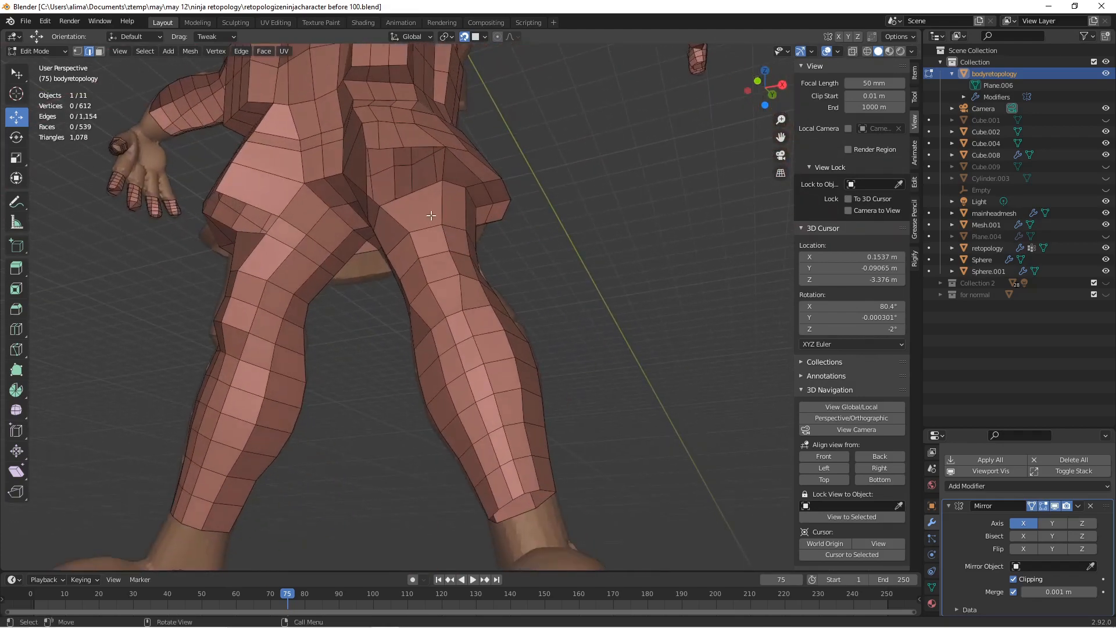
{"action": "key", "text": "ctrl+r"}
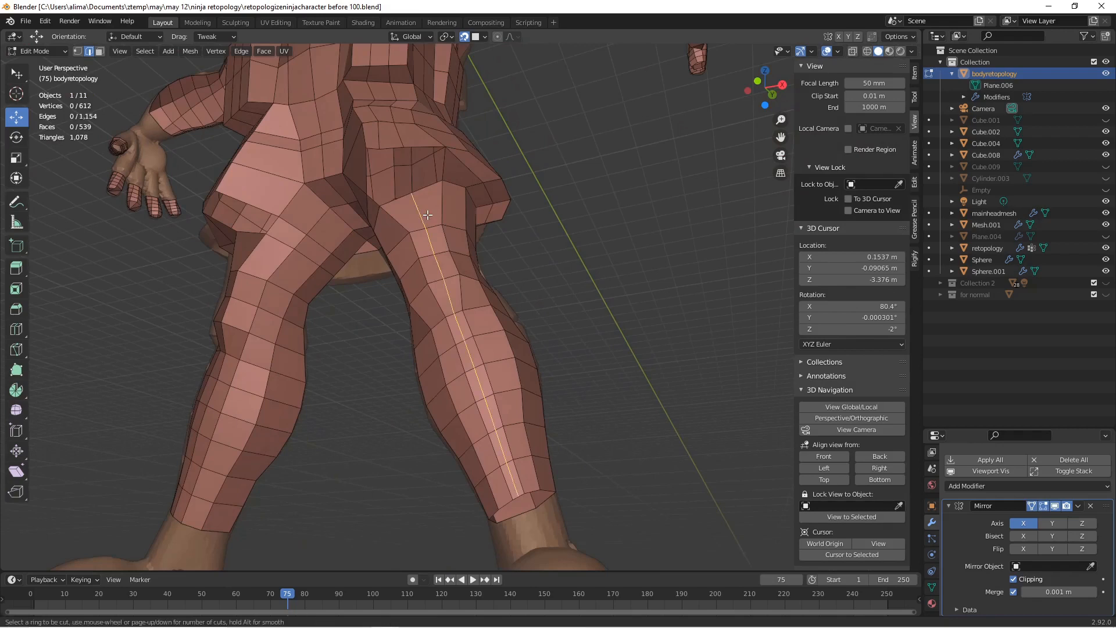
{"action": "left_click", "coordinate": [427, 215]}
{"action": "right_click", "coordinate": [427, 214]}
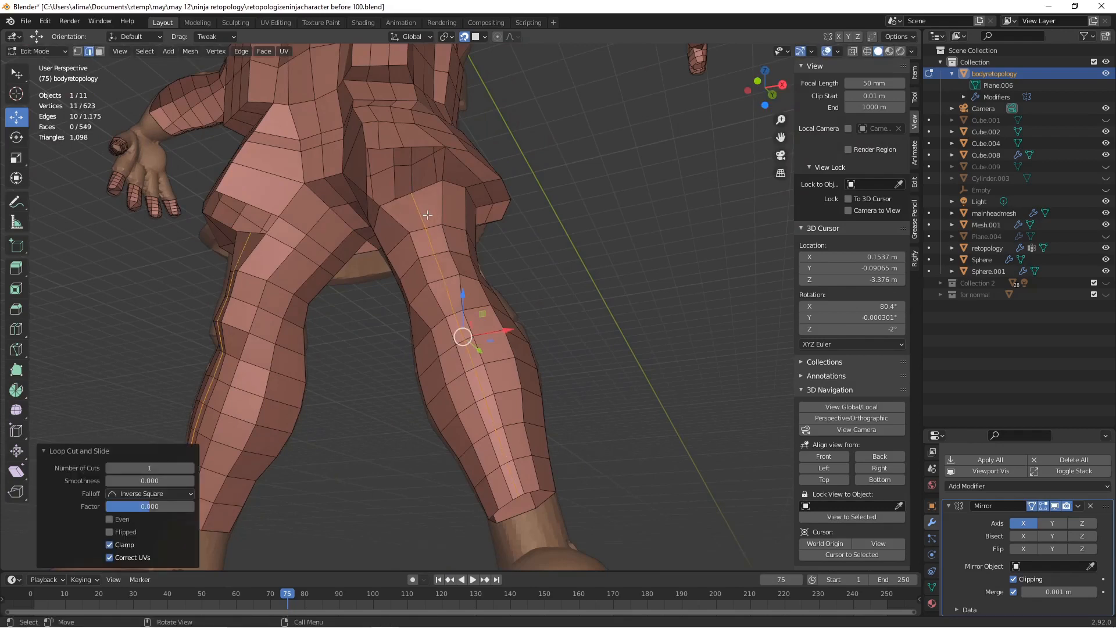
Fill two neighbouring faces between the skirt's underside and the top edges of the front thigh.
{"action": "left_click", "coordinate": [422, 146]}
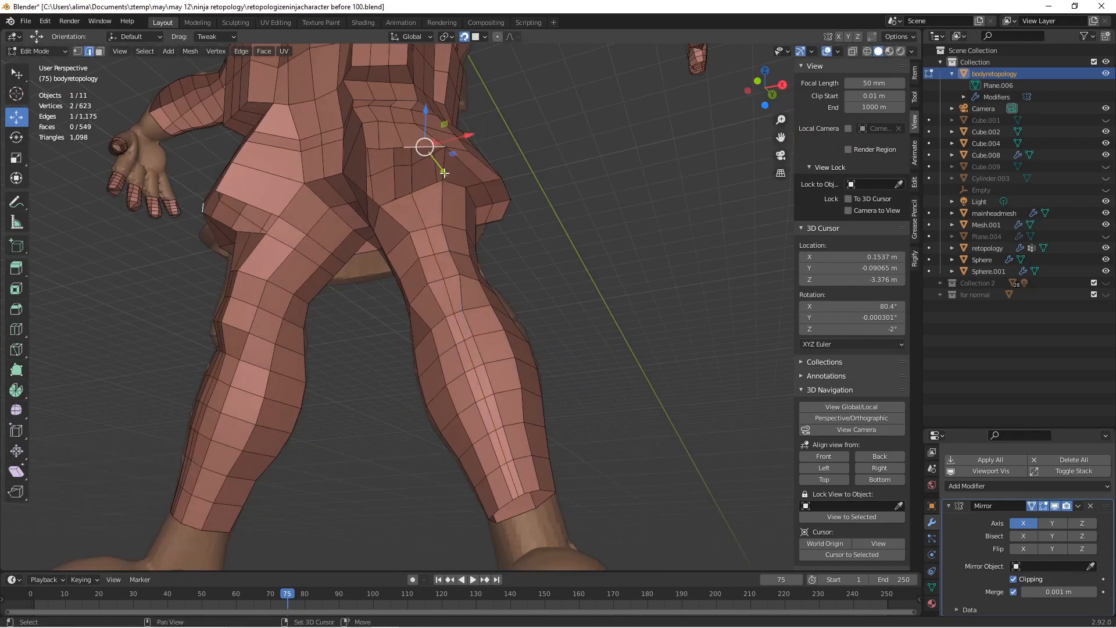
{"action": "left_click", "coordinate": [433, 186], "text": "shift"}
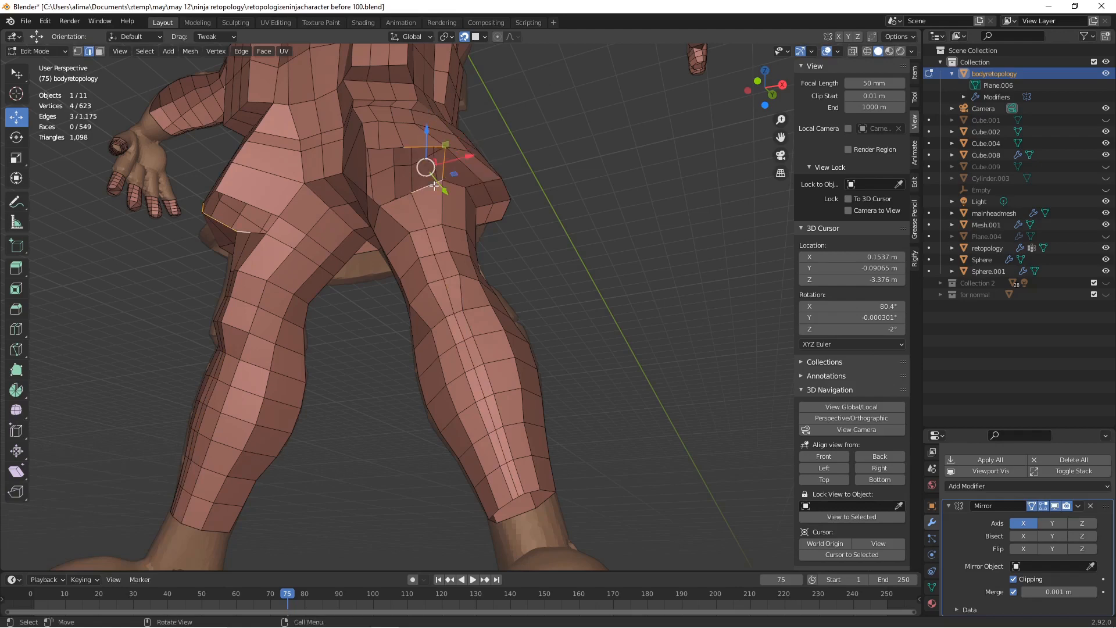
{"action": "key", "text": "f"}
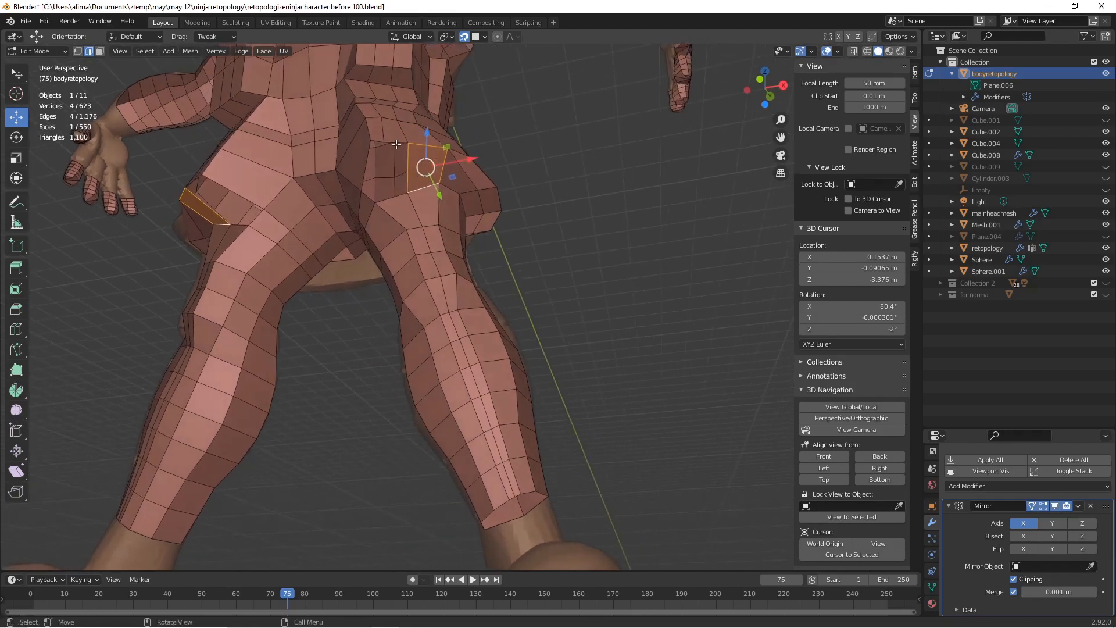
{"action": "left_click", "coordinate": [399, 144]}
{"action": "left_click", "coordinate": [411, 156], "text": "shift"}
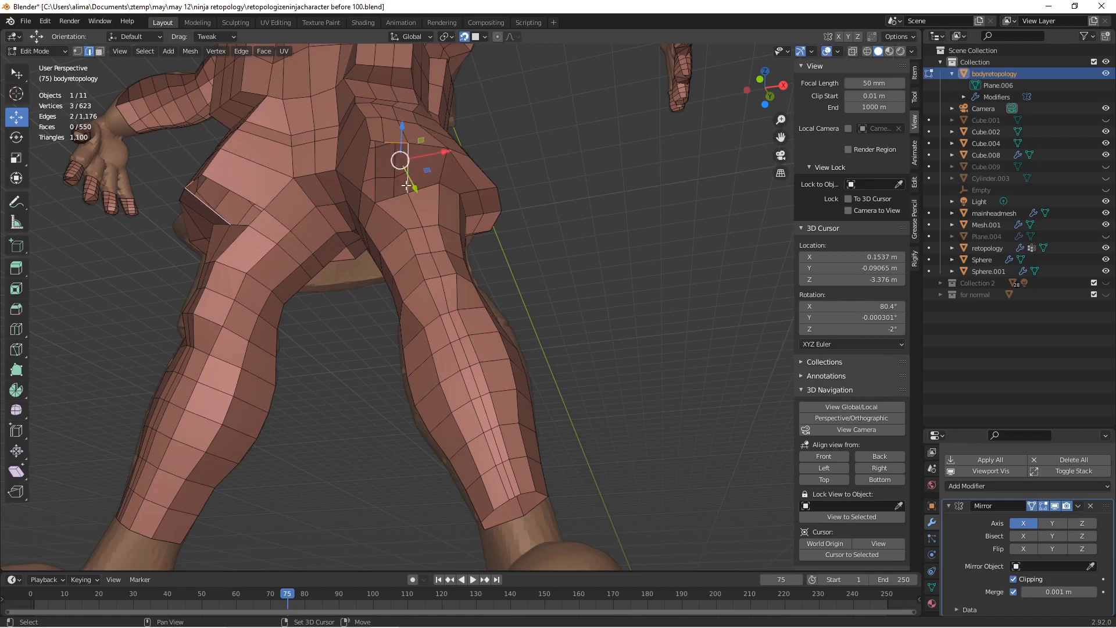
{"action": "key", "text": "f"}
Fill the remaining four-sided hole under the front skirt beside the inner thigh and save the file as retopologizeninjacharacter before 102.blend.
{"action": "middle_click_drag", "start_coordinate": [403, 196], "coordinate": [418, 194]}
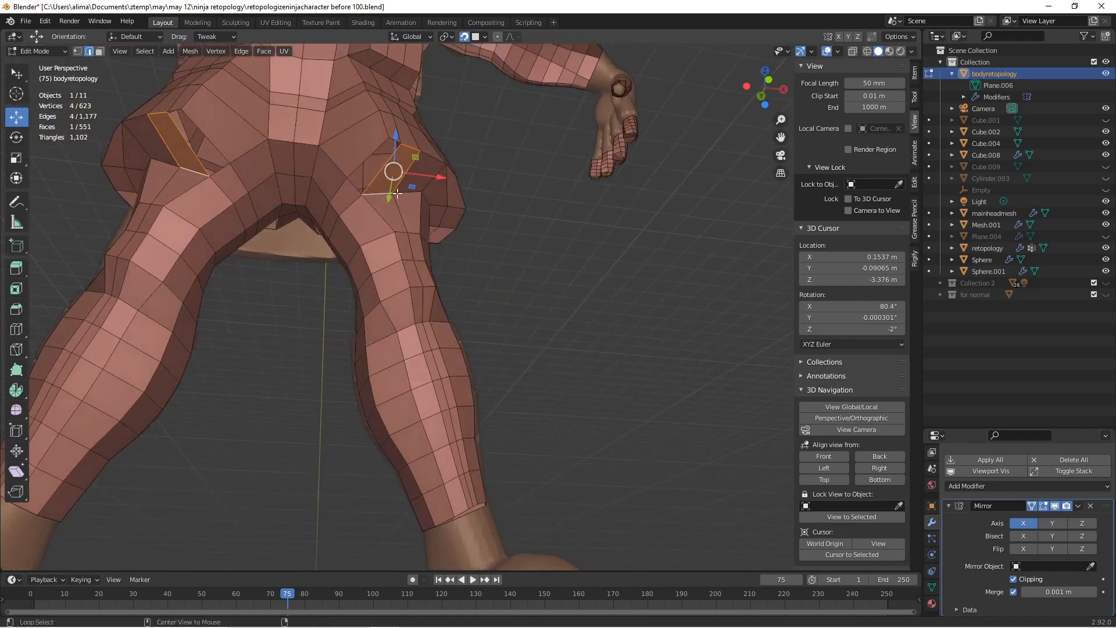
{"action": "left_click_drag", "start_coordinate": [372, 183], "coordinate": [369, 191]}
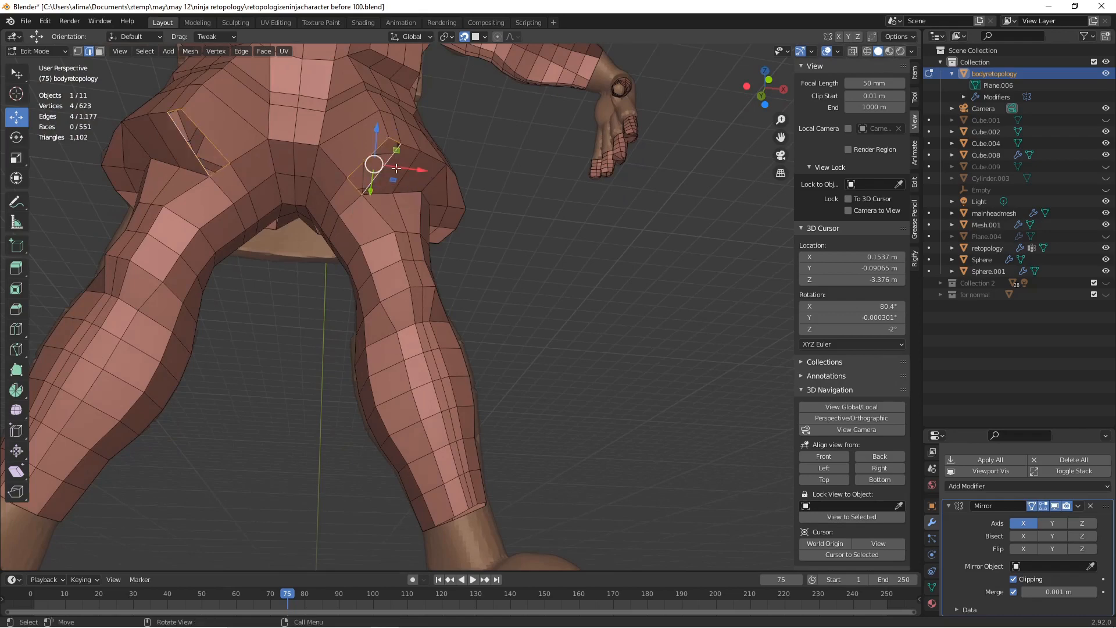
{"action": "middle_click_drag", "start_coordinate": [487, 237], "coordinate": [467, 284]}
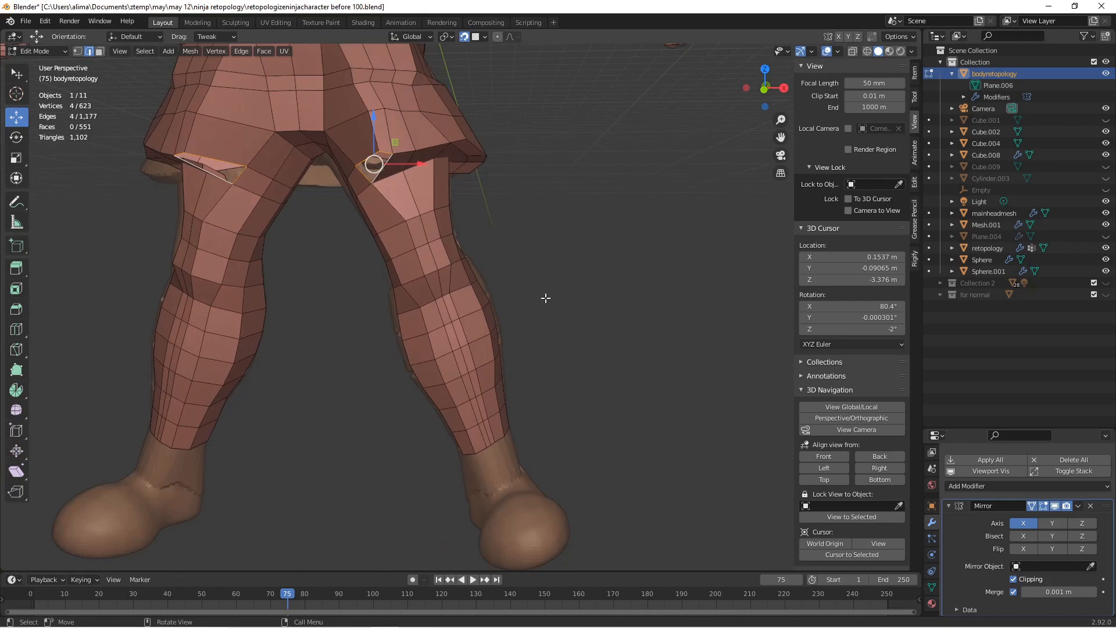
{"action": "key", "text": "f"}
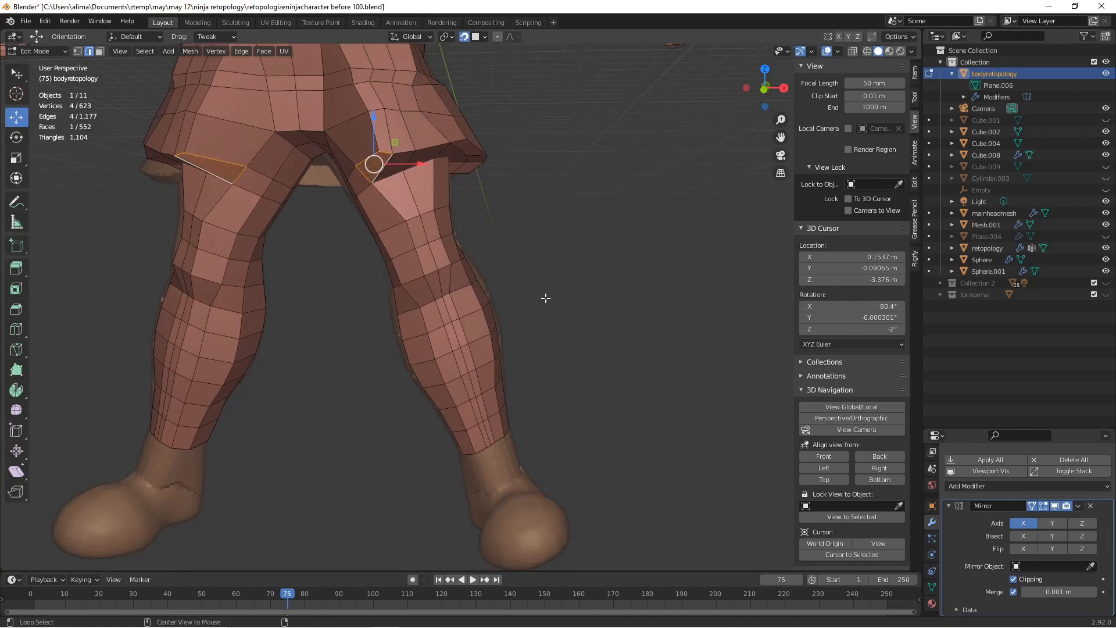
{"action": "key", "text": "alt+a"}
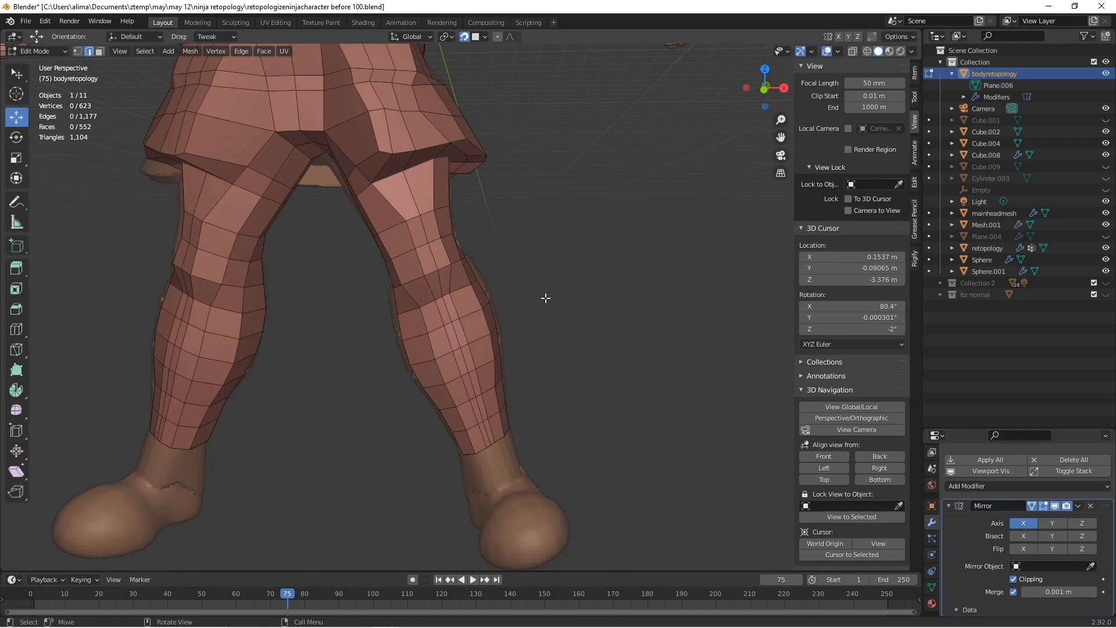
{"action": "key", "text": "ctrl+alt+s"}
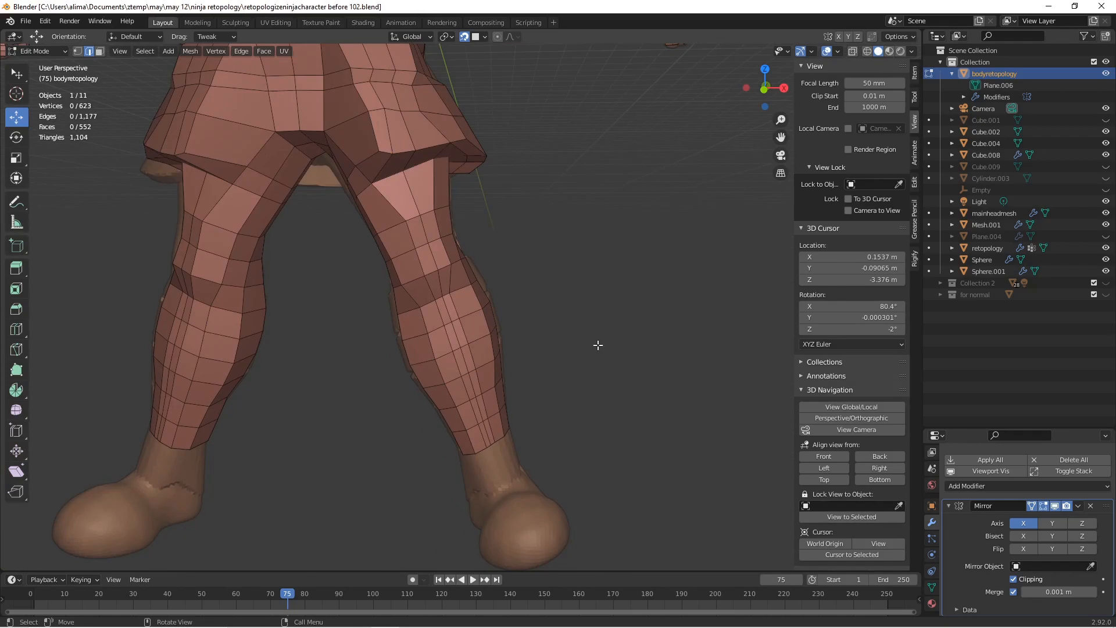
Fill a face across the open notch at the top of the back thigh using its three surrounding edges.
{"action": "middle_click_drag", "start_coordinate": [592, 257], "coordinate": [407, 267]}
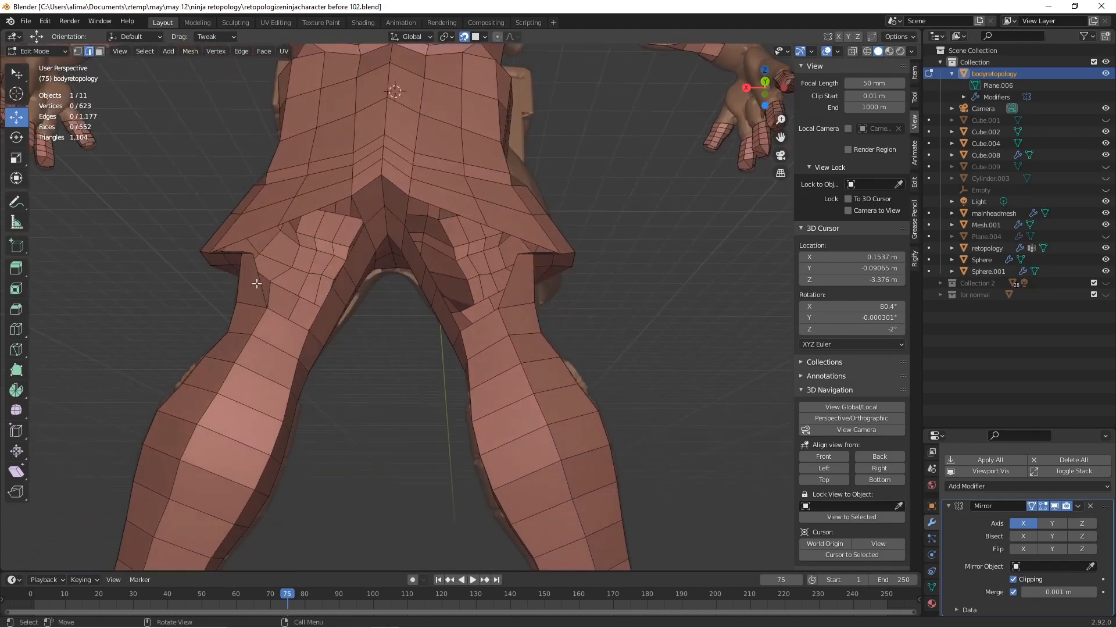
{"action": "left_click", "coordinate": [261, 290]}
{"action": "left_click", "coordinate": [301, 314], "text": "shift"}
{"action": "left_click", "coordinate": [315, 313], "text": "shift"}
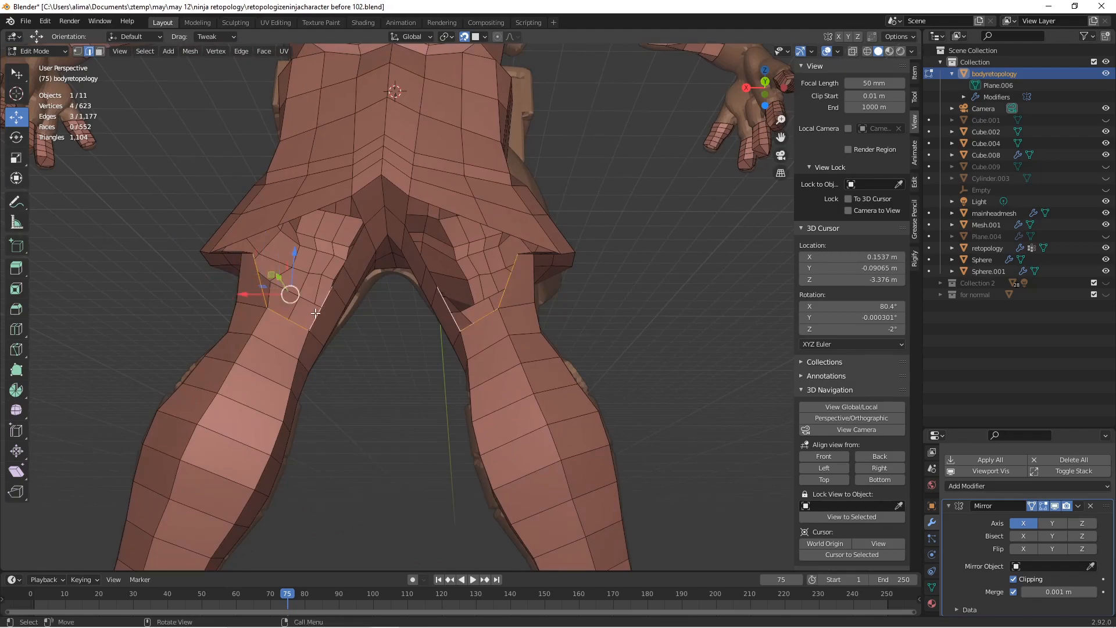
{"action": "key", "text": "f"}
{"action": "middle_click_drag", "start_coordinate": [315, 313], "coordinate": [420, 278]}
{"action": "scroll", "coordinate": [369, 248], "scroll_direction": "up", "scroll_amount": 3}
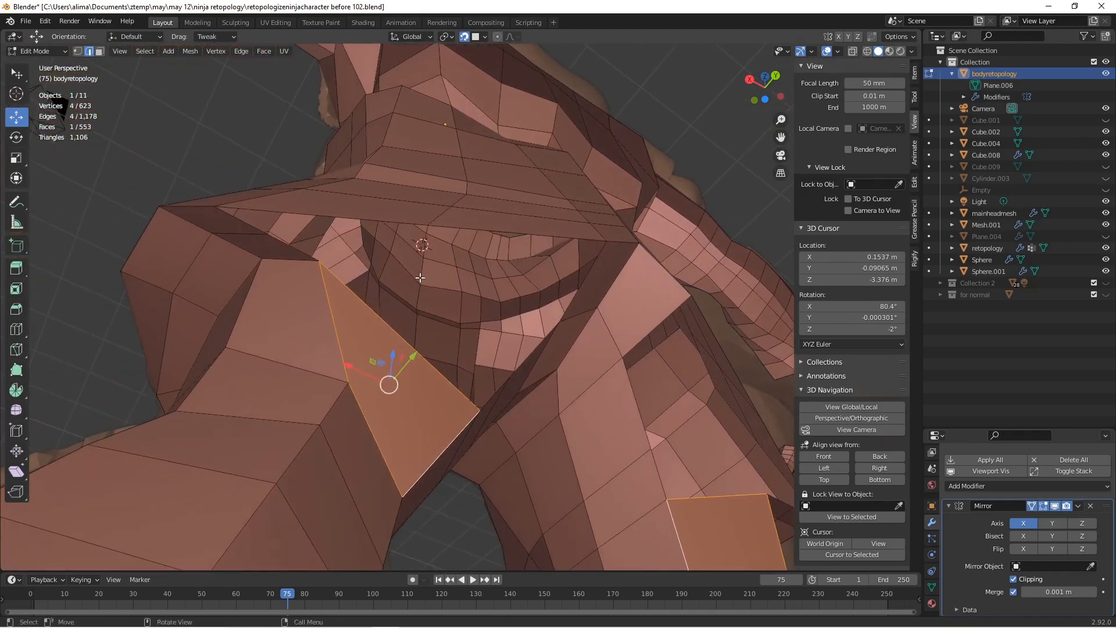
Duplicate a vertex under the back skirt's side and place the copy under the skirt, shifting it about 0.17 m in Y and -0.05 m in Z.
{"action": "key", "text": "1"}
{"action": "left_click", "coordinate": [267, 234]}
{"action": "key", "text": "shift+d"}
{"action": "right_click", "coordinate": [339, 258]}
{"action": "left_click_drag", "start_coordinate": [280, 212], "coordinate": [331, 207]}
{"action": "key", "text": "g"}
{"action": "key", "text": "x"}
{"action": "left_click", "coordinate": [359, 236]}
{"action": "left_click_drag", "start_coordinate": [401, 242], "coordinate": [415, 225]}
{"action": "middle_click_drag", "start_coordinate": [415, 225], "coordinate": [269, 200]}
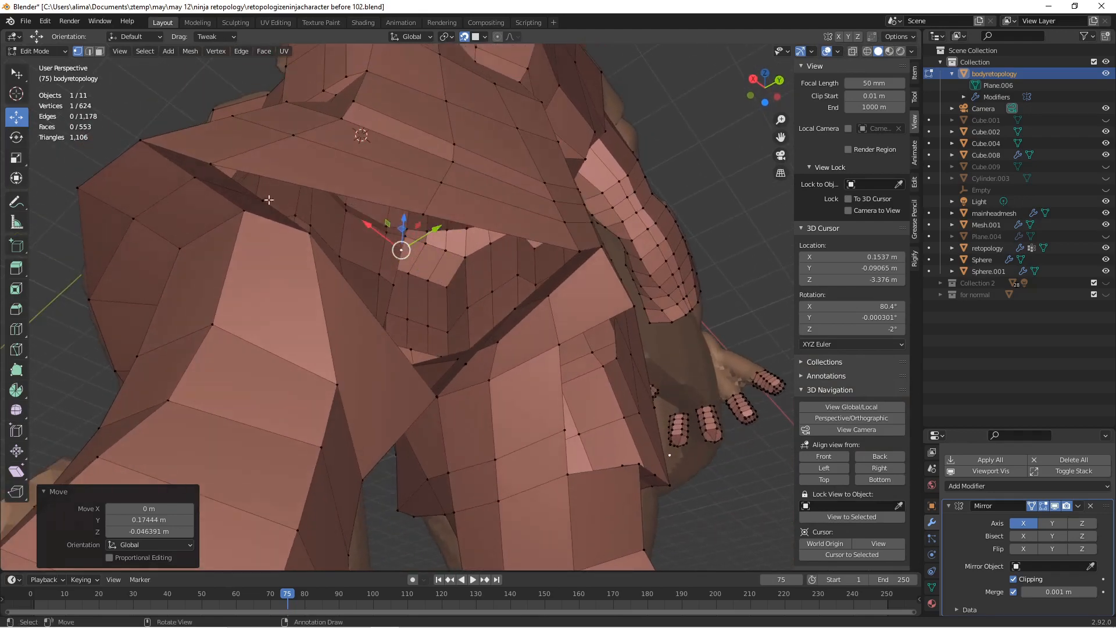
Fill a face under the back skirt from two outer corner vertices, the duplicated vertex and the mid-hem vertex.
{"action": "left_click", "coordinate": [213, 163]}
{"action": "left_click", "coordinate": [262, 200], "text": "shift"}
{"action": "middle_click_drag", "start_coordinate": [262, 200], "coordinate": [400, 264]}
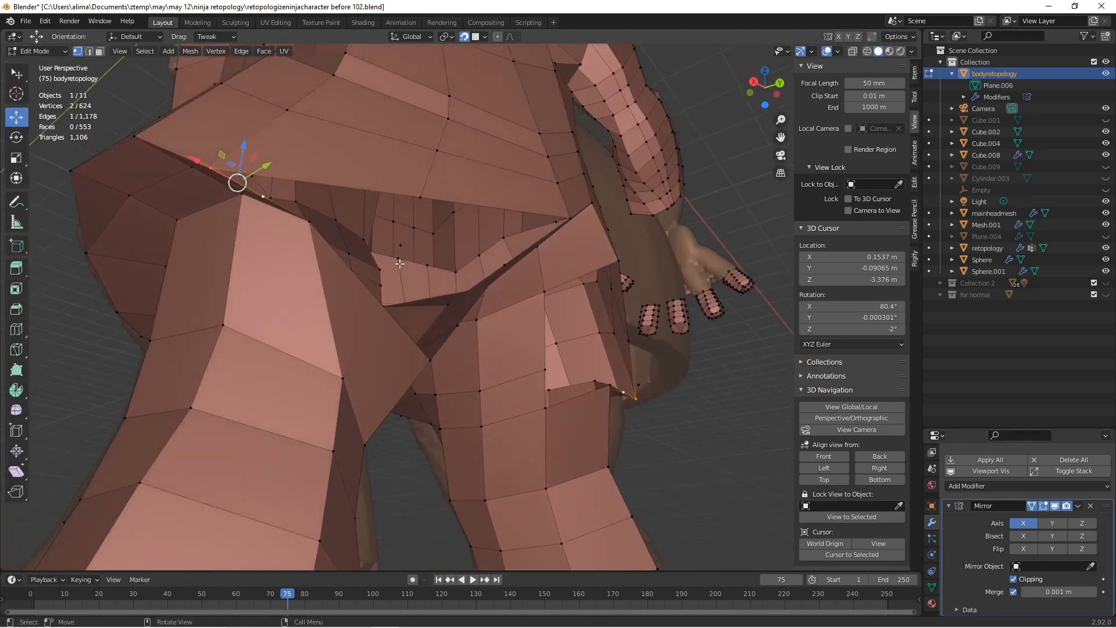
{"action": "left_click", "coordinate": [400, 245], "text": "shift"}
{"action": "left_click", "coordinate": [420, 197], "text": "shift"}
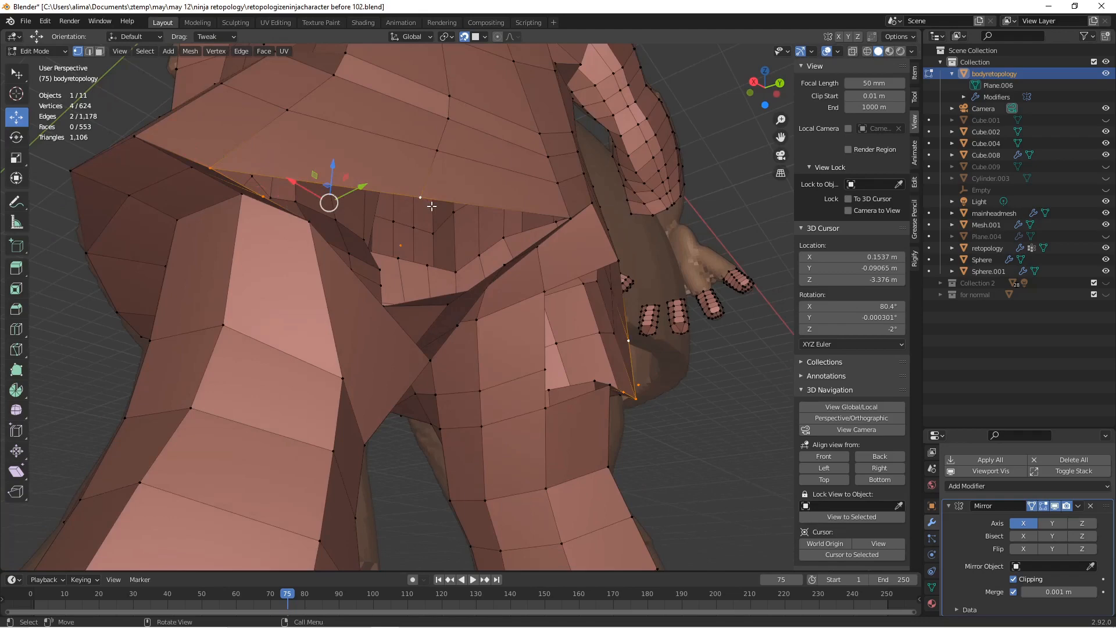
{"action": "key", "text": "f"}
{"action": "middle_click_drag", "start_coordinate": [405, 221], "coordinate": [373, 201]}
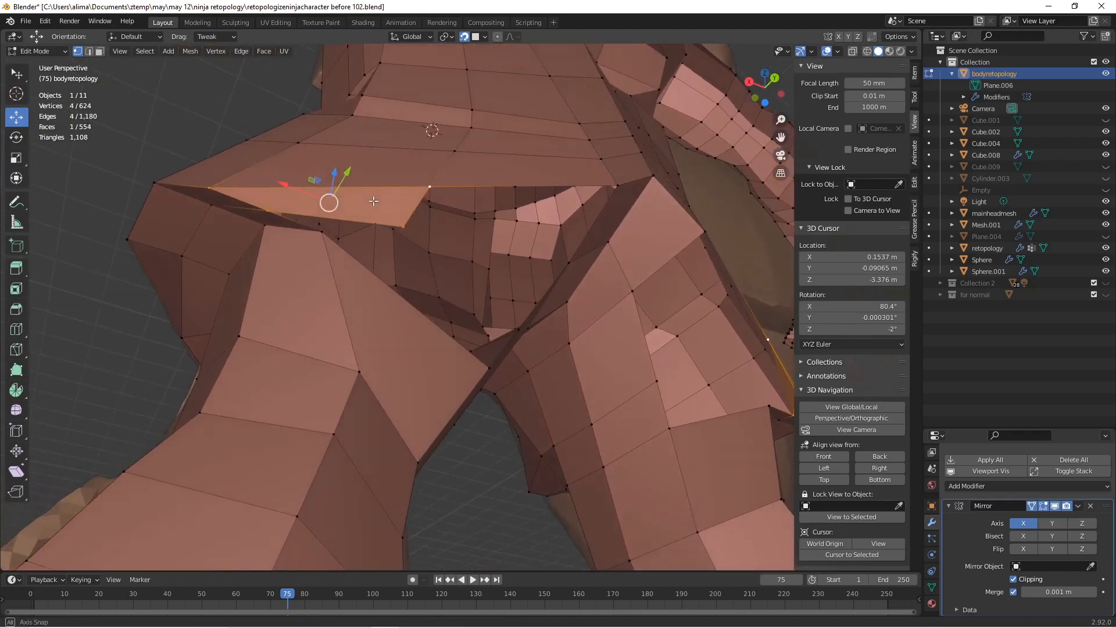
Fill the adjoining face under the back skirt between the previous face's inner edge, the hem and the crotch-side edge.
{"action": "left_click", "coordinate": [93, 51]}
{"action": "left_click", "coordinate": [417, 211]}
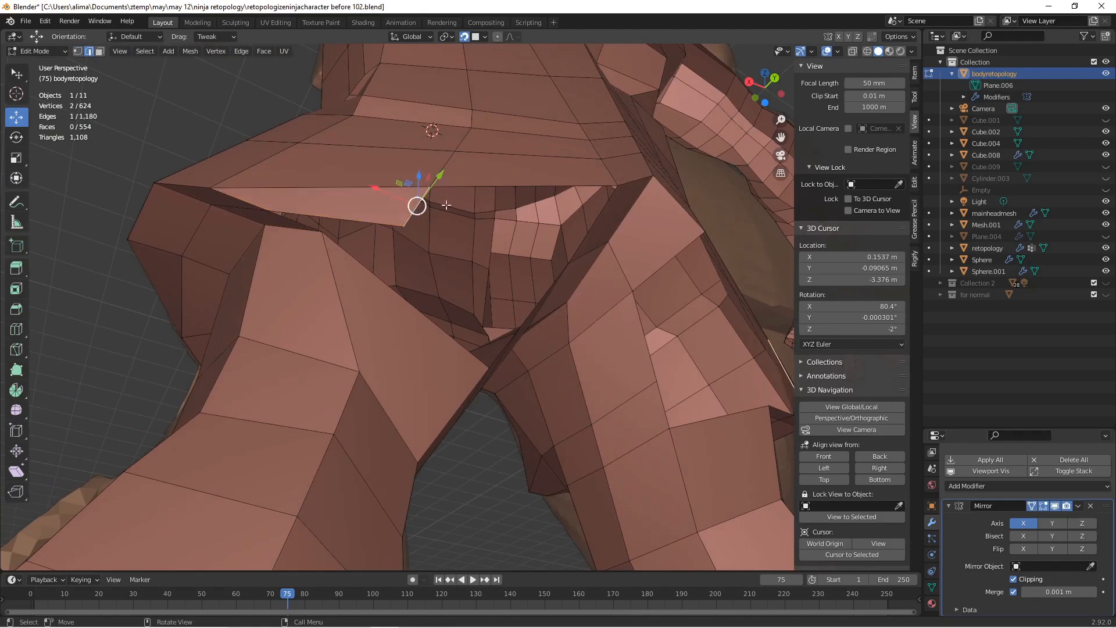
{"action": "left_click", "coordinate": [491, 187], "text": "shift"}
{"action": "left_click", "coordinate": [598, 226], "text": "shift"}
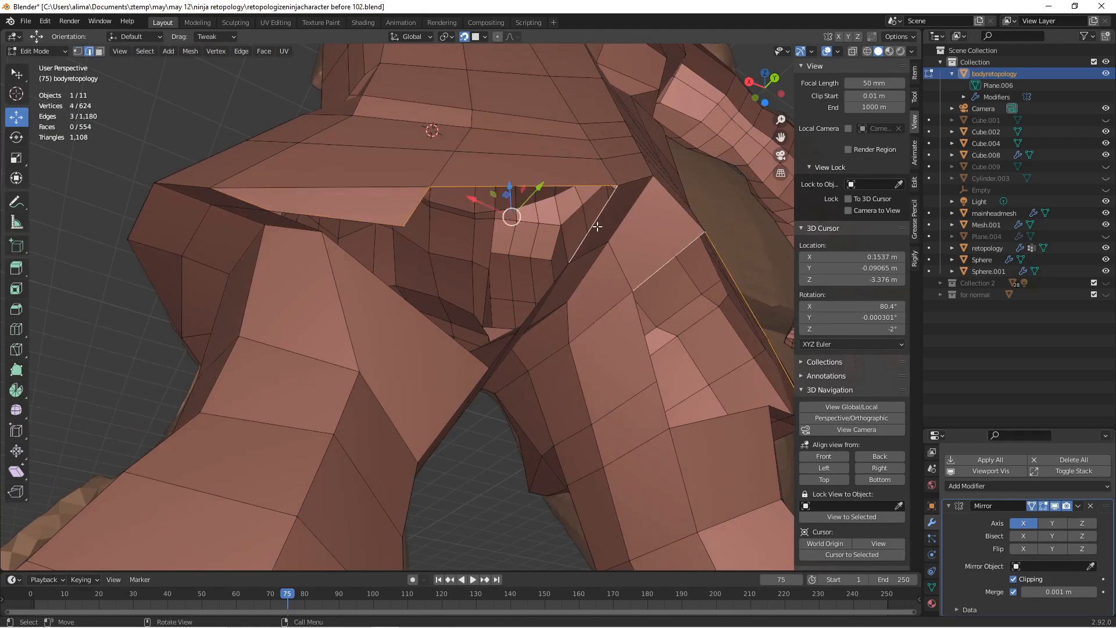
{"action": "key", "text": "f"}
{"action": "mouse_move", "coordinate": [581, 264]}
{"action": "middle_mouse_down"}
{"action": "mouse_move", "coordinate": [572, 232]}
{"action": "mouse_move", "coordinate": [569, 260]}
{"action": "mouse_move", "coordinate": [574, 249]}
{"action": "mouse_move", "coordinate": [555, 245]}
{"action": "mouse_move", "coordinate": [568, 246]}
{"action": "middle_mouse_up"}
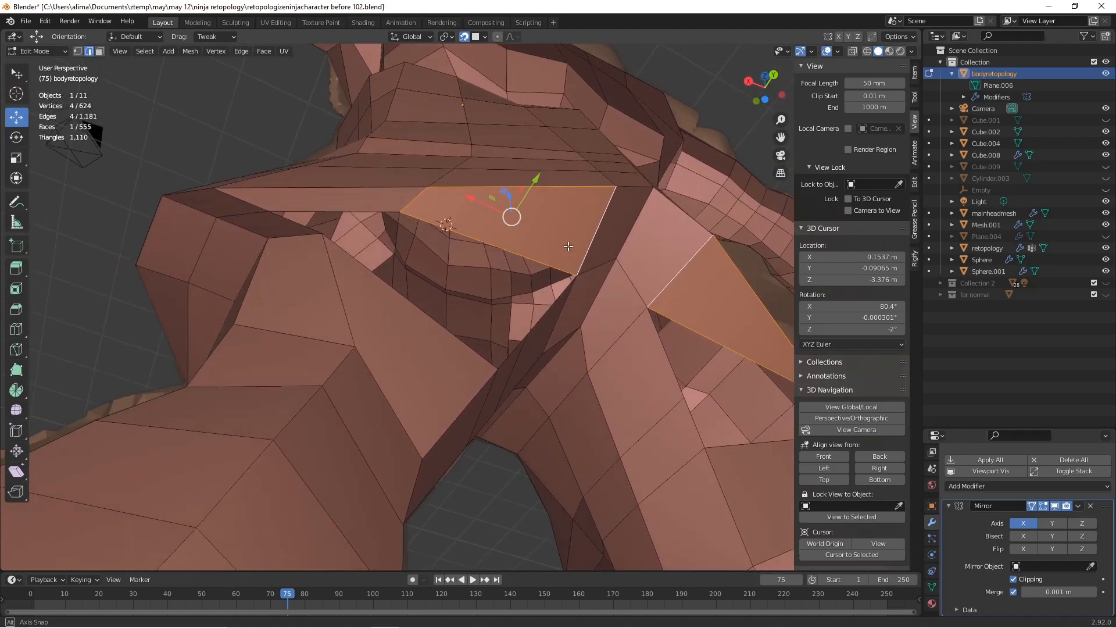
Check the whole body from the side and save the file as retopologizeninjacharacter before 104.blend.
{"action": "middle_click_drag", "start_coordinate": [568, 247], "coordinate": [647, 349]}
{"action": "scroll", "coordinate": [531, 267], "scroll_direction": "down", "scroll_amount": 10}
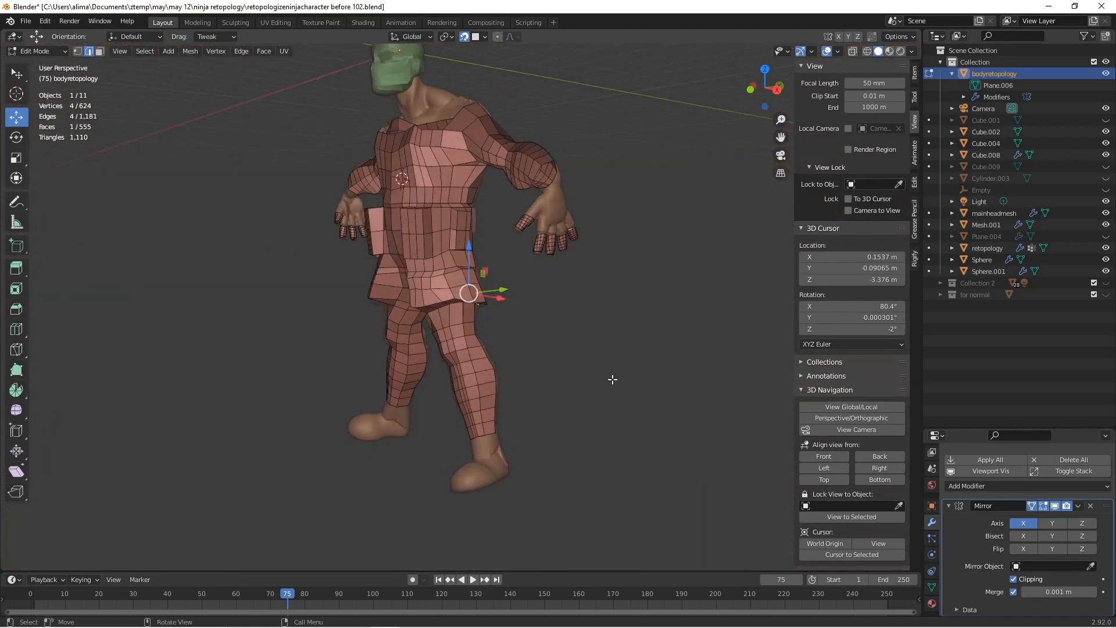
{"action": "key", "text": "alt+a"}
{"action": "key", "text": "Pause"}
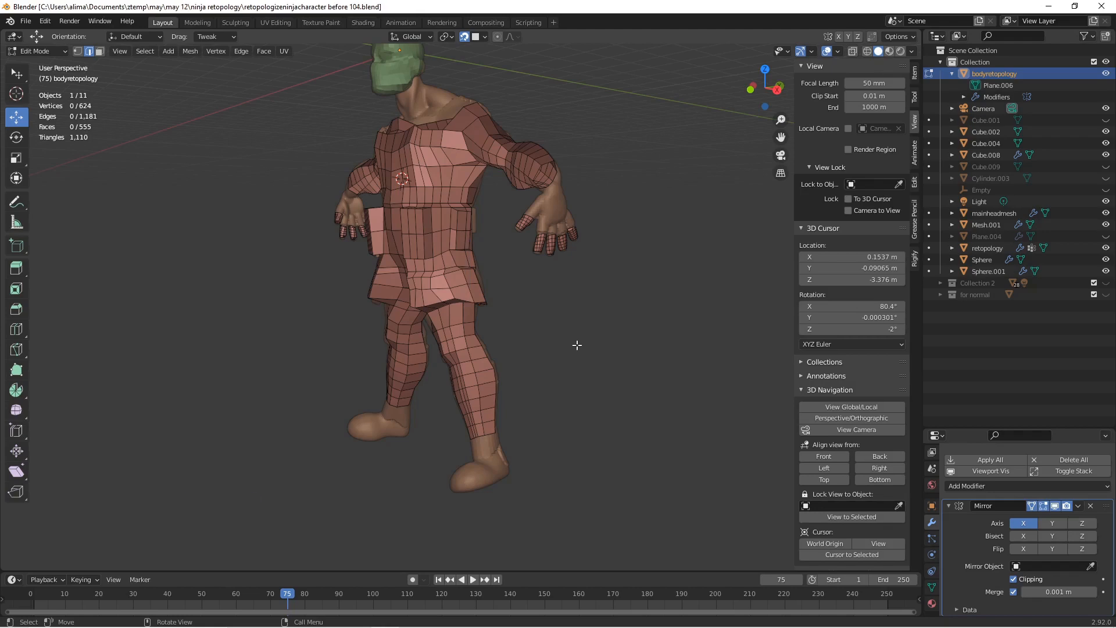
Add a centred loop cut down the back of the leg through the newly filled thigh face.
{"action": "scroll", "coordinate": [576, 345], "scroll_direction": "up", "scroll_amount": 2}
{"action": "middle_click_drag", "start_coordinate": [575, 343], "coordinate": [405, 282]}
{"action": "scroll", "coordinate": [405, 282], "scroll_direction": "up", "scroll_amount": 3}
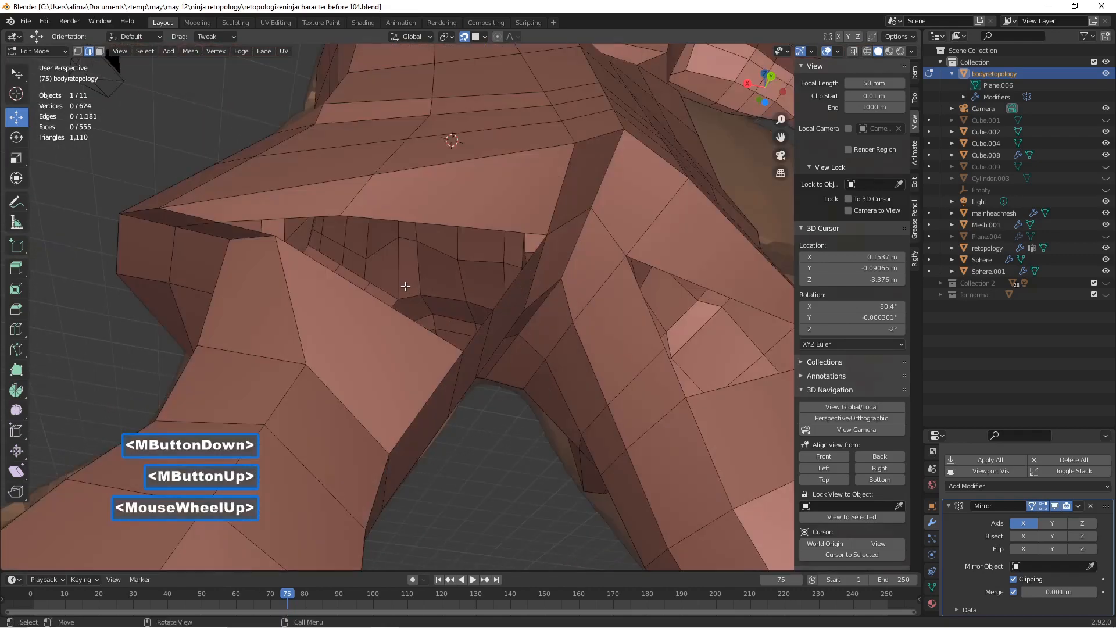
{"action": "key", "text": "ctrl+r"}
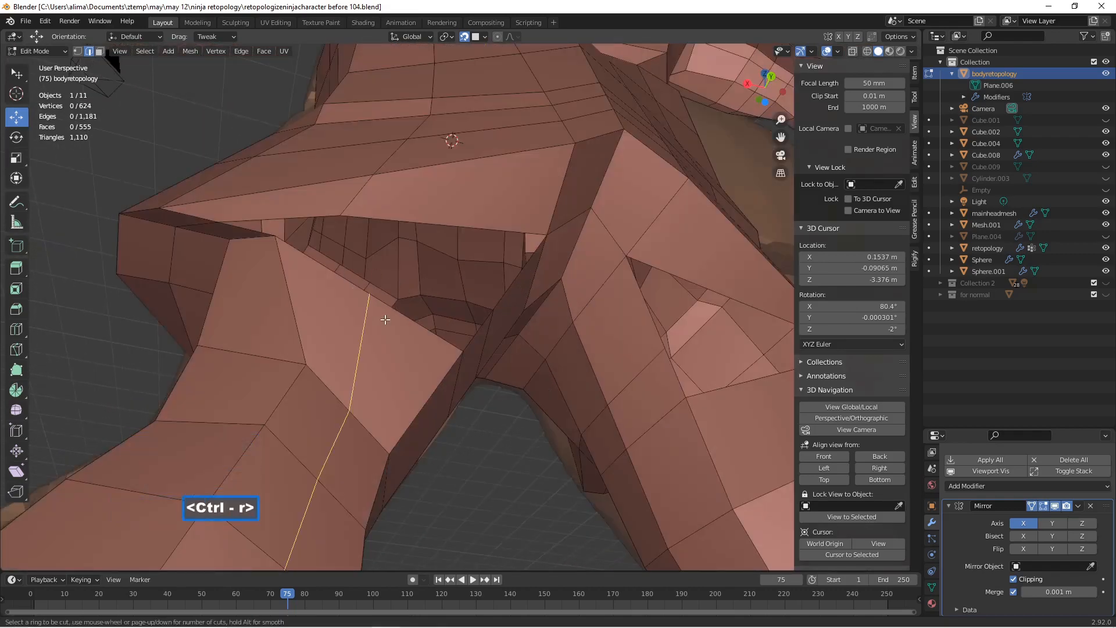
{"action": "double_click", "coordinate": [385, 319]}
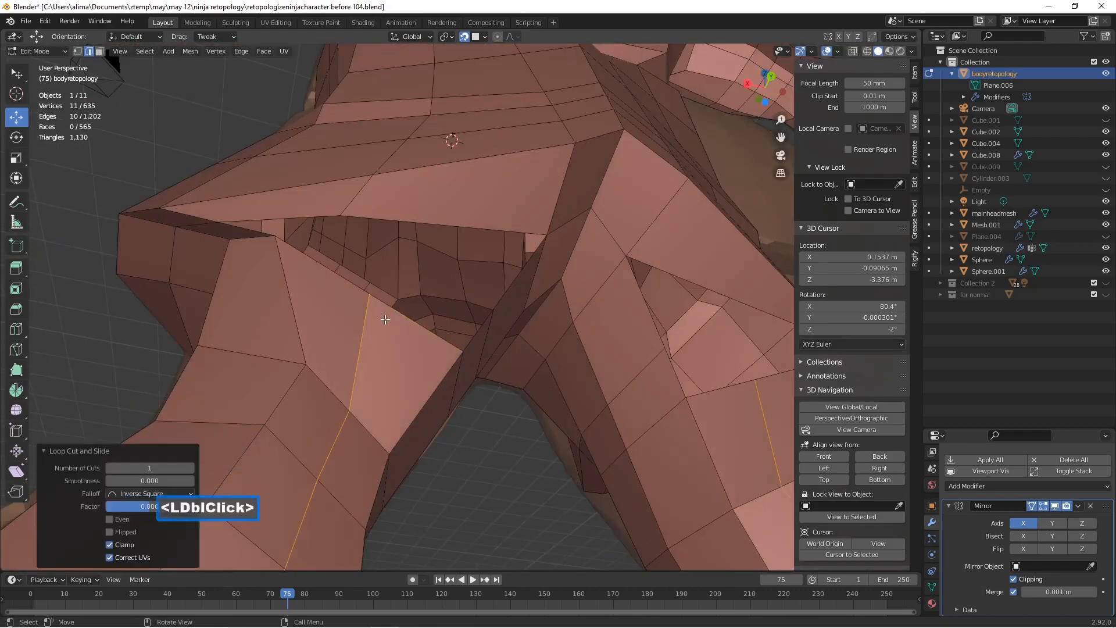
Extrude the outer half of the back thigh's open top edge upward beneath the skirt.
{"action": "left_click", "coordinate": [321, 260]}
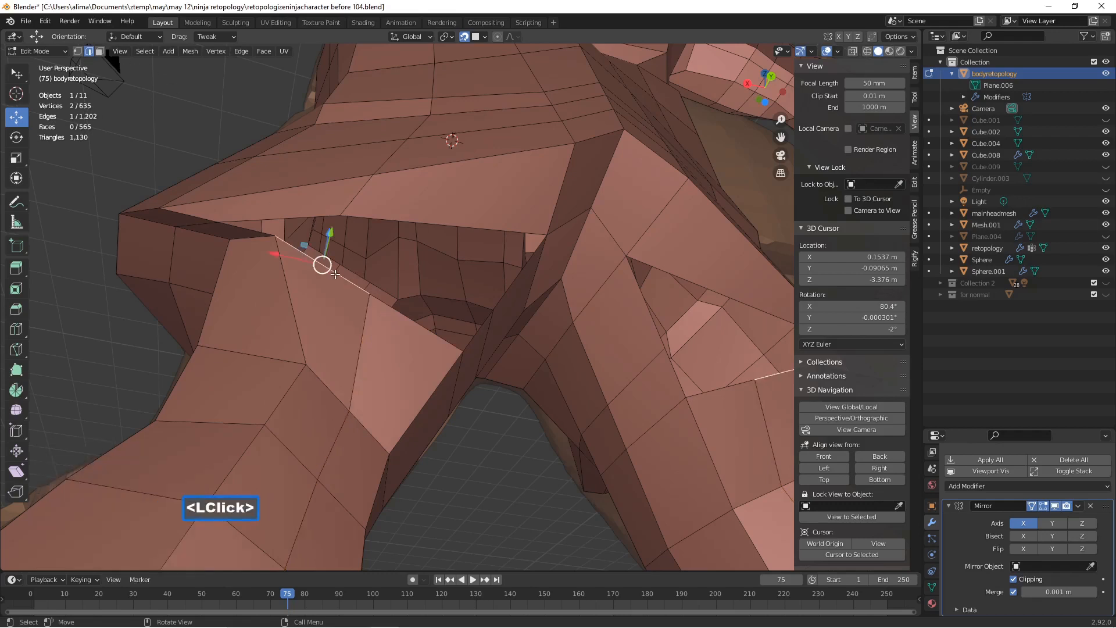
{"action": "key", "text": "e"}
{"action": "right_click", "coordinate": [319, 259]}
{"action": "left_click_drag", "start_coordinate": [319, 259], "coordinate": [347, 215]}
{"action": "middle_click_drag", "start_coordinate": [347, 215], "coordinate": [504, 293]}
Fill a face along the inner half of the thigh's top edge, between the extruded strip and the crotch-side edge.
{"action": "left_click", "coordinate": [506, 294]}
{"action": "left_click", "coordinate": [464, 304], "text": "shift"}
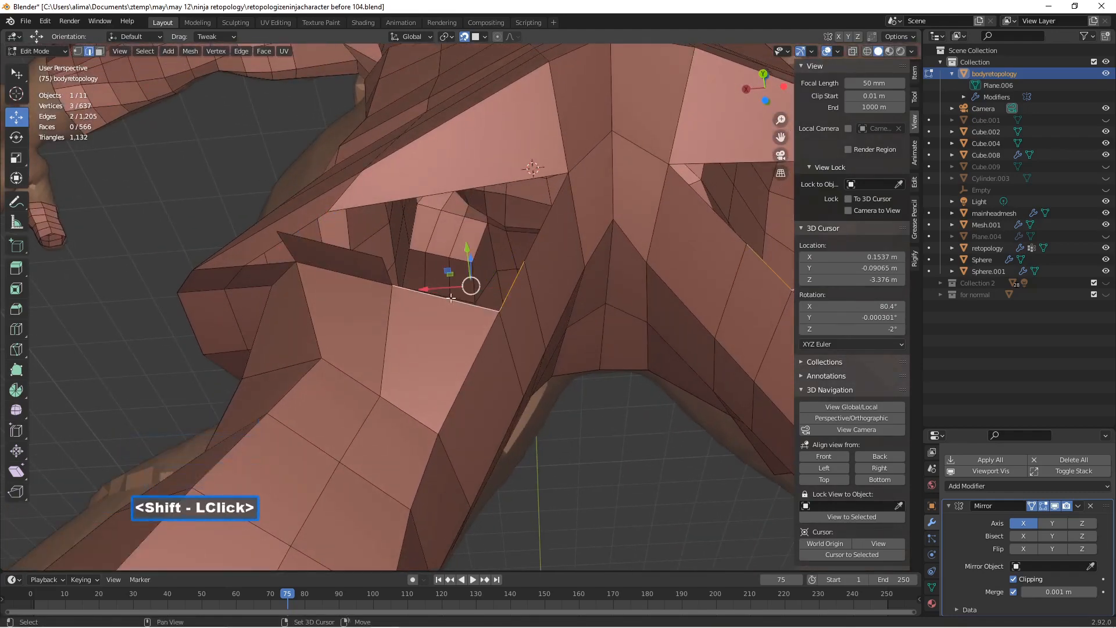
{"action": "left_click", "coordinate": [391, 272], "text": "shift"}
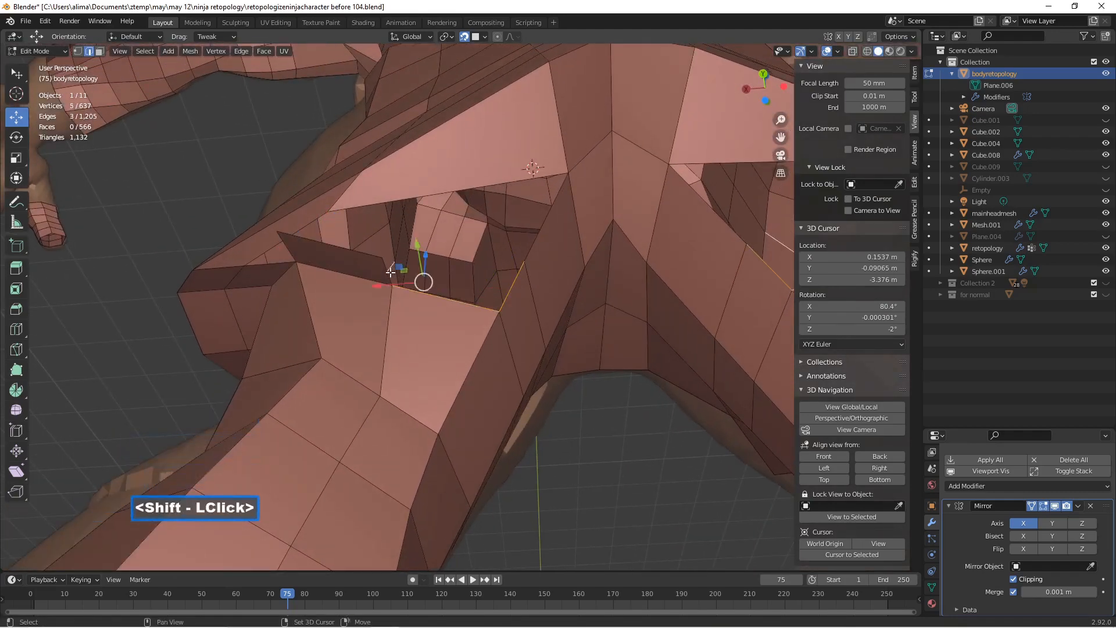
{"action": "left_click", "coordinate": [511, 288]}
{"action": "left_click", "coordinate": [415, 292], "text": "shift"}
{"action": "left_click", "coordinate": [391, 280], "text": "shift"}
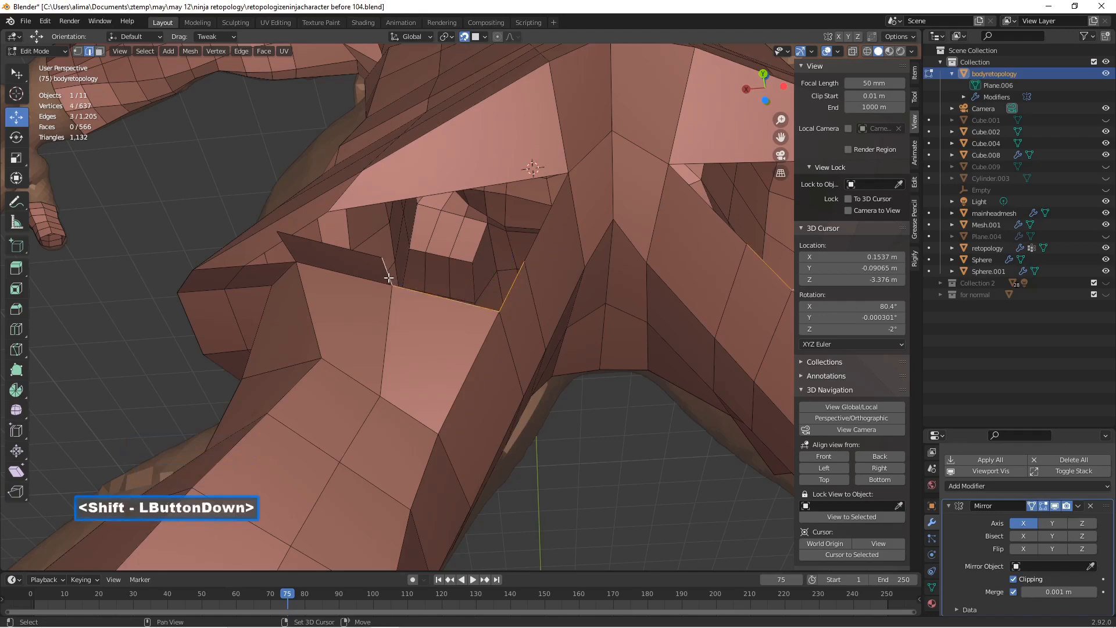
{"action": "key", "text": "f"}
Add a vertical loop cut through the back skirt and its underside face, slid to a factor of 0.335.
{"action": "middle_click_drag", "start_coordinate": [391, 279], "coordinate": [480, 180]}
{"action": "key", "text": "ctrl+r"}
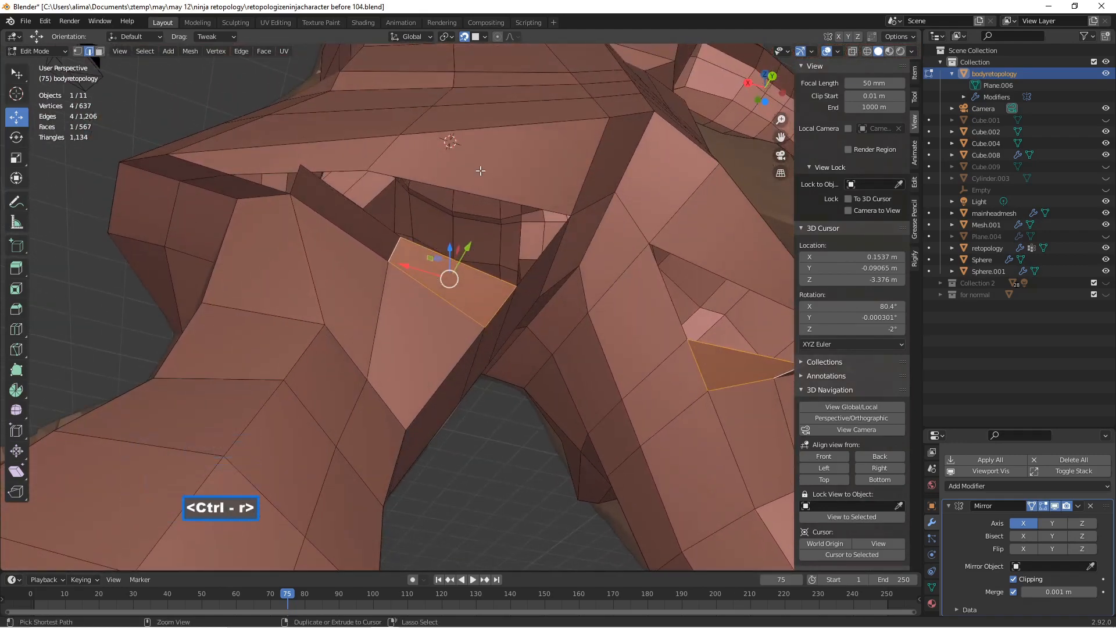
{"action": "left_click", "coordinate": [476, 169]}
{"action": "left_click", "coordinate": [457, 163]}
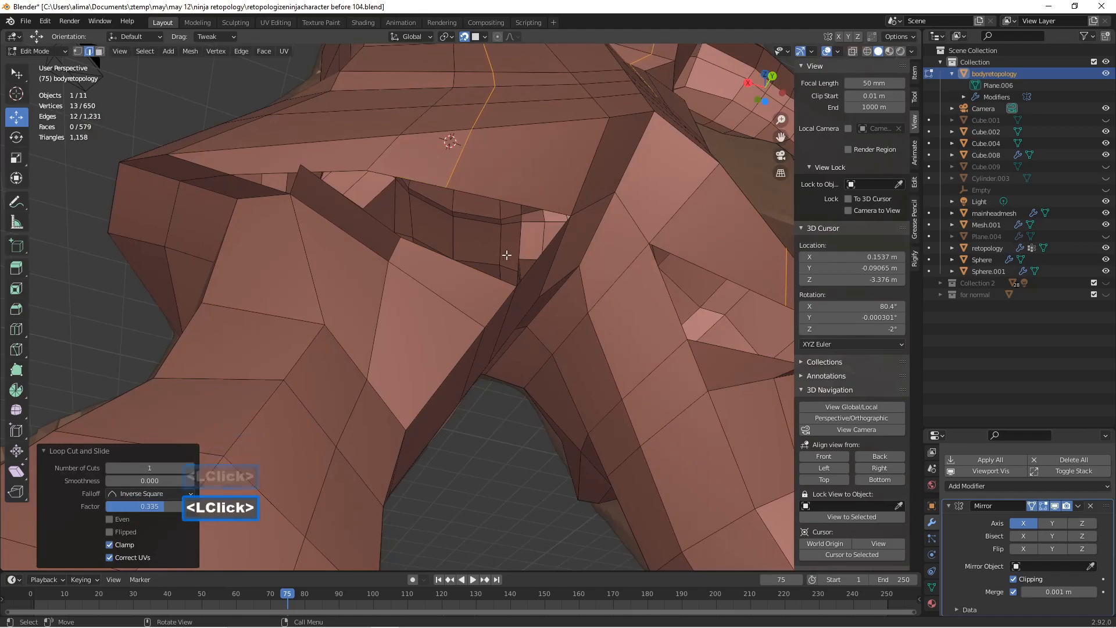
Fill a face between the back thigh's open top edge and the adjoining crotch-side edge beneath the skirt.
{"action": "left_click", "coordinate": [491, 278]}
{"action": "left_click", "coordinate": [521, 204], "text": "shift"}
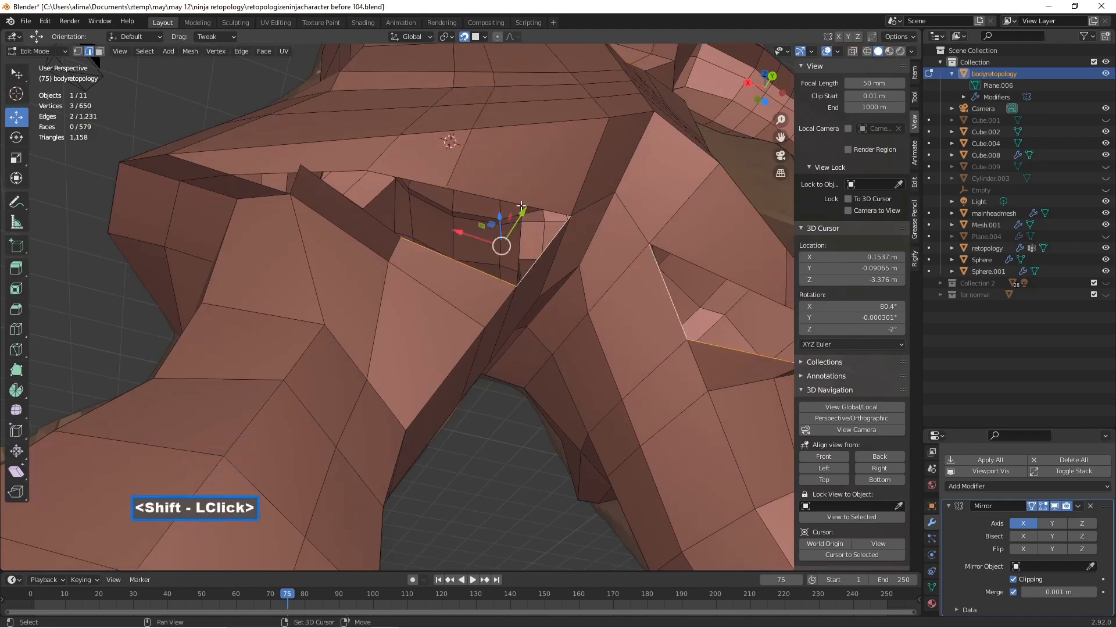
{"action": "key", "text": "f"}
{"action": "middle_click_drag", "start_coordinate": [436, 199], "coordinate": [450, 184]}
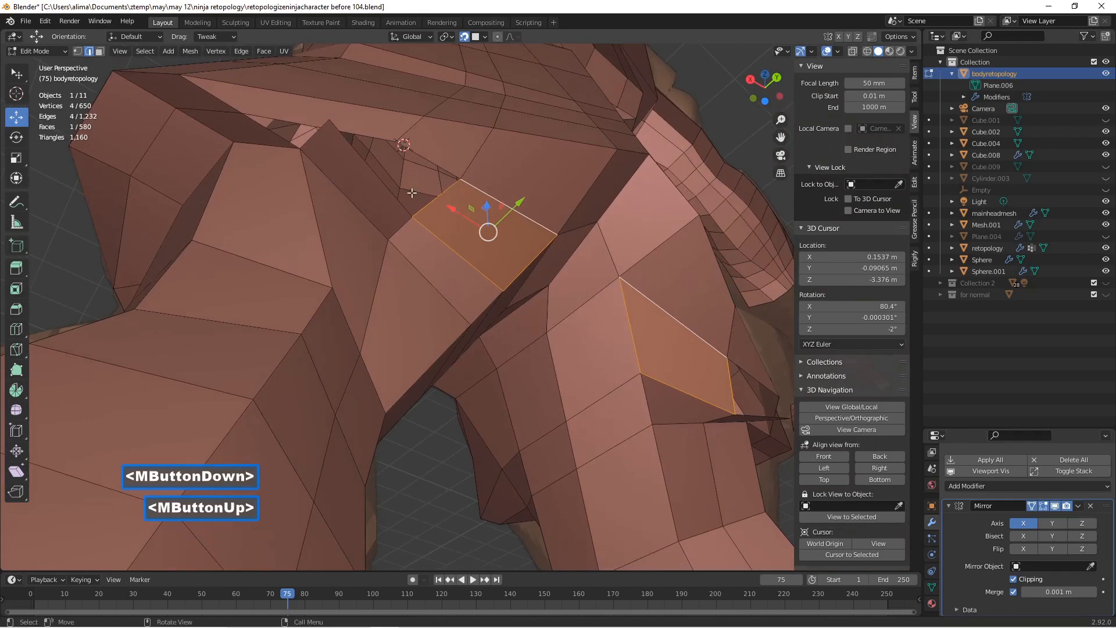
Move the upper tip vertex of the outer back-thigh strip along Y, toward the skirt's underside.
{"action": "left_click", "coordinate": [78, 51]}
{"action": "left_click", "coordinate": [326, 118]}
{"action": "left_click_drag", "start_coordinate": [326, 118], "coordinate": [329, 112]}
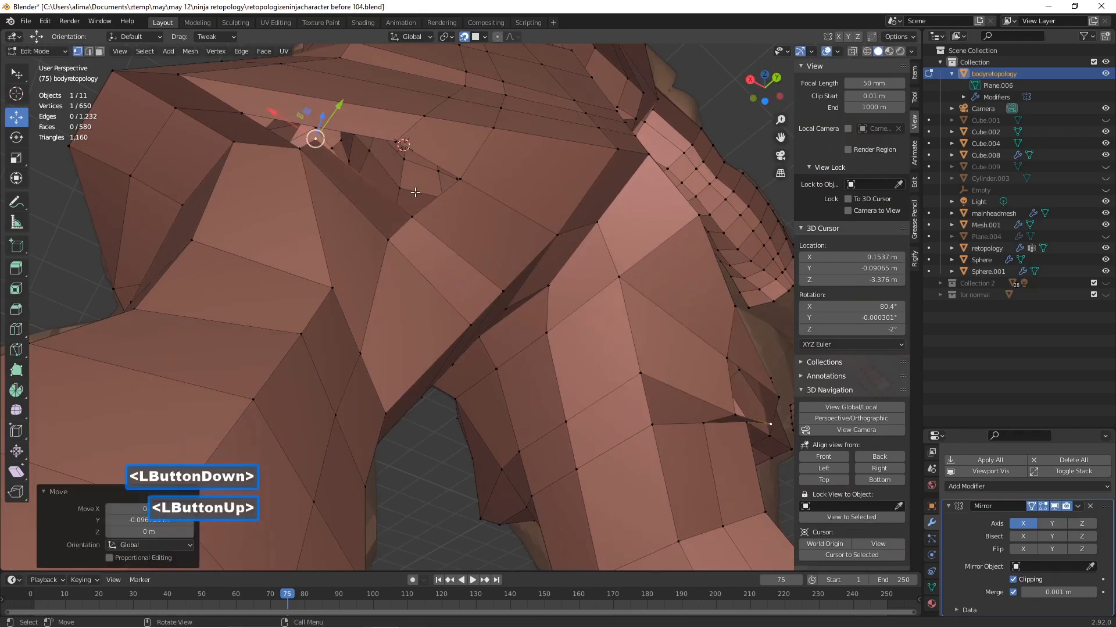
Fill a face beneath the back skirt from the skirt's underside edge, the new thigh face's outer edge and the thigh strip's edge.
{"action": "left_click", "coordinate": [90, 52]}
{"action": "left_click", "coordinate": [422, 157]}
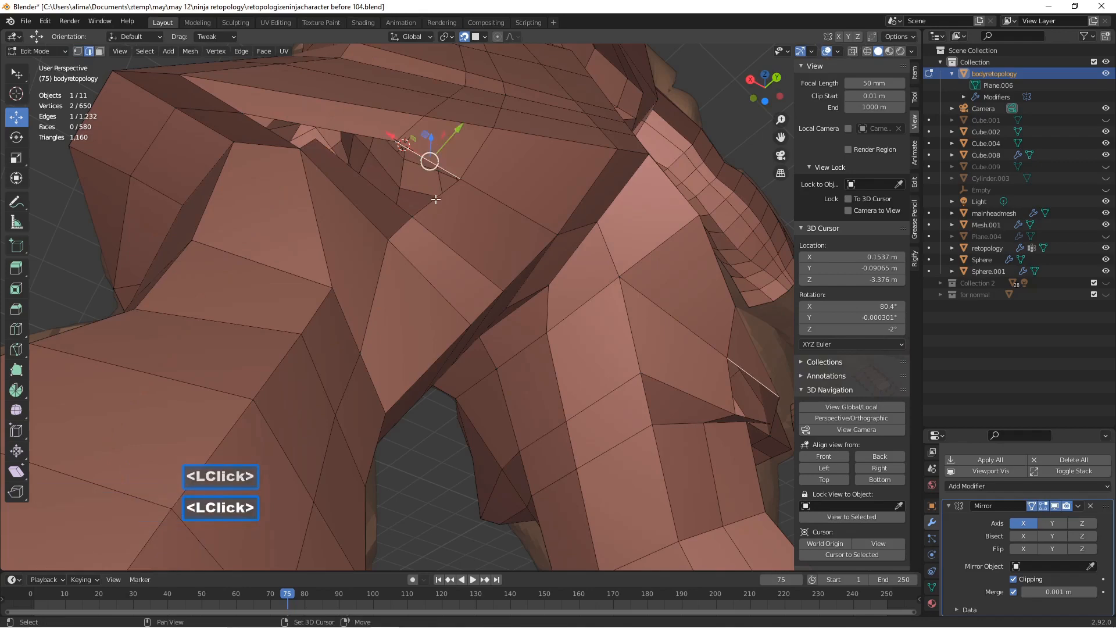
{"action": "left_click", "coordinate": [419, 180], "text": "shift"}
{"action": "left_click", "coordinate": [395, 202], "text": "shift"}
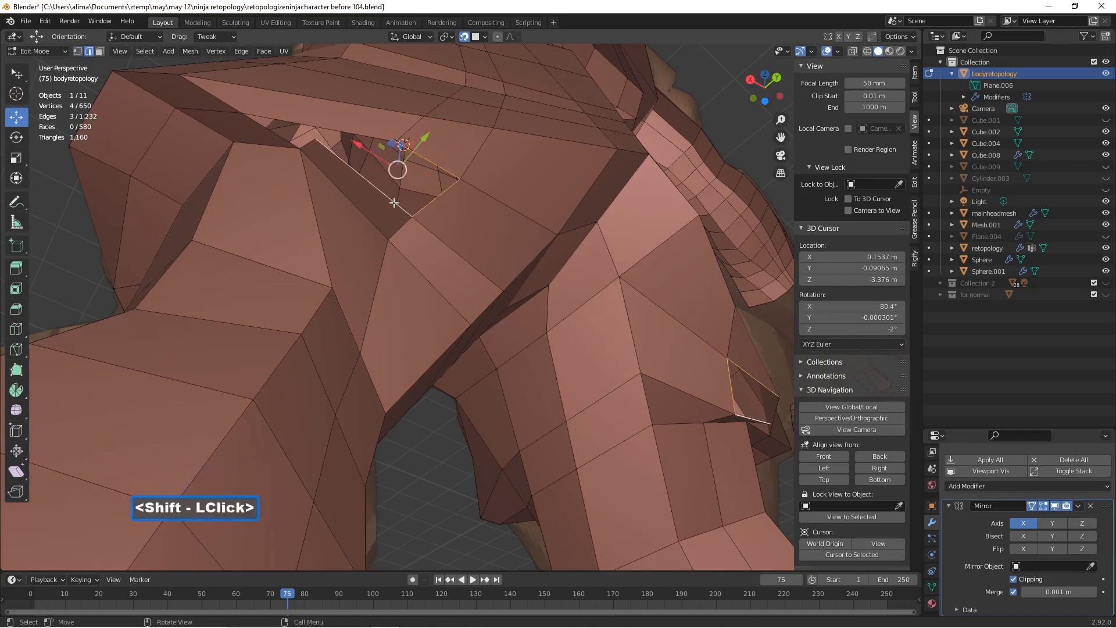
{"action": "key", "text": "f"}
{"action": "middle_click_drag", "start_coordinate": [395, 202], "coordinate": [405, 194]}
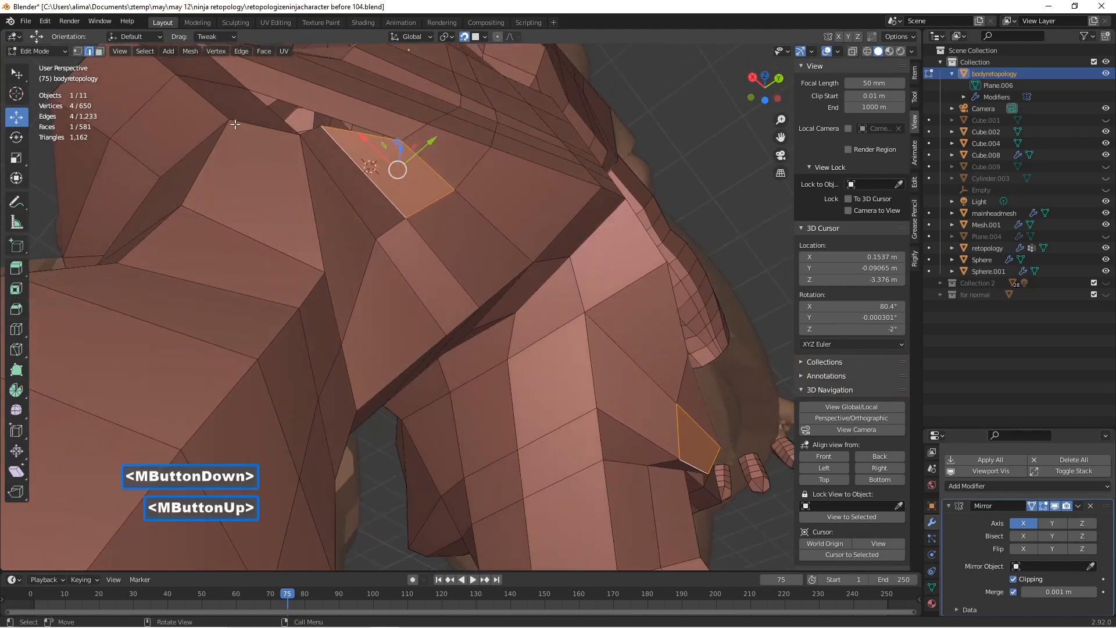
Shift the thigh strip's corner vertex beside the remaining small gap along Y.
{"action": "left_click", "coordinate": [77, 51]}
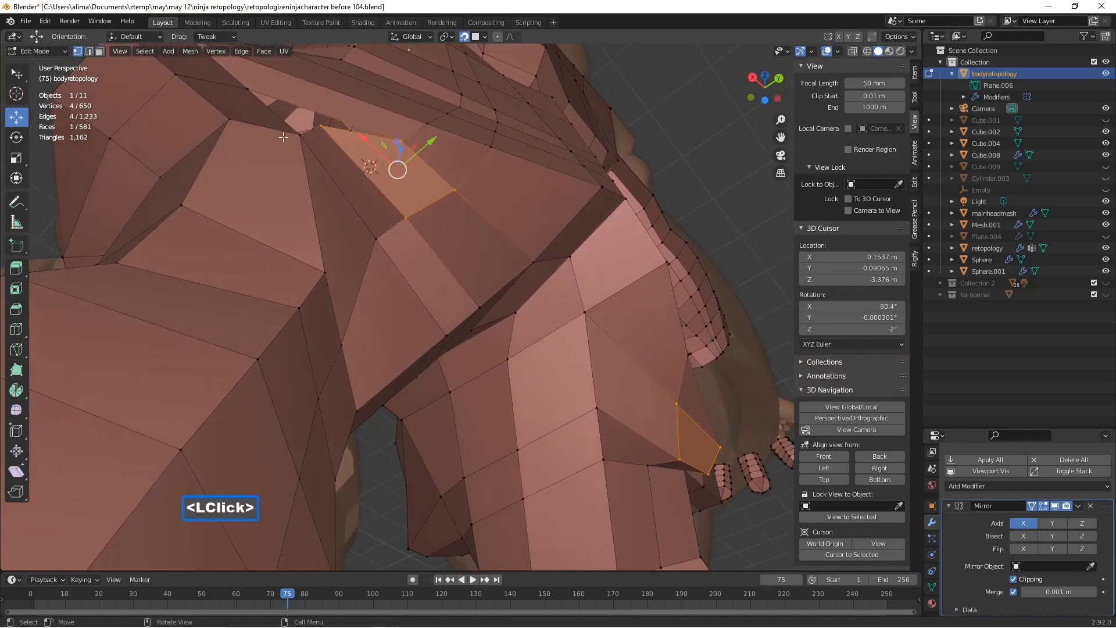
{"action": "left_click", "coordinate": [312, 127]}
{"action": "left_click_drag", "start_coordinate": [293, 101], "coordinate": [351, 114]}
{"action": "mouse_move", "coordinate": [352, 114]}
{"action": "middle_mouse_down"}
{"action": "mouse_move", "coordinate": [360, 104]}
{"action": "mouse_move", "coordinate": [337, 128]}
{"action": "middle_mouse_up"}
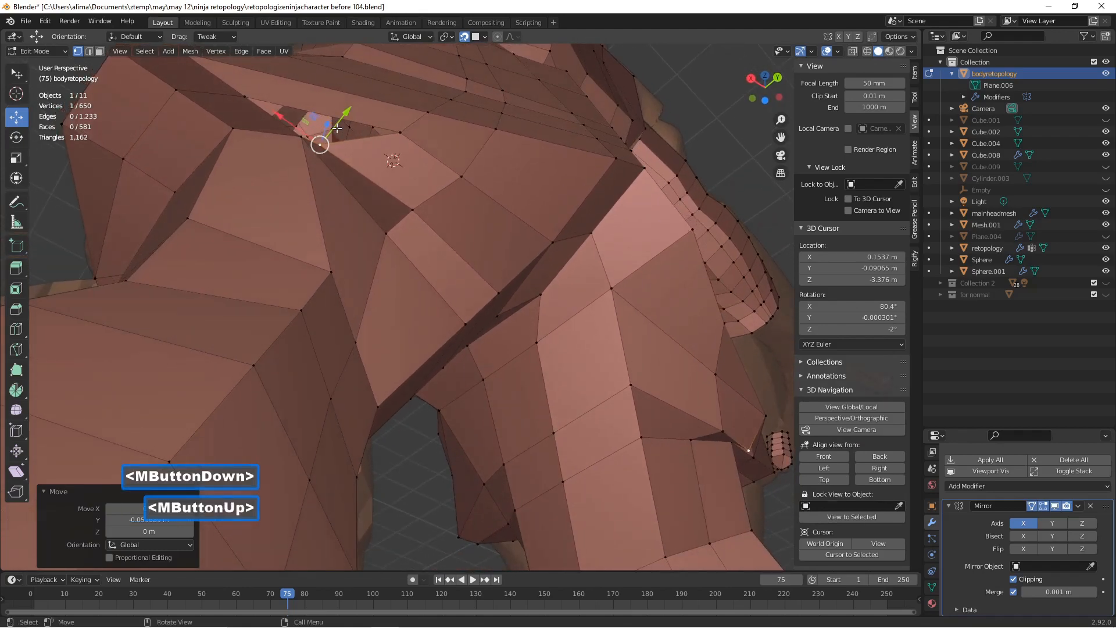
Select the boundary of the last small gap between the back thigh and the skirt's underside and fill it with a face.
{"action": "left_click", "coordinate": [360, 144], "text": "alt"}
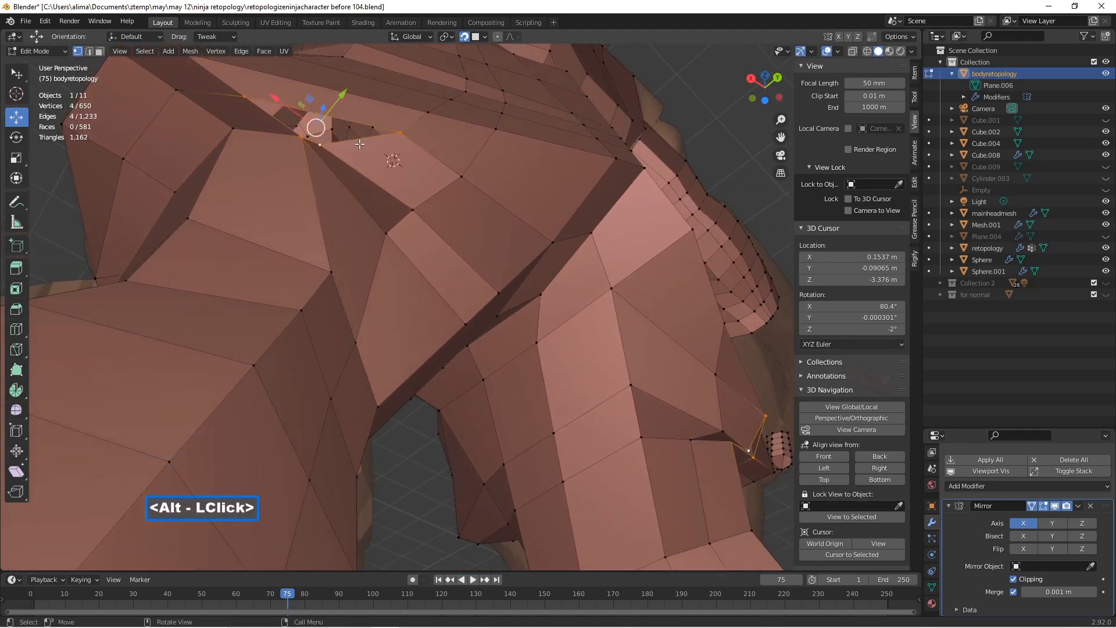
{"action": "key", "text": "f"}
{"action": "scroll", "coordinate": [358, 138], "scroll_direction": "down", "scroll_amount": 3}
{"action": "middle_click_drag", "start_coordinate": [361, 140], "coordinate": [541, 315]}
{"action": "left_click", "coordinate": [506, 283]}
{"action": "scroll", "coordinate": [528, 294], "scroll_direction": "down", "scroll_amount": 2}
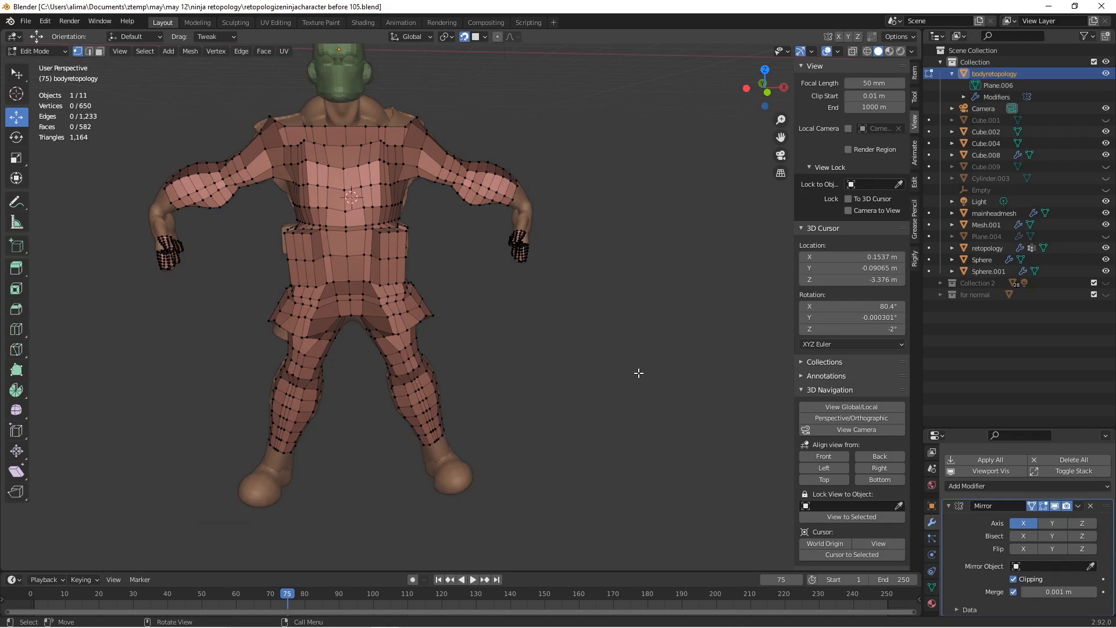
In Object Mode, add a Shrinkwrap modifier to the body retopology mesh with Cube.004 as target, and enable its On Cage display.
{"action": "left_click", "coordinate": [36, 51]}
{"action": "left_click", "coordinate": [57, 61]}
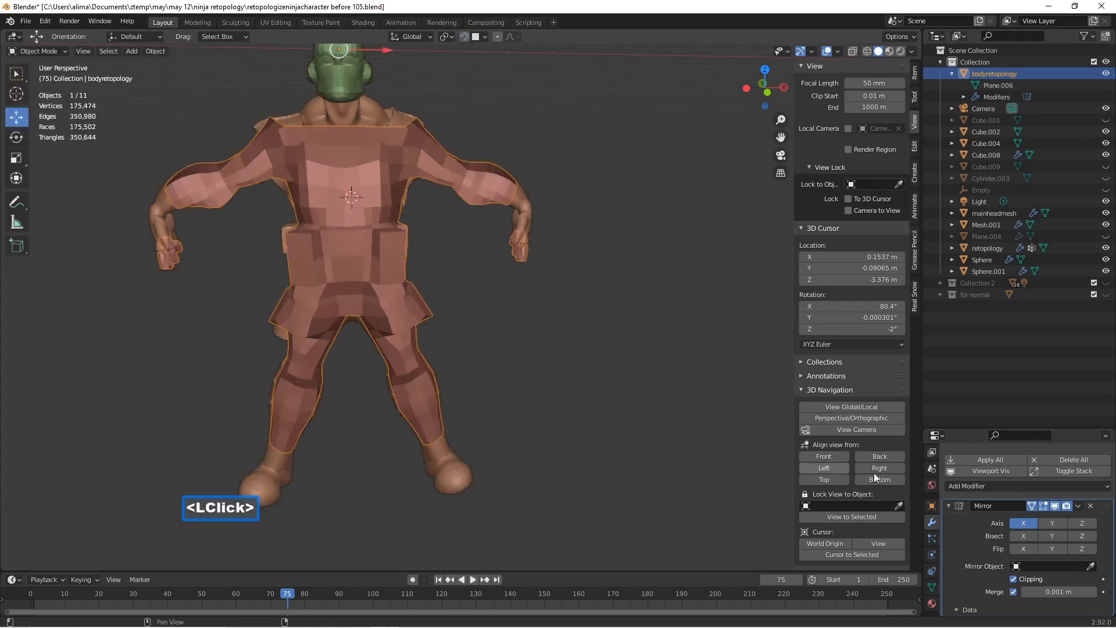
{"action": "left_click", "coordinate": [1107, 491]}
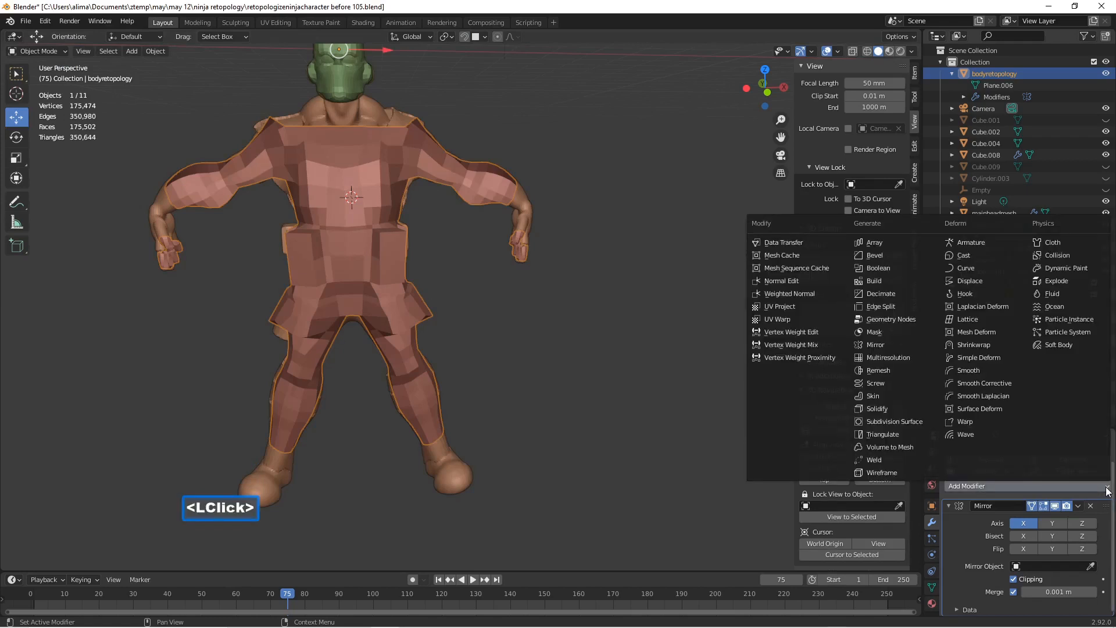
{"action": "left_click", "coordinate": [1023, 345]}
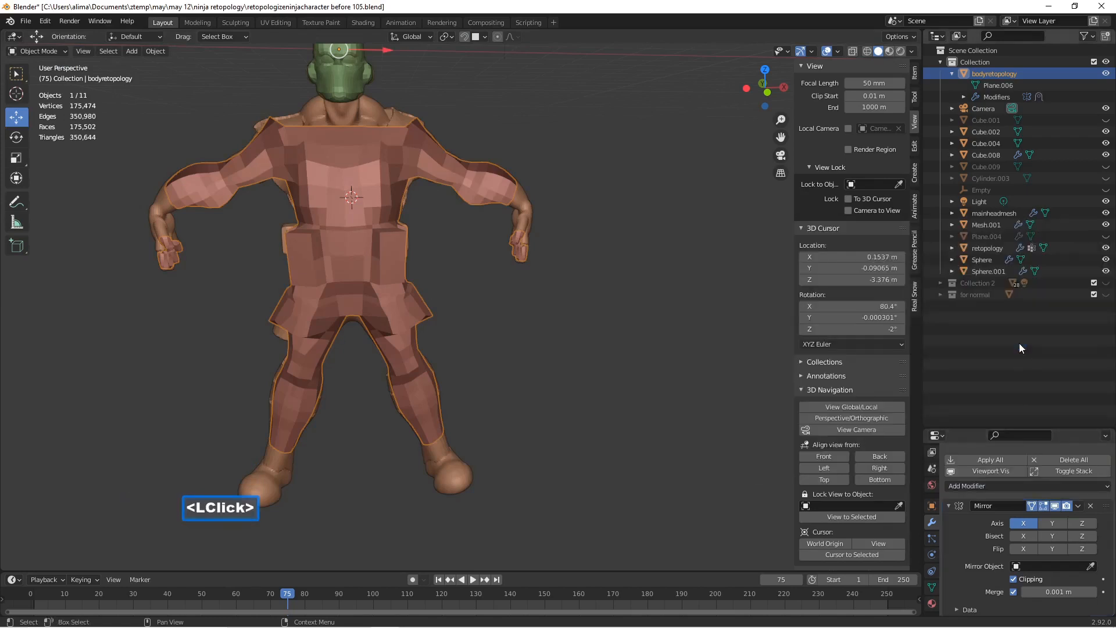
{"action": "scroll", "coordinate": [1024, 534], "scroll_direction": "down", "scroll_amount": 5}
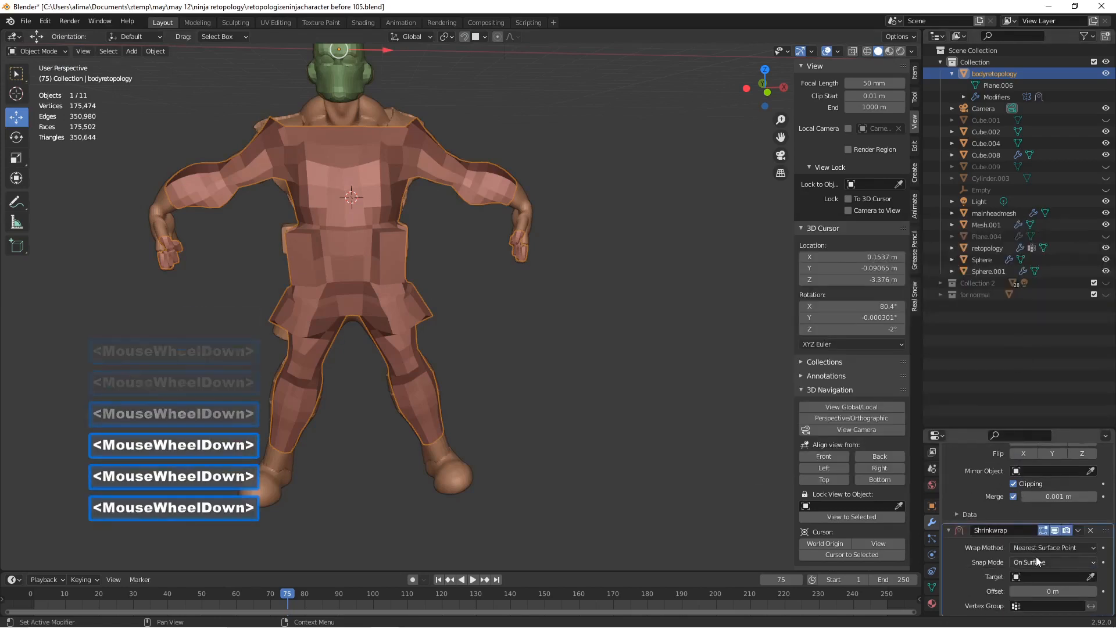
{"action": "left_click", "coordinate": [1092, 577]}
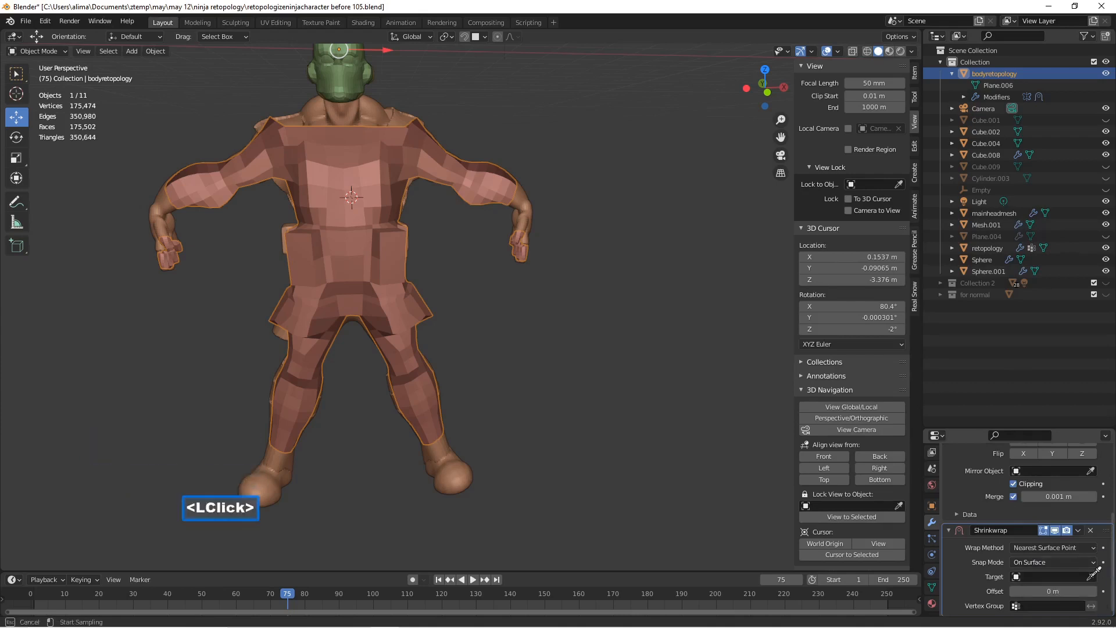
{"action": "left_click", "coordinate": [529, 203]}
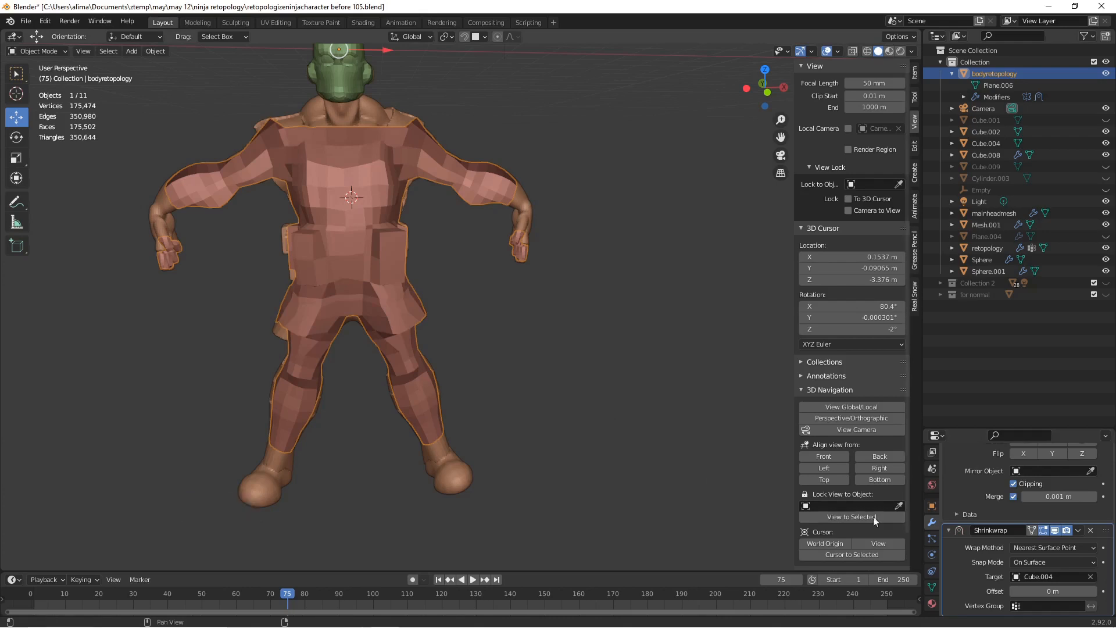
{"action": "left_click", "coordinate": [1032, 530]}
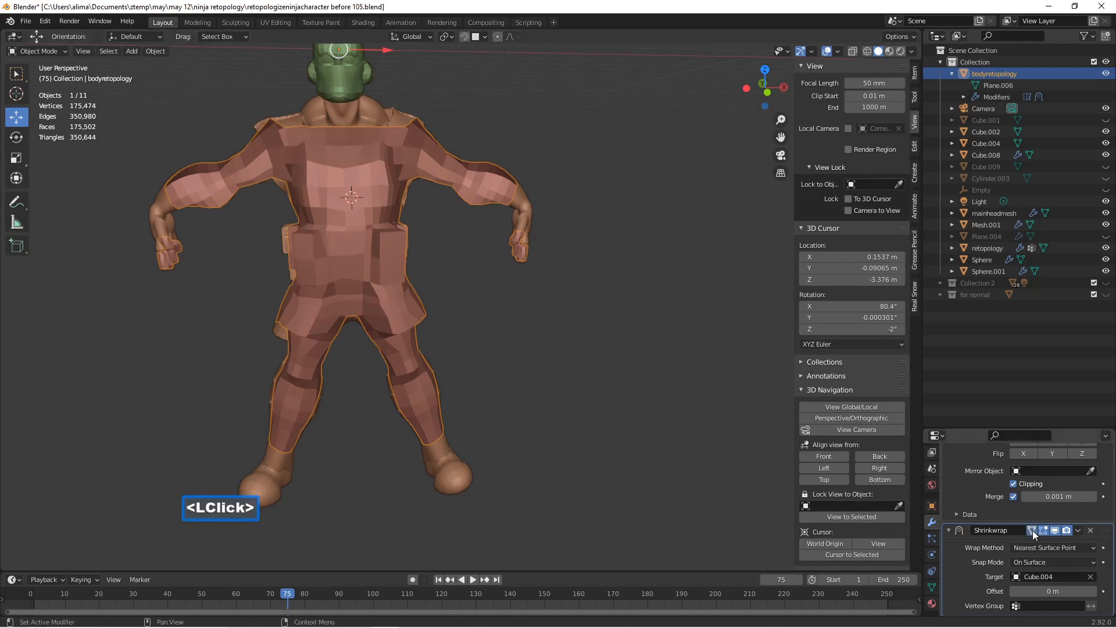
Duplicate the Shrinkwrap modifier and disable the duplicate's viewport display.
{"action": "left_click", "coordinate": [1079, 530]}
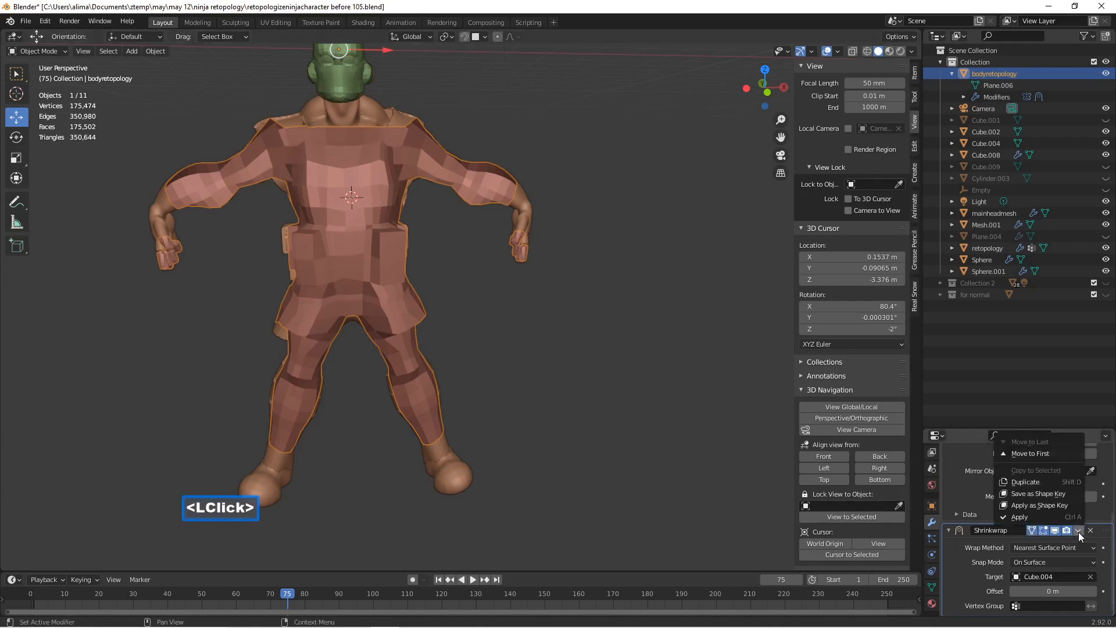
{"action": "left_click", "coordinate": [1049, 482]}
{"action": "scroll", "coordinate": [1042, 539], "scroll_direction": "down", "scroll_amount": 3}
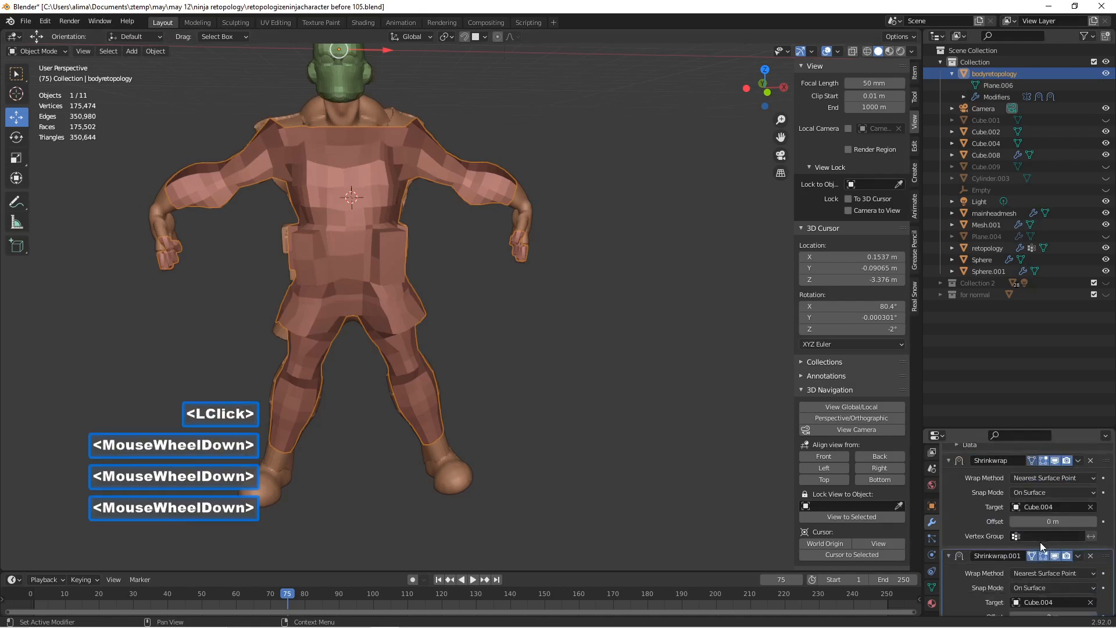
{"action": "left_click", "coordinate": [1055, 556]}
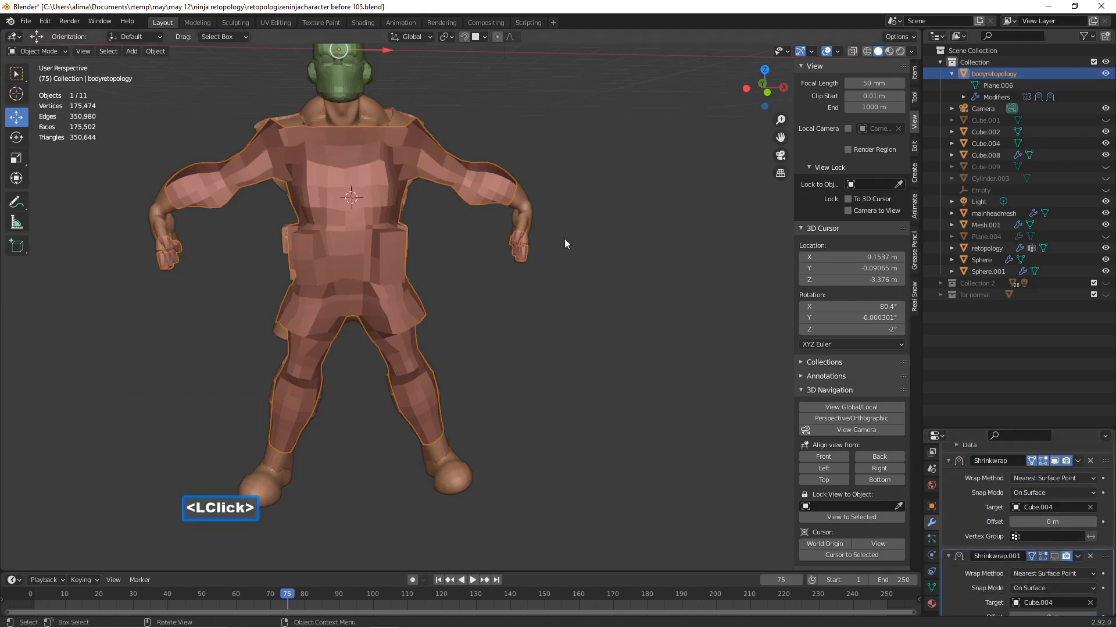
Enter Edit Mode on the body mesh and turn on the Face Orientation overlay.
{"action": "left_click", "coordinate": [58, 51]}
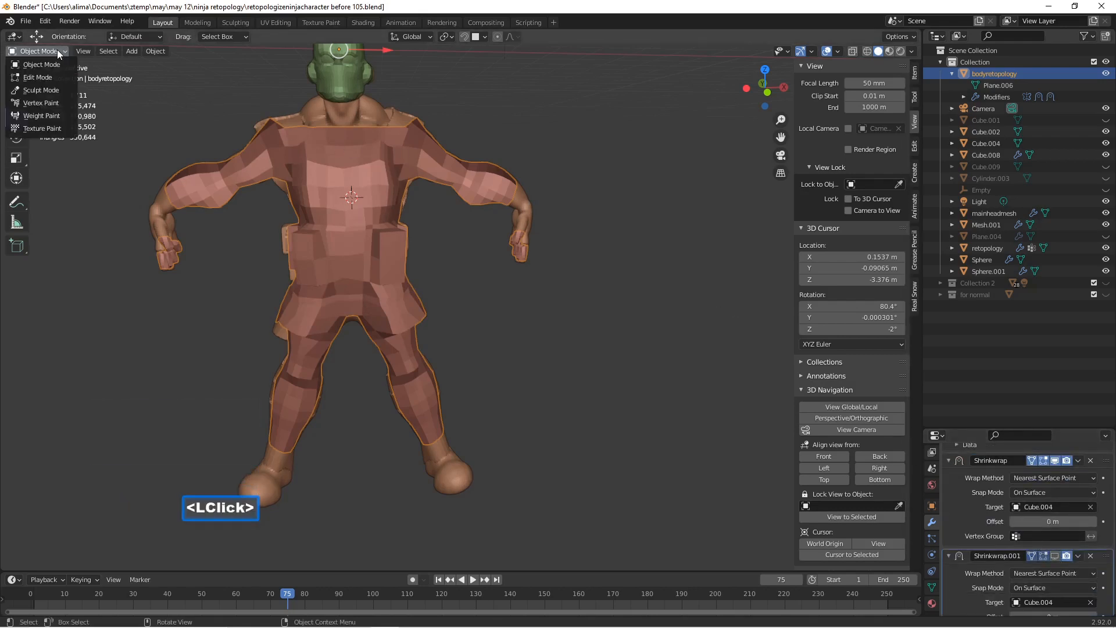
{"action": "left_click", "coordinate": [51, 77]}
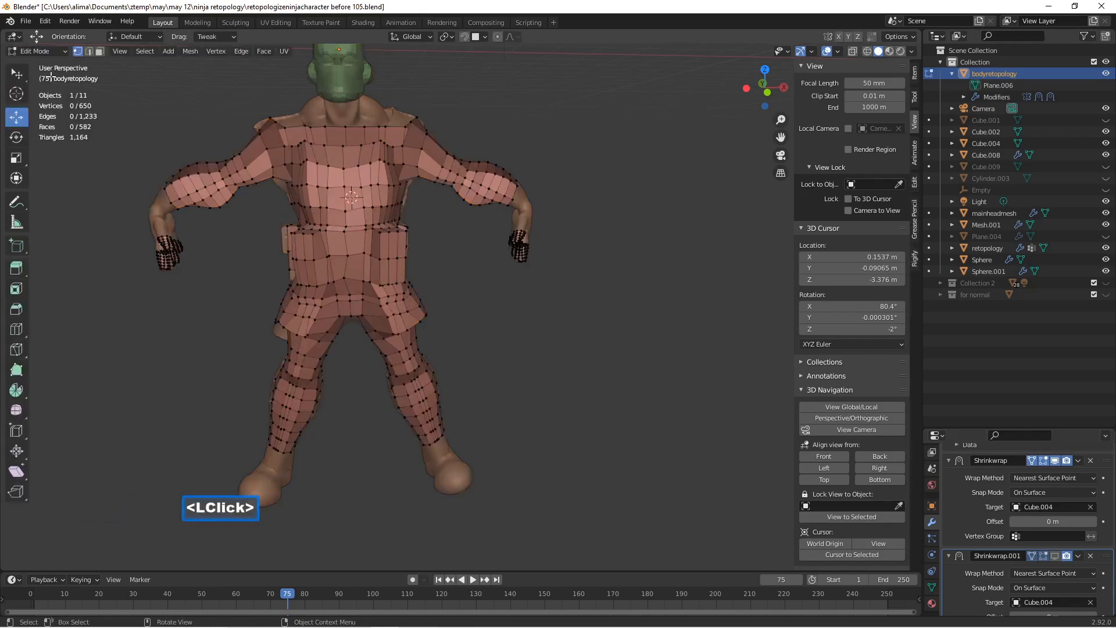
{"action": "left_click", "coordinate": [836, 51]}
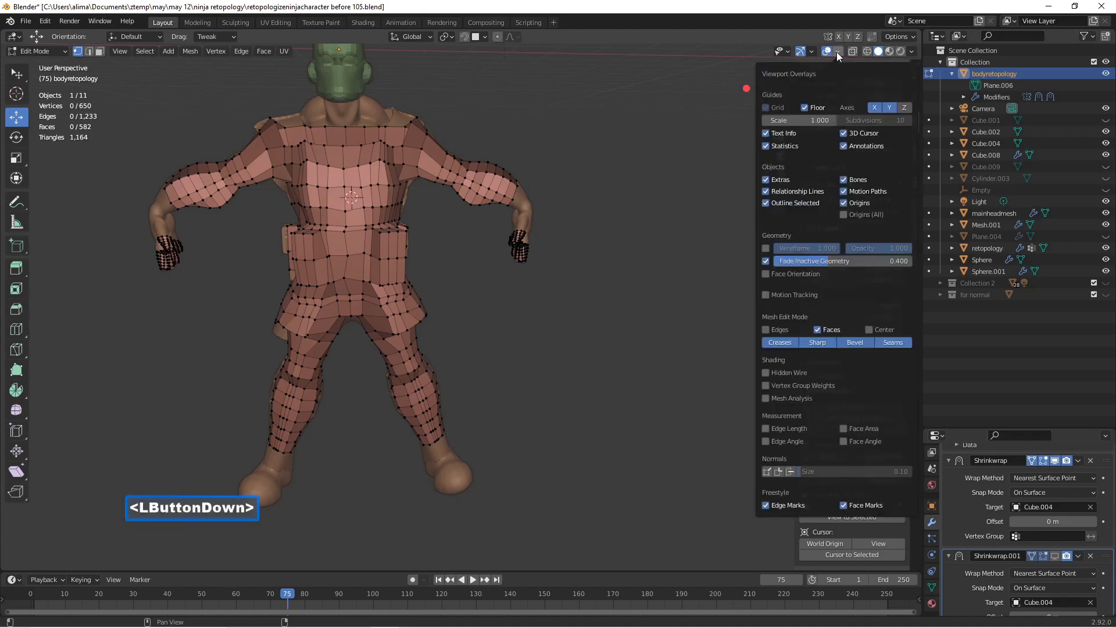
{"action": "left_click", "coordinate": [766, 274]}
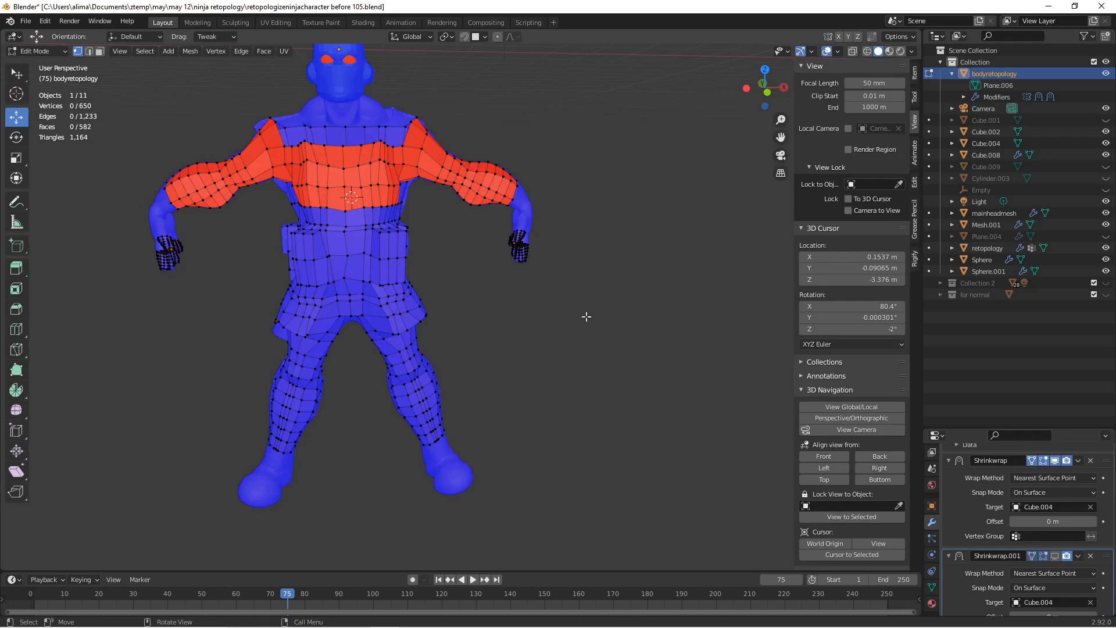
Select all faces of the body mesh, recalculate their normals outward, and clear the selection.
{"action": "key", "text": "a"}
{"action": "left_click", "coordinate": [584, 254]}
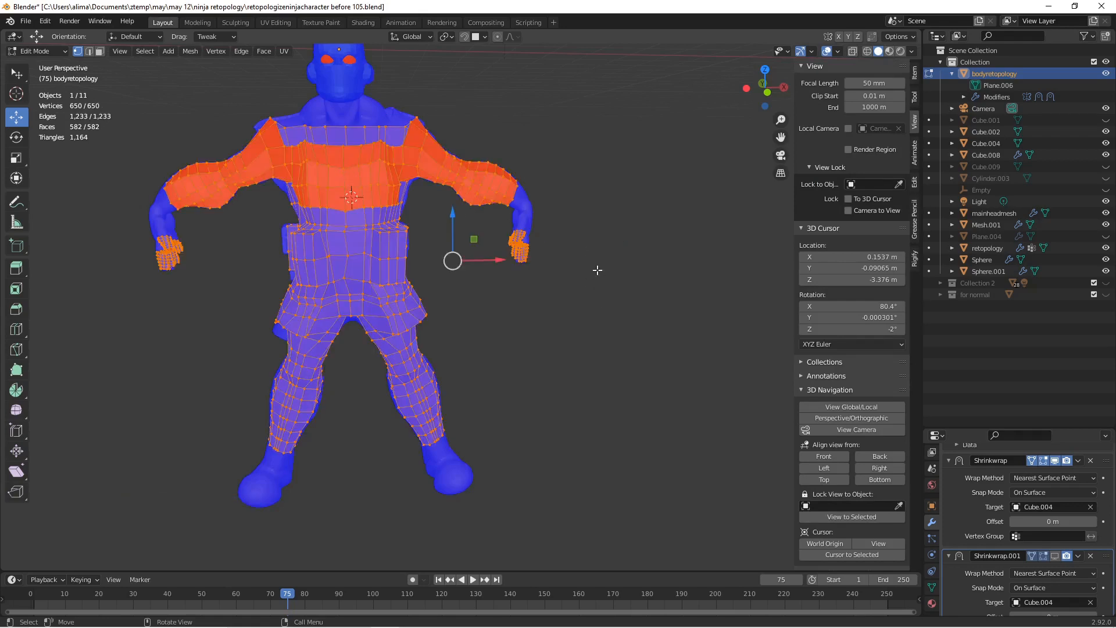
{"action": "left_click", "coordinate": [99, 51]}
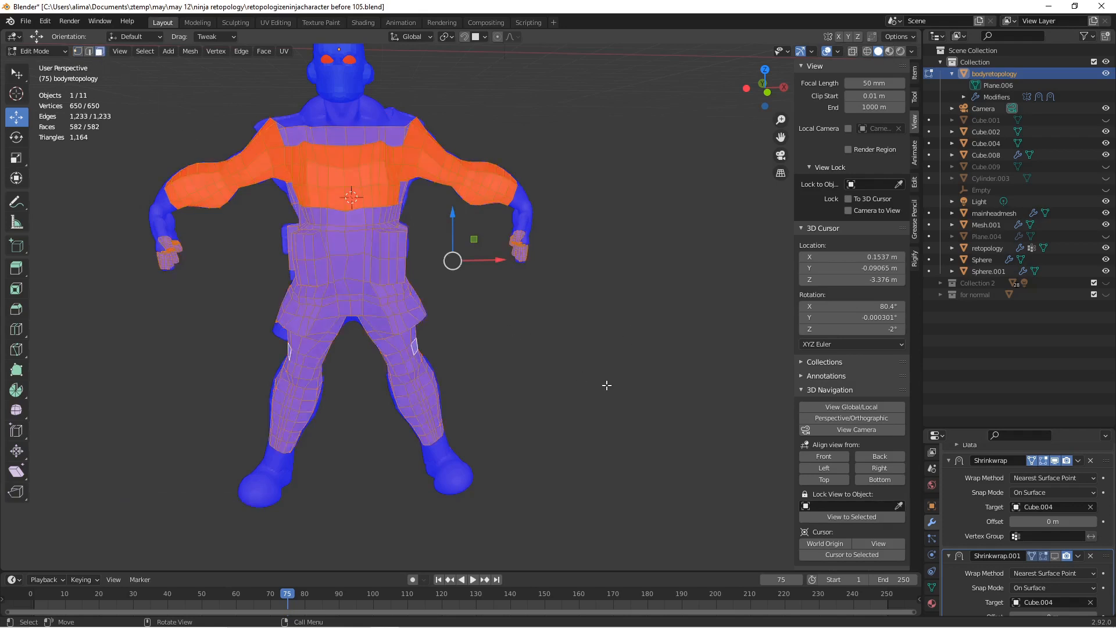
{"action": "key", "text": "shift+n"}
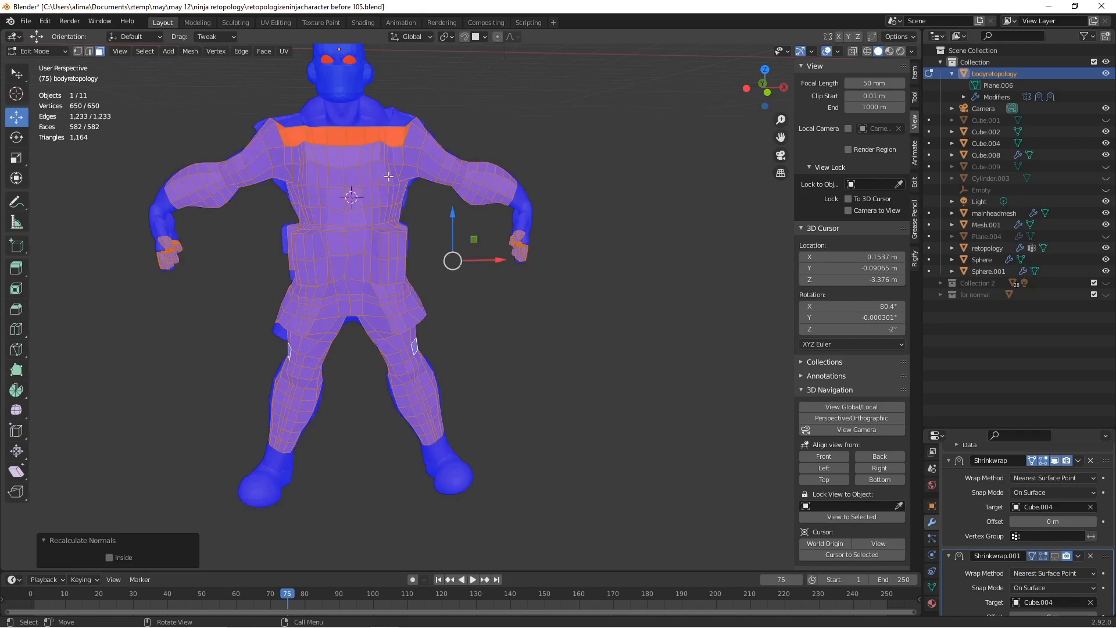
{"action": "left_click", "coordinate": [637, 255]}
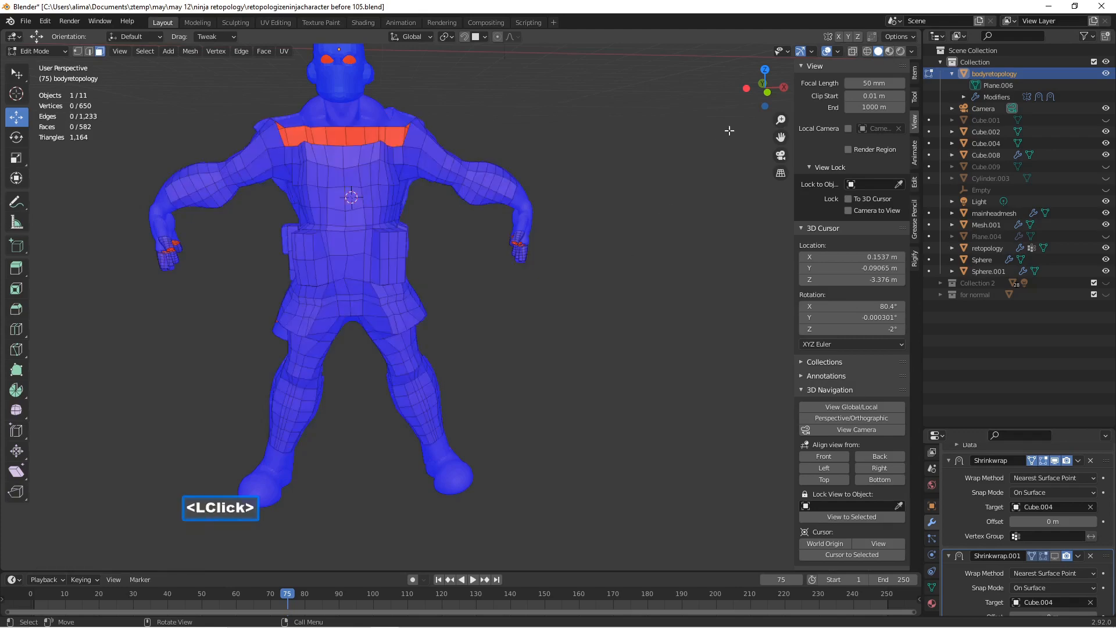
Turn off the Face Orientation overlay and save the file as "retopologizeninjacharacter before 107.blend".
{"action": "left_click", "coordinate": [839, 54]}
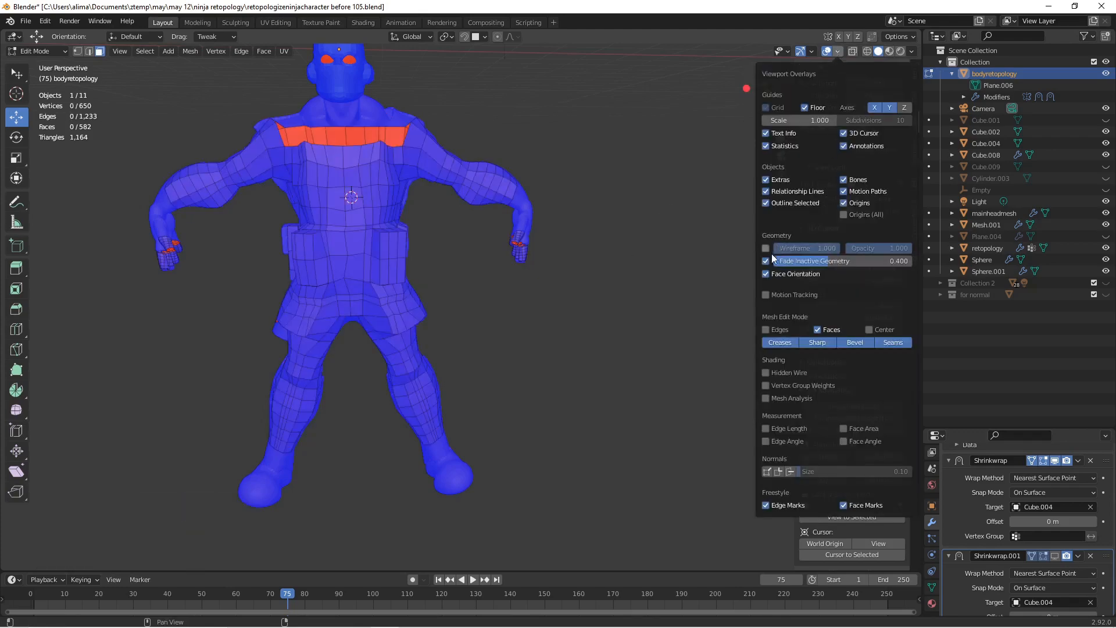
{"action": "left_click", "coordinate": [767, 274]}
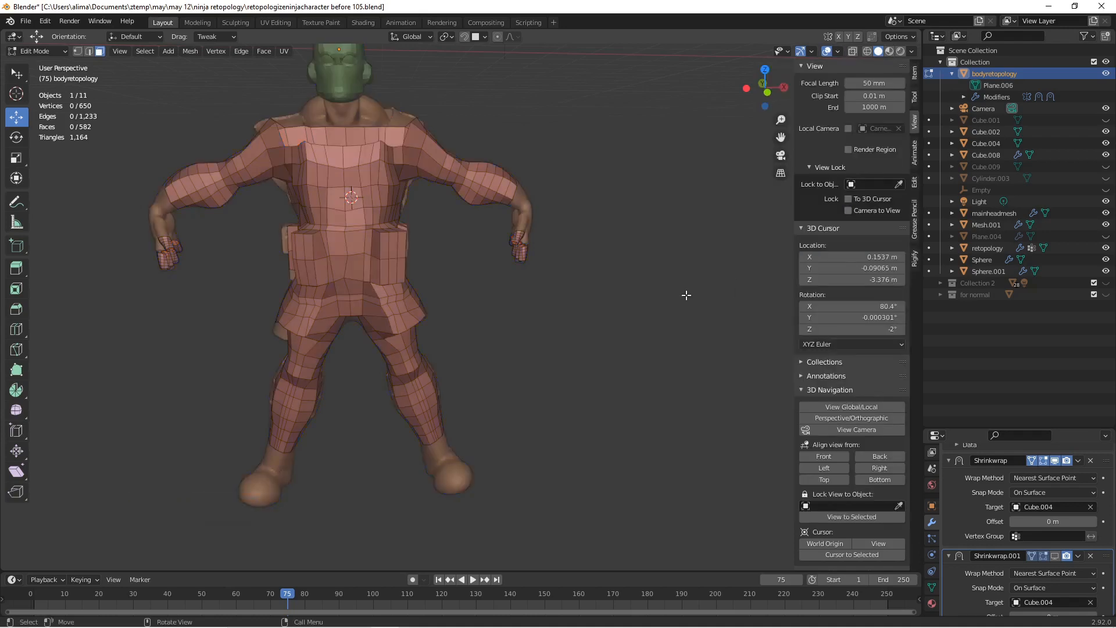
{"action": "key", "text": "Pause"}
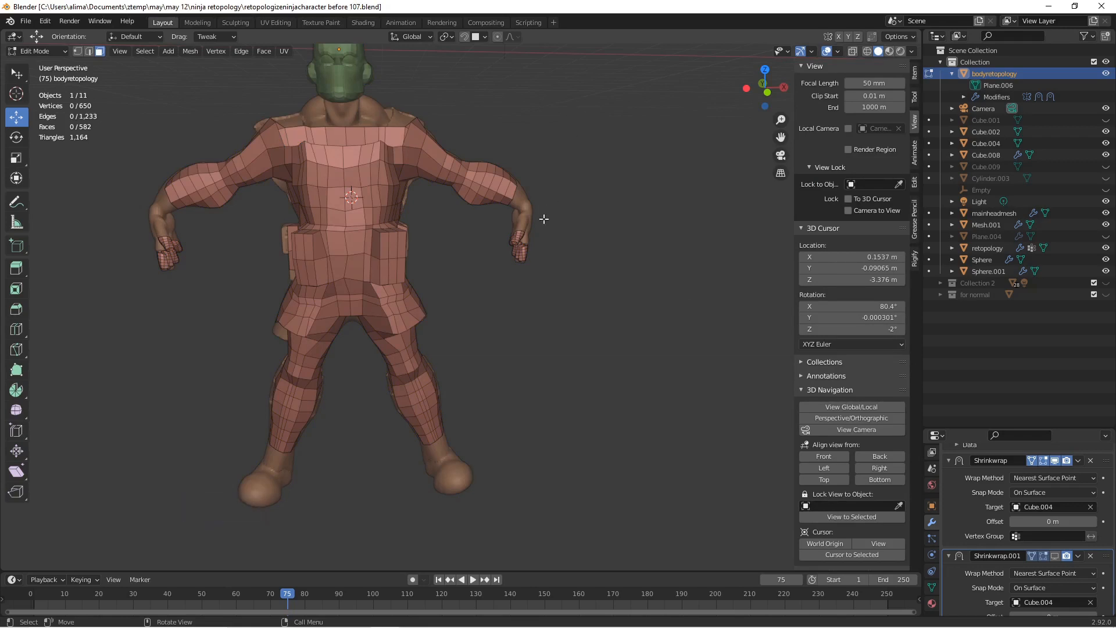
In Object Mode, set the first Shrinkwrap modifier's wrap method to Project and enable its Negative direction.
{"action": "left_click", "coordinate": [55, 52]}
{"action": "left_click", "coordinate": [57, 64]}
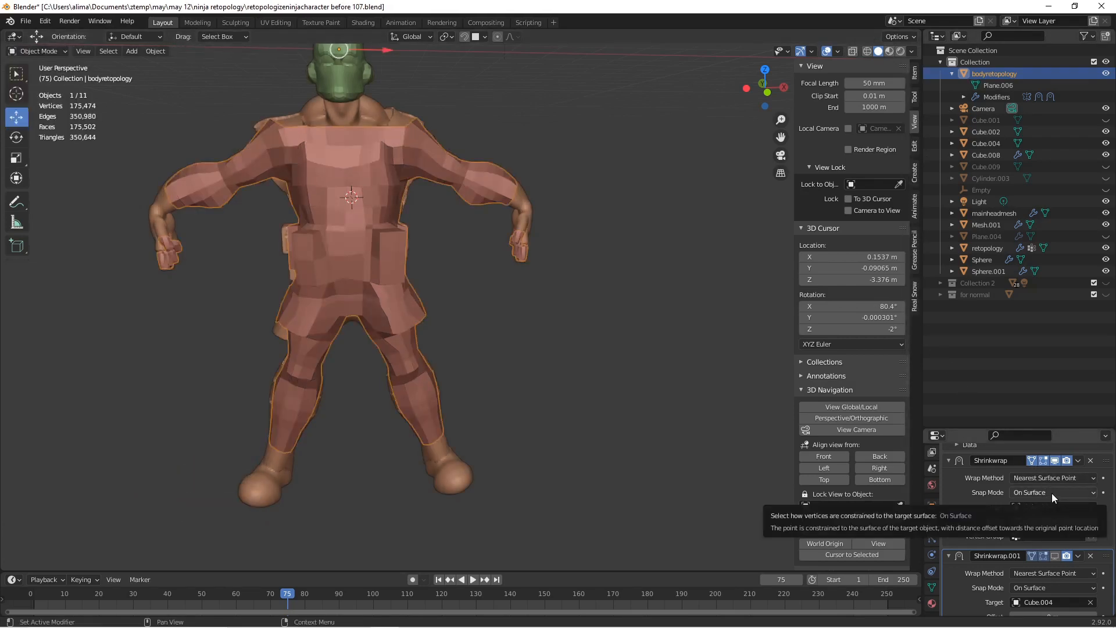
{"action": "left_click", "coordinate": [1053, 478]}
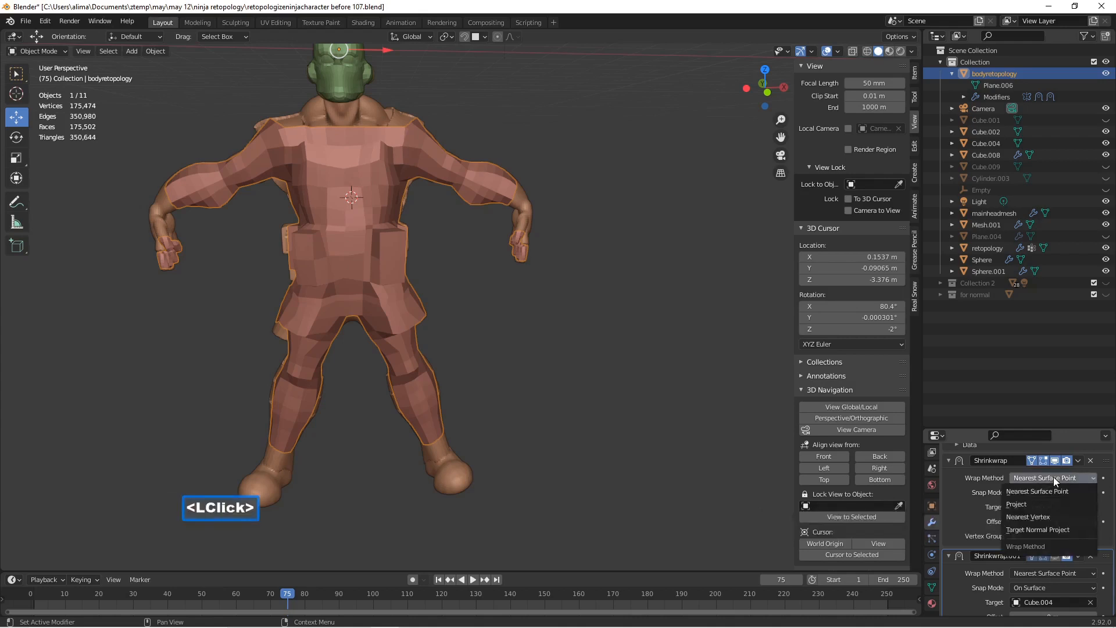
{"action": "left_click", "coordinate": [1054, 504]}
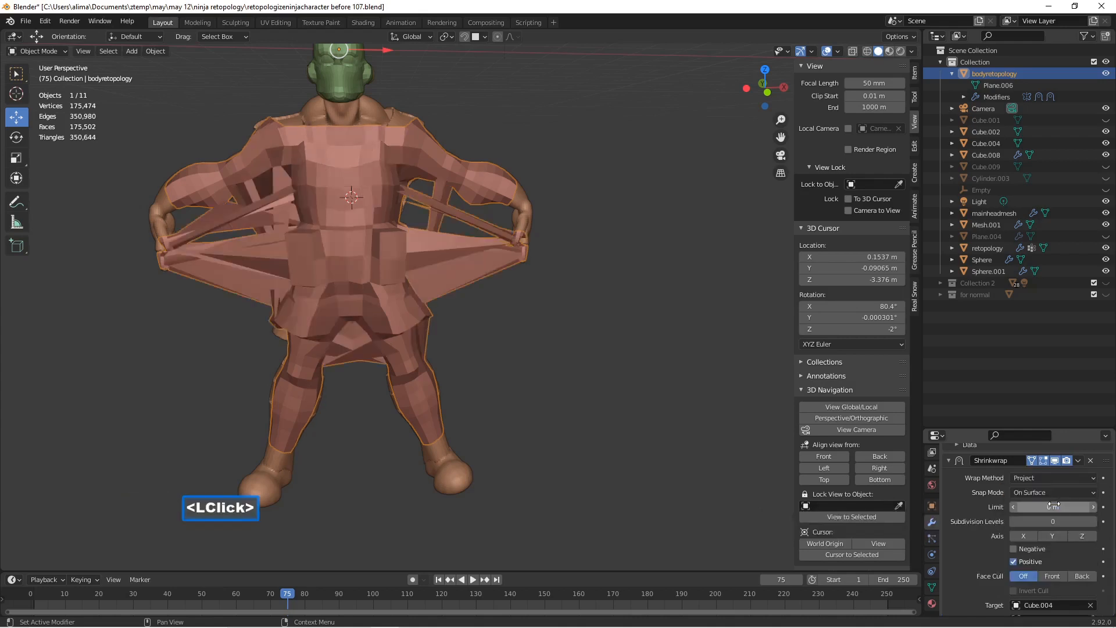
{"action": "left_click", "coordinate": [1015, 549]}
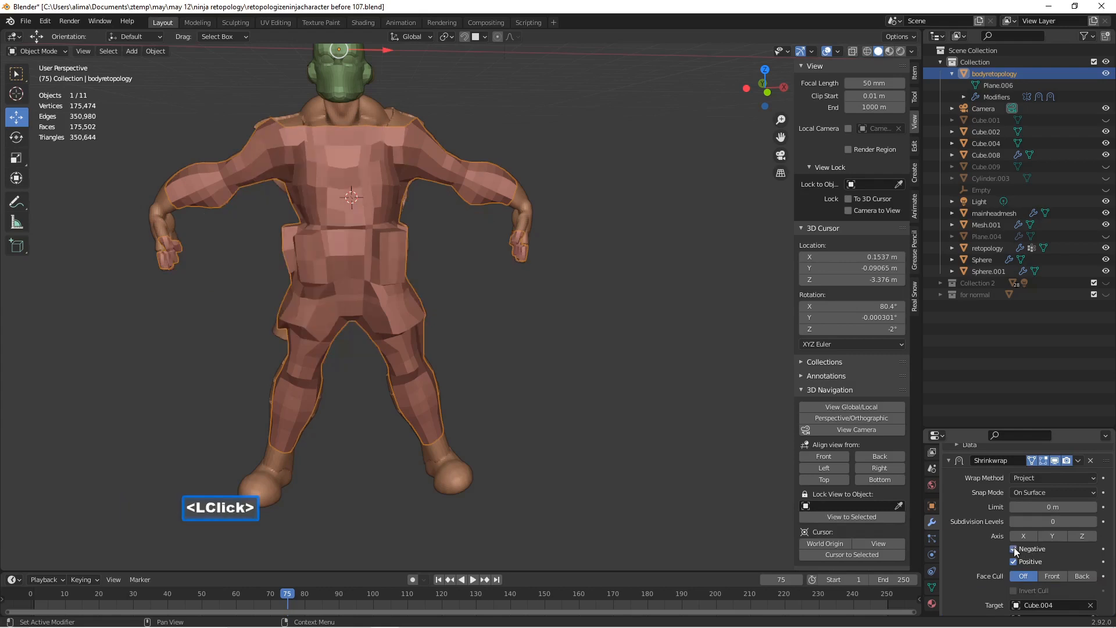
Apply the first Shrinkwrap modifier to the body mesh and save the file as "retopologizeninjacharacter before 108.blend".
{"action": "left_click", "coordinate": [1079, 459]}
{"action": "left_click", "coordinate": [1061, 475]}
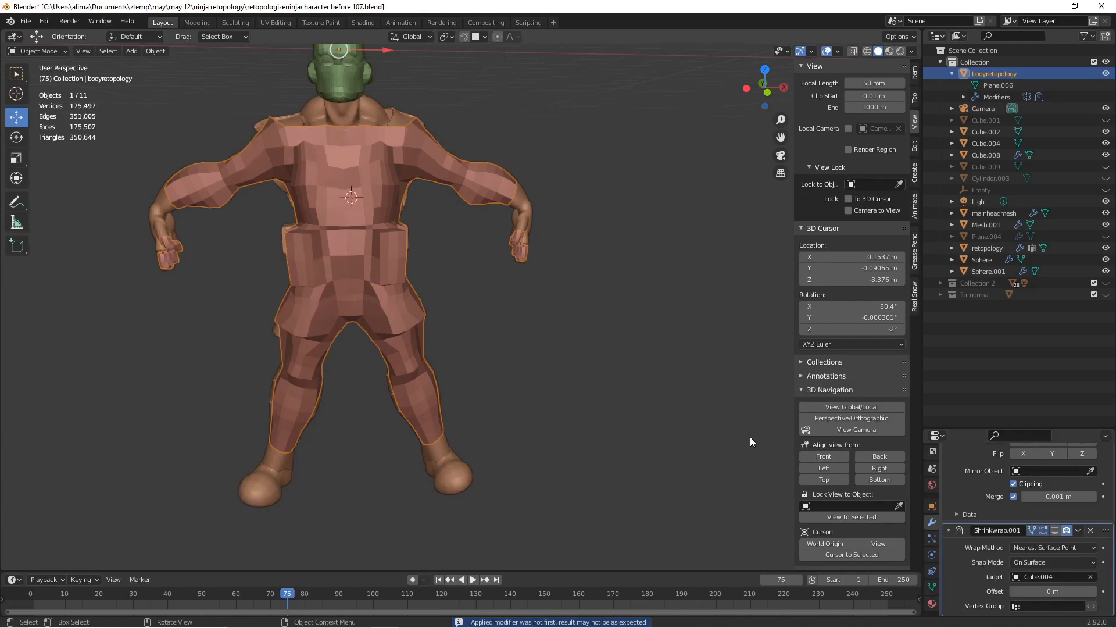
{"action": "key", "text": "Pause"}
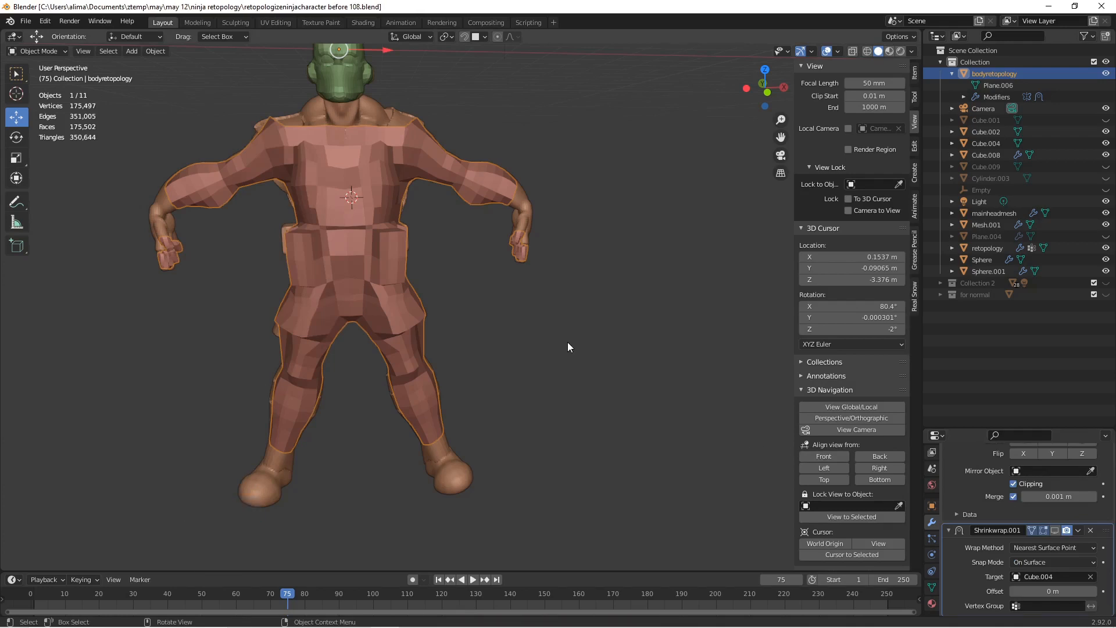
In Edit Mode, flatten the torso's vertical center edge loop by scaling it to 0 along X, and push it about 0.45 m along X against the mirror clipping.
{"action": "left_click", "coordinate": [67, 50]}
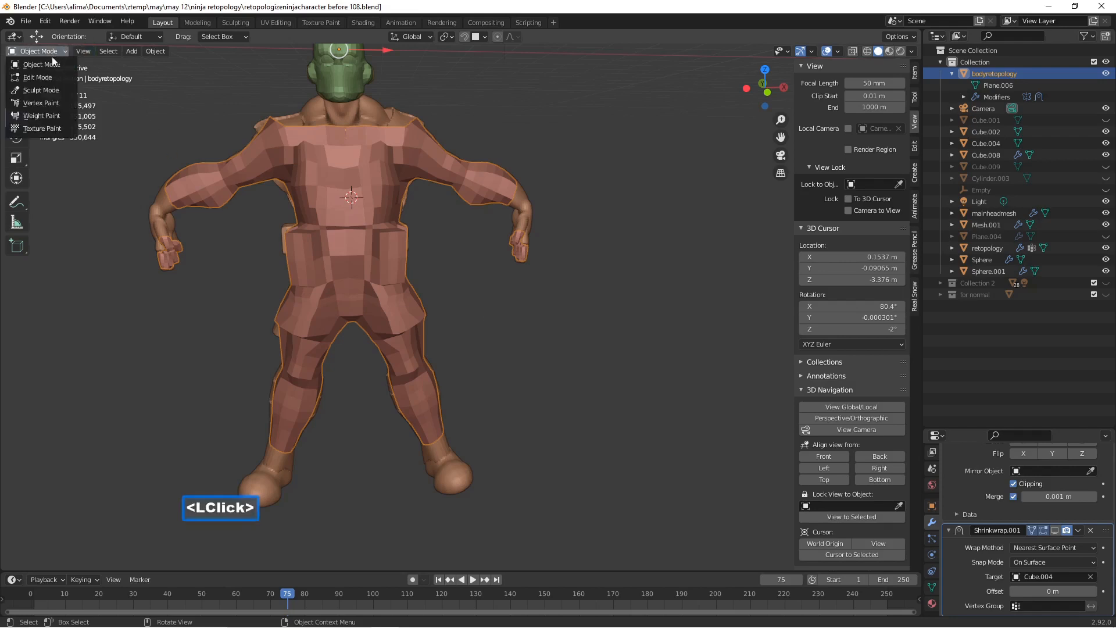
{"action": "left_click", "coordinate": [55, 75]}
{"action": "middle_click_drag", "start_coordinate": [457, 248], "coordinate": [552, 300], "text": "shift"}
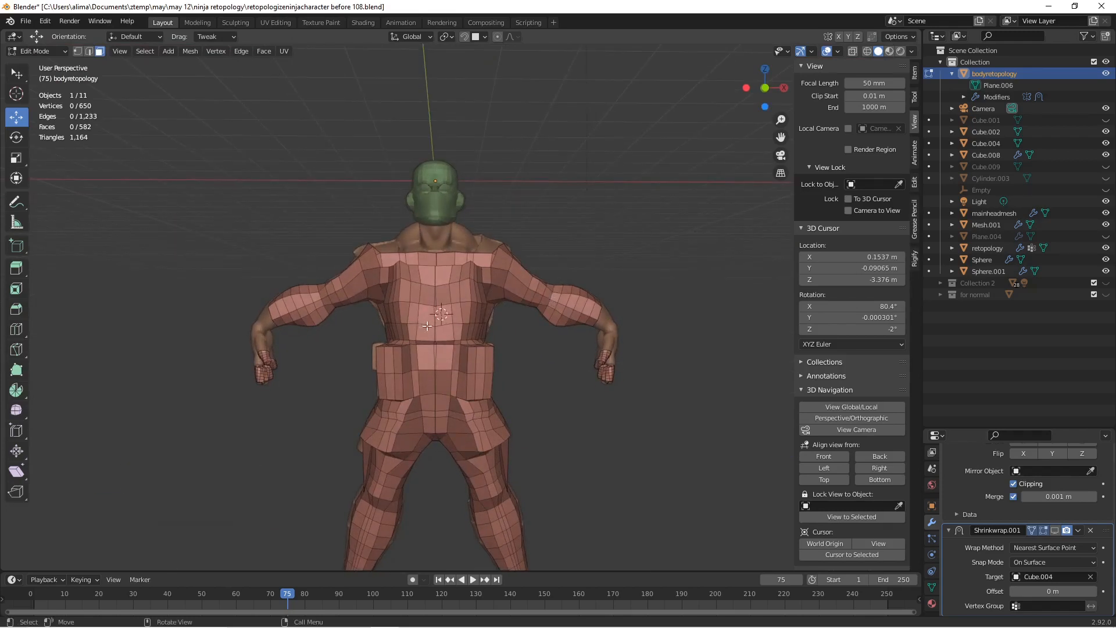
{"action": "scroll", "coordinate": [435, 332], "scroll_direction": "up", "scroll_amount": 2}
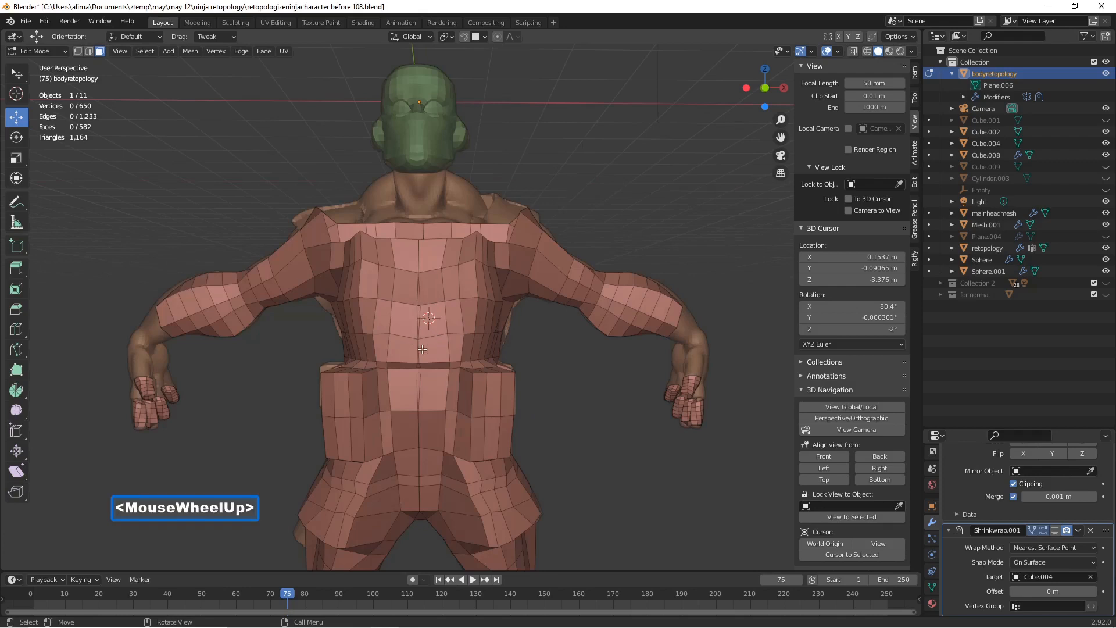
{"action": "left_click", "coordinate": [88, 51]}
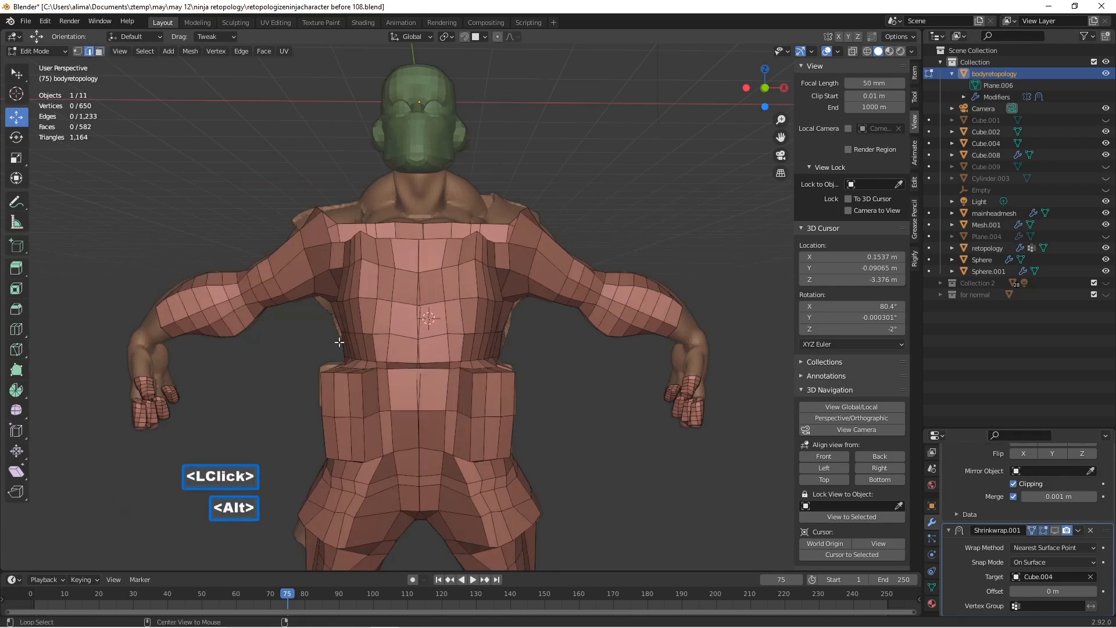
{"action": "left_click", "coordinate": [420, 353], "text": "alt"}
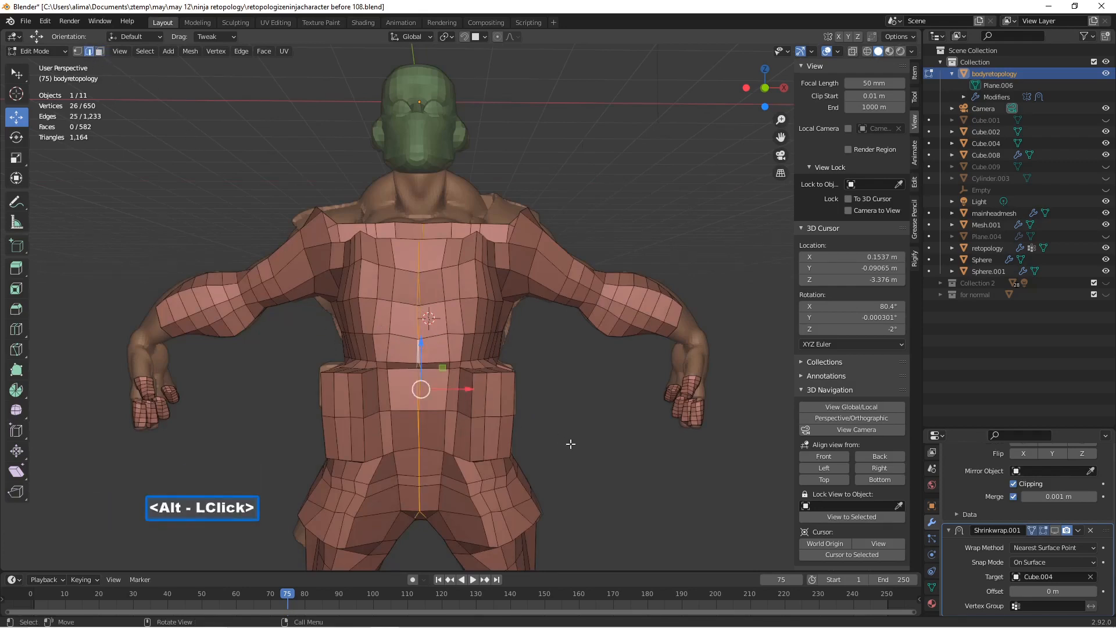
{"action": "key", "text": "s"}
{"action": "key", "text": "x"}
{"action": "key", "text": "0"}
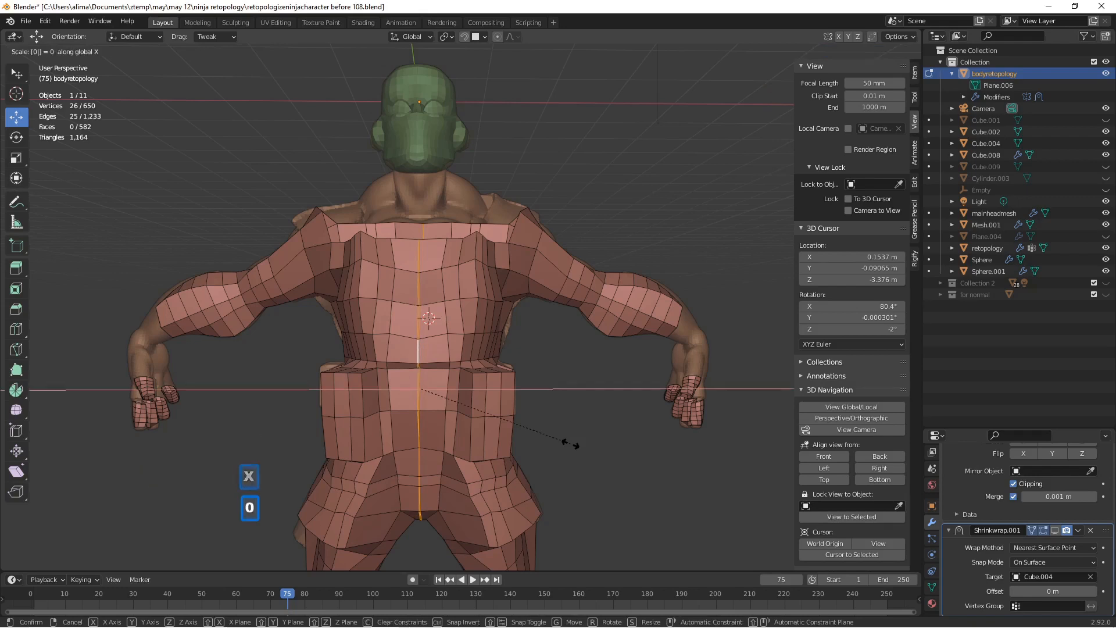
{"action": "left_click", "coordinate": [569, 444]}
{"action": "left_click_drag", "start_coordinate": [473, 391], "coordinate": [502, 395]}
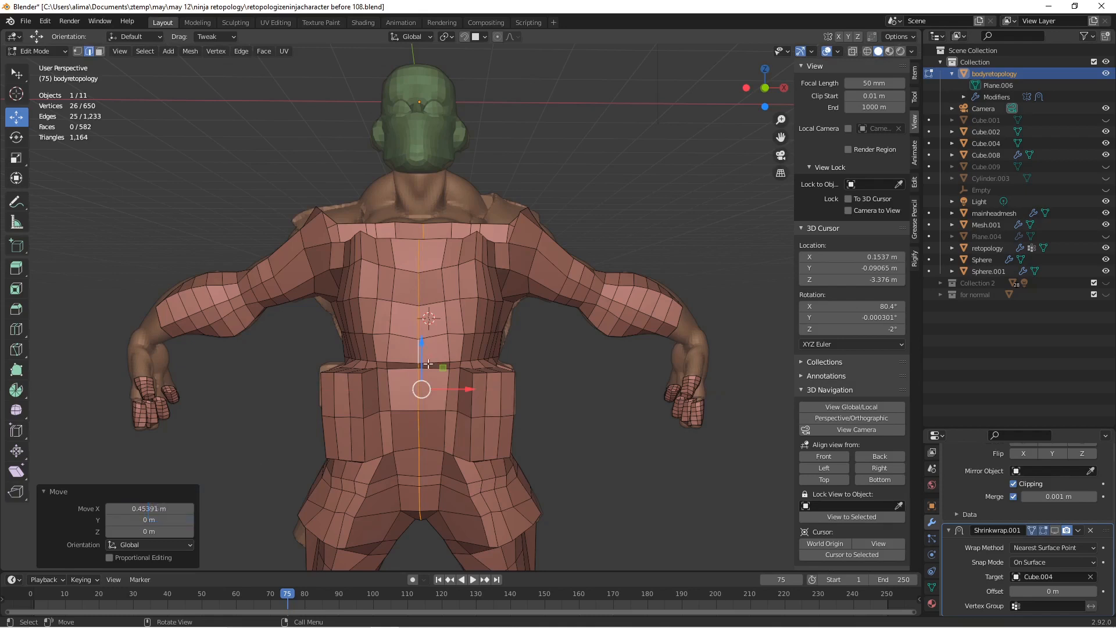
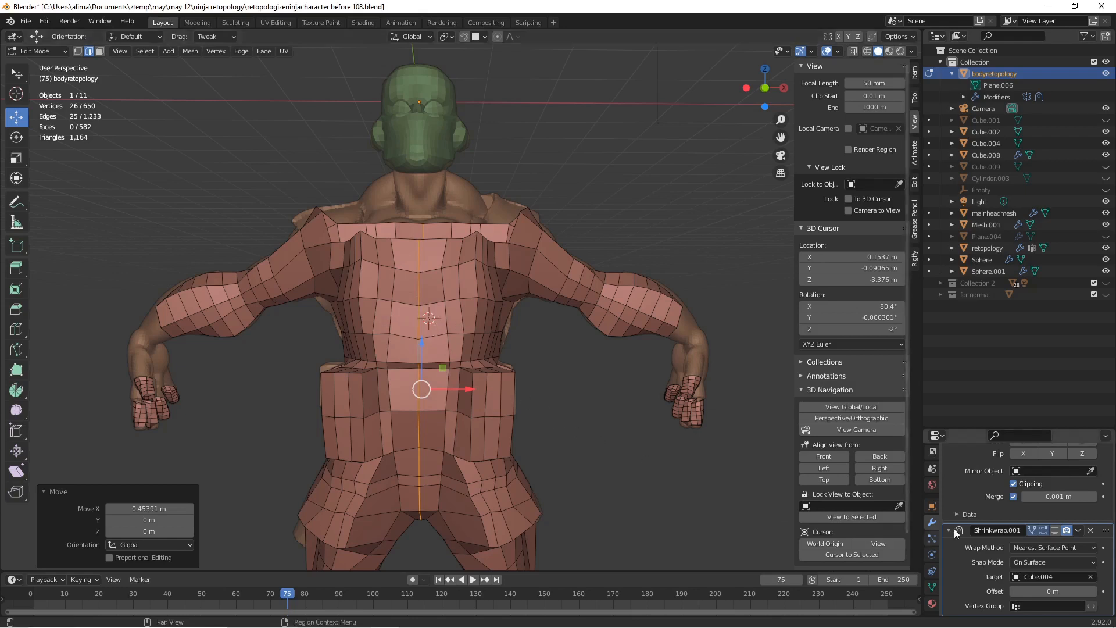
Clear the edge loop selection and save the file as "retopologizeninjacharacter before 109.blend".
{"action": "scroll", "coordinate": [959, 523], "scroll_direction": "up", "scroll_amount": 5}
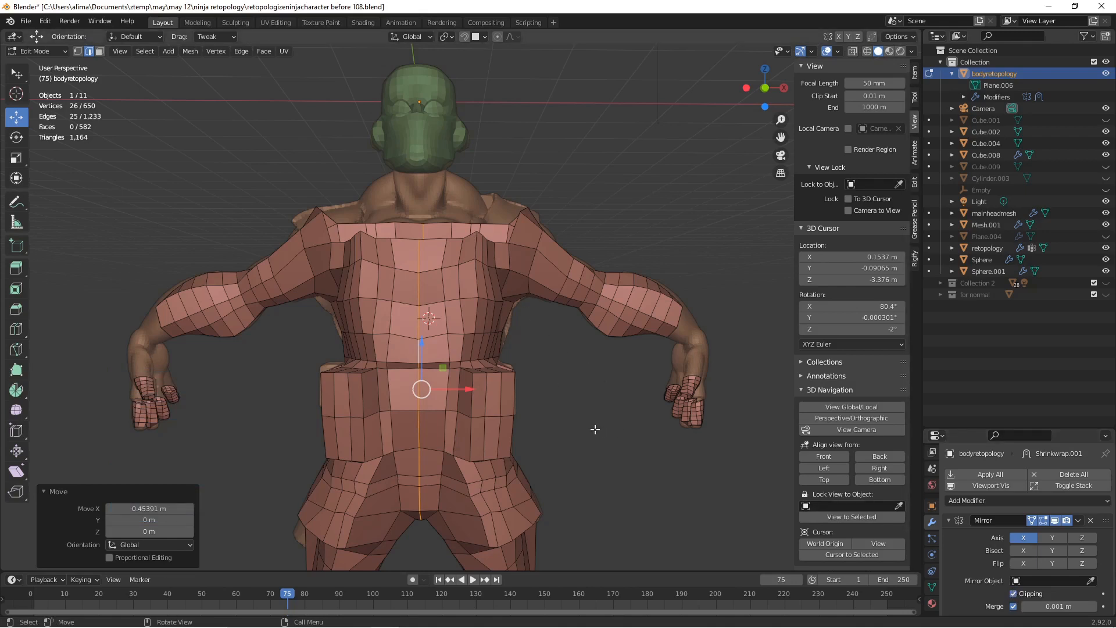
{"action": "key", "text": "alt+a"}
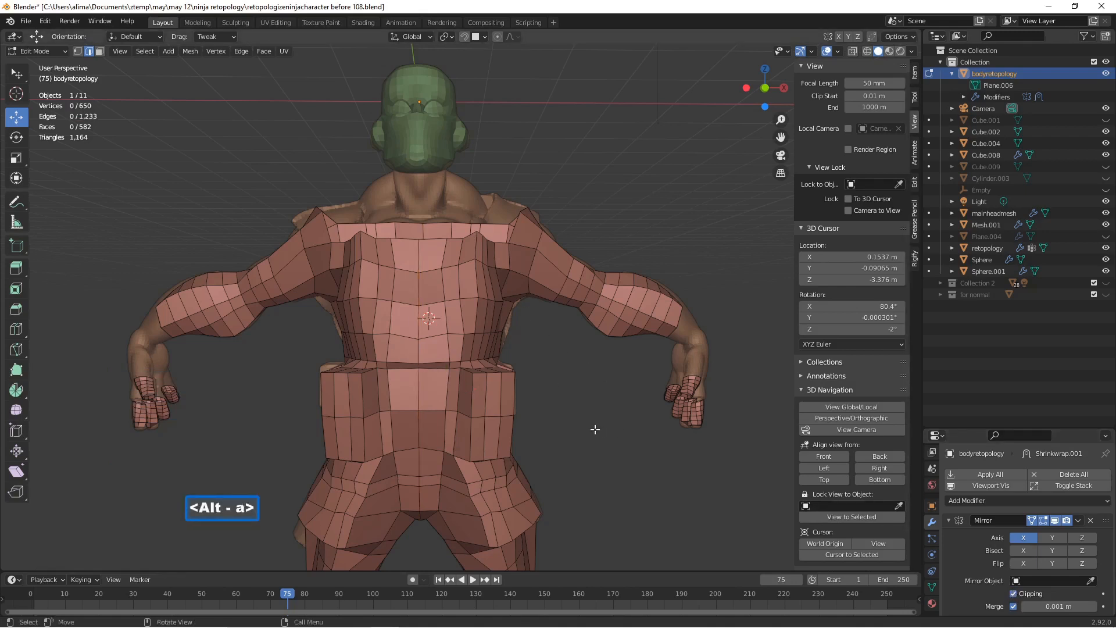
{"action": "key", "text": "Pause"}
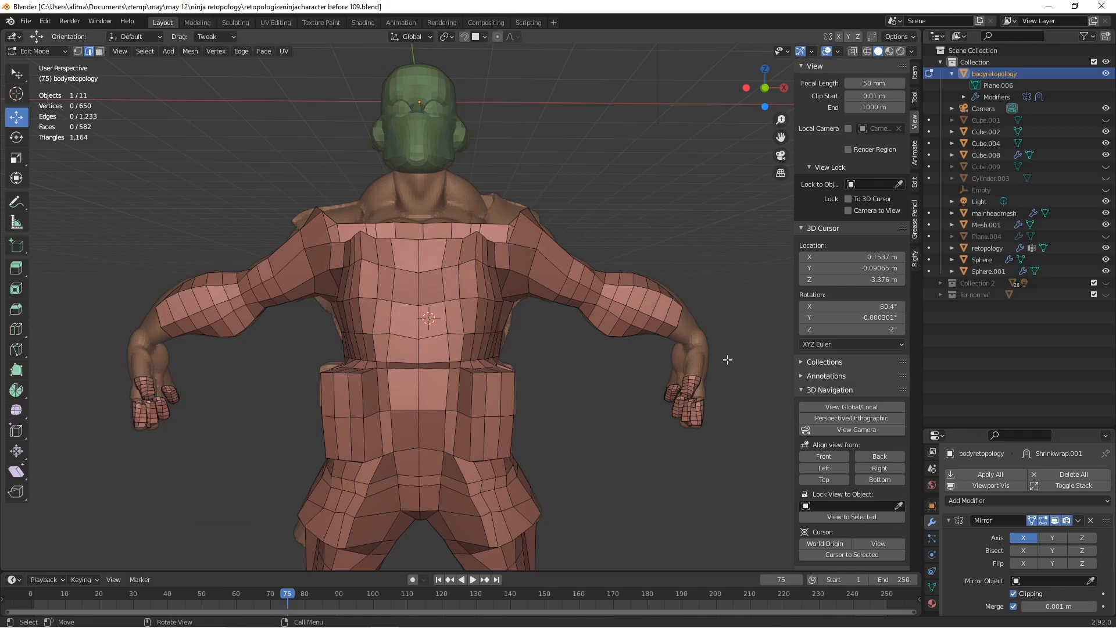
Return the body mesh to Object Mode.
{"action": "scroll", "coordinate": [727, 359], "scroll_direction": "down", "scroll_amount": 2}
{"action": "mouse_move", "coordinate": [704, 352]}
{"action": "middle_mouse_down"}
{"action": "mouse_move", "coordinate": [468, 372]}
{"action": "mouse_move", "coordinate": [542, 388]}
{"action": "mouse_move", "coordinate": [497, 377]}
{"action": "mouse_move", "coordinate": [695, 364]}
{"action": "middle_mouse_up"}
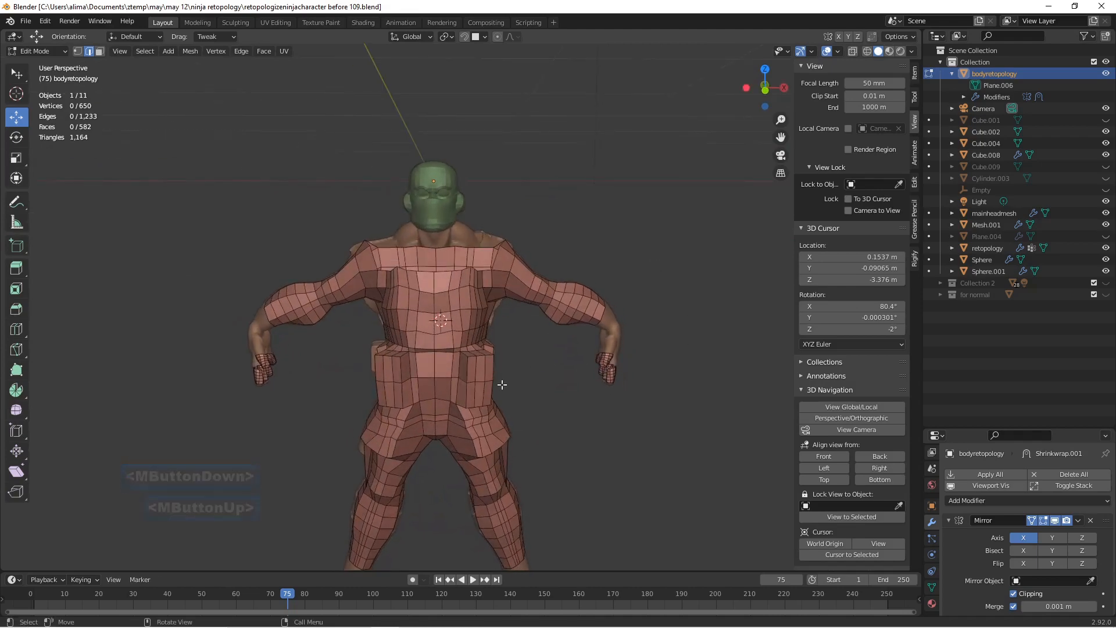
{"action": "scroll", "coordinate": [500, 386], "scroll_direction": "up", "scroll_amount": 3}
{"action": "middle_click_drag", "start_coordinate": [523, 558], "coordinate": [534, 454], "text": "shift"}
{"action": "scroll", "coordinate": [534, 454], "scroll_direction": "down", "scroll_amount": 3}
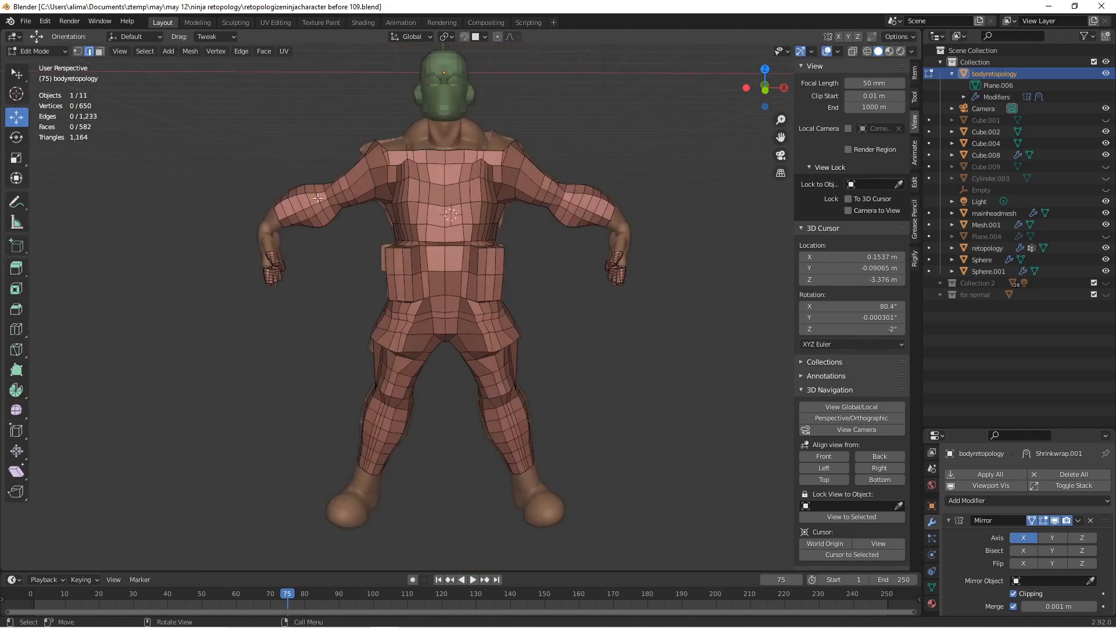
{"action": "left_click", "coordinate": [60, 49]}
{"action": "left_click", "coordinate": [59, 66]}
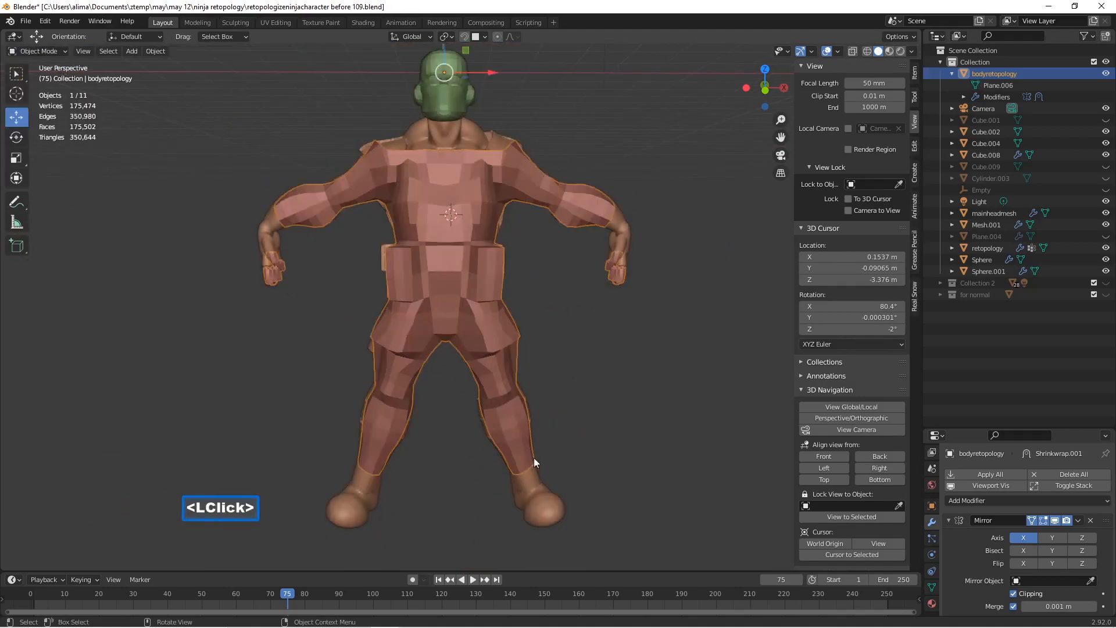
Turn on viewport display of the Shrinkwrap.001 modifier, set its wrap method to Project, and enable its Negative direction.
{"action": "scroll", "coordinate": [971, 572], "scroll_direction": "down", "scroll_amount": 5}
{"action": "scroll", "coordinate": [974, 560], "scroll_direction": "down", "scroll_amount": 1}
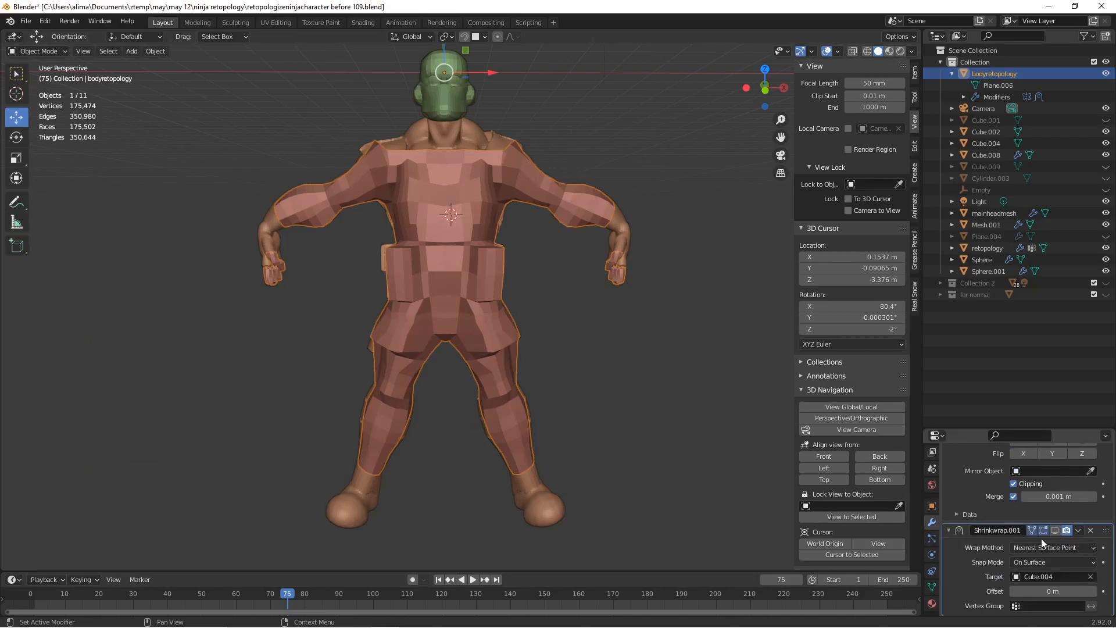
{"action": "left_click", "coordinate": [1055, 530]}
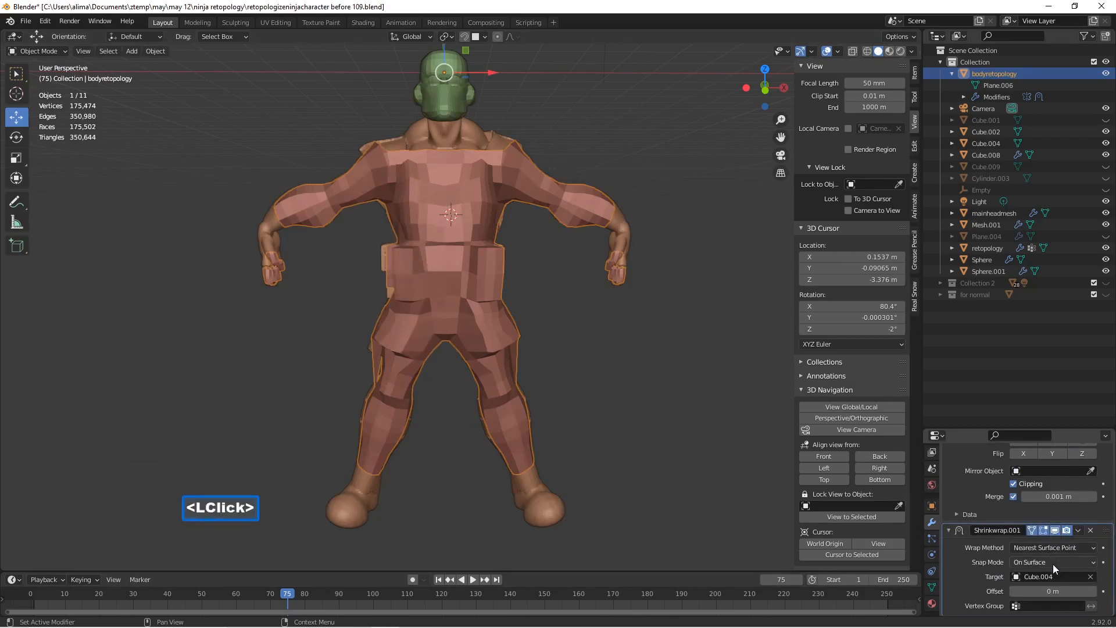
{"action": "left_click", "coordinate": [1050, 549]}
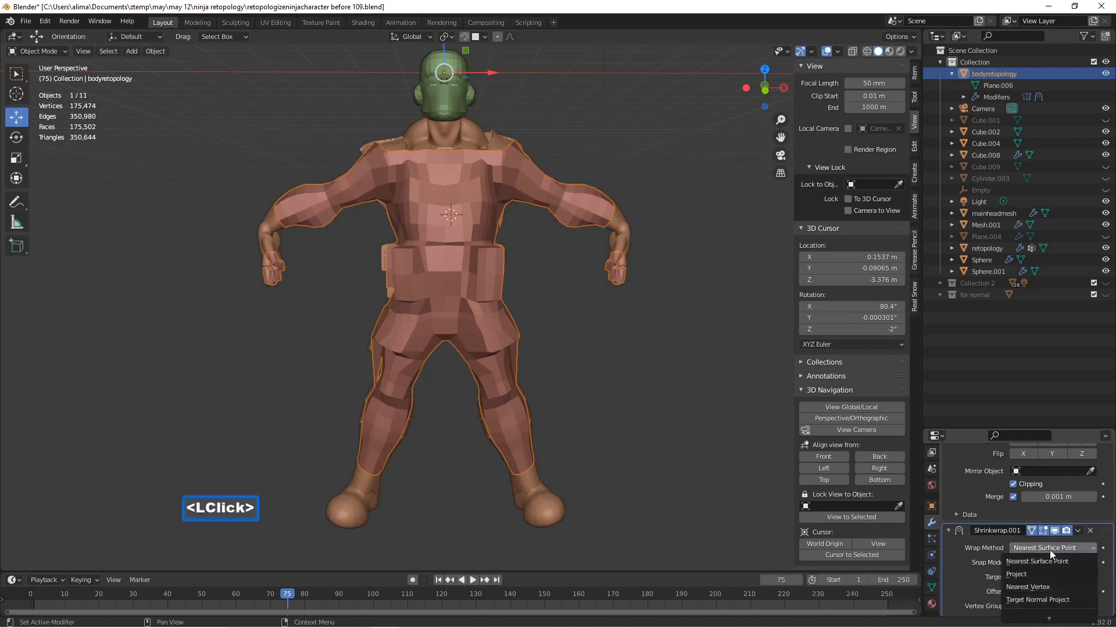
{"action": "left_click", "coordinate": [1034, 574]}
{"action": "scroll", "coordinate": [1038, 571], "scroll_direction": "down", "scroll_amount": 3}
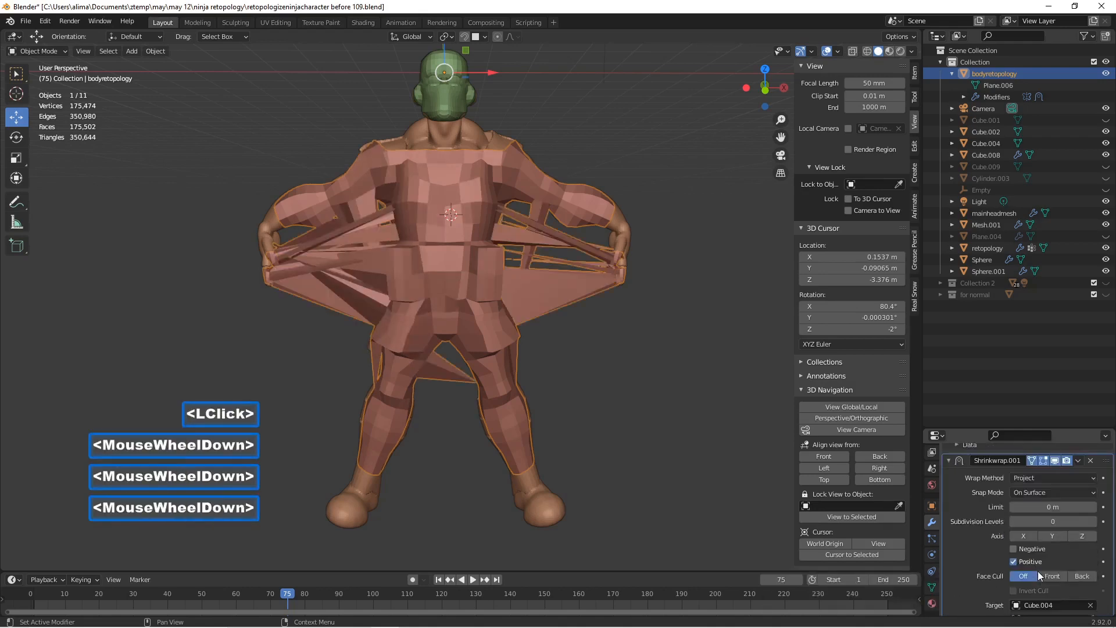
{"action": "left_click", "coordinate": [1017, 550]}
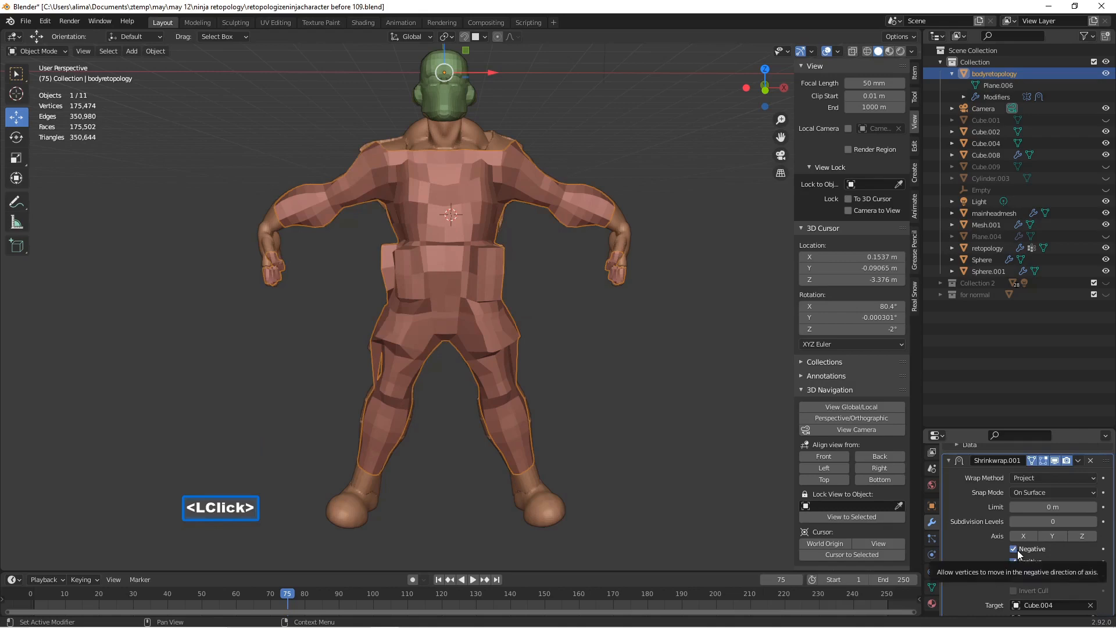
Inspect the projected body mesh from several angles and compare its shape with Shrinkwrap.001 shown and hidden in the viewport.
{"action": "middle_click_drag", "start_coordinate": [585, 367], "coordinate": [424, 378]}
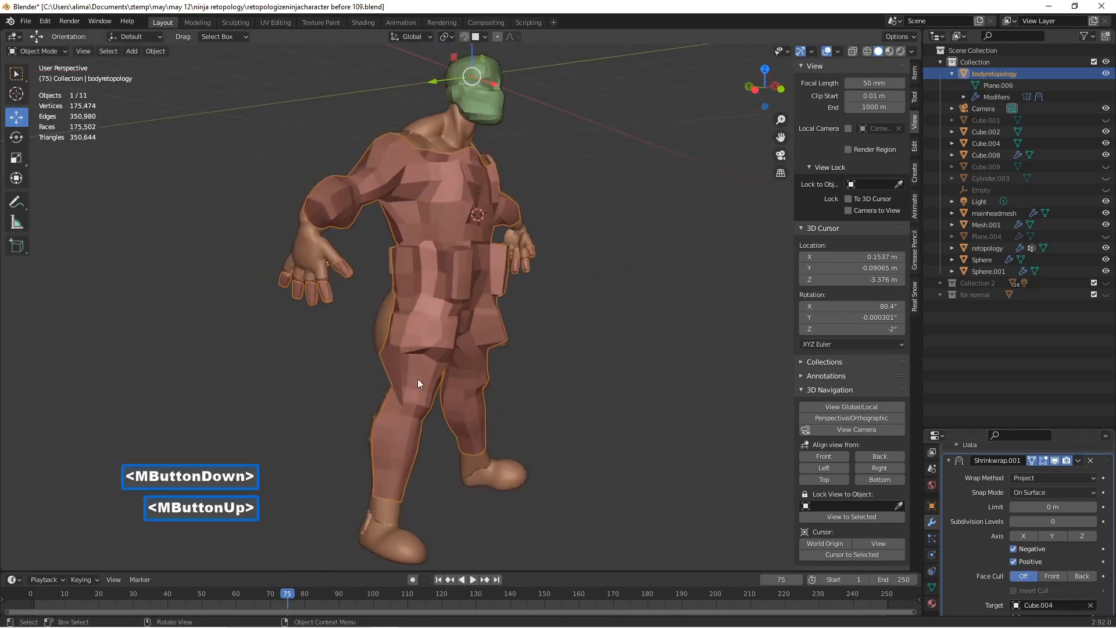
{"action": "mouse_move", "coordinate": [520, 411]}
{"action": "middle_mouse_down"}
{"action": "mouse_move", "coordinate": [529, 416]}
{"action": "mouse_move", "coordinate": [521, 411]}
{"action": "middle_mouse_up"}
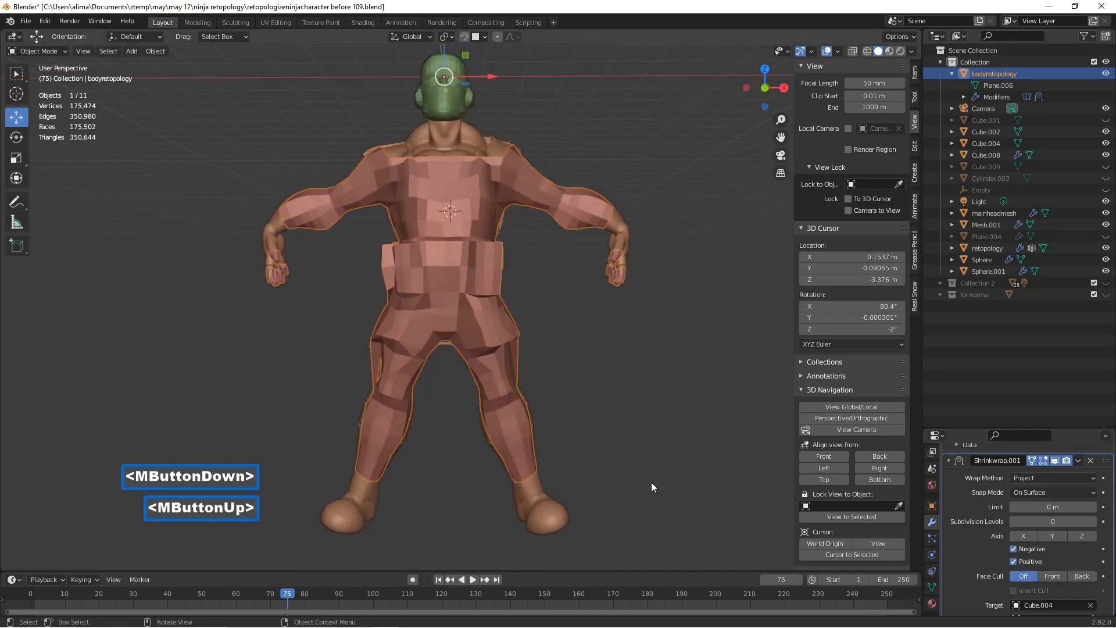
{"action": "middle_click_drag", "start_coordinate": [662, 473], "coordinate": [641, 457]}
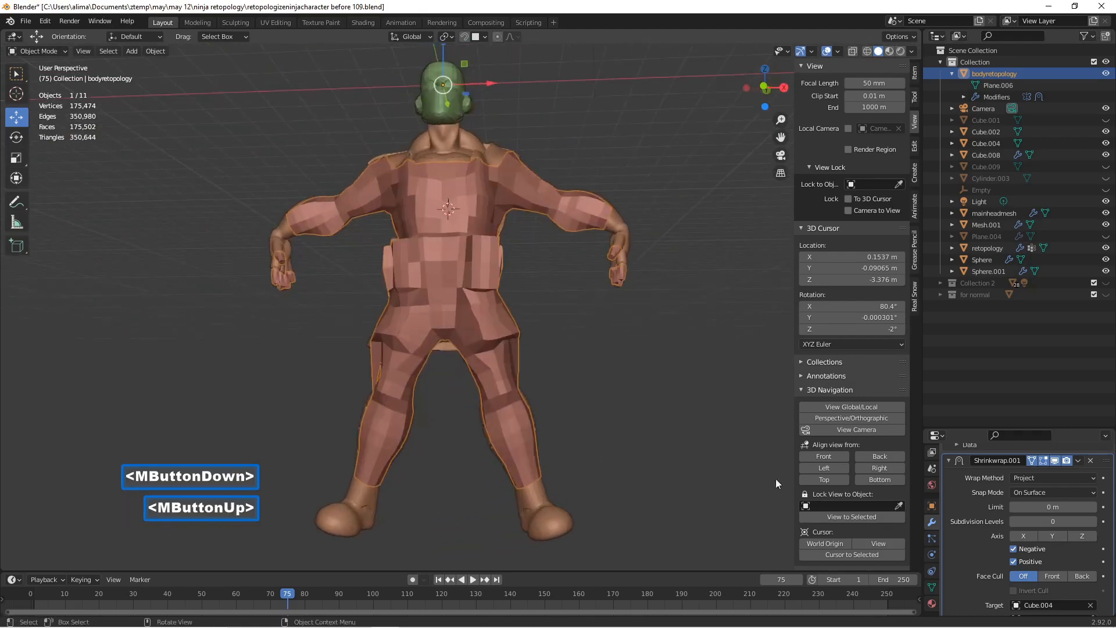
{"action": "left_click", "coordinate": [1055, 461]}
{"action": "left_click", "coordinate": [1055, 460]}
{"action": "left_click", "coordinate": [1054, 460]}
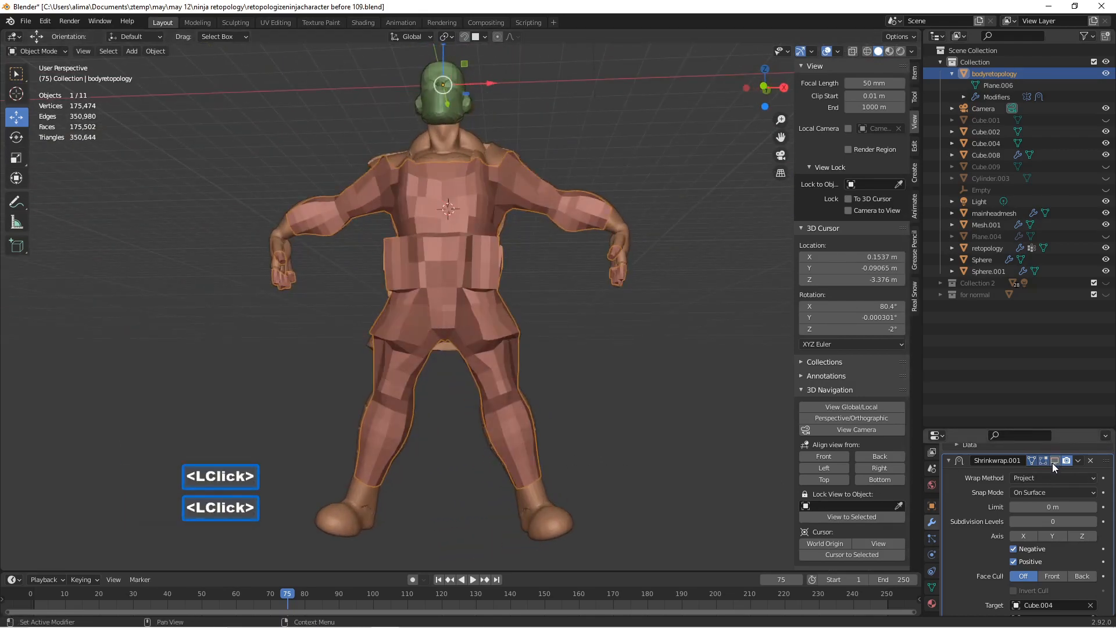
{"action": "middle_click_drag", "start_coordinate": [665, 393], "coordinate": [686, 401]}
Turn viewport display of Shrinkwrap.001 back on and duplicate the modifier.
{"action": "scroll", "coordinate": [1020, 517], "scroll_direction": "down", "scroll_amount": 6}
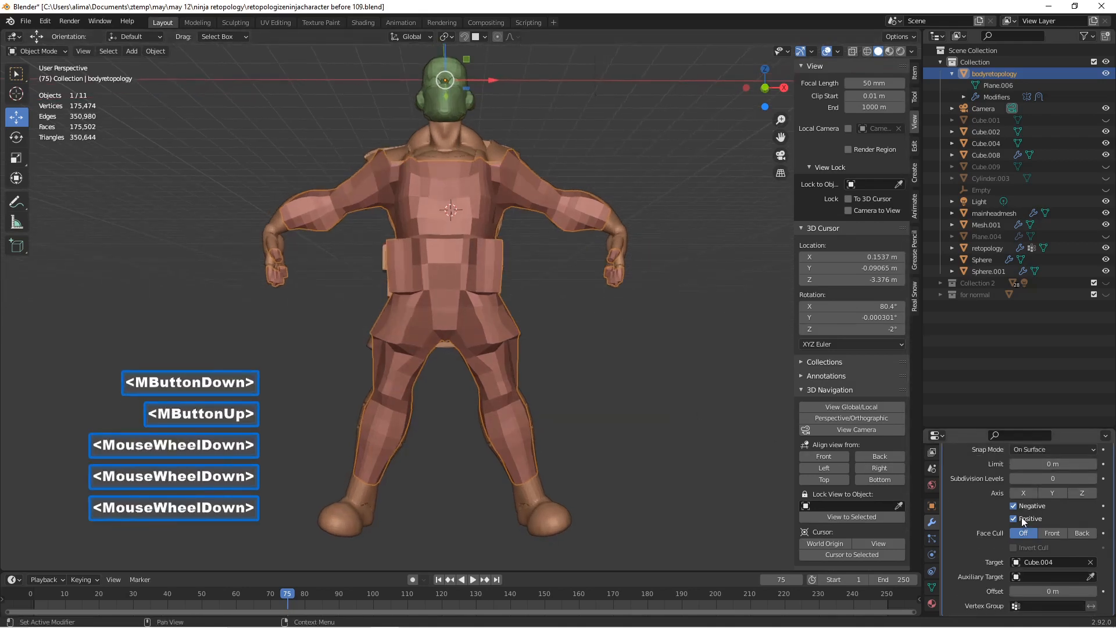
{"action": "scroll", "coordinate": [1020, 520], "scroll_direction": "up", "scroll_amount": 8}
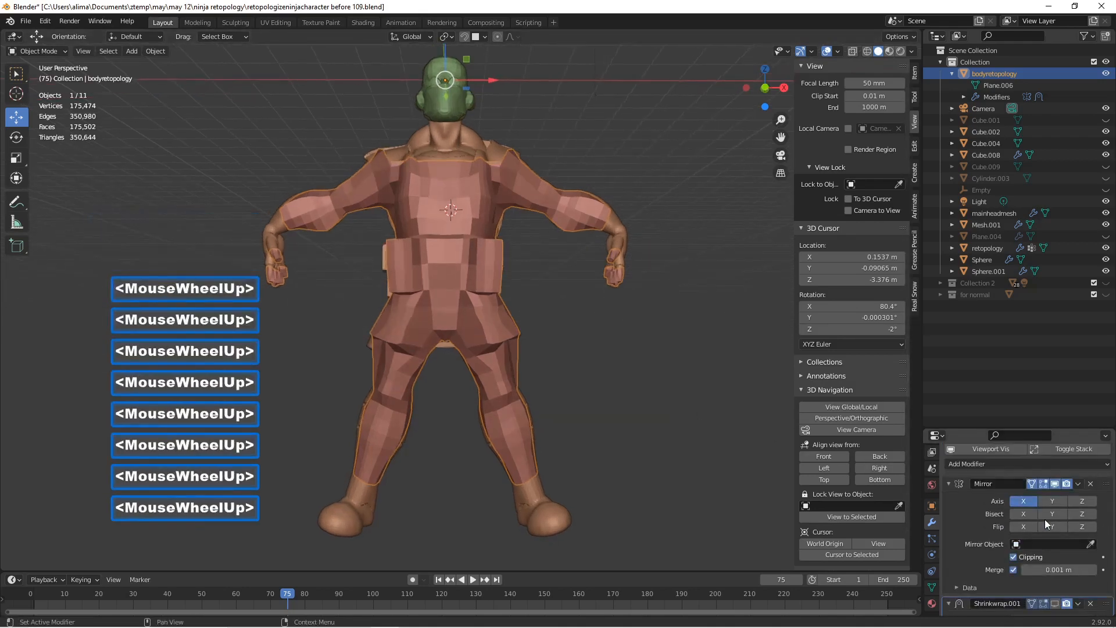
{"action": "left_click", "coordinate": [1078, 603]}
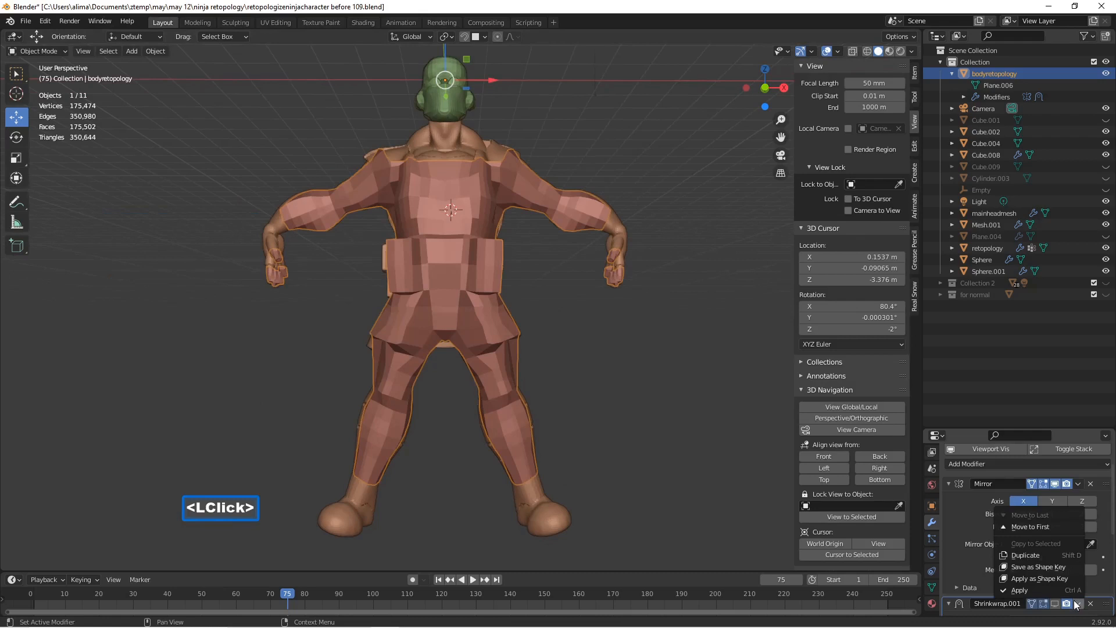
{"action": "left_click", "coordinate": [1075, 604]}
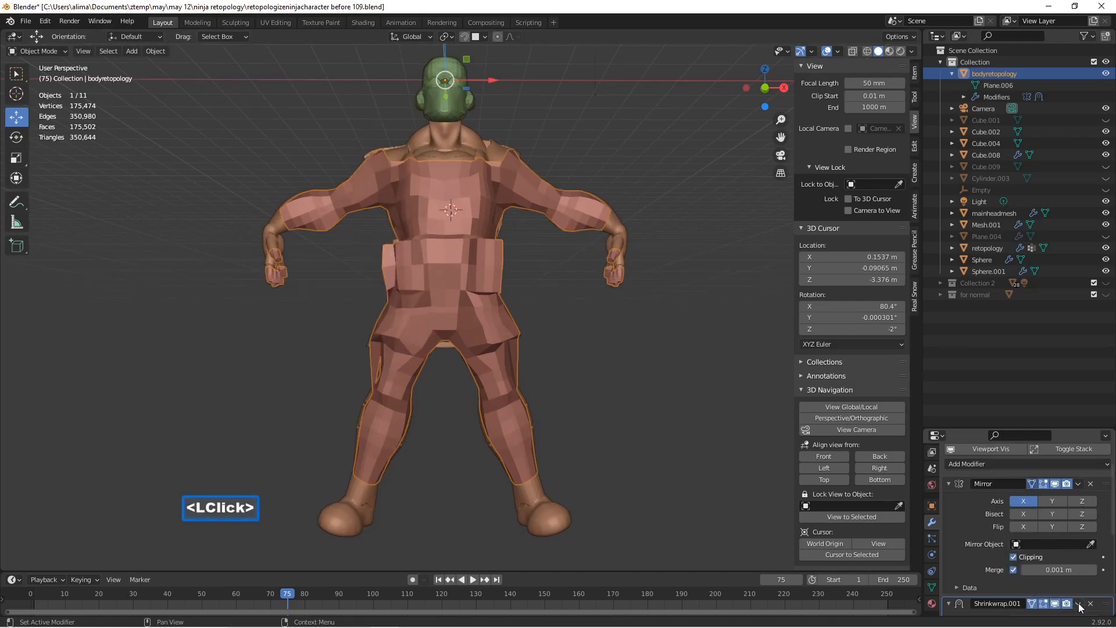
{"action": "left_click", "coordinate": [1079, 603]}
{"action": "left_click", "coordinate": [1043, 559]}
Apply the original Shrinkwrap.001 modifier to the body mesh, keeping its duplicate in the stack.
{"action": "scroll", "coordinate": [1035, 559], "scroll_direction": "down", "scroll_amount": 1}
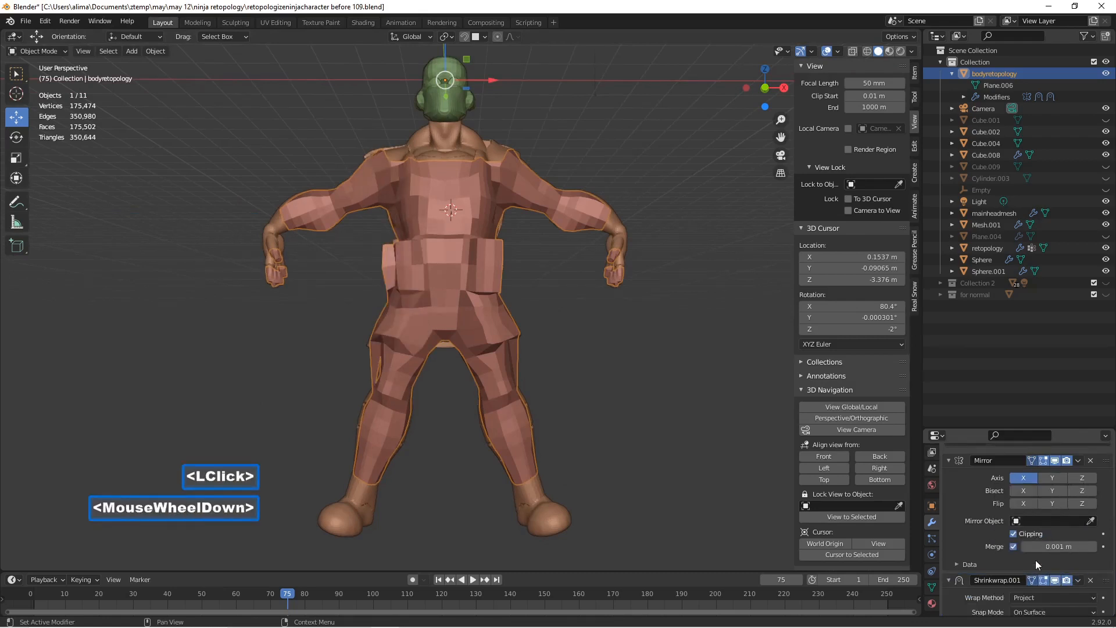
{"action": "left_click", "coordinate": [1078, 580]}
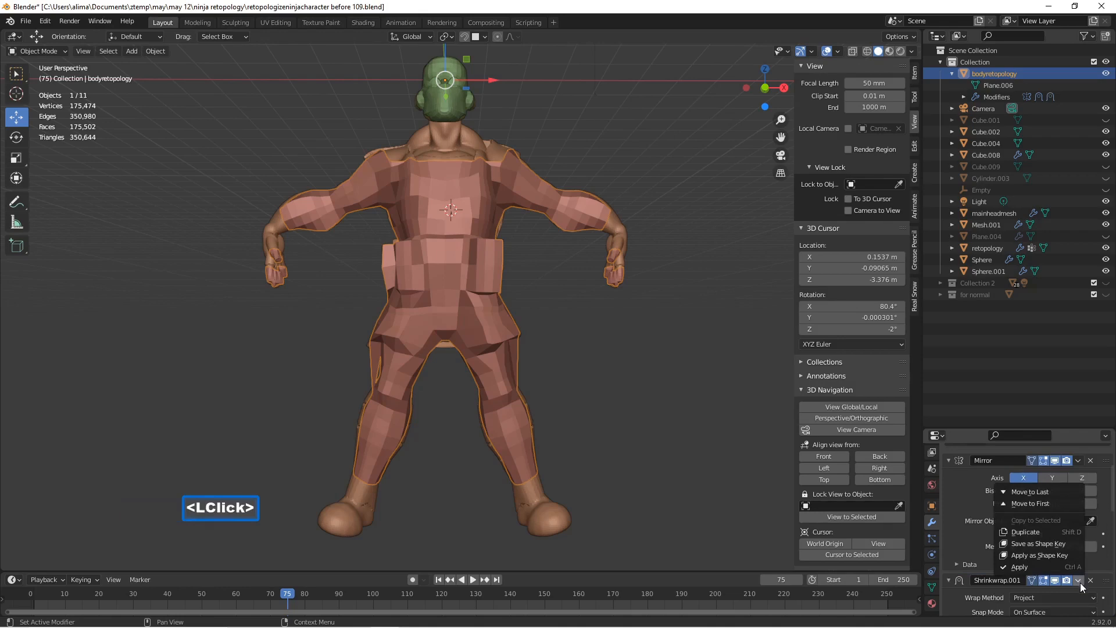
{"action": "left_click", "coordinate": [1036, 566]}
{"action": "middle_click_drag", "start_coordinate": [639, 441], "coordinate": [659, 461]}
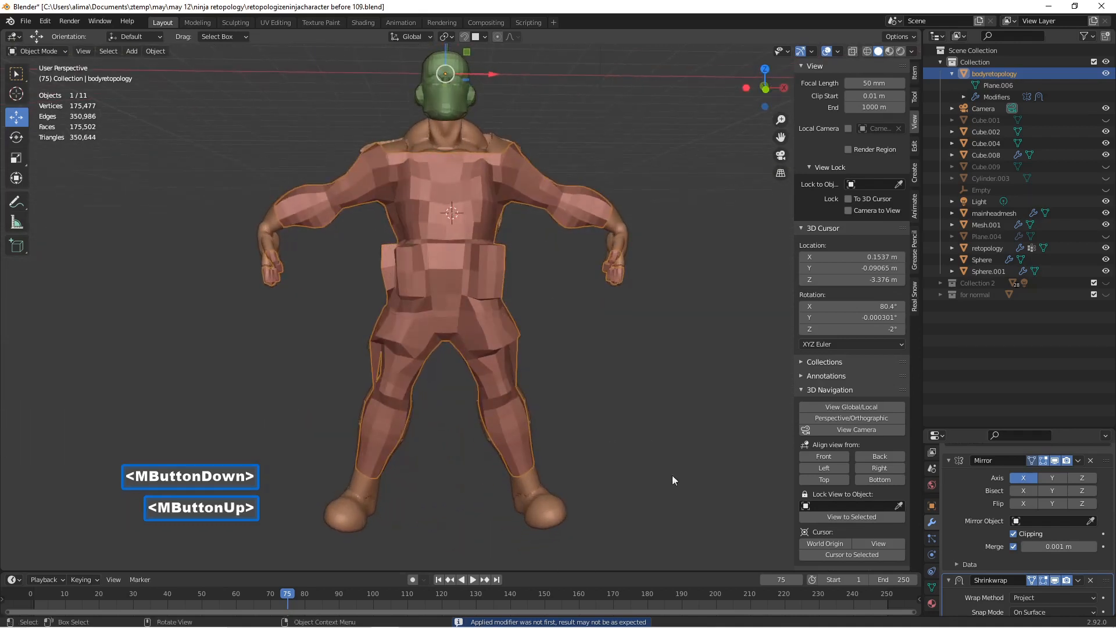
Hide the remaining Shrinkwrap modifier in the viewport and add a Smooth modifier to the body mesh.
{"action": "left_click", "coordinate": [1054, 580]}
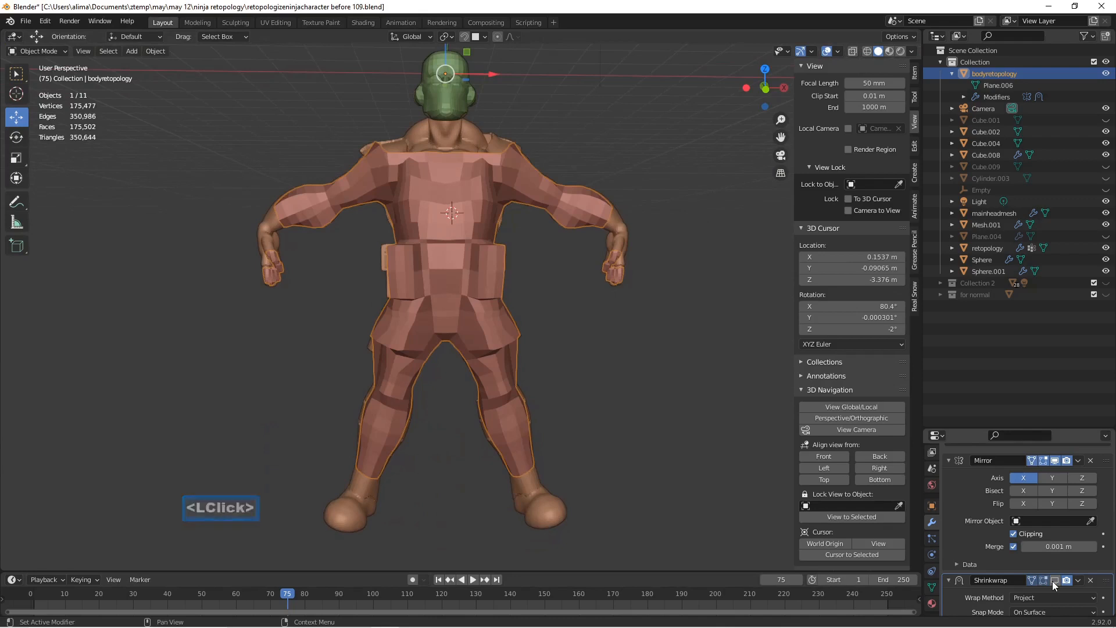
{"action": "scroll", "coordinate": [1078, 463], "scroll_direction": "up", "scroll_amount": 3}
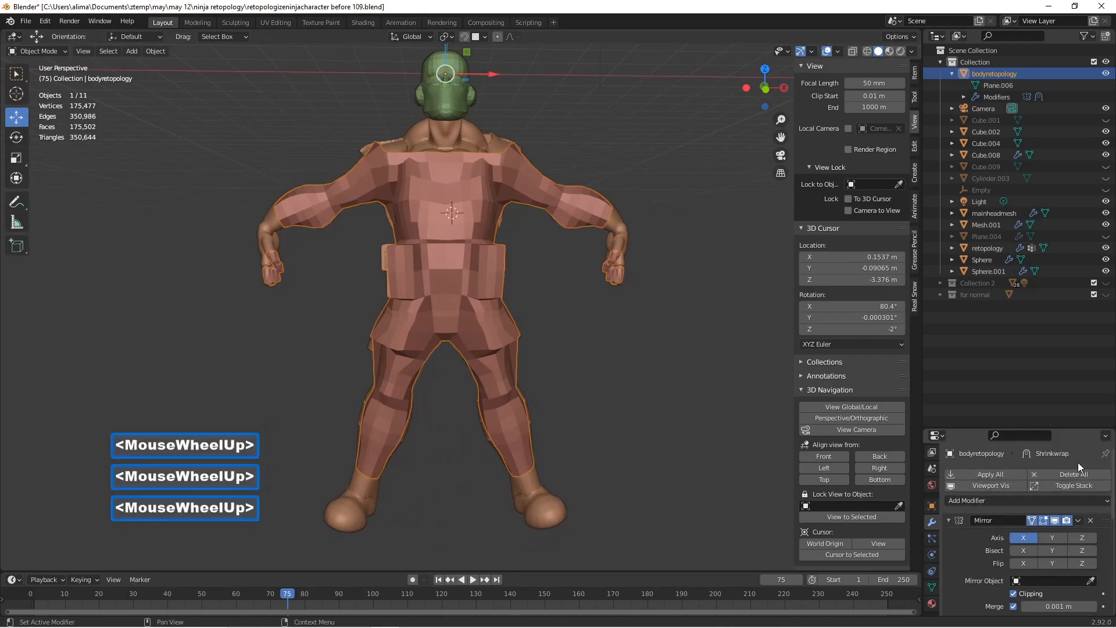
{"action": "left_click", "coordinate": [1078, 499]}
{"action": "left_click", "coordinate": [969, 384]}
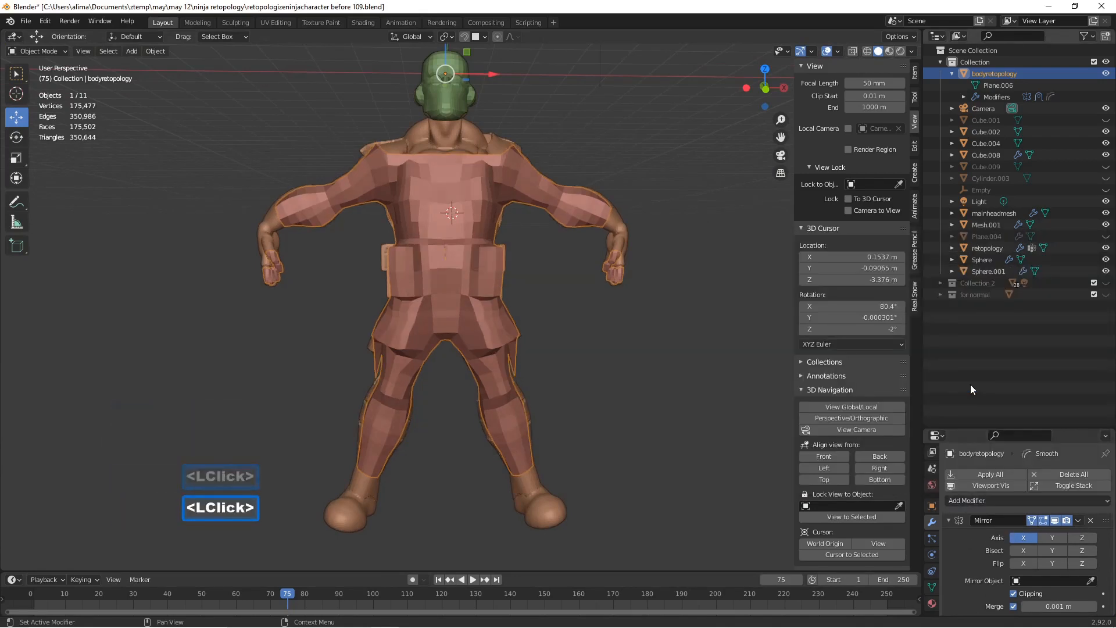
Move the Smooth modifier above the Shrinkwrap modifier in the body mesh's modifier stack.
{"action": "scroll", "coordinate": [1006, 533], "scroll_direction": "down", "scroll_amount": 3}
{"action": "scroll", "coordinate": [1013, 549], "scroll_direction": "down", "scroll_amount": 5}
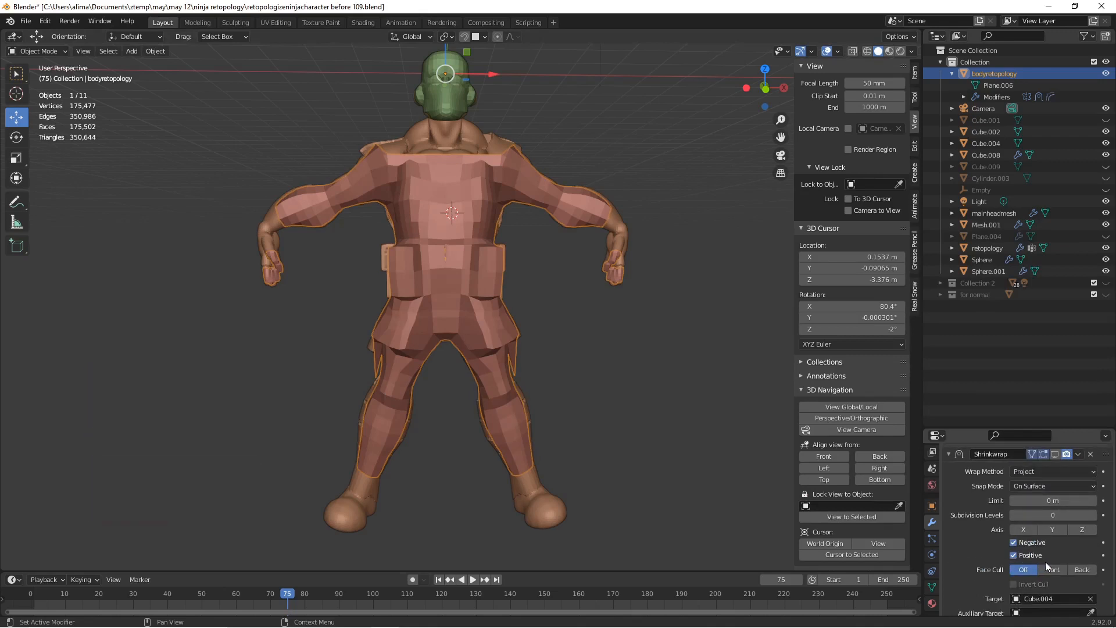
{"action": "scroll", "coordinate": [1045, 562], "scroll_direction": "down", "scroll_amount": 3}
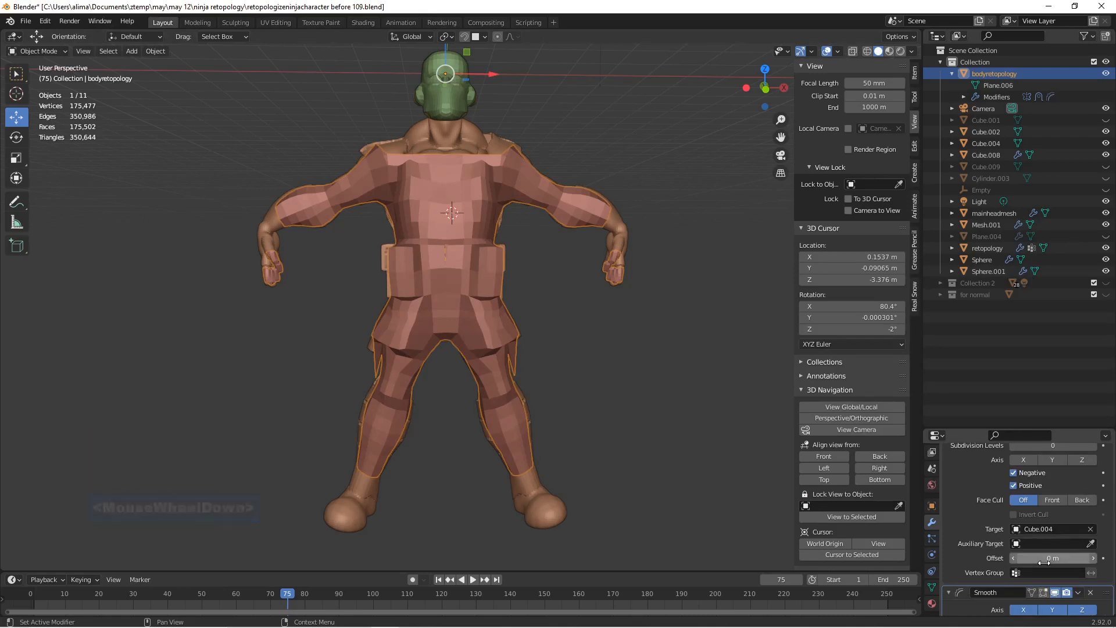
{"action": "left_click_drag", "start_coordinate": [1105, 597], "coordinate": [1092, 536]}
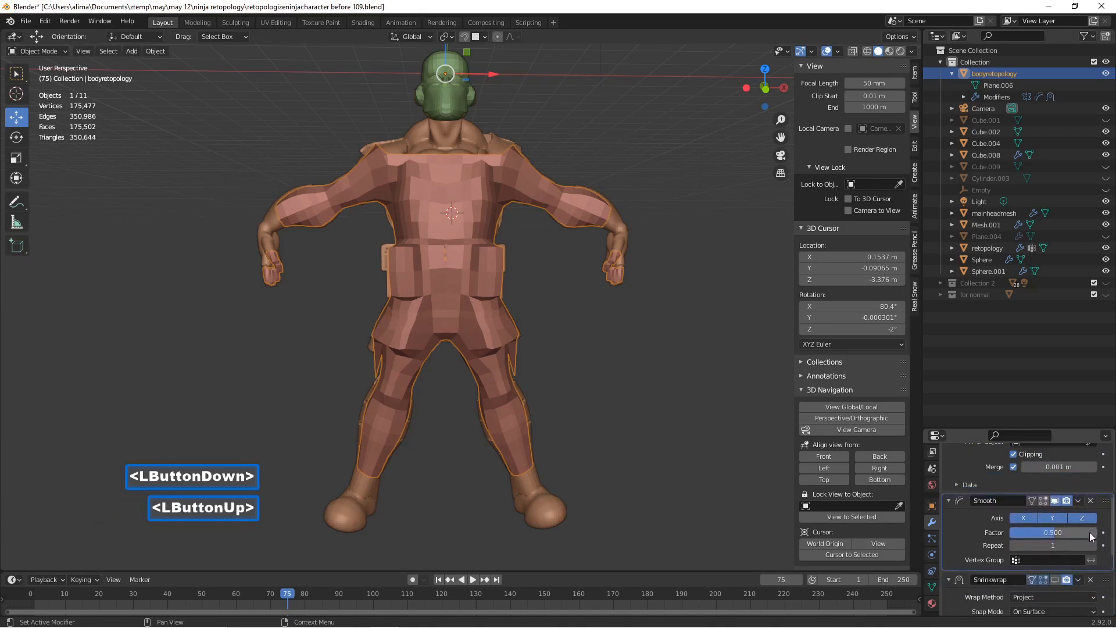
Set the Smooth modifier's factor to 1 and raise its repeat count for stronger smoothing.
{"action": "left_click", "coordinate": [1039, 533]}
{"action": "type", "text": "1"}
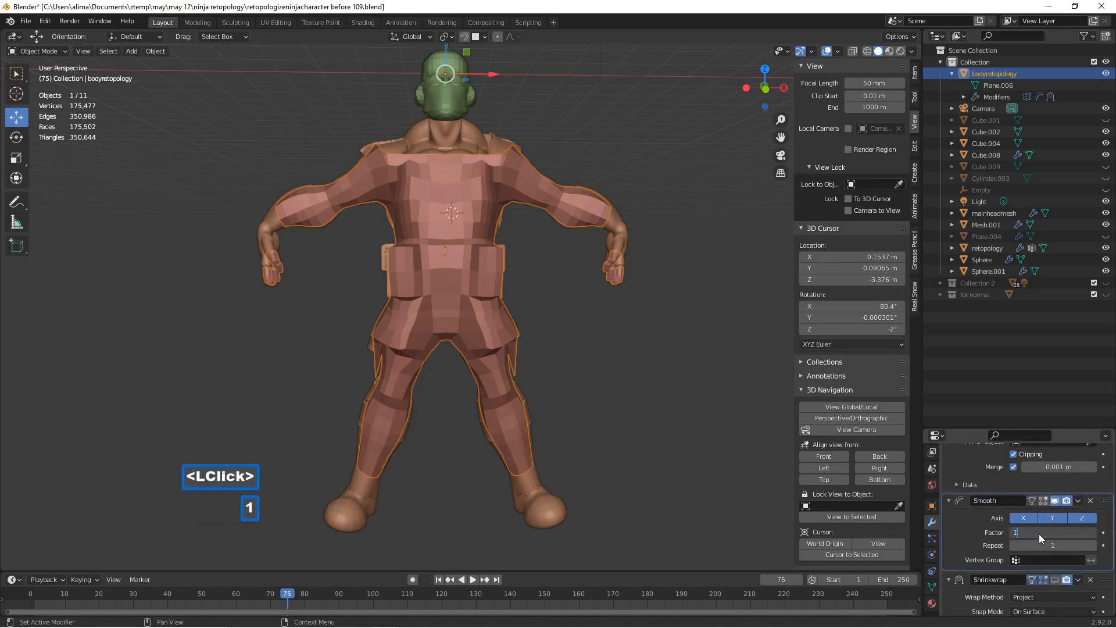
{"action": "key", "text": "Return"}
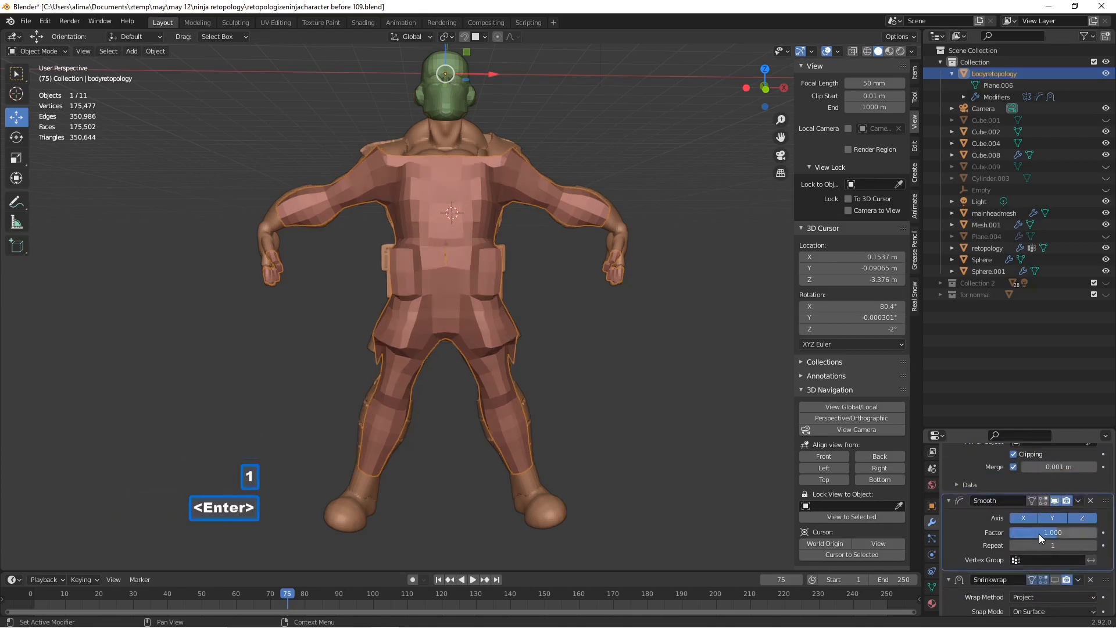
{"action": "left_click", "coordinate": [1092, 546]}
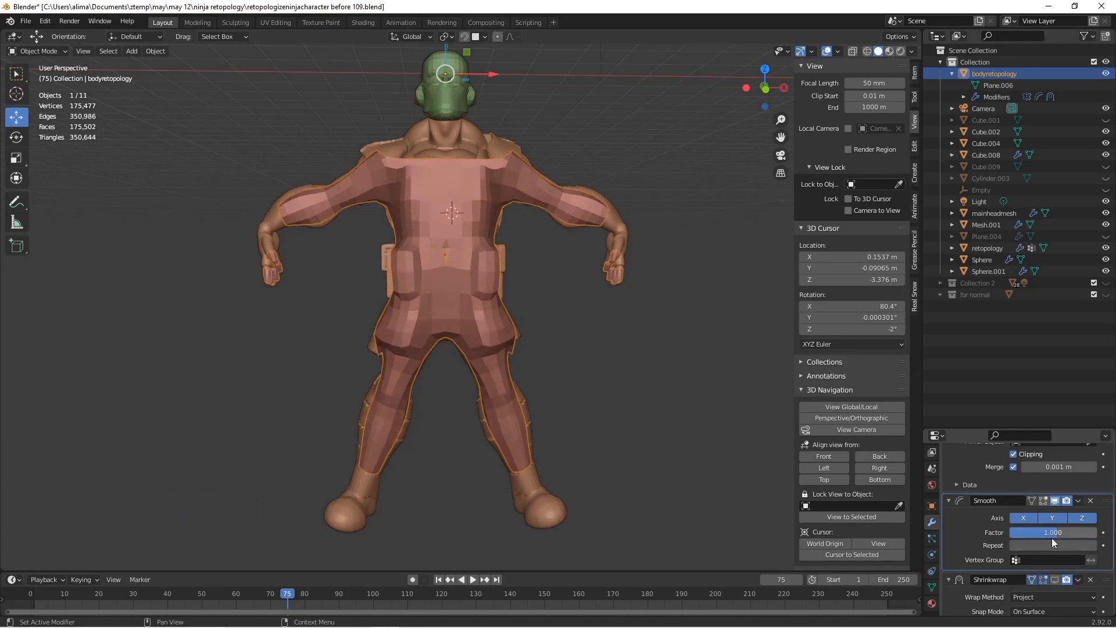
Enable the Smooth modifier's edit-mode and cage display and apply the modifier to the body mesh.
{"action": "left_click", "coordinate": [1032, 501]}
{"action": "left_click", "coordinate": [1078, 504]}
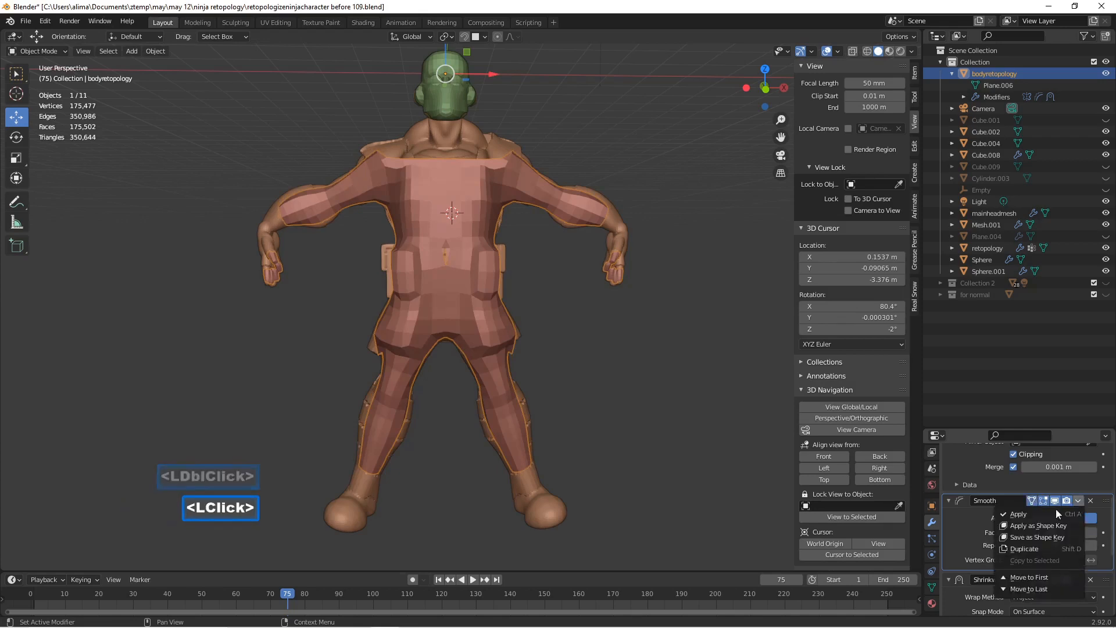
{"action": "left_click", "coordinate": [995, 511]}
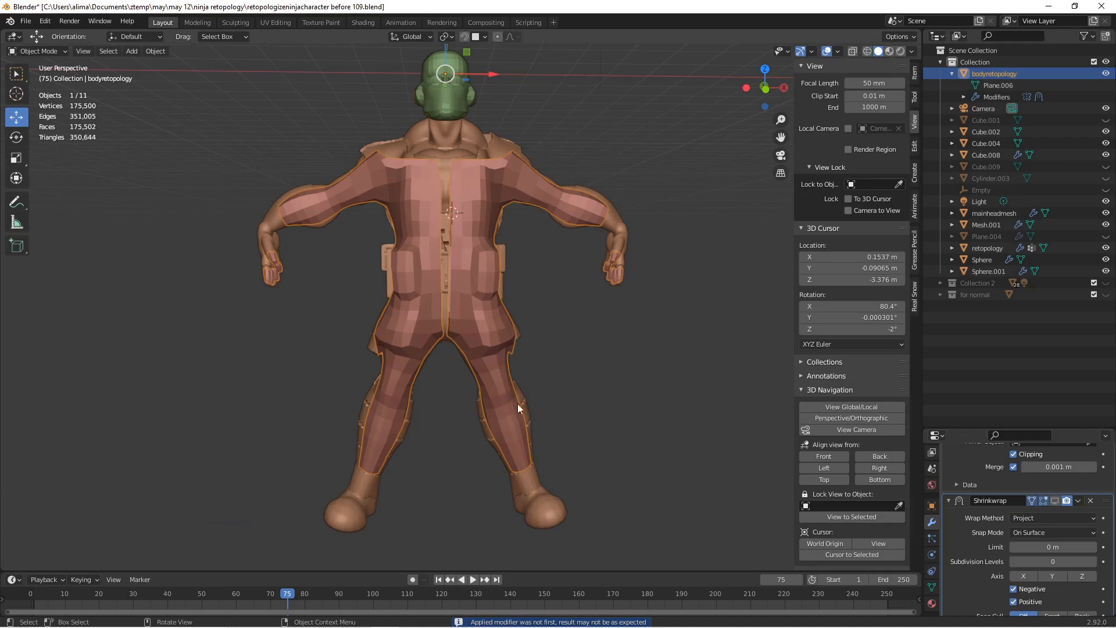
Turn viewport display of the Shrinkwrap modifier back on and duplicate the modifier.
{"action": "scroll", "coordinate": [1008, 560], "scroll_direction": "down", "scroll_amount": 2}
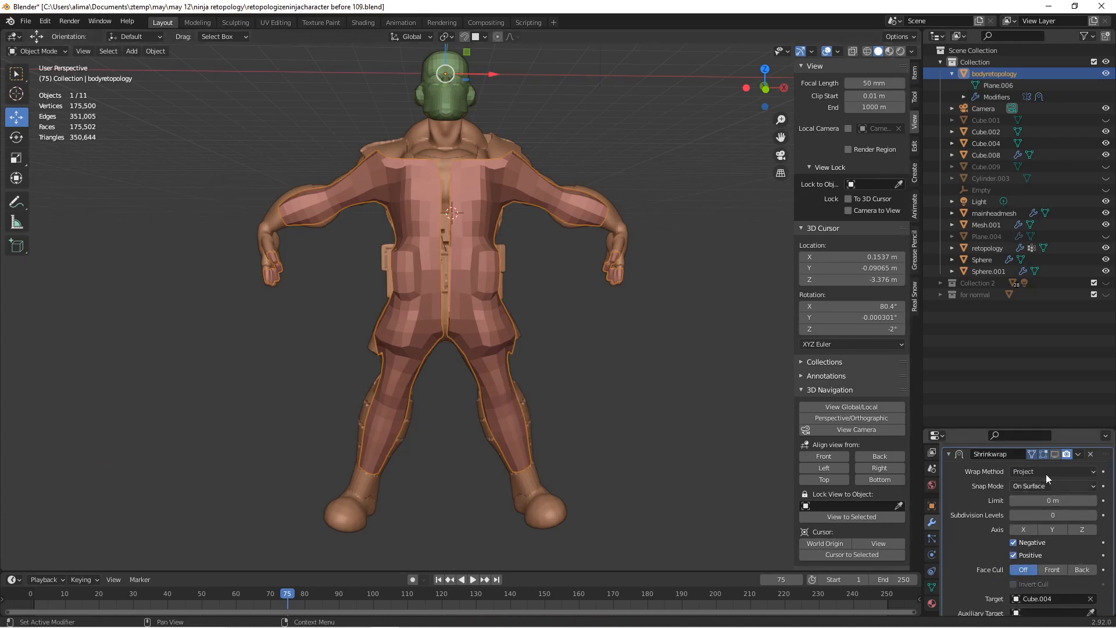
{"action": "left_click", "coordinate": [1055, 454]}
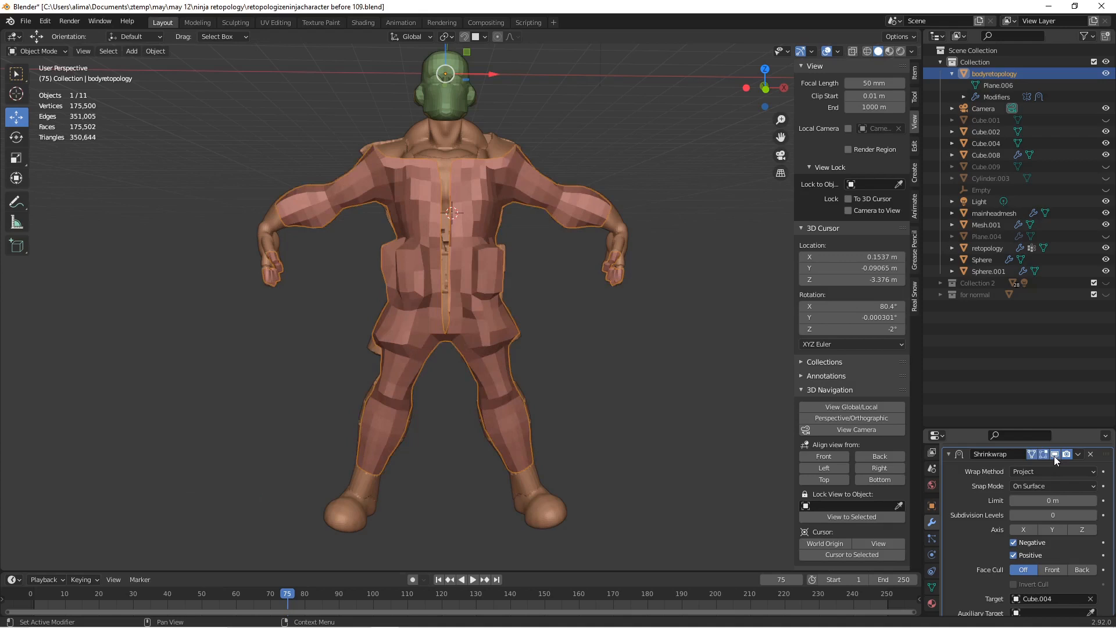
{"action": "scroll", "coordinate": [1057, 501], "scroll_direction": "down", "scroll_amount": 3}
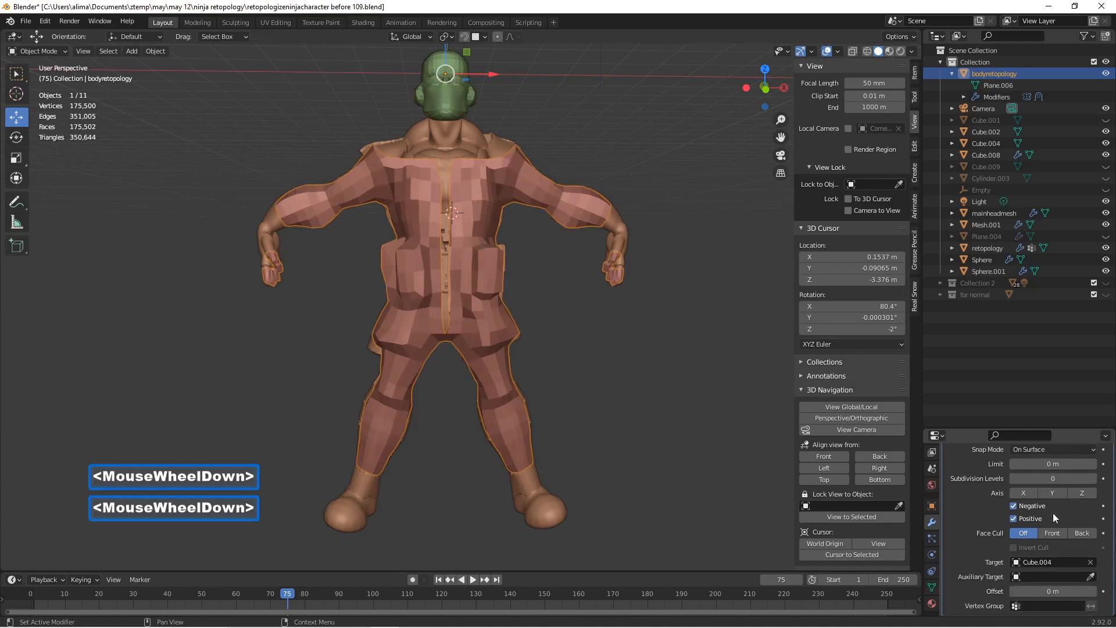
{"action": "scroll", "coordinate": [1052, 512], "scroll_direction": "up", "scroll_amount": 9}
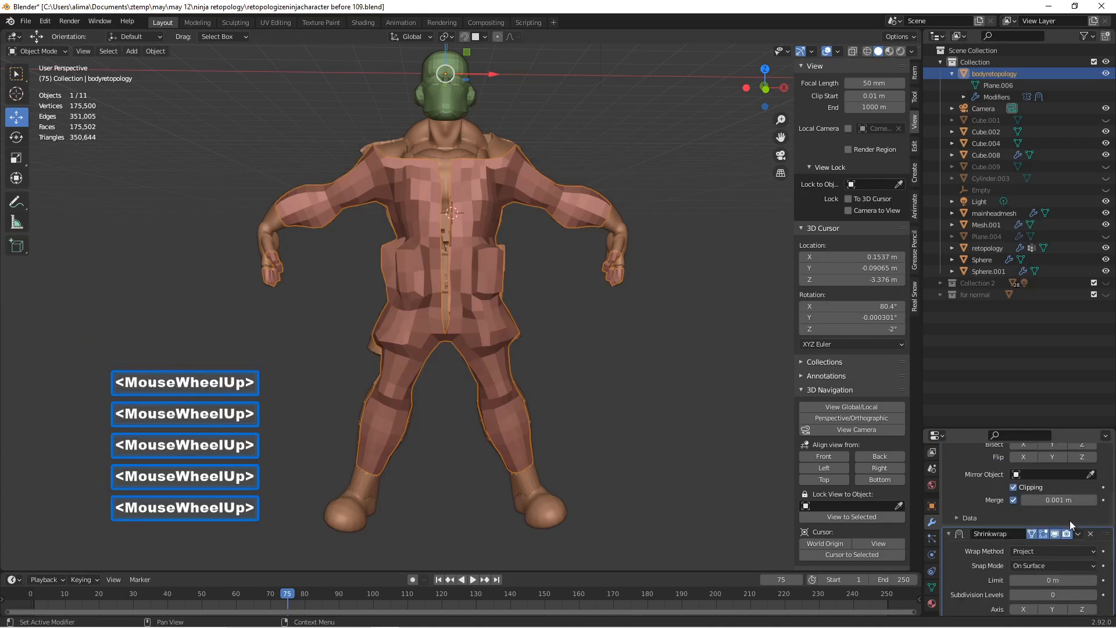
{"action": "left_click", "coordinate": [1078, 534]}
{"action": "left_click", "coordinate": [1048, 487]}
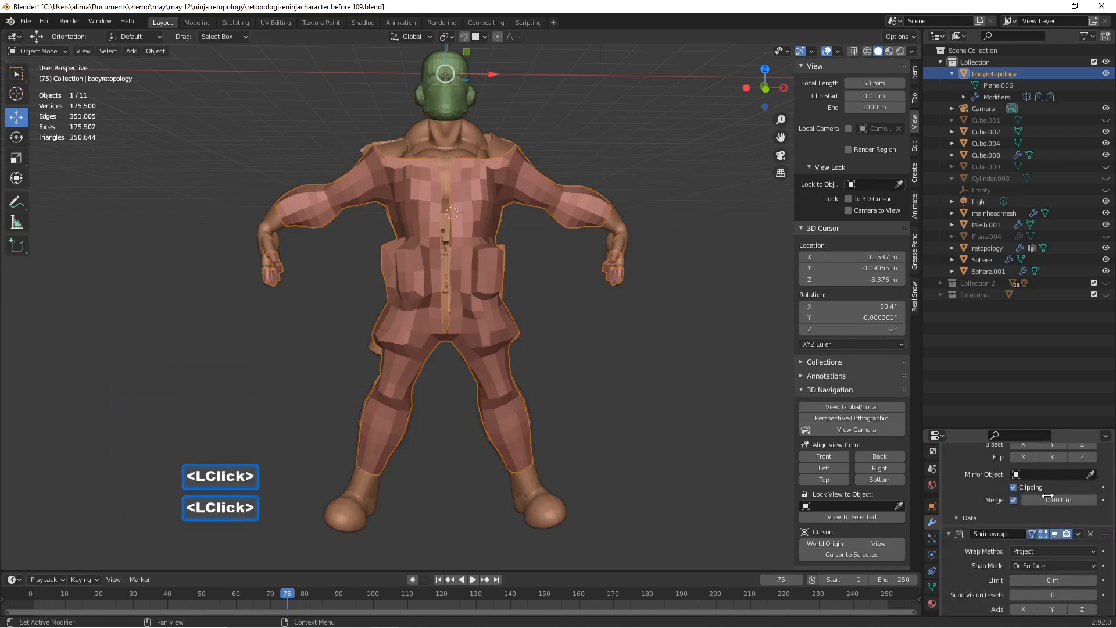
Apply the original Shrinkwrap modifier and hide its duplicate, Shrinkwrap.001, in the viewport.
{"action": "left_click", "coordinate": [1074, 533]}
{"action": "left_click", "coordinate": [1032, 520]}
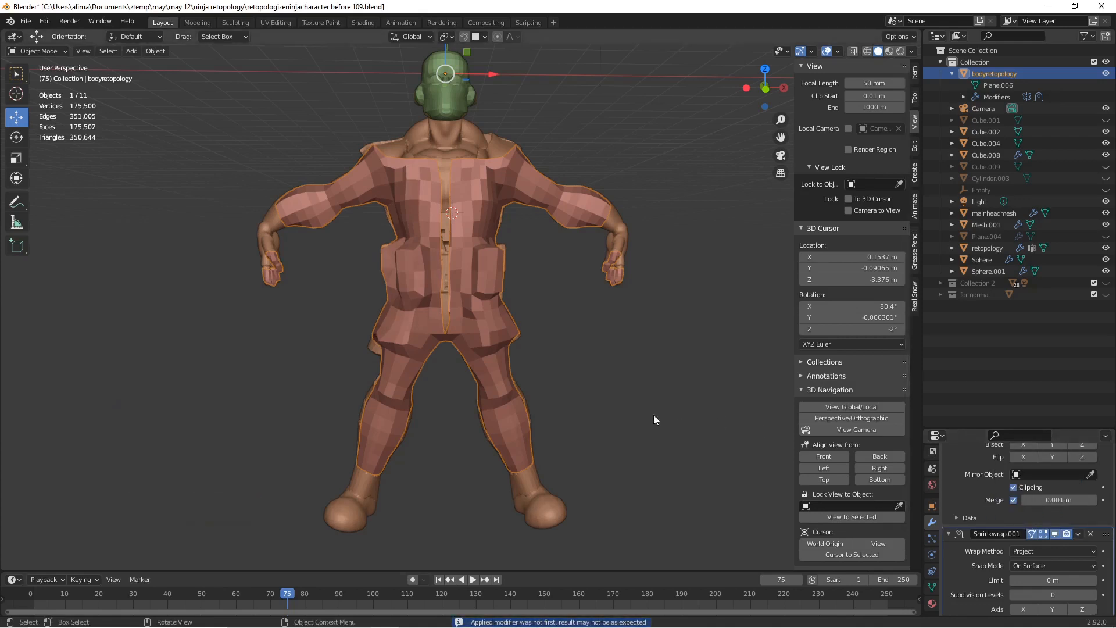
{"action": "left_click", "coordinate": [1054, 535]}
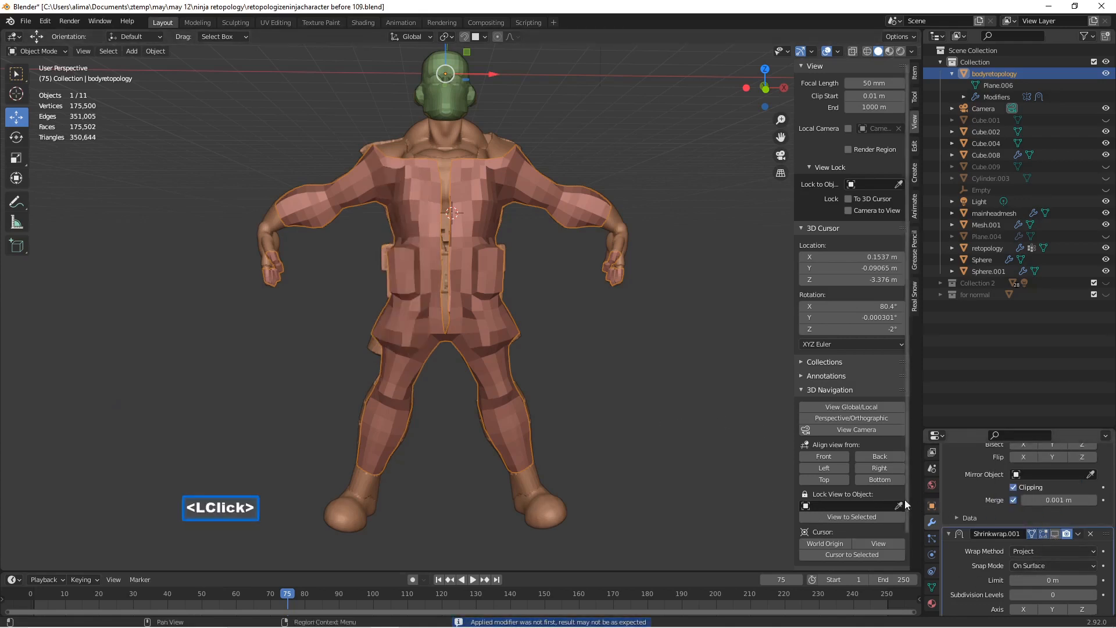
In Edit Mode, move the center seam edge loop along X onto the mirror plane to close the gap, and deselect everything.
{"action": "middle_click_drag", "start_coordinate": [700, 365], "coordinate": [651, 366]}
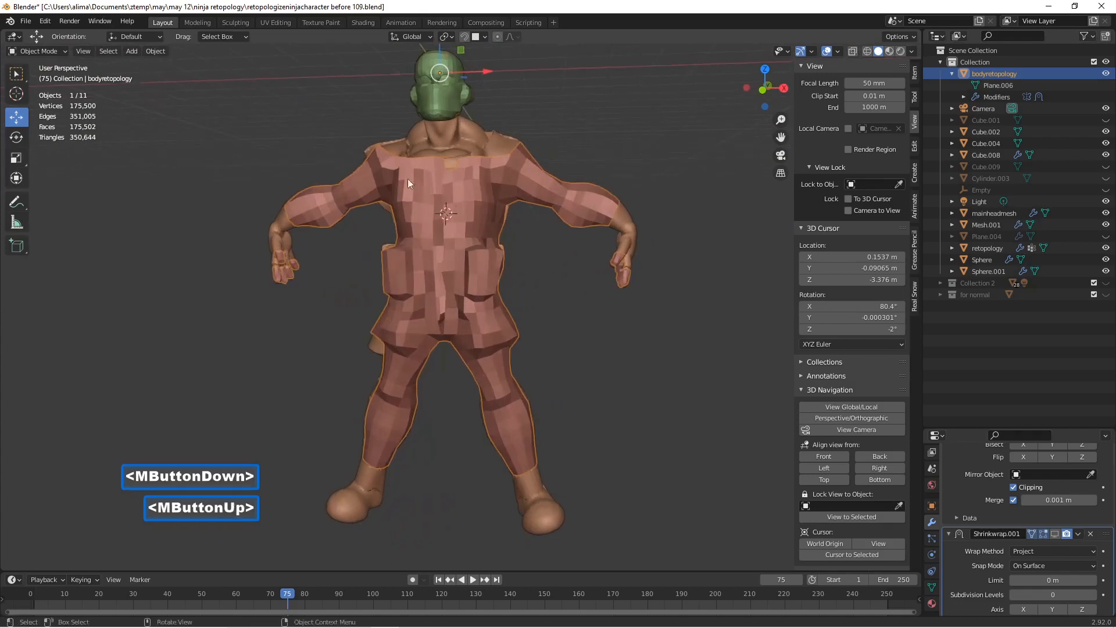
{"action": "left_click", "coordinate": [65, 51]}
{"action": "left_click", "coordinate": [68, 77]}
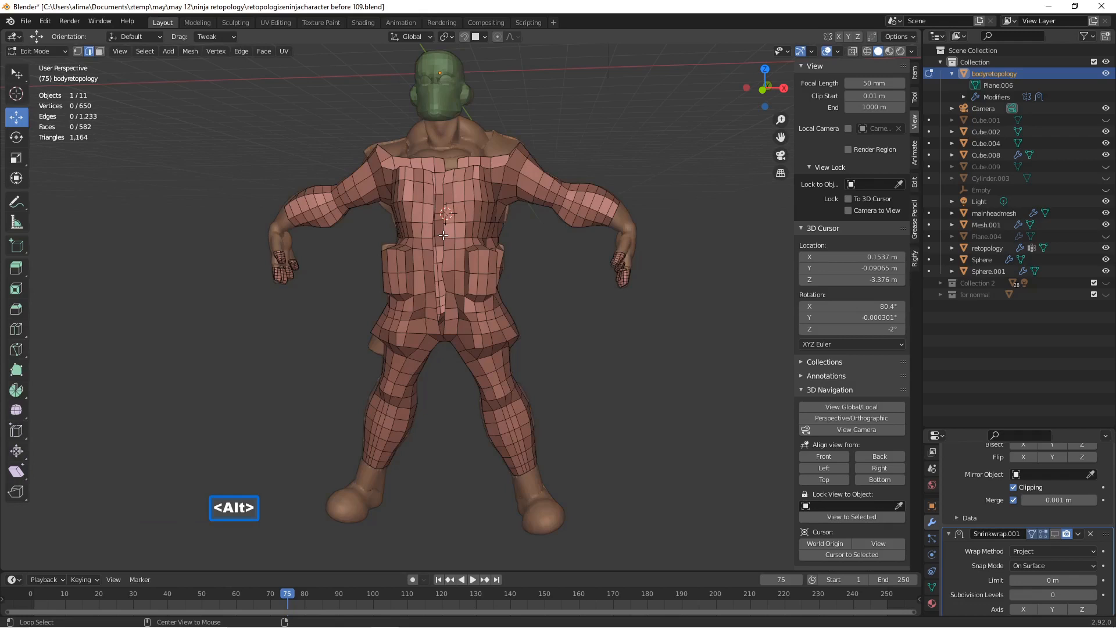
{"action": "left_click", "coordinate": [444, 237], "text": "alt"}
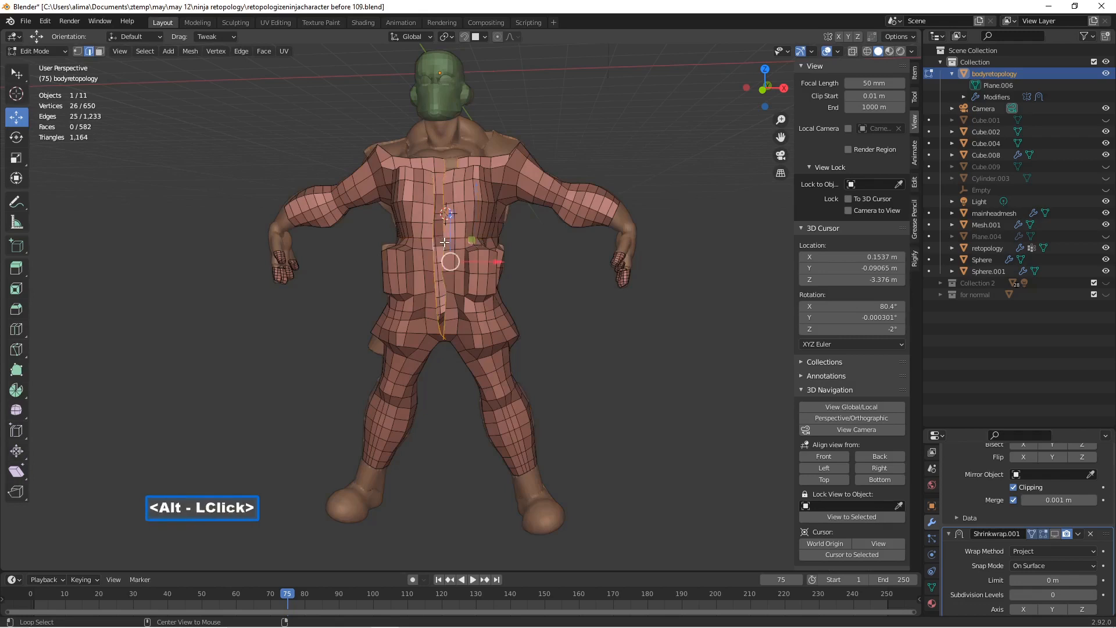
{"action": "middle_click_drag", "start_coordinate": [512, 303], "coordinate": [504, 297]}
{"action": "left_click_drag", "start_coordinate": [495, 262], "coordinate": [478, 267]}
{"action": "middle_click_drag", "start_coordinate": [479, 267], "coordinate": [491, 259]}
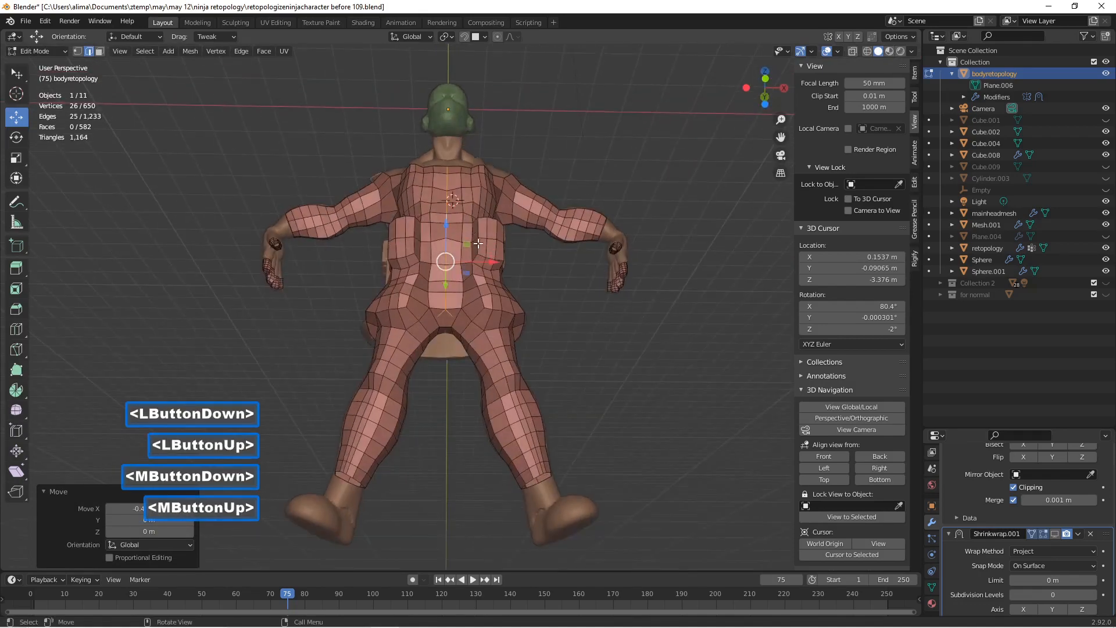
{"action": "left_click_drag", "start_coordinate": [491, 259], "coordinate": [548, 266]}
{"action": "middle_click_drag", "start_coordinate": [518, 247], "coordinate": [528, 333]}
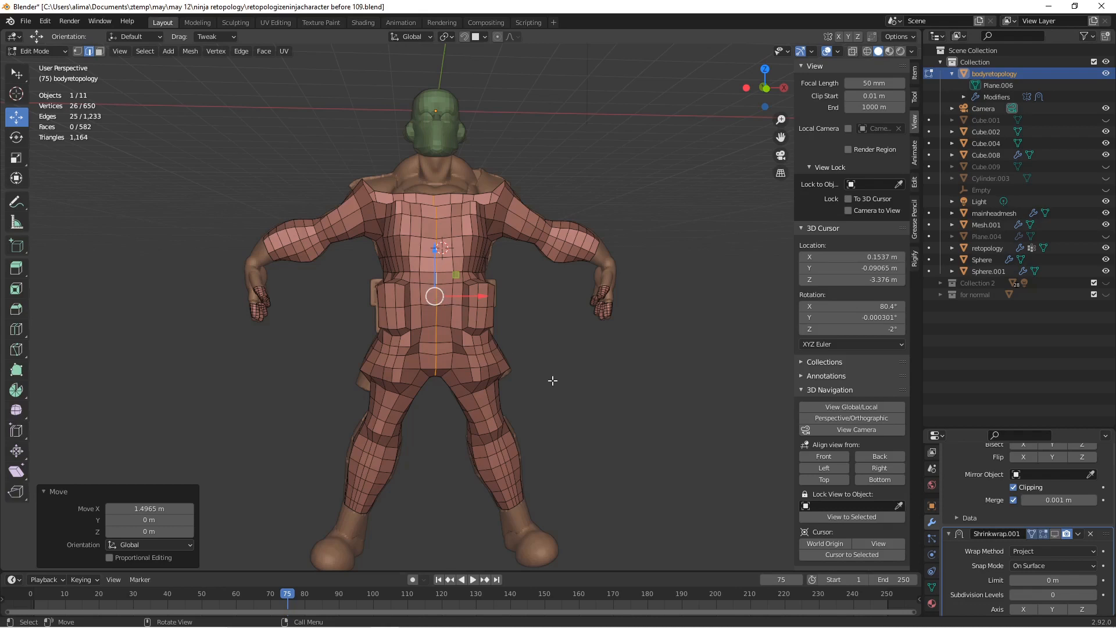
{"action": "scroll", "coordinate": [995, 524], "scroll_direction": "up", "scroll_amount": 1}
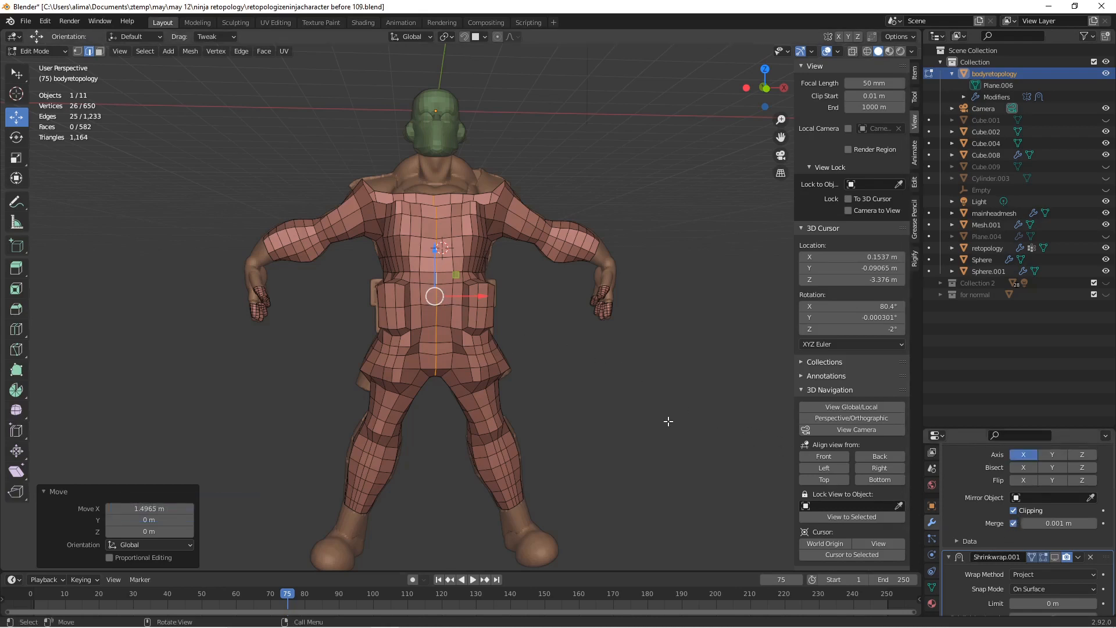
{"action": "key", "text": "alt+a"}
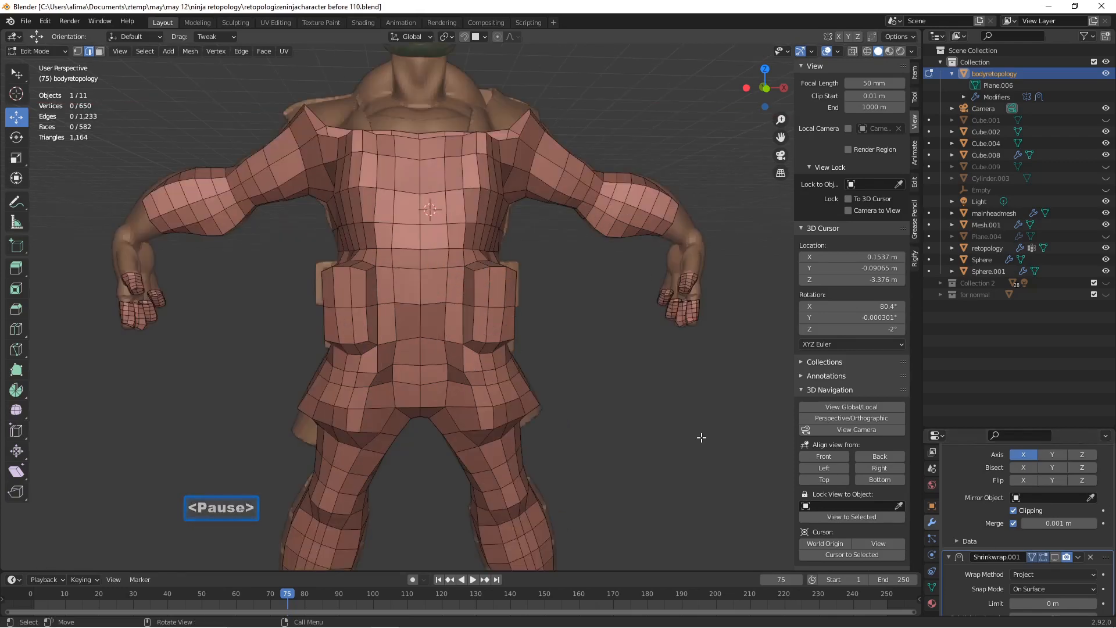
Extrude the row of edges along the top of the chest upward about 0.66 m along Z.
{"action": "scroll", "coordinate": [593, 219], "scroll_direction": "up", "scroll_amount": 3}
{"action": "middle_click_drag", "start_coordinate": [593, 219], "coordinate": [541, 357], "text": "shift"}
{"action": "left_click", "coordinate": [535, 367]}
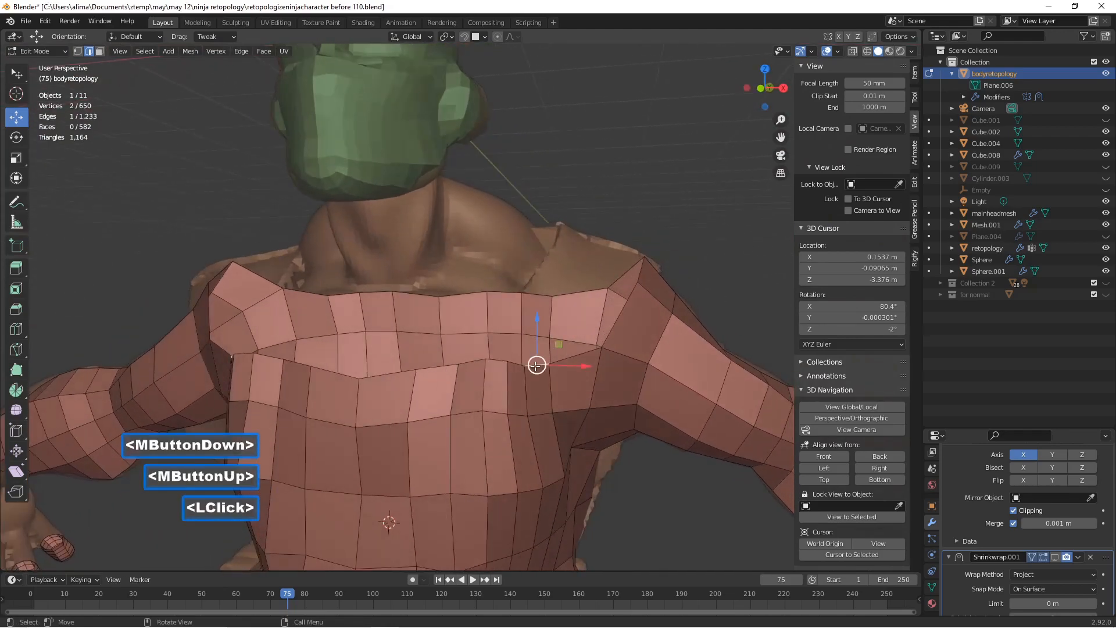
{"action": "left_click", "coordinate": [422, 368], "text": "ctrl"}
{"action": "middle_click_drag", "start_coordinate": [421, 368], "coordinate": [425, 369]}
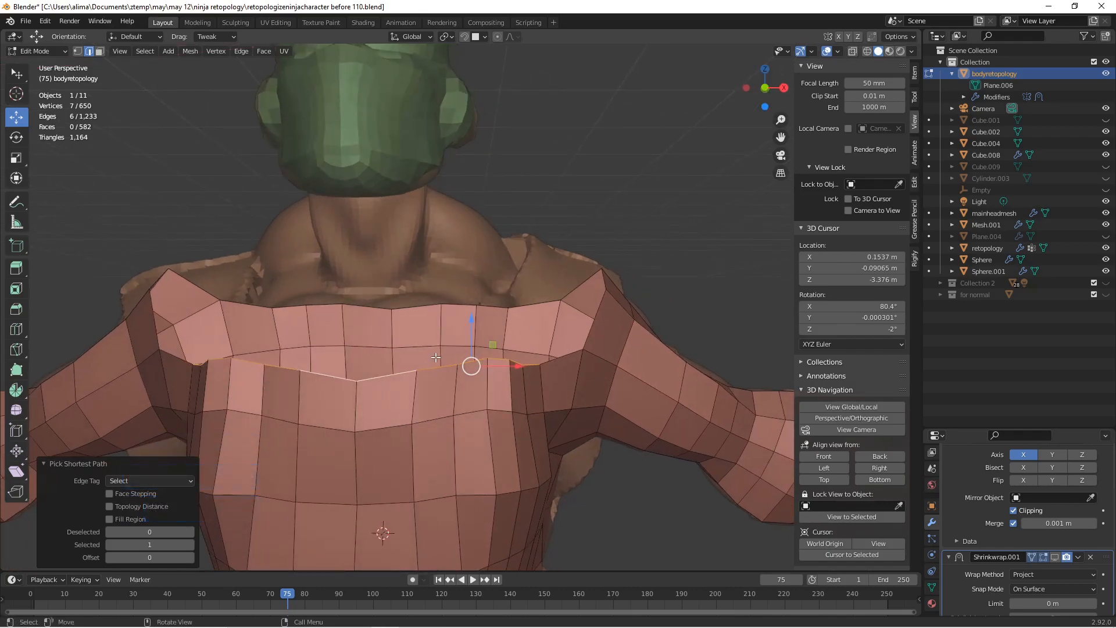
{"action": "key", "text": "e"}
{"action": "right_click", "coordinate": [436, 357]}
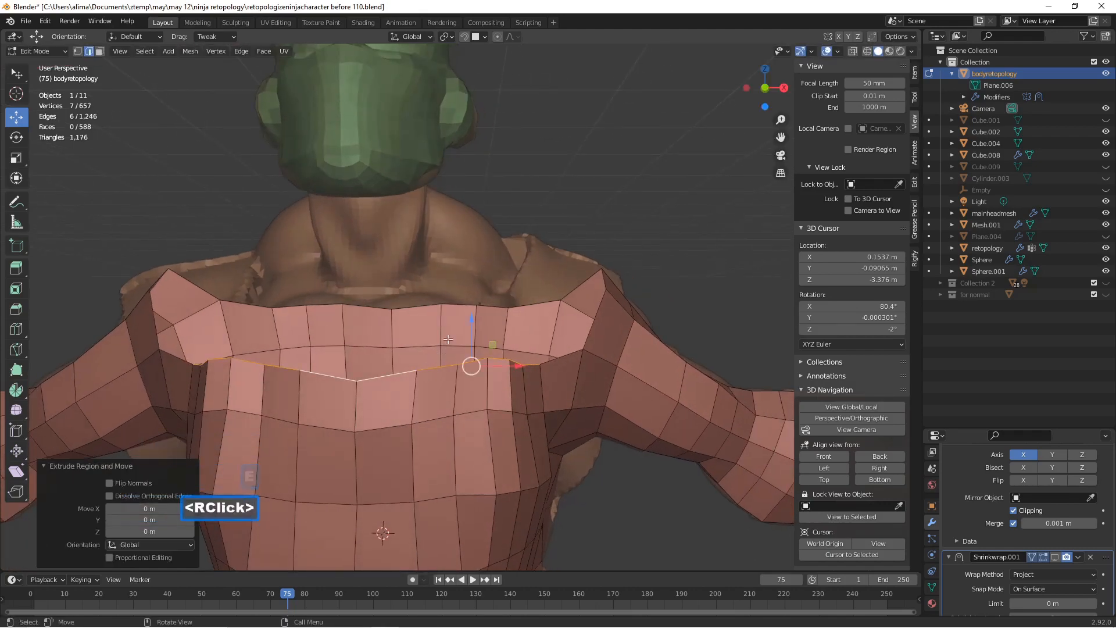
{"action": "left_click_drag", "start_coordinate": [470, 325], "coordinate": [472, 236]}
Fill a face between the side of the chest extrusion and the front shoulder edges.
{"action": "middle_click_drag", "start_coordinate": [472, 236], "coordinate": [548, 329]}
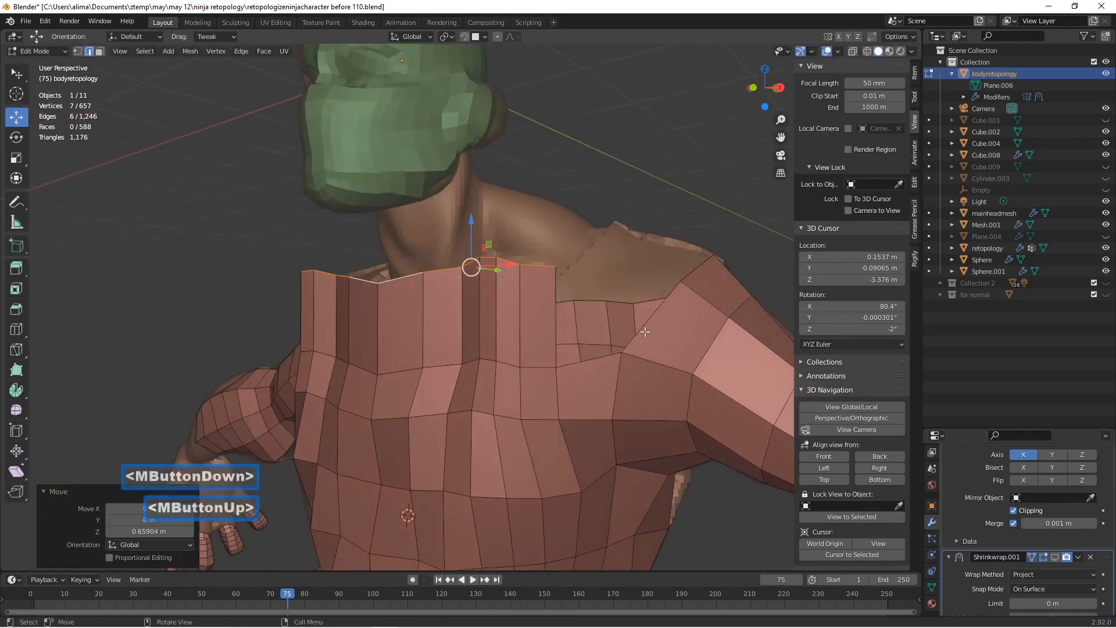
{"action": "left_click", "coordinate": [558, 320]}
{"action": "left_click", "coordinate": [579, 358], "text": "shift"}
{"action": "left_click", "coordinate": [650, 327], "text": "shift"}
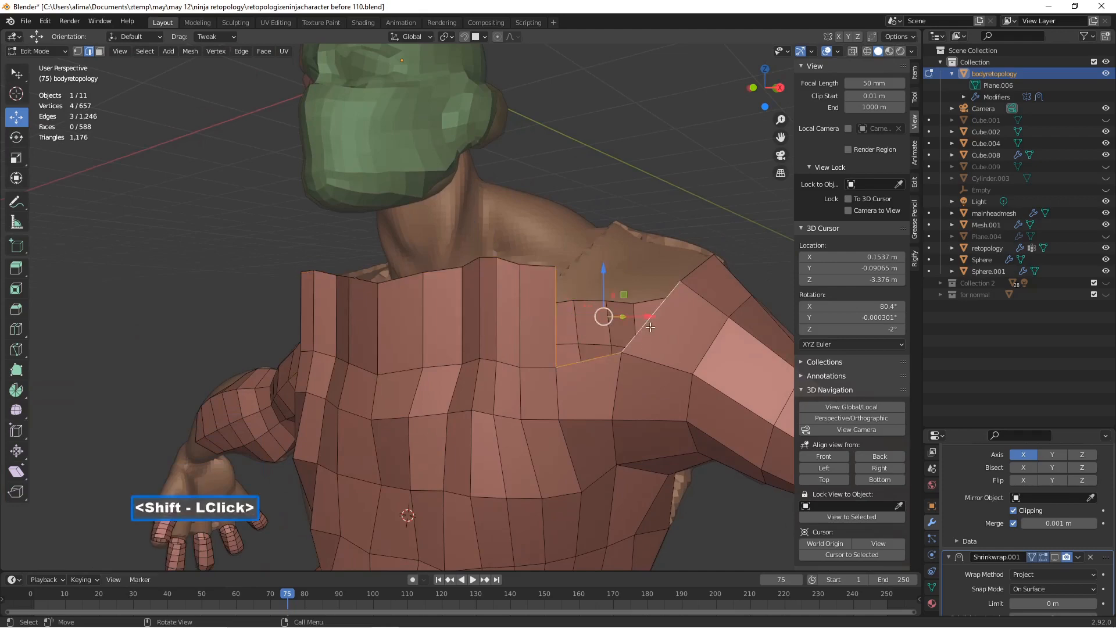
{"action": "key", "text": "f"}
Extrude the row of edges along the top of the upper back upward about 0.44 m along Z.
{"action": "scroll", "coordinate": [650, 323], "scroll_direction": "down", "scroll_amount": 1}
{"action": "middle_click_drag", "start_coordinate": [650, 321], "coordinate": [463, 353]}
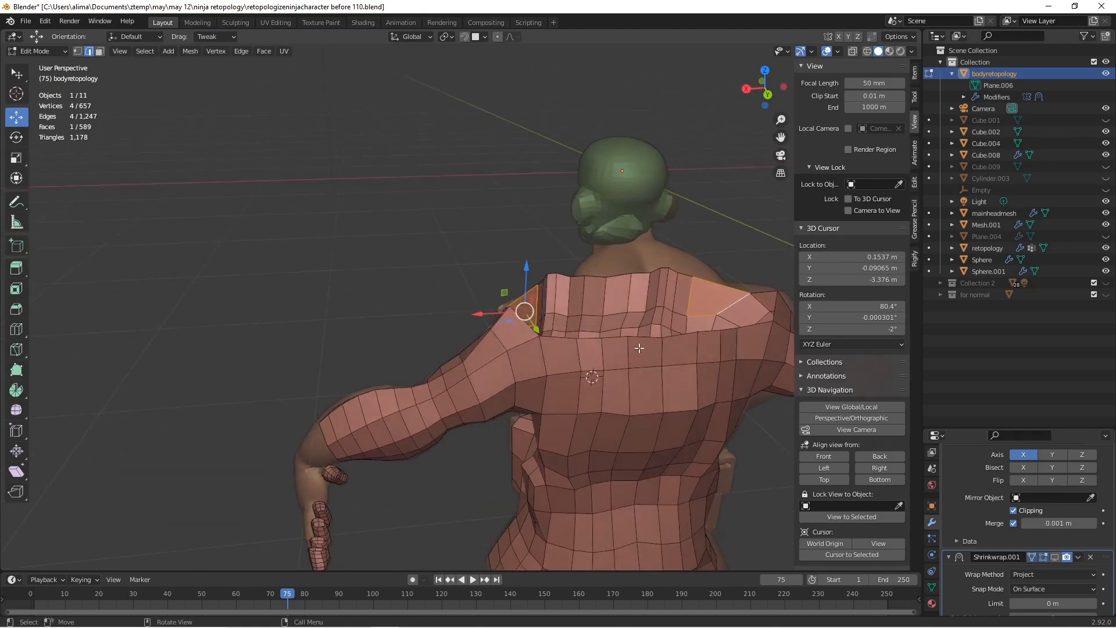
{"action": "middle_click_drag", "start_coordinate": [701, 349], "coordinate": [544, 343]}
{"action": "left_click", "coordinate": [673, 339]}
{"action": "left_click", "coordinate": [638, 347]}
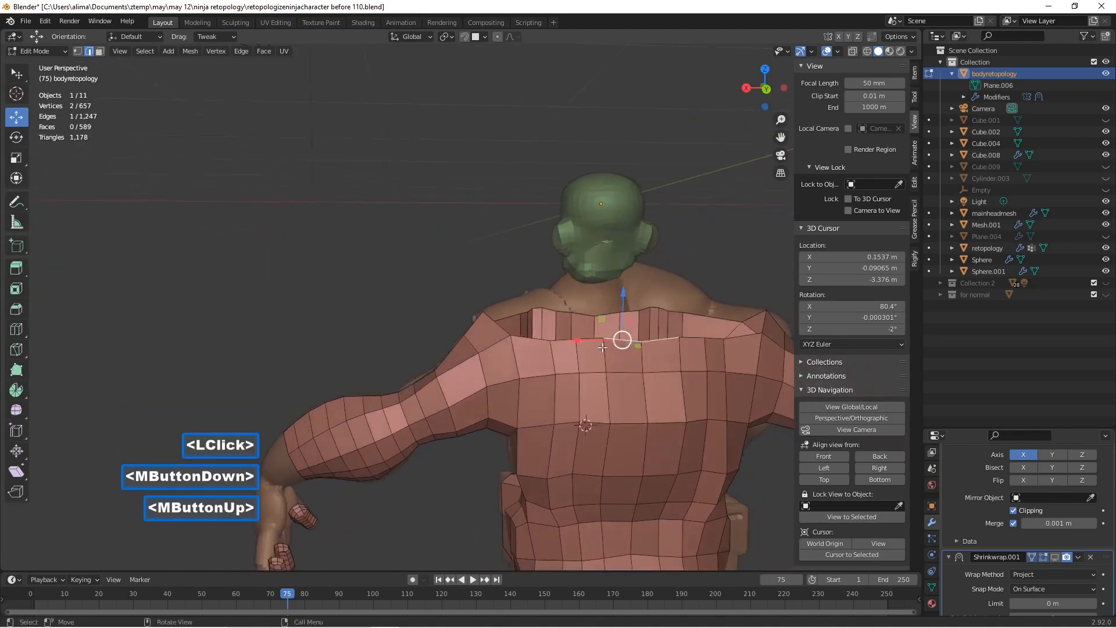
{"action": "left_click", "coordinate": [565, 339], "text": "ctrl"}
{"action": "middle_click_drag", "start_coordinate": [566, 338], "coordinate": [577, 351]}
{"action": "key", "text": "e"}
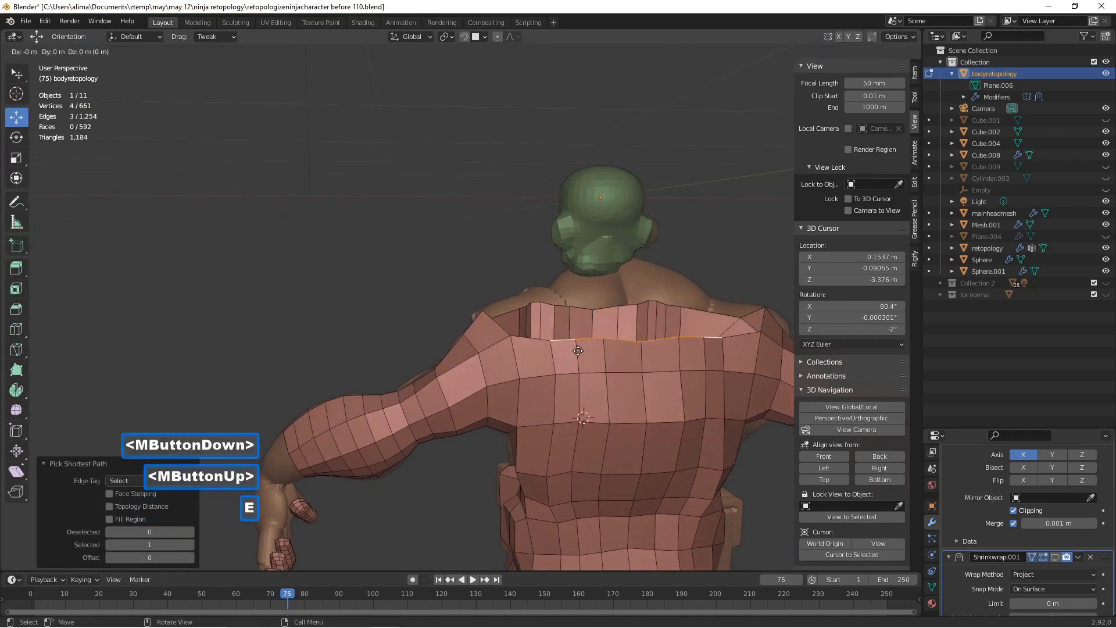
{"action": "right_click", "coordinate": [578, 350]}
{"action": "left_click_drag", "start_coordinate": [599, 305], "coordinate": [596, 261]}
Fill a face between the side of the upper-back extrusion and the rear shoulder edges.
{"action": "middle_click_drag", "start_coordinate": [596, 261], "coordinate": [567, 338]}
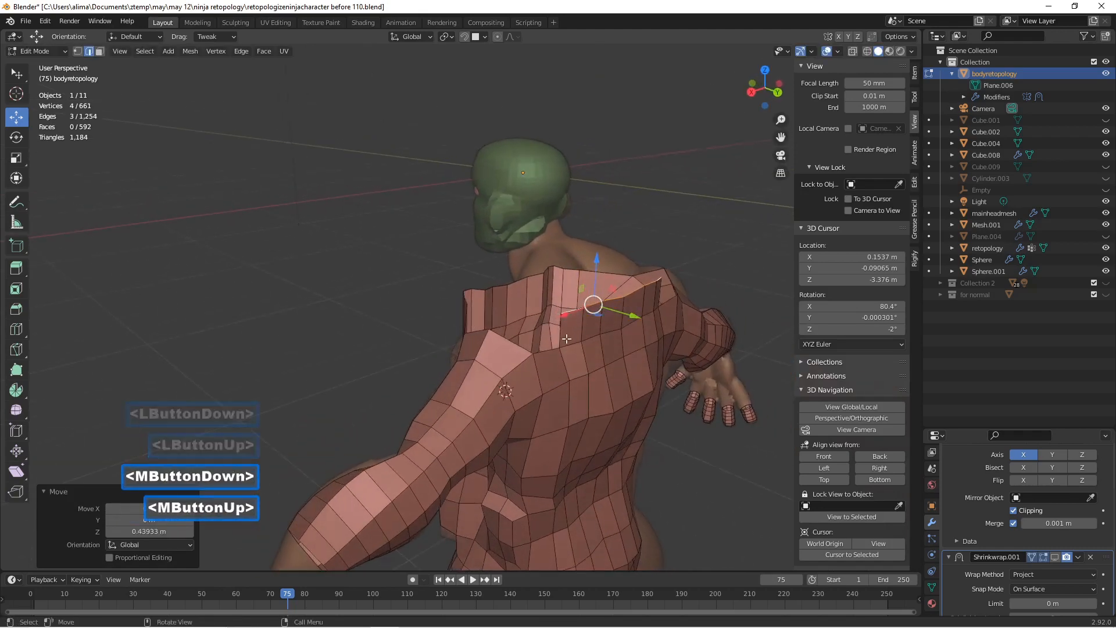
{"action": "left_click", "coordinate": [515, 339]}
{"action": "left_click", "coordinate": [557, 334], "text": "shift"}
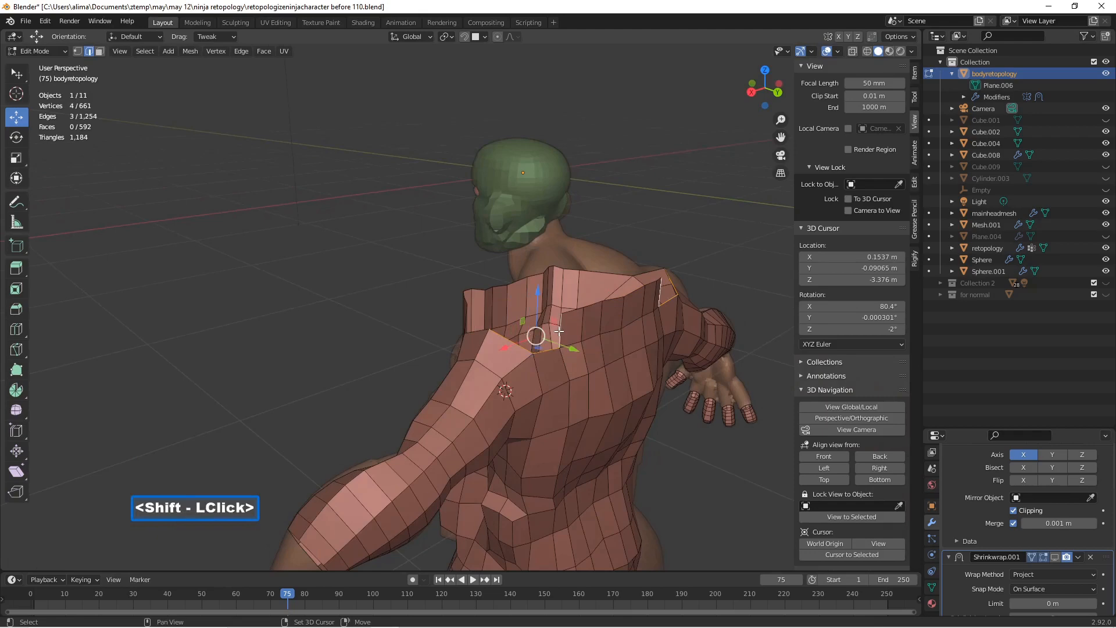
{"action": "key", "text": "f"}
Select the open edge loop around the neck opening and extrude it upward about 0.32 m along Z.
{"action": "middle_click_drag", "start_coordinate": [531, 334], "coordinate": [534, 338]}
{"action": "middle_click_drag", "start_coordinate": [534, 338], "coordinate": [517, 350]}
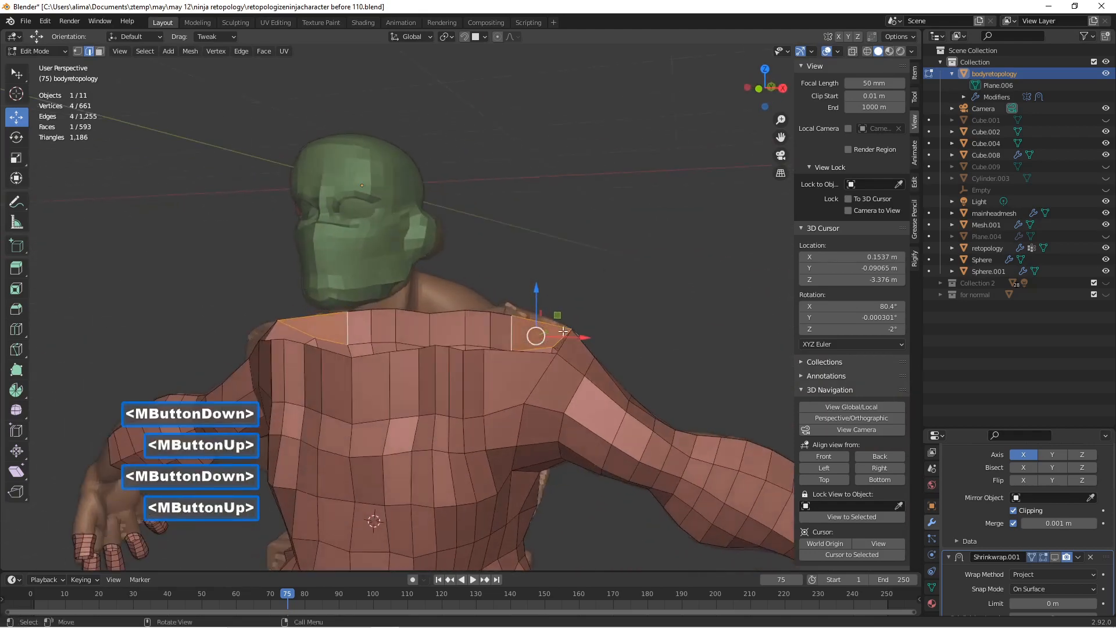
{"action": "left_click", "coordinate": [512, 360], "text": "alt"}
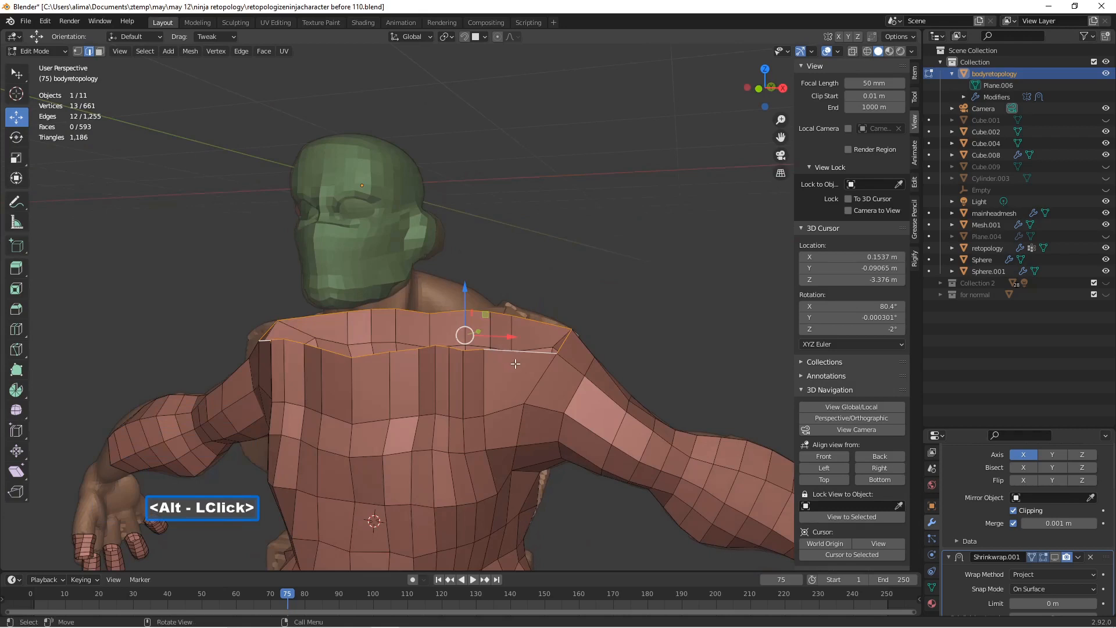
{"action": "key", "text": "e"}
{"action": "right_click", "coordinate": [516, 364]}
{"action": "left_click_drag", "start_coordinate": [465, 299], "coordinate": [465, 268]}
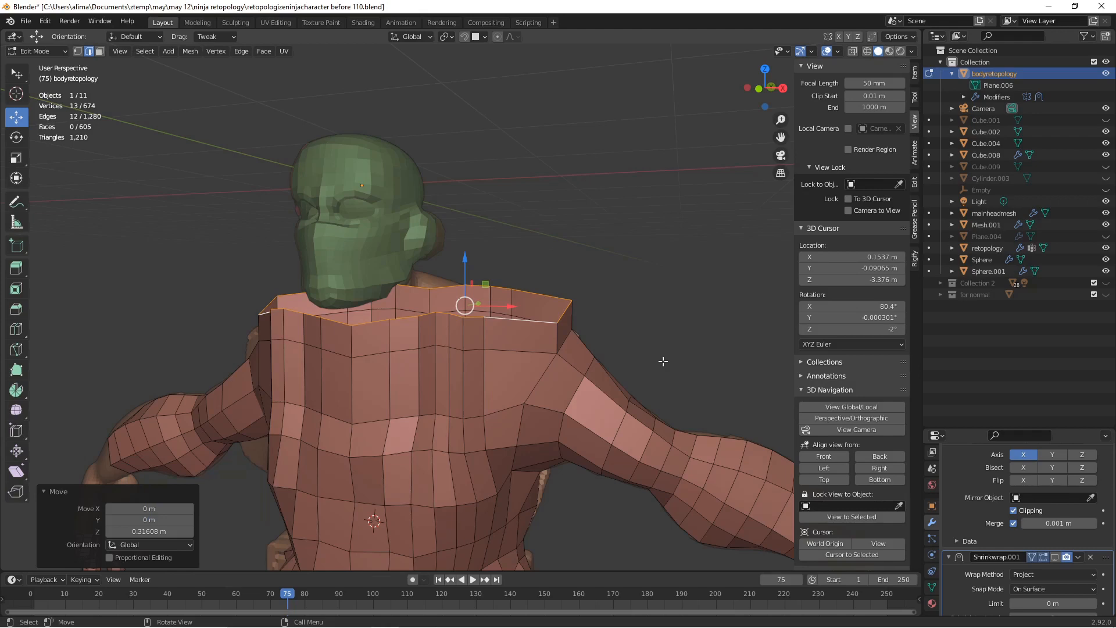
Flatten the open edge loop around the neck by scaling it to 0 along Z.
{"action": "key", "text": "Pause"}
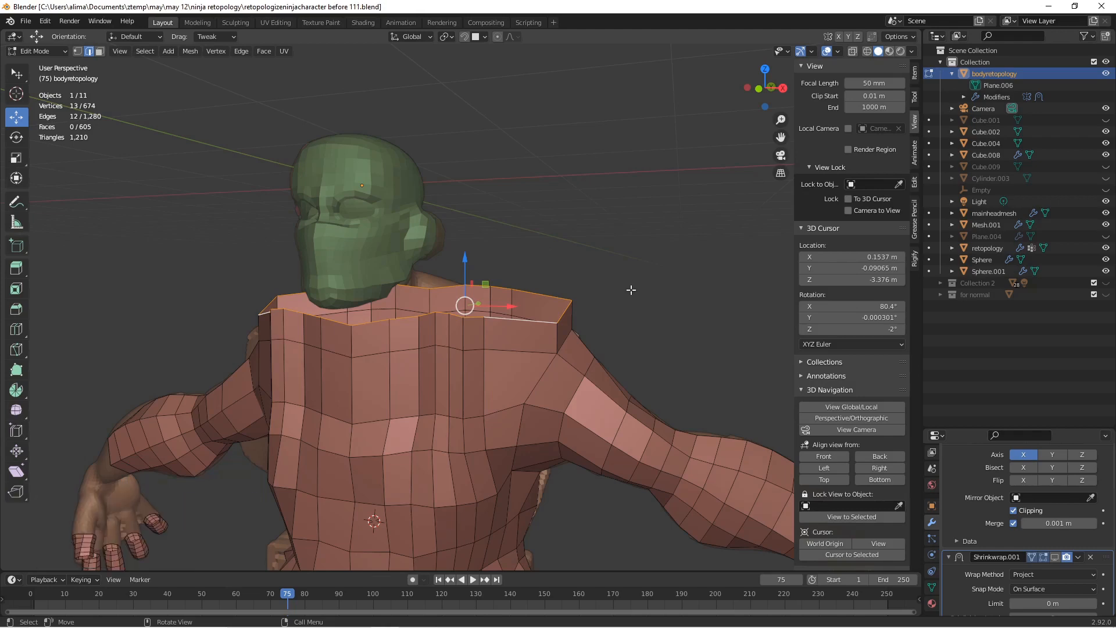
{"action": "middle_click_drag", "start_coordinate": [550, 285], "coordinate": [678, 295]}
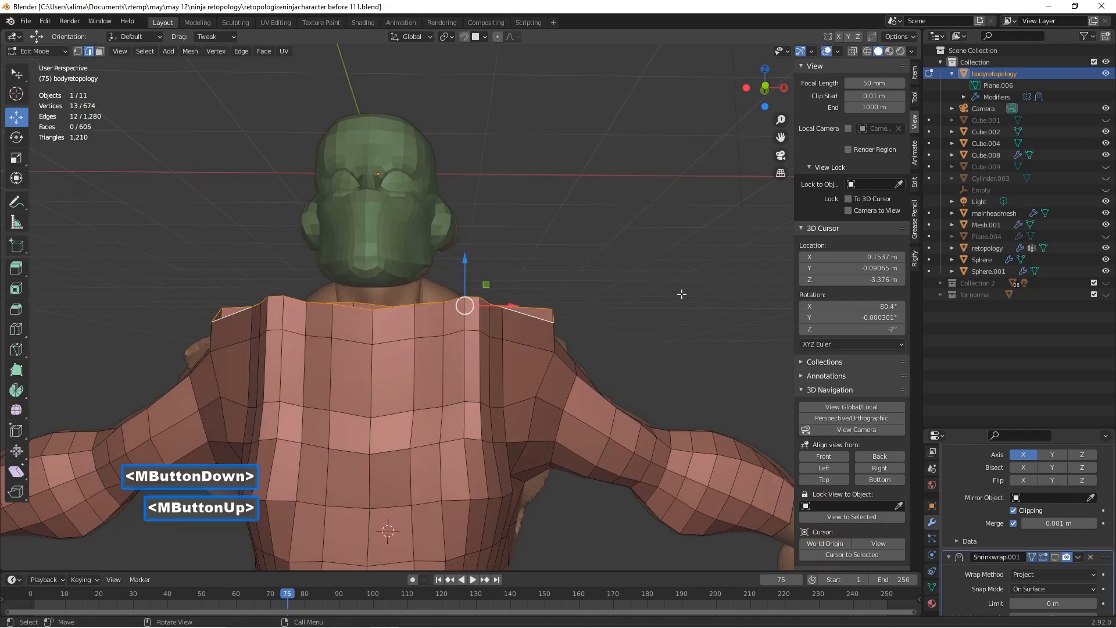
{"action": "key", "text": "s"}
{"action": "key", "text": "z"}
{"action": "key", "text": "0"}
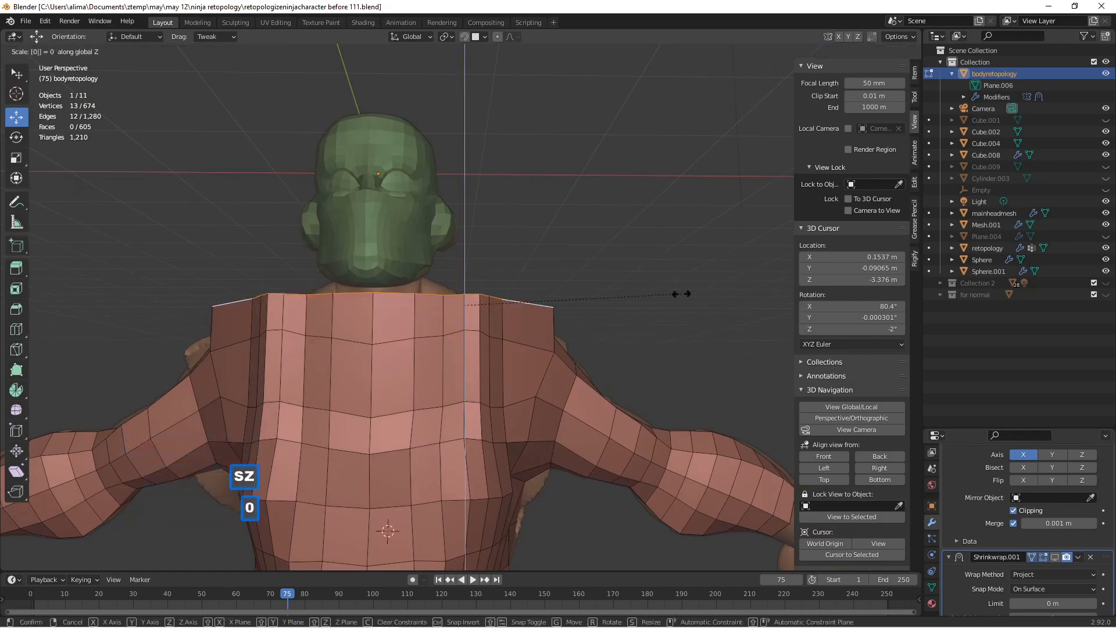
{"action": "left_click", "coordinate": [677, 293]}
Move the flattened neck loop about -0.27 m along X and narrow it to 0.649 along X.
{"action": "mouse_move", "coordinate": [668, 284]}
{"action": "middle_mouse_down"}
{"action": "mouse_move", "coordinate": [587, 281]}
{"action": "mouse_move", "coordinate": [650, 280]}
{"action": "middle_mouse_up"}
{"action": "middle_click_drag", "start_coordinate": [515, 307], "coordinate": [547, 304]}
{"action": "left_click_drag", "start_coordinate": [509, 306], "coordinate": [480, 310]}
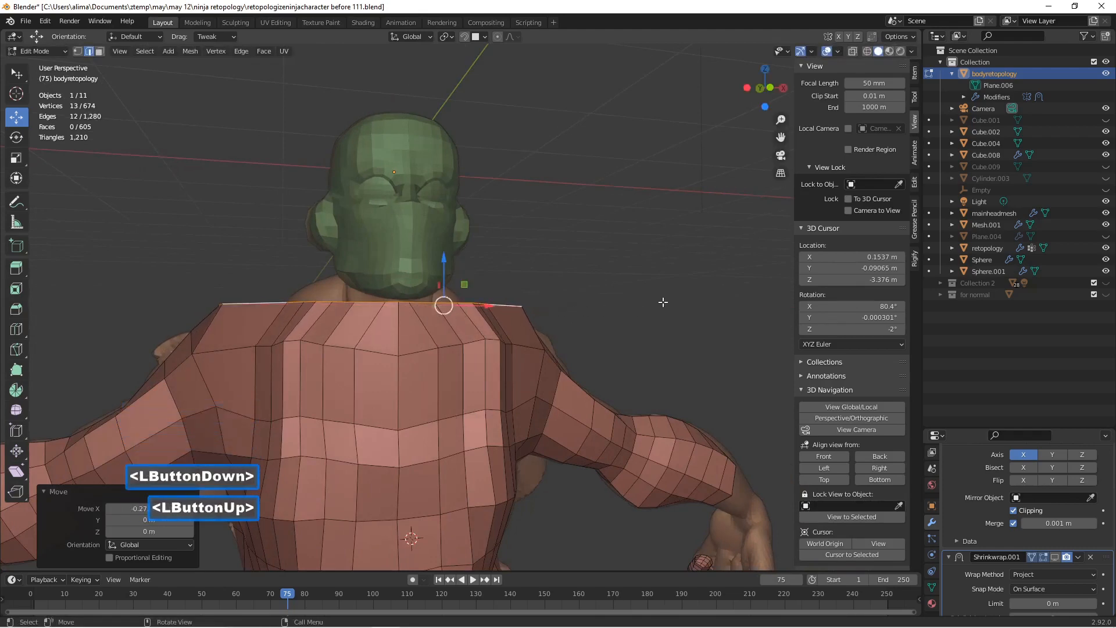
{"action": "key", "text": "s"}
{"action": "left_click", "coordinate": [590, 294]}
Rotate the neck loop about X to follow the shoulder slope and shift it about -0.09 m along X.
{"action": "mouse_move", "coordinate": [587, 290]}
{"action": "middle_mouse_down"}
{"action": "mouse_move", "coordinate": [532, 302]}
{"action": "mouse_move", "coordinate": [590, 292]}
{"action": "middle_mouse_up"}
{"action": "key", "text": "r"}
{"action": "key", "text": "x"}
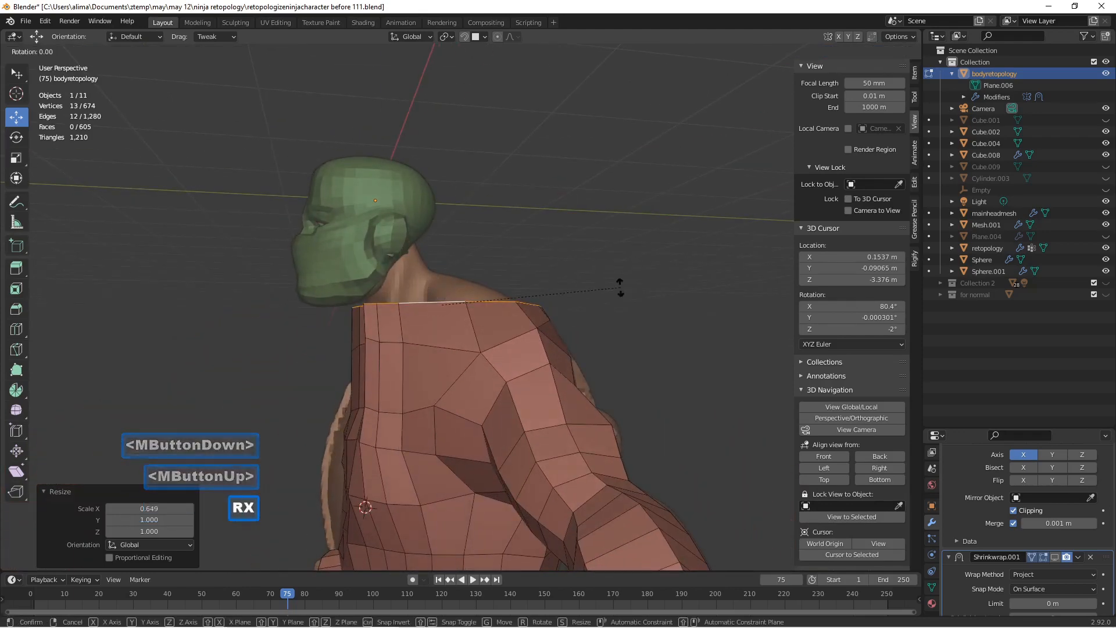
{"action": "left_click", "coordinate": [605, 243]}
{"action": "middle_click_drag", "start_coordinate": [506, 249], "coordinate": [482, 318]}
{"action": "left_click_drag", "start_coordinate": [484, 305], "coordinate": [474, 306]}
{"action": "scroll", "coordinate": [474, 306], "scroll_direction": "up", "scroll_amount": 5}
{"action": "middle_click_drag", "start_coordinate": [474, 305], "coordinate": [496, 267]}
{"action": "scroll", "coordinate": [445, 289], "scroll_direction": "down", "scroll_amount": 5}
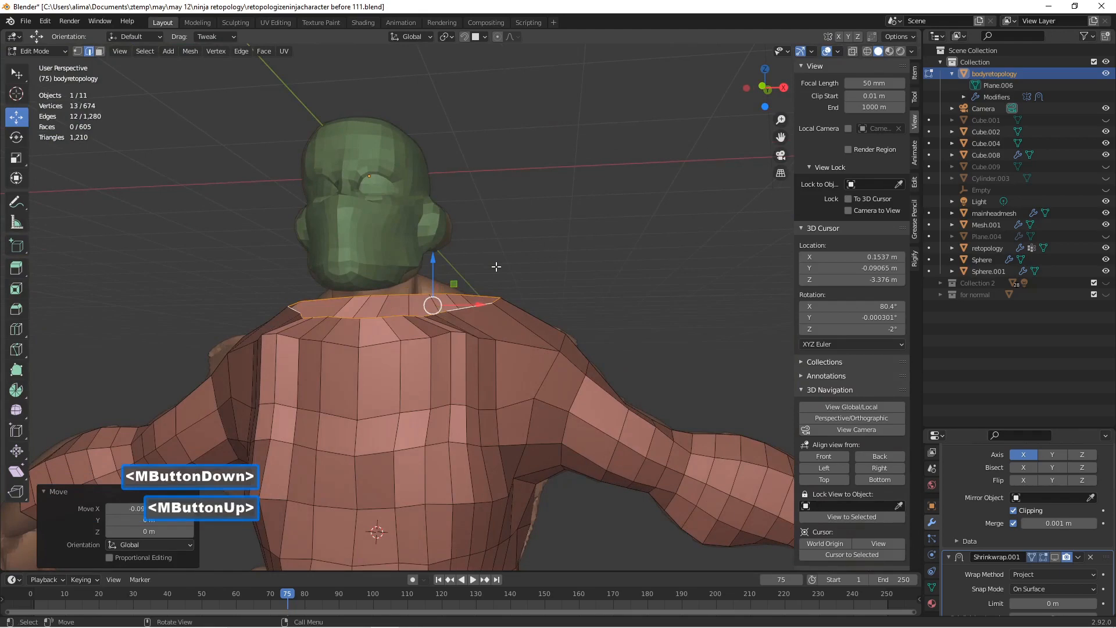
Extrude the neck loop upward about 0.16 m along Z.
{"action": "key", "text": "e"}
{"action": "right_click", "coordinate": [496, 267]}
{"action": "left_click_drag", "start_coordinate": [434, 259], "coordinate": [437, 244]}
Tilt the newly extruded neck loop about 7.1° around X and move it about -0.13 m along Y.
{"action": "middle_click_drag", "start_coordinate": [437, 244], "coordinate": [543, 279]}
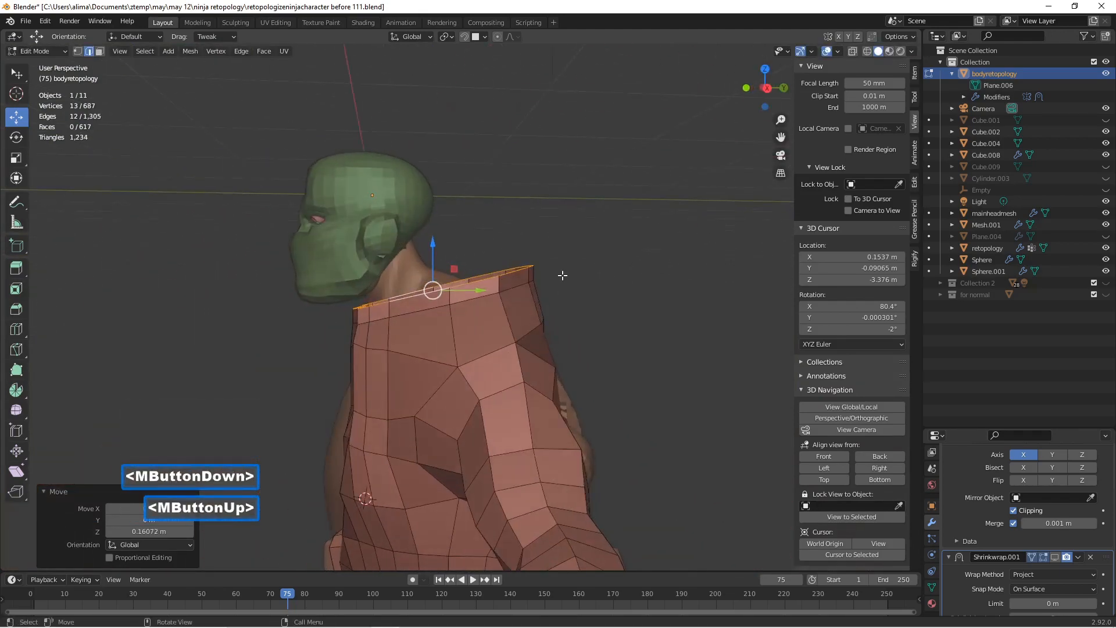
{"action": "key", "text": "r"}
{"action": "key", "text": "x"}
{"action": "left_click", "coordinate": [560, 263]}
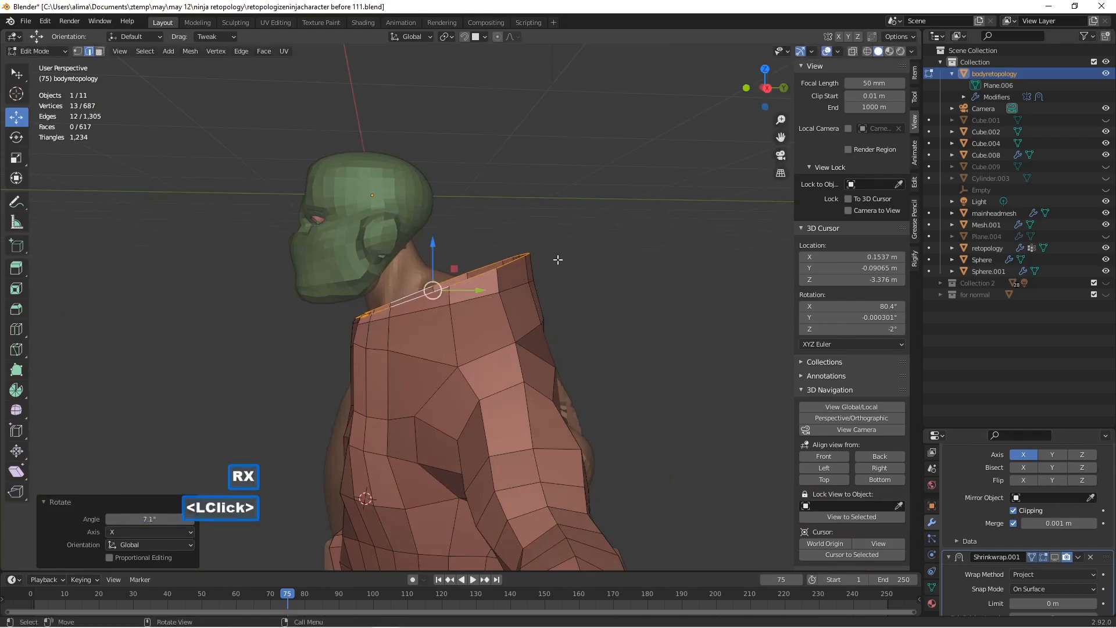
{"action": "left_click_drag", "start_coordinate": [457, 288], "coordinate": [471, 290]}
Scale the neck loop uniformly down to about 0.785.
{"action": "middle_click_drag", "start_coordinate": [500, 279], "coordinate": [560, 265]}
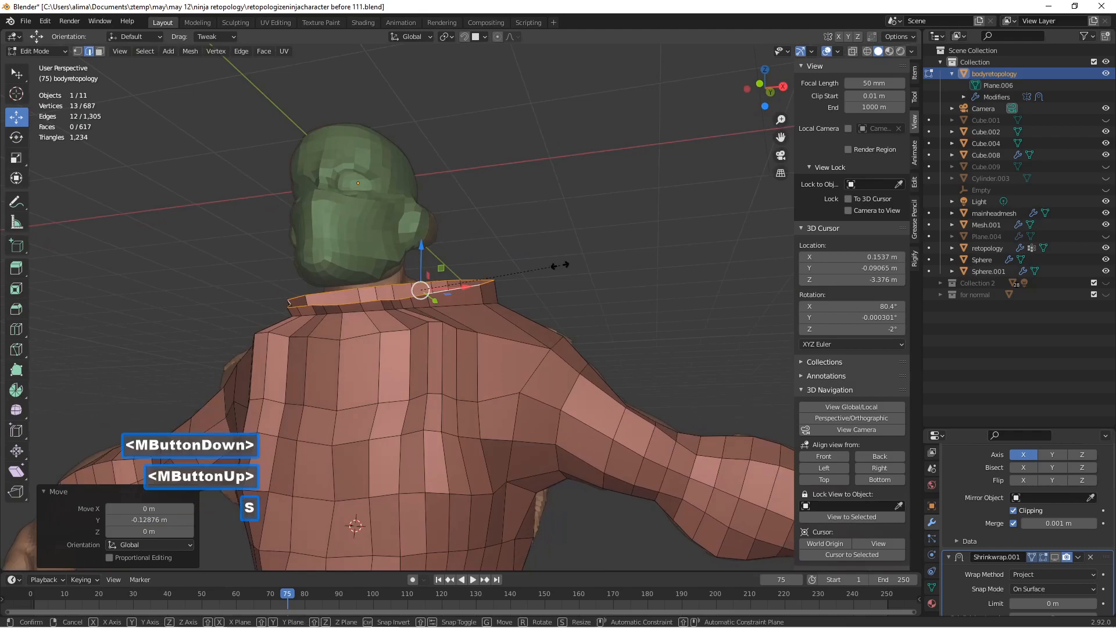
{"action": "key", "text": "s"}
{"action": "left_click", "coordinate": [530, 268]}
Narrow the neck loop along X and shift it about -0.16 m along X toward the body's center.
{"action": "middle_click_drag", "start_coordinate": [535, 276], "coordinate": [607, 286]}
{"action": "key", "text": "s"}
{"action": "key", "text": "x"}
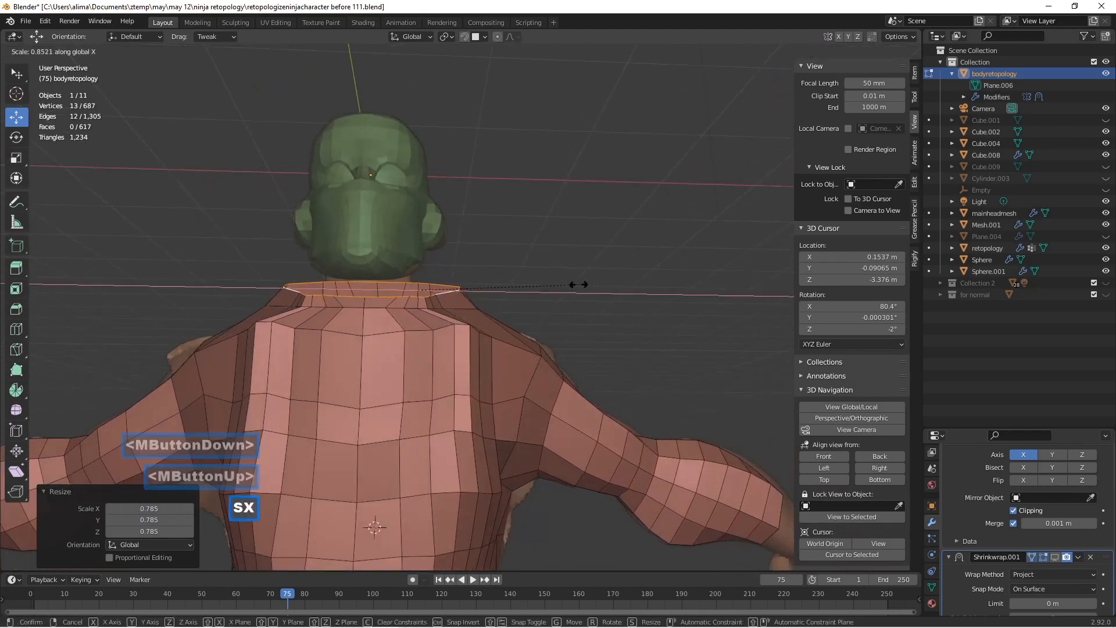
{"action": "left_click", "coordinate": [528, 294]}
{"action": "left_click_drag", "start_coordinate": [465, 292], "coordinate": [452, 293]}
Move the neck loop about -0.12 m along Y, scale it along Y to fit around the neck, and deselect it.
{"action": "middle_click_drag", "start_coordinate": [517, 269], "coordinate": [442, 288]}
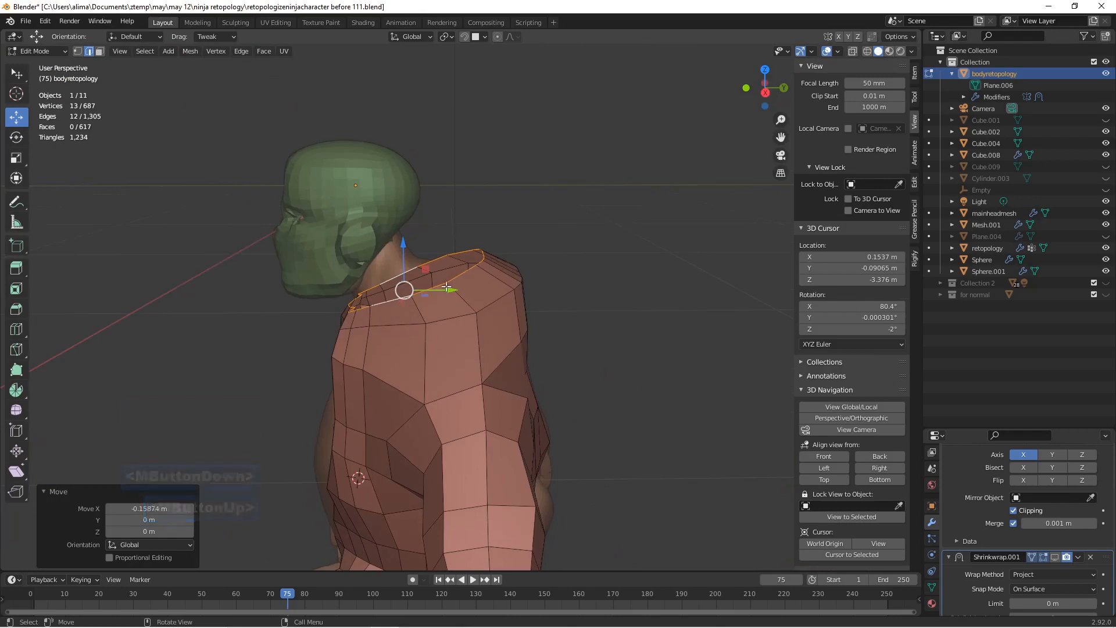
{"action": "left_click_drag", "start_coordinate": [454, 289], "coordinate": [443, 289]}
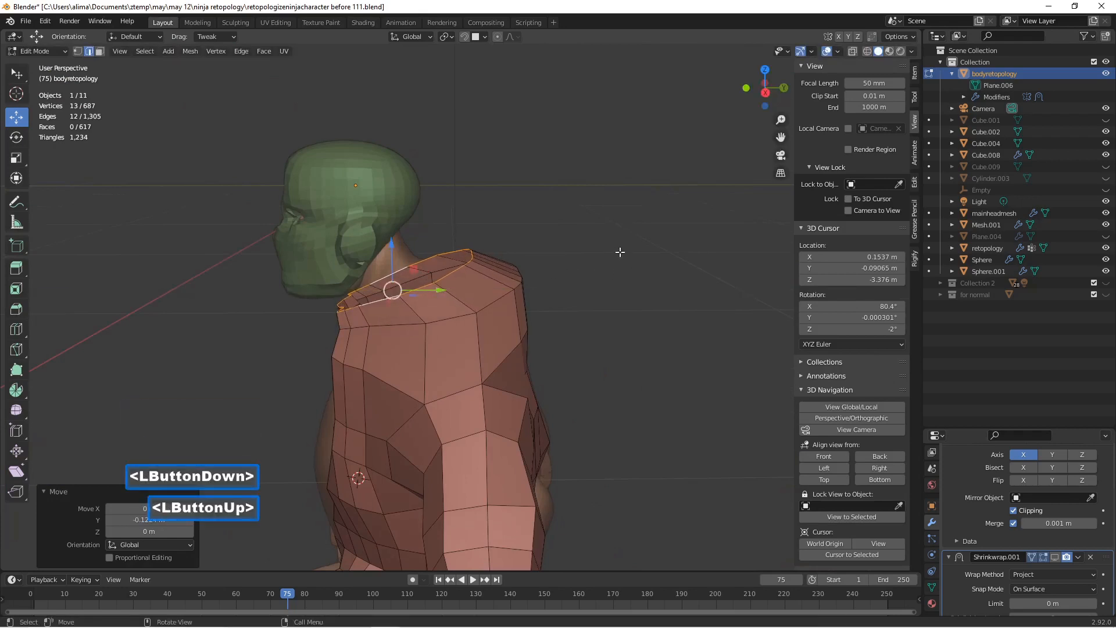
{"action": "key", "text": "s"}
{"action": "key", "text": "y"}
{"action": "left_click", "coordinate": [570, 251]}
{"action": "middle_click_drag", "start_coordinate": [465, 251], "coordinate": [453, 246]}
{"action": "left_click_drag", "start_coordinate": [434, 288], "coordinate": [428, 287]}
{"action": "scroll", "coordinate": [511, 284], "scroll_direction": "up", "scroll_amount": 5}
{"action": "middle_click_drag", "start_coordinate": [511, 283], "coordinate": [538, 291]}
{"action": "scroll", "coordinate": [516, 282], "scroll_direction": "down", "scroll_amount": 6}
{"action": "scroll", "coordinate": [538, 291], "scroll_direction": "up", "scroll_amount": 1}
{"action": "key", "text": "alt+a"}
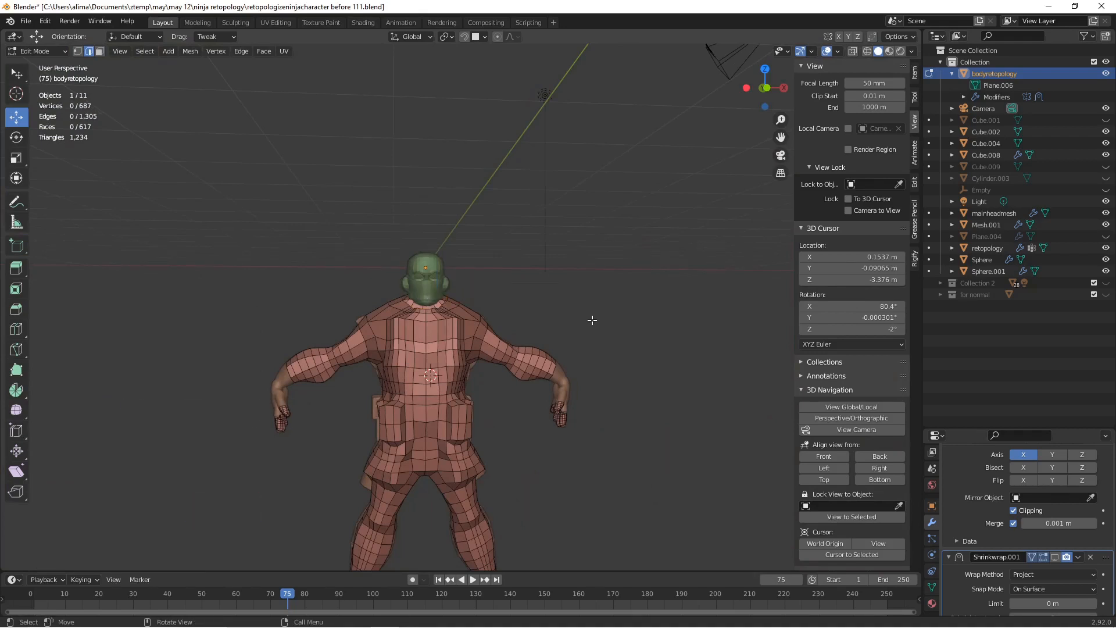
{"action": "key", "text": "Pause"}
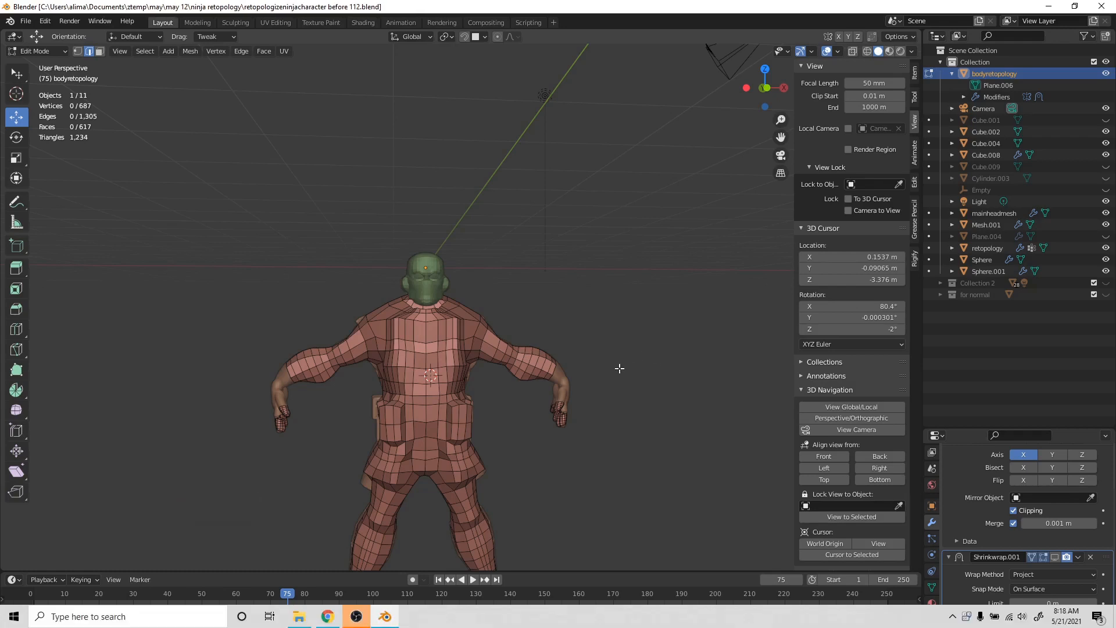
Select all linked geometry of the five fingertip pieces on the hand and delete their faces.
{"action": "scroll", "coordinate": [607, 374], "scroll_direction": "up", "scroll_amount": 2}
{"action": "middle_click_drag", "start_coordinate": [636, 396], "coordinate": [355, 375], "text": "shift"}
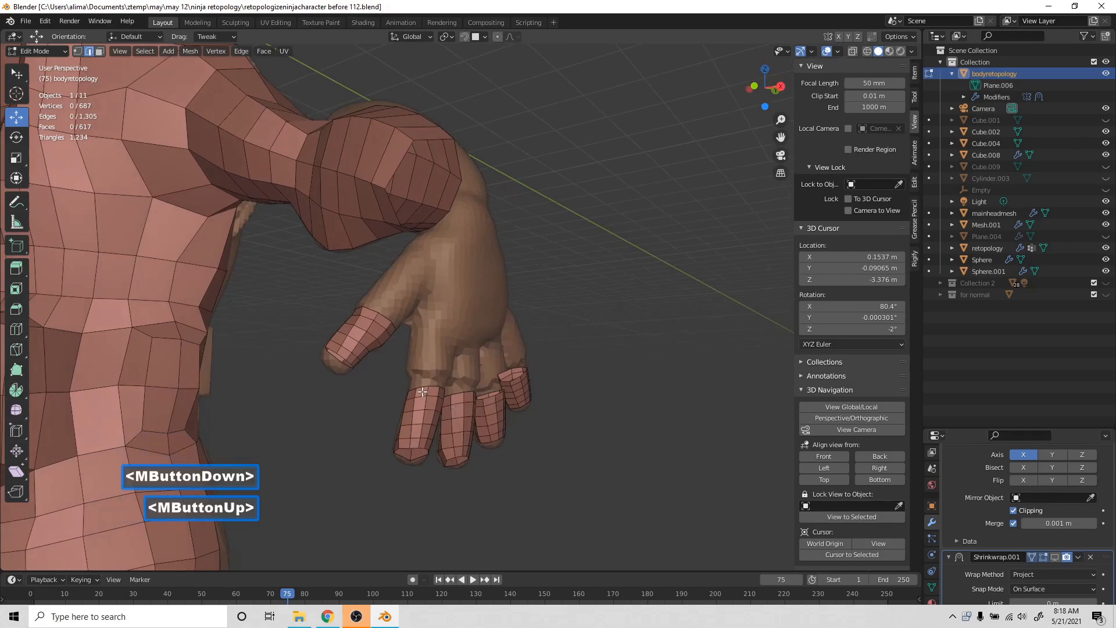
{"action": "scroll", "coordinate": [428, 393], "scroll_direction": "down", "scroll_amount": 1}
{"action": "scroll", "coordinate": [428, 393], "scroll_direction": "up", "scroll_amount": 1}
{"action": "key", "text": "b"}
{"action": "left_click_drag", "start_coordinate": [330, 316], "coordinate": [556, 449]}
{"action": "key", "text": "ctrl"}
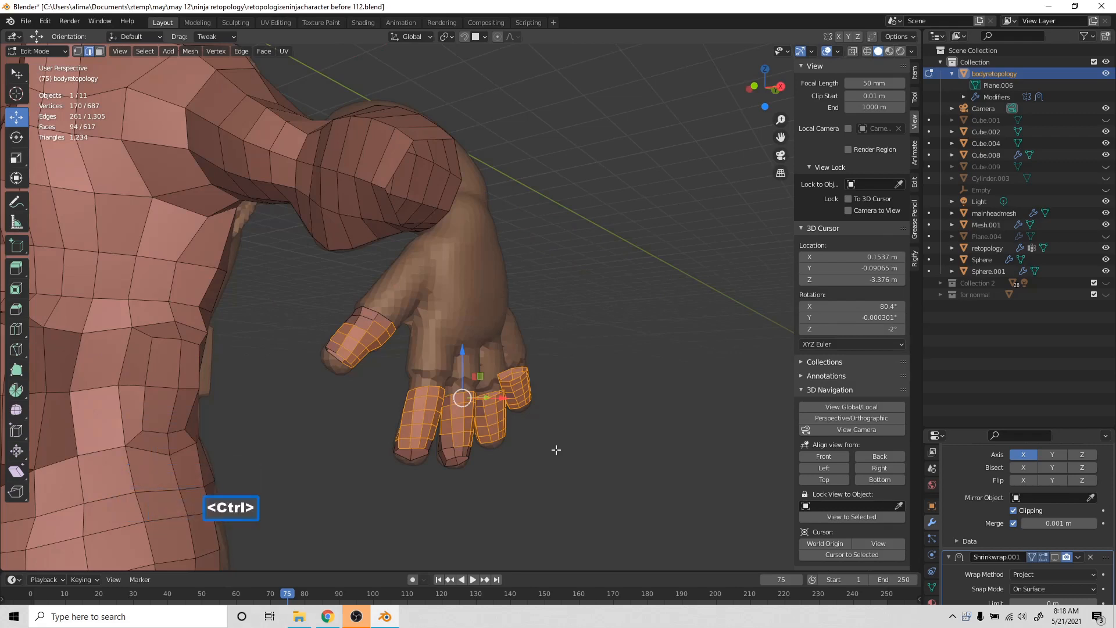
{"action": "key", "text": "ctrl+l"}
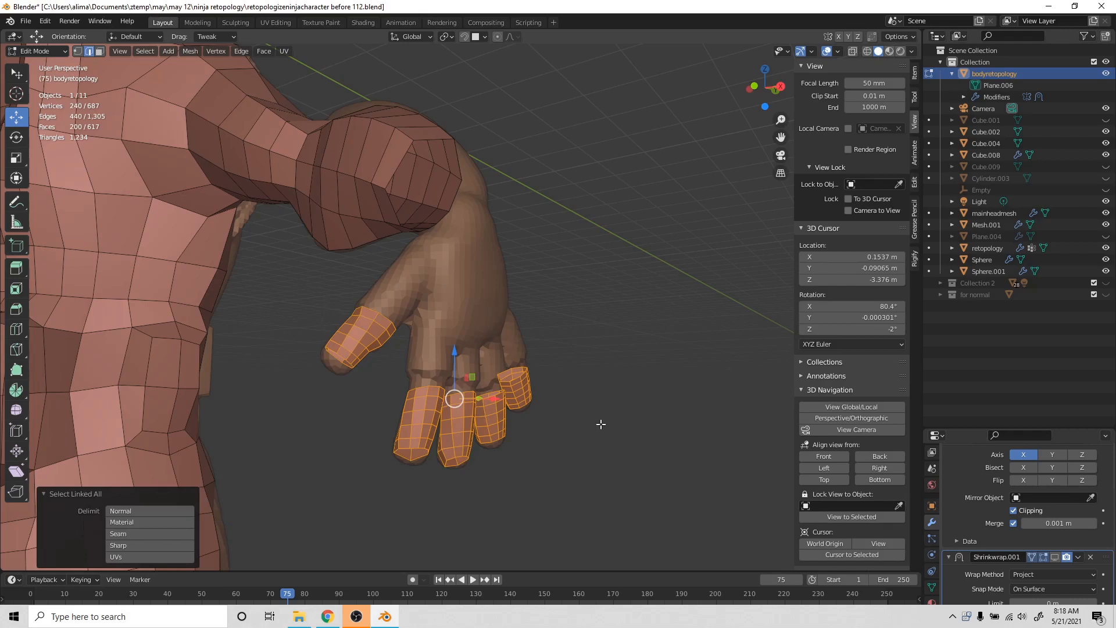
{"action": "key", "text": "x"}
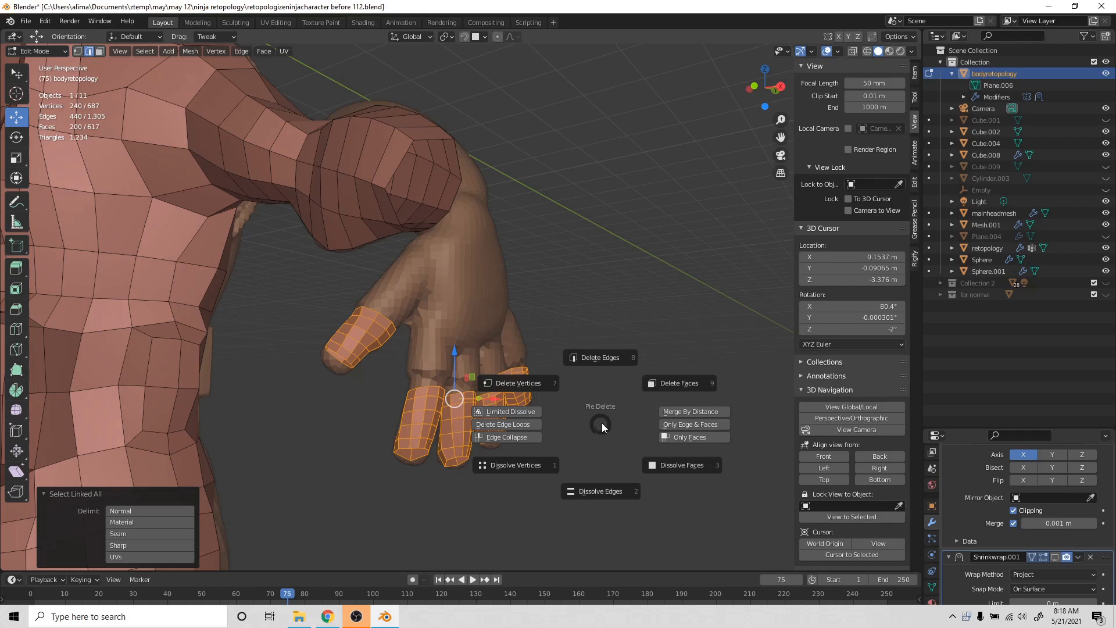
{"action": "left_click", "coordinate": [661, 382]}
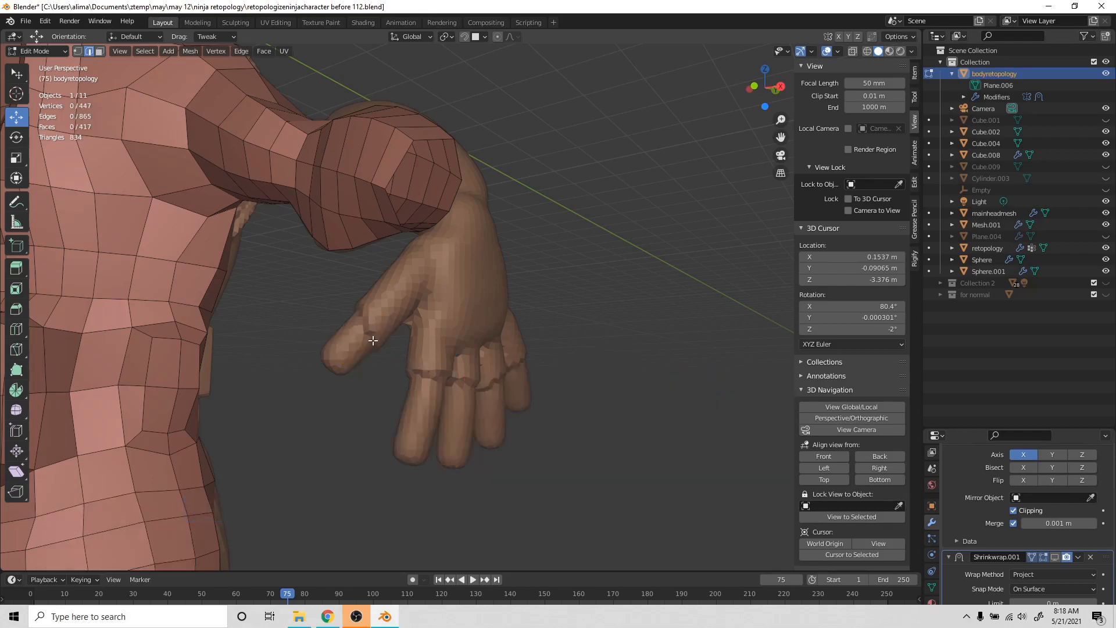
Place the 3D cursor on the index finger and add a cube there, scaled down to about 0.099.
{"action": "right_click", "coordinate": [424, 396], "text": "shift"}
{"action": "key", "text": "Pause"}
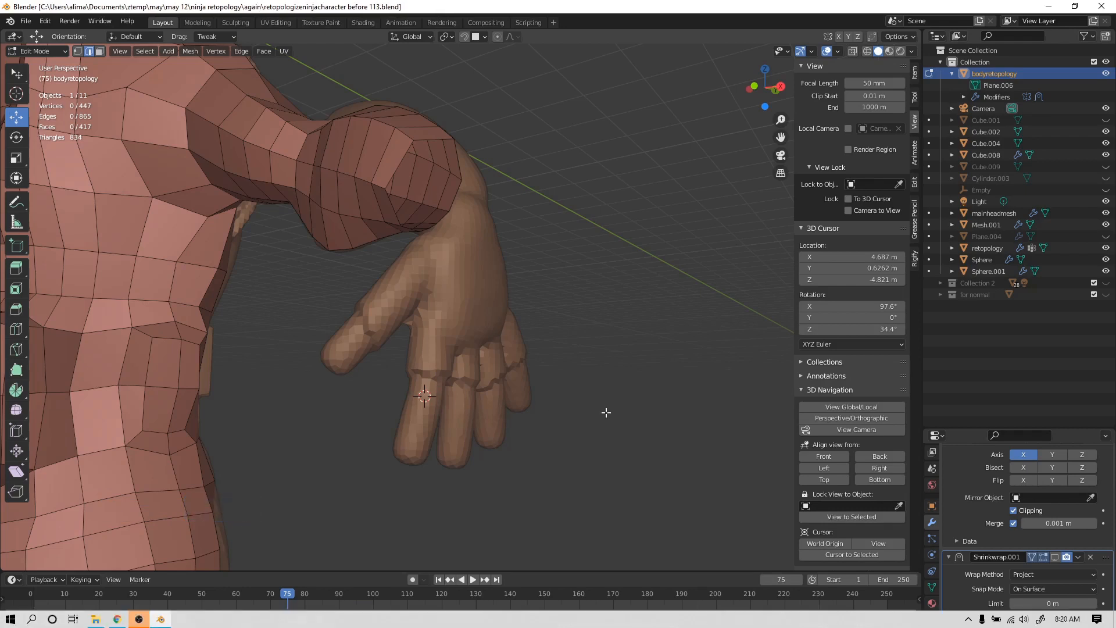
{"action": "key", "text": "shift+a"}
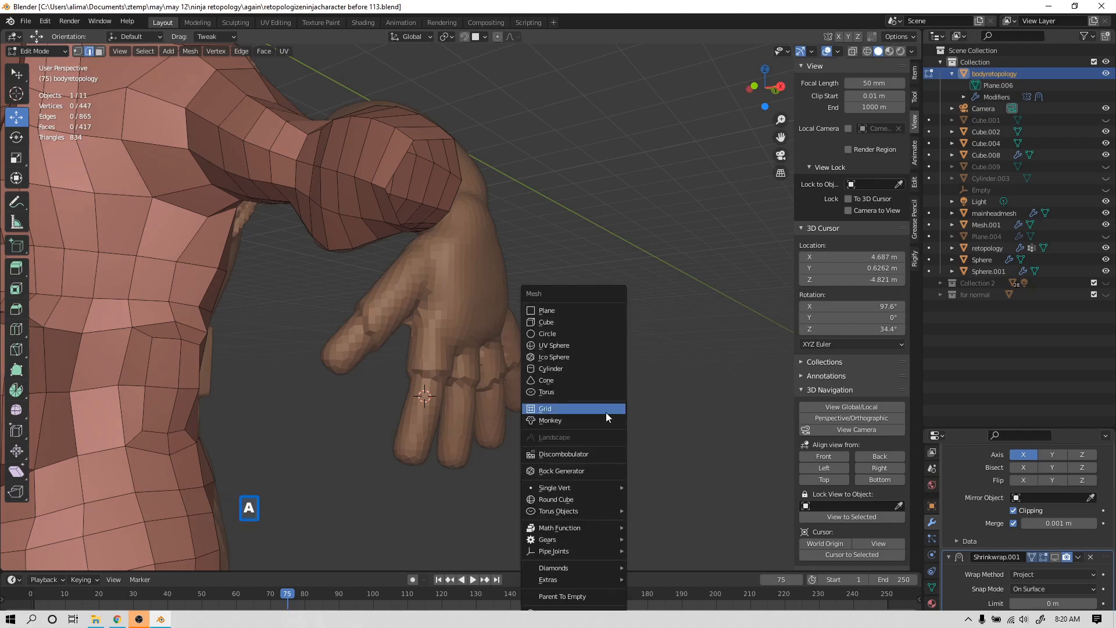
{"action": "left_click", "coordinate": [593, 323]}
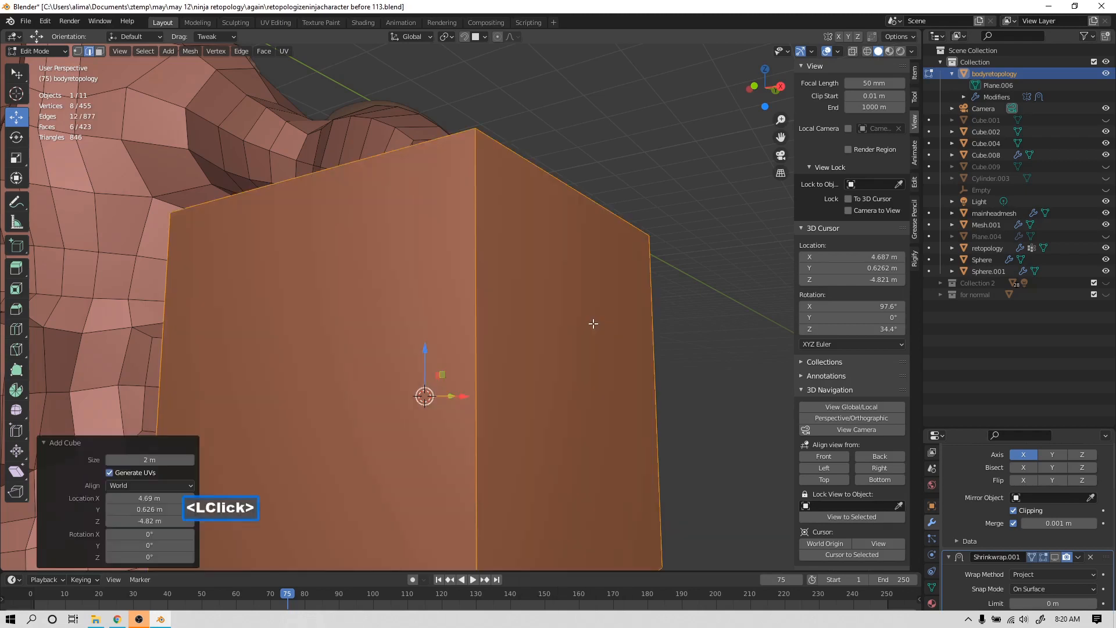
{"action": "key", "text": "s"}
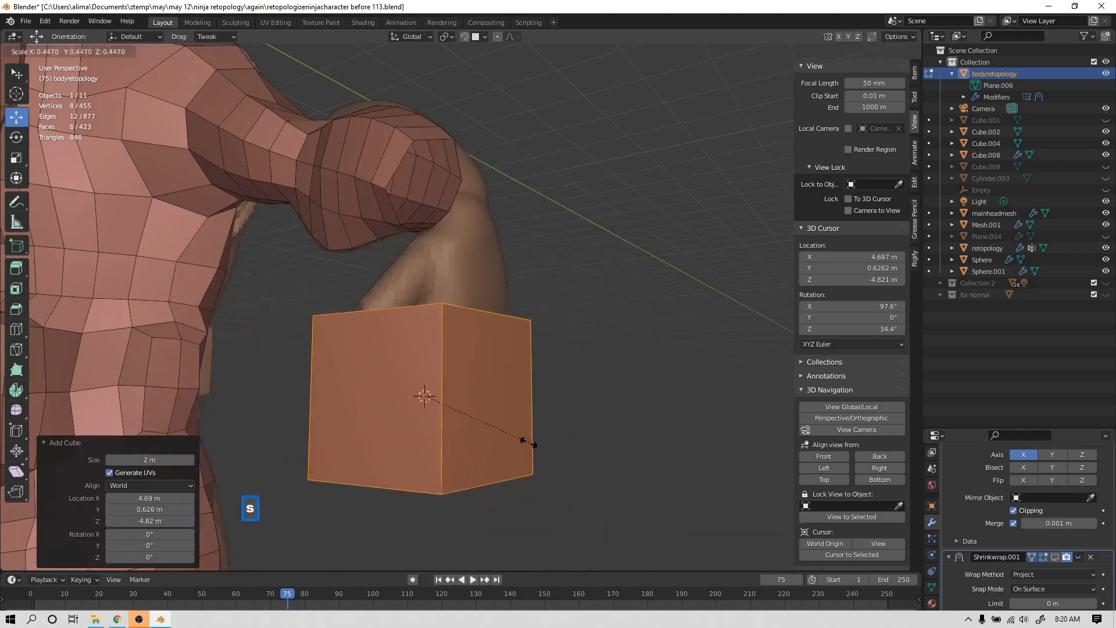
{"action": "left_click", "coordinate": [449, 407]}
Delete the top face of the small cube on the index finger.
{"action": "middle_click_drag", "start_coordinate": [477, 393], "coordinate": [469, 429]}
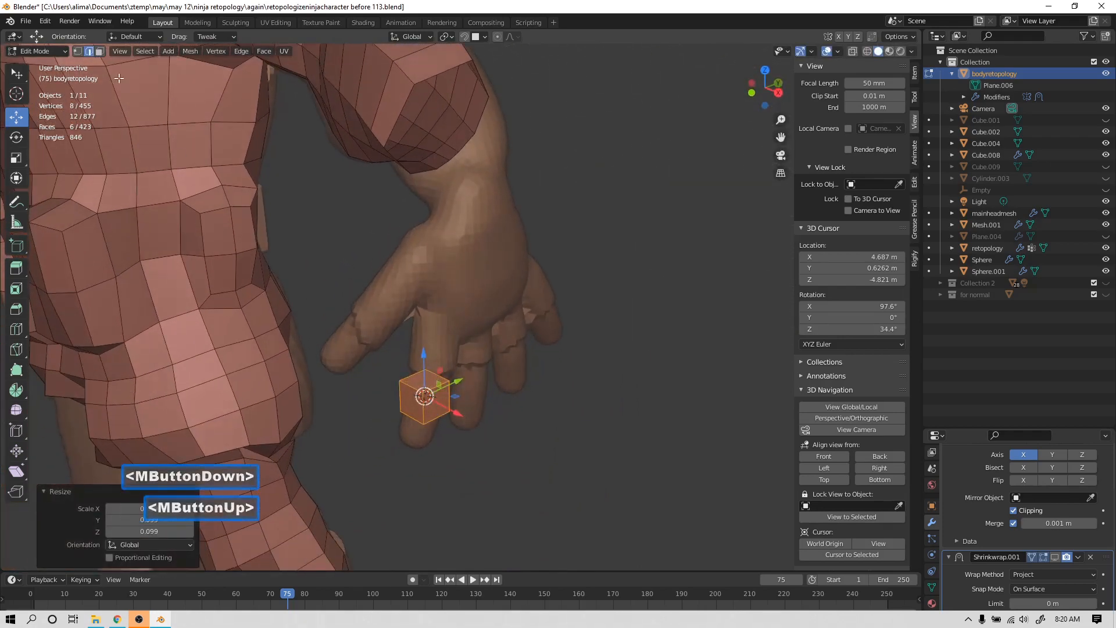
{"action": "left_click", "coordinate": [99, 51]}
{"action": "left_click", "coordinate": [432, 378]}
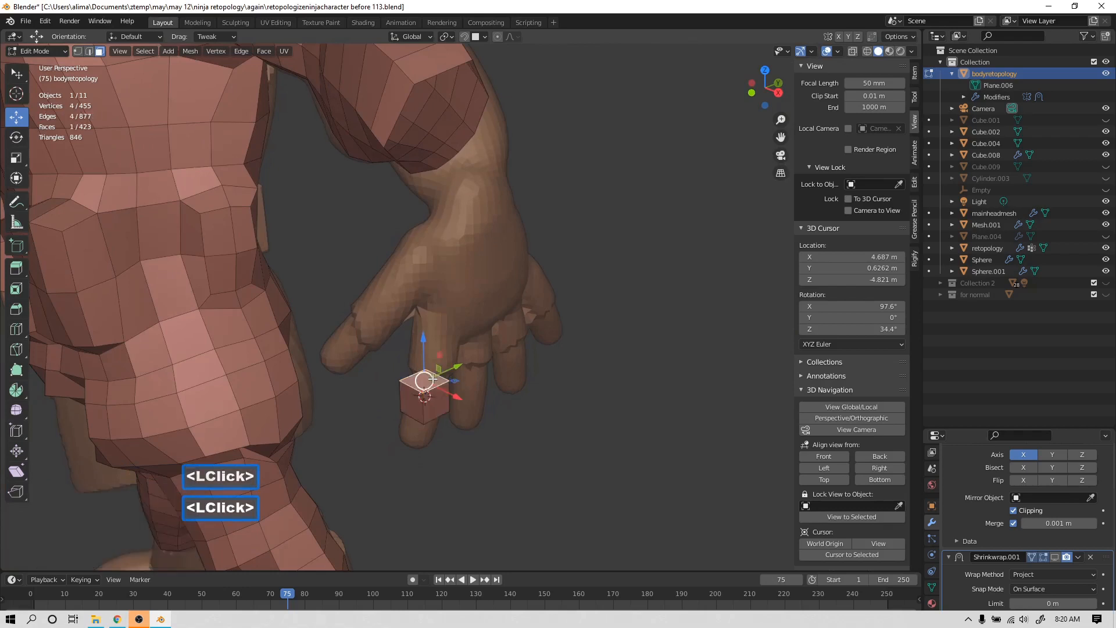
{"action": "key", "text": "x"}
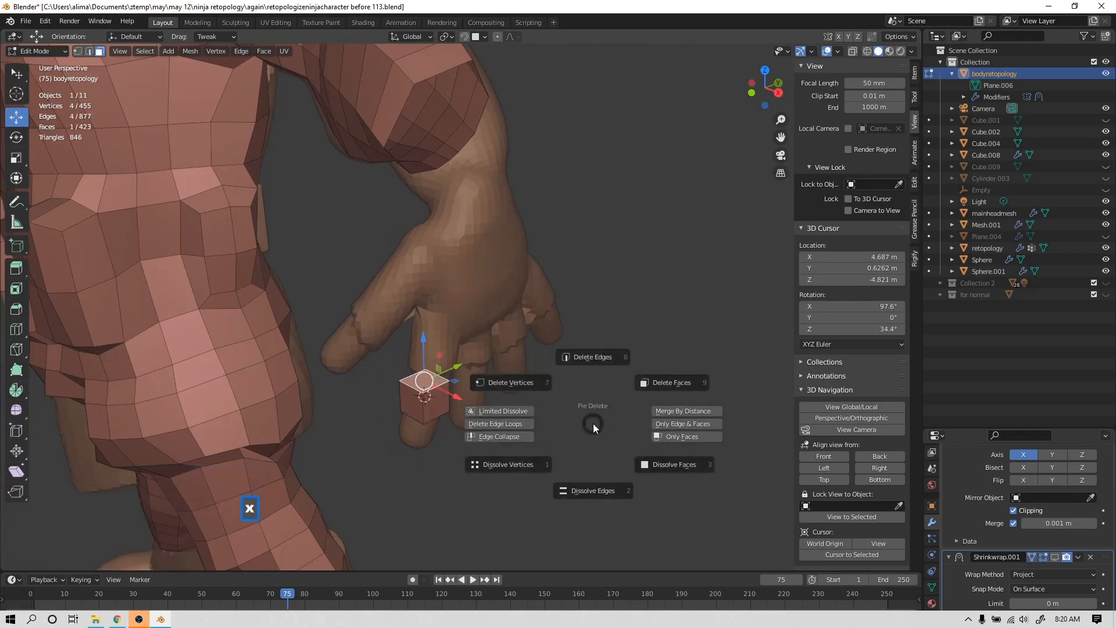
{"action": "left_click", "coordinate": [655, 383]}
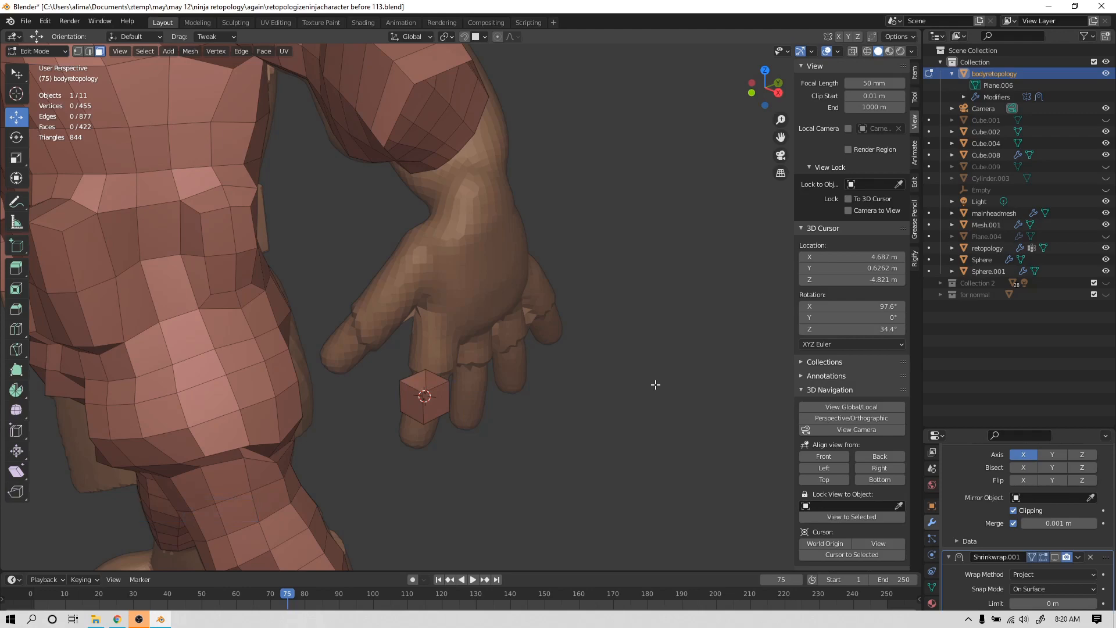
{"action": "key", "text": "Pause"}
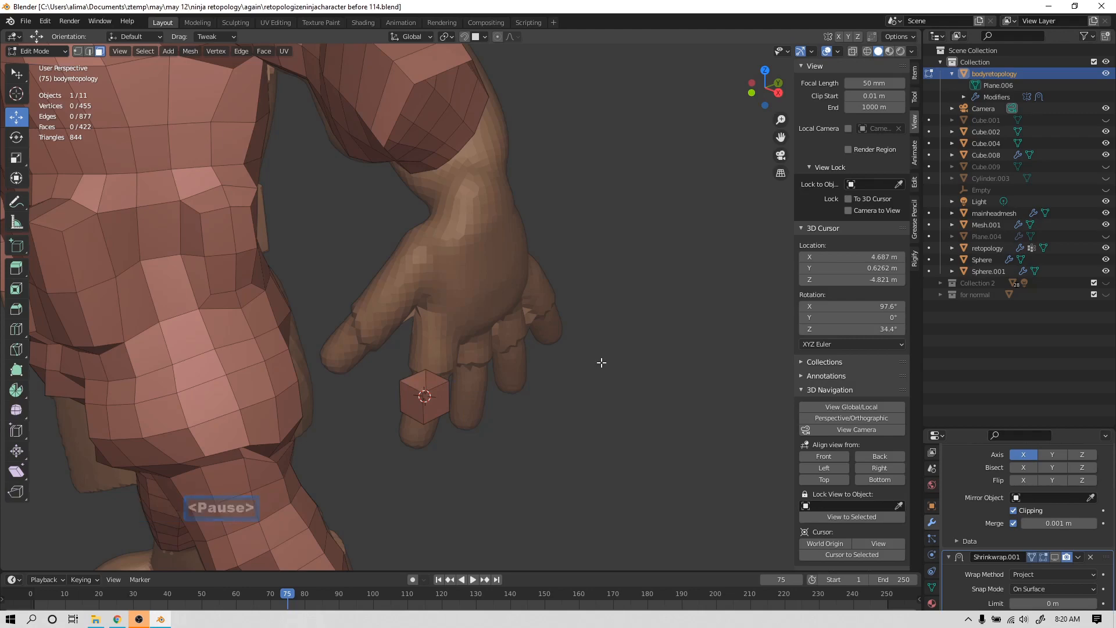
Center the open cube on the index finger, moving it about 0.11 m along Y and -0.12 m along X.
{"action": "middle_click_drag", "start_coordinate": [602, 362], "coordinate": [566, 327]}
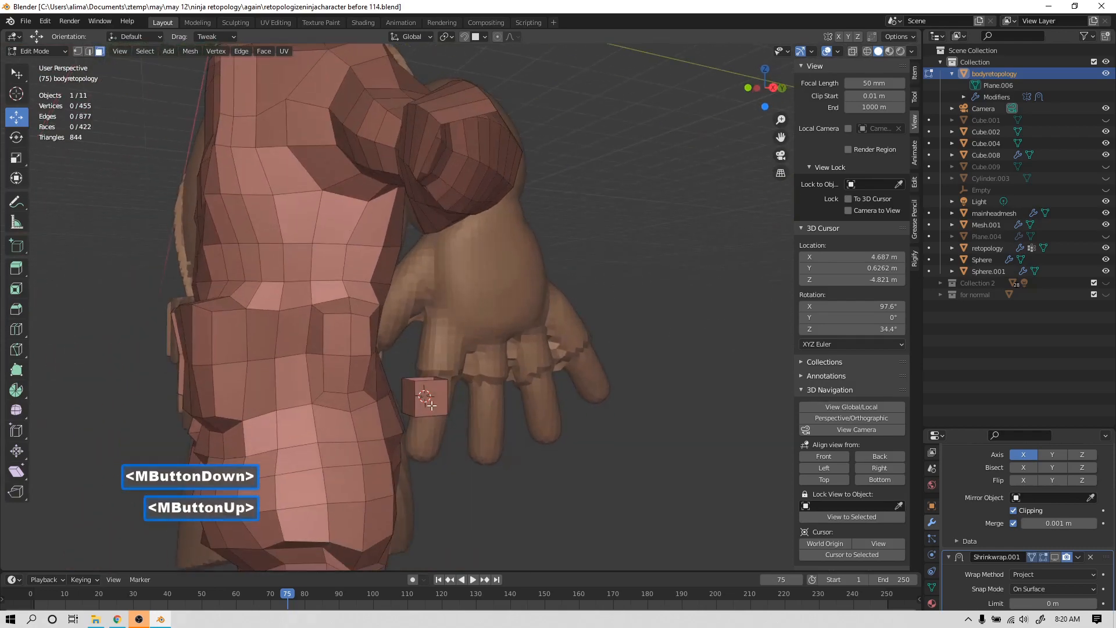
{"action": "key", "text": "l"}
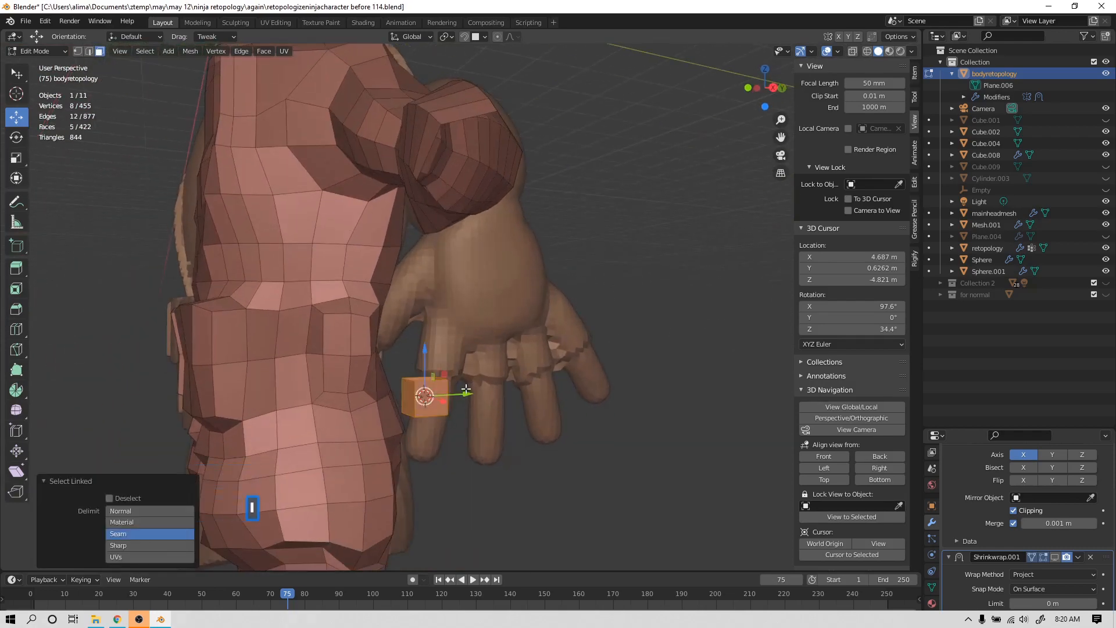
{"action": "left_click_drag", "start_coordinate": [466, 389], "coordinate": [485, 385]}
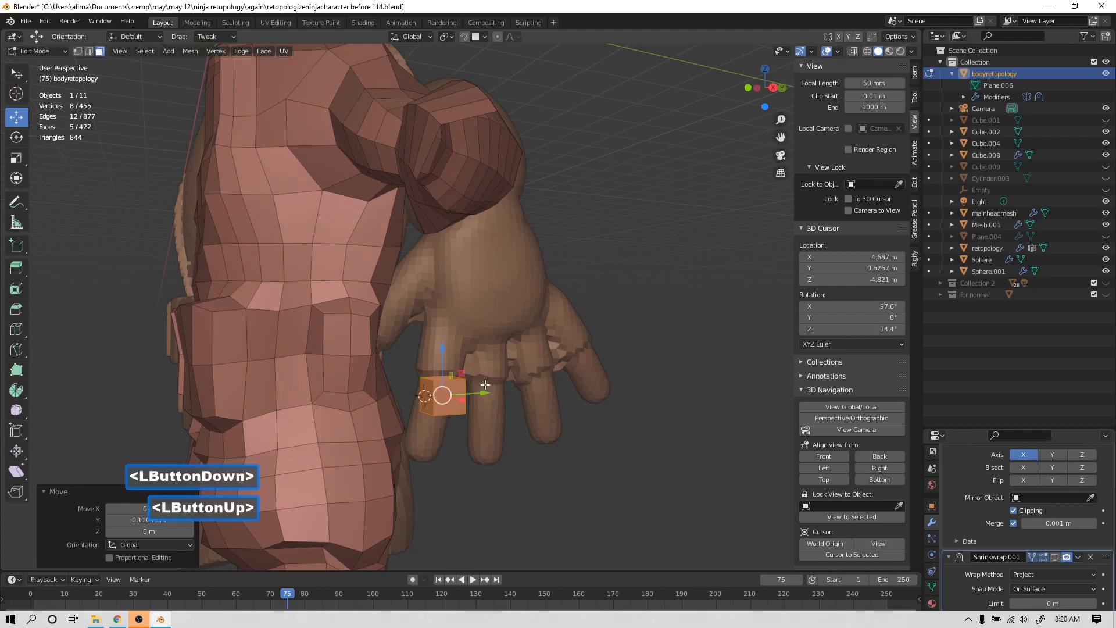
{"action": "left_click", "coordinate": [448, 360]}
{"action": "middle_click_drag", "start_coordinate": [448, 361], "coordinate": [489, 401]}
{"action": "key", "text": "l"}
{"action": "left_click_drag", "start_coordinate": [459, 390], "coordinate": [445, 387]}
Rotate the open cube around X to match the index finger's tilt.
{"action": "mouse_move", "coordinate": [445, 387]}
{"action": "middle_mouse_down"}
{"action": "mouse_move", "coordinate": [432, 384]}
{"action": "mouse_move", "coordinate": [459, 400]}
{"action": "middle_mouse_up"}
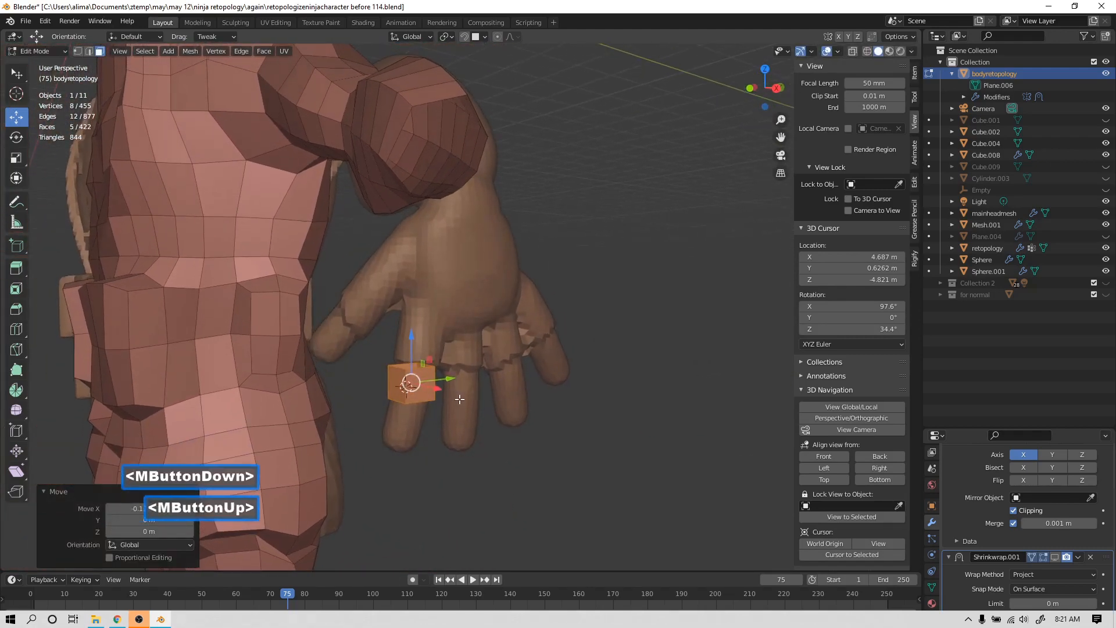
{"action": "key", "text": "r"}
{"action": "key", "text": "y"}
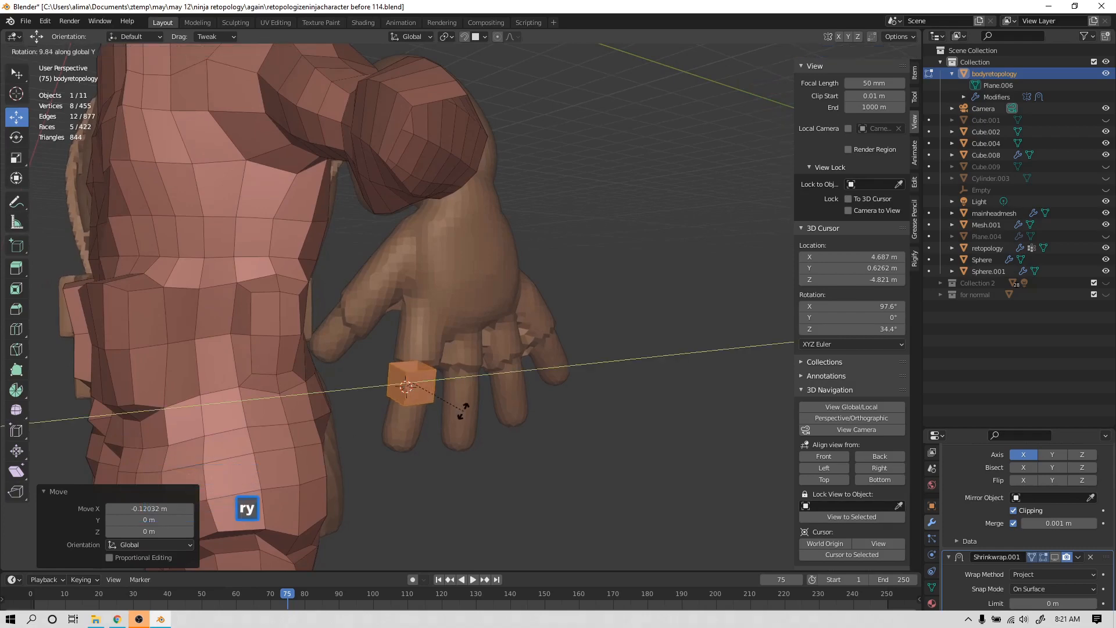
{"action": "key", "text": "x"}
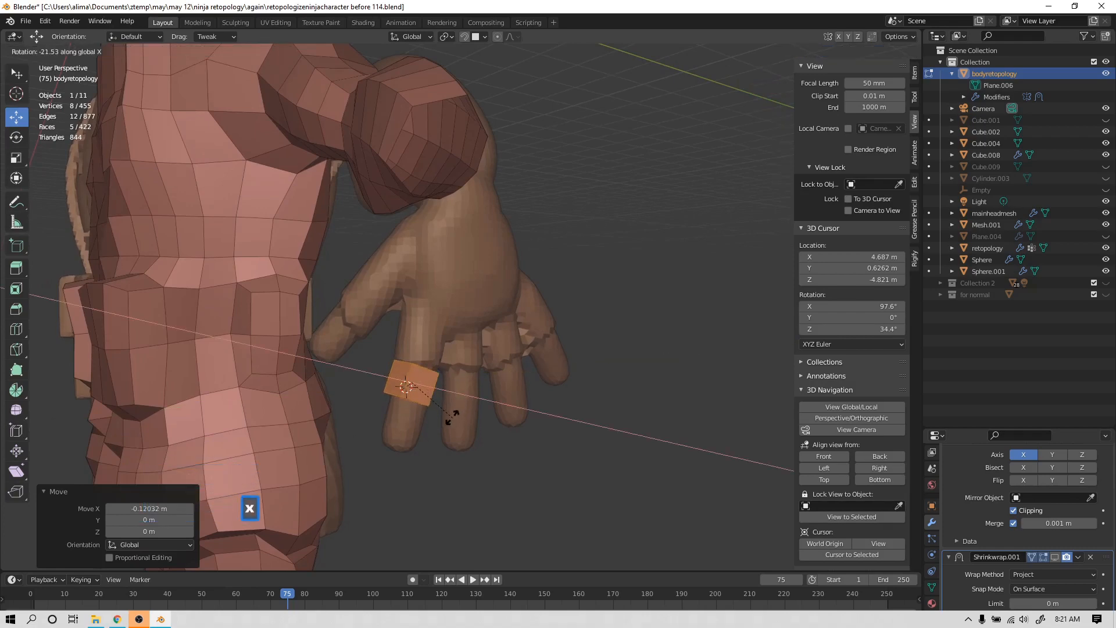
{"action": "left_click", "coordinate": [459, 419]}
Switch the transform orientation to Normal and stretch the index-finger cube by moving its bottom face about 0.28 m along its normal.
{"action": "middle_click_drag", "start_coordinate": [459, 419], "coordinate": [426, 415]}
{"action": "left_click", "coordinate": [412, 402]}
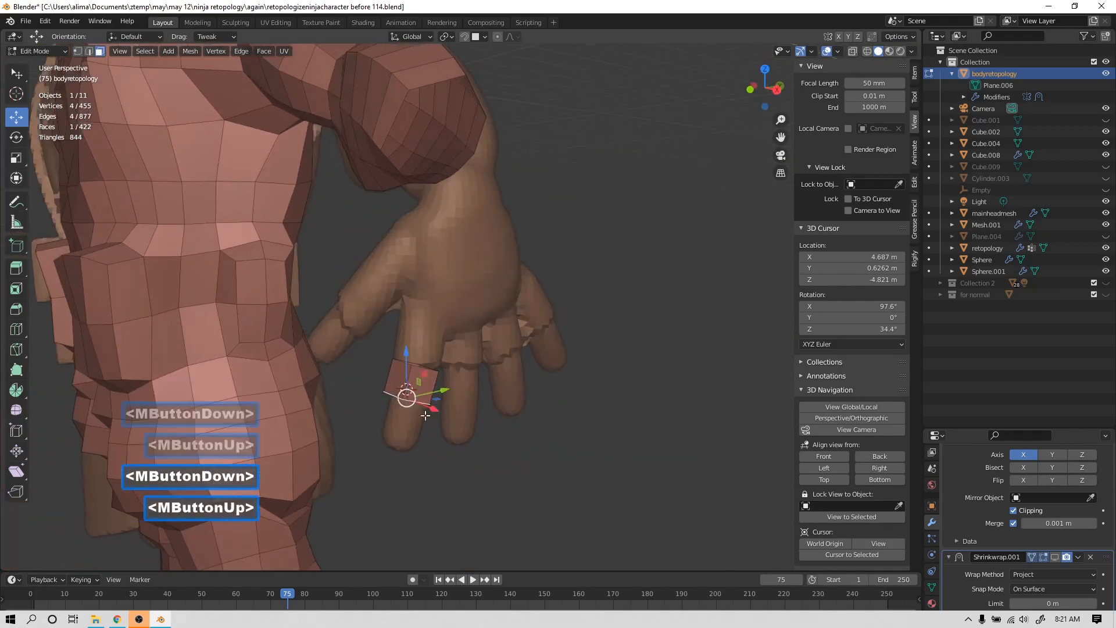
{"action": "left_click", "coordinate": [421, 36]}
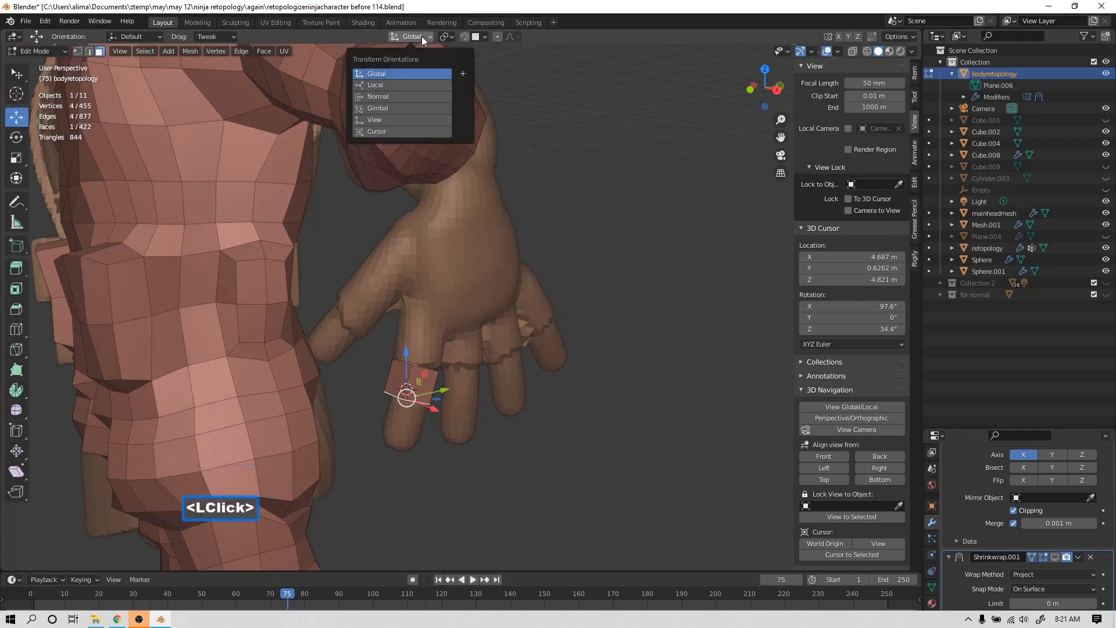
{"action": "left_click", "coordinate": [407, 96]}
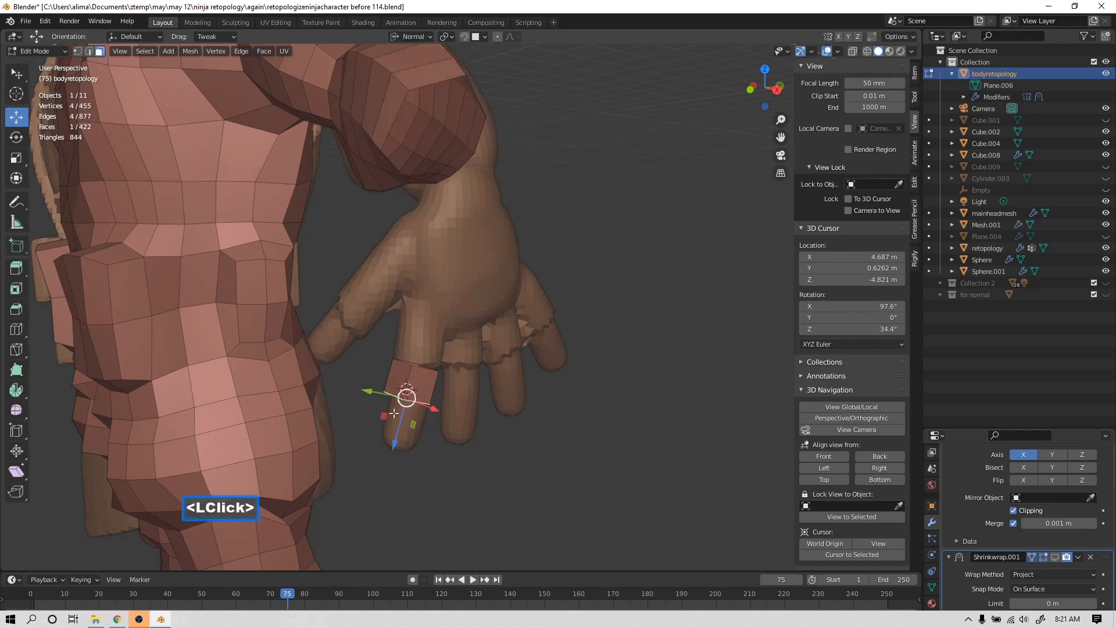
{"action": "middle_click_drag", "start_coordinate": [431, 439], "coordinate": [412, 420]}
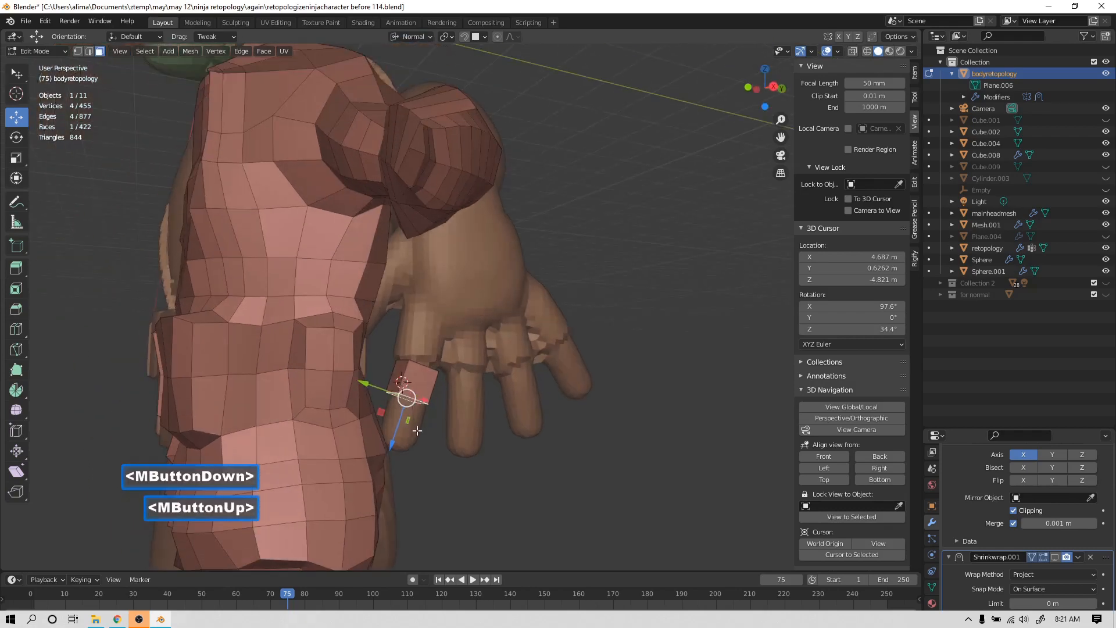
{"action": "left_click_drag", "start_coordinate": [393, 444], "coordinate": [426, 471]}
{"action": "middle_click_drag", "start_coordinate": [426, 471], "coordinate": [476, 448]}
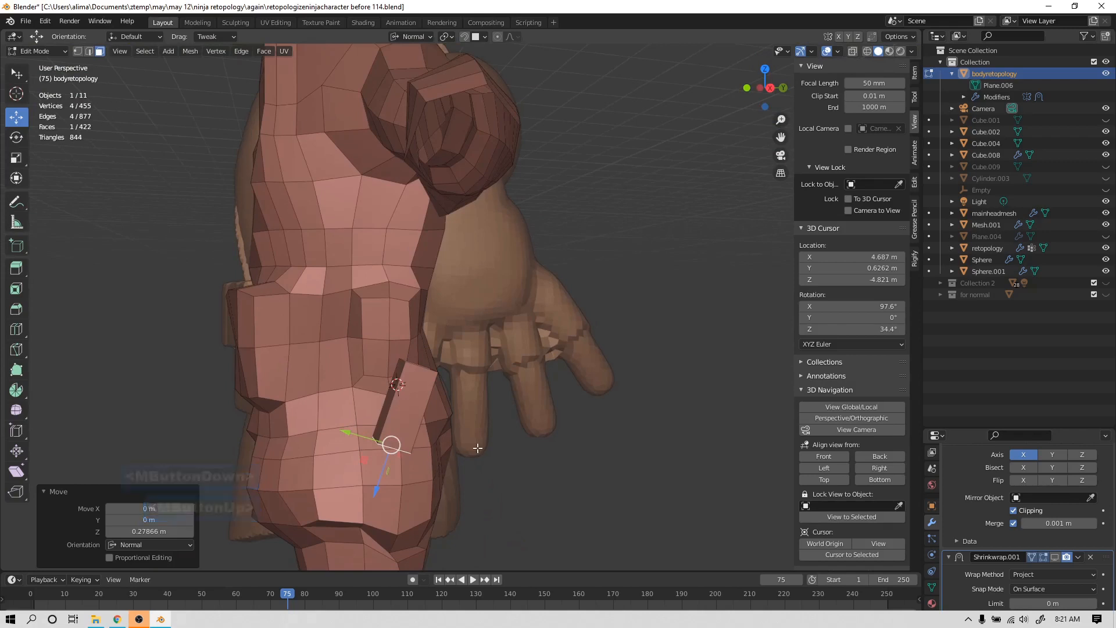
Duplicate the whole index-finger box and move the copy about -0.38 m along normal Y to the middle finger.
{"action": "left_click", "coordinate": [511, 464]}
{"action": "key", "text": "l"}
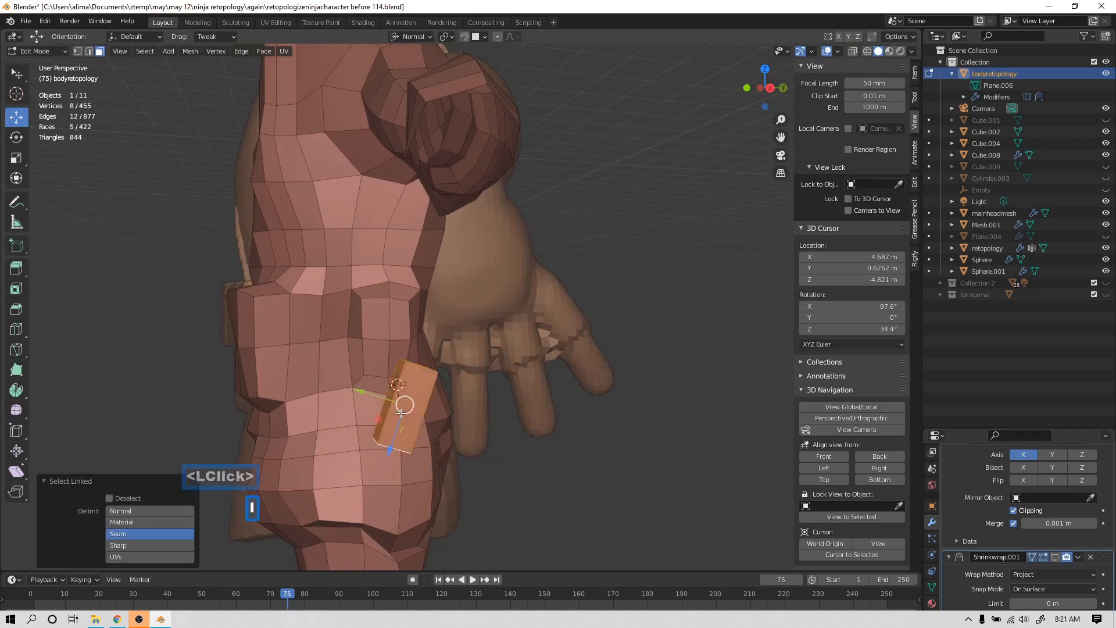
{"action": "key", "text": "shift+d"}
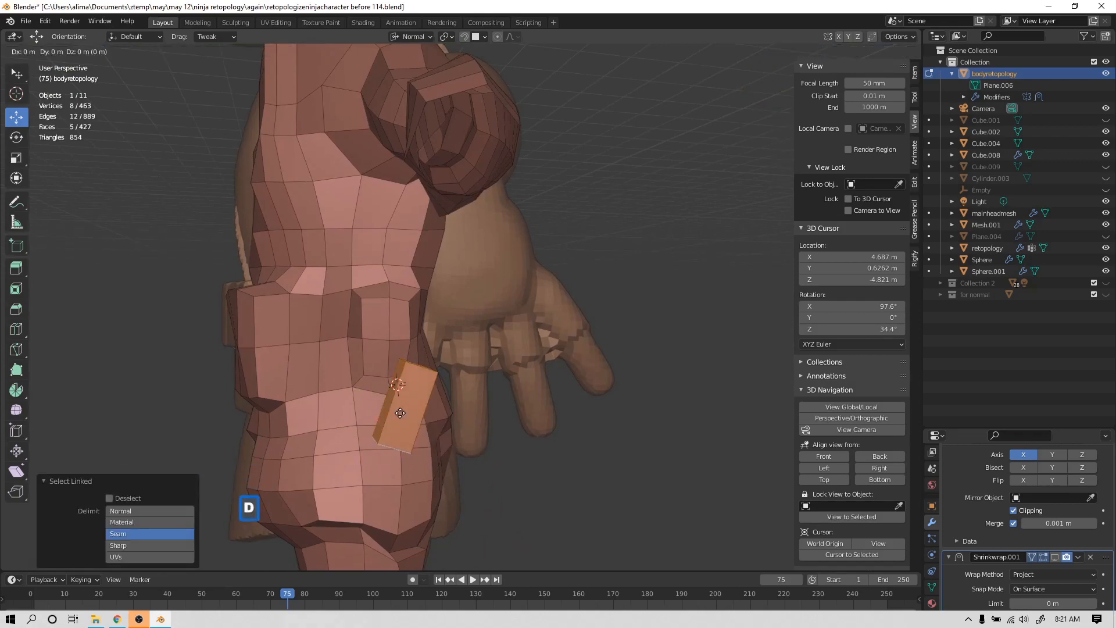
{"action": "right_click", "coordinate": [396, 415]}
{"action": "left_click_drag", "start_coordinate": [375, 393], "coordinate": [436, 411]}
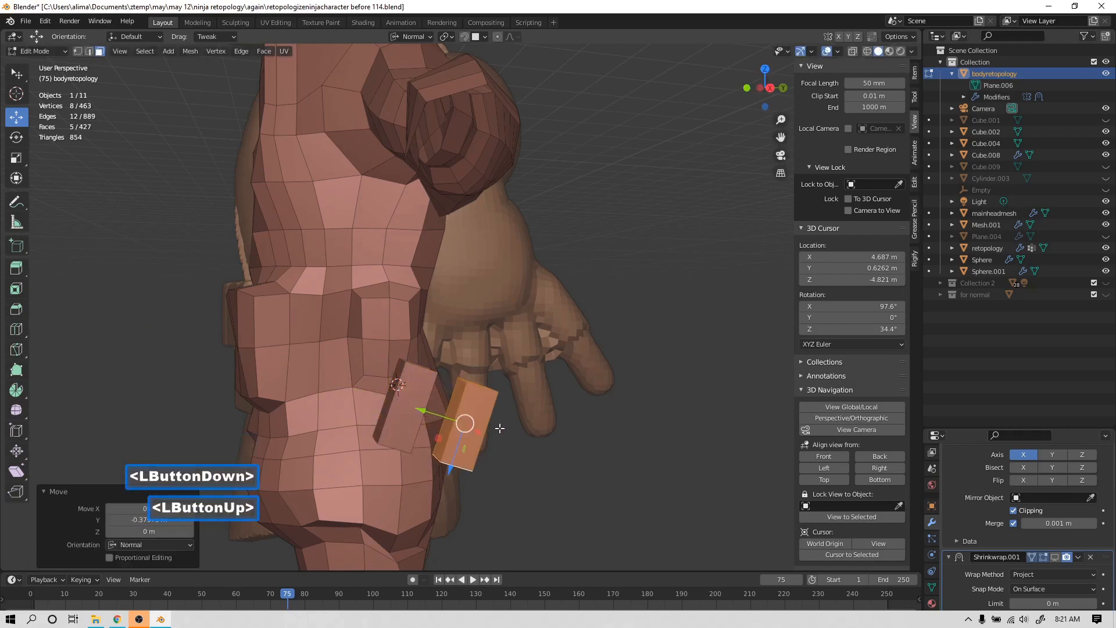
Duplicate the middle-finger box and move the copy about -0.39 m along normal Y to the ring finger.
{"action": "key", "text": "shift+d"}
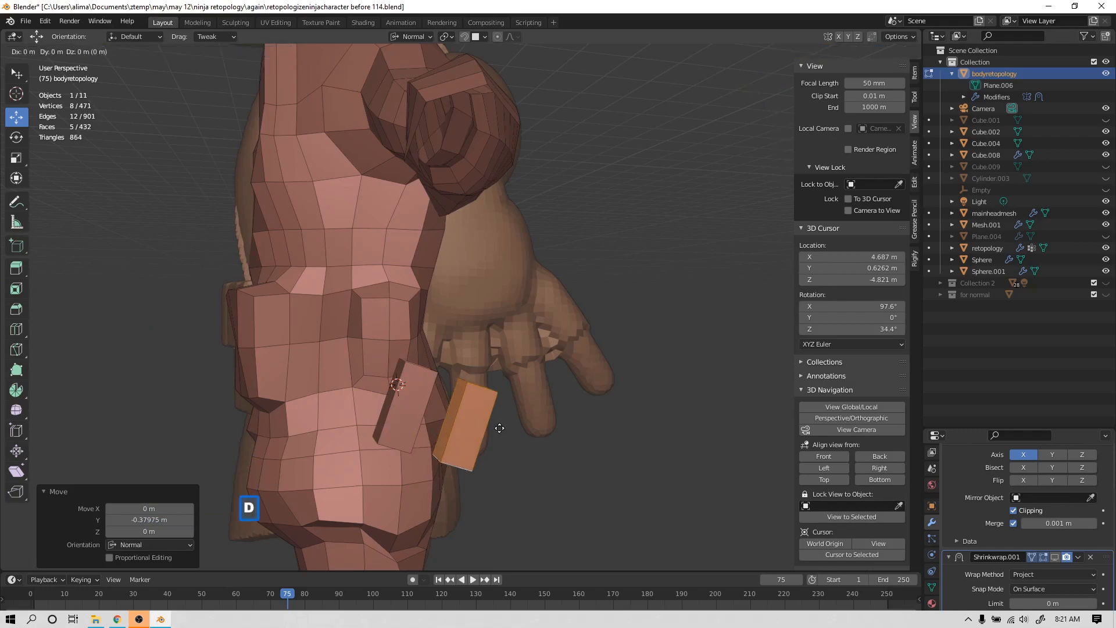
{"action": "right_click", "coordinate": [498, 428]}
{"action": "left_click_drag", "start_coordinate": [447, 418], "coordinate": [521, 444]}
Duplicate the ring-finger box and shift the copy to the little finger, raising it about -0.37 m along normal Z.
{"action": "middle_click_drag", "start_coordinate": [522, 448], "coordinate": [514, 444]}
{"action": "key", "text": "shift+d"}
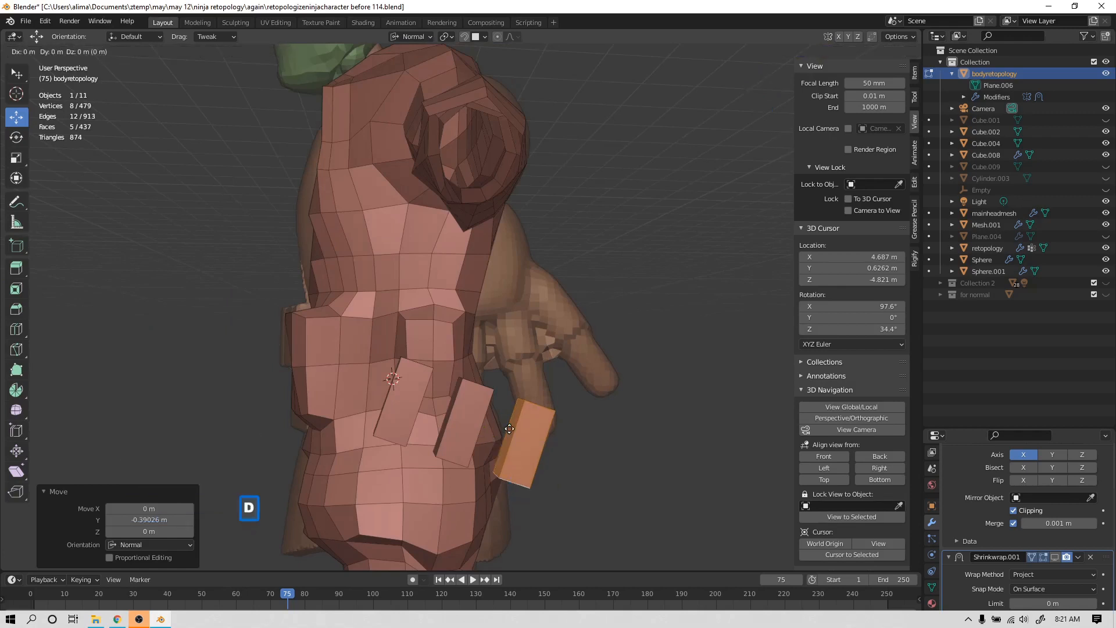
{"action": "right_click", "coordinate": [509, 428]}
{"action": "left_click_drag", "start_coordinate": [476, 425], "coordinate": [524, 469]}
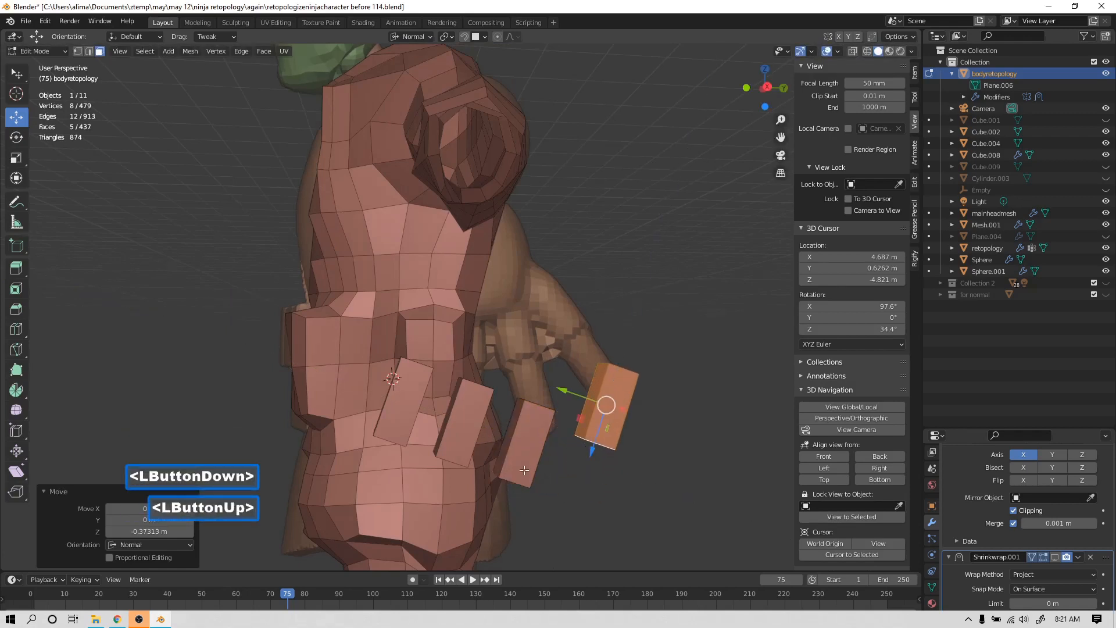
Select only the ring-finger box and raise it about -0.23 m along normal Z.
{"action": "key", "text": "l"}
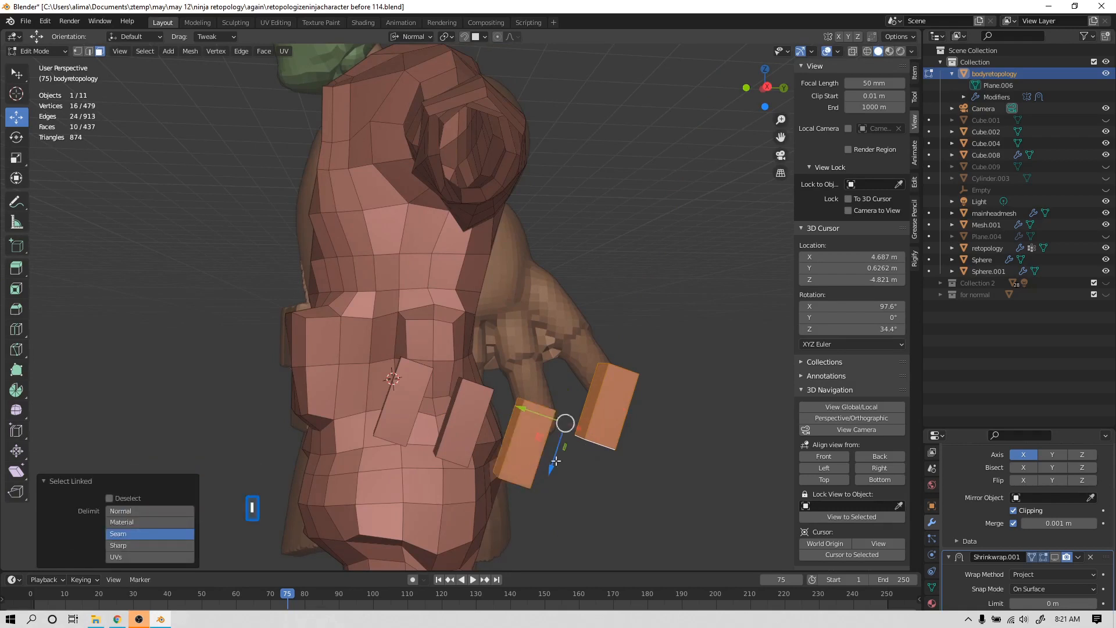
{"action": "left_click", "coordinate": [596, 426]}
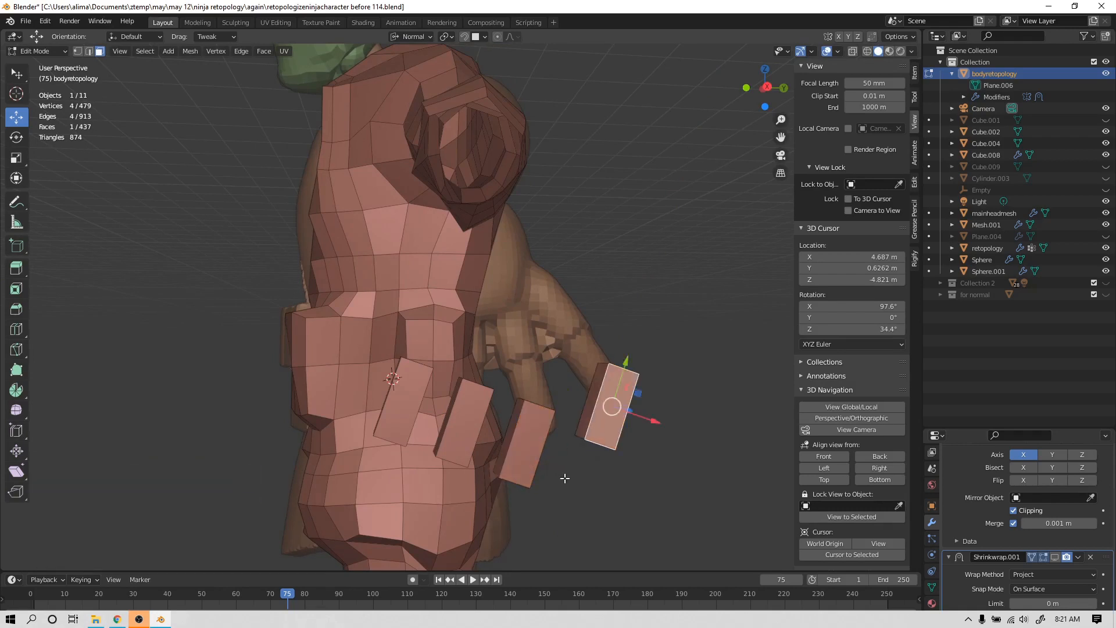
{"action": "key", "text": "alt+a"}
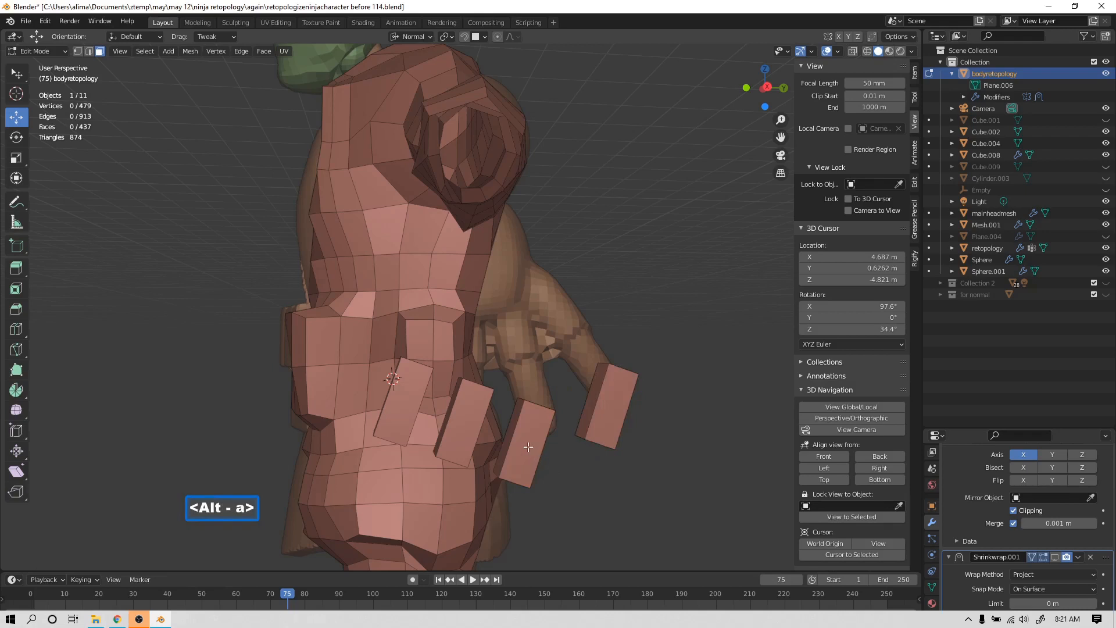
{"action": "key", "text": "l"}
{"action": "left_click_drag", "start_coordinate": [507, 487], "coordinate": [513, 449]}
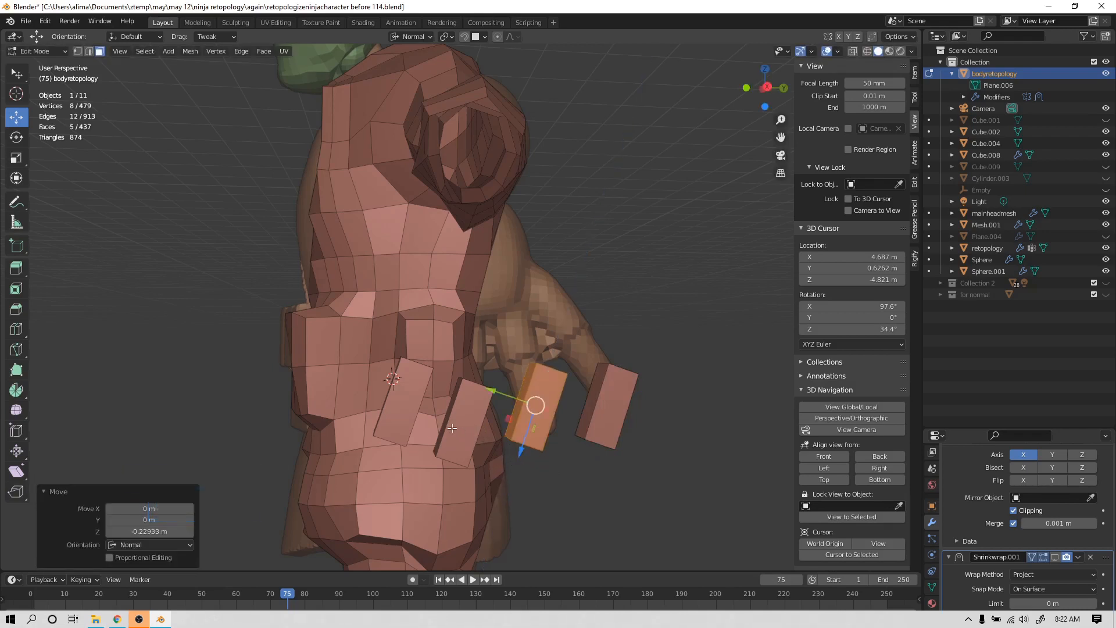
Duplicate the index-finger box for the thumb, moving the copy sideways along normal Y and about -0.23 m along normal Z.
{"action": "mouse_move", "coordinate": [438, 428]}
{"action": "middle_mouse_down"}
{"action": "mouse_move", "coordinate": [407, 427]}
{"action": "mouse_move", "coordinate": [436, 428]}
{"action": "middle_mouse_up"}
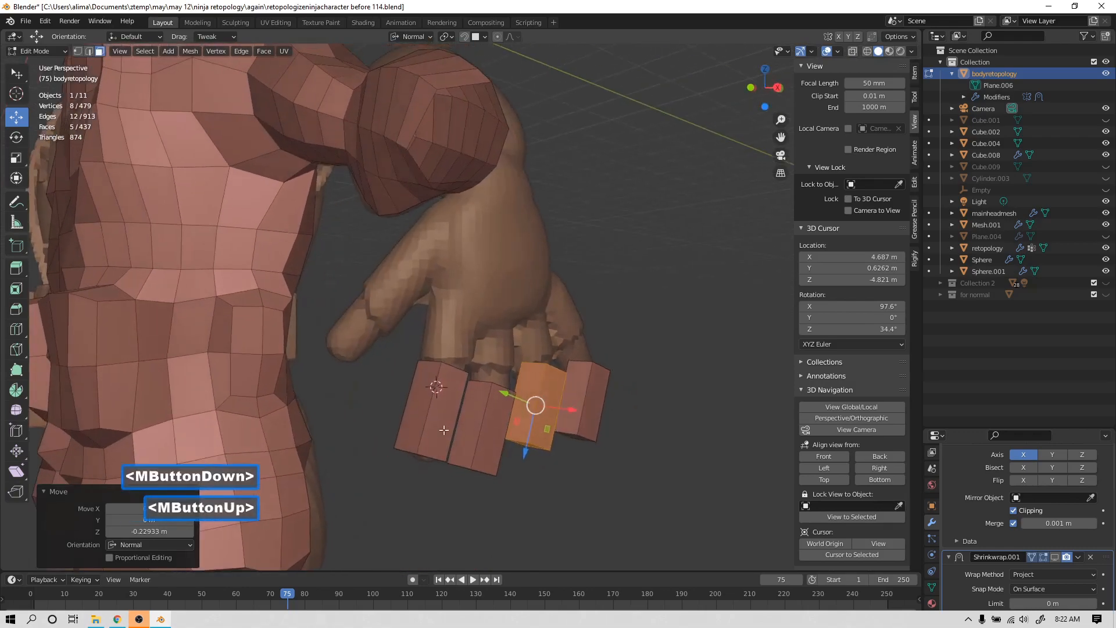
{"action": "left_click", "coordinate": [439, 428]}
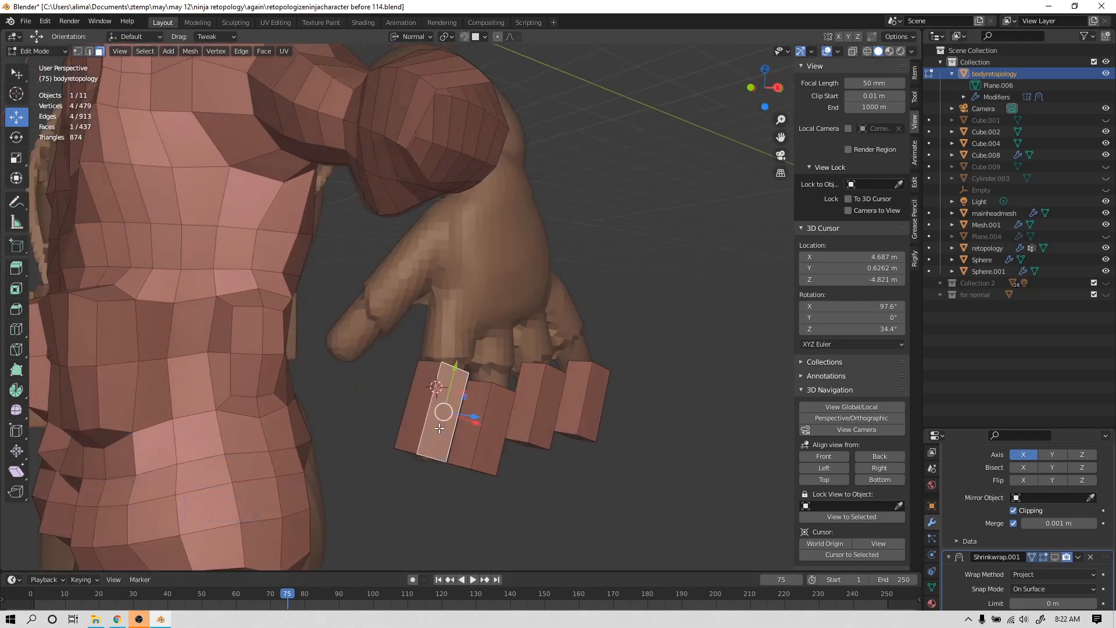
{"action": "key", "text": "l"}
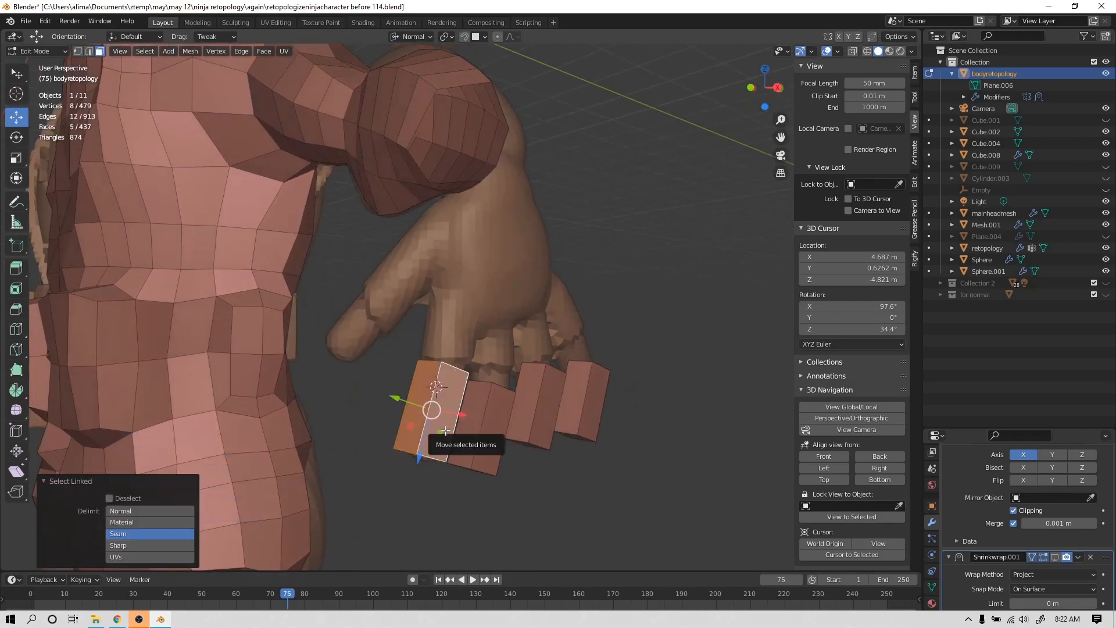
{"action": "key", "text": "shift+d"}
{"action": "right_click", "coordinate": [442, 427]}
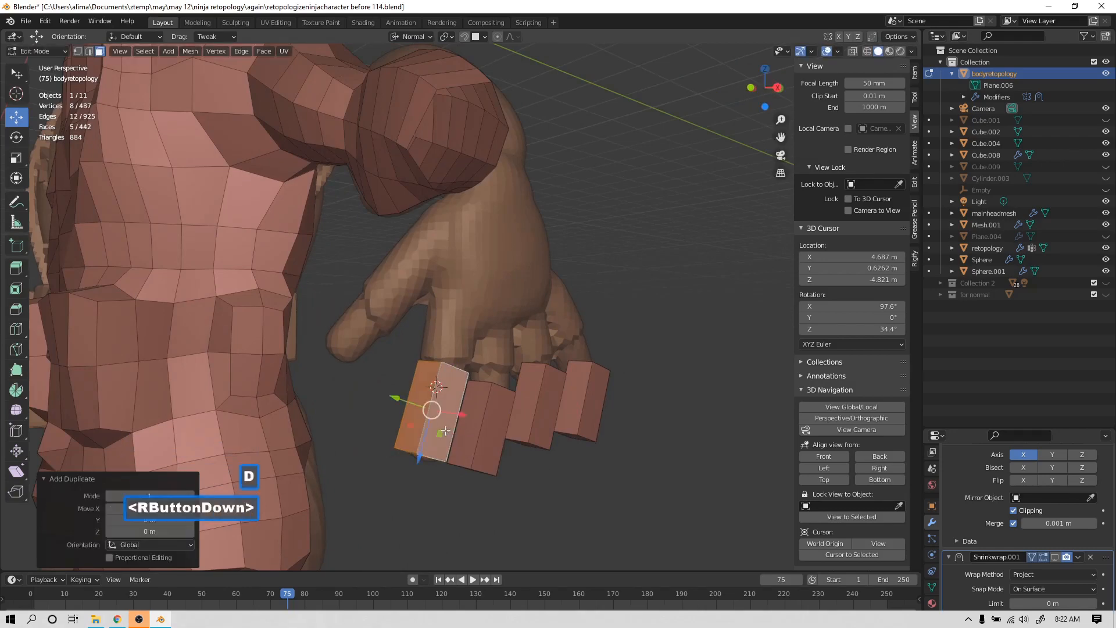
{"action": "left_click_drag", "start_coordinate": [395, 398], "coordinate": [342, 382]}
{"action": "middle_click_drag", "start_coordinate": [341, 382], "coordinate": [397, 402]}
{"action": "left_click_drag", "start_coordinate": [343, 422], "coordinate": [347, 385]}
{"action": "middle_click_drag", "start_coordinate": [347, 385], "coordinate": [290, 361]}
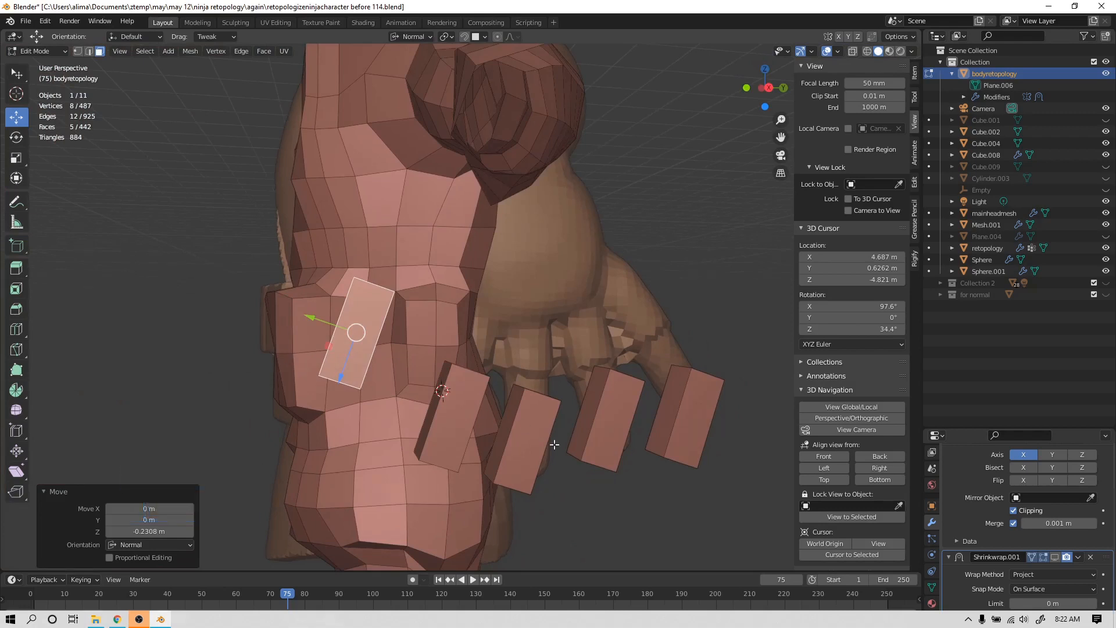
Rotate the middle-finger box around its normal X to follow the finger, and shift it about -0.067 m along normal Z.
{"action": "left_click", "coordinate": [559, 468]}
{"action": "key", "text": "l"}
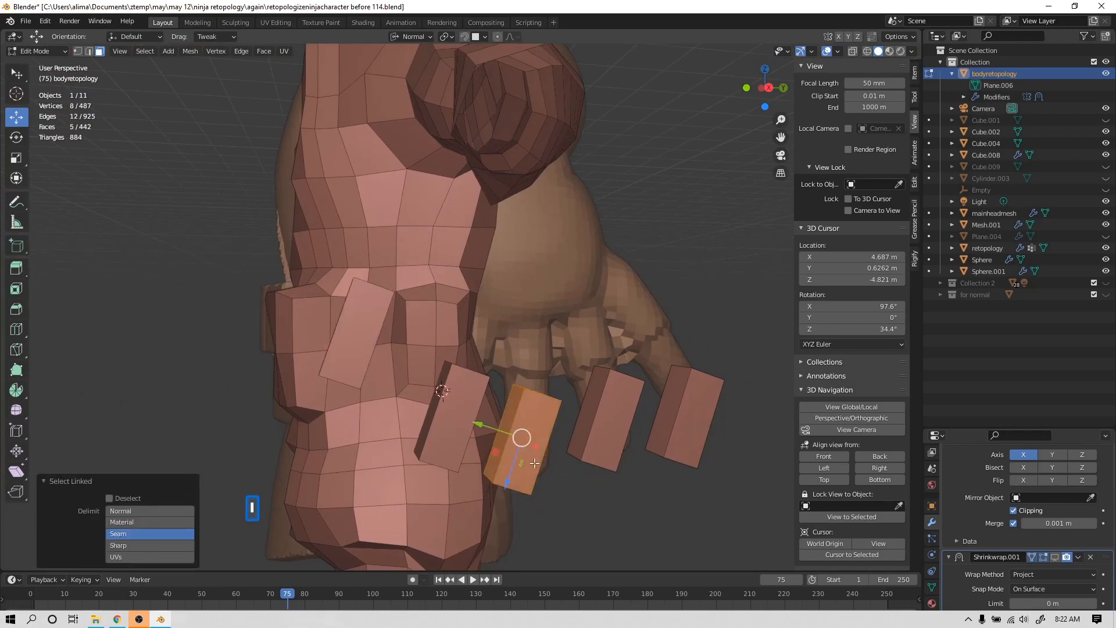
{"action": "key", "text": "r"}
{"action": "key", "text": "y"}
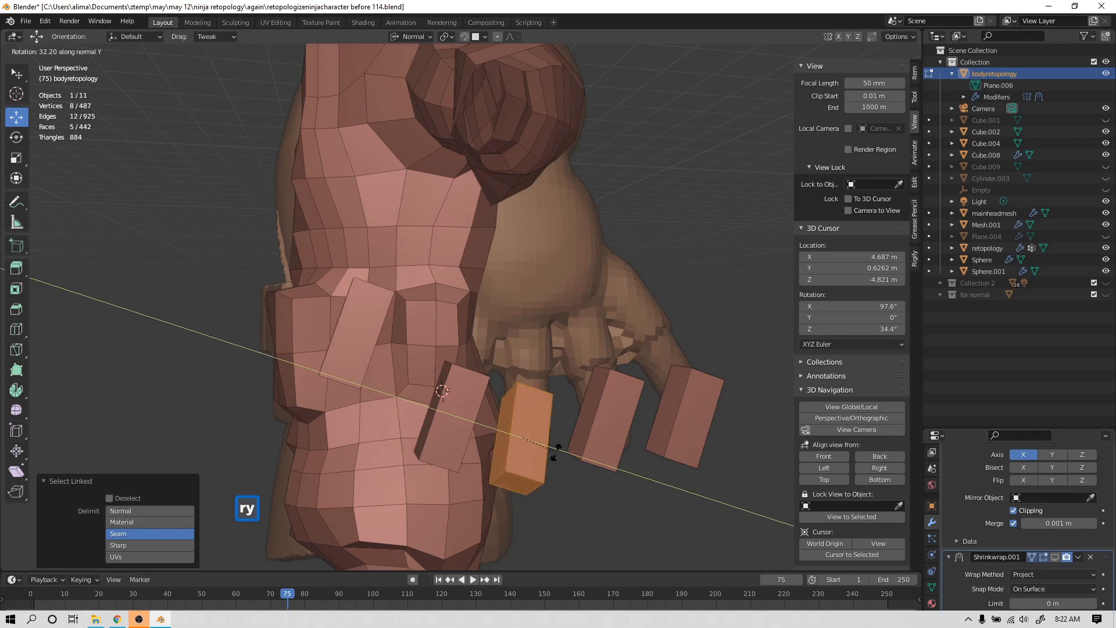
{"action": "key", "text": "x"}
{"action": "left_click", "coordinate": [548, 461]}
{"action": "mouse_move", "coordinate": [547, 461]}
{"action": "middle_mouse_down"}
{"action": "mouse_move", "coordinate": [534, 453]}
{"action": "mouse_move", "coordinate": [529, 465]}
{"action": "middle_mouse_up"}
{"action": "mouse_move", "coordinate": [516, 482]}
{"action": "left_mouse_down"}
{"action": "mouse_move", "coordinate": [517, 471]}
{"action": "mouse_move", "coordinate": [525, 480]}
{"action": "left_mouse_up"}
{"action": "middle_click_drag", "start_coordinate": [525, 480], "coordinate": [549, 479]}
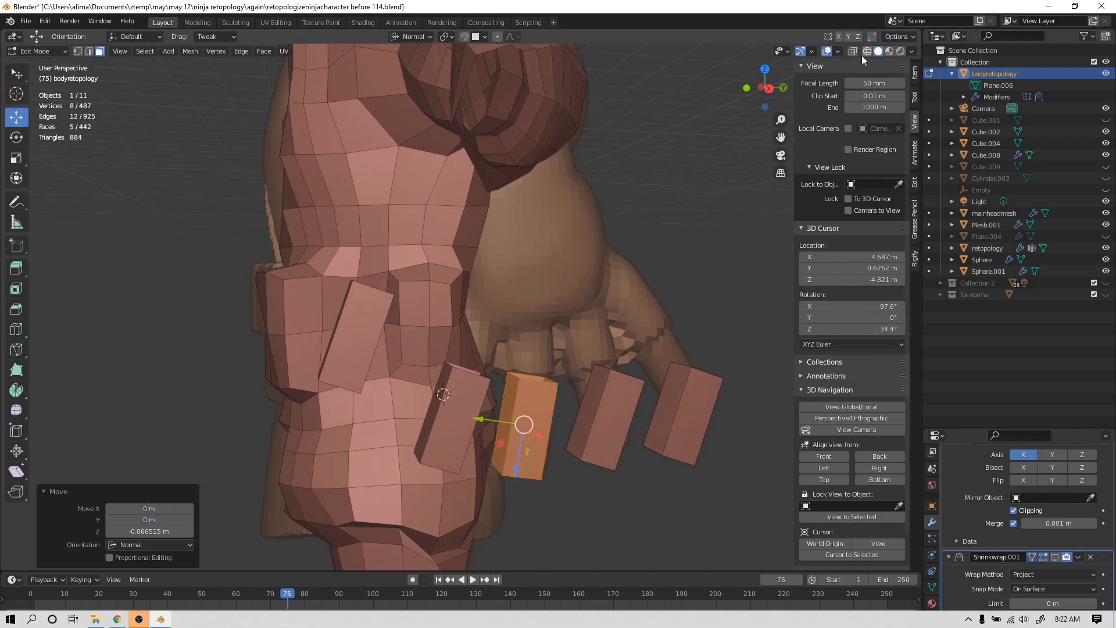
Enable the Hidden Wire overlay so the sculpted fingers can be seen through the retopology boxes.
{"action": "left_click", "coordinate": [838, 51]}
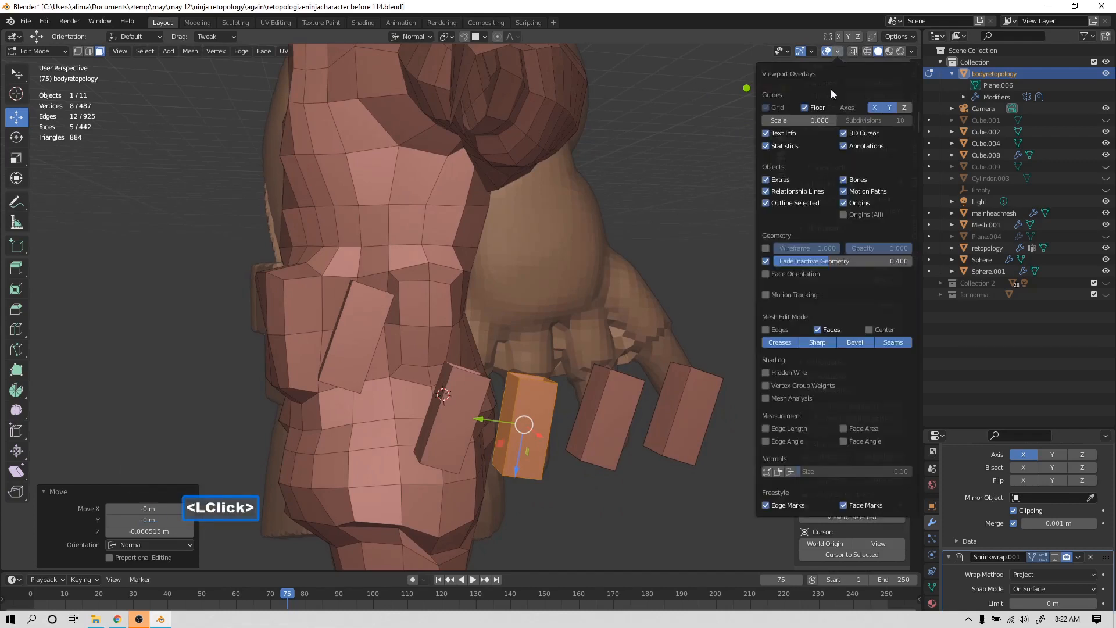
{"action": "left_click", "coordinate": [766, 373]}
{"action": "middle_click_drag", "start_coordinate": [668, 419], "coordinate": [638, 436]}
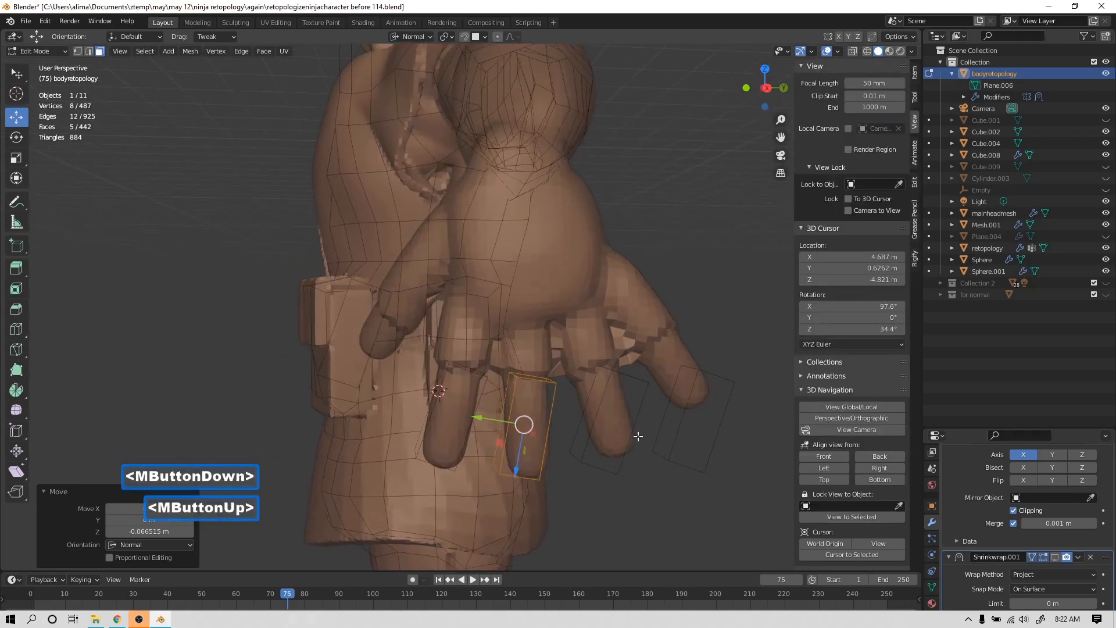
Rotate the ring-finger box 32.7° around its normal X to line up with the finger.
{"action": "left_click", "coordinate": [610, 494]}
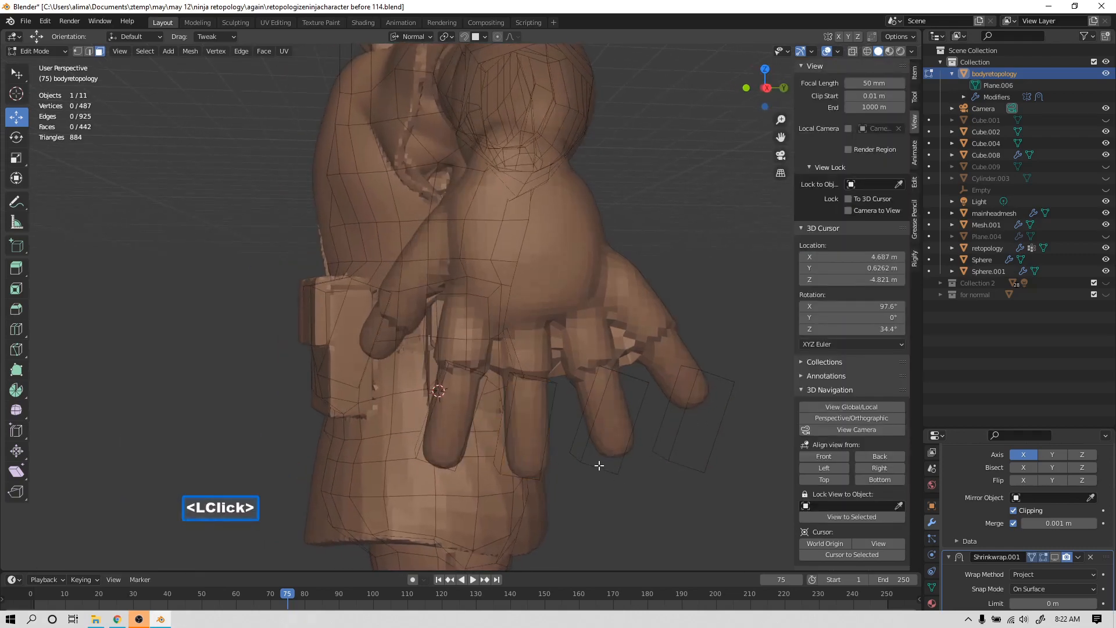
{"action": "key", "text": "l"}
{"action": "middle_click_drag", "start_coordinate": [618, 489], "coordinate": [623, 502]}
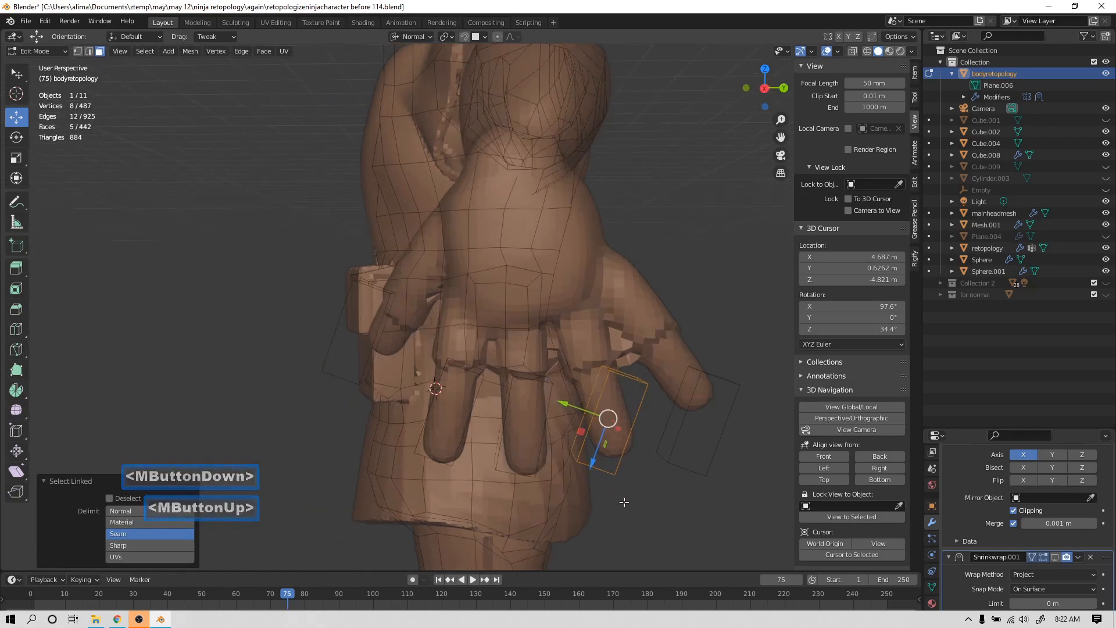
{"action": "key", "text": "r"}
{"action": "key", "text": "x"}
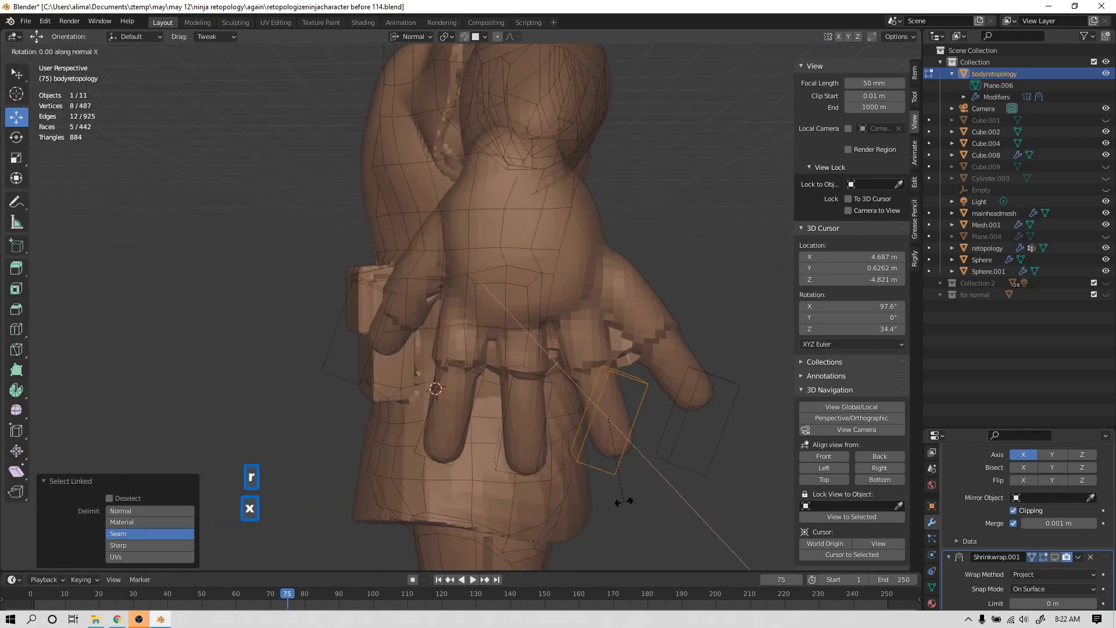
{"action": "left_click", "coordinate": [665, 478]}
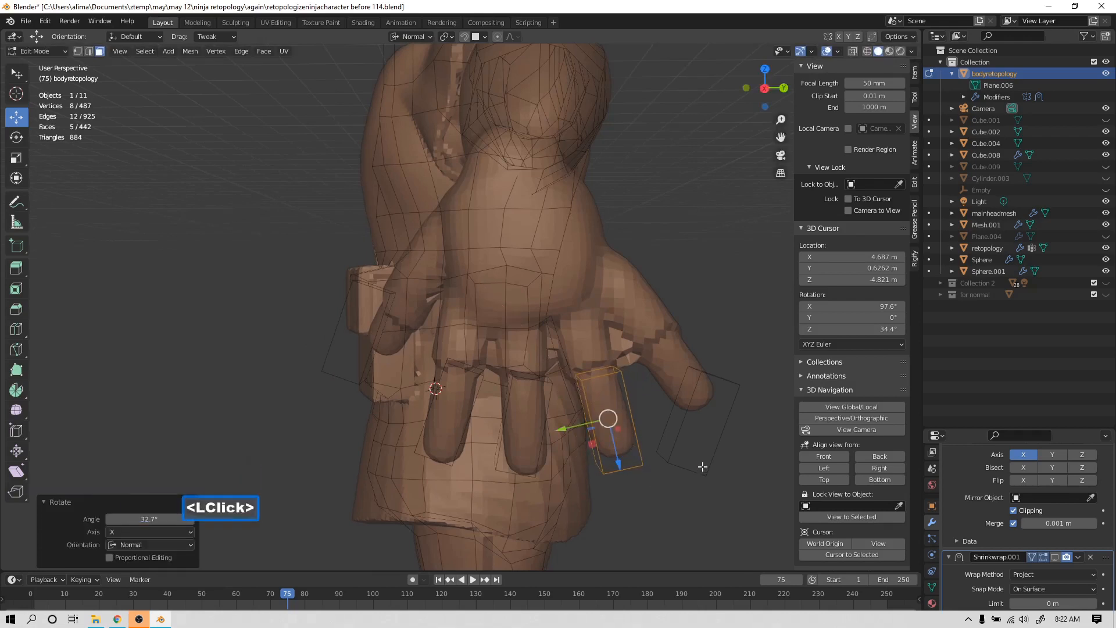
Rotate the little-finger box around its normal X and move it onto the finger, including about -0.075 m along normal Y.
{"action": "key", "text": "alt+a"}
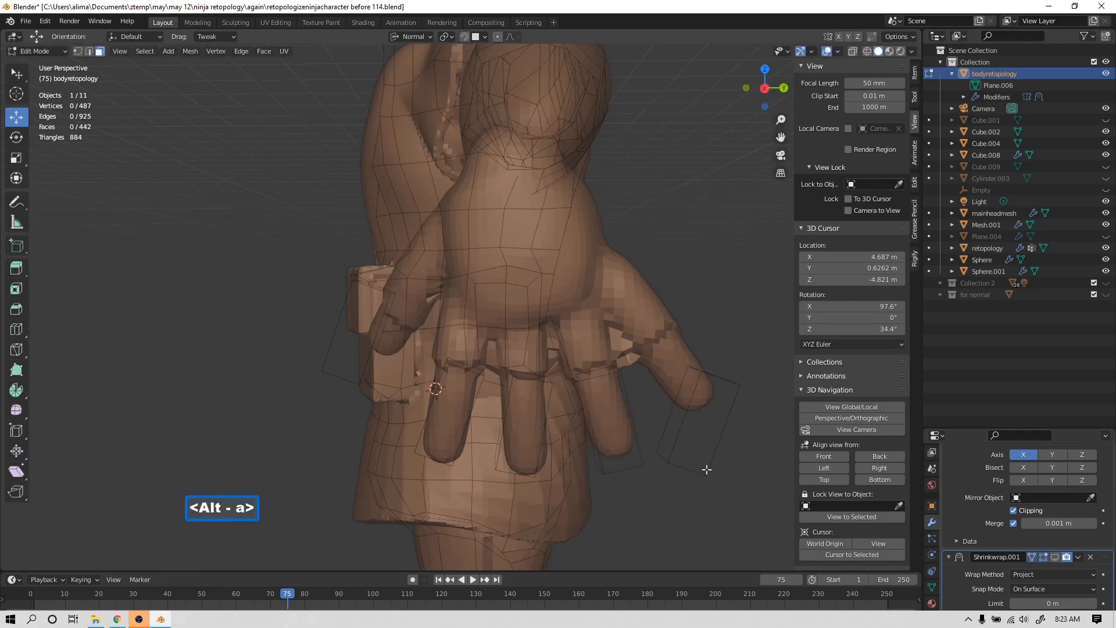
{"action": "key", "text": "l"}
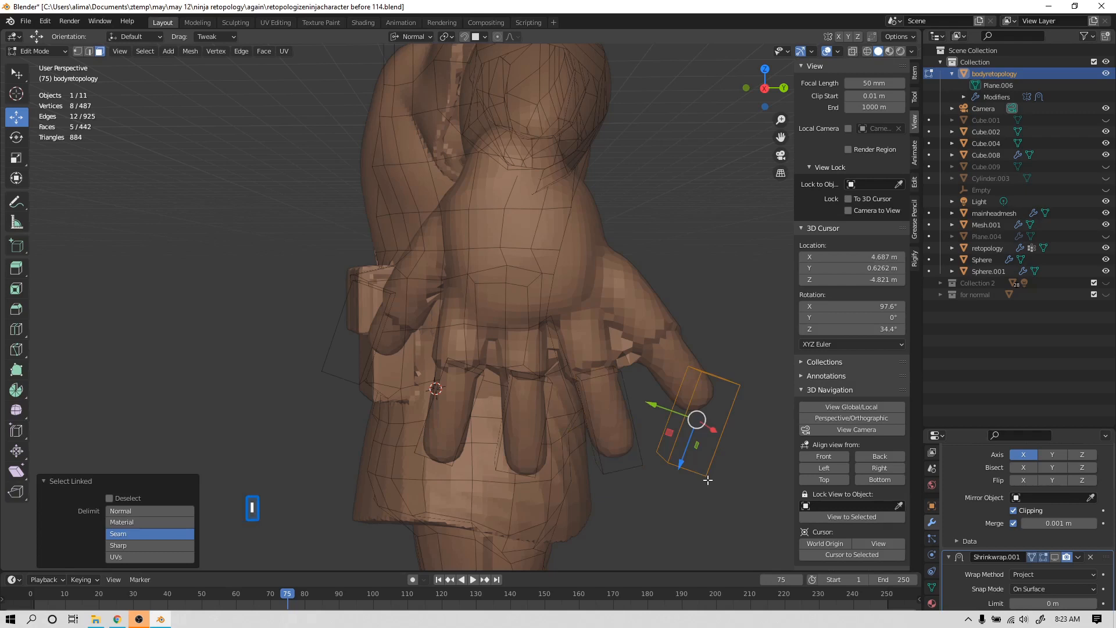
{"action": "key", "text": "r"}
{"action": "left_click", "coordinate": [710, 451]}
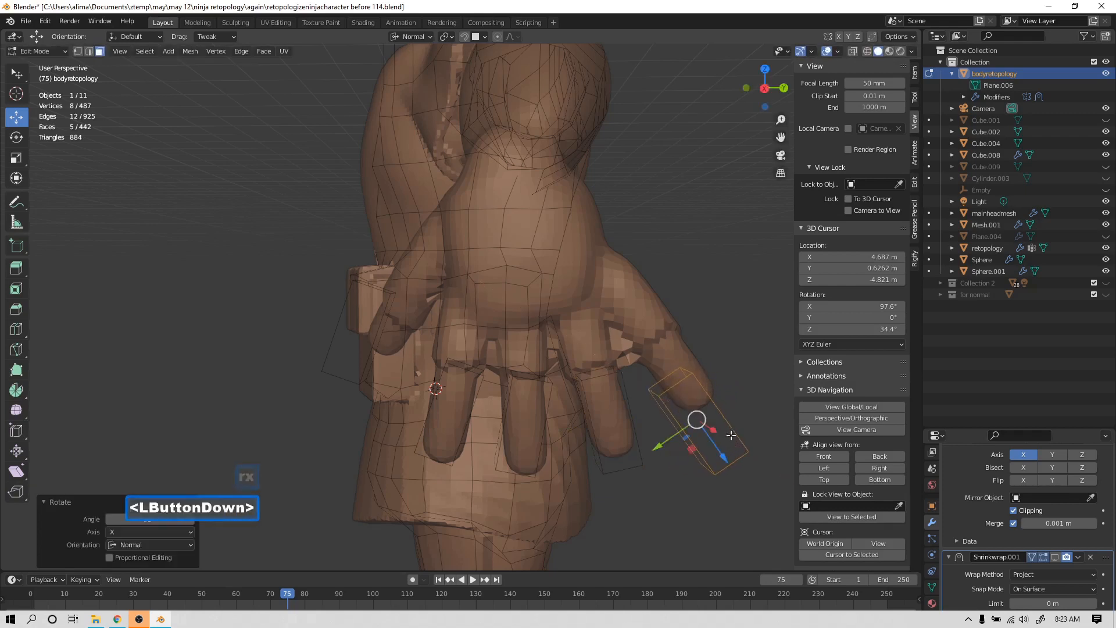
{"action": "left_click_drag", "start_coordinate": [722, 457], "coordinate": [694, 452]}
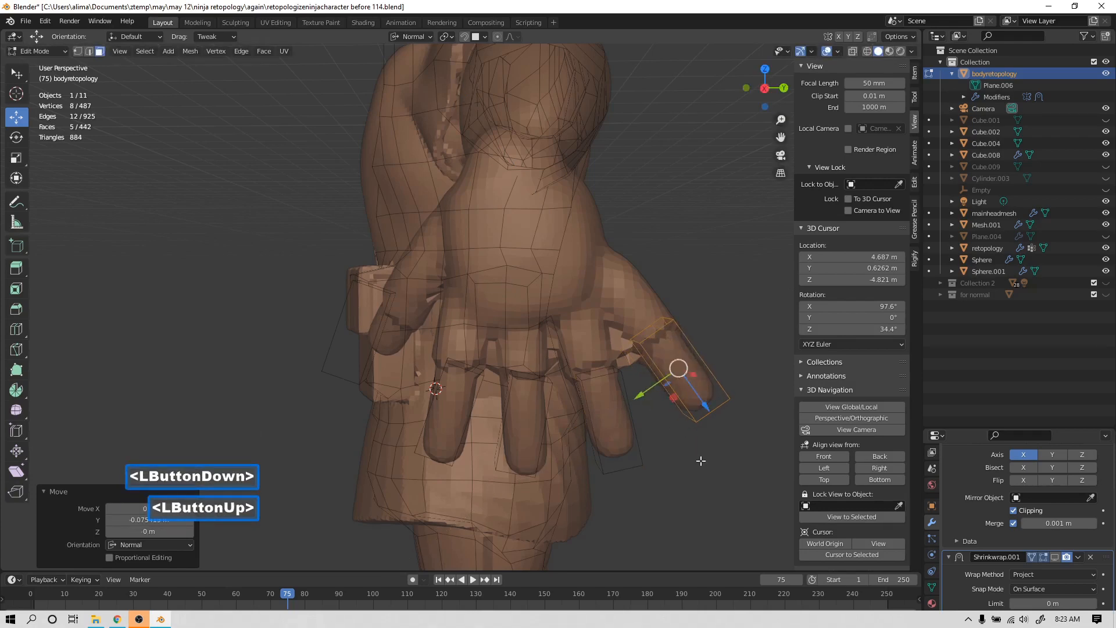
Save an incremented version of the file as retopologizeninjacharacter before 115.blend.
{"action": "key", "text": "Pause"}
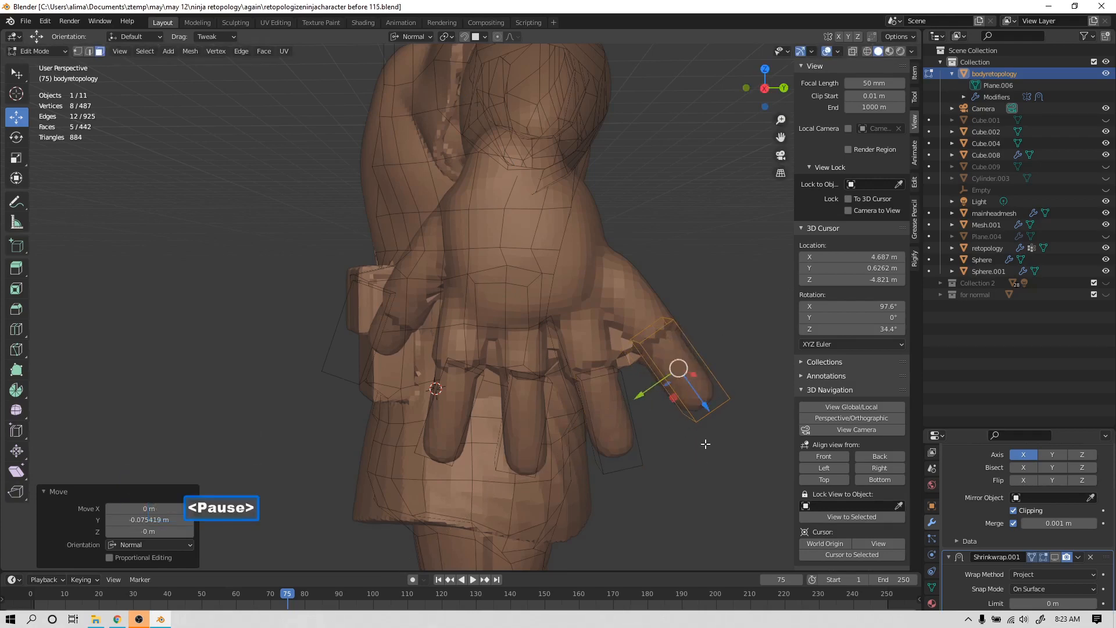
{"action": "middle_click_drag", "start_coordinate": [696, 447], "coordinate": [646, 455]}
{"action": "scroll", "coordinate": [750, 434], "scroll_direction": "up", "scroll_amount": 3}
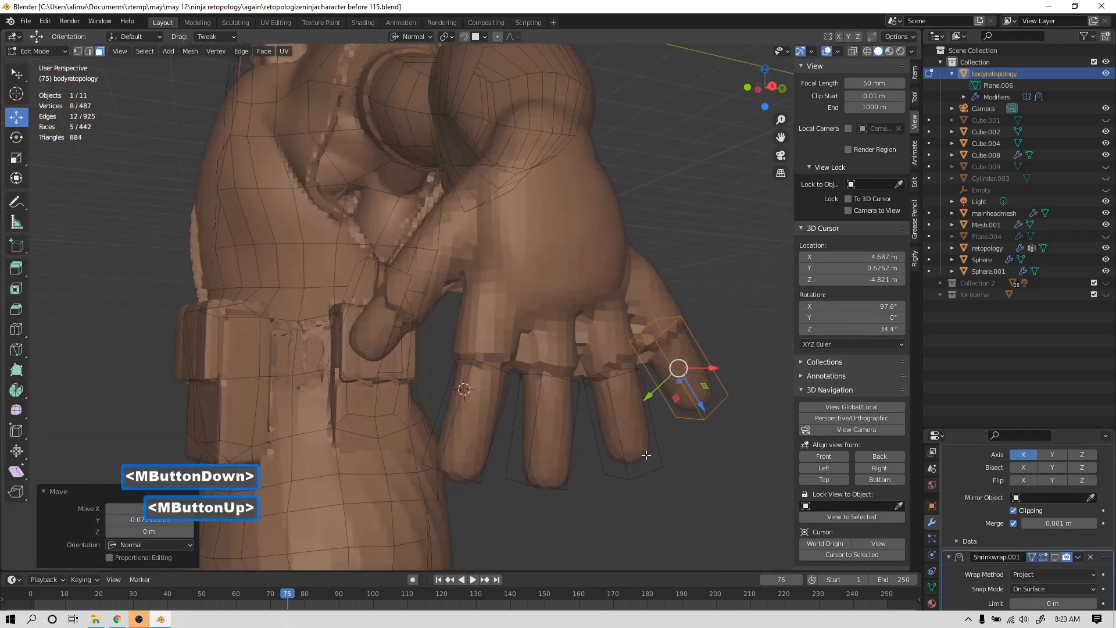
Rotate the thumb's open box around its normal X and move it onto the sculpted thumb.
{"action": "left_click", "coordinate": [364, 378]}
{"action": "key", "text": "l"}
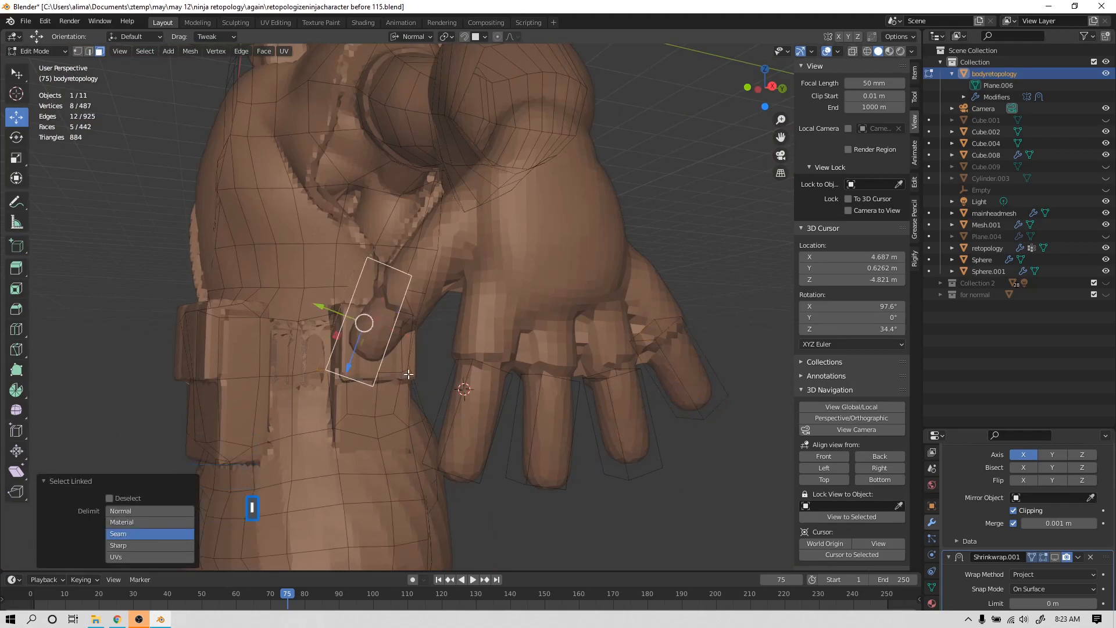
{"action": "key", "text": "r"}
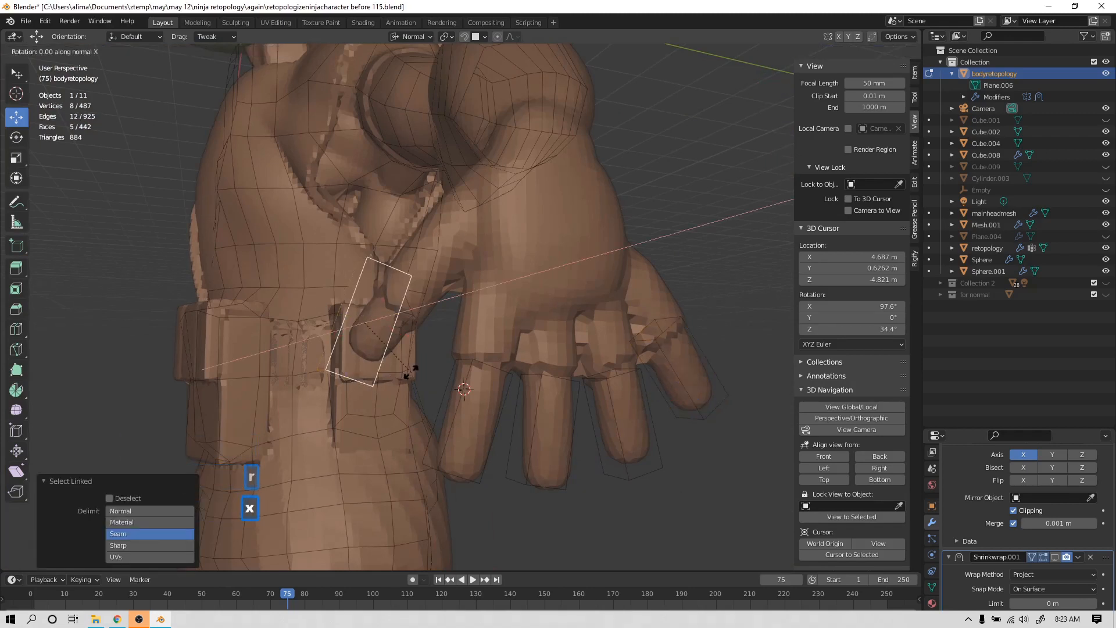
{"action": "left_click", "coordinate": [375, 329]}
{"action": "left_click_drag", "start_coordinate": [333, 361], "coordinate": [356, 337]}
{"action": "middle_click_drag", "start_coordinate": [355, 337], "coordinate": [430, 314]}
{"action": "left_click_drag", "start_coordinate": [419, 285], "coordinate": [387, 294]}
Rotate the thumb box further around normal X and refine its position, including about 0.087 m along normal X.
{"action": "key", "text": "r"}
{"action": "key", "text": "x"}
{"action": "left_click", "coordinate": [430, 370]}
{"action": "left_click_drag", "start_coordinate": [400, 324], "coordinate": [375, 317]}
{"action": "middle_click_drag", "start_coordinate": [375, 317], "coordinate": [310, 306]}
{"action": "left_click_drag", "start_coordinate": [369, 330], "coordinate": [370, 330]}
{"action": "middle_click_drag", "start_coordinate": [371, 330], "coordinate": [472, 465]}
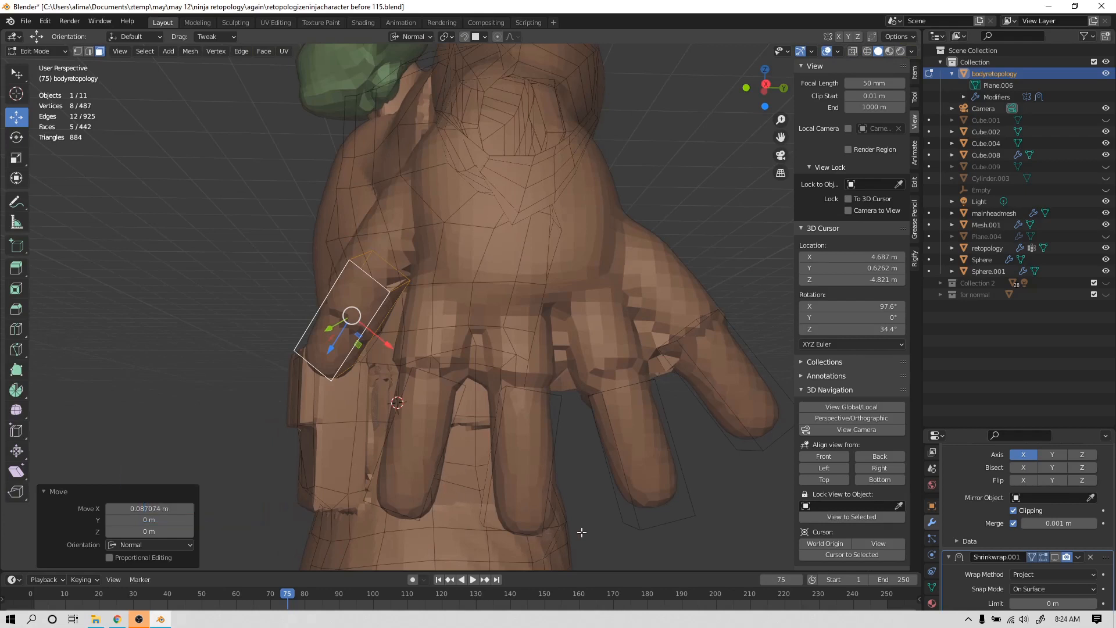
Rotate the index-finger box 7.68° around normal X and move it about 0.028 m along normal Z.
{"action": "key", "text": "alt+a"}
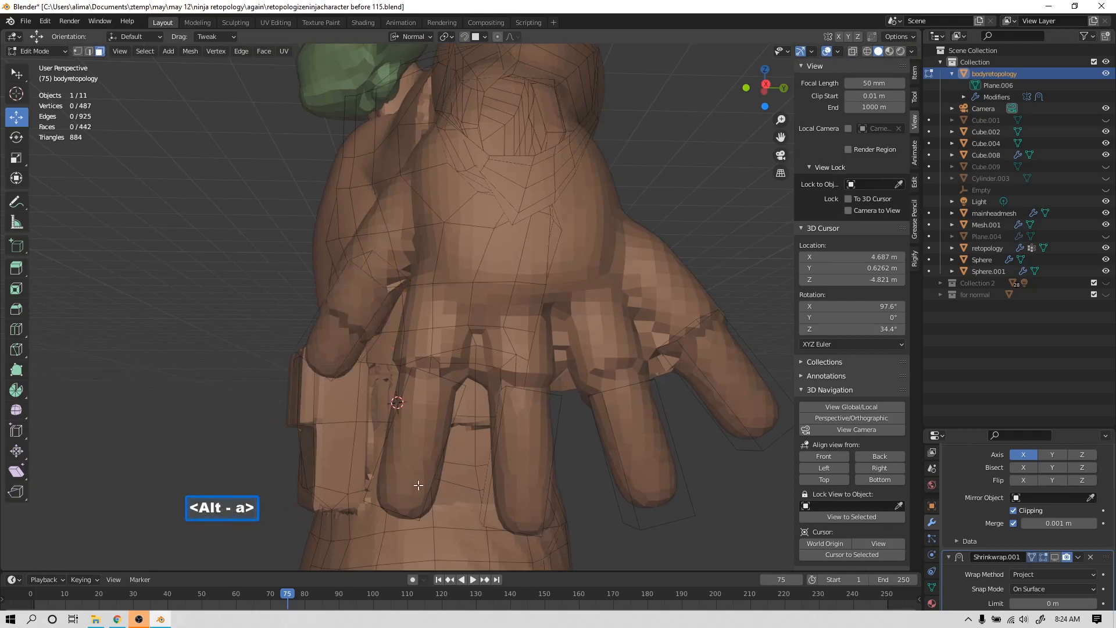
{"action": "key", "text": "l"}
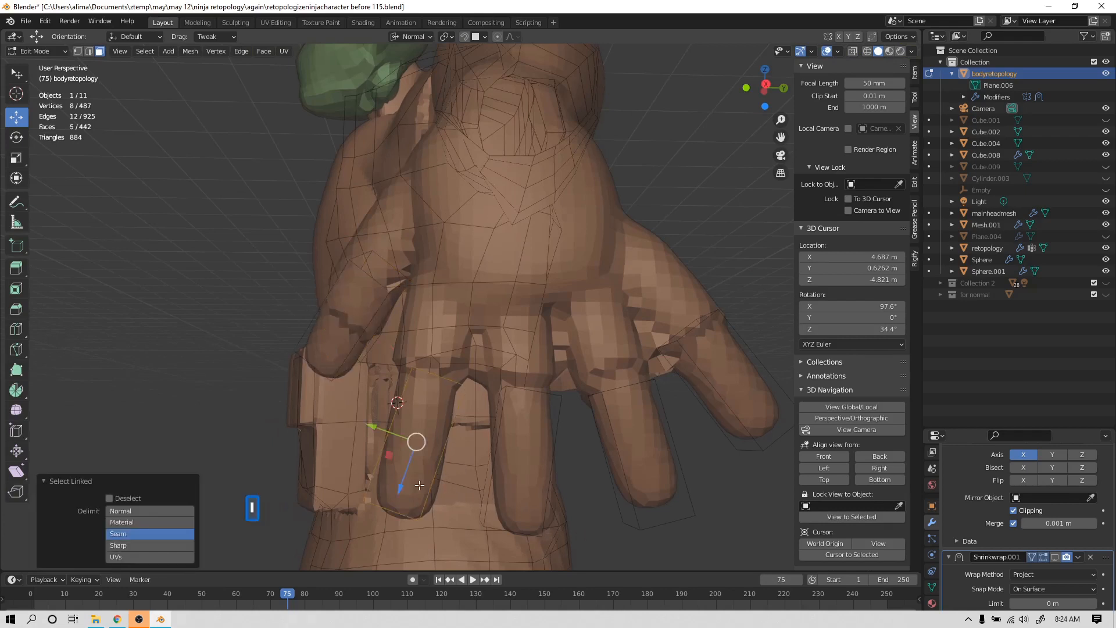
{"action": "key", "text": "r"}
{"action": "left_click", "coordinate": [463, 475]}
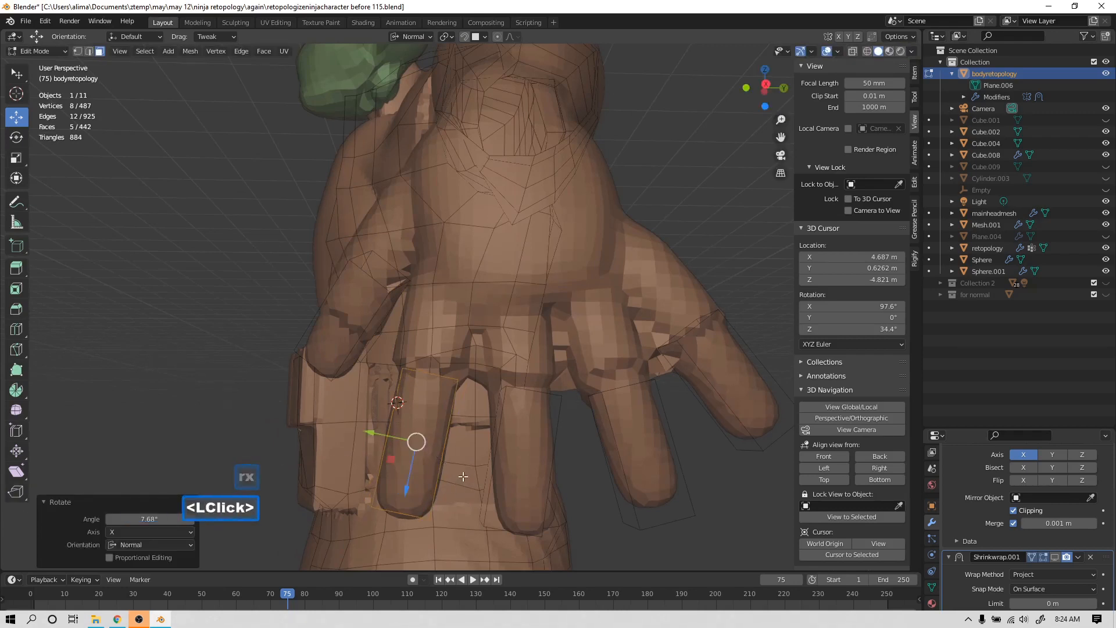
{"action": "left_click_drag", "start_coordinate": [414, 479], "coordinate": [409, 493]}
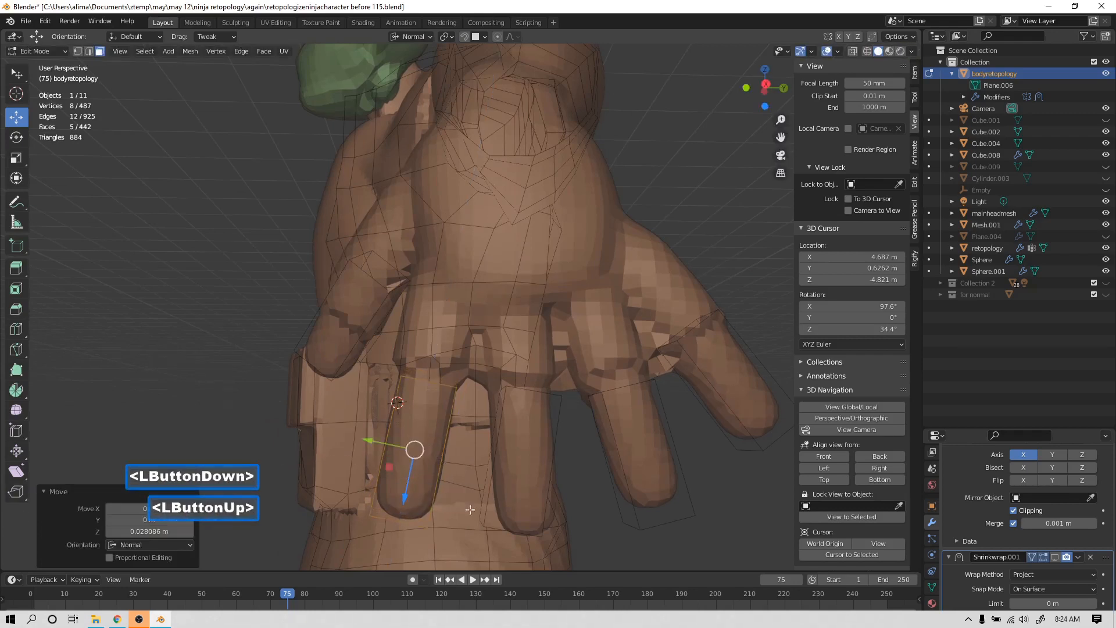
{"action": "left_click", "coordinate": [601, 525]}
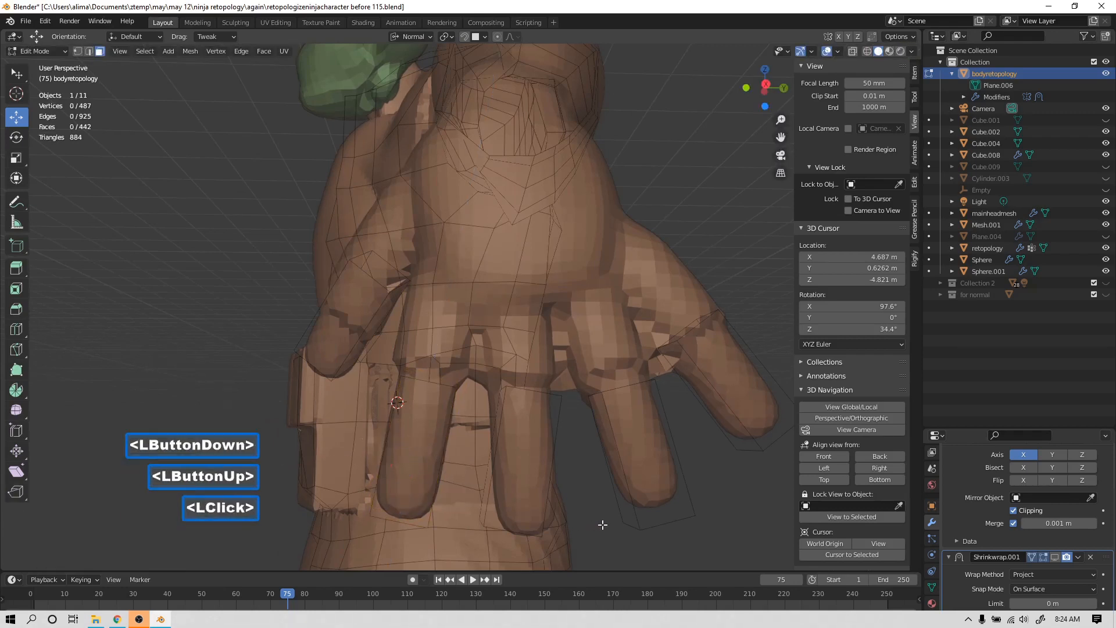
Rotate the middle-finger box 14.6° around normal X and shift it slightly along normal Z toward the fingertip.
{"action": "double_click", "coordinate": [533, 513]}
{"action": "key", "text": "r"}
{"action": "key", "text": "x"}
{"action": "left_click", "coordinate": [544, 496]}
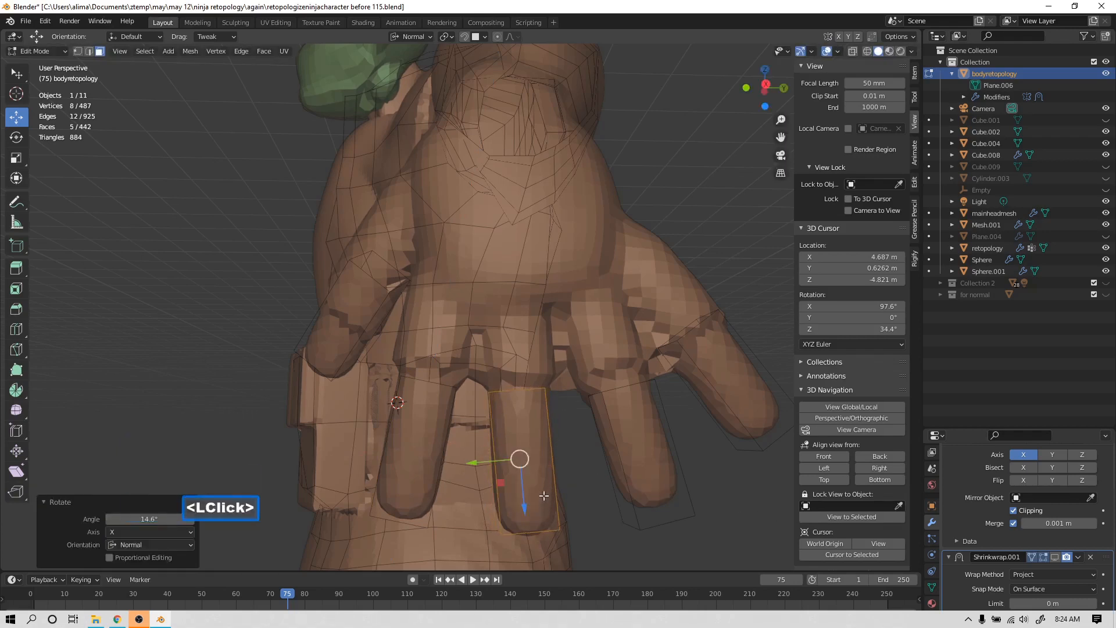
{"action": "left_click_drag", "start_coordinate": [524, 484], "coordinate": [525, 493]}
Nudge the ring-finger box slightly to fit around the fingertip, and clear the selection.
{"action": "mouse_move", "coordinate": [638, 515]}
{"action": "middle_mouse_down"}
{"action": "mouse_move", "coordinate": [698, 473]}
{"action": "mouse_move", "coordinate": [668, 500]}
{"action": "mouse_move", "coordinate": [625, 506]}
{"action": "mouse_move", "coordinate": [650, 486]}
{"action": "mouse_move", "coordinate": [657, 505]}
{"action": "middle_mouse_up"}
{"action": "left_click", "coordinate": [665, 500]}
{"action": "left_click_drag", "start_coordinate": [686, 529], "coordinate": [680, 523]}
{"action": "middle_click_drag", "start_coordinate": [680, 442], "coordinate": [657, 436], "text": "shift"}
{"action": "middle_click_drag", "start_coordinate": [657, 436], "coordinate": [582, 429]}
{"action": "key", "text": "alt+a"}
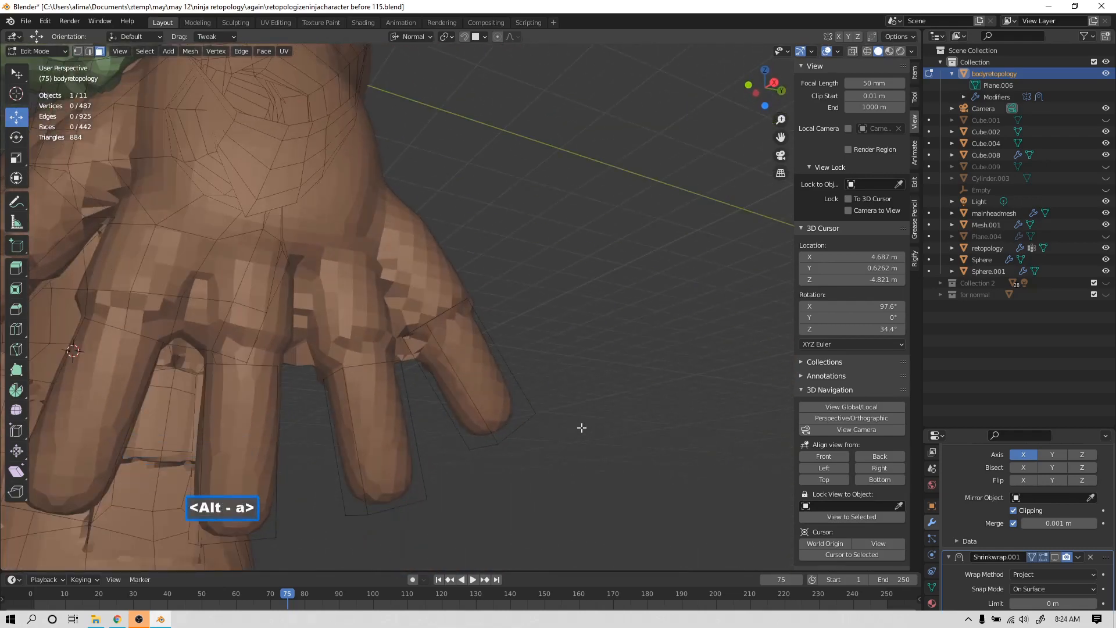